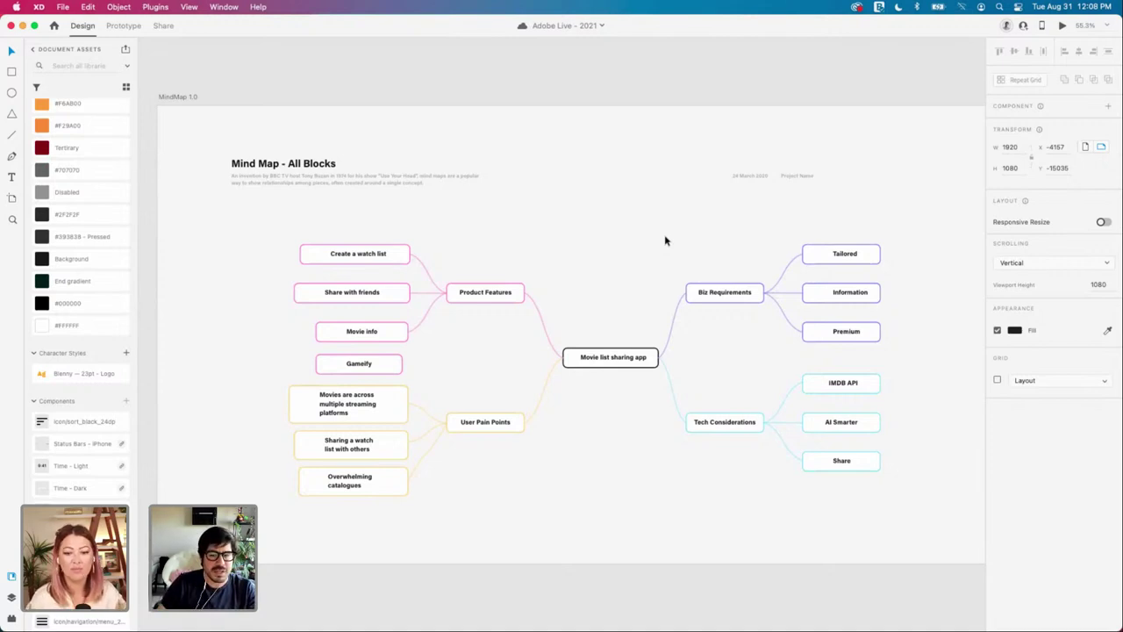
# Step: Review the movie list sharing app mind map, covering product features, user pain points, business requirements and tech considerations
pyautogui.hscroll(3, 663, 242)
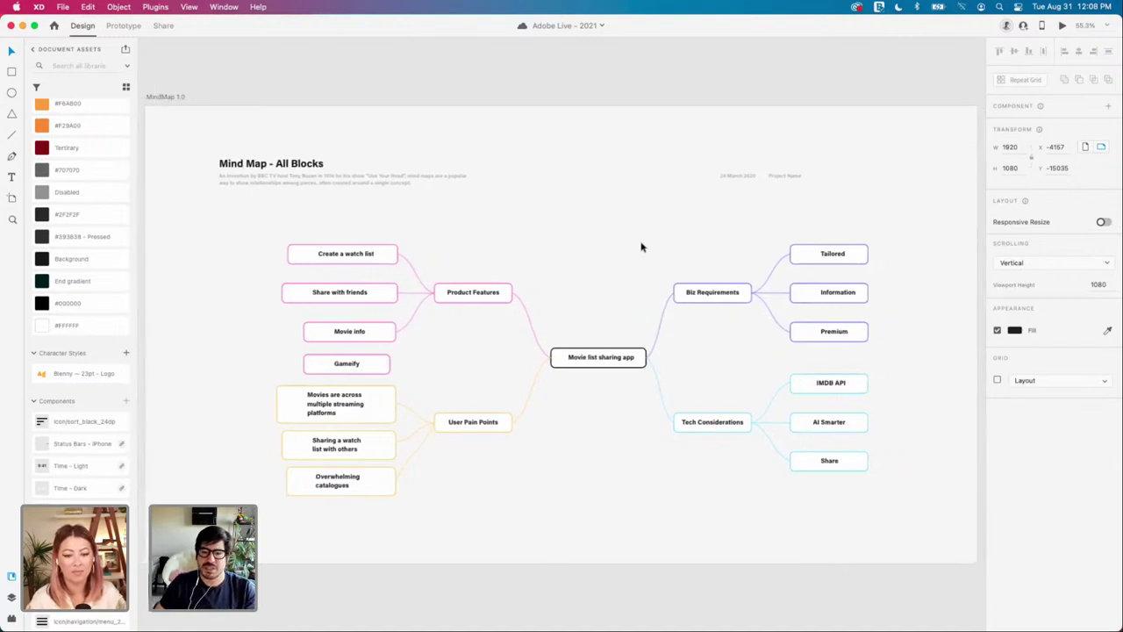
pyautogui.hscroll(3, 651, 244)
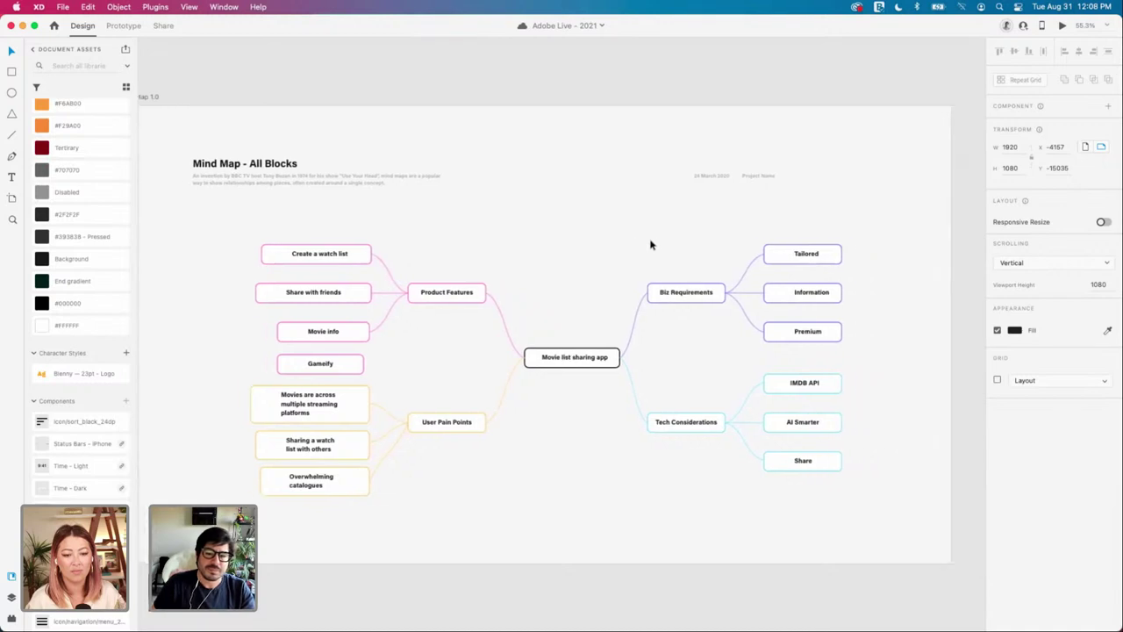
pyautogui.hscroll(-2, 651, 244)
pyautogui.hscroll(-4, 651, 244)
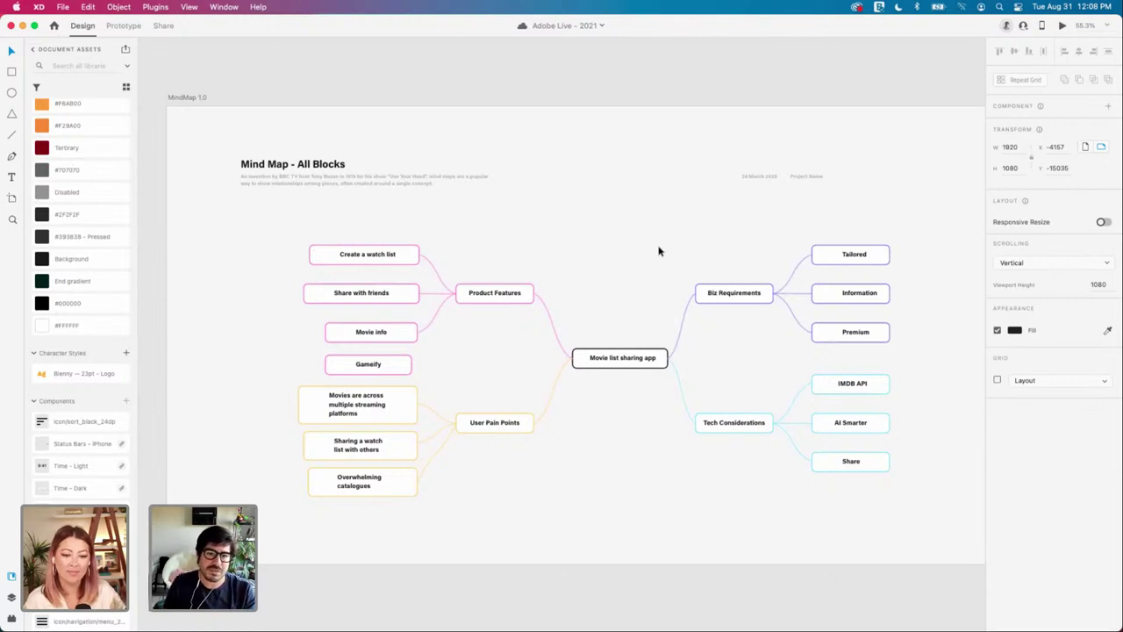
pyautogui.hscroll(2, 659, 251)
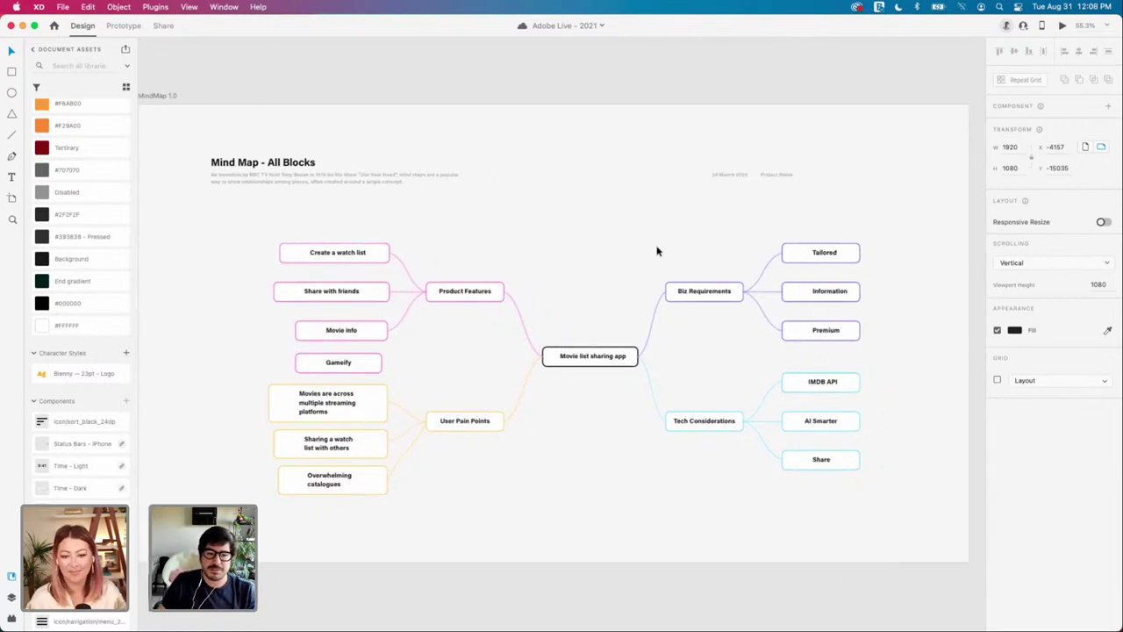
pyautogui.scroll(-5, 631, 254)
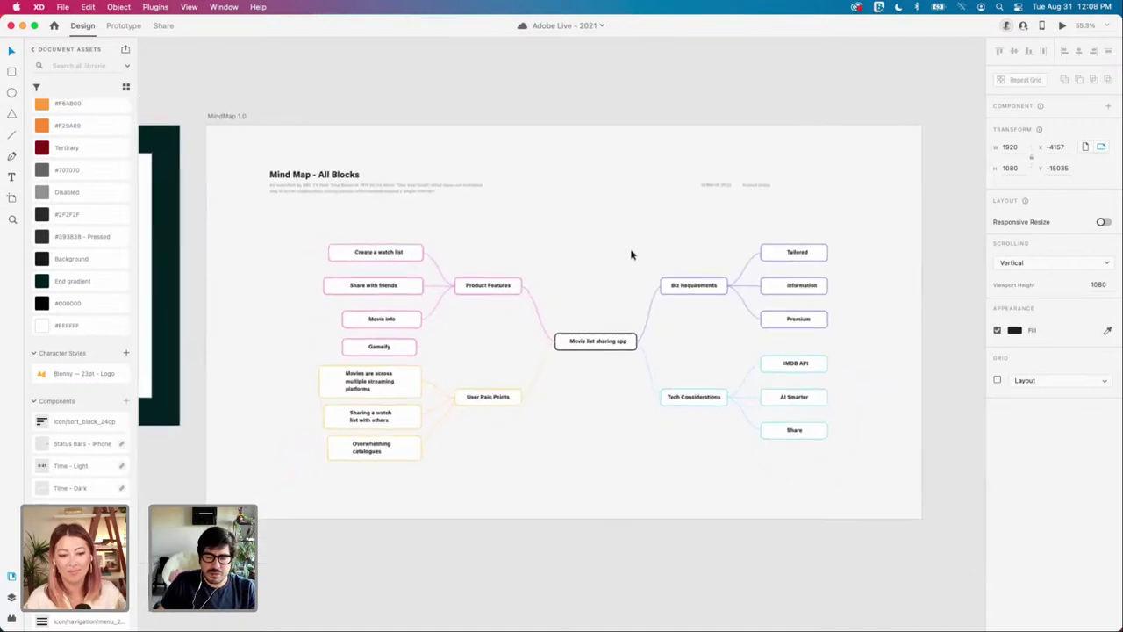
pyautogui.click(864, 253)
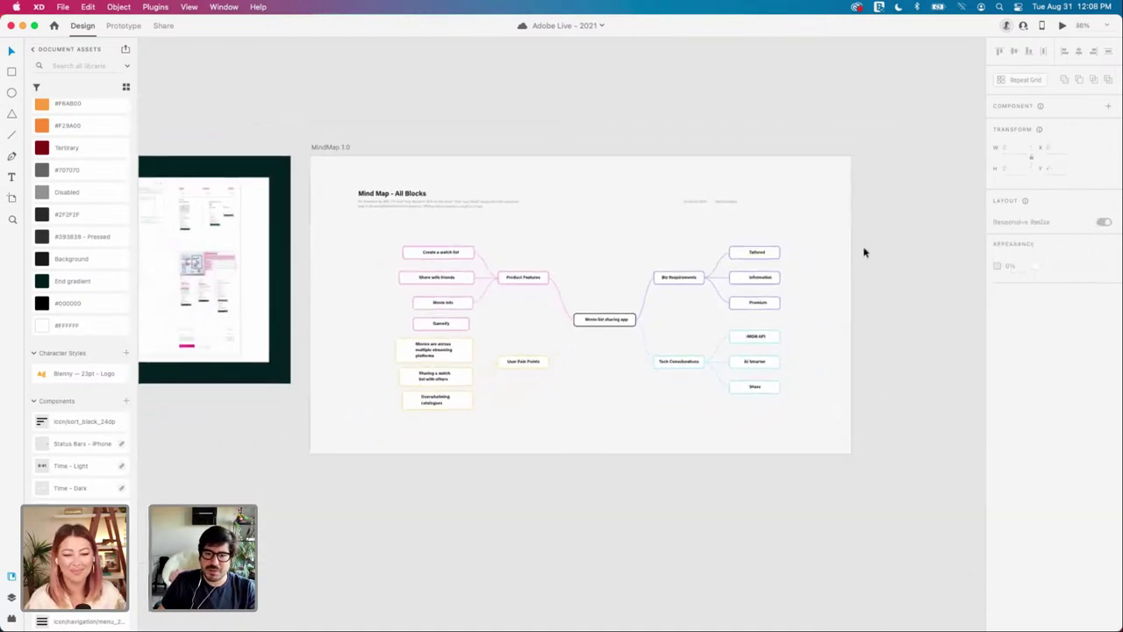
pyautogui.hscroll(3, 859, 252)
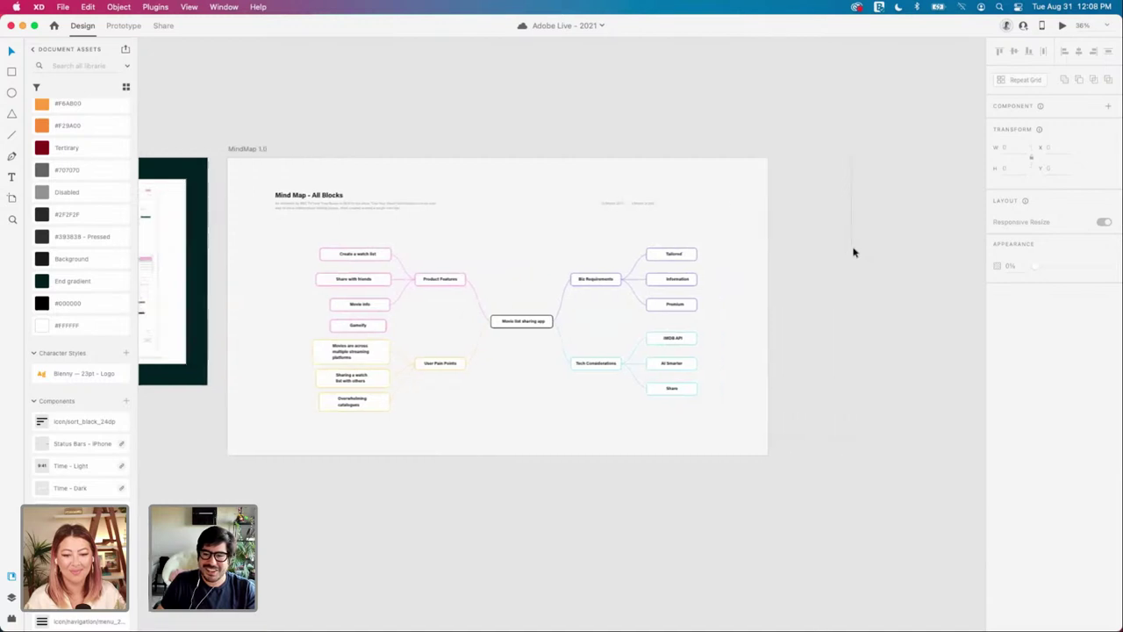
pyautogui.hscroll(-1, 853, 252)
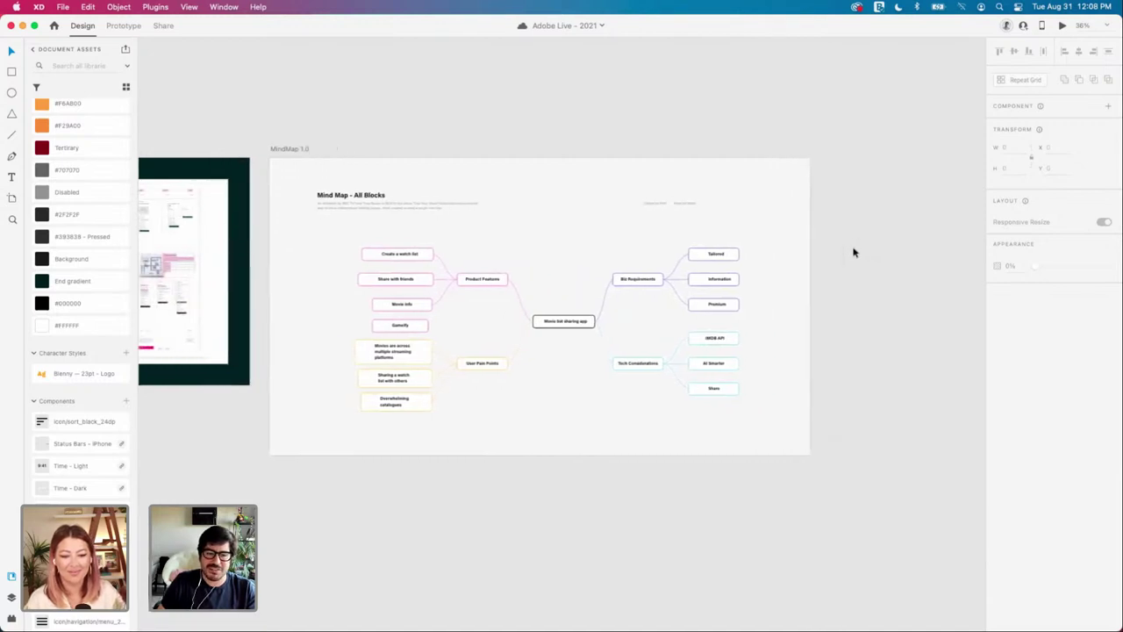
# Step: Go from the mind map to the Wireframes section worked on 08/30 and view its artboards
pyautogui.hscroll(3, 853, 253)
pyautogui.hscroll(5, 852, 253)
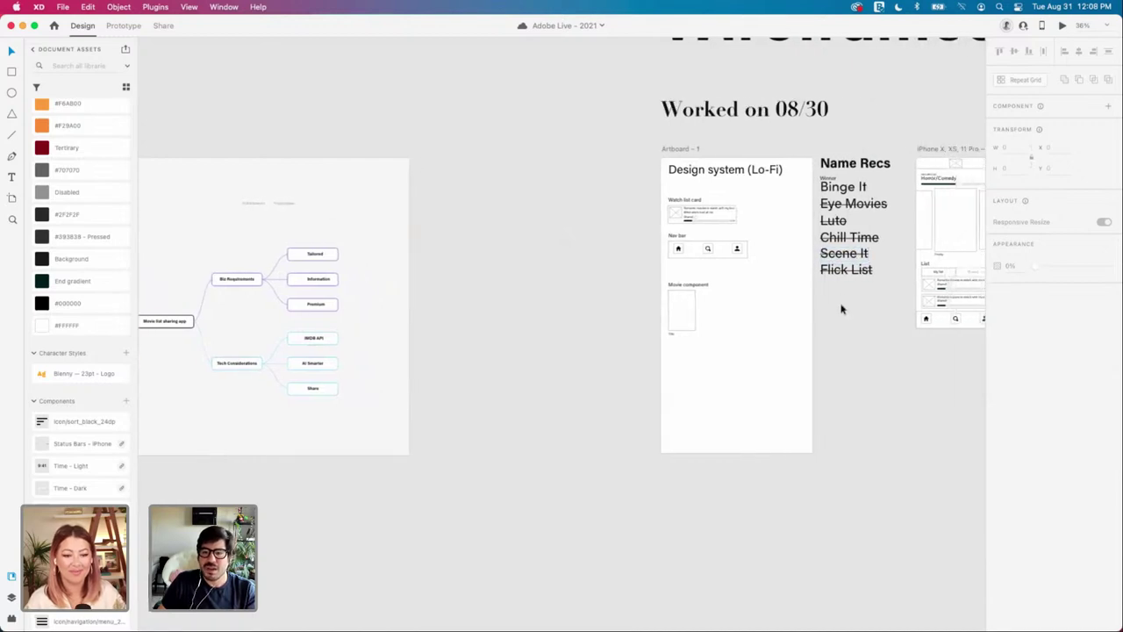
pyautogui.hscroll(3, 844, 307)
pyautogui.hscroll(4, 844, 307)
pyautogui.scroll(2, 844, 307)
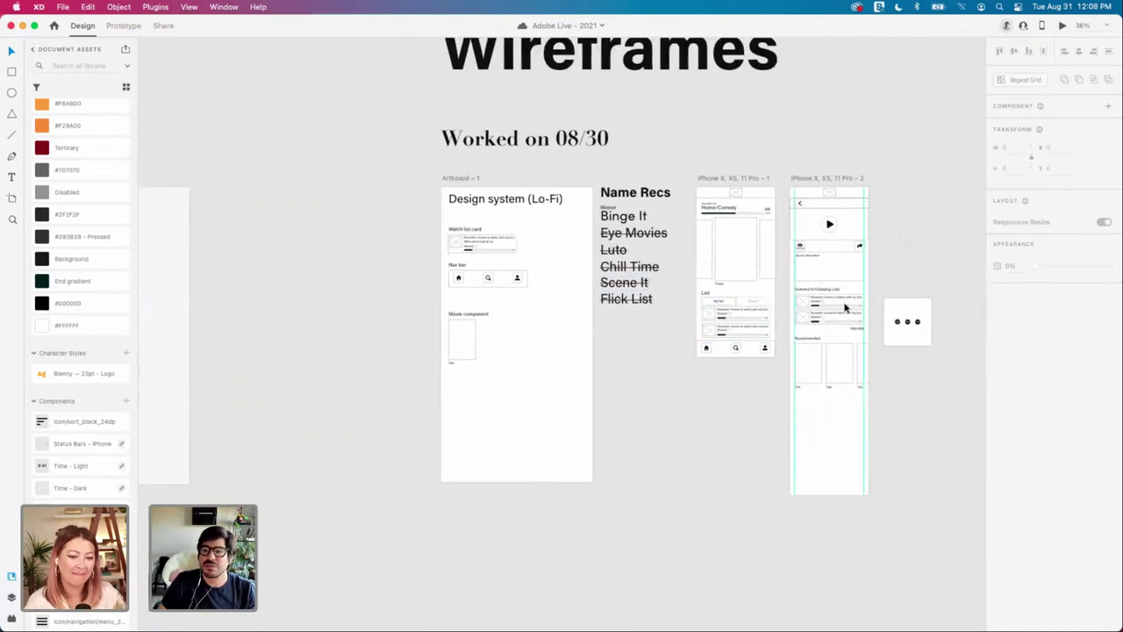
pyautogui.hscroll(1, 844, 308)
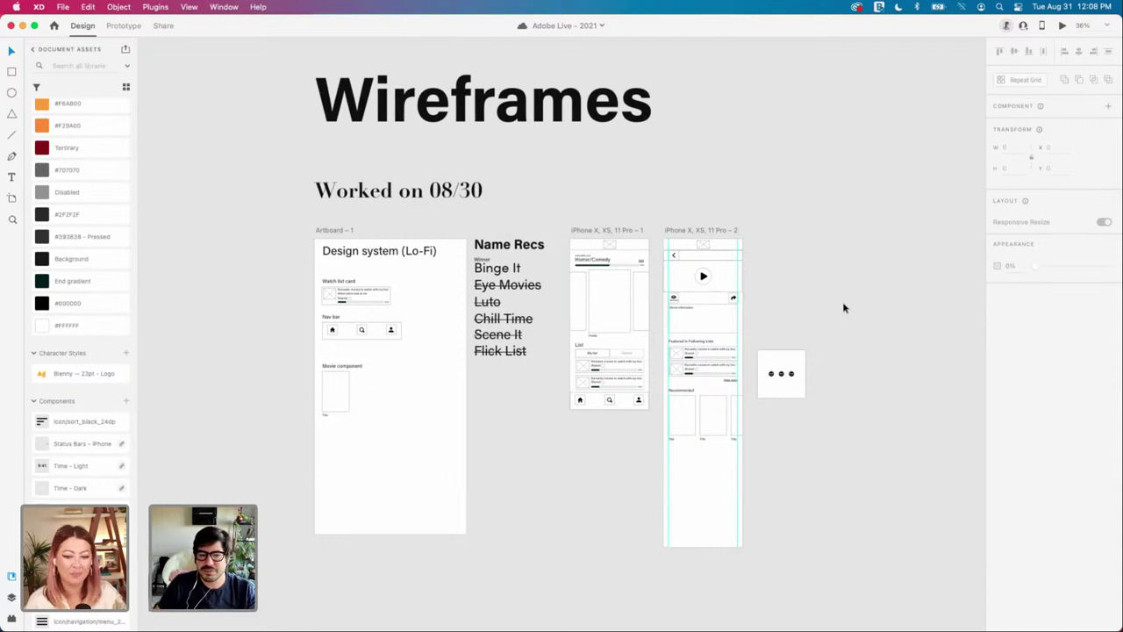
pyautogui.scroll(3, 792, 288)
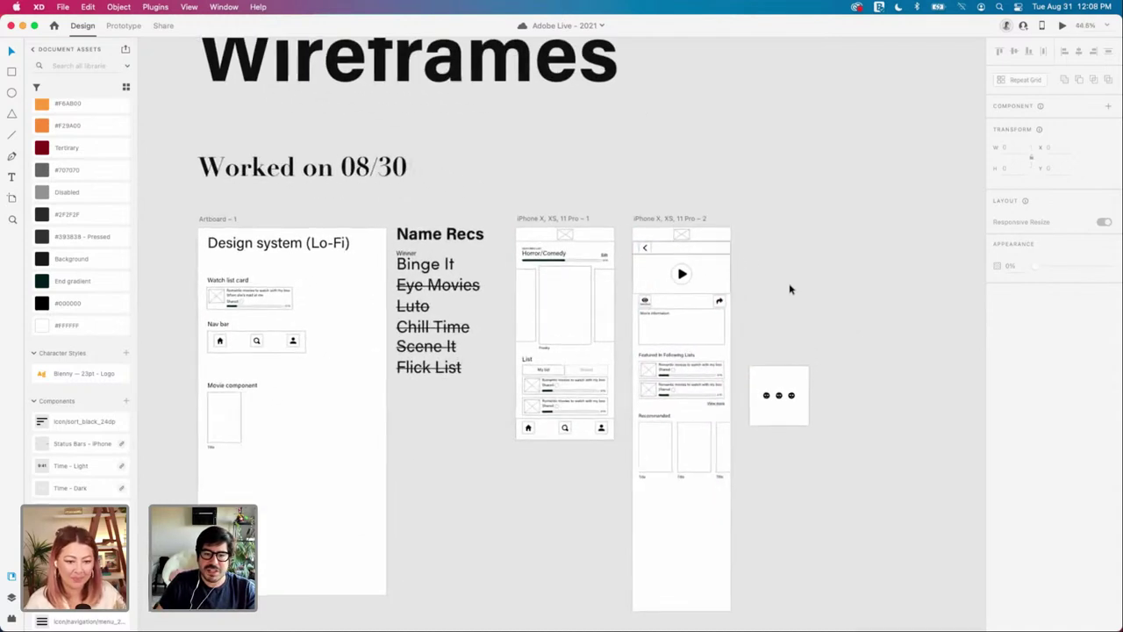
# Step: Examine the lo-fi design system, the app name recommendations and the two iPhone wireframes side by side
pyautogui.hscroll(3, 790, 289)
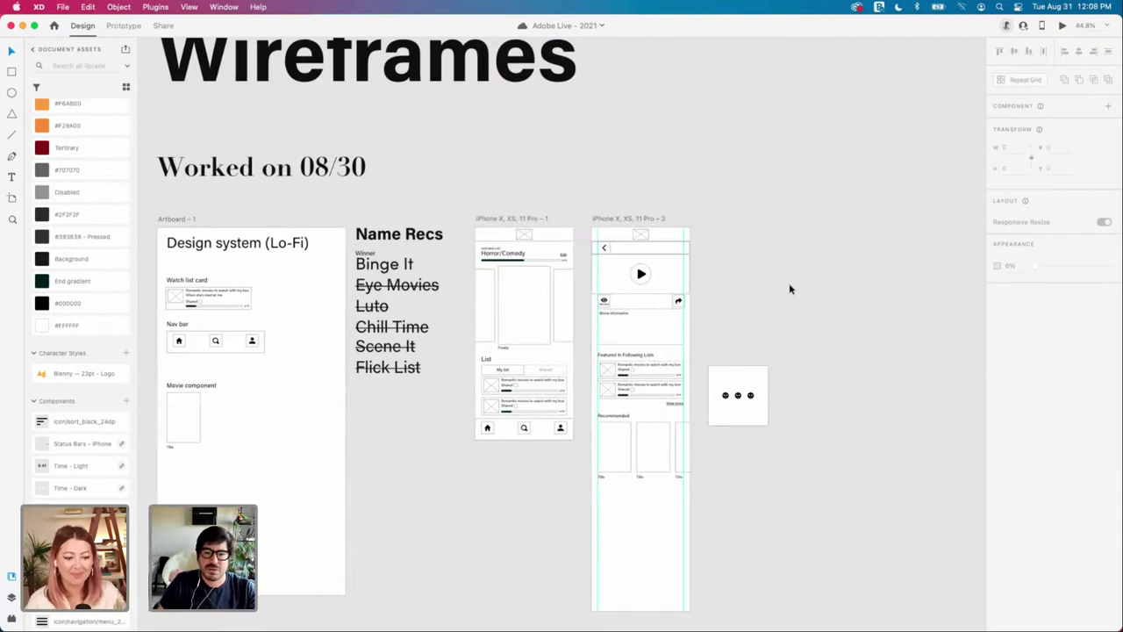
pyautogui.hscroll(-3, 793, 288)
pyautogui.scroll(2, 584, 227)
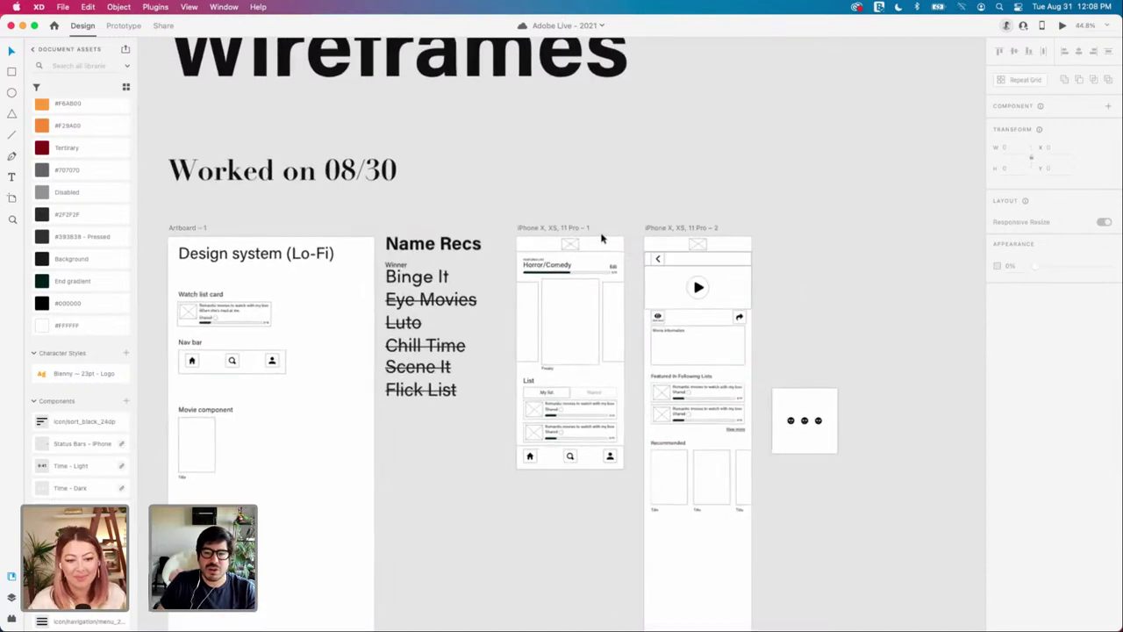
pyautogui.scroll(1, 588, 225)
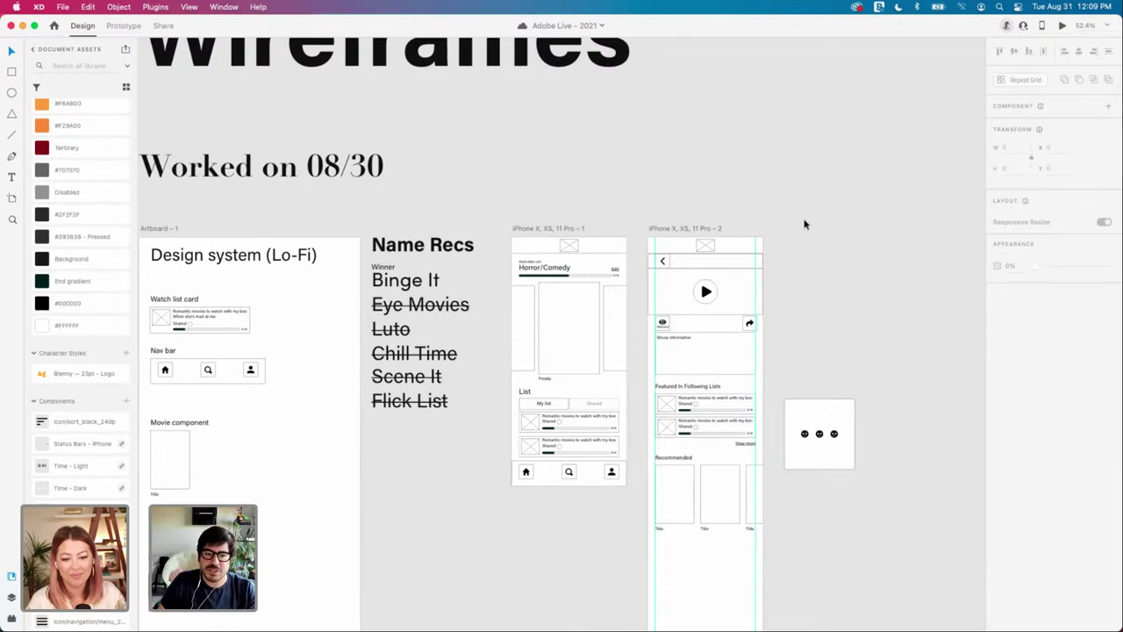
pyautogui.hscroll(-2, 820, 222)
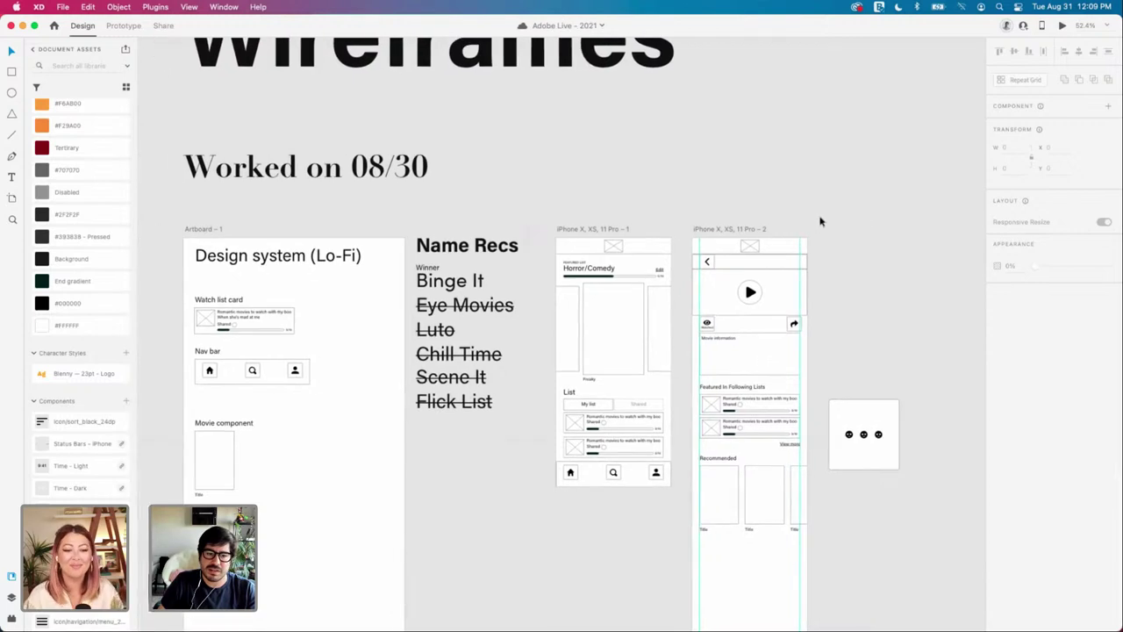
pyautogui.scroll(-1, 820, 222)
pyautogui.scroll(1, 787, 246)
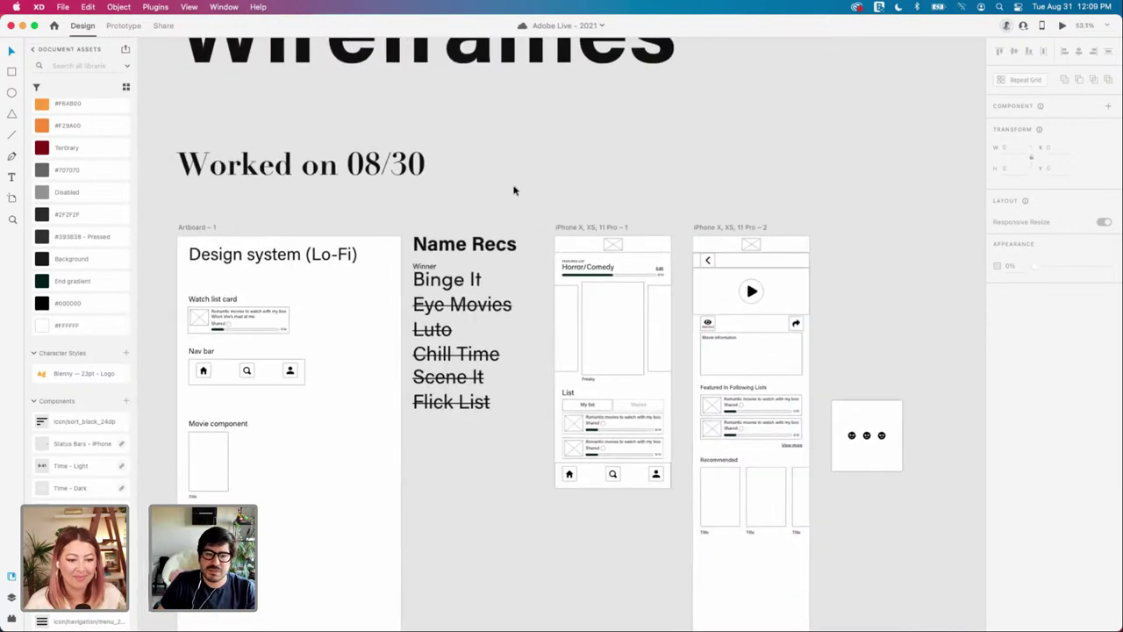
pyautogui.scroll(-1, 324, 227)
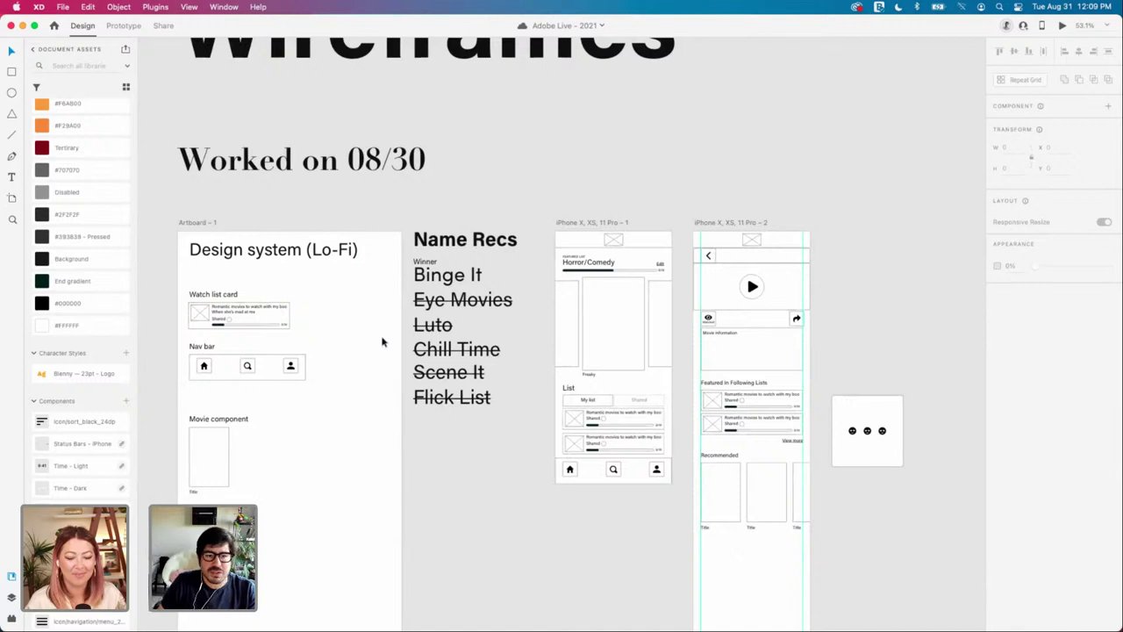
pyautogui.hscroll(-1, 384, 342)
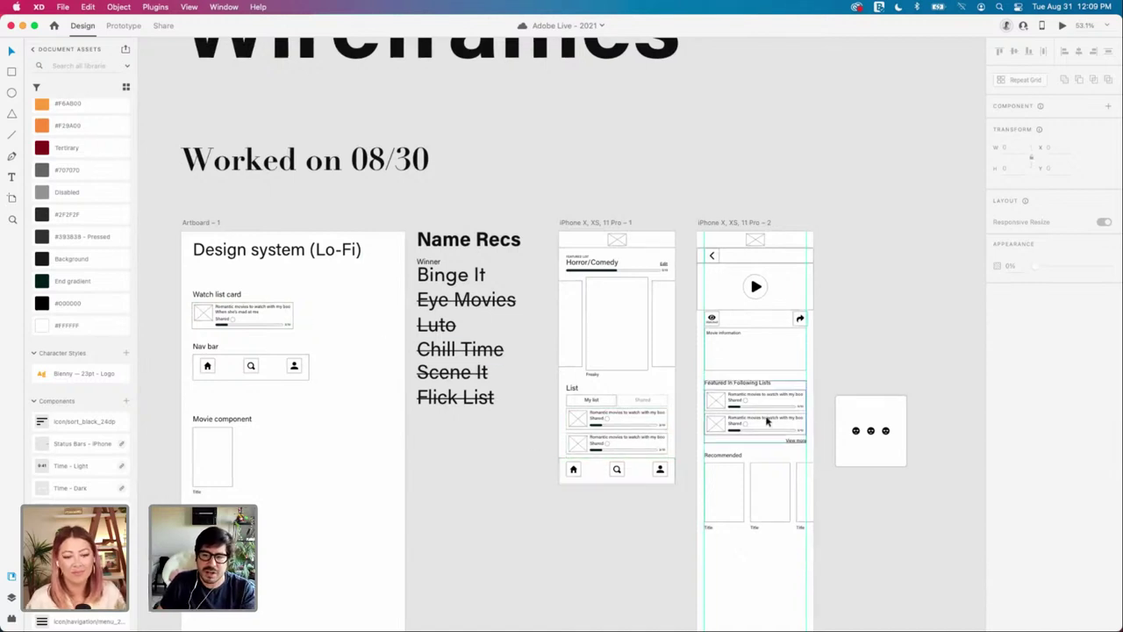
pyautogui.scroll(-3, 833, 433)
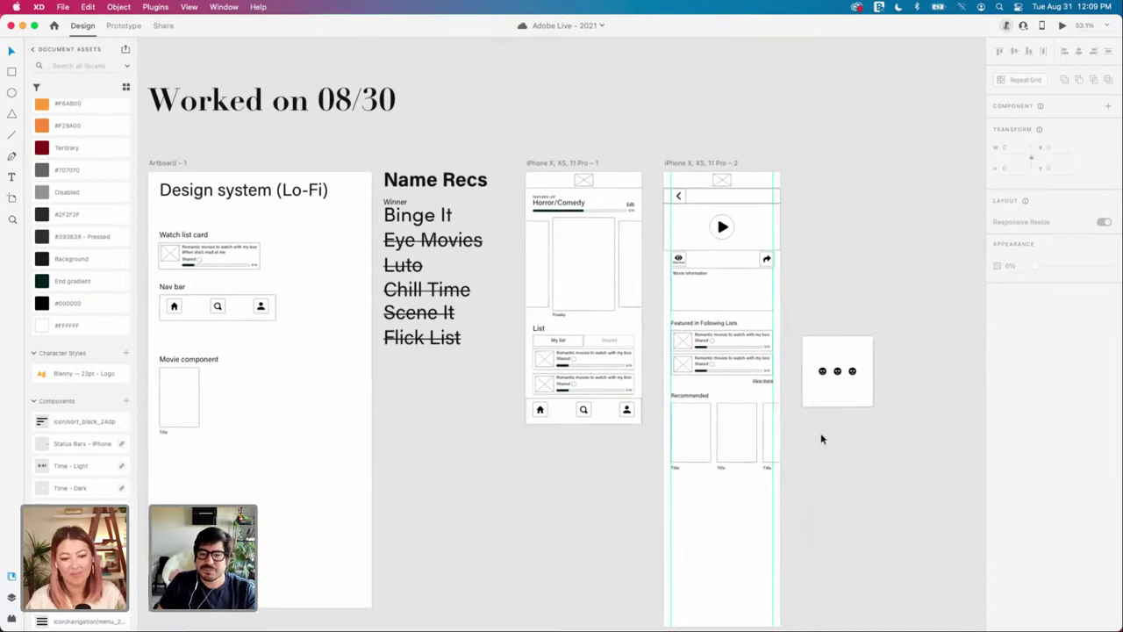
# Step: Inspect the Horror/Comedy list wireframe and the movie detail wireframe up close
pyautogui.scroll(5, 574, 210)
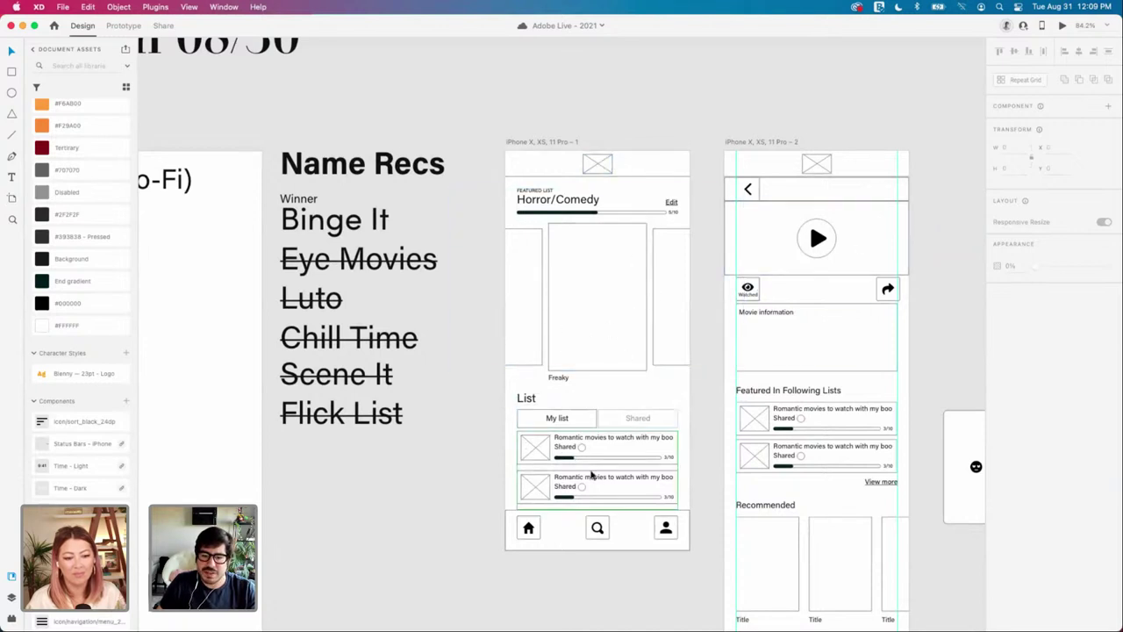
pyautogui.scroll(-3, 544, 546)
pyautogui.hscroll(5, 544, 546)
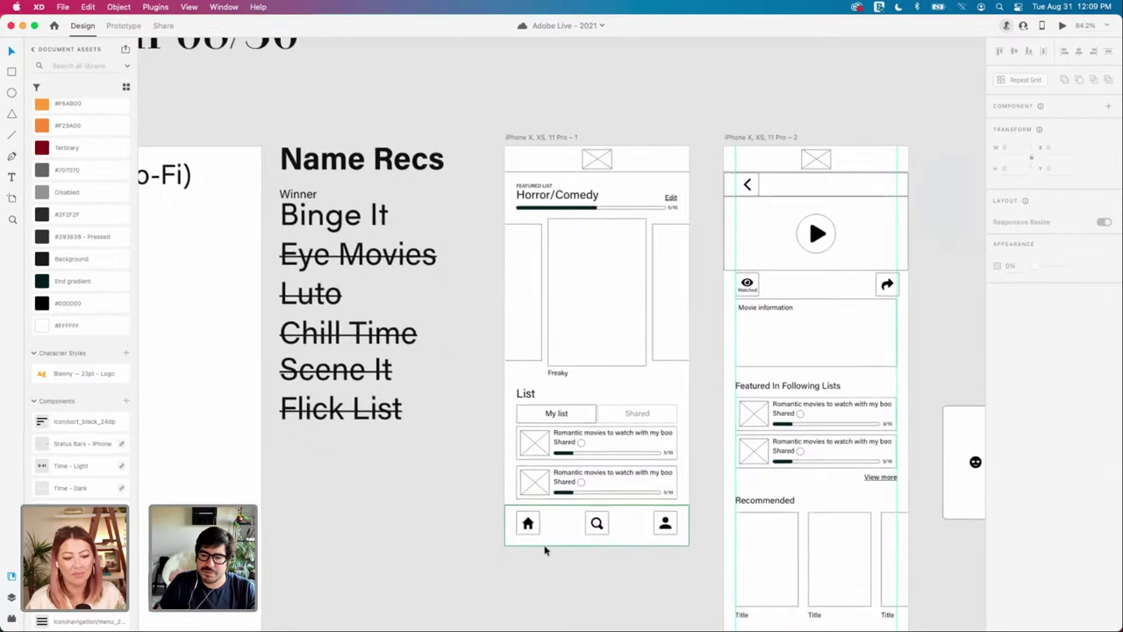
pyautogui.hscroll(3, 544, 548)
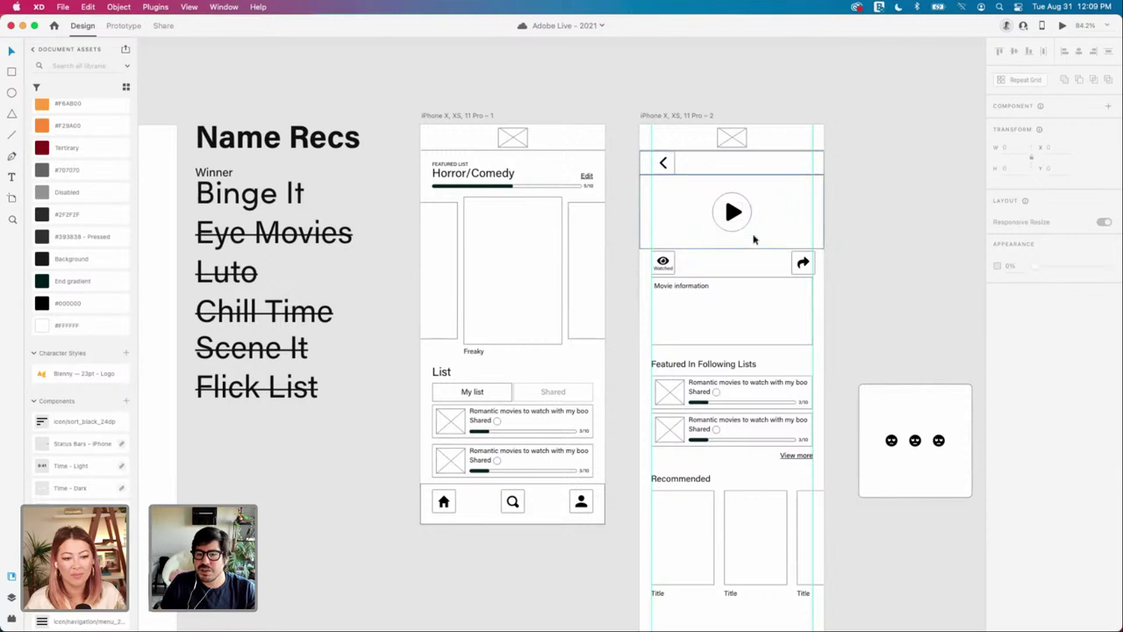
pyautogui.hscroll(15, 751, 237)
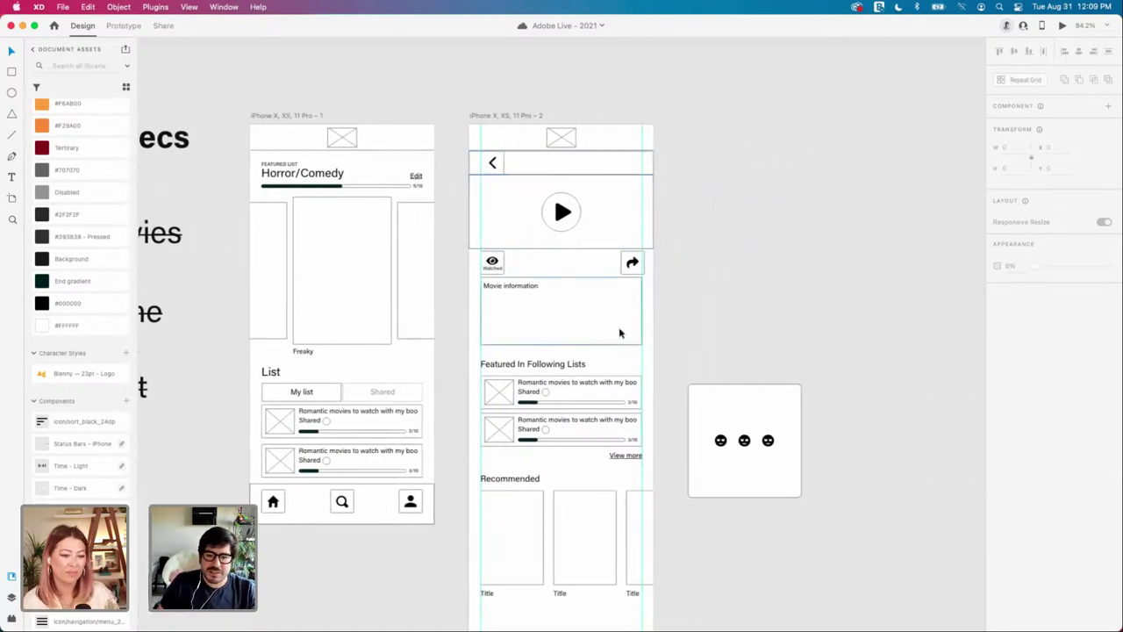
# Step: Inspect the movie information box and the loose card with its group of three face icons, leaving nothing selected
pyautogui.click(570, 318)
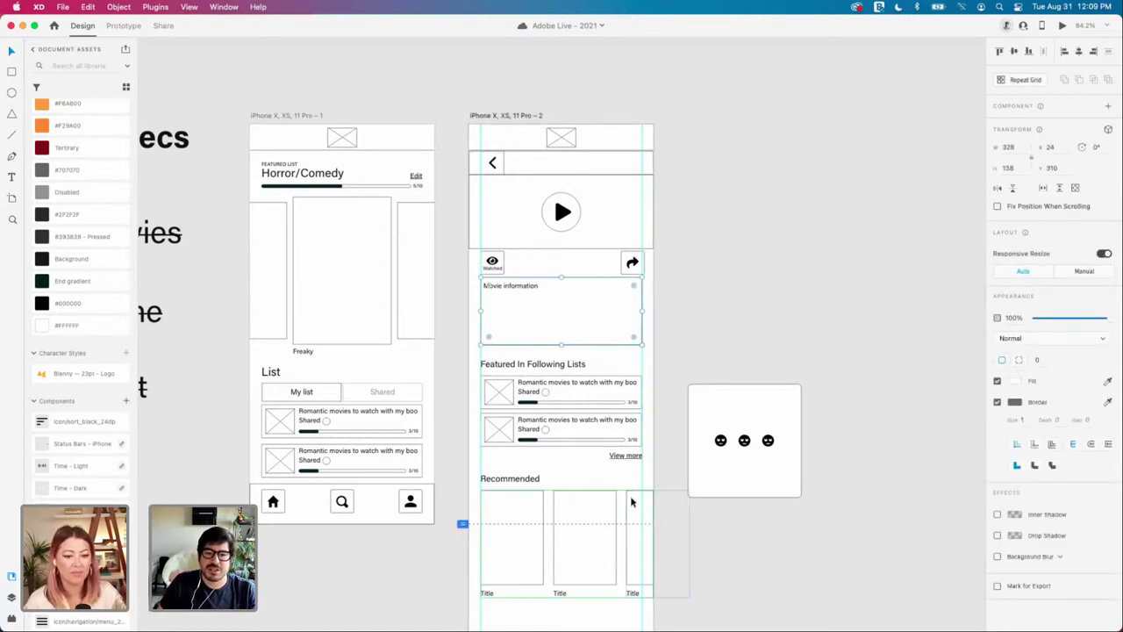
pyautogui.click(785, 493)
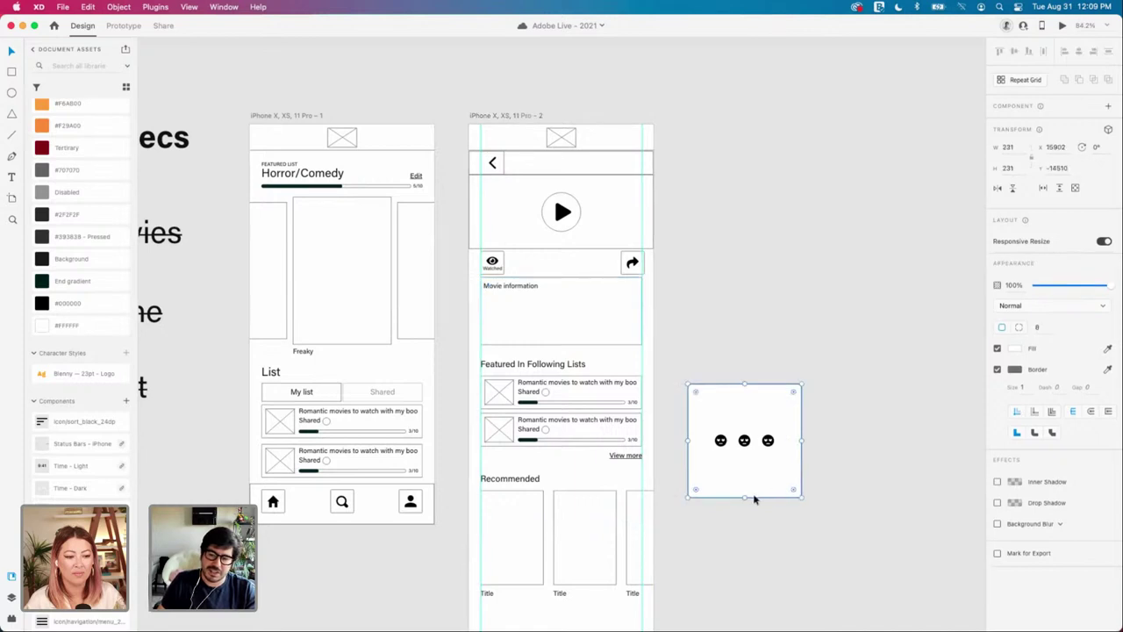
pyautogui.doubleClick(721, 442)
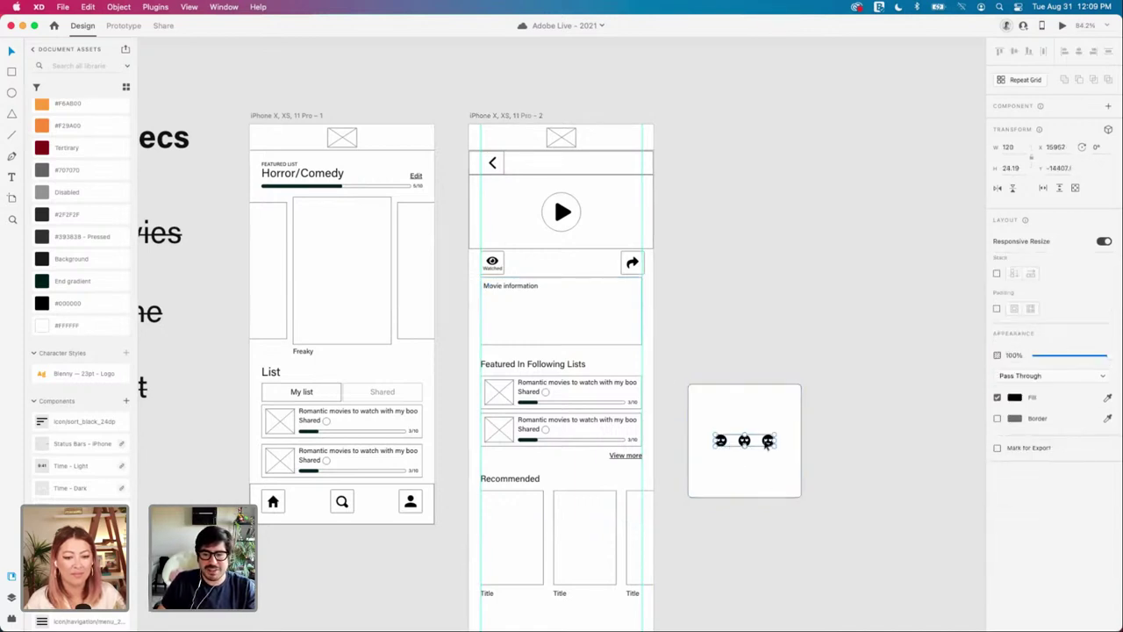
pyautogui.click(815, 462)
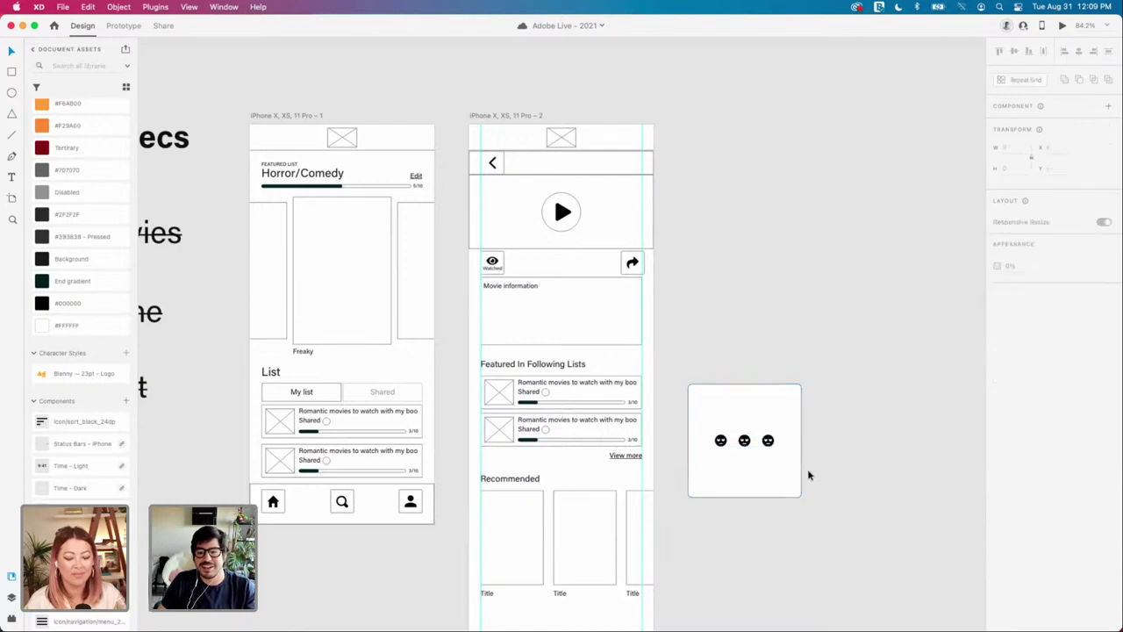
# Step: Return to an overview of all the wireframes worked on 08/30
pyautogui.scroll(-5, 809, 474)
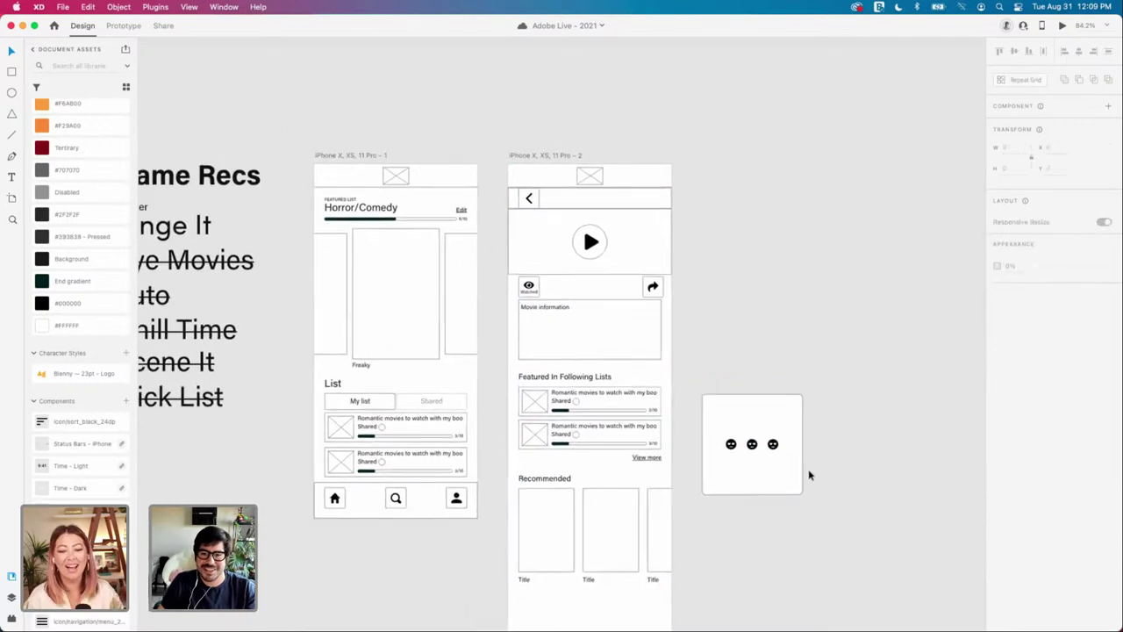
pyautogui.scroll(-2, 809, 475)
pyautogui.scroll(-2, 810, 474)
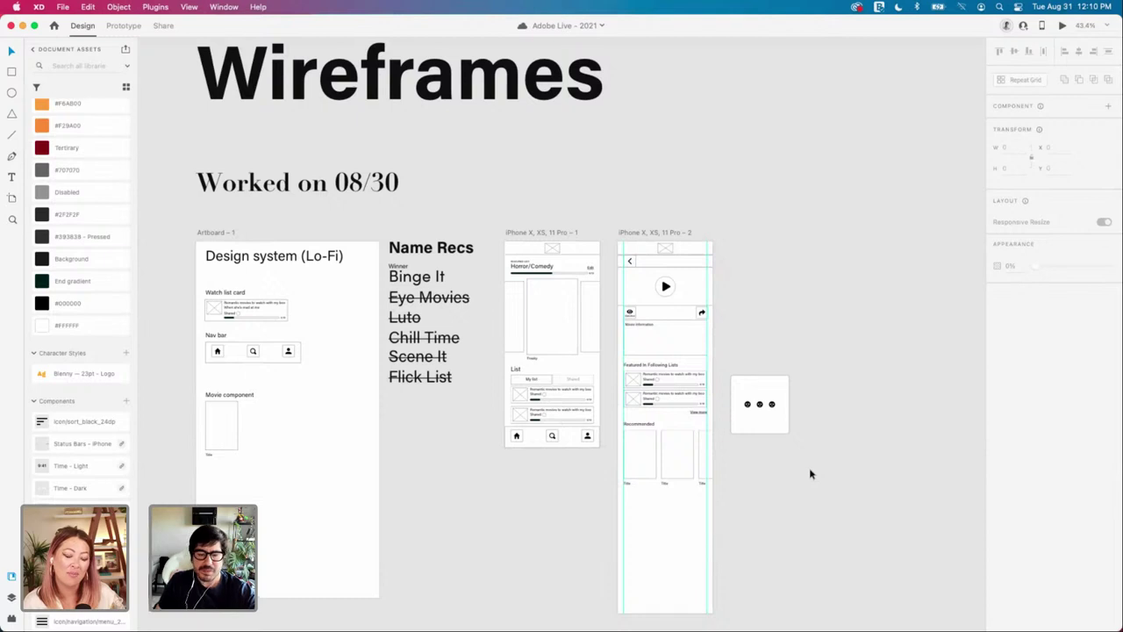
pyautogui.scroll(3, 809, 474)
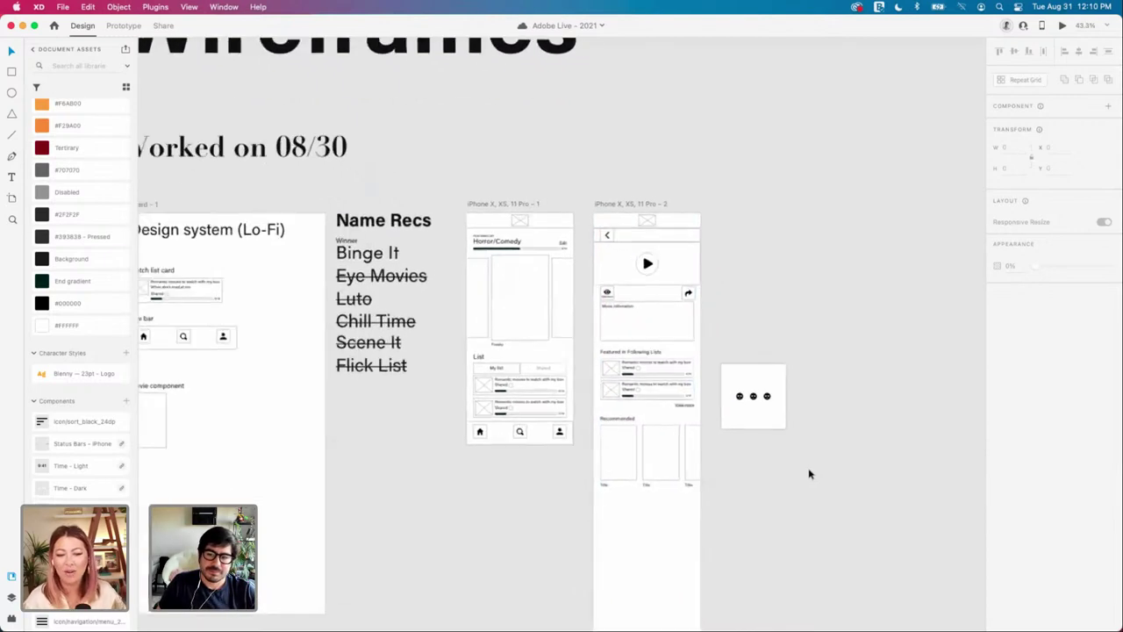
pyautogui.hscroll(2, 809, 474)
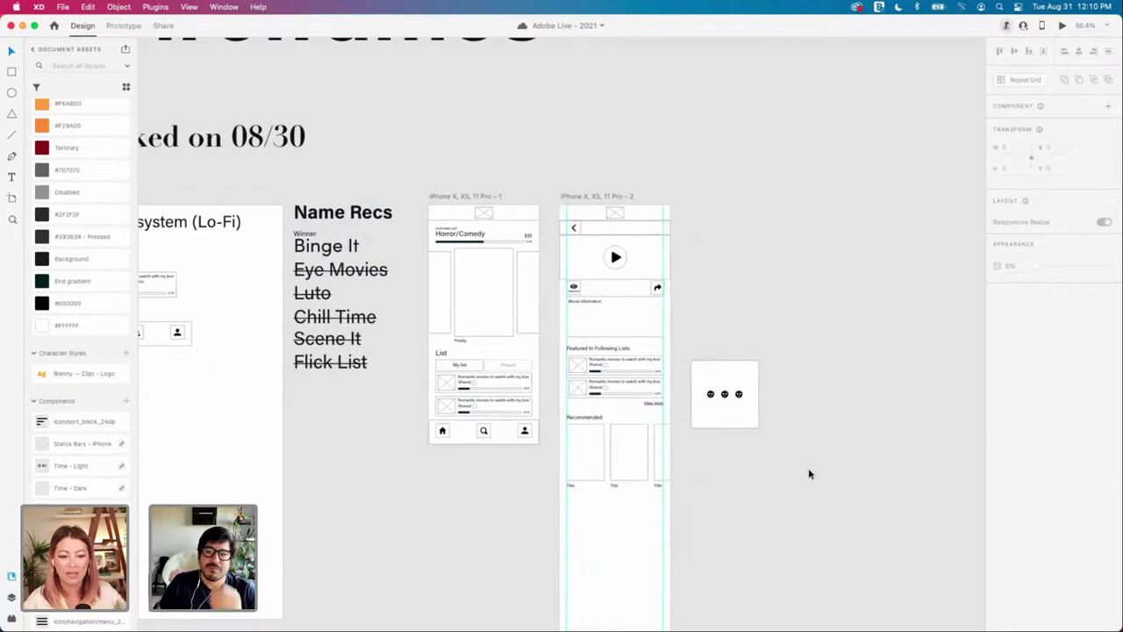
pyautogui.hscroll(-1, 809, 474)
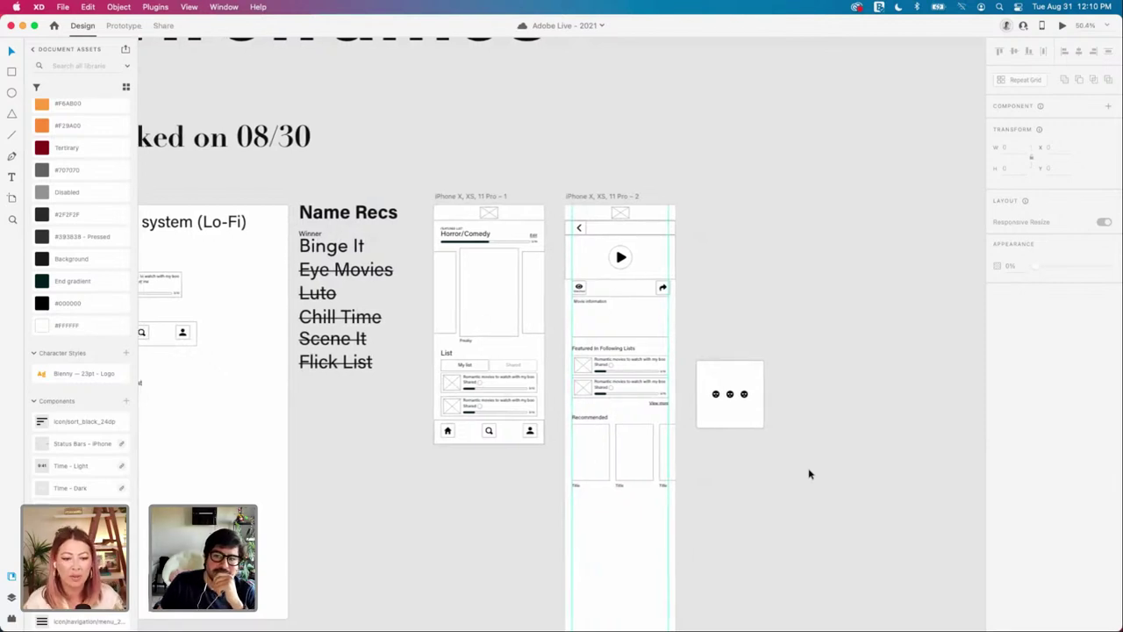
pyautogui.hscroll(2, 809, 474)
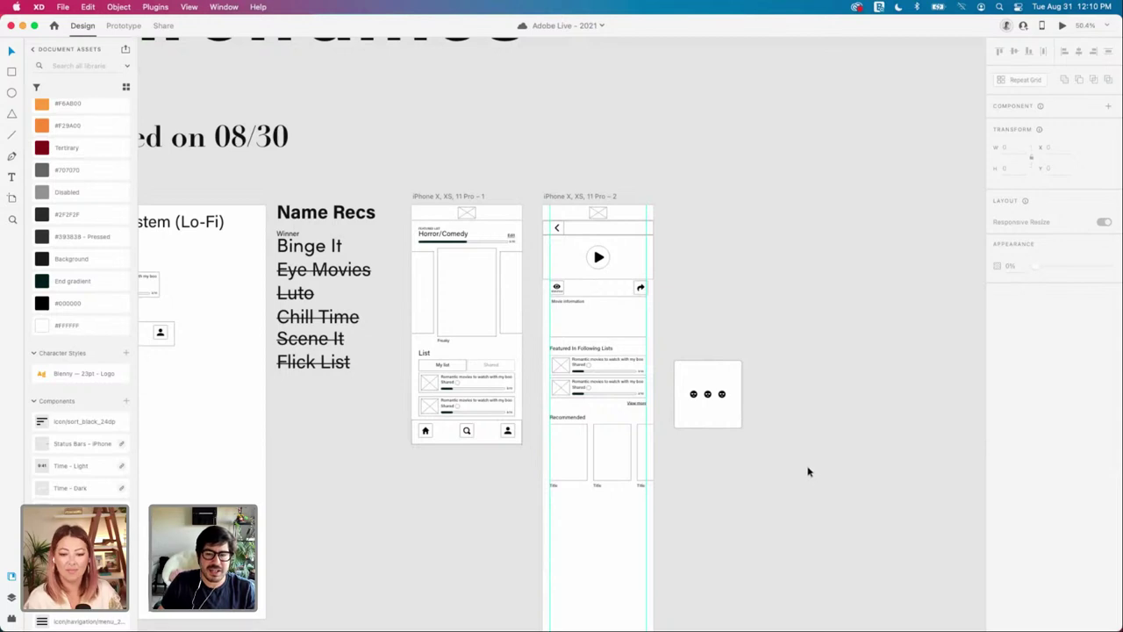
pyautogui.hscroll(2, 807, 472)
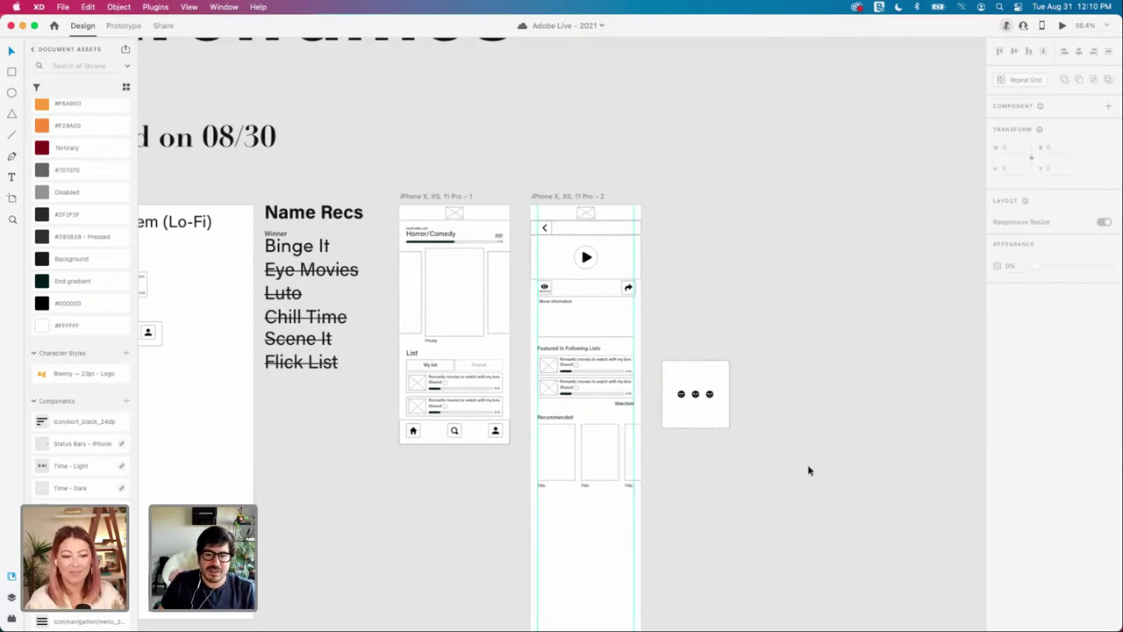
# Step: Examine the two iPhone wireframes under the Updated!!! heading up close, starting with the Halloween Special list
pyautogui.hscroll(5, 807, 471)
pyautogui.hscroll(15, 807, 469)
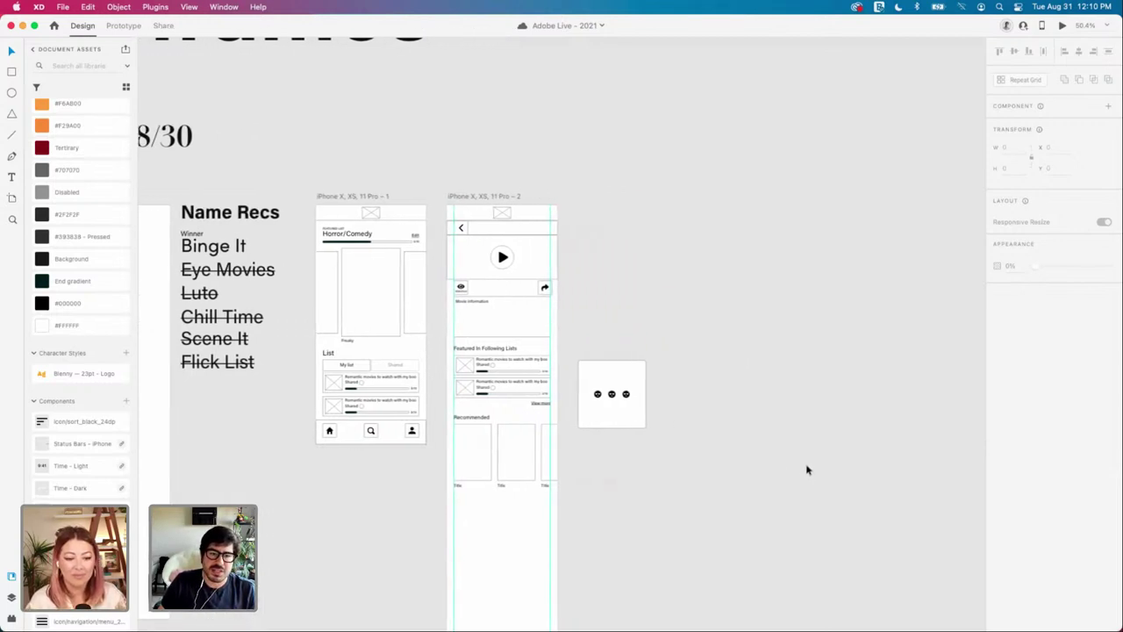
pyautogui.hscroll(20, 808, 469)
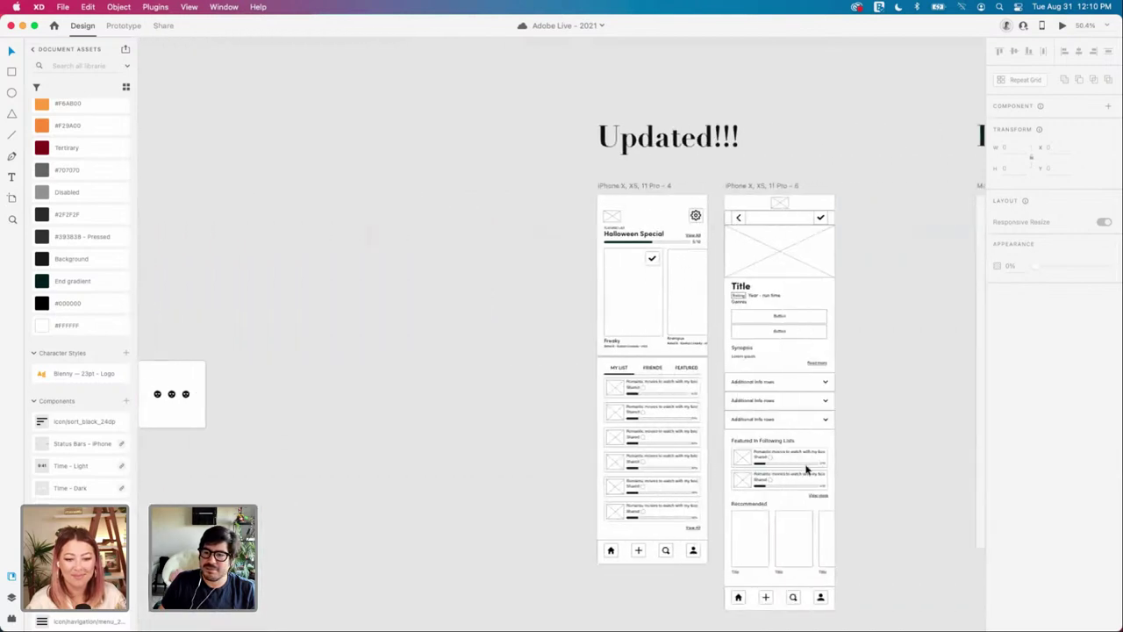
pyautogui.scroll(2, 841, 417)
pyautogui.hscroll(5, 841, 417)
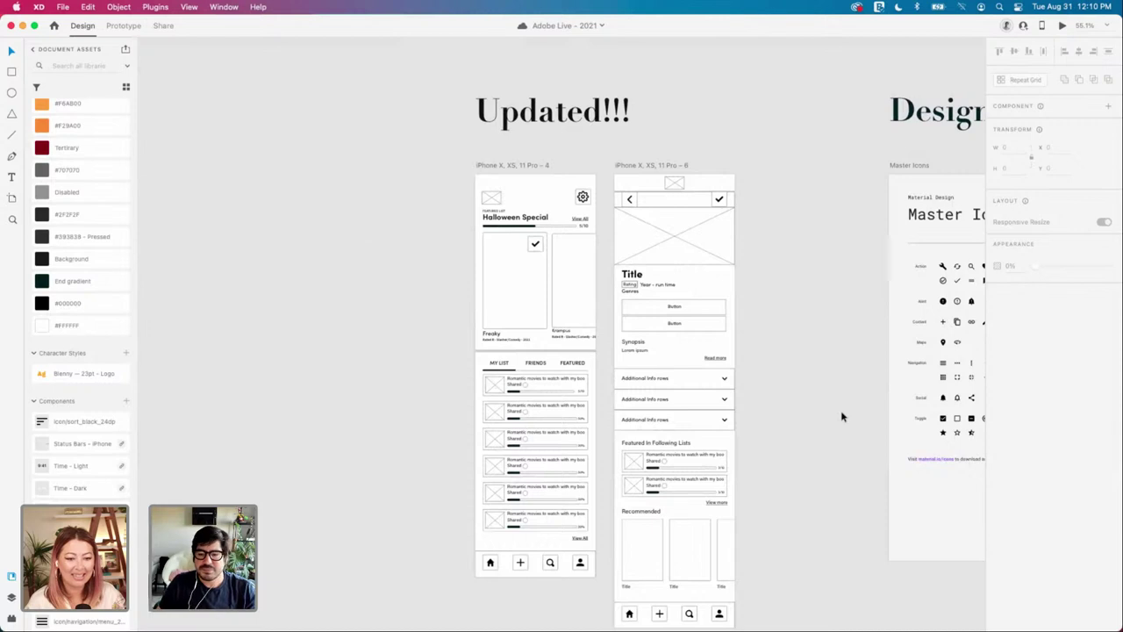
pyautogui.scroll(3, 797, 389)
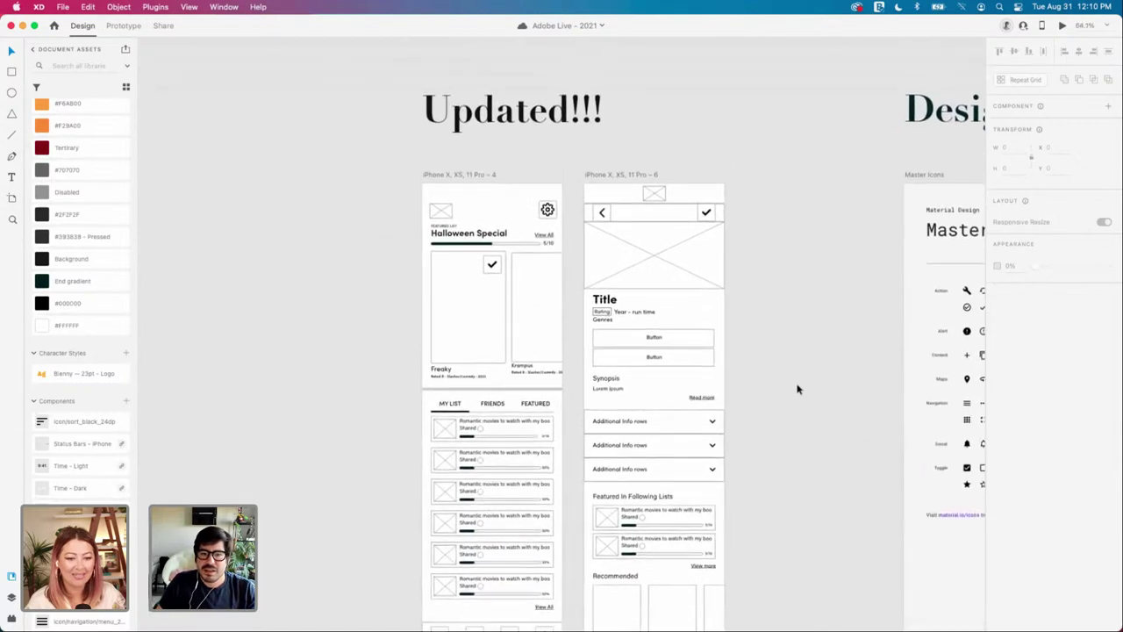
pyautogui.scroll(3, 690, 336)
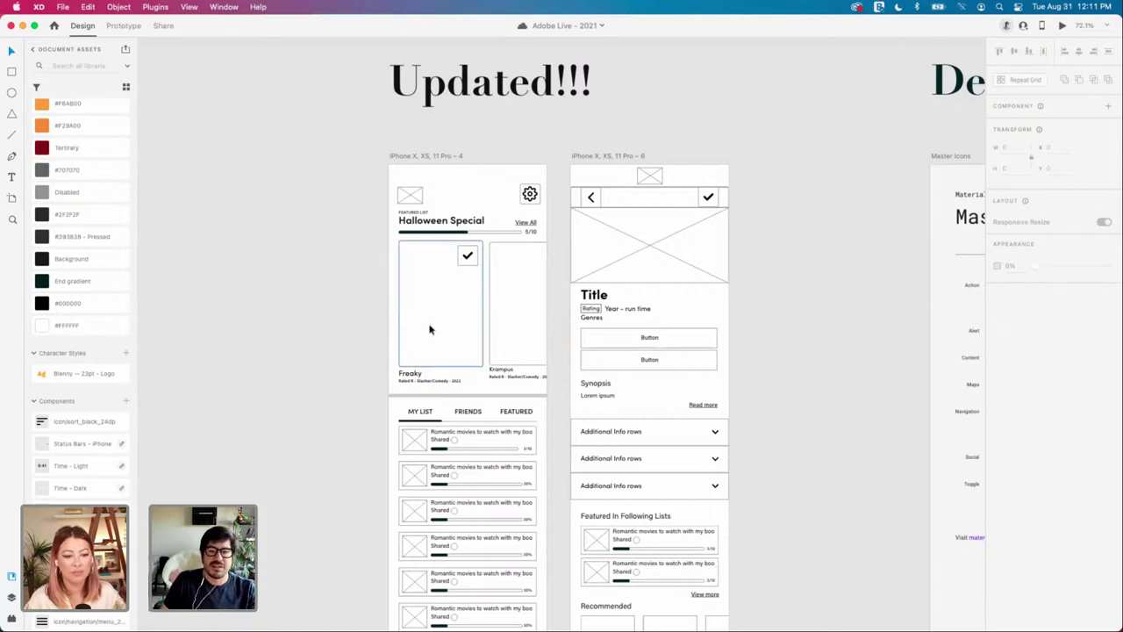
pyautogui.scroll(1, 430, 330)
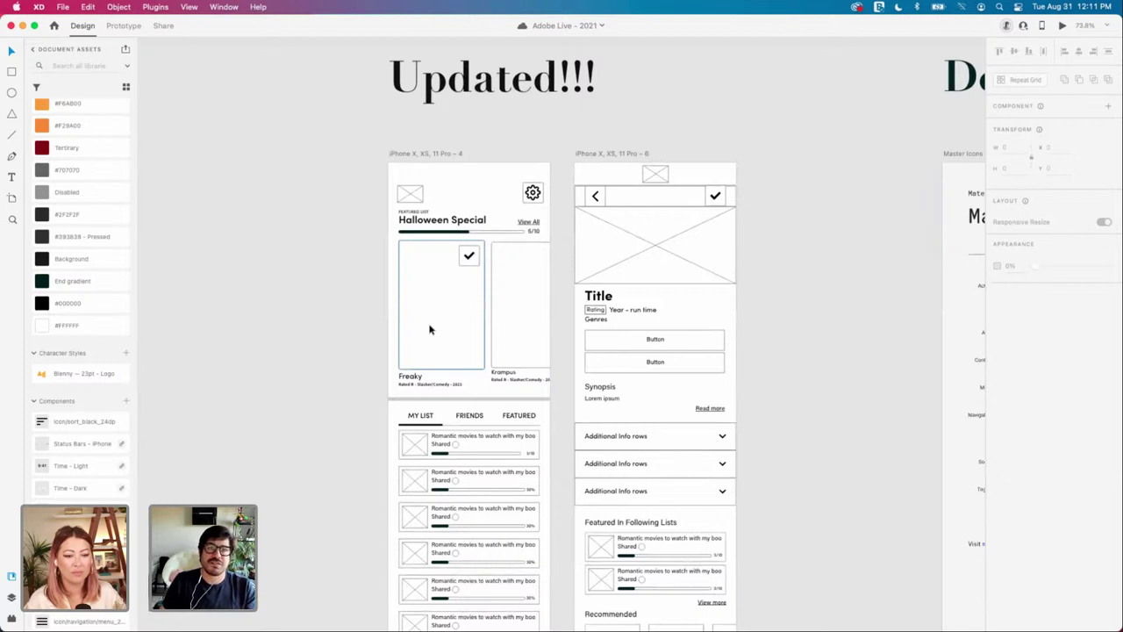
# Step: Inspect the Krampus poster placeholder, the Freaky card's checkmark box and the settings icon on the Halloween Special wireframe, leaving nothing selected
pyautogui.click(501, 319)
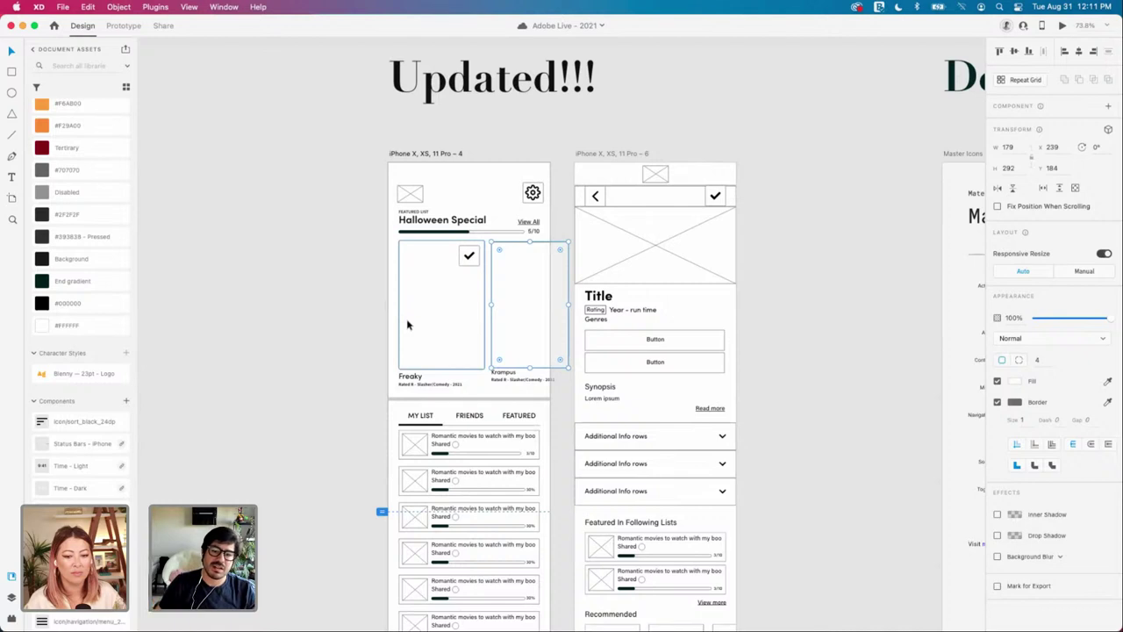
pyautogui.click(364, 283)
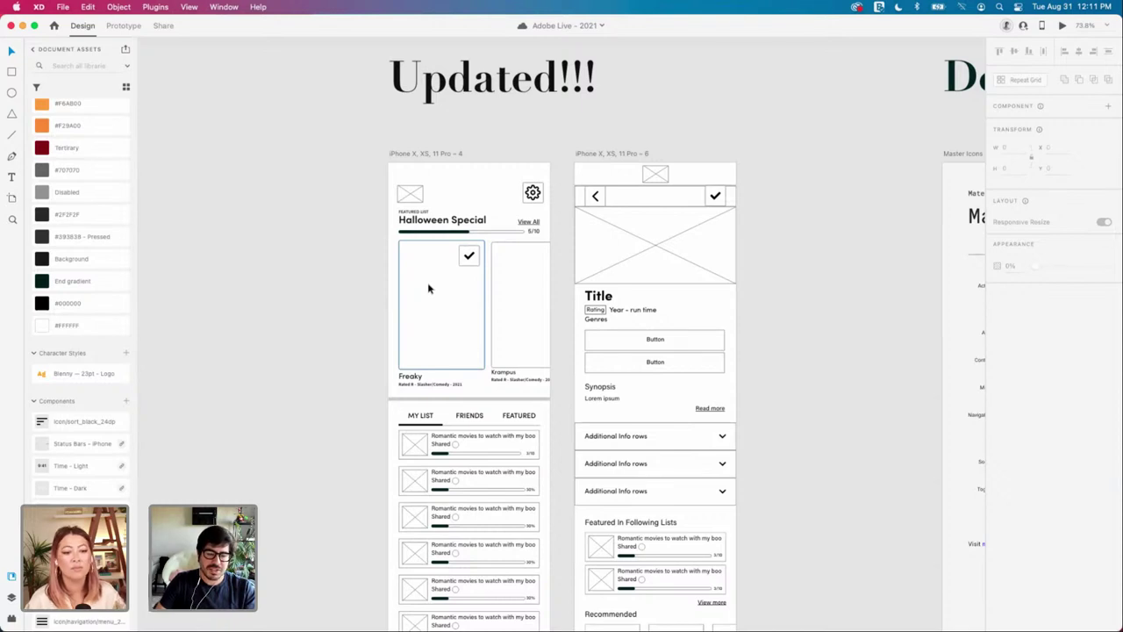
pyautogui.click(467, 256)
pyautogui.scroll(2, 467, 257)
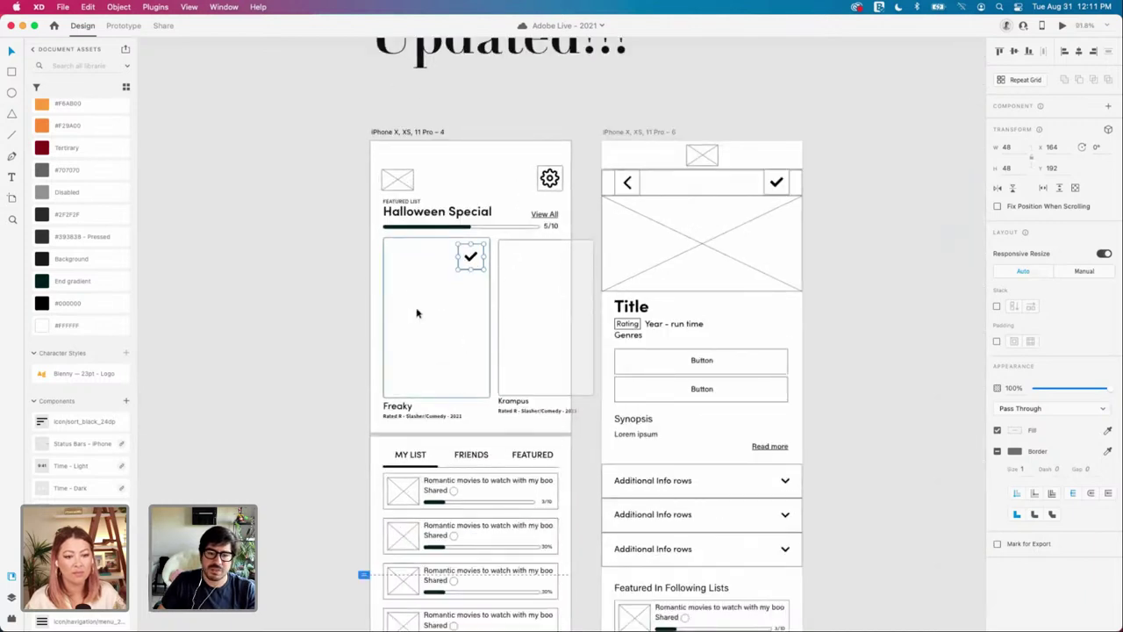
pyautogui.click(298, 303)
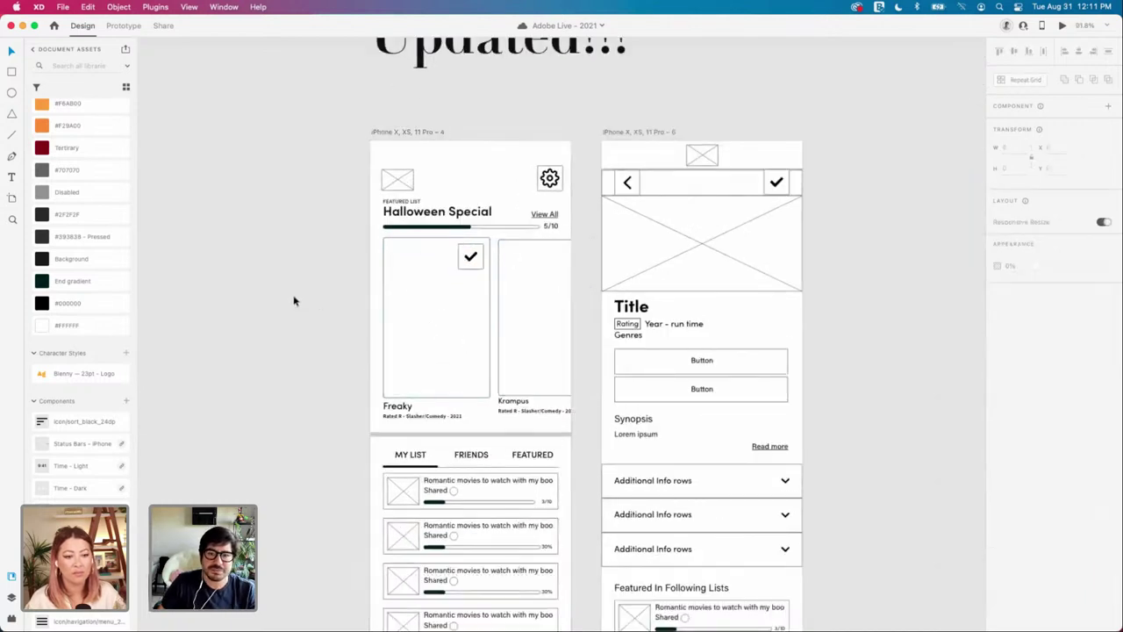
pyautogui.click(405, 182)
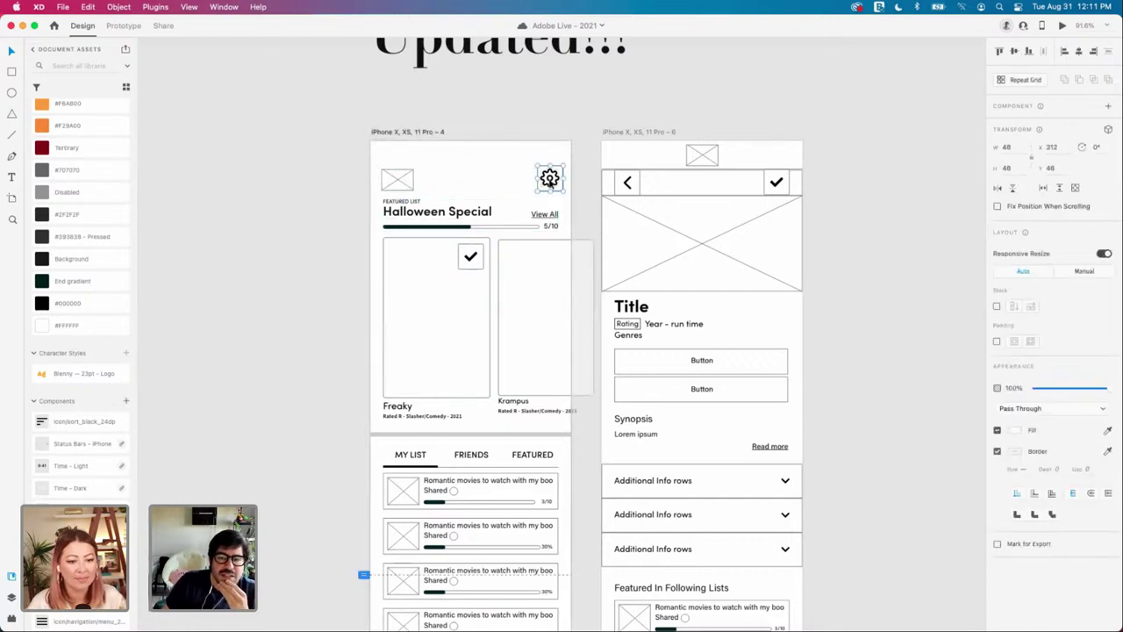
pyautogui.click(576, 188)
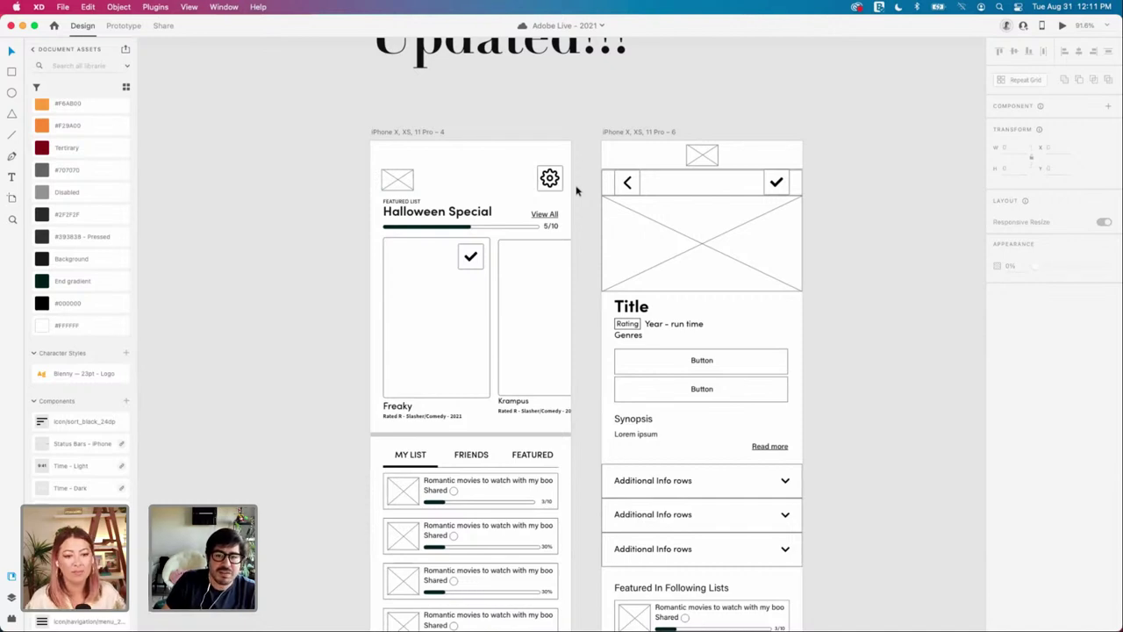
# Step: Inspect the Halloween Special wireframe's bottom navigation bar and its plus icon, and return to the featured list area
pyautogui.scroll(-3, 577, 190)
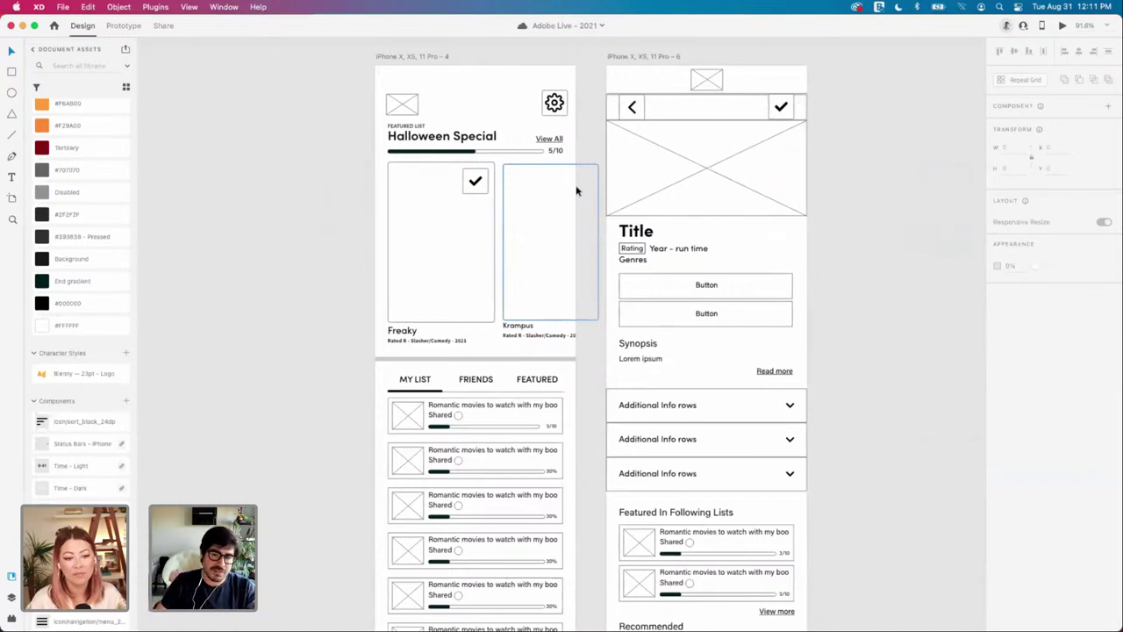
pyautogui.scroll(-4, 353, 173)
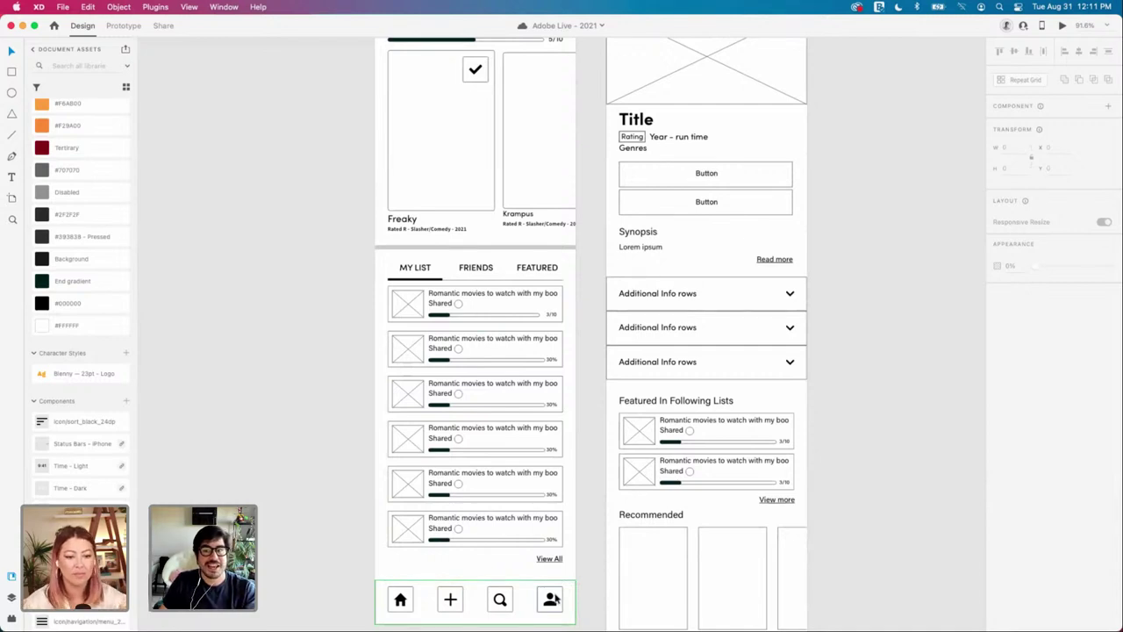
pyautogui.click(461, 614)
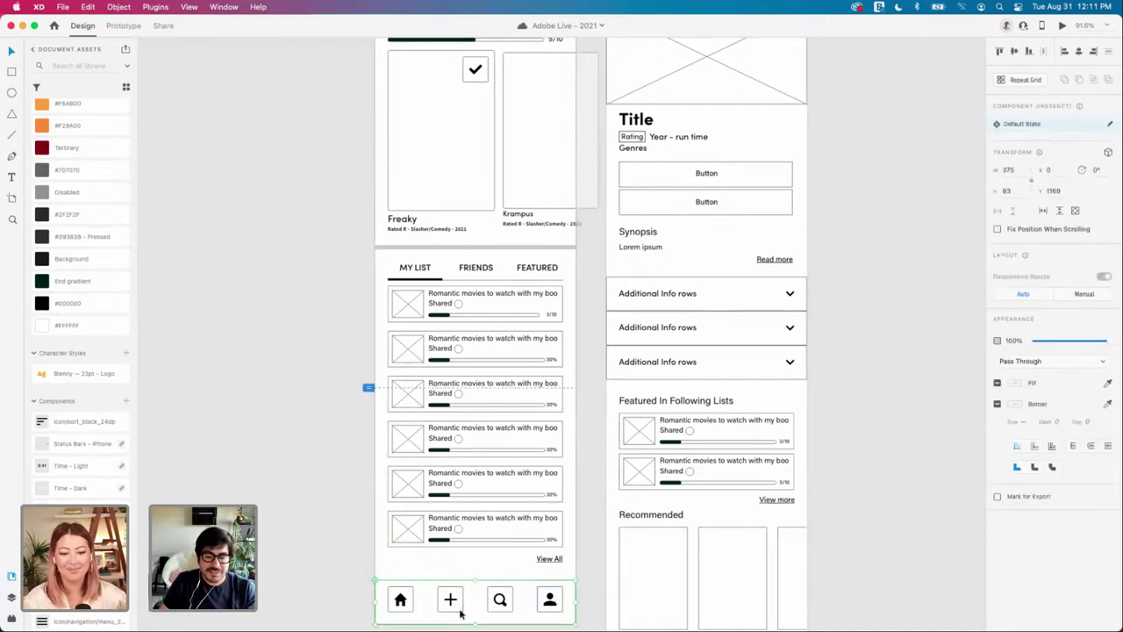
pyautogui.doubleClick(460, 613)
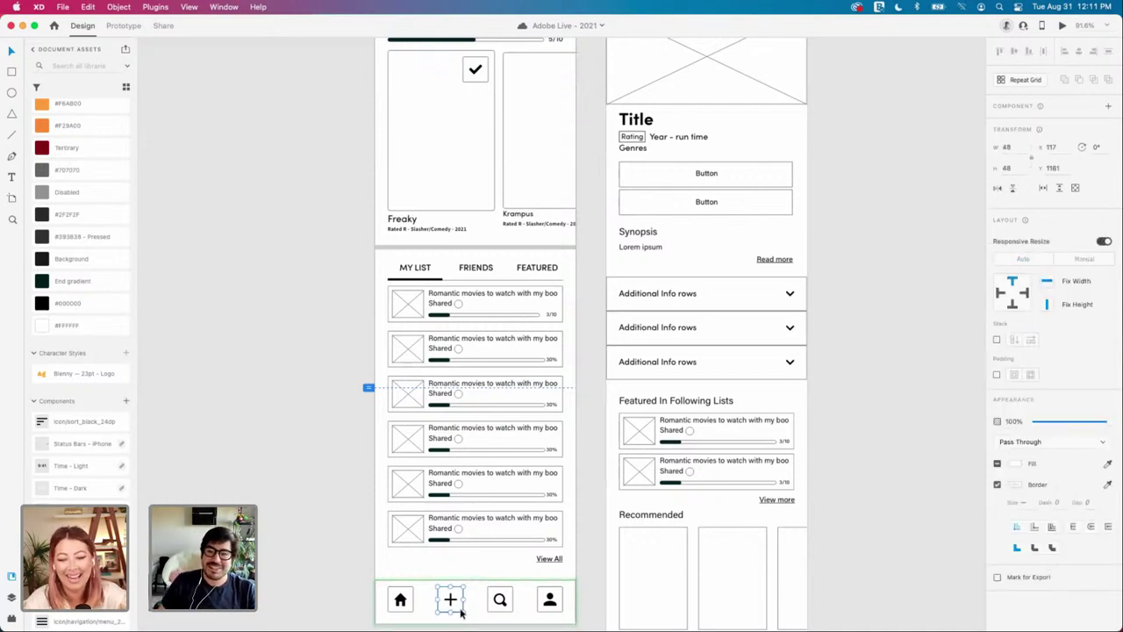
pyautogui.click(303, 512)
pyautogui.scroll(3, 304, 513)
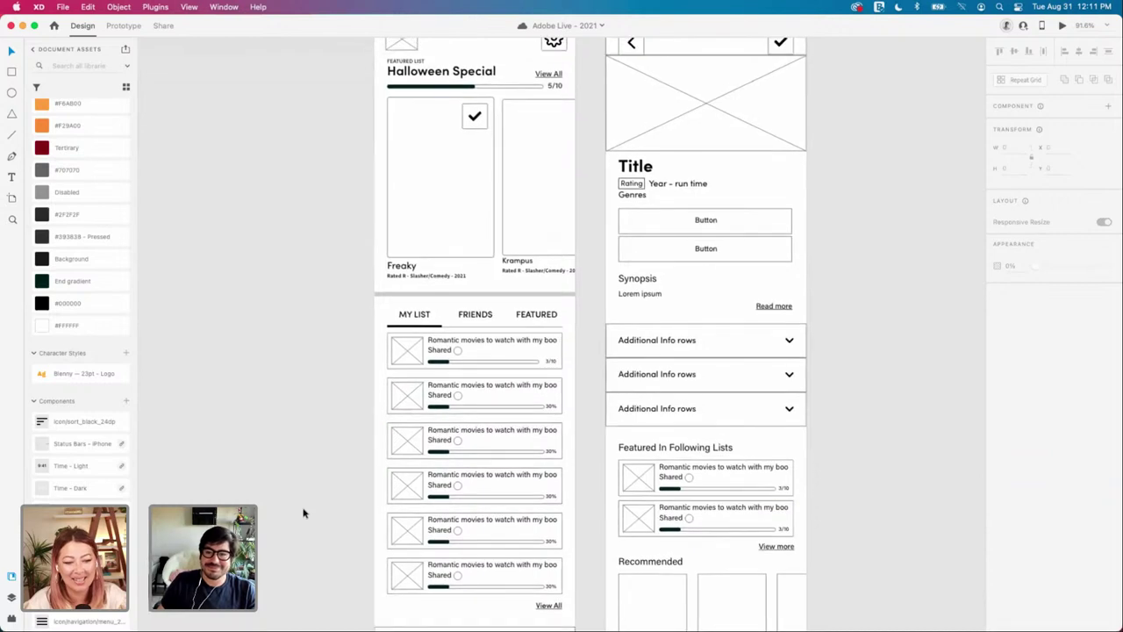
pyautogui.scroll(2, 303, 513)
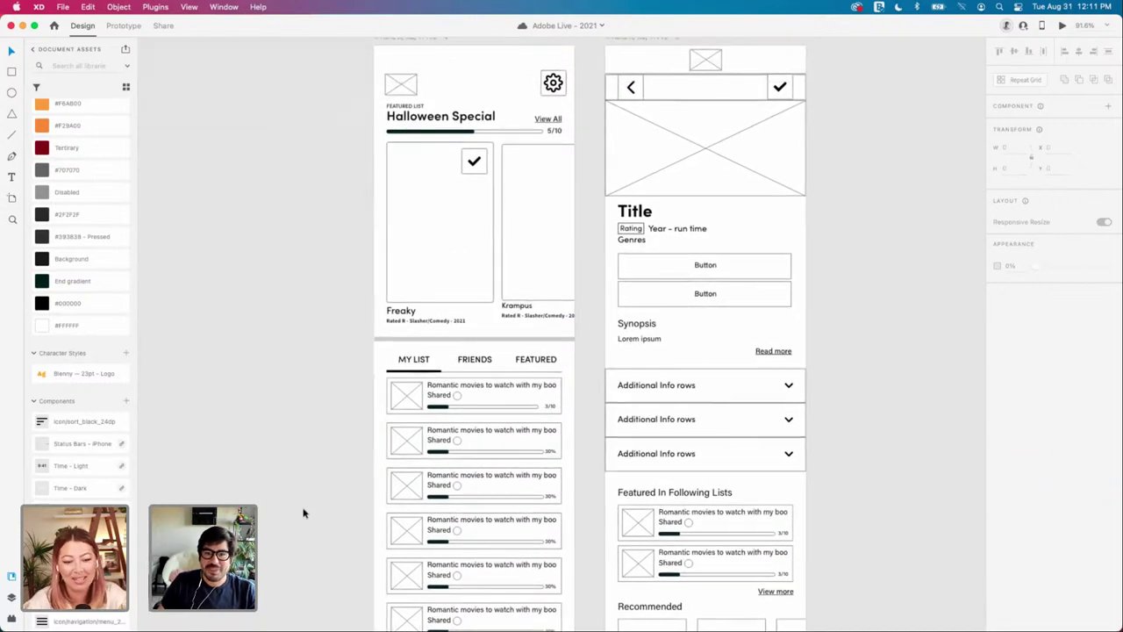
# Step: Inspect the plus icon, search icon and background of the Halloween Special wireframe's navigation bar, leaving nothing selected
pyautogui.scroll(-4, 304, 513)
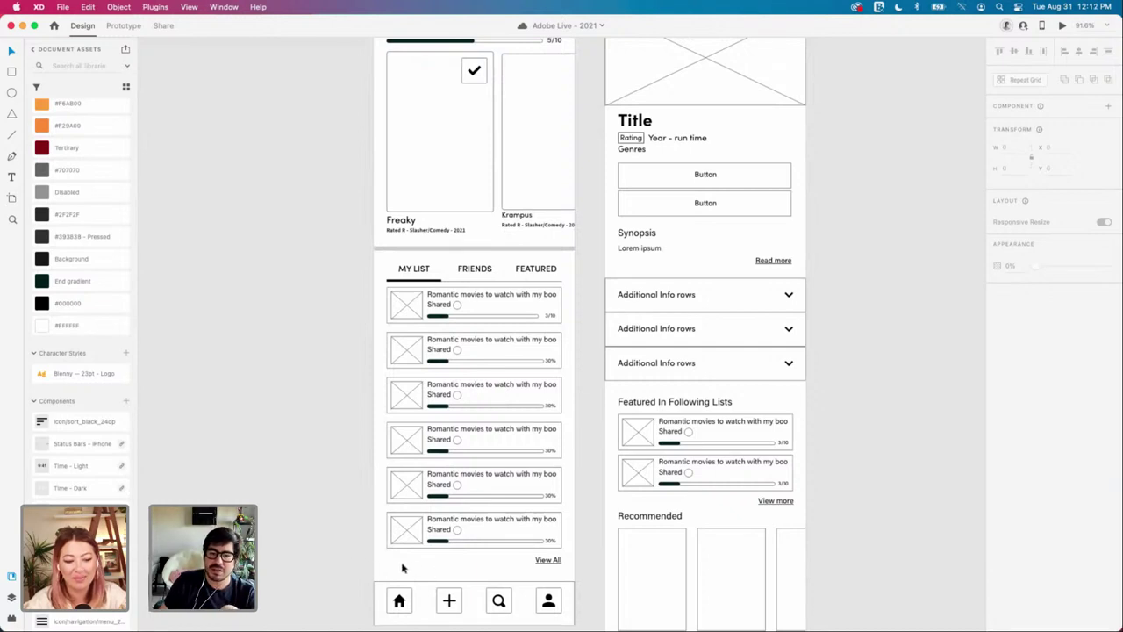
pyautogui.scroll(-2, 400, 564)
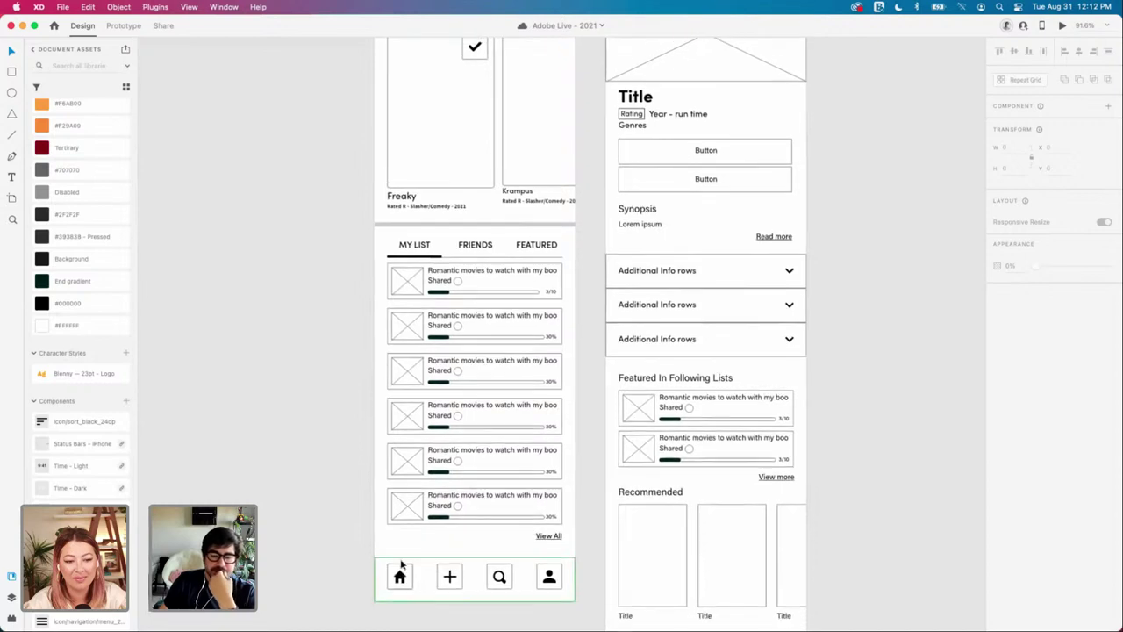
pyautogui.click(458, 577)
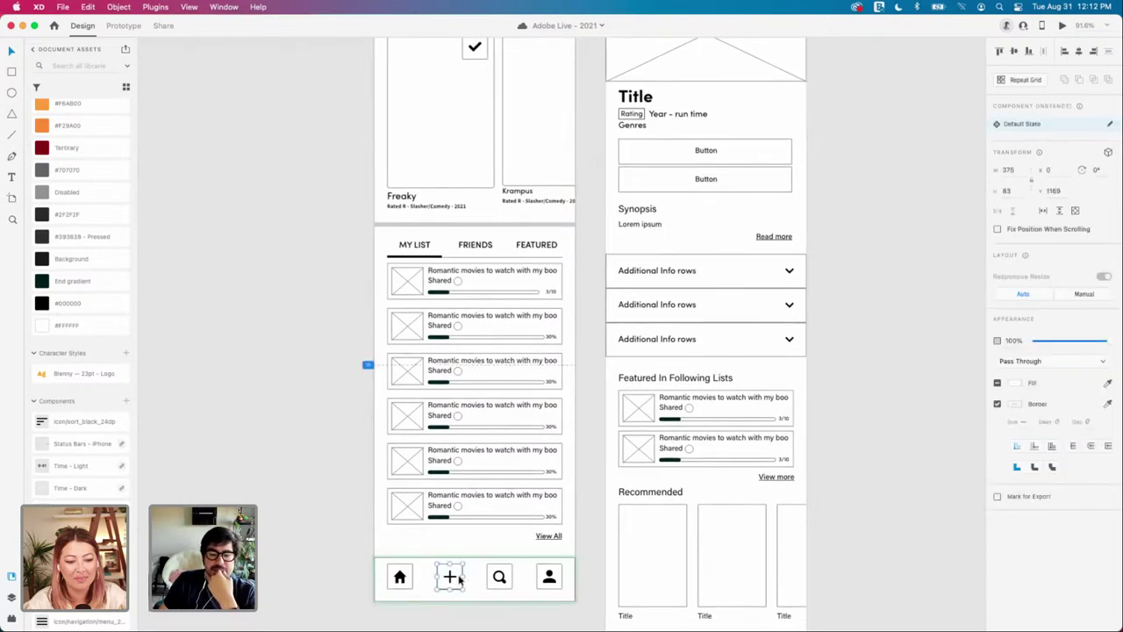
pyautogui.doubleClick(458, 577)
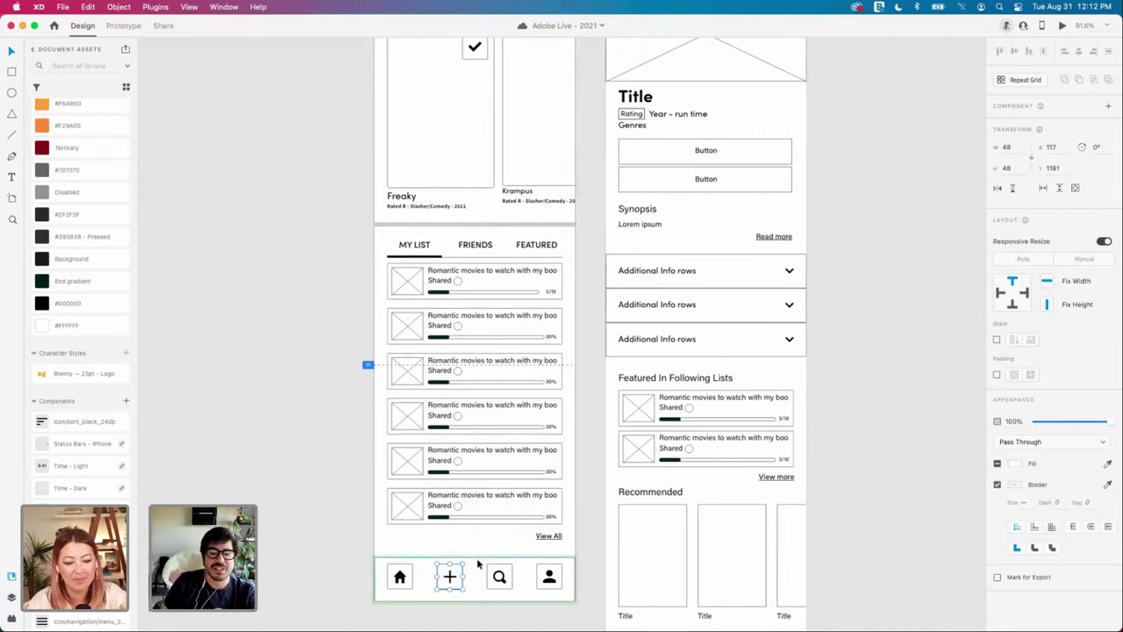
pyautogui.click(498, 575)
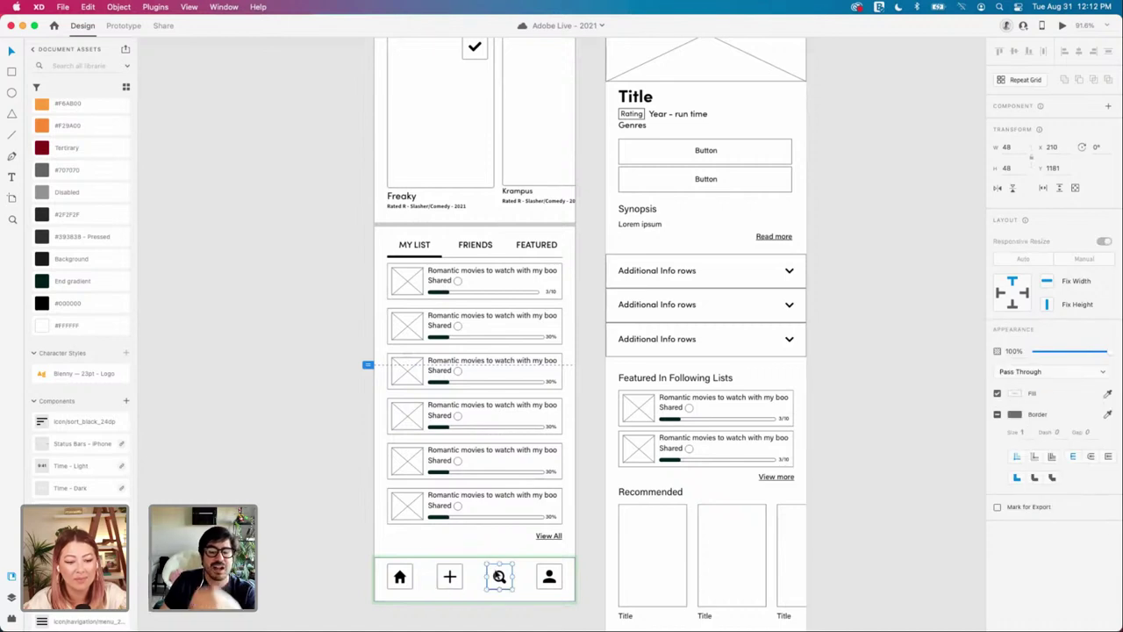
pyautogui.click(481, 576)
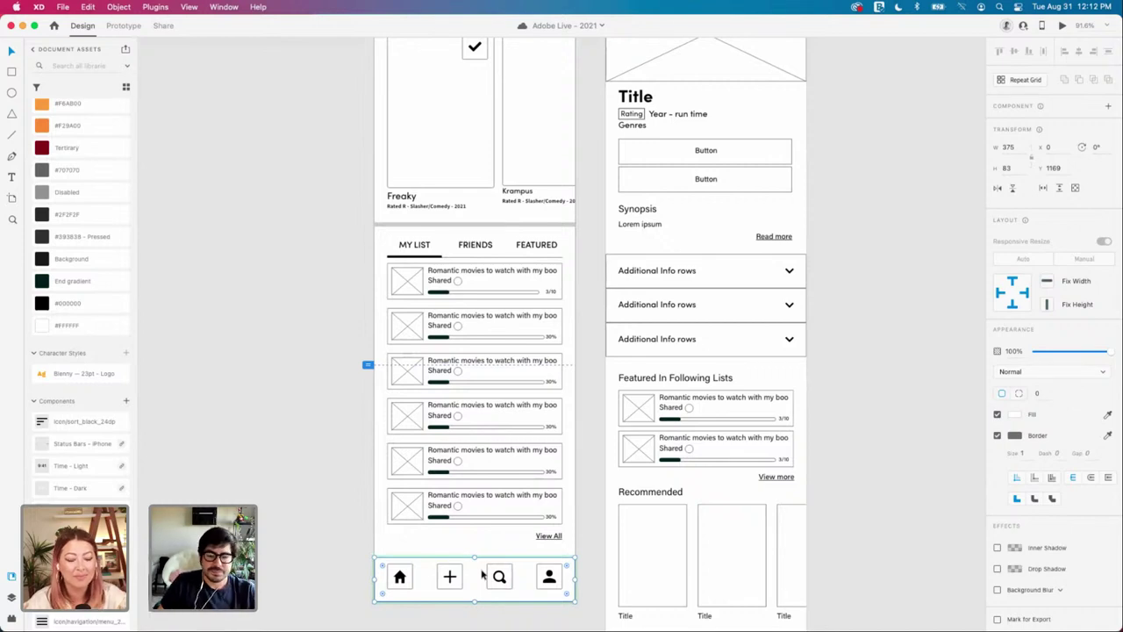
pyautogui.scroll(3, 333, 532)
pyautogui.click(335, 534)
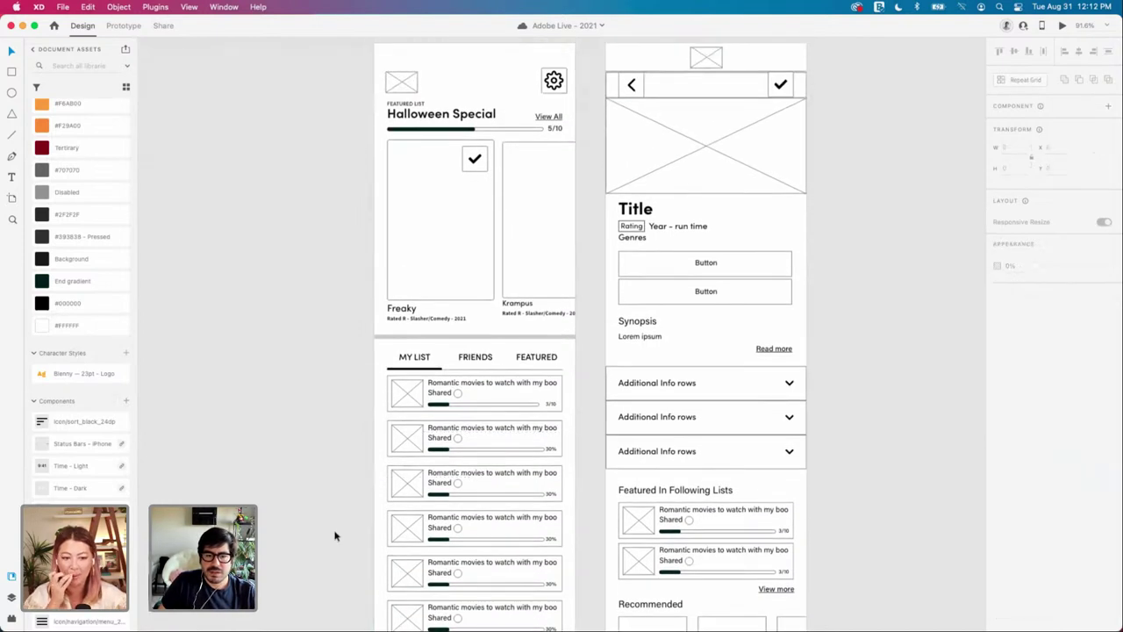
# Step: View the updated Halloween Special and movie detail wireframes side by side at full length
pyautogui.scroll(-5, 334, 535)
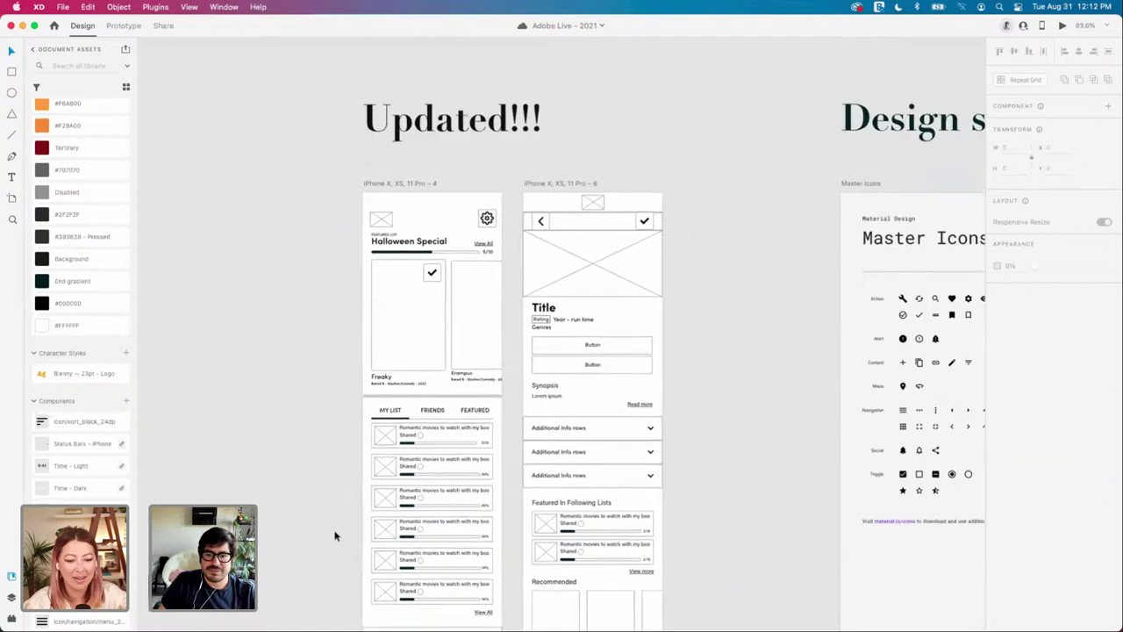
pyautogui.scroll(-2, 335, 535)
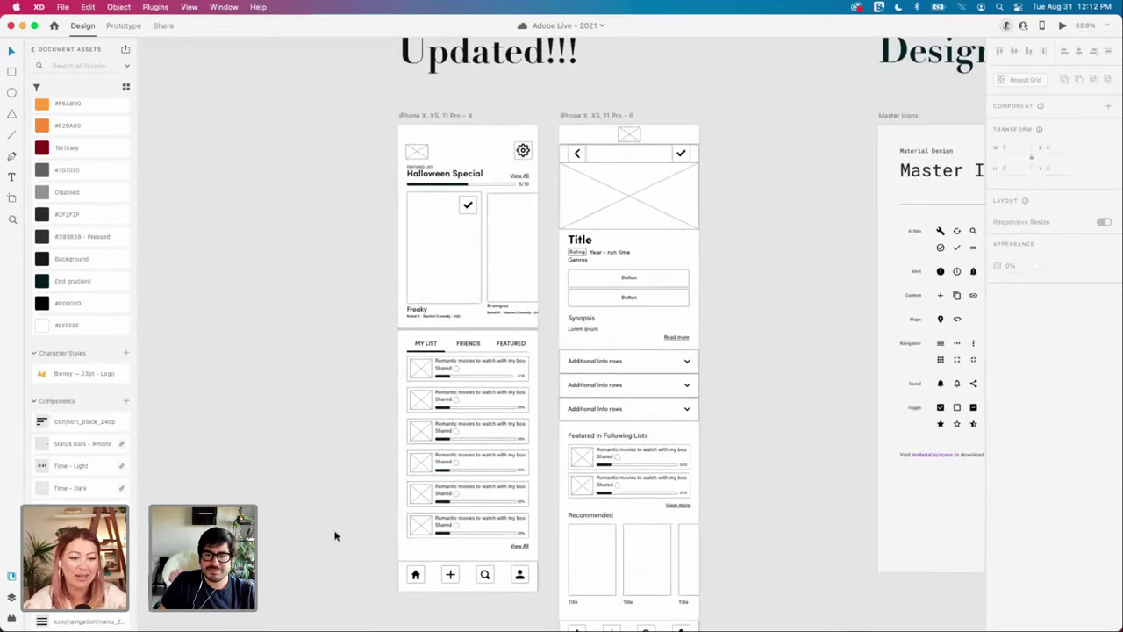
pyautogui.hscroll(1, 335, 535)
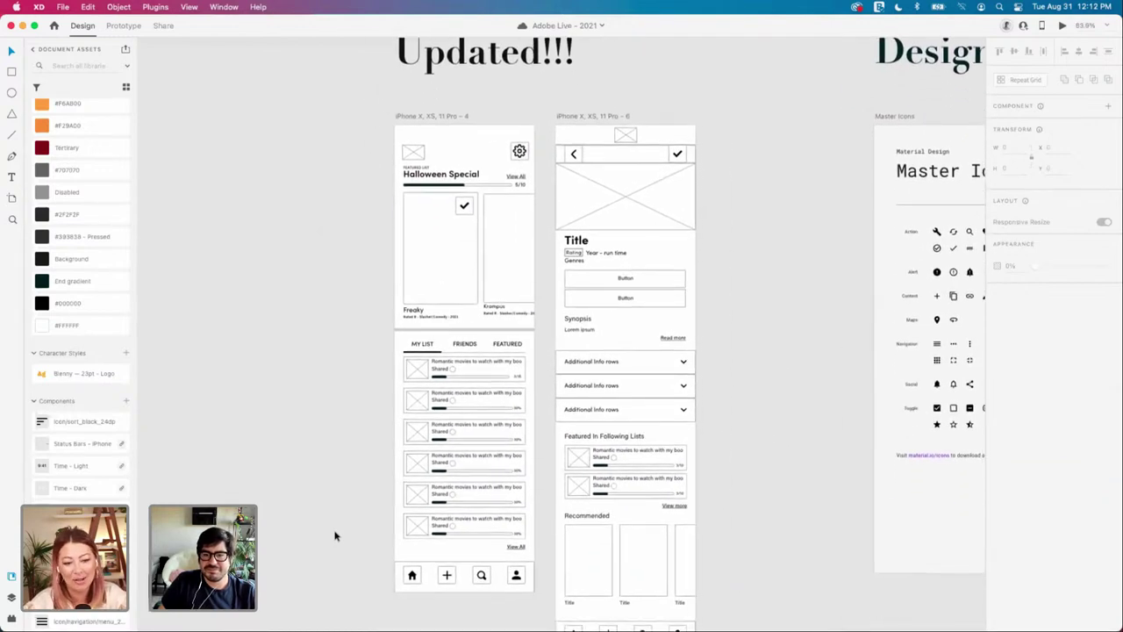
pyautogui.scroll(2, 334, 535)
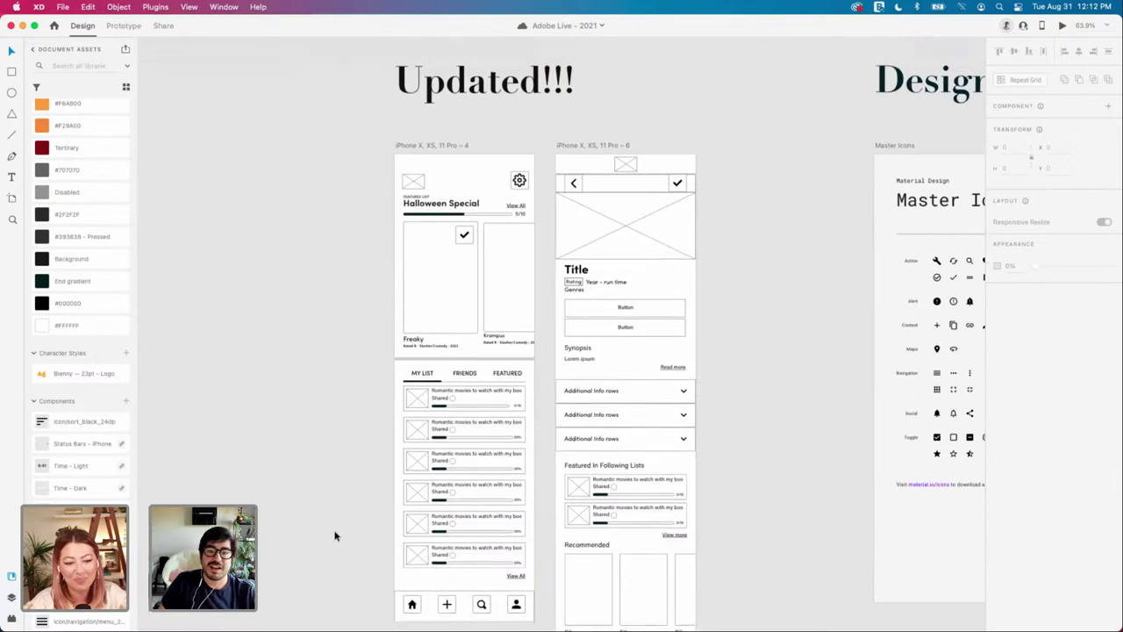
pyautogui.hscroll(1, 334, 535)
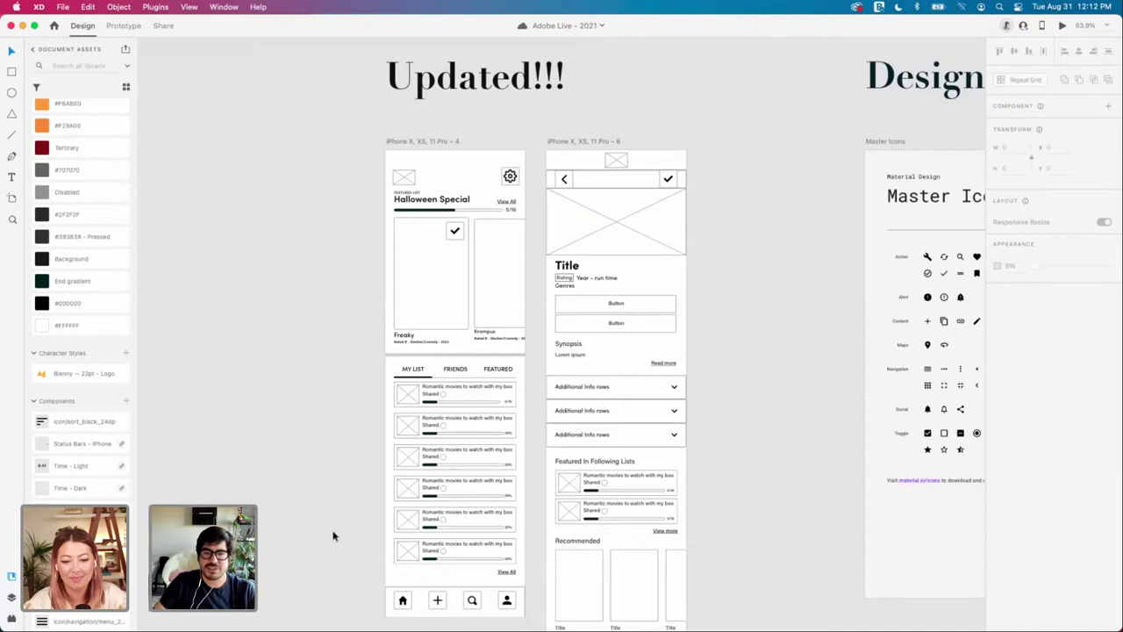
pyautogui.click(430, 141)
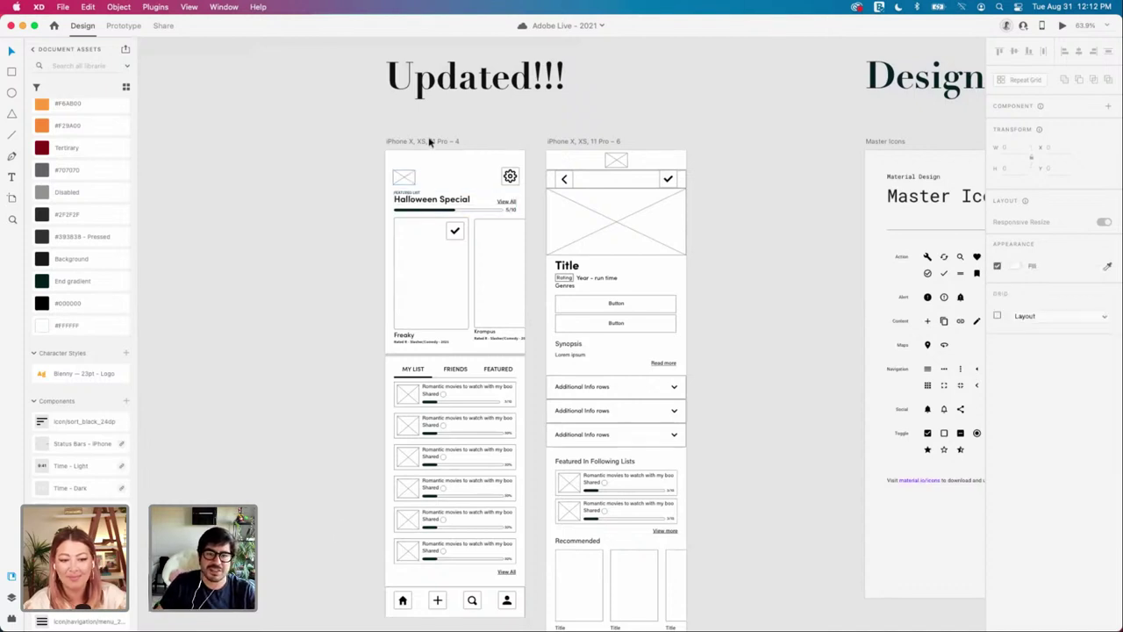
pyautogui.moveTo(430, 141); pyautogui.dragTo(273, 146)
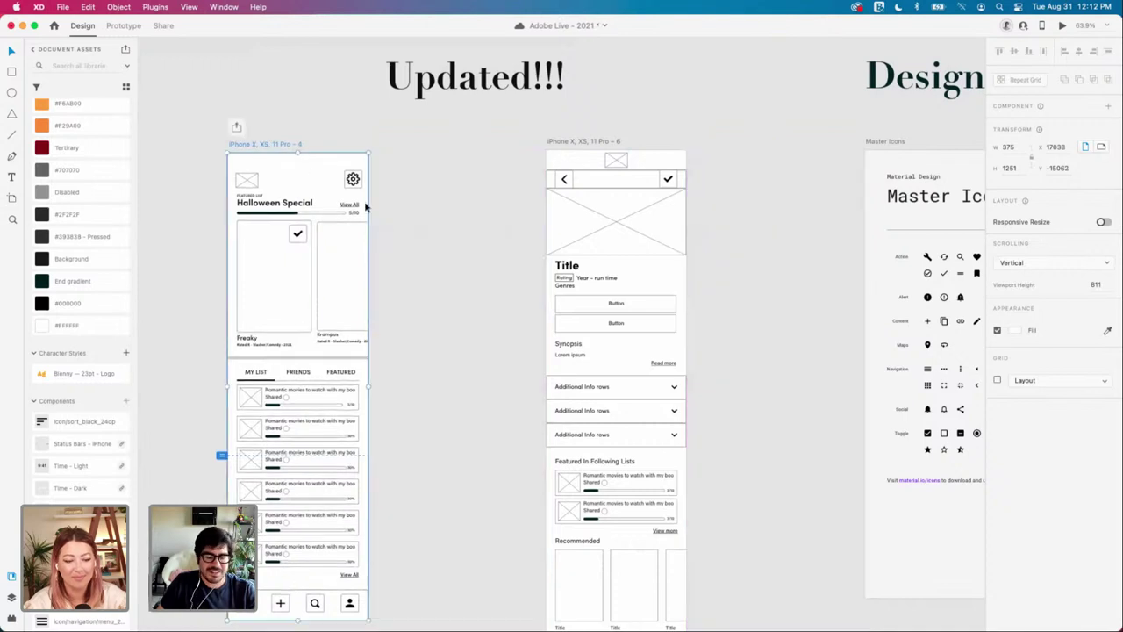
pyautogui.press('super+z')
pyautogui.click(300, 237)
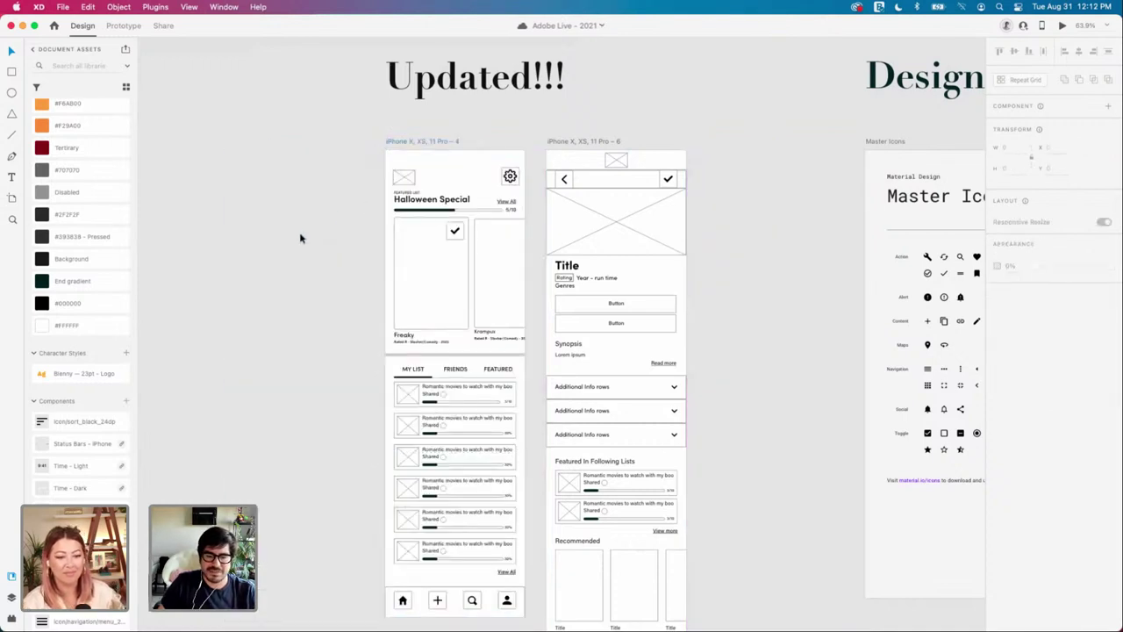
pyautogui.scroll(-2, 293, 303)
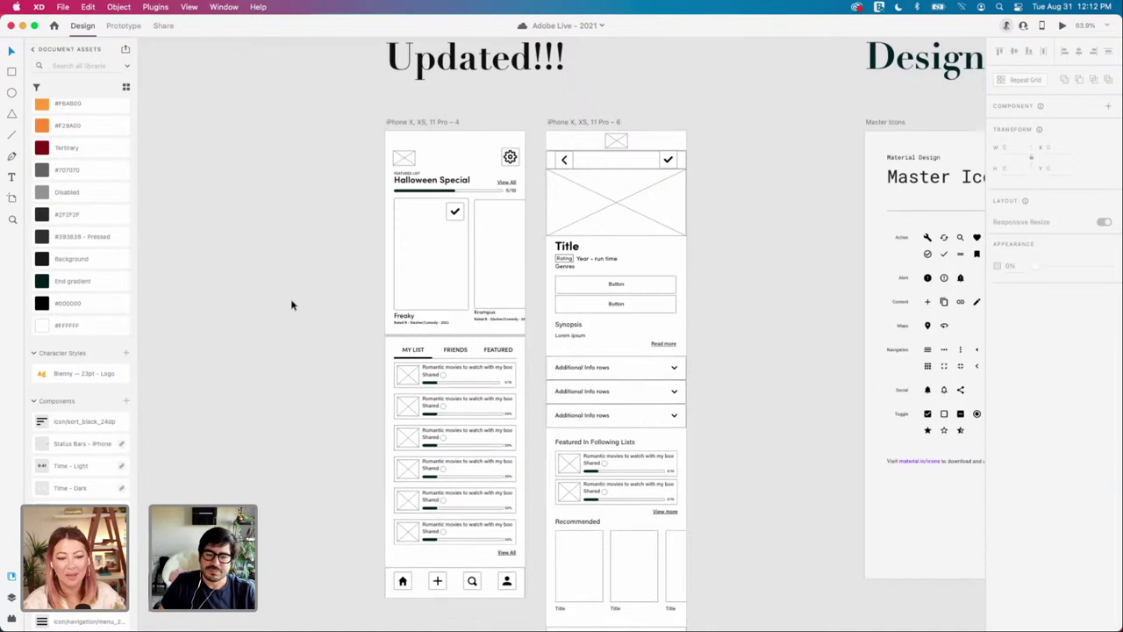
pyautogui.hscroll(2, 711, 277)
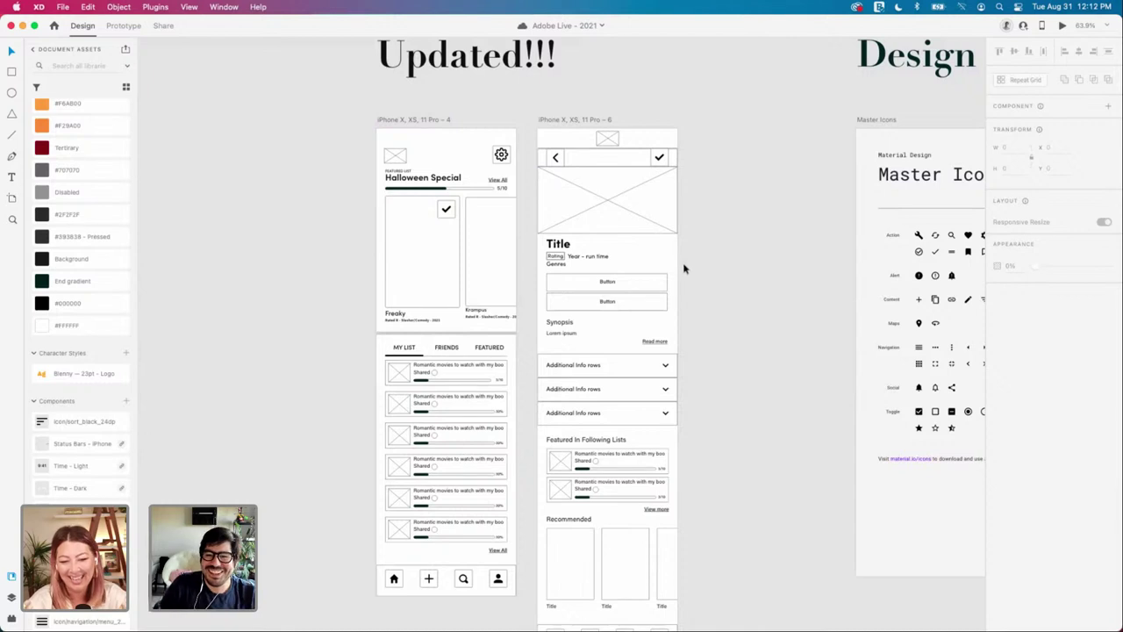
# Step: Place a copy of the original Horror/Comedy artboard directly before the updated Halloween Special artboard, aligned with its top edge
pyautogui.scroll(2, 763, 243)
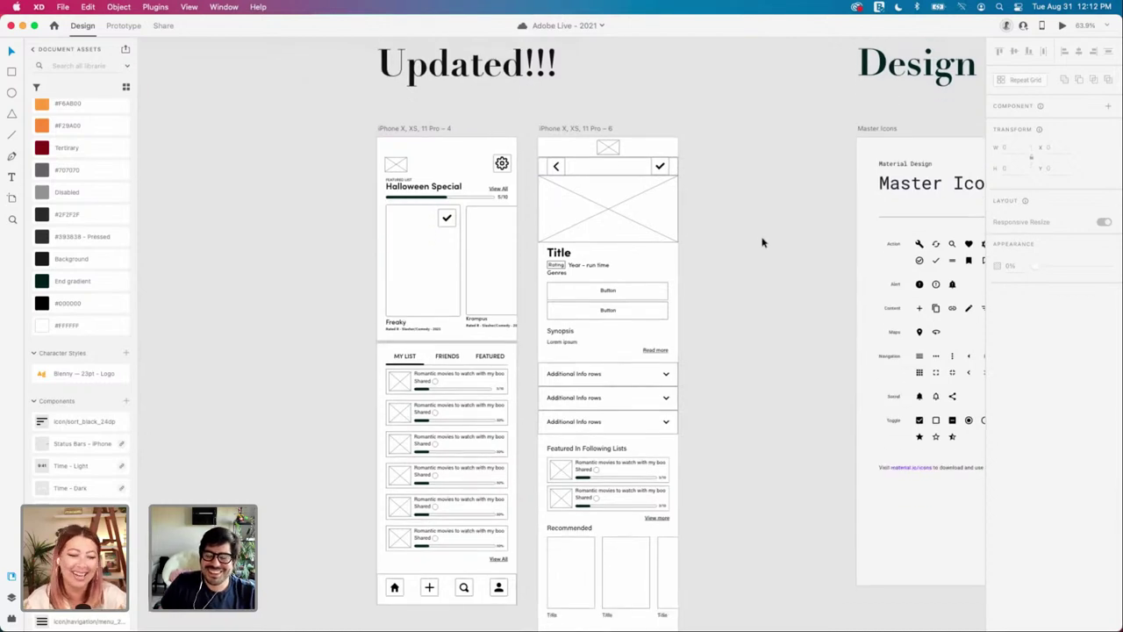
pyautogui.scroll(4, 762, 243)
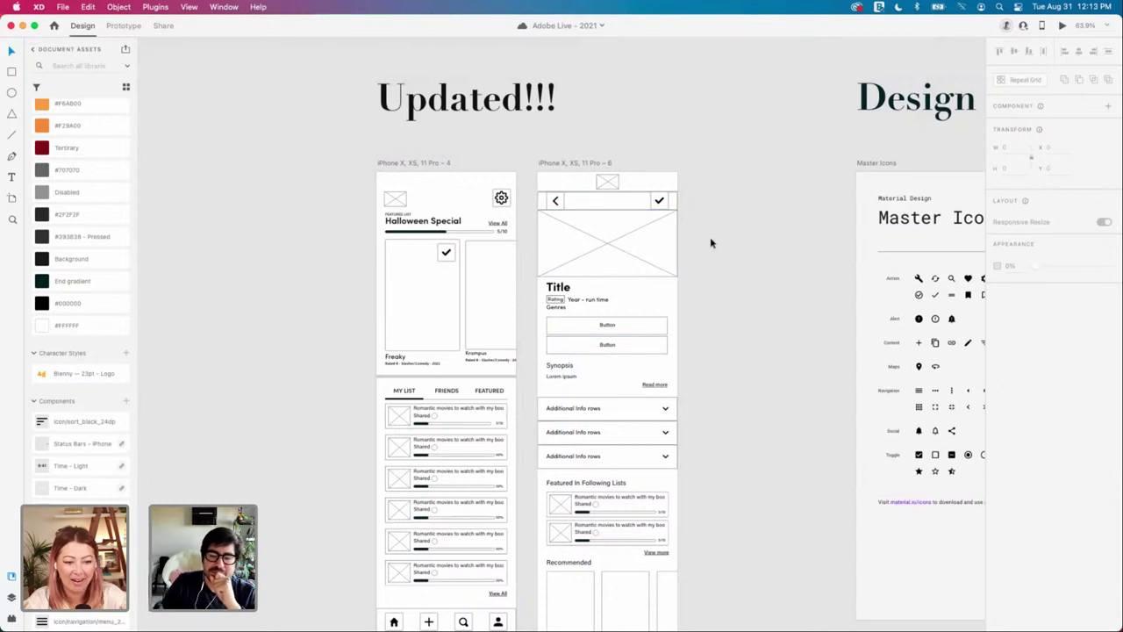
pyautogui.hscroll(-10, 710, 243)
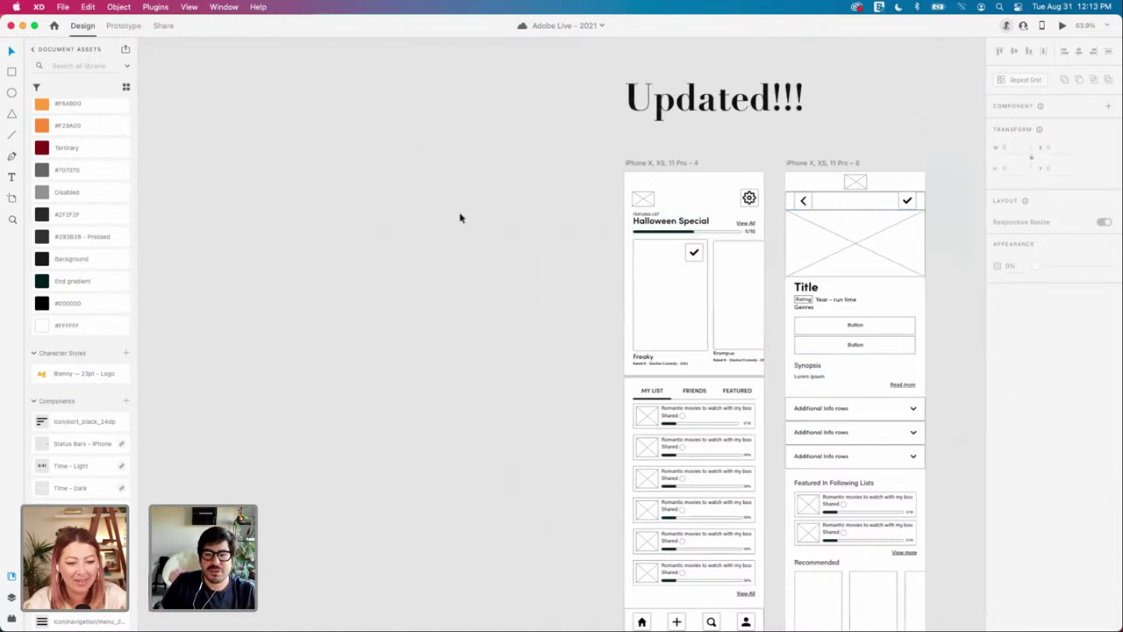
pyautogui.hscroll(-6, 457, 217)
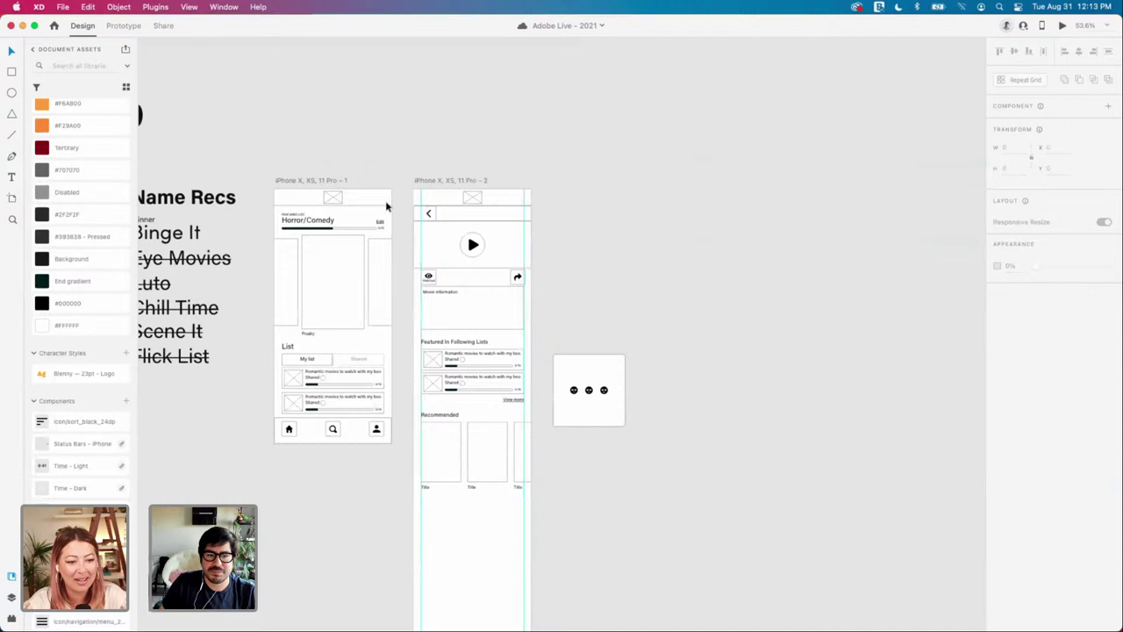
pyautogui.click(313, 181)
pyautogui.hscroll(1, 635, 183)
pyautogui.moveTo(1122, 188); pyautogui.dragTo(584, 223)
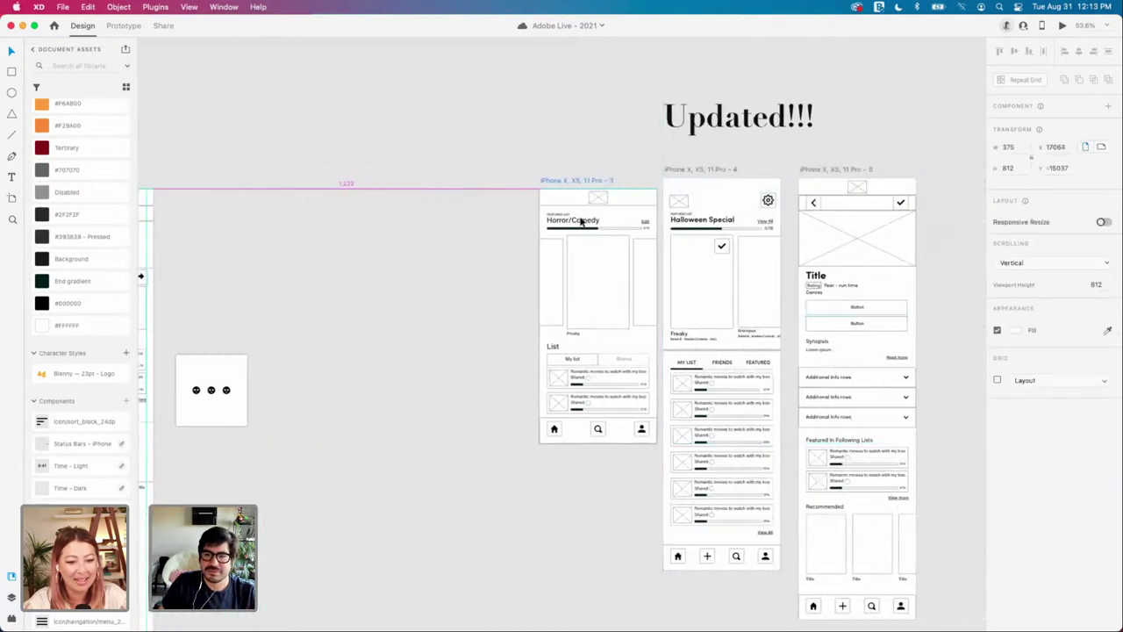
pyautogui.moveTo(594, 181); pyautogui.dragTo(597, 174)
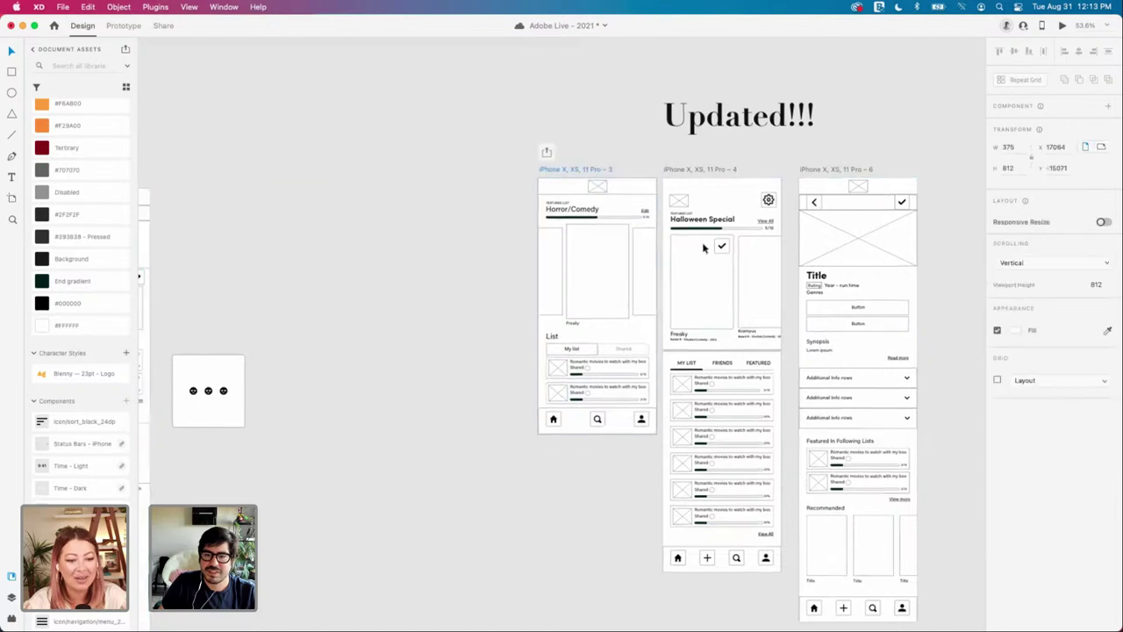
# Step: Inspect the progress bar and count beneath the Halloween Special heading next to the original wireframe, leaving nothing selected
pyautogui.scroll(4, 710, 254)
pyautogui.hscroll(2, 713, 256)
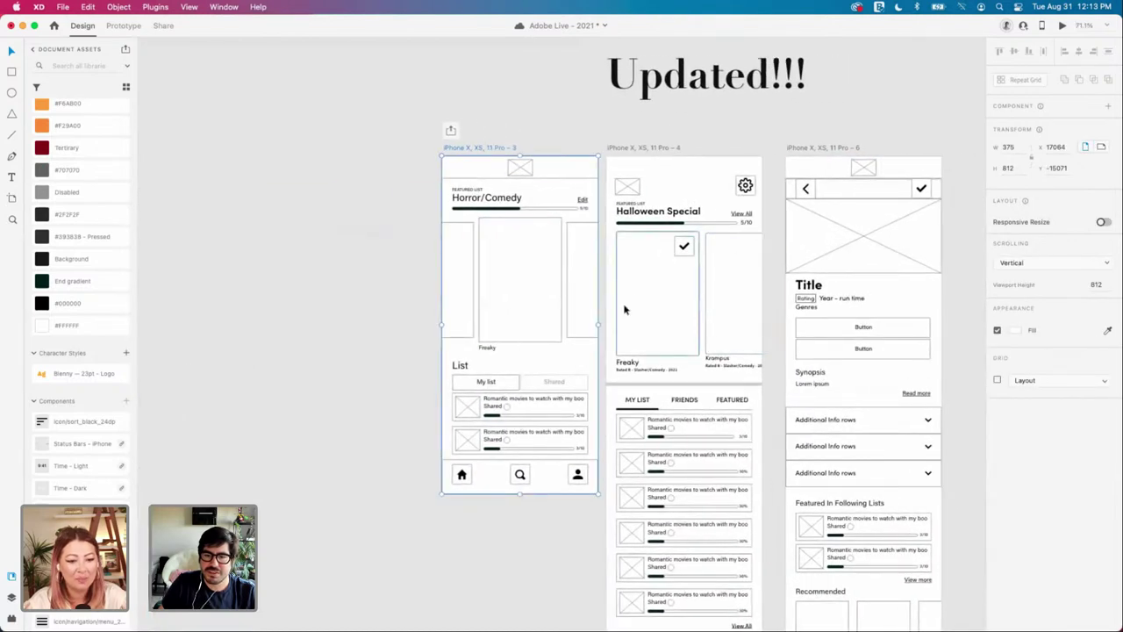
pyautogui.hscroll(3, 637, 293)
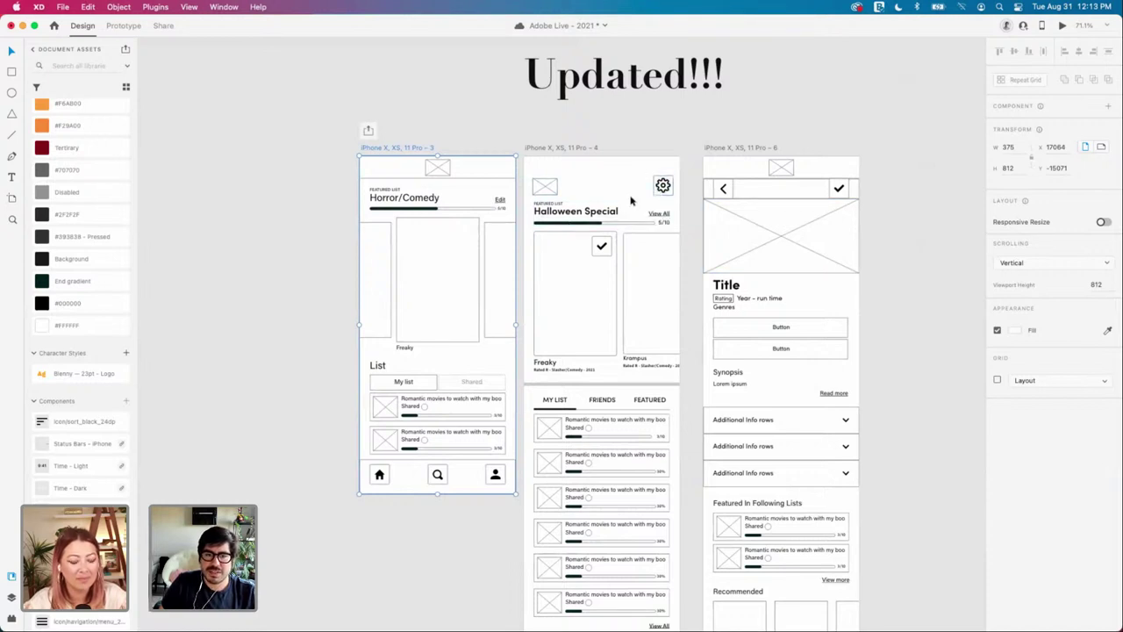
pyautogui.click(665, 226)
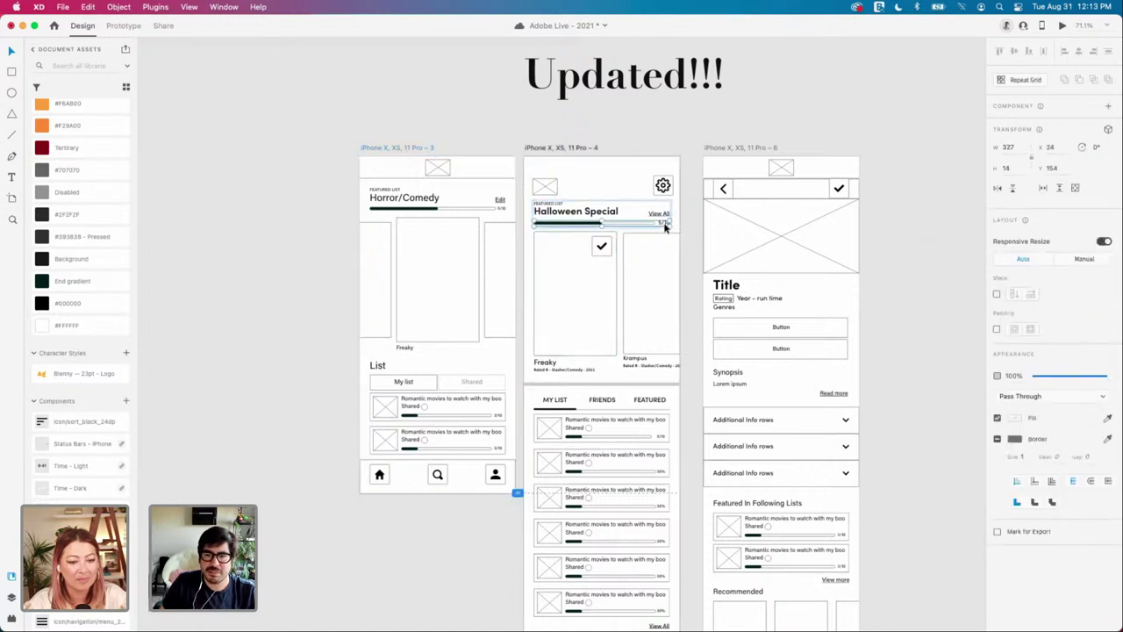
pyautogui.doubleClick(665, 224)
pyautogui.click(687, 231)
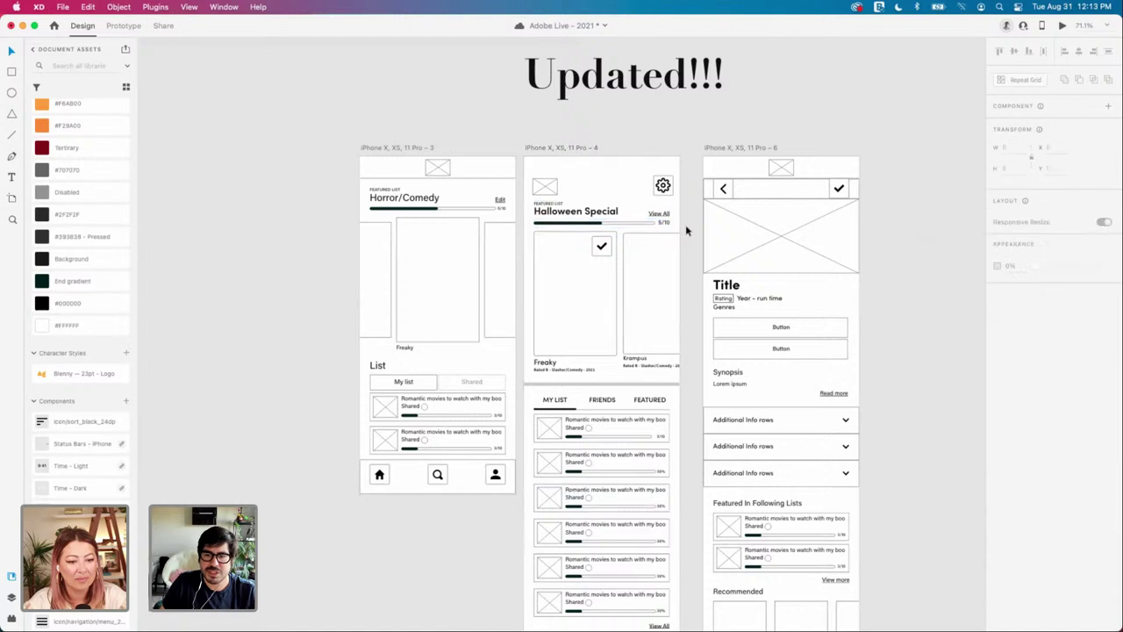
# Step: Compare the three wireframes and inspect the divider and FEATURED tab on the Halloween Special wireframe, leaving nothing selected
pyautogui.scroll(-3, 693, 233)
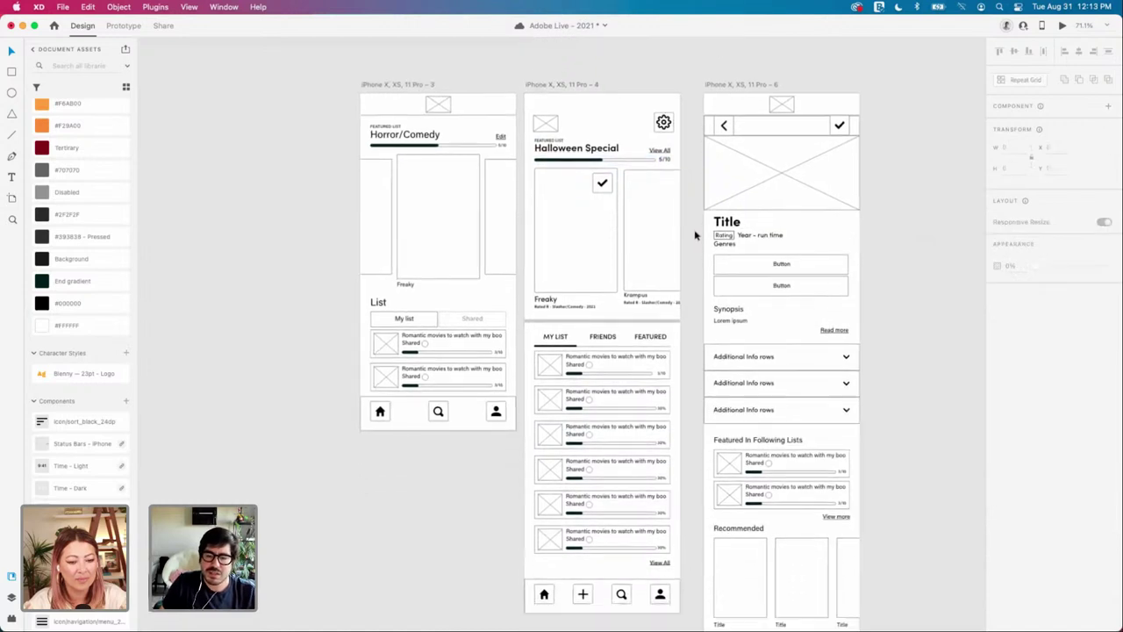
pyautogui.scroll(3, 696, 235)
pyautogui.scroll(-2, 667, 351)
pyautogui.hscroll(1, 667, 351)
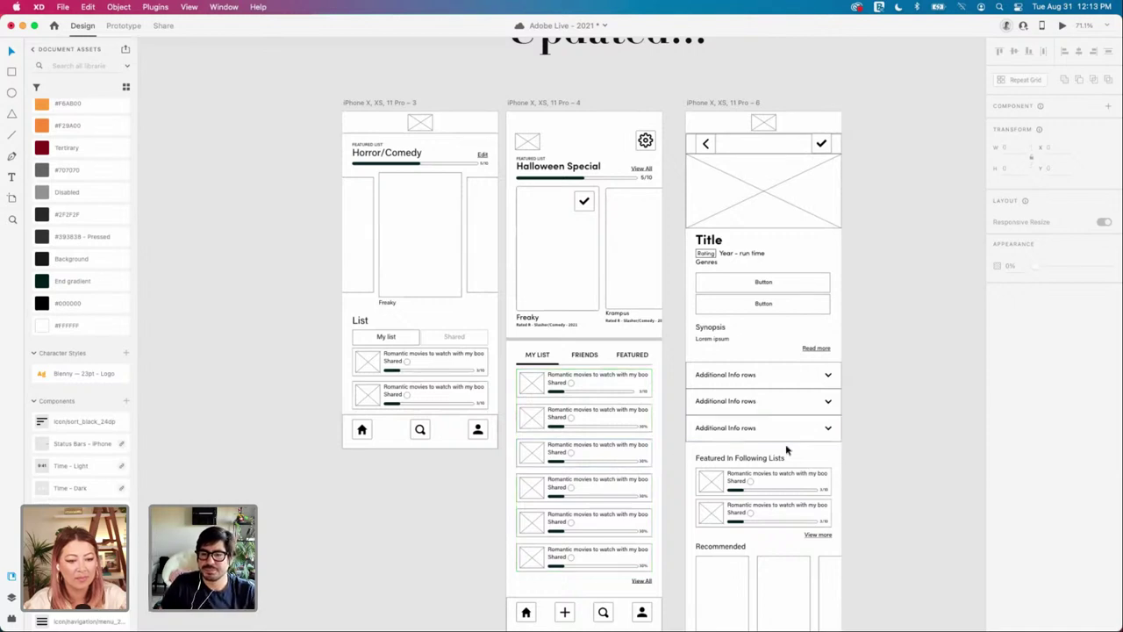
pyautogui.scroll(2, 874, 456)
pyautogui.click(590, 380)
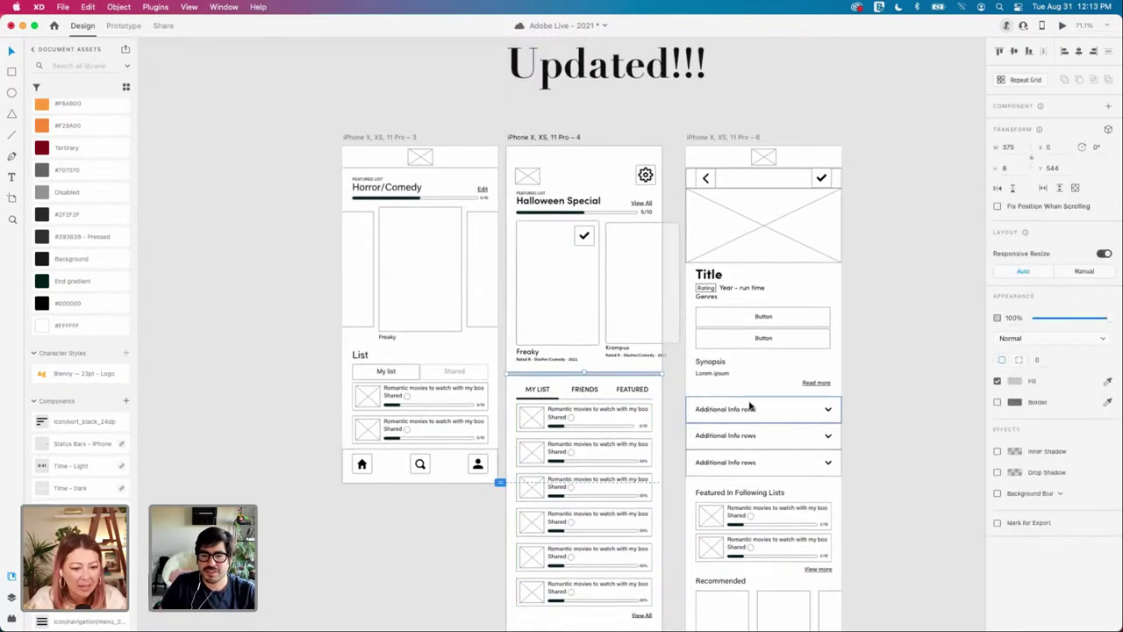
pyautogui.click(673, 405)
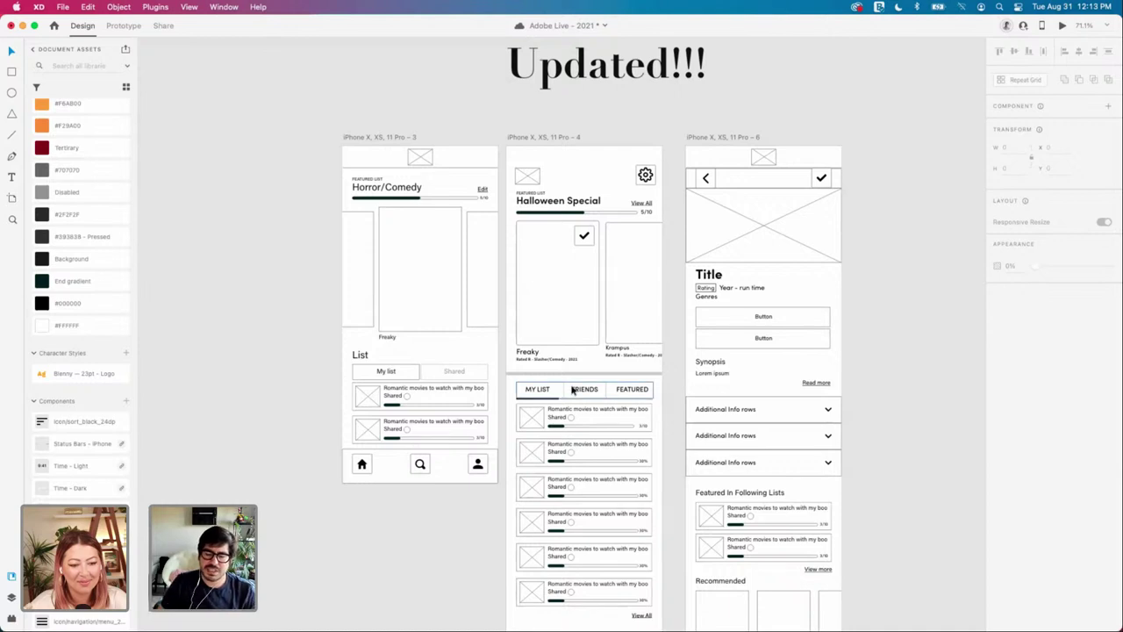
pyautogui.click(634, 392)
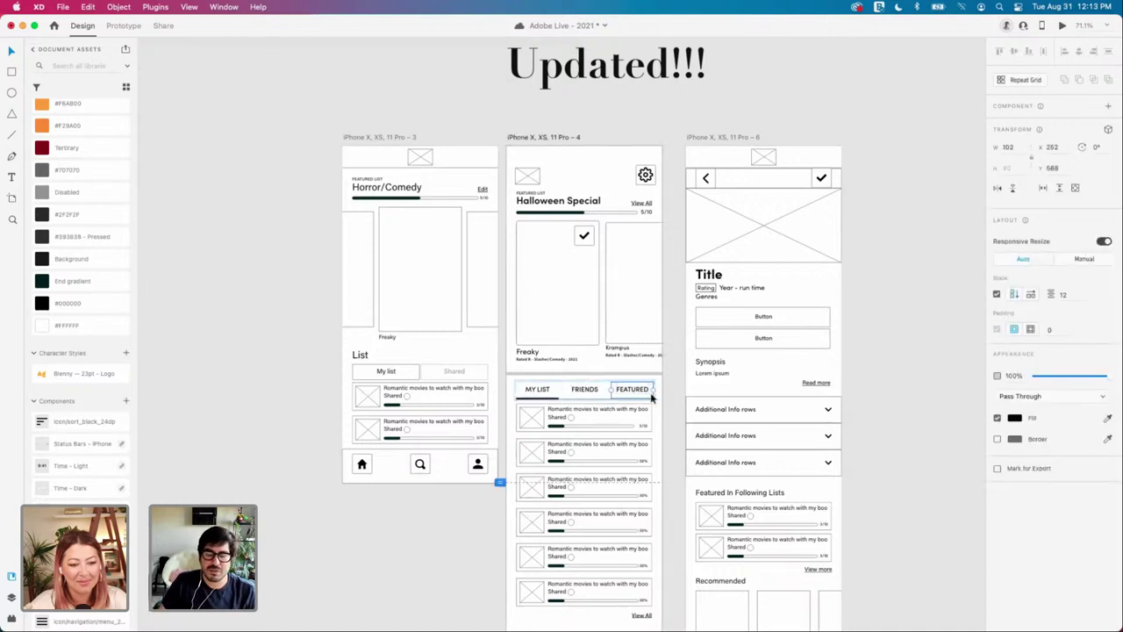
pyautogui.click(666, 400)
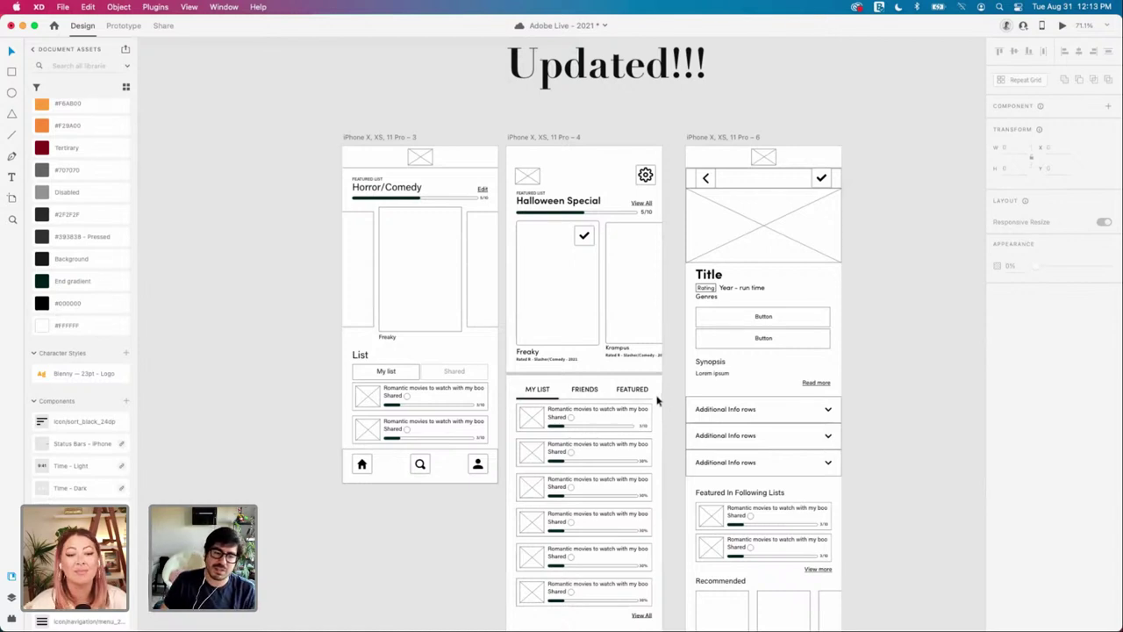
# Step: Move the updated movie detail artboard slightly closer to the Halloween Special artboard, keeping the tops aligned and leaving nothing selected
pyautogui.scroll(-1, 658, 400)
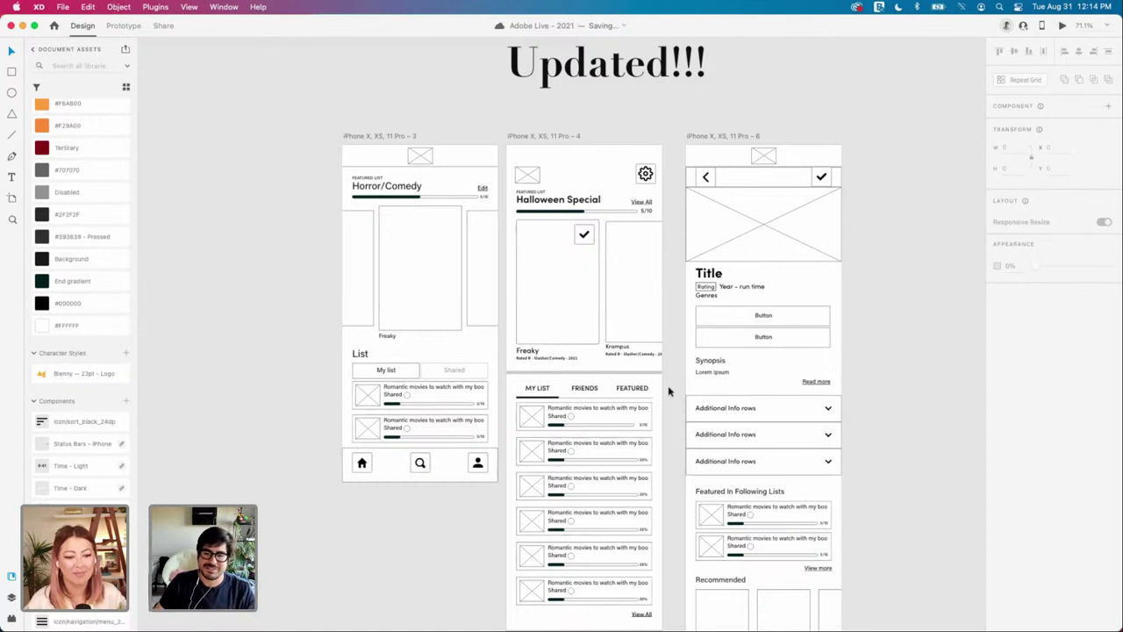
pyautogui.scroll(-3, 669, 392)
pyautogui.scroll(1, 668, 393)
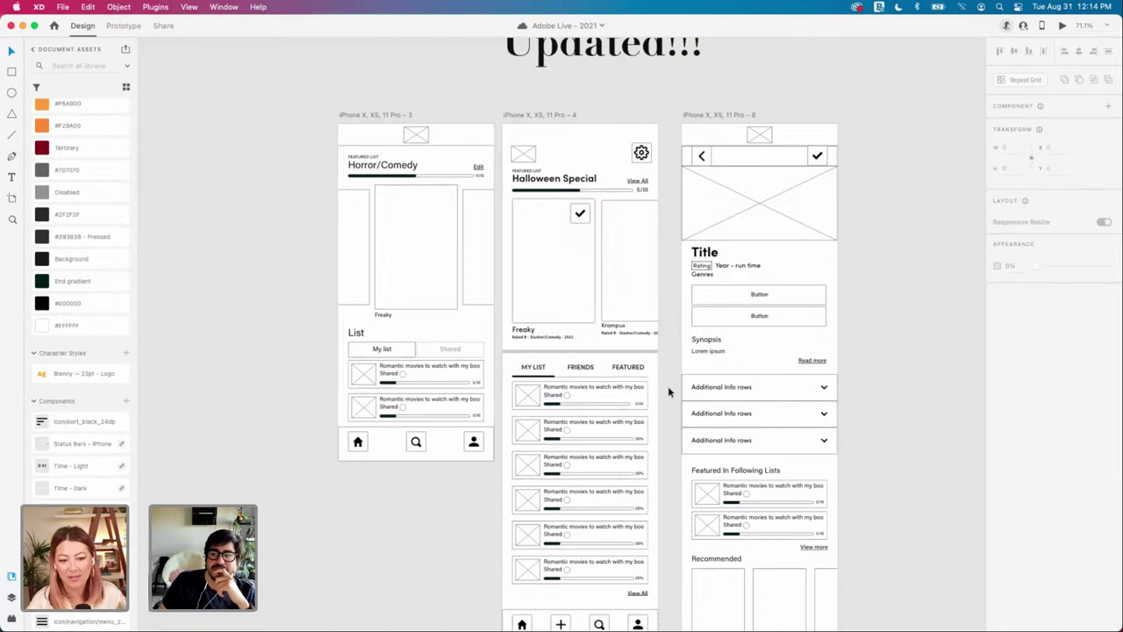
pyautogui.scroll(2, 668, 392)
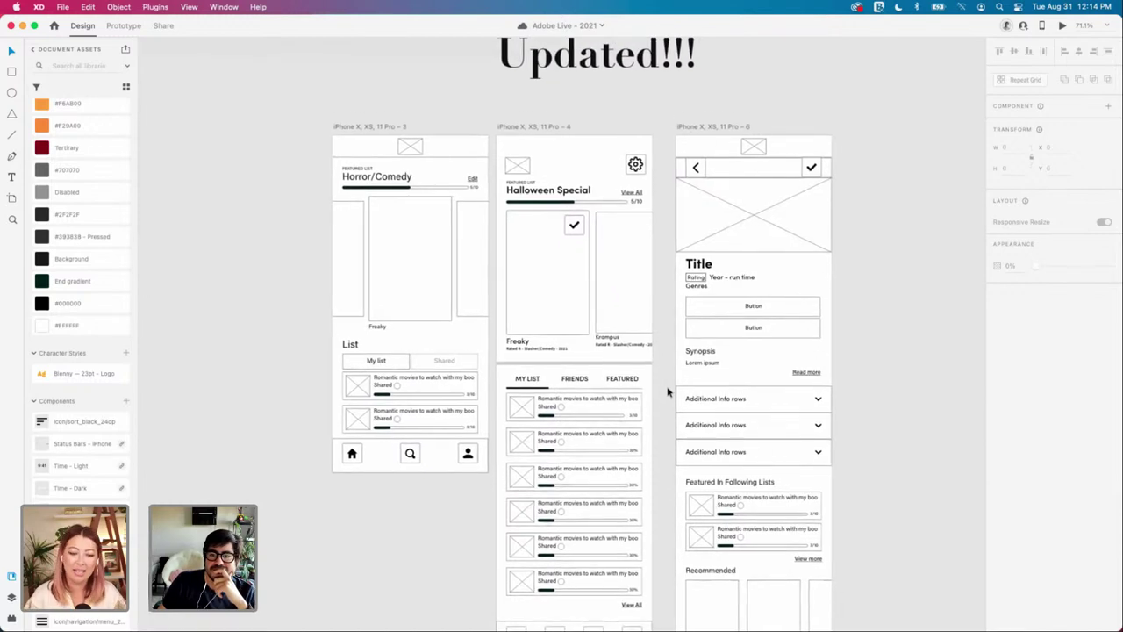
pyautogui.moveTo(693, 128); pyautogui.dragTo(681, 128)
pyautogui.click(858, 143)
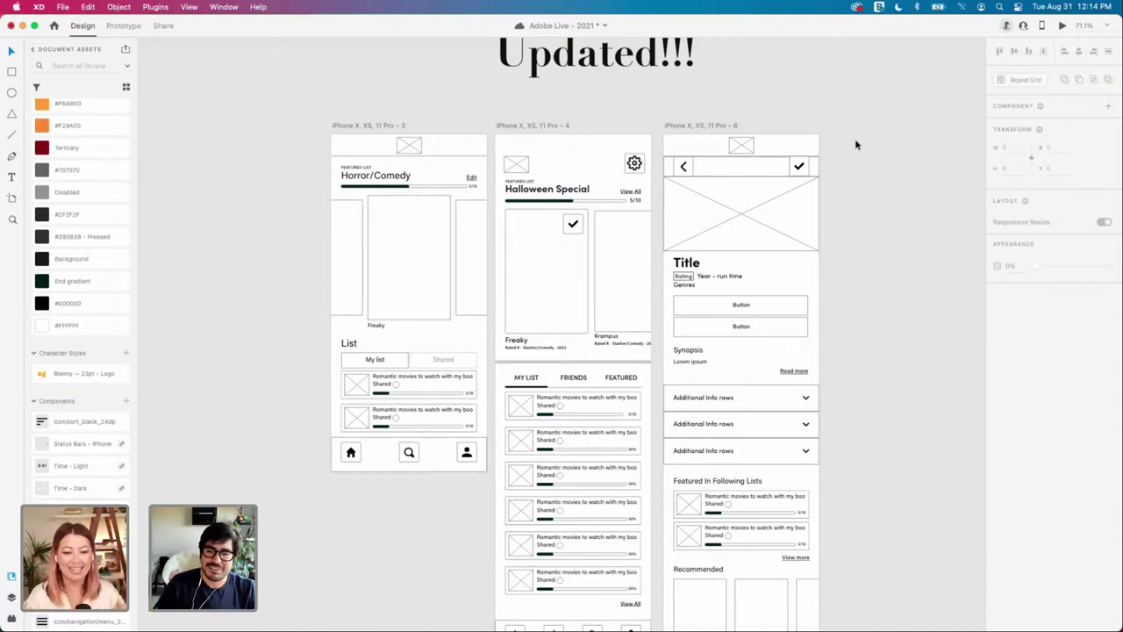
pyautogui.click(693, 128)
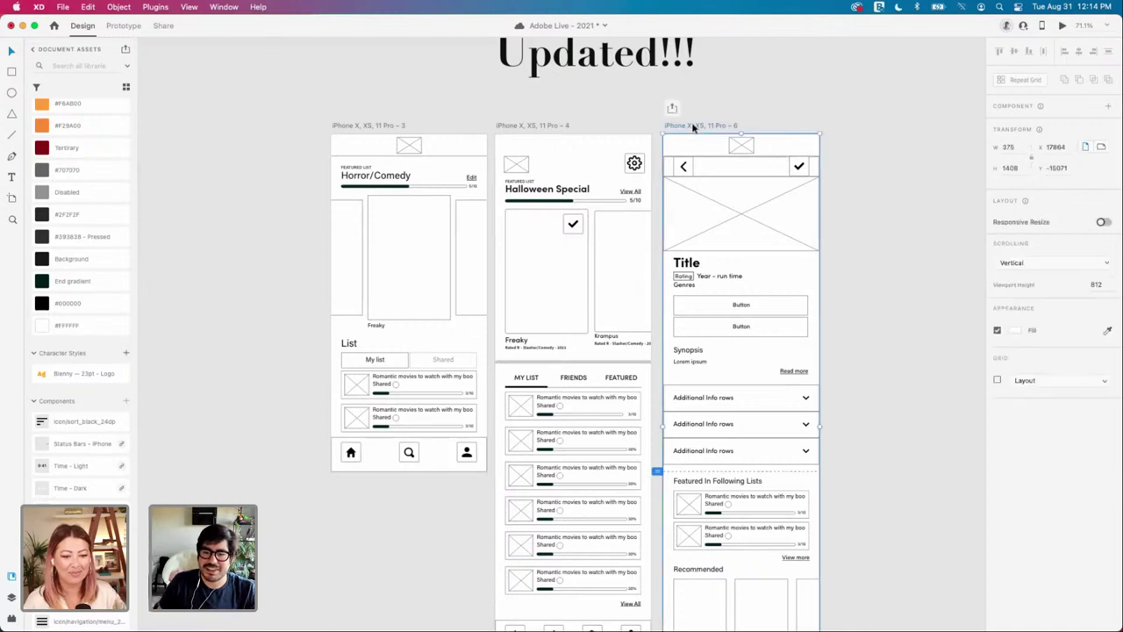
pyautogui.click(838, 158)
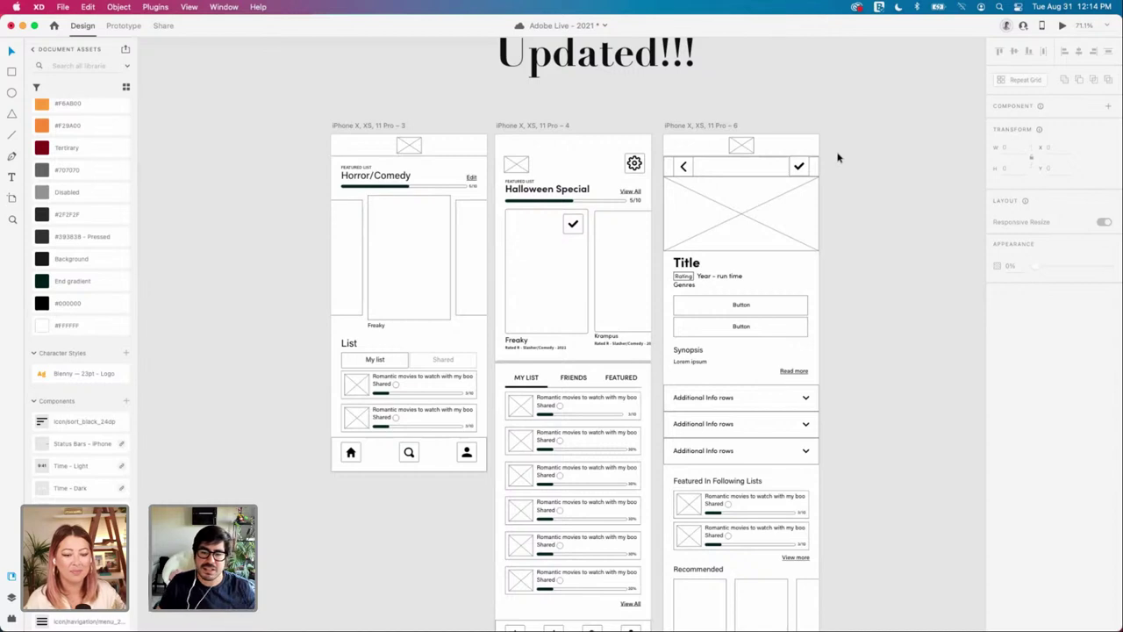
# Step: Move the Horror/Comedy and Halloween Special artboards together away from the updated movie detail artboard, opening a gap about one artboard wide
pyautogui.scroll(-2, 833, 180)
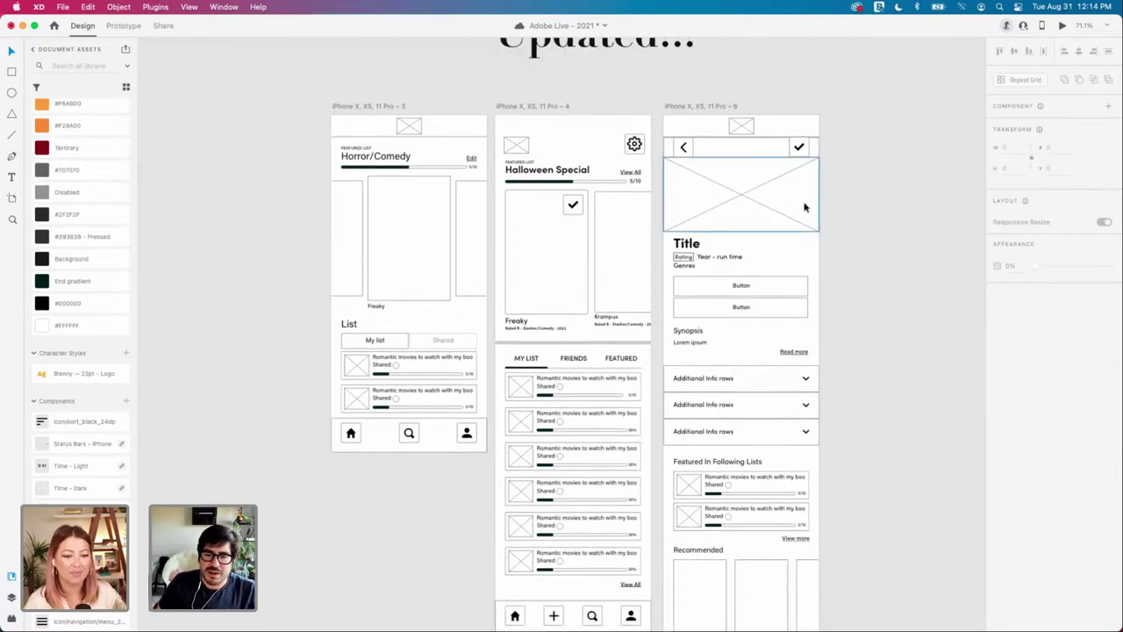
pyautogui.scroll(-2, 810, 489)
pyautogui.hscroll(2, 810, 488)
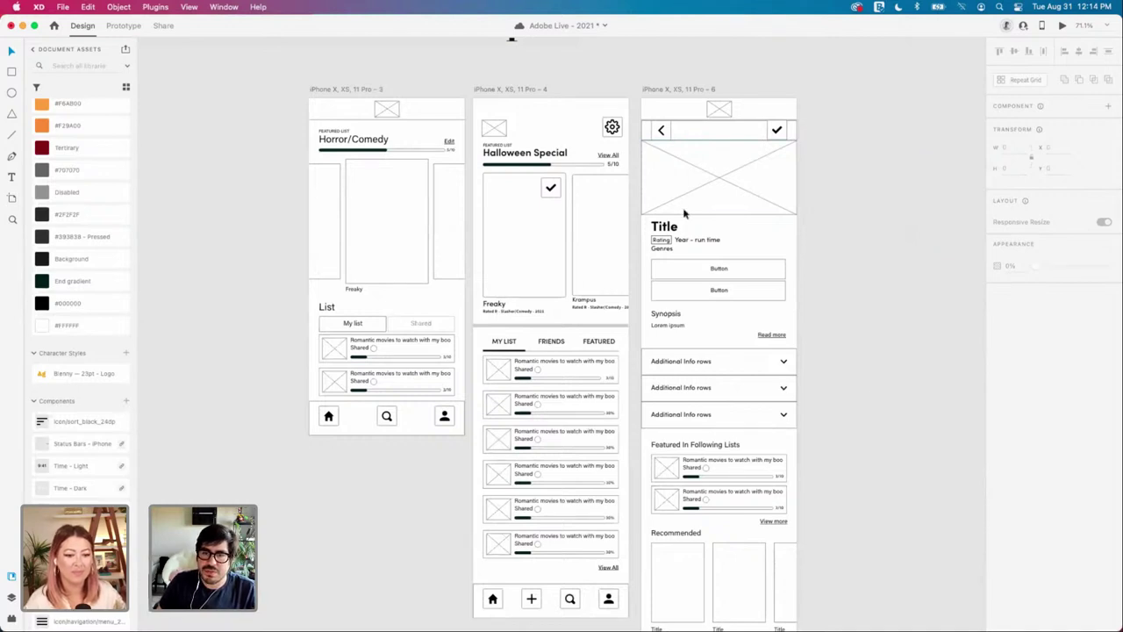
pyautogui.scroll(-5, 639, 197)
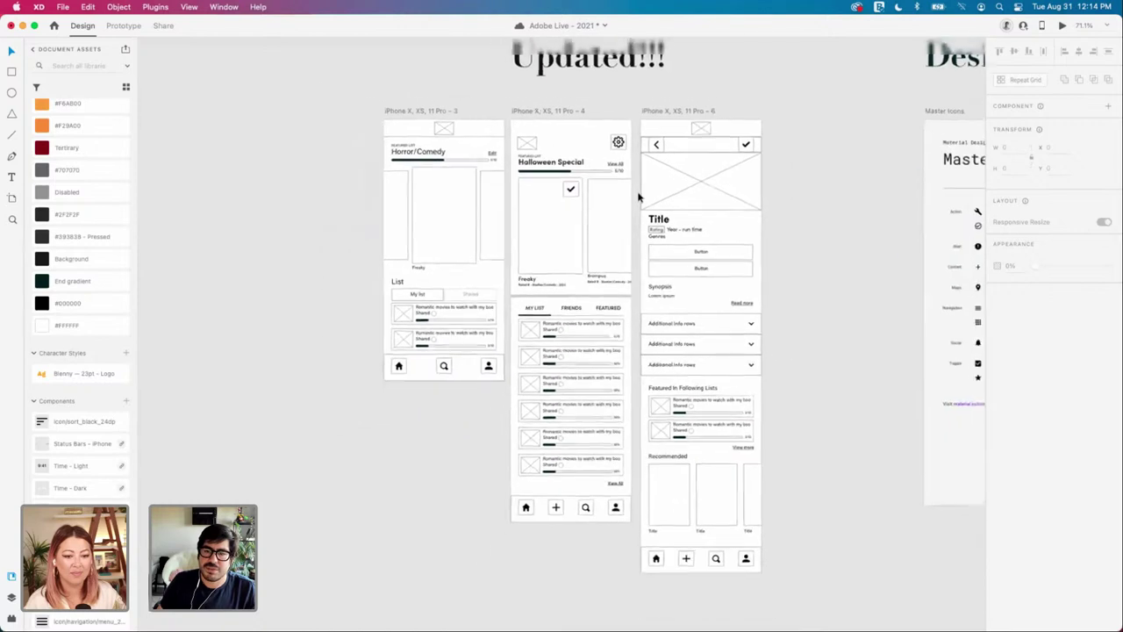
pyautogui.hscroll(-2, 638, 198)
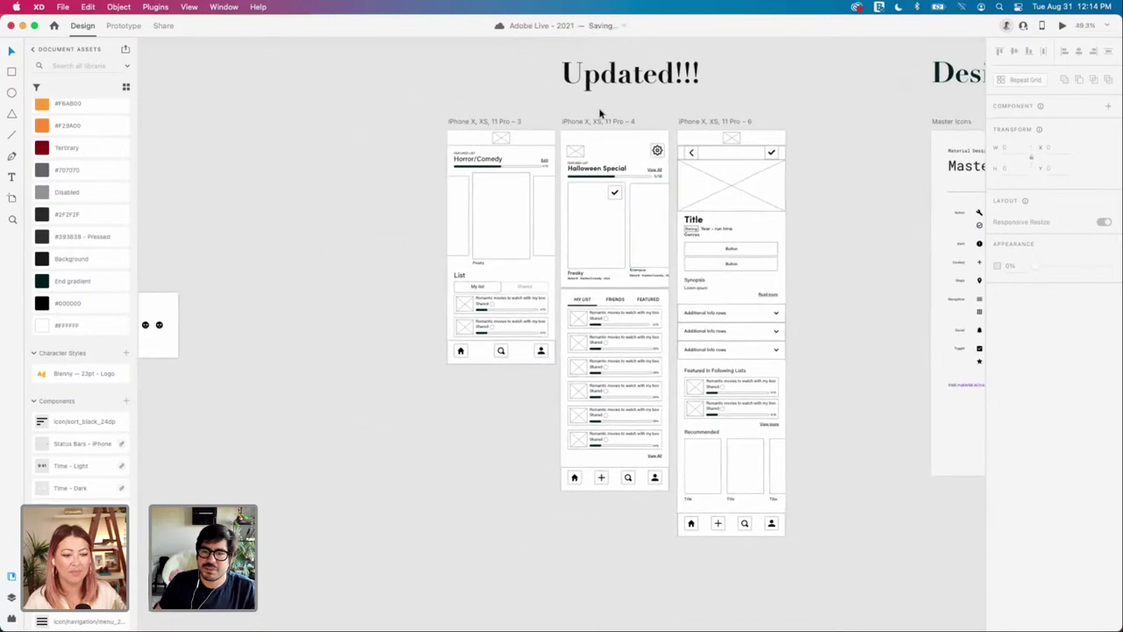
pyautogui.click(599, 121)
pyautogui.keyDown('shift'); pyautogui.click(493, 123); pyautogui.keyUp('shift')
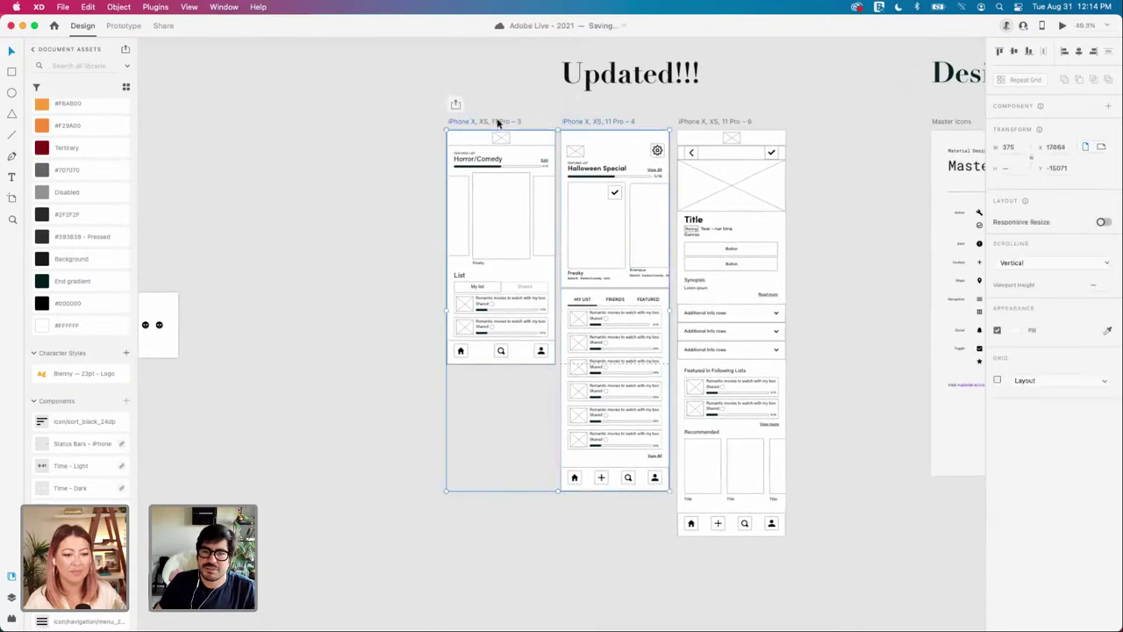
pyautogui.moveTo(497, 120); pyautogui.dragTo(357, 123)
pyautogui.hscroll(-5, 354, 117)
pyautogui.click(349, 119)
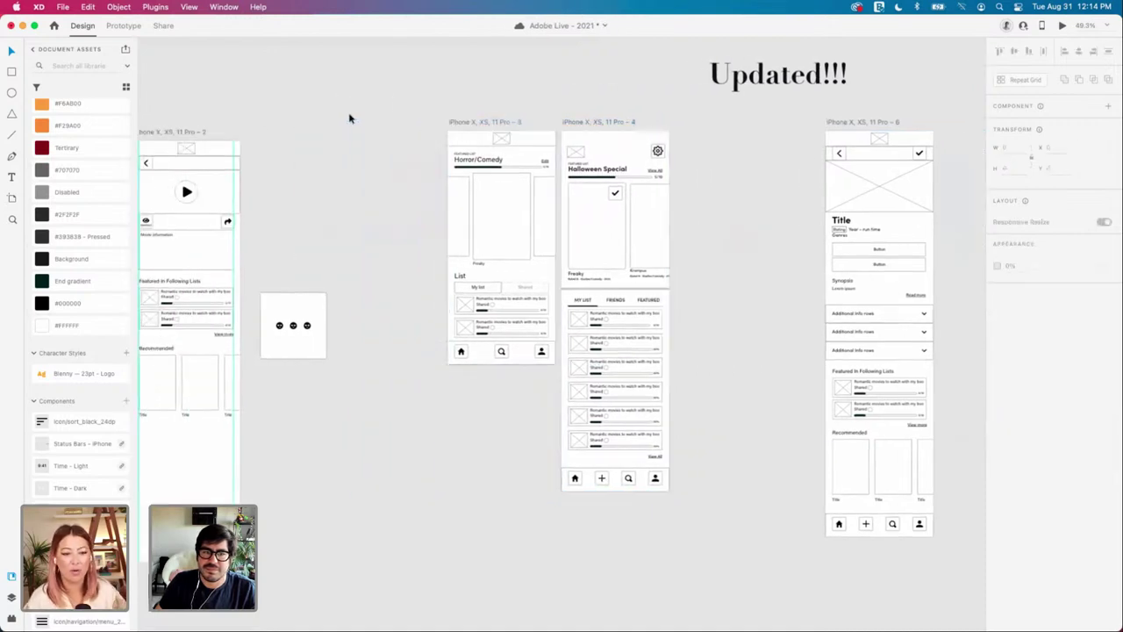
# Step: Place a copy of the original movie detail artboard in the gap beside its updated version, with the tops aligned
pyautogui.moveTo(185, 130); pyautogui.dragTo(712, 117)
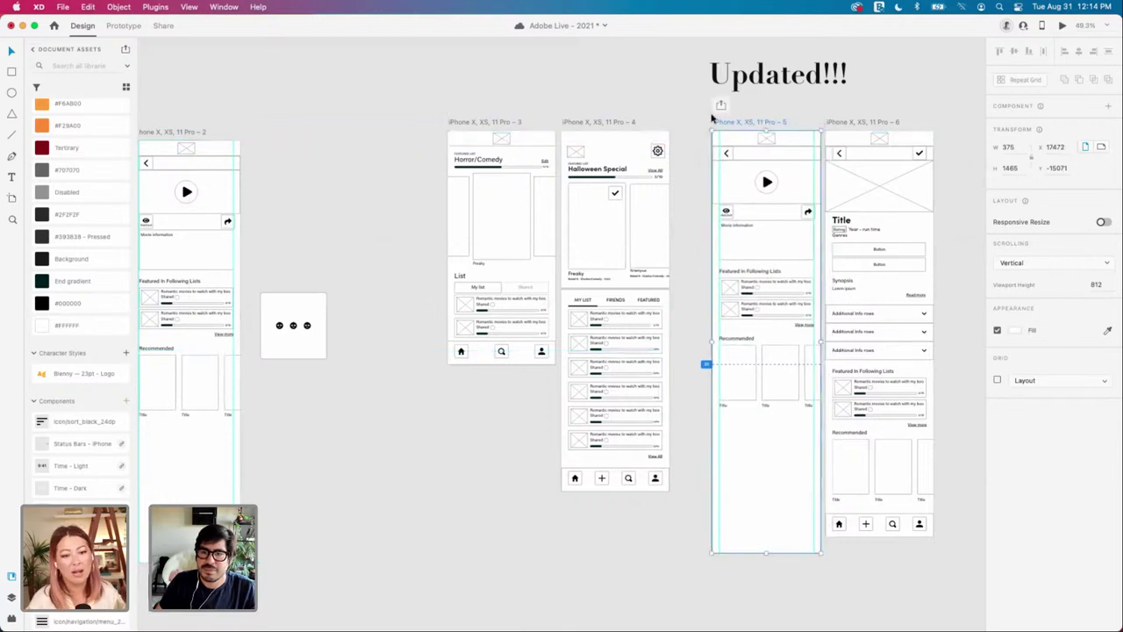
pyautogui.click(700, 129)
pyautogui.scroll(2, 697, 132)
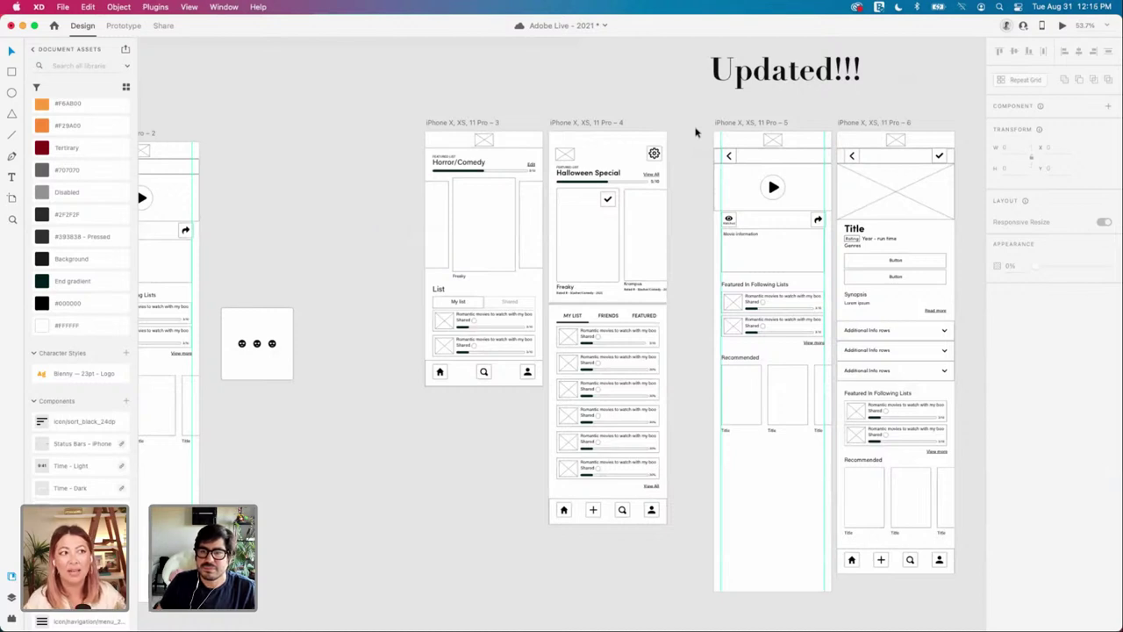
pyautogui.hscroll(5, 637, 111)
pyautogui.scroll(2, 637, 110)
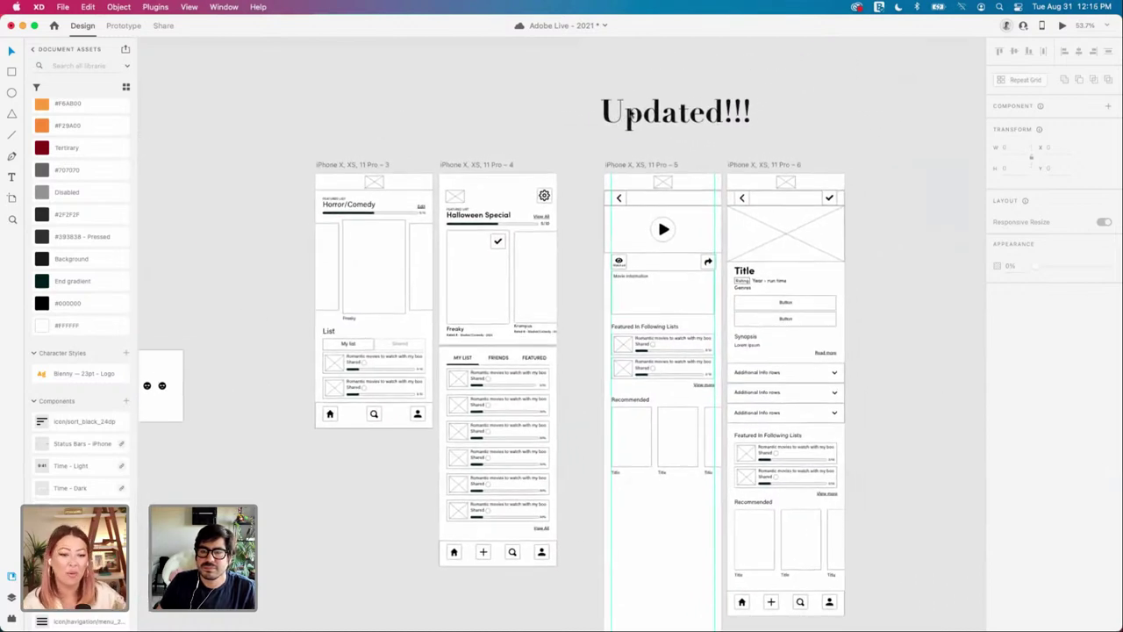
# Step: Select the "Updated!!!" heading and compare the original and updated wireframe pairs beneath it
pyautogui.click(628, 116)
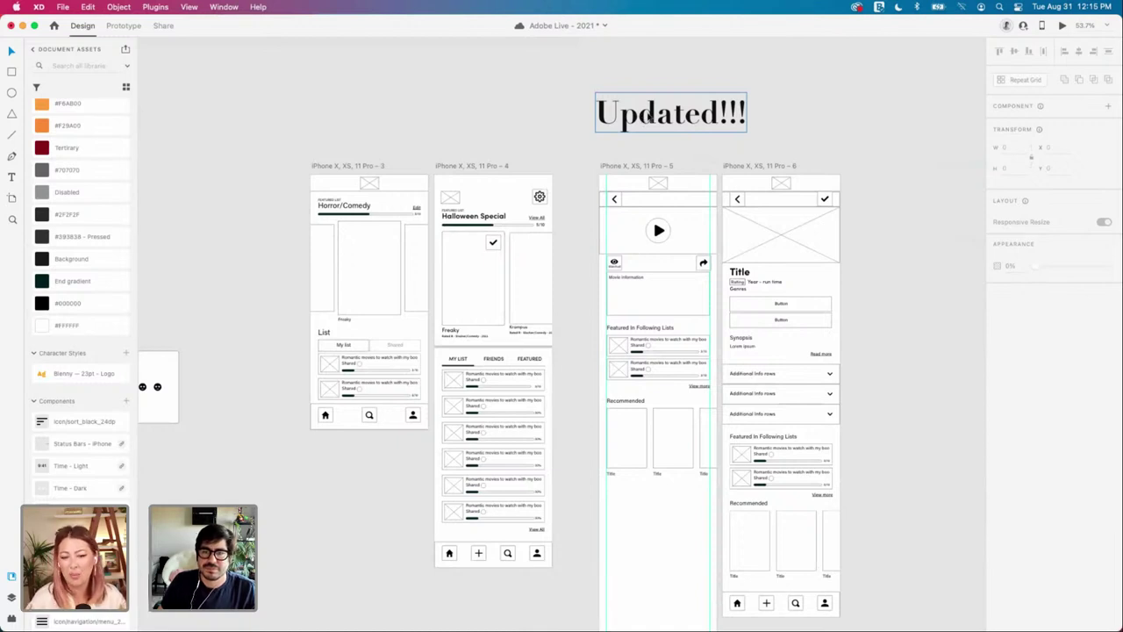
pyautogui.click(706, 120)
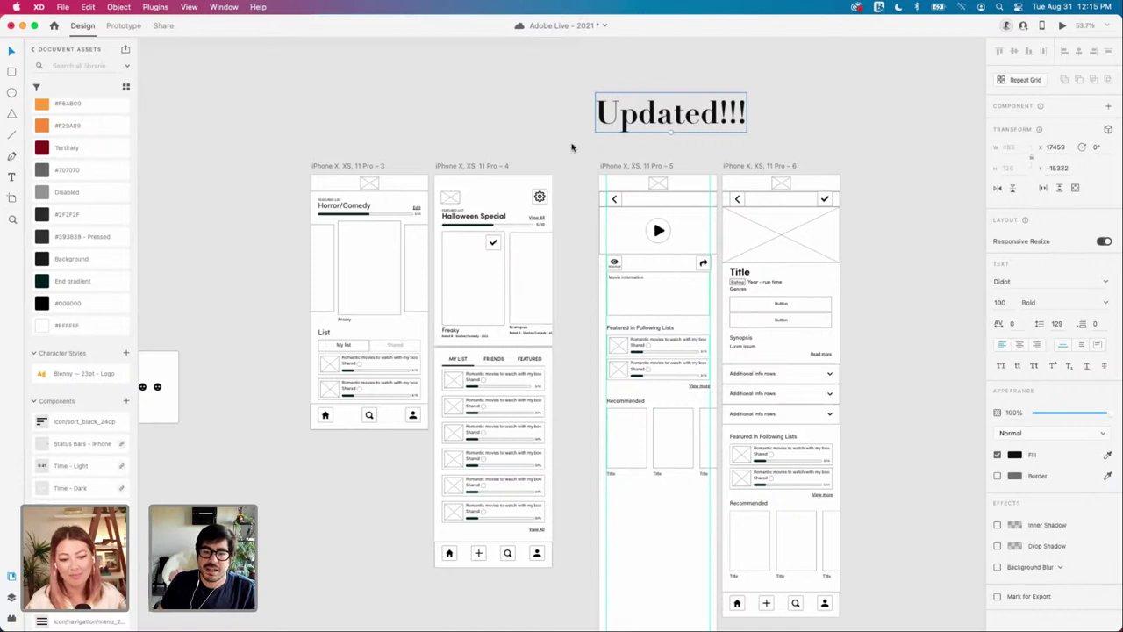
pyautogui.scroll(2, 572, 145)
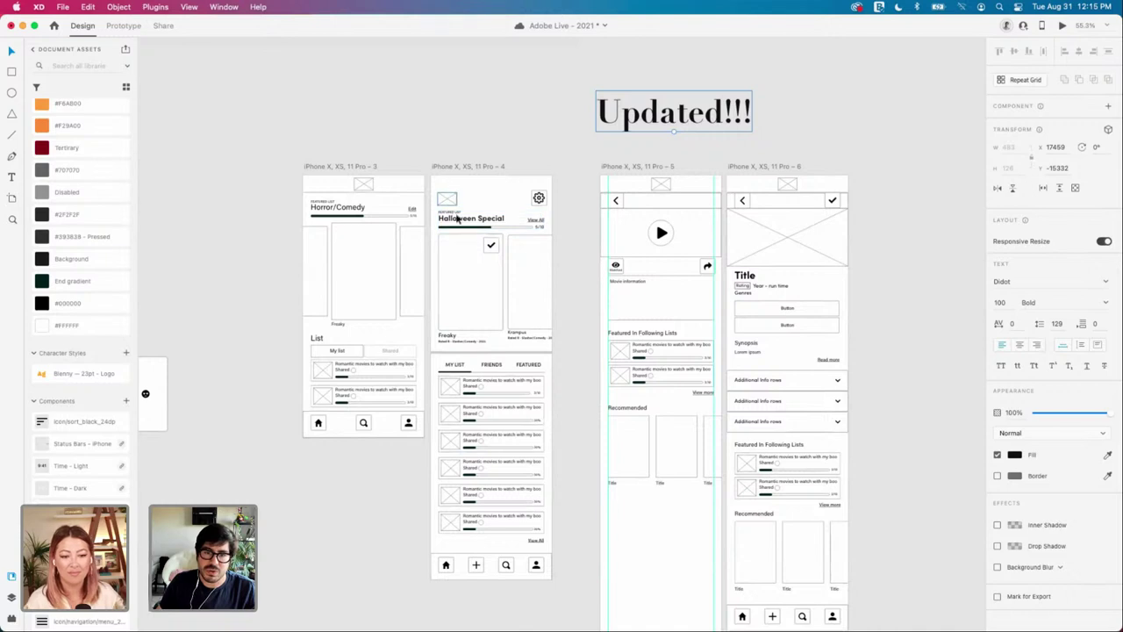
pyautogui.moveTo(459, 319); pyautogui.dragTo(324, 206)
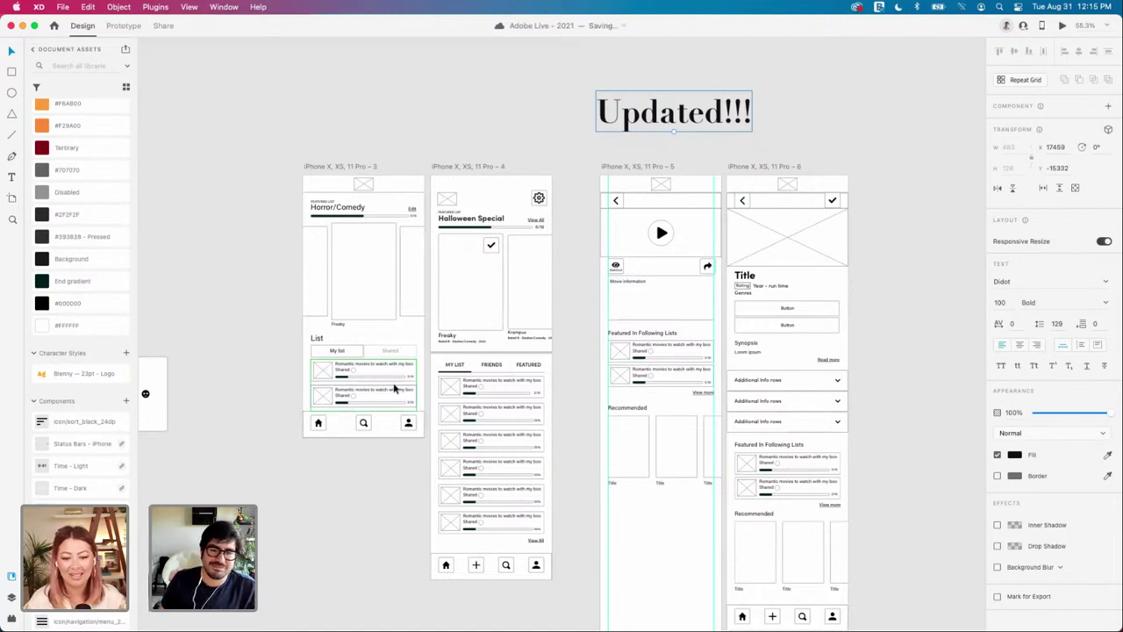
# Step: Rename the original movie detail artboard beneath the "Updated!!!" heading as "Native-Movie information"
pyautogui.click(576, 308)
pyautogui.hscroll(2, 778, 304)
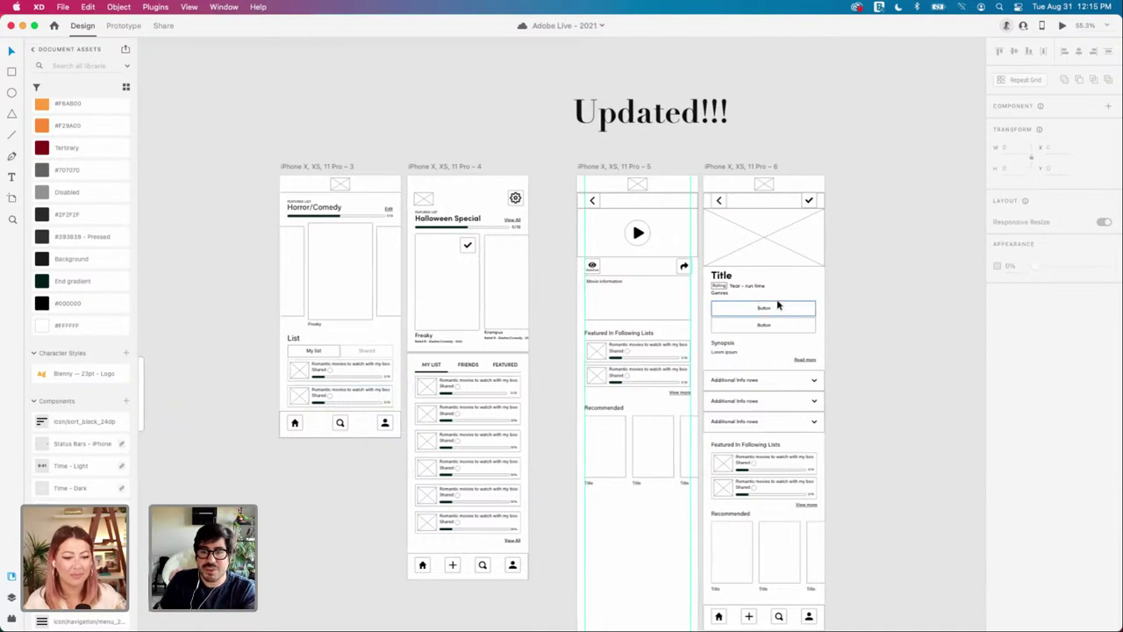
pyautogui.doubleClick(627, 166)
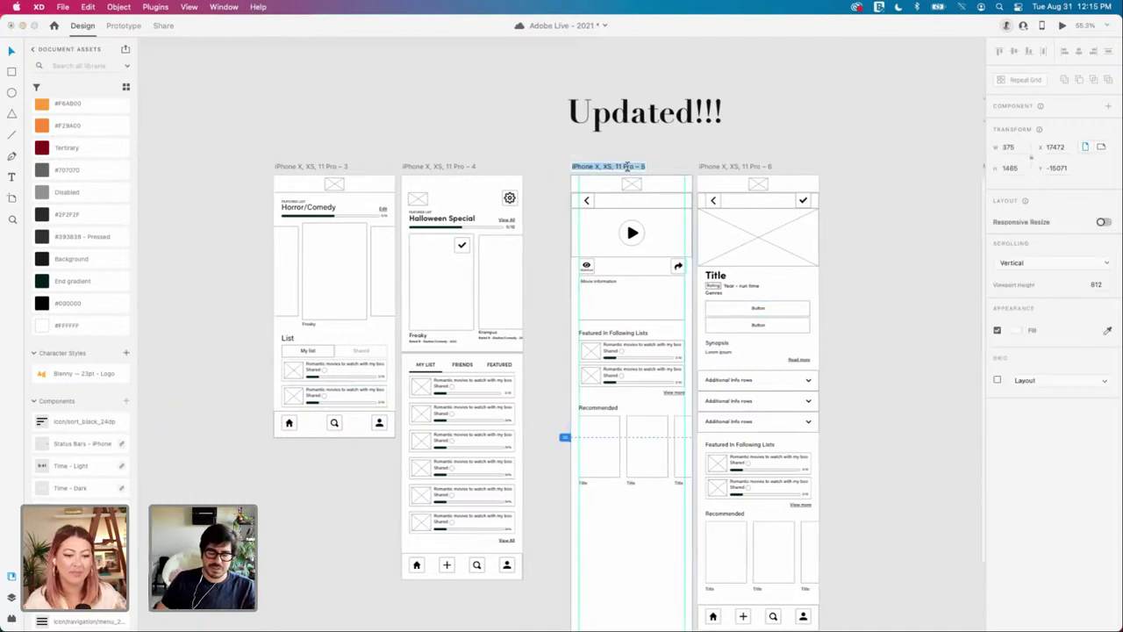
pyautogui.write('Native- m')
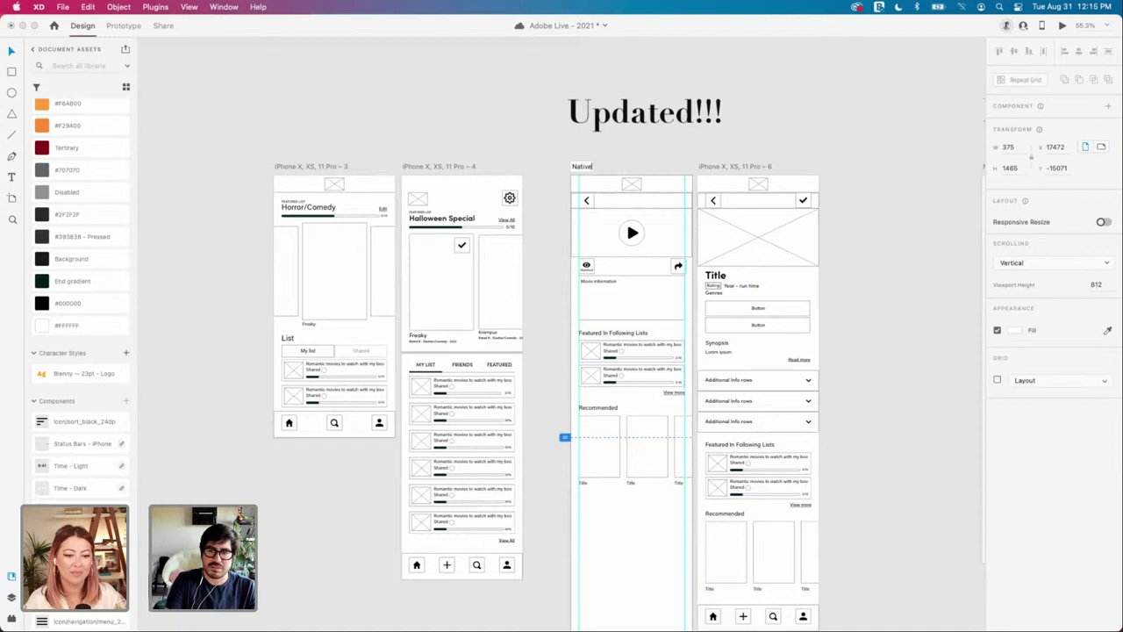
pyautogui.press('BackSpace')
pyautogui.press('BackSpace')
pyautogui.write('MOvi')
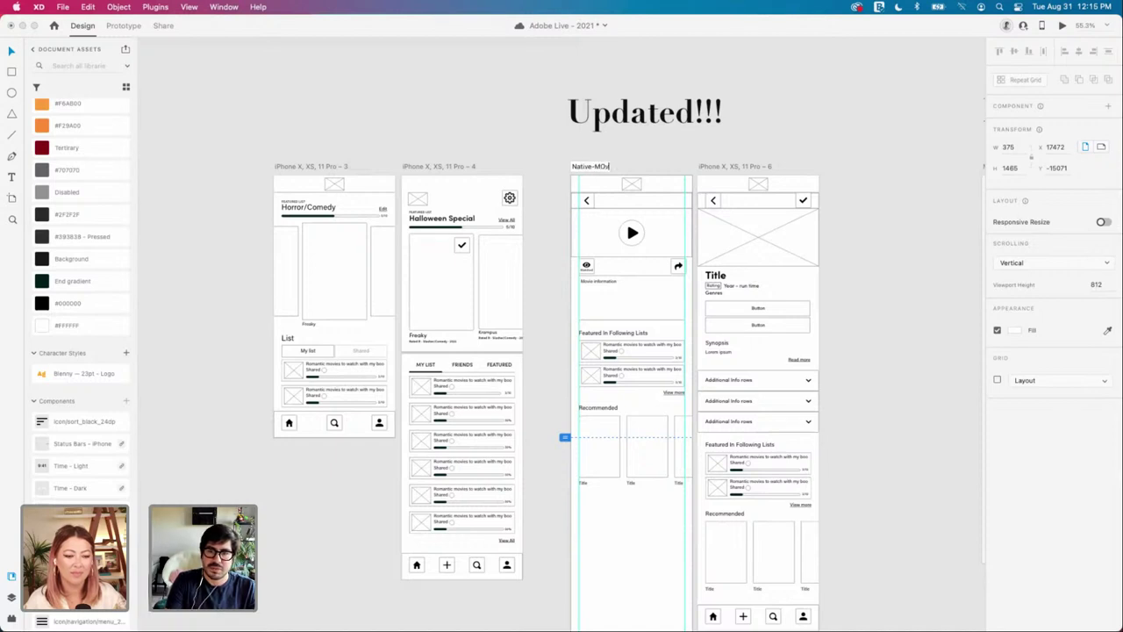
pyautogui.press('BackSpace')
pyautogui.press('BackSpace')
pyautogui.press('BackSpace')
pyautogui.write('ovie in')
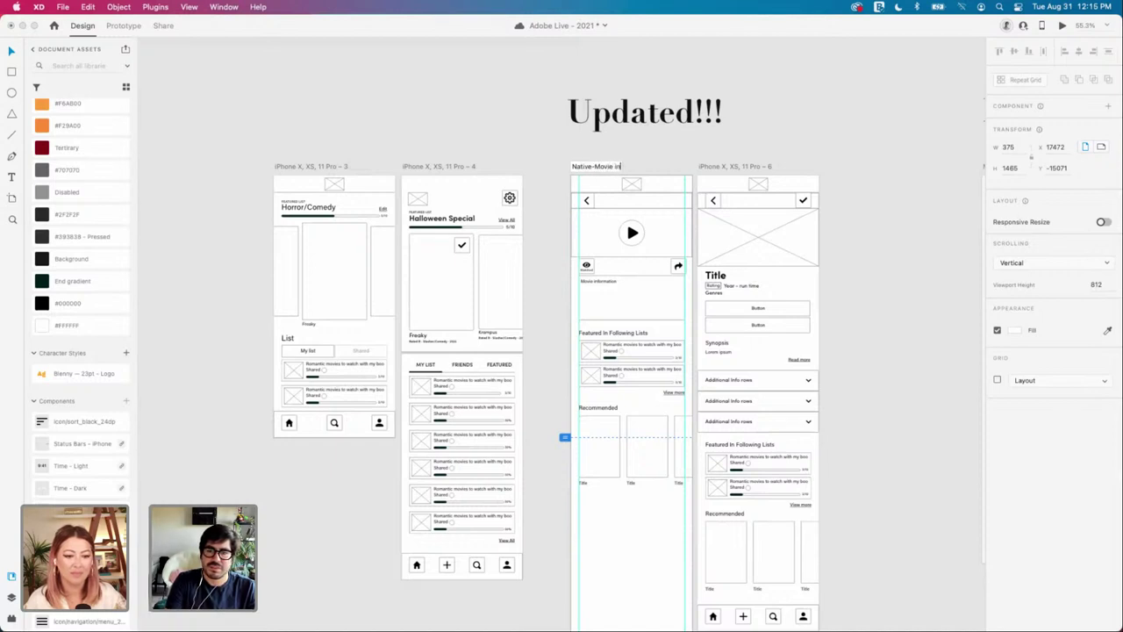
pyautogui.write('formation')
pyautogui.press('Return')
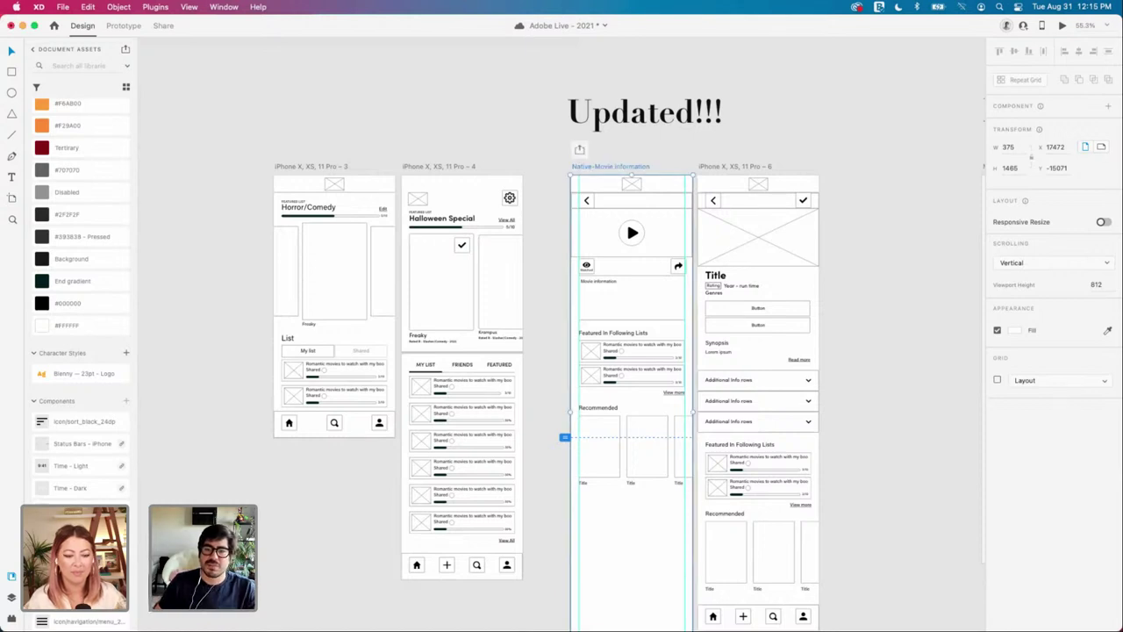
pyautogui.click(820, 143)
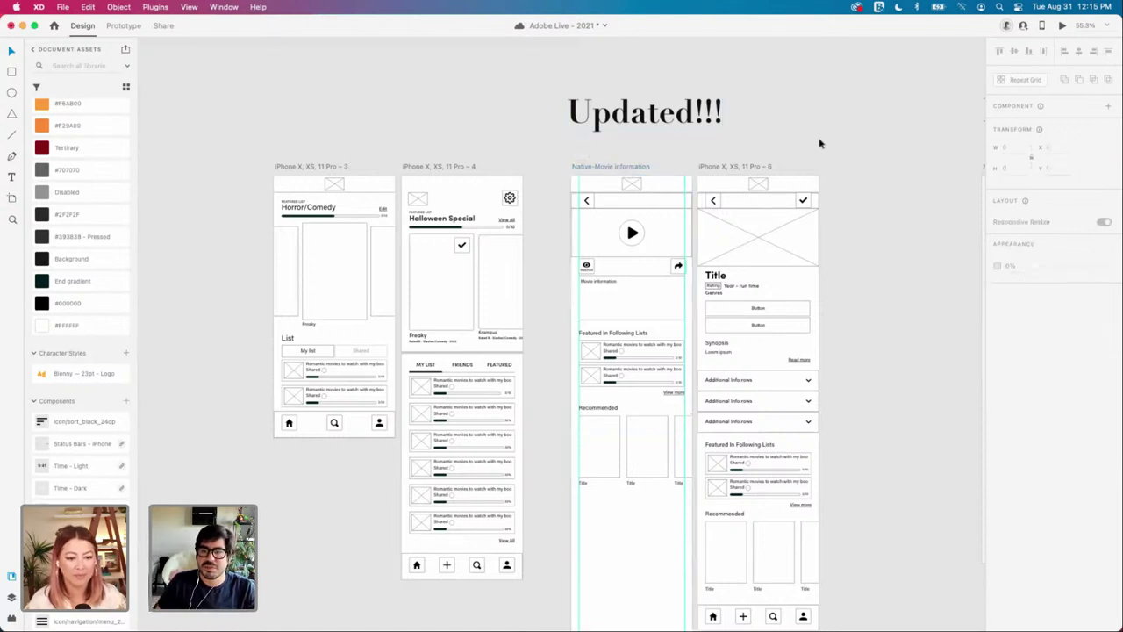
# Step: Add the version suffix to the original movie detail artboard's name so it reads "Native-Movie information v1"
pyautogui.click(638, 168)
pyautogui.doubleClick(638, 167)
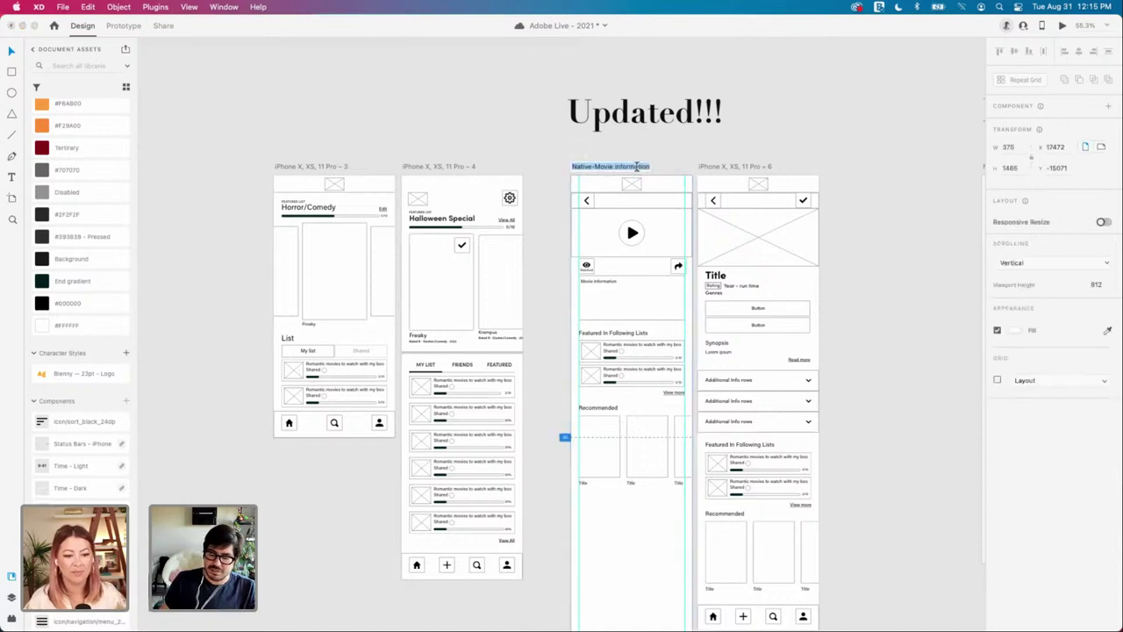
pyautogui.press('Right')
pyautogui.write('!')
pyautogui.press('Return')
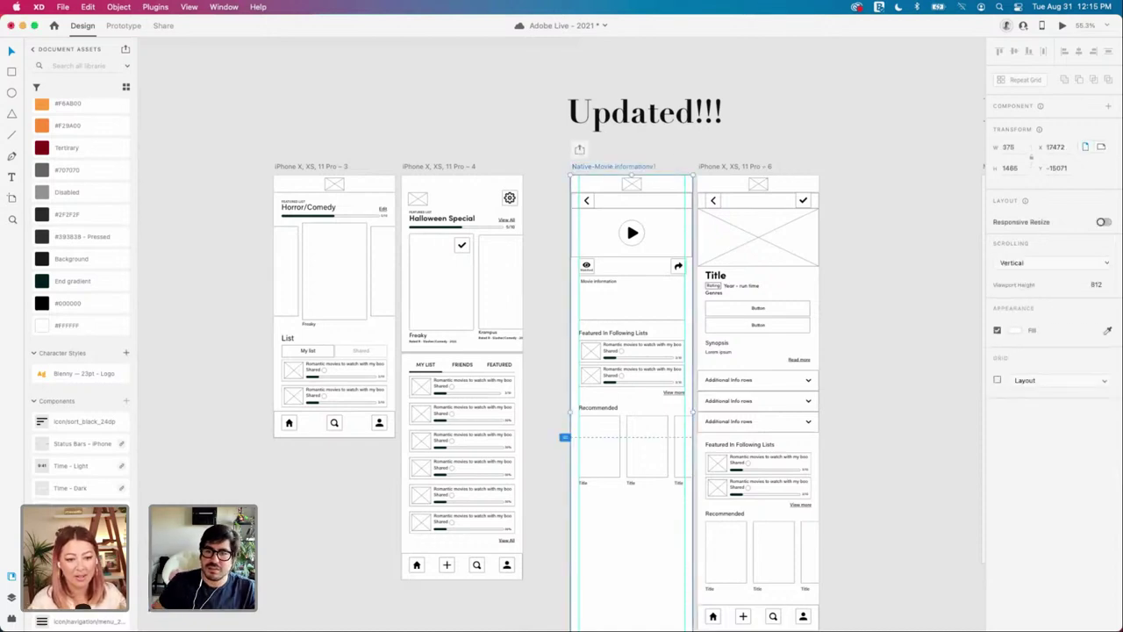
pyautogui.doubleClick(646, 167)
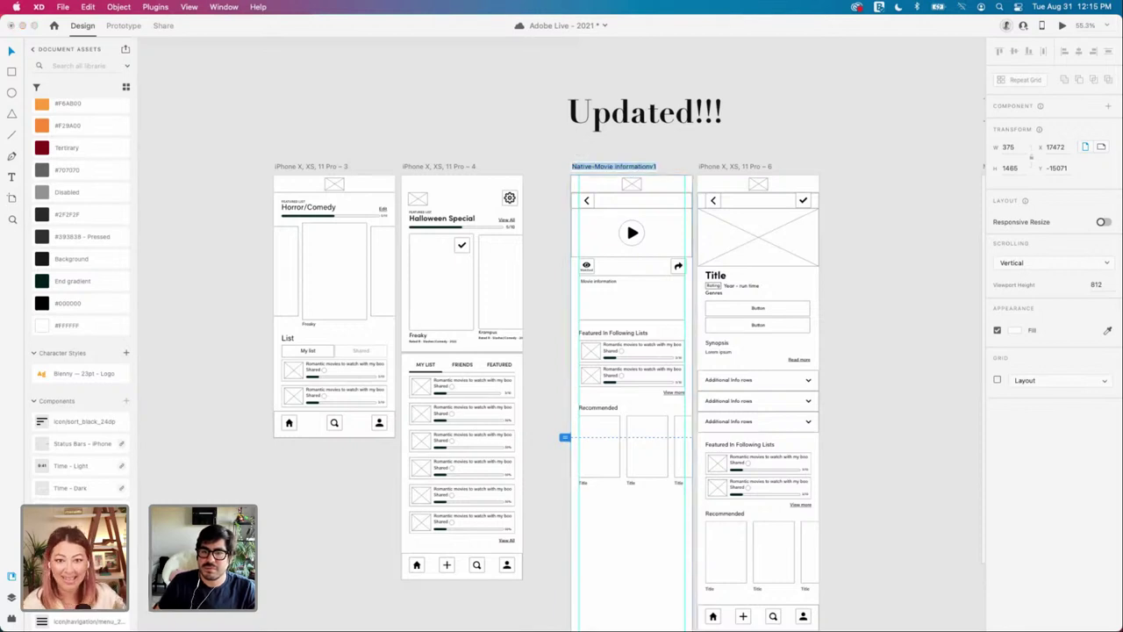
pyautogui.click(650, 167)
pyautogui.hscroll(2, 696, 159)
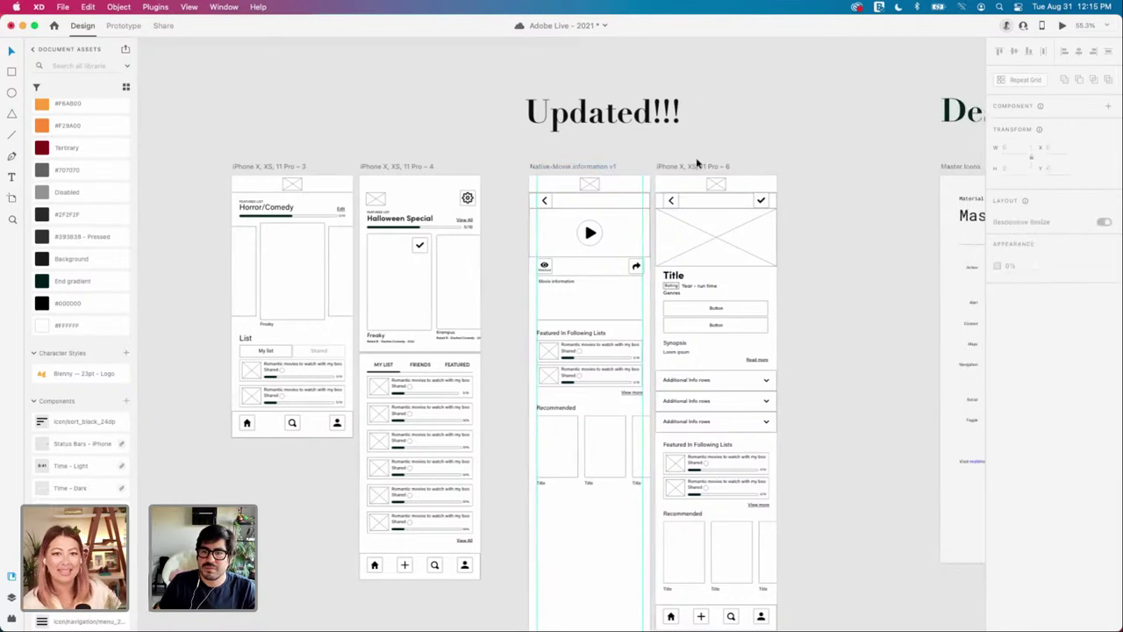
# Step: Rename the updated movie detail artboard as "Native - Movie information v2" and save the document
pyautogui.doubleClick(702, 165)
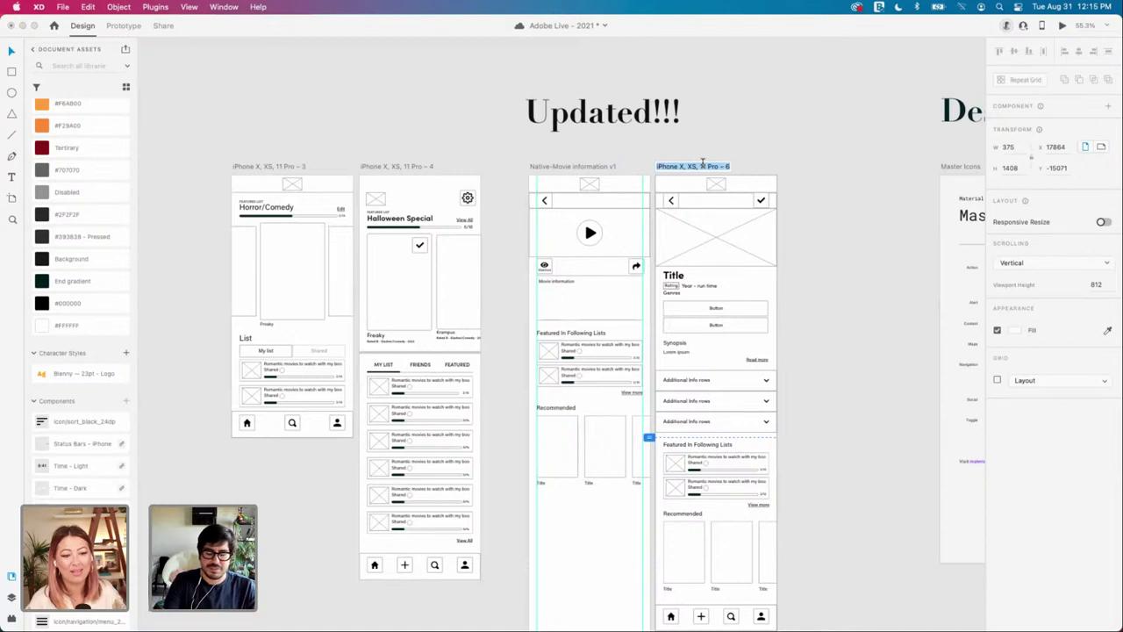
pyautogui.write('Native')
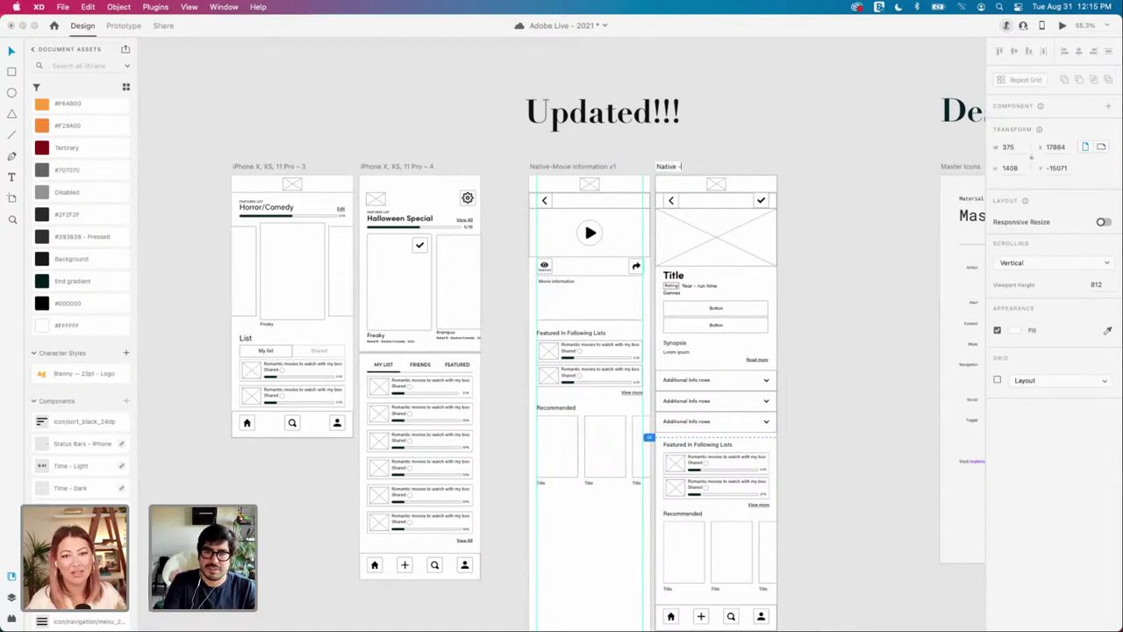
pyautogui.write(' - Movie information v2')
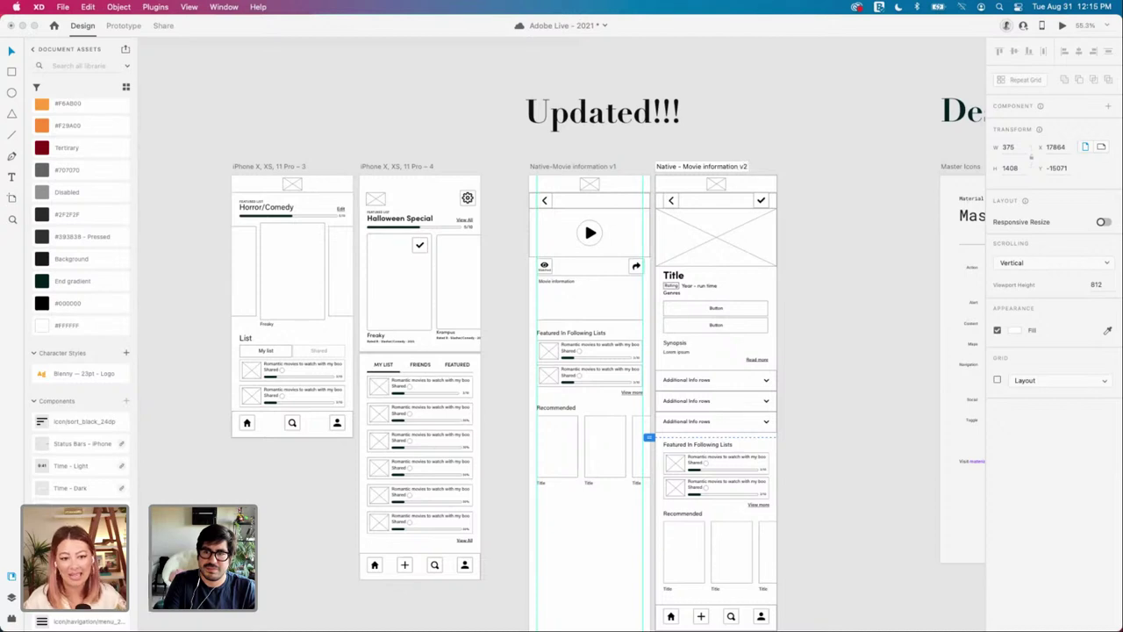
pyautogui.press('Return')
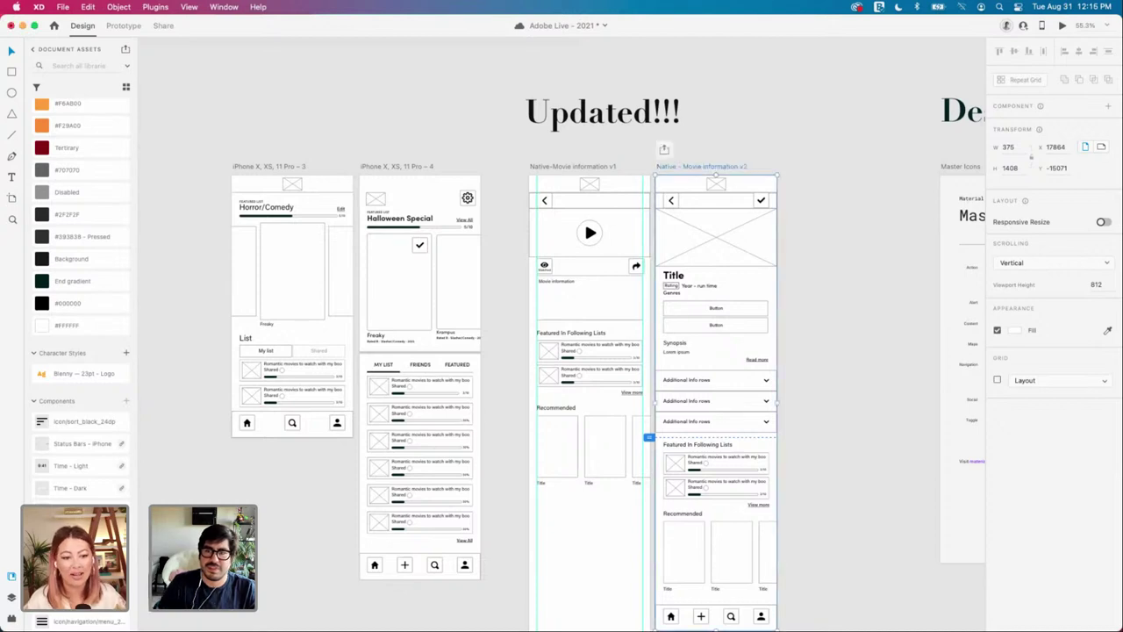
pyautogui.click(856, 213)
pyautogui.hscroll(2, 834, 211)
pyautogui.scroll(3, 787, 212)
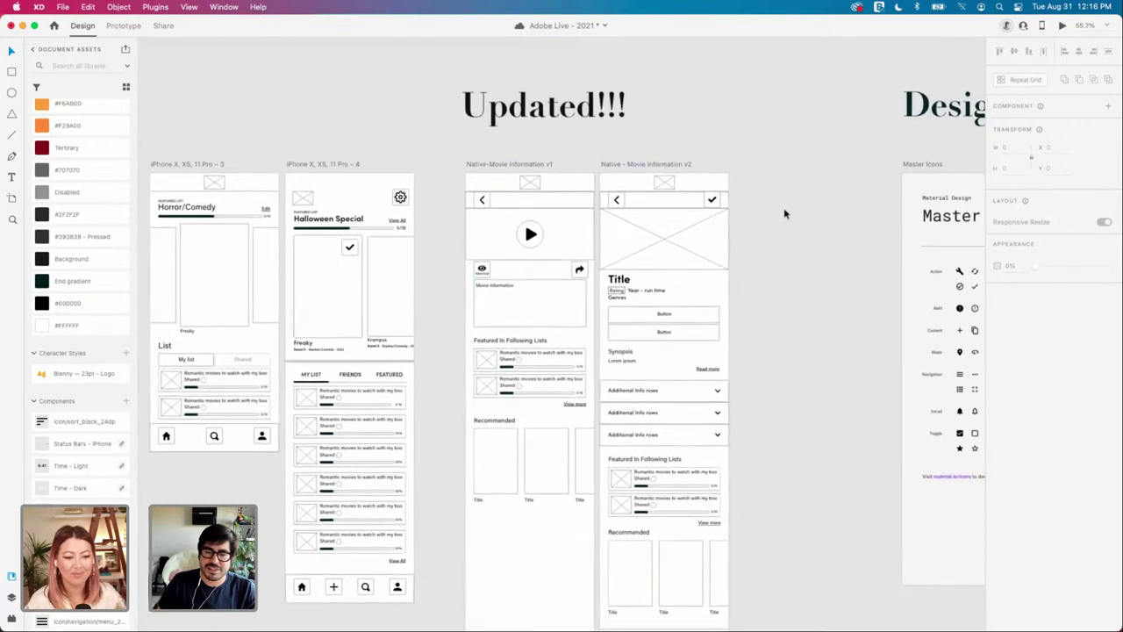
pyautogui.scroll(1, 786, 206)
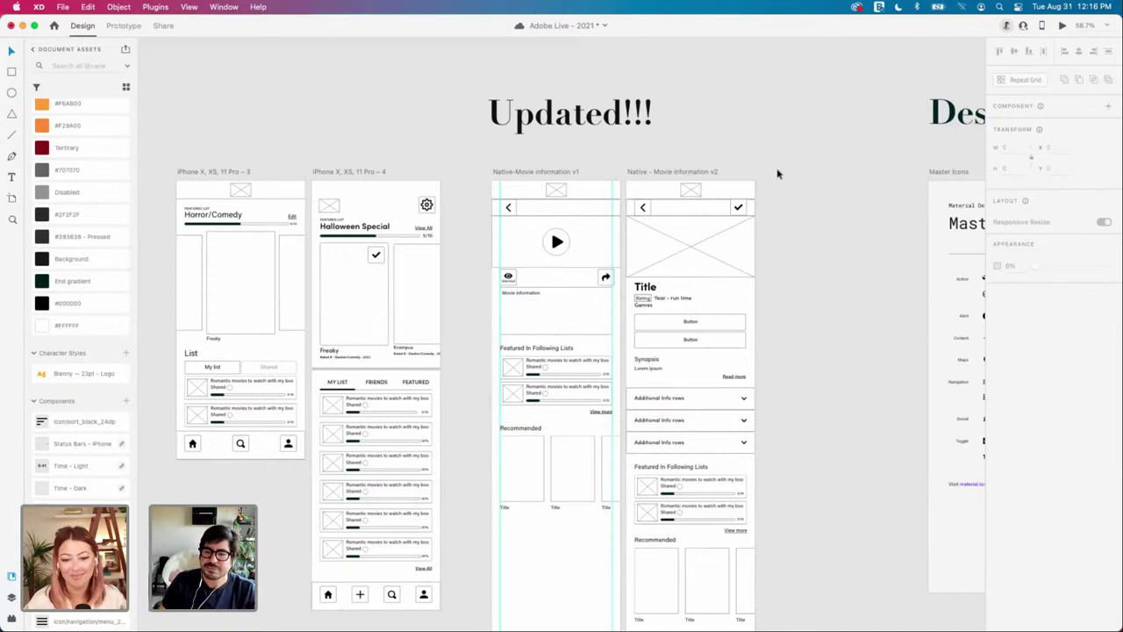
pyautogui.press('super+s')
pyautogui.click(662, 372)
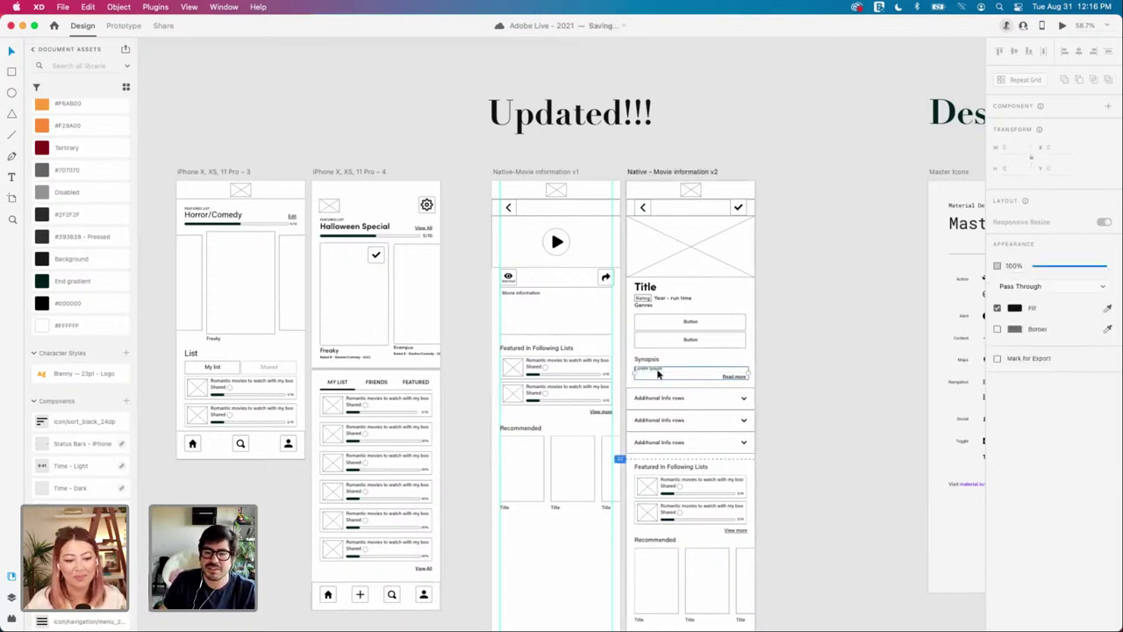
pyautogui.doubleClick(660, 369)
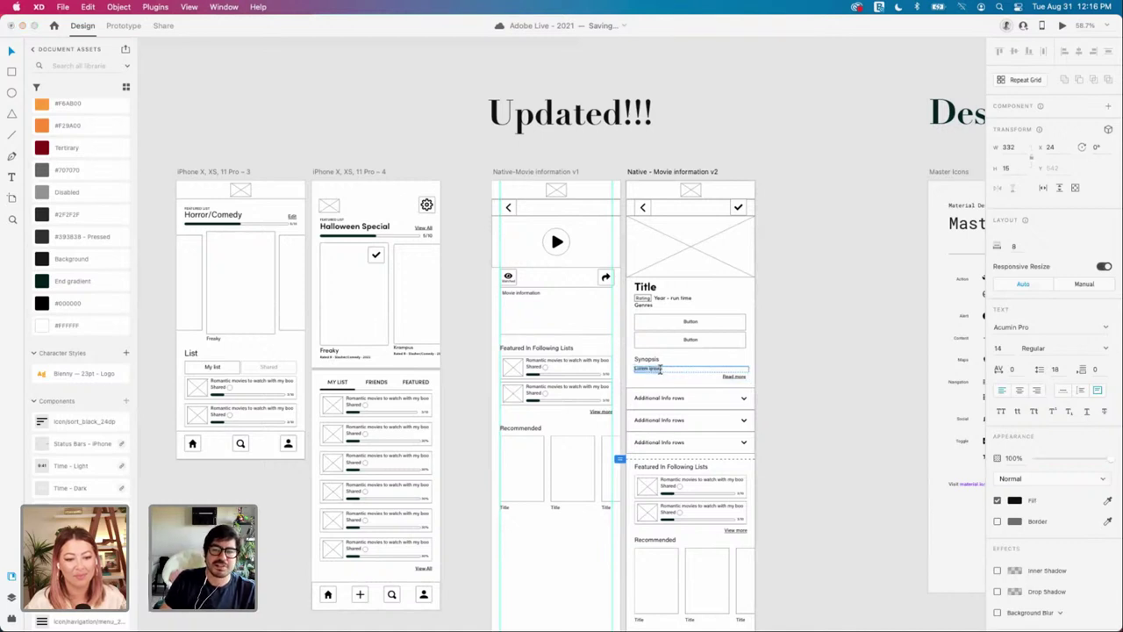
pyautogui.press('Escape')
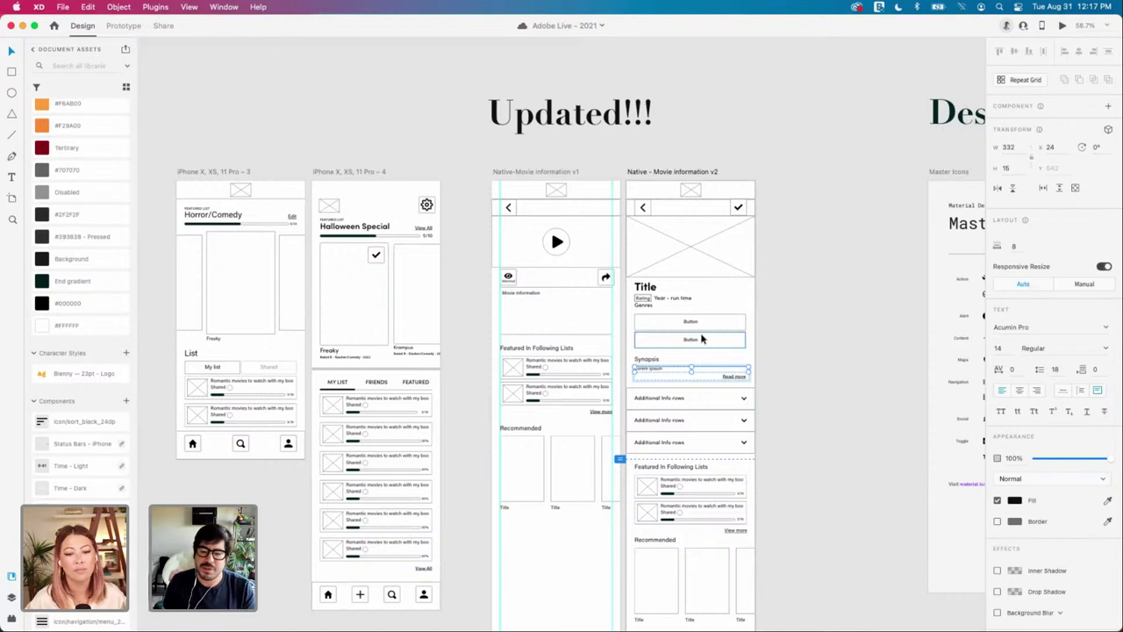
pyautogui.click(765, 358)
# Step: Change the label of the first additional info row in the v2 movie information artboard to "Cast and Crew"
pyautogui.scroll(1, 764, 357)
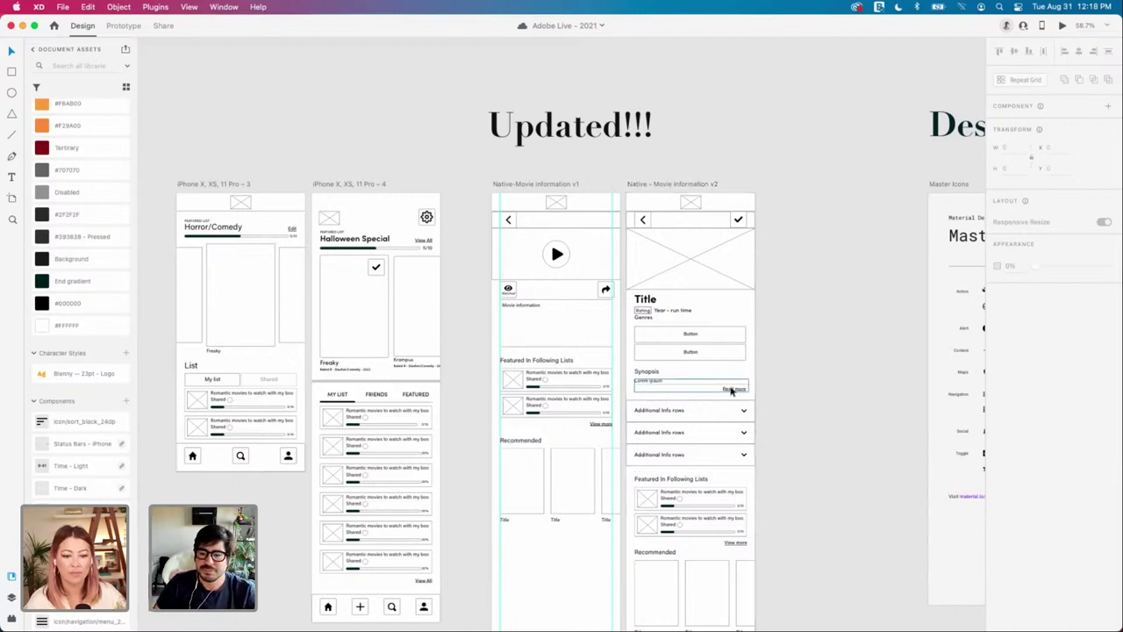
pyautogui.scroll(5, 701, 391)
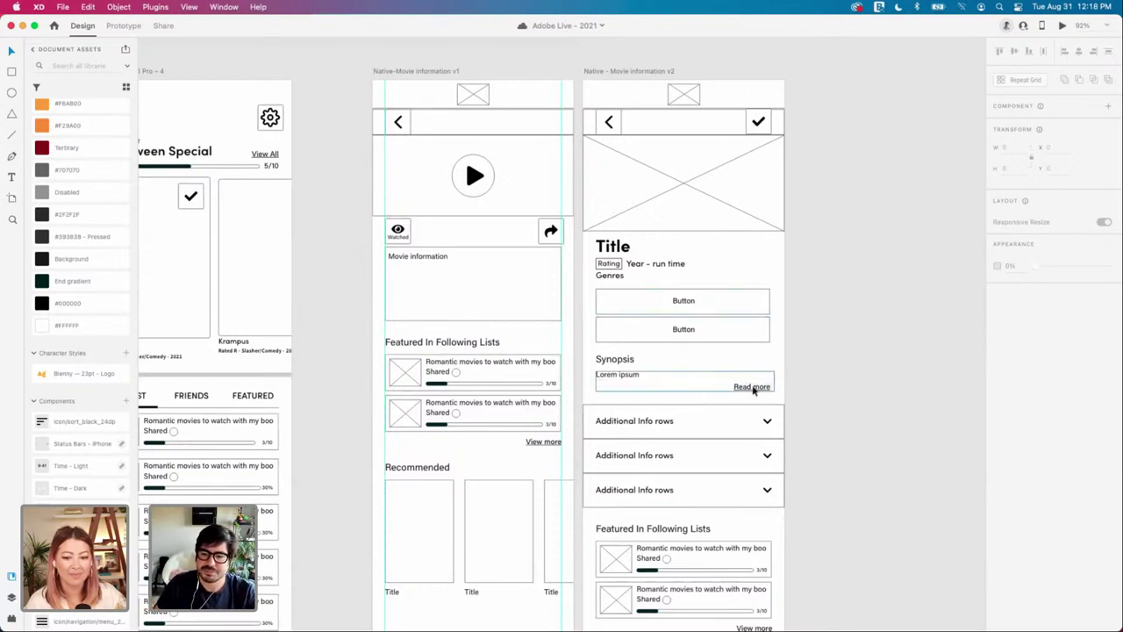
pyautogui.scroll(-1, 789, 396)
pyautogui.click(709, 394)
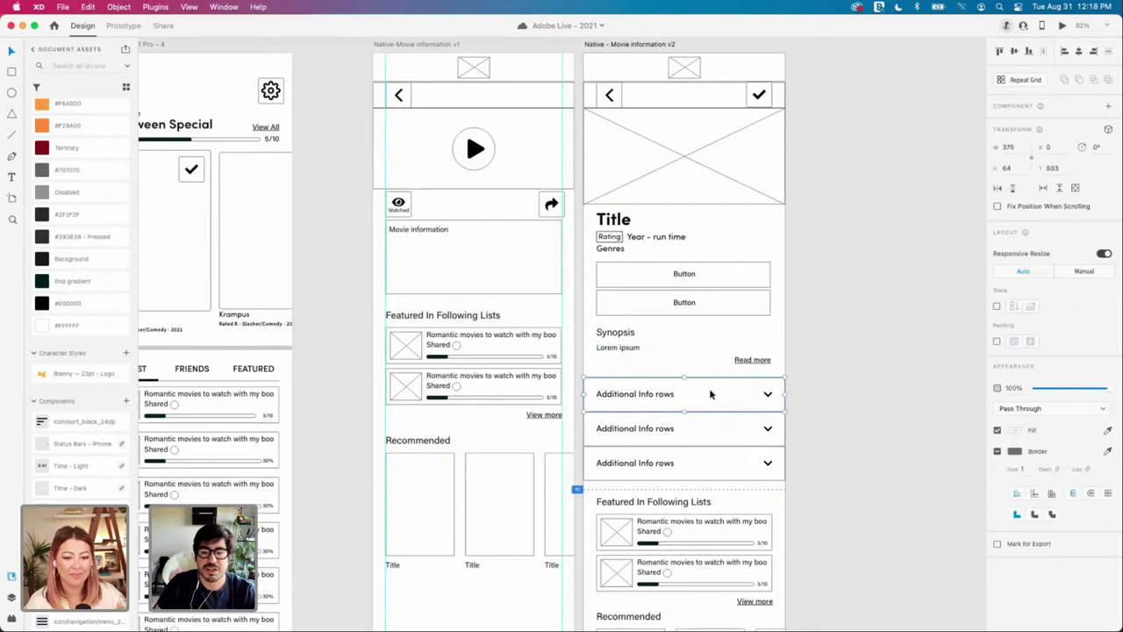
pyautogui.scroll(-1, 711, 394)
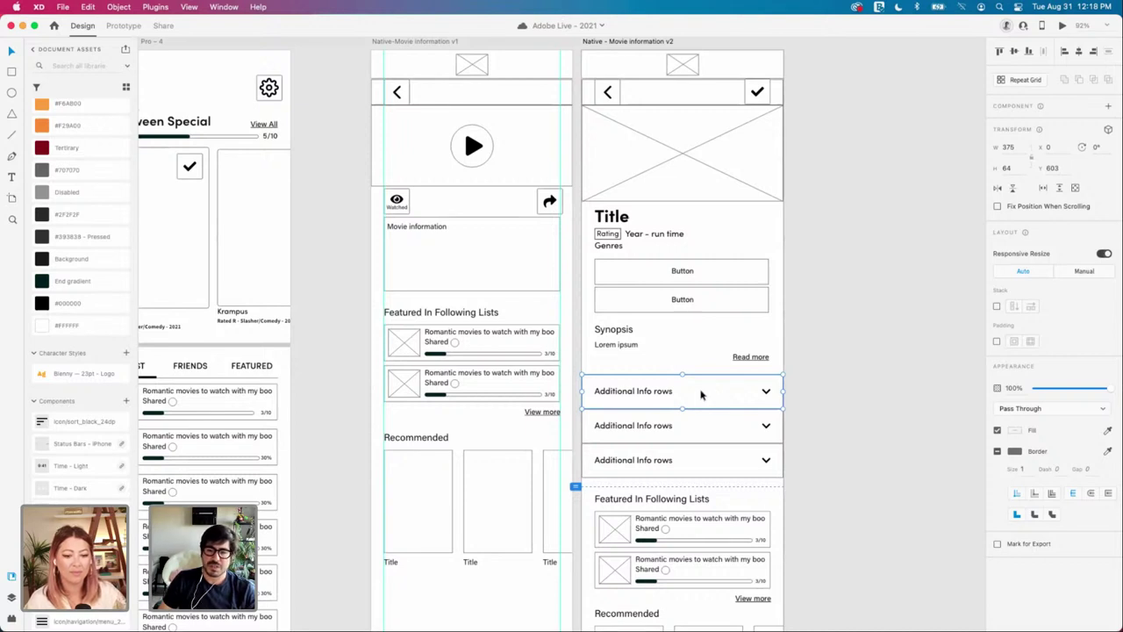
pyautogui.doubleClick(662, 393)
pyautogui.scroll(1, 662, 392)
pyautogui.doubleClick(663, 392)
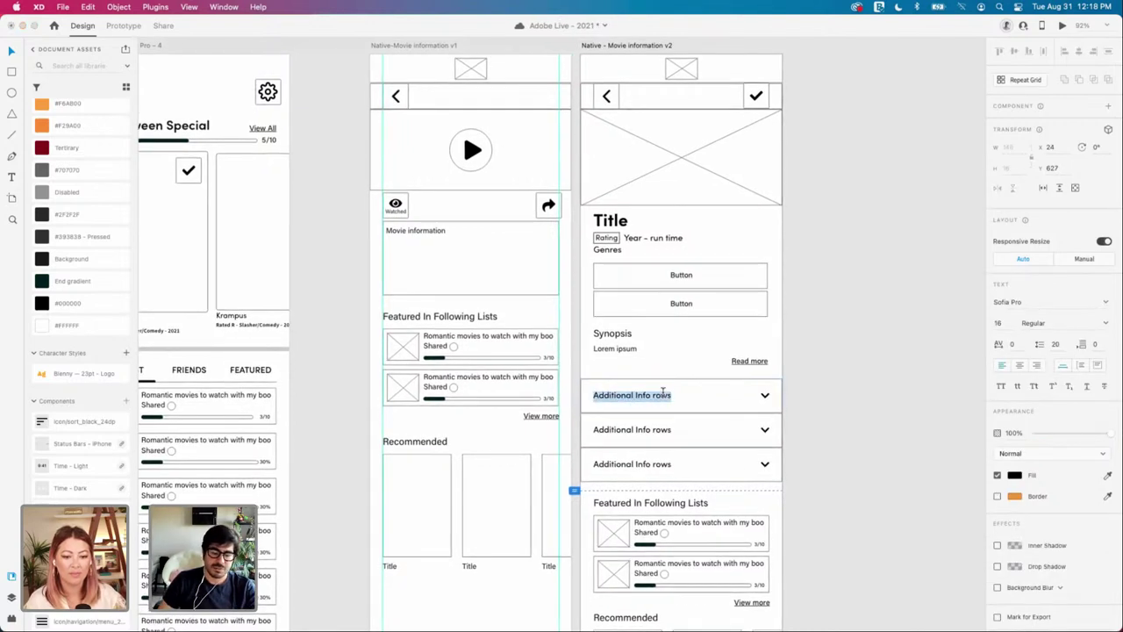
pyautogui.write('Cast and Crew')
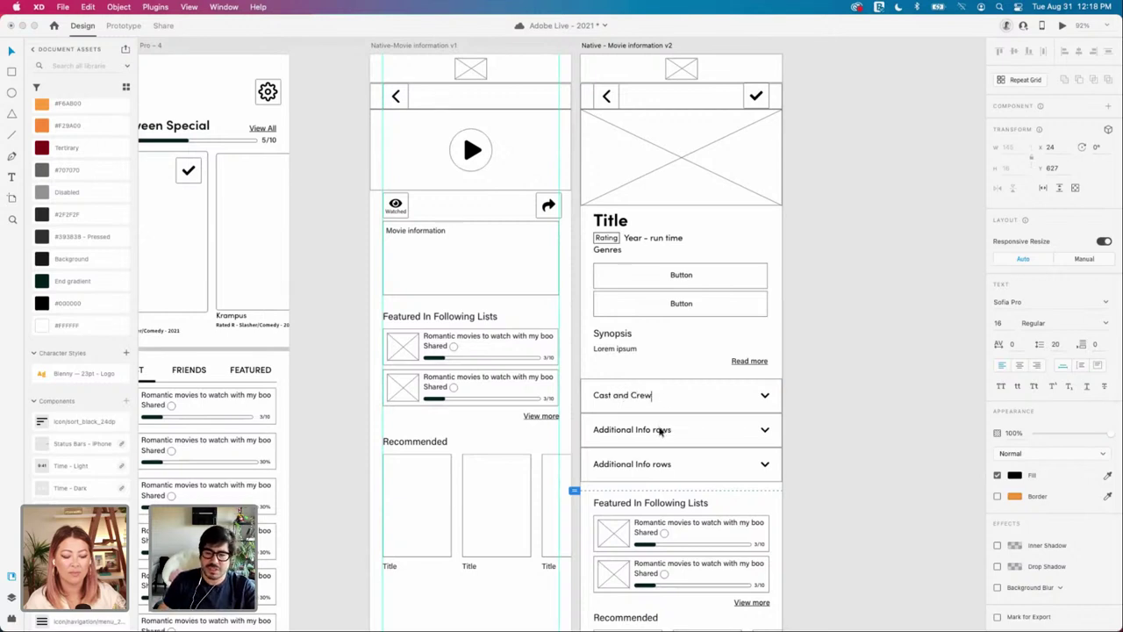
# Step: Change the label of the second additional info row, directly under Cast and Crew, to "Trivia"
pyautogui.click(662, 430)
pyautogui.doubleClick(660, 428)
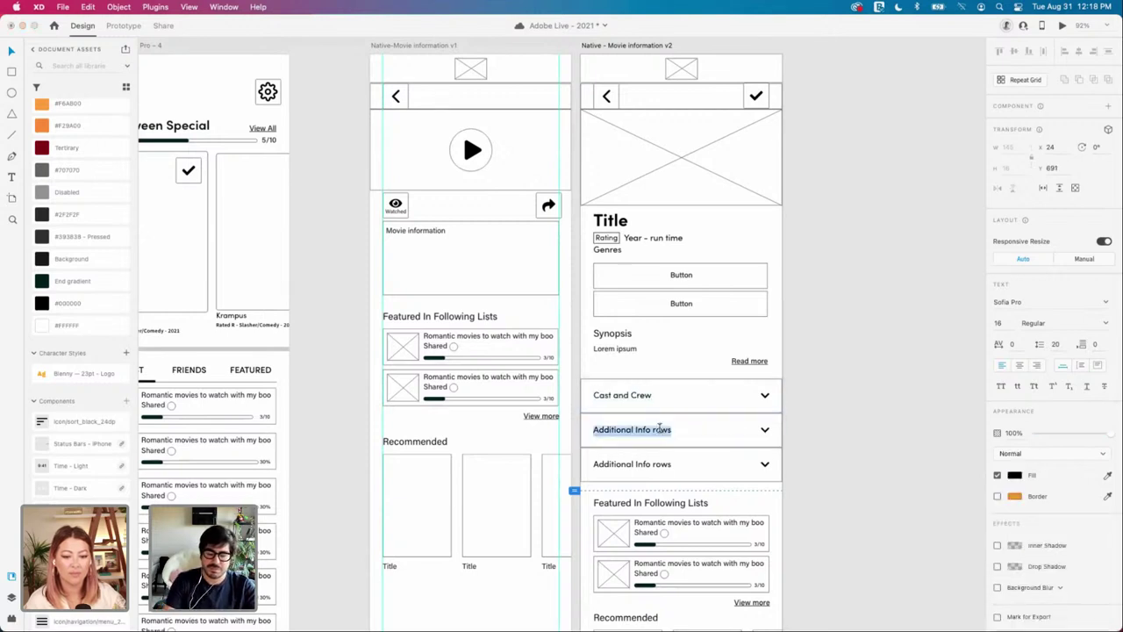
pyautogui.write('Trivia')
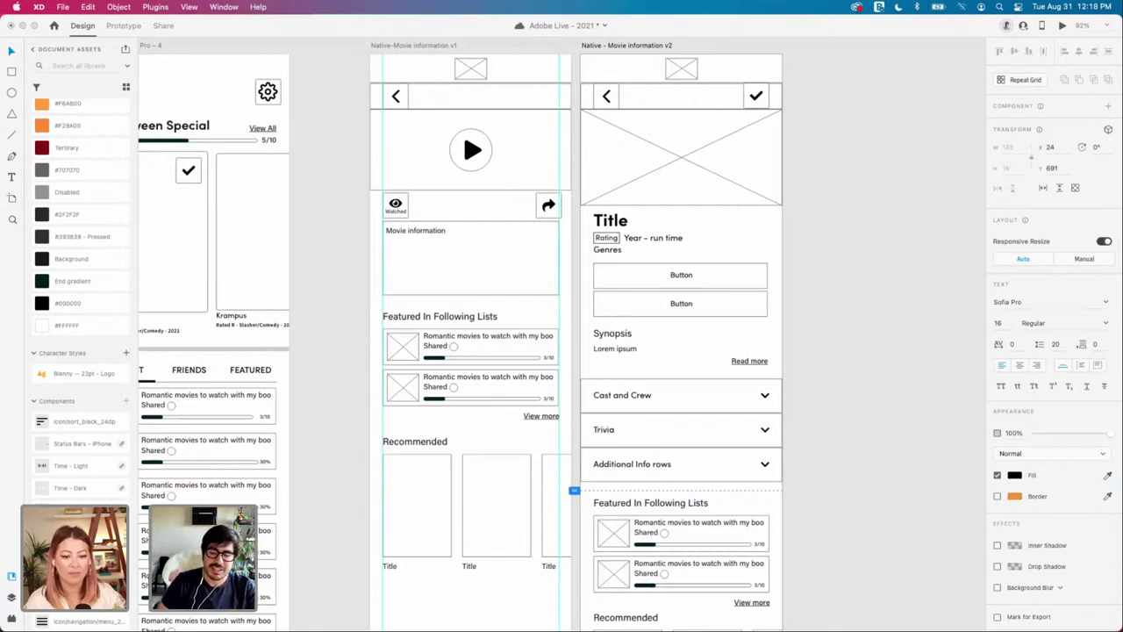
# Step: Change the label of the third additional info row, under Trivia, to "Reviews" and leave nothing selected
pyautogui.click(667, 463)
pyautogui.doubleClick(667, 462)
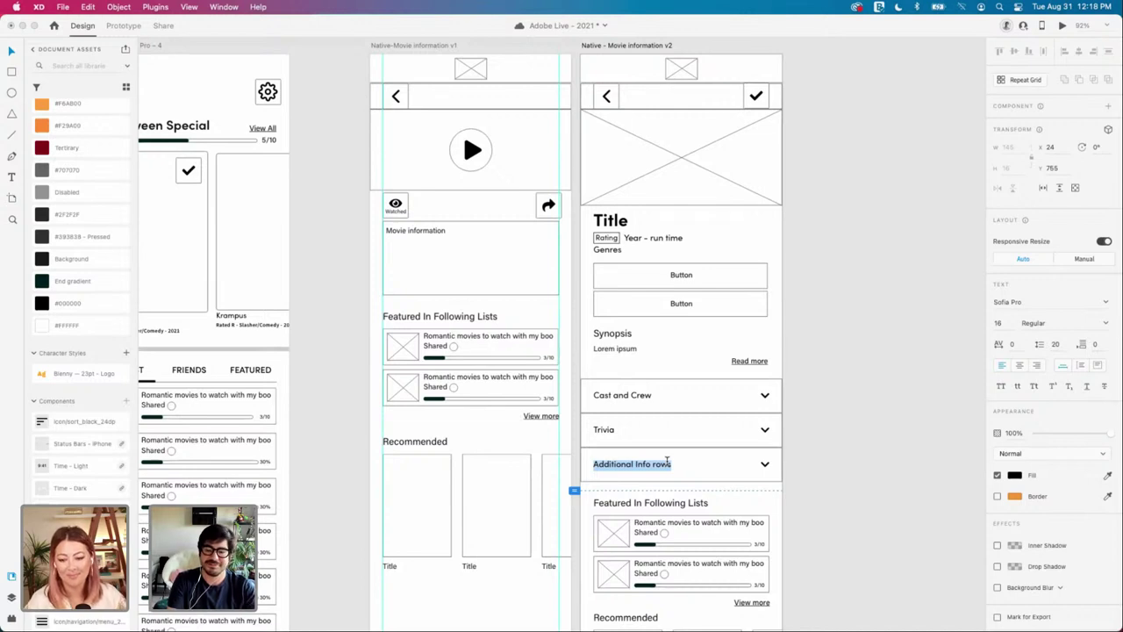
pyautogui.press('BackSpace')
pyautogui.write('N')
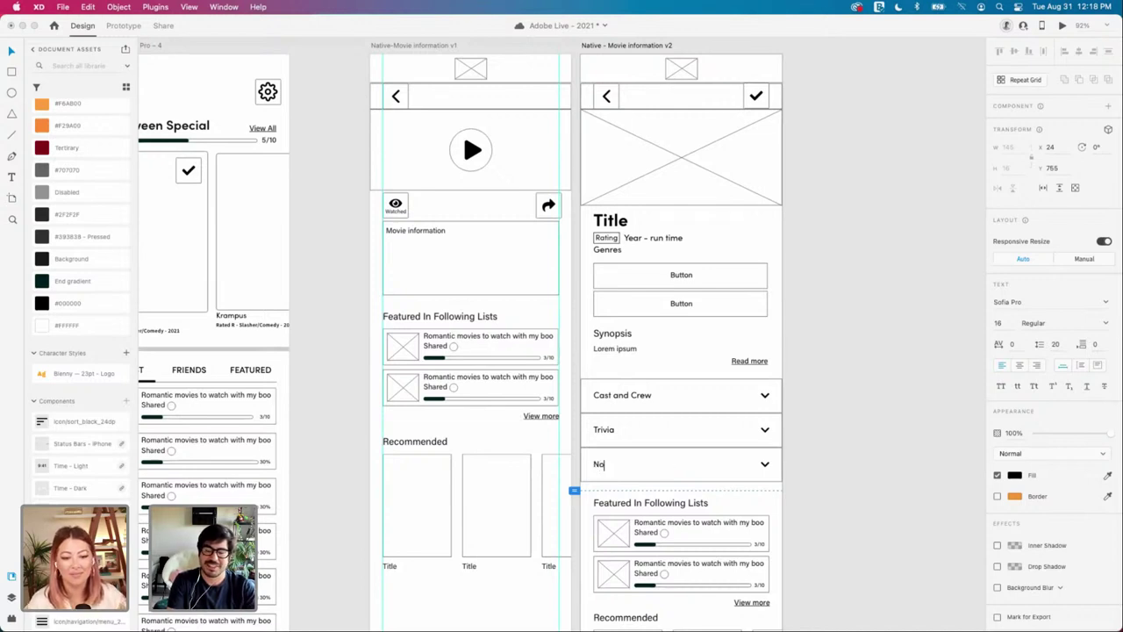
pyautogui.press('BackSpace')
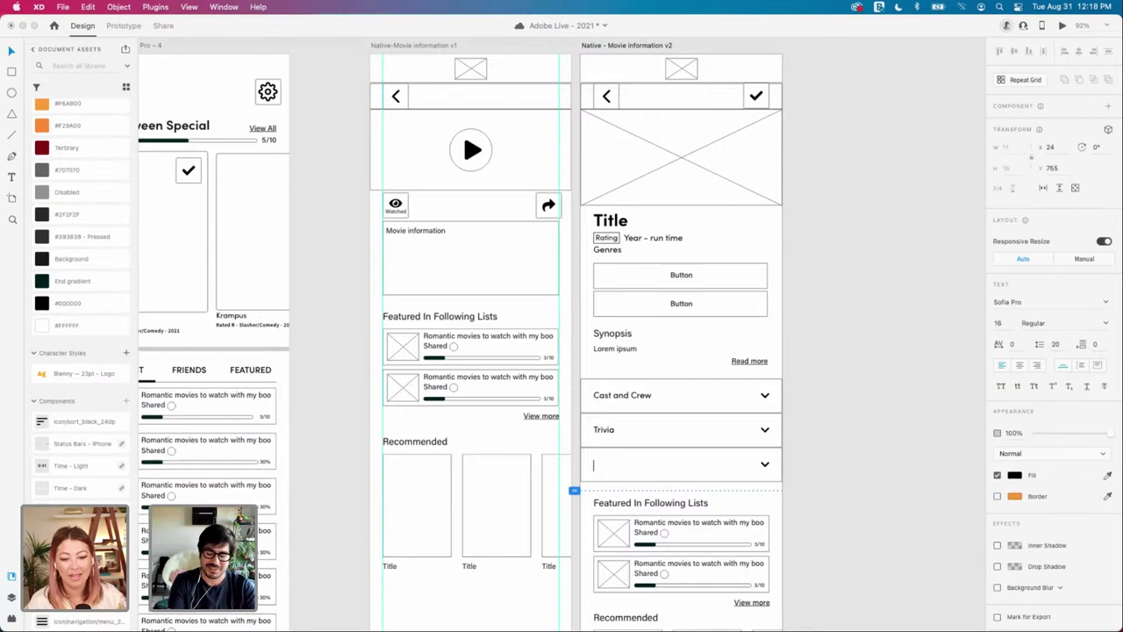
pyautogui.write('Revi')
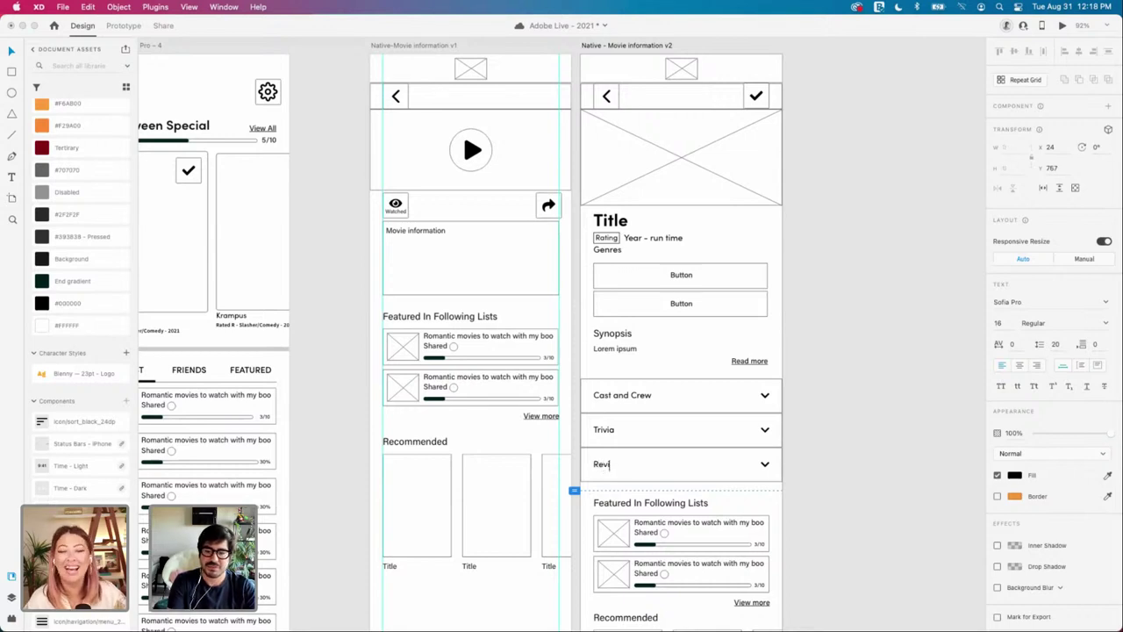
pyautogui.write('ews')
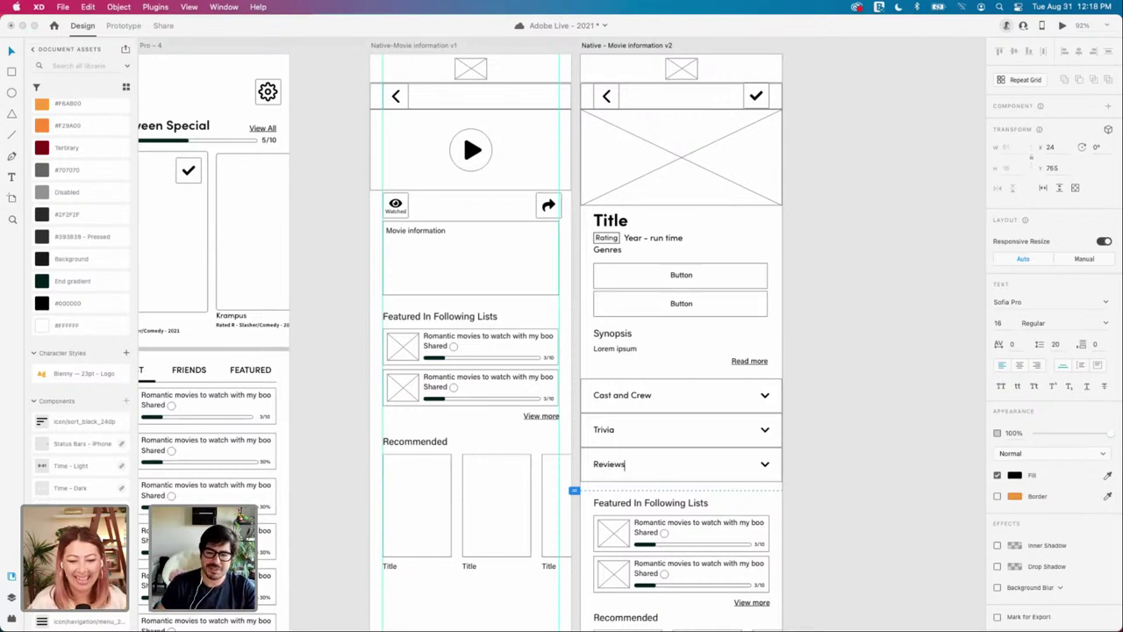
pyautogui.click(909, 479)
pyautogui.click(855, 475)
# Step: Examine the v2 movie information artboard from the info rows through Featured In Following Lists and Recommended to the bottom navigation
pyautogui.scroll(-3, 848, 471)
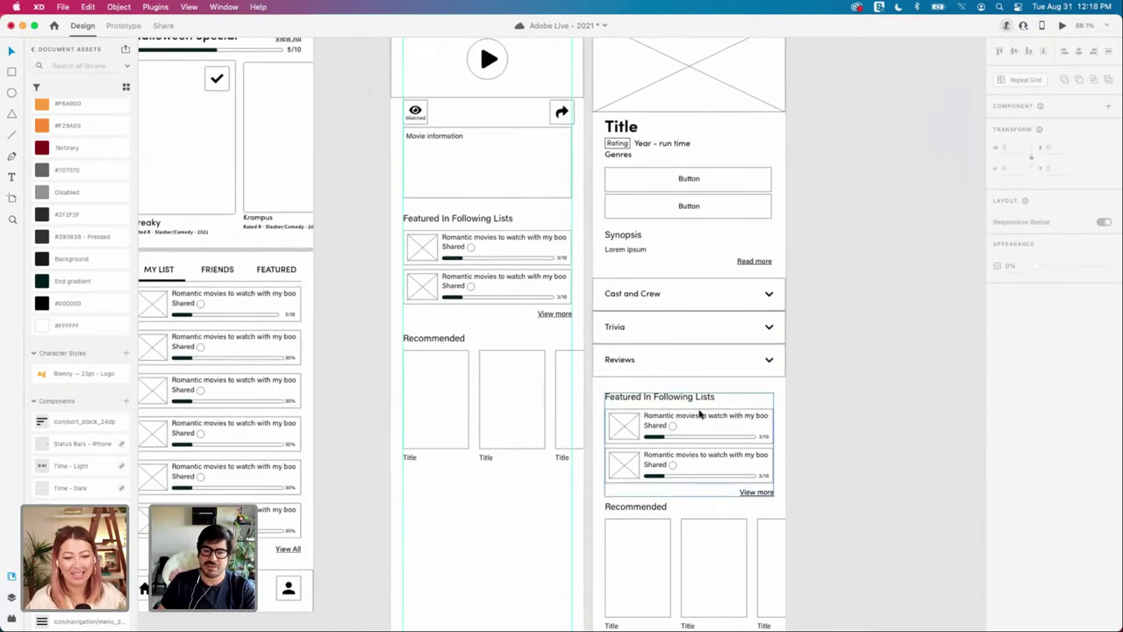
pyautogui.click(699, 414)
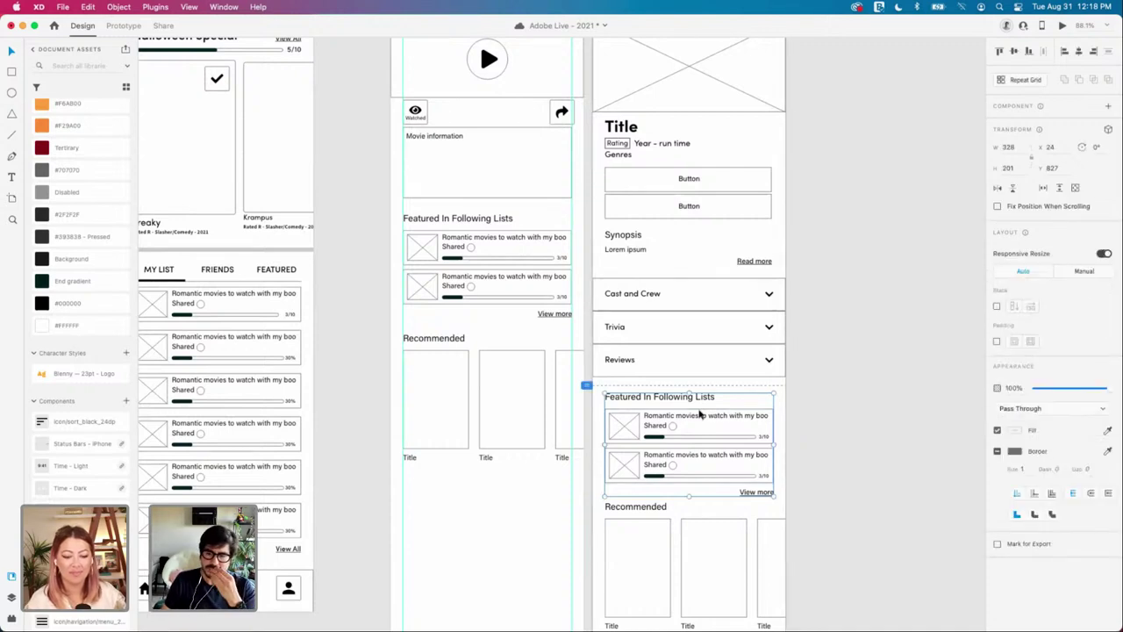
pyautogui.click(810, 472)
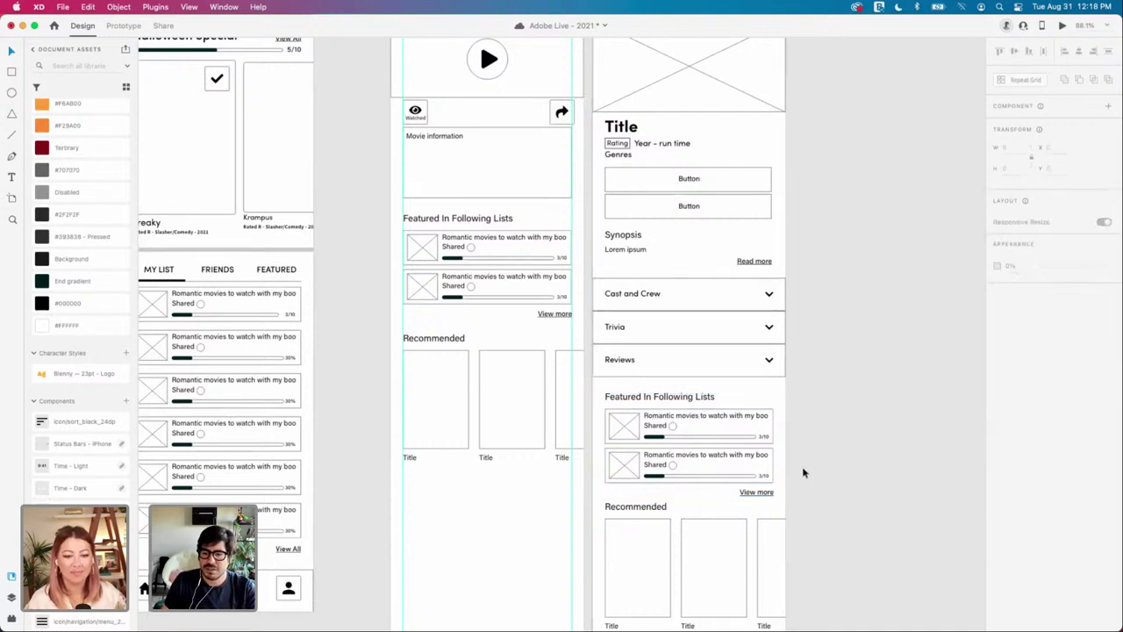
pyautogui.scroll(-1, 803, 471)
pyautogui.scroll(3, 744, 452)
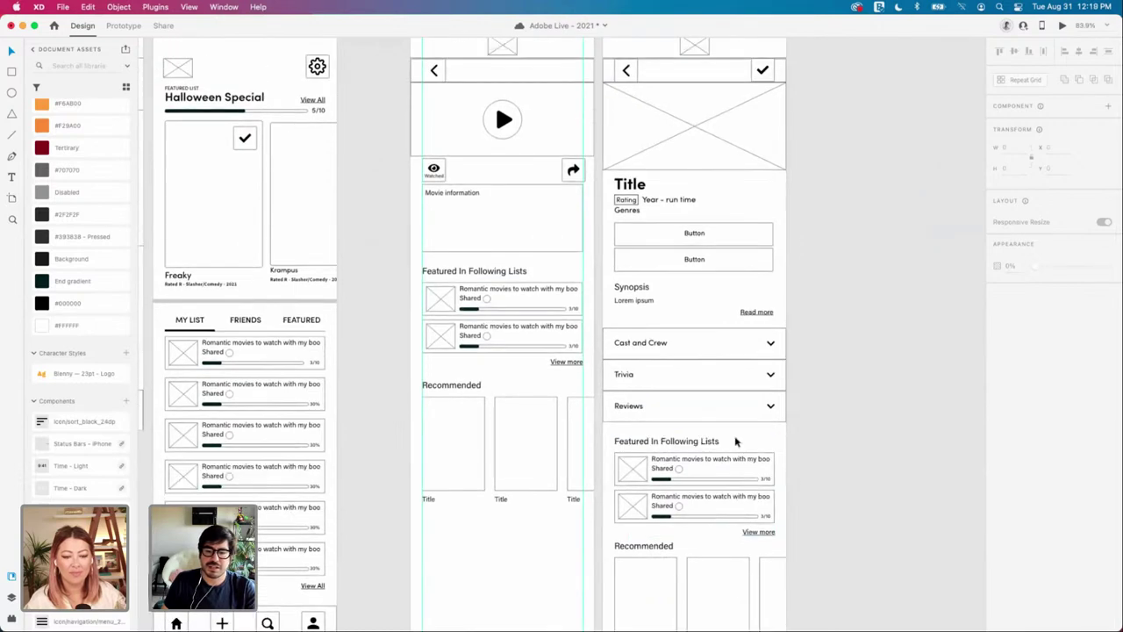
pyautogui.hscroll(3, 735, 441)
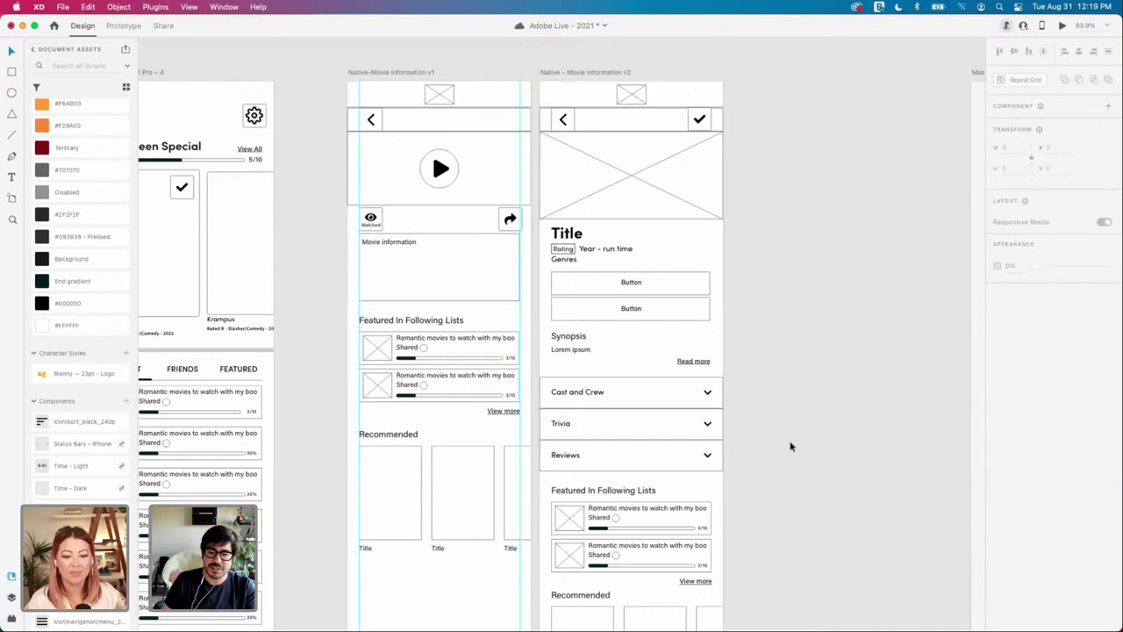
pyautogui.hscroll(-1, 790, 446)
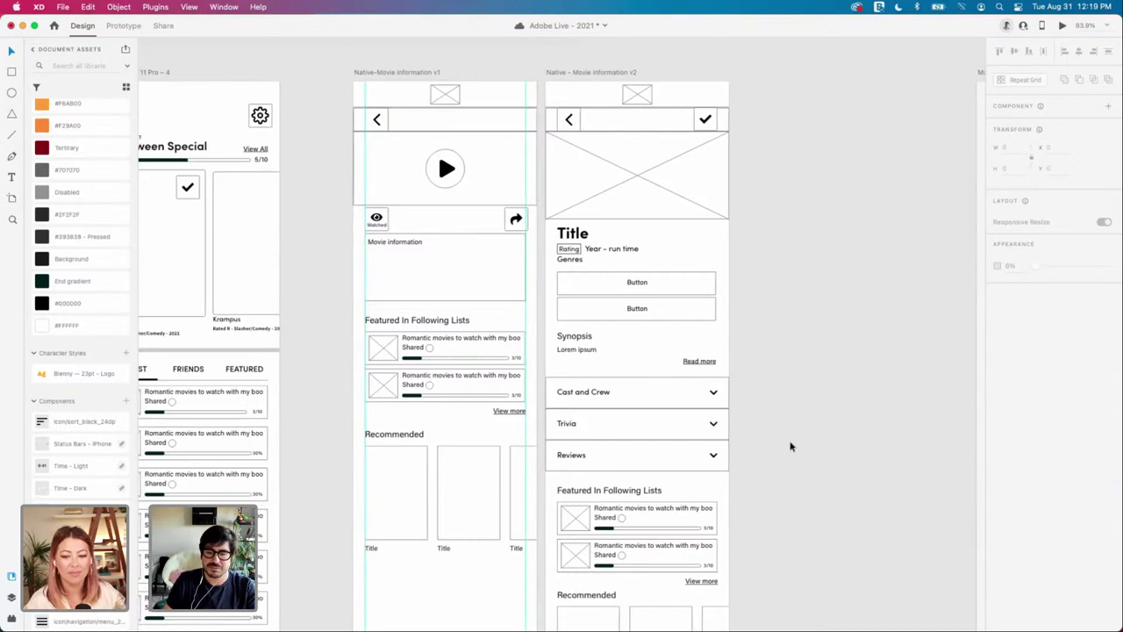
pyautogui.scroll(-5, 790, 446)
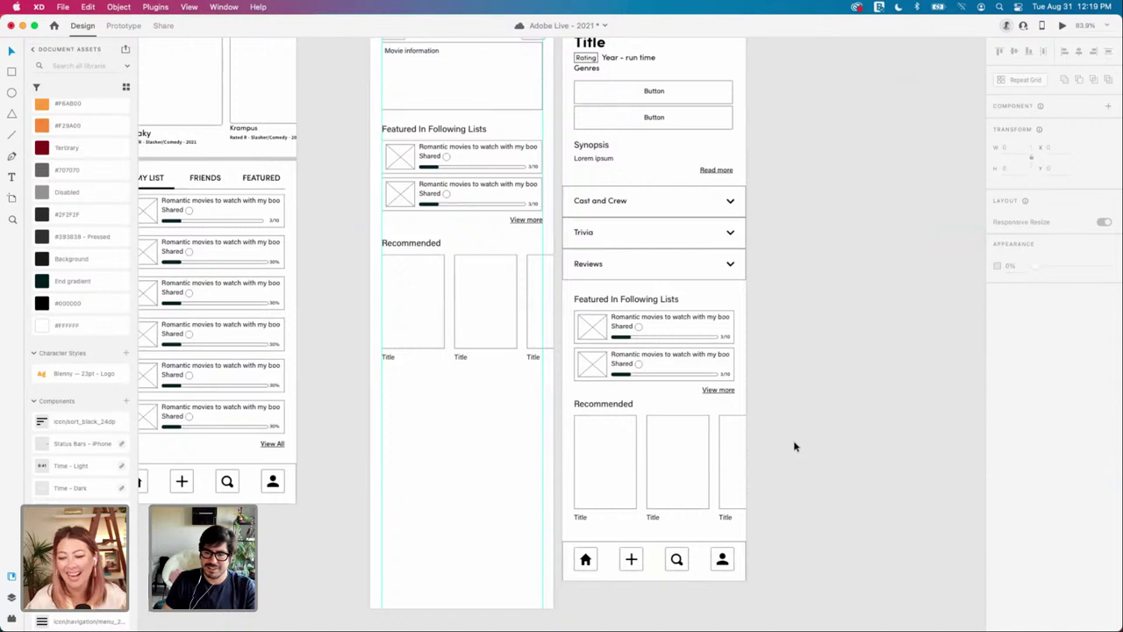
pyautogui.click(683, 476)
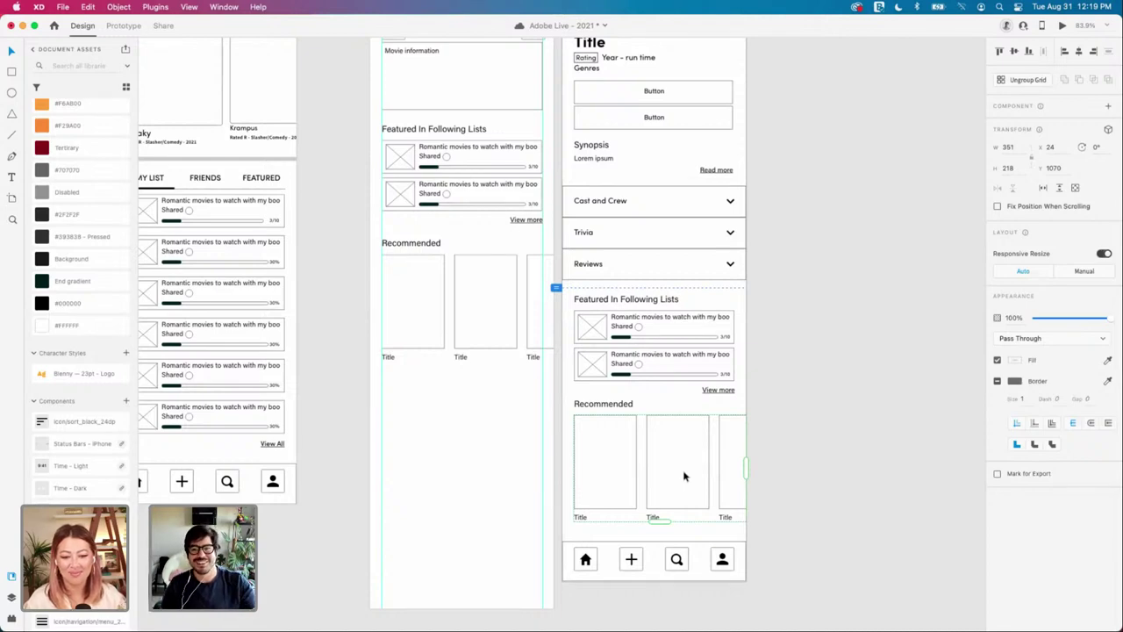
pyautogui.scroll(-3, 684, 475)
pyautogui.scroll(1, 684, 475)
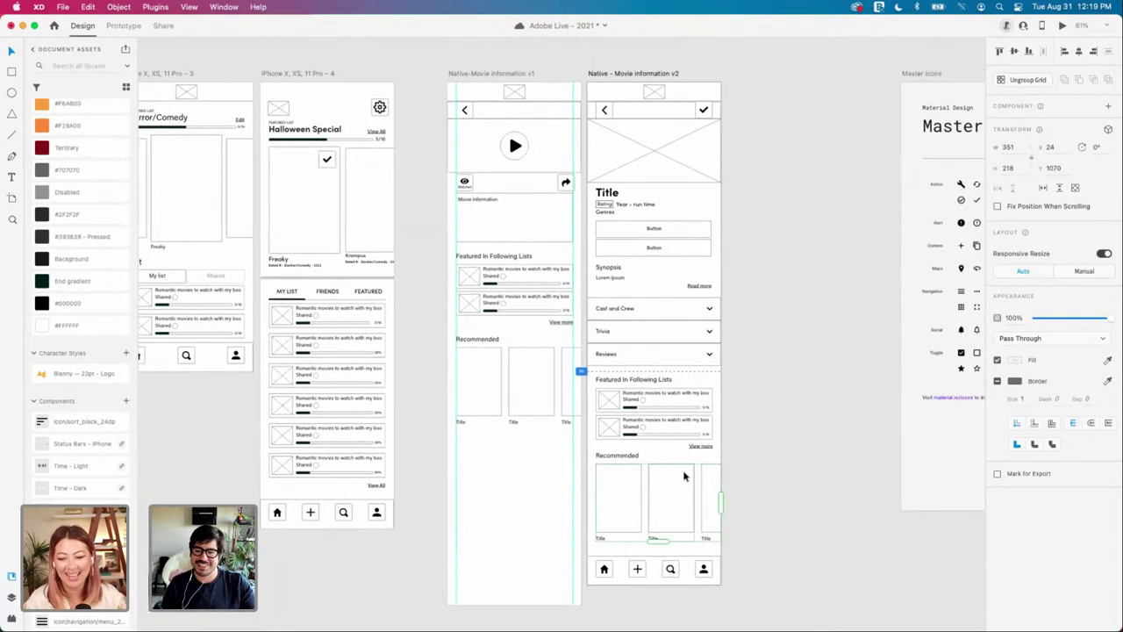
pyautogui.click(762, 472)
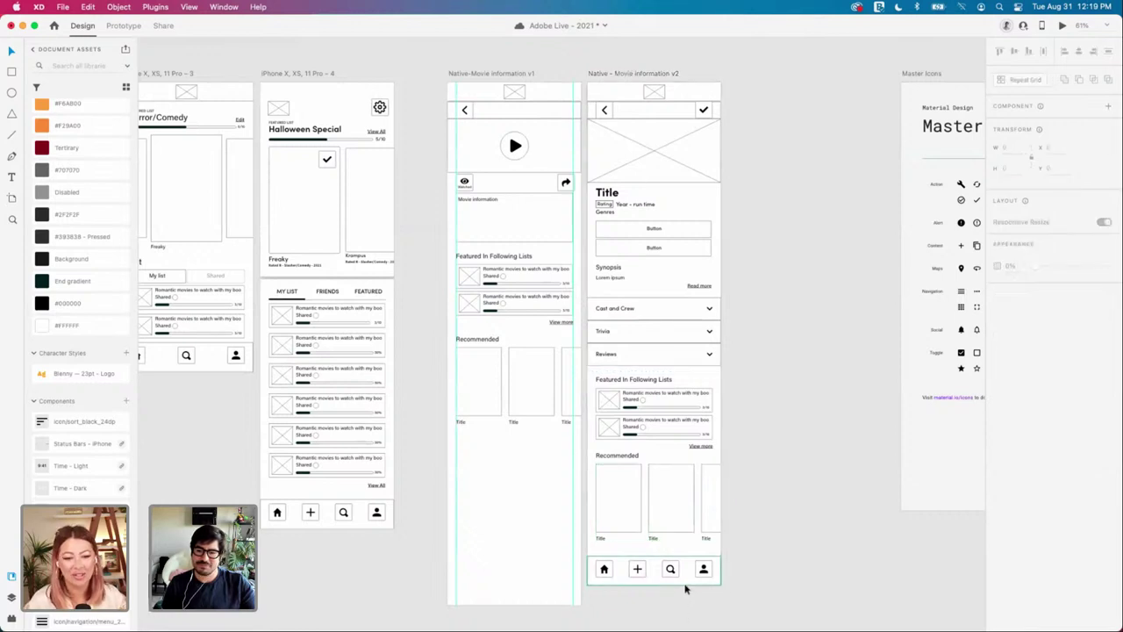
# Step: Compare the upper parts of the v1 and v2 movie information artboards side by side under the Updated heading
pyautogui.scroll(2, 686, 586)
pyautogui.hscroll(1, 686, 586)
pyautogui.hscroll(1, 688, 590)
pyautogui.scroll(1, 686, 590)
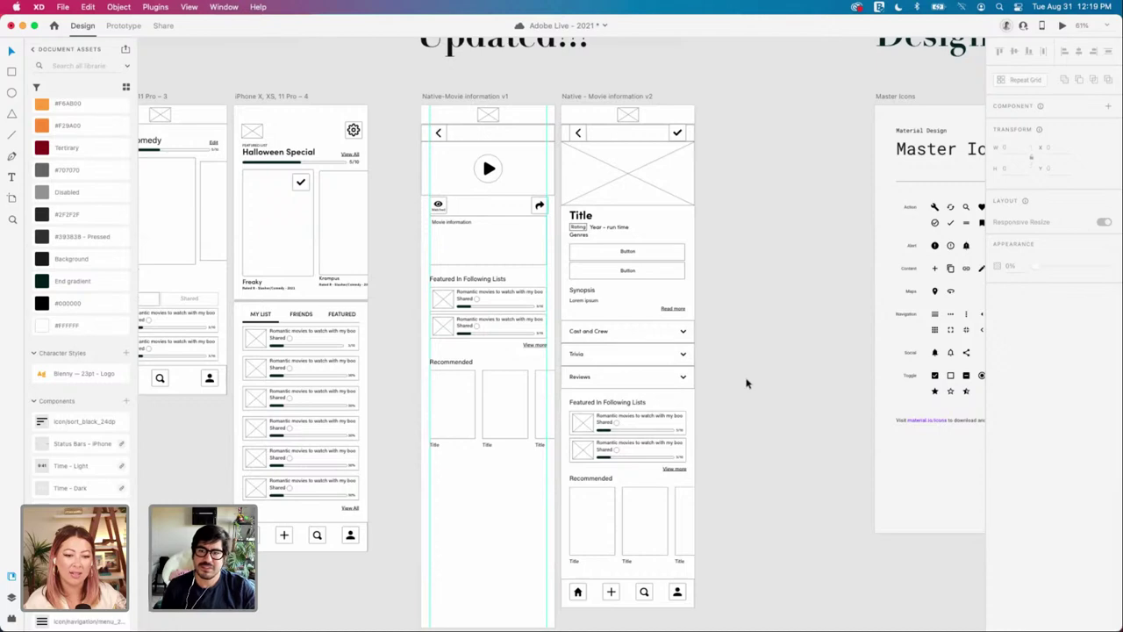
pyautogui.scroll(2, 746, 383)
pyautogui.scroll(3, 746, 383)
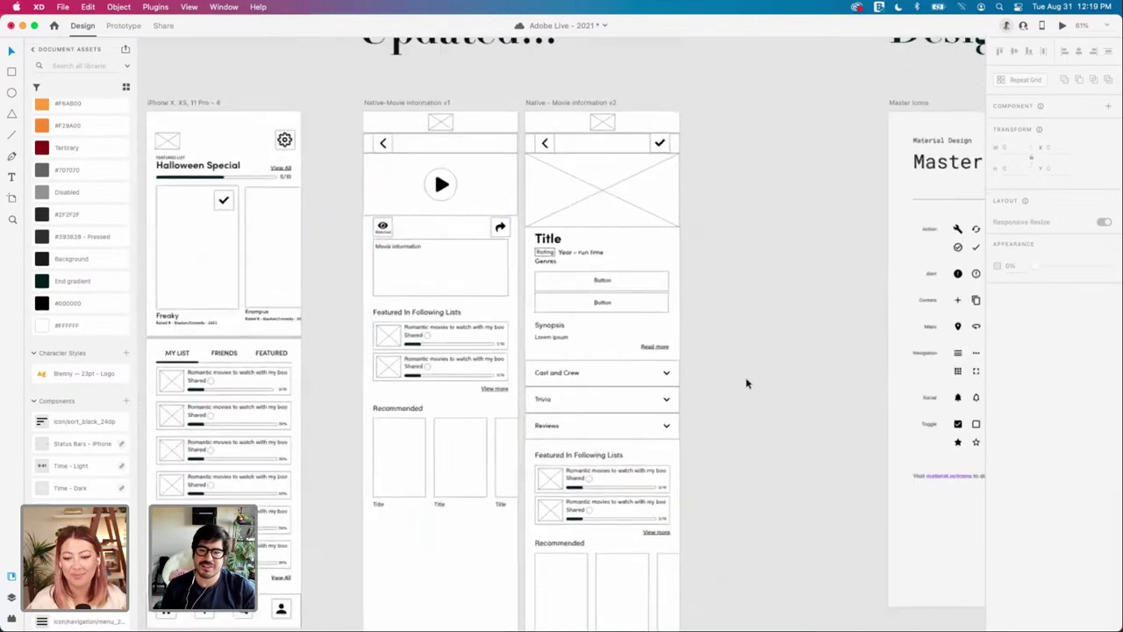
pyautogui.scroll(1, 747, 383)
pyautogui.scroll(1, 747, 383)
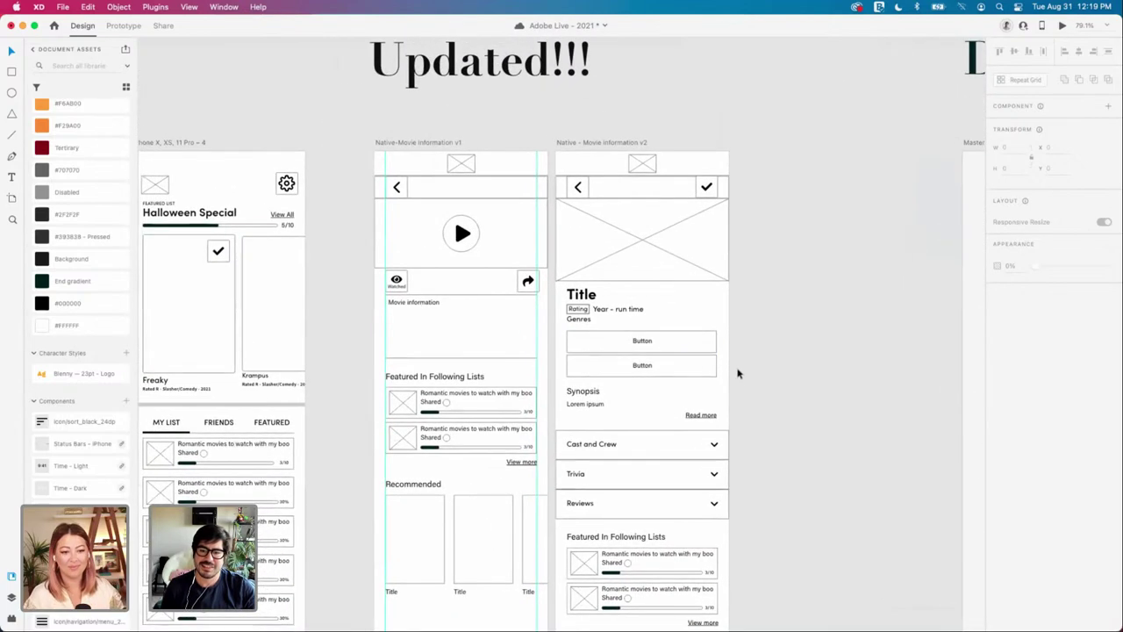
# Step: Inspect the Title text and the image placeholder above it in the v2 movie information artboard, leaving nothing selected
pyautogui.click(612, 297)
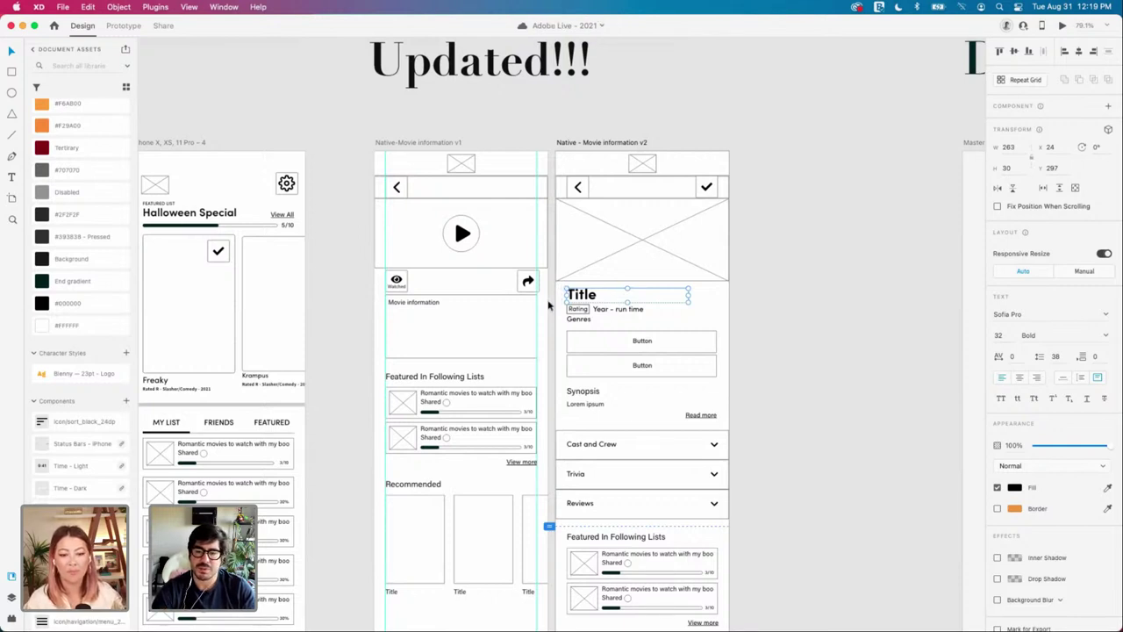
pyautogui.click(775, 304)
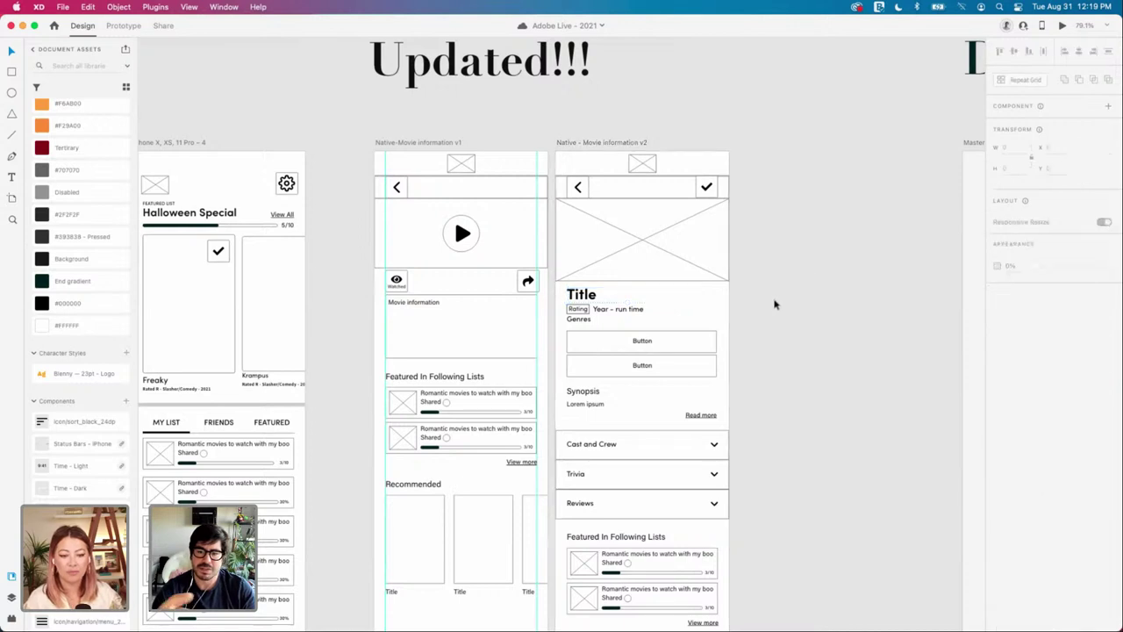
pyautogui.click(581, 296)
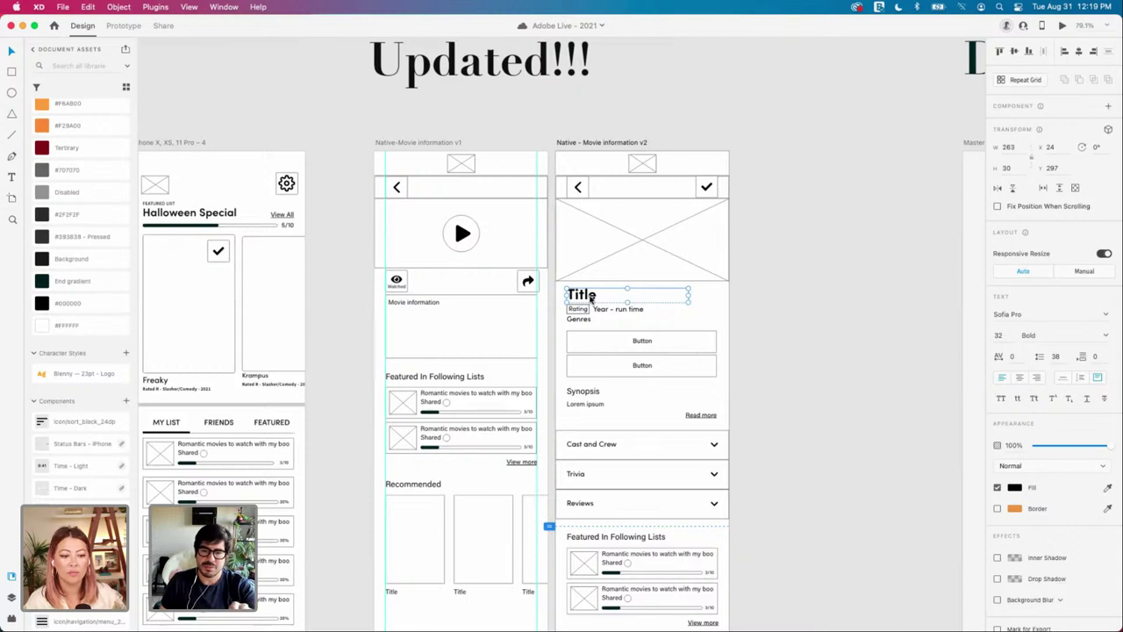
pyautogui.click(617, 261)
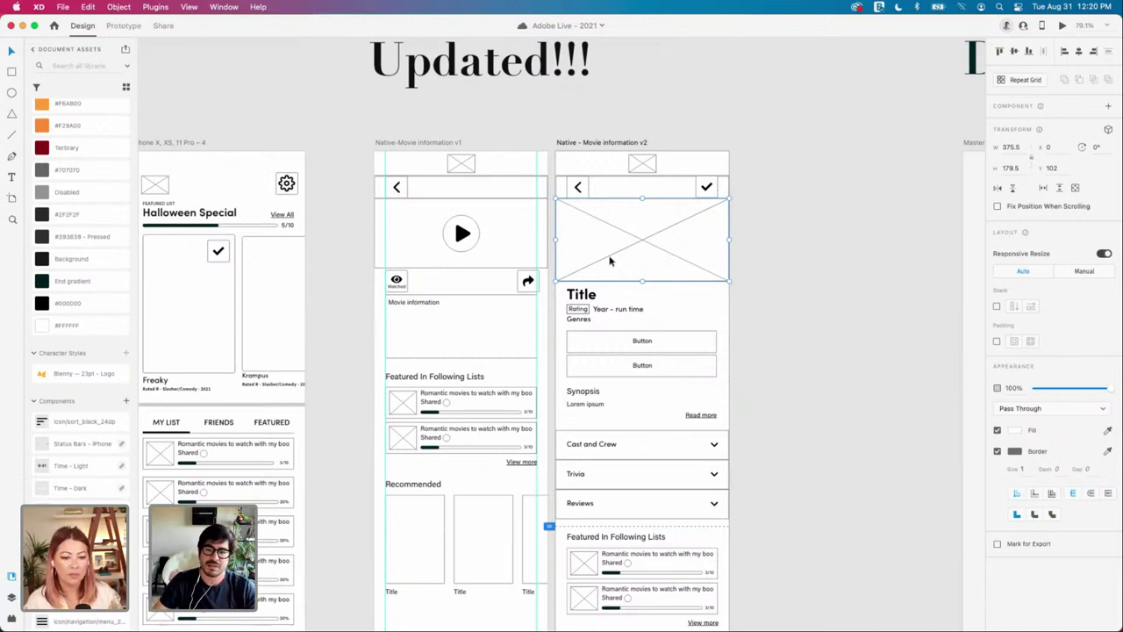
pyautogui.click(585, 297)
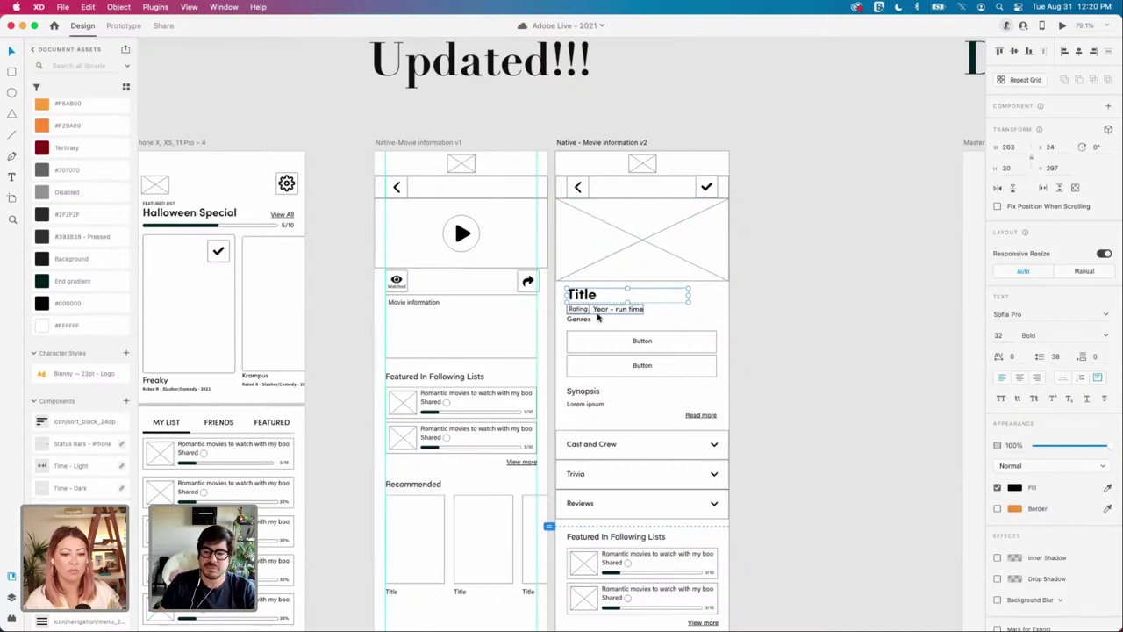
pyautogui.click(783, 308)
# Step: Look over the Master Icons and Buttons artboards in the Design system section and the start of the Movies artboard
pyautogui.hscroll(3, 783, 308)
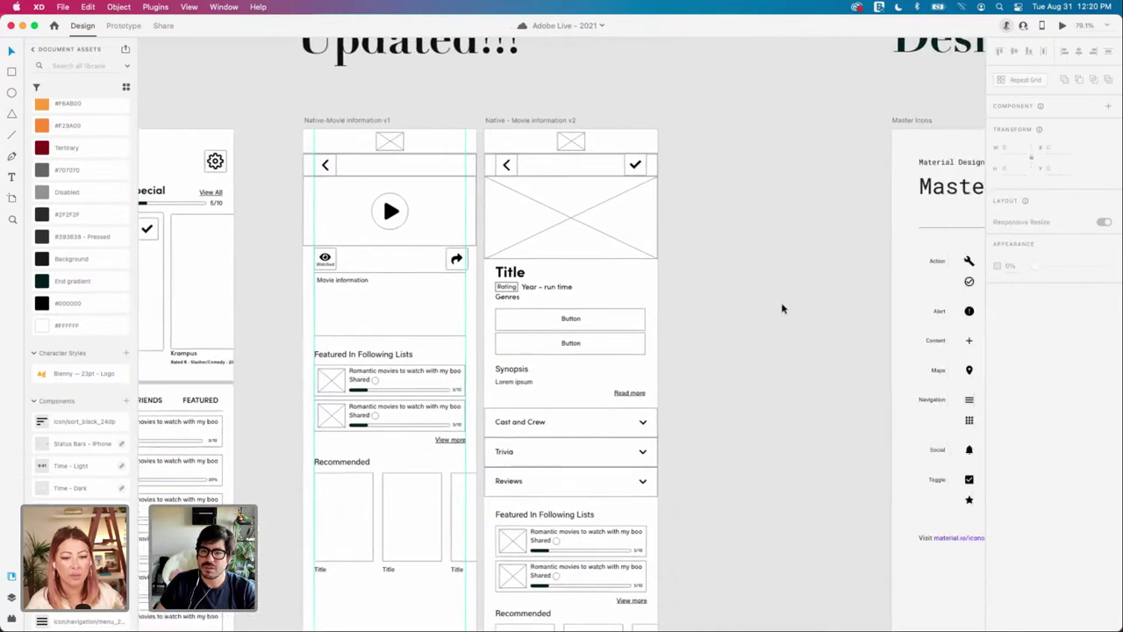
pyautogui.scroll(-2, 783, 307)
pyautogui.scroll(-5, 783, 308)
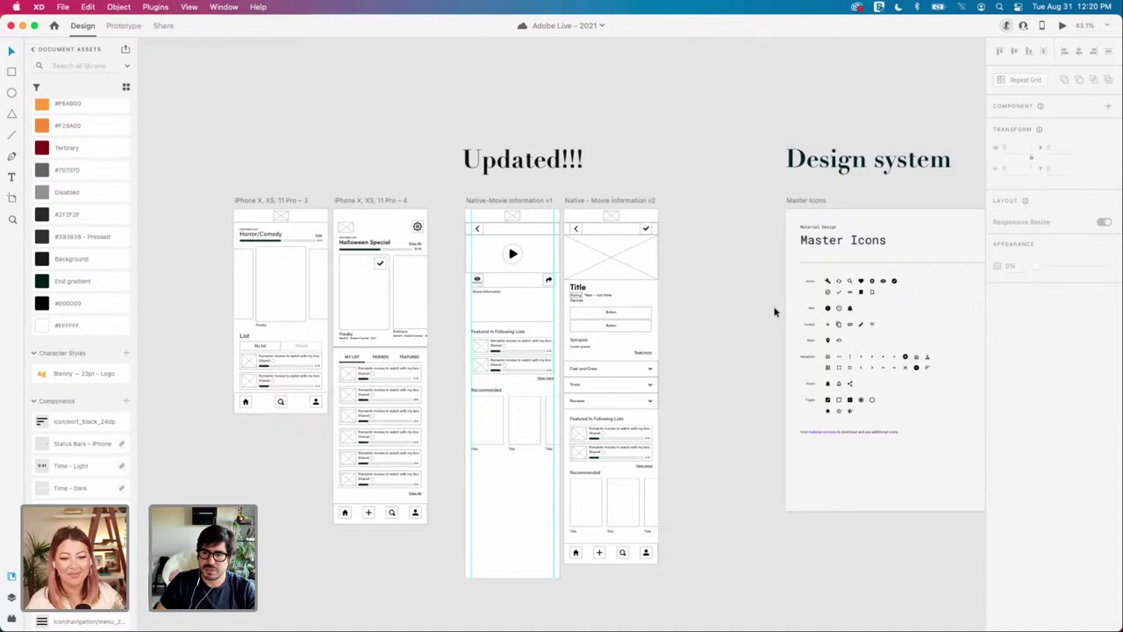
pyautogui.hscroll(5, 777, 308)
pyautogui.hscroll(2, 843, 201)
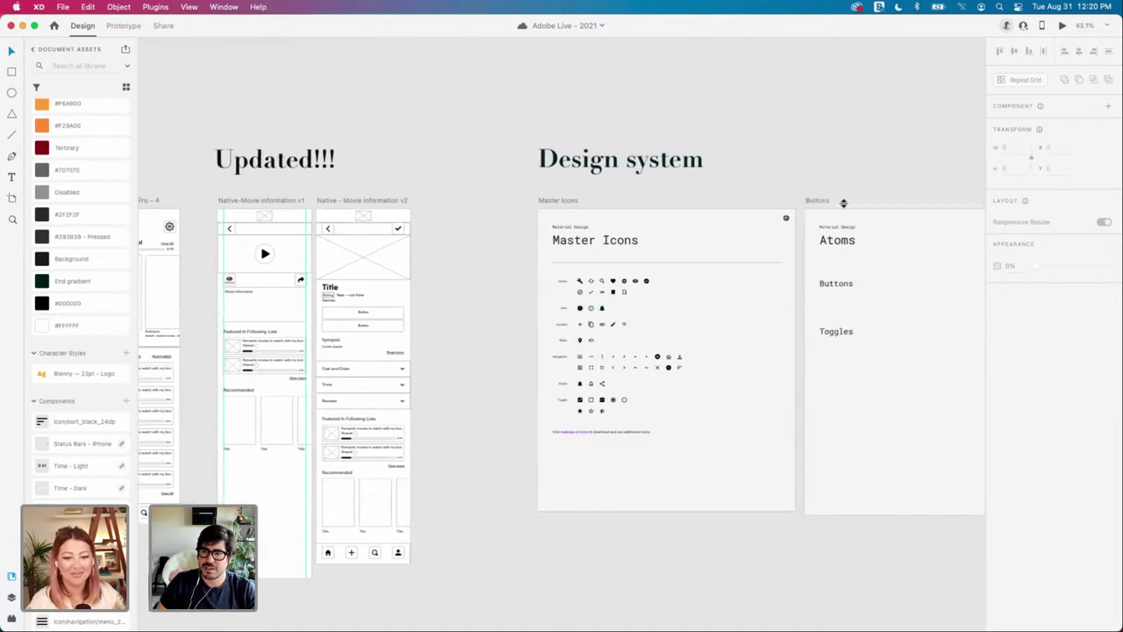
pyautogui.hscroll(3, 819, 201)
pyautogui.hscroll(4, 809, 198)
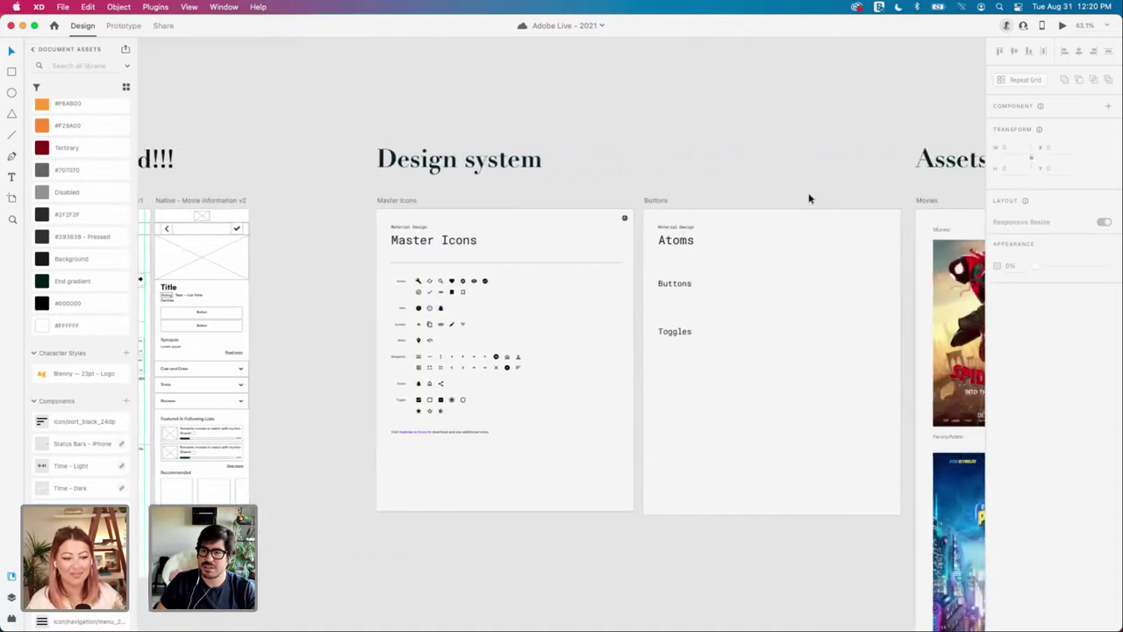
pyautogui.click(820, 201)
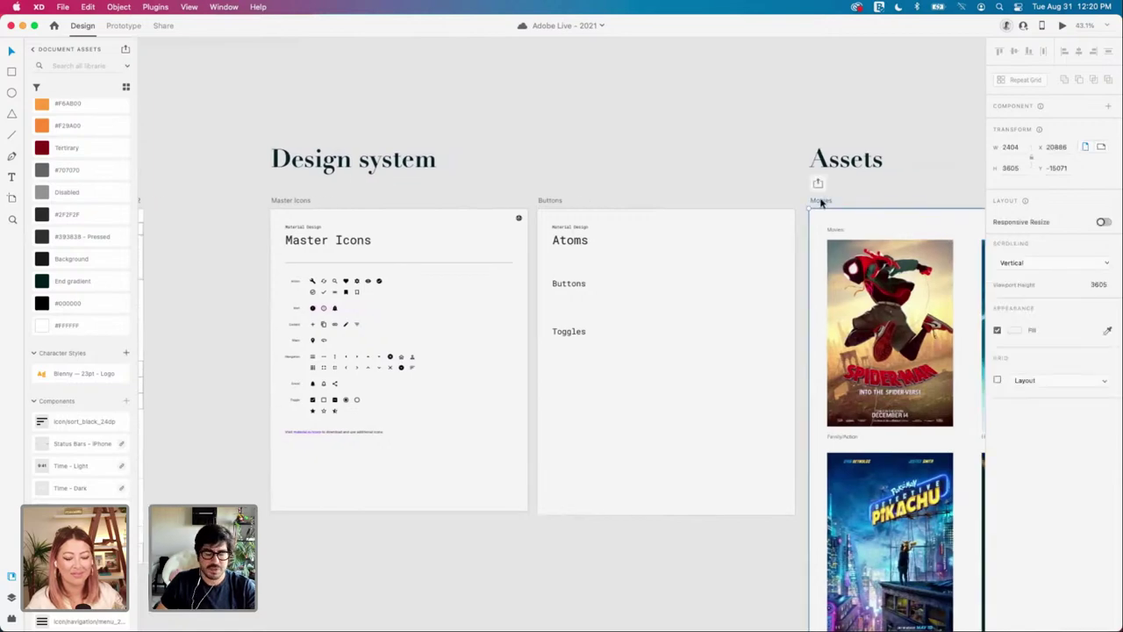
pyautogui.click(753, 188)
pyautogui.hscroll(2, 756, 190)
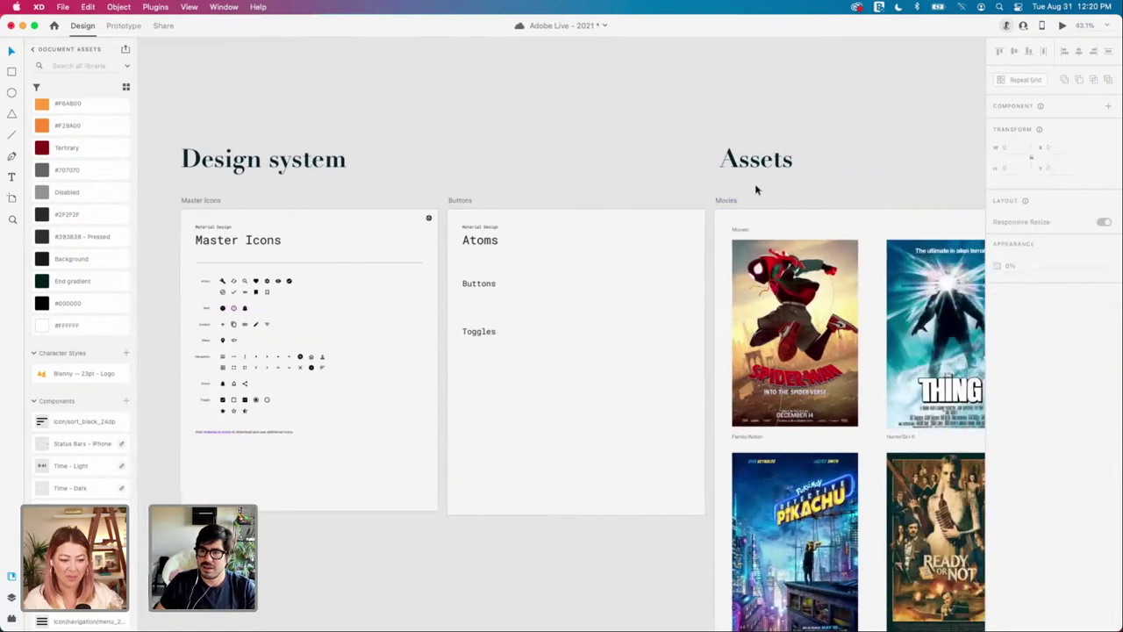
# Step: Examine the movie posters and the Freaky movie info in the Movies artboard, including the Freaky poster, and return to the section overview
pyautogui.scroll(-5, 756, 190)
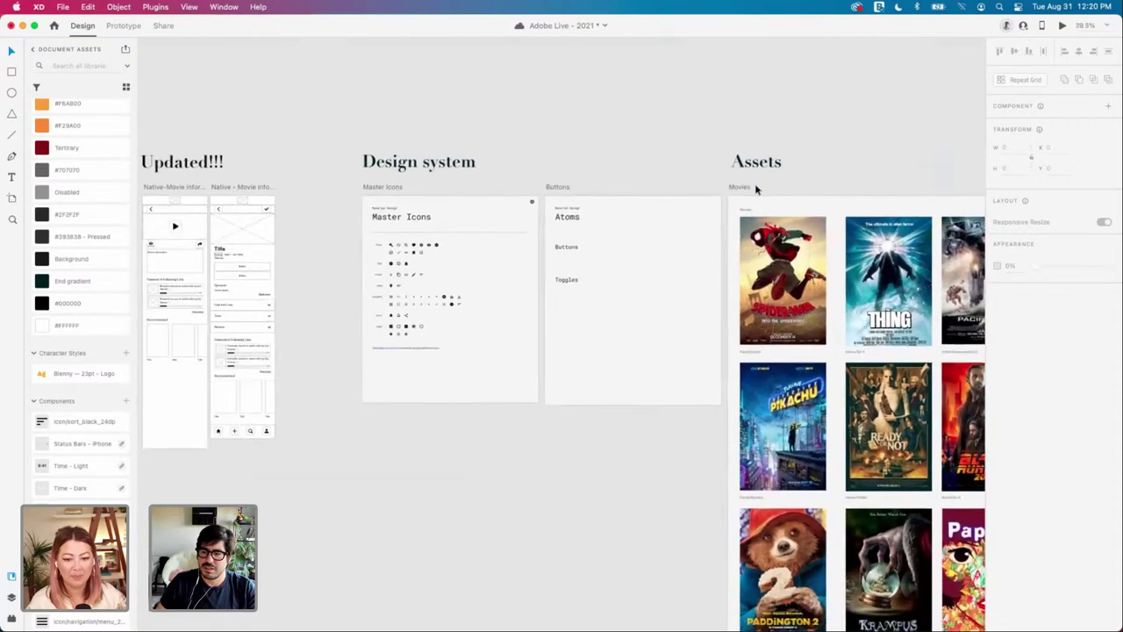
pyautogui.scroll(-4, 756, 188)
pyautogui.hscroll(8, 756, 188)
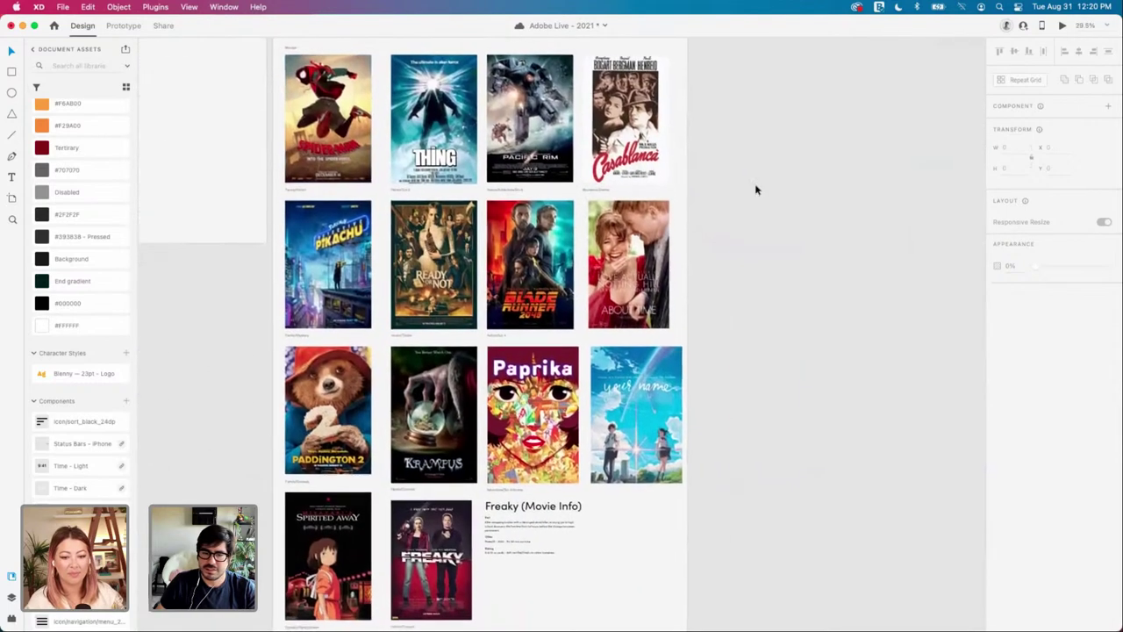
pyautogui.scroll(-2, 756, 189)
pyautogui.hscroll(-1, 756, 189)
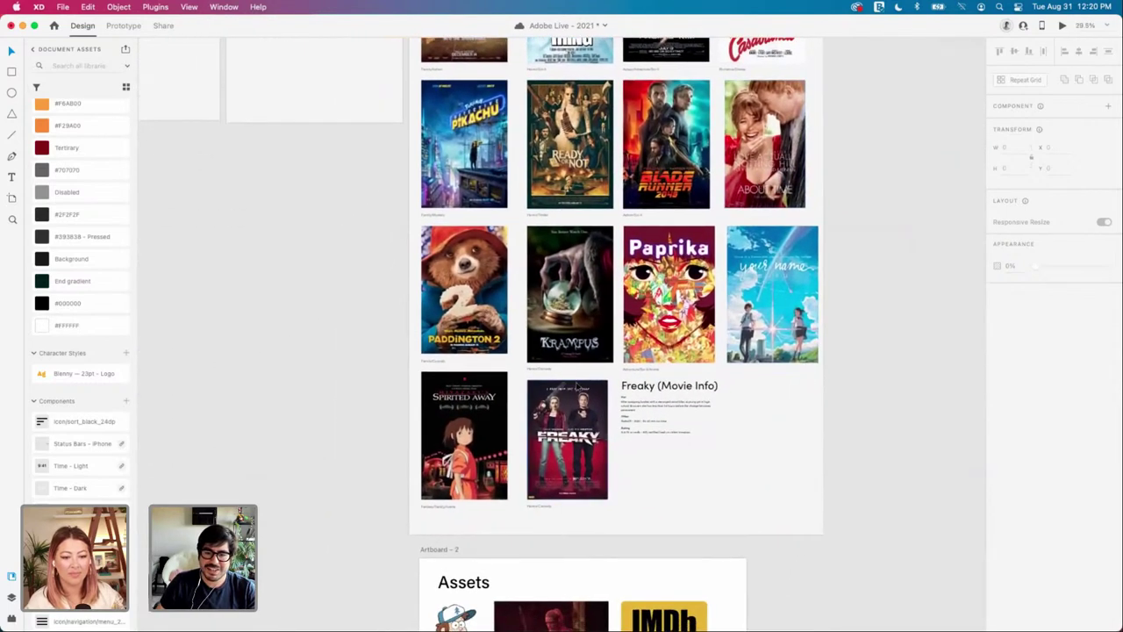
pyautogui.click(576, 384)
pyautogui.scroll(3, 572, 401)
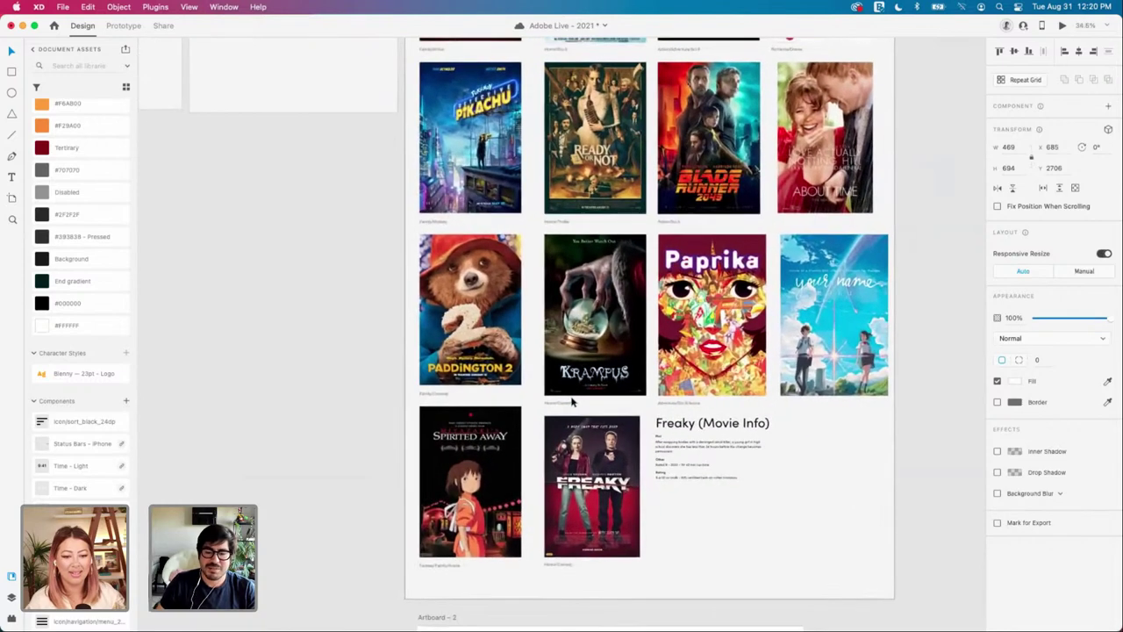
pyautogui.scroll(-3, 572, 401)
pyautogui.scroll(2, 566, 397)
pyautogui.hscroll(-3, 567, 396)
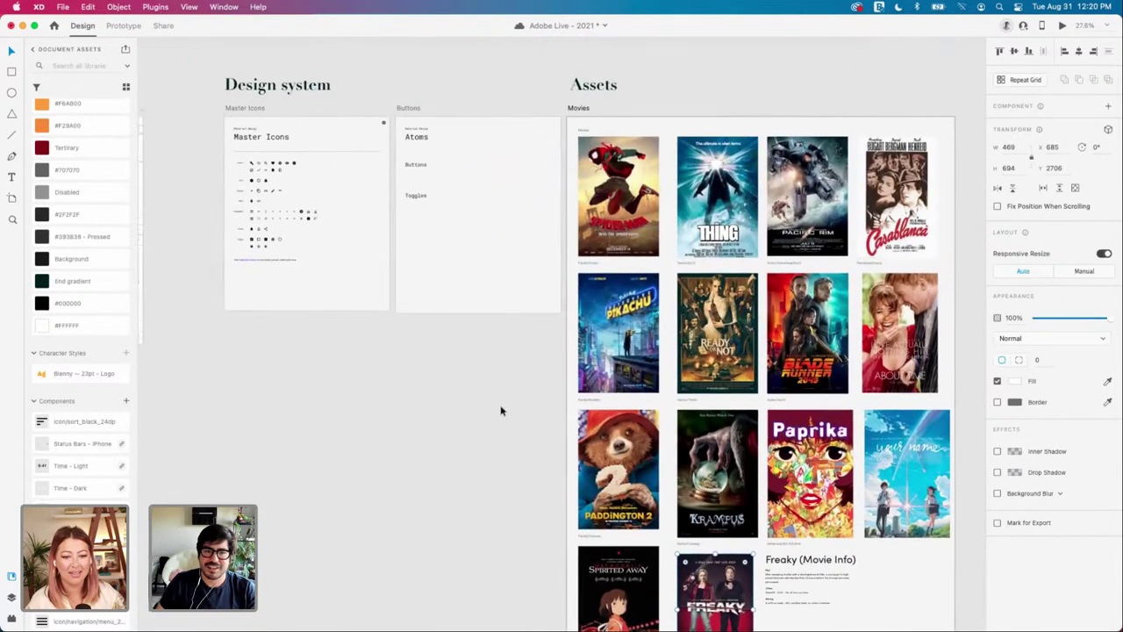
pyautogui.click(503, 409)
pyautogui.hscroll(-5, 503, 409)
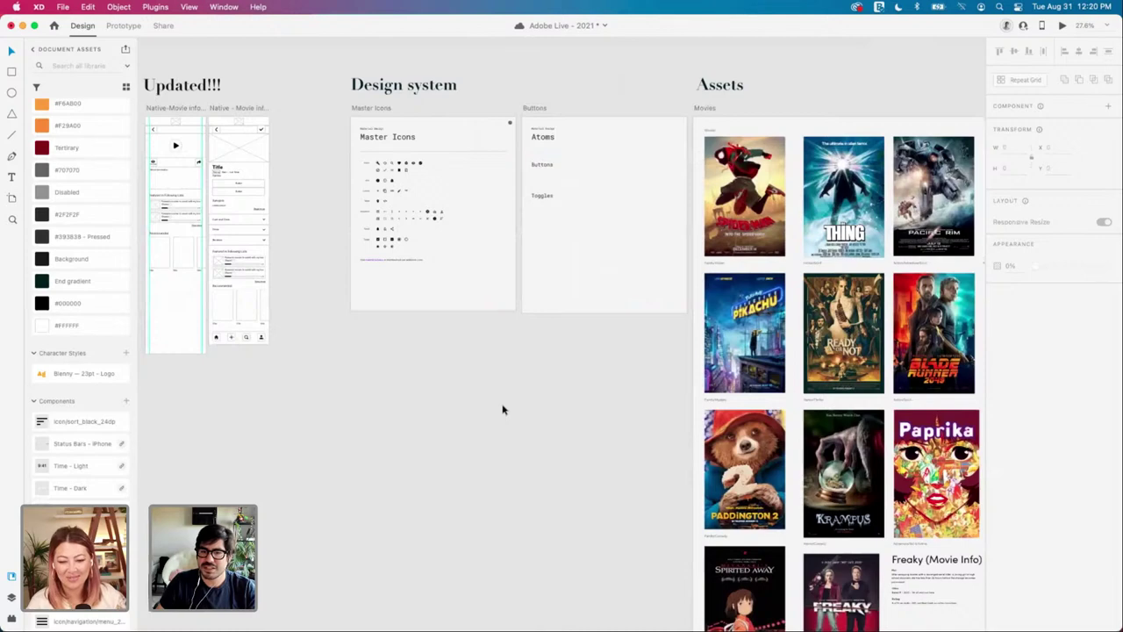
pyautogui.scroll(2, 502, 409)
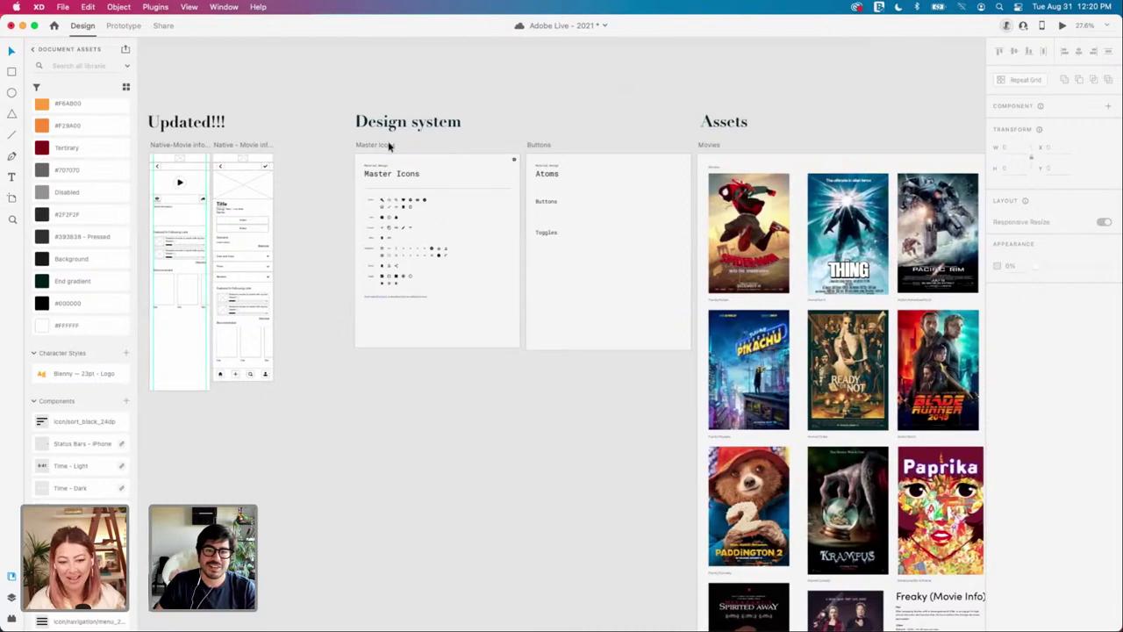
pyautogui.click(389, 147)
pyautogui.keyDown('shift'); pyautogui.click(535, 146); pyautogui.keyUp('shift')
pyautogui.keyDown('shift'); pyautogui.click(702, 144); pyautogui.keyUp('shift')
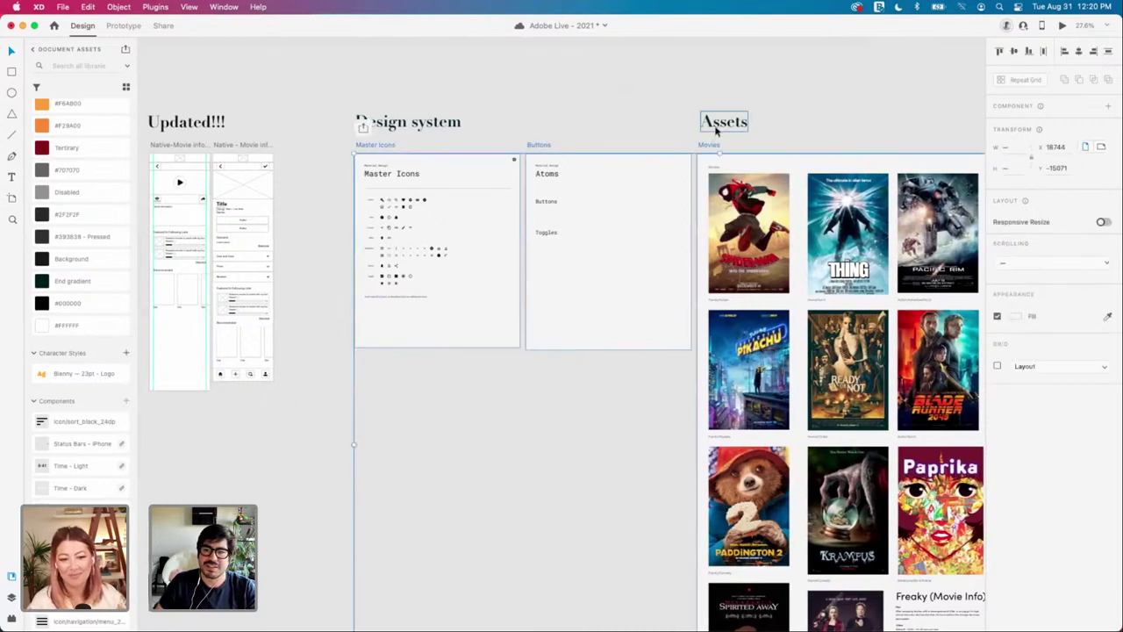
pyautogui.click(717, 130)
pyautogui.keyDown('shift'); pyautogui.click(448, 125); pyautogui.keyUp('shift')
# Step: Move the Master Icons, Buttons and Movies artboards together horizontally away from the Updated wireframes, to about X 20474
pyautogui.click(388, 146)
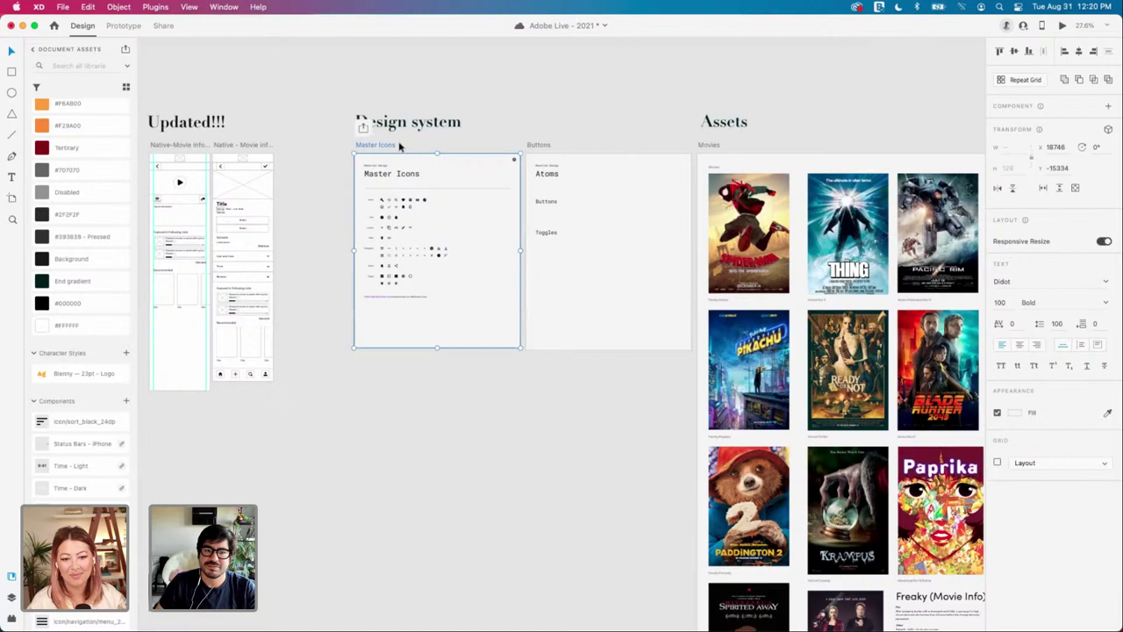
pyautogui.keyDown('shift'); pyautogui.click(536, 145); pyautogui.keyUp('shift')
pyautogui.keyDown('shift'); pyautogui.click(708, 146); pyautogui.keyUp('shift')
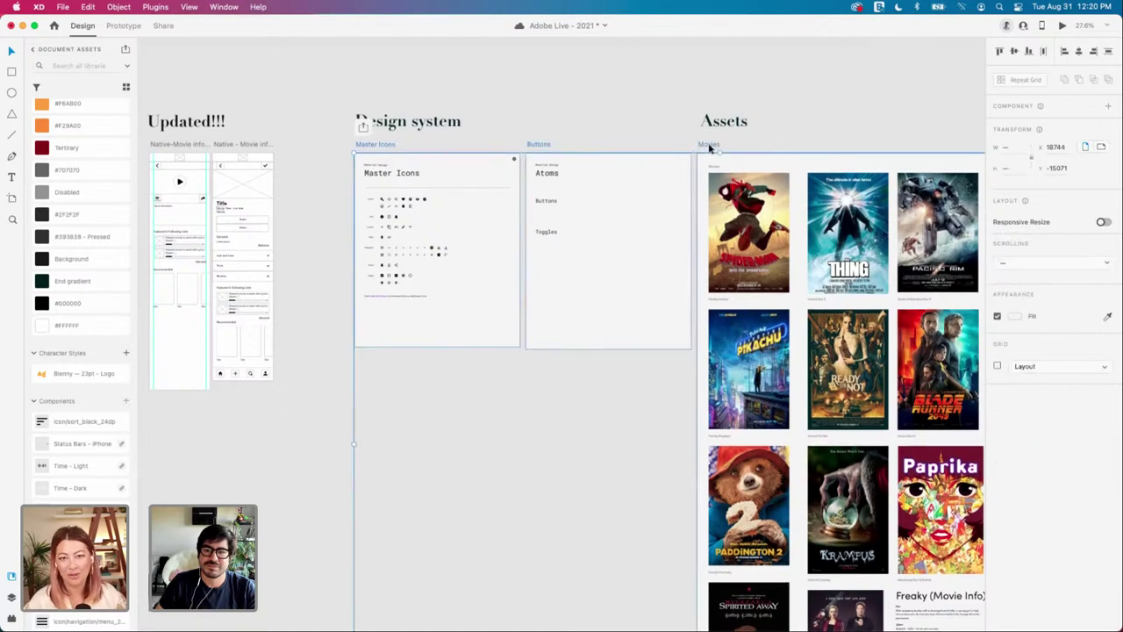
pyautogui.moveTo(709, 147); pyautogui.dragTo(952, 147)
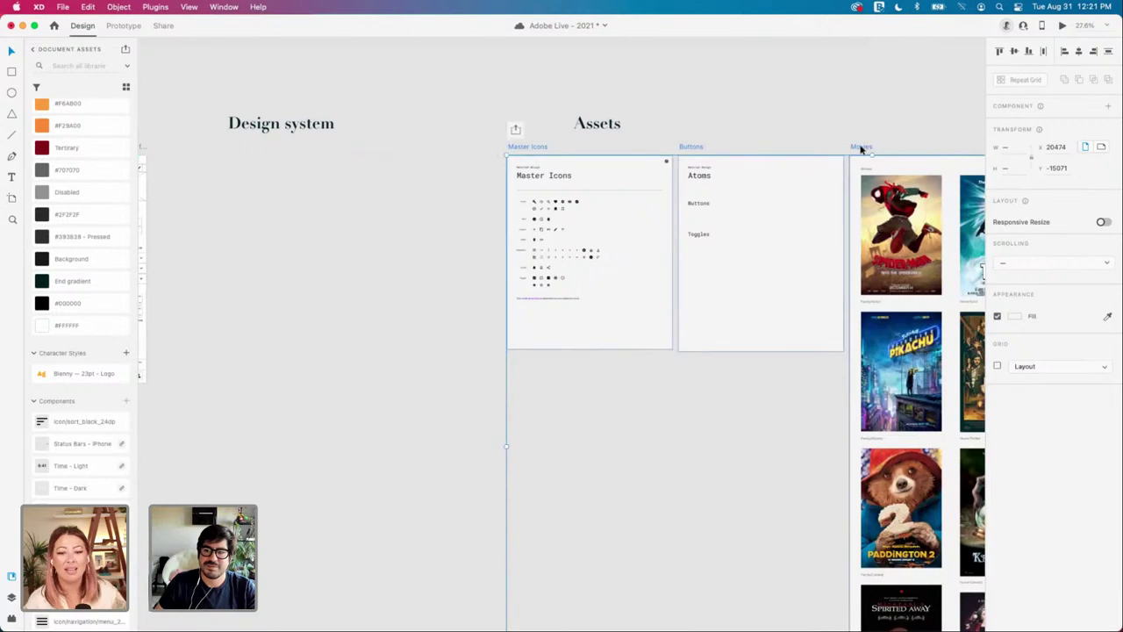
# Step: Move the Design system and Assets headings together horizontally so they sit above the Master Icons and Movies artboards
pyautogui.moveTo(885, 147); pyautogui.dragTo(891, 147)
pyautogui.click(420, 142)
pyautogui.click(254, 121)
pyautogui.keyDown('shift'); pyautogui.click(597, 125); pyautogui.keyUp('shift')
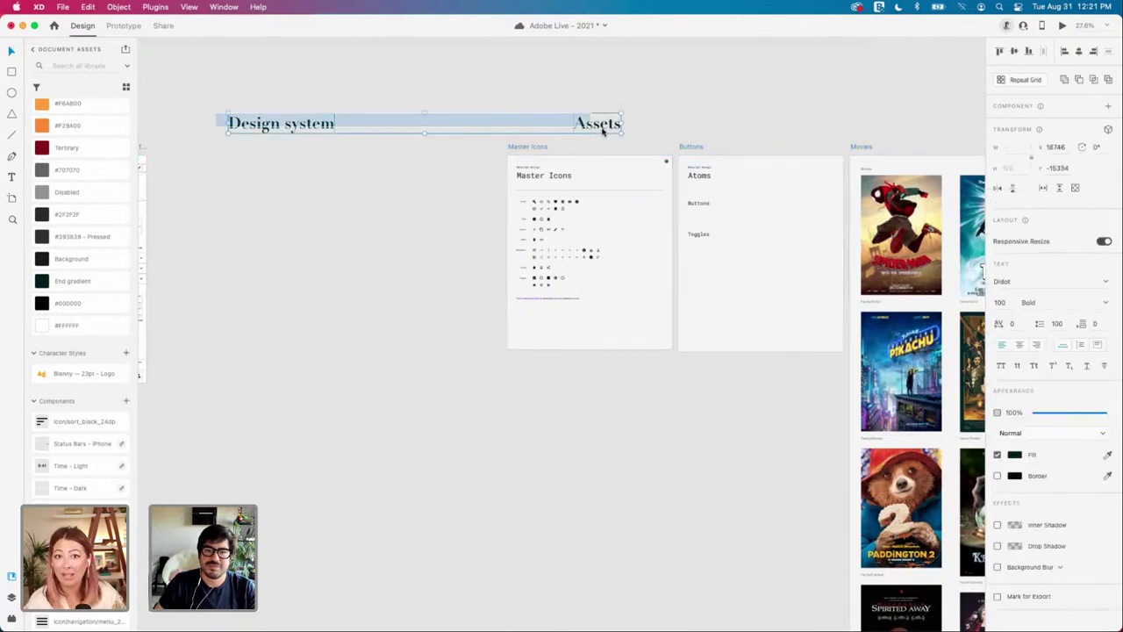
pyautogui.moveTo(597, 125); pyautogui.dragTo(860, 134)
pyautogui.click(722, 134)
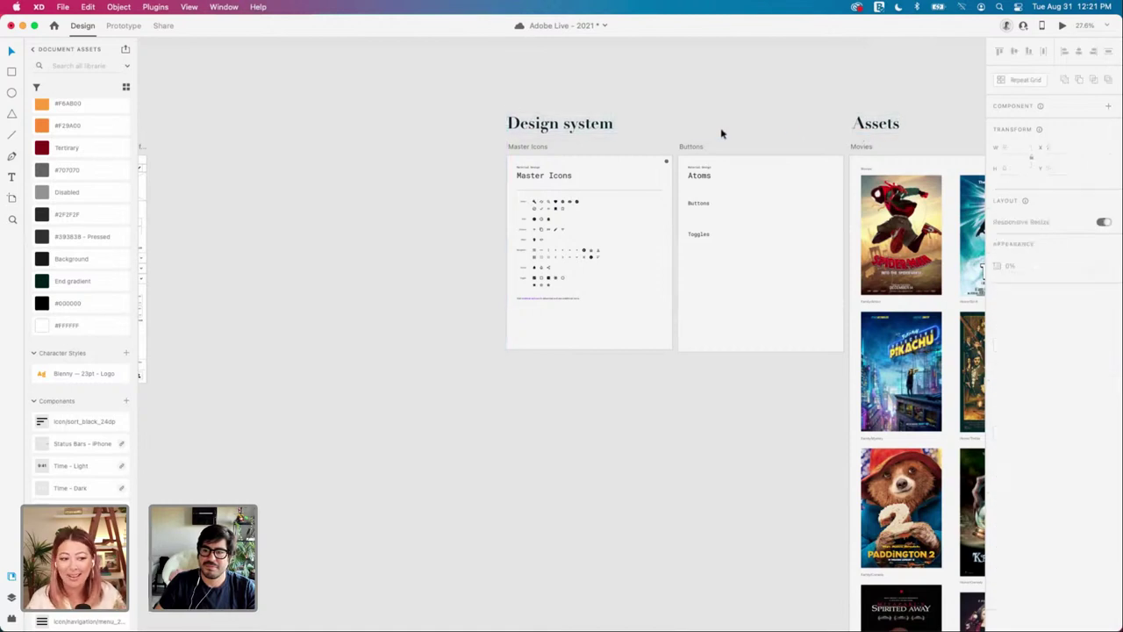
# Step: Duplicate the Halloween Special artboard into the empty space between the updated movie information screens and the Design system section, at about X 18729
pyautogui.scroll(-1, 698, 128)
pyautogui.hscroll(-3, 694, 130)
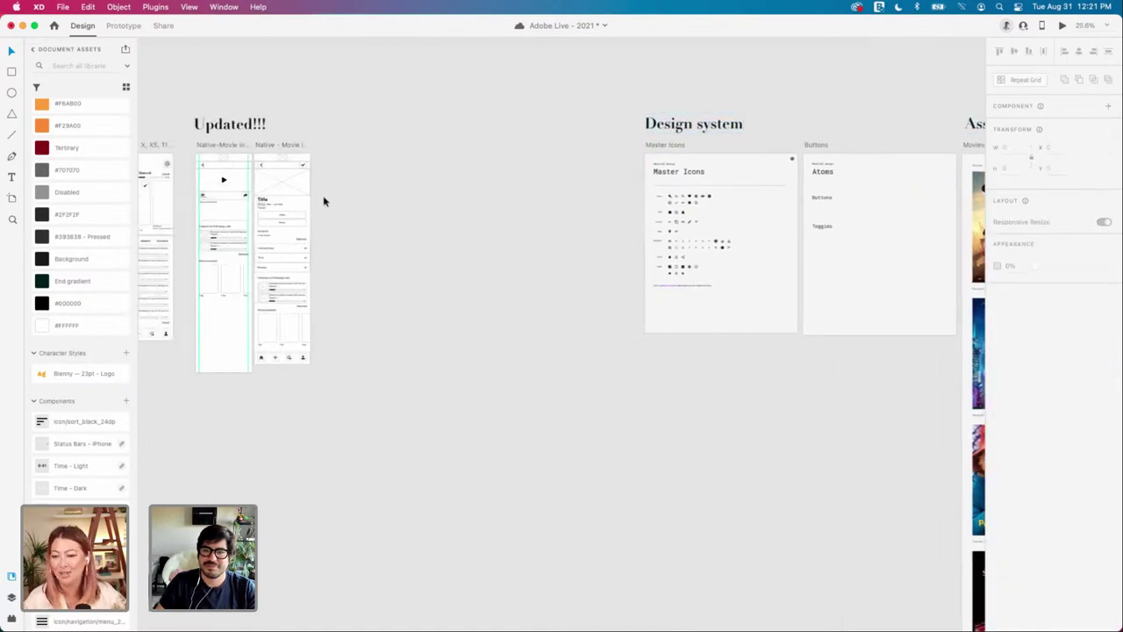
pyautogui.scroll(3, 322, 197)
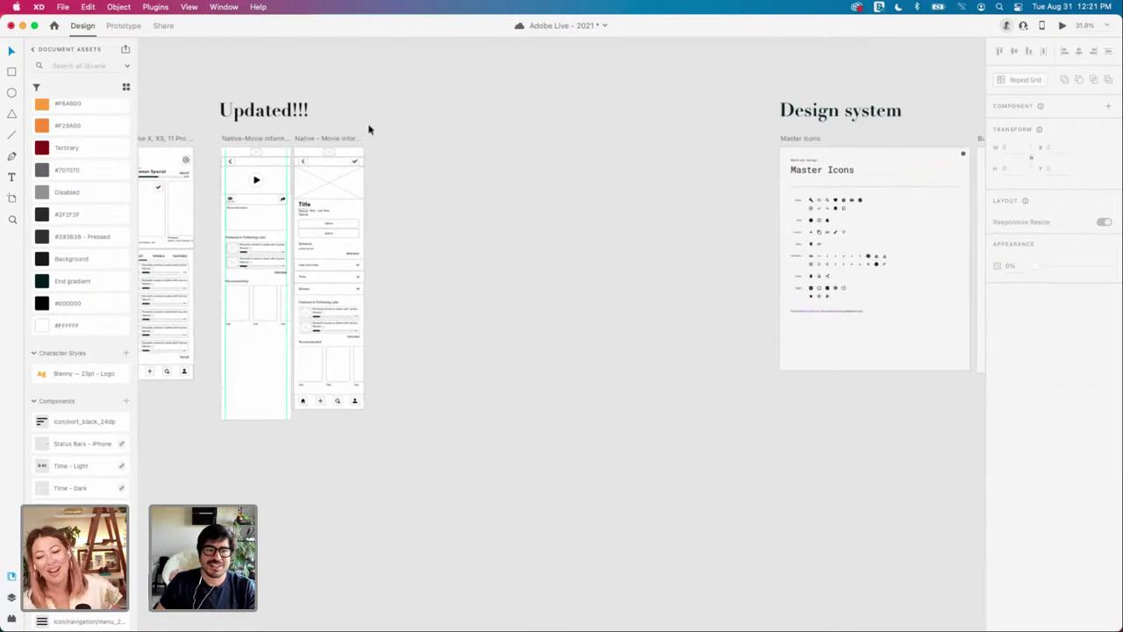
pyautogui.click(274, 140)
pyautogui.hscroll(-5, 304, 136)
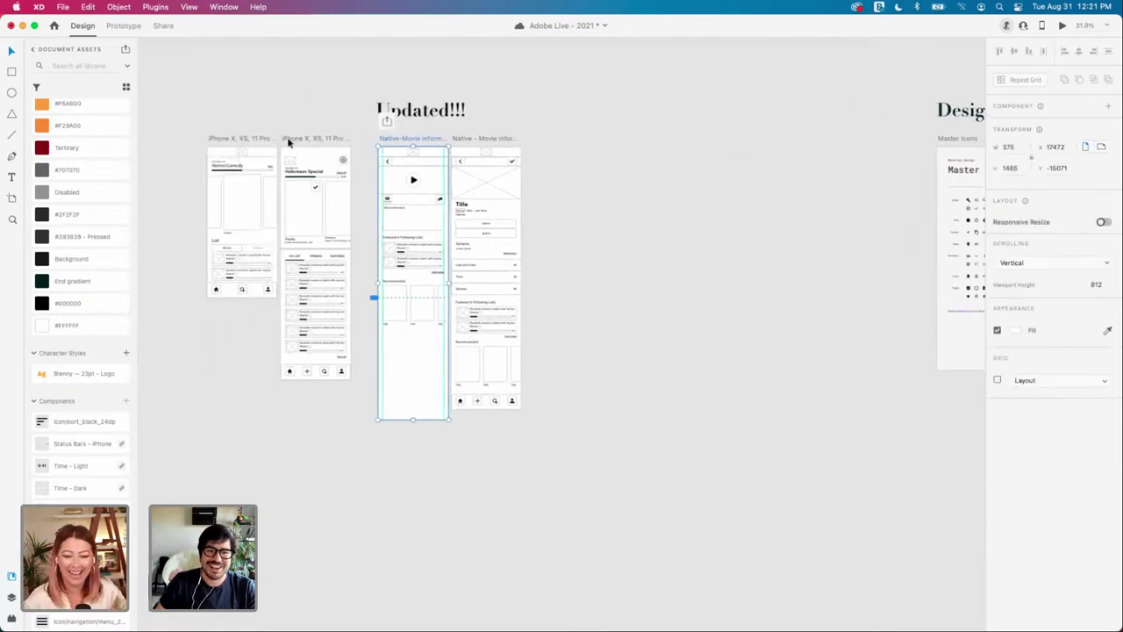
pyautogui.click(302, 140)
pyautogui.moveTo(316, 140); pyautogui.dragTo(634, 154)
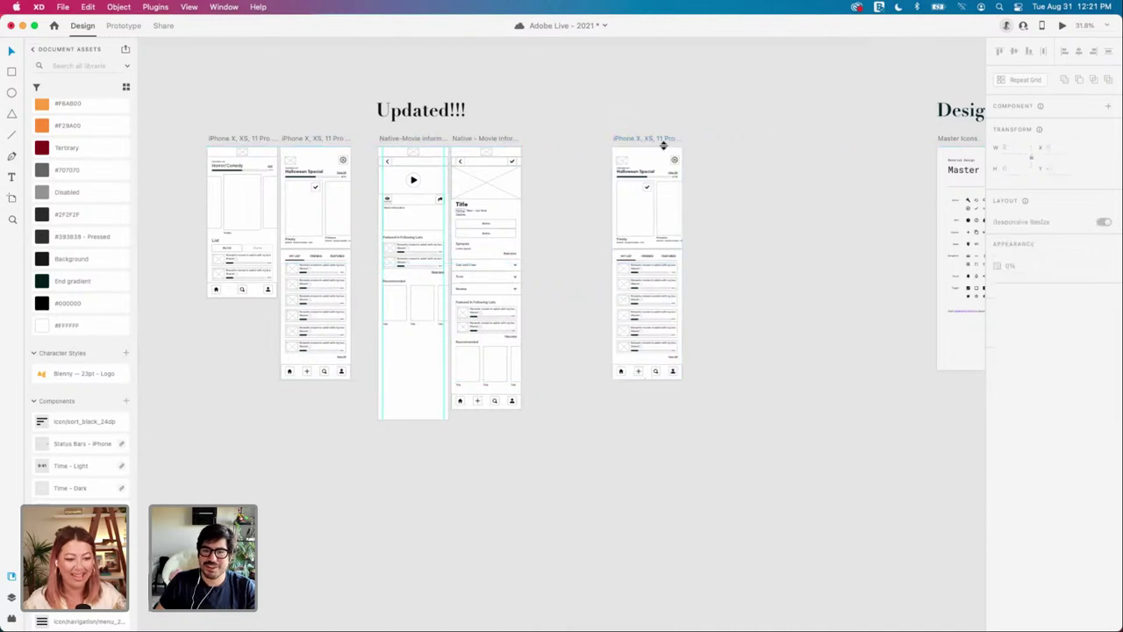
pyautogui.click(465, 141)
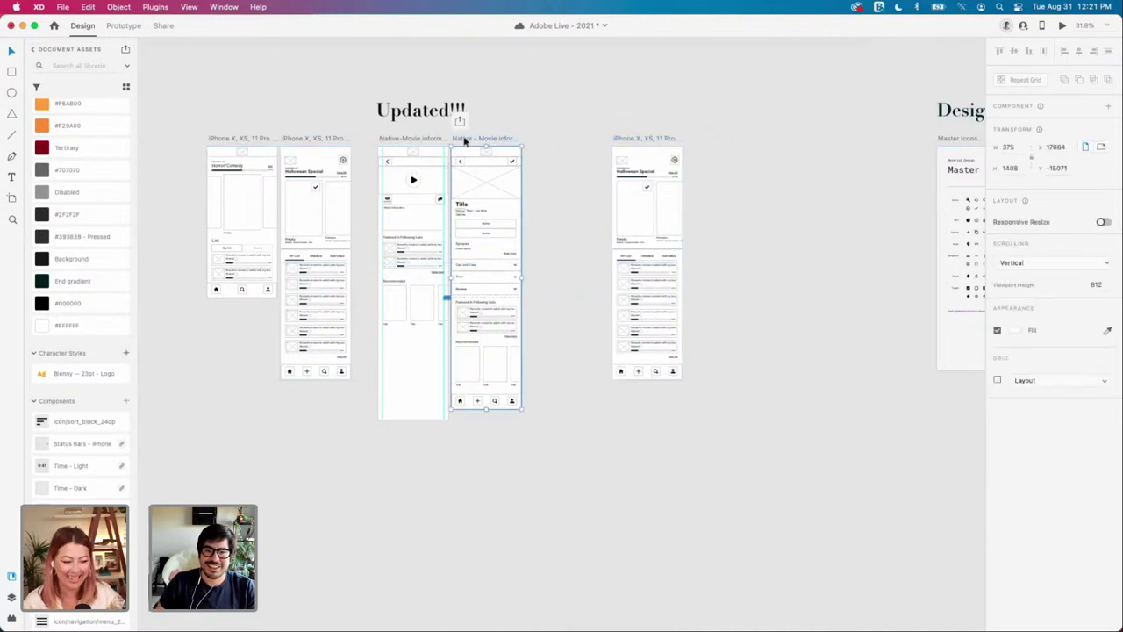
pyautogui.click(527, 120)
pyautogui.hscroll(3, 591, 137)
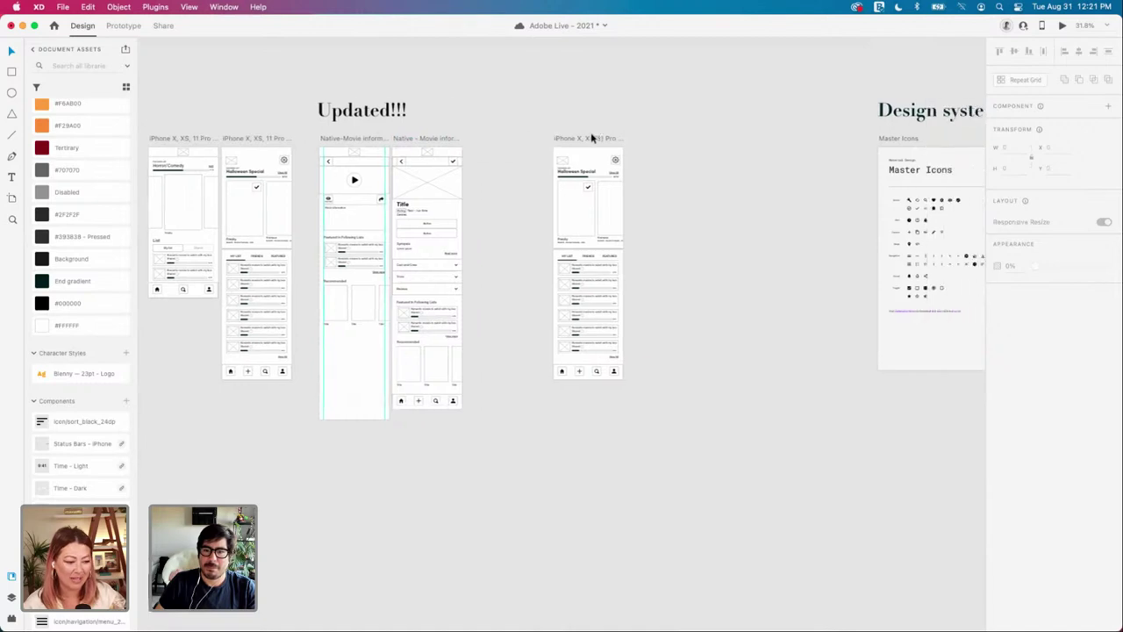
# Step: Duplicate the Updated!!! heading above the copied Halloween Special artboard, at about X 18729, and save the document
pyautogui.scroll(3, 614, 141)
pyautogui.click(389, 172)
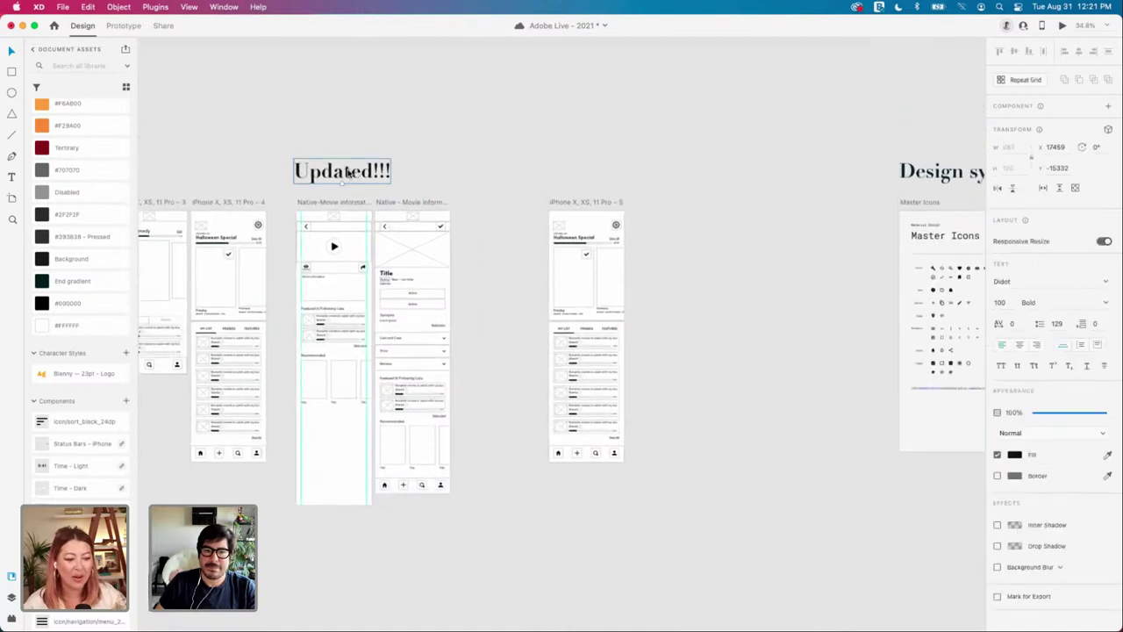
pyautogui.moveTo(373, 175); pyautogui.dragTo(608, 178)
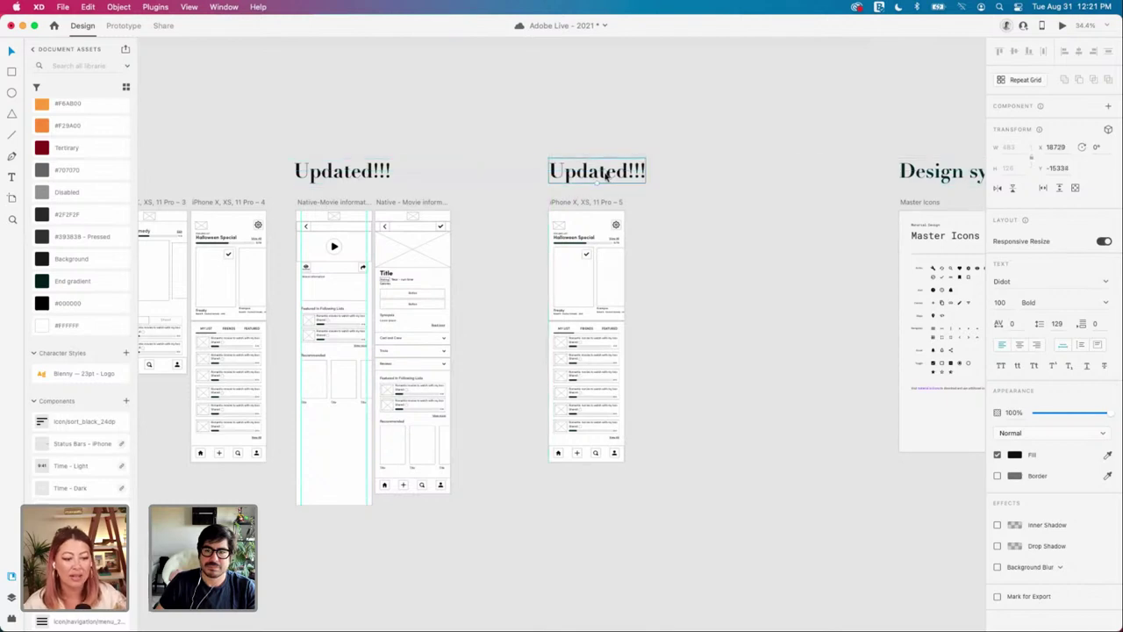
pyautogui.doubleClick(605, 172)
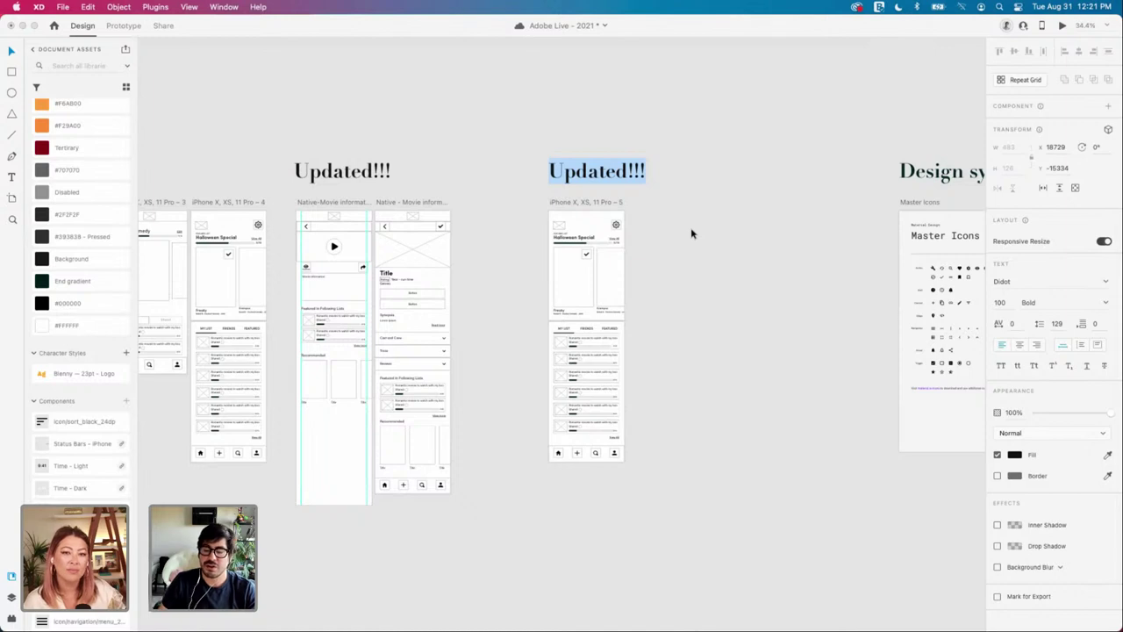
pyautogui.press('super+s')
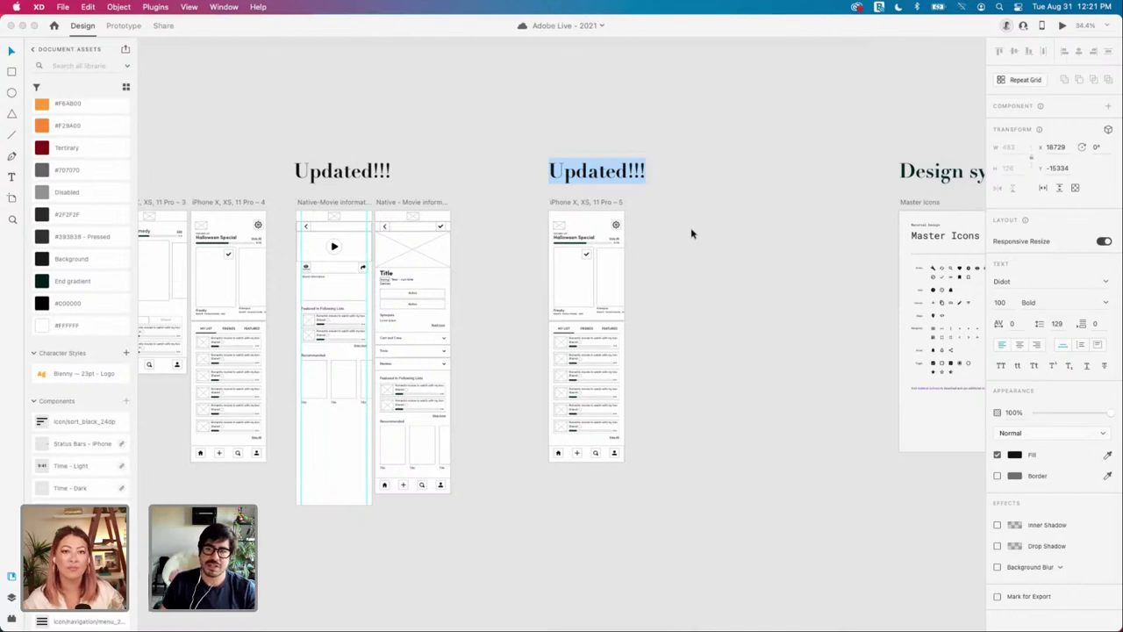
pyautogui.press('Escape')
# Step: Nudge the copied Updated!!! heading horizontally to X 18728 and leave nothing selected
pyautogui.scroll(4, 655, 206)
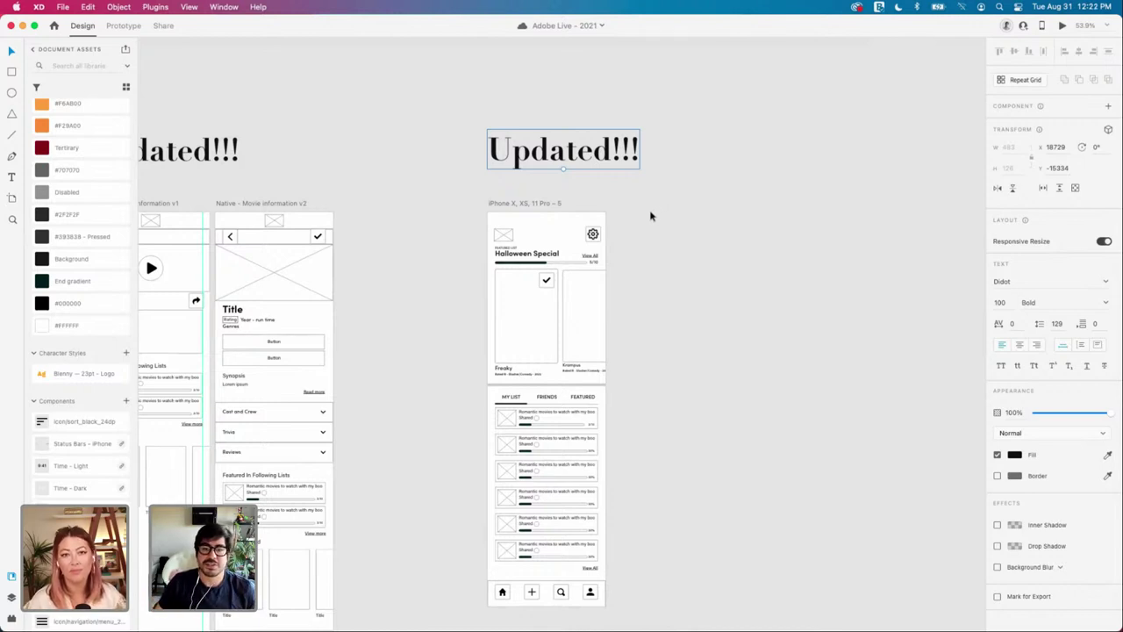
pyautogui.click(637, 217)
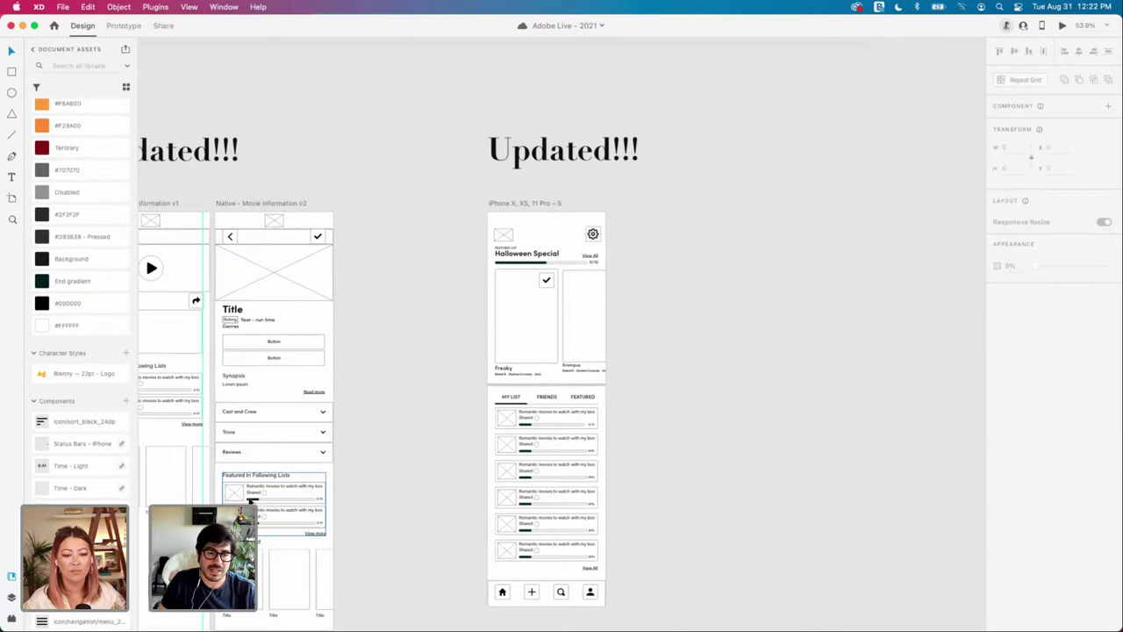
pyautogui.scroll(3, 251, 500)
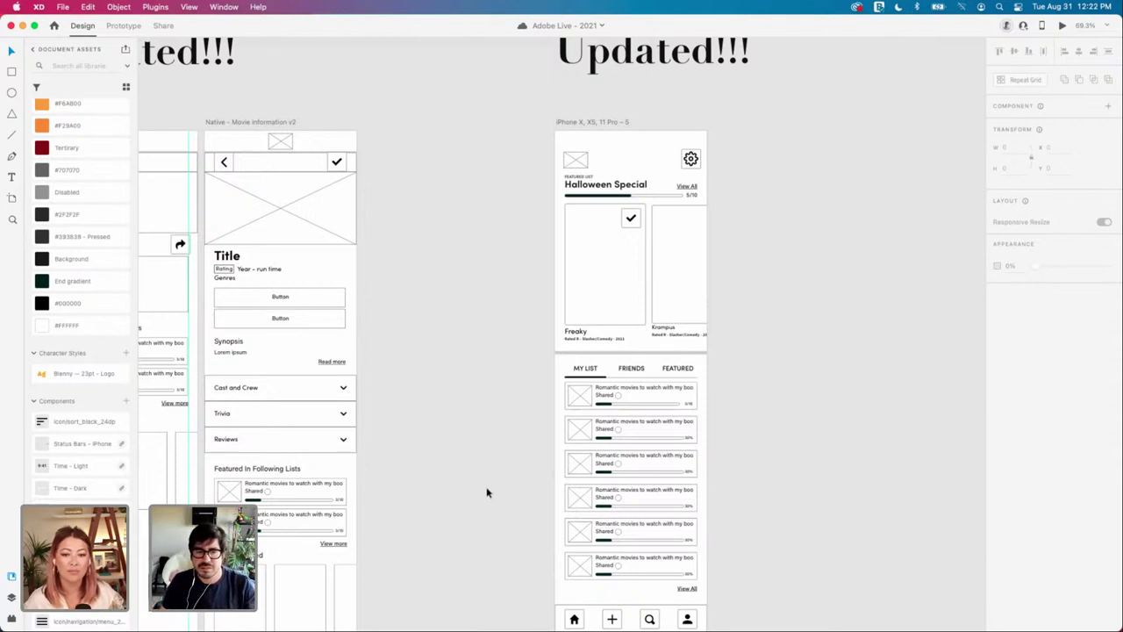
pyautogui.scroll(2, 483, 430)
pyautogui.hscroll(2, 482, 433)
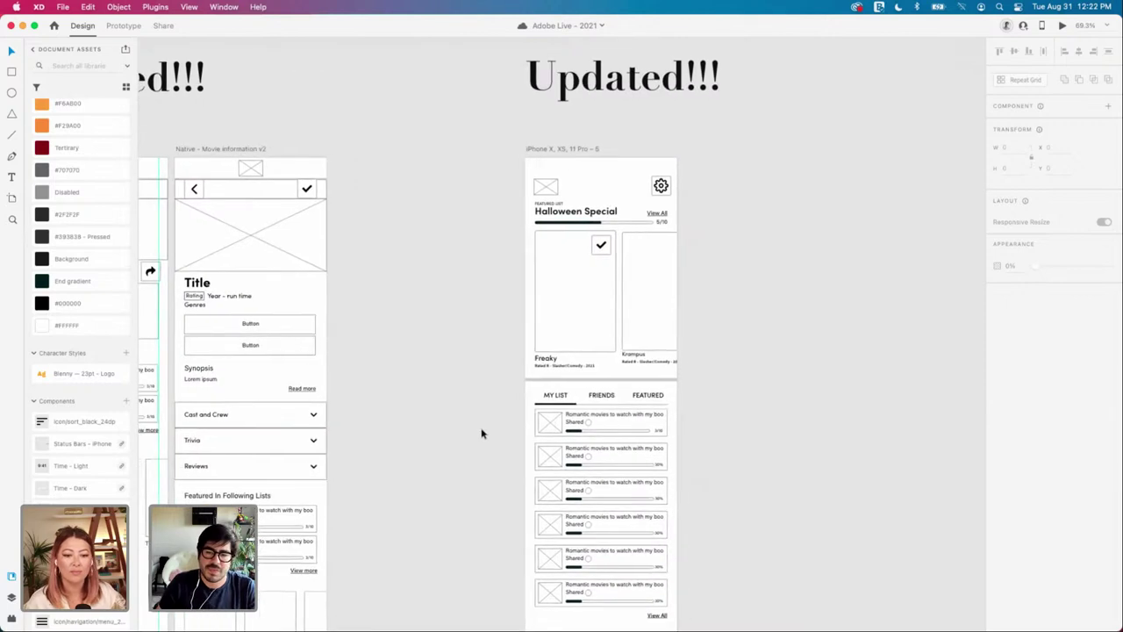
pyautogui.scroll(-2, 481, 433)
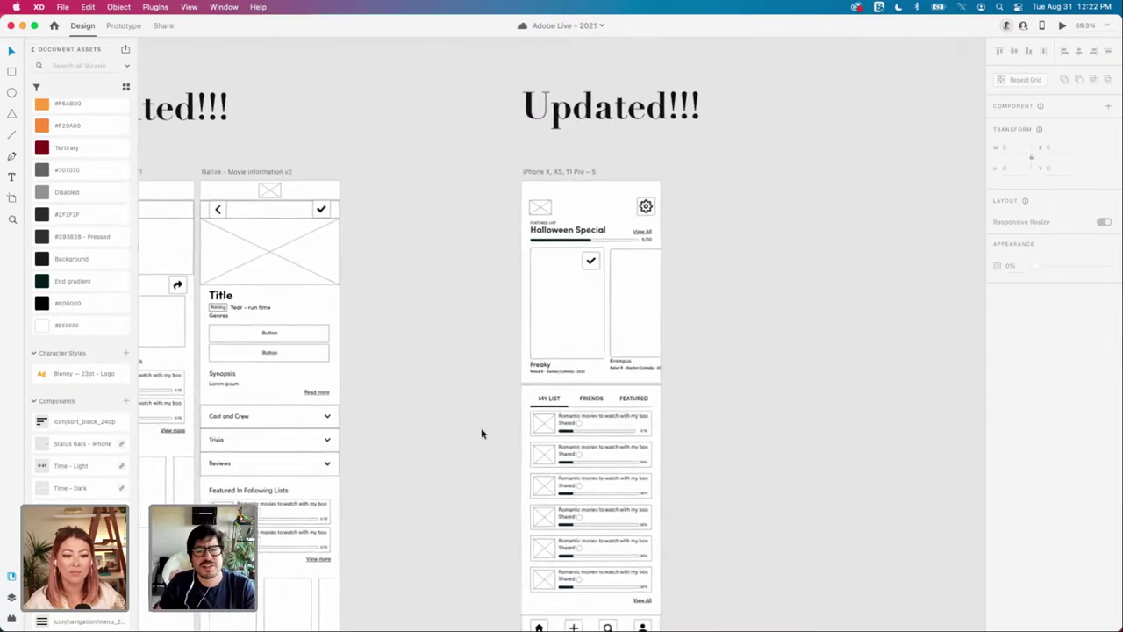
pyautogui.click(549, 126)
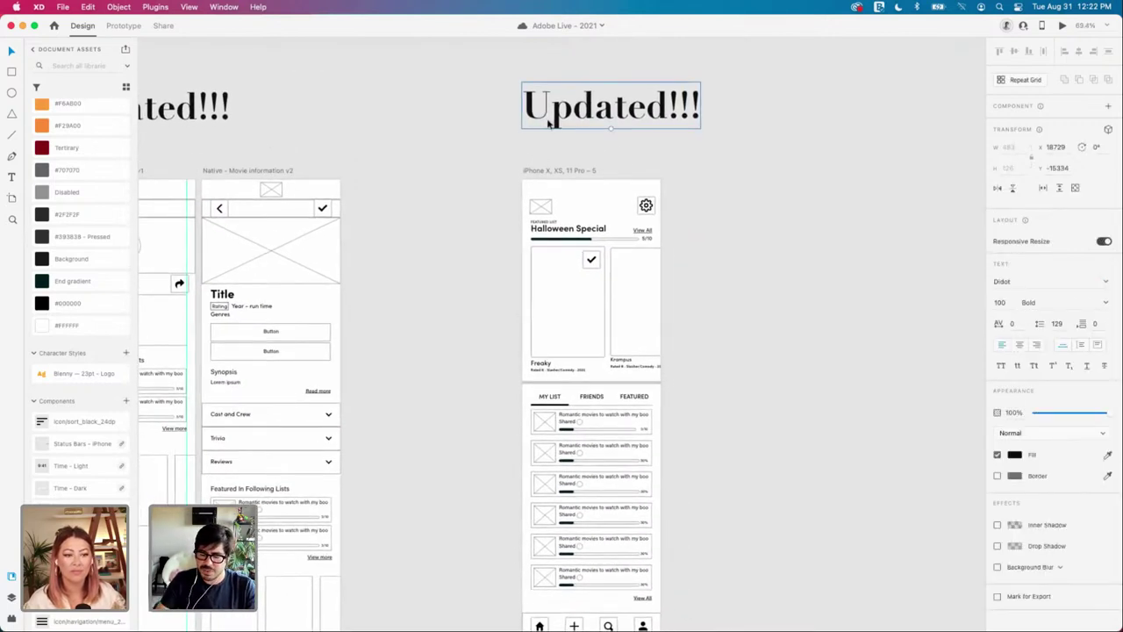
pyautogui.press('Left')
pyautogui.press('Left')
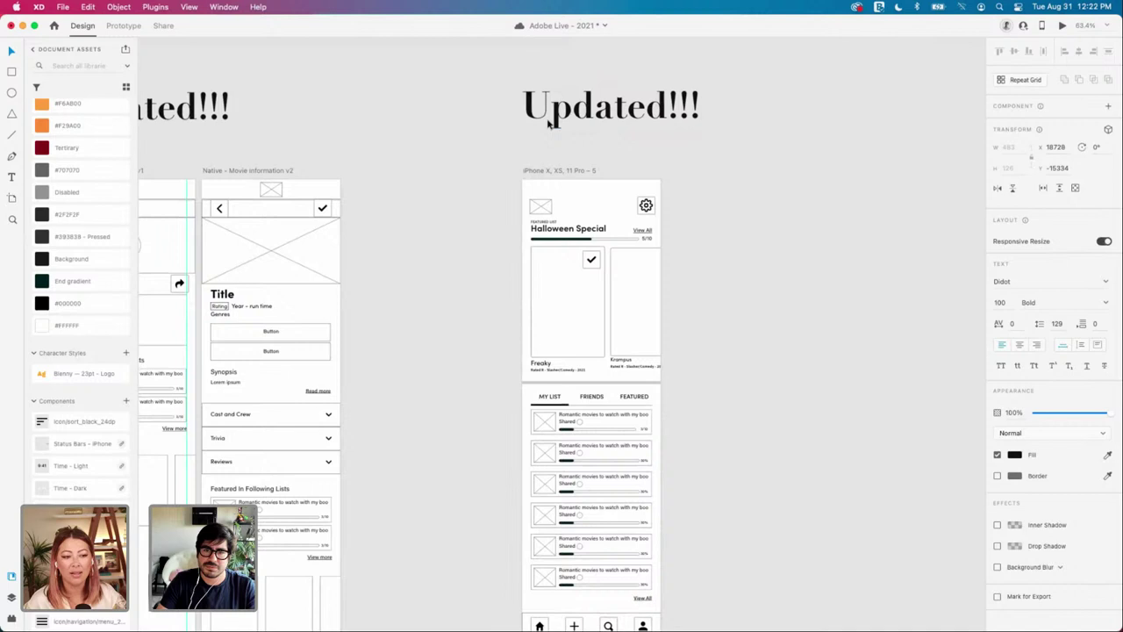
pyautogui.click(668, 204)
# Step: Look over the copied Halloween Special artboard and the Design system section, and select the copy's bottom navigation bar
pyautogui.scroll(-2, 670, 204)
pyautogui.hscroll(2, 665, 208)
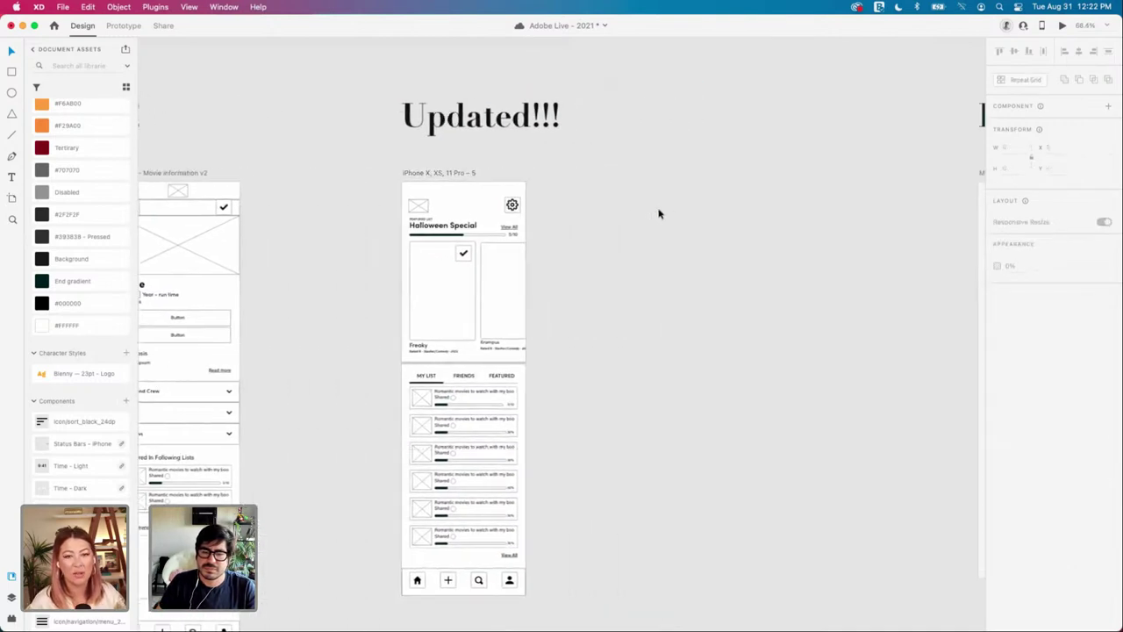
pyautogui.click(465, 176)
pyautogui.scroll(-2, 473, 180)
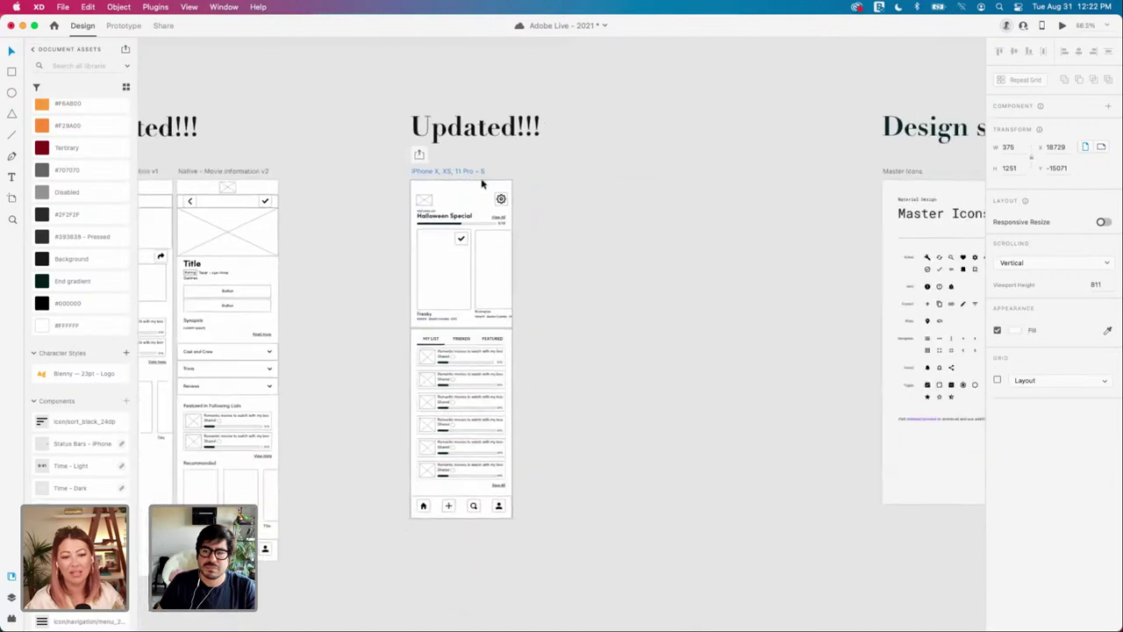
pyautogui.hscroll(15, 518, 185)
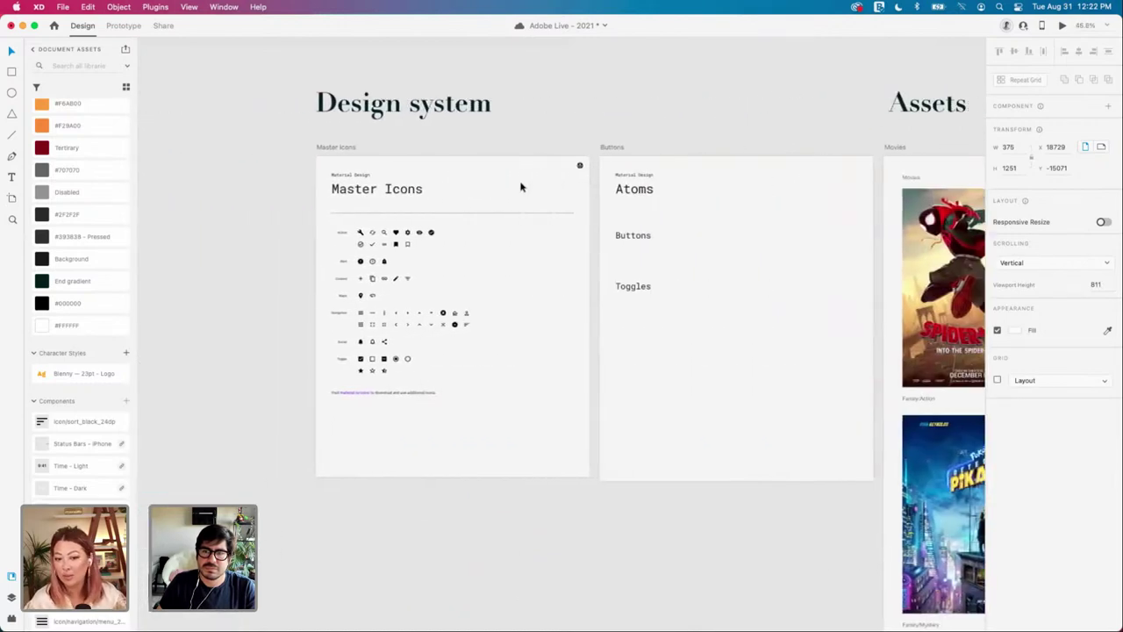
pyautogui.hscroll(-8, 518, 187)
pyautogui.hscroll(-6, 316, 439)
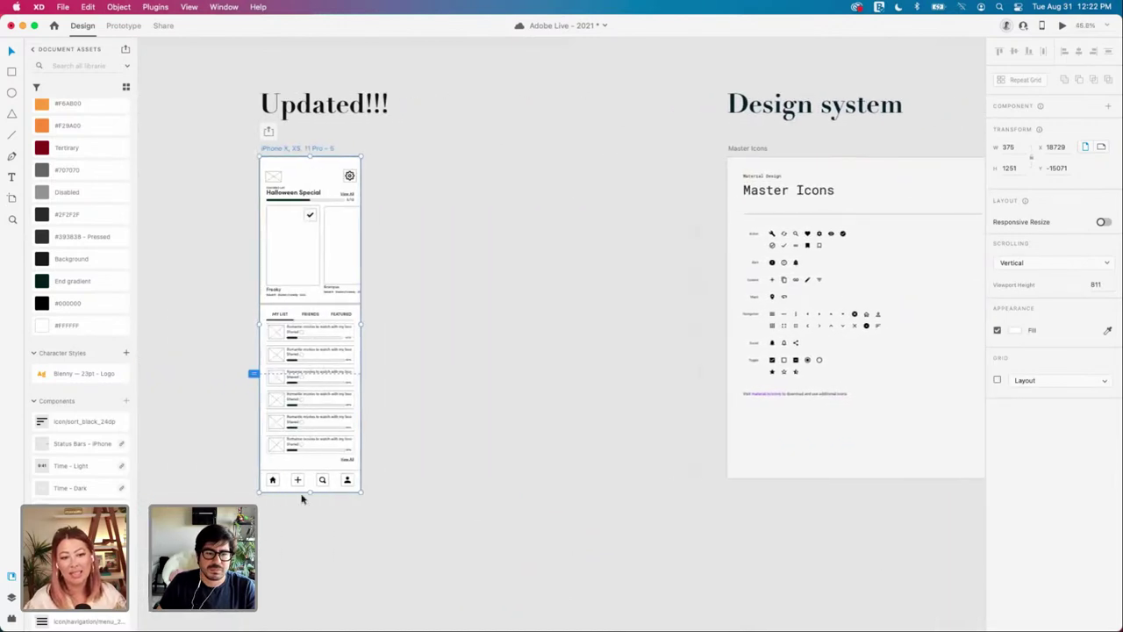
pyautogui.scroll(3, 269, 471)
pyautogui.click(288, 483)
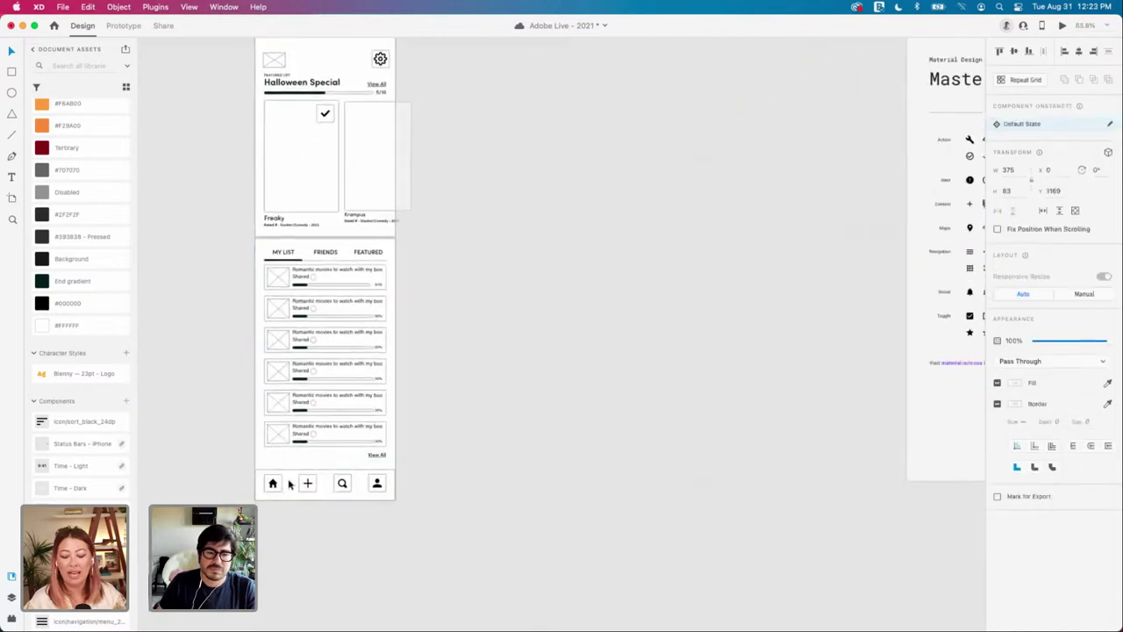
pyautogui.scroll(3, 439, 459)
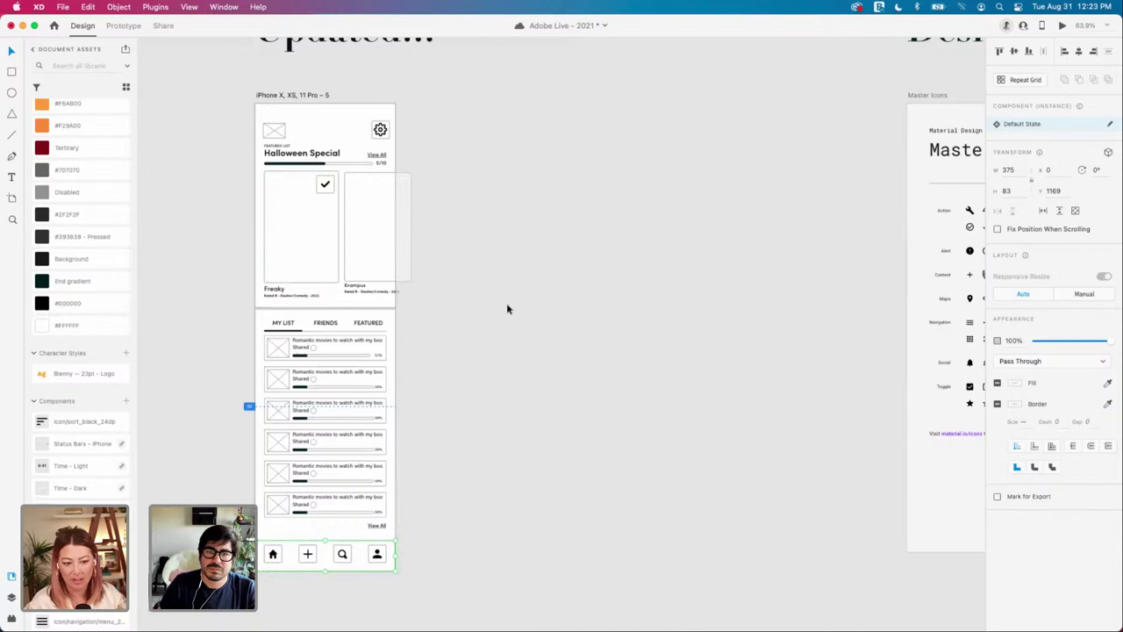
# Step: Switch to the Design Templates + Components + Guides - iPhone document, examine its Messaging templates, and return to the Adobe Live - 2021 document
pyautogui.hotkey('ctrl', 'Right')
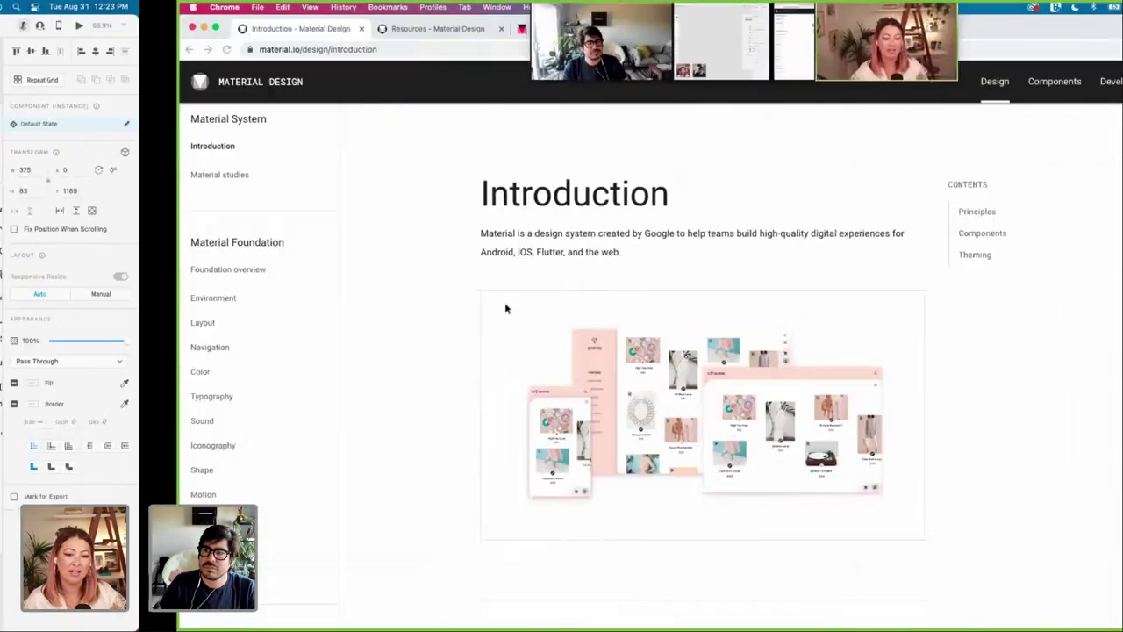
pyautogui.hotkey('ctrl', 'Up')
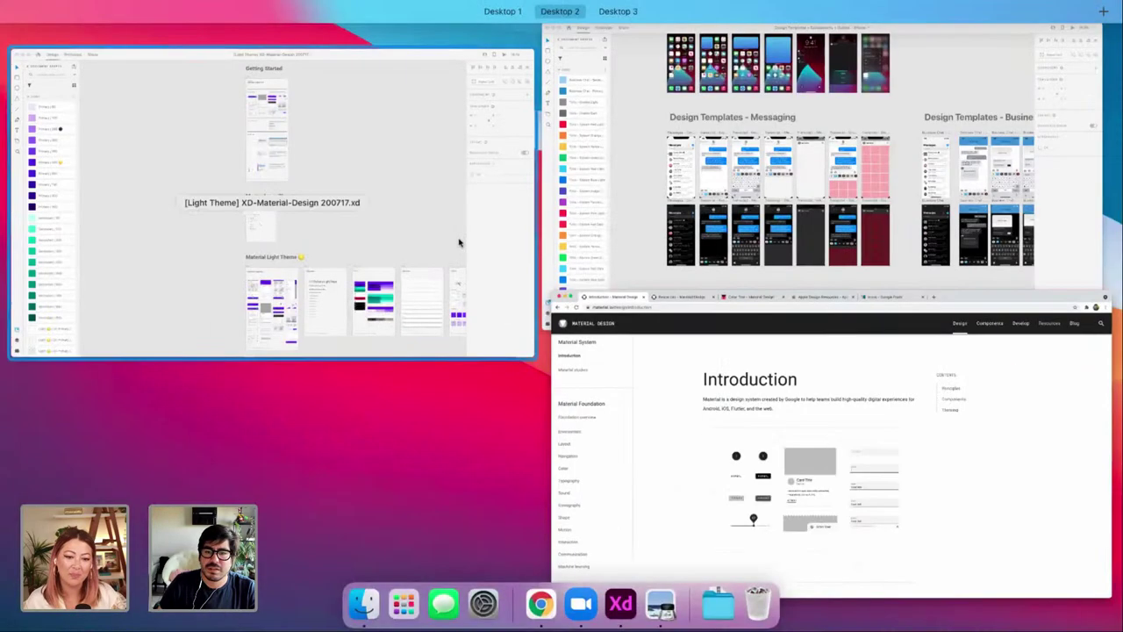
pyautogui.click(615, 199)
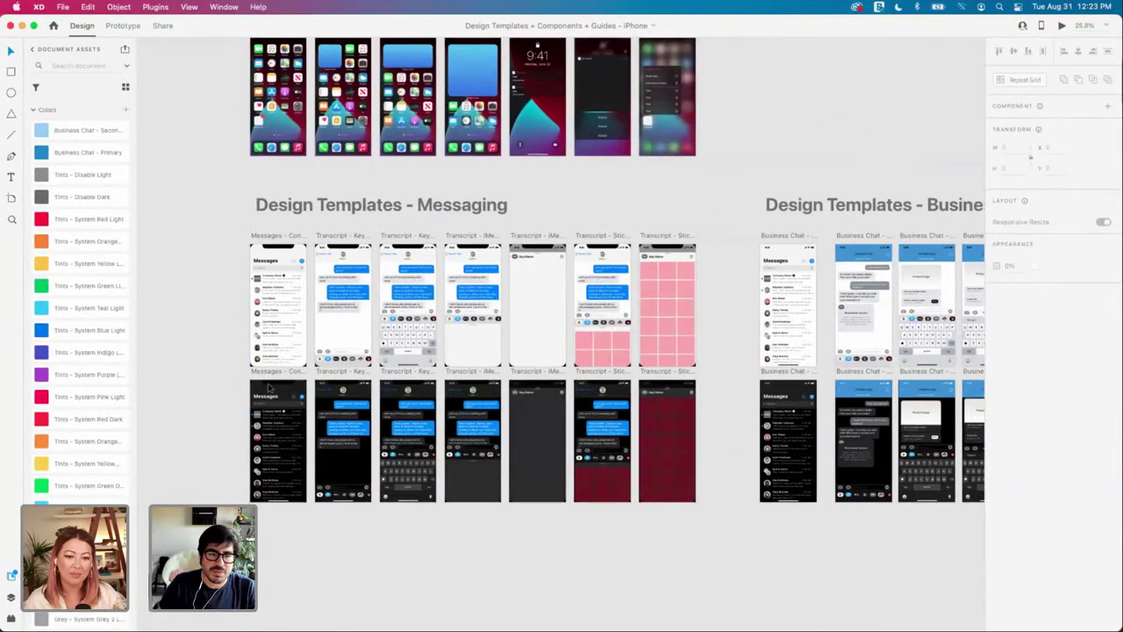
pyautogui.scroll(3, 231, 361)
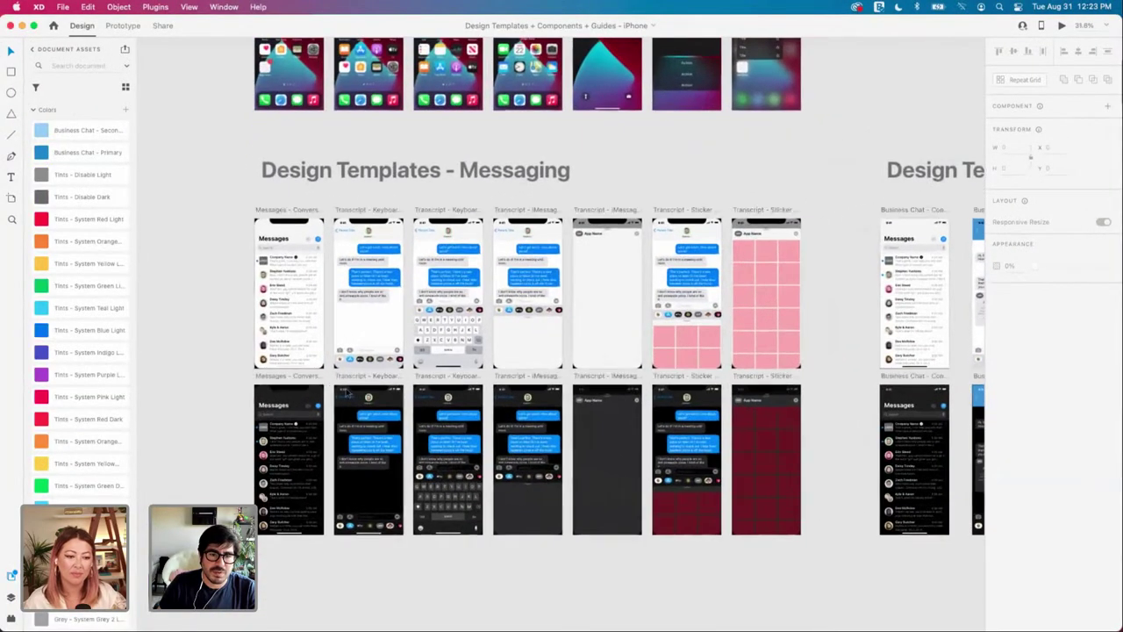
pyautogui.scroll(5, 345, 393)
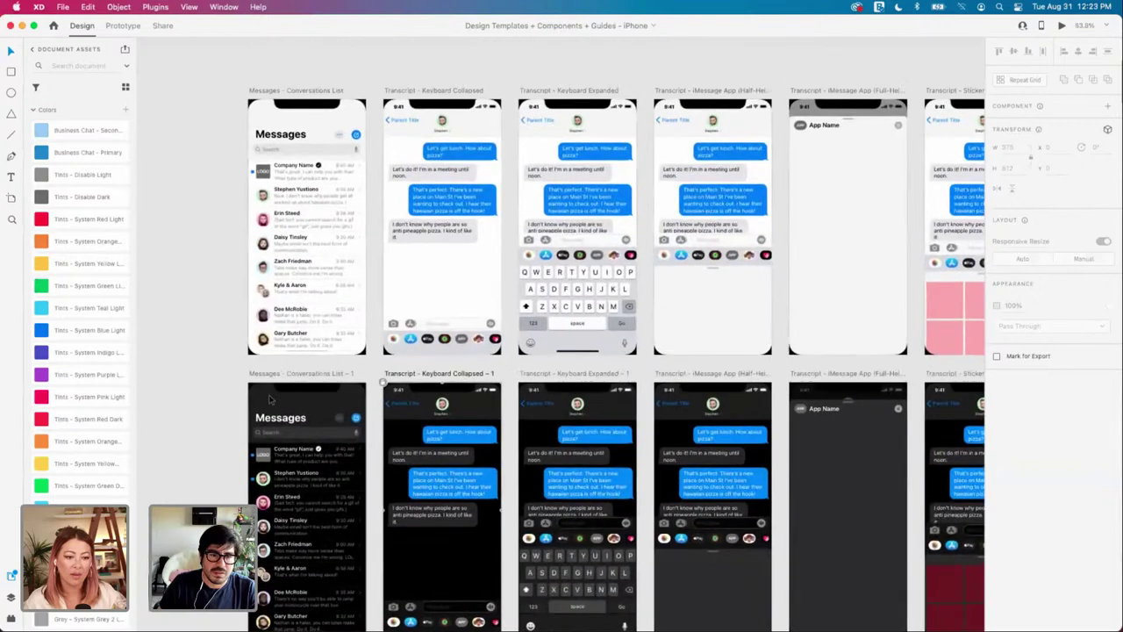
pyautogui.scroll(-4, 287, 390)
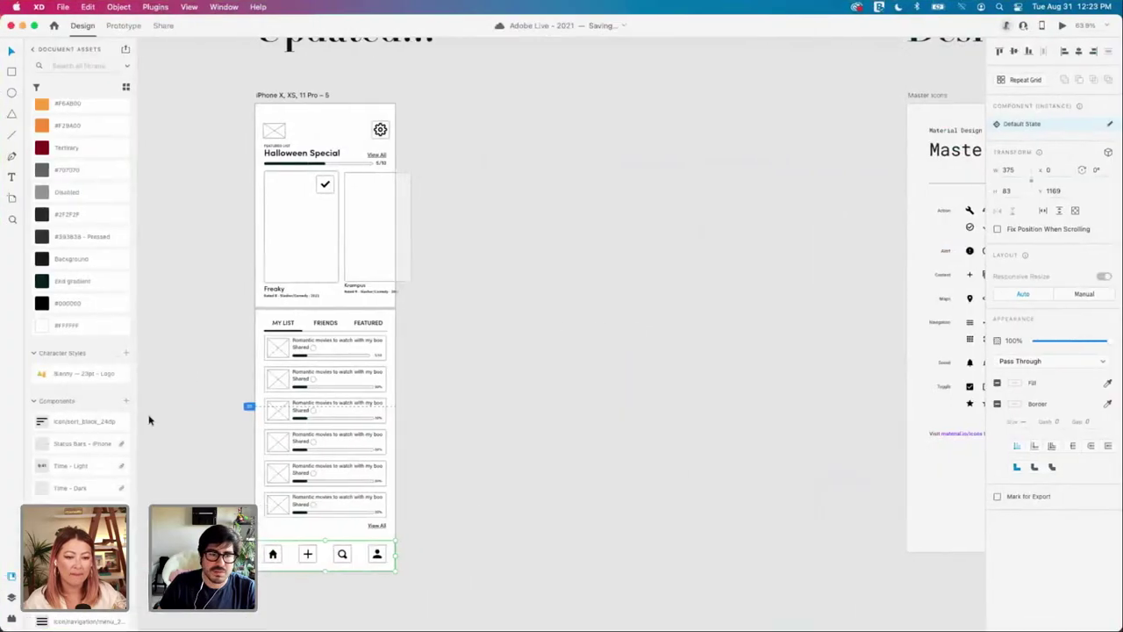
# Step: Browse the document's component assets, from the status bar and navigation icons through the action icons to the list's end
pyautogui.scroll(-5, 71, 422)
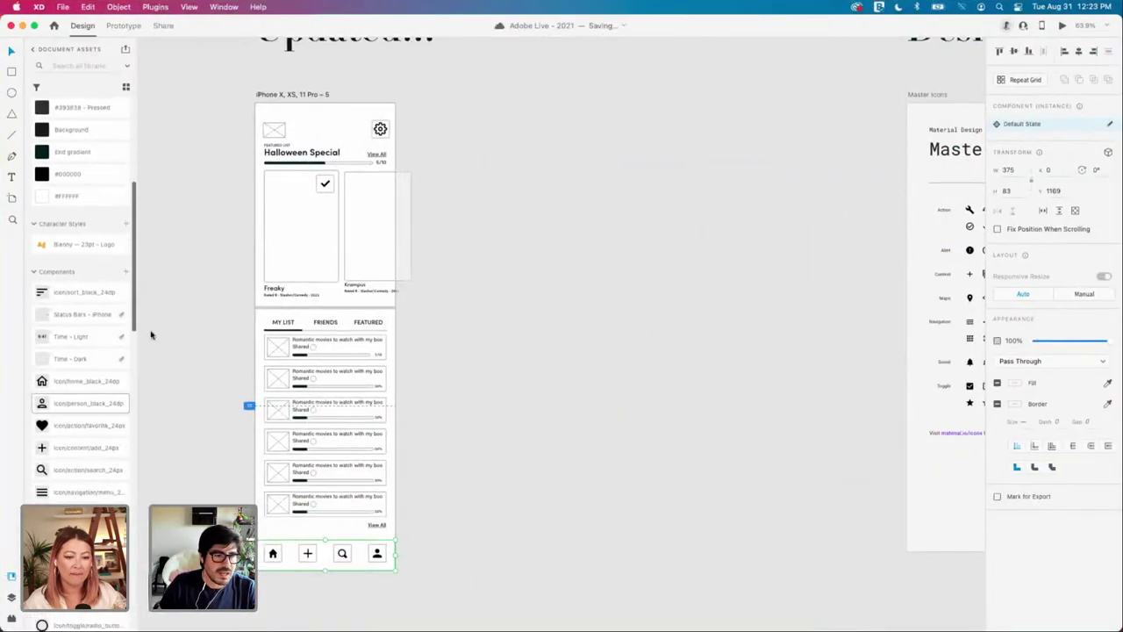
pyautogui.scroll(-10, 84, 360)
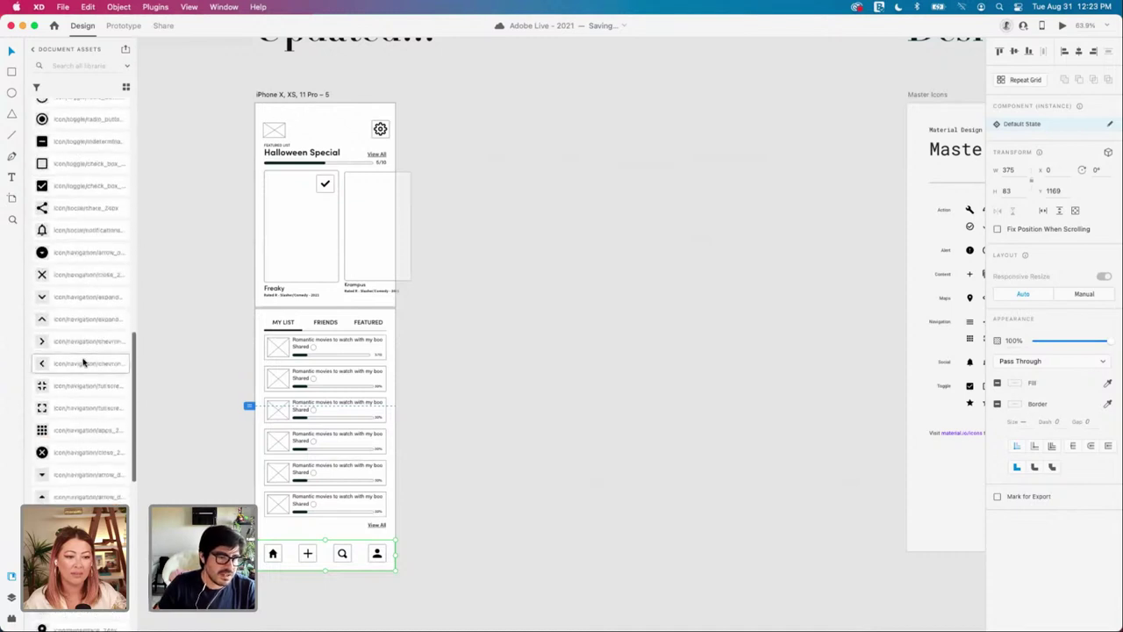
pyautogui.scroll(-6, 84, 361)
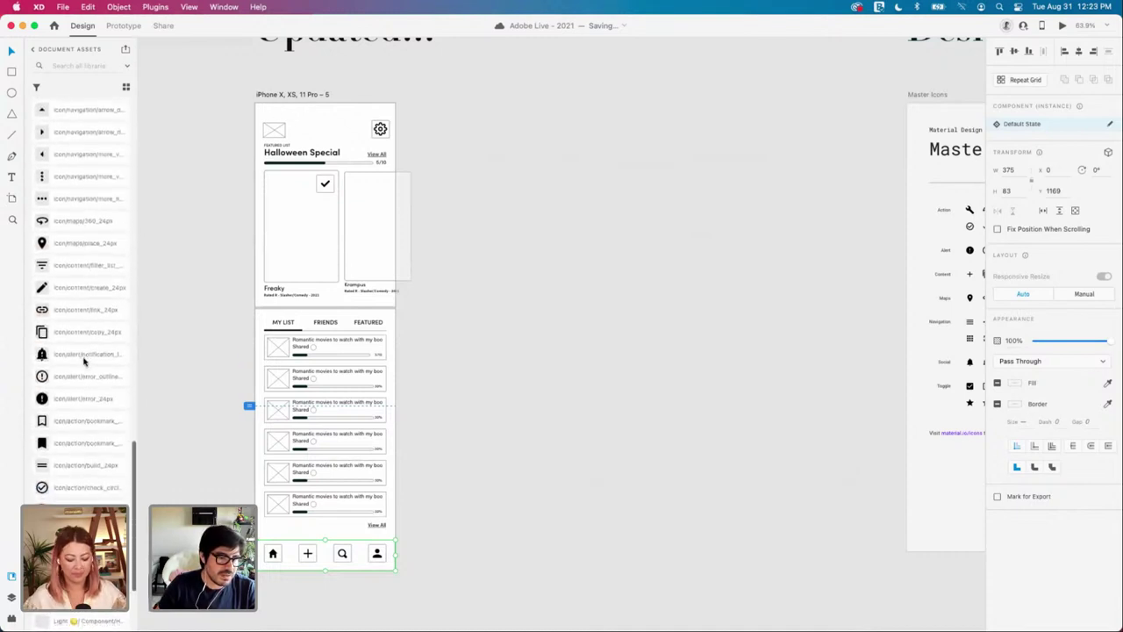
pyautogui.scroll(-5, 84, 360)
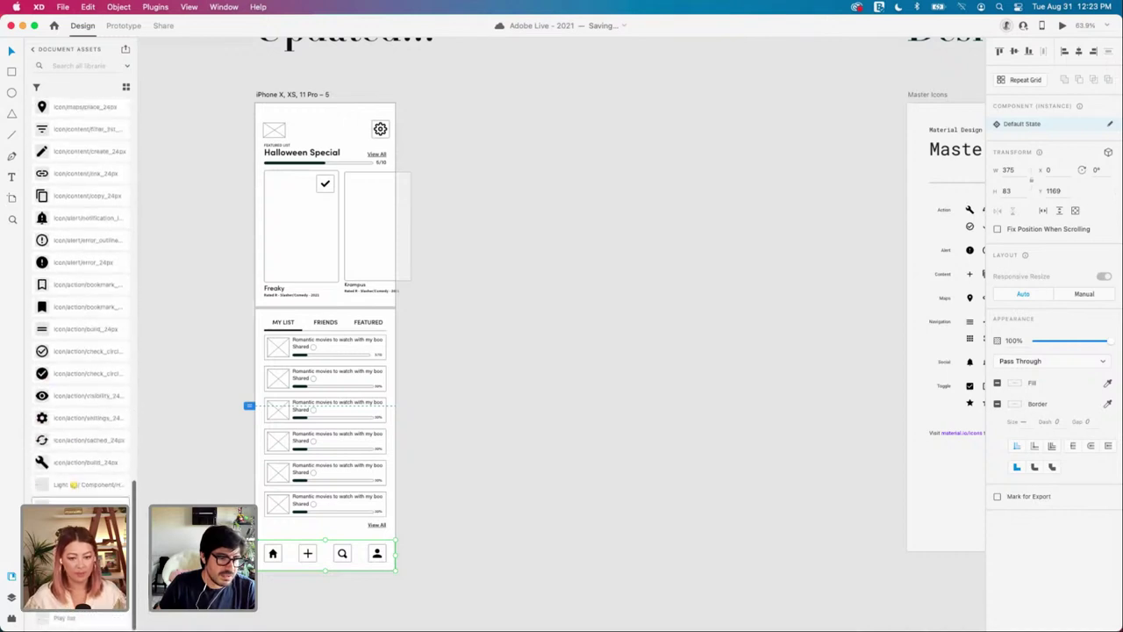
pyautogui.moveTo(248, 405); pyautogui.dragTo(484, 241)
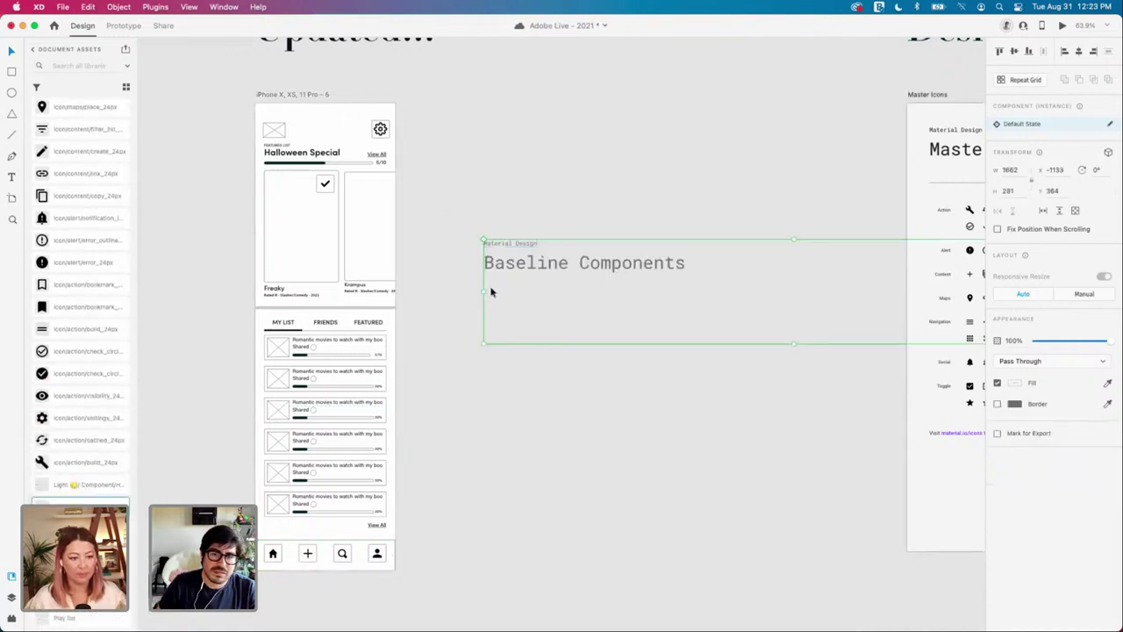
pyautogui.press('Delete')
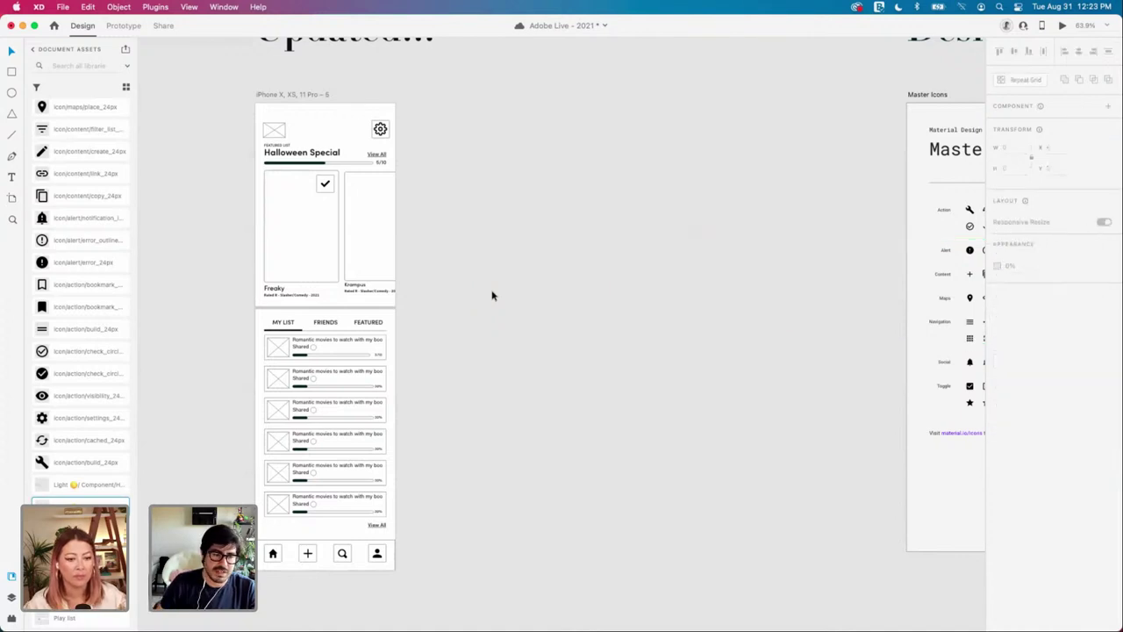
pyautogui.scroll(-2, 72, 526)
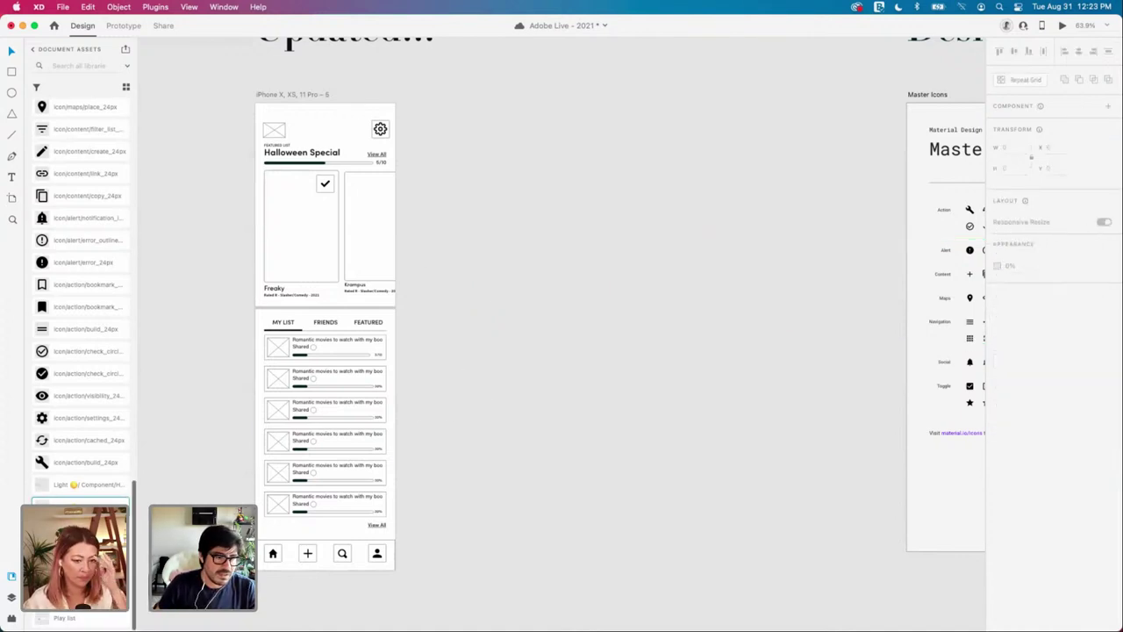
# Step: Place the Status Bars - iPhone component flush with the upper edge of the copied Halloween Special artboard and leave it selected
pyautogui.scroll(1, 68, 456)
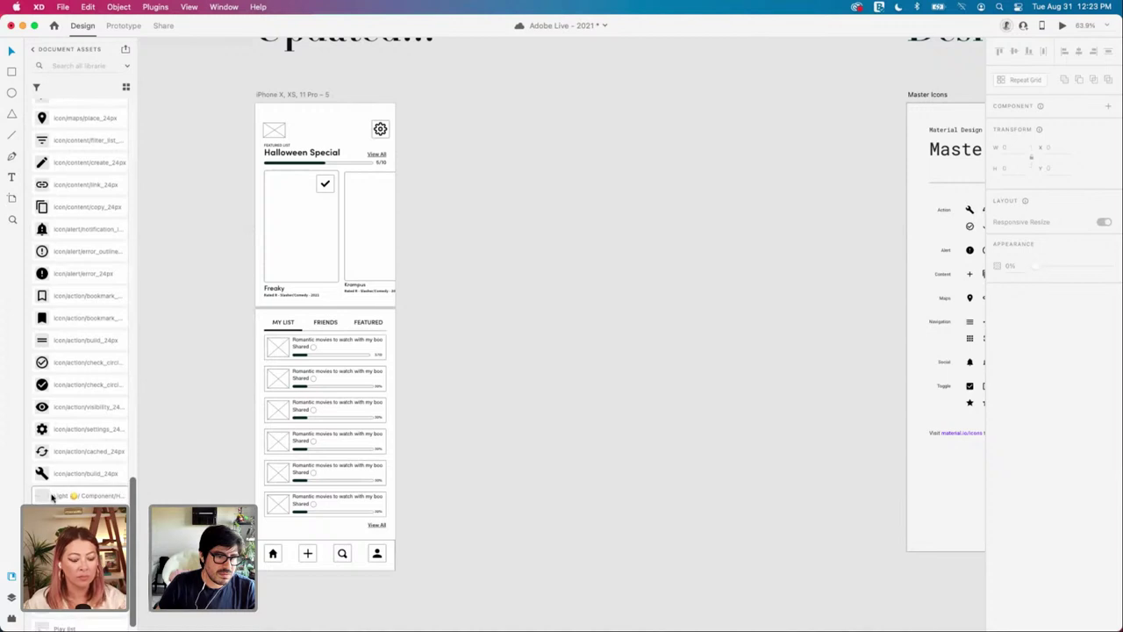
pyautogui.scroll(10, 54, 498)
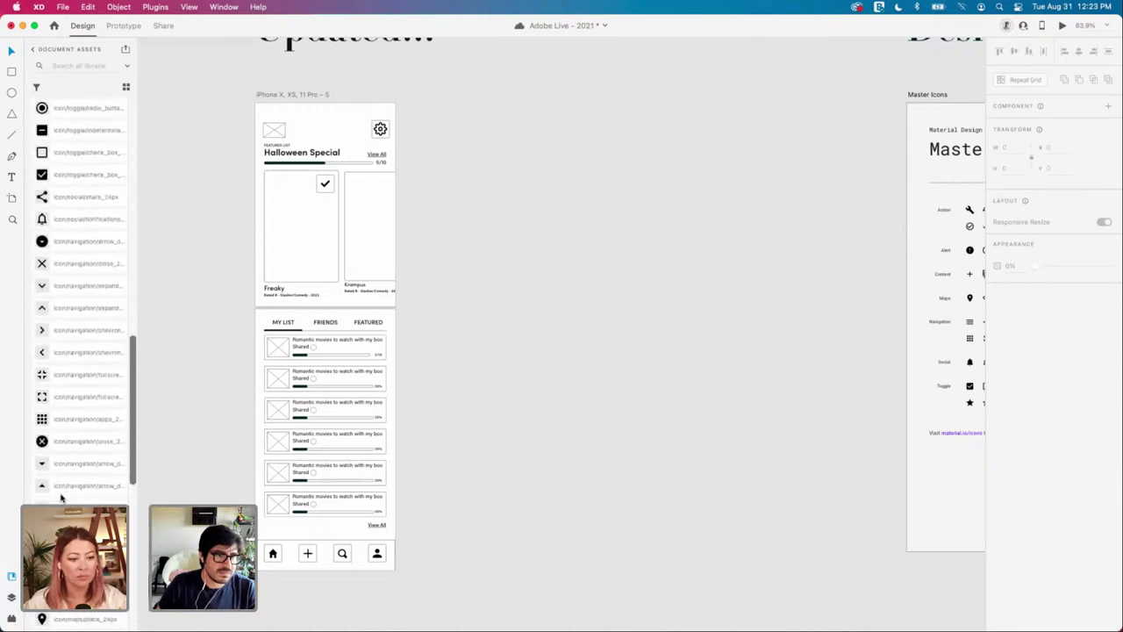
pyautogui.scroll(10, 61, 498)
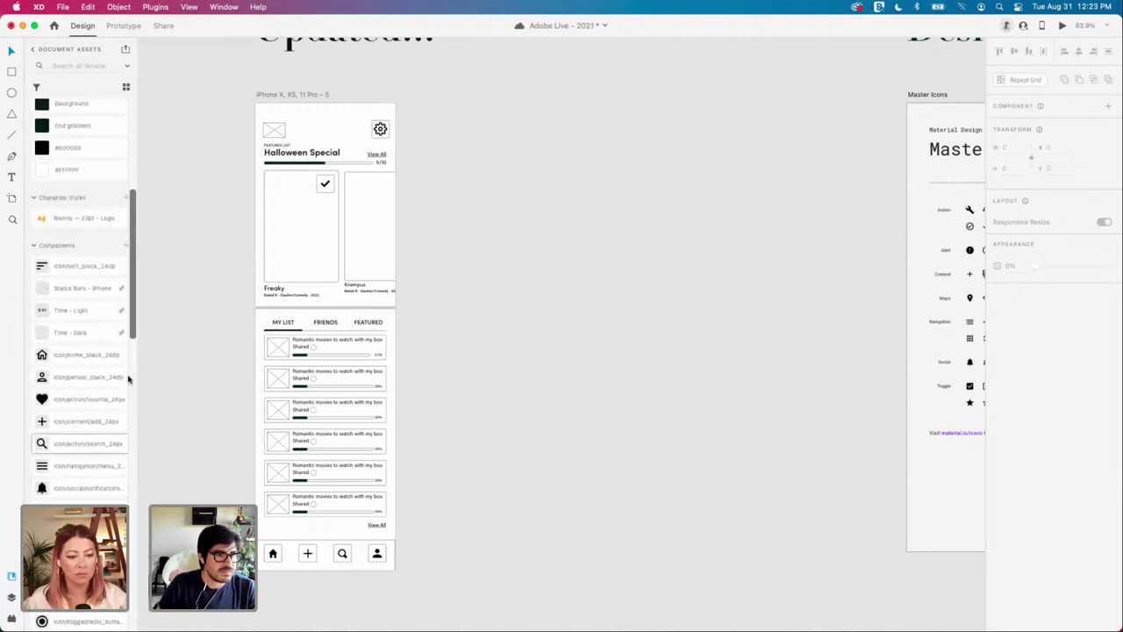
pyautogui.moveTo(68, 292); pyautogui.dragTo(478, 238)
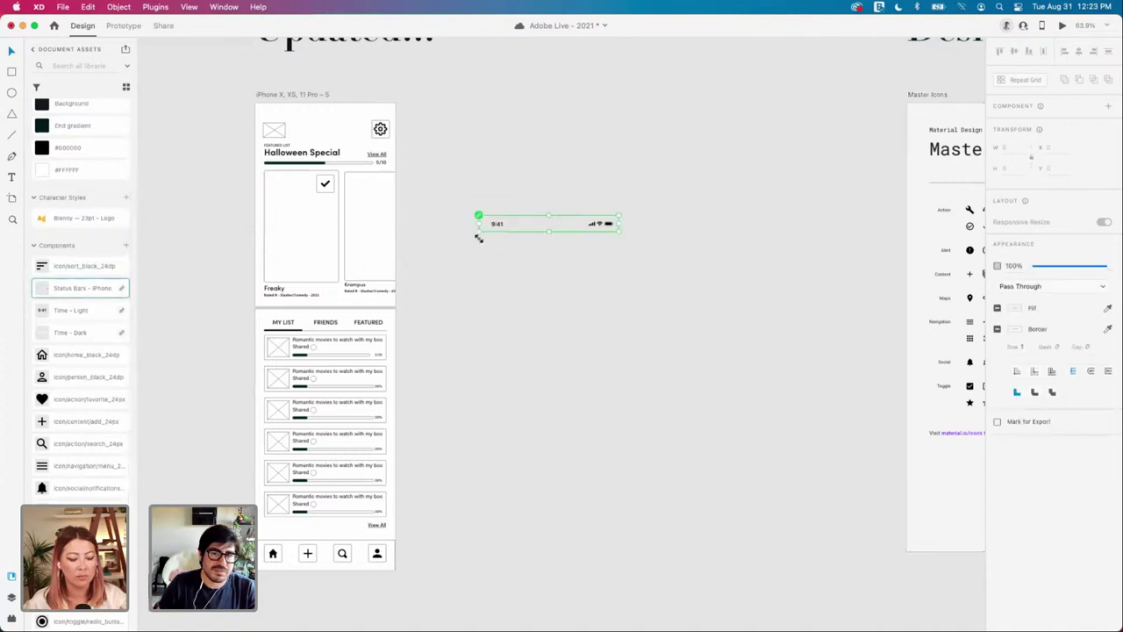
pyautogui.scroll(5, 459, 240)
pyautogui.moveTo(594, 286); pyautogui.dragTo(353, 168)
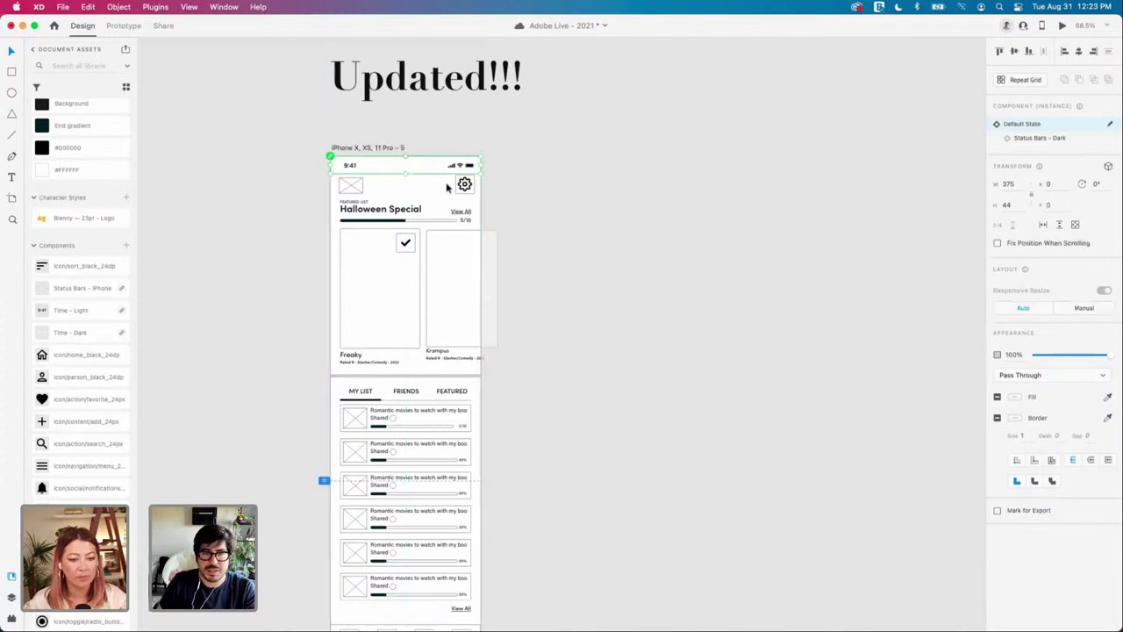
pyautogui.click(564, 220)
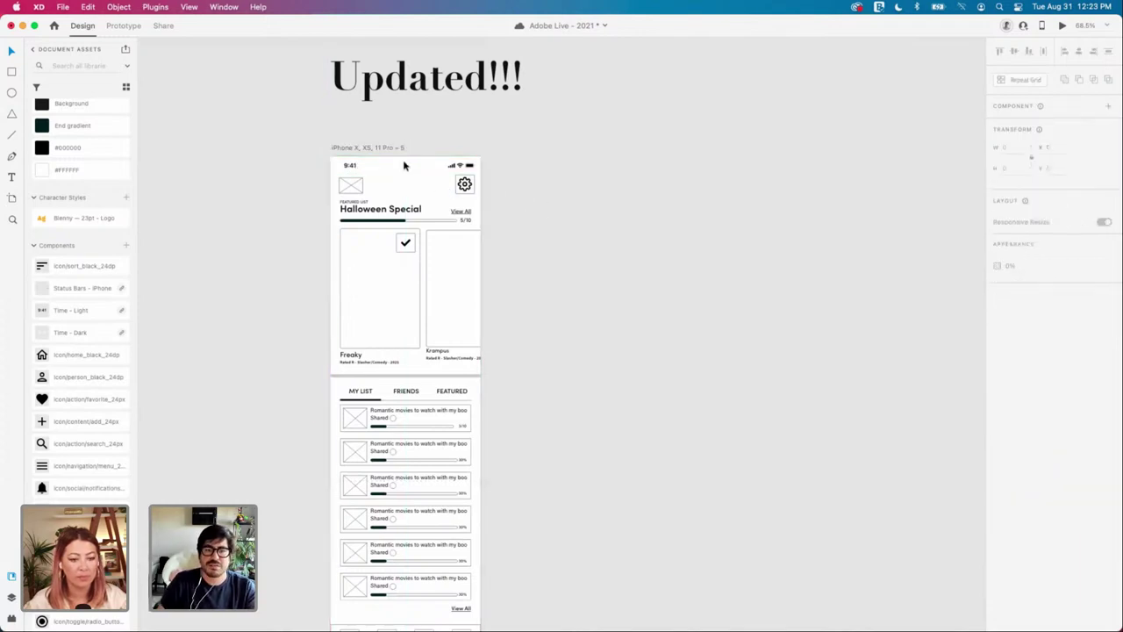
pyautogui.click(390, 167)
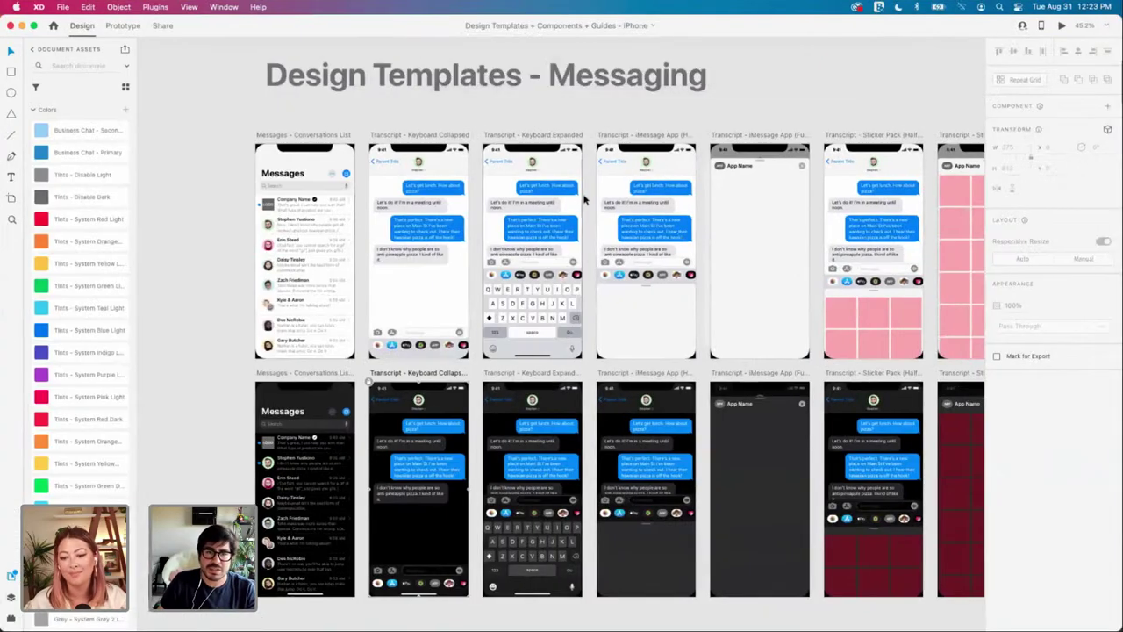
# Step: Survey the Design Templates + Components + Guides - iPhone document, and examine the component sheets in the [Light Theme] XD-Material-Design 200717 document
pyautogui.scroll(-5, 583, 195)
pyautogui.scroll(-10, 584, 195)
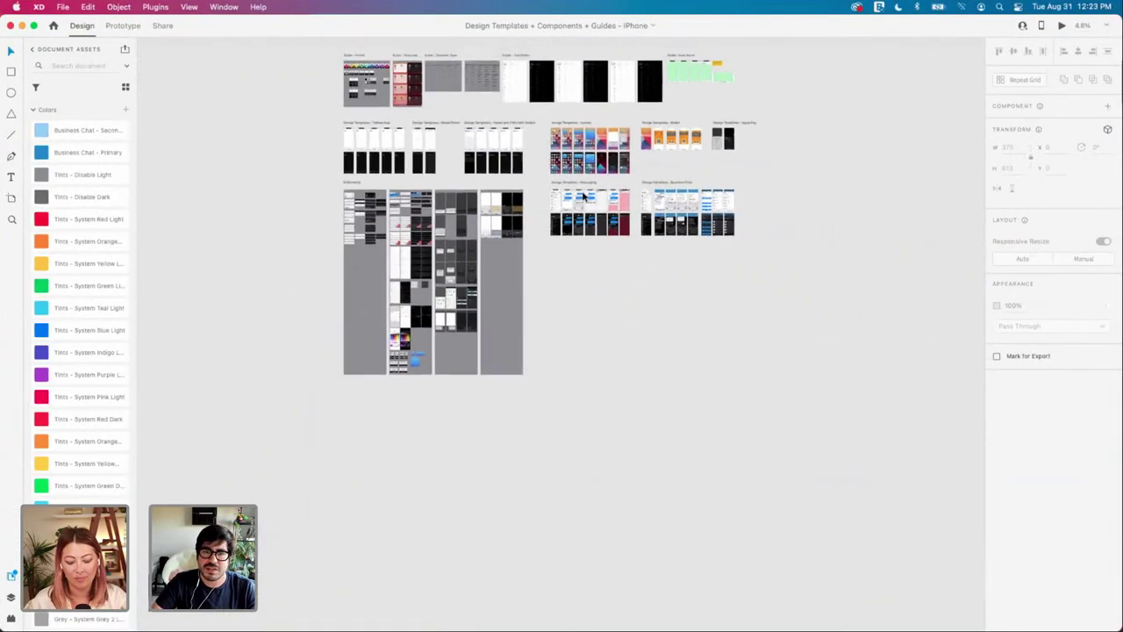
pyautogui.scroll(3, 584, 195)
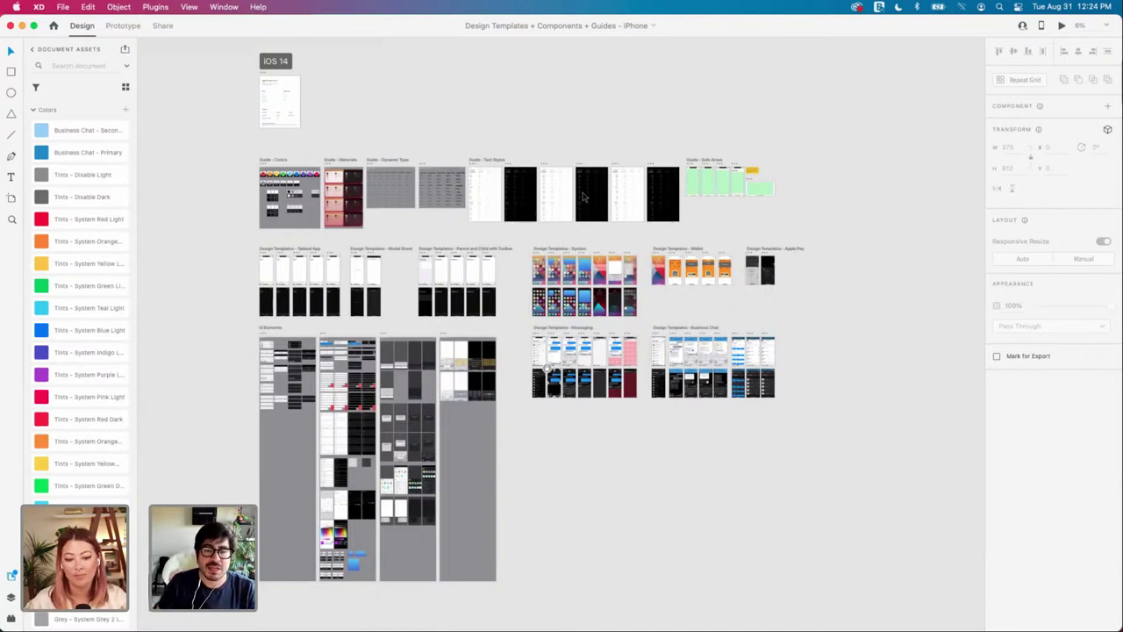
pyautogui.hotkey('ctrl', 'Up')
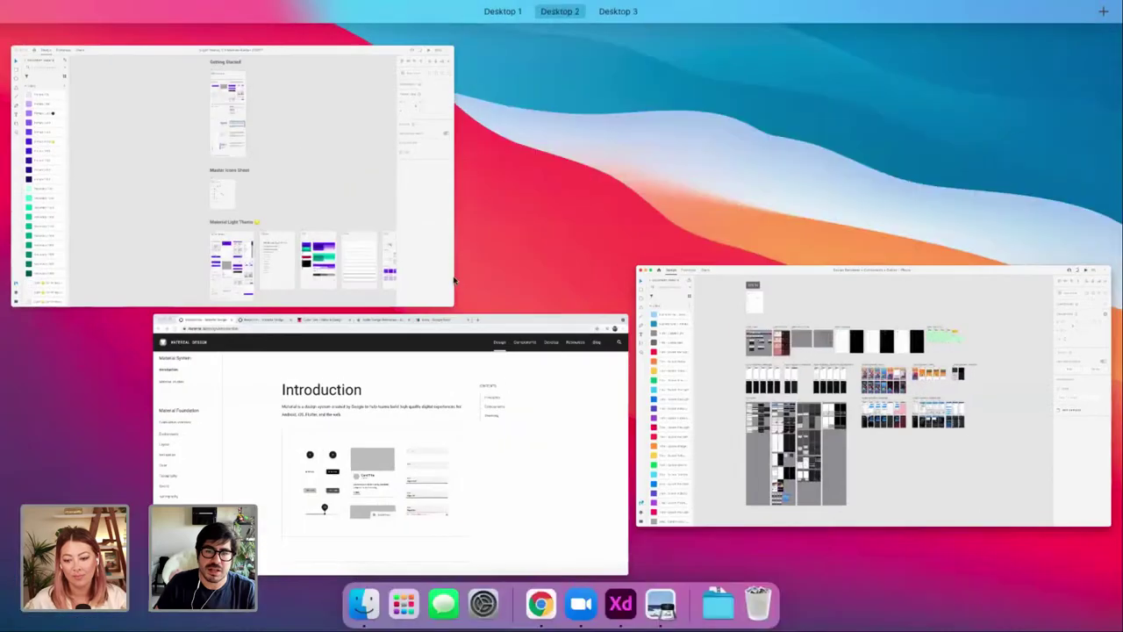
pyautogui.click(307, 238)
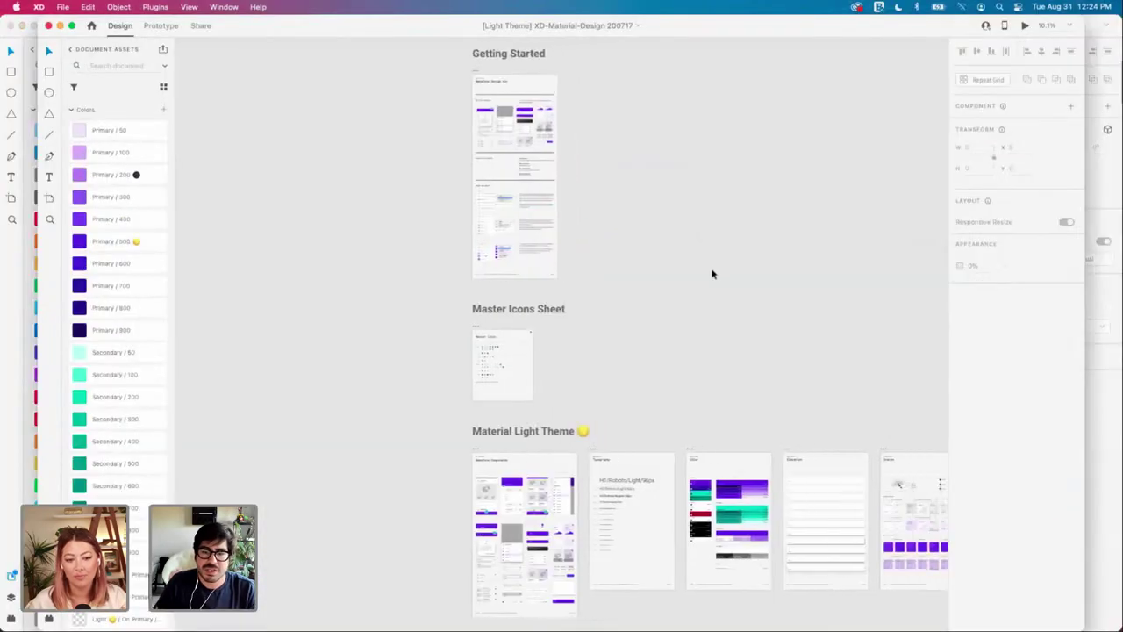
pyautogui.scroll(-5, 711, 274)
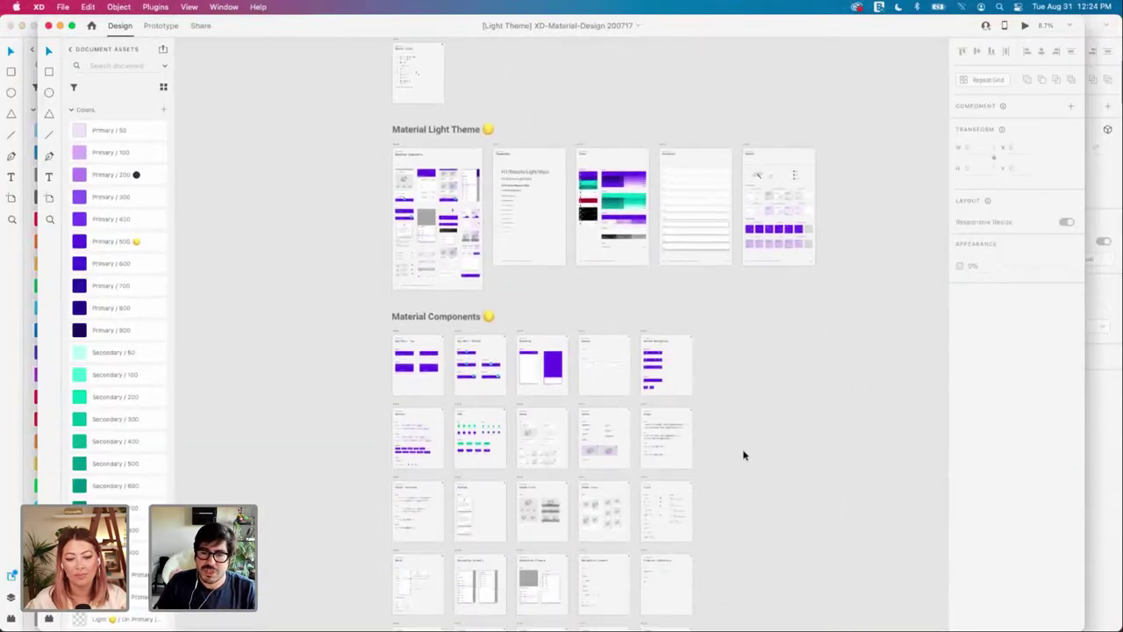
pyautogui.scroll(-3, 750, 446)
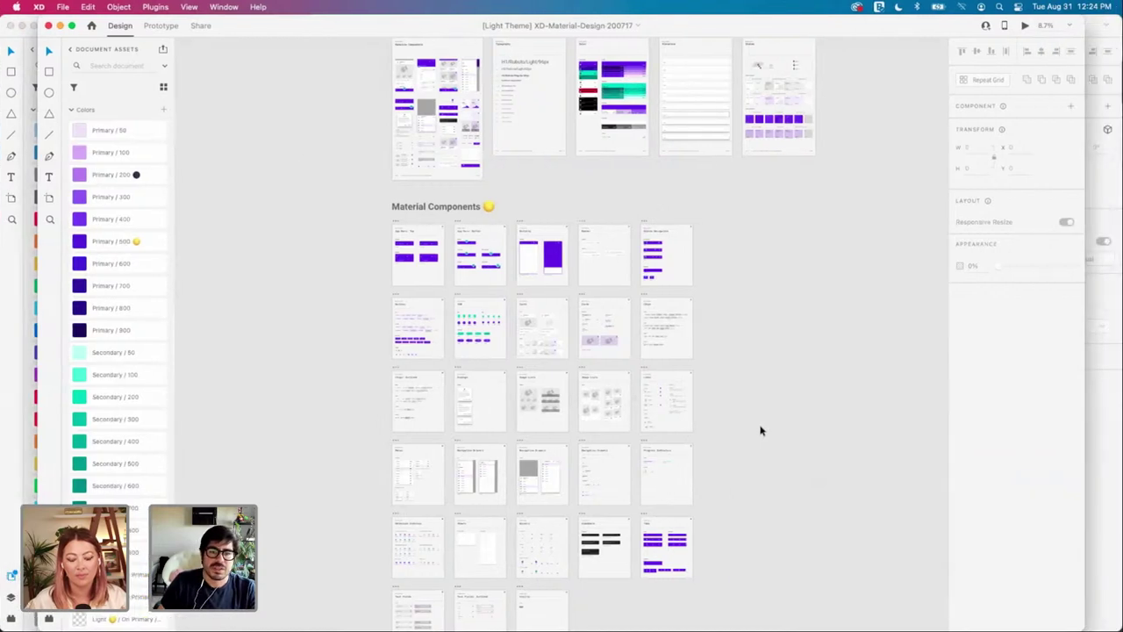
# Step: Switch to Chrome and look over the Introduction page of the Material Design website
pyautogui.hotkey('ctrl', 'Up')
pyautogui.click(450, 237)
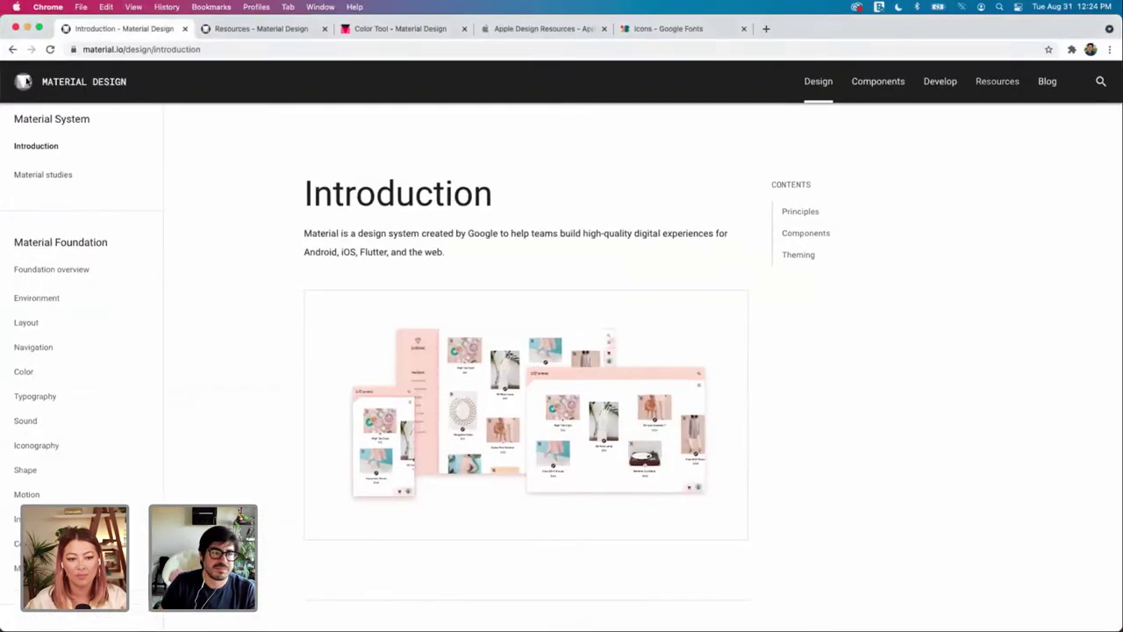
pyautogui.scroll(-3, 96, 219)
pyautogui.scroll(-2, 198, 199)
pyautogui.scroll(2, 197, 200)
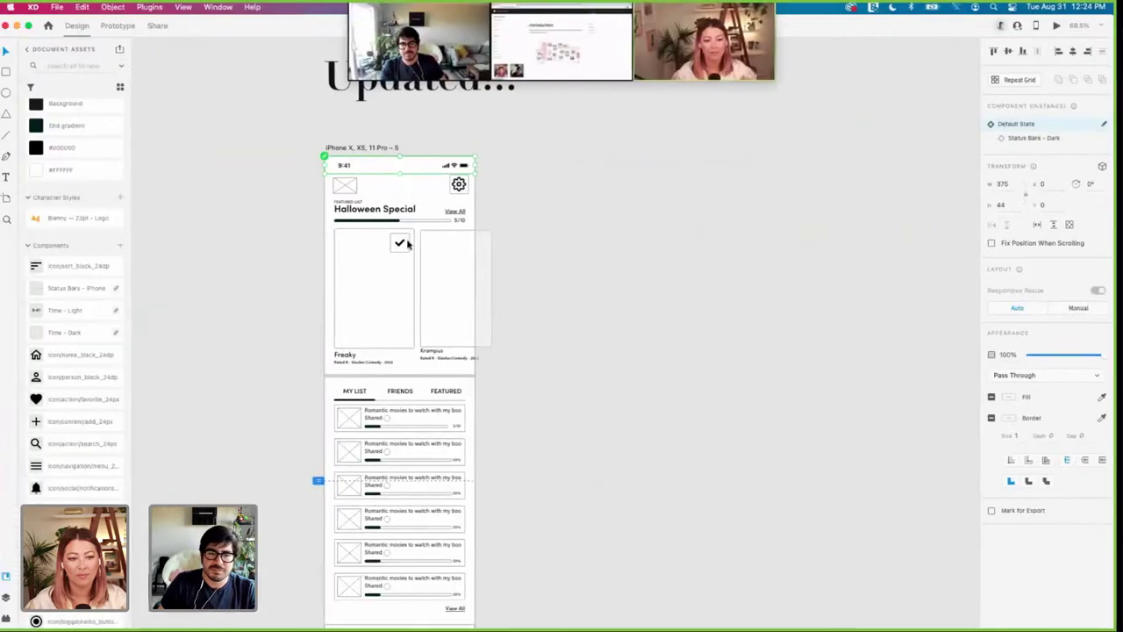
# Step: Return to the Adobe Live - 2021 document, look over the Design system and movie posters, and inspect the Binge-it logo on the Assets artboard
pyautogui.click(317, 194)
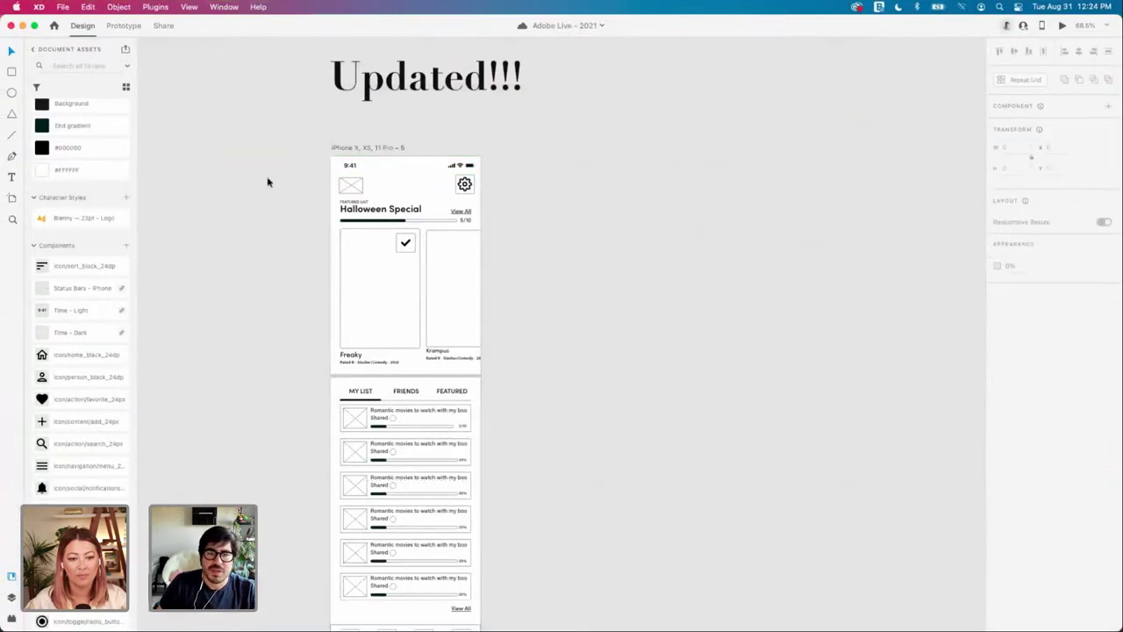
pyautogui.scroll(-3, 562, 207)
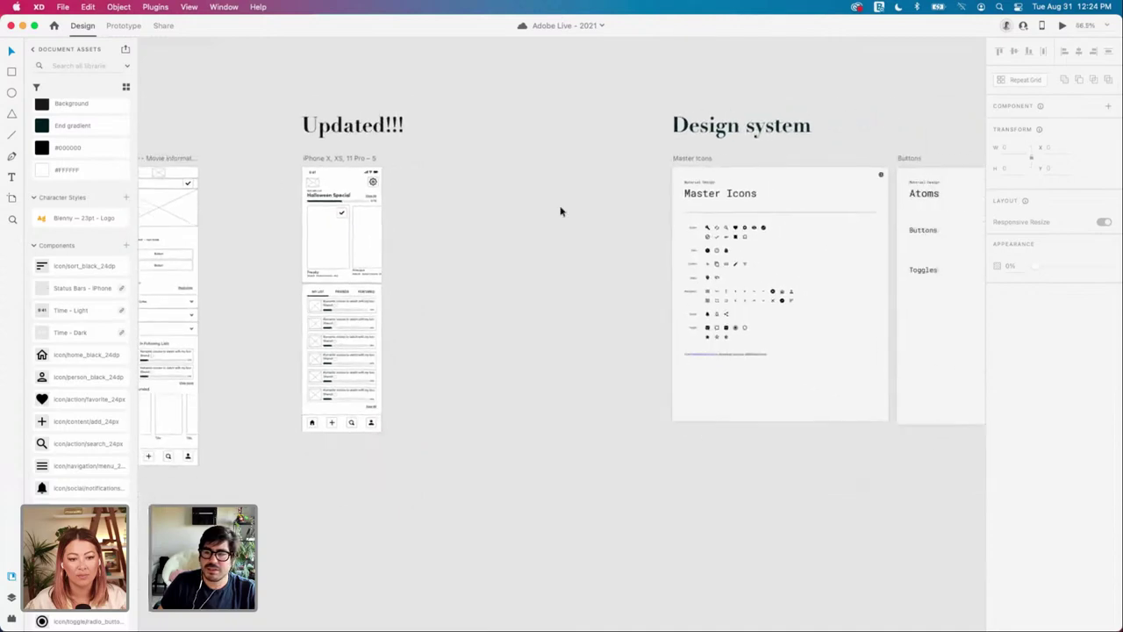
pyautogui.hscroll(10, 649, 220)
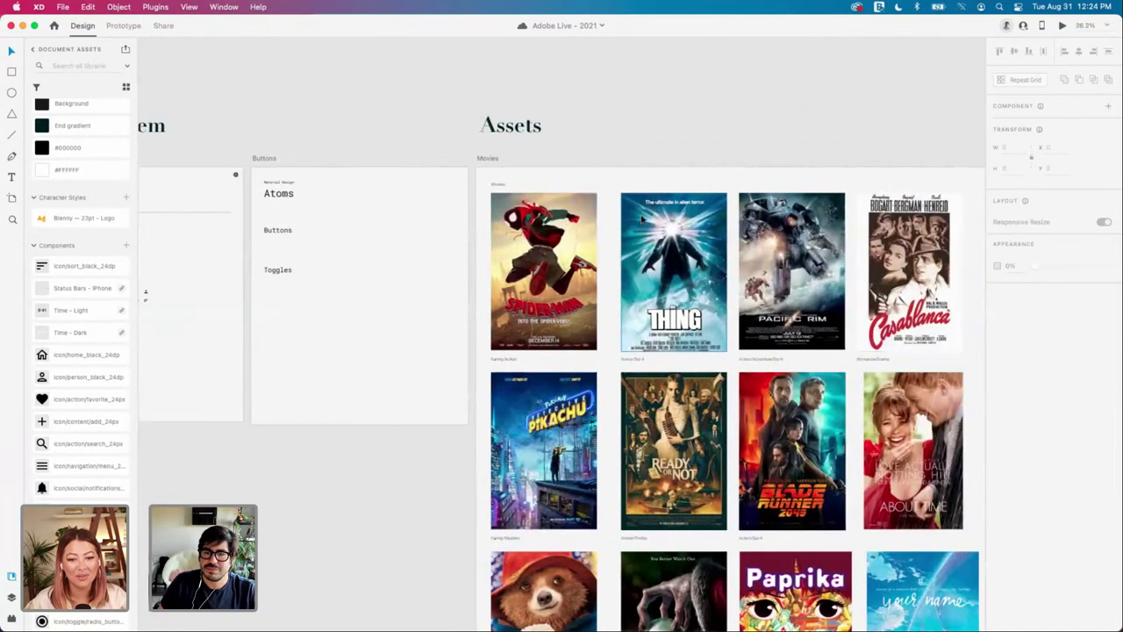
pyautogui.scroll(-3, 649, 228)
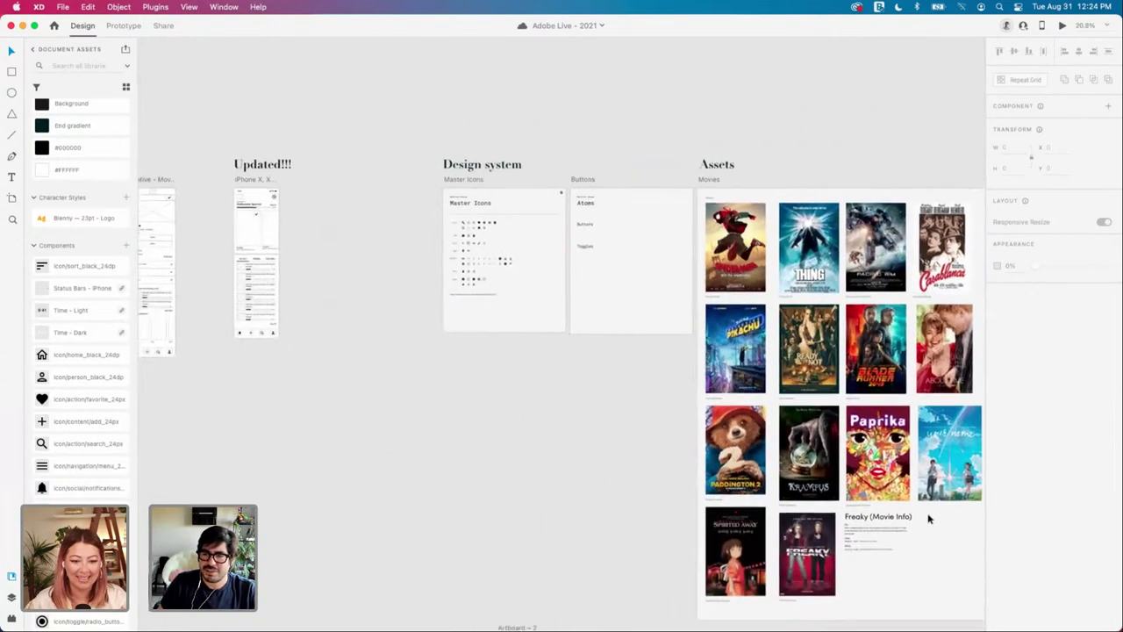
pyautogui.scroll(-5, 928, 515)
pyautogui.scroll(5, 665, 485)
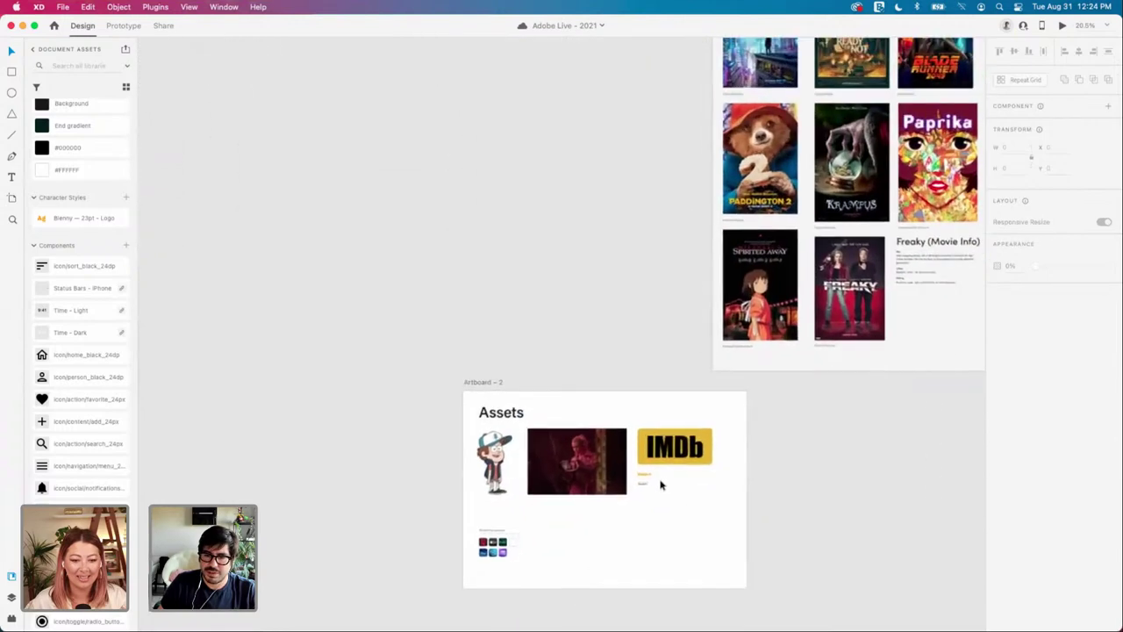
pyautogui.click(630, 470)
pyautogui.click(631, 468)
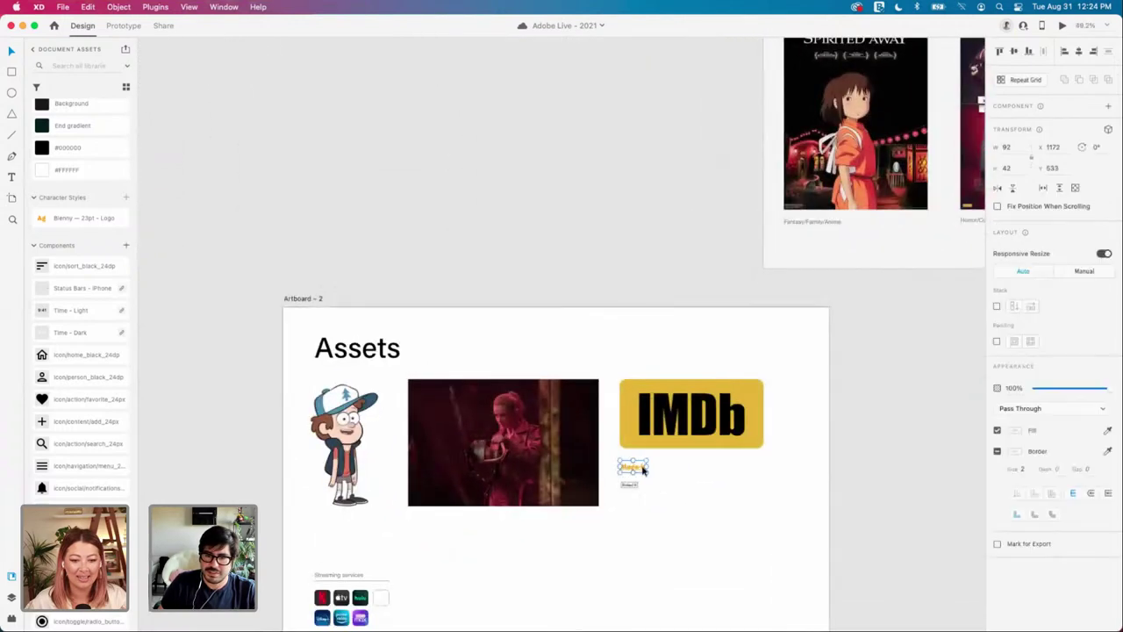
pyautogui.scroll(10, 637, 471)
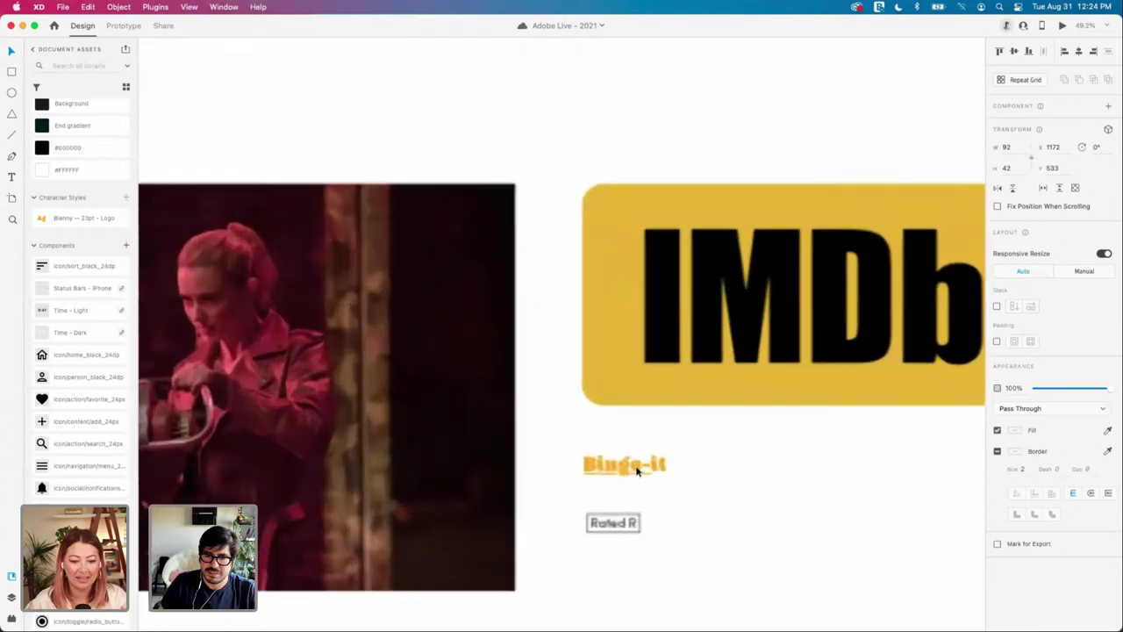
pyautogui.moveTo(636, 539); pyautogui.dragTo(484, 259)
pyautogui.press('Delete')
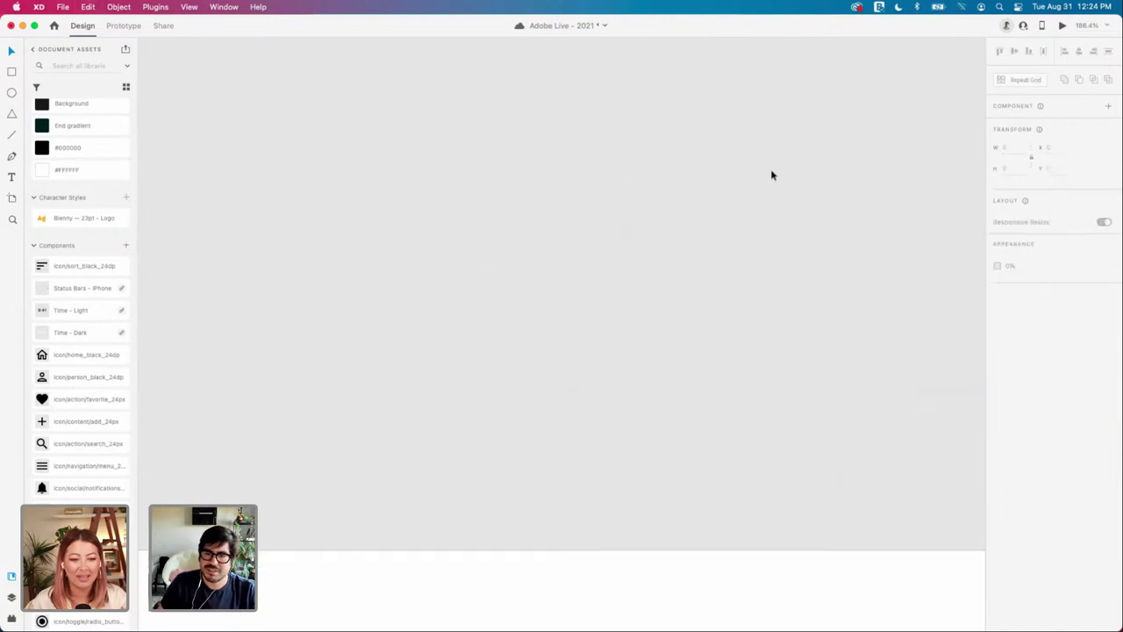
pyautogui.scroll(-10, 666, 354)
pyautogui.scroll(-3, 673, 344)
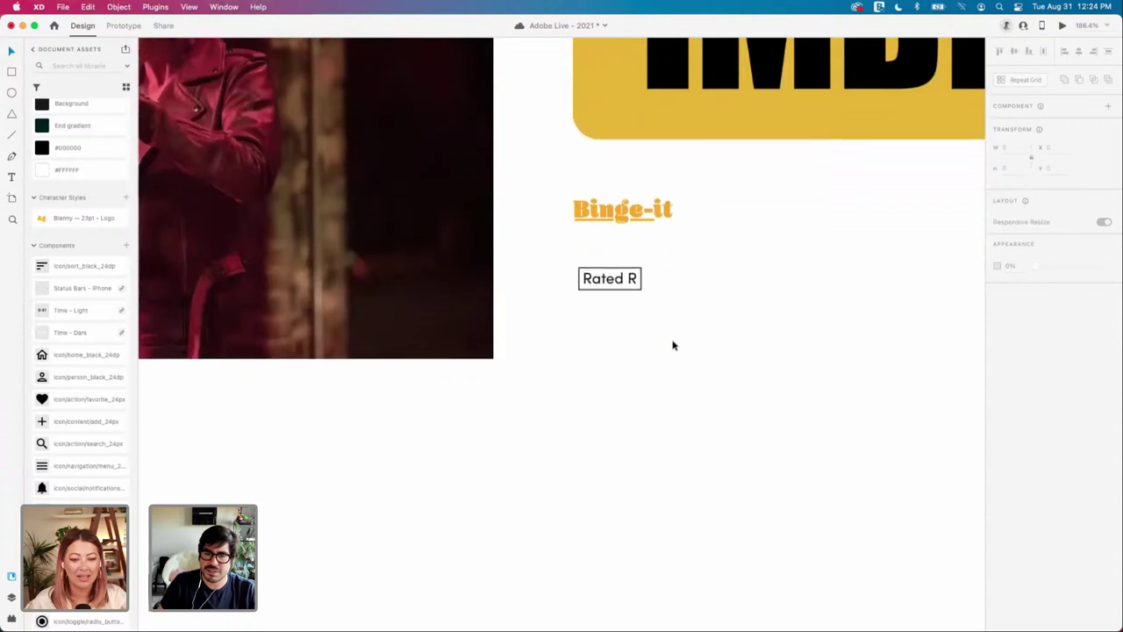
# Step: Turn the Binge-it logo on the Assets artboard into a component and rename it Logo/Medium
pyautogui.click(650, 216)
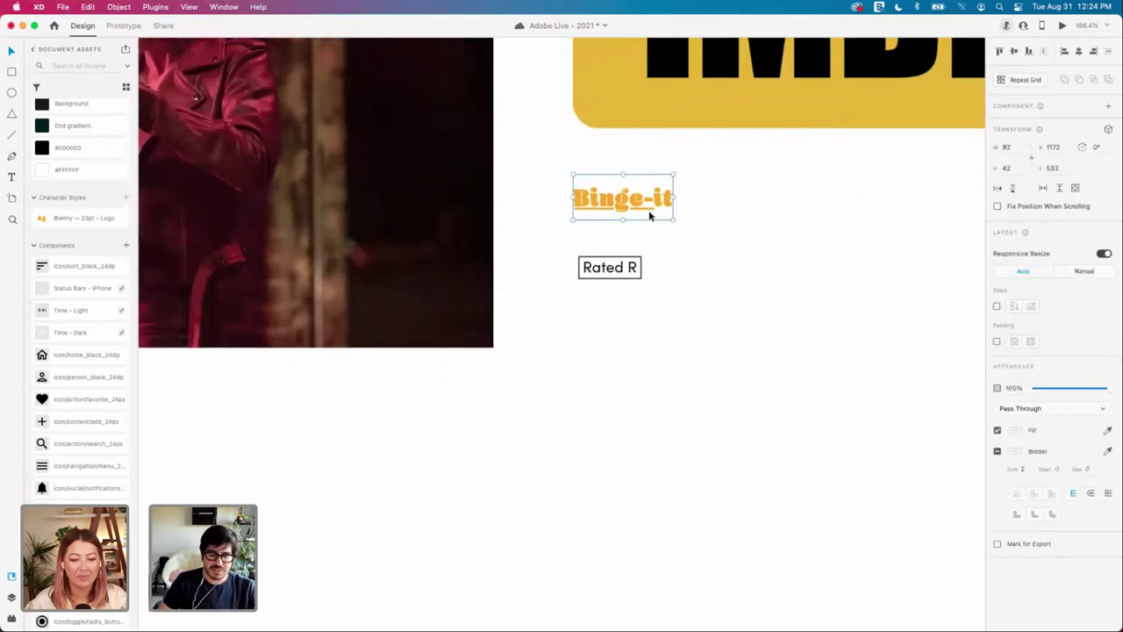
pyautogui.press('super+k')
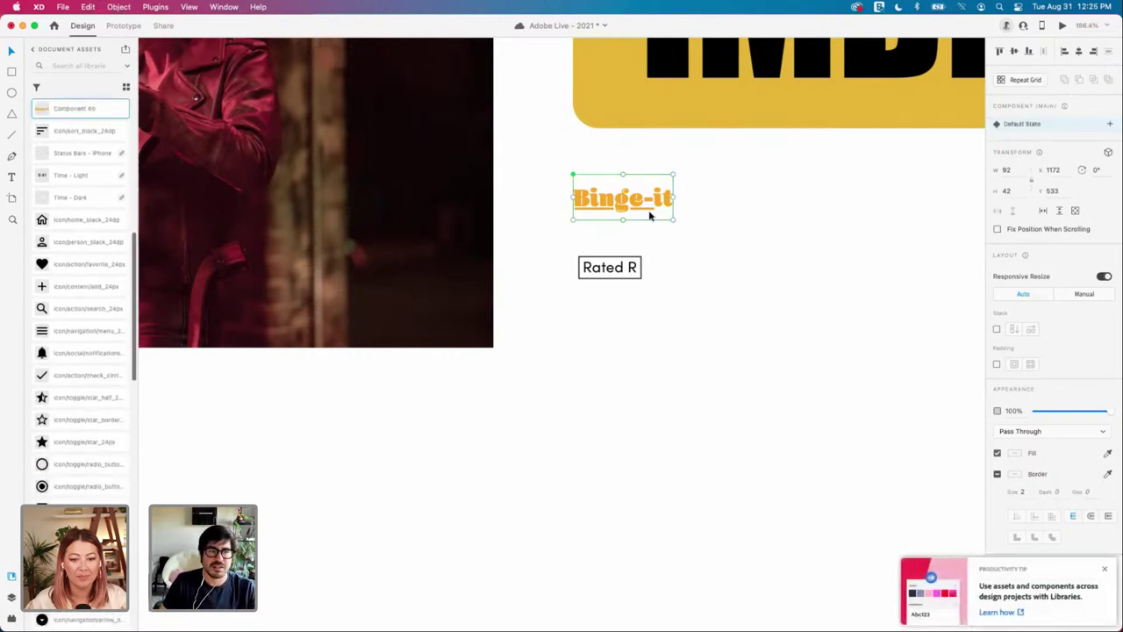
pyautogui.doubleClick(90, 109)
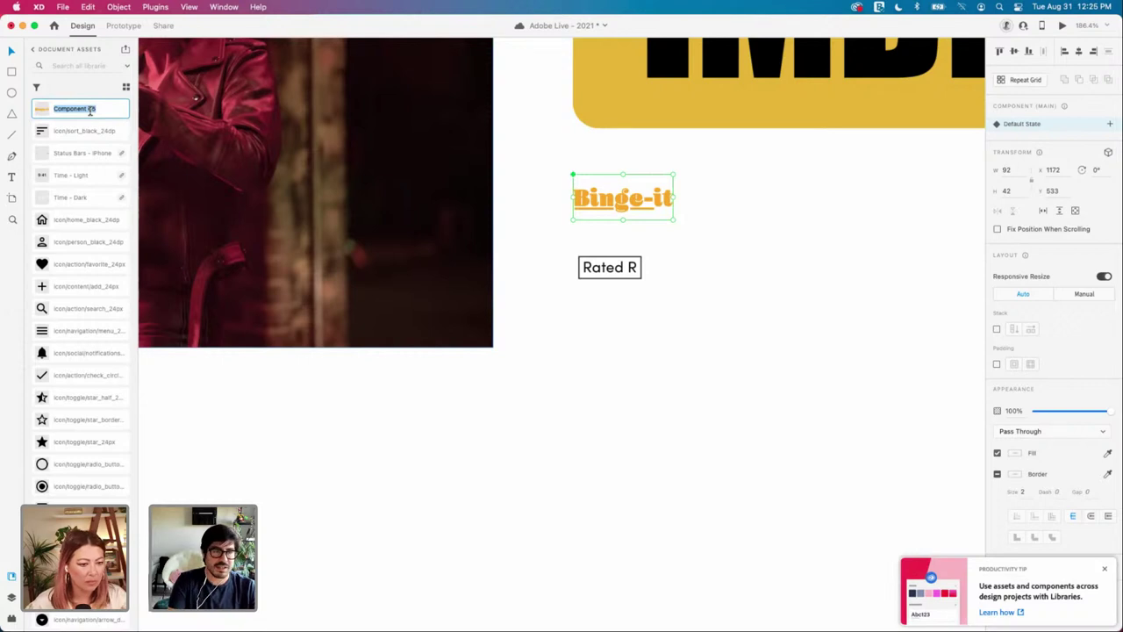
pyautogui.write('l')
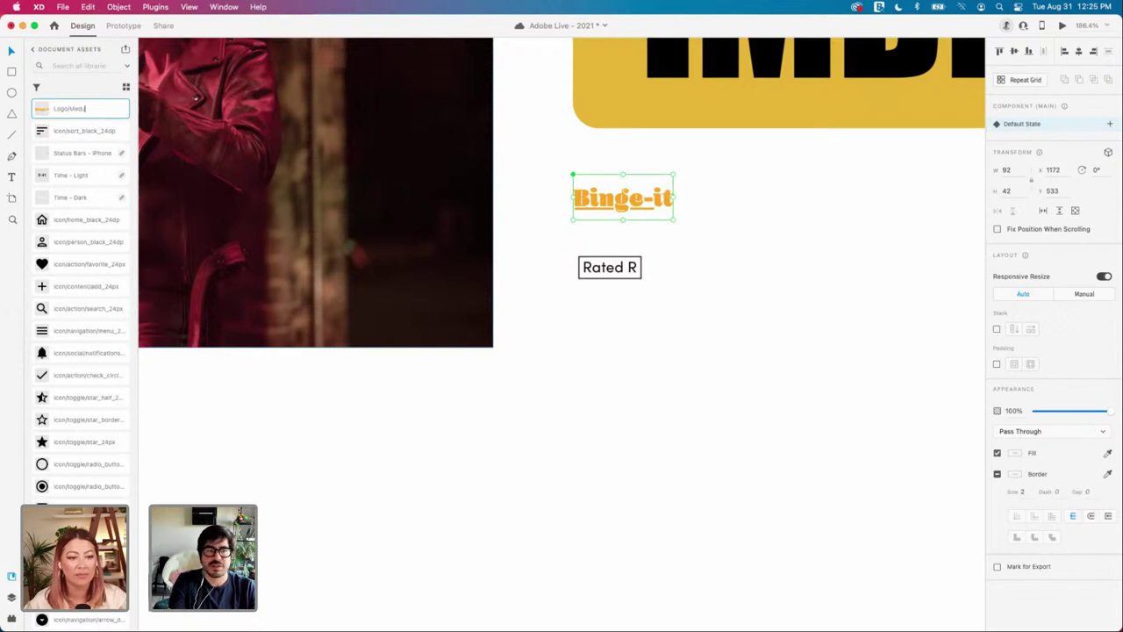
pyautogui.write('ogo/Mediu')
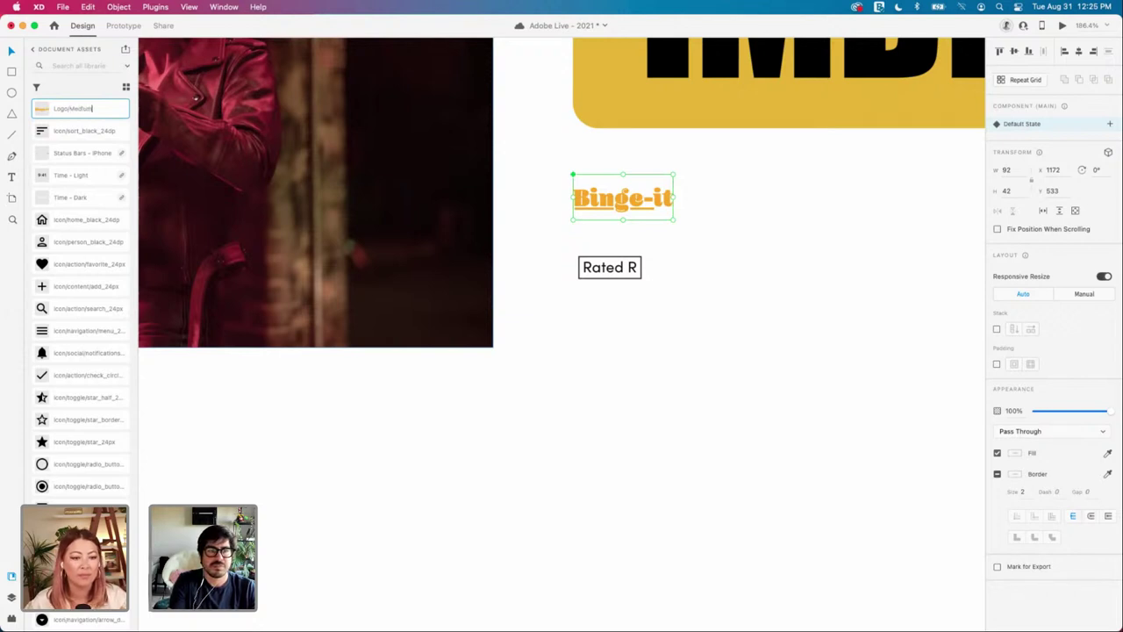
pyautogui.write('m')
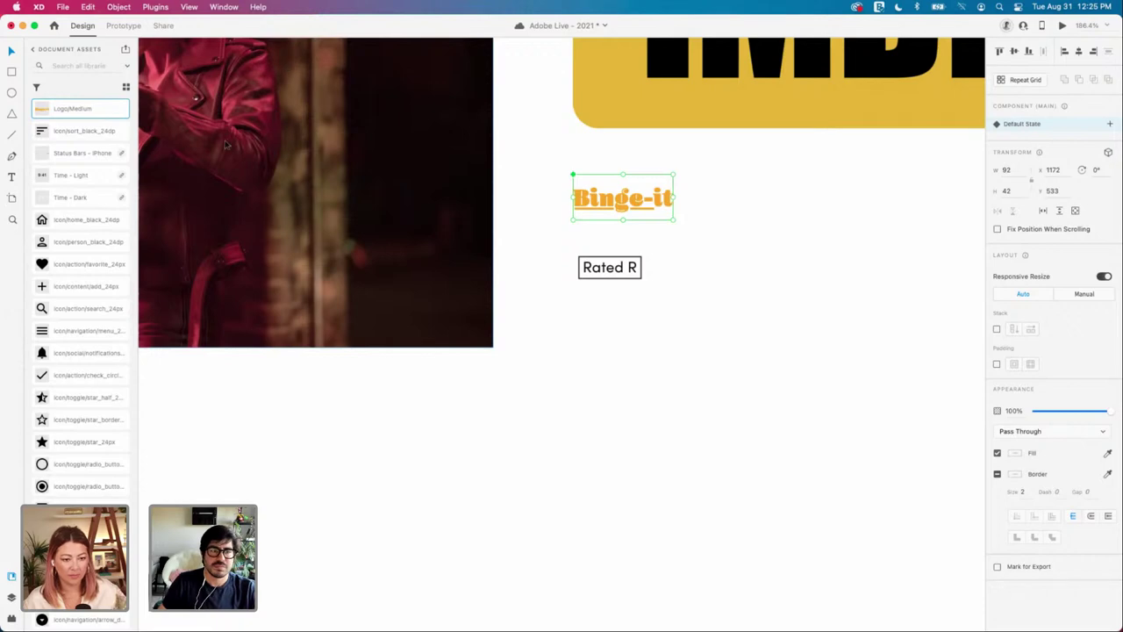
pyautogui.scroll(-8, 226, 144)
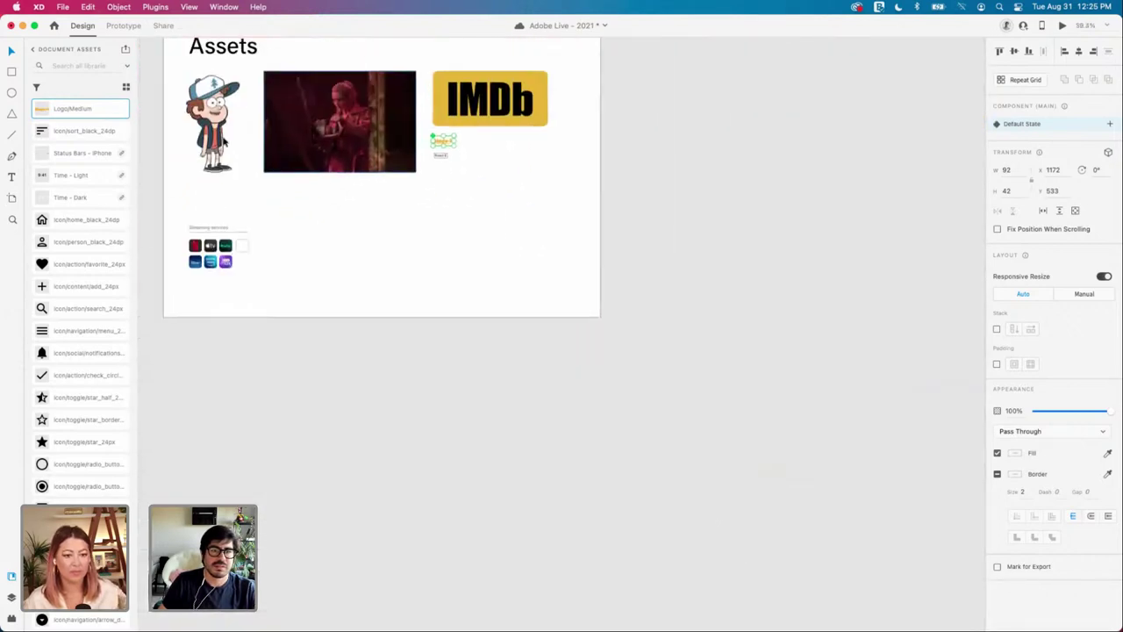
pyautogui.scroll(-6, 226, 140)
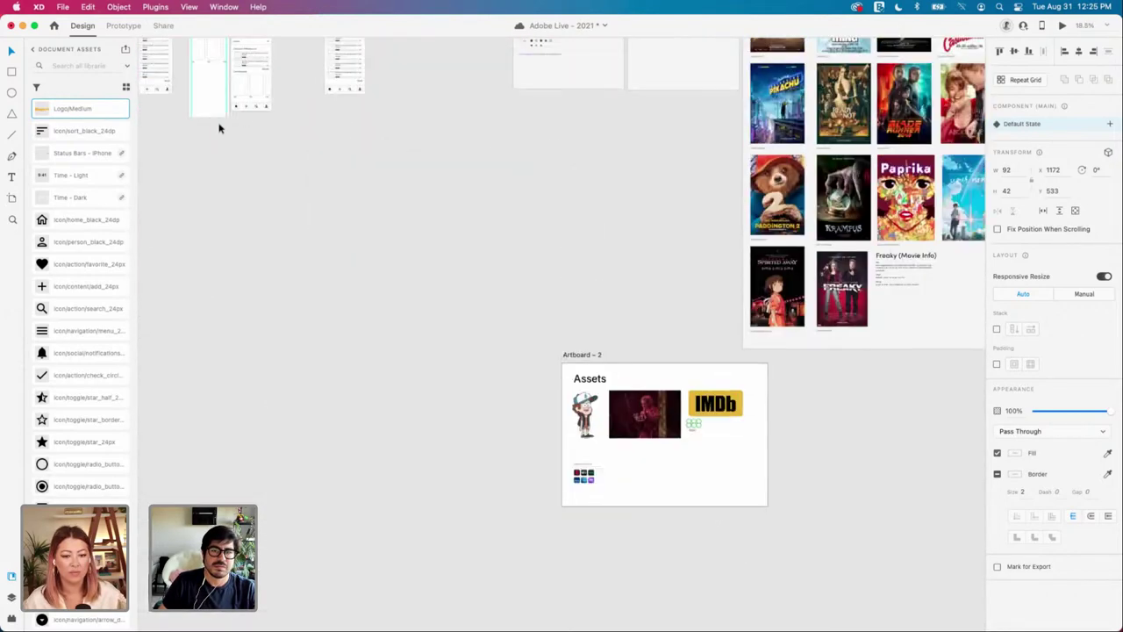
# Step: Replace the image placeholder in the header of the iPhone X, XS, 11 Pro – 5 artboard with a Logo/Medium instance
pyautogui.scroll(3, 220, 128)
pyautogui.scroll(4, 496, 147)
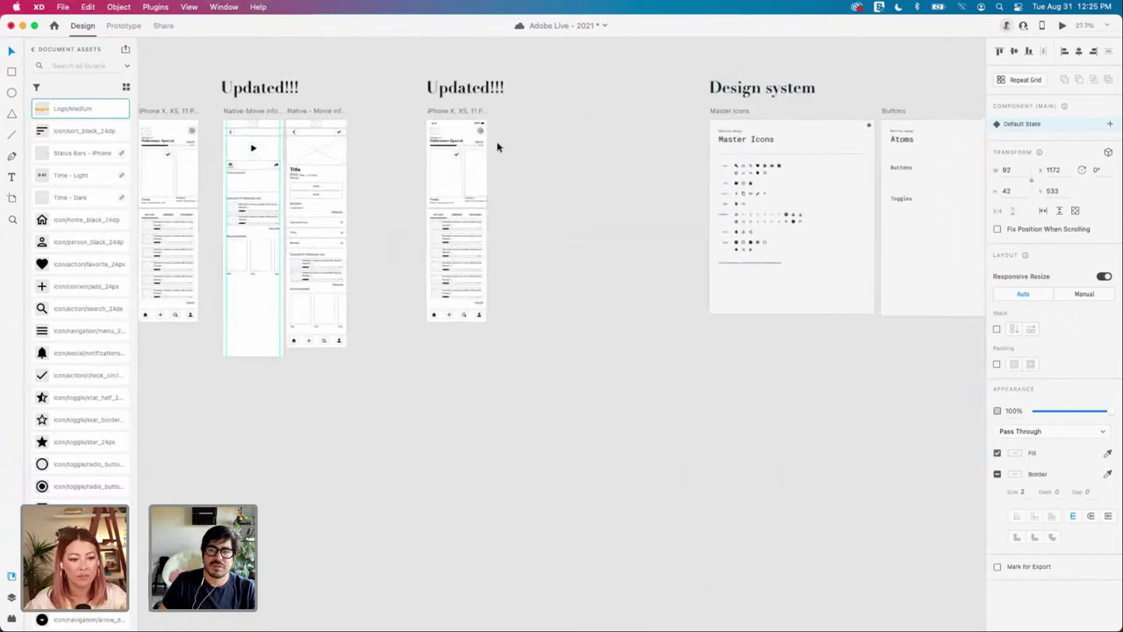
pyautogui.scroll(5, 497, 147)
pyautogui.moveTo(58, 111); pyautogui.dragTo(531, 163)
pyautogui.scroll(2, 562, 176)
pyautogui.scroll(3, 614, 254)
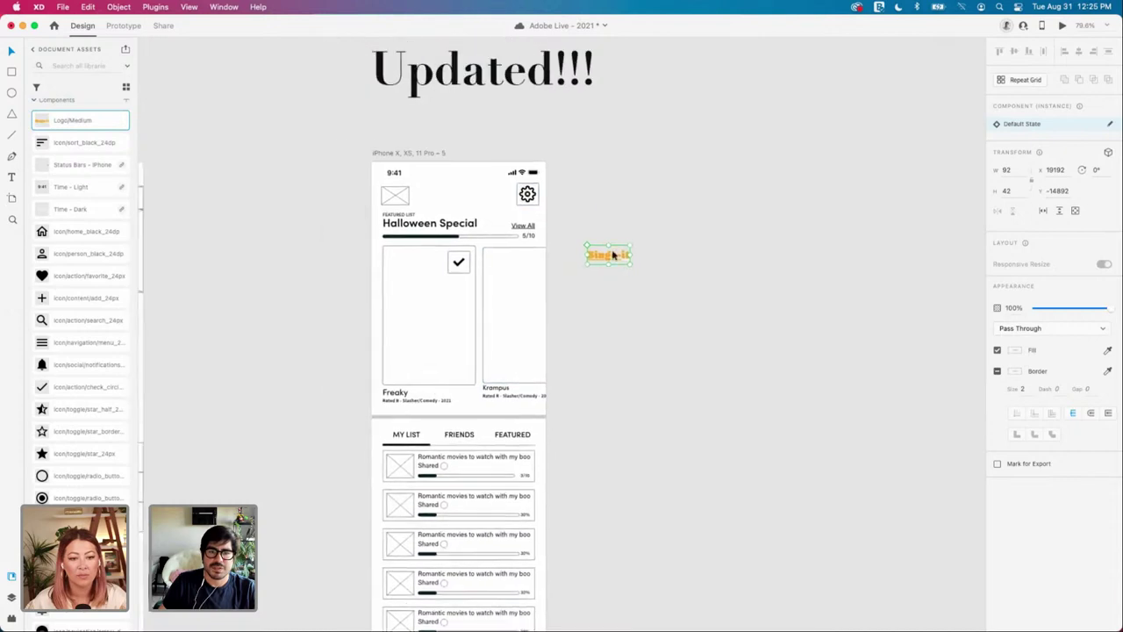
pyautogui.moveTo(613, 254); pyautogui.dragTo(404, 197)
pyautogui.click(395, 194)
pyautogui.press('Delete')
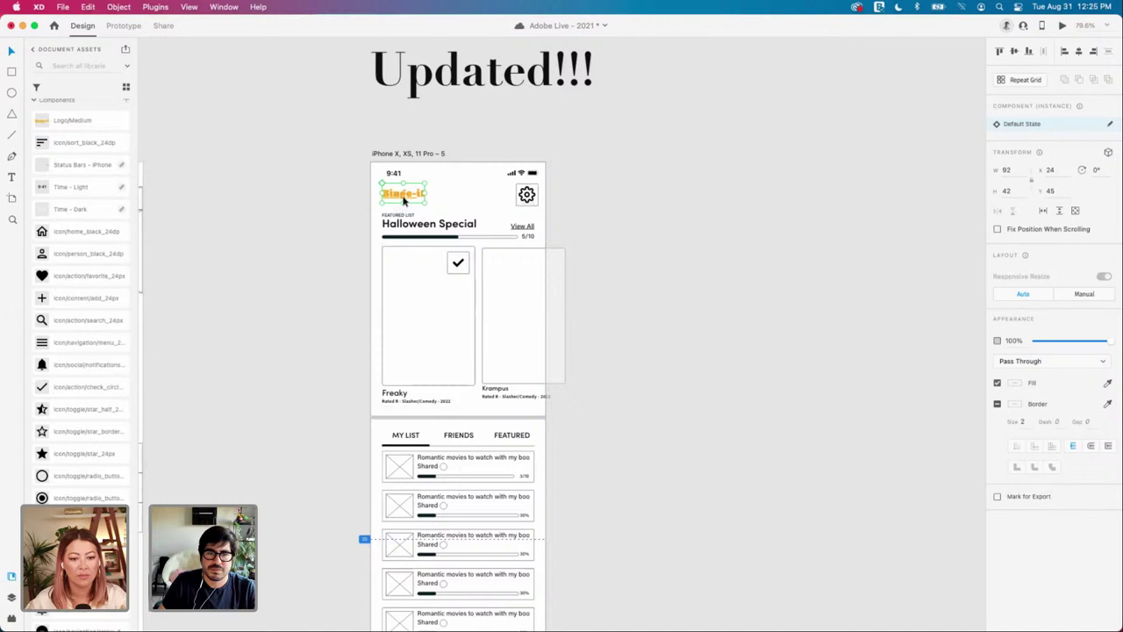
pyautogui.keyDown('shift'); pyautogui.click(526, 196); pyautogui.keyUp('shift')
pyautogui.click(585, 211)
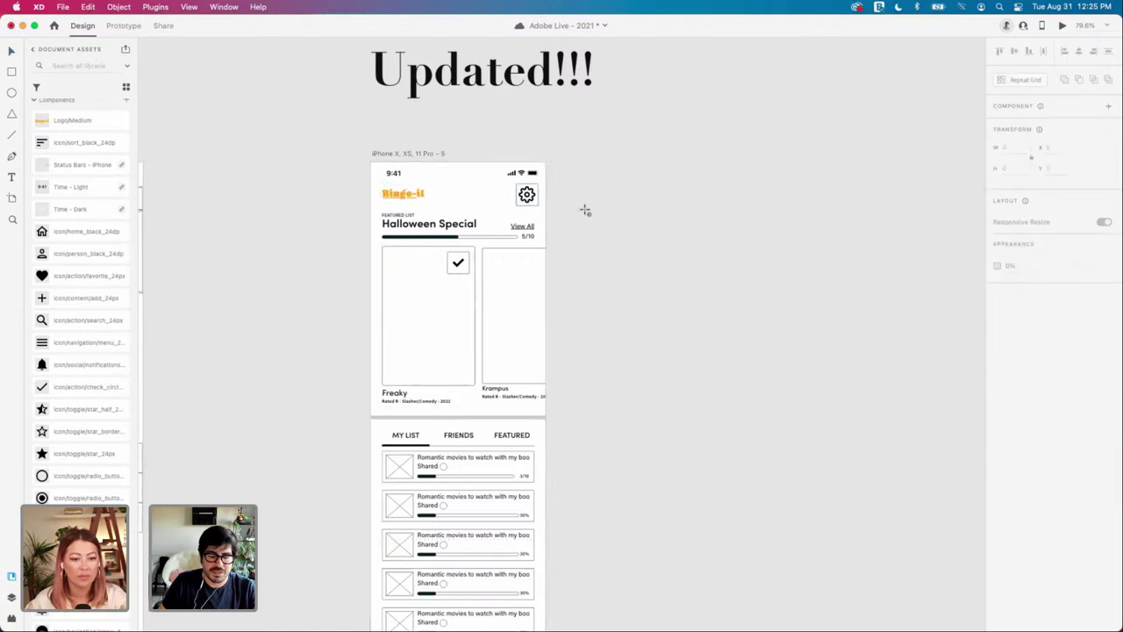
# Step: Draw a rectangle about 382 px wide beside the artboard's header and set its height to 48 to match the gear button
pyautogui.moveTo(545, 184); pyautogui.dragTo(722, 217)
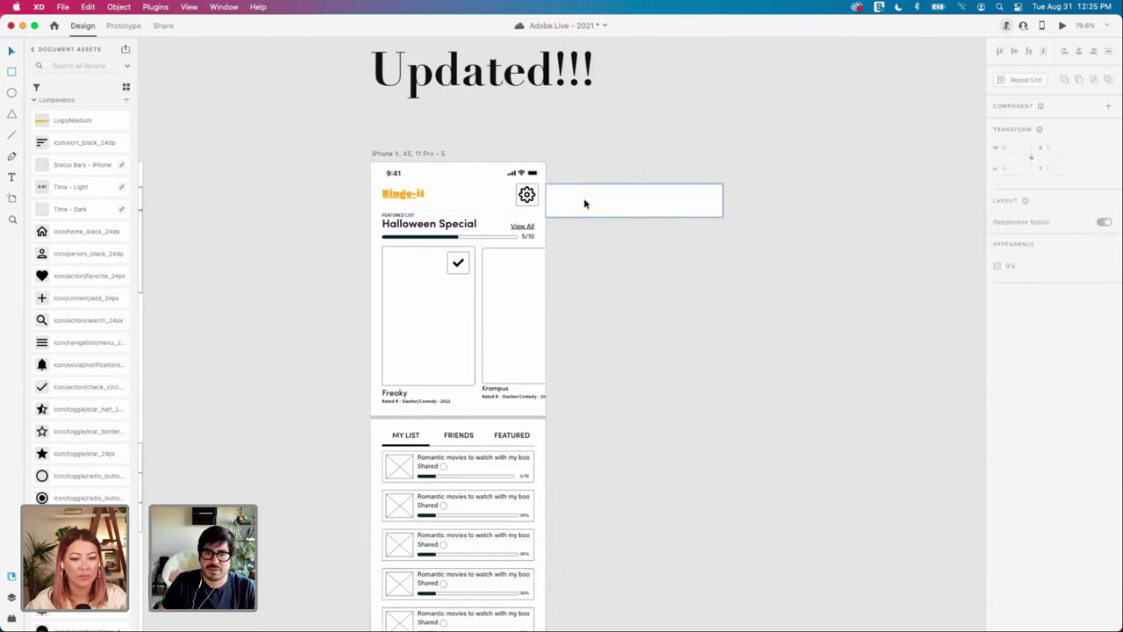
pyautogui.click(527, 195)
pyautogui.keyDown('shift'); pyautogui.click(417, 197); pyautogui.keyUp('shift')
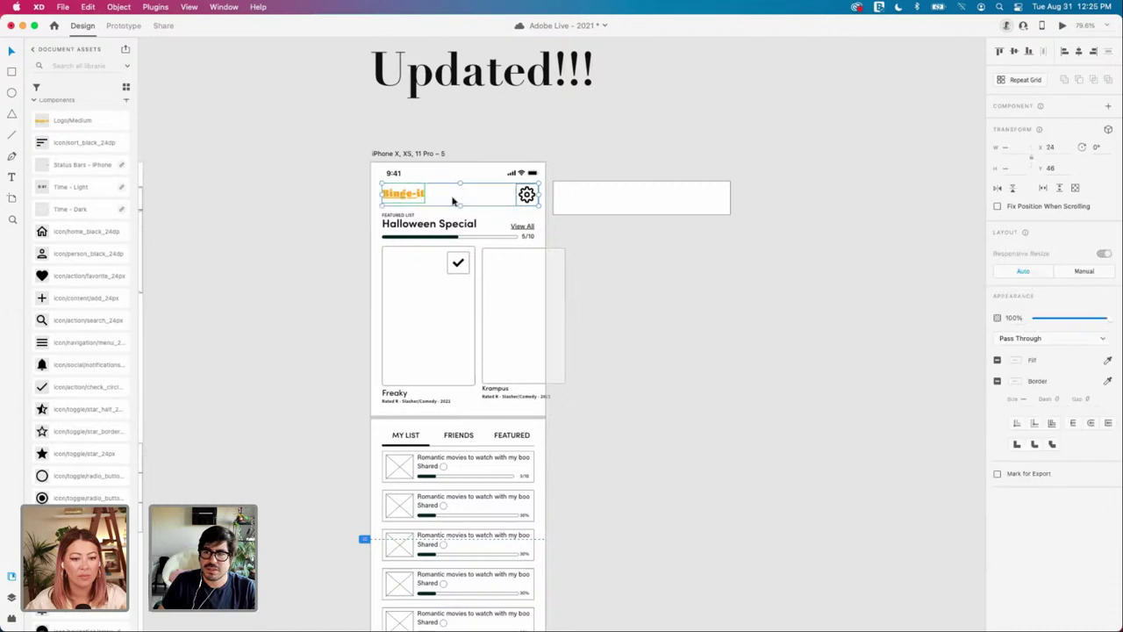
pyautogui.click(533, 201)
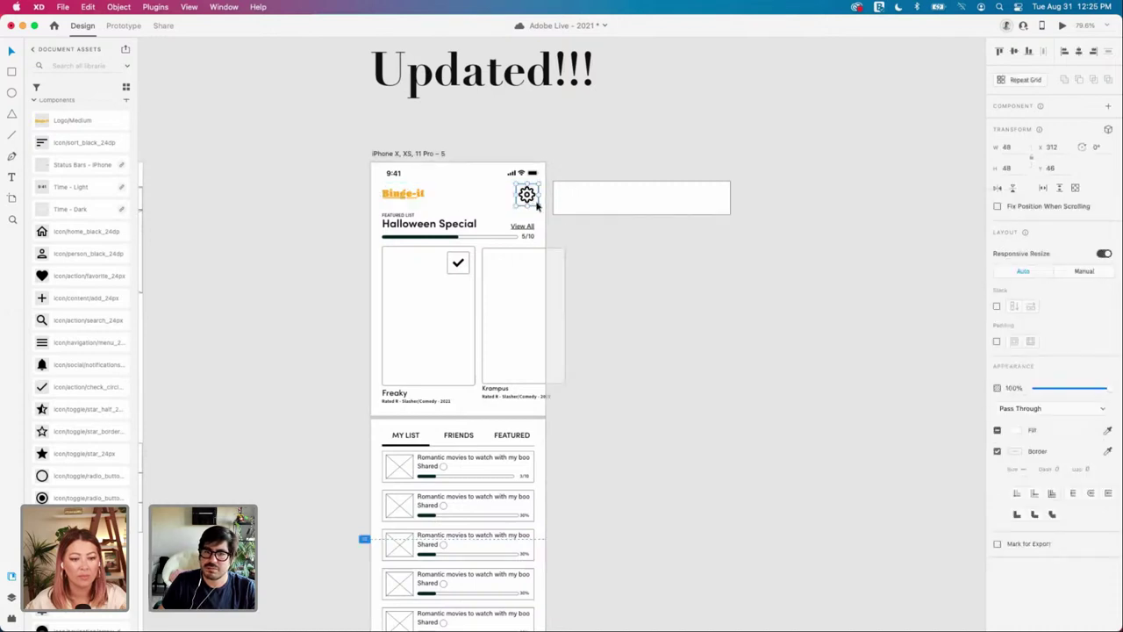
pyautogui.click(677, 209)
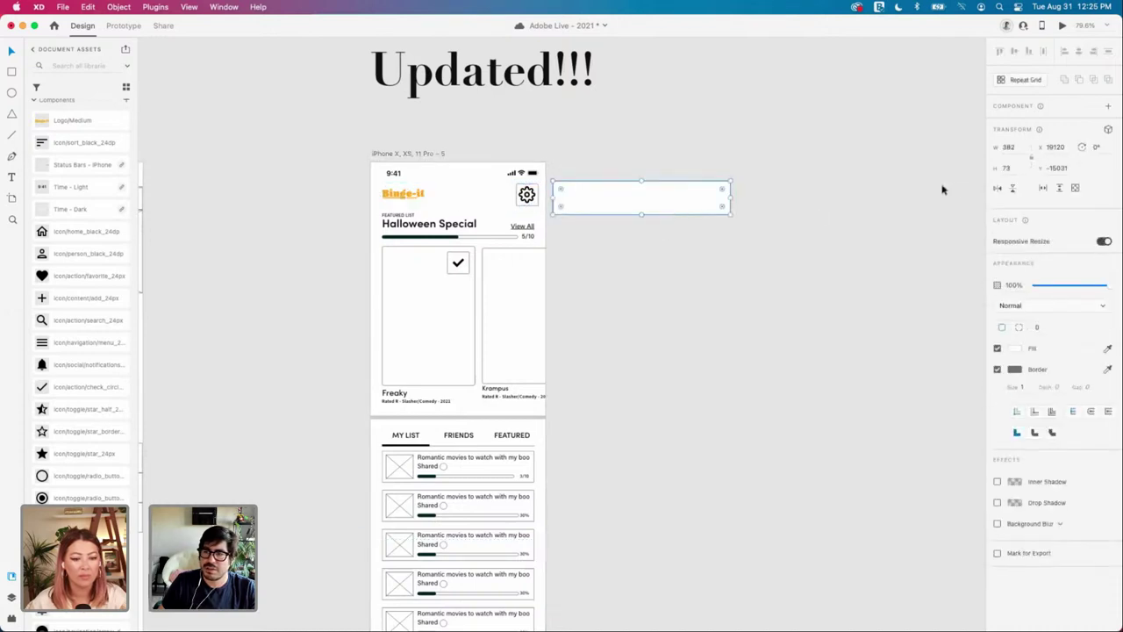
pyautogui.write('48')
pyautogui.press('Return')
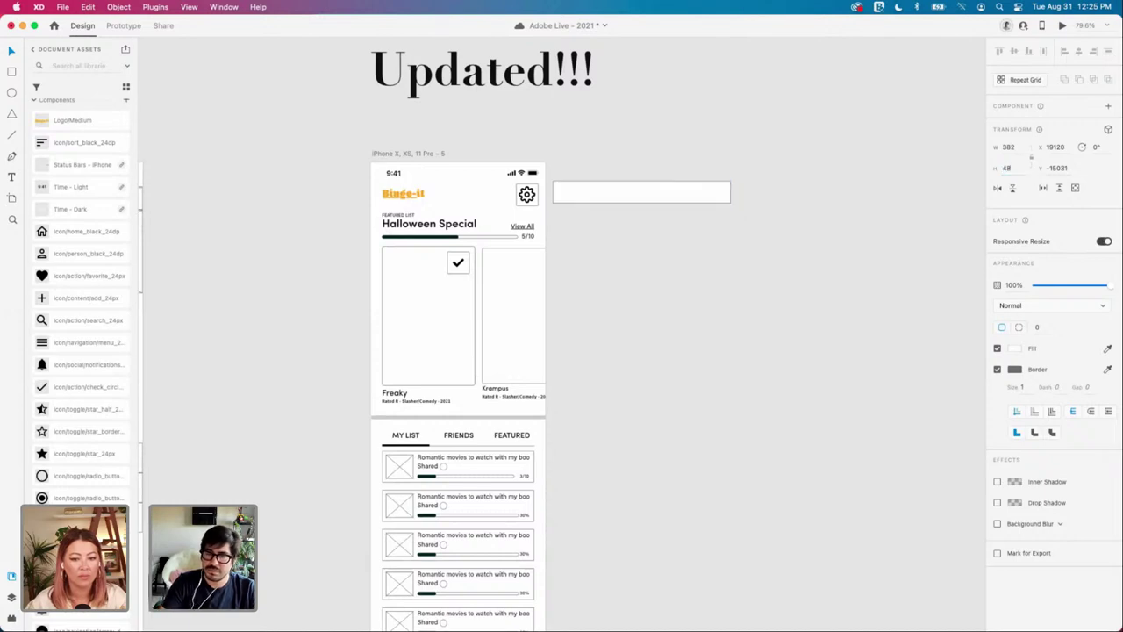
pyautogui.click(562, 192)
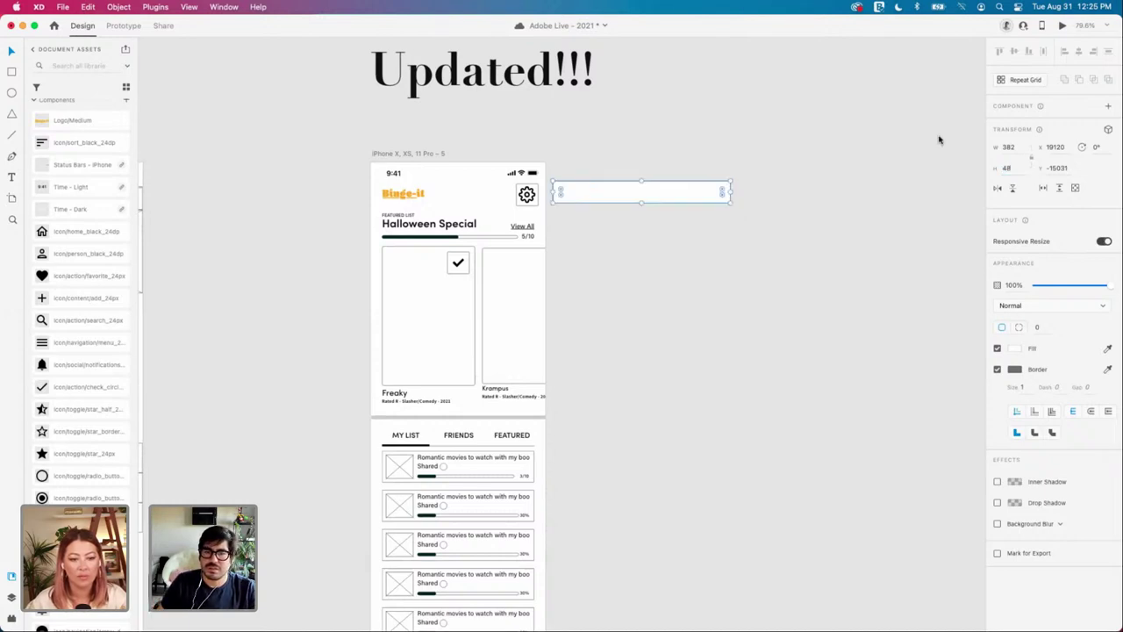
# Step: Reposition the 48 px high rectangle next to the artboard's edge and remove its border
pyautogui.click(627, 241)
pyautogui.scroll(2, 614, 223)
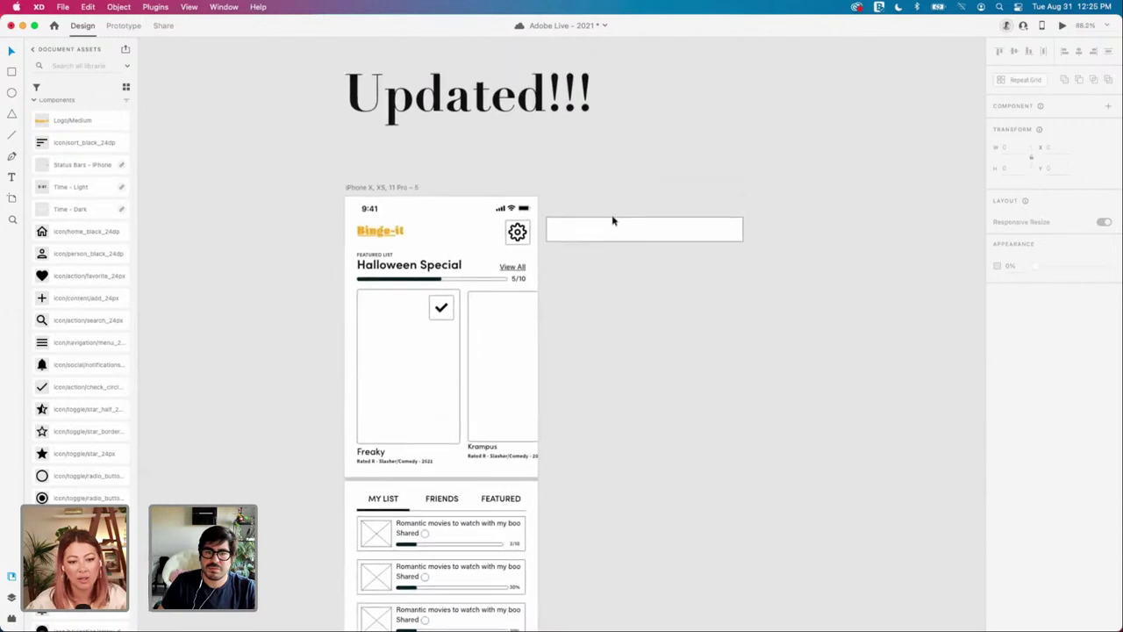
pyautogui.scroll(2, 613, 221)
pyautogui.click(617, 249)
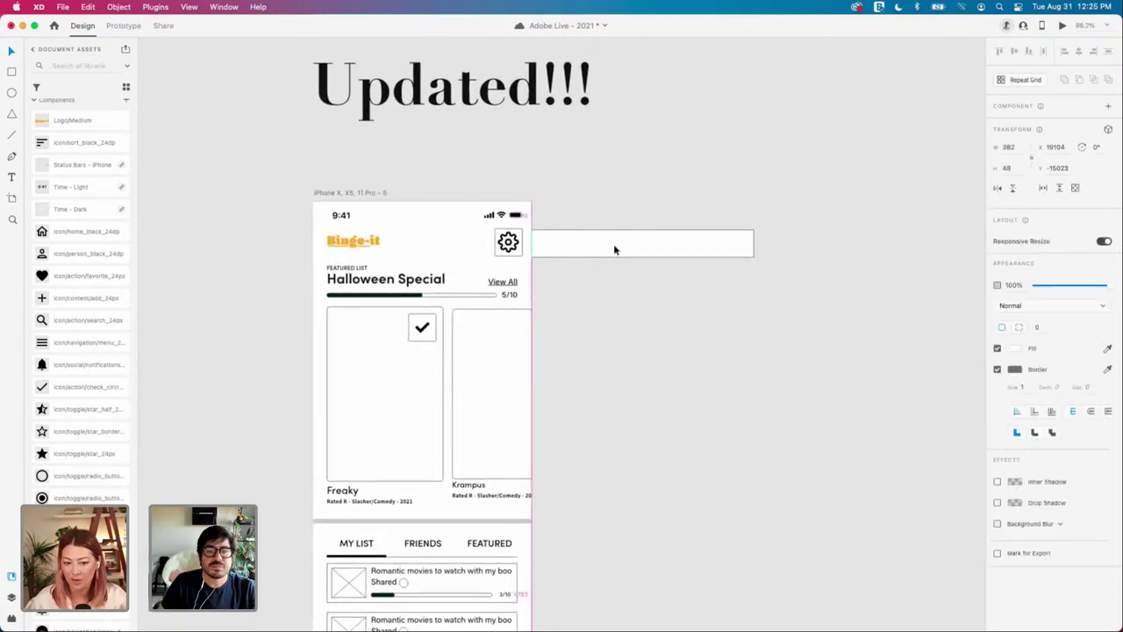
pyautogui.moveTo(613, 250); pyautogui.dragTo(619, 249)
pyautogui.click(677, 290)
pyautogui.click(652, 249)
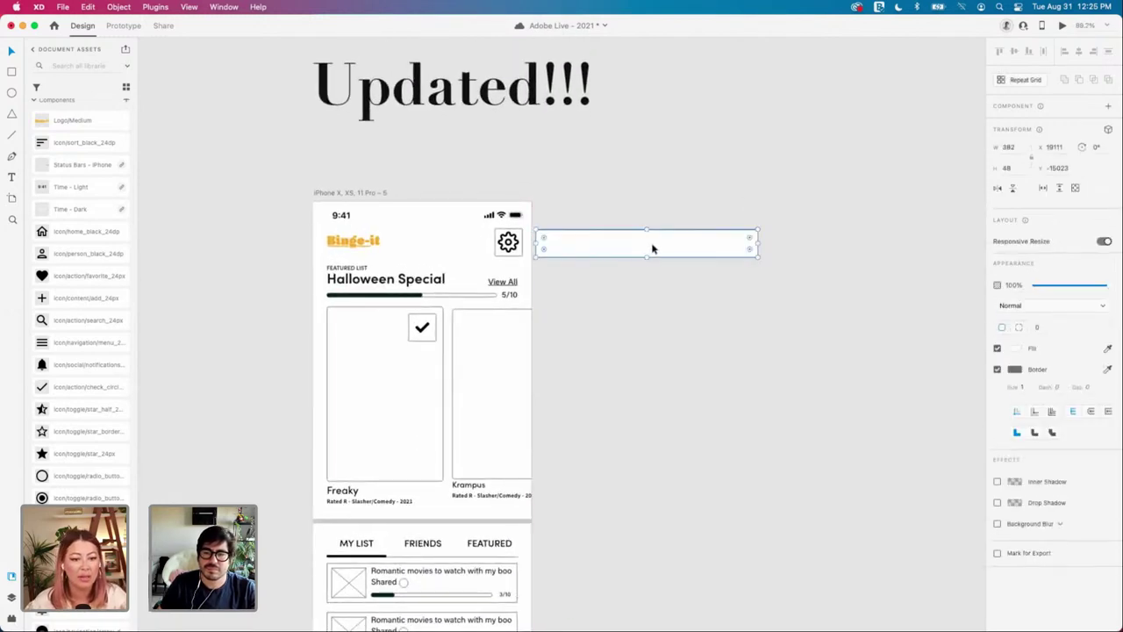
pyautogui.click(1003, 370)
pyautogui.click(760, 313)
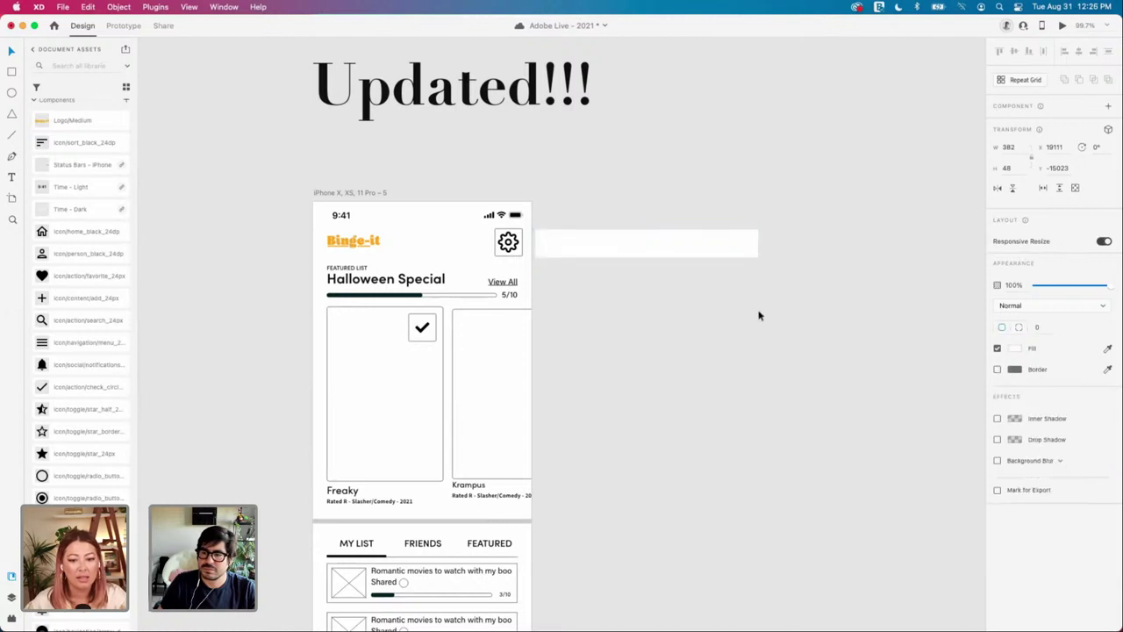
# Step: Copy the header's gear button below the white rectangle, ungroup the copy, and move its icon and square apart
pyautogui.click(639, 246)
pyautogui.moveTo(516, 250); pyautogui.dragTo(816, 308)
pyautogui.click(794, 318)
pyautogui.click(740, 311)
pyautogui.press('super+shift+g')
pyautogui.click(764, 323)
pyautogui.click(774, 320)
pyautogui.click(741, 315)
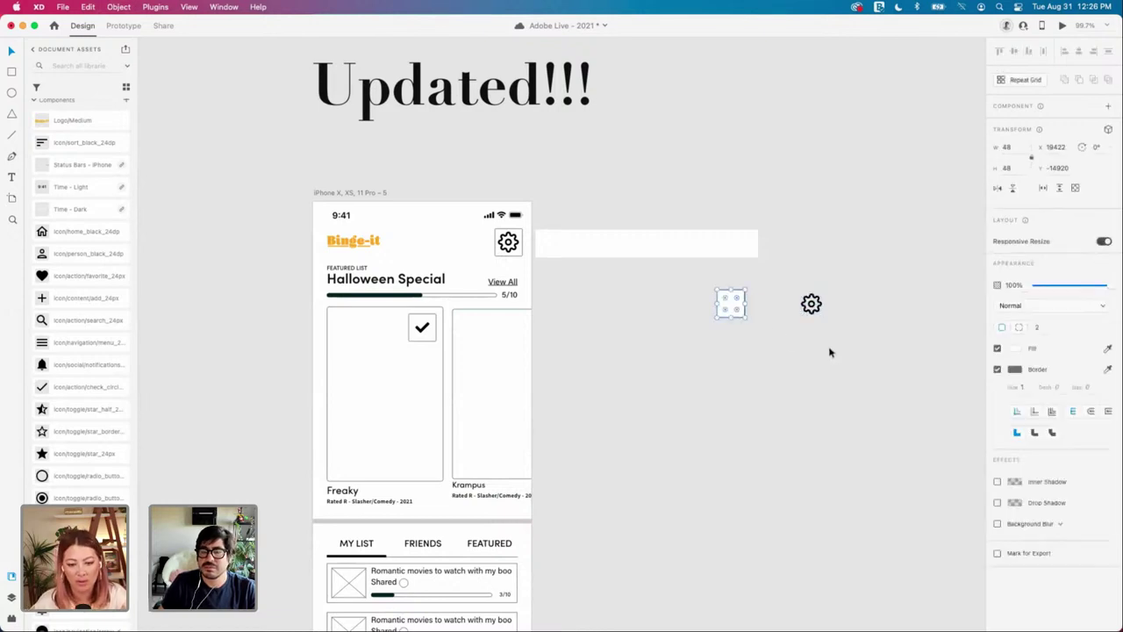
pyautogui.click(830, 351)
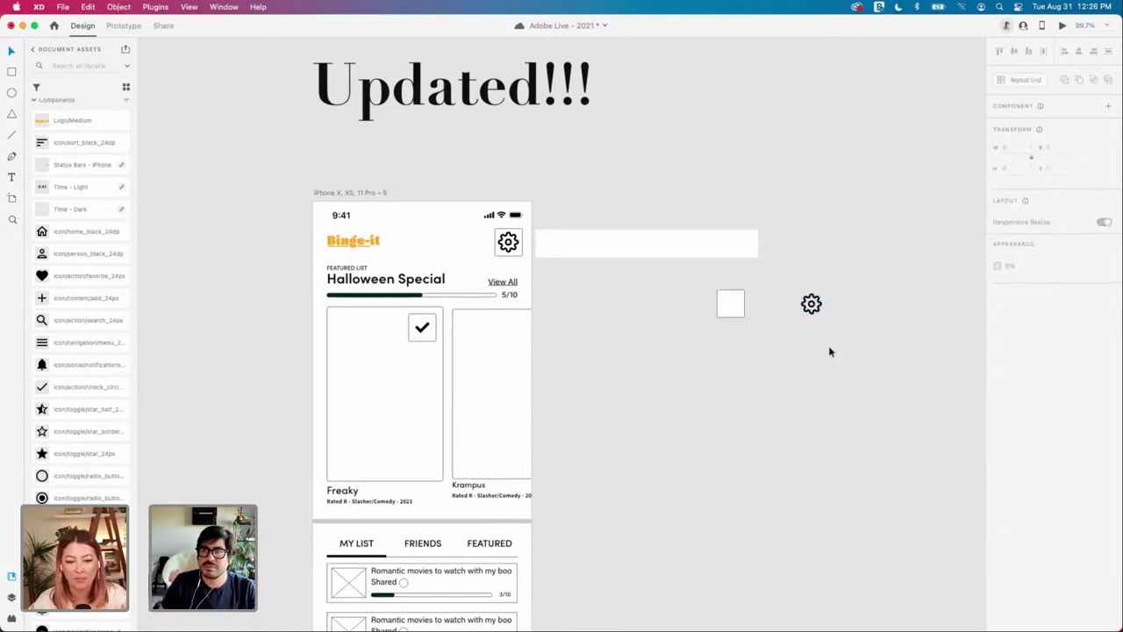
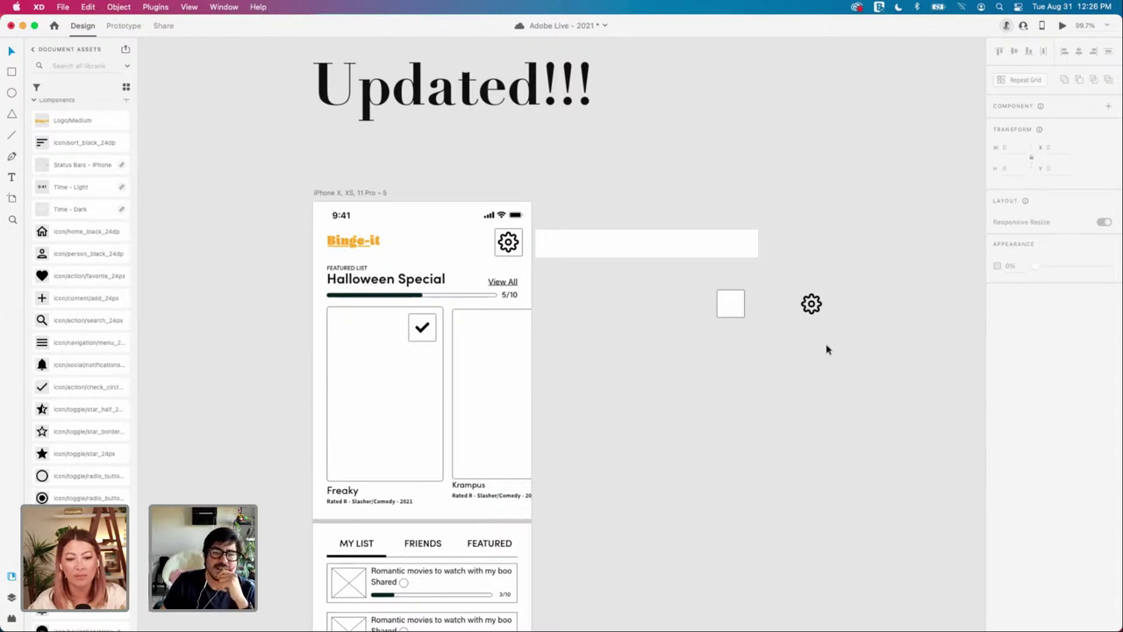
pyautogui.scroll(-3, 825, 348)
pyautogui.scroll(4, 825, 348)
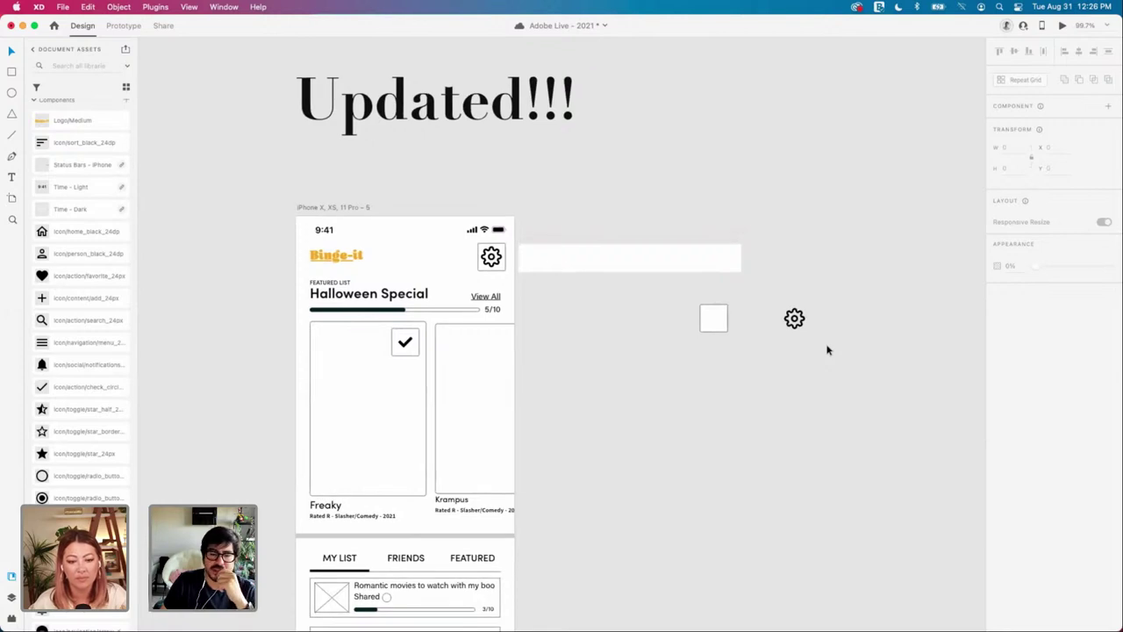
pyautogui.scroll(-5, 826, 350)
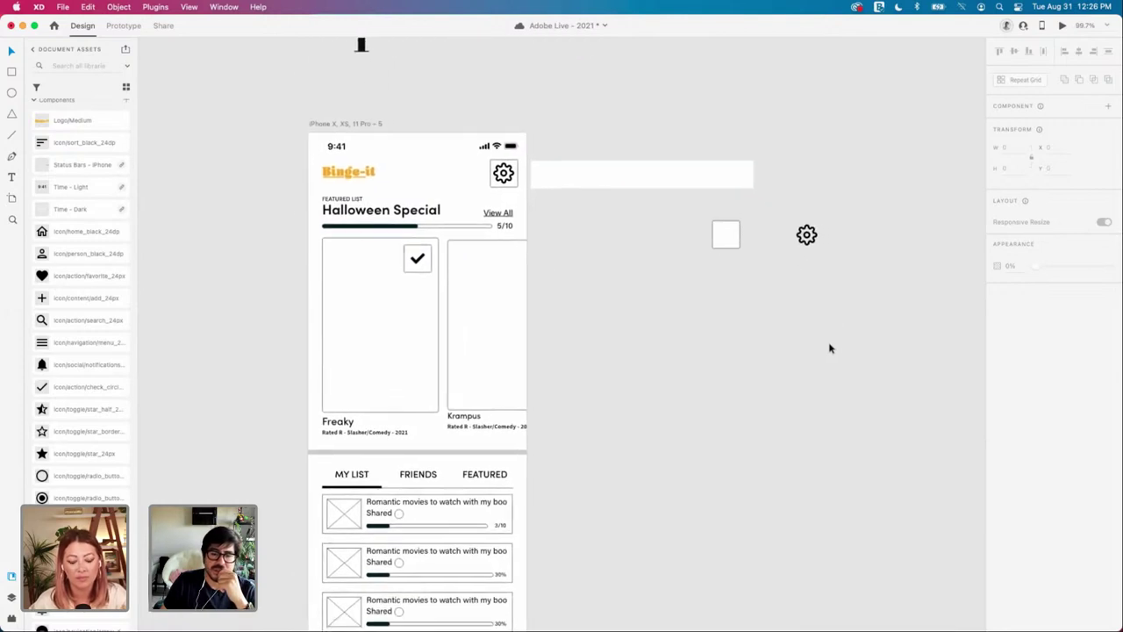
pyautogui.scroll(4, 830, 348)
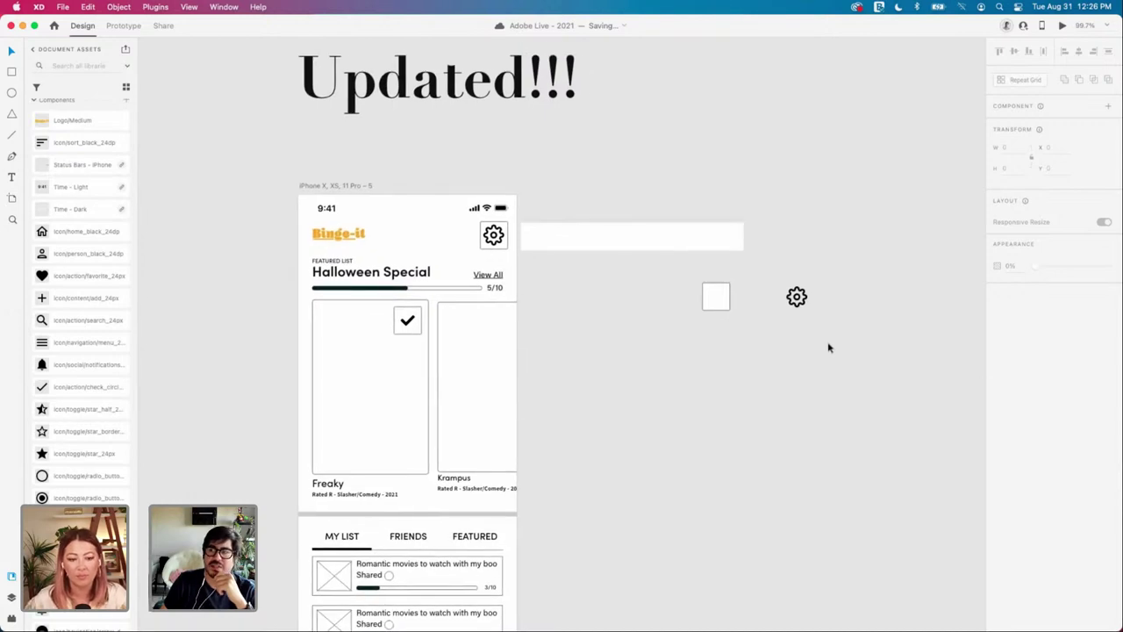
pyautogui.scroll(-10, 829, 348)
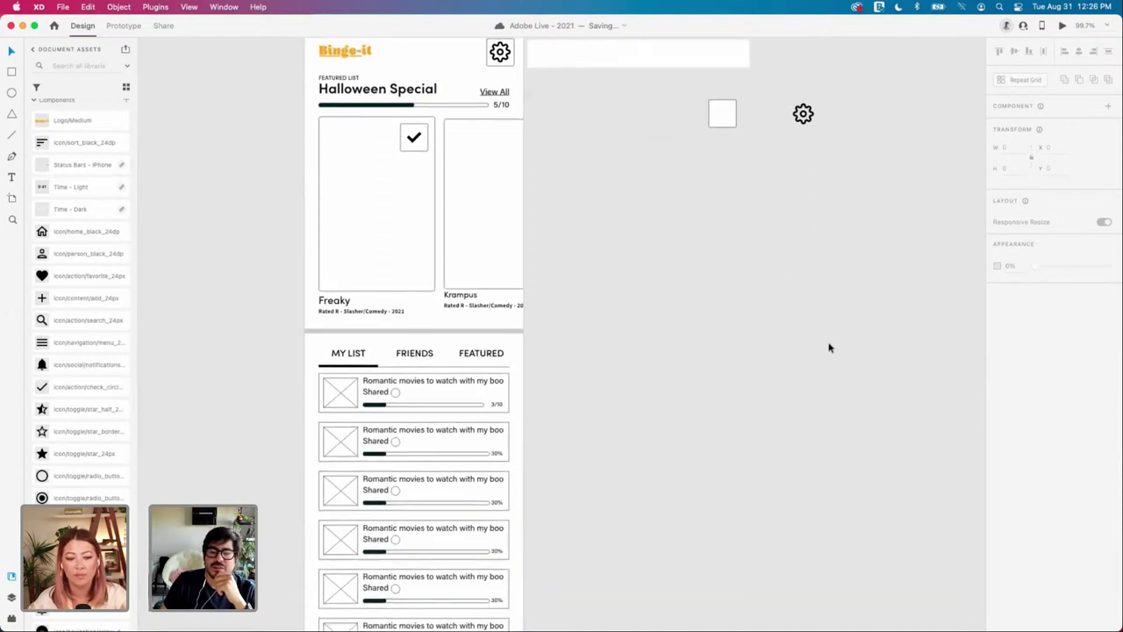
pyautogui.scroll(-5, 829, 348)
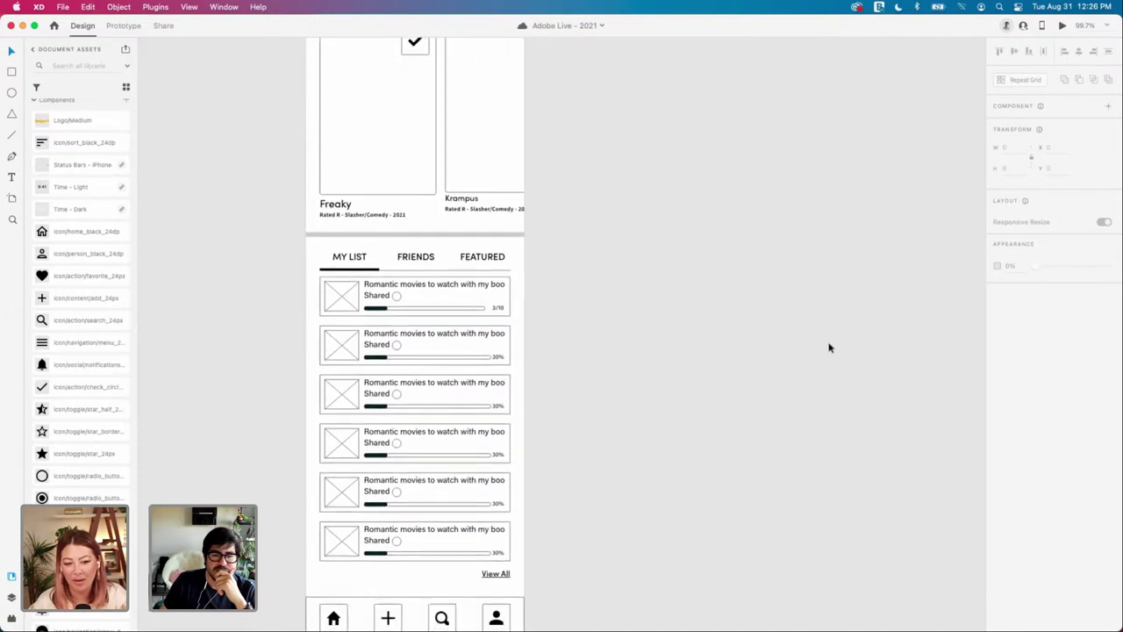
pyautogui.scroll(12, 829, 348)
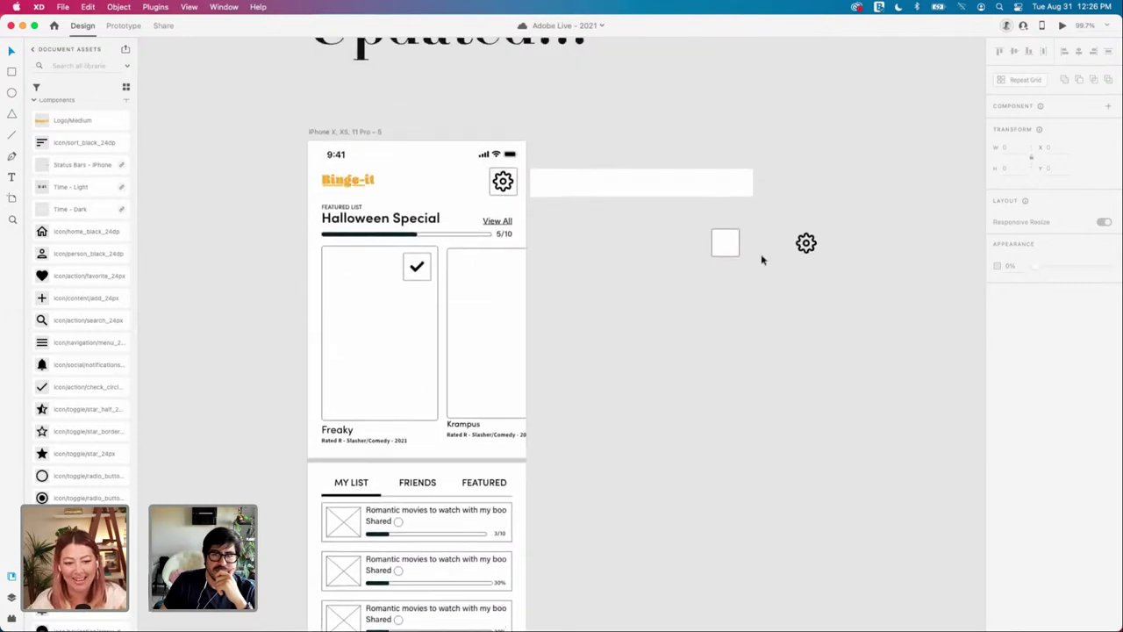
# Step: Delete the outlined gear icon that was separated from the copied button's square
pyautogui.click(725, 243)
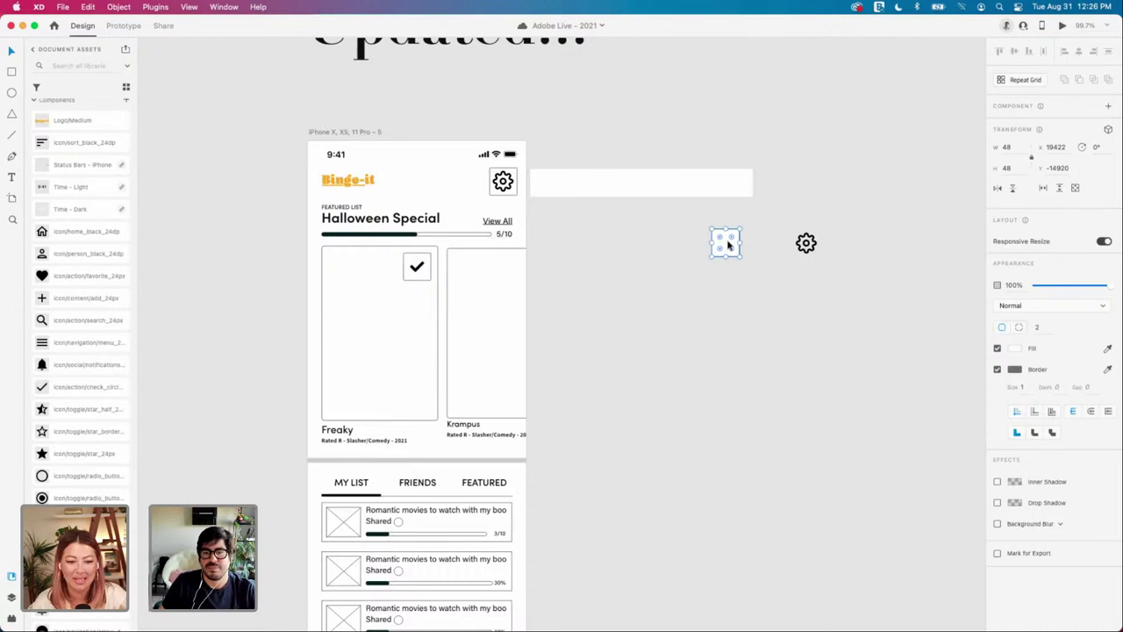
pyautogui.scroll(3, 729, 245)
pyautogui.click(785, 279)
pyautogui.hscroll(2, 786, 276)
pyautogui.click(786, 263)
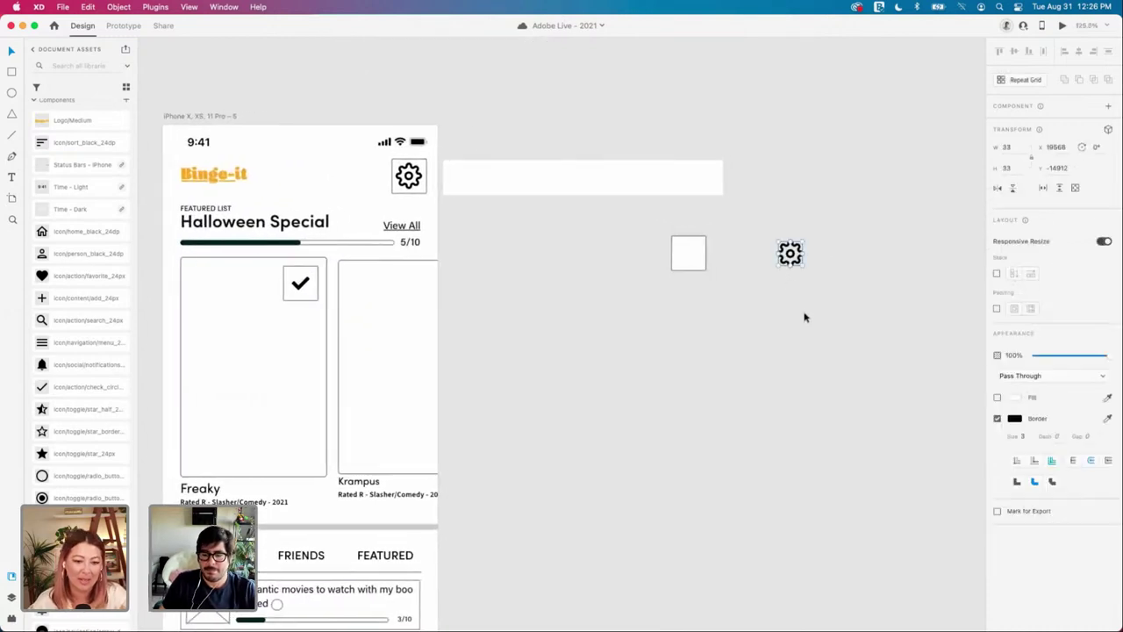
pyautogui.press('Delete')
# Step: Find the solid gear icon among the document components and center a 24 px instance of it in the empty square
pyautogui.scroll(-3, 90, 279)
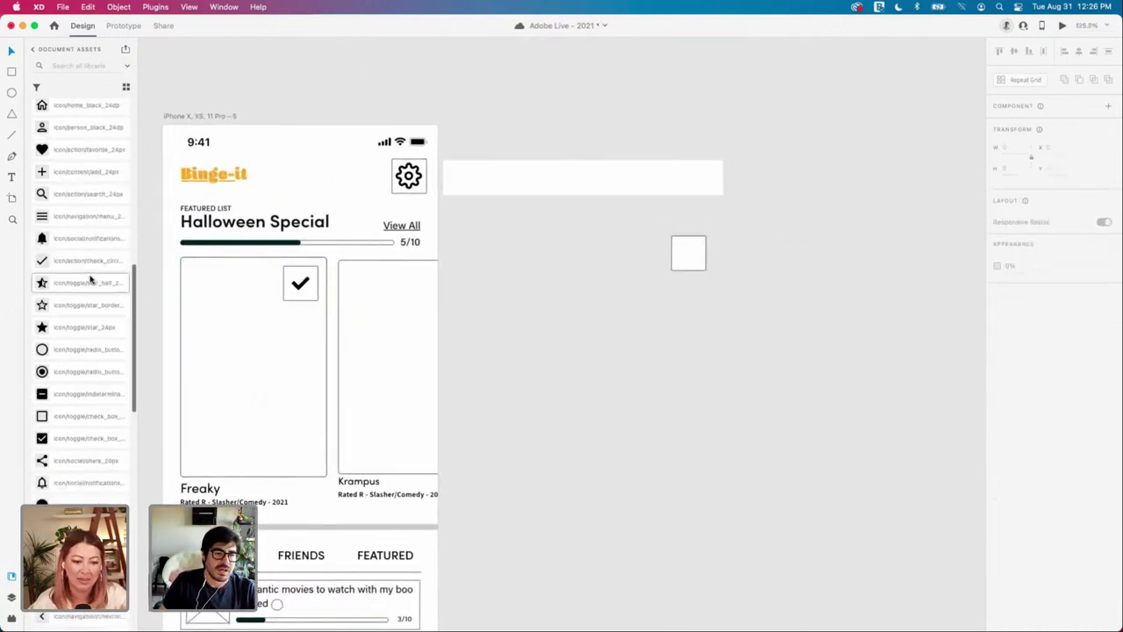
pyautogui.scroll(-4, 72, 483)
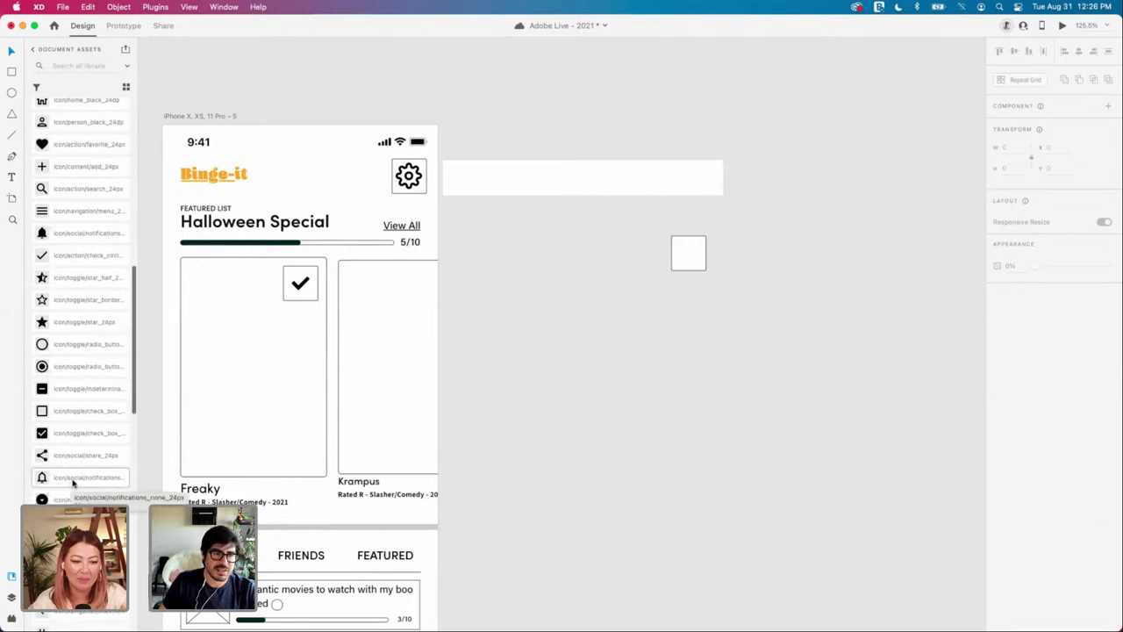
pyautogui.scroll(-4, 73, 483)
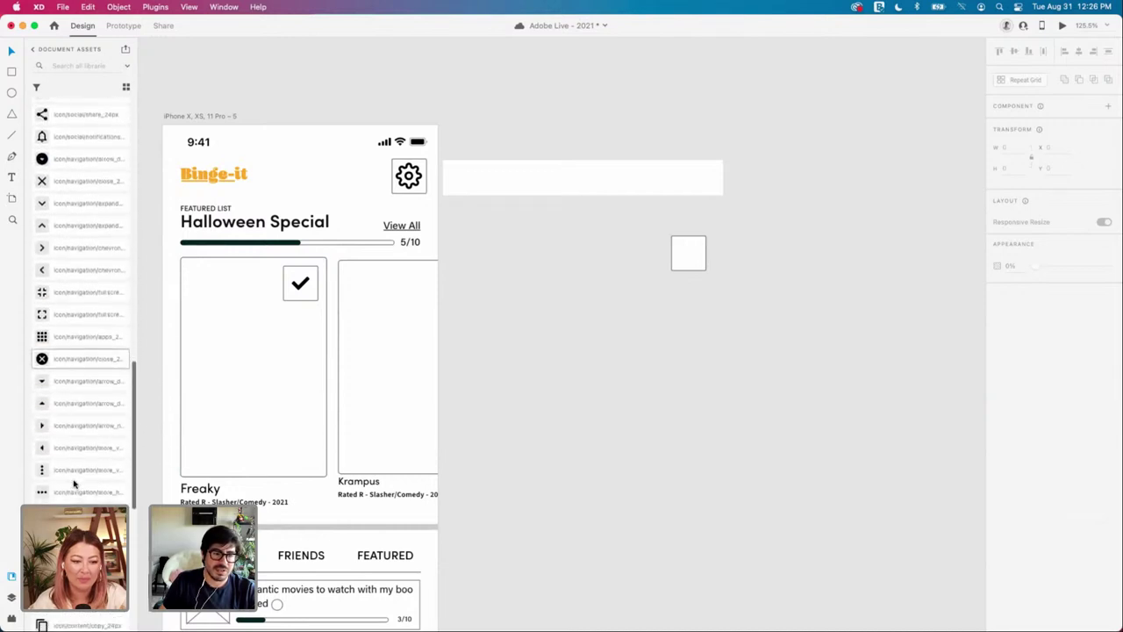
pyautogui.scroll(-3, 88, 442)
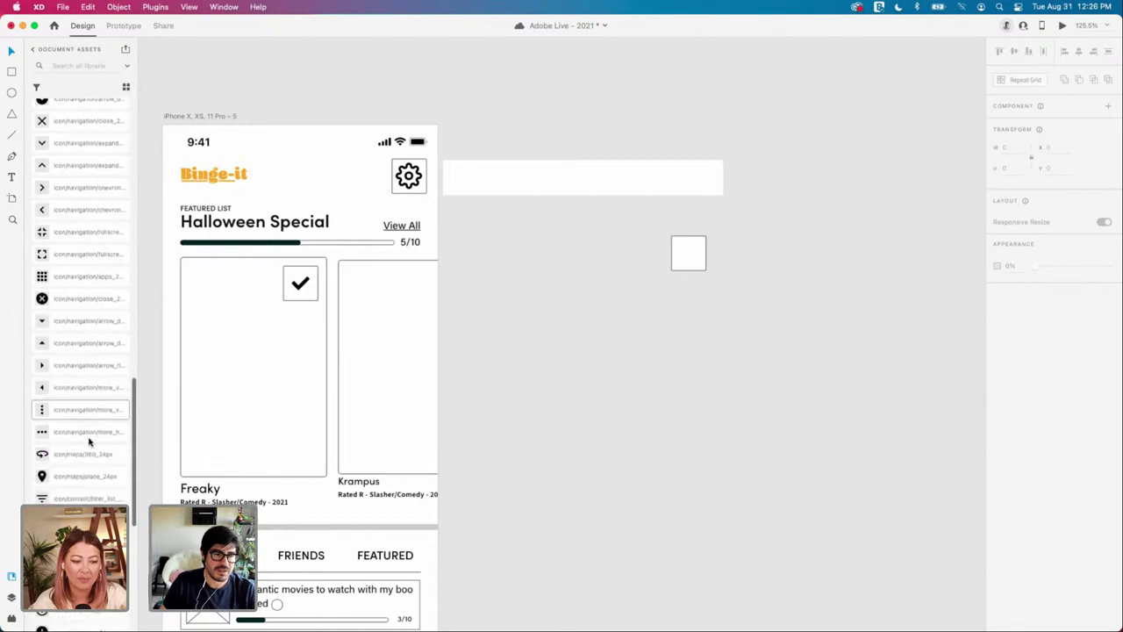
pyautogui.scroll(-5, 88, 441)
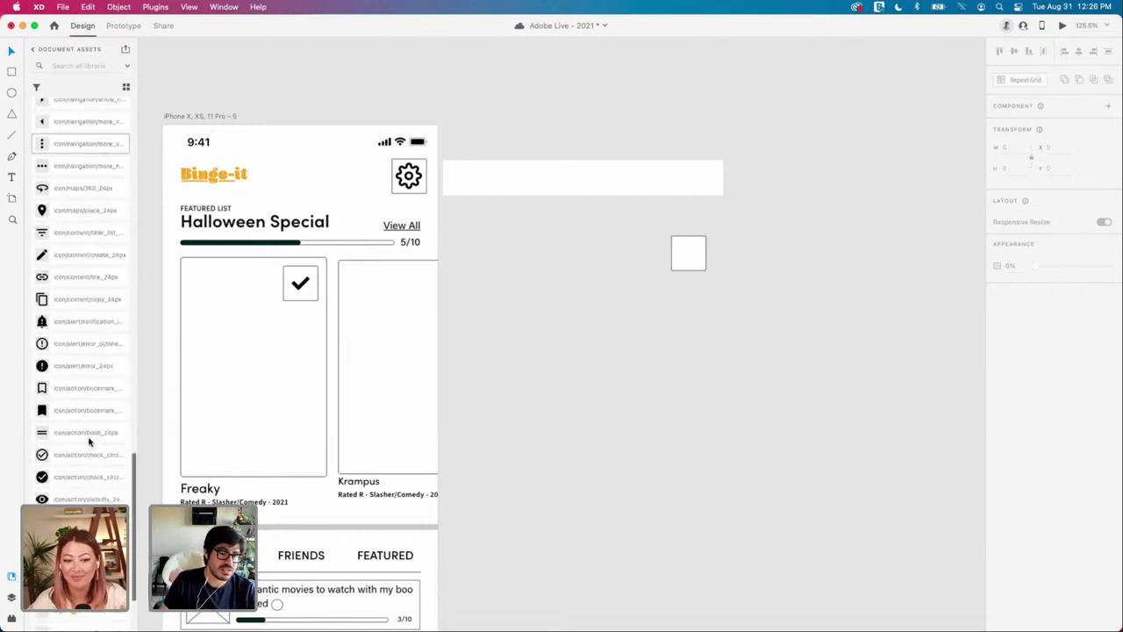
pyautogui.moveTo(130, 465); pyautogui.dragTo(747, 295)
pyautogui.scroll(3, 755, 337)
pyautogui.scroll(3, 750, 341)
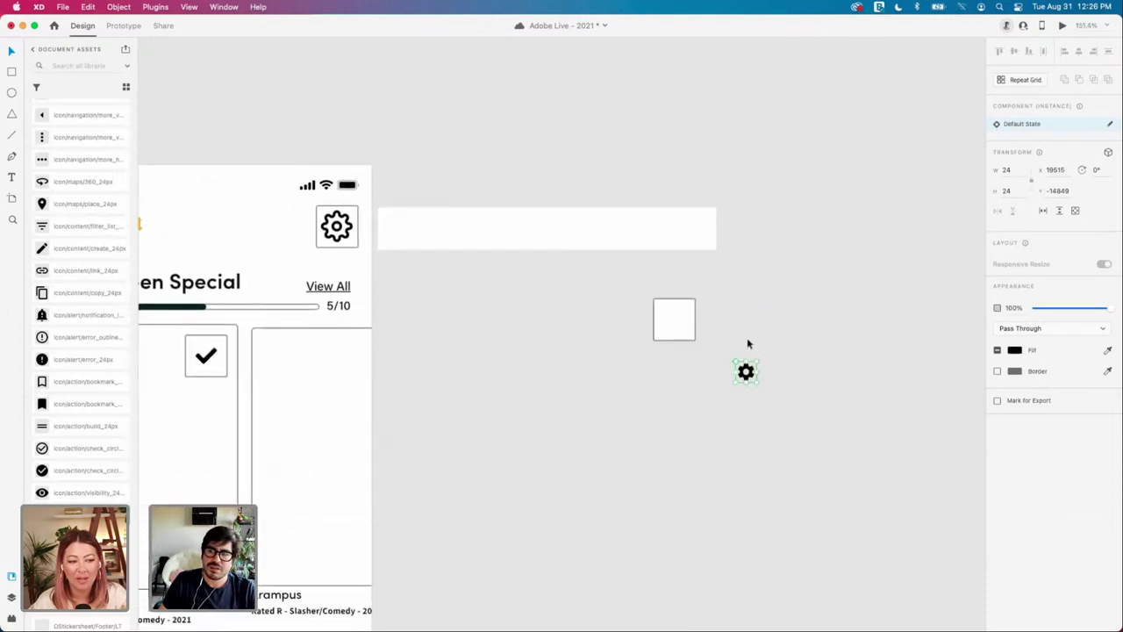
pyautogui.moveTo(751, 379); pyautogui.dragTo(687, 331)
pyautogui.click(735, 373)
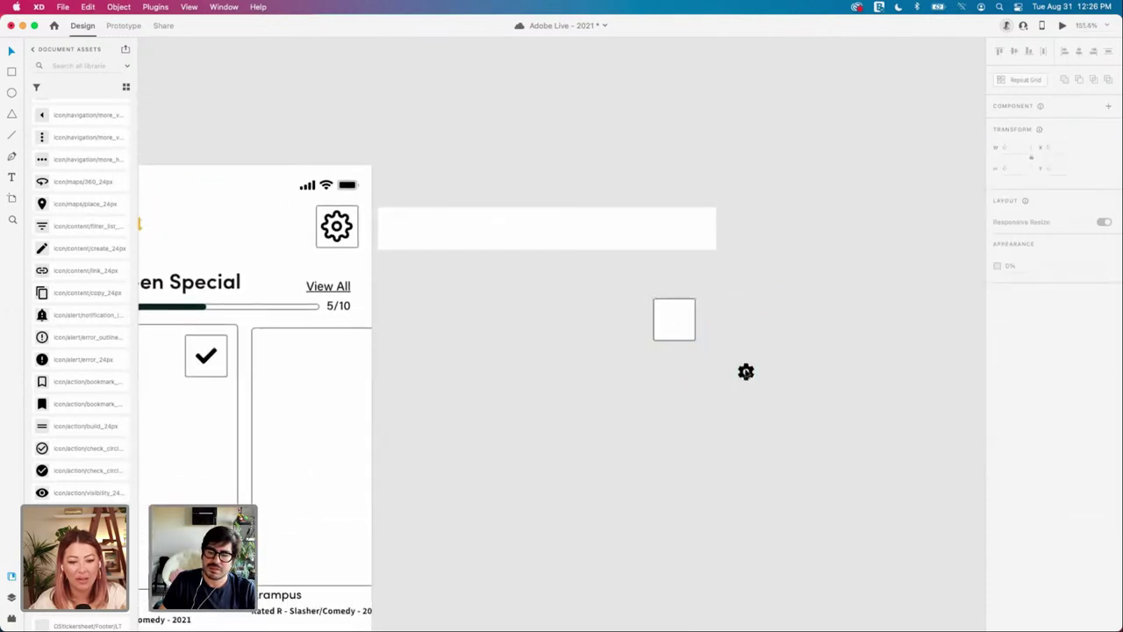
pyautogui.moveTo(741, 373); pyautogui.dragTo(693, 330)
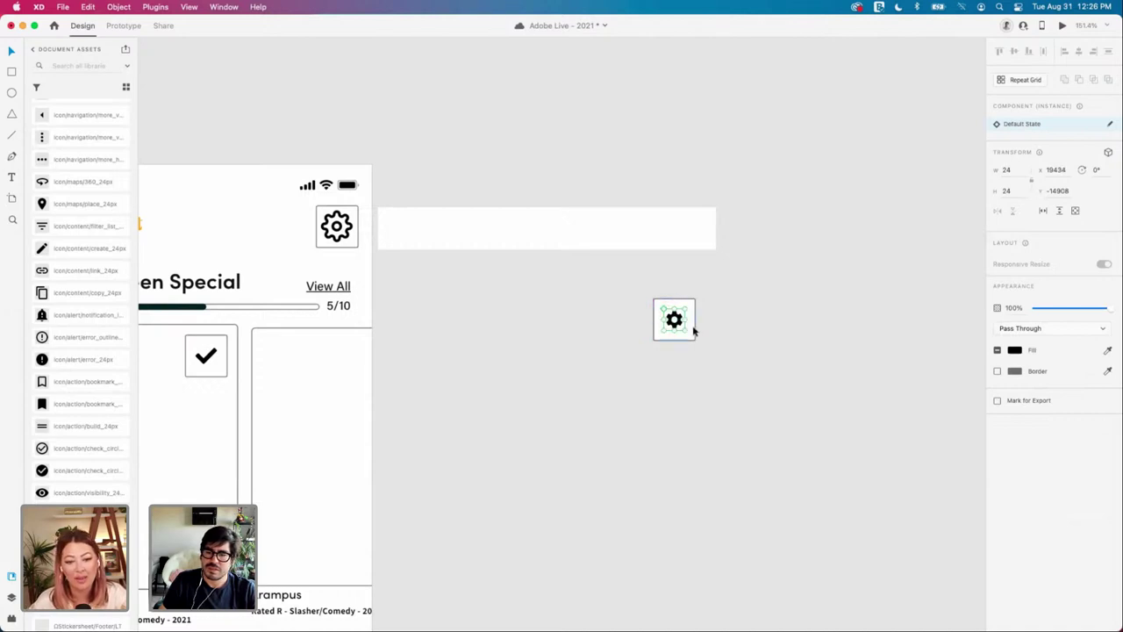
# Step: Remove the border from the 48 px square behind the solid gear icon
pyautogui.click(693, 330)
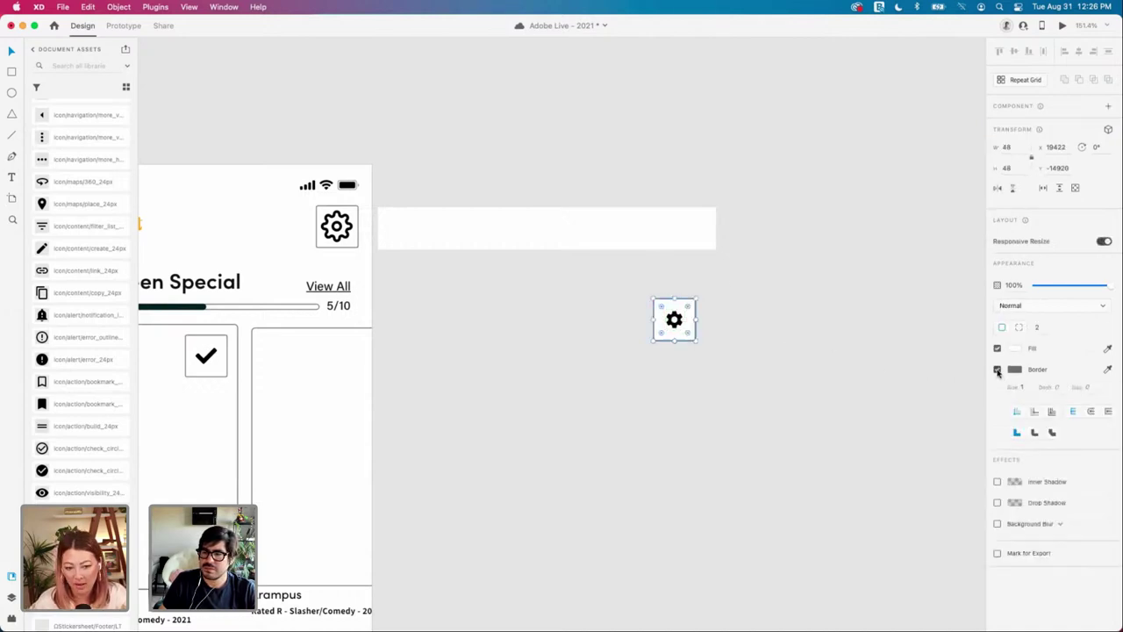
pyautogui.click(998, 370)
pyautogui.click(779, 350)
pyautogui.click(694, 335)
pyautogui.scroll(-5, 731, 334)
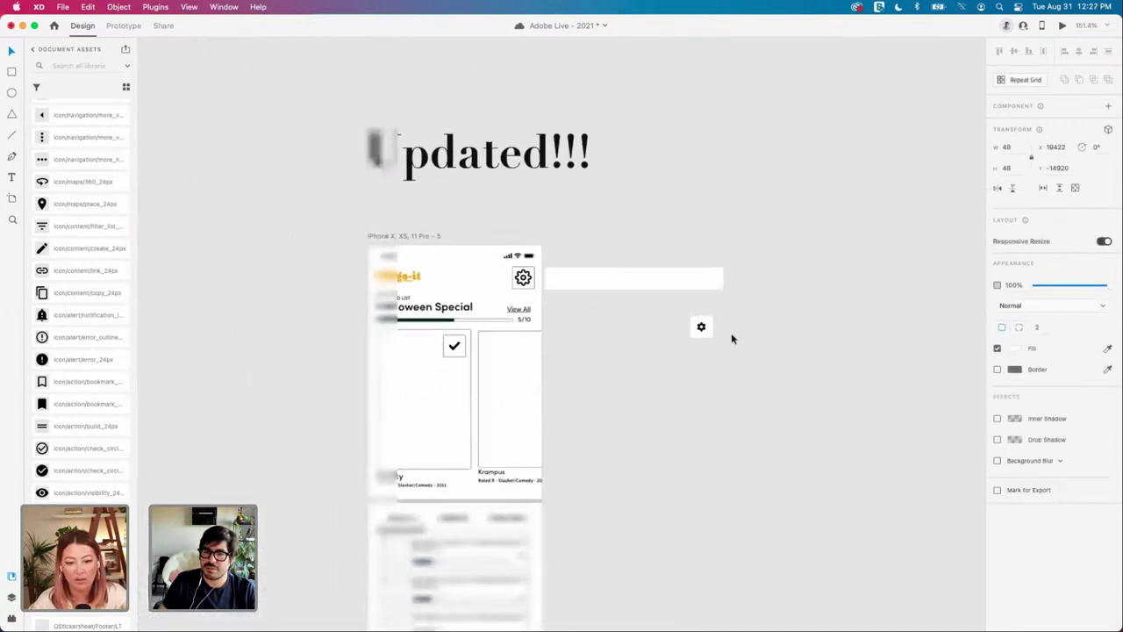
# Step: Examine the Master Icons sheet in the design system for the available action, navigation and toggle icons
pyautogui.hscroll(10, 732, 334)
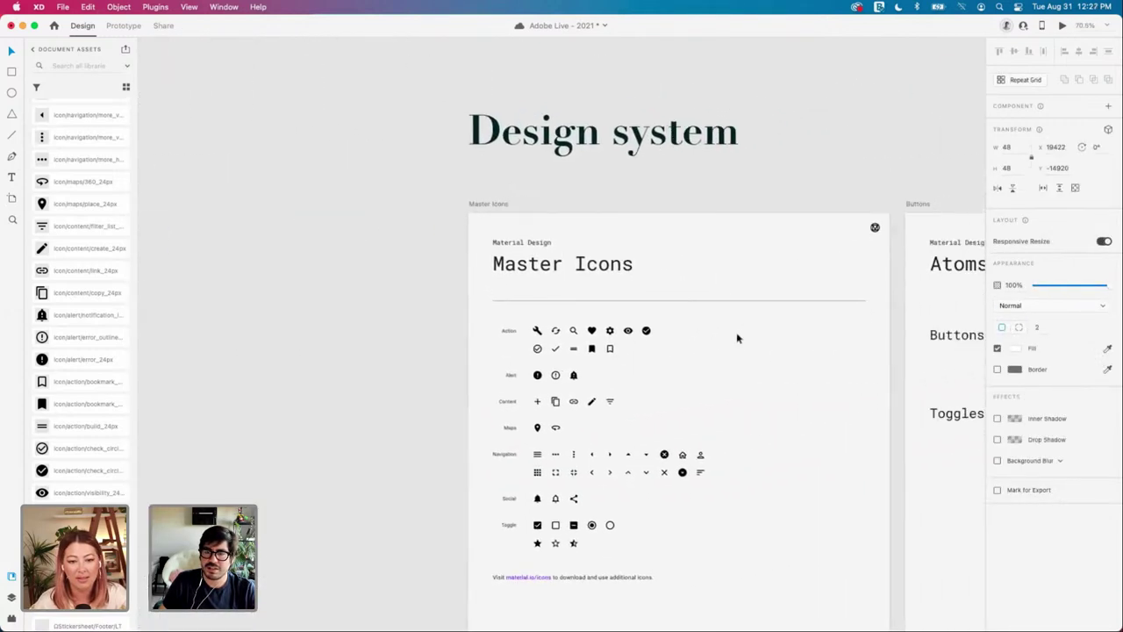
pyautogui.hscroll(3, 737, 331)
pyautogui.scroll(-2, 736, 331)
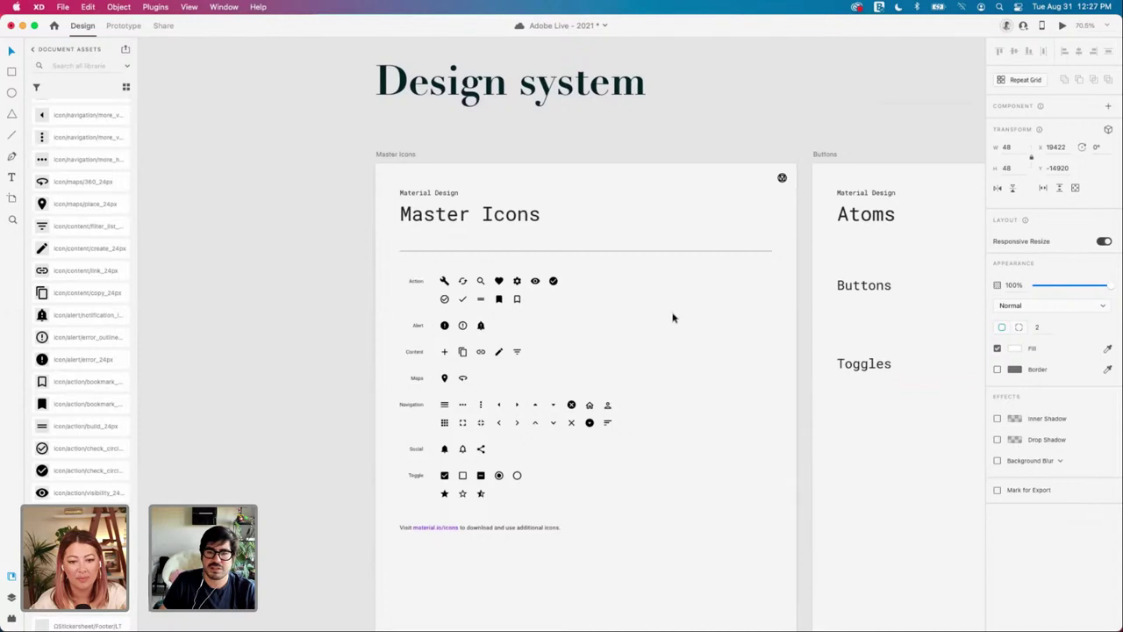
pyautogui.hscroll(1, 673, 318)
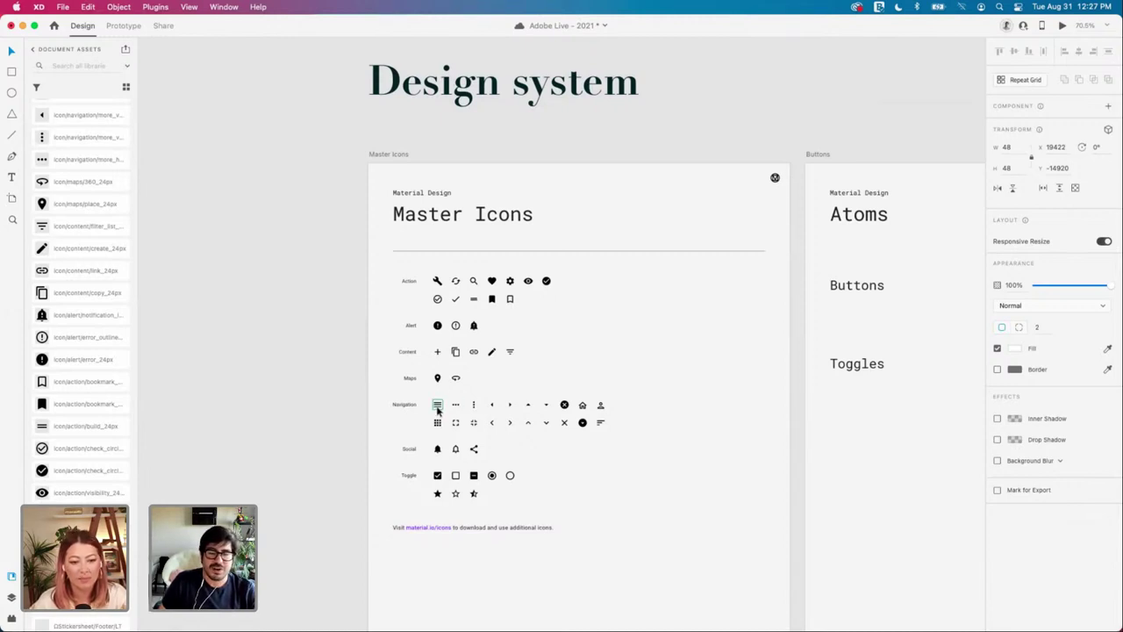
pyautogui.click(555, 389)
pyautogui.hscroll(-3, 550, 389)
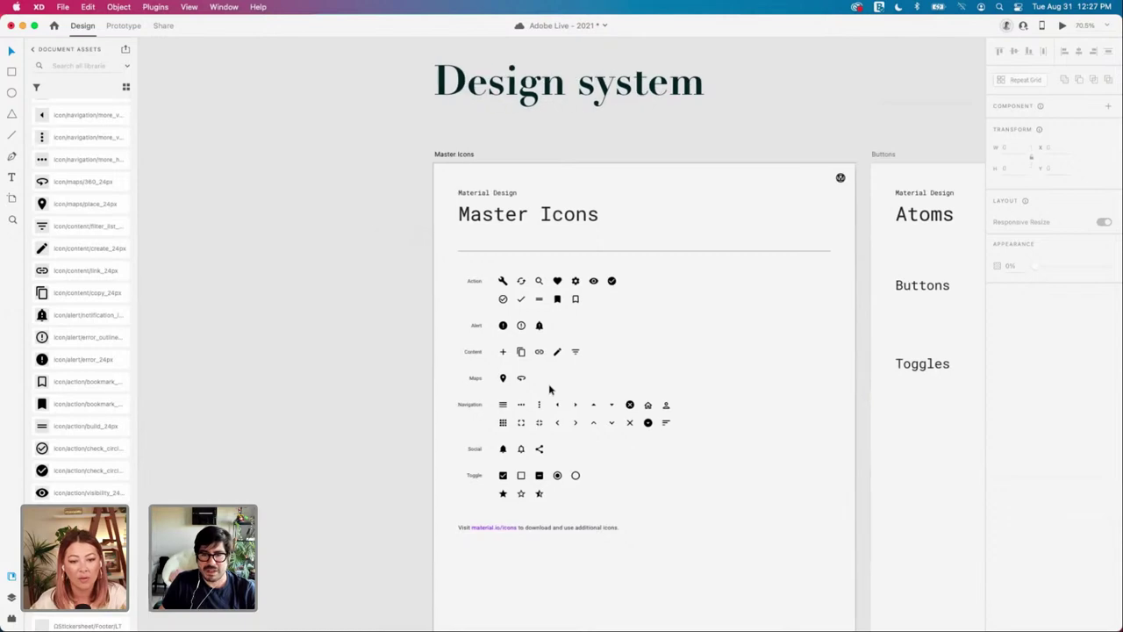
pyautogui.scroll(2, 550, 389)
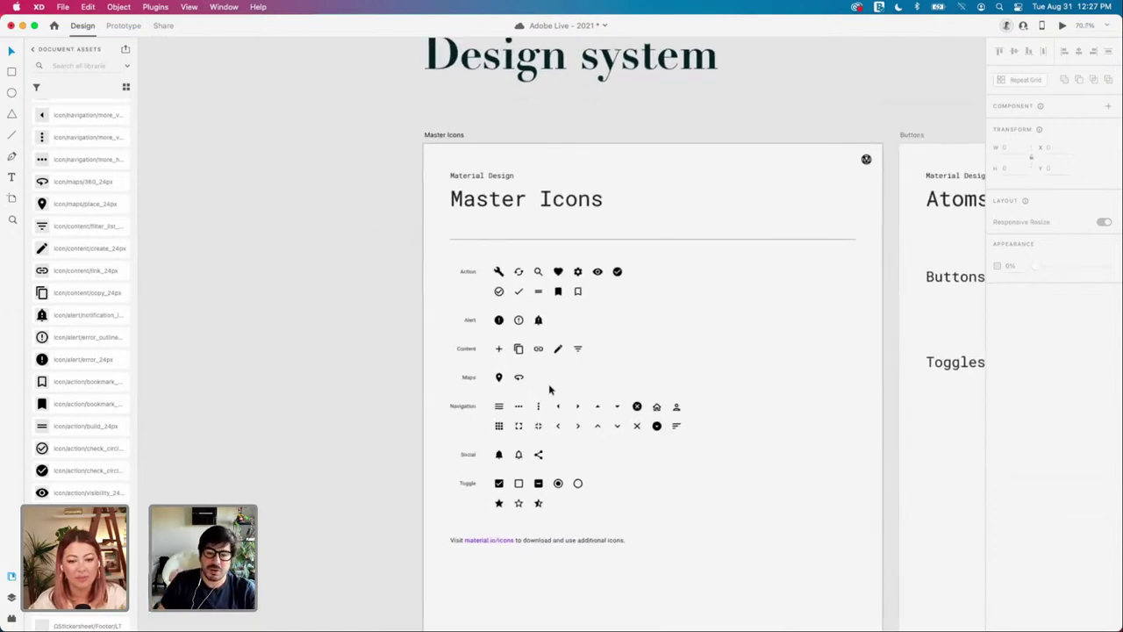
pyautogui.hscroll(4, 553, 389)
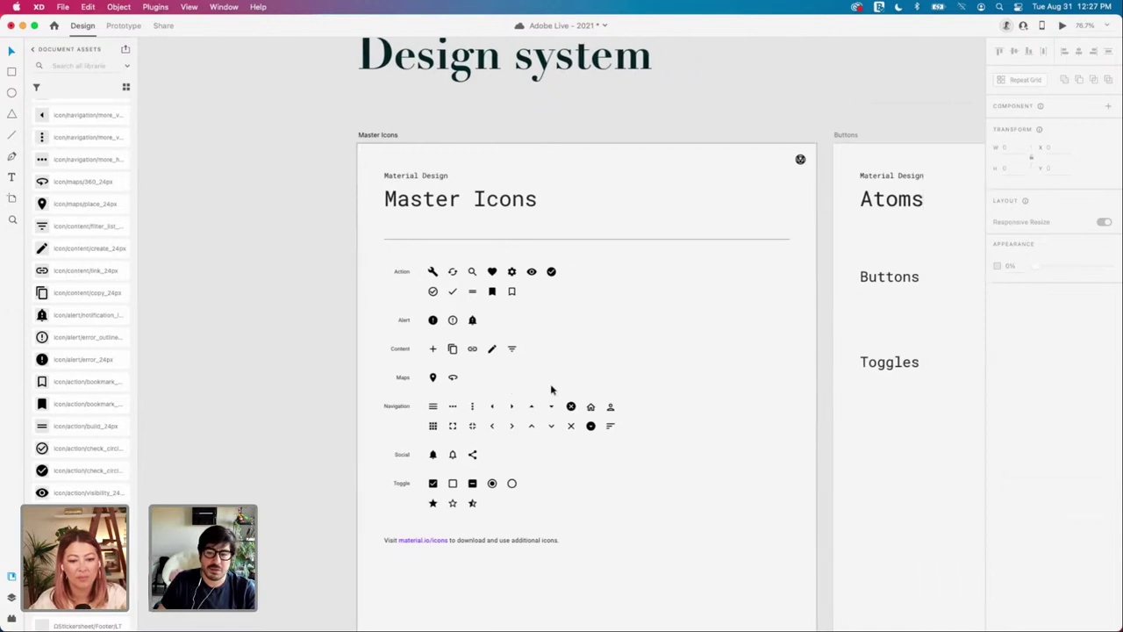
pyautogui.scroll(-1, 553, 389)
pyautogui.scroll(1, 329, 376)
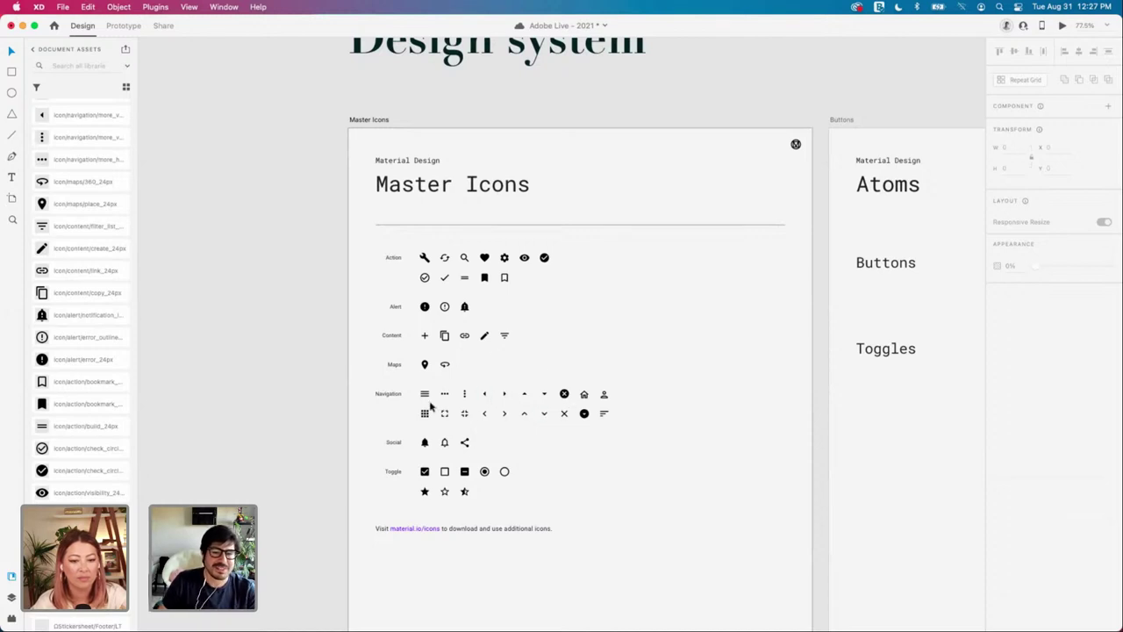
pyautogui.scroll(3, 426, 409)
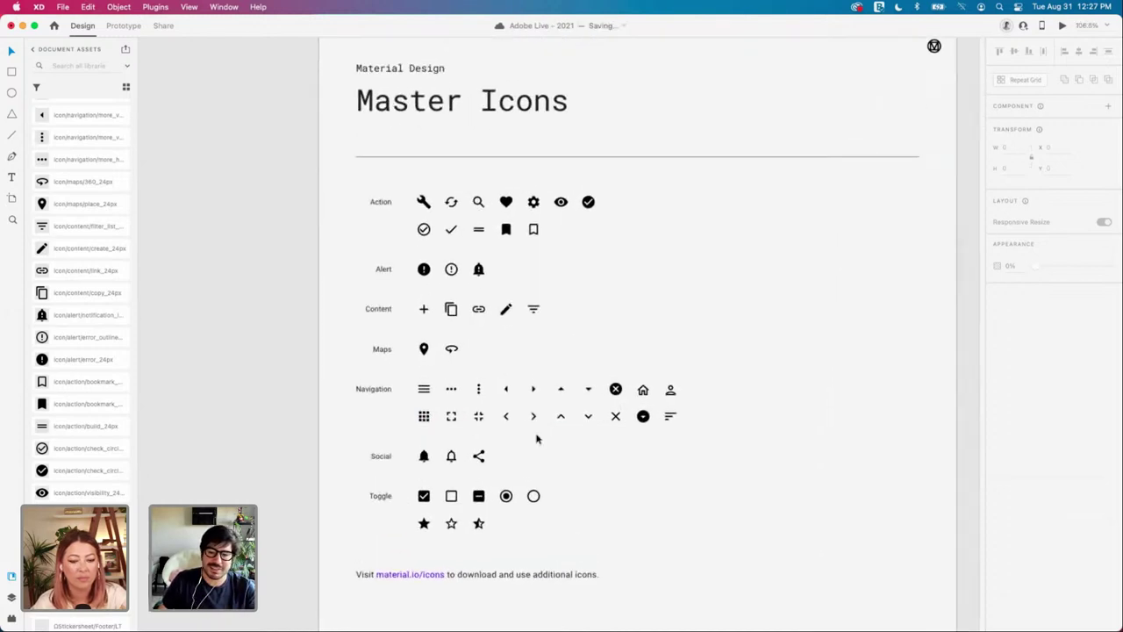
pyautogui.scroll(-2, 685, 343)
pyautogui.hscroll(-5, 649, 377)
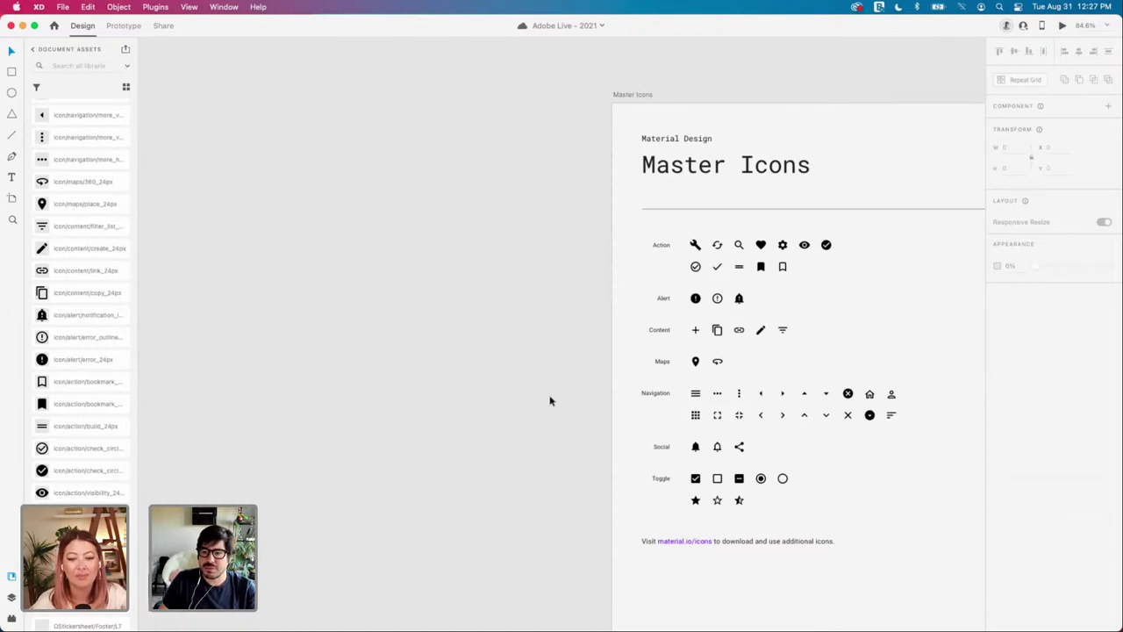
pyautogui.hscroll(3, 706, 388)
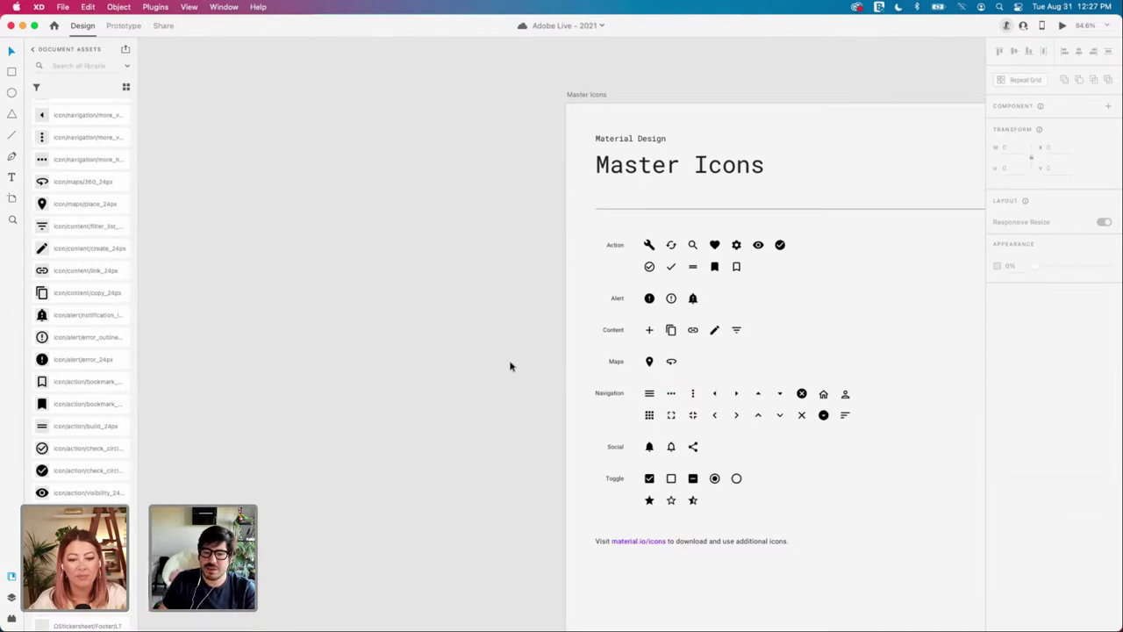
pyautogui.scroll(-2, 509, 366)
pyautogui.hscroll(-10, 514, 360)
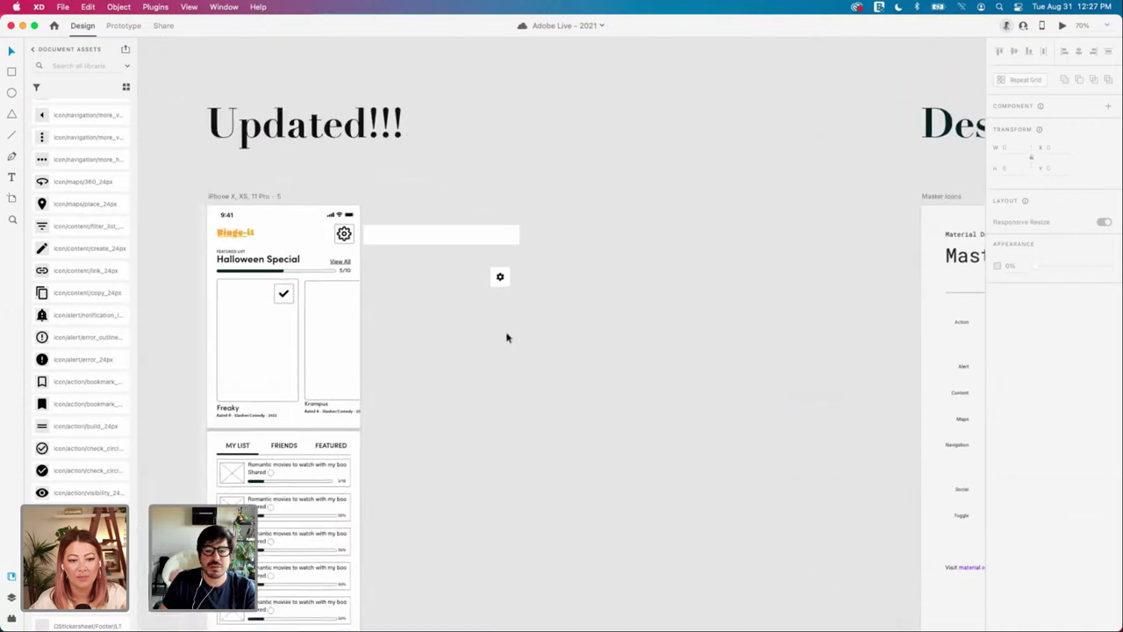
pyautogui.scroll(5, 460, 272)
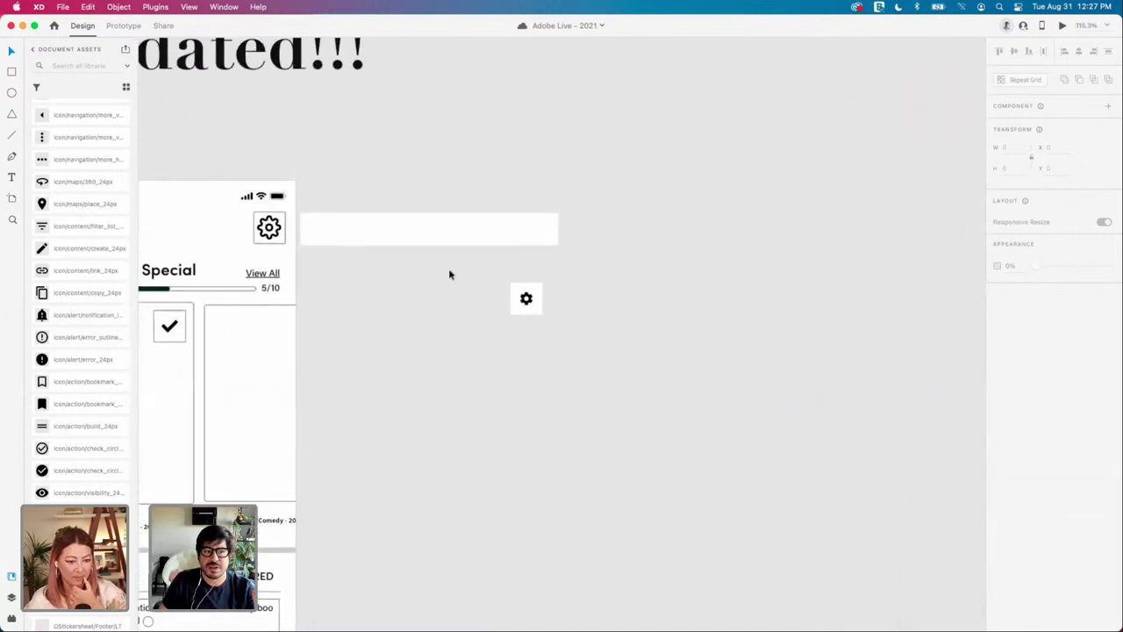
# Step: Group the solid gear icon with its 48 px square and place it vertically centered near the right end of the white rectangle
pyautogui.click(537, 318)
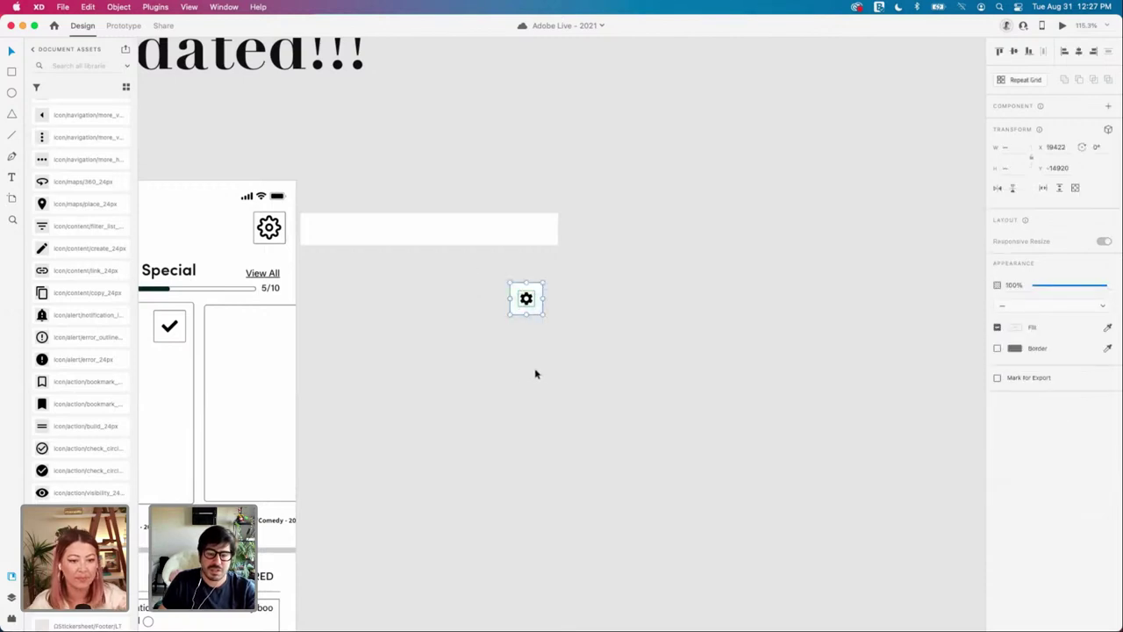
pyautogui.scroll(2, 514, 363)
pyautogui.hscroll(-2, 514, 364)
pyautogui.moveTo(590, 394); pyautogui.dragTo(601, 328)
pyautogui.moveTo(602, 329); pyautogui.dragTo(605, 326)
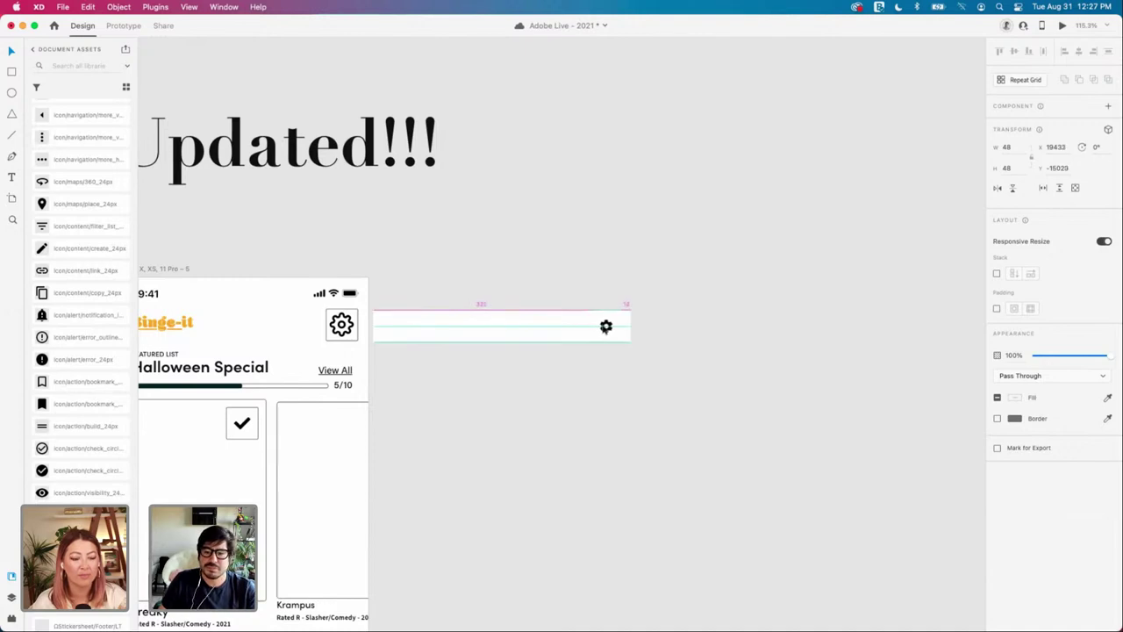
# Step: Inspect the nested 24 px gear icon and its square inside the header bar
pyautogui.click(652, 371)
pyautogui.click(611, 332)
pyautogui.doubleClick(609, 332)
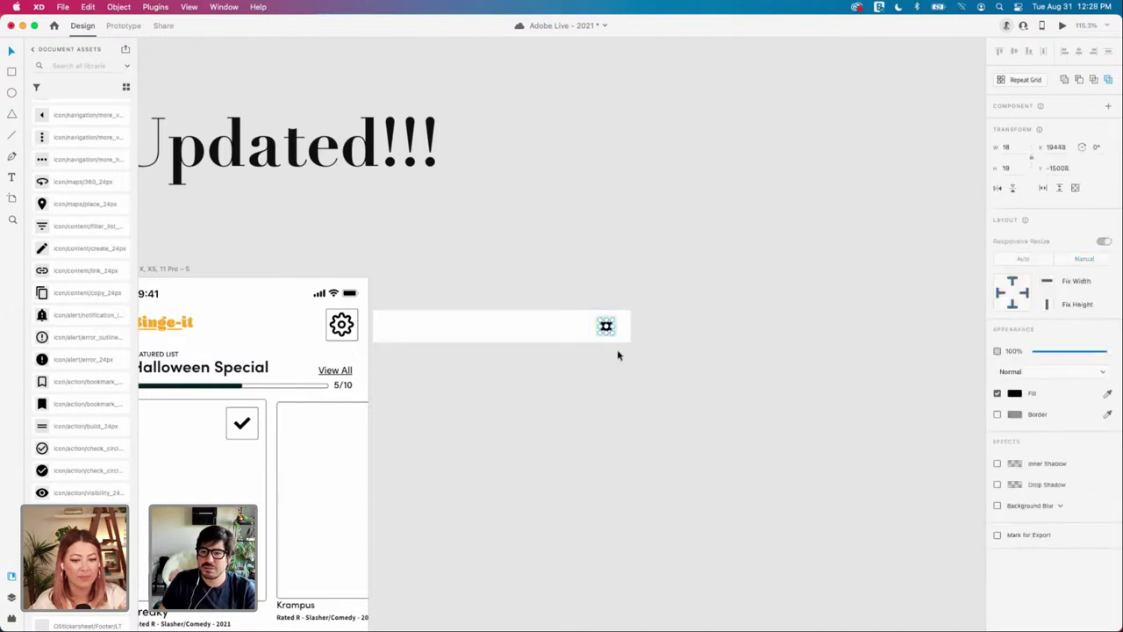
pyautogui.click(617, 354)
pyautogui.click(611, 332)
pyautogui.doubleClick(612, 333)
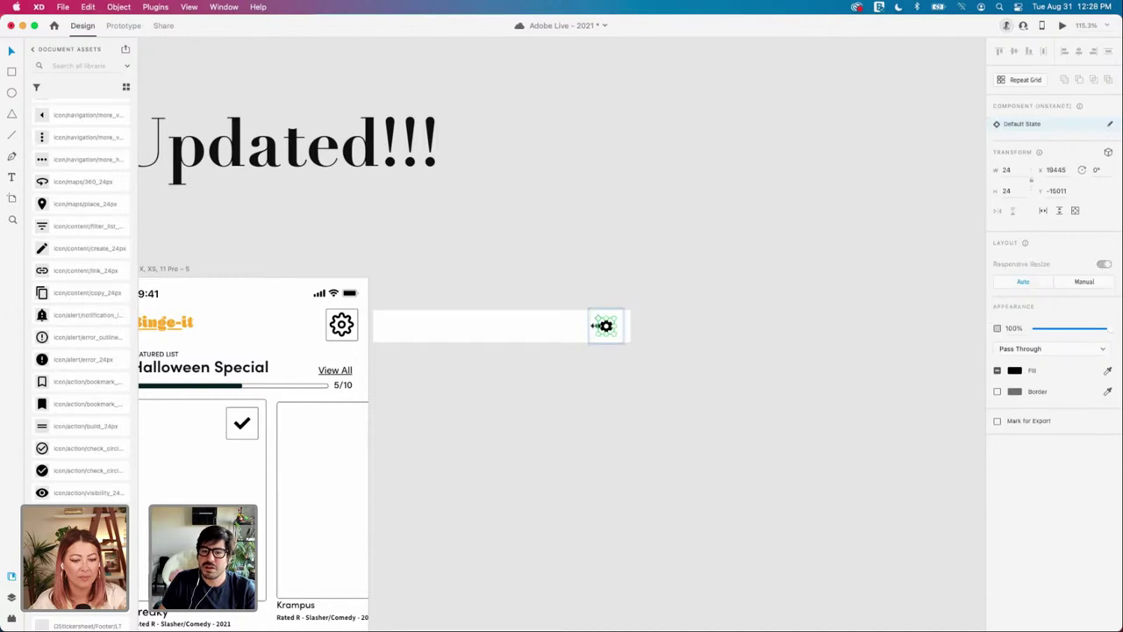
pyautogui.hscroll(-4, 669, 368)
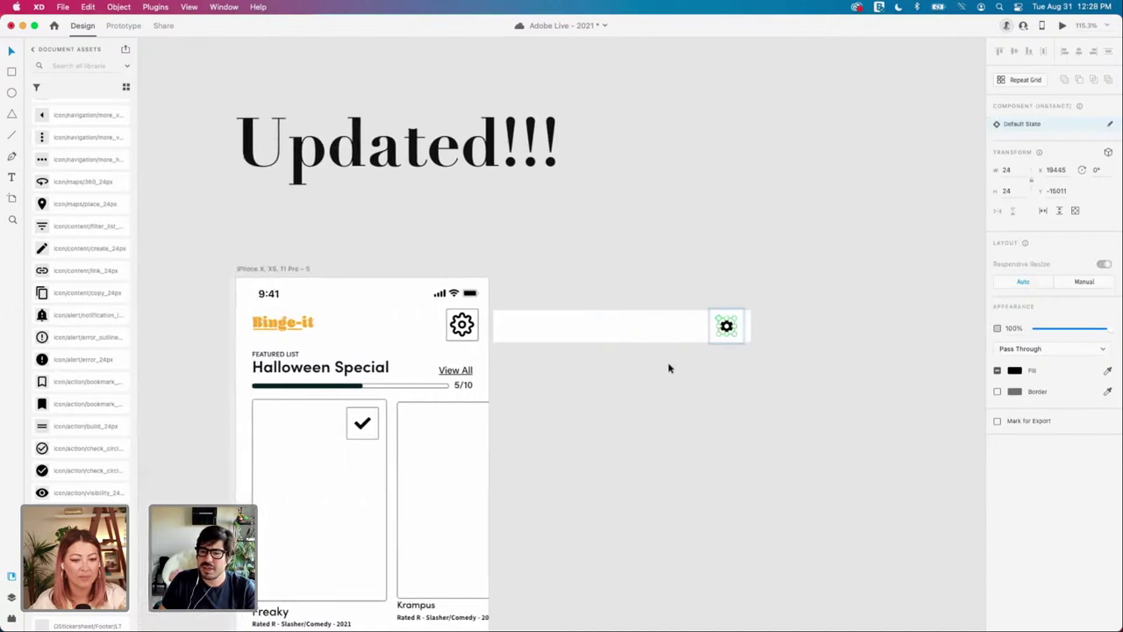
# Step: Move the Binge-it logo from the iPhone artboard onto the left part of the white header bar
pyautogui.scroll(2, 669, 367)
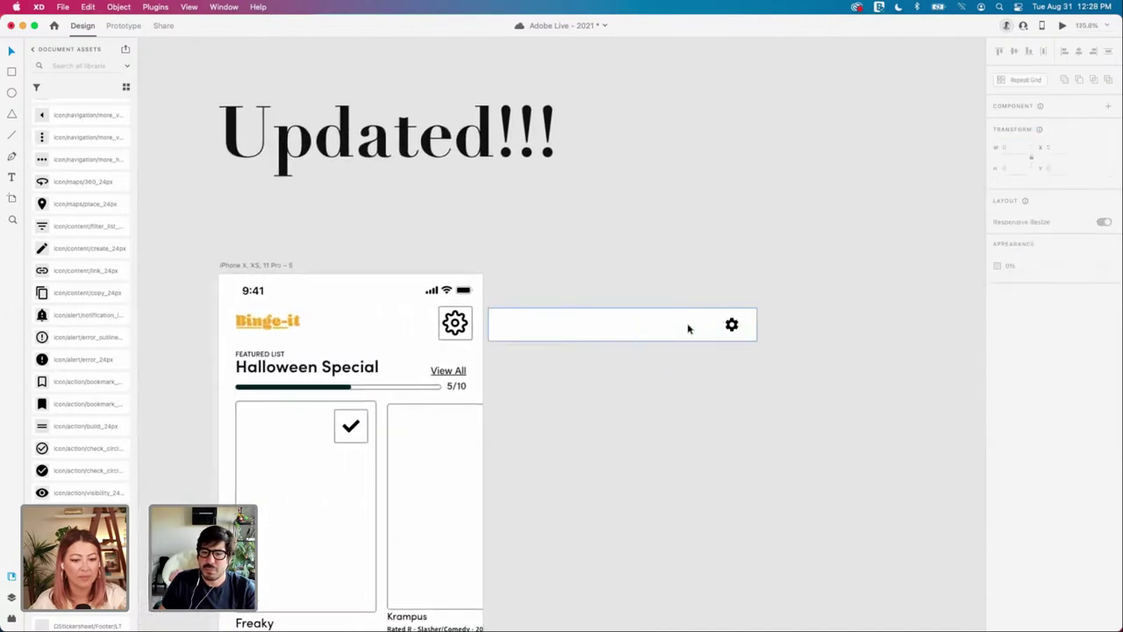
pyautogui.click(689, 327)
pyautogui.click(271, 321)
pyautogui.moveTo(271, 321); pyautogui.dragTo(542, 323)
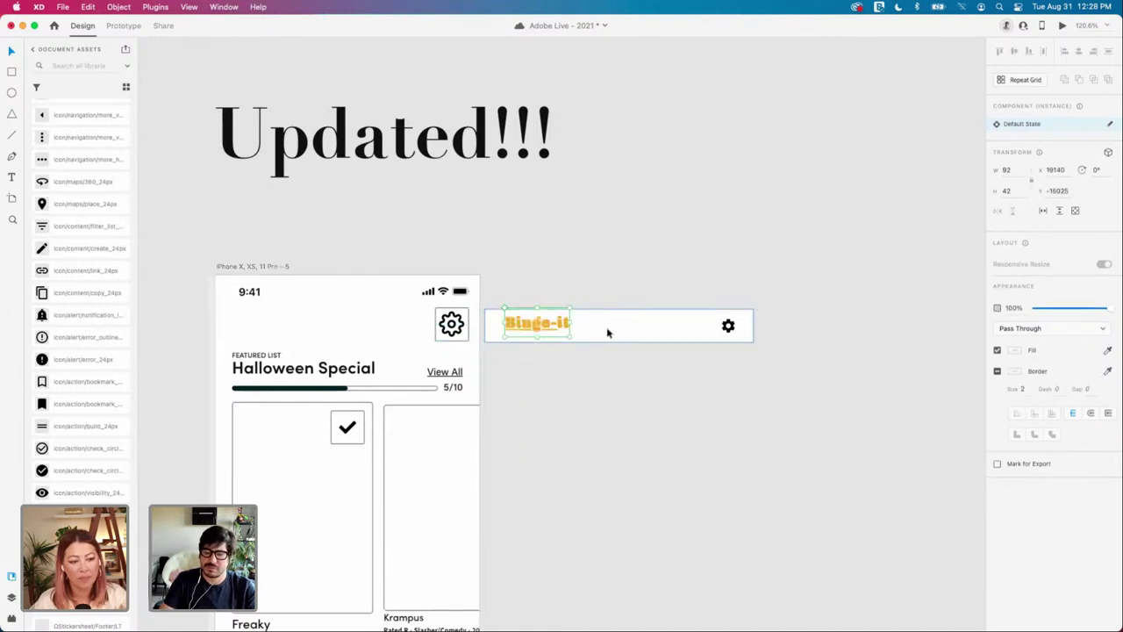
# Step: Nudge the logo 5 px down and 5 px left so it sits 24 px from the header bar's left edge
pyautogui.press('Down')
pyautogui.press('Down')
pyautogui.press('Down')
pyautogui.press('Down')
pyautogui.press('Down')
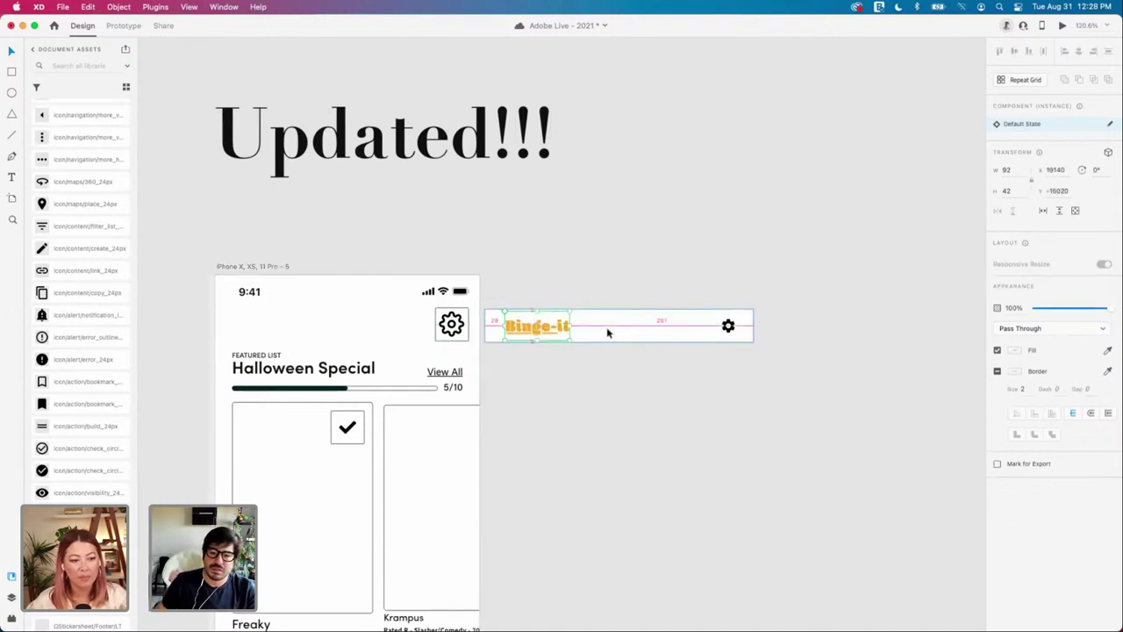
pyautogui.press('Left')
pyautogui.press('Left')
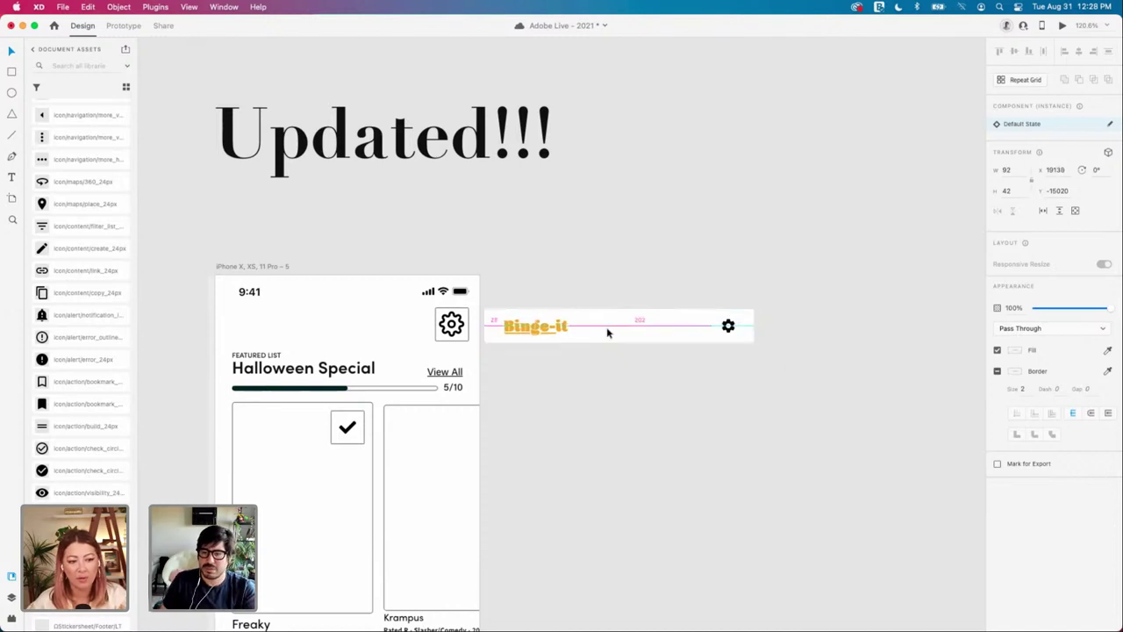
pyautogui.press('Left')
pyautogui.press('Left')
pyautogui.press('Left')
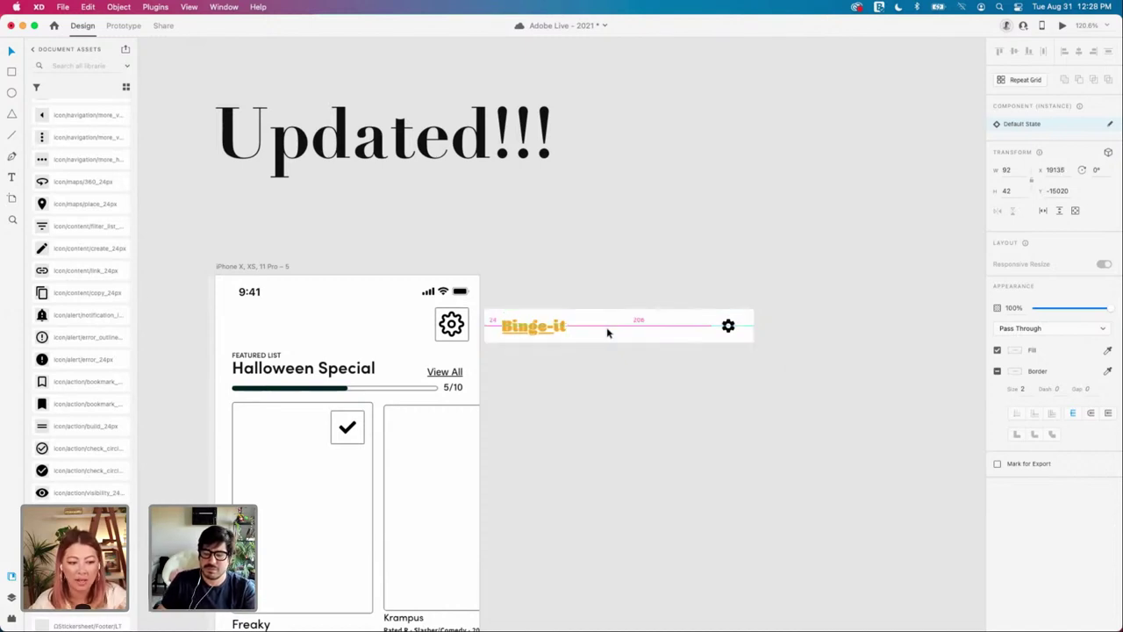
# Step: Group the white bar, Binge-it logo and solid gear button, and delete the old outlined gear button from the artboard
pyautogui.moveTo(526, 366); pyautogui.dragTo(749, 271)
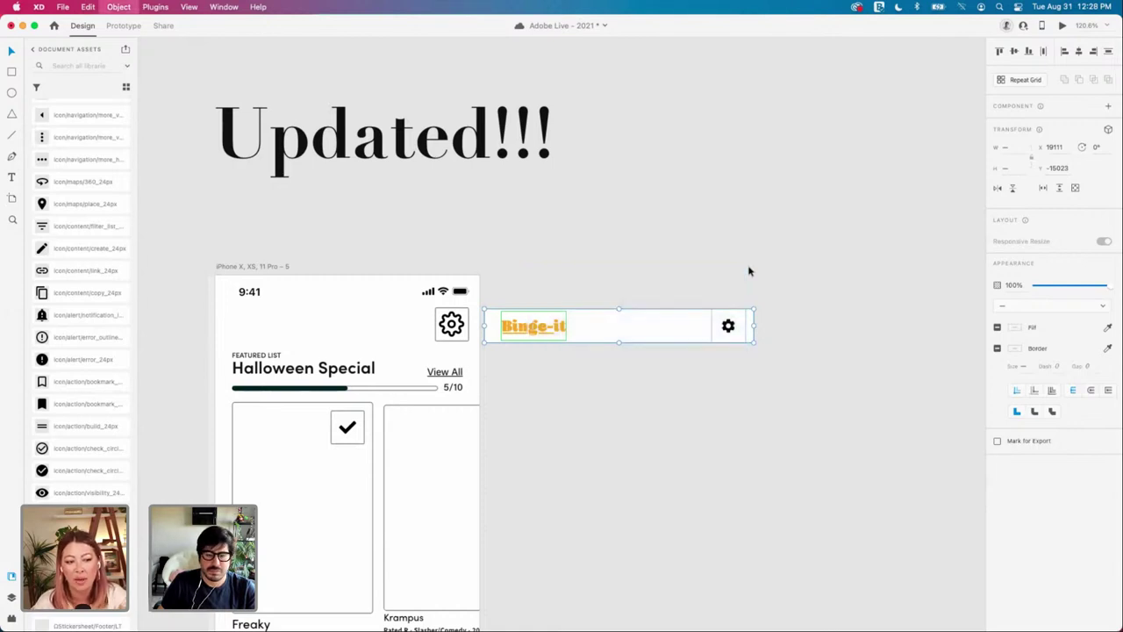
pyautogui.click(747, 271)
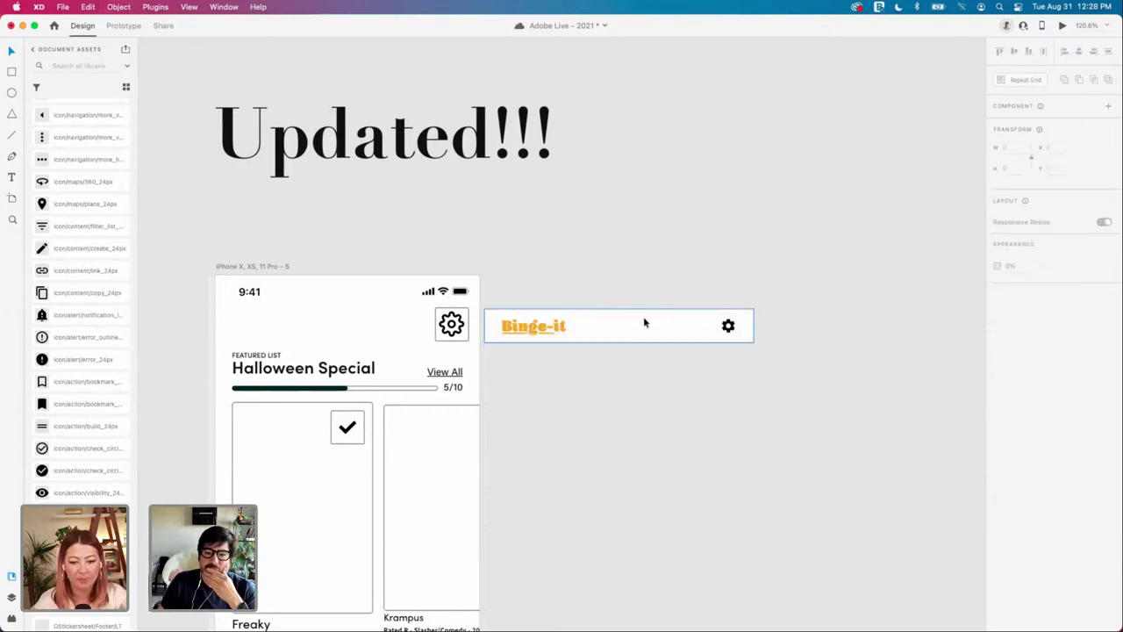
pyautogui.click(451, 323)
pyautogui.press('Delete')
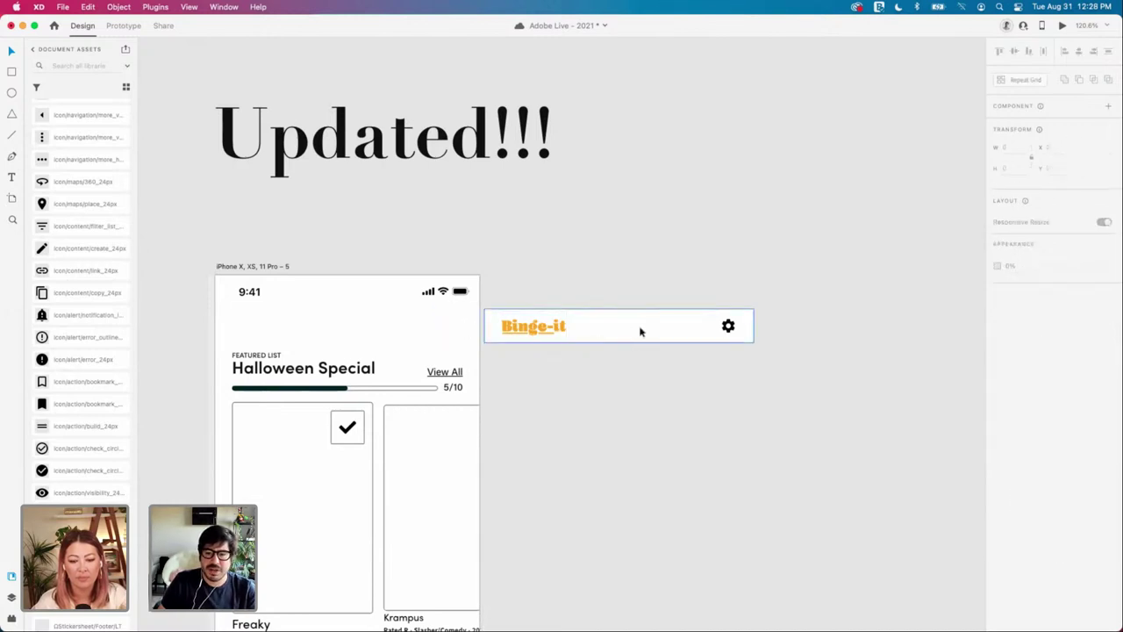
# Step: Move the header group onto the iPhone artboard below the status bar, at X 0 and Y 48
pyautogui.moveTo(645, 329); pyautogui.dragTo(383, 328)
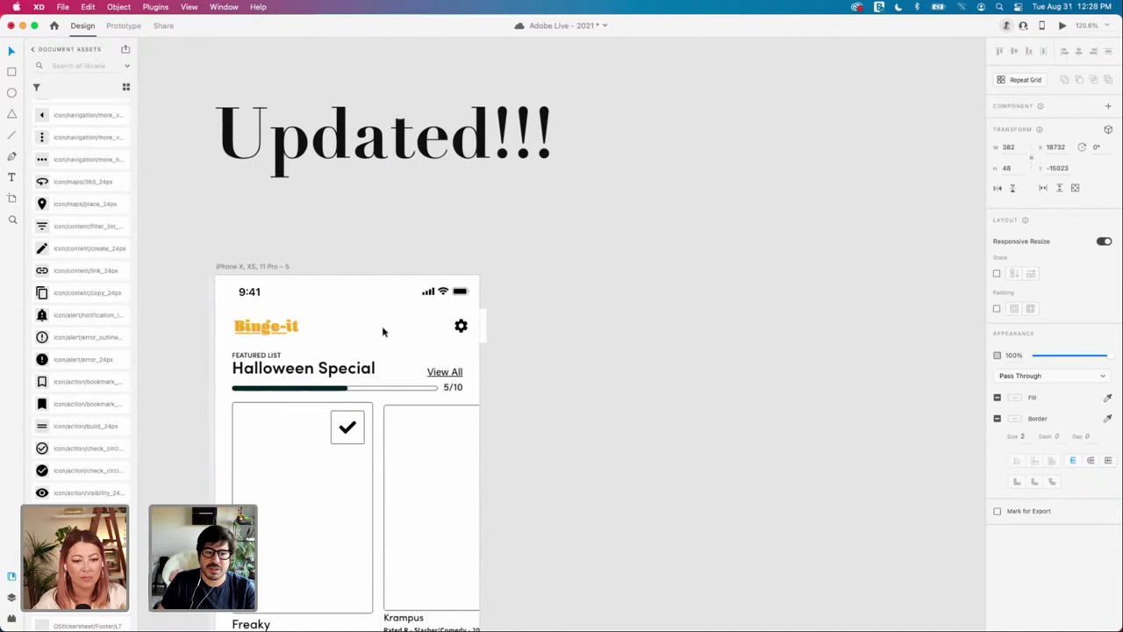
pyautogui.click(572, 326)
pyautogui.hscroll(-3, 527, 325)
pyautogui.click(479, 323)
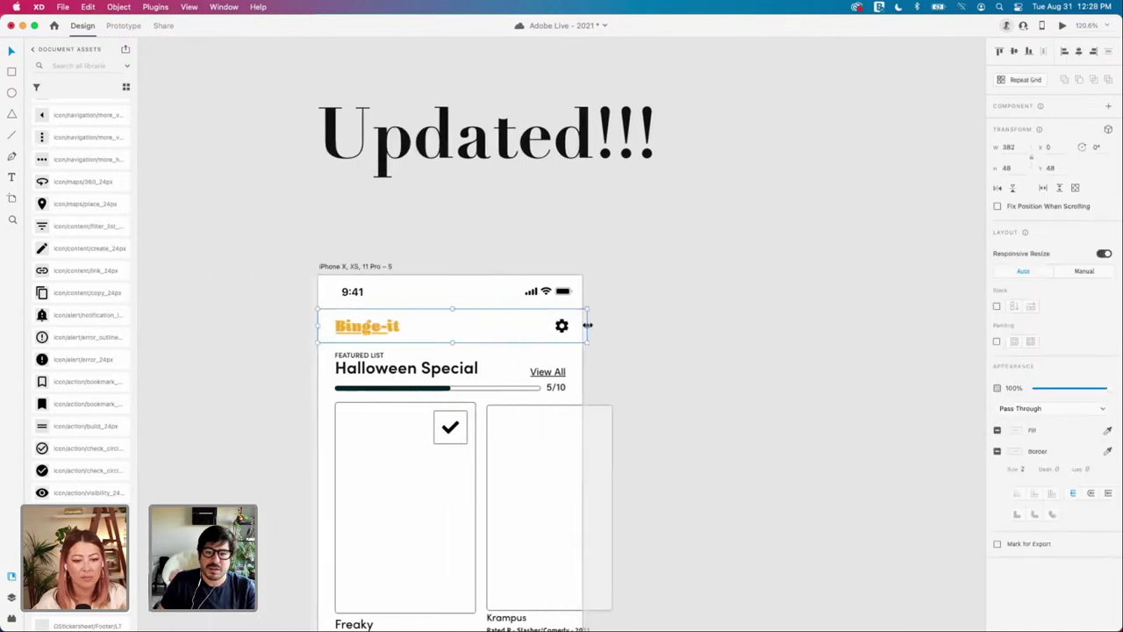
# Step: Review how the new header bar fits the artboard's width, the featured list and the list section below
pyautogui.hscroll(-3, 656, 328)
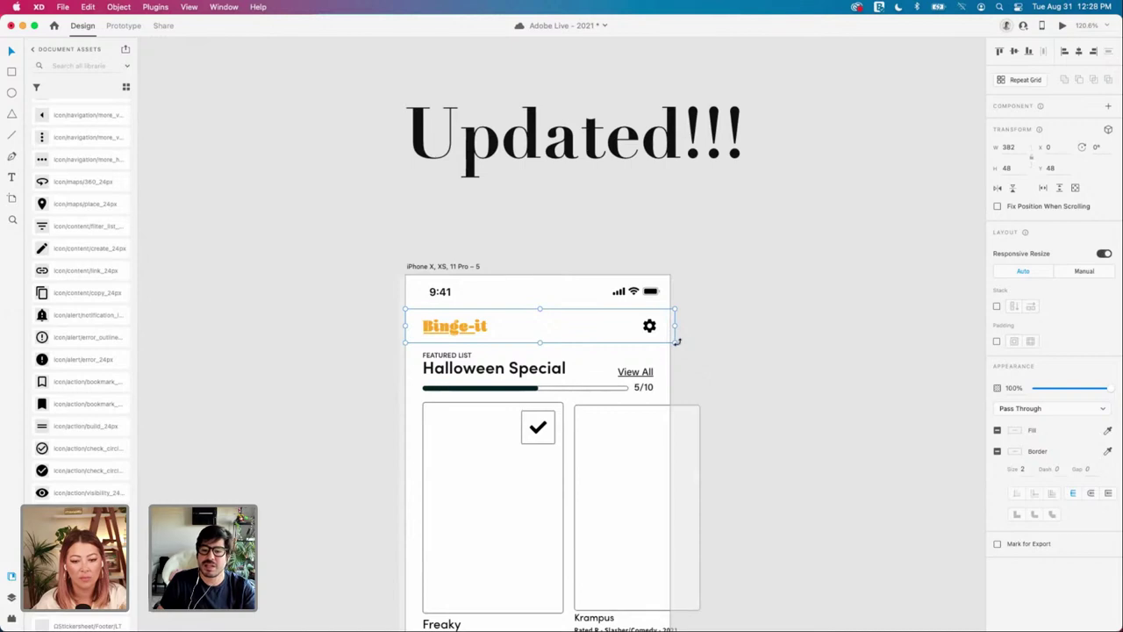
pyautogui.scroll(-3, 692, 333)
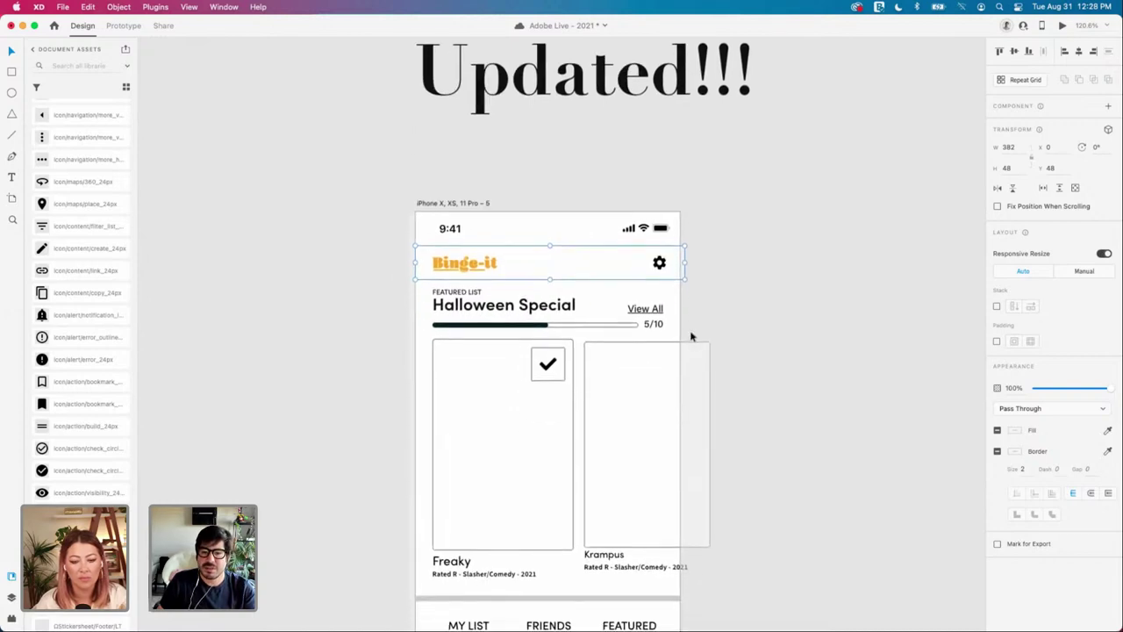
pyautogui.click(546, 307)
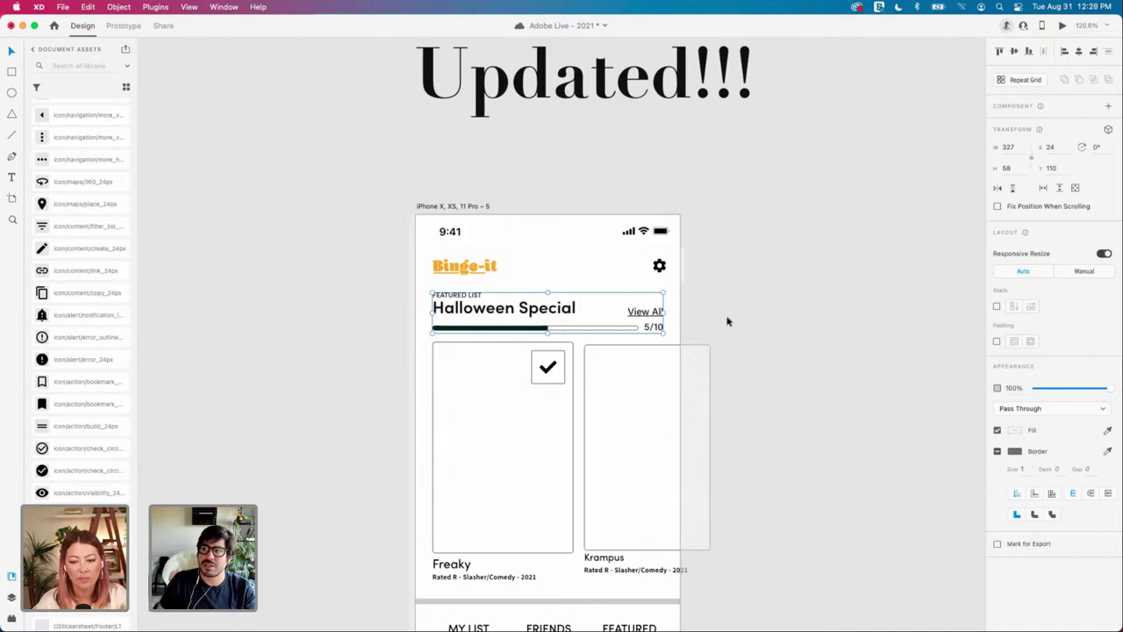
pyautogui.scroll(1, 727, 322)
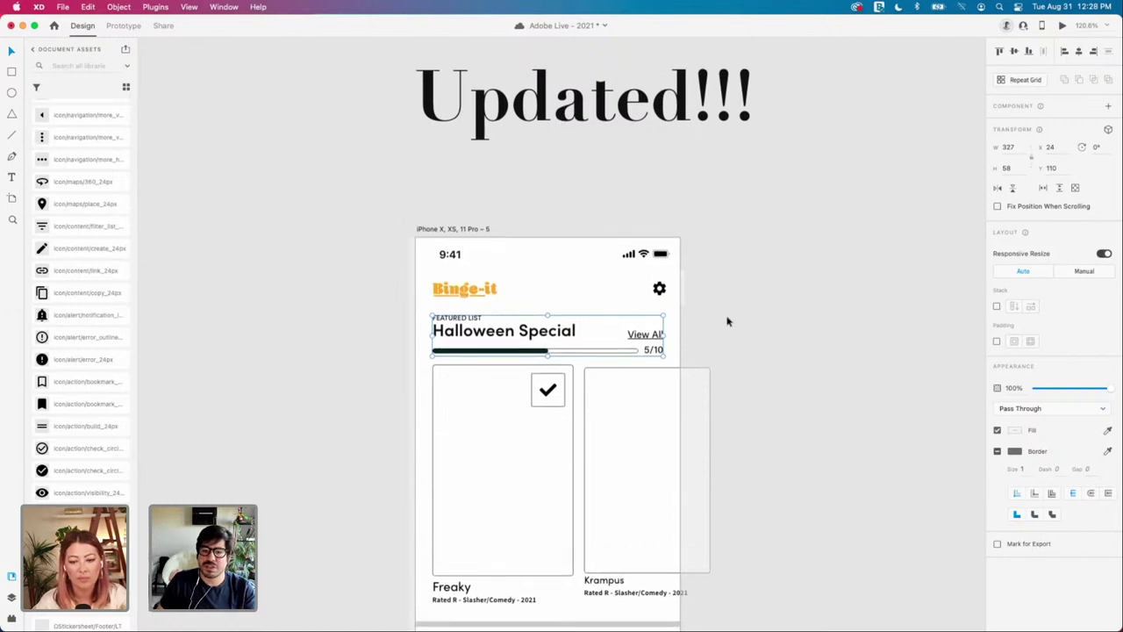
pyautogui.click(683, 293)
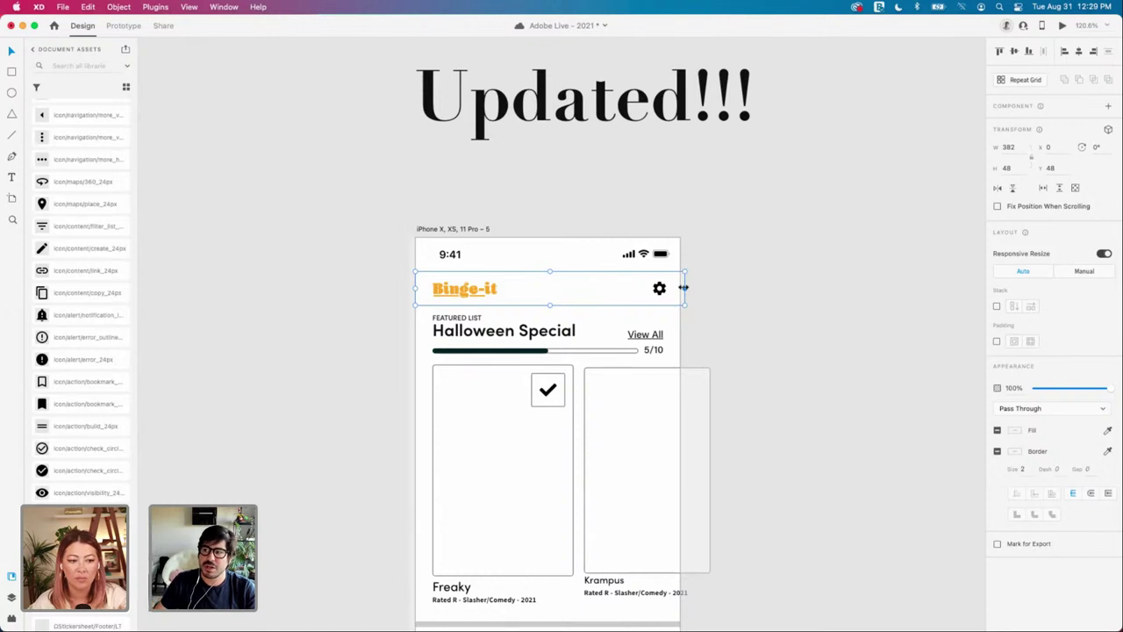
pyautogui.click(833, 356)
pyautogui.scroll(-5, 833, 358)
pyautogui.scroll(2, 833, 358)
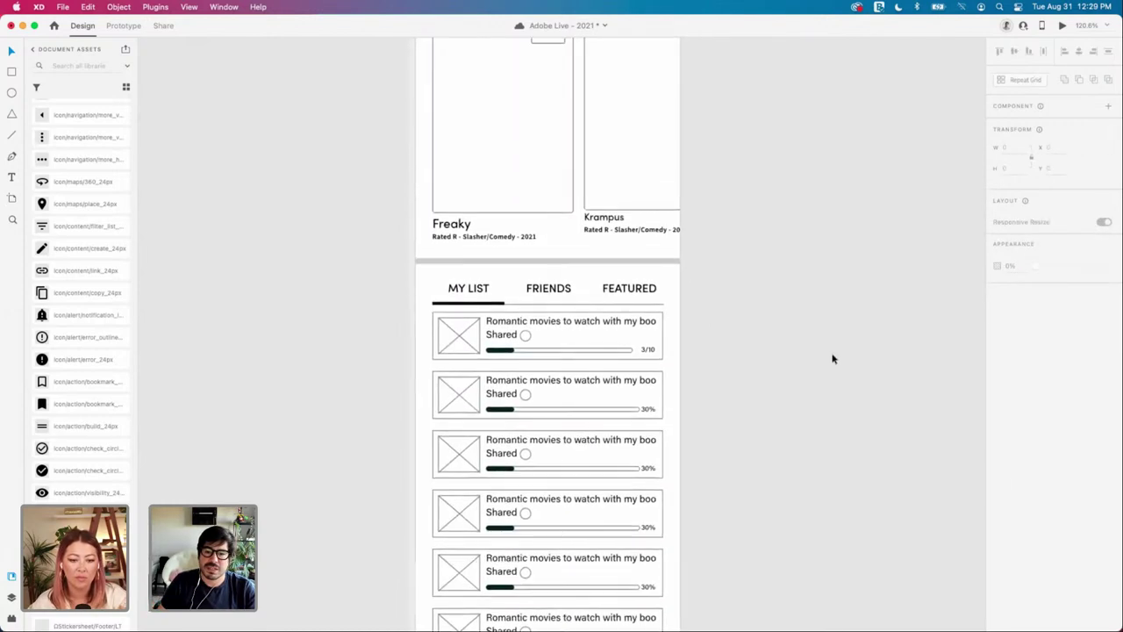
pyautogui.scroll(10, 833, 358)
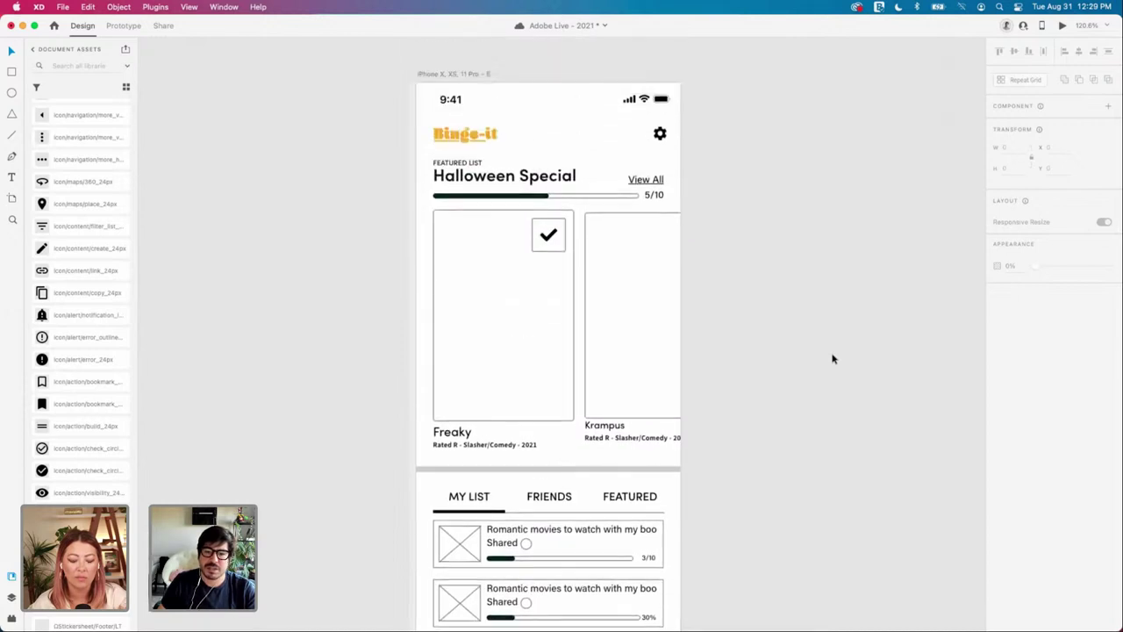
# Step: Examine the check button, the Halloween Special heading group with its View All link, and the Krampus card for grouping and spacing
pyautogui.click(549, 247)
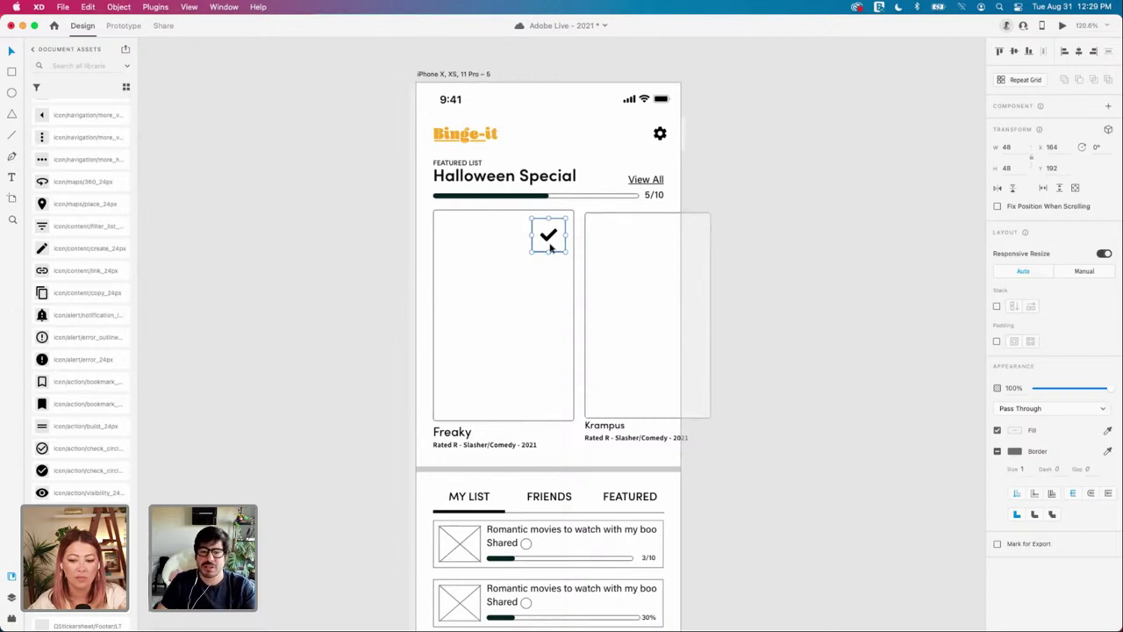
pyautogui.scroll(2, 386, 232)
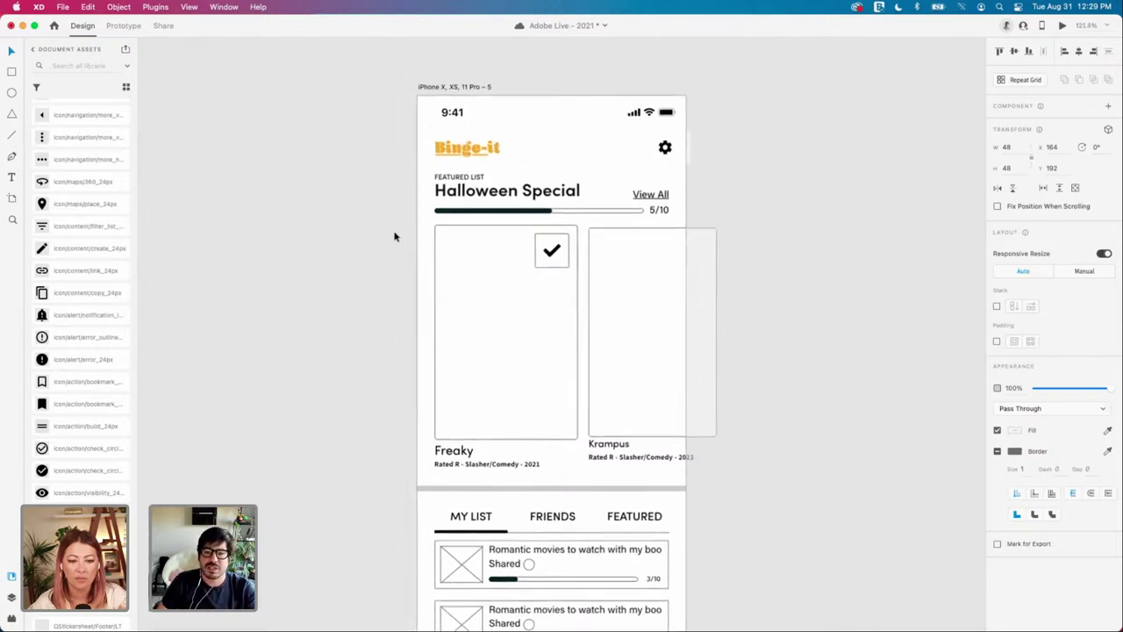
pyautogui.scroll(3, 322, 306)
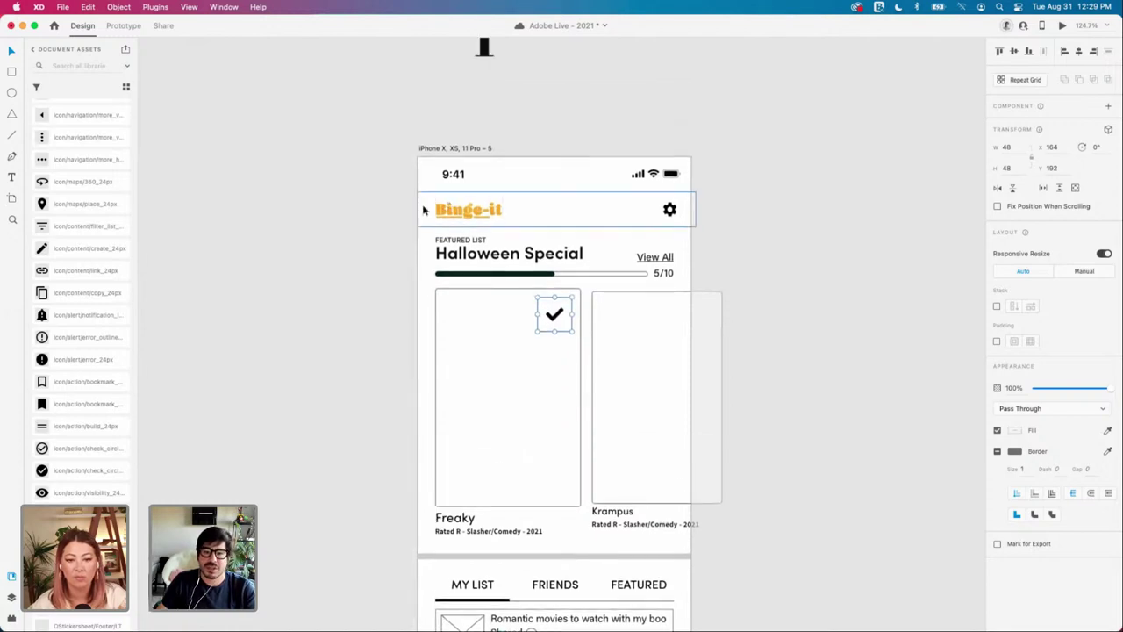
pyautogui.click(455, 249)
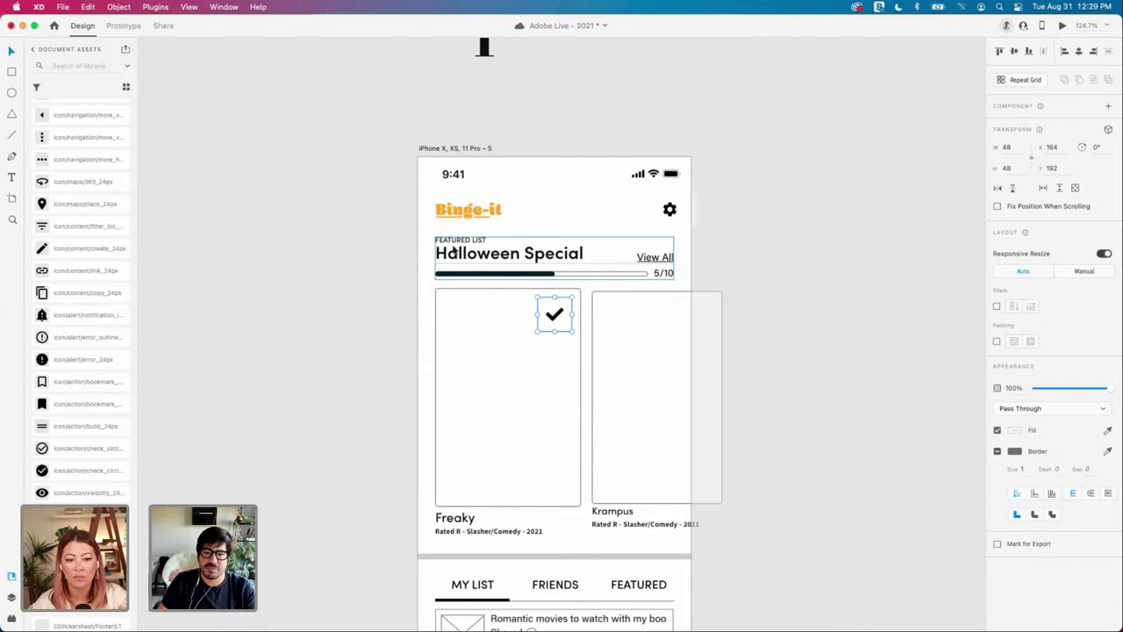
pyautogui.doubleClick(481, 253)
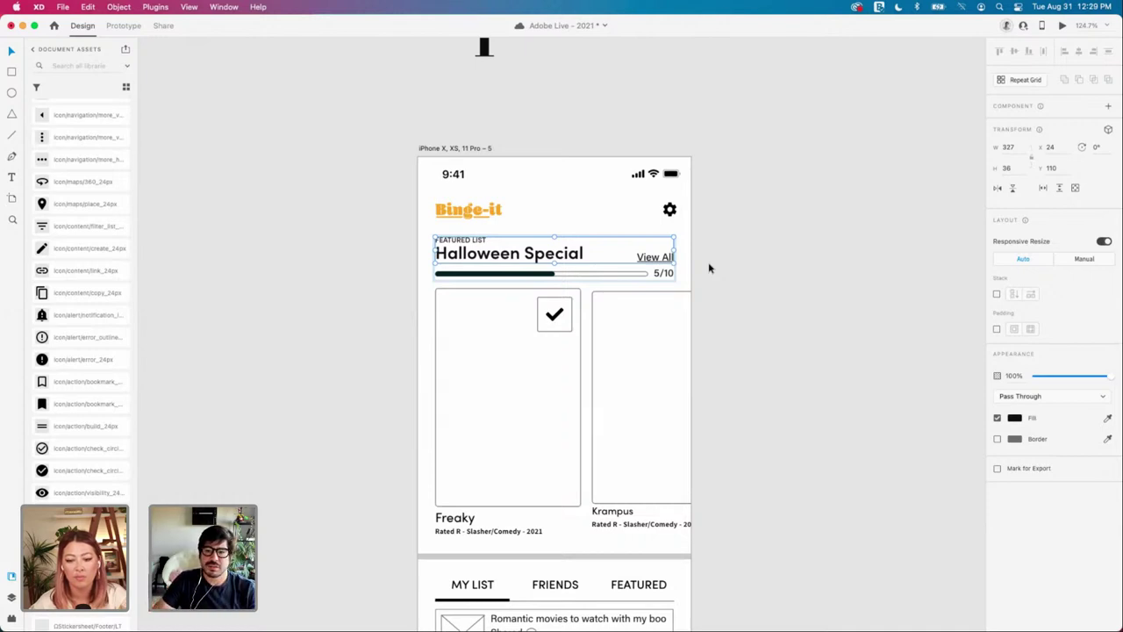
pyautogui.click(733, 283)
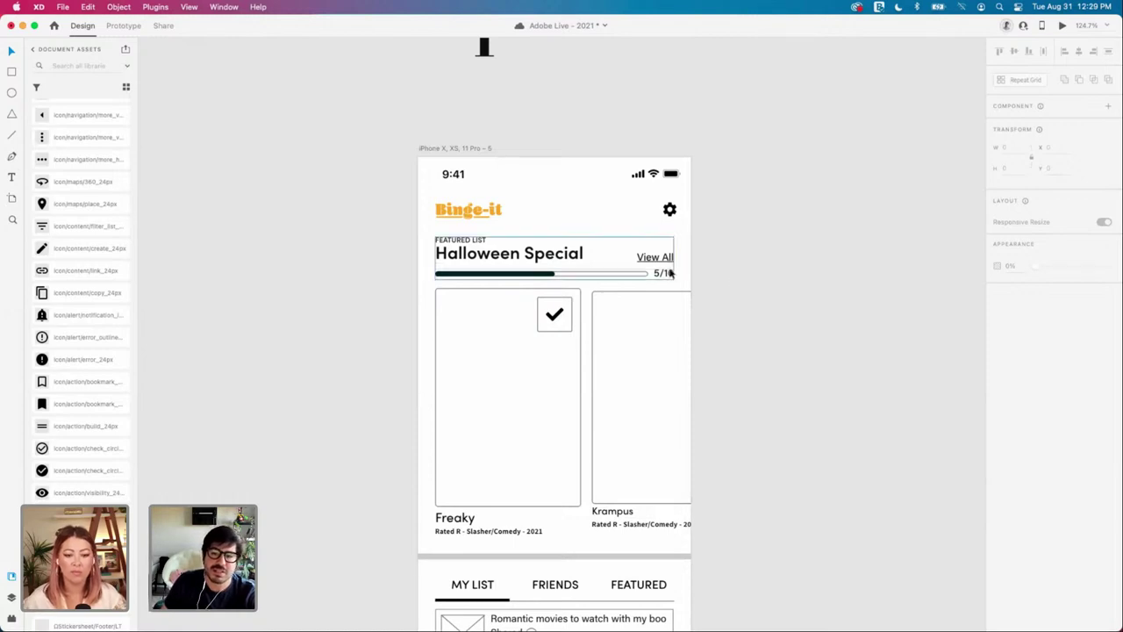
pyautogui.click(656, 260)
pyautogui.click(757, 279)
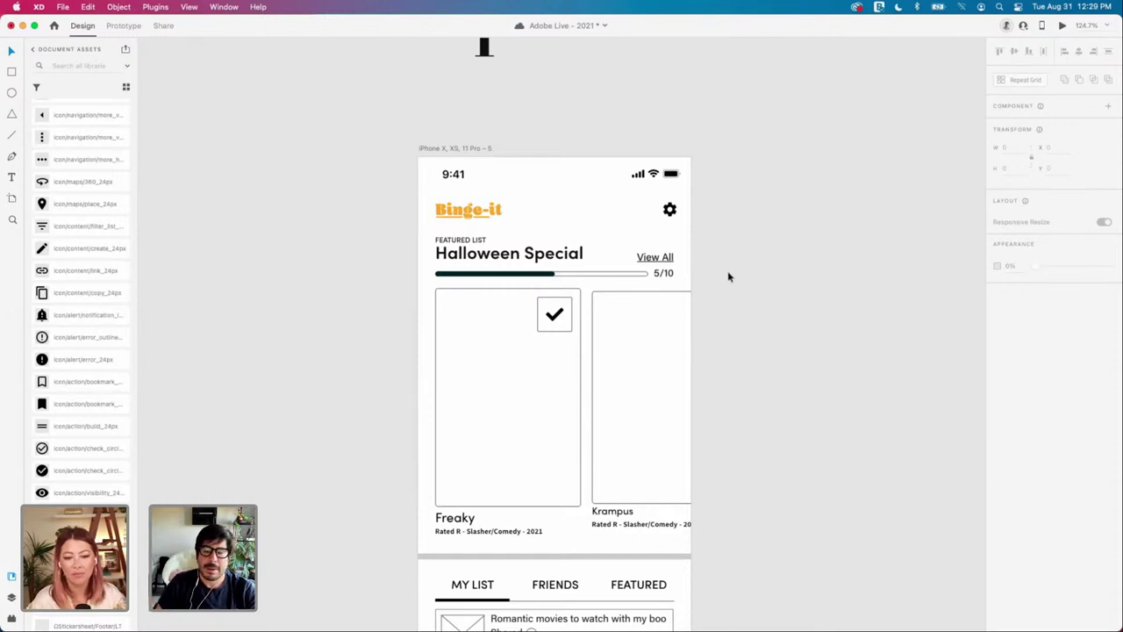
pyautogui.click(572, 254)
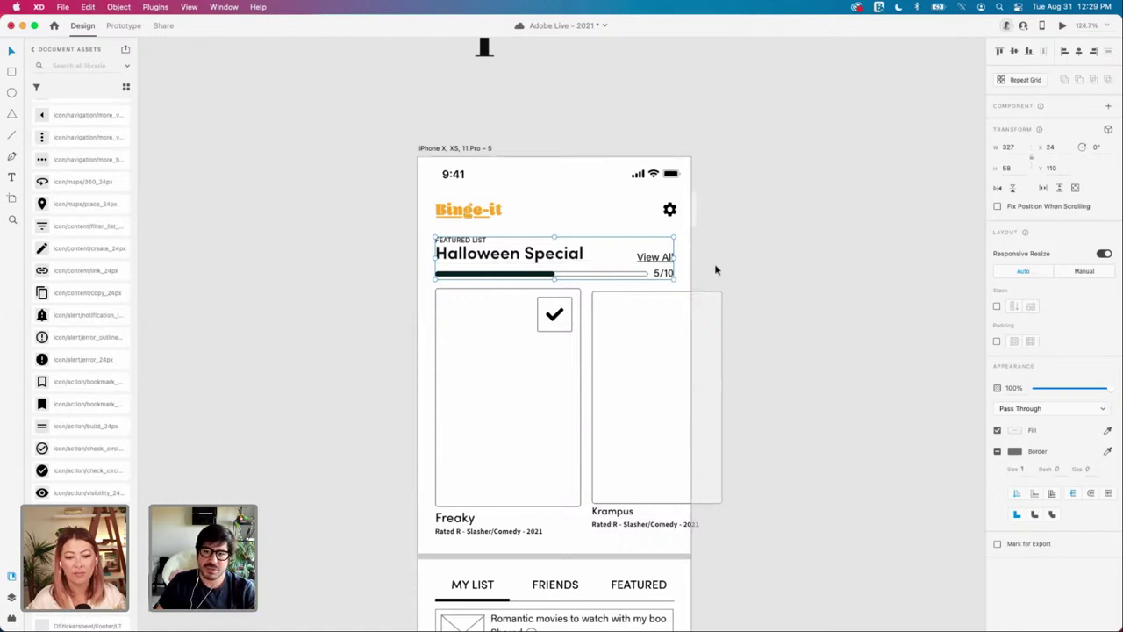
pyautogui.click(737, 271)
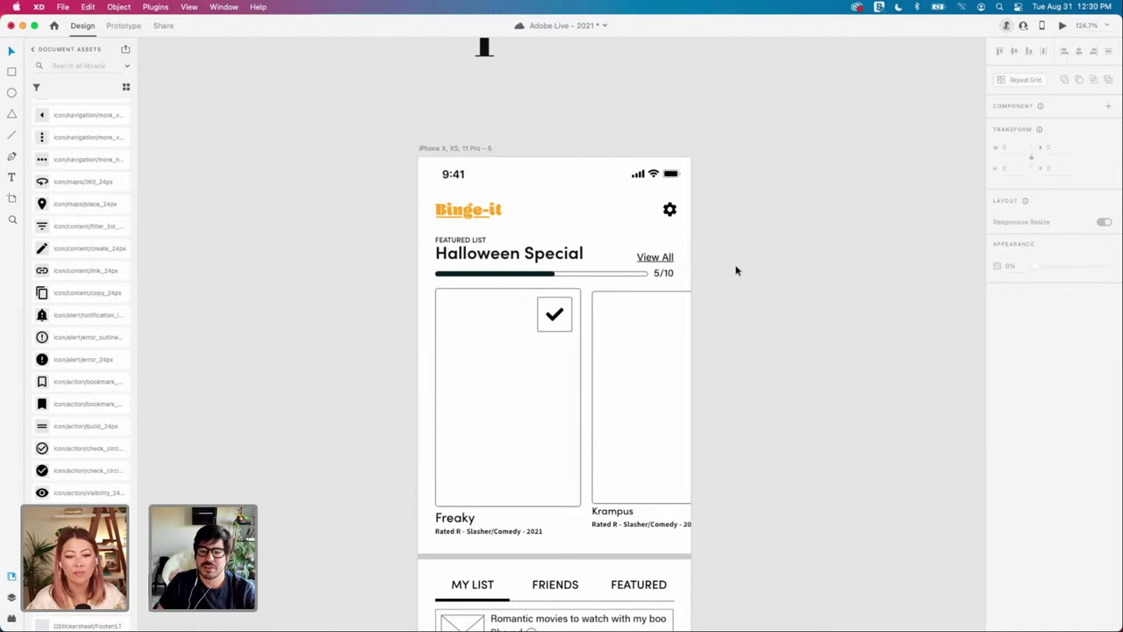
pyautogui.click(636, 314)
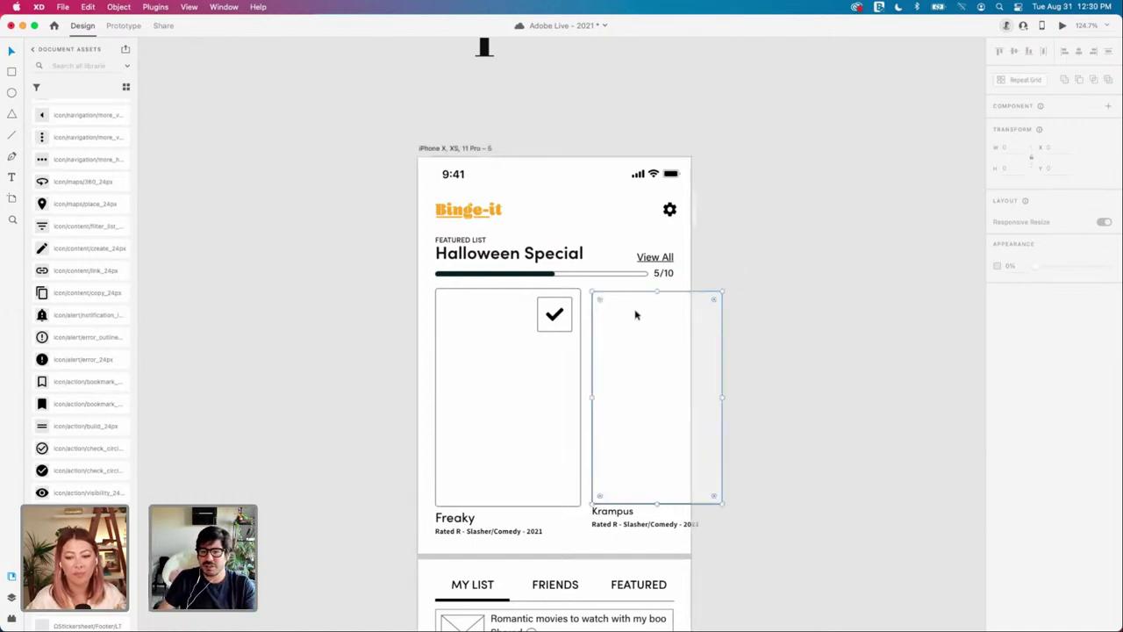
pyautogui.click(770, 260)
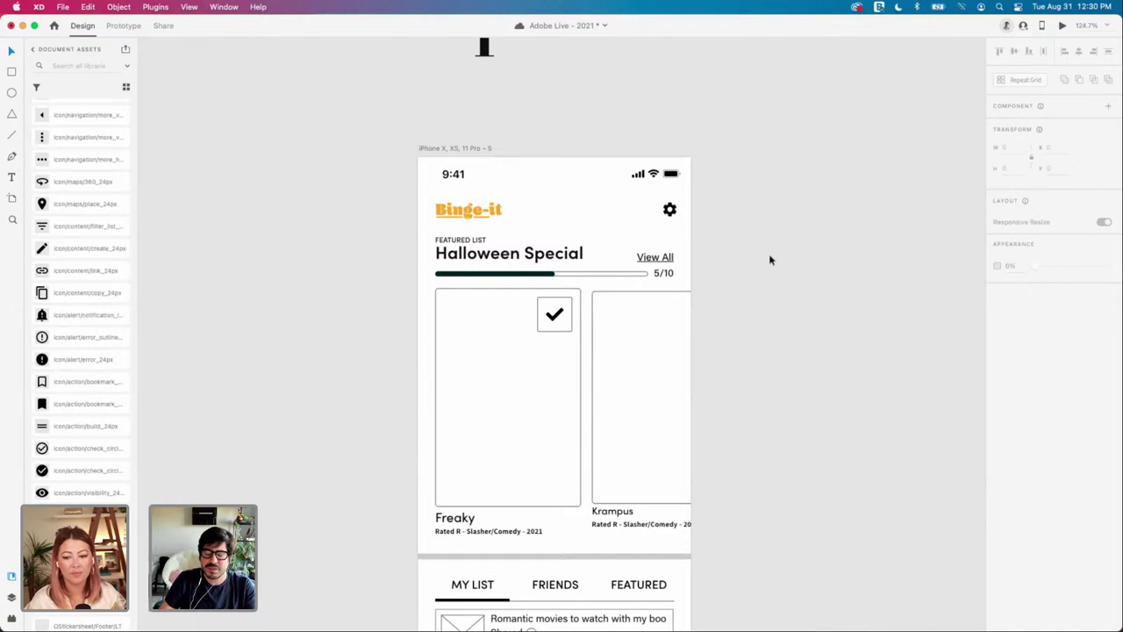
pyautogui.scroll(-3, 727, 302)
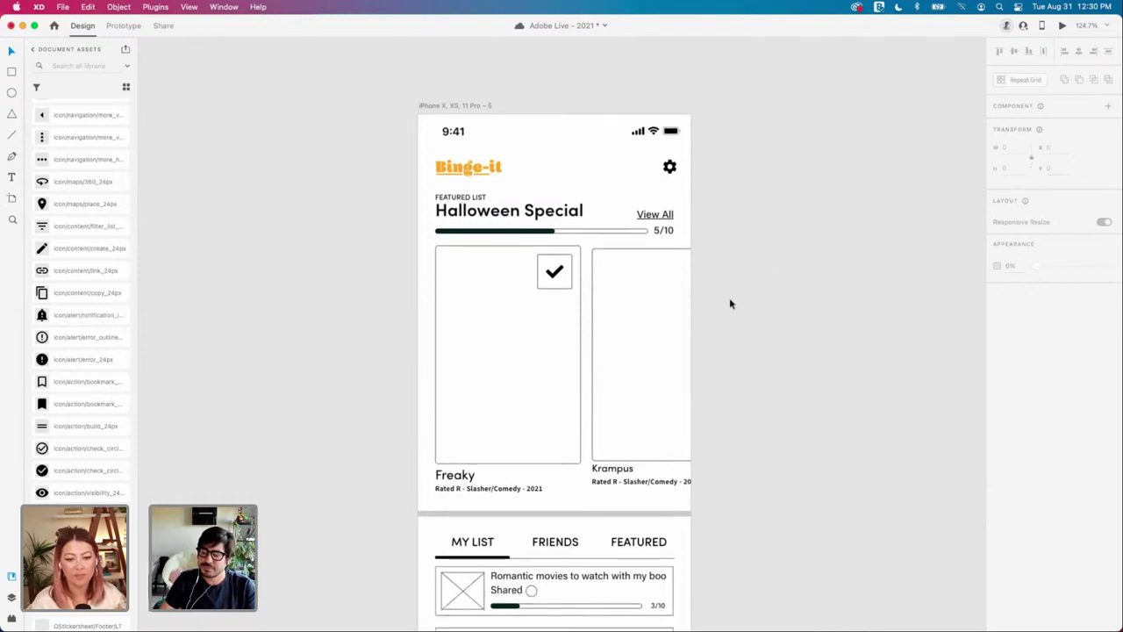
pyautogui.scroll(2, 730, 304)
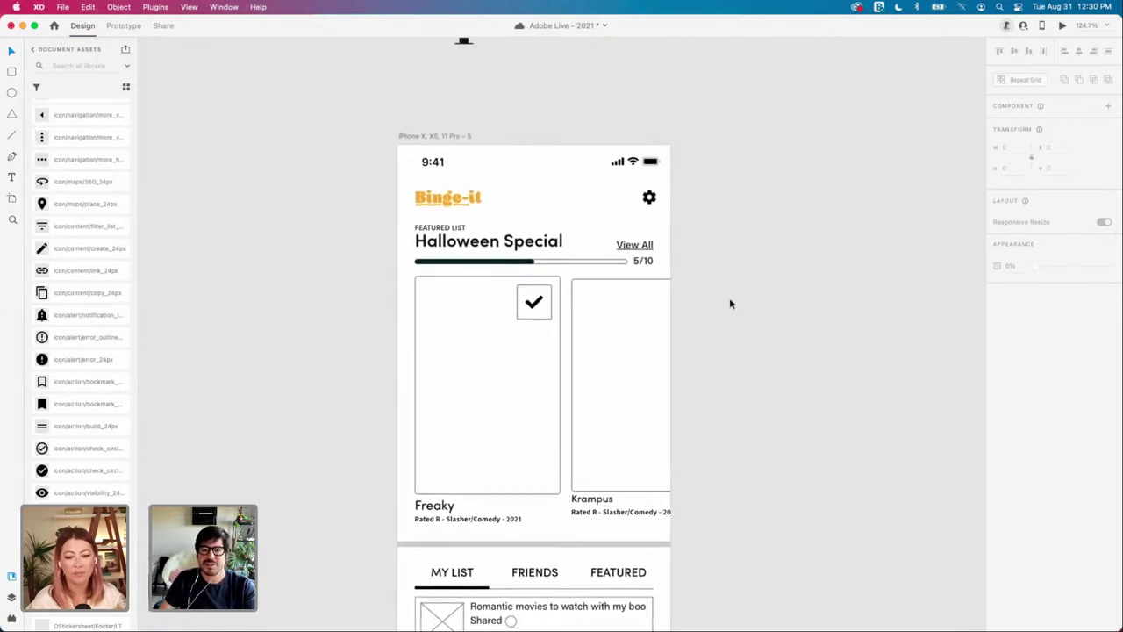
pyautogui.hscroll(-1, 729, 304)
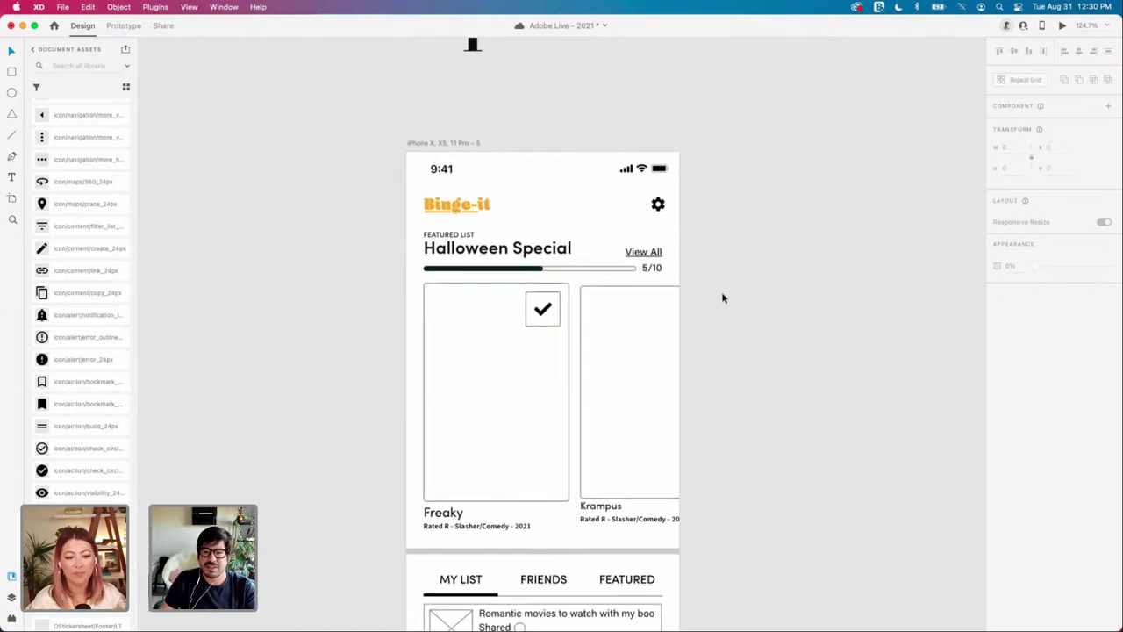
pyautogui.scroll(-1, 722, 298)
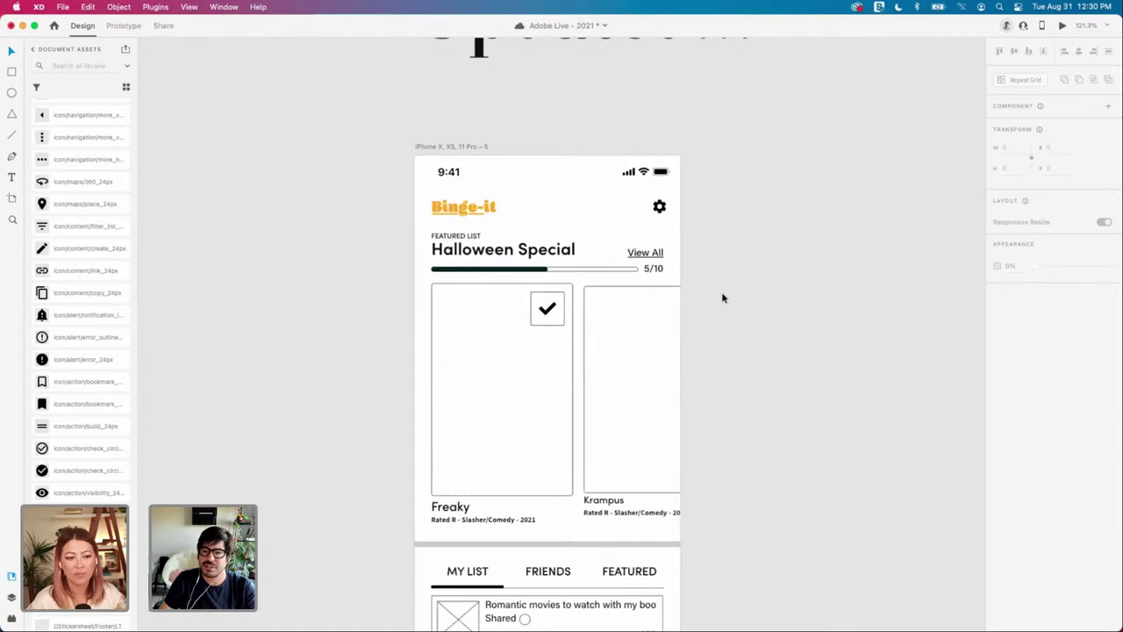
# Step: Move the heading row with the Halloween Special title and View All link up 1 px, to Y 109
pyautogui.click(575, 249)
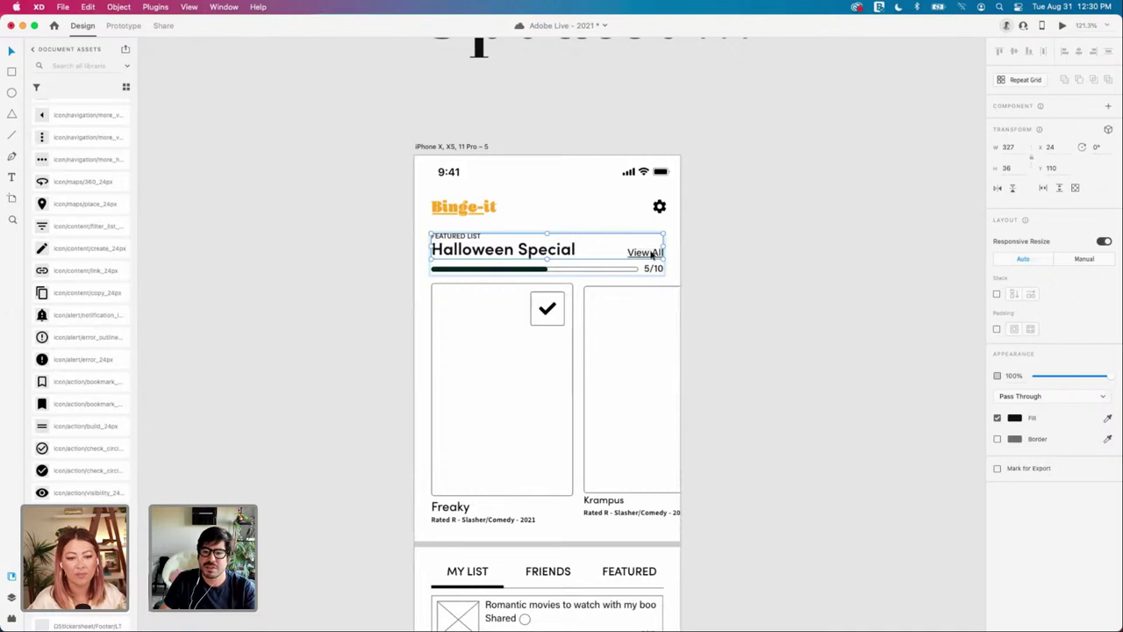
pyautogui.press('Escape')
pyautogui.click(570, 251)
pyautogui.doubleClick(570, 253)
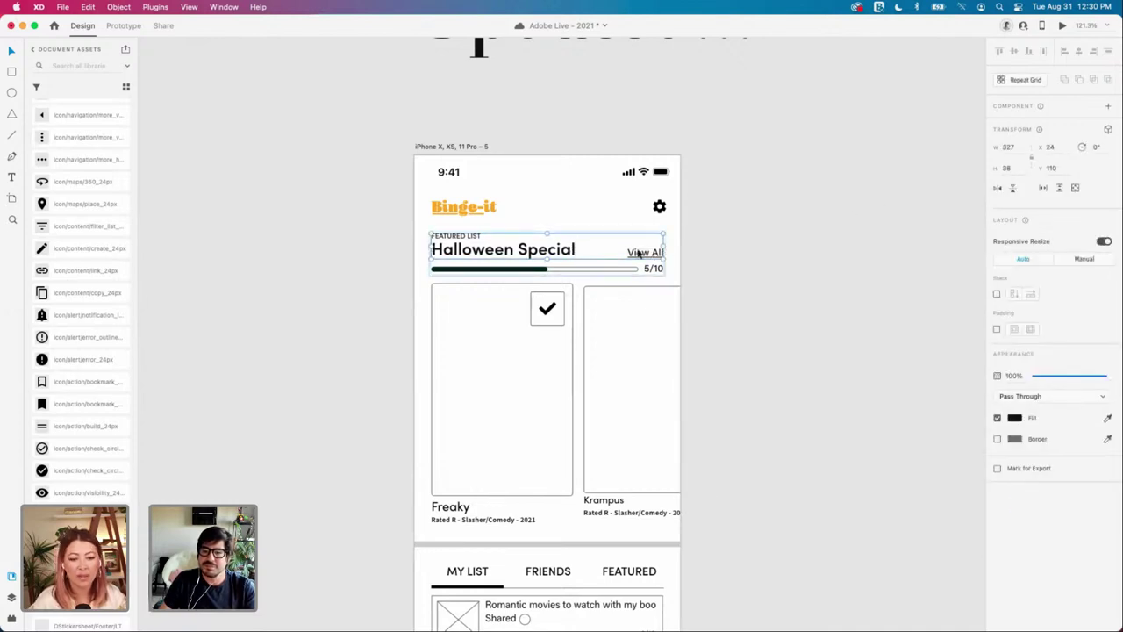
pyautogui.press('Escape')
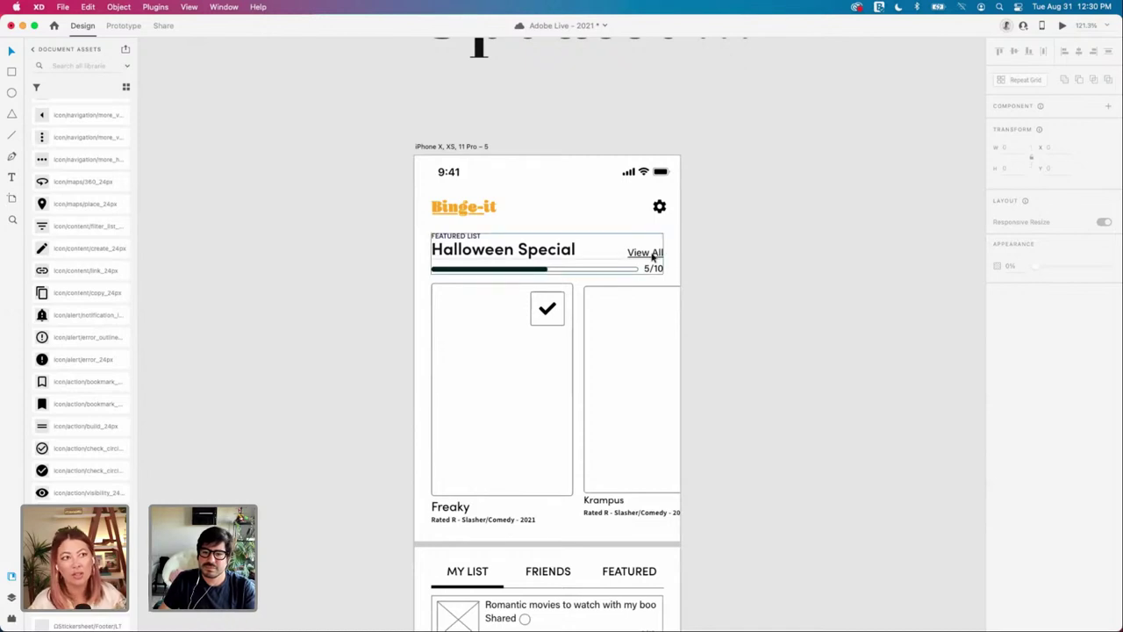
pyautogui.click(652, 255)
pyautogui.moveTo(653, 255); pyautogui.dragTo(652, 255)
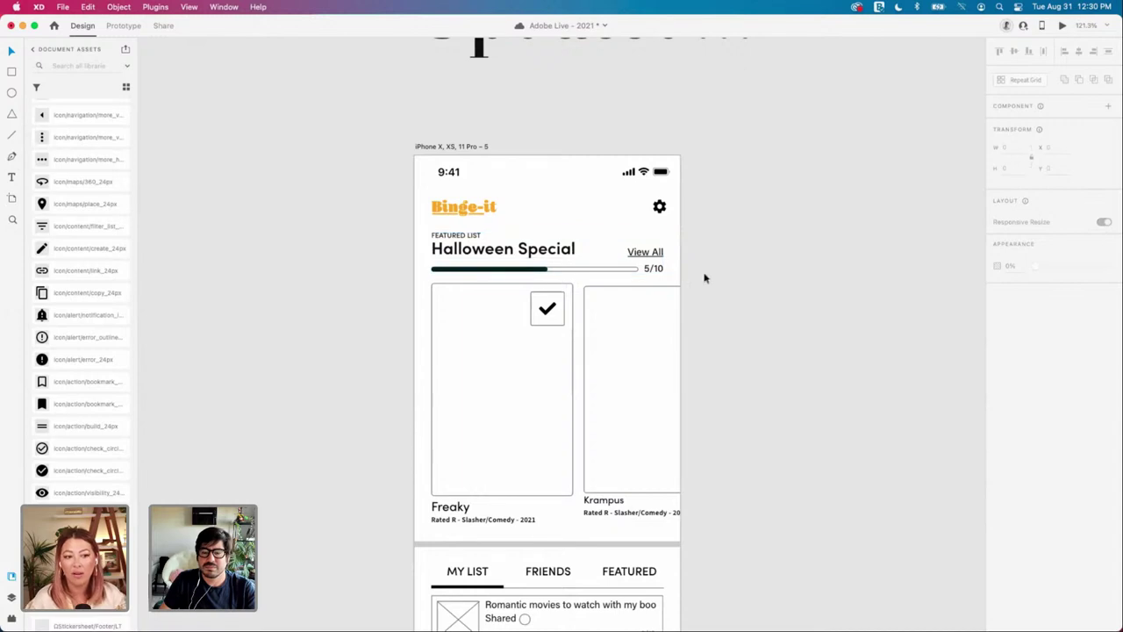
# Step: Trim the header's white bar to the artboard's right edge and move the gear button 19 px left, to X 303
pyautogui.click(664, 213)
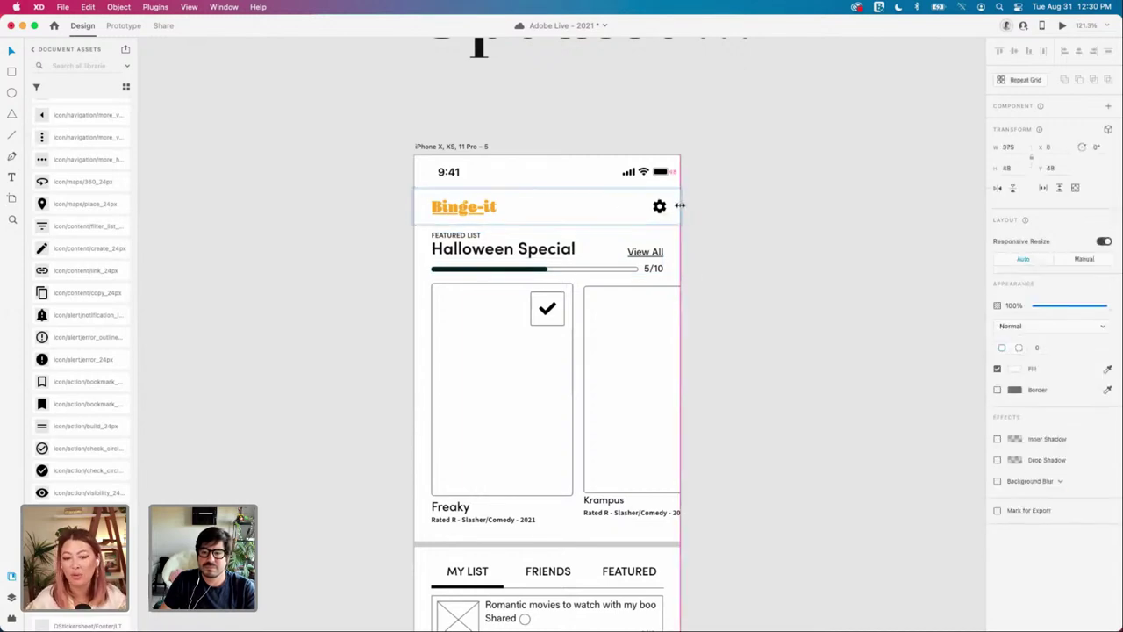
pyautogui.doubleClick(656, 211)
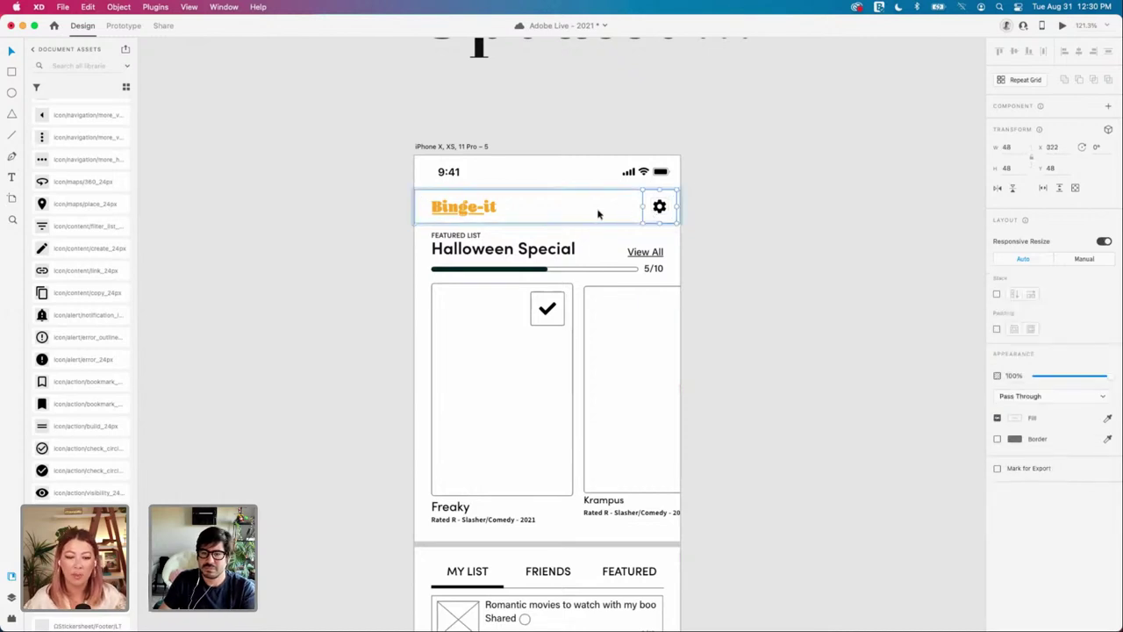
pyautogui.press('Left')
pyautogui.press('Left')
pyautogui.press('Left')
pyautogui.press('Left')
pyautogui.press('Left')
pyautogui.press('Left')
pyautogui.press('Left')
pyautogui.press('Left')
pyautogui.press('Left')
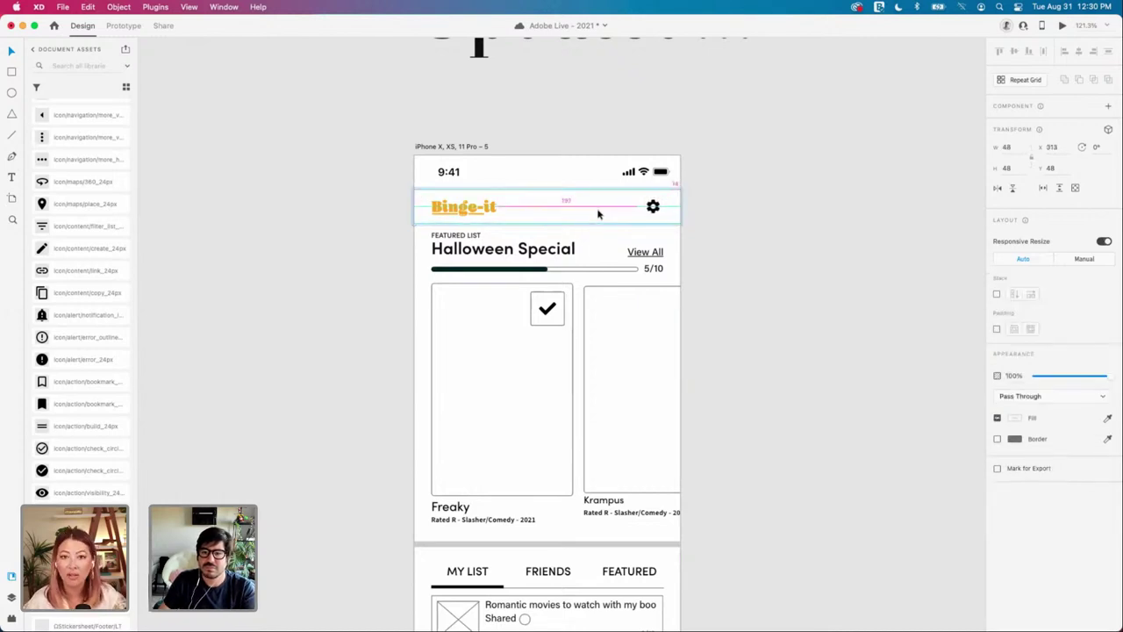
pyautogui.hotkey('shift', 'Left')
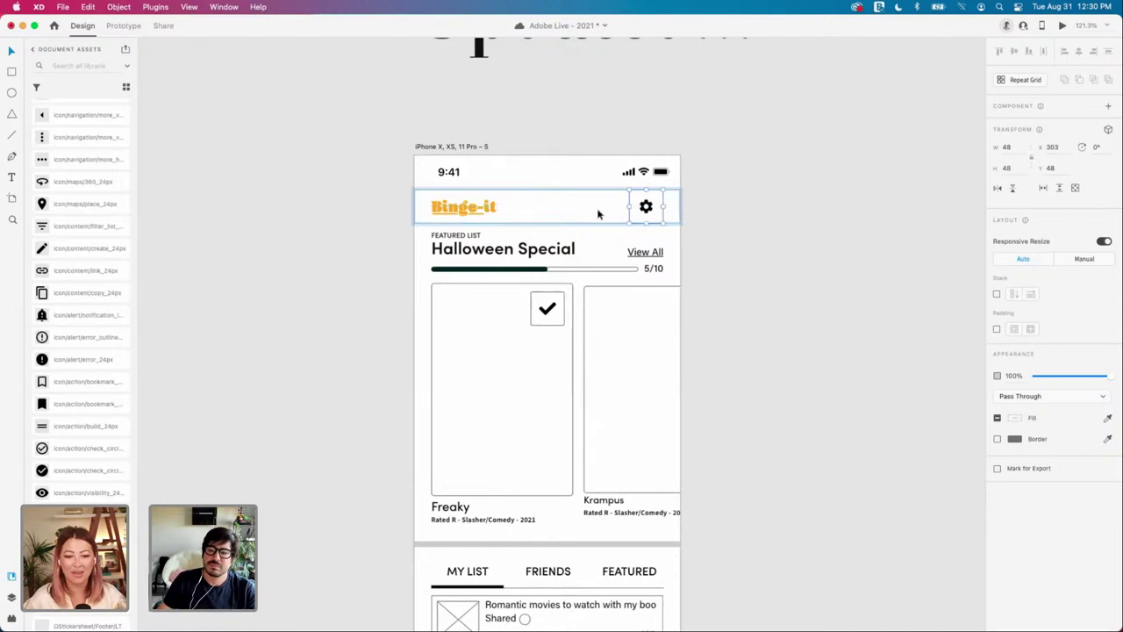
pyautogui.click(754, 301)
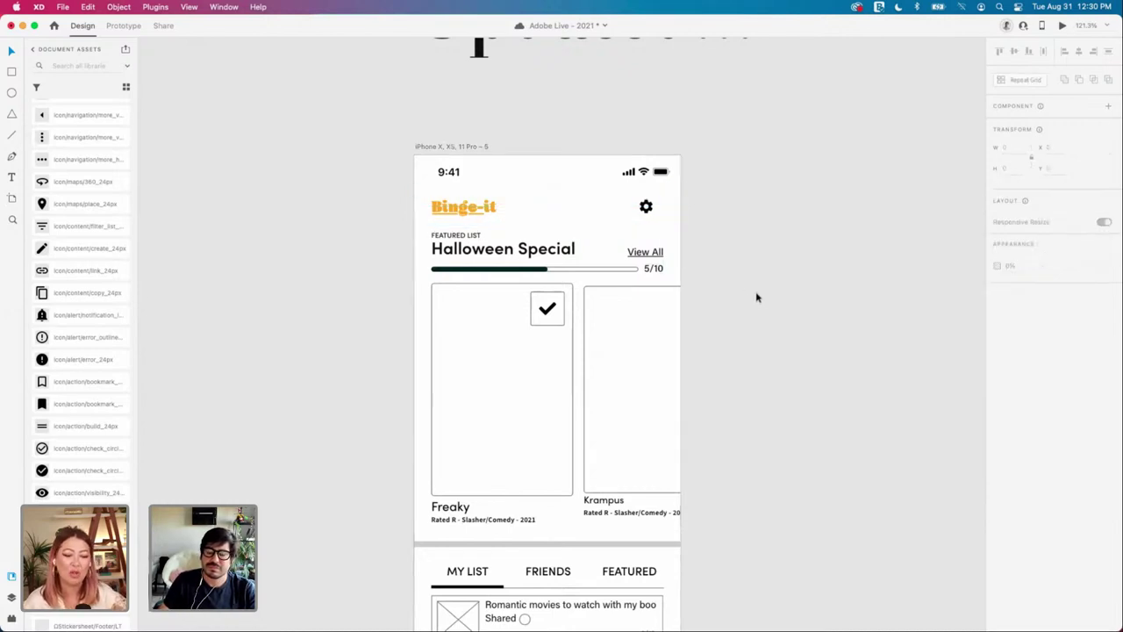
# Step: Review the home artboard's layout with the repositioned gear button, from the header through the featured cards to the list section
pyautogui.scroll(-3, 756, 299)
pyautogui.hscroll(1, 730, 305)
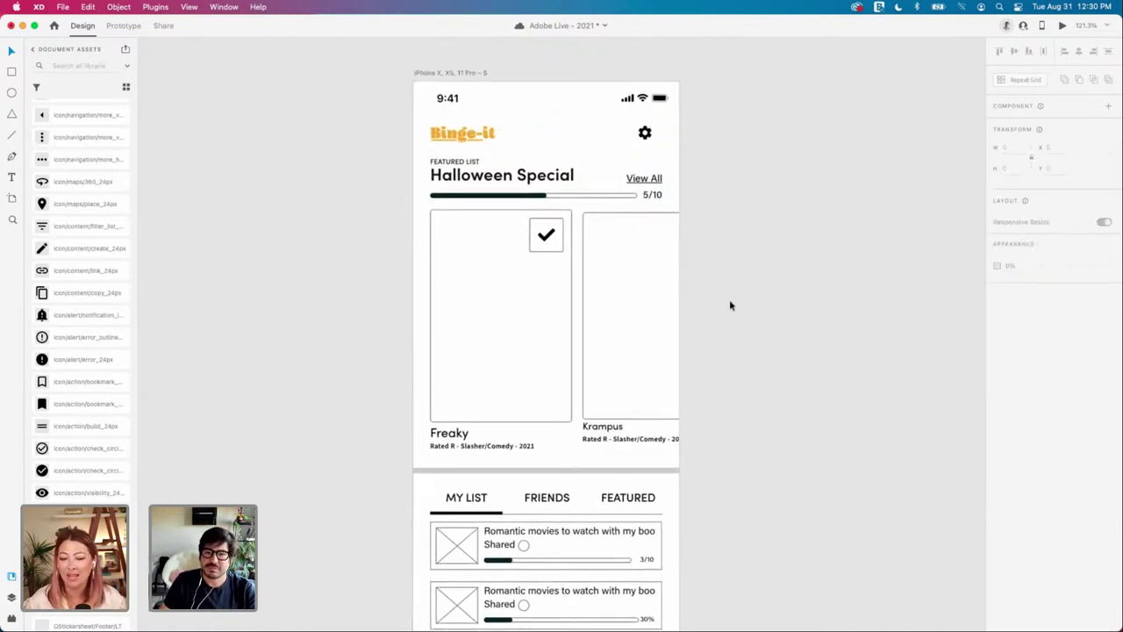
pyautogui.scroll(1, 729, 305)
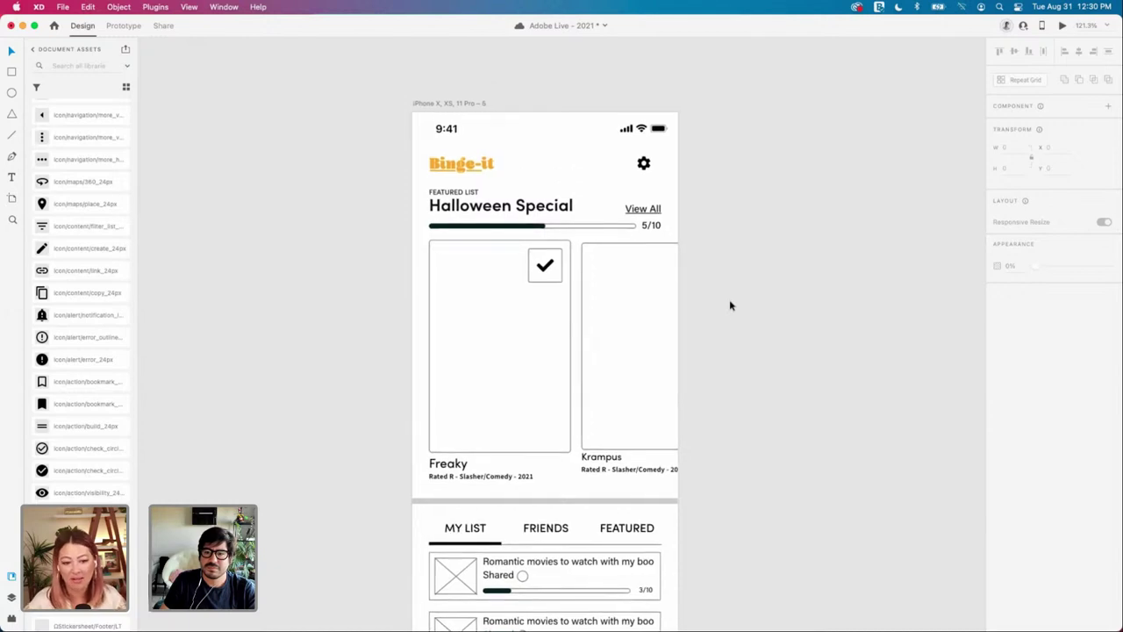
pyautogui.scroll(-3, 495, 208)
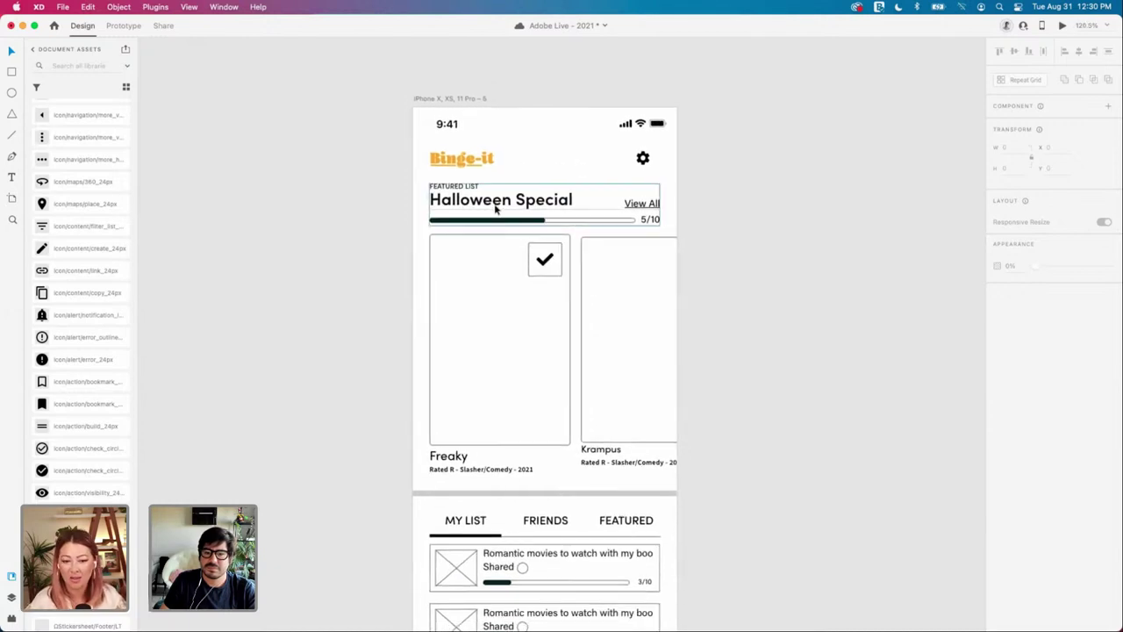
pyautogui.scroll(-1, 494, 209)
pyautogui.scroll(2, 494, 209)
pyautogui.click(494, 209)
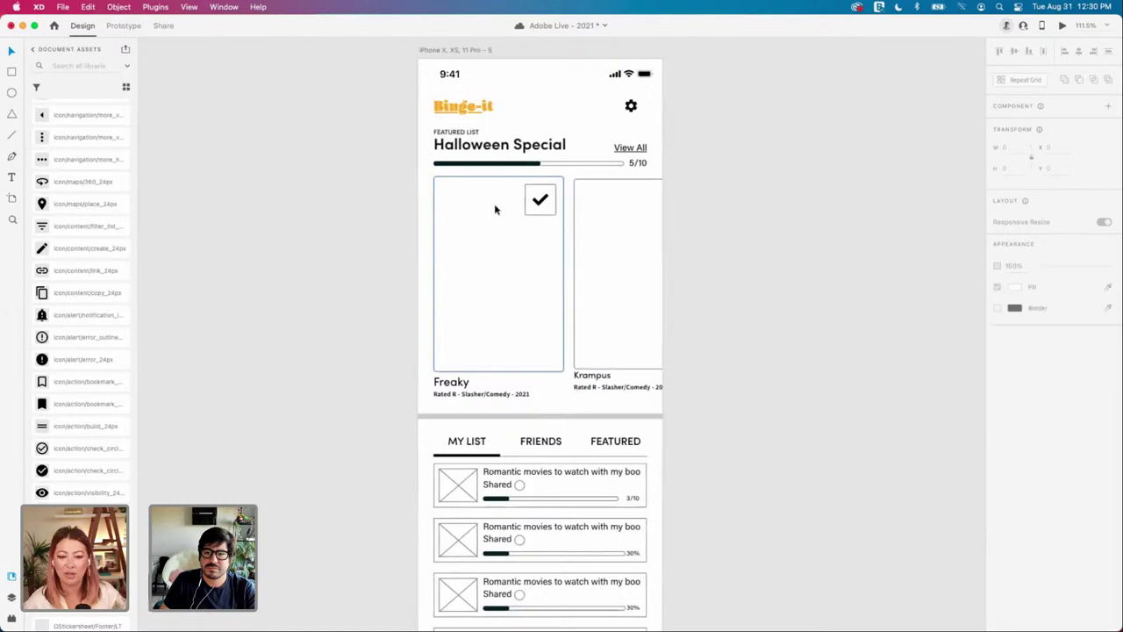
pyautogui.scroll(-5, 495, 209)
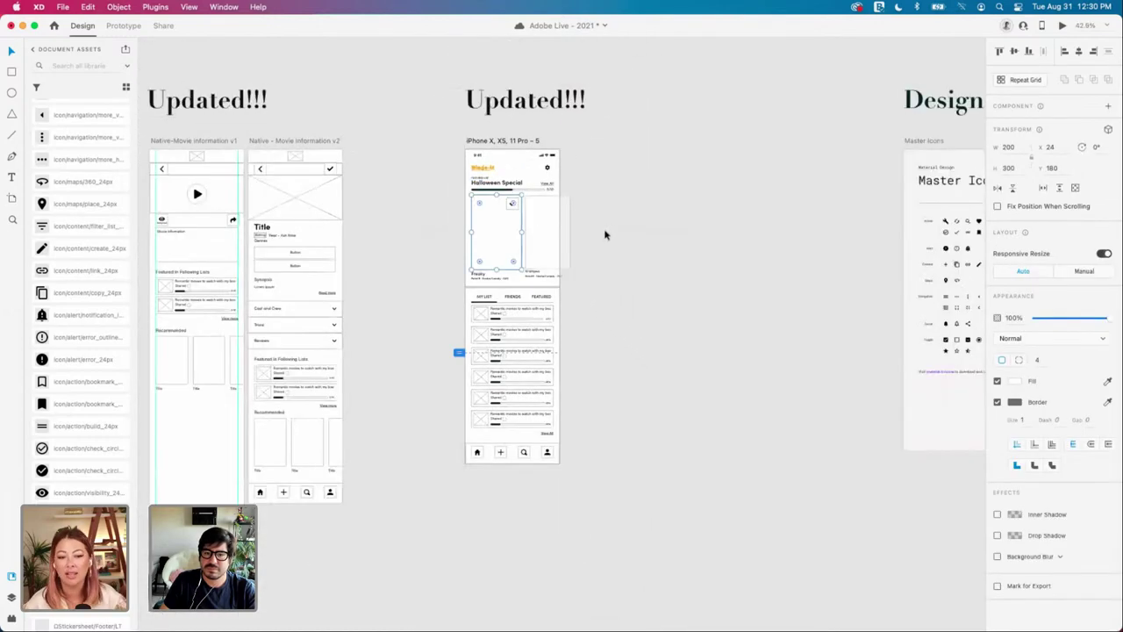
# Step: Check the text settings of the Featured List label and the View All link in the featured list heading
pyautogui.scroll(4, 494, 184)
pyautogui.click(477, 178)
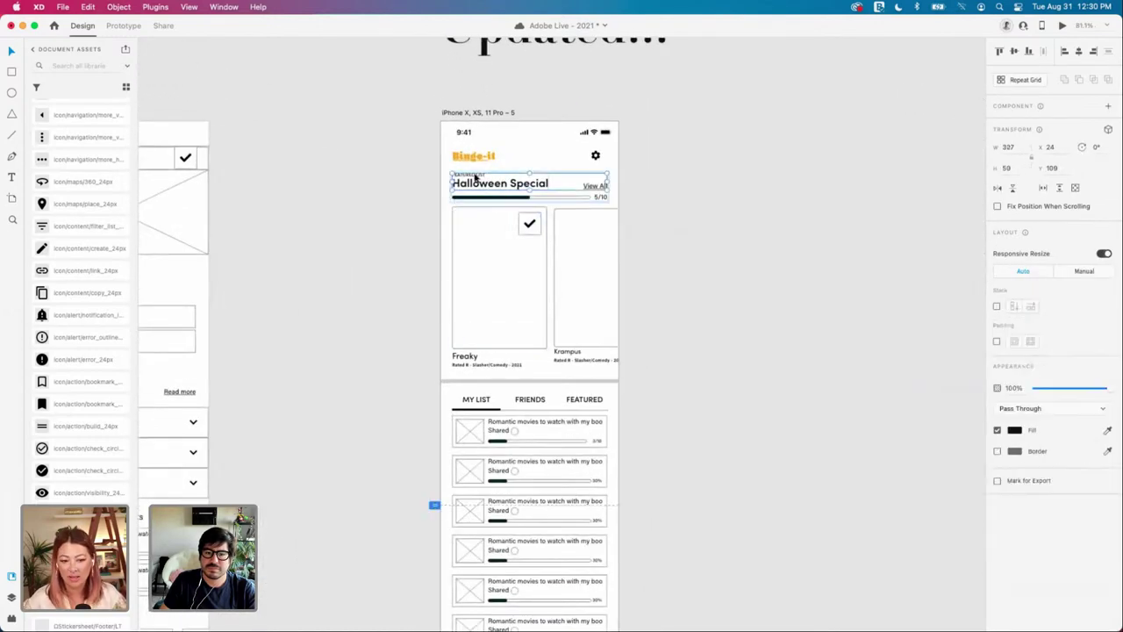
pyautogui.click(477, 179)
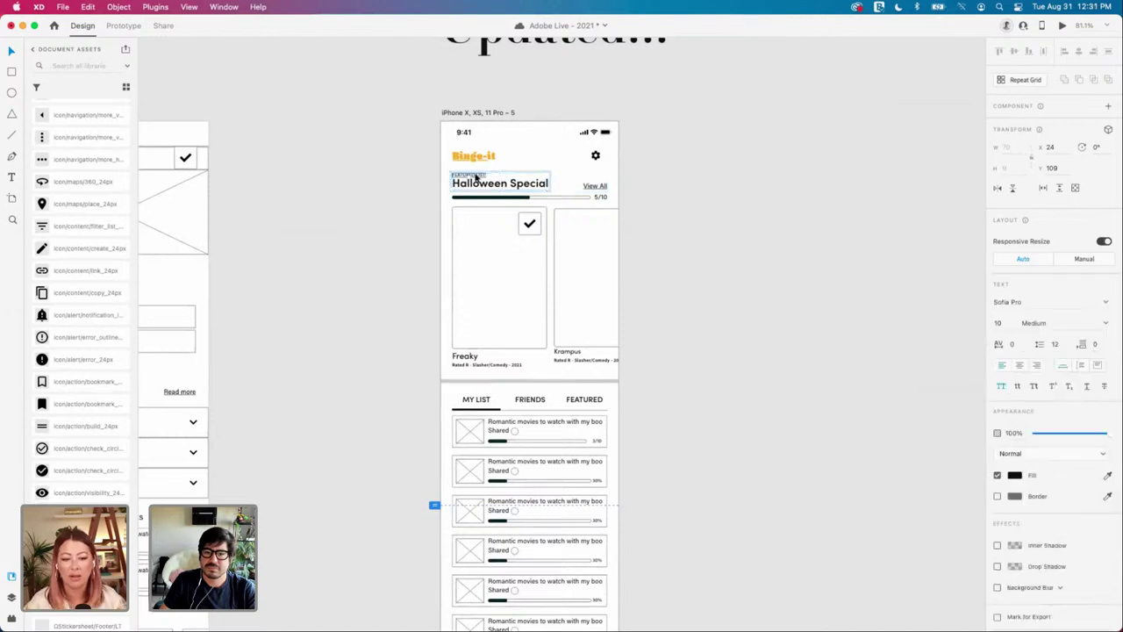
pyautogui.doubleClick(477, 176)
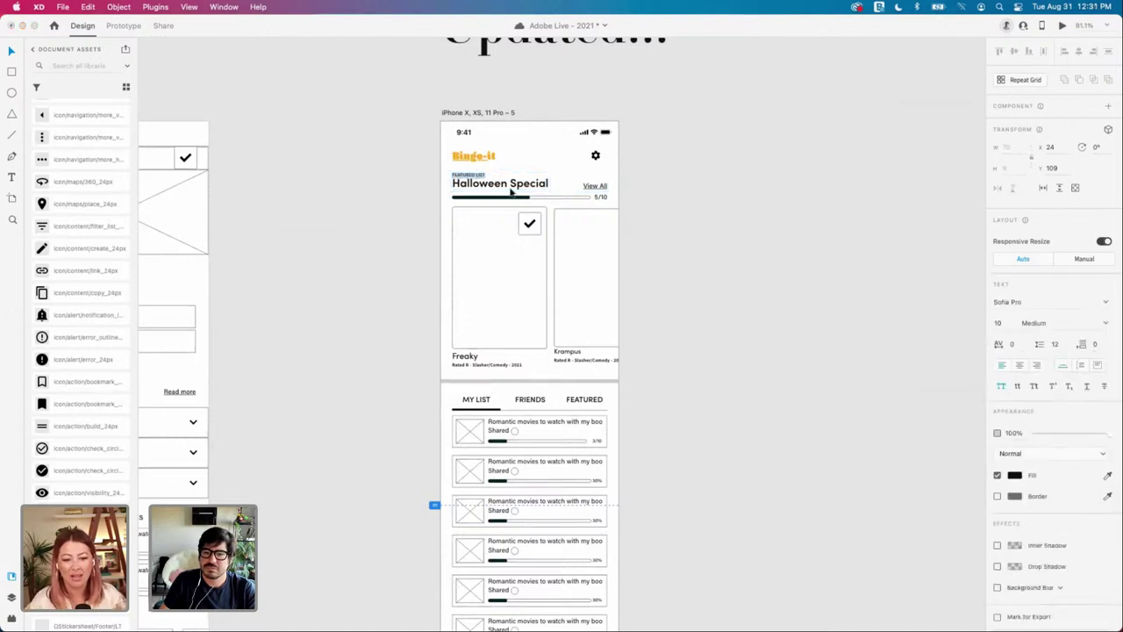
pyautogui.doubleClick(513, 188)
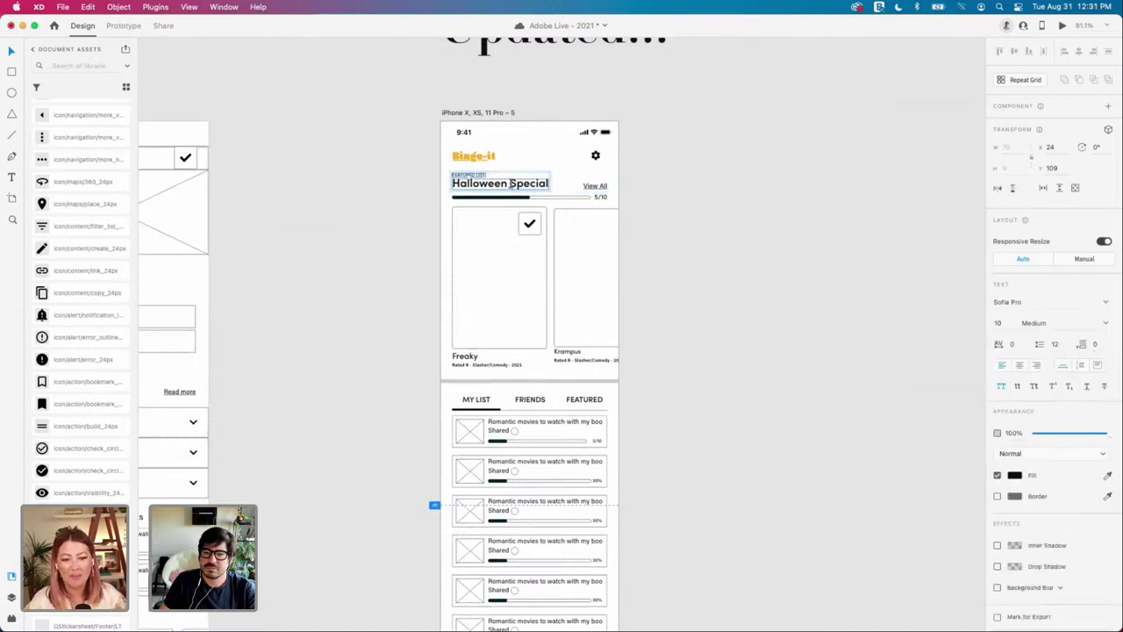
pyautogui.doubleClick(595, 186)
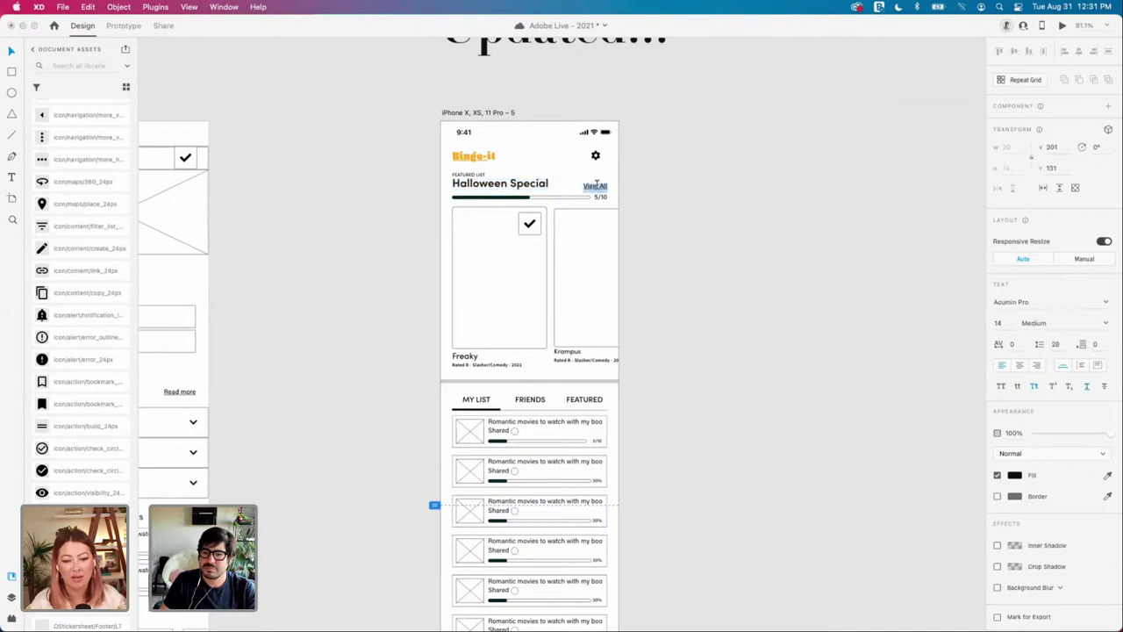
# Step: Set the font of the View All link in the Halloween Special section to Sofia Pro
pyautogui.doubleClick(1054, 304)
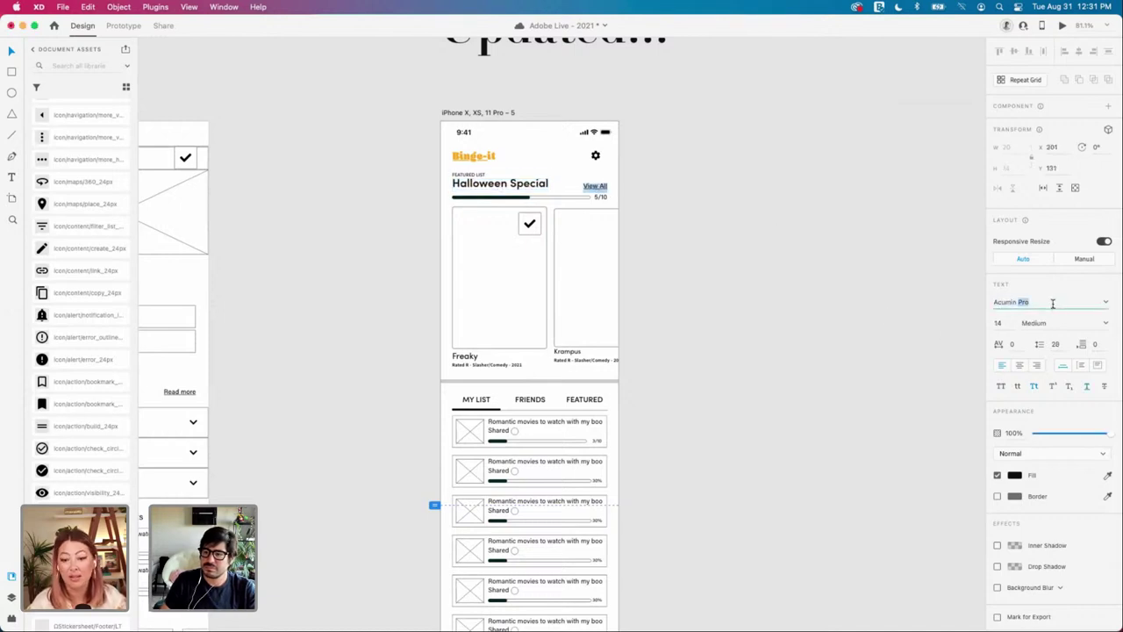
pyautogui.press('super+a')
pyautogui.write('Soofia')
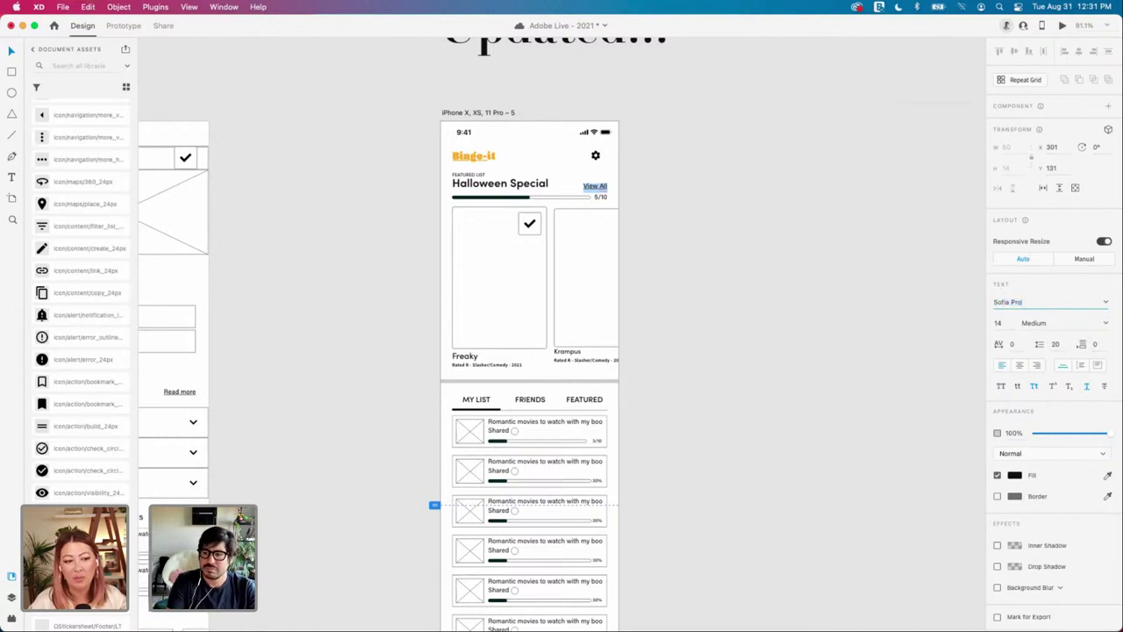
pyautogui.press('Return')
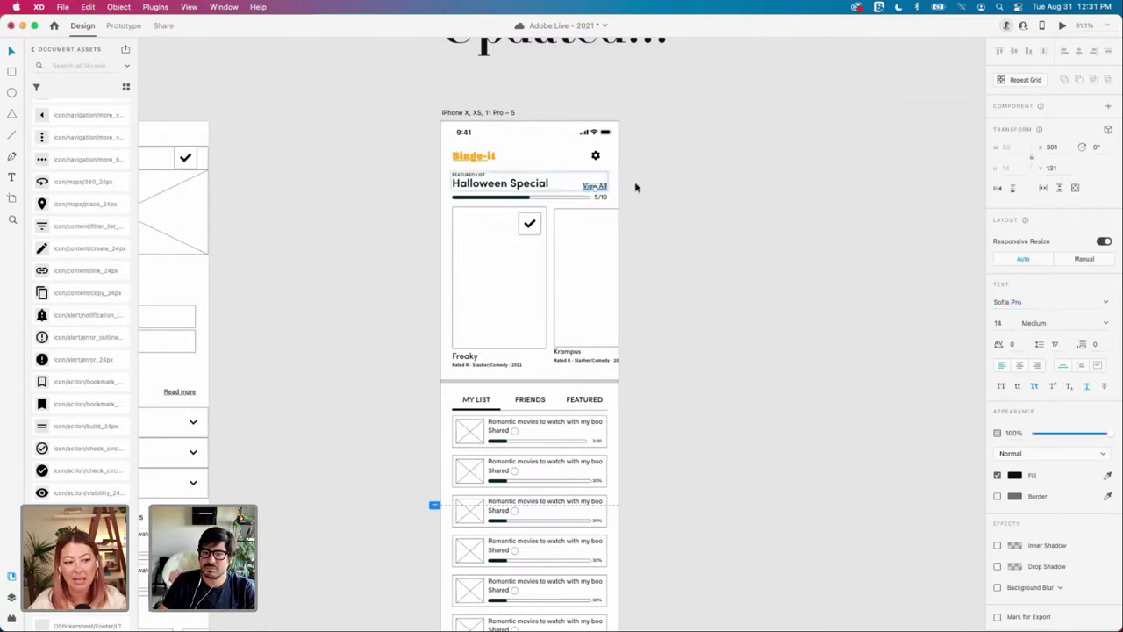
pyautogui.scroll(3, 584, 186)
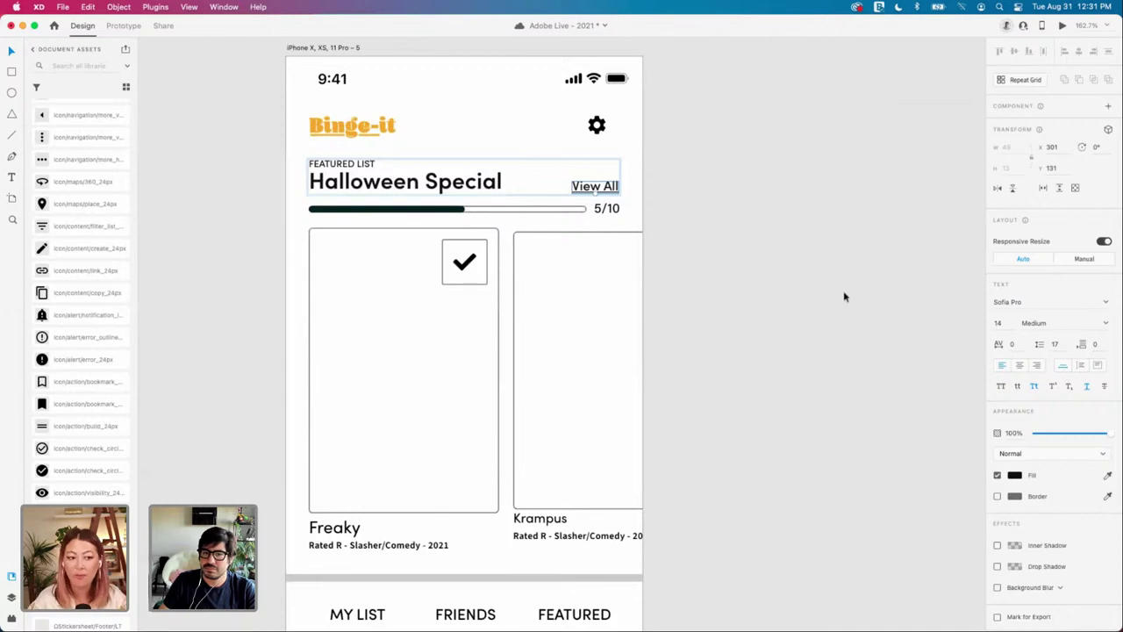
pyautogui.click(661, 201)
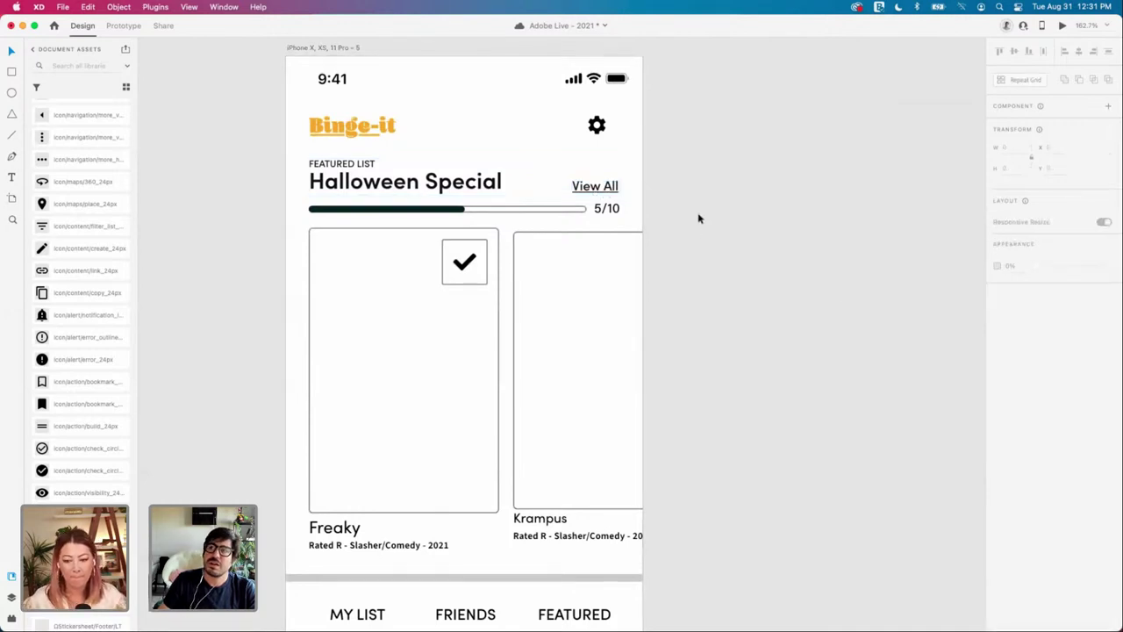
pyautogui.scroll(2, 696, 213)
pyautogui.hscroll(1, 696, 213)
pyautogui.scroll(-1, 697, 219)
pyautogui.scroll(-5, 697, 224)
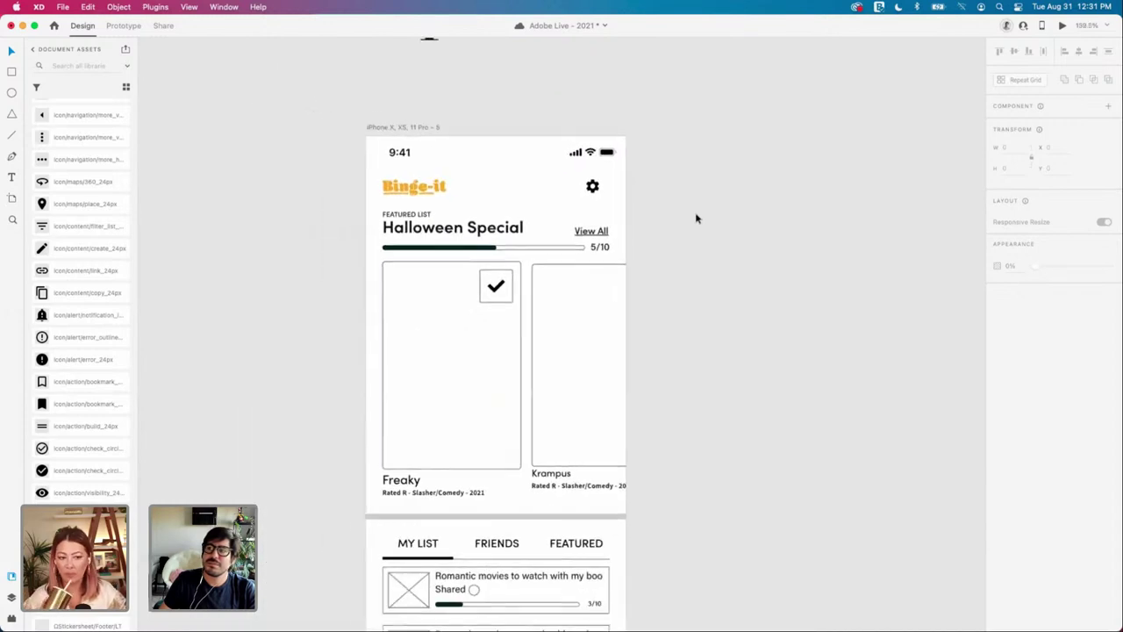
pyautogui.scroll(-2, 701, 232)
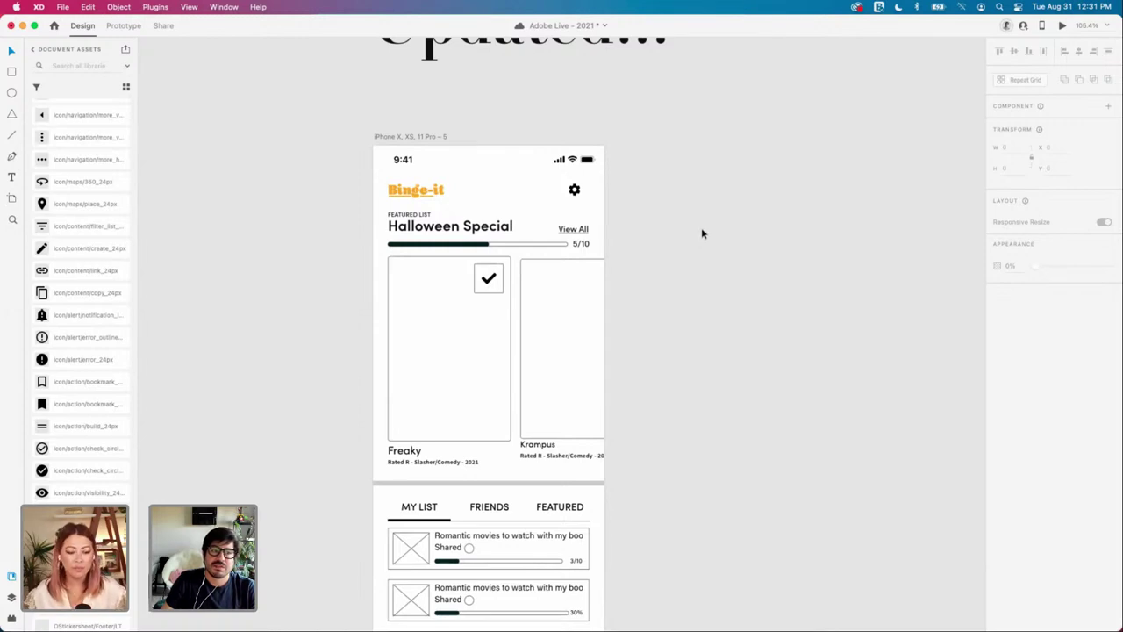
pyautogui.hscroll(2, 701, 233)
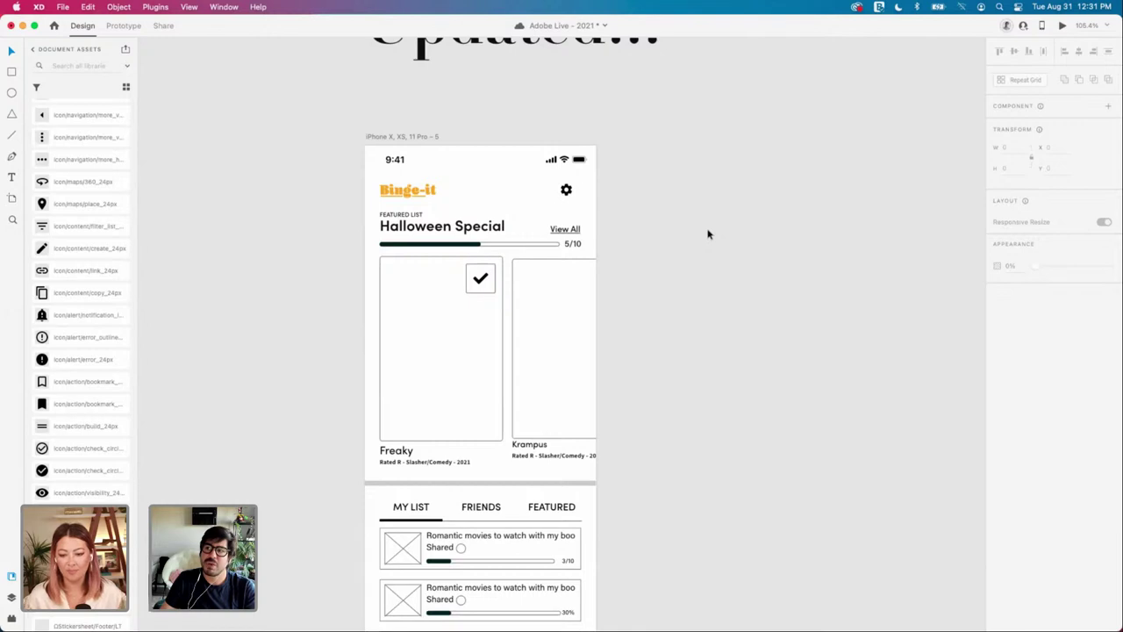
pyautogui.scroll(3, 708, 234)
pyautogui.scroll(-2, 708, 234)
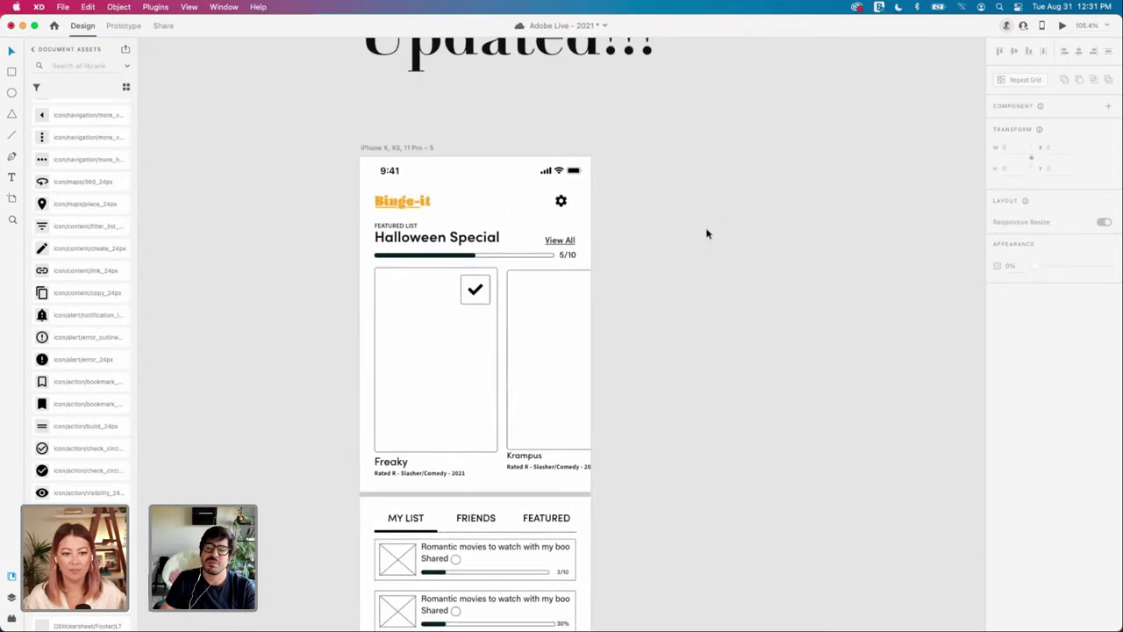
pyautogui.scroll(-1, 708, 234)
pyautogui.hscroll(1, 706, 233)
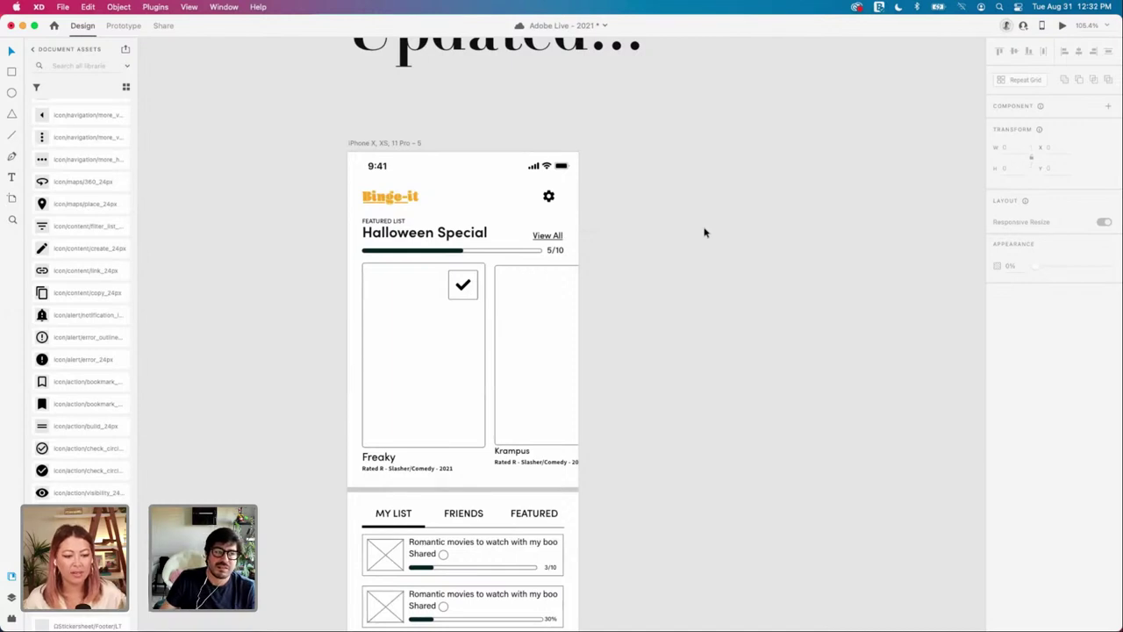
pyautogui.hscroll(1, 704, 232)
pyautogui.hscroll(2, 697, 230)
pyautogui.scroll(1, 698, 230)
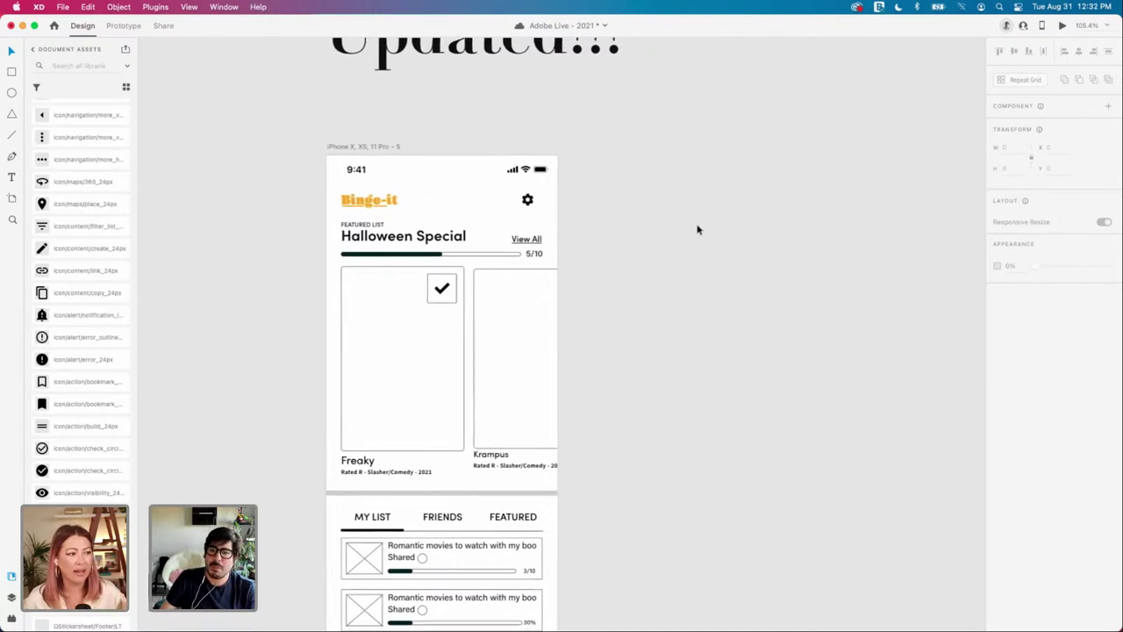
pyautogui.click(488, 232)
pyautogui.hscroll(-3, 526, 244)
pyautogui.click(628, 246)
# Step: Copy the Freaky movie poster from the Movies assets artboard
pyautogui.scroll(-5, 628, 246)
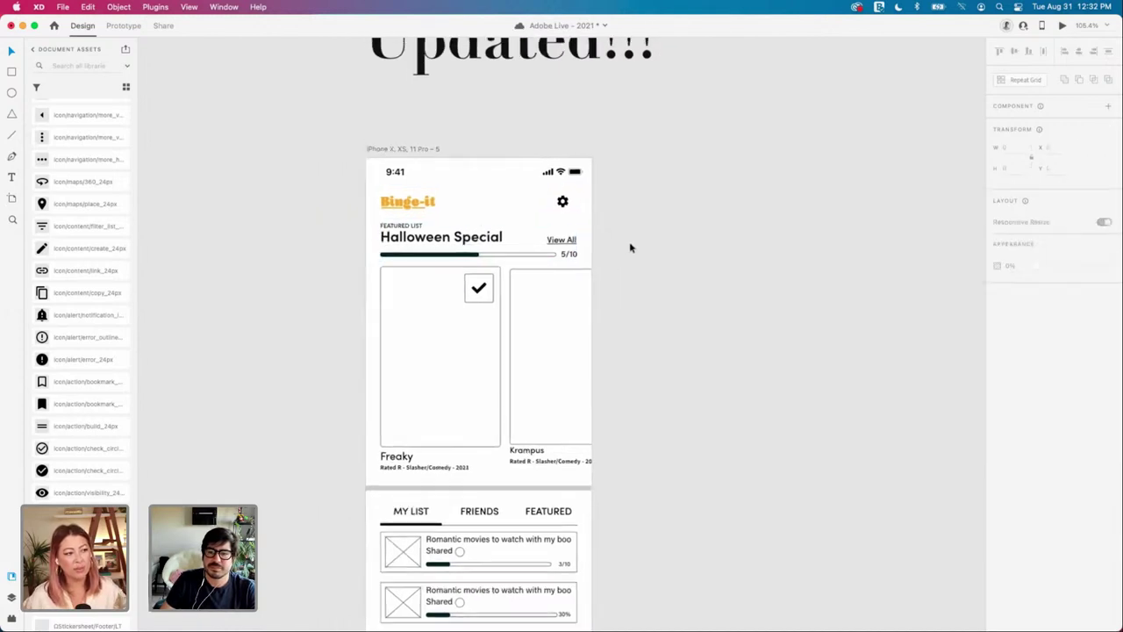
pyautogui.scroll(-1, 629, 248)
pyautogui.hscroll(10, 629, 246)
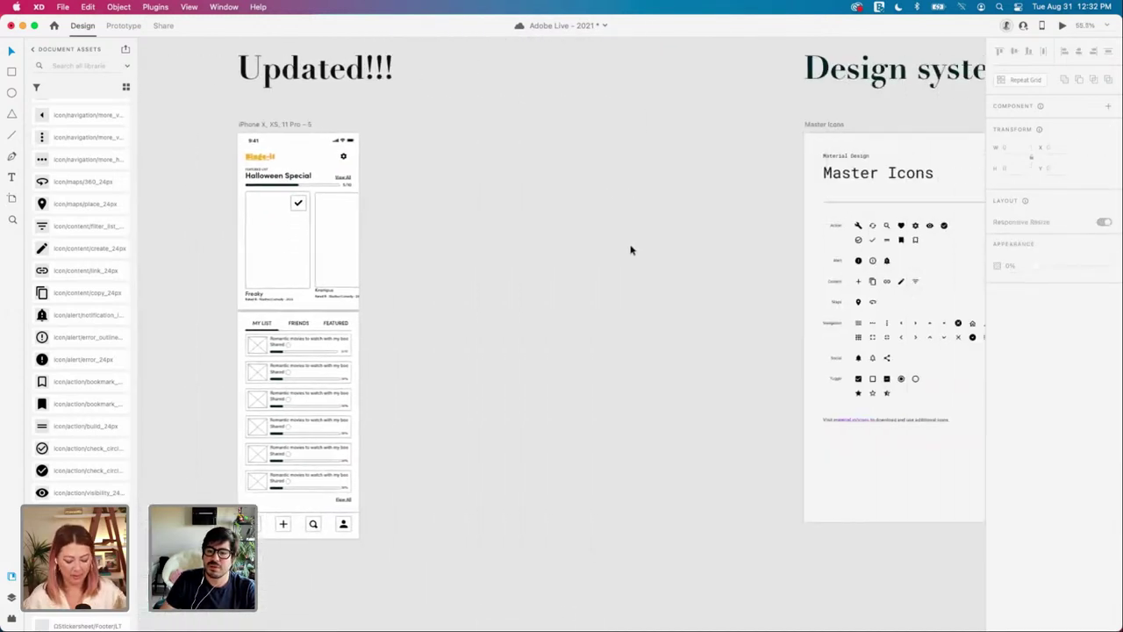
pyautogui.hscroll(-2, 629, 247)
pyautogui.hscroll(6, 626, 248)
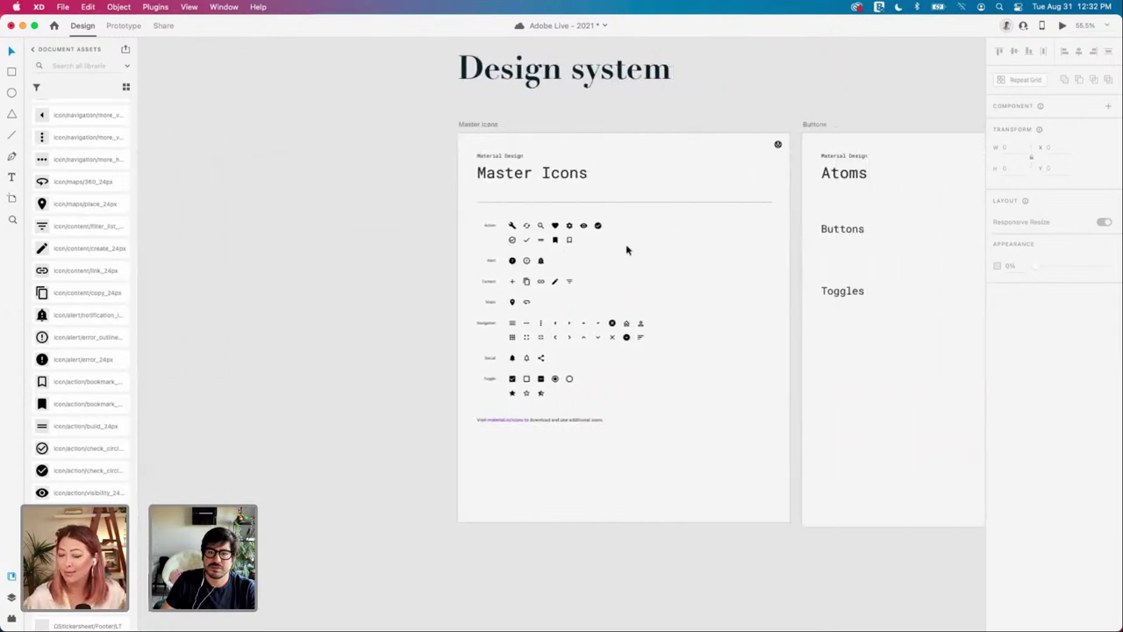
pyautogui.hscroll(8, 626, 249)
pyautogui.scroll(-4, 739, 306)
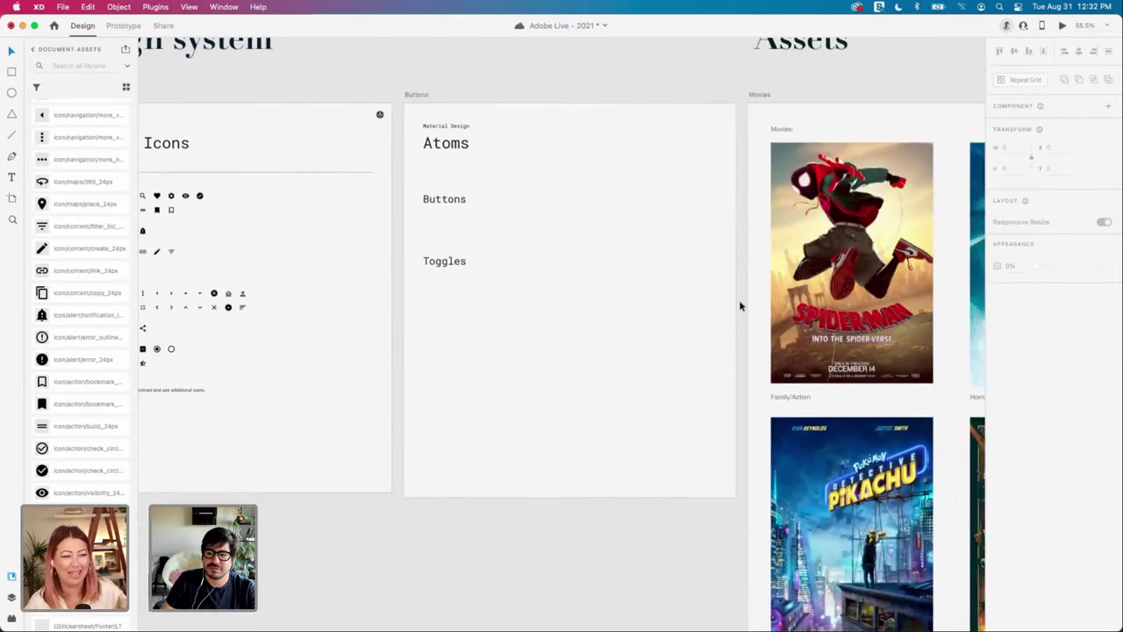
pyautogui.hscroll(5, 751, 300)
pyautogui.scroll(-8, 755, 303)
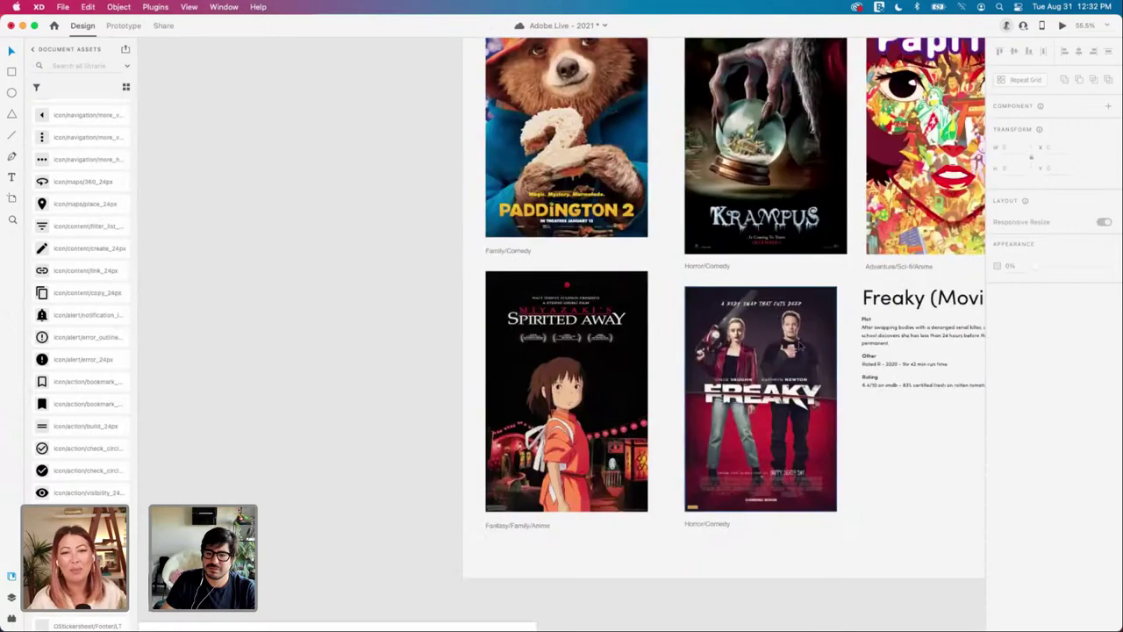
pyautogui.click(800, 346)
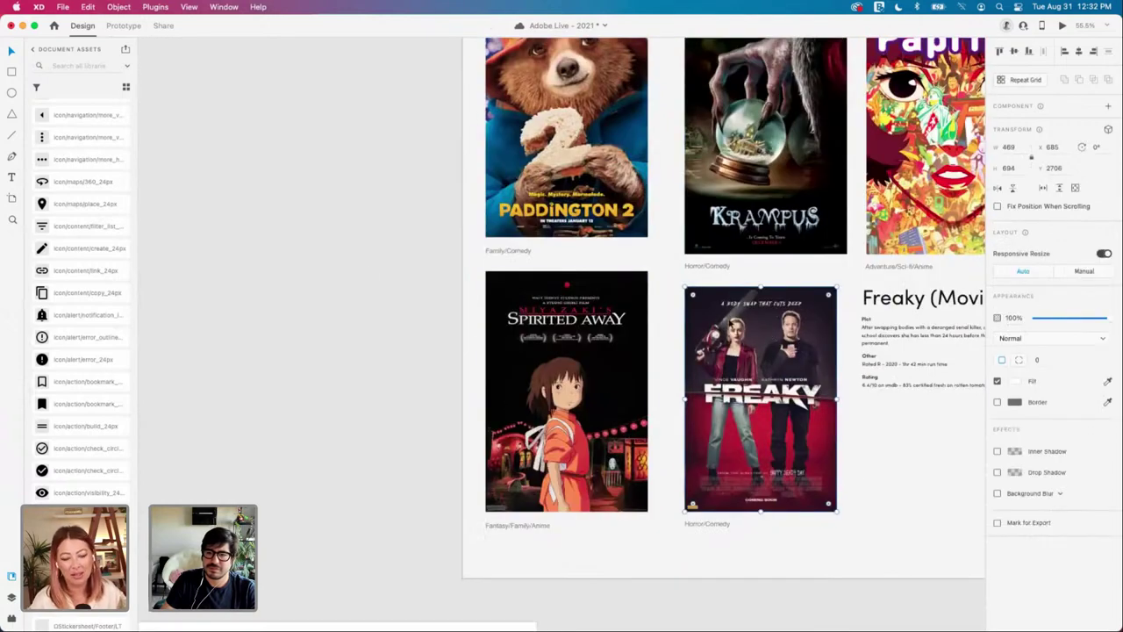
# Step: Paste the Freaky poster onto the empty canvas beside the iPhone X, XS, 11 Pro – 5 artboard
pyautogui.scroll(-5, 315, 265)
pyautogui.hscroll(-4, 316, 265)
pyautogui.scroll(3, 316, 266)
pyautogui.hscroll(-3, 315, 265)
pyautogui.scroll(2, 315, 265)
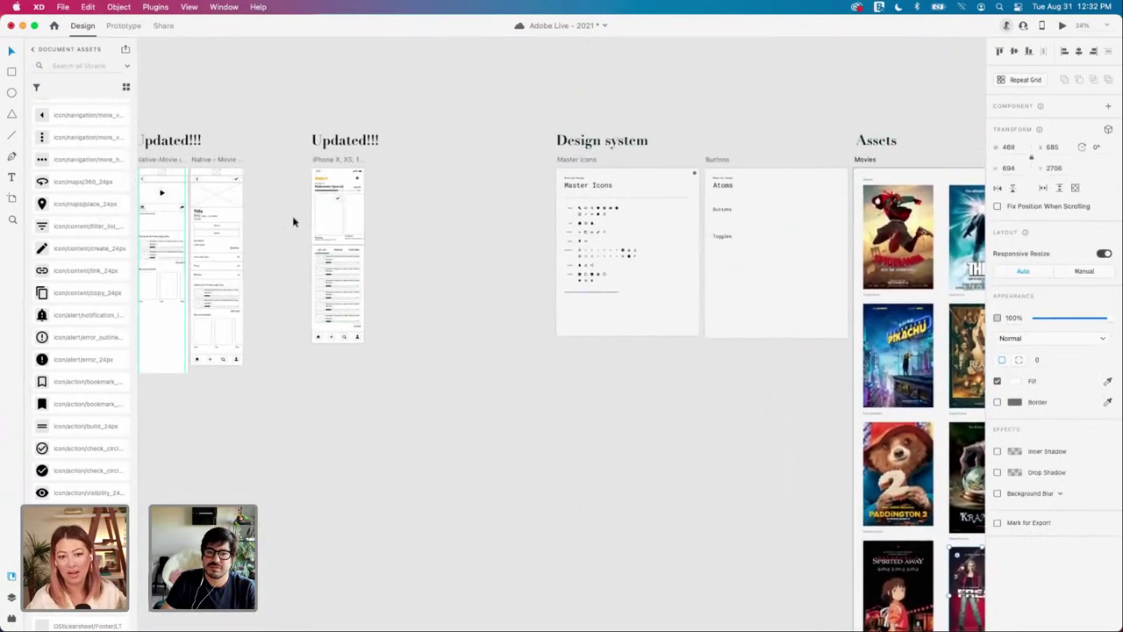
pyautogui.scroll(5, 293, 219)
pyautogui.scroll(2, 558, 246)
pyautogui.hscroll(2, 580, 261)
pyautogui.scroll(-1, 580, 261)
pyautogui.scroll(2, 580, 261)
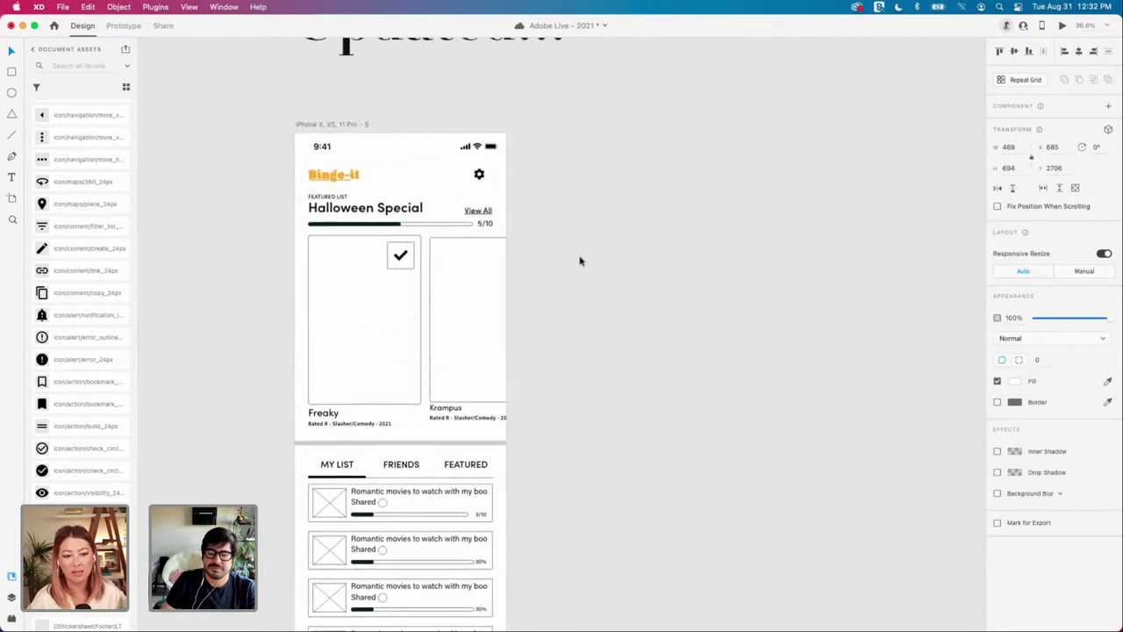
pyautogui.press('super+v')
pyautogui.moveTo(462, 236); pyautogui.dragTo(592, 336)
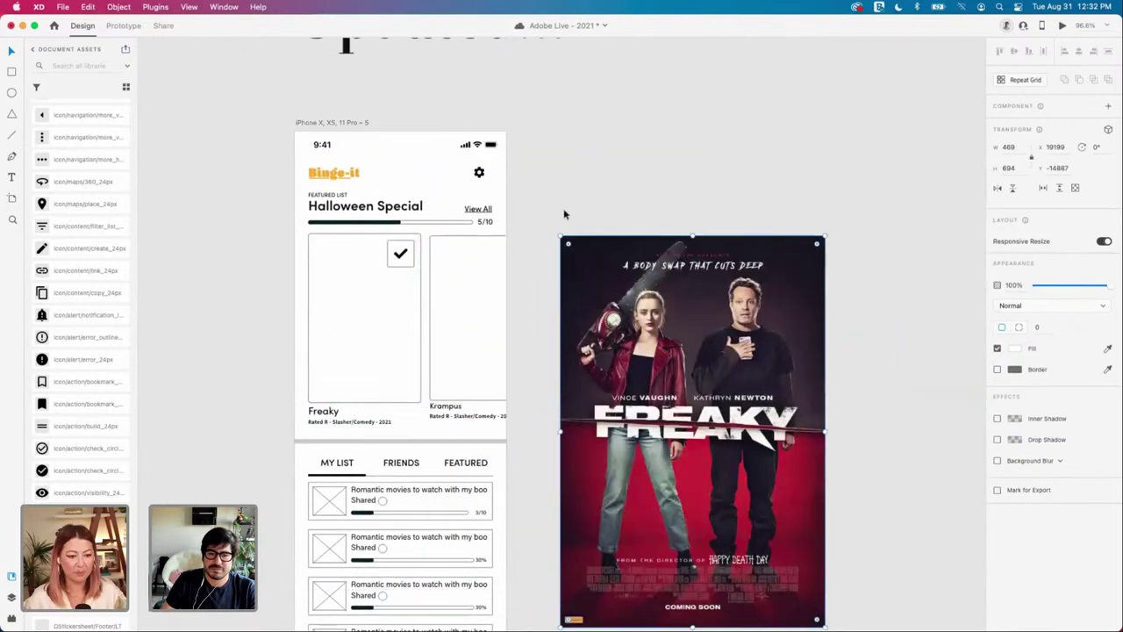
pyautogui.click(396, 224)
pyautogui.click(398, 225)
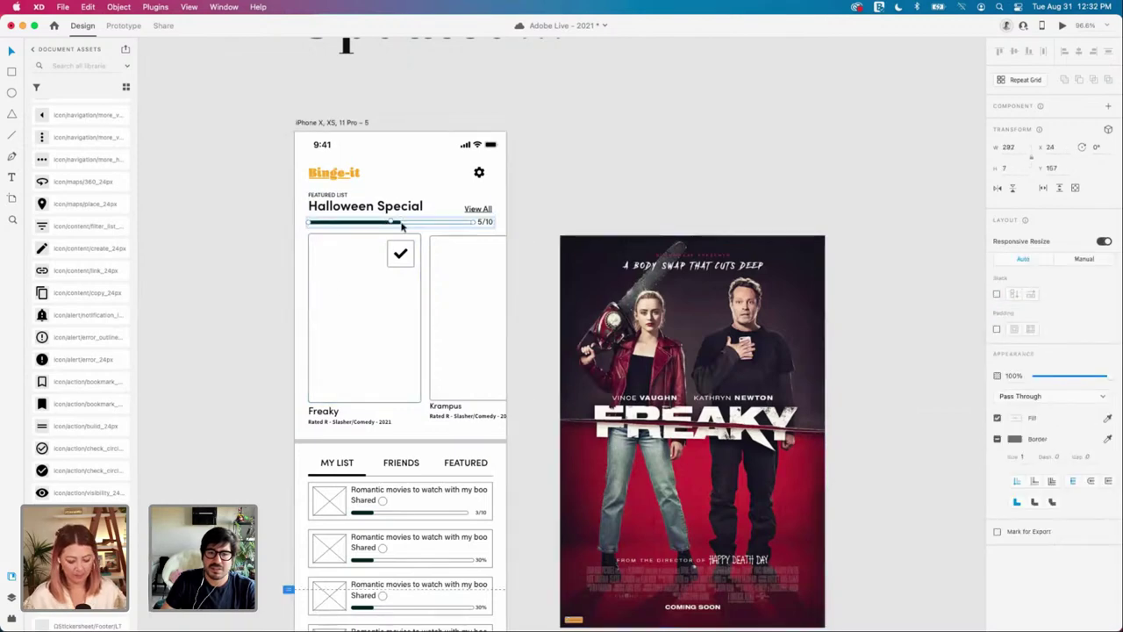
pyautogui.click(398, 225)
pyautogui.scroll(4, 356, 226)
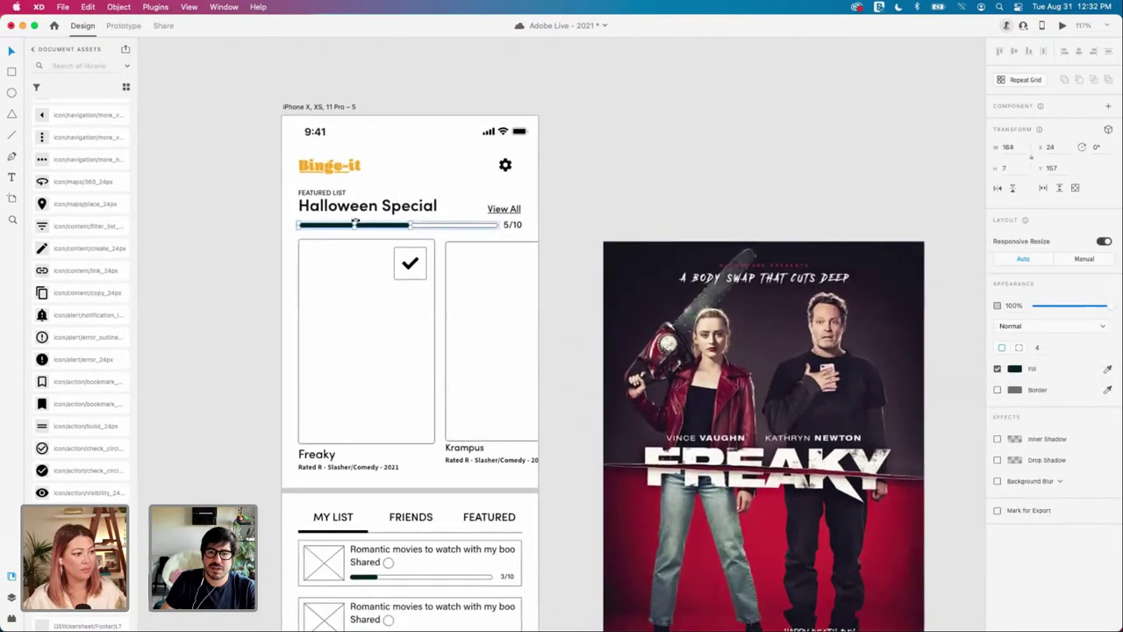
# Step: Duplicate the settings gear icon from the Binge-it header and place the copy on the empty canvas above the Freaky poster
pyautogui.click(469, 177)
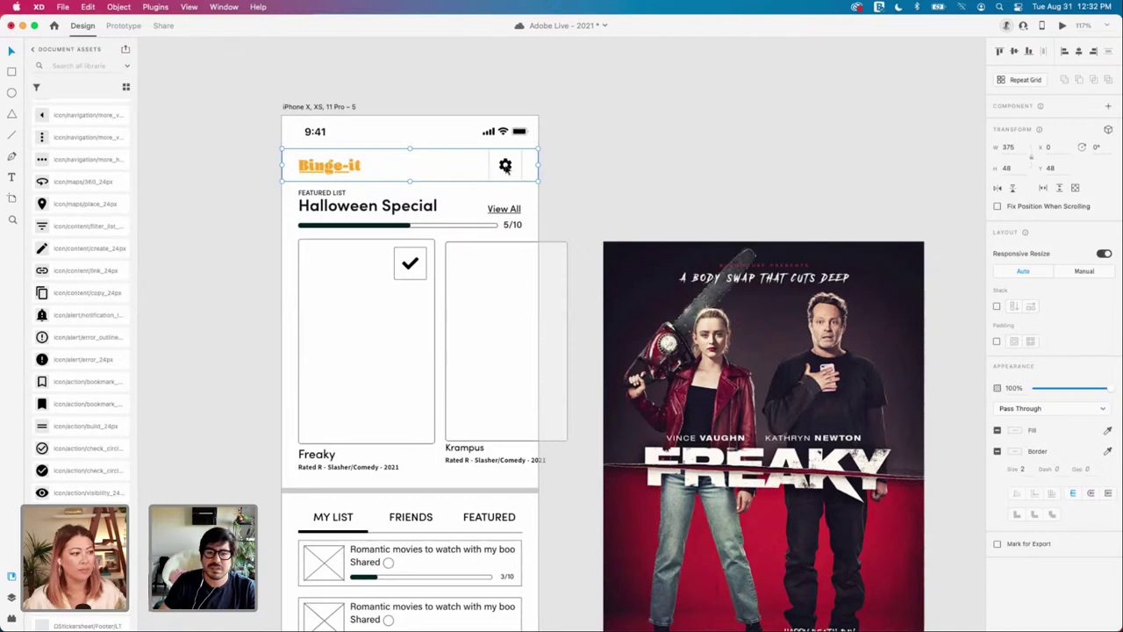
pyautogui.doubleClick(506, 166)
pyautogui.moveTo(507, 169); pyautogui.dragTo(675, 168)
pyautogui.press('super+x')
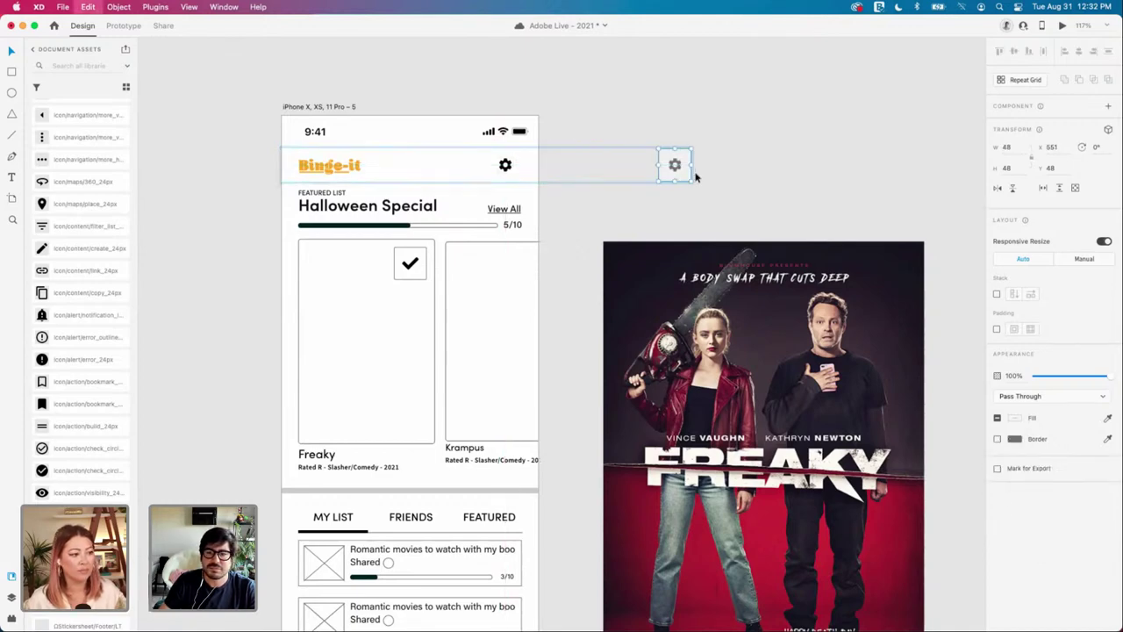
pyautogui.click(698, 178)
pyautogui.press('super+v')
pyautogui.click(706, 172)
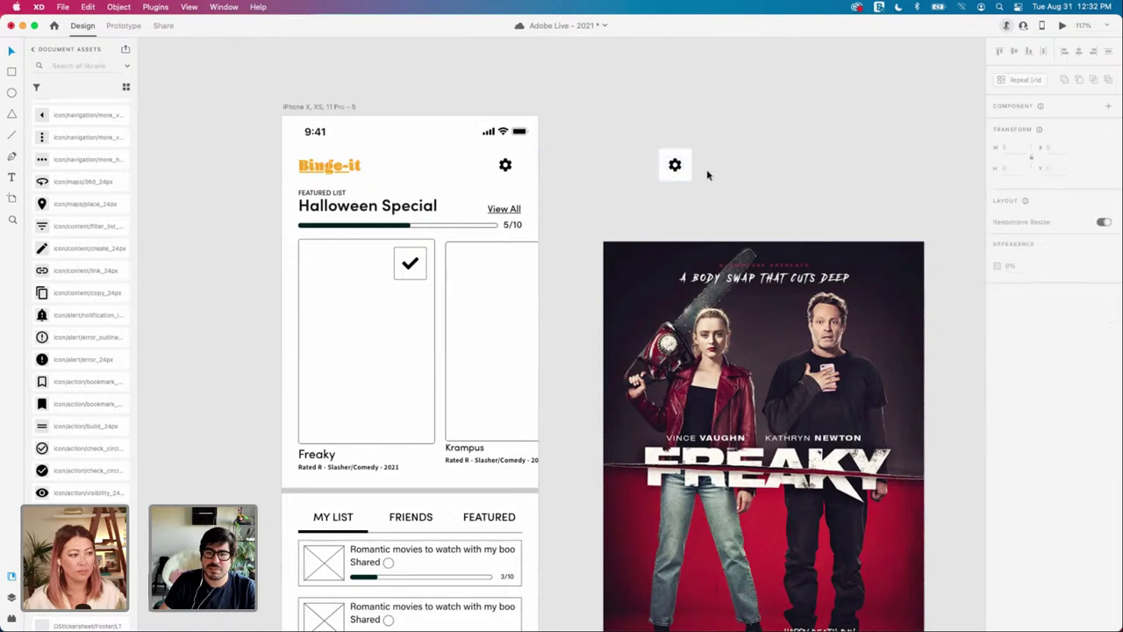
# Step: Turn the copied settings gear icon into a component
pyautogui.click(689, 172)
pyautogui.scroll(3, 693, 173)
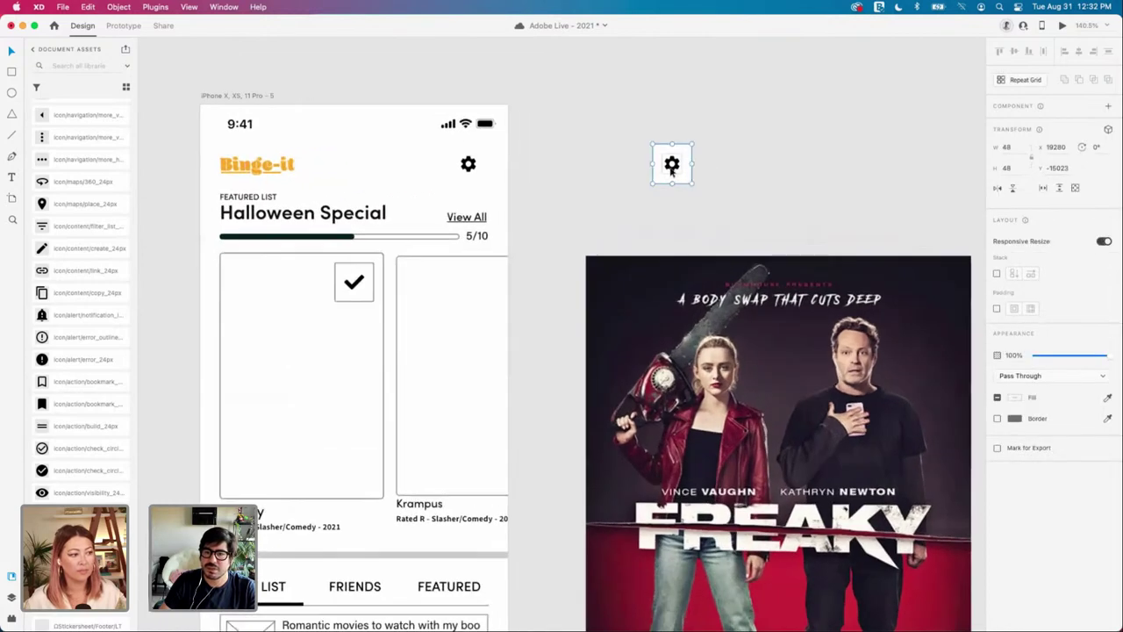
pyautogui.click(710, 178)
pyautogui.click(688, 177)
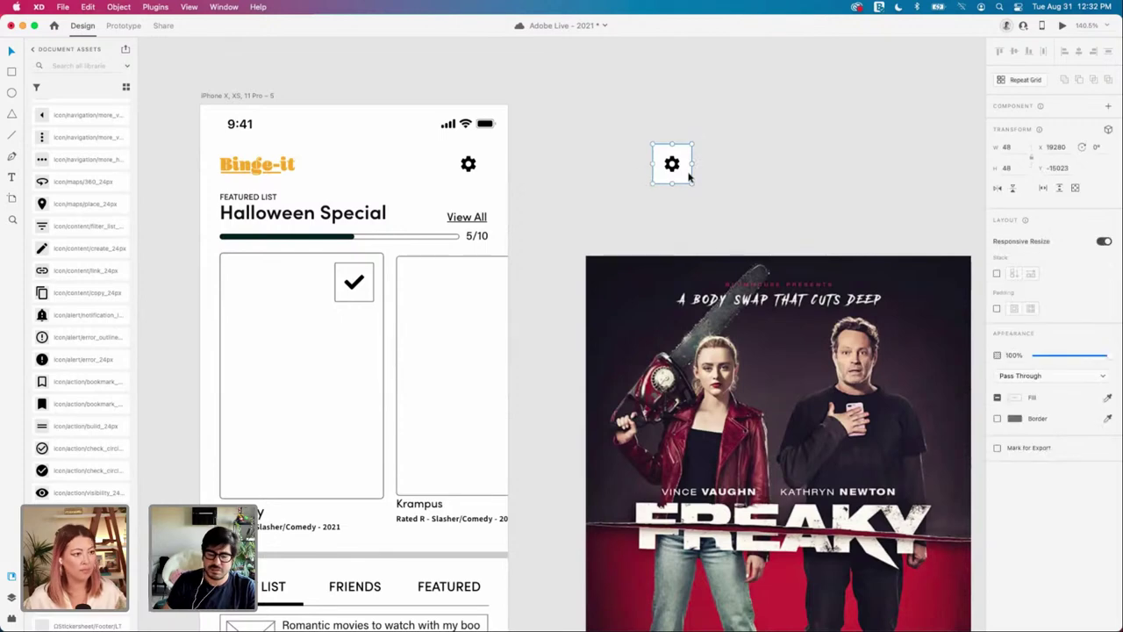
pyautogui.press('super+k')
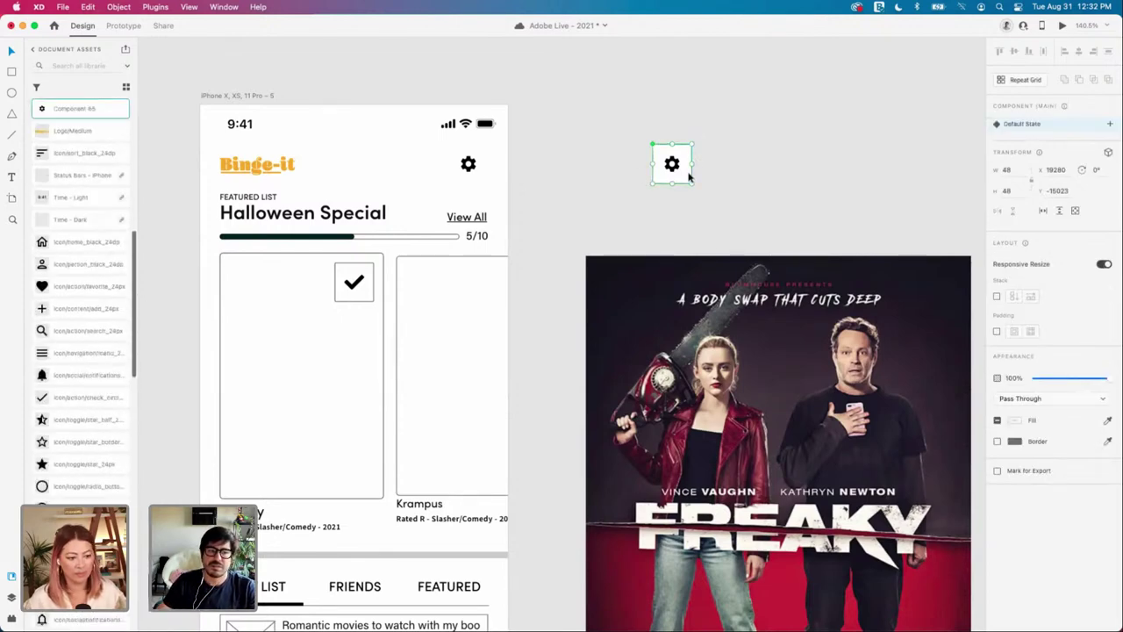
# Step: Move the gear icon component to the Buttons artboard, placing it between the Buttons and Toggles headings
pyautogui.press('super+x')
pyautogui.scroll(-5, 689, 175)
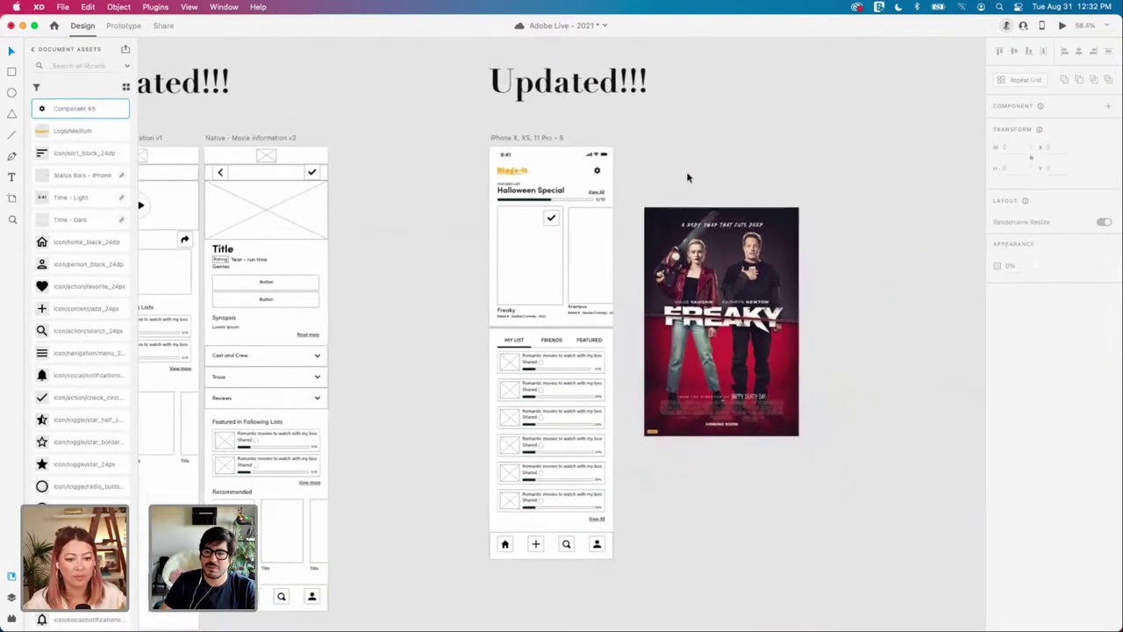
pyautogui.hscroll(5, 693, 185)
pyautogui.hscroll(10, 752, 243)
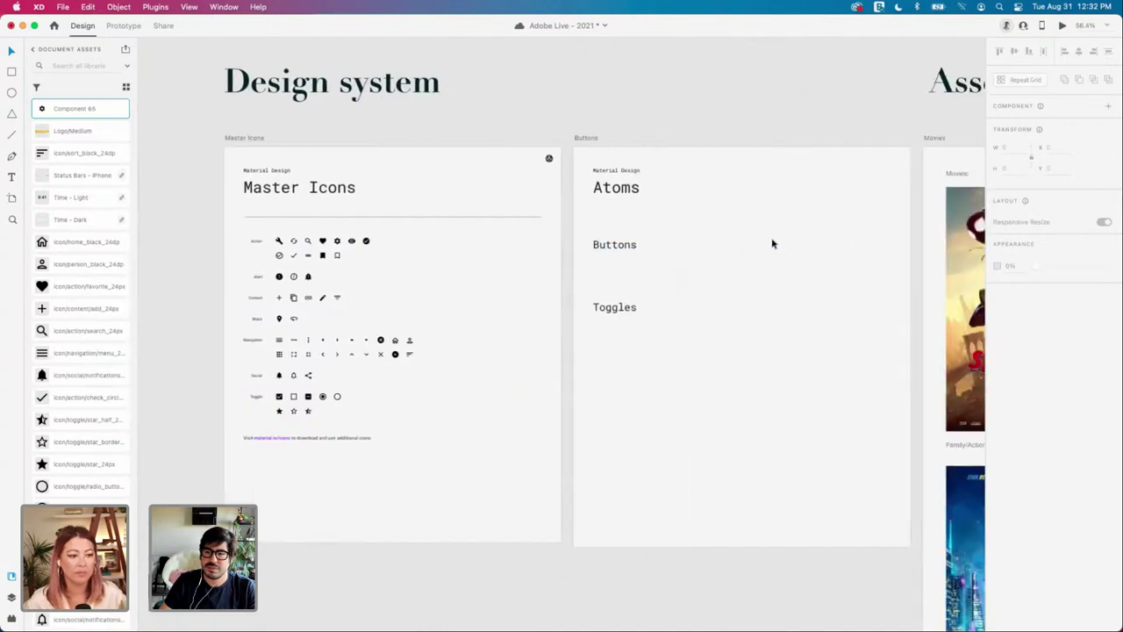
pyautogui.scroll(5, 619, 219)
pyautogui.press('super+v')
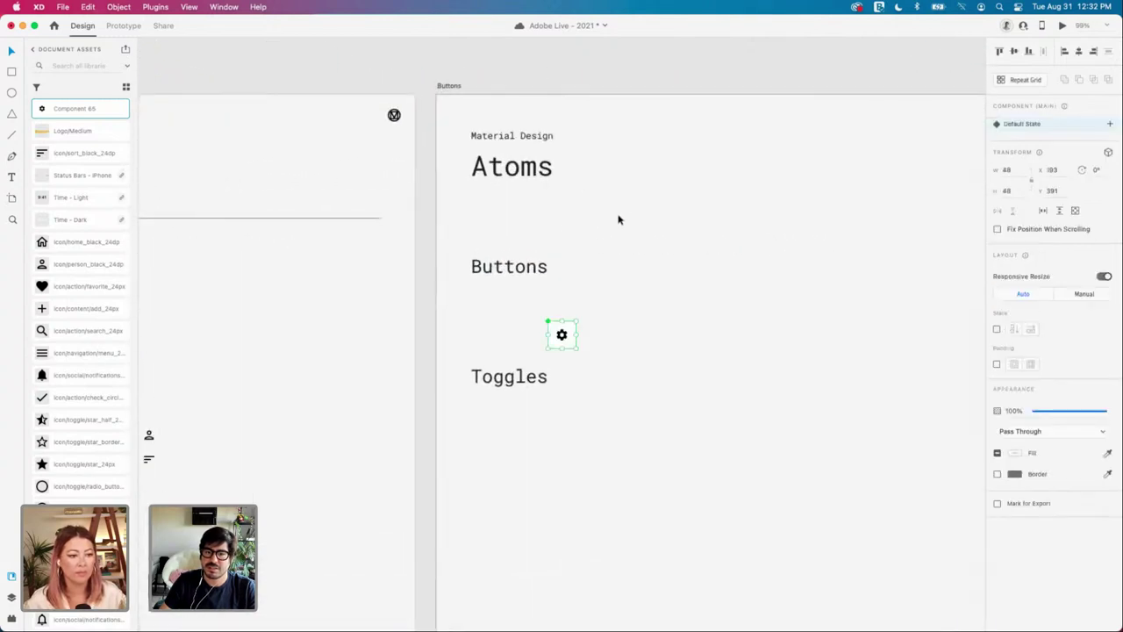
pyautogui.moveTo(558, 331); pyautogui.dragTo(489, 309)
# Step: Duplicate the Buttons heading directly beneath itself and change the copy's text to "Icon button"
pyautogui.moveTo(498, 268)
pyautogui.mouseDown()
pyautogui.moveTo(499, 255)
pyautogui.moveTo(501, 292)
pyautogui.moveTo(500, 281)
pyautogui.mouseUp()
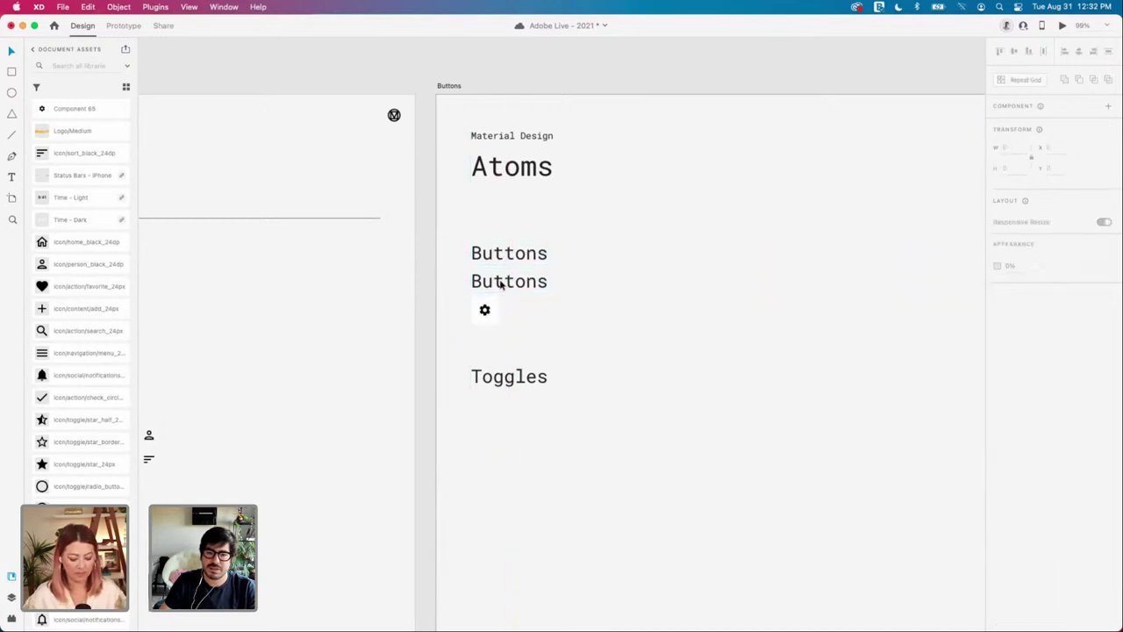
pyautogui.doubleClick(501, 282)
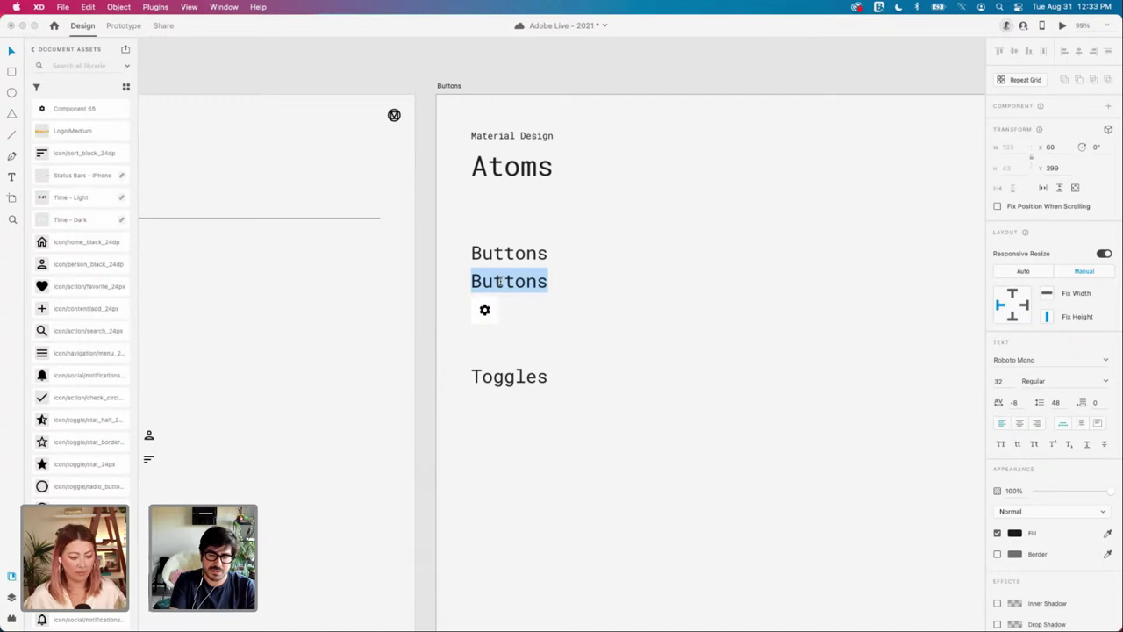
pyautogui.write('Icon button')
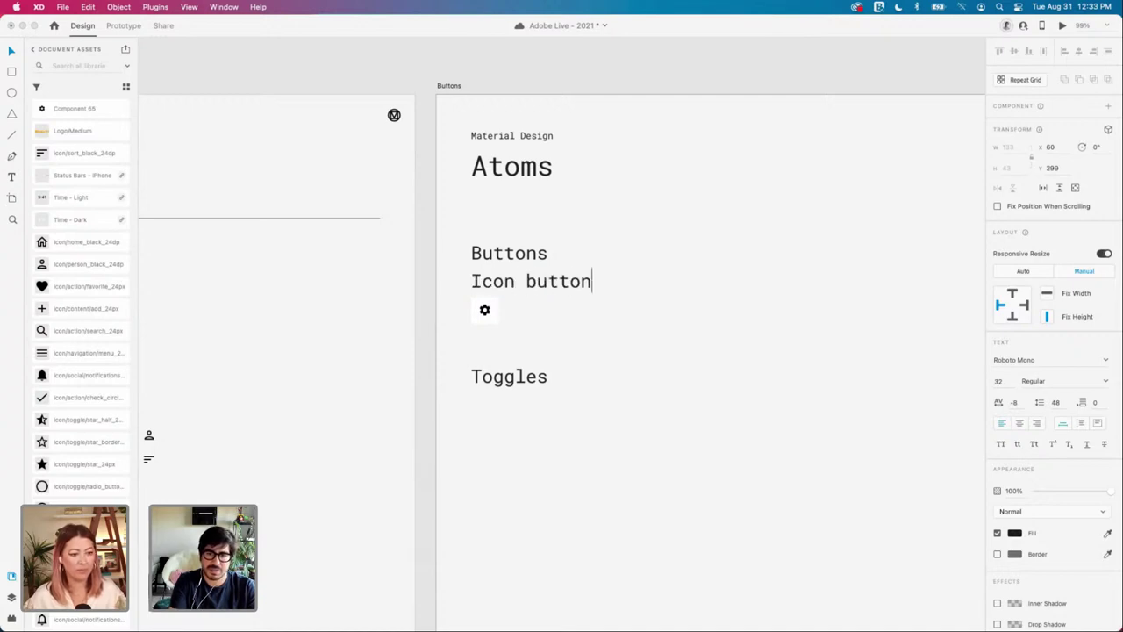
# Step: Set the Icon button label's font size to 12 and nudge the gear component up beneath it
pyautogui.press('super+a')
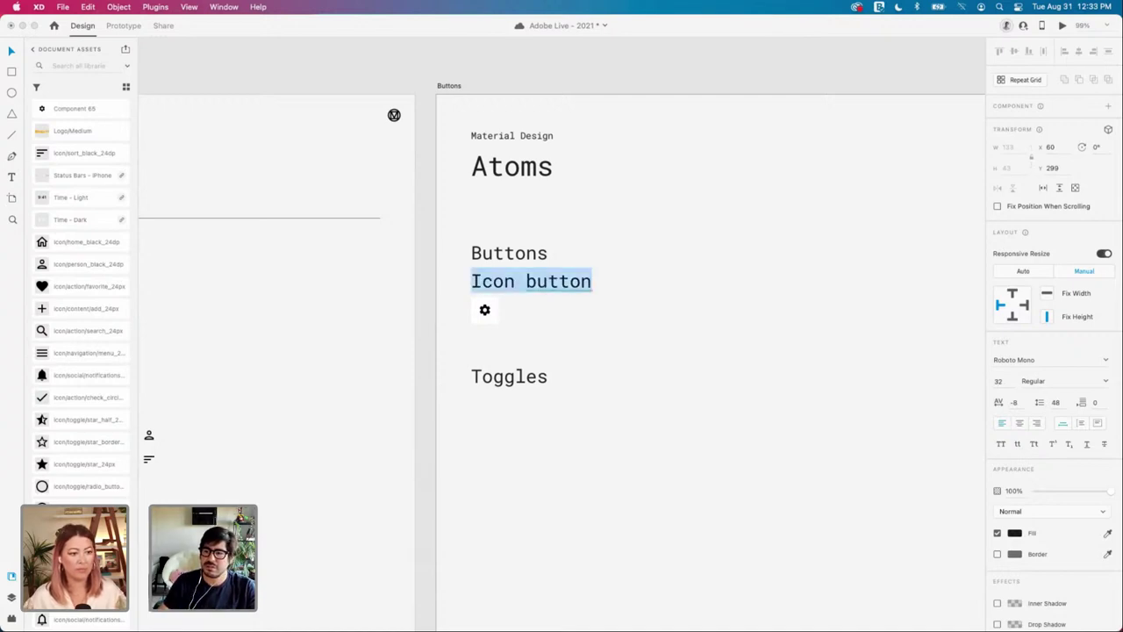
pyautogui.click(1000, 381)
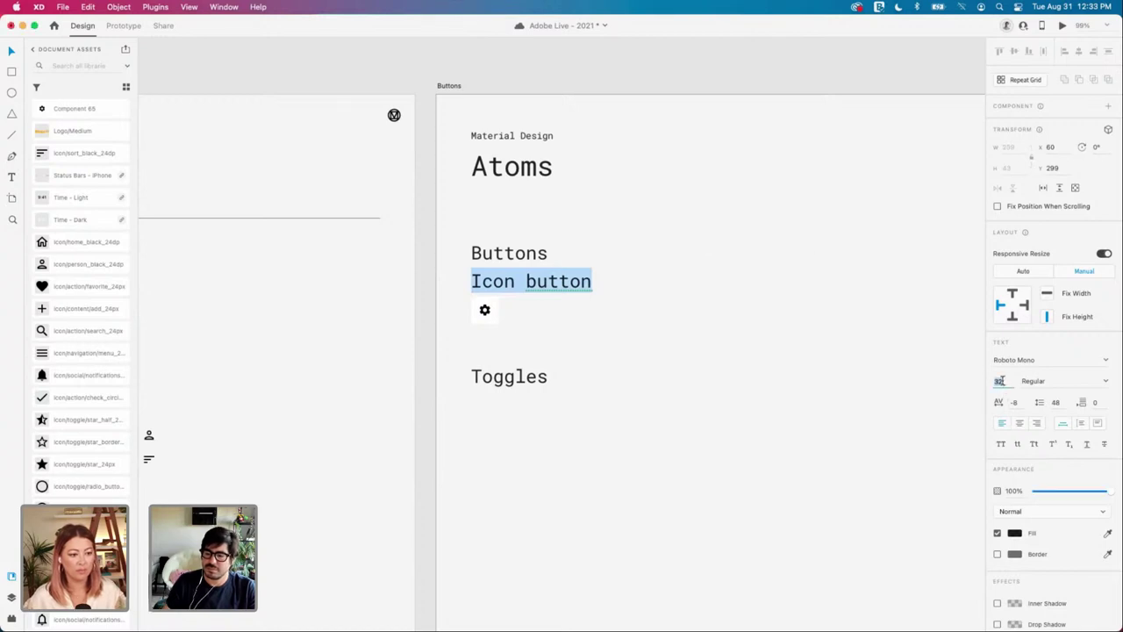
pyautogui.write('12')
pyautogui.press('Return')
pyautogui.press('Escape')
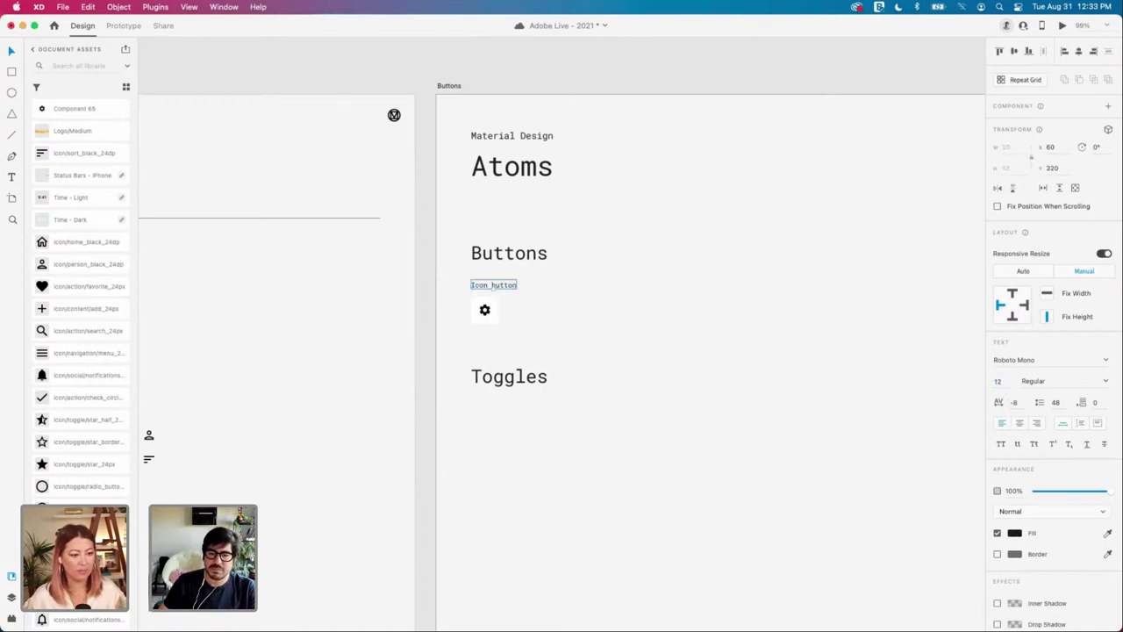
pyautogui.moveTo(485, 314); pyautogui.dragTo(486, 311)
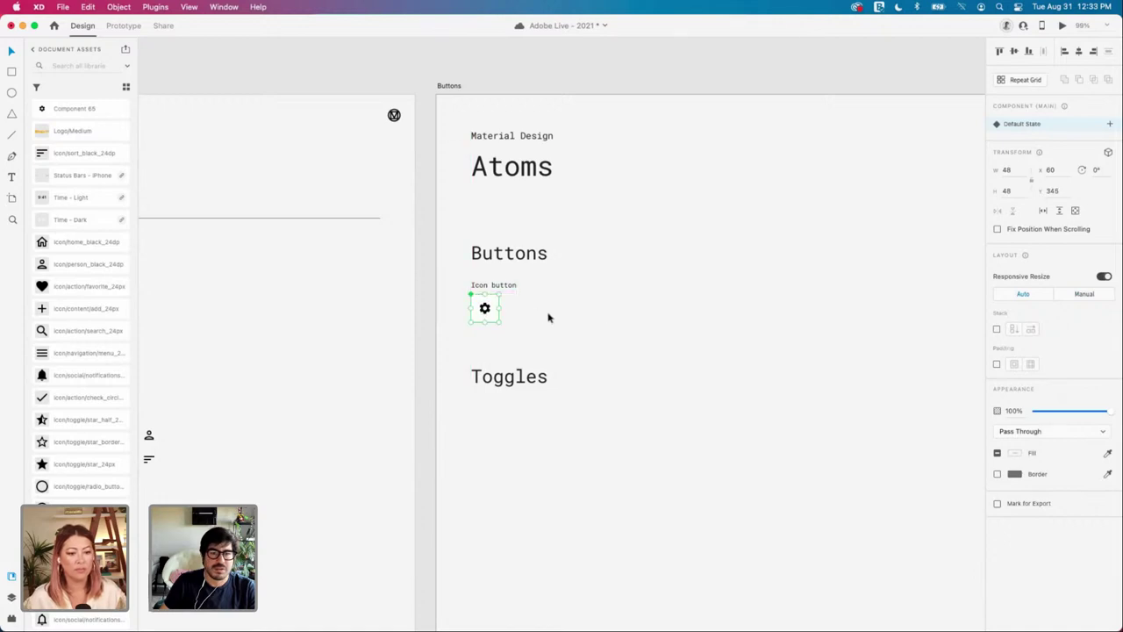
# Step: Rename the gear component as "Icon Button" in the document assets
pyautogui.doubleClick(77, 108)
pyautogui.write('ico')
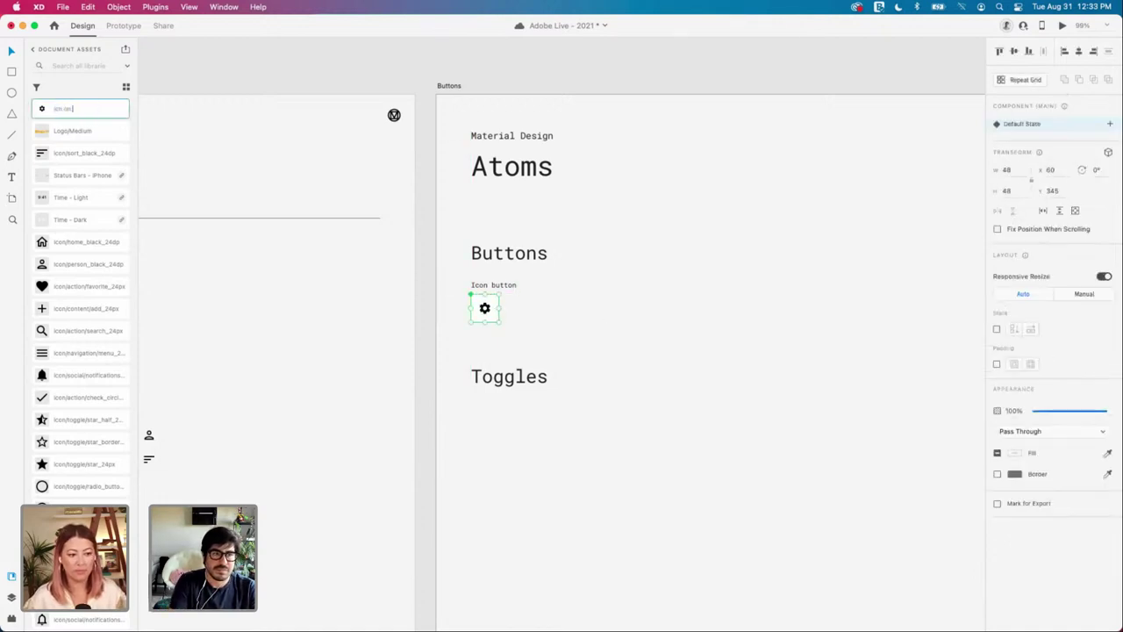
pyautogui.write('n Button')
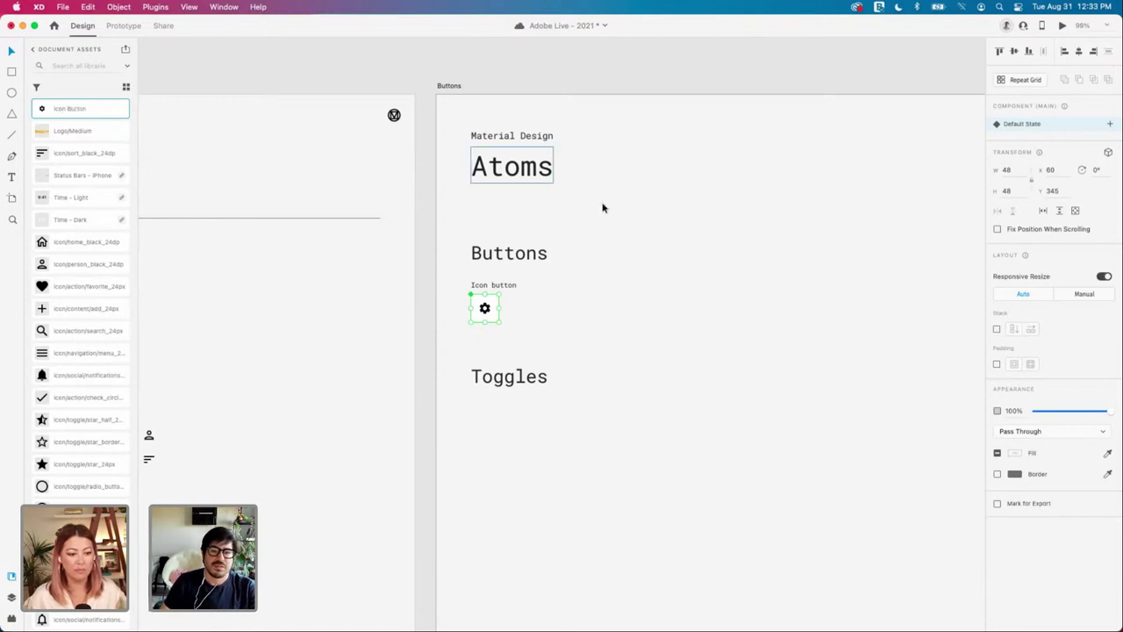
pyautogui.click(489, 331)
pyautogui.click(486, 316)
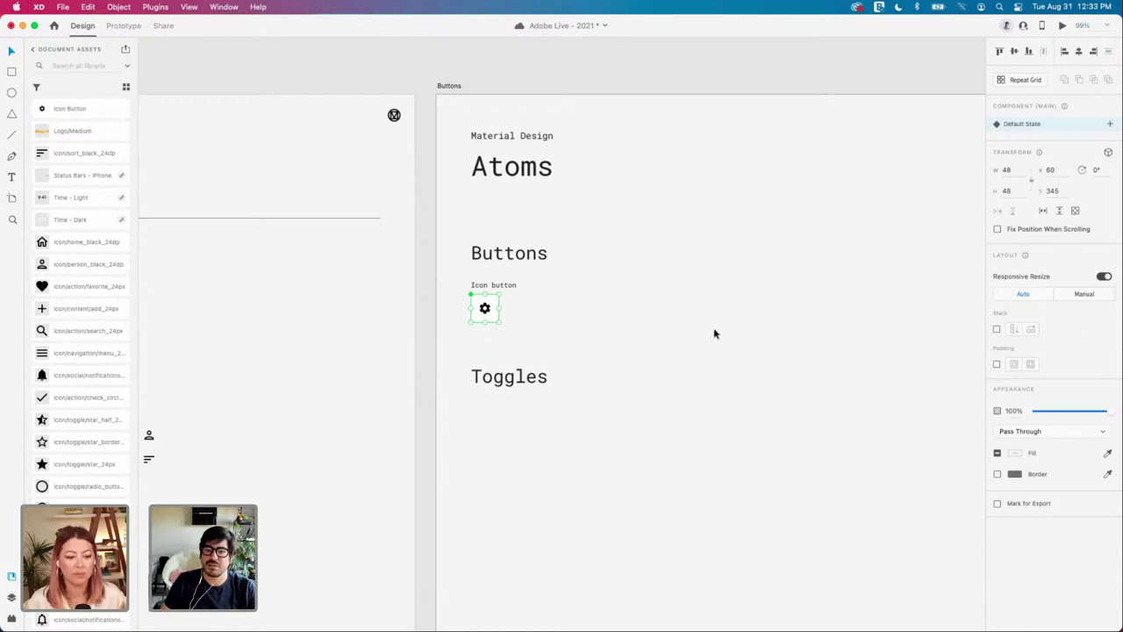
# Step: Add the character style of the Halloween Special heading on the iPhone X, XS, 11 Pro – 5 artboard to the document assets
pyautogui.scroll(-2, 712, 330)
pyautogui.hscroll(-3, 712, 325)
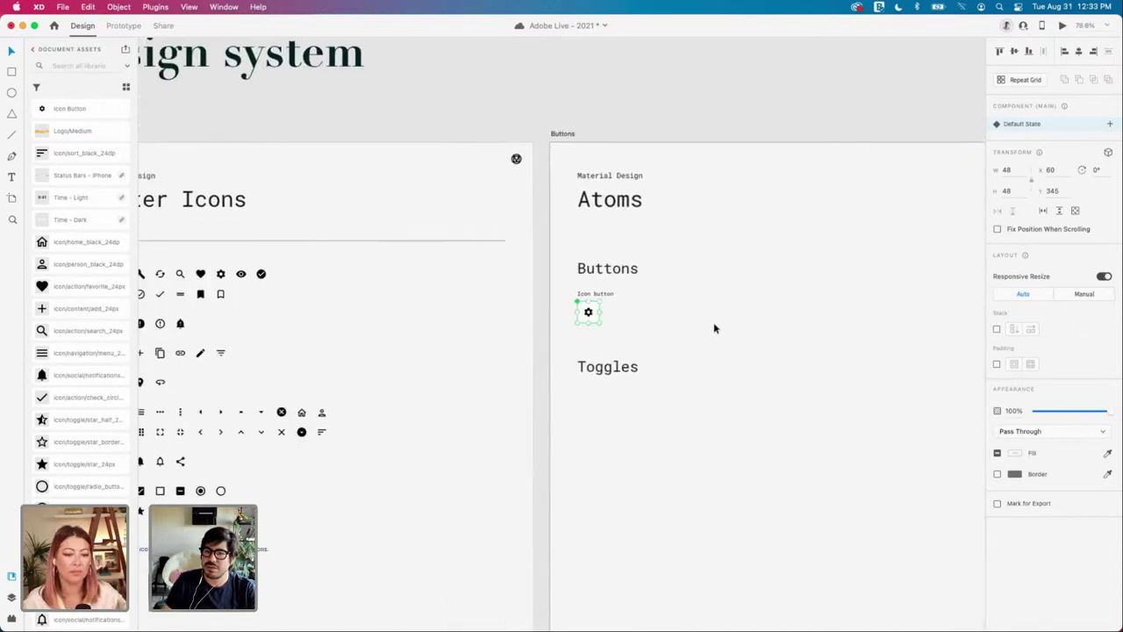
pyautogui.hscroll(-10, 645, 314)
pyautogui.hscroll(-15, 645, 314)
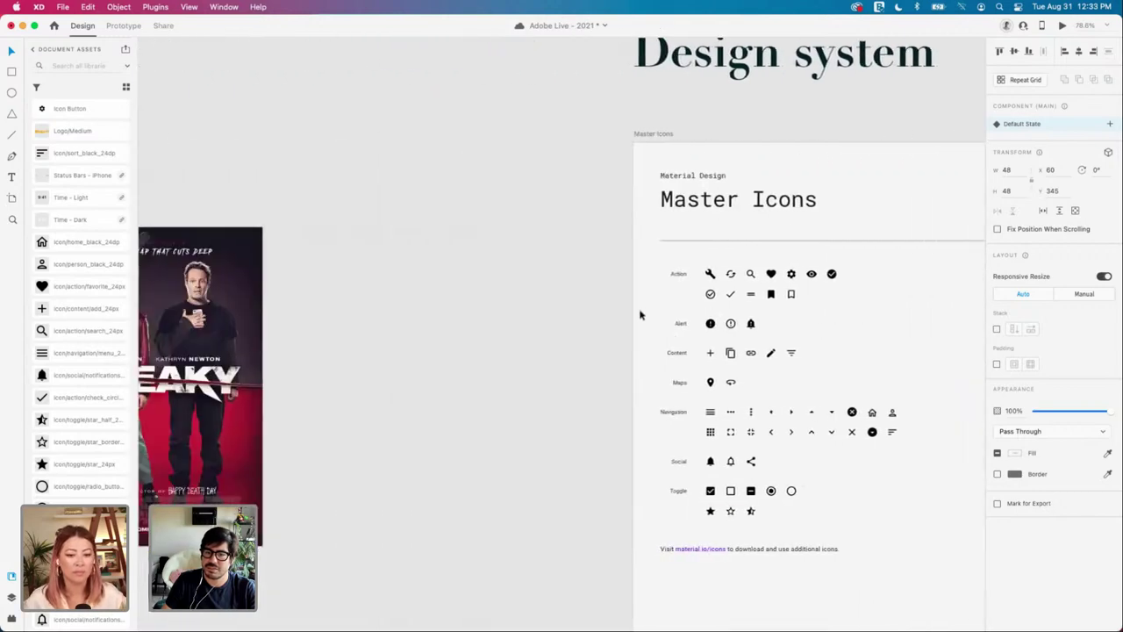
pyautogui.scroll(5, 418, 233)
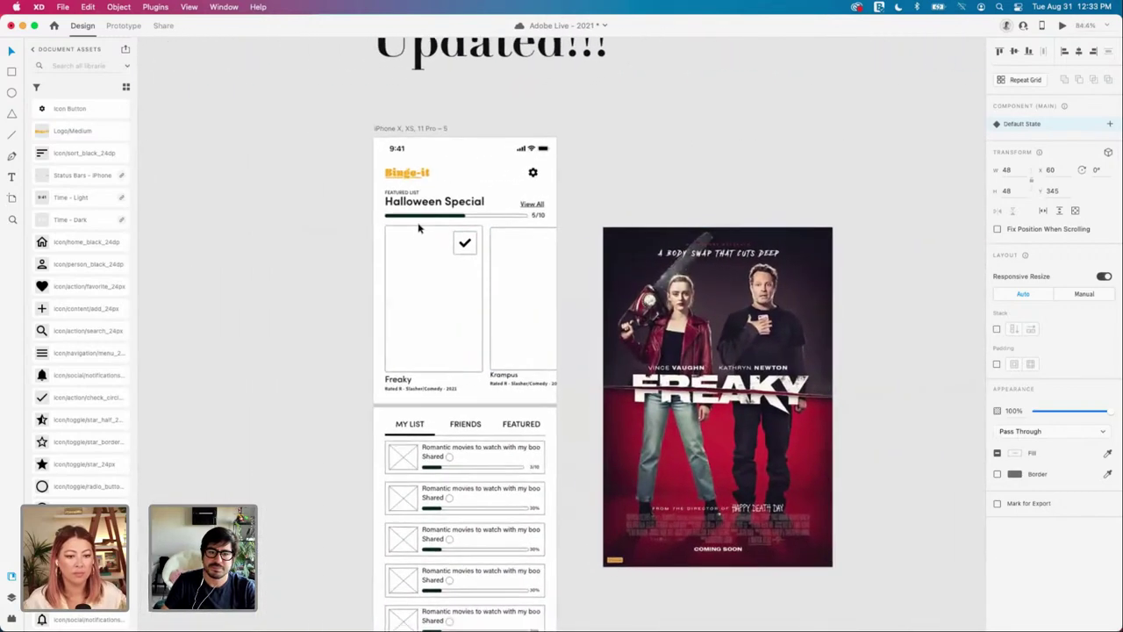
pyautogui.click(447, 197)
pyautogui.doubleClick(448, 196)
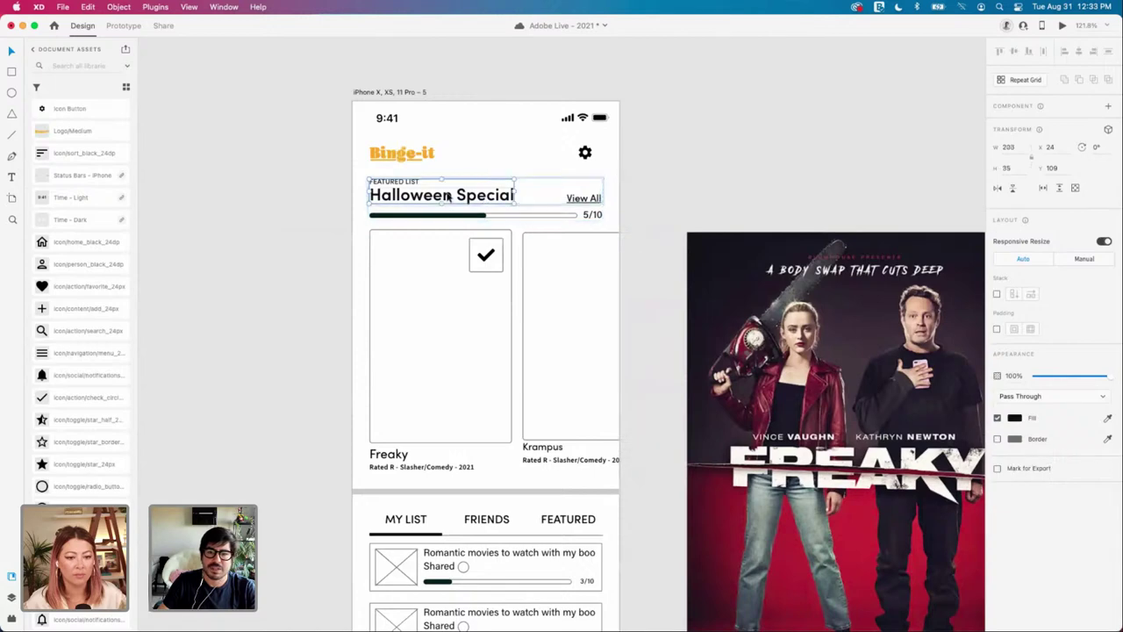
pyautogui.doubleClick(447, 196)
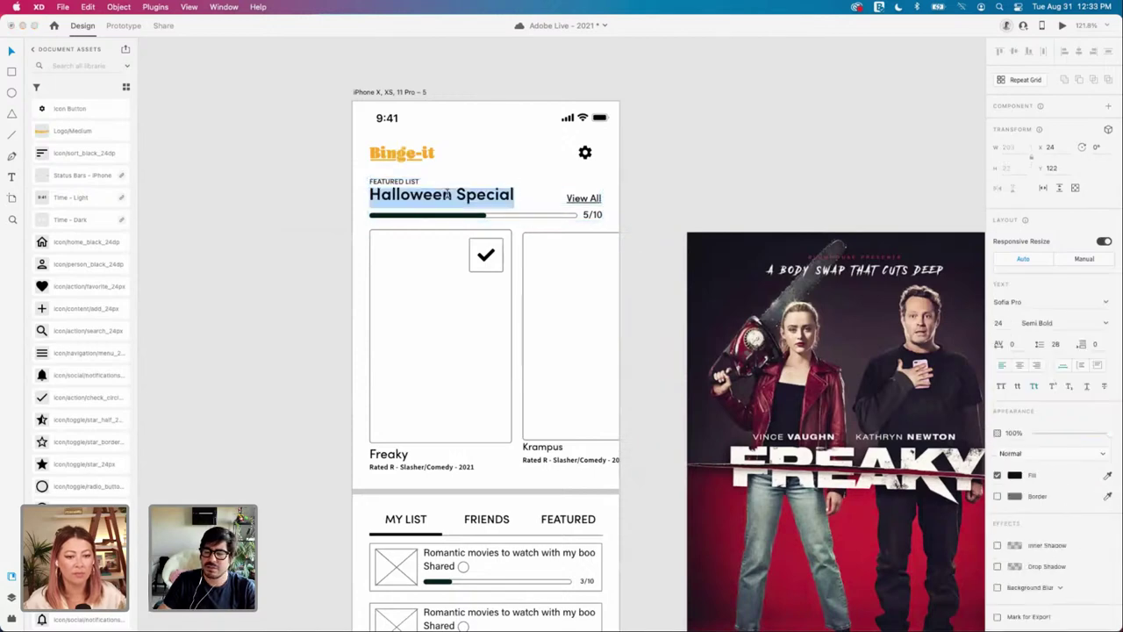
pyautogui.press('Escape')
pyautogui.scroll(2, 707, 193)
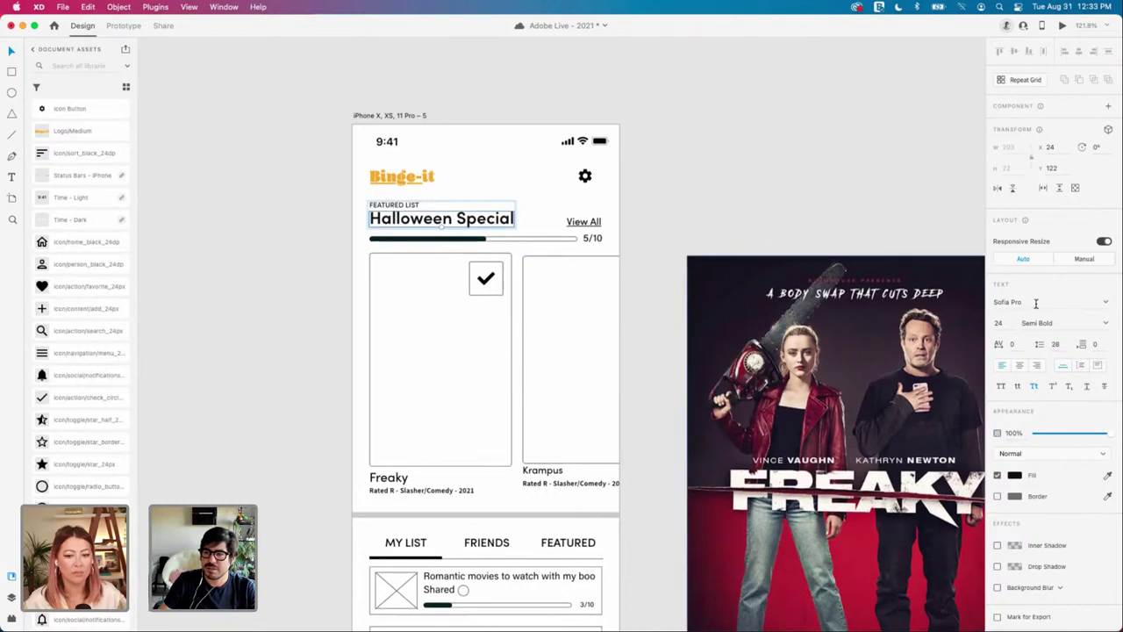
pyautogui.scroll(-1, 178, 173)
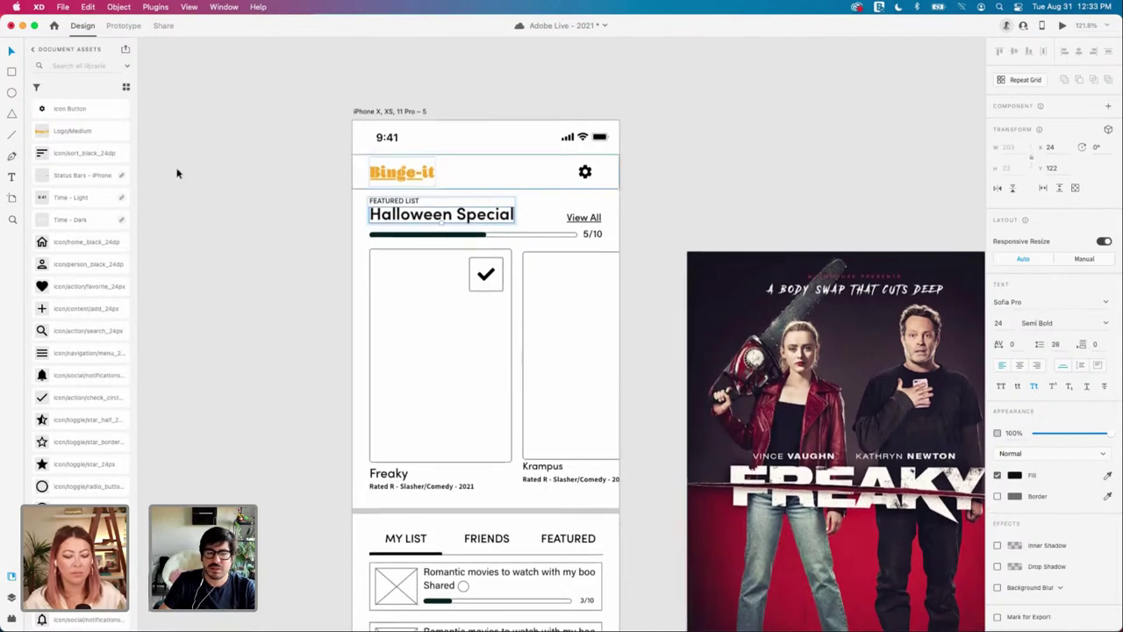
pyautogui.rightClick(390, 212)
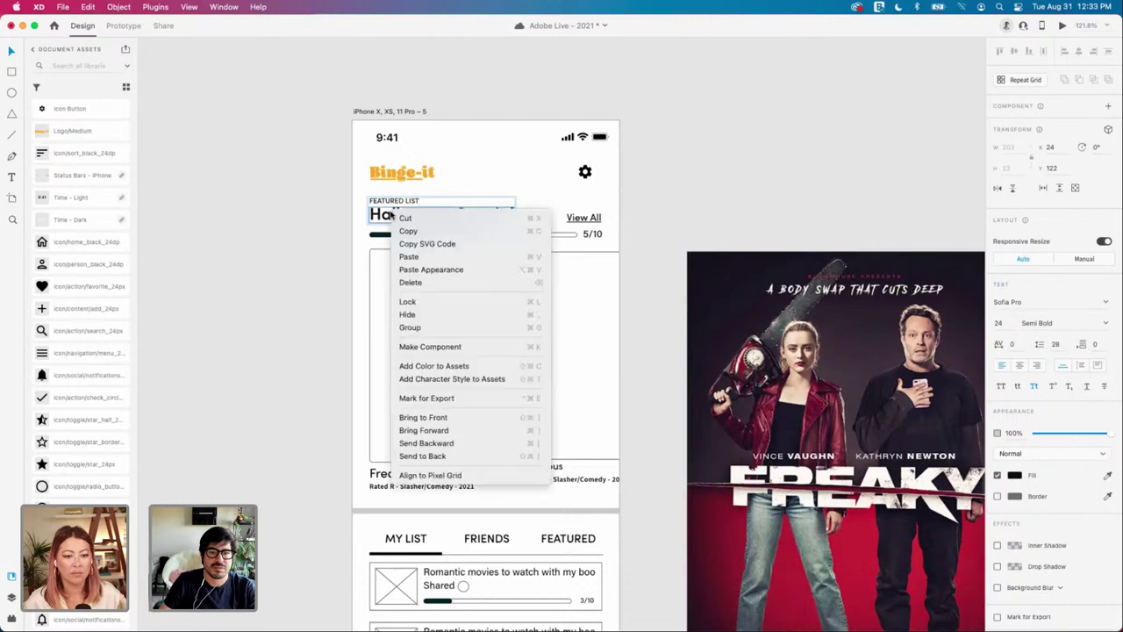
pyautogui.click(447, 380)
# Step: Rename the Sofia Pro — 24pt character style as "H2 - Sofia Pro — 24pt"
pyautogui.scroll(5, 65, 167)
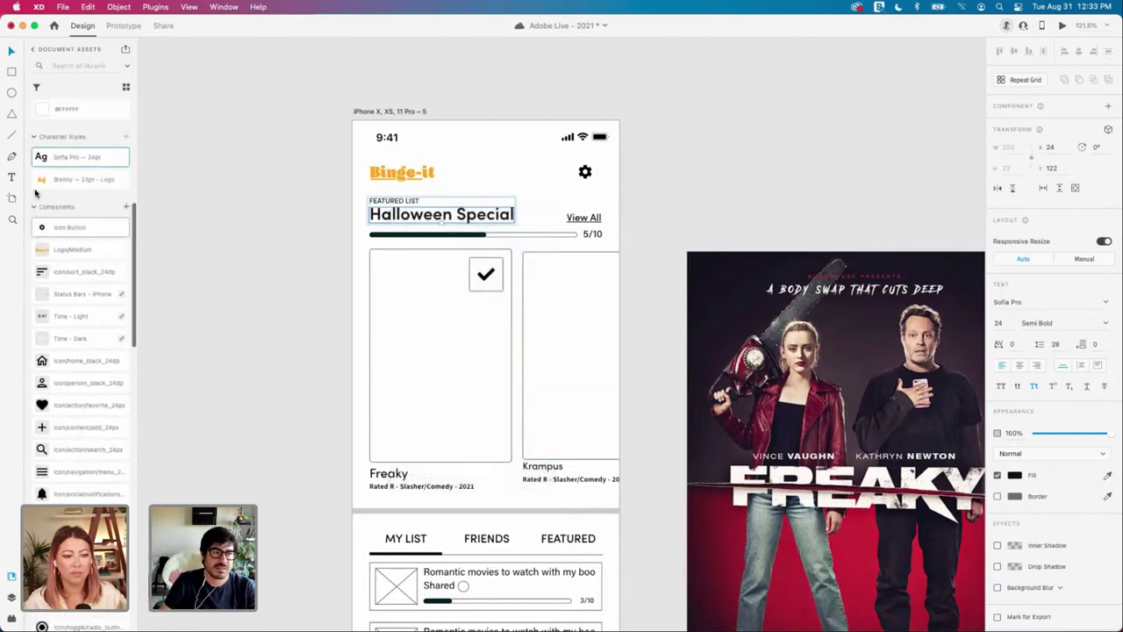
pyautogui.doubleClick(96, 167)
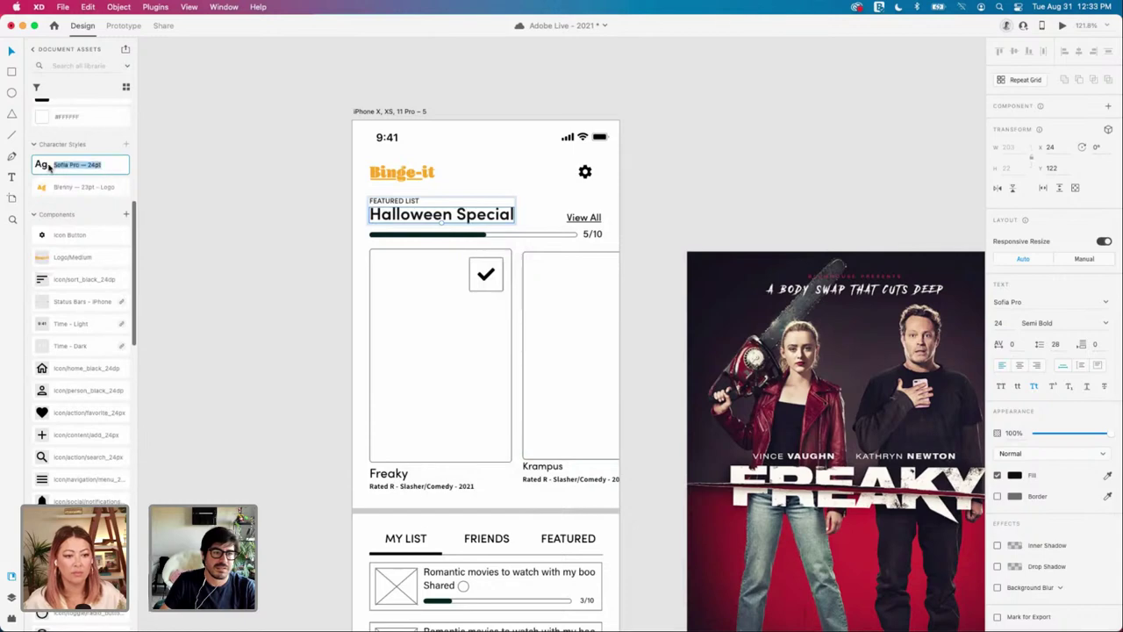
pyautogui.click(56, 165)
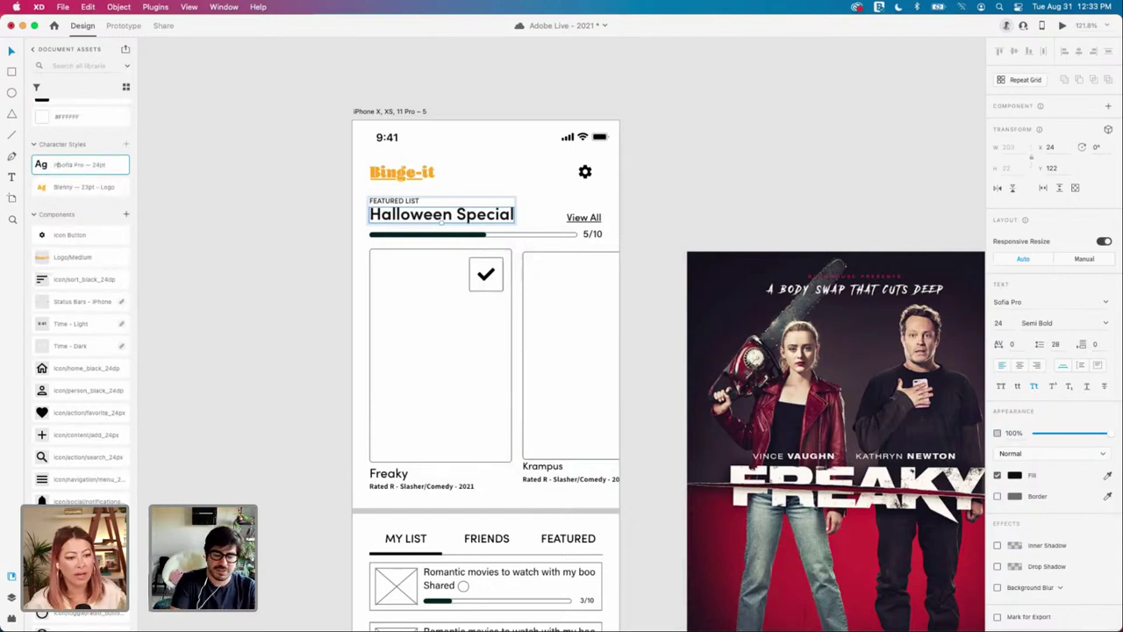
pyautogui.write('H2 ')
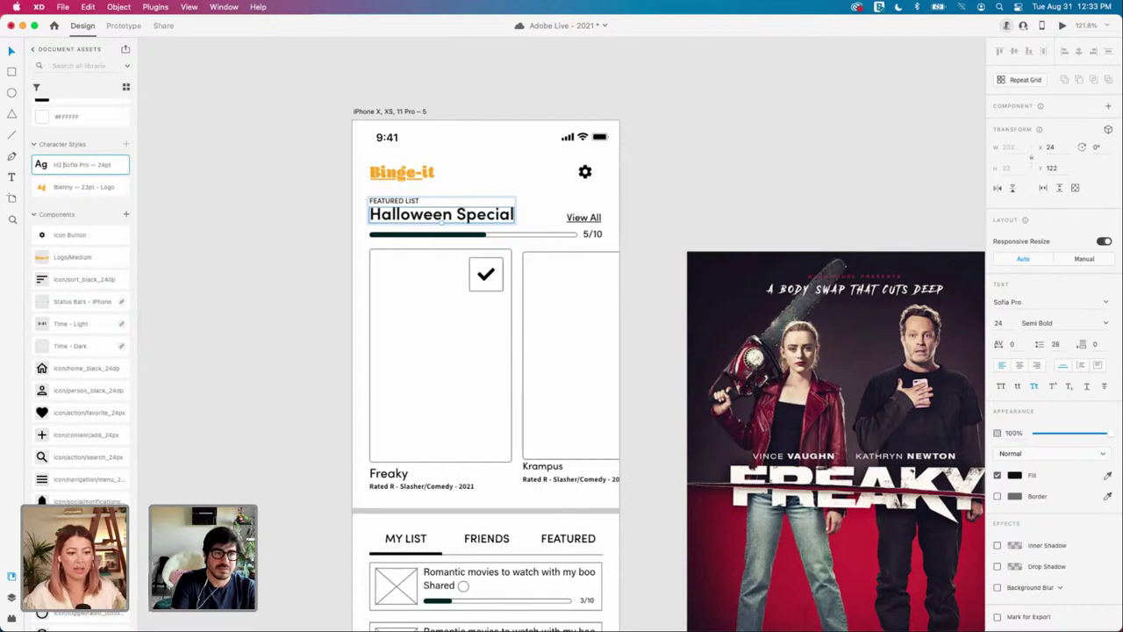
pyautogui.write('-')
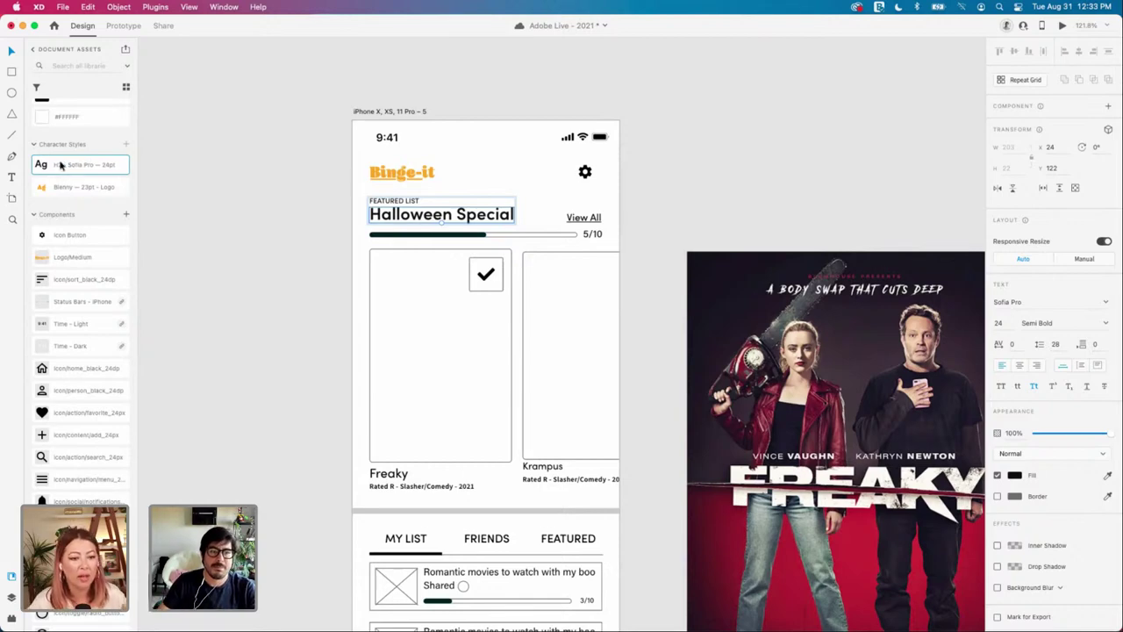
pyautogui.click(326, 242)
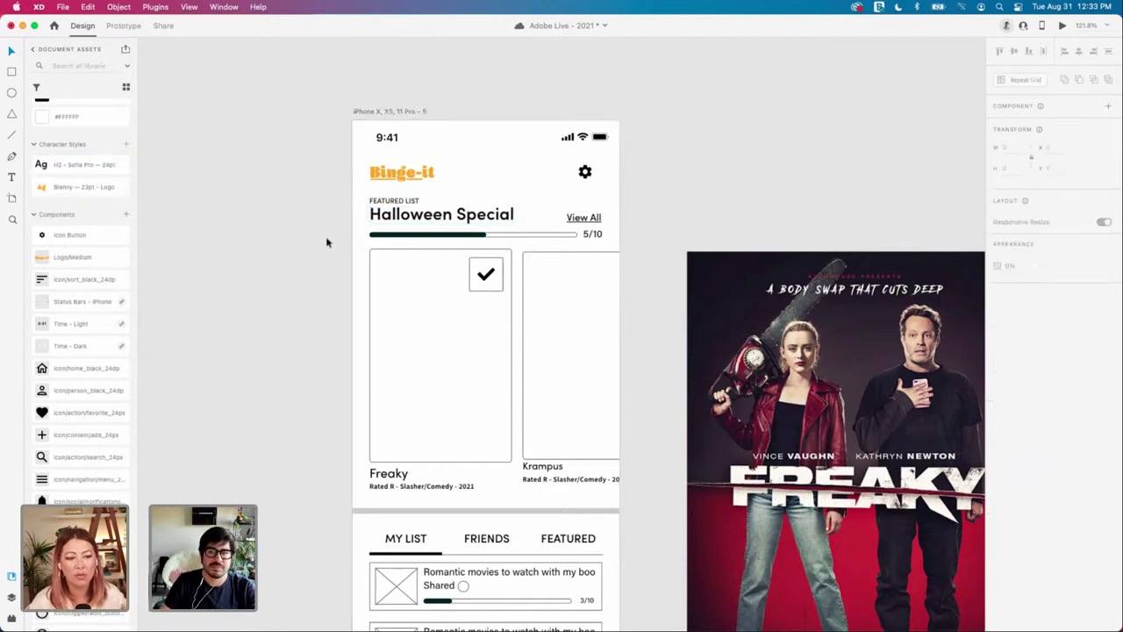
# Step: Write "Adventure zone" on the empty canvas above the Freaky poster and apply the H2 - Sofia Pro — 24pt character style to it
pyautogui.scroll(3, 322, 238)
pyautogui.hscroll(2, 639, 263)
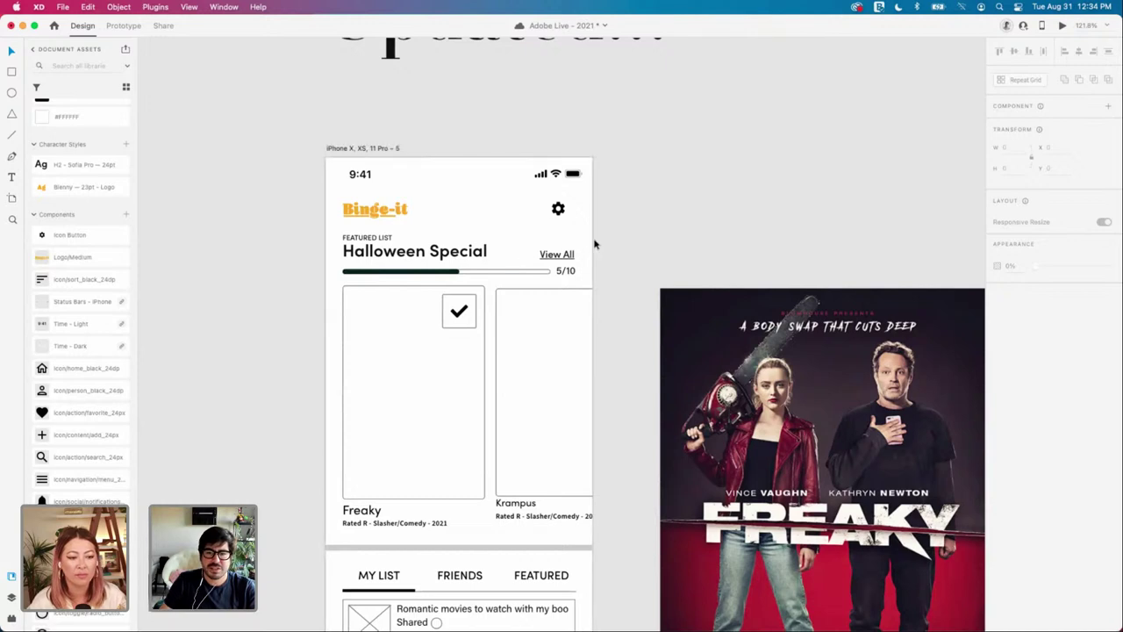
pyautogui.click(678, 232)
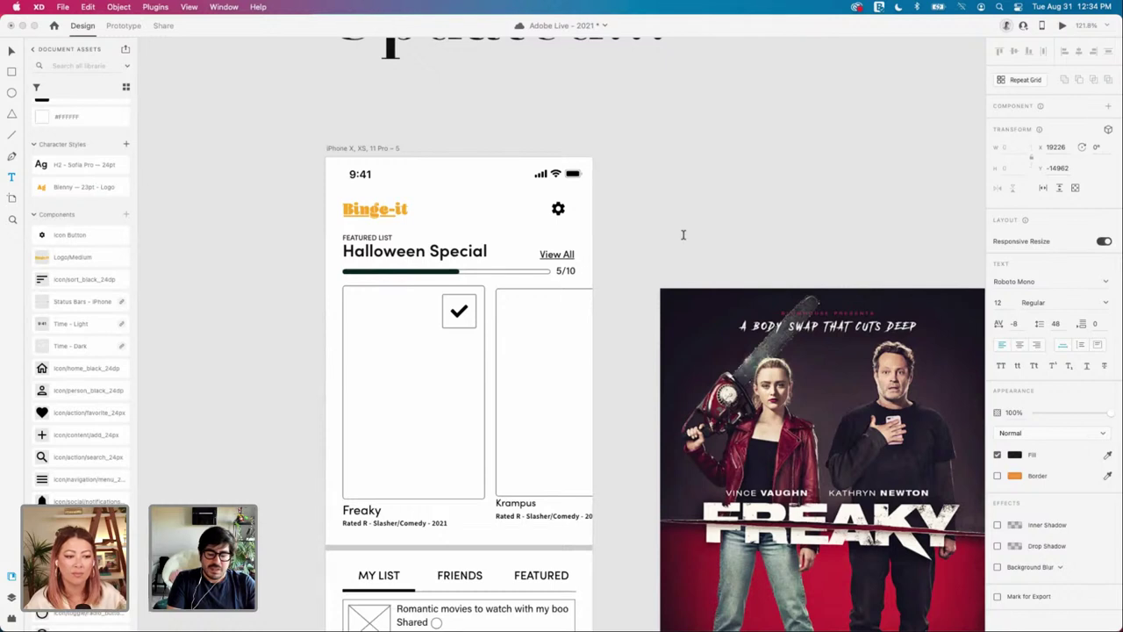
pyautogui.click(682, 235)
pyautogui.write('ADventure ')
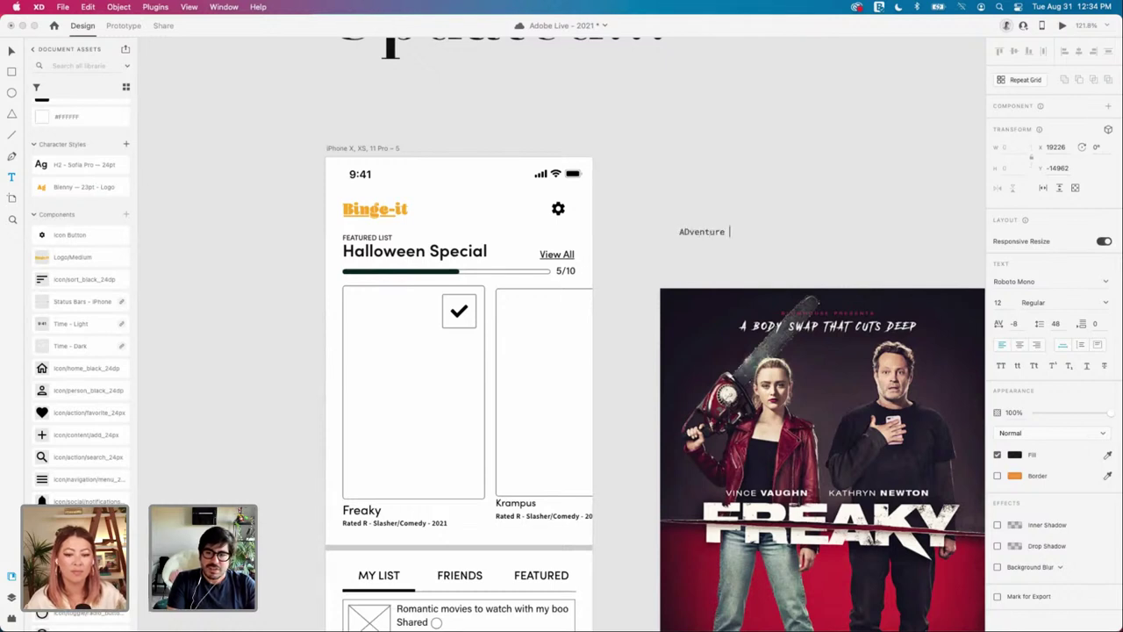
pyautogui.write('s')
pyautogui.write('one')
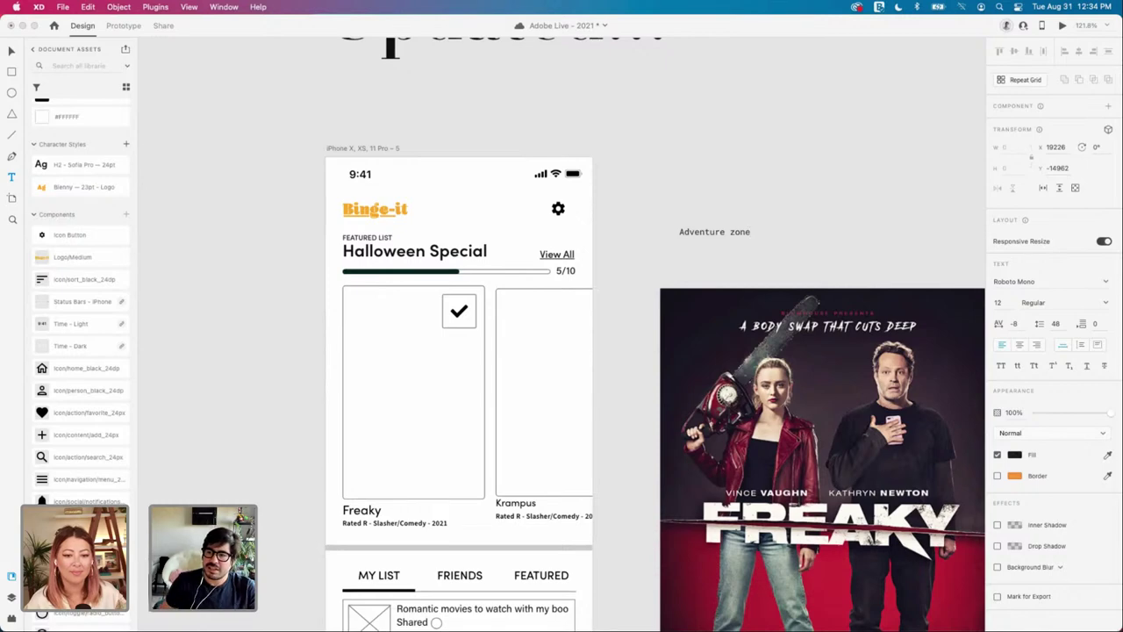
pyautogui.press('Escape')
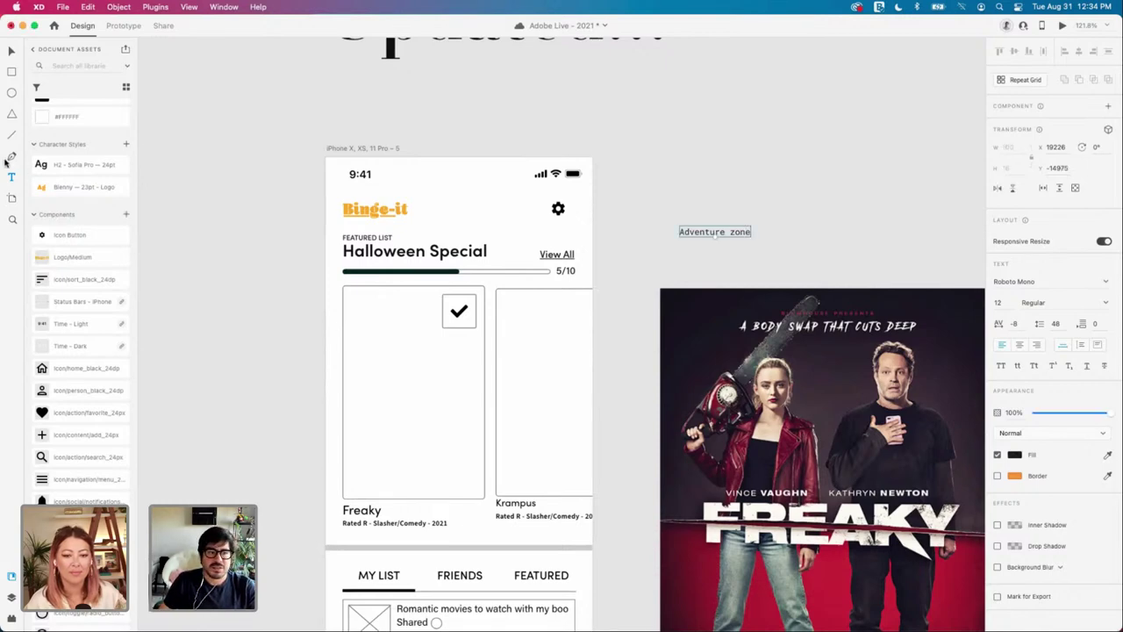
pyautogui.click(46, 165)
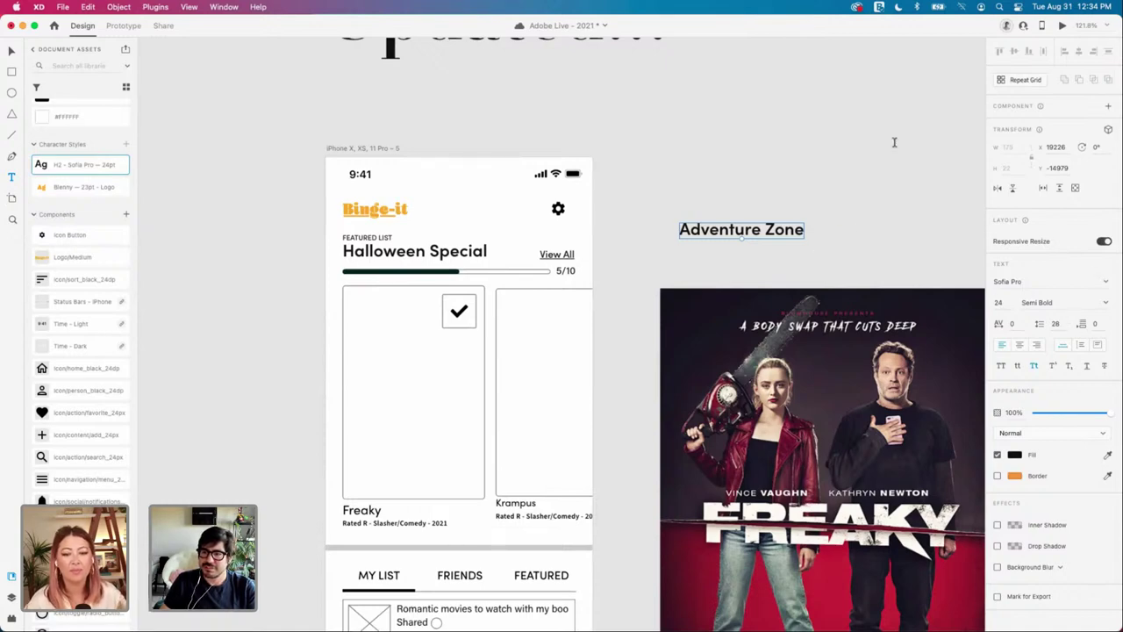
pyautogui.click(833, 228)
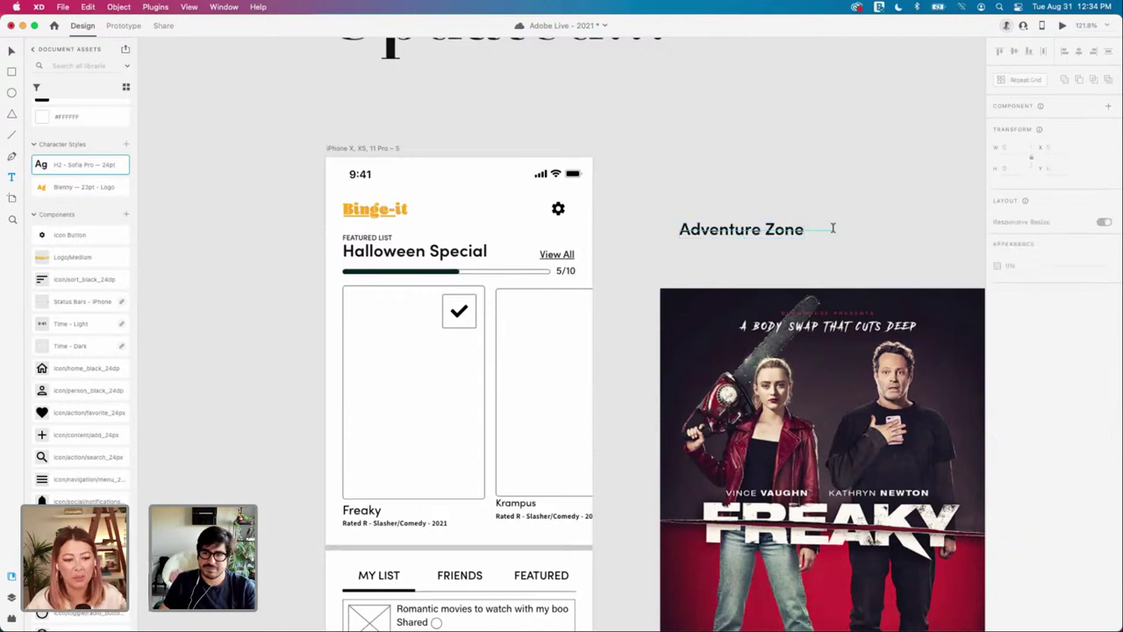
# Step: Delete the Adventure Zone text above the Freaky poster
pyautogui.click(772, 242)
pyautogui.press('Delete')
pyautogui.scroll(-1, 702, 245)
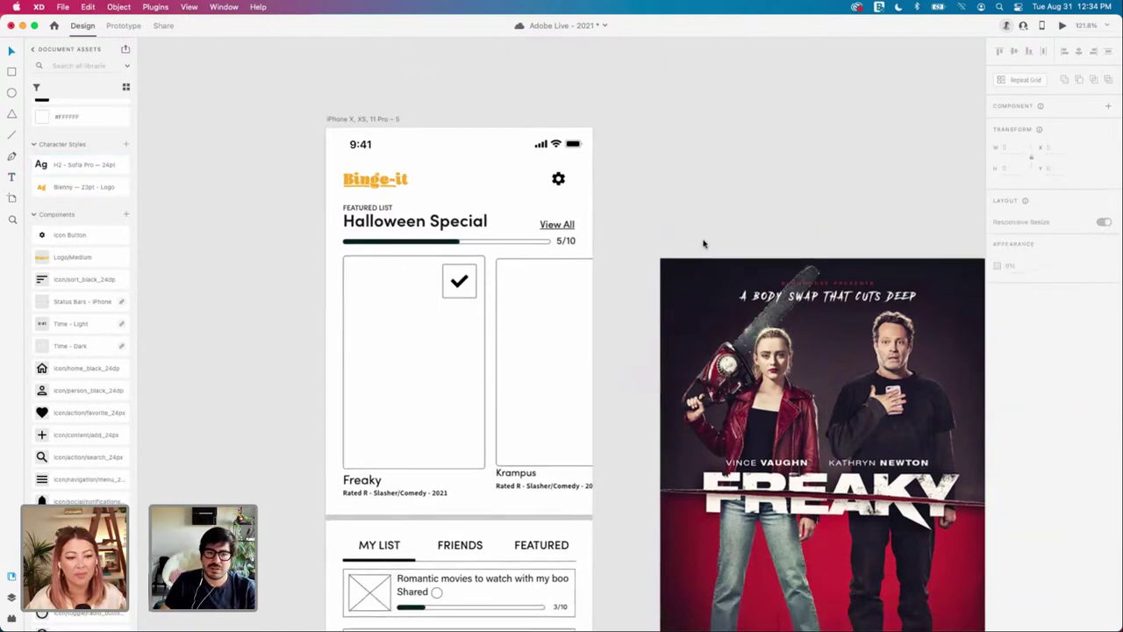
# Step: Add the character style of the FEATURED LIST label above the Halloween Special heading to the document assets
pyautogui.scroll(-1, 701, 244)
pyautogui.click(403, 214)
pyautogui.doubleClick(403, 214)
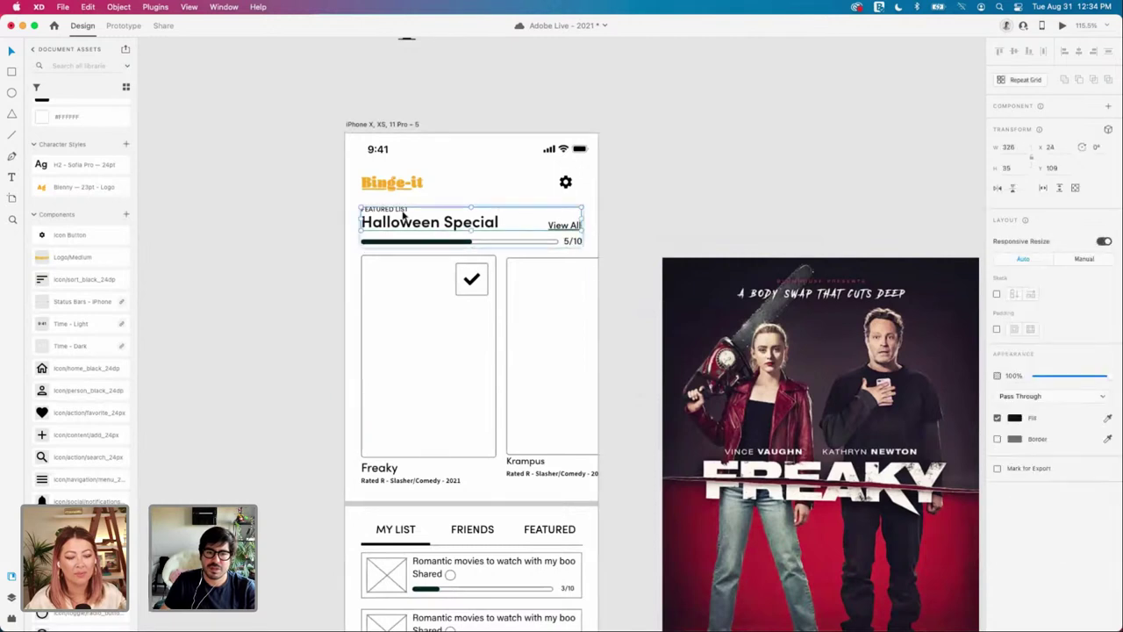
pyautogui.click(401, 210)
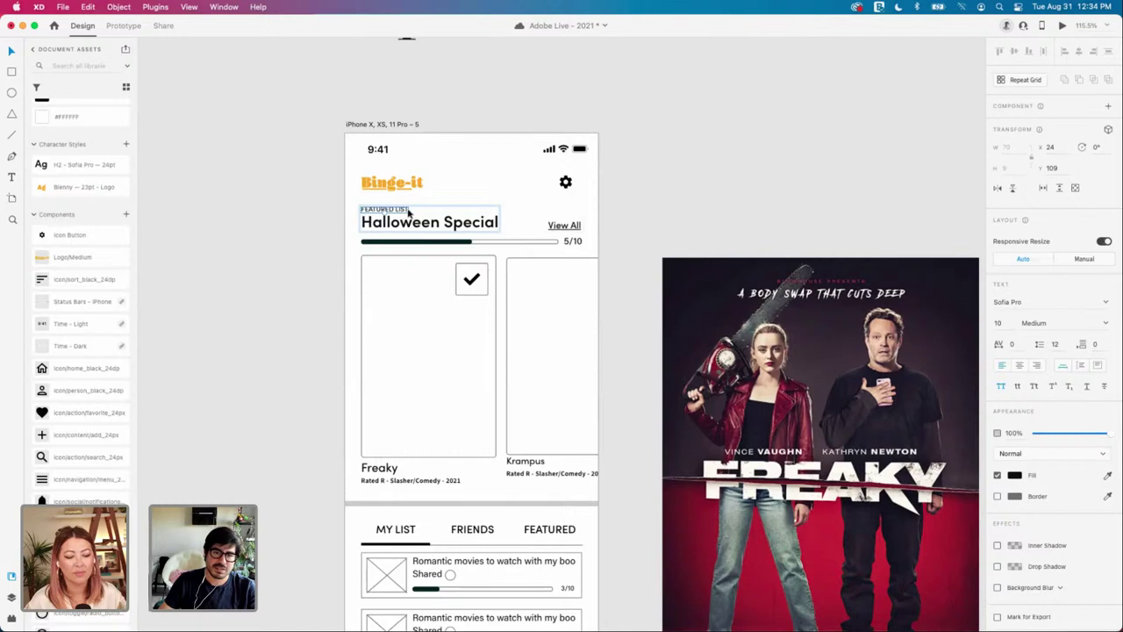
pyautogui.rightClick(404, 212)
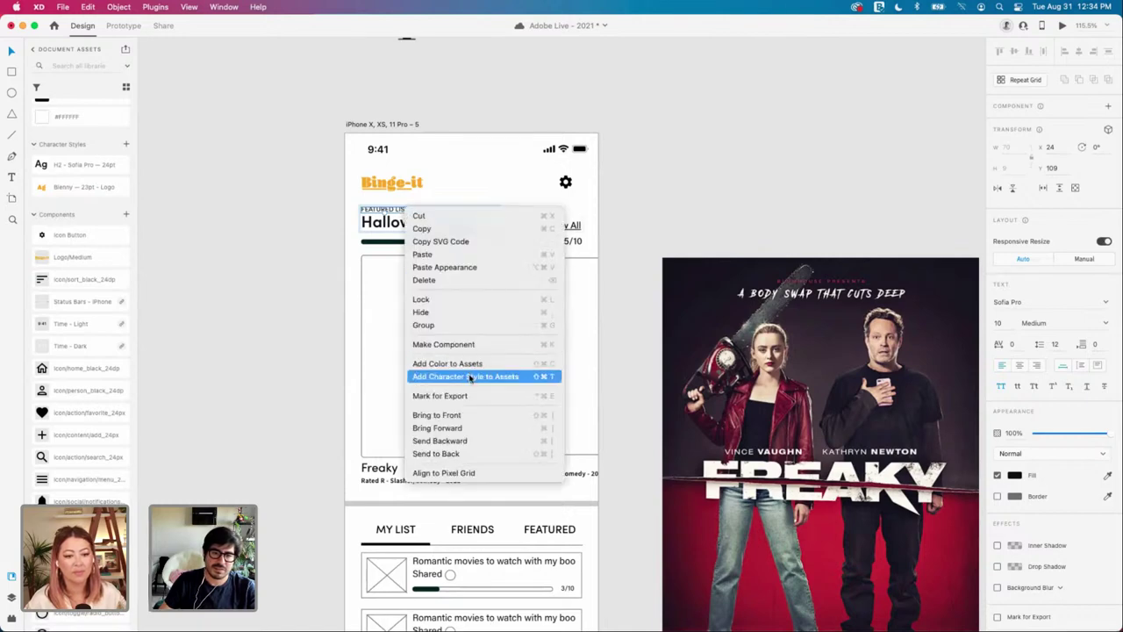
pyautogui.click(471, 376)
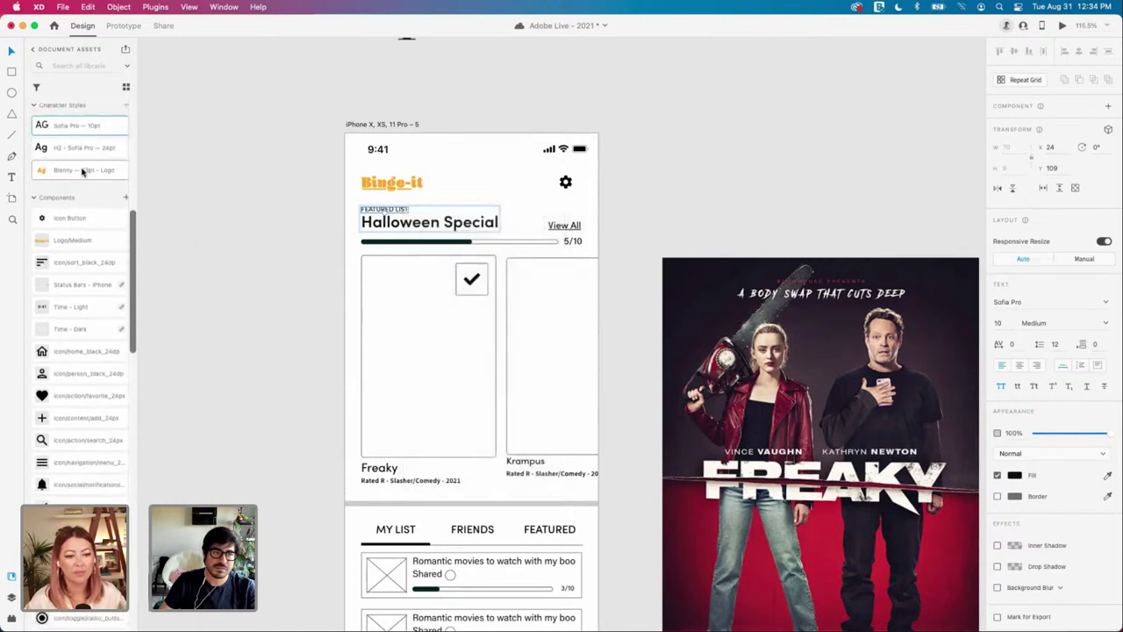
# Step: Rename the Sofia Pro — 10pt character style as "Kicker - Sofia Pro — 10pt"
pyautogui.doubleClick(63, 110)
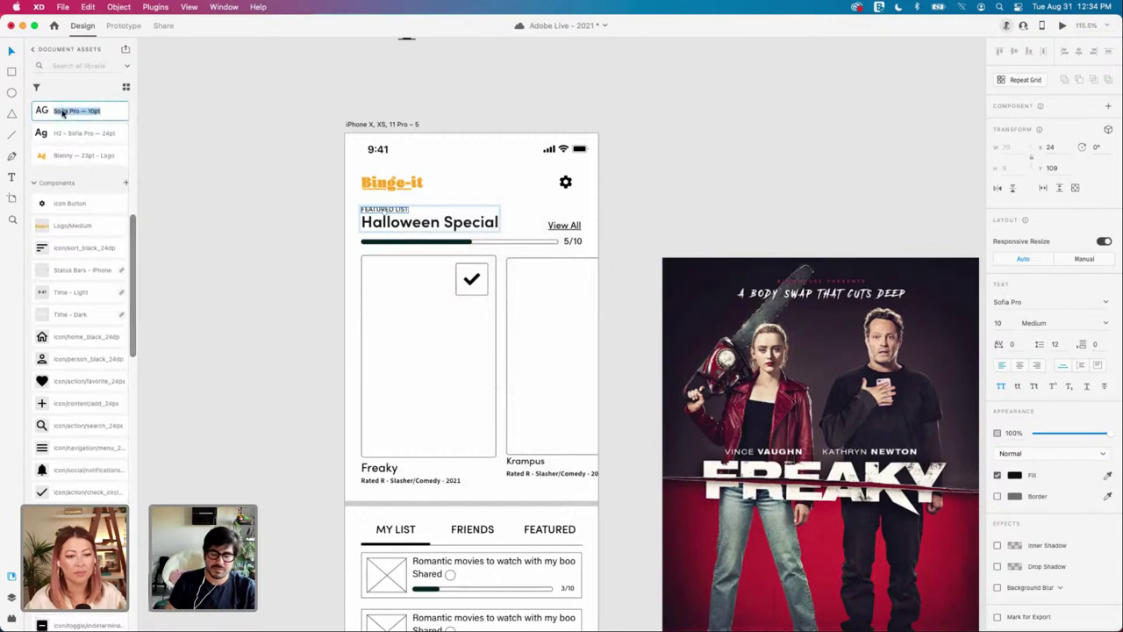
pyautogui.click(63, 112)
pyautogui.press('Left')
pyautogui.write('X')
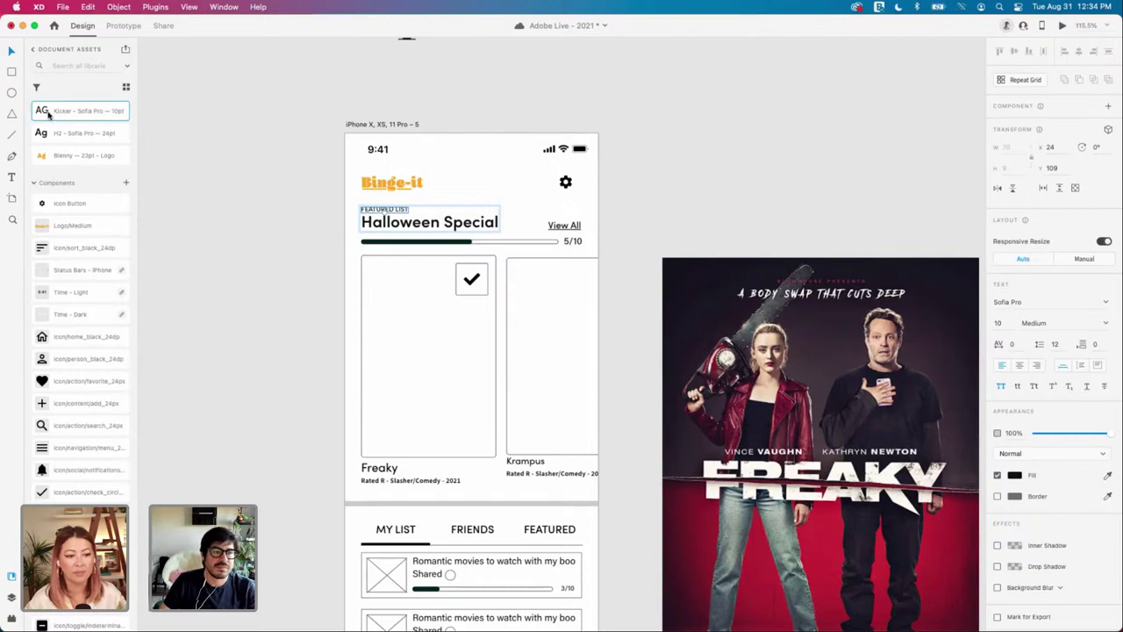
pyautogui.press('Return')
pyautogui.click(276, 160)
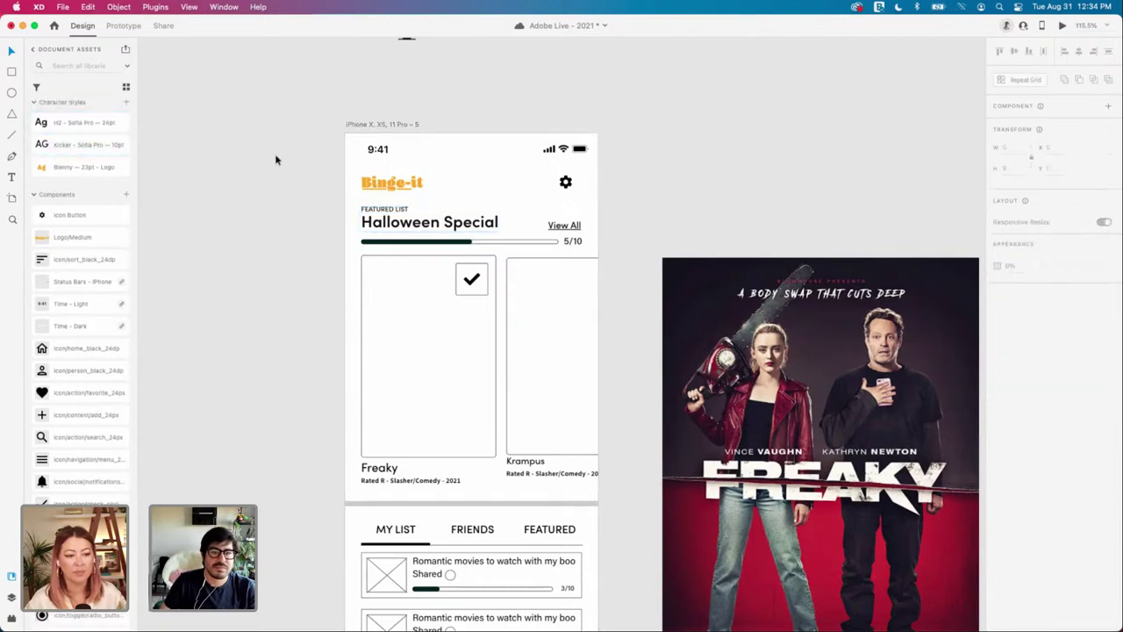
# Step: Place an instance of the Icon Button component on the empty canvas beside the artboard, above the Freaky poster
pyautogui.scroll(-2, 691, 261)
pyautogui.click(500, 191)
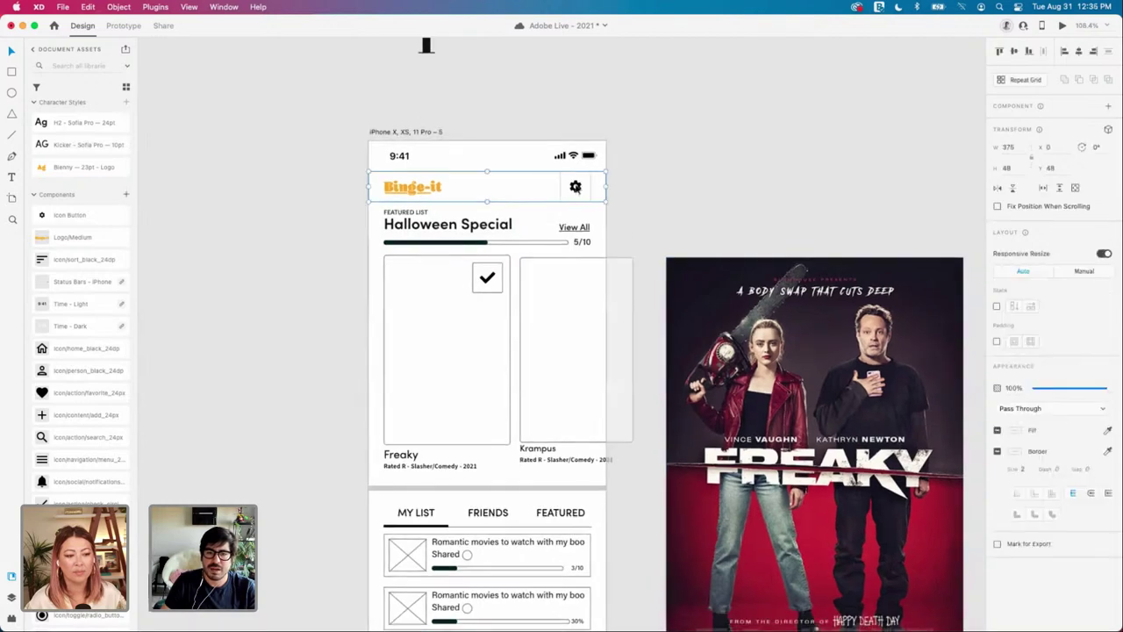
pyautogui.moveTo(69, 215); pyautogui.dragTo(727, 201)
pyautogui.doubleClick(422, 188)
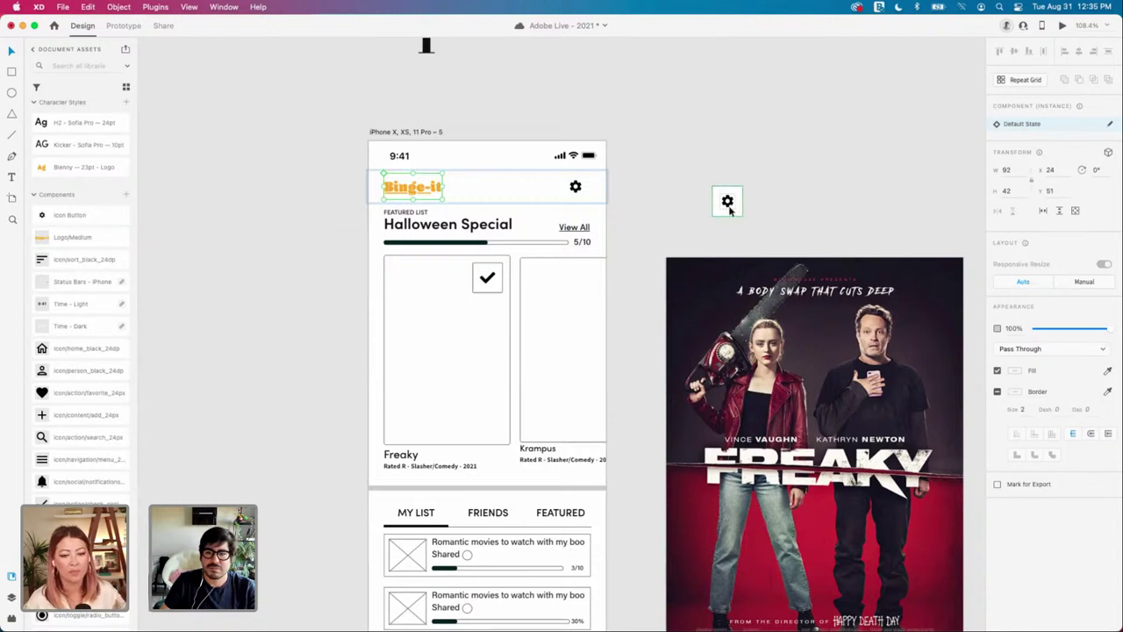
pyautogui.moveTo(729, 209); pyautogui.dragTo(600, 209)
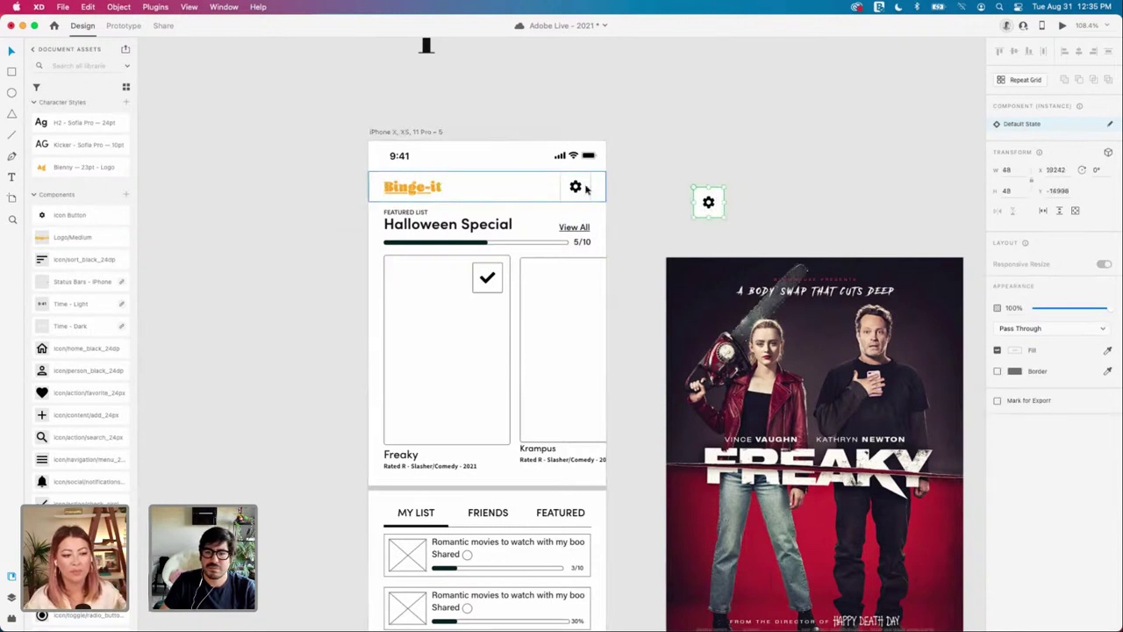
# Step: Ungroup the Binge-it header bar and delete its old gear icon
pyautogui.click(586, 190)
pyautogui.press('shift+super+g')
pyautogui.click(756, 181)
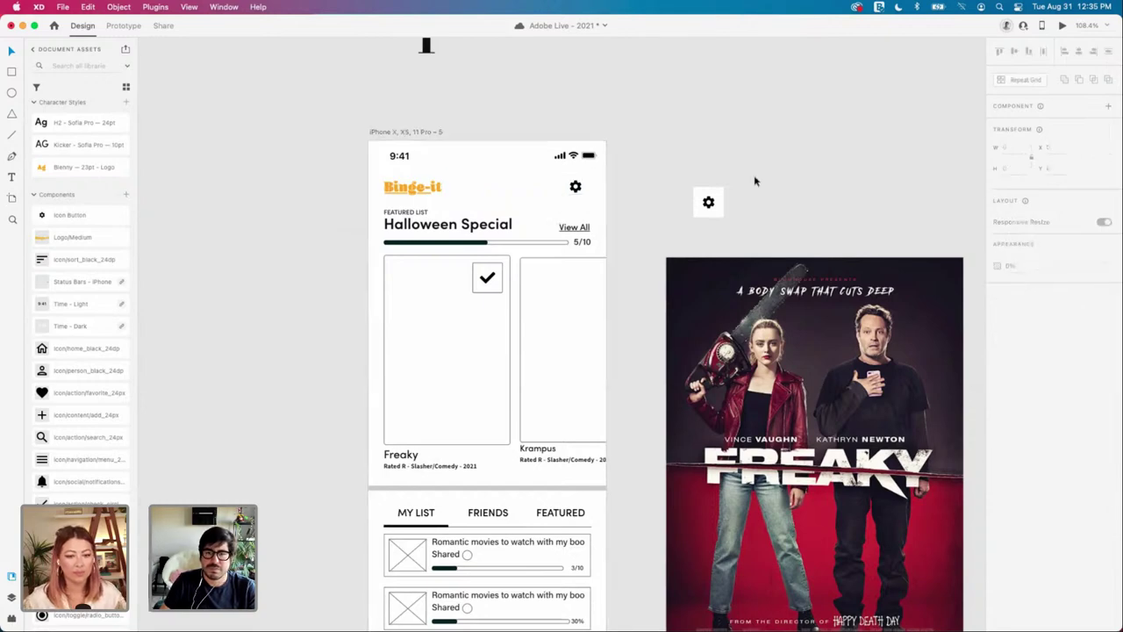
pyautogui.click(711, 199)
pyautogui.moveTo(595, 191); pyautogui.dragTo(591, 193)
pyautogui.press('Delete')
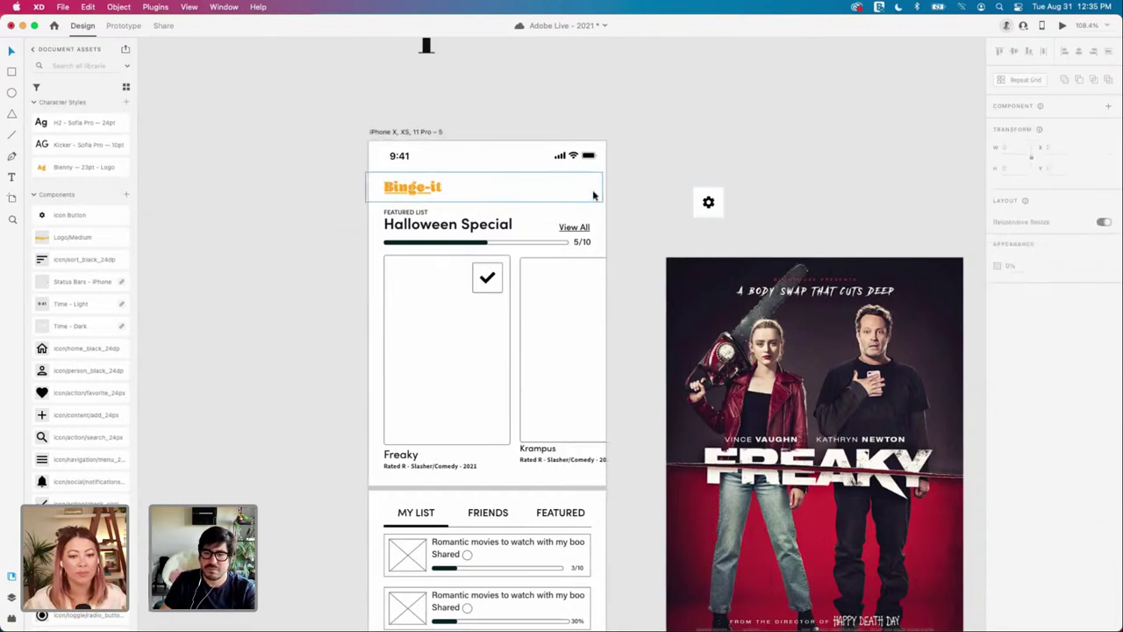
pyautogui.click(637, 190)
# Step: Move the Icon Button instance into the header where the old gear was and align it vertically with the header rectangle
pyautogui.moveTo(708, 202); pyautogui.dragTo(574, 187)
pyautogui.keyDown('shift'); pyautogui.click(572, 189); pyautogui.keyUp('shift')
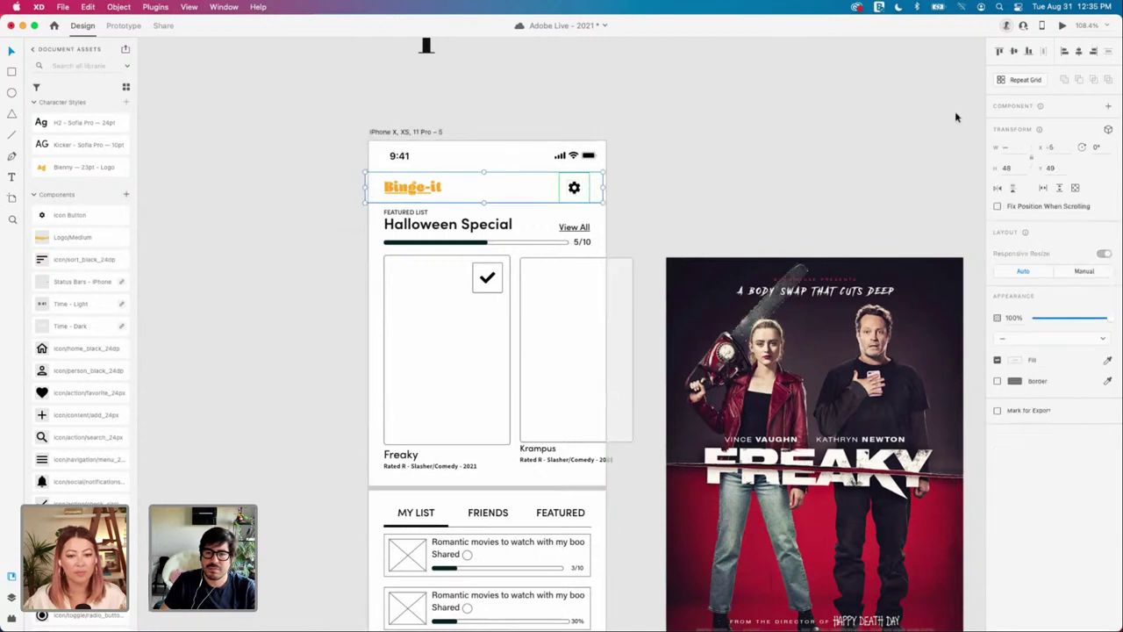
pyautogui.click(1013, 52)
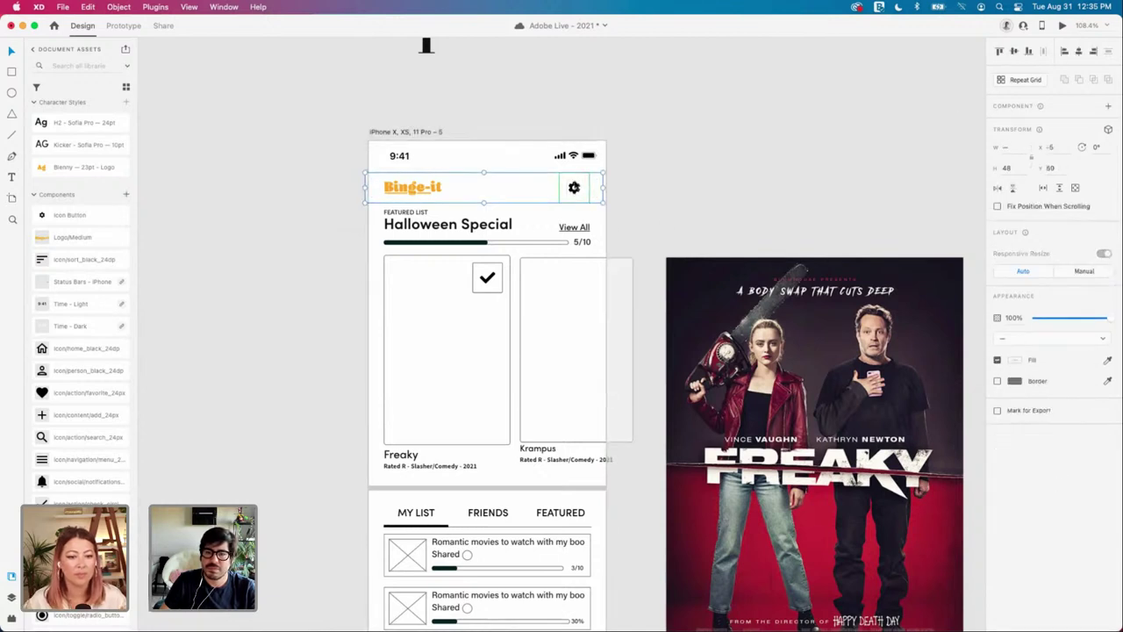
# Step: Check the header button's side spacing and nudge the button left to X 298
pyautogui.click(624, 183)
pyautogui.click(576, 187)
pyautogui.press('alt')
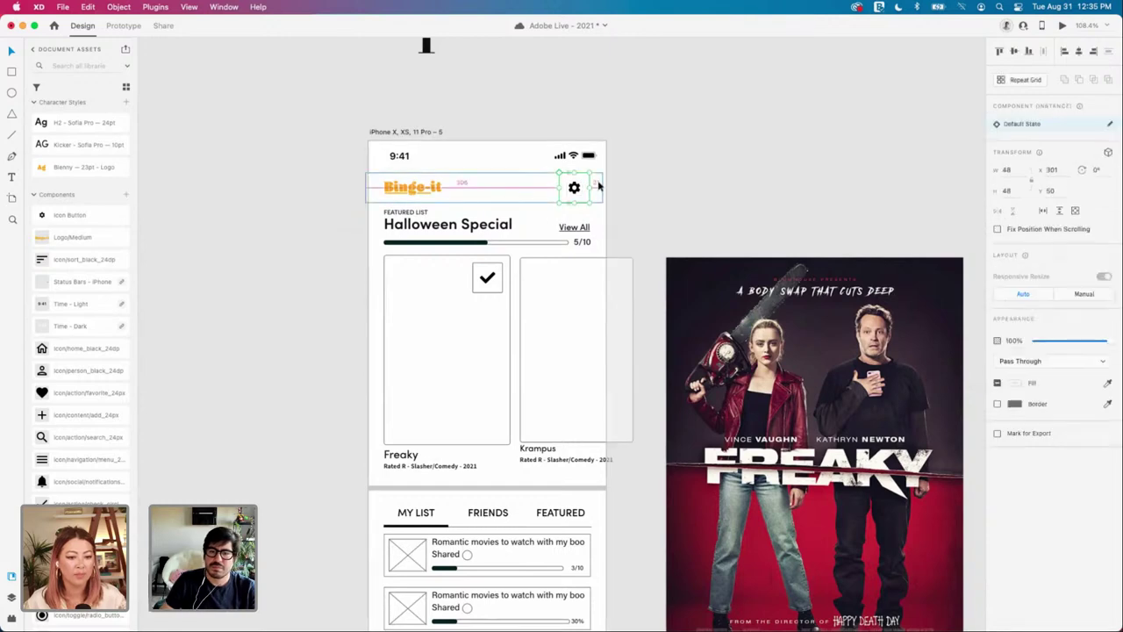
pyautogui.press('Left')
pyautogui.press('Left')
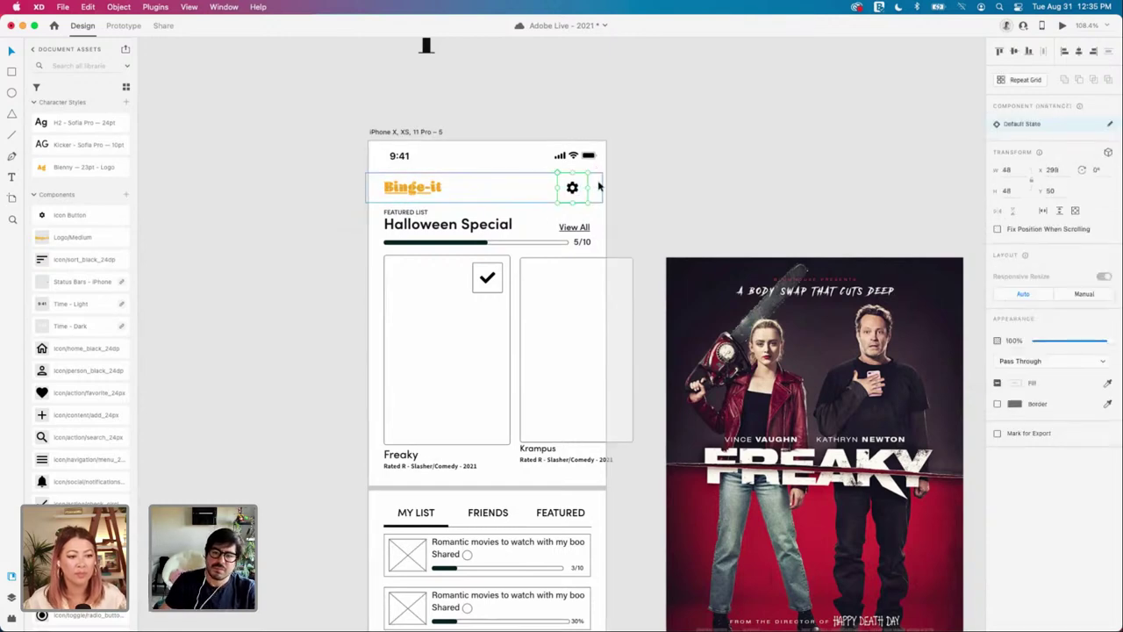
# Step: Nudge the header background rectangle right to X 0 so it lines up with the artboard edges
pyautogui.click(592, 192)
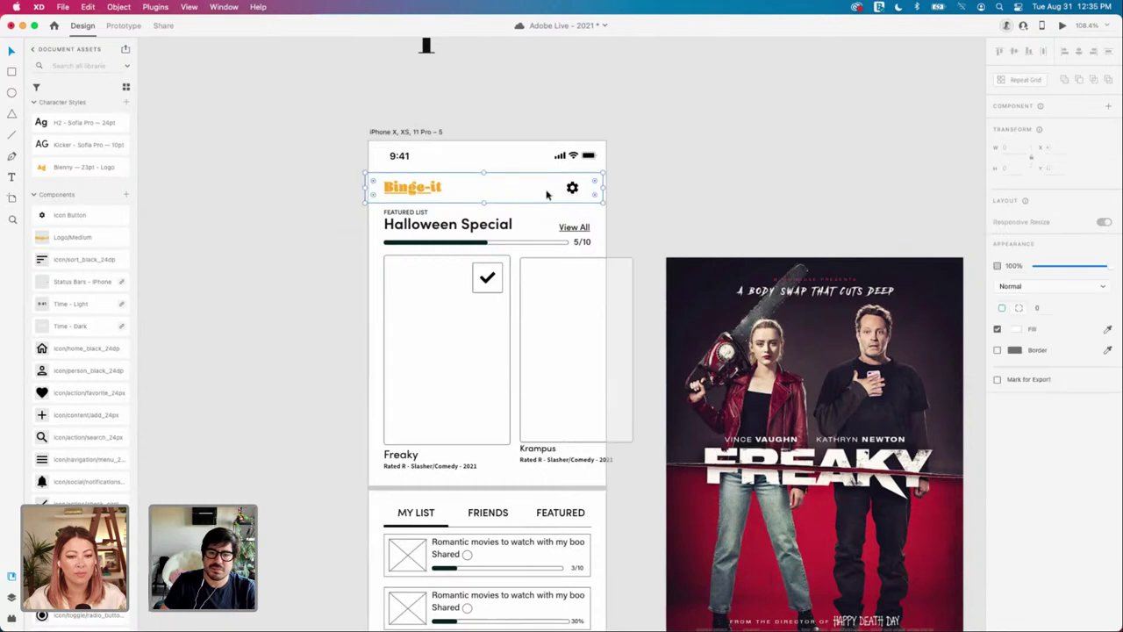
pyautogui.press('Right')
pyautogui.press('Right')
pyautogui.press('Right')
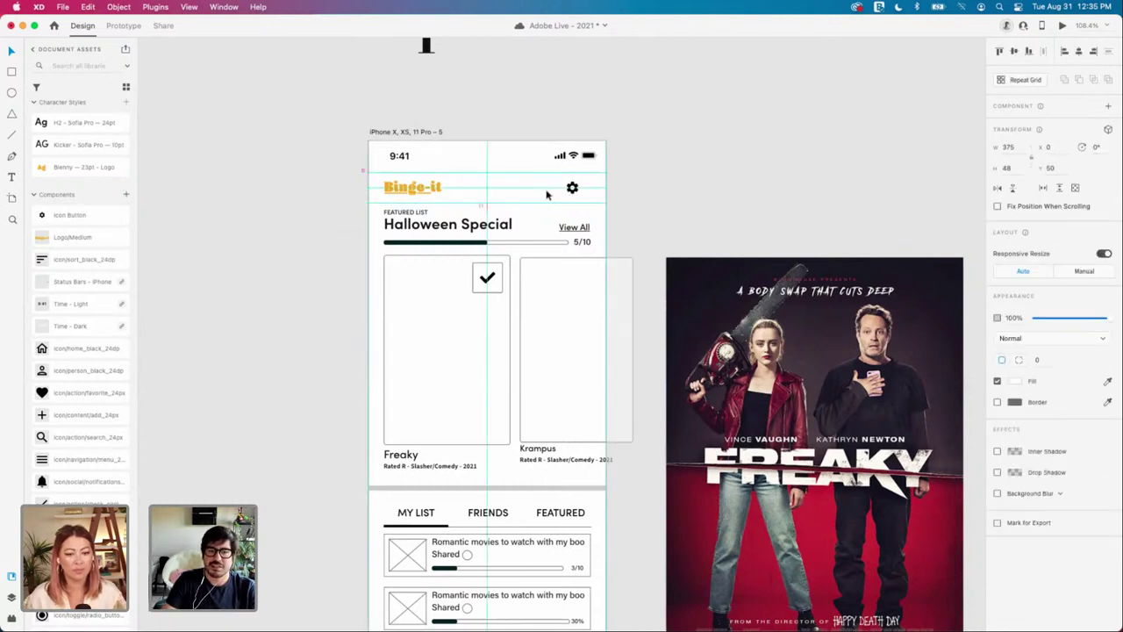
# Step: Nudge the gear icon button in the header right to X 303
pyautogui.click(585, 187)
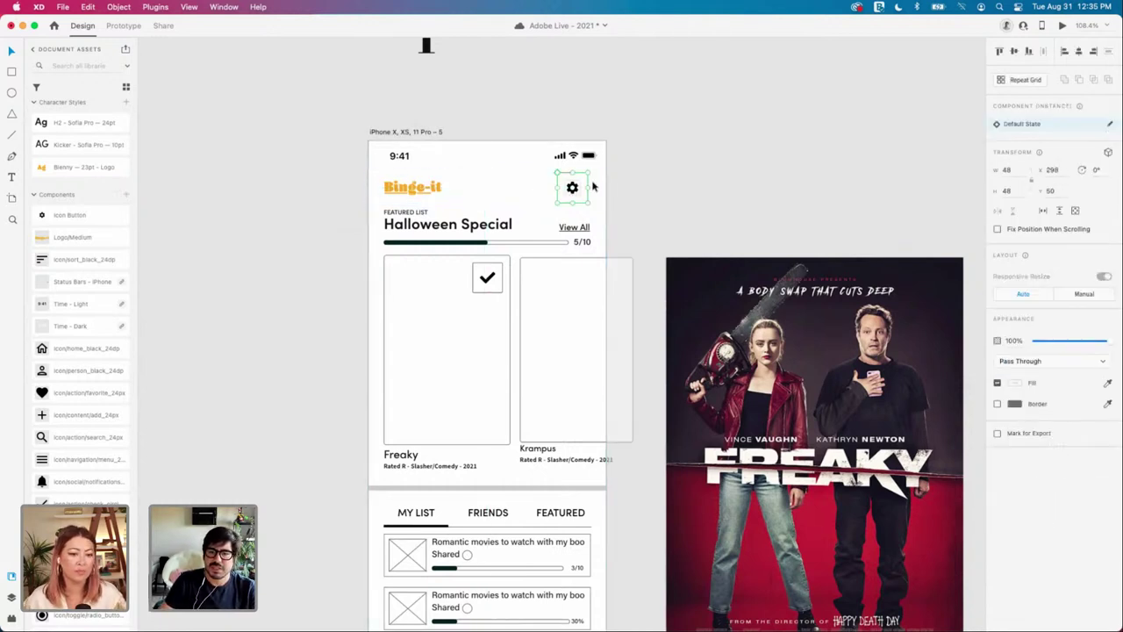
pyautogui.press('Right')
pyautogui.press('Right')
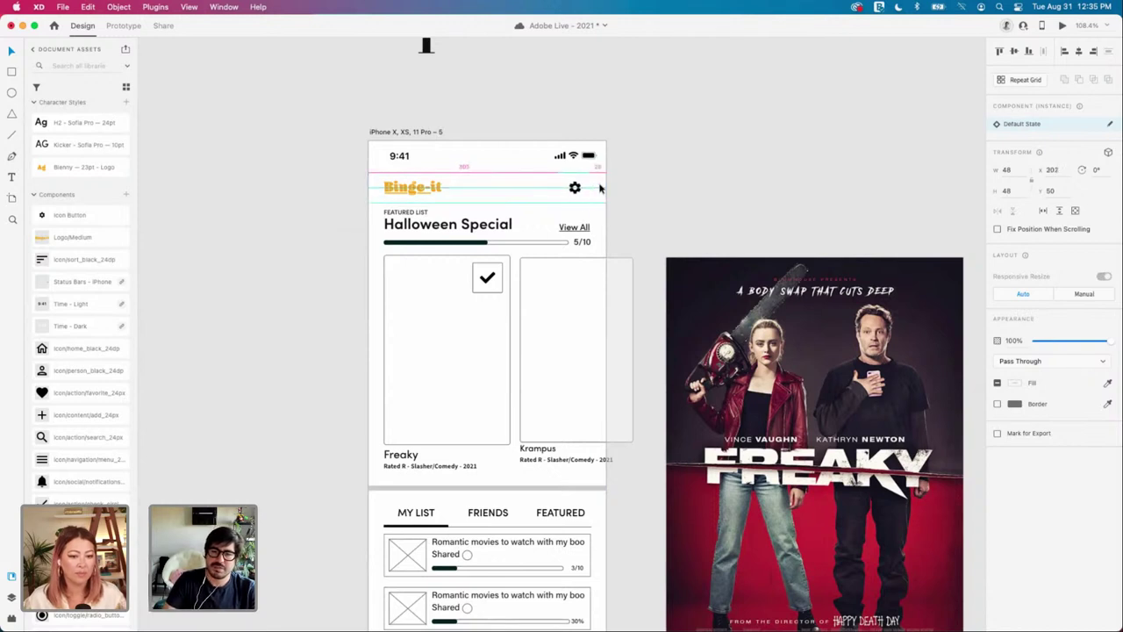
pyautogui.click(626, 200)
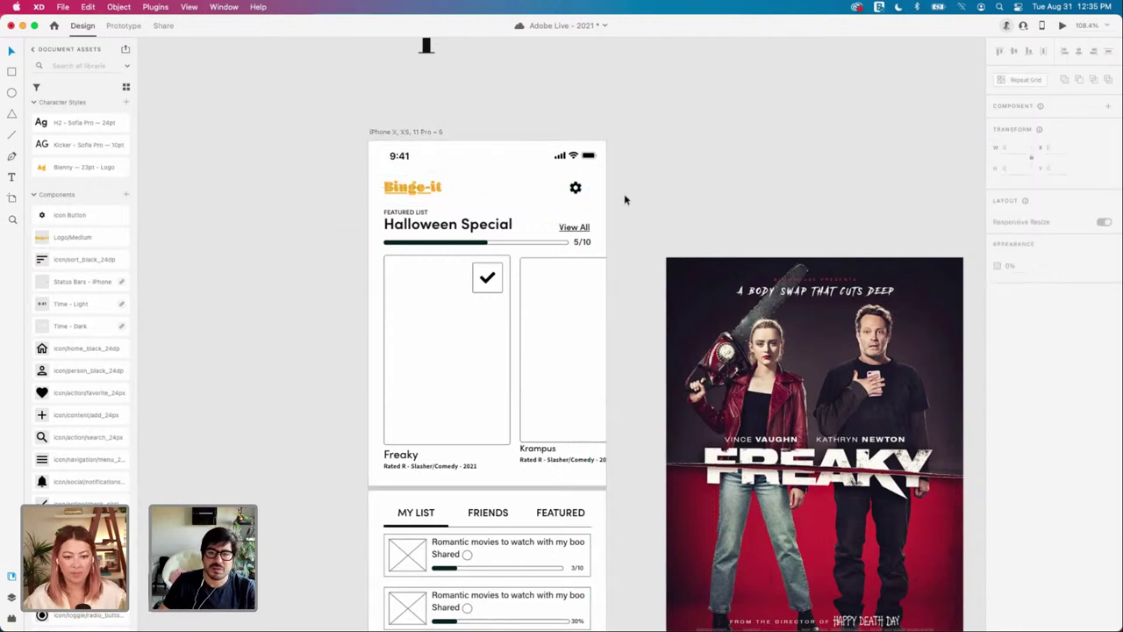
# Step: Try to group the header background rectangle with the gear icon button, and undo the grouping
pyautogui.click(549, 194)
pyautogui.keyDown('shift'); pyautogui.click(572, 190); pyautogui.keyUp('shift')
pyautogui.press('super+g')
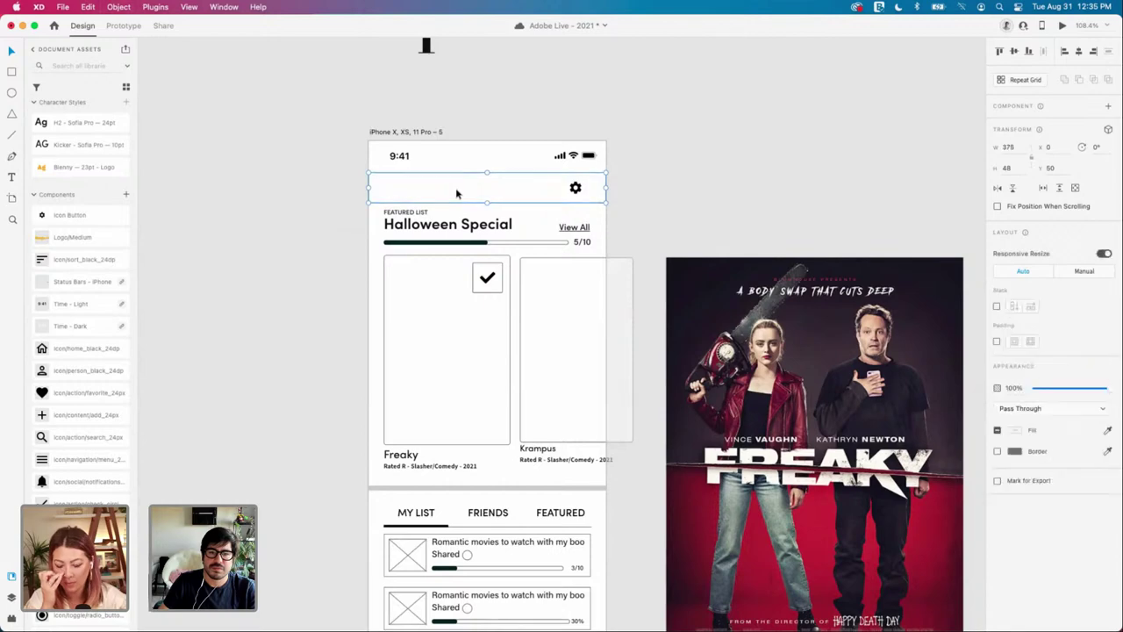
pyautogui.press('super+z')
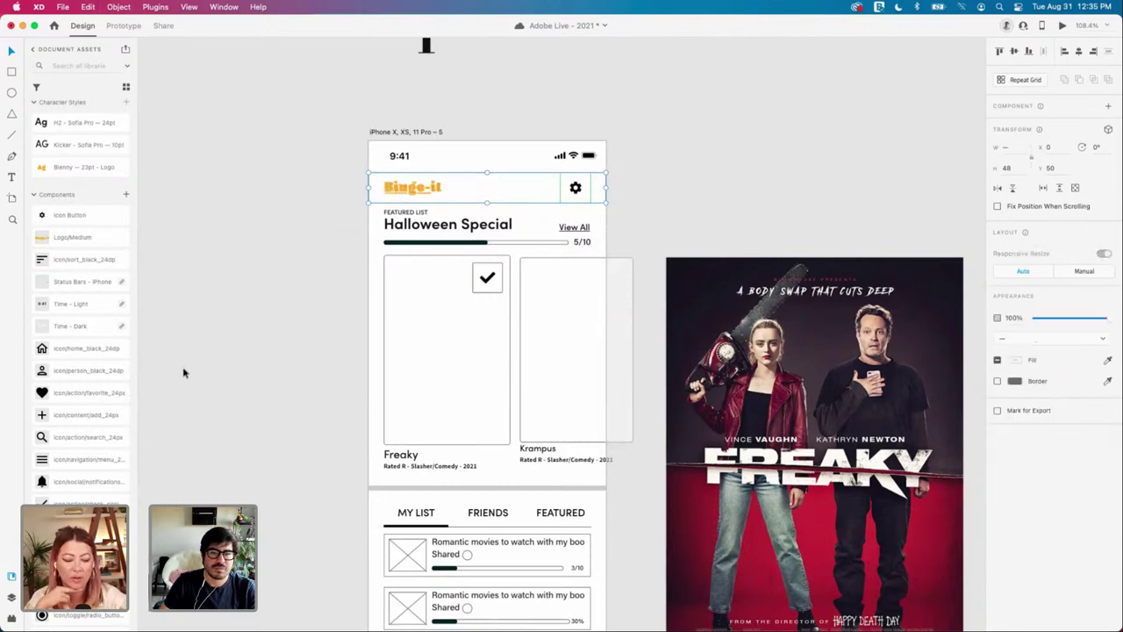
# Step: Show the artboard's layers and examine the header rectangle, logo and icon button, including the button's spacing
pyautogui.scroll(-1, 109, 421)
pyautogui.click(12, 597)
pyautogui.click(196, 176)
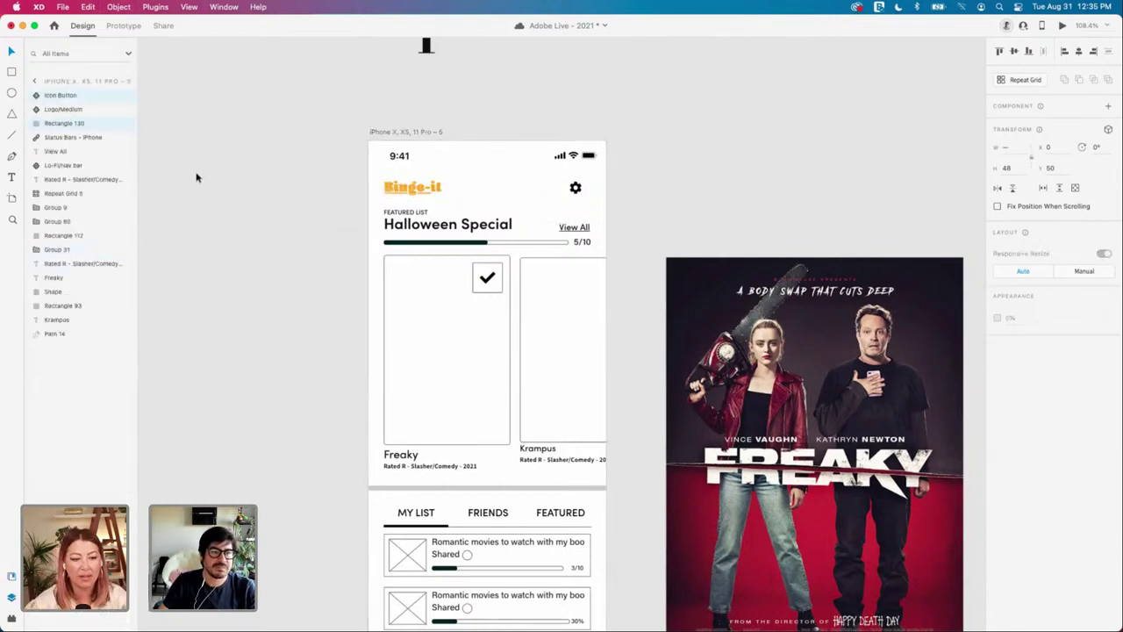
pyautogui.click(449, 196)
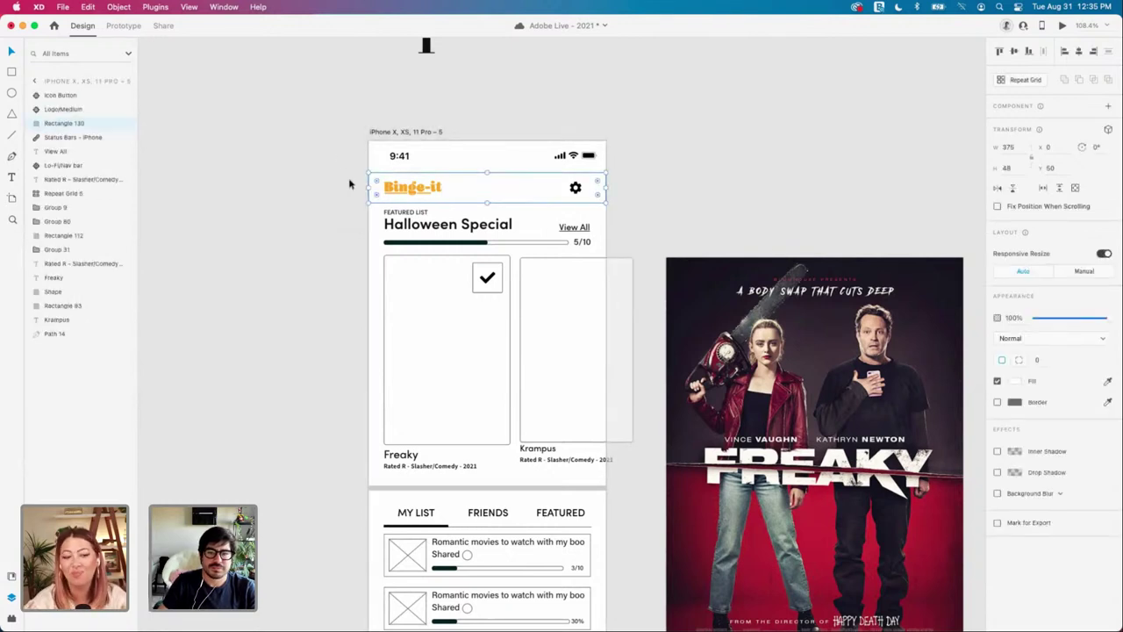
pyautogui.click(72, 111)
pyautogui.click(502, 190)
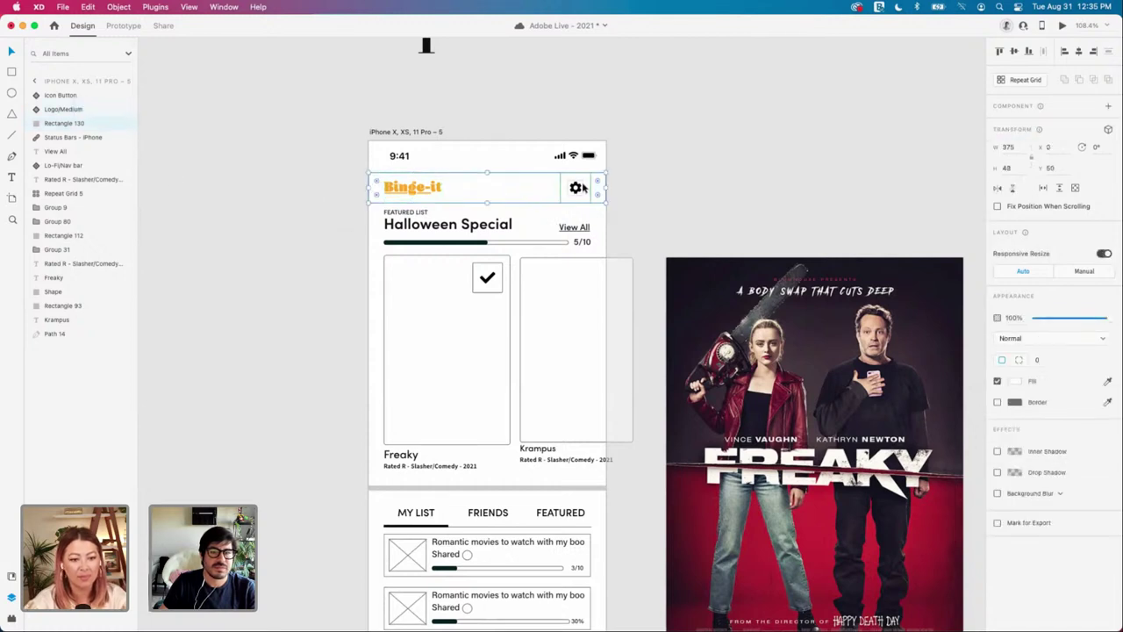
pyautogui.doubleClick(582, 188)
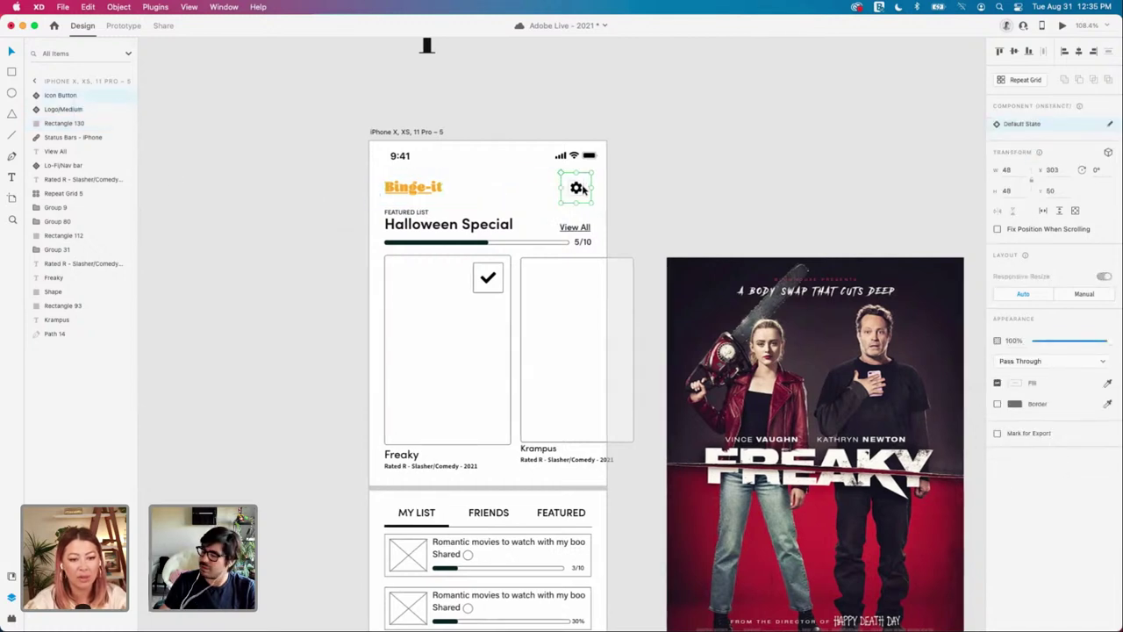
pyautogui.scroll(-4, 582, 191)
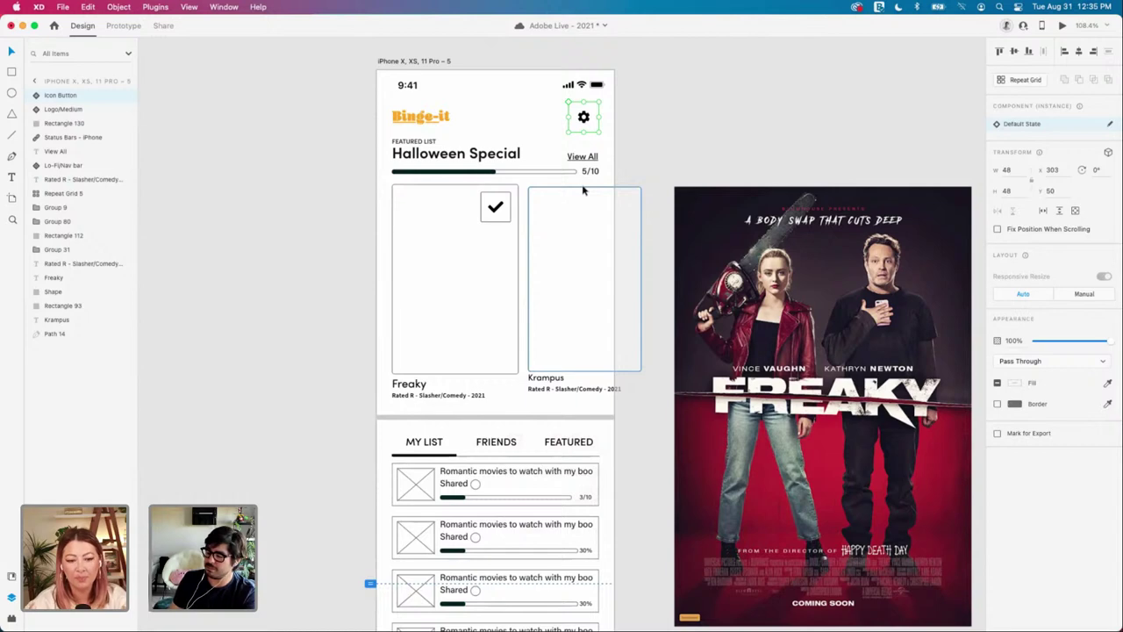
pyautogui.scroll(4, 582, 191)
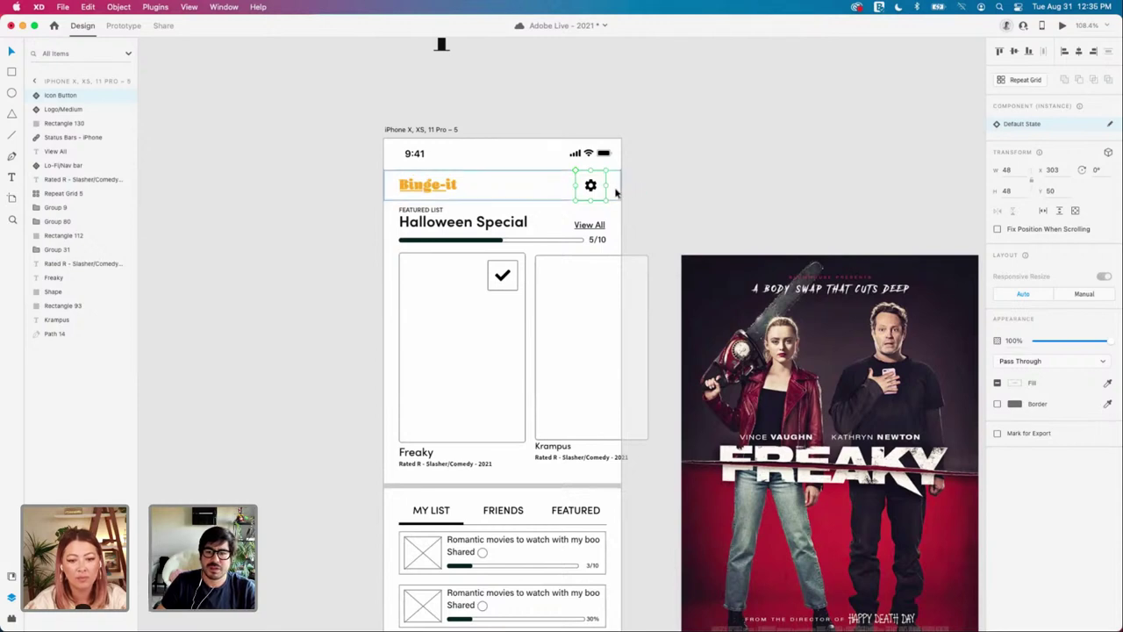
pyautogui.press('alt')
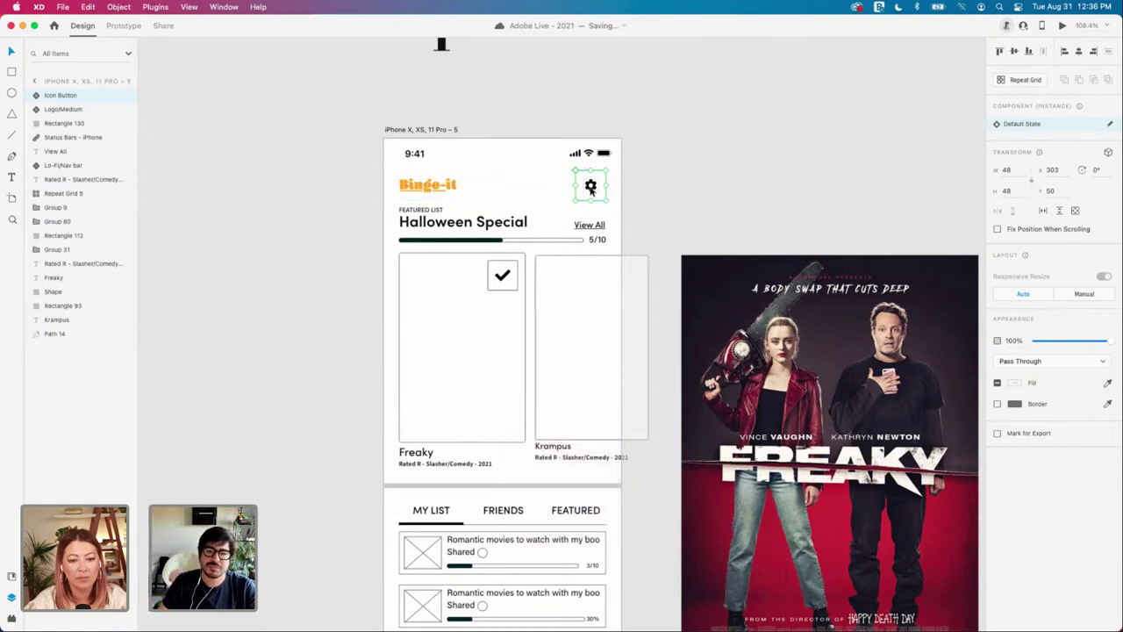
# Step: Move the Binge-it logo down to Y 53, keeping it at X 24, to centre it vertically in the header
pyautogui.click(448, 187)
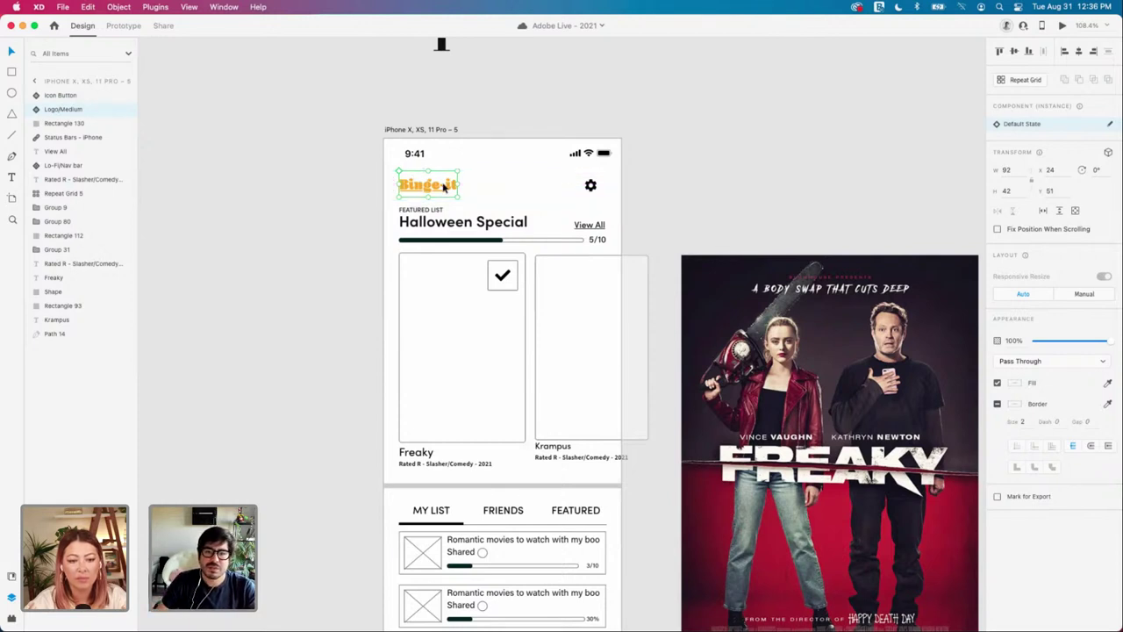
pyautogui.moveTo(443, 187); pyautogui.dragTo(446, 190)
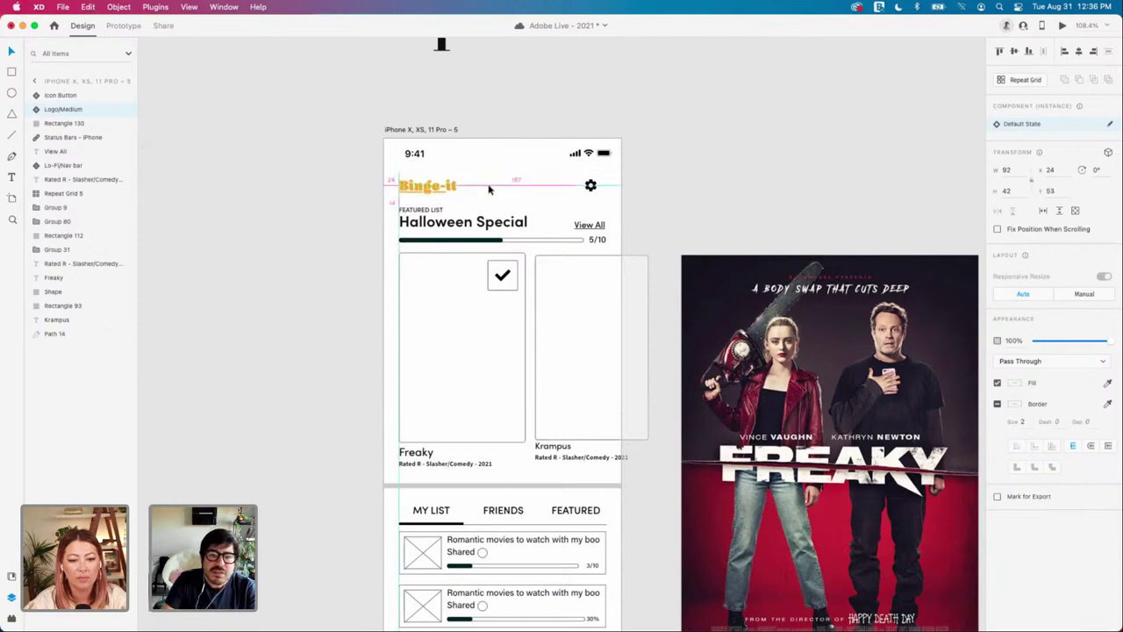
pyautogui.press('Escape')
# Step: Group the header's background rectangle, Binge-it logo and gear icon button
pyautogui.click(599, 188)
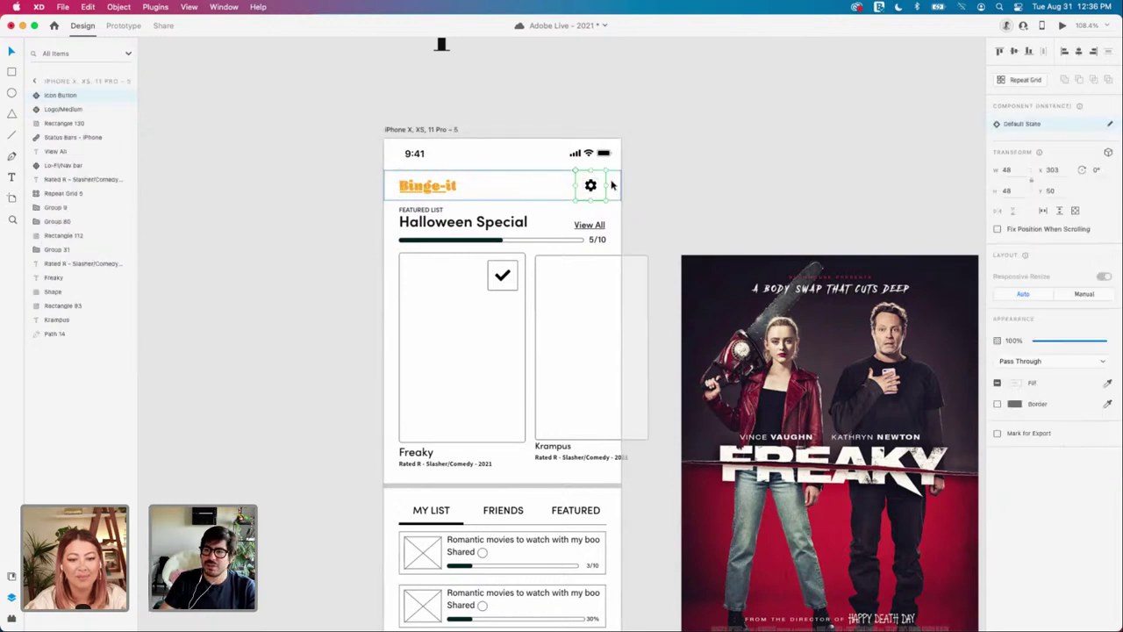
pyautogui.click(596, 193)
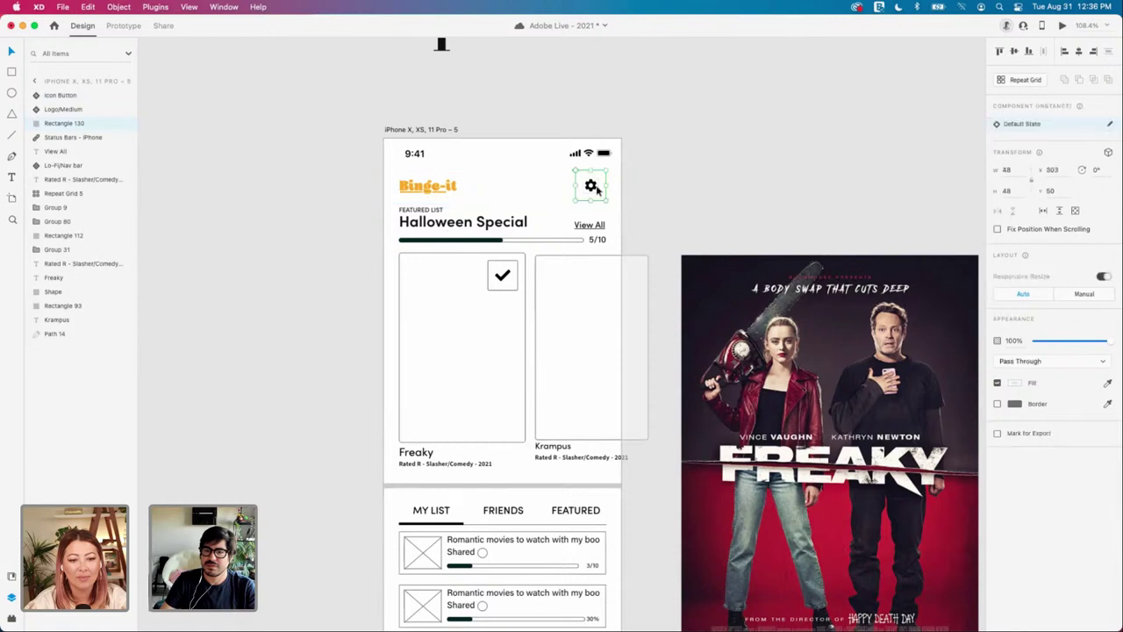
pyautogui.keyDown('shift'); pyautogui.click(460, 186); pyautogui.keyUp('shift')
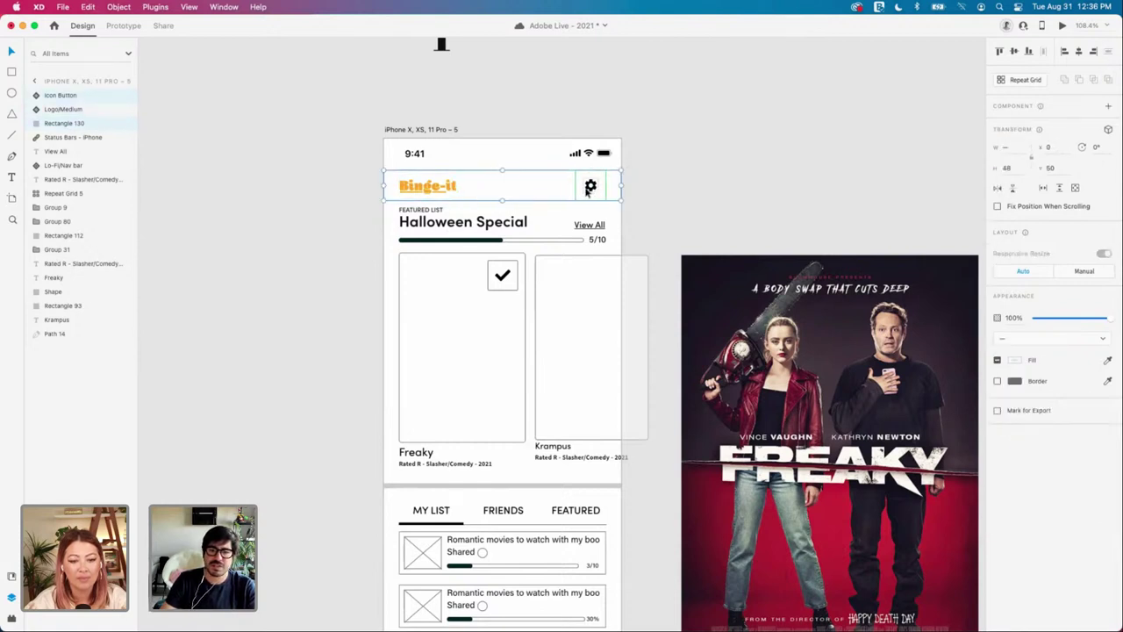
pyautogui.press('cmd+g')
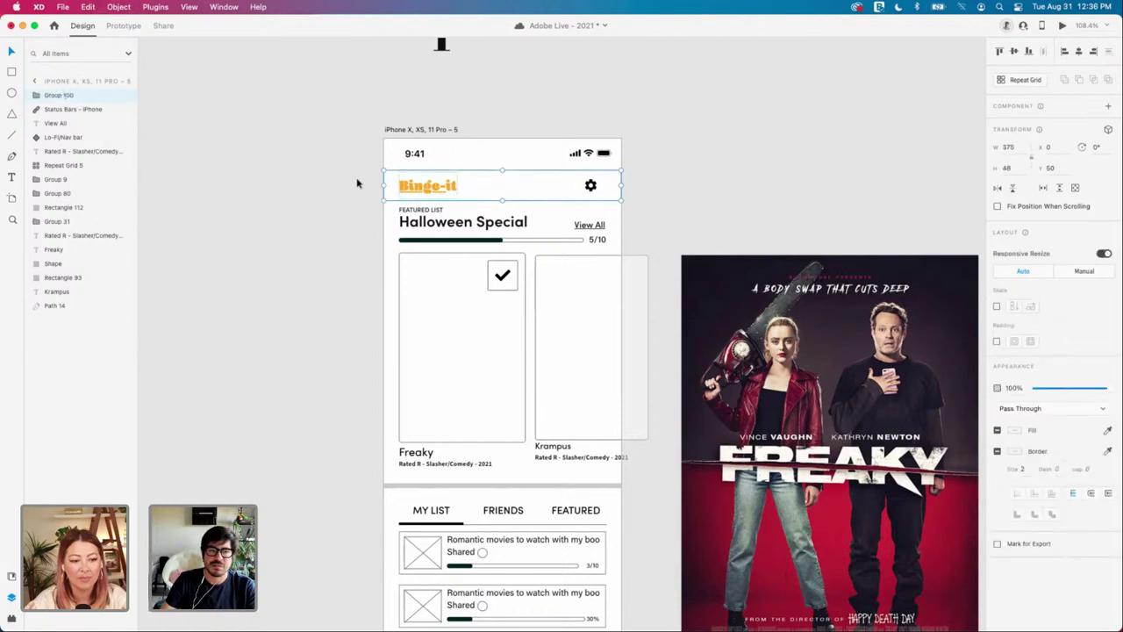
# Step: Rename the header group as "Nav bar" and turn it into a component
pyautogui.doubleClick(68, 97)
pyautogui.write('H')
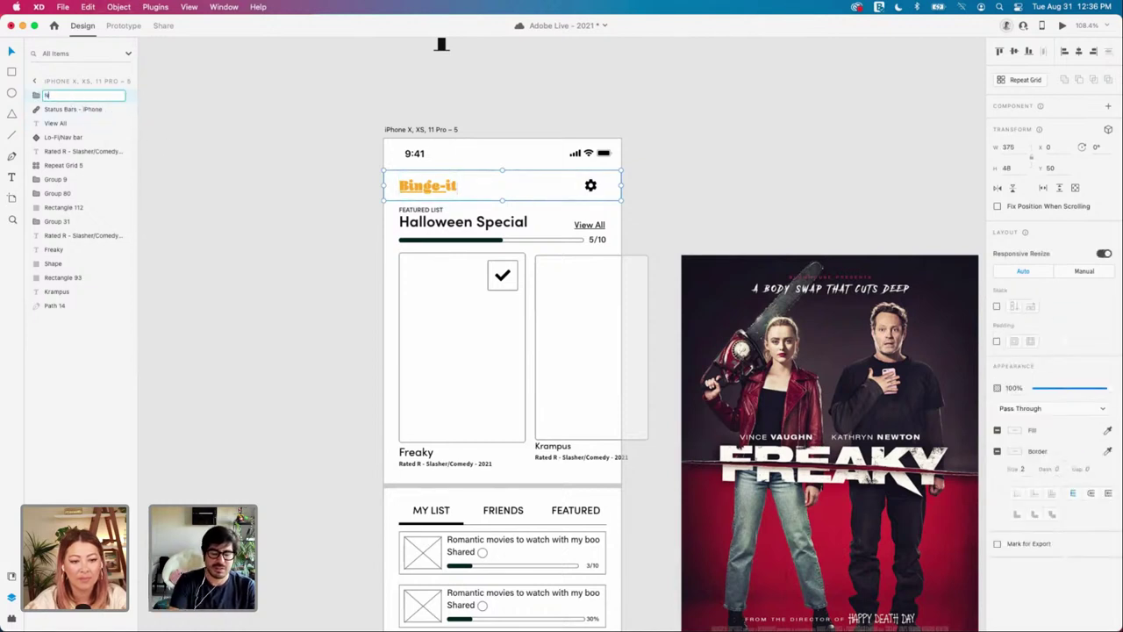
pyautogui.write('av bar')
pyautogui.press('Return')
pyautogui.press('cmd+k')
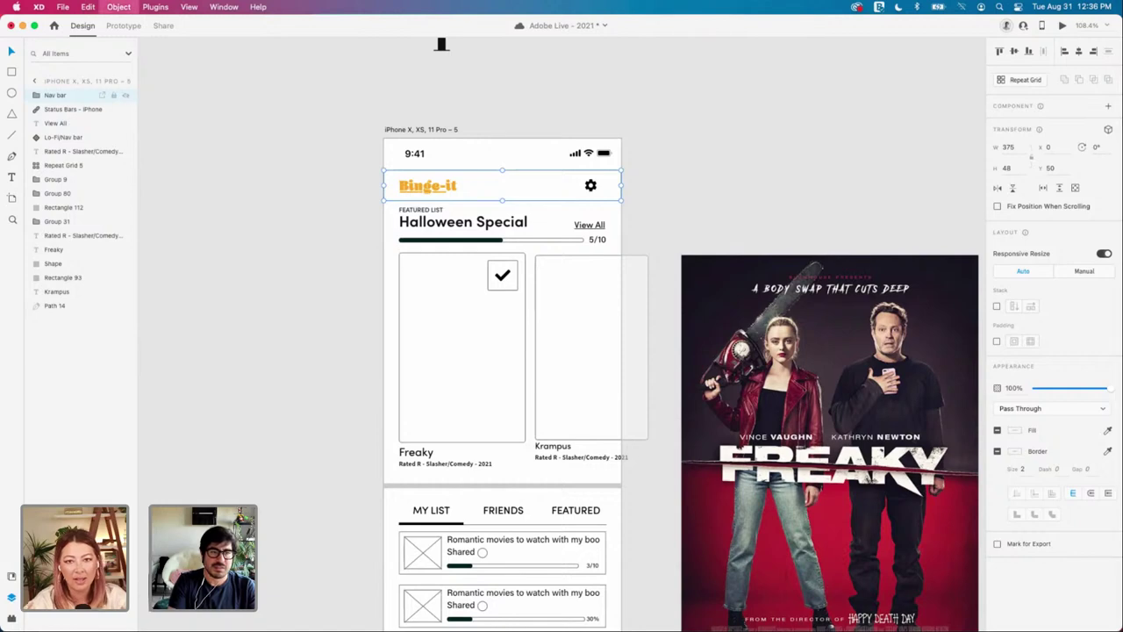
# Step: Add vertical guides to the Binge-it home artboard at X 24 and X 351 to mark its side margins
pyautogui.scroll(-2, 659, 193)
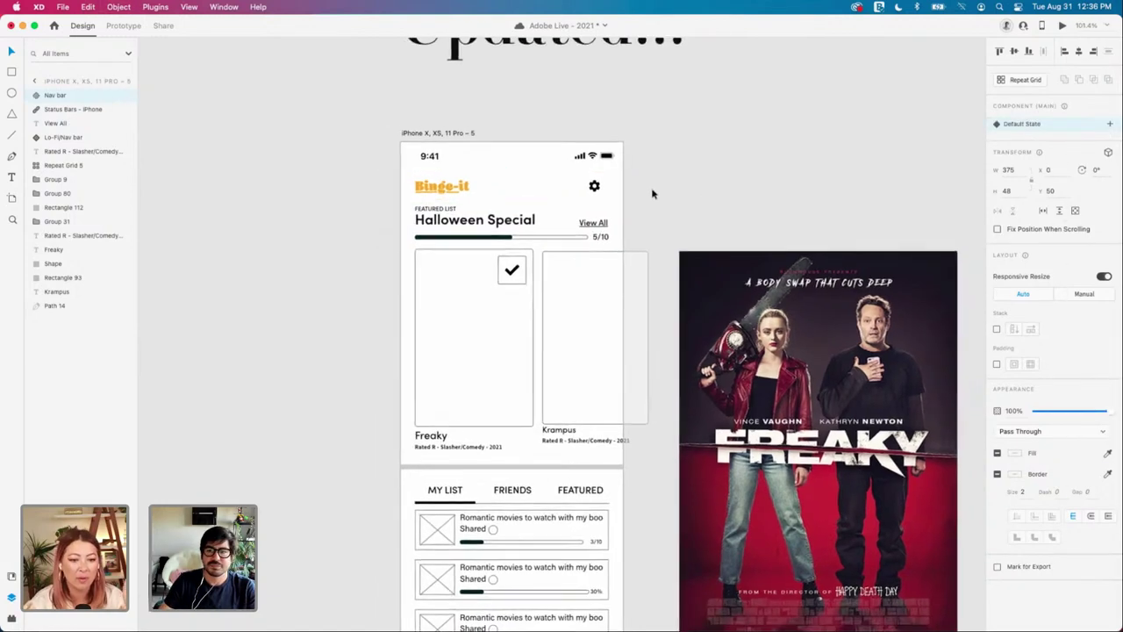
pyautogui.hscroll(-3, 651, 193)
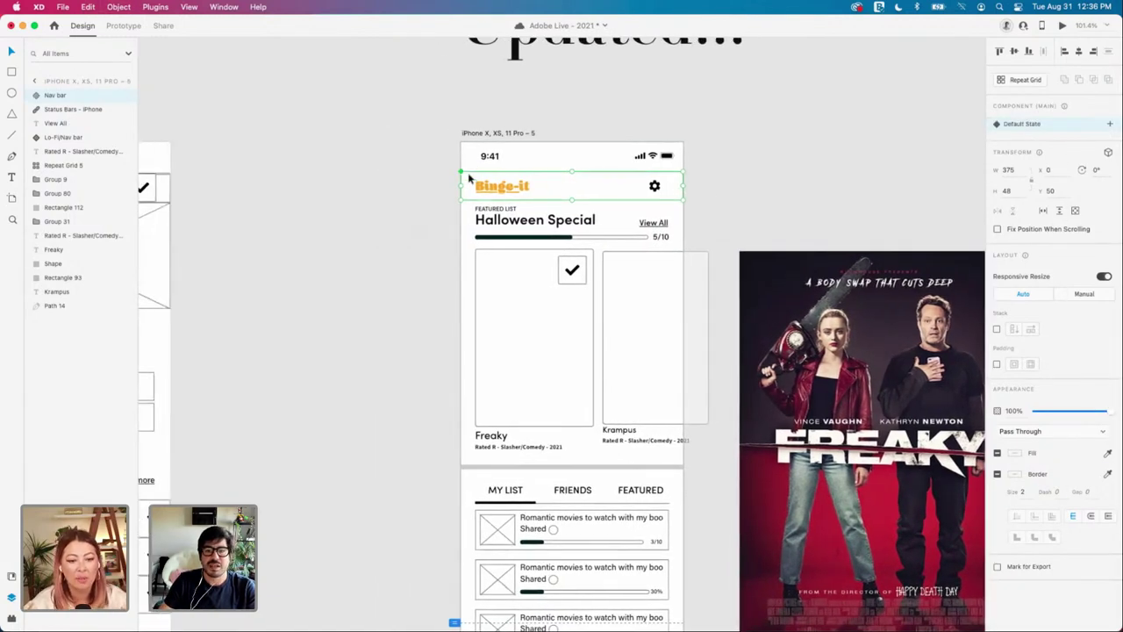
pyautogui.moveTo(458, 217); pyautogui.dragTo(671, 225)
pyautogui.hotkey('ctrl', 'z')
pyautogui.click(665, 225)
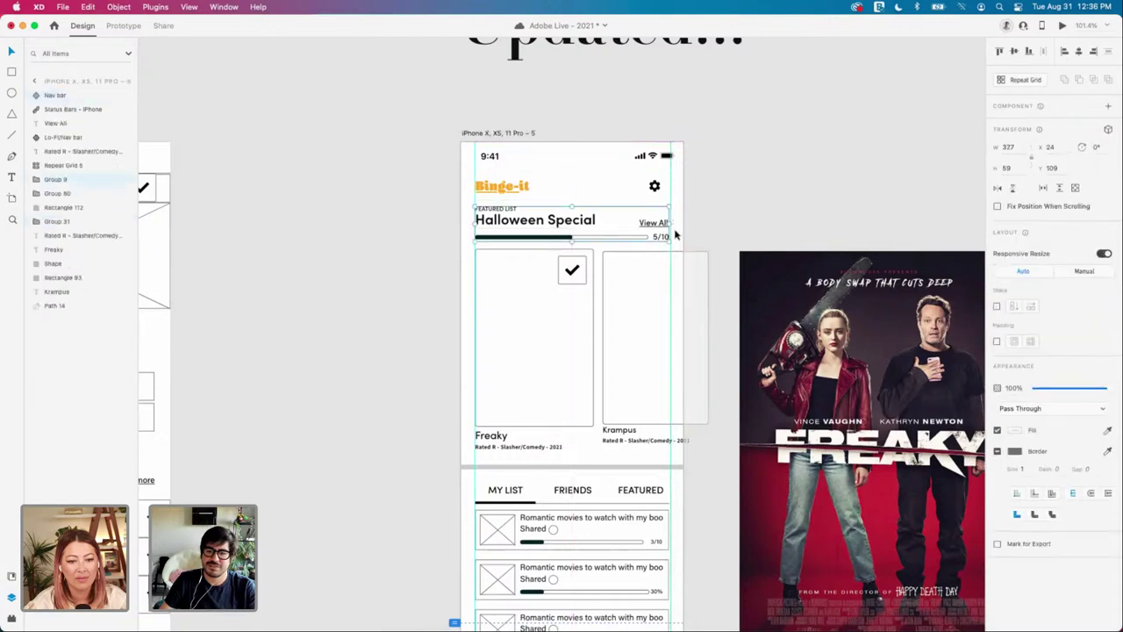
pyautogui.scroll(10, 668, 248)
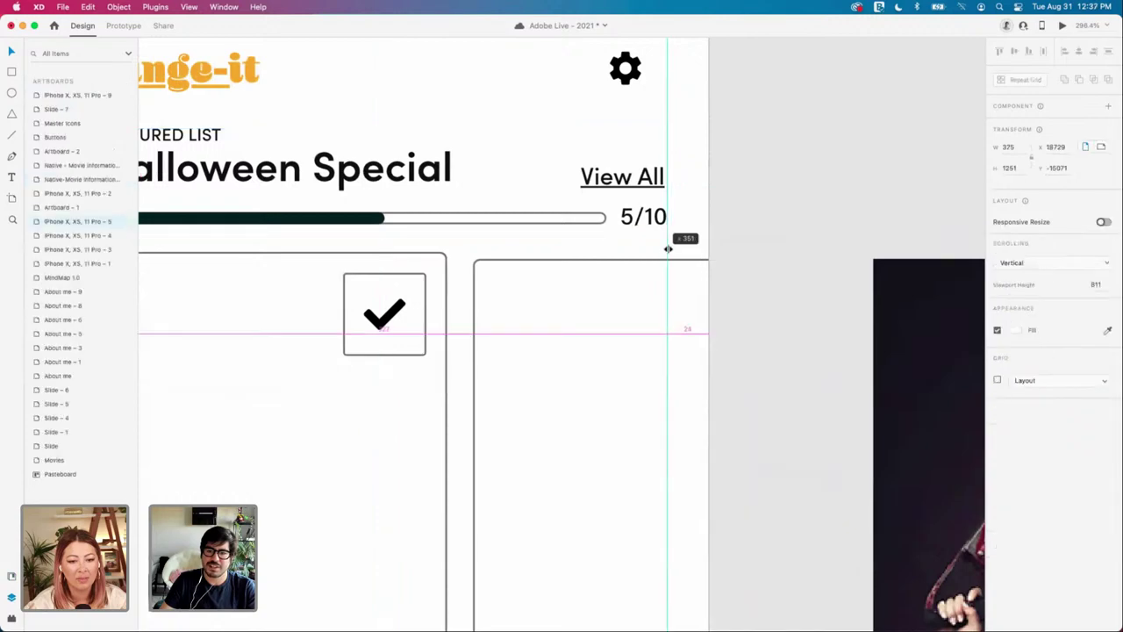
pyautogui.scroll(-3, 692, 224)
pyautogui.scroll(-5, 692, 224)
pyautogui.click(696, 222)
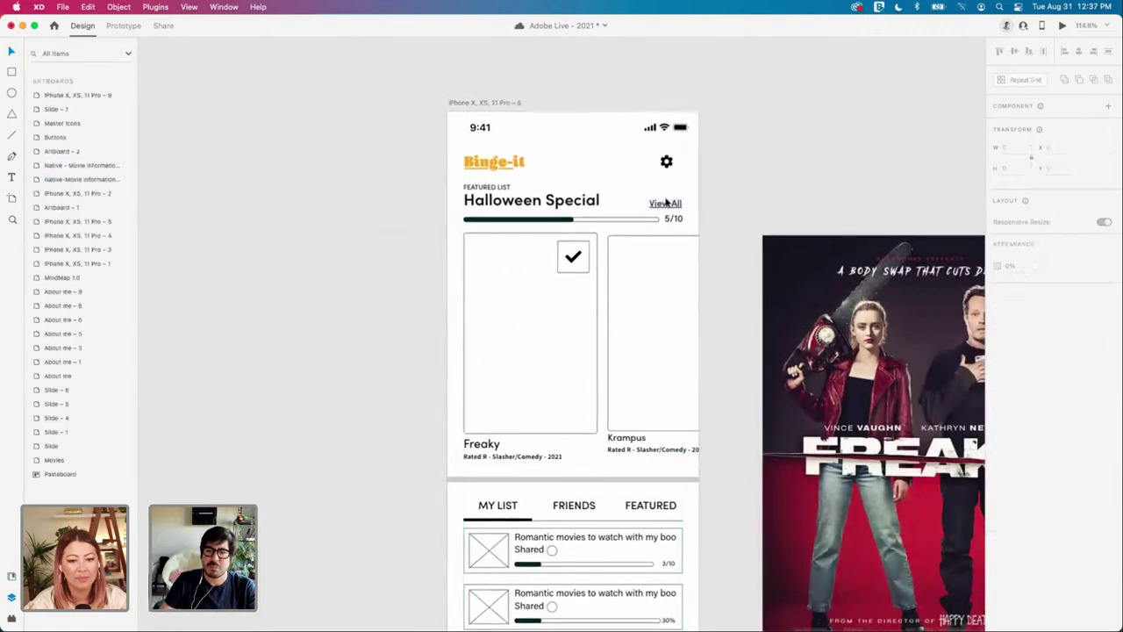
# Step: Move the main Nav bar component out beside the artboard and put a duplicate back in the header
pyautogui.scroll(-1, 692, 176)
pyautogui.click(548, 173)
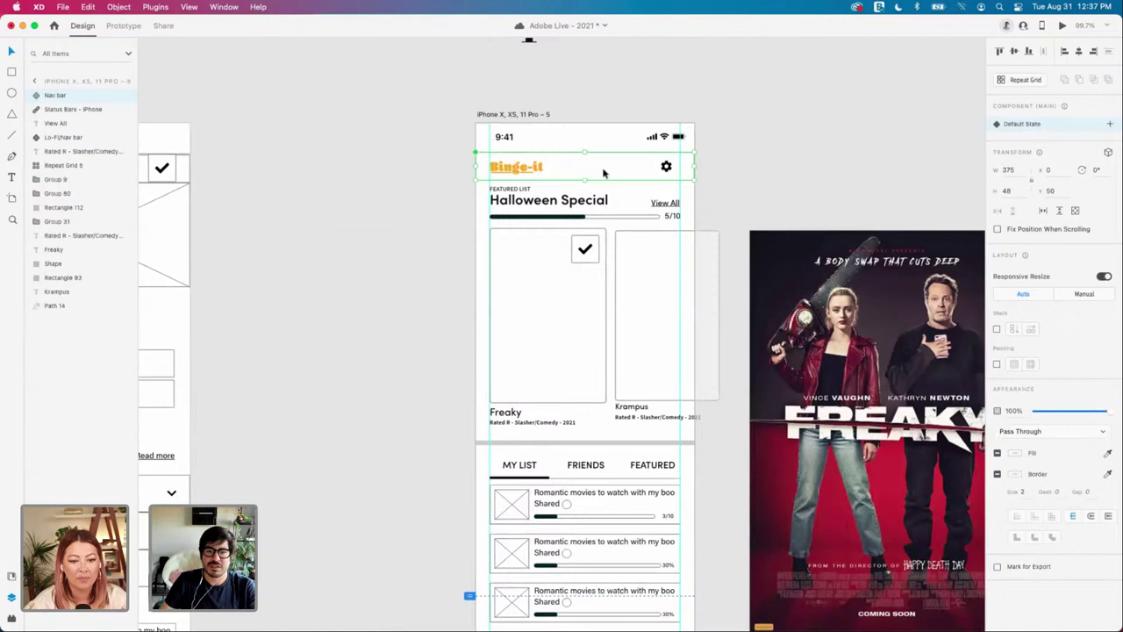
pyautogui.moveTo(604, 173); pyautogui.dragTo(941, 172)
pyautogui.keyDown('alt'); pyautogui.moveTo(940, 172); pyautogui.dragTo(602, 175); pyautogui.keyUp('alt')
# Step: Move the main Nav bar component to the lower part of the Buttons artboard under Design system
pyautogui.scroll(-3, 740, 163)
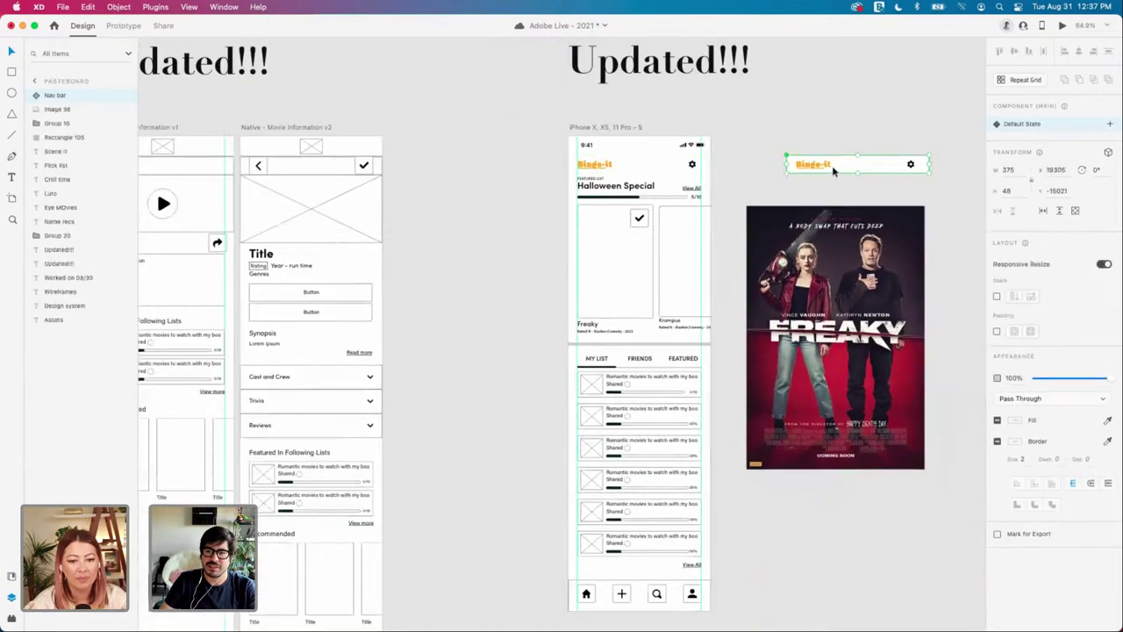
pyautogui.hscroll(5, 826, 171)
pyautogui.scroll(-2, 827, 171)
pyautogui.hscroll(5, 910, 168)
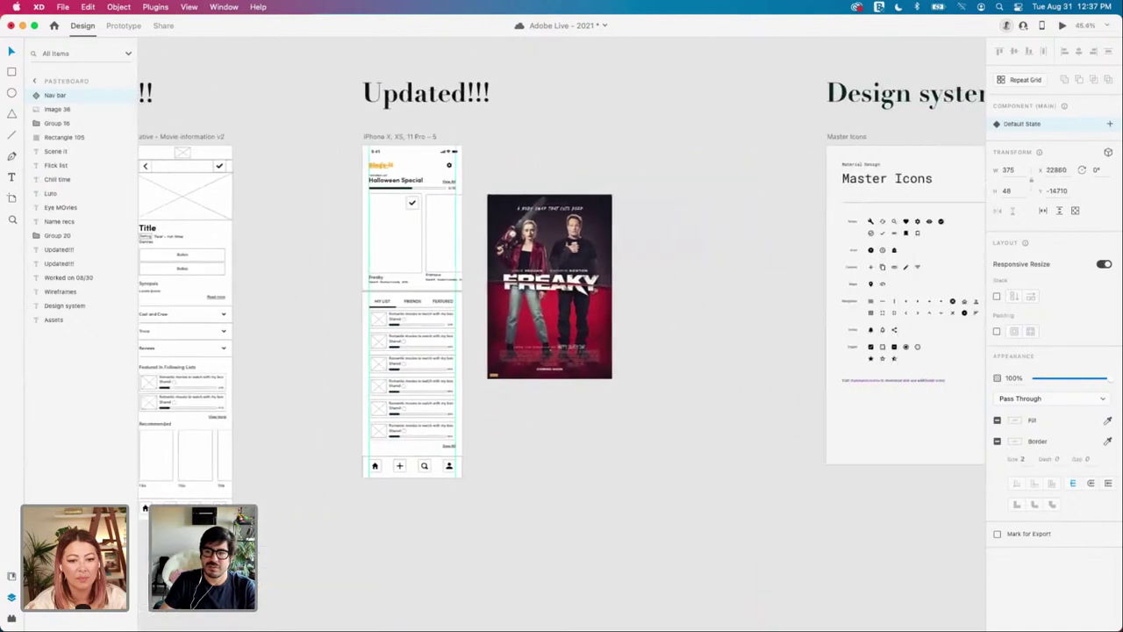
pyautogui.moveTo(1000, 272); pyautogui.dragTo(560, 409)
# Step: Duplicate the "Buttons" heading above the Nav bar component and change its text to "Molecules"
pyautogui.moveTo(541, 275); pyautogui.dragTo(537, 386)
pyautogui.write('Molecules')
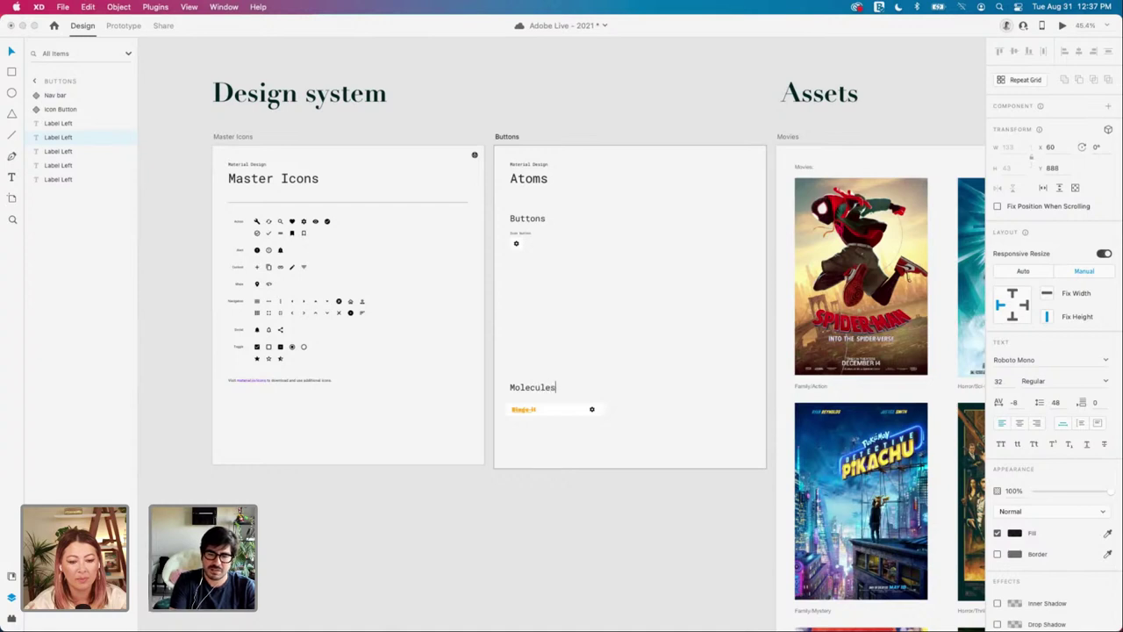
pyautogui.press('Escape')
# Step: Duplicate the Molecules heading as a size 16 "Nav bar" label and place the Nav bar component beneath it at X 42, Y 918
pyautogui.moveTo(533, 392)
pyautogui.mouseDown()
pyautogui.moveTo(534, 374)
pyautogui.moveTo(531, 386)
pyautogui.mouseUp()
pyautogui.doubleClick(531, 383)
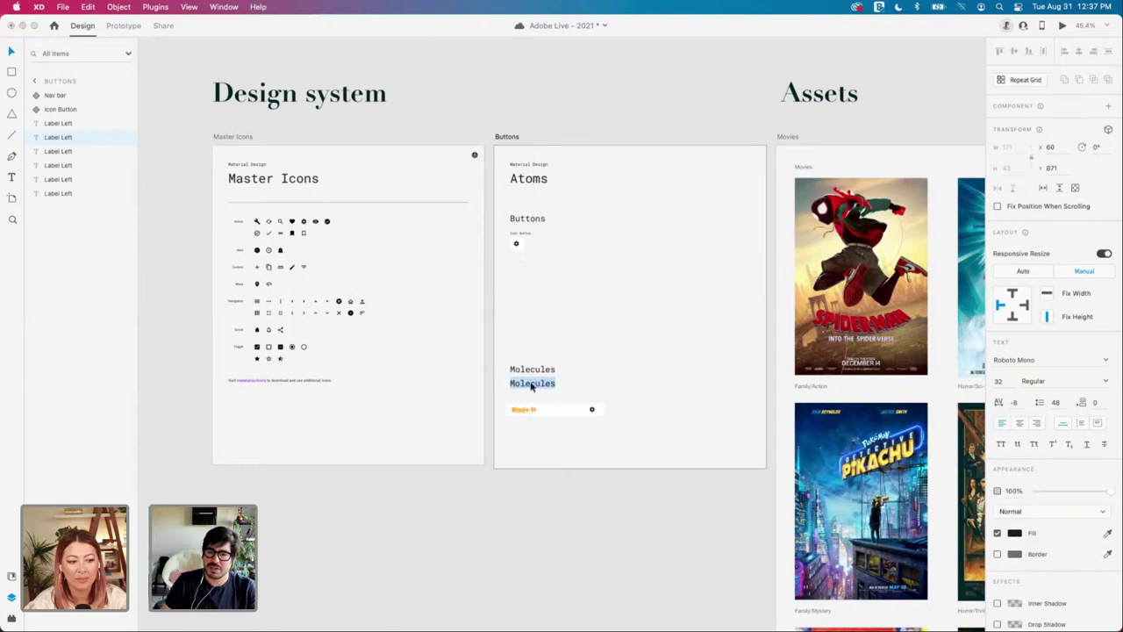
pyautogui.click(1004, 381)
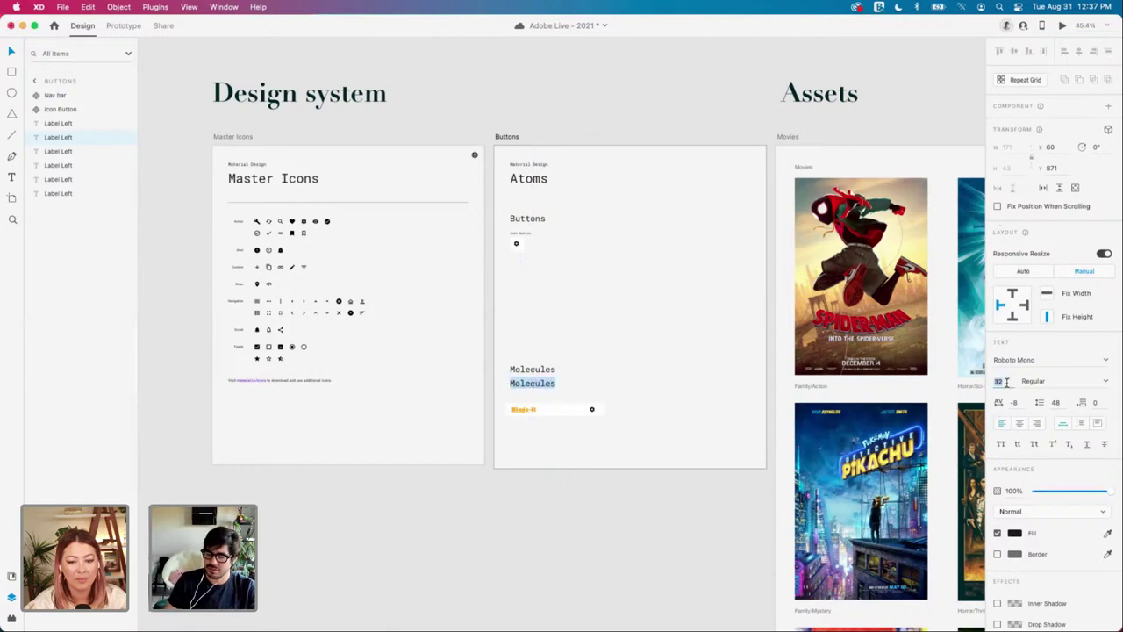
pyautogui.write('16')
pyautogui.press('Return')
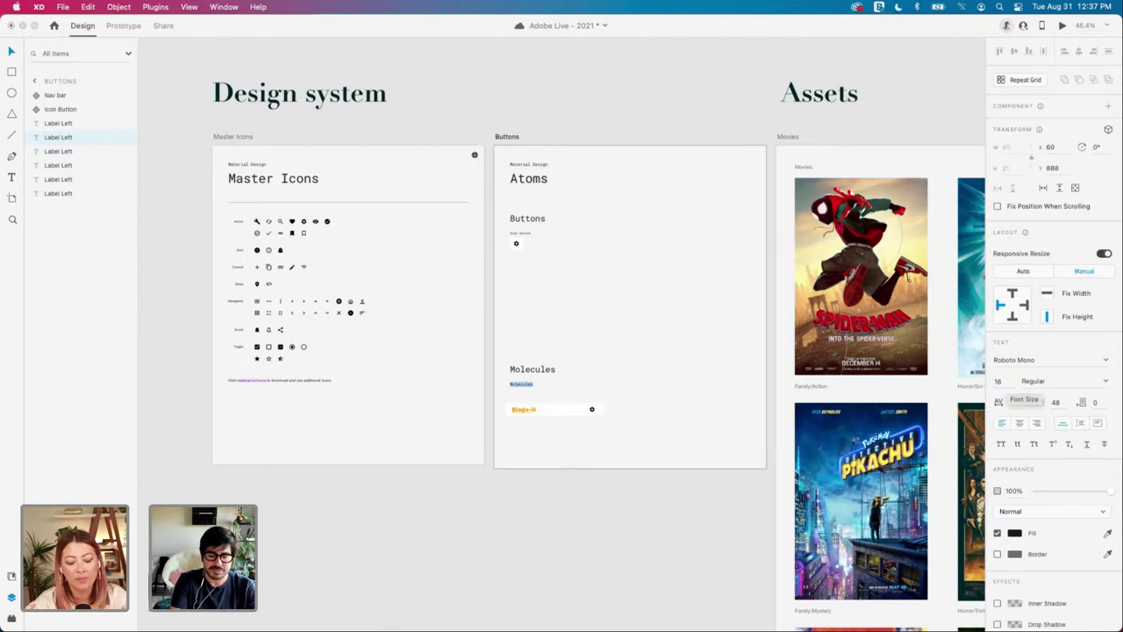
pyautogui.write('N')
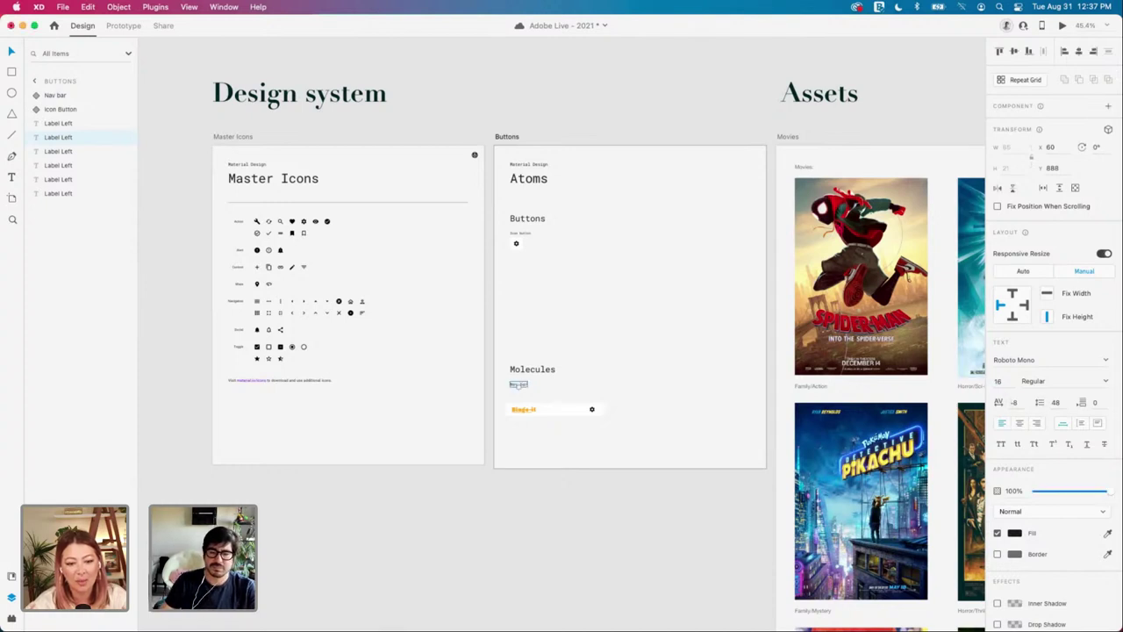
pyautogui.click(548, 419)
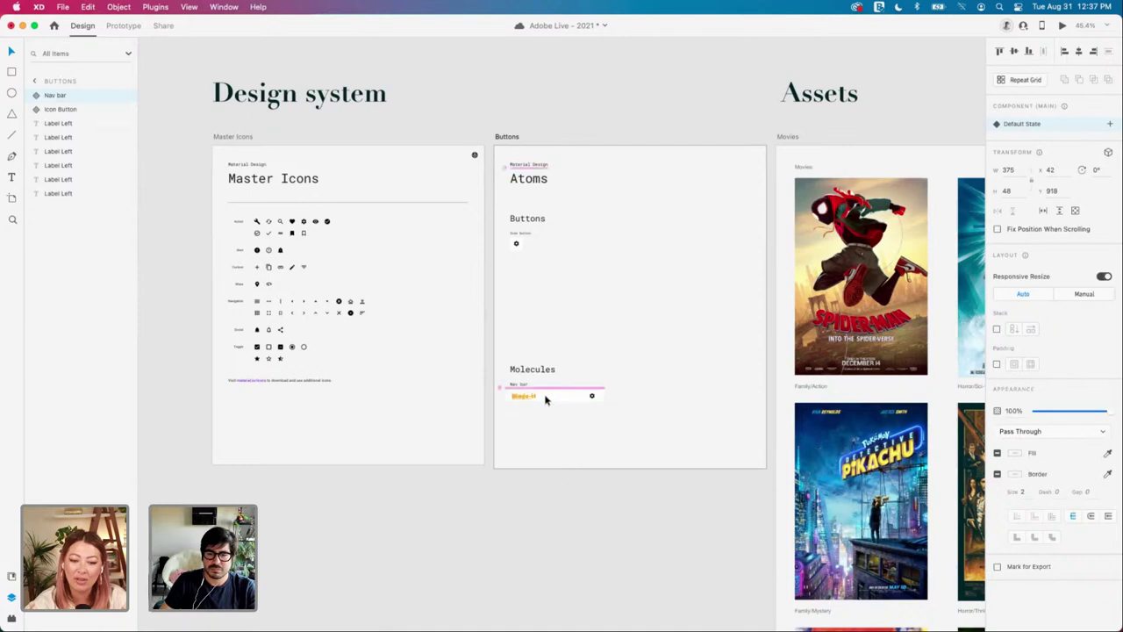
# Step: Add the text formatting of the "View All" link beside Halloween Special to the assets as a character style
pyautogui.scroll(-3, 616, 396)
pyautogui.hscroll(-15, 689, 333)
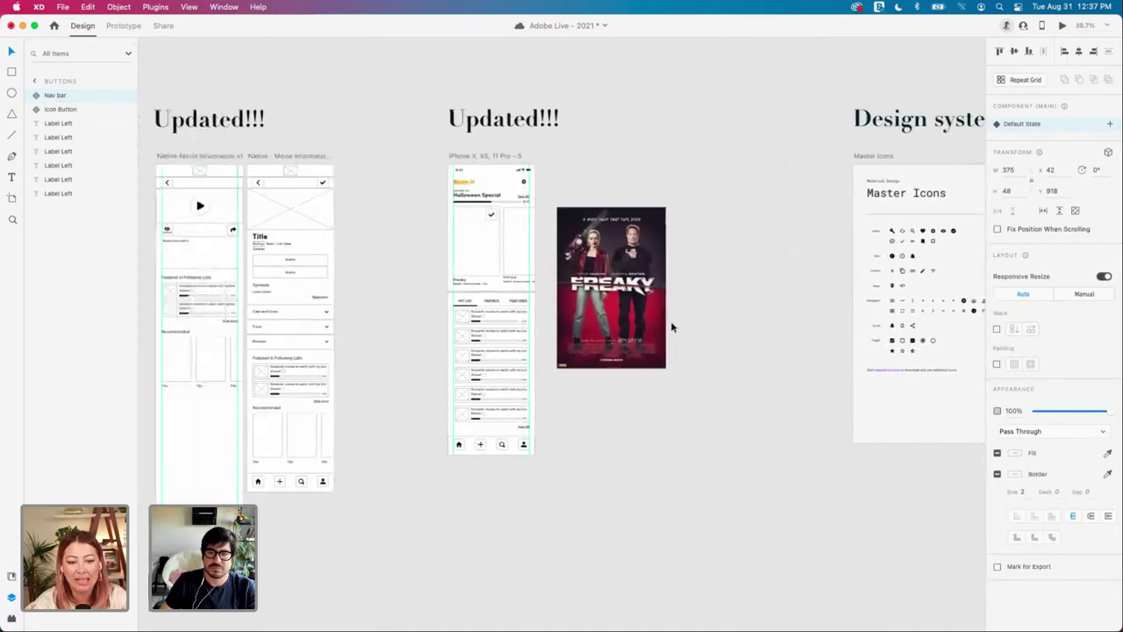
pyautogui.scroll(10, 666, 269)
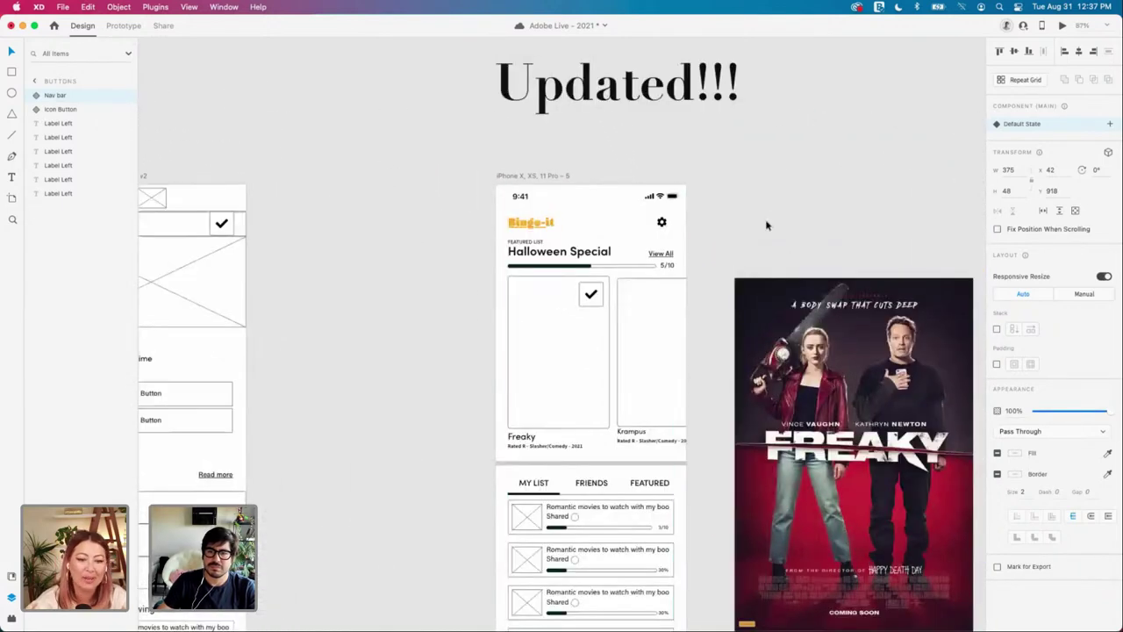
pyautogui.click(571, 223)
pyautogui.click(628, 228)
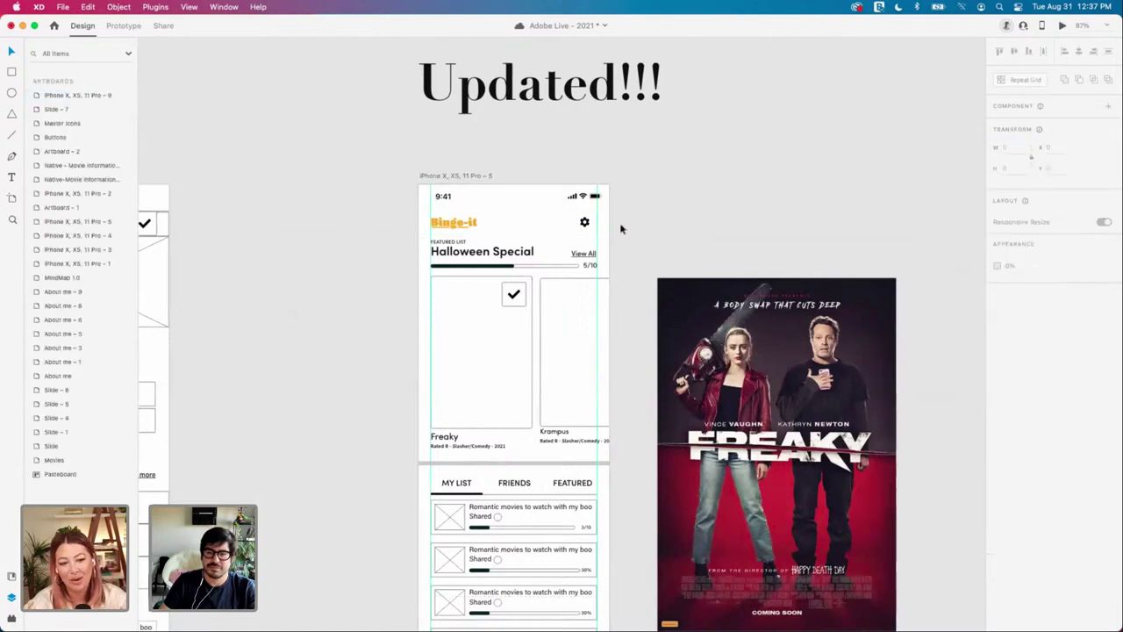
pyautogui.scroll(-2, 612, 229)
pyautogui.doubleClick(464, 223)
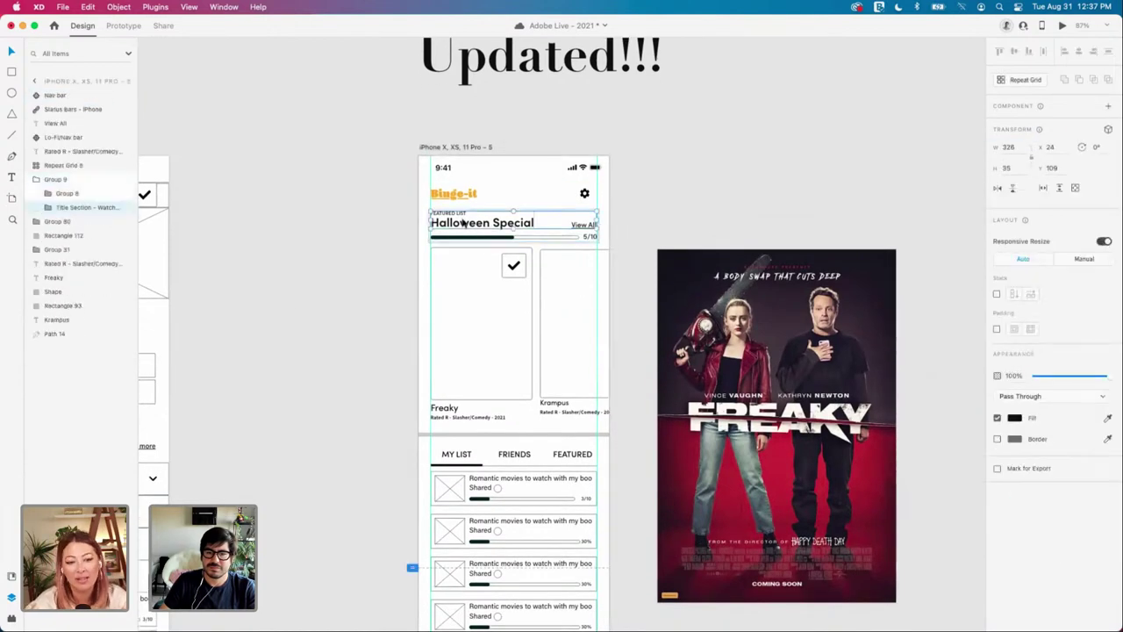
pyautogui.scroll(3, 463, 223)
pyautogui.keyDown('super'); pyautogui.click(608, 228); pyautogui.keyUp('super')
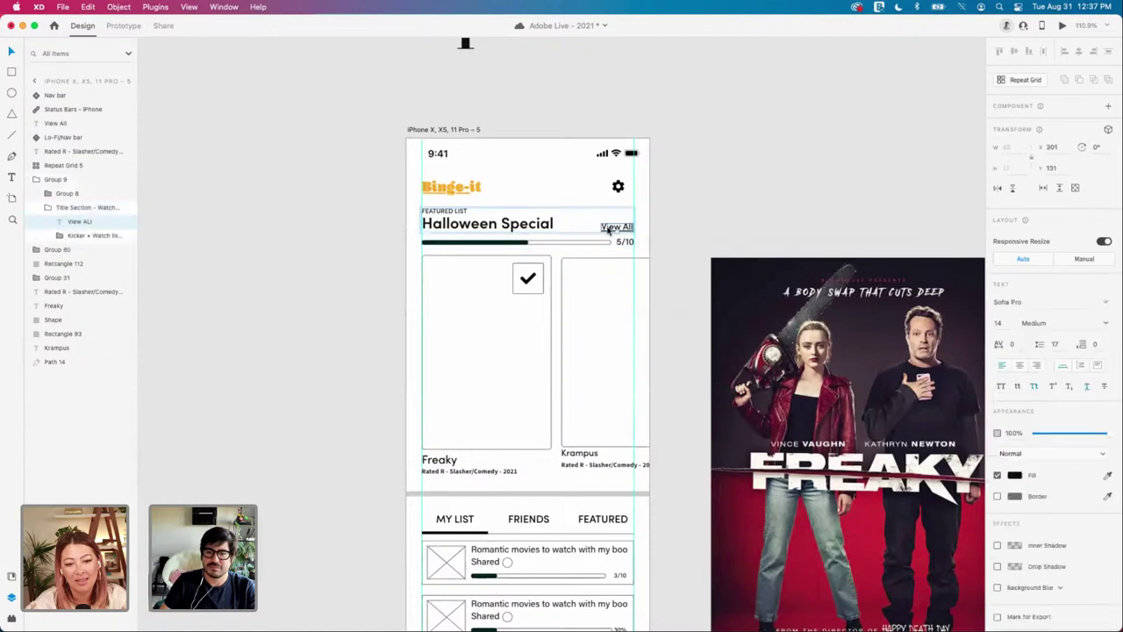
pyautogui.rightClick(608, 229)
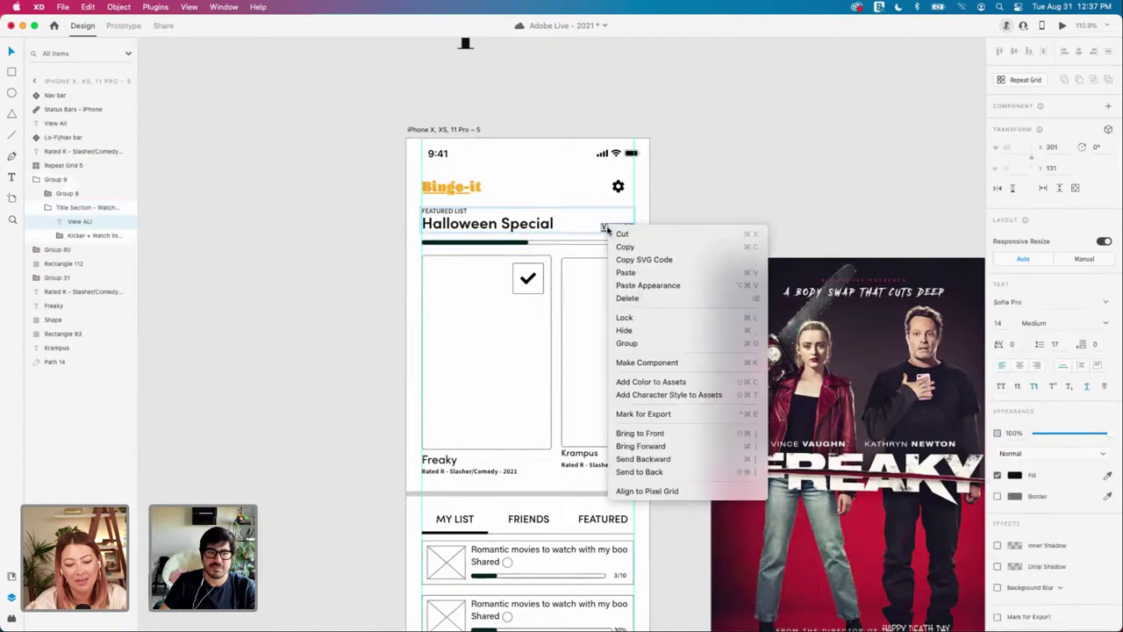
pyautogui.click(676, 393)
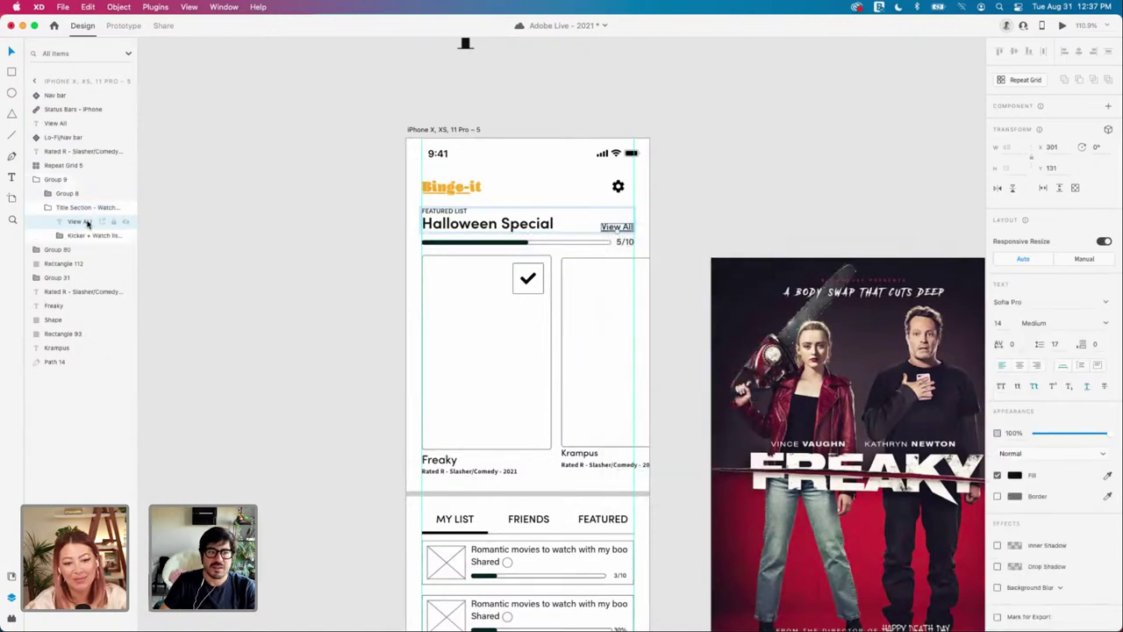
# Step: Show the document assets and prefix the new Sofia Pro 14pt character style's name with "Text Link -"
pyautogui.rightClick(624, 226)
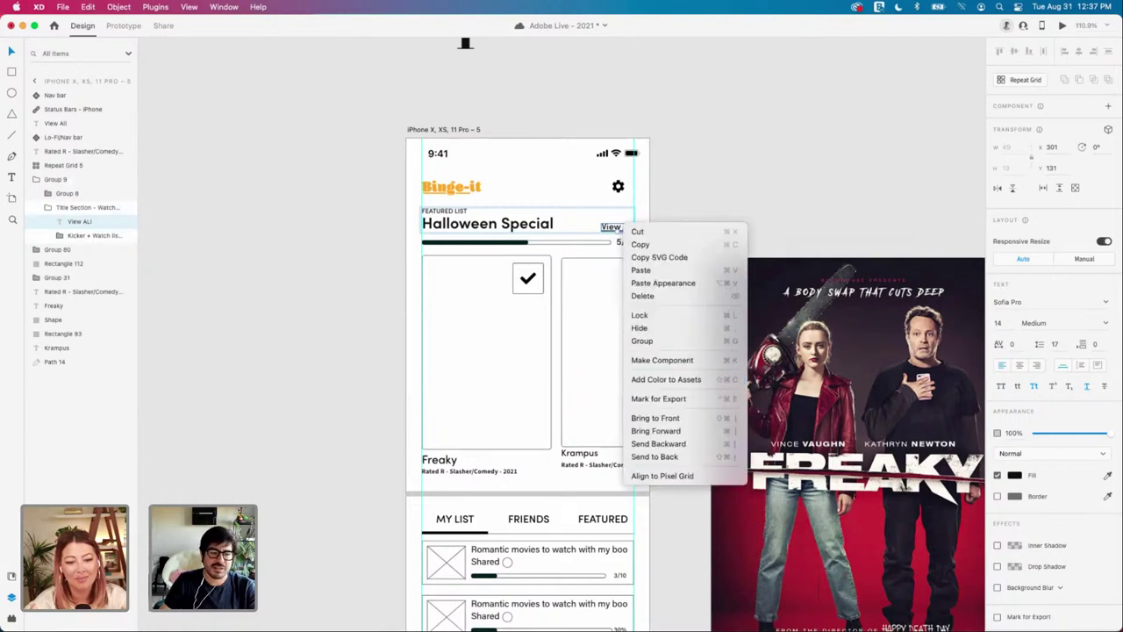
pyautogui.click(11, 578)
pyautogui.scroll(1, 203, 281)
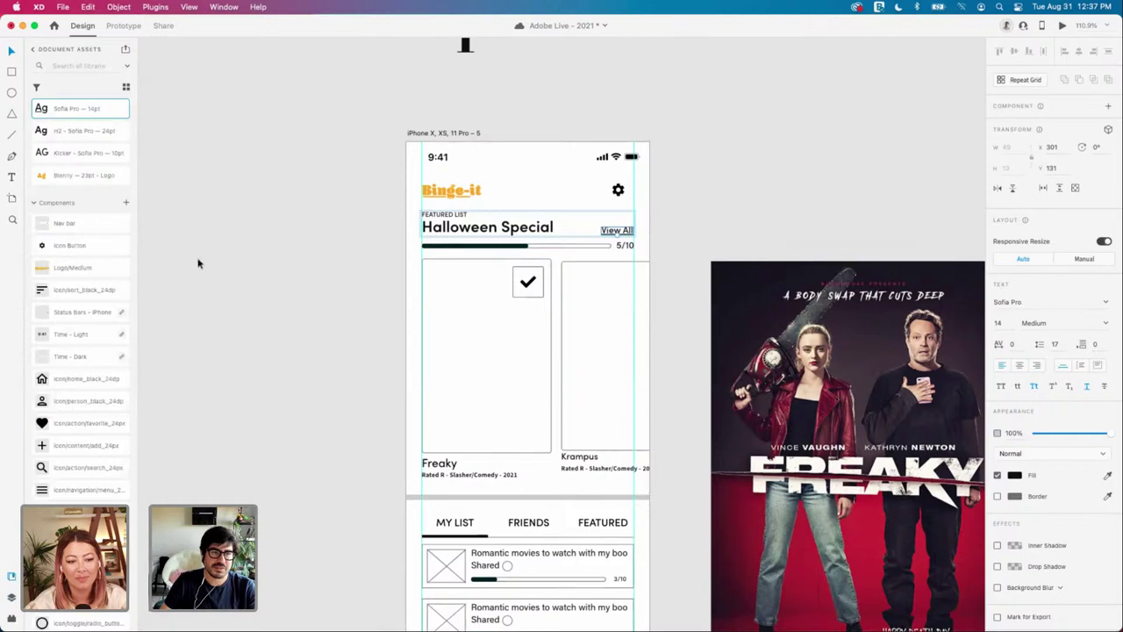
pyautogui.scroll(-1, 67, 106)
pyautogui.doubleClick(66, 108)
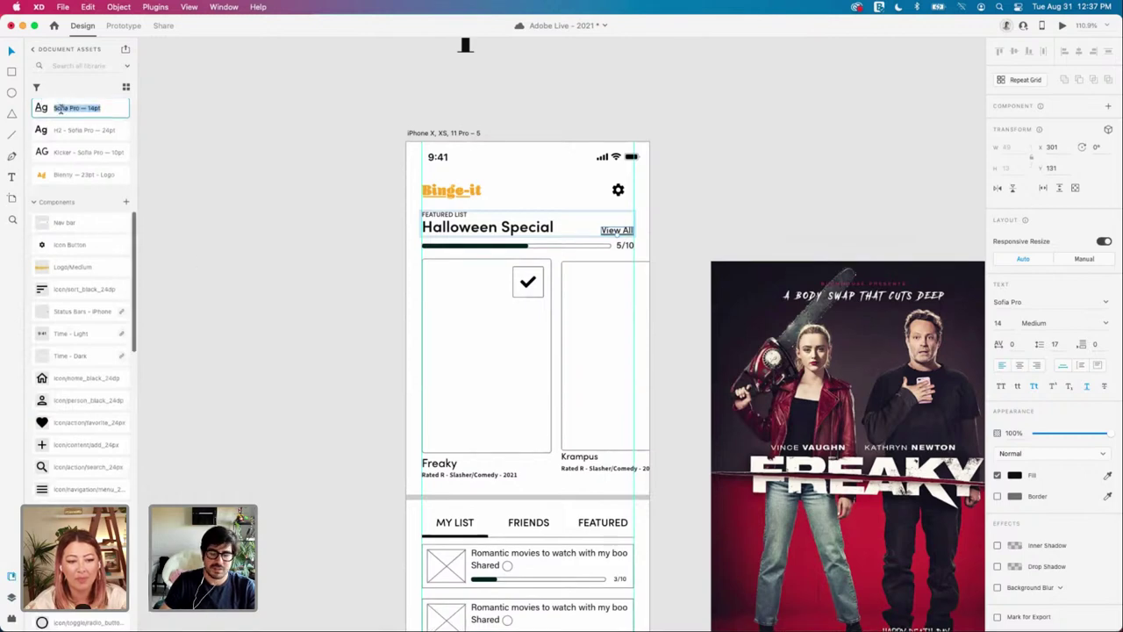
pyautogui.press('Left')
pyautogui.write('Tex')
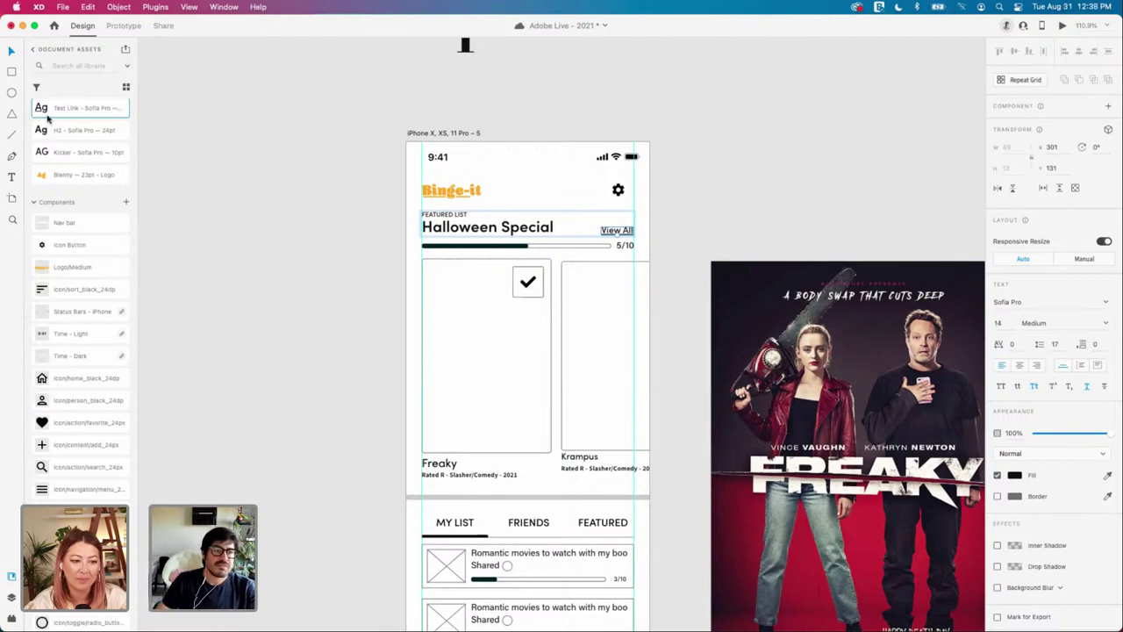
# Step: Move the Text Link character style below the H2 style in the document assets
pyautogui.moveTo(42, 113); pyautogui.dragTo(46, 162)
pyautogui.scroll(3, 55, 157)
pyautogui.scroll(2, 210, 201)
pyautogui.click(278, 201)
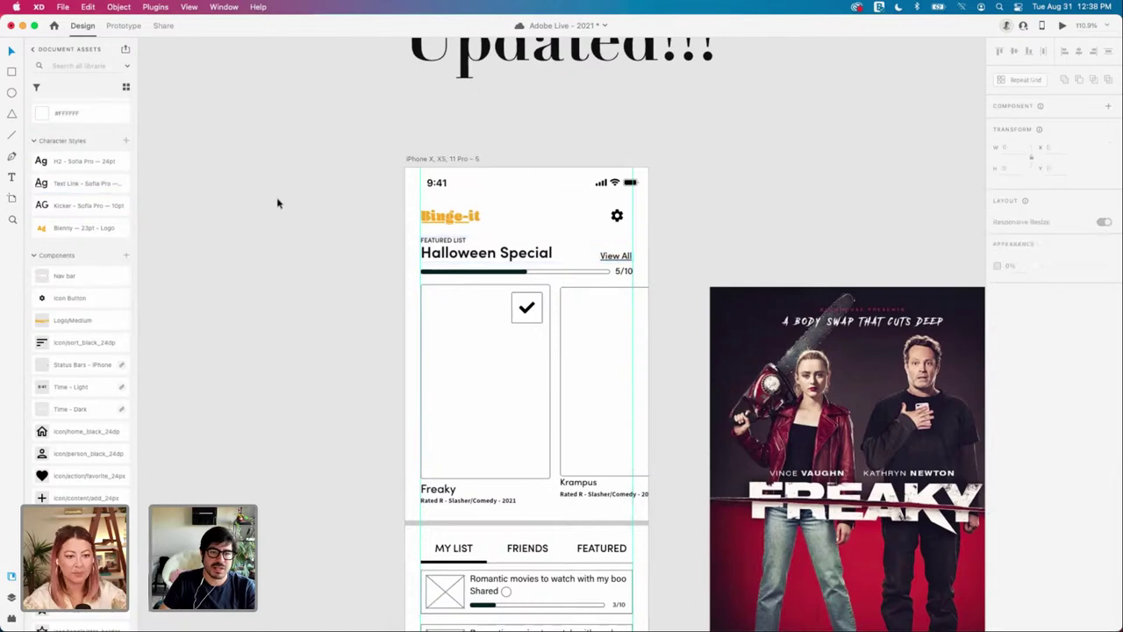
pyautogui.scroll(-2, 278, 203)
pyautogui.scroll(-2, 386, 250)
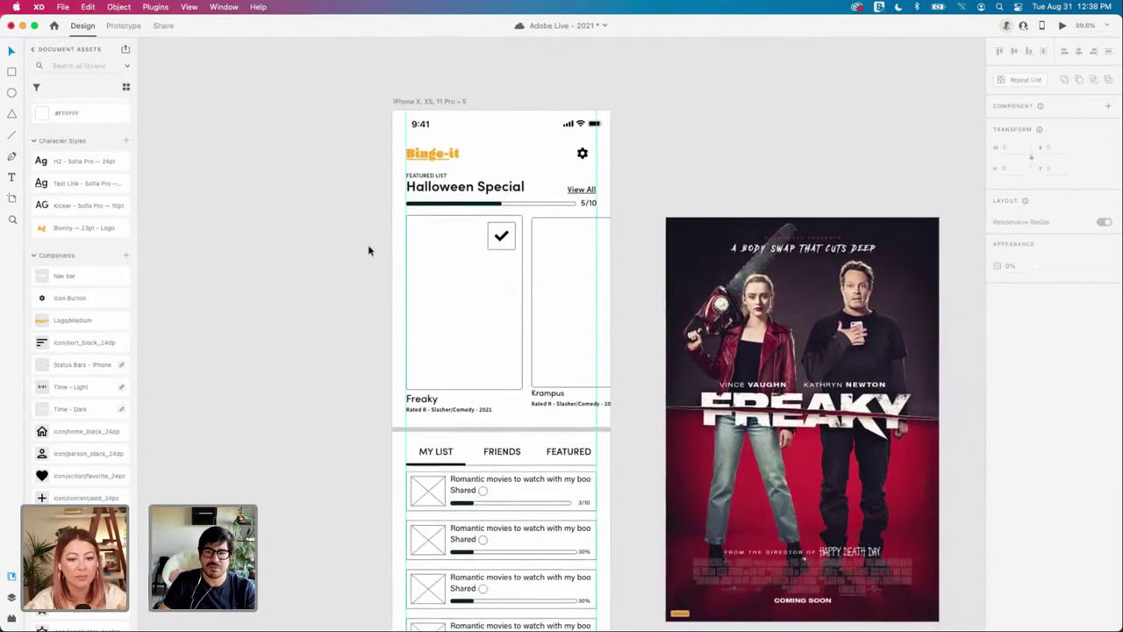
pyautogui.scroll(-1, 369, 250)
pyautogui.scroll(2, 369, 250)
pyautogui.hscroll(-1, 370, 250)
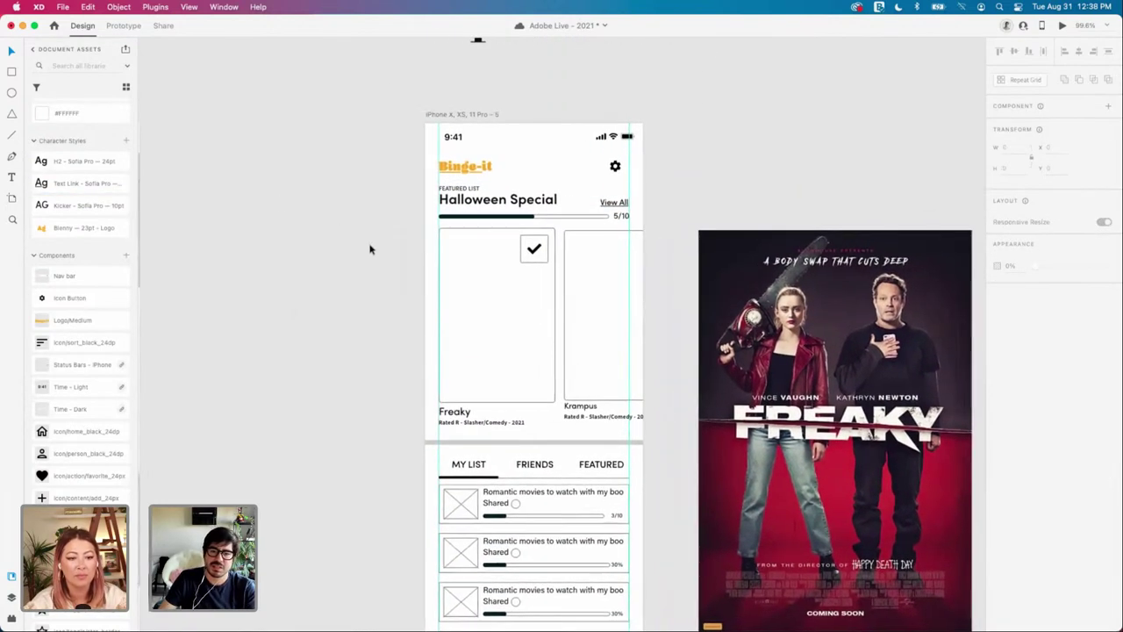
pyautogui.hscroll(-2, 373, 249)
pyautogui.scroll(-1, 377, 249)
pyautogui.click(541, 195)
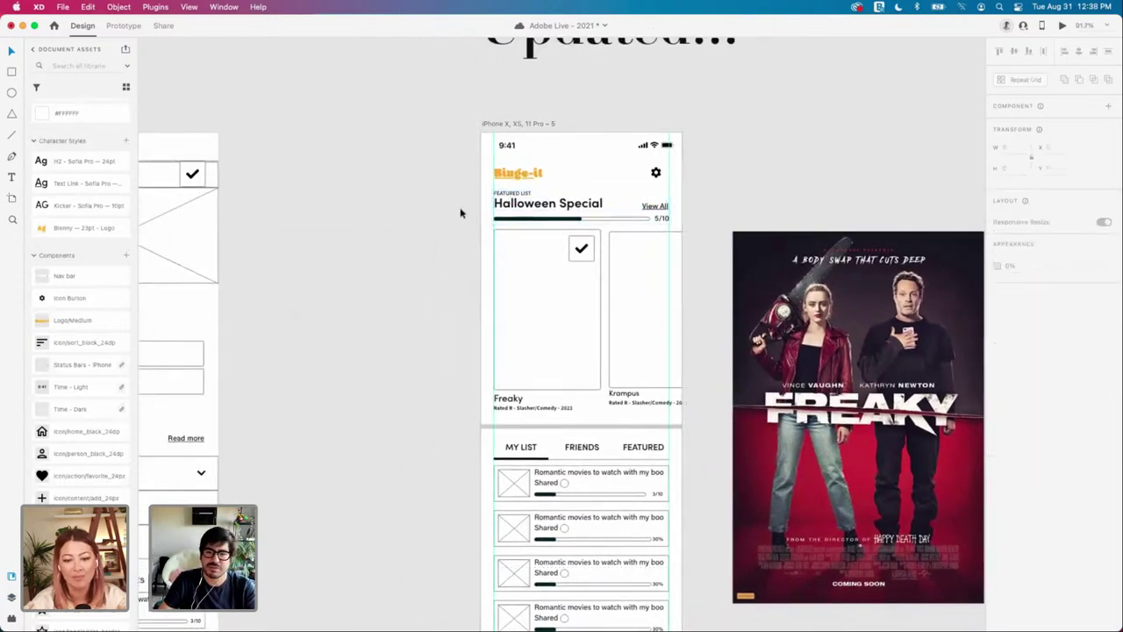
# Step: Examine the home screen's Featured List heading, View All link, progress bar and header to see which elements repeat
pyautogui.scroll(-1, 459, 213)
pyautogui.scroll(3, 564, 177)
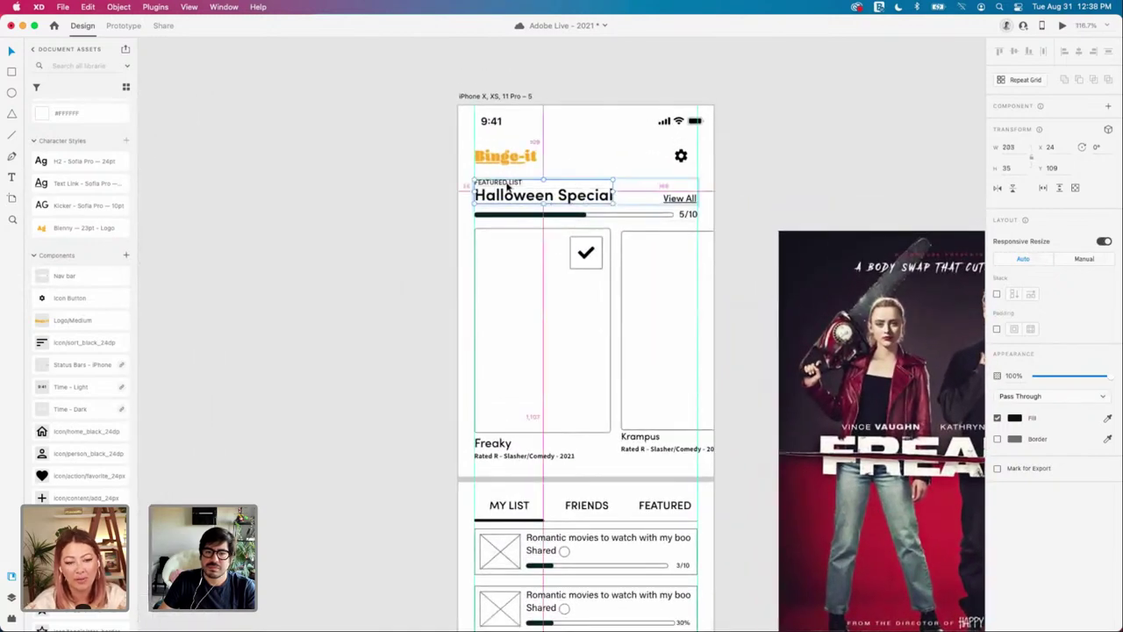
pyautogui.doubleClick(534, 196)
pyautogui.click(534, 197)
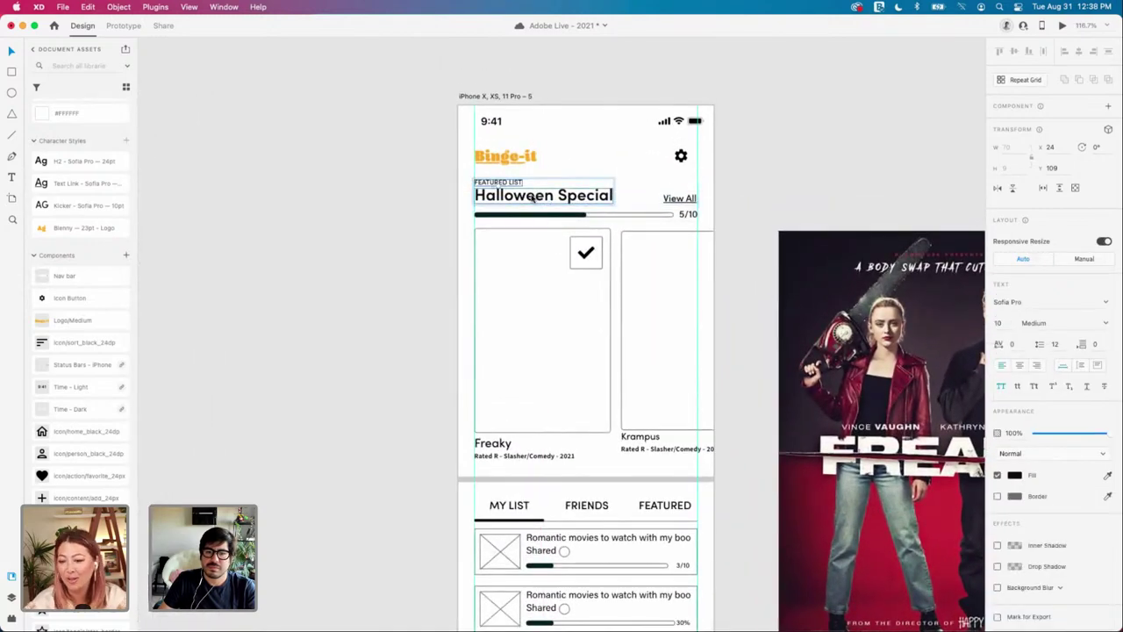
pyautogui.click(689, 200)
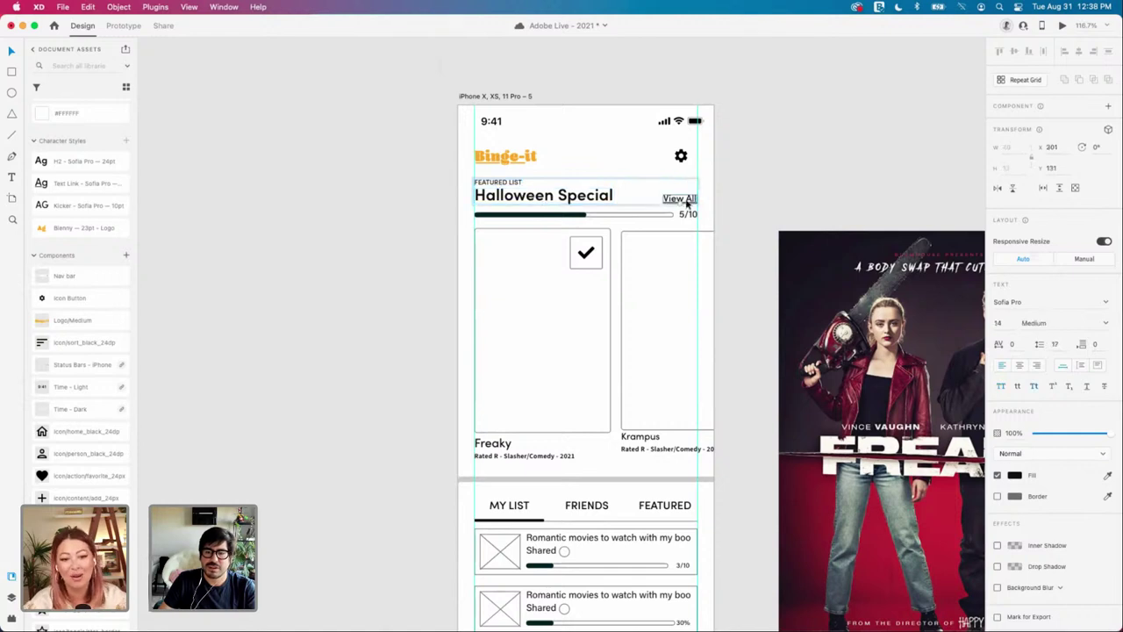
pyautogui.scroll(2, 690, 201)
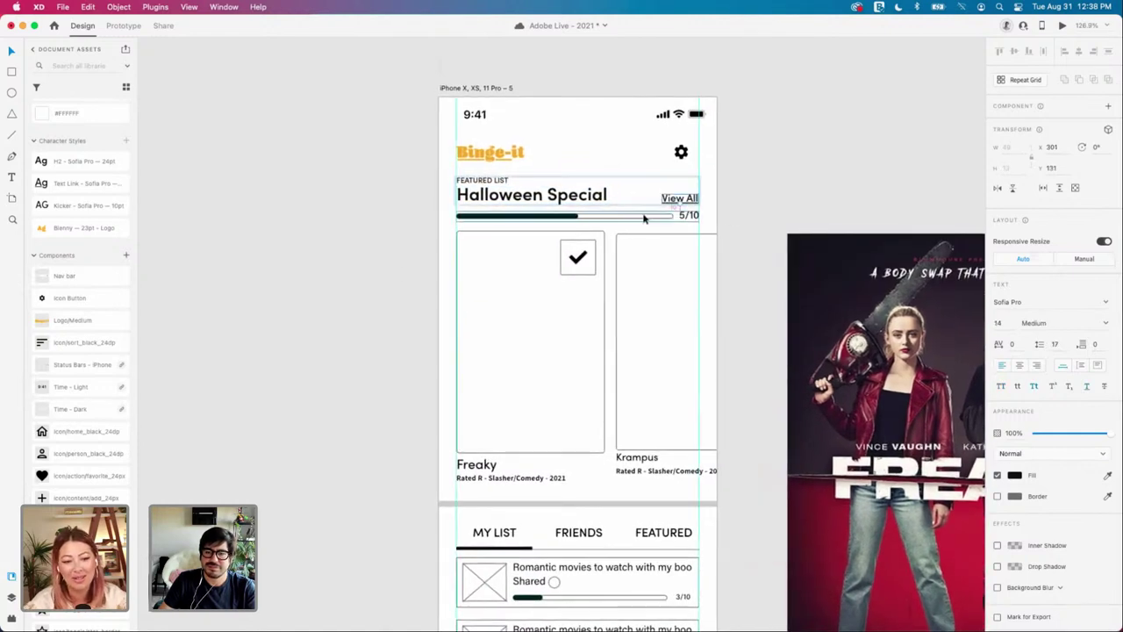
pyautogui.click(662, 217)
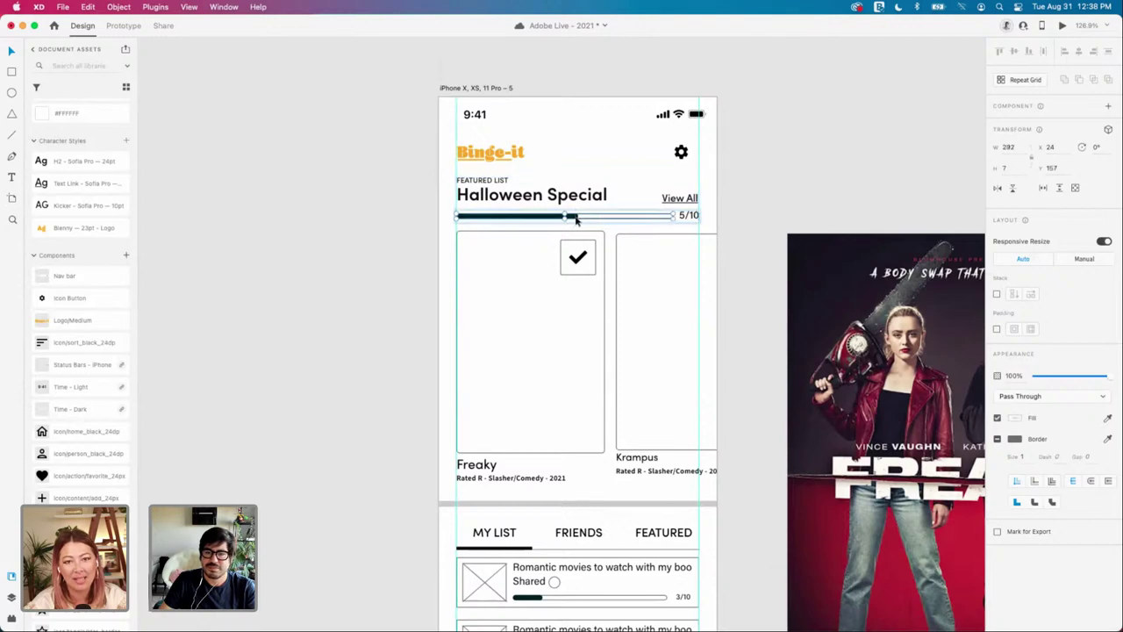
pyautogui.scroll(-5, 576, 217)
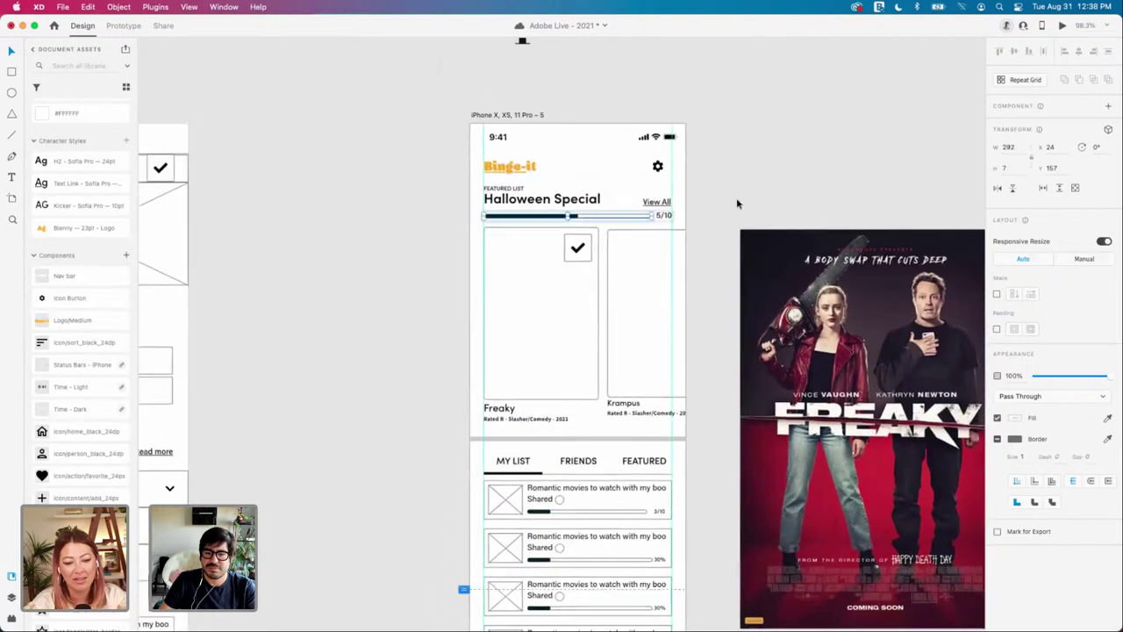
pyautogui.click(736, 202)
pyautogui.scroll(-5, 736, 205)
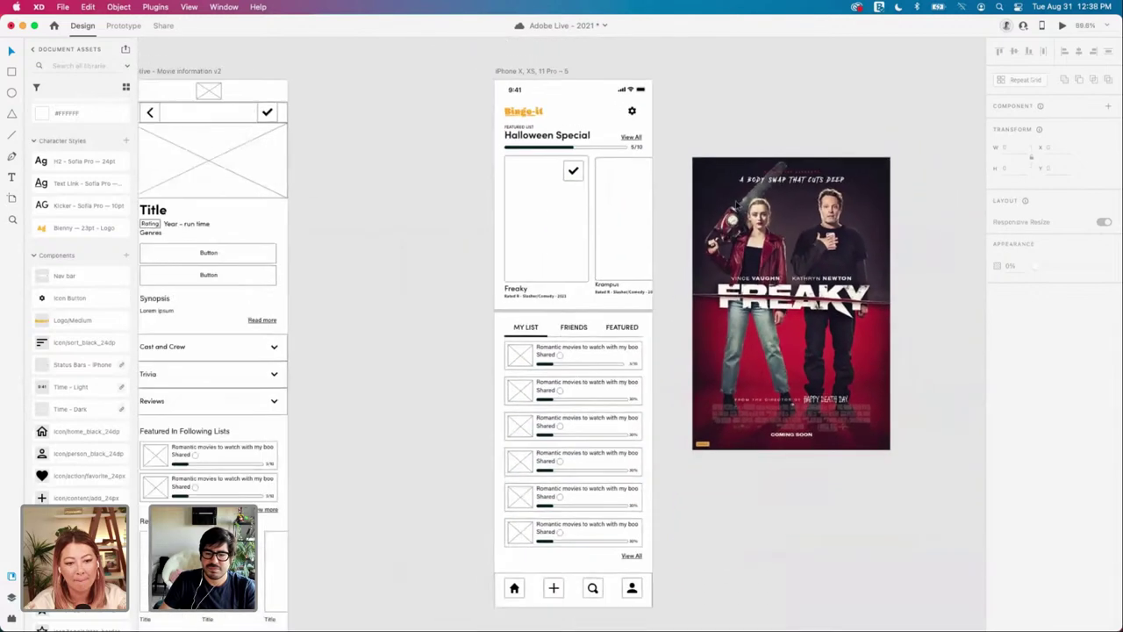
pyautogui.scroll(2, 736, 205)
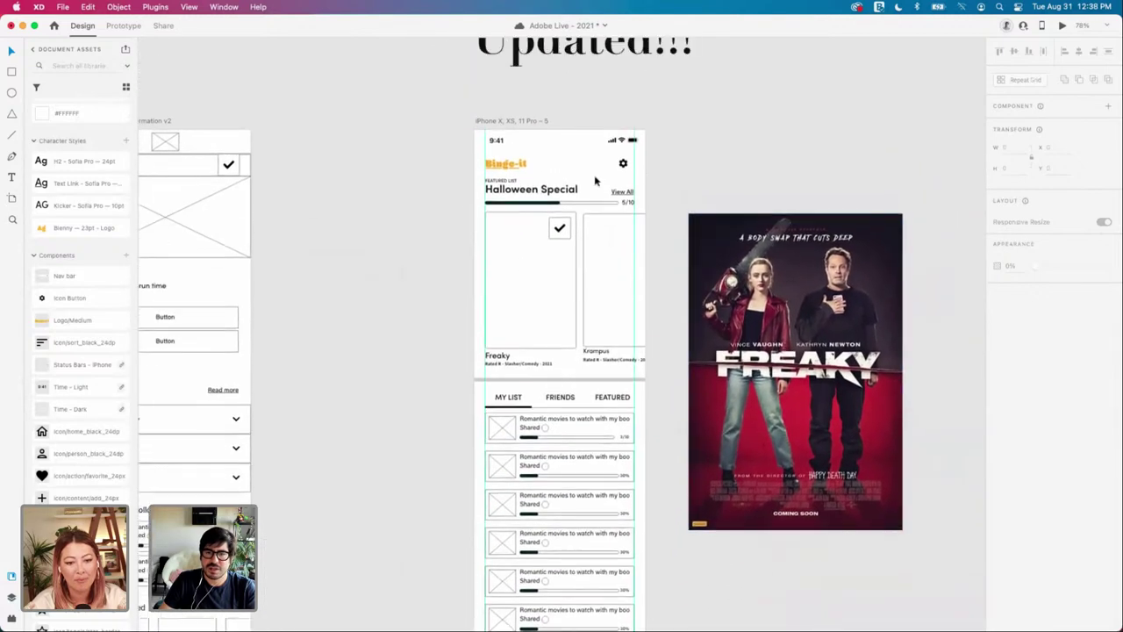
pyautogui.click(582, 172)
pyautogui.hscroll(1, 582, 171)
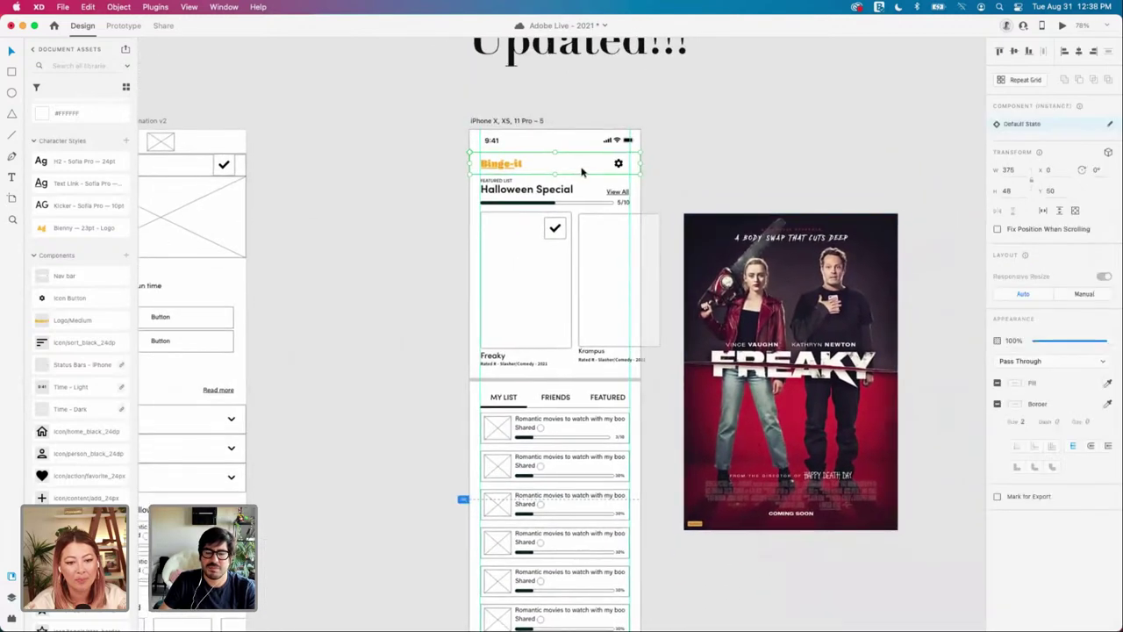
pyautogui.click(654, 171)
pyautogui.click(797, 313)
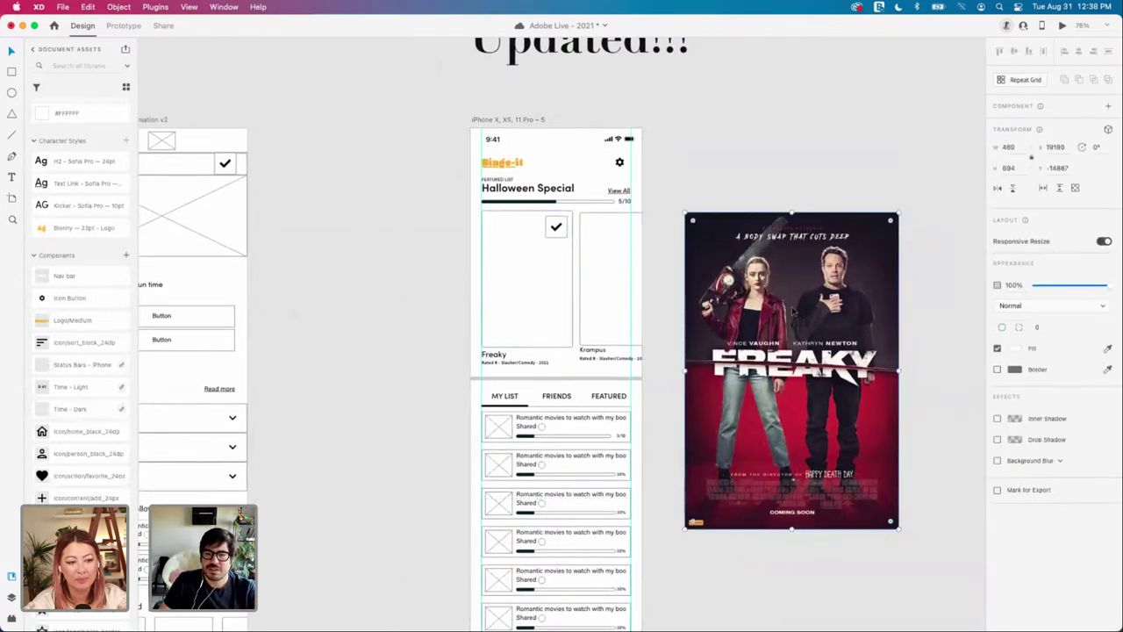
# Step: Copy the Halloween Special progress bar onto the empty canvas above the Freaky poster and make the copy a component
pyautogui.click(572, 204)
pyautogui.scroll(5, 570, 202)
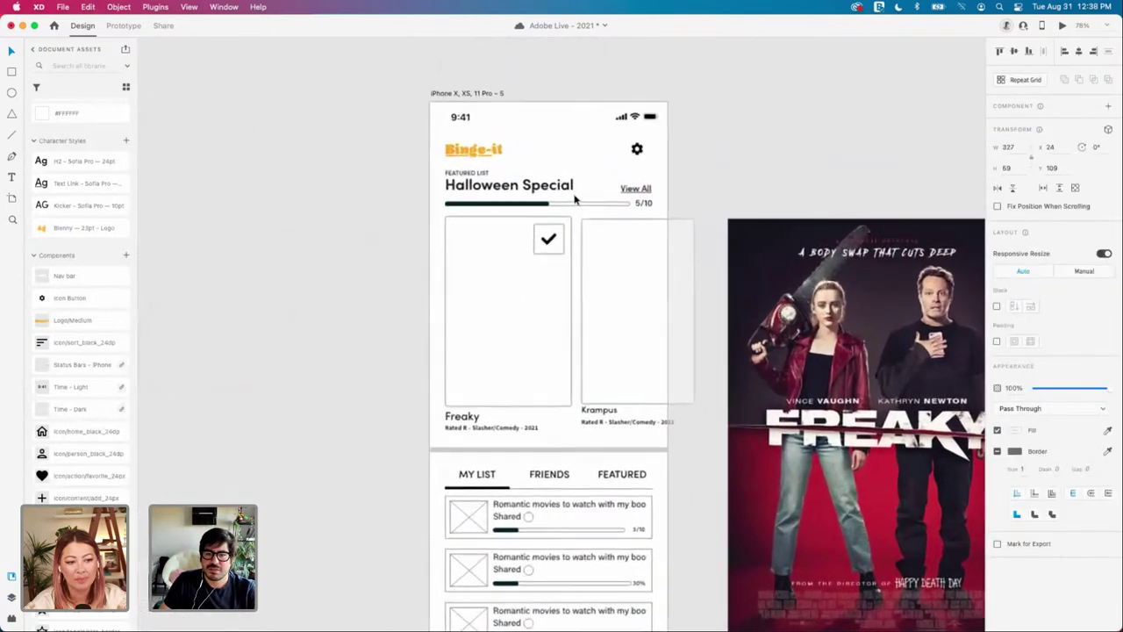
pyautogui.doubleClick(551, 192)
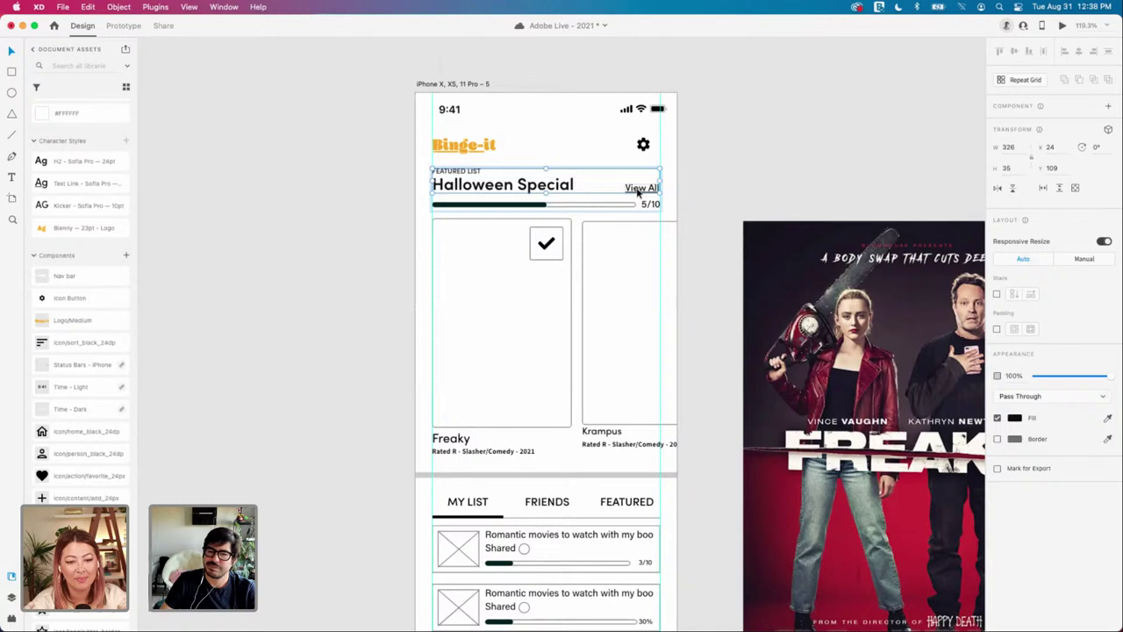
pyautogui.click(593, 205)
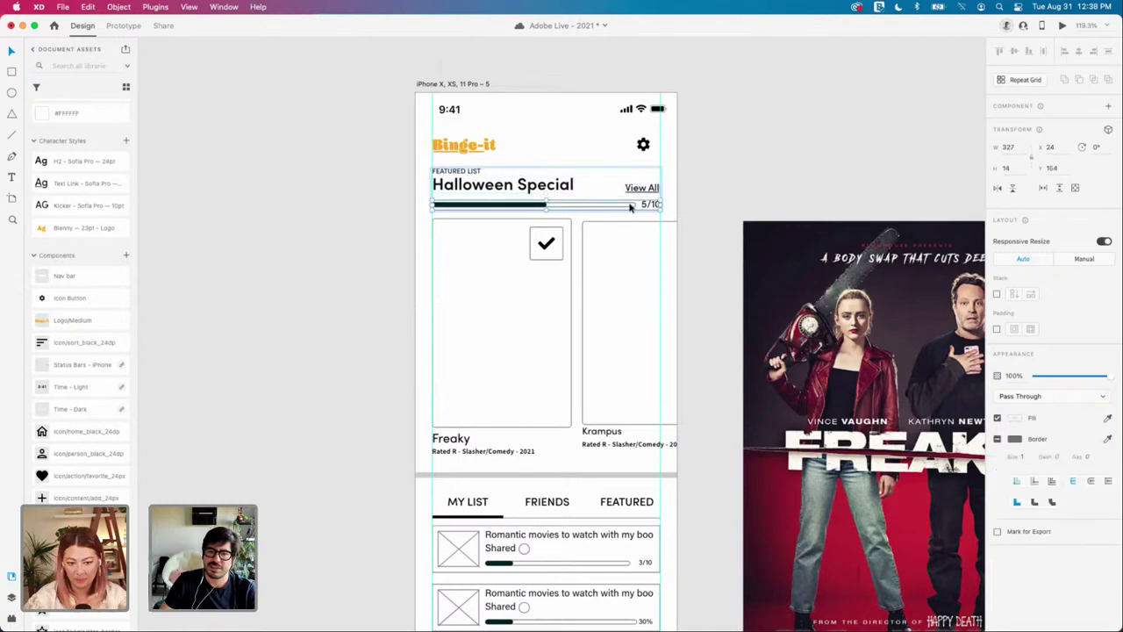
pyautogui.doubleClick(614, 206)
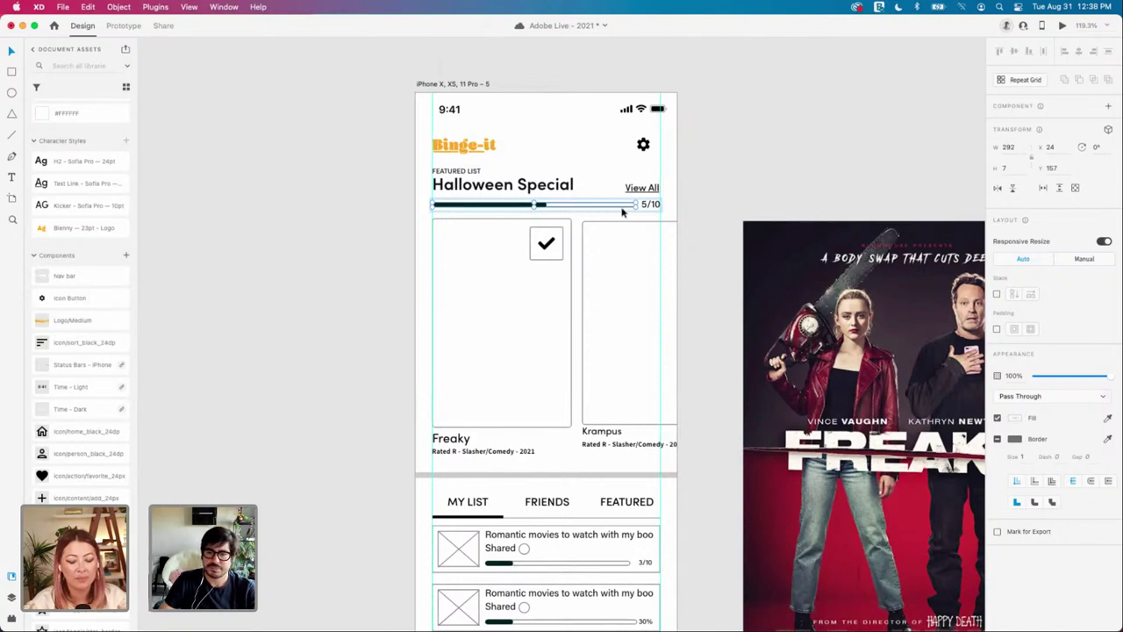
pyautogui.moveTo(589, 209); pyautogui.dragTo(945, 142)
pyautogui.press('super+x')
pyautogui.press('super+v')
pyautogui.press('super+v')
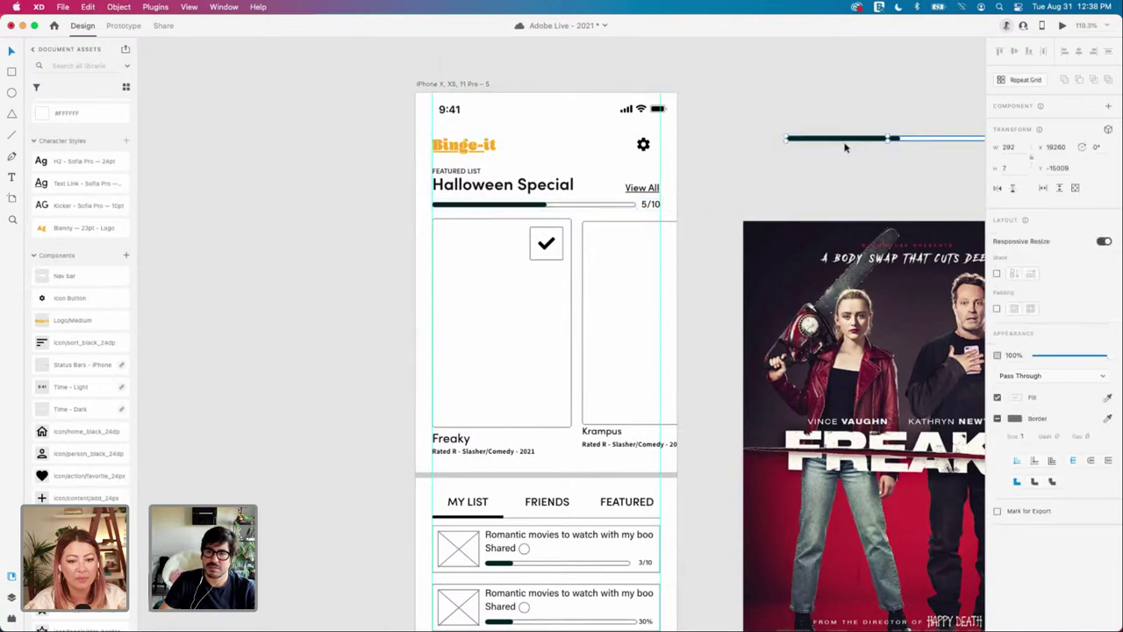
pyautogui.hscroll(3, 841, 151)
pyautogui.press('super+k')
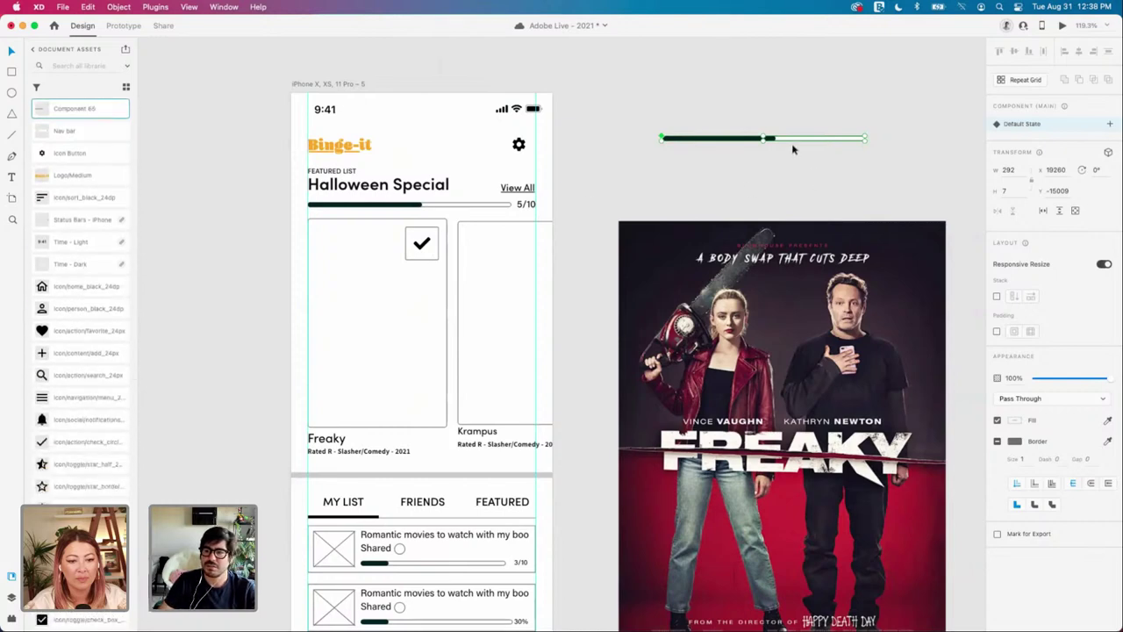
# Step: Set the new progress bar component's height to 4 and rename it "Progress bar" in the document assets
pyautogui.scroll(5, 795, 148)
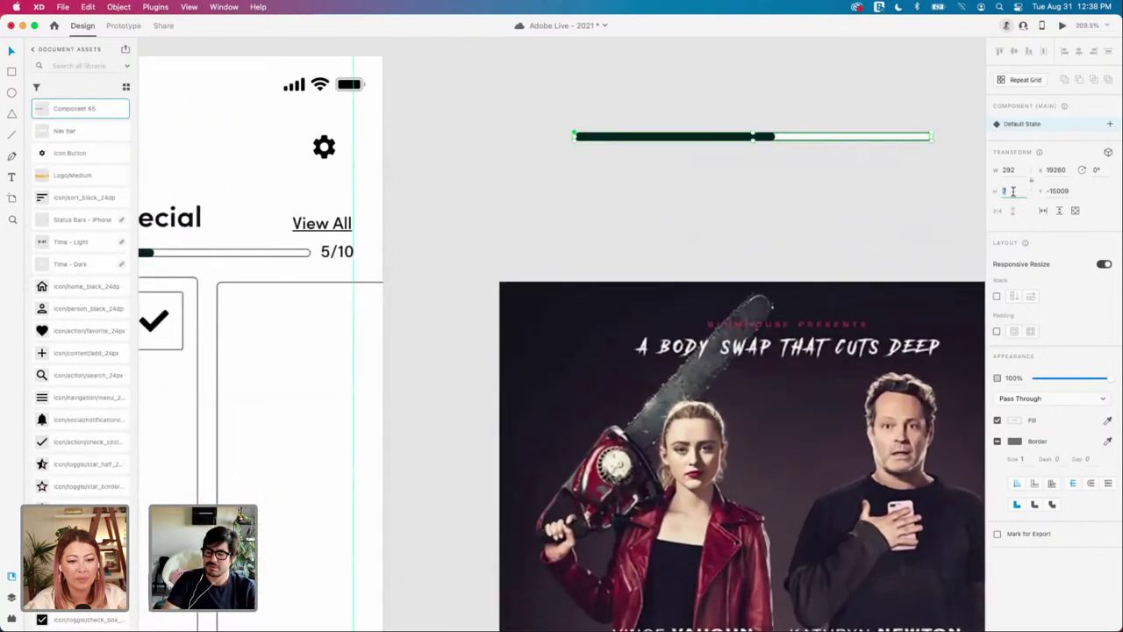
pyautogui.write('4')
pyautogui.press('Return')
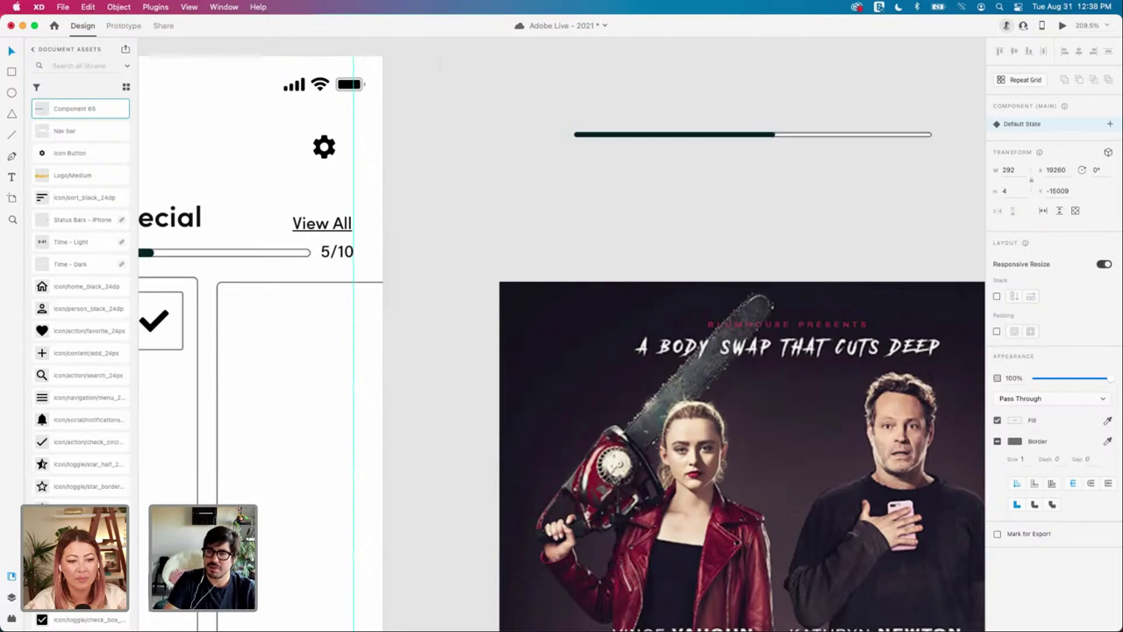
pyautogui.doubleClick(86, 110)
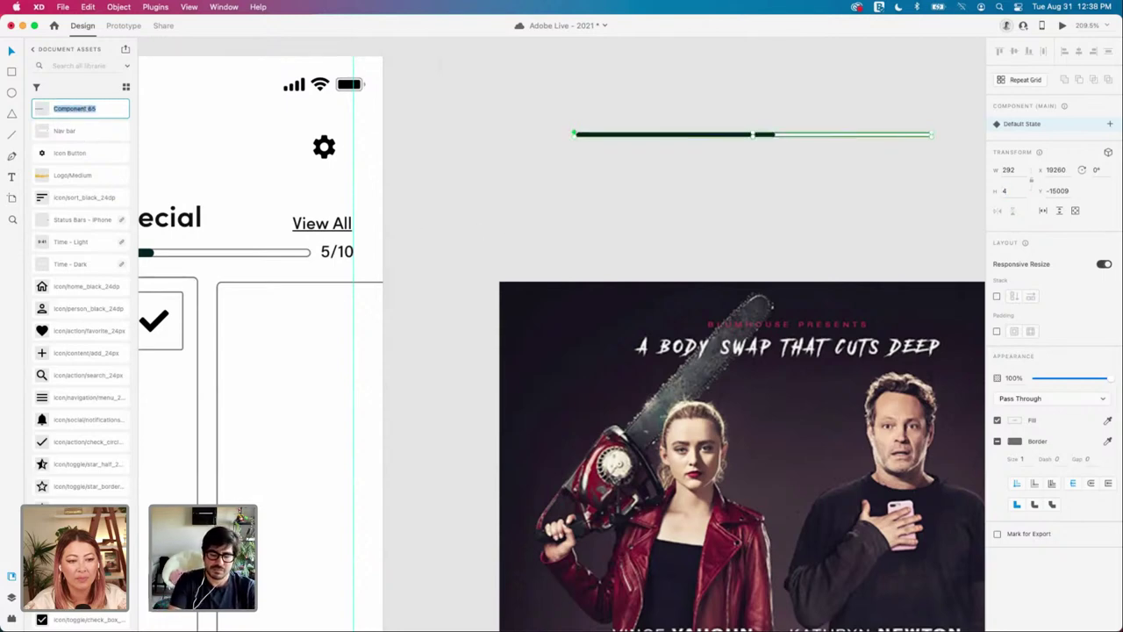
pyautogui.write('Progress bar')
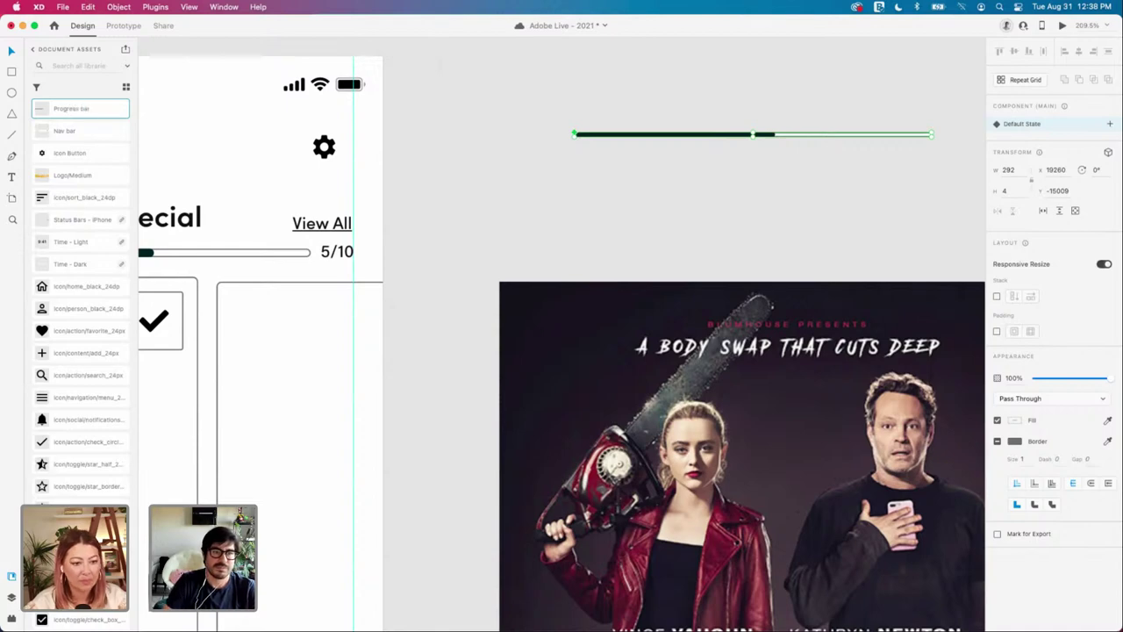
# Step: Copy the Halloween Special 5/10 counter to the right end of the standalone progress bar and align both on their vertical middle
pyautogui.click(484, 170)
pyautogui.doubleClick(339, 254)
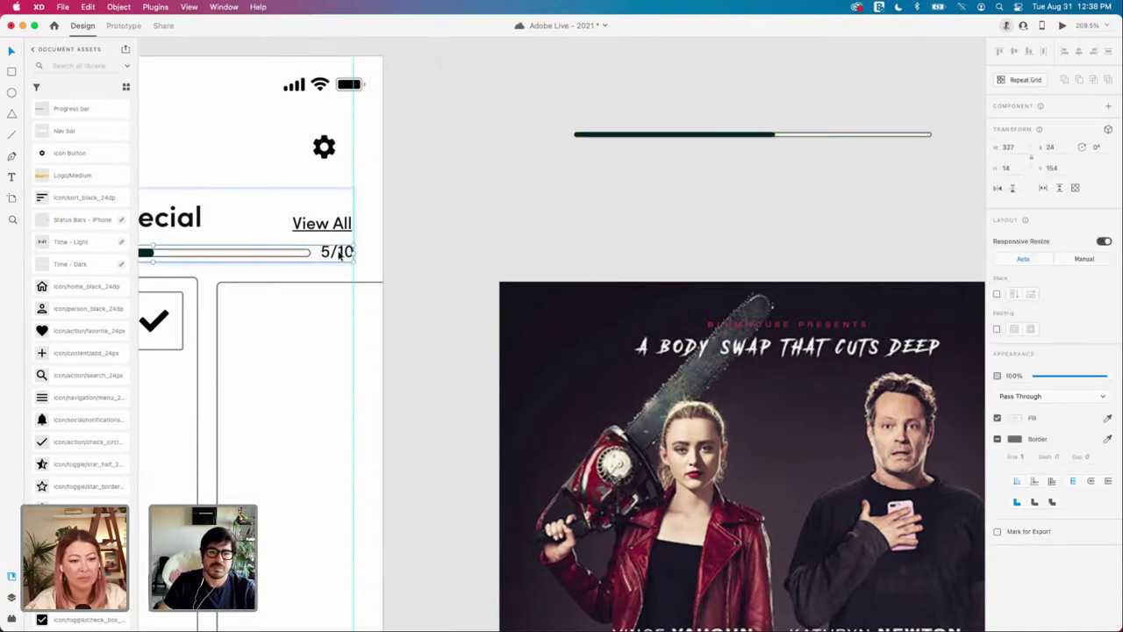
pyautogui.doubleClick(333, 254)
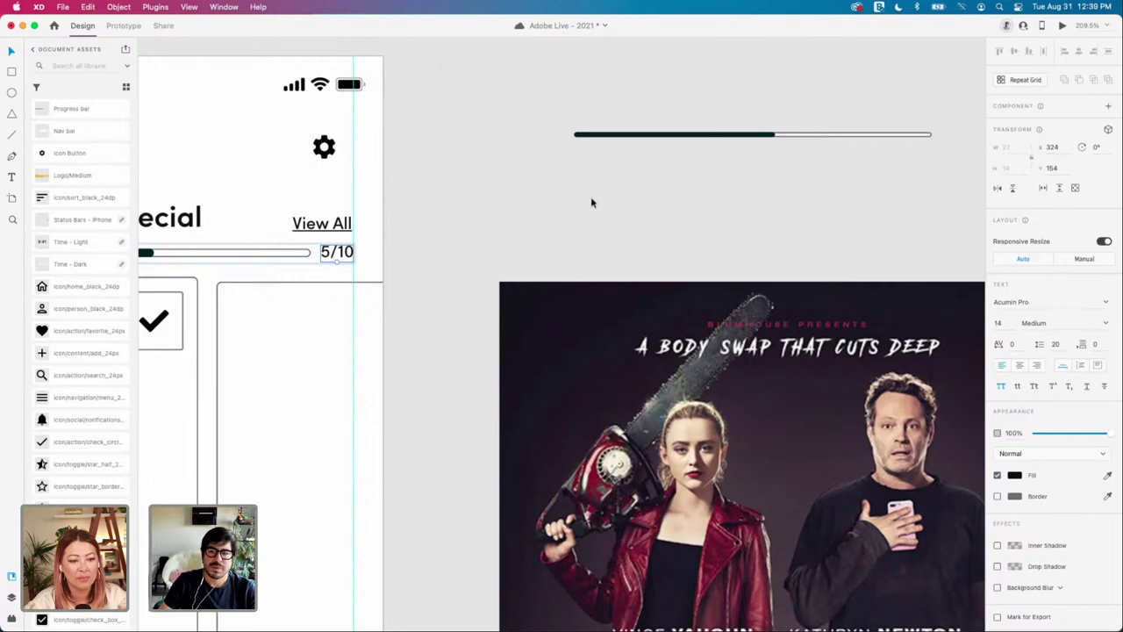
pyautogui.hscroll(5, 594, 200)
pyautogui.scroll(2, 696, 238)
pyautogui.press('super+v')
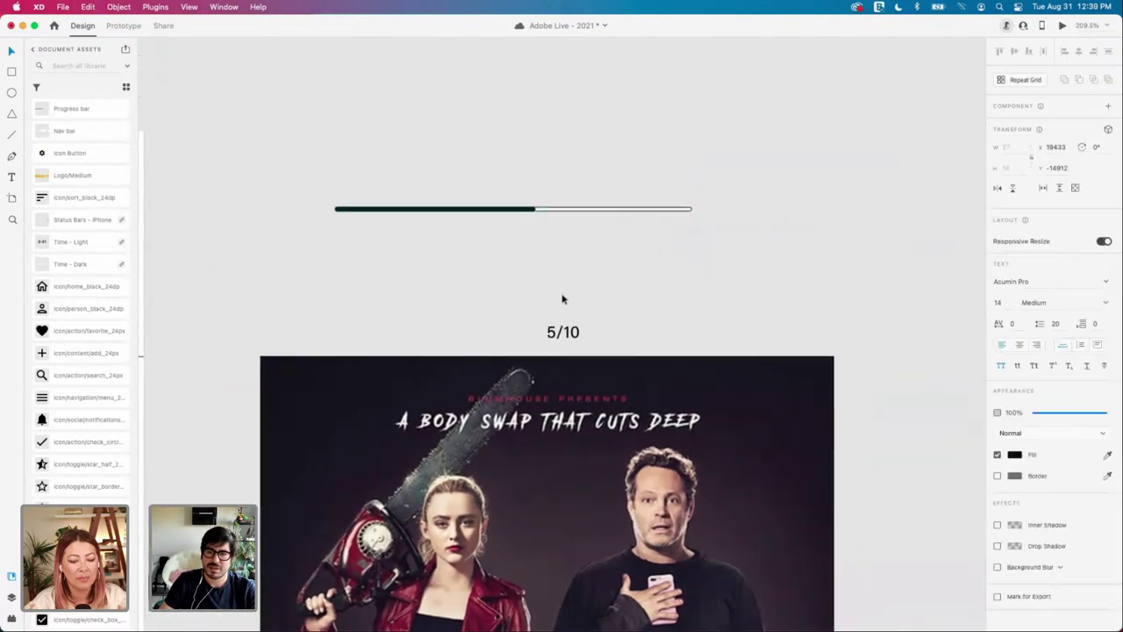
pyautogui.moveTo(557, 334); pyautogui.dragTo(326, 168)
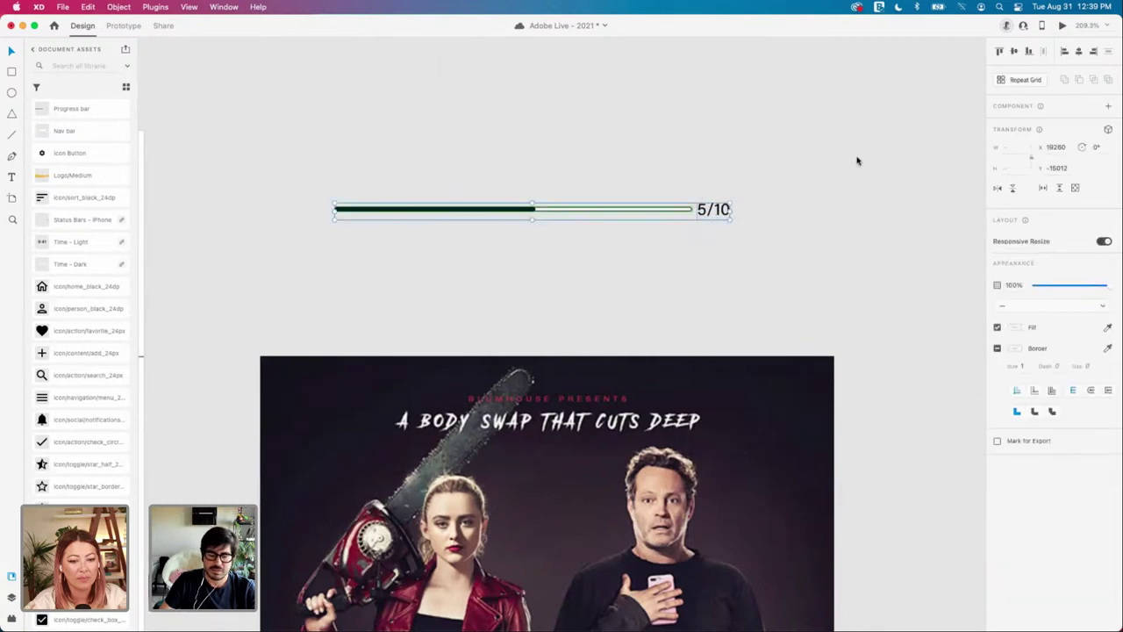
pyautogui.click(1011, 53)
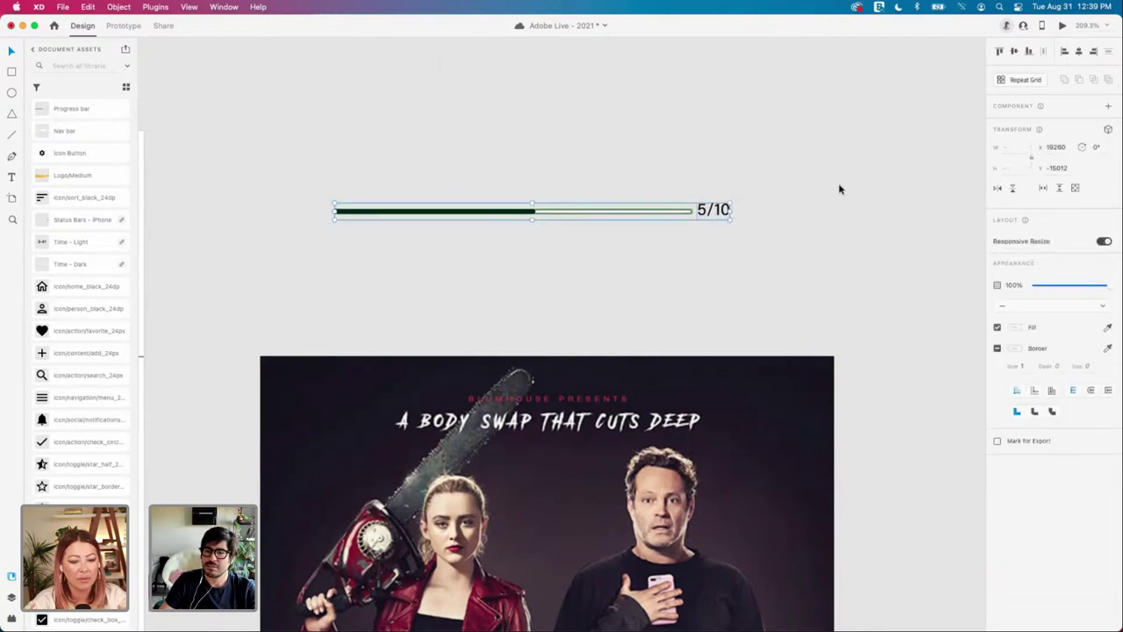
# Step: Make the progress bar and its 5/10 counter one component named "Progres bar w/ Tracker"
pyautogui.click(794, 237)
pyautogui.click(718, 214)
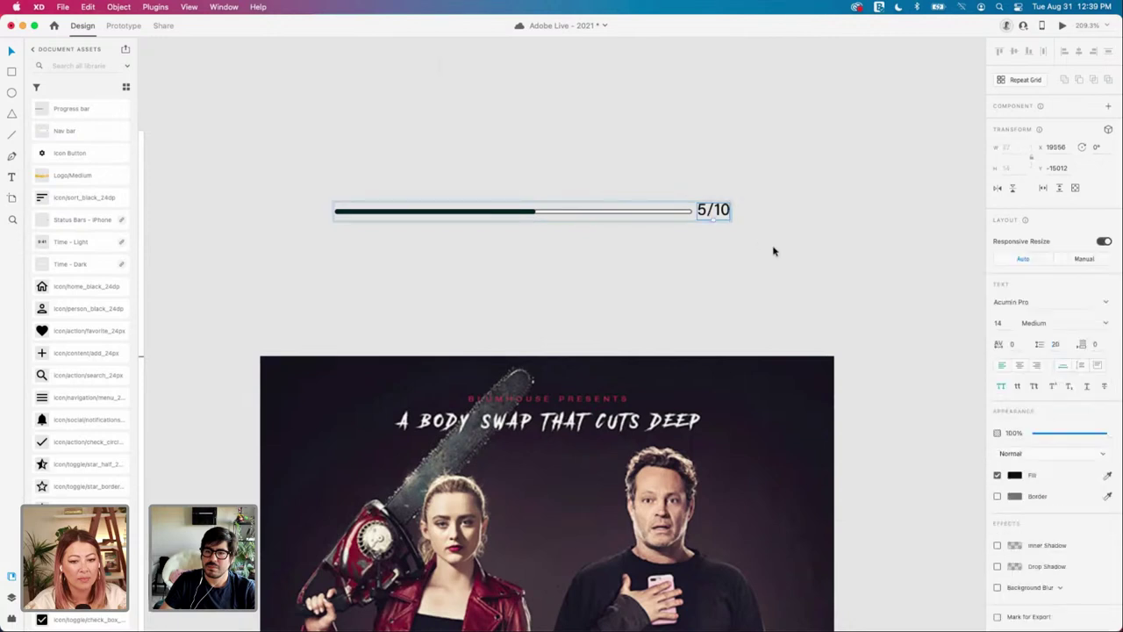
pyautogui.click(489, 208)
pyautogui.press('super+k')
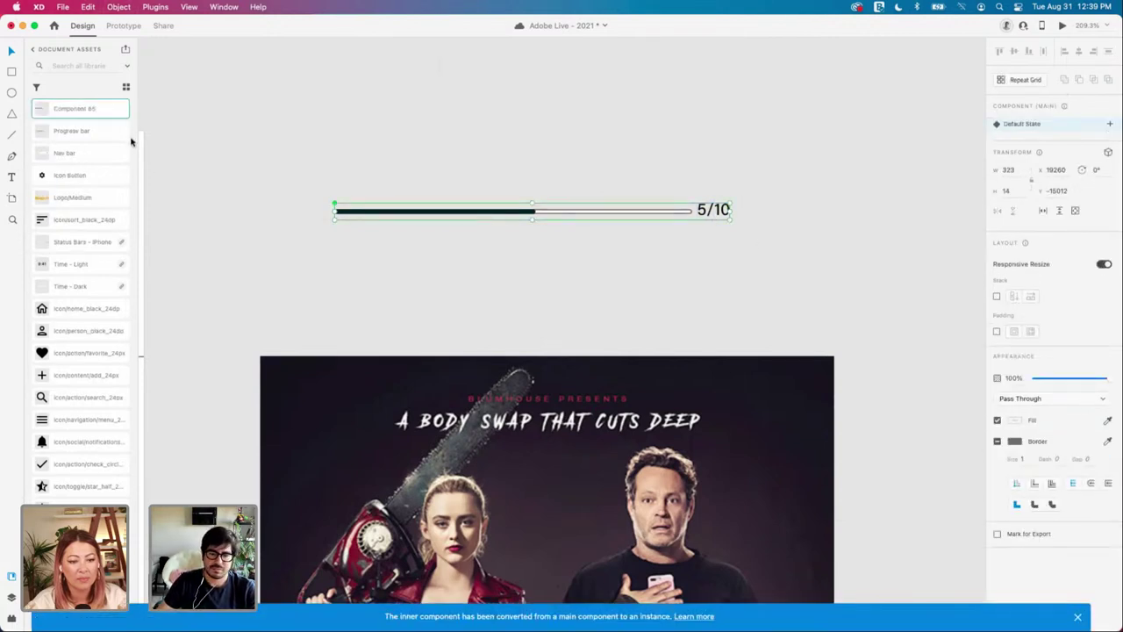
pyautogui.doubleClick(74, 108)
pyautogui.write('Progre')
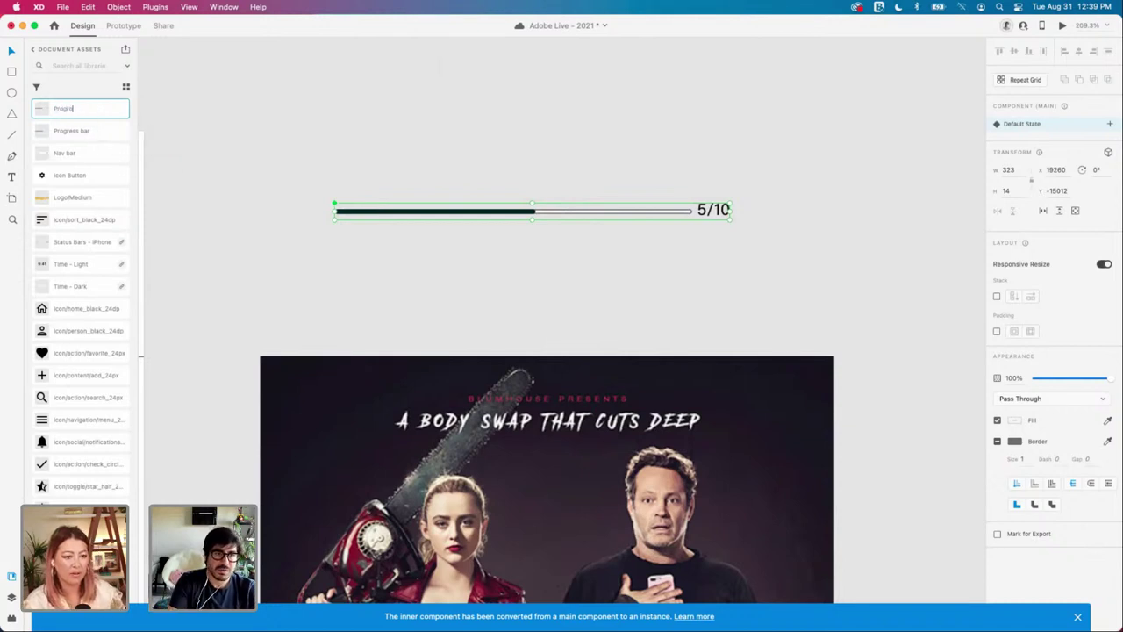
pyautogui.write('s bar wi')
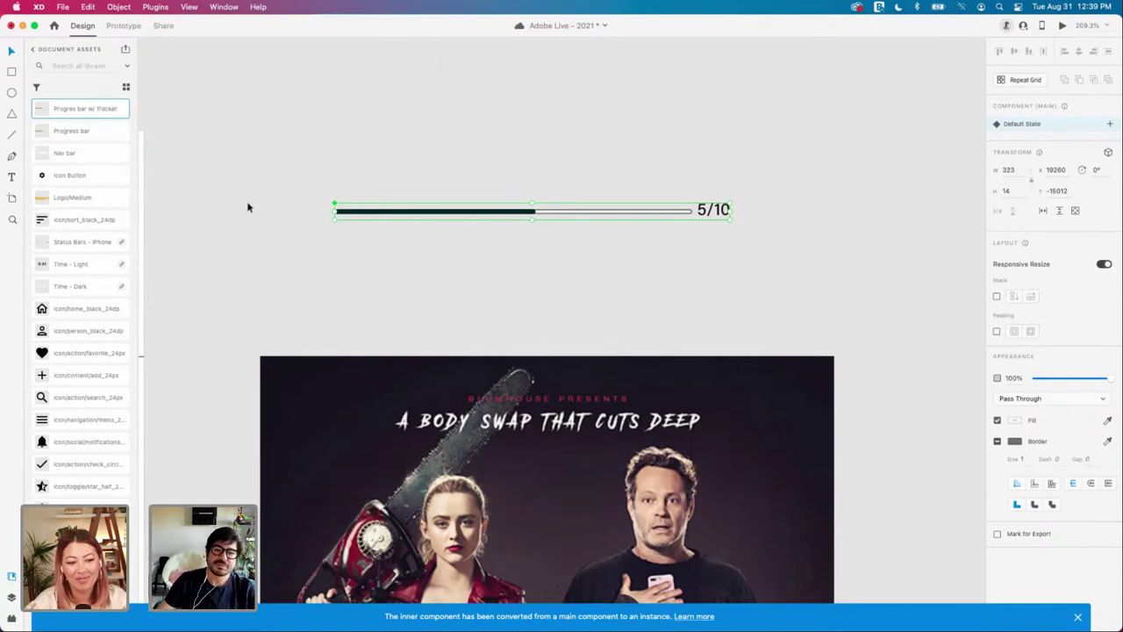
# Step: Move the progress bar with tracker component into the design system's Molecules section, beneath the Nav bar at X 70, Y 1022
pyautogui.scroll(-3, 319, 250)
pyautogui.click(426, 223)
pyautogui.scroll(-3, 471, 248)
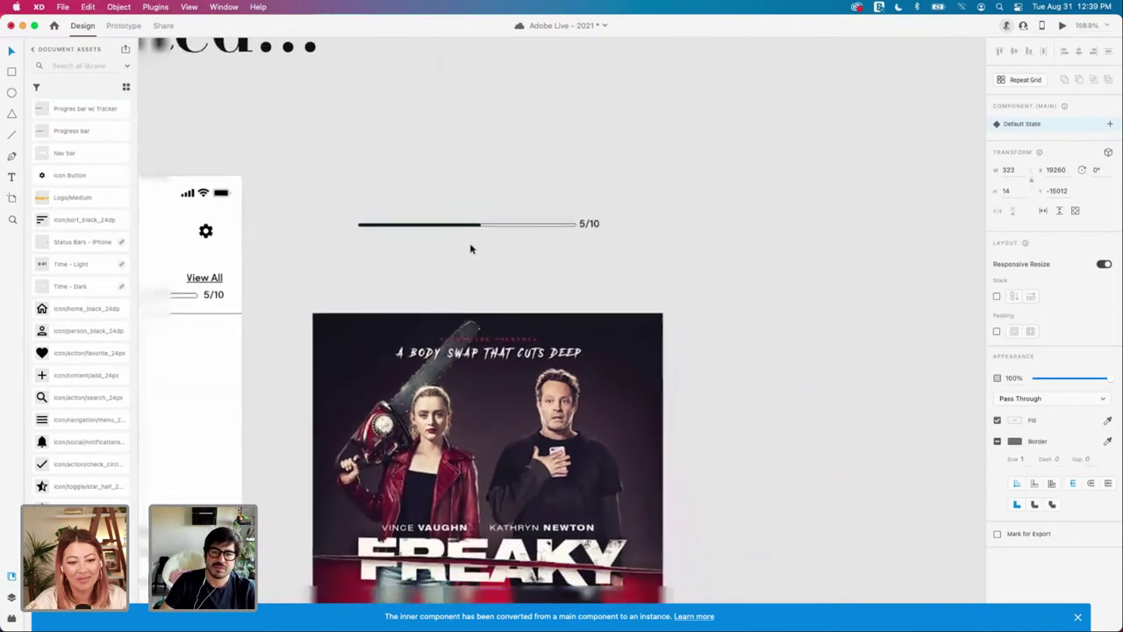
pyautogui.scroll(-10, 470, 248)
pyautogui.hscroll(4, 816, 388)
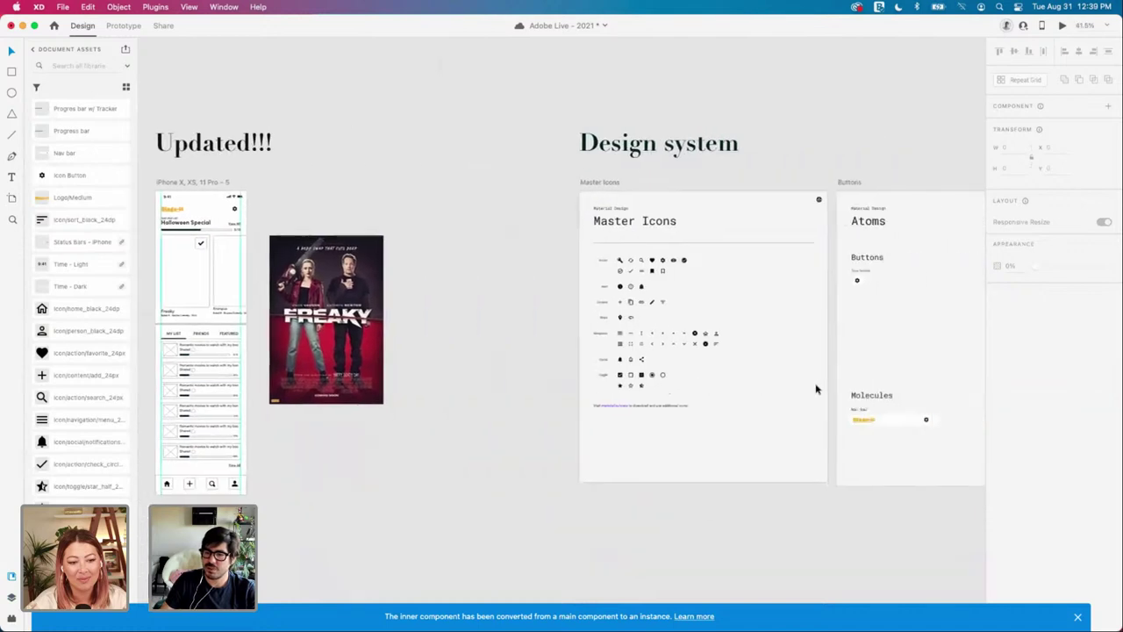
pyautogui.hscroll(3, 764, 439)
pyautogui.scroll(8, 752, 444)
pyautogui.click(589, 333)
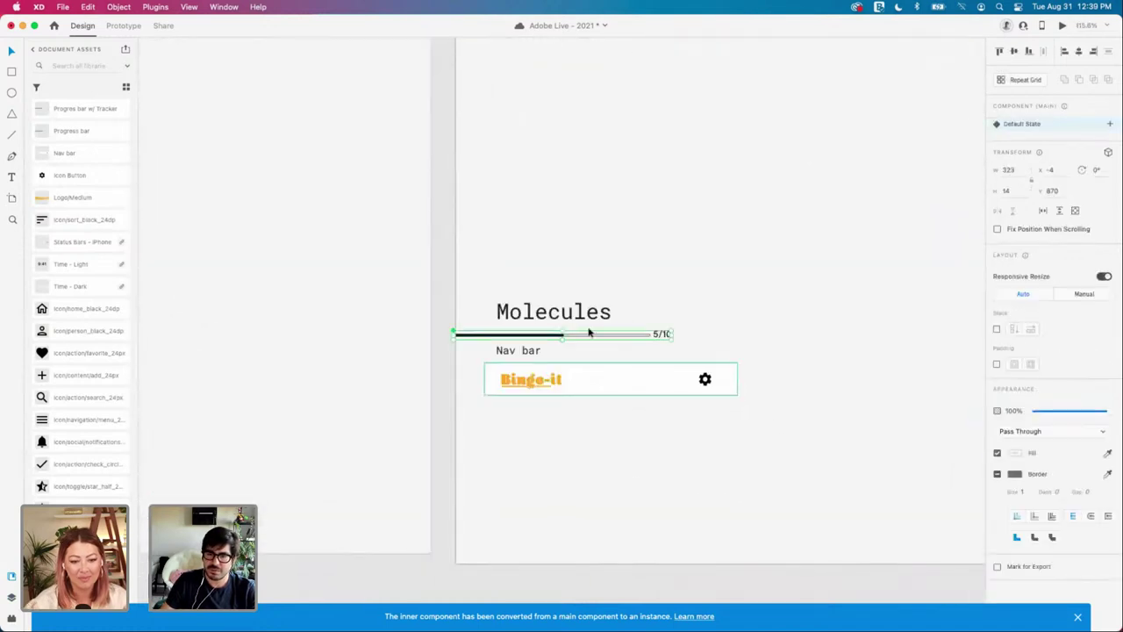
pyautogui.moveTo(584, 334); pyautogui.dragTo(597, 440)
pyautogui.click(672, 444)
pyautogui.click(604, 411)
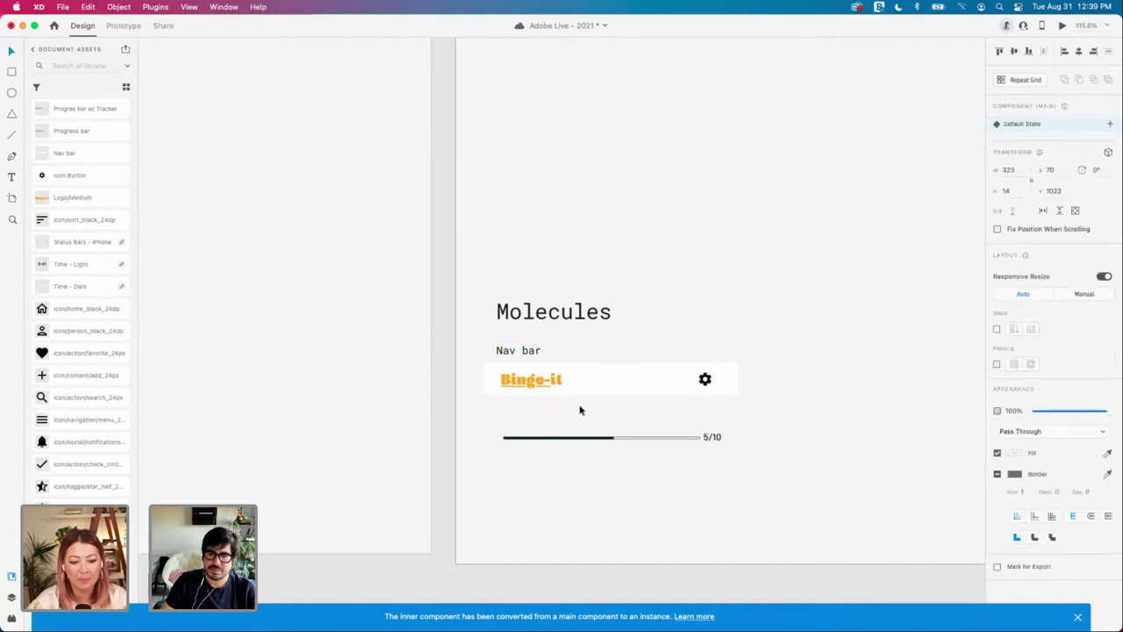
# Step: Duplicate the "Nav bar" label above the progress bar component at X 60, Y 981 and change its text to "Progress bar"
pyautogui.moveTo(529, 357); pyautogui.dragTo(527, 418)
pyautogui.doubleClick(526, 414)
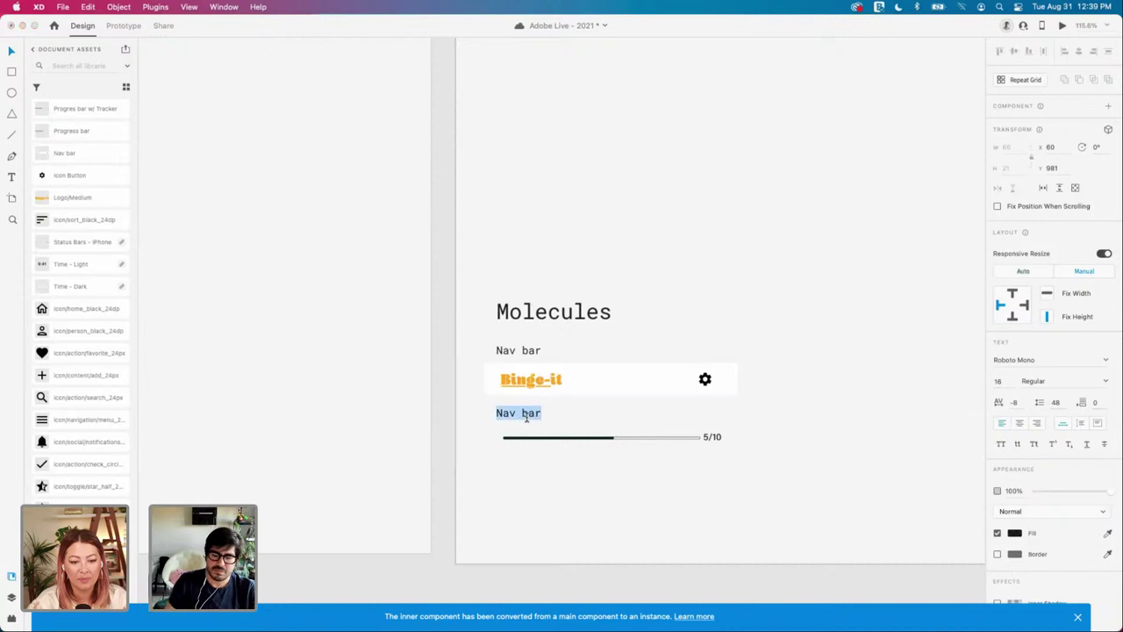
pyautogui.write('Progress')
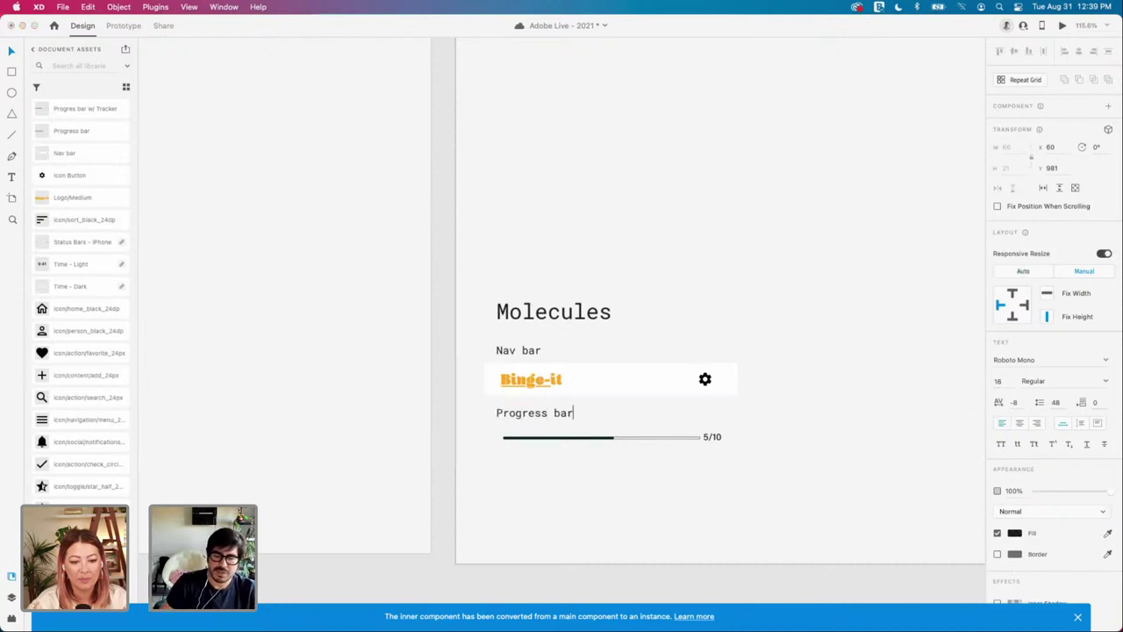
# Step: Left-align the Nav bar and Progress bar components with their labels and position them together beneath the Molecules heading at X 60, Y 878
pyautogui.press('Escape')
pyautogui.moveTo(534, 437); pyautogui.dragTo(528, 435)
pyautogui.click(487, 325)
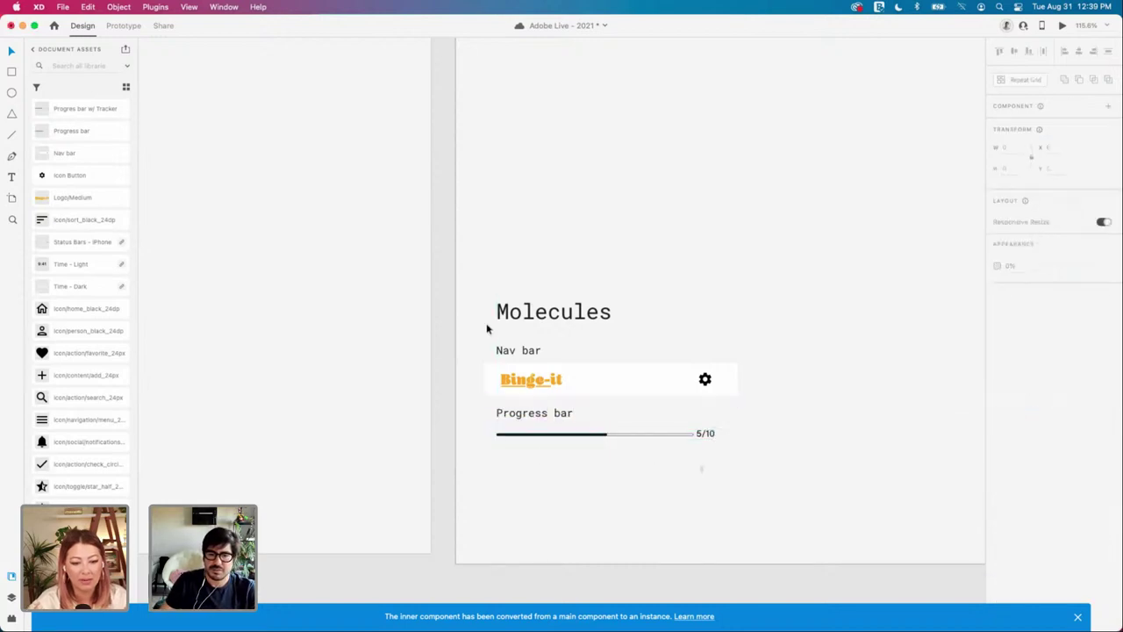
pyautogui.moveTo(487, 329); pyautogui.dragTo(739, 468)
pyautogui.click(1064, 50)
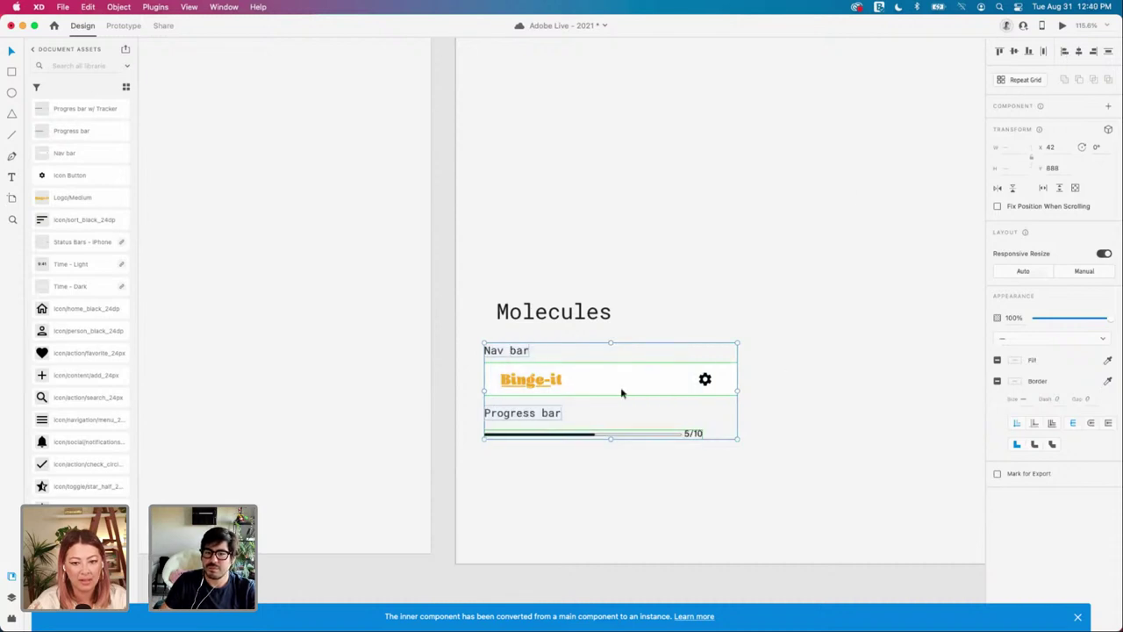
pyautogui.moveTo(556, 384); pyautogui.dragTo(572, 375)
pyautogui.scroll(-10, 571, 376)
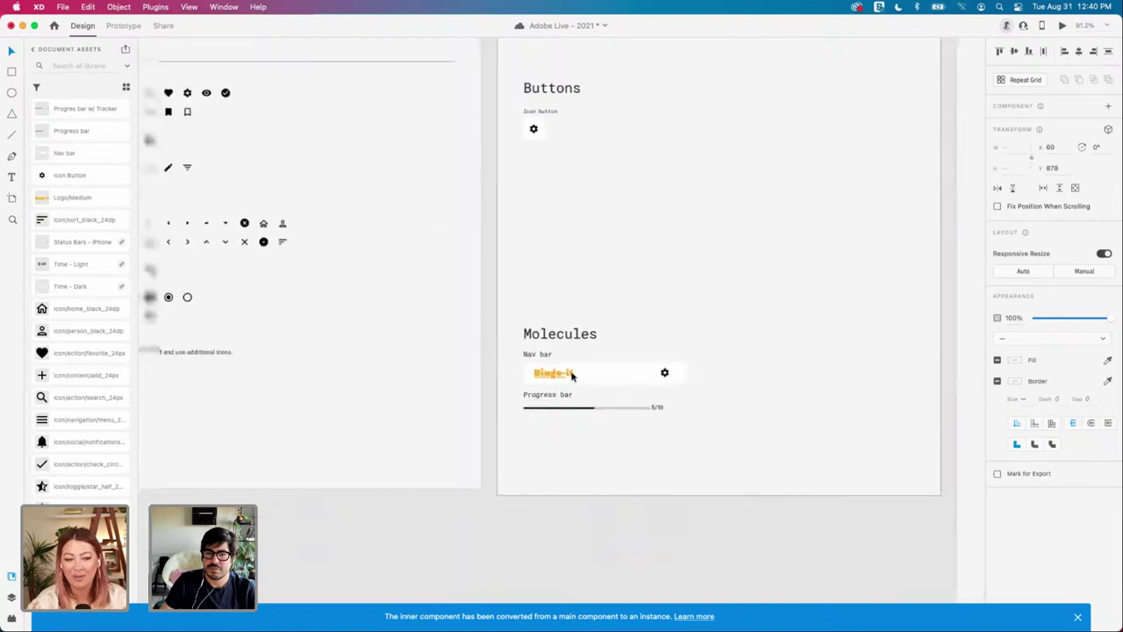
pyautogui.hscroll(-8, 568, 378)
pyautogui.scroll(4, 568, 378)
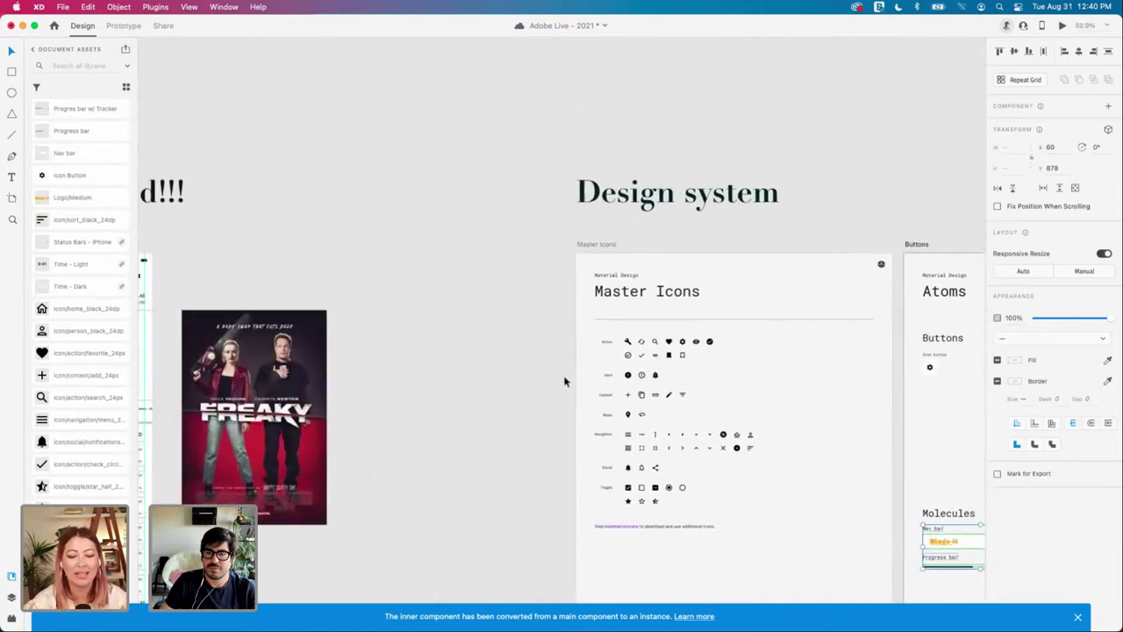
pyautogui.scroll(-4, 566, 382)
pyautogui.hscroll(5, 566, 382)
pyautogui.hscroll(2, 764, 426)
pyautogui.scroll(10, 765, 426)
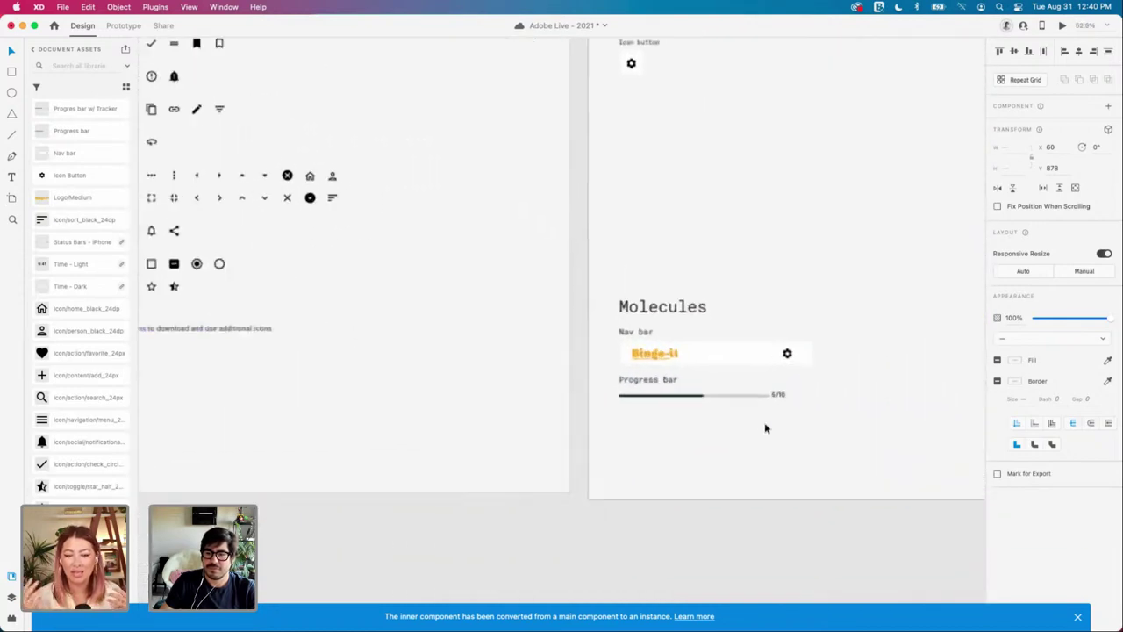
pyautogui.click(765, 428)
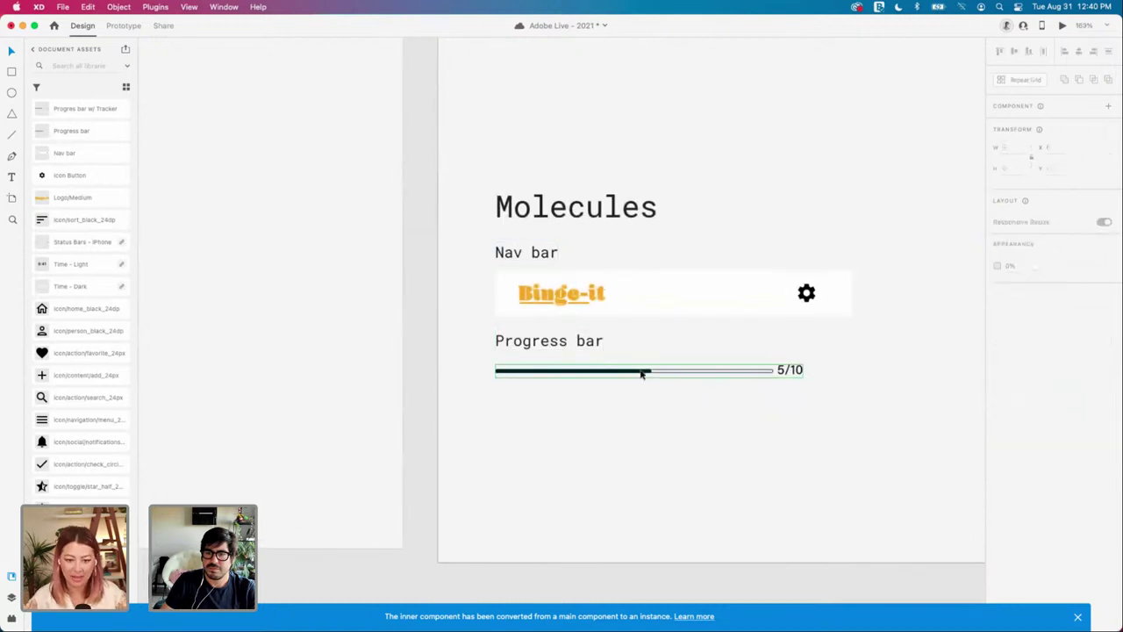
# Step: Fill the completed portion of the Molecules progress bar with the darkest orange saved document color
pyautogui.doubleClick(642, 372)
pyautogui.scroll(5, 651, 374)
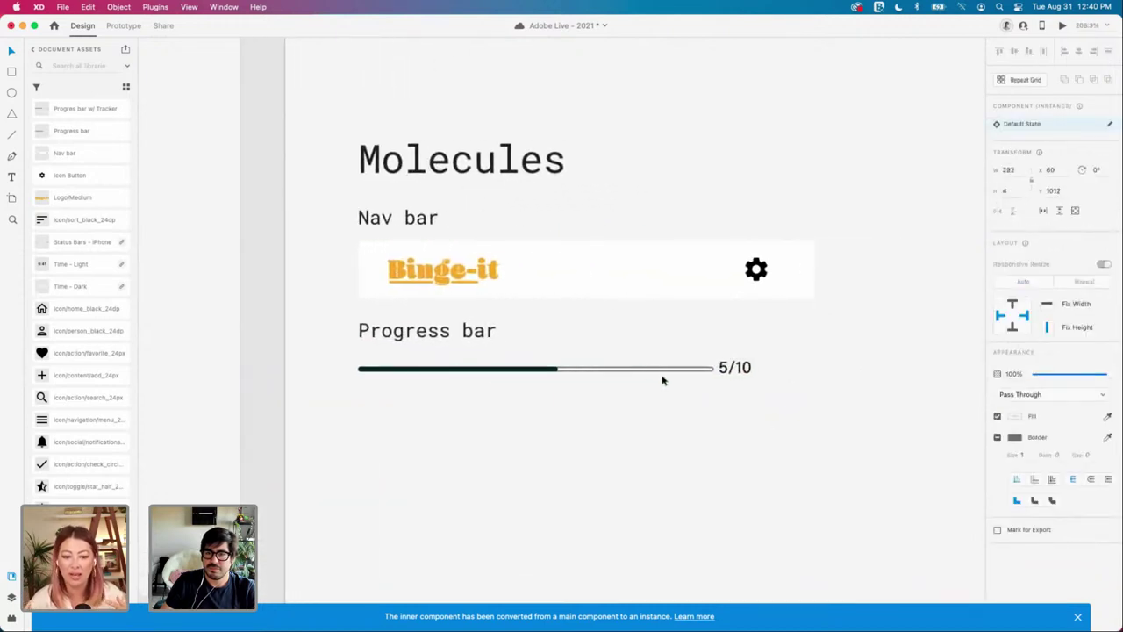
pyautogui.doubleClick(547, 372)
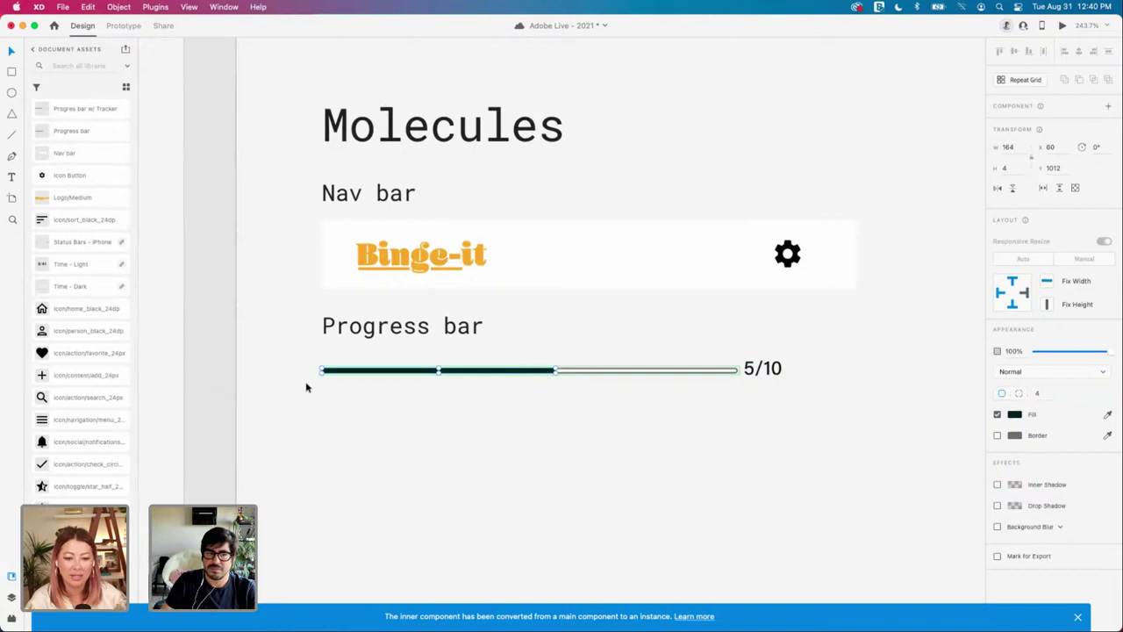
pyautogui.scroll(15, 79, 469)
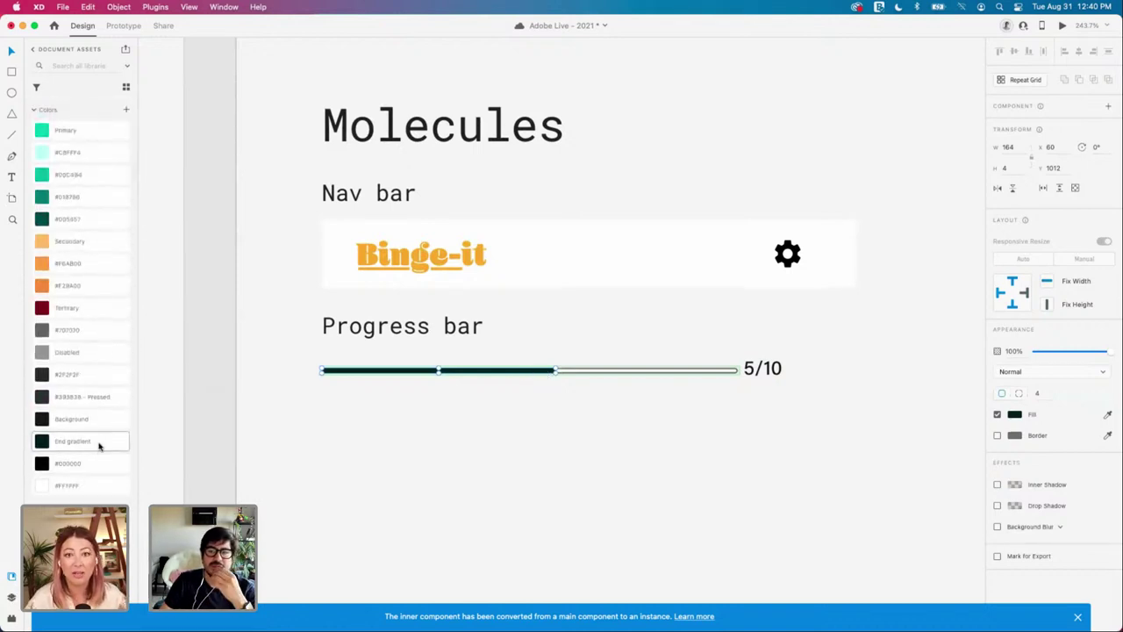
pyautogui.click(81, 284)
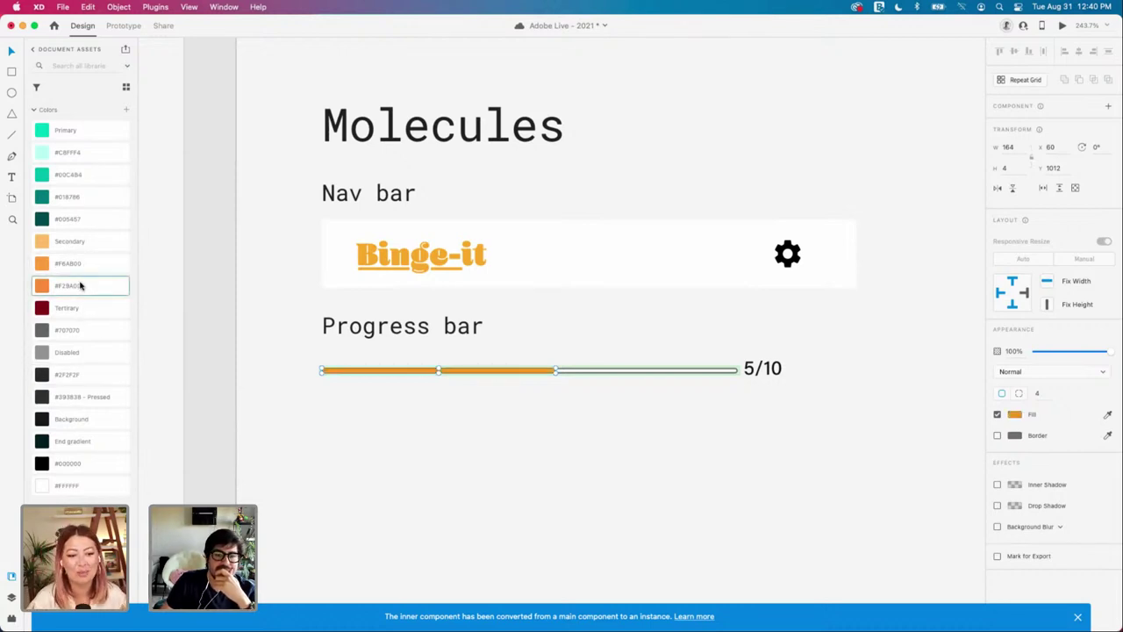
# Step: Remove the border from the progress bar's background track and set its fill to #000000 at 45% opacity
pyautogui.click(660, 374)
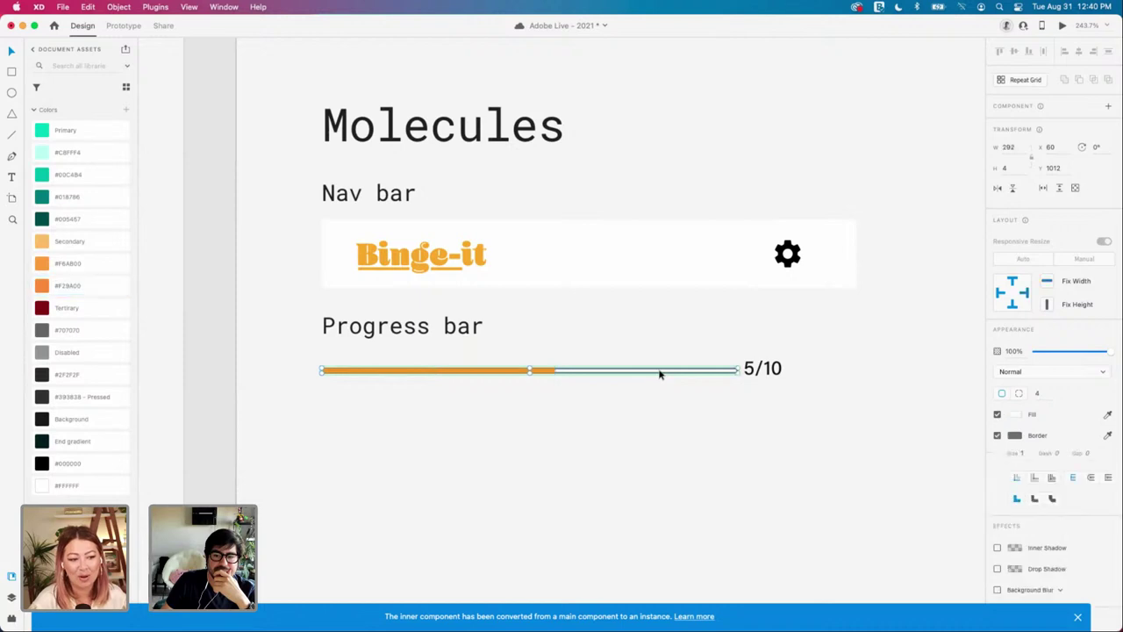
pyautogui.click(998, 436)
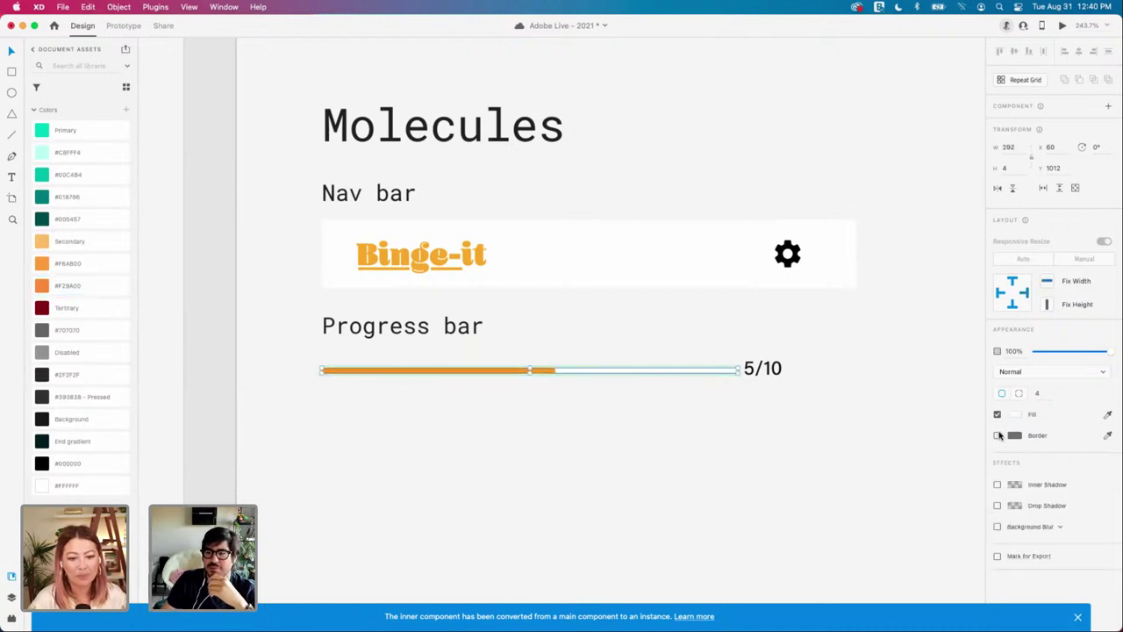
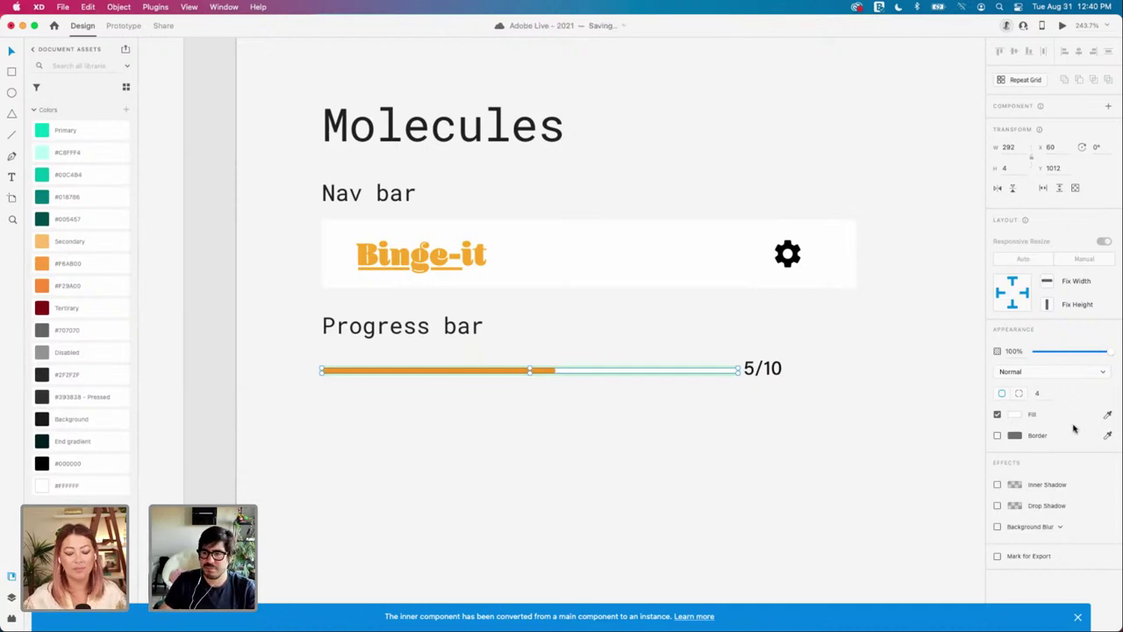
pyautogui.click(1016, 415)
pyautogui.moveTo(919, 408); pyautogui.dragTo(830, 484)
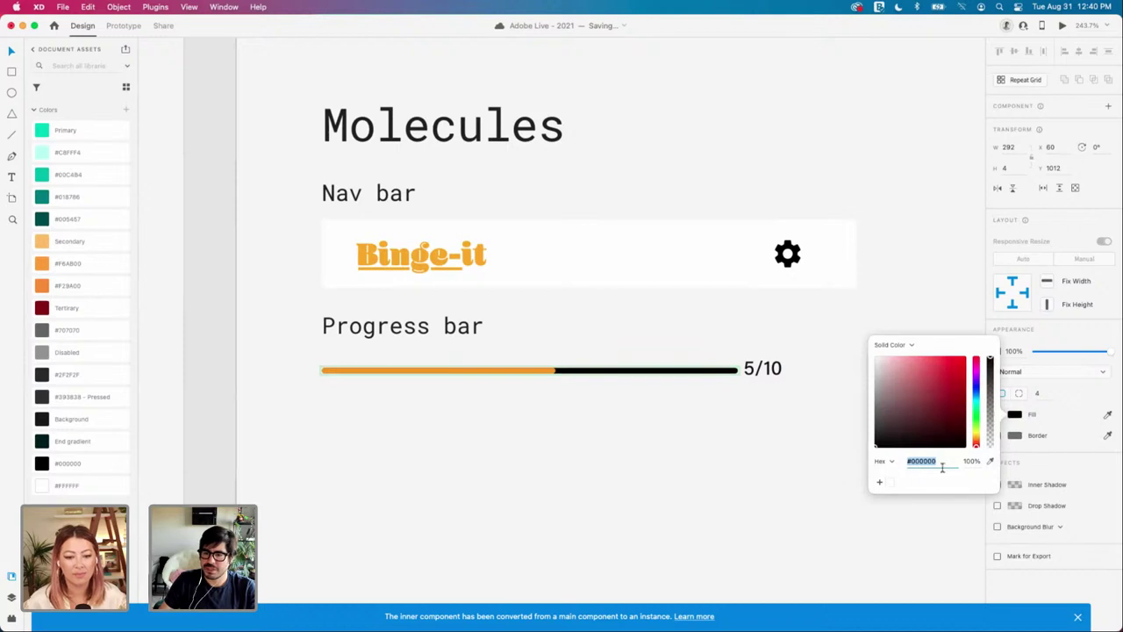
pyautogui.click(969, 460)
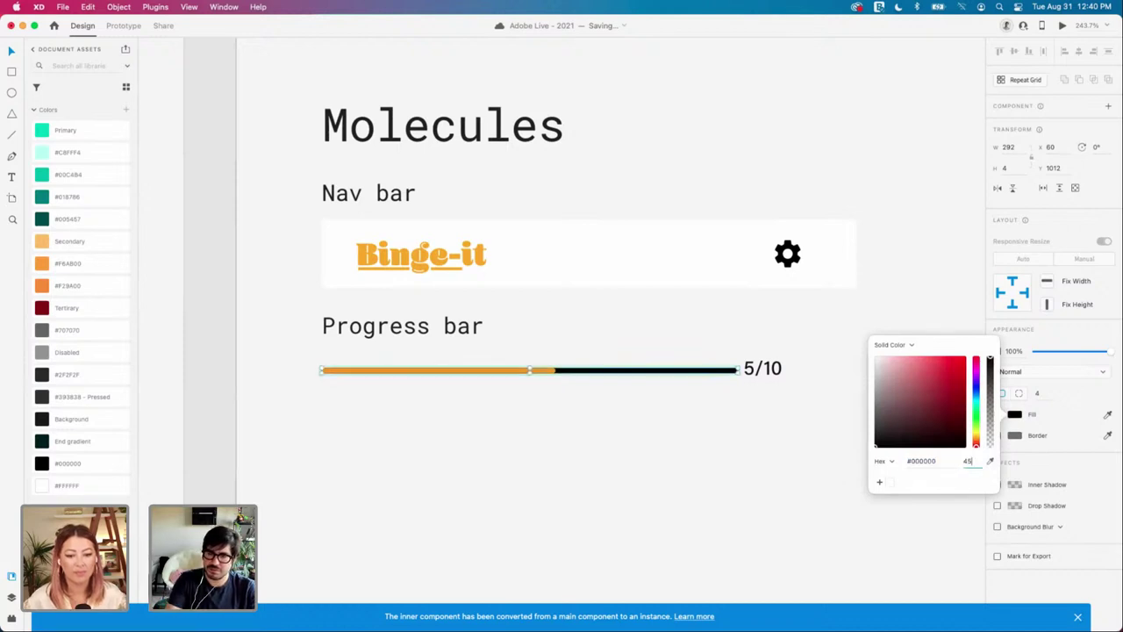
pyautogui.press('Return')
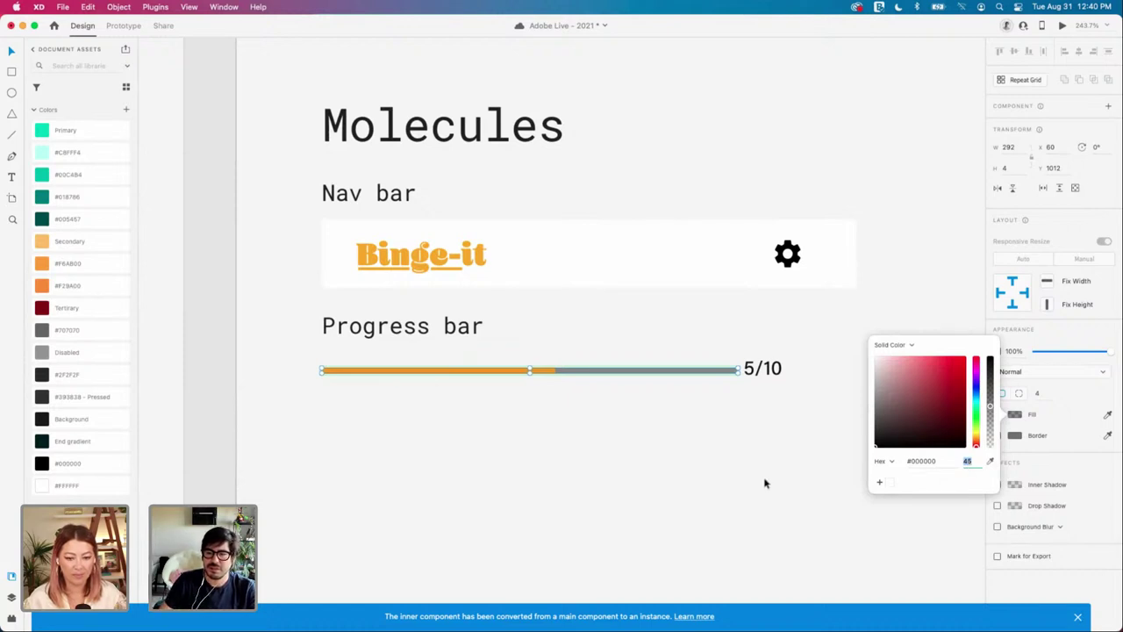
pyautogui.press('Escape')
pyautogui.press('Escape')
pyautogui.press('Escape')
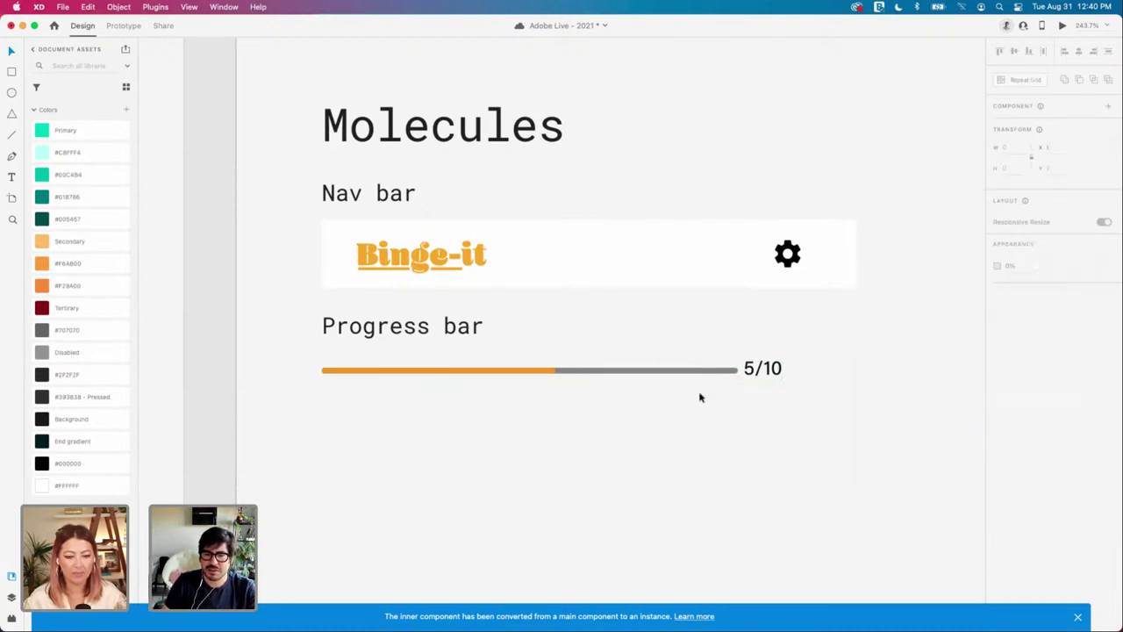
# Step: Copy the progress bar with tracker component out beside the updated home screen and cut that copy to the clipboard
pyautogui.scroll(-10, 699, 397)
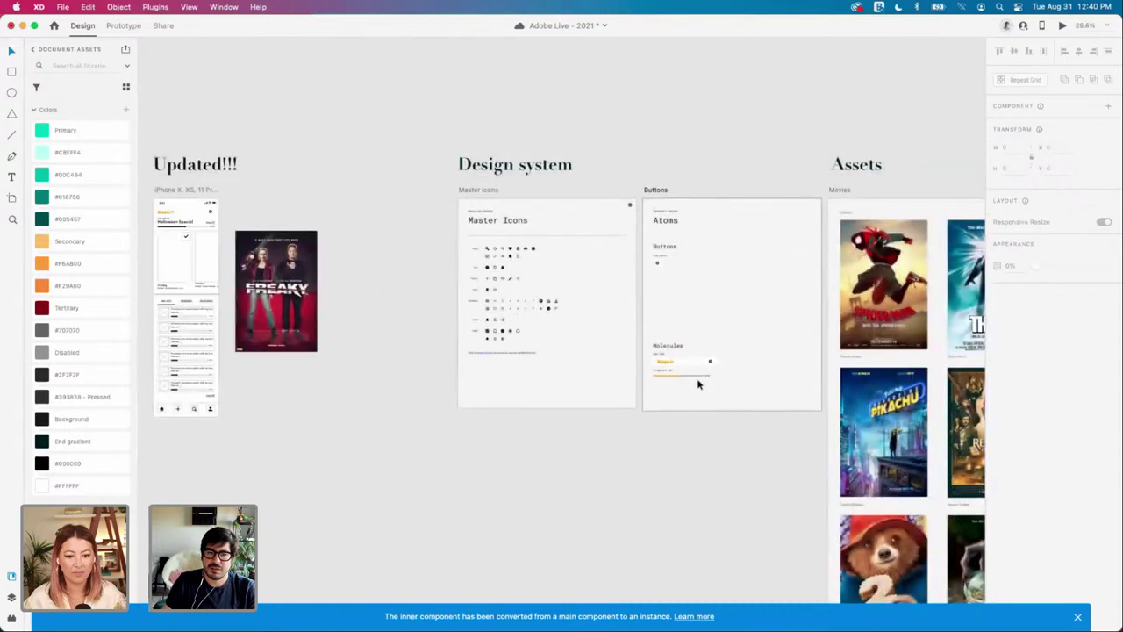
pyautogui.hscroll(-5, 527, 334)
pyautogui.scroll(4, 256, 243)
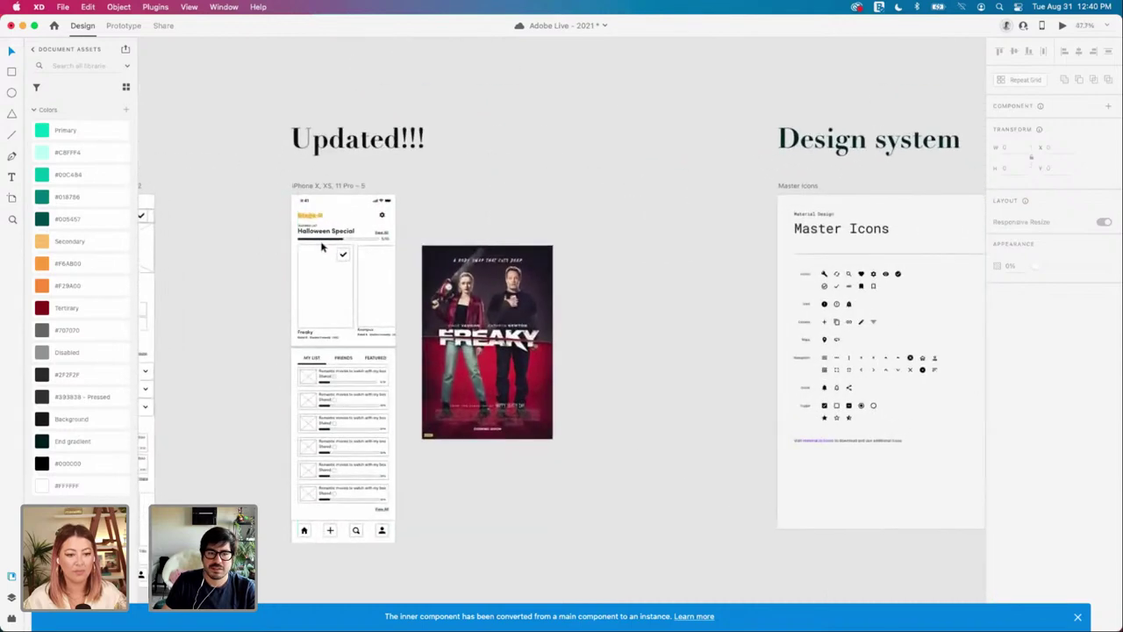
pyautogui.doubleClick(323, 238)
pyautogui.hscroll(3, 895, 485)
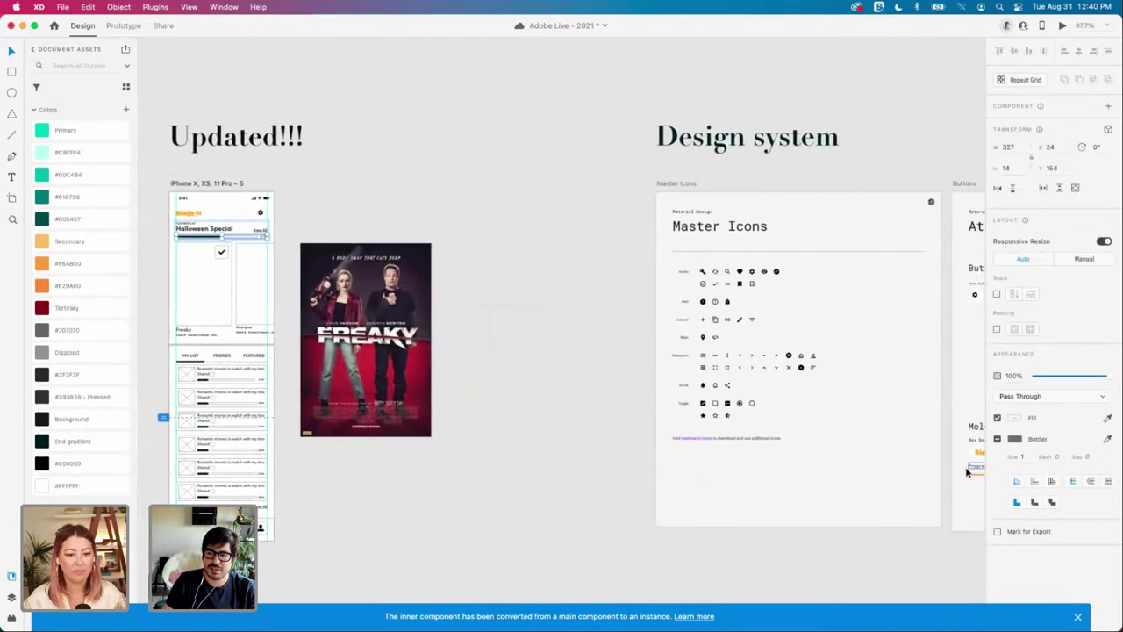
pyautogui.moveTo(974, 476); pyautogui.dragTo(317, 224)
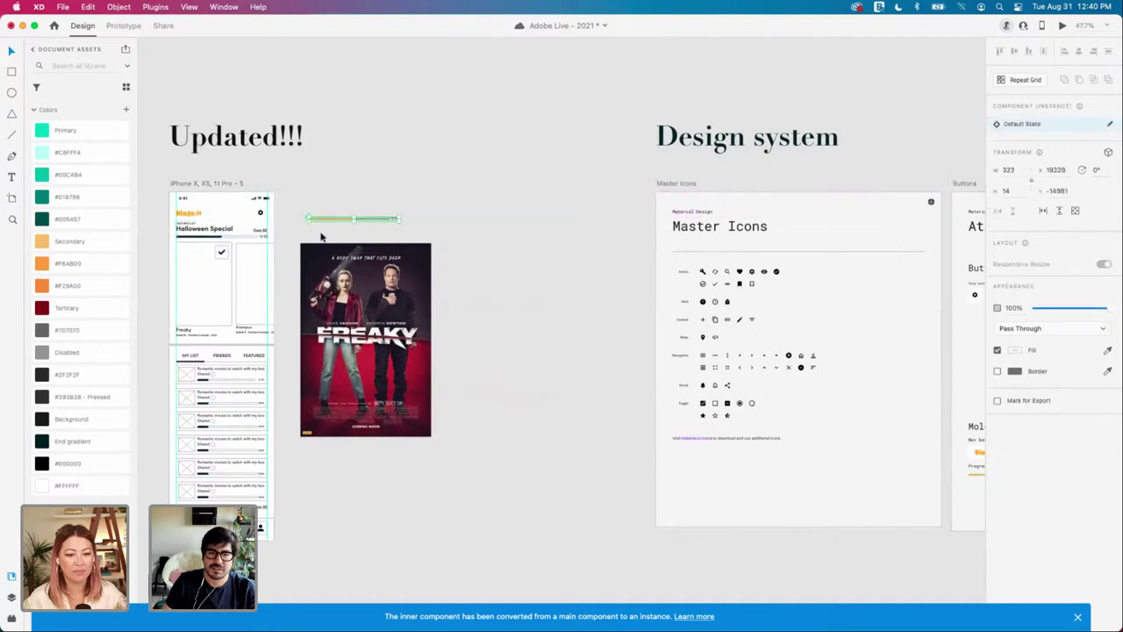
pyautogui.press('super+x')
# Step: Set the stack spacing between the Halloween Special header row and its progress bar to 12
pyautogui.scroll(8, 143, 230)
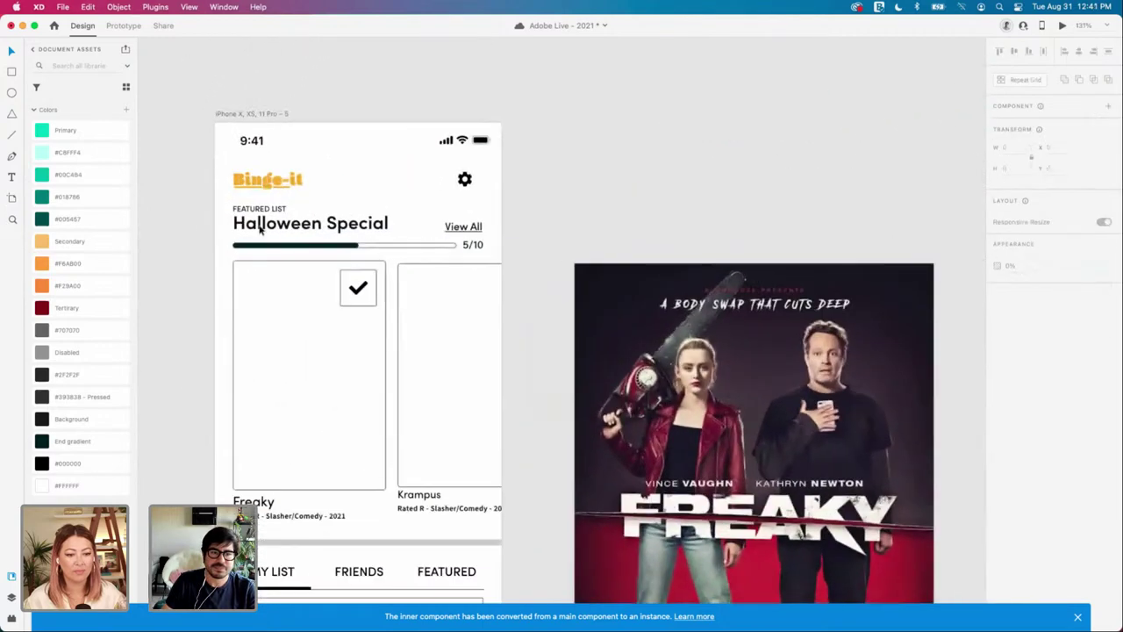
pyautogui.click(260, 229)
pyautogui.click(560, 241)
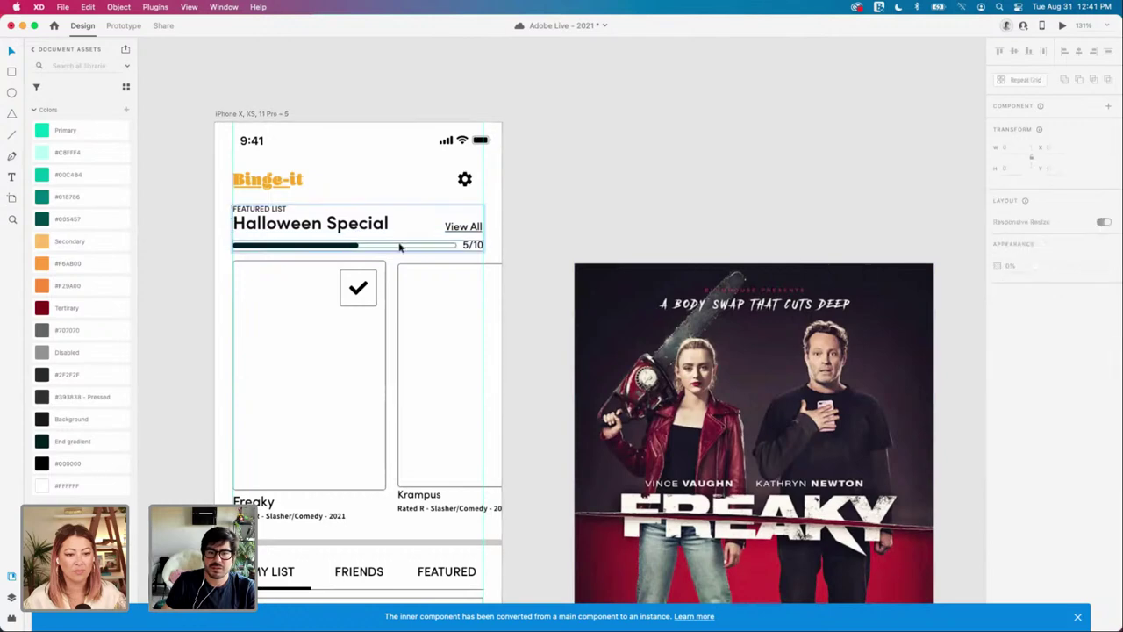
pyautogui.doubleClick(387, 224)
pyautogui.click(542, 231)
pyautogui.click(386, 227)
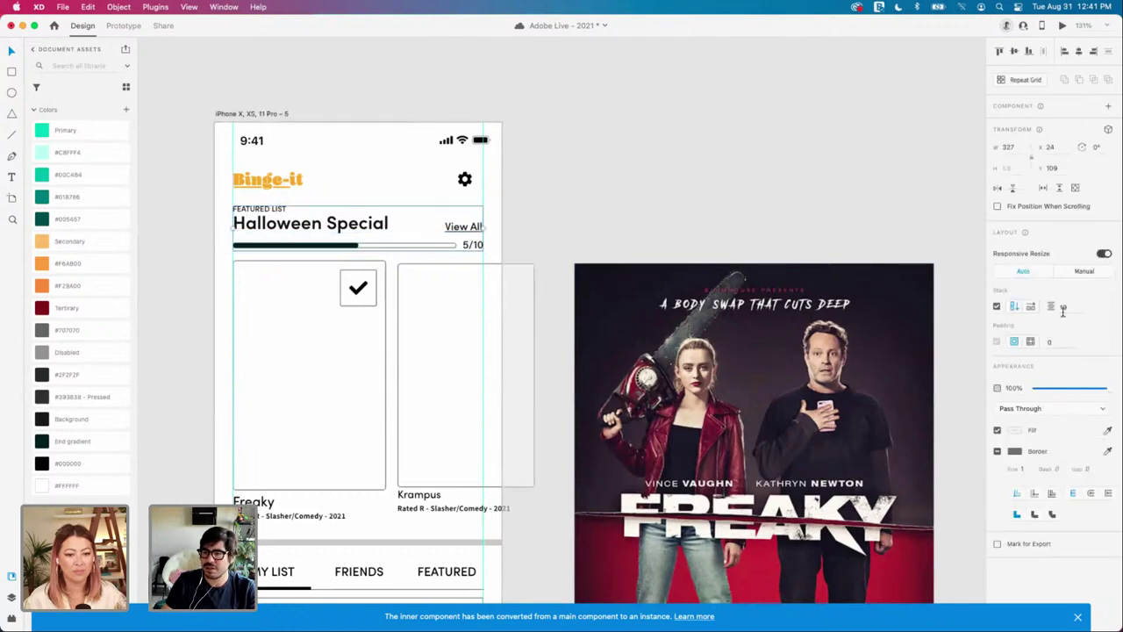
pyautogui.click(1065, 307)
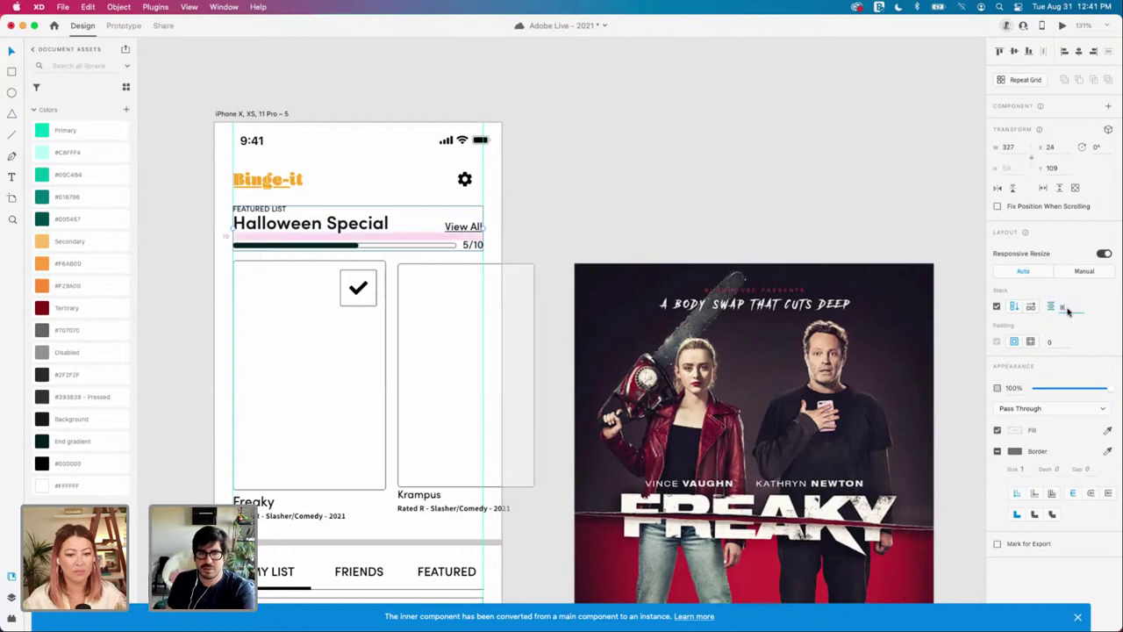
pyautogui.write('8')
pyautogui.press('BackSpace')
pyautogui.write('12')
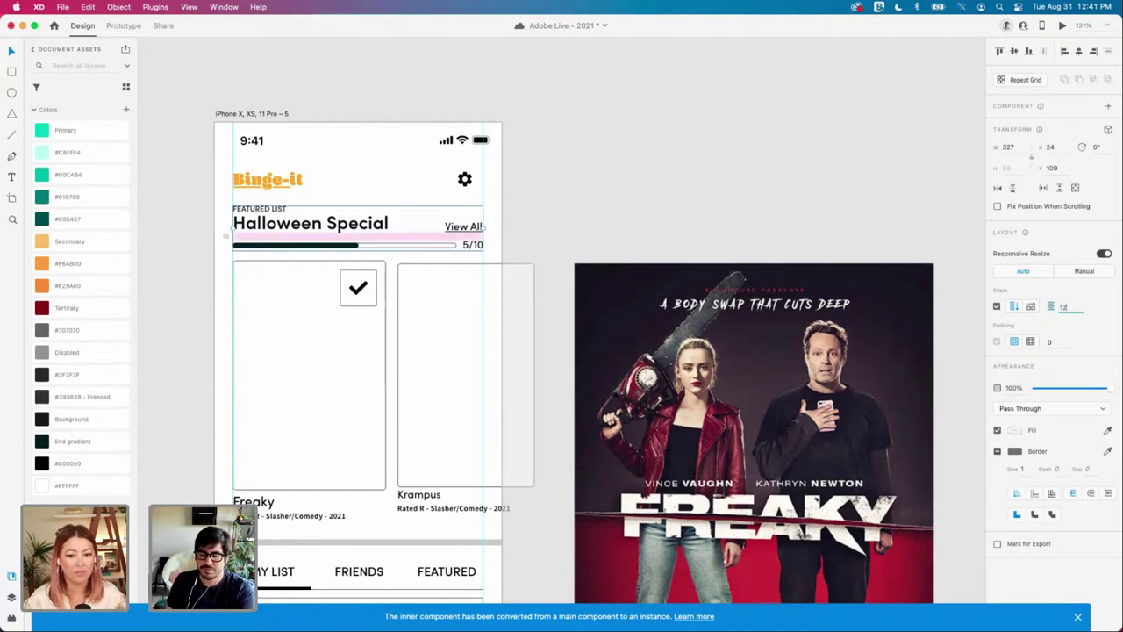
pyautogui.press('Return')
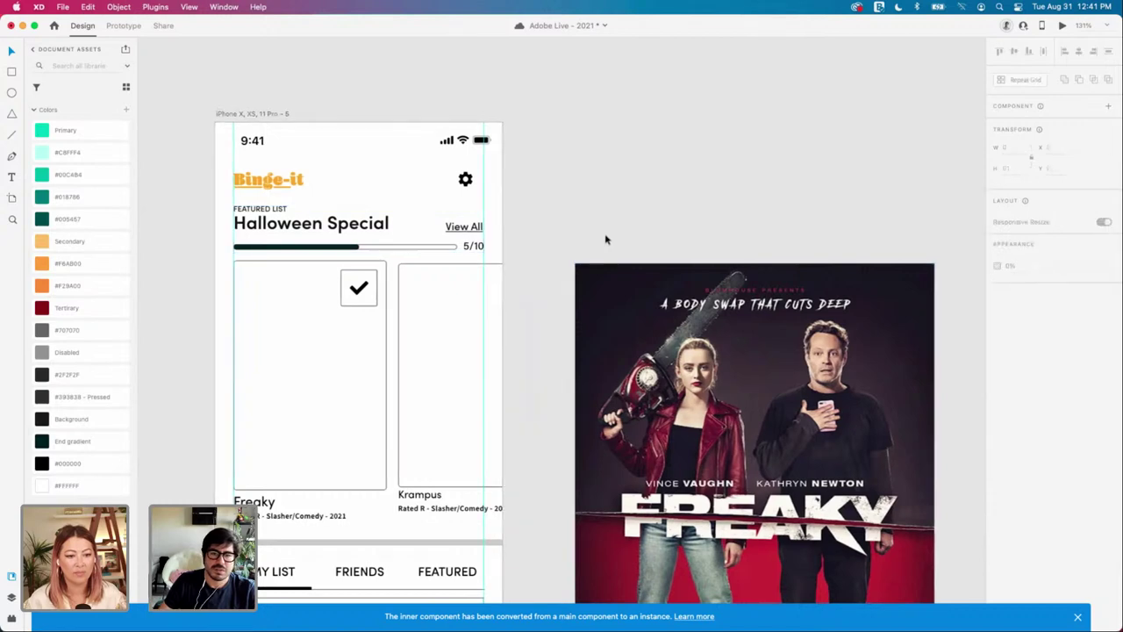
pyautogui.hscroll(-3, 606, 239)
pyautogui.click(424, 226)
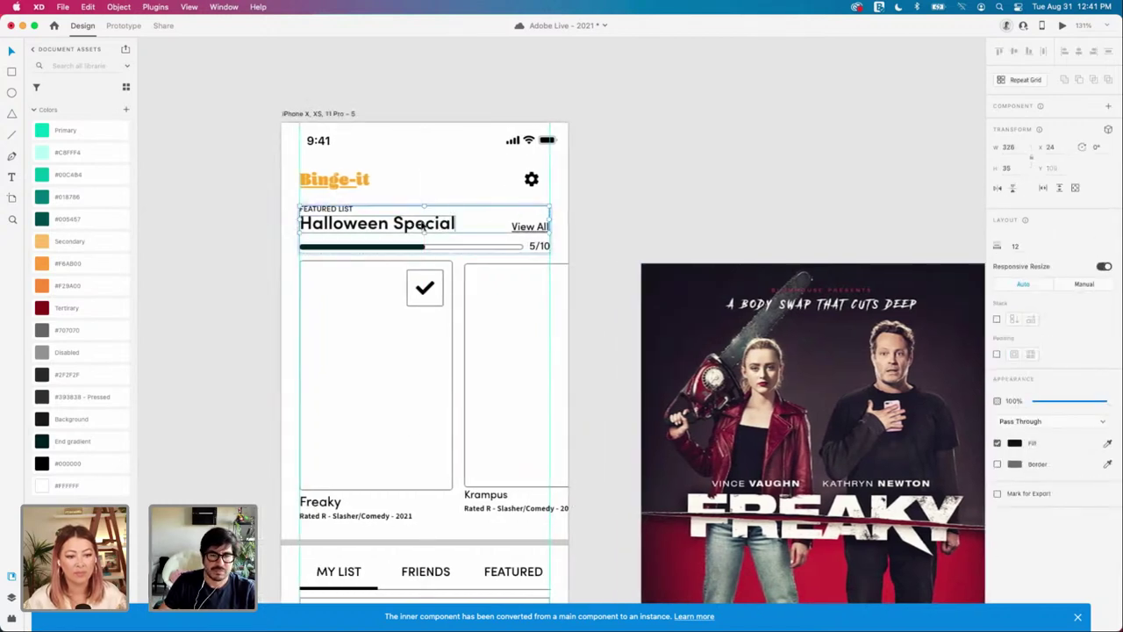
pyautogui.click(679, 225)
# Step: Try to place a "Progres bar w/ Tracker" instance from the document assets beside the Halloween Special header, undoing each placement
pyautogui.scroll(-2, 679, 225)
pyautogui.scroll(-10, 100, 295)
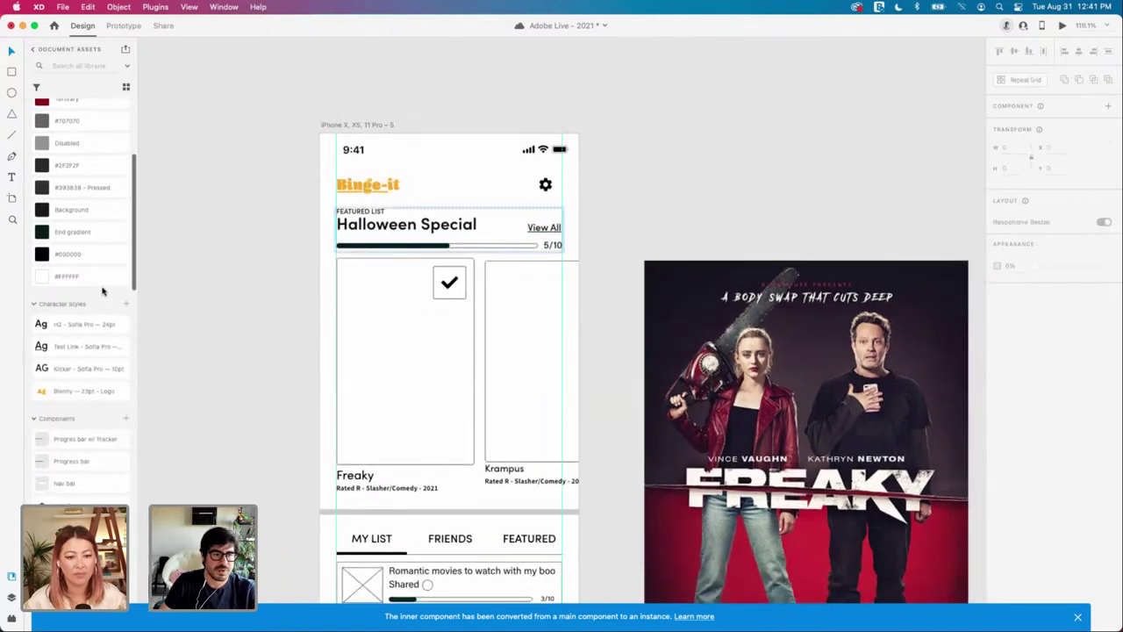
pyautogui.click(79, 222)
pyautogui.moveTo(682, 209); pyautogui.dragTo(696, 240)
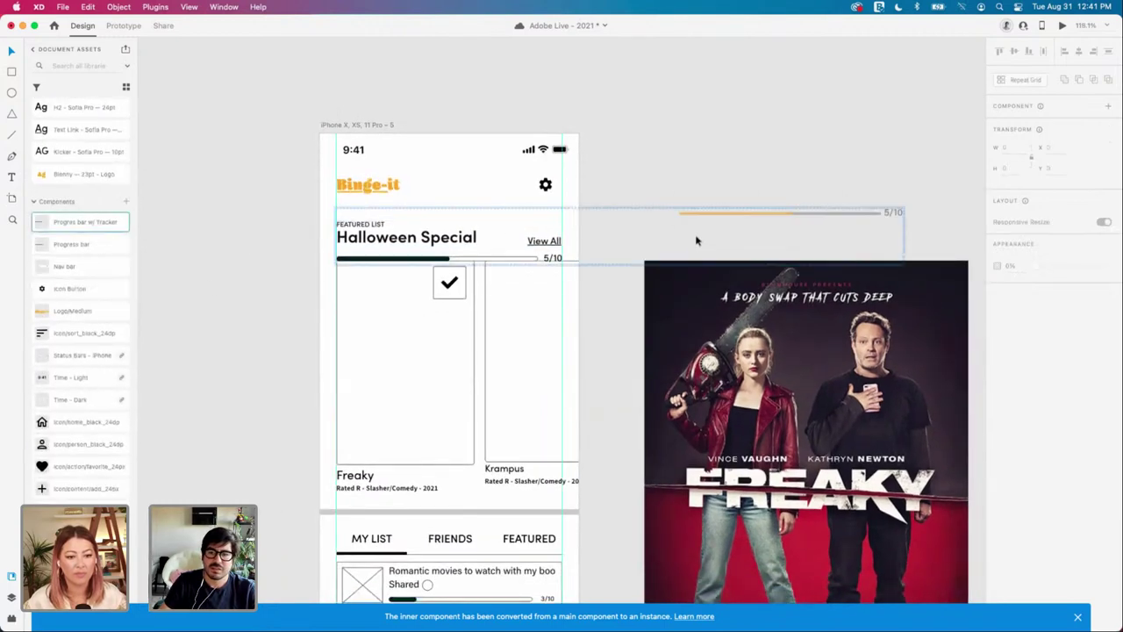
pyautogui.press('super+z')
pyautogui.hscroll(2, 756, 217)
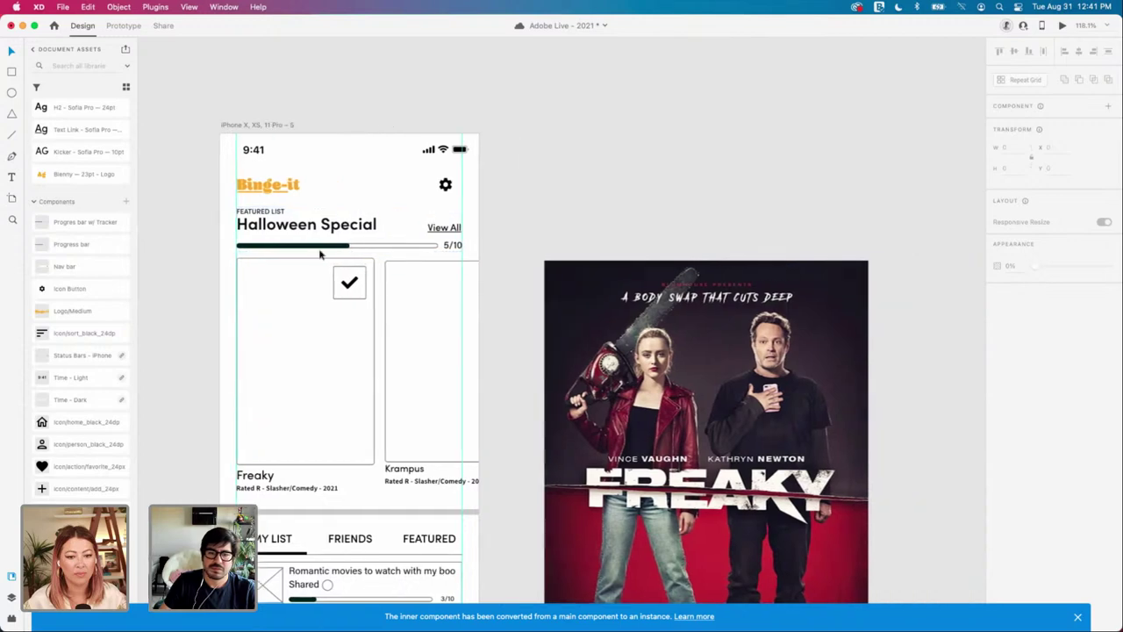
pyautogui.moveTo(99, 222); pyautogui.dragTo(737, 219)
pyautogui.press('super+z')
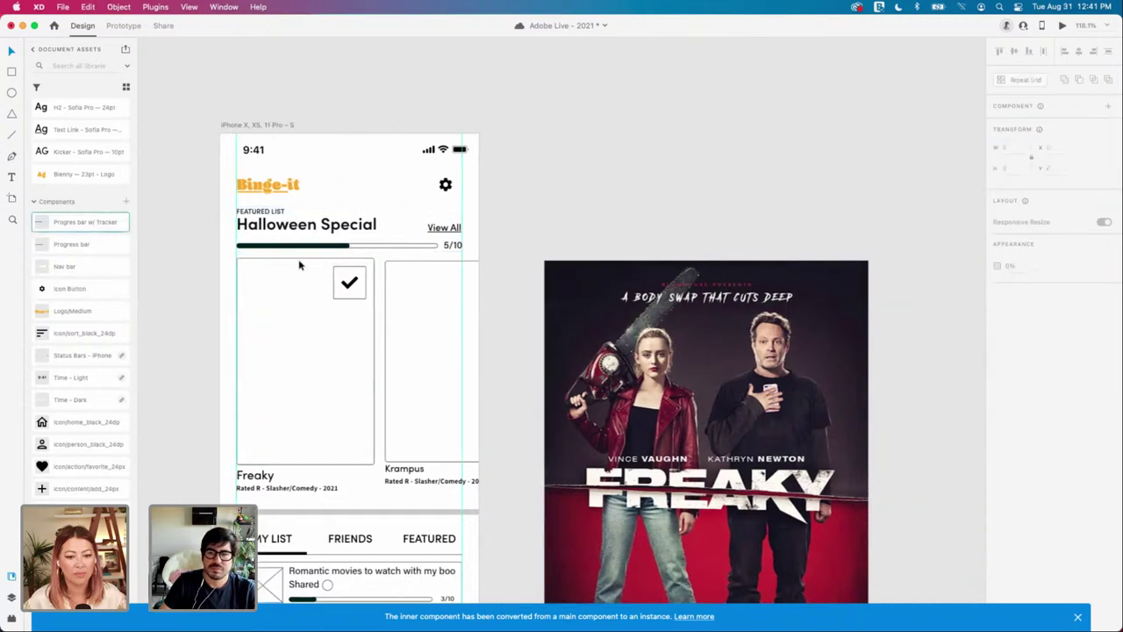
# Step: Paste the progress bar with tracker component beneath the Halloween Special header row and delete the old dark progress bar and counter
pyautogui.click(301, 228)
pyautogui.press('super+v')
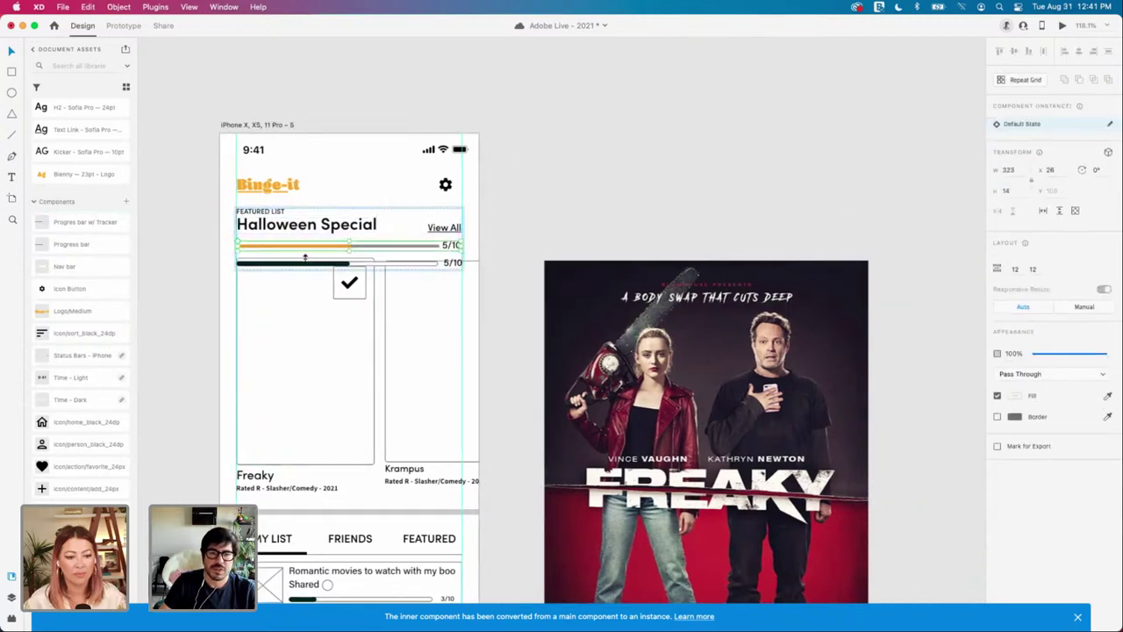
pyautogui.click(306, 265)
pyautogui.press('Delete')
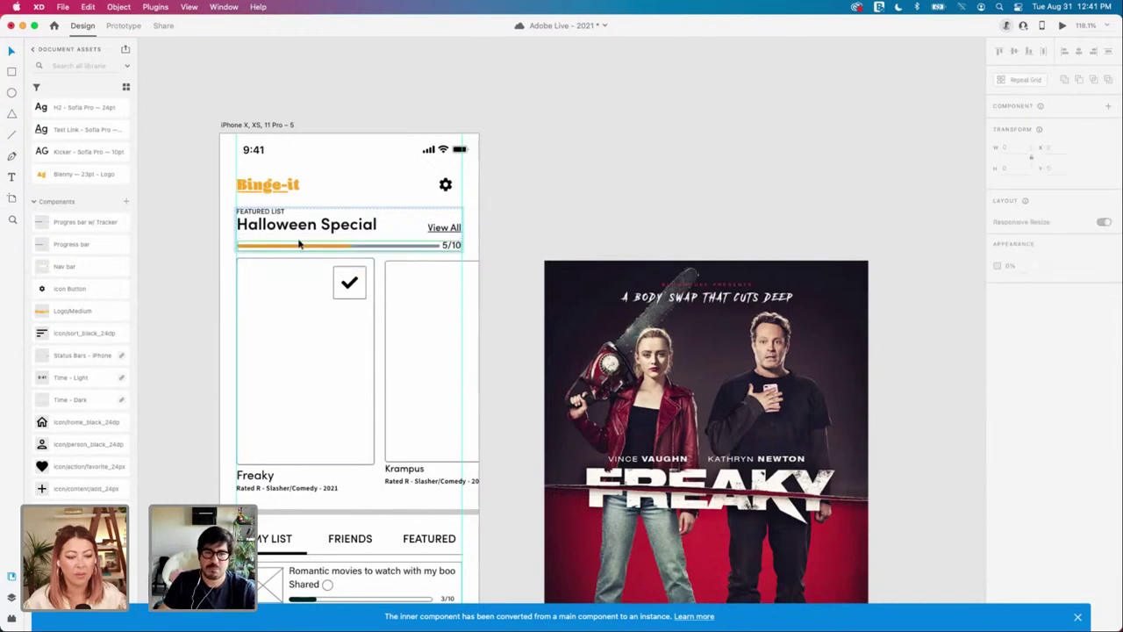
pyautogui.click(297, 231)
pyautogui.hscroll(-2, 286, 231)
pyautogui.scroll(3, 267, 236)
pyautogui.click(270, 236)
pyautogui.hscroll(-3, 282, 235)
pyautogui.scroll(2, 282, 235)
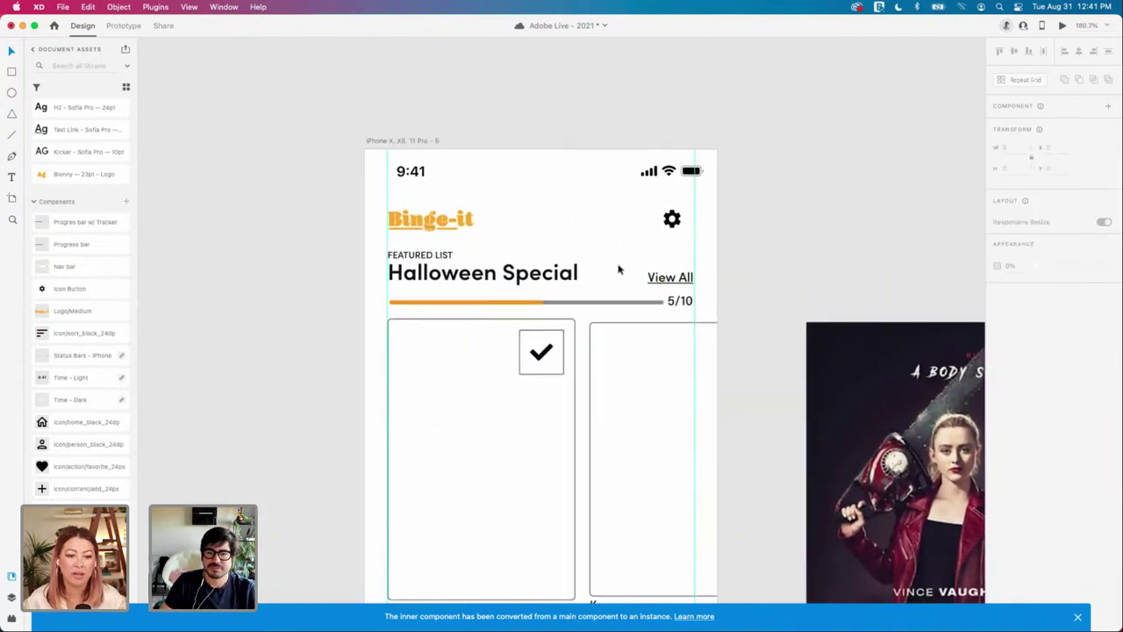
# Step: Turn on a vertical stack for the group holding the Featured List kicker and the Halloween Special title
pyautogui.click(595, 307)
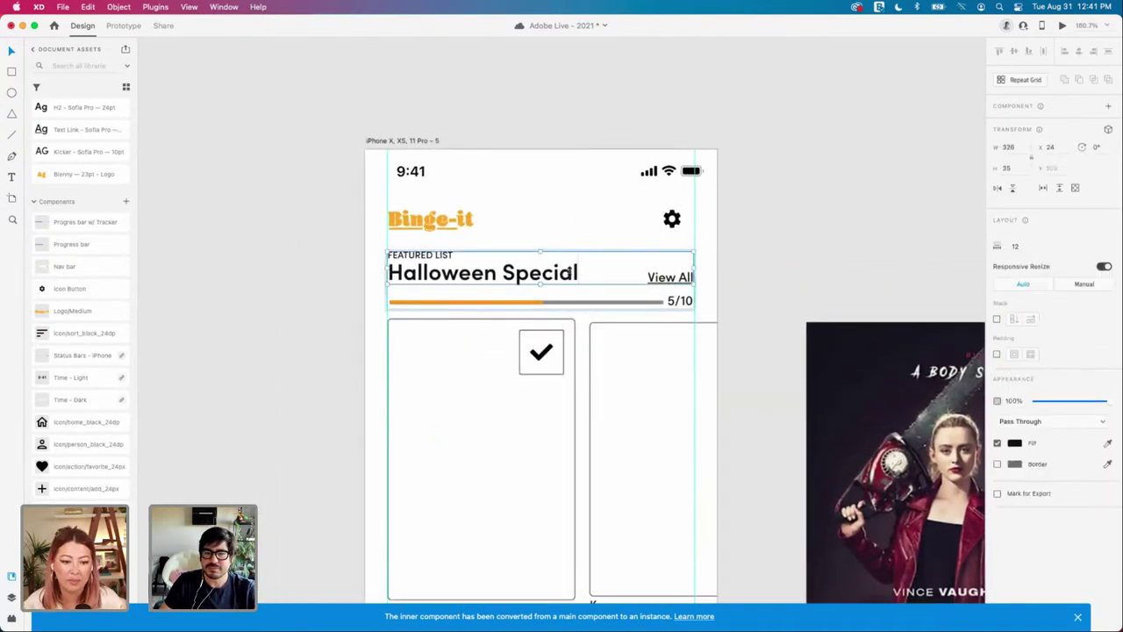
pyautogui.doubleClick(596, 302)
pyautogui.click(340, 274)
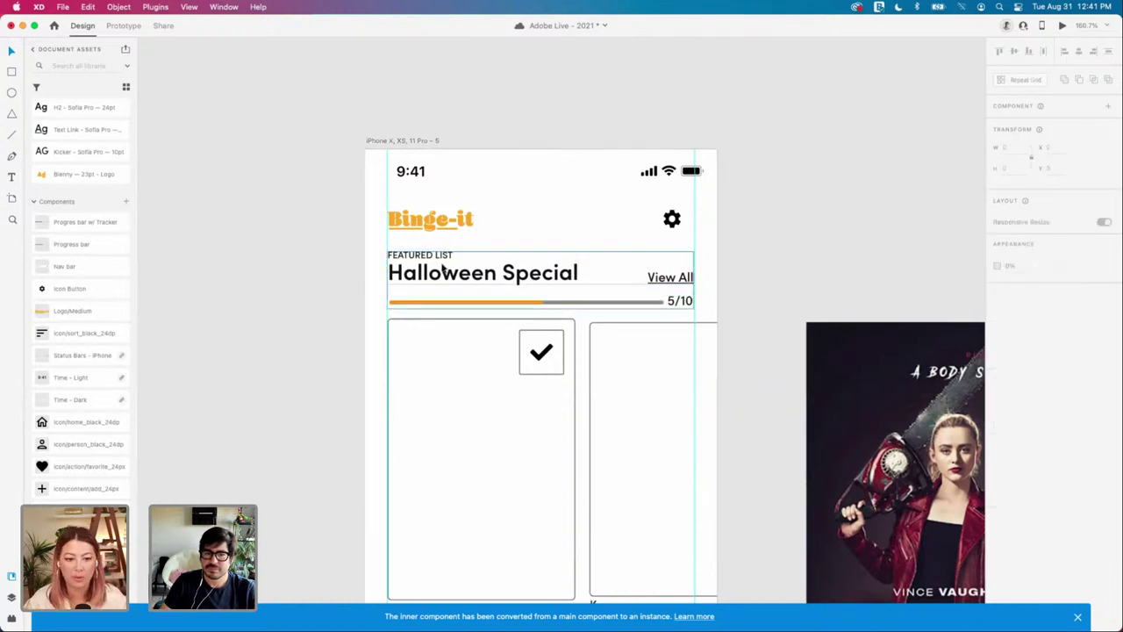
pyautogui.click(446, 271)
pyautogui.doubleClick(570, 277)
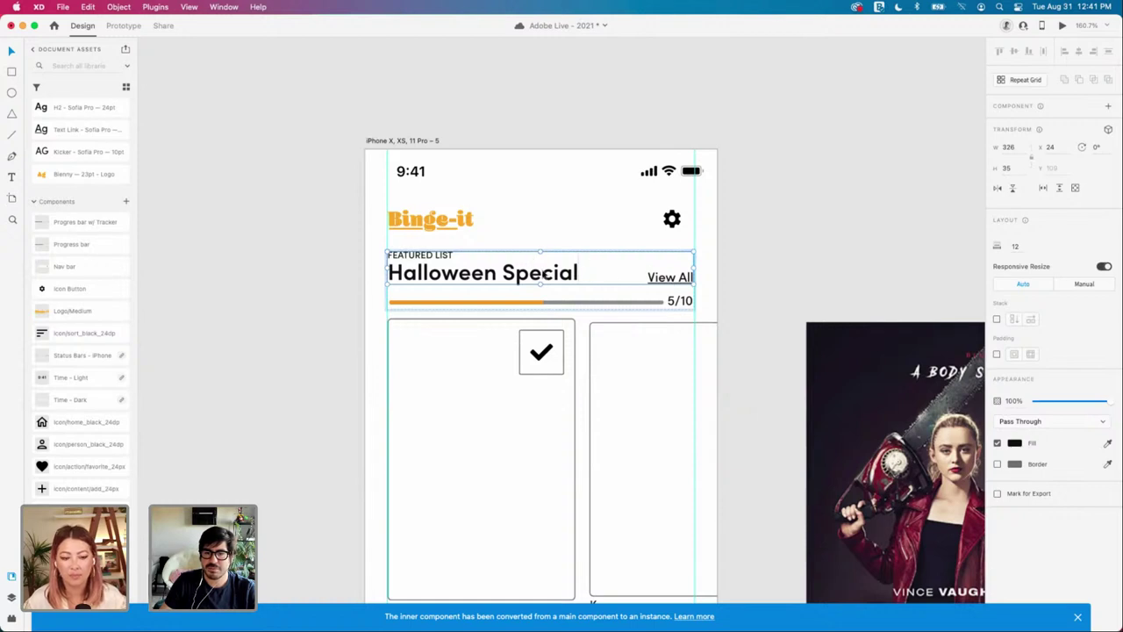
pyautogui.click(509, 275)
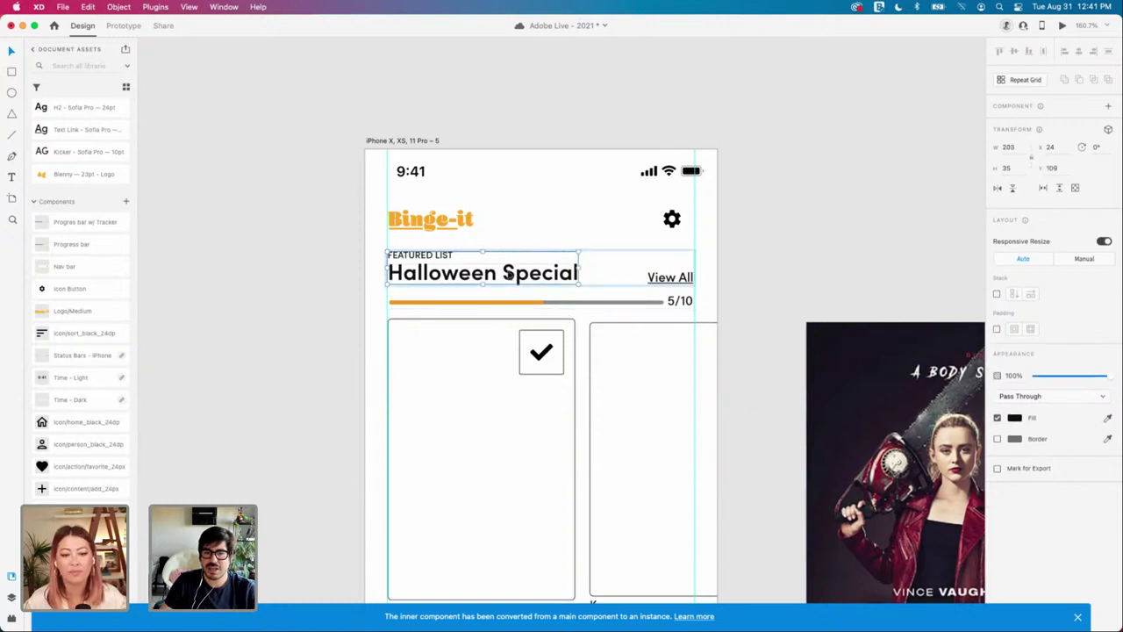
pyautogui.click(996, 294)
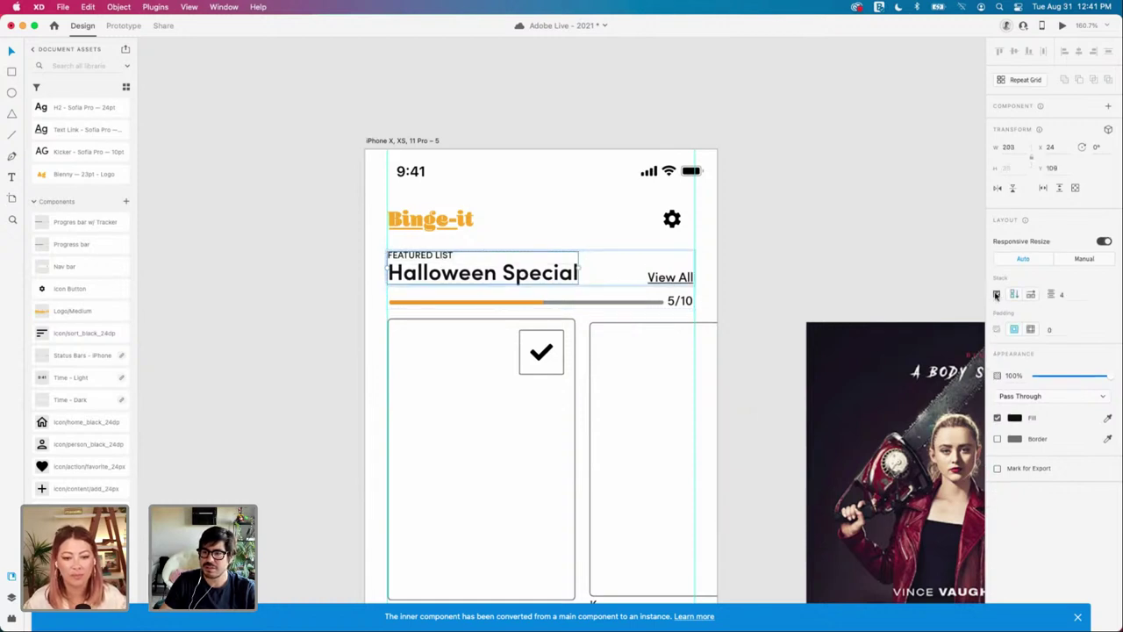
# Step: Inspect the layout and spacing of the kicker, title and progress bar within the Halloween Special header
pyautogui.doubleClick(456, 275)
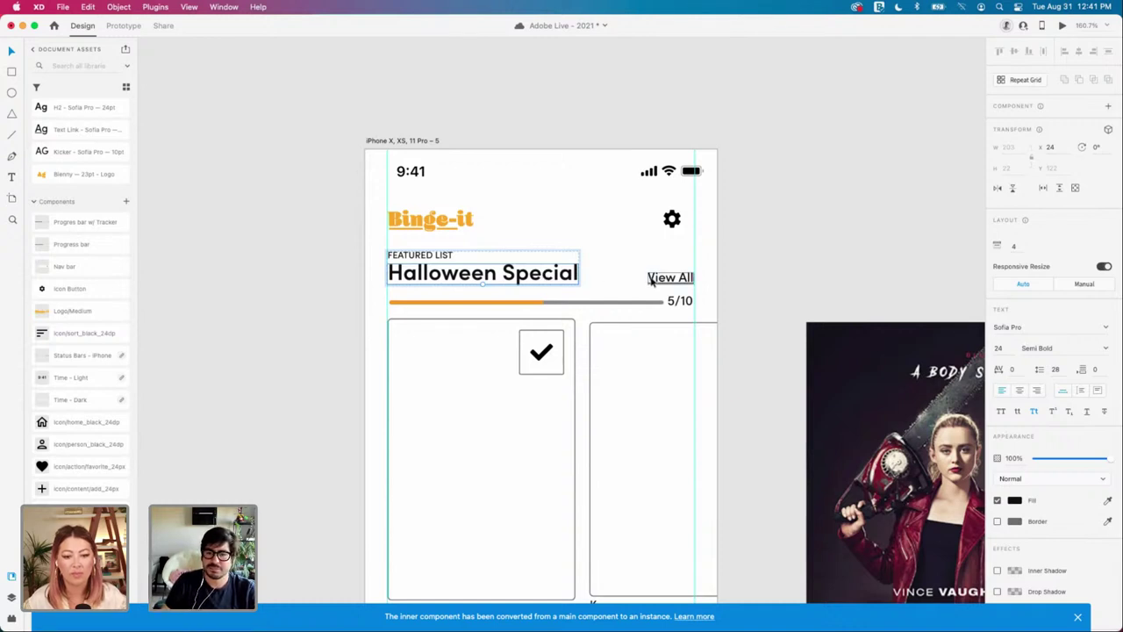
pyautogui.click(546, 304)
pyautogui.click(348, 290)
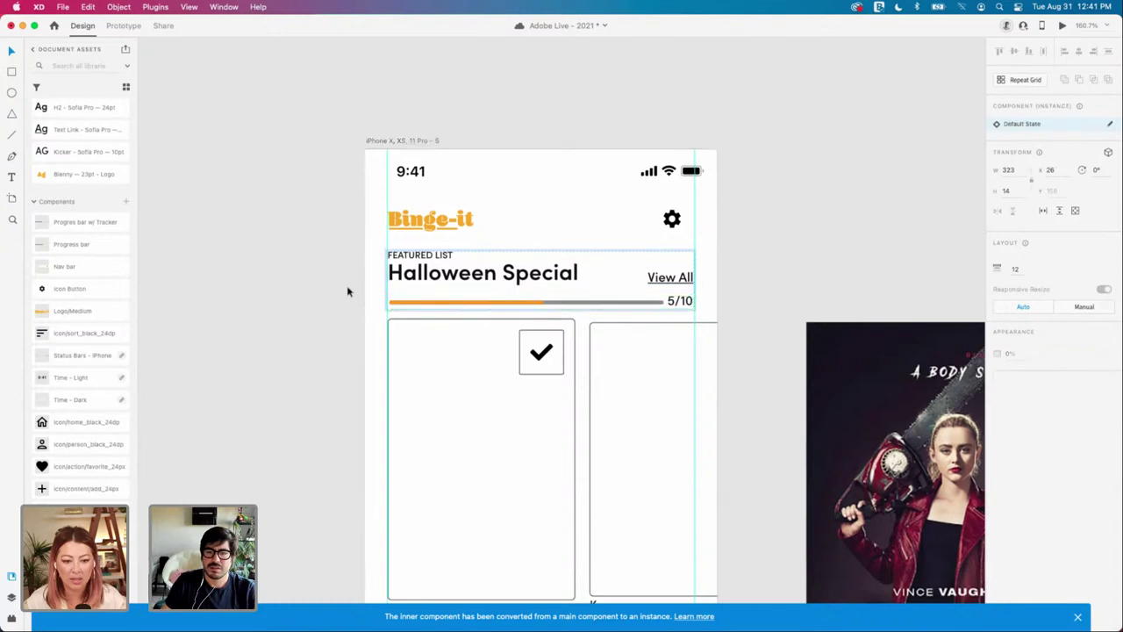
pyautogui.doubleClick(445, 261)
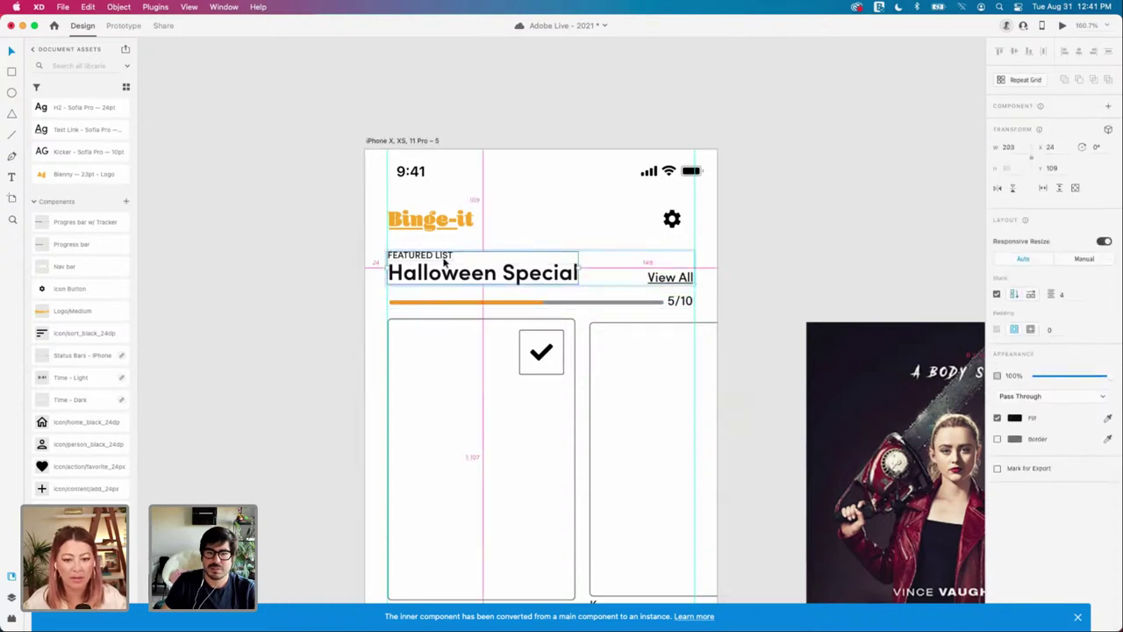
pyautogui.click(437, 259)
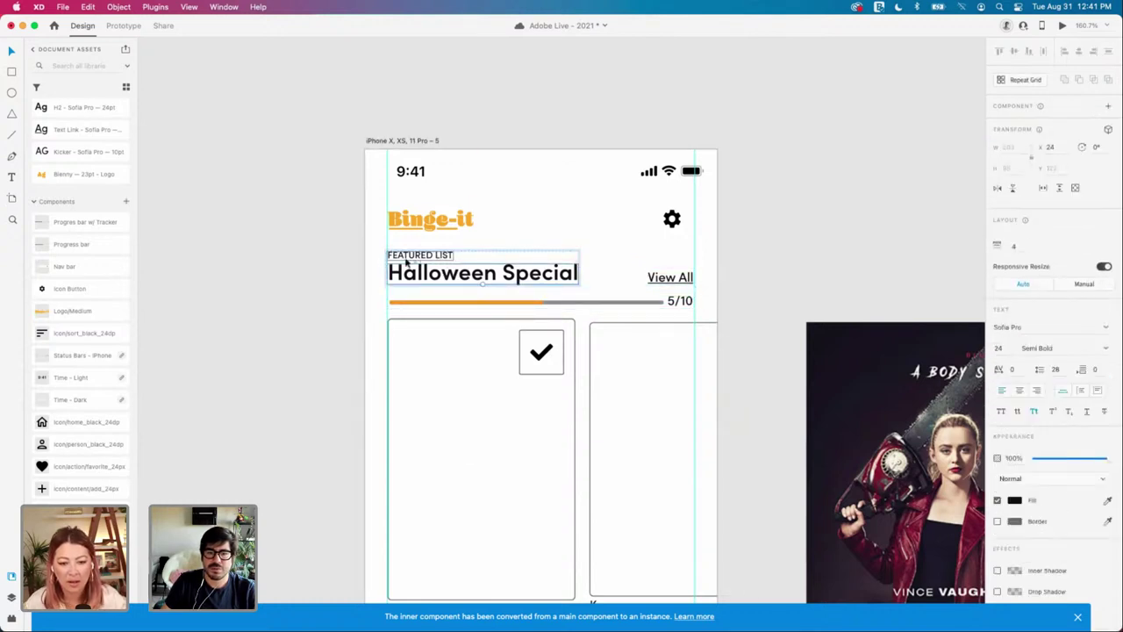
pyautogui.click(400, 268)
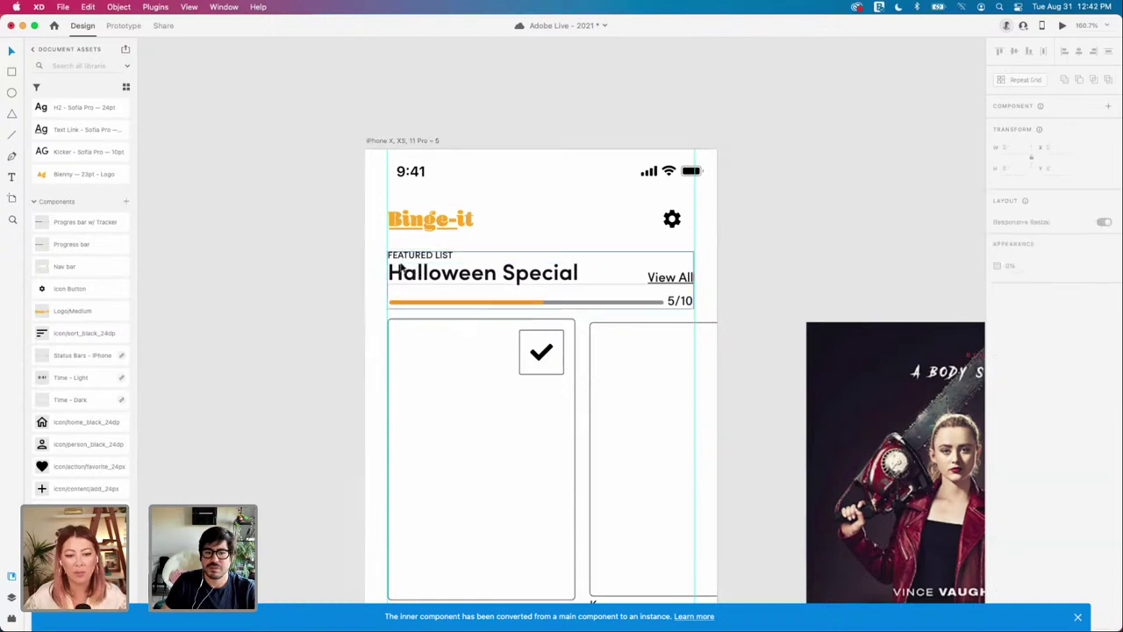
# Step: Try duplicating the Halloween Special title inside its stack, and undo the duplicate
pyautogui.doubleClick(400, 268)
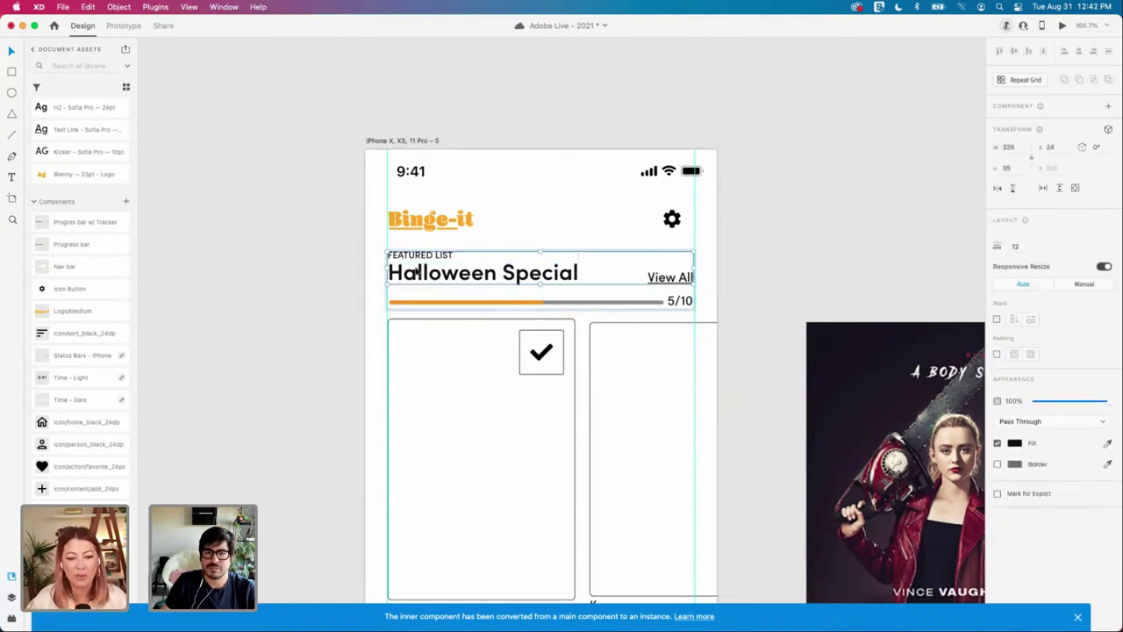
pyautogui.doubleClick(417, 270)
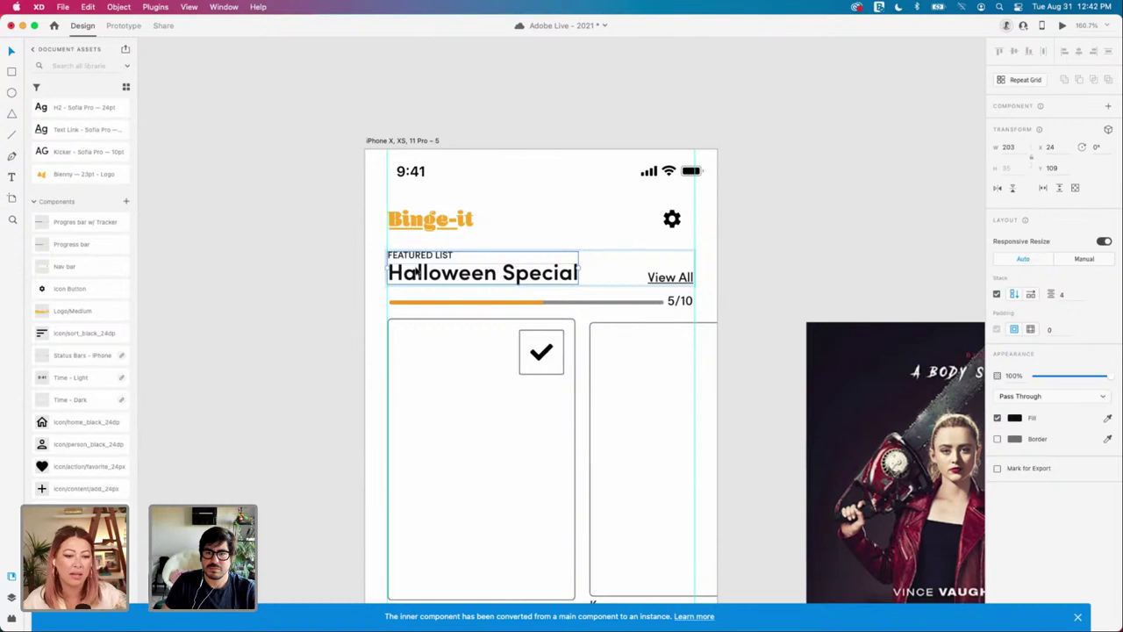
pyautogui.doubleClick(417, 272)
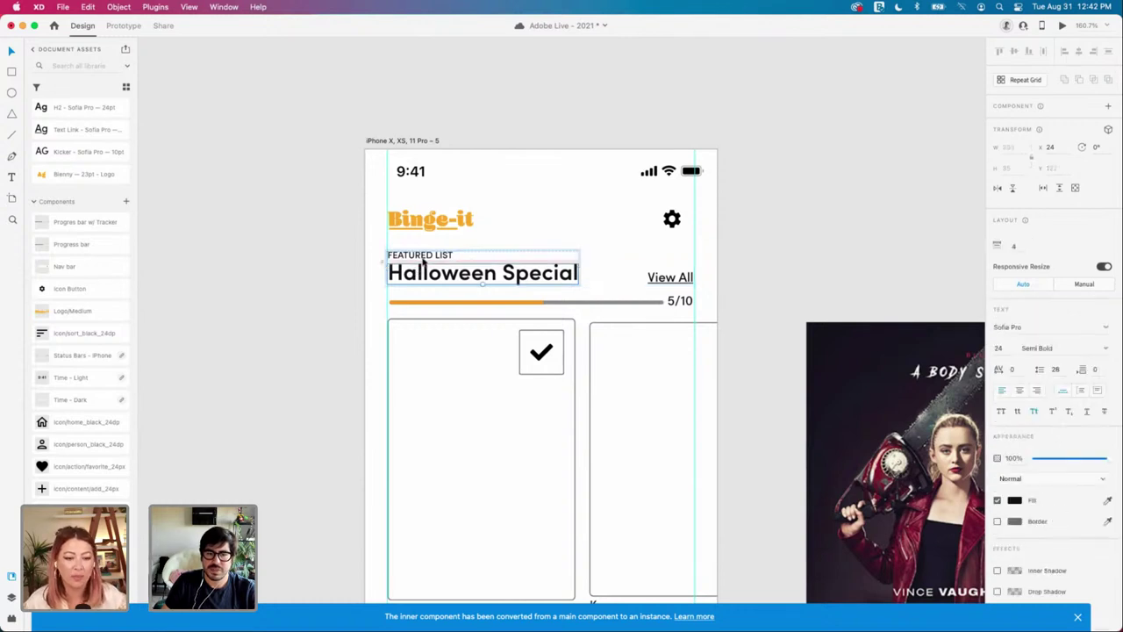
pyautogui.press('super+d')
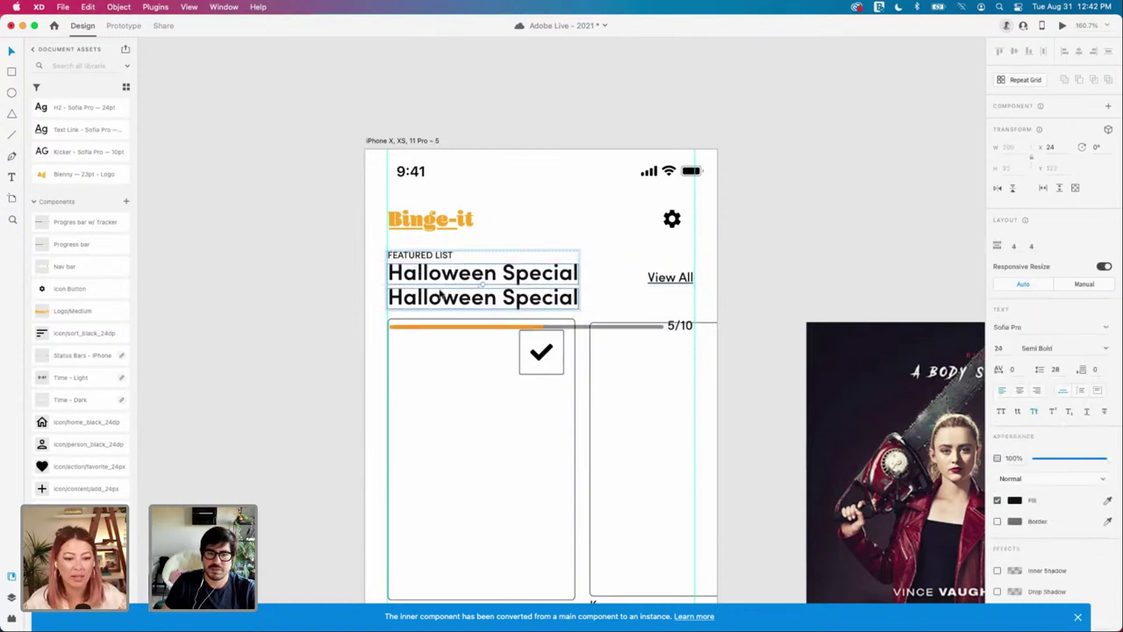
pyautogui.press('super+z')
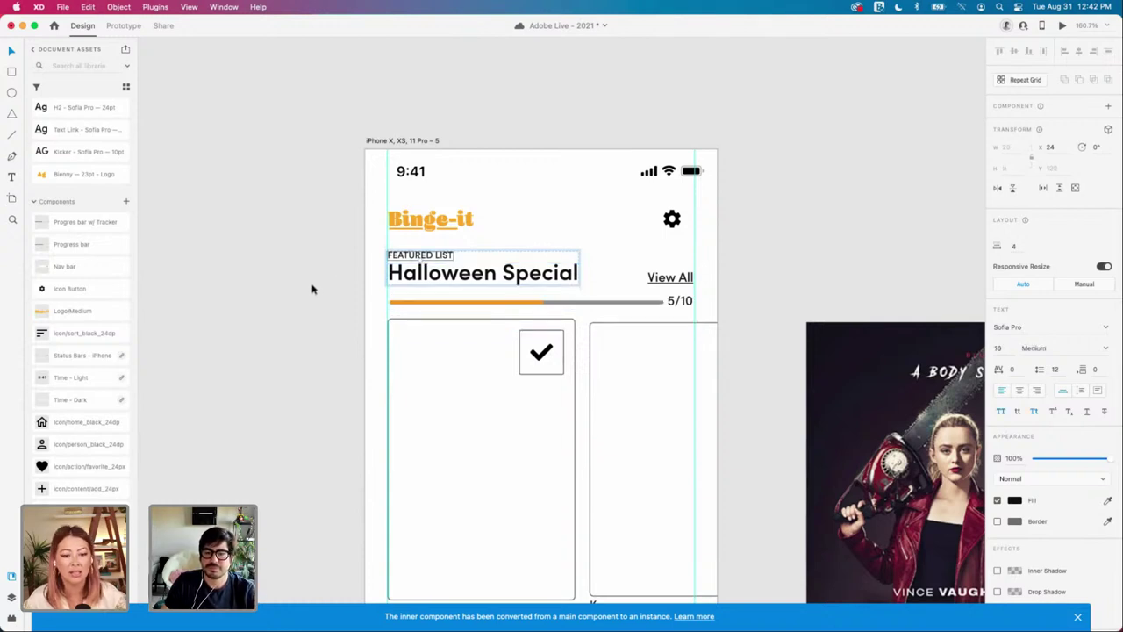
pyautogui.click(752, 290)
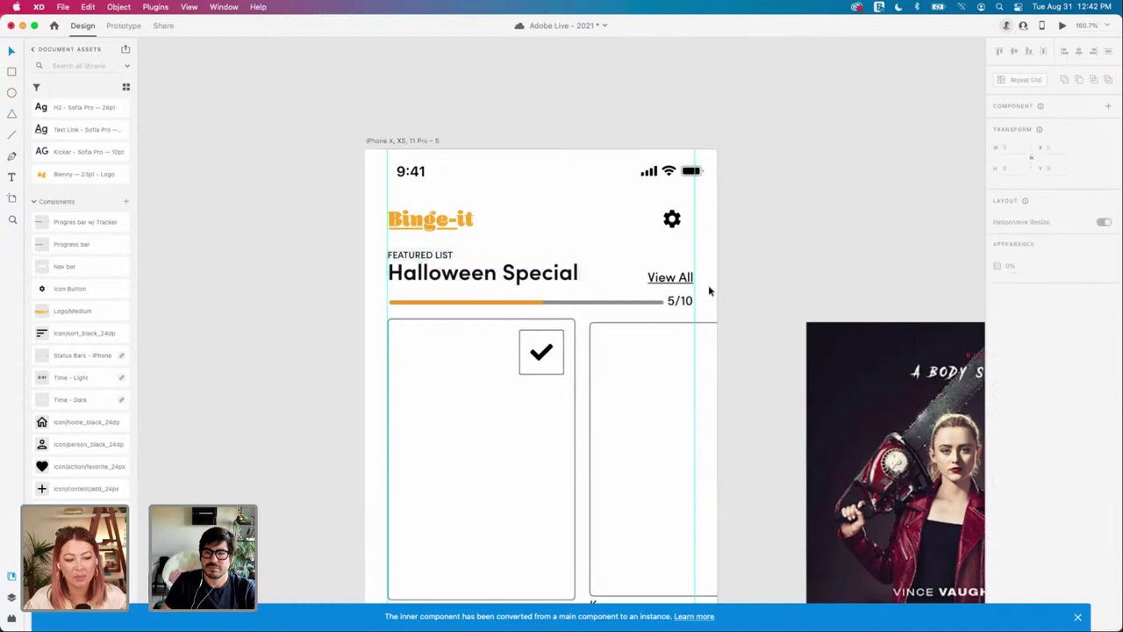
# Step: Review the Halloween Special header row and its progress bar on the updated home screen
pyautogui.scroll(-5, 725, 257)
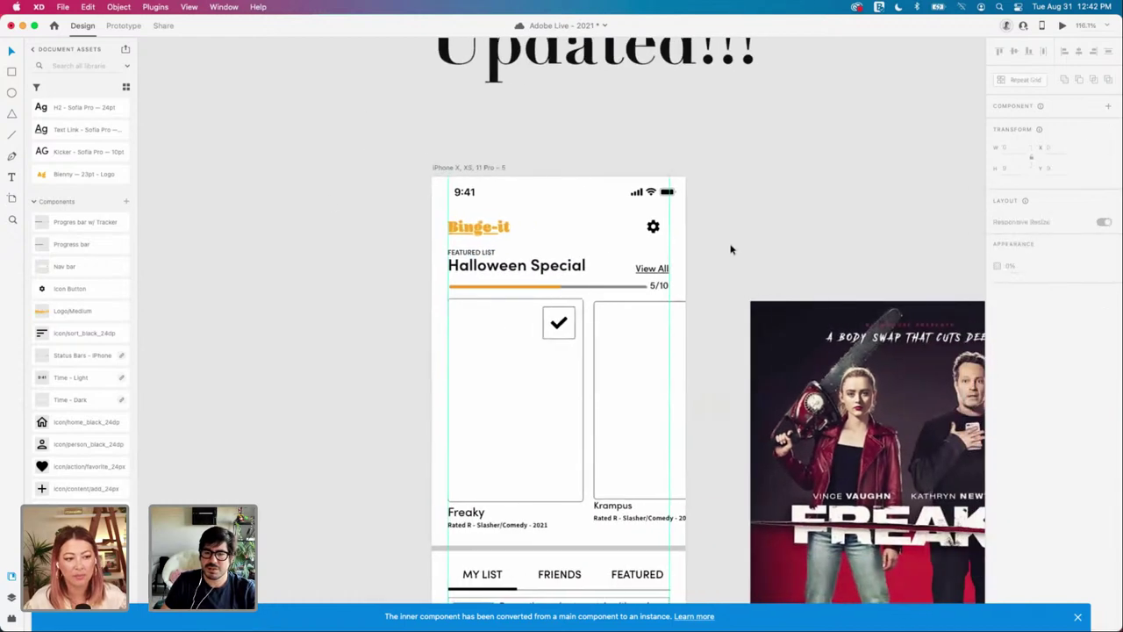
pyautogui.scroll(3, 731, 250)
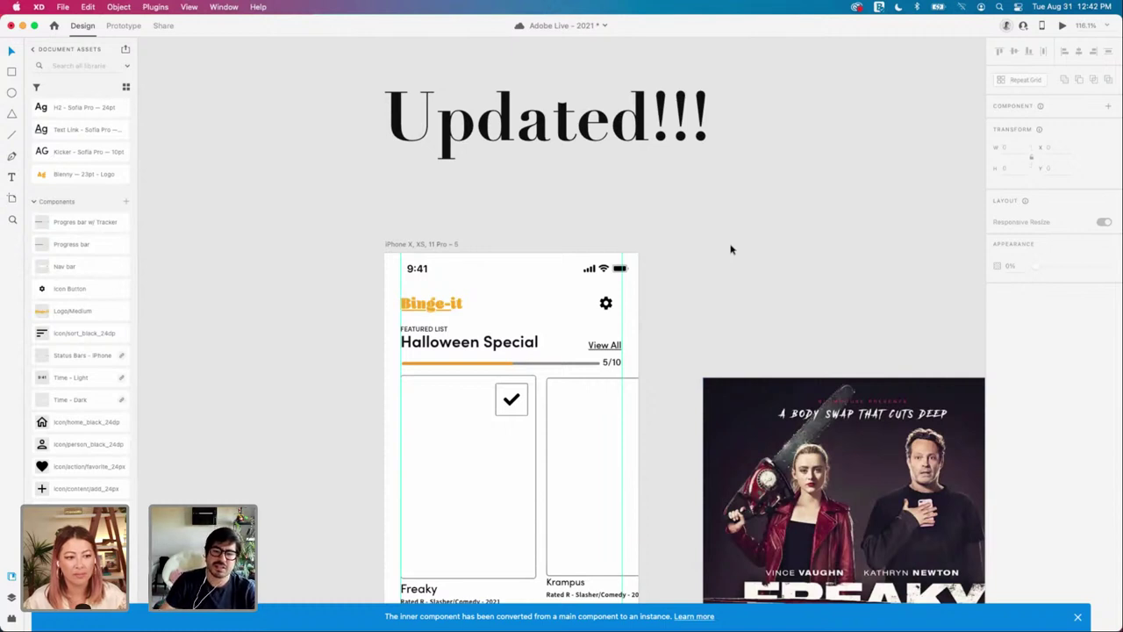
pyautogui.click(541, 363)
pyautogui.scroll(3, 540, 361)
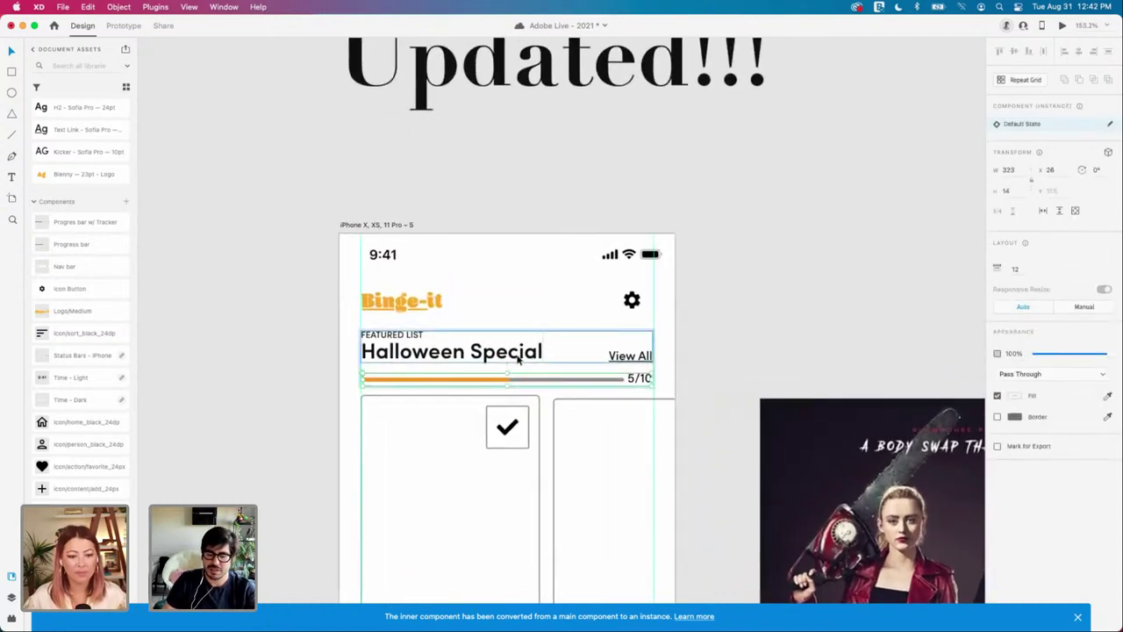
pyautogui.click(702, 360)
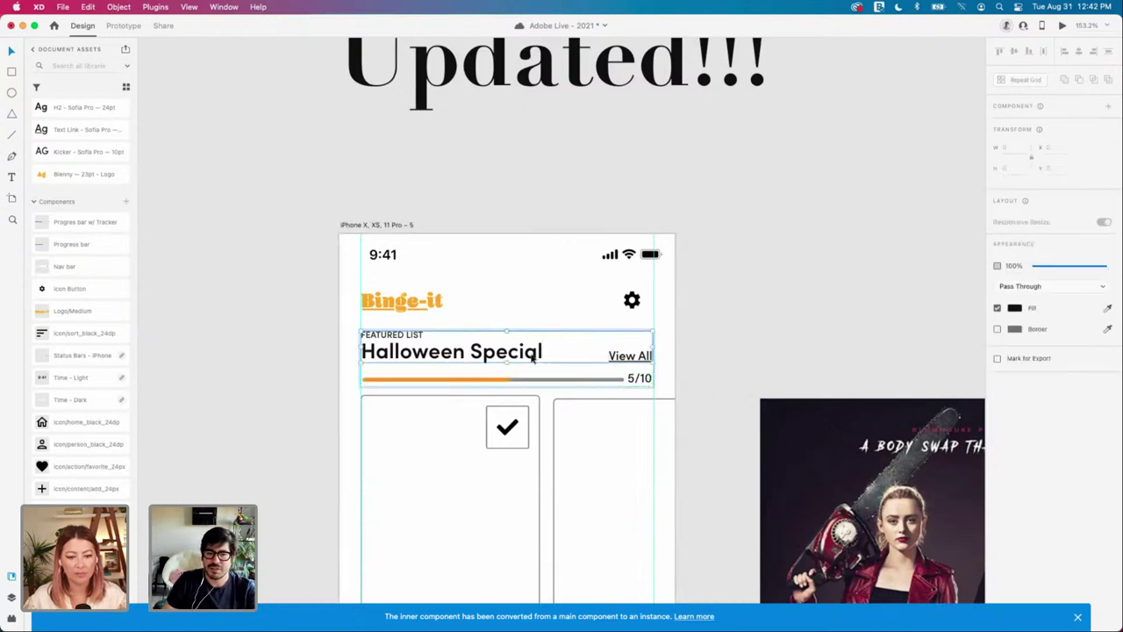
pyautogui.click(531, 354)
pyautogui.click(790, 348)
pyautogui.click(509, 350)
pyautogui.click(712, 344)
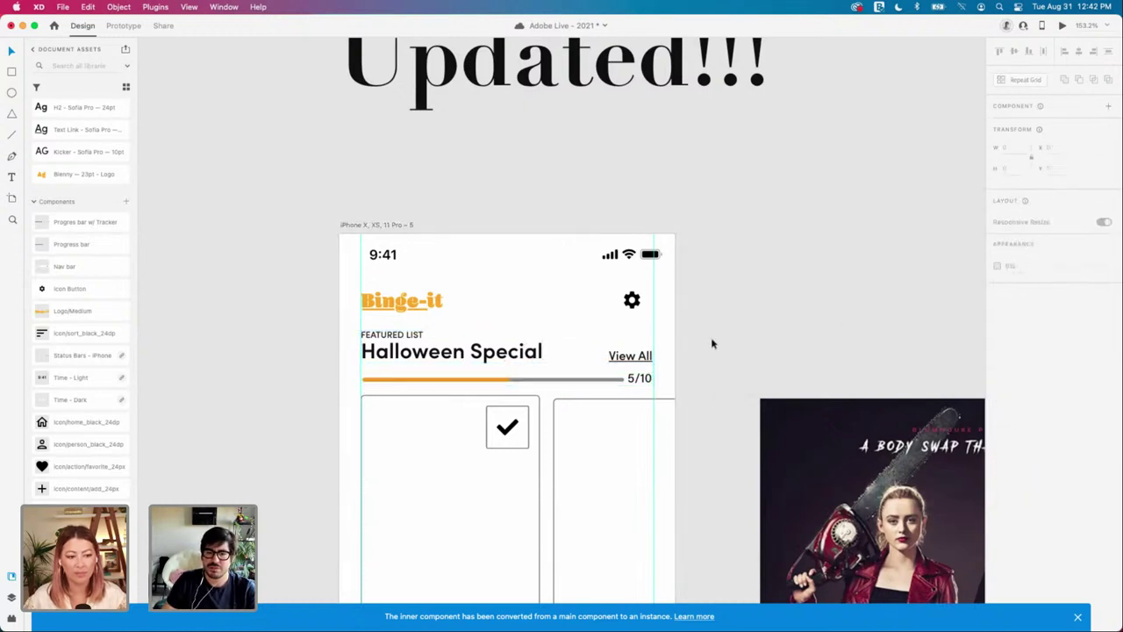
# Step: Try a stack spacing of 8 between the Halloween Special header row and its progress bar, and undo it
pyautogui.click(544, 349)
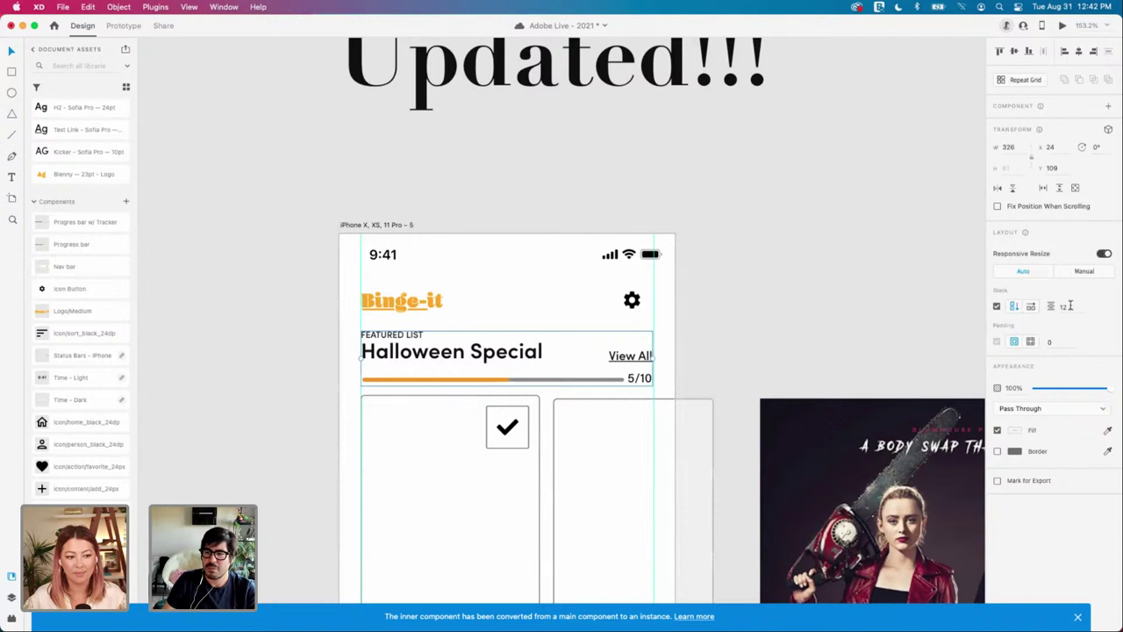
pyautogui.click(1067, 306)
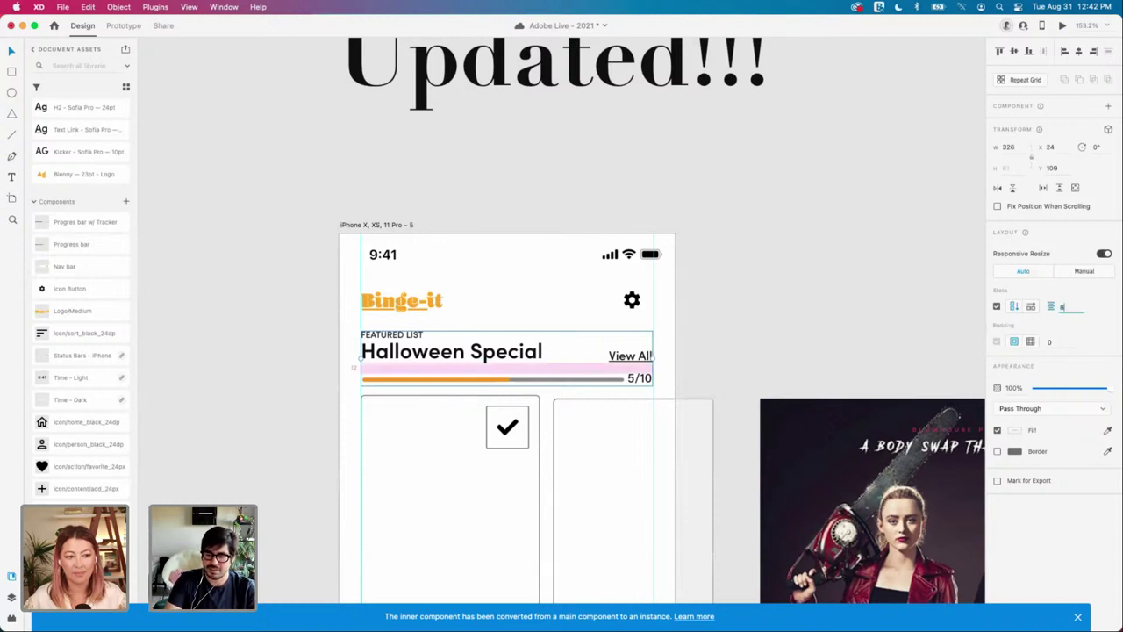
pyautogui.press('Return')
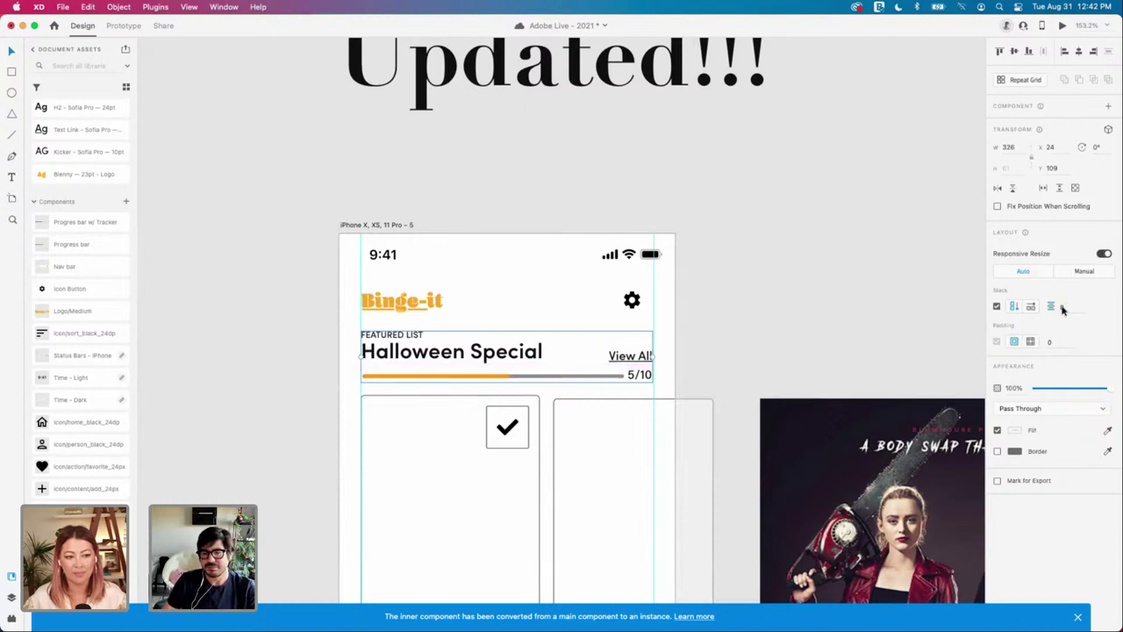
pyautogui.click(735, 356)
pyautogui.scroll(-4, 735, 355)
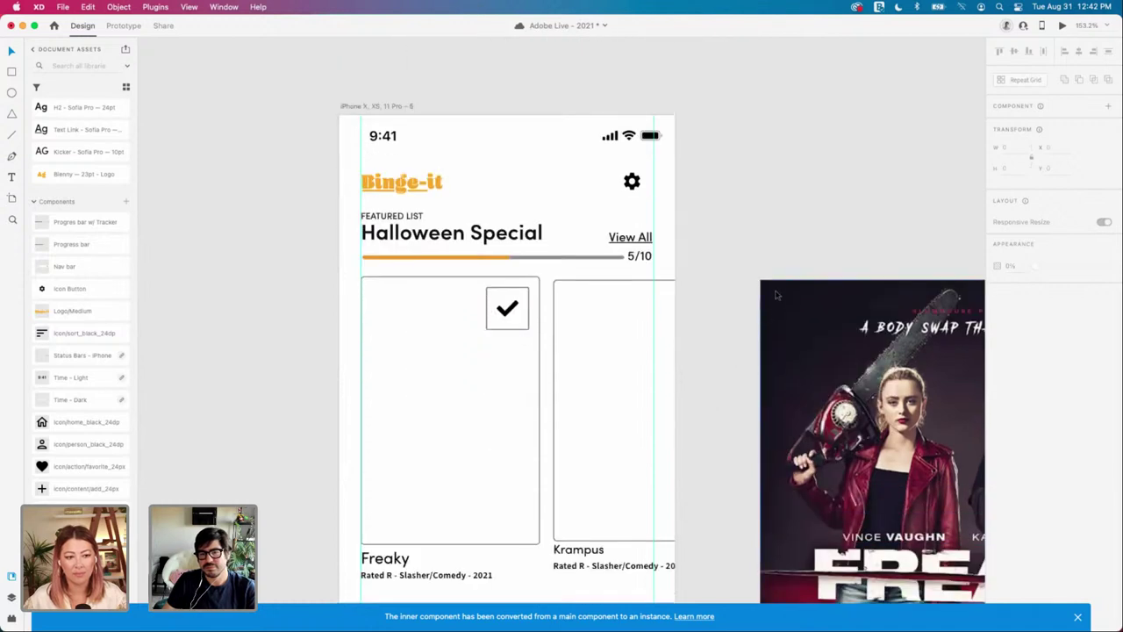
pyautogui.click(652, 250)
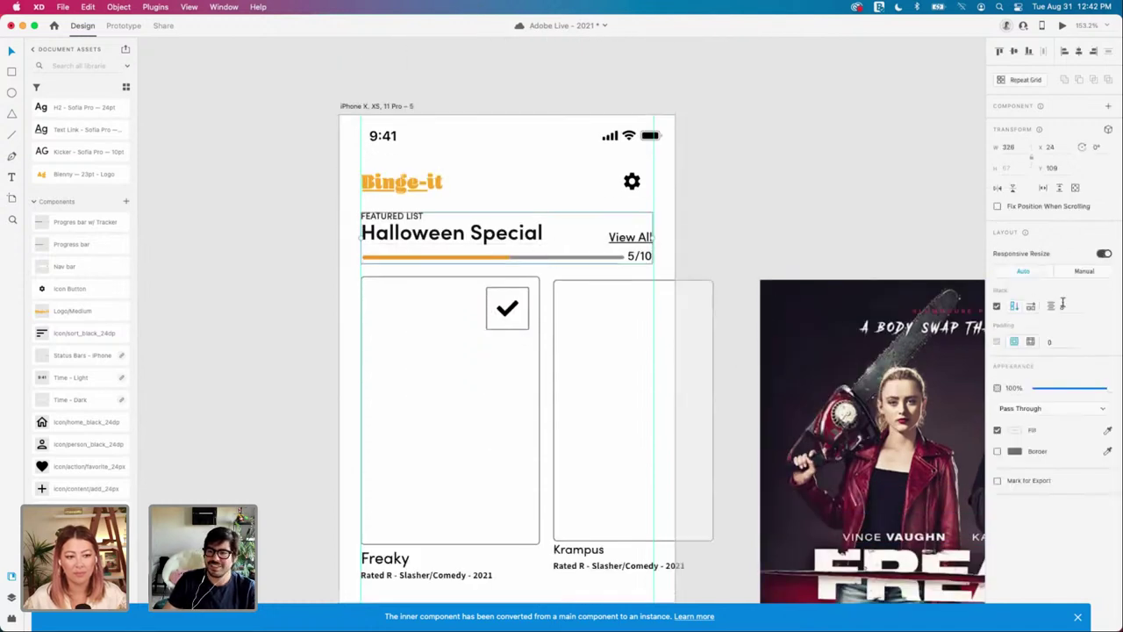
pyautogui.doubleClick(639, 256)
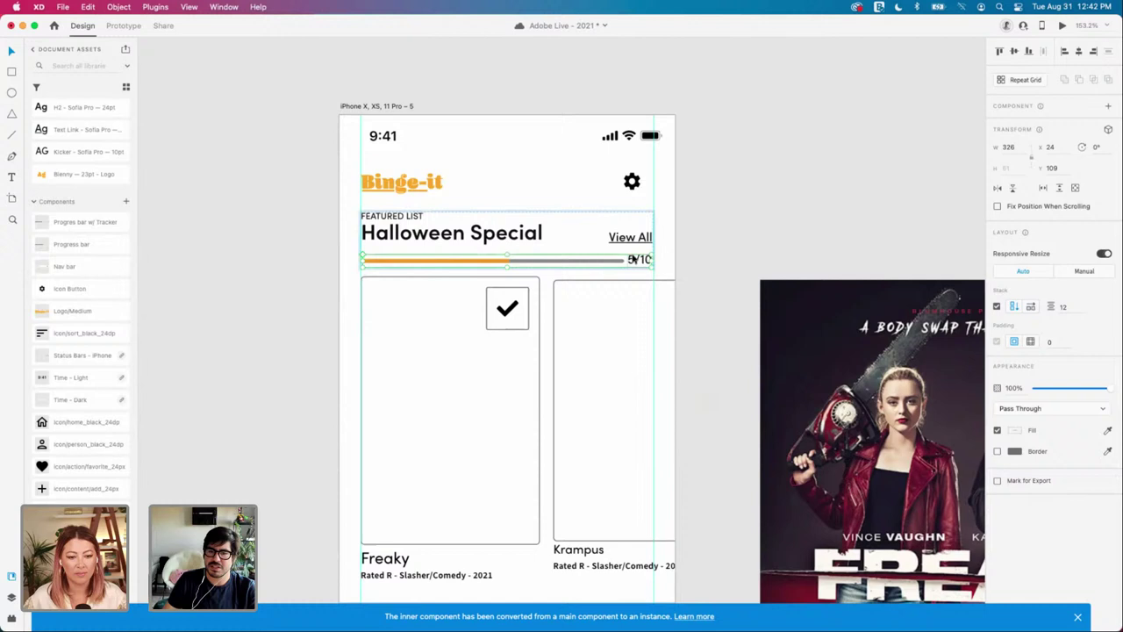
pyautogui.click(714, 250)
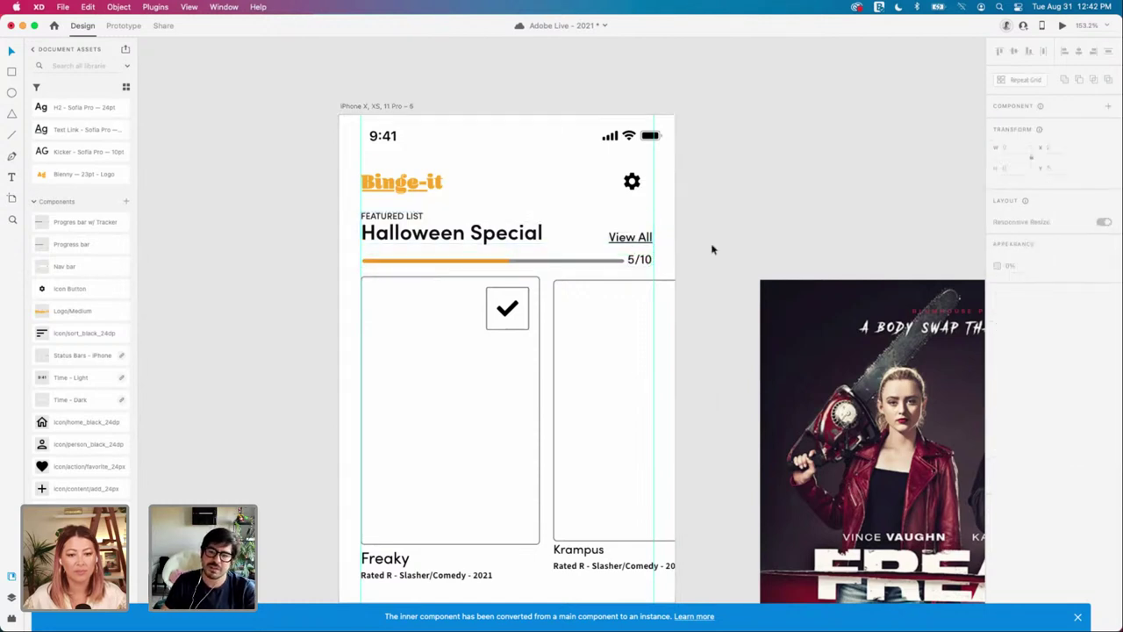
# Step: Examine the header's View All link, progress bar and stack alongside the movie cards and lists below
pyautogui.scroll(-3, 706, 250)
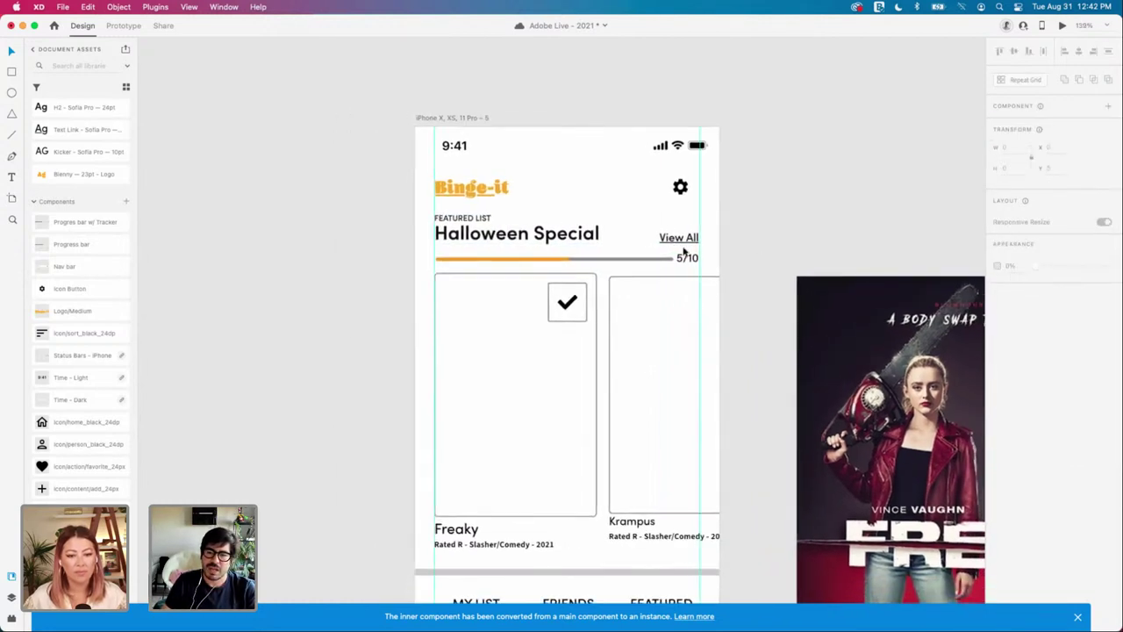
pyautogui.click(676, 240)
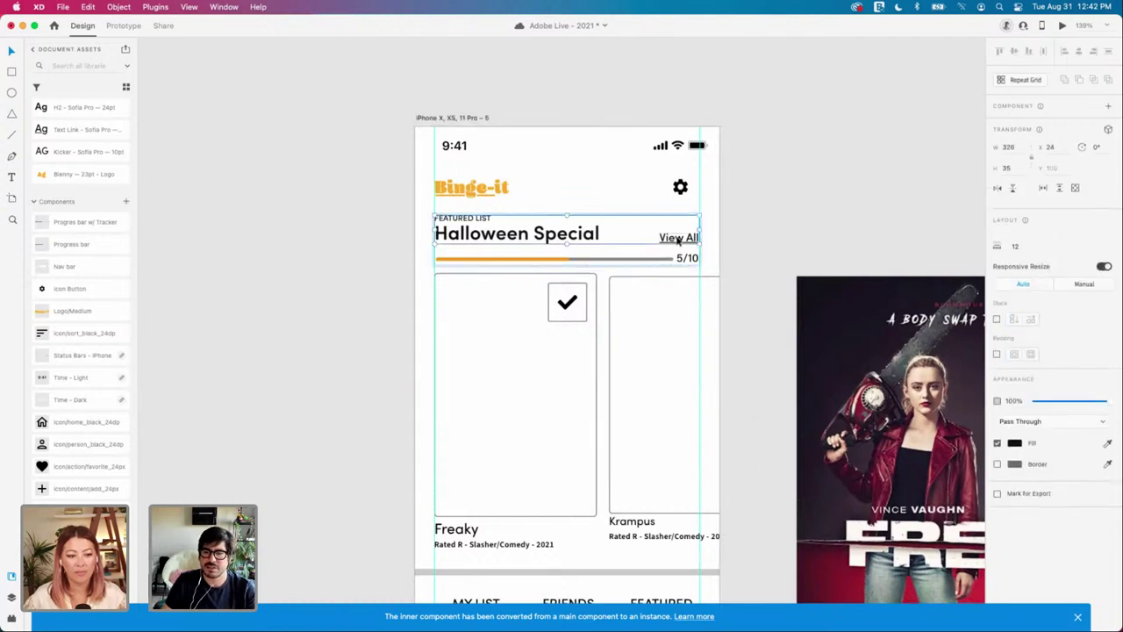
pyautogui.click(790, 251)
pyautogui.scroll(-1, 750, 243)
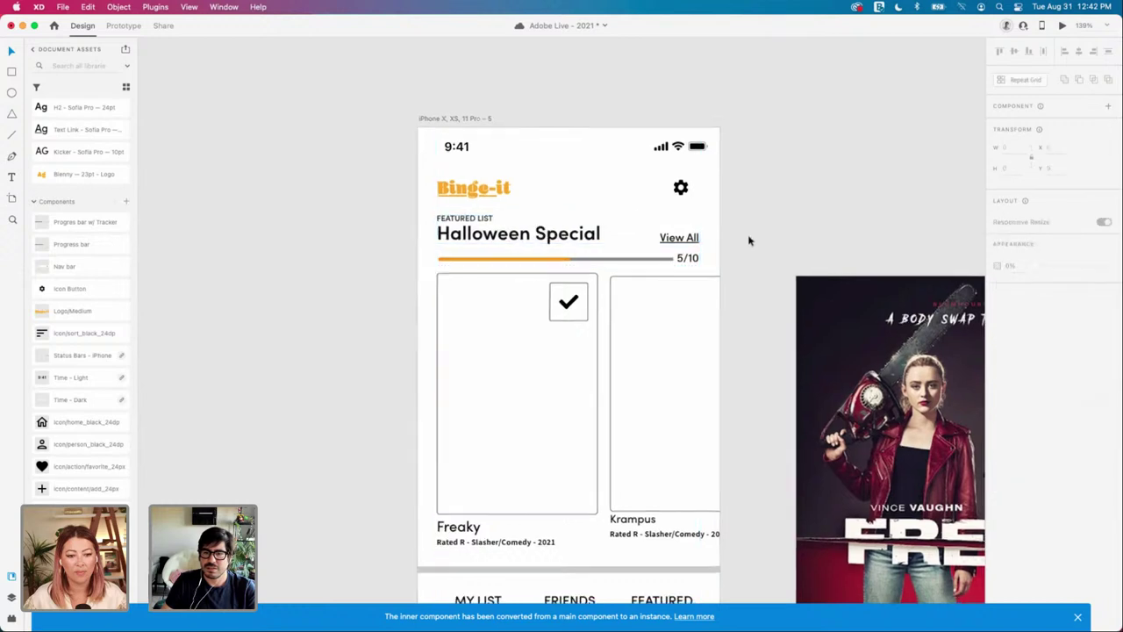
pyautogui.doubleClick(621, 254)
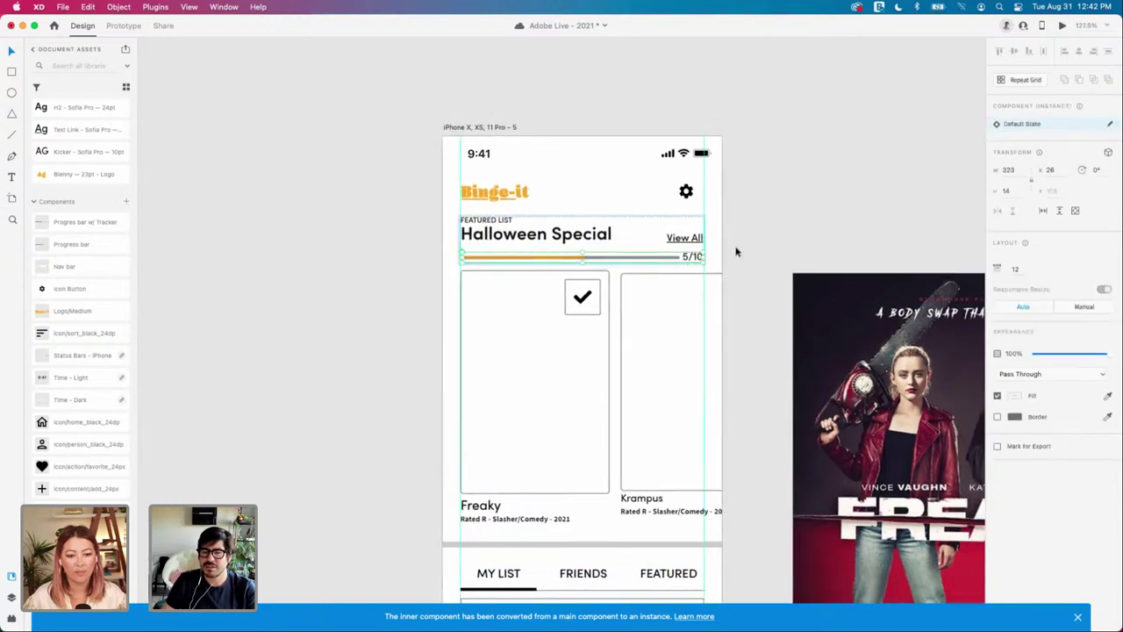
pyautogui.click(769, 240)
pyautogui.scroll(-3, 772, 240)
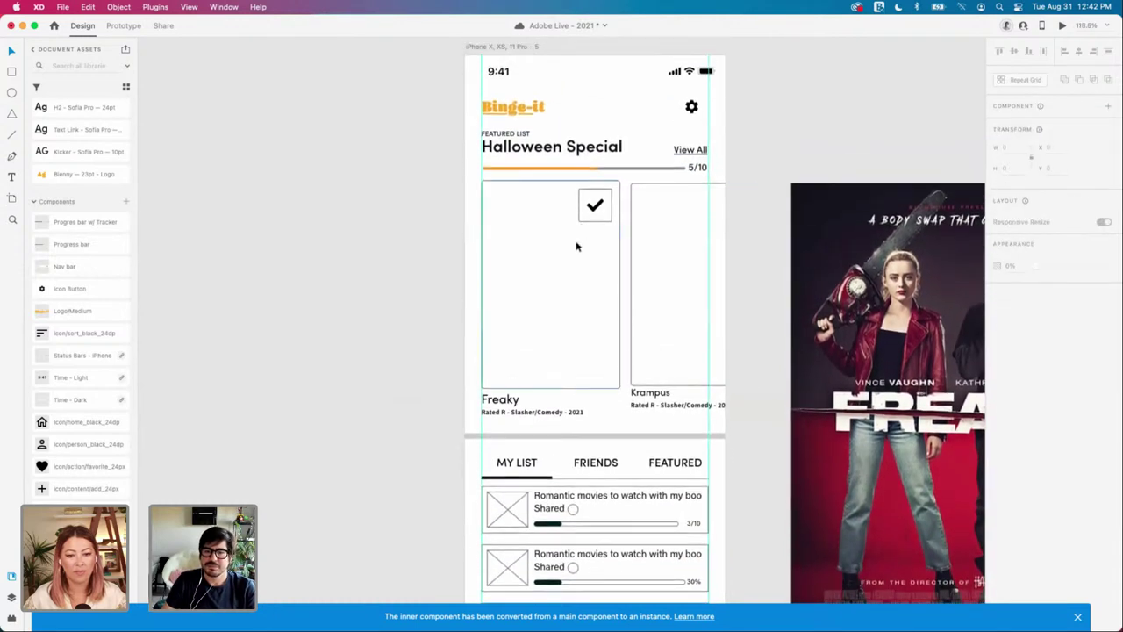
pyautogui.click(581, 249)
pyautogui.scroll(3, 586, 255)
pyautogui.click(603, 257)
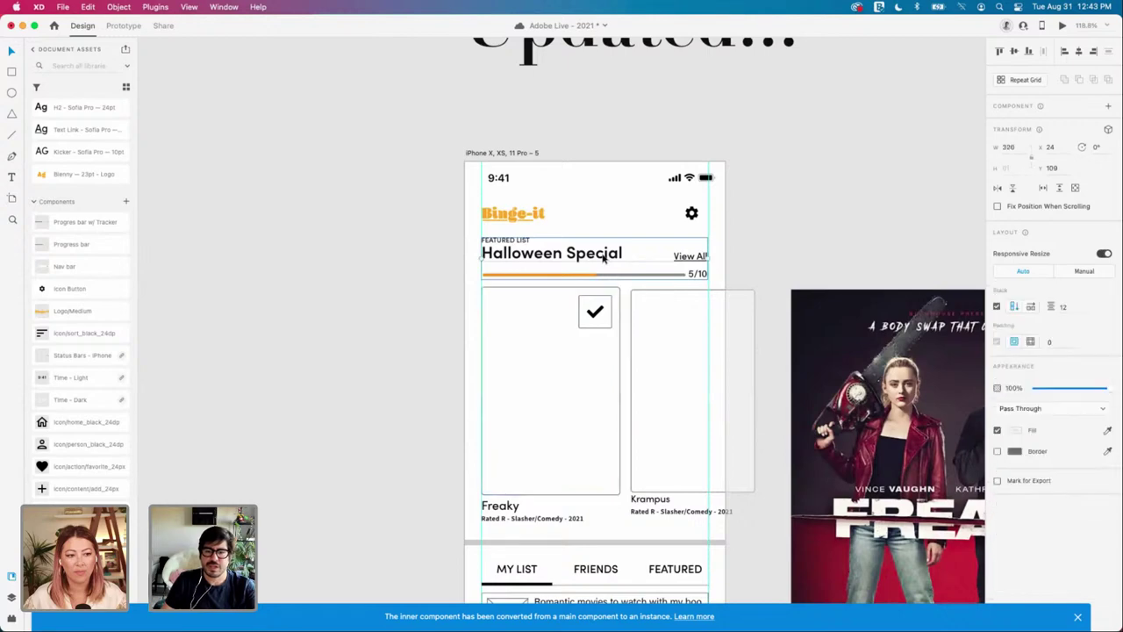
# Step: Cut the Freaky movie poster from beside the artboard and paste it over the Freaky card on the home screen
pyautogui.scroll(-3, 602, 257)
pyautogui.hscroll(2, 667, 263)
pyautogui.click(769, 288)
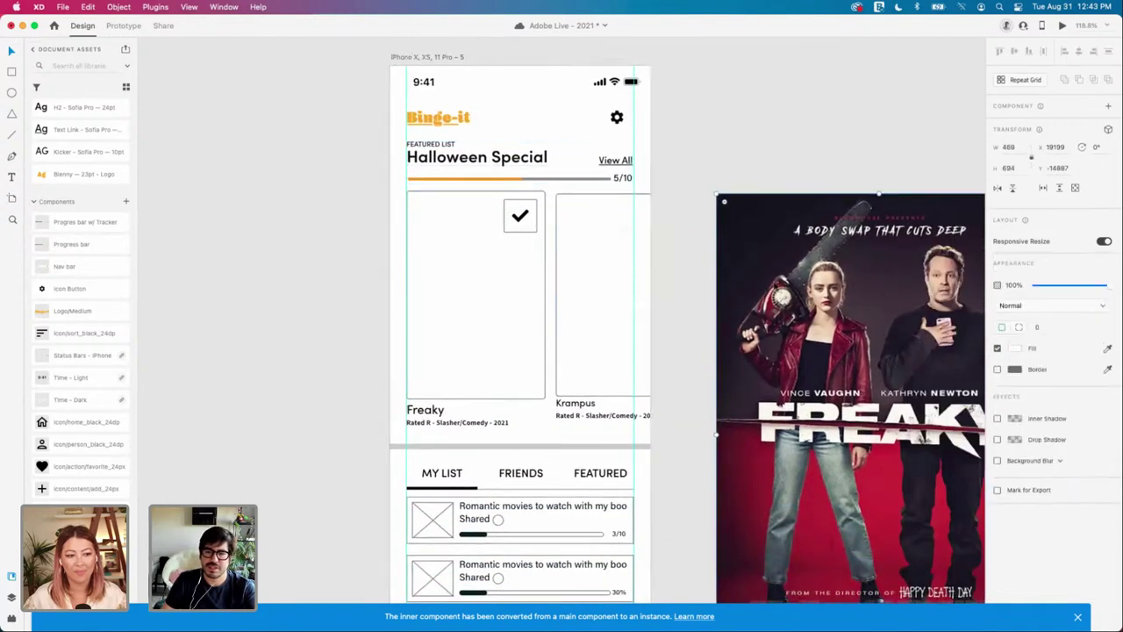
pyautogui.press('super+x')
pyautogui.click(452, 281)
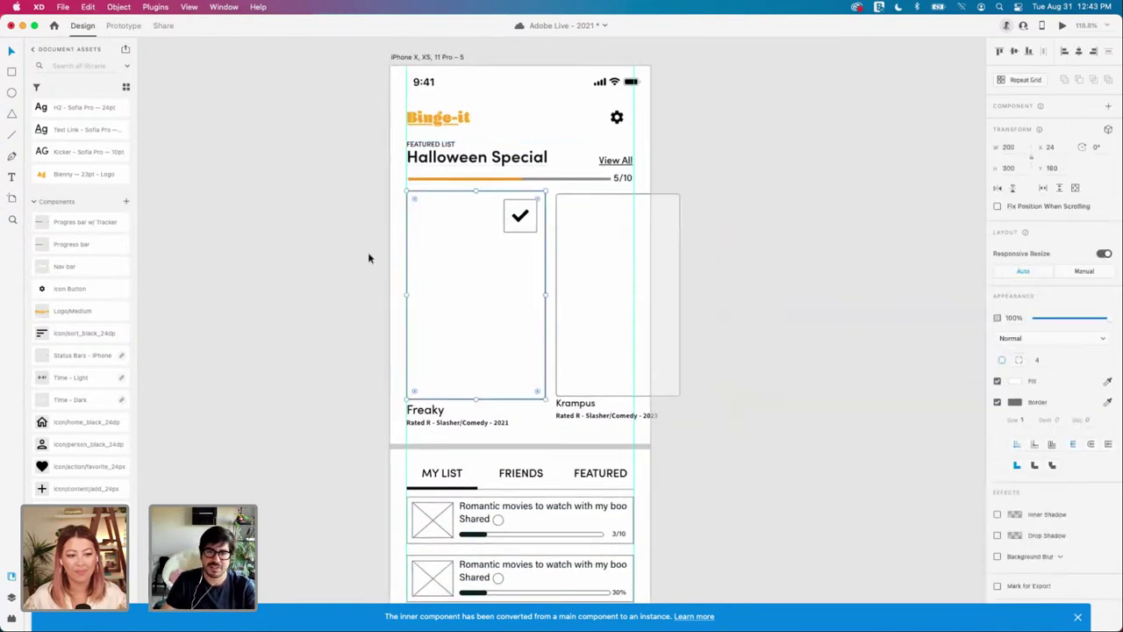
pyautogui.scroll(2, 368, 254)
pyautogui.press('super+v')
pyautogui.moveTo(481, 243); pyautogui.dragTo(547, 369)
# Step: Scale the Freaky poster down to about 205 × 304 and park it outside the artboard, on its left side
pyautogui.scroll(-3, 580, 427)
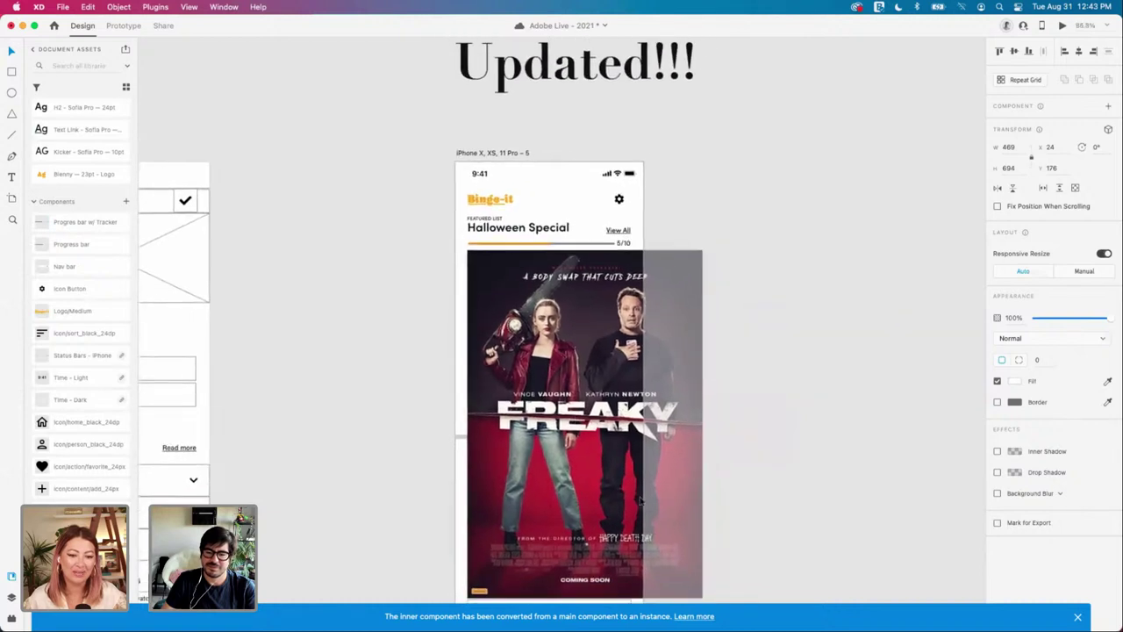
pyautogui.scroll(-2, 693, 548)
pyautogui.scroll(1, 713, 550)
pyautogui.moveTo(705, 546); pyautogui.dragTo(574, 391)
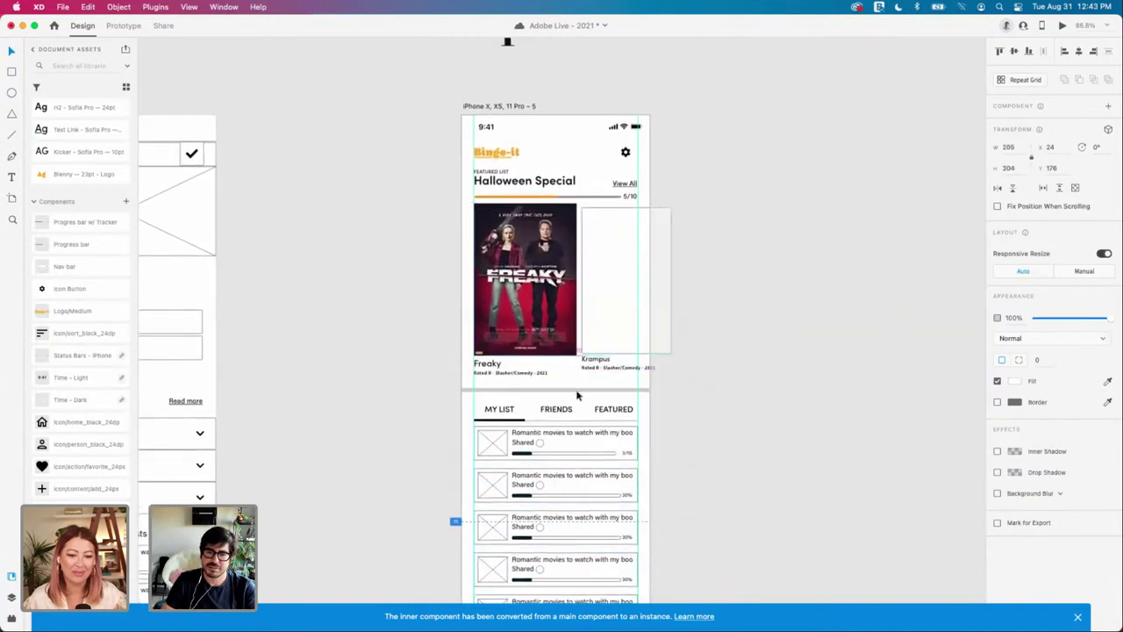
pyautogui.moveTo(545, 321); pyautogui.dragTo(391, 321)
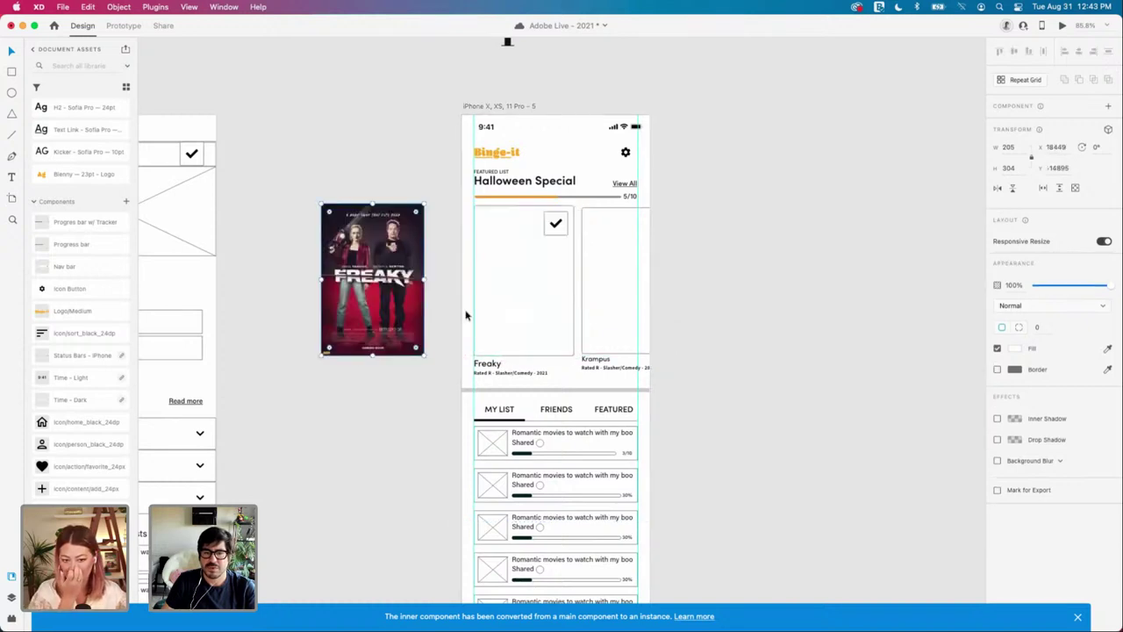
# Step: Copy the Freaky card's 200 × 300 rectangle onto the empty canvas to the right of the artboard
pyautogui.scroll(2, 466, 316)
pyautogui.click(523, 309)
pyautogui.scroll(2, 523, 310)
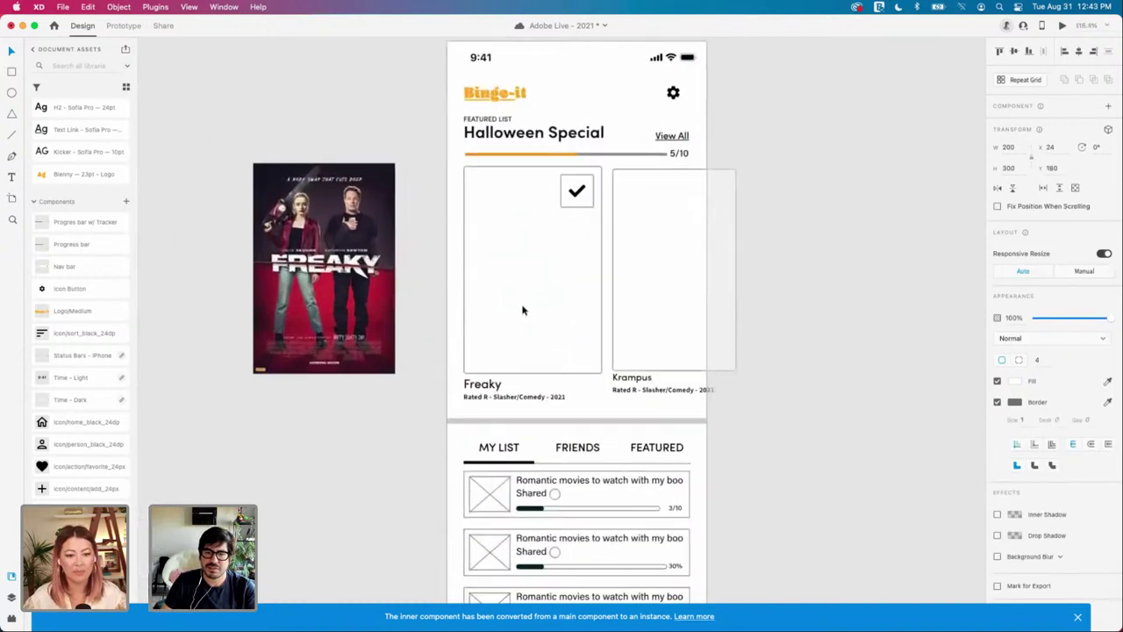
pyautogui.click(780, 382)
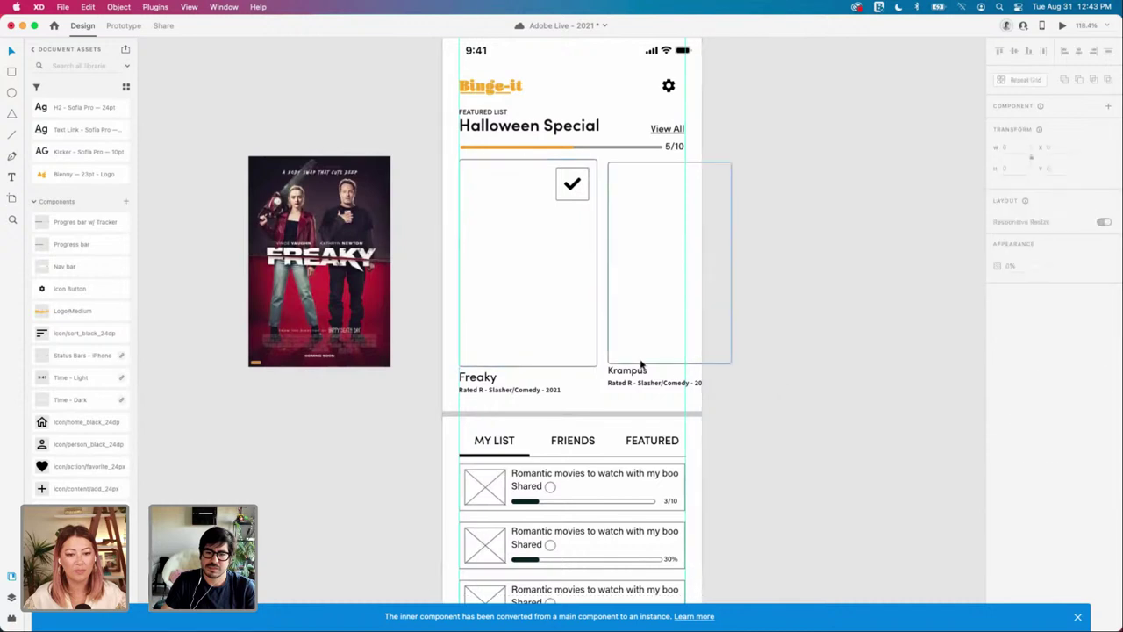
pyautogui.click(577, 338)
pyautogui.moveTo(547, 339); pyautogui.dragTo(823, 339)
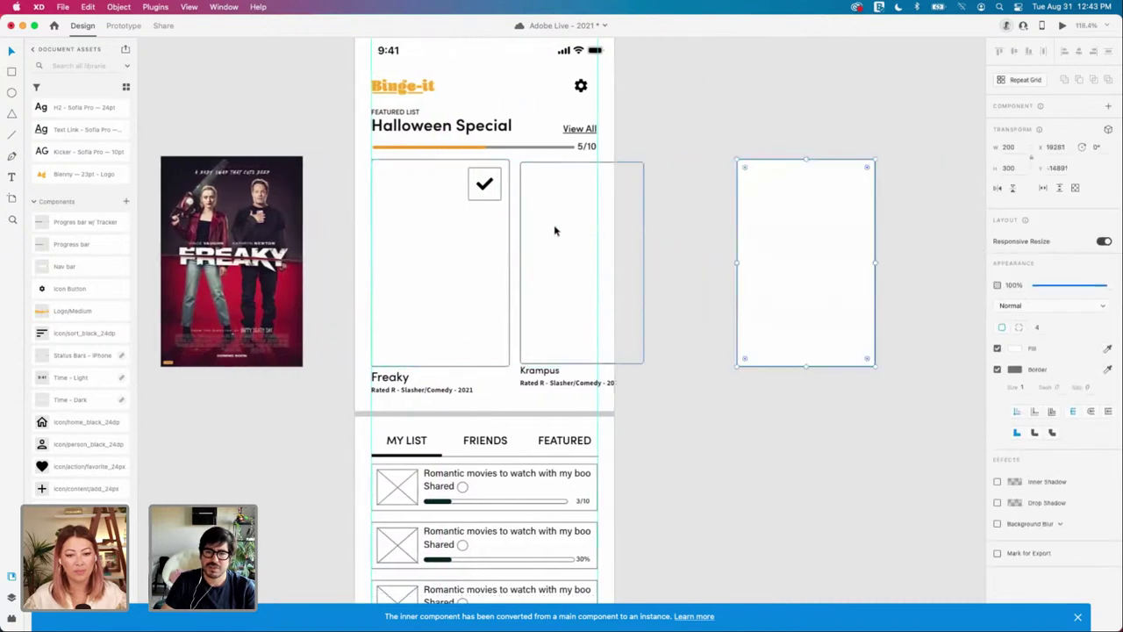
# Step: Copy the Freaky card's checkmark box beside the new rectangle, and its title and rating line underneath it
pyautogui.click(491, 198)
pyautogui.moveTo(488, 196); pyautogui.dragTo(918, 220)
pyautogui.click(913, 256)
pyautogui.click(400, 390)
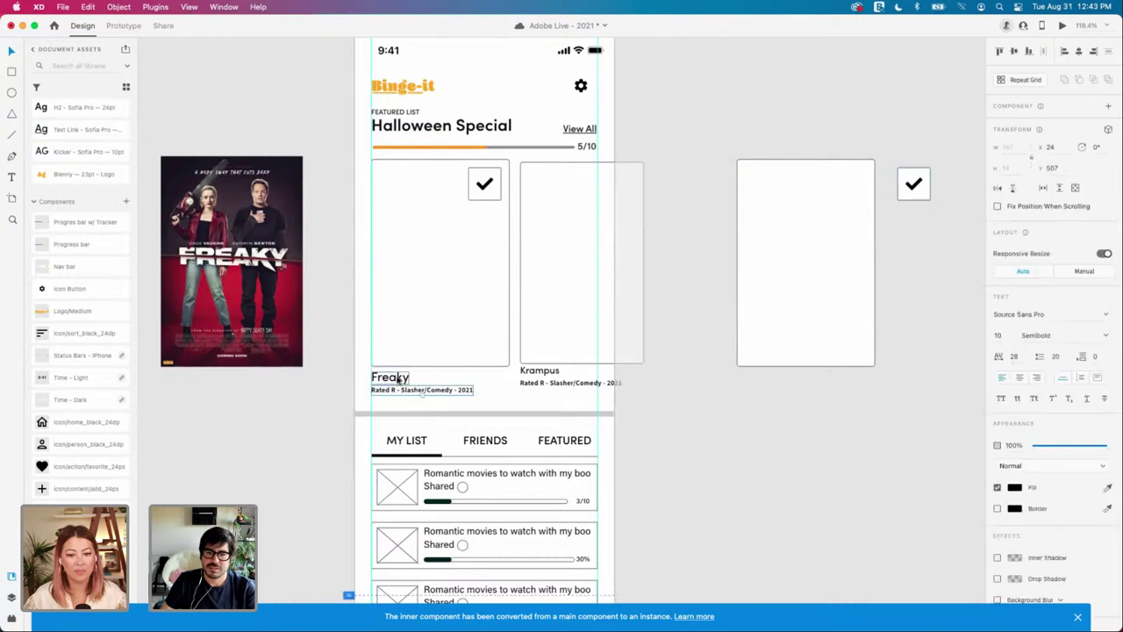
pyautogui.moveTo(396, 378); pyautogui.dragTo(762, 400)
# Step: Set the font of the copied Freaky rating line to Sofia Pro
pyautogui.scroll(2, 799, 403)
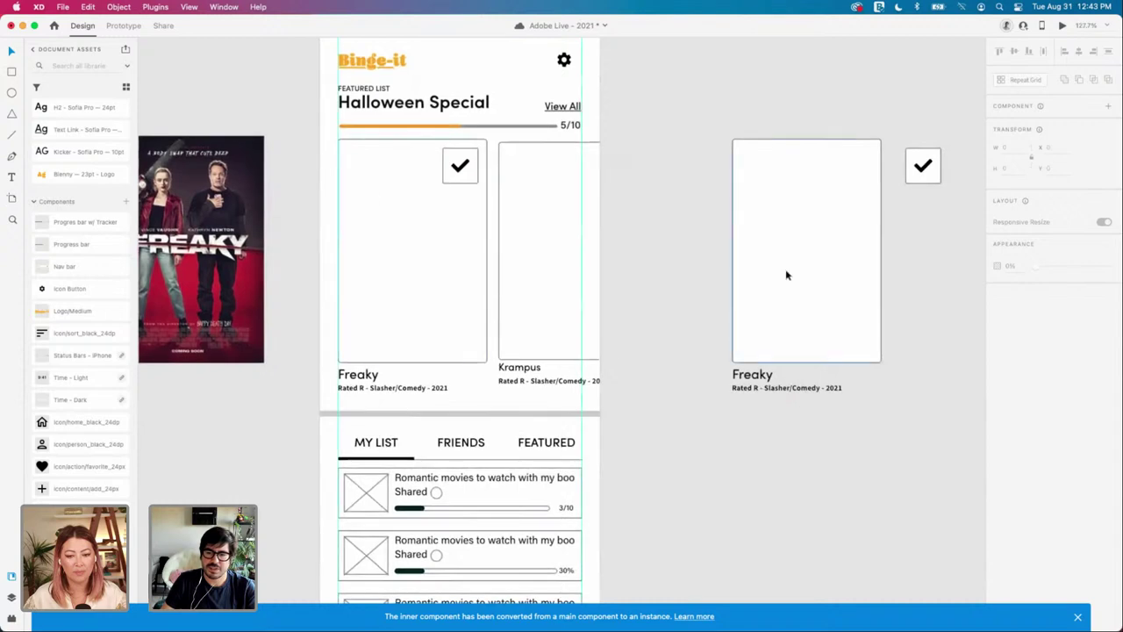
pyautogui.hscroll(1, 782, 339)
pyautogui.click(748, 391)
pyautogui.hscroll(3, 749, 391)
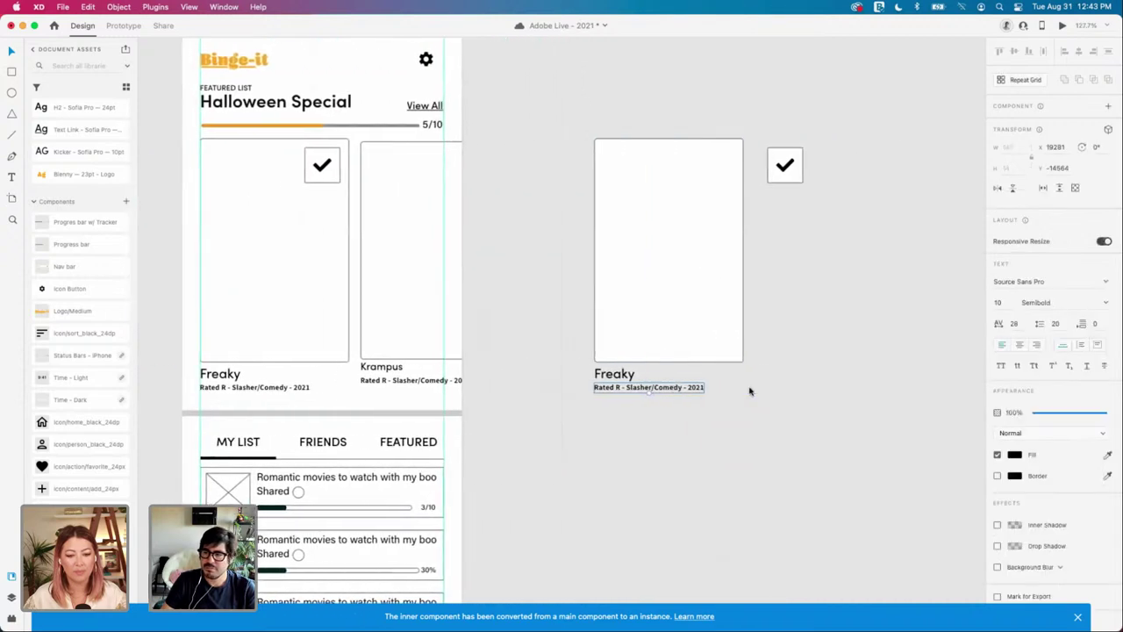
pyautogui.scroll(1, 746, 392)
pyautogui.scroll(-1, 745, 392)
pyautogui.click(1019, 282)
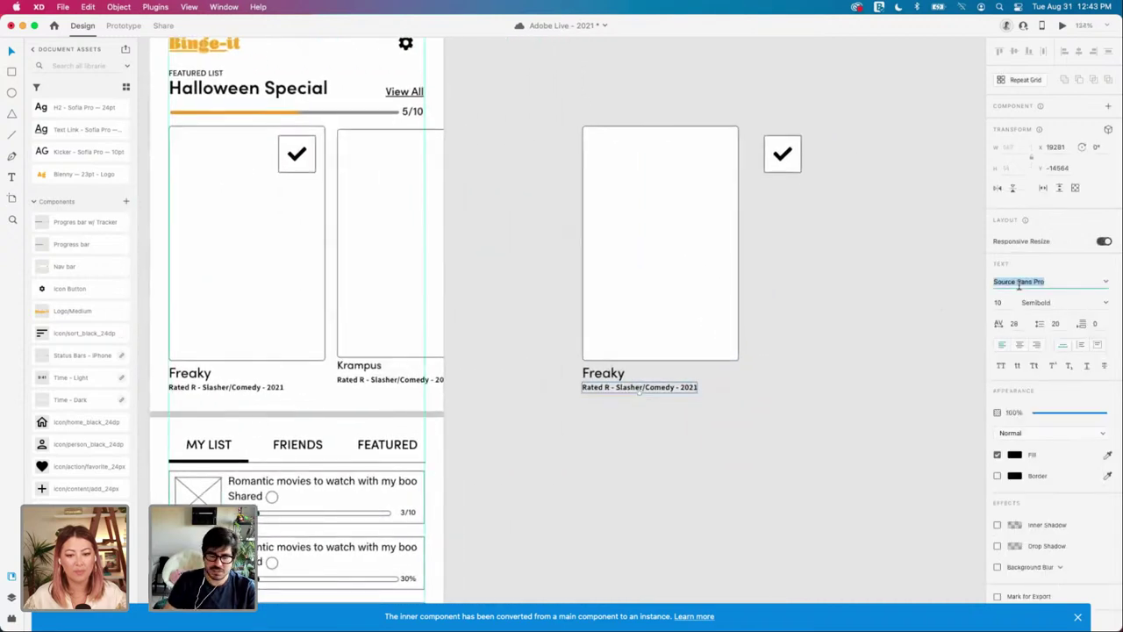
pyautogui.write('Sofia')
pyautogui.press('Return')
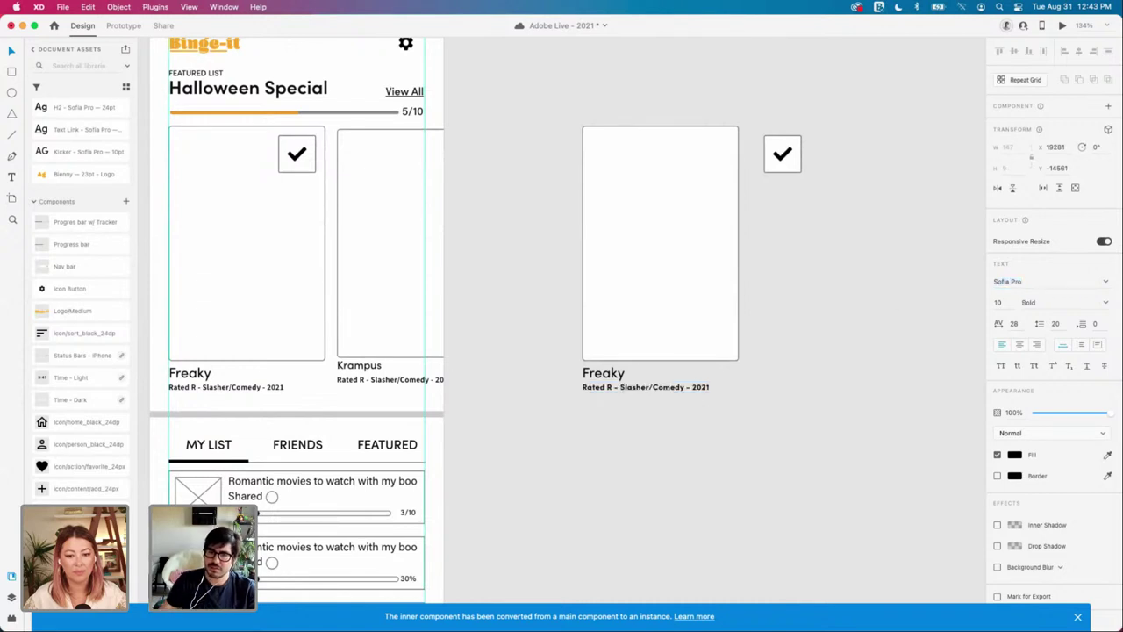
# Step: Nudge the copied rating line closer to the Freaky title, and group both texts into a vertical stack with spacing 4
pyautogui.click(605, 373)
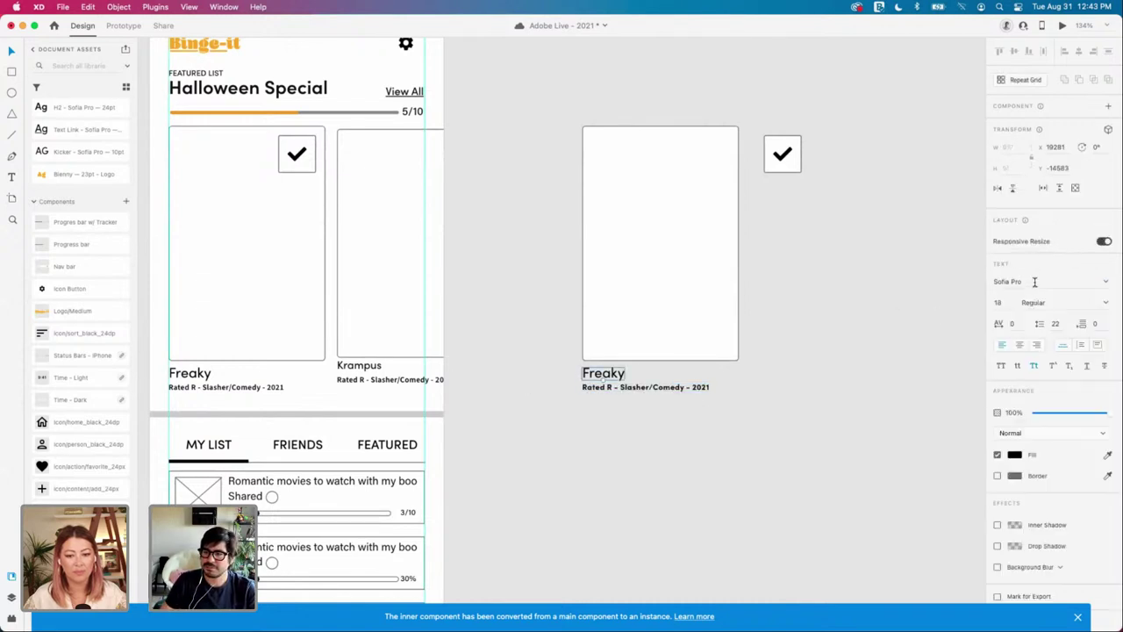
pyautogui.keyDown('shift'); pyautogui.click(621, 389); pyautogui.keyUp('shift')
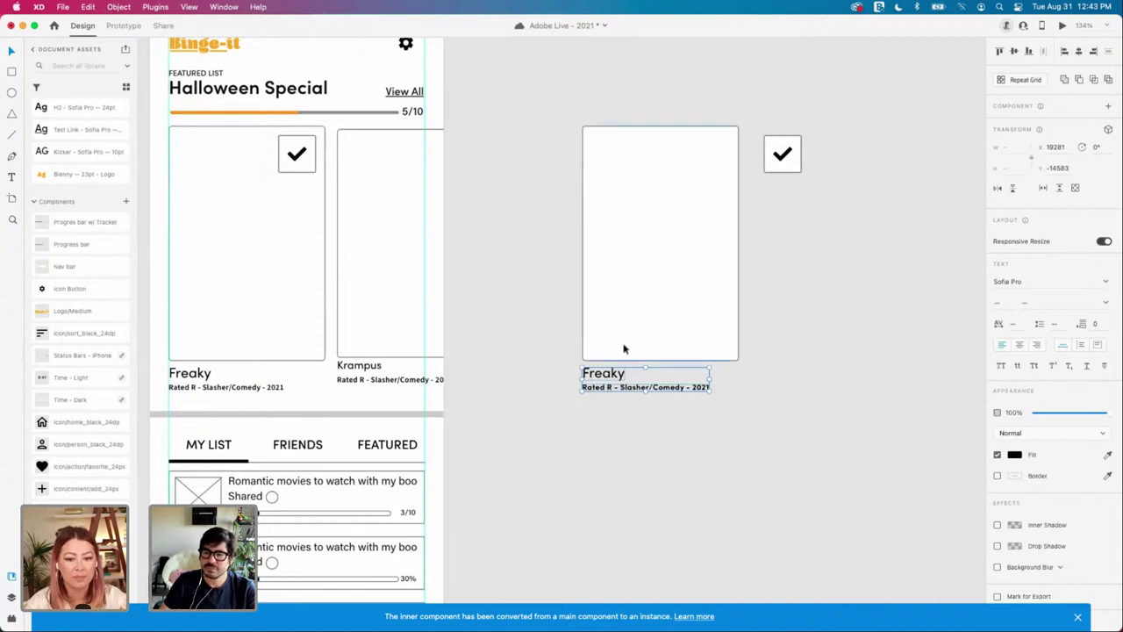
pyautogui.click(765, 393)
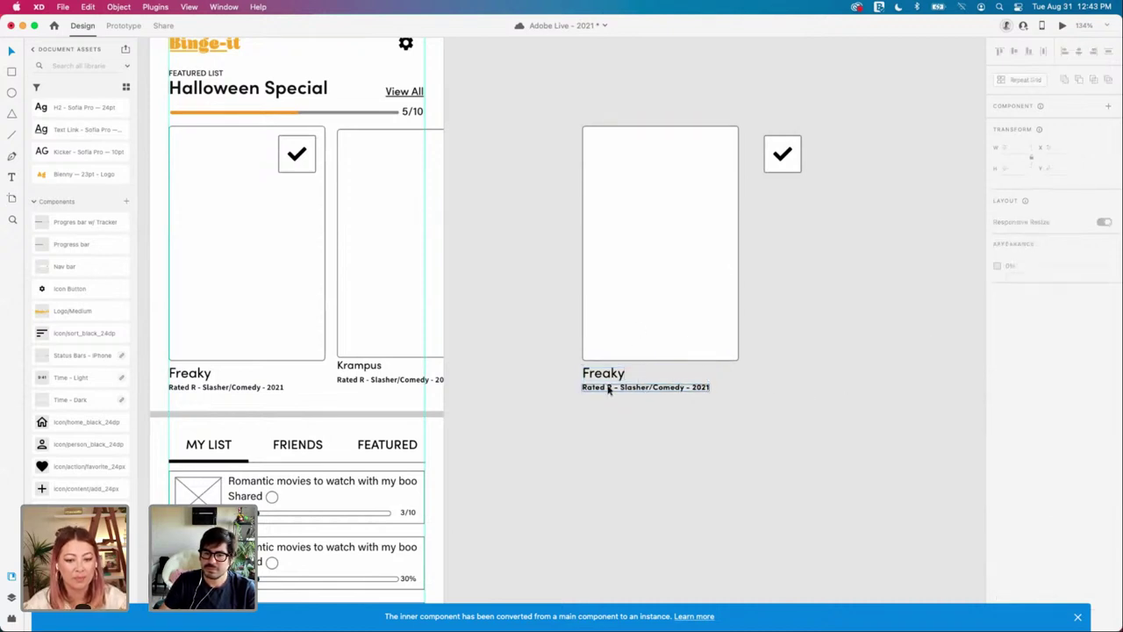
pyautogui.click(608, 387)
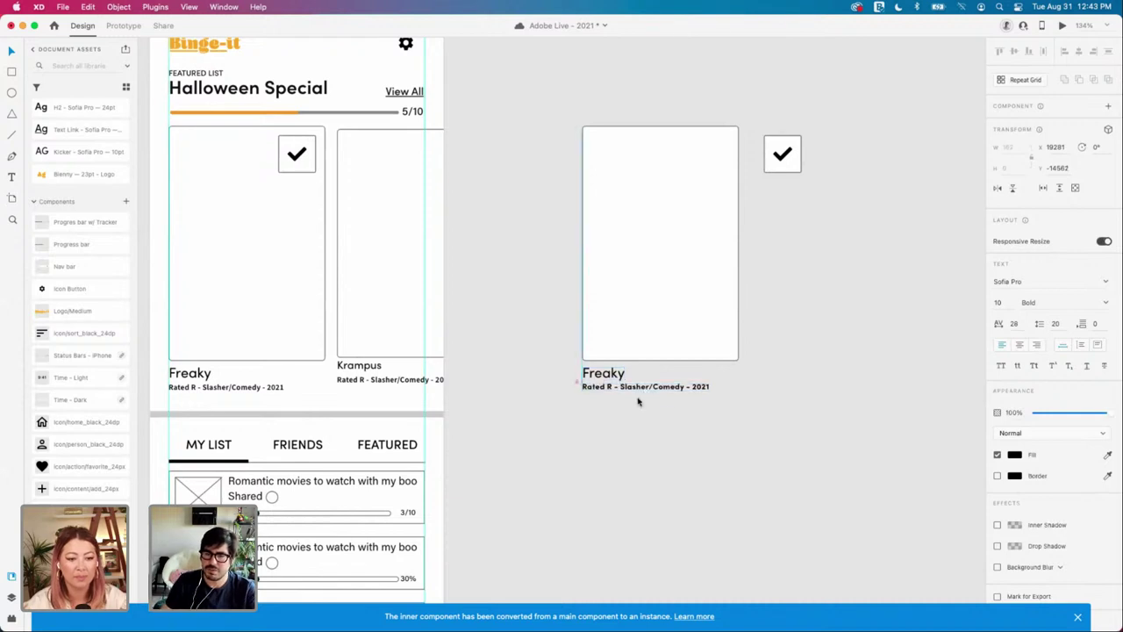
pyautogui.moveTo(656, 412); pyautogui.dragTo(604, 370)
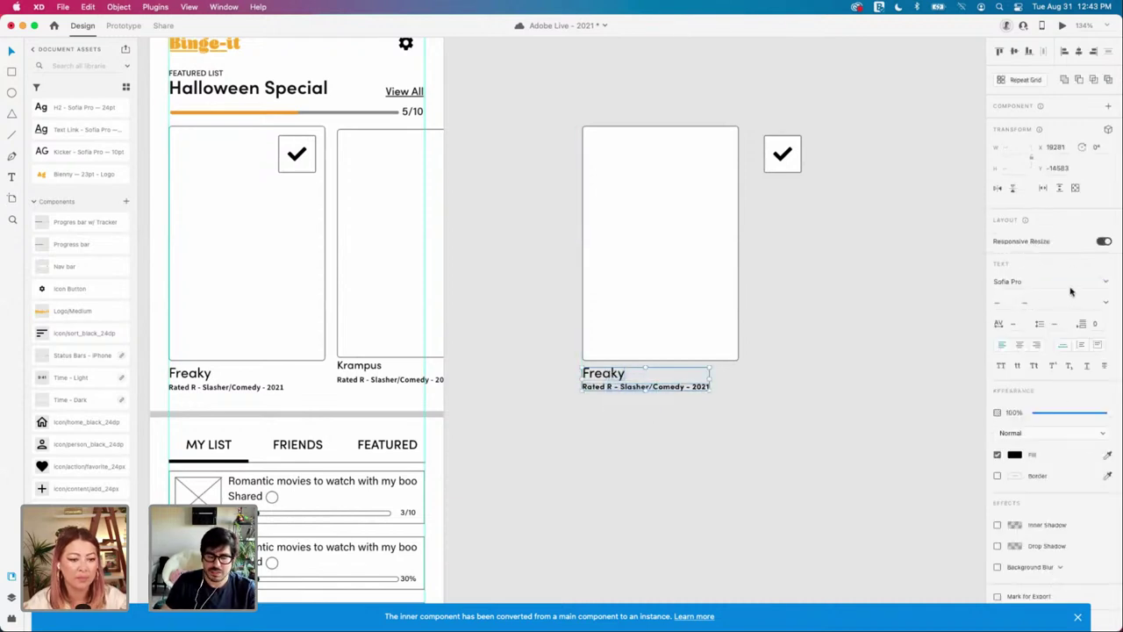
pyautogui.press('super+g')
pyautogui.click(998, 273)
# Step: Group the copied rectangle with the text stack below it and make them a vertical stack with spacing 8
pyautogui.scroll(1, 780, 342)
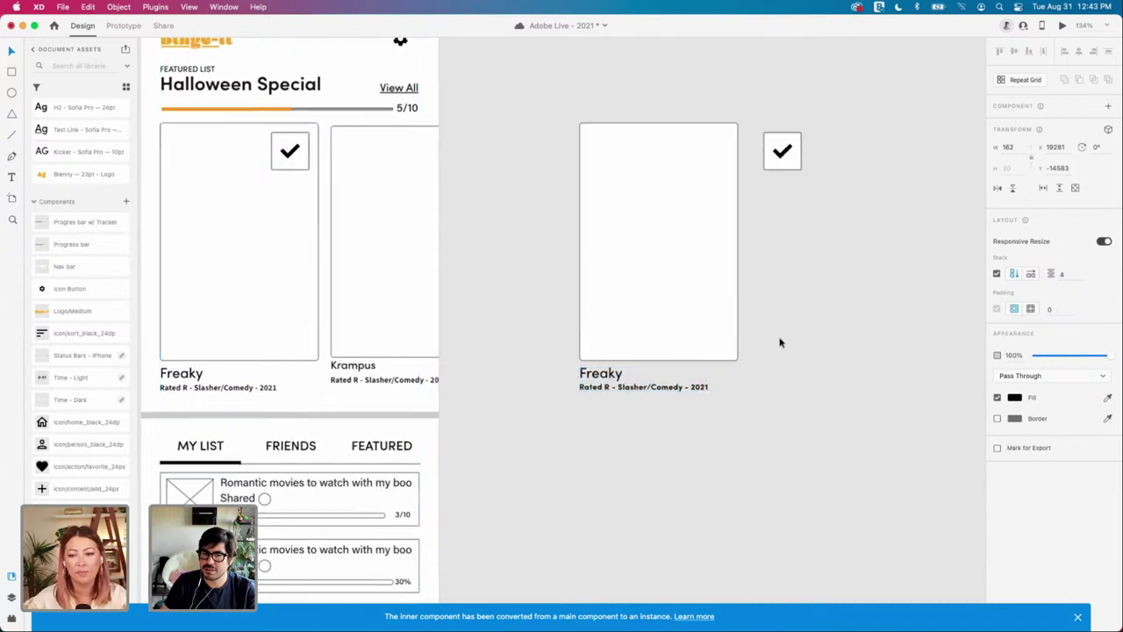
pyautogui.scroll(1, 745, 307)
pyautogui.click(640, 346)
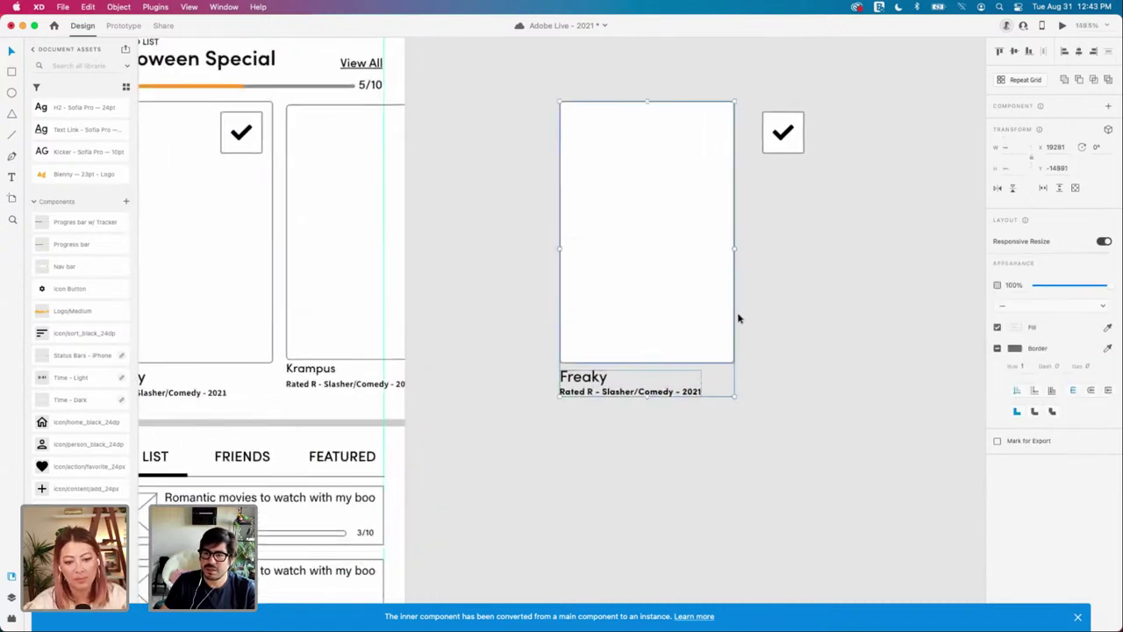
pyautogui.click(777, 405)
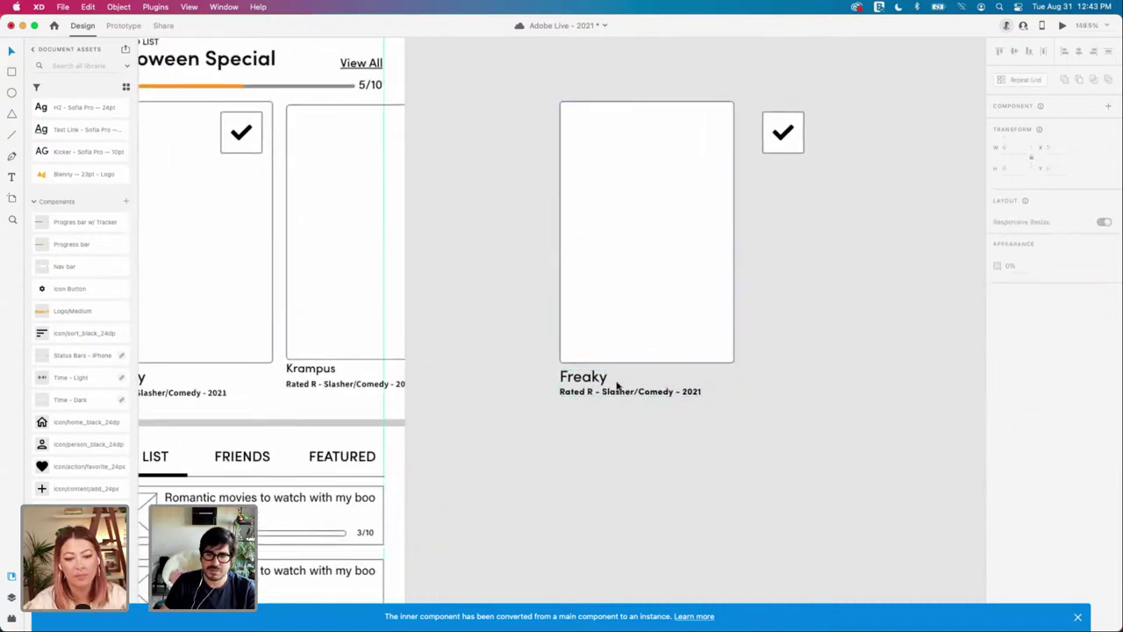
pyautogui.click(616, 307)
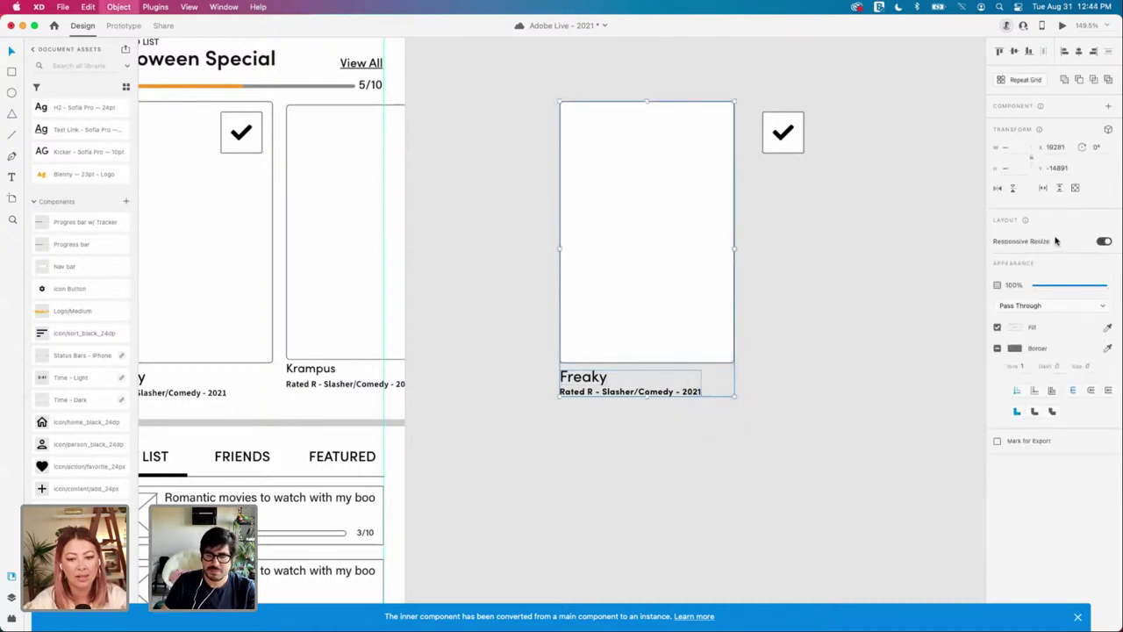
pyautogui.click(996, 274)
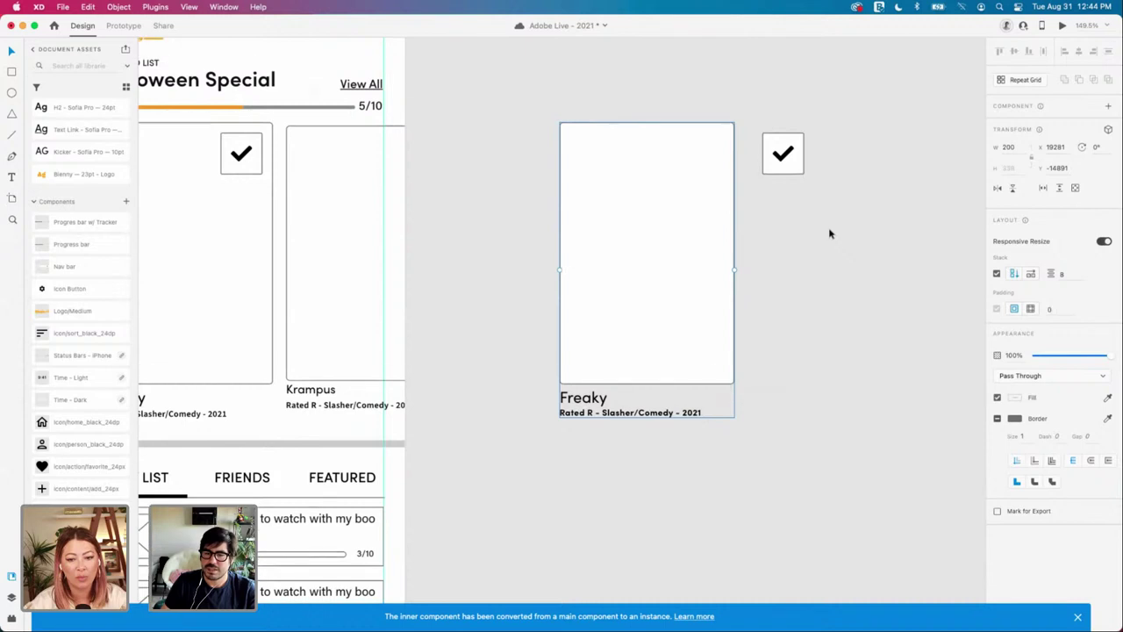
# Step: Try turning the stacked Freaky card into a component and moving it left, and undo both changes
pyautogui.scroll(2, 828, 227)
pyautogui.hscroll(3, 772, 286)
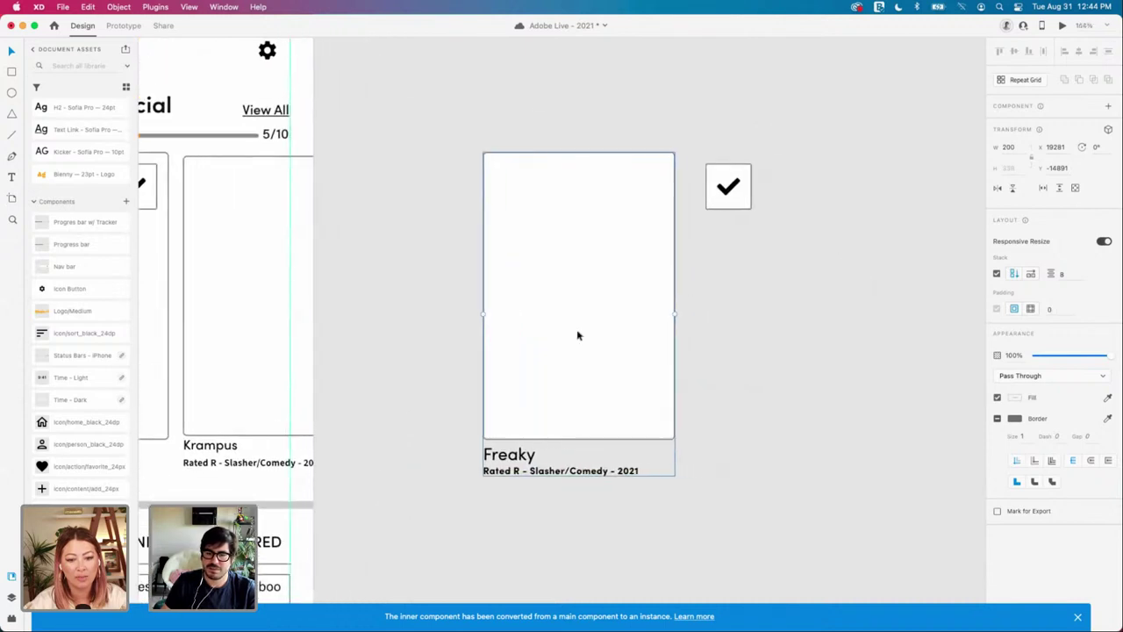
pyautogui.press('super+k')
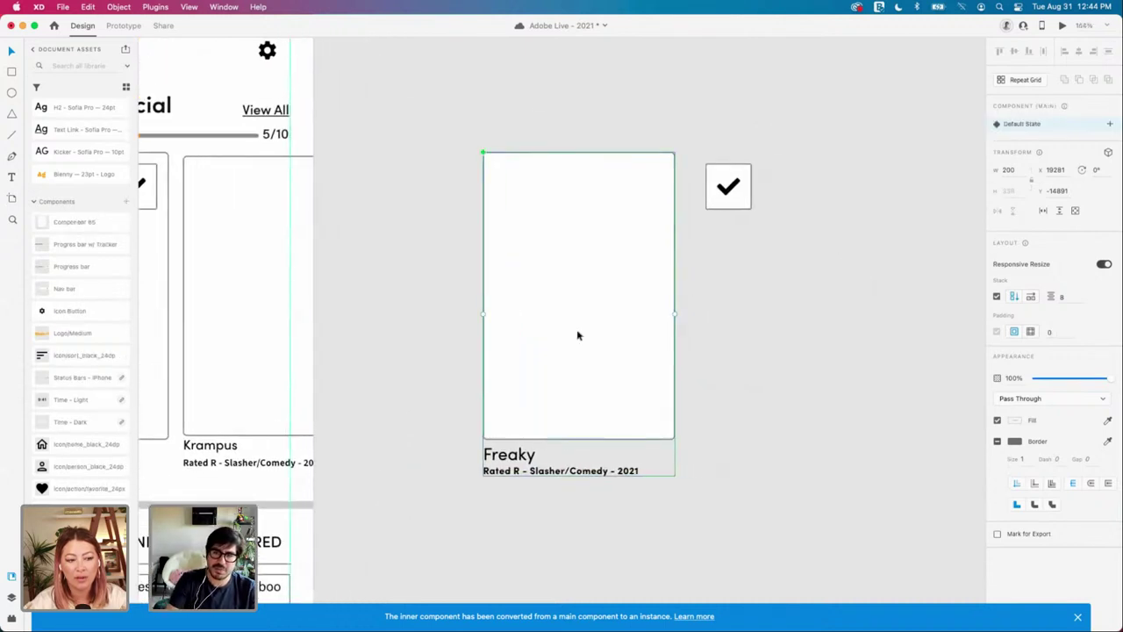
pyautogui.click(719, 352)
pyautogui.scroll(-3, 717, 352)
pyautogui.click(592, 319)
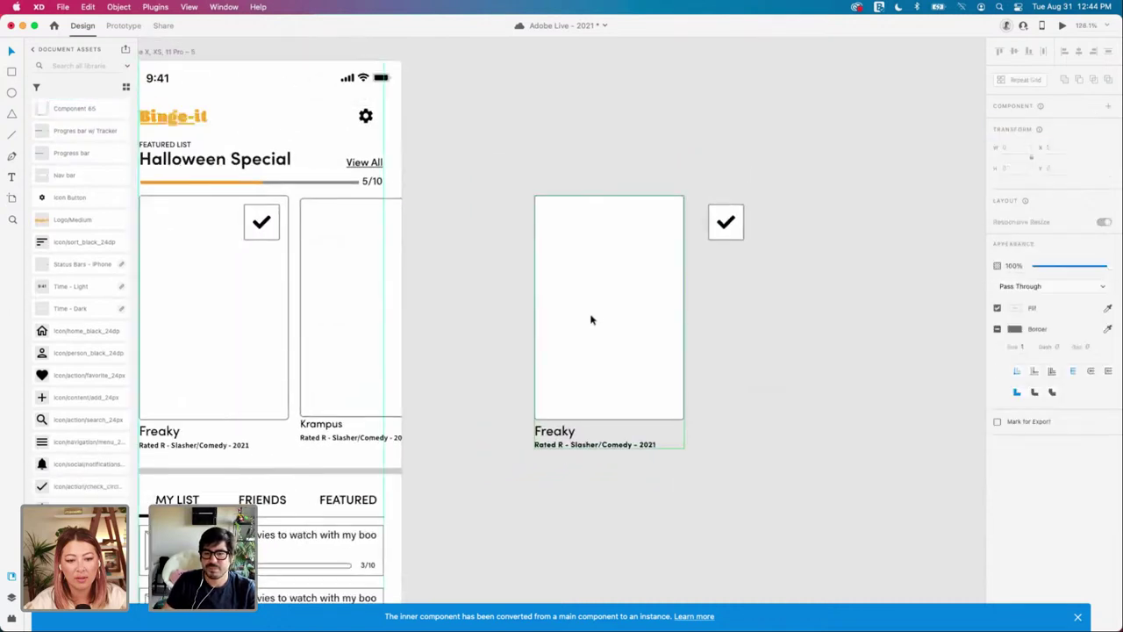
pyautogui.moveTo(591, 319); pyautogui.dragTo(544, 318)
pyautogui.click(725, 327)
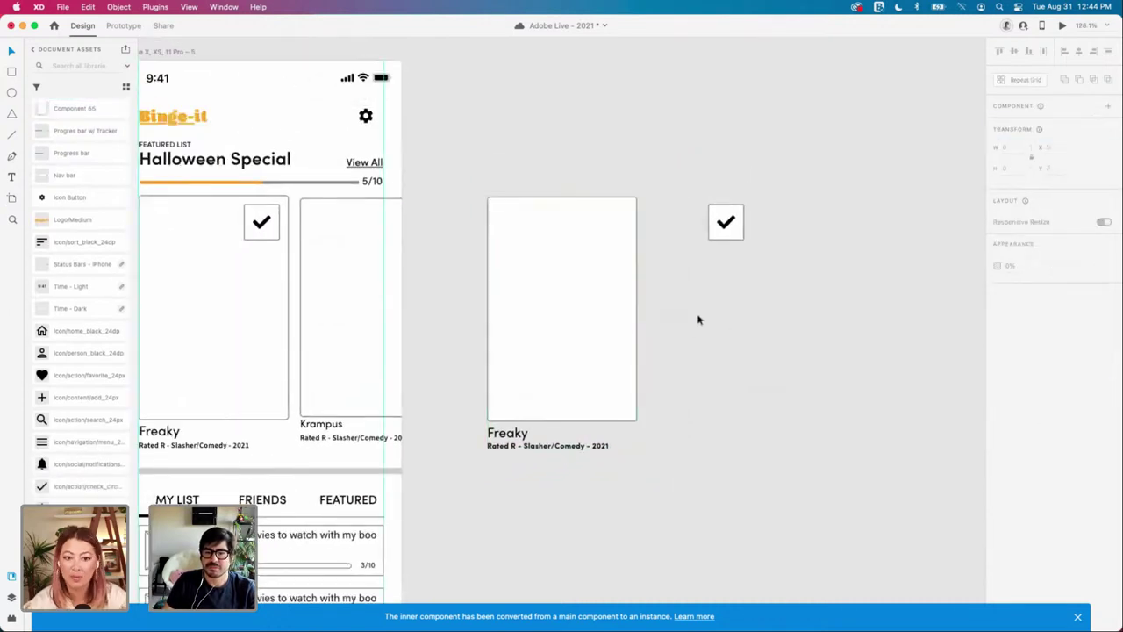
pyautogui.press('super+z')
pyautogui.click(749, 348)
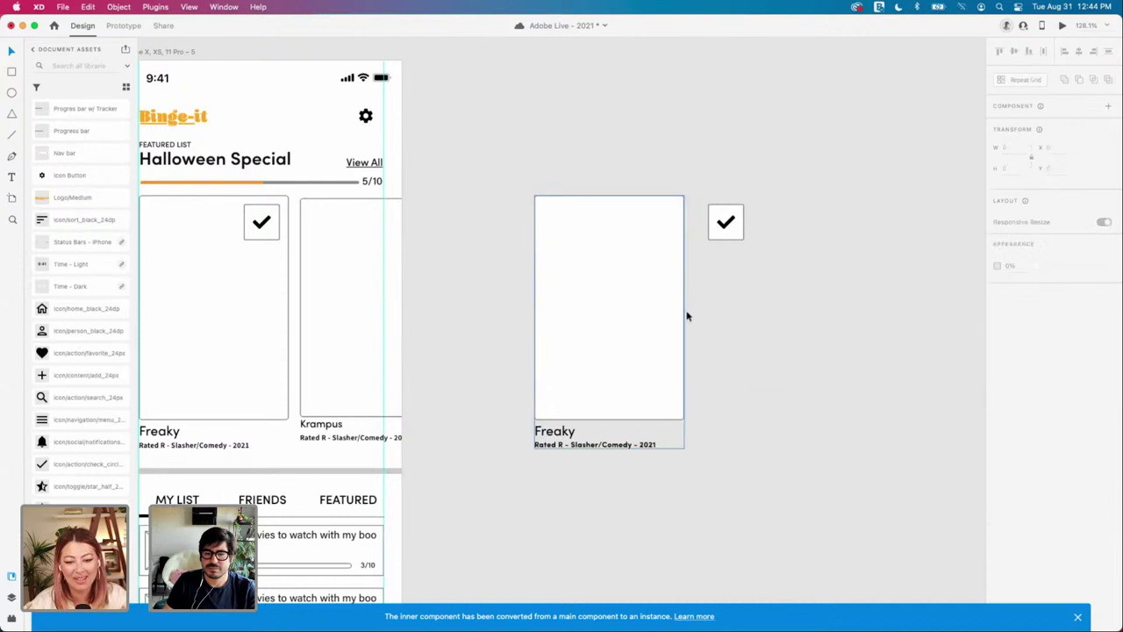
# Step: Move the loose checkmark box farther right of the copied Freaky card, level with the card's upper edge
pyautogui.click(571, 430)
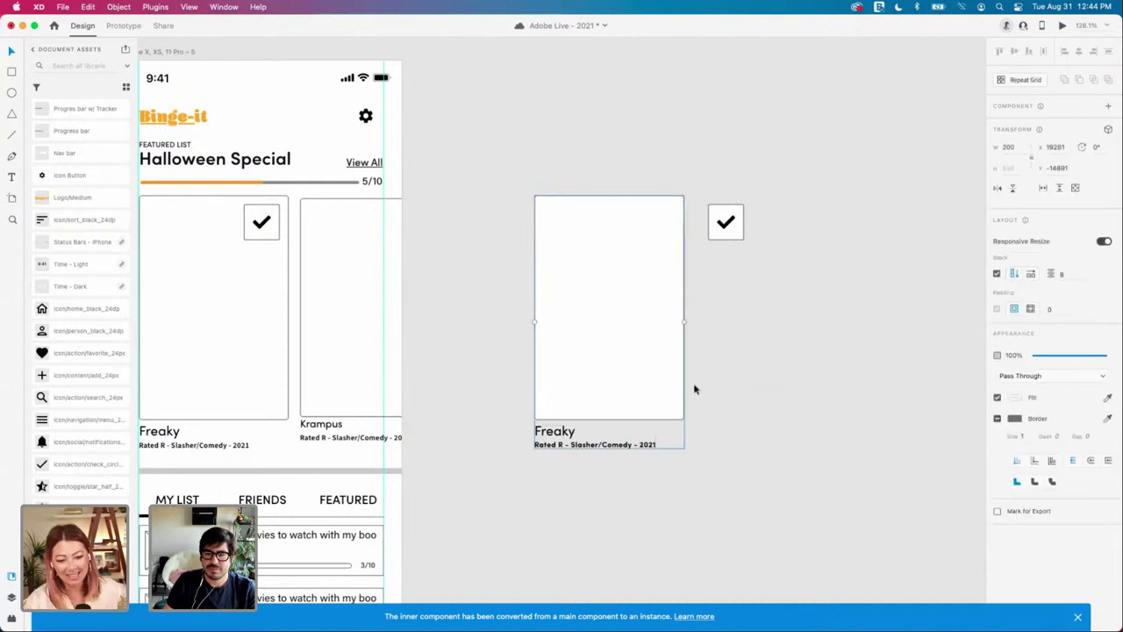
pyautogui.click(728, 225)
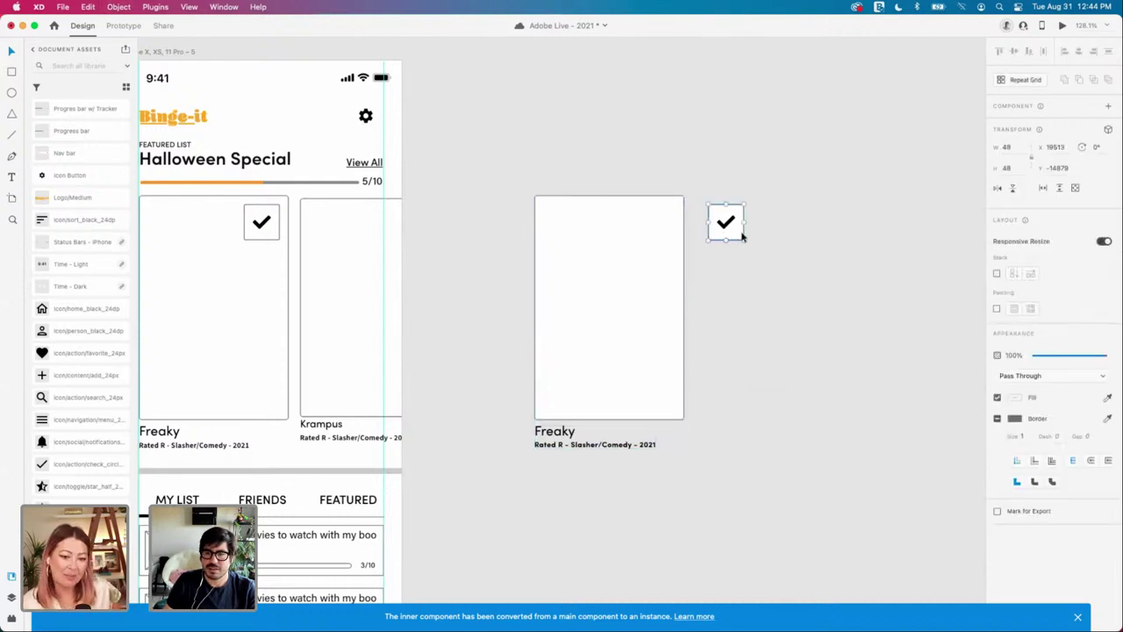
pyautogui.scroll(1, 797, 222)
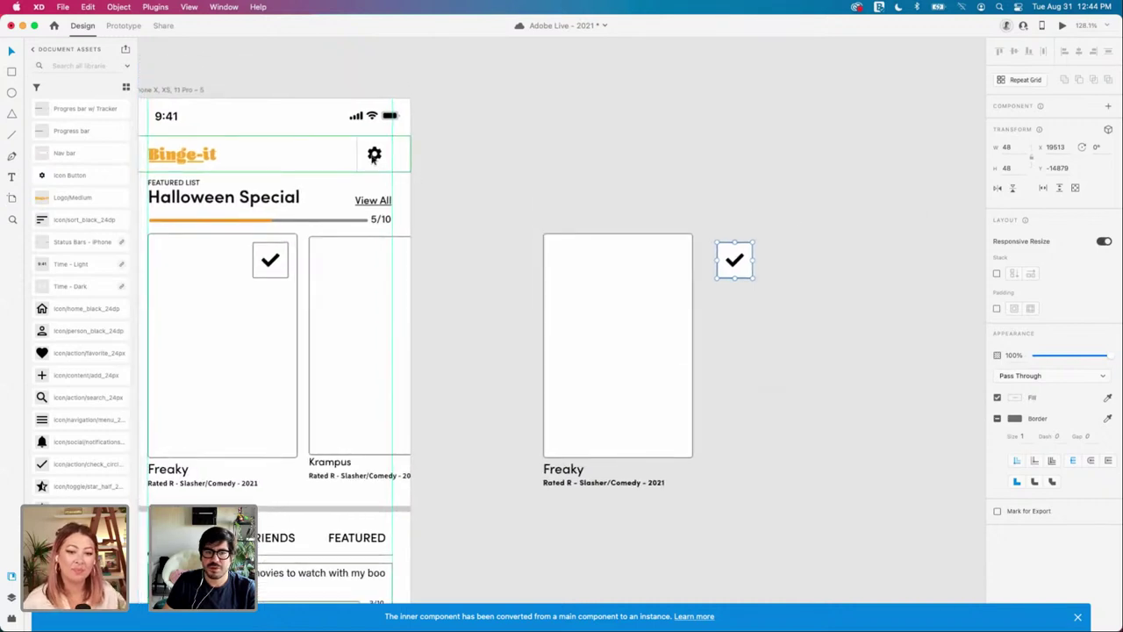
pyautogui.doubleClick(377, 156)
pyautogui.moveTo(777, 304); pyautogui.dragTo(675, 204)
pyautogui.click(780, 270)
pyautogui.moveTo(731, 262); pyautogui.dragTo(850, 250)
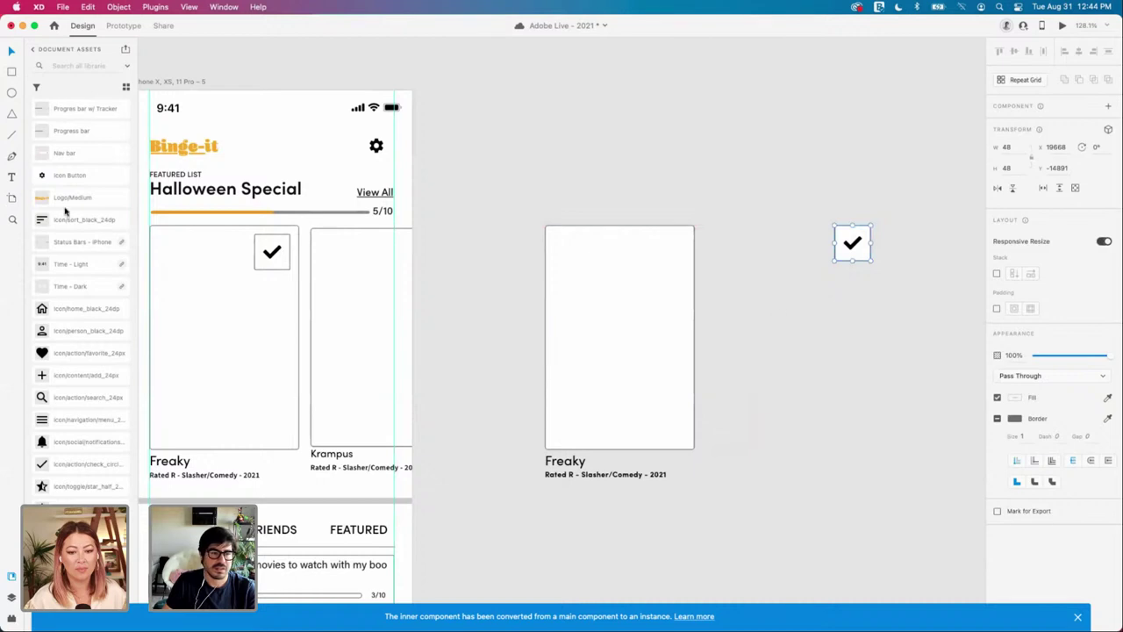
# Step: Place an Icon Button component instance in the upper-right corner of the copied Freaky card and check its edge distances
pyautogui.scroll(5, 71, 263)
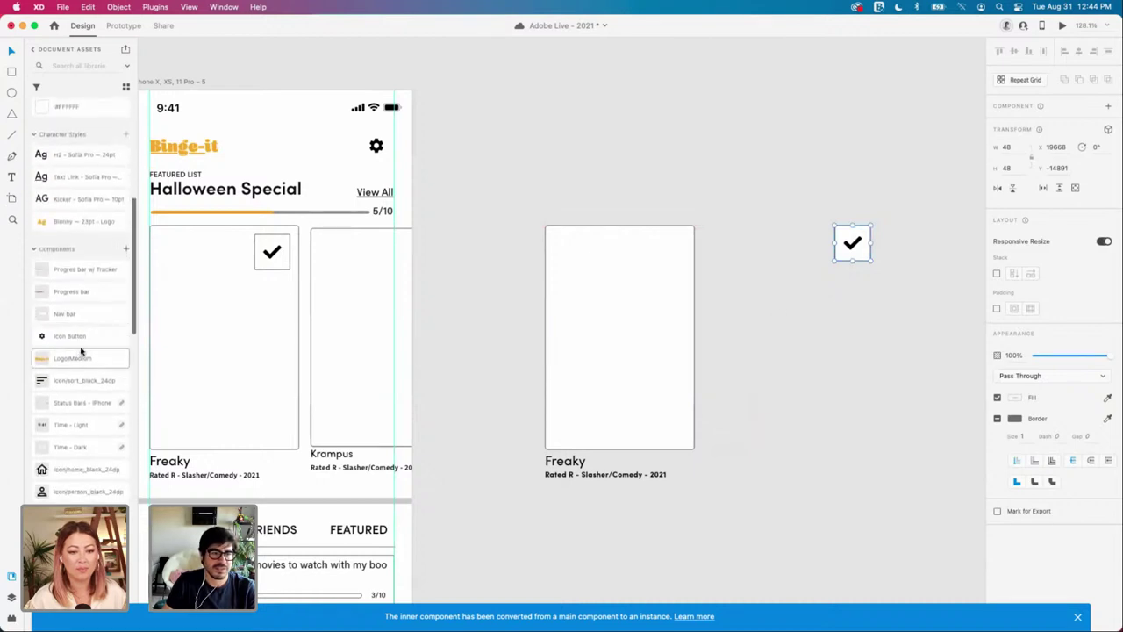
pyautogui.scroll(-1, 81, 351)
pyautogui.scroll(-1, 81, 351)
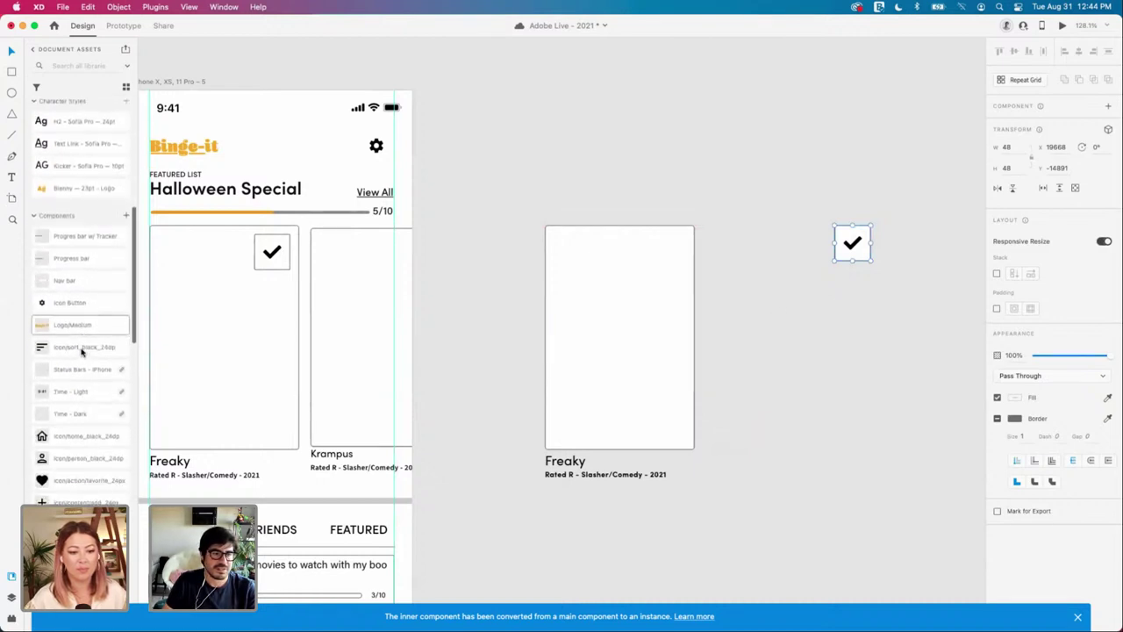
pyautogui.moveTo(63, 304); pyautogui.dragTo(670, 252)
pyautogui.press('alt')
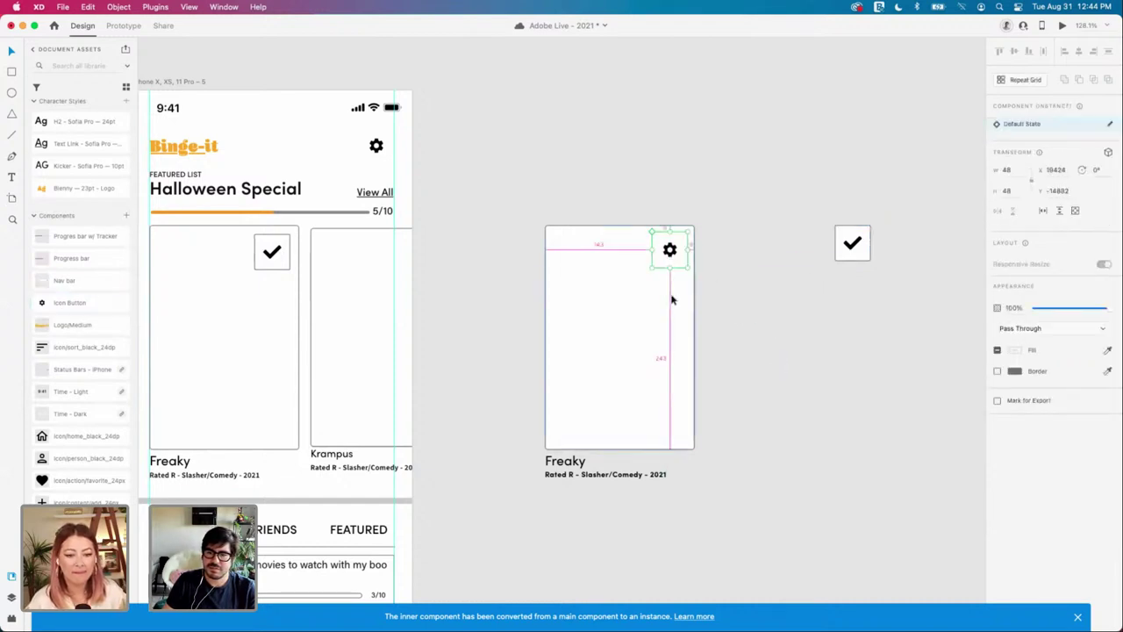
# Step: Nudge the icon button to 8 px from the copied card's upper and right edges and make it one component with the rectangle
pyautogui.press('Right')
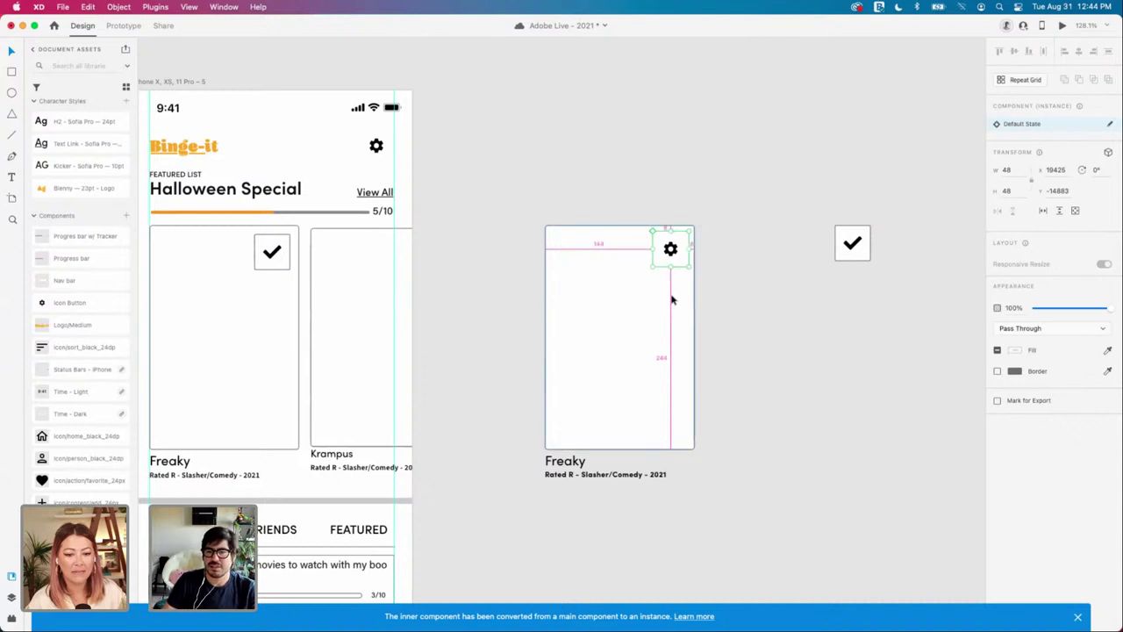
pyautogui.click(671, 301)
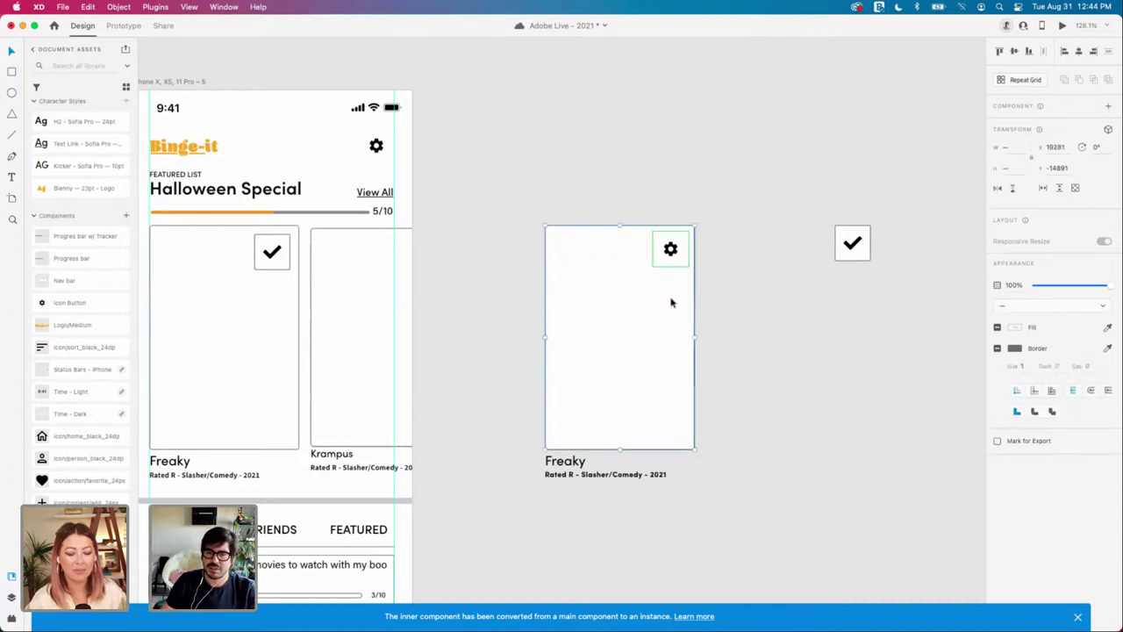
pyautogui.press('super+k')
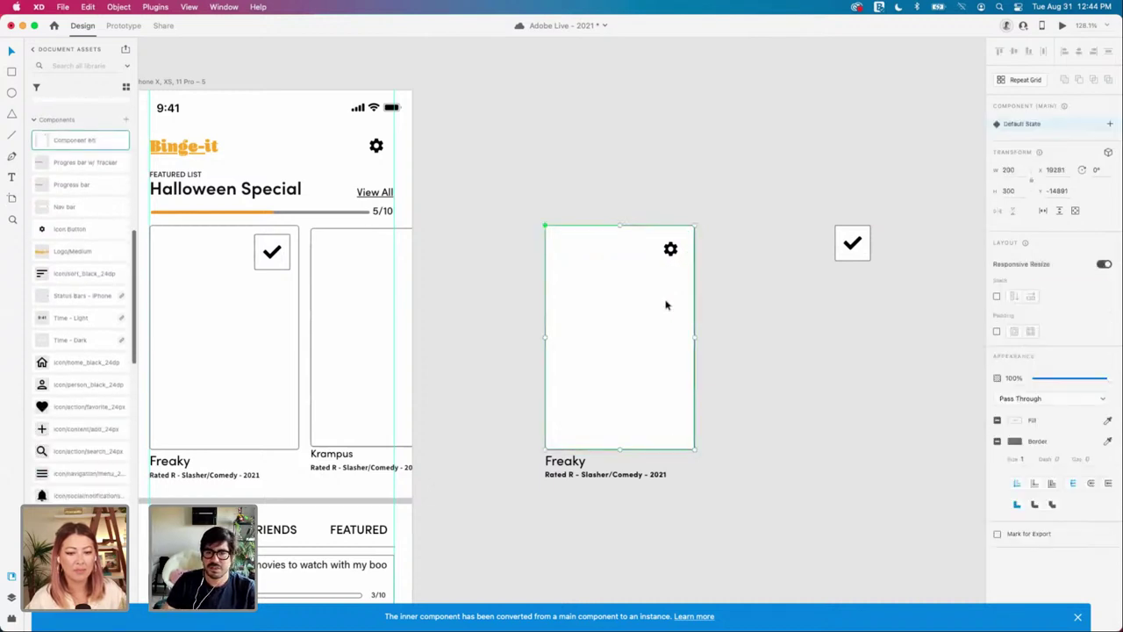
# Step: Try placing the Freaky poster into the copied card and moving its new component, and undo both changes
pyautogui.hscroll(-5, 653, 238)
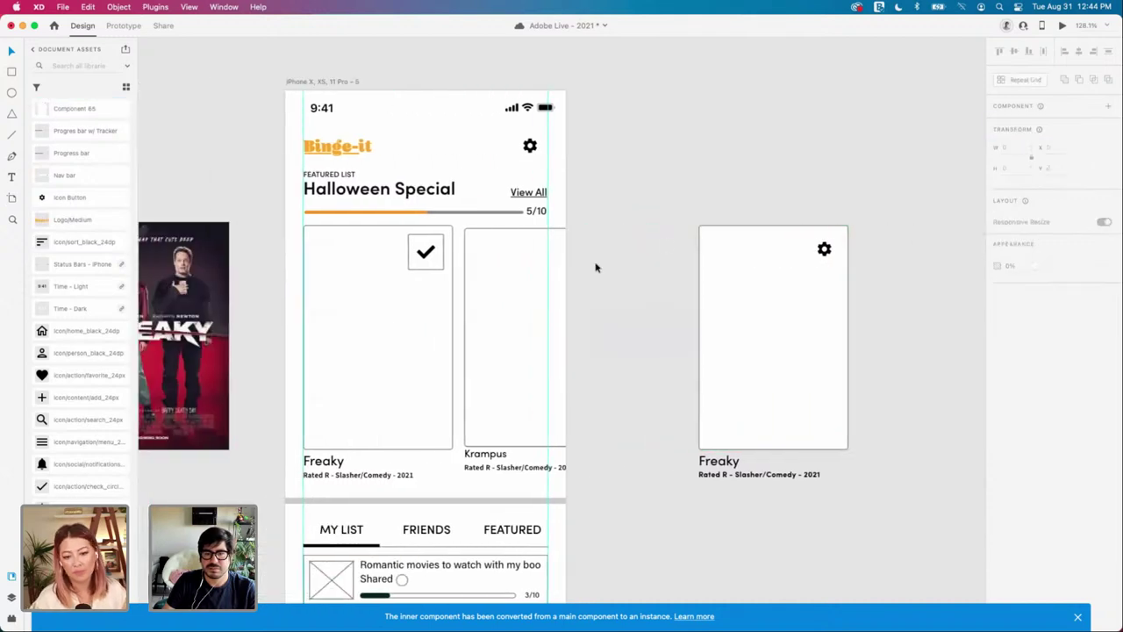
pyautogui.click(192, 292)
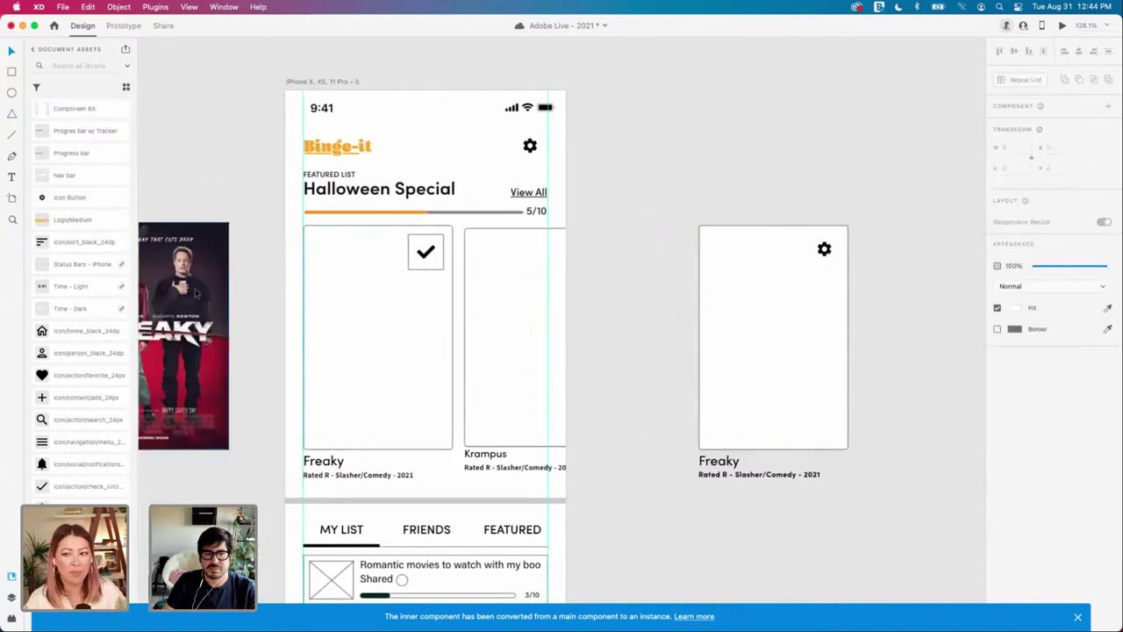
pyautogui.moveTo(191, 291); pyautogui.dragTo(810, 299)
pyautogui.press('super+z')
pyautogui.click(877, 348)
pyautogui.moveTo(799, 354); pyautogui.dragTo(820, 349)
pyautogui.press('super+z')
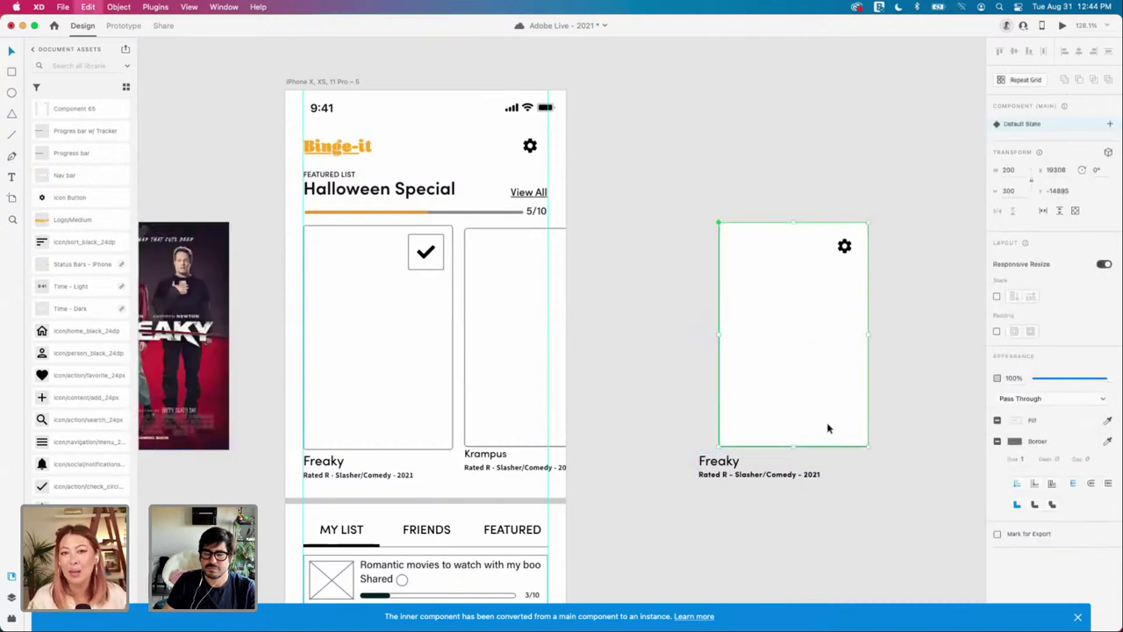
# Step: Turn the whole copied Freaky card, including its texts, into a component and move it right beside the loose checkmark box
pyautogui.click(706, 397)
pyautogui.press('super+k')
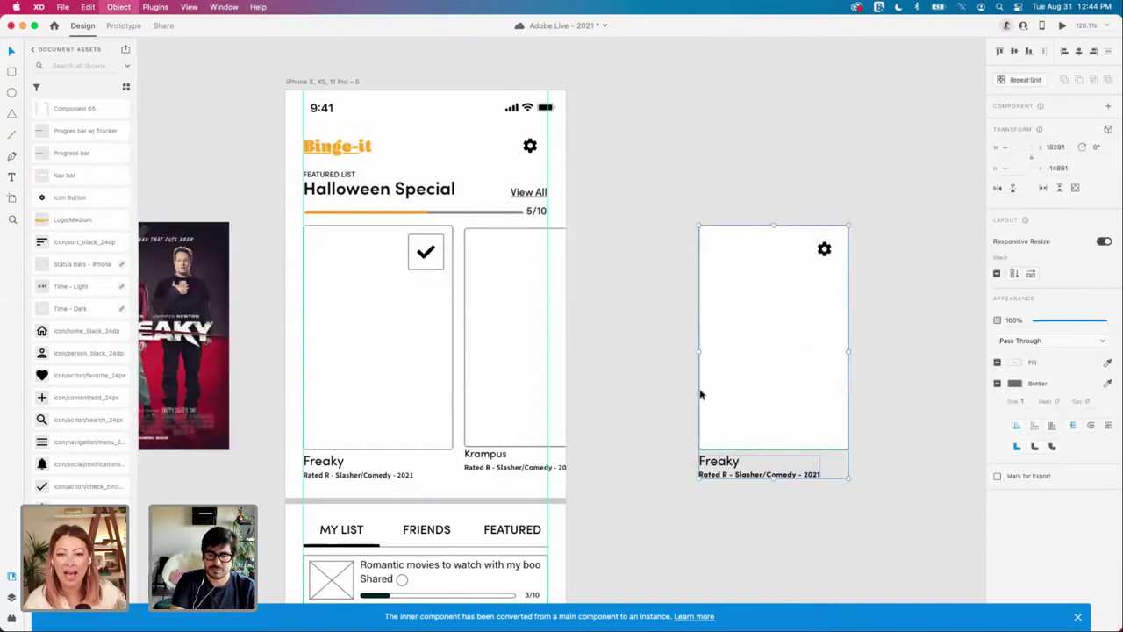
pyautogui.moveTo(754, 368); pyautogui.dragTo(849, 371)
pyautogui.hscroll(5, 801, 365)
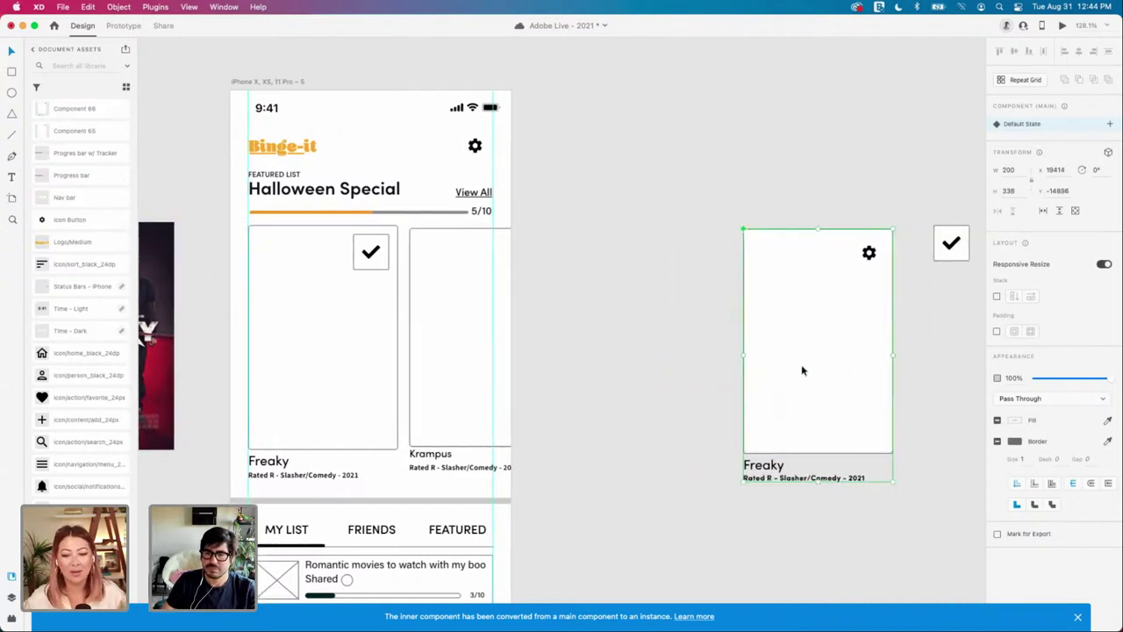
pyautogui.moveTo(750, 372); pyautogui.dragTo(777, 359)
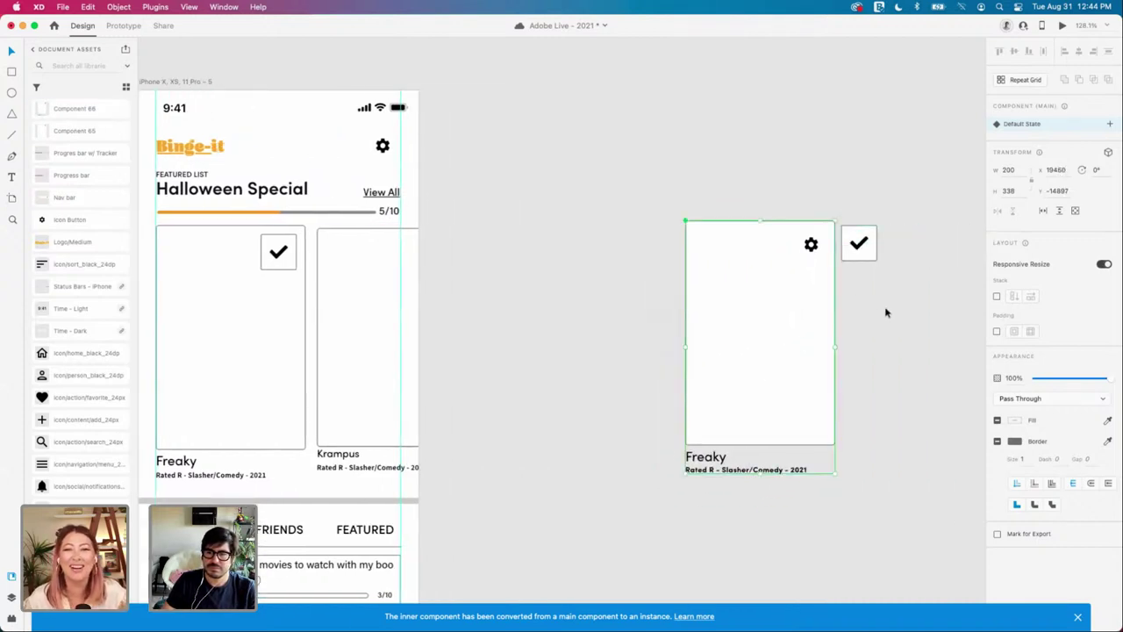
# Step: Move the card component and the checkmark box farther right together and align their top edges
pyautogui.moveTo(886, 313); pyautogui.dragTo(751, 193)
pyautogui.moveTo(791, 283); pyautogui.dragTo(862, 283)
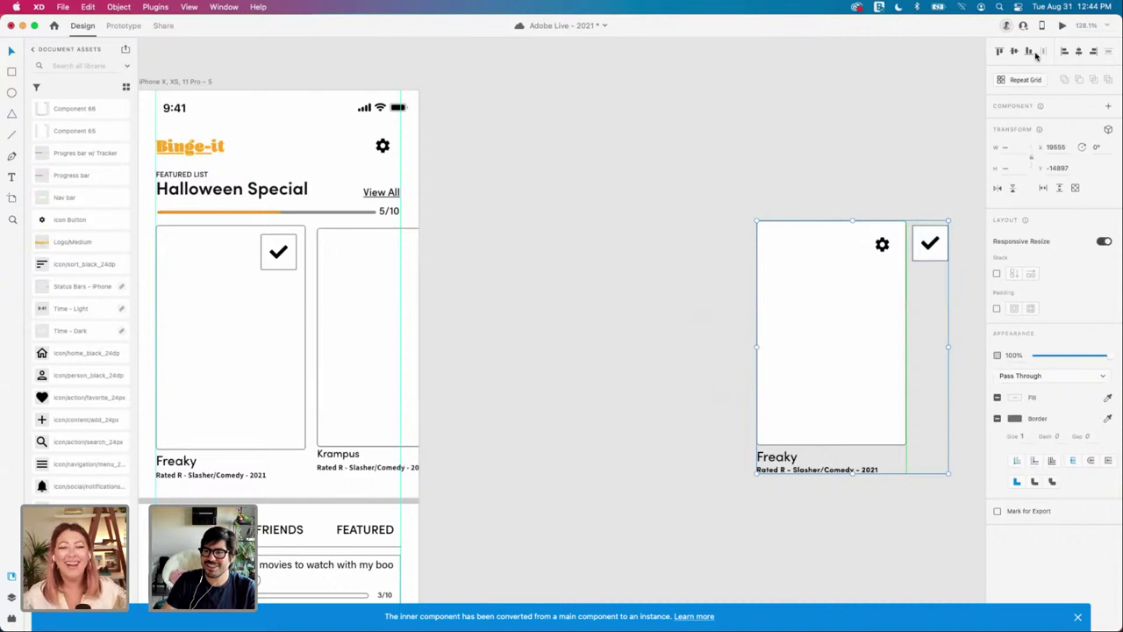
pyautogui.click(1001, 52)
# Step: Move the Freaky poster to the empty area right of the artboard and place a copy of the card component over it
pyautogui.hscroll(-6, 652, 243)
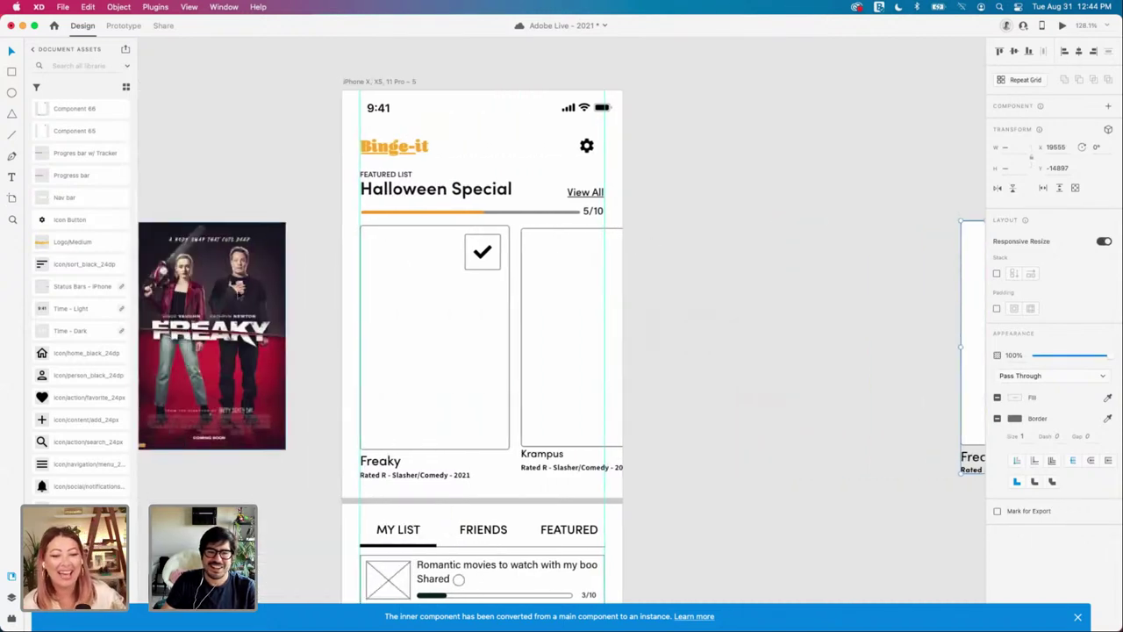
pyautogui.moveTo(227, 273); pyautogui.dragTo(686, 523)
pyautogui.hscroll(5, 894, 280)
pyautogui.click(901, 298)
pyautogui.scroll(-3, 686, 506)
pyautogui.moveTo(689, 267); pyautogui.dragTo(674, 520)
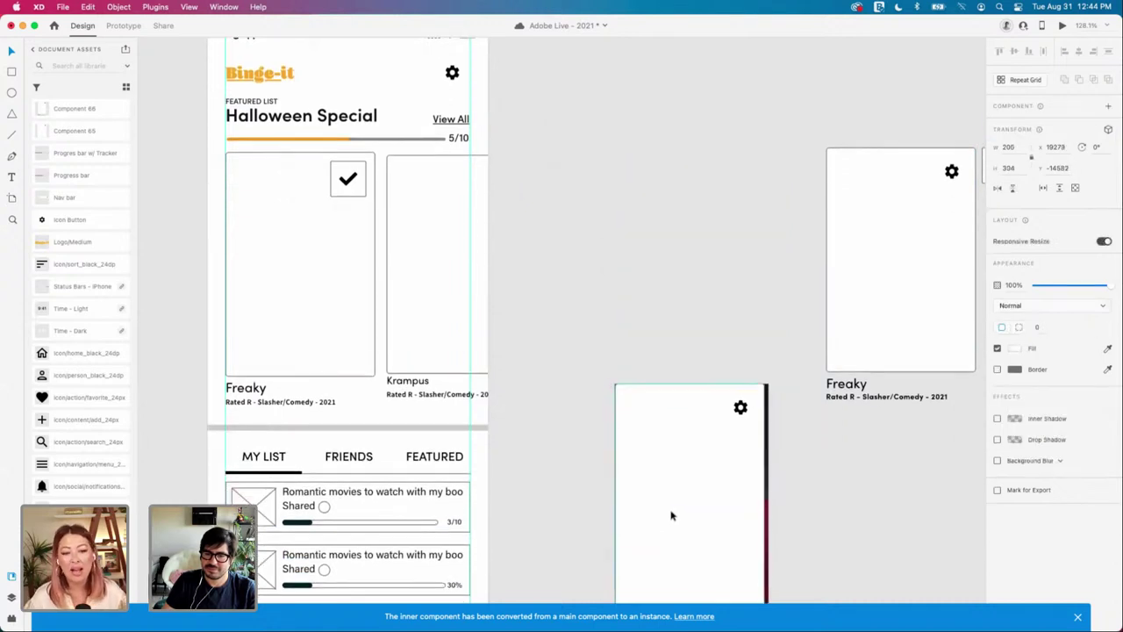
# Step: Scale the poster behind the card copy to about 202 × 299
pyautogui.scroll(-4, 674, 514)
pyautogui.moveTo(767, 524); pyautogui.dragTo(762, 519)
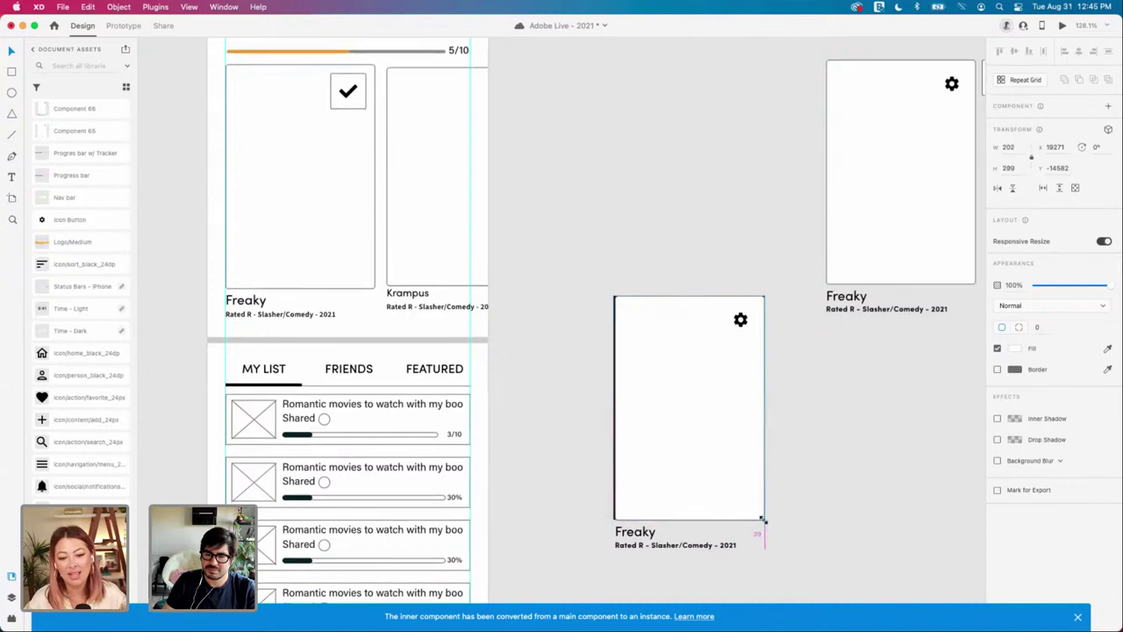
pyautogui.scroll(1, 762, 519)
# Step: Show the document's layers and shift the card copy slightly right to uncover the poster's left edge
pyautogui.click(655, 471)
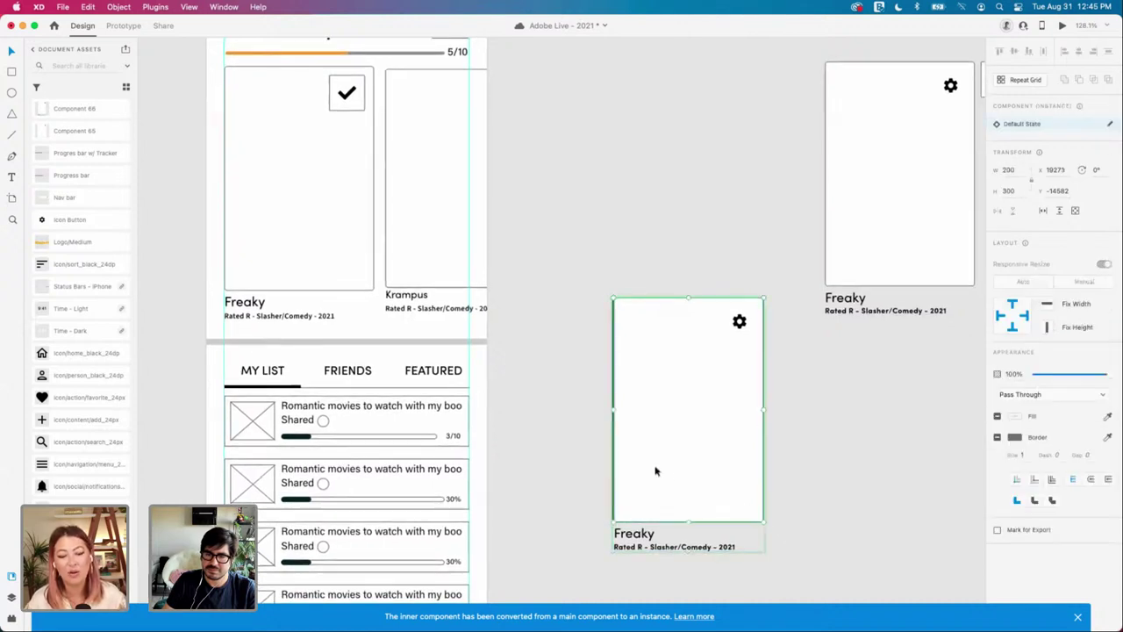
pyautogui.scroll(-2, 80, 302)
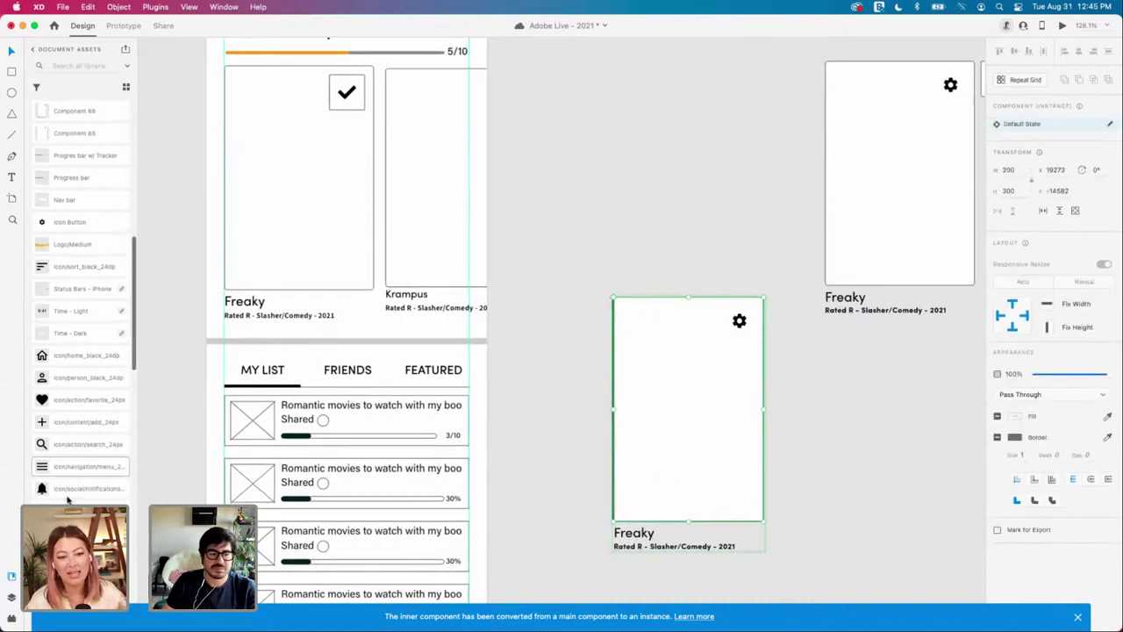
pyautogui.click(10, 599)
pyautogui.click(605, 447)
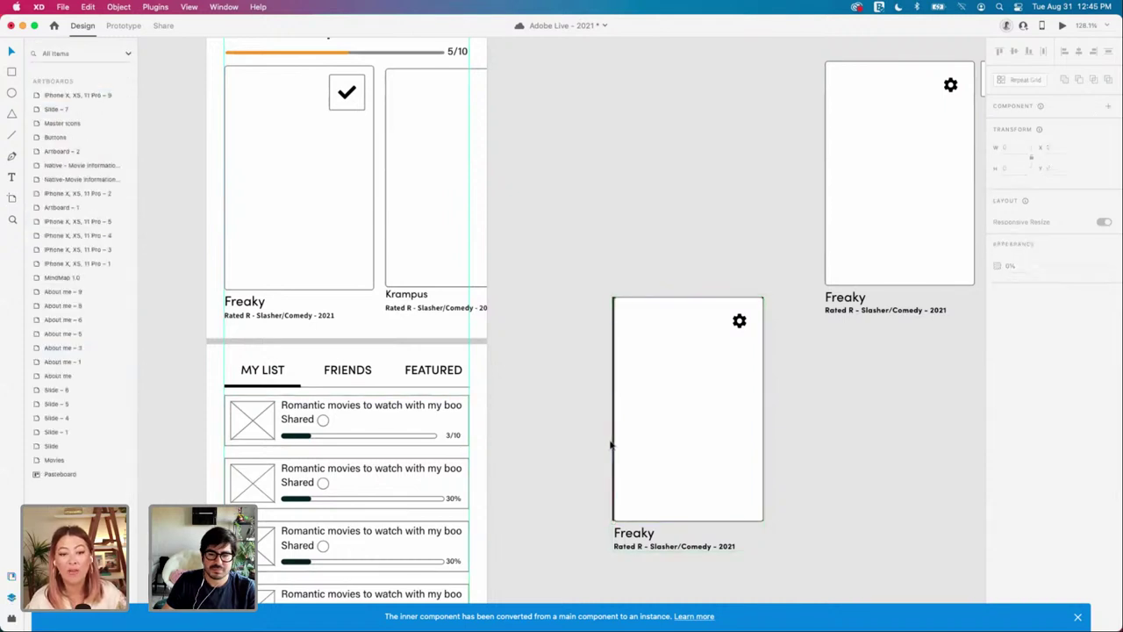
pyautogui.click(613, 445)
pyautogui.scroll(-1, 605, 421)
pyautogui.click(585, 301)
pyautogui.moveTo(646, 343); pyautogui.dragTo(655, 342)
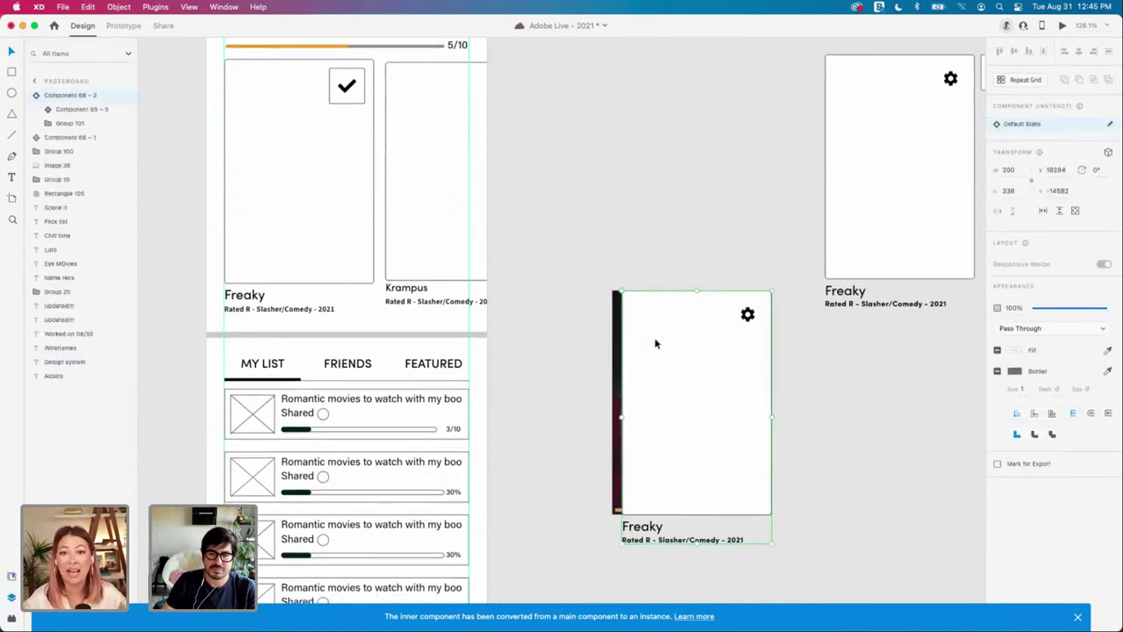
# Step: Enlarge the Freaky poster beyond the card copy on all sides, to about 288 × 427
pyautogui.click(614, 337)
pyautogui.moveTo(613, 291); pyautogui.dragTo(533, 233)
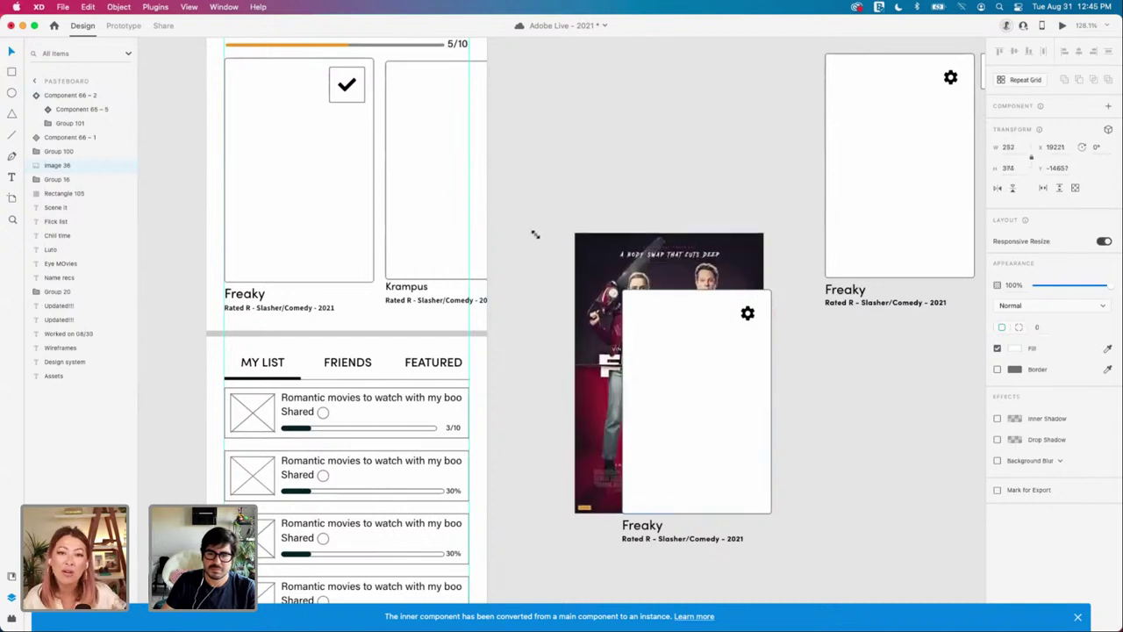
pyautogui.moveTo(764, 511); pyautogui.dragTo(820, 558)
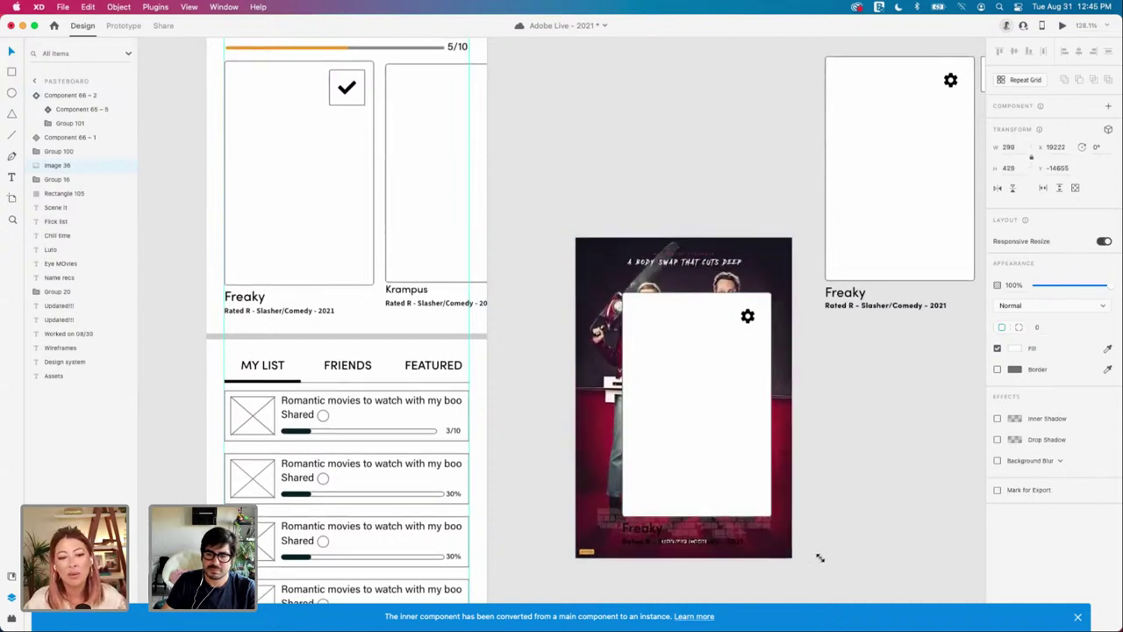
pyautogui.click(815, 494)
# Step: Expand the card copy's nested component and text group in the layers and select the Shape layer
pyautogui.click(705, 441)
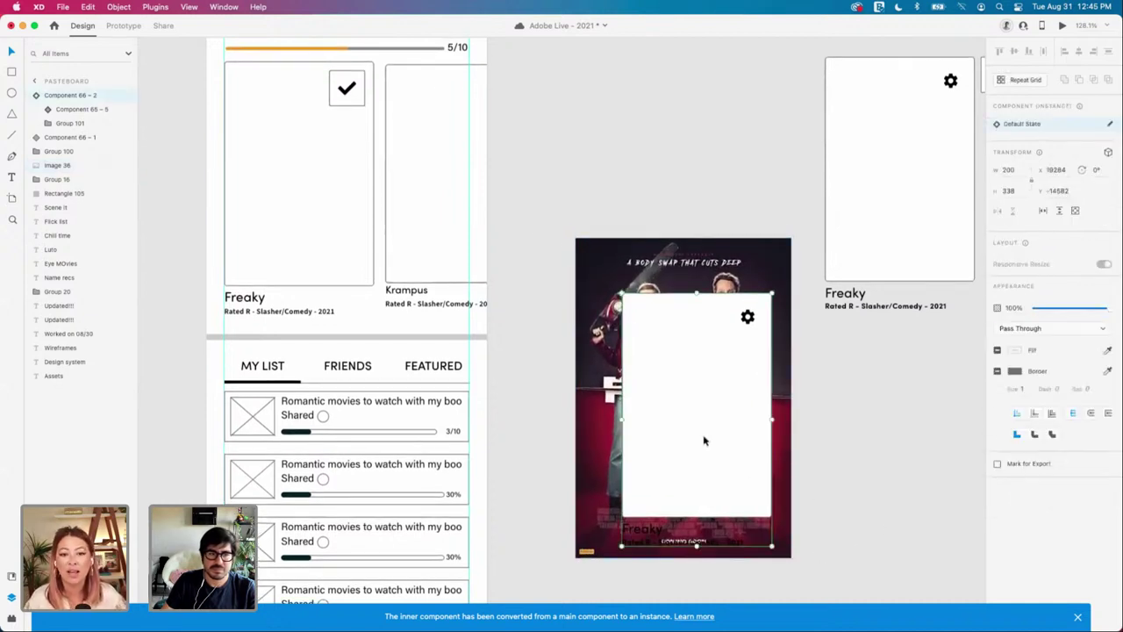
pyautogui.click(37, 123)
pyautogui.click(40, 109)
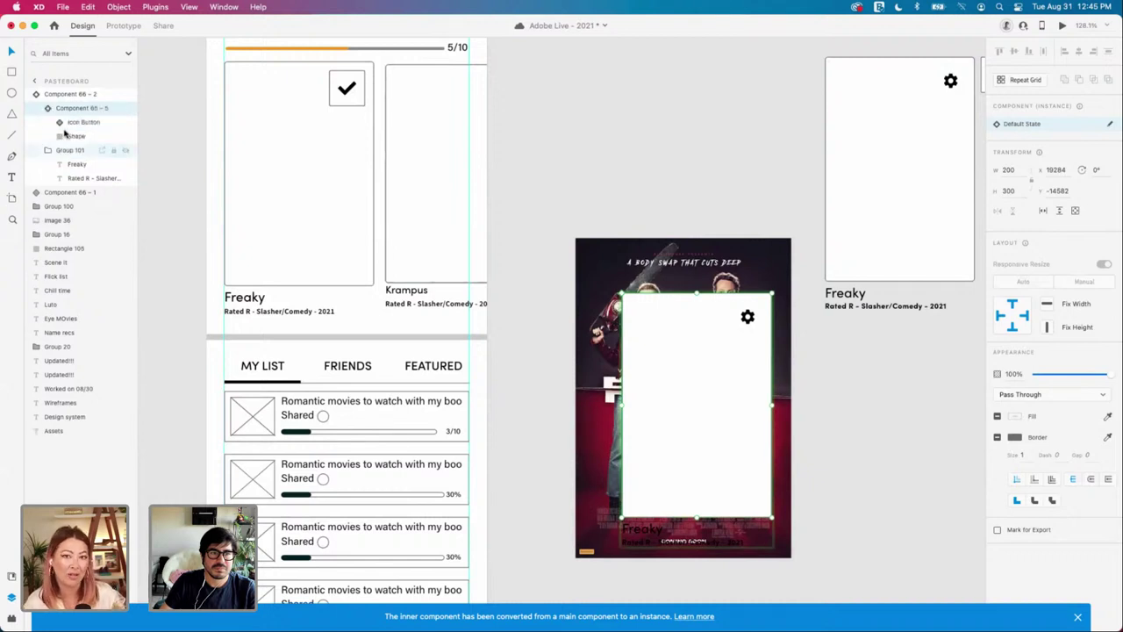
pyautogui.click(70, 136)
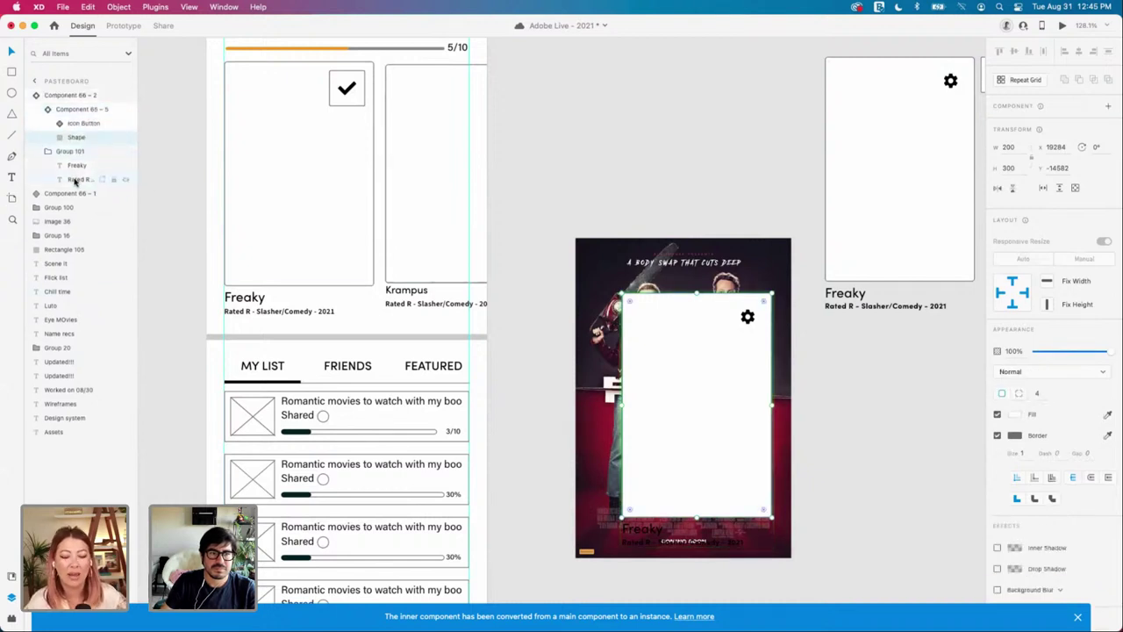
pyautogui.click(605, 260)
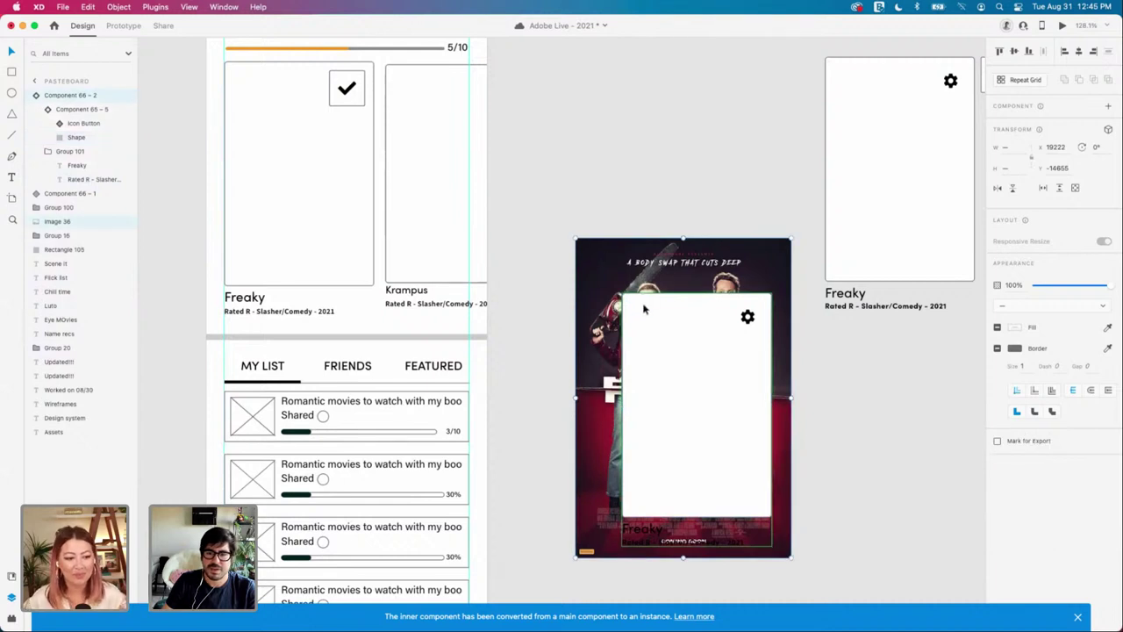
pyautogui.click(710, 377)
pyautogui.rightClick(711, 377)
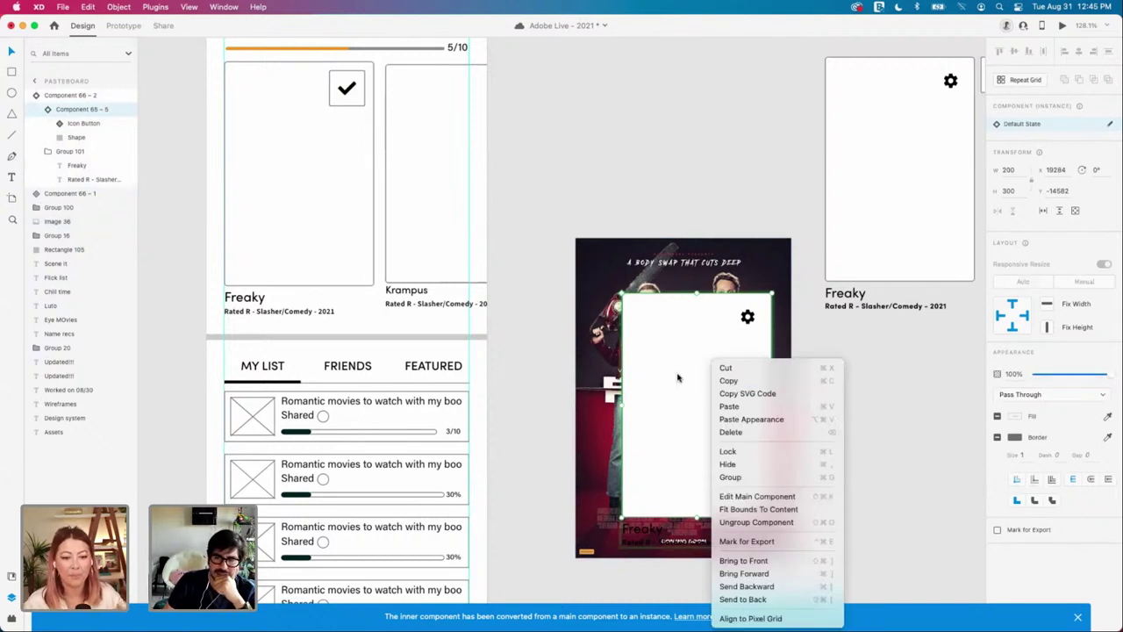
pyautogui.click(883, 413)
# Step: Move the card copy off the poster, placing it to the poster's right and below the main card component
pyautogui.hscroll(2, 884, 414)
pyautogui.click(664, 426)
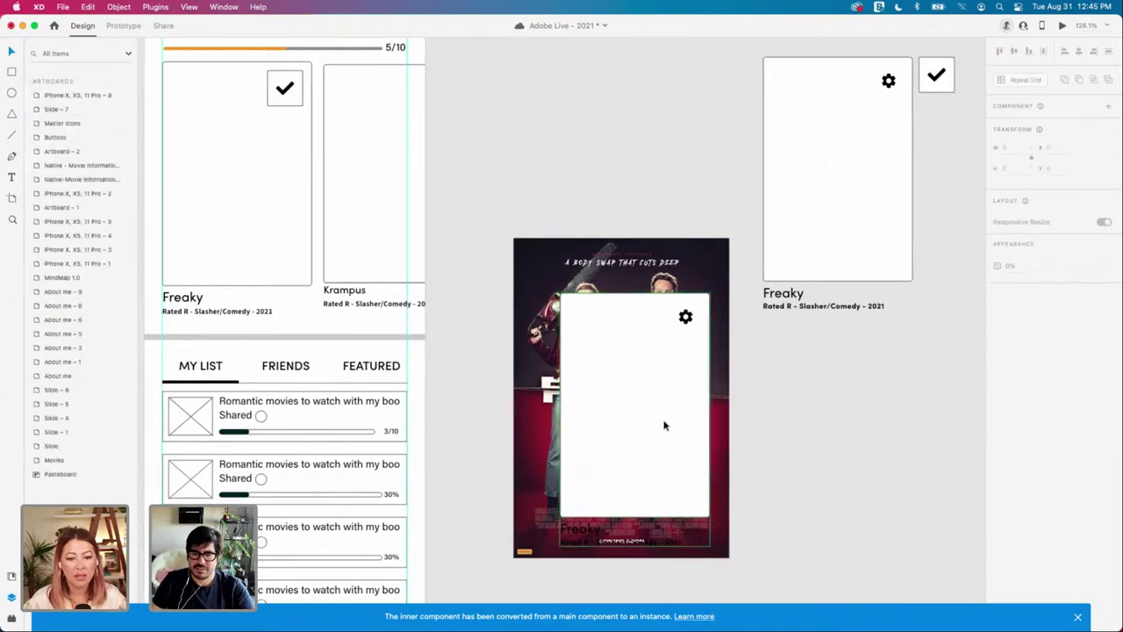
pyautogui.moveTo(667, 434); pyautogui.dragTo(855, 471)
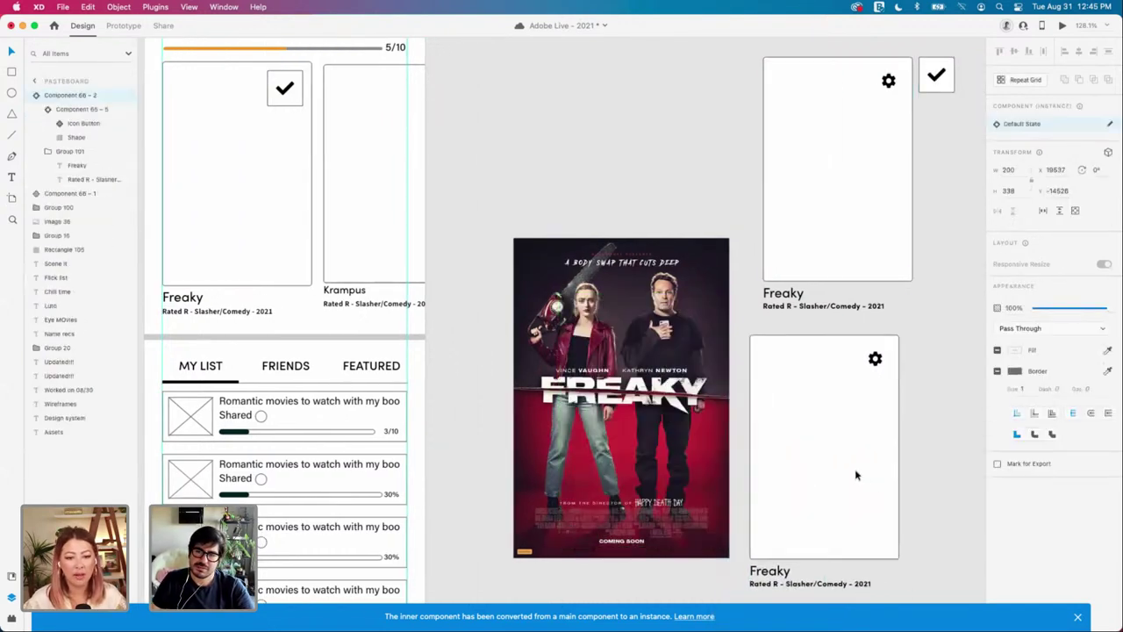
pyautogui.scroll(-3, 852, 471)
pyautogui.hscroll(4, 853, 471)
pyautogui.click(859, 482)
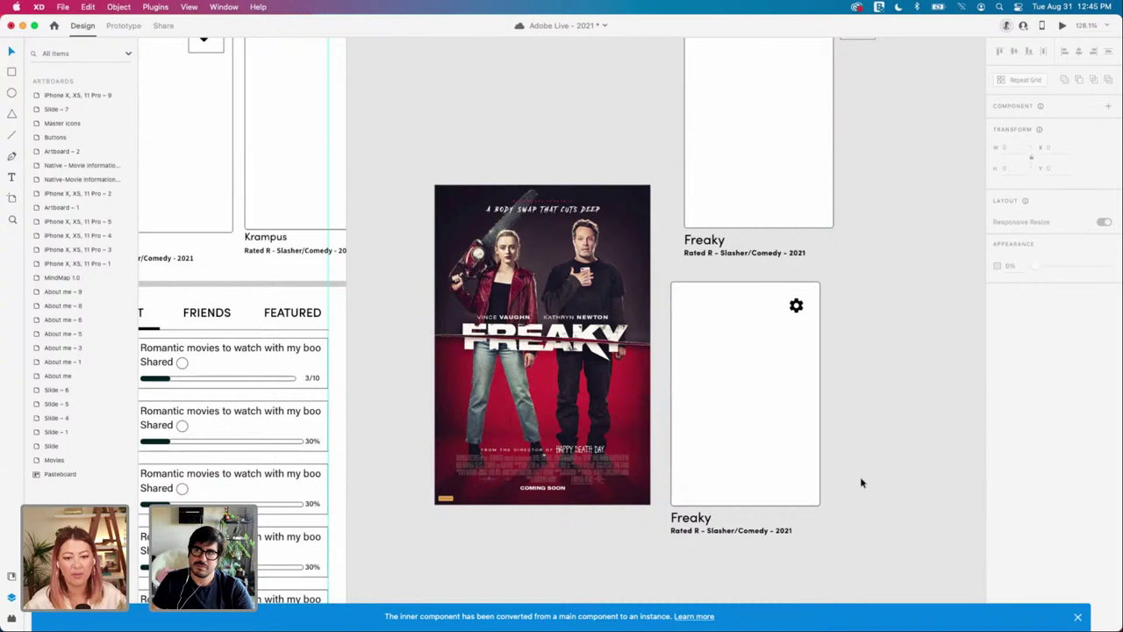
pyautogui.hscroll(3, 860, 482)
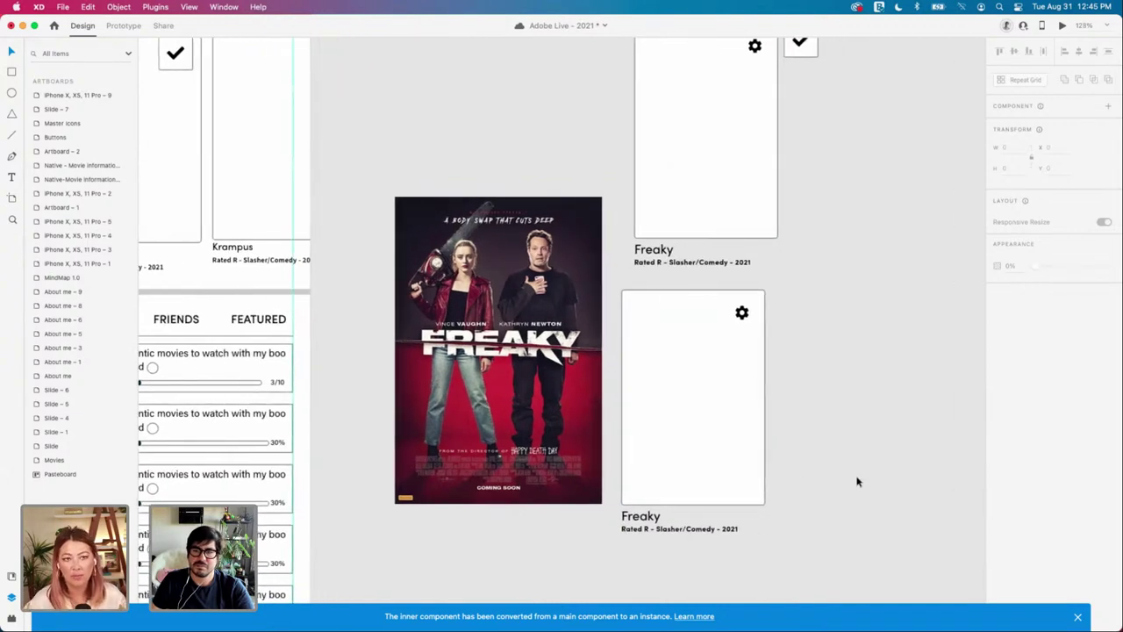
pyautogui.scroll(-3, 858, 482)
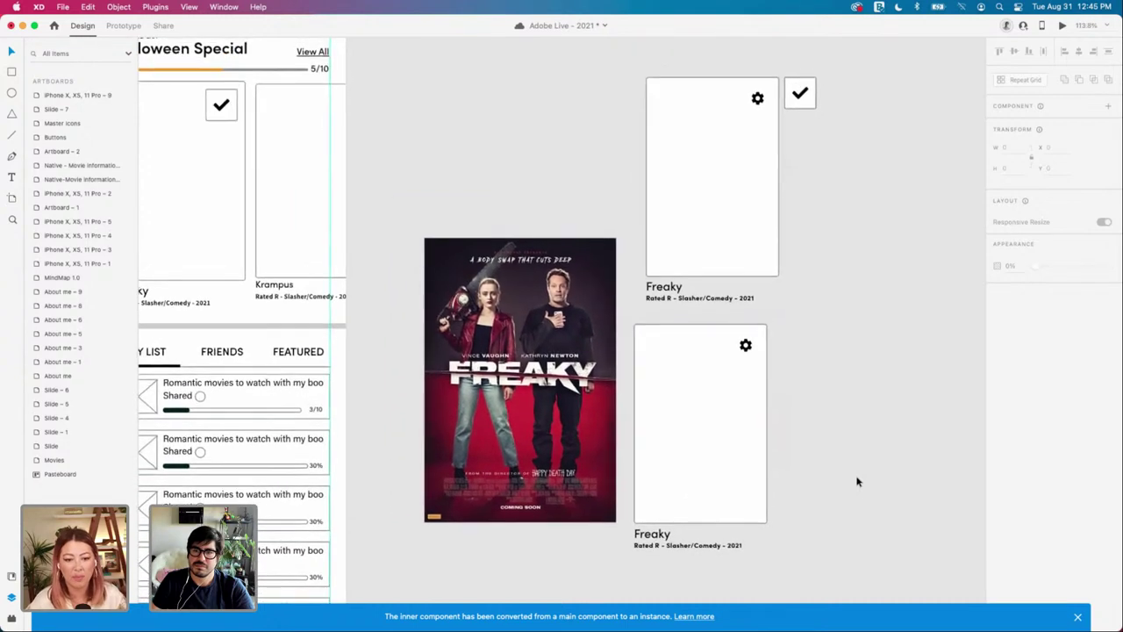
# Step: Try moving the card copy's nested poster component left over the Freaky poster, and undo the move
pyautogui.click(721, 448)
pyautogui.click(545, 422)
pyautogui.doubleClick(682, 443)
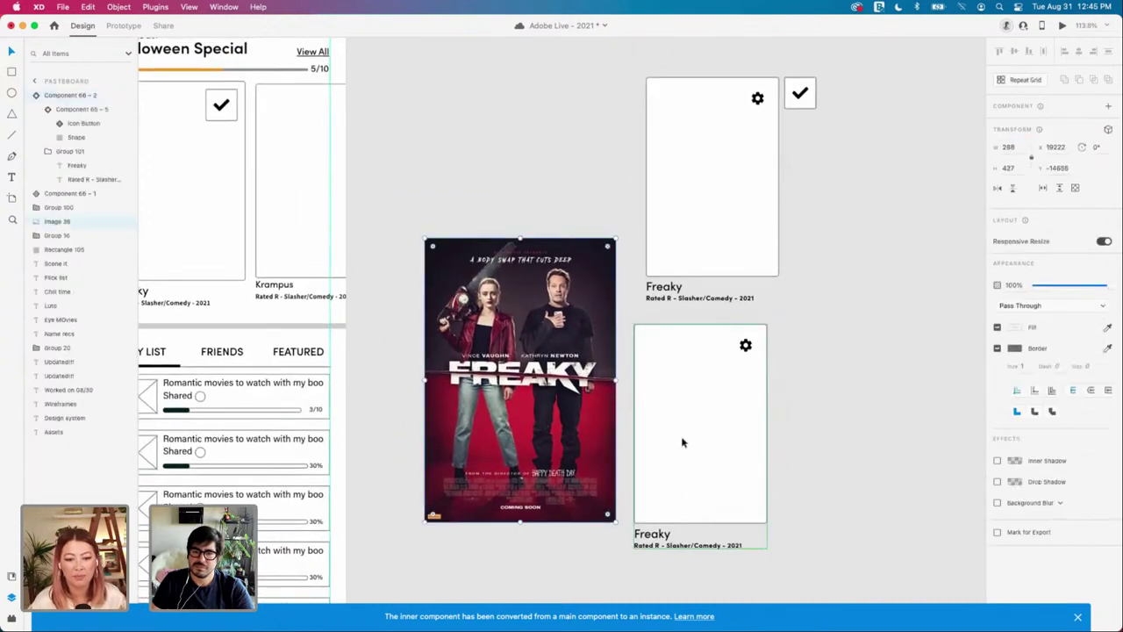
pyautogui.moveTo(682, 434); pyautogui.dragTo(629, 432)
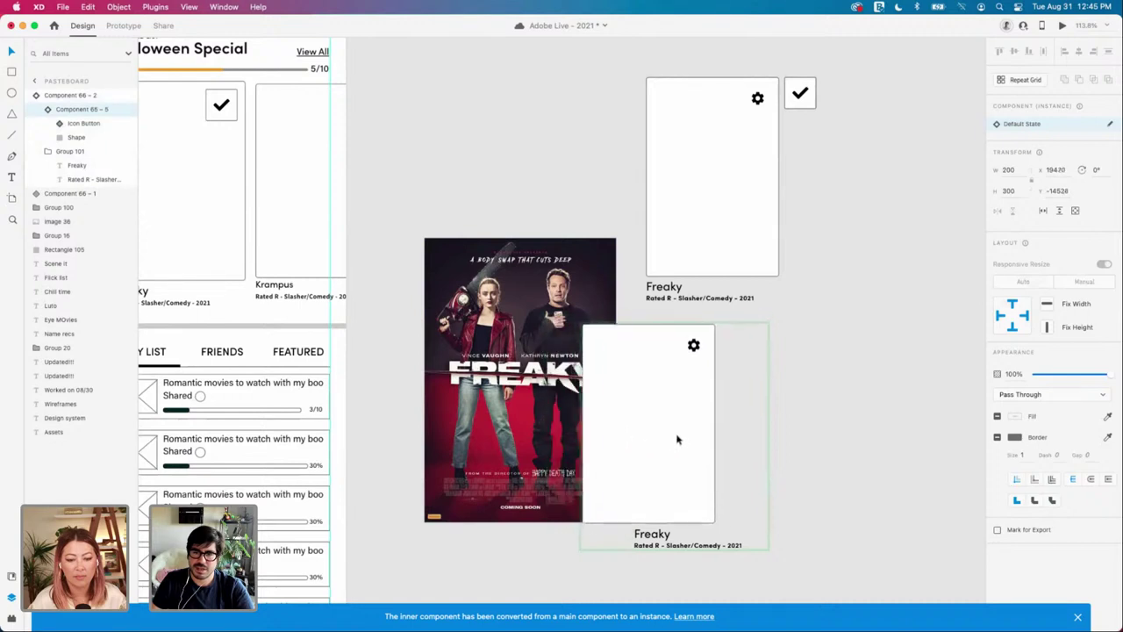
pyautogui.press('super+z')
# Step: Cut the Freaky poster, paste it inside the card copy, and line up its lower-right corner with the card rectangle
pyautogui.click(562, 423)
pyautogui.press('super+z')
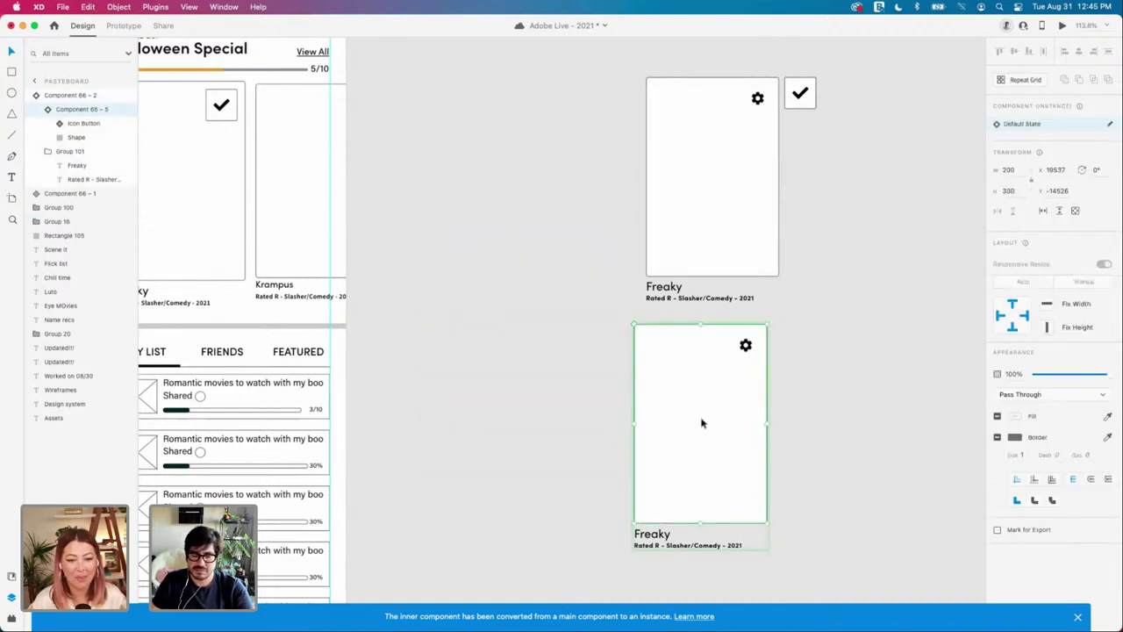
pyautogui.press('super+shift+z')
pyautogui.moveTo(577, 414); pyautogui.dragTo(727, 419)
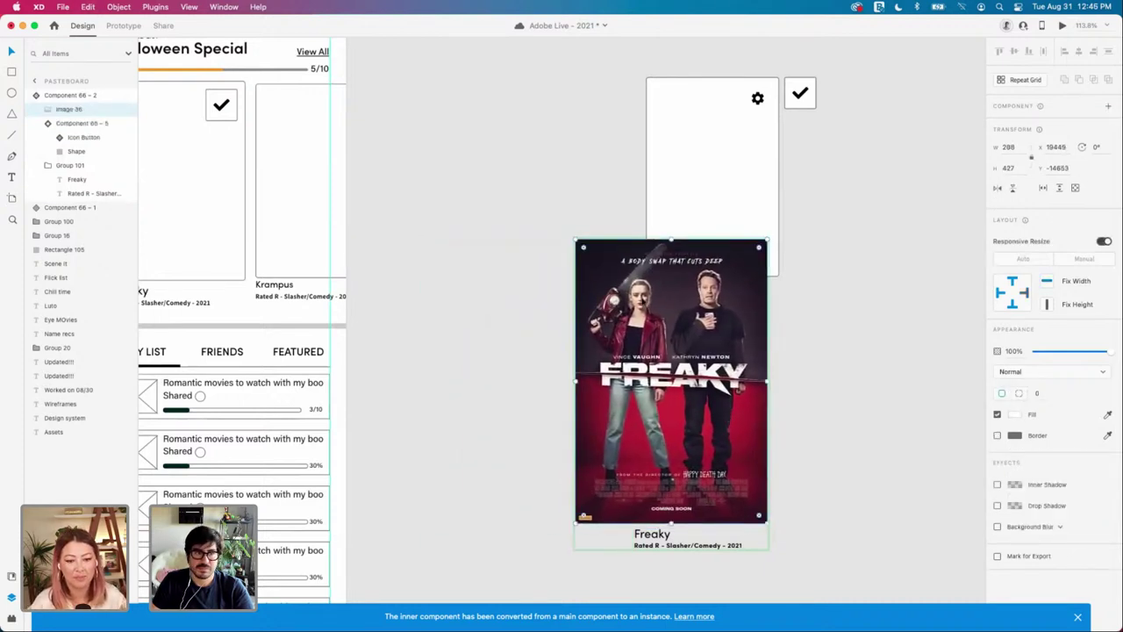
# Step: Scale the nested poster down to about 203 × 300 and send it behind the card copy's other layers
pyautogui.moveTo(575, 237); pyautogui.dragTo(633, 307)
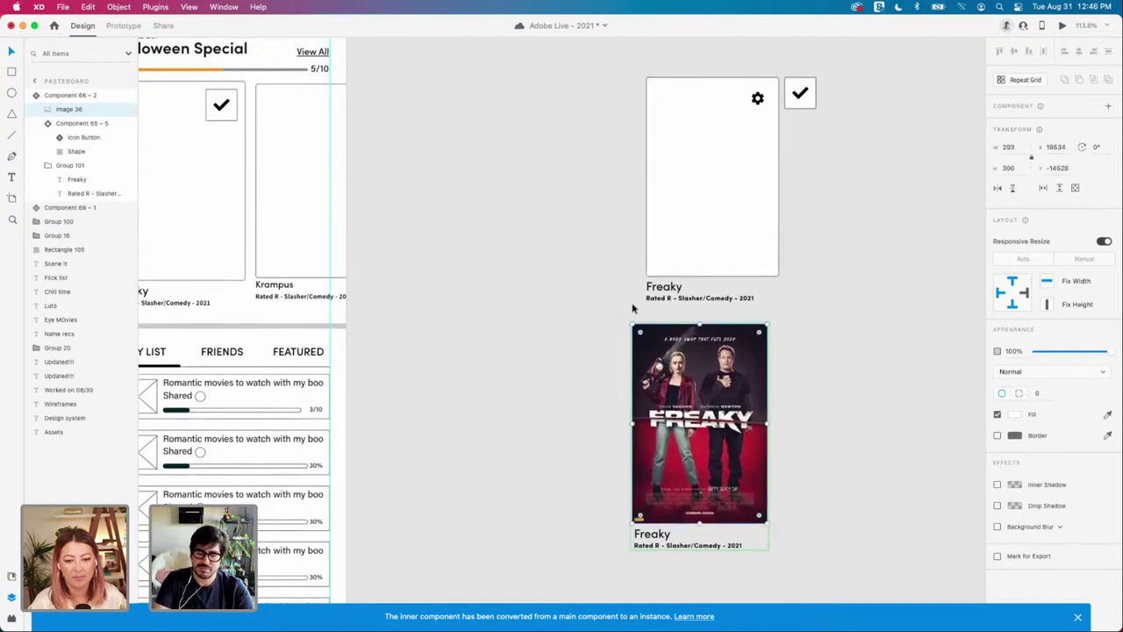
pyautogui.press('super+shift+bracketleft')
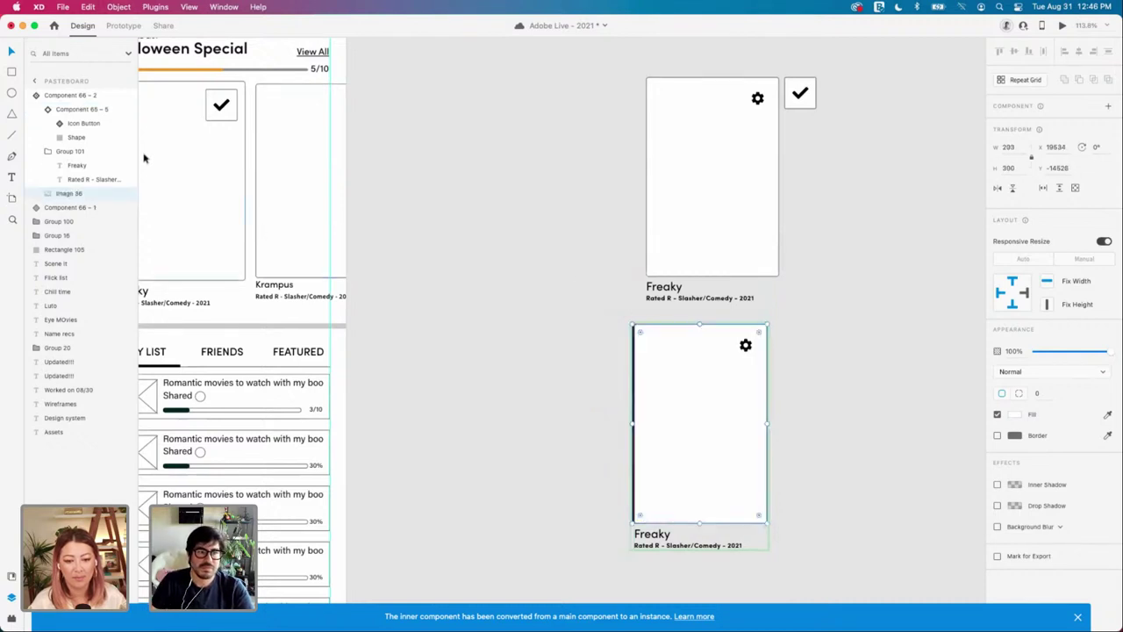
# Step: Redo the scaling of the card copy's nested Freaky poster at about 200 × 296 and cut it out of the component
pyautogui.click(76, 138)
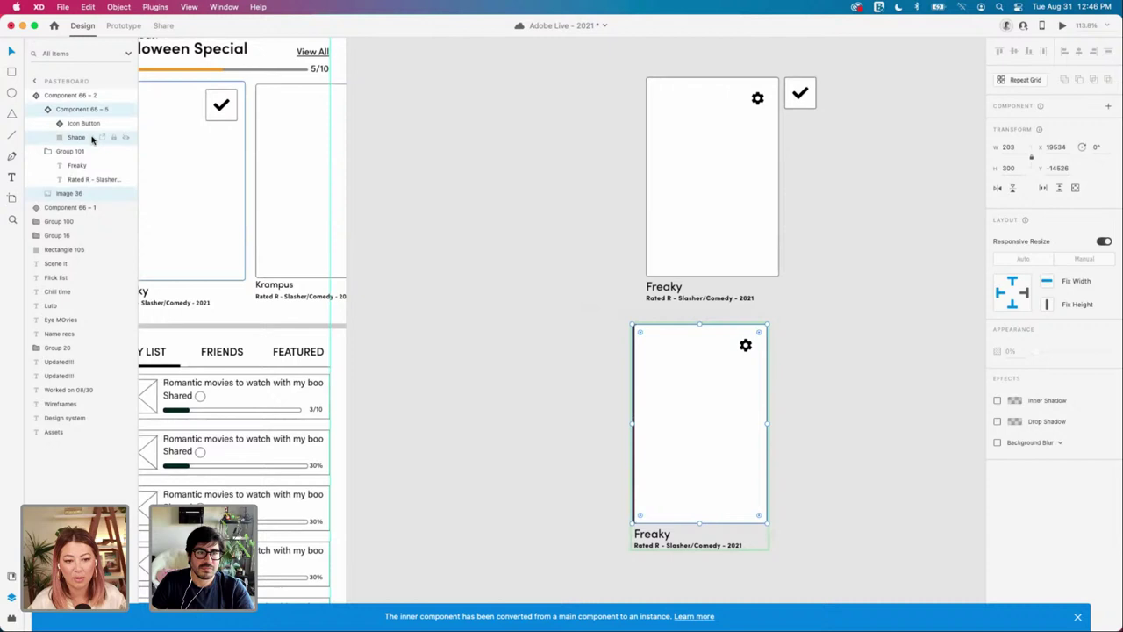
pyautogui.keyDown('super'); pyautogui.click(78, 198); pyautogui.keyUp('super')
pyautogui.click(75, 139)
pyautogui.press('super+z')
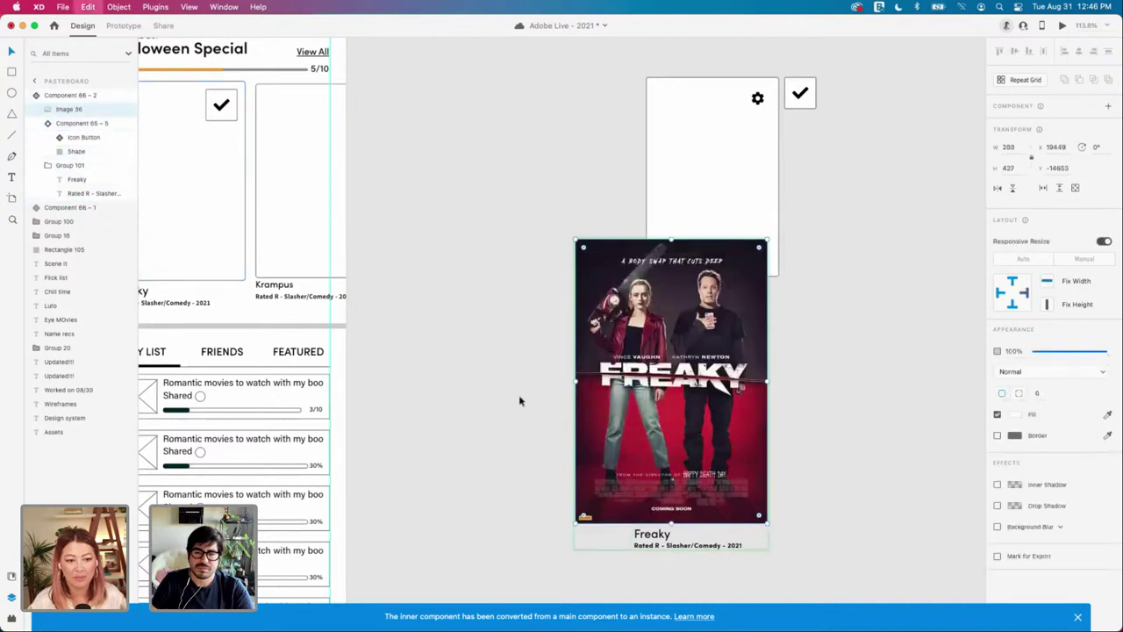
pyautogui.moveTo(575, 246); pyautogui.dragTo(649, 357)
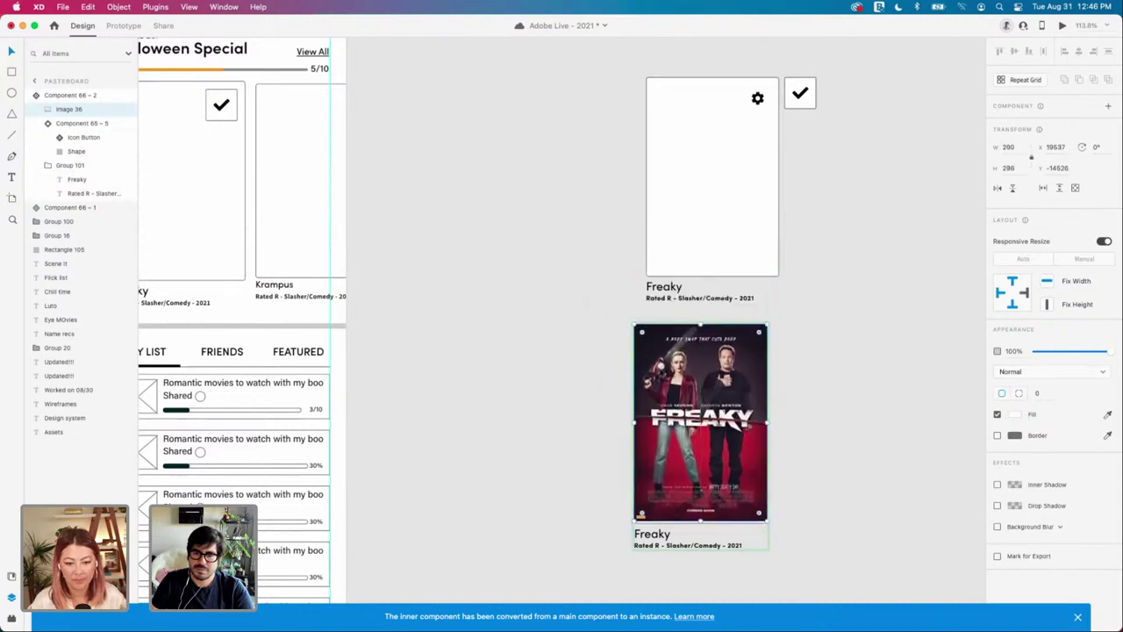
pyautogui.press('Delete')
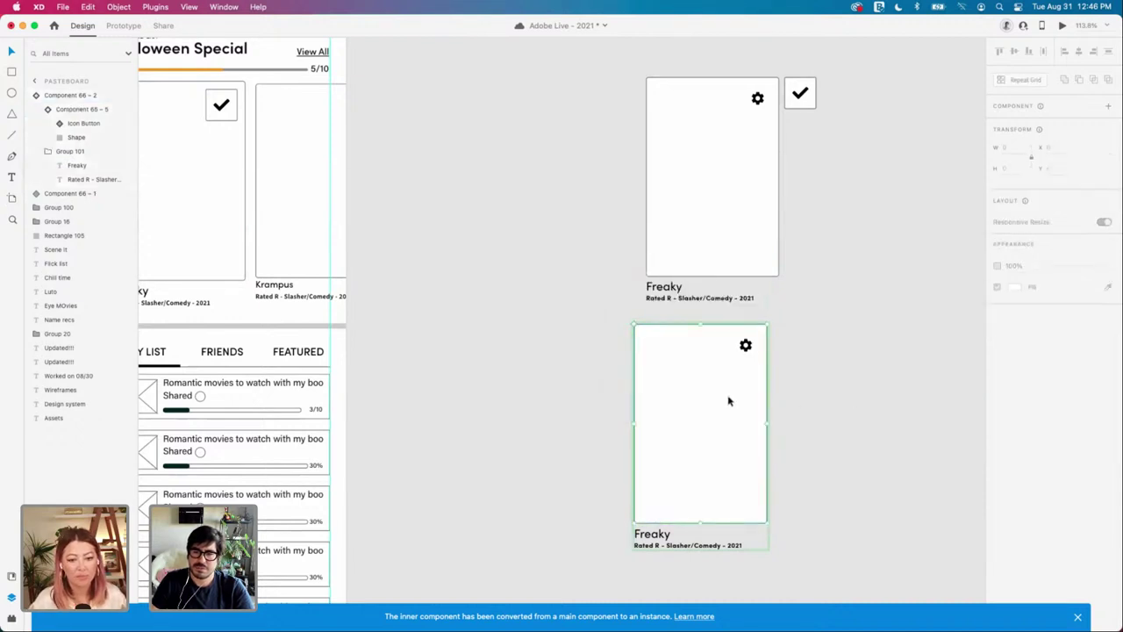
# Step: Ungroup the upper main card component into its blank poster component and its text group
pyautogui.scroll(1, 727, 399)
pyautogui.scroll(2, 735, 405)
pyautogui.click(717, 258)
pyautogui.rightClick(717, 256)
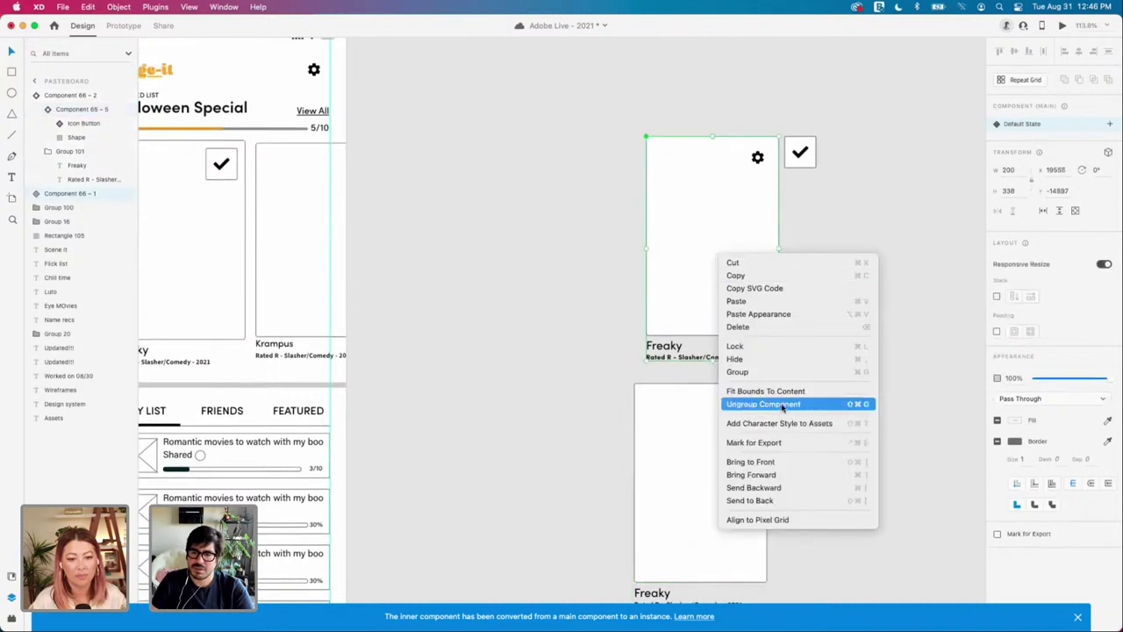
pyautogui.click(832, 410)
pyautogui.scroll(2, 830, 410)
pyautogui.press('shift+super+g')
pyautogui.click(830, 410)
# Step: Undo a trial move of the blank poster component and bring the Freaky poster back as a separate pasteboard image
pyautogui.moveTo(684, 343); pyautogui.dragTo(638, 340)
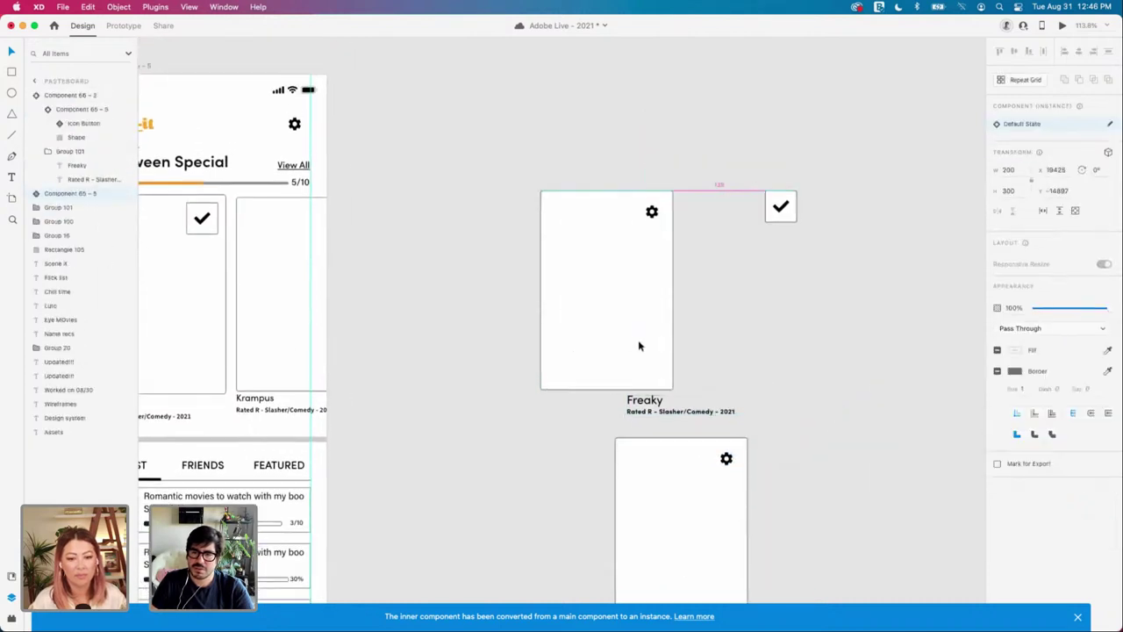
pyautogui.press('super+z')
pyautogui.press('super+z')
pyautogui.press('super+z')
pyautogui.press('super+z')
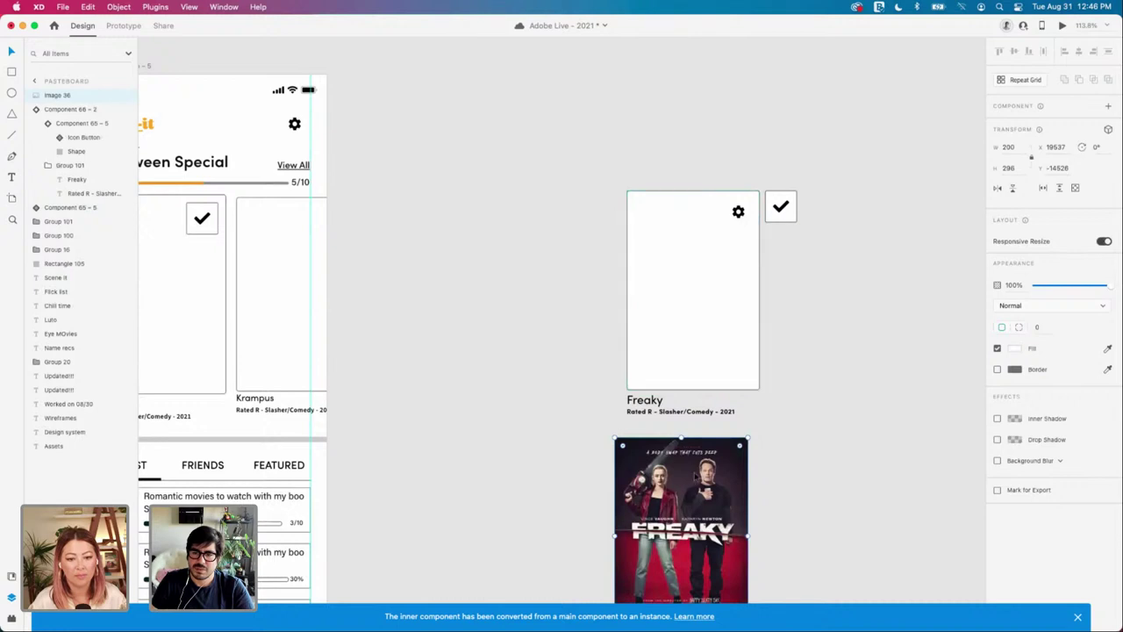
# Step: Turn the Freaky poster into a component beside the checkmark button and place a copy of it over the upper card's blank poster
pyautogui.moveTo(697, 475); pyautogui.dragTo(902, 486)
pyautogui.press('super+k')
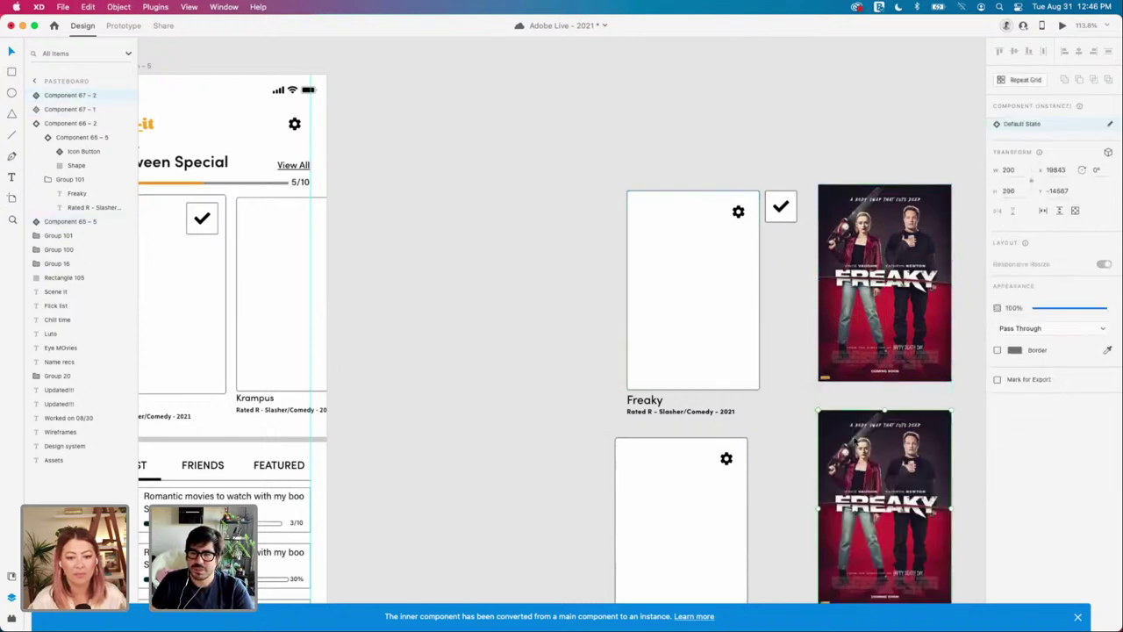
pyautogui.moveTo(855, 443); pyautogui.dragTo(664, 224)
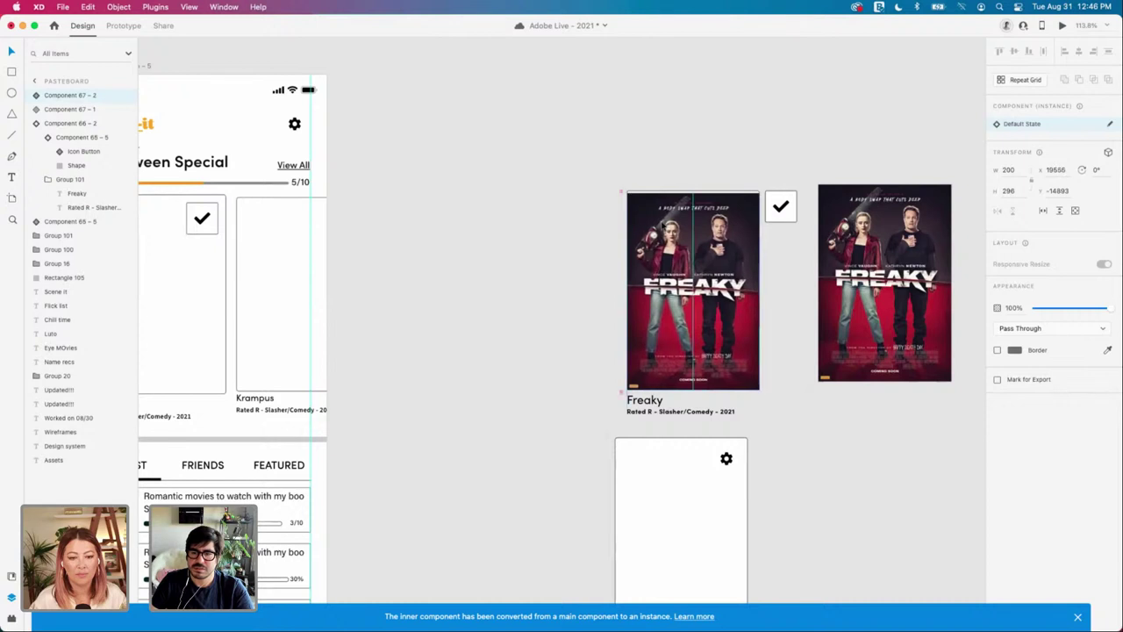
# Step: Enlarge the poster copy to about 203 × 300 so it covers the card's rectangle, and nudge it into alignment
pyautogui.scroll(3, 609, 175)
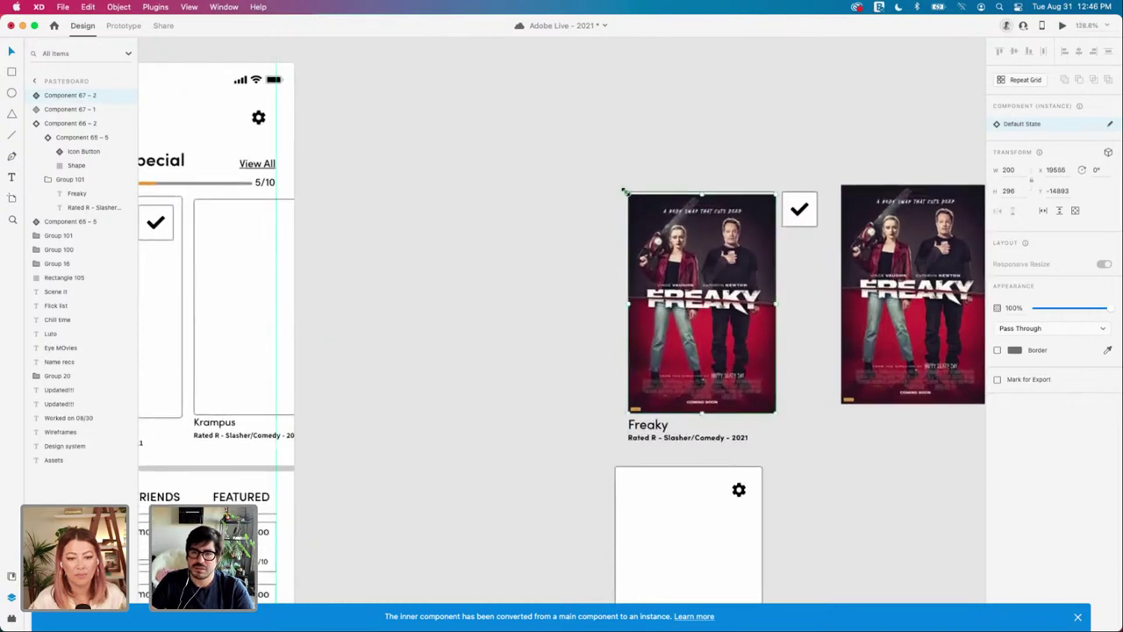
pyautogui.moveTo(622, 189); pyautogui.dragTo(622, 188)
pyautogui.press('Right')
pyautogui.press('Up')
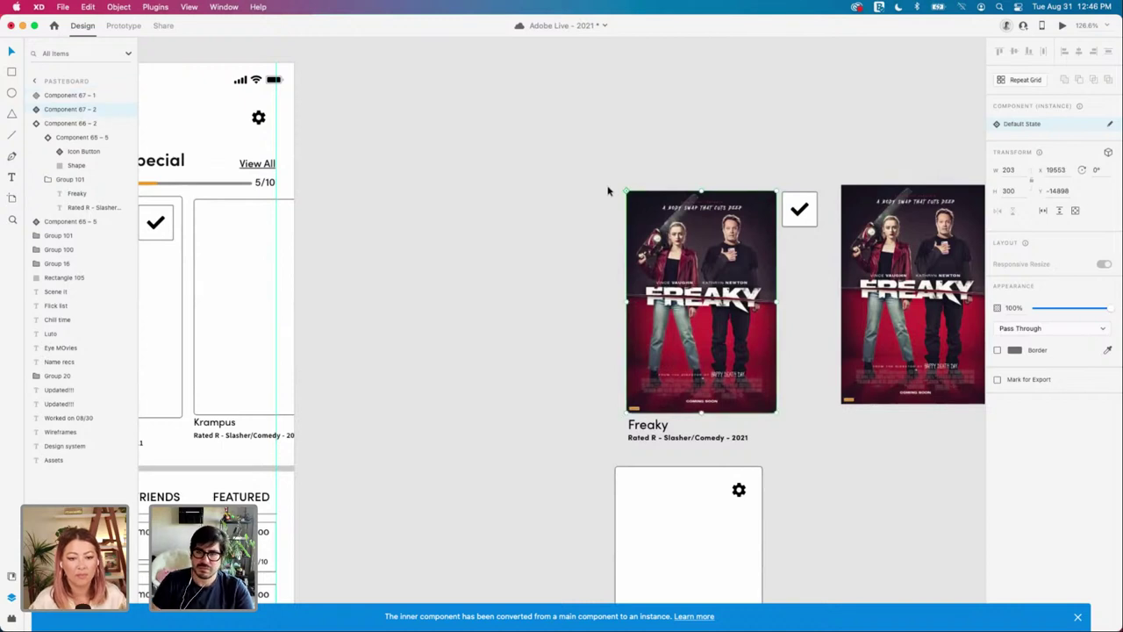
# Step: Shift the poster copy left off the card and ungroup the blank poster component into its icon button and shape
pyautogui.moveTo(734, 272); pyautogui.dragTo(646, 271)
pyautogui.click(726, 265)
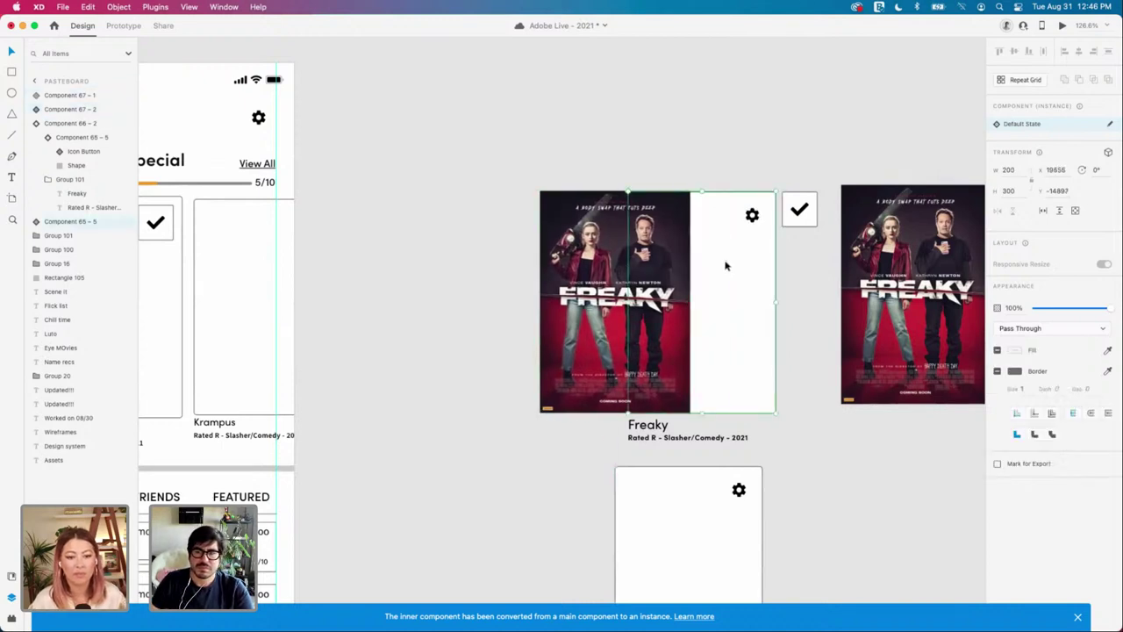
pyautogui.rightClick(725, 266)
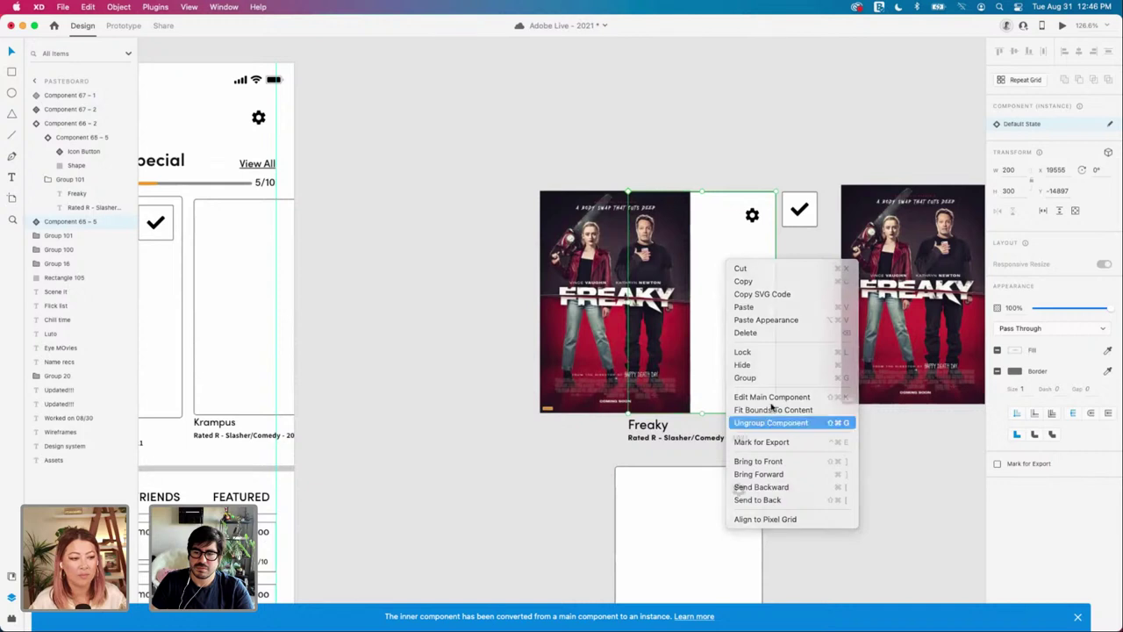
pyautogui.click(769, 425)
# Step: Move the poster copy back over the card's rectangle, aligned above the Freaky title
pyautogui.hscroll(5, 725, 332)
pyautogui.click(772, 238)
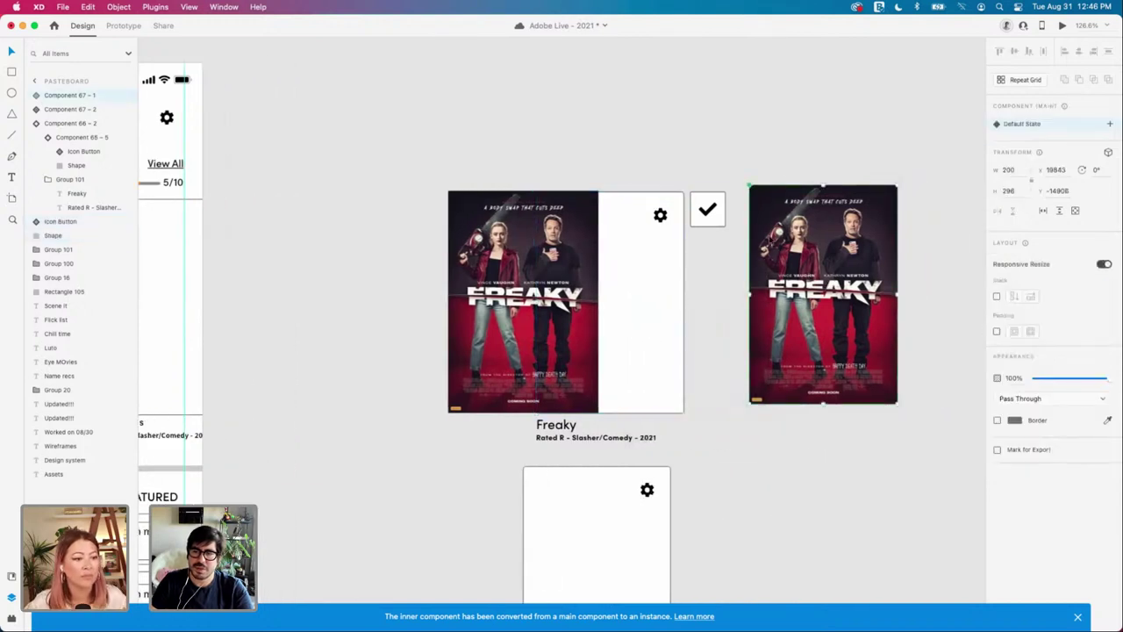
pyautogui.hscroll(4, 786, 179)
pyautogui.scroll(3, 785, 188)
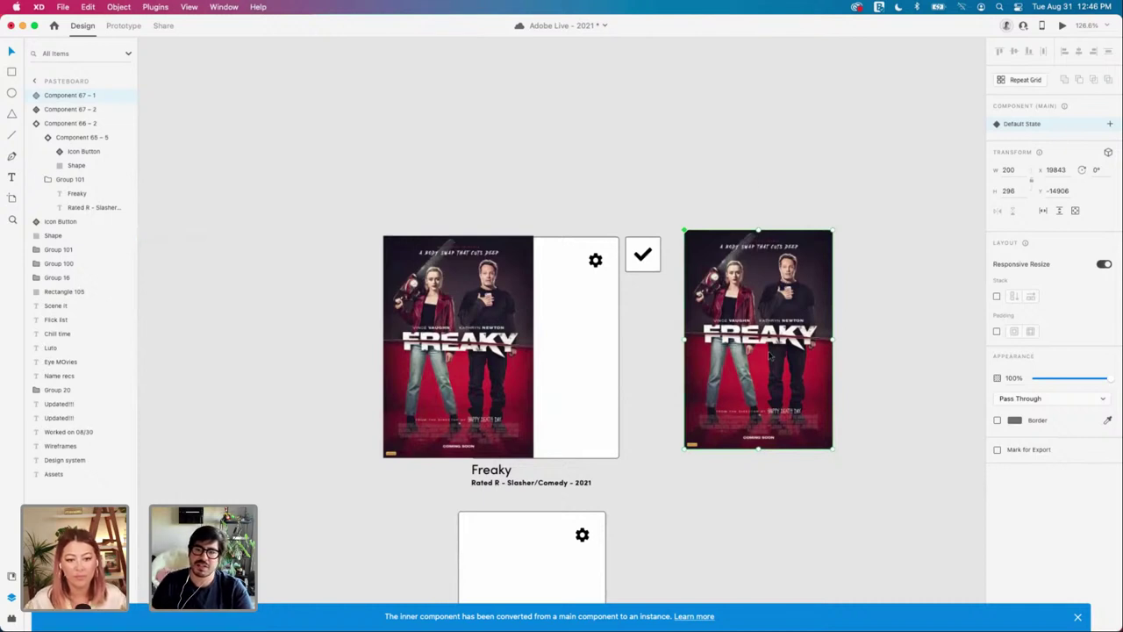
pyautogui.moveTo(485, 315); pyautogui.dragTo(570, 315)
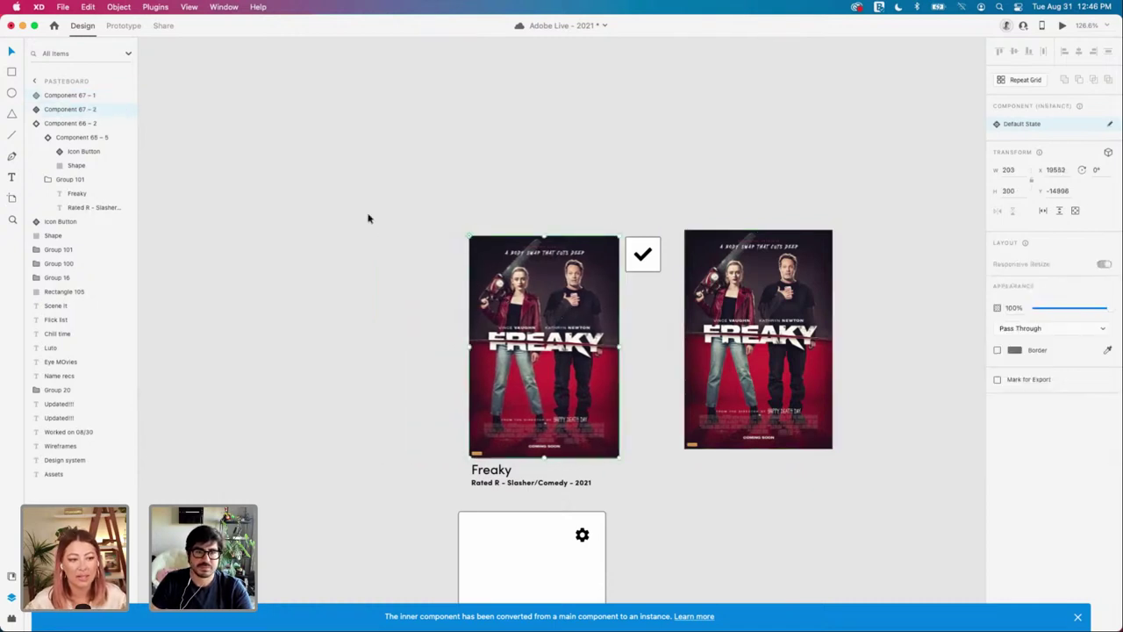
pyautogui.moveTo(489, 295); pyautogui.dragTo(525, 296)
pyautogui.click(584, 314)
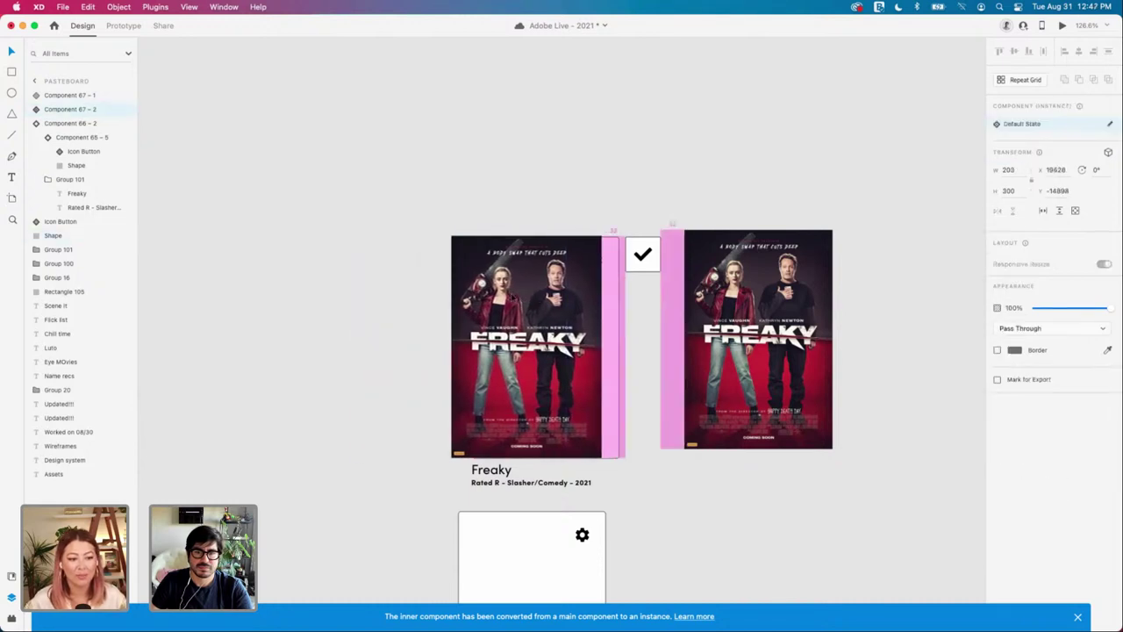
pyautogui.moveTo(525, 351); pyautogui.dragTo(542, 351)
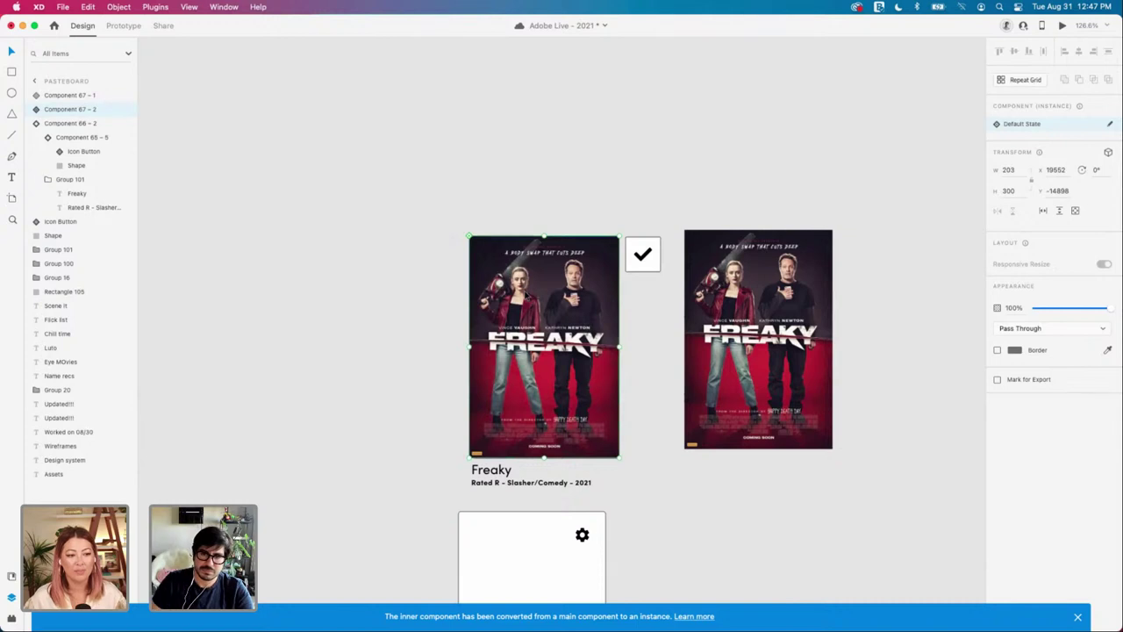
# Step: Send the poster copy to the back and mask it with the card's rectangle shape
pyautogui.press('super+shift+bracketleft')
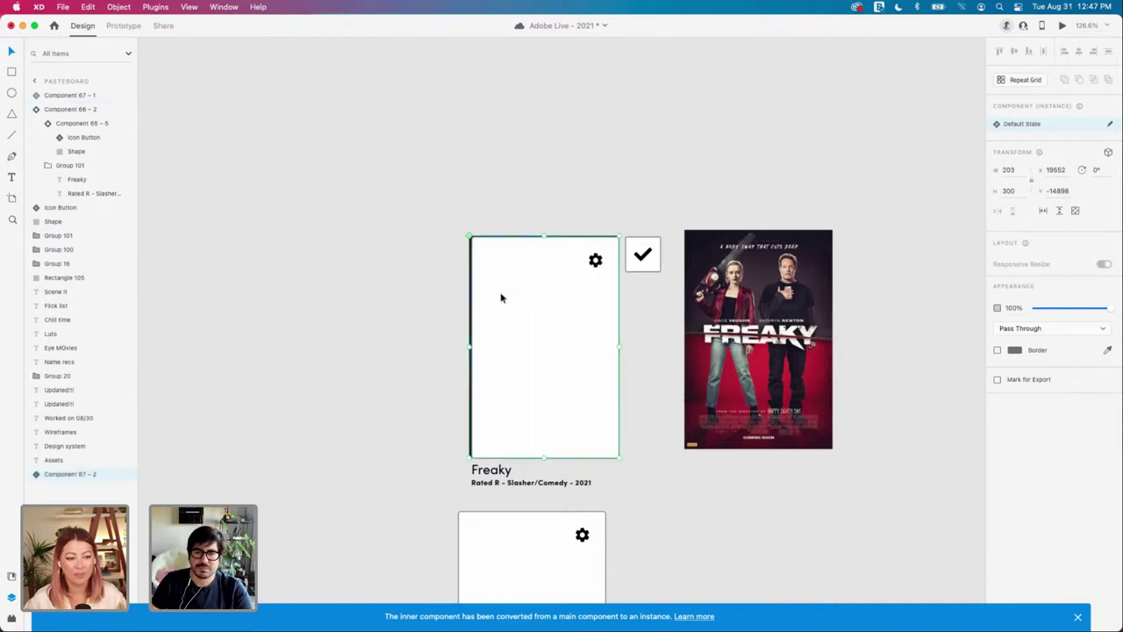
pyautogui.click(518, 304)
pyautogui.rightClick(524, 305)
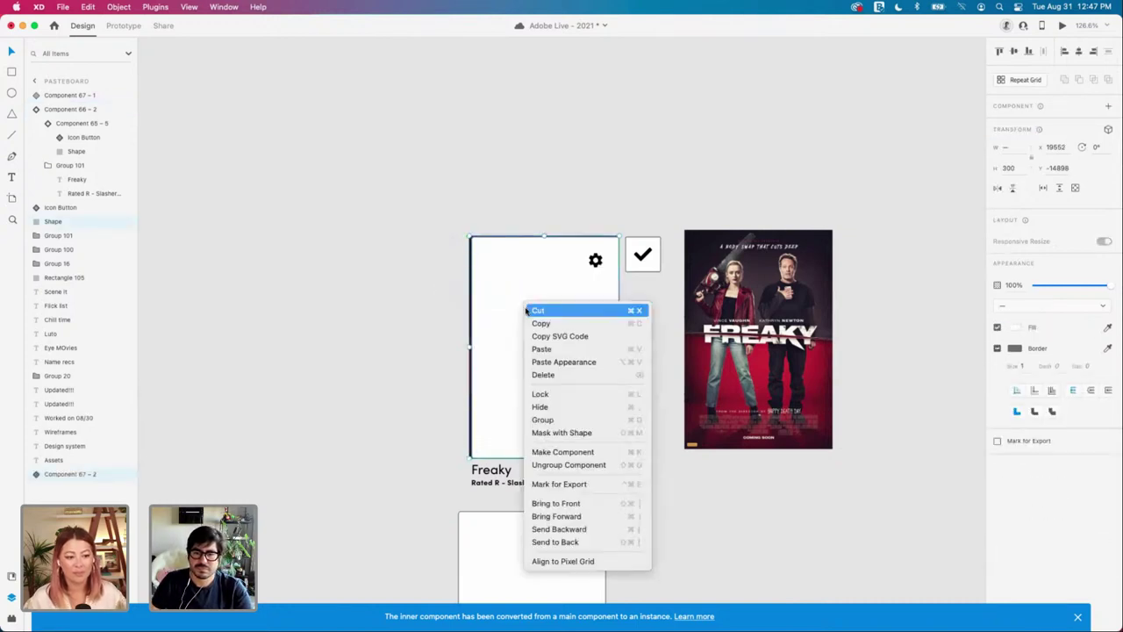
pyautogui.click(569, 432)
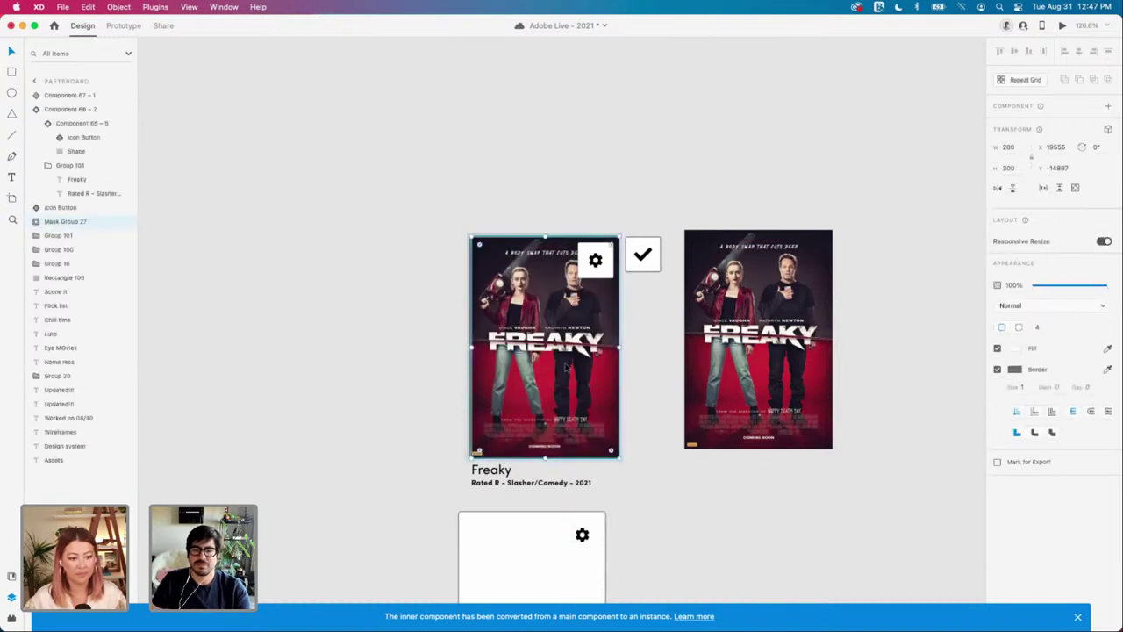
pyautogui.doubleClick(566, 369)
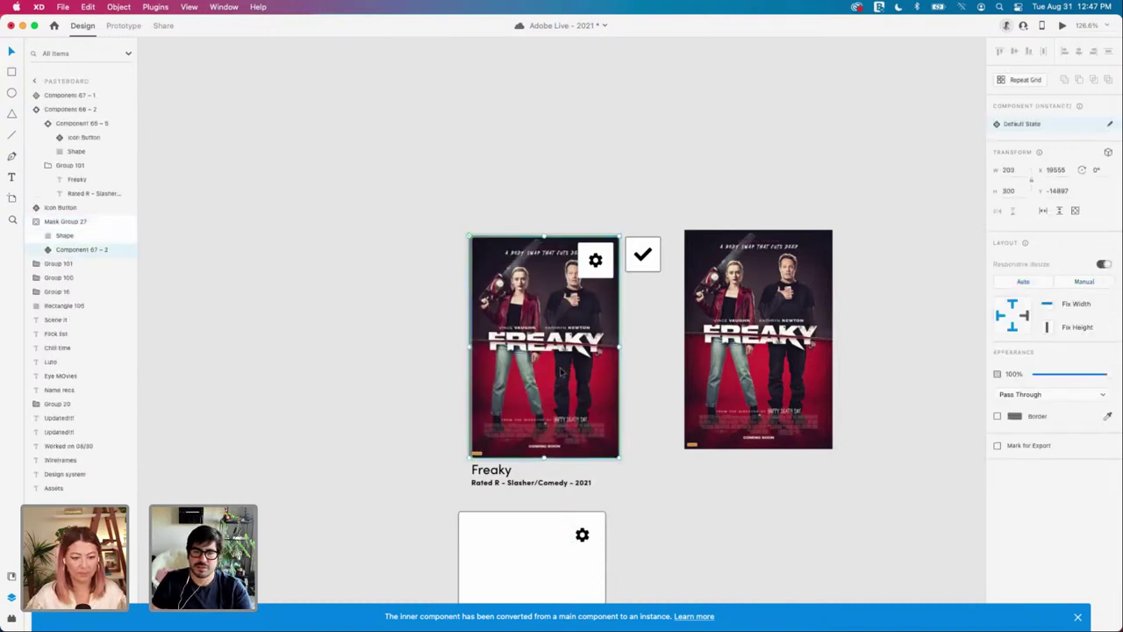
pyautogui.click(639, 389)
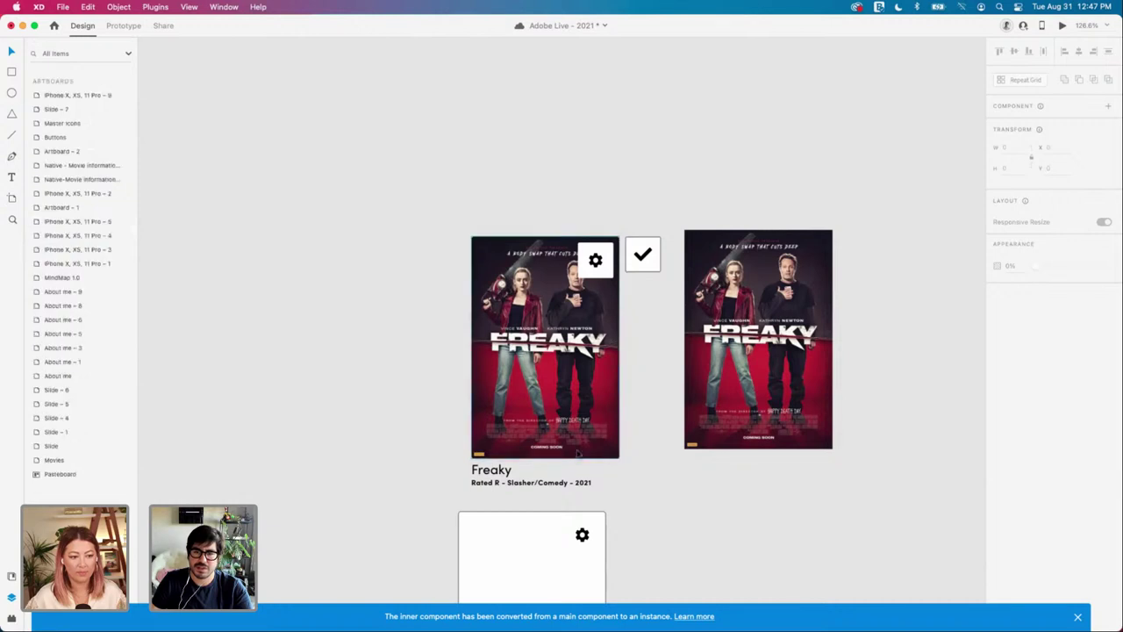
# Step: Combine the masked poster and the gear icon button into a component named "Movie poster + Icon button"
pyautogui.click(493, 471)
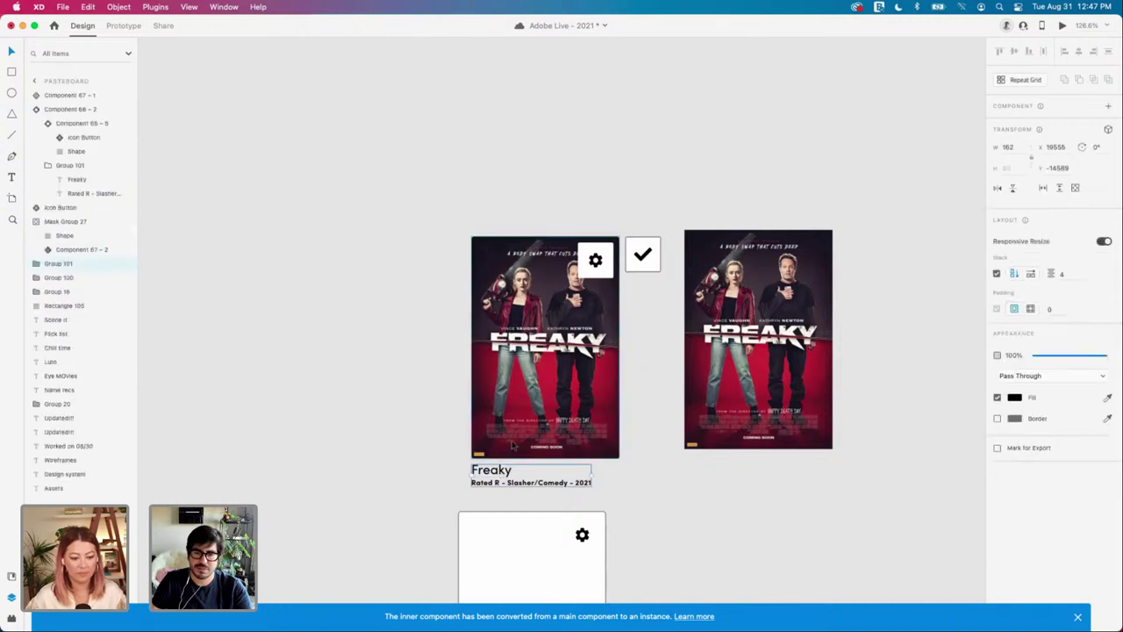
pyautogui.keyDown('shift'); pyautogui.click(515, 445); pyautogui.keyUp('shift')
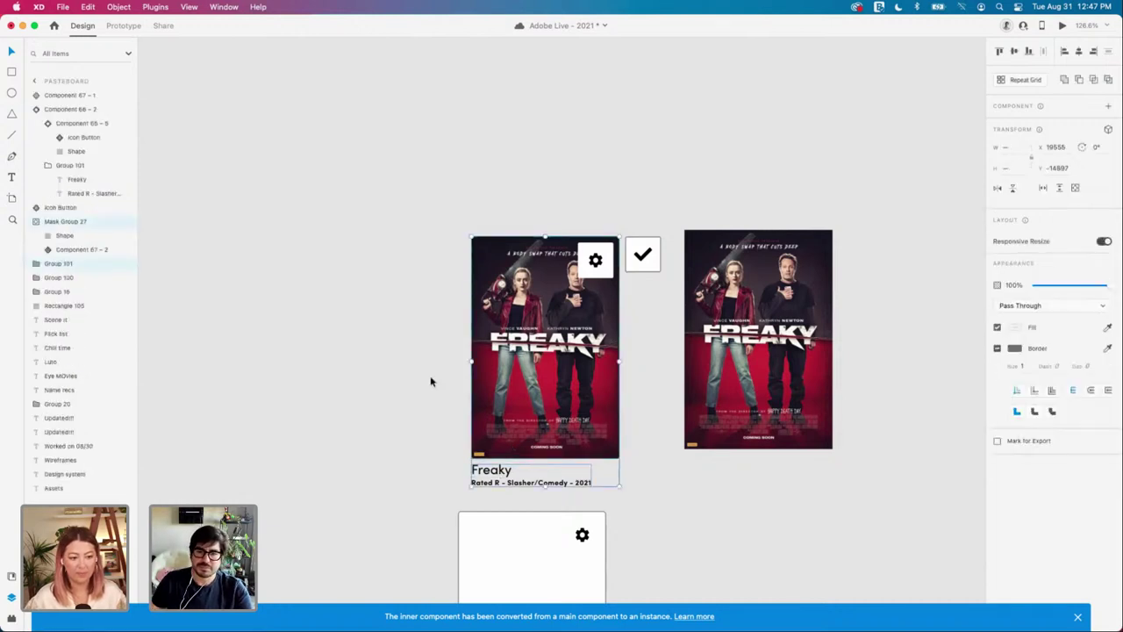
pyautogui.click(511, 372)
pyautogui.keyDown('shift'); pyautogui.click(587, 269); pyautogui.keyUp('shift')
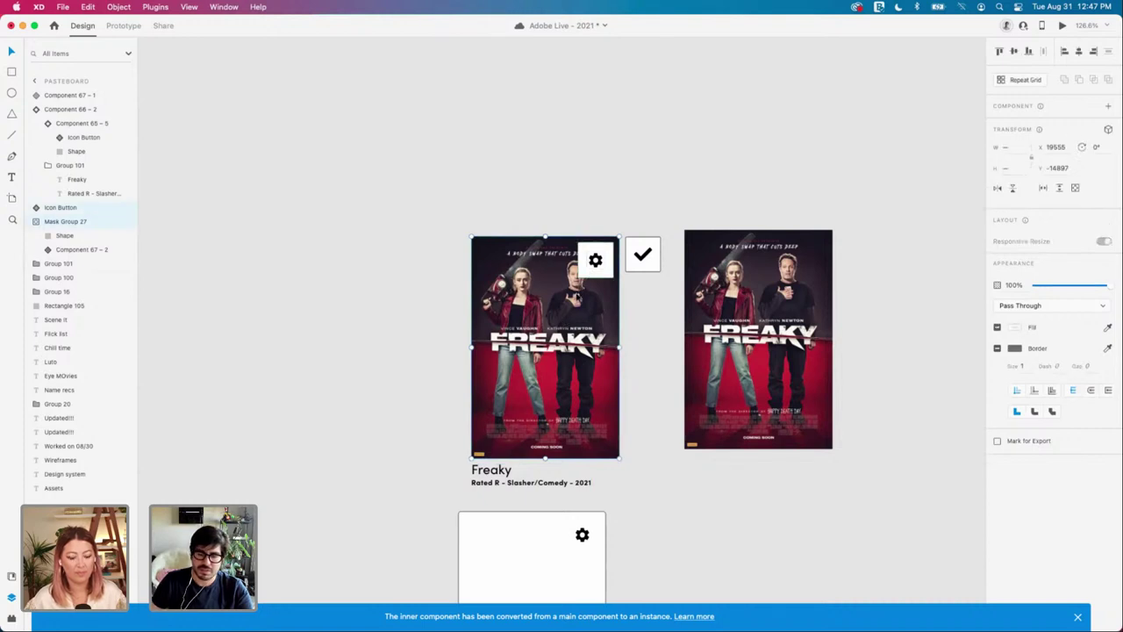
pyautogui.press('super+k')
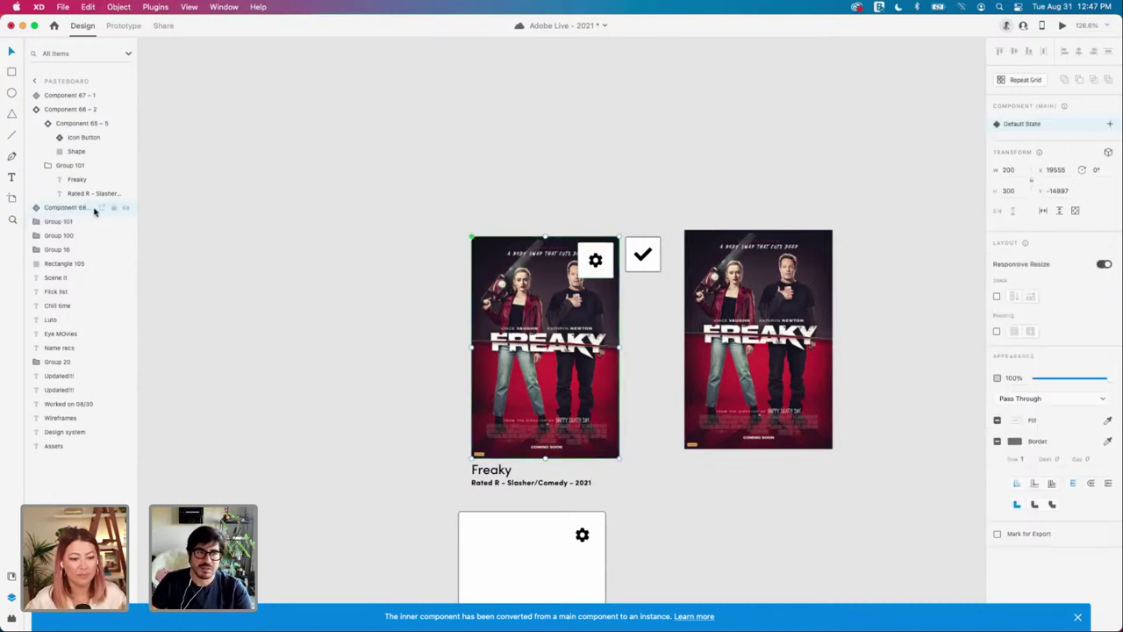
pyautogui.doubleClick(78, 207)
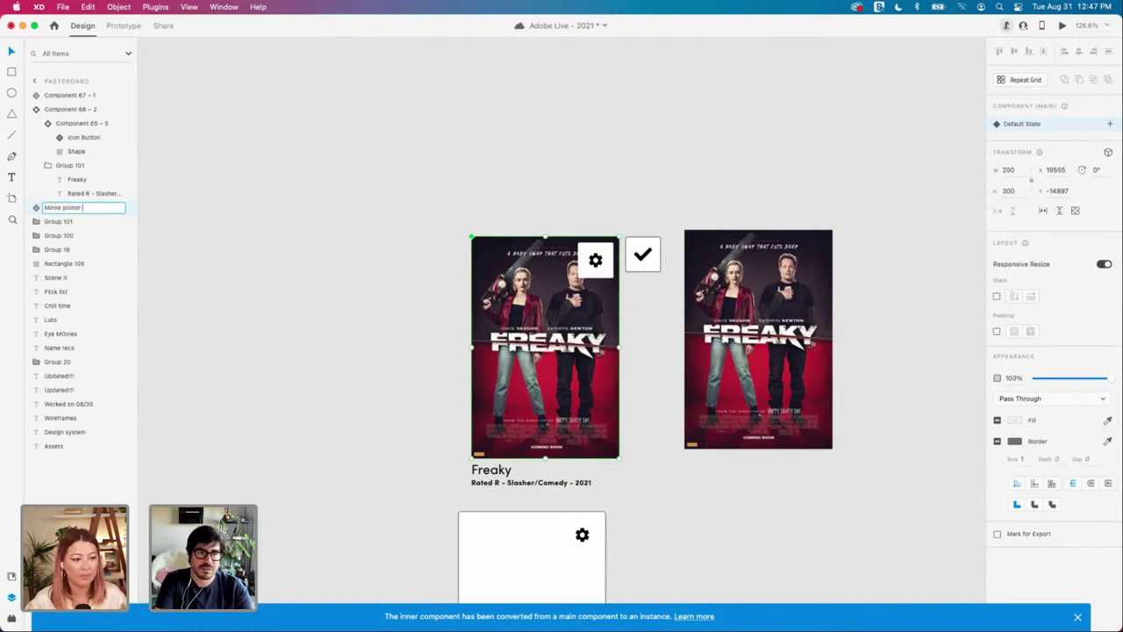
pyautogui.press('Return')
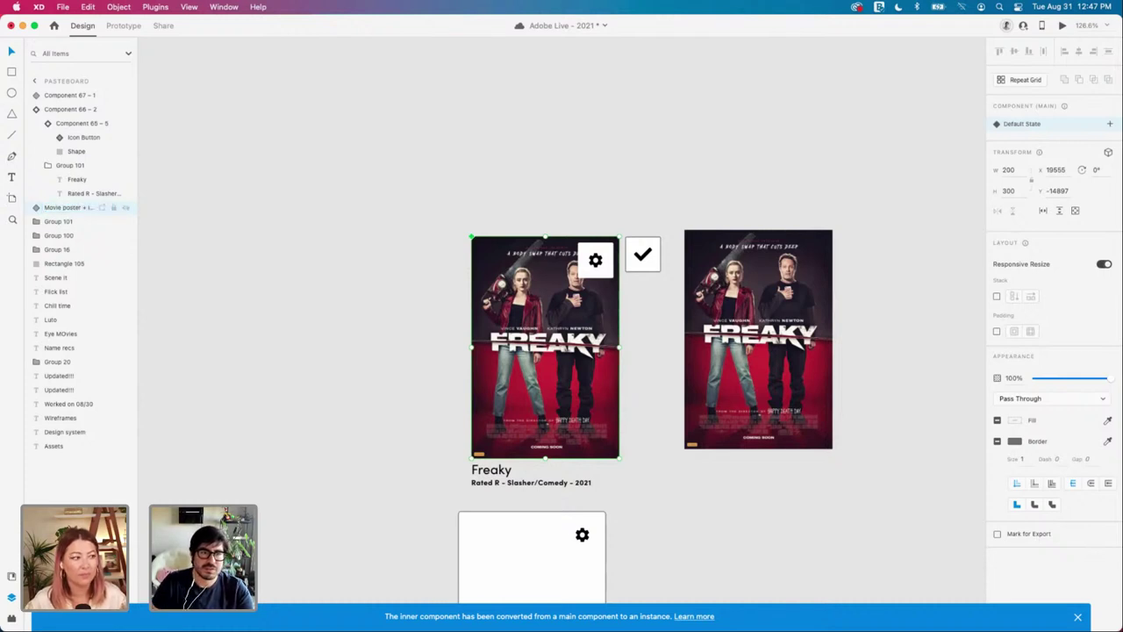
# Step: Make a component from the poster component and the text group below it, and name it "Movie Information card"
pyautogui.moveTo(436, 505); pyautogui.dragTo(518, 426)
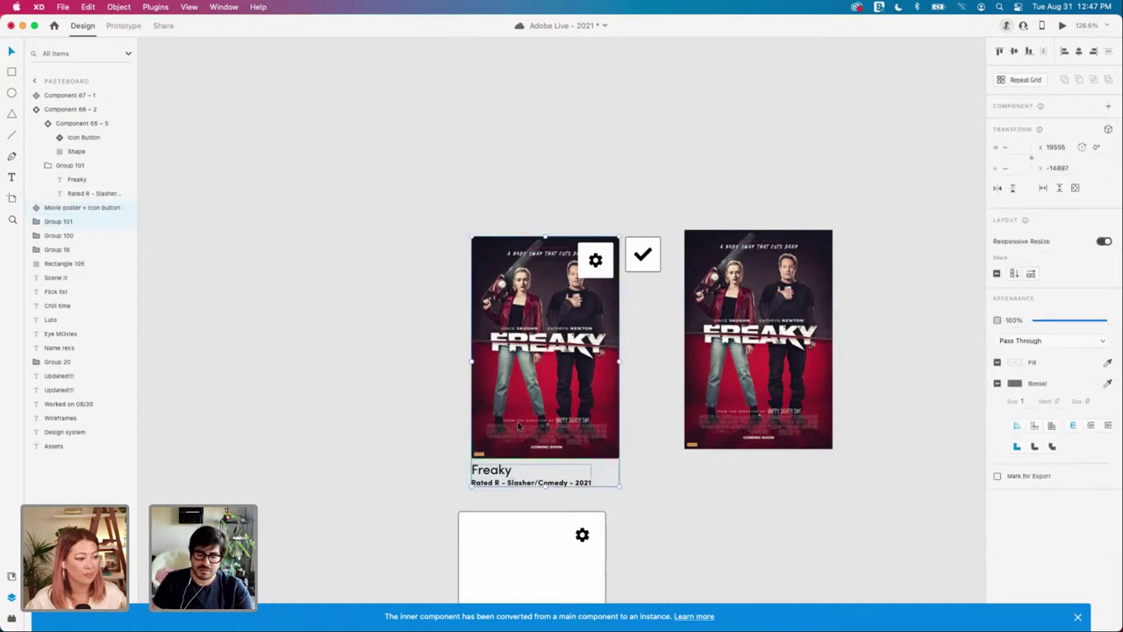
pyautogui.press('super+k')
pyautogui.click(51, 208)
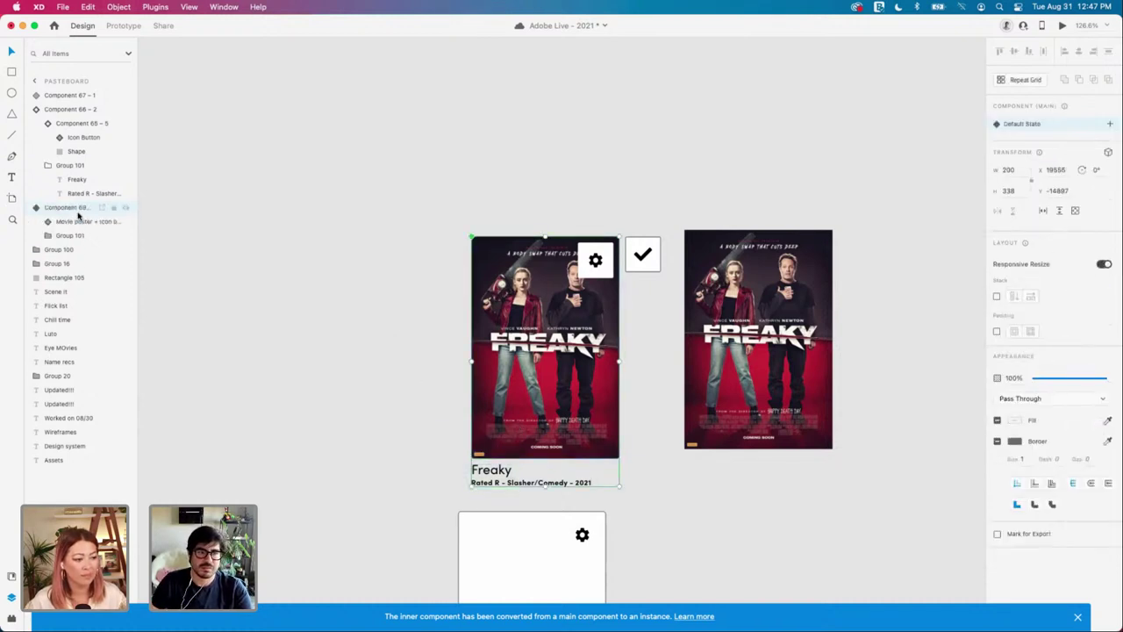
pyautogui.doubleClick(77, 208)
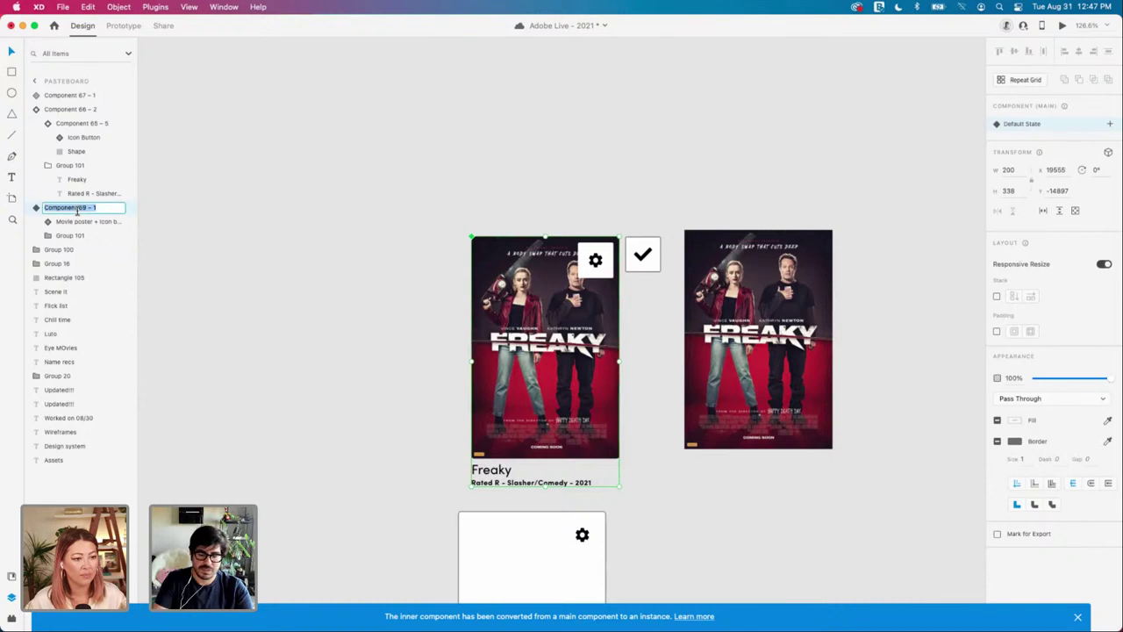
pyautogui.write('Movie Information ca')
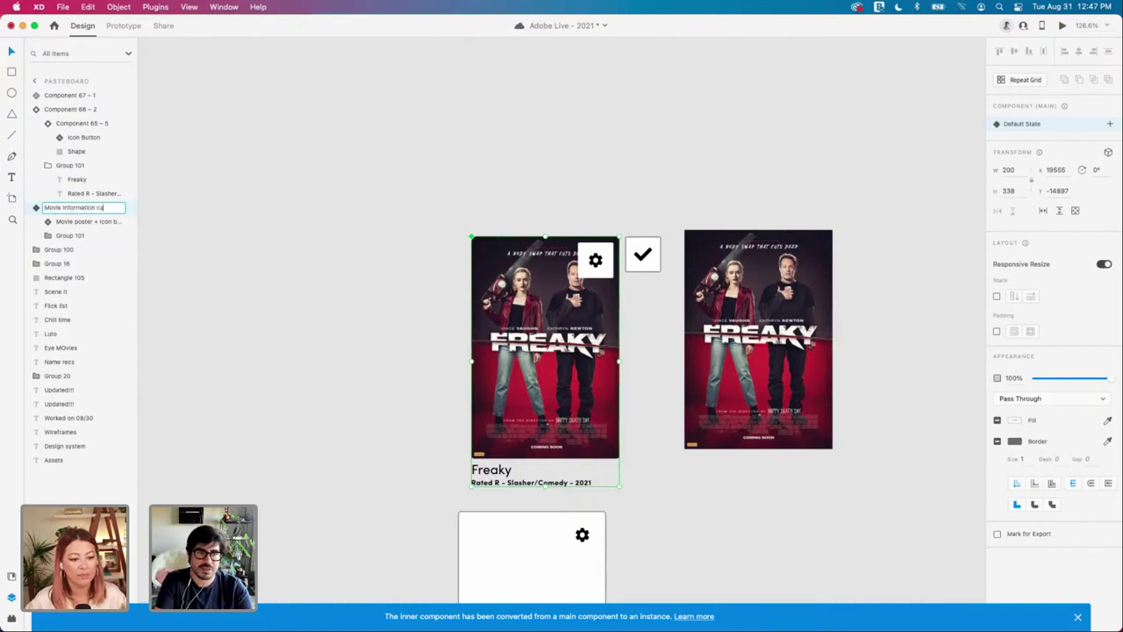
pyautogui.write('rd')
pyautogui.press('Return')
# Step: Move the movie information card left, closer to the updated home screen
pyautogui.click(358, 298)
pyautogui.moveTo(528, 364); pyautogui.dragTo(320, 364)
# Step: Move the standalone Freaky poster main component onto the Buttons artboard, to the right of the Atoms heading
pyautogui.scroll(-2, 633, 346)
pyautogui.scroll(-5, 628, 348)
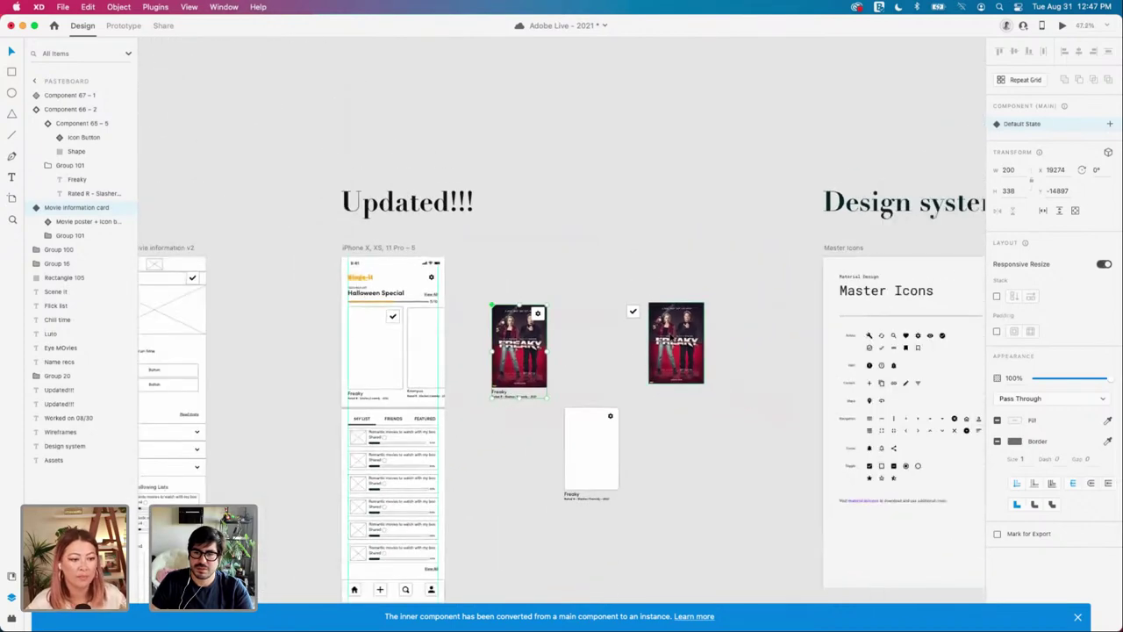
pyautogui.moveTo(671, 344); pyautogui.dragTo(630, 217)
pyautogui.click(690, 253)
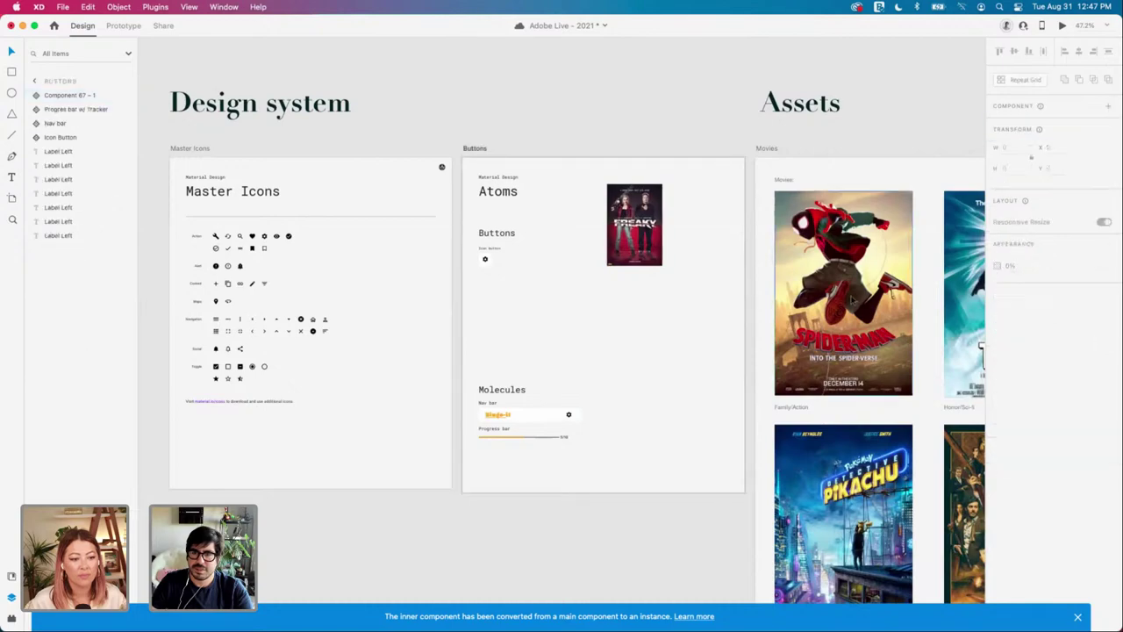
# Step: Place a copy of the Krampus poster from the Movies artboard onto the Buttons artboard, directly below the Freaky poster
pyautogui.click(858, 327)
pyautogui.scroll(-5, 853, 332)
pyautogui.hscroll(1, 852, 331)
pyautogui.scroll(-2, 850, 331)
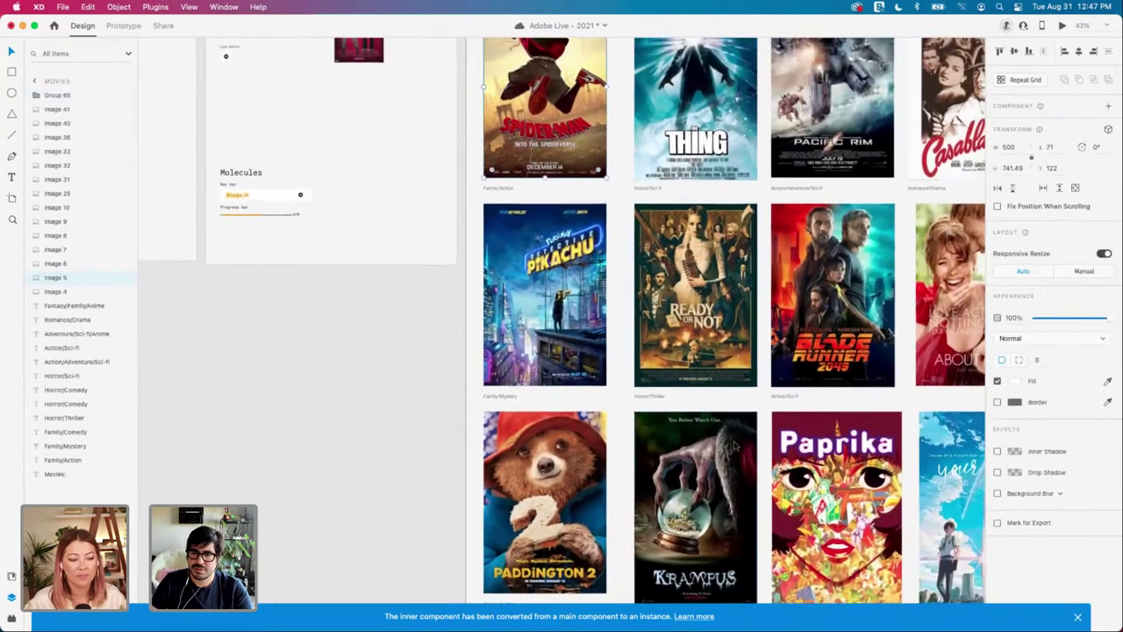
pyautogui.scroll(-3, 850, 330)
pyautogui.scroll(-1, 850, 331)
pyautogui.scroll(3, 748, 421)
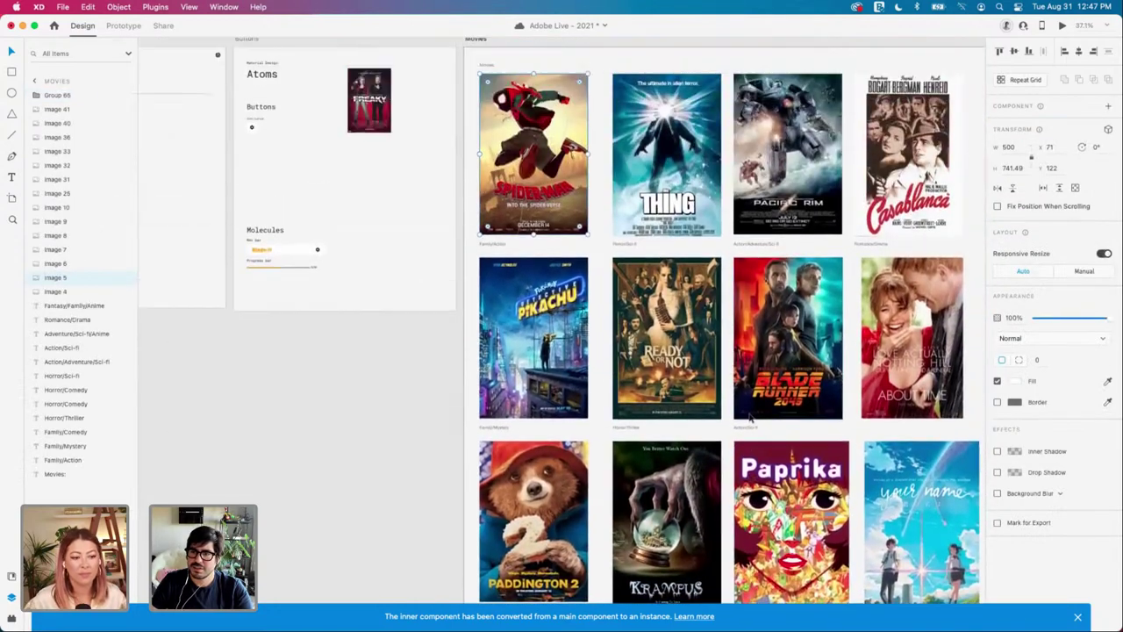
pyautogui.scroll(-2, 750, 418)
pyautogui.scroll(2, 912, 426)
pyautogui.scroll(-3, 912, 427)
pyautogui.scroll(2, 665, 448)
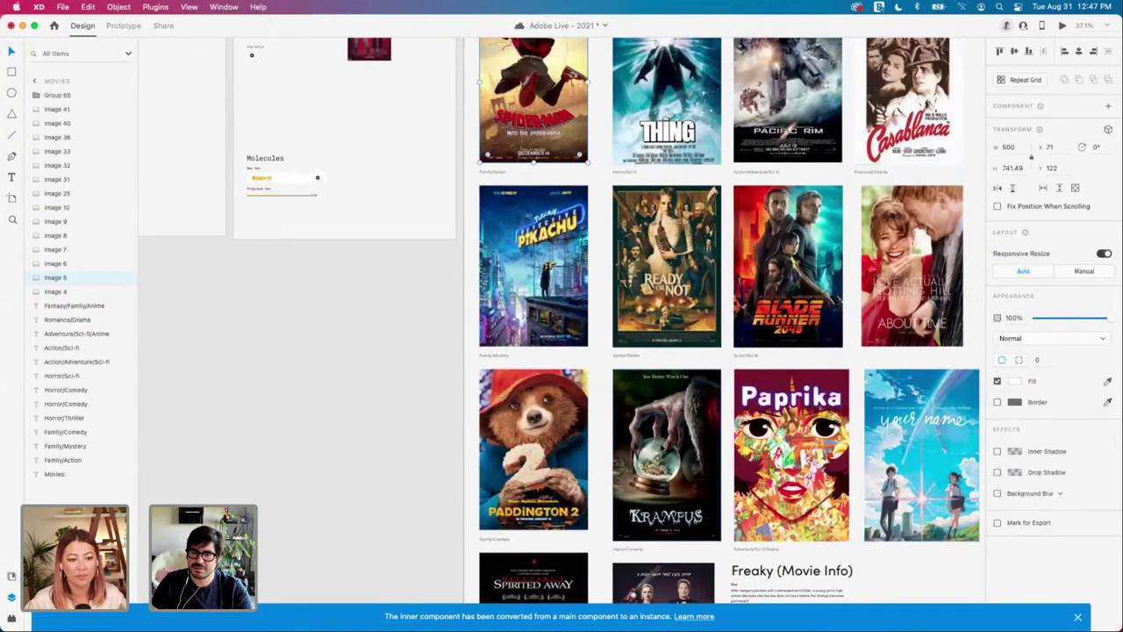
pyautogui.moveTo(665, 448); pyautogui.dragTo(399, 265)
pyautogui.moveTo(399, 265); pyautogui.dragTo(399, 264)
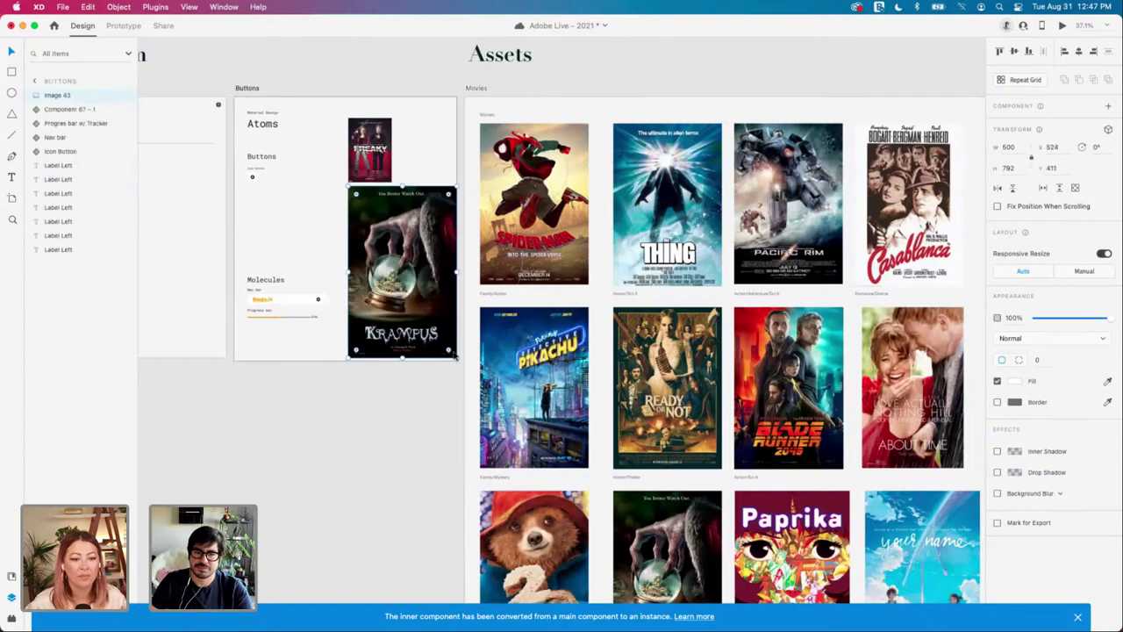
# Step: Scale the Krampus poster copy down proportionally to match the Freaky poster above it, and set its width to 200
pyautogui.moveTo(449, 354); pyautogui.dragTo(391, 269)
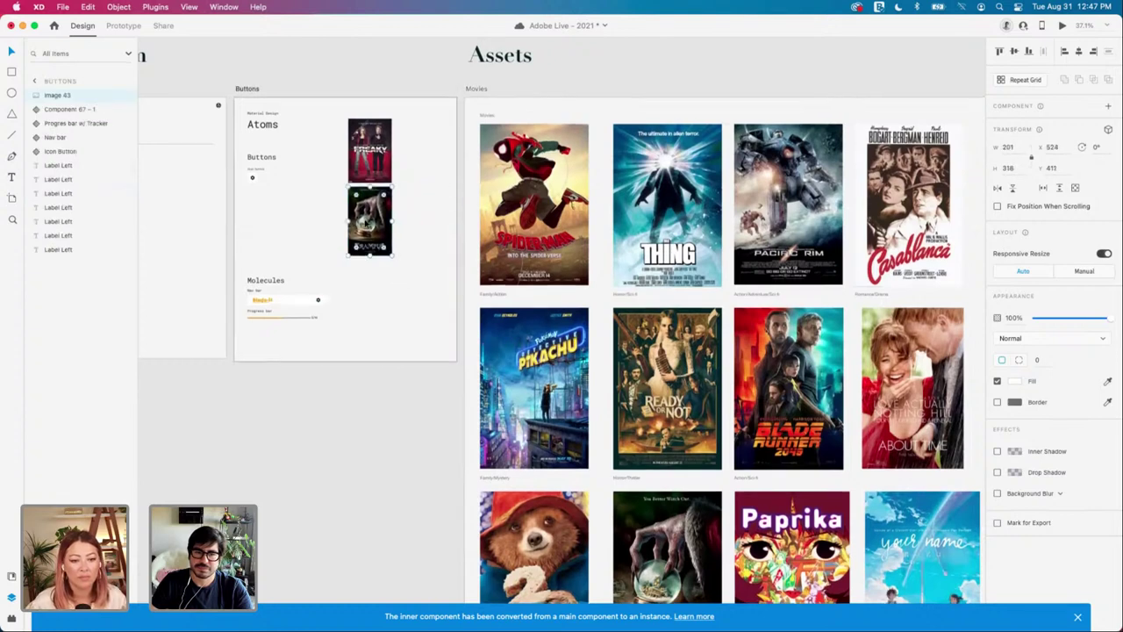
pyautogui.scroll(2, 392, 269)
pyautogui.click(370, 226)
pyautogui.click(369, 275)
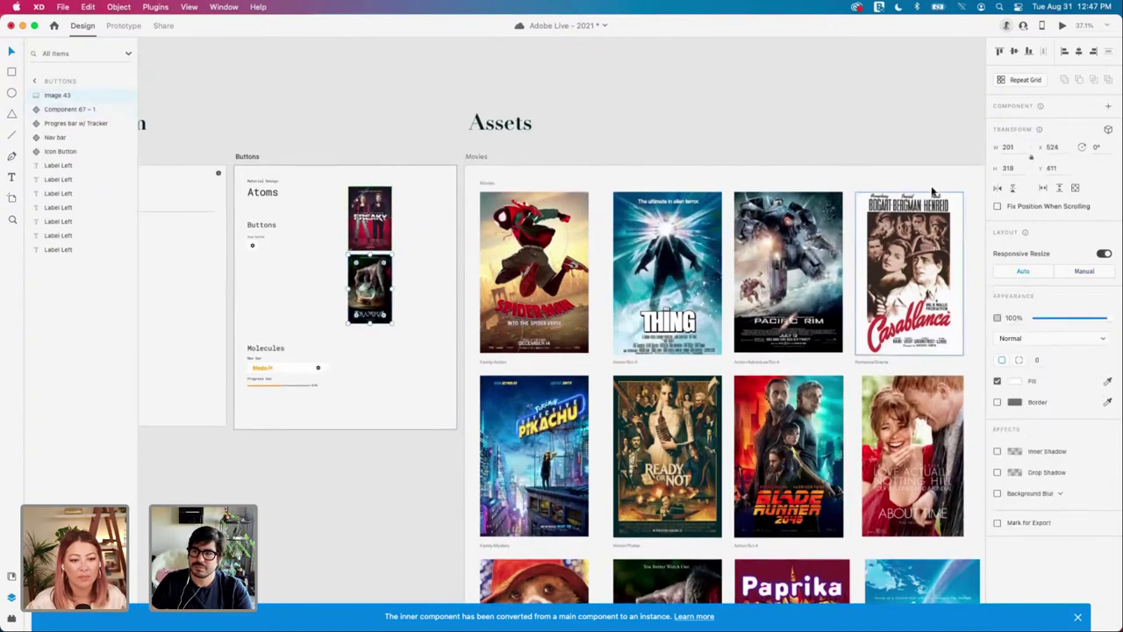
pyautogui.click(1011, 146)
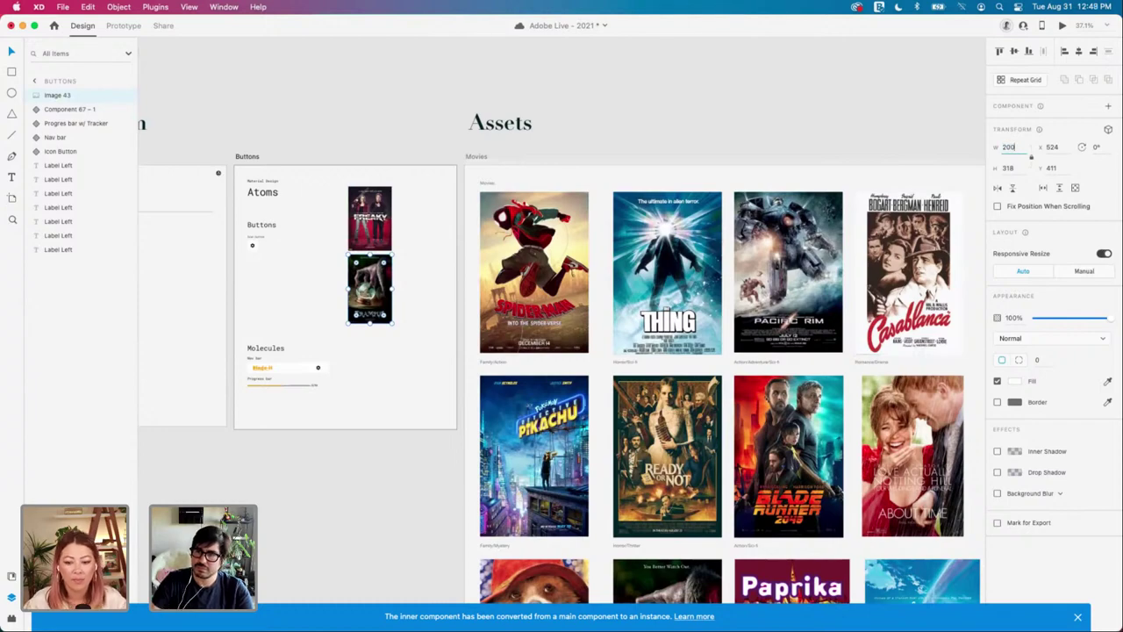
# Step: Set the Krampus poster's width to 200 and cut the image from the Buttons artboard
pyautogui.write('200')
pyautogui.press('Tab')
pyautogui.scroll(5, 296, 253)
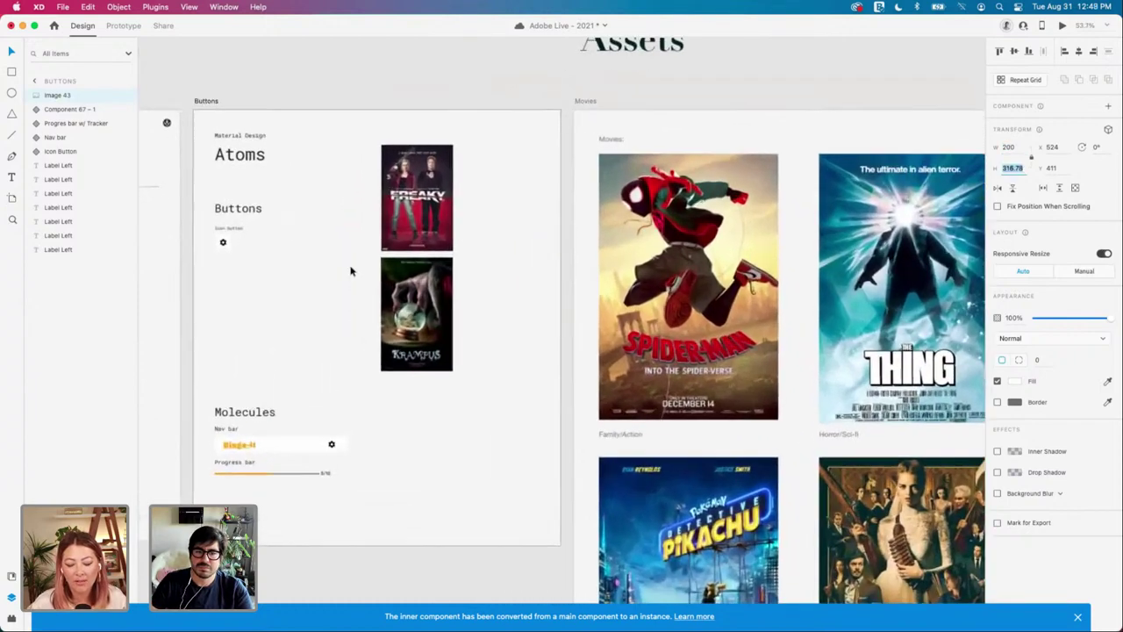
pyautogui.scroll(2, 350, 271)
pyautogui.press('Delete')
# Step: Add a new state to the Freaky poster component and name it Krampus
pyautogui.click(448, 222)
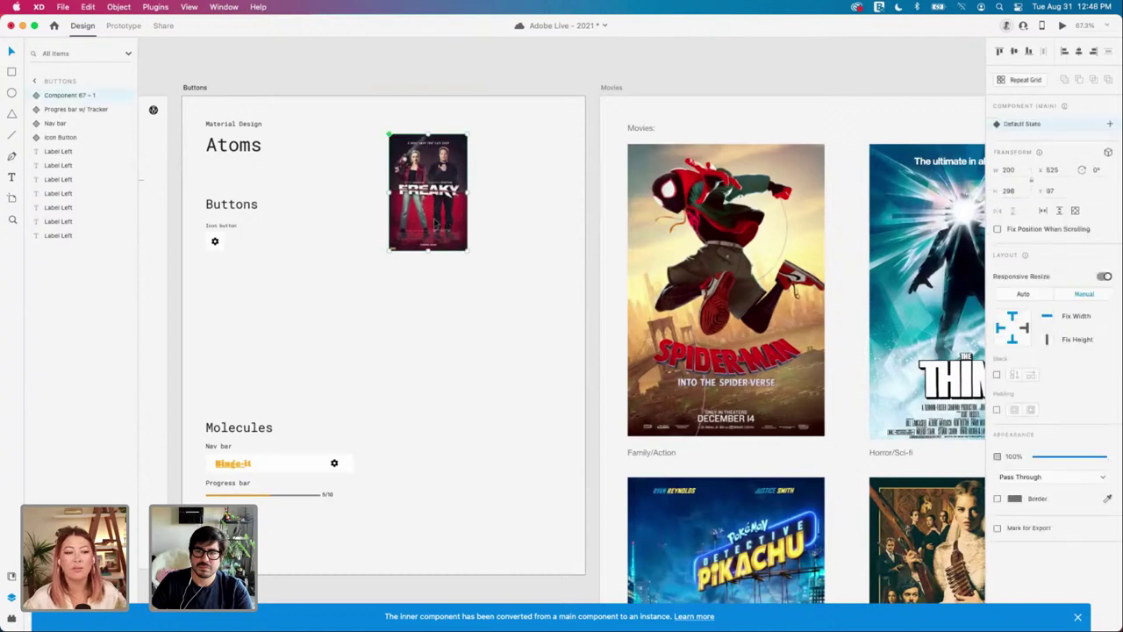
pyautogui.scroll(2, 751, 241)
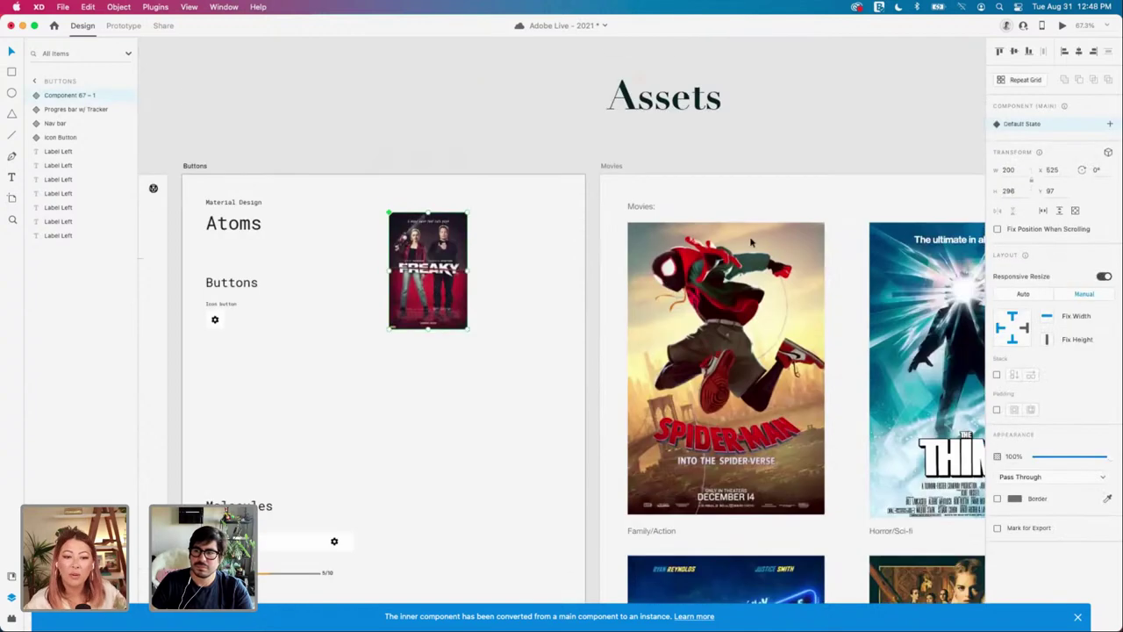
pyautogui.click(1112, 123)
pyautogui.click(1048, 128)
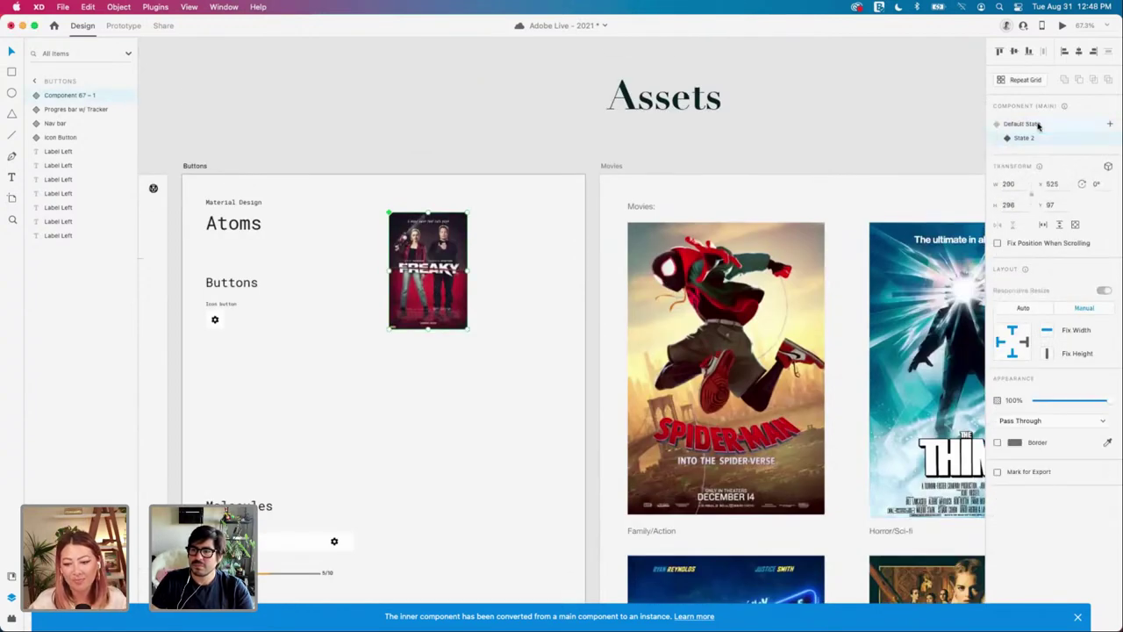
pyautogui.click(1039, 125)
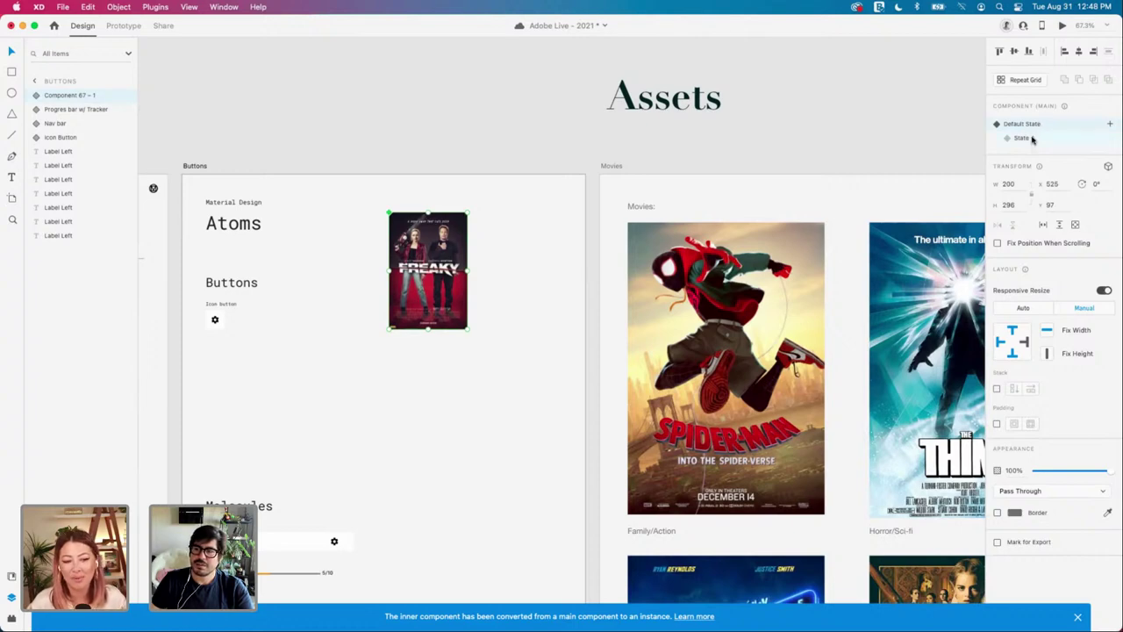
pyautogui.doubleClick(1031, 139)
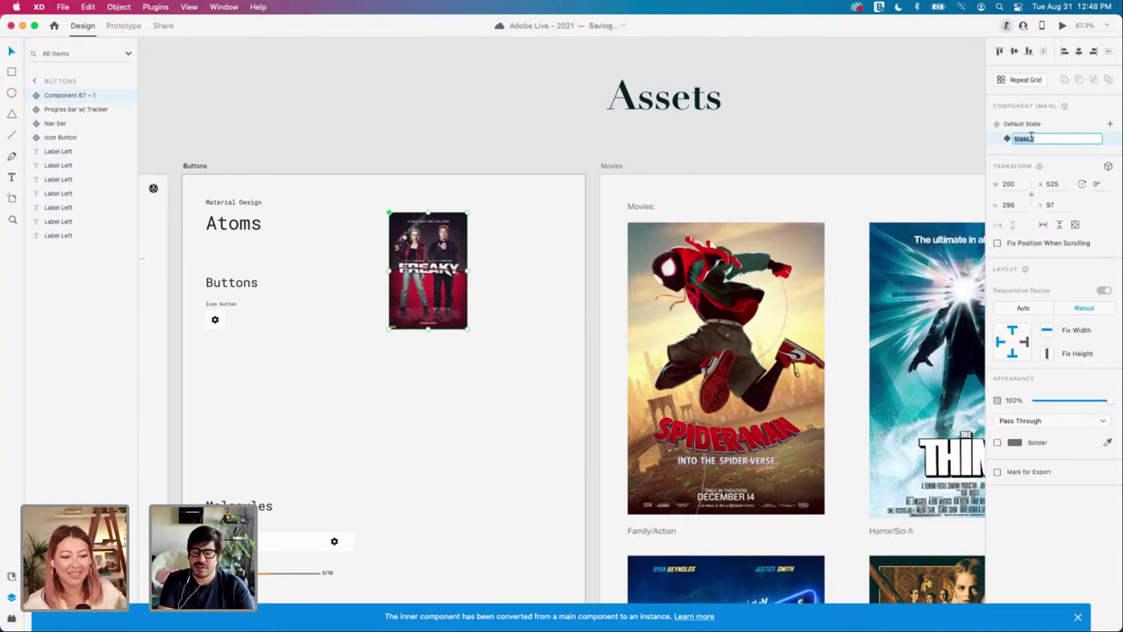
pyautogui.write('Krampus')
pyautogui.press('Return')
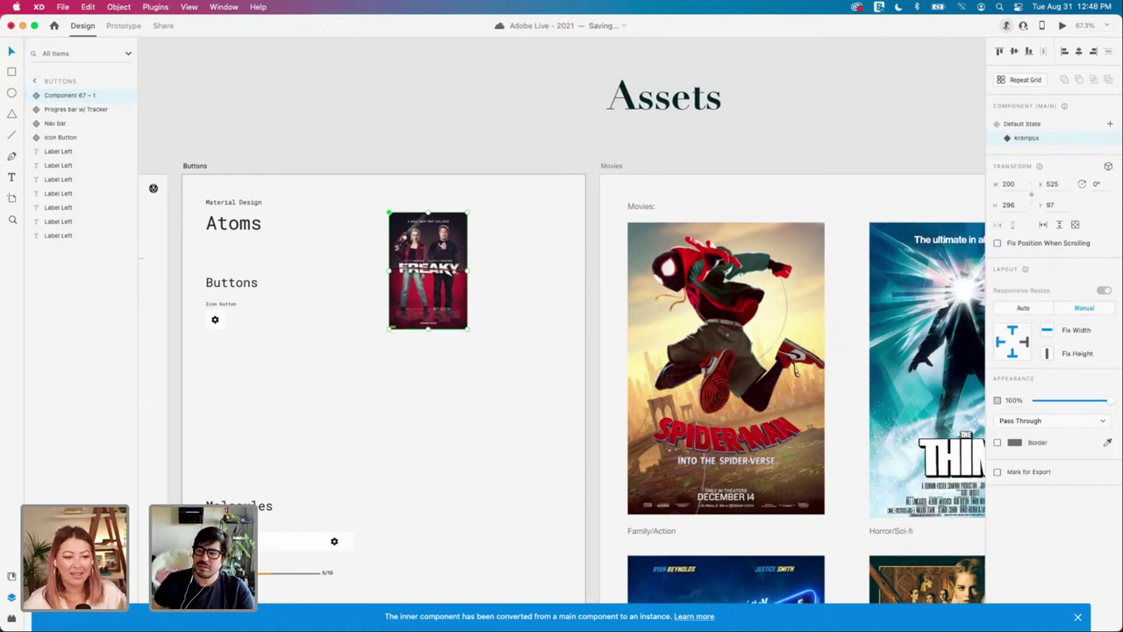
# Step: With the component's Krampus state active, paste the Krampus poster and place it over the Freaky poster
pyautogui.click(1032, 125)
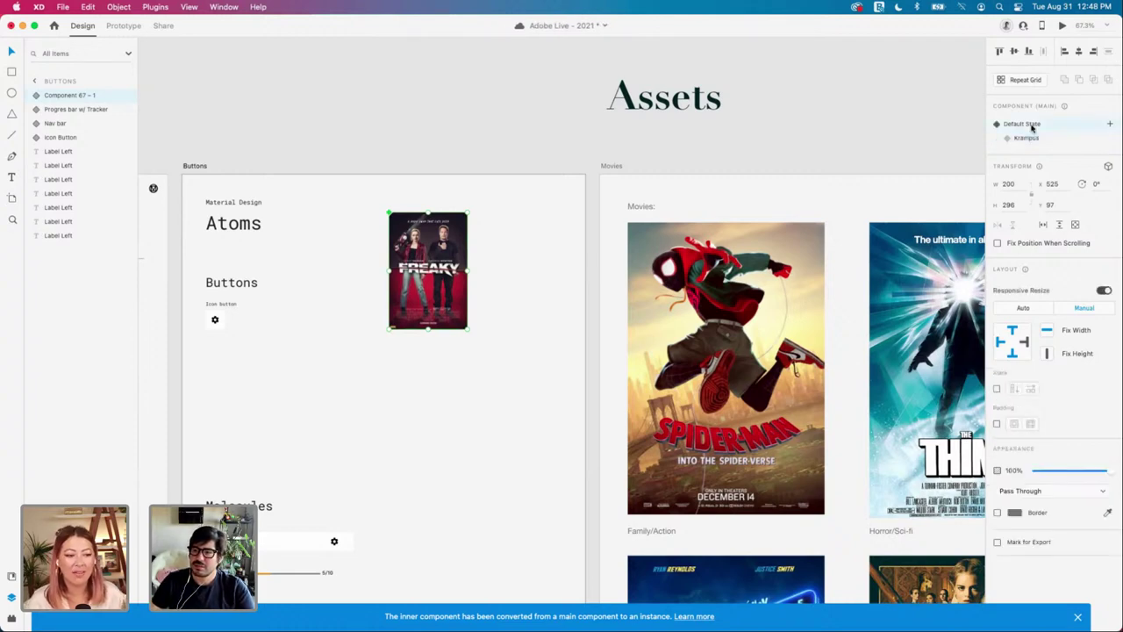
pyautogui.click(1027, 139)
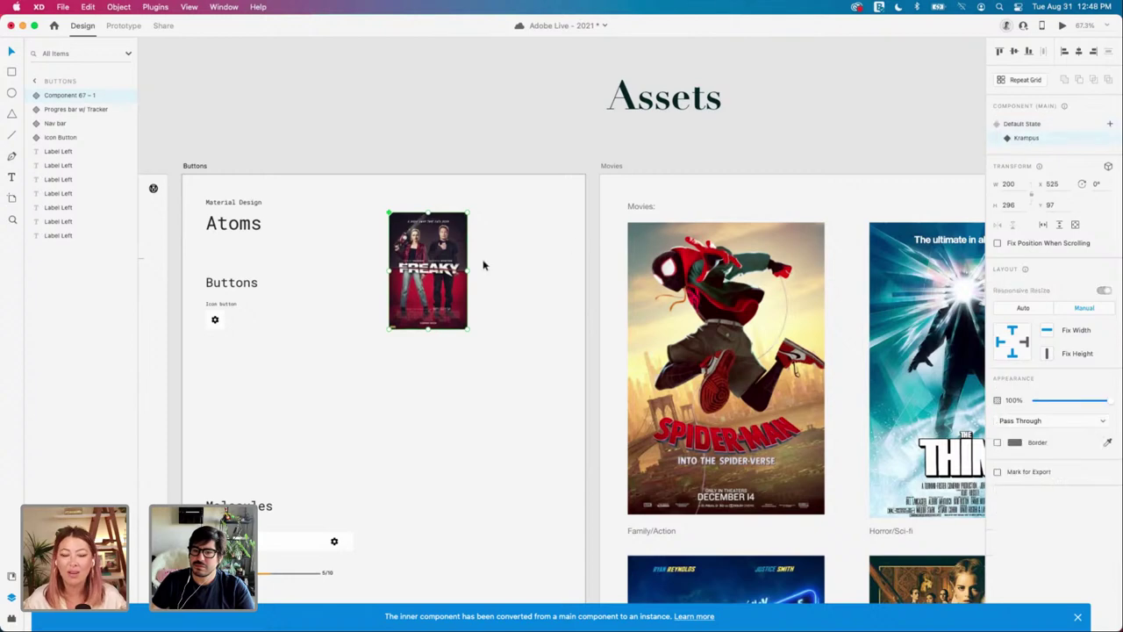
pyautogui.press('super+v')
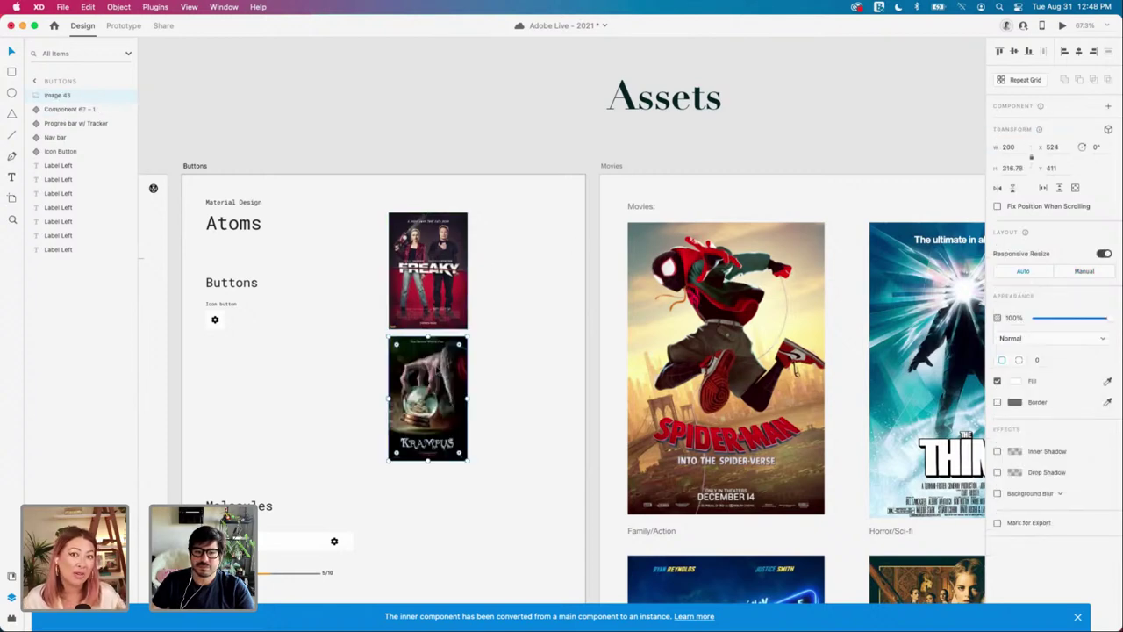
pyautogui.moveTo(448, 368); pyautogui.dragTo(446, 246)
# Step: Resize the Krampus poster to 200 by about 316.78 and align it so it fully covers the Freaky poster
pyautogui.scroll(4, 410, 250)
pyautogui.scroll(3, 445, 390)
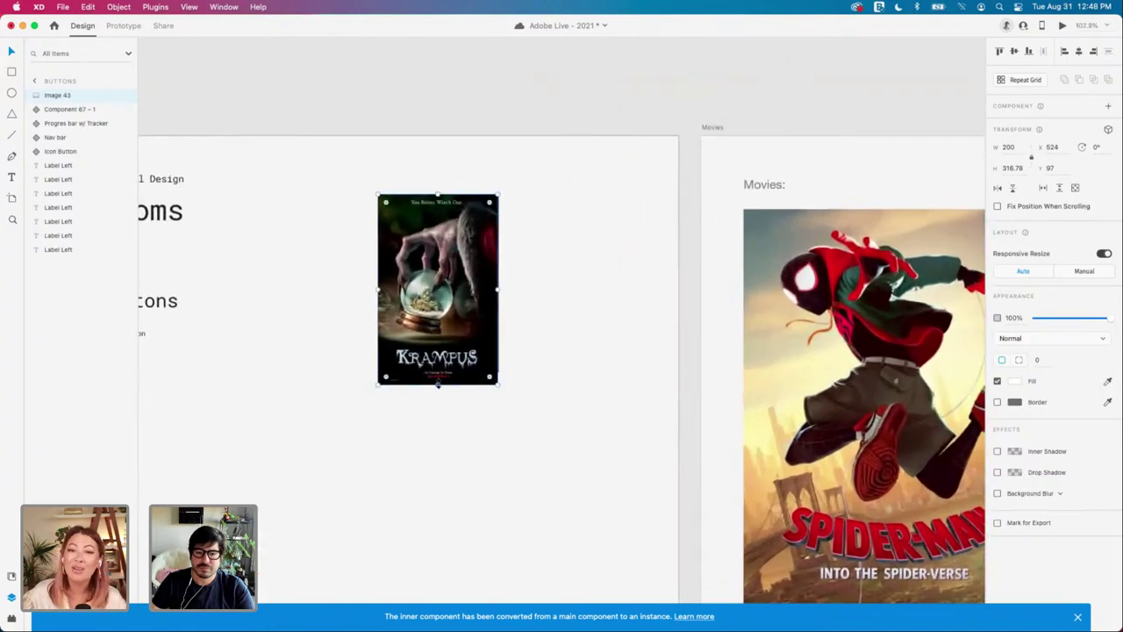
pyautogui.moveTo(438, 383); pyautogui.dragTo(420, 337)
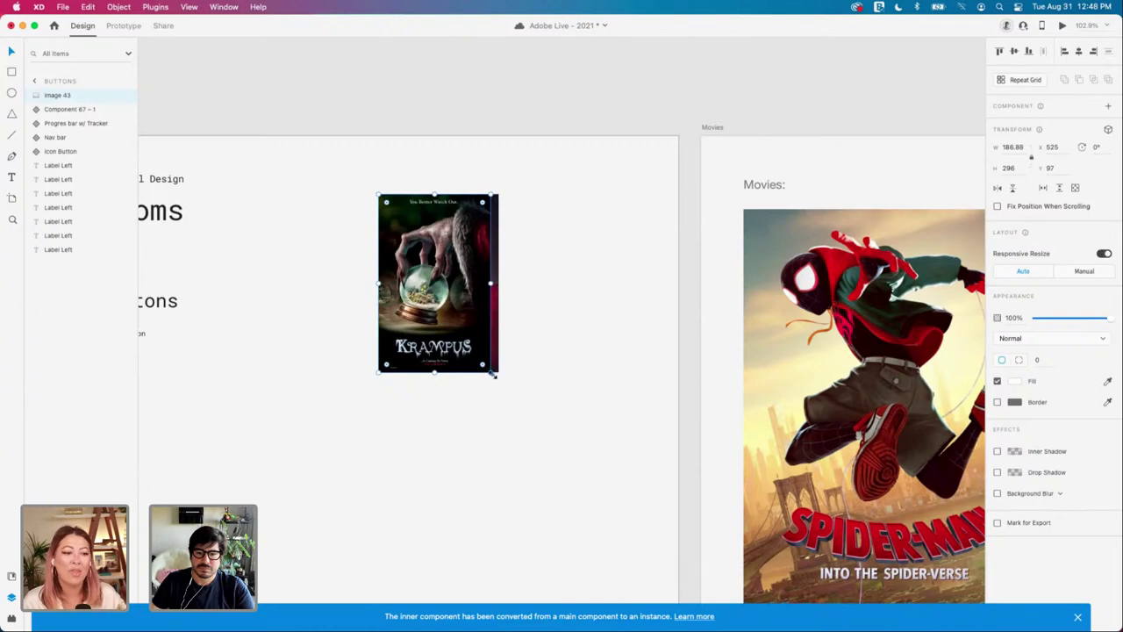
pyautogui.moveTo(494, 375); pyautogui.dragTo(475, 366)
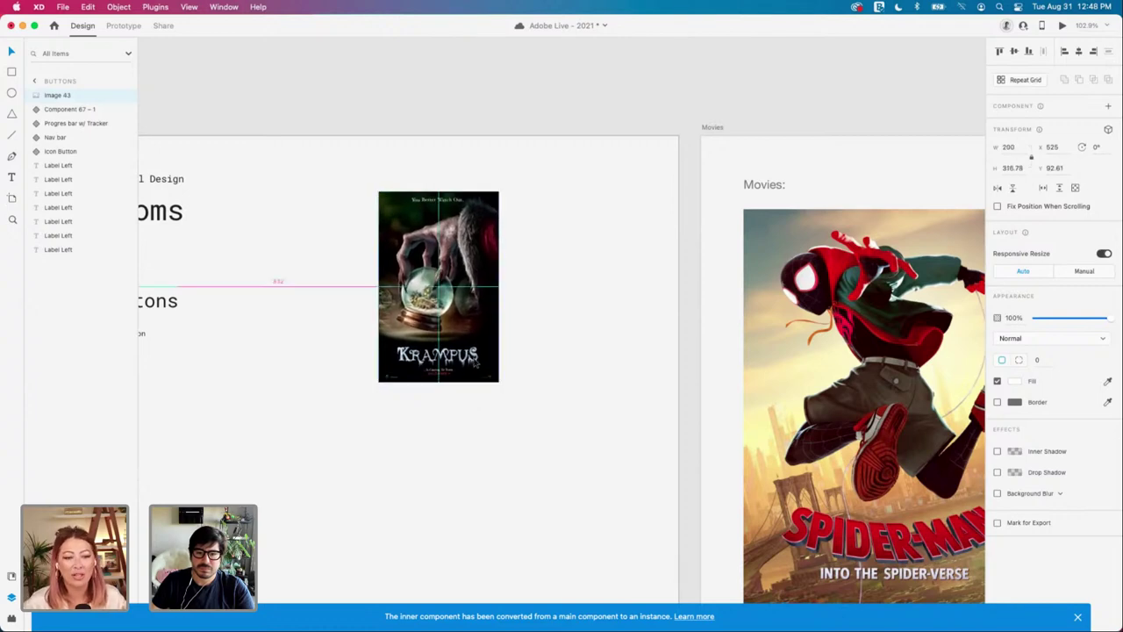
pyautogui.scroll(-3, 575, 373)
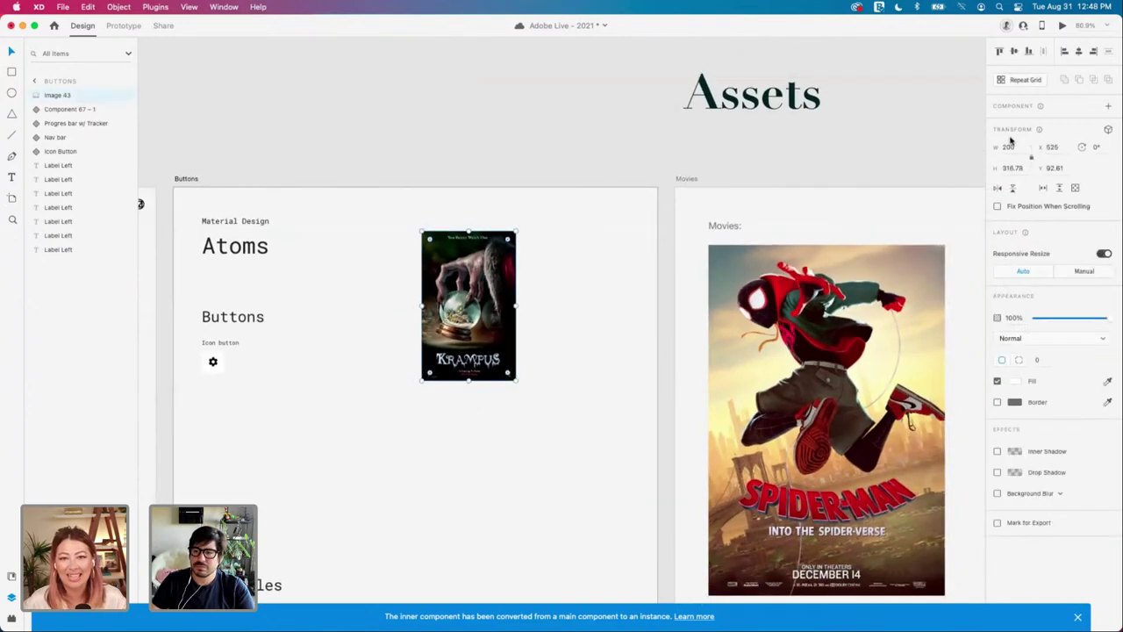
# Step: Cut the Krampus image and paste it inside the poster component together with the Freaky image
pyautogui.press('super+z')
pyautogui.press('super+z')
pyautogui.press('super+z')
pyautogui.press('super+z')
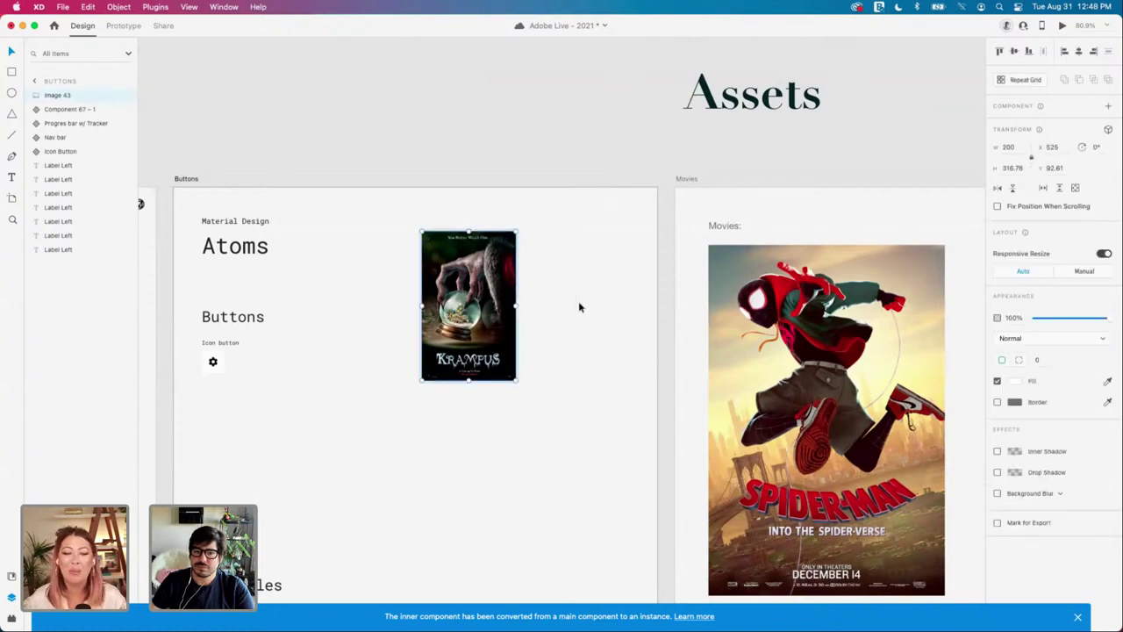
pyautogui.doubleClick(481, 323)
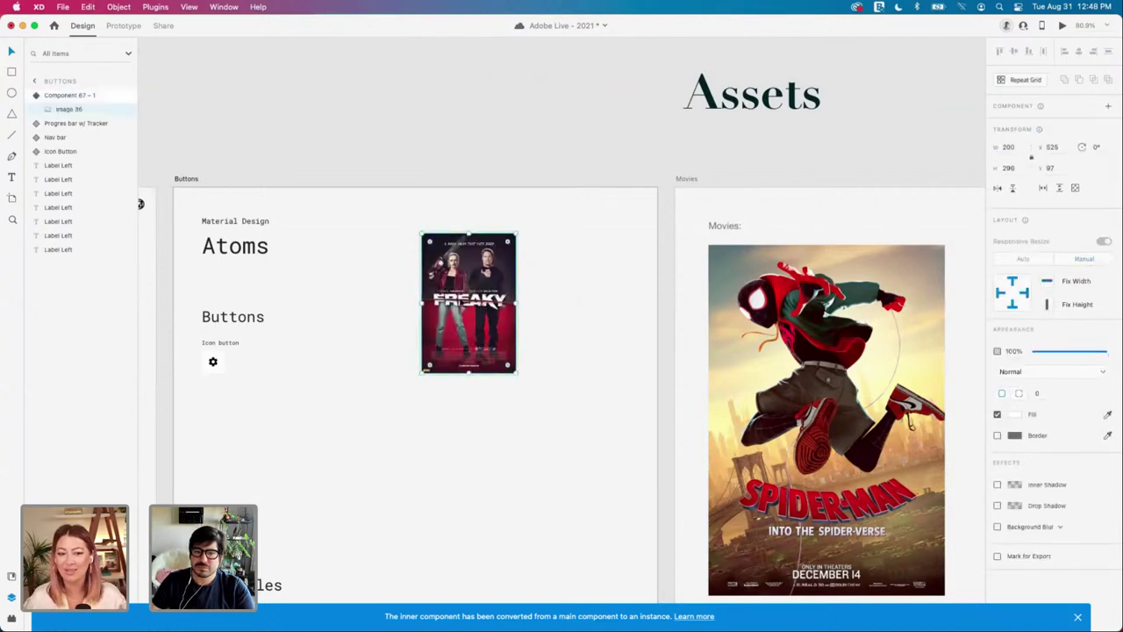
pyautogui.press('super+shift+z')
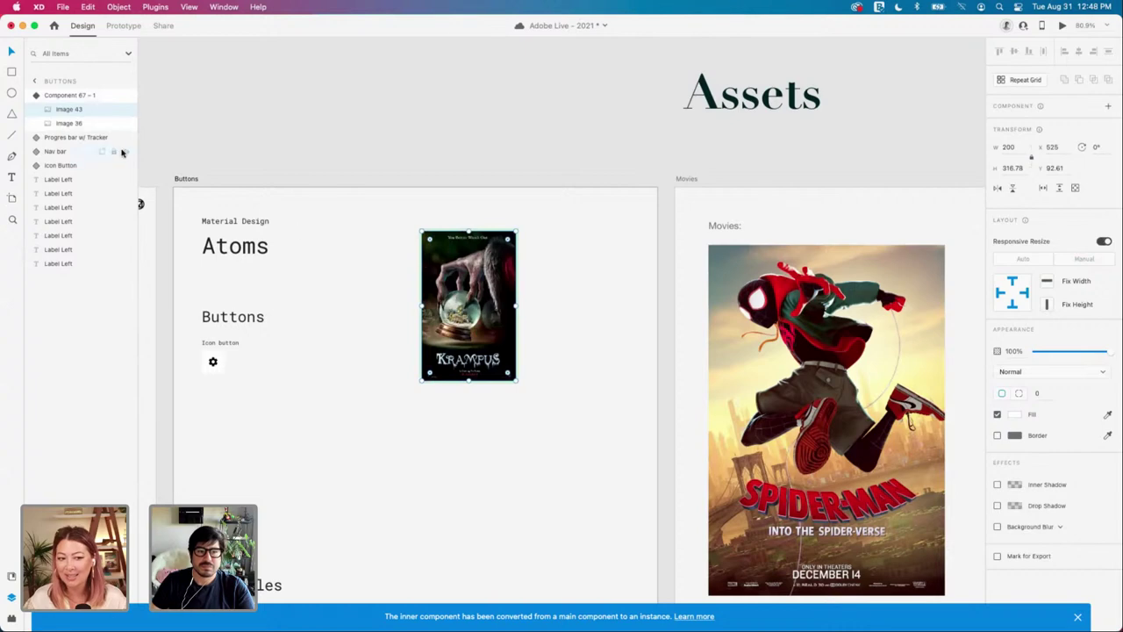
# Step: Place the Freaky image layer above the other poster in the component and rename the two layers Freaky and Krampus
pyautogui.moveTo(71, 123); pyautogui.dragTo(78, 110)
pyautogui.doubleClick(78, 109)
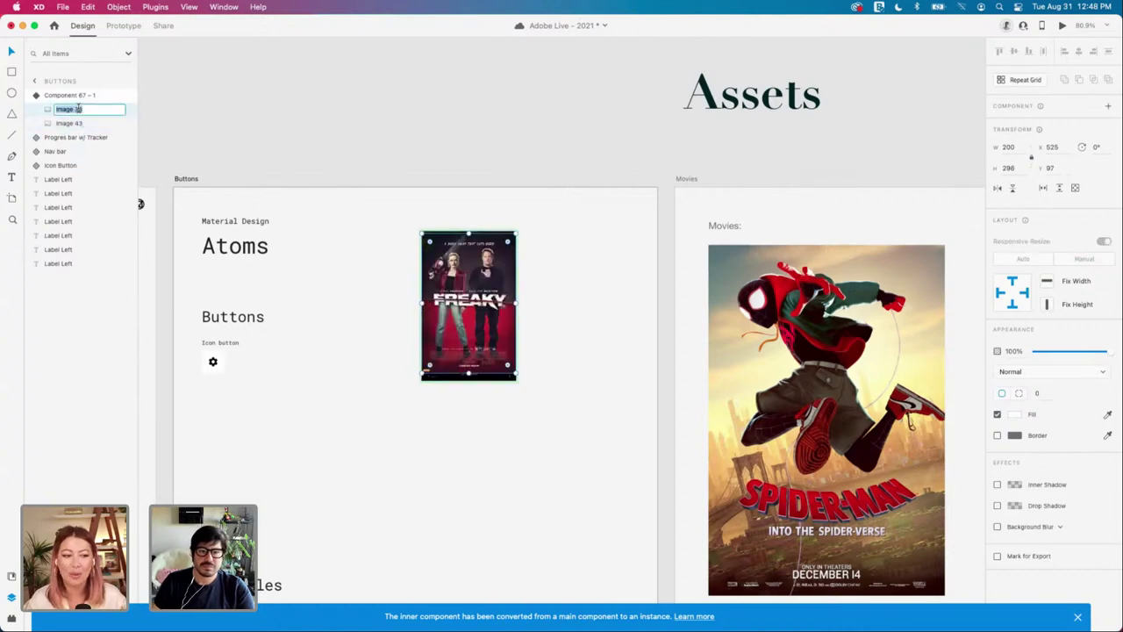
pyautogui.write('Freaky')
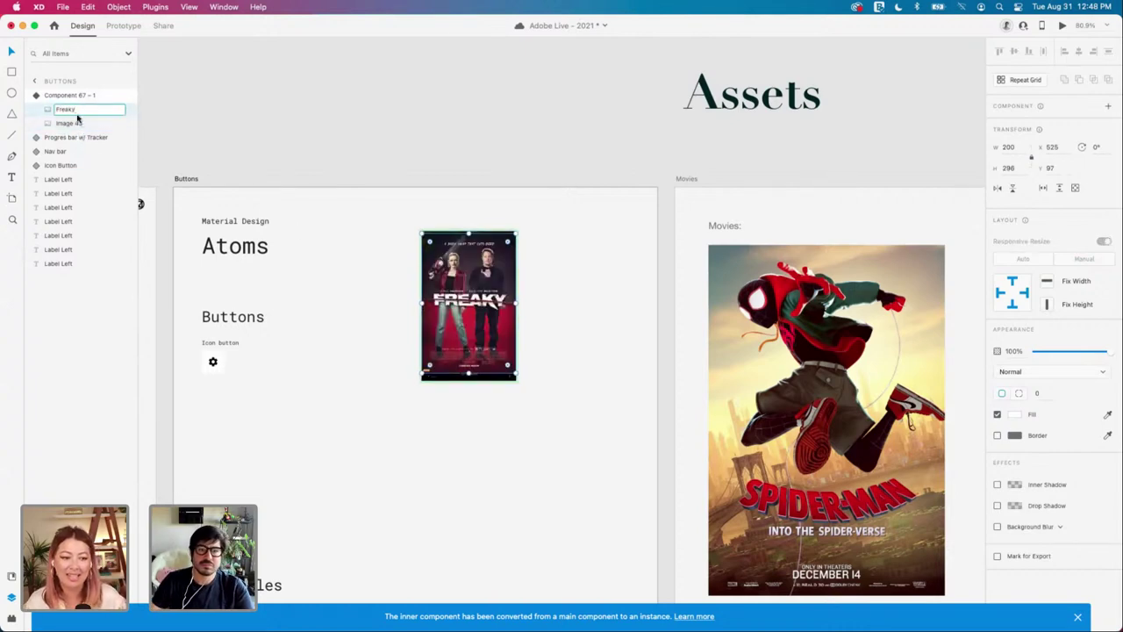
pyautogui.doubleClick(78, 122)
pyautogui.write('Krampus')
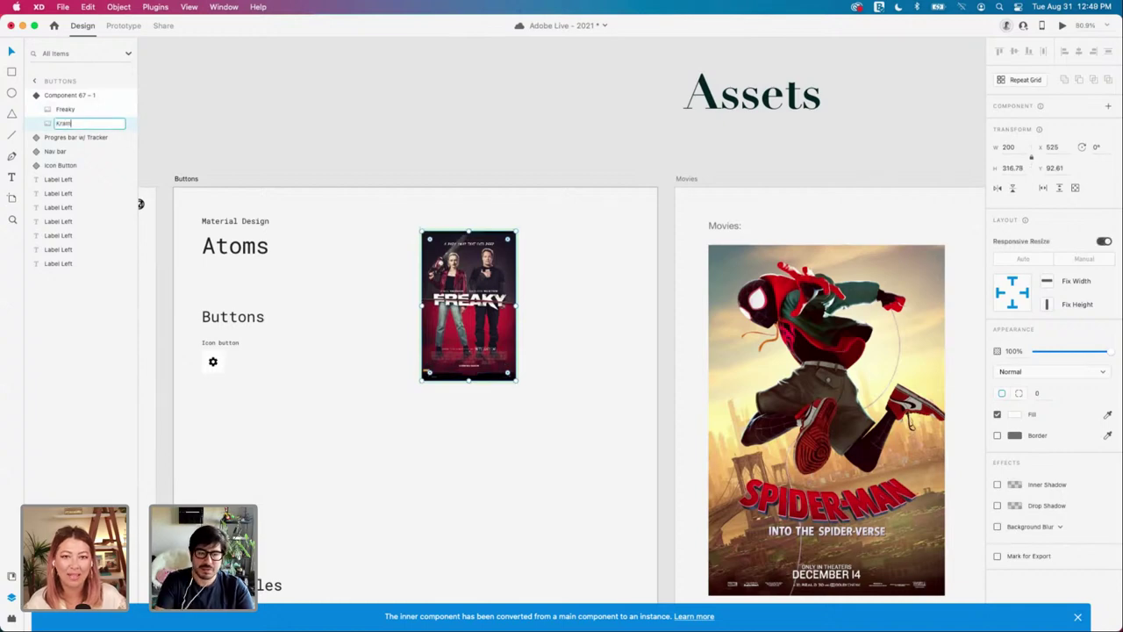
pyautogui.press('Return')
pyautogui.click(336, 305)
pyautogui.scroll(-1, 336, 306)
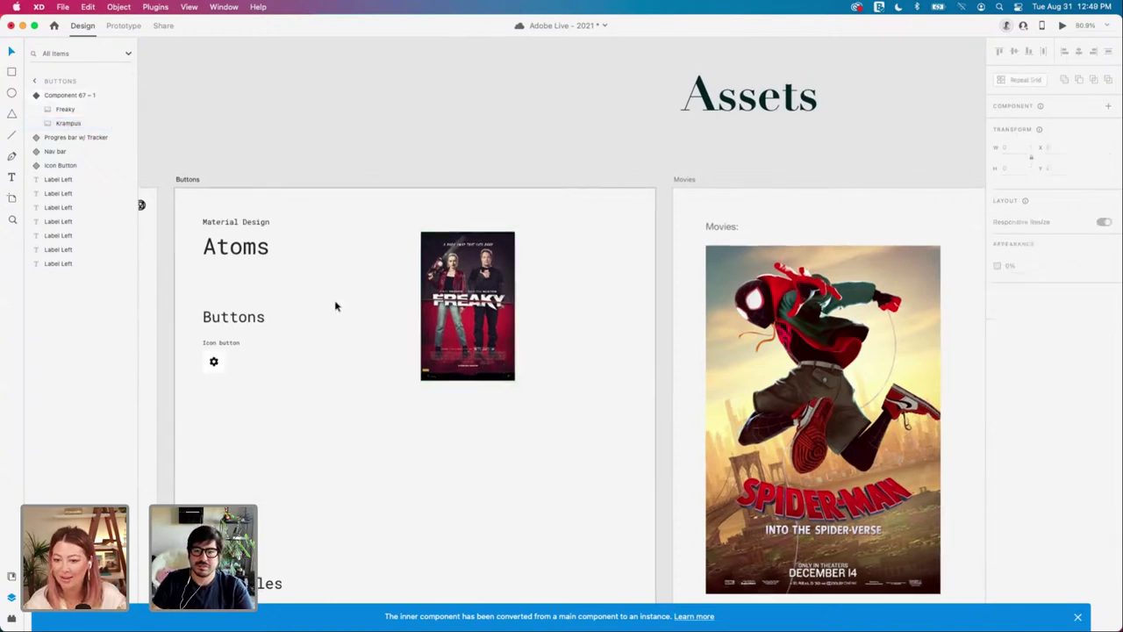
# Step: Duplicate the Material Design label above the Freaky poster and change the copy's text to Movie poster
pyautogui.hscroll(-3, 336, 305)
pyautogui.click(418, 220)
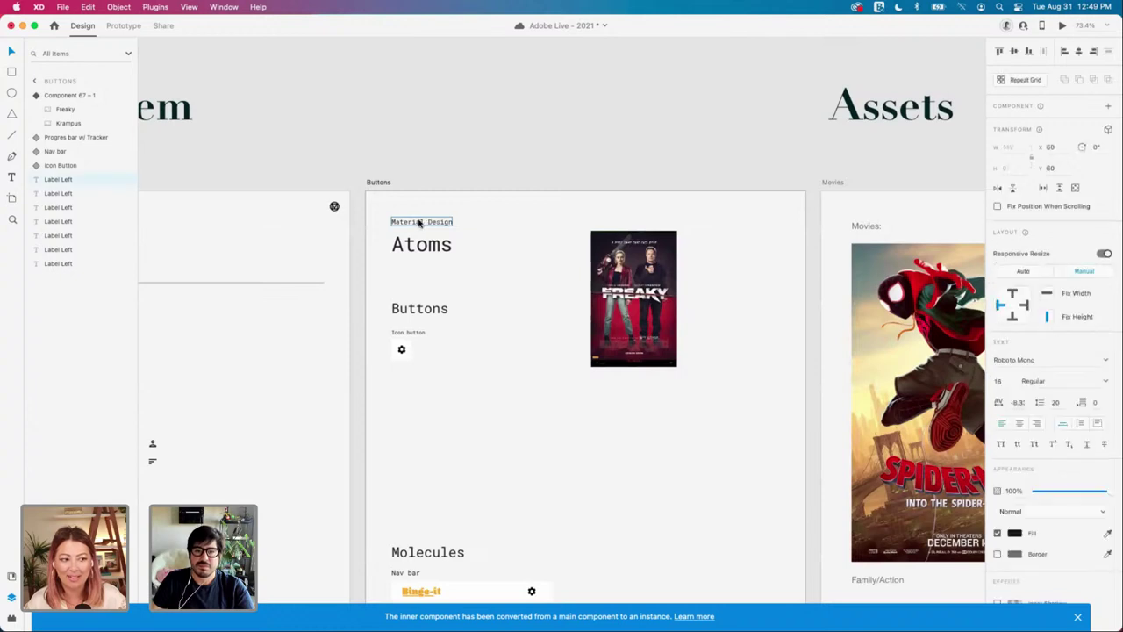
pyautogui.moveTo(419, 221); pyautogui.dragTo(619, 222)
pyautogui.doubleClick(618, 222)
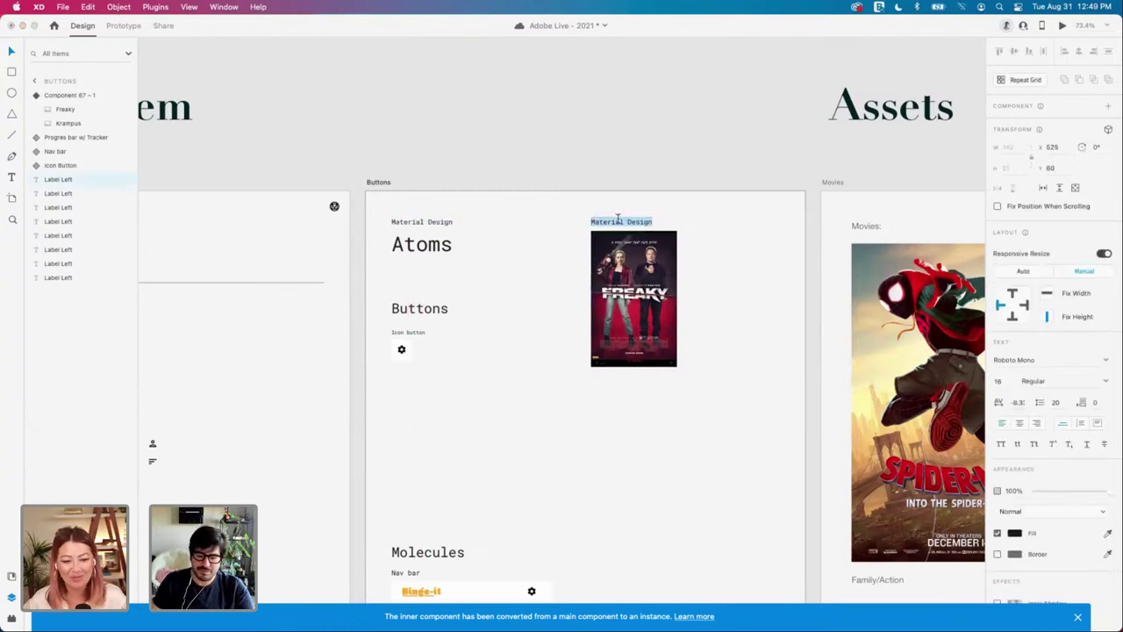
pyautogui.write('Movie poster')
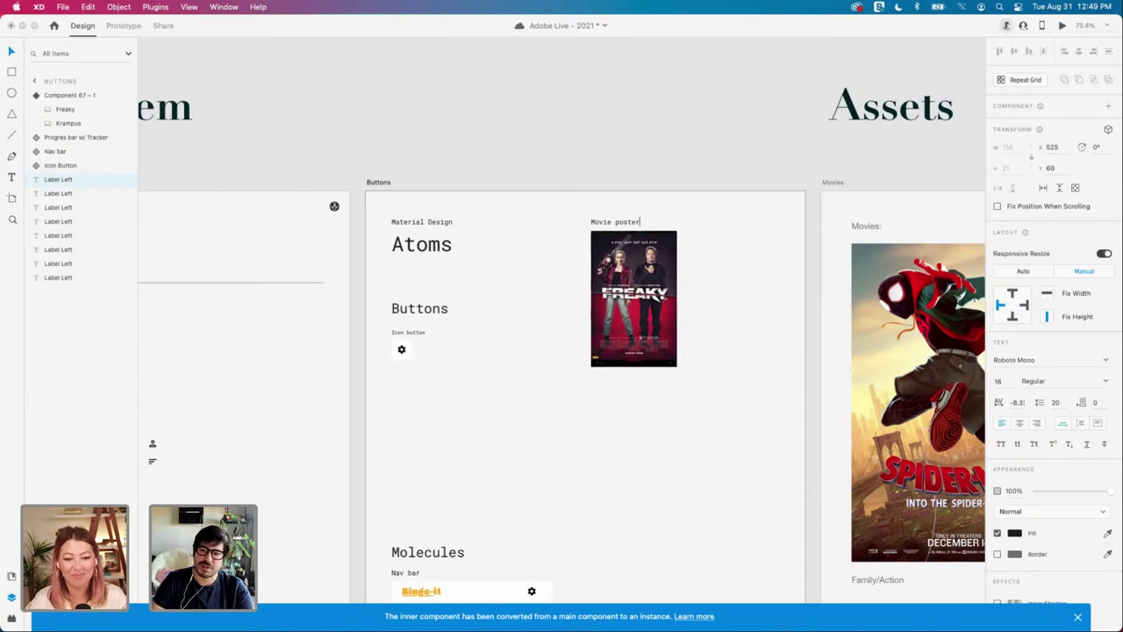
pyautogui.press('Escape')
pyautogui.click(745, 286)
pyautogui.moveTo(653, 276); pyautogui.dragTo(653, 289)
pyautogui.scroll(-2, 702, 275)
pyautogui.moveTo(632, 229); pyautogui.dragTo(632, 239)
pyautogui.doubleClick(630, 239)
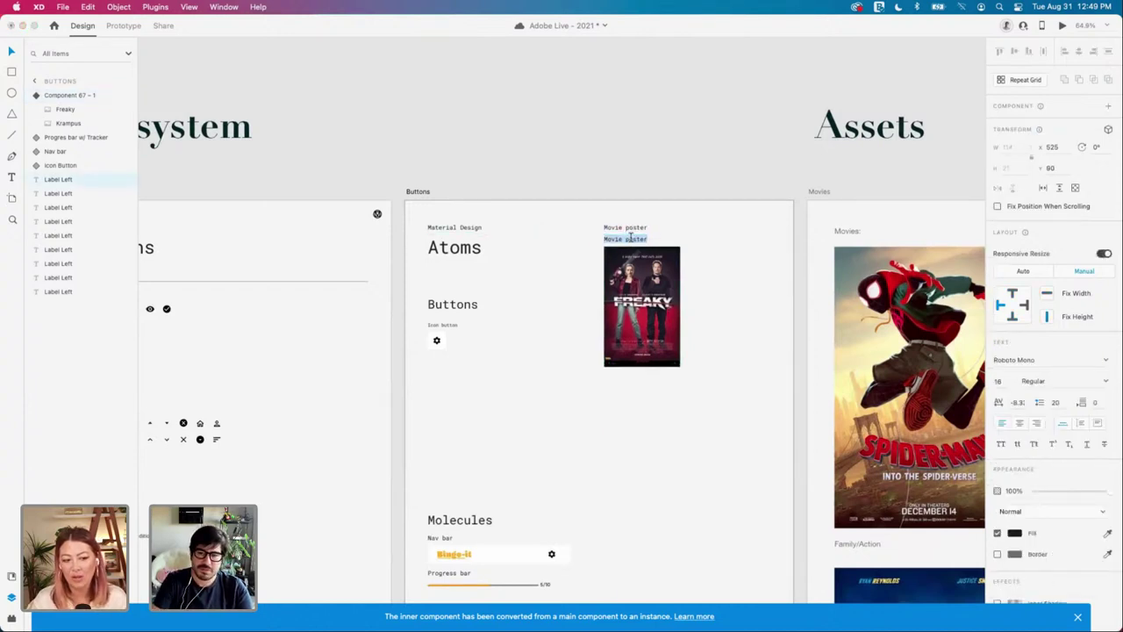
pyautogui.press('Escape')
pyautogui.press('Delete')
pyautogui.moveTo(636, 299); pyautogui.dragTo(636, 289)
# Step: Beside the Updated!!! iPhone artboard, move the Freaky poster card slightly closer to the artboard and place the blank card beneath it
pyautogui.scroll(-1, 636, 291)
pyautogui.scroll(-3, 633, 281)
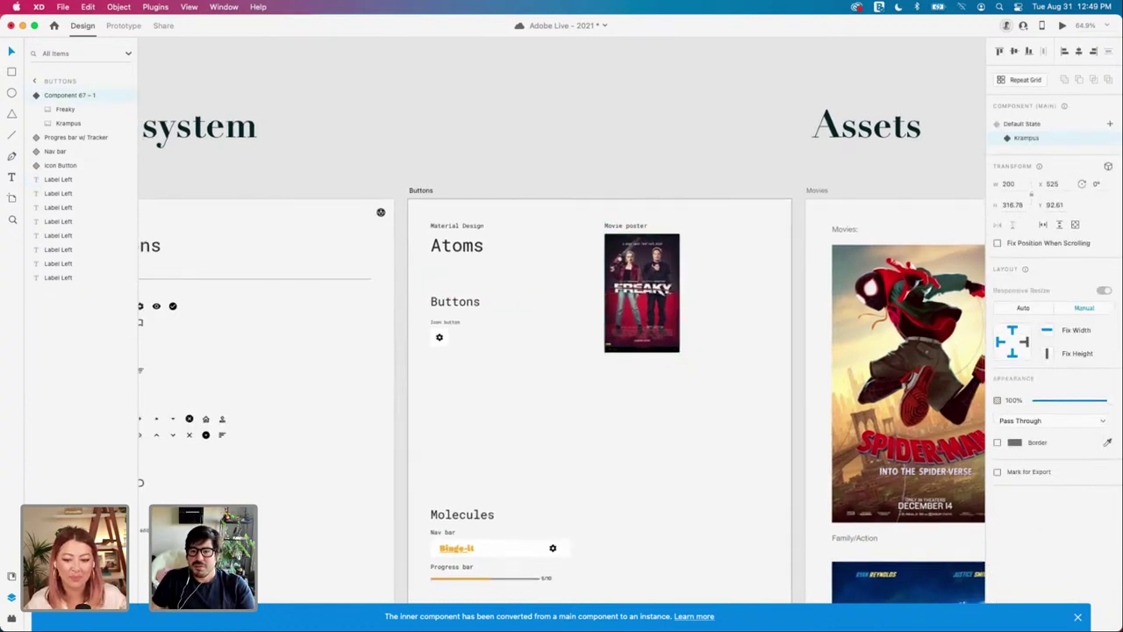
pyautogui.press('Escape')
pyautogui.hscroll(-1, 634, 281)
pyautogui.scroll(-3, 633, 280)
pyautogui.hscroll(-5, 634, 281)
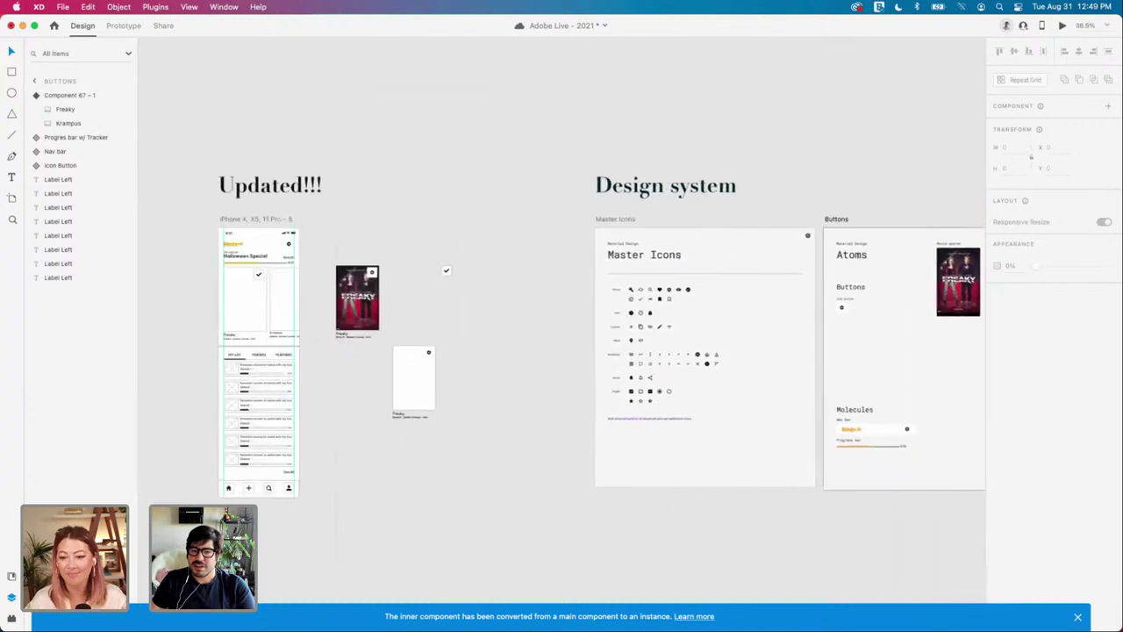
pyautogui.scroll(5, 509, 263)
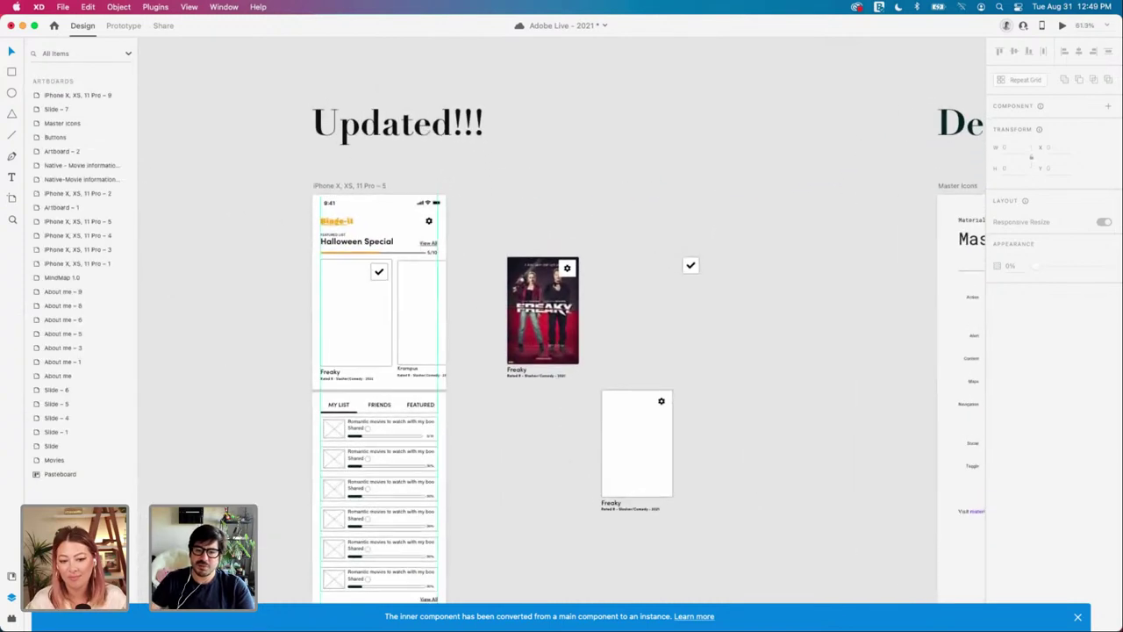
pyautogui.scroll(4, 492, 298)
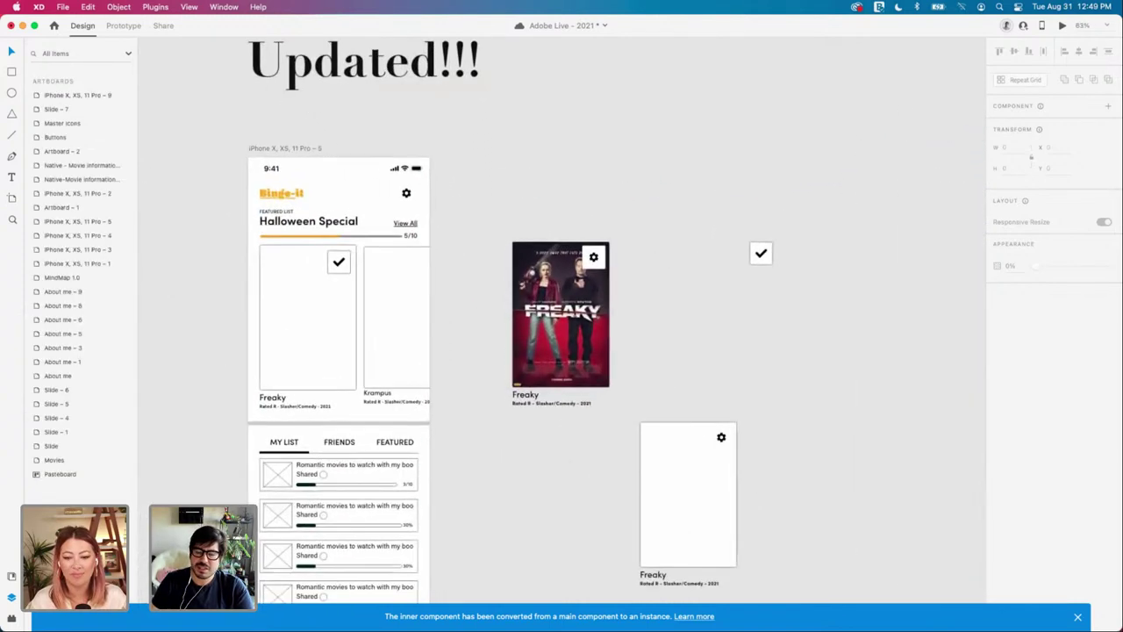
pyautogui.scroll(2, 561, 320)
pyautogui.hscroll(-1, 561, 321)
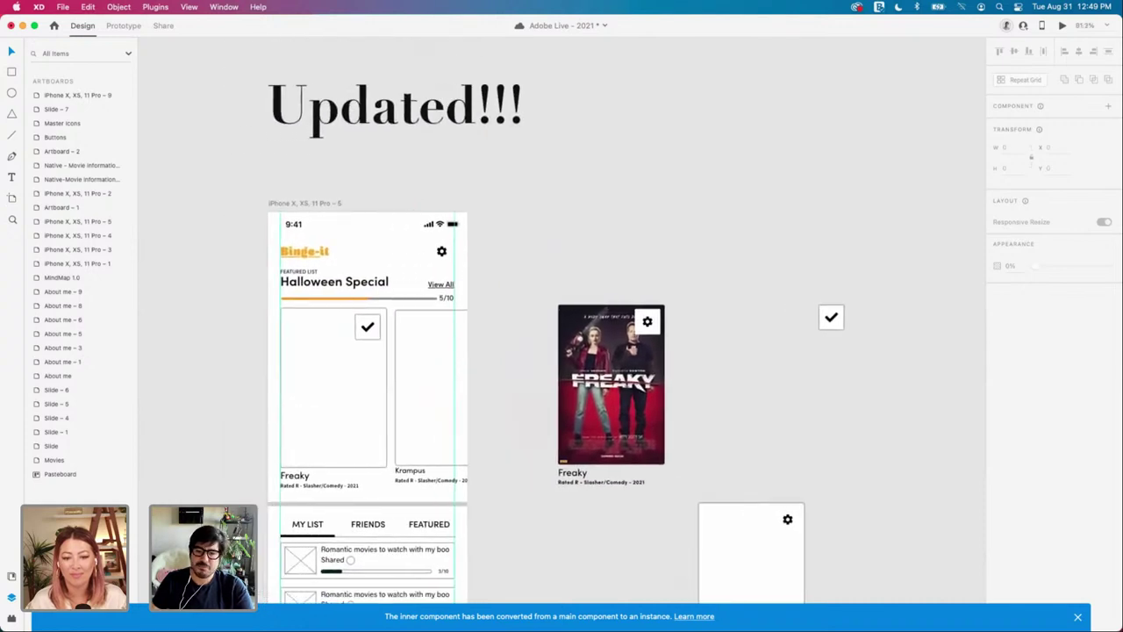
pyautogui.click(611, 386)
pyautogui.moveTo(611, 386)
pyautogui.mouseDown()
pyautogui.moveTo(571, 362)
pyautogui.moveTo(596, 371)
pyautogui.mouseUp()
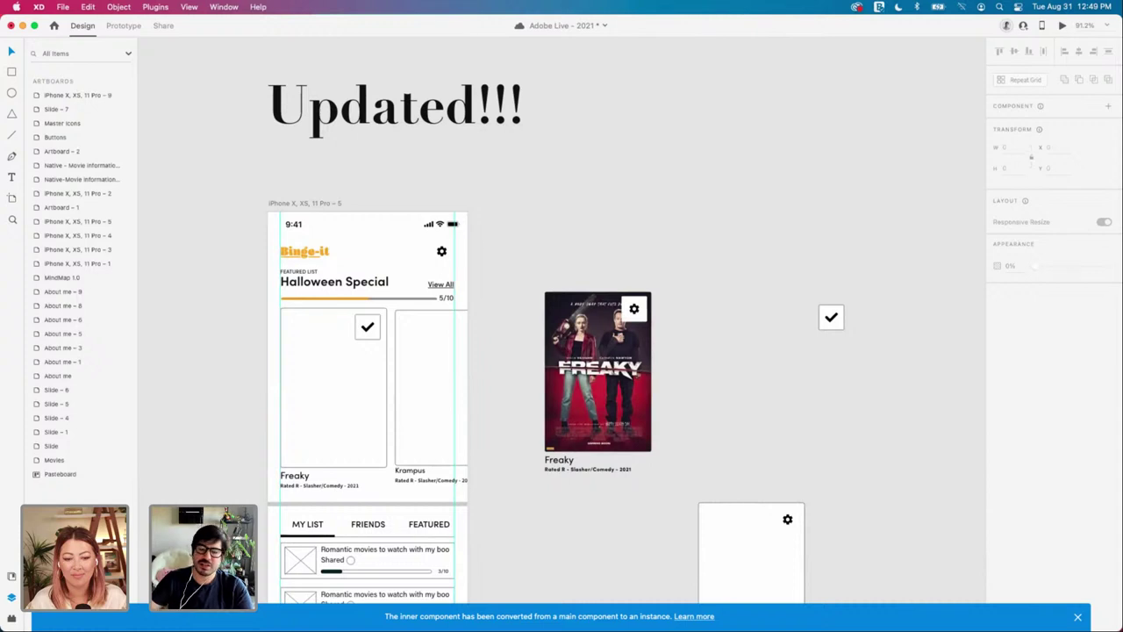
pyautogui.scroll(-3, 556, 330)
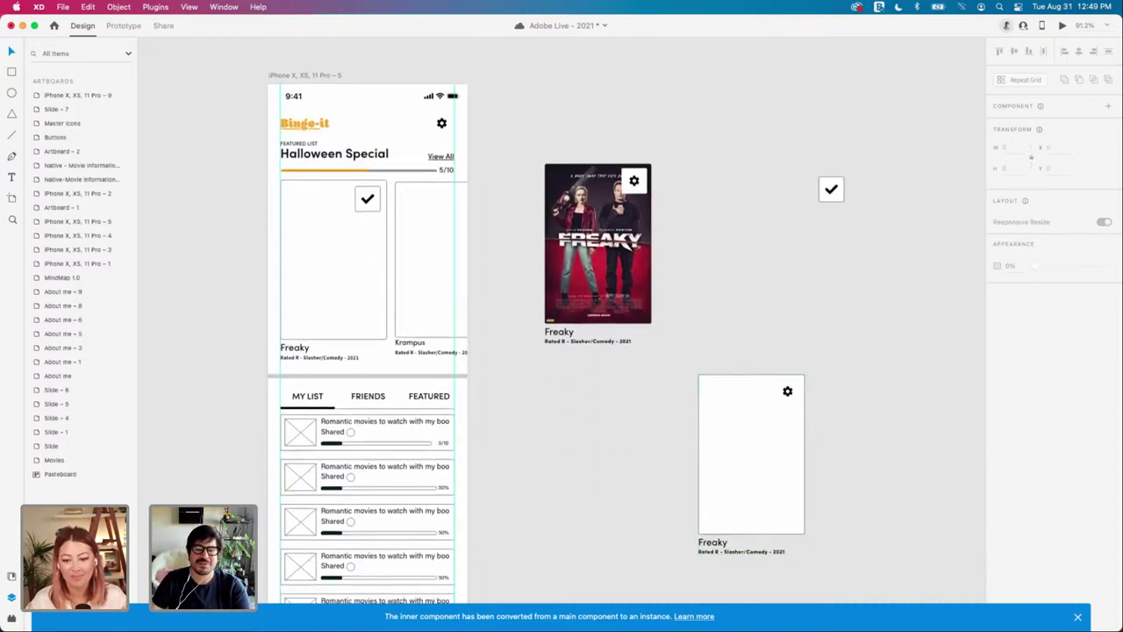
pyautogui.moveTo(647, 360); pyautogui.dragTo(602, 450)
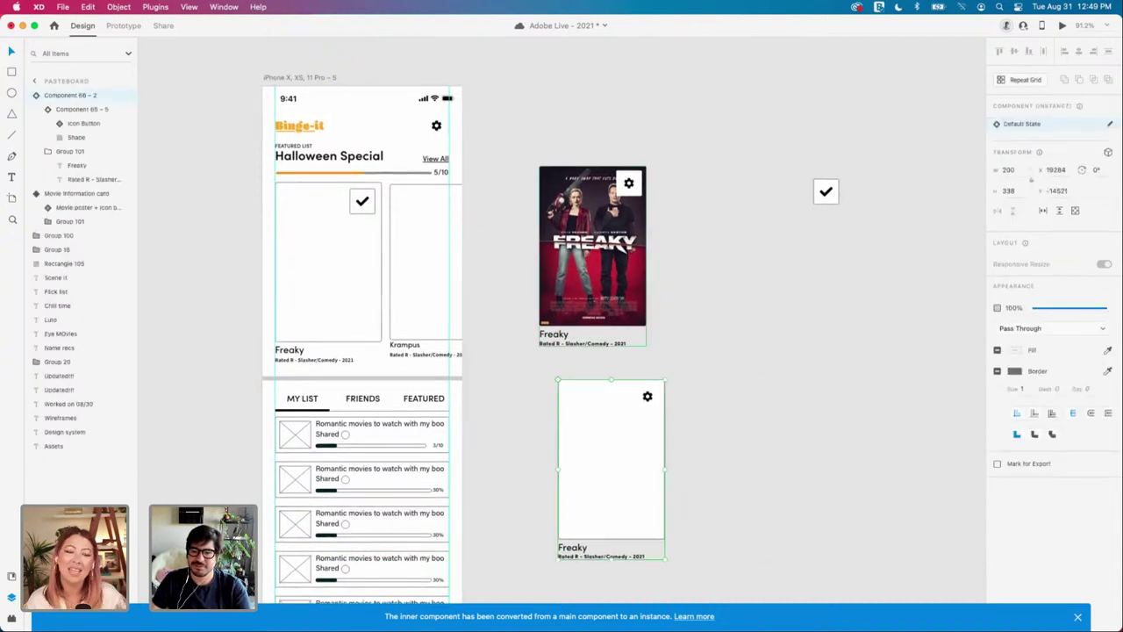
# Step: Inspect the nested poster layers and mask group inside the Freaky movie information card
pyautogui.click(596, 294)
pyautogui.doubleClick(596, 285)
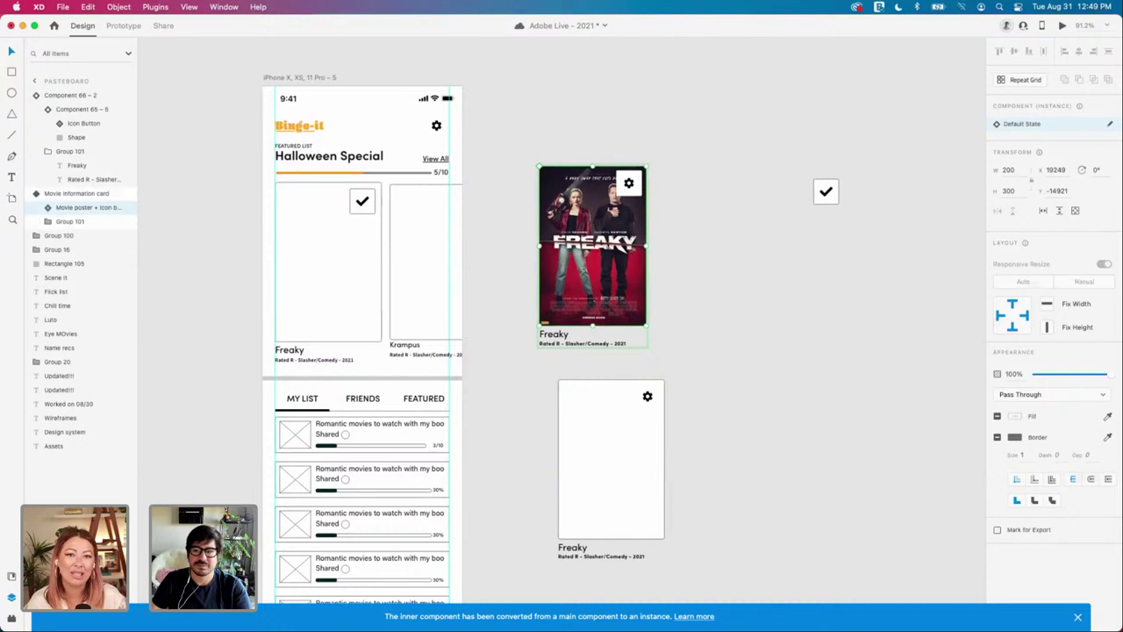
pyautogui.doubleClick(597, 285)
pyautogui.click(688, 307)
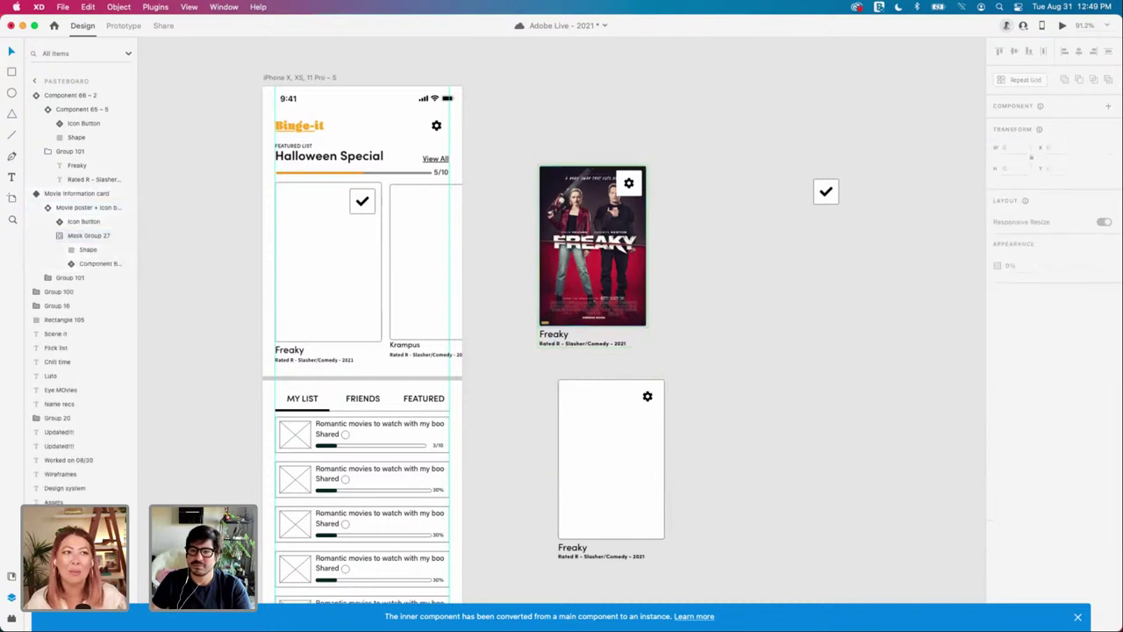
# Step: Move the Freaky movie information card slightly up and select the mask group inside its poster
pyautogui.moveTo(597, 263)
pyautogui.mouseDown()
pyautogui.moveTo(659, 262)
pyautogui.moveTo(596, 245)
pyautogui.mouseUp()
pyautogui.click(689, 281)
pyautogui.click(597, 254)
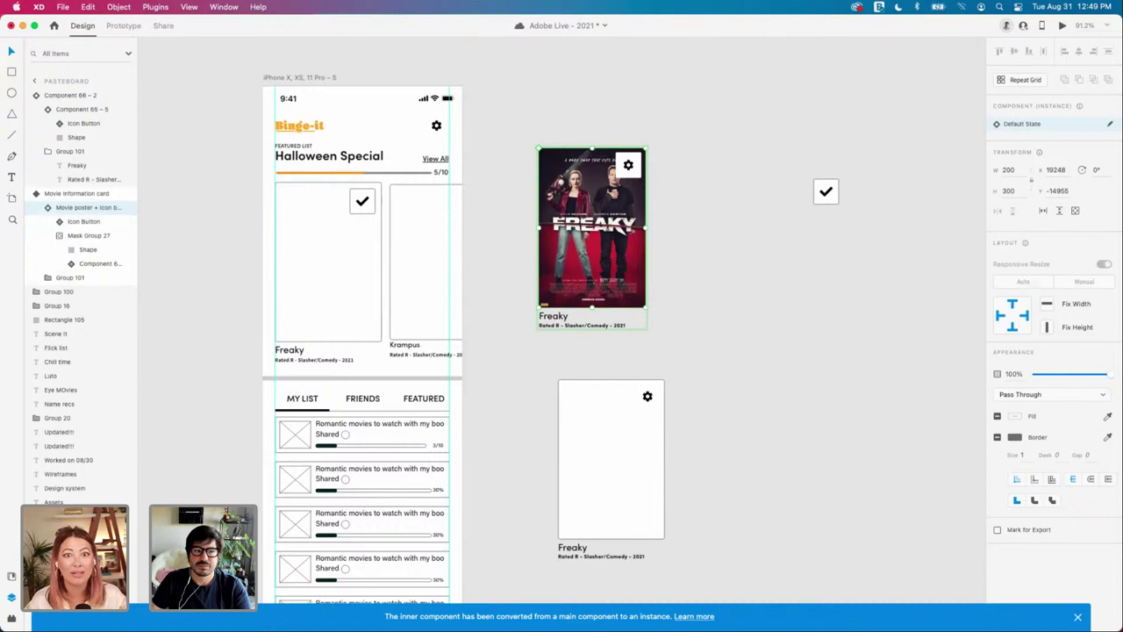
pyautogui.moveTo(105, 209)
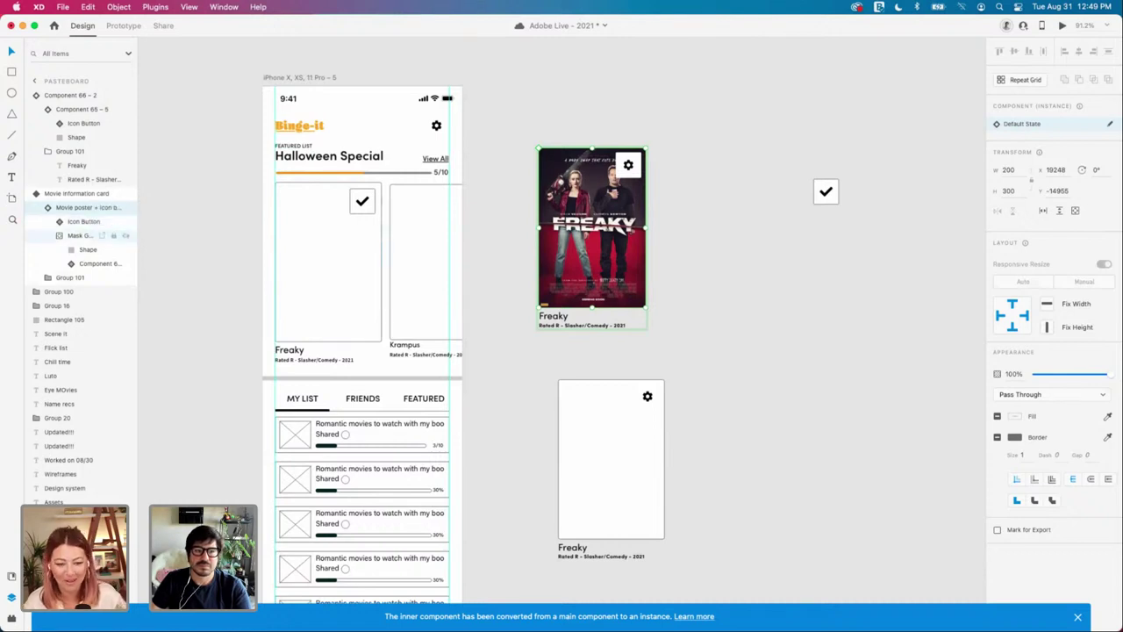
pyautogui.click(81, 235)
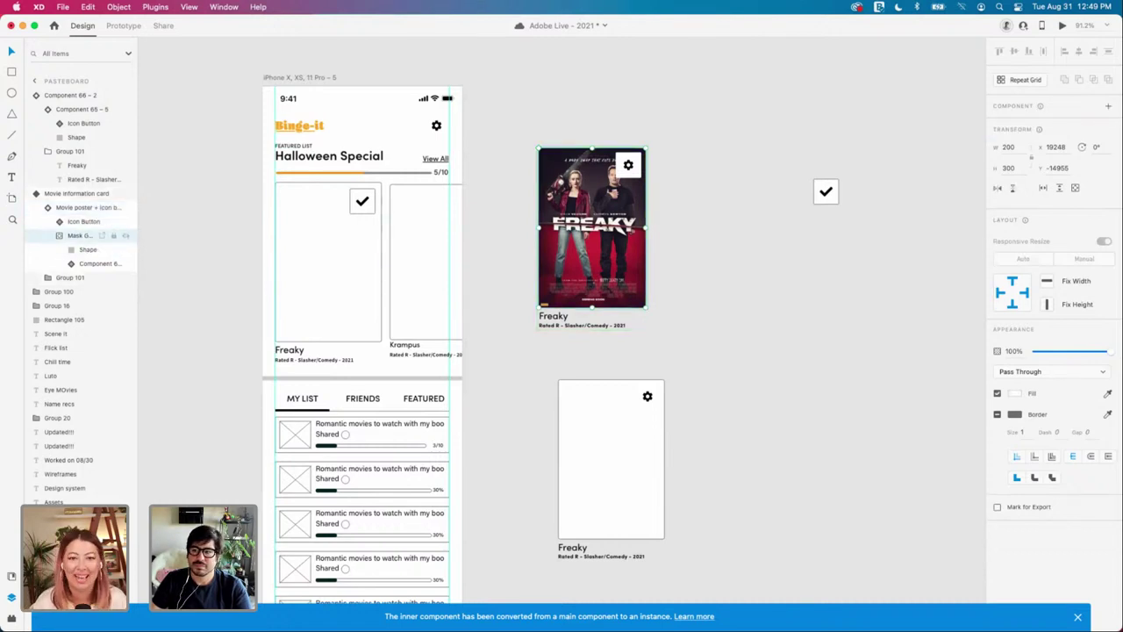
# Step: On the design system's Buttons artboard, place the Krampus layer above Freaky in the poster component's Krampus state
pyautogui.scroll(-5, 687, 253)
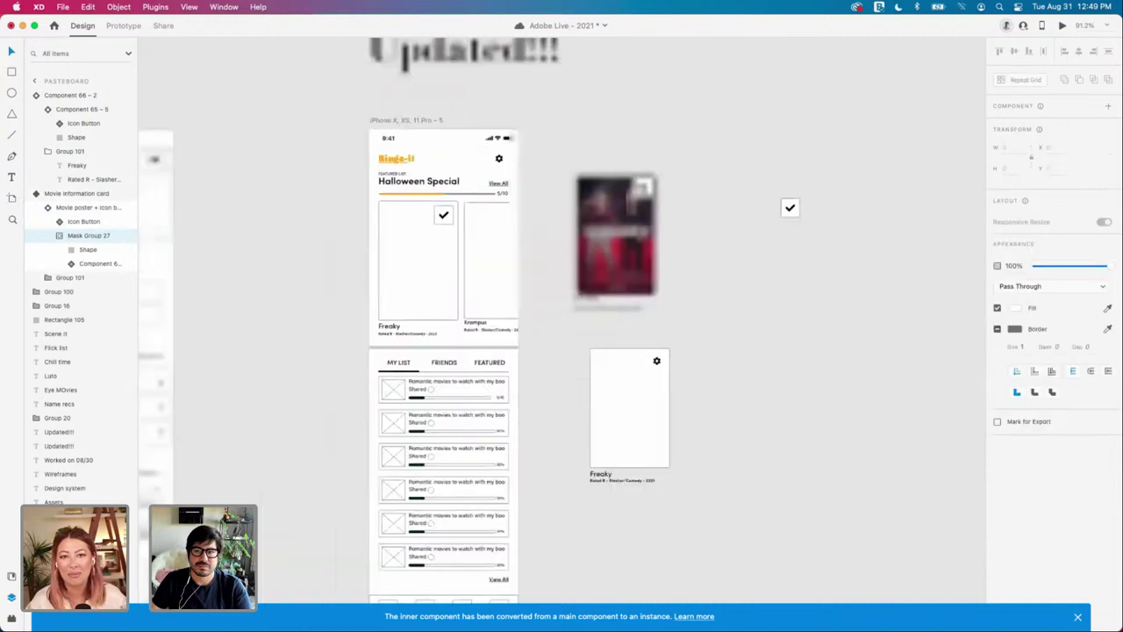
pyautogui.click(687, 253)
pyautogui.hscroll(7, 687, 253)
pyautogui.hscroll(2, 687, 252)
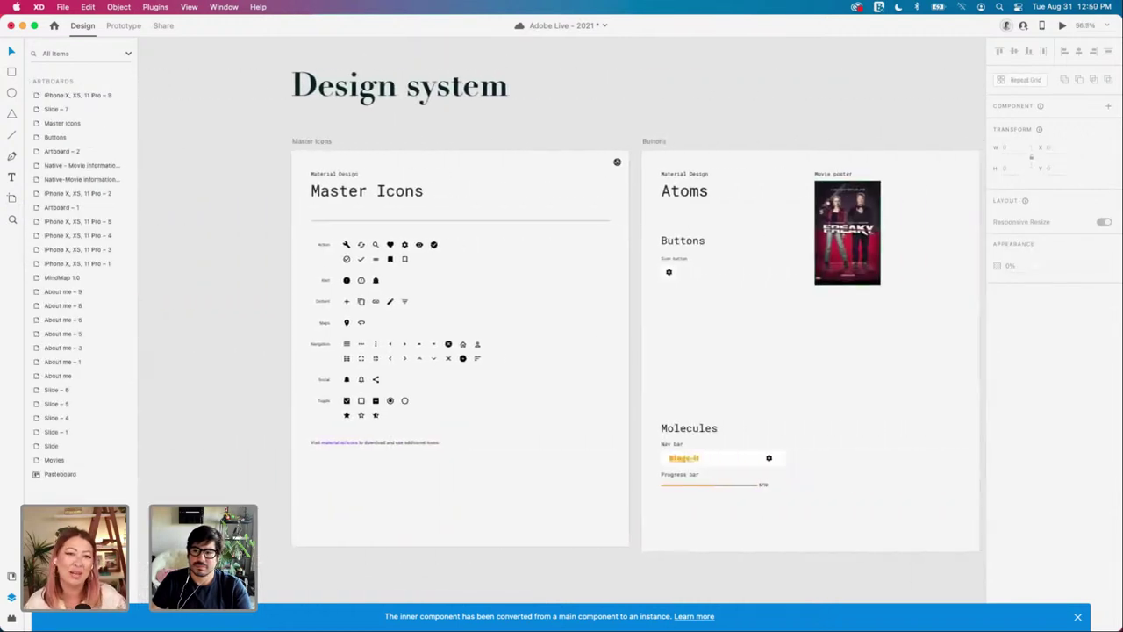
pyautogui.click(847, 239)
pyautogui.click(1022, 124)
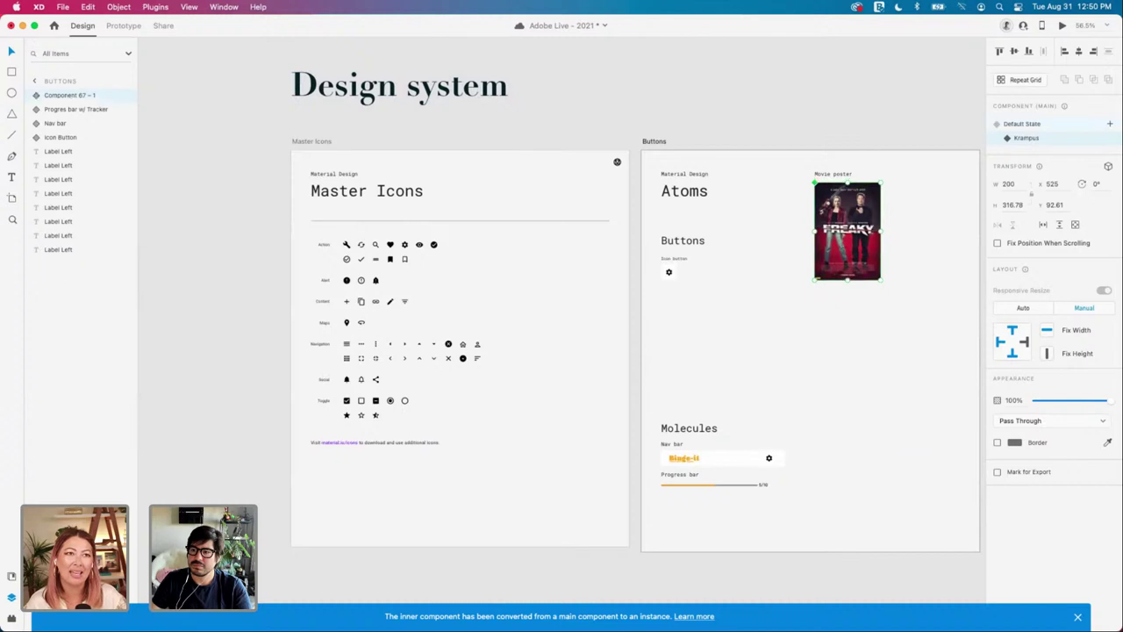
pyautogui.click(1026, 137)
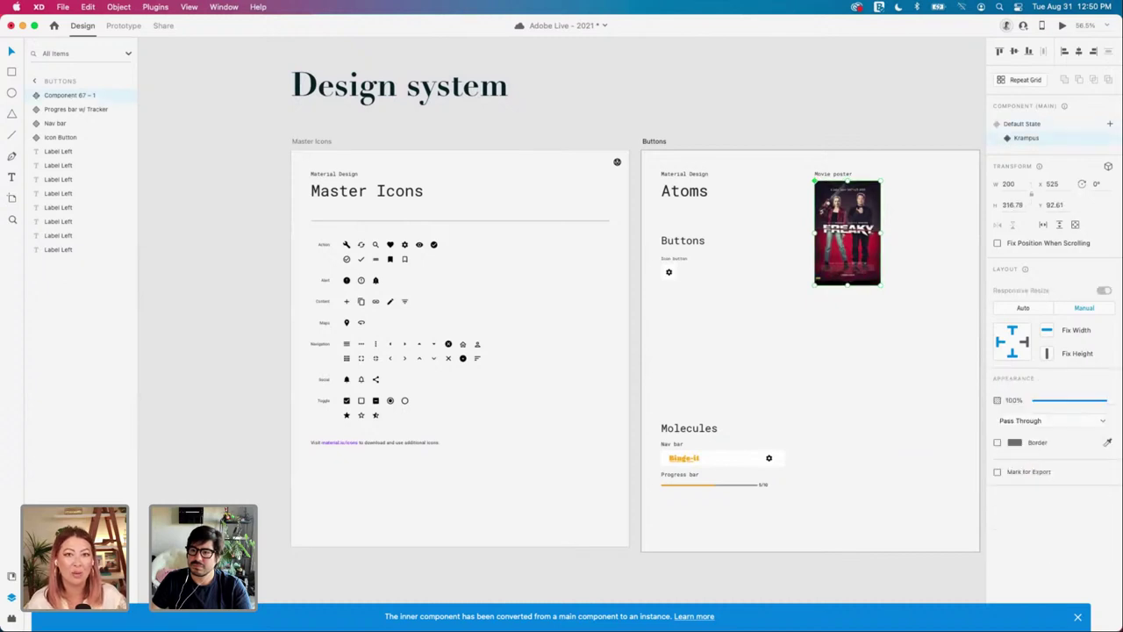
pyautogui.click(36, 96)
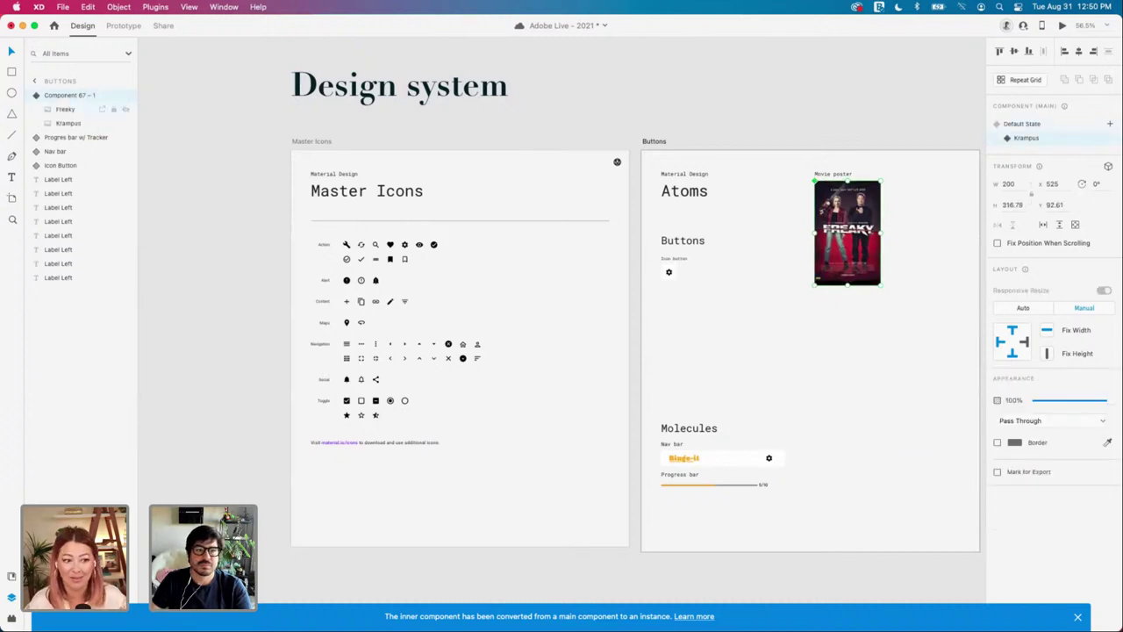
pyautogui.moveTo(69, 124); pyautogui.dragTo(68, 105)
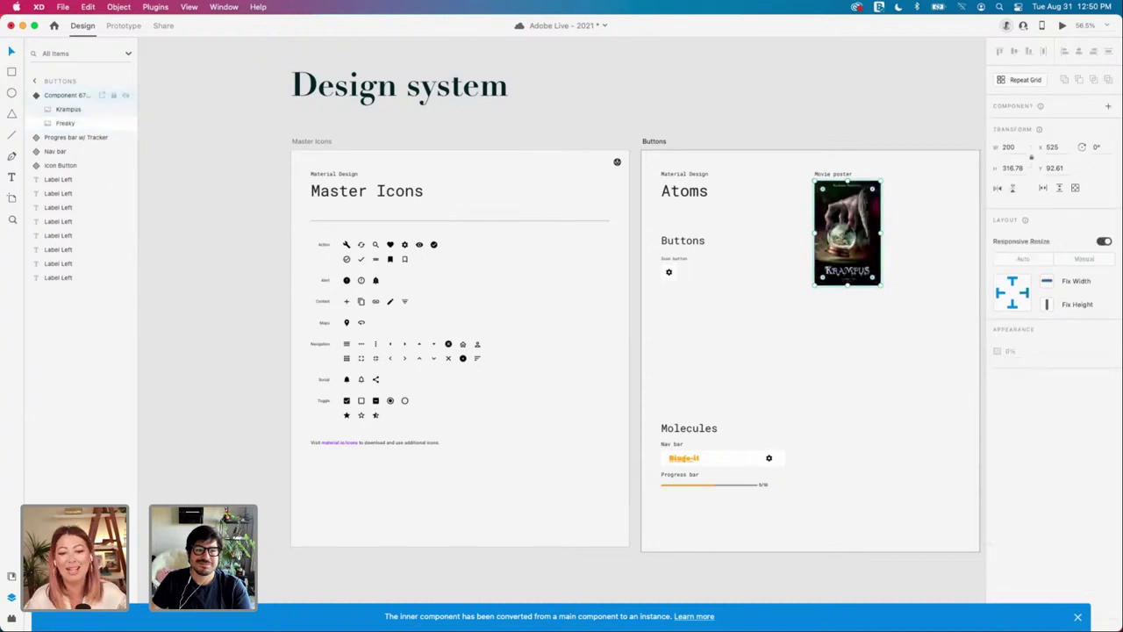
# Step: Rename the poster component as Movie poster and return it to its default state
pyautogui.doubleClick(70, 96)
pyautogui.write('Mov')
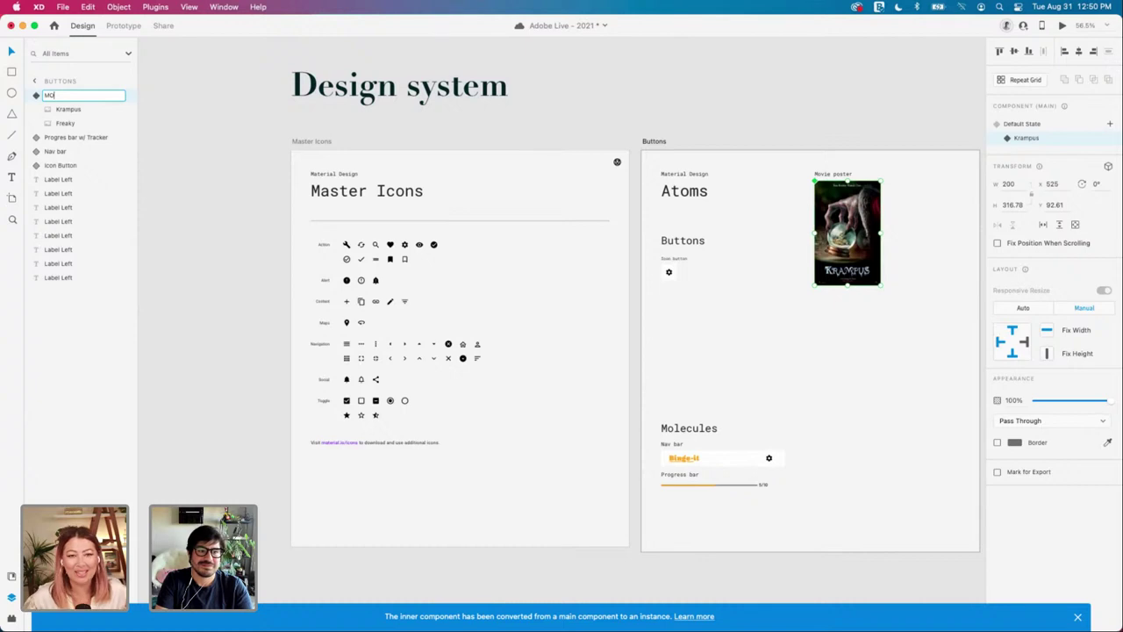
pyautogui.write('ie poster')
pyautogui.press('Return')
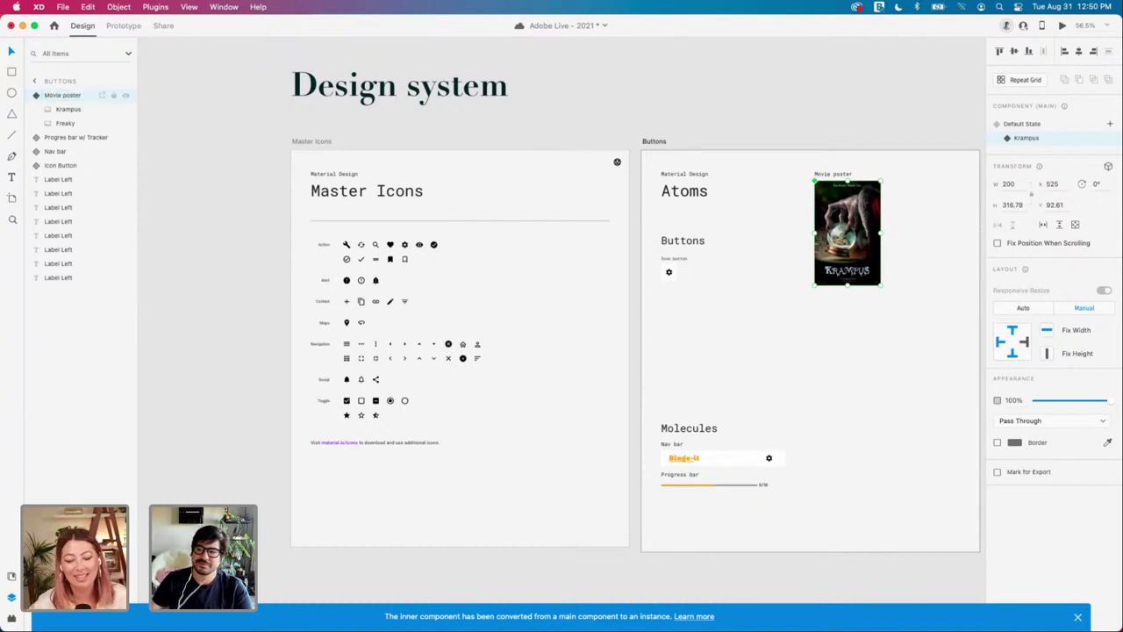
pyautogui.click(1035, 126)
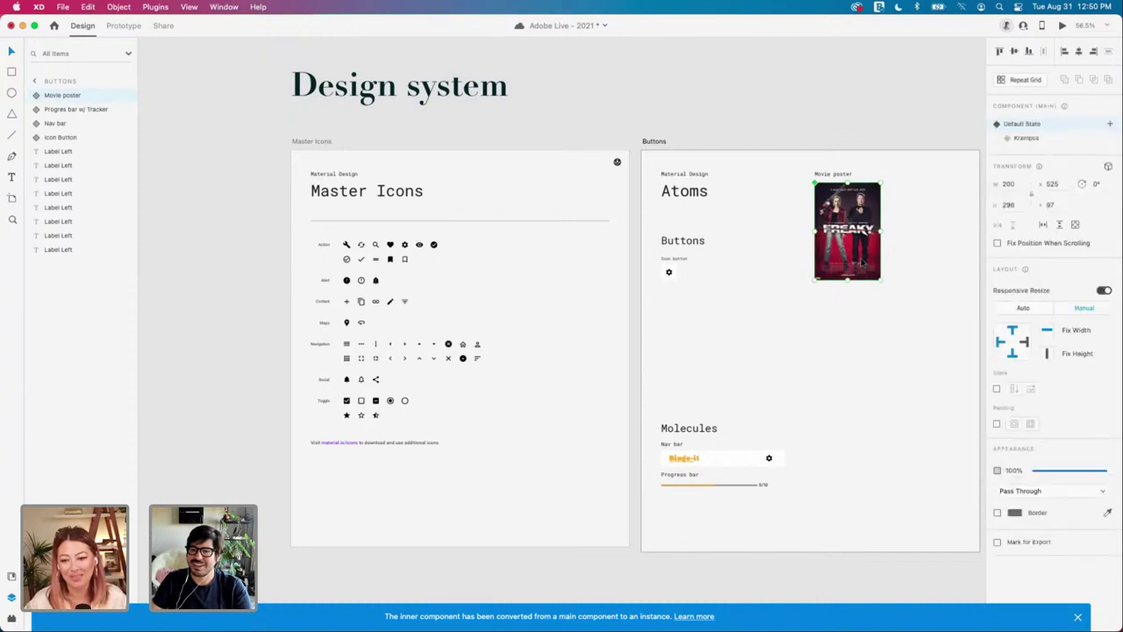
# Step: Paste a copy of the Movie poster component into the Freaky movie information card beside the Updated!!! iPhone artboard
pyautogui.scroll(3, 864, 261)
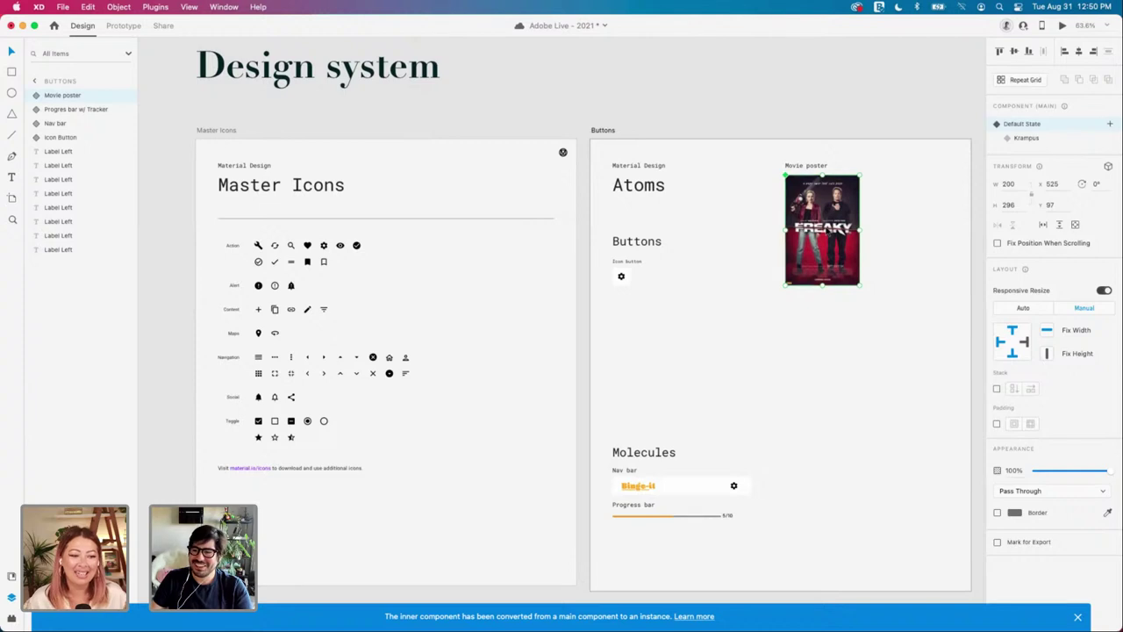
pyautogui.hscroll(-10, 875, 301)
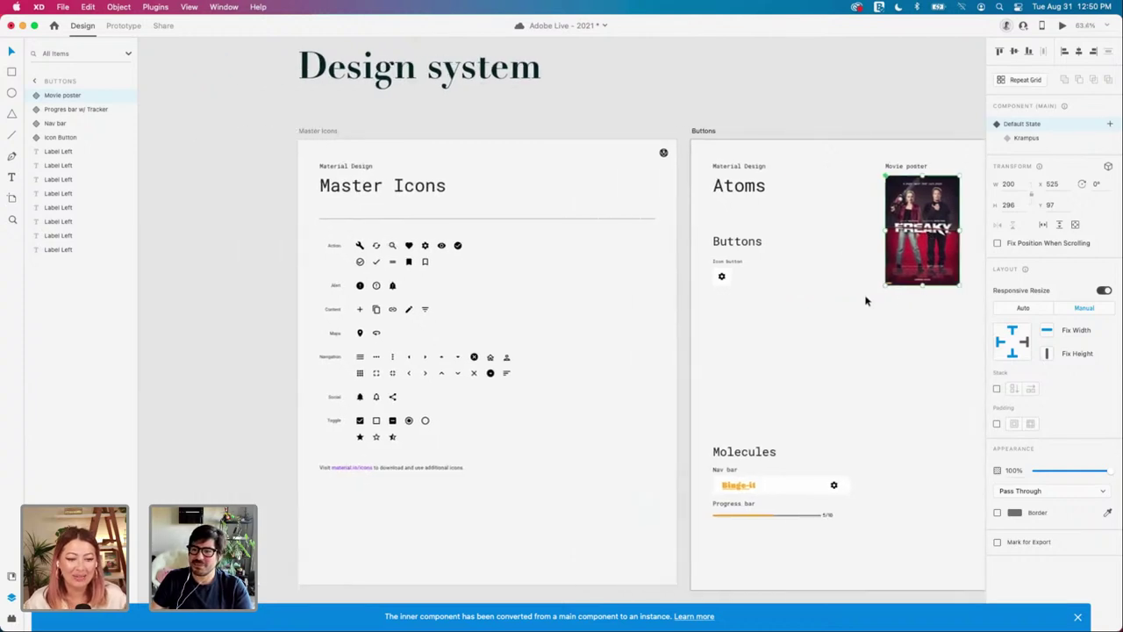
pyautogui.hscroll(-10, 877, 292)
pyautogui.hscroll(3, 953, 288)
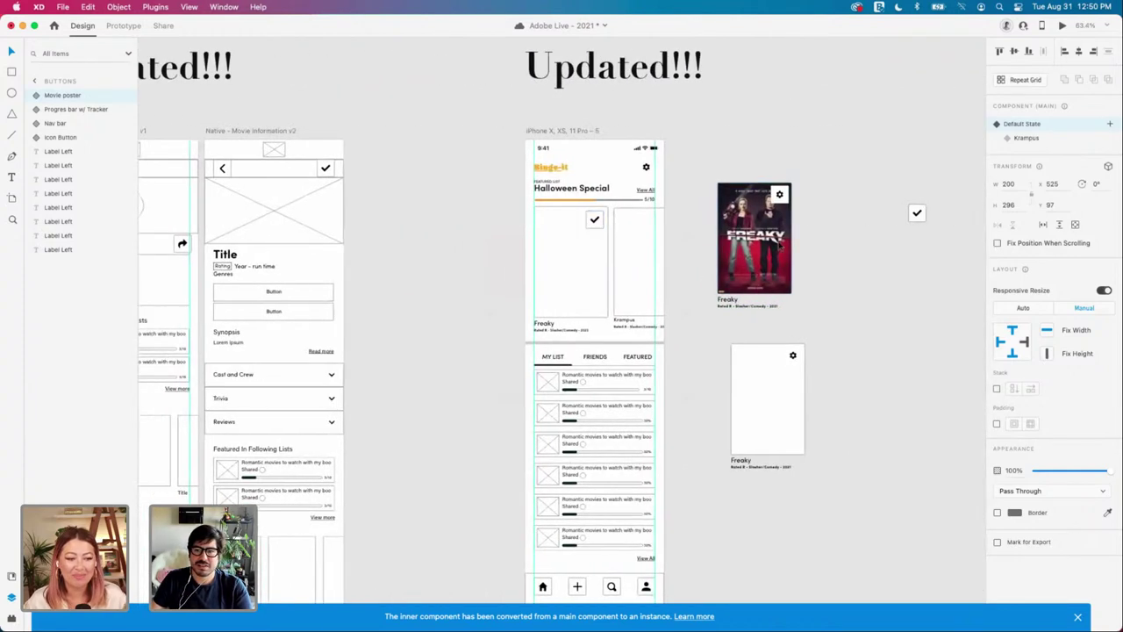
pyautogui.click(776, 247)
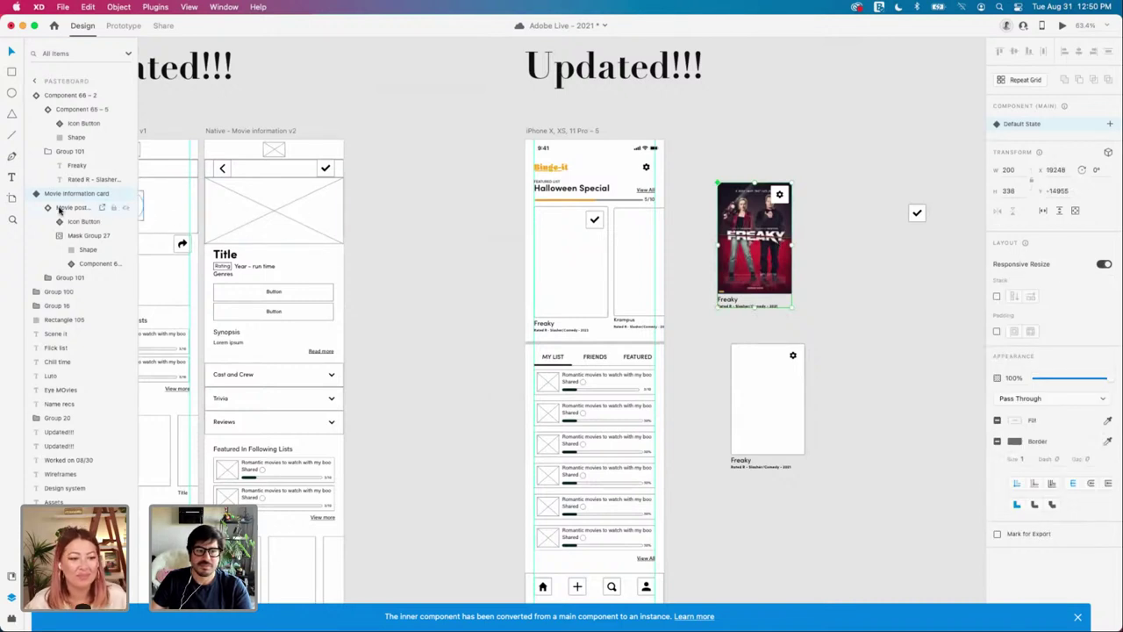
pyautogui.click(60, 208)
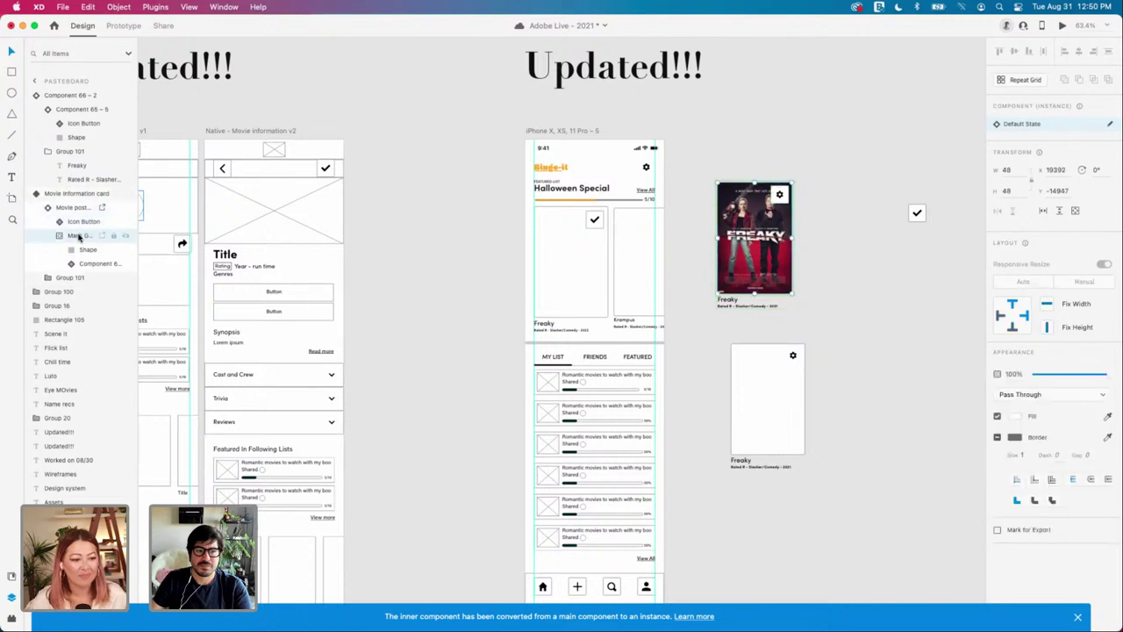
pyautogui.click(79, 237)
pyautogui.press('super+3')
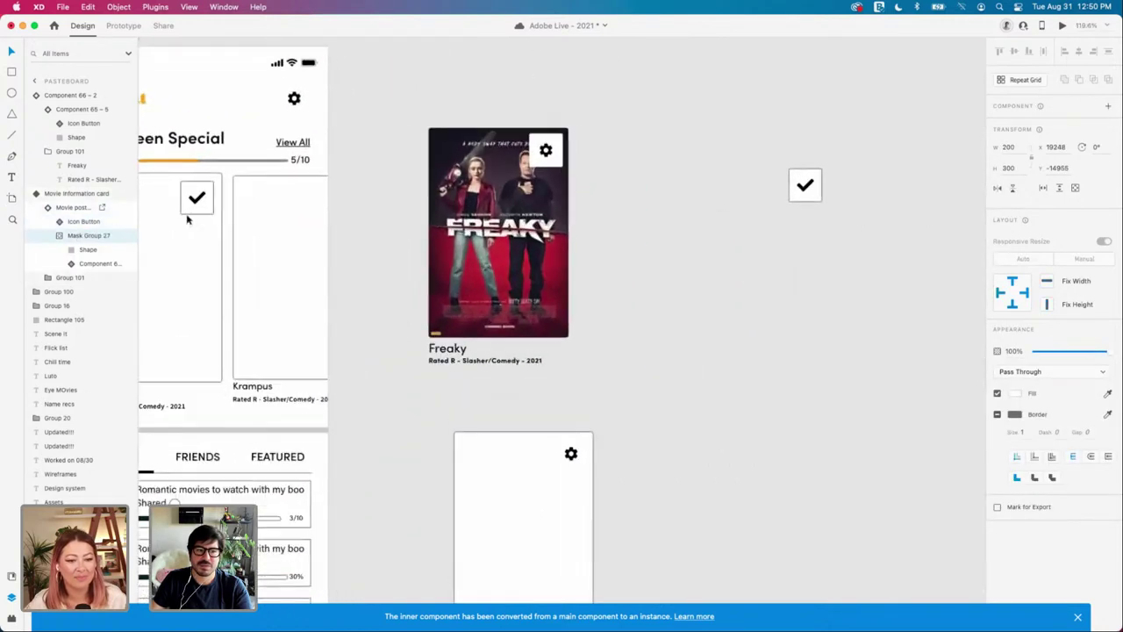
pyautogui.click(72, 224)
pyautogui.click(59, 209)
pyautogui.press('super+v')
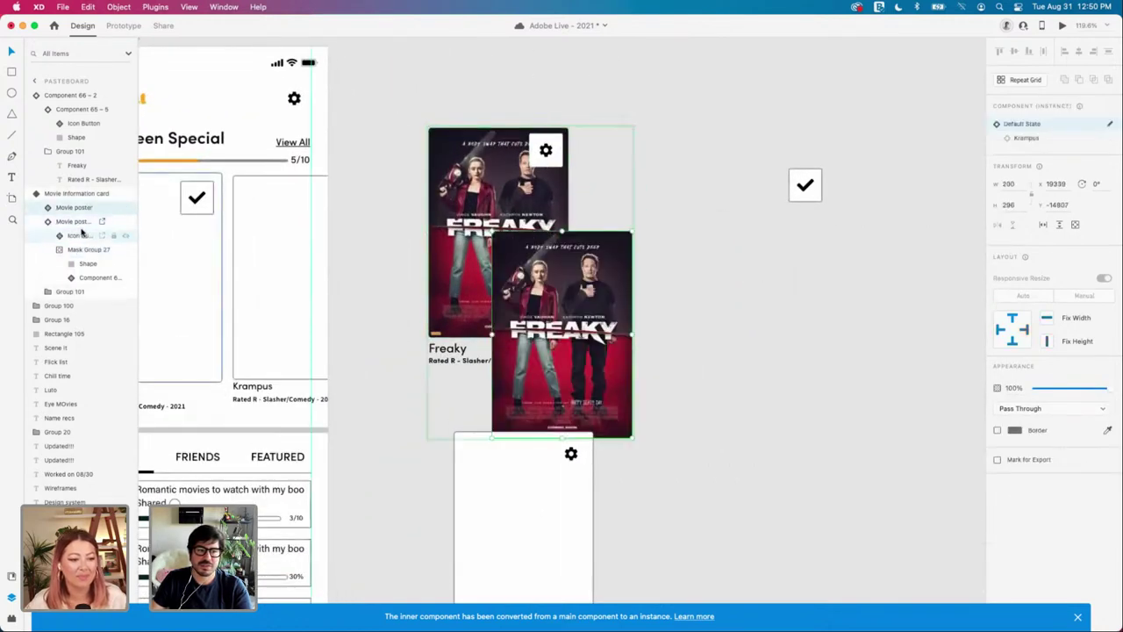
# Step: Replace the card's old mask group with the pasted Movie poster, keeping the icon button component above it in the layer order
pyautogui.click(81, 251)
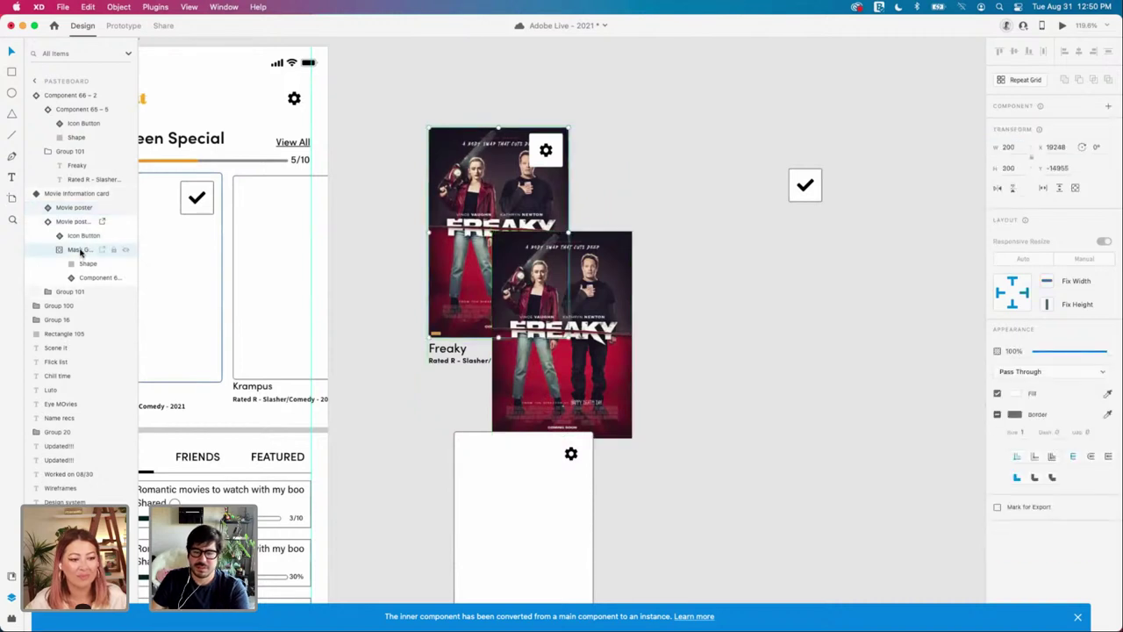
pyautogui.press('Delete')
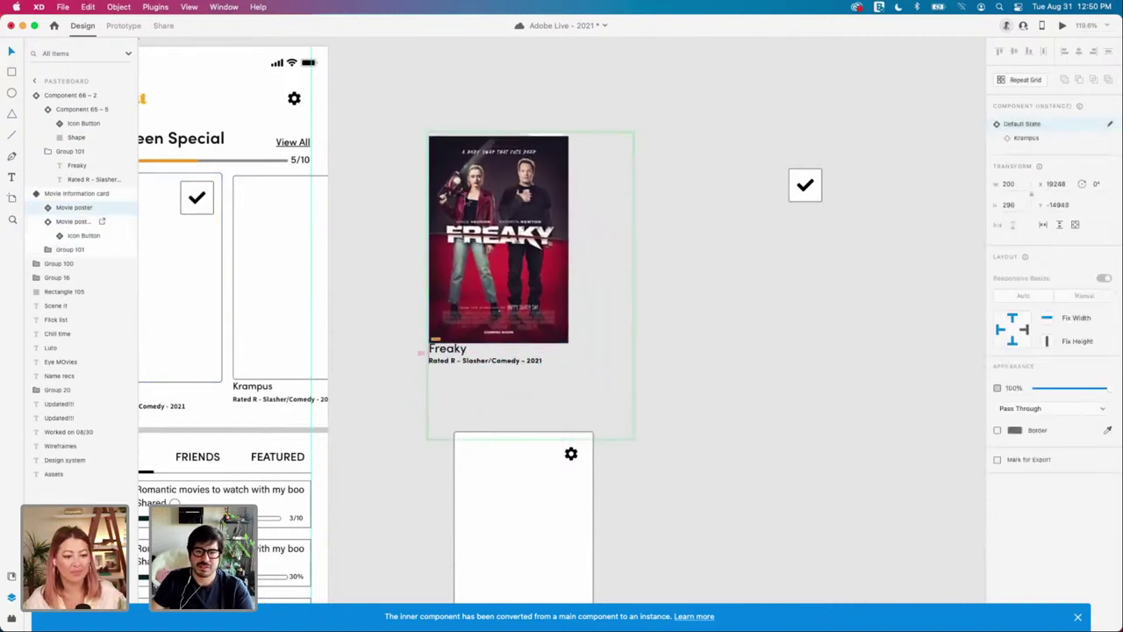
pyautogui.click(73, 208)
pyautogui.click(70, 222)
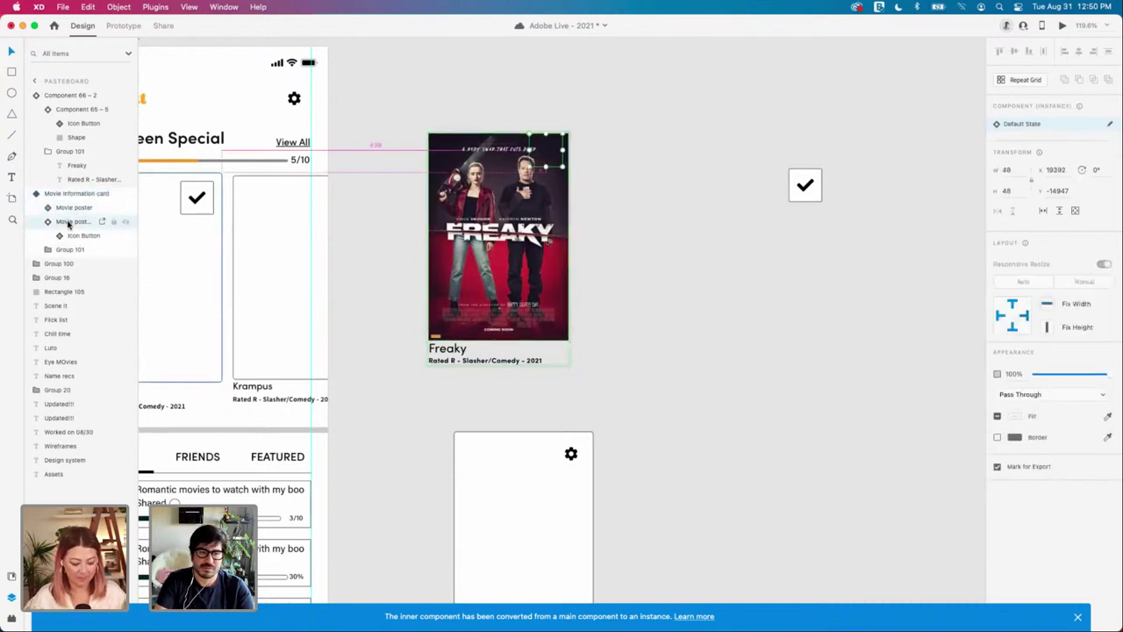
pyautogui.moveTo(70, 221); pyautogui.dragTo(67, 204)
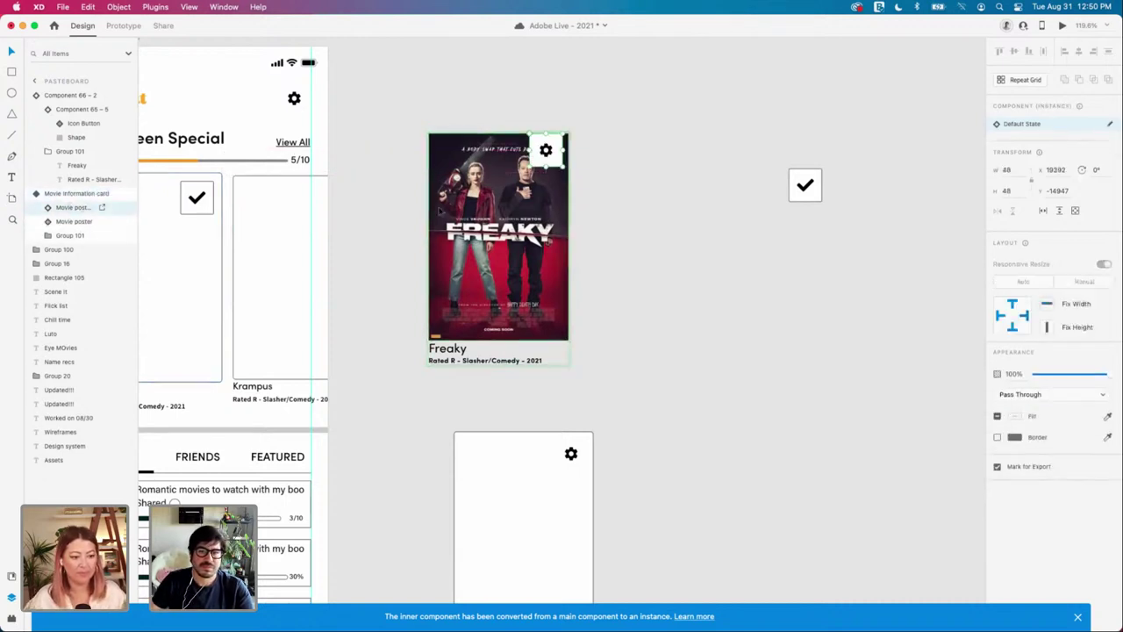
# Step: Nudge the Movie poster up inside the card to X 19248, Y -14955
pyautogui.scroll(2, 520, 199)
pyautogui.moveTo(493, 244); pyautogui.dragTo(500, 211)
pyautogui.scroll(-1, 501, 211)
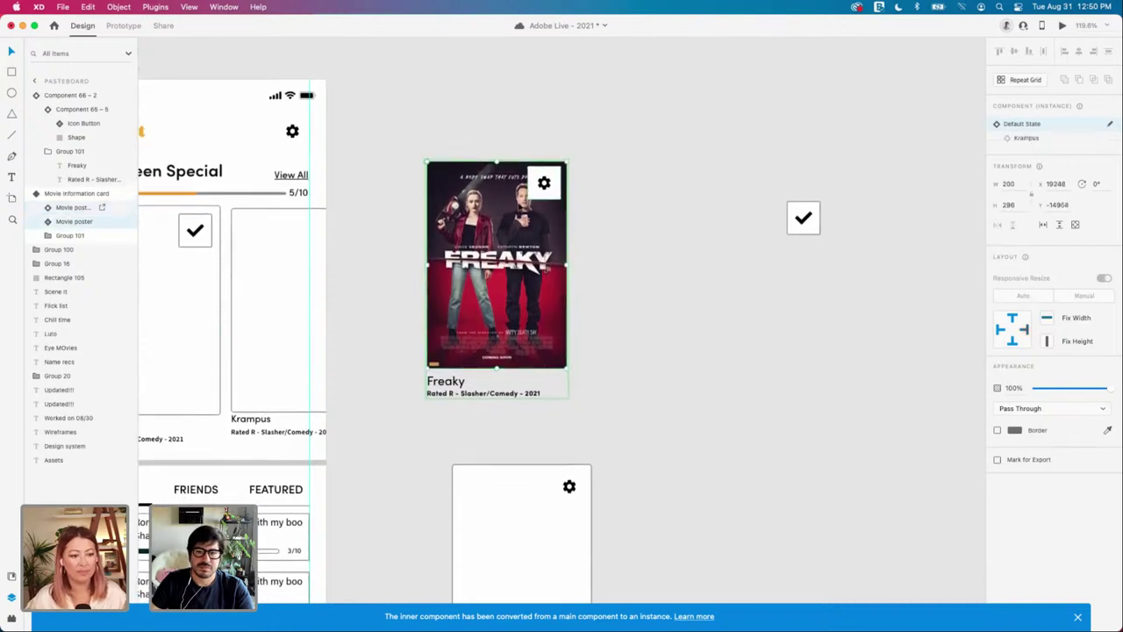
pyautogui.press('Up')
pyautogui.press('Up')
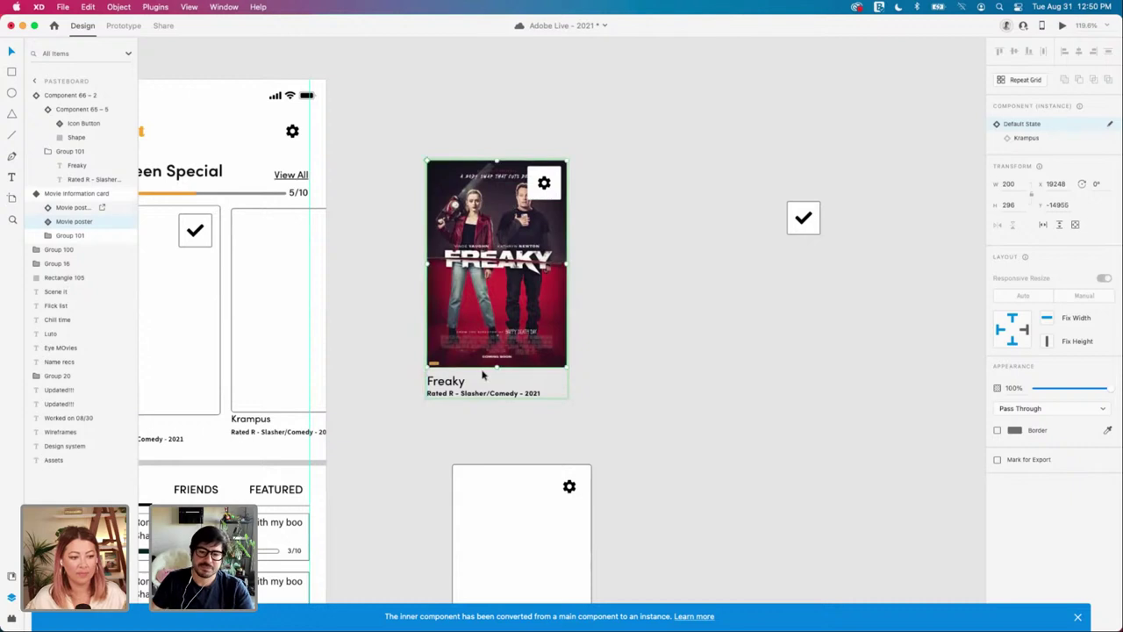
# Step: Move the Freaky movie information card slightly lower and closer to the iPhone artboard
pyautogui.click(478, 381)
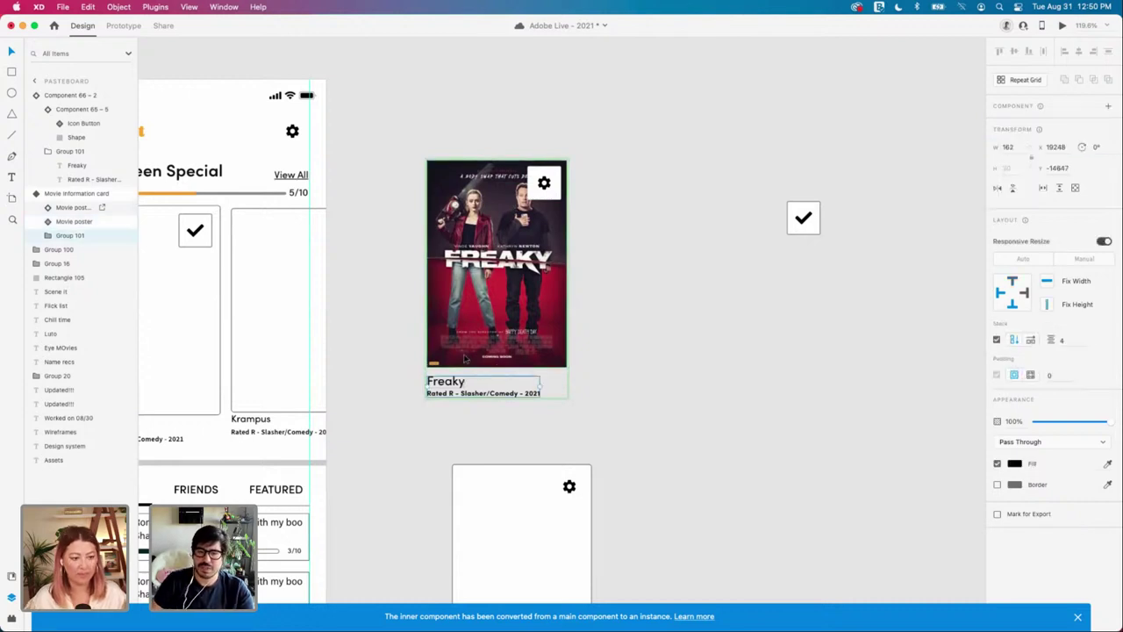
pyautogui.click(626, 306)
pyautogui.hscroll(-5, 626, 299)
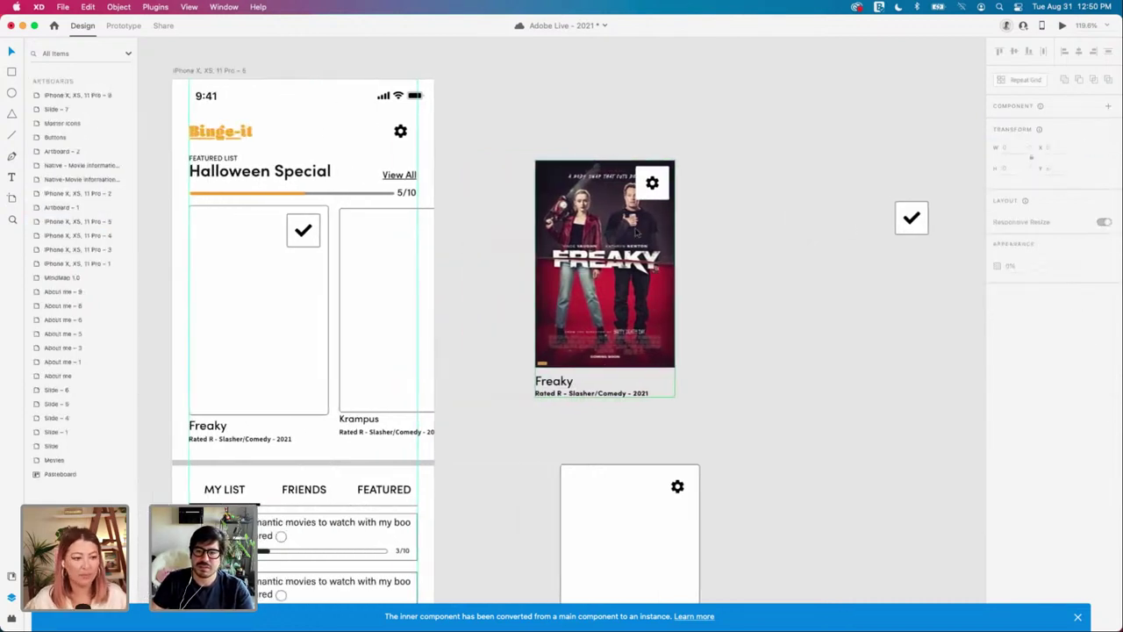
pyautogui.moveTo(636, 233); pyautogui.dragTo(612, 243)
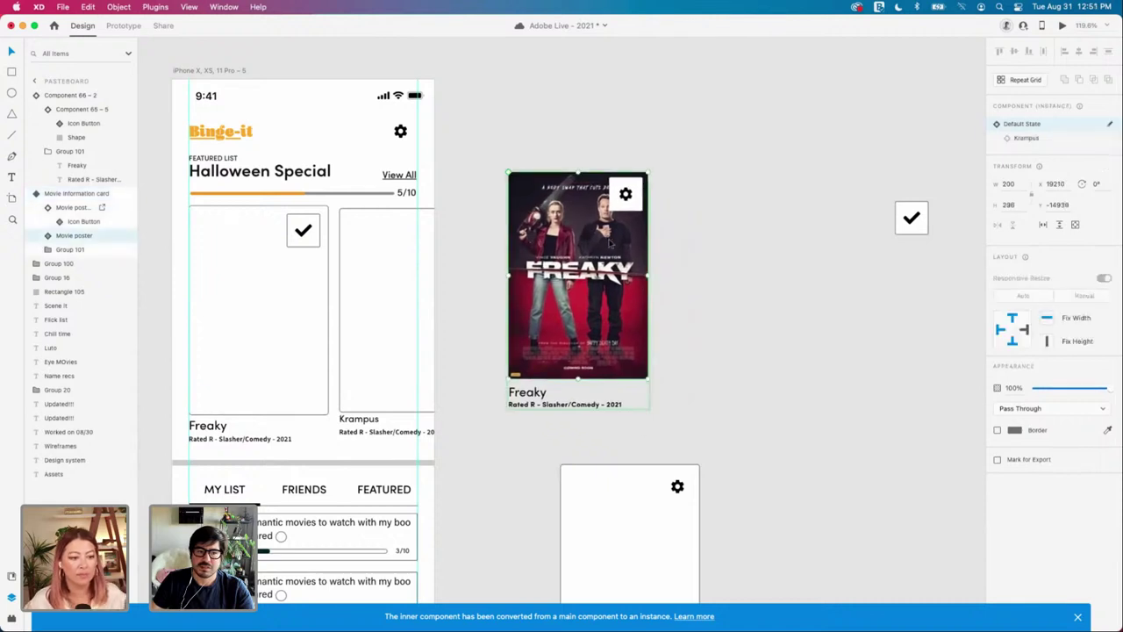
# Step: Try the Krampus state on the card's Movie poster and try shortening it to clear the title text
pyautogui.click(1052, 140)
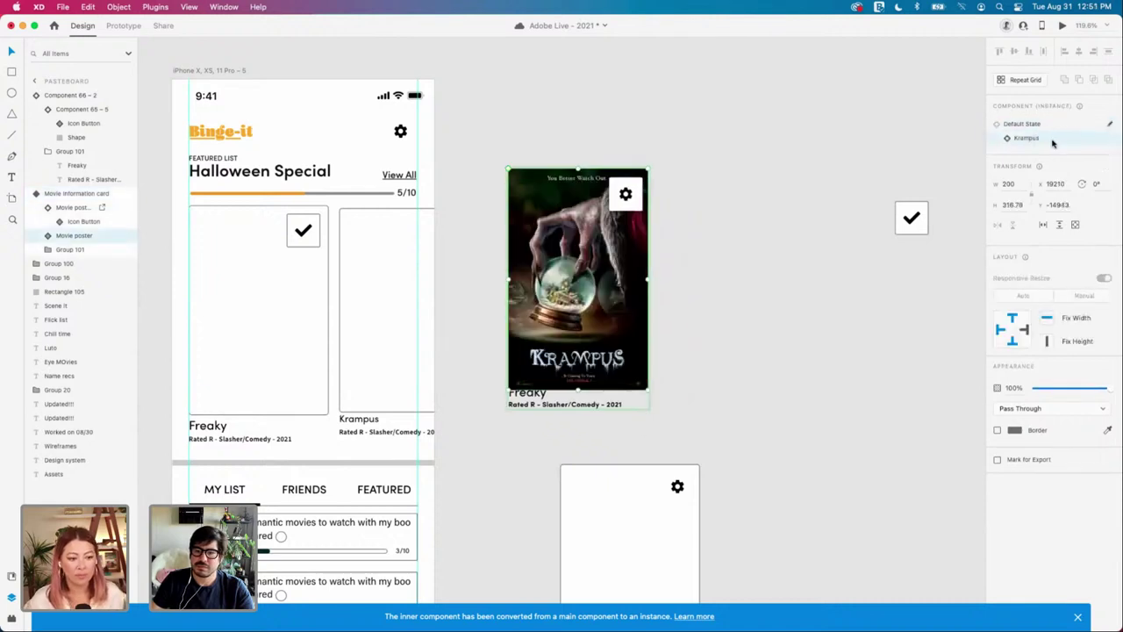
pyautogui.moveTo(578, 390); pyautogui.dragTo(579, 382)
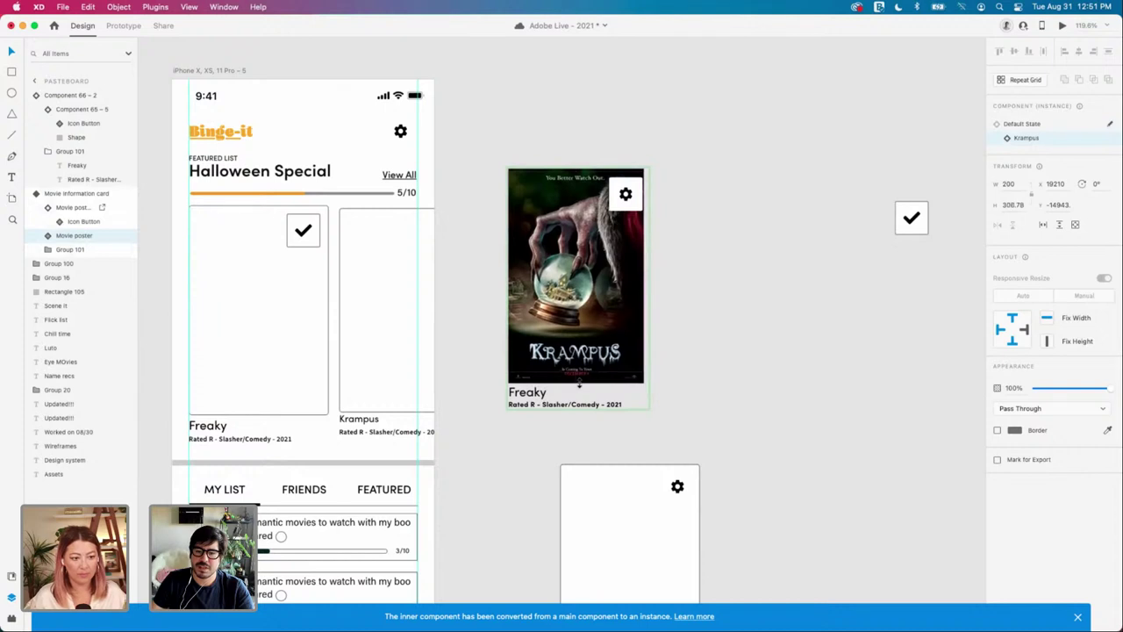
pyautogui.press('super+z')
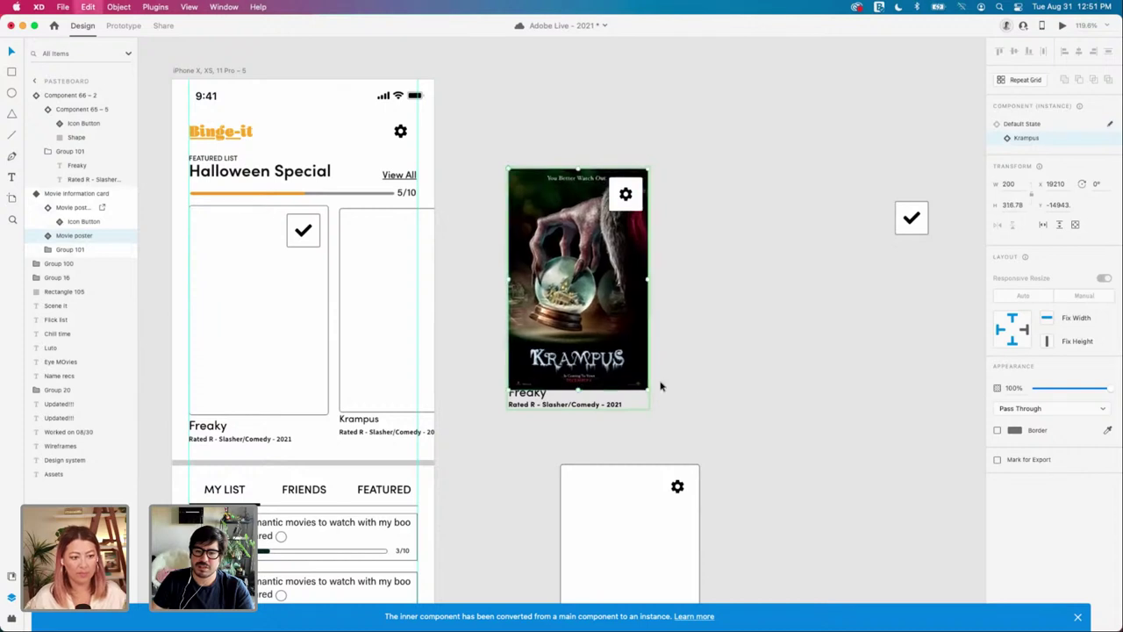
pyautogui.click(49, 236)
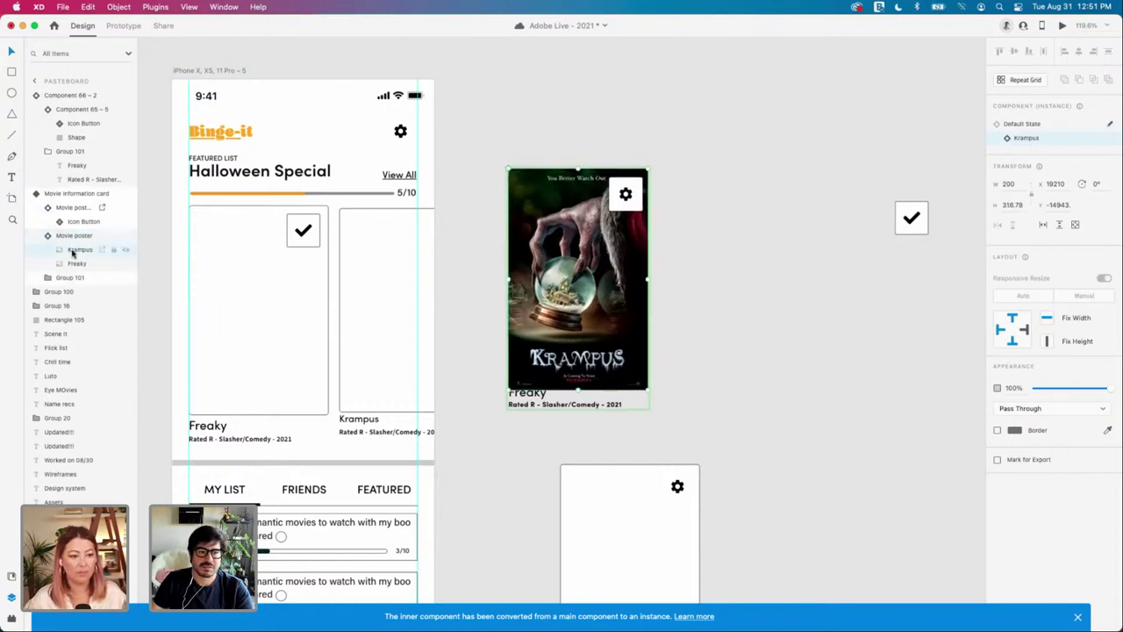
pyautogui.click(74, 252)
pyautogui.press('Delete')
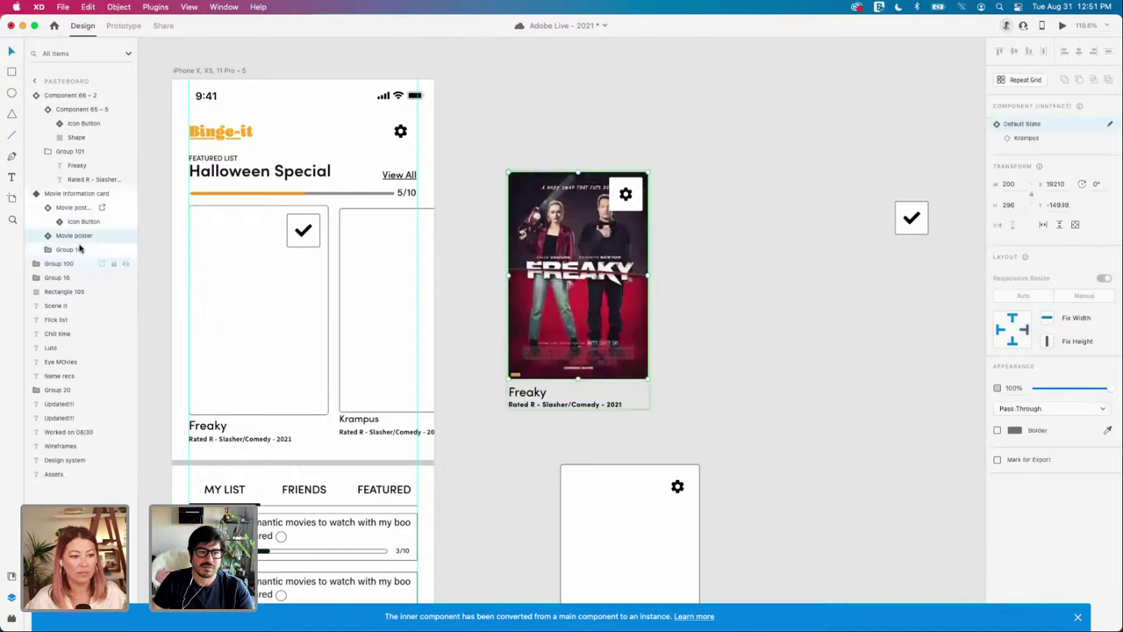
# Step: Compare the dimensions of the blank Freaky and Krampus poster placeholders on the iPhone artboard
pyautogui.click(714, 278)
pyautogui.click(616, 276)
pyautogui.hscroll(-2, 693, 276)
pyautogui.click(356, 291)
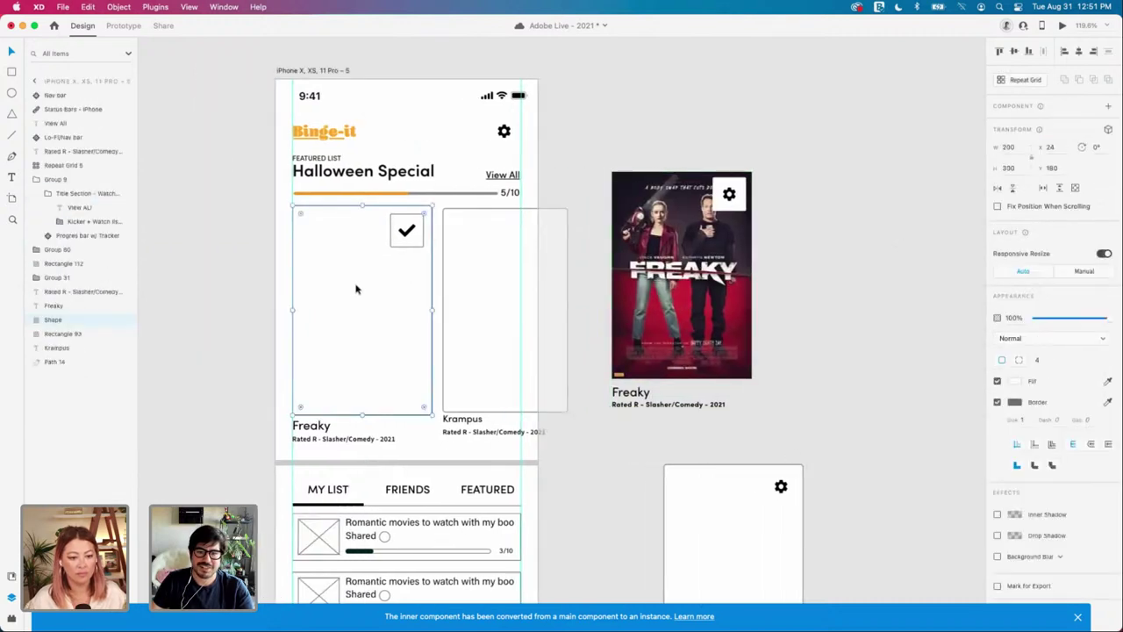
pyautogui.click(507, 322)
pyautogui.click(810, 296)
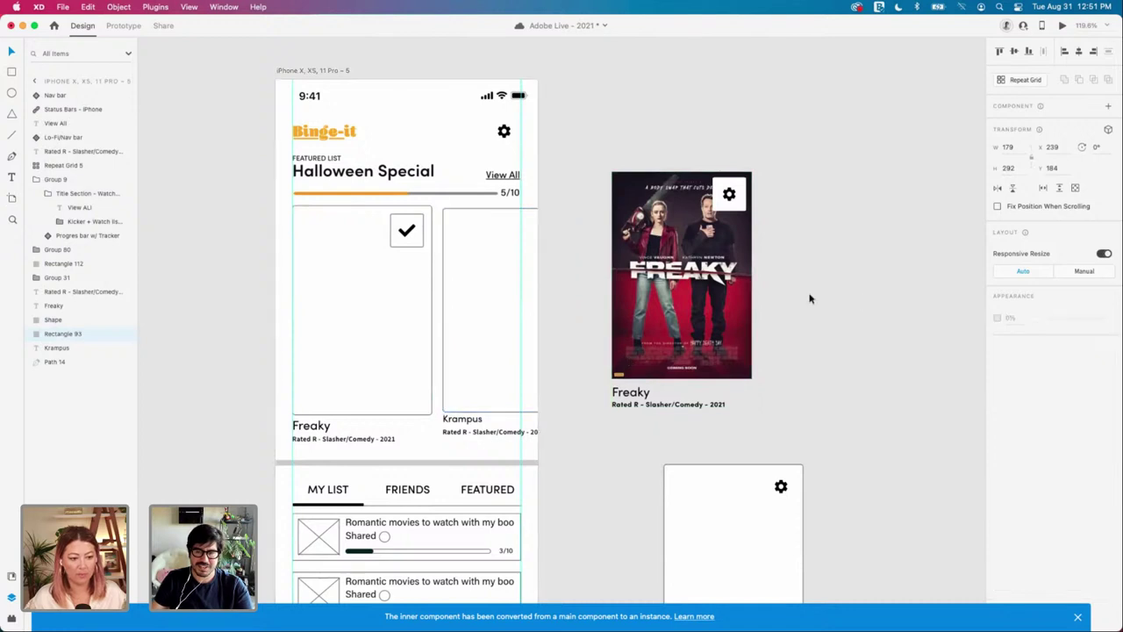
# Step: Move the blank Freaky poster placeholder, its title, rating text and check button off the iPhone artboard onto the empty pasteboard
pyautogui.moveTo(691, 283); pyautogui.dragTo(867, 251)
pyautogui.click(455, 309)
pyautogui.click(763, 278)
pyautogui.moveTo(322, 426); pyautogui.dragTo(749, 247)
pyautogui.moveTo(359, 439); pyautogui.dragTo(860, 279)
pyautogui.moveTo(407, 233); pyautogui.dragTo(879, 225)
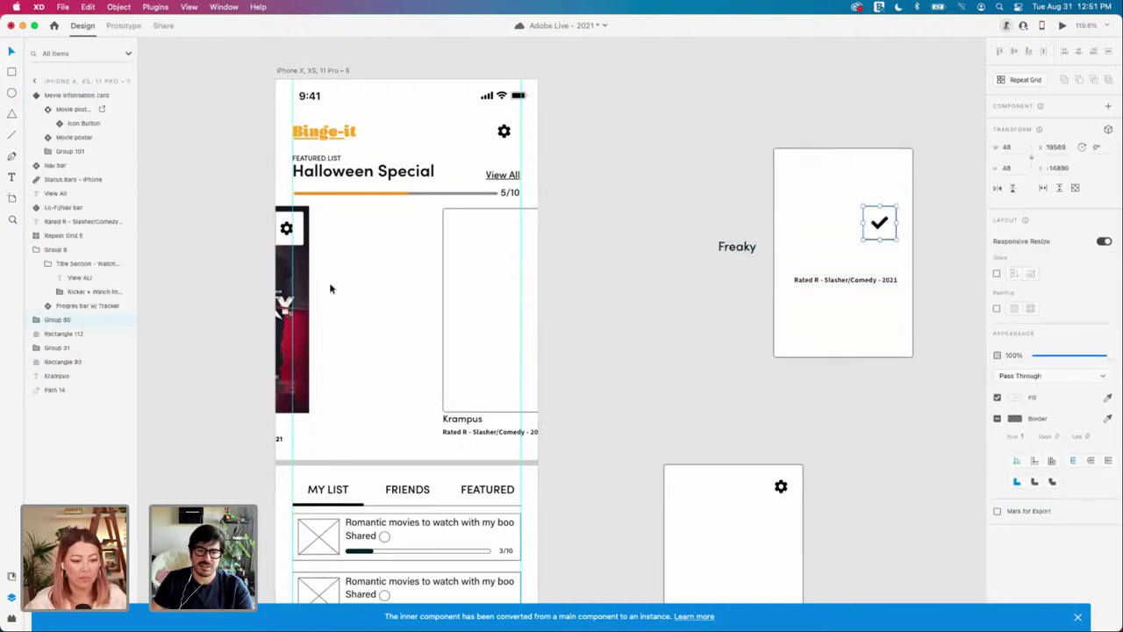
# Step: Position the Freaky movie information card in the placeholder's spot on the iPhone artboard at X 24, Y 186
pyautogui.moveTo(300, 286); pyautogui.dragTo(423, 285)
pyautogui.press('alt')
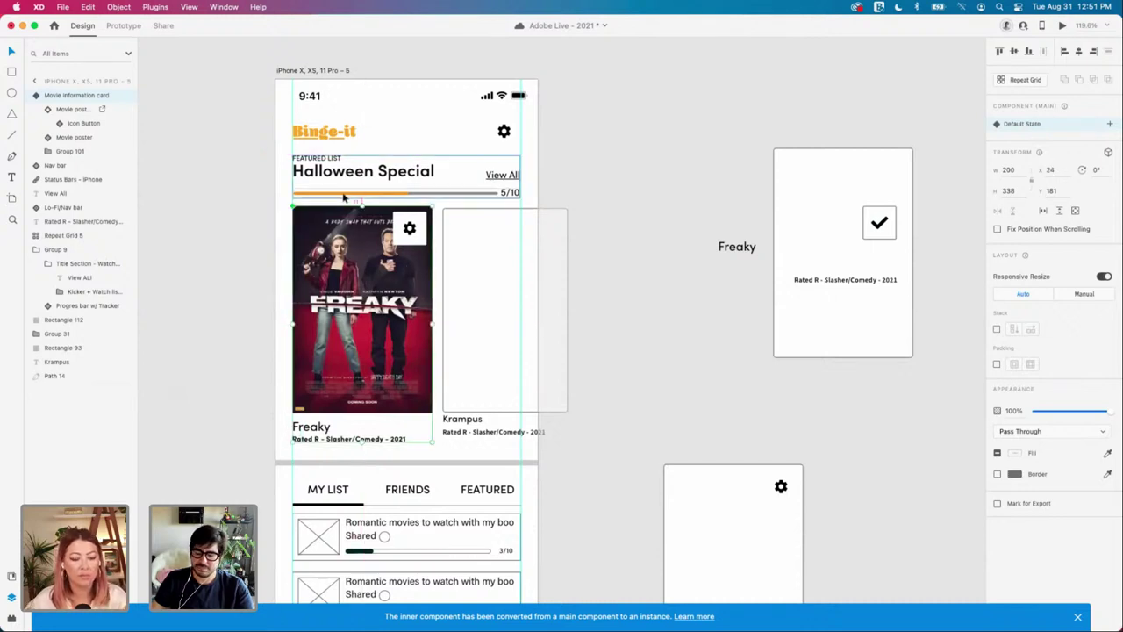
pyautogui.press('Down')
pyautogui.press('Down')
pyautogui.press('Down')
pyautogui.press('Down')
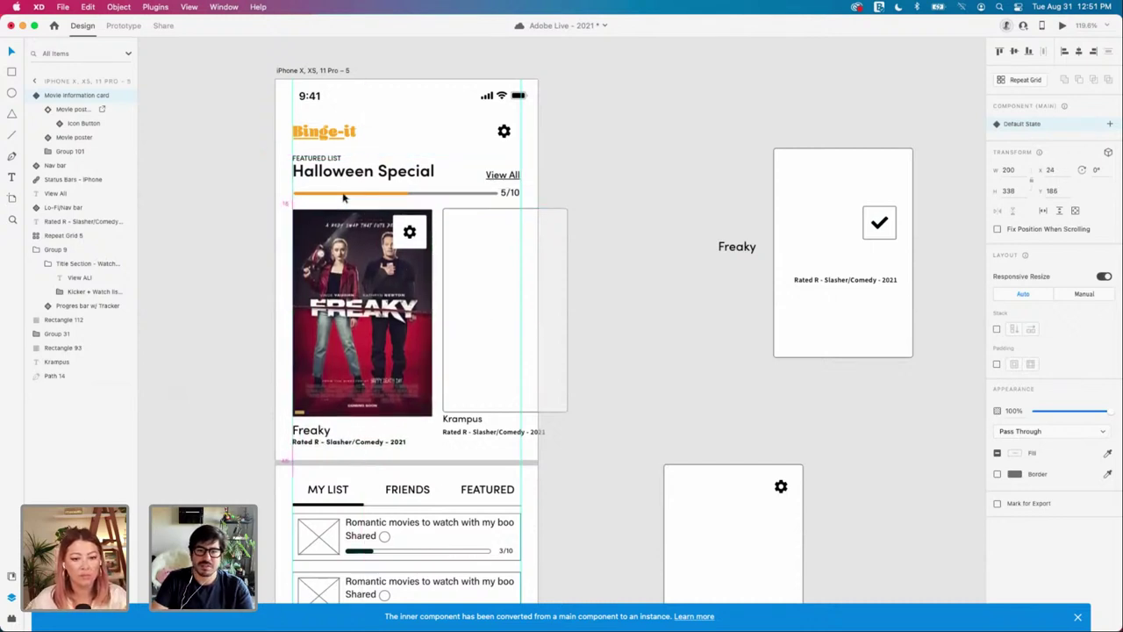
# Step: Move the blank Krampus poster with its title and rating text down to Y 192 and group them
pyautogui.click(472, 299)
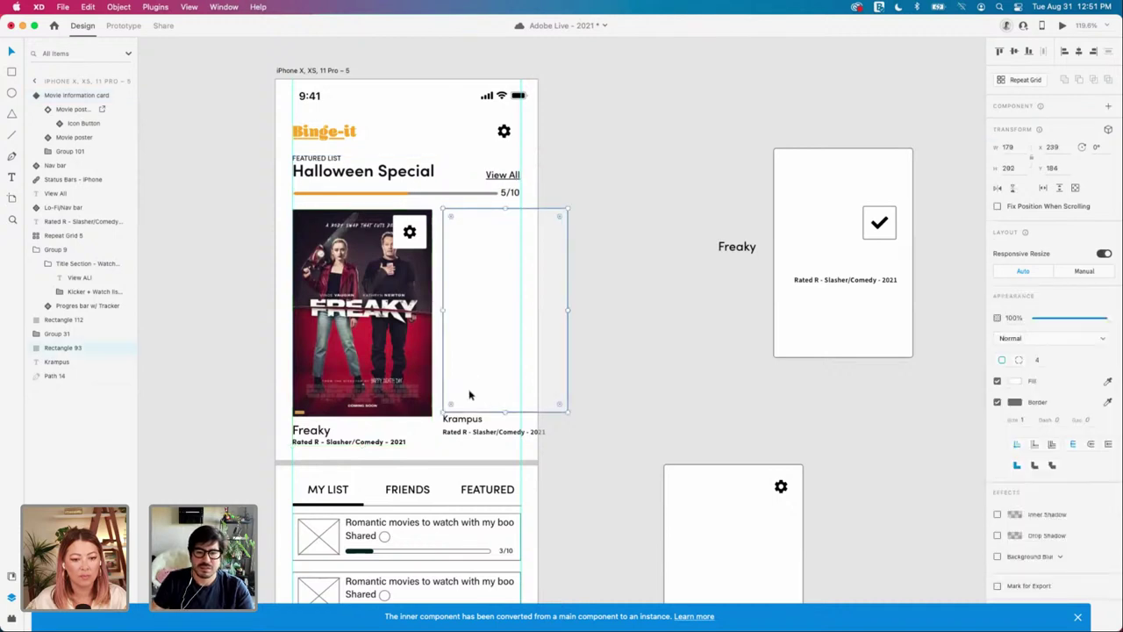
pyautogui.keyDown('shift'); pyautogui.click(472, 420); pyautogui.keyUp('shift')
pyautogui.moveTo(465, 362); pyautogui.dragTo(465, 367)
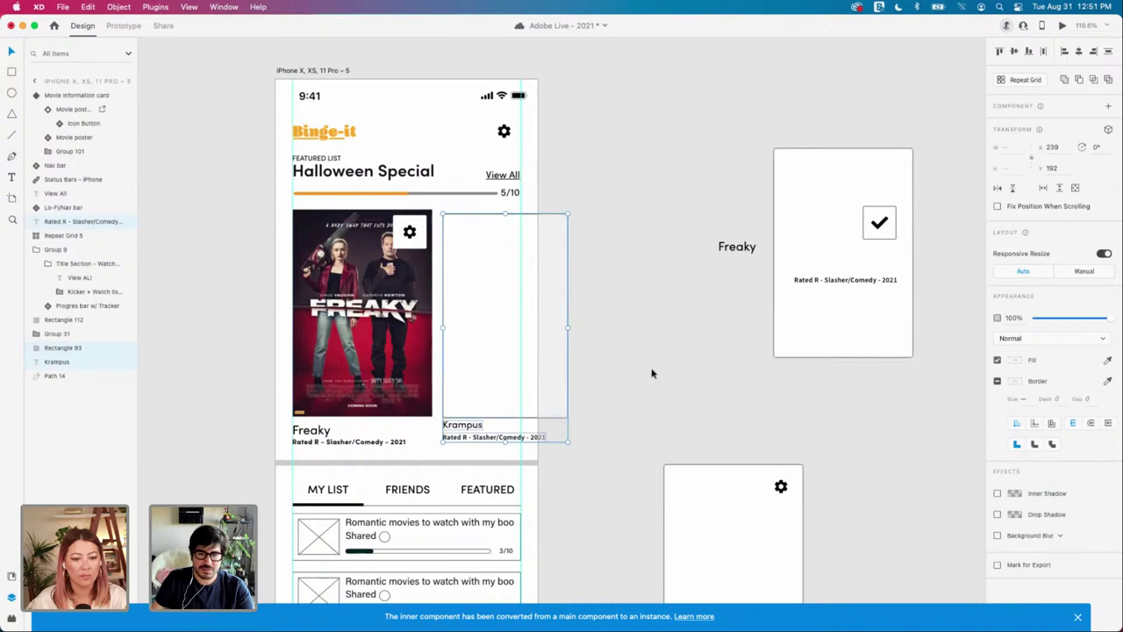
pyautogui.press('super+g')
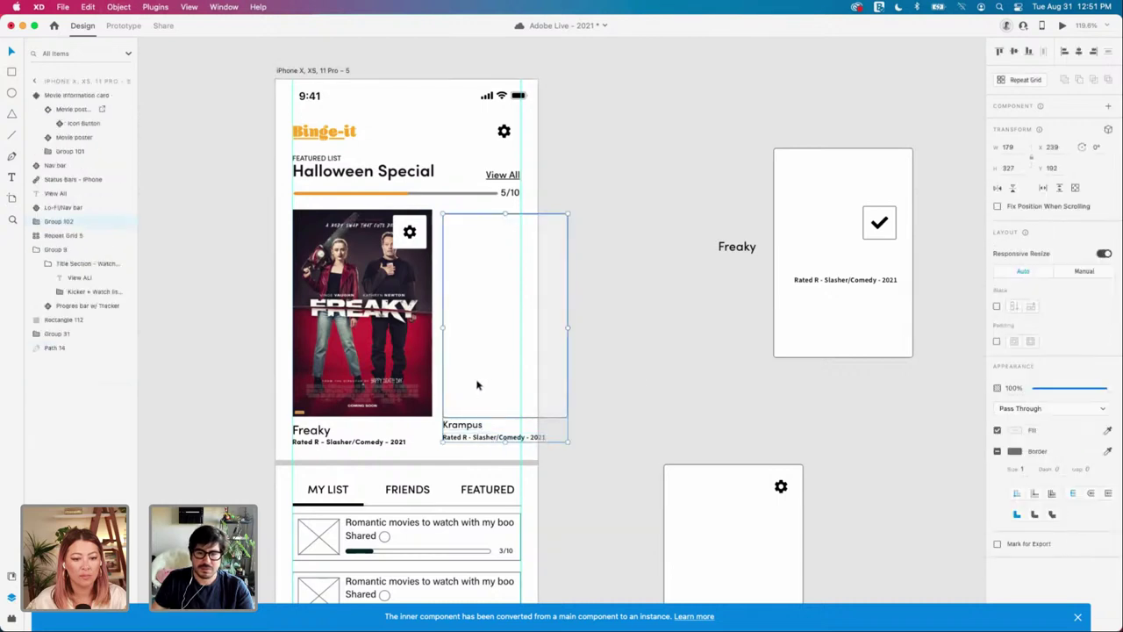
# Step: Duplicate the Krampus group onto the pasteboard and delete the removed Freaky placeholder, title, rating text and check buttons
pyautogui.keyDown('alt'); pyautogui.moveTo(478, 385); pyautogui.dragTo(873, 453); pyautogui.keyUp('alt')
pyautogui.hscroll(-1, 514, 252)
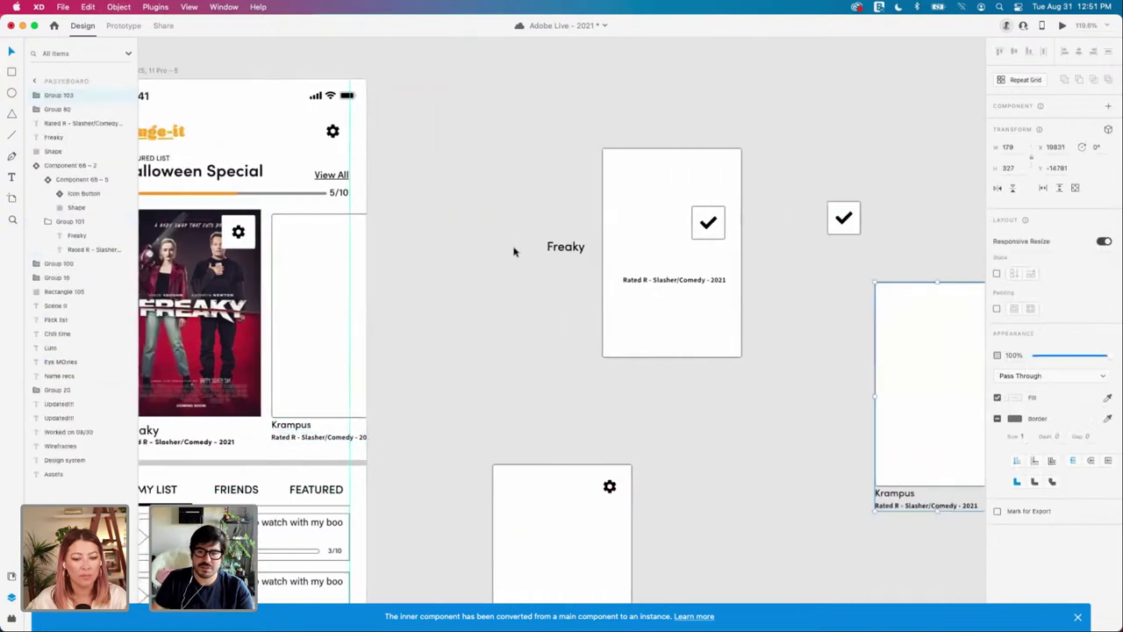
pyautogui.moveTo(521, 146); pyautogui.dragTo(869, 375)
pyautogui.press('Delete')
pyautogui.hscroll(-5, 602, 291)
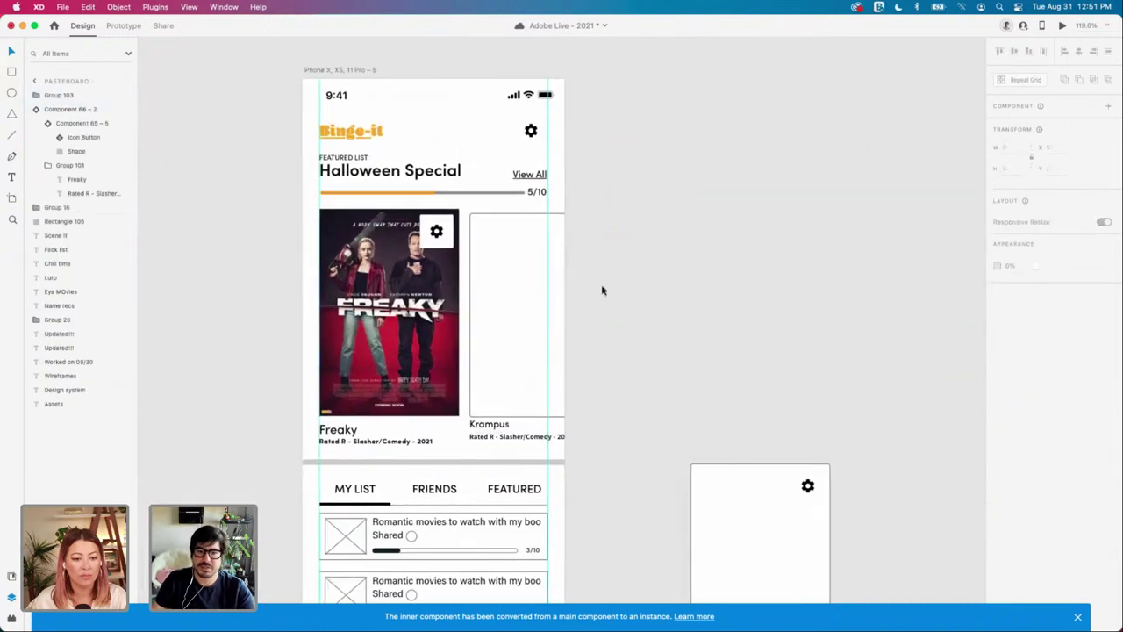
# Step: Open the main component of the icon button nested in the Freaky card's Movie poster
pyautogui.doubleClick(437, 237)
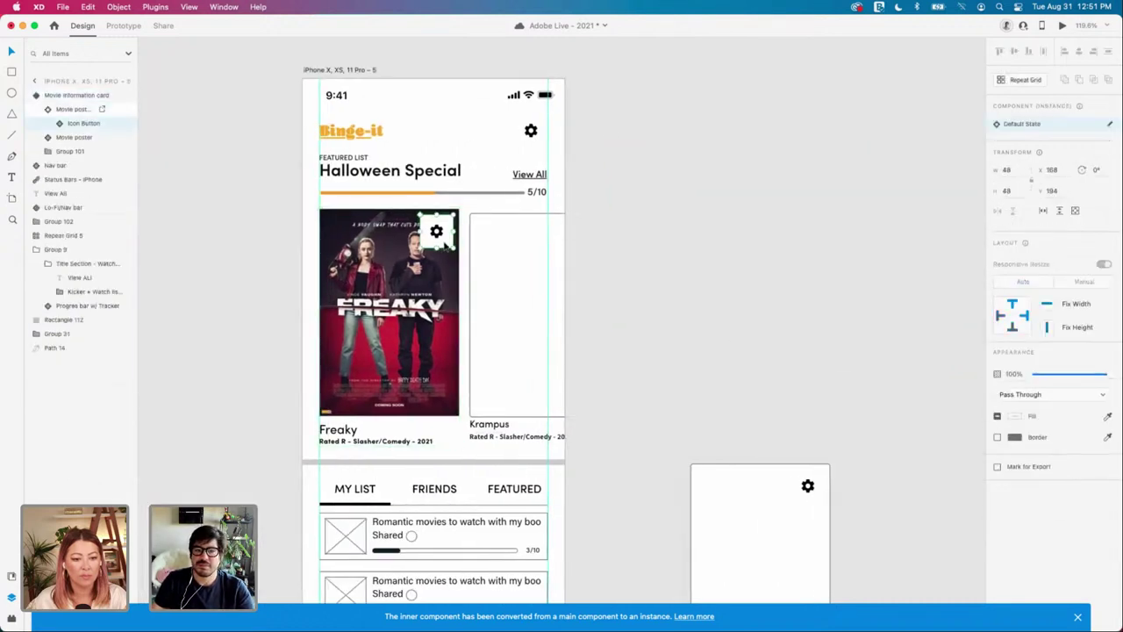
pyautogui.scroll(5, 425, 250)
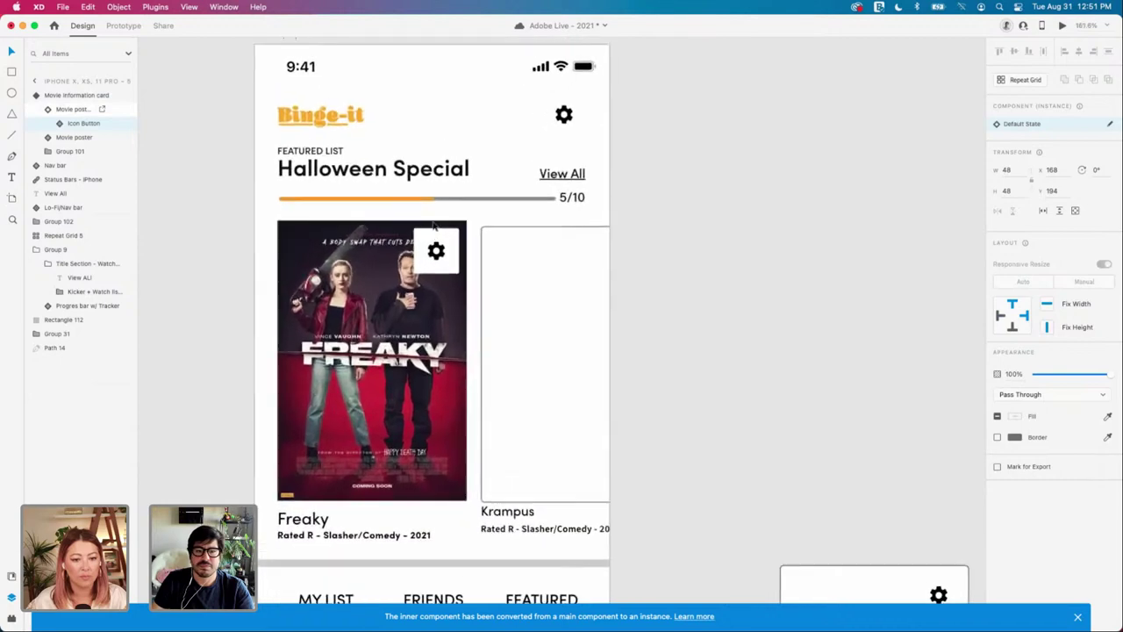
pyautogui.scroll(3, 425, 250)
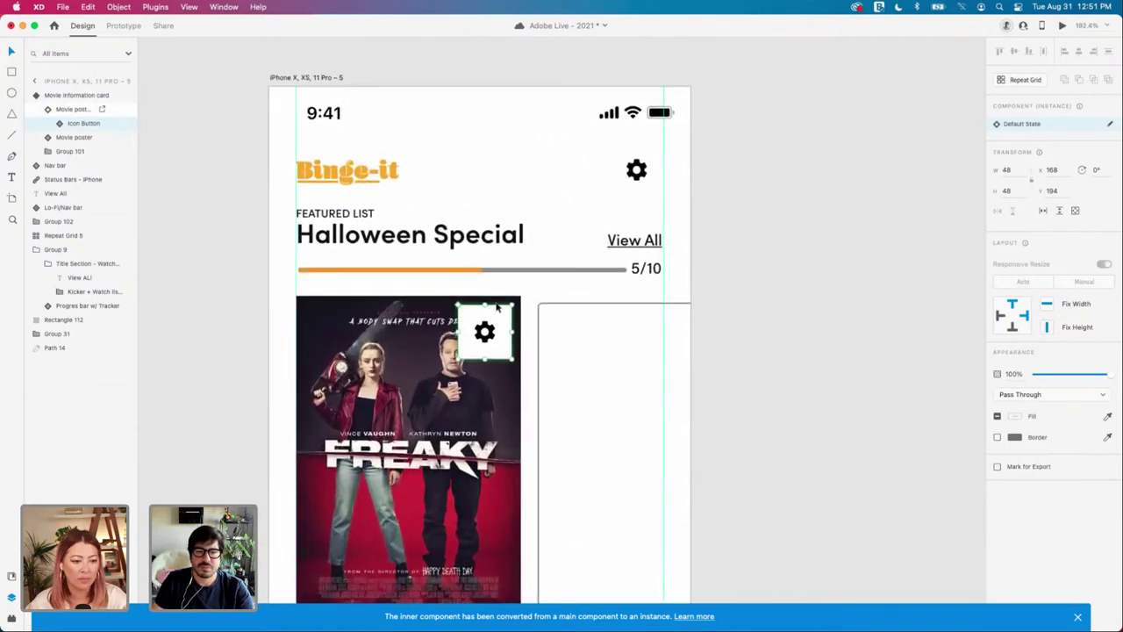
pyautogui.press('super+shift+k')
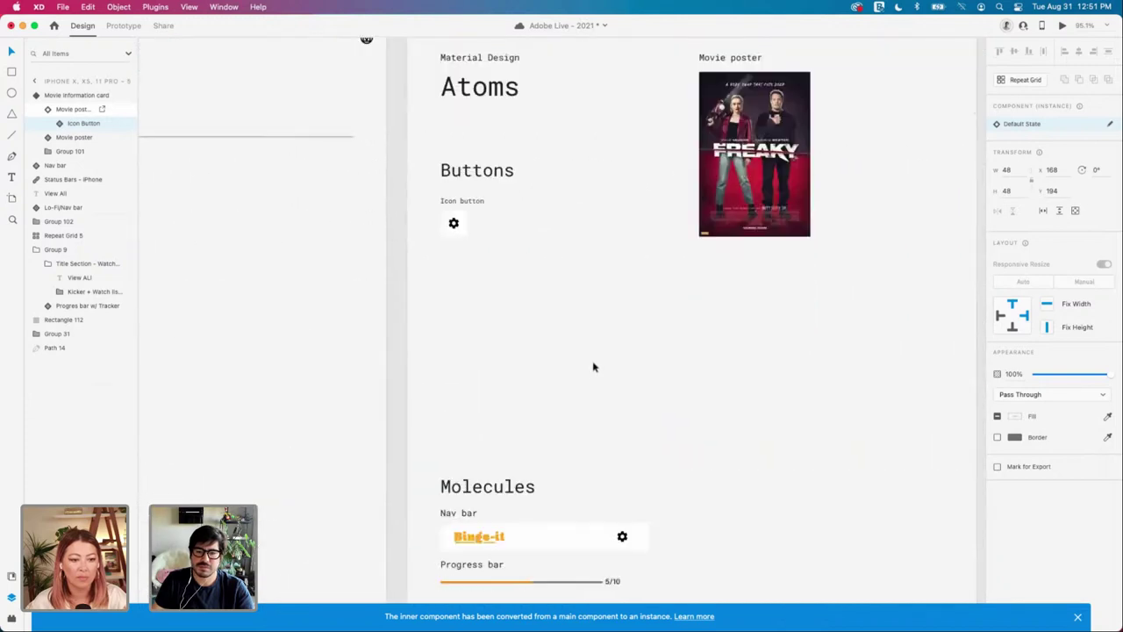
pyautogui.scroll(3, 465, 213)
pyautogui.scroll(2, 409, 166)
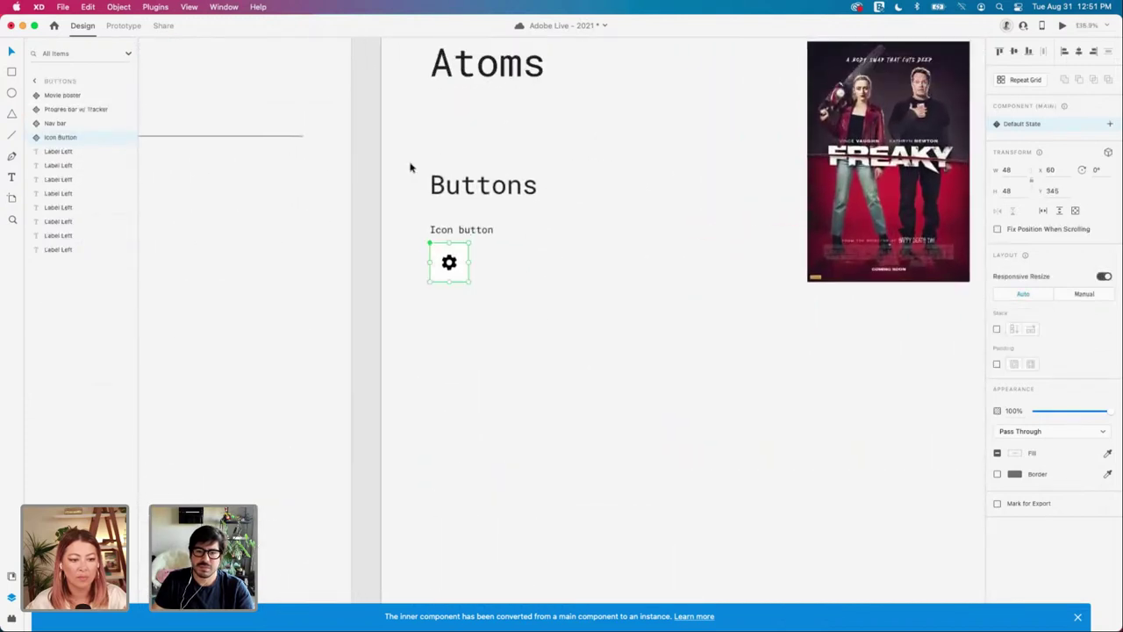
# Step: Draw a rectangle about 414 × 211 around the Buttons section and send it to the back
pyautogui.press('r')
pyautogui.moveTo(401, 157)
pyautogui.mouseDown()
pyautogui.moveTo(652, 303)
pyautogui.moveTo(735, 327)
pyautogui.mouseUp()
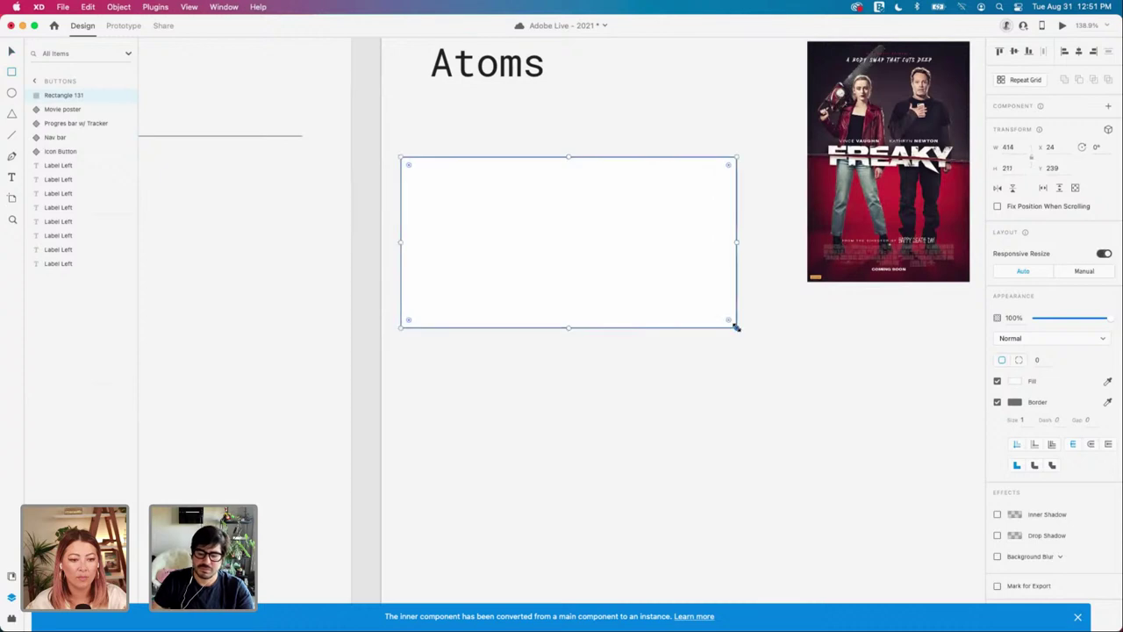
pyautogui.press('super+shift+bracketleft')
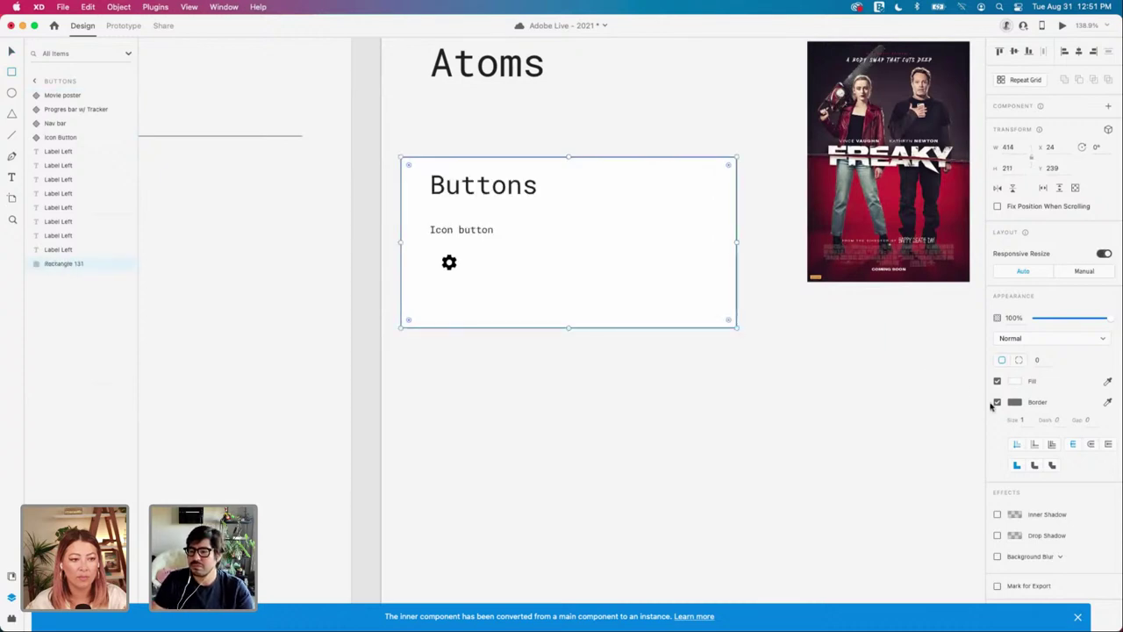
# Step: Remove the border of the rectangle behind the Buttons section and fill it with mid grey
pyautogui.click(997, 402)
pyautogui.click(1013, 383)
pyautogui.moveTo(925, 358); pyautogui.dragTo(820, 421)
pyautogui.click(506, 303)
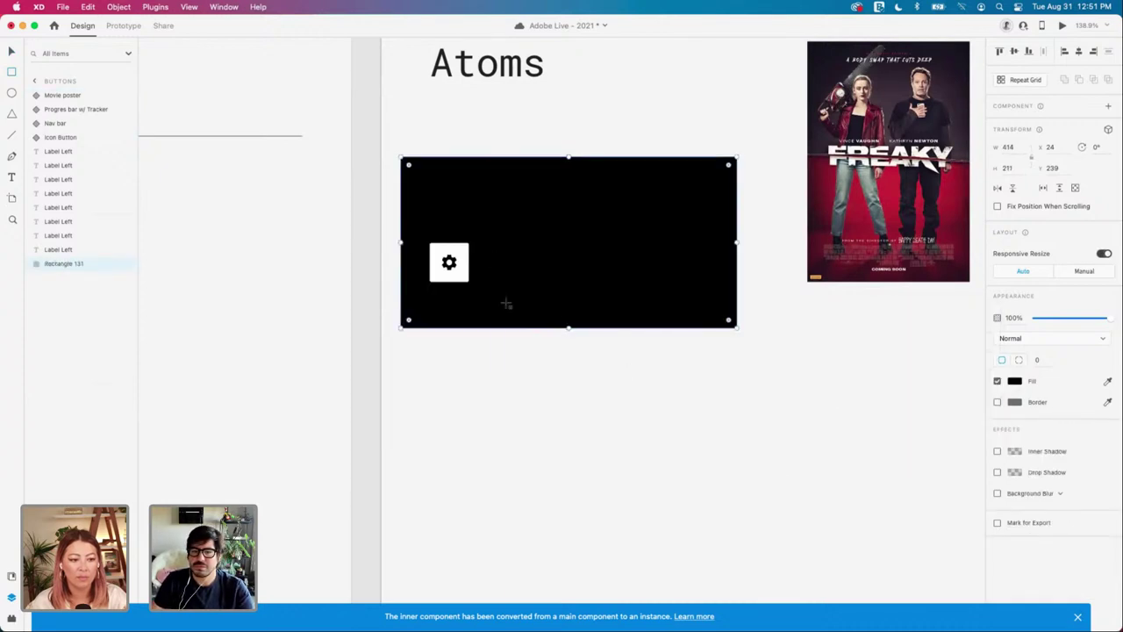
pyautogui.press('v')
pyautogui.press('Escape')
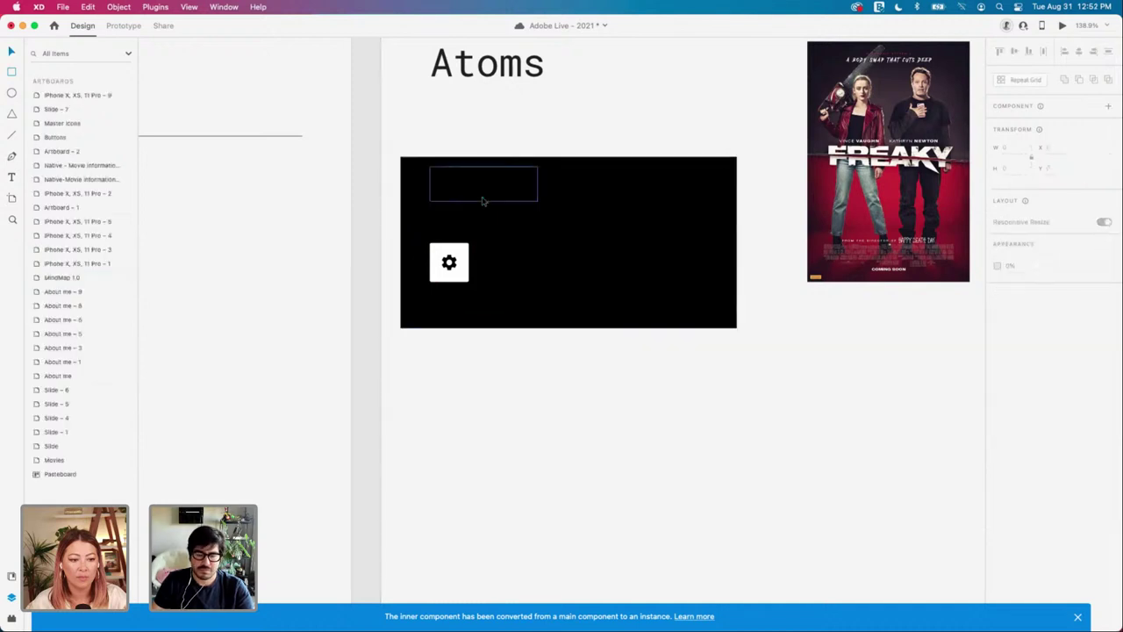
pyautogui.click(606, 263)
pyautogui.click(1013, 381)
pyautogui.moveTo(890, 362); pyautogui.dragTo(863, 361)
pyautogui.click(666, 352)
# Step: Add a new state named Round to the main Icon Button component
pyautogui.click(463, 260)
pyautogui.scroll(2, 463, 261)
pyautogui.scroll(3, 464, 260)
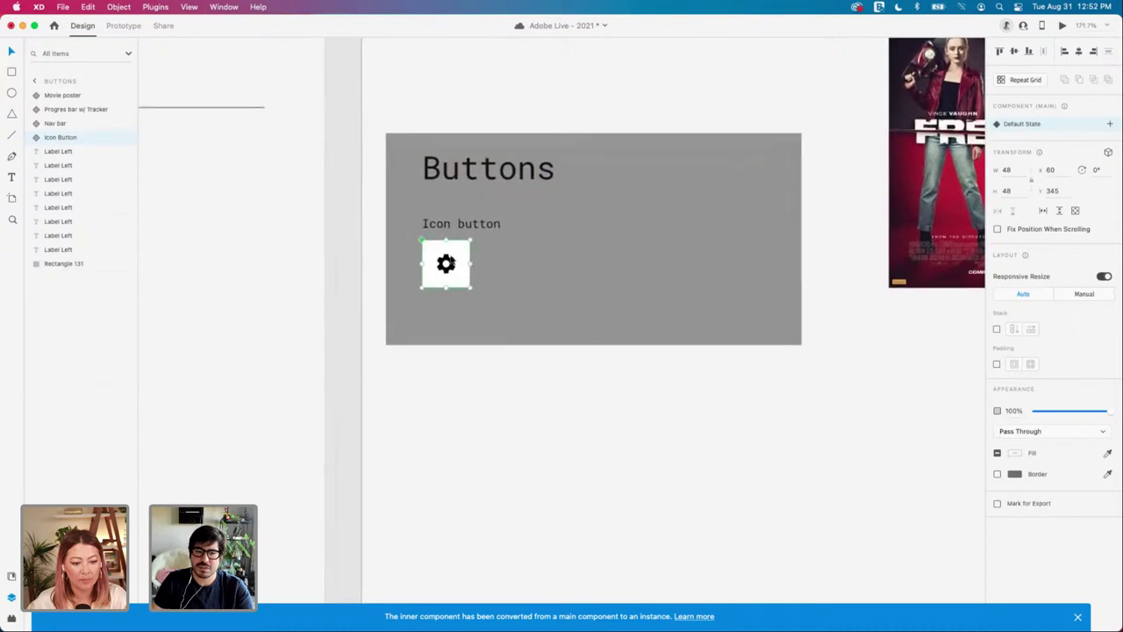
pyautogui.click(1109, 123)
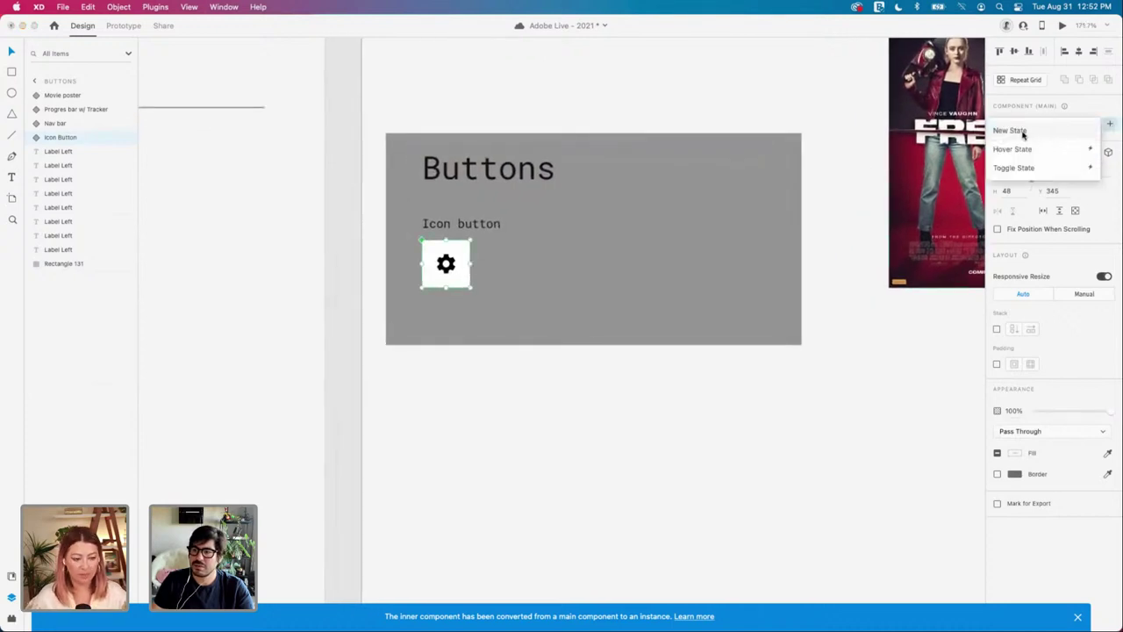
pyautogui.click(1011, 130)
pyautogui.write('Round')
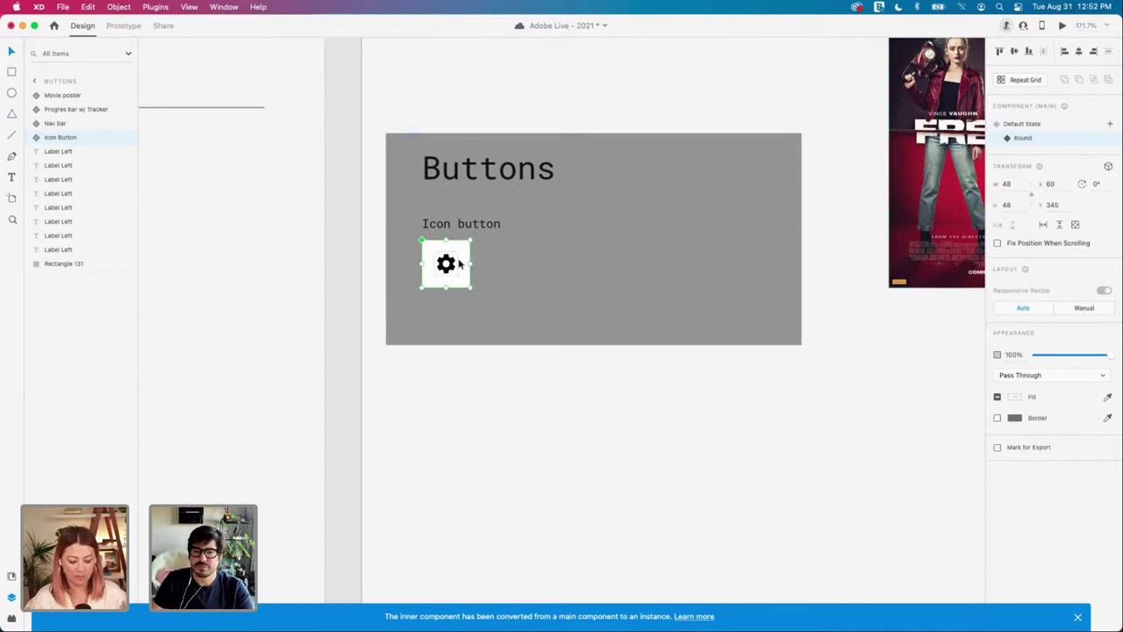
# Step: Turn the white background of the Icon Button's Round state into a circle with a corner radius of 24
pyautogui.doubleClick(460, 248)
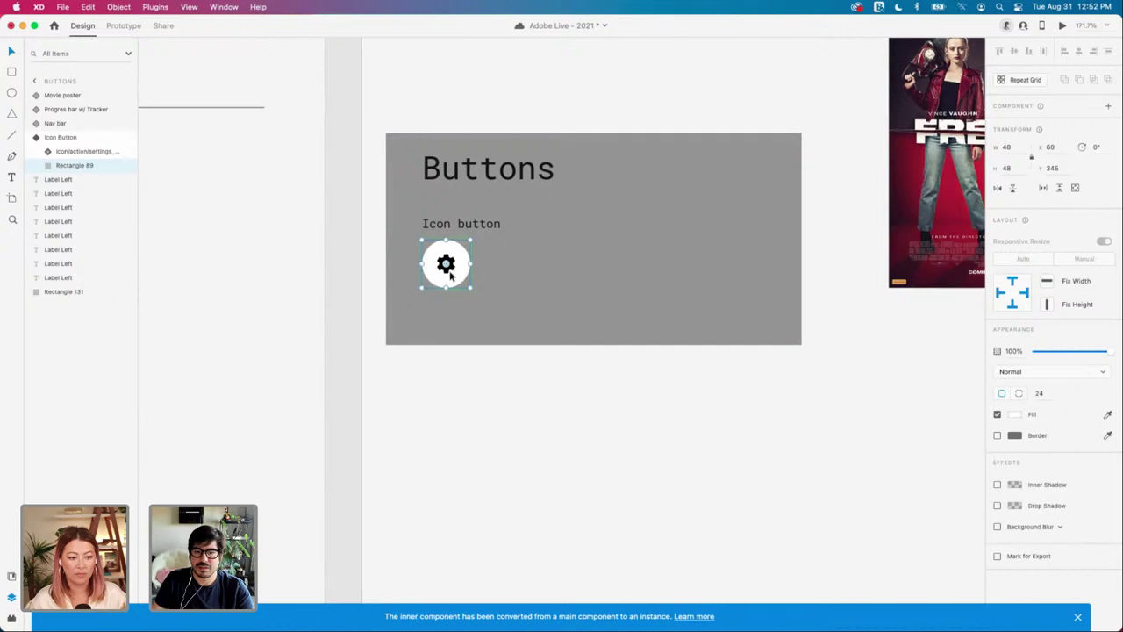
pyautogui.doubleClick(451, 273)
pyautogui.press('Escape')
pyautogui.press('Escape')
pyautogui.press('Escape')
# Step: Switch the icon button on the Freaky card's poster in the iPhone artboard to the Round state
pyautogui.hscroll(-4, 579, 346)
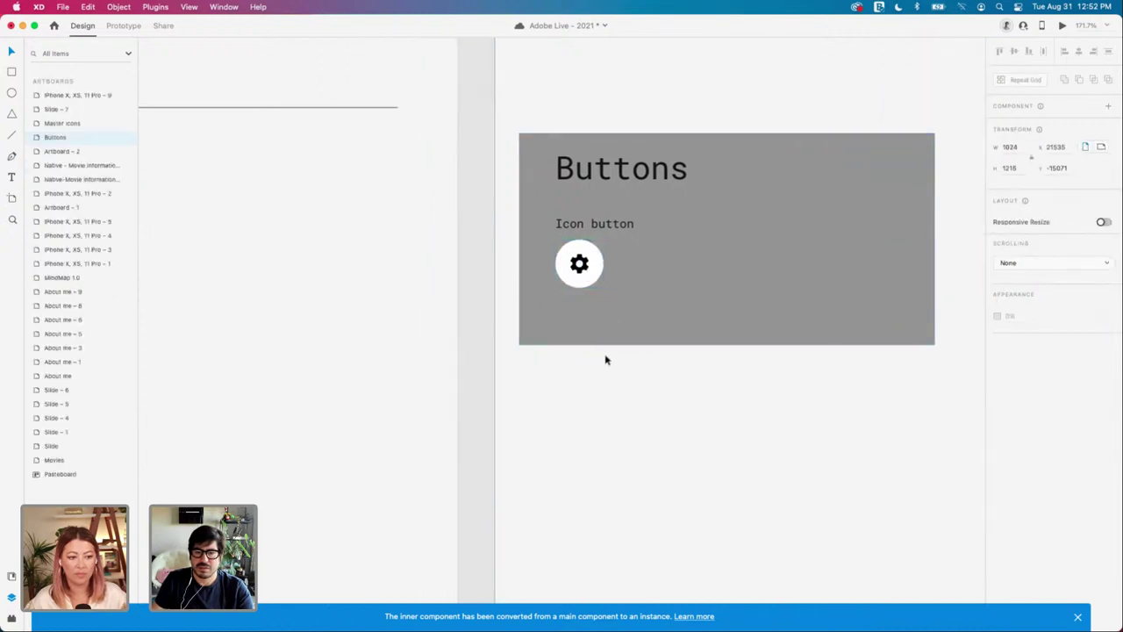
pyautogui.scroll(-3, 596, 299)
pyautogui.click(579, 268)
pyautogui.scroll(-2, 583, 271)
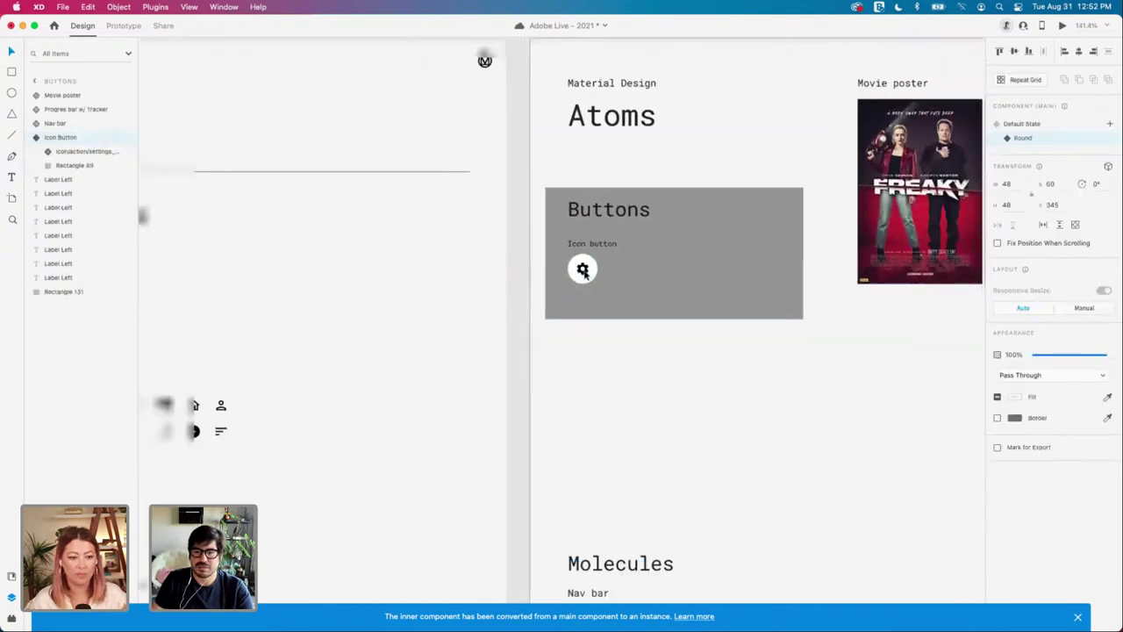
pyautogui.hscroll(-15, 614, 279)
pyautogui.scroll(-2, 622, 275)
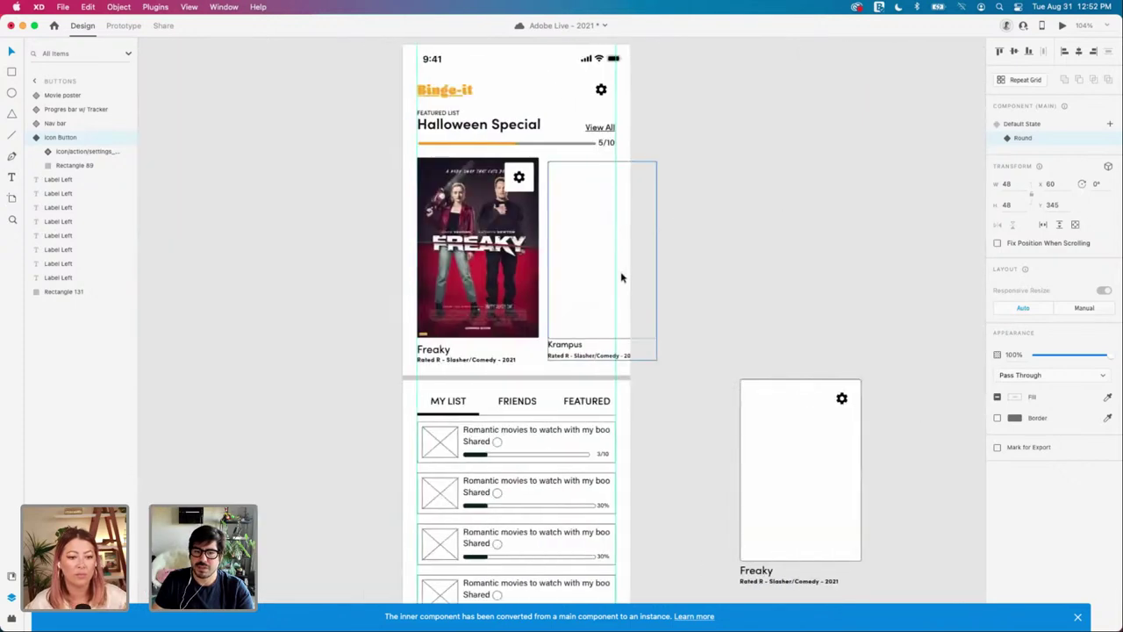
pyautogui.click(525, 191)
pyautogui.doubleClick(525, 187)
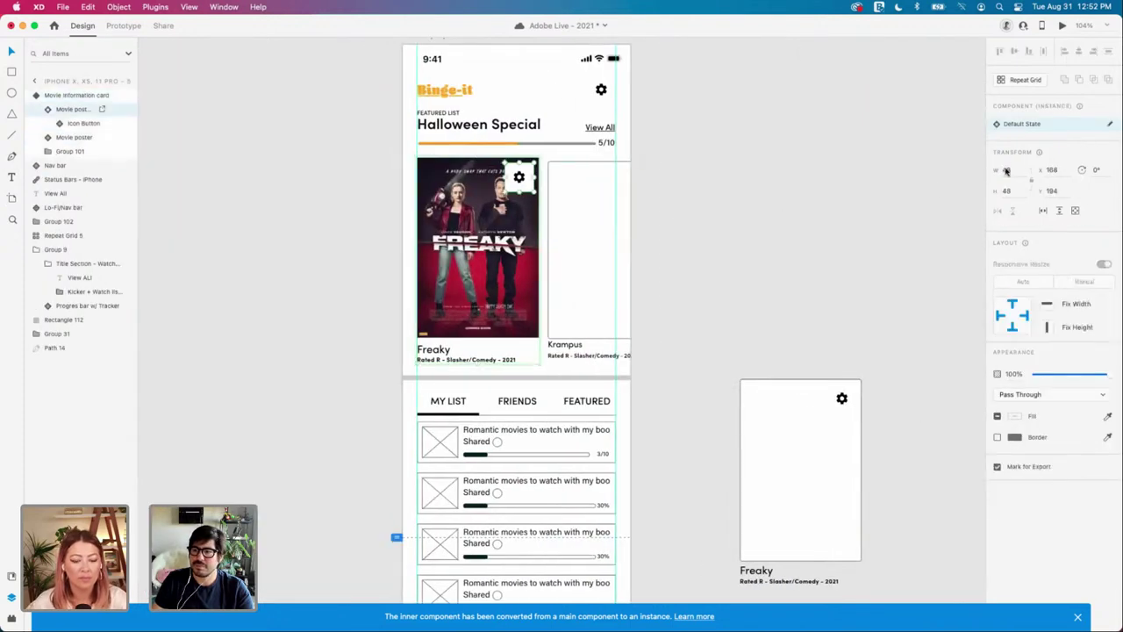
pyautogui.click(78, 128)
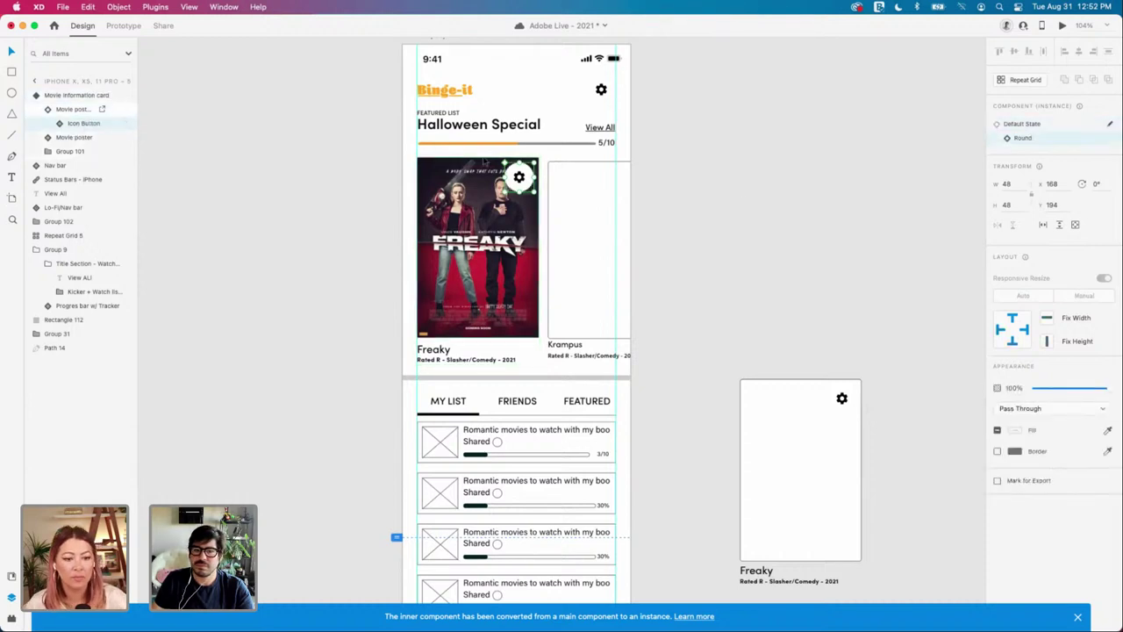
pyautogui.scroll(4, 482, 161)
pyautogui.scroll(4, 480, 192)
pyautogui.scroll(-1, 465, 333)
pyautogui.scroll(2, 458, 343)
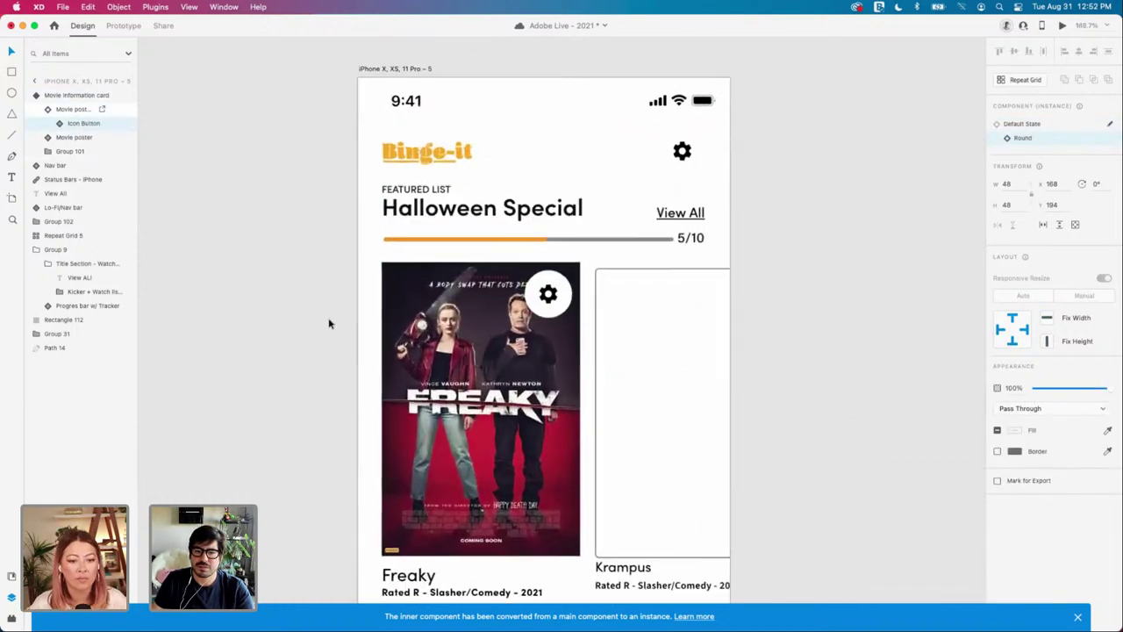
pyautogui.click(276, 280)
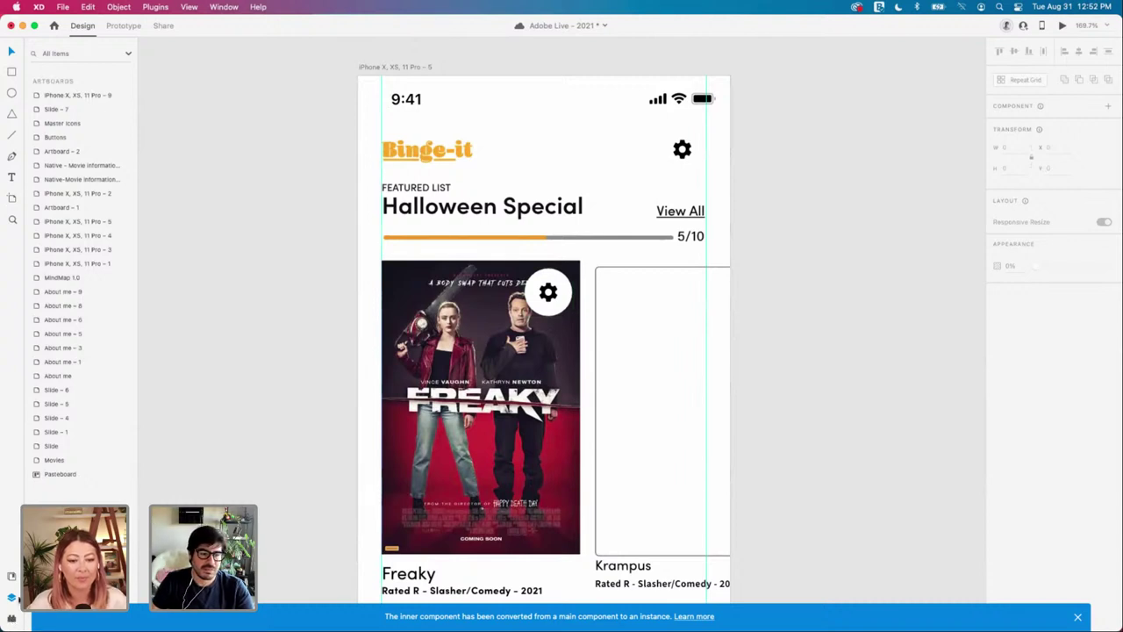
# Step: Show the document assets and try to swap the check icon onto the Freaky card's round button
pyautogui.press('super+shift+y')
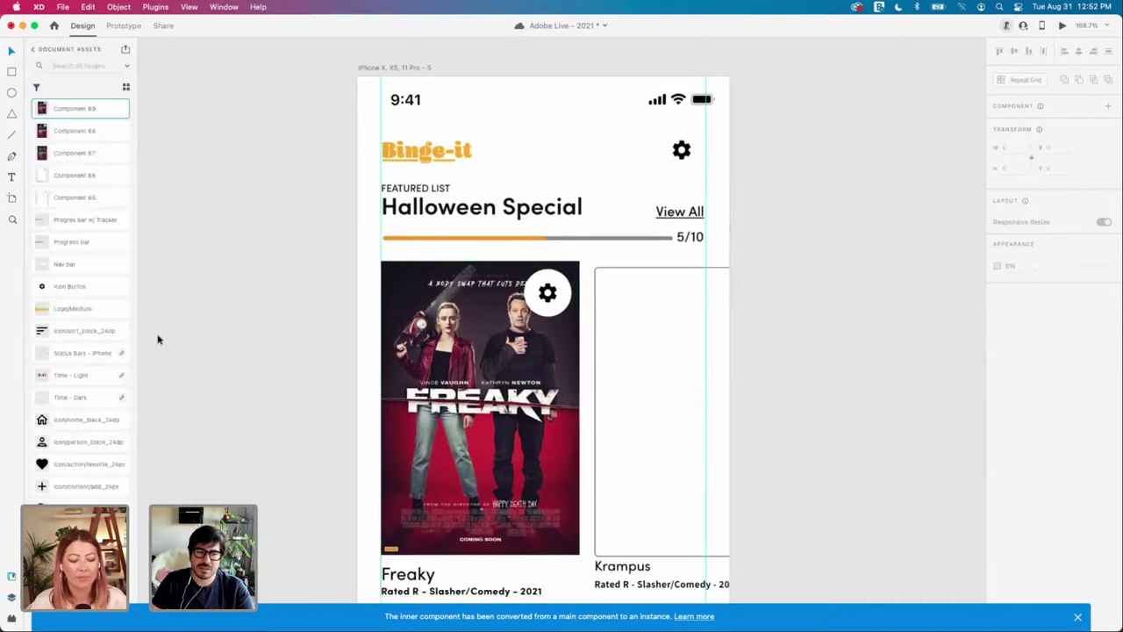
pyautogui.scroll(1, 158, 339)
pyautogui.scroll(-3, 105, 326)
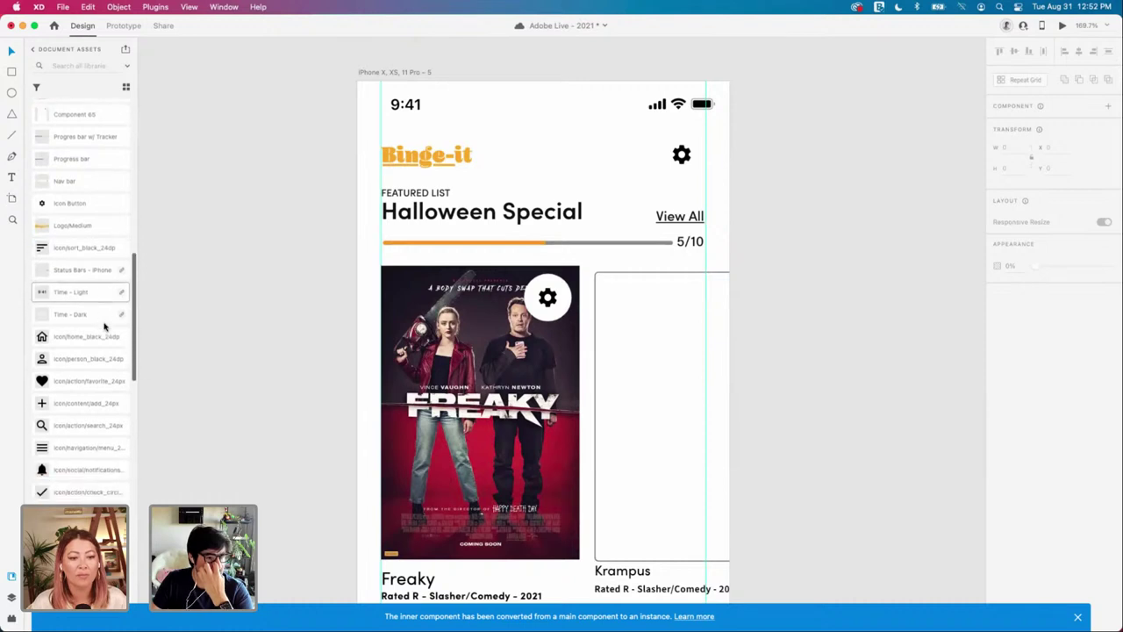
pyautogui.moveTo(40, 451); pyautogui.dragTo(552, 300)
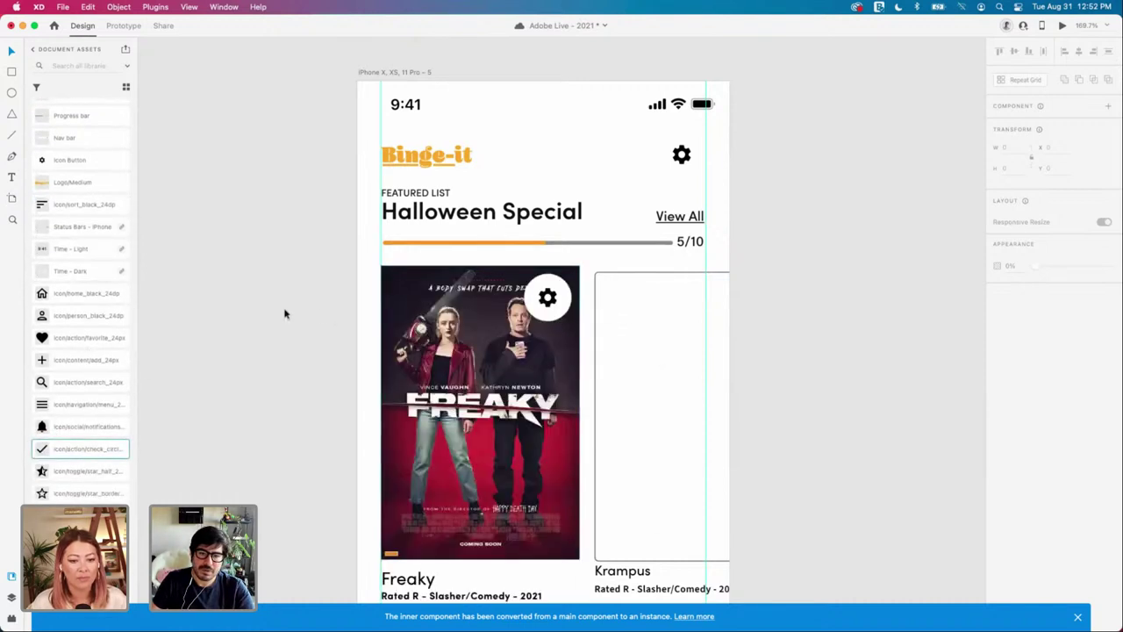
# Step: Select the gear icon nested inside the Freaky card's round button and replace it with the check icon from the document assets
pyautogui.click(555, 301)
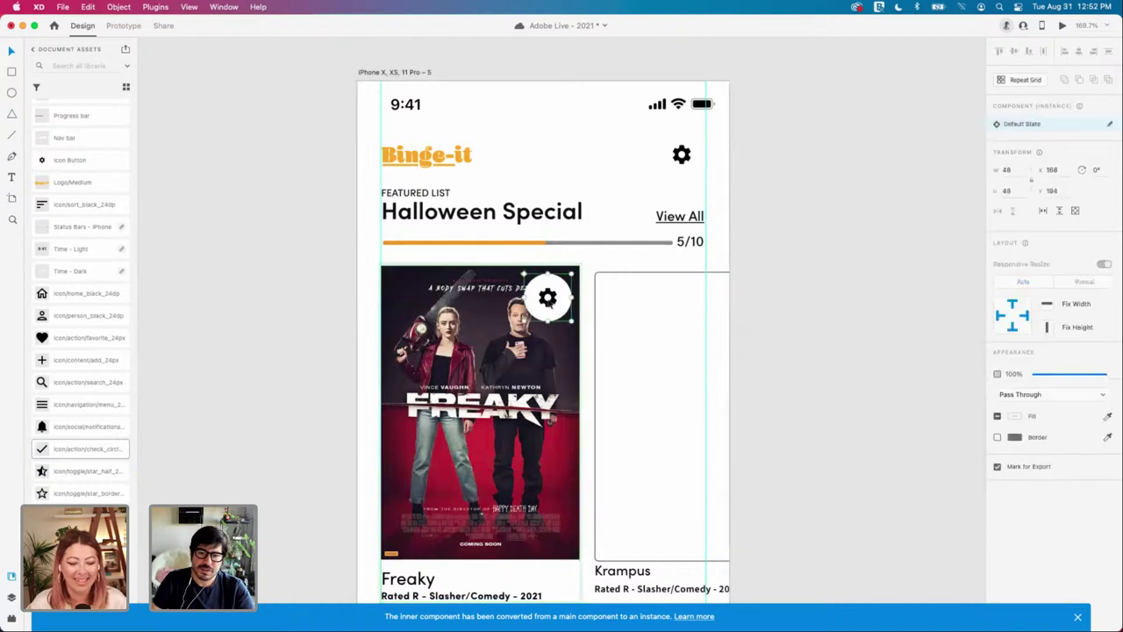
pyautogui.doubleClick(550, 303)
pyautogui.doubleClick(551, 305)
pyautogui.scroll(5, 551, 304)
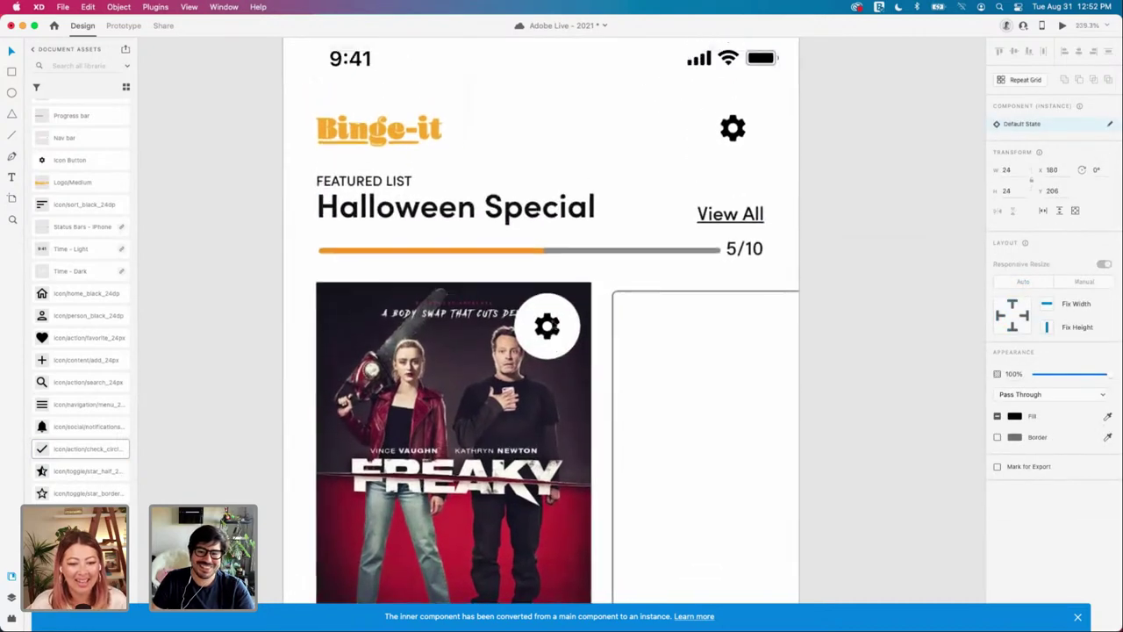
pyautogui.scroll(1, 553, 325)
pyautogui.moveTo(47, 448); pyautogui.dragTo(559, 370)
pyautogui.scroll(-2, 559, 374)
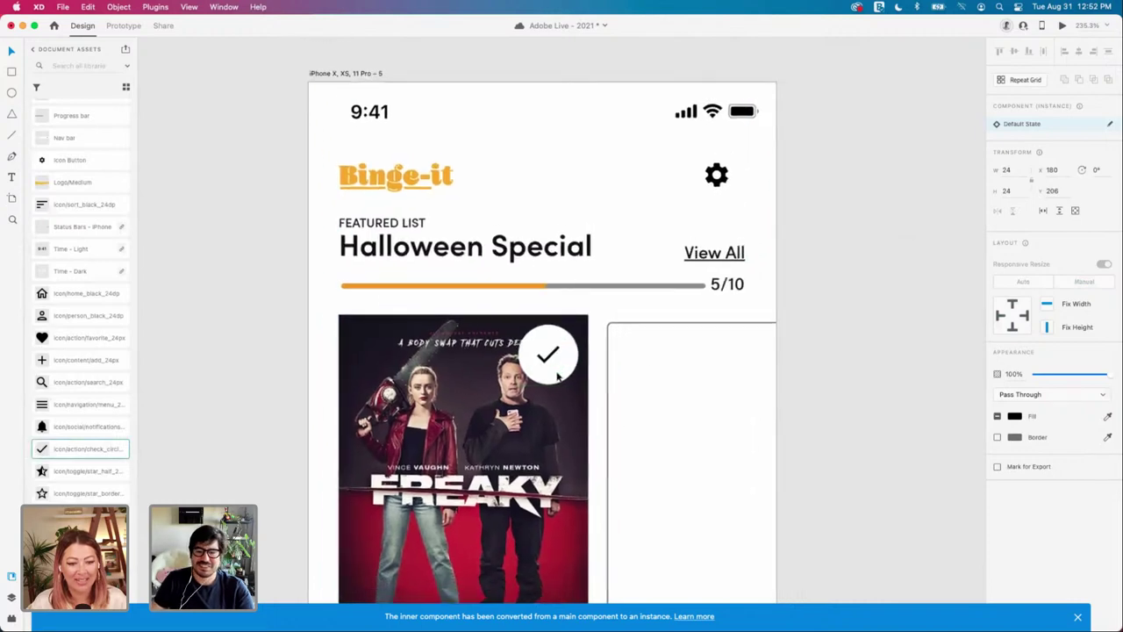
pyautogui.click(550, 381)
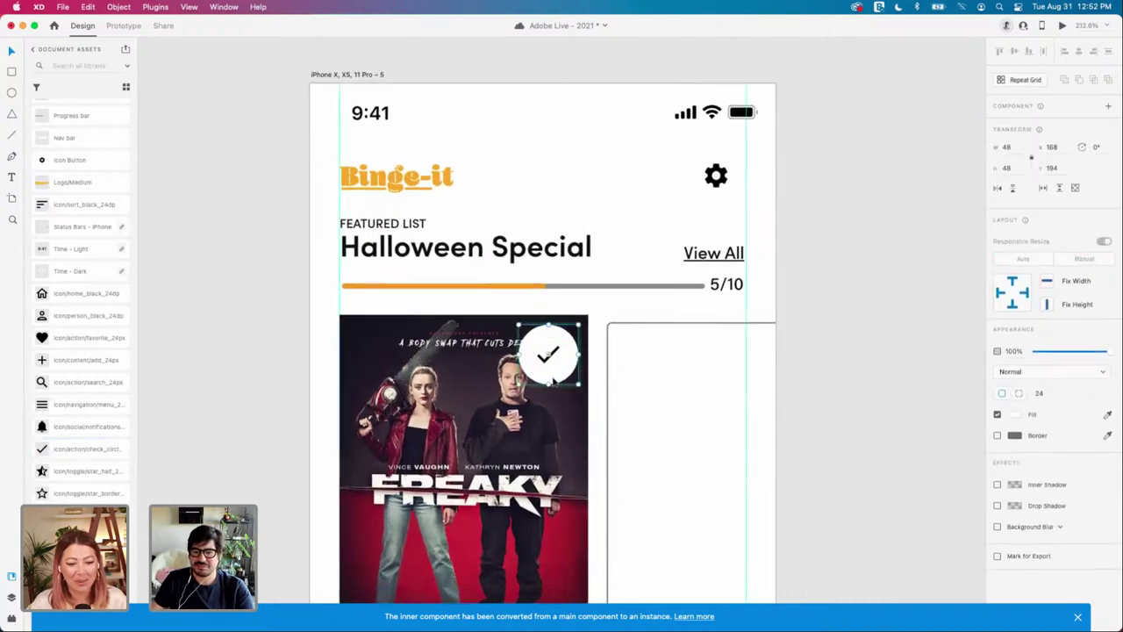
# Step: Try to nudge the white circle behind the Freaky card's check icon up and to the left
pyautogui.scroll(-3, 553, 383)
pyautogui.hscroll(-2, 553, 382)
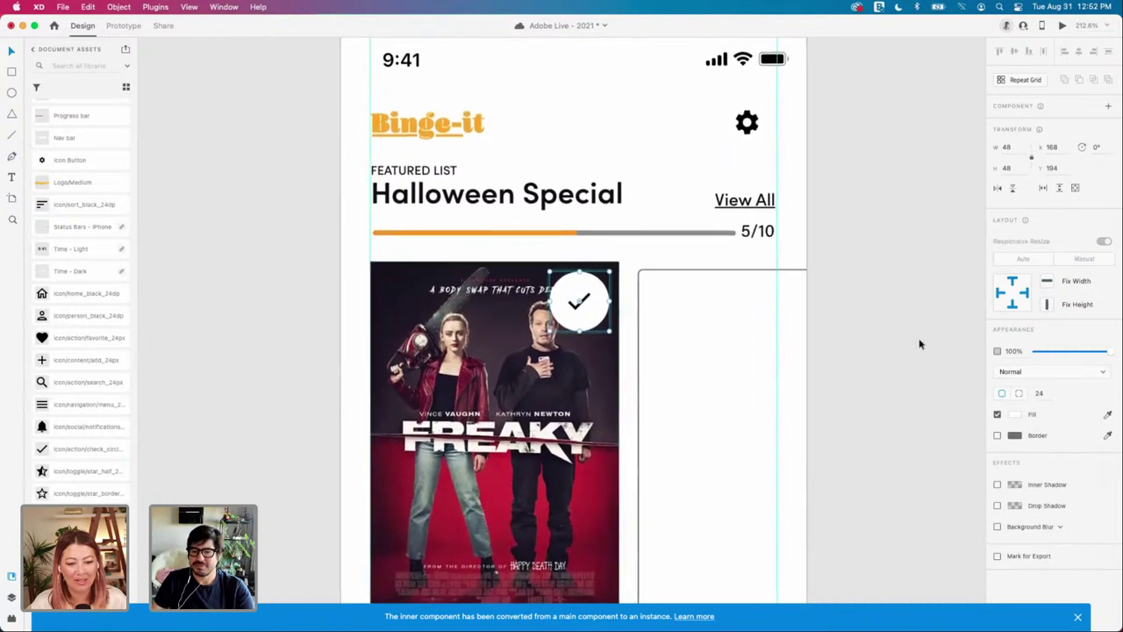
pyautogui.scroll(1, 909, 343)
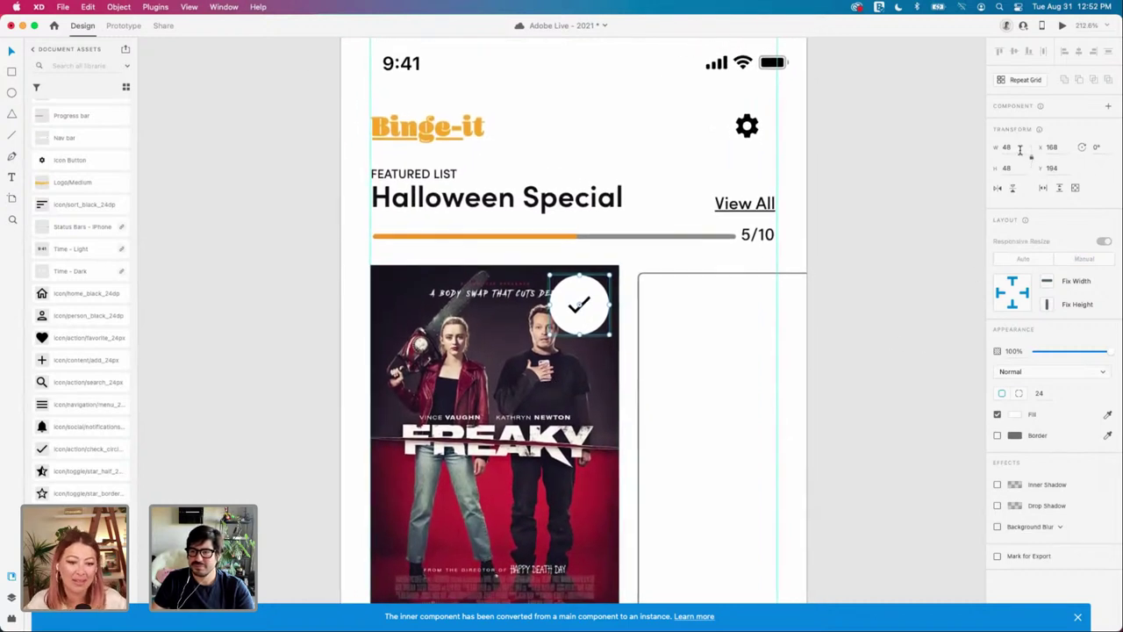
pyautogui.press('Tab')
pyautogui.moveTo(581, 305); pyautogui.dragTo(571, 294)
pyautogui.click(669, 324)
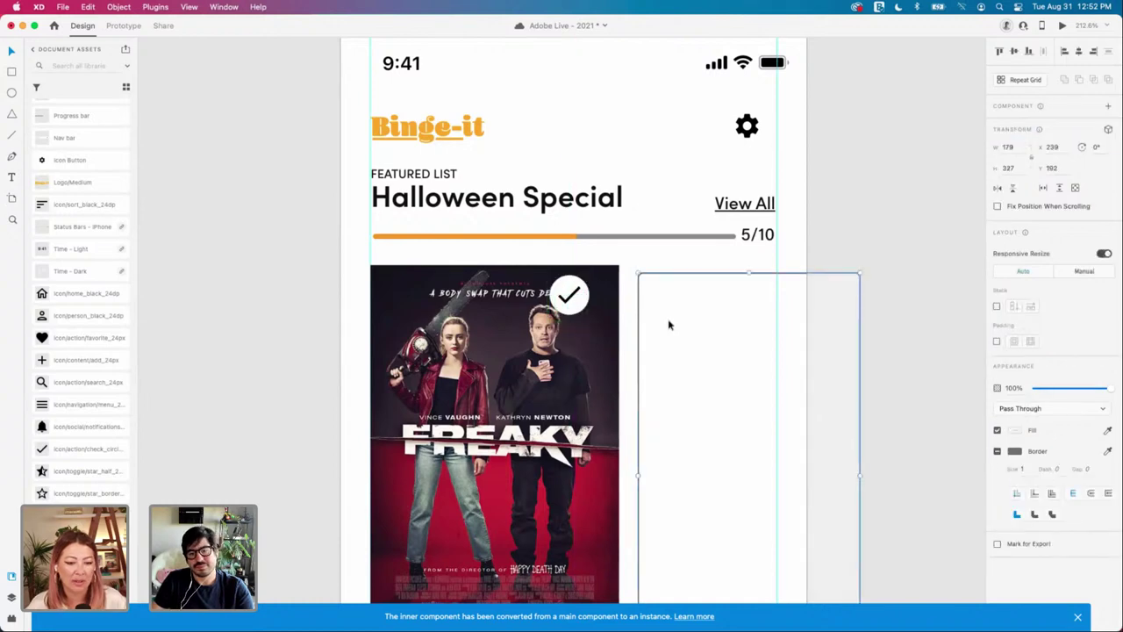
pyautogui.scroll(-2, 670, 324)
pyautogui.click(580, 301)
pyautogui.doubleClick(579, 301)
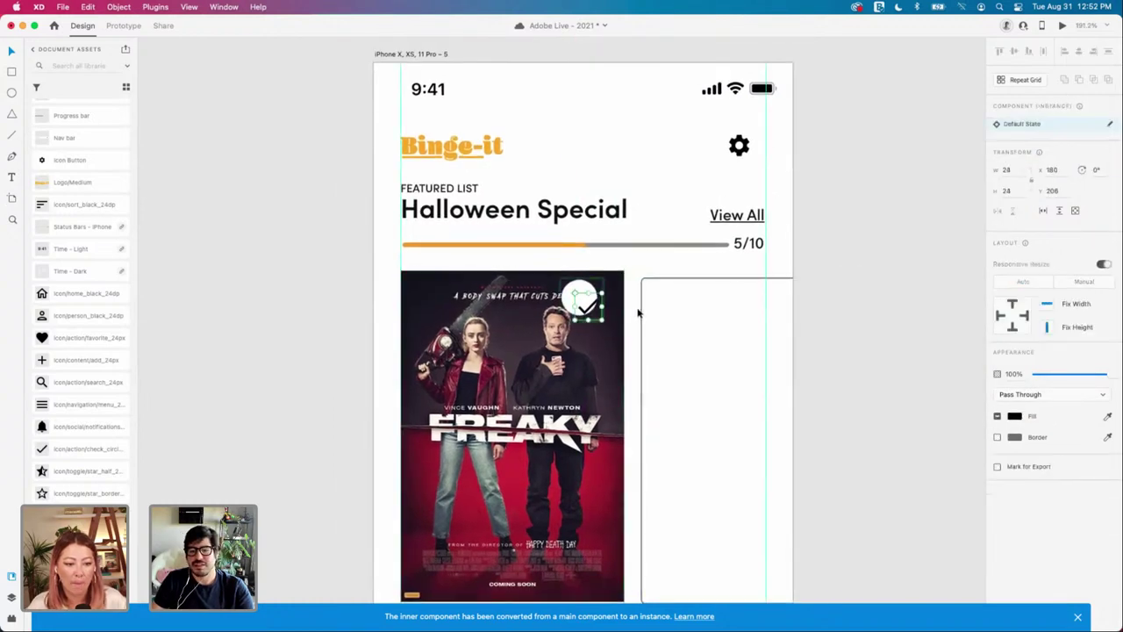
# Step: Browse the icons, character styles and components in the document assets and compare them with the Freaky card
pyautogui.scroll(-15, 101, 322)
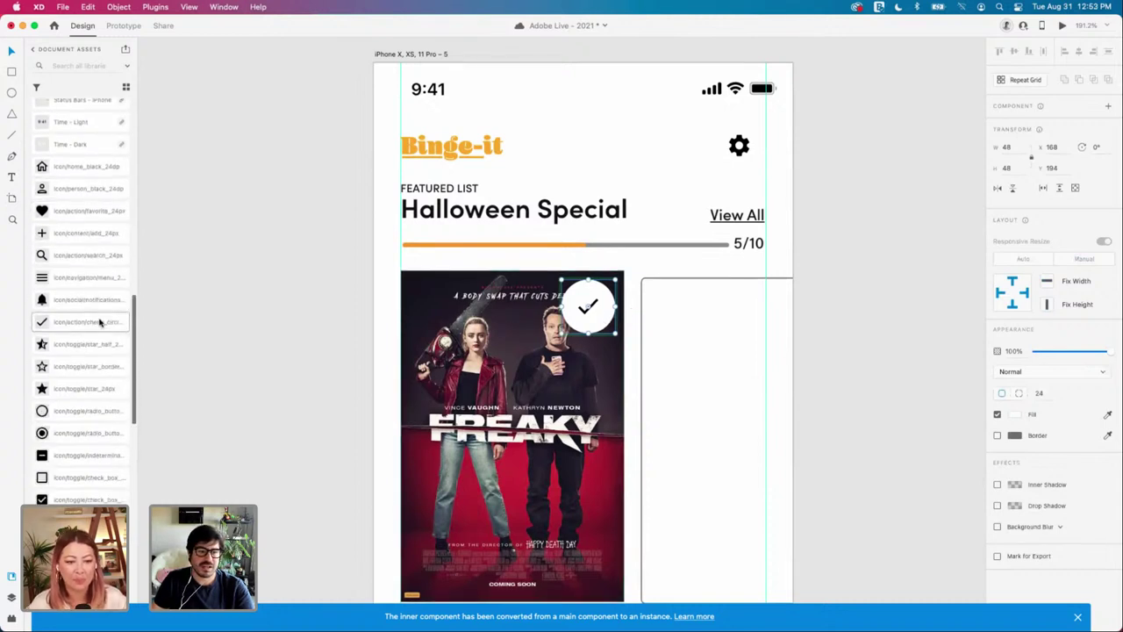
pyautogui.scroll(15, 92, 324)
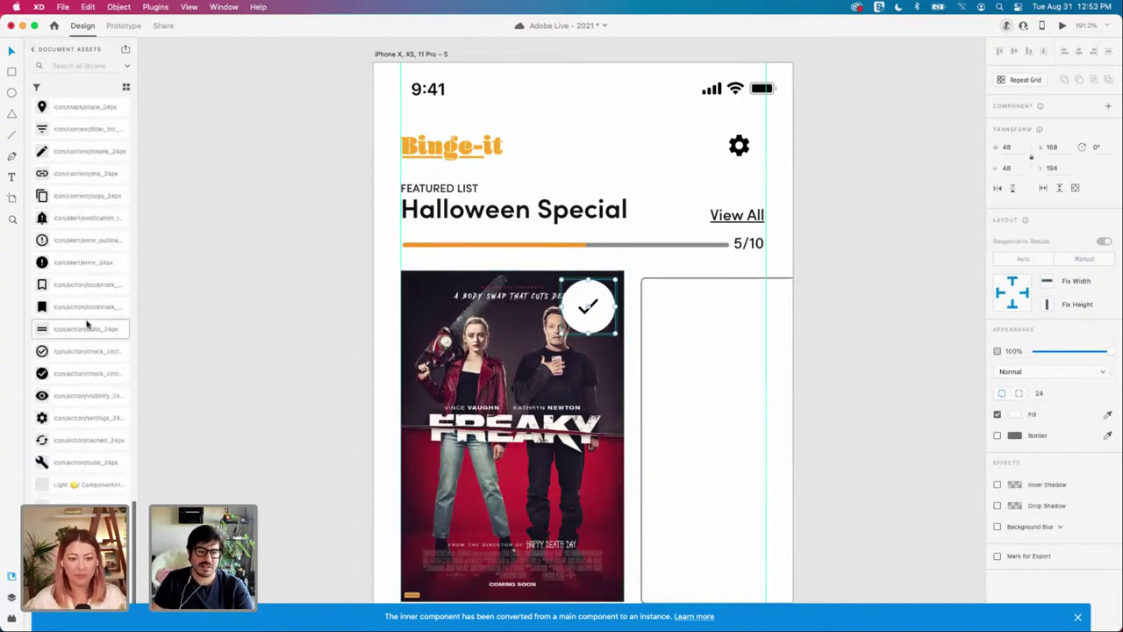
pyautogui.scroll(5, 88, 323)
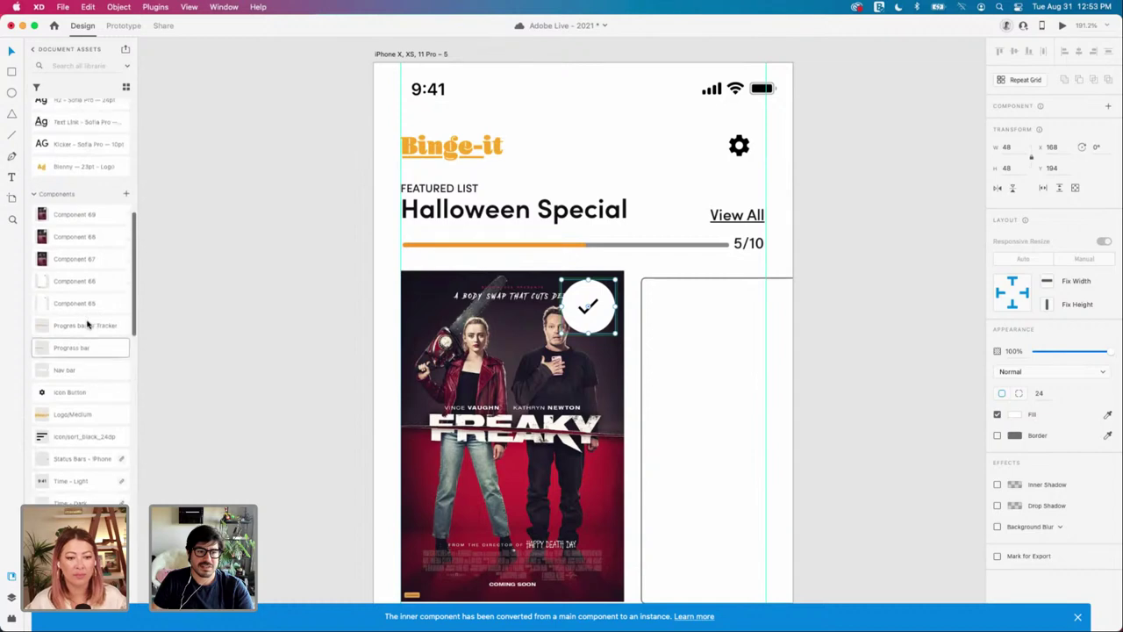
pyautogui.scroll(-3, 243, 333)
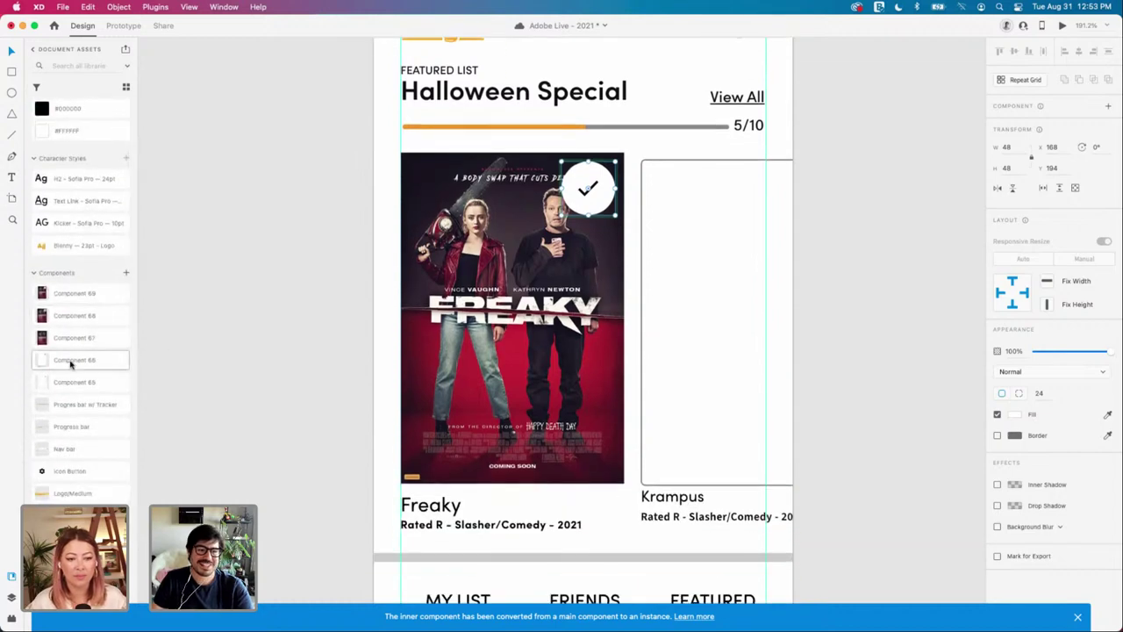
pyautogui.scroll(-5, 215, 321)
pyautogui.click(411, 343)
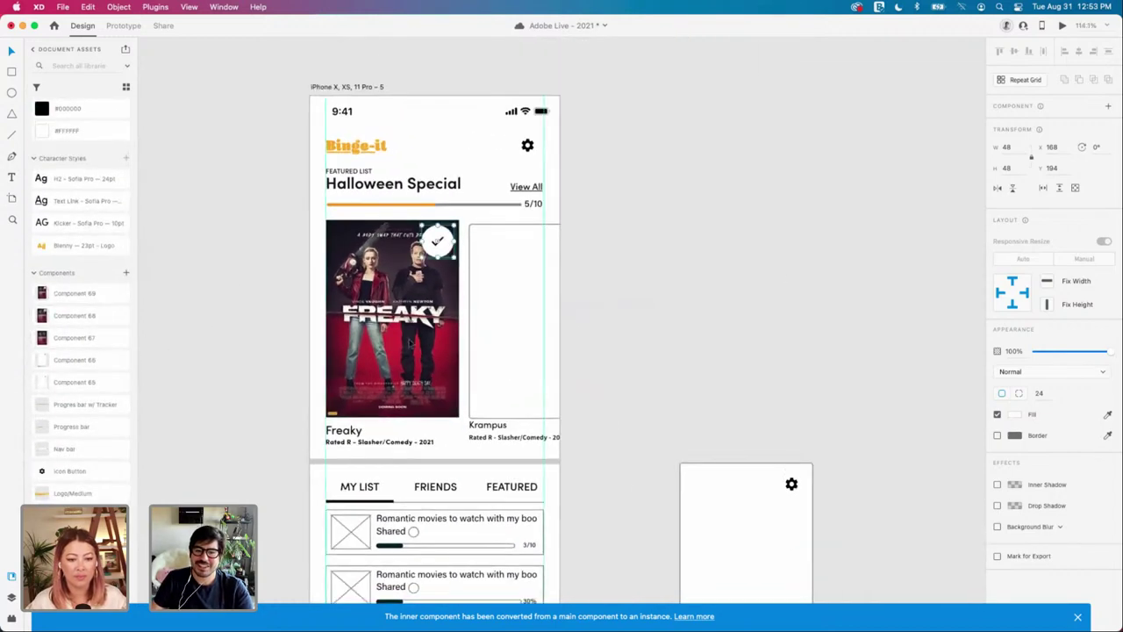
pyautogui.click(211, 211)
pyautogui.scroll(3, 277, 295)
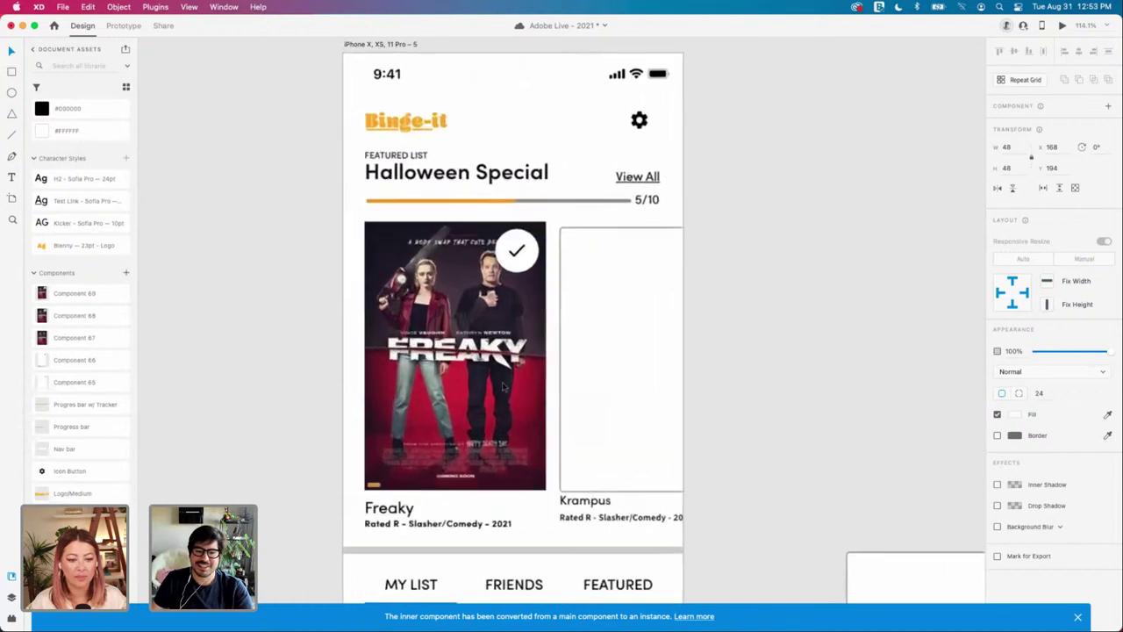
pyautogui.scroll(2, 457, 347)
pyautogui.click(568, 227)
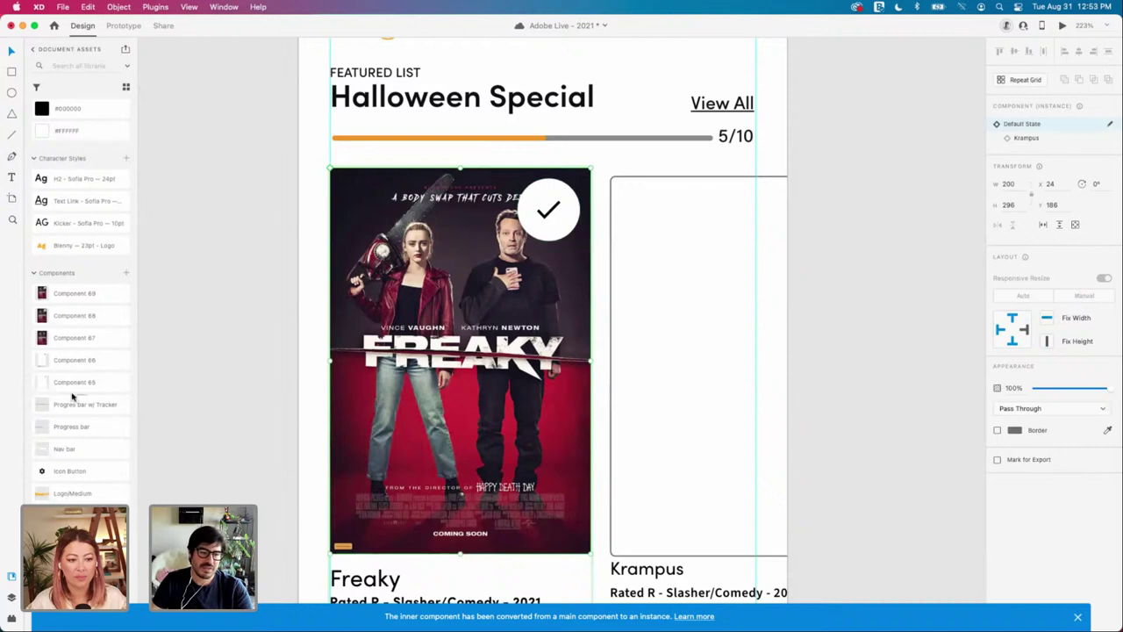
pyautogui.scroll(-3, 73, 398)
pyautogui.scroll(-3, 50, 369)
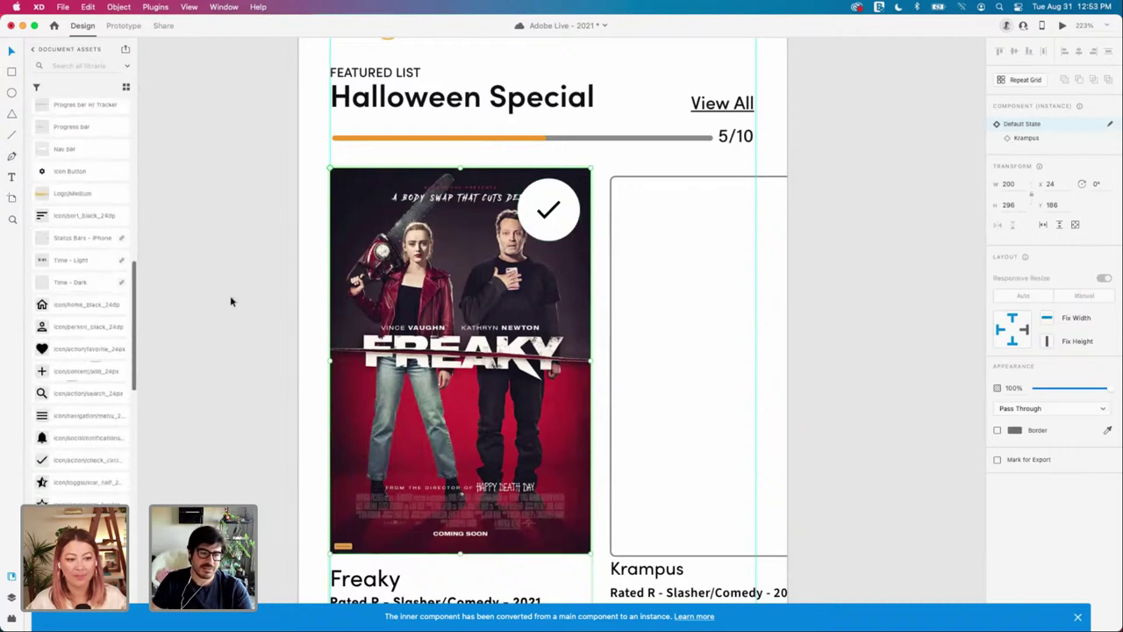
# Step: Select the white circle behind the Freaky card's check icon and set its fill opacity to 80%
pyautogui.doubleClick(563, 231)
pyautogui.hscroll(-2, 565, 232)
pyautogui.scroll(1, 565, 232)
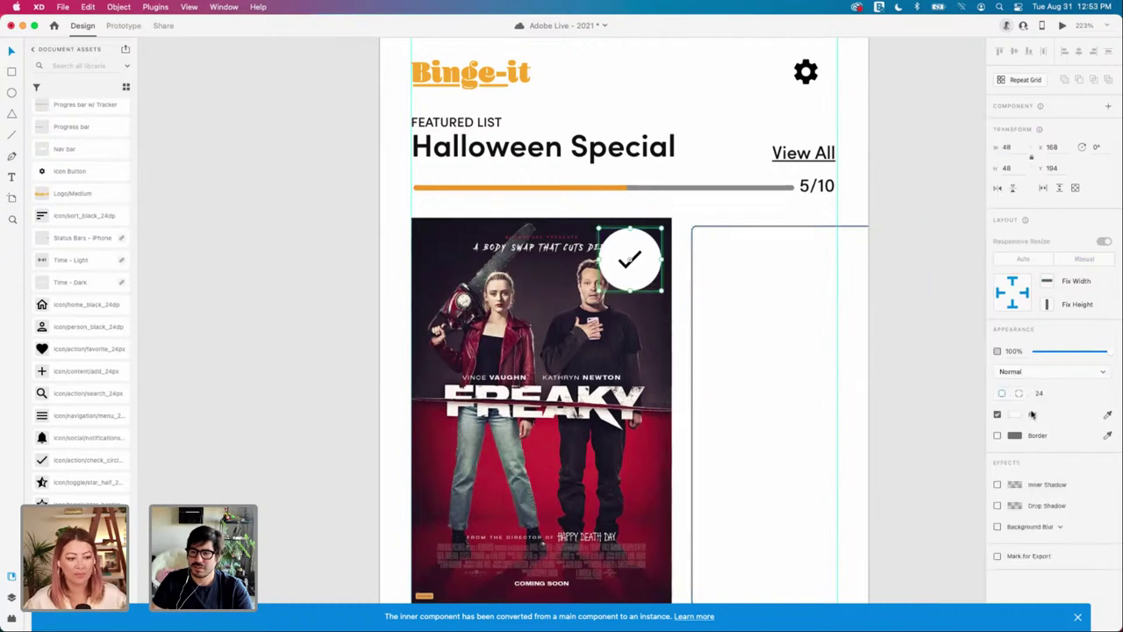
pyautogui.click(1017, 413)
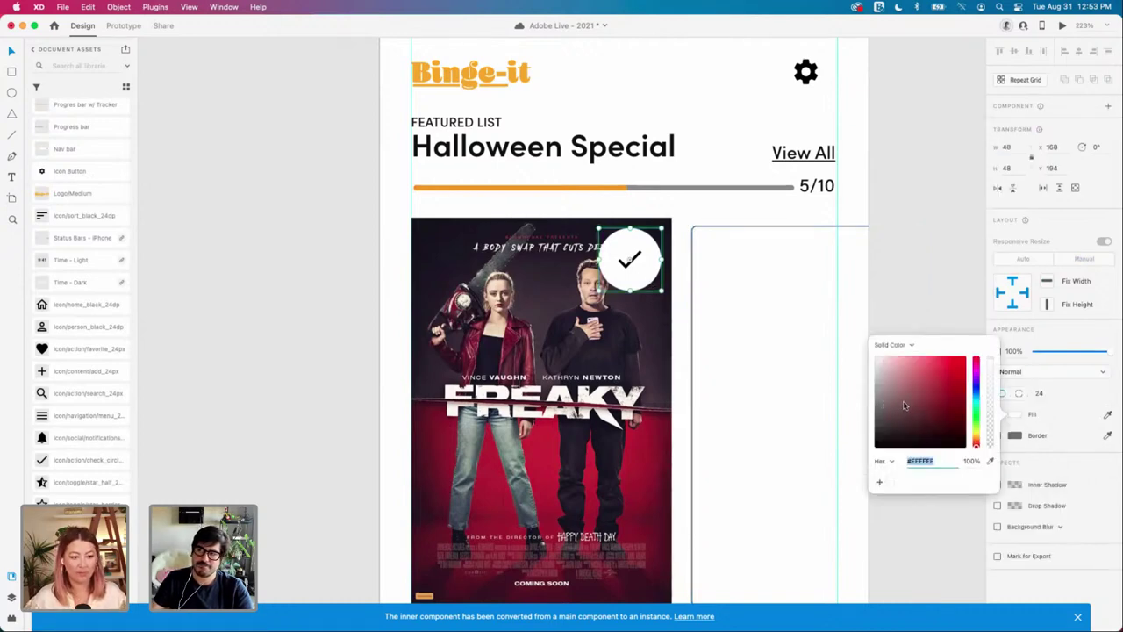
pyautogui.moveTo(995, 427); pyautogui.dragTo(992, 406)
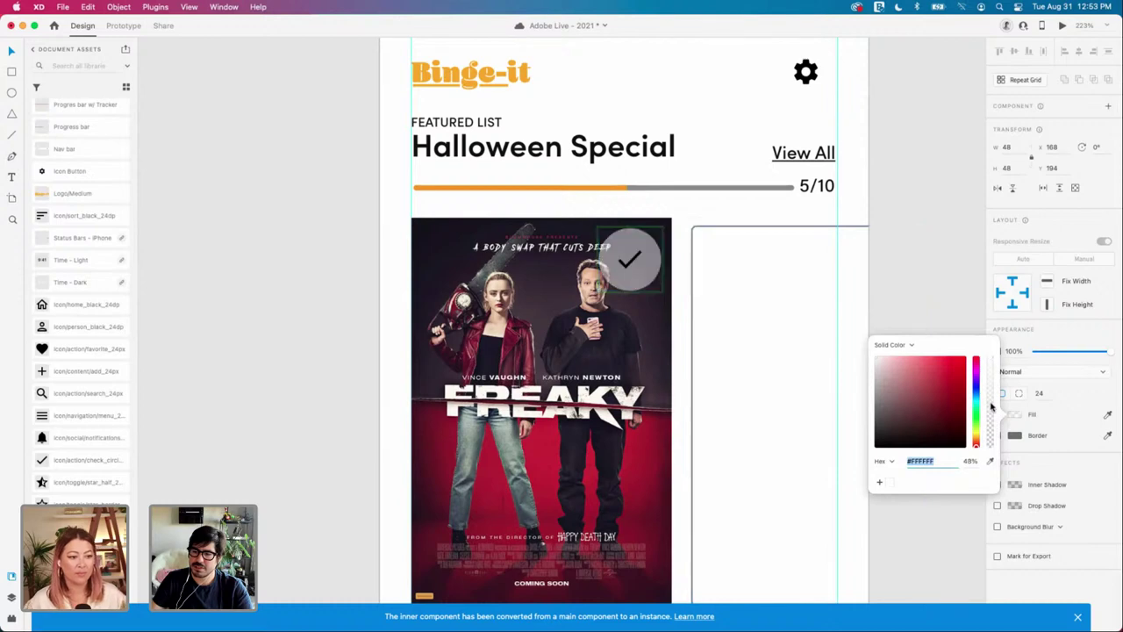
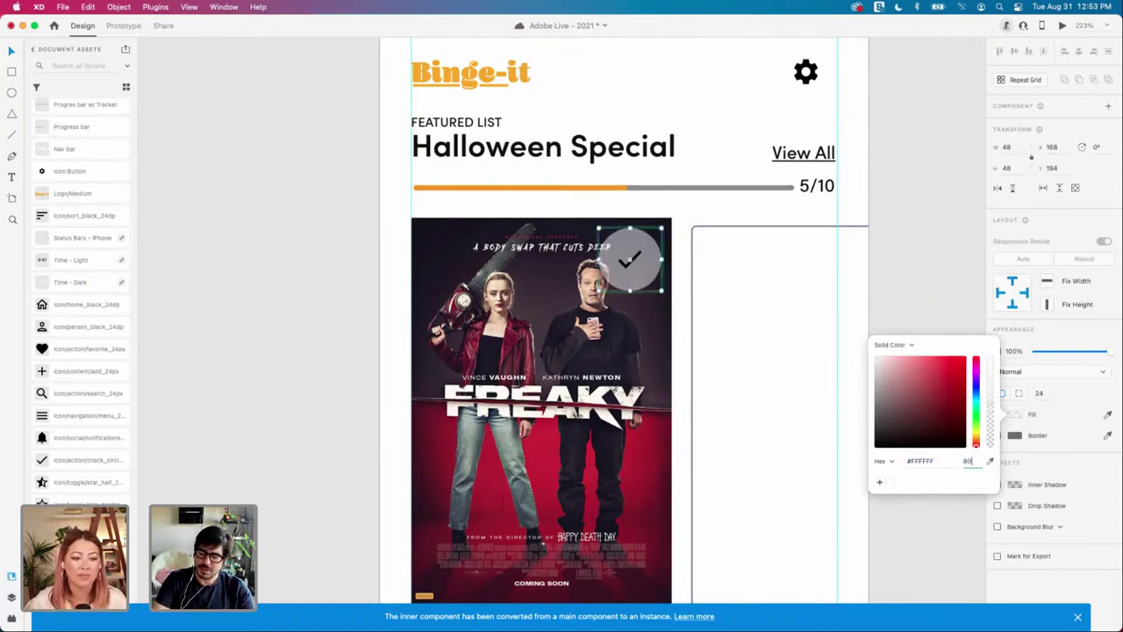
pyautogui.press('Return')
# Step: Inspect the check icon nested in the Freaky card's round button and look through the document assets
pyautogui.click(639, 273)
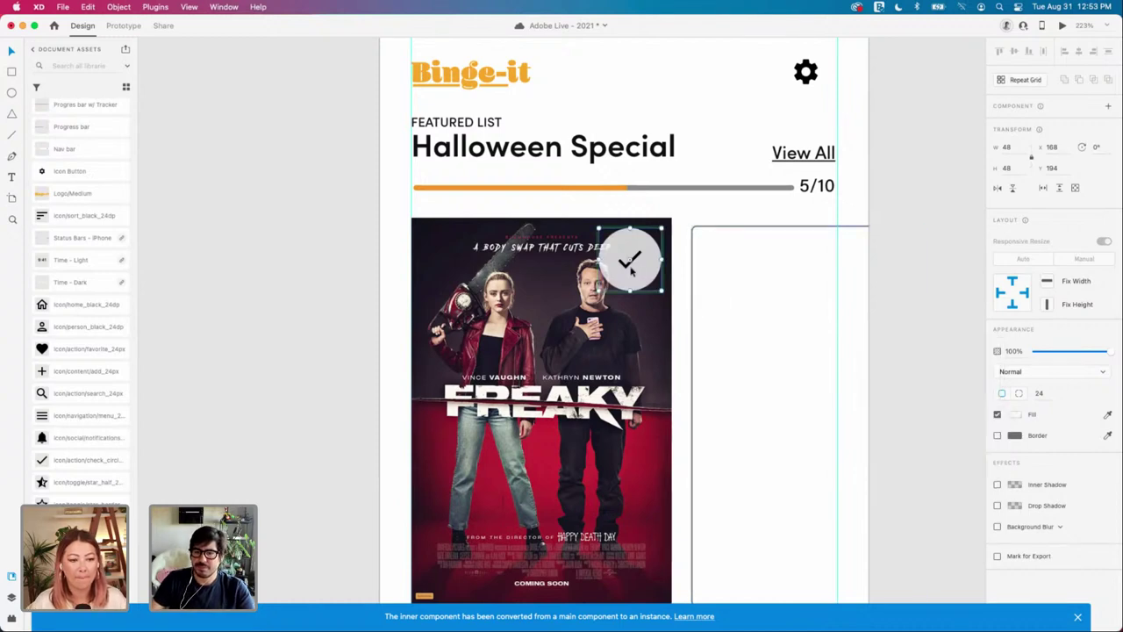
pyautogui.doubleClick(630, 263)
pyautogui.doubleClick(626, 265)
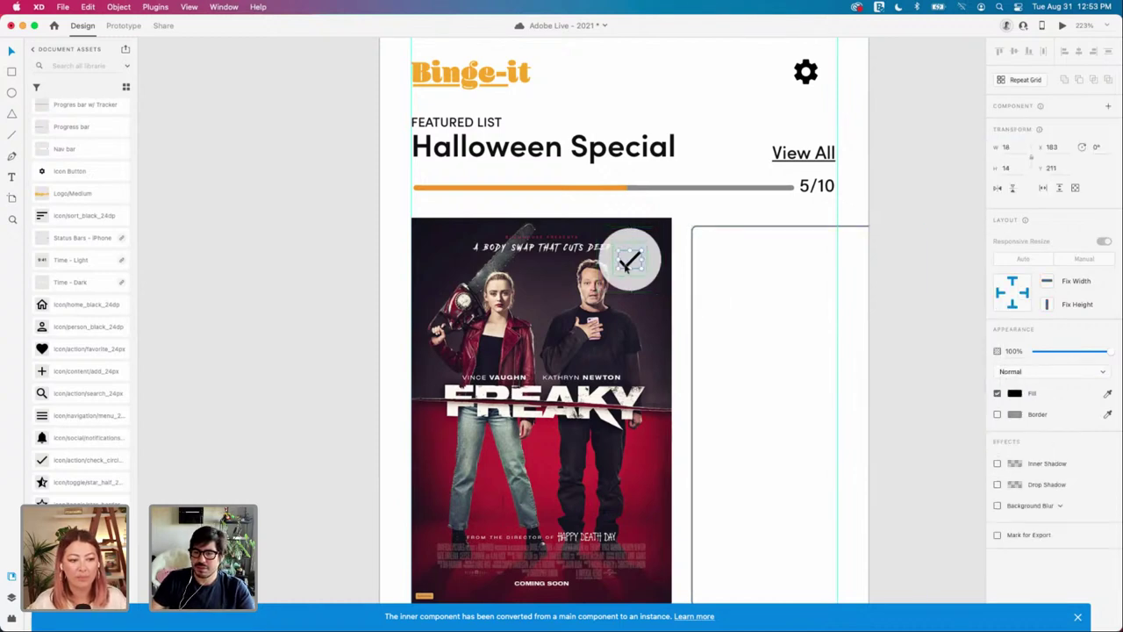
pyautogui.press('Escape')
pyautogui.press('Escape')
pyautogui.click(361, 264)
pyautogui.scroll(-4, 361, 263)
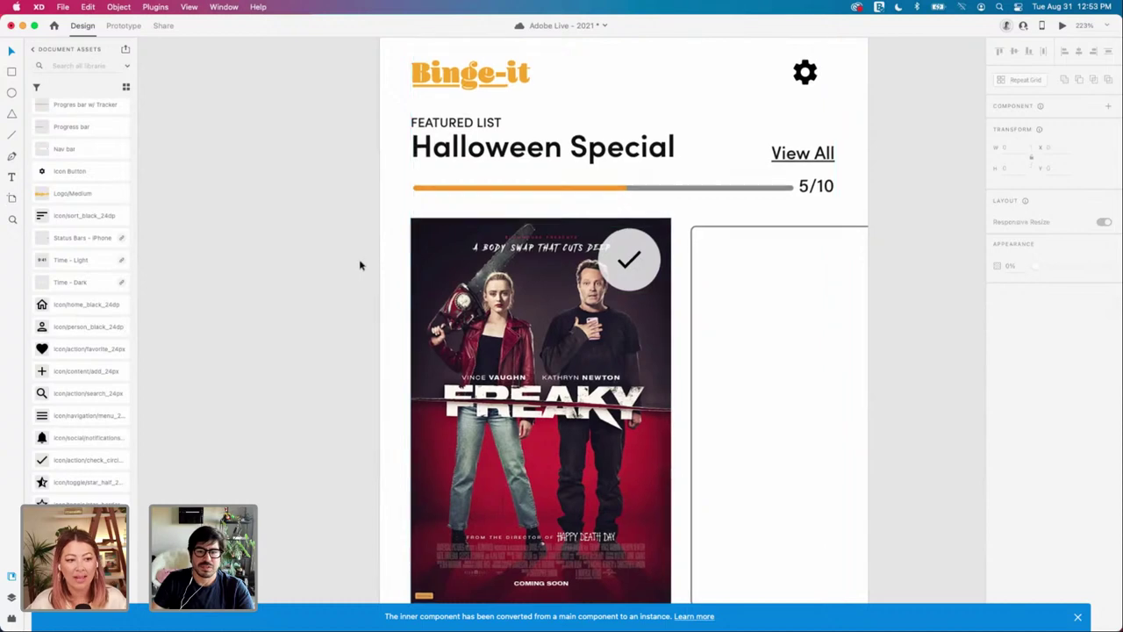
pyautogui.click(496, 298)
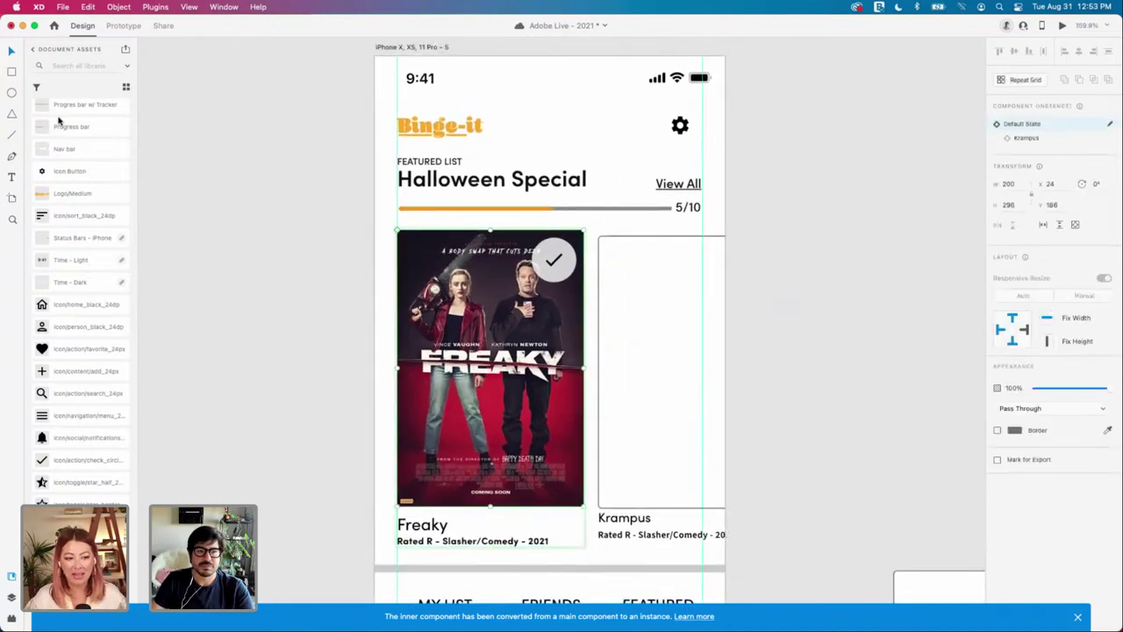
pyautogui.scroll(-1, 59, 120)
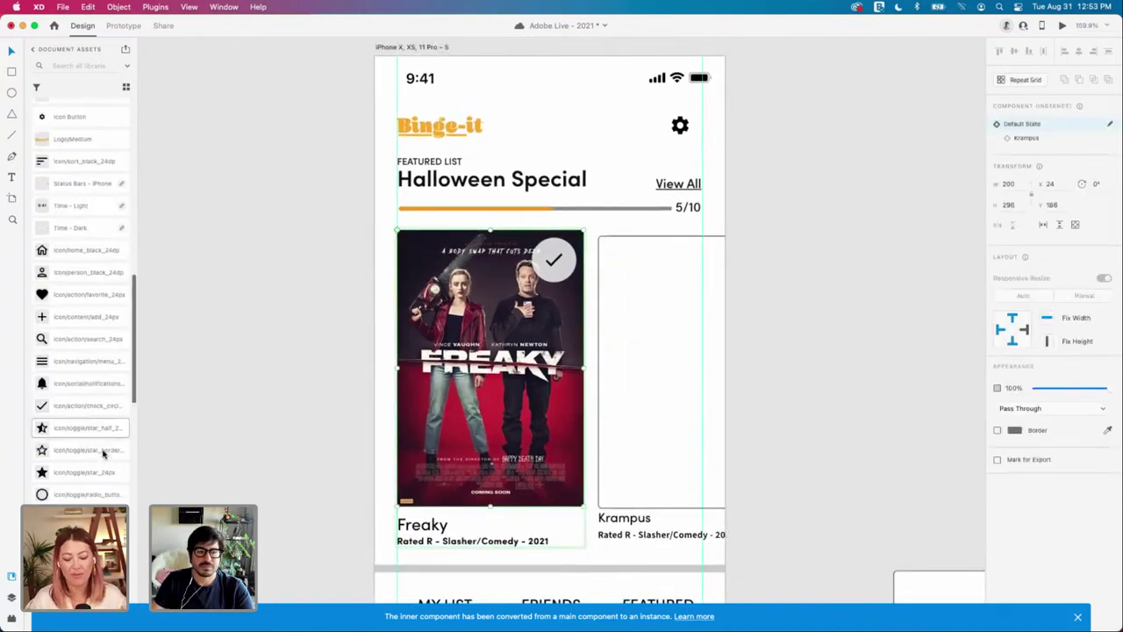
pyautogui.scroll(10, 102, 455)
pyautogui.scroll(5, 102, 454)
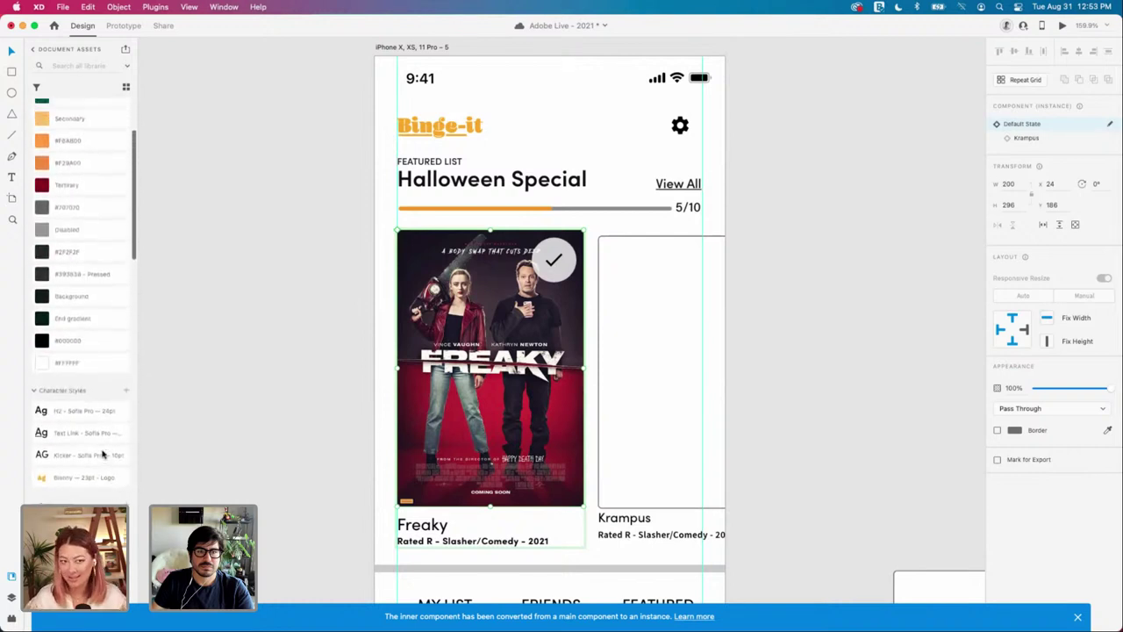
# Step: Select the poster image nested in the Freaky card and adjust its corner radius
pyautogui.doubleClick(511, 433)
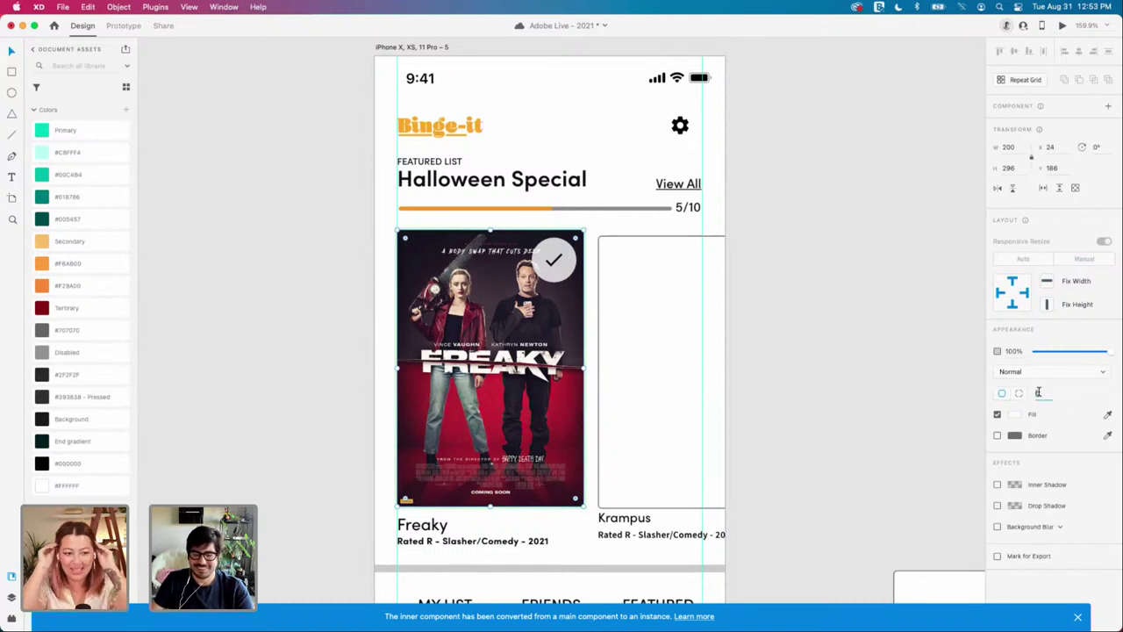
pyautogui.click(865, 413)
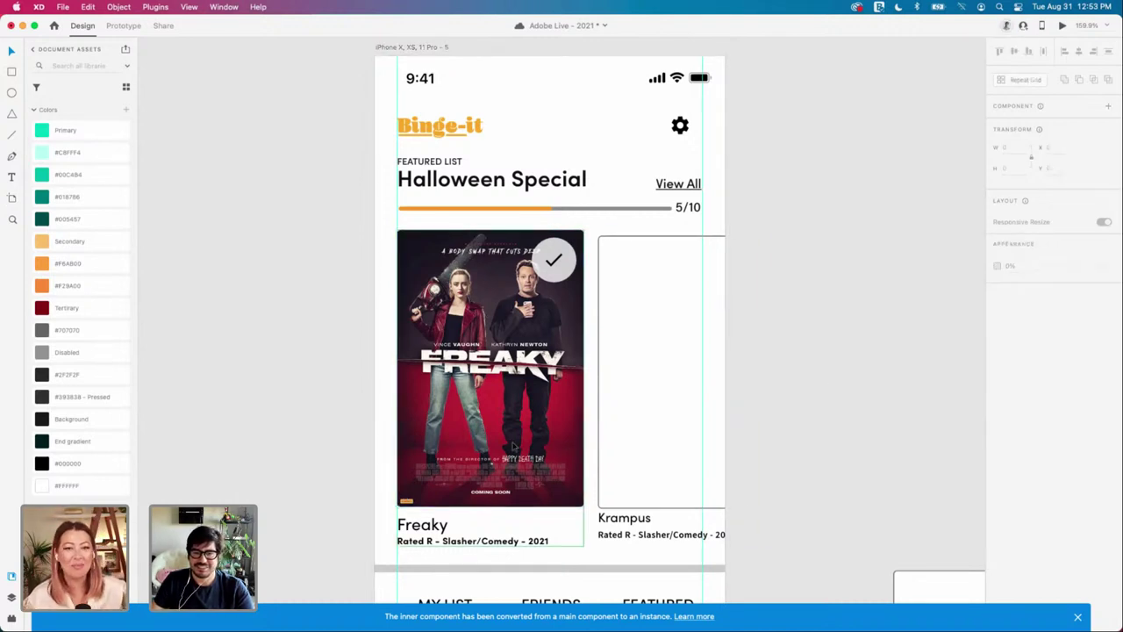
pyautogui.click(513, 447)
pyautogui.click(301, 345)
# Step: Look over the document's colour and character styles and examine the states of the Freaky card's round button
pyautogui.scroll(-5, 77, 301)
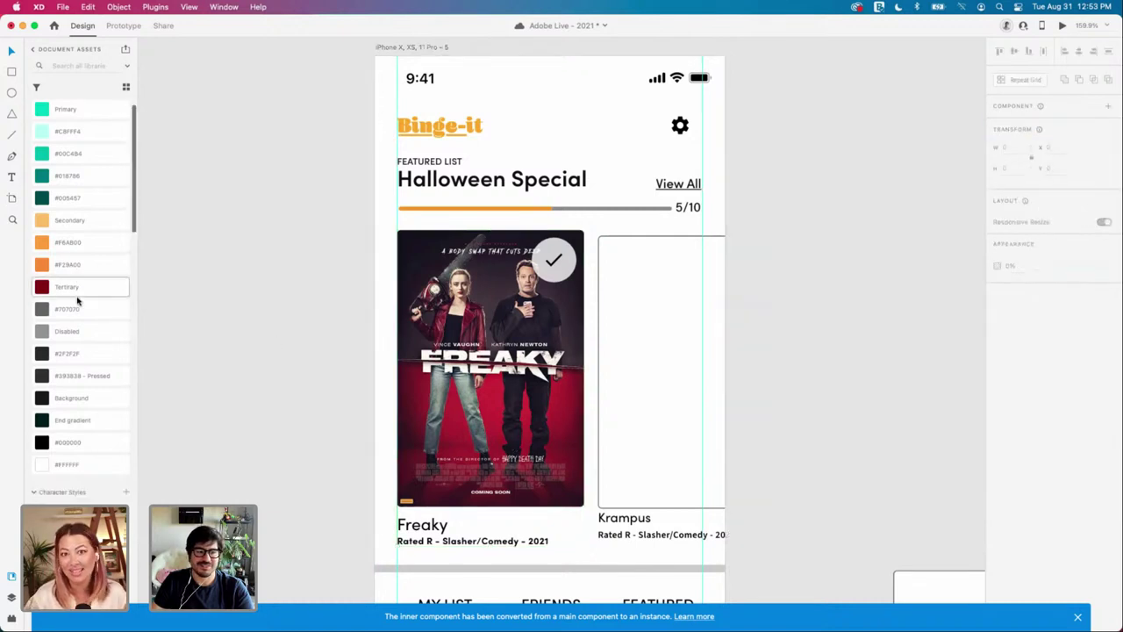
pyautogui.scroll(4, 77, 301)
pyautogui.scroll(-4, 96, 298)
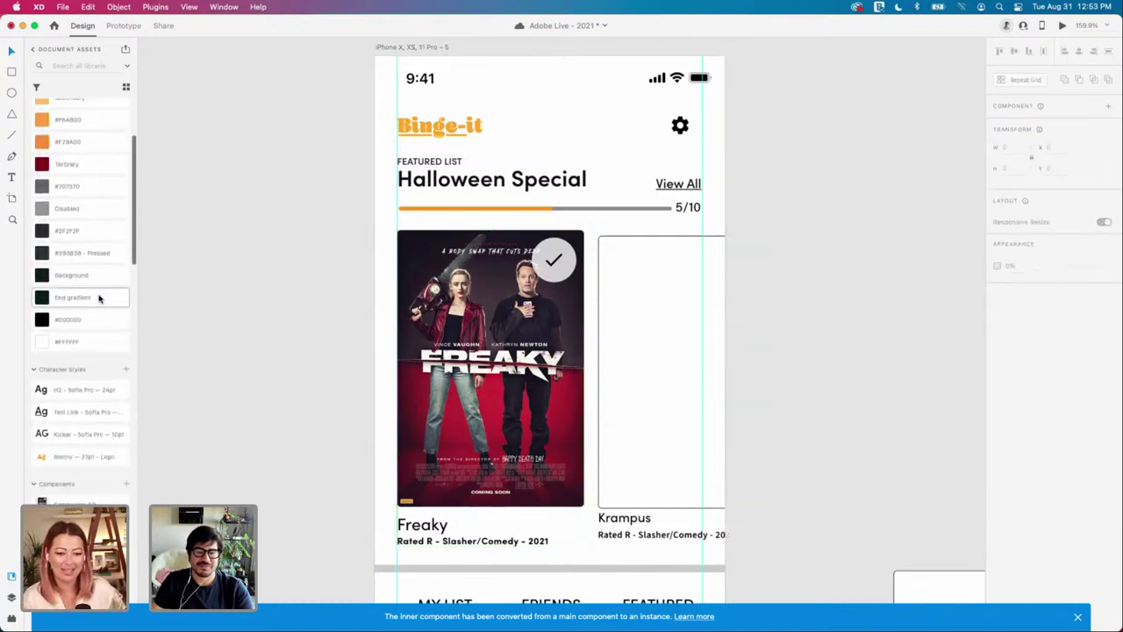
pyautogui.scroll(-3, 555, 279)
pyautogui.doubleClick(557, 278)
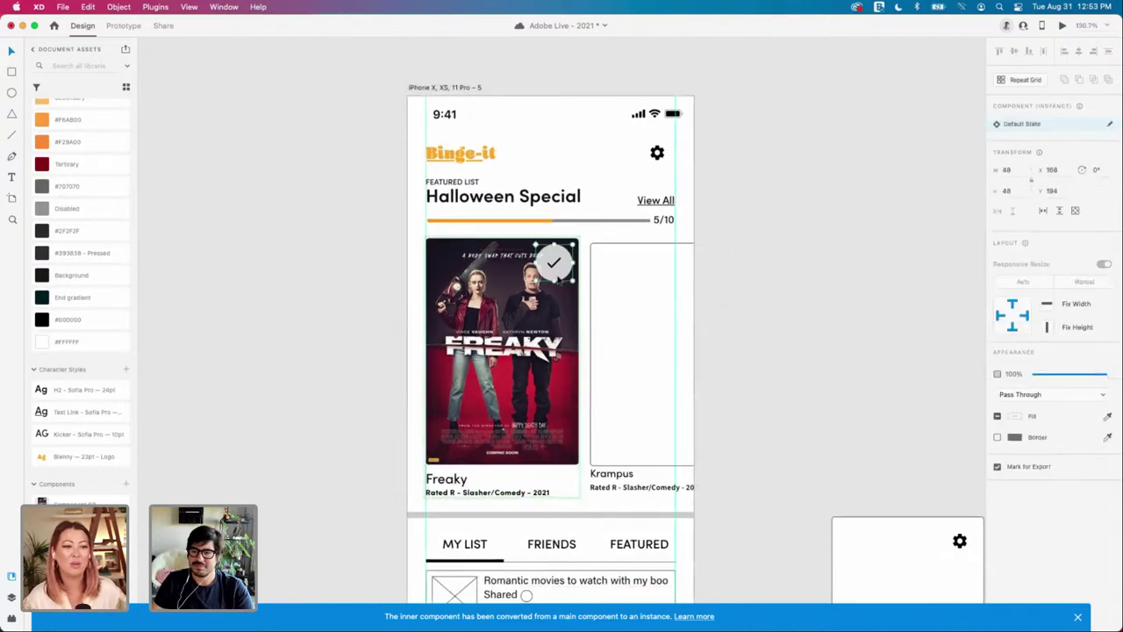
pyautogui.click(997, 438)
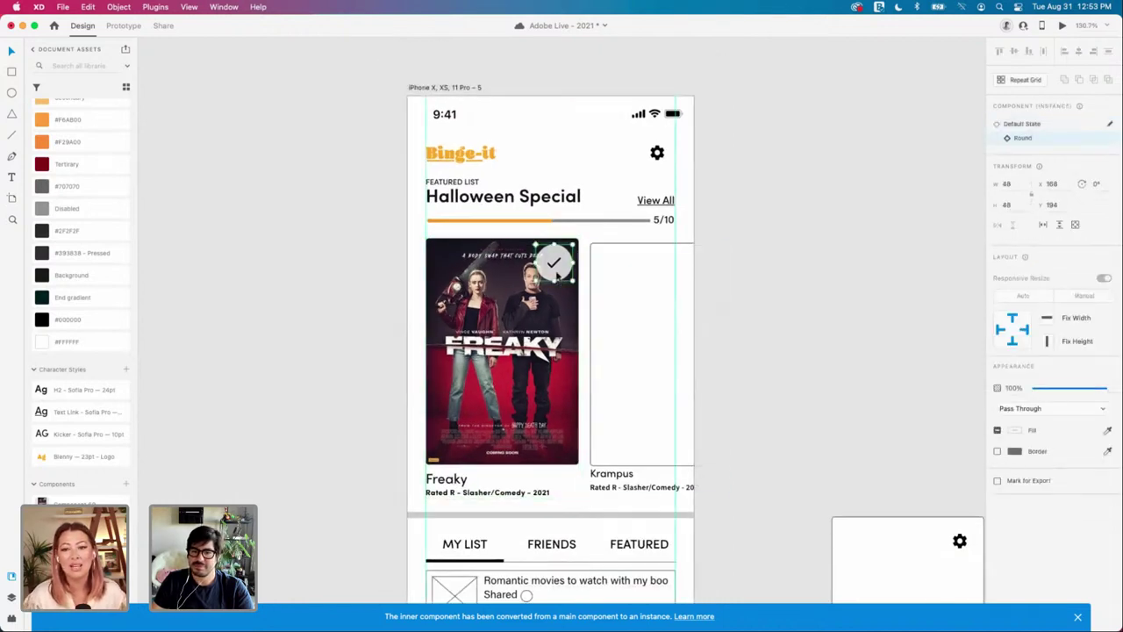
pyautogui.scroll(3, 556, 267)
pyautogui.scroll(2, 558, 278)
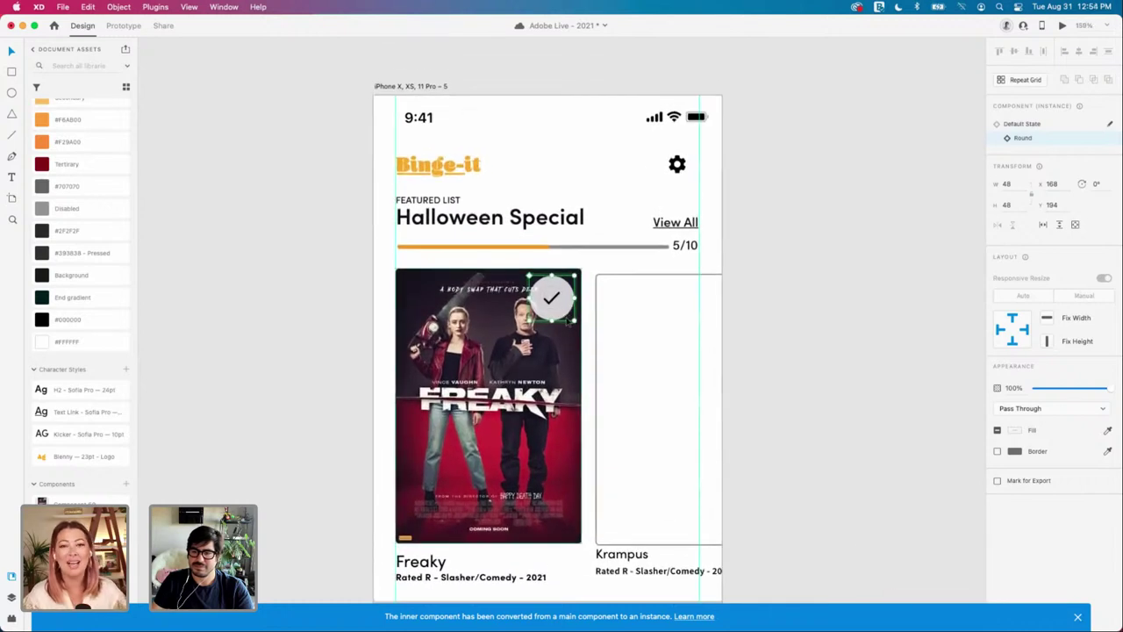
pyautogui.click(835, 356)
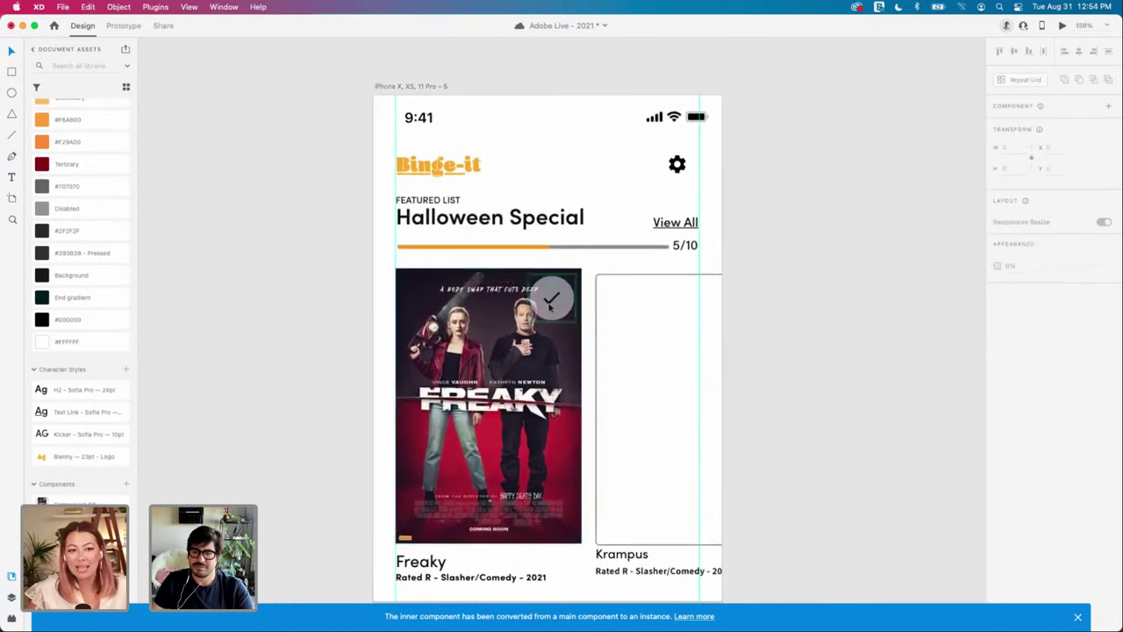
# Step: Select the white circle behind the Freaky card's check icon and set its fill opacity to 65%
pyautogui.doubleClick(550, 299)
pyautogui.click(562, 316)
pyautogui.click(562, 335)
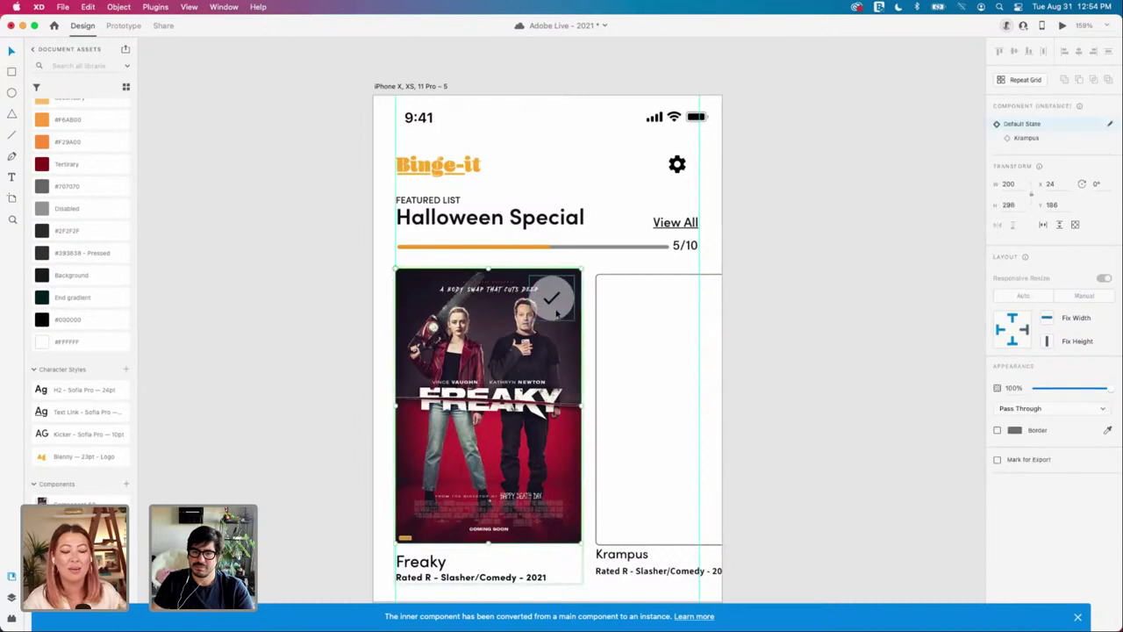
pyautogui.doubleClick(559, 310)
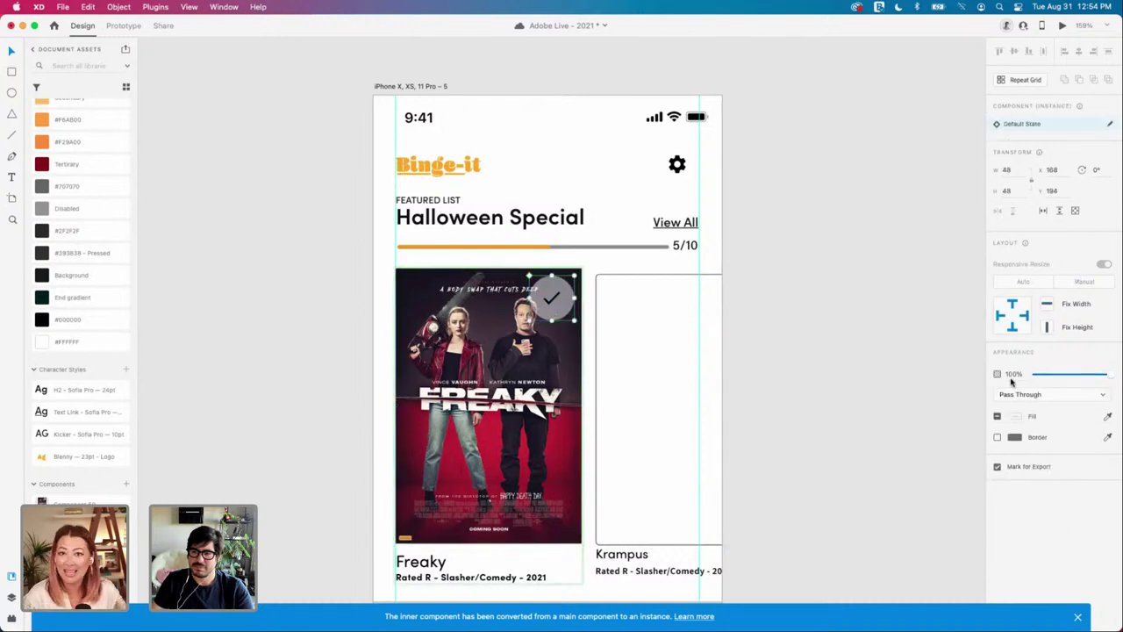
pyautogui.click(562, 316)
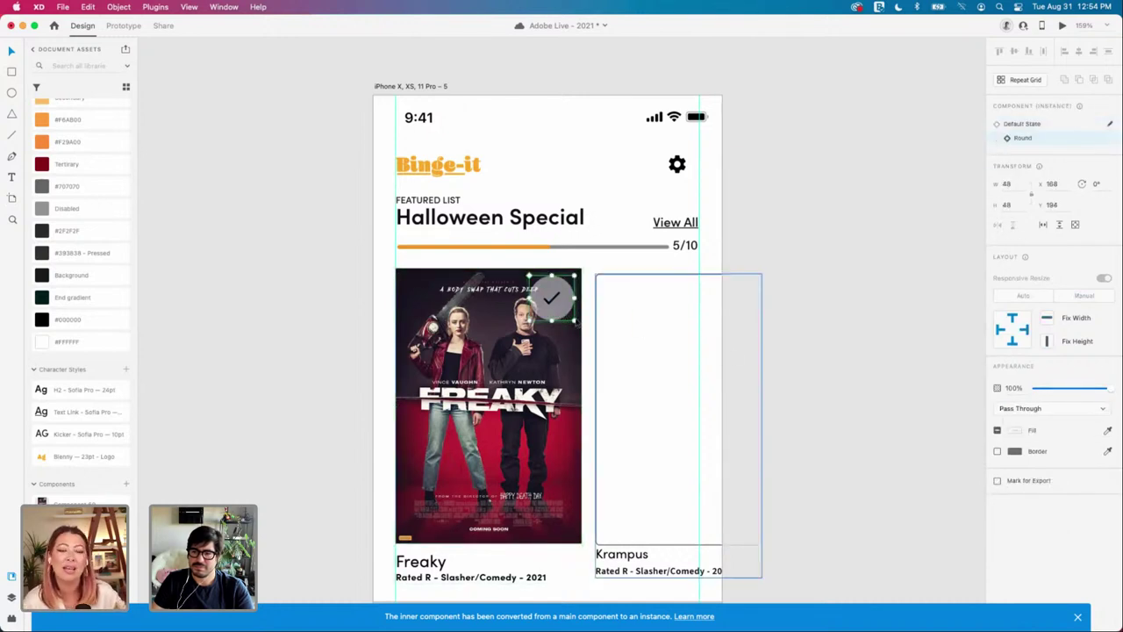
pyautogui.doubleClick(562, 314)
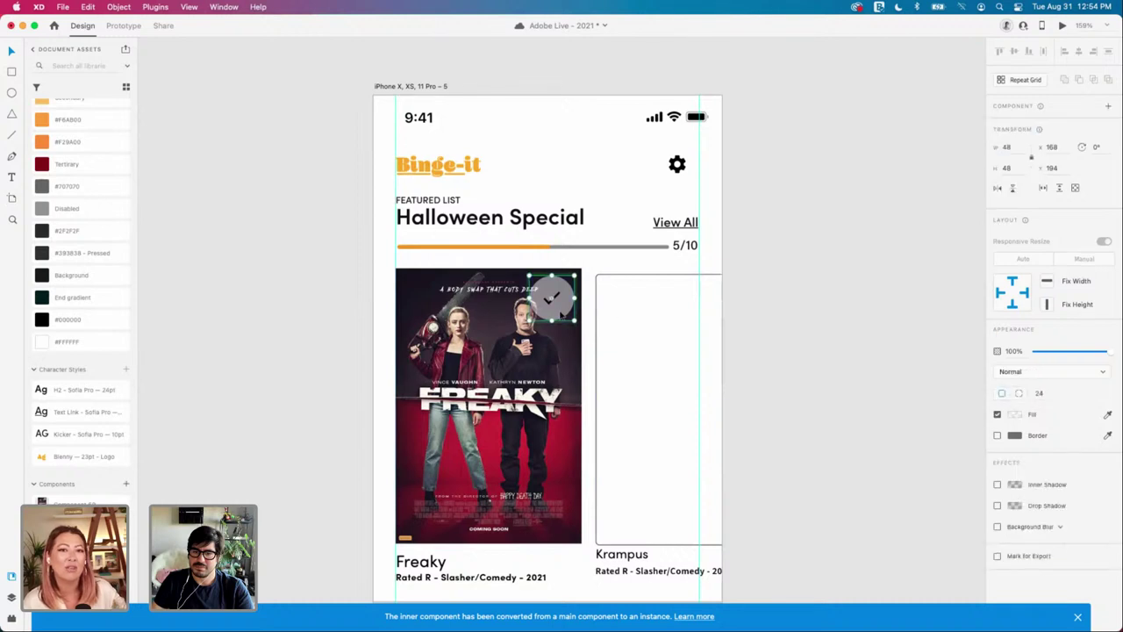
pyautogui.click(1013, 416)
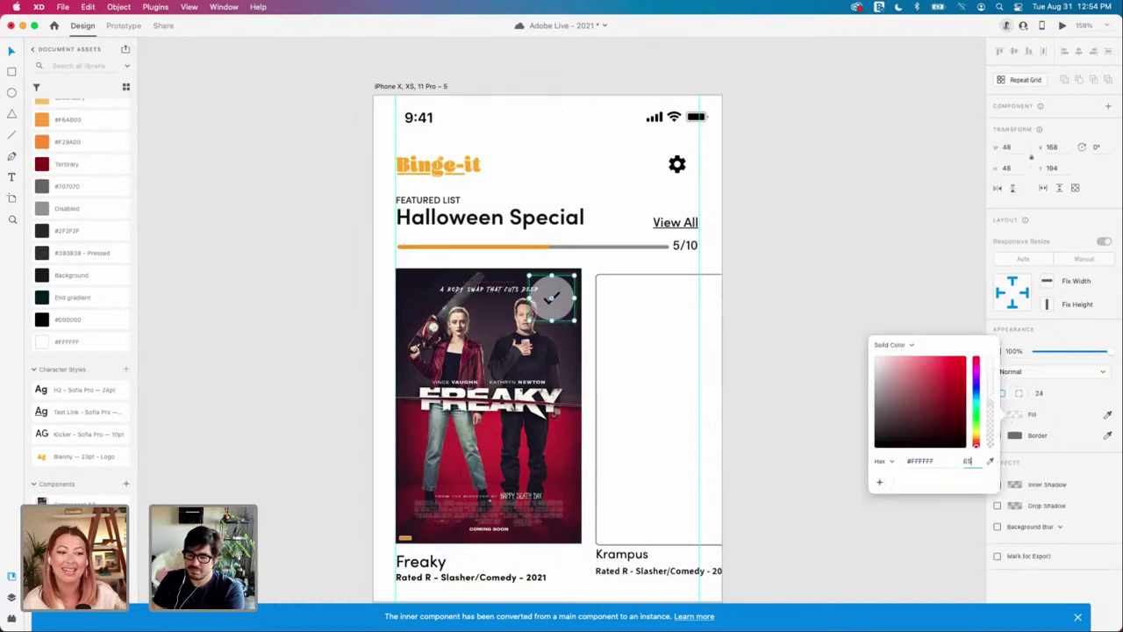
pyautogui.press('Return')
# Step: Turn on the border of the circle behind the Freaky card's check icon and deselect it
pyautogui.click(1005, 442)
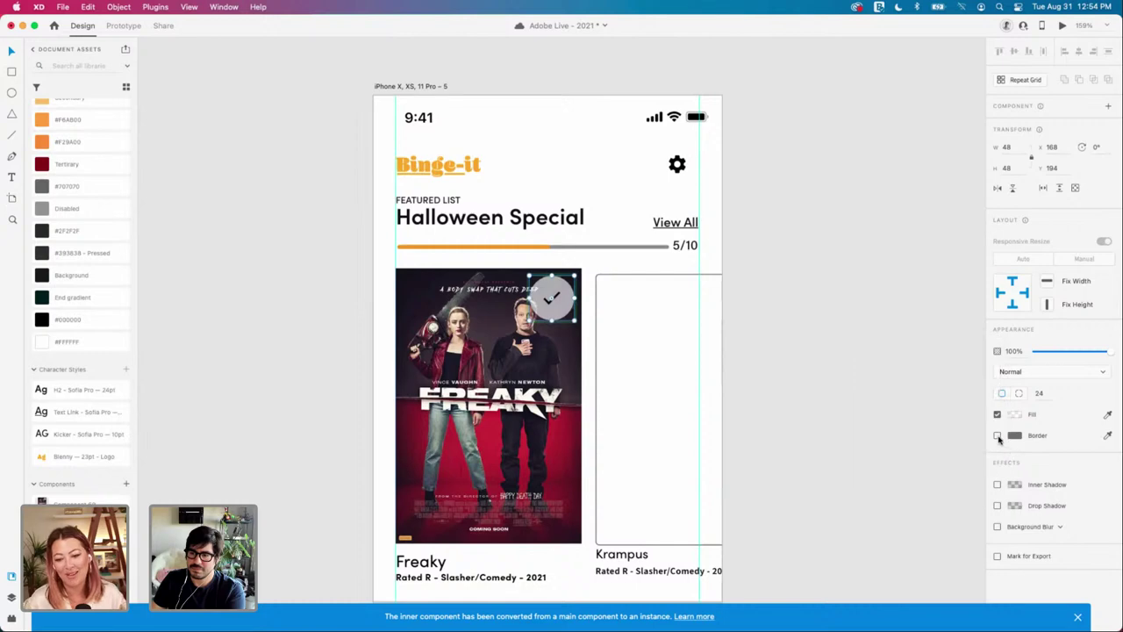
pyautogui.click(998, 436)
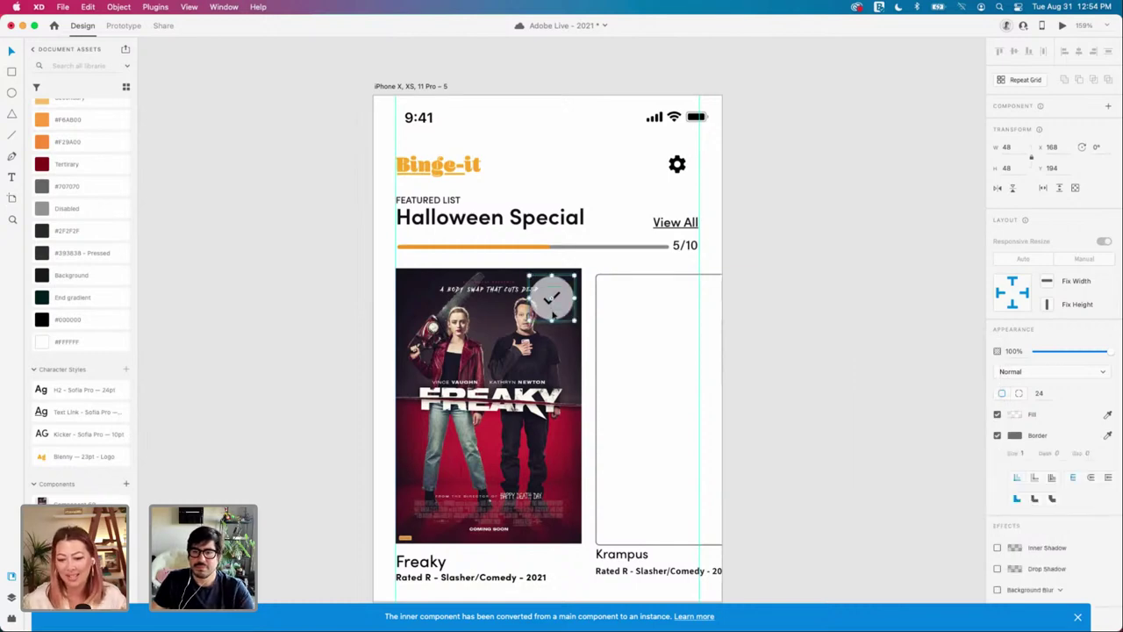
pyautogui.scroll(2, 555, 314)
pyautogui.click(303, 284)
# Step: Nudge the grey divider bar beneath the movie cards down to Y 548
pyautogui.scroll(-5, 304, 283)
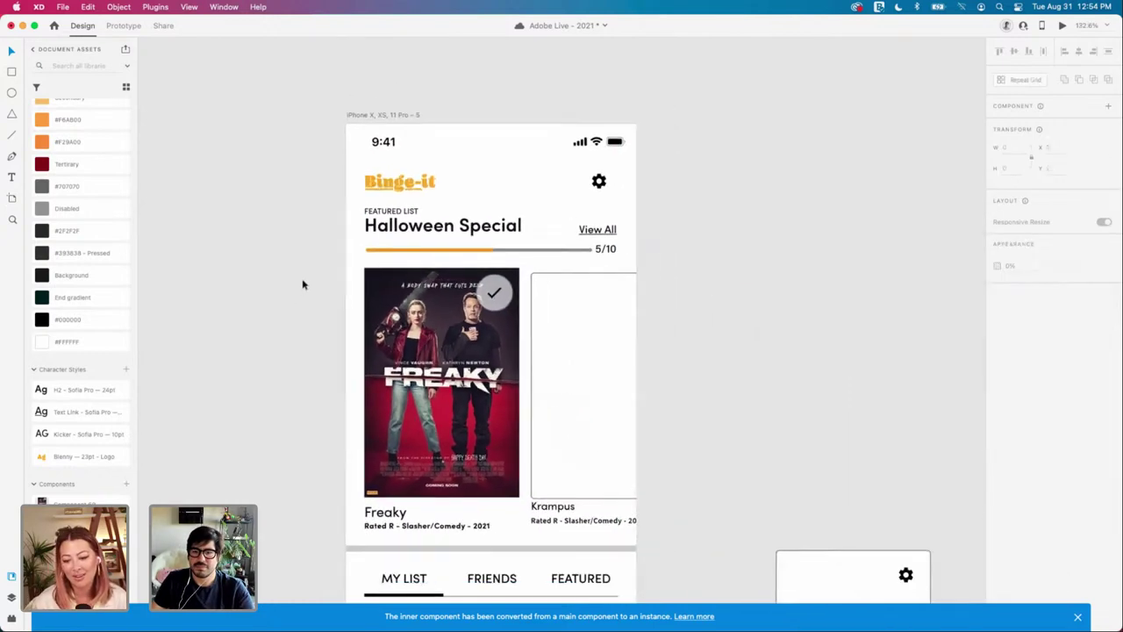
pyautogui.hscroll(-2, 304, 283)
pyautogui.scroll(-3, 328, 280)
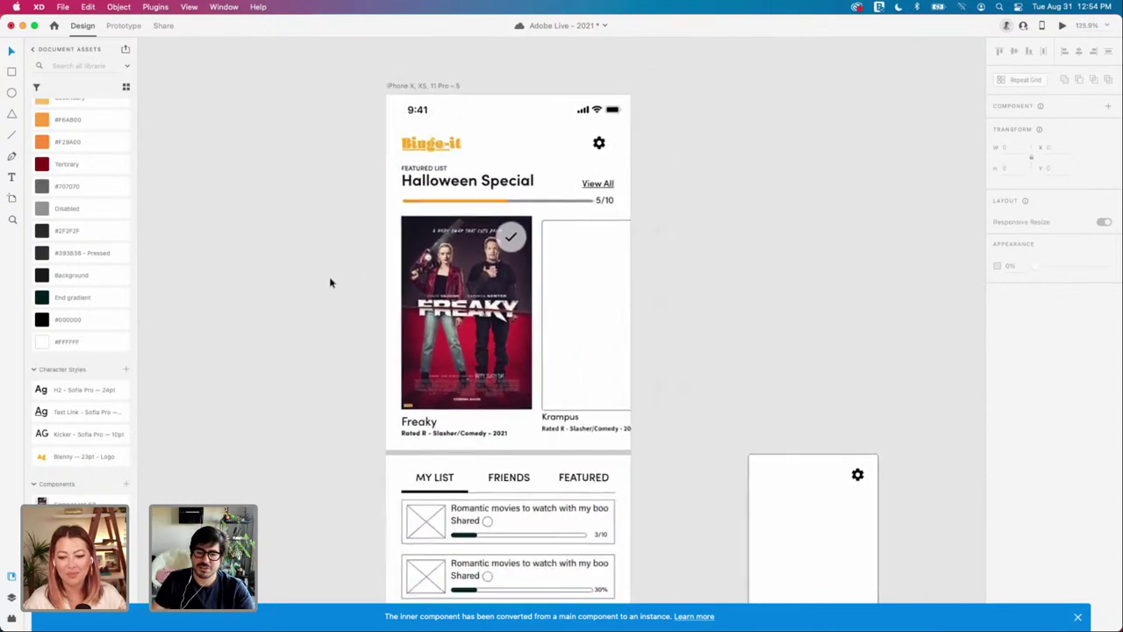
pyautogui.click(480, 441)
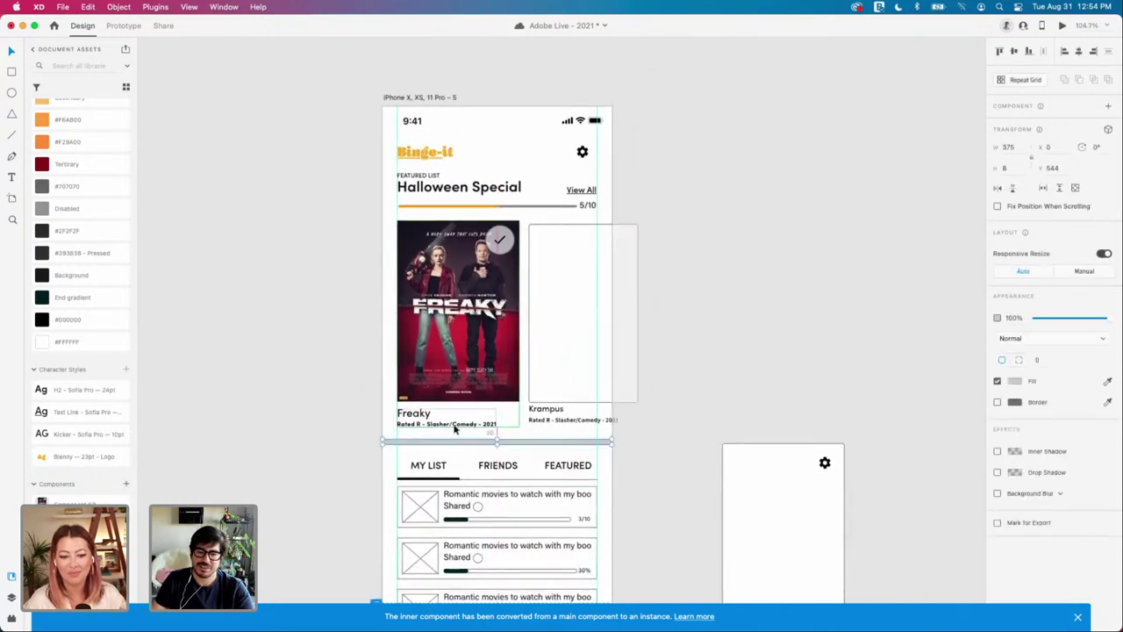
pyautogui.press('Down')
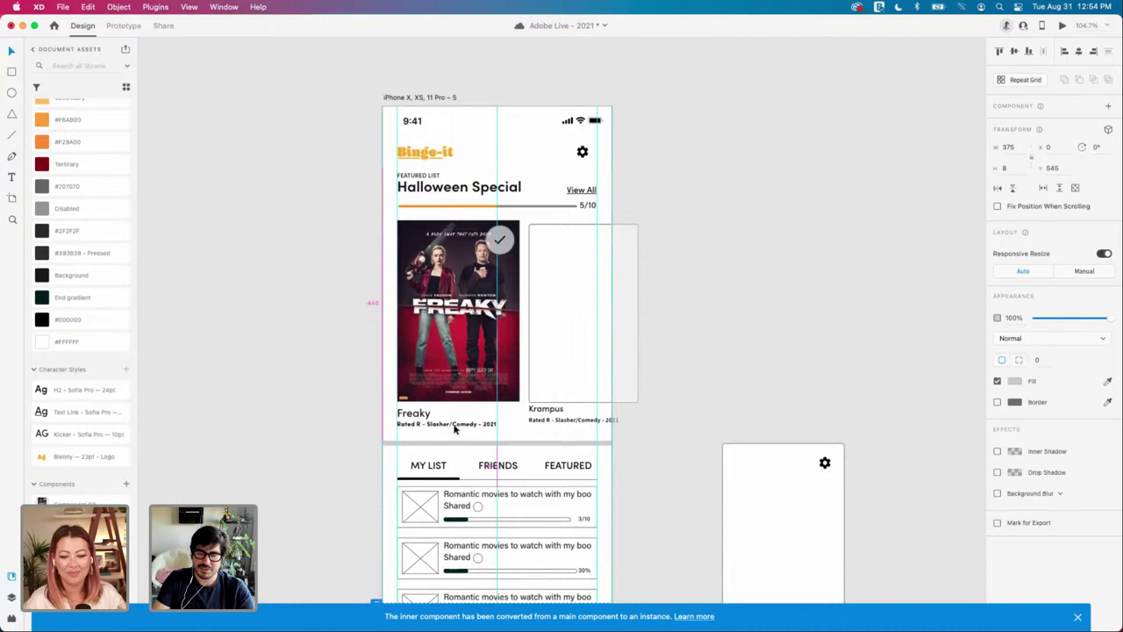
pyautogui.press('Down')
pyautogui.press('Down')
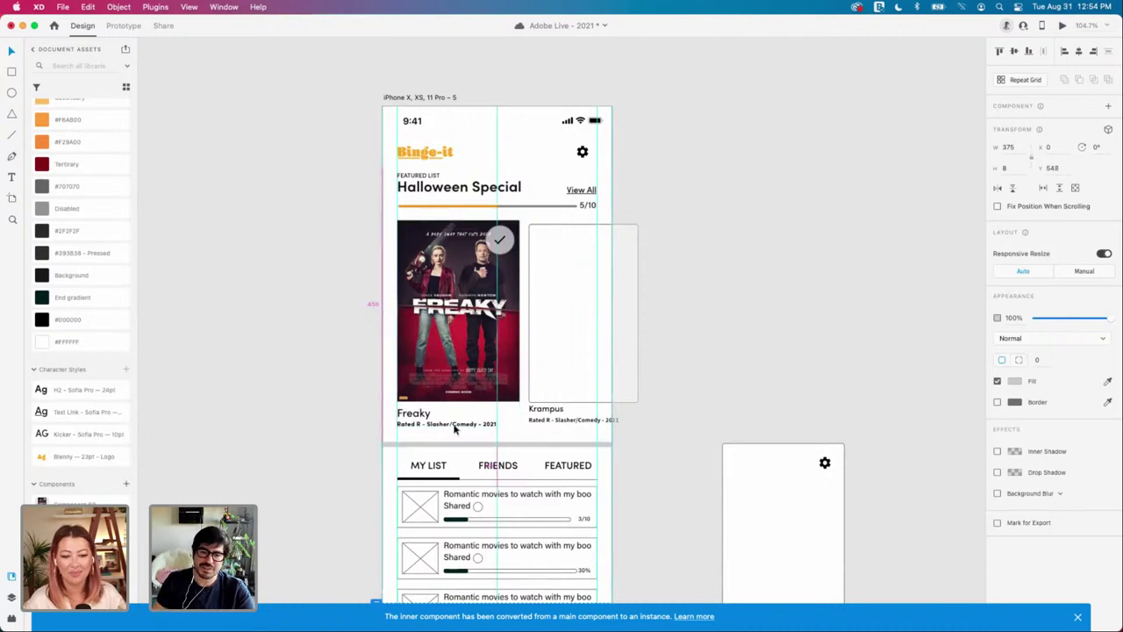
pyautogui.scroll(-2, 343, 413)
pyautogui.click(343, 413)
# Step: Select the tabs, list cards and View All link beneath the divider and nudge them down to Y 580
pyautogui.scroll(-3, 465, 379)
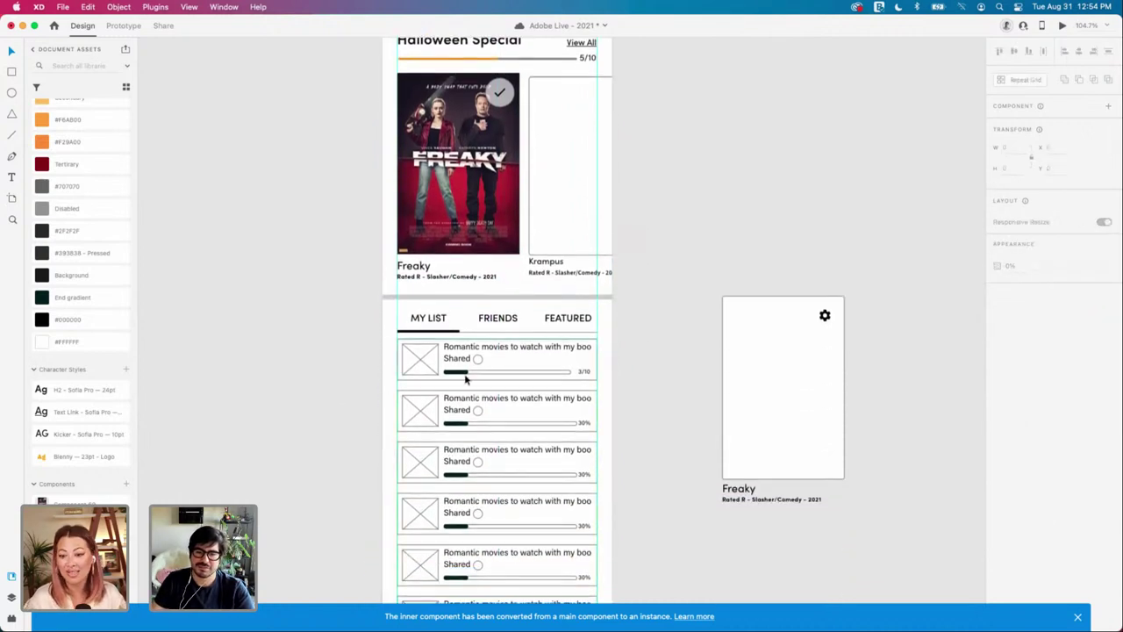
pyautogui.scroll(-2, 465, 379)
pyautogui.moveTo(383, 272); pyautogui.dragTo(271, 311)
pyautogui.scroll(1, 346, 293)
pyautogui.moveTo(347, 293); pyautogui.dragTo(640, 536)
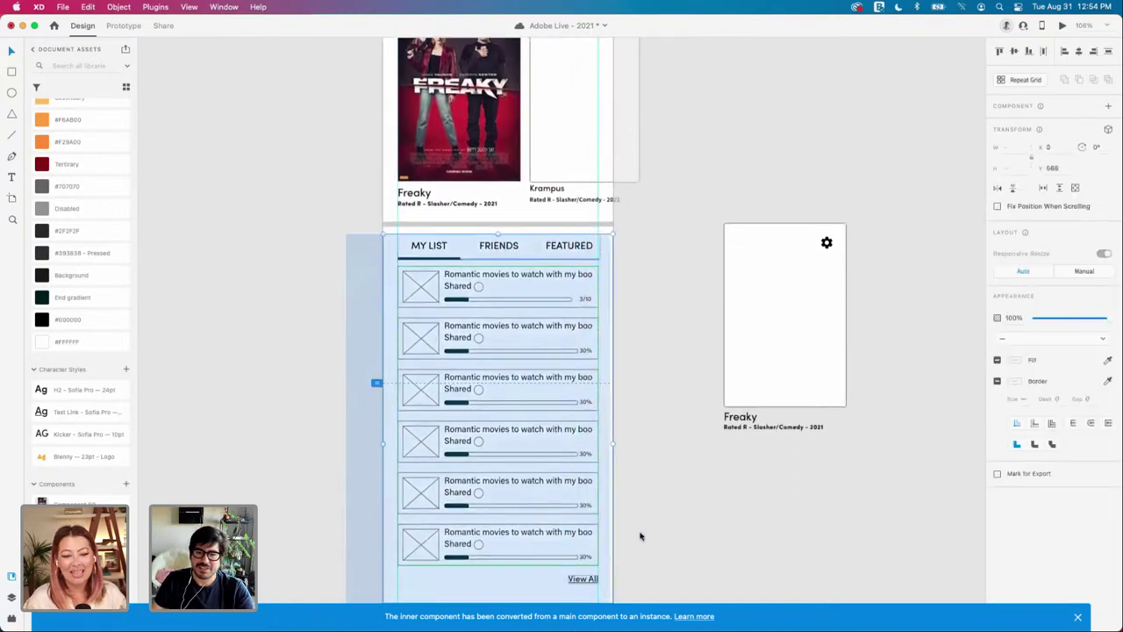
pyautogui.scroll(-1, 641, 536)
pyautogui.moveTo(603, 547); pyautogui.dragTo(611, 558)
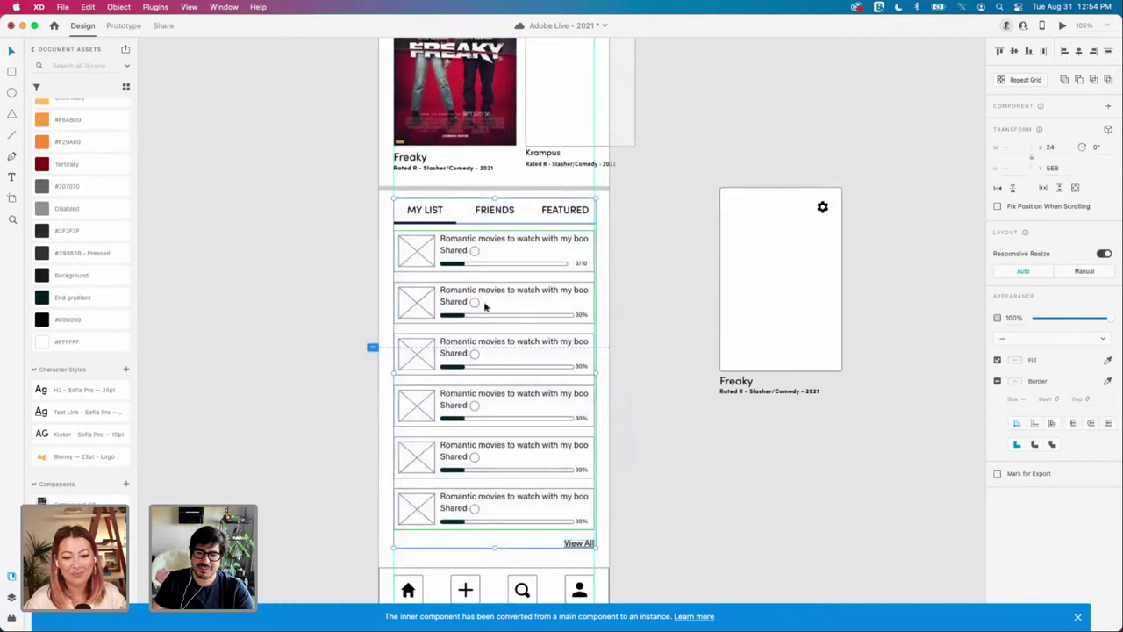
pyautogui.press('Down')
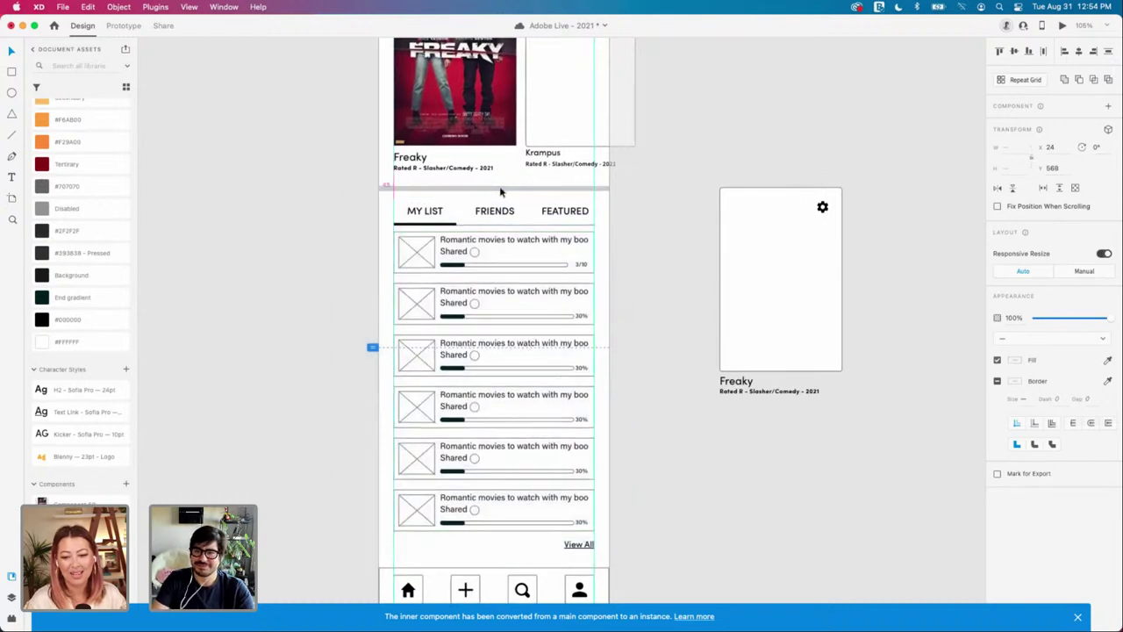
pyautogui.press('Down')
pyautogui.press('Down')
pyautogui.press('Down')
pyautogui.press('Down')
pyautogui.press('Down')
pyautogui.press('Down')
pyautogui.press('Down')
pyautogui.press('Down')
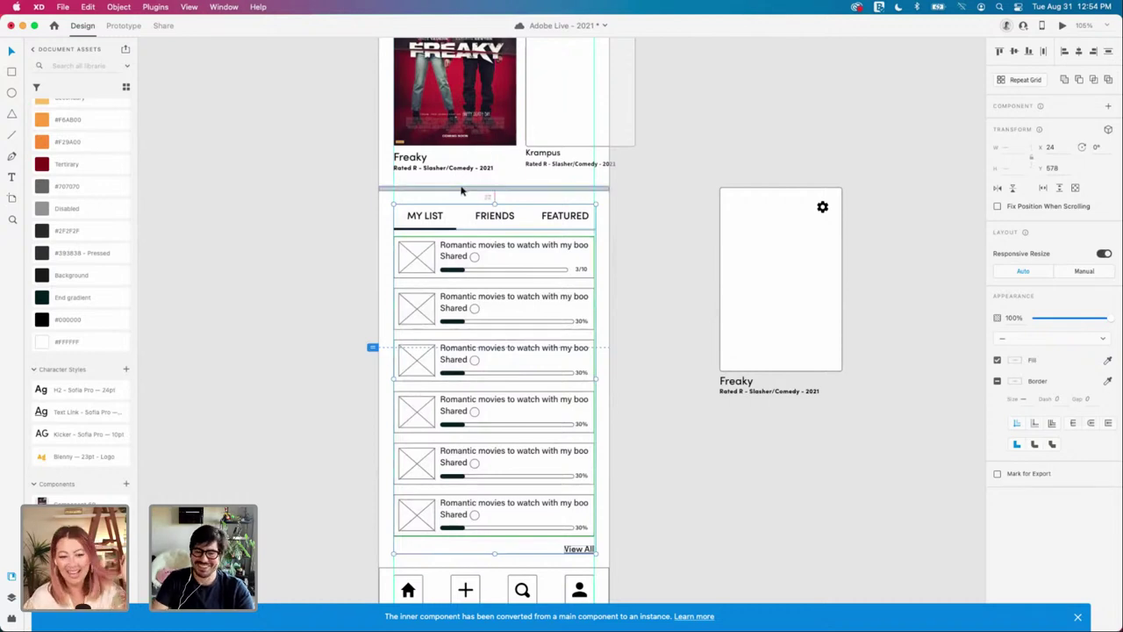
pyautogui.press('Down')
pyautogui.press('Down')
pyautogui.scroll(3, 342, 218)
pyautogui.click(332, 224)
# Step: Move the blank Freaky card beside the artboard to the empty canvas directly above the loose Krampus card
pyautogui.scroll(3, 331, 224)
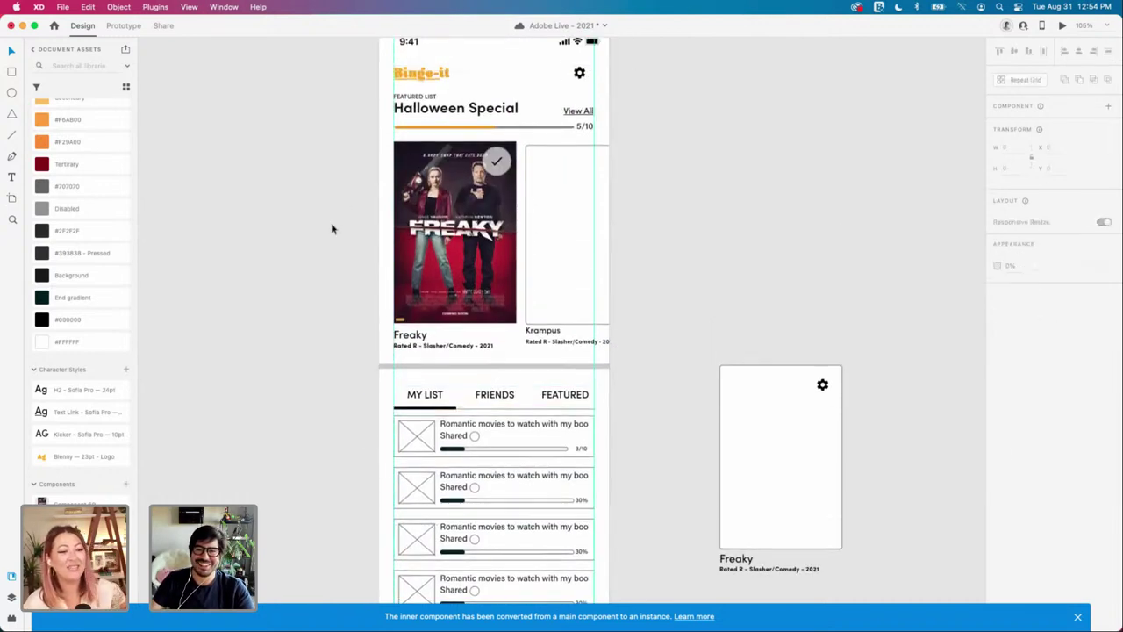
pyautogui.scroll(1, 331, 224)
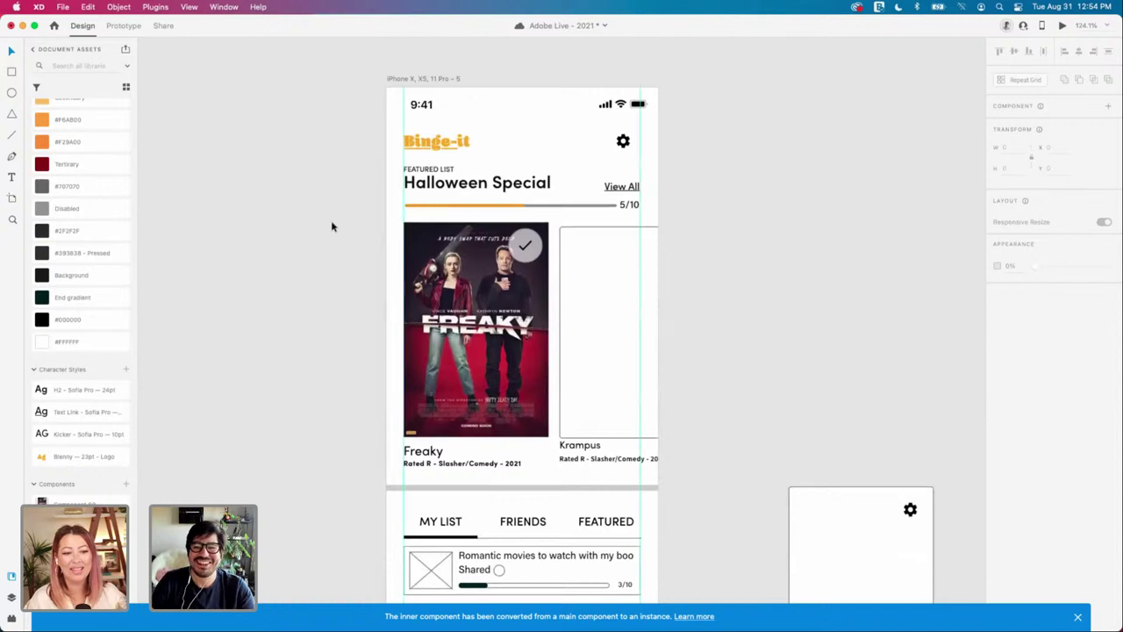
pyautogui.scroll(-2, 353, 184)
pyautogui.scroll(-3, 339, 138)
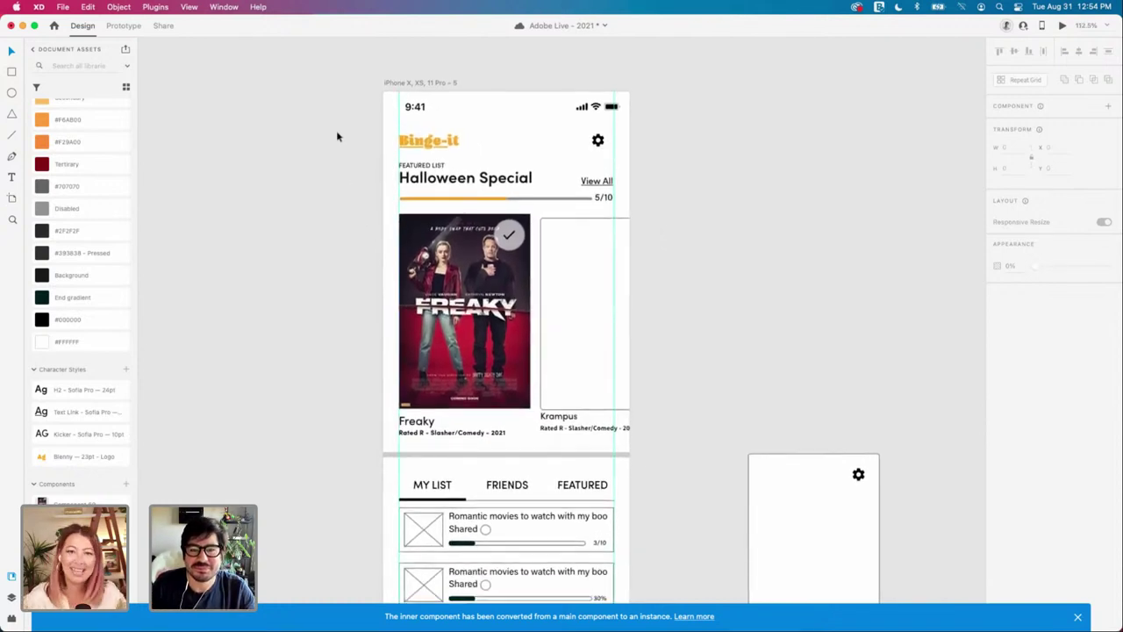
pyautogui.scroll(-5, 338, 135)
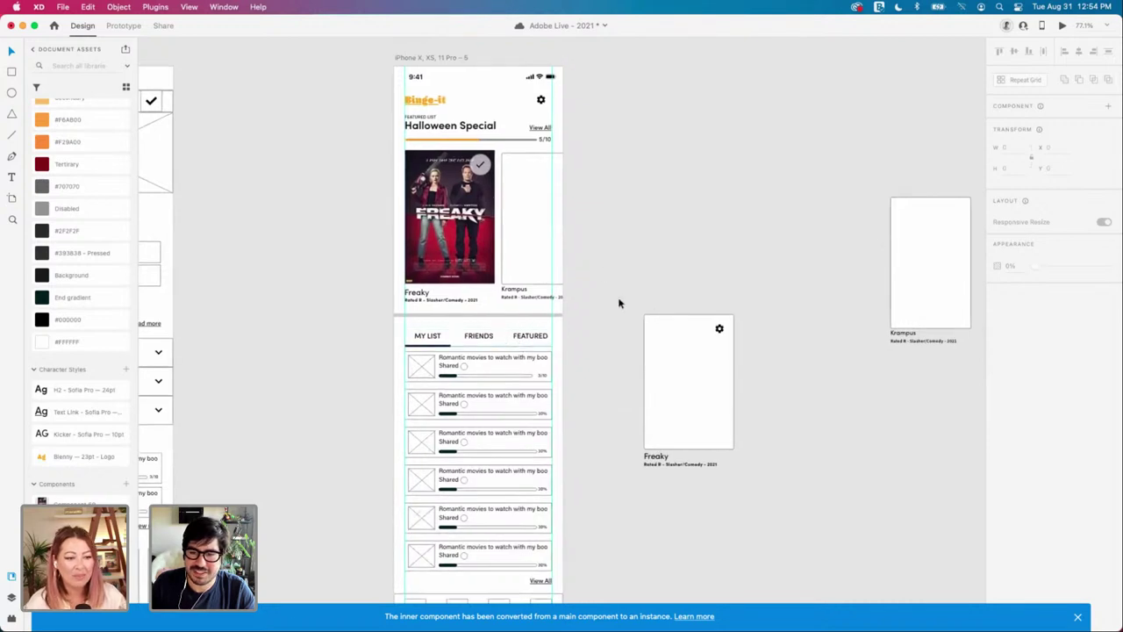
pyautogui.moveTo(601, 271); pyautogui.dragTo(688, 372)
pyautogui.moveTo(698, 413); pyautogui.dragTo(875, 150)
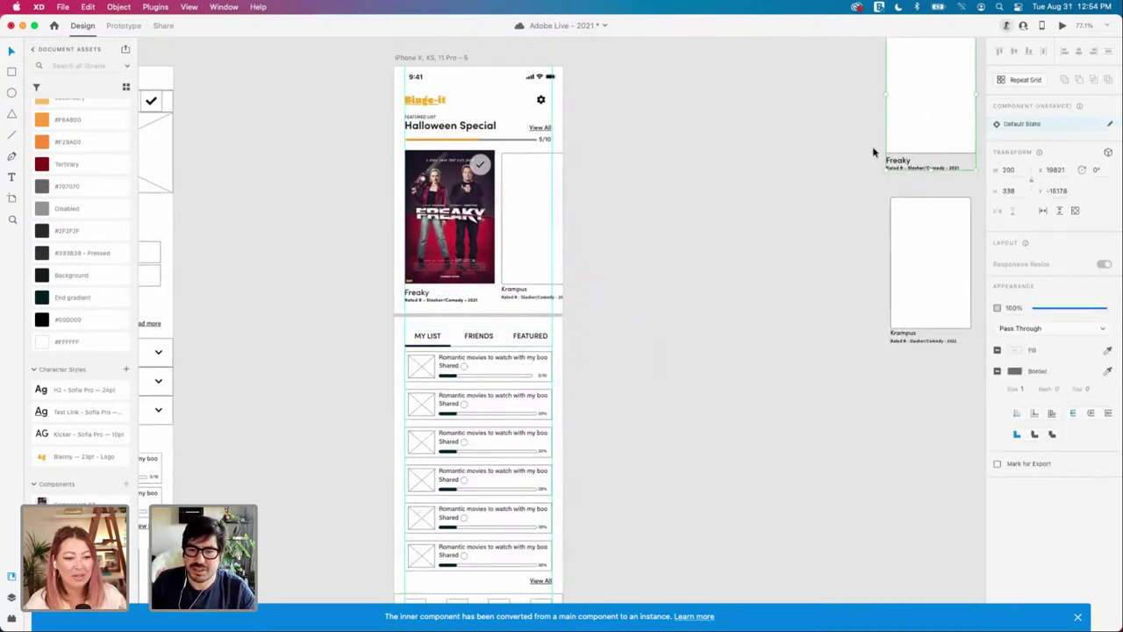
# Step: Move the tabs, the six list cards and their View All link off the artboard onto the canvas beside it
pyautogui.click(496, 334)
pyautogui.click(482, 387)
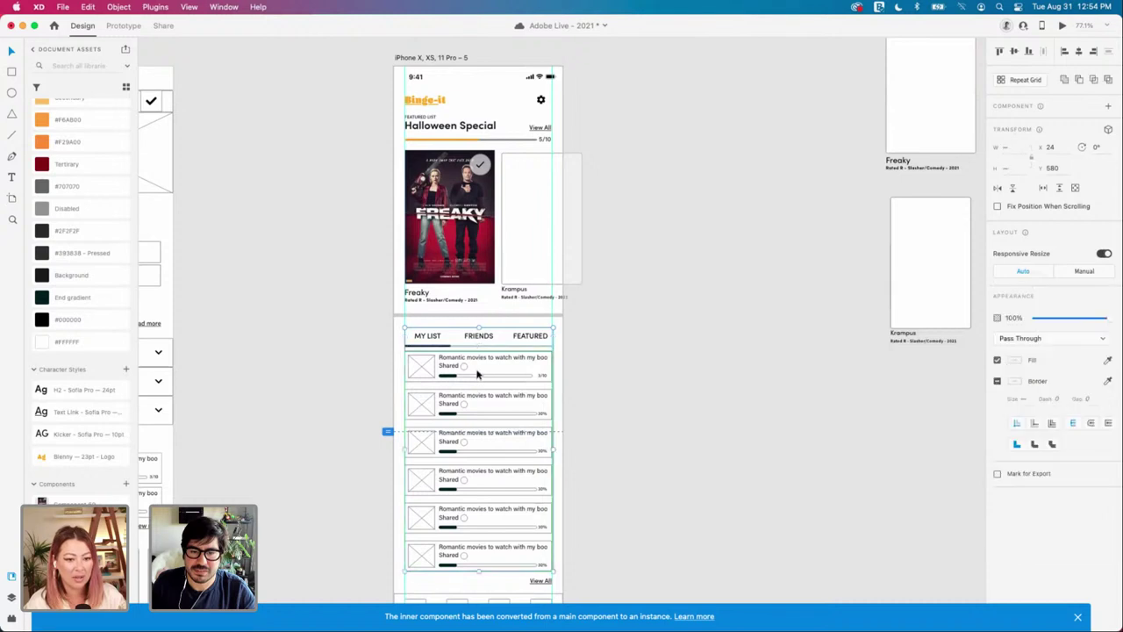
pyautogui.moveTo(478, 376); pyautogui.dragTo(672, 366)
pyautogui.moveTo(541, 581); pyautogui.dragTo(747, 589)
# Step: Move the bottom navigation bar off the artboard and place it beneath the View All link of the relocated list
pyautogui.scroll(-5, 714, 557)
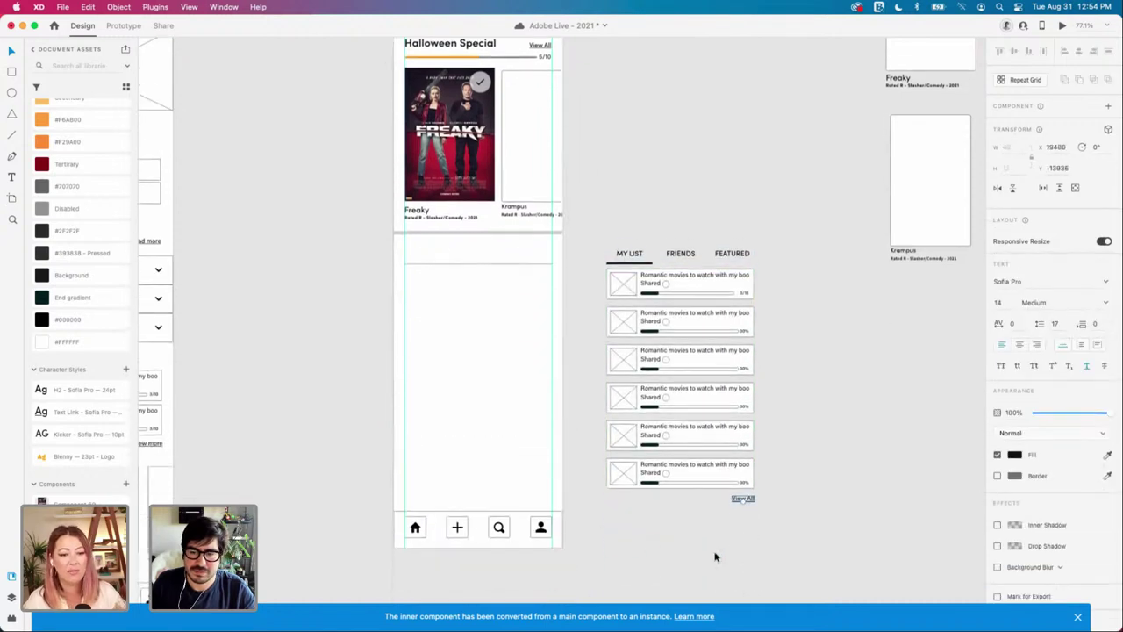
pyautogui.keyDown('shift'); pyautogui.click(459, 521); pyautogui.keyUp('shift')
pyautogui.moveTo(459, 521); pyautogui.dragTo(720, 521)
pyautogui.click(937, 491)
pyautogui.moveTo(954, 492); pyautogui.dragTo(709, 522)
pyautogui.keyDown('shift'); pyautogui.click(778, 526); pyautogui.keyUp('shift')
pyautogui.click(723, 522)
# Step: Move the leftover thin line on the artboard to beneath the relocated MY LIST, FRIENDS and FEATURED tabs
pyautogui.scroll(5, 788, 493)
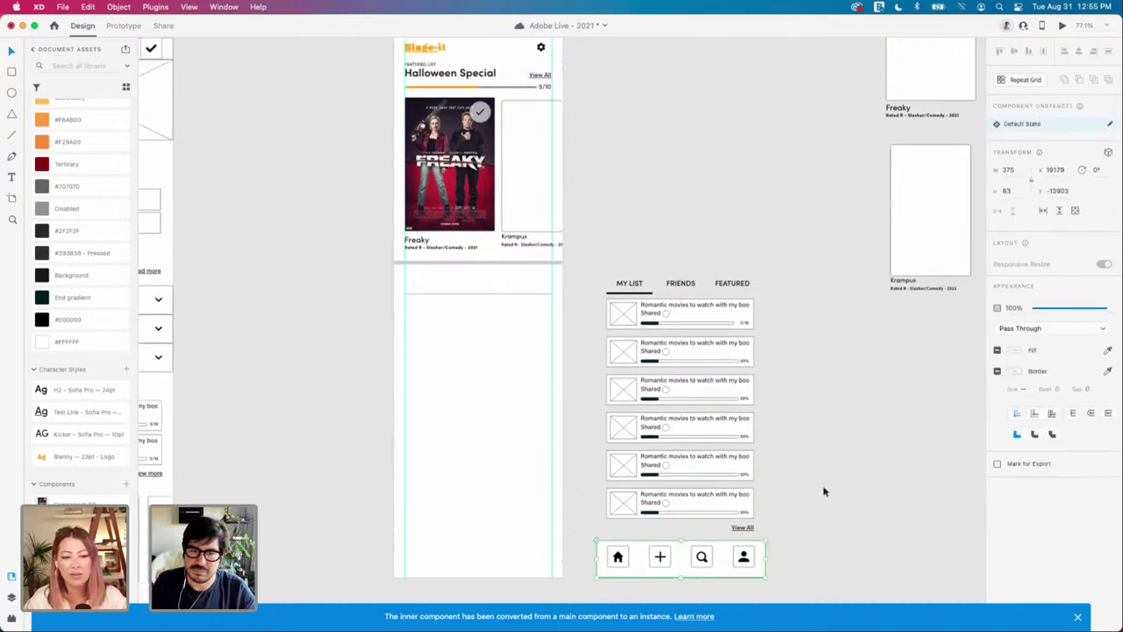
pyautogui.click(521, 346)
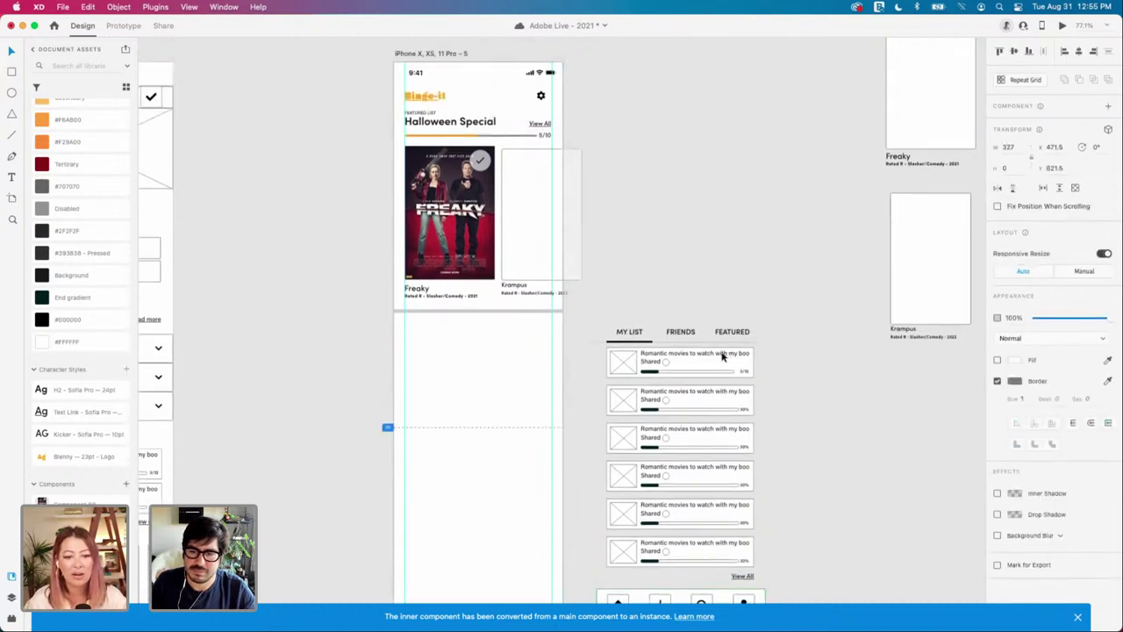
pyautogui.click(671, 298)
# Step: Select the iPhone X, XS, 11 Pro – 5 artboard and change its fill from a solid color to a linear gradient
pyautogui.scroll(2, 604, 331)
pyautogui.scroll(4, 603, 342)
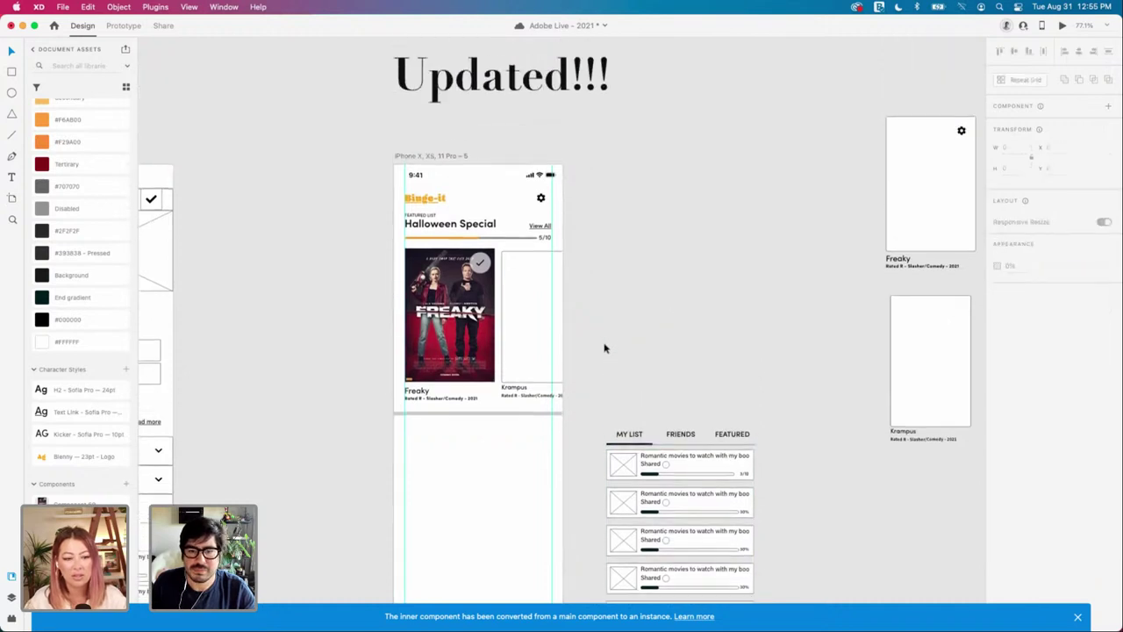
pyautogui.hscroll(-2, 605, 342)
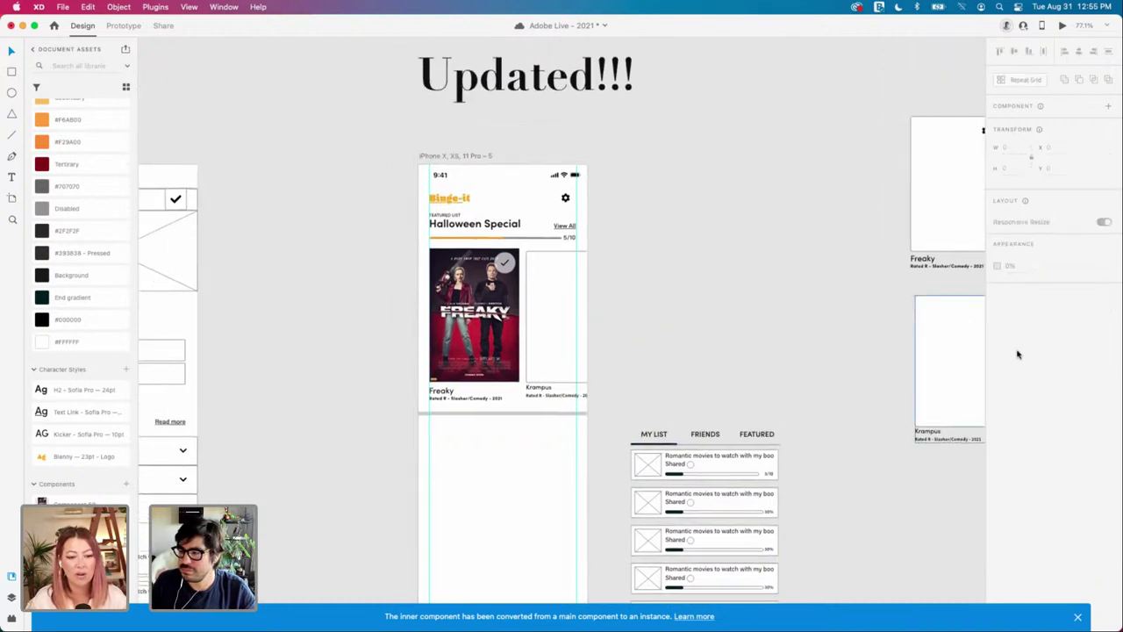
pyautogui.scroll(2, 768, 321)
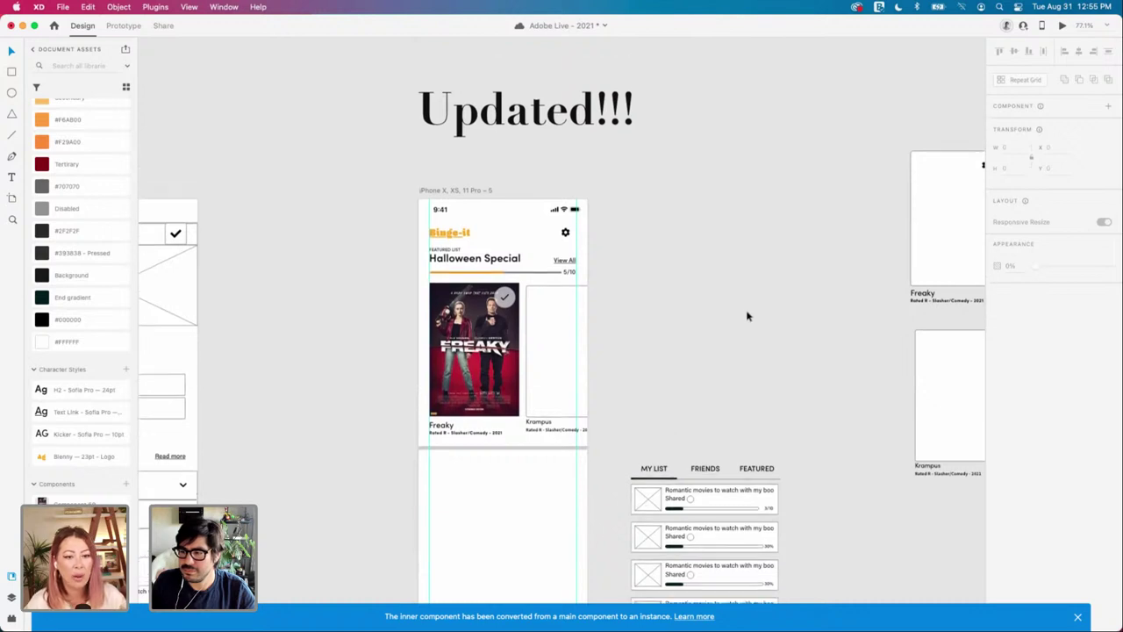
pyautogui.click(493, 214)
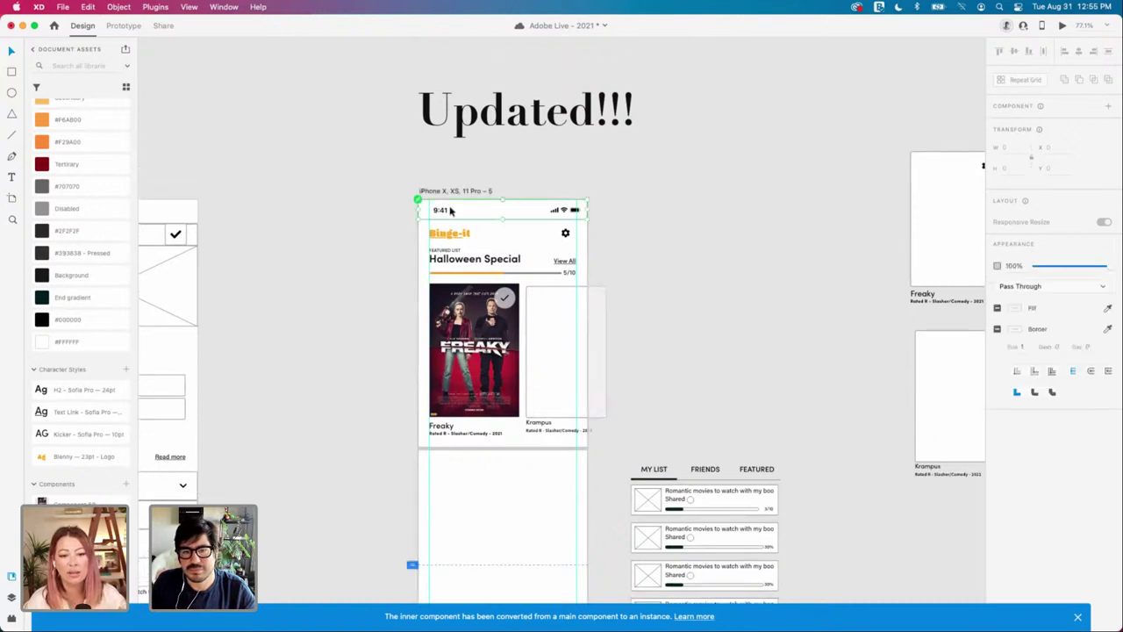
pyautogui.click(469, 168)
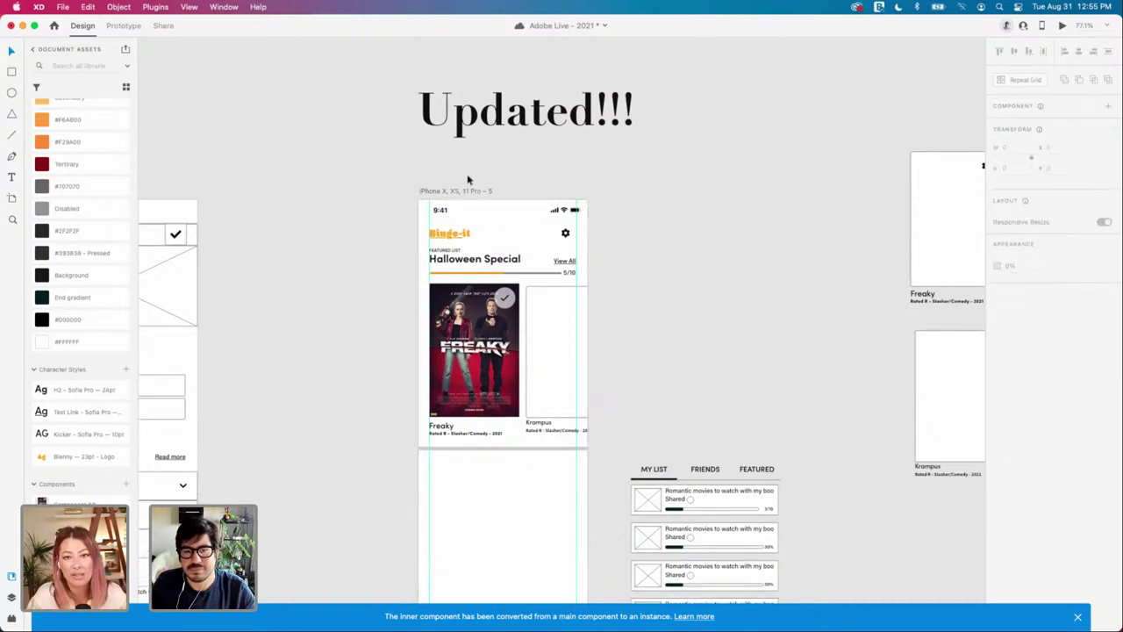
pyautogui.click(468, 190)
pyautogui.click(1014, 331)
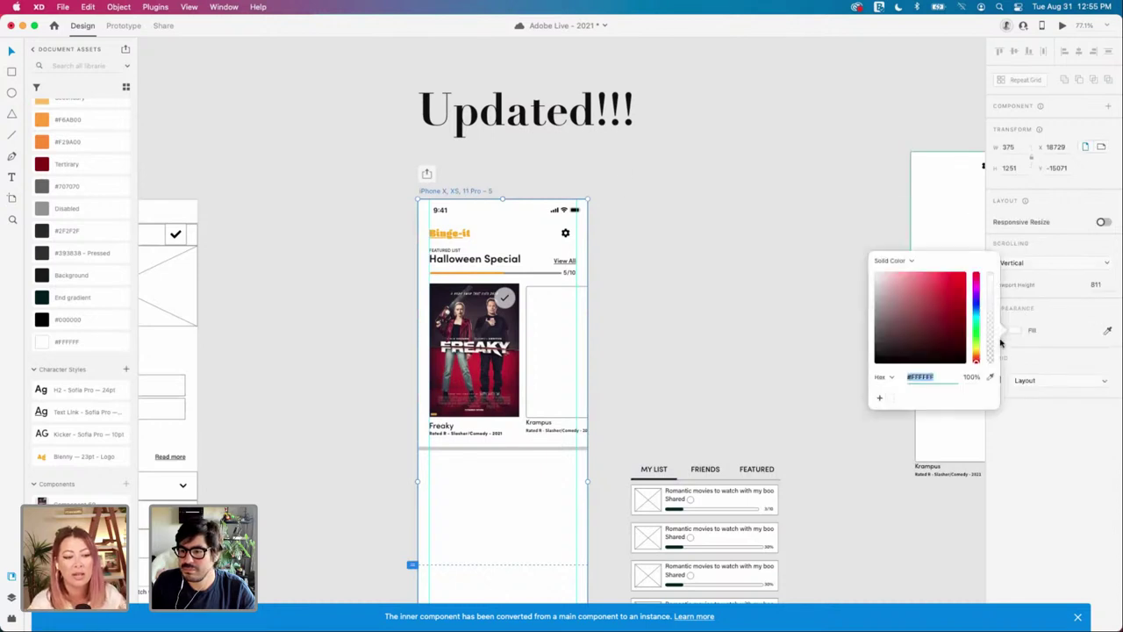
pyautogui.click(889, 262)
pyautogui.click(888, 273)
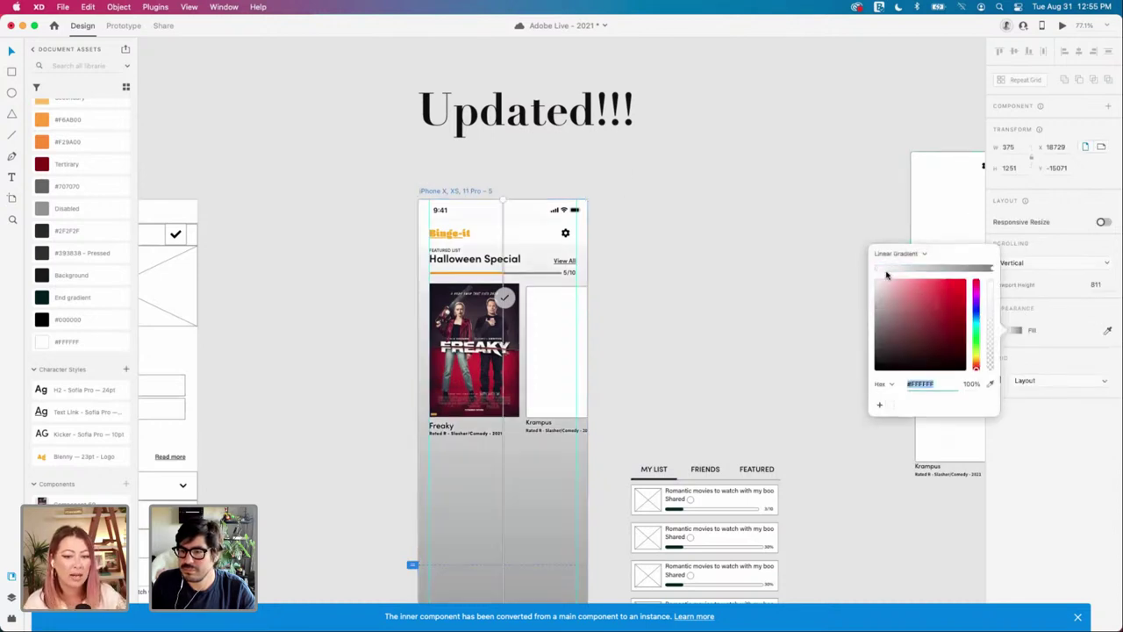
pyautogui.scroll(-5, 765, 283)
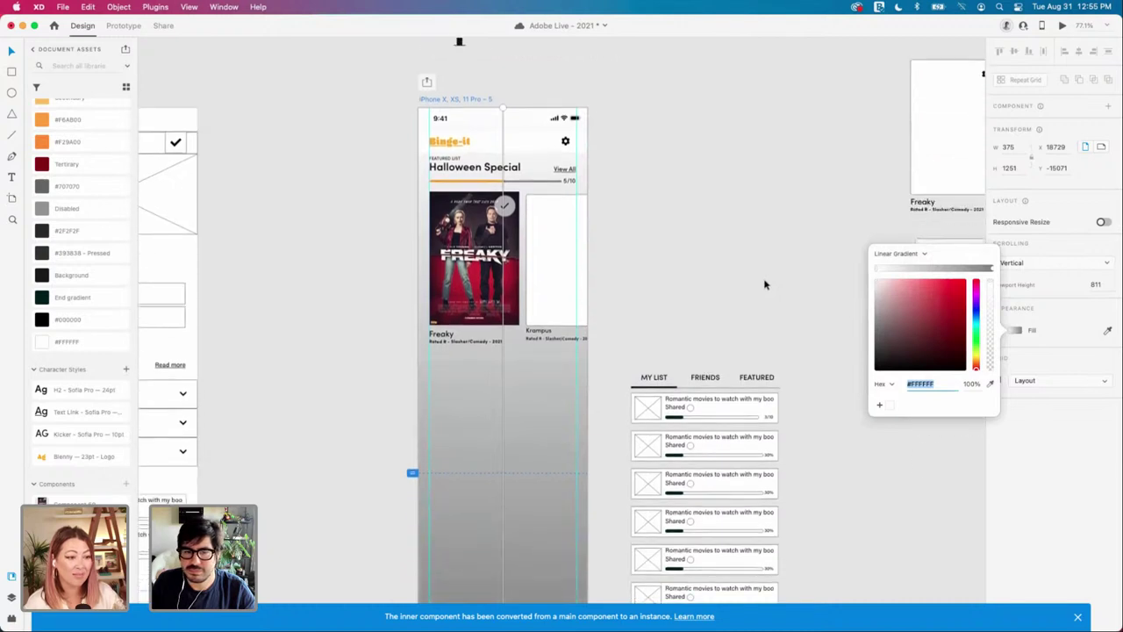
pyautogui.scroll(1, 765, 284)
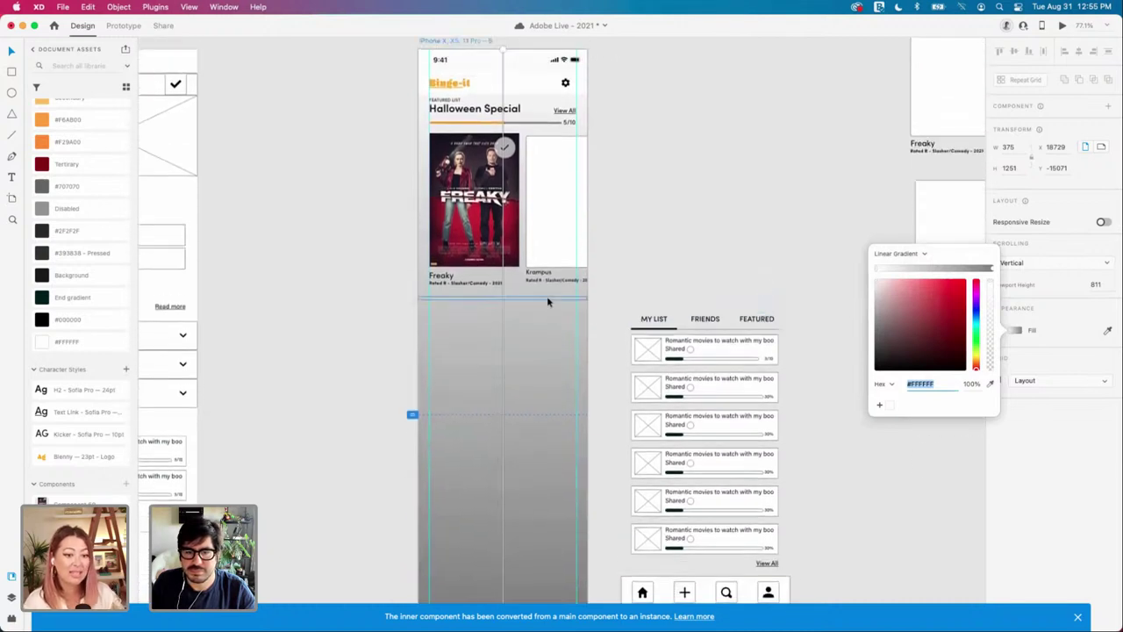
# Step: Reopen the iPhone artboard's linear gradient fill and add a middle color stop to it
pyautogui.scroll(3, 685, 275)
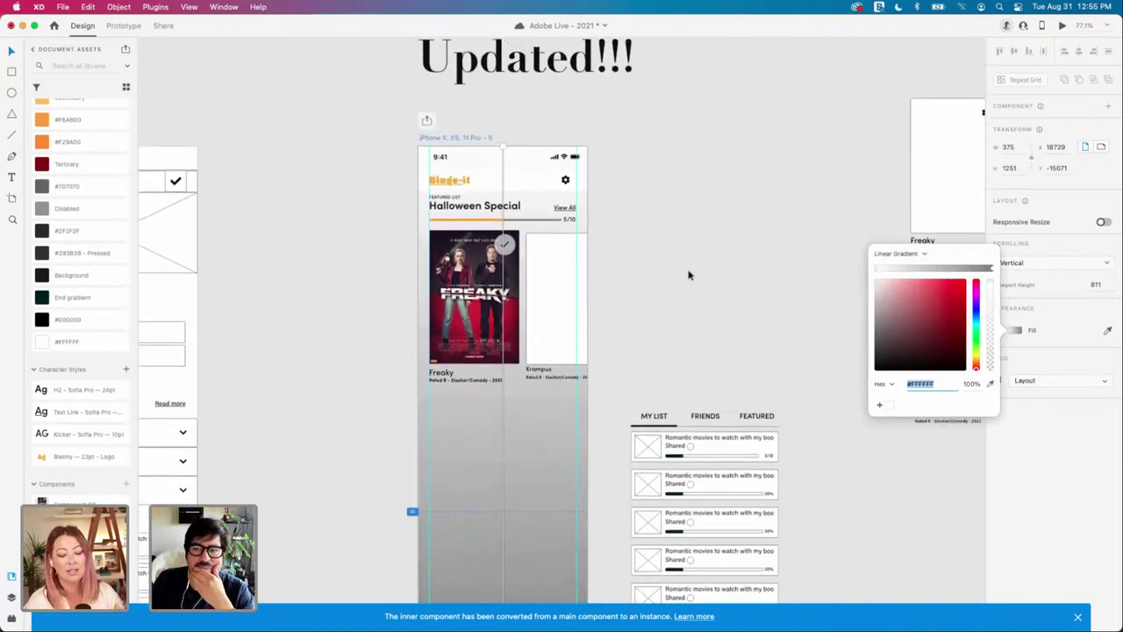
pyautogui.click(527, 185)
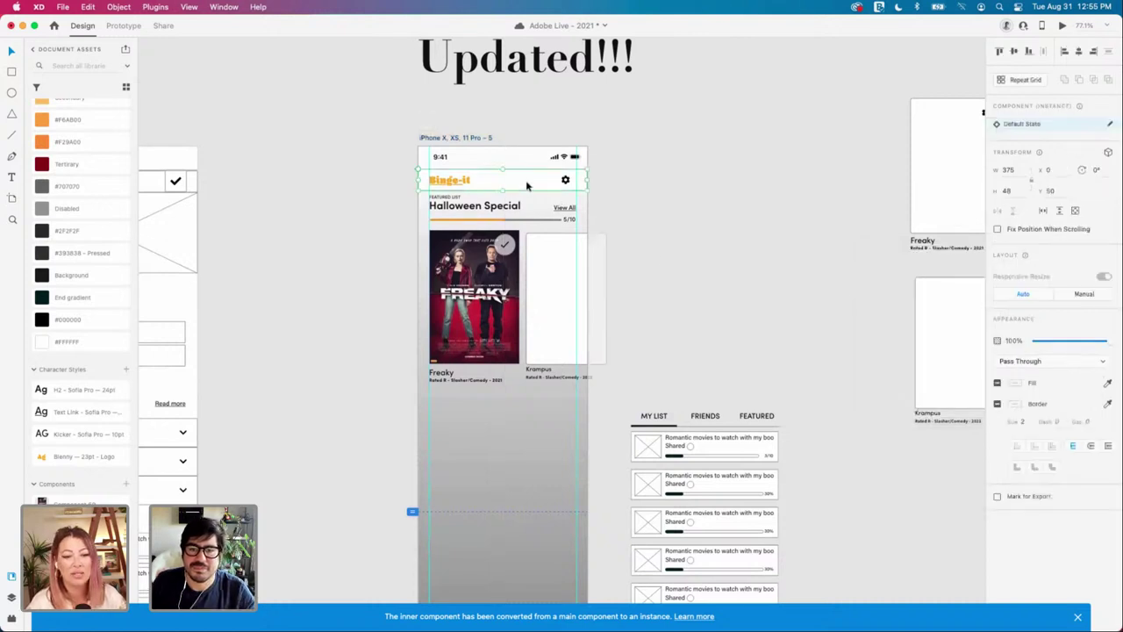
pyautogui.click(718, 199)
pyautogui.click(487, 138)
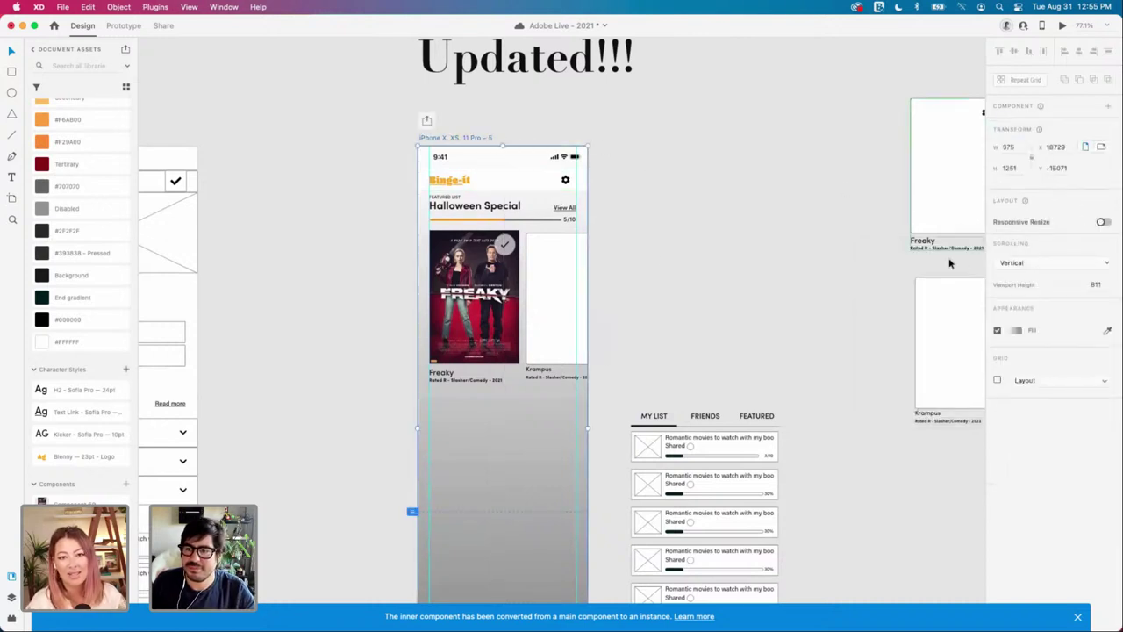
pyautogui.click(1009, 329)
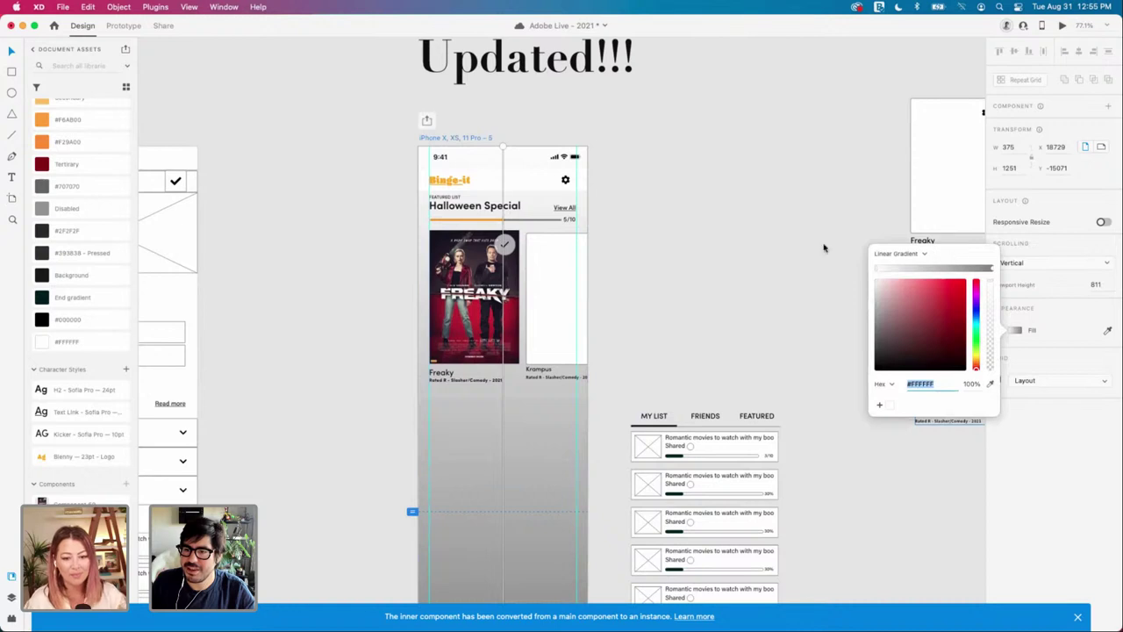
pyautogui.scroll(1, 751, 265)
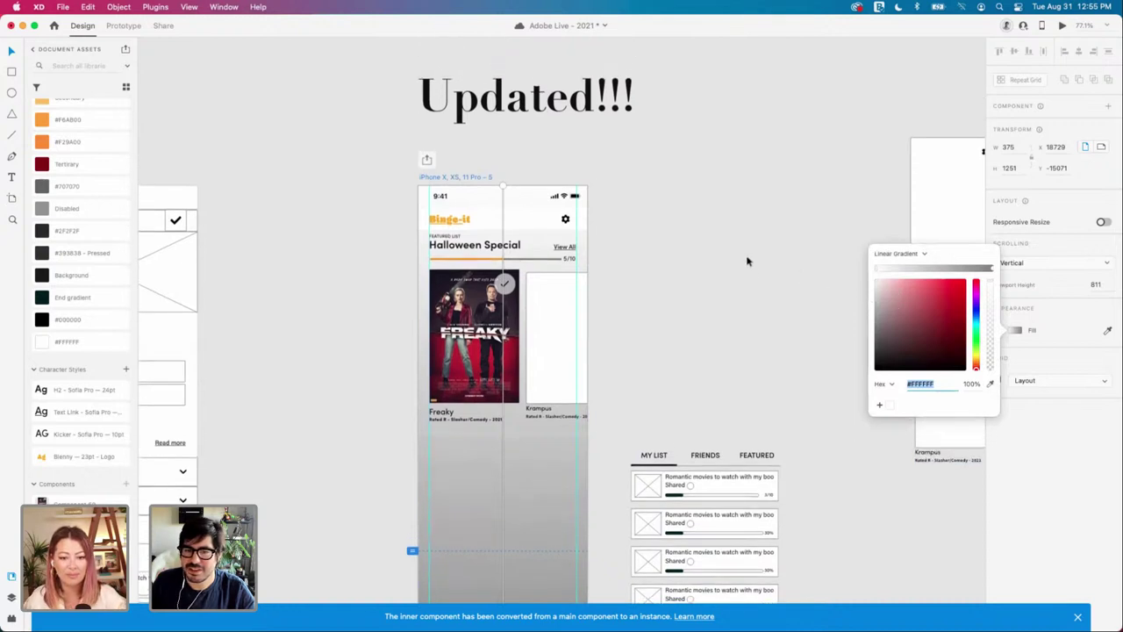
pyautogui.scroll(-5, 747, 261)
pyautogui.scroll(3, 747, 261)
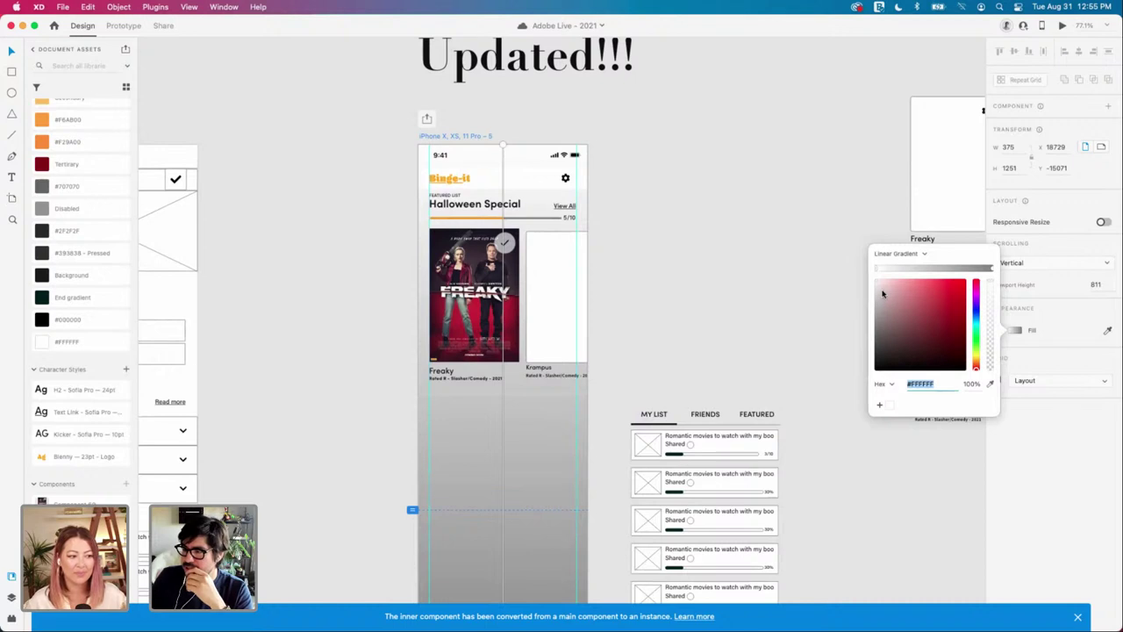
pyautogui.click(944, 269)
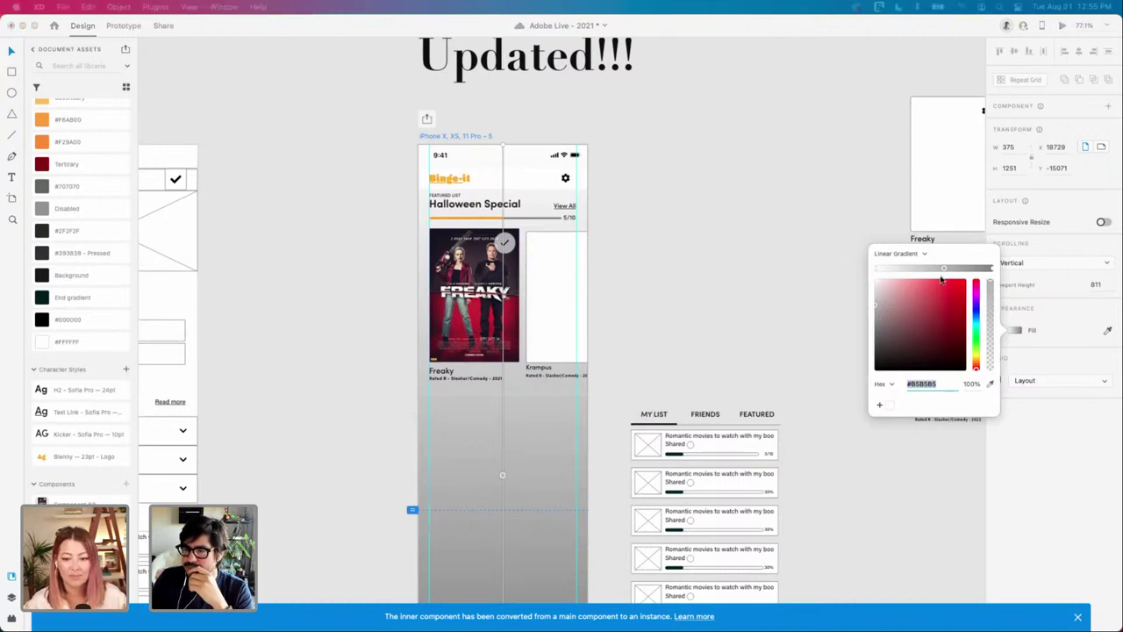
# Step: Apply the Tertiary dark red asset color to the artboard and change its fill to a linear gradient
pyautogui.scroll(5, 73, 307)
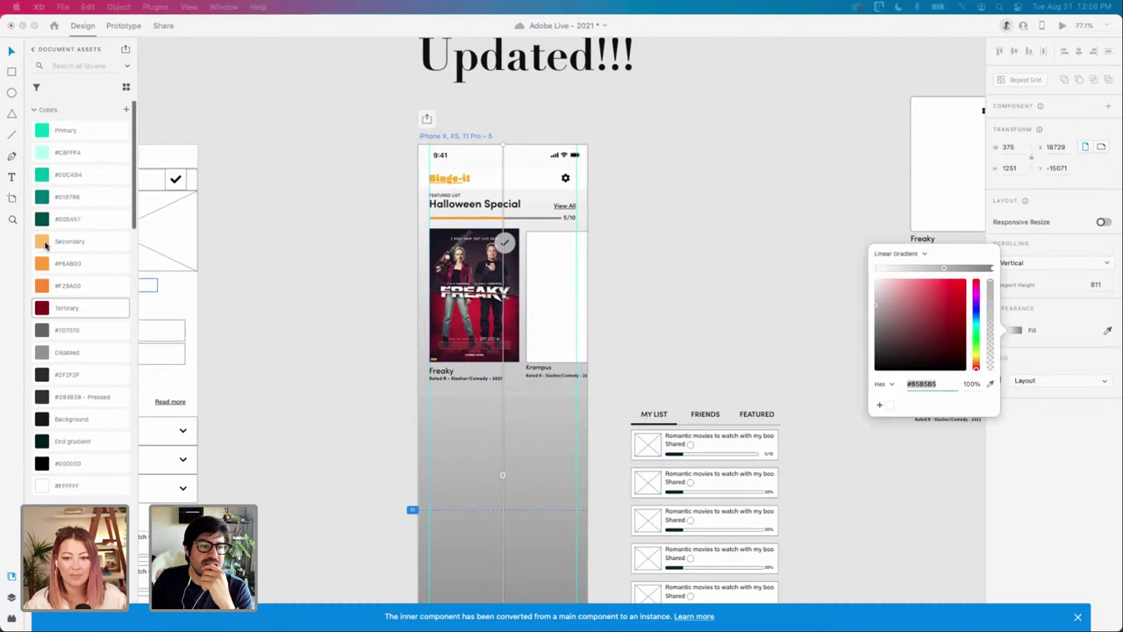
pyautogui.click(72, 309)
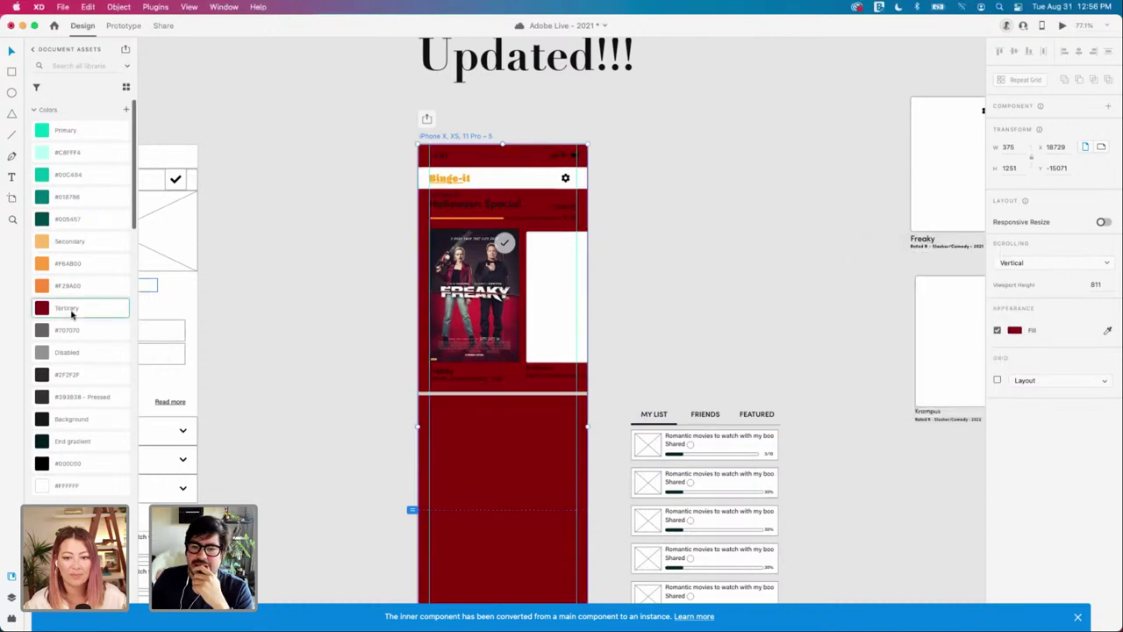
pyautogui.click(1014, 331)
pyautogui.click(912, 261)
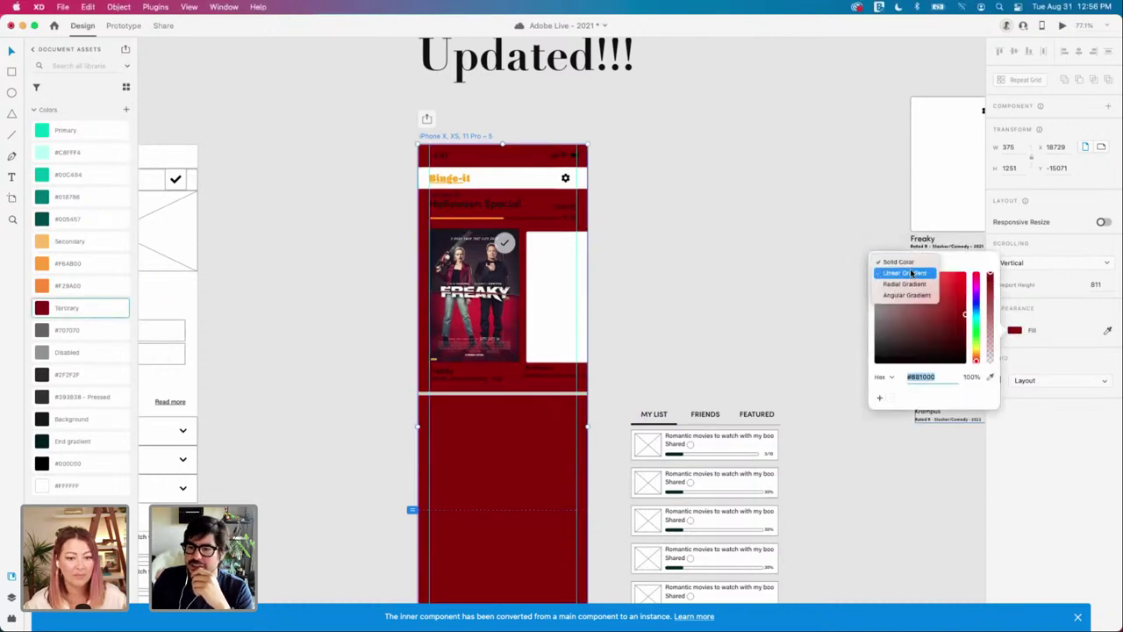
pyautogui.click(912, 273)
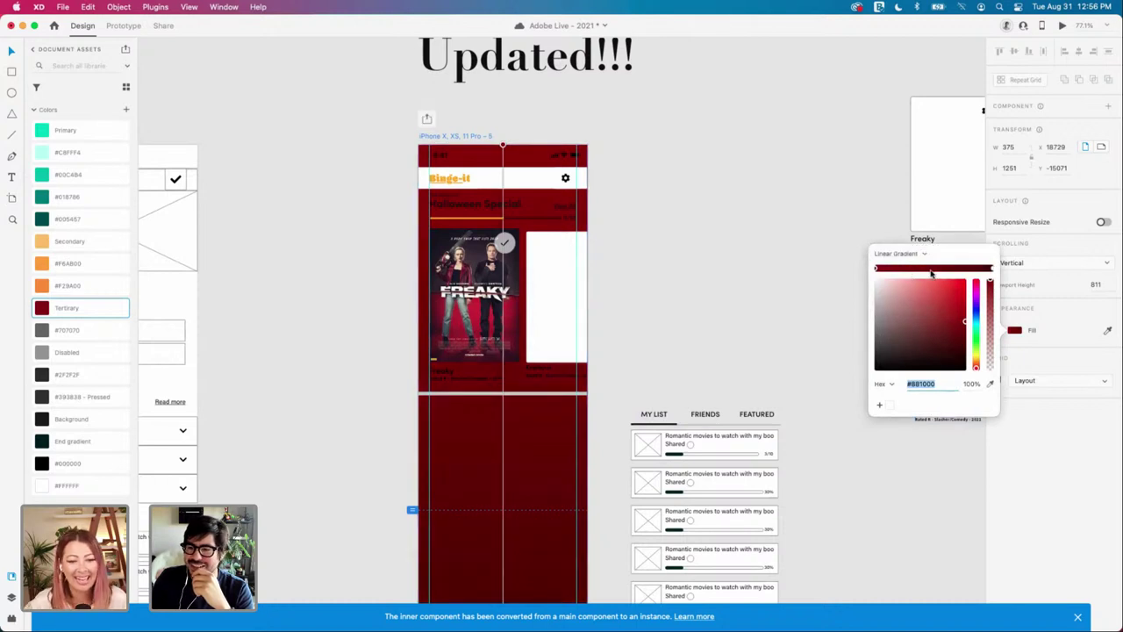
# Step: Add a middle stop to the red gradient and darken its end and start stops to deep reds, about #480900 and #460800
pyautogui.click(940, 268)
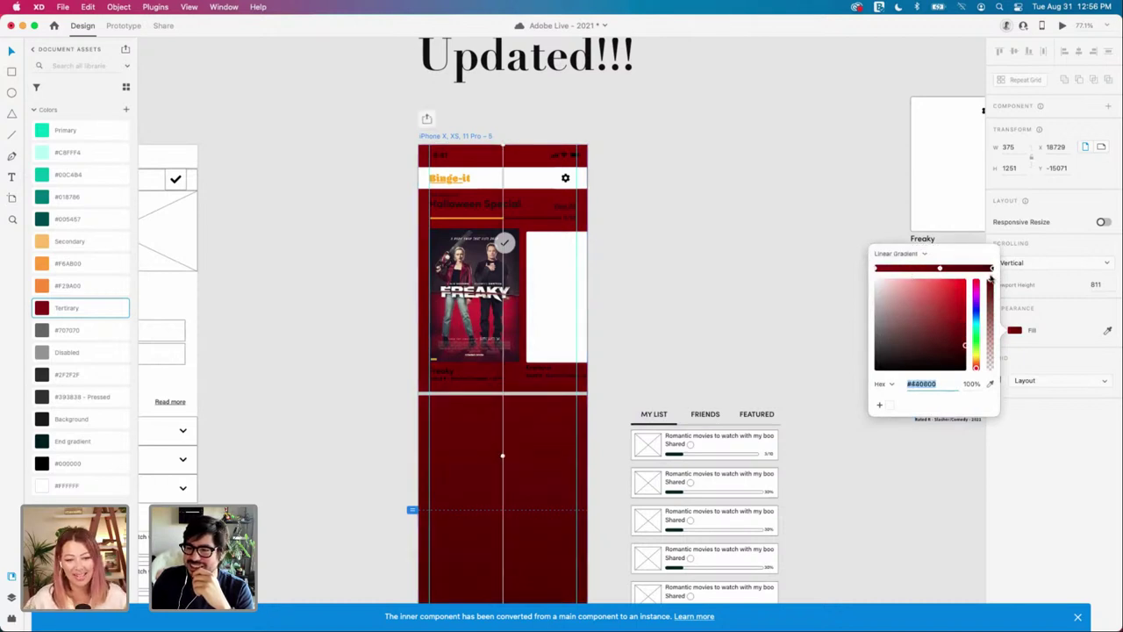
pyautogui.moveTo(965, 347)
pyautogui.mouseDown()
pyautogui.moveTo(965, 360)
pyautogui.moveTo(968, 348)
pyautogui.mouseUp()
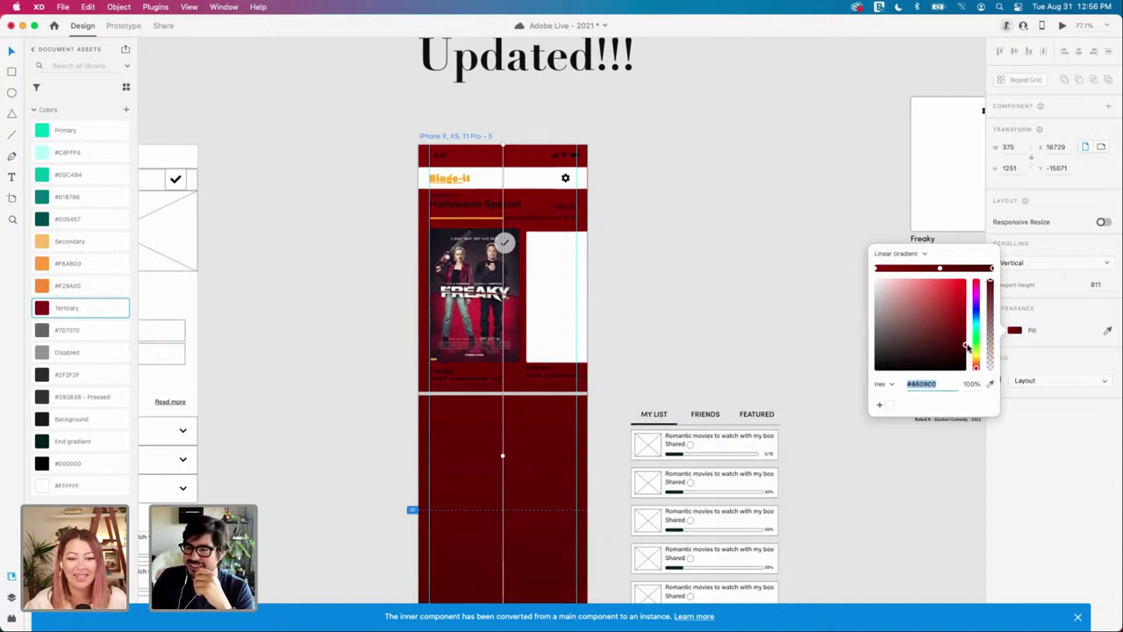
pyautogui.click(876, 269)
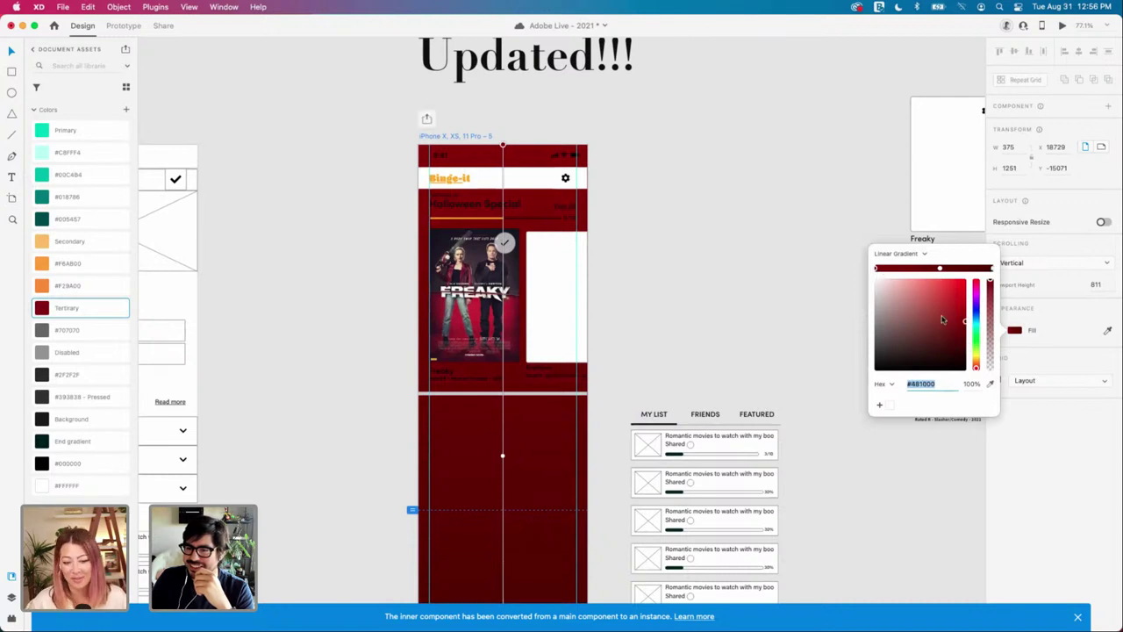
pyautogui.moveTo(967, 354); pyautogui.dragTo(969, 348)
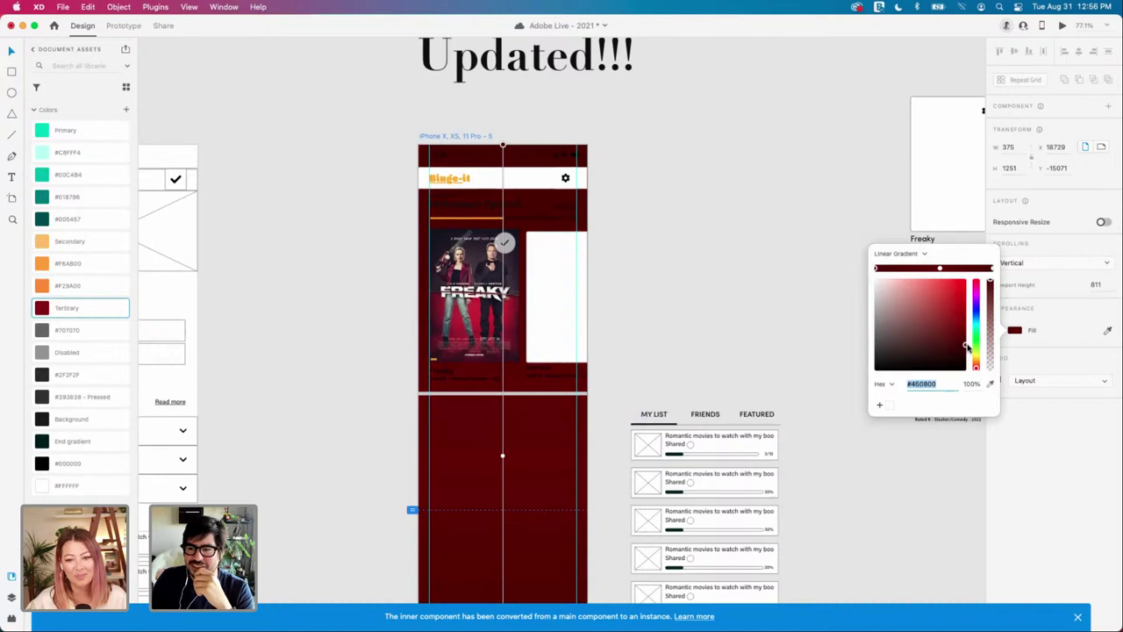
# Step: Darken the gradient's middle stop to a deeper red at full opacity and finish editing the fill
pyautogui.click(940, 268)
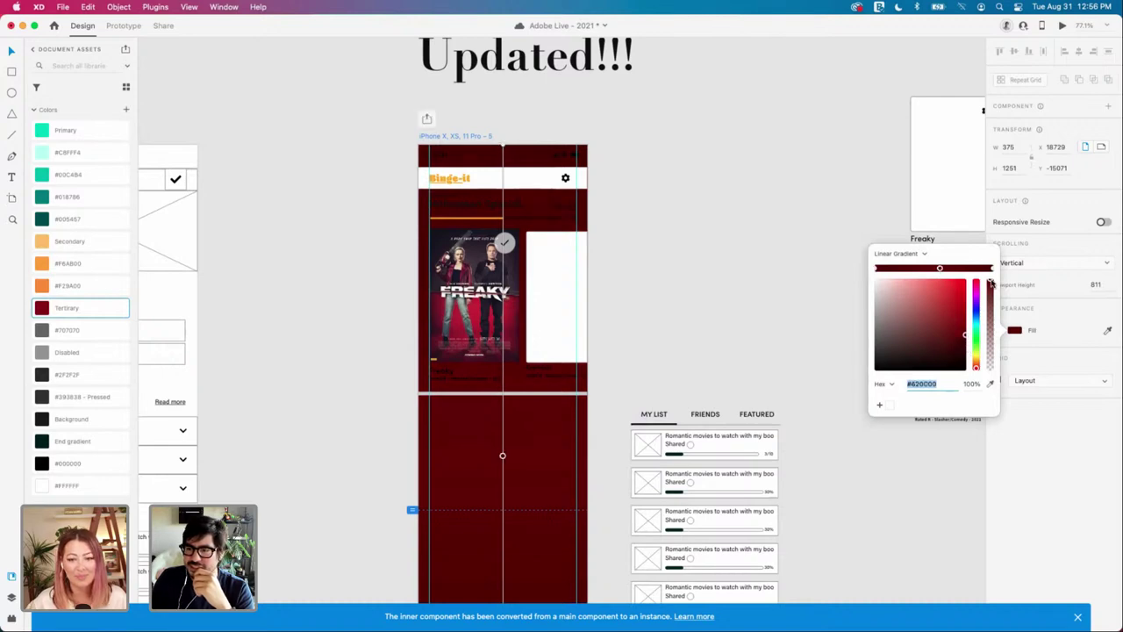
pyautogui.moveTo(990, 291); pyautogui.dragTo(991, 280)
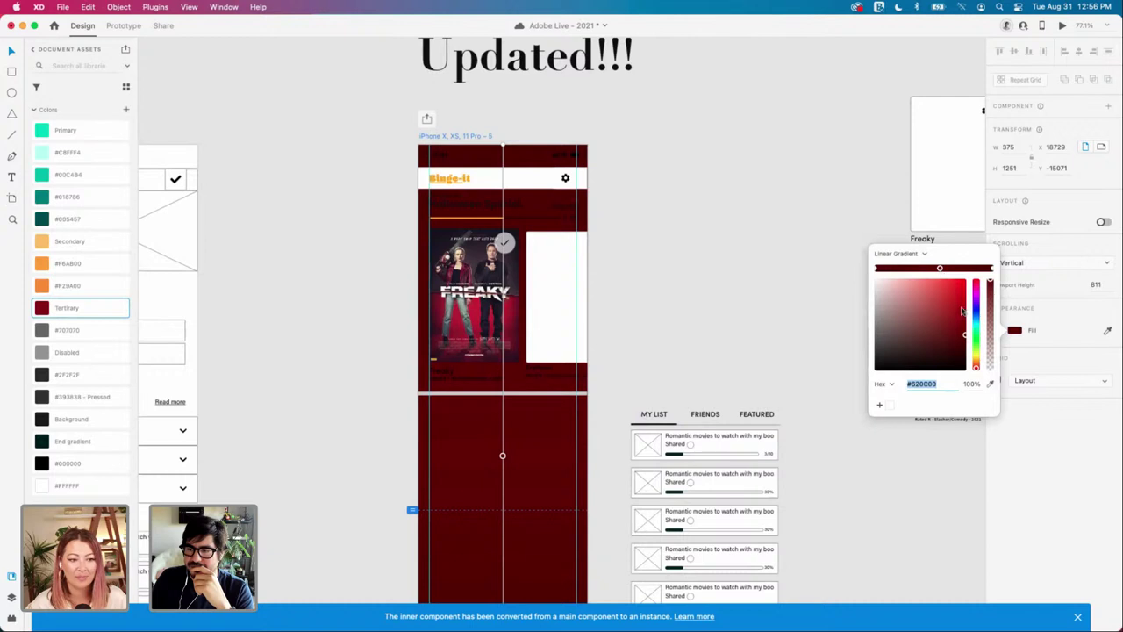
pyautogui.moveTo(965, 334); pyautogui.dragTo(963, 343)
pyautogui.click(993, 270)
pyautogui.click(793, 264)
# Step: Remove the white fill from the background of the Binge-it header bar
pyautogui.click(514, 184)
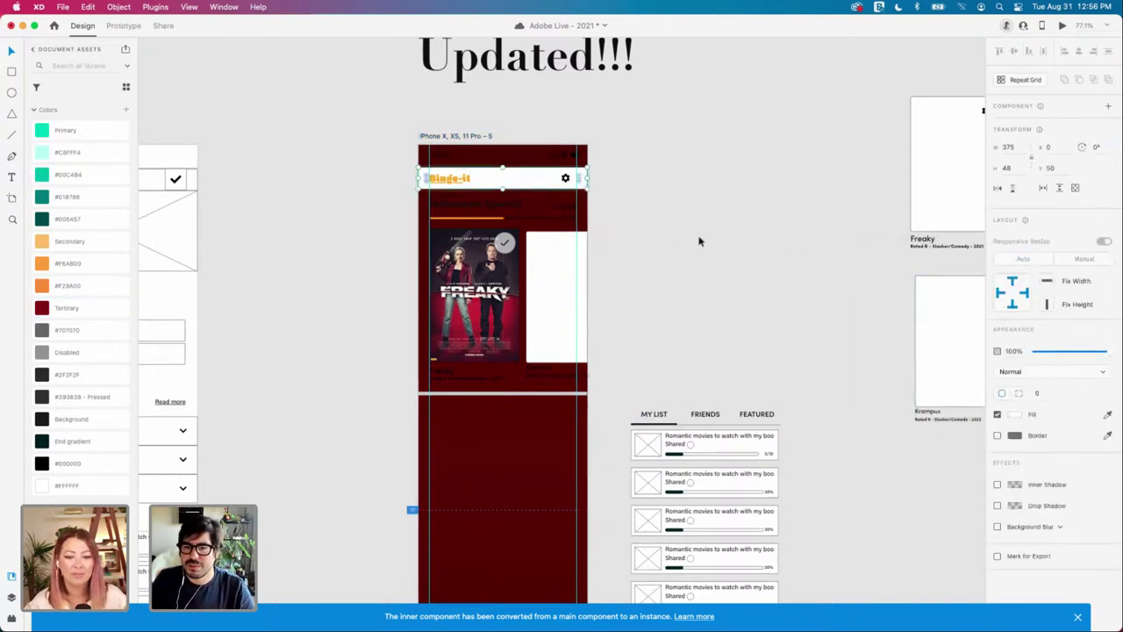
pyautogui.click(997, 415)
# Step: Recolor the Featured List, Halloween Special and View All heading group with the #FFFFFF asset color
pyautogui.scroll(1, 442, 167)
pyautogui.scroll(1, 442, 167)
pyautogui.hscroll(-3, 747, 208)
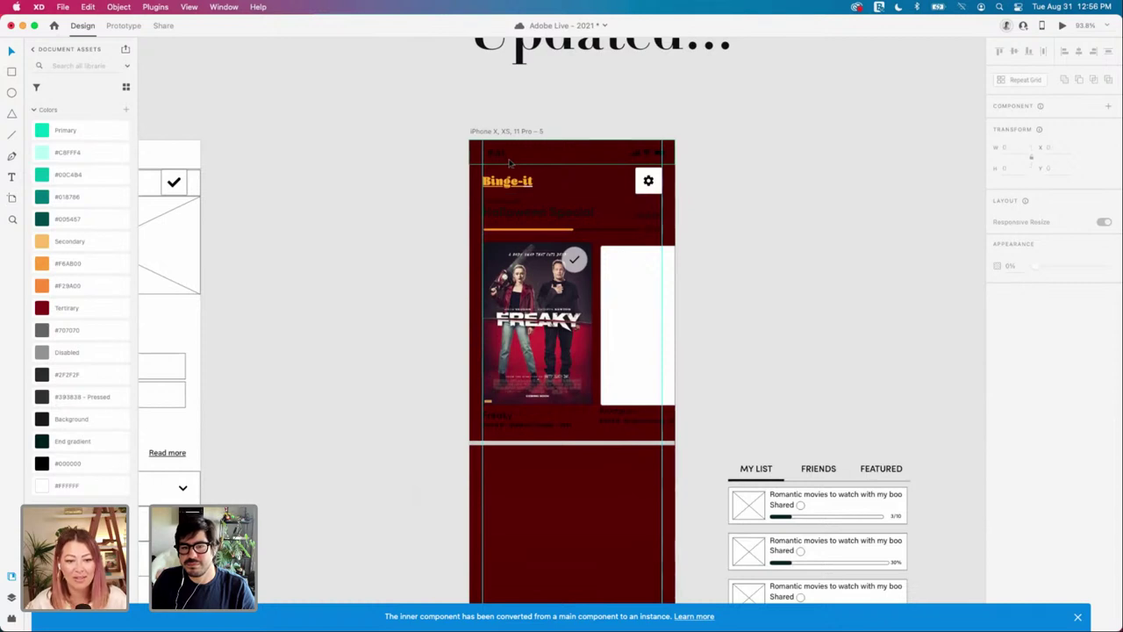
pyautogui.click(561, 214)
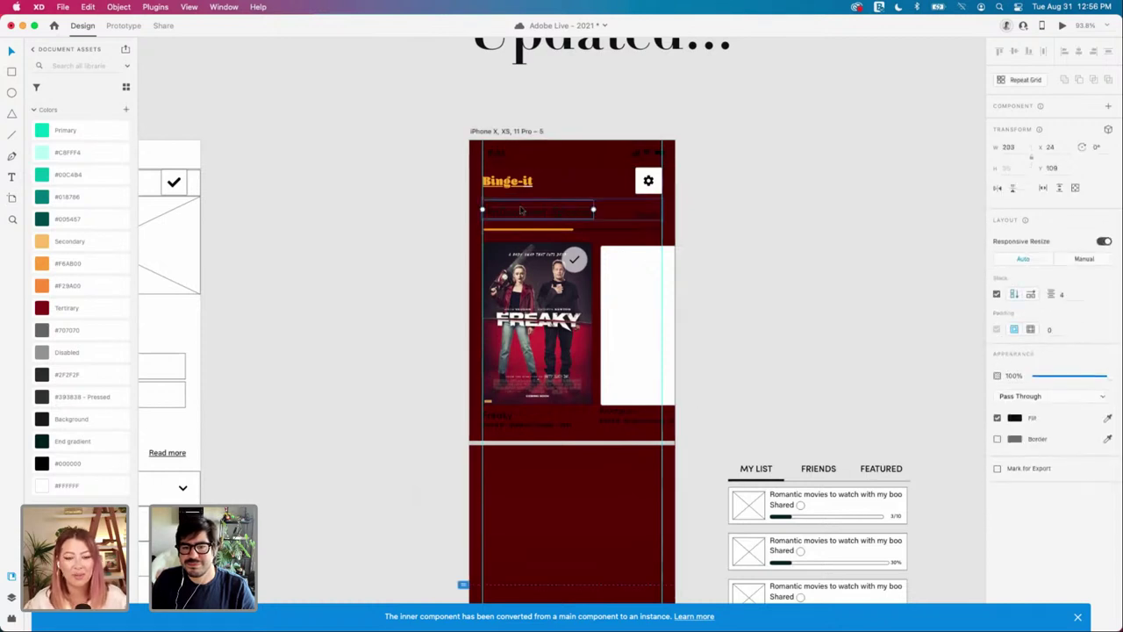
pyautogui.click(547, 219)
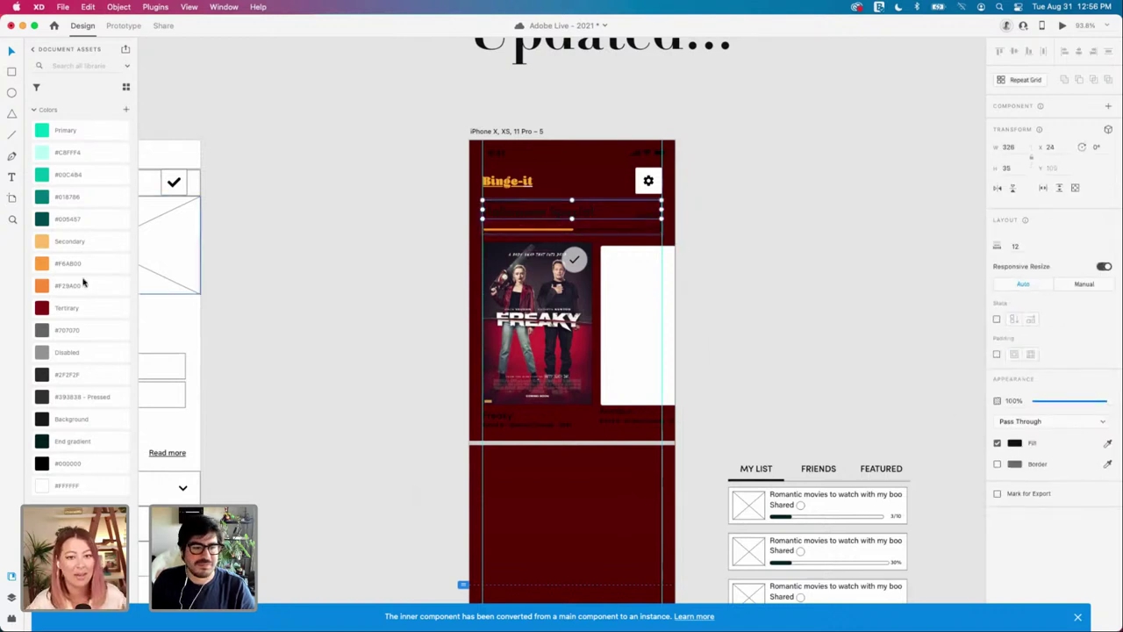
pyautogui.click(61, 483)
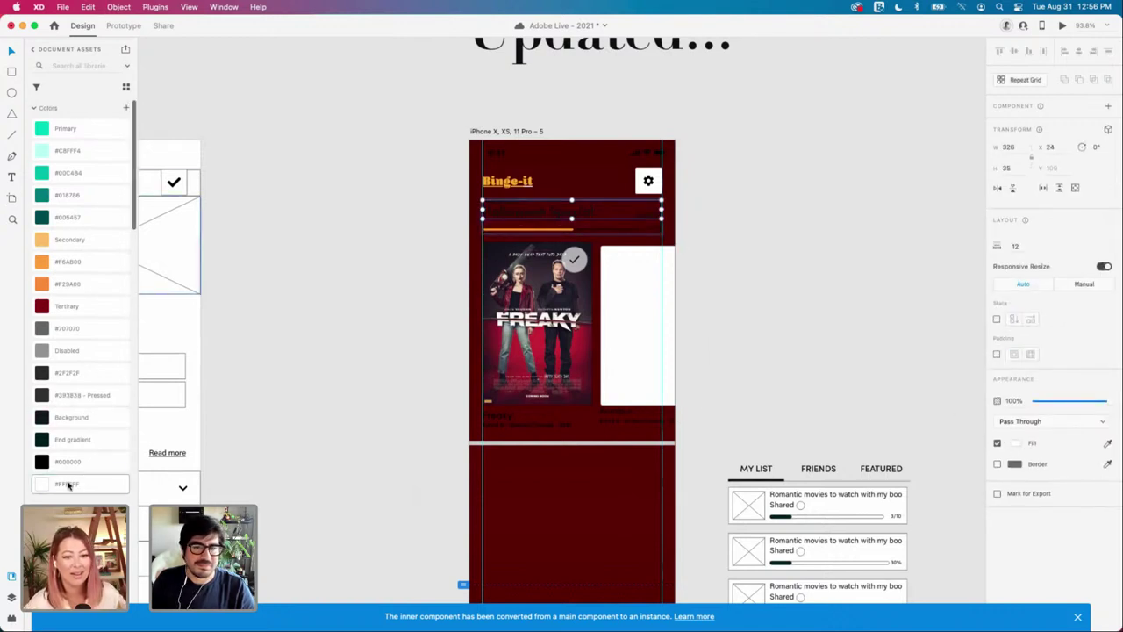
pyautogui.click(715, 279)
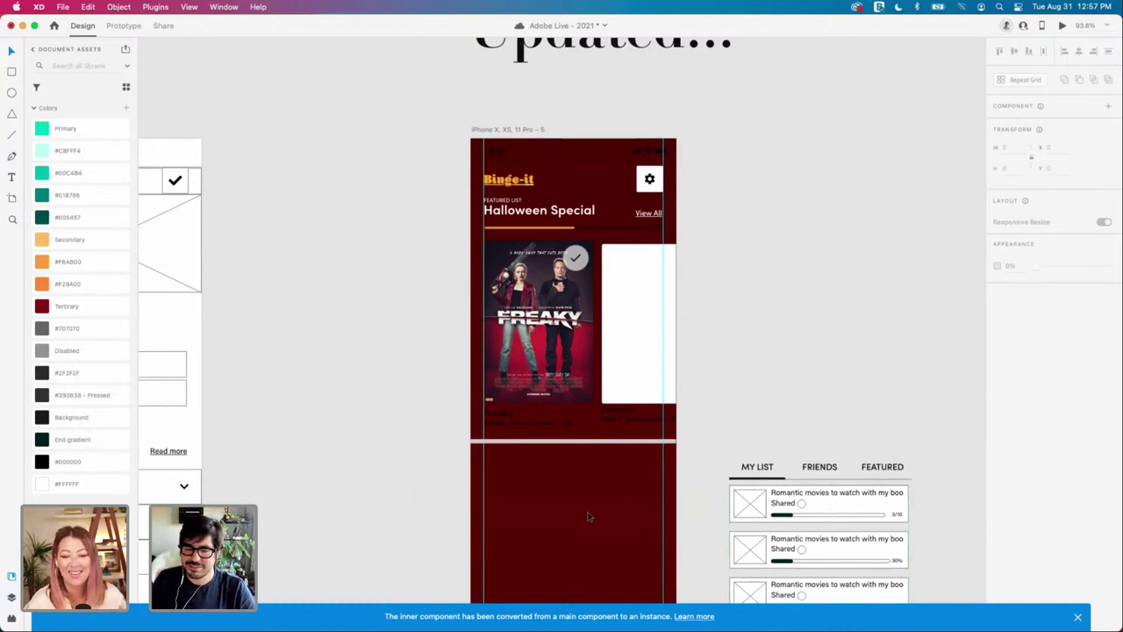
pyautogui.hotkey('ctrl', 'Right')
pyautogui.hotkey('ctrl', 'Left')
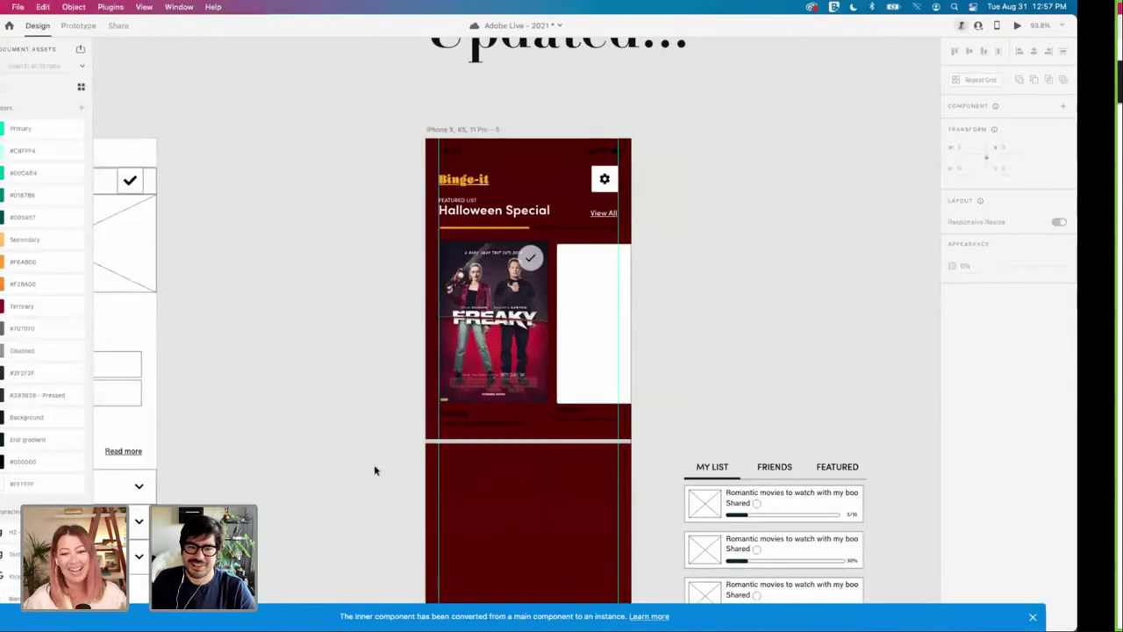
# Step: Rework the iPhone artboard's background gradient with a darker start stop of #330600 and a brighter red middle stop
pyautogui.moveTo(404, 626)
pyautogui.scroll(-2, 370, 402)
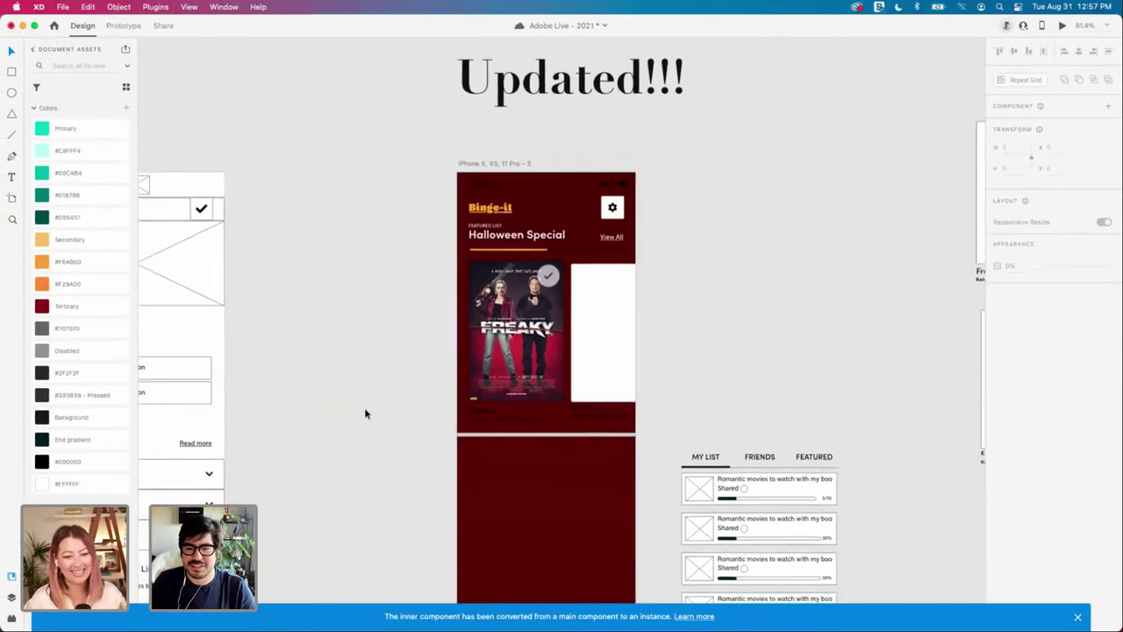
pyautogui.scroll(-1, 391, 409)
pyautogui.scroll(-1, 395, 412)
pyautogui.scroll(-2, 394, 413)
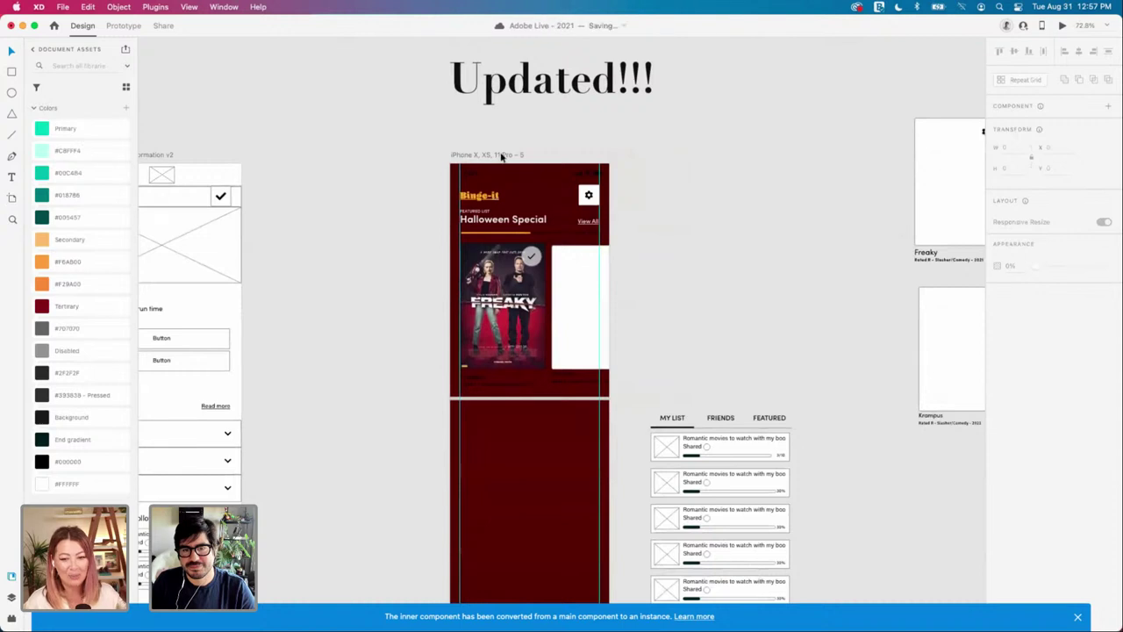
pyautogui.click(502, 155)
pyautogui.click(1016, 330)
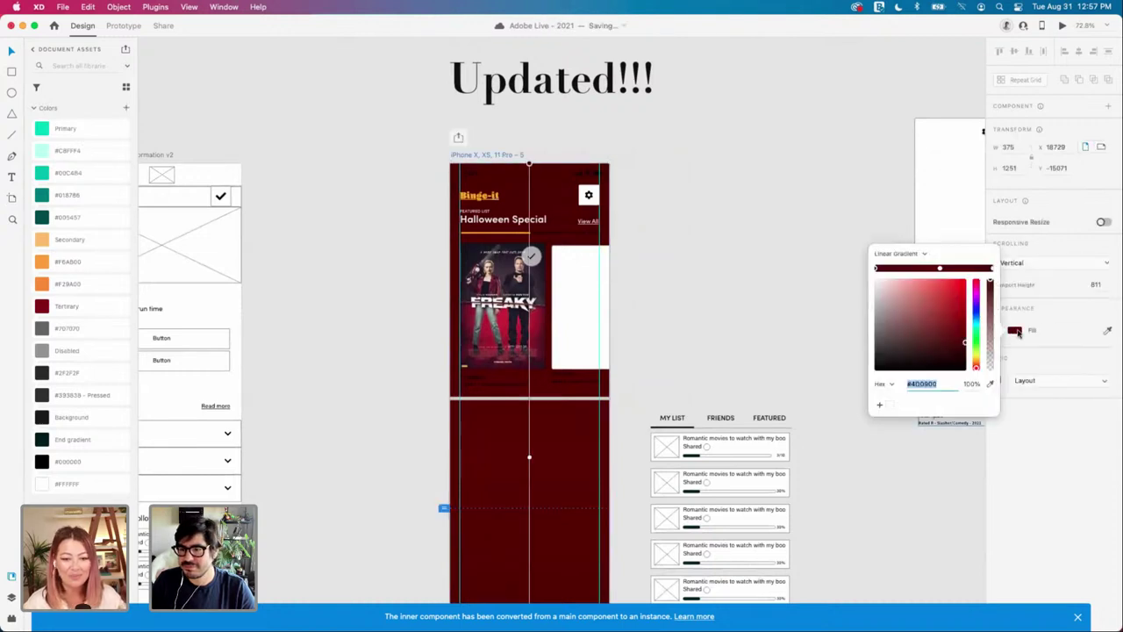
pyautogui.click(1015, 331)
pyautogui.click(1015, 330)
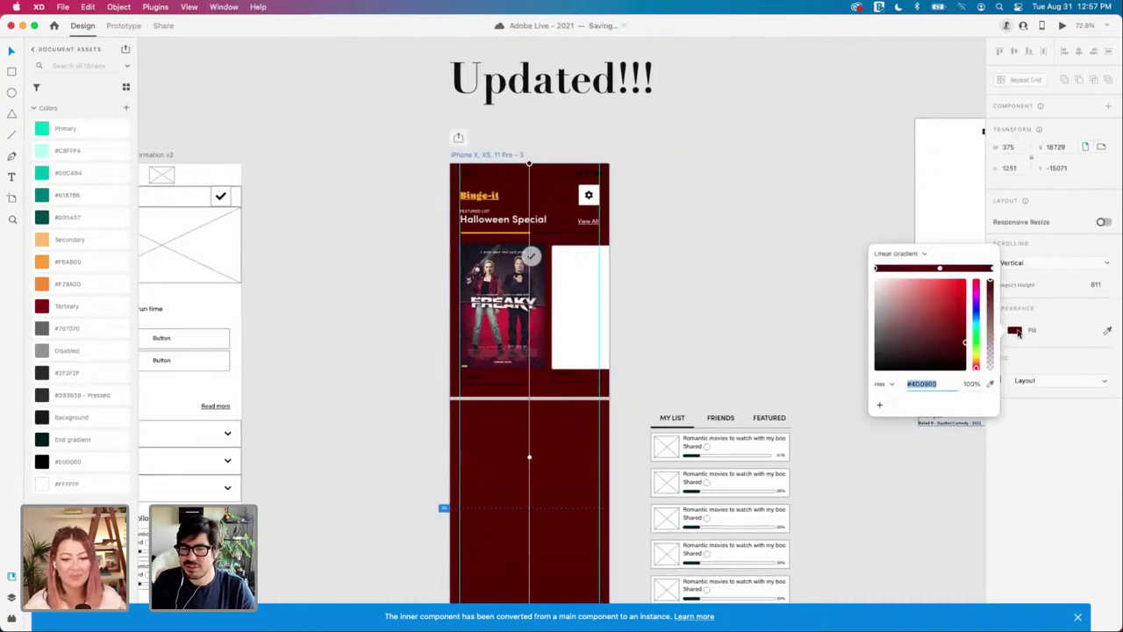
pyautogui.click(941, 269)
pyautogui.moveTo(965, 341)
pyautogui.mouseDown()
pyautogui.moveTo(967, 330)
pyautogui.moveTo(965, 351)
pyautogui.mouseUp()
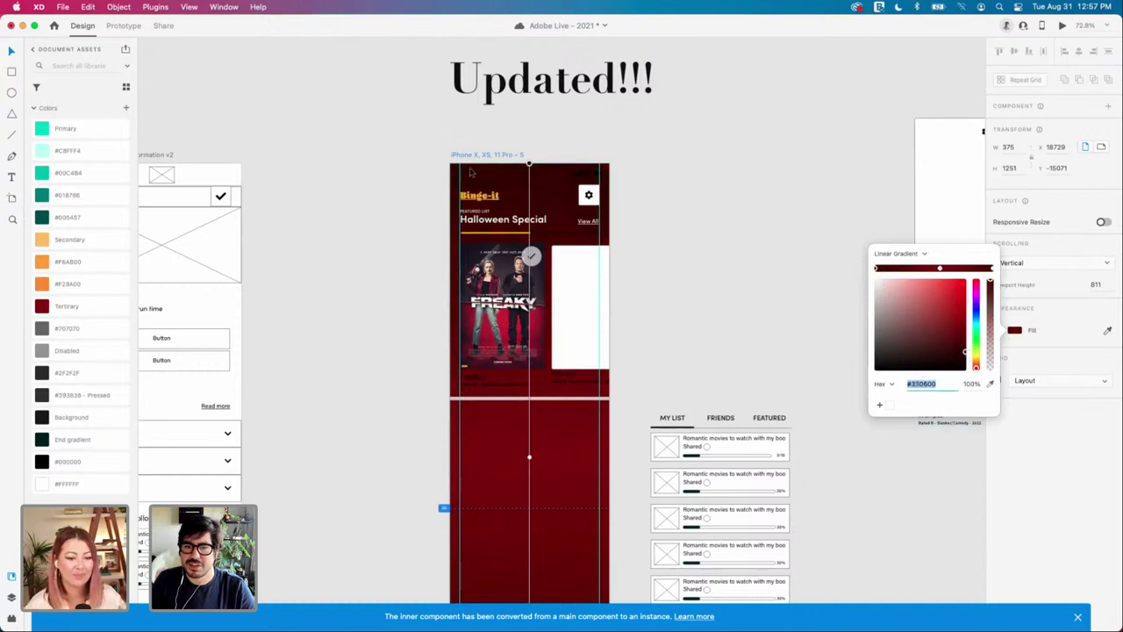
# Step: Fine-tune the red of the gradient's end stop, check the middle stop, and finish editing the artboard's fill
pyautogui.click(992, 270)
pyautogui.moveTo(970, 343)
pyautogui.mouseDown()
pyautogui.moveTo(968, 364)
pyautogui.moveTo(968, 337)
pyautogui.mouseUp()
pyautogui.click(940, 269)
pyautogui.click(791, 226)
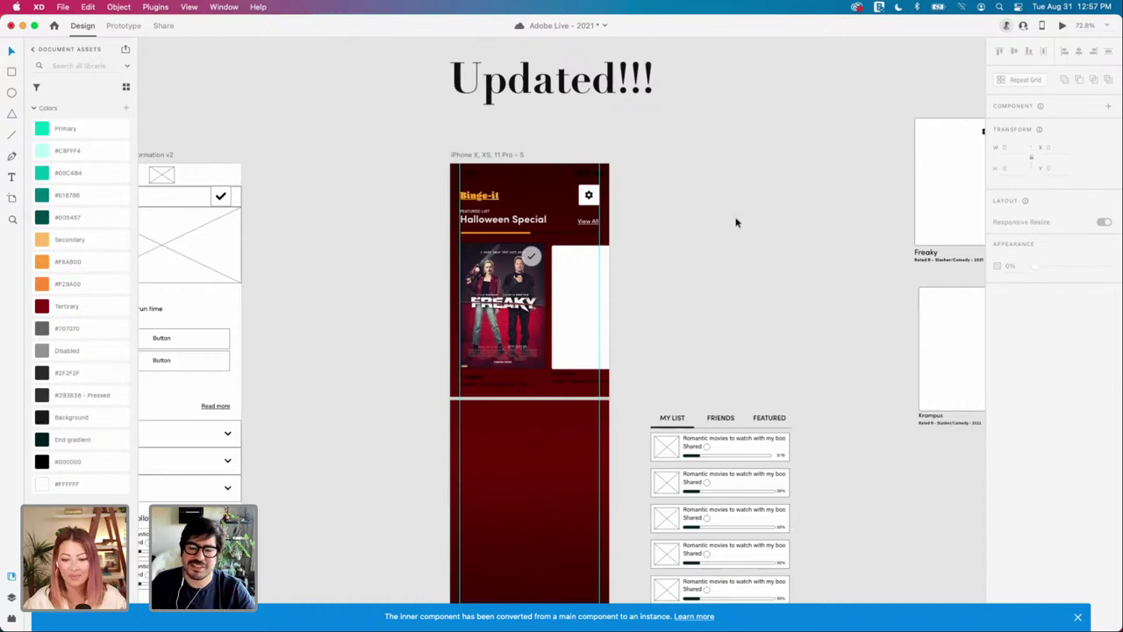
# Step: Switch the iPhone status bar instance on the red artboard to its Status Bars - Dark state
pyautogui.scroll(5, 436, 247)
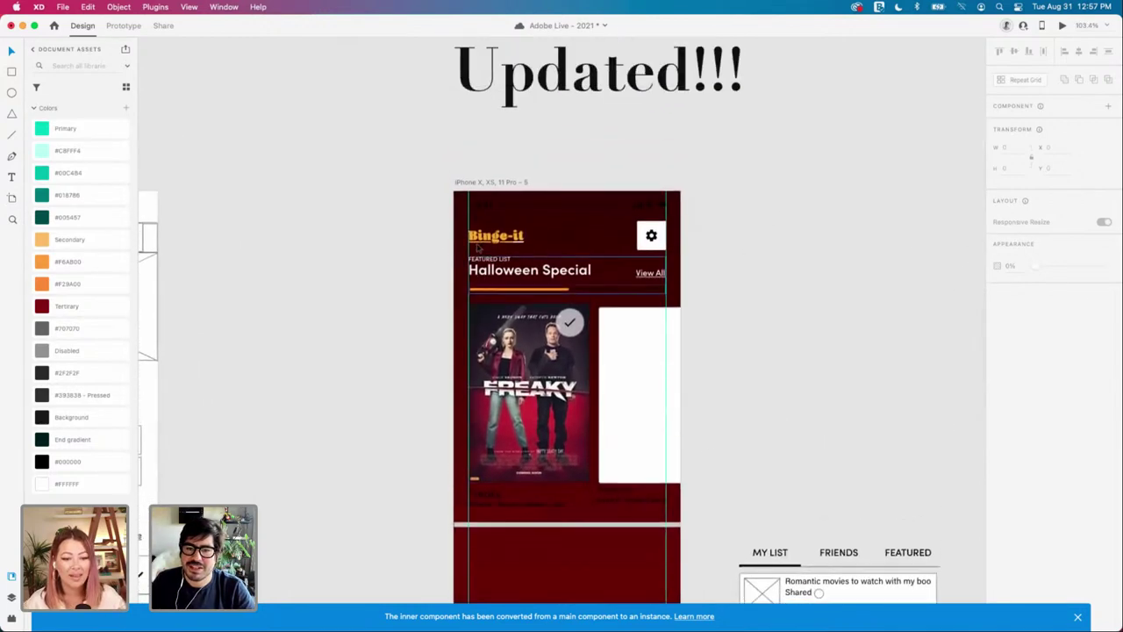
pyautogui.scroll(1, 423, 259)
pyautogui.click(492, 224)
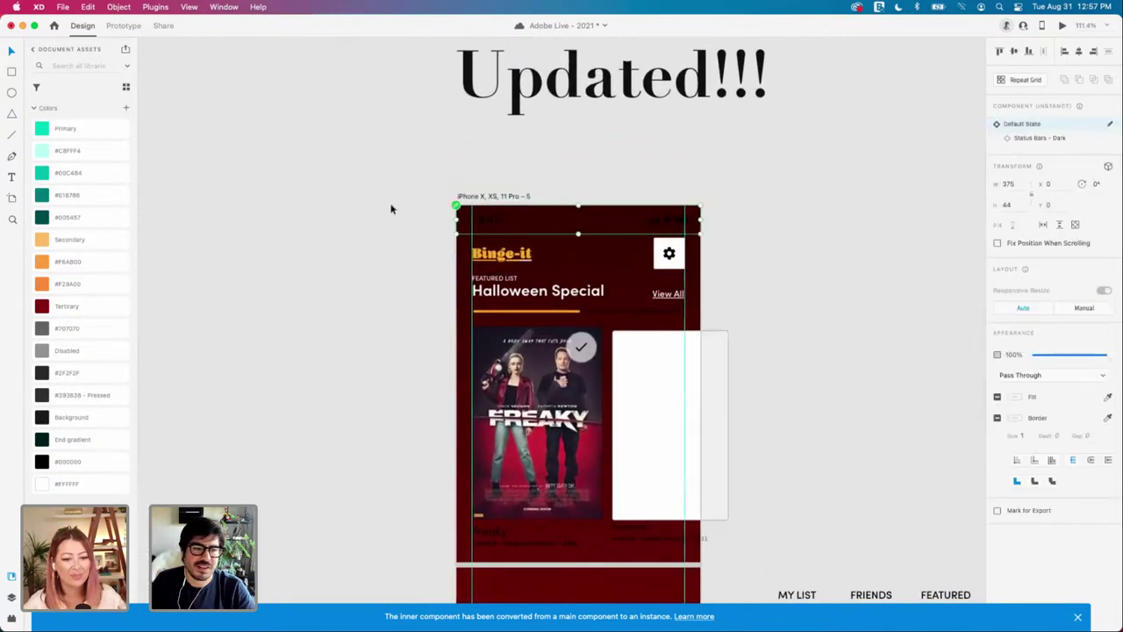
pyautogui.scroll(-10, 50, 348)
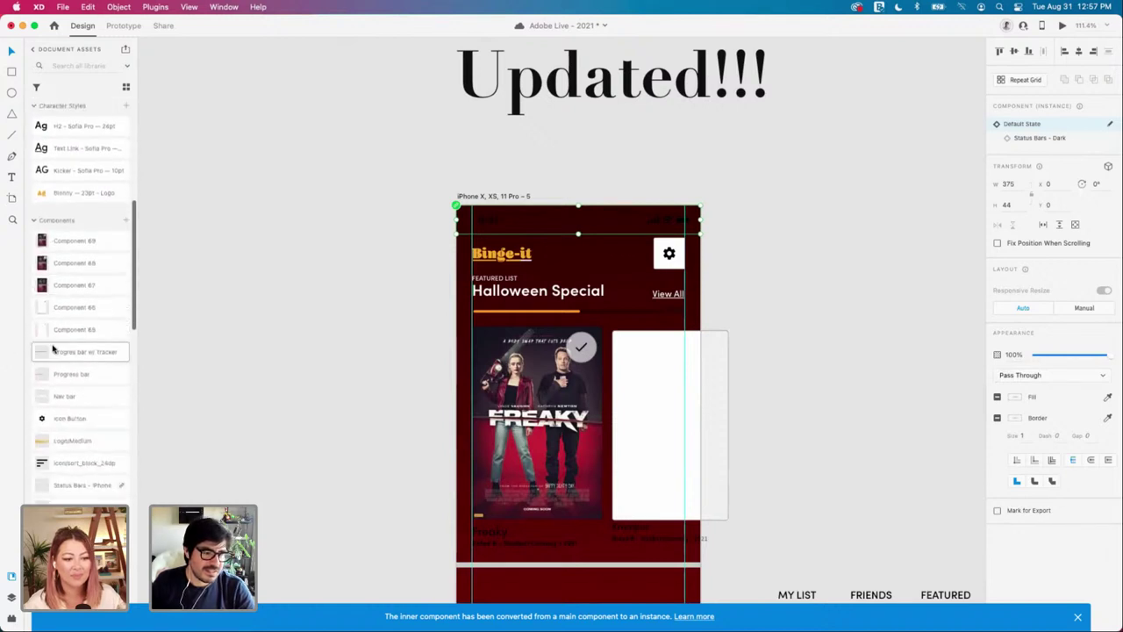
pyautogui.scroll(-1, 53, 349)
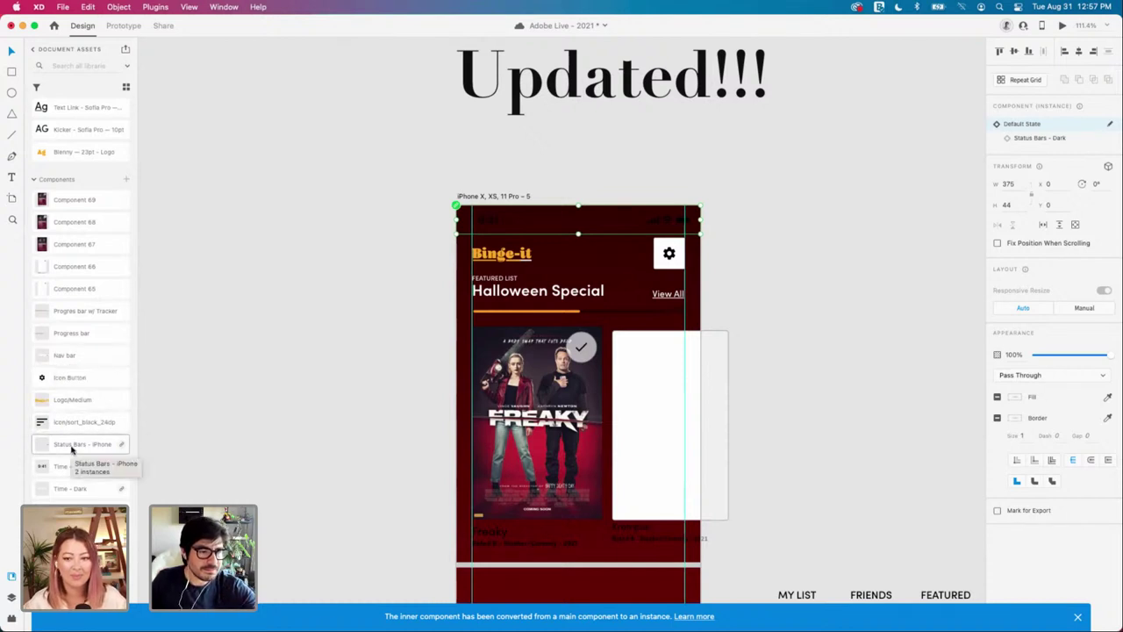
pyautogui.click(1039, 142)
pyautogui.scroll(-2, 746, 306)
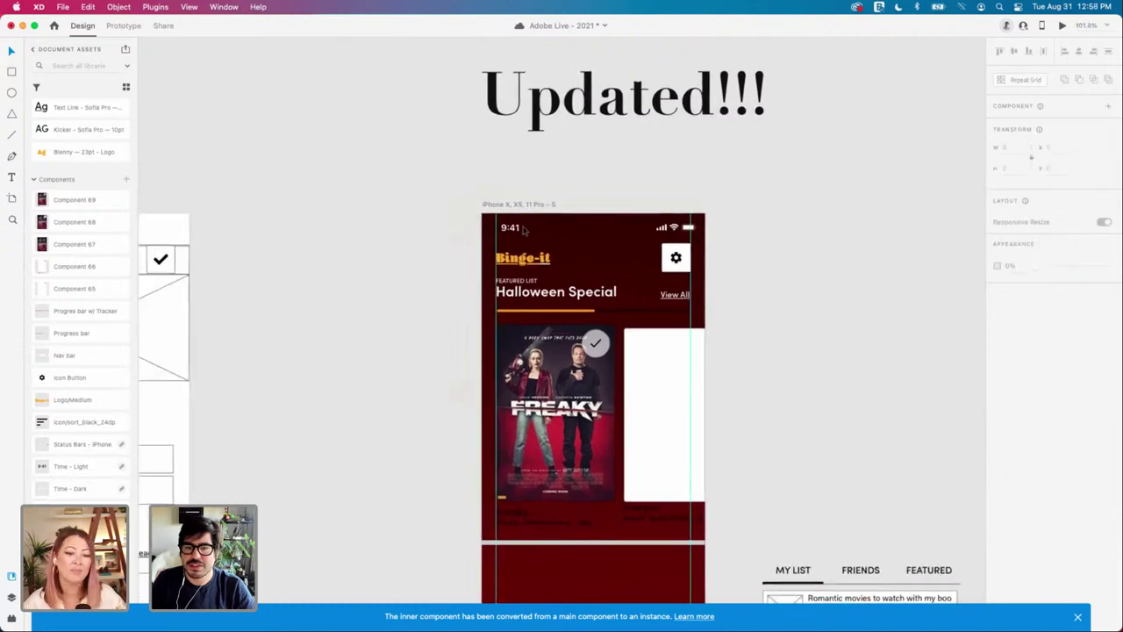
# Step: Switch the status bar instance to its Default State and back to Status Bars - Dark
pyautogui.hscroll(3, 948, 181)
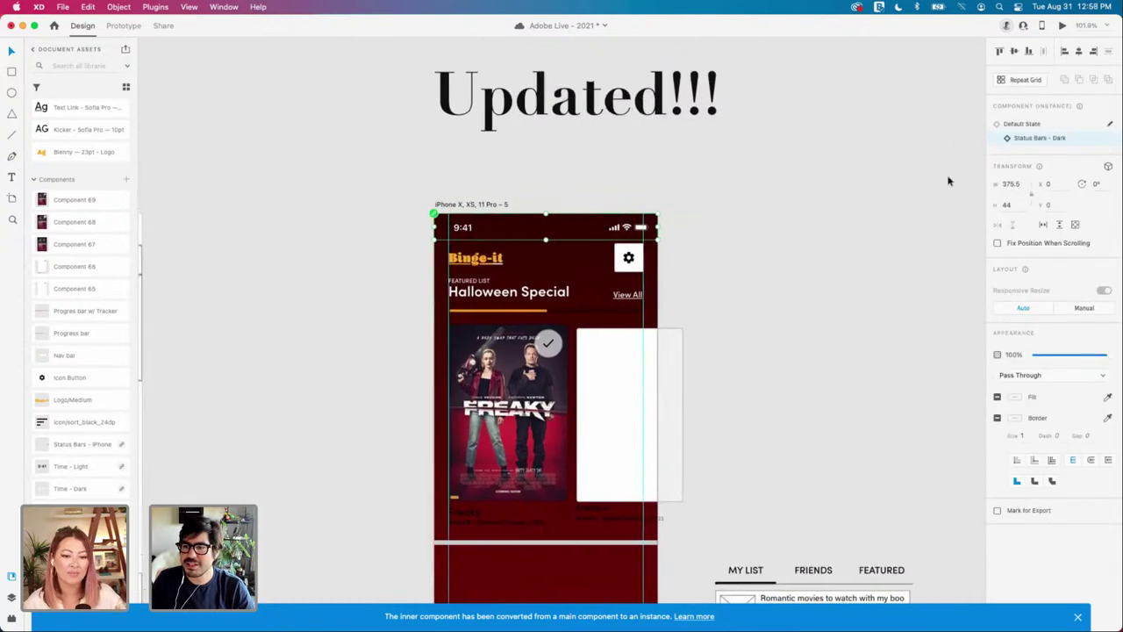
pyautogui.click(1029, 128)
pyautogui.click(1035, 141)
pyautogui.click(842, 255)
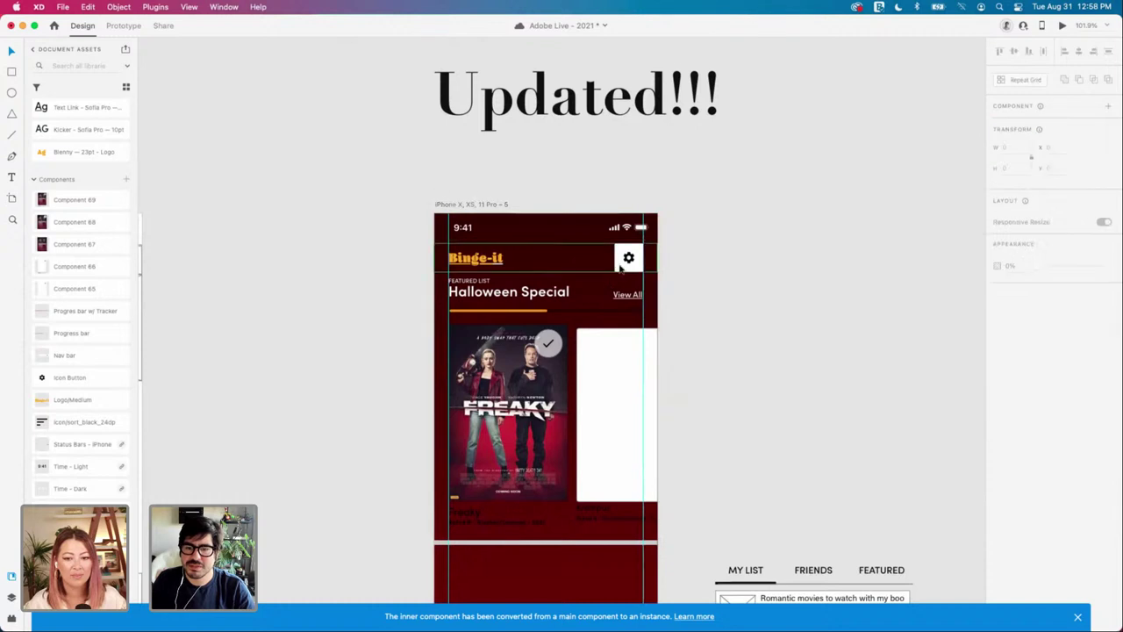
# Step: Turn off the settings button's white background fill and recolor its gear icon with the #FFFFFF asset color
pyautogui.click(620, 269)
pyautogui.scroll(5, 628, 265)
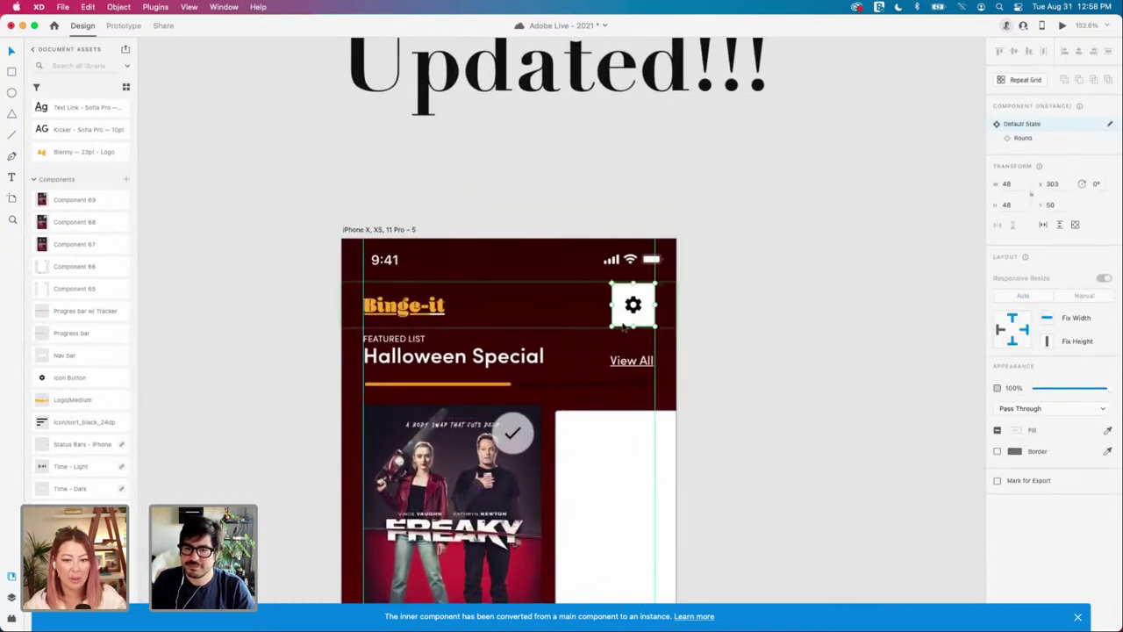
pyautogui.doubleClick(623, 326)
pyautogui.click(998, 415)
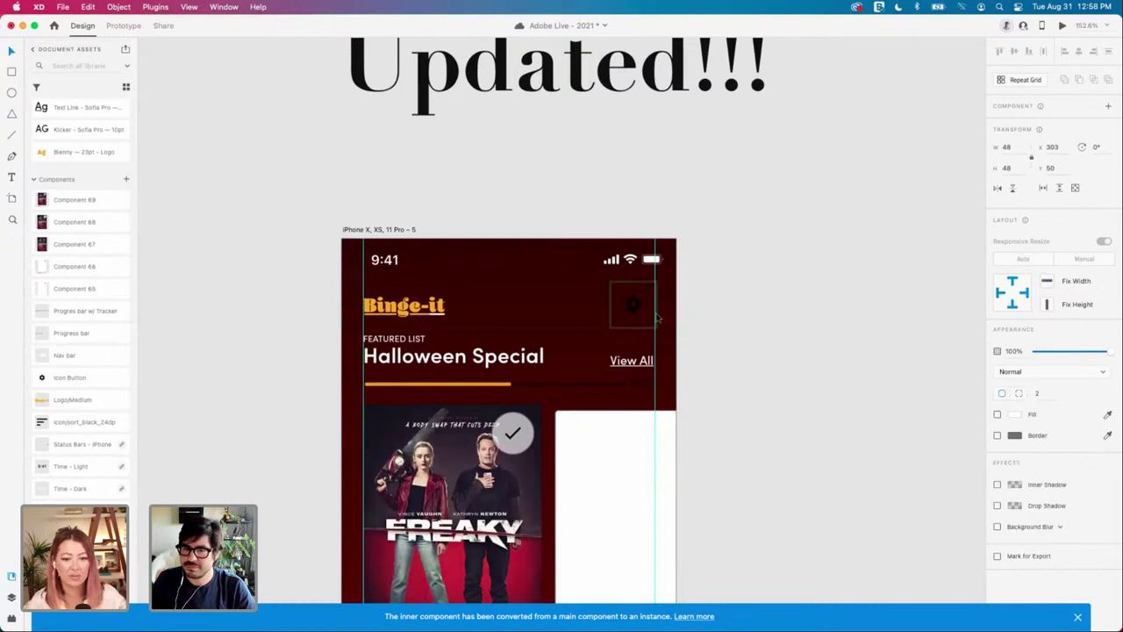
pyautogui.click(633, 304)
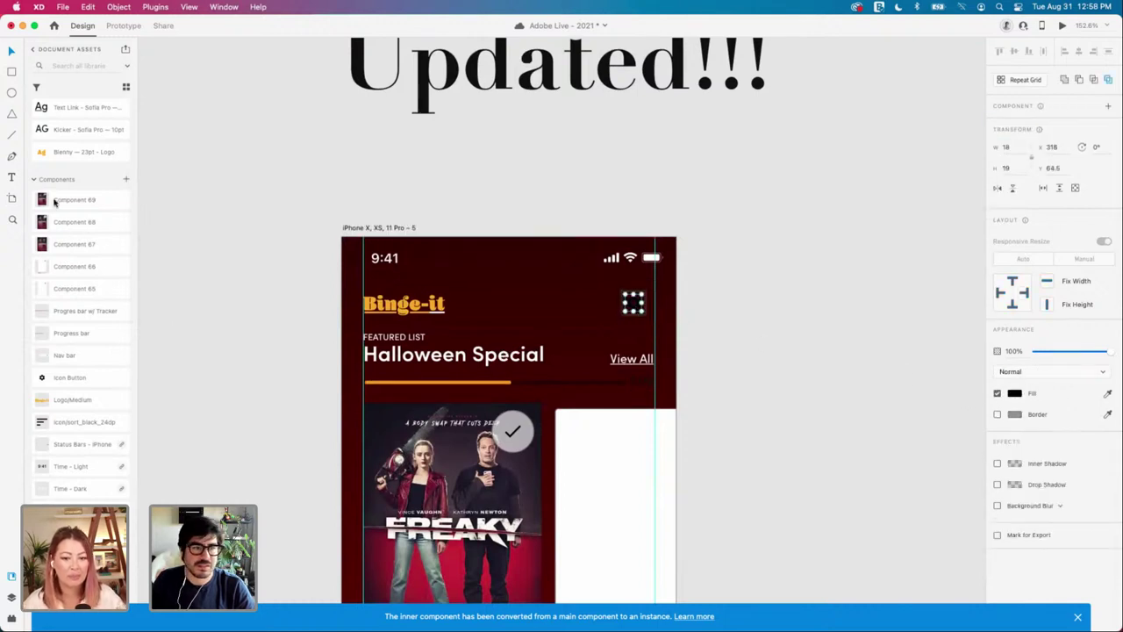
pyautogui.scroll(5, 70, 243)
pyautogui.click(77, 330)
pyautogui.click(233, 286)
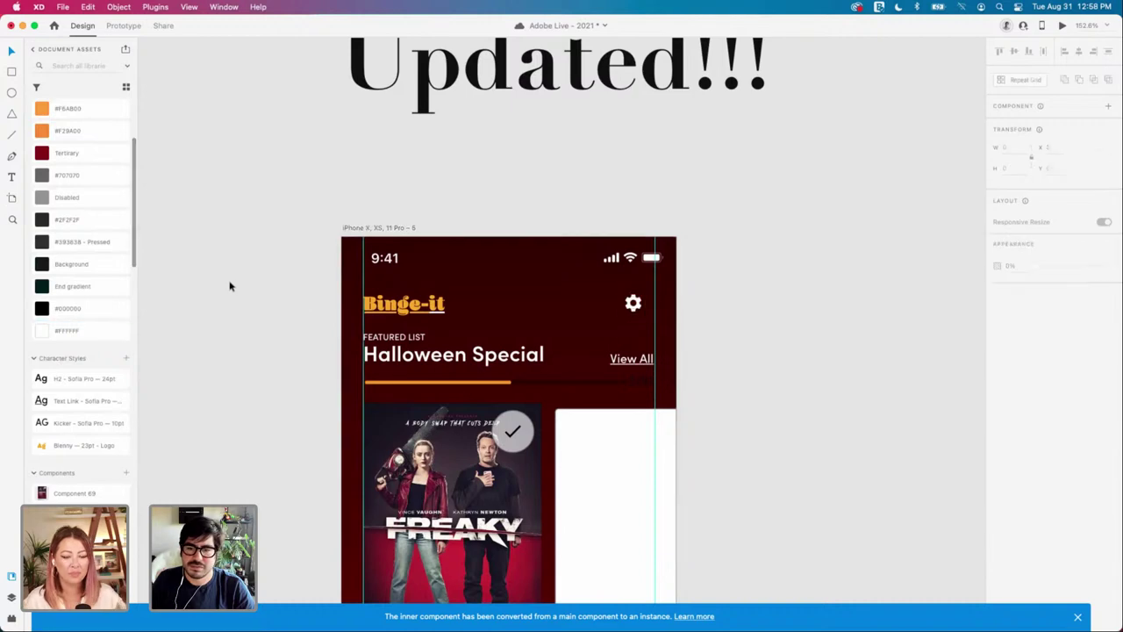
# Step: Set the fill of the progress bar's unfilled track to #FFFFFF at 45% opacity
pyautogui.scroll(-3, 234, 286)
pyautogui.hscroll(-2, 233, 286)
pyautogui.scroll(-2, 233, 286)
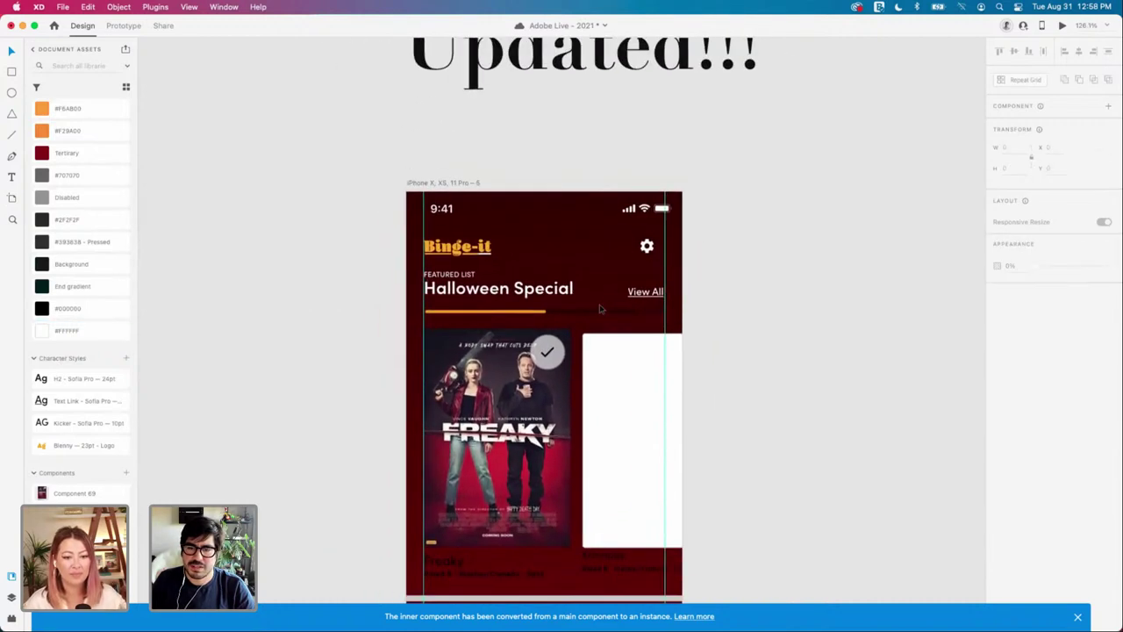
pyautogui.click(602, 314)
pyautogui.scroll(2, 602, 314)
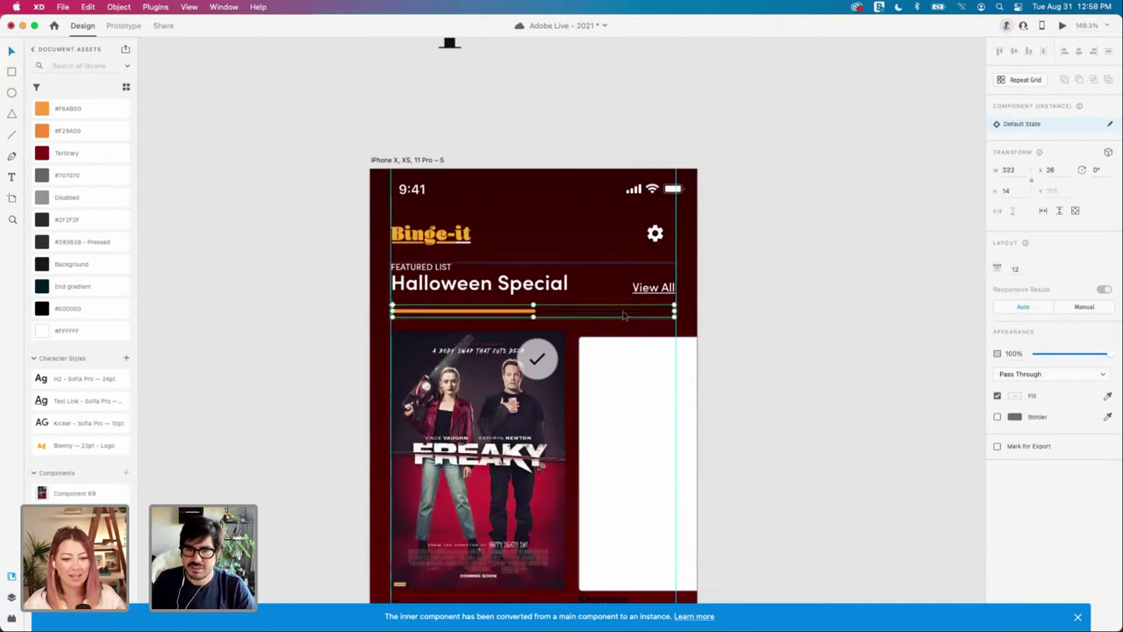
pyautogui.doubleClick(626, 314)
pyautogui.click(1014, 415)
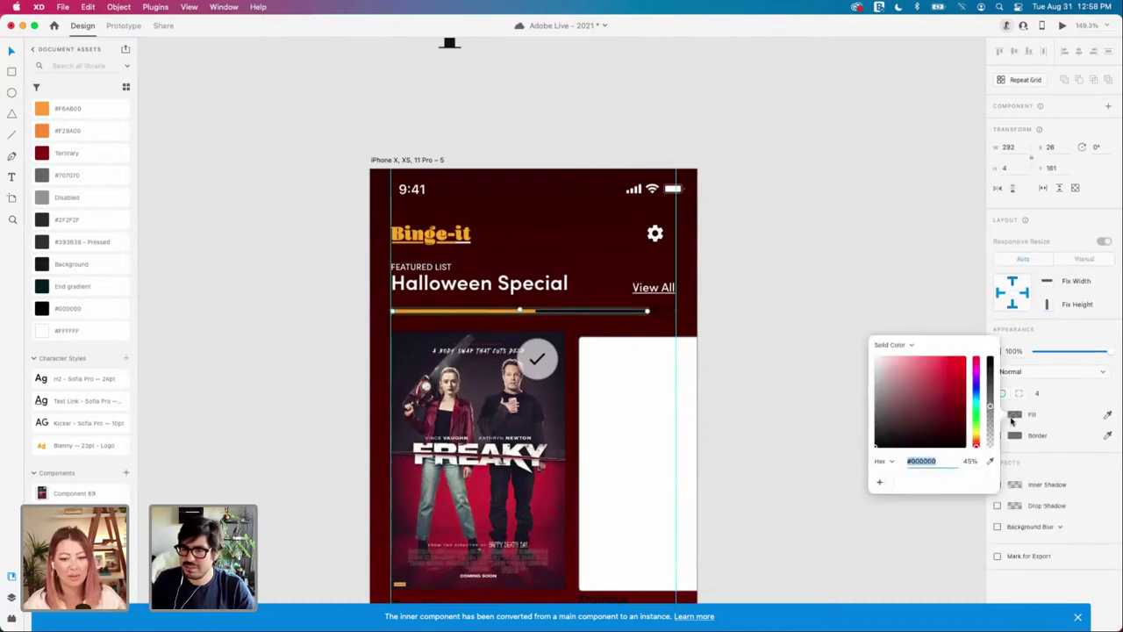
pyautogui.moveTo(912, 401); pyautogui.dragTo(818, 303)
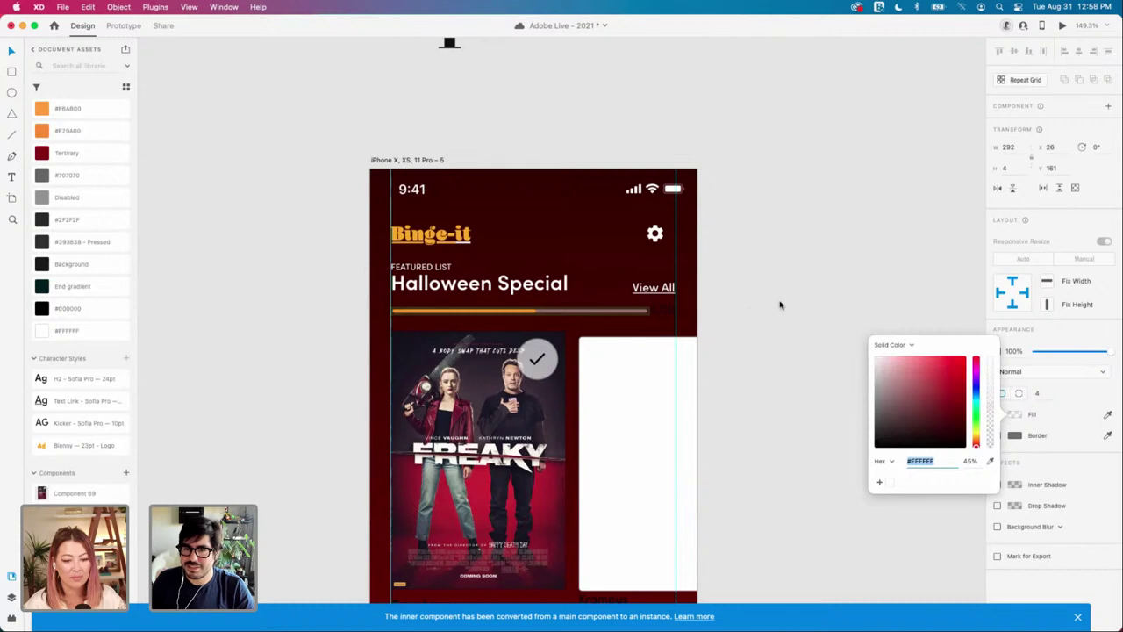
# Step: Recolor the 5/10 tracker text beside the progress bar with the #FFFFFF asset color
pyautogui.click(661, 314)
pyautogui.doubleClick(662, 313)
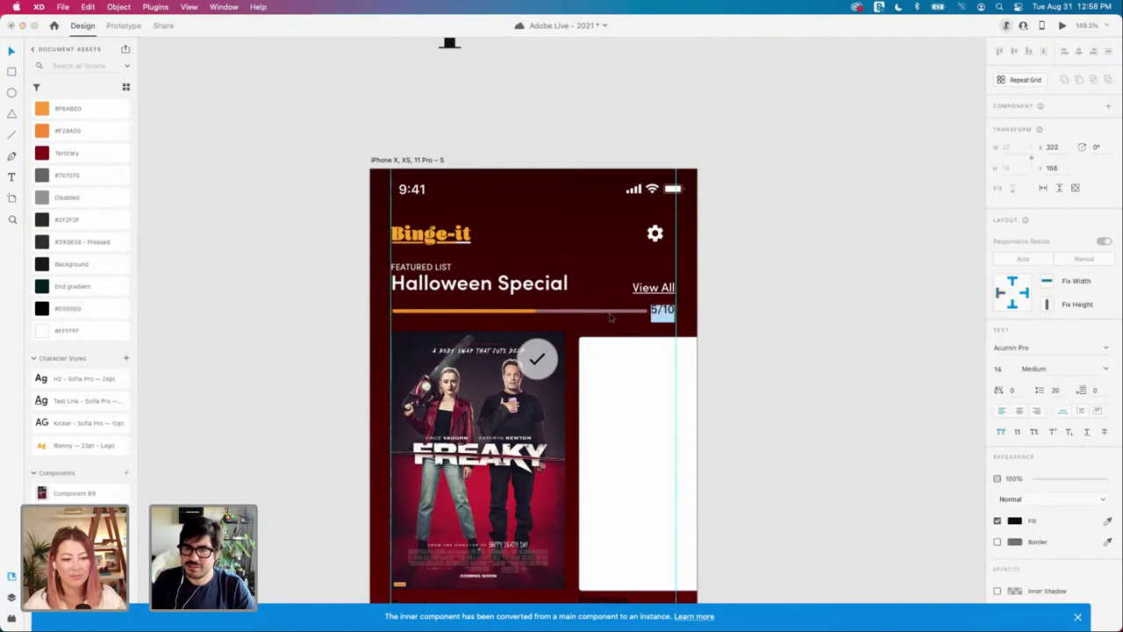
pyautogui.click(92, 331)
pyautogui.click(296, 338)
pyautogui.scroll(-5, 296, 339)
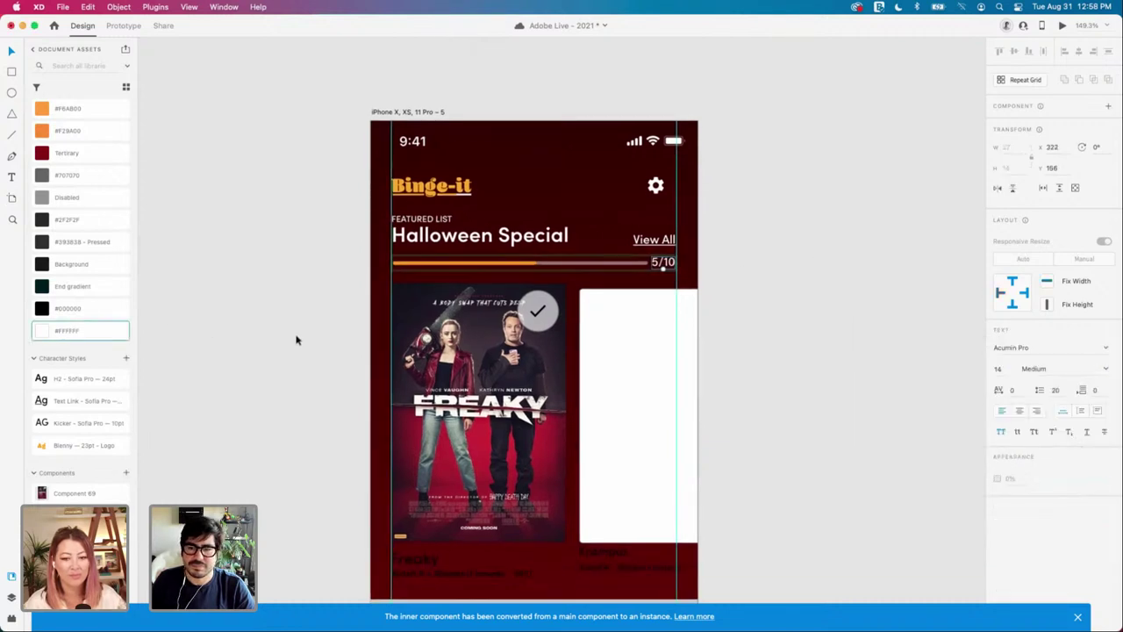
pyautogui.scroll(2, 288, 318)
pyautogui.click(654, 198)
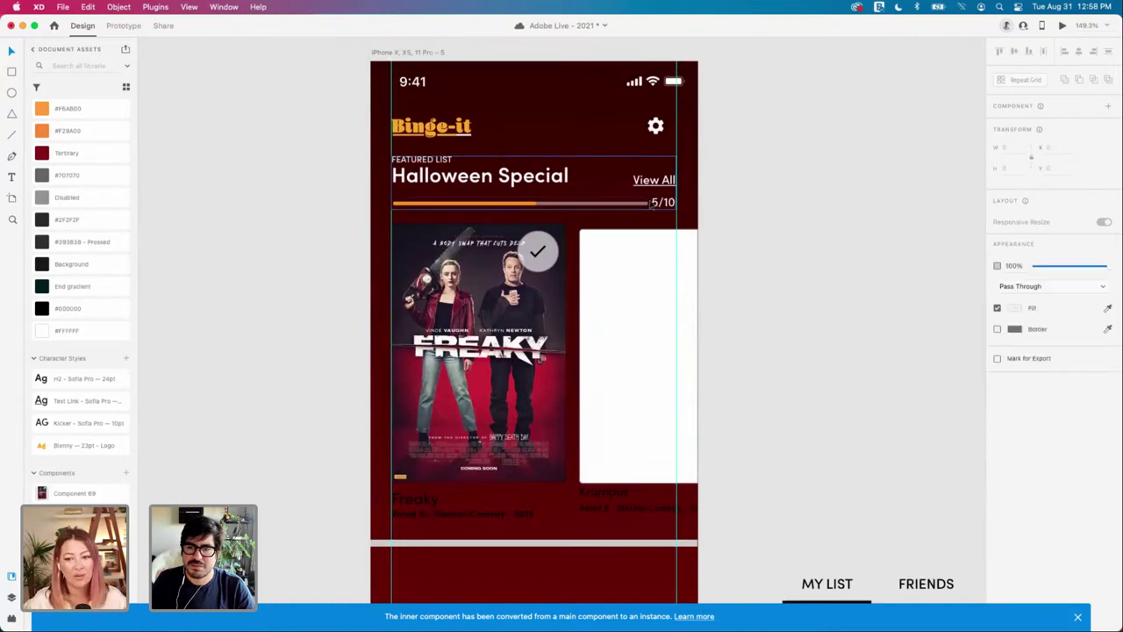
pyautogui.click(877, 229)
pyautogui.hscroll(-3, 684, 255)
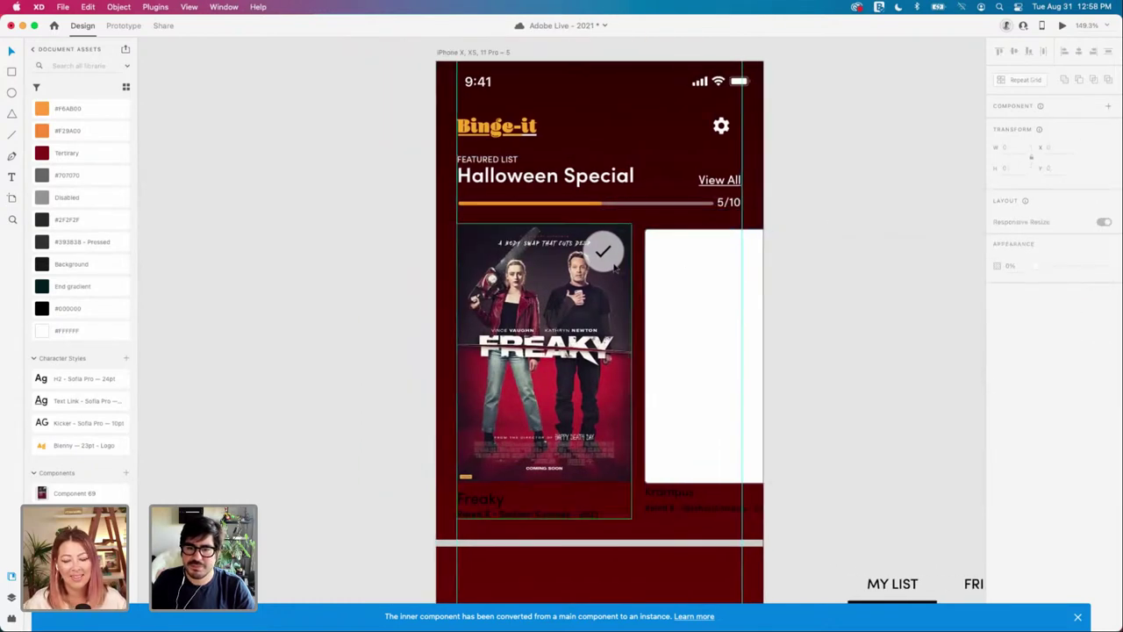
# Step: Recolor the Freaky title and its rating line below the poster with the #FFFFFF asset color
pyautogui.doubleClick(616, 268)
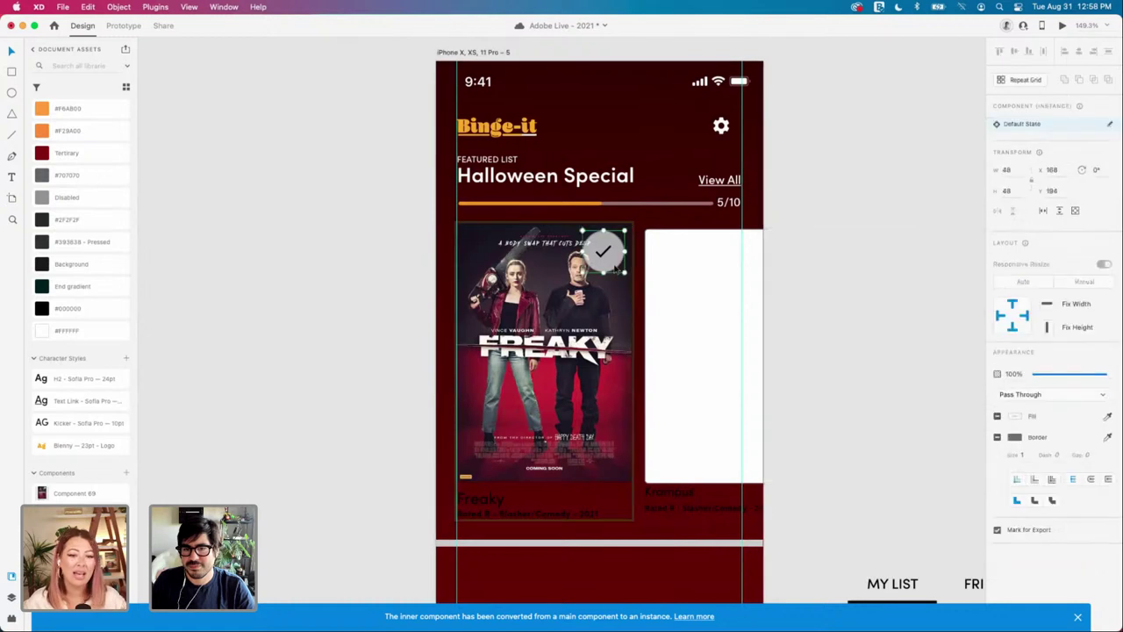
pyautogui.click(489, 501)
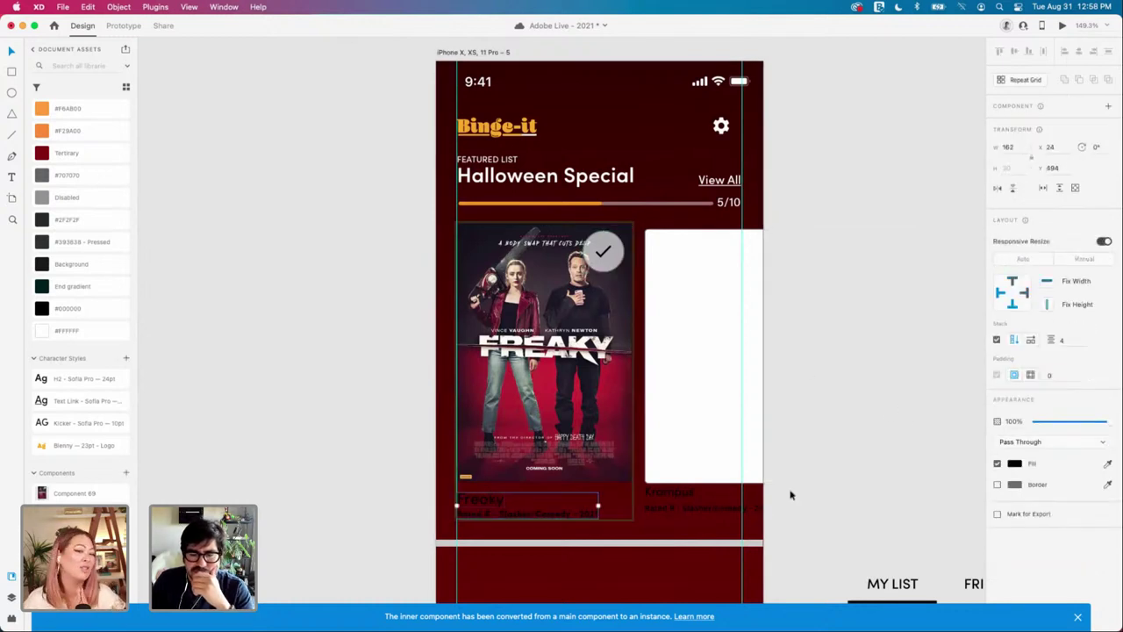
pyautogui.click(90, 331)
# Step: Resize the check button on the Freaky poster to 40 by 40 and shift it right to X 176
pyautogui.click(612, 273)
pyautogui.doubleClick(607, 263)
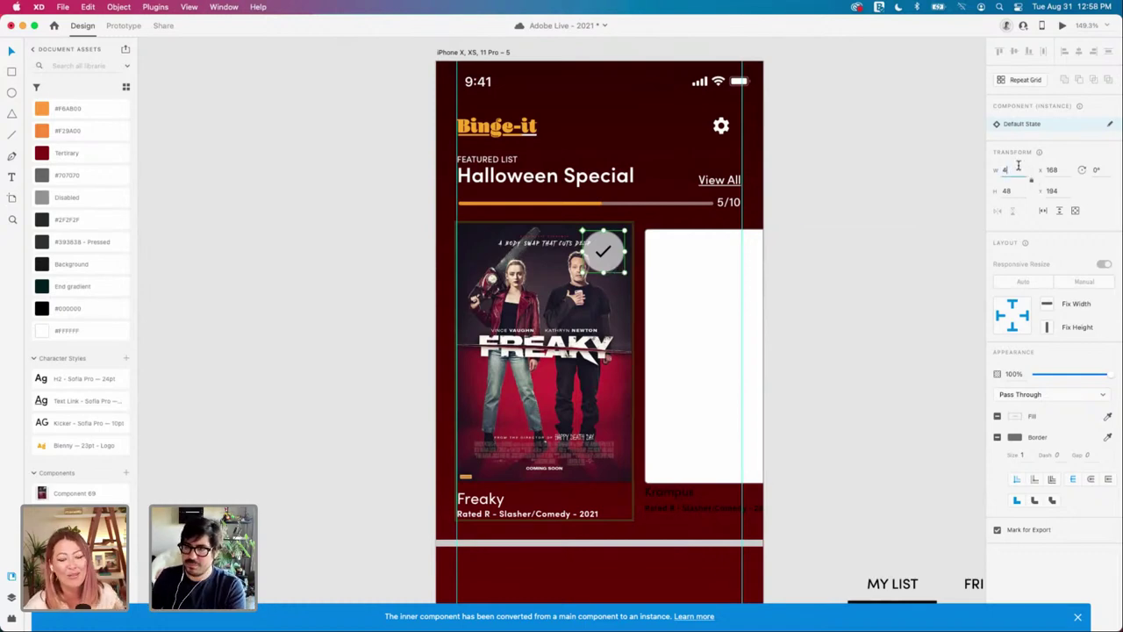
pyautogui.press('Return')
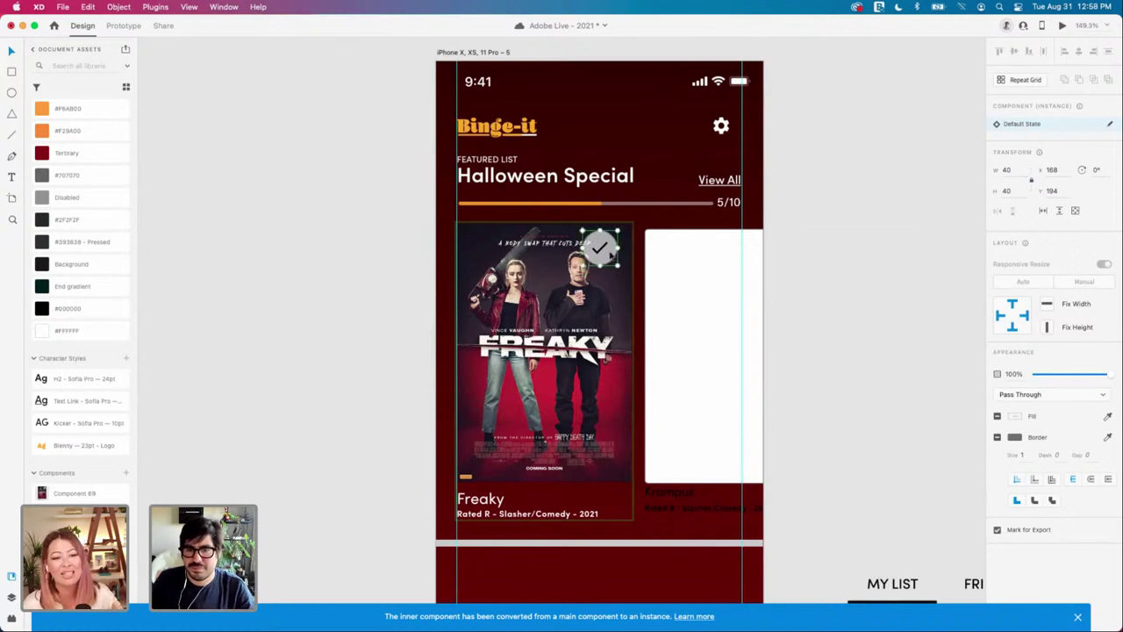
pyautogui.moveTo(607, 249); pyautogui.dragTo(611, 249)
pyautogui.press('alt')
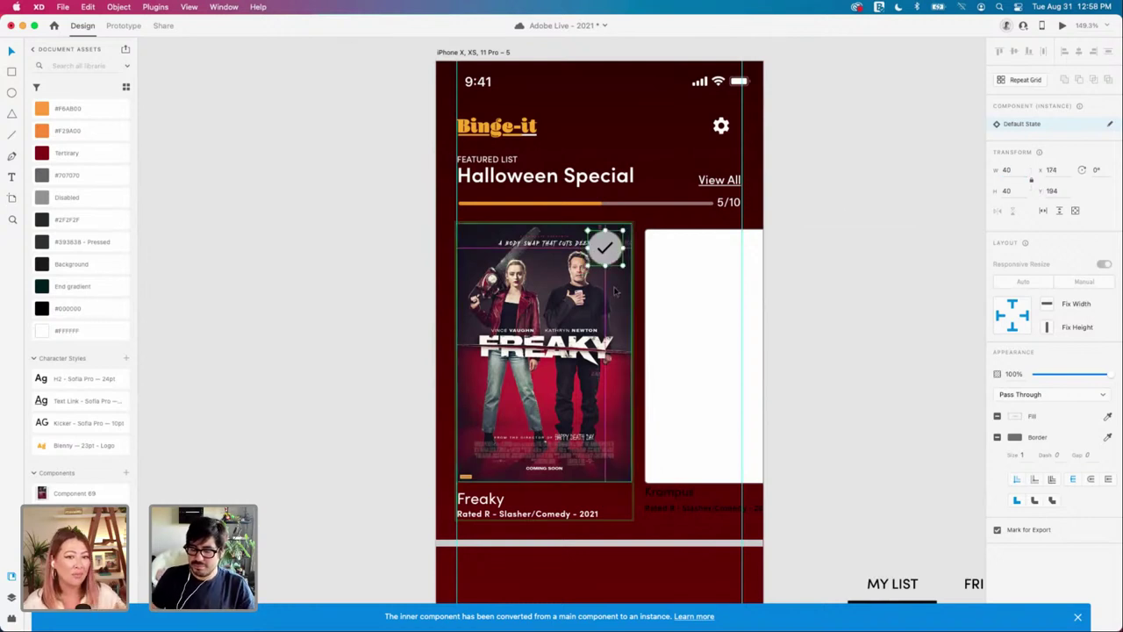
pyautogui.press('Right')
pyautogui.press('Right')
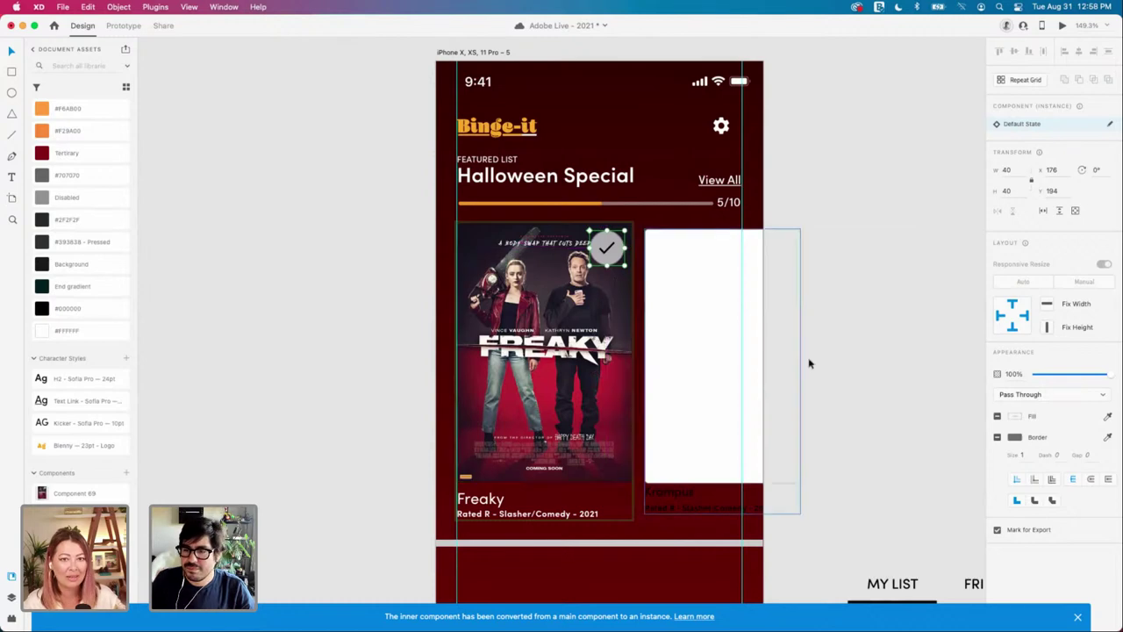
# Step: Set the fill of the check button's round background to #000000 at 45% opacity
pyautogui.doubleClick(608, 251)
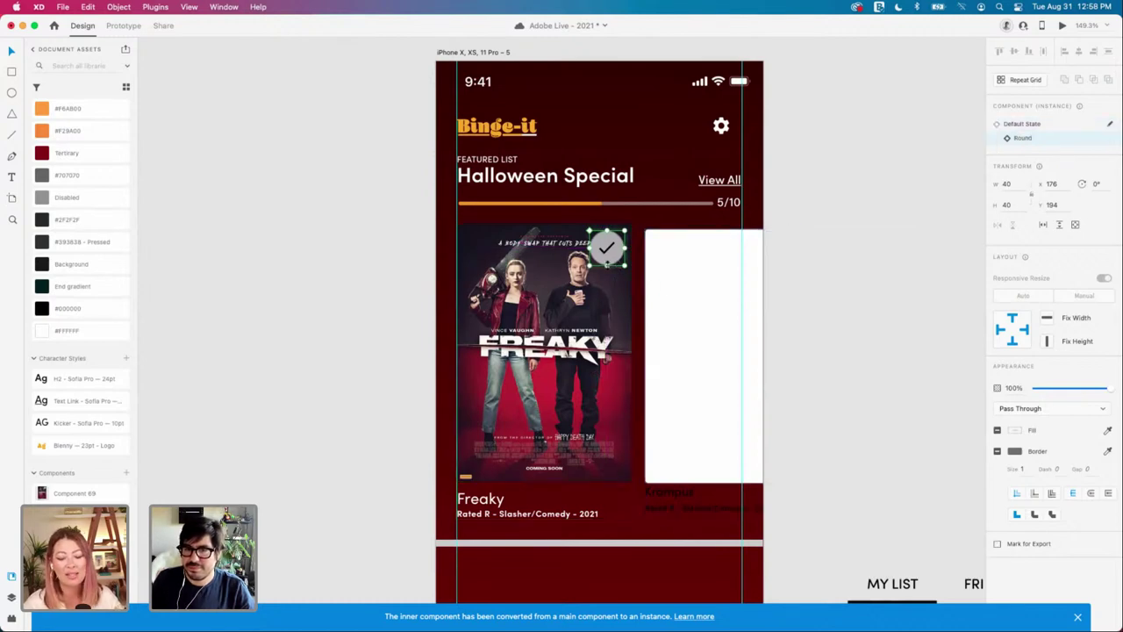
pyautogui.scroll(3, 609, 268)
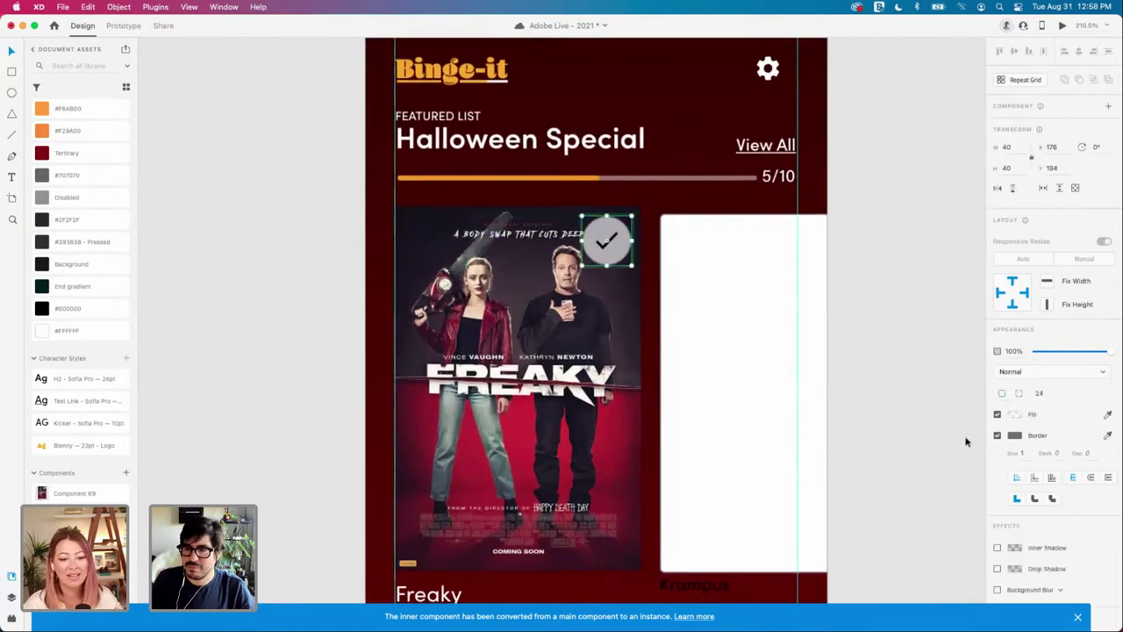
pyautogui.click(1012, 419)
pyautogui.moveTo(921, 415); pyautogui.dragTo(865, 457)
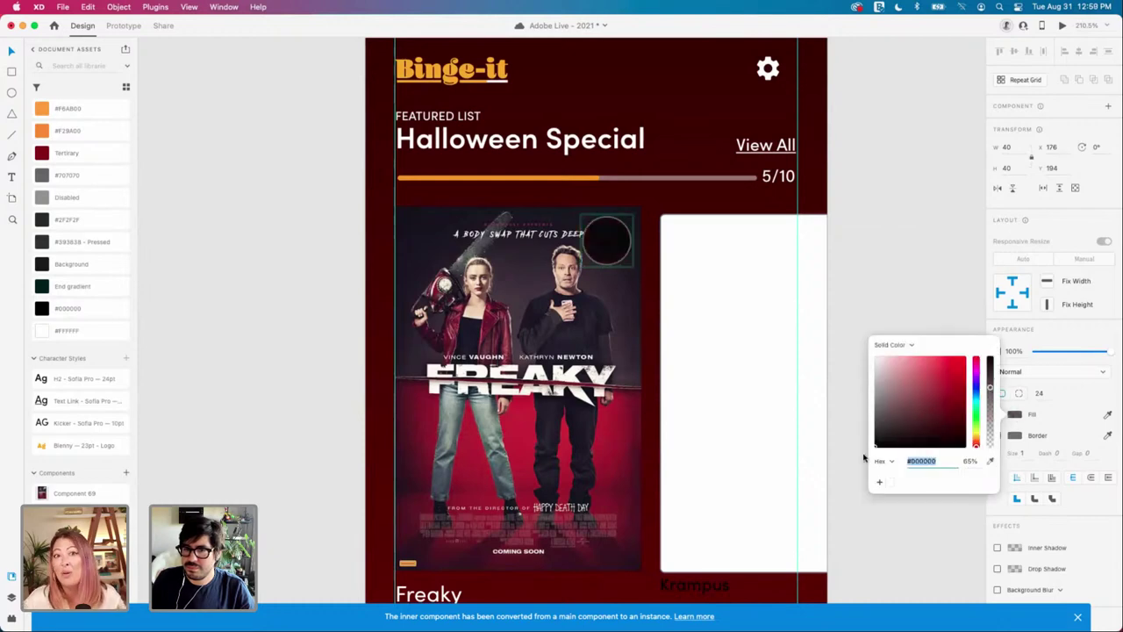
pyautogui.click(970, 461)
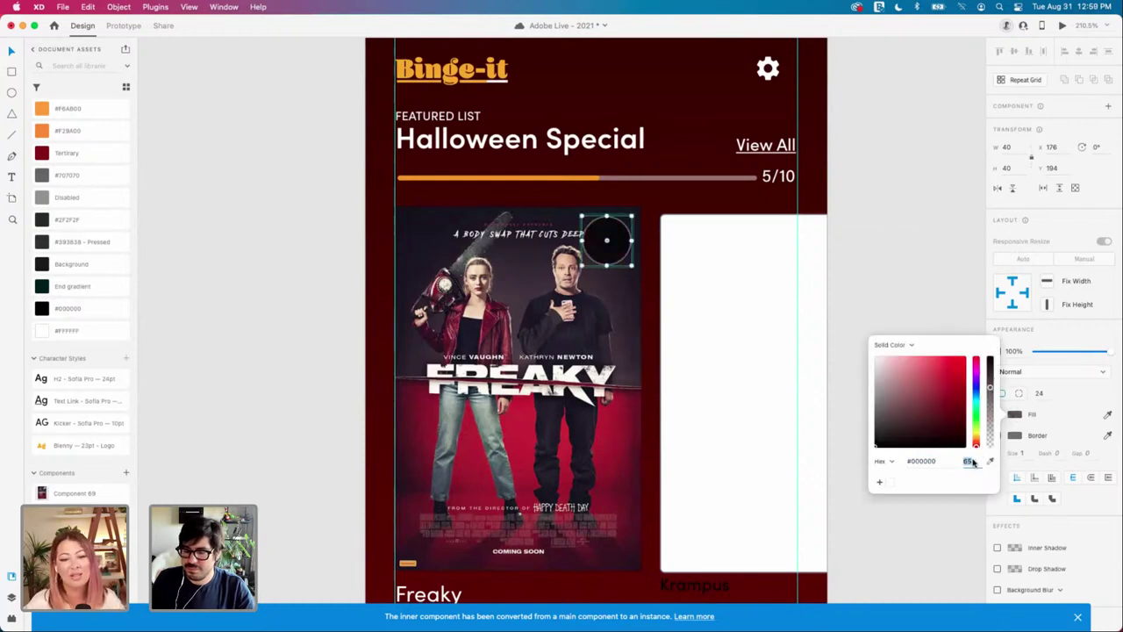
pyautogui.press('Return')
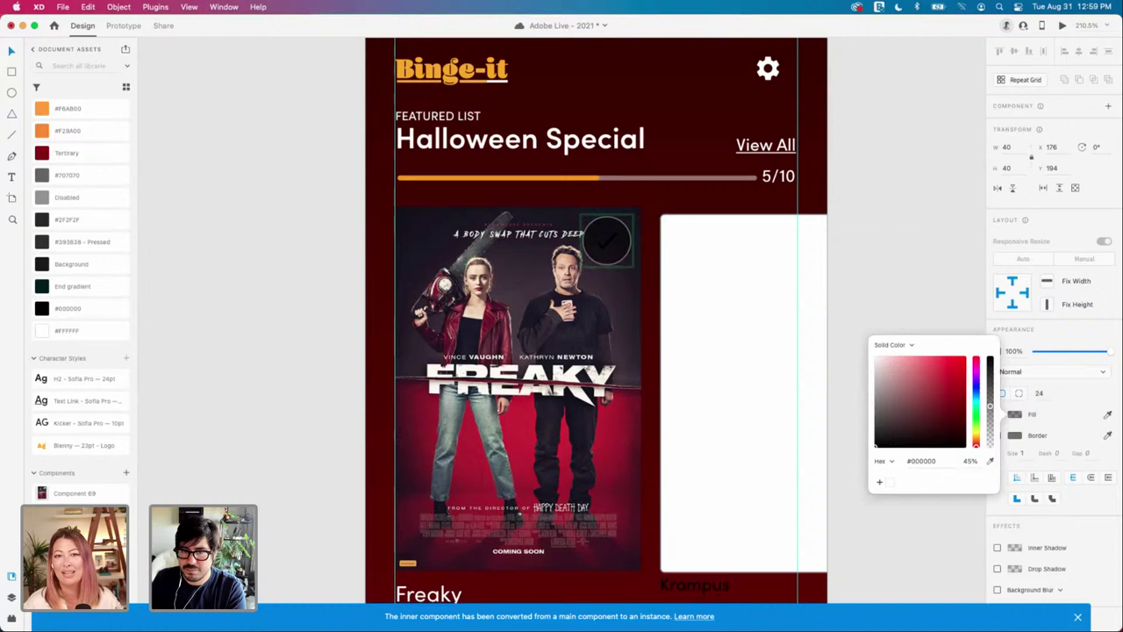
# Step: Recolor the check icon inside the Freaky poster's round button with the #FFFFFF asset color
pyautogui.click(612, 254)
pyautogui.click(602, 247)
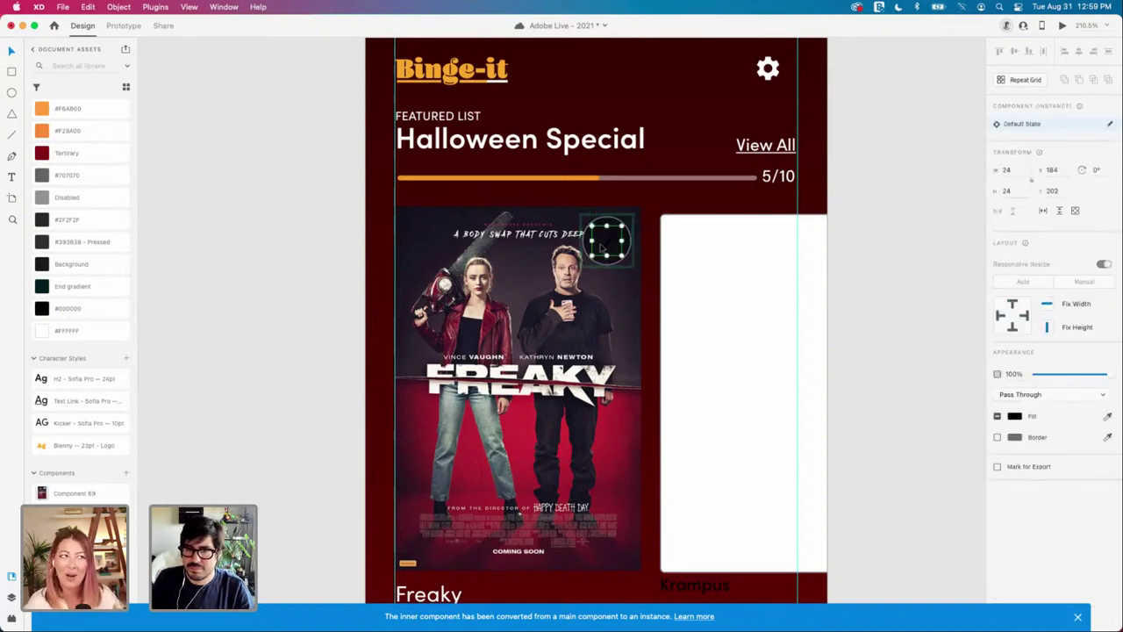
pyautogui.click(1015, 416)
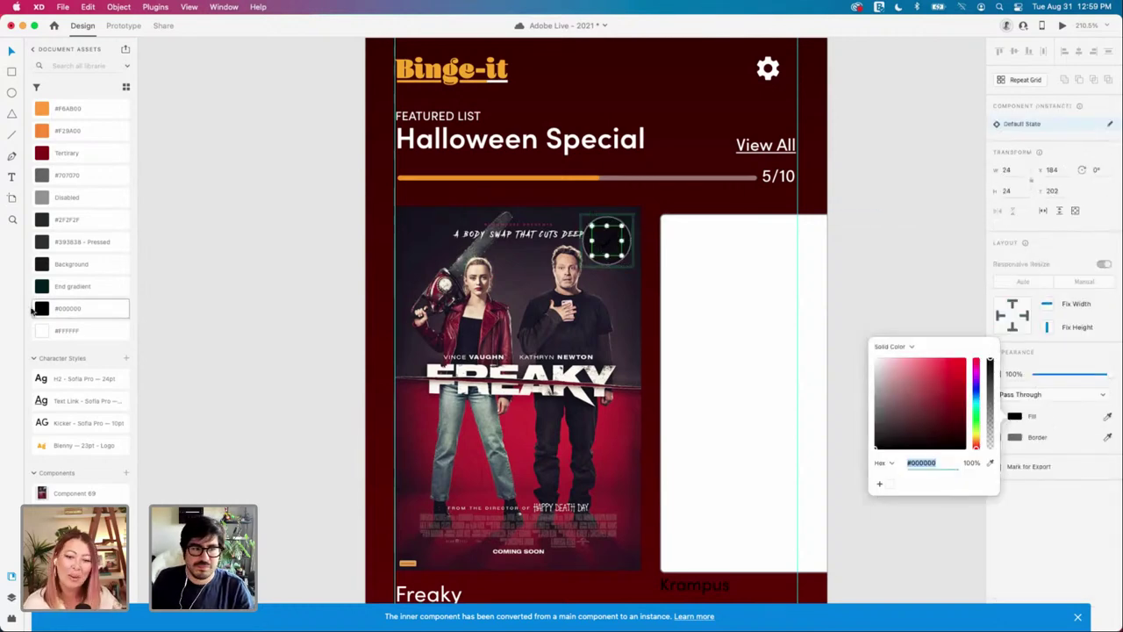
pyautogui.click(98, 330)
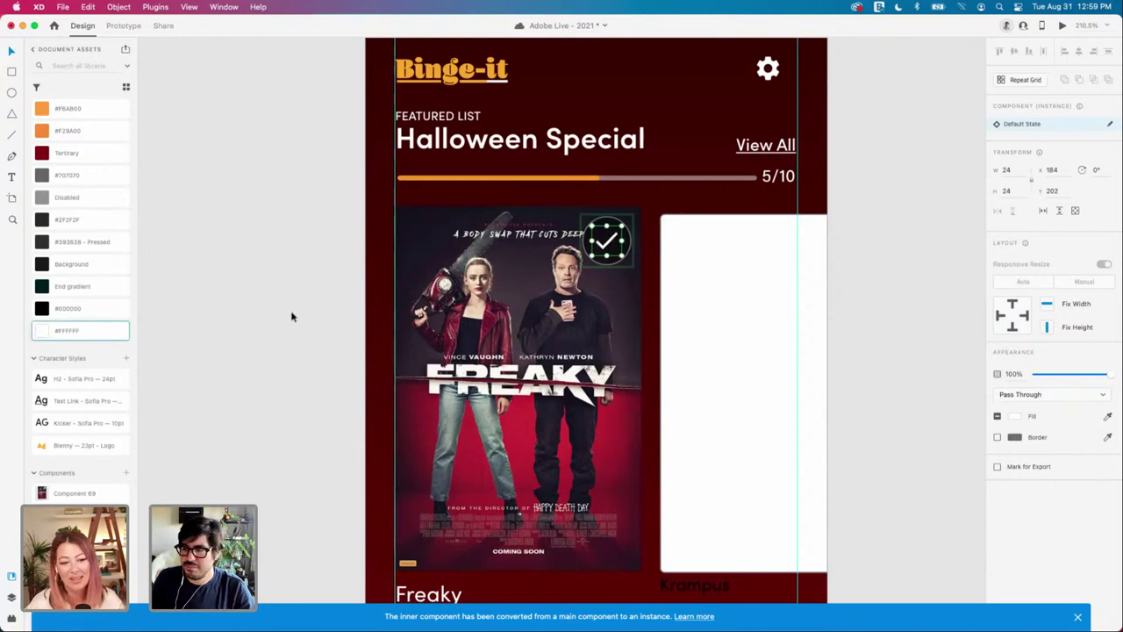
pyautogui.scroll(-1, 384, 280)
pyautogui.scroll(1, 385, 280)
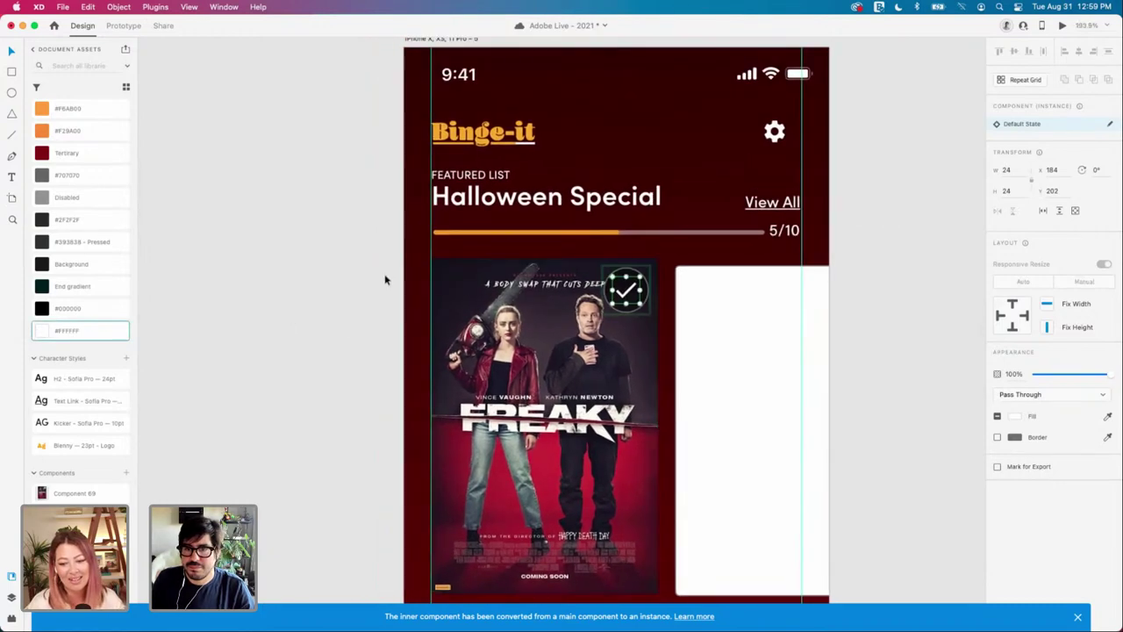
pyautogui.click(384, 280)
# Step: Review the restyled check button on the Freaky poster together with the header and movie text on the red artboard
pyautogui.doubleClick(644, 302)
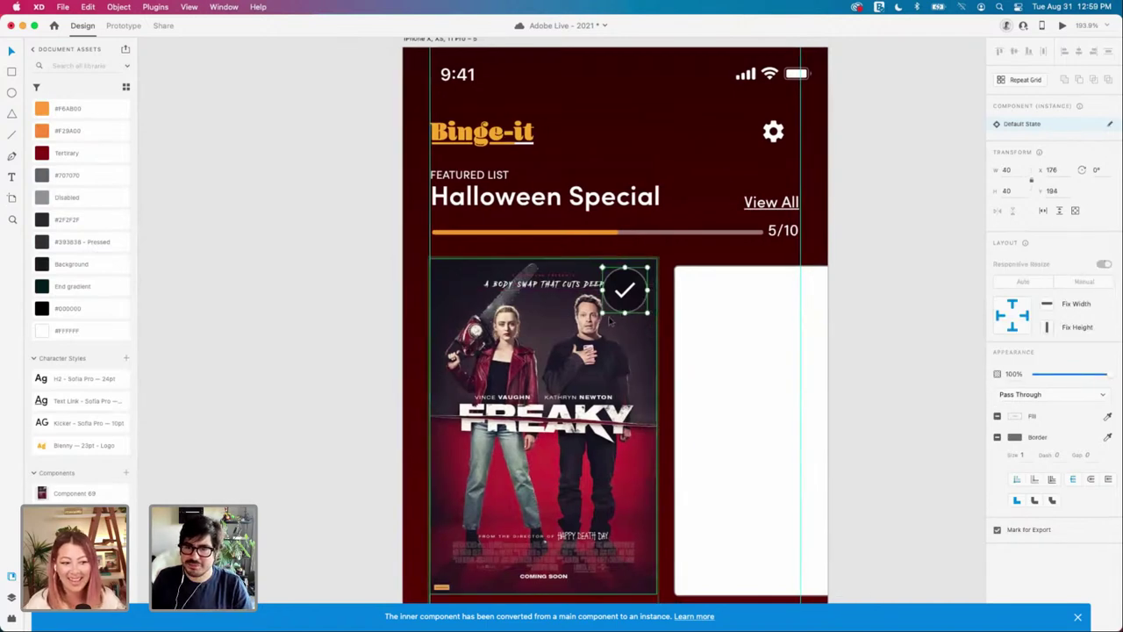
pyautogui.scroll(-2, 605, 315)
pyautogui.click(358, 319)
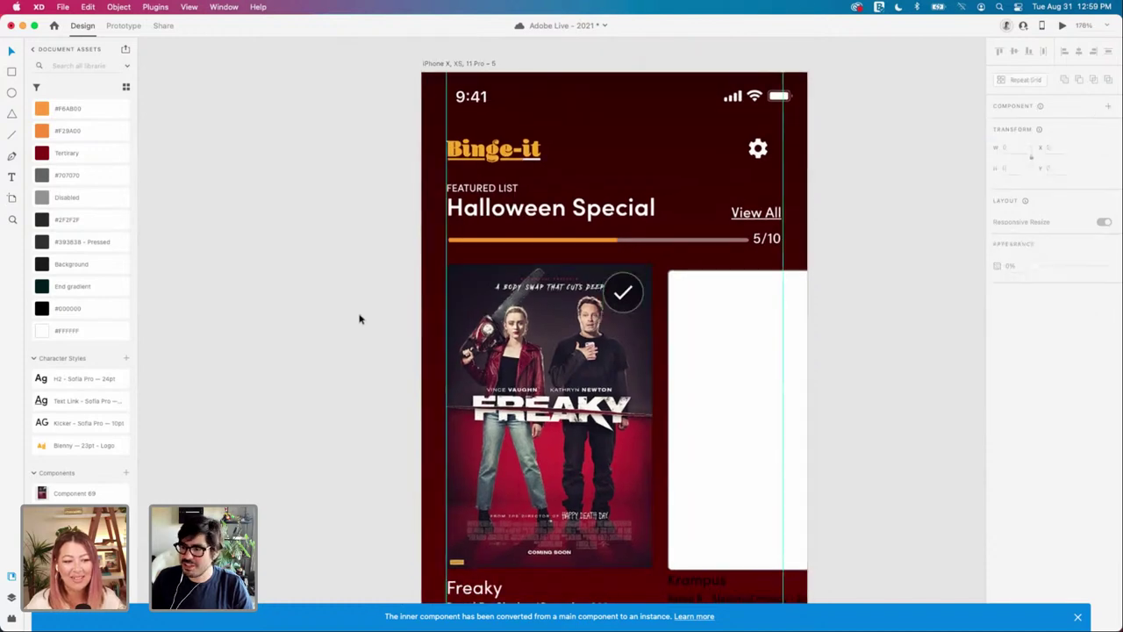
pyautogui.scroll(-1, 359, 317)
pyautogui.scroll(2, 619, 314)
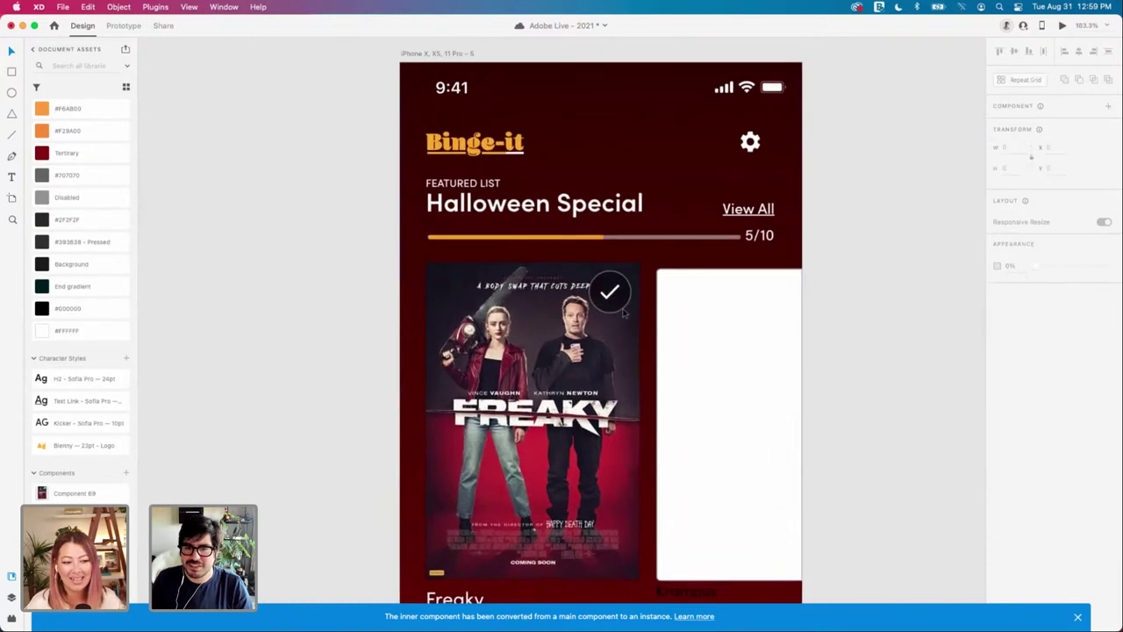
pyautogui.doubleClick(624, 312)
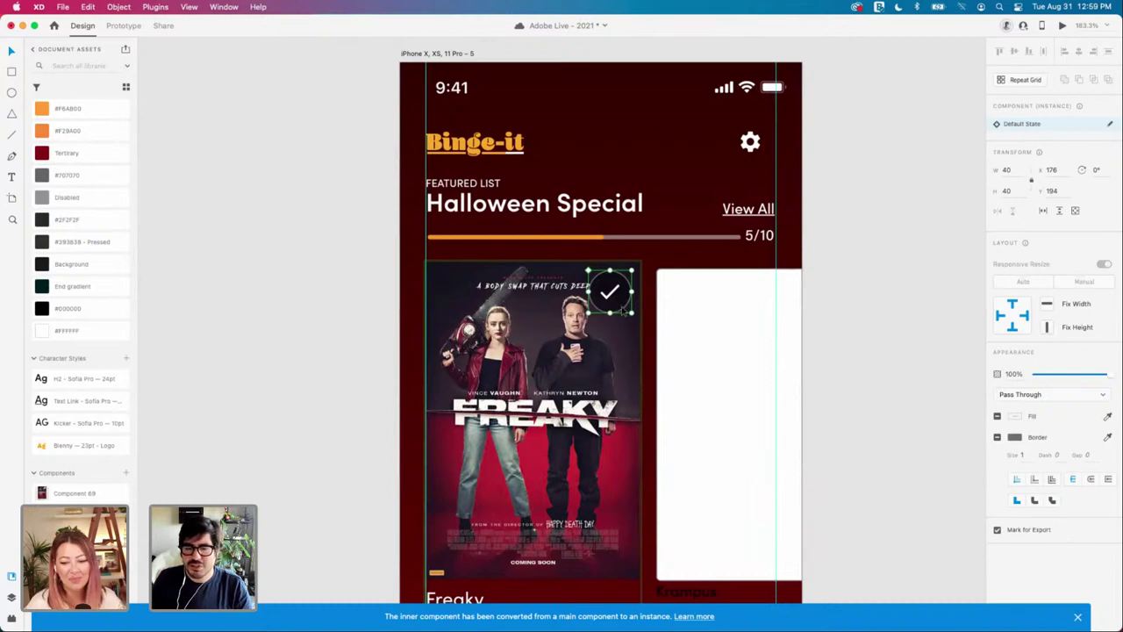
pyautogui.click(893, 355)
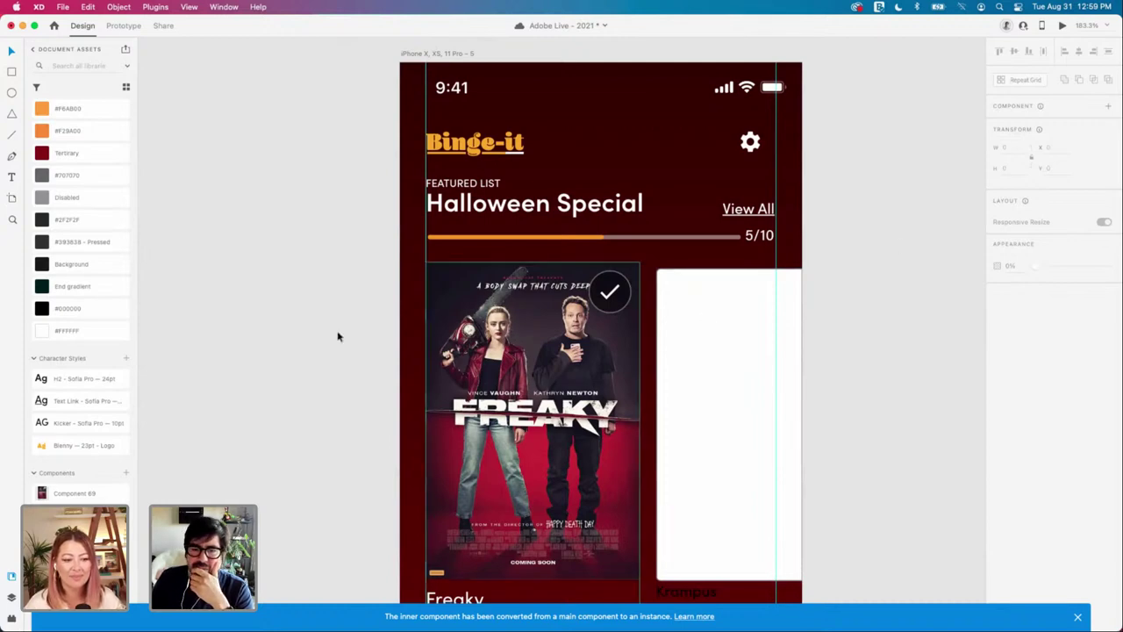
pyautogui.scroll(1, 353, 333)
pyautogui.scroll(-1, 354, 333)
pyautogui.scroll(-2, 351, 330)
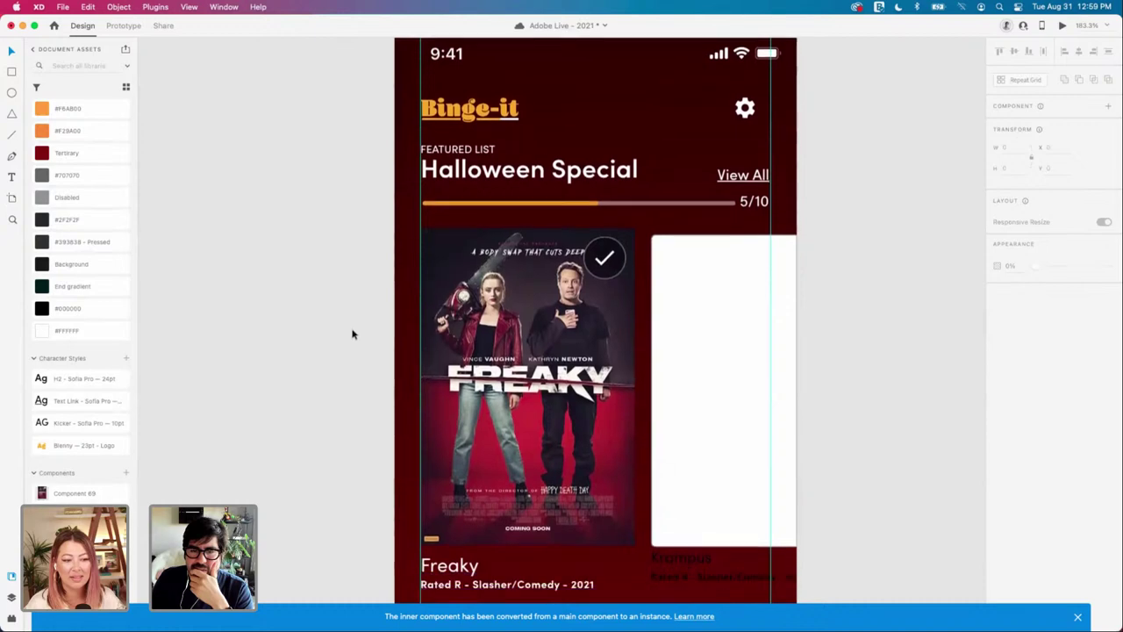
pyautogui.hscroll(1, 351, 331)
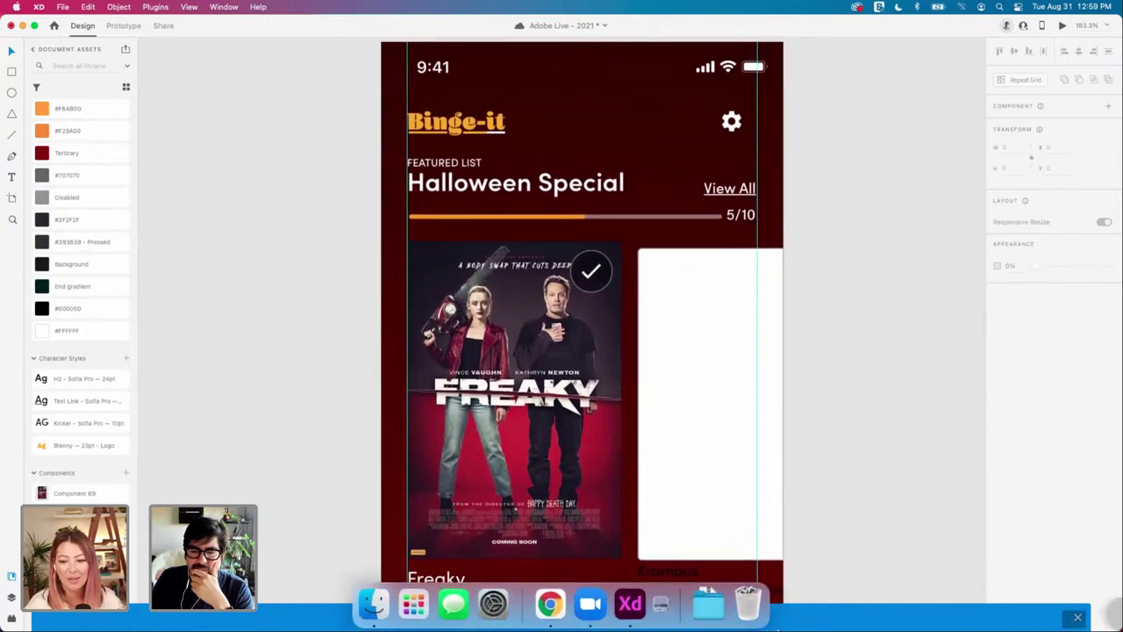
pyautogui.rightClick(600, 604)
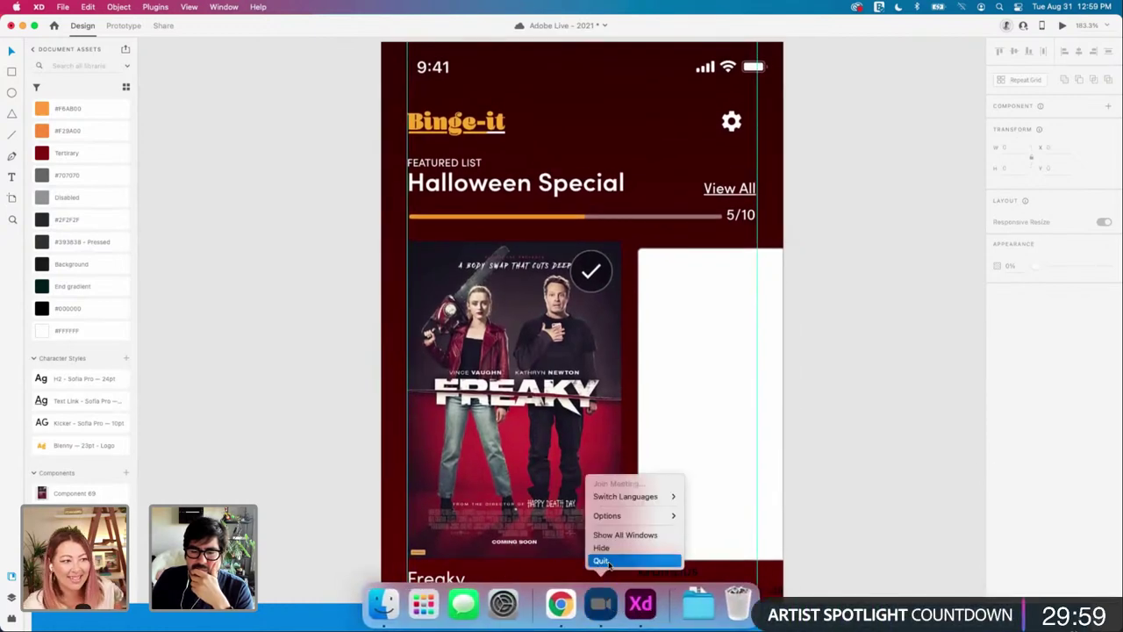
pyautogui.click(236, 423)
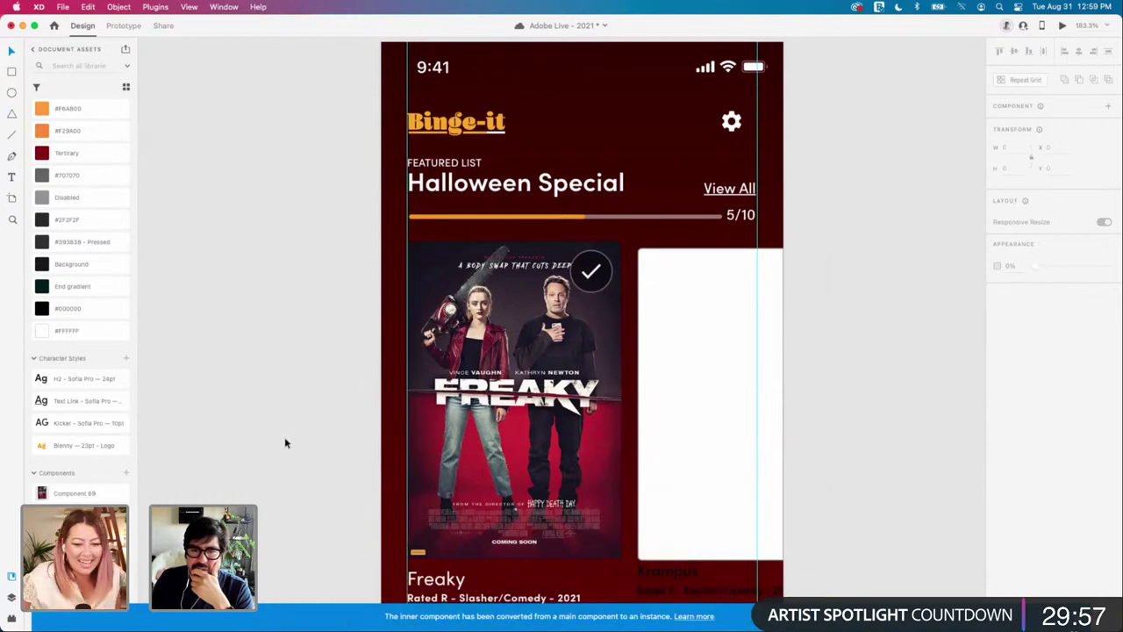
# Step: Inspect the Freaky poster component and its nested check button against the surrounding header and list layout
pyautogui.click(597, 300)
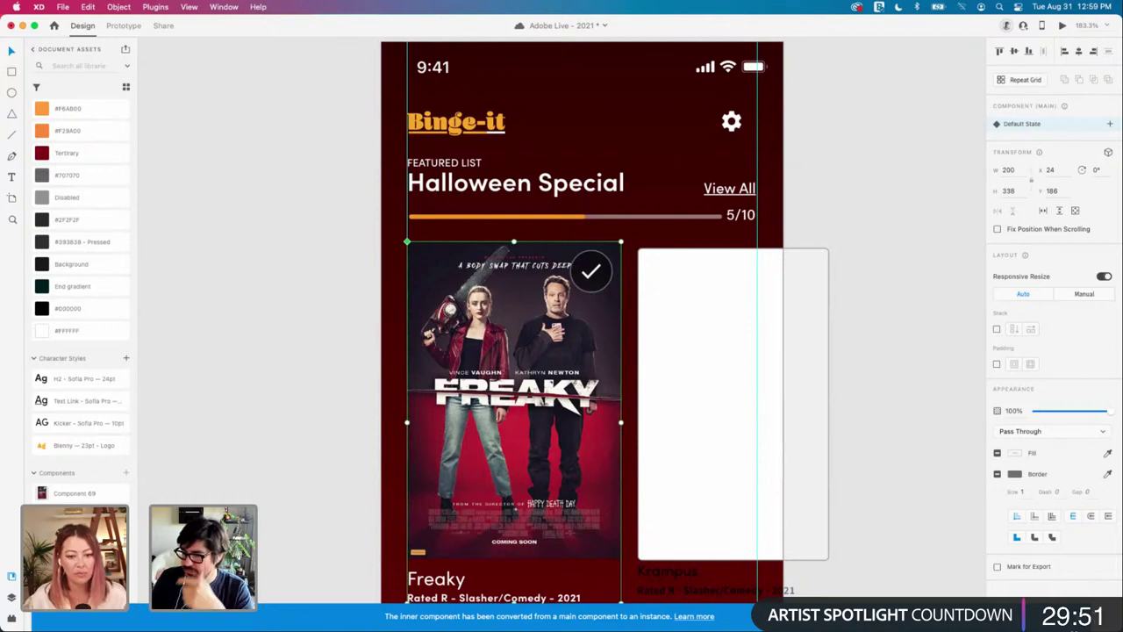
pyautogui.scroll(-3, 266, 326)
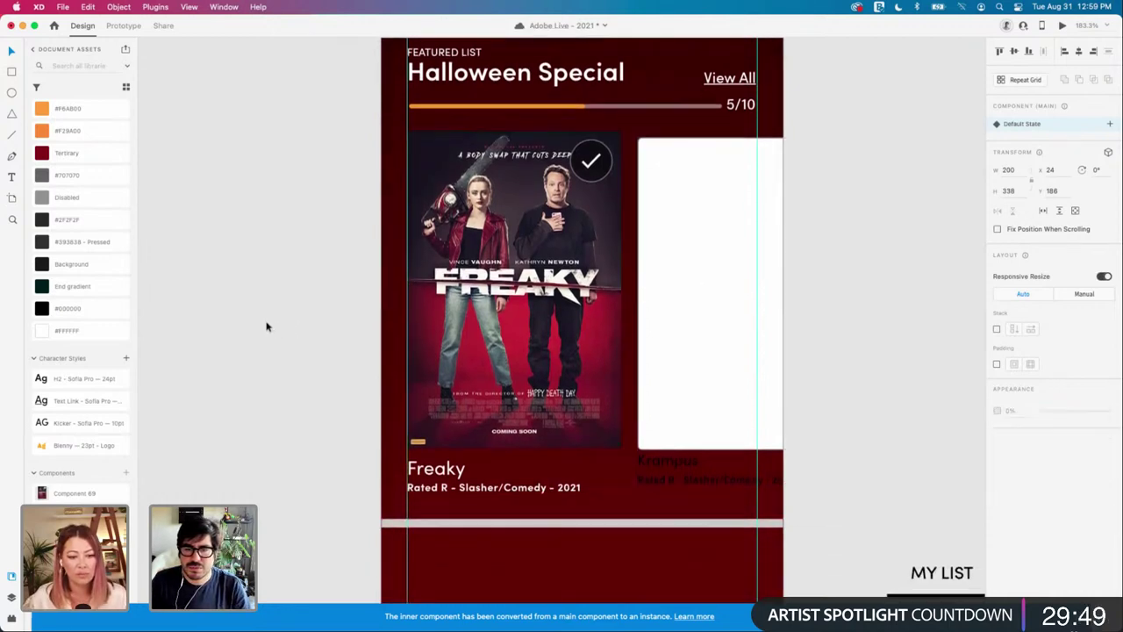
pyautogui.click(267, 327)
pyautogui.scroll(-2, 289, 316)
pyautogui.scroll(1, 588, 203)
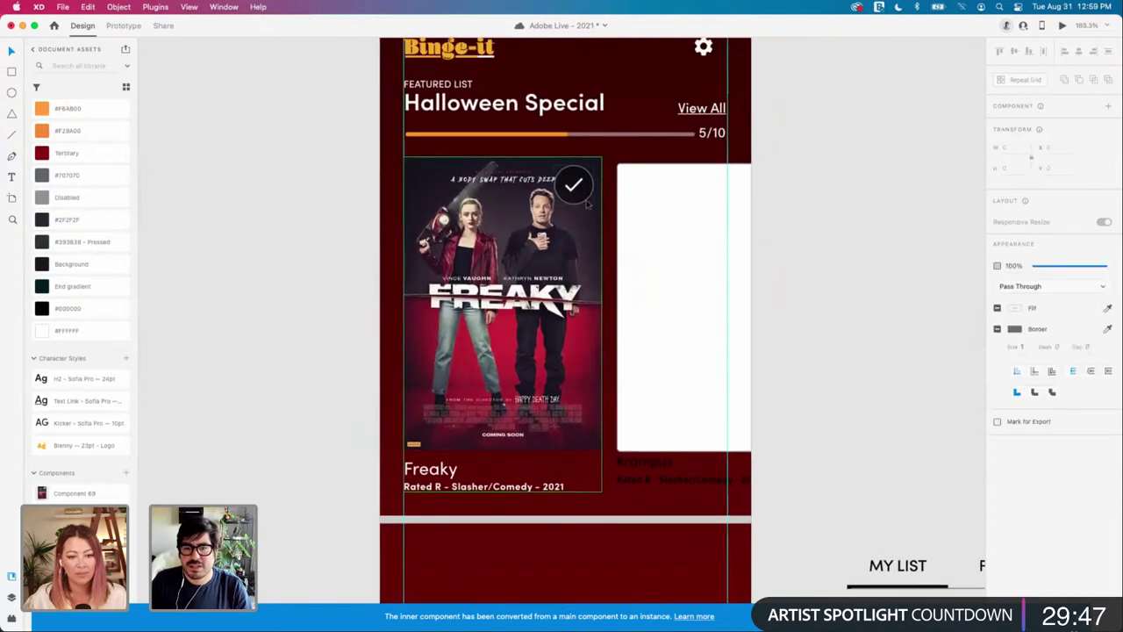
pyautogui.doubleClick(588, 203)
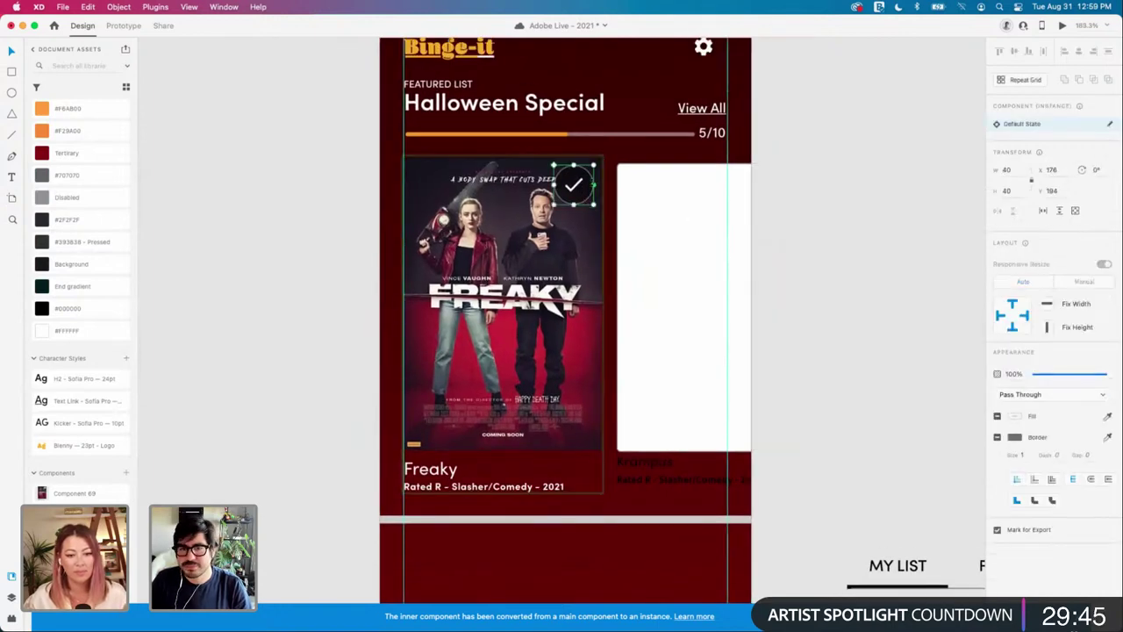
pyautogui.doubleClick(586, 193)
pyautogui.click(309, 192)
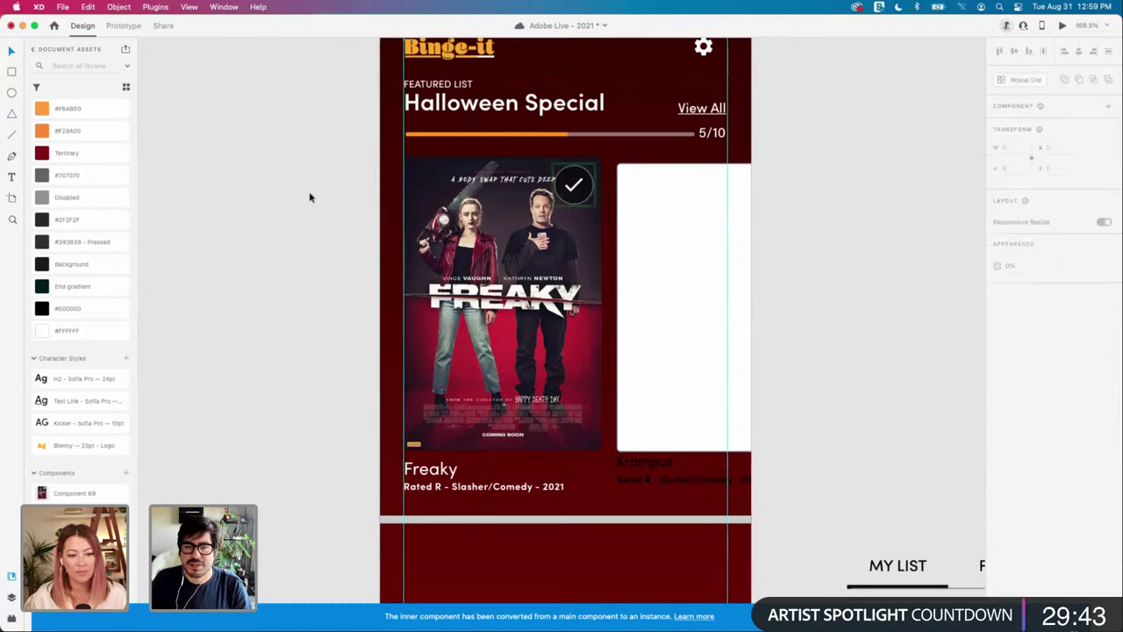
pyautogui.scroll(2, 305, 196)
pyautogui.scroll(-1, 305, 196)
pyautogui.hscroll(-1, 305, 196)
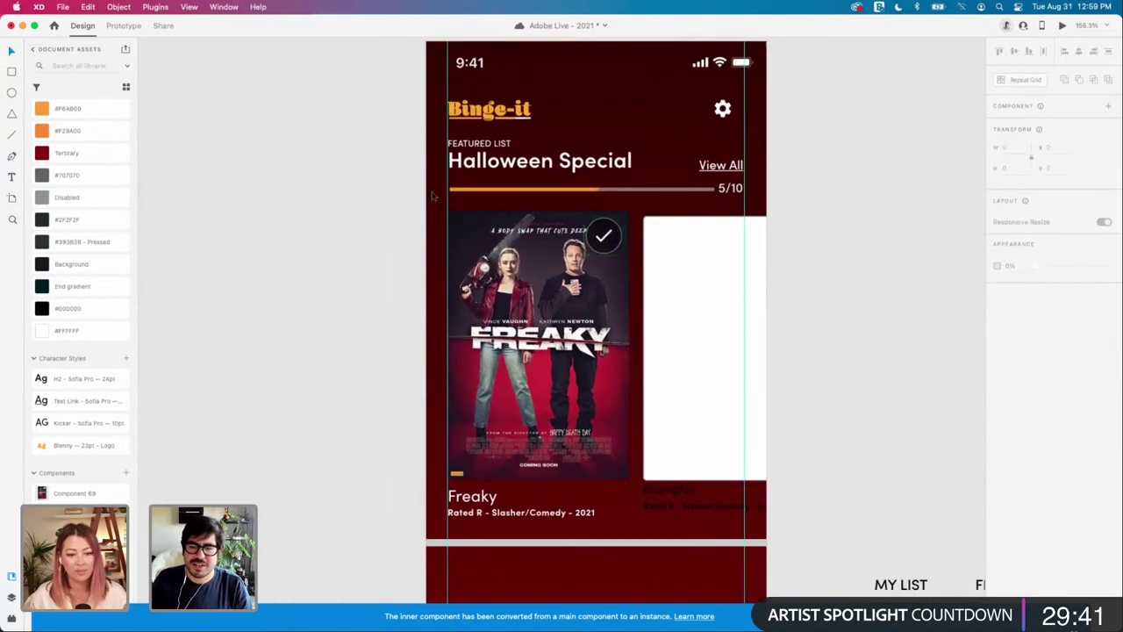
# Step: Recolor the grey divider bar below the featured movies with the #000000 asset color
pyautogui.scroll(-3, 597, 237)
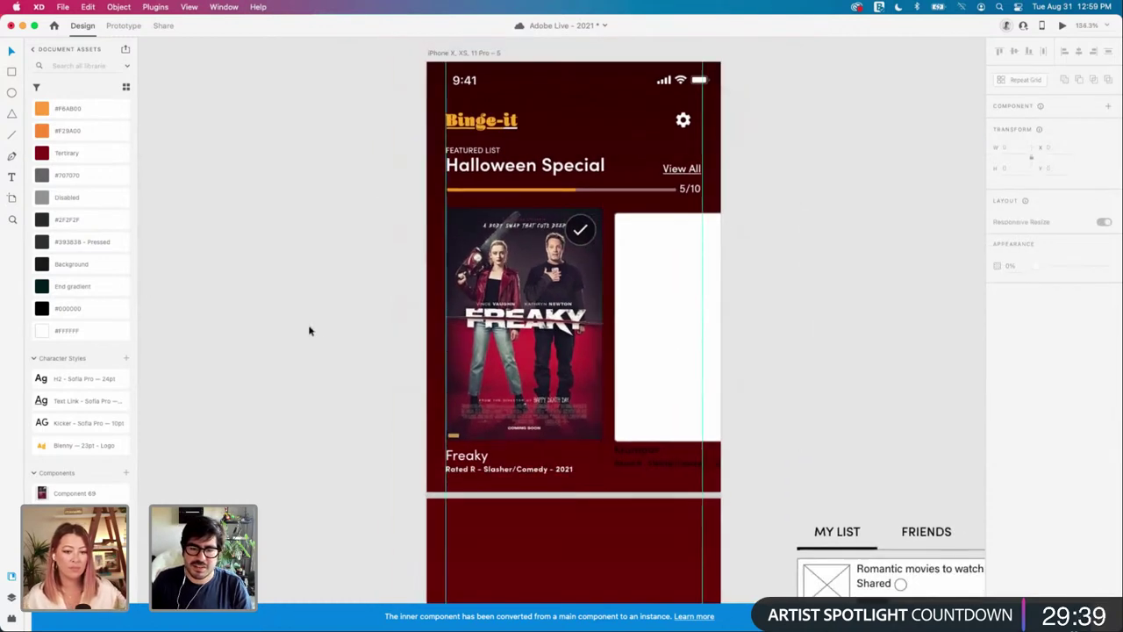
pyautogui.scroll(-2, 314, 328)
pyautogui.click(611, 461)
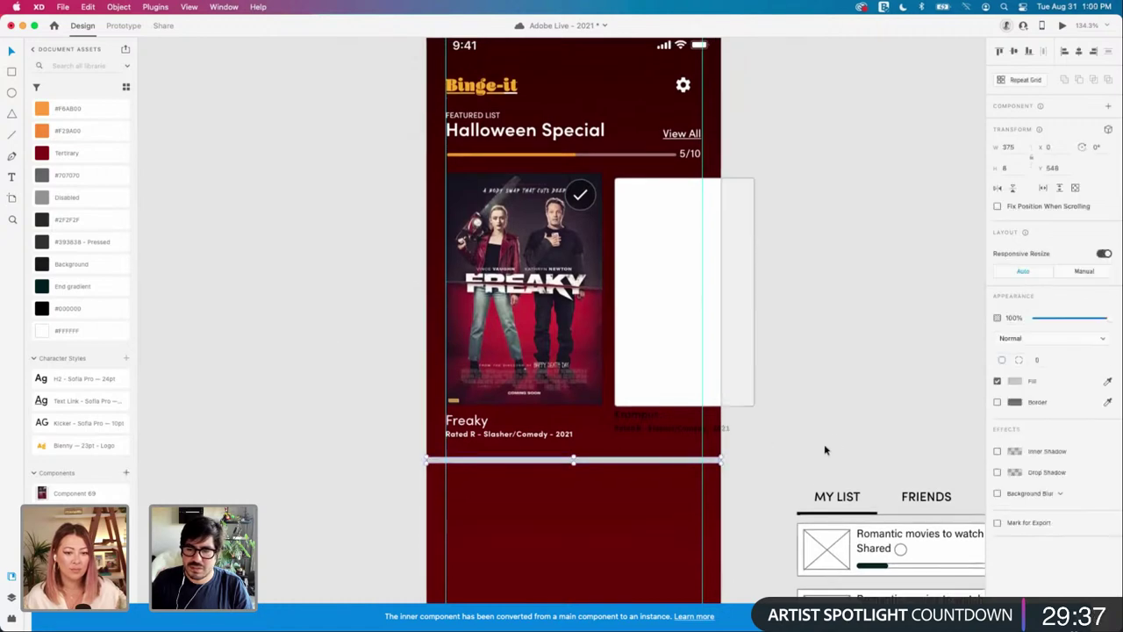
pyautogui.click(66, 307)
pyautogui.click(343, 356)
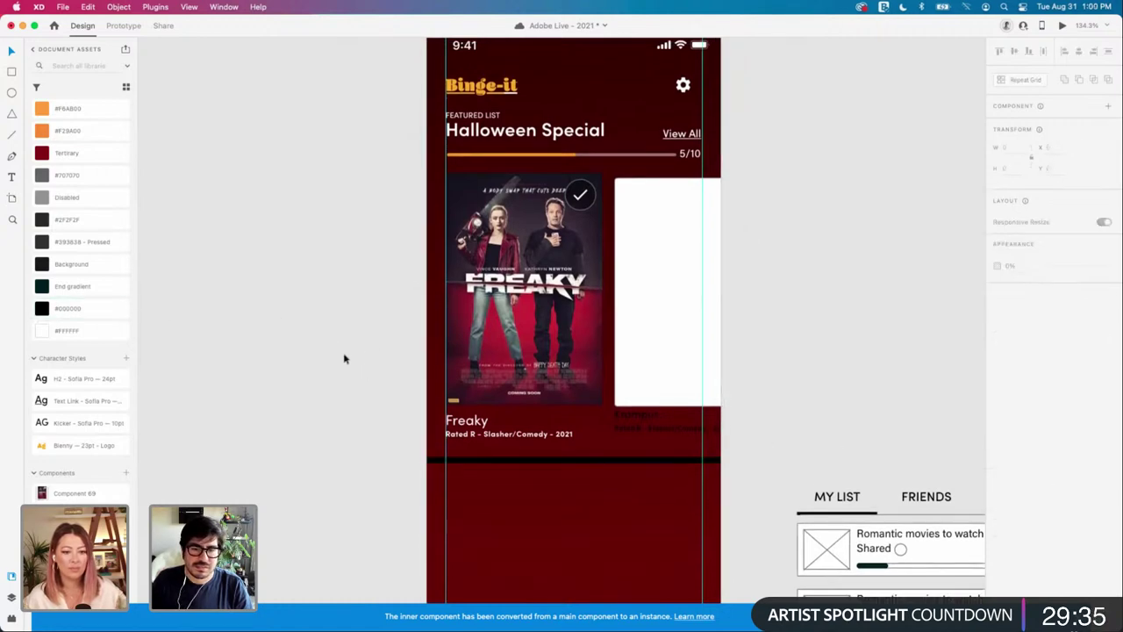
# Step: Darken the middle stop of the iPhone artboard's linear gradient fill to #400900
pyautogui.scroll(-5, 333, 349)
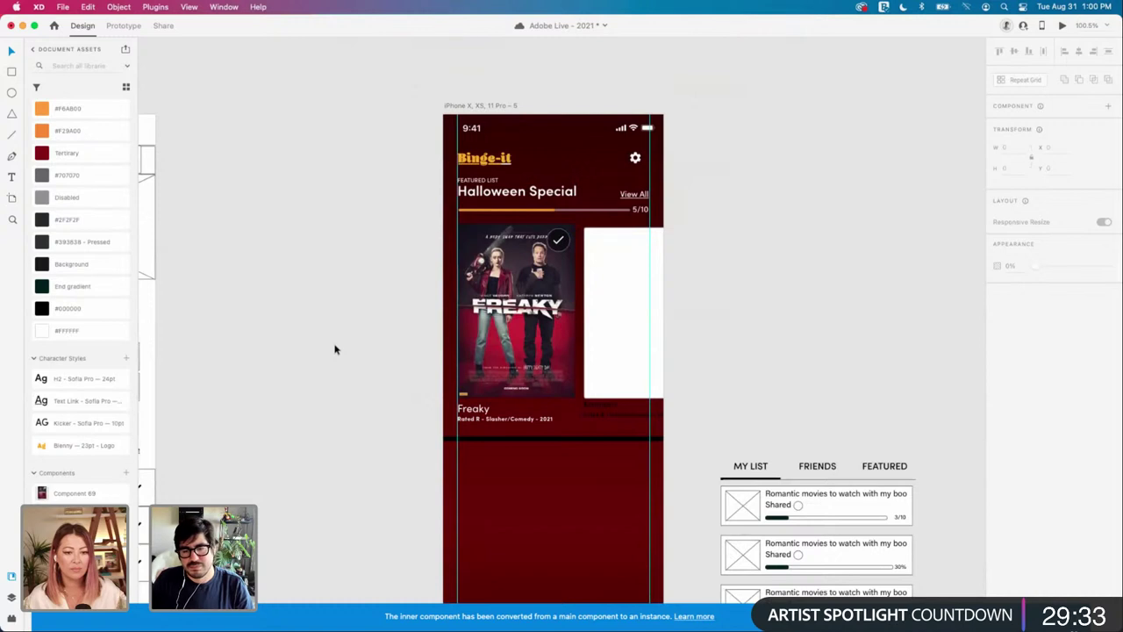
pyautogui.click(480, 106)
pyautogui.click(1015, 331)
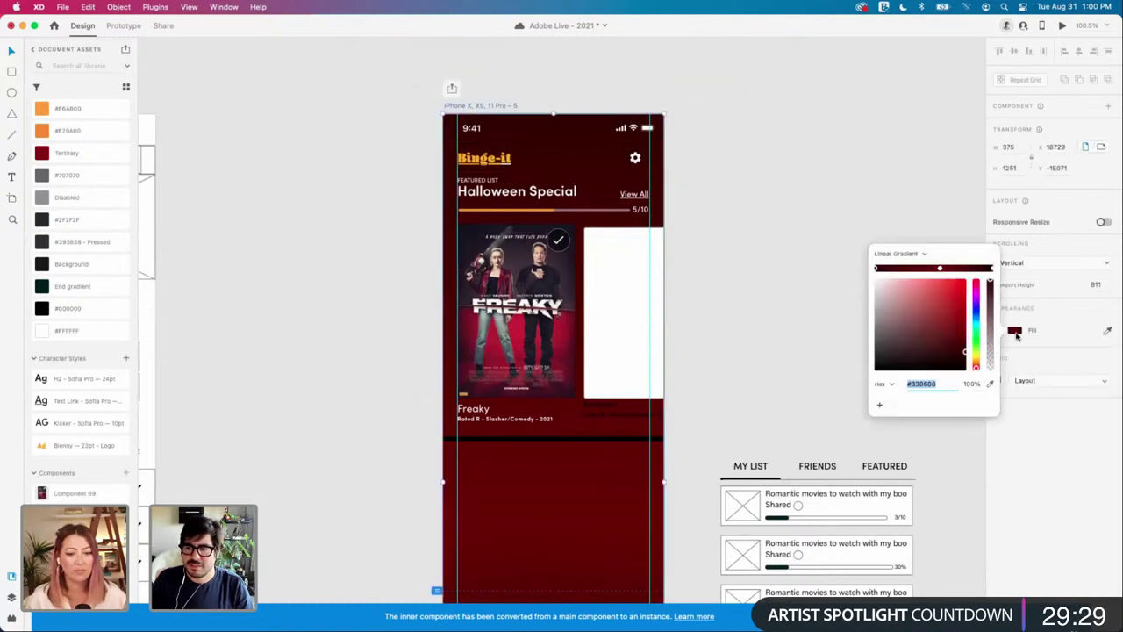
pyautogui.click(941, 270)
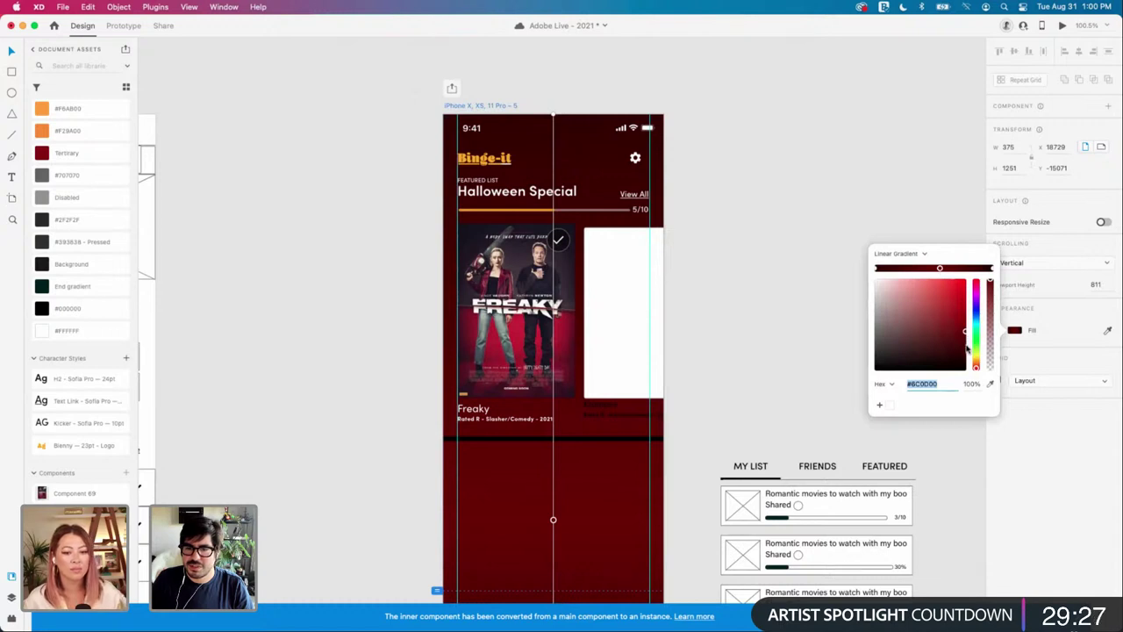
pyautogui.moveTo(965, 335); pyautogui.dragTo(971, 345)
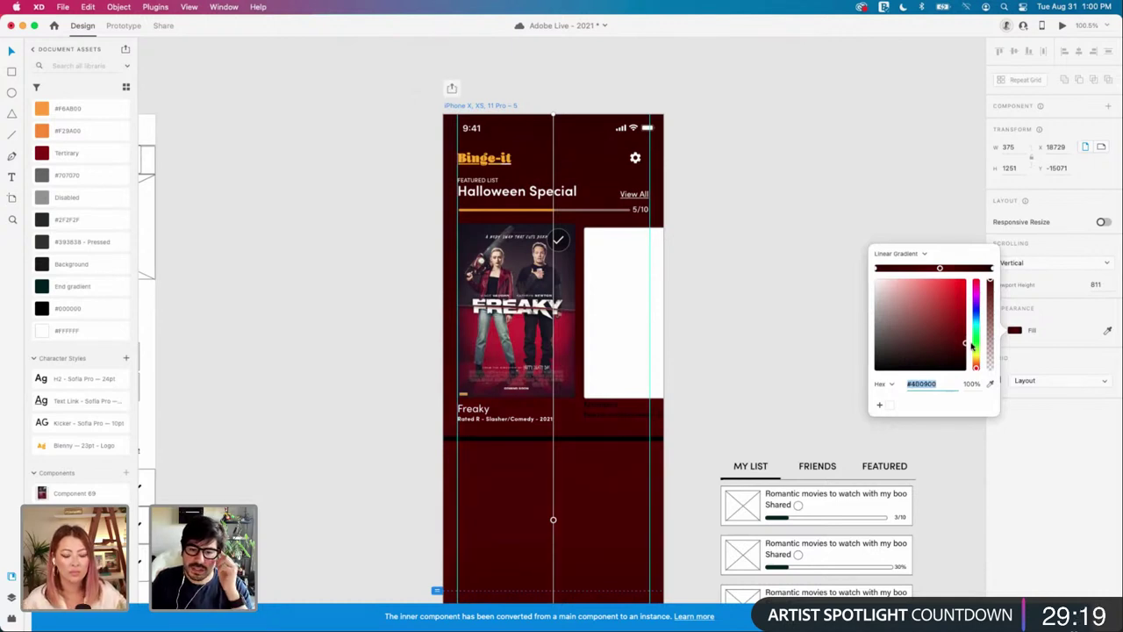
pyautogui.click(743, 348)
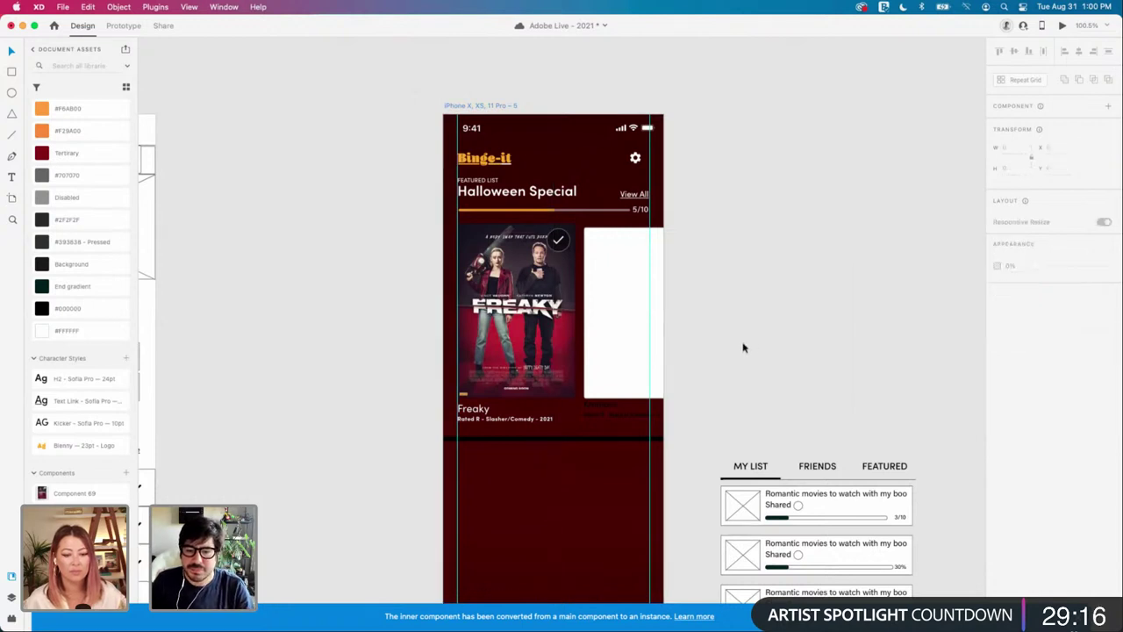
# Step: Slightly brighten the dark red starting stop of the iPhone artboard's linear gradient fill
pyautogui.click(472, 107)
pyautogui.click(1017, 329)
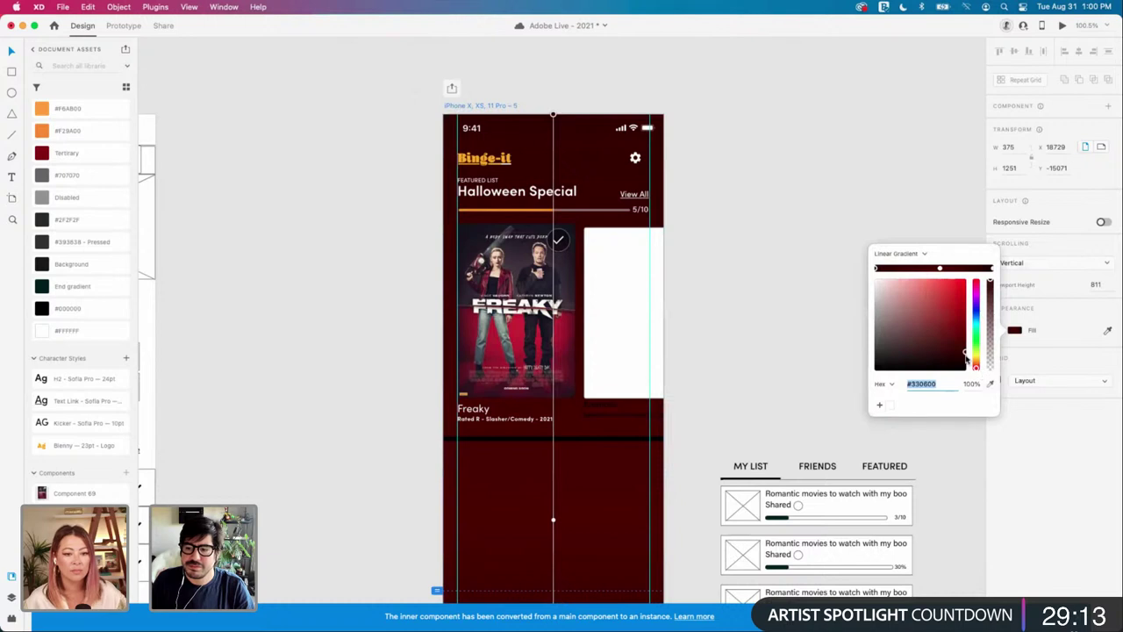
pyautogui.moveTo(967, 358); pyautogui.dragTo(967, 352)
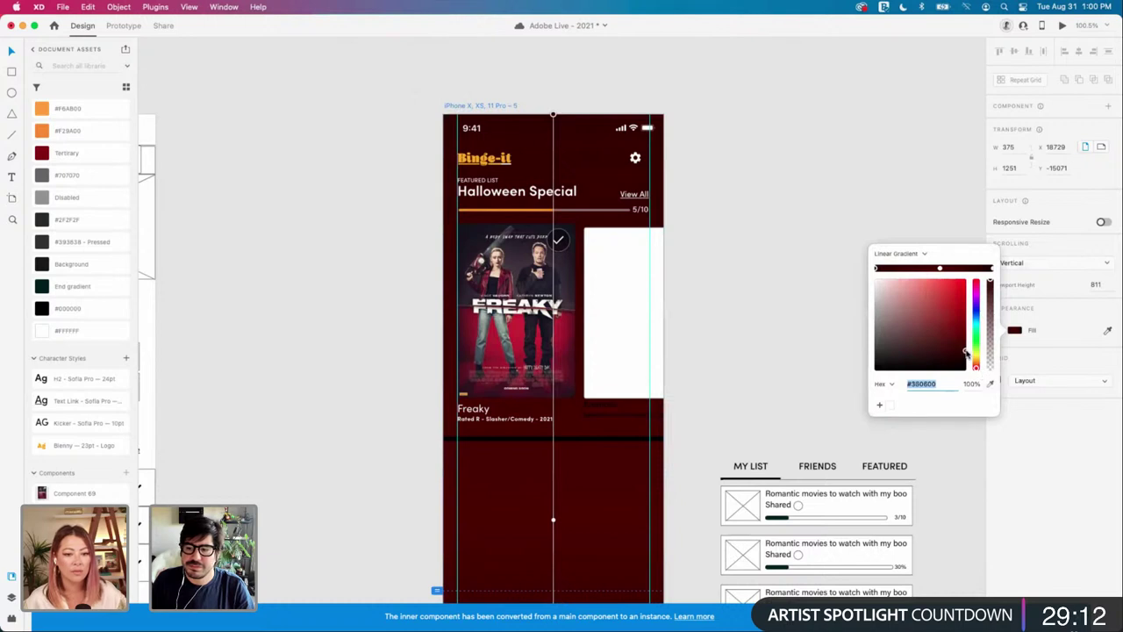
pyautogui.click(849, 256)
# Step: Add the character style of the Freaky title below the poster to the document assets
pyautogui.scroll(3, 473, 419)
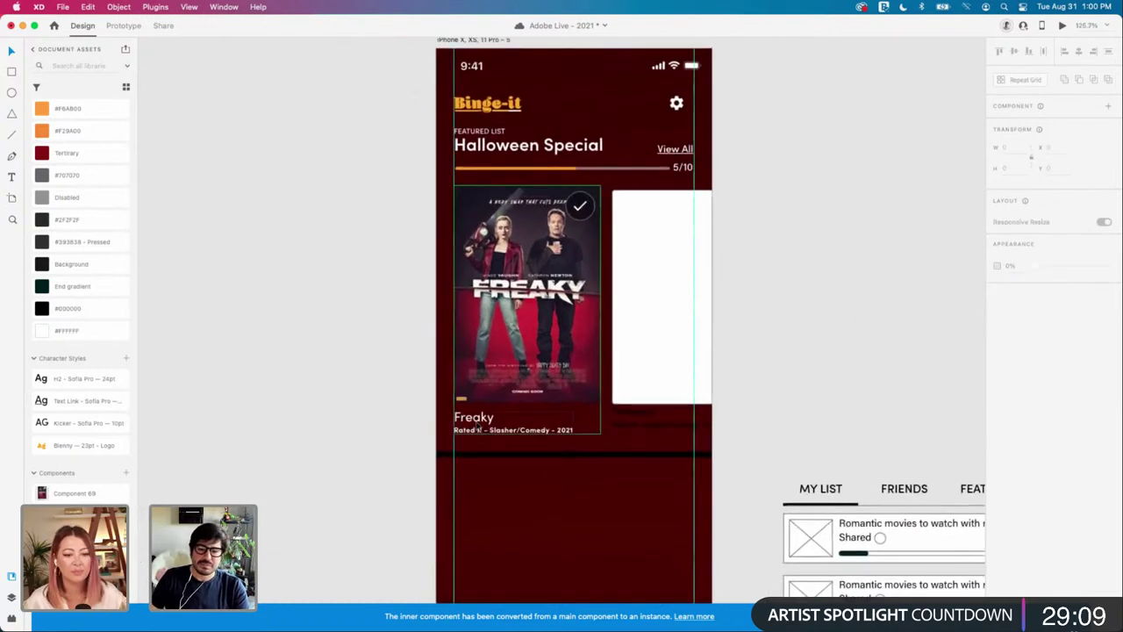
pyautogui.click(474, 417)
pyautogui.doubleClick(474, 418)
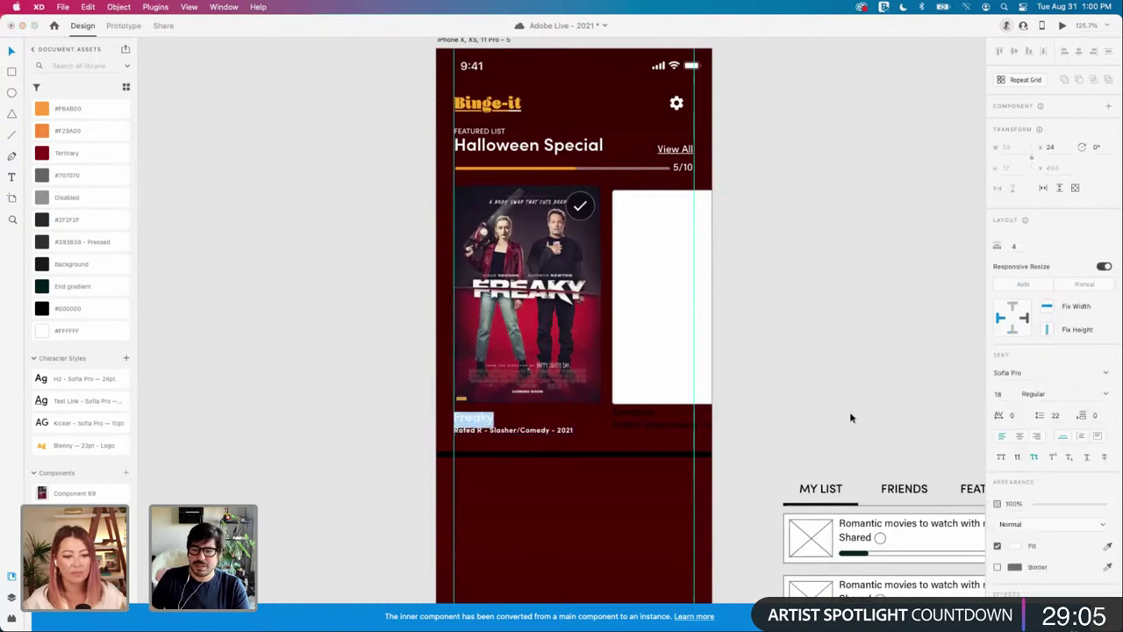
pyautogui.press('Escape')
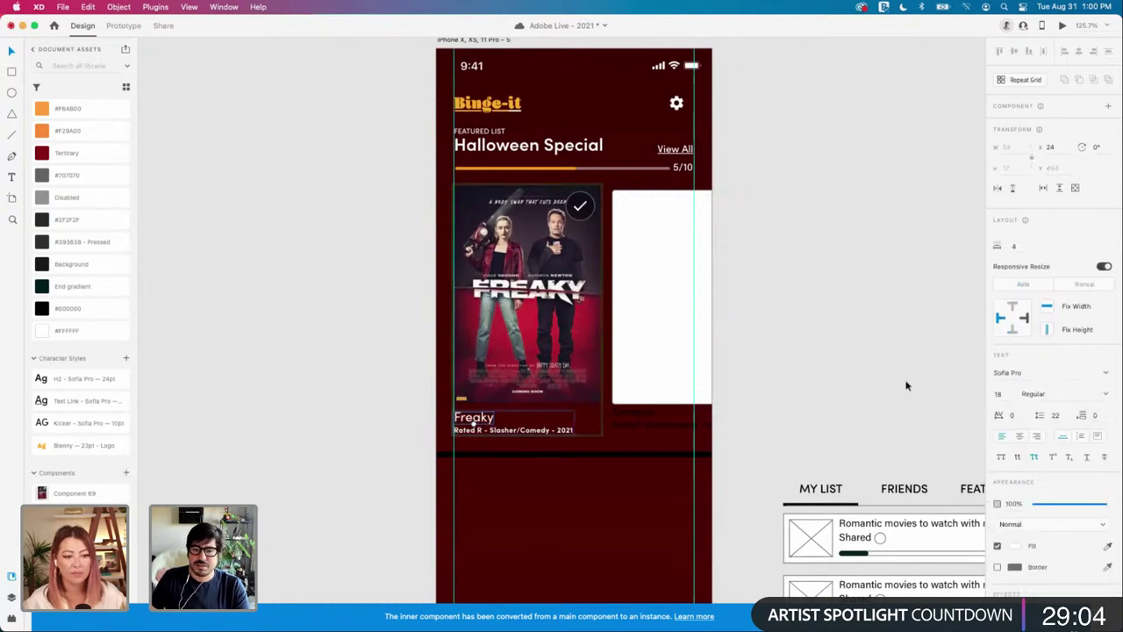
pyautogui.rightClick(490, 427)
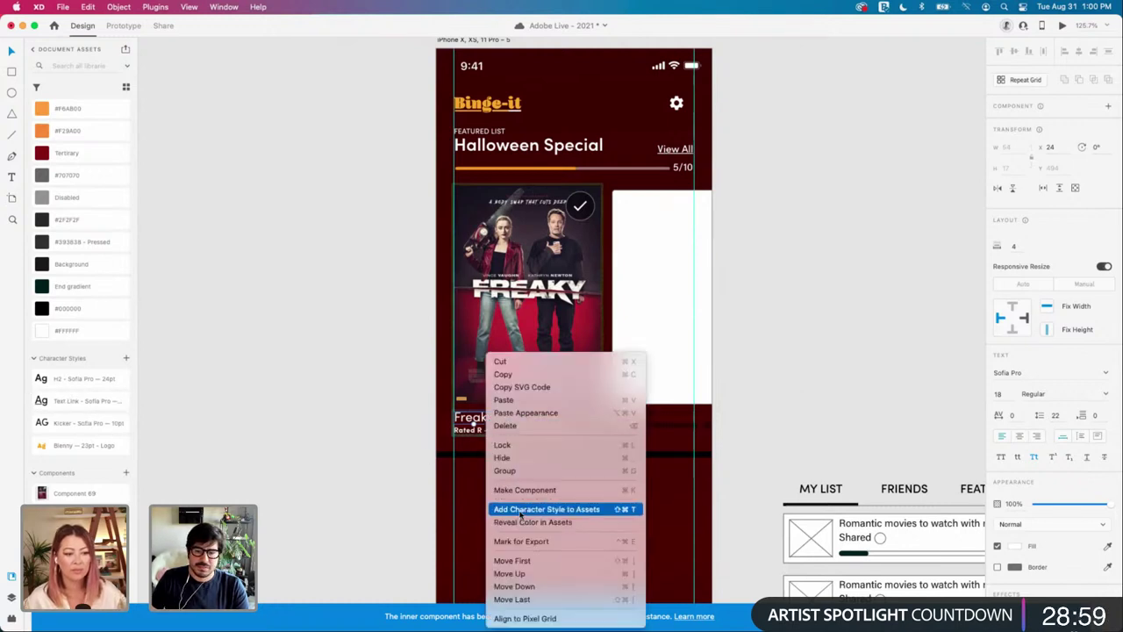
pyautogui.click(521, 511)
# Step: Prefix the name of the new Sofia Pro 18pt character style with "Movie title - Card -"
pyautogui.scroll(-5, 88, 368)
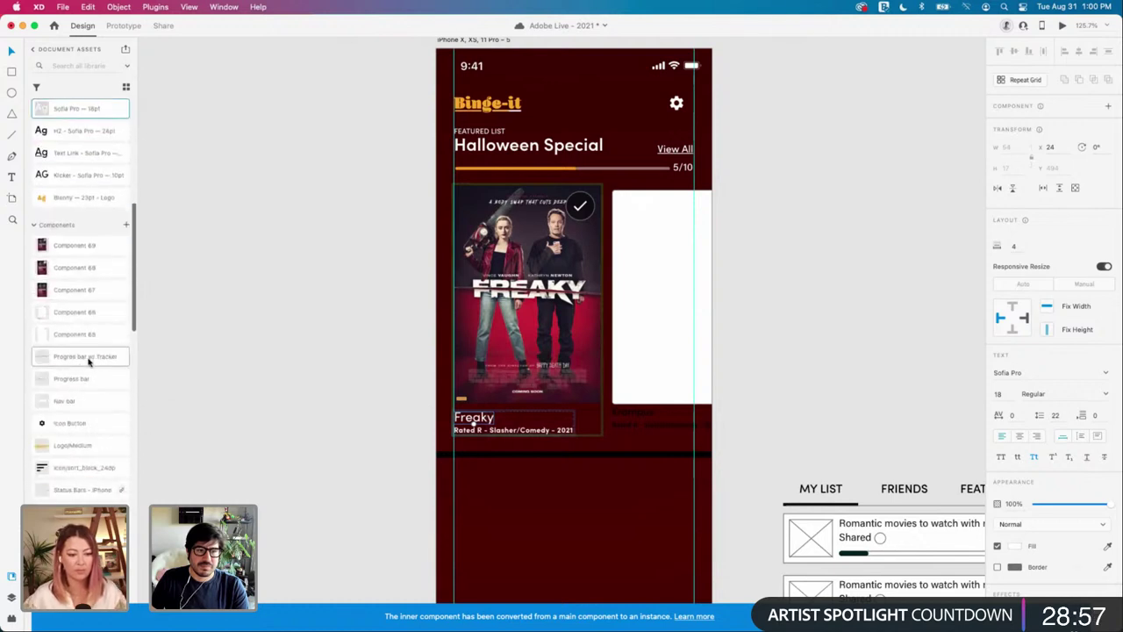
pyautogui.scroll(2, 87, 359)
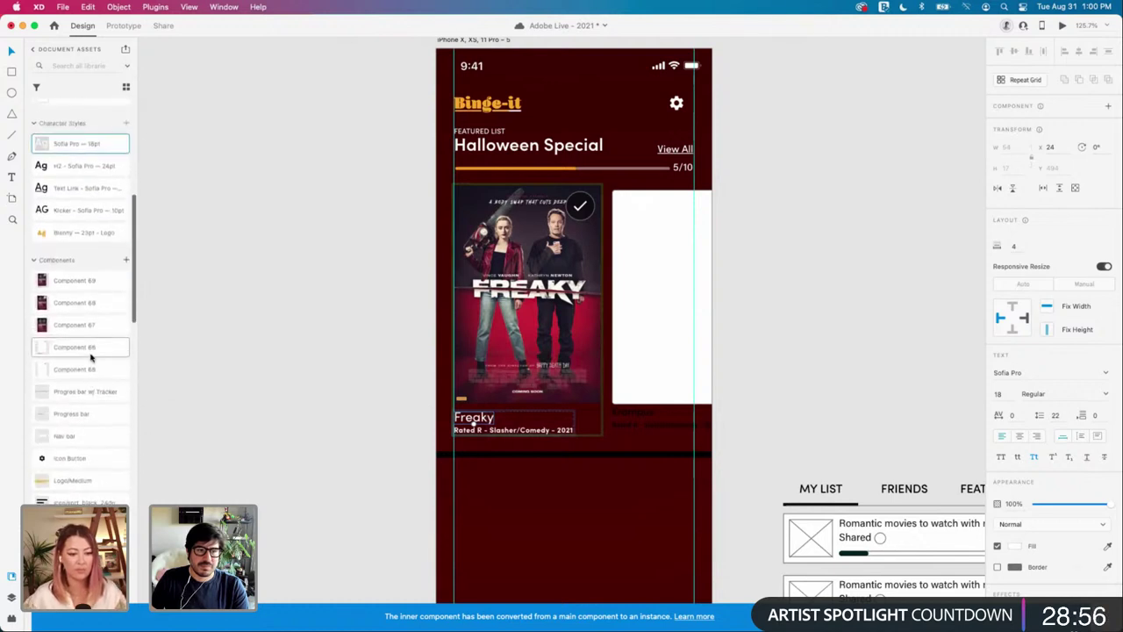
pyautogui.doubleClick(62, 147)
pyautogui.click(62, 147)
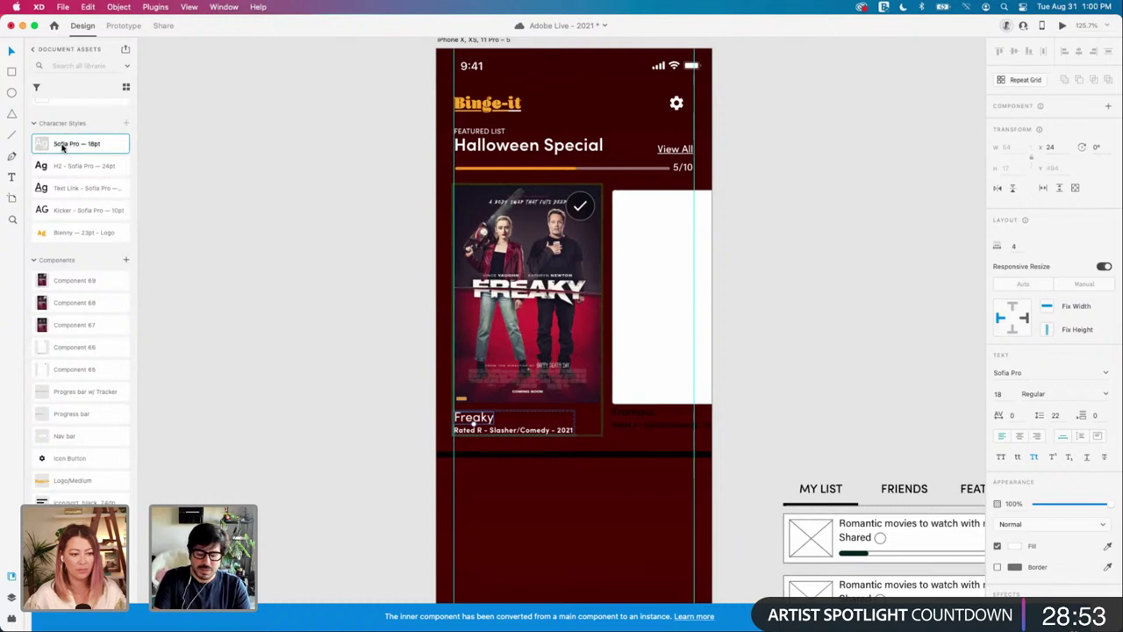
pyautogui.write('Movie title -')
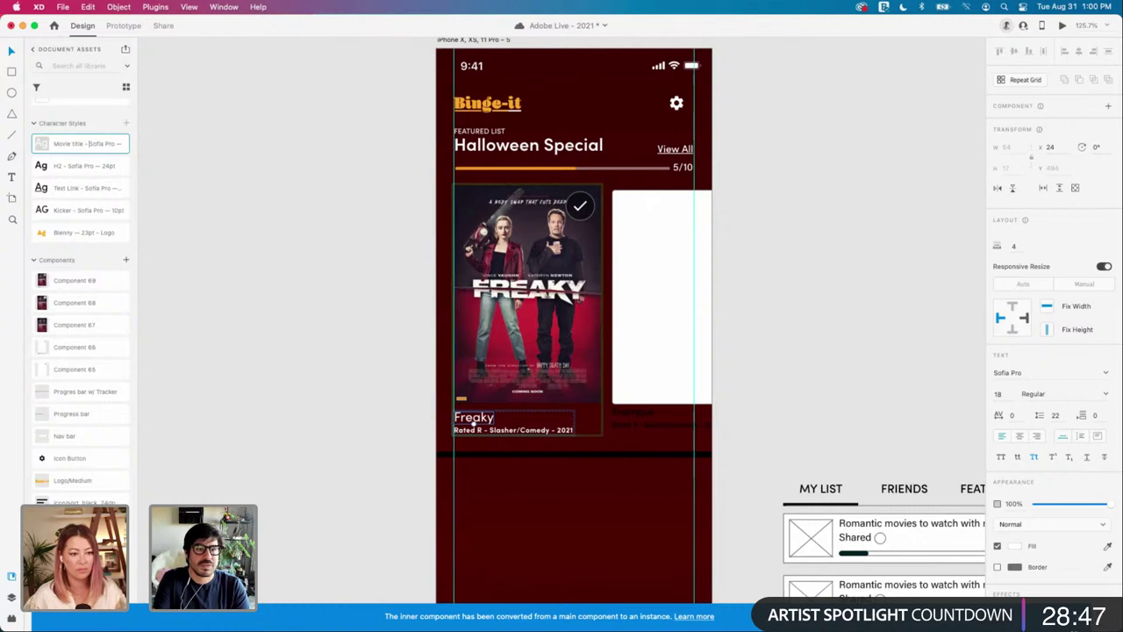
pyautogui.write('Card -')
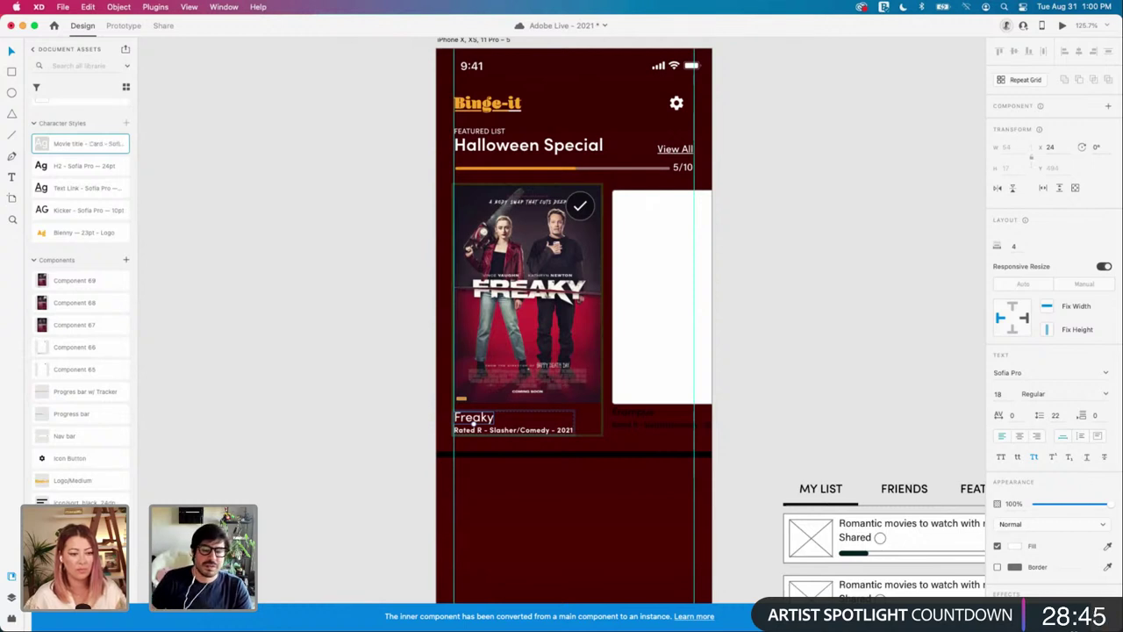
pyautogui.click(377, 312)
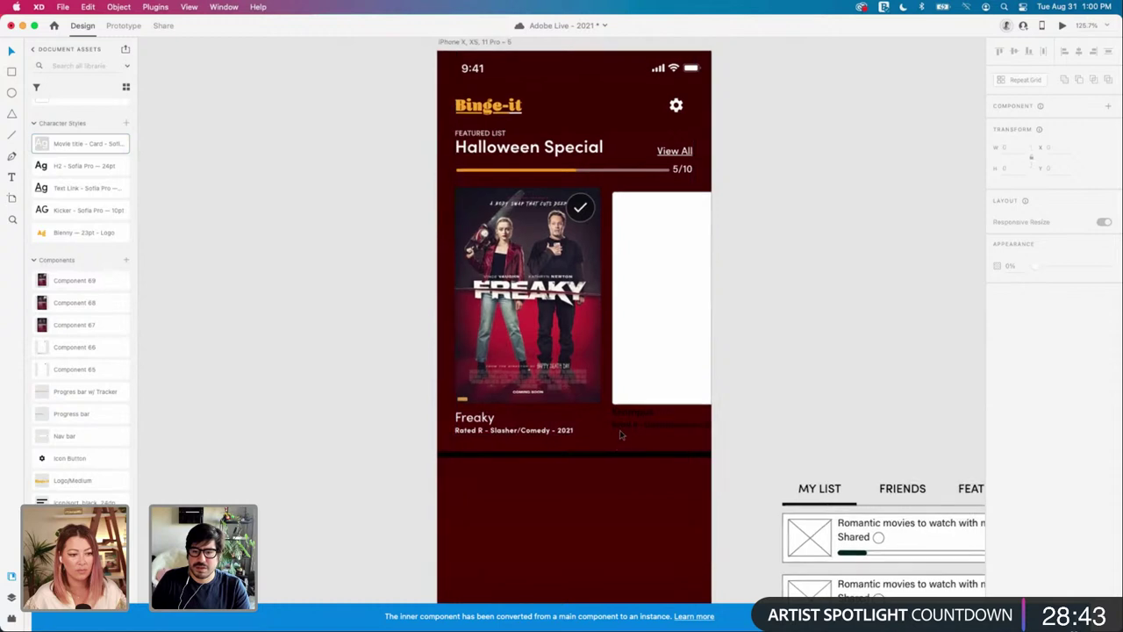
# Step: Nudge the white placeholder movie card beside the Freaky poster up to Y 190
pyautogui.scroll(-3, 732, 386)
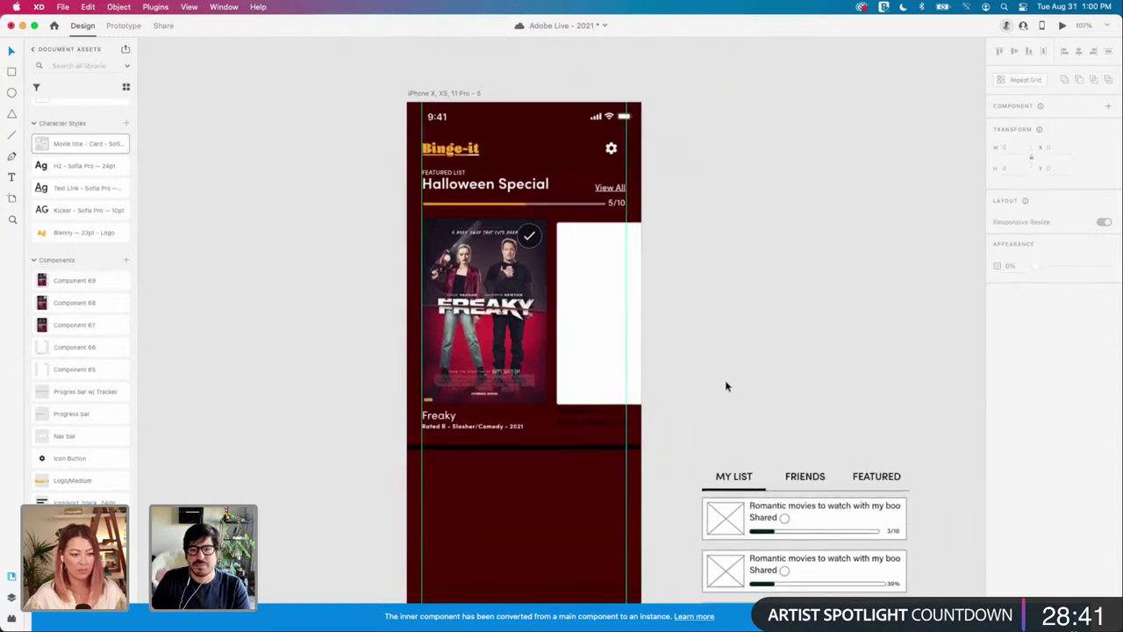
pyautogui.scroll(1, 727, 386)
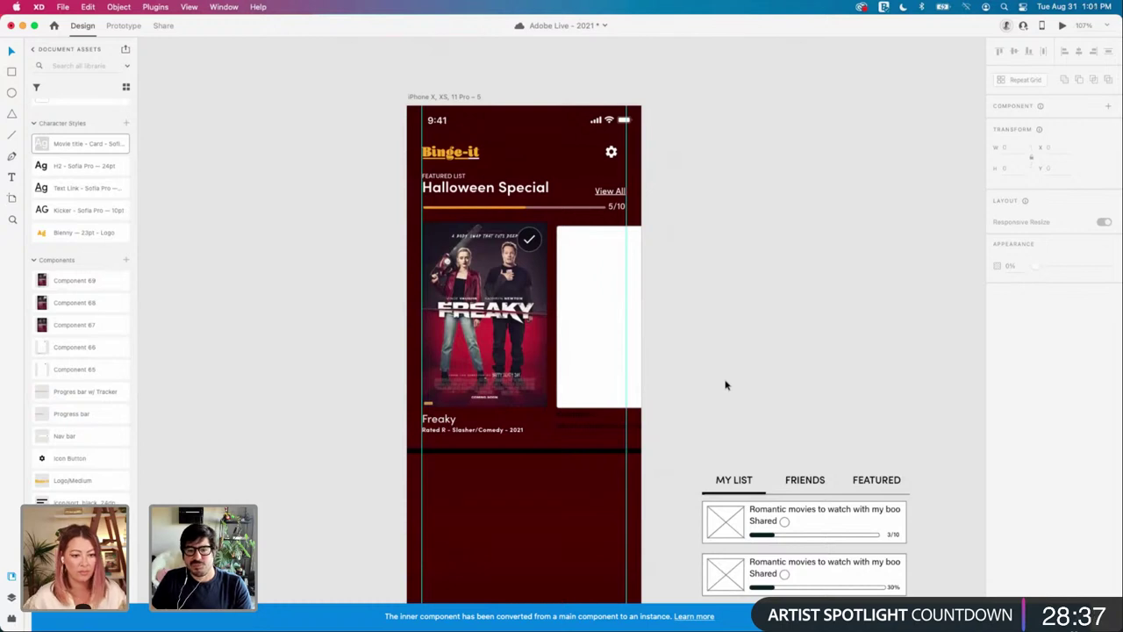
pyautogui.click(592, 343)
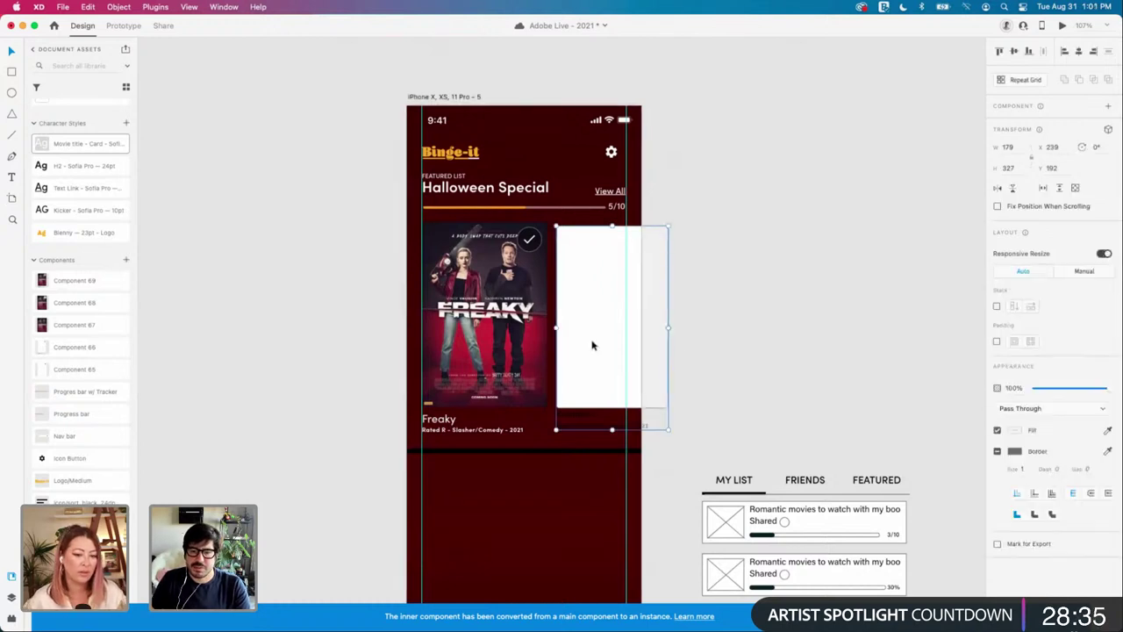
pyautogui.scroll(5, 599, 346)
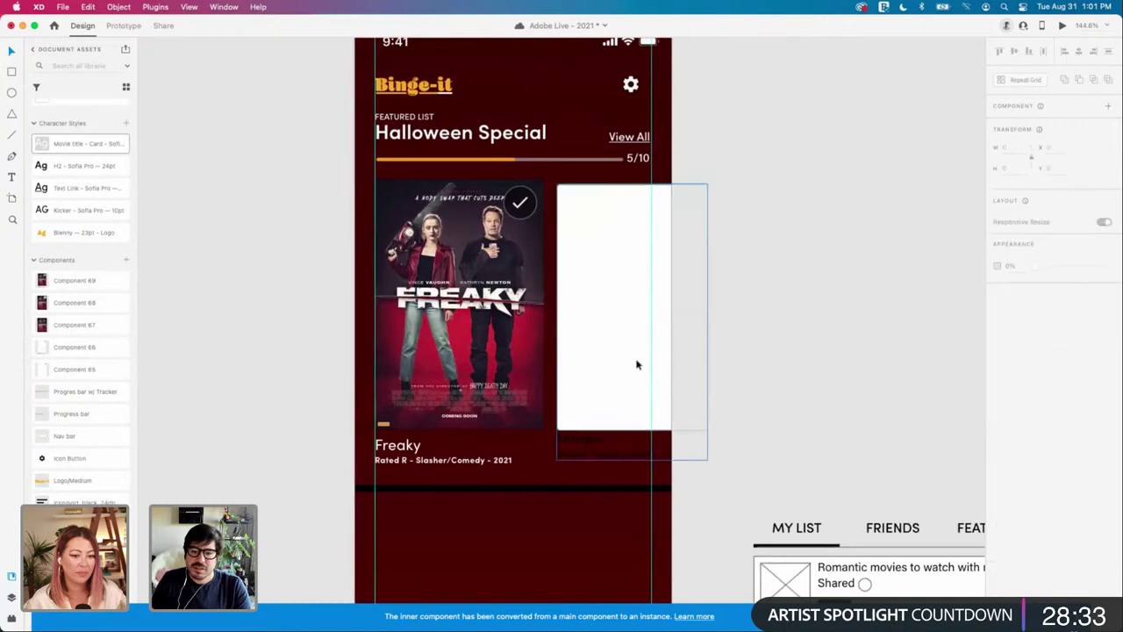
pyautogui.press('Up')
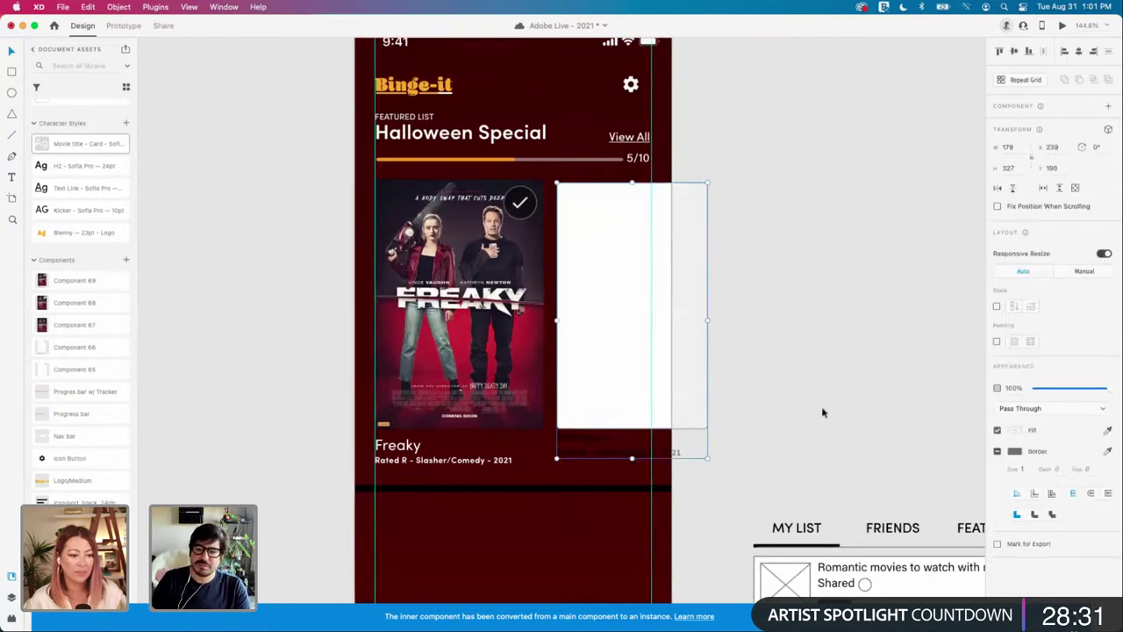
pyautogui.click(823, 412)
pyautogui.hscroll(5, 636, 408)
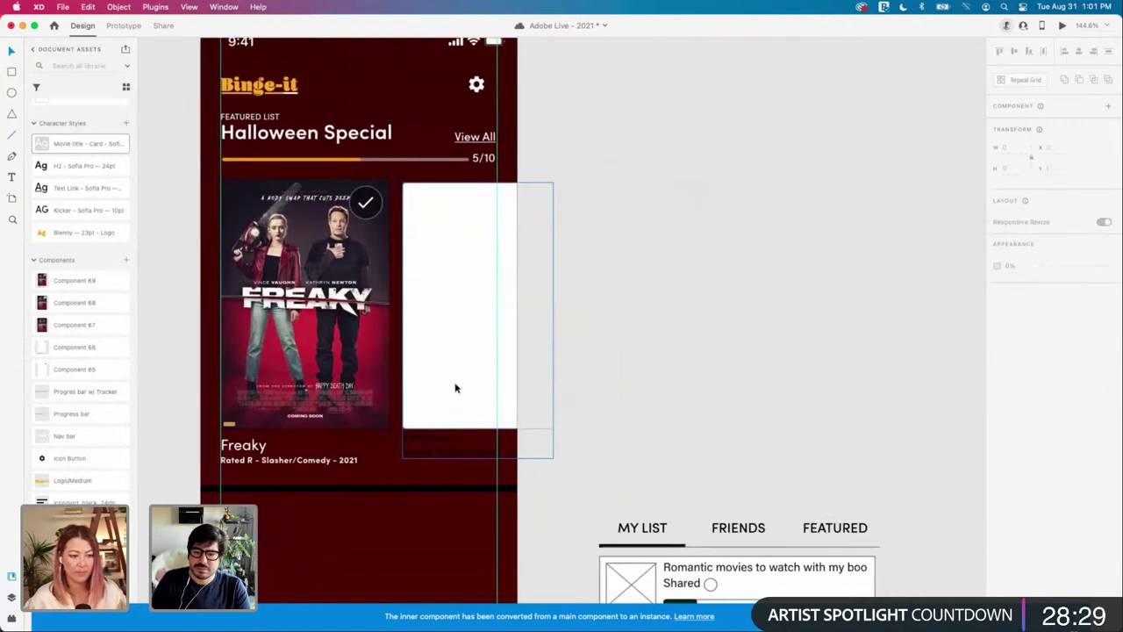
# Step: Duplicate the white Krampus placeholder card onto the empty canvas beside the iPhone artboard and ungroup the copy
pyautogui.moveTo(454, 386); pyautogui.dragTo(798, 381)
pyautogui.hscroll(4, 787, 452)
pyautogui.click(816, 459)
pyautogui.scroll(-5, 816, 459)
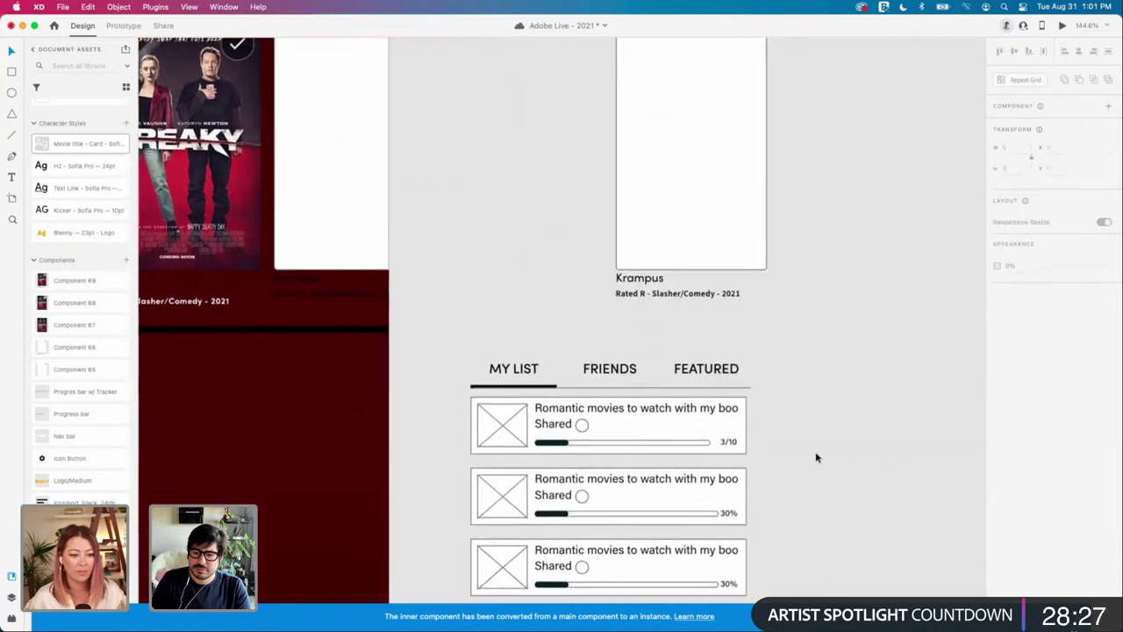
pyautogui.scroll(-3, 816, 459)
pyautogui.hscroll(2, 711, 368)
pyautogui.hscroll(1, 711, 368)
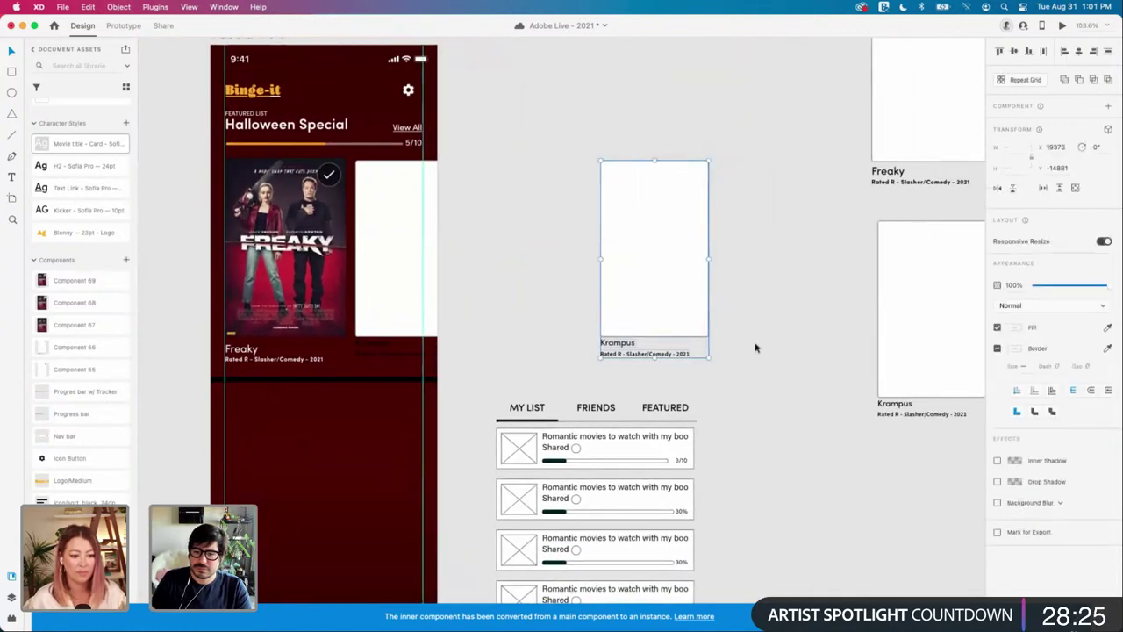
# Step: Copy the Krampus poster from the Movies artboard and paste it beside the updated iPhone artboard
pyautogui.scroll(-3, 713, 347)
pyautogui.scroll(-3, 637, 343)
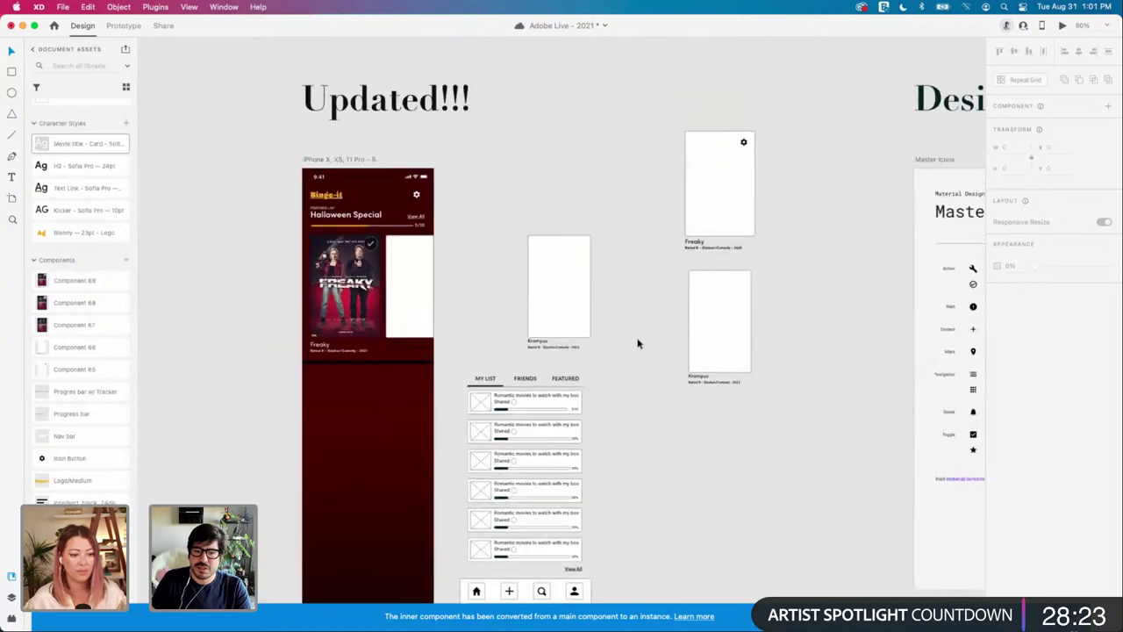
pyautogui.hscroll(10, 637, 343)
pyautogui.hscroll(15, 693, 358)
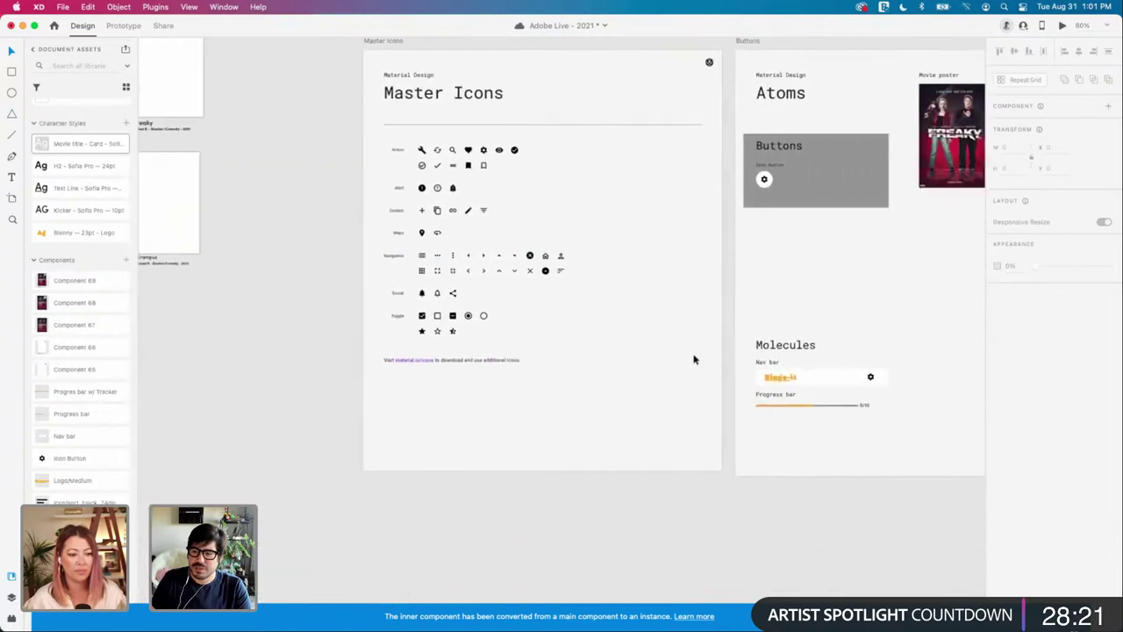
pyautogui.scroll(-3, 709, 360)
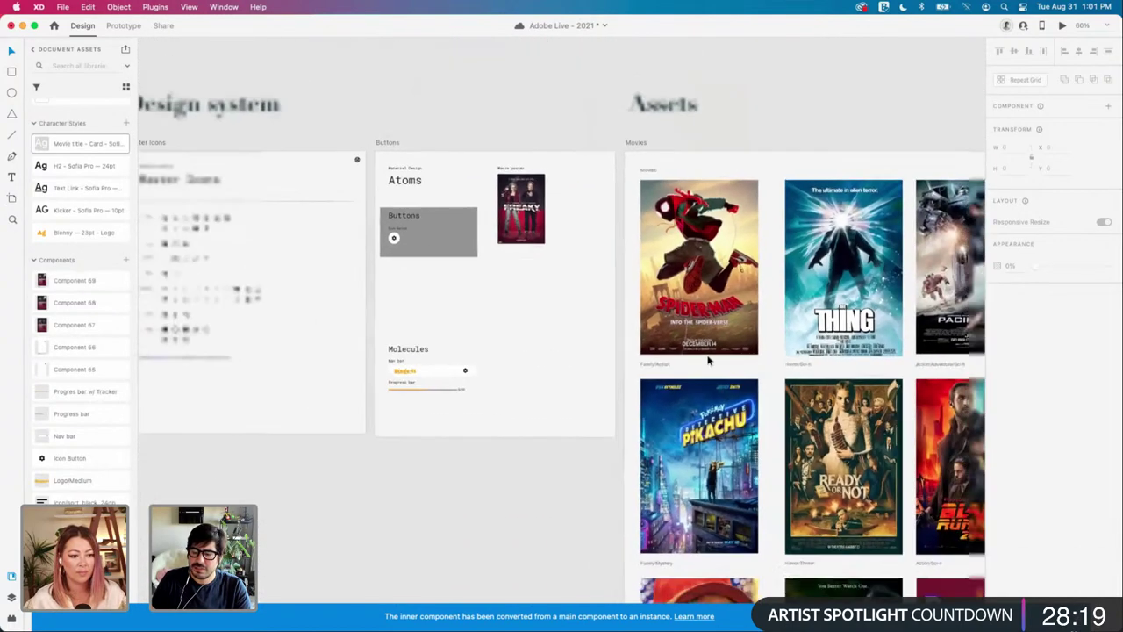
pyautogui.scroll(-10, 709, 360)
pyautogui.scroll(-2, 708, 359)
pyautogui.hscroll(3, 708, 359)
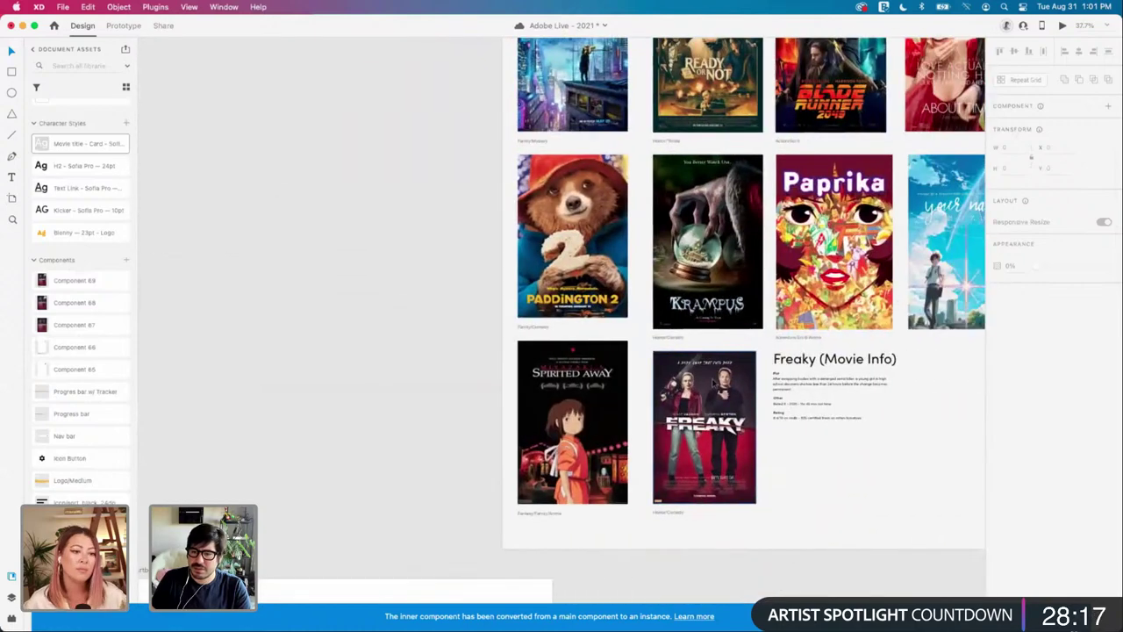
pyautogui.scroll(3, 708, 369)
pyautogui.click(702, 368)
pyautogui.hscroll(-20, 676, 343)
pyautogui.scroll(7, 676, 342)
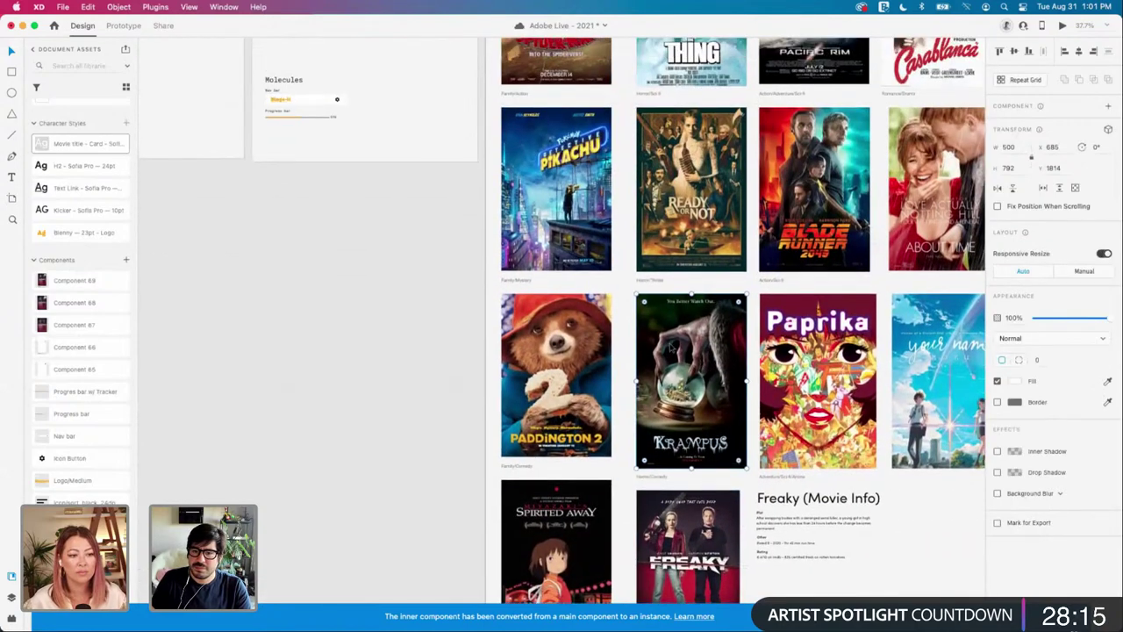
pyautogui.scroll(10, 670, 318)
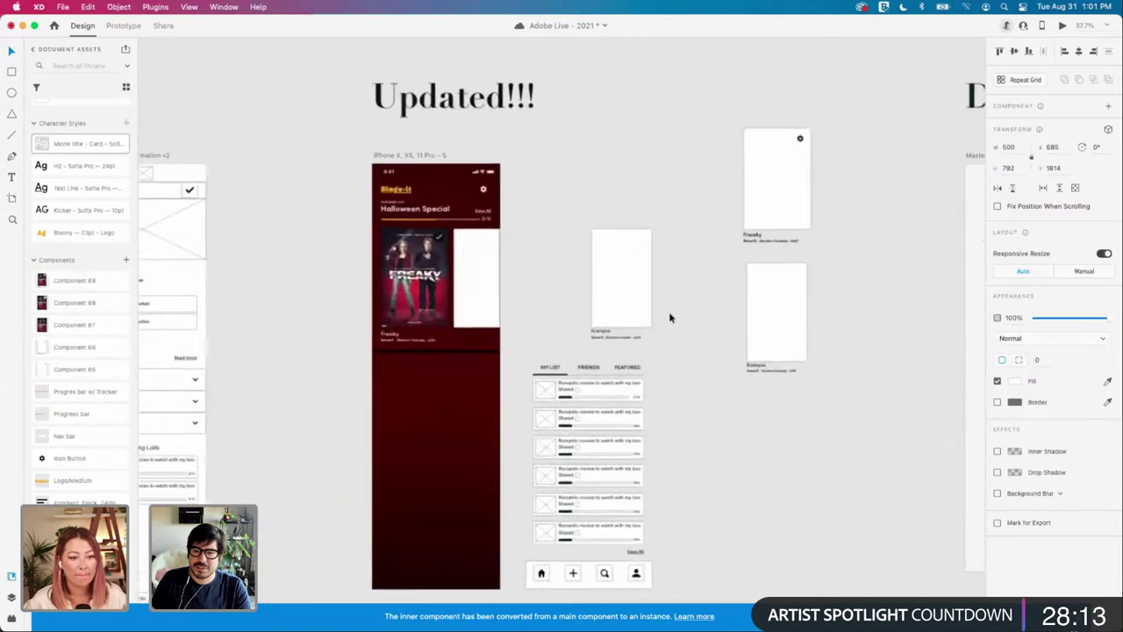
pyautogui.press('super+v')
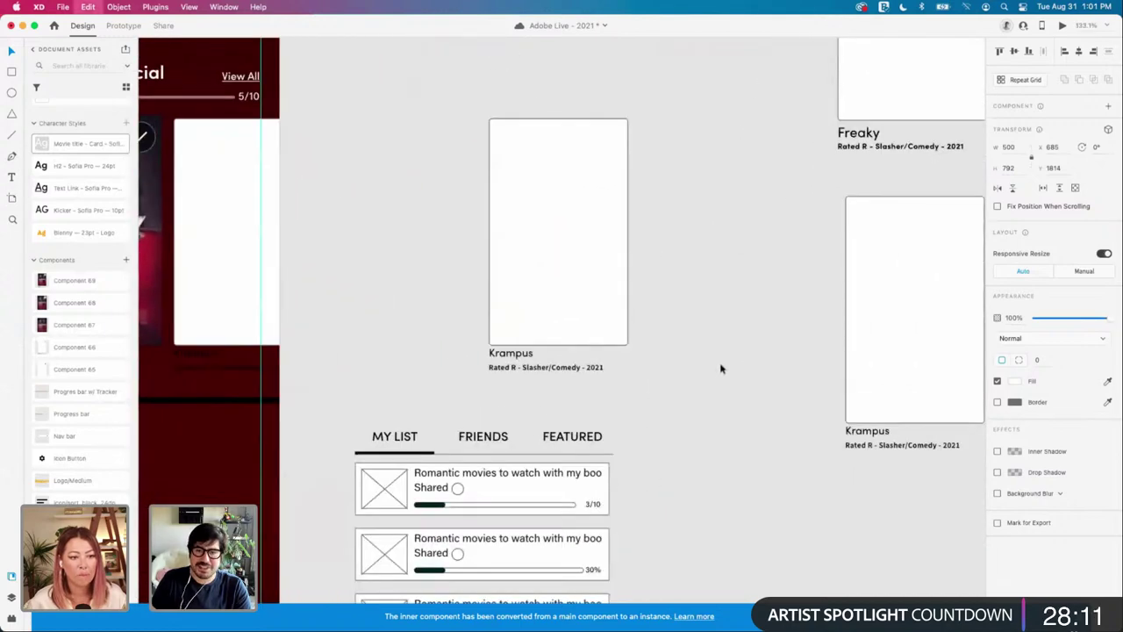
# Step: Scale the pasted Krampus poster down to 187 × 296 and place it over the duplicated placeholder rectangle
pyautogui.moveTo(633, 303); pyautogui.dragTo(752, 391)
pyautogui.scroll(-4, 763, 412)
pyautogui.scroll(-2, 781, 421)
pyautogui.moveTo(873, 507); pyautogui.dragTo(655, 233)
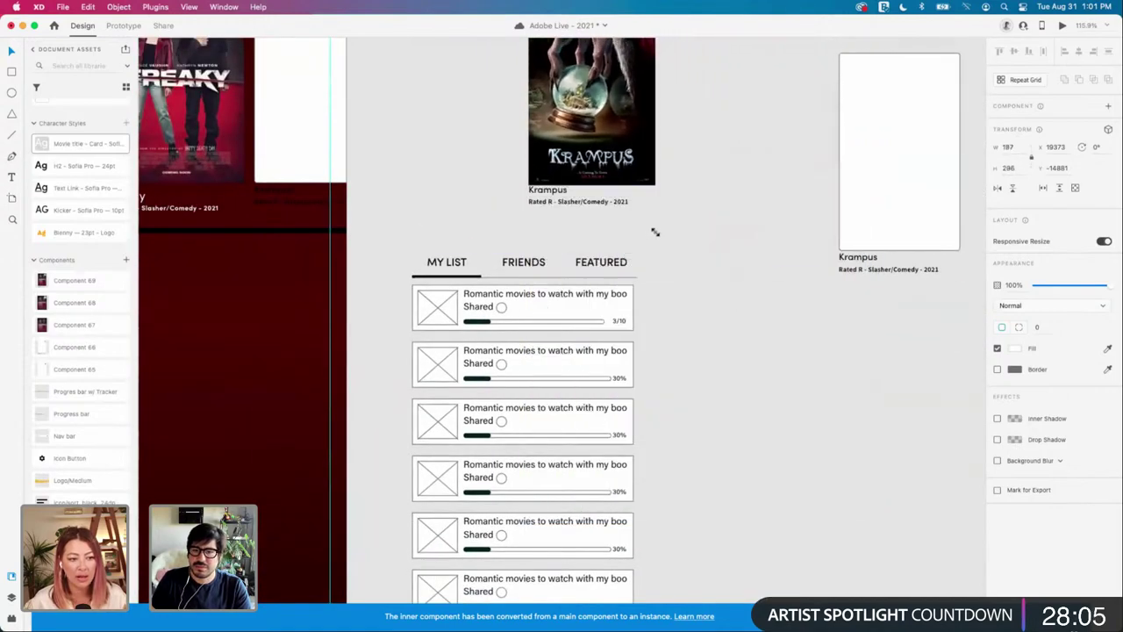
pyautogui.scroll(5, 672, 219)
pyautogui.scroll(2, 677, 260)
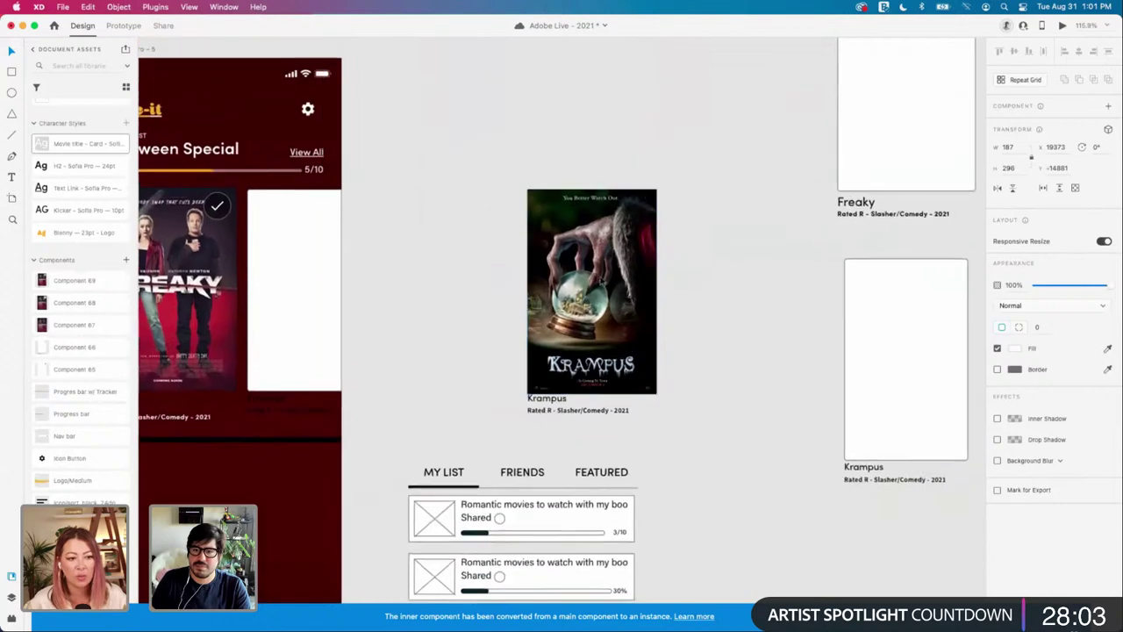
pyautogui.scroll(3, 658, 281)
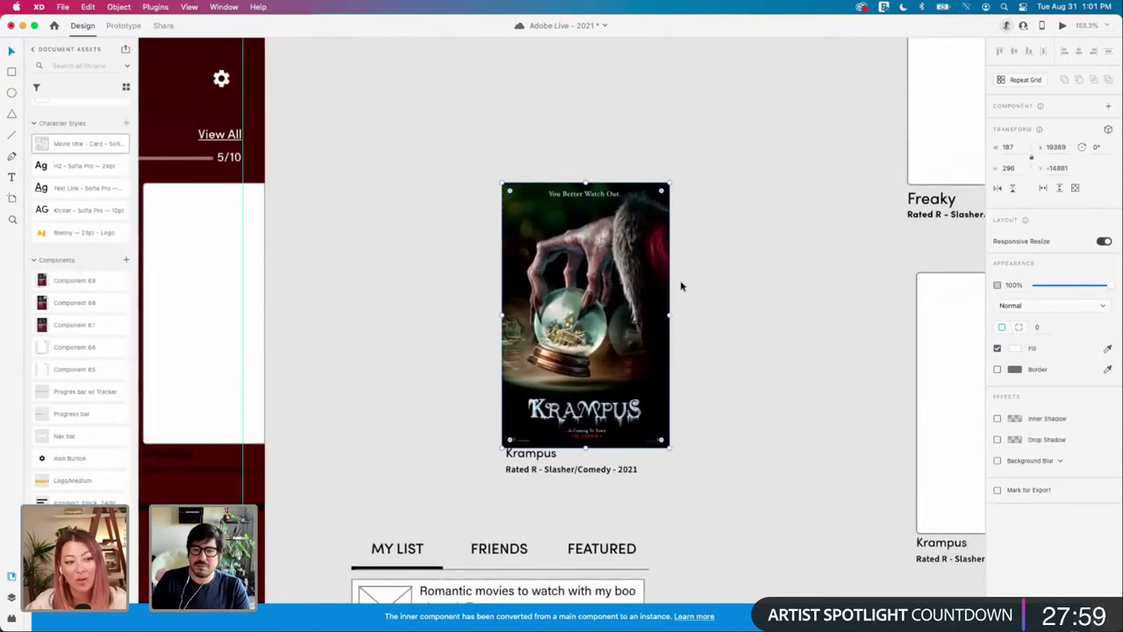
# Step: Send the Krampus poster behind the white placeholder rectangle and position it so it extends slightly past every edge
pyautogui.click(744, 310)
pyautogui.moveTo(640, 304); pyautogui.dragTo(693, 303)
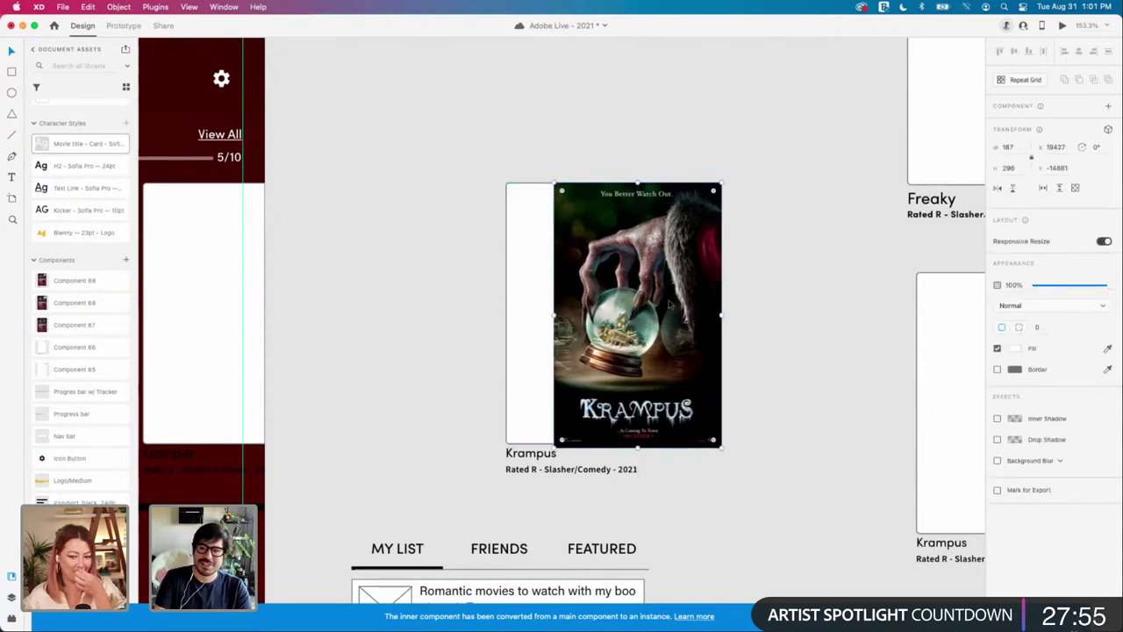
pyautogui.press('super+bracketleft')
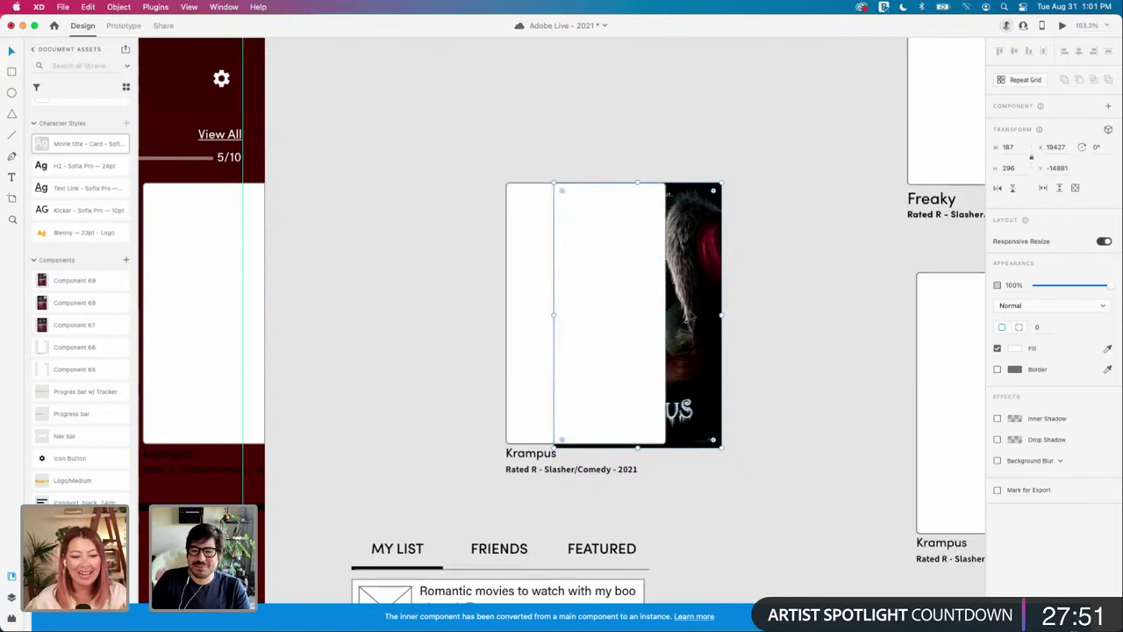
pyautogui.moveTo(690, 316); pyautogui.dragTo(668, 335)
pyautogui.click(710, 349)
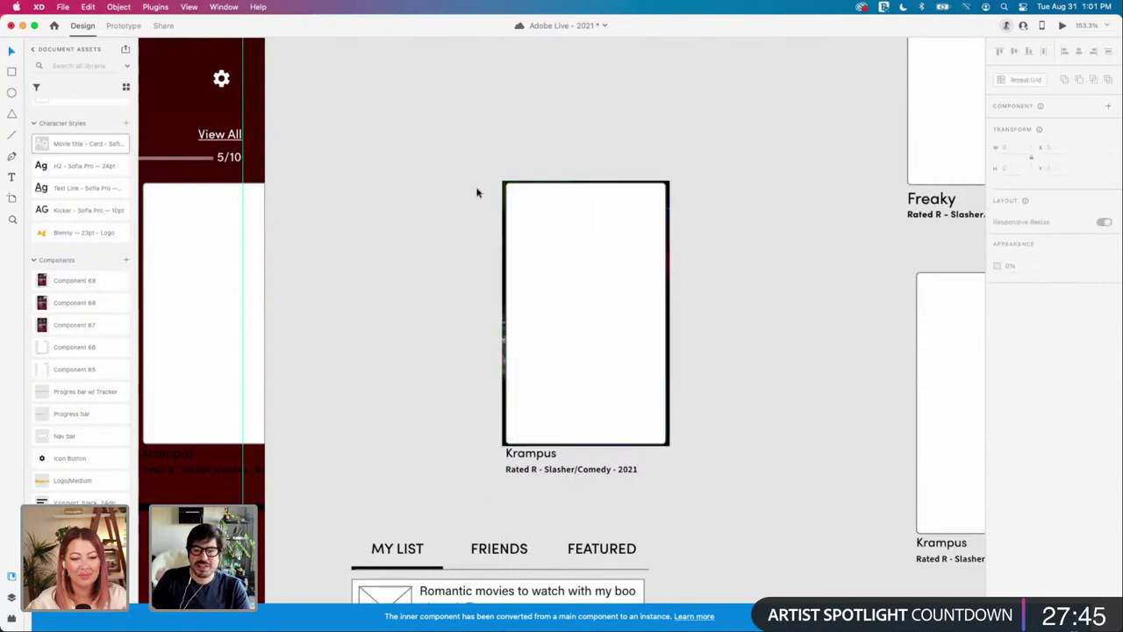
# Step: Mask the Krampus poster with the white rounded placeholder rectangle
pyautogui.click(601, 263)
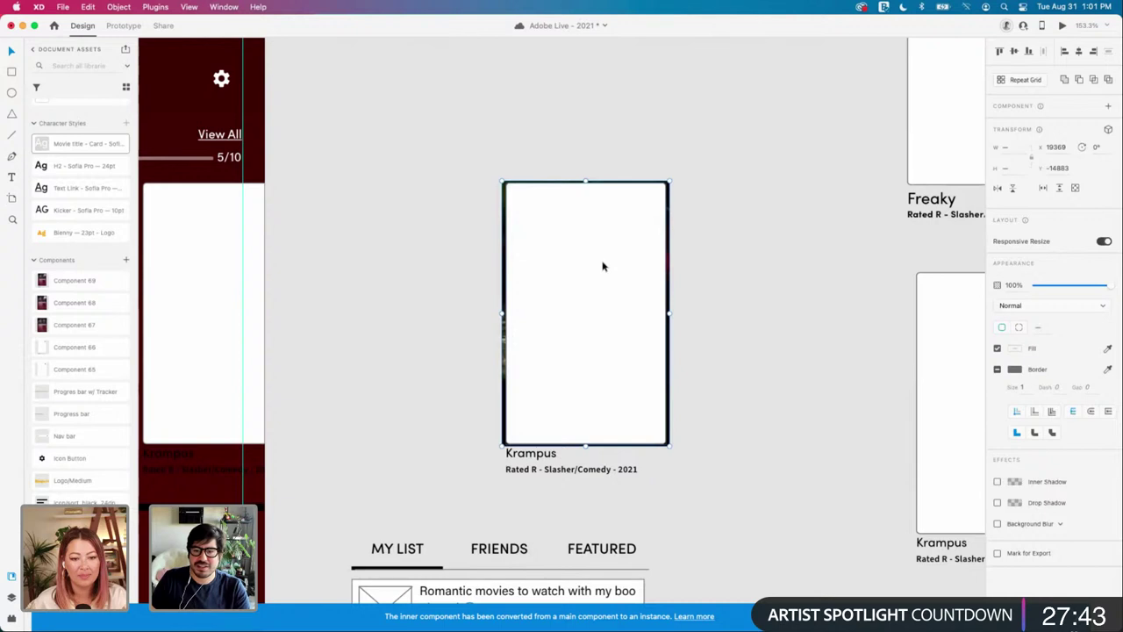
pyautogui.click(700, 273)
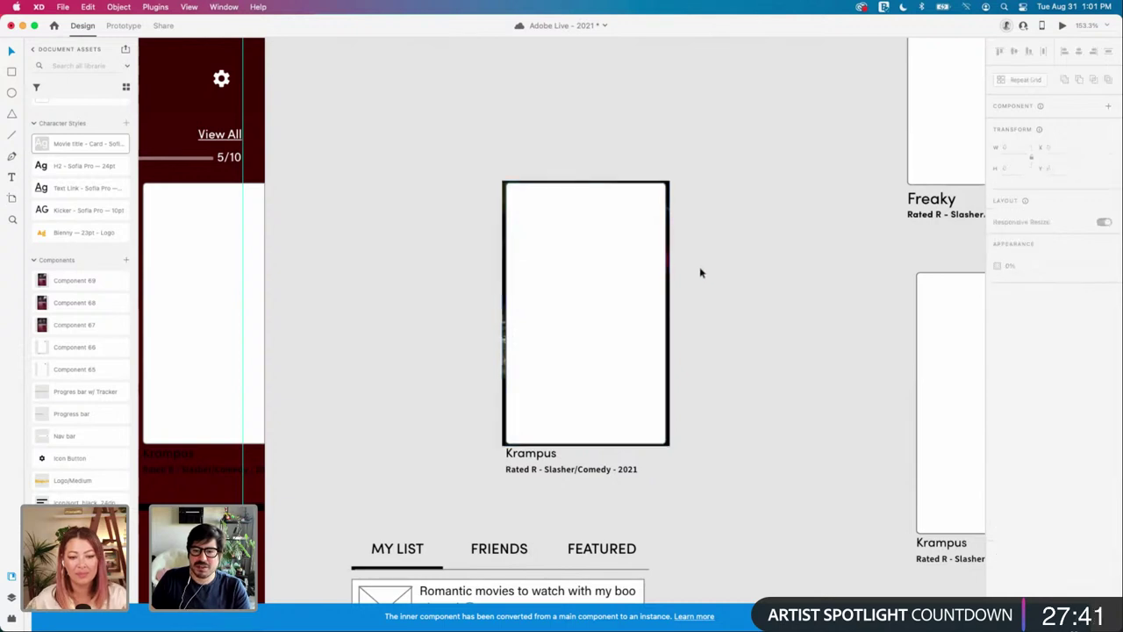
pyautogui.click(574, 209)
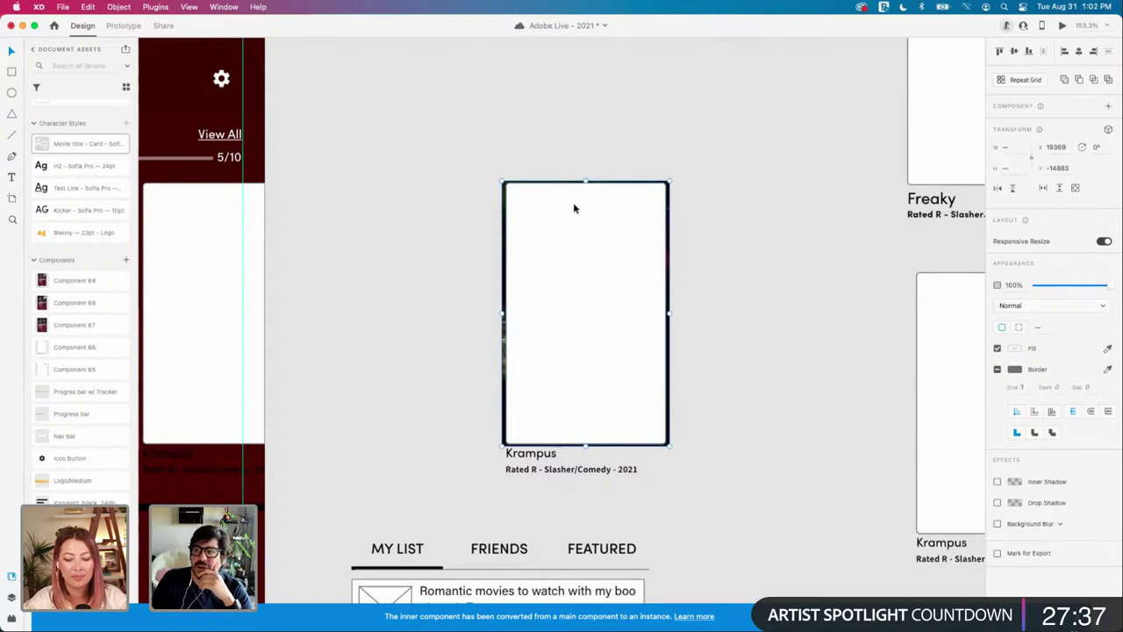
pyautogui.click(450, 237)
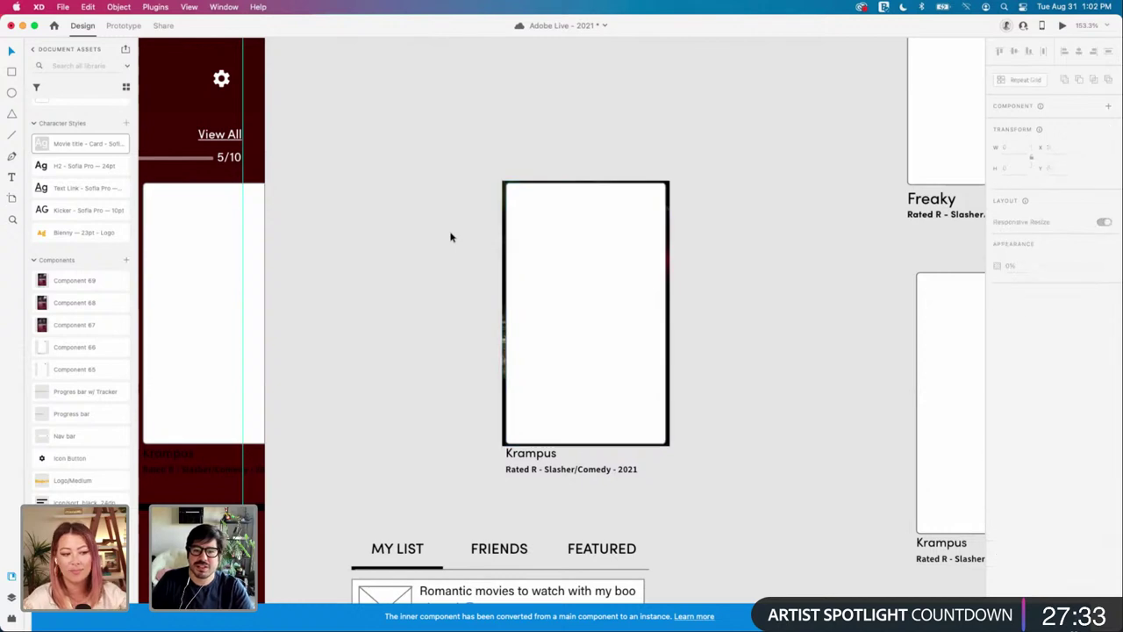
pyautogui.click(578, 279)
pyautogui.rightClick(579, 279)
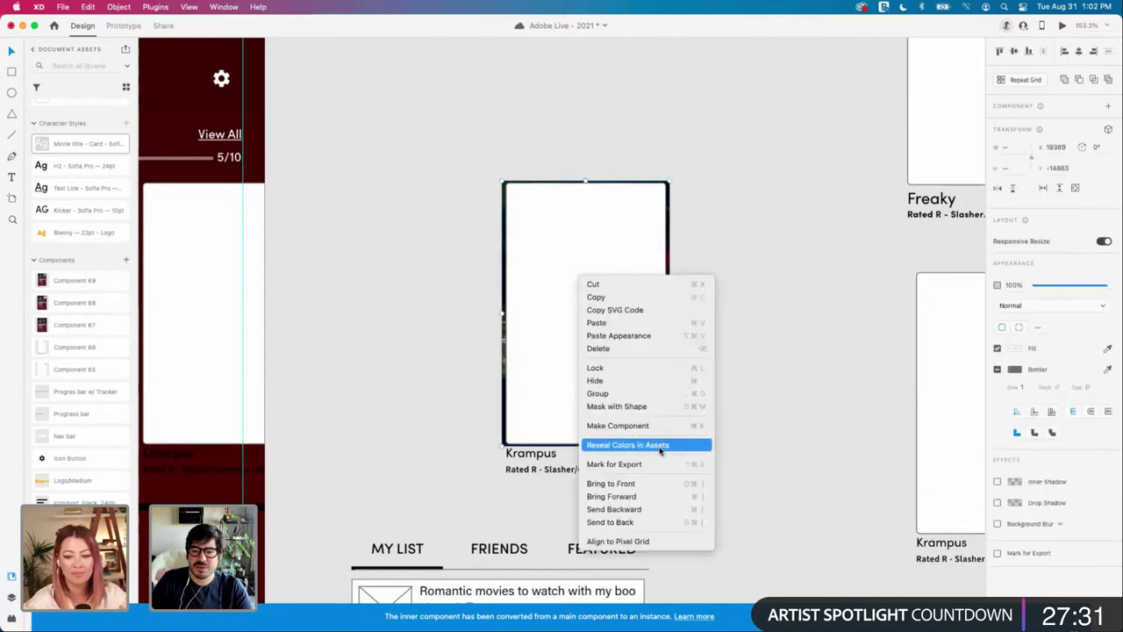
pyautogui.click(640, 408)
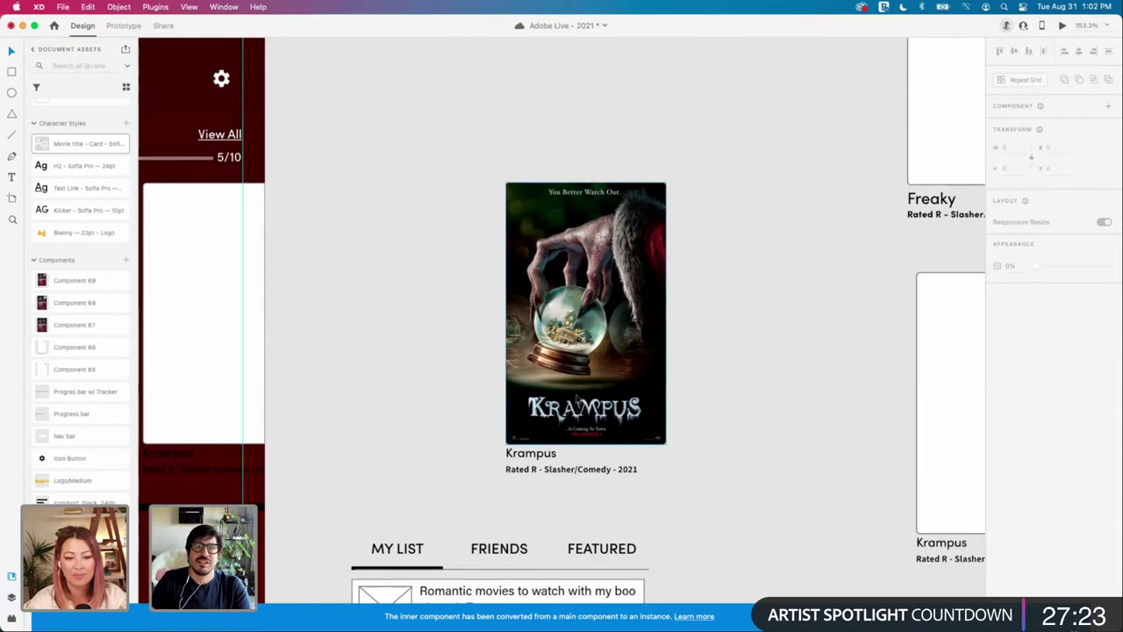
# Step: Select the masked Krampus poster and save the document
pyautogui.hscroll(-1, 459, 371)
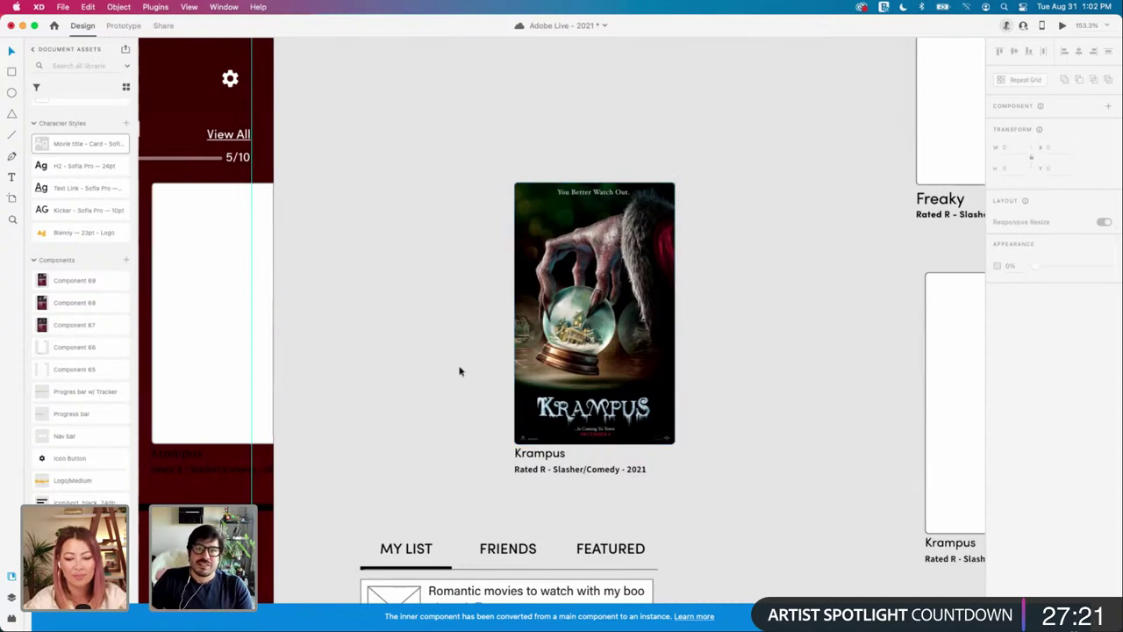
pyautogui.scroll(2, 463, 364)
pyautogui.click(650, 374)
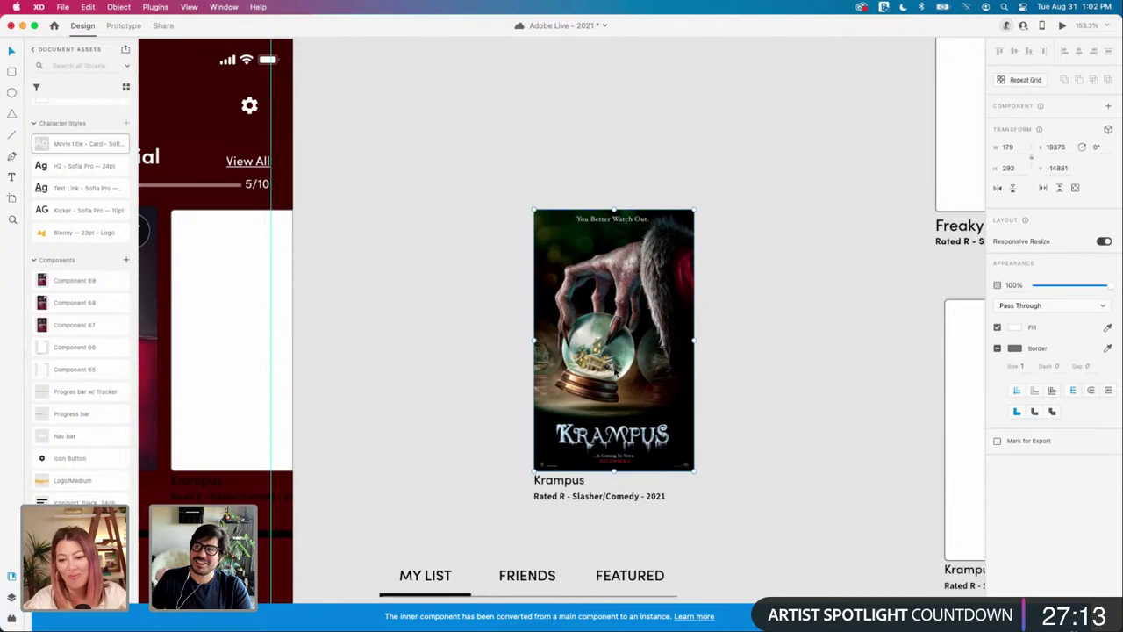
pyautogui.hscroll(2, 615, 373)
pyautogui.hscroll(-1, 615, 373)
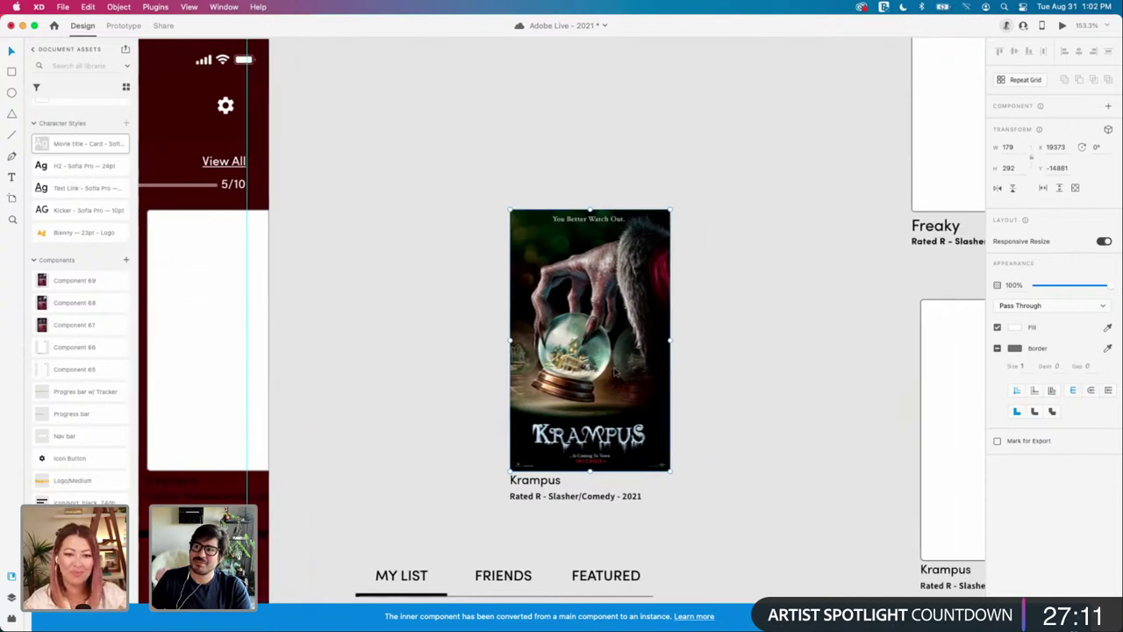
pyautogui.hscroll(-1, 615, 373)
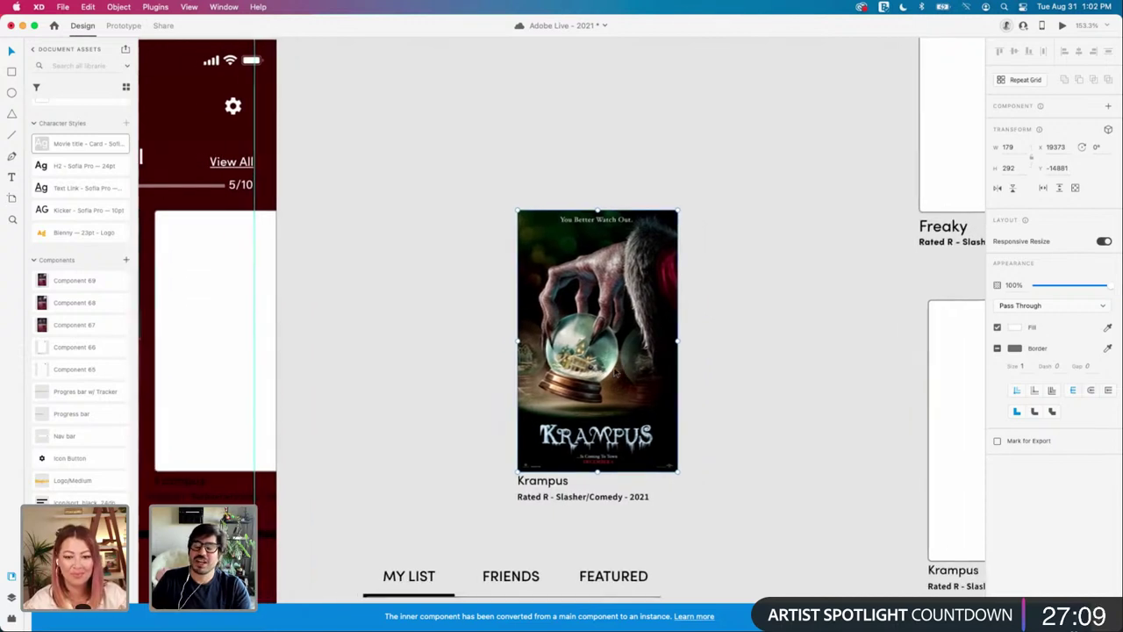
pyautogui.scroll(1, 615, 372)
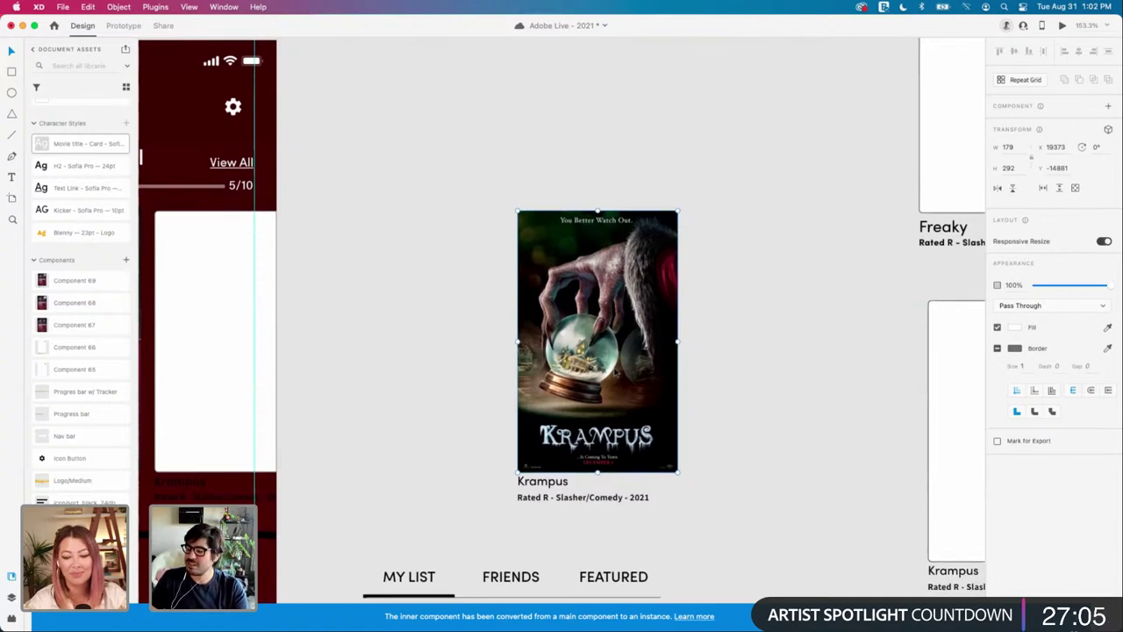
pyautogui.press('super+s')
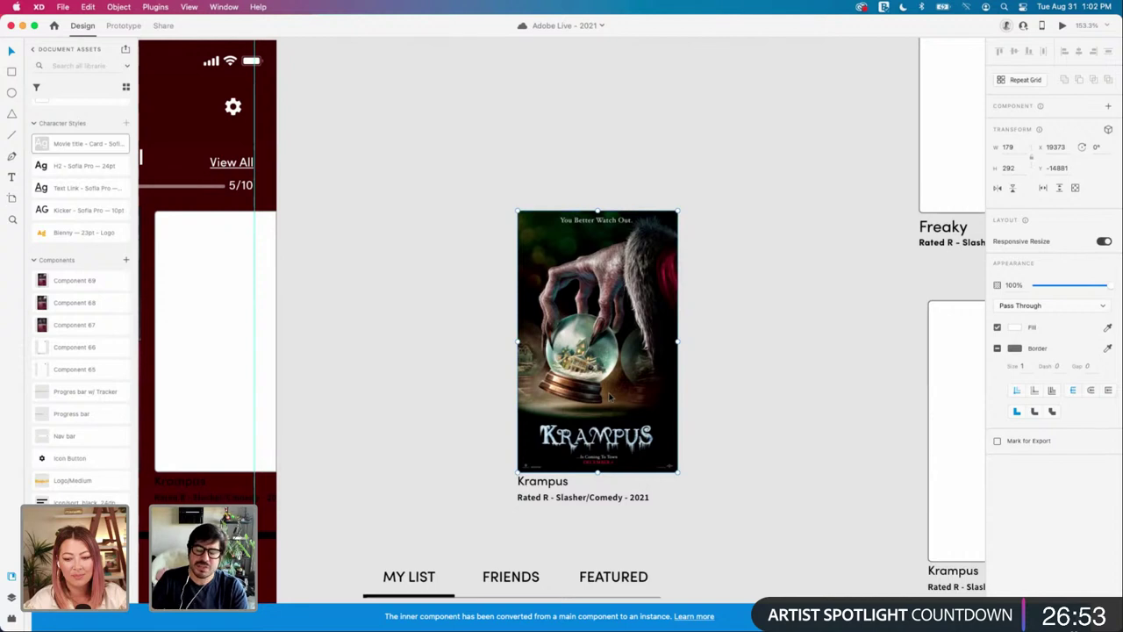
# Step: Nudge the Krampus title and its rating line together down to Y -14581 below the poster
pyautogui.click(737, 422)
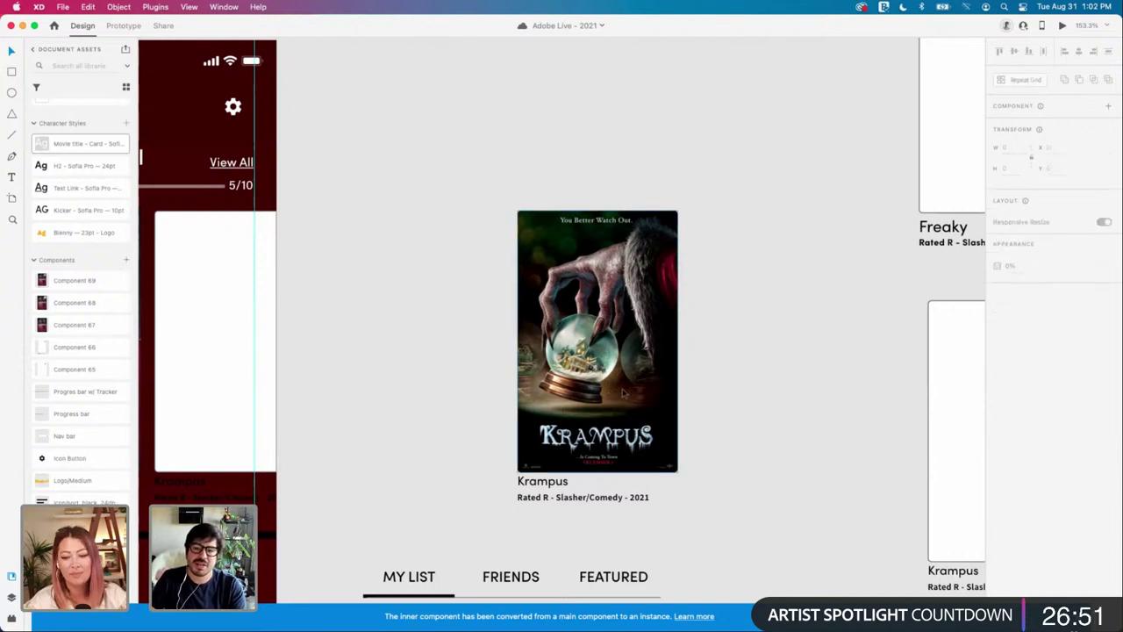
pyautogui.click(614, 388)
pyautogui.click(734, 409)
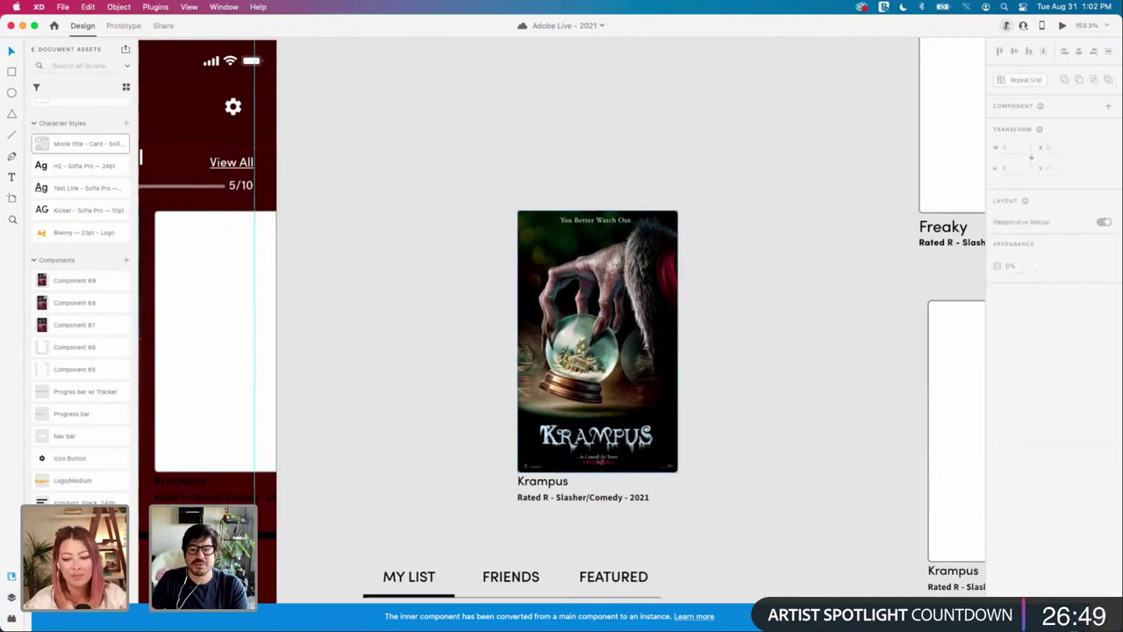
pyautogui.click(542, 481)
pyautogui.keyDown('shift'); pyautogui.click(582, 497); pyautogui.keyUp('shift')
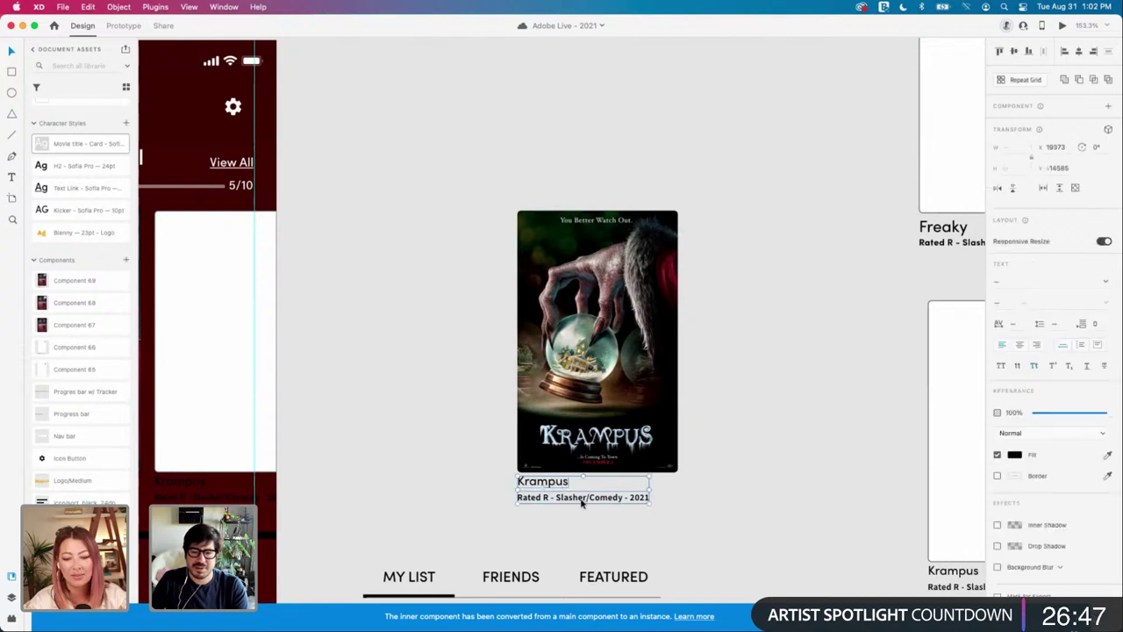
pyautogui.press('Down')
pyautogui.press('Down')
pyautogui.press('Down')
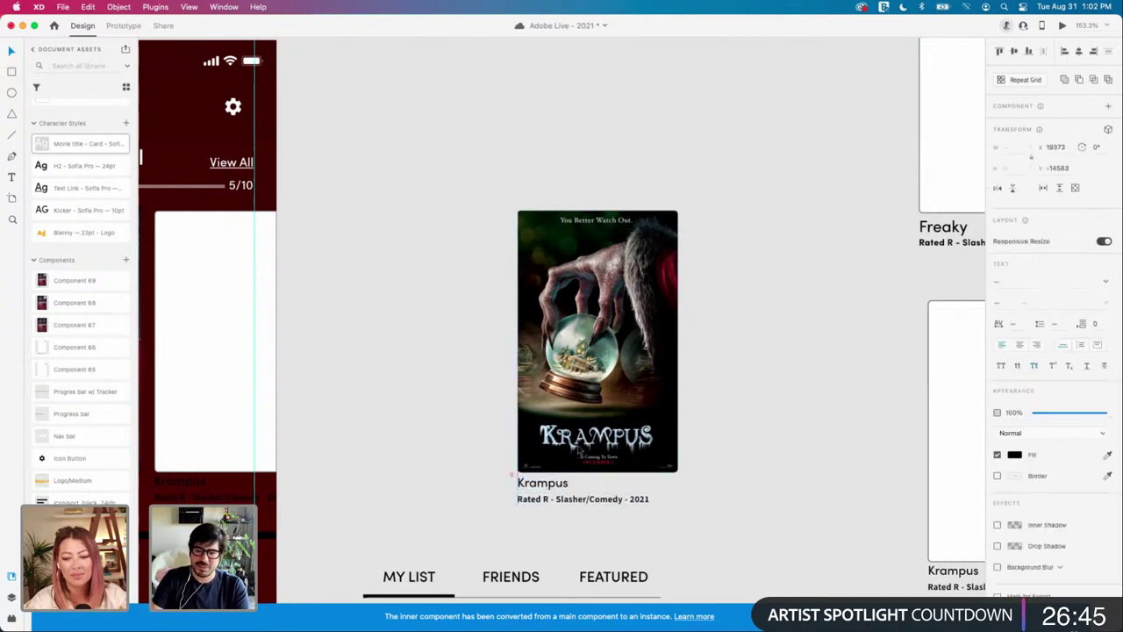
pyautogui.hscroll(-1, 561, 446)
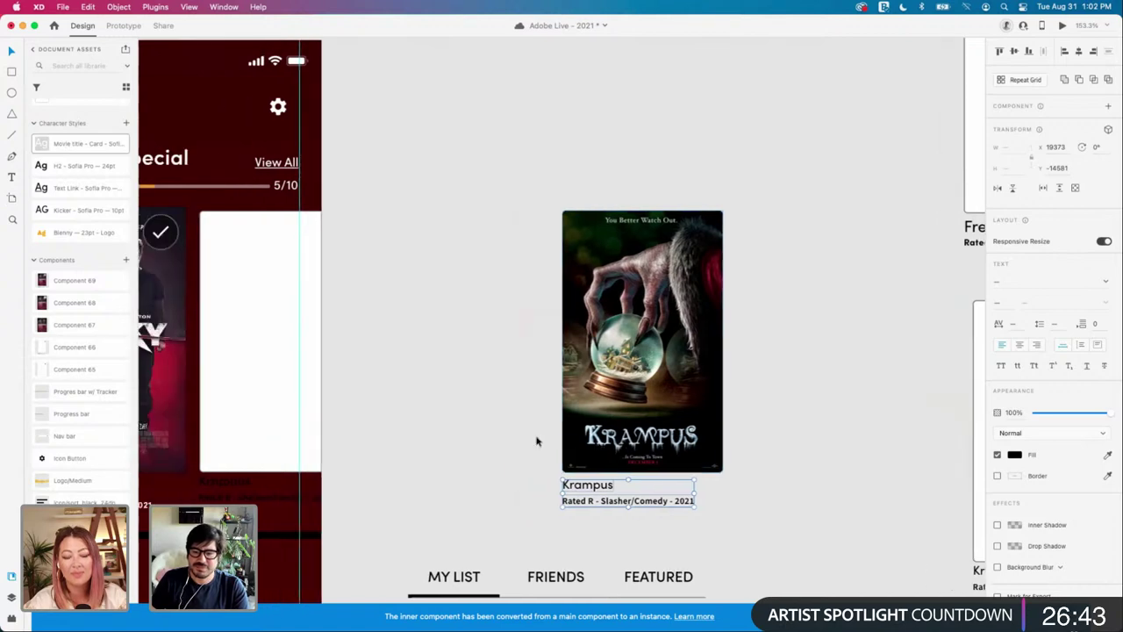
pyautogui.click(537, 442)
# Step: Group the Krampus title and rating line and turn the group into a vertical stack with spacing 2
pyautogui.moveTo(592, 492); pyautogui.dragTo(621, 518)
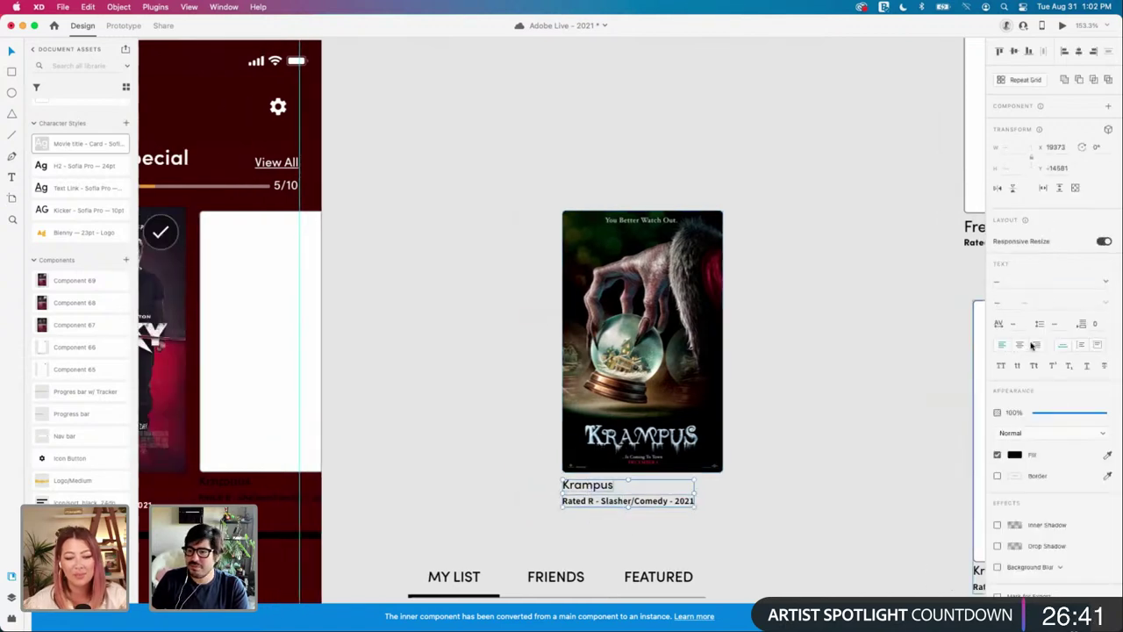
pyautogui.press('super+g')
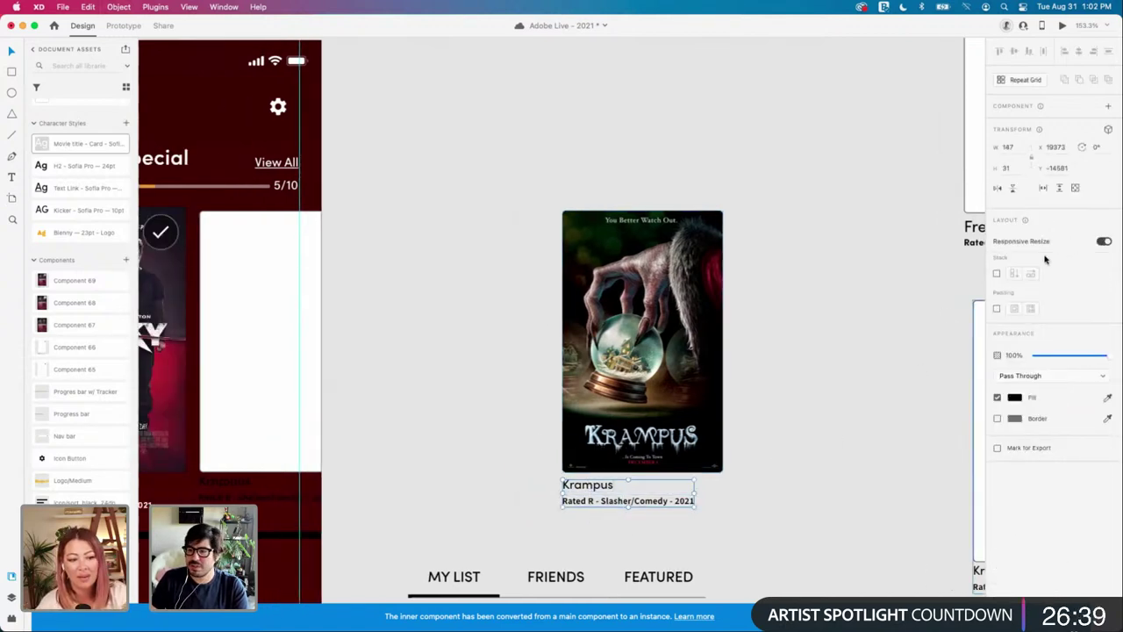
pyautogui.click(997, 274)
pyautogui.click(1062, 276)
pyautogui.write('2')
pyautogui.press('Tab')
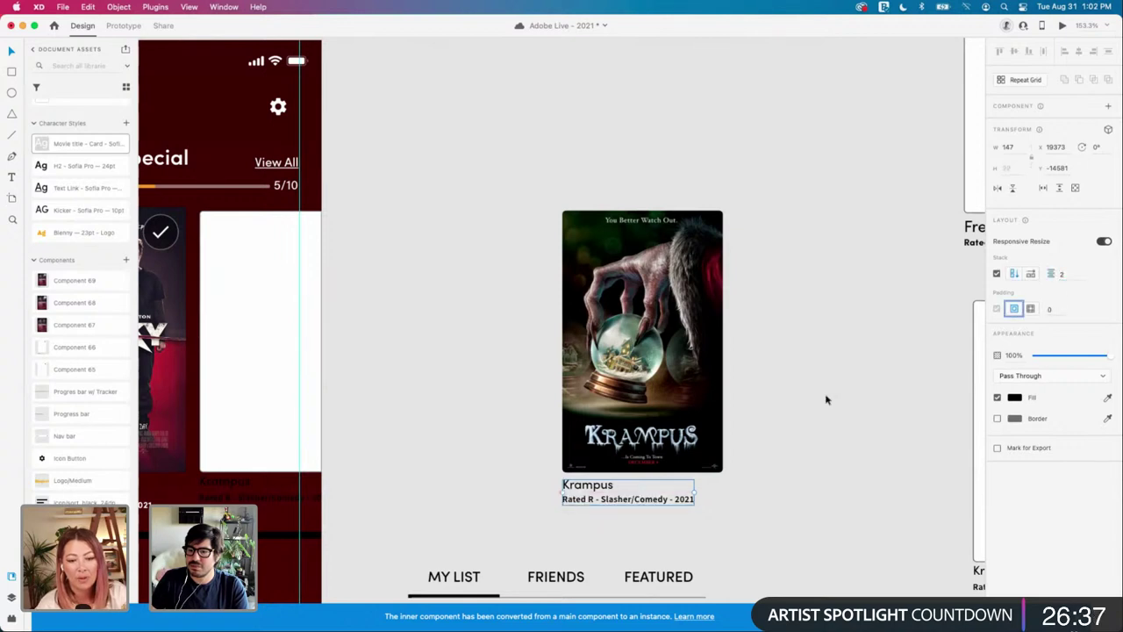
# Step: Nudge the Krampus title and rating stack up to Y -14585, closer beneath the poster
pyautogui.click(828, 400)
pyautogui.click(605, 486)
pyautogui.press('Up')
pyautogui.press('Up')
pyautogui.press('Up')
pyautogui.press('Up')
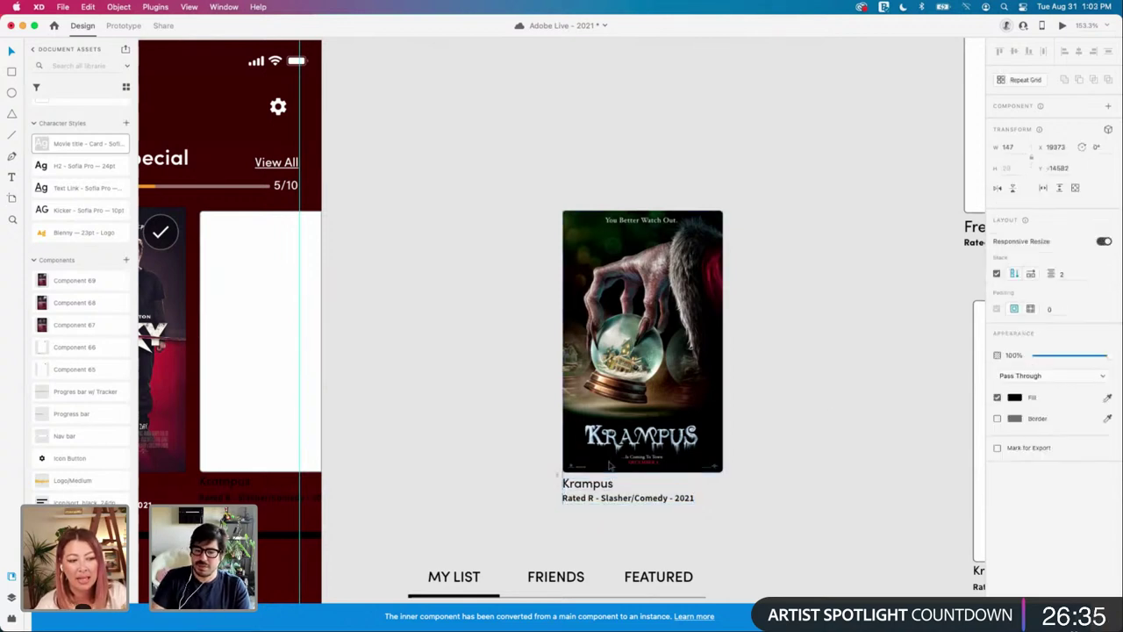
# Step: Group the Krampus poster with its text stack and turn the group into a vertical stack with spacing 4
pyautogui.hscroll(5, 610, 465)
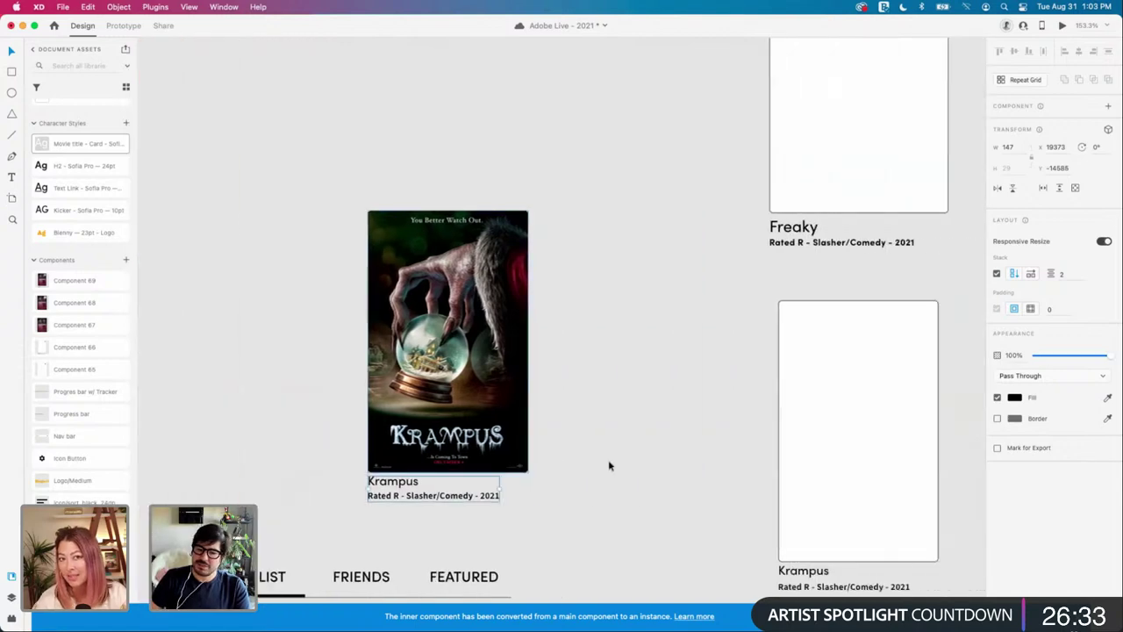
pyautogui.hscroll(-2, 591, 465)
pyautogui.moveTo(602, 502); pyautogui.dragTo(395, 374)
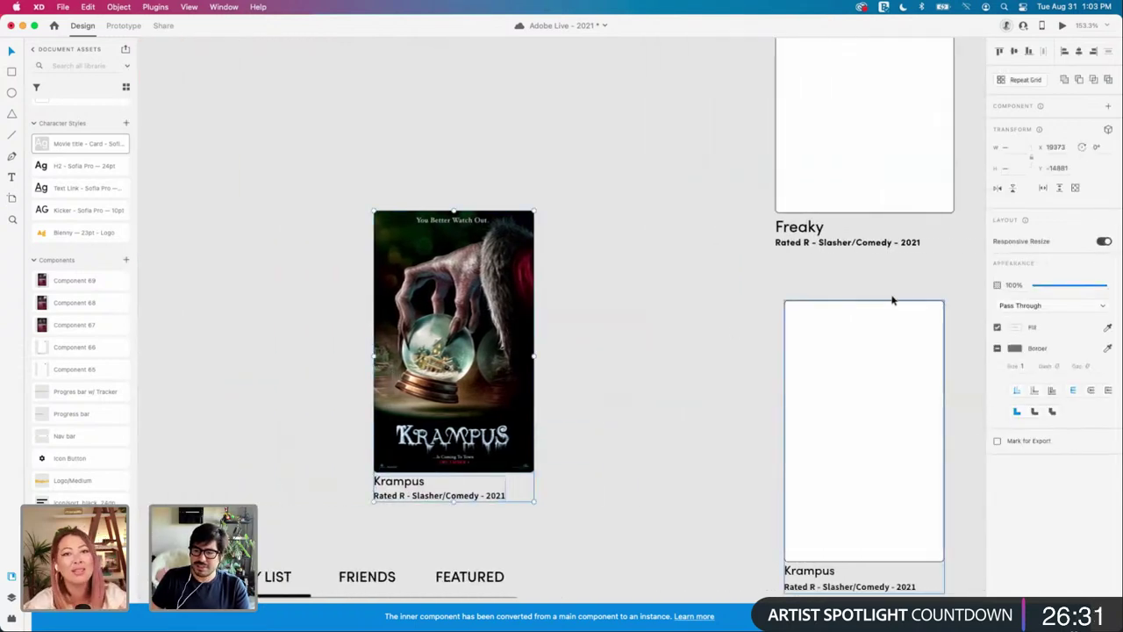
pyautogui.press('super+g')
pyautogui.click(997, 274)
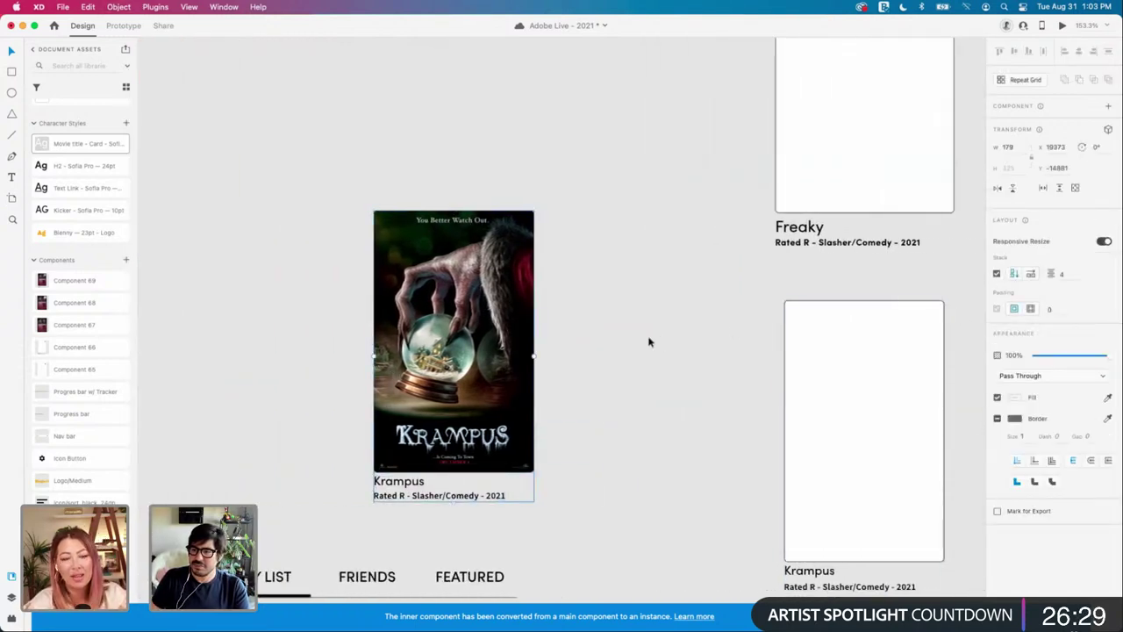
# Step: Delete the blank white movie placeholder beside the Freaky card on the iPhone artboard
pyautogui.hscroll(-3, 651, 342)
pyautogui.hscroll(-6, 666, 338)
pyautogui.click(419, 350)
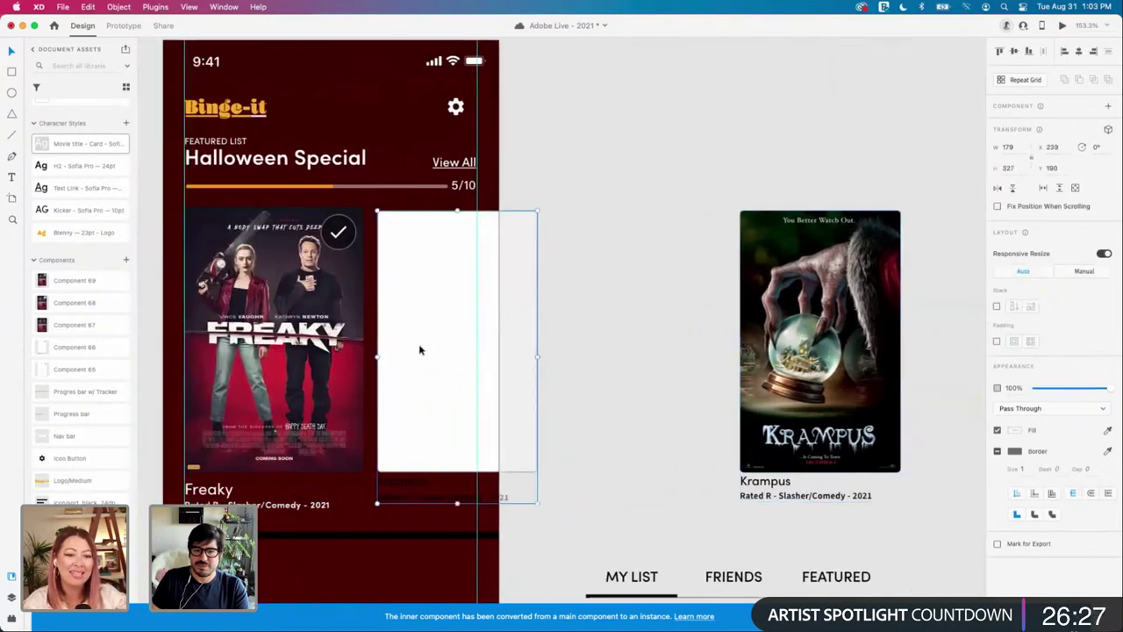
pyautogui.moveTo(433, 354); pyautogui.dragTo(573, 369)
pyautogui.press('Delete')
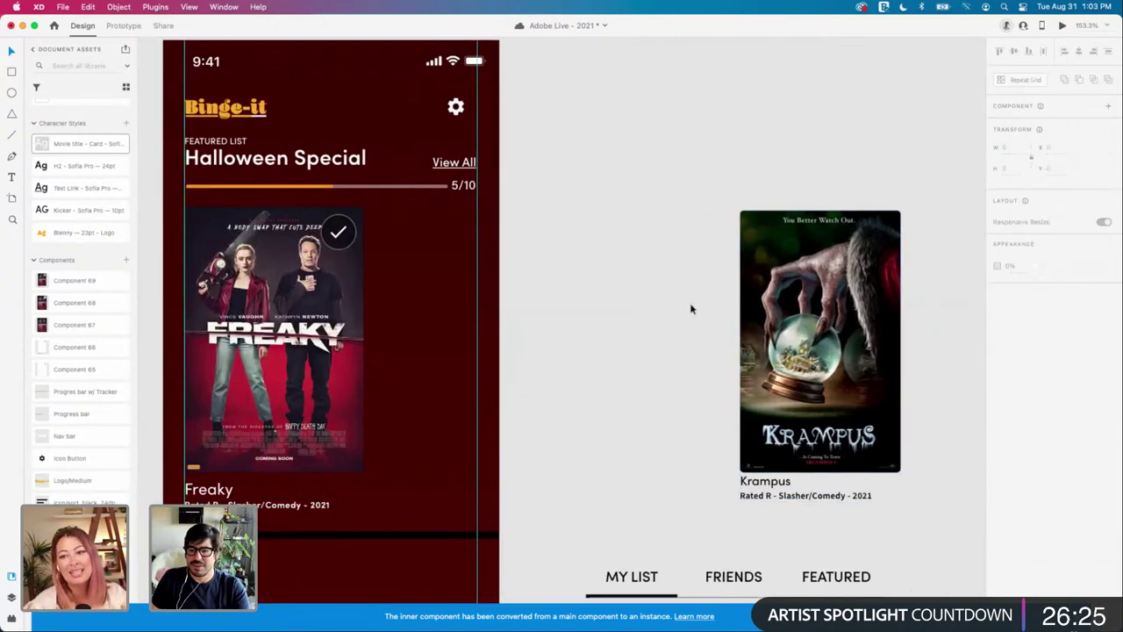
# Step: Place the Krampus card on the iPhone artboard beside Freaky at X 236, Y 193
pyautogui.moveTo(835, 392); pyautogui.dragTo(466, 400)
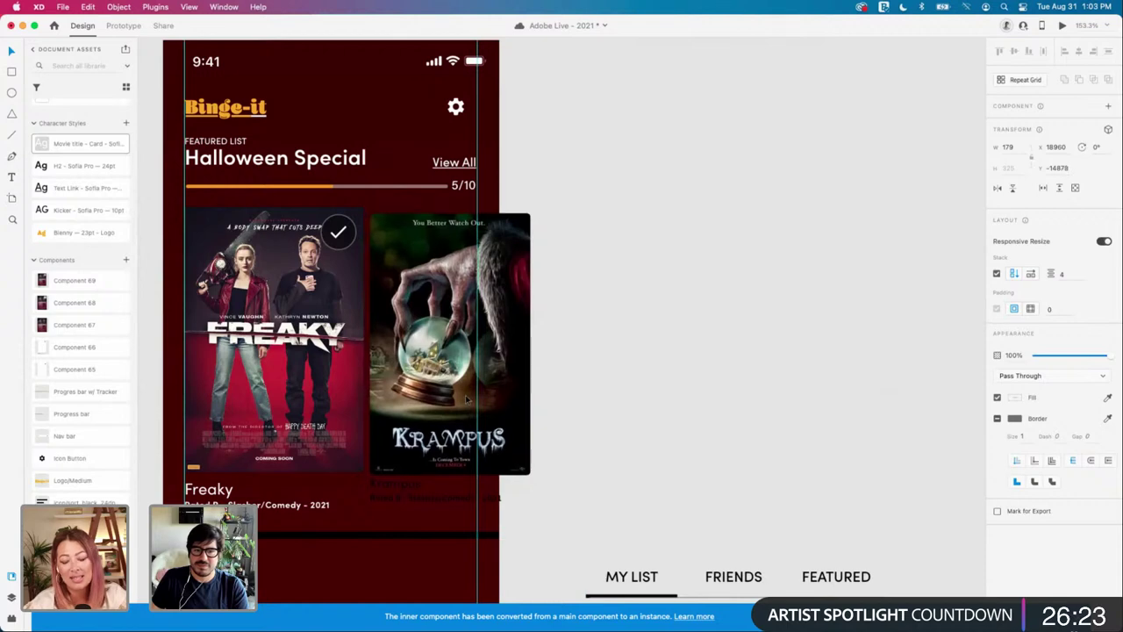
pyautogui.hscroll(-2, 419, 377)
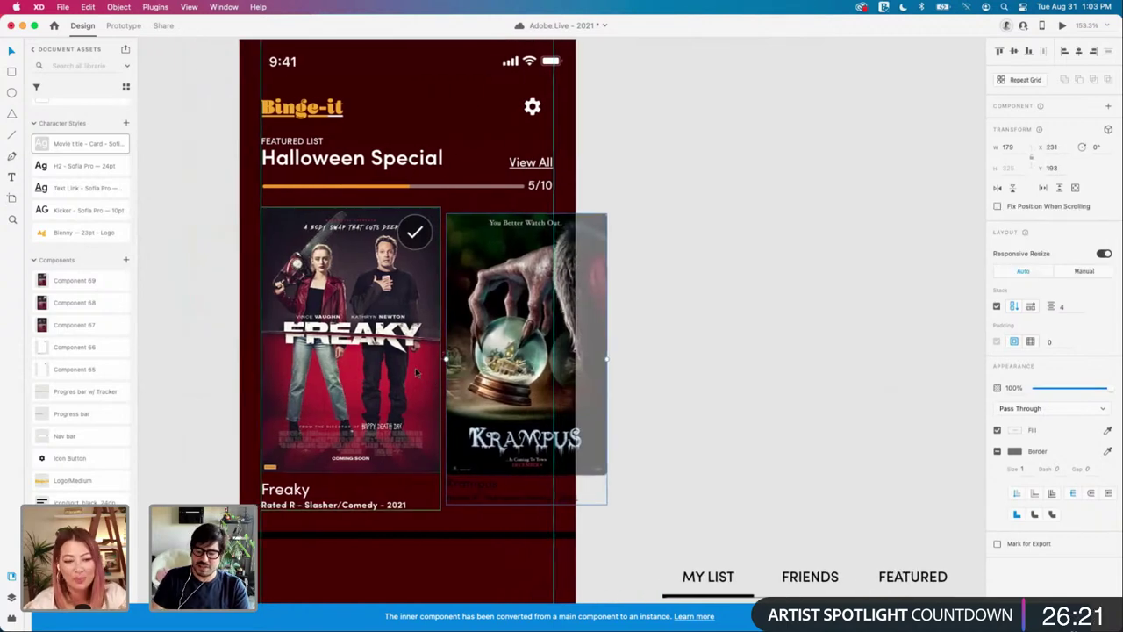
pyautogui.press('Right')
pyautogui.press('Right')
pyautogui.press('Right')
pyautogui.press('Right')
pyautogui.press('Right')
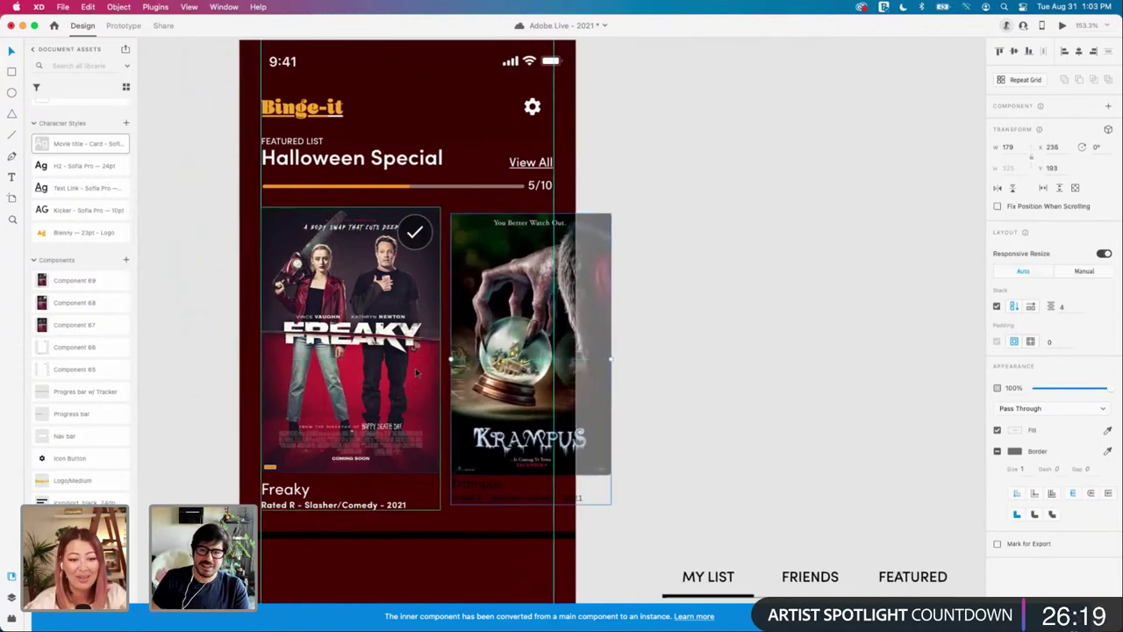
pyautogui.moveTo(489, 319); pyautogui.dragTo(489, 319)
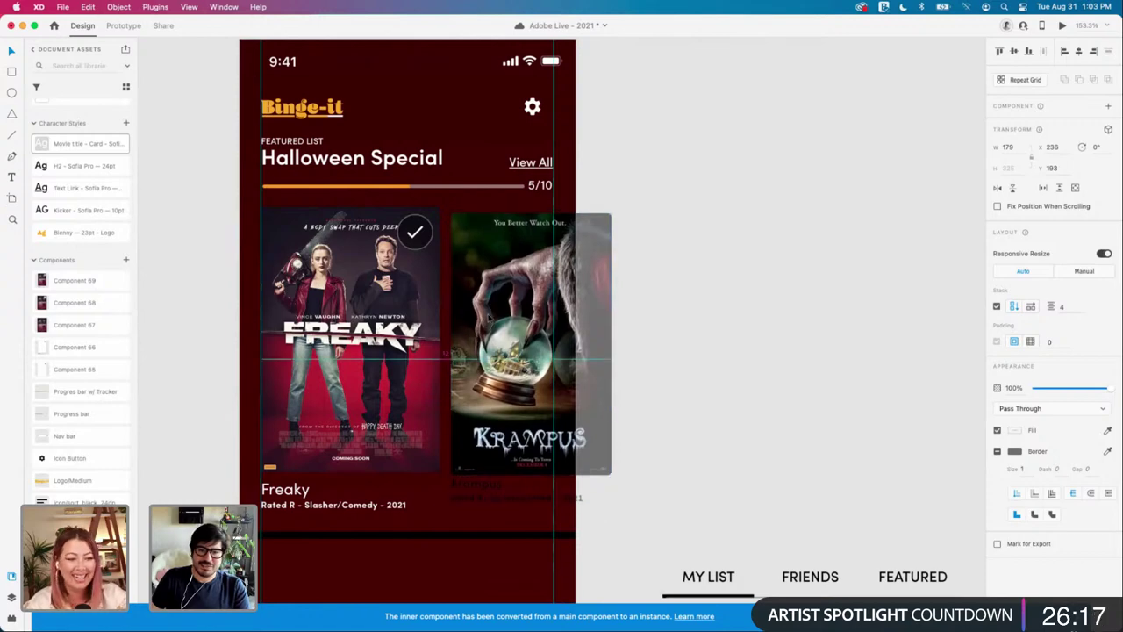
# Step: Recolor the Krampus card's title and rating text with the #FFFFFF color asset
pyautogui.scroll(-2, 642, 324)
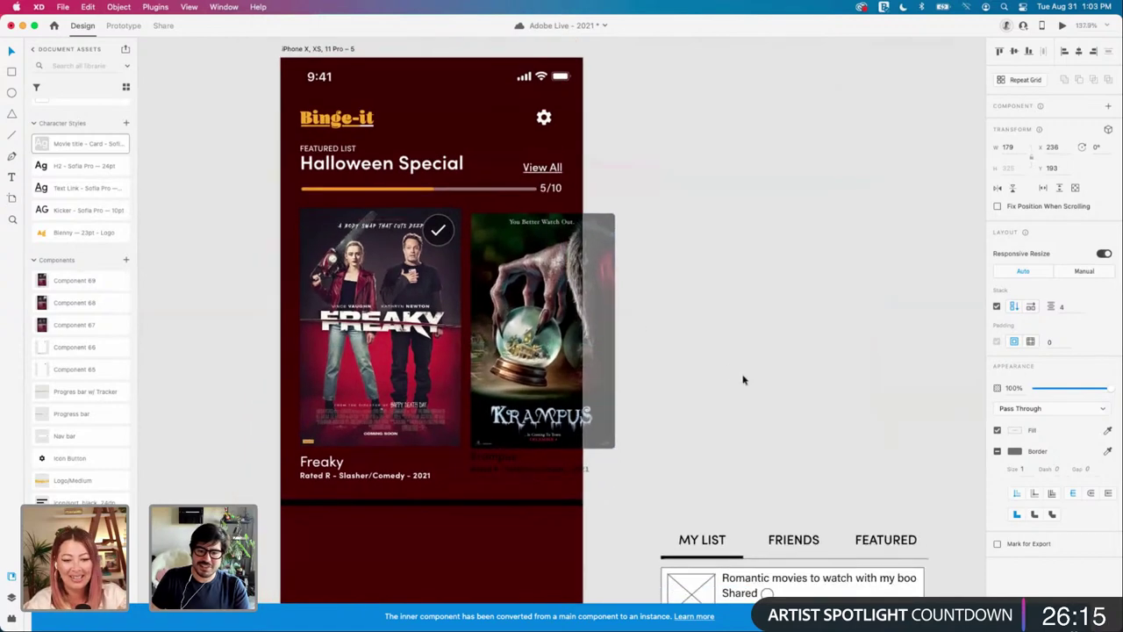
pyautogui.doubleClick(511, 466)
pyautogui.scroll(5, 79, 308)
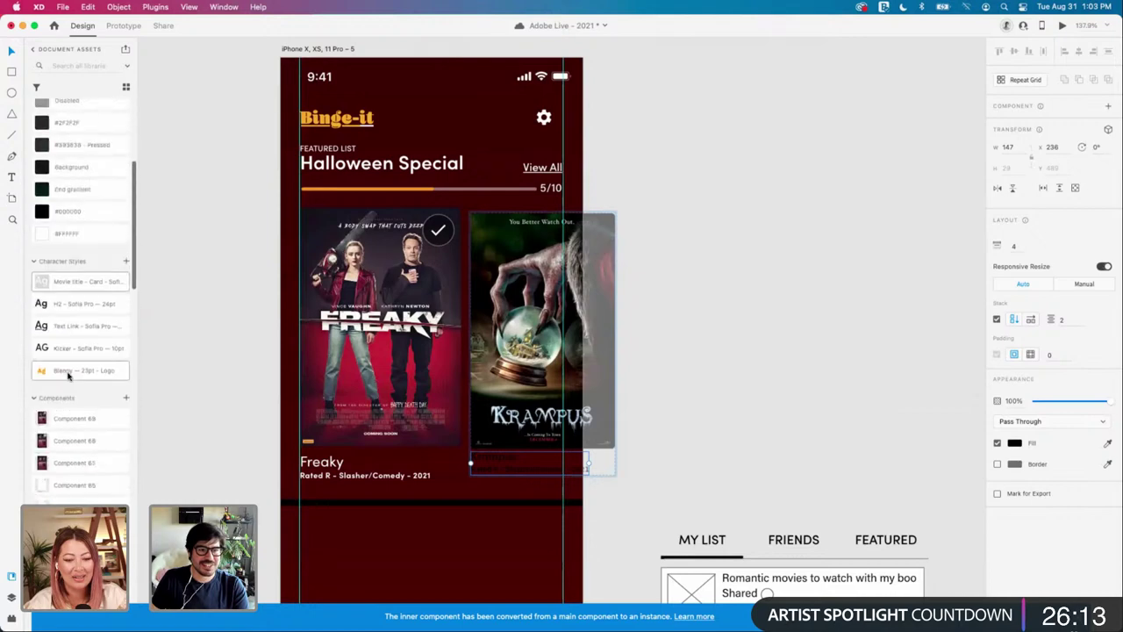
pyautogui.click(79, 294)
pyautogui.scroll(-3, 819, 311)
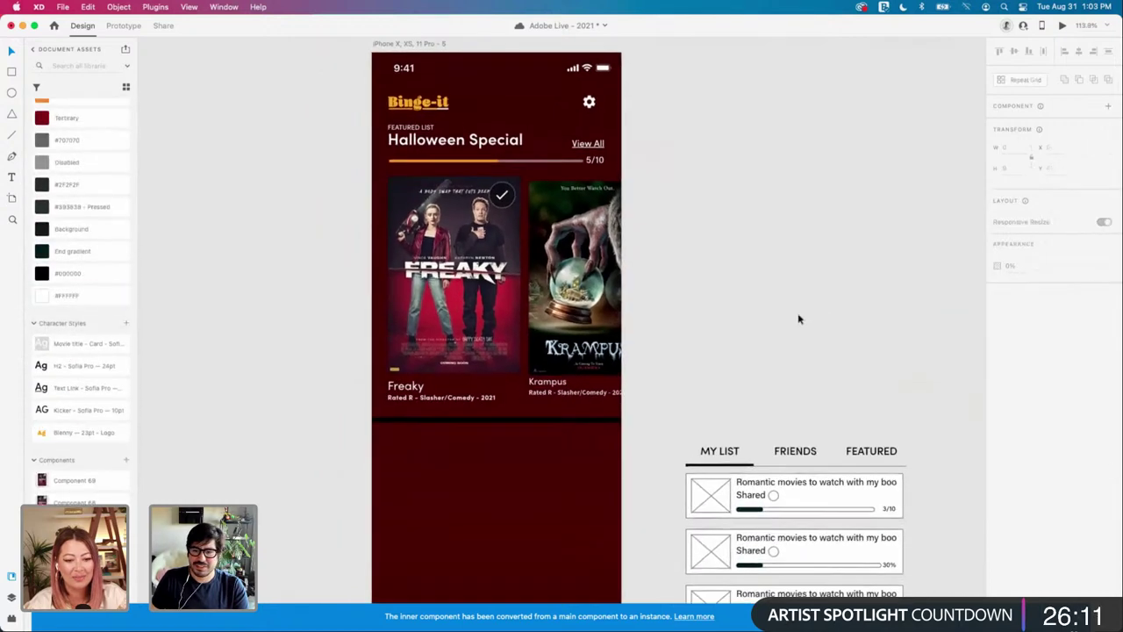
# Step: Examine the My List tabs, the list cards and the navigation bar beside the artboard
pyautogui.scroll(-5, 694, 286)
pyautogui.scroll(2, 684, 280)
pyautogui.hscroll(5, 527, 229)
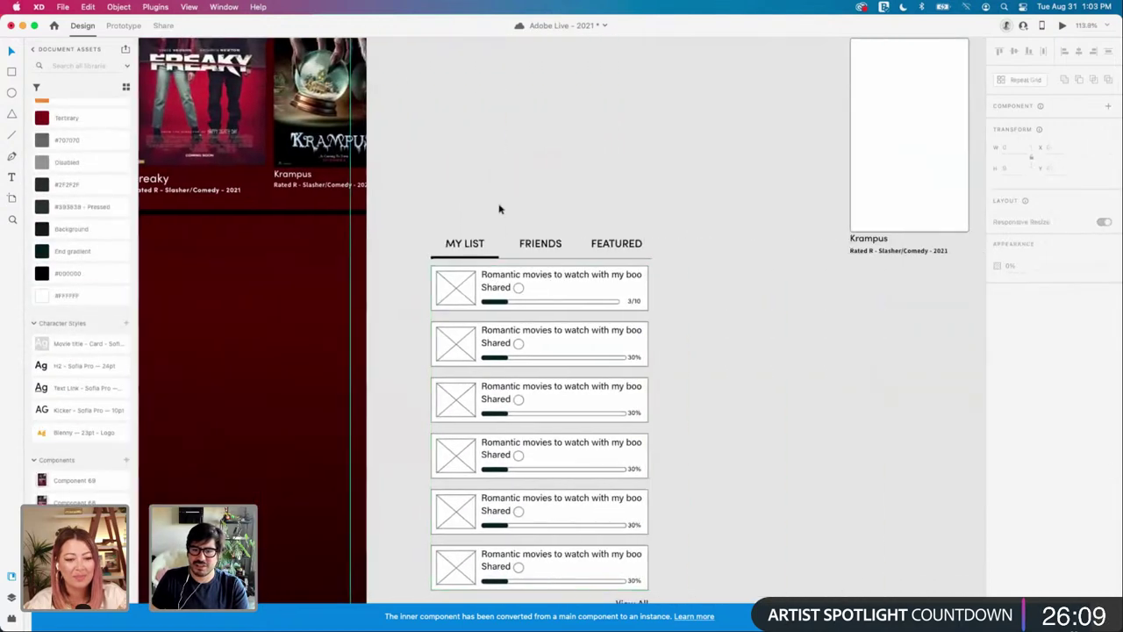
pyautogui.scroll(-3, 507, 224)
pyautogui.scroll(-2, 686, 527)
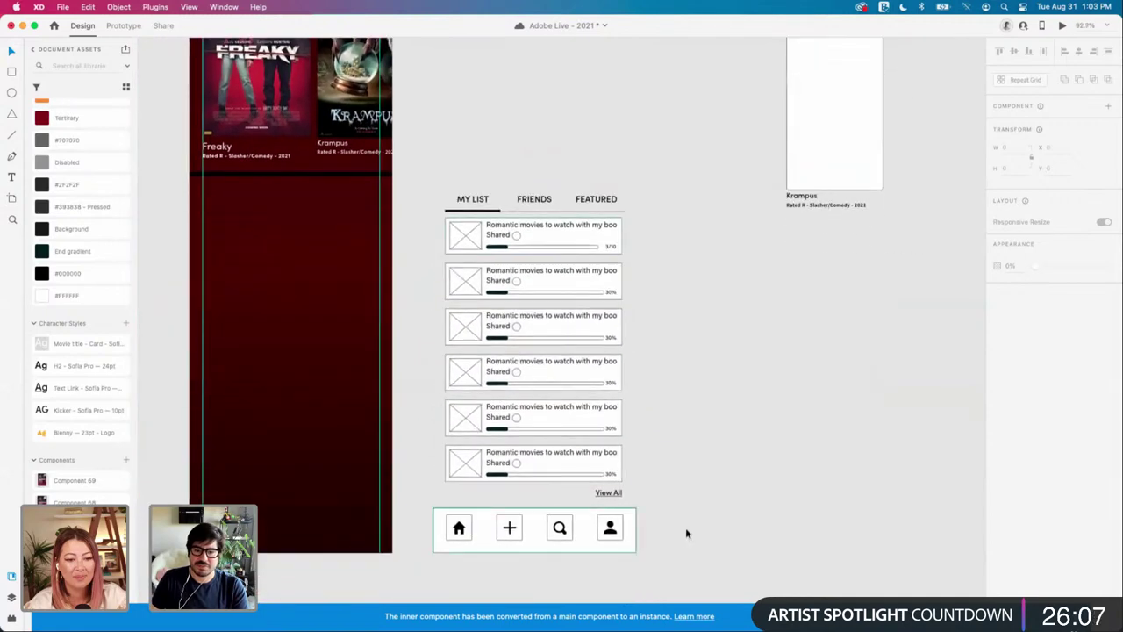
pyautogui.scroll(2, 457, 202)
pyautogui.click(458, 210)
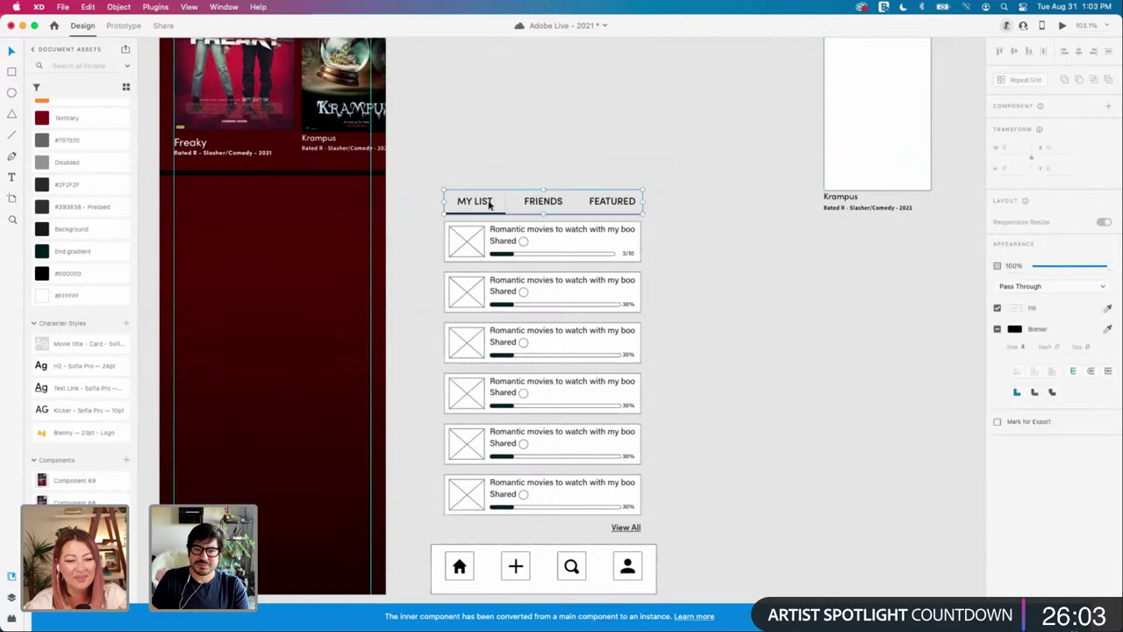
pyautogui.click(421, 167)
pyautogui.click(503, 241)
pyautogui.click(503, 240)
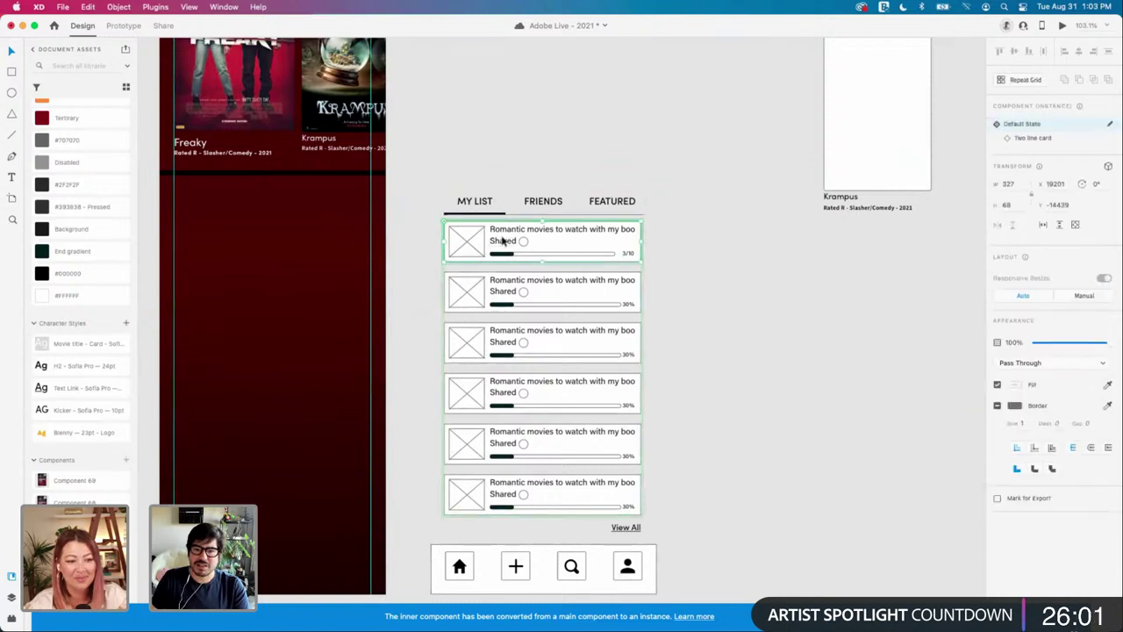
pyautogui.hscroll(2, 665, 281)
pyautogui.click(665, 280)
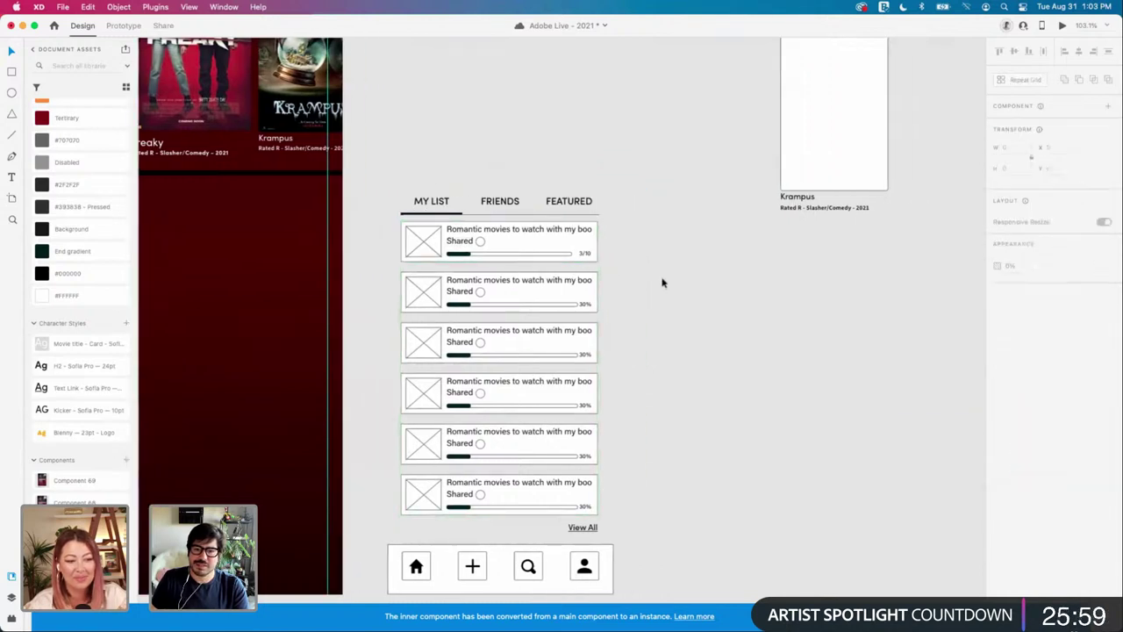
# Step: Draw a rectangle about 277 by 99 beside the first My List card, level with its upper edge
pyautogui.scroll(2, 660, 281)
pyautogui.hscroll(2, 660, 282)
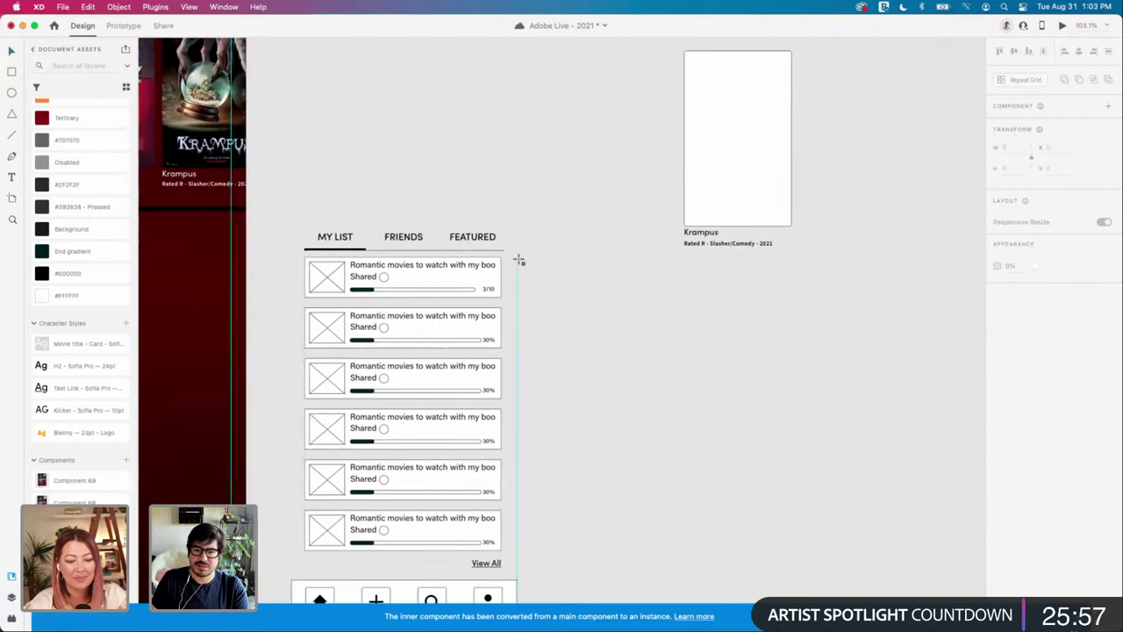
pyautogui.moveTo(517, 257); pyautogui.dragTo(685, 317)
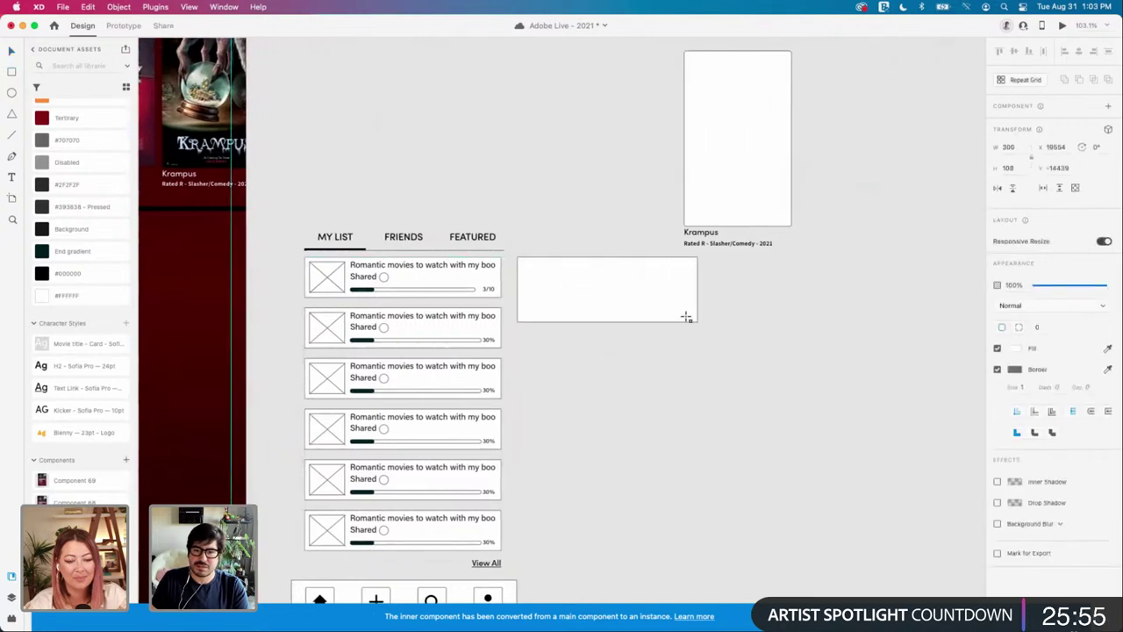
pyautogui.press('Escape')
# Step: Set the new rectangle's width to 327, matching the existing list card
pyautogui.doubleClick(471, 277)
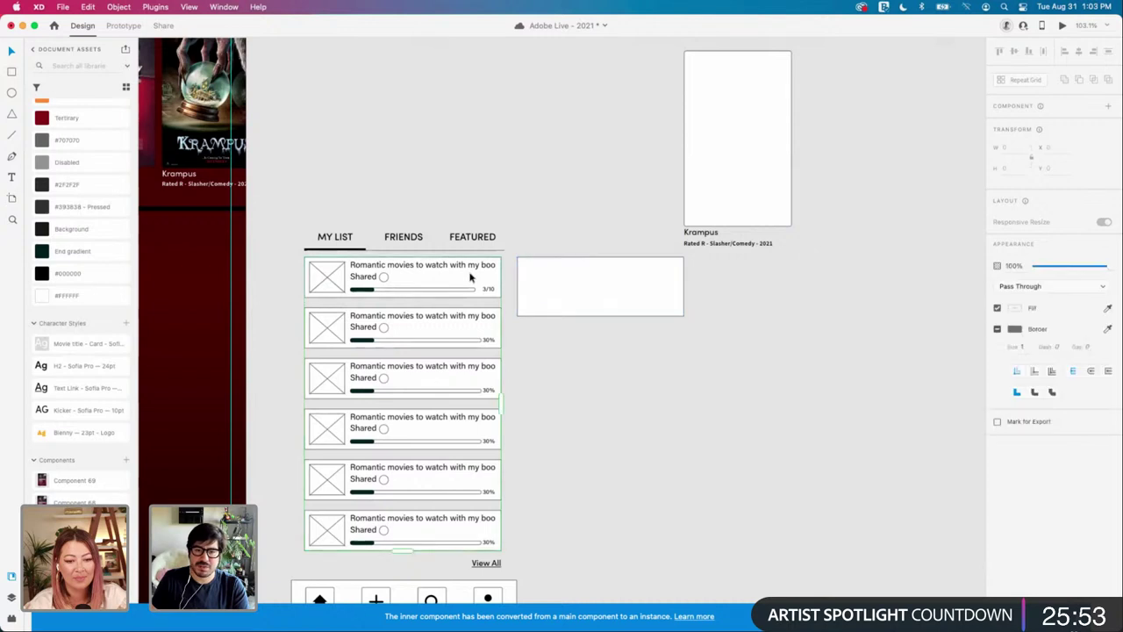
pyautogui.click(561, 312)
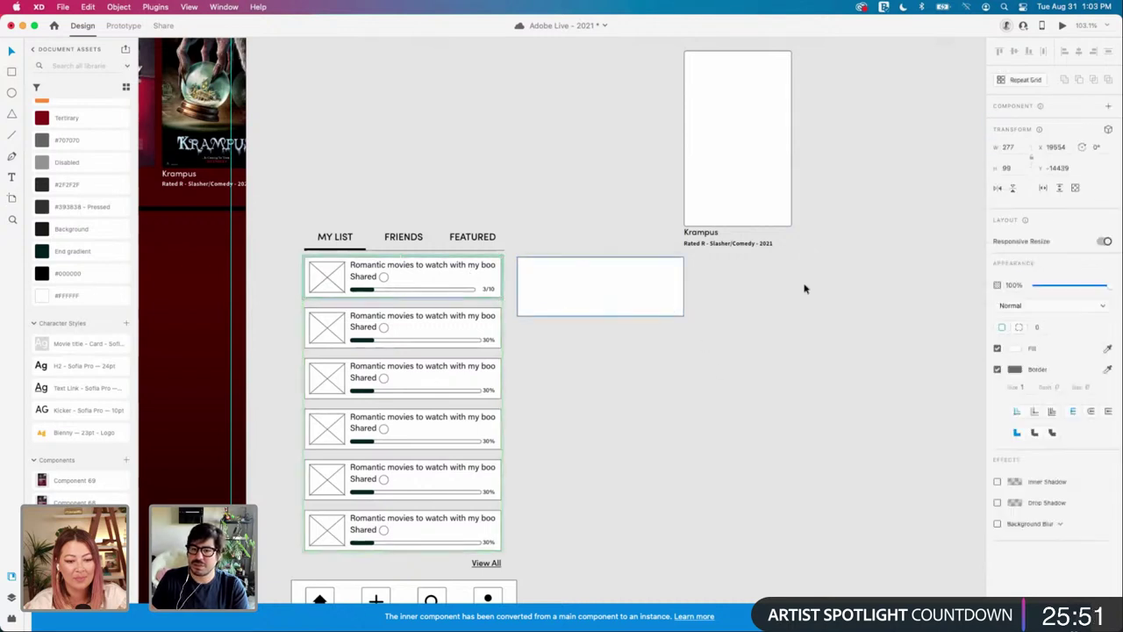
pyautogui.write('3')
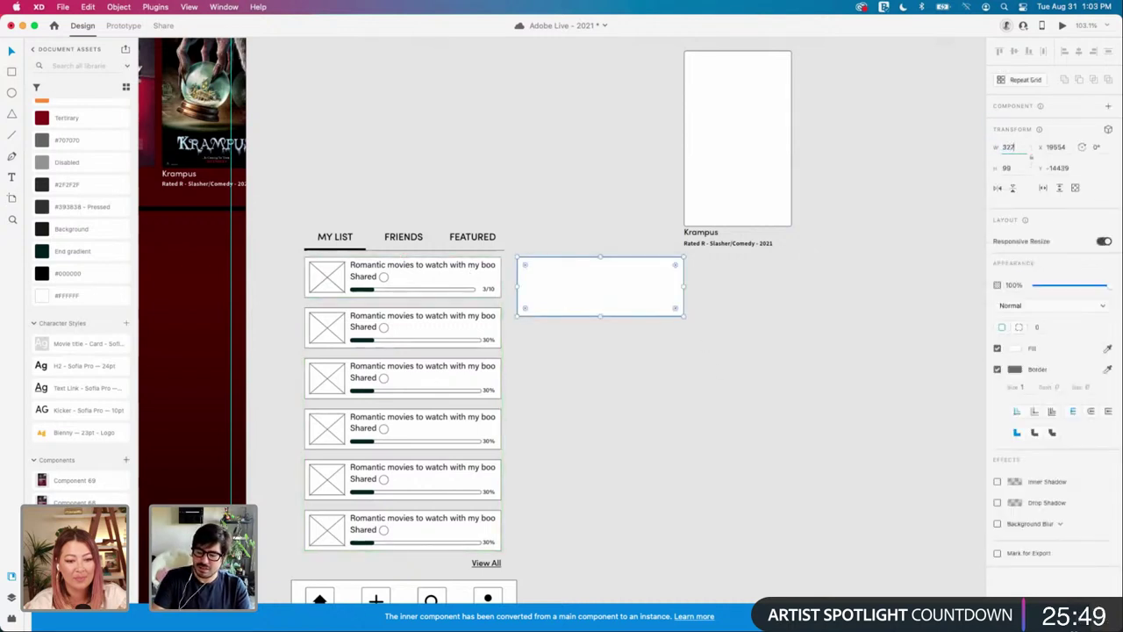
pyautogui.write('27')
pyautogui.press('Return')
# Step: Move the blank Krampus placeholder card aside to clear space around the new rectangle
pyautogui.scroll(3, 714, 243)
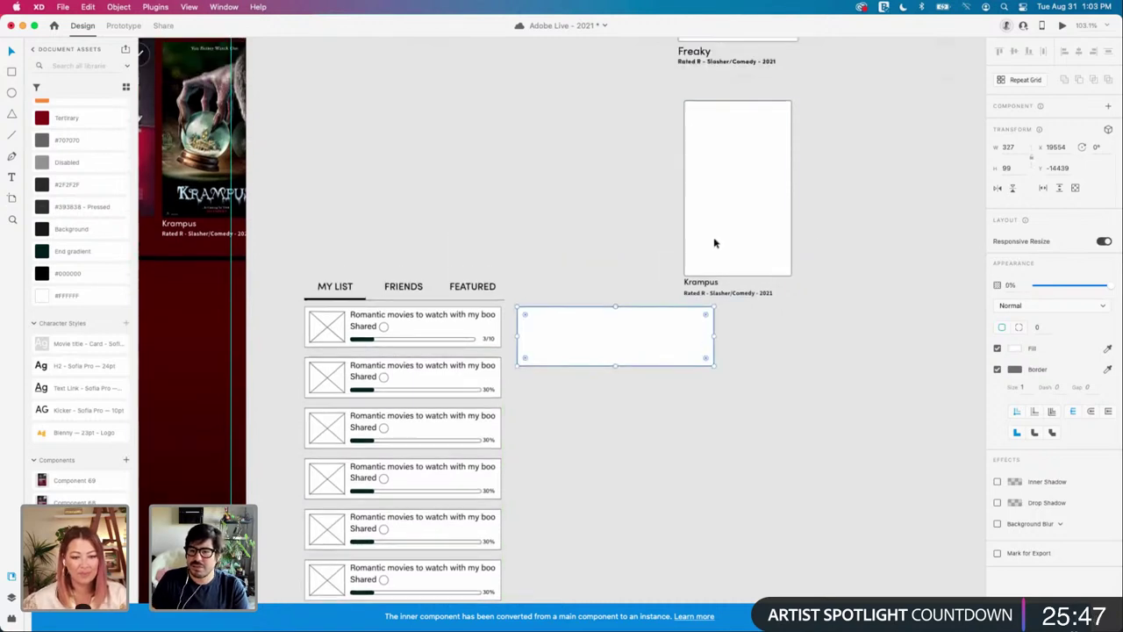
pyautogui.click(714, 243)
pyautogui.moveTo(737, 243); pyautogui.dragTo(856, 243)
# Step: Shift the new rectangle slightly to X 19569, Y -14432 and give it a corner radius of 4
pyautogui.click(673, 328)
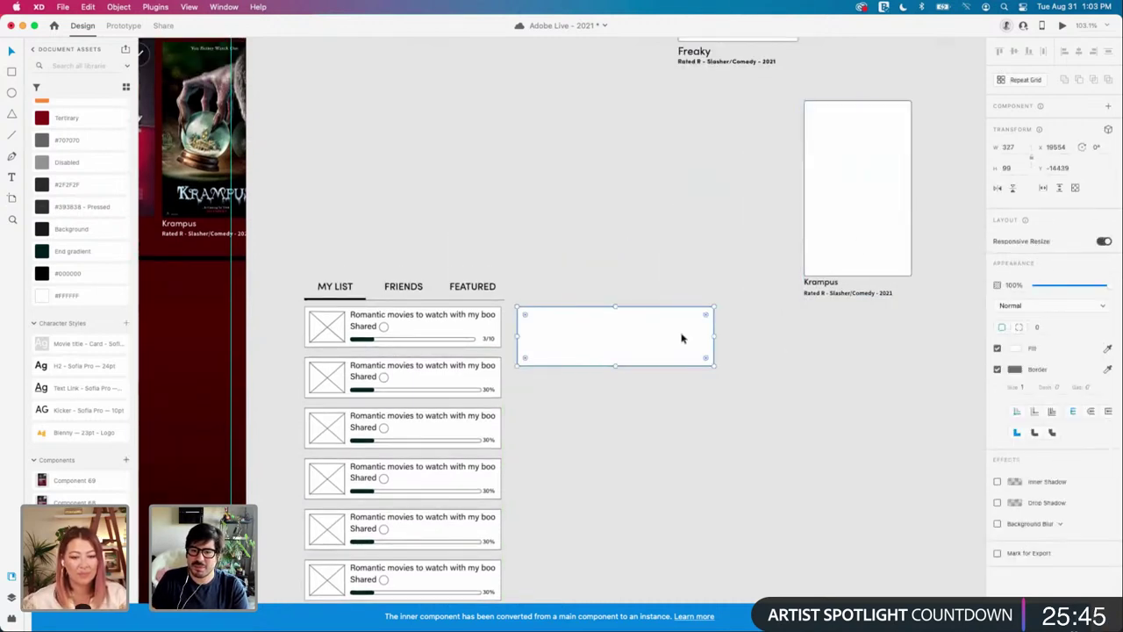
pyautogui.scroll(2, 682, 338)
pyautogui.moveTo(661, 336); pyautogui.dragTo(666, 339)
pyautogui.scroll(-1, 667, 335)
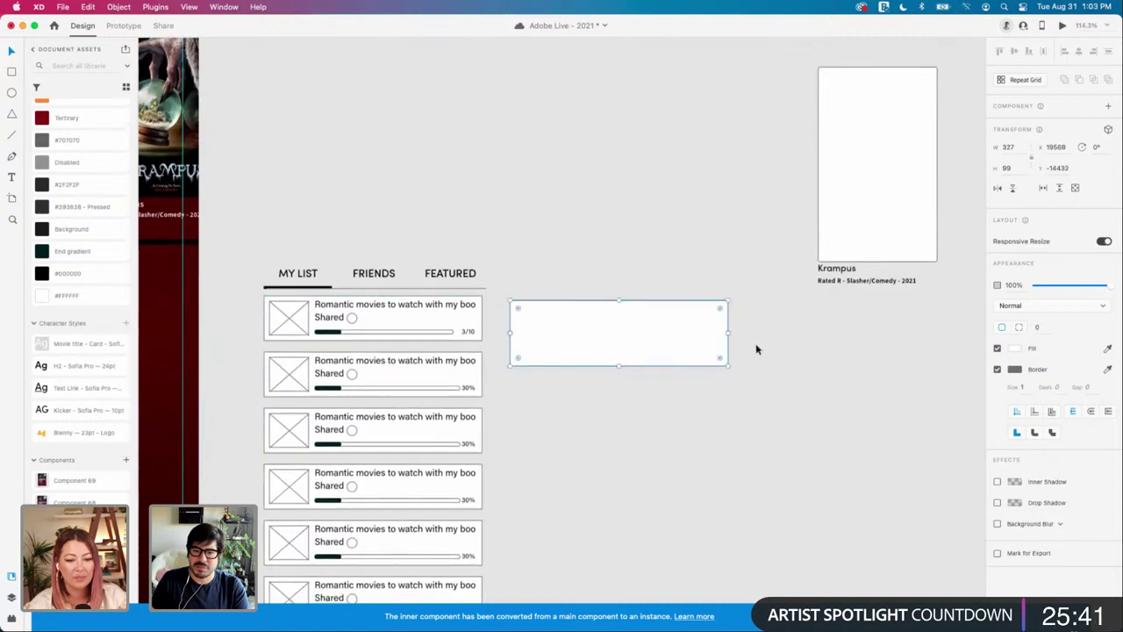
pyautogui.press('r')
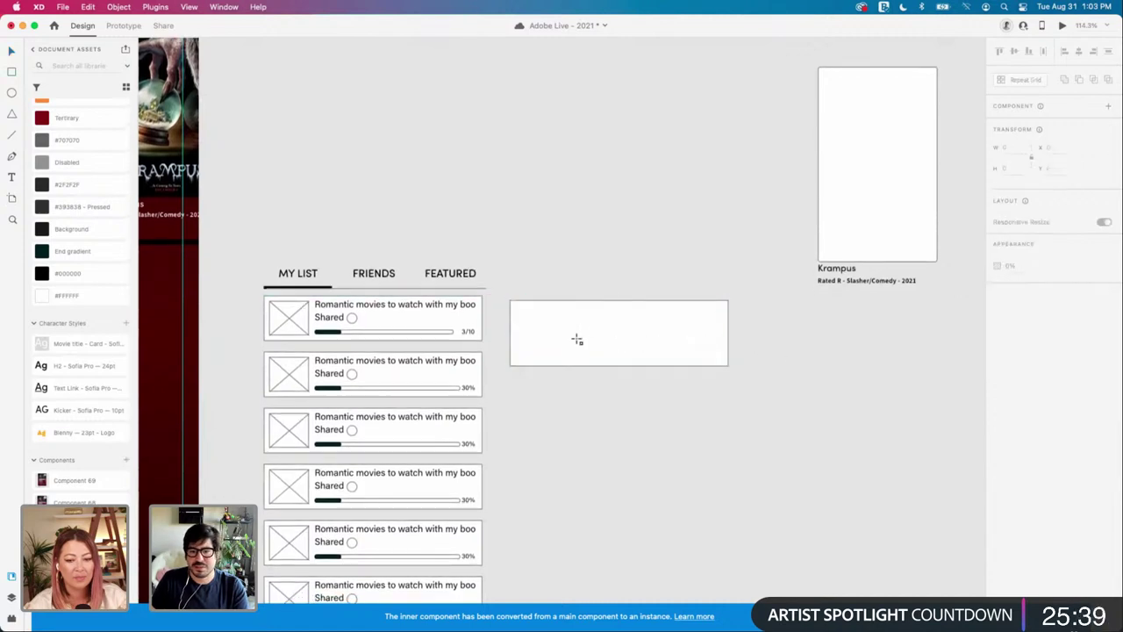
pyautogui.click(576, 340)
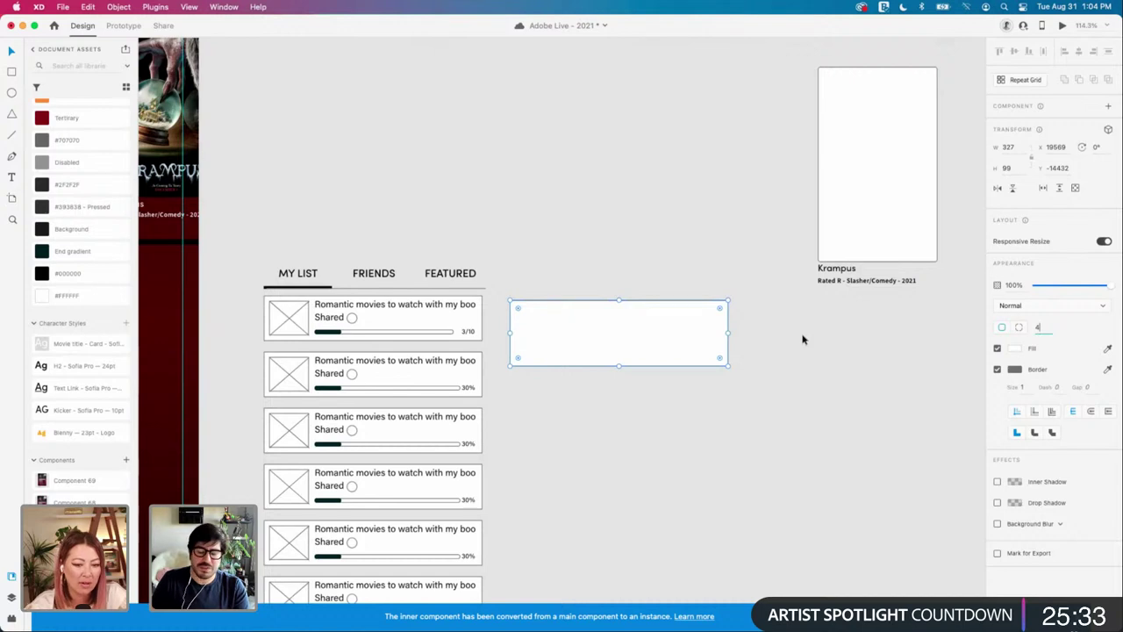
pyautogui.hscroll(-5, 804, 338)
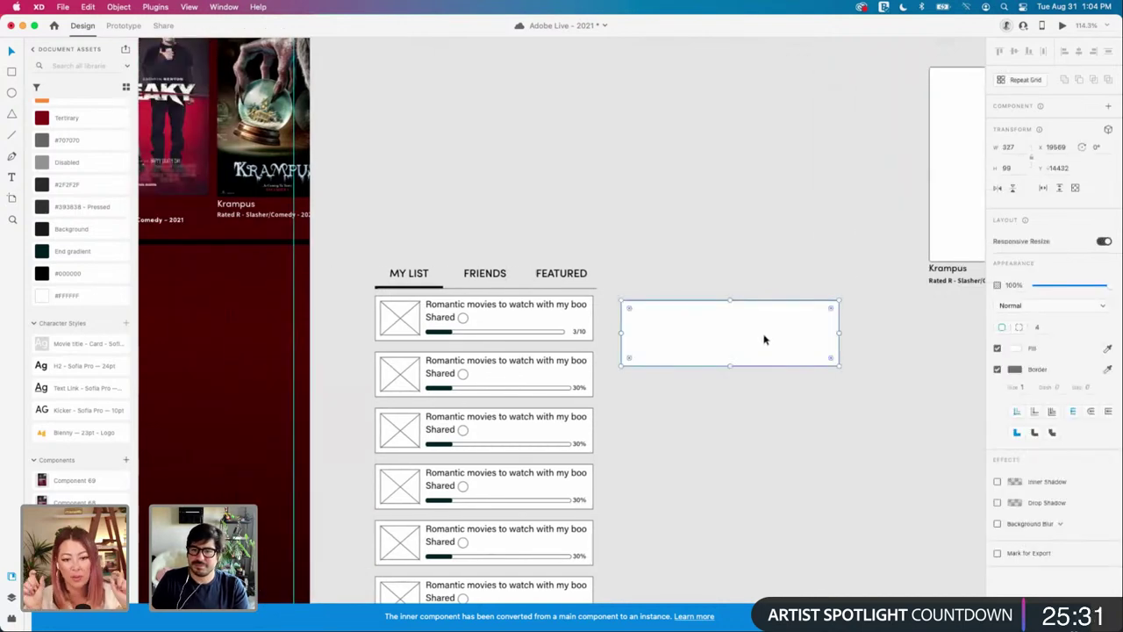
pyautogui.scroll(3, 776, 340)
pyautogui.hscroll(4, 776, 340)
pyautogui.hscroll(-3, 777, 340)
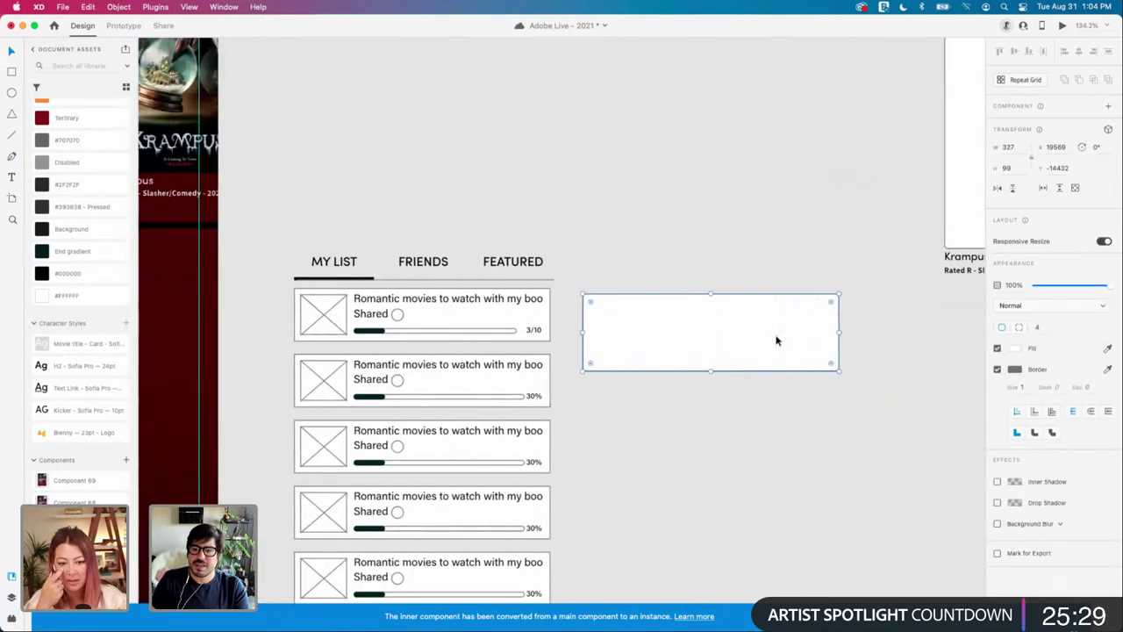
pyautogui.hscroll(3, 775, 340)
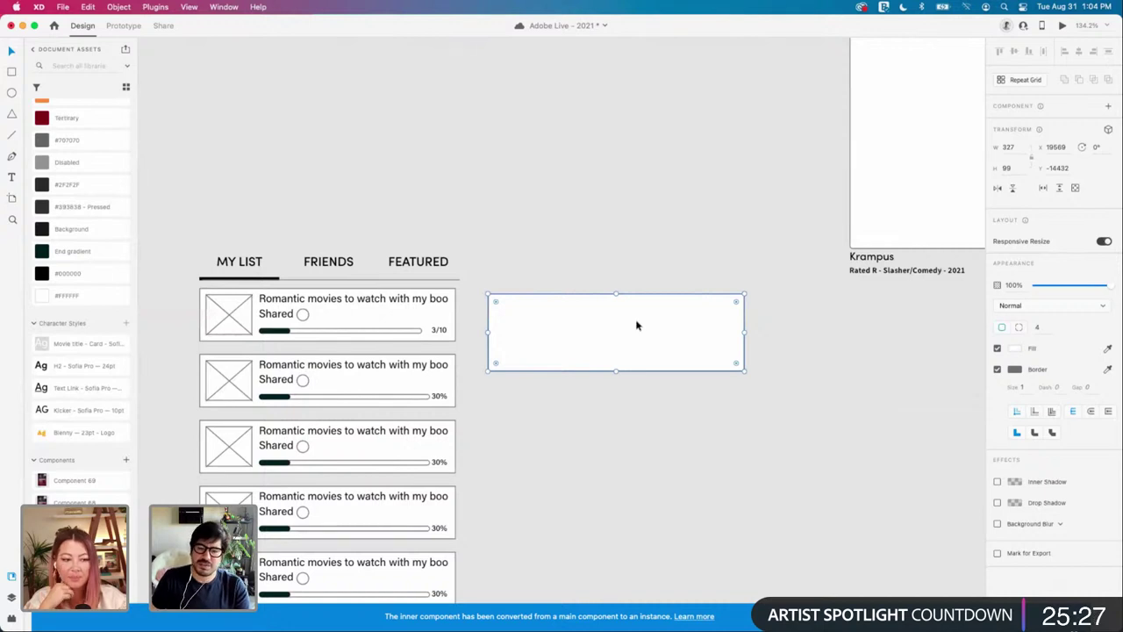
pyautogui.scroll(-2, 633, 321)
pyautogui.hscroll(-7, 634, 322)
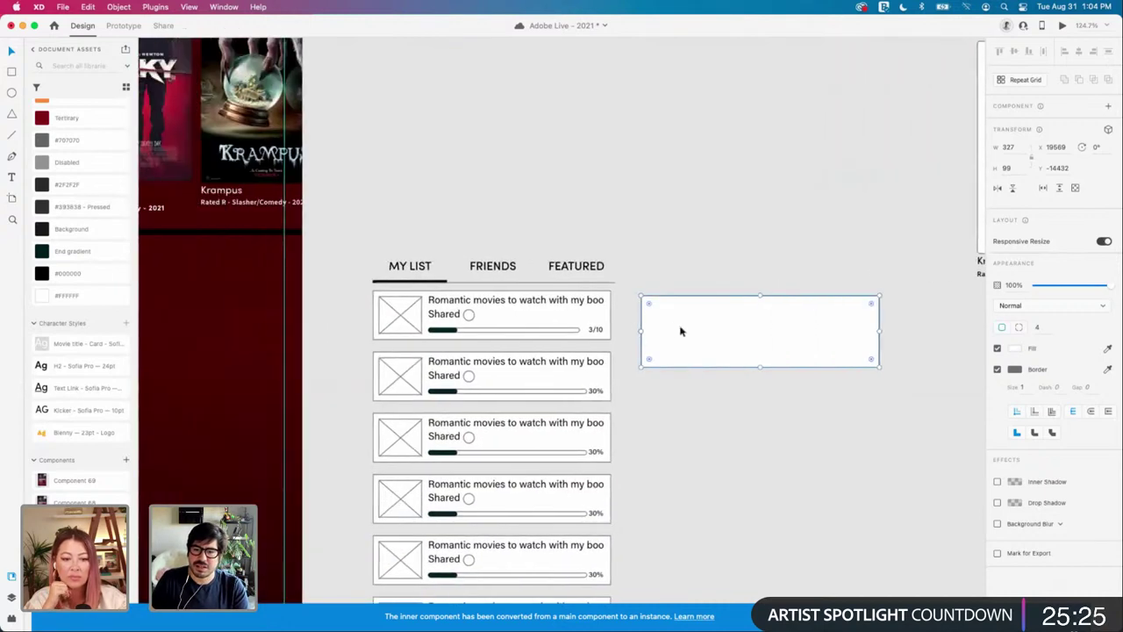
pyautogui.hscroll(3, 680, 331)
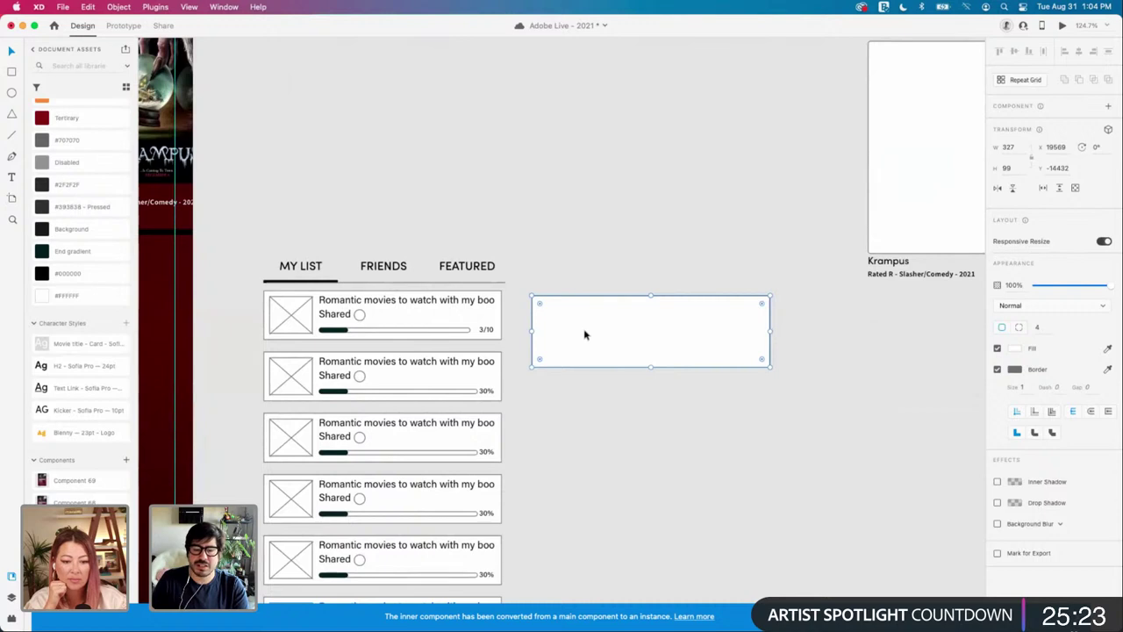
# Step: Draw a portrait image placeholder about 65 by 82 inside the near end of the new list card rectangle
pyautogui.scroll(3, 559, 330)
pyautogui.click(549, 283)
pyautogui.press('r')
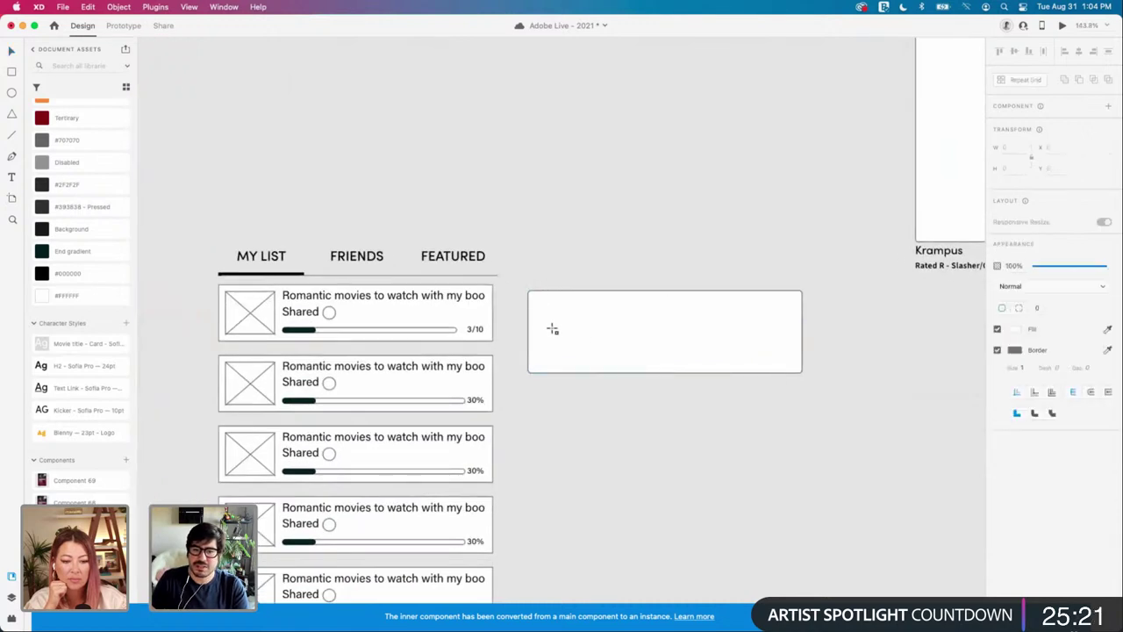
pyautogui.moveTo(534, 297)
pyautogui.mouseDown()
pyautogui.moveTo(589, 367)
pyautogui.moveTo(553, 337)
pyautogui.mouseUp()
pyautogui.press('v')
# Step: Nudge the image placeholder to X 19577, Y -14424 to even out its margins inside the card
pyautogui.scroll(3, 592, 353)
pyautogui.press('alt')
pyautogui.press('Right')
pyautogui.press('Right')
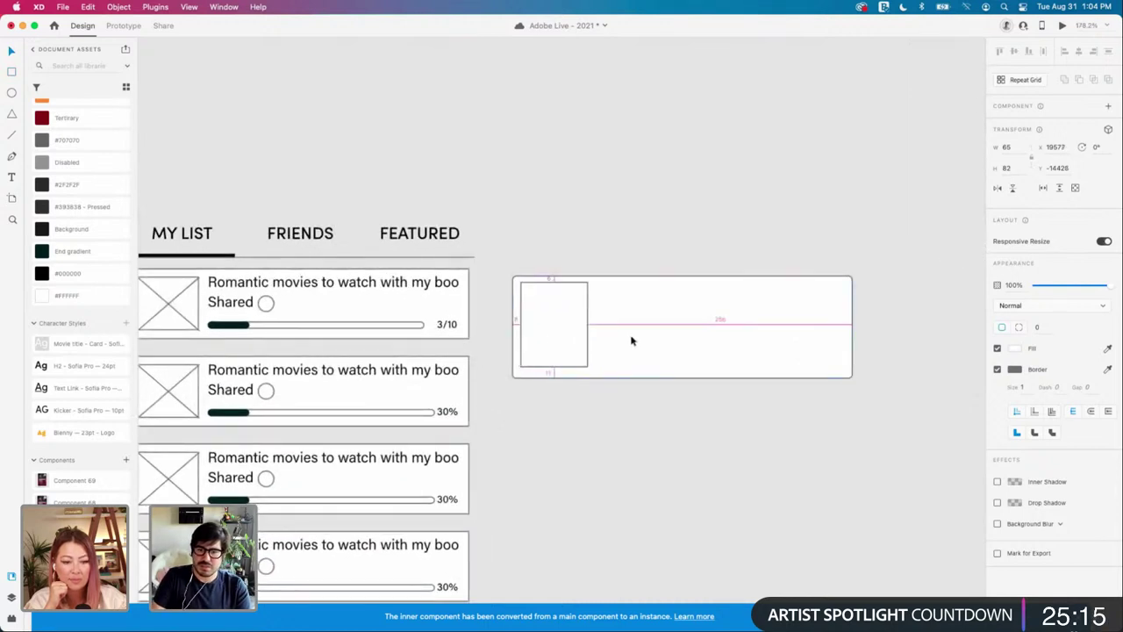
pyautogui.press('Down')
pyautogui.press('Down')
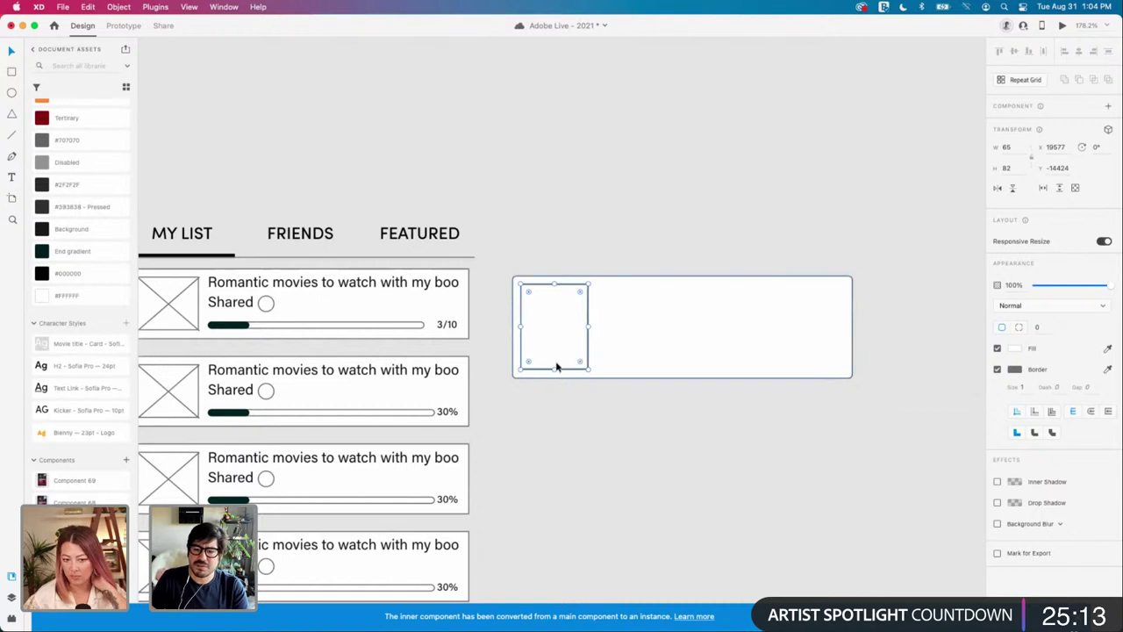
# Step: Resize the inner thumbnail rectangle to about 83 high, leaving even margins inside the blank card
pyautogui.scroll(1, 557, 366)
pyautogui.moveTo(554, 372); pyautogui.dragTo(555, 372)
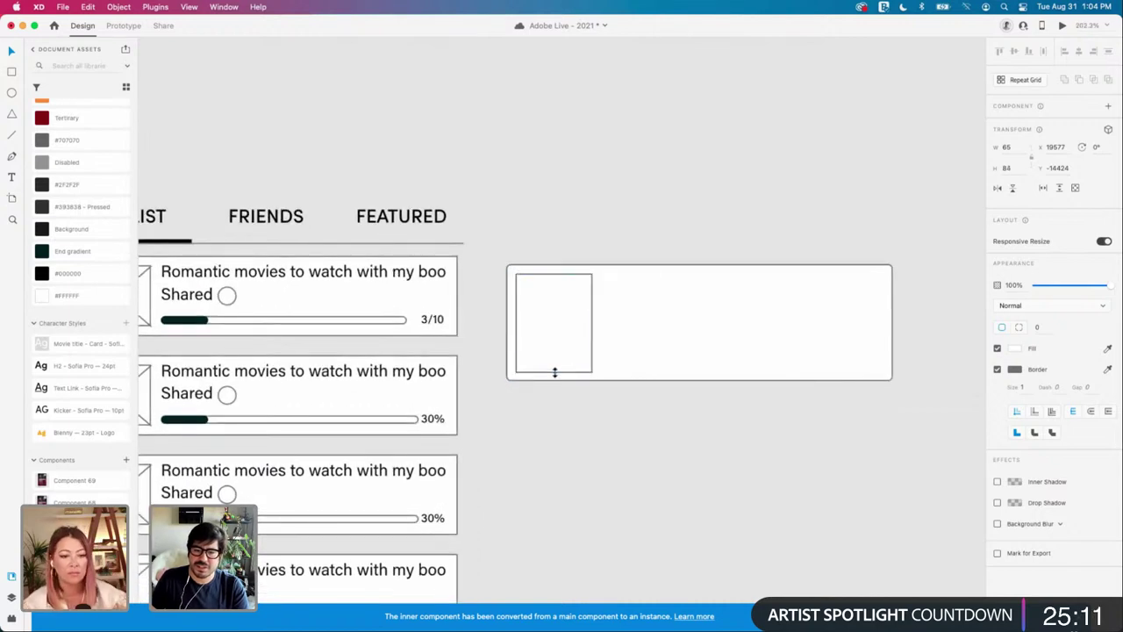
pyautogui.scroll(3, 557, 371)
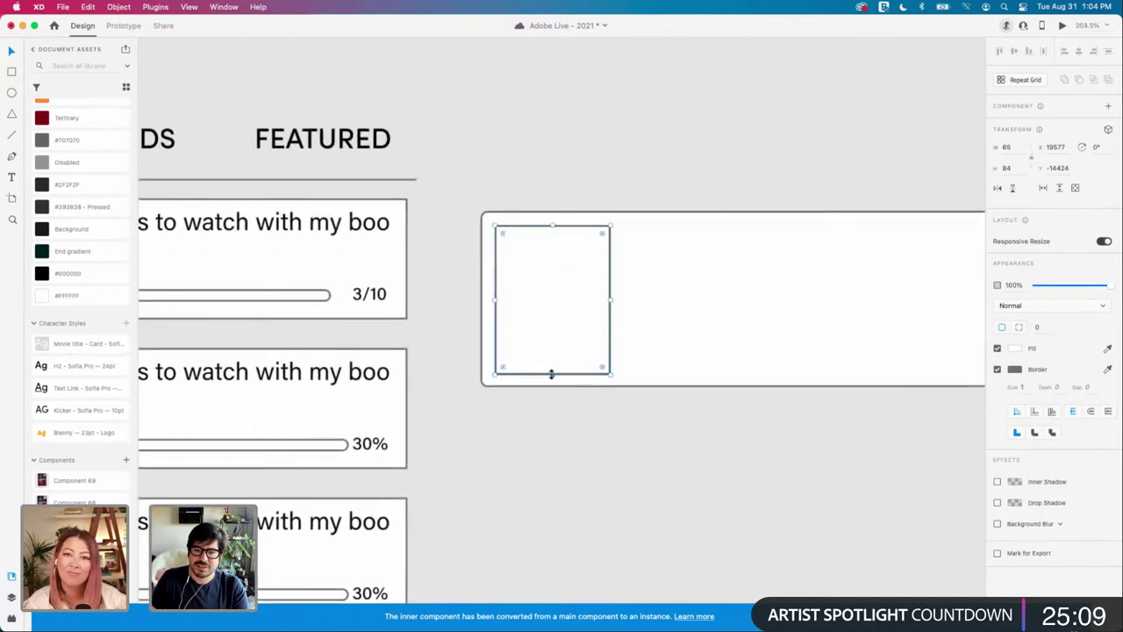
pyautogui.moveTo(553, 372); pyautogui.dragTo(552, 371)
pyautogui.scroll(-2, 599, 374)
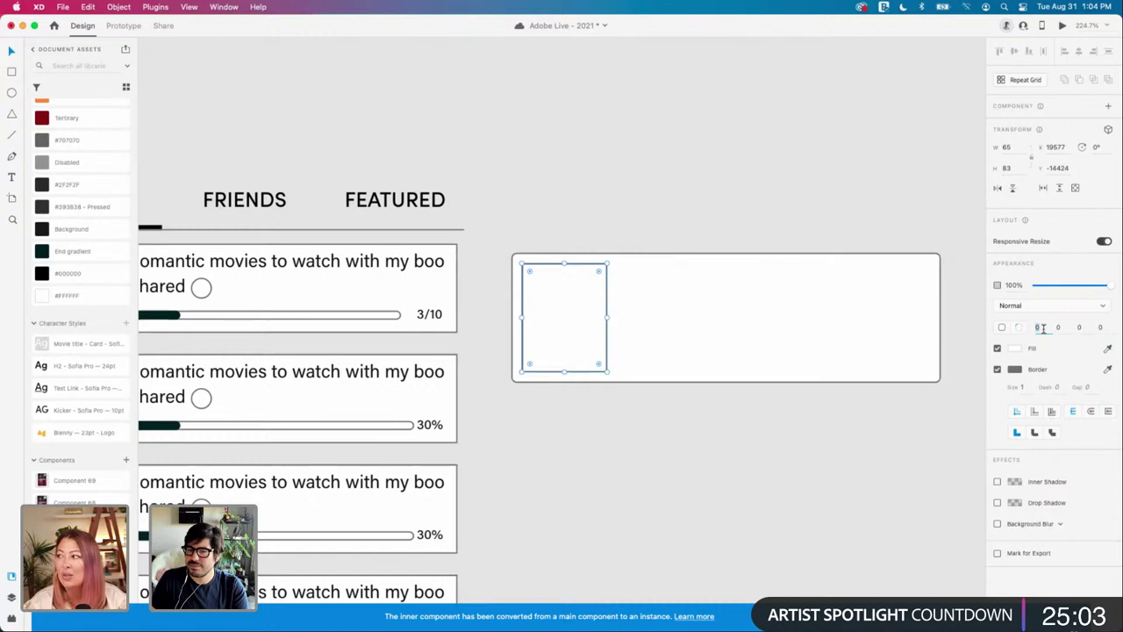
# Step: Round only the thumbnail rectangle's two left corners, with individual corner radii of 4, 0, 0 and 4
pyautogui.press('Tab')
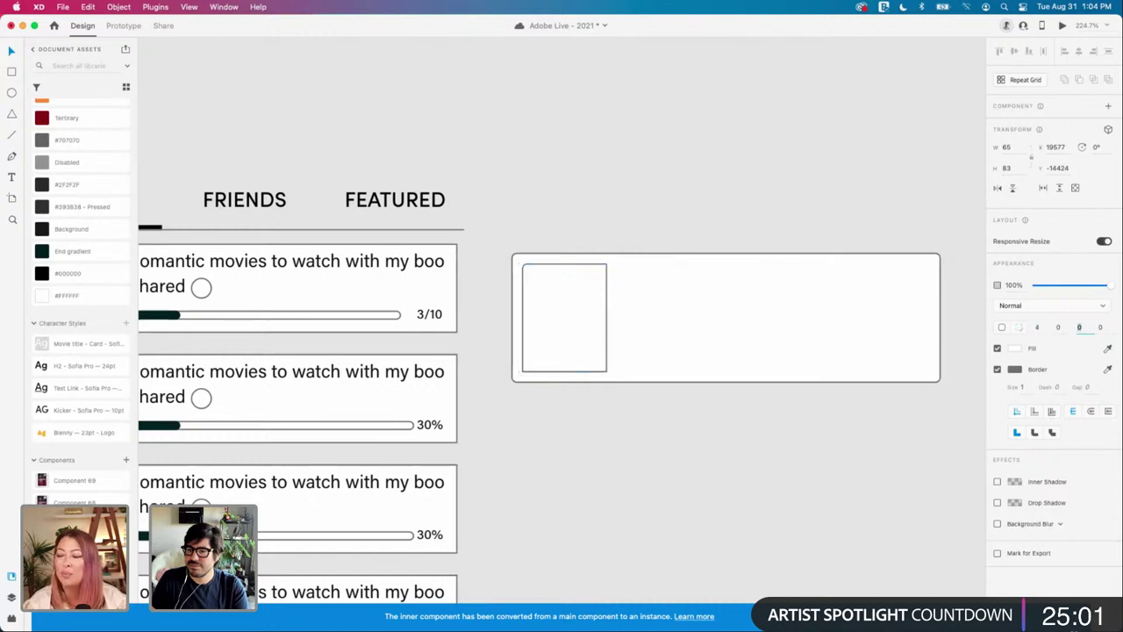
pyautogui.write('4')
pyautogui.press('Tab')
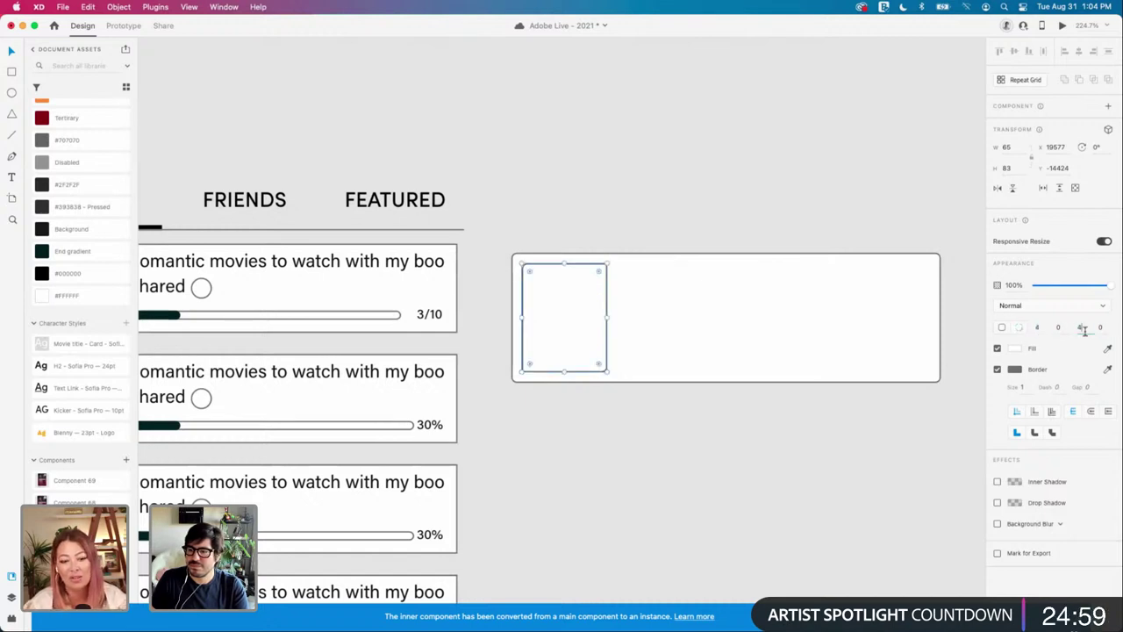
pyautogui.write('0')
pyautogui.press('Tab')
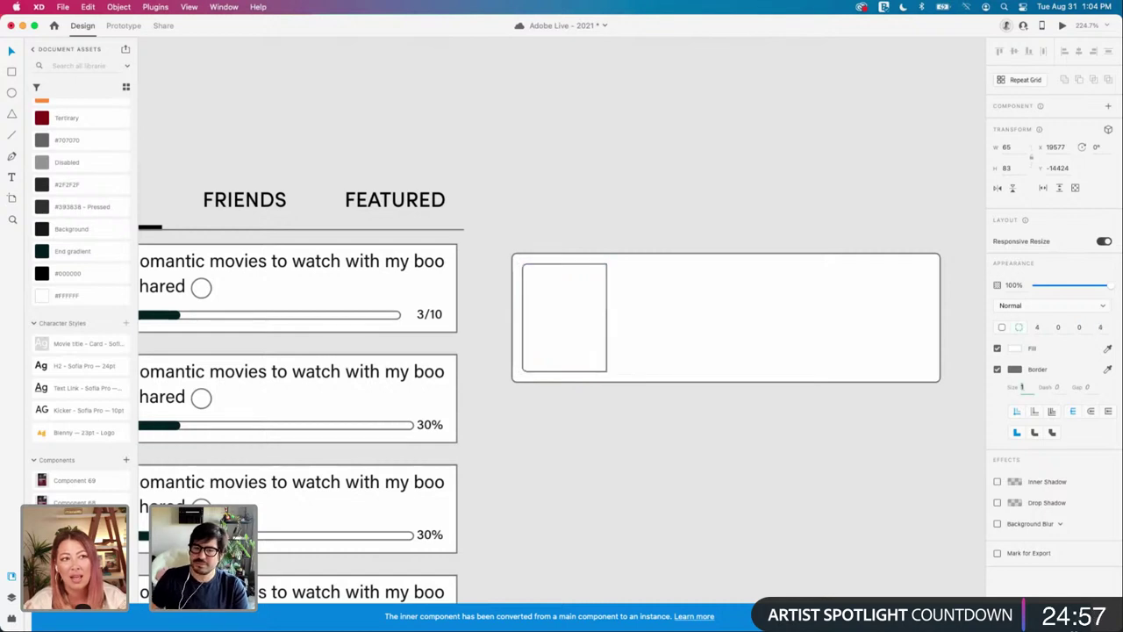
pyautogui.scroll(-2, 746, 441)
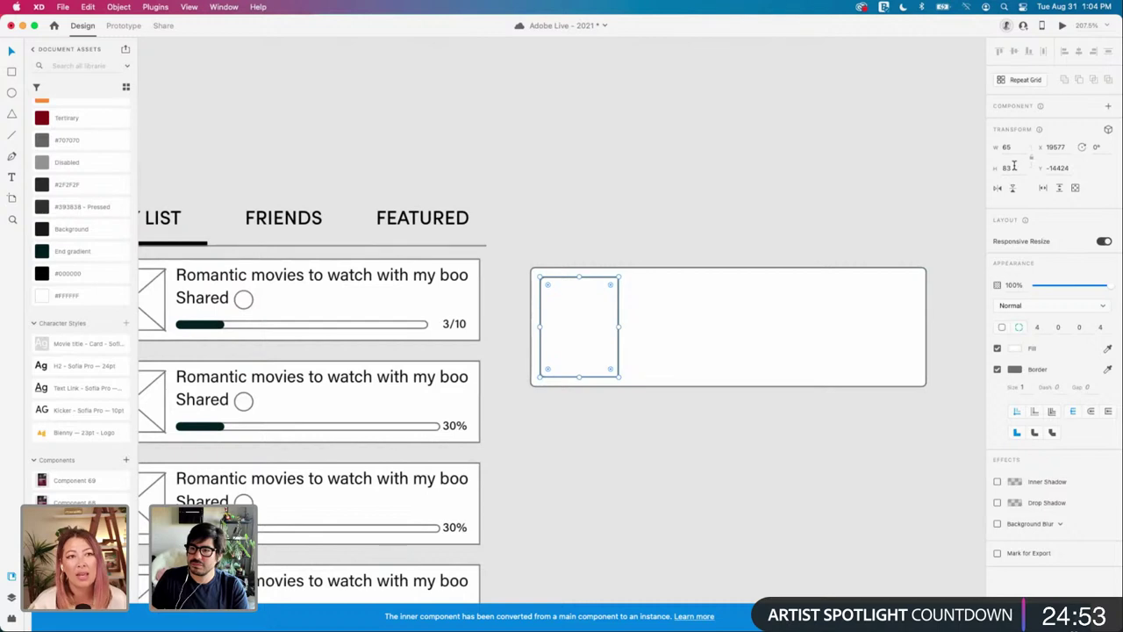
# Step: Set the height of the blank card's outer rectangle to 73
pyautogui.click(871, 394)
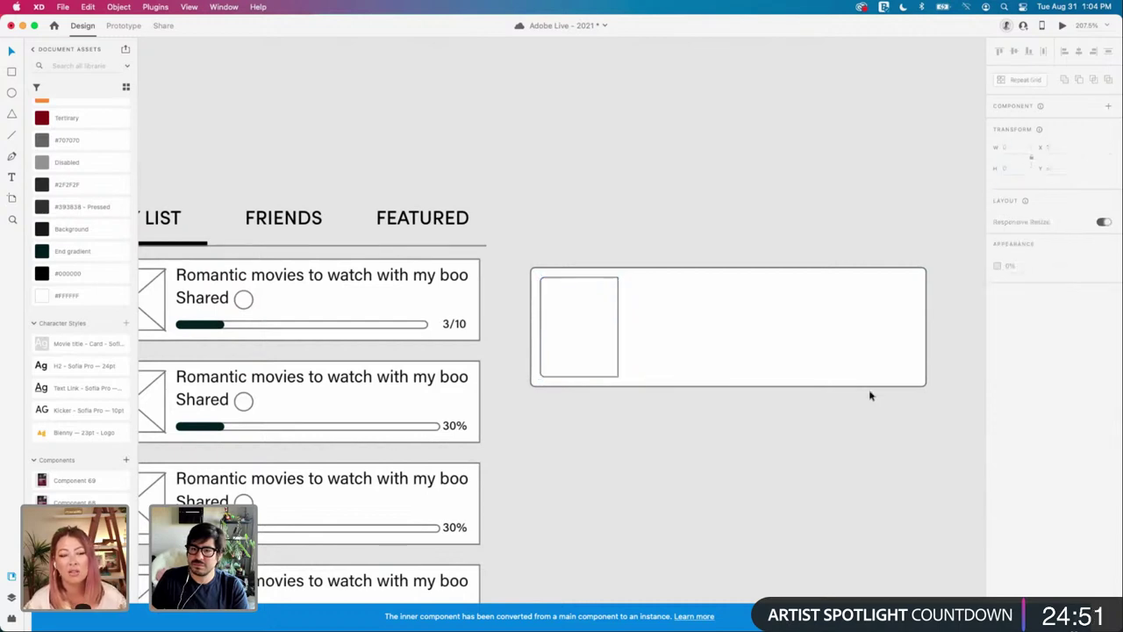
pyautogui.click(819, 367)
pyautogui.scroll(-1, 817, 366)
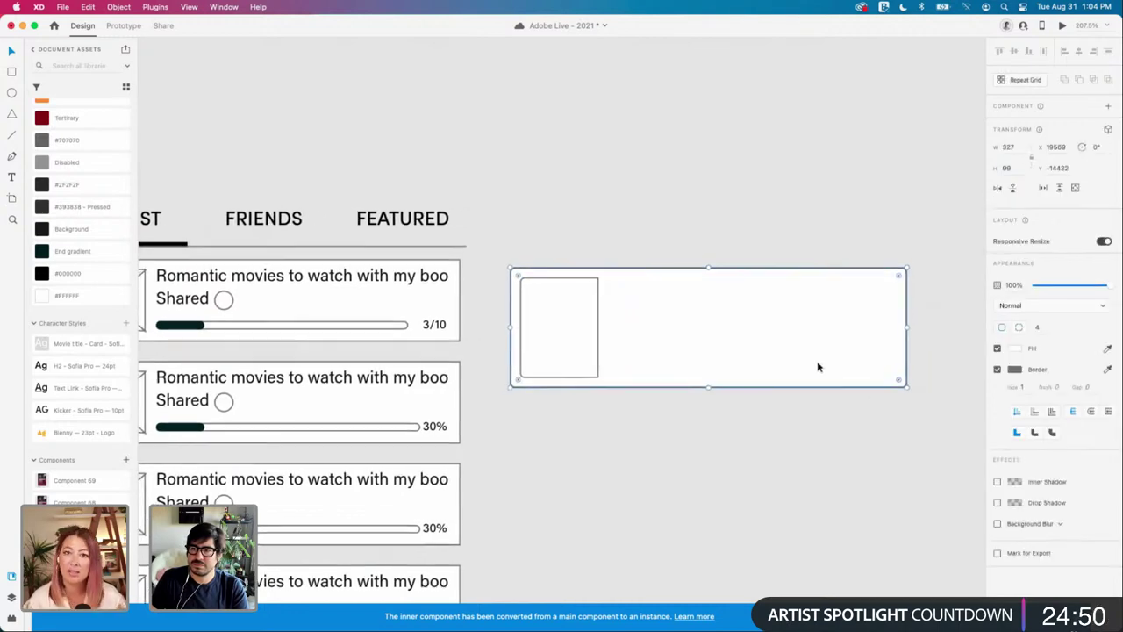
pyautogui.click(1009, 167)
pyautogui.write('73')
pyautogui.press('Return')
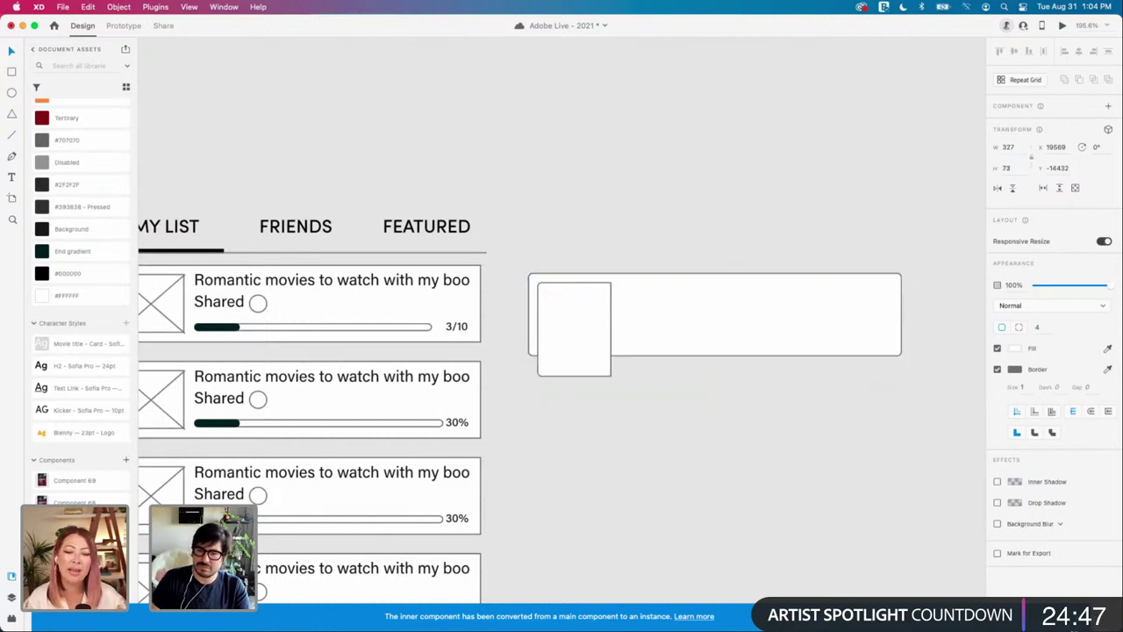
# Step: Shorten the thumbnail rectangle to fit inside the blank card, setting its height to 57
pyautogui.click(552, 351)
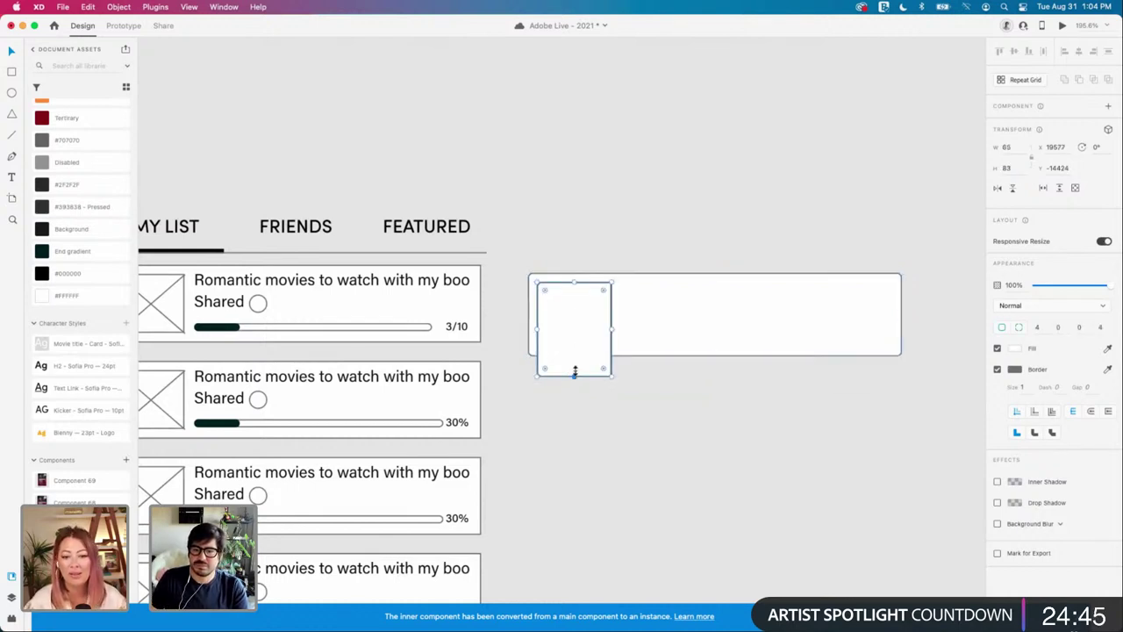
pyautogui.moveTo(574, 370); pyautogui.dragTo(575, 348)
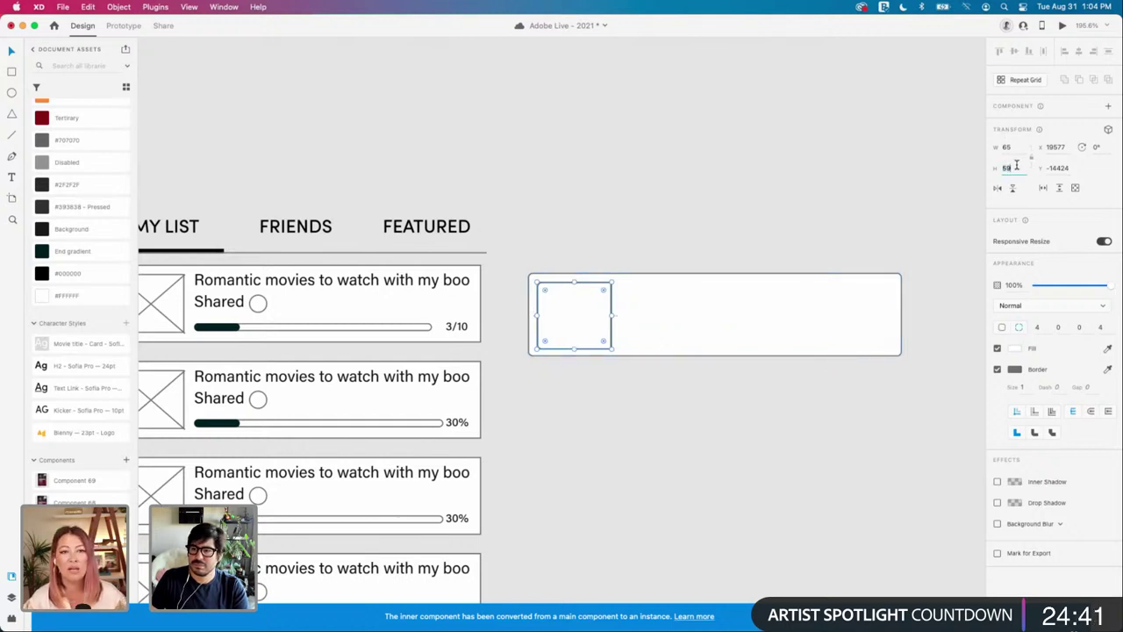
pyautogui.press('Return')
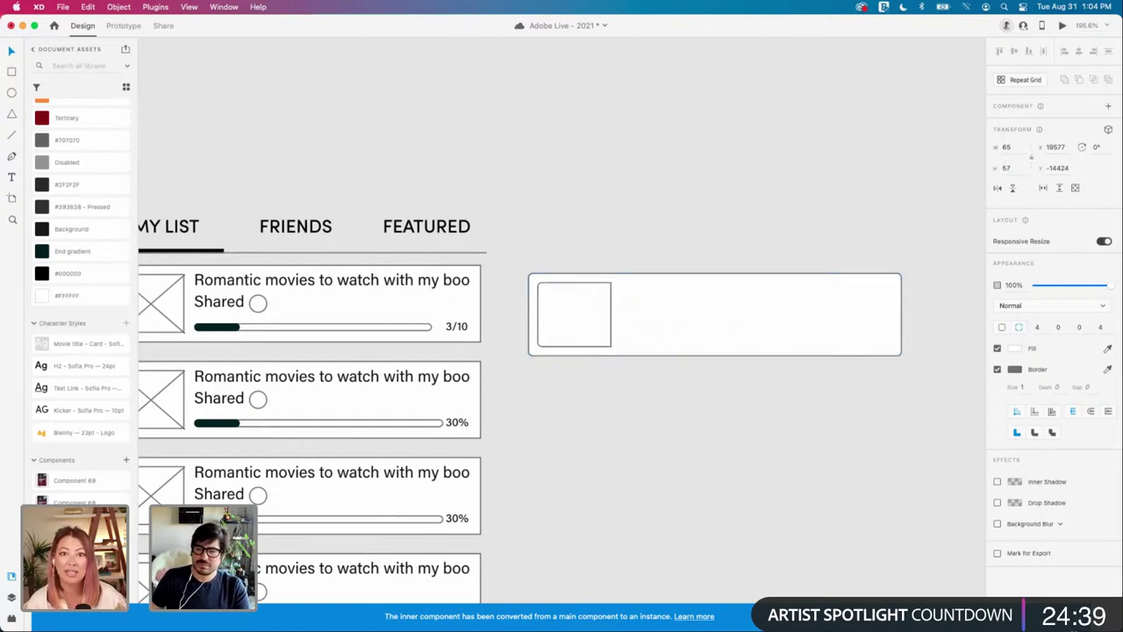
# Step: Duplicate the first movie list card from My List and place the copy directly above the blank card
pyautogui.click(731, 425)
pyautogui.scroll(-2, 611, 341)
pyautogui.hscroll(-2, 611, 341)
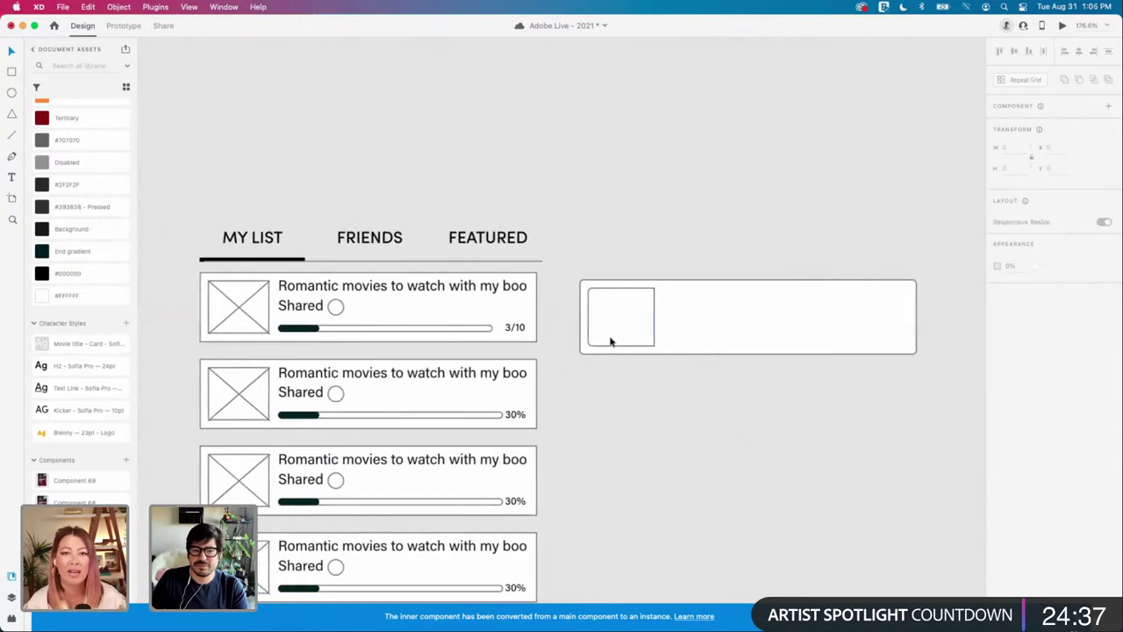
pyautogui.click(404, 295)
pyautogui.doubleClick(405, 295)
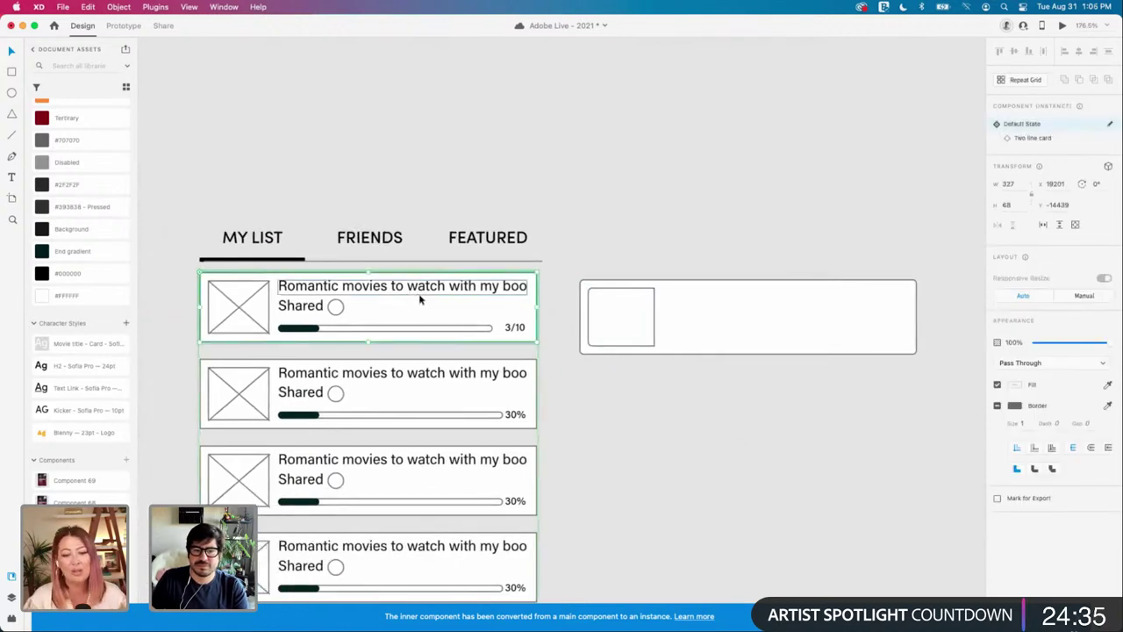
pyautogui.hscroll(3, 519, 328)
pyautogui.click(689, 407)
pyautogui.press('super+v')
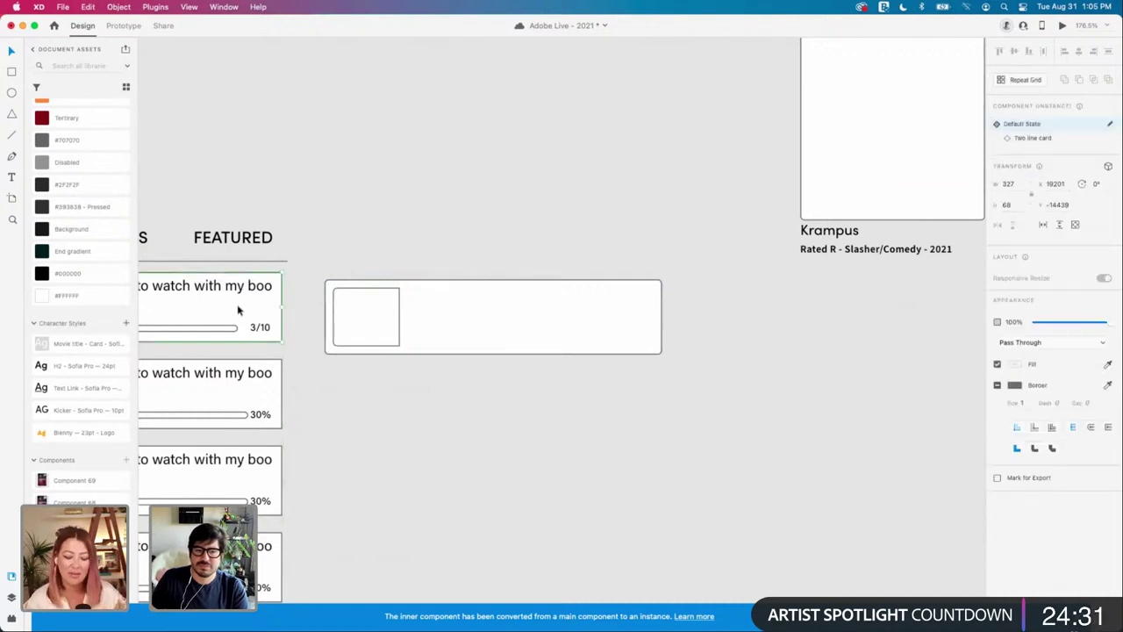
pyautogui.moveTo(237, 310); pyautogui.dragTo(551, 220)
pyautogui.hscroll(-5, 562, 217)
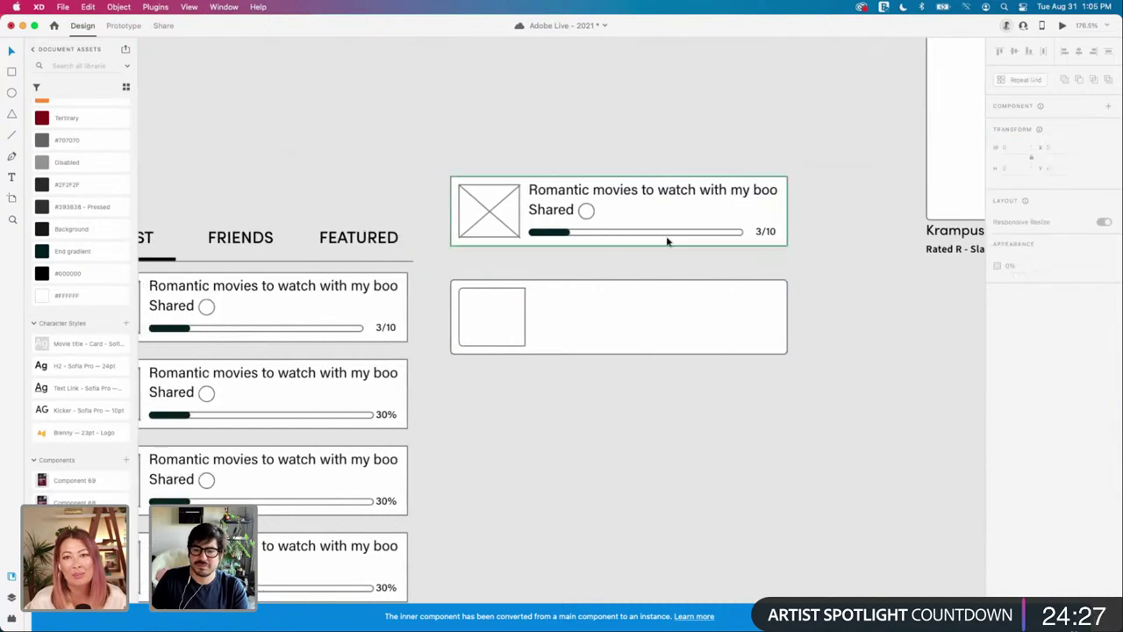
# Step: Add an instance of the progress bar with tracker component to the canvas just below the blank card
pyautogui.scroll(-4, 101, 227)
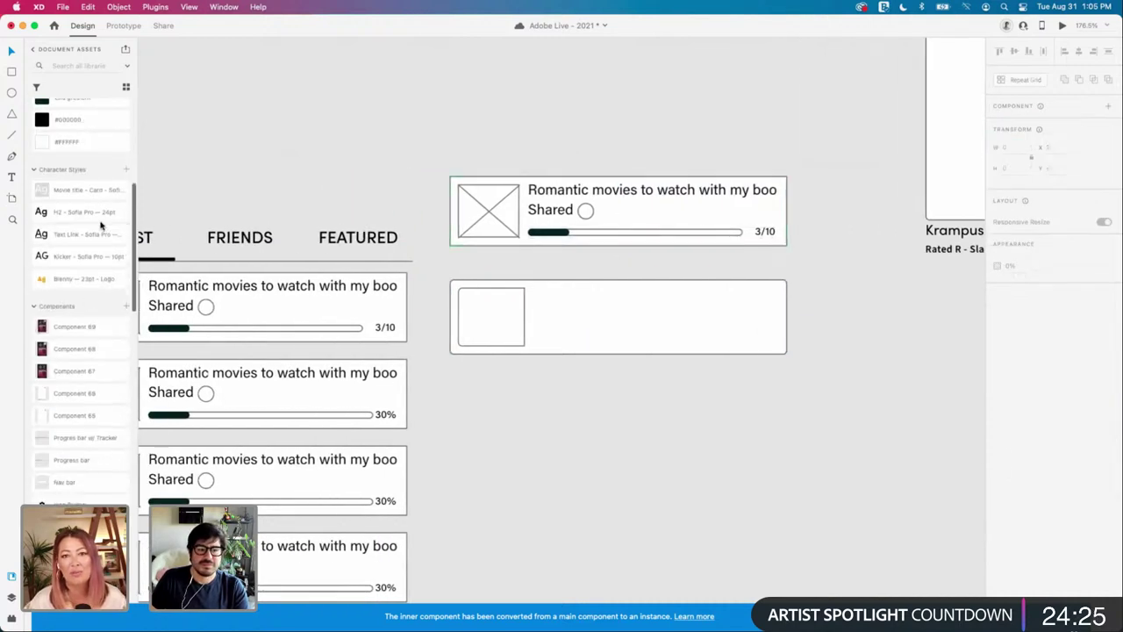
pyautogui.scroll(-4, 85, 417)
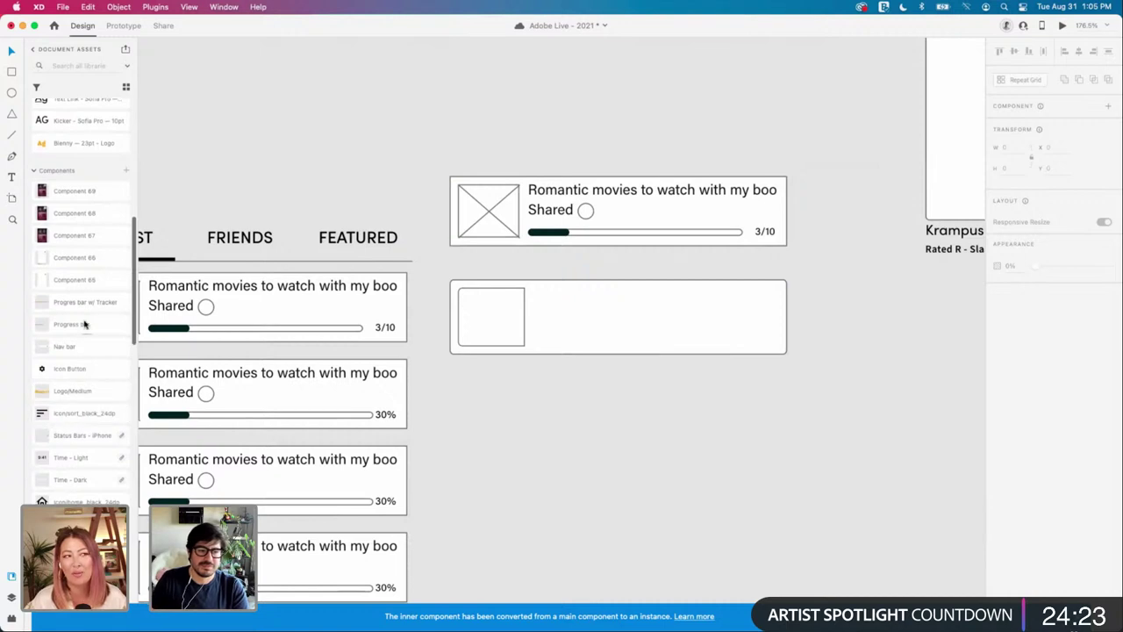
pyautogui.moveTo(68, 307); pyautogui.dragTo(664, 397)
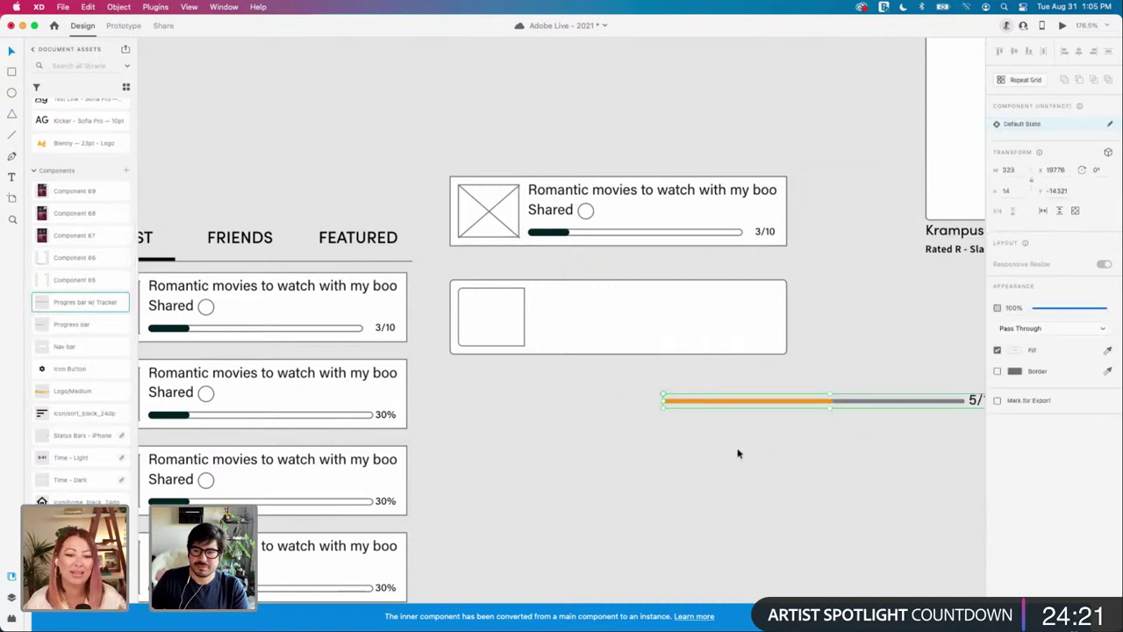
pyautogui.moveTo(777, 407); pyautogui.dragTo(615, 404)
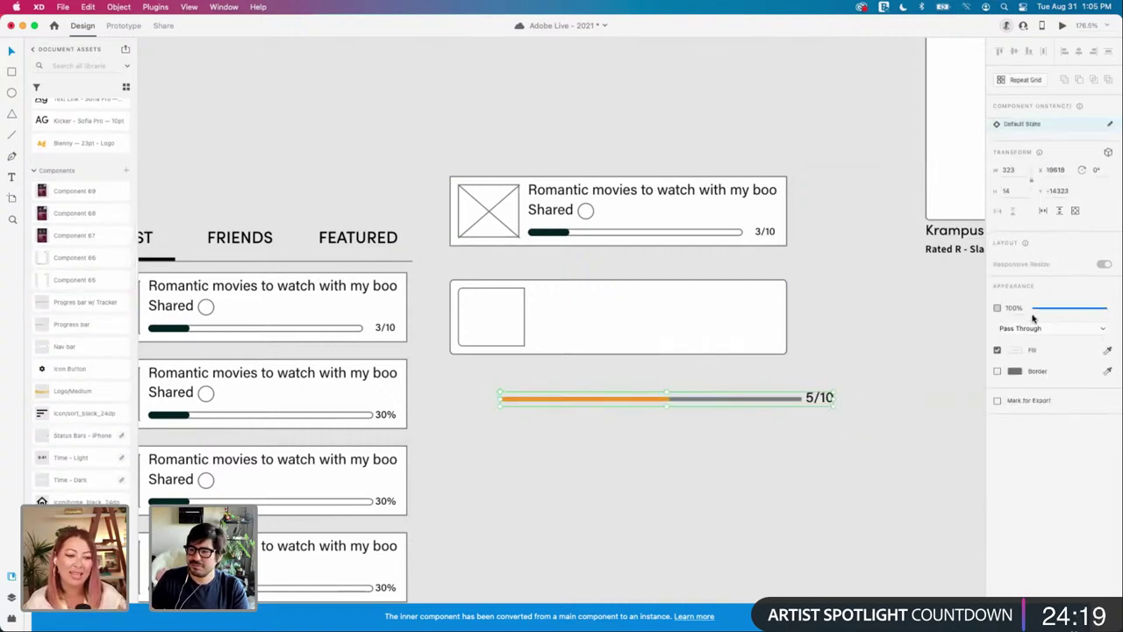
# Step: Enable a horizontal stack on the main progress bar with tracker component in the Molecules section
pyautogui.scroll(-3, 889, 377)
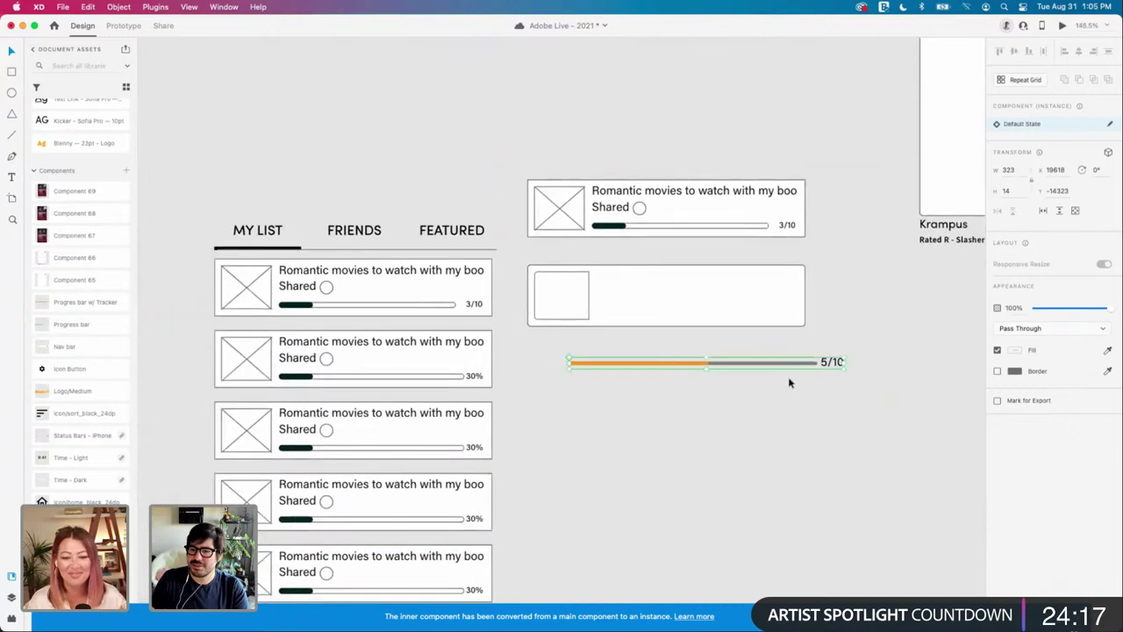
pyautogui.click(789, 379)
pyautogui.click(788, 363)
pyautogui.hscroll(5, 786, 366)
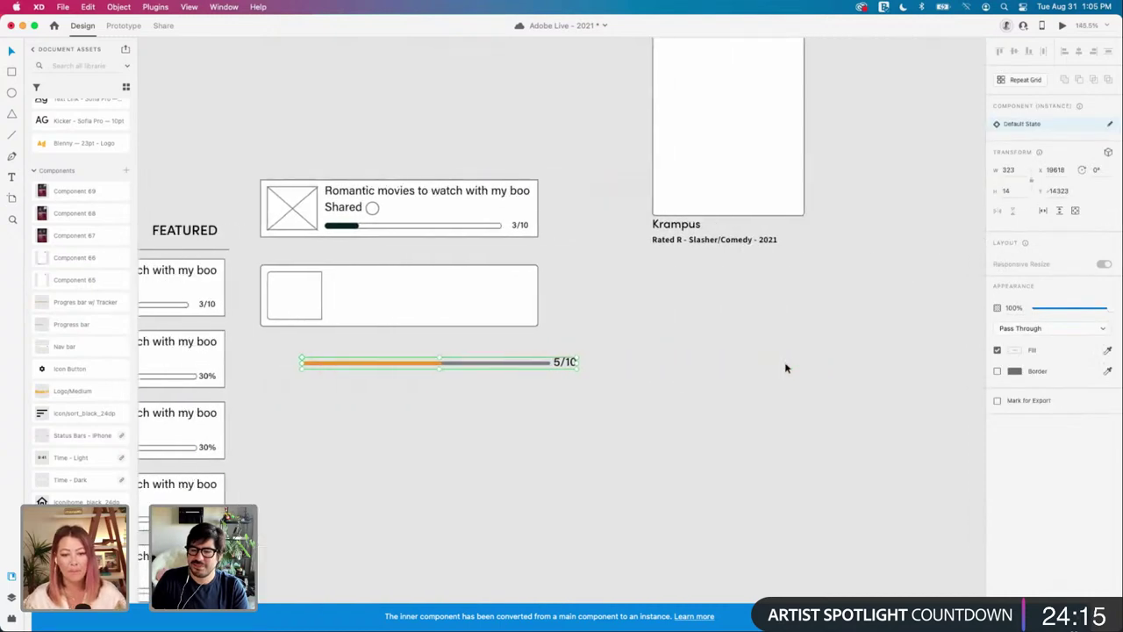
pyautogui.scroll(-3, 786, 366)
pyautogui.hscroll(5, 786, 366)
pyautogui.hscroll(4, 785, 366)
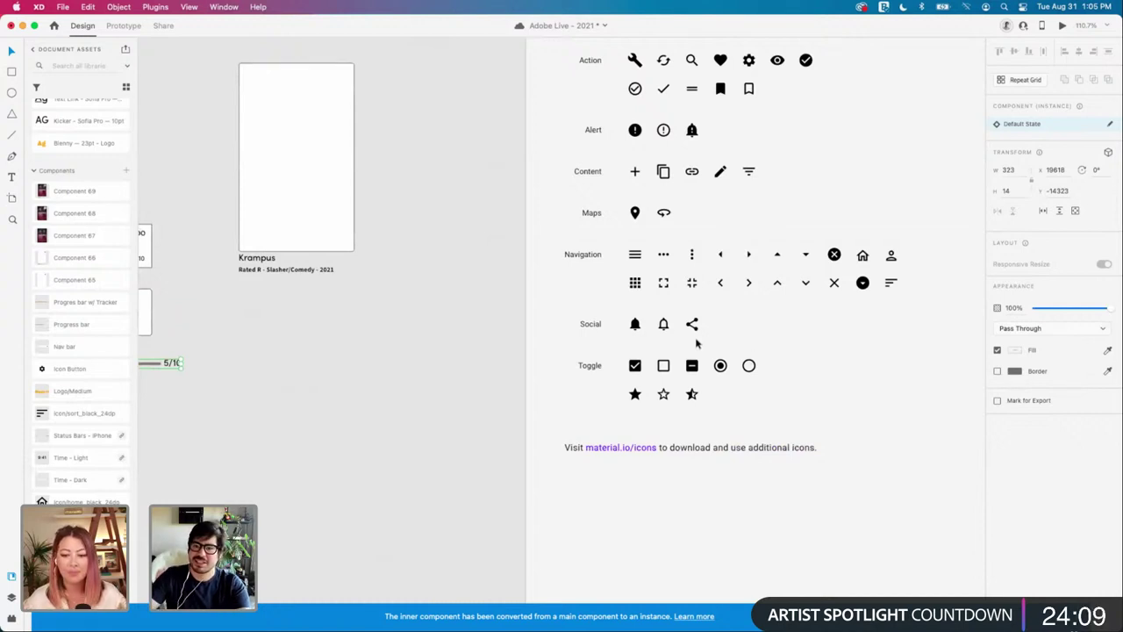
pyautogui.scroll(-2, 696, 342)
pyautogui.hscroll(10, 672, 329)
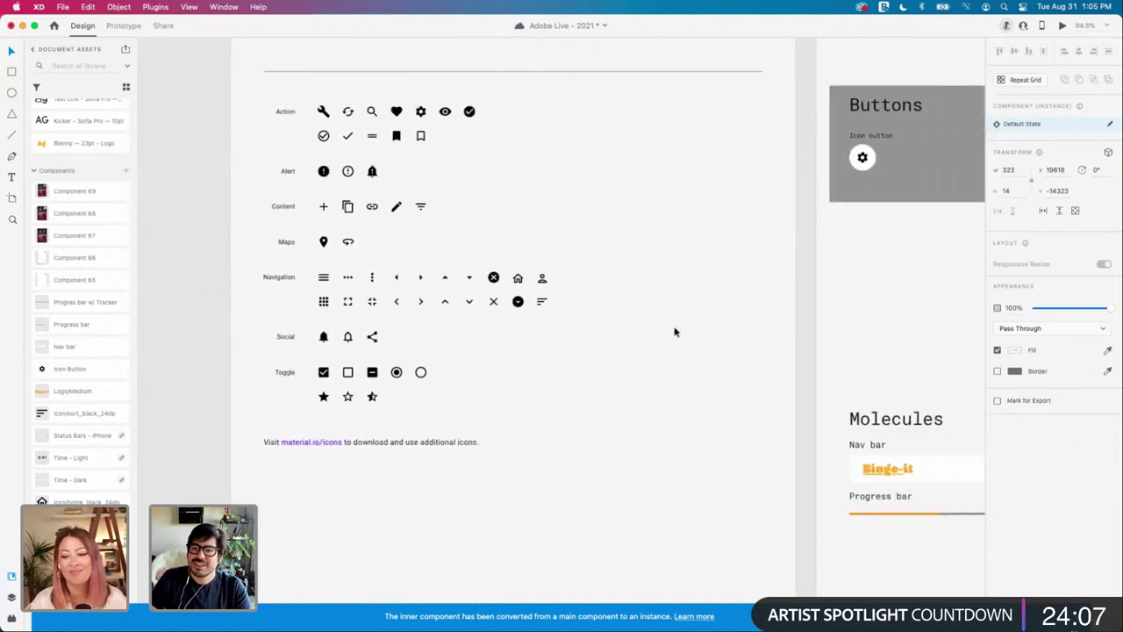
pyautogui.scroll(-2, 674, 331)
pyautogui.click(574, 464)
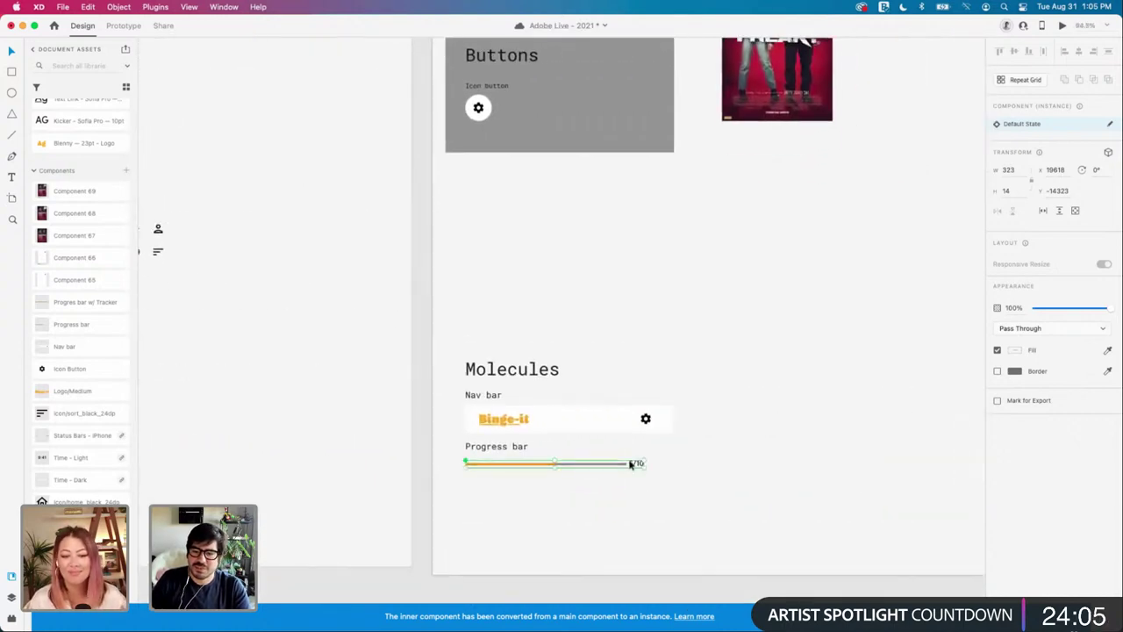
pyautogui.click(997, 329)
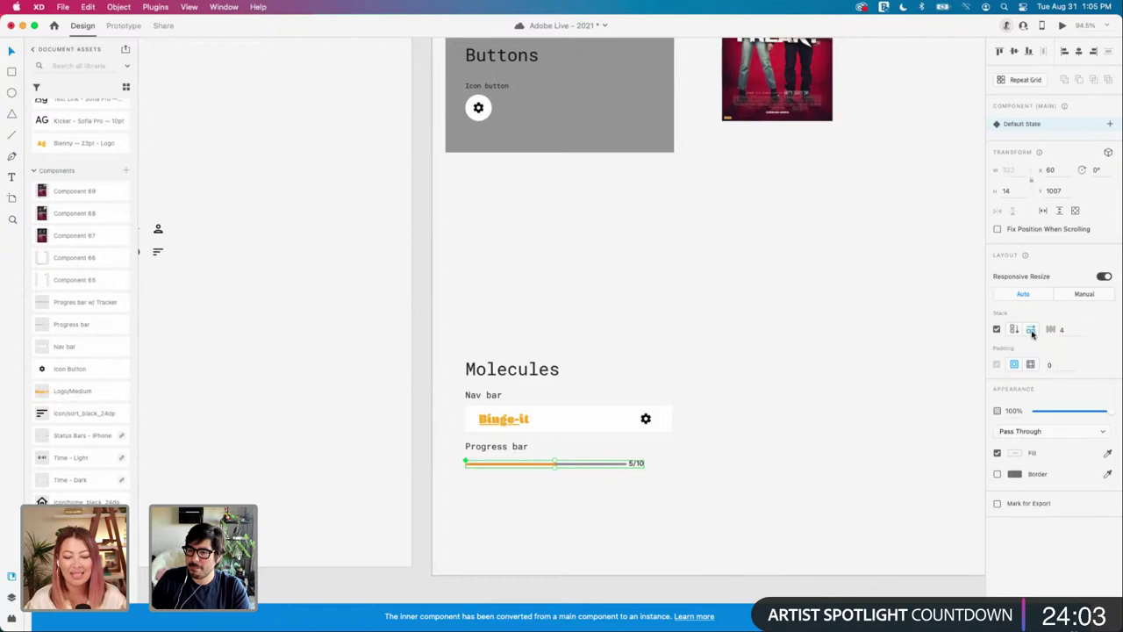
# Step: Move the progress bar instance into the lower part of the blank card, starting just beside the thumbnail
pyautogui.hscroll(-15, 749, 459)
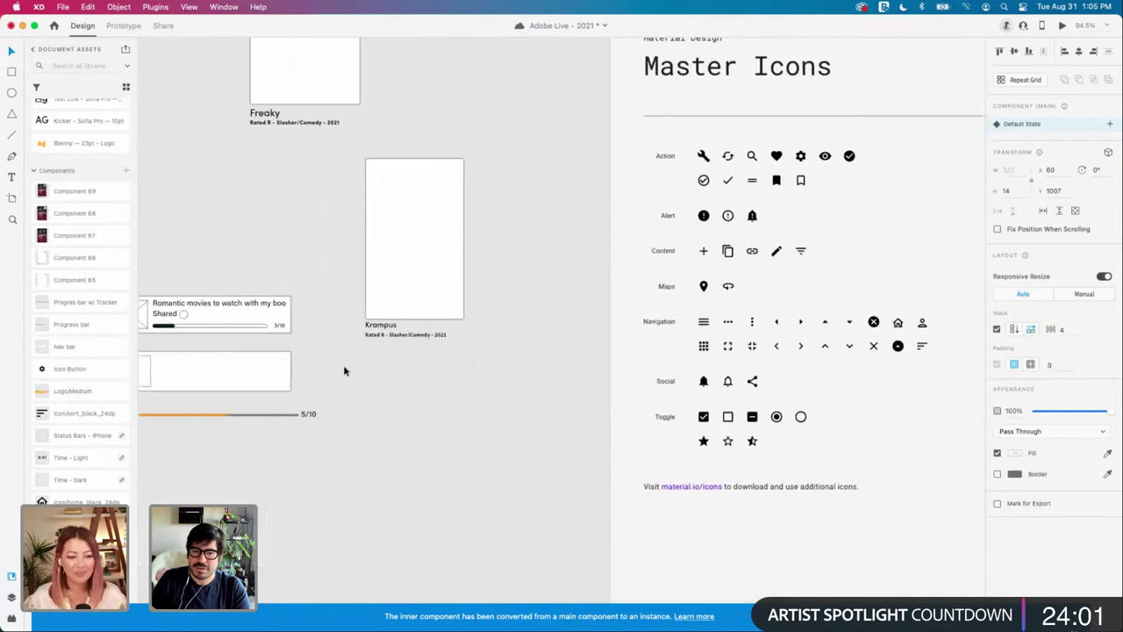
pyautogui.hscroll(-1, 356, 426)
pyautogui.click(394, 403)
pyautogui.scroll(5, 404, 405)
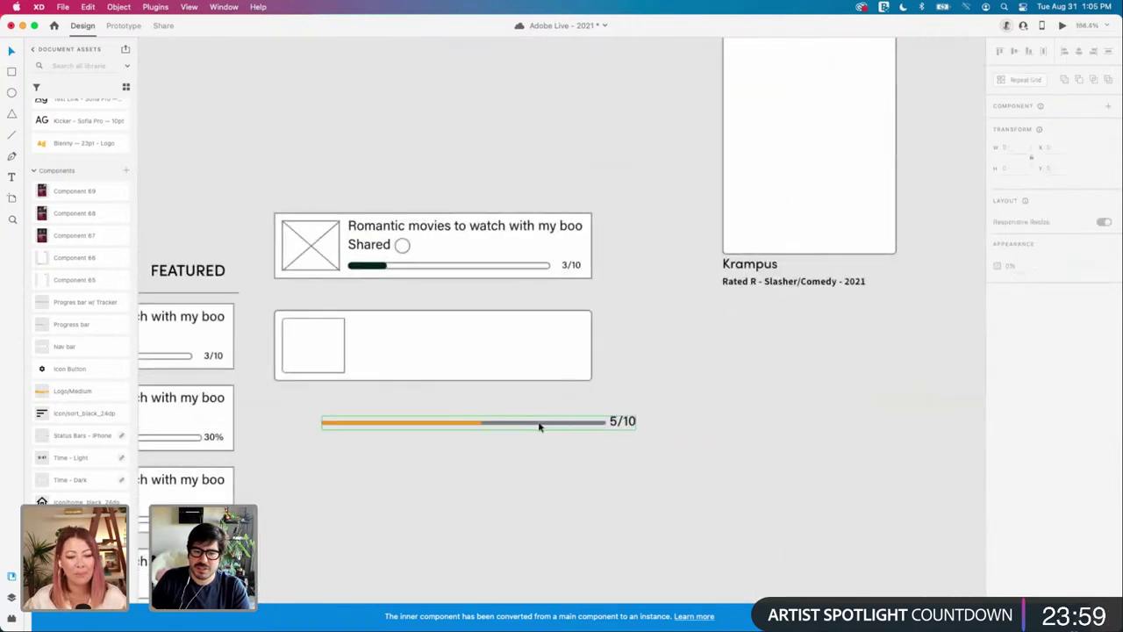
pyautogui.moveTo(538, 423); pyautogui.dragTo(556, 368)
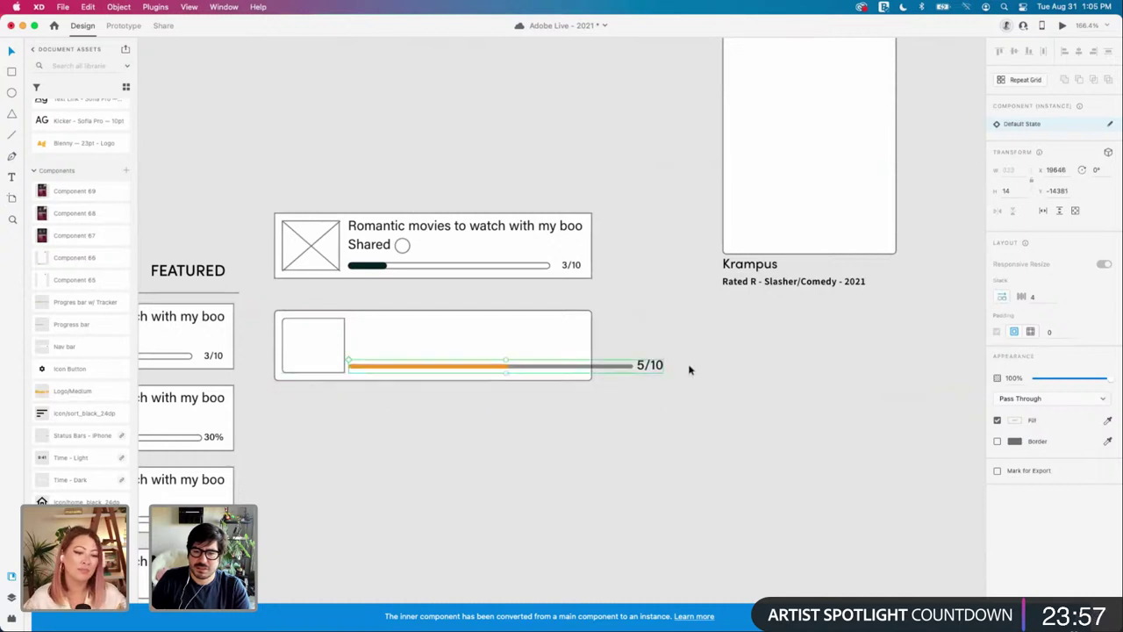
# Step: Ungroup the progress bar instance into a separate bar and tracker text
pyautogui.doubleClick(626, 369)
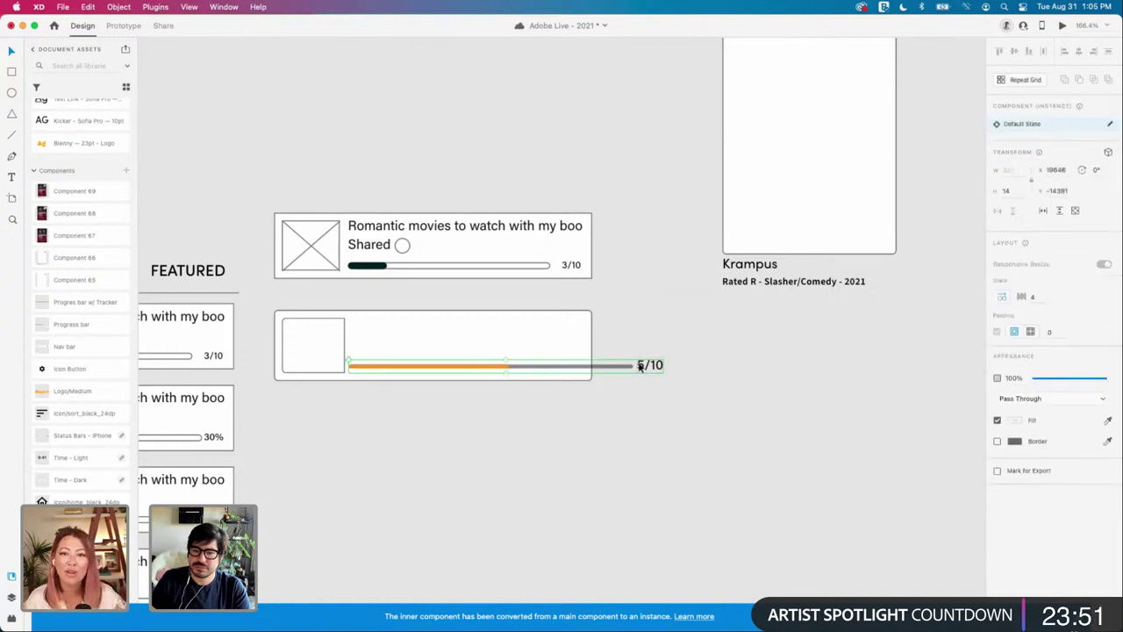
pyautogui.rightClick(637, 365)
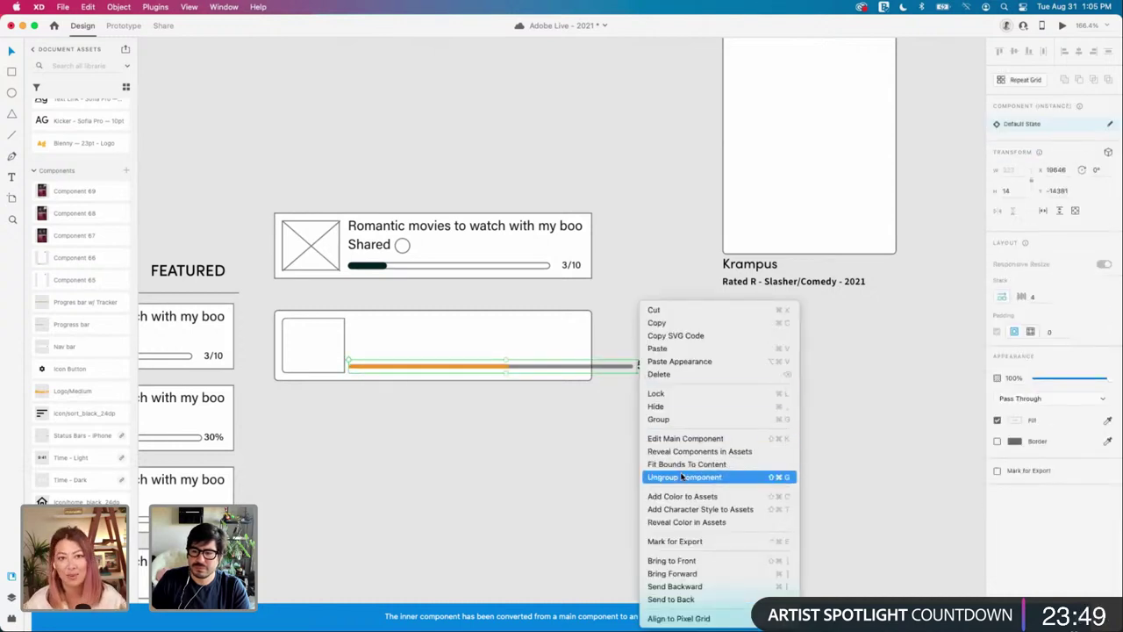
pyautogui.click(682, 476)
# Step: Shorten the progress bar from its right end to about 193 wide so it fits inside the card
pyautogui.scroll(3, 556, 365)
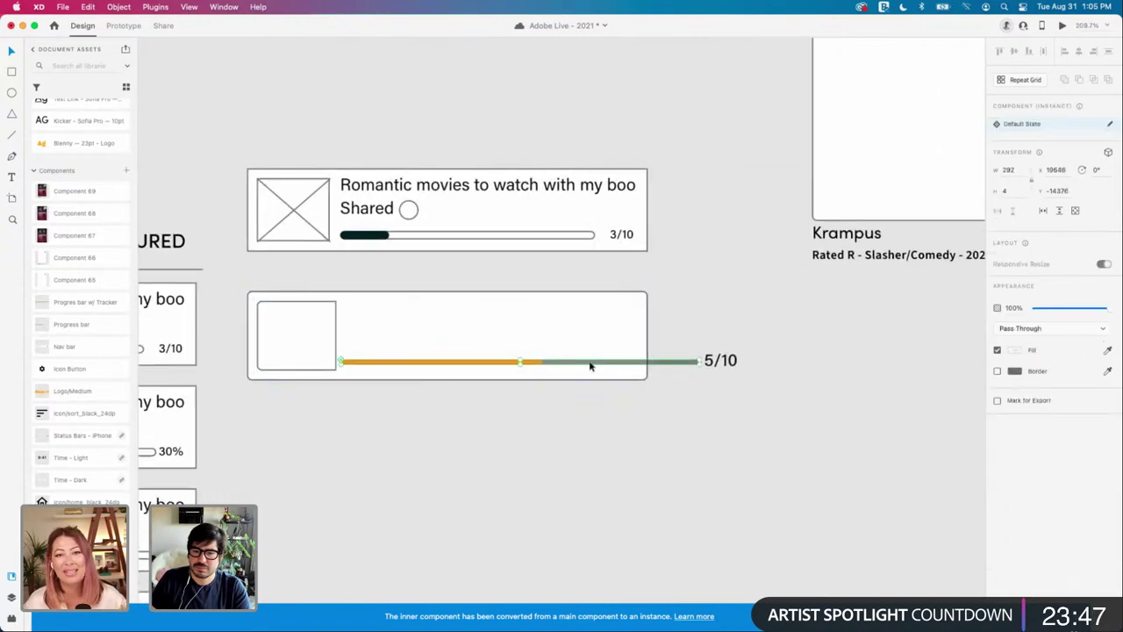
pyautogui.scroll(5, 700, 362)
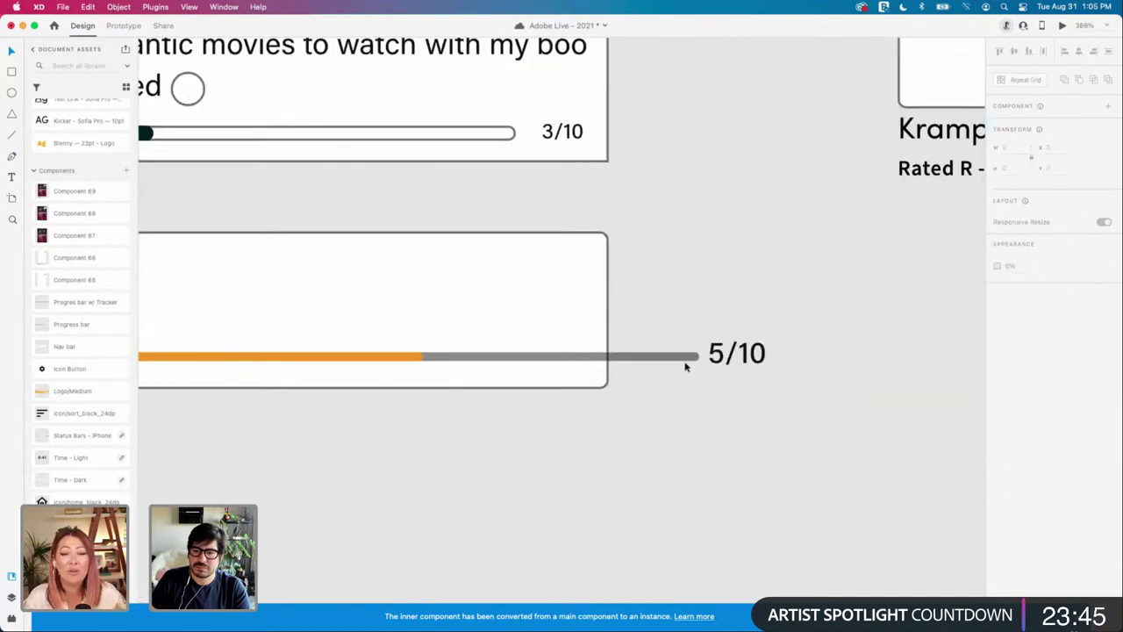
pyautogui.moveTo(700, 356); pyautogui.dragTo(485, 356)
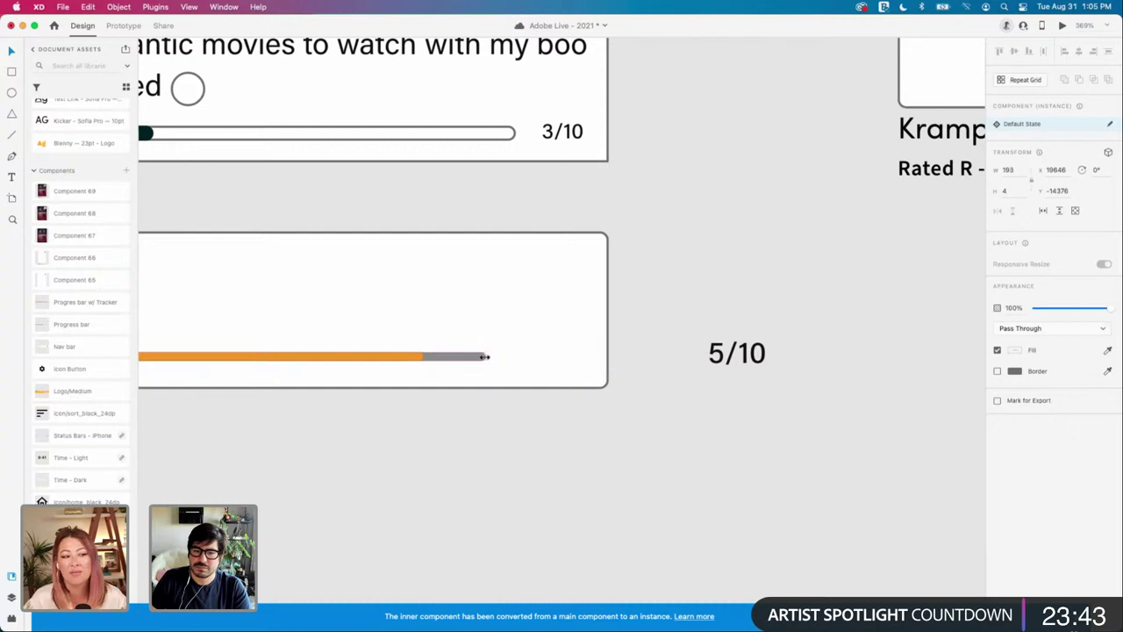
# Step: Move the 5/10 tracker text into the new card, level with the progress bar and close to the card's right edge
pyautogui.hscroll(-3, 778, 368)
pyautogui.click(832, 352)
pyautogui.moveTo(832, 352); pyautogui.dragTo(640, 355)
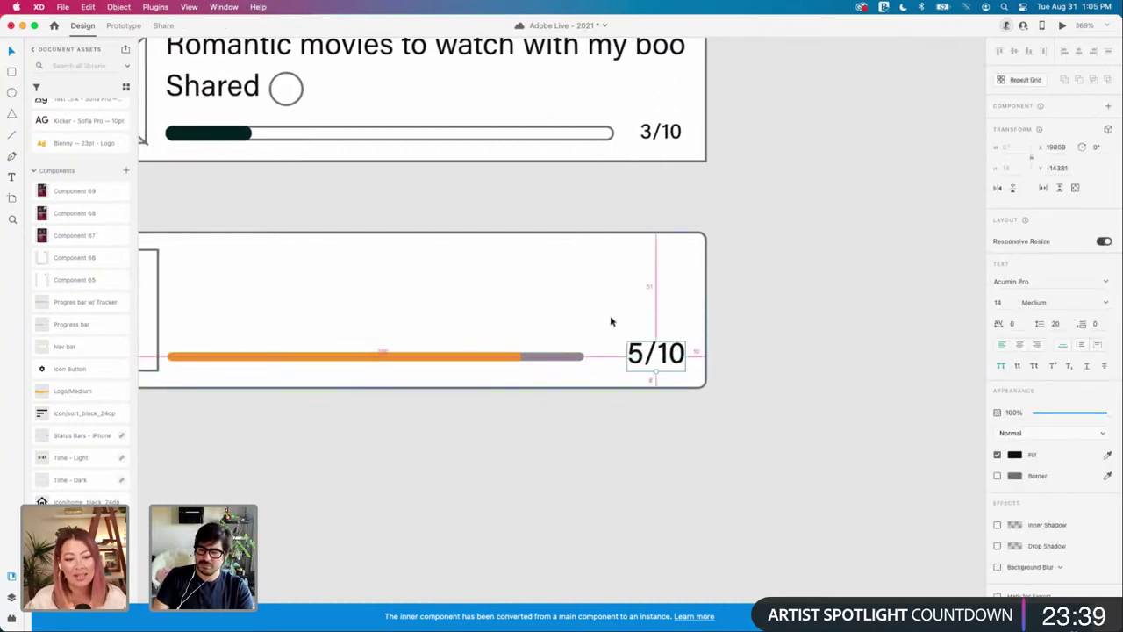
pyautogui.press('Right')
pyautogui.press('Right')
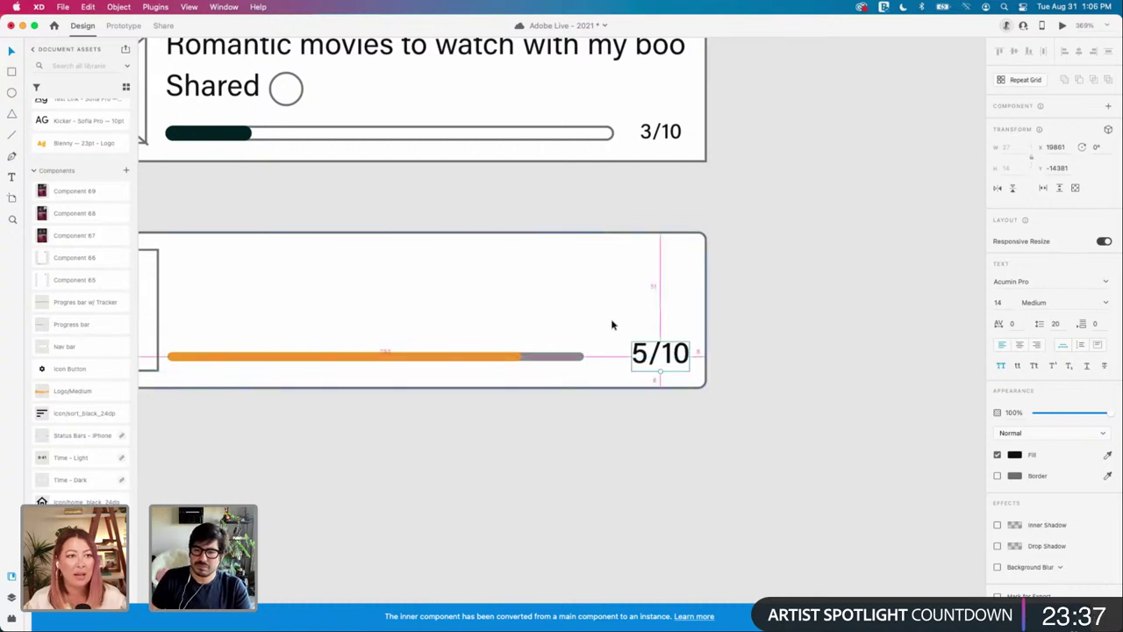
# Step: Lengthen the new card's progress bar from its right end to about 211 wide, almost reaching the tracker text
pyautogui.hscroll(-3, 612, 324)
pyautogui.click(680, 358)
pyautogui.moveTo(677, 356); pyautogui.dragTo(717, 357)
pyautogui.scroll(3, 719, 355)
pyautogui.scroll(-3, 717, 356)
# Step: Align the 5/10 tracker text and the progress bar to each other along their vertical middles
pyautogui.click(733, 375)
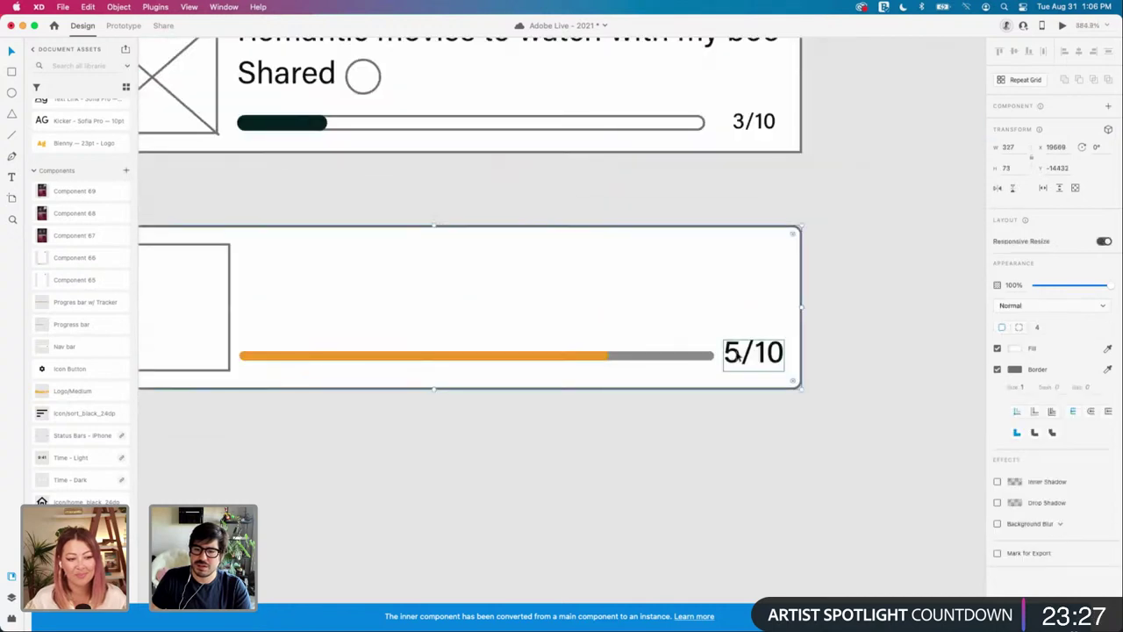
pyautogui.click(744, 355)
pyautogui.keyDown('shift'); pyautogui.click(706, 353); pyautogui.keyUp('shift')
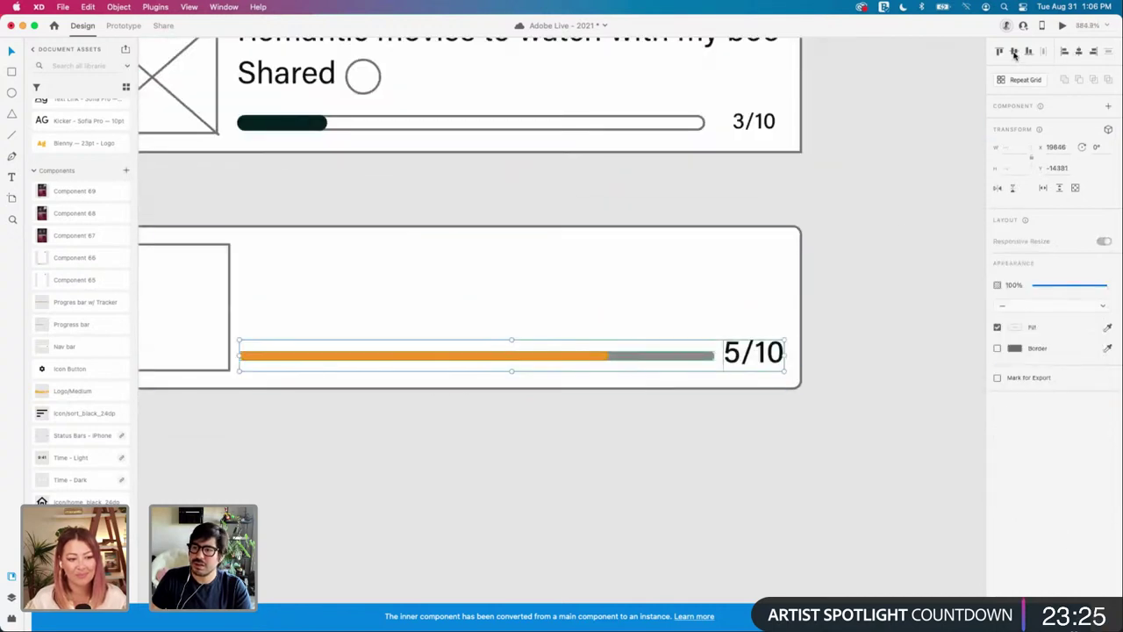
pyautogui.press('Escape')
pyautogui.scroll(-4, 622, 371)
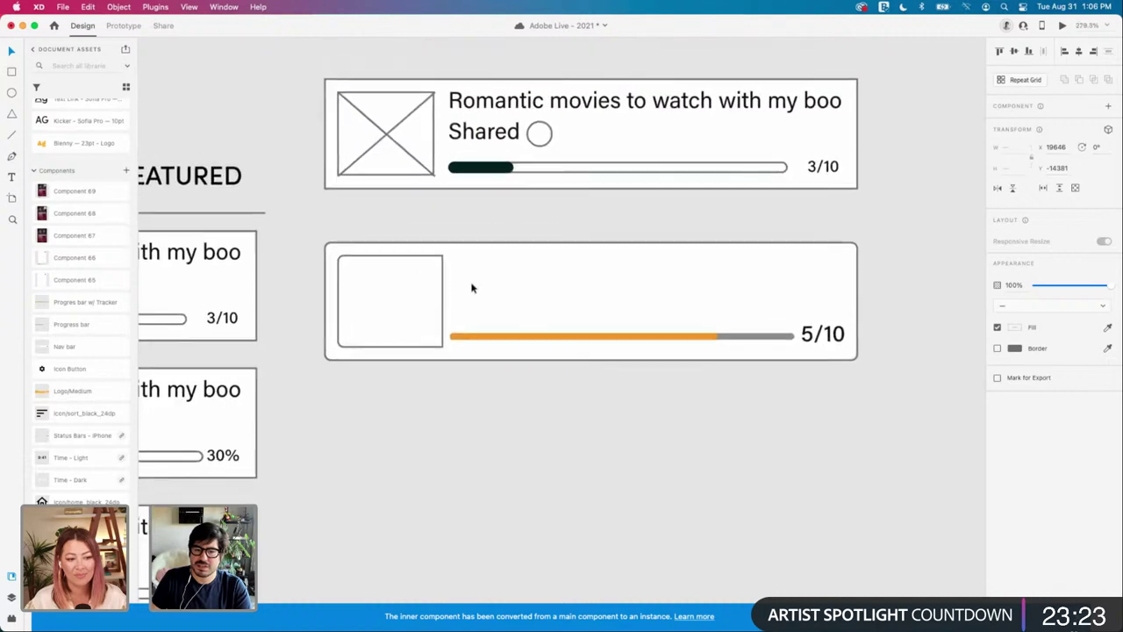
# Step: Add a title text reading "Romantic Movies" beside the thumbnail, above the progress bar in the new card
pyautogui.click(484, 336)
pyautogui.scroll(-4, 489, 405)
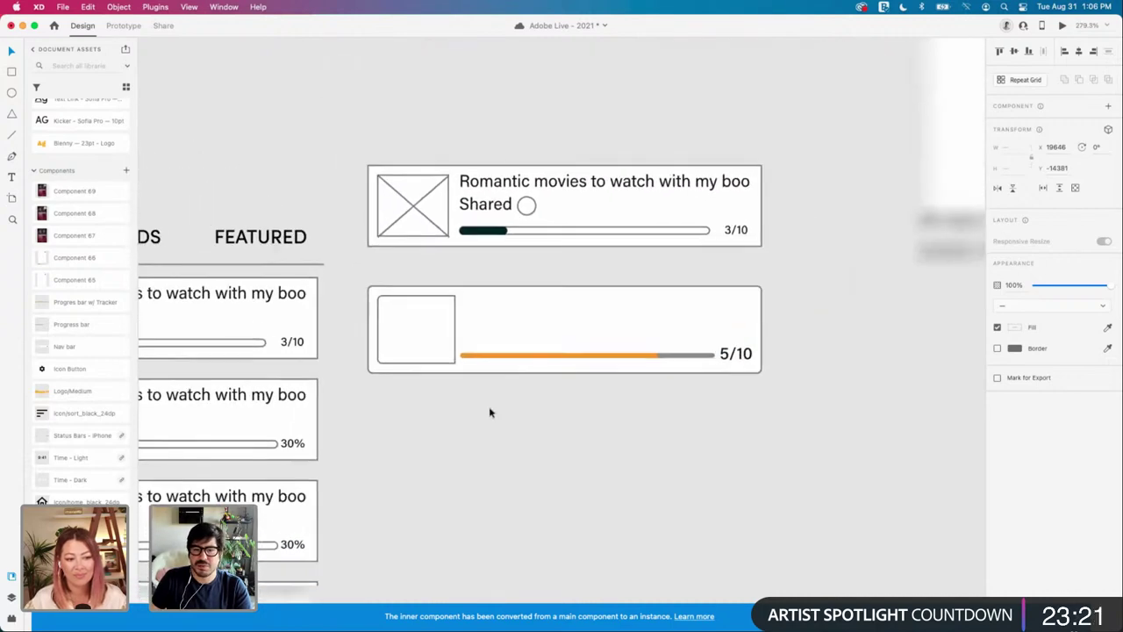
pyautogui.scroll(-4, 553, 343)
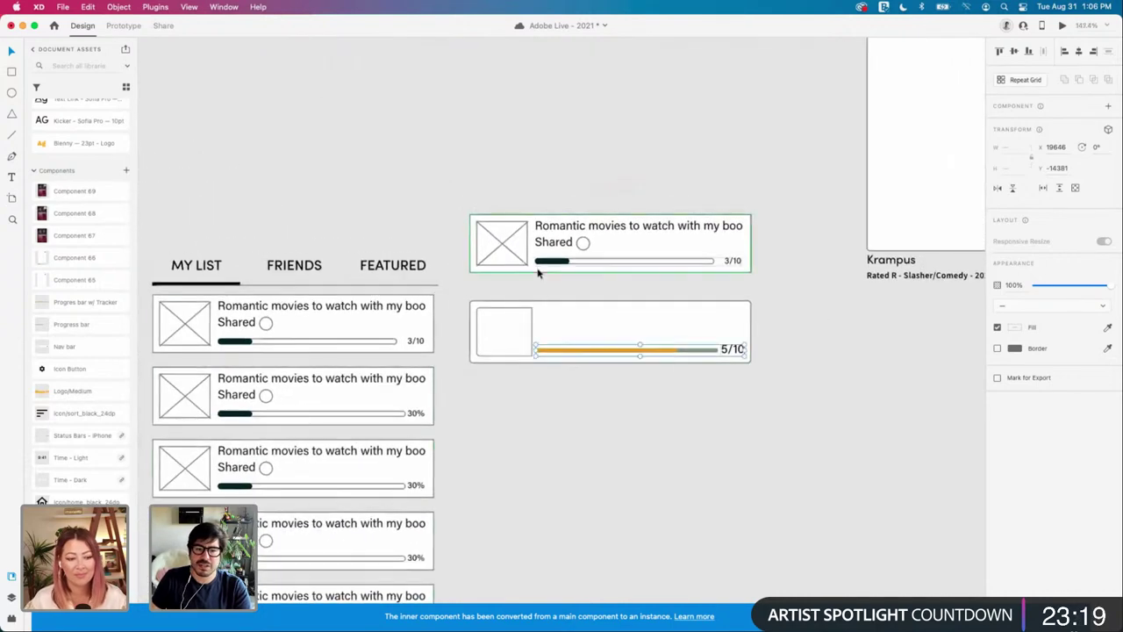
pyautogui.scroll(1, 617, 373)
pyautogui.scroll(2, 656, 396)
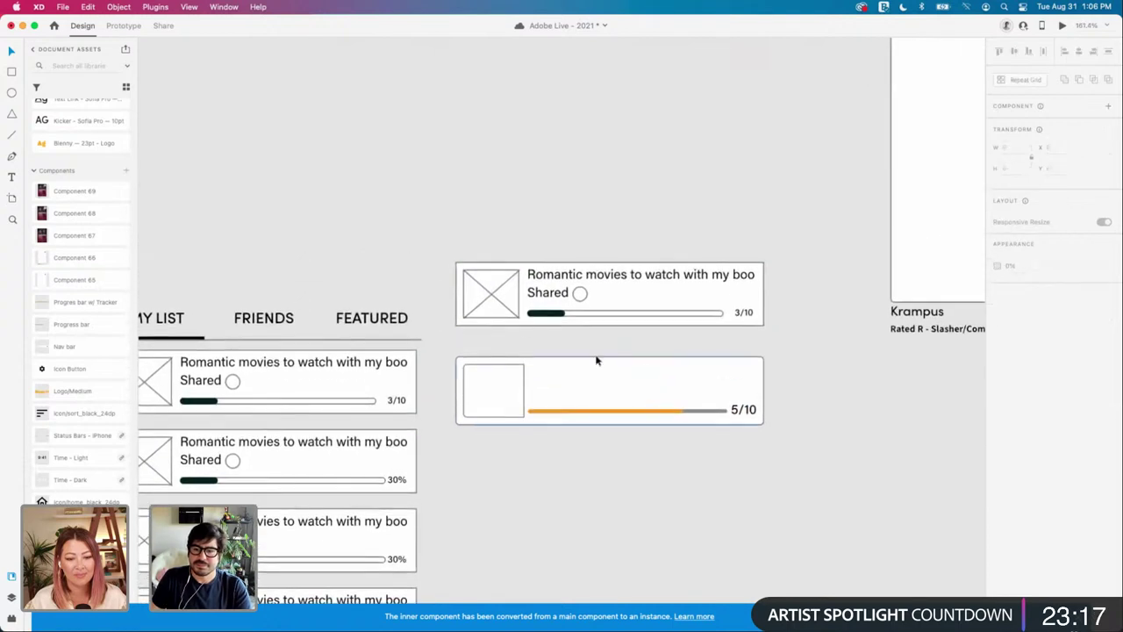
pyautogui.click(551, 285)
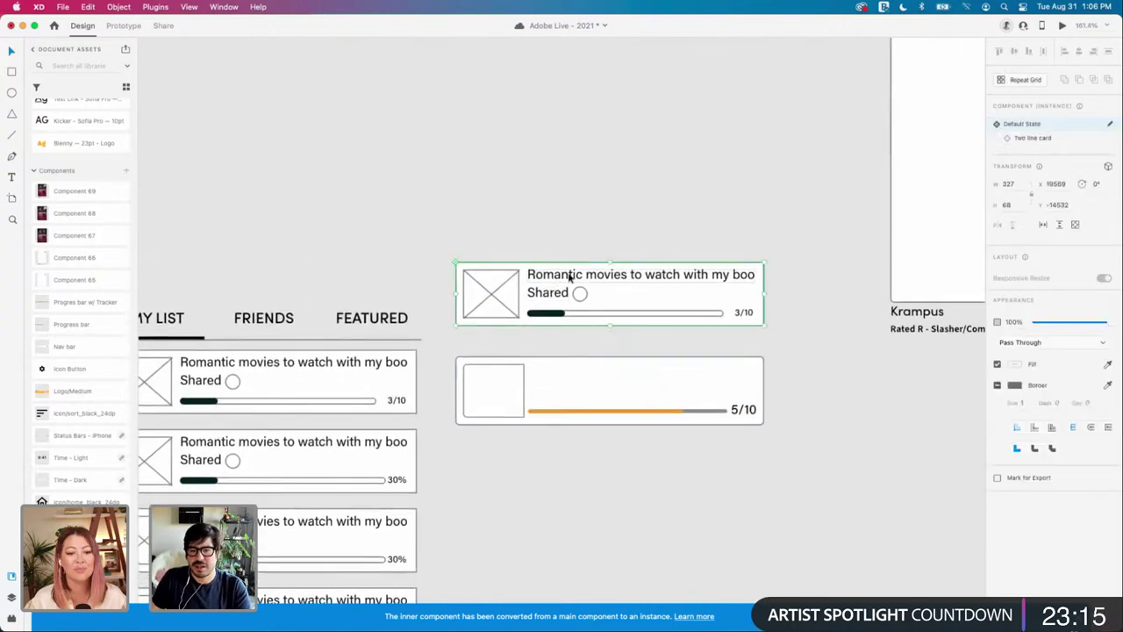
pyautogui.doubleClick(564, 381)
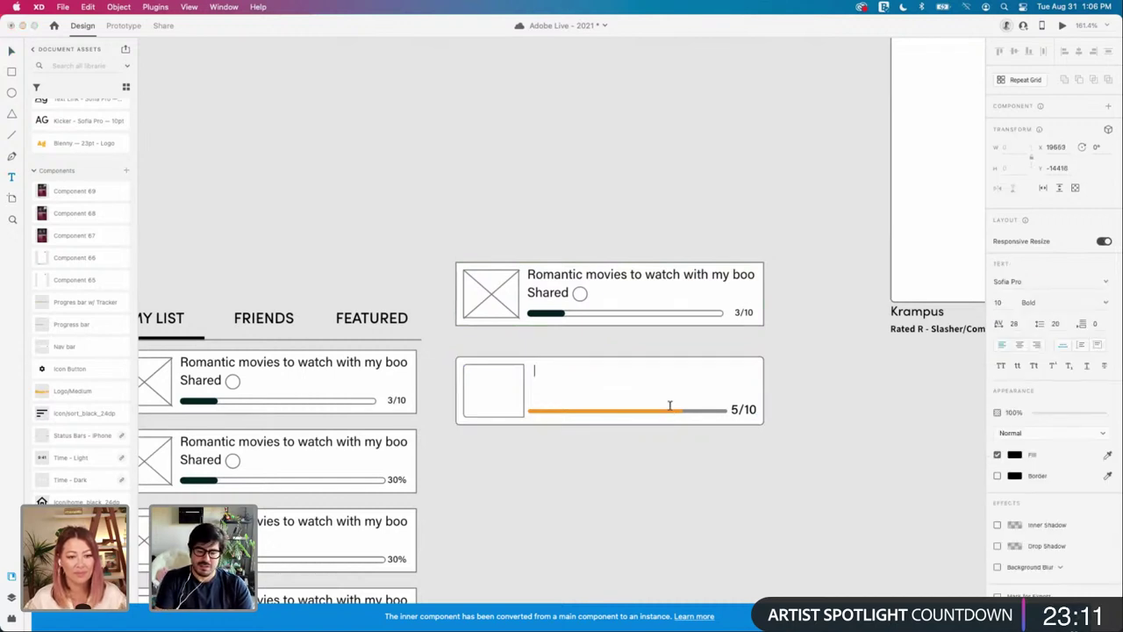
pyautogui.write('Romantic Movies')
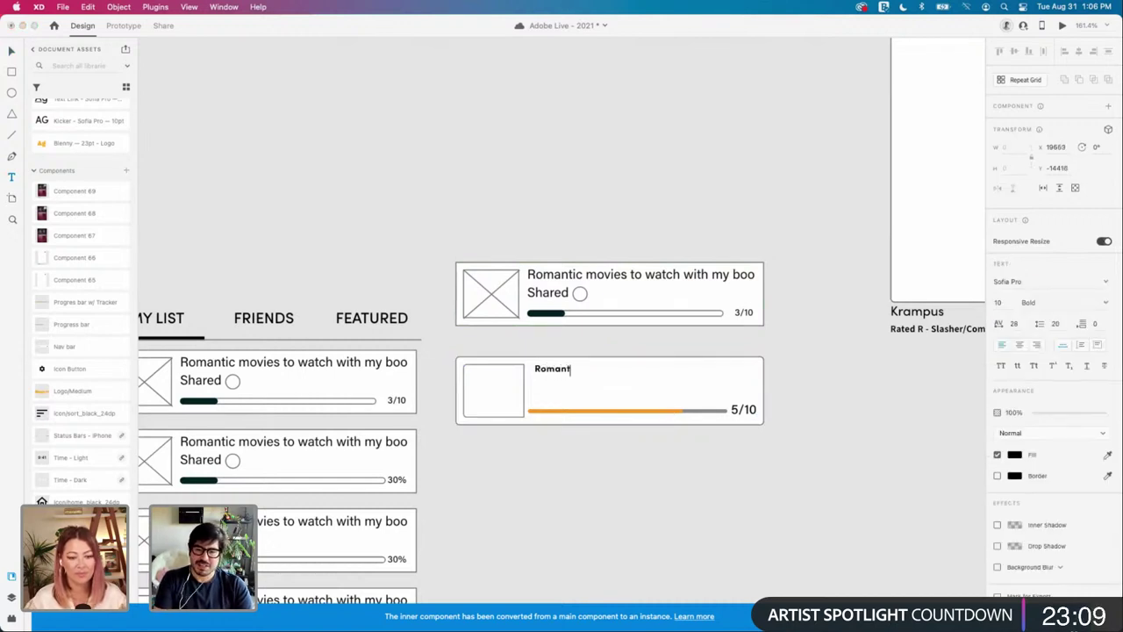
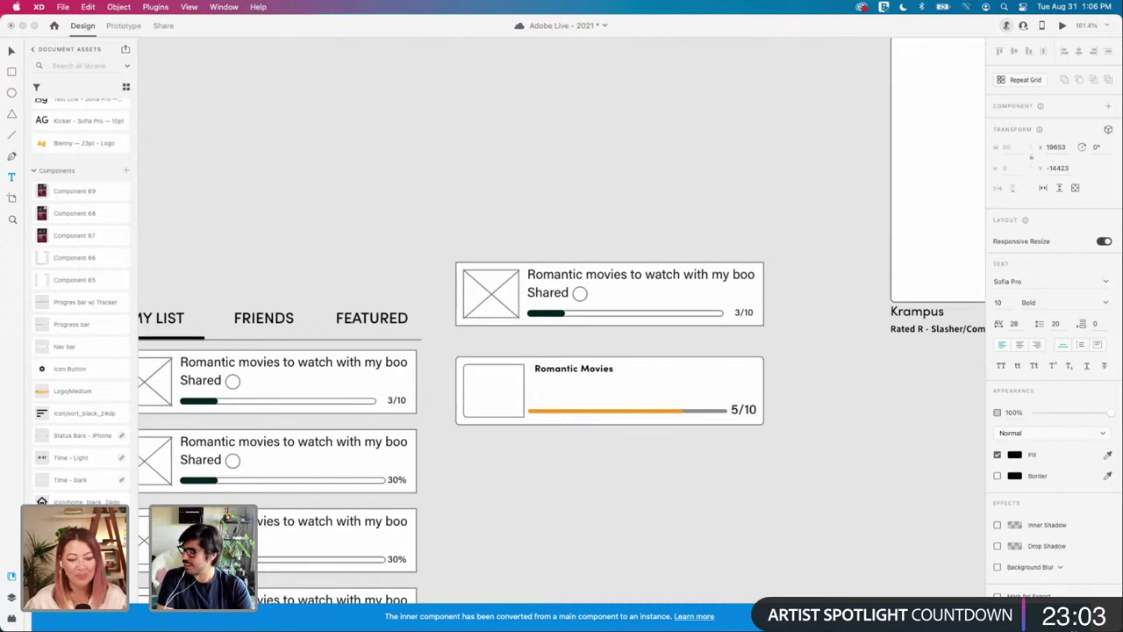
# Step: Replace the new card's title with "Romance" and nudge it up slightly
pyautogui.press('super+a')
pyautogui.write('Rom')
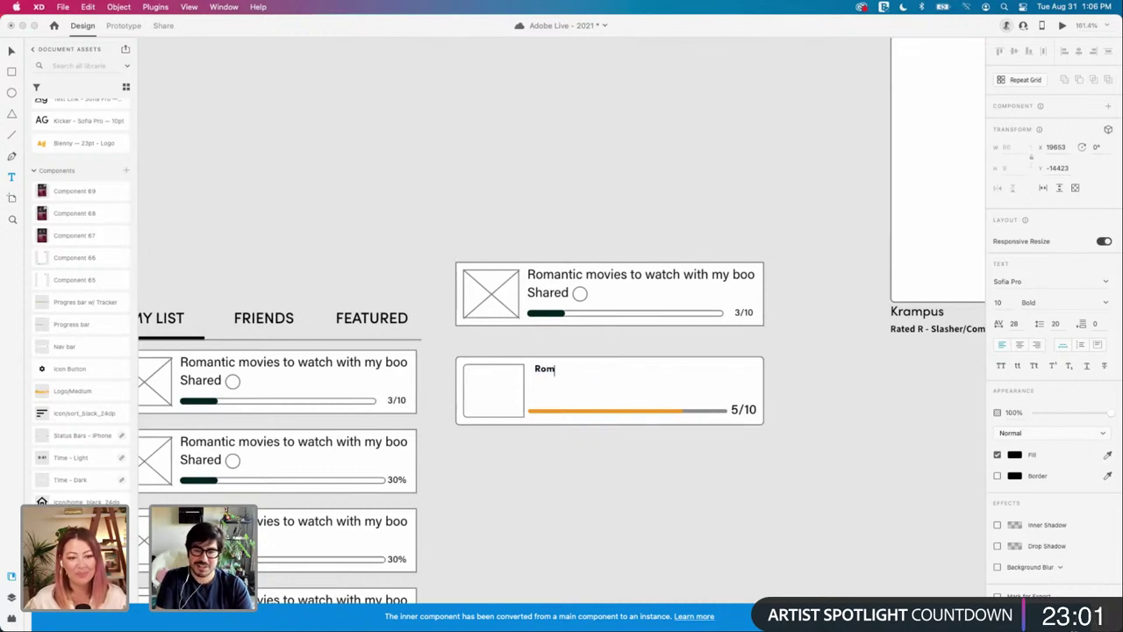
pyautogui.write('antic')
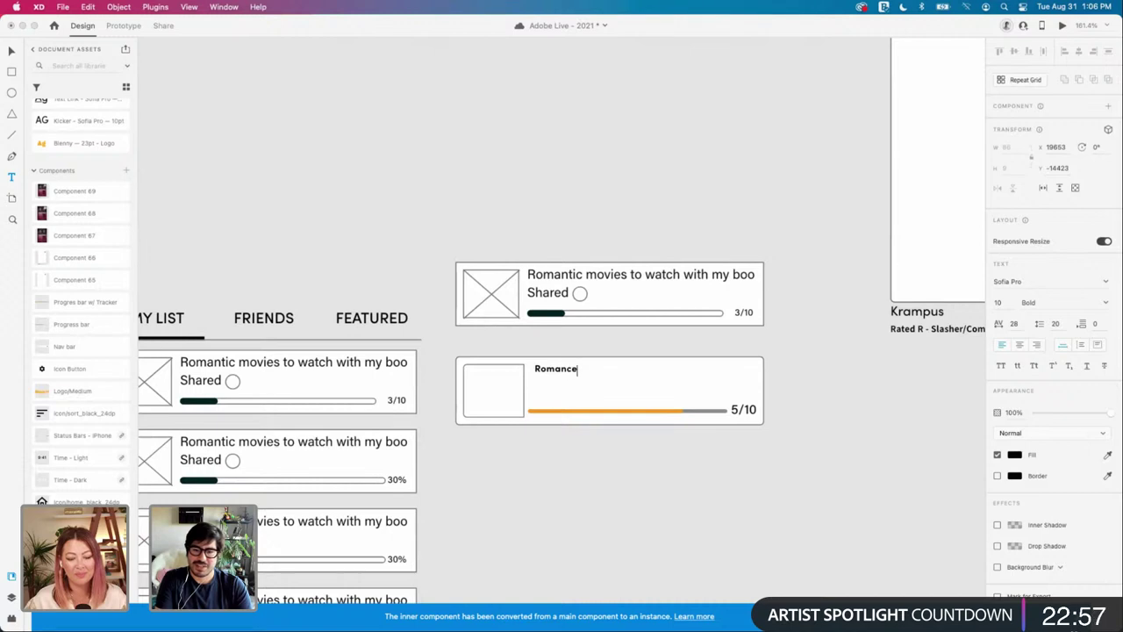
pyautogui.press('Escape')
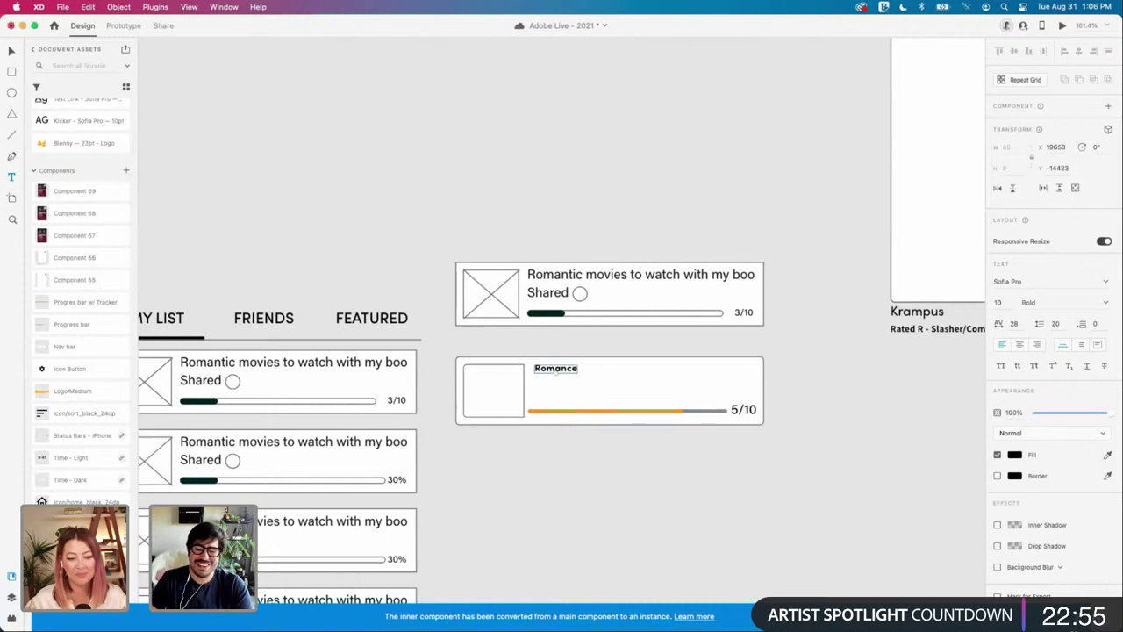
pyautogui.scroll(2, 665, 436)
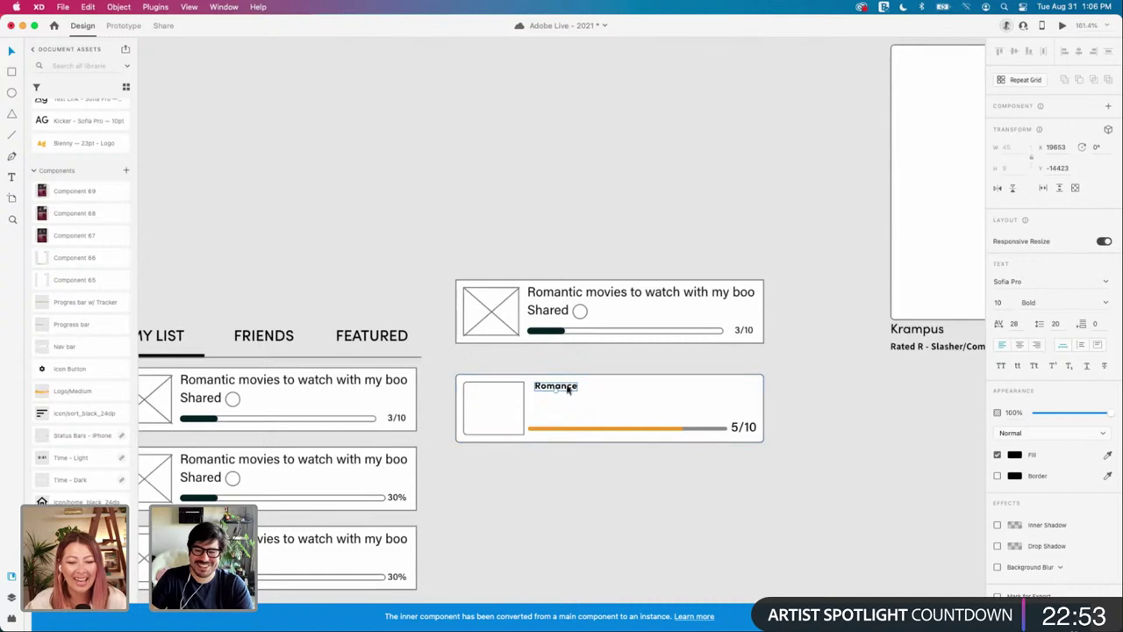
pyautogui.moveTo(568, 389); pyautogui.dragTo(569, 388)
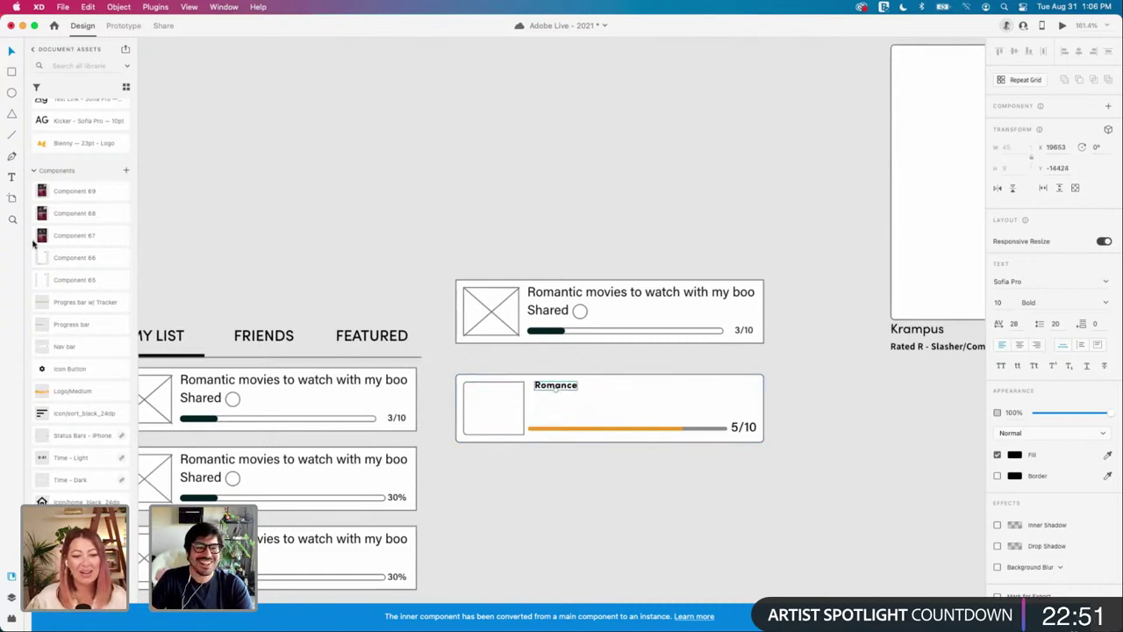
# Step: Change the new card's title to "Romantic movies to watch with my boo", matching the wireframe card's title
pyautogui.scroll(5, 70, 281)
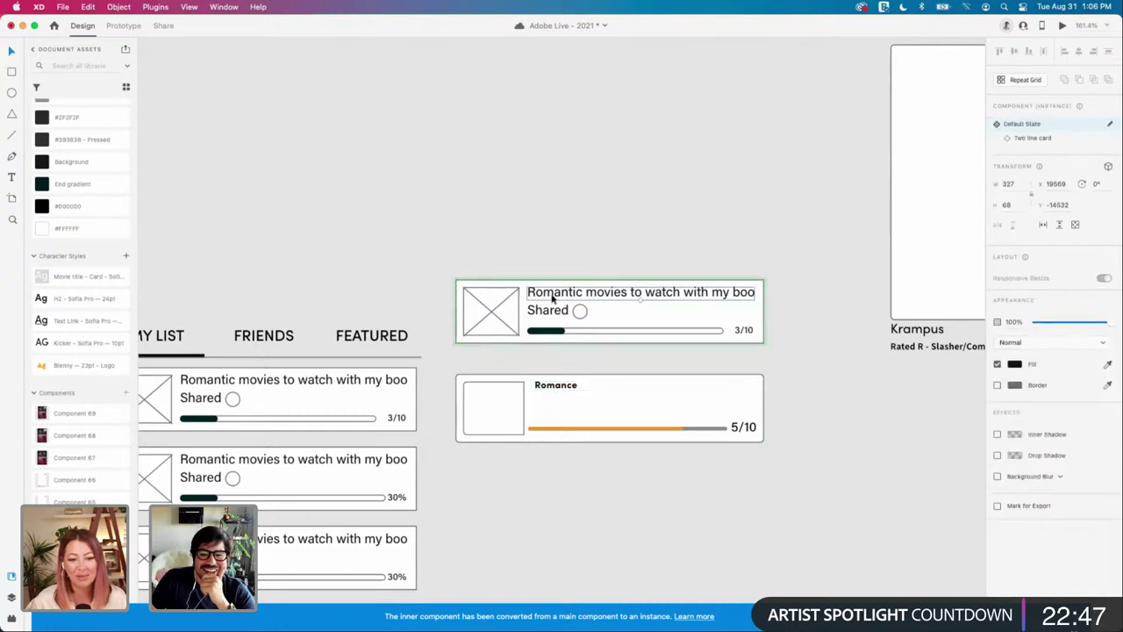
pyautogui.doubleClick(575, 382)
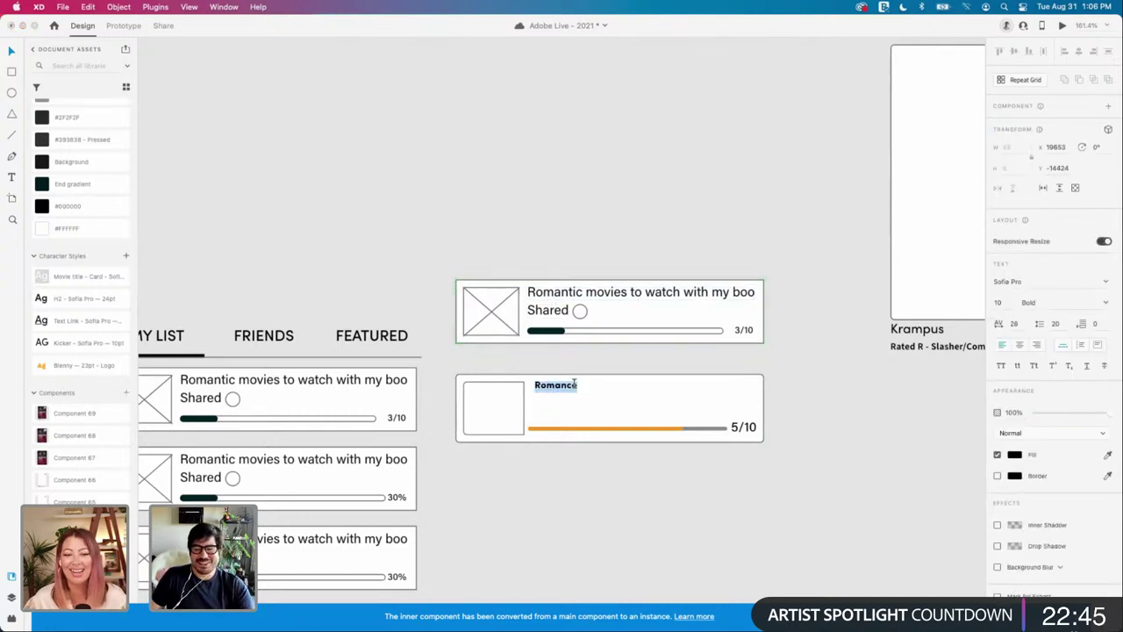
pyautogui.write('Romantic ')
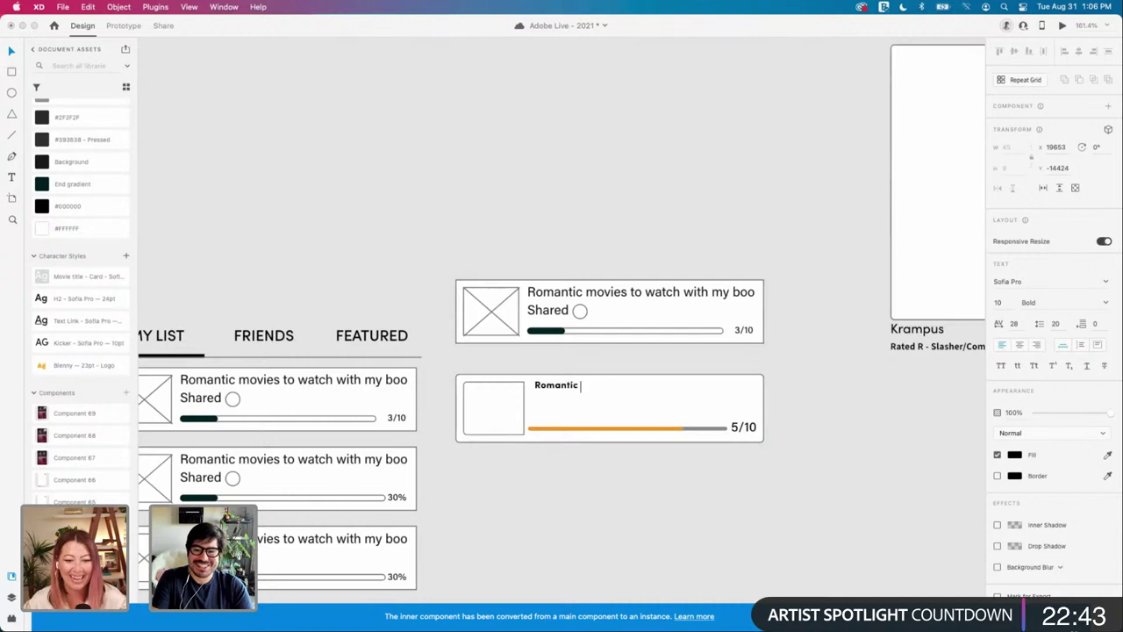
pyautogui.write('movies to watch with my')
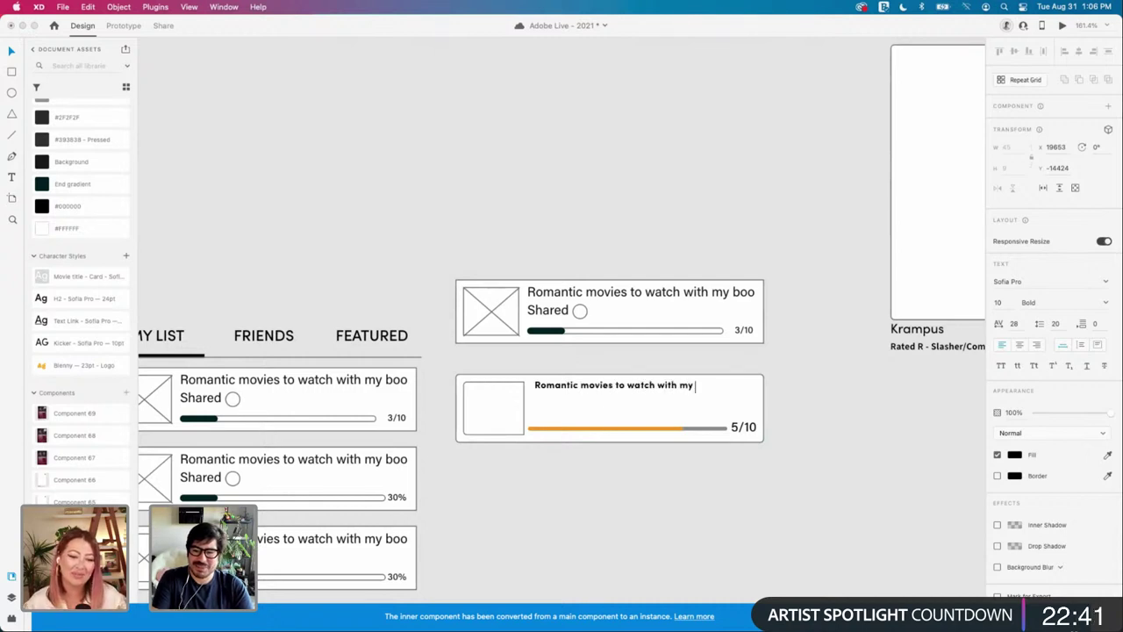
pyautogui.write(' boo')
pyautogui.press('Escape')
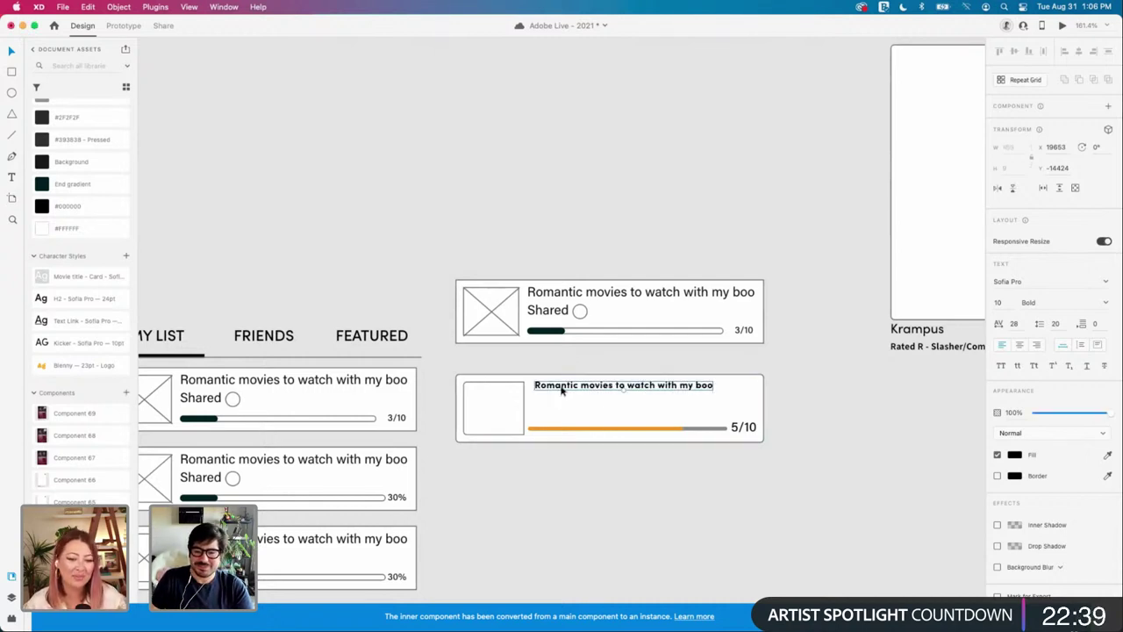
# Step: Enlarge the new card's title to font size 16 and shift it down slightly within the card
pyautogui.moveTo(562, 388); pyautogui.dragTo(562, 391)
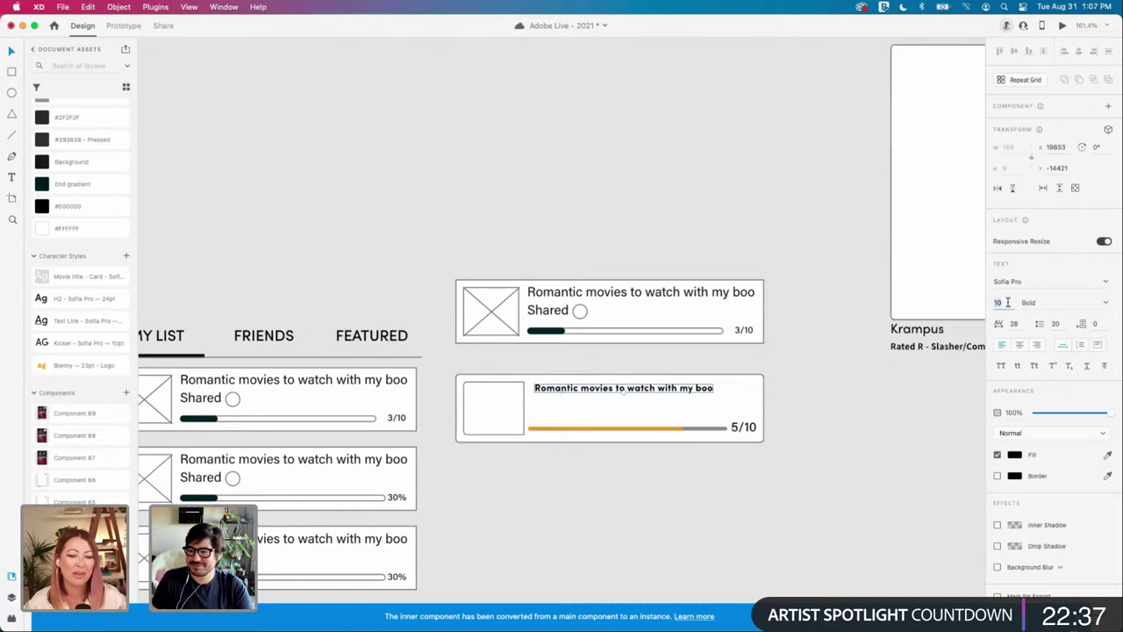
pyautogui.press('Return')
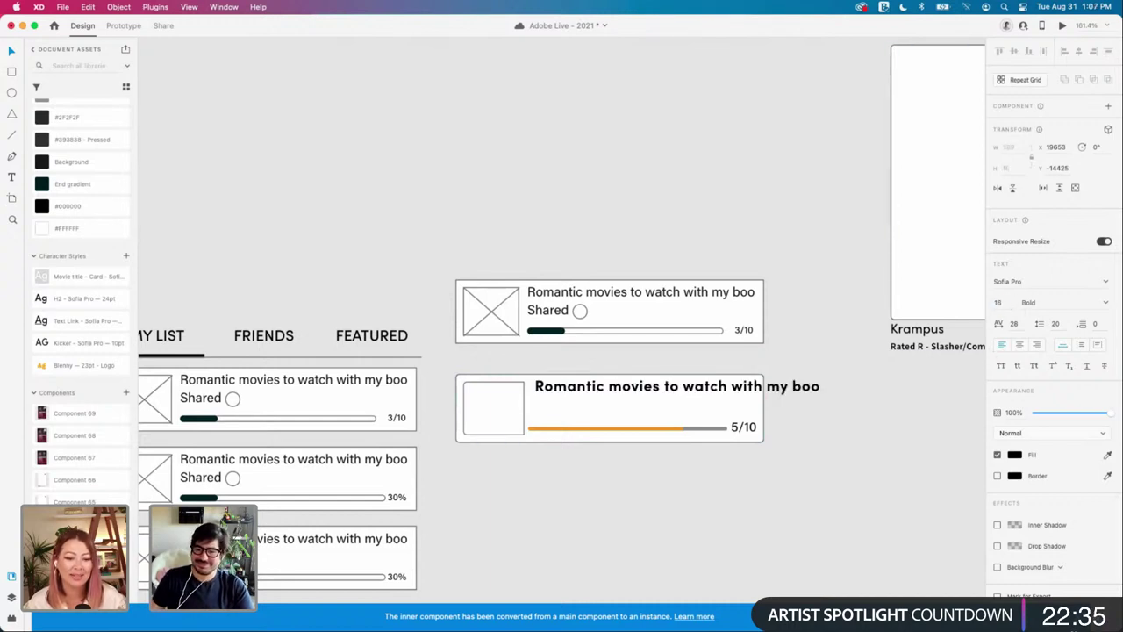
pyautogui.click(795, 454)
pyautogui.click(738, 388)
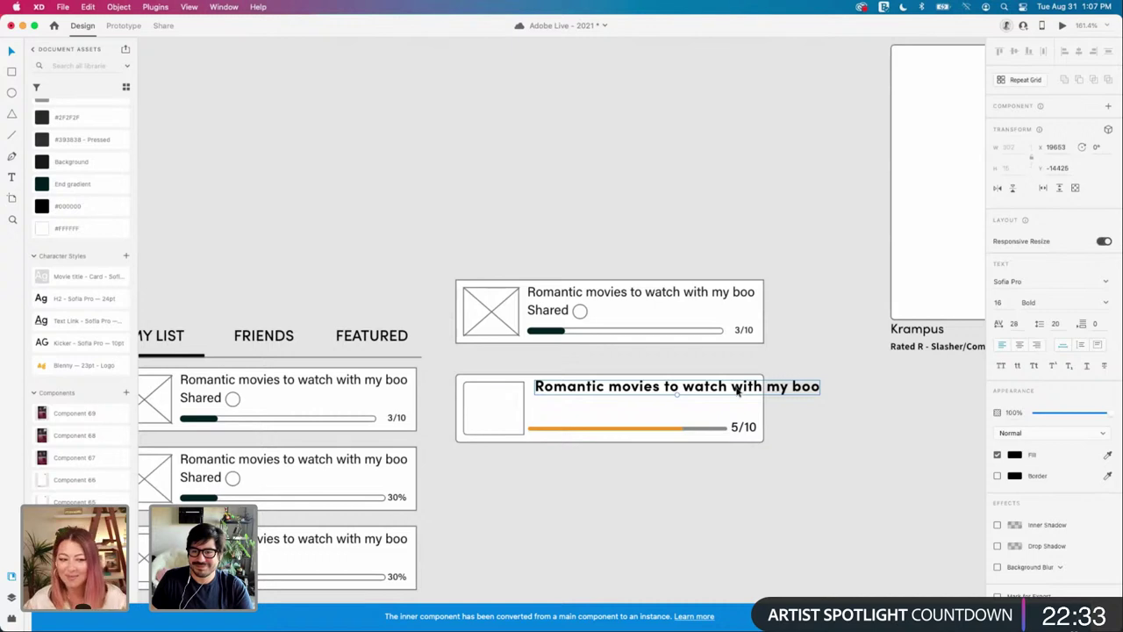
pyautogui.press('Down')
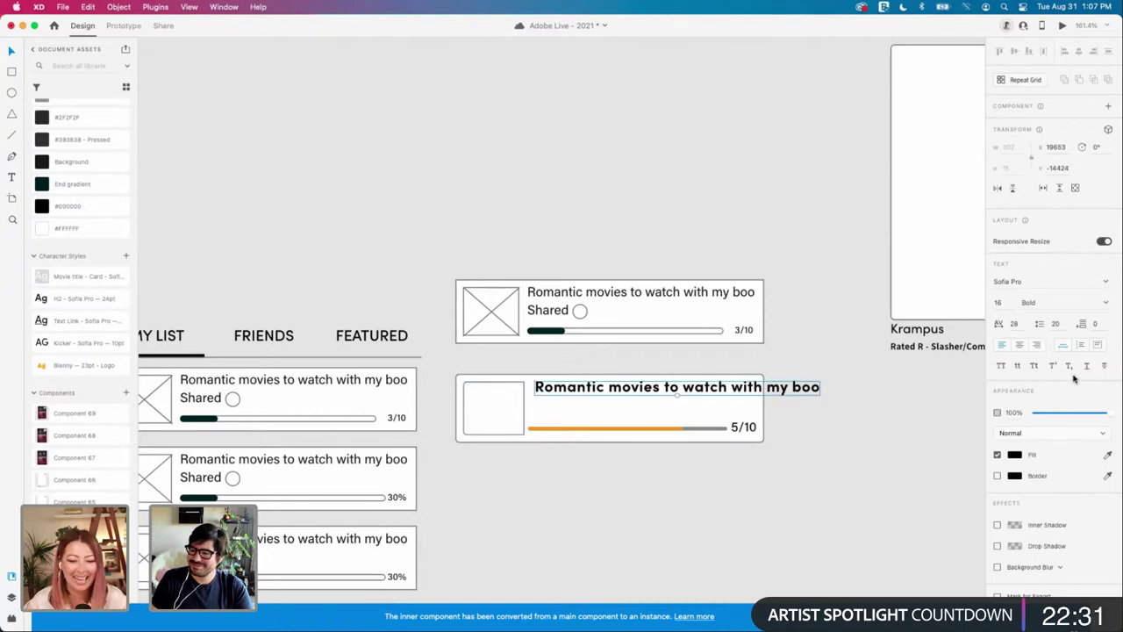
# Step: Make the title an auto-height text box about 204 wide so it wraps onto two lines inside the card
pyautogui.click(827, 424)
pyautogui.click(772, 392)
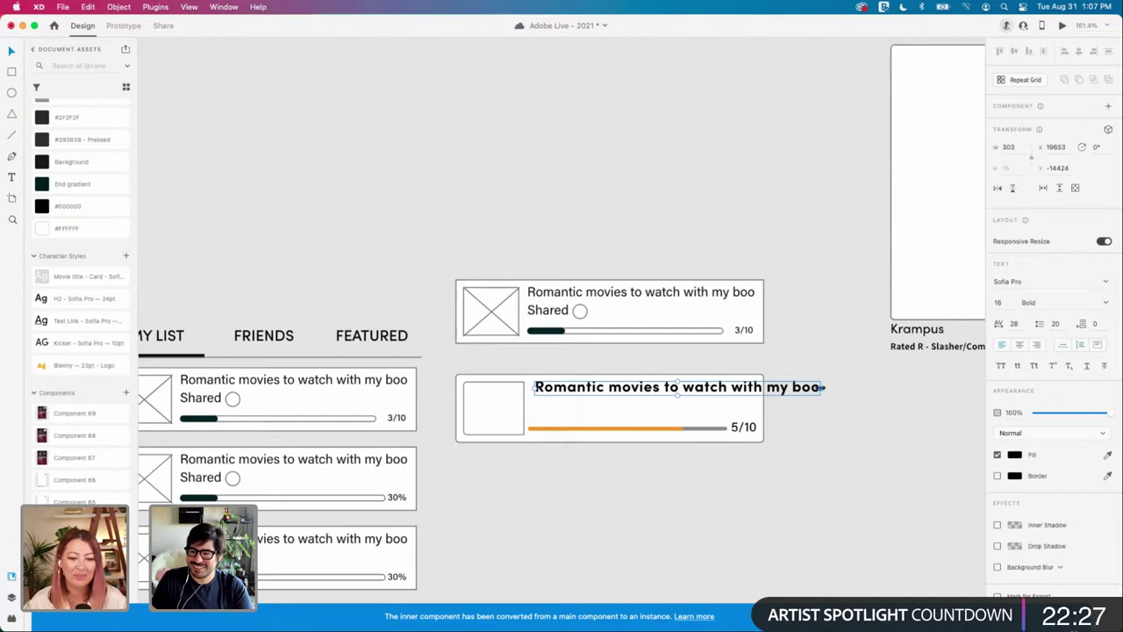
pyautogui.moveTo(822, 387); pyautogui.dragTo(723, 393)
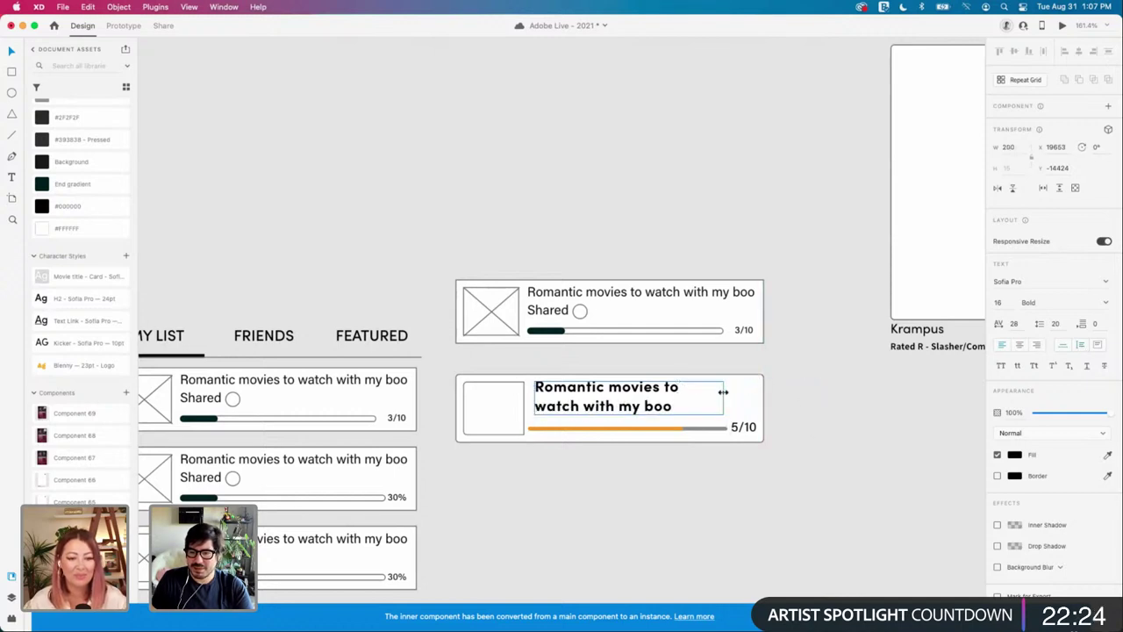
pyautogui.click(828, 401)
# Step: Set the new card's title to font size 14 with the Regular weight
pyautogui.hscroll(-5, 827, 401)
pyautogui.scroll(-2, 764, 438)
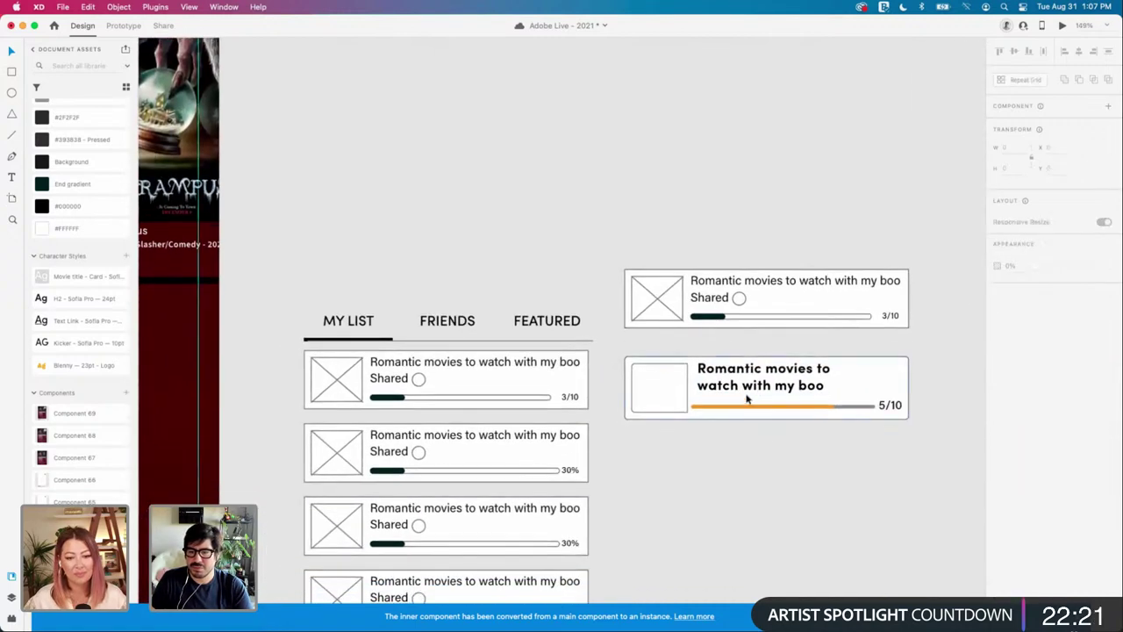
pyautogui.click(745, 392)
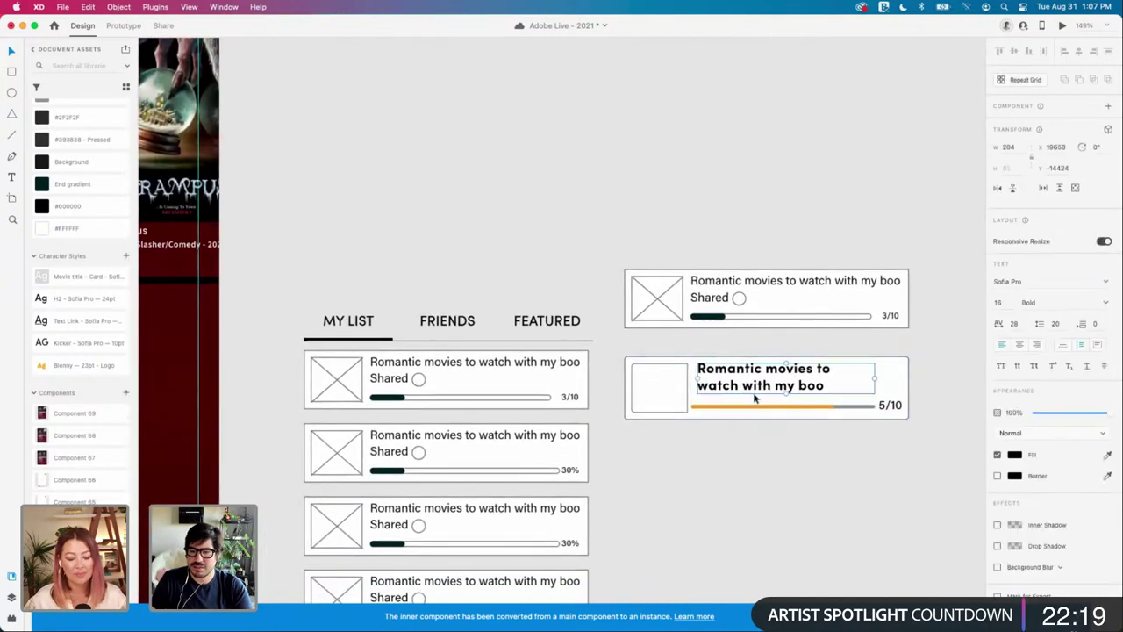
pyautogui.scroll(2, 752, 396)
pyautogui.click(720, 411)
pyautogui.doubleClick(722, 386)
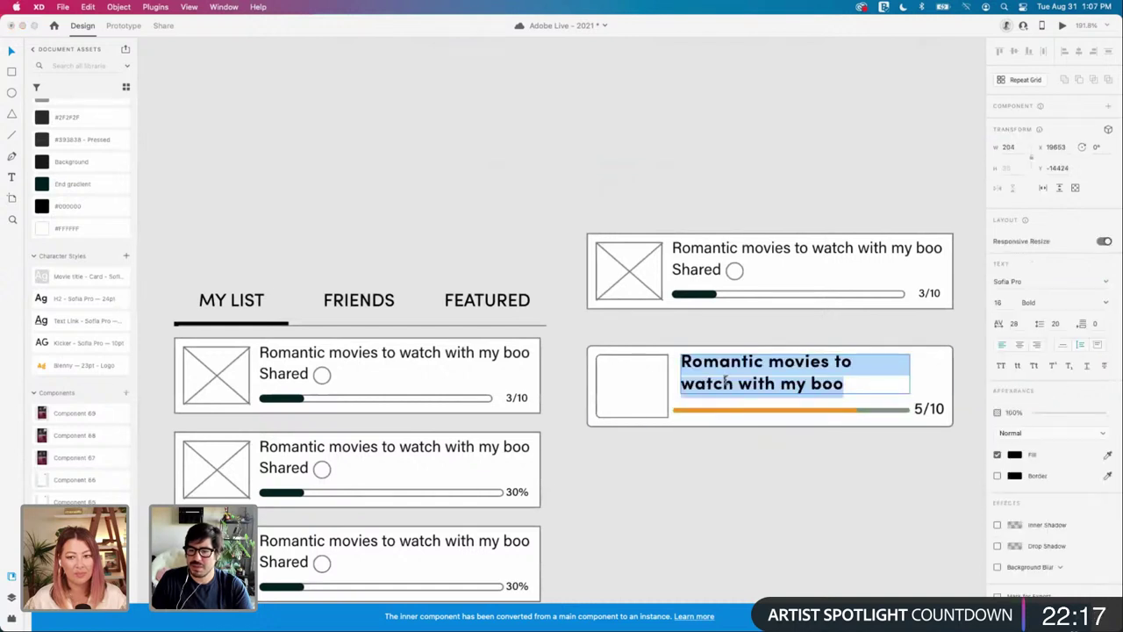
pyautogui.click(999, 302)
pyautogui.write('14')
pyautogui.press('Tab')
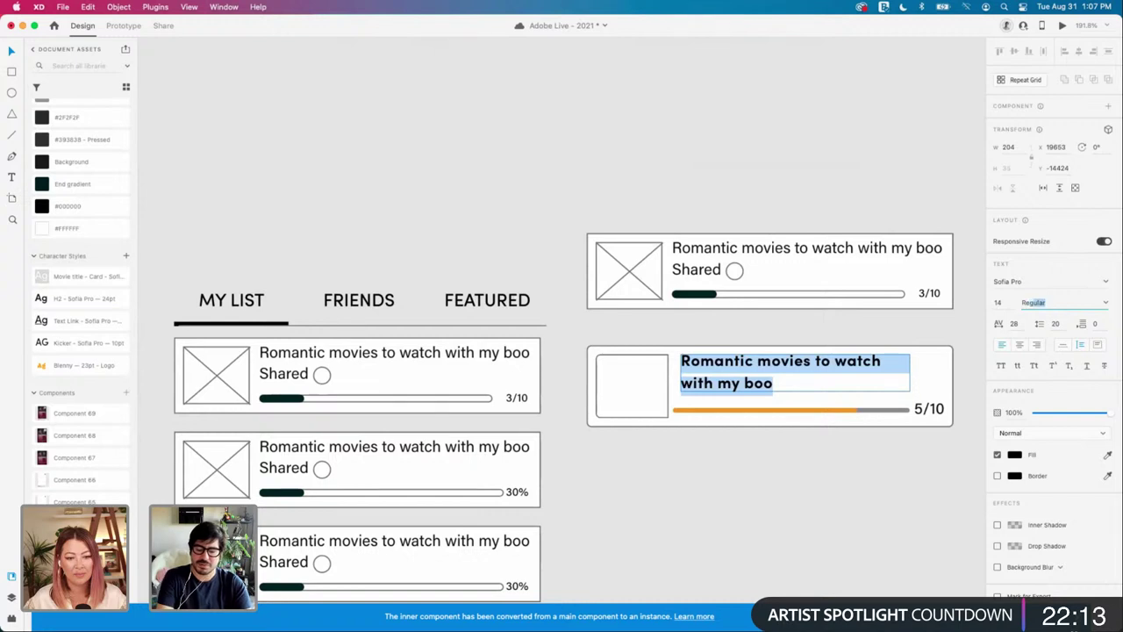
pyautogui.press('Return')
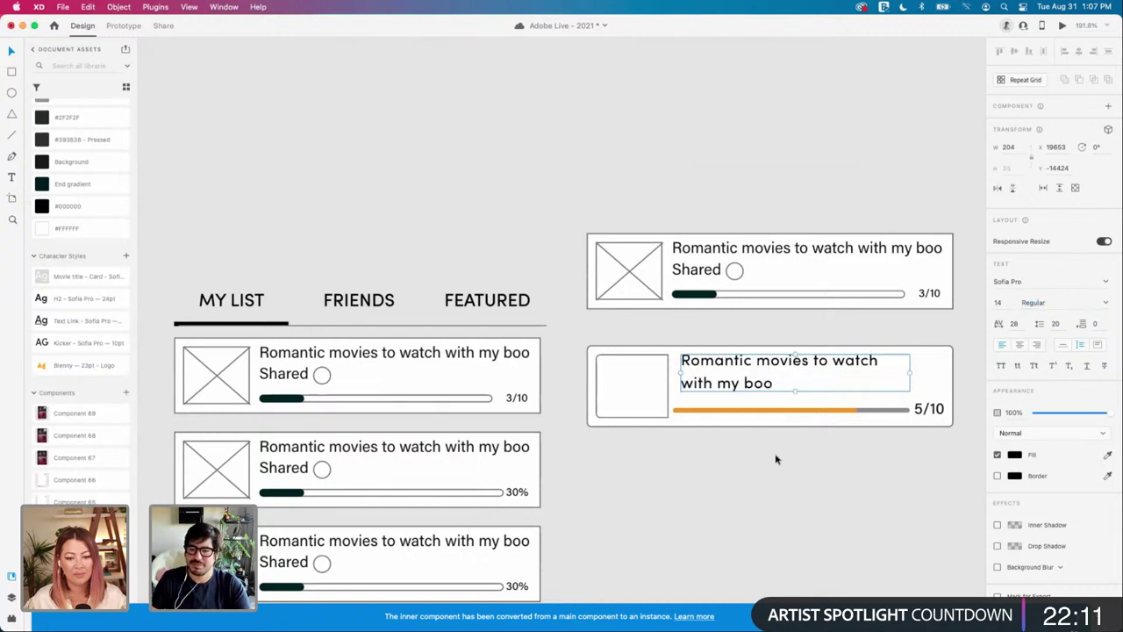
# Step: Shorten the new card's orange progress bar to about 178 wide and shift it slightly right, away from the thumbnail
pyautogui.hscroll(3, 702, 421)
pyautogui.click(565, 409)
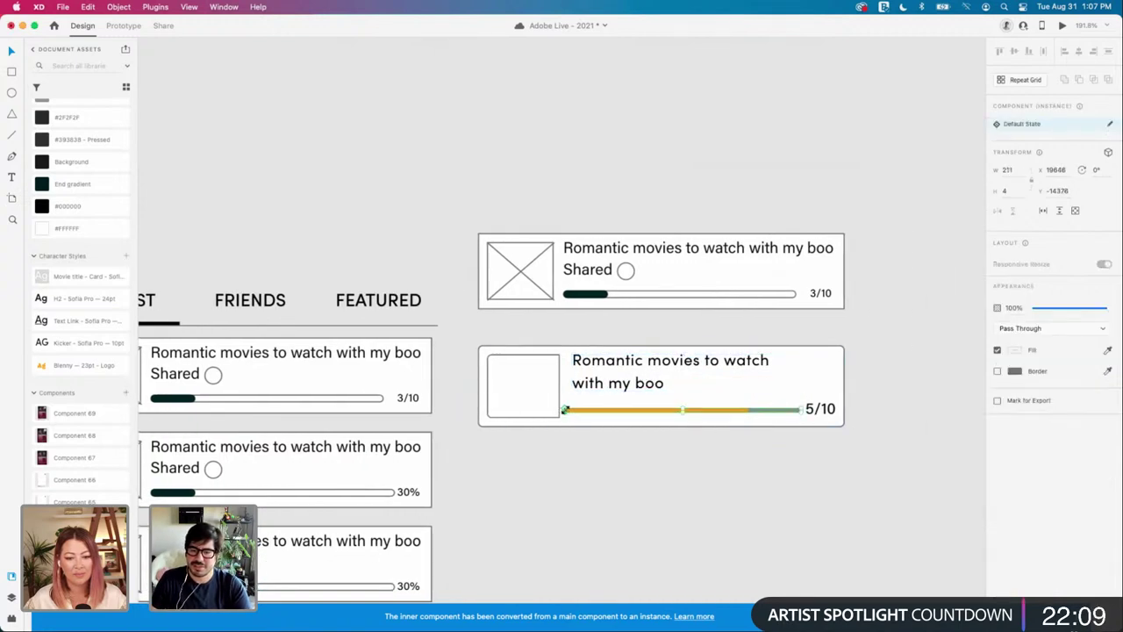
pyautogui.scroll(5, 575, 408)
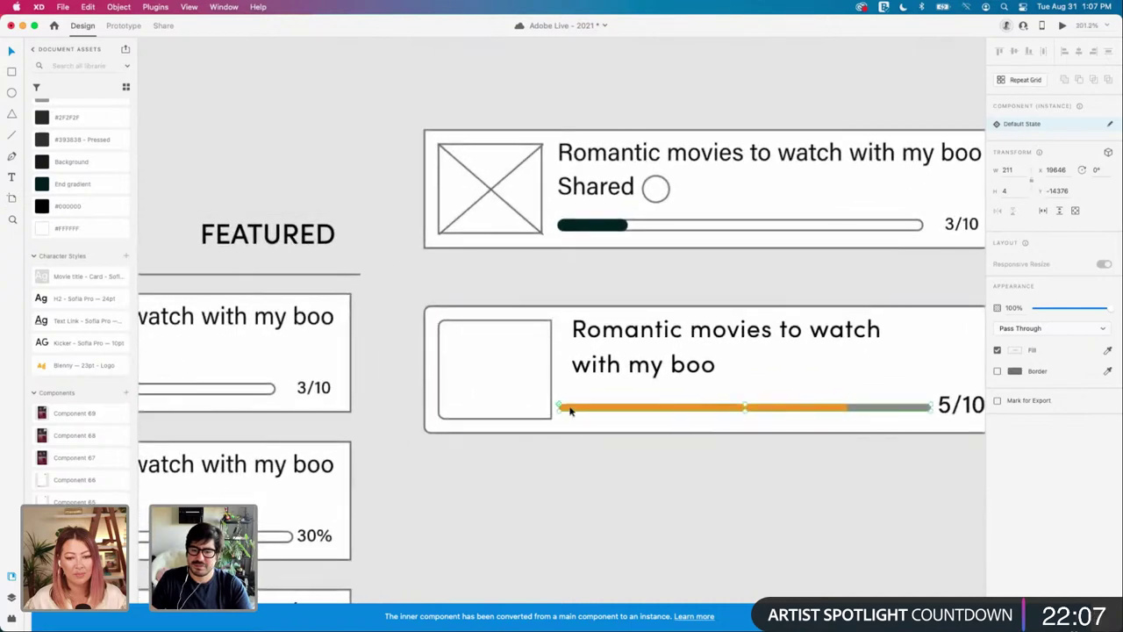
pyautogui.scroll(2, 941, 410)
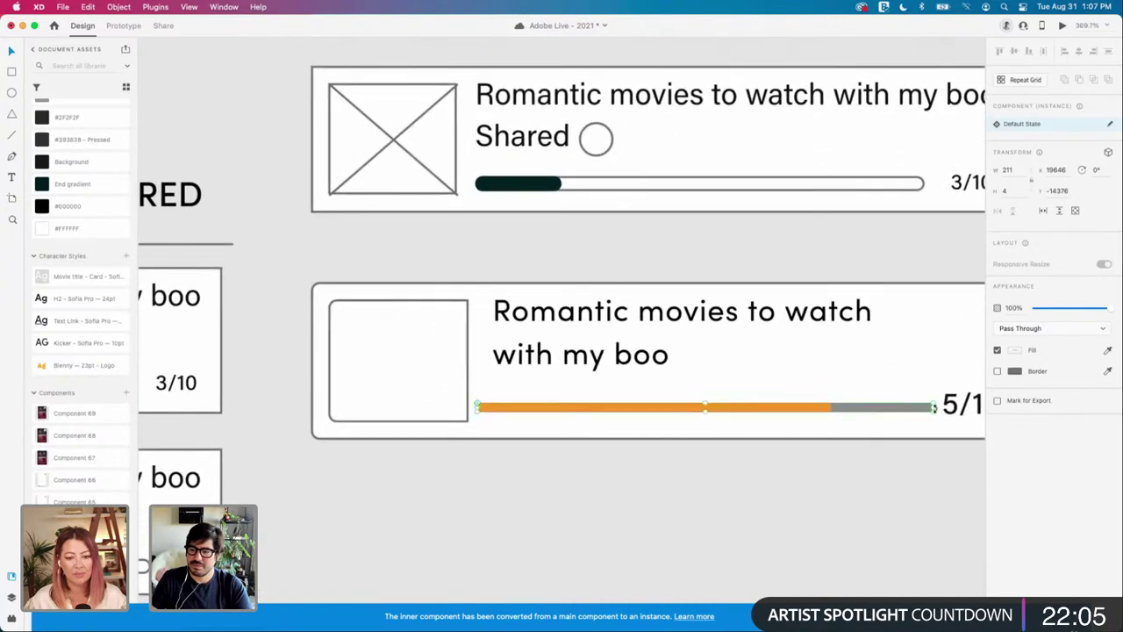
pyautogui.moveTo(927, 407); pyautogui.dragTo(864, 407)
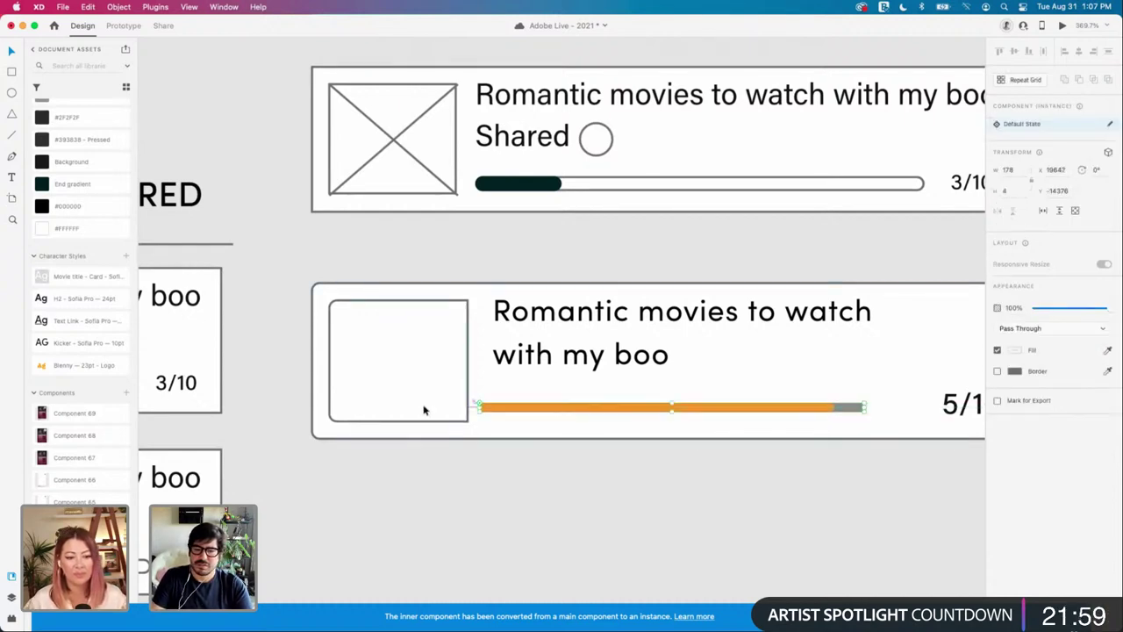
pyautogui.press('Right')
pyautogui.press('Right')
pyautogui.press('Right')
pyautogui.press('Right')
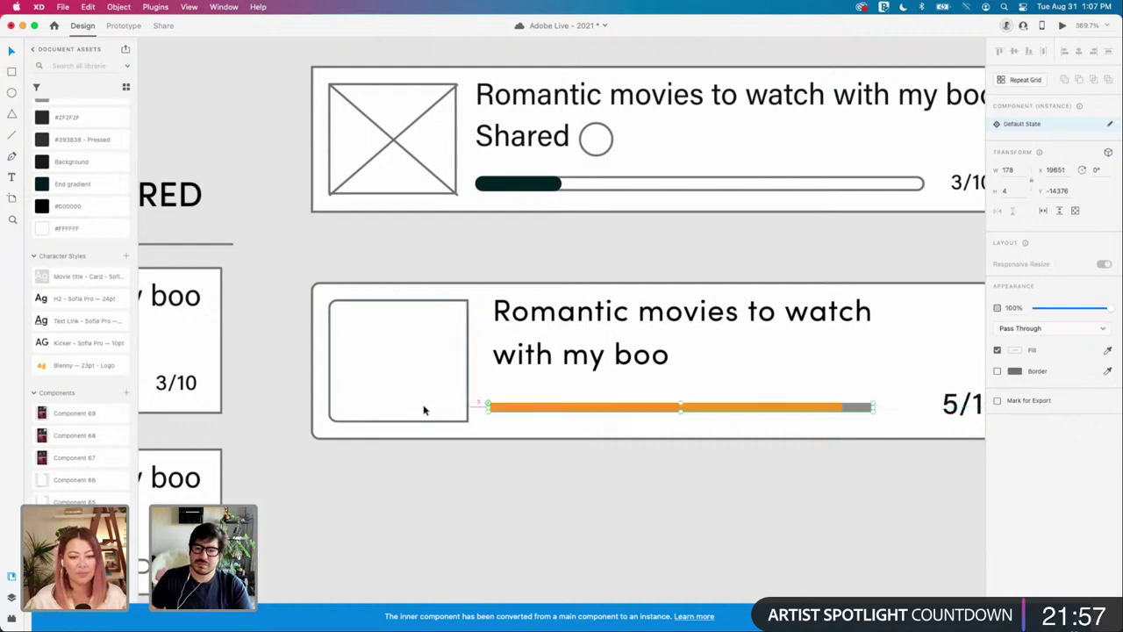
# Step: Align the new card's title with the progress bar's left end and narrow its text box to about 180 wide
pyautogui.moveTo(649, 311); pyautogui.dragTo(631, 316)
pyautogui.scroll(-3, 632, 316)
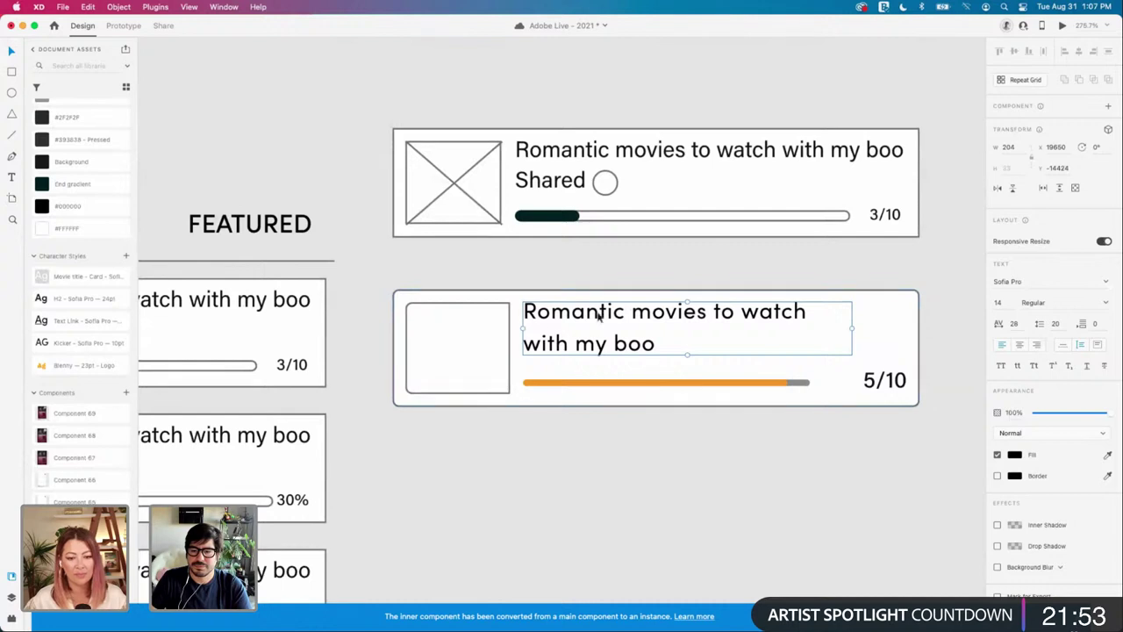
pyautogui.press('alt')
pyautogui.click(719, 470)
pyautogui.hscroll(2, 720, 470)
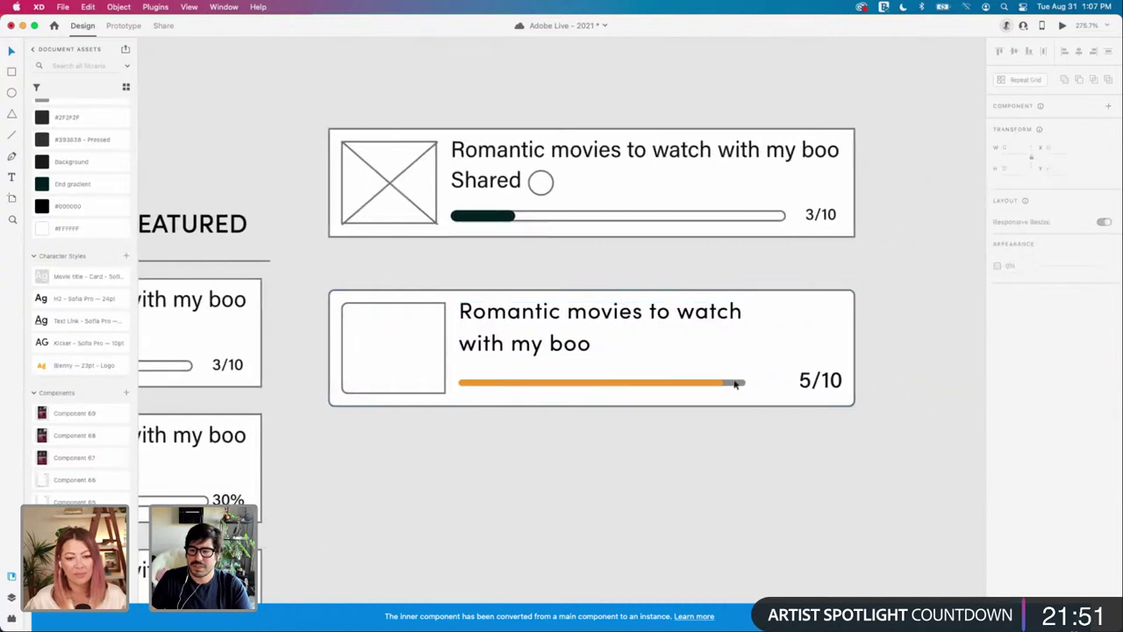
pyautogui.click(790, 321)
pyautogui.moveTo(788, 326); pyautogui.dragTo(750, 326)
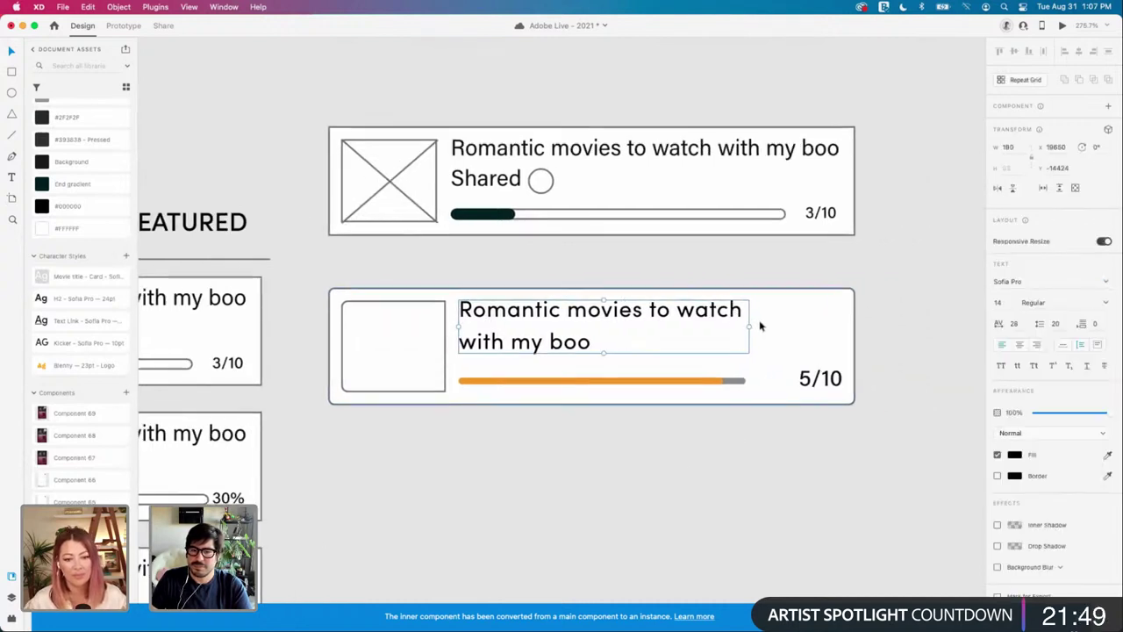
# Step: Add an instance of the Icon Button component to the canvas near the list cards
pyautogui.scroll(-5, 759, 327)
pyautogui.click(835, 416)
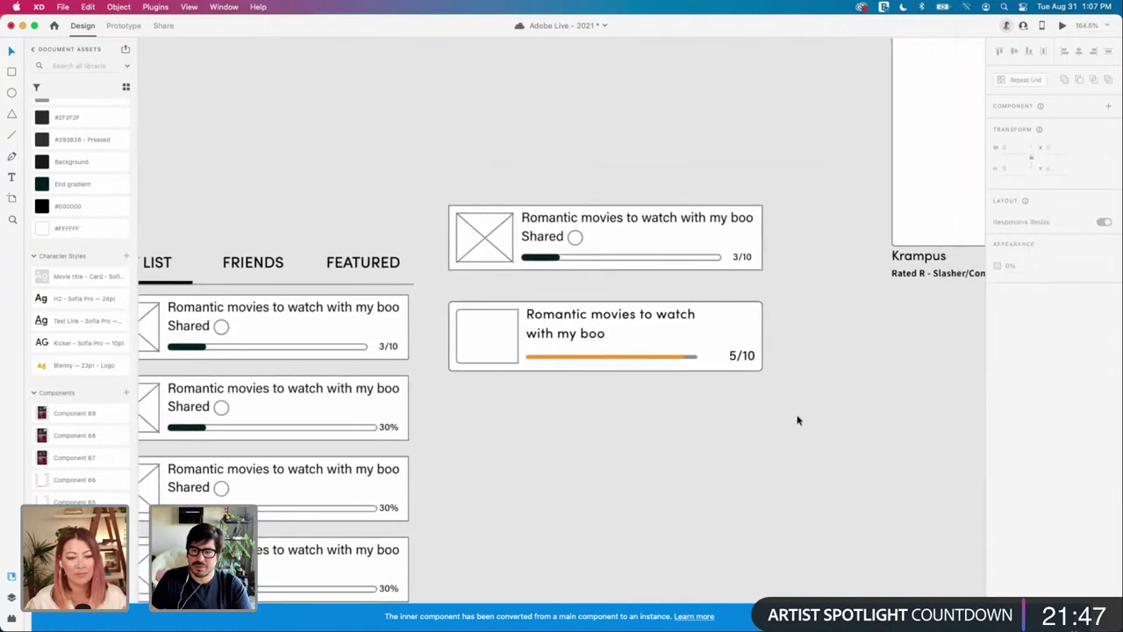
pyautogui.scroll(-4, 801, 419)
pyautogui.scroll(4, 800, 419)
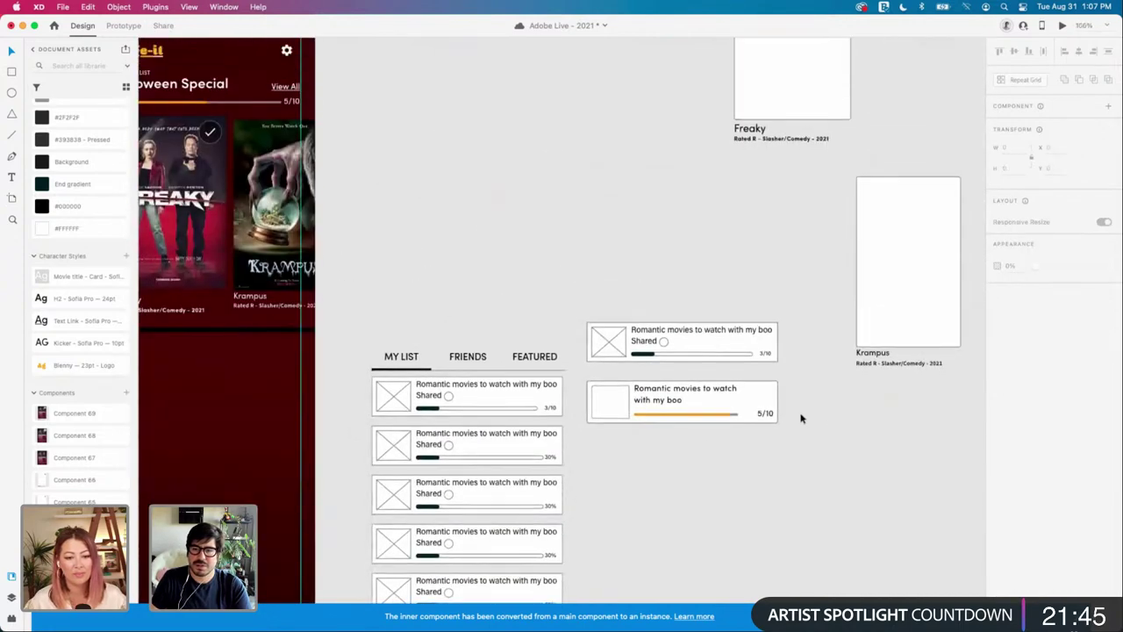
pyautogui.scroll(-1, 86, 330)
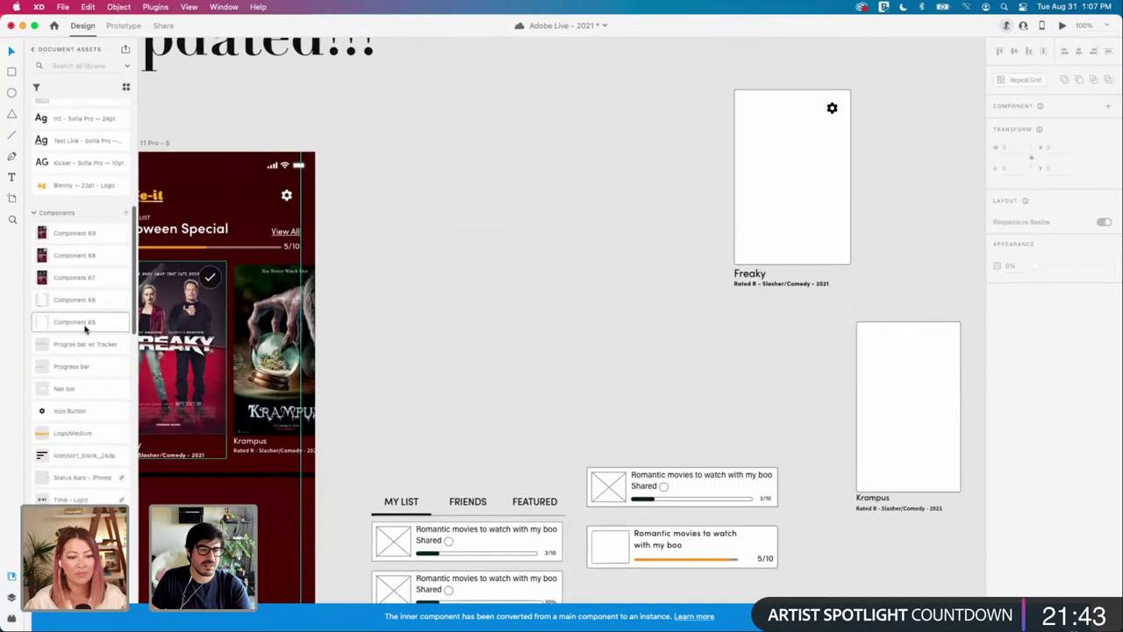
pyautogui.moveTo(70, 414); pyautogui.dragTo(710, 418)
pyautogui.scroll(-1, 710, 416)
pyautogui.scroll(-1, 724, 419)
pyautogui.hscroll(1, 725, 419)
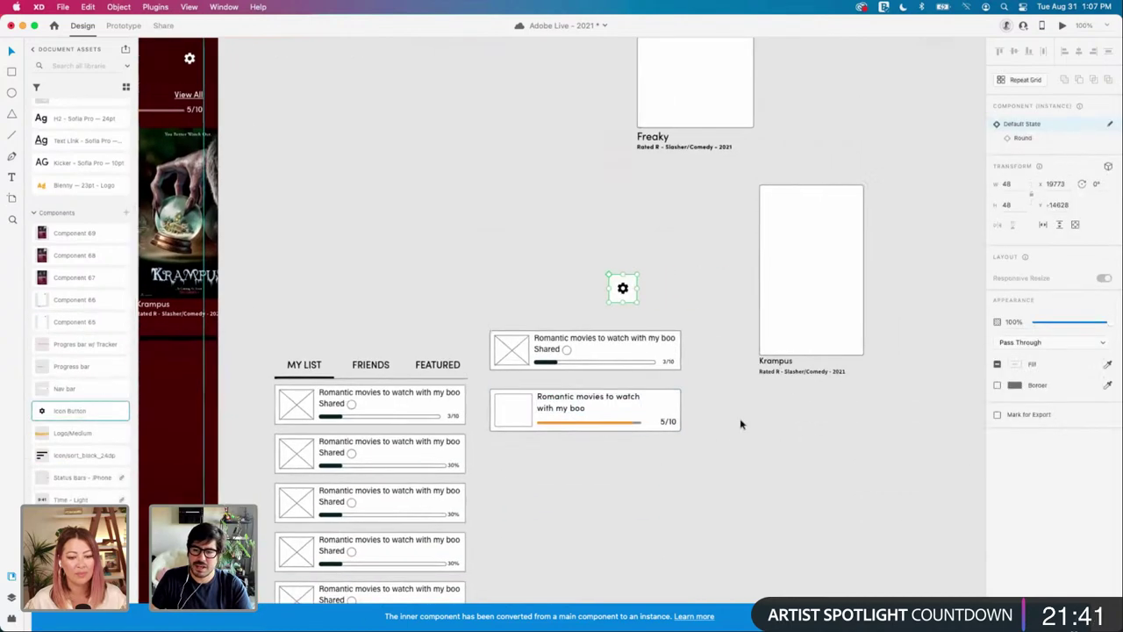
# Step: Place the icon button just outside the new card's right edge and resize it to 32 by 32
pyautogui.click(741, 422)
pyautogui.scroll(5, 637, 350)
pyautogui.moveTo(616, 254); pyautogui.dragTo(737, 441)
pyautogui.scroll(5, 738, 441)
pyautogui.scroll(1, 741, 450)
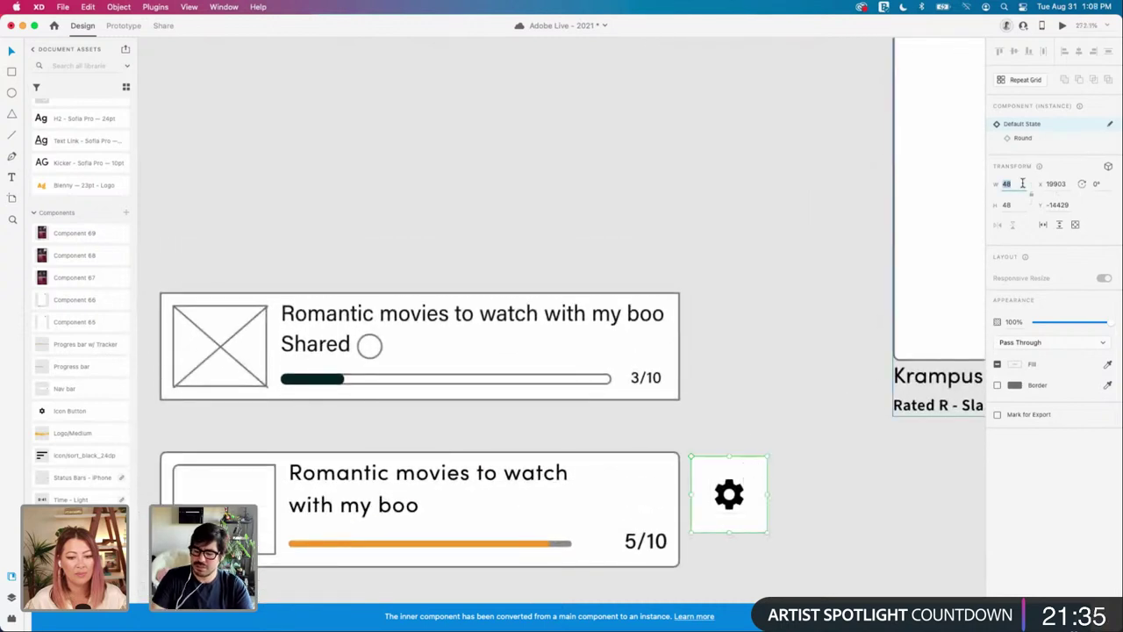
pyautogui.write('32')
pyautogui.press('Return')
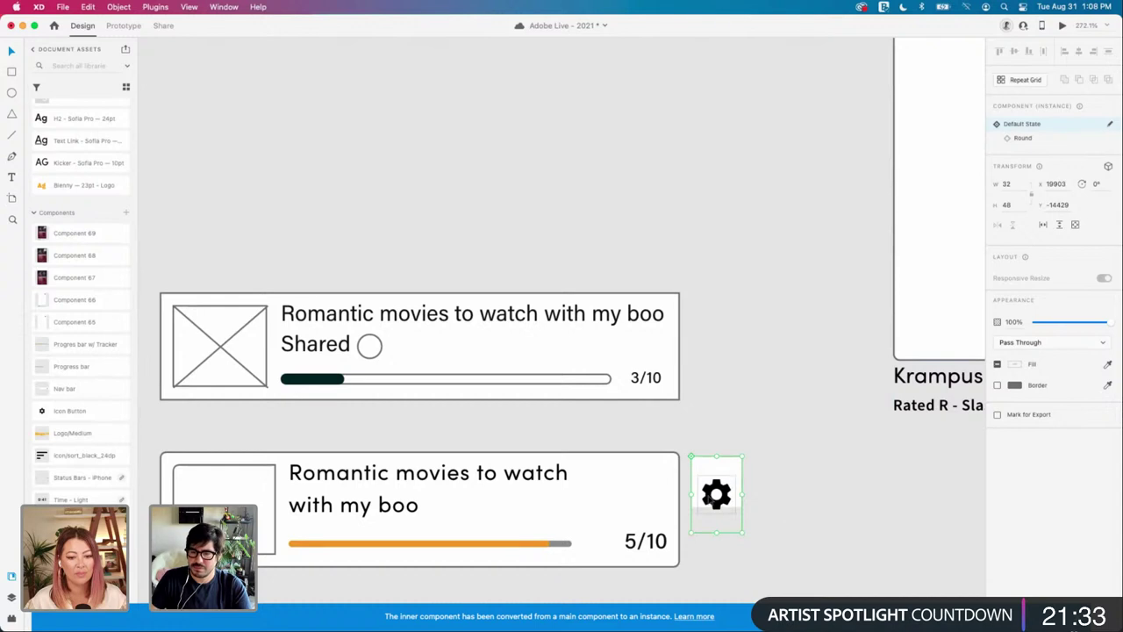
pyautogui.doubleClick(716, 494)
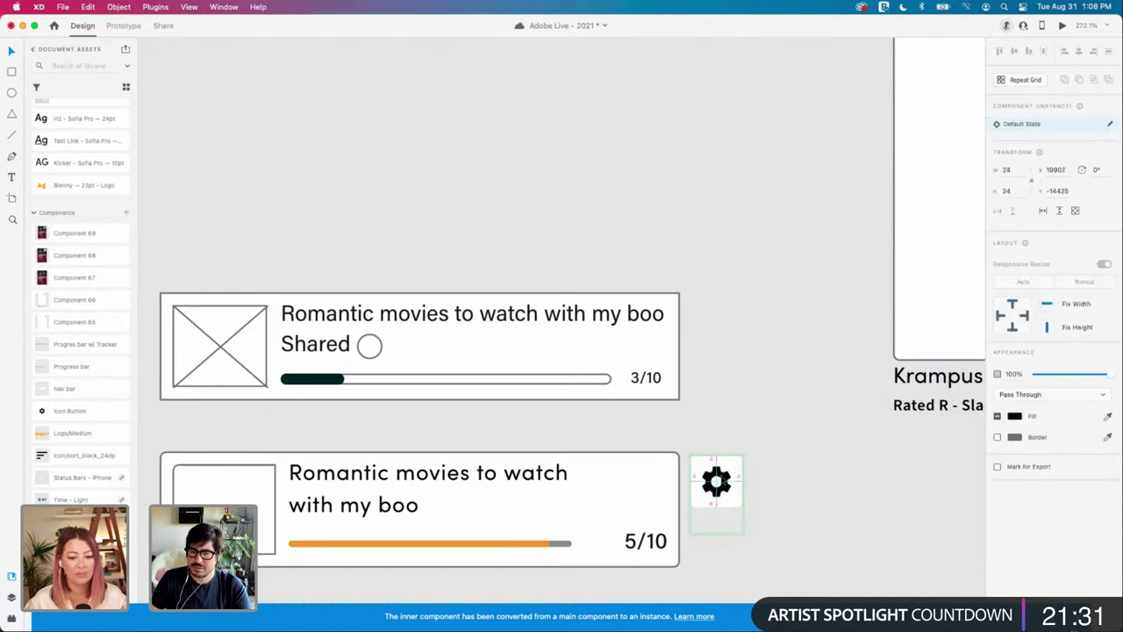
pyautogui.press('Delete')
# Step: Swap the gear inside the icon button for the horizontal three-dot more icon from the document's components
pyautogui.click(720, 488)
pyautogui.scroll(-7, 65, 400)
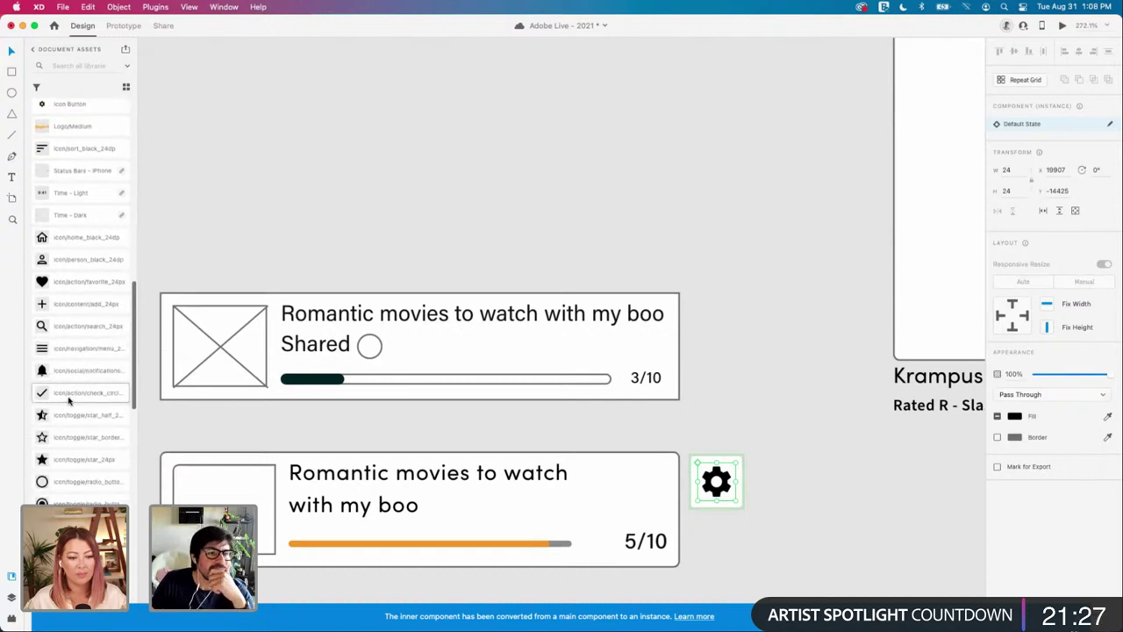
pyautogui.scroll(-5, 68, 400)
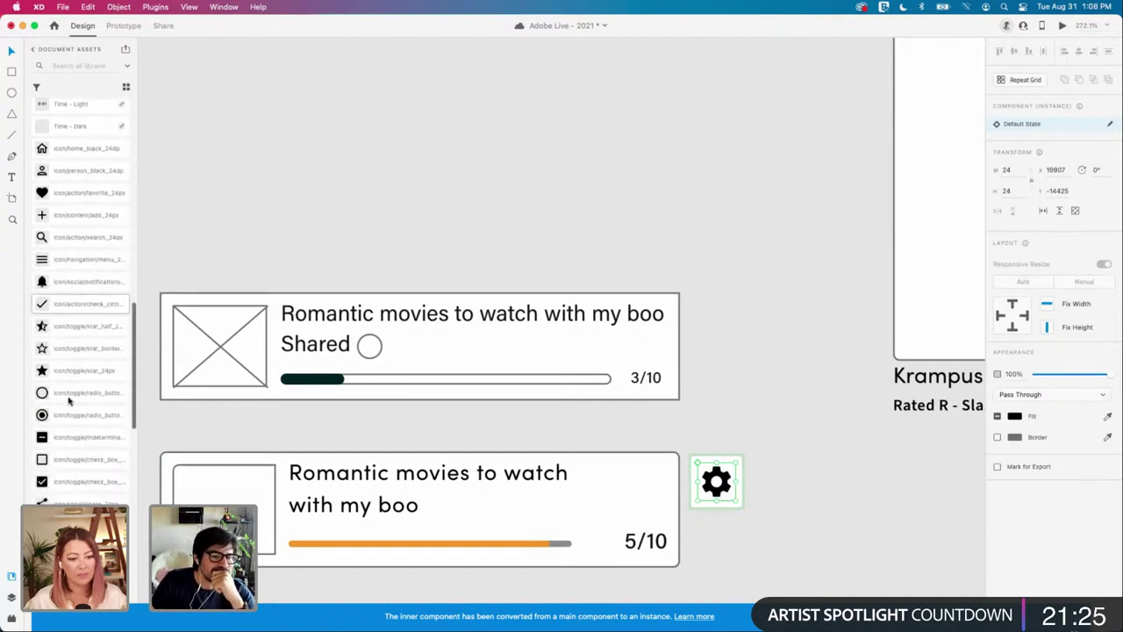
pyautogui.scroll(-9, 68, 400)
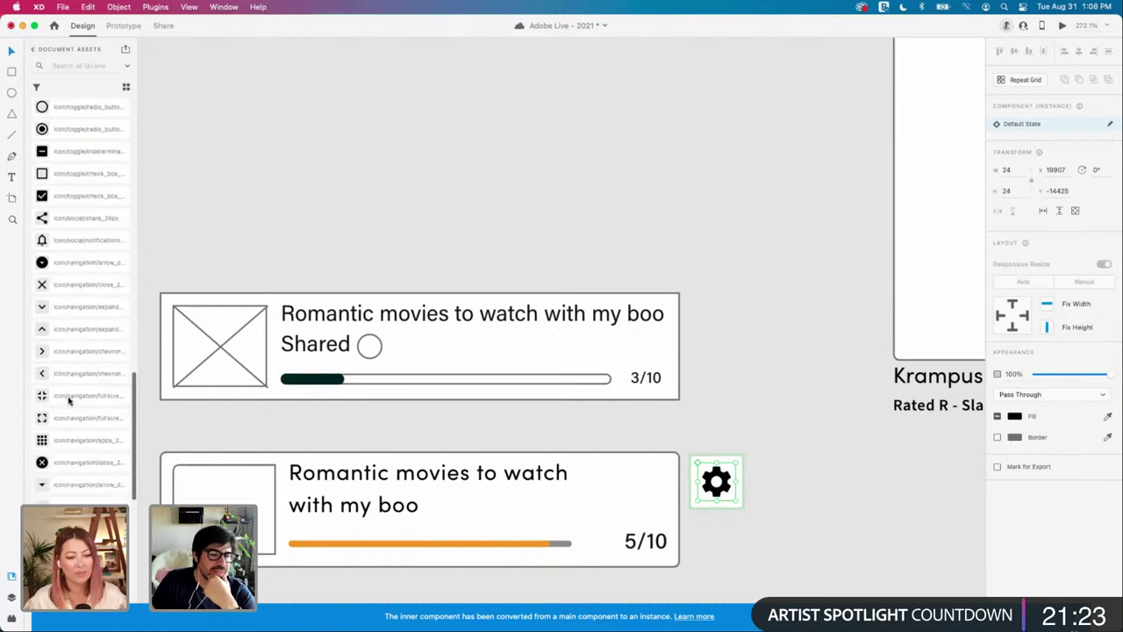
pyautogui.scroll(-1, 69, 400)
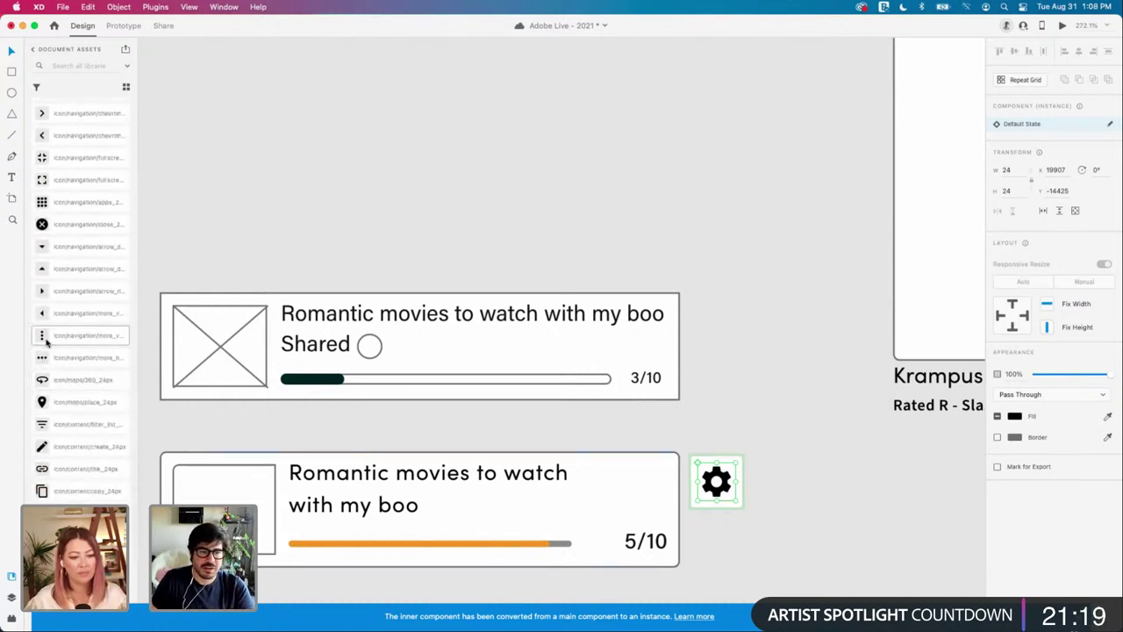
pyautogui.moveTo(42, 358); pyautogui.dragTo(716, 478)
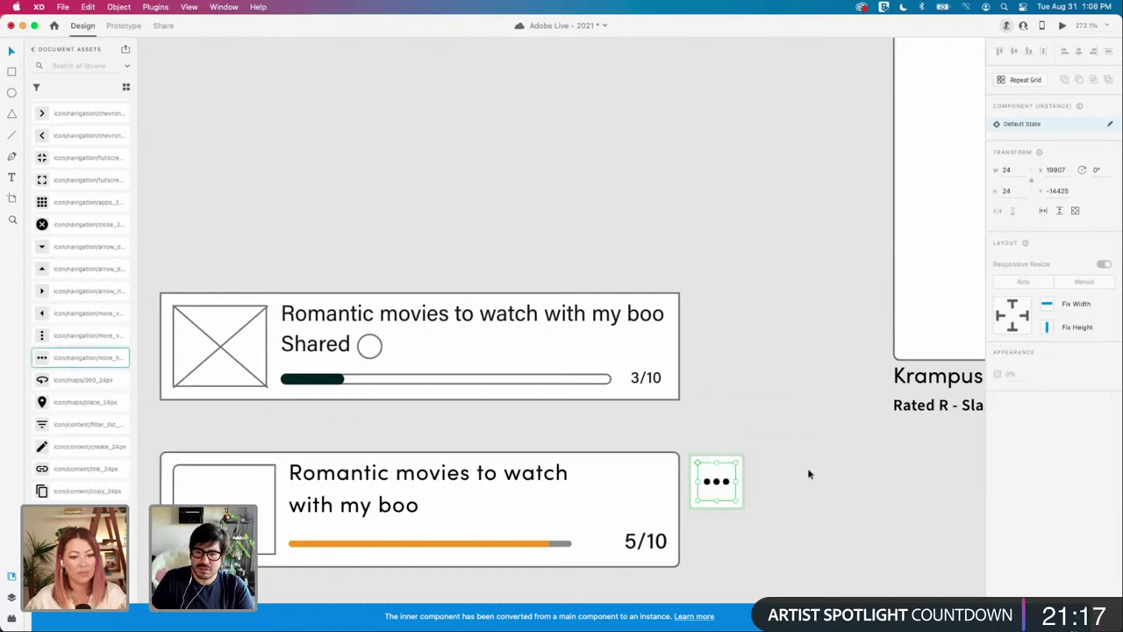
# Step: Move the three-dot button inside the new card's upper-right corner, above the 5/10 tracker text
pyautogui.scroll(-5, 809, 474)
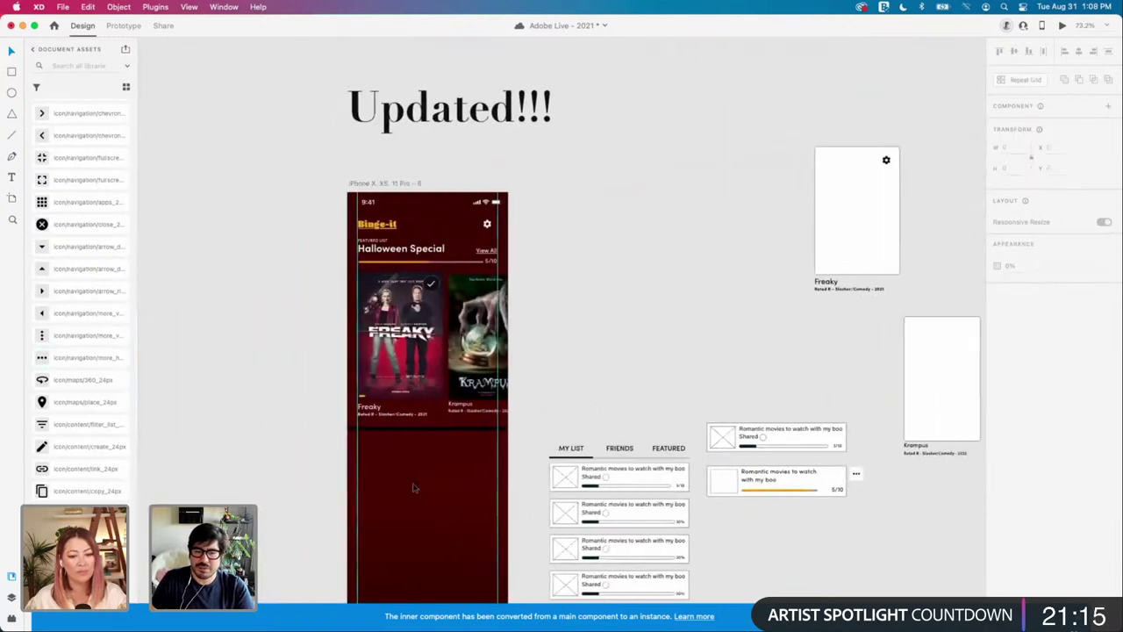
pyautogui.scroll(-3, 414, 484)
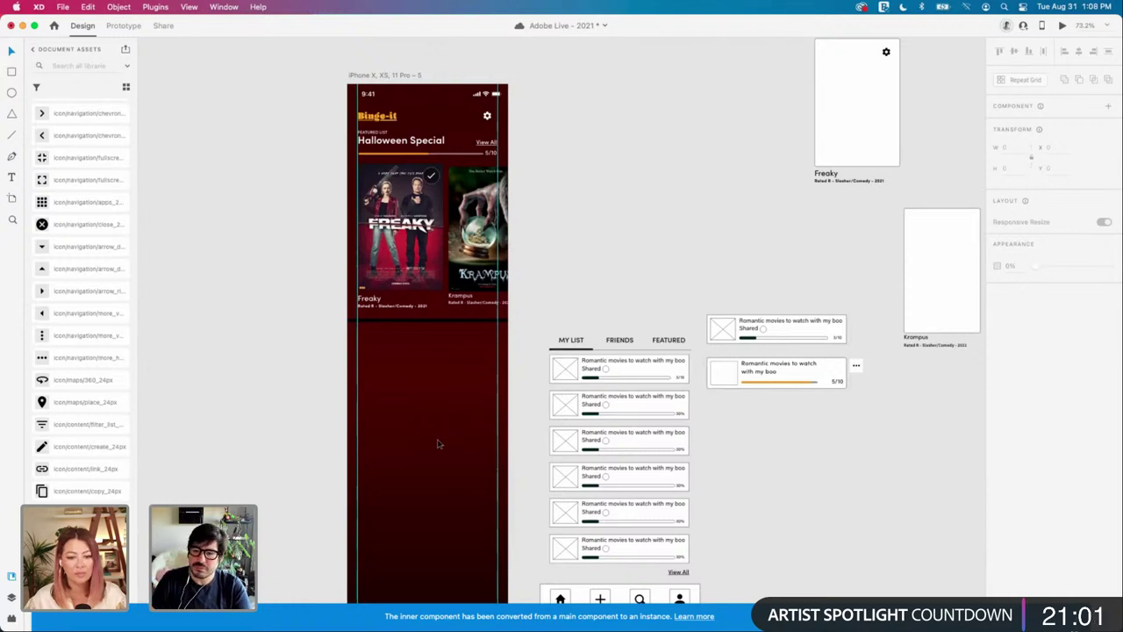
pyautogui.scroll(5, 851, 377)
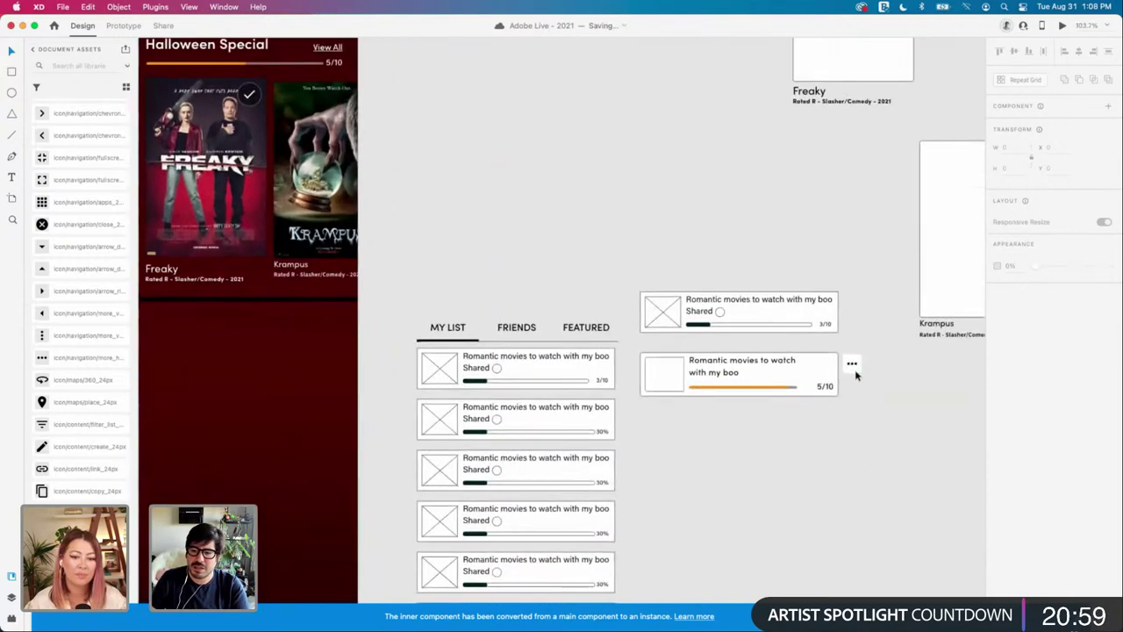
pyautogui.click(853, 368)
pyautogui.scroll(5, 860, 377)
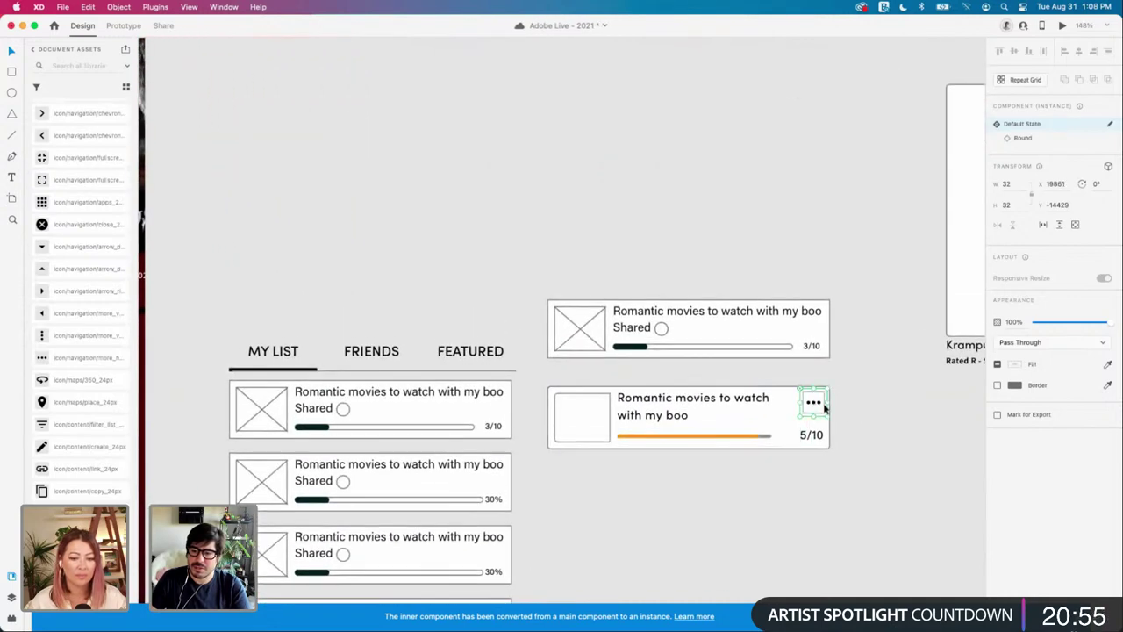
pyautogui.scroll(5, 816, 403)
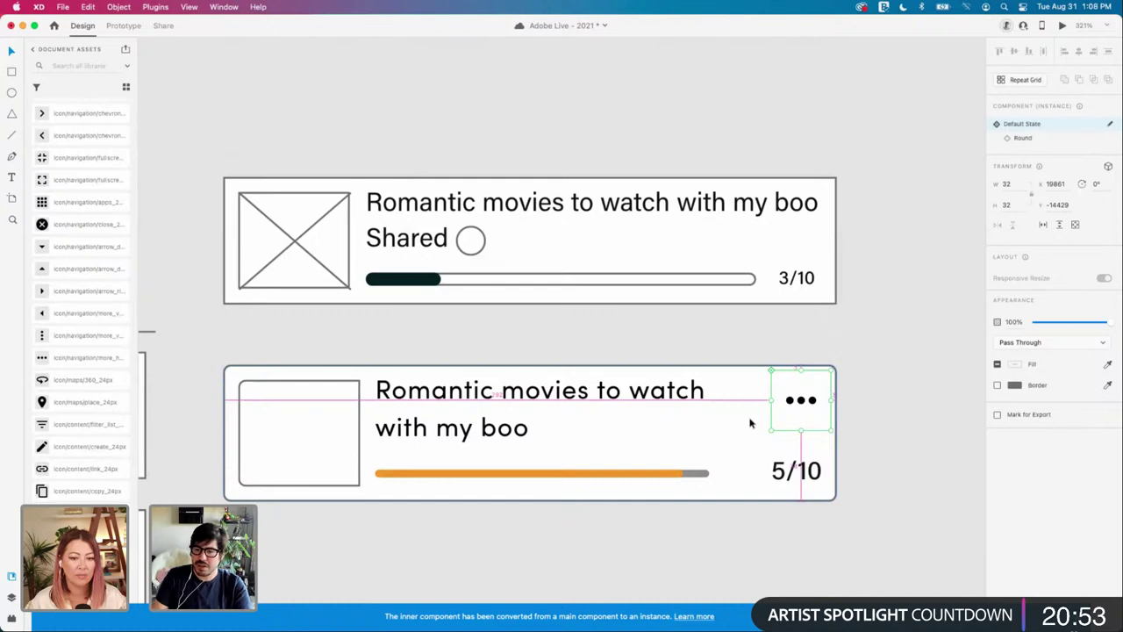
pyautogui.scroll(-5, 749, 423)
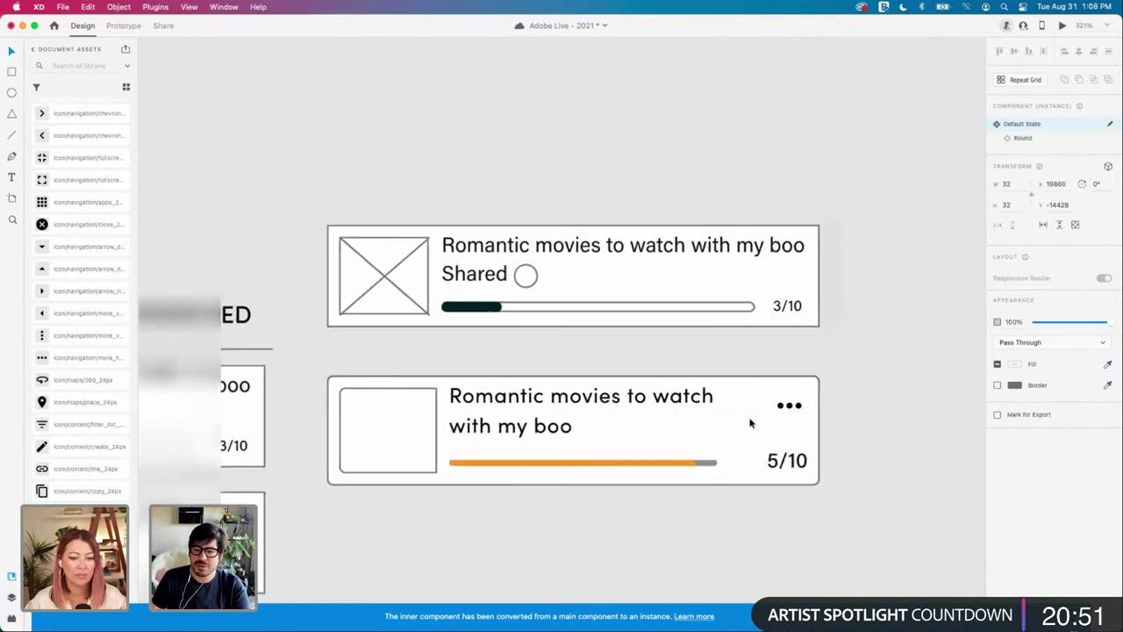
pyautogui.scroll(-5, 744, 446)
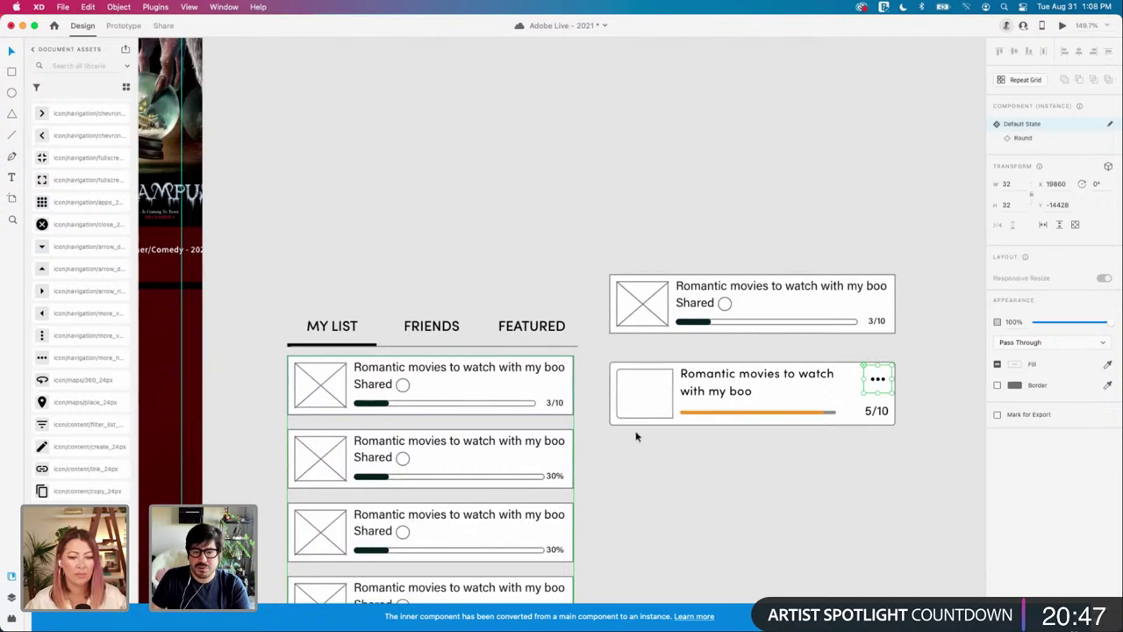
pyautogui.click(755, 447)
pyautogui.doubleClick(877, 381)
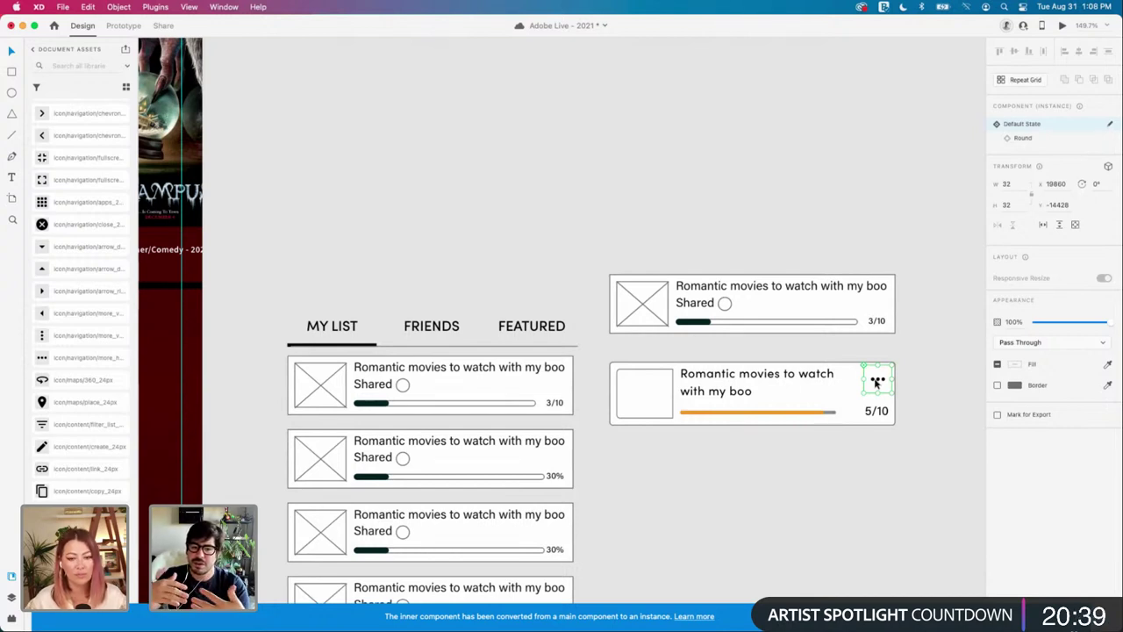
pyautogui.click(887, 449)
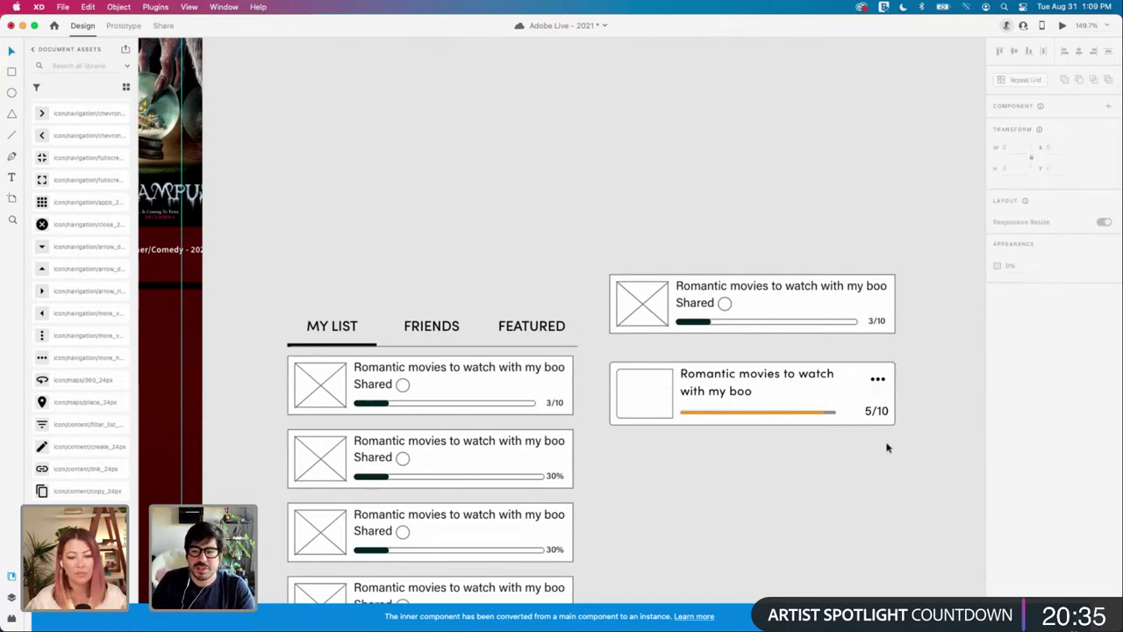
pyautogui.scroll(-3, 886, 448)
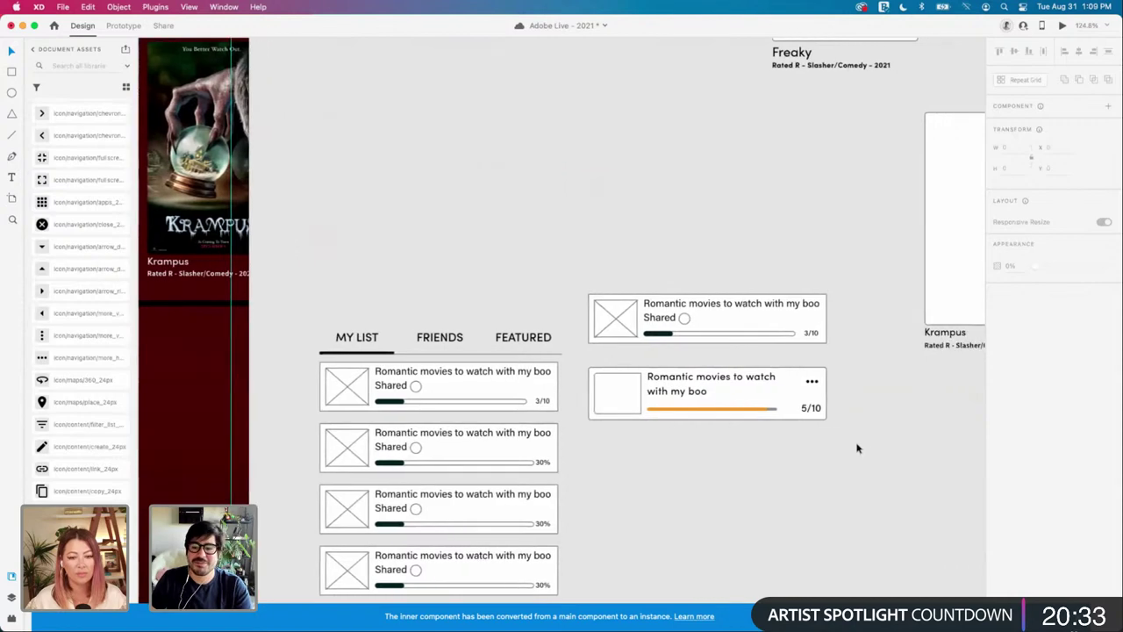
pyautogui.scroll(2, 860, 448)
pyautogui.click(659, 409)
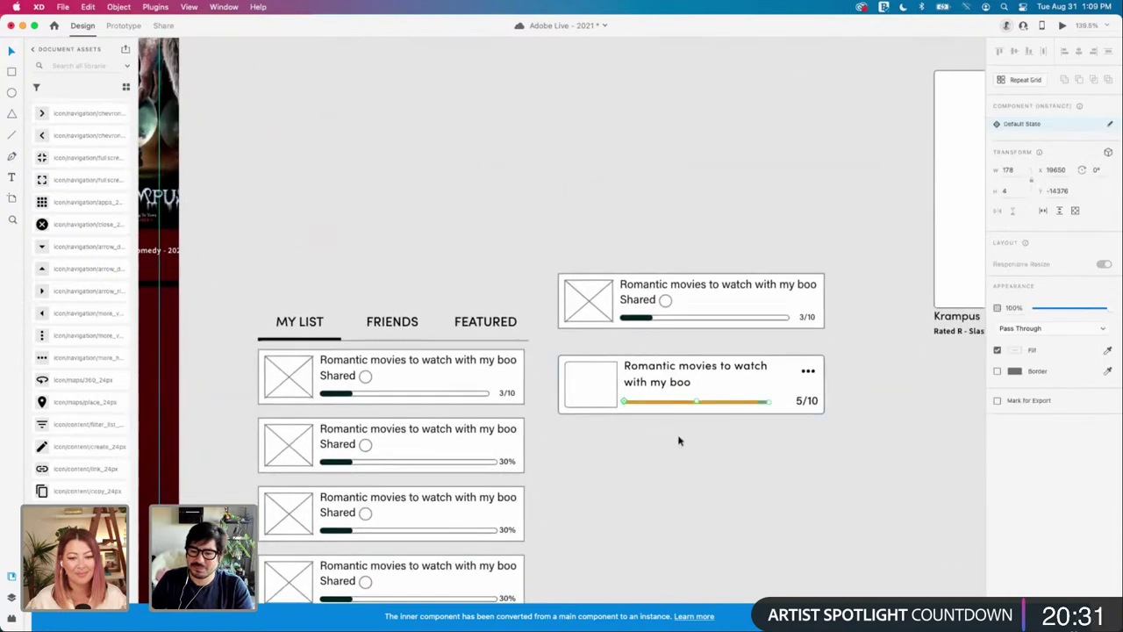
pyautogui.click(679, 441)
pyautogui.scroll(3, 679, 441)
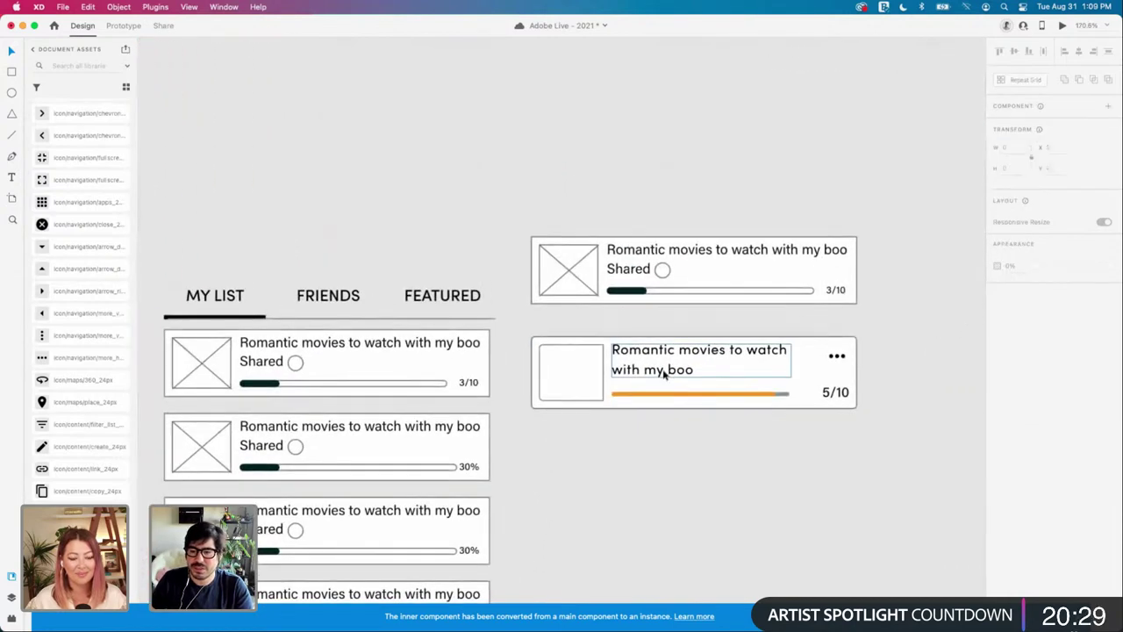
pyautogui.scroll(-2, 664, 373)
# Step: Remove the border from the new card's background rectangle
pyautogui.moveTo(877, 427); pyautogui.dragTo(561, 347)
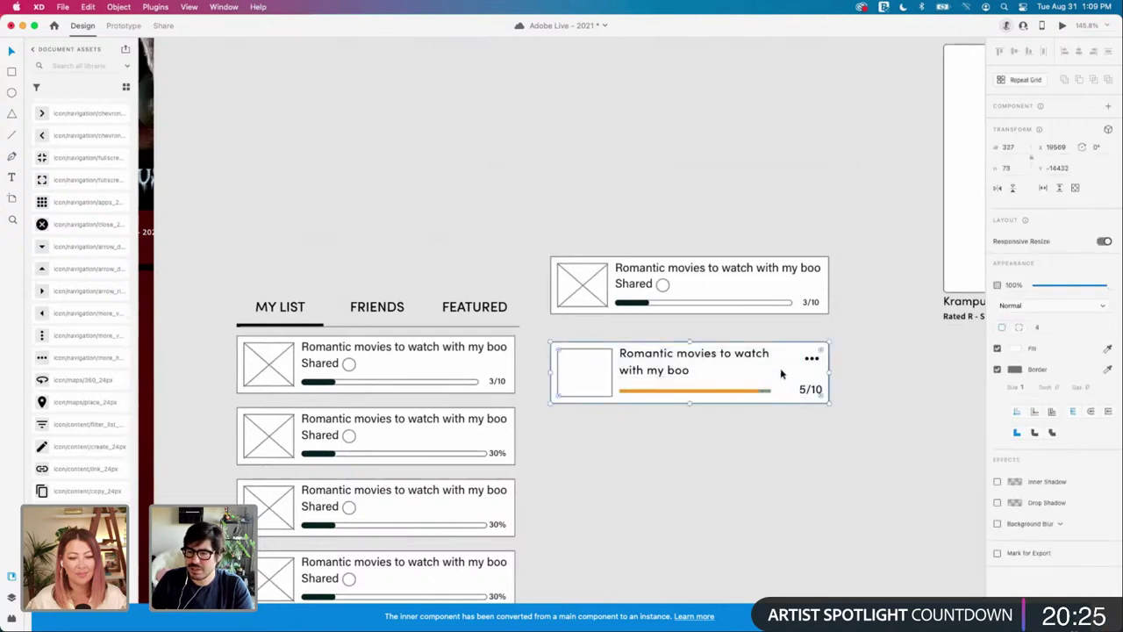
pyautogui.click(911, 427)
pyautogui.hscroll(2, 911, 427)
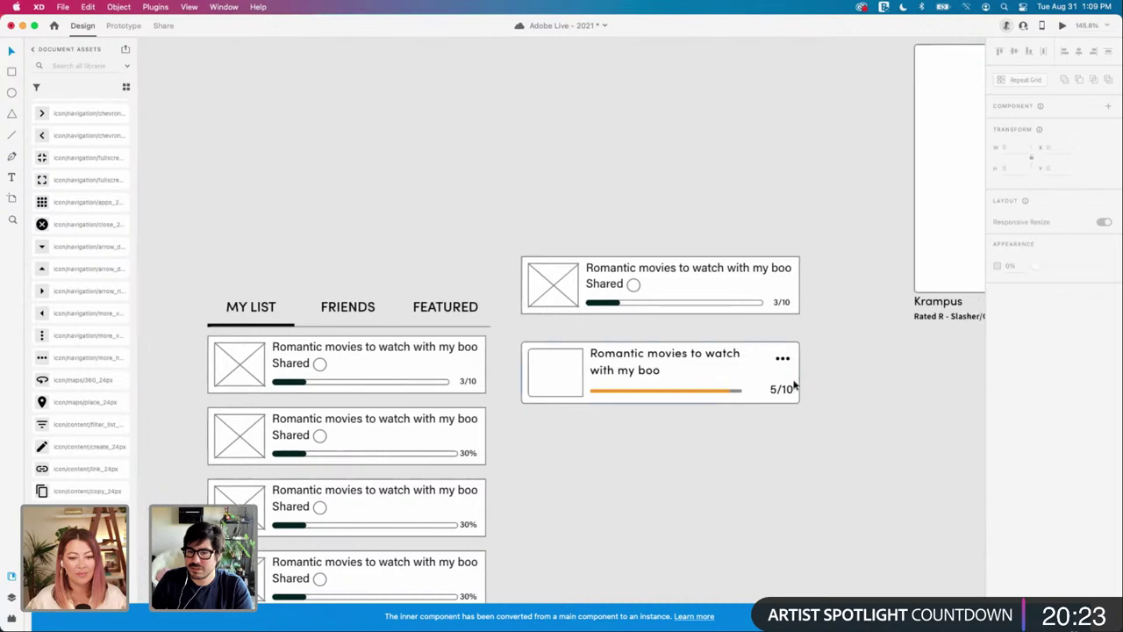
pyautogui.click(798, 380)
pyautogui.click(908, 401)
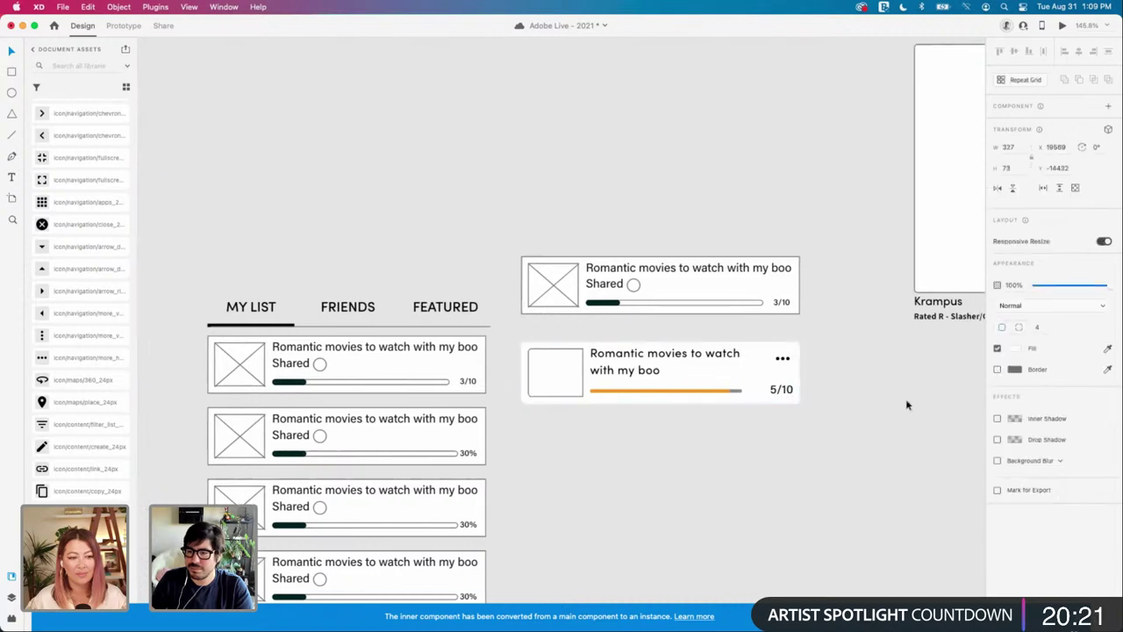
# Step: Bring the About Time poster from the Movies assets artboard to just below the new card, left-aligned with its thumbnail placeholder
pyautogui.click(570, 376)
pyautogui.scroll(-5, 571, 375)
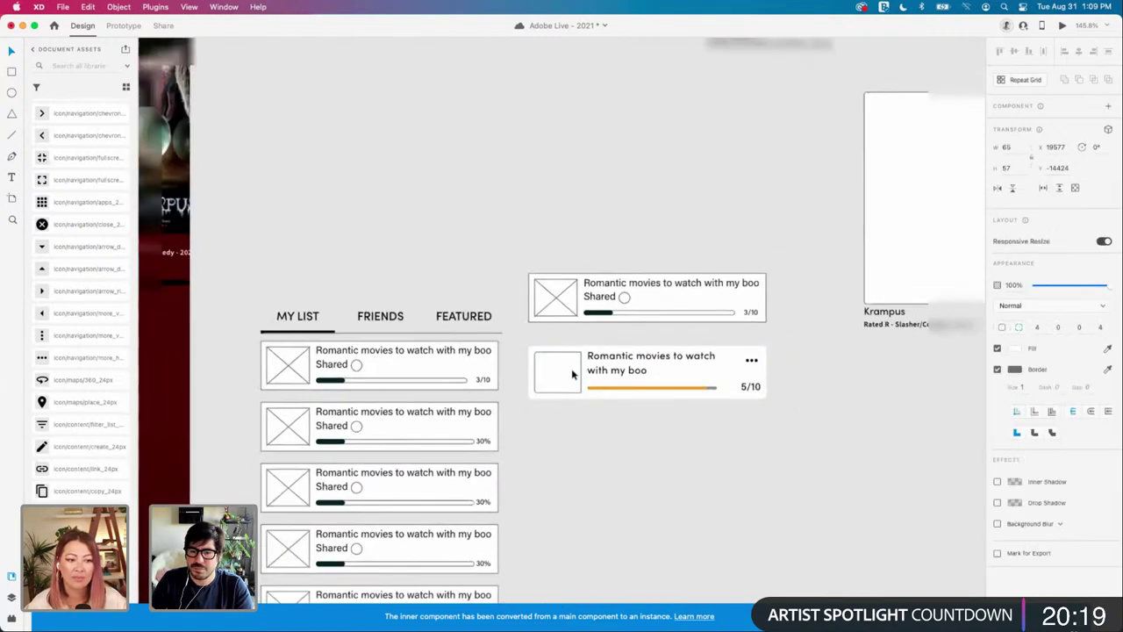
pyautogui.hscroll(8, 580, 374)
pyautogui.hscroll(15, 593, 374)
pyautogui.scroll(-5, 614, 374)
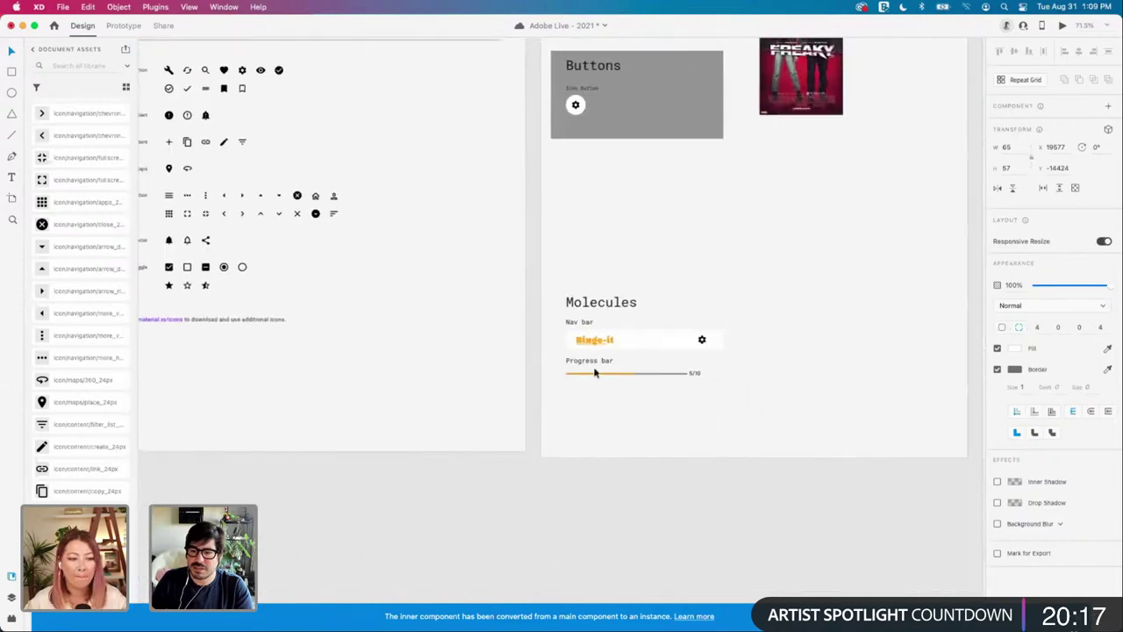
pyautogui.scroll(-6, 638, 375)
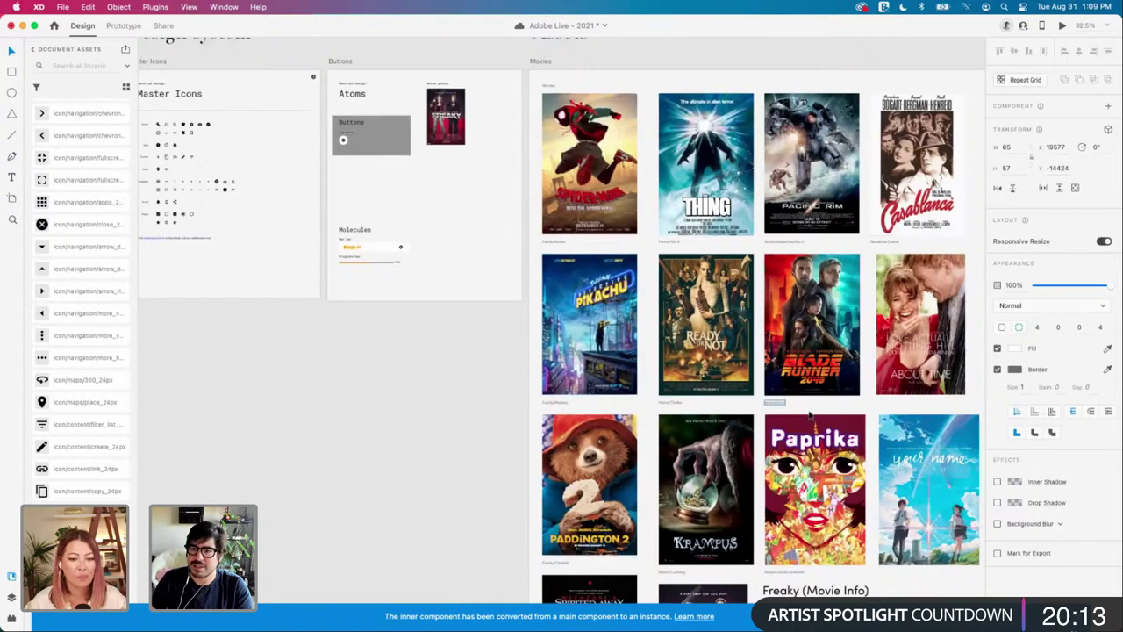
pyautogui.scroll(-1, 810, 414)
pyautogui.scroll(3, 810, 414)
pyautogui.scroll(-3, 810, 414)
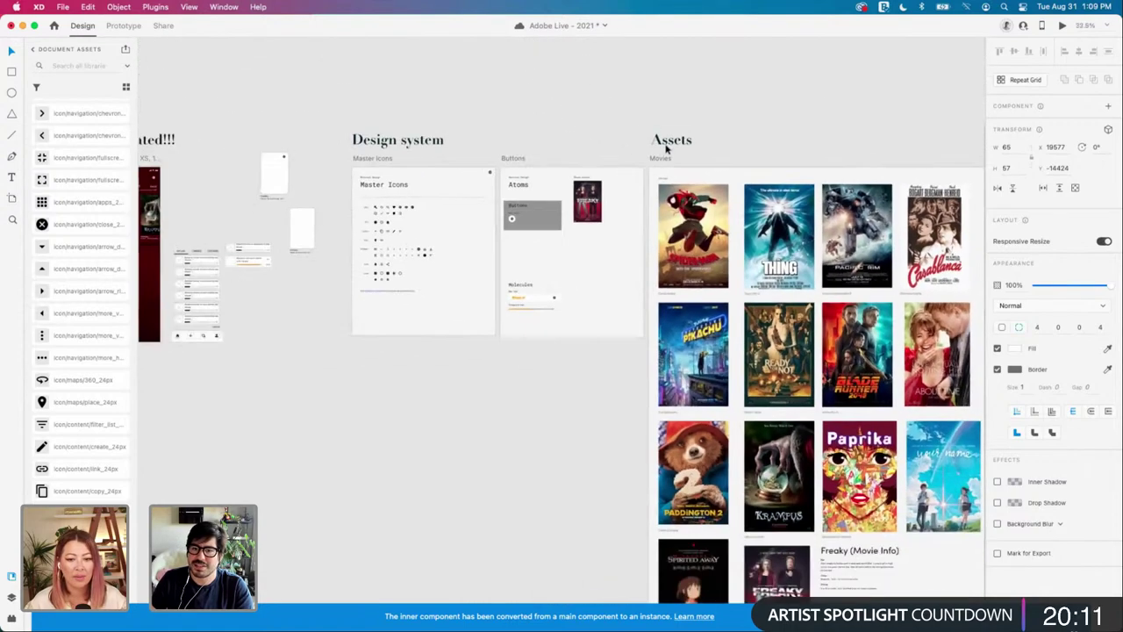
pyautogui.click(668, 145)
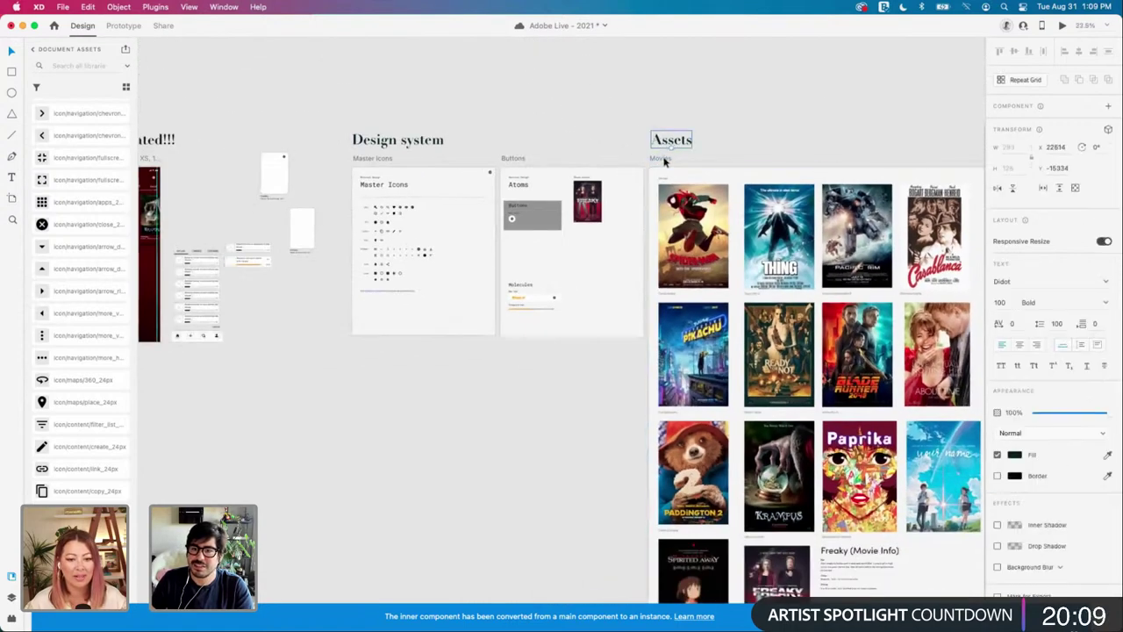
pyautogui.click(663, 159)
pyautogui.moveTo(942, 341); pyautogui.dragTo(292, 420)
pyautogui.moveTo(293, 419); pyautogui.dragTo(399, 296)
pyautogui.scroll(3, 395, 303)
pyautogui.scroll(5, 377, 317)
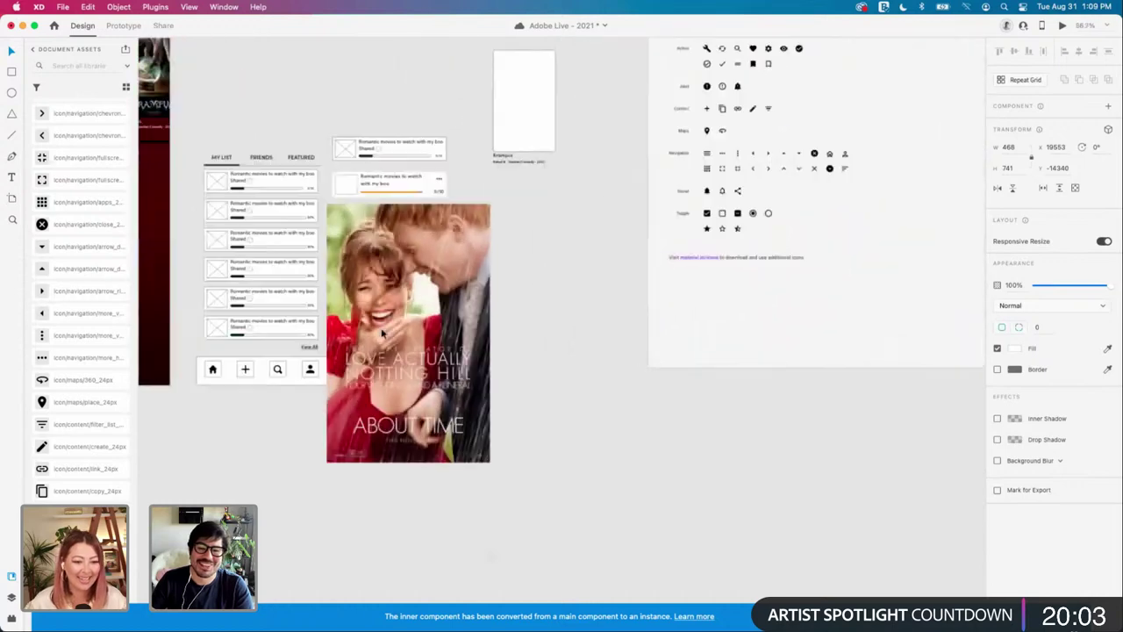
pyautogui.moveTo(400, 348); pyautogui.dragTo(414, 348)
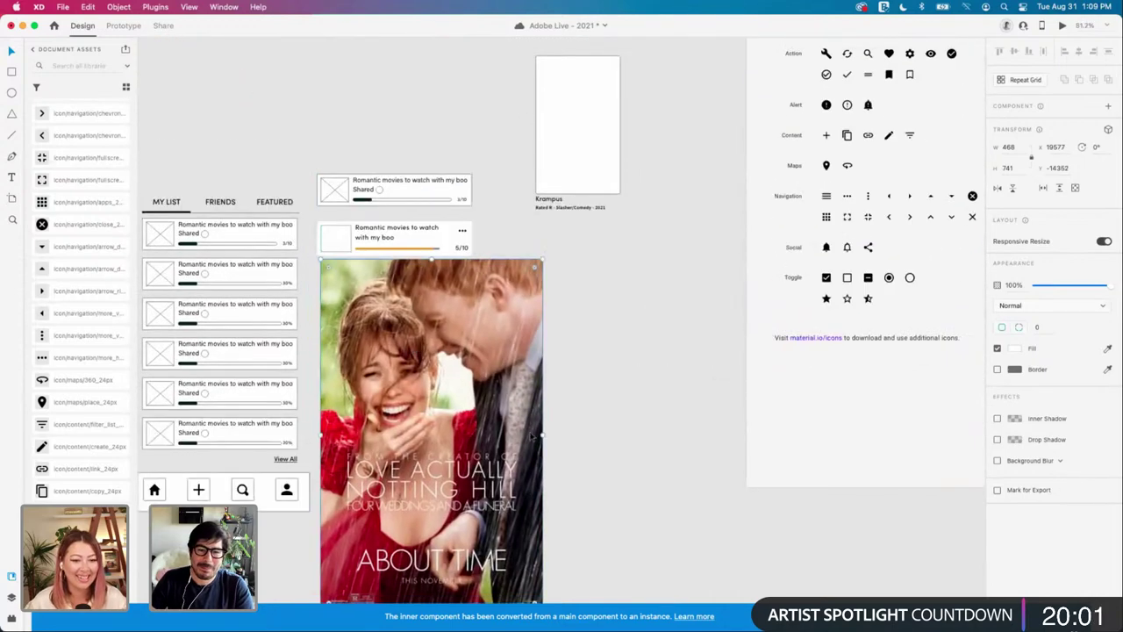
# Step: Scale the About Time poster down to 65 by 103 and position it over the new card's thumbnail placeholder
pyautogui.scroll(-3, 539, 472)
pyautogui.moveTo(543, 467); pyautogui.dragTo(353, 246)
pyautogui.scroll(2, 356, 263)
pyautogui.scroll(5, 377, 395)
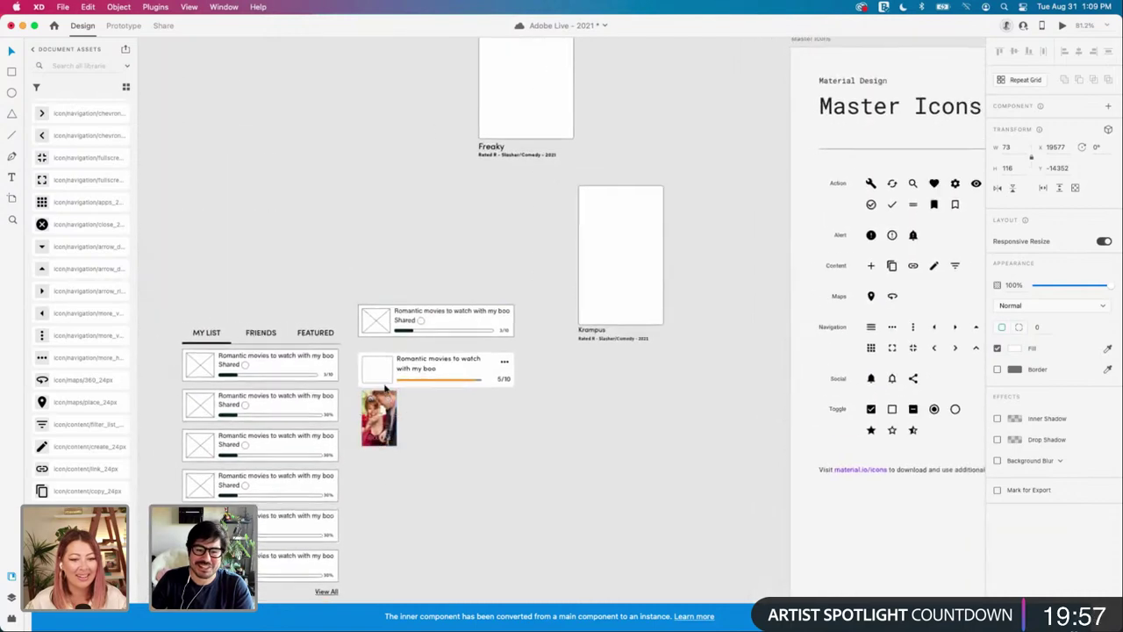
pyautogui.moveTo(386, 443); pyautogui.dragTo(385, 372)
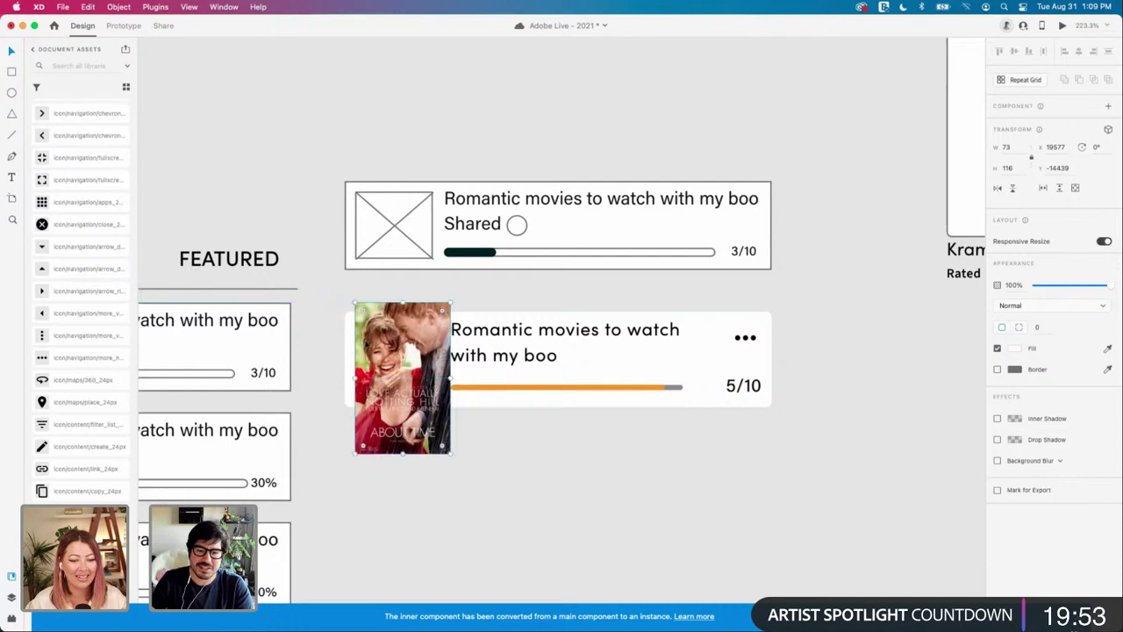
pyautogui.scroll(4, 342, 354)
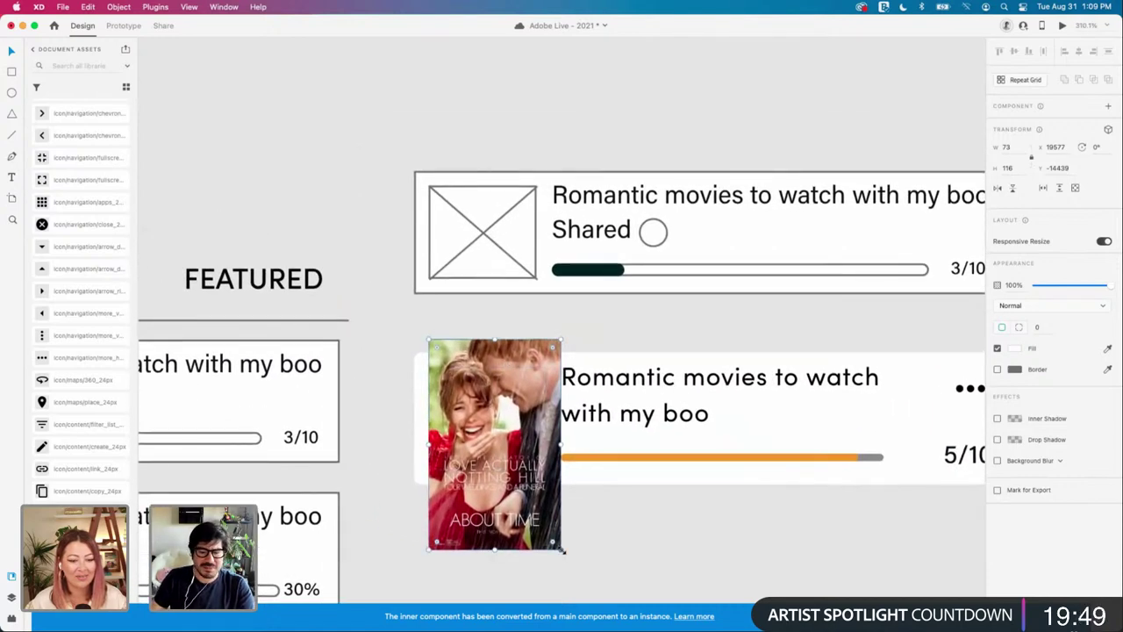
pyautogui.moveTo(561, 550); pyautogui.dragTo(565, 527)
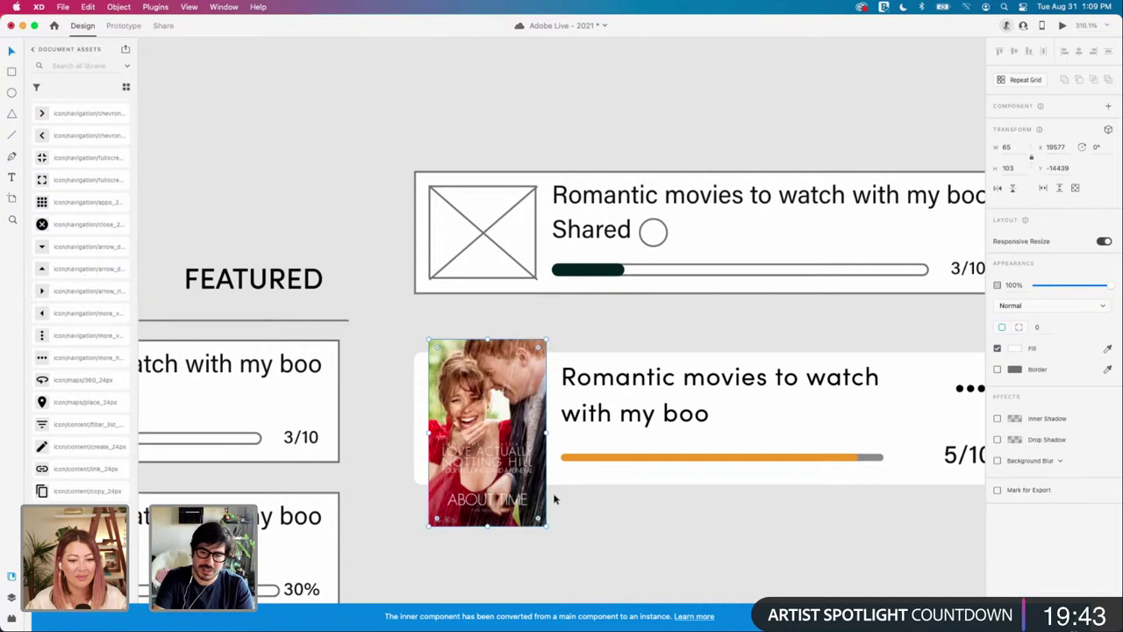
# Step: Stack the thumbnail placeholder in front of the poster, move both below the card, and position the placeholder over the part to show
pyautogui.press('shift+super+[')
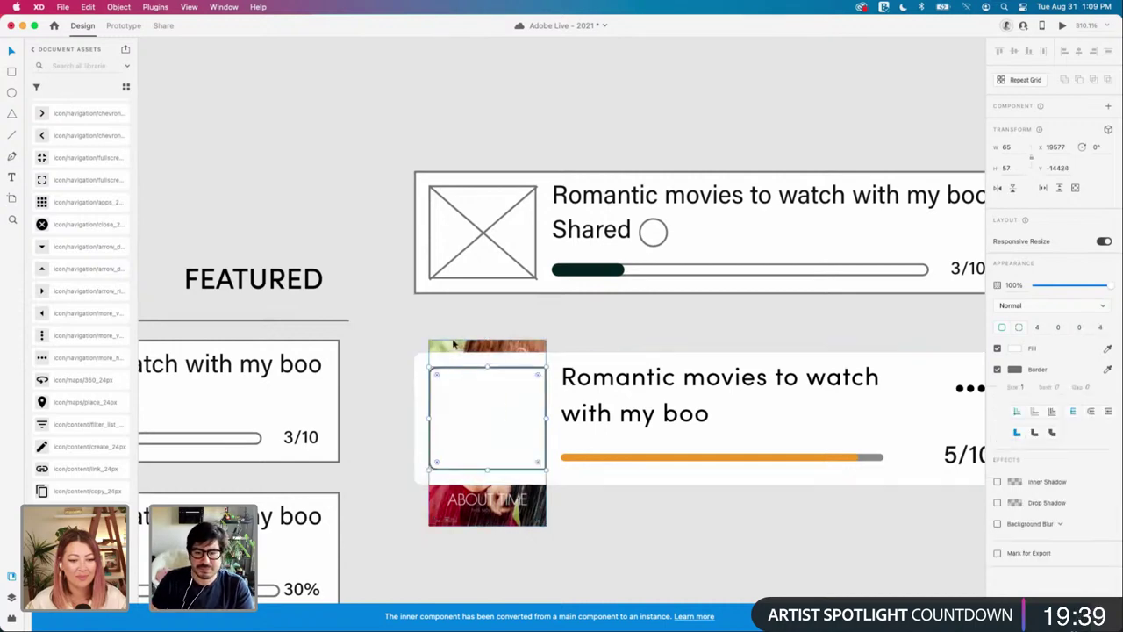
pyautogui.press('super+]')
pyautogui.press('super+]')
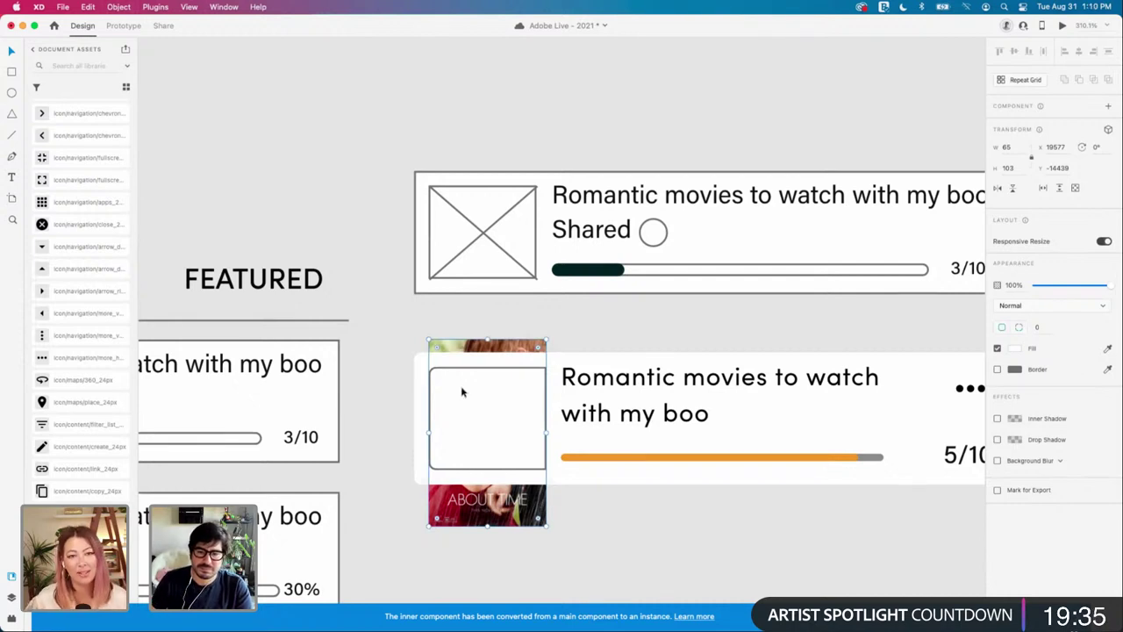
pyautogui.moveTo(463, 378); pyautogui.dragTo(461, 575)
pyautogui.scroll(-3, 465, 561)
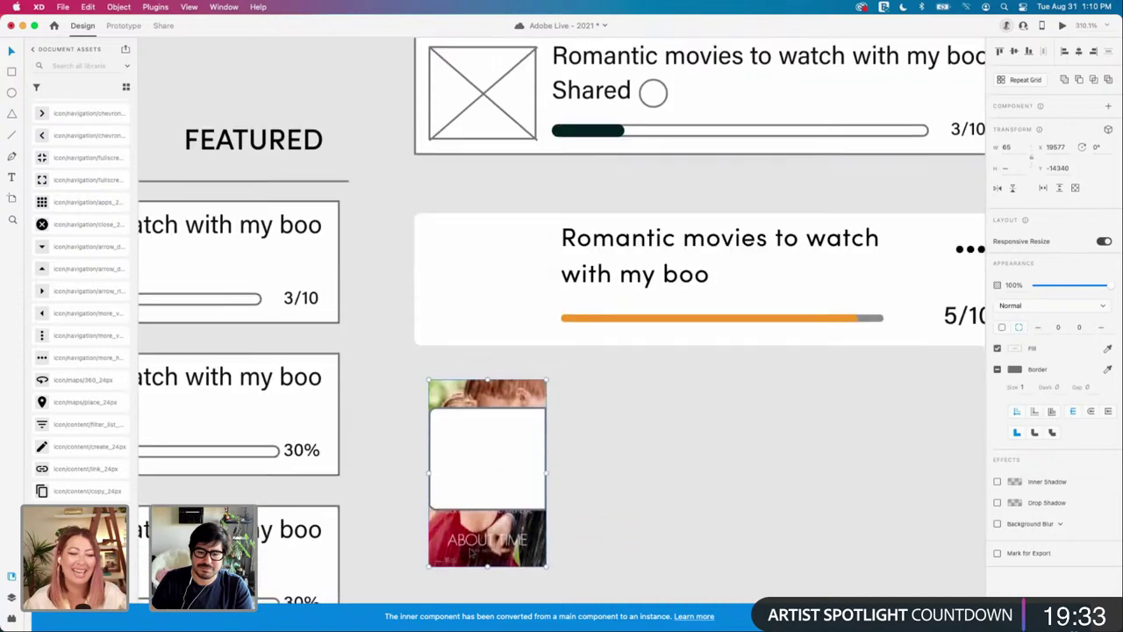
pyautogui.click(566, 519)
pyautogui.moveTo(512, 468); pyautogui.dragTo(512, 480)
pyautogui.moveTo(576, 509); pyautogui.dragTo(466, 426)
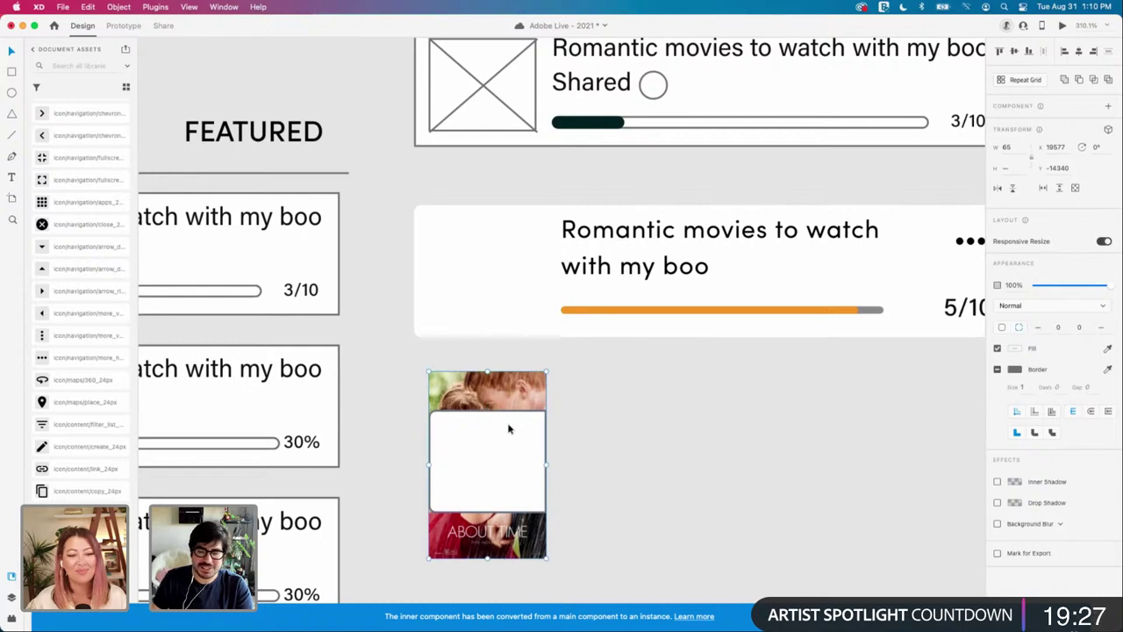
# Step: Mask the poster with the placeholder shape and move the masked thumbnail back into the new card at its original spot
pyautogui.rightClick(508, 428)
pyautogui.click(579, 484)
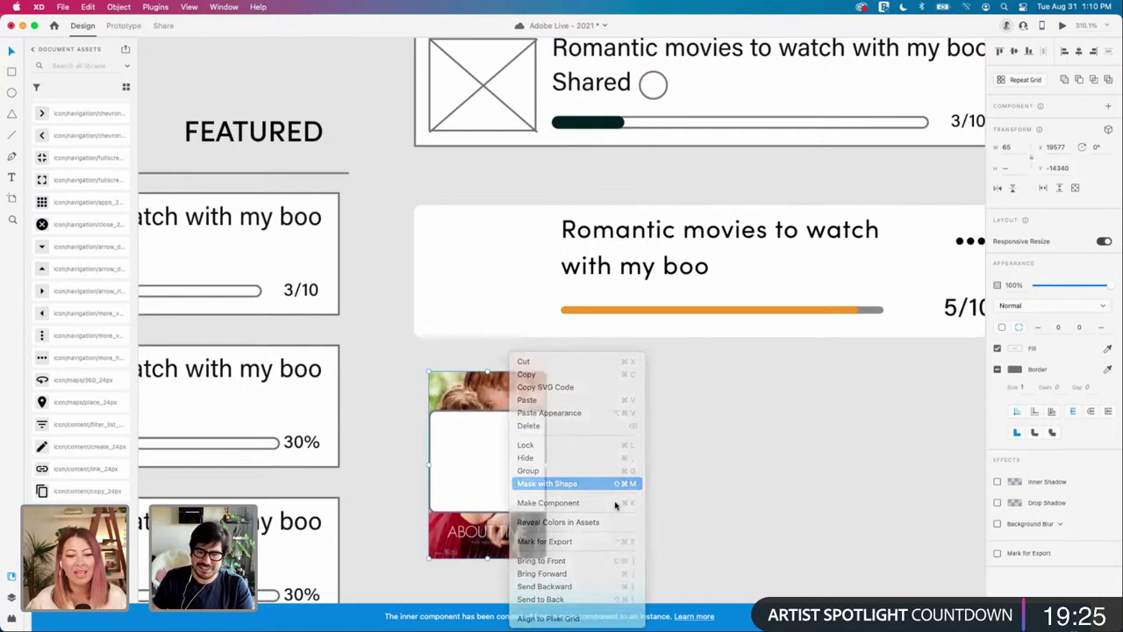
pyautogui.moveTo(491, 449); pyautogui.dragTo(491, 259)
pyautogui.scroll(1, 447, 321)
pyautogui.scroll(1, 445, 323)
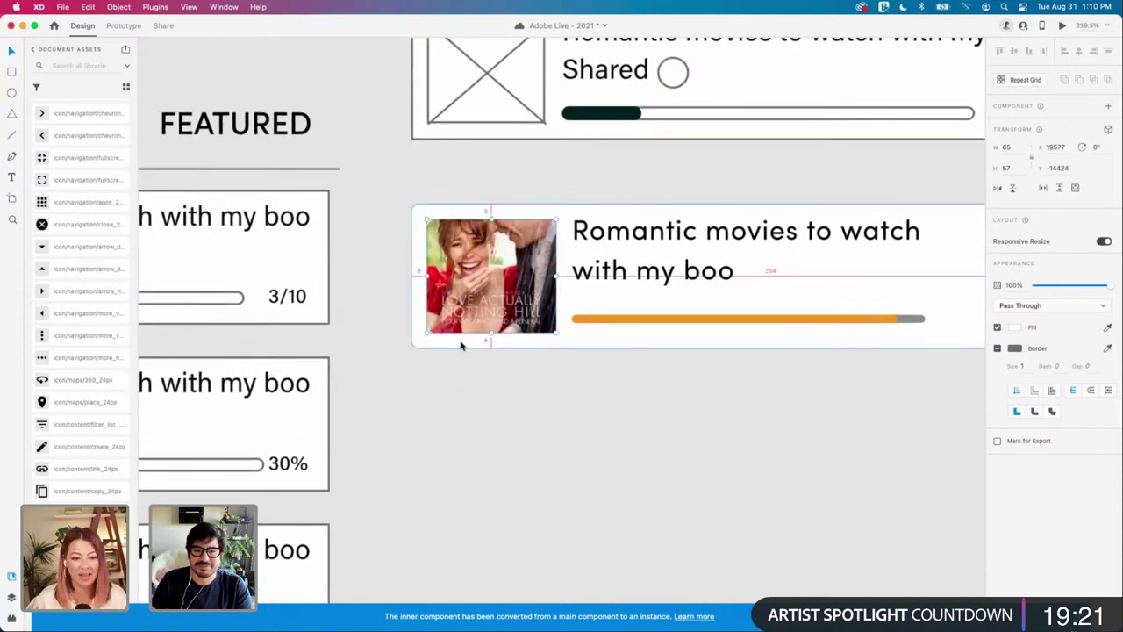
# Step: Enlarge the masked thumbnail to 69 by 65 so it nearly fills the card's height with even narrow margins
pyautogui.moveTo(426, 331); pyautogui.dragTo(417, 339)
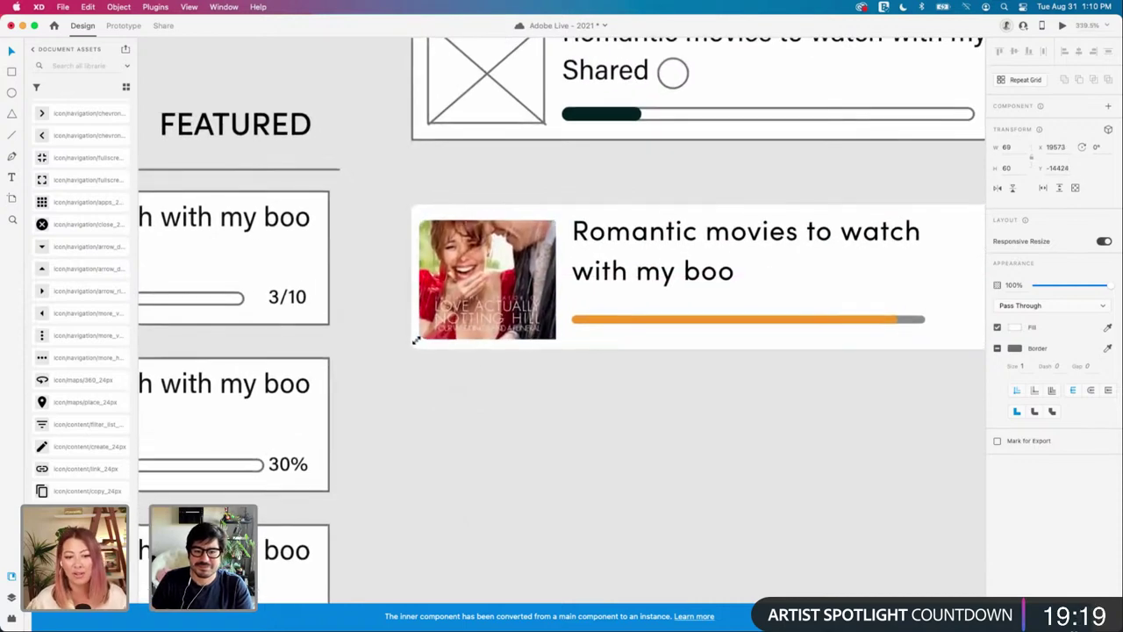
pyautogui.press('Down')
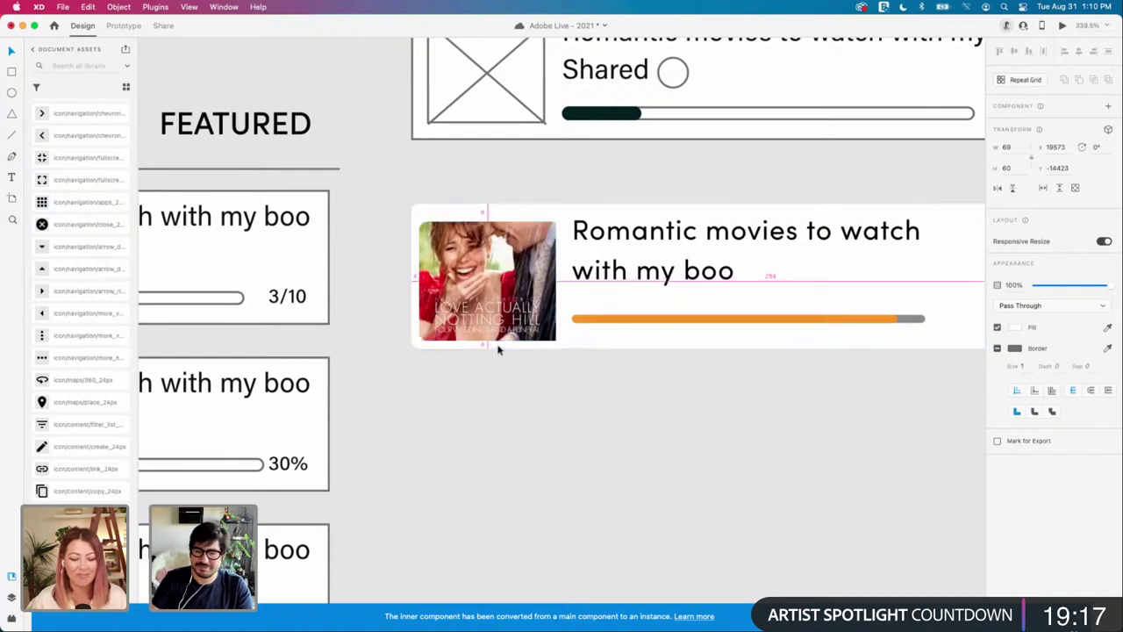
pyautogui.moveTo(487, 219); pyautogui.dragTo(492, 210)
pyautogui.scroll(-4, 494, 210)
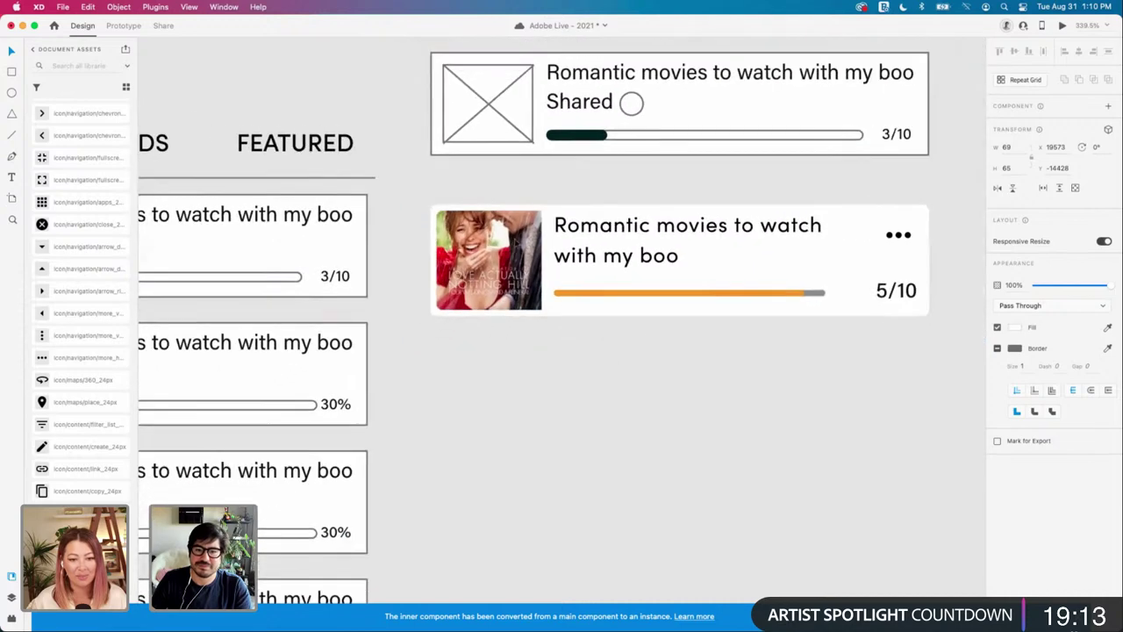
# Step: Give all four corners of the thumbnail's mask shape a uniform radius of 4
pyautogui.click(607, 357)
pyautogui.hscroll(3, 607, 357)
pyautogui.scroll(-2, 607, 358)
pyautogui.scroll(-2, 606, 356)
pyautogui.scroll(4, 606, 357)
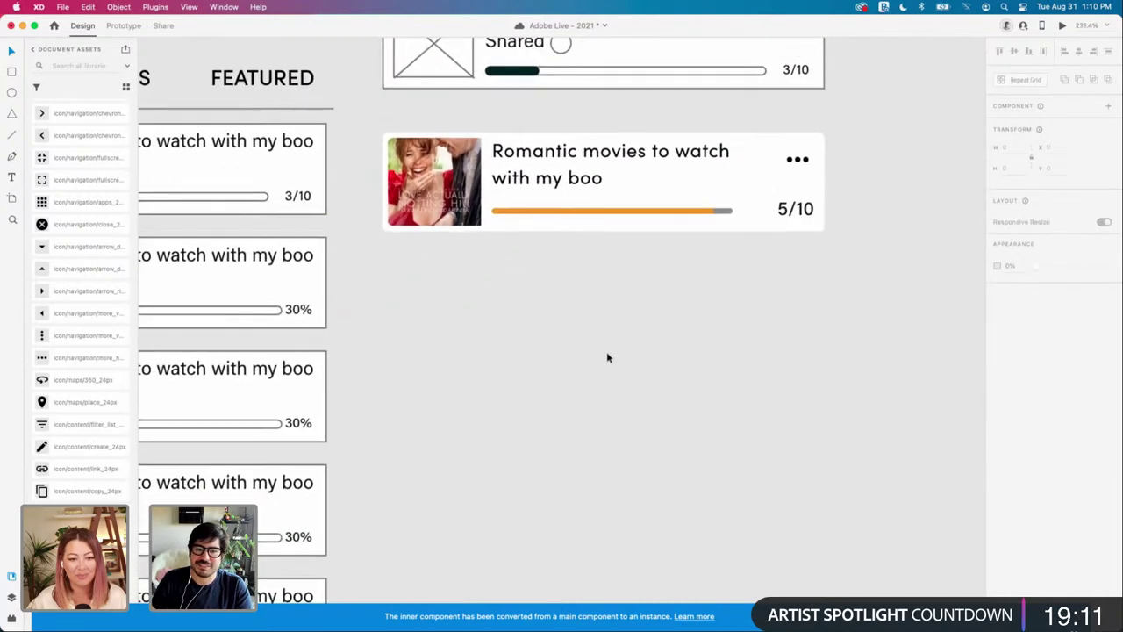
pyautogui.click(406, 338)
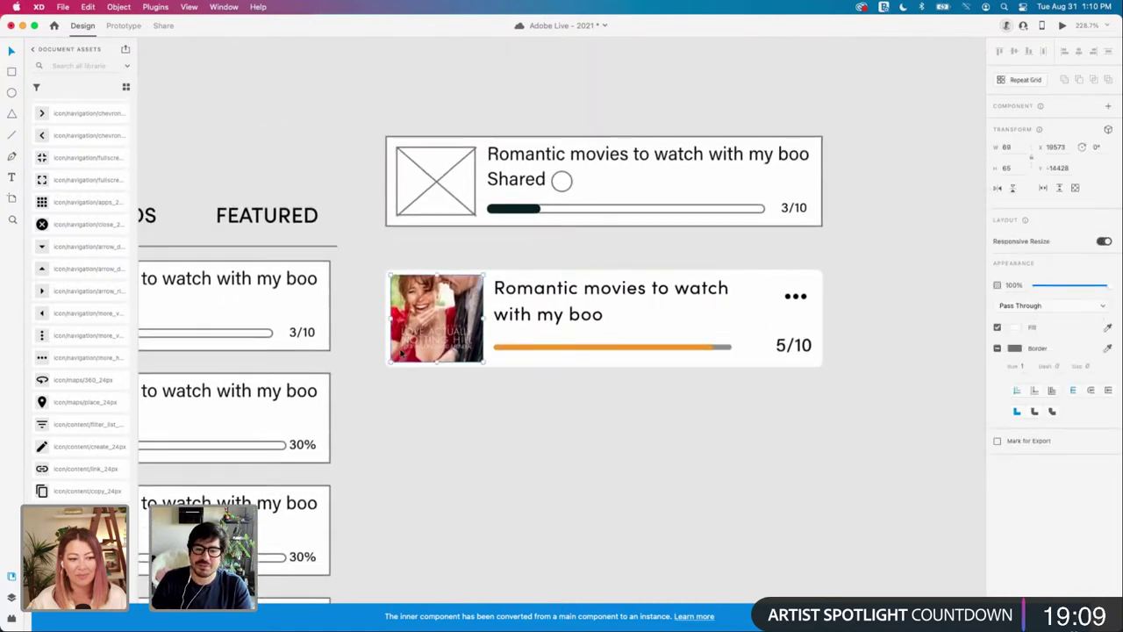
pyautogui.scroll(3, 406, 340)
pyautogui.doubleClick(414, 412)
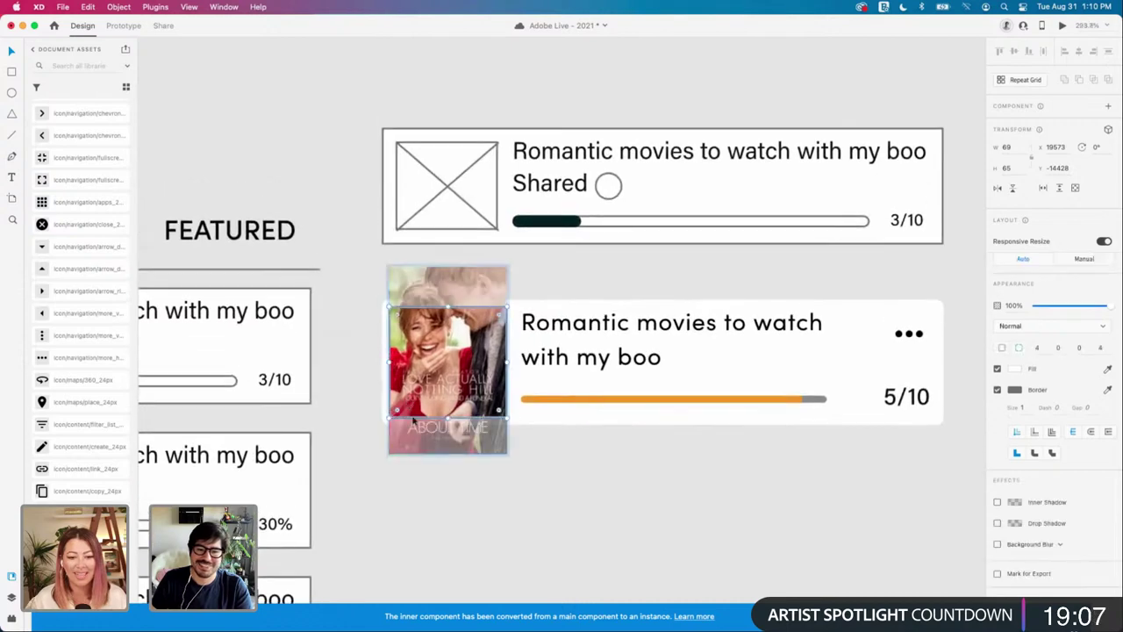
pyautogui.scroll(10, 413, 422)
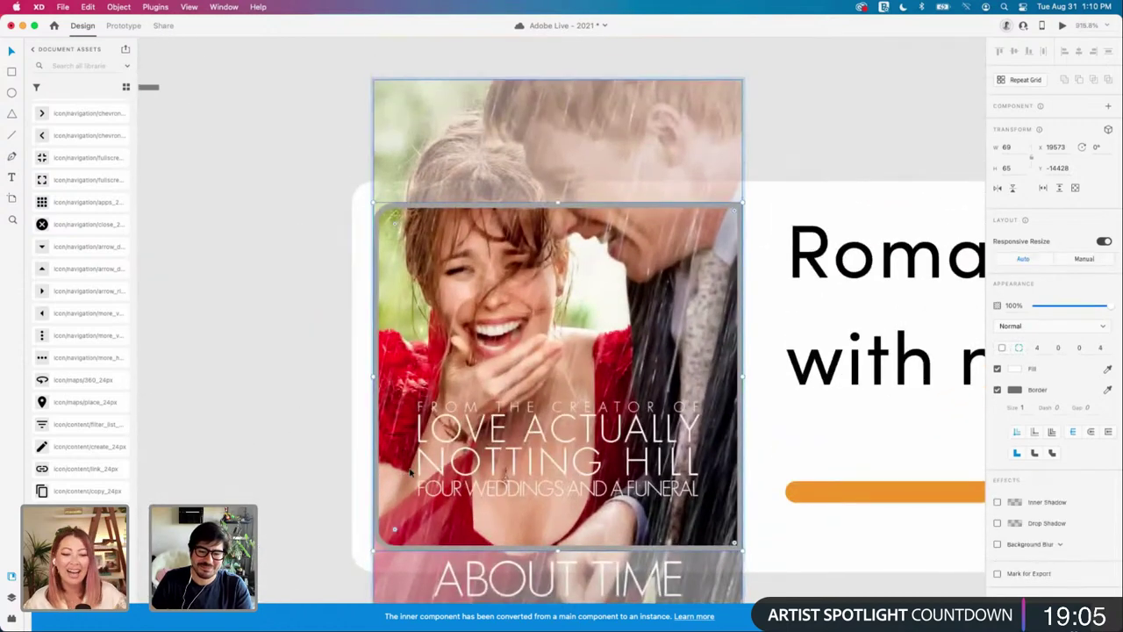
pyautogui.scroll(-3, 409, 472)
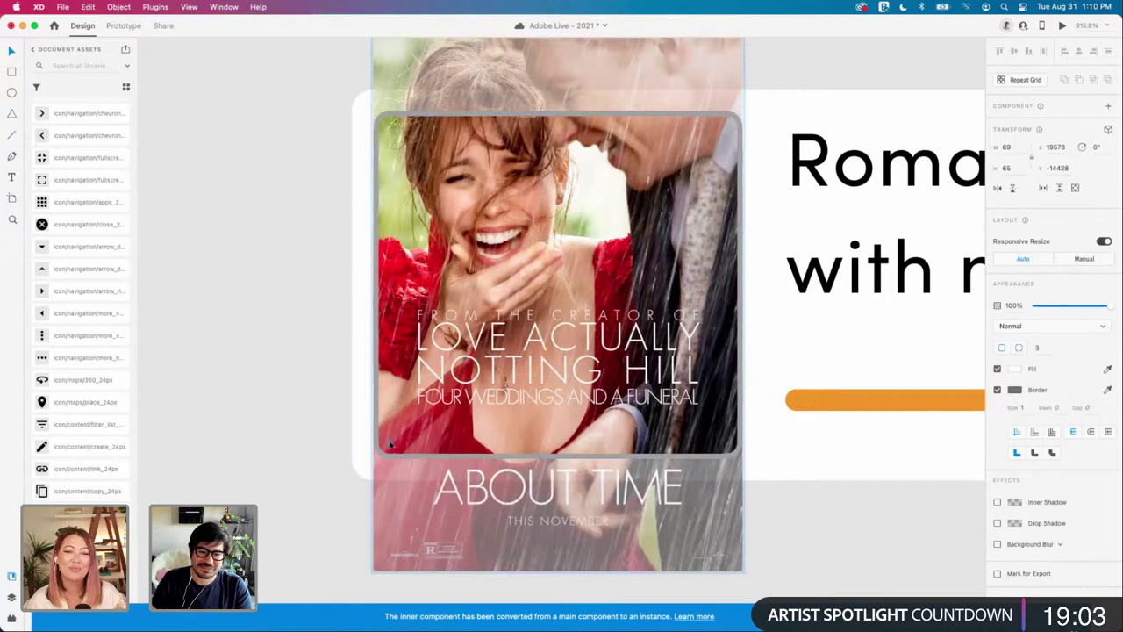
pyautogui.scroll(-4, 303, 459)
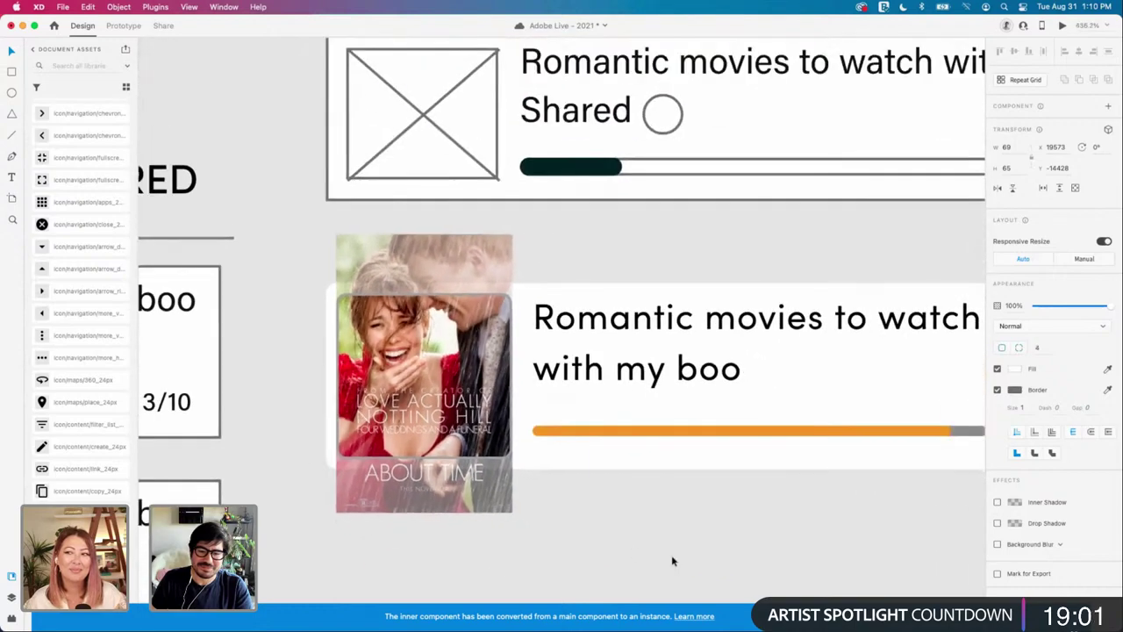
pyautogui.click(673, 560)
pyautogui.scroll(-2, 495, 470)
pyautogui.doubleClick(499, 422)
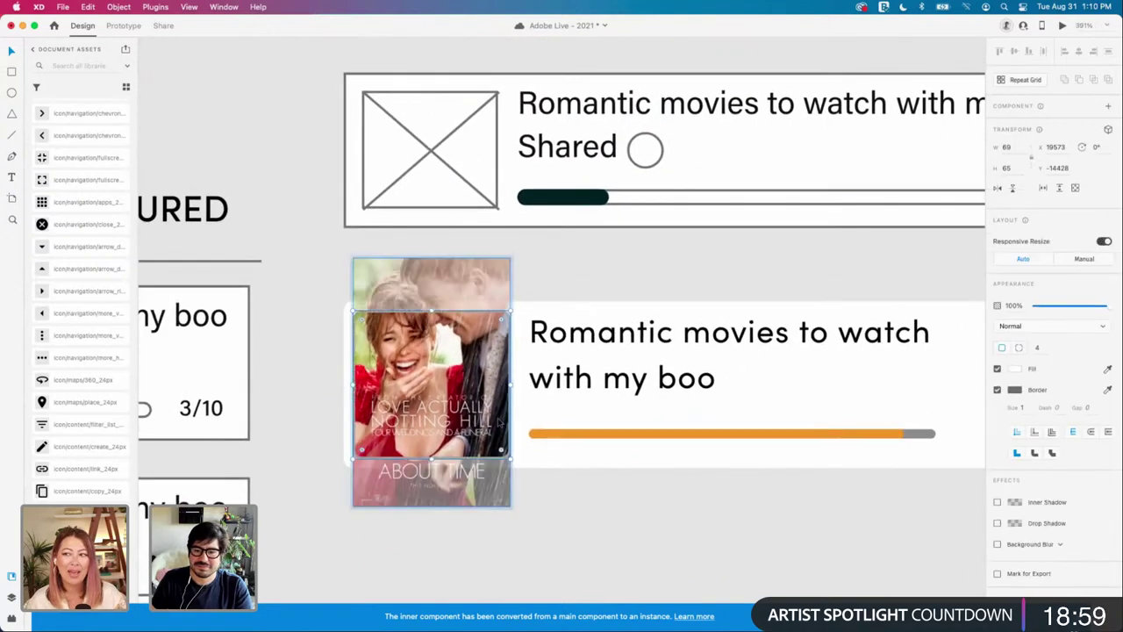
pyautogui.click(610, 484)
pyautogui.scroll(-3, 614, 486)
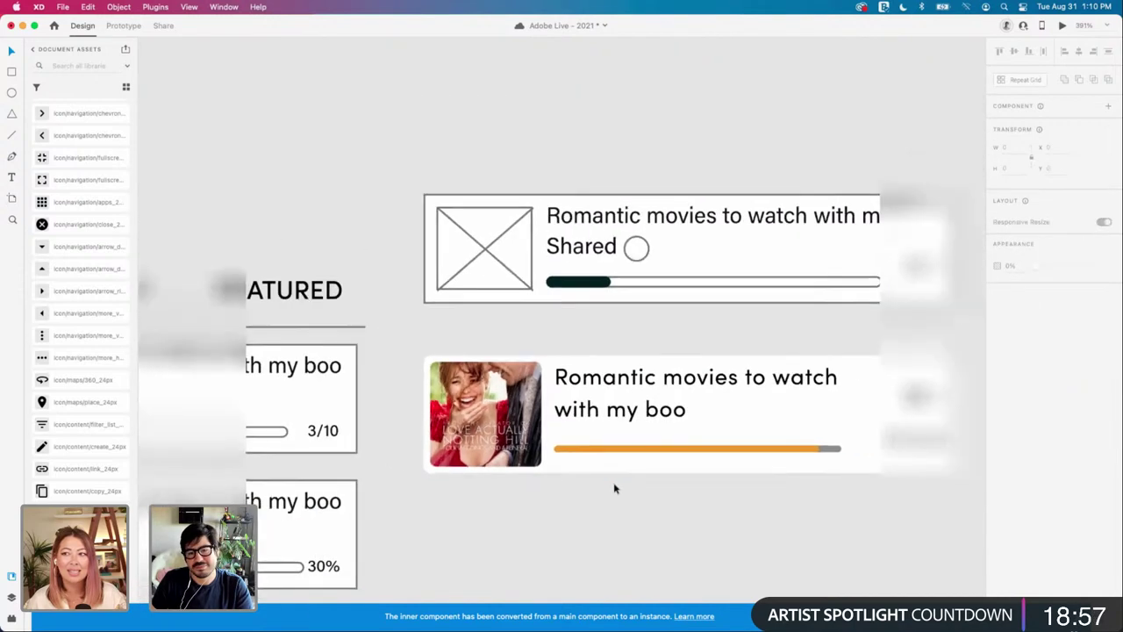
# Step: Set the line spacing of the new card's two-line title to 16
pyautogui.scroll(-3, 612, 486)
pyautogui.hscroll(-1, 612, 486)
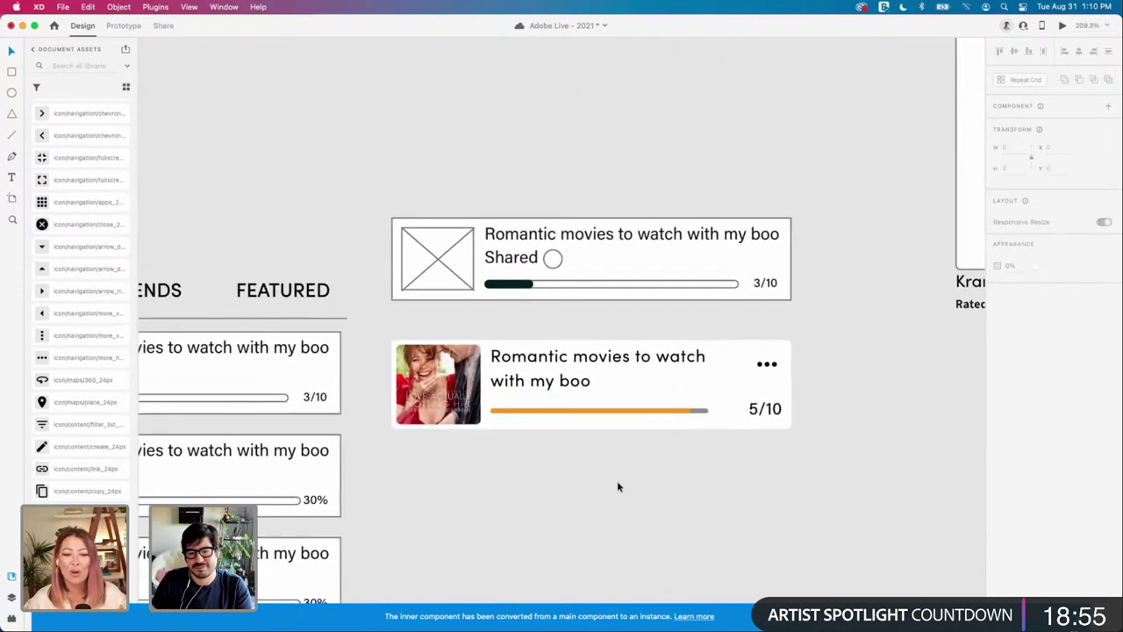
pyautogui.doubleClick(566, 382)
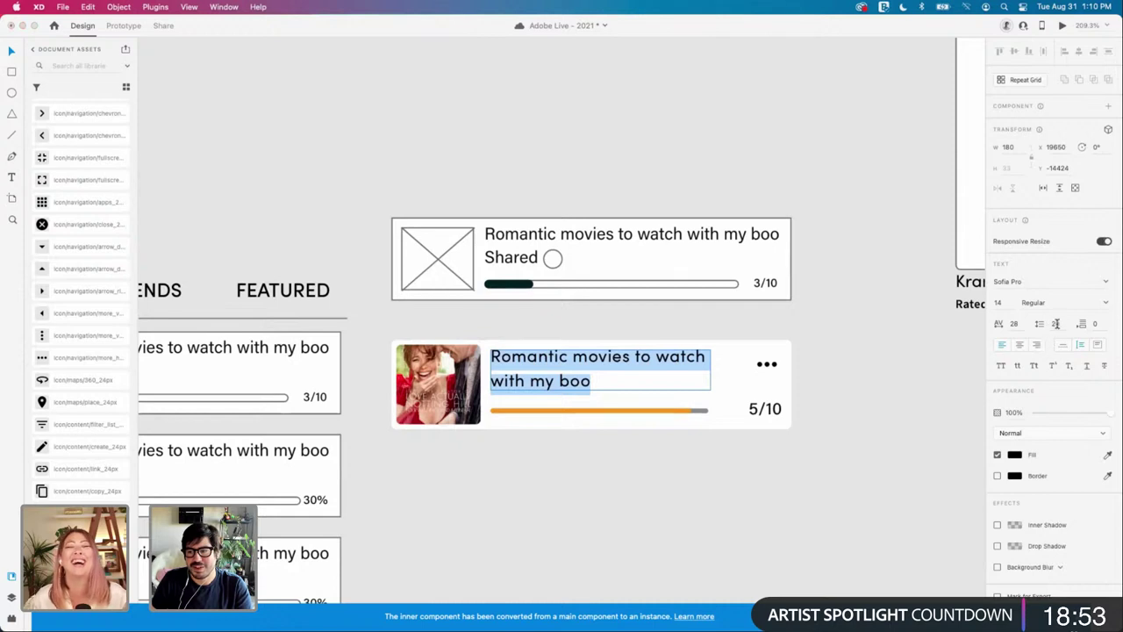
pyautogui.press('BackSpace')
pyautogui.write('6')
pyautogui.press('Return')
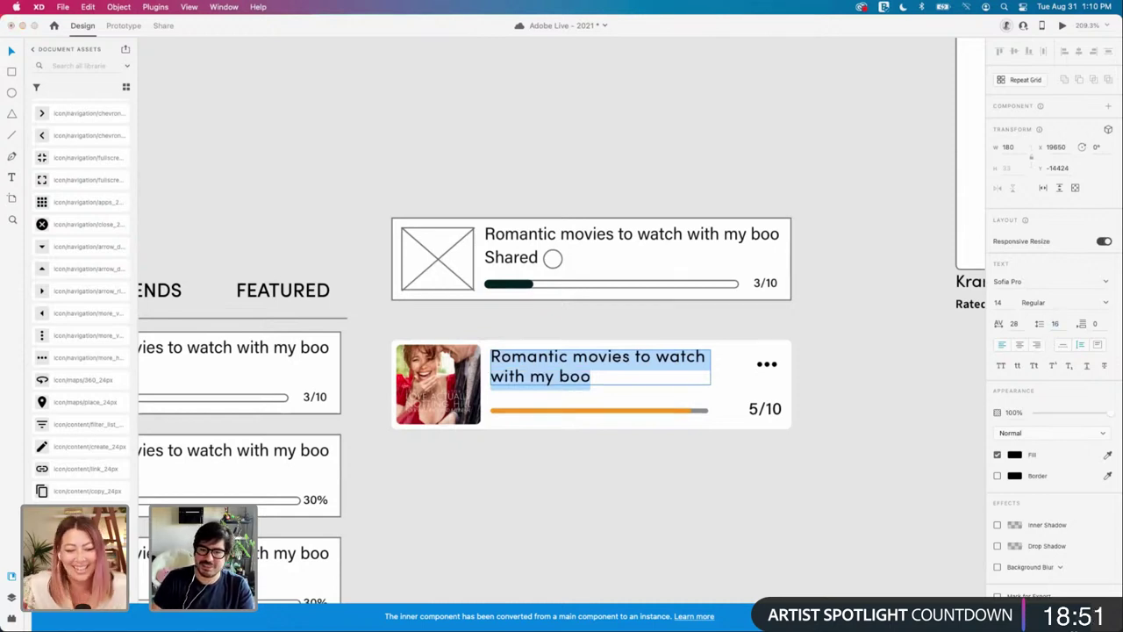
pyautogui.press('Escape')
pyautogui.click(735, 474)
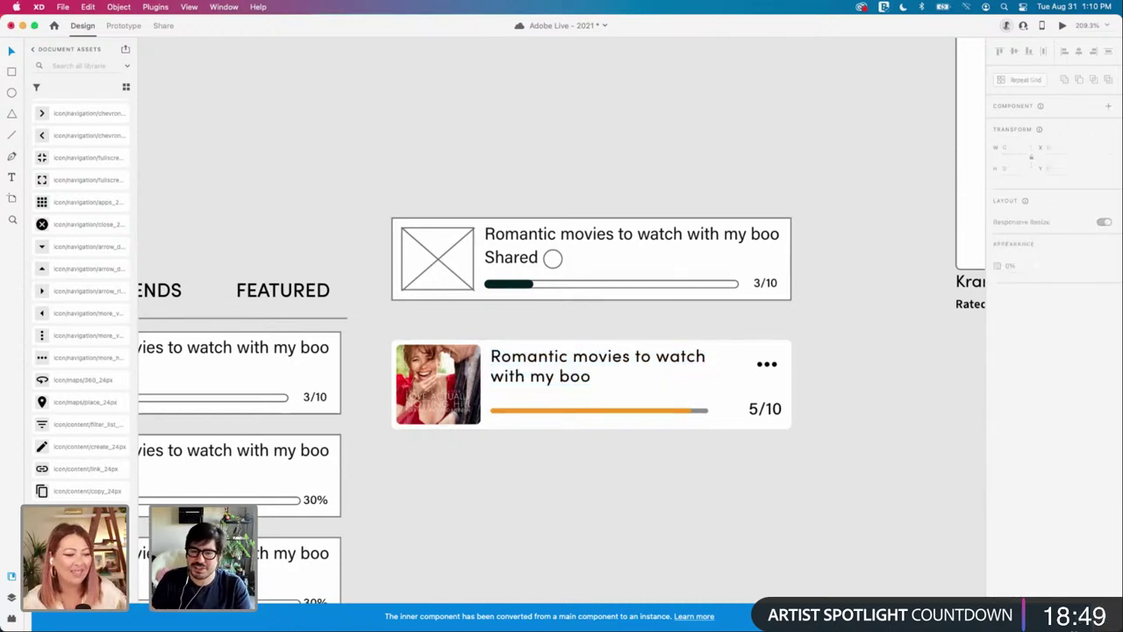
# Step: Move the new card's title up slightly, to Y -14426
pyautogui.scroll(-1, 732, 346)
pyautogui.moveTo(615, 367); pyautogui.dragTo(614, 361)
pyautogui.click(614, 465)
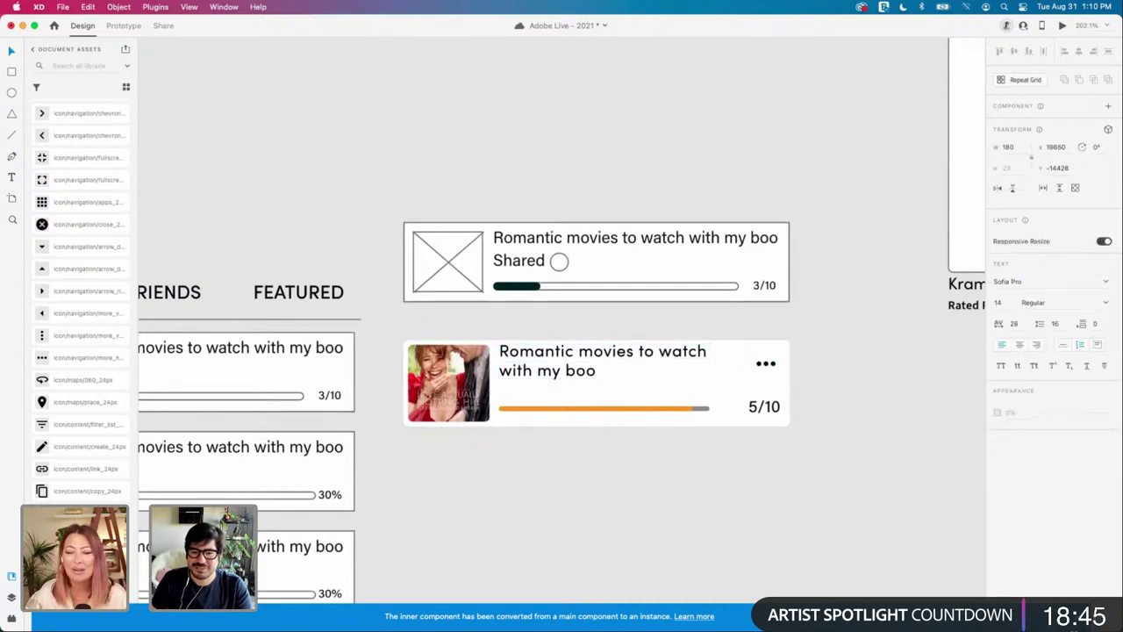
# Step: Lengthen the new card's progress bar to about 205 wide, ending just before the 5/10 tracker text
pyautogui.keyDown('super'); pyautogui.click(605, 408); pyautogui.keyUp('super')
pyautogui.scroll(8, 716, 378)
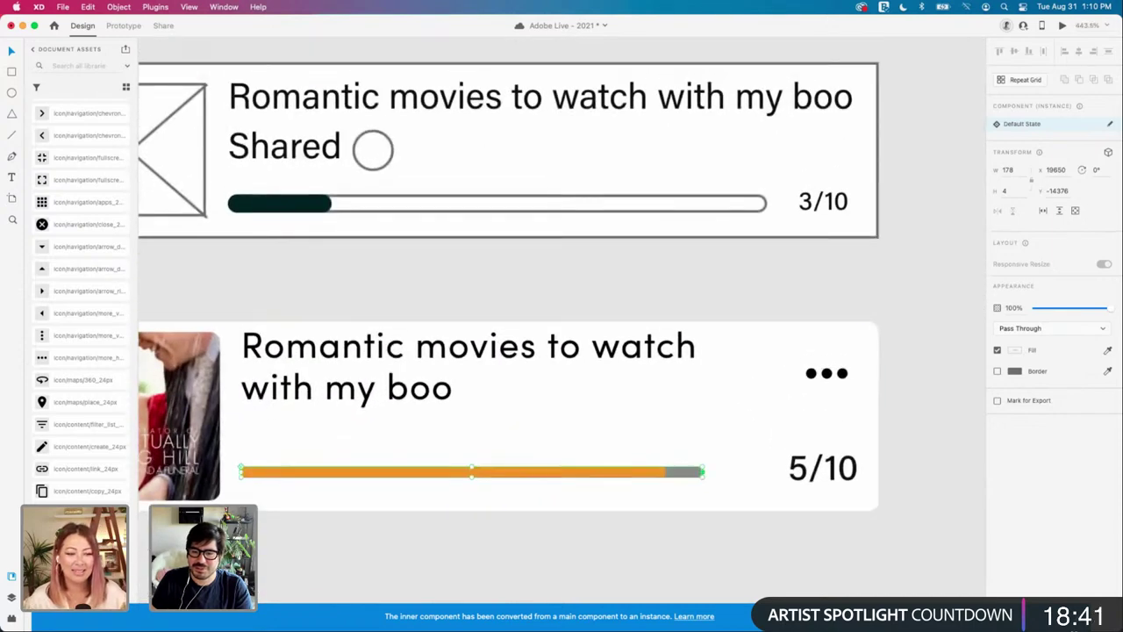
pyautogui.moveTo(701, 472); pyautogui.dragTo(737, 472)
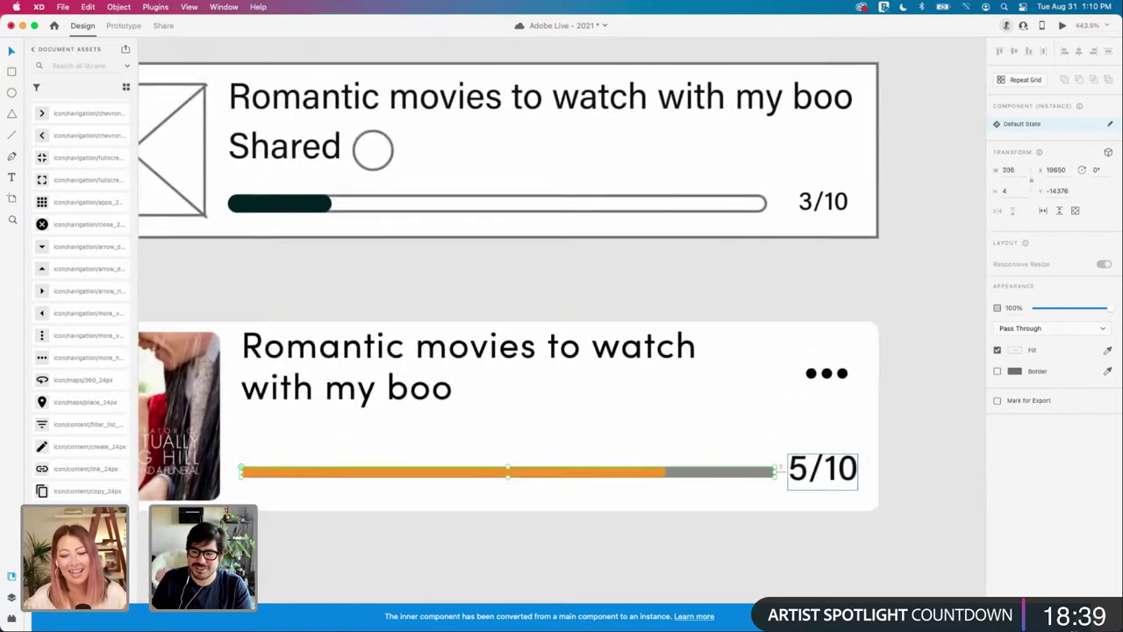
# Step: Lengthen the new card's progress bar slightly, to 207 wide, bringing its end closer to the 5/10 tracker text
pyautogui.scroll(8, 777, 474)
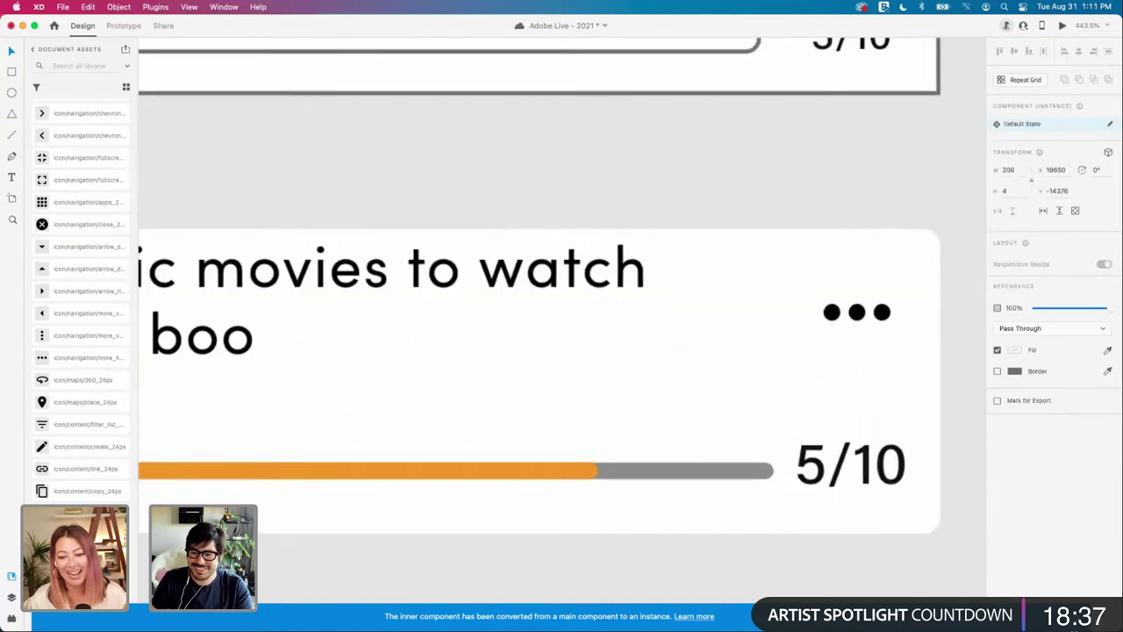
pyautogui.scroll(3, 768, 290)
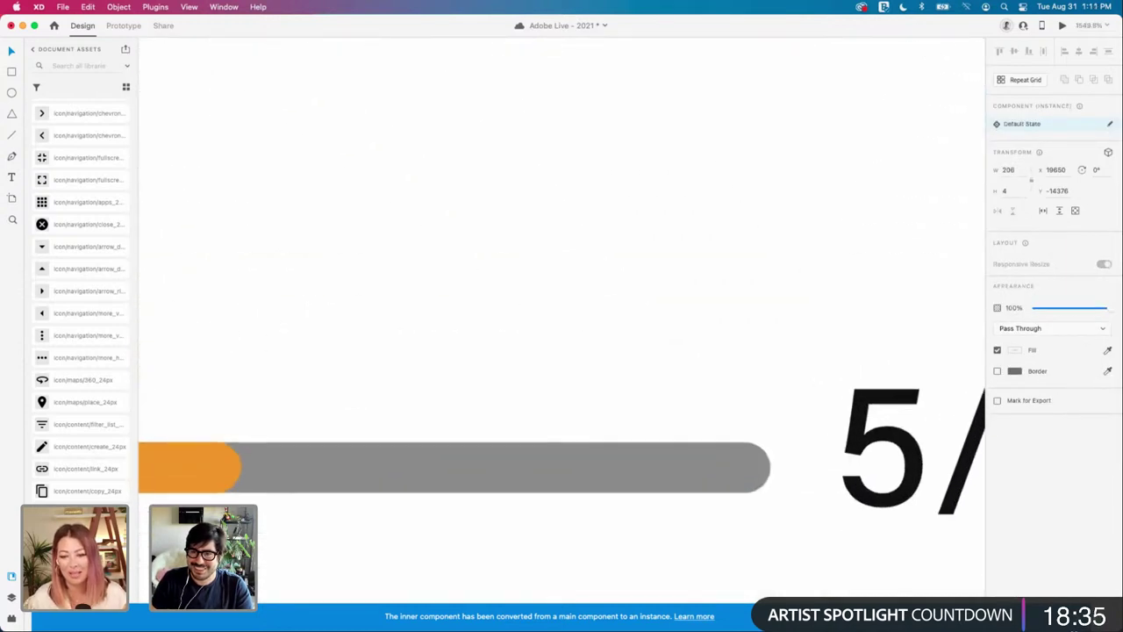
pyautogui.moveTo(771, 547); pyautogui.dragTo(784, 547)
pyautogui.scroll(-7, 881, 526)
pyautogui.scroll(-3, 805, 539)
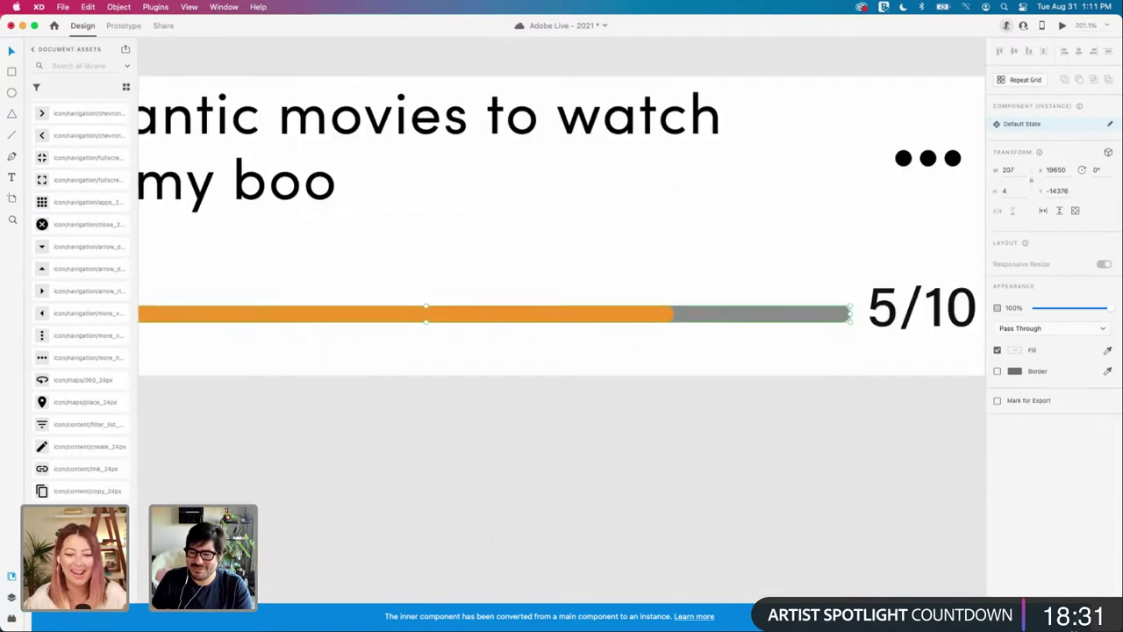
# Step: Move the new card's progress bar and 5/10 tracker text down together, to Y -14377
pyautogui.click(806, 539)
pyautogui.scroll(-3, 806, 540)
pyautogui.click(891, 370)
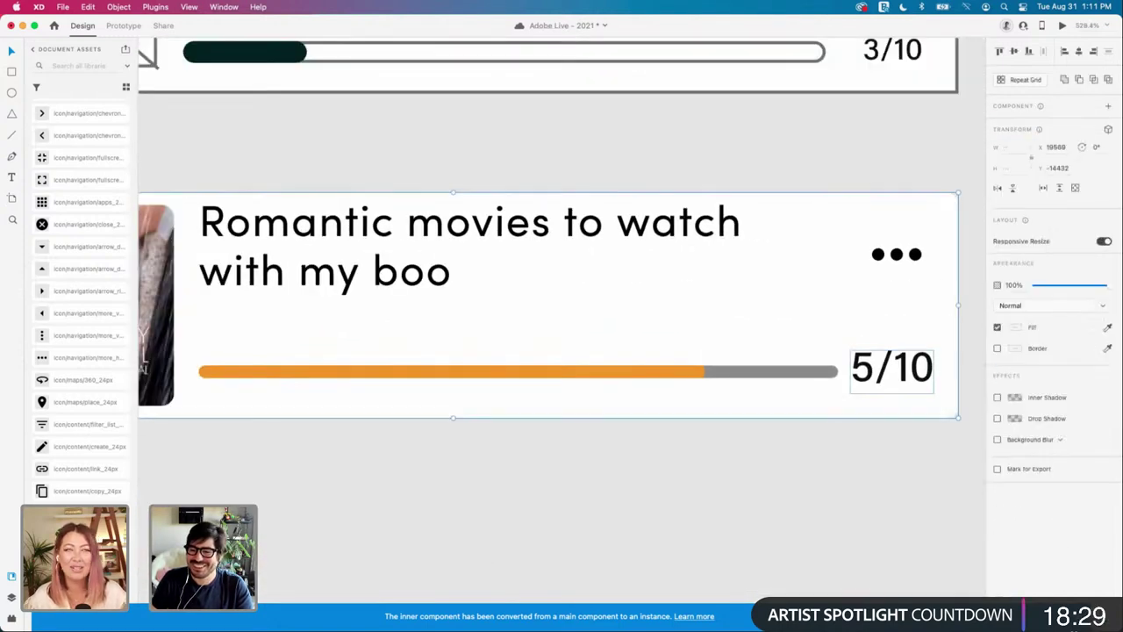
pyautogui.click(769, 372)
pyautogui.doubleClick(768, 372)
pyautogui.press('Escape')
pyautogui.click(806, 372)
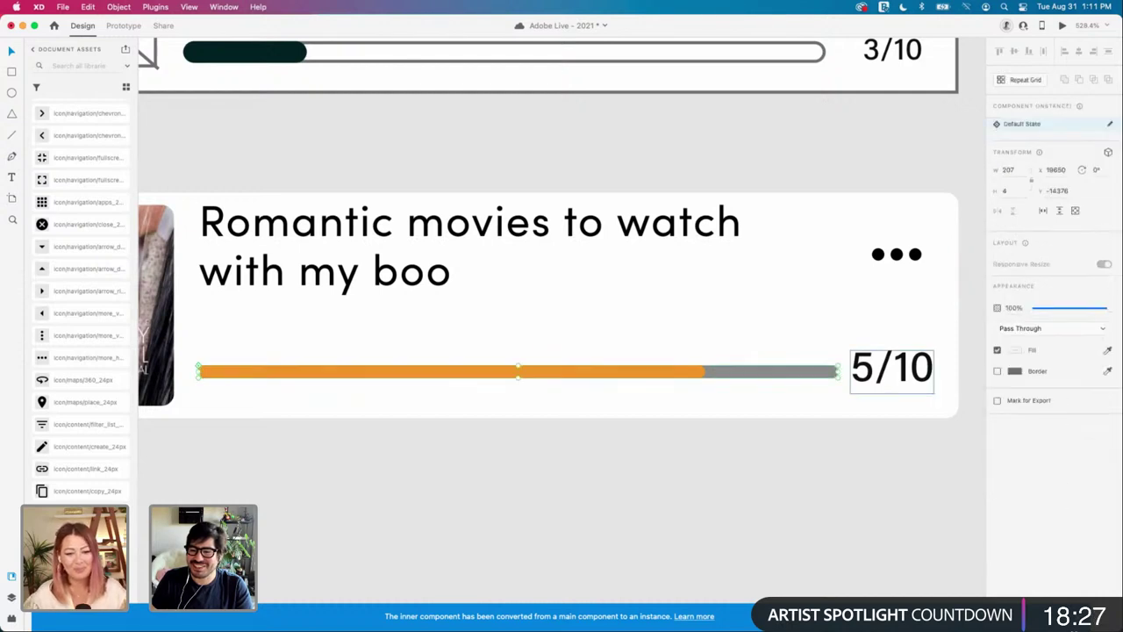
pyautogui.keyDown('shift'); pyautogui.click(892, 369); pyautogui.keyUp('shift')
pyautogui.moveTo(892, 369); pyautogui.dragTo(892, 378)
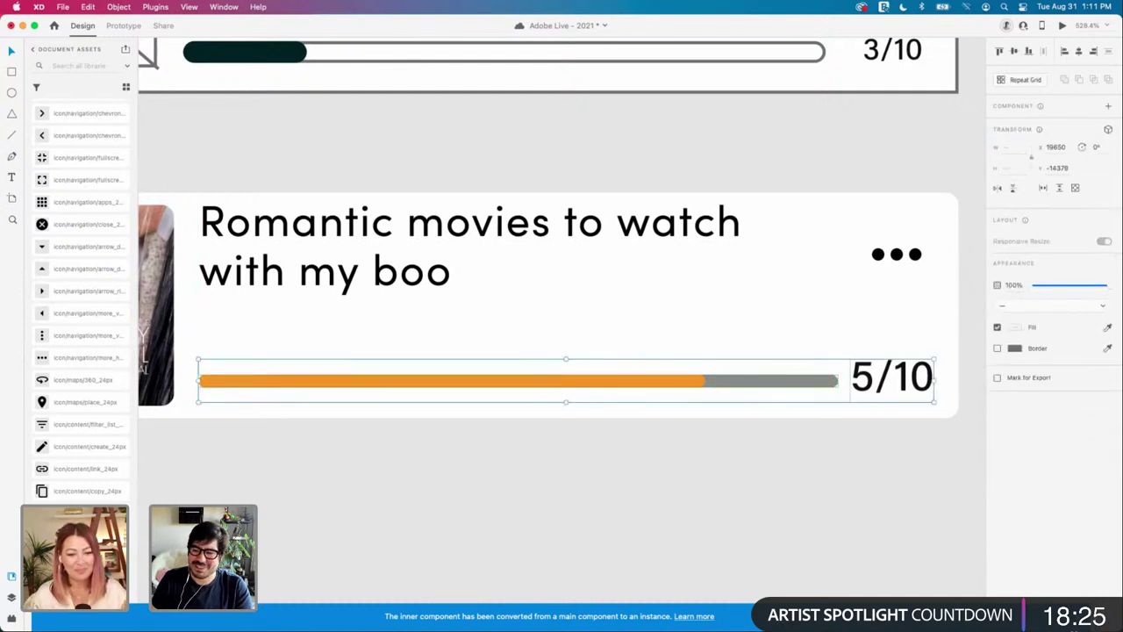
pyautogui.press('alt')
pyautogui.scroll(-5, 900, 403)
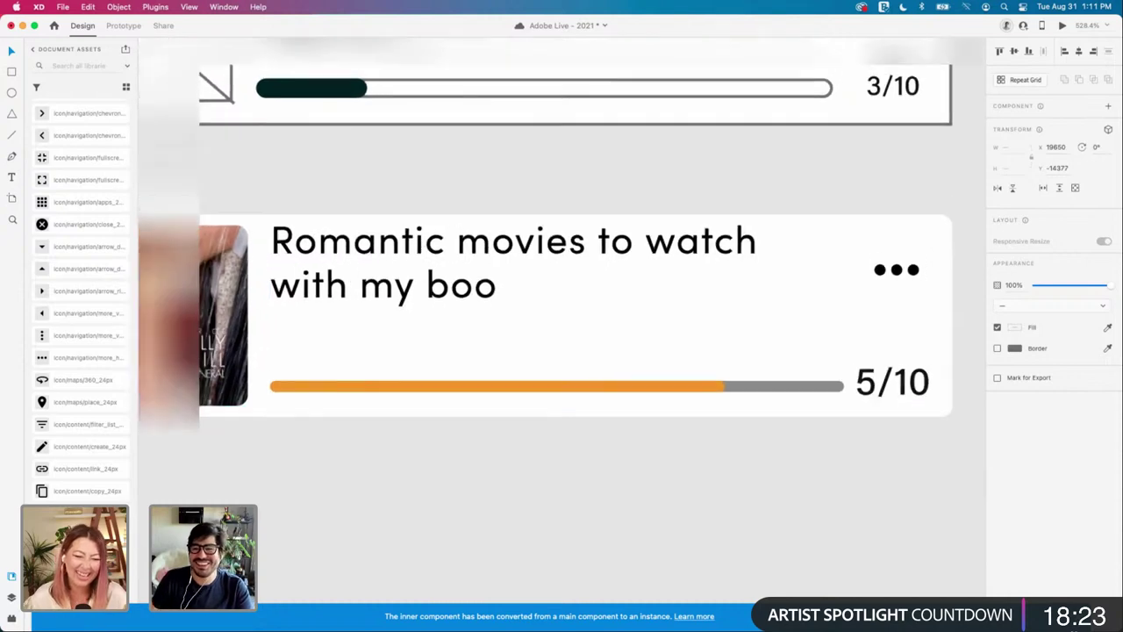
pyautogui.click(905, 445)
# Step: Duplicate the new card's two-line title and place the copy on the empty canvas below the card
pyautogui.scroll(-4, 905, 445)
pyautogui.hscroll(-2, 905, 445)
pyautogui.scroll(-3, 905, 445)
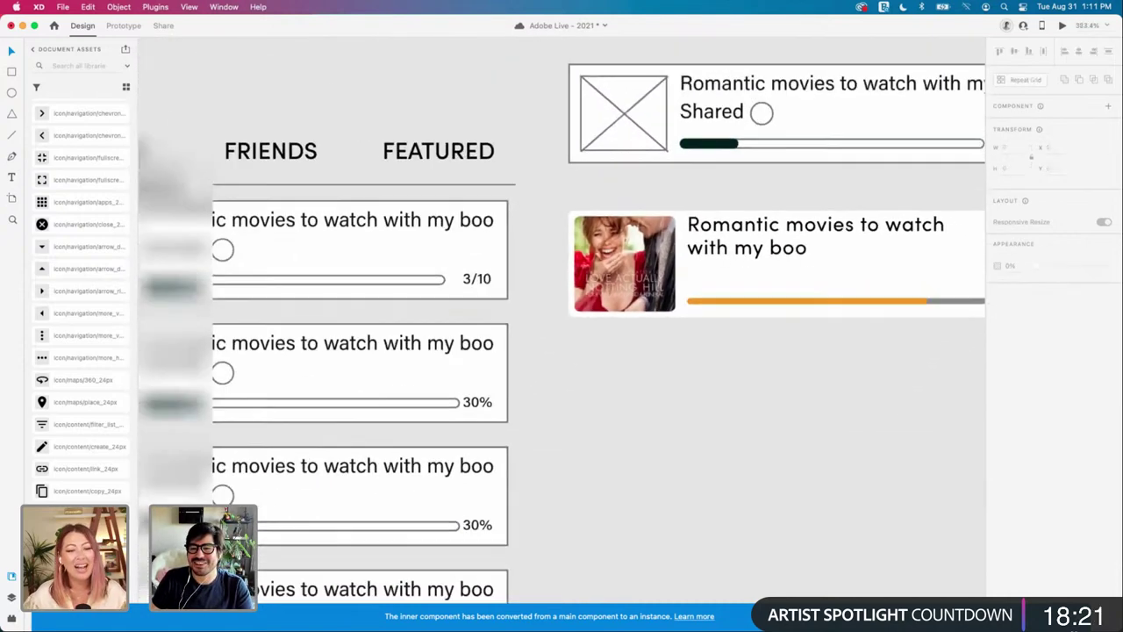
pyautogui.hscroll(4, 905, 445)
pyautogui.click(537, 249)
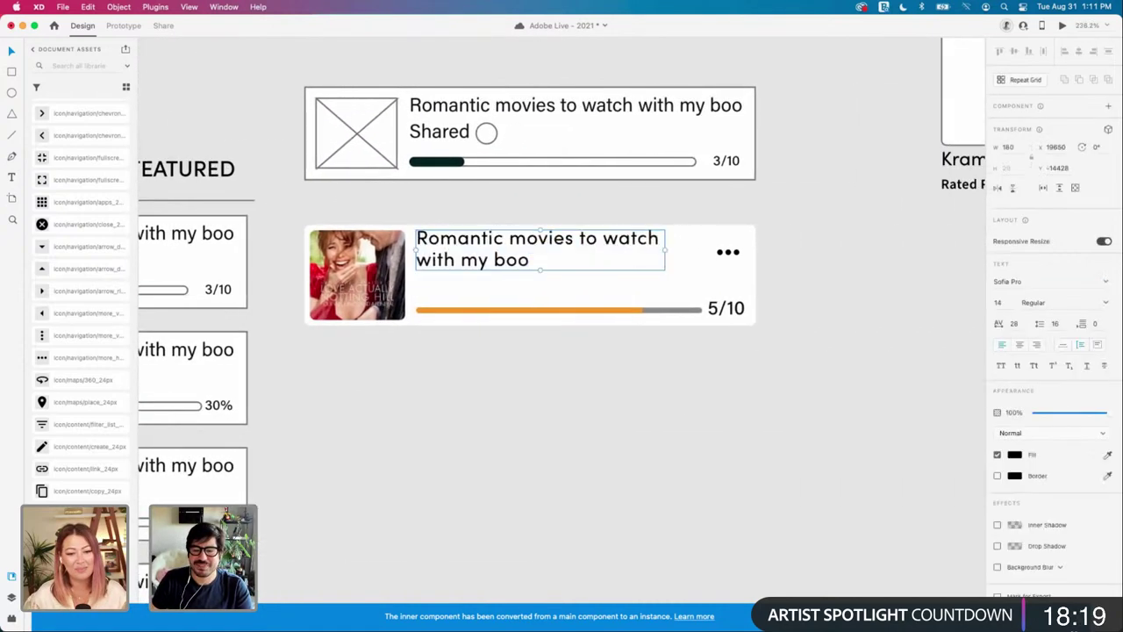
pyautogui.hscroll(-3, 562, 263)
pyautogui.moveTo(571, 250); pyautogui.dragTo(570, 293)
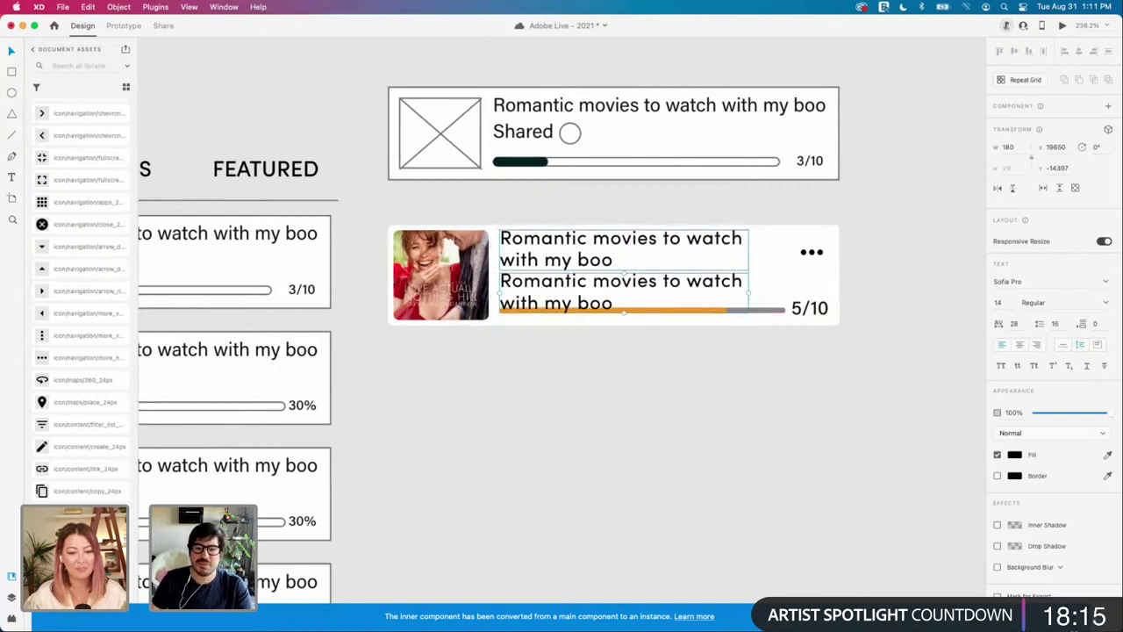
pyautogui.doubleClick(570, 293)
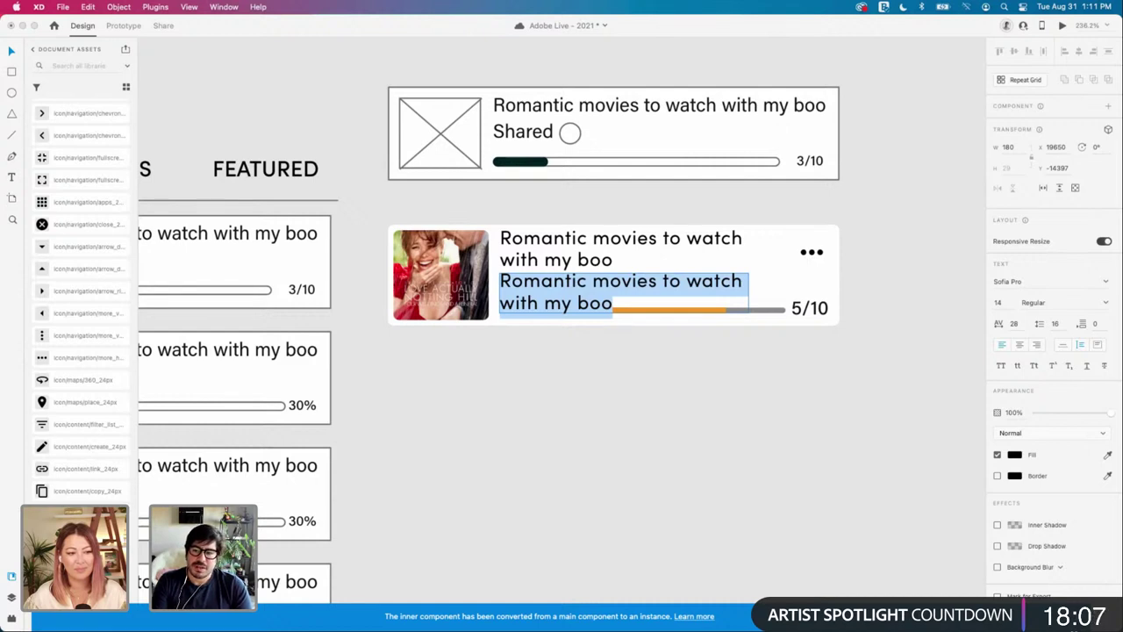
pyautogui.press('Escape')
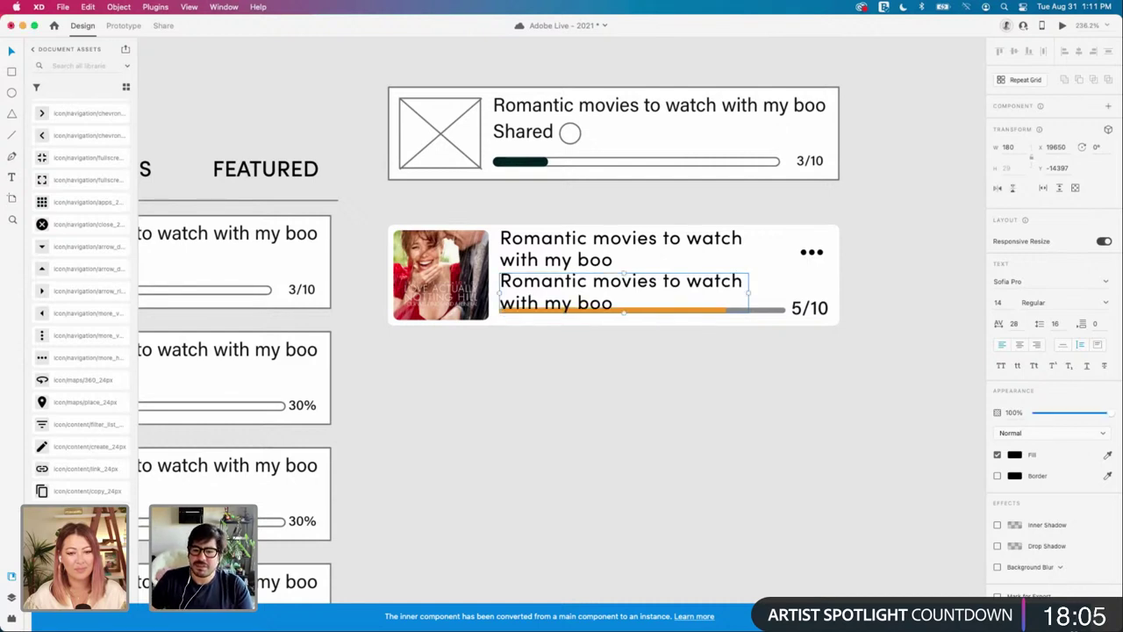
pyautogui.moveTo(621, 293); pyautogui.dragTo(621, 403)
pyautogui.click(790, 373)
pyautogui.keyDown('super'); pyautogui.click(810, 309); pyautogui.keyUp('super')
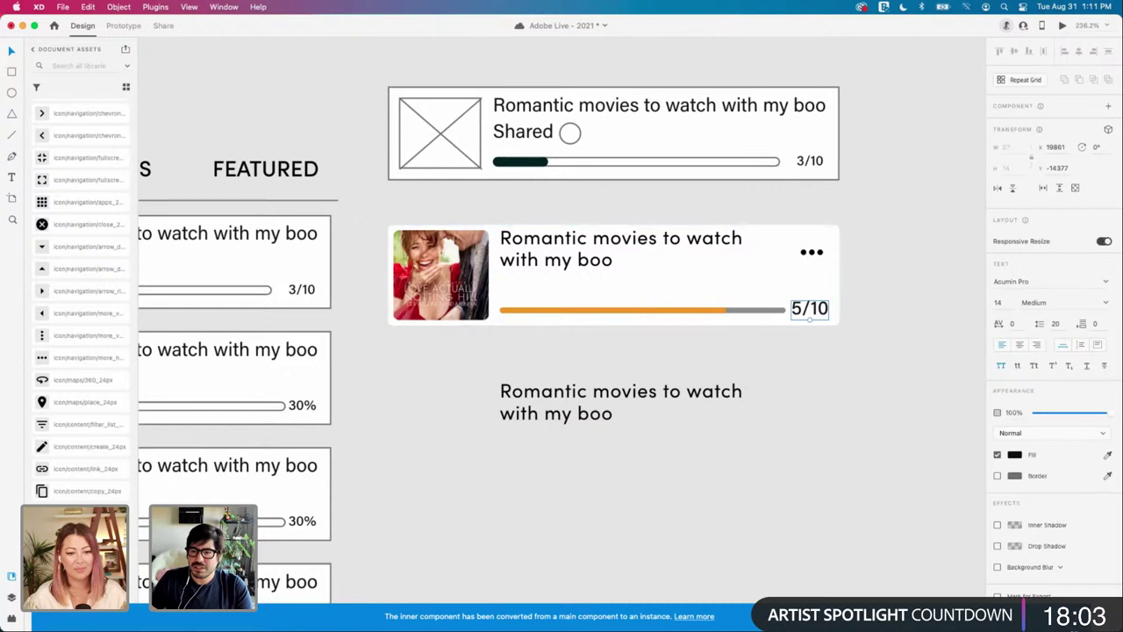
pyautogui.doubleClick(723, 311)
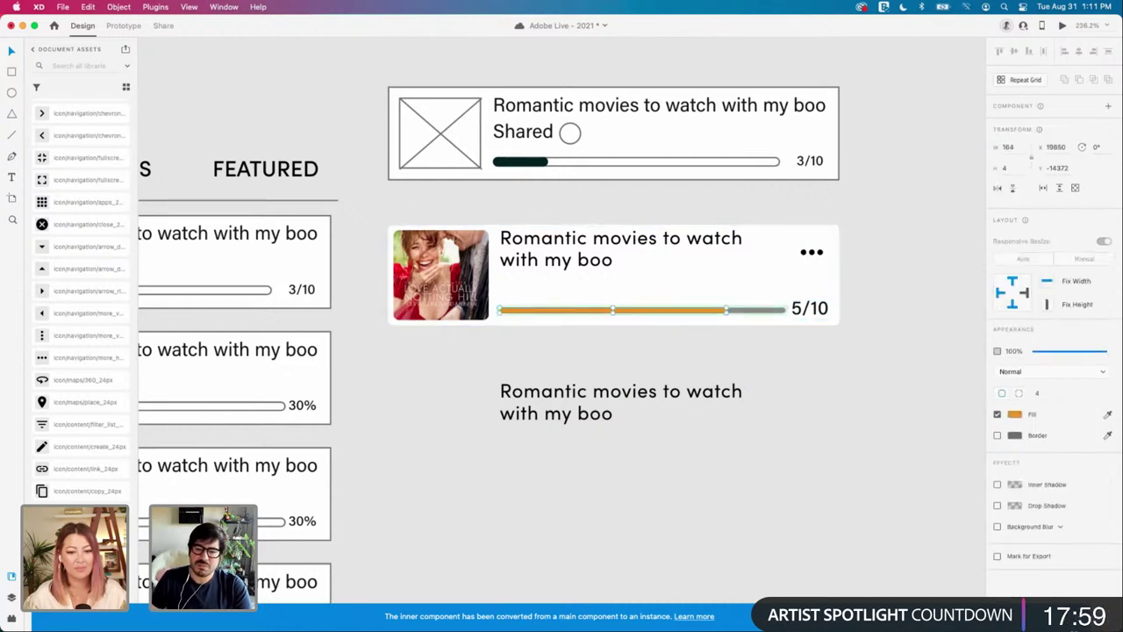
pyautogui.click(869, 344)
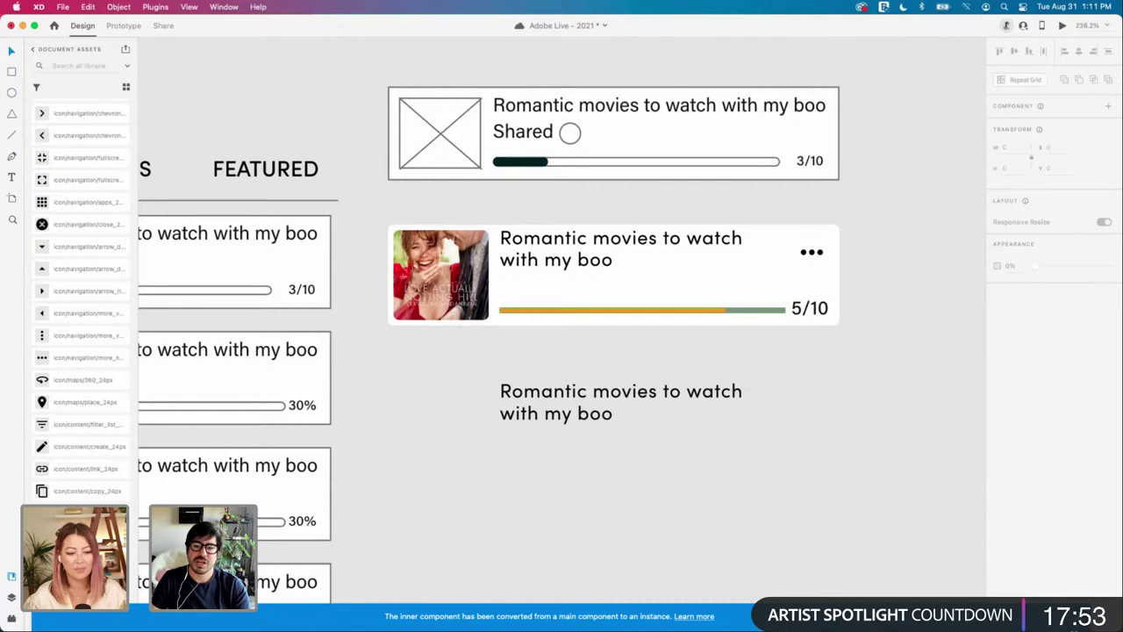
pyautogui.hscroll(-3, 561, 342)
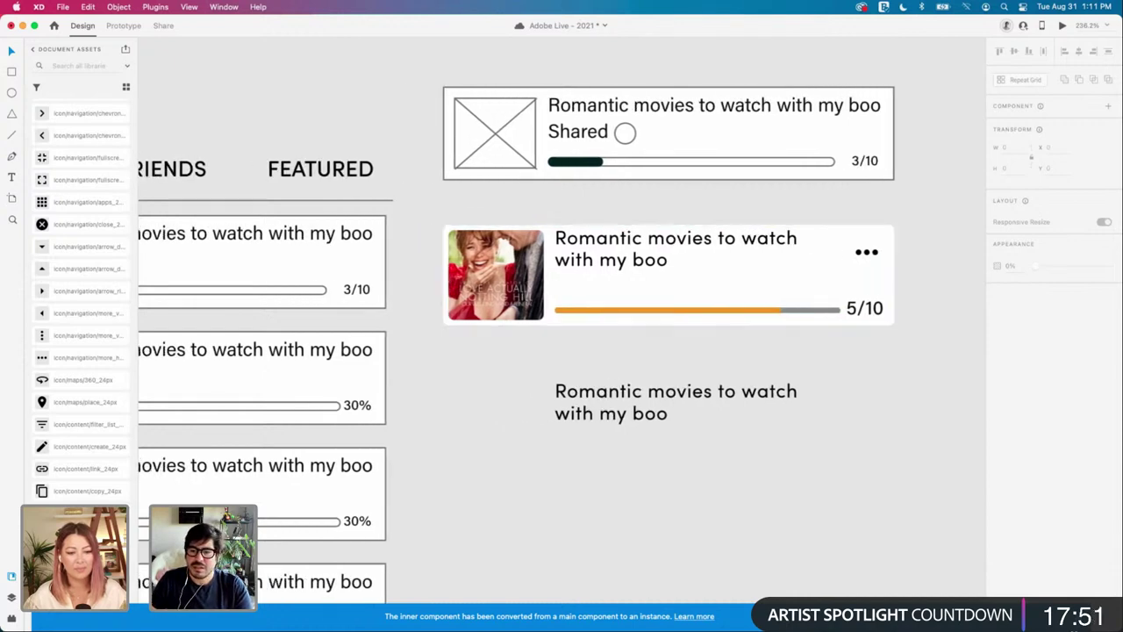
# Step: Move the title copy between the card's title and progress bar, at Y -14392, and replace its text with "Romance"
pyautogui.click(675, 403)
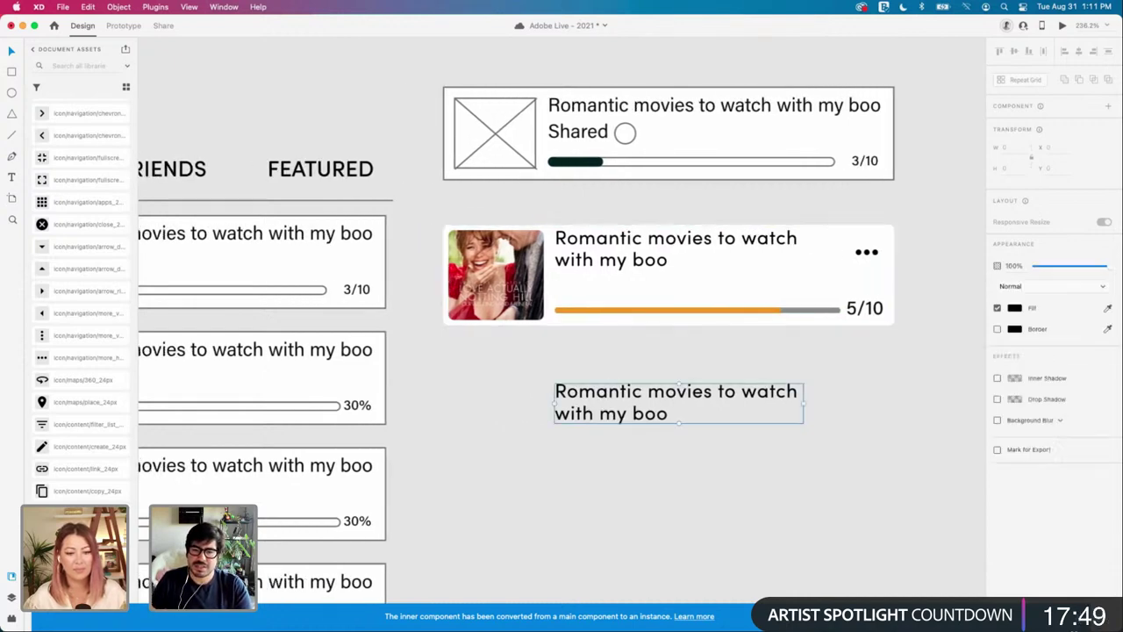
pyautogui.moveTo(676, 402); pyautogui.dragTo(676, 298)
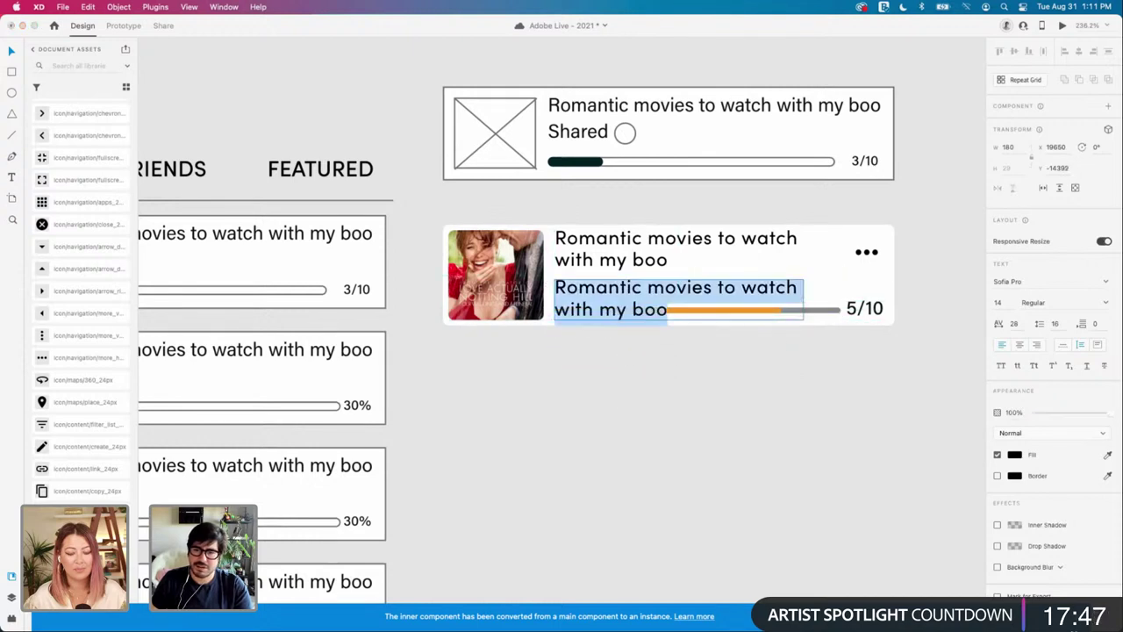
pyautogui.write('Romance -')
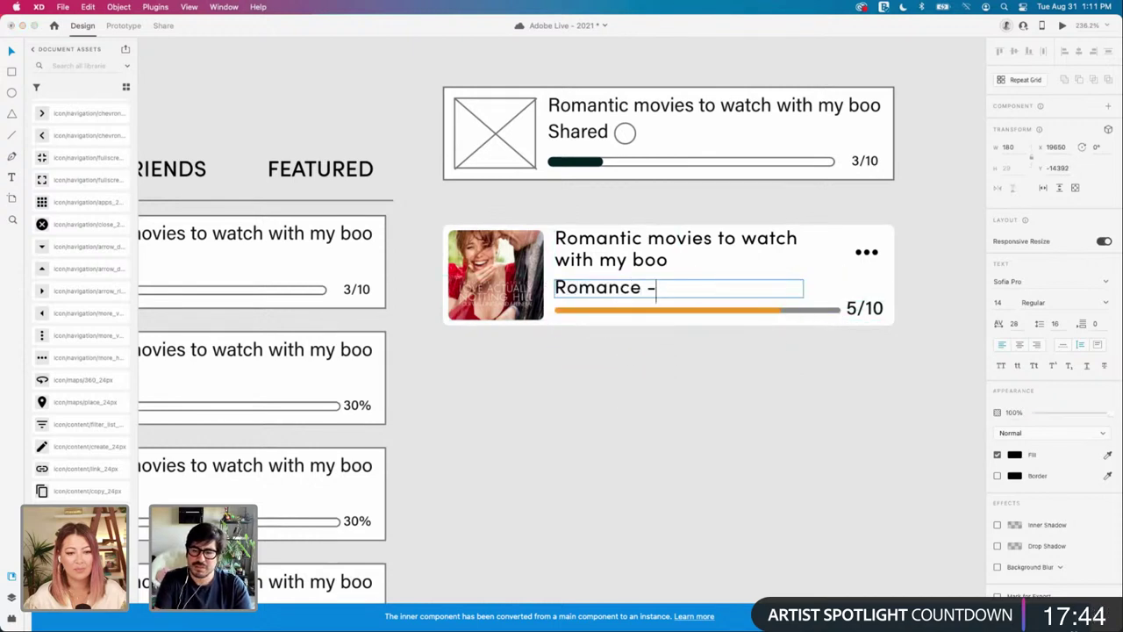
pyautogui.press('BackSpace')
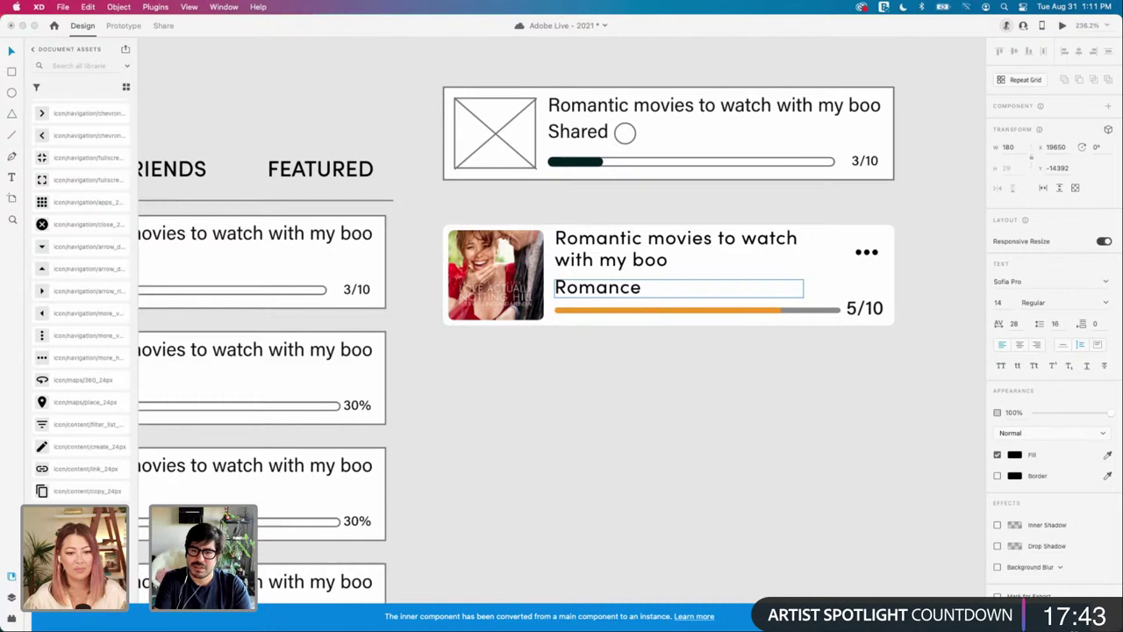
pyautogui.press('Escape')
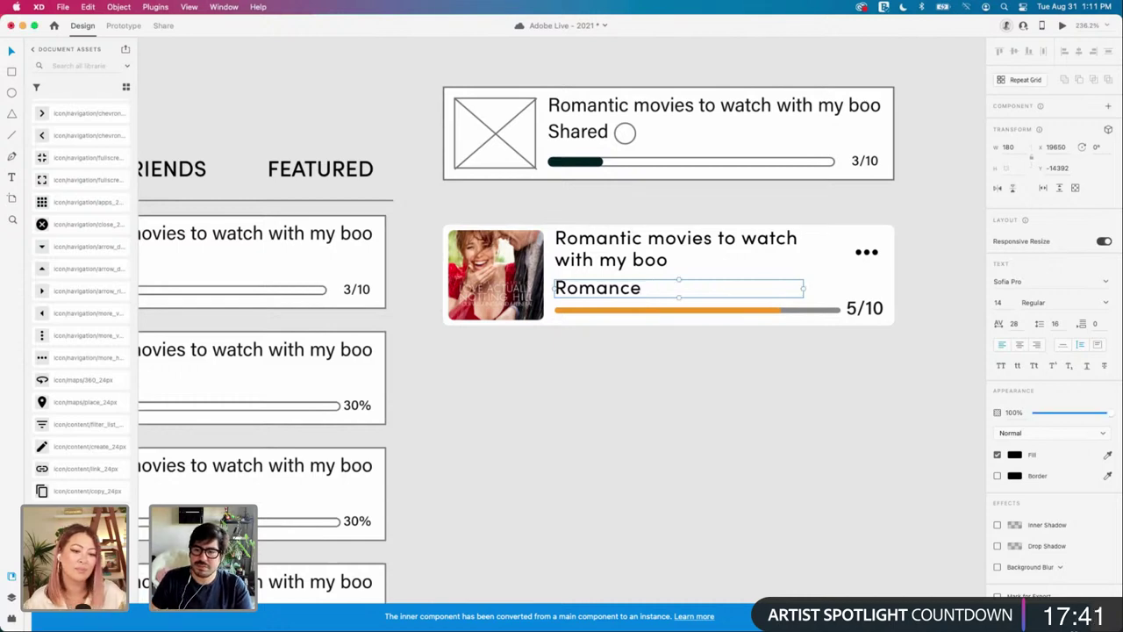
# Step: Narrow the "Romance" text box to 63 wide and repeat it as a grid of three labels across, about 207 wide
pyautogui.moveTo(803, 288); pyautogui.dragTo(641, 288)
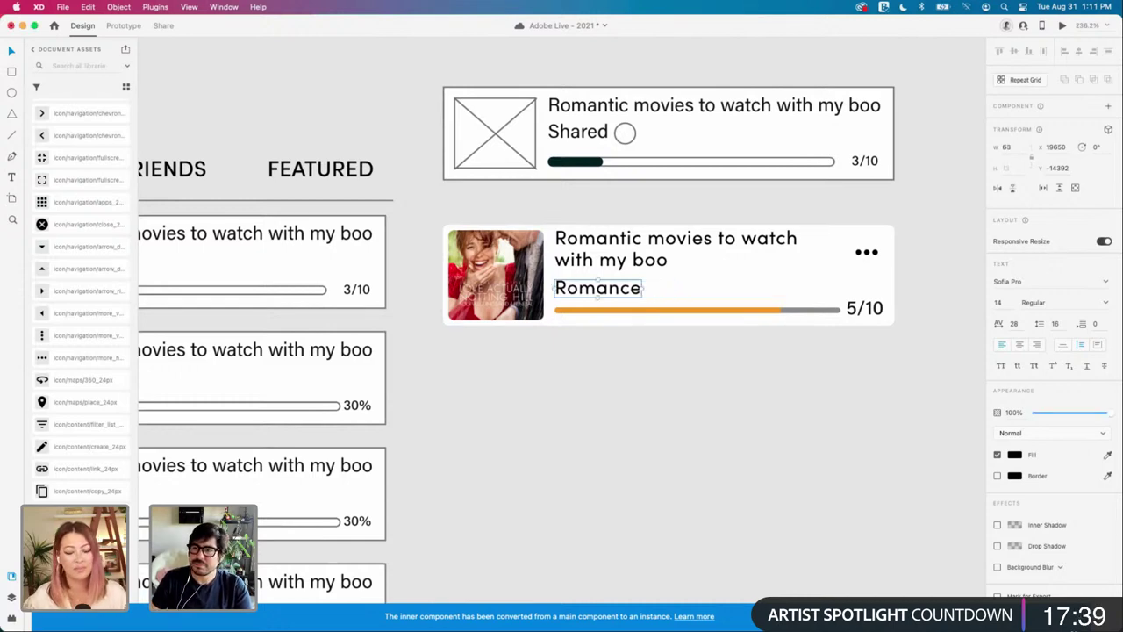
pyautogui.press('Escape')
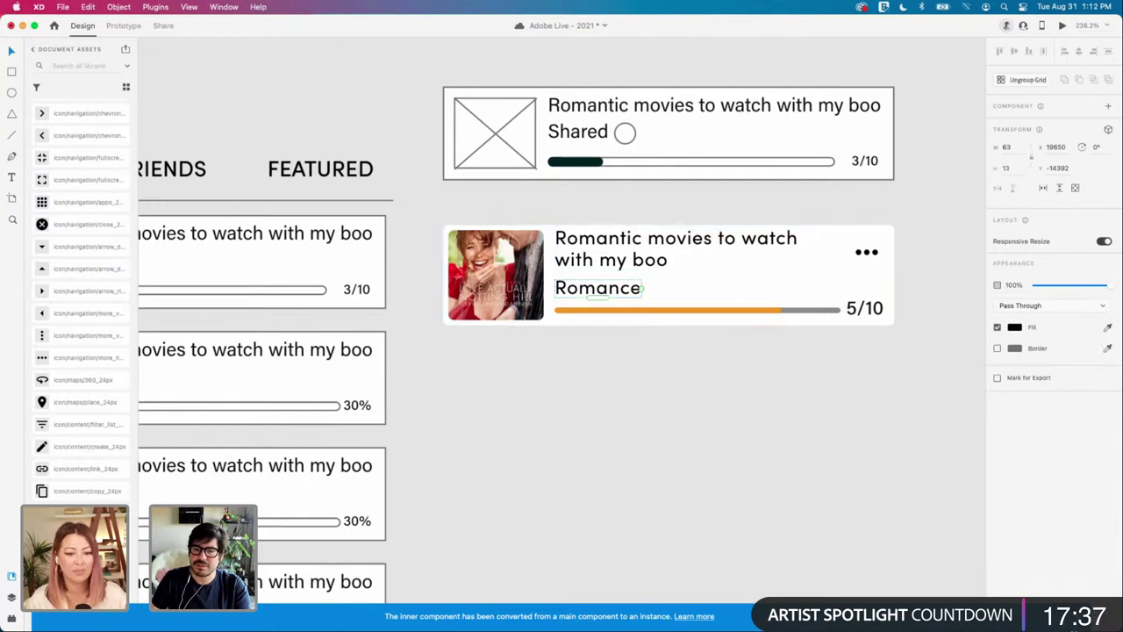
pyautogui.moveTo(643, 288); pyautogui.dragTo(867, 288)
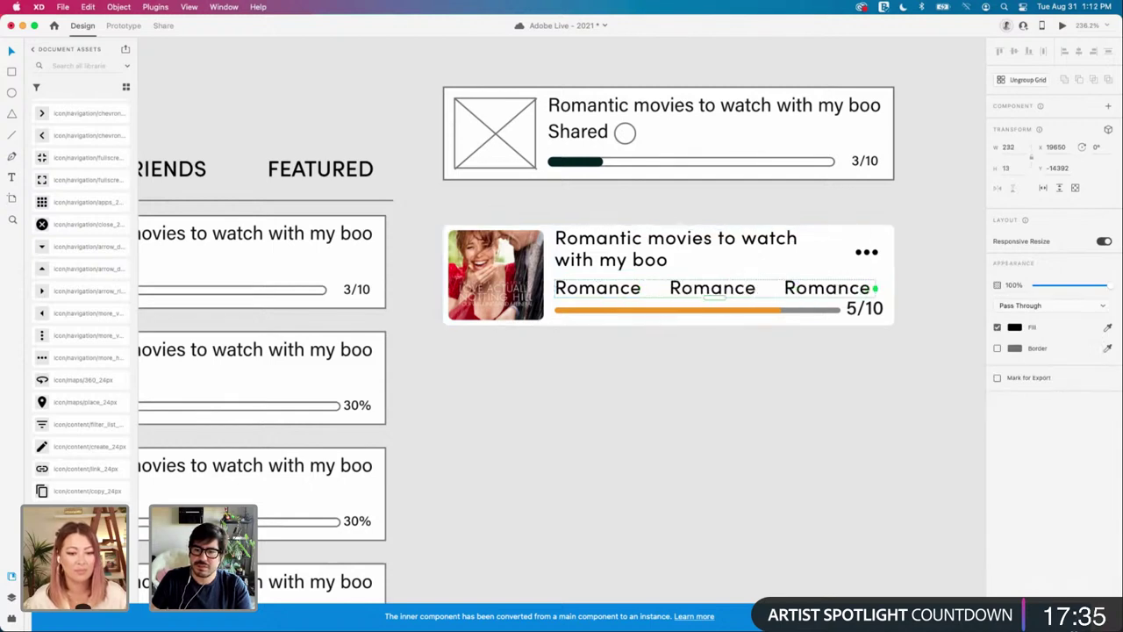
pyautogui.moveTo(768, 288); pyautogui.dragTo(744, 288)
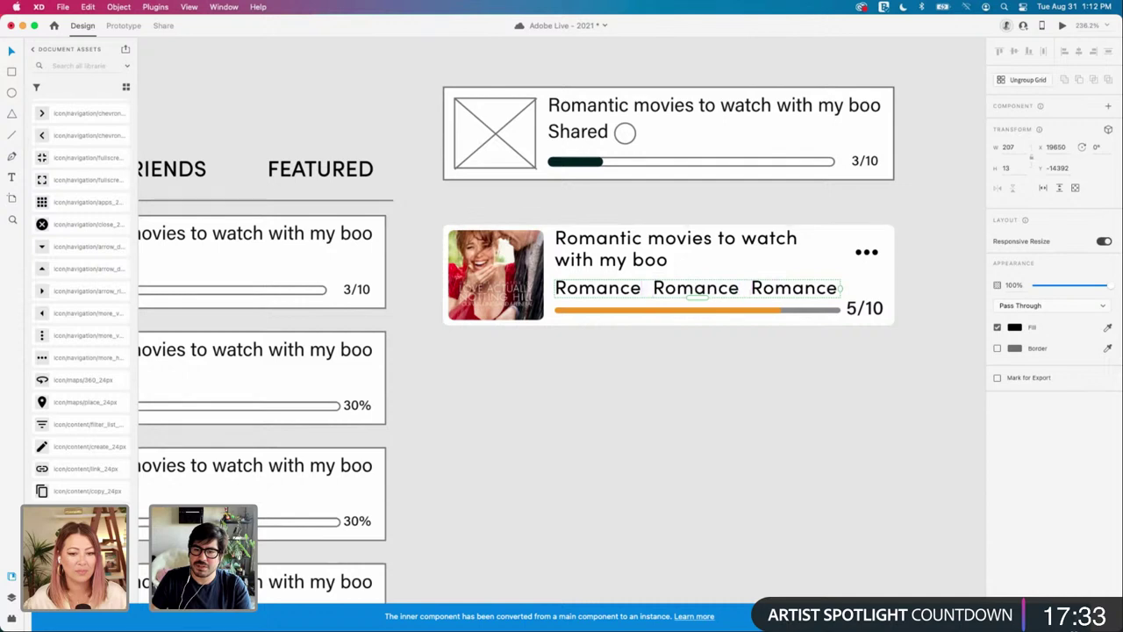
# Step: Set the font size of the repeated "Romance" labels to 10
pyautogui.doubleClick(598, 287)
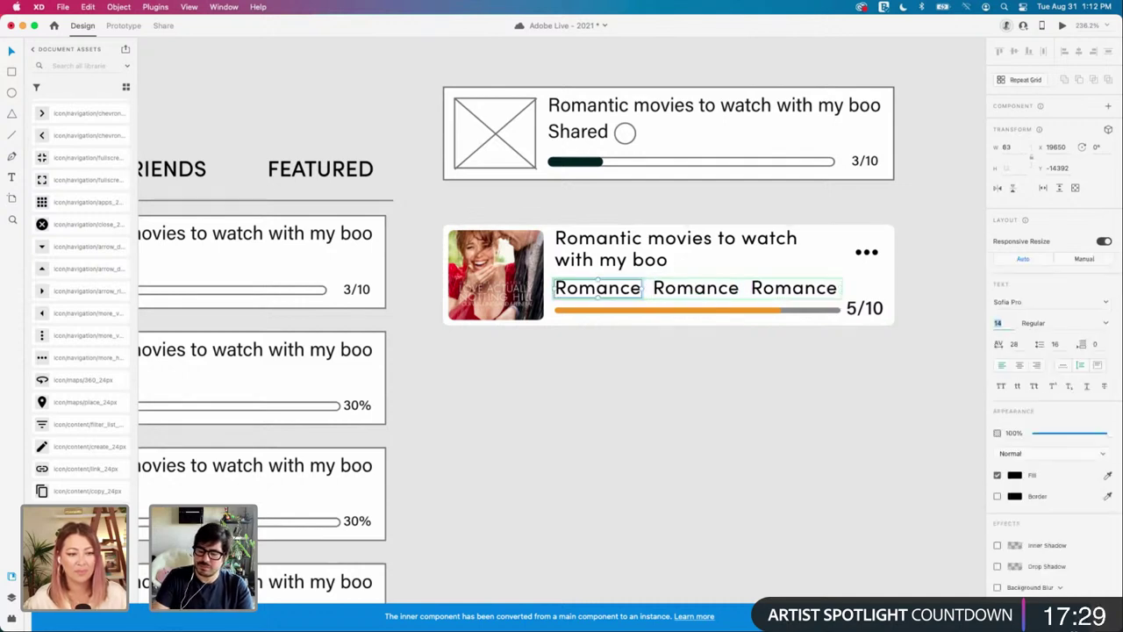
pyautogui.write('10')
pyautogui.press('Return')
pyautogui.press('Escape')
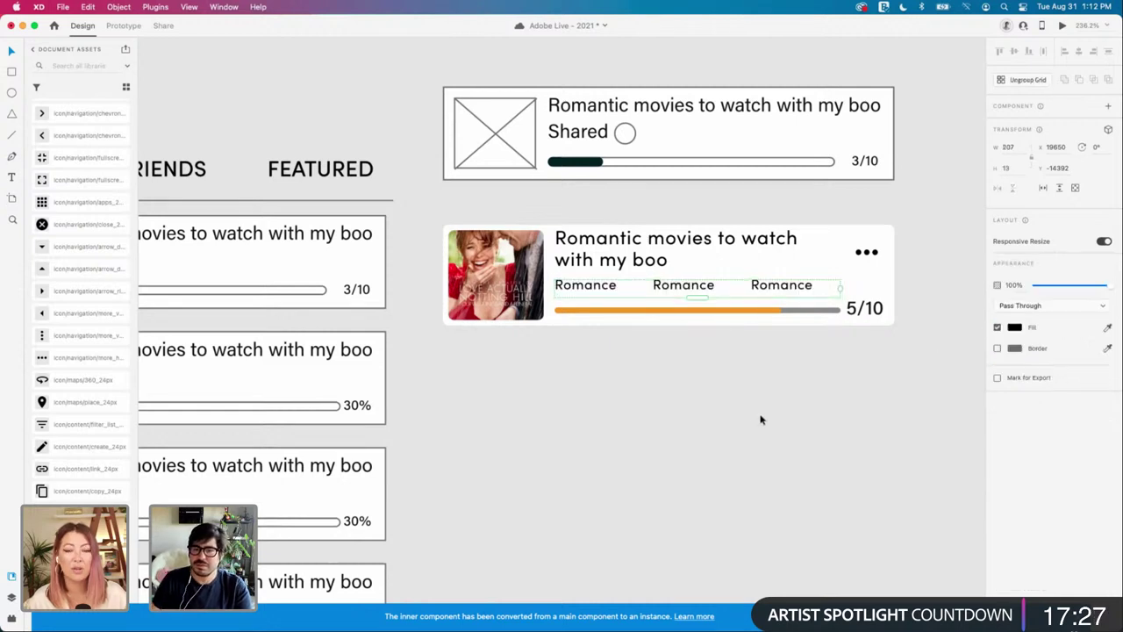
# Step: Trim the repeat grid to about 205 wide and 9 high, and narrow its "Romance" text box to 45 wide
pyautogui.moveTo(699, 292); pyautogui.dragTo(623, 289)
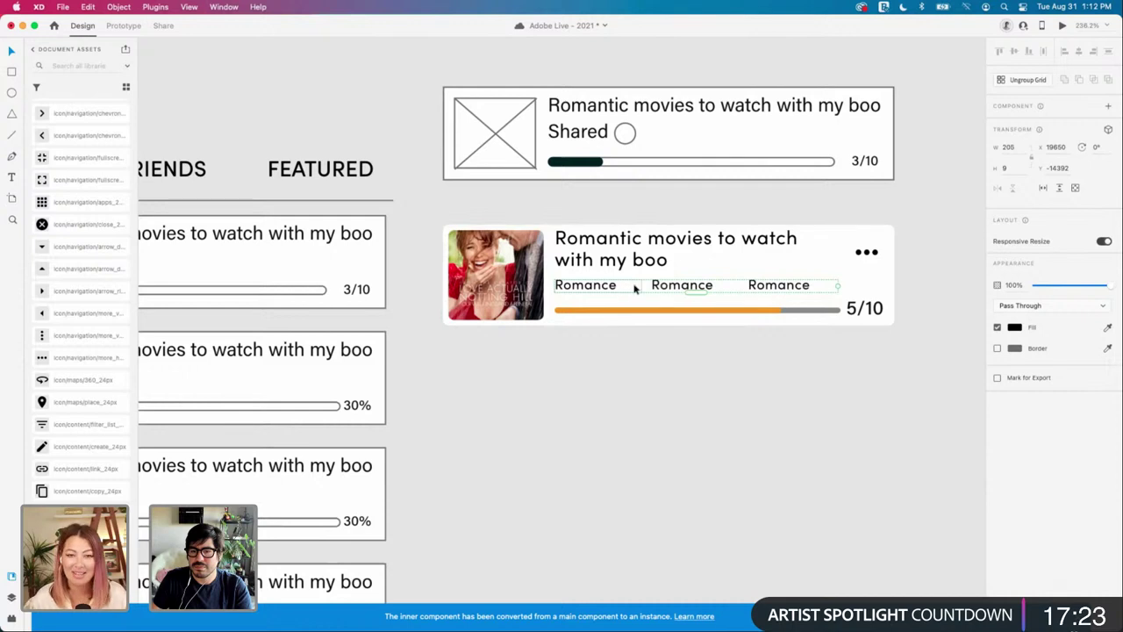
pyautogui.doubleClick(612, 288)
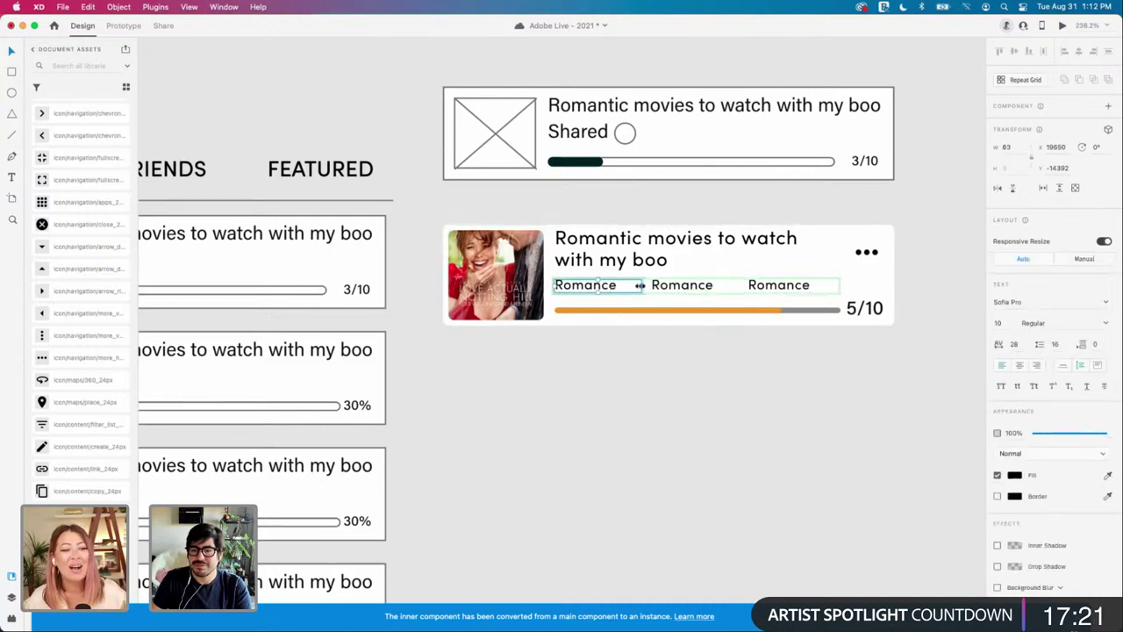
pyautogui.moveTo(642, 286); pyautogui.dragTo(616, 288)
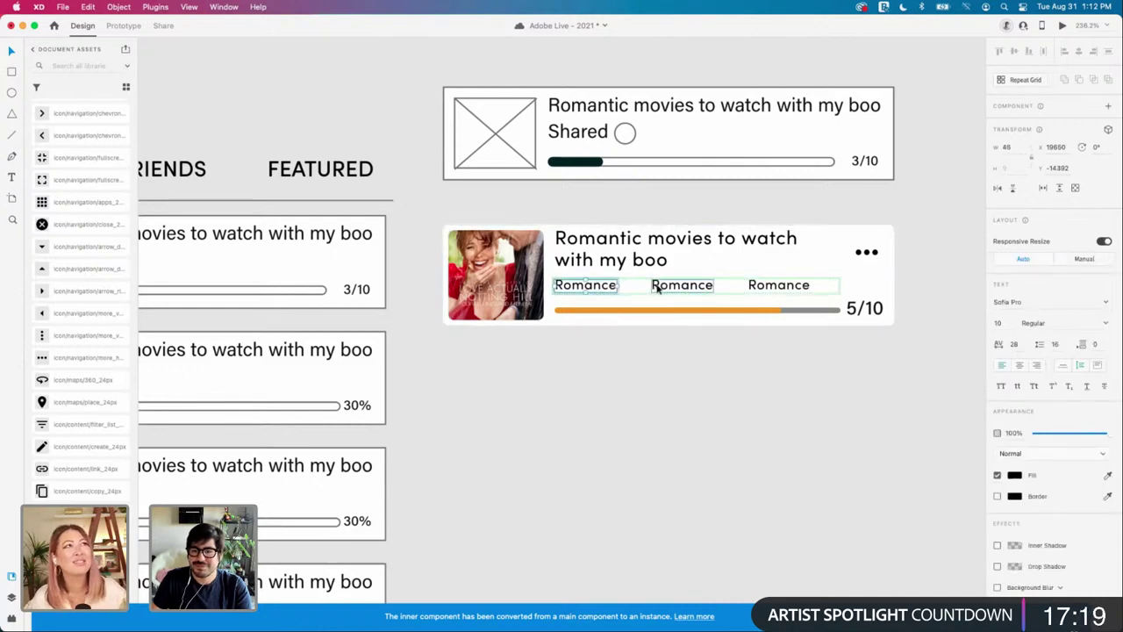
pyautogui.click(658, 288)
pyautogui.press('Escape')
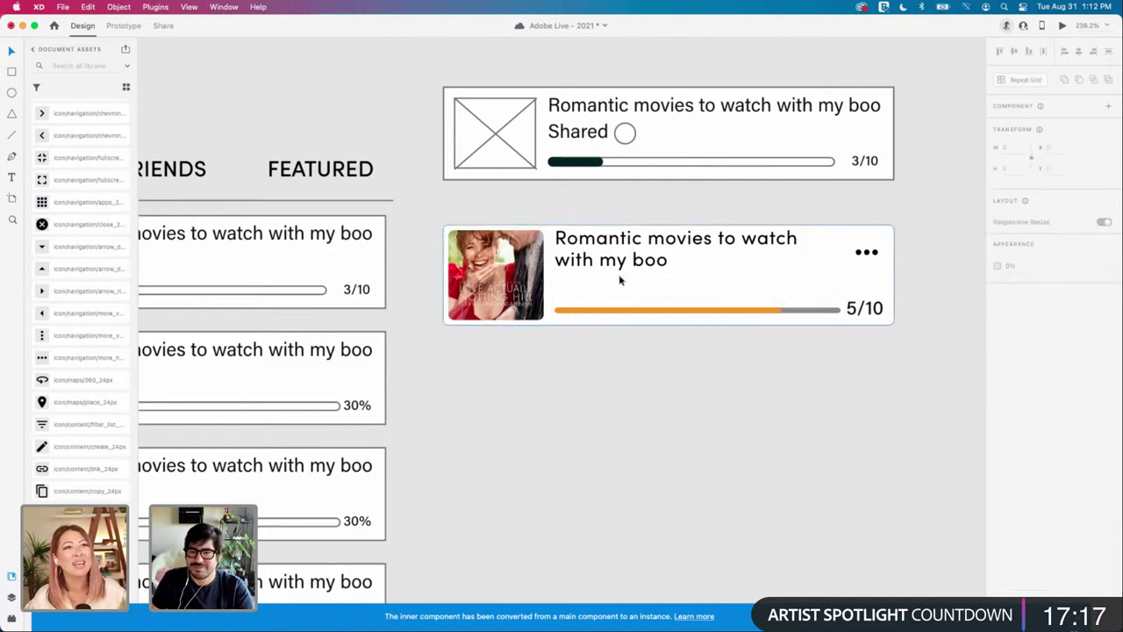
# Step: Ungroup the repeat grid and delete the second and third "Romance" labels, leaving the first one selected
pyautogui.click(693, 351)
pyautogui.click(677, 292)
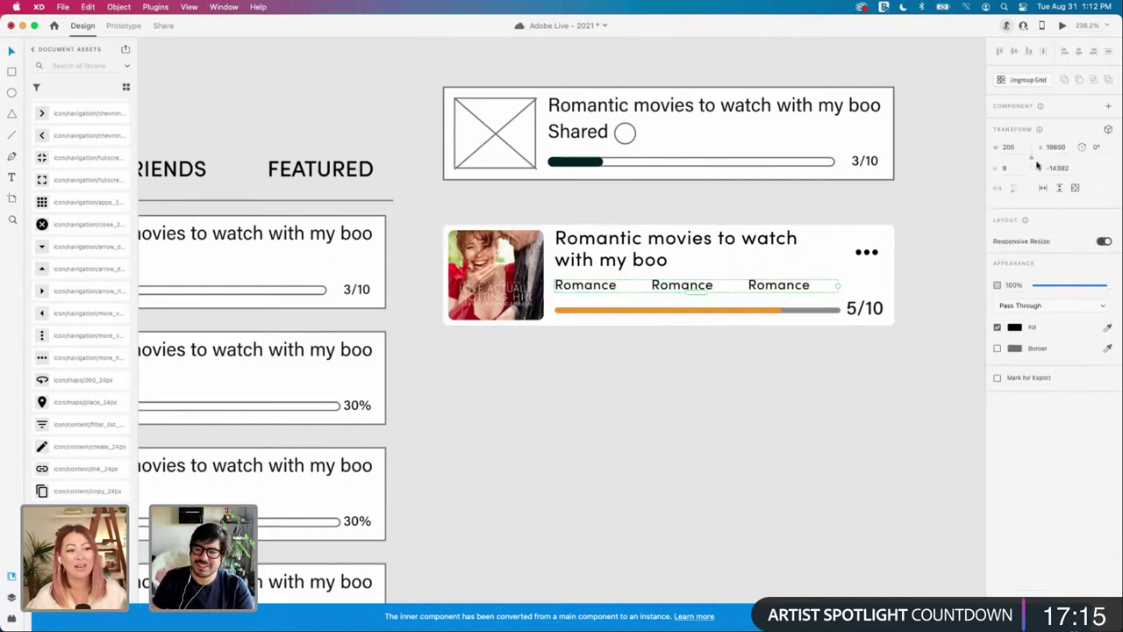
pyautogui.click(945, 344)
pyautogui.click(807, 291)
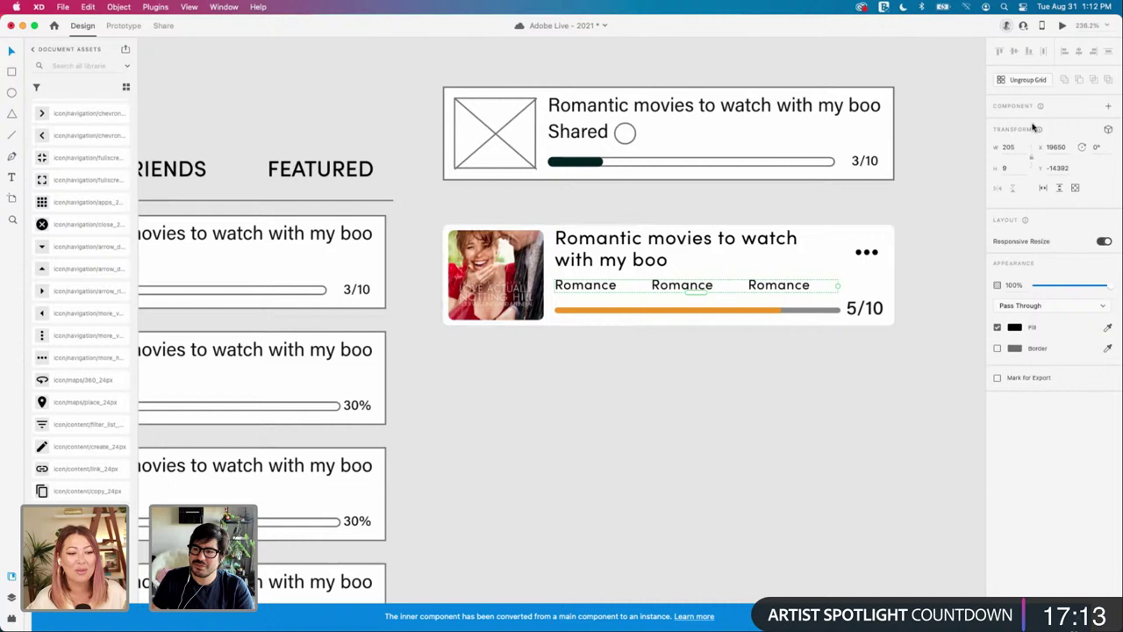
pyautogui.click(1020, 81)
pyautogui.click(704, 288)
pyautogui.keyDown('shift'); pyautogui.click(761, 286); pyautogui.keyUp('shift')
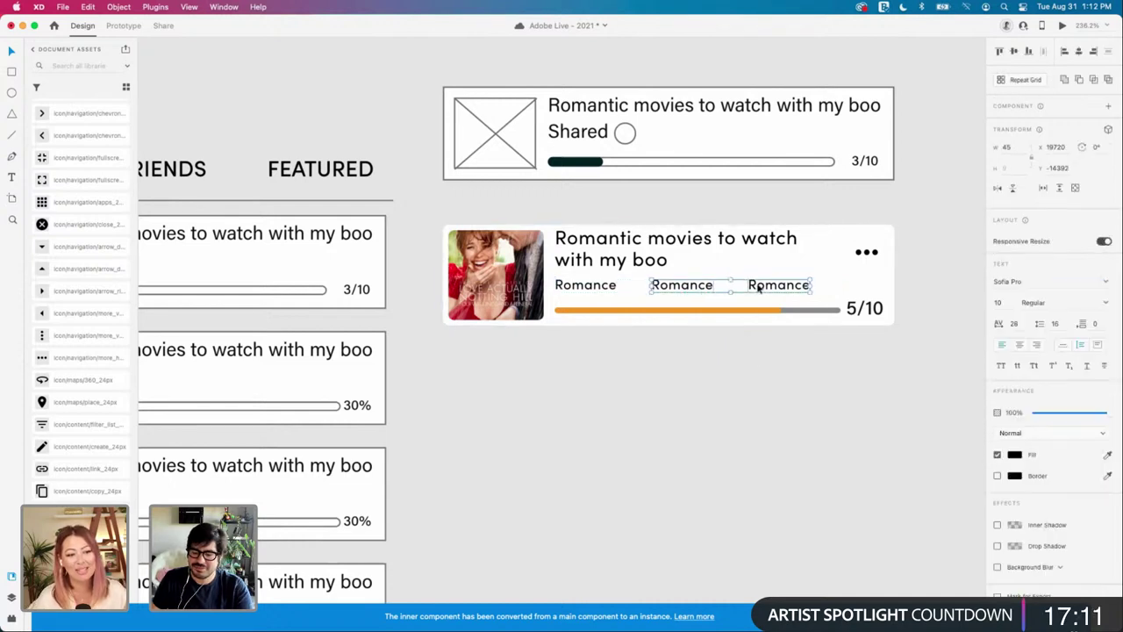
pyautogui.press('Delete')
pyautogui.click(606, 286)
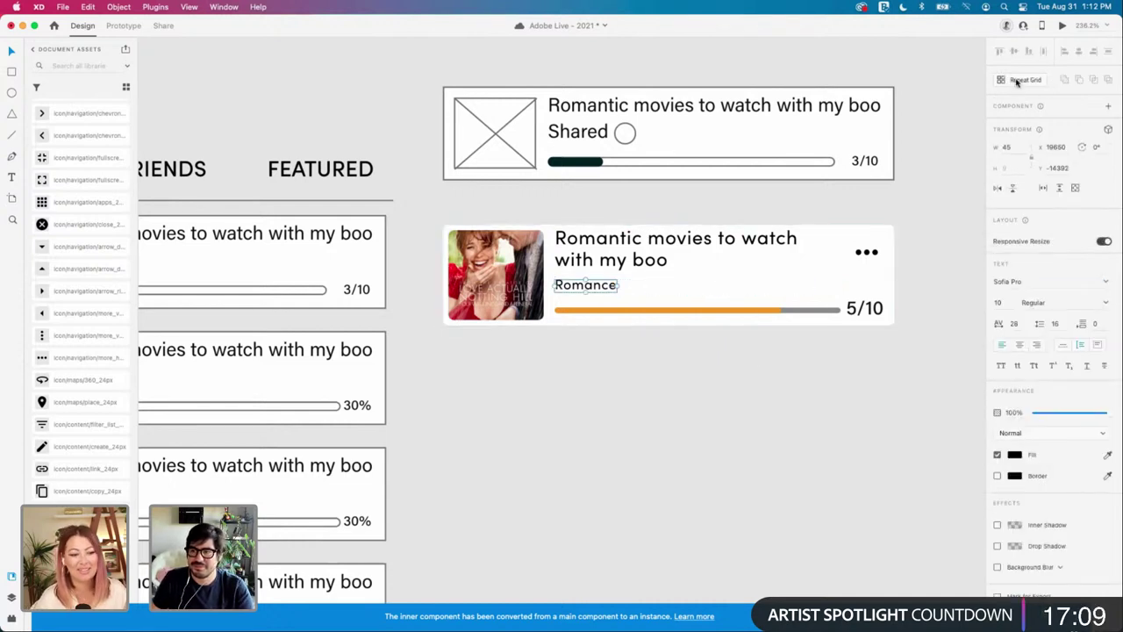
# Step: Repeat the "Romance" label as a grid of three across, tightening the gaps to about 152 wide overall
pyautogui.click(1018, 80)
pyautogui.moveTo(618, 287); pyautogui.dragTo(815, 289)
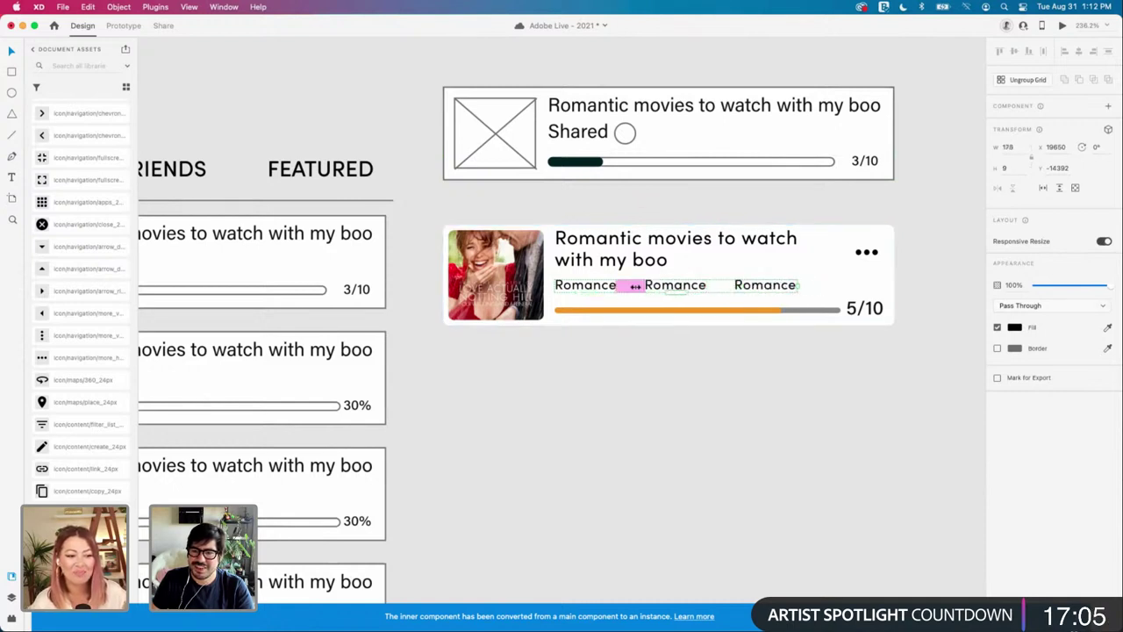
pyautogui.moveTo(635, 286); pyautogui.dragTo(618, 293)
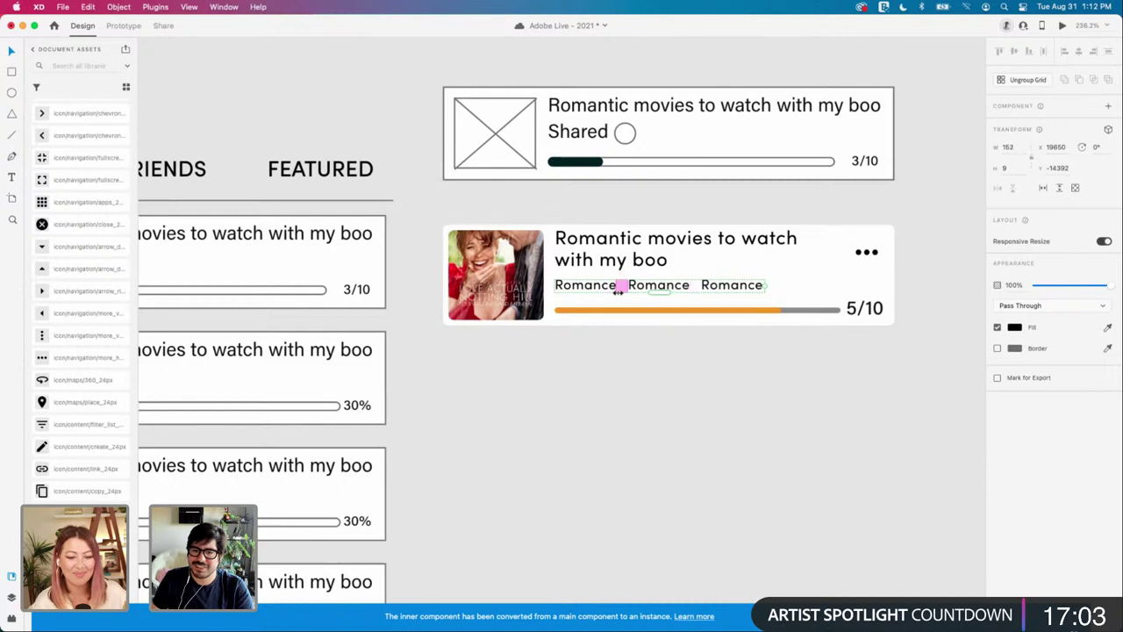
pyautogui.click(756, 367)
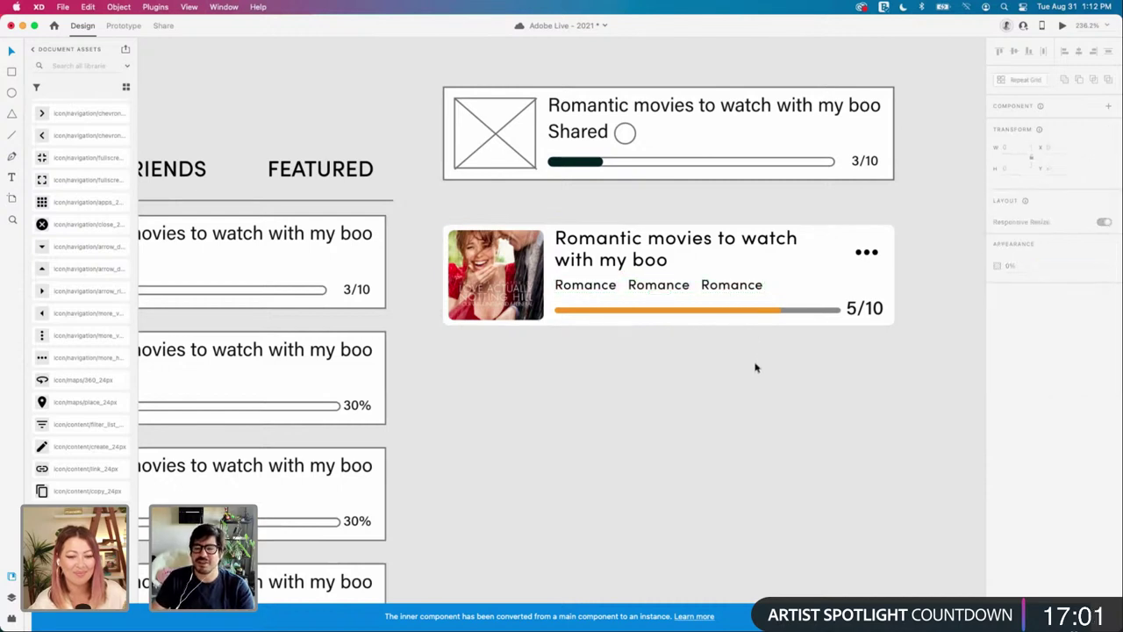
# Step: Move the genre label grid up 3 px towards the title and ungroup it into separate labels
pyautogui.click(628, 265)
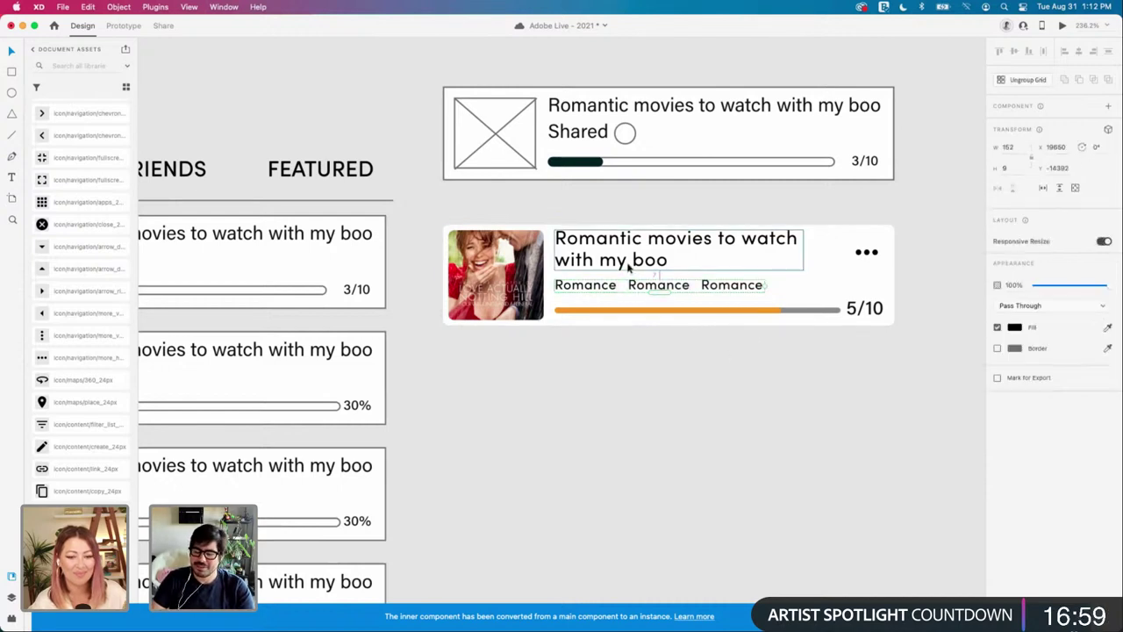
pyautogui.press('Up')
pyautogui.press('Up')
pyautogui.press('Up')
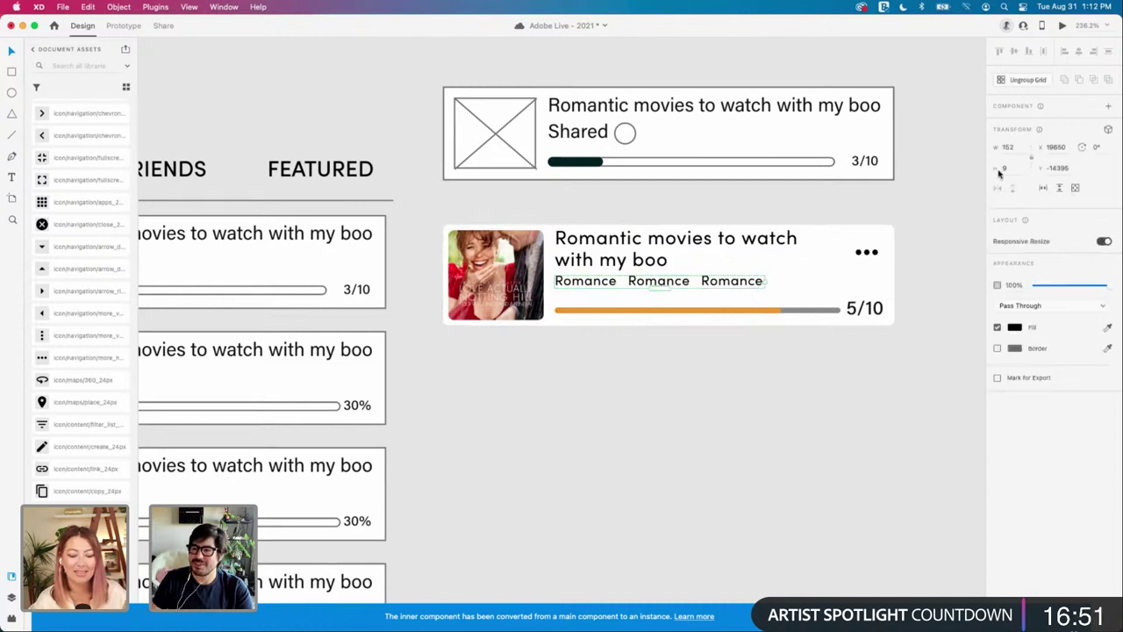
pyautogui.click(1023, 81)
pyautogui.click(720, 340)
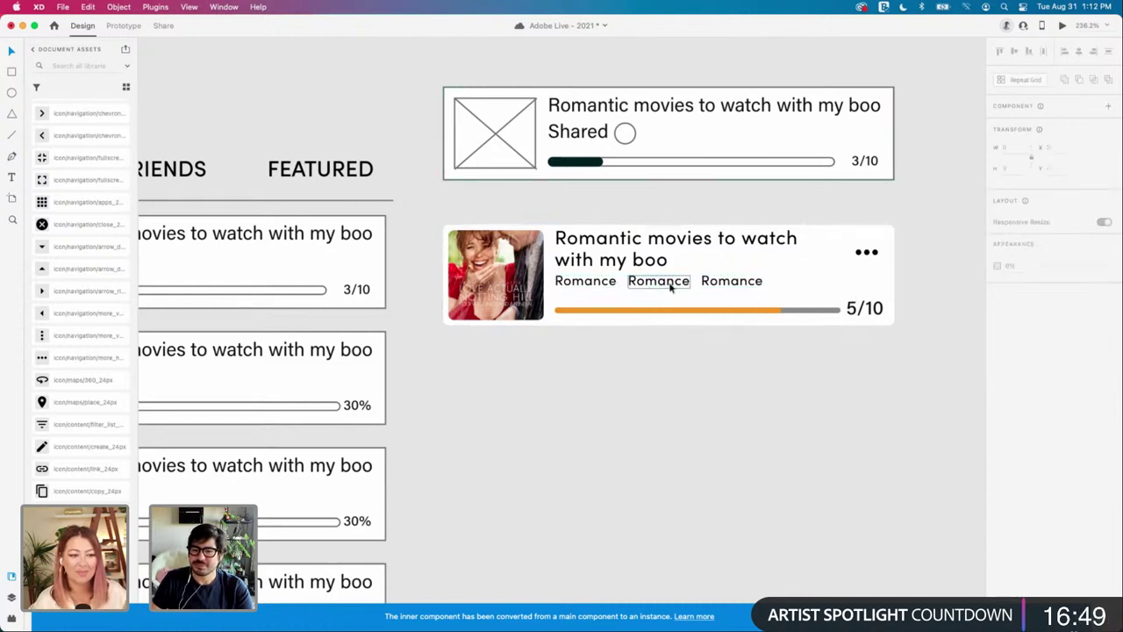
# Step: Change the second genre label to "Drama" and fit its text box to 34 wide
pyautogui.doubleClick(670, 286)
pyautogui.doubleClick(670, 286)
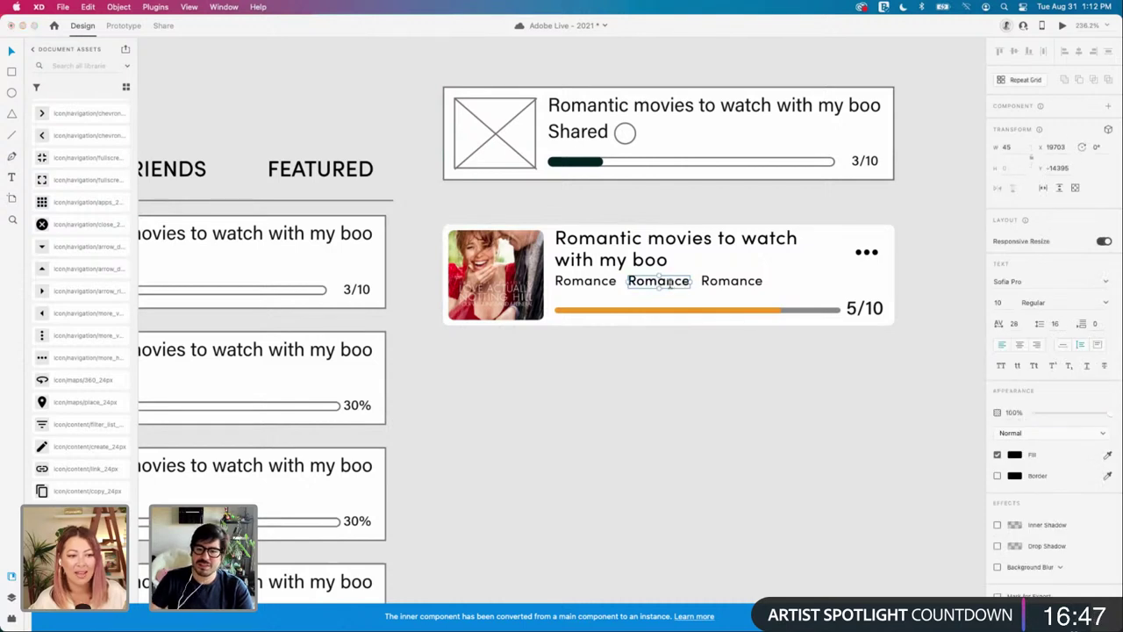
pyautogui.doubleClick(670, 286)
pyautogui.write('Drama')
pyautogui.press('Escape')
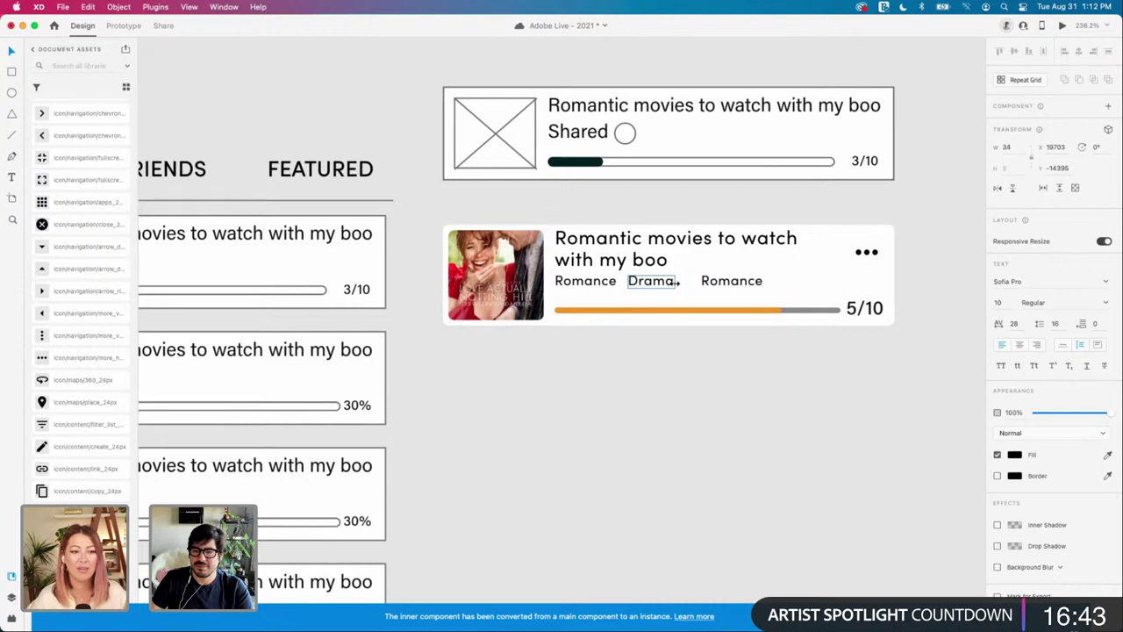
# Step: Change the third genre label to "Comedy" and fit its text box to the word, 40 wide
pyautogui.click(711, 280)
pyautogui.doubleClick(711, 281)
pyautogui.write('Comedy')
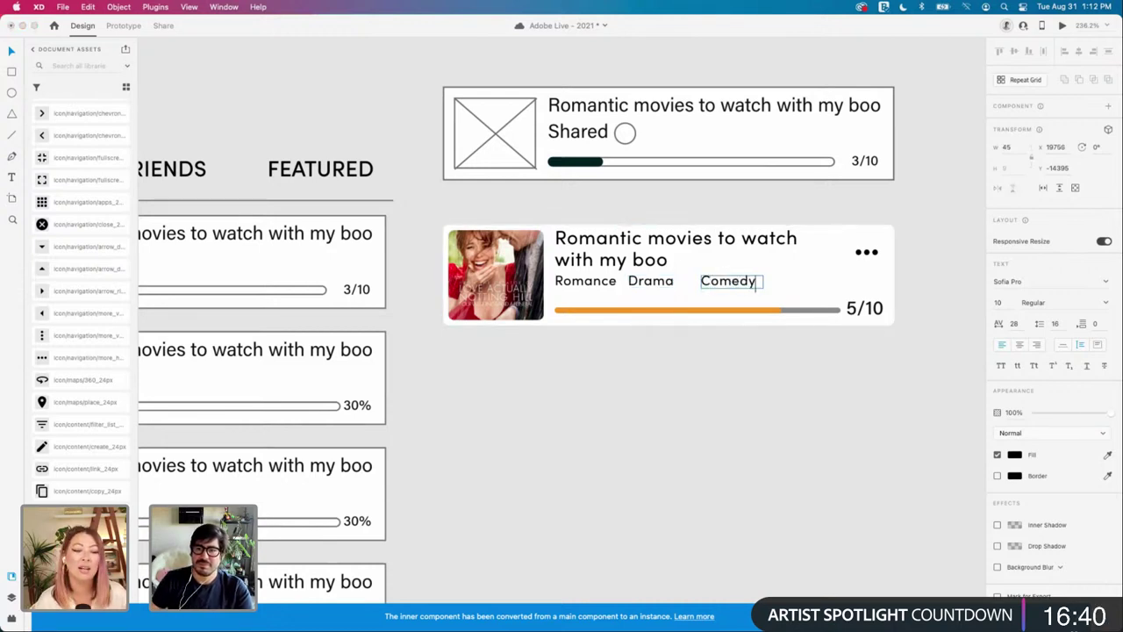
pyautogui.press('Escape')
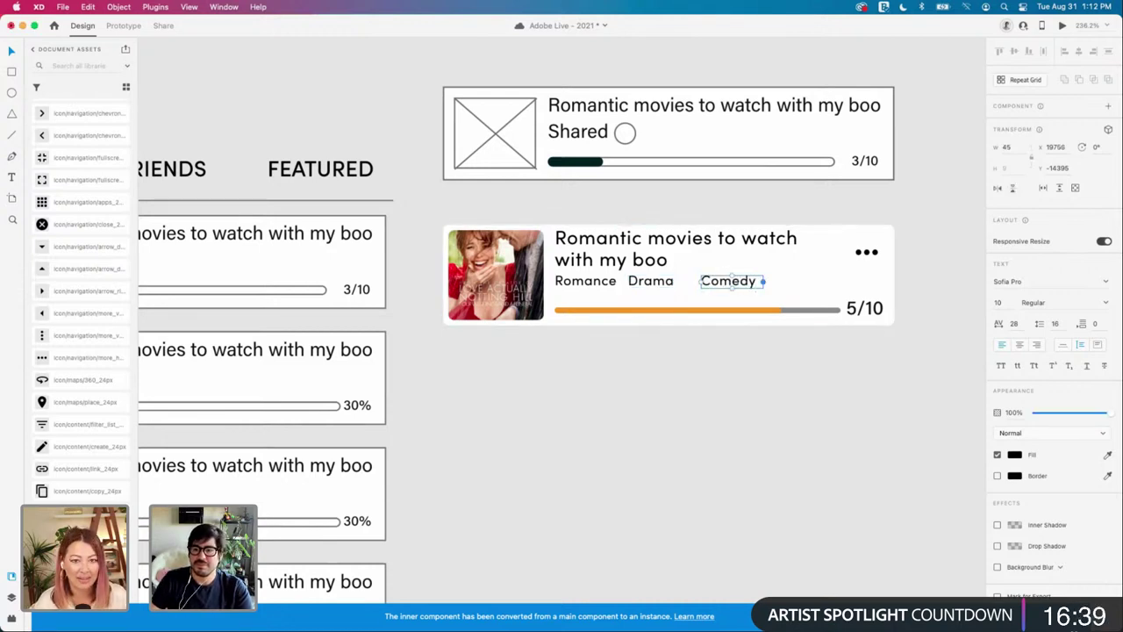
pyautogui.press('Escape')
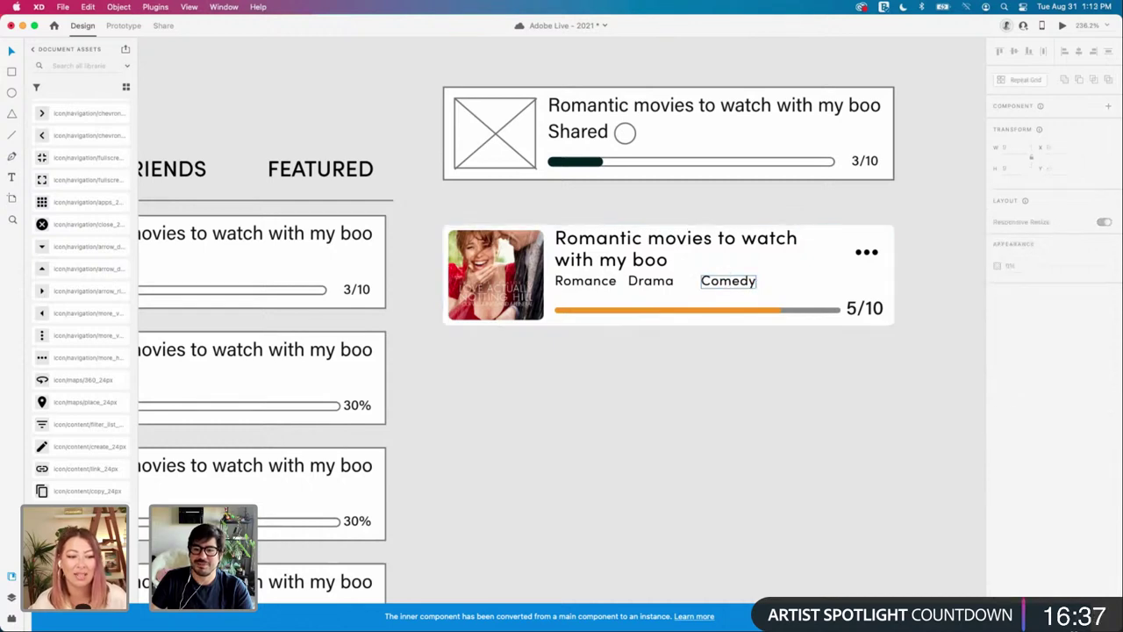
# Step: Place "Comedy" close to "Drama", duplicate it beside itself, and turn the copy into a "+2" label 12 wide
pyautogui.moveTo(728, 280); pyautogui.dragTo(778, 281)
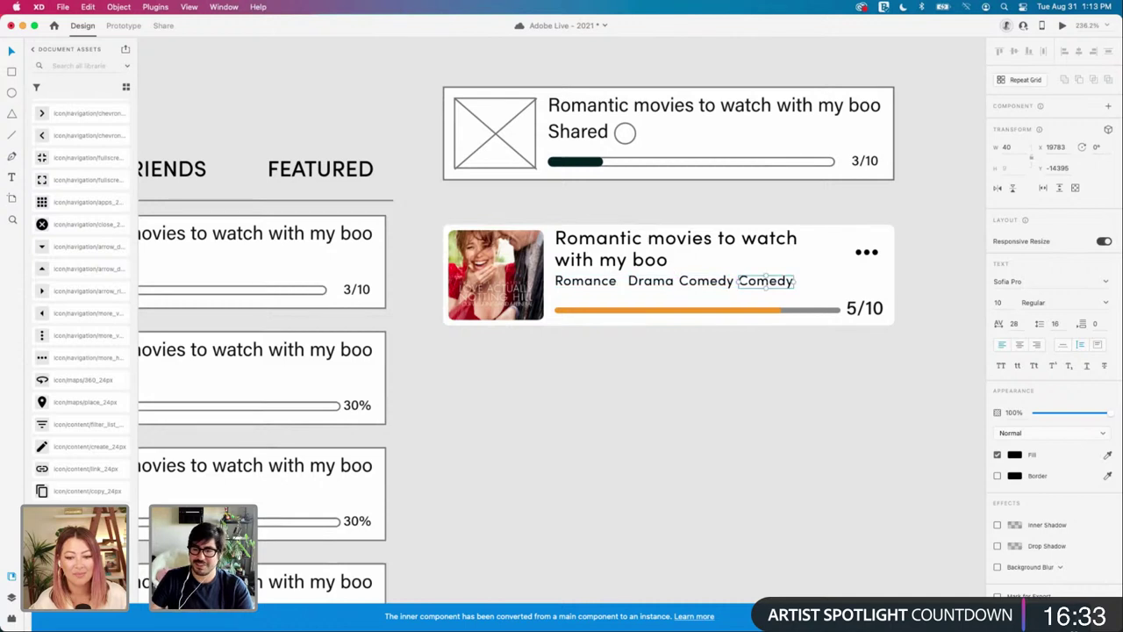
pyautogui.press('Return')
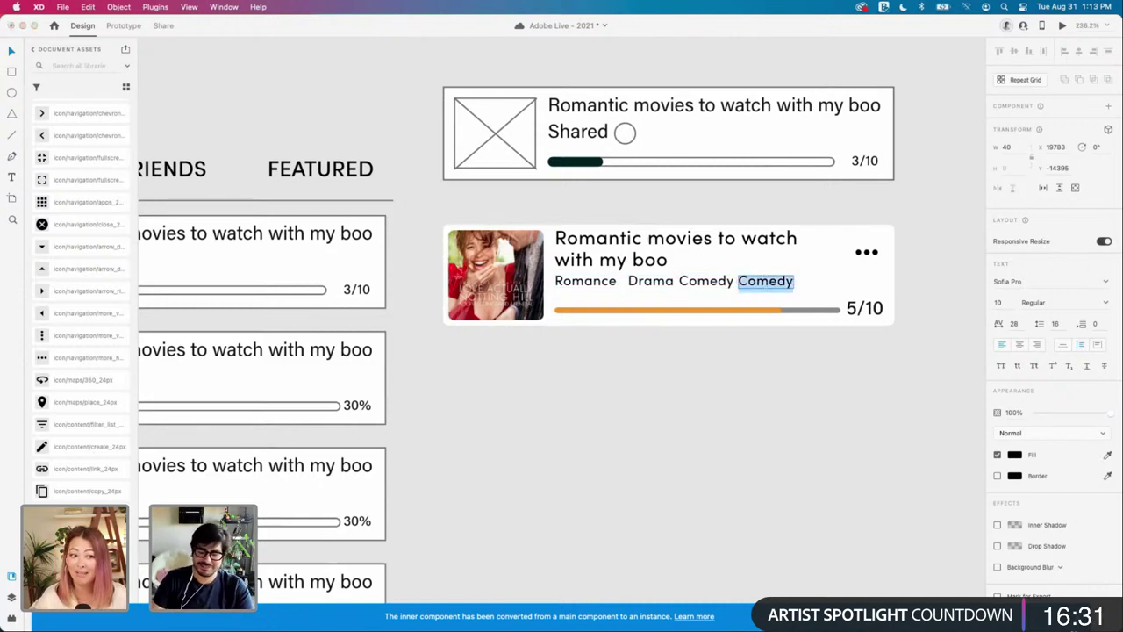
pyautogui.write('+2')
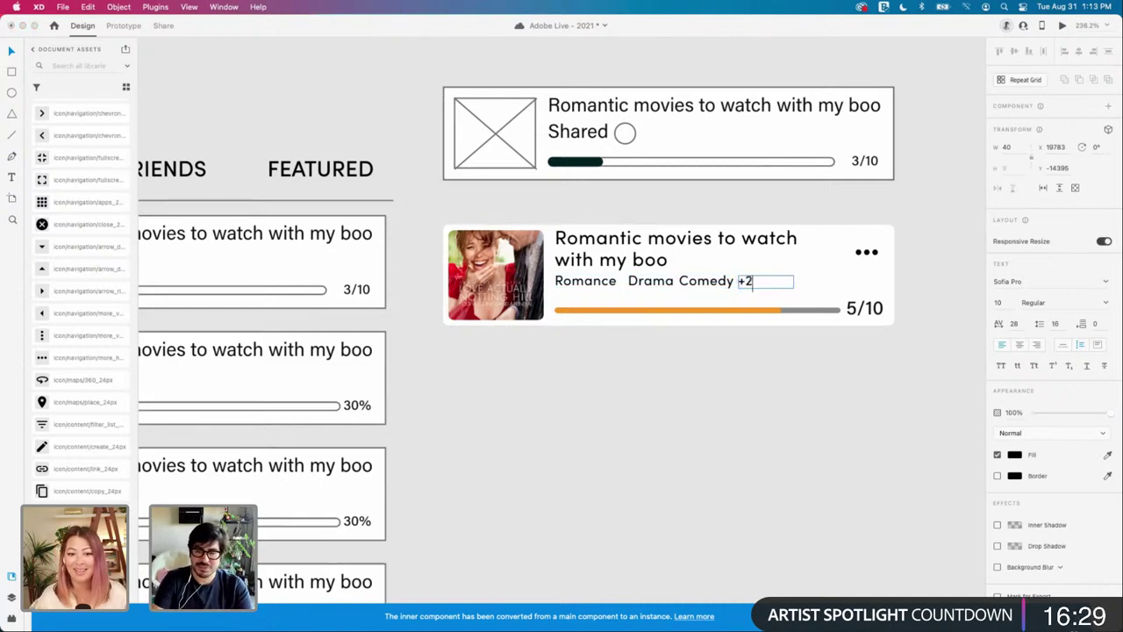
pyautogui.moveTo(794, 282); pyautogui.dragTo(754, 281)
pyautogui.click(755, 285)
pyautogui.doubleClick(745, 283)
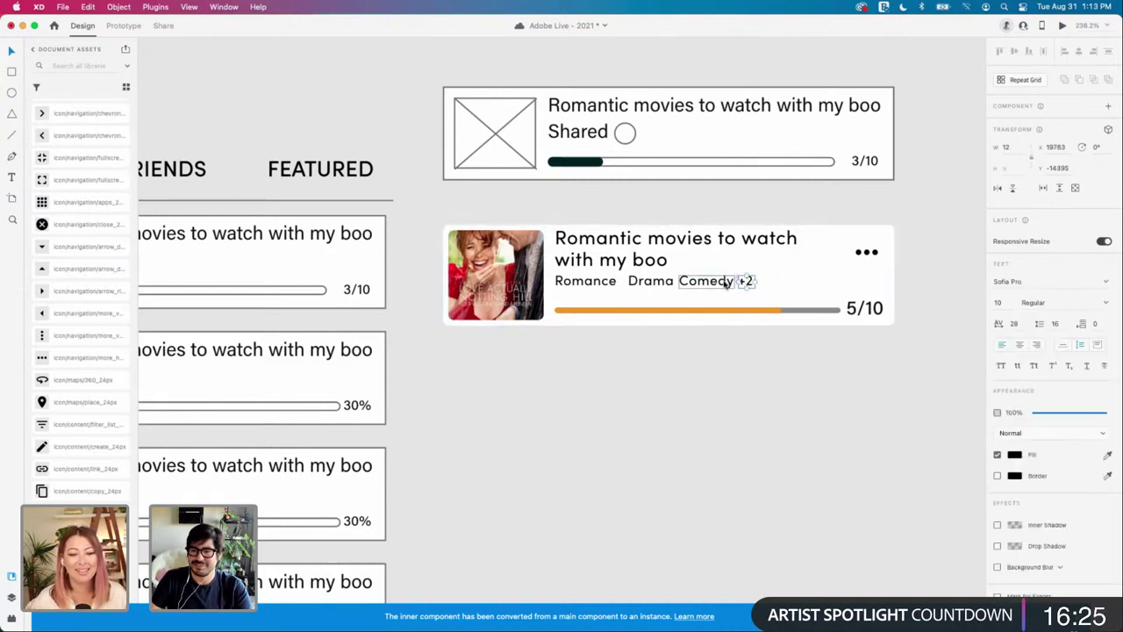
# Step: Tighten the genre row by shifting "Drama", "Comedy" and "+2" about 4 px closer to "Romance"
pyautogui.keyDown('shift'); pyautogui.click(726, 283); pyautogui.keyUp('shift')
pyautogui.keyDown('shift'); pyautogui.click(726, 283); pyautogui.keyUp('shift')
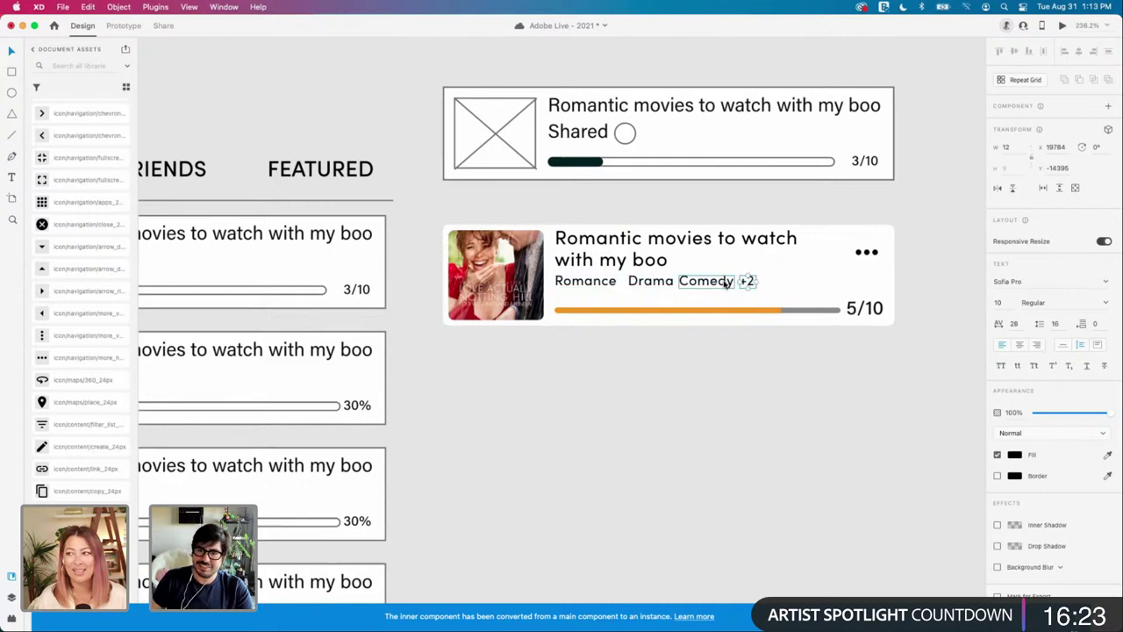
pyautogui.keyDown('shift'); pyautogui.keyDown('super'); pyautogui.click(725, 283); pyautogui.keyUp('super'); pyautogui.keyUp('shift')
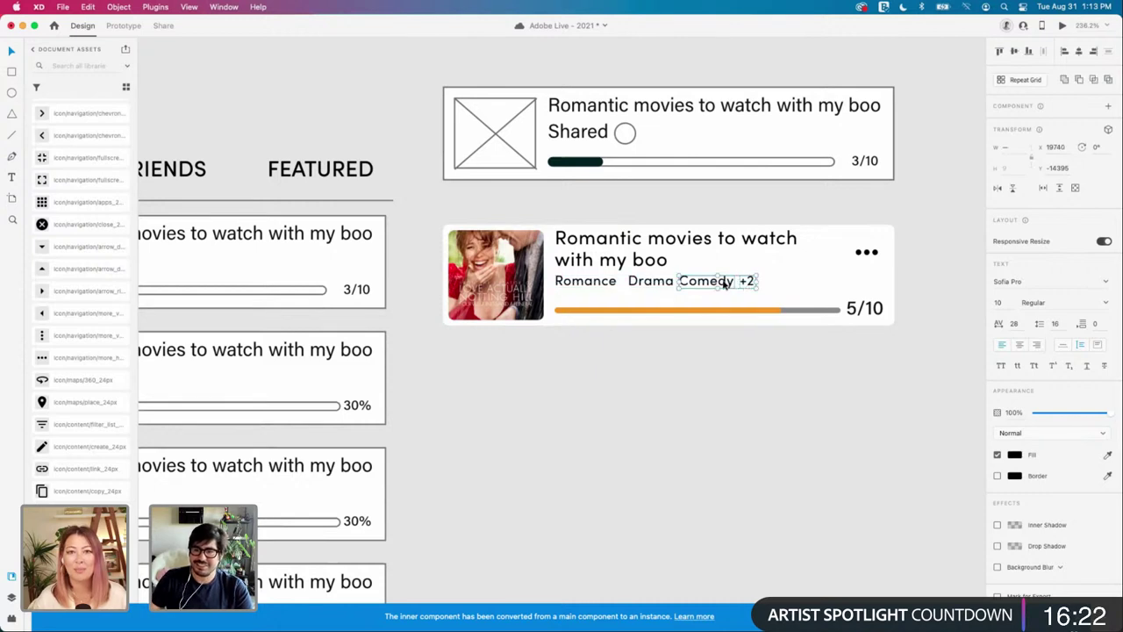
pyautogui.keyDown('shift'); pyautogui.click(656, 281); pyautogui.keyUp('shift')
pyautogui.keyDown('shift'); pyautogui.click(597, 282); pyautogui.keyUp('shift')
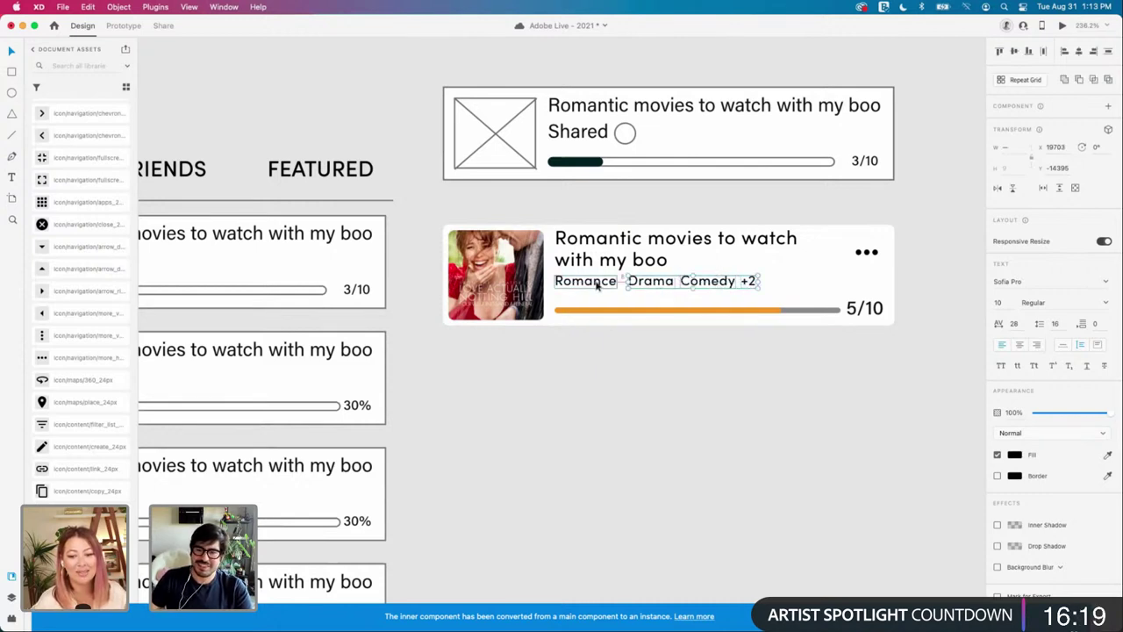
pyautogui.press('Left')
pyautogui.press('Left')
pyautogui.press('Left')
pyautogui.press('Left')
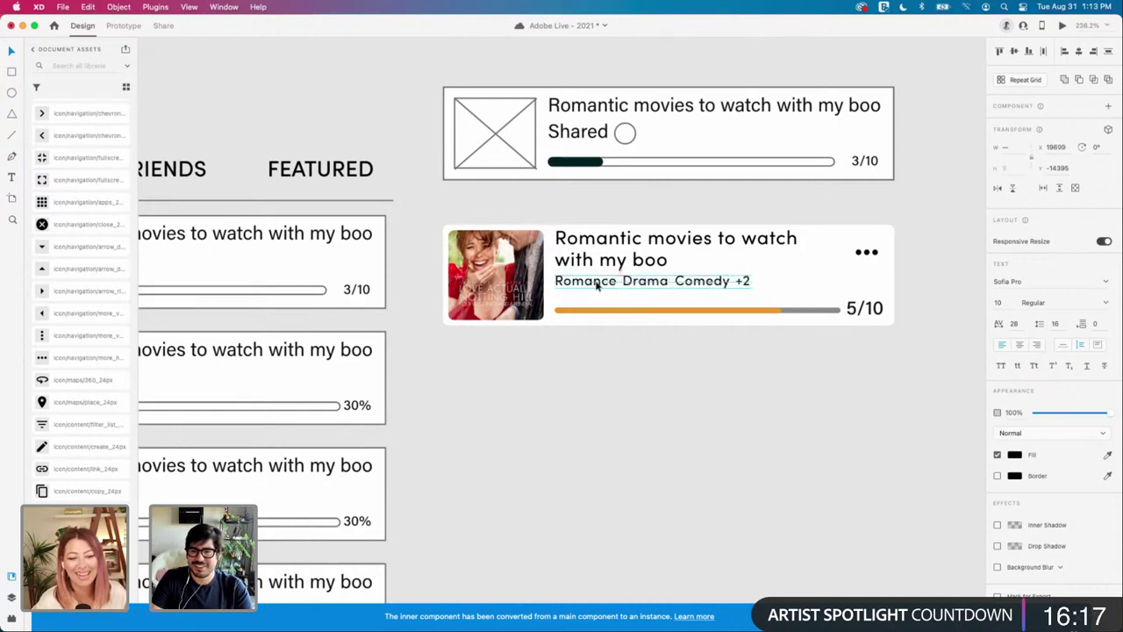
pyautogui.press('Left')
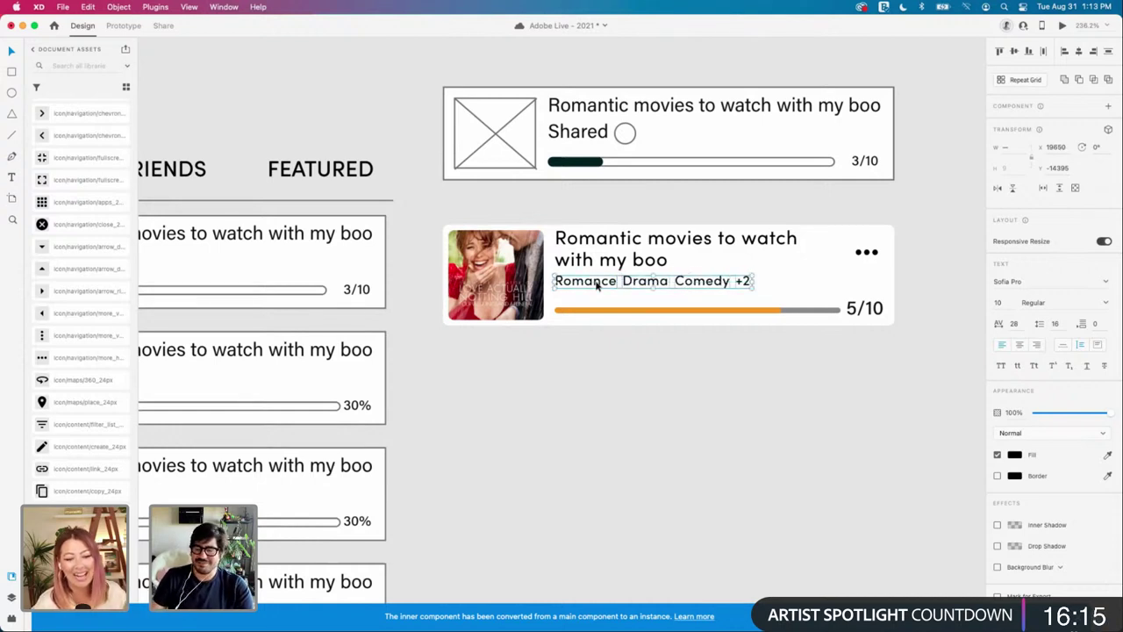
# Step: Replace "Comedy" with "Horror" and distribute the four genre labels evenly in a horizontal row
pyautogui.doubleClick(703, 282)
pyautogui.write('Horror')
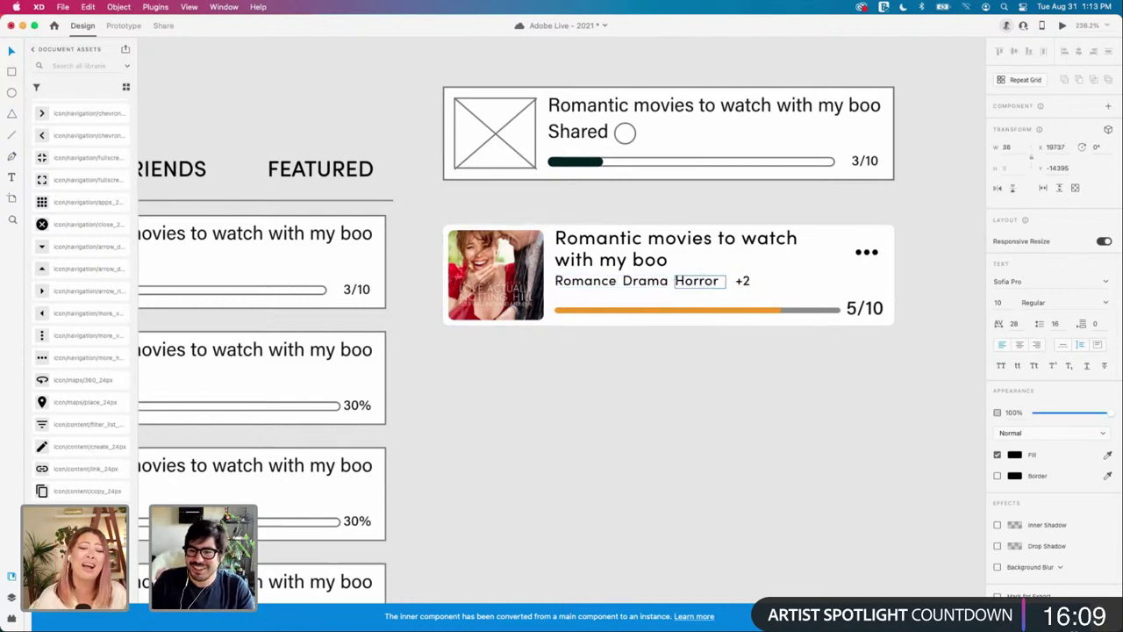
pyautogui.keyDown('shift'); pyautogui.click(743, 282); pyautogui.keyUp('shift')
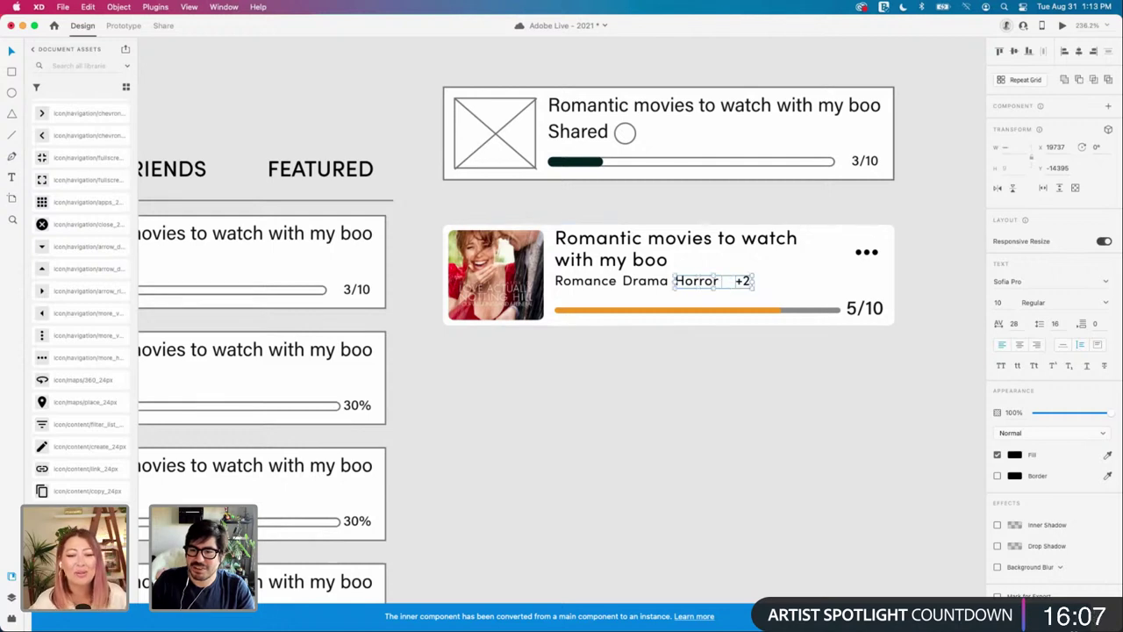
pyautogui.keyDown('shift'); pyautogui.click(645, 282); pyautogui.keyUp('shift')
pyautogui.keyDown('shift'); pyautogui.click(586, 281); pyautogui.keyUp('shift')
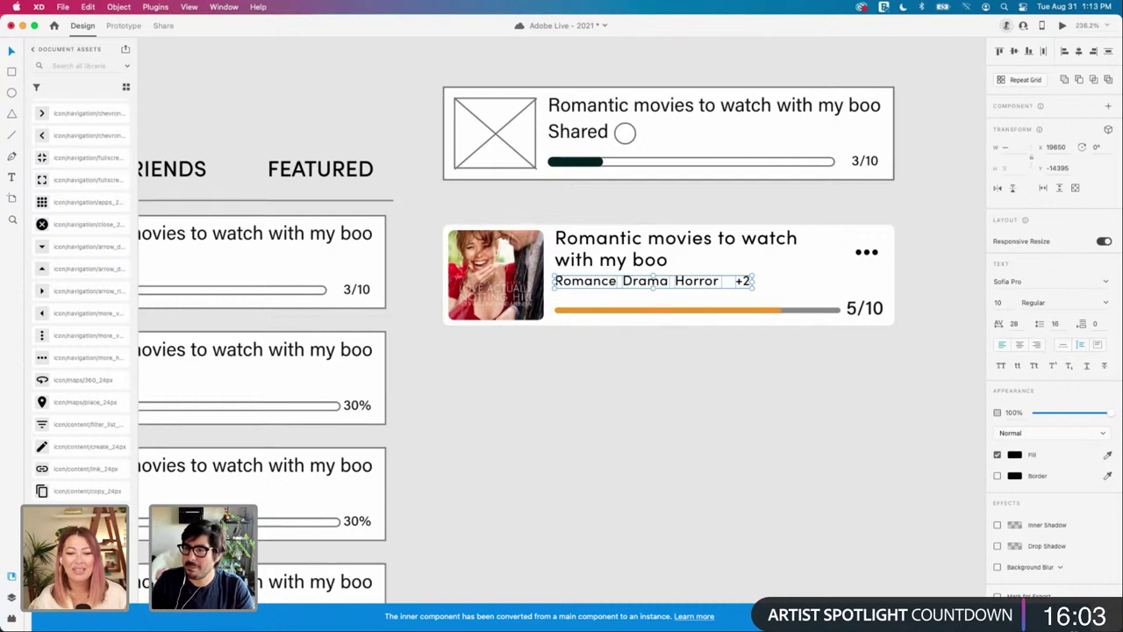
pyautogui.press('ctrl+super+h')
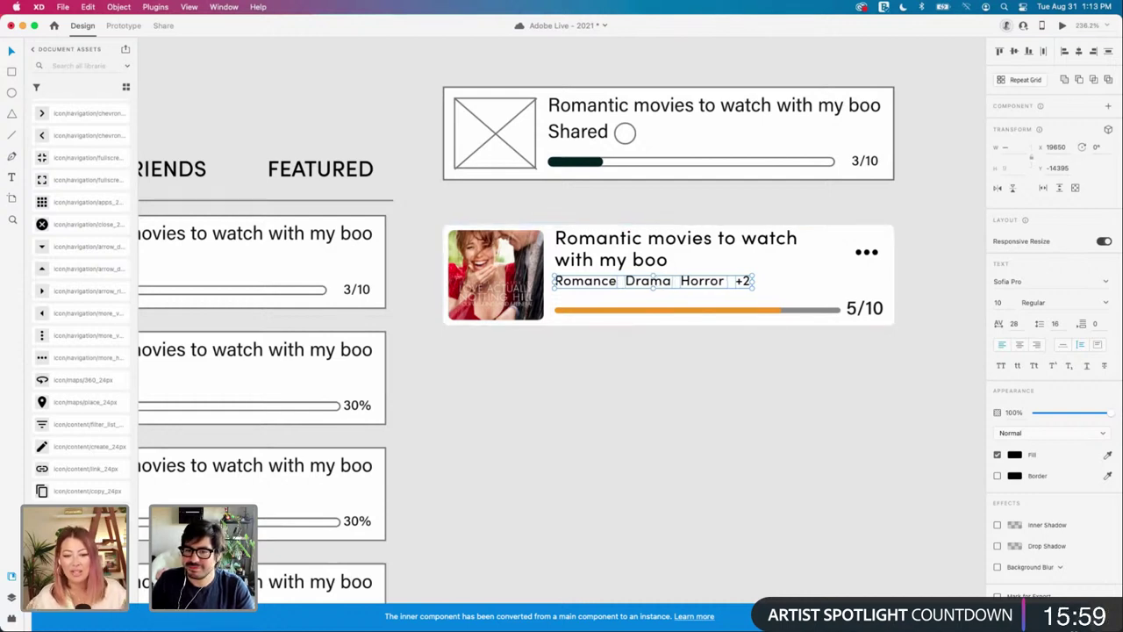
# Step: Close up the gaps between "Romance", "Drama", "Horror" and "+2" and group them as one row 137 wide
pyautogui.doubleClick(703, 281)
pyautogui.press('Escape')
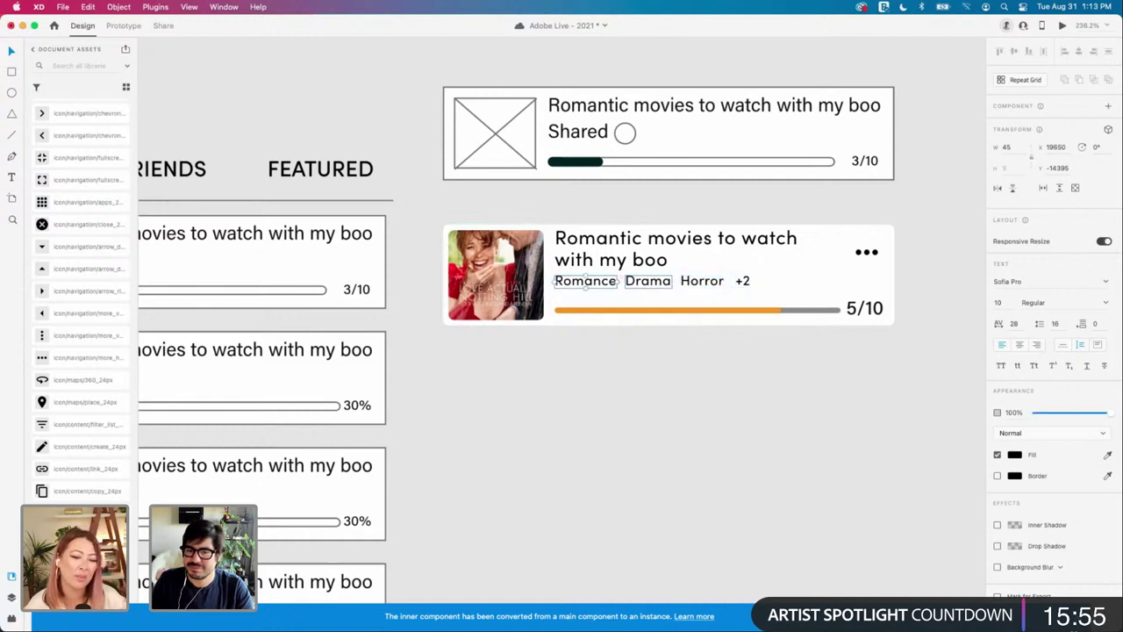
pyautogui.moveTo(648, 281); pyautogui.dragTo(697, 281)
pyautogui.keyDown('shift'); pyautogui.click(734, 281); pyautogui.keyUp('shift')
pyautogui.keyDown('shift'); pyautogui.click(645, 281); pyautogui.keyUp('shift')
pyautogui.keyDown('shift'); pyautogui.click(586, 281); pyautogui.keyUp('shift')
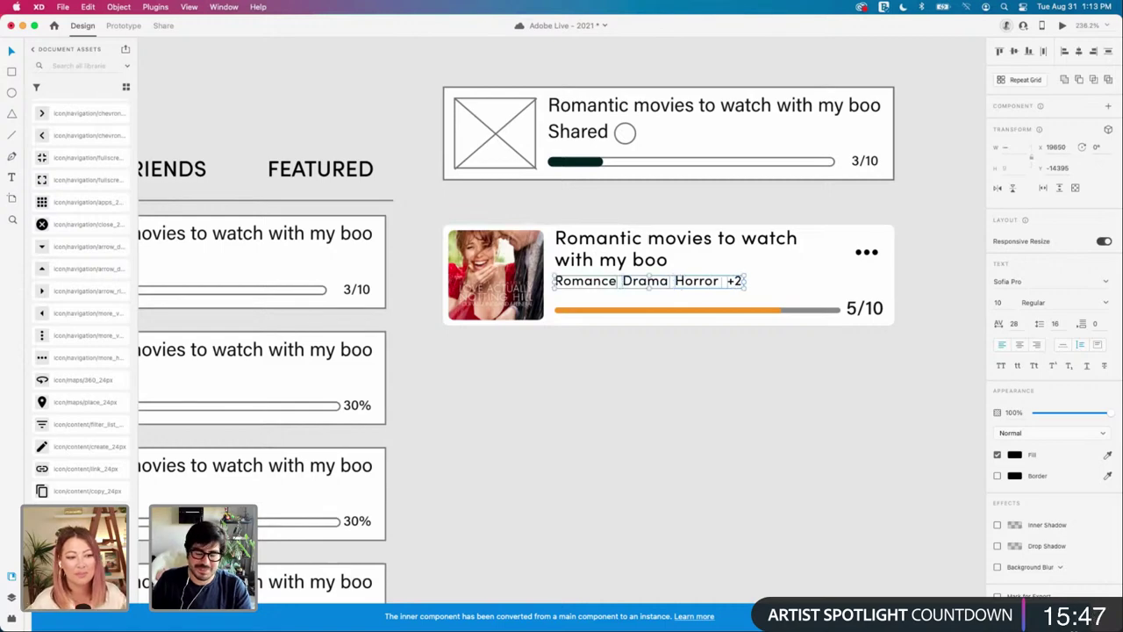
pyautogui.press('super+g')
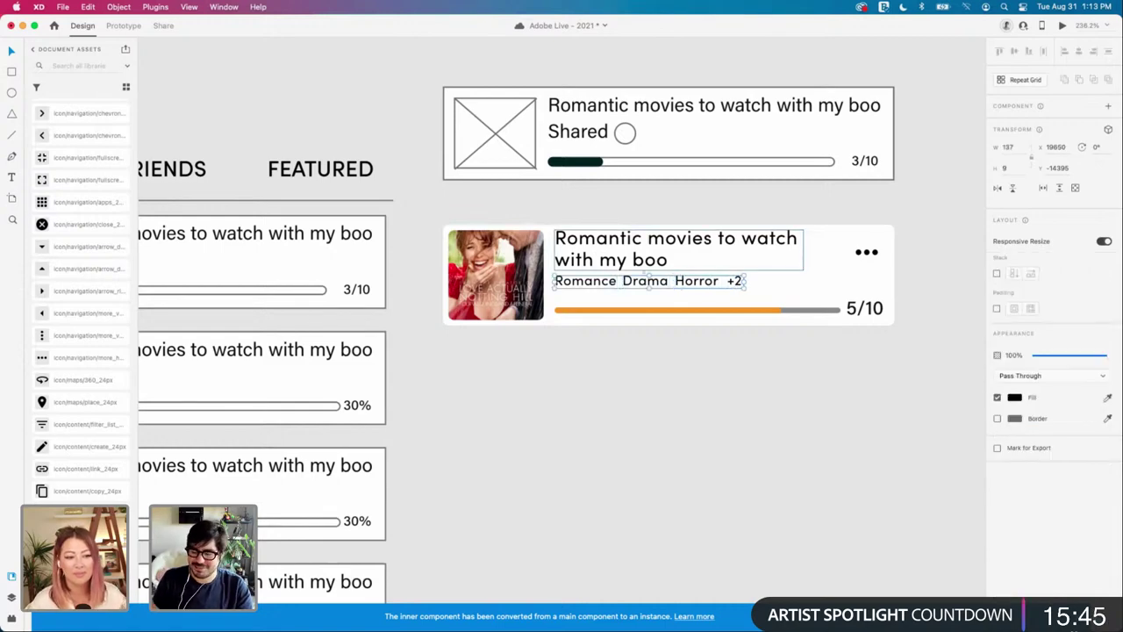
pyautogui.click(811, 365)
# Step: Fill the movie card's 327 x 73 base rectangle with the dark Background color asset
pyautogui.scroll(-5, 811, 365)
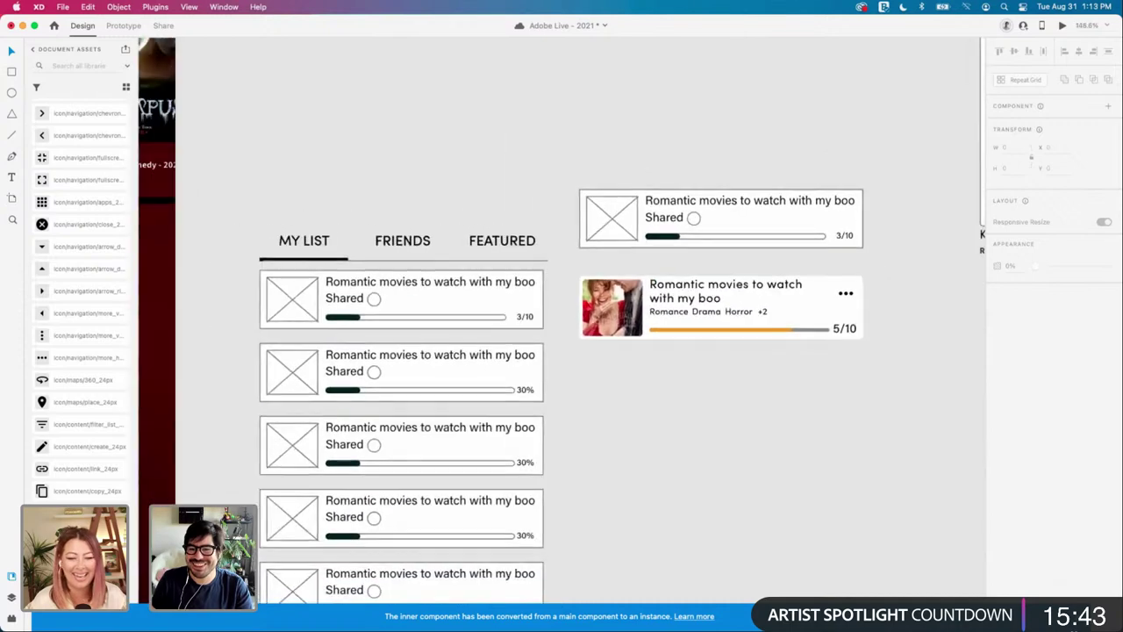
pyautogui.scroll(2, 868, 351)
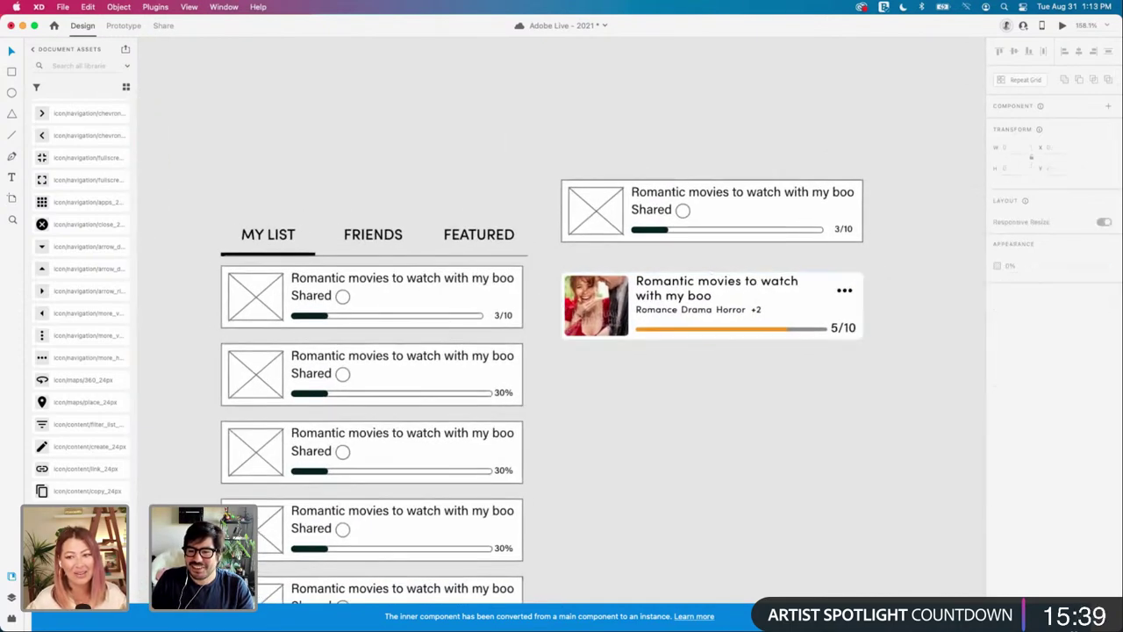
pyautogui.scroll(2, 808, 320)
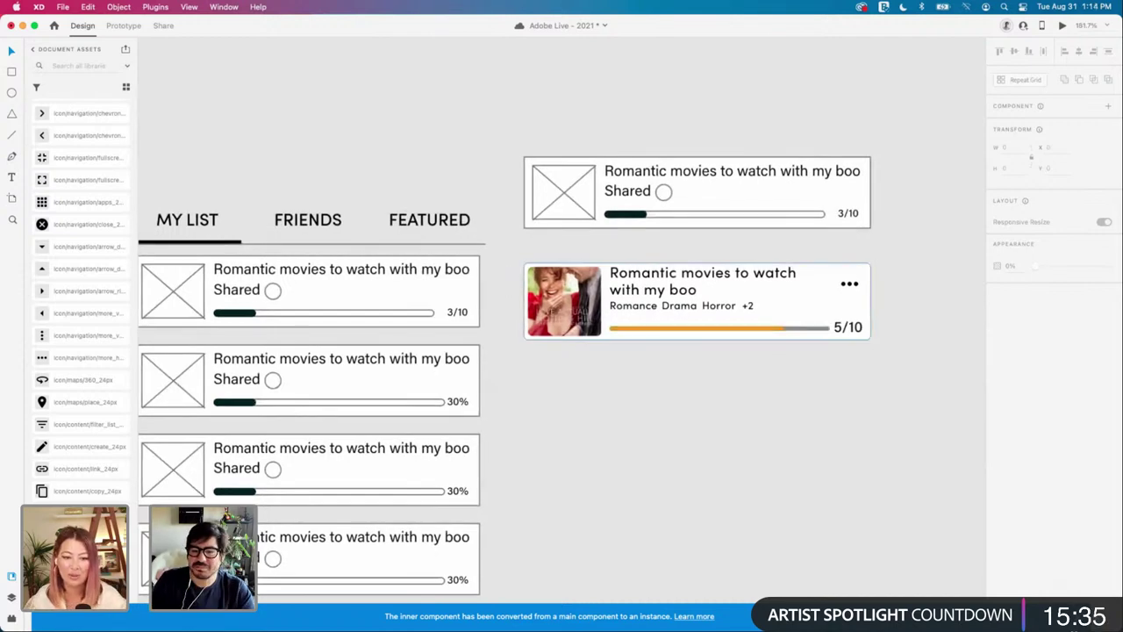
pyautogui.click(808, 309)
pyautogui.doubleClick(808, 309)
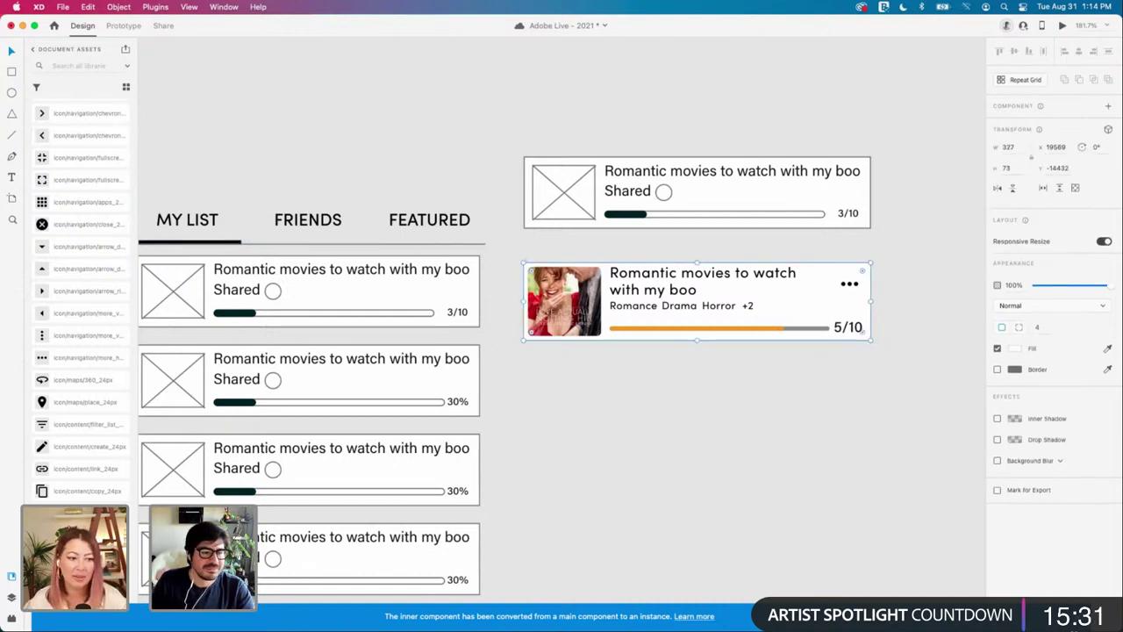
pyautogui.scroll(-10, 83, 298)
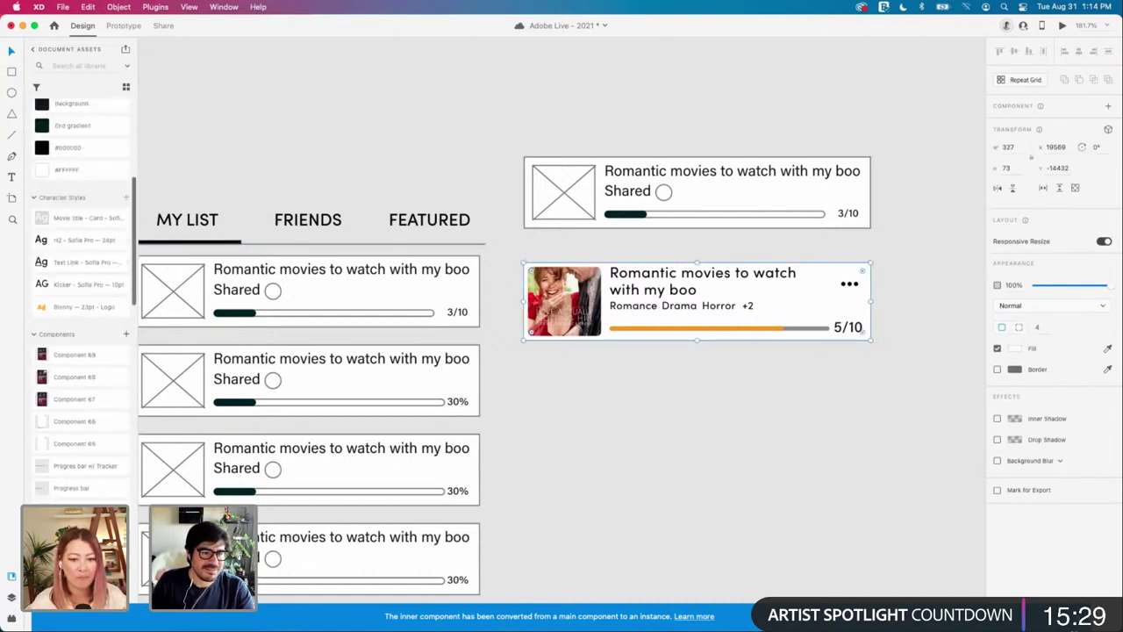
pyautogui.scroll(5, 83, 298)
pyautogui.click(72, 316)
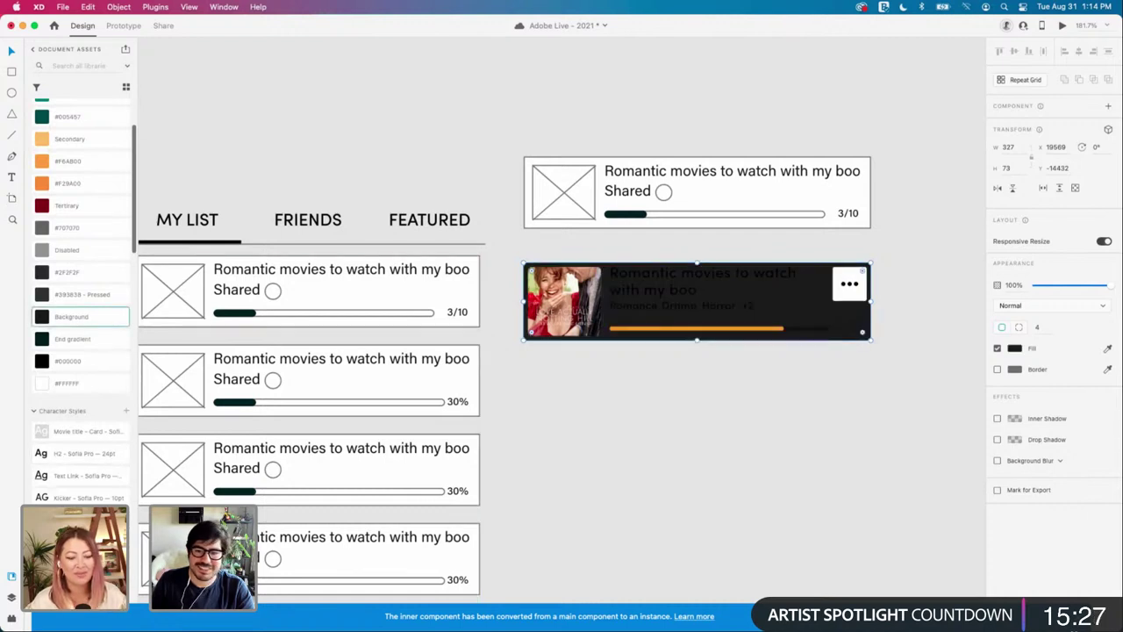
# Step: Apply the #FFFFFF color asset to the card's title, genre label group and "5/10" tracker text
pyautogui.click(682, 306)
pyautogui.keyDown('shift'); pyautogui.click(705, 283); pyautogui.keyUp('shift')
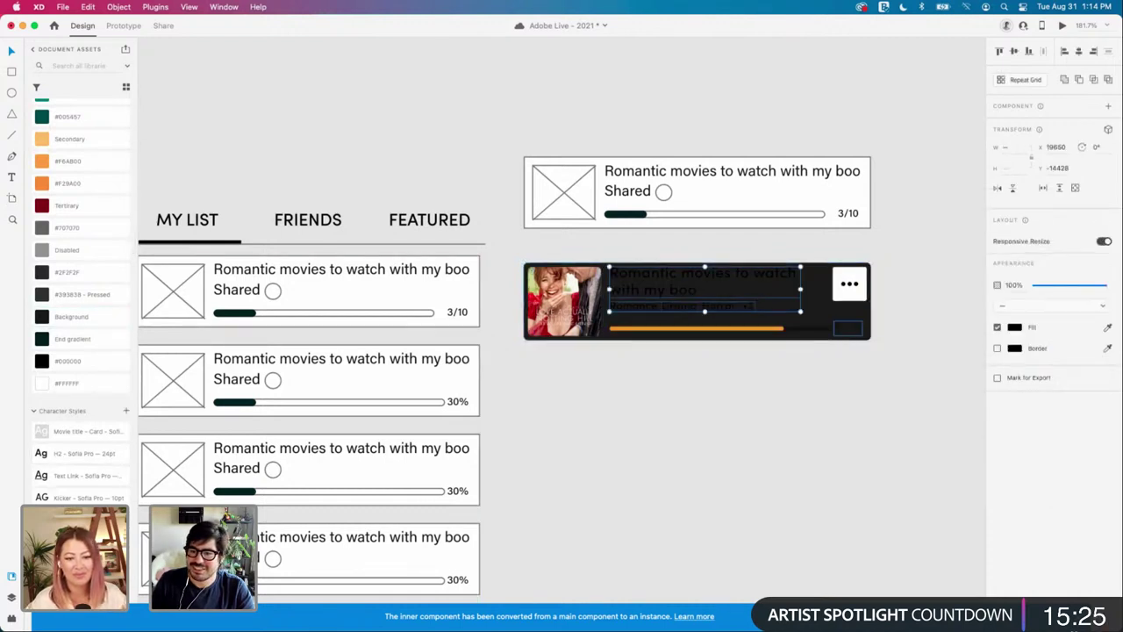
pyautogui.keyDown('shift'); pyautogui.click(849, 327); pyautogui.keyUp('shift')
pyautogui.click(68, 384)
pyautogui.click(632, 412)
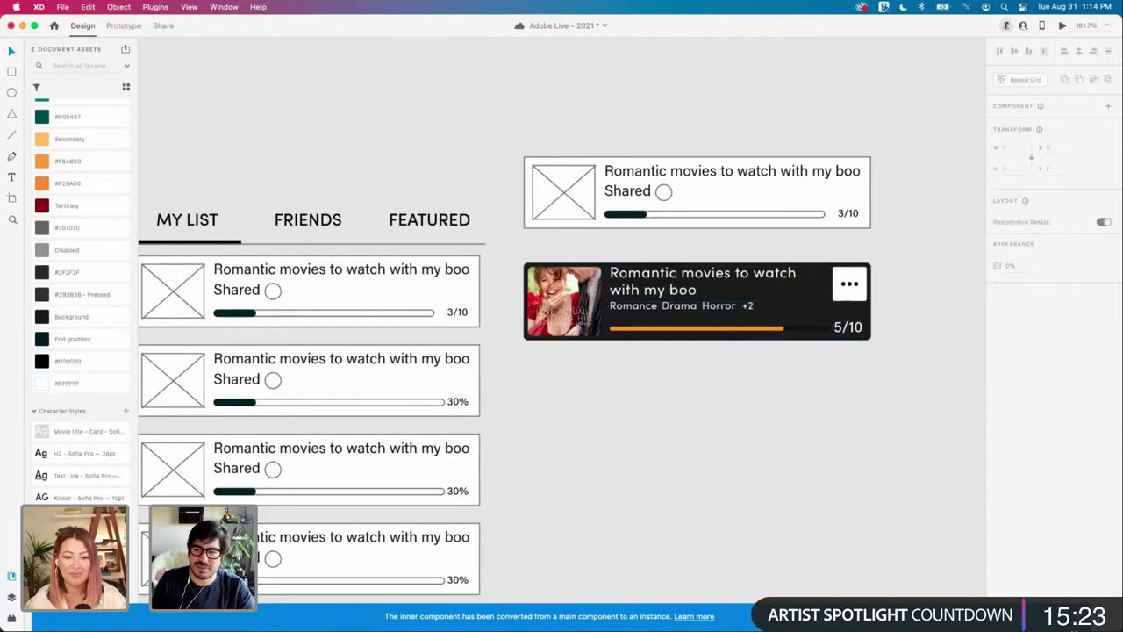
# Step: Fill the unfilled track of the dark card's progress bar with the #FFFFFF color asset and try it at 65% opacity
pyautogui.doubleClick(807, 328)
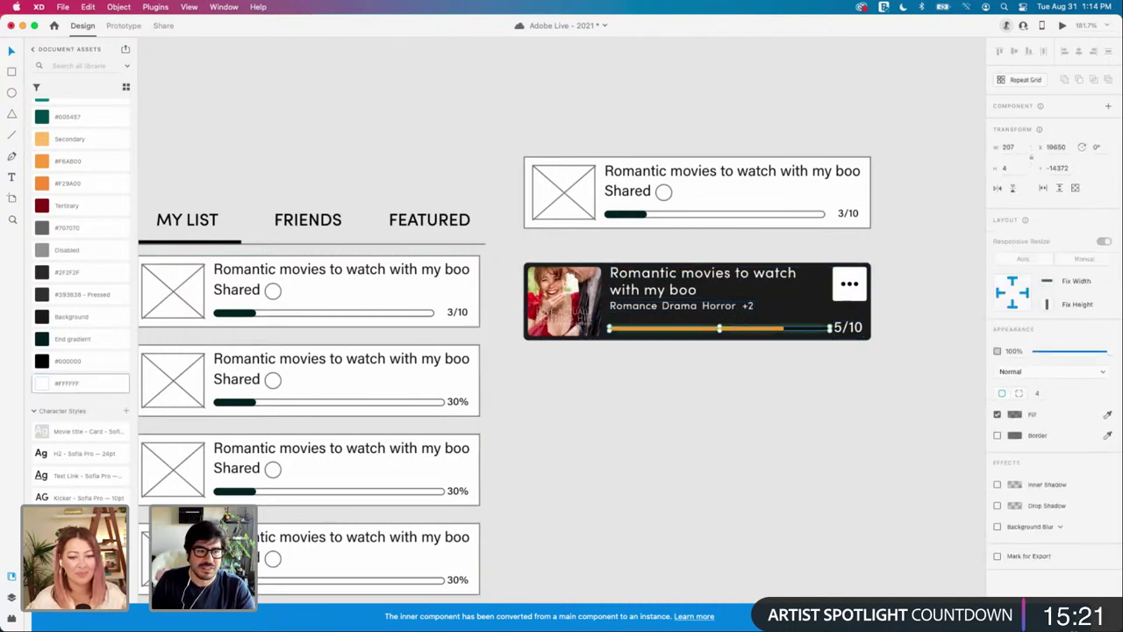
pyautogui.click(66, 382)
pyautogui.click(1015, 414)
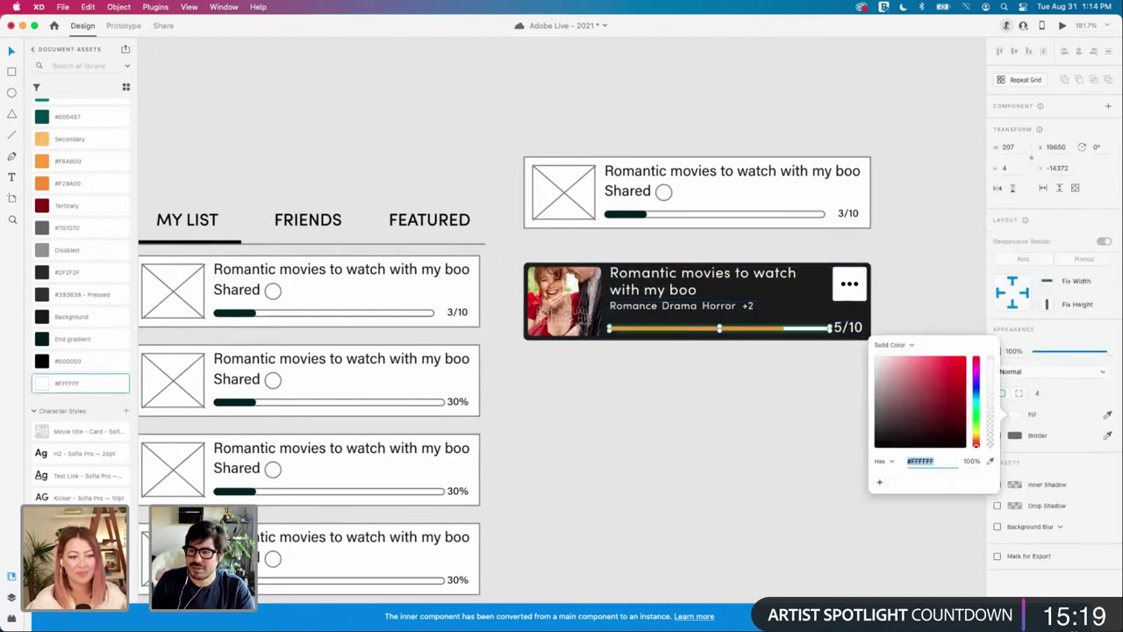
pyautogui.click(969, 461)
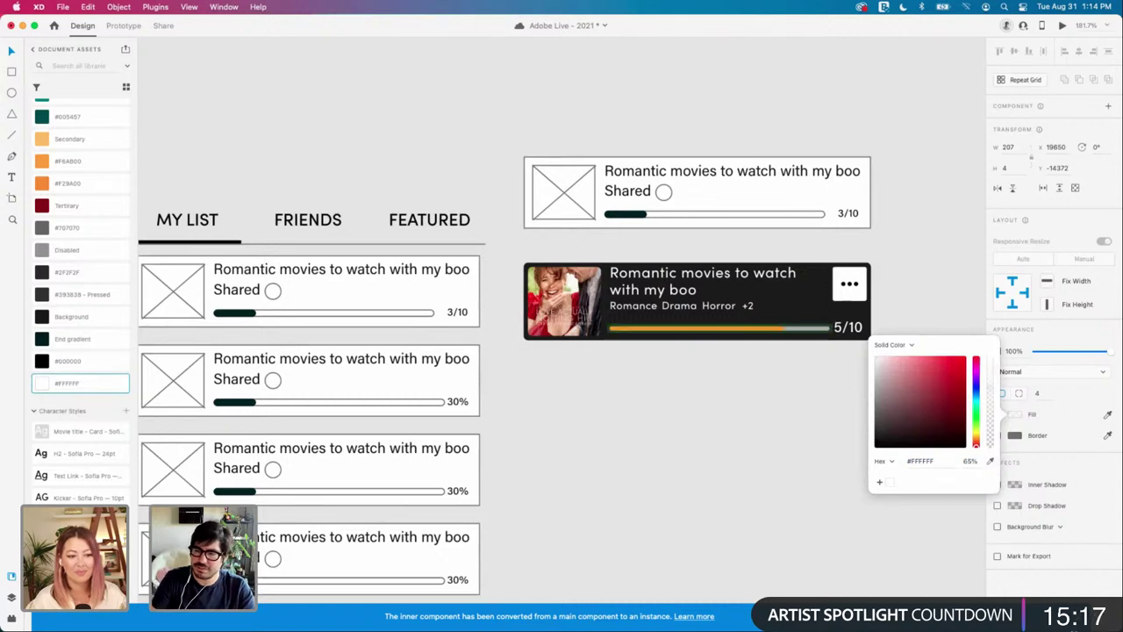
pyautogui.press('Return')
pyautogui.click(709, 474)
pyautogui.scroll(-2, 709, 473)
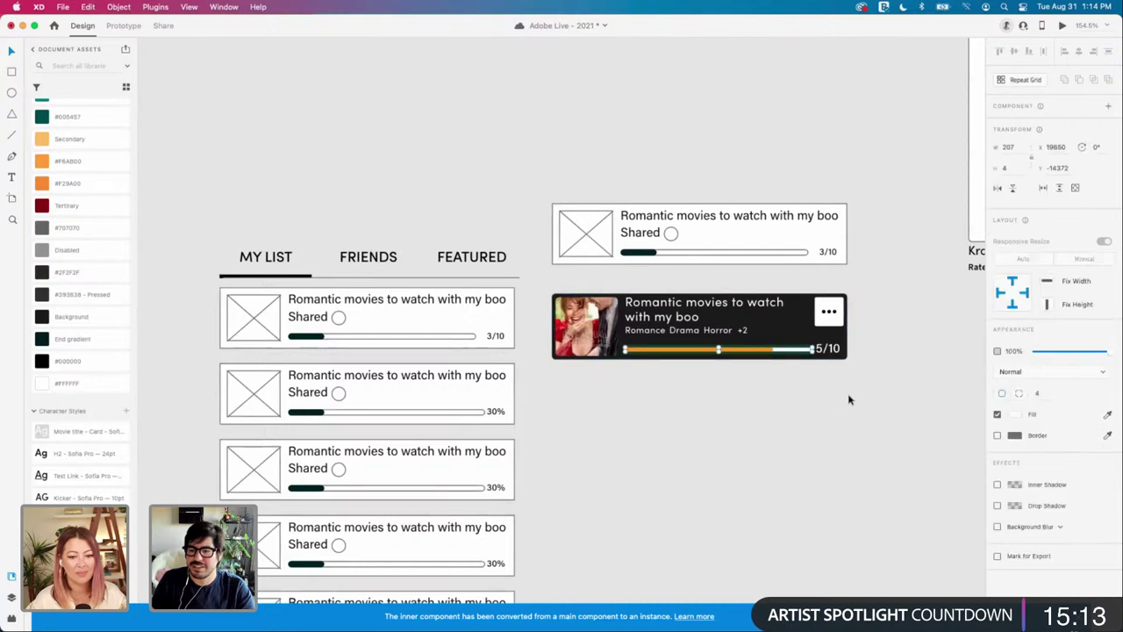
pyautogui.scroll(-3, 851, 396)
# Step: Remove the white fill from the 32 x 32 square behind the dark card's three-dot icon
pyautogui.click(835, 336)
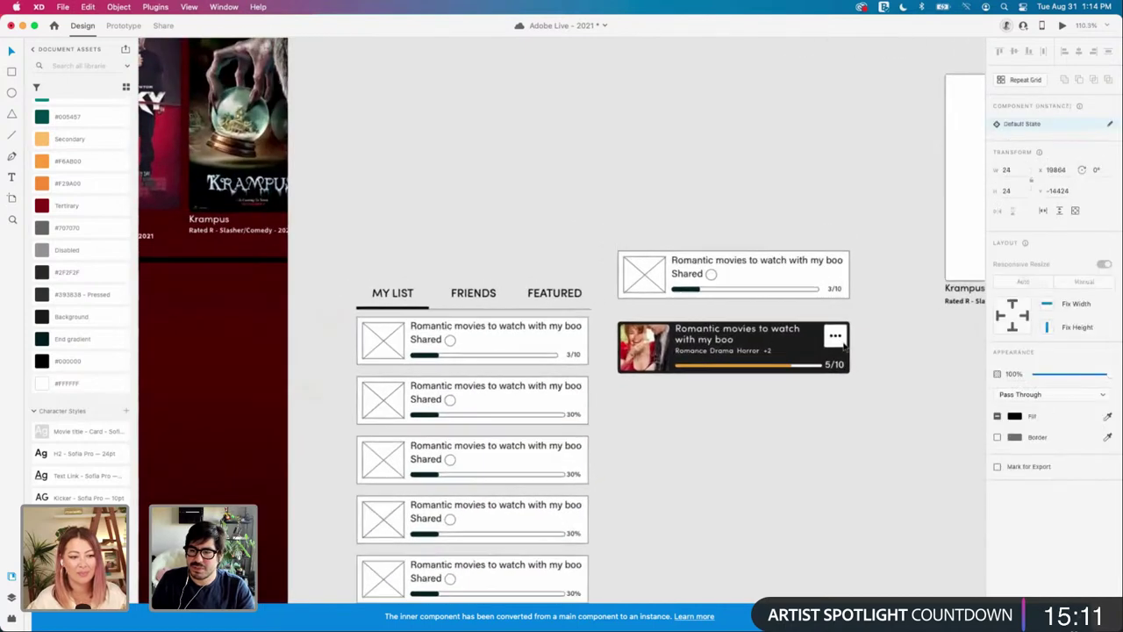
pyautogui.scroll(10, 838, 342)
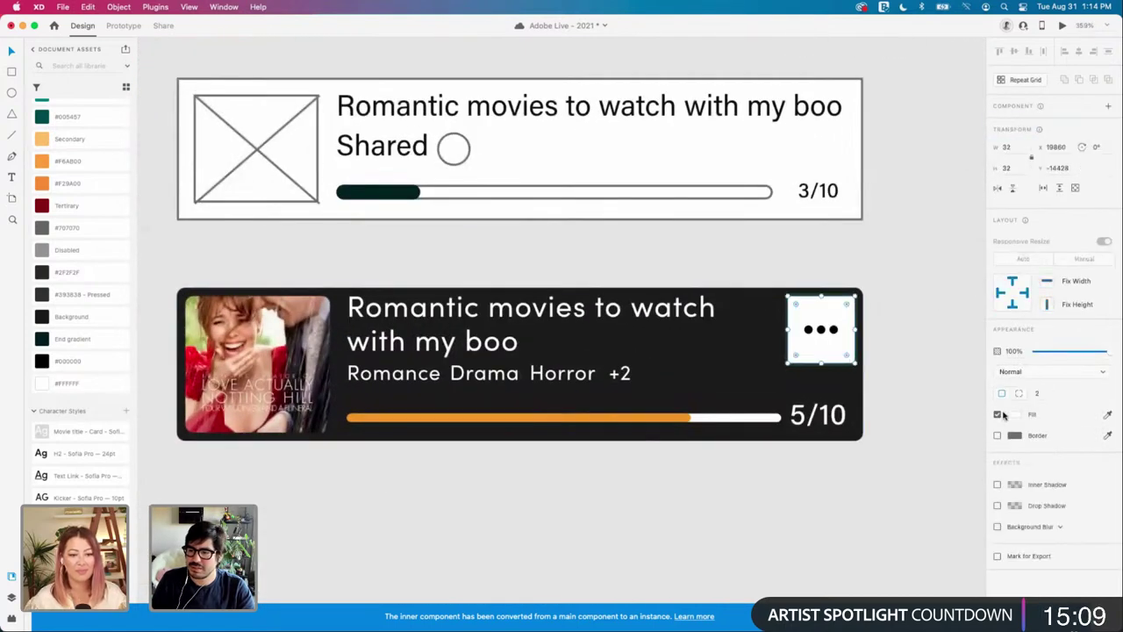
pyautogui.click(997, 414)
pyautogui.scroll(-1, 895, 386)
# Step: Apply the #FFFFFF color asset to the three-dot icon on the dark card
pyautogui.click(816, 338)
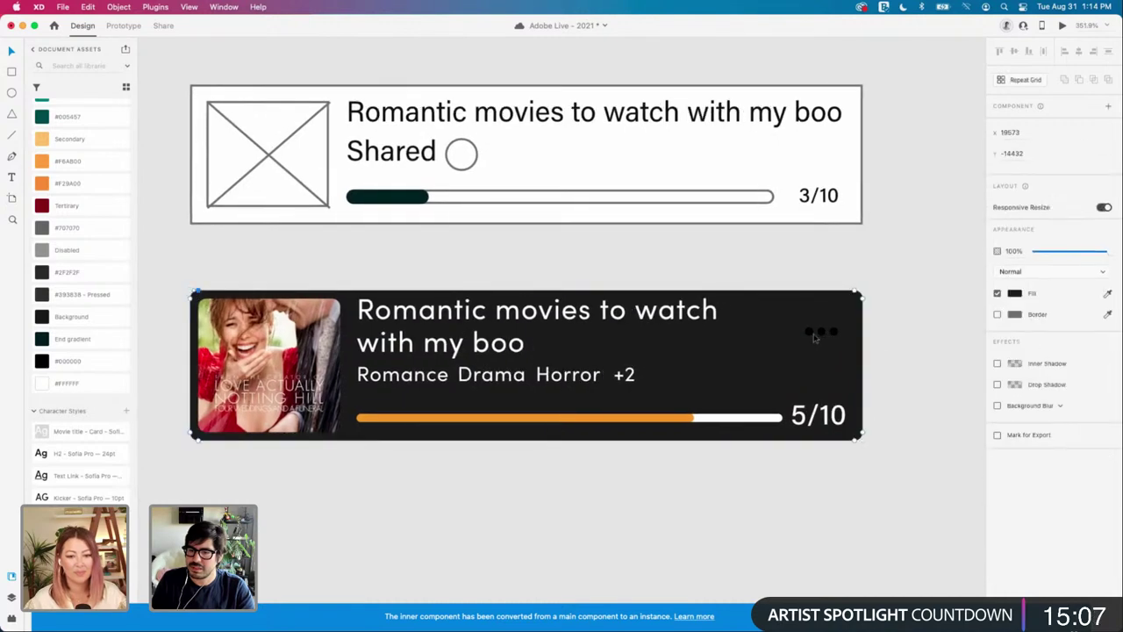
pyautogui.doubleClick(815, 338)
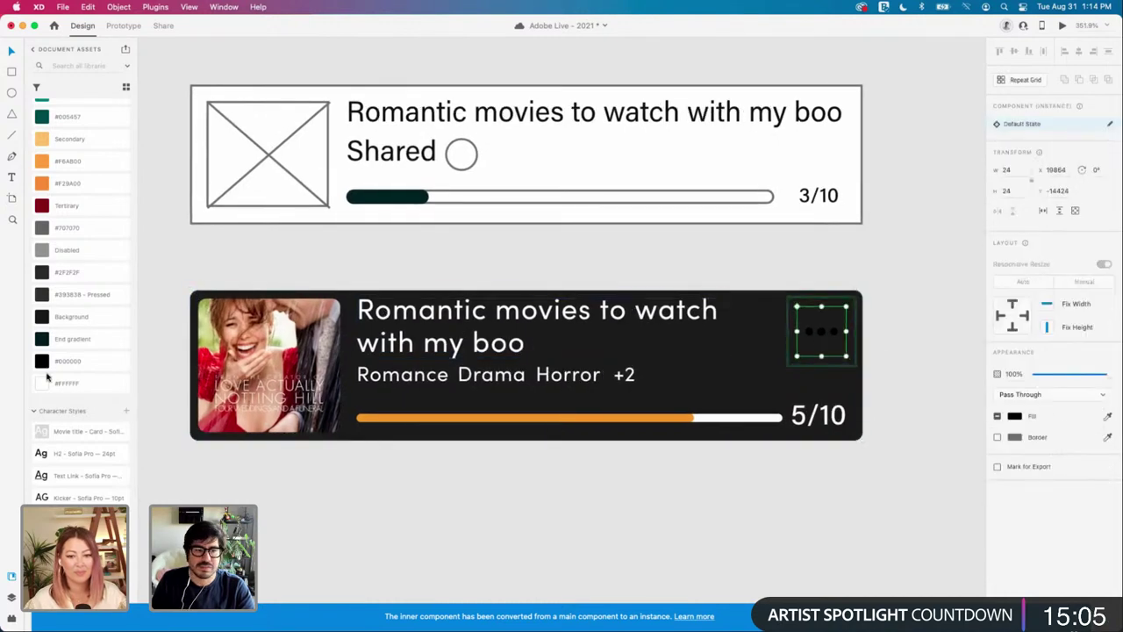
pyautogui.click(804, 519)
pyautogui.click(823, 335)
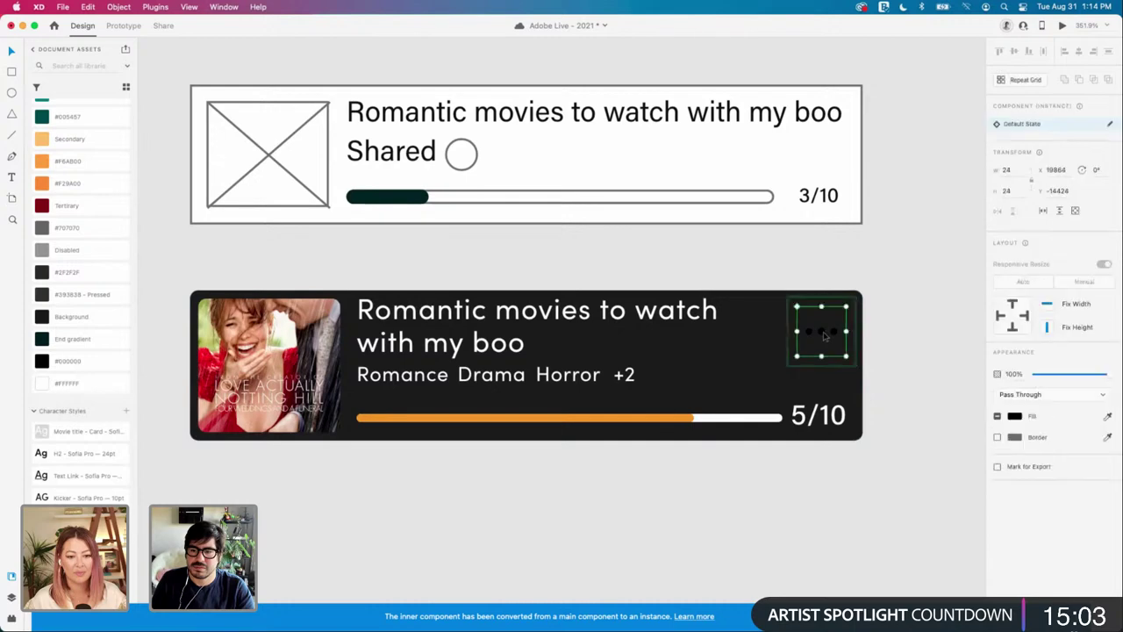
pyautogui.click(55, 383)
pyautogui.click(614, 488)
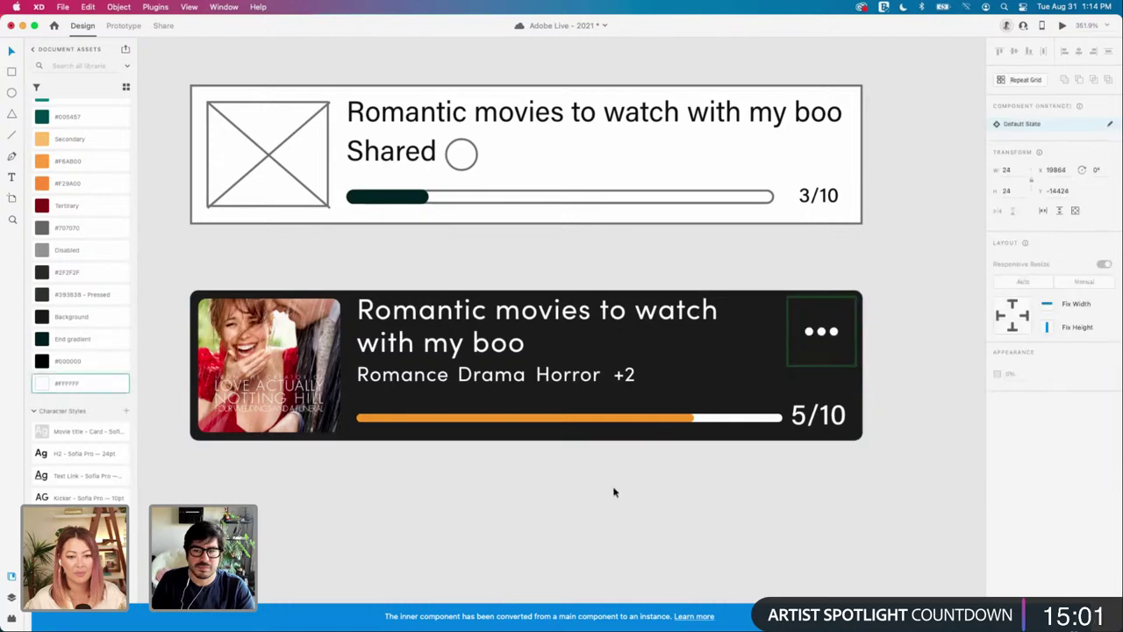
# Step: Move the dark card's title and genre label row down together to Y -14424
pyautogui.scroll(-6, 619, 442)
pyautogui.scroll(-3, 611, 441)
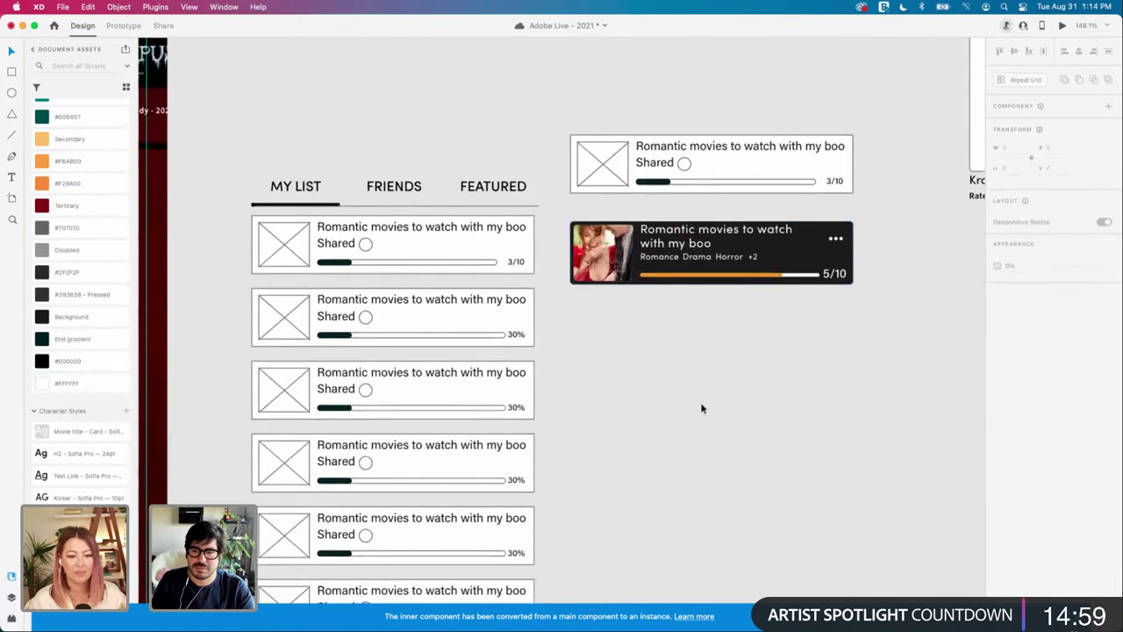
pyautogui.scroll(-3, 702, 407)
pyautogui.click(687, 272)
pyautogui.scroll(5, 686, 272)
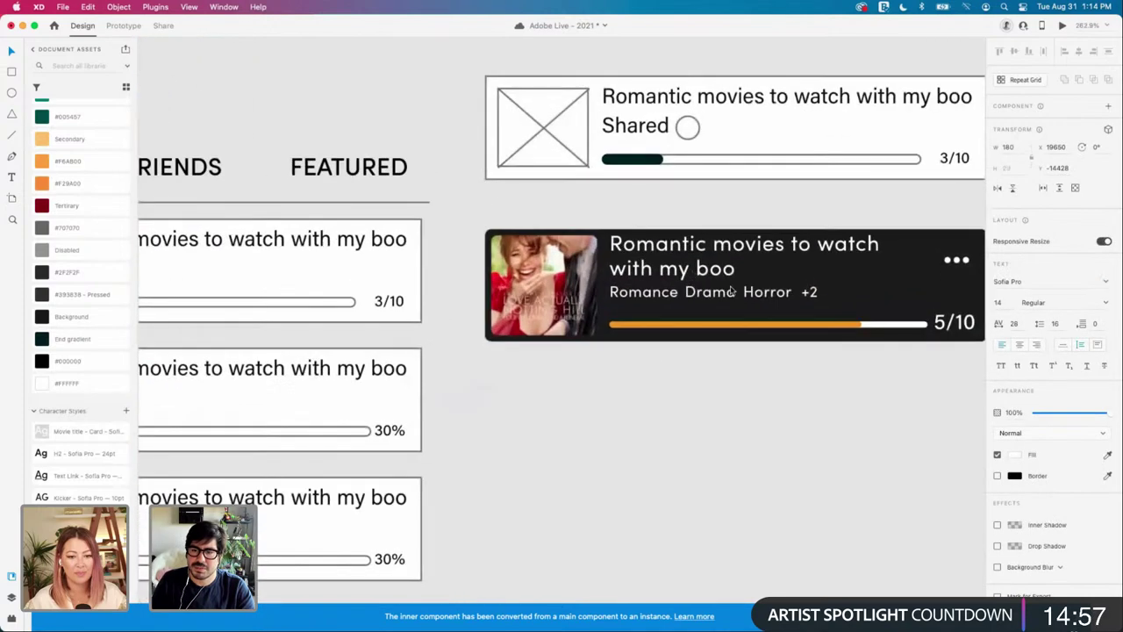
pyautogui.click(728, 297)
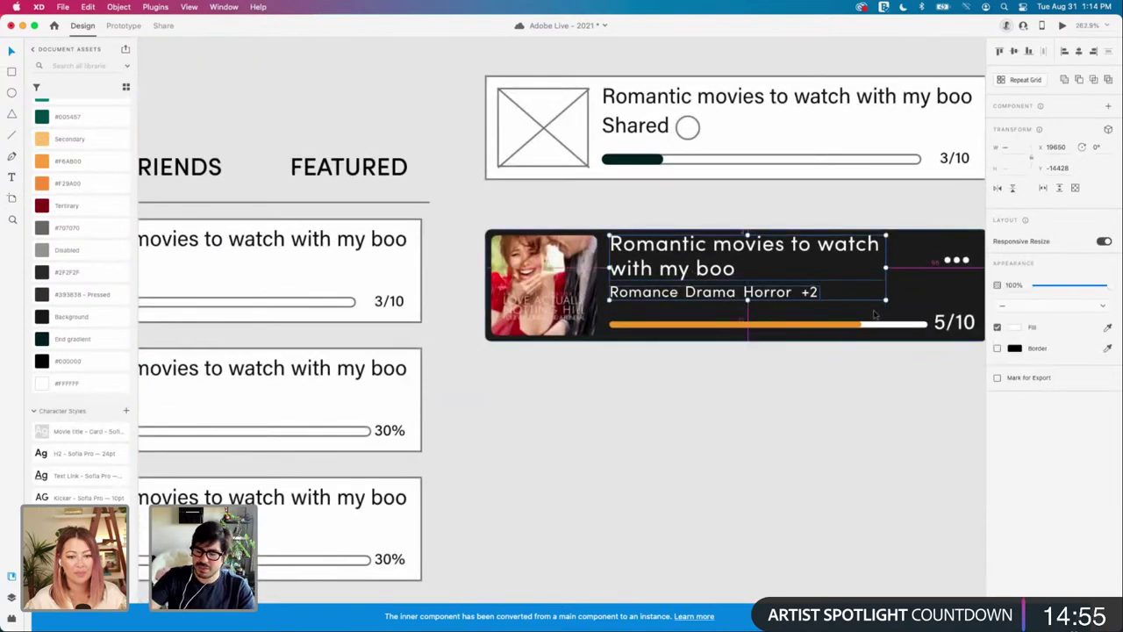
pyautogui.press('Down')
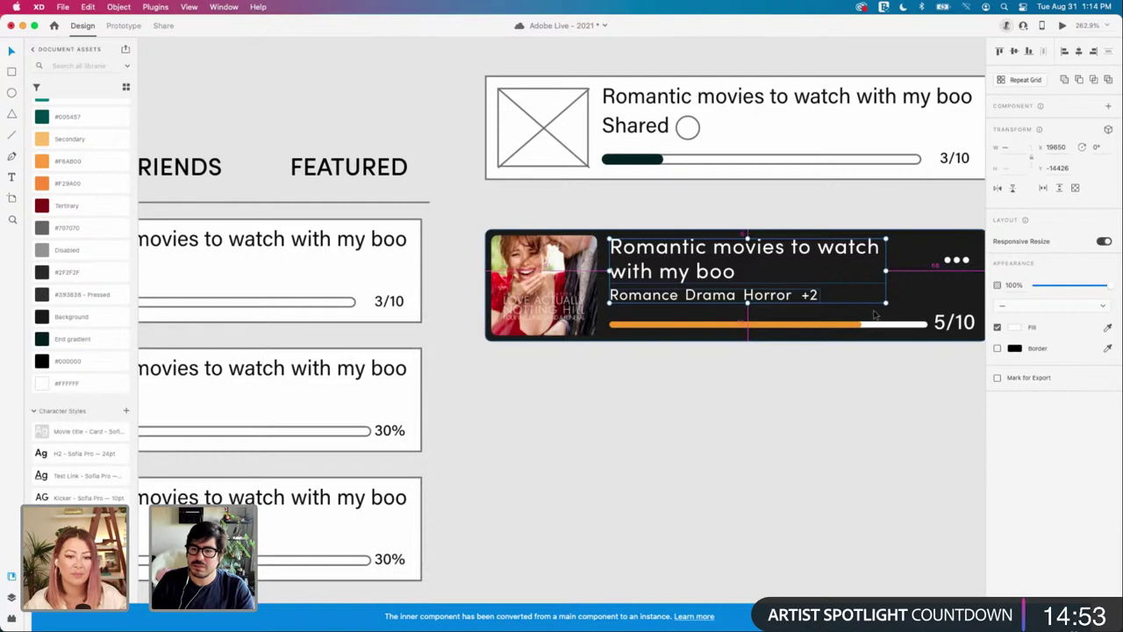
pyautogui.press('Down')
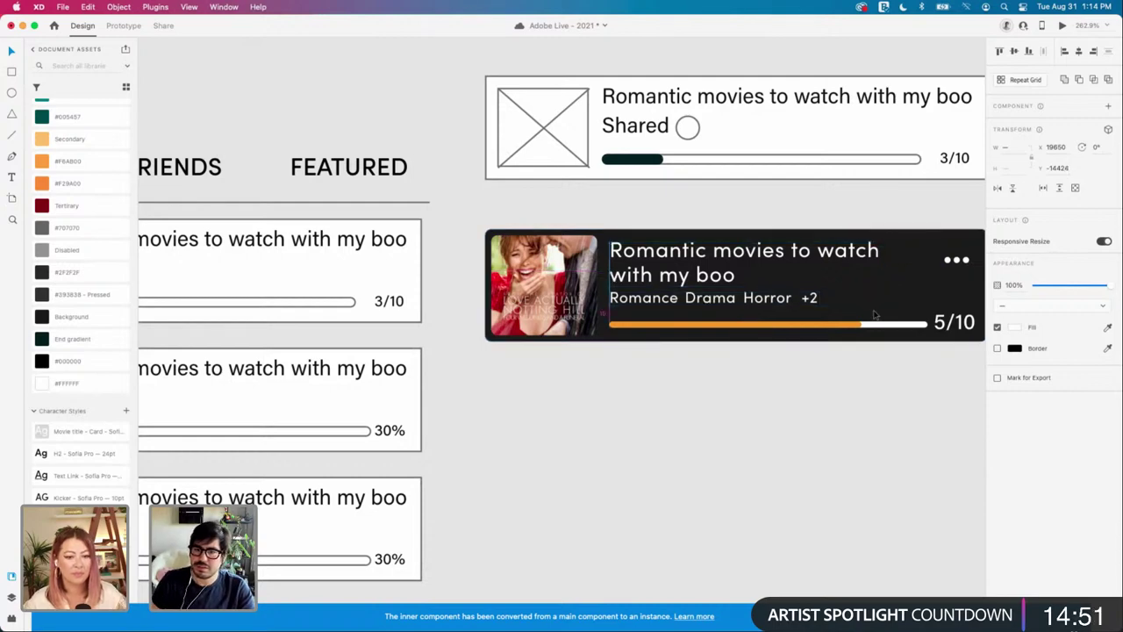
# Step: Try nudging the dark card's progress bar and "5/10" tracker text up to Y -14378
pyautogui.click(913, 324)
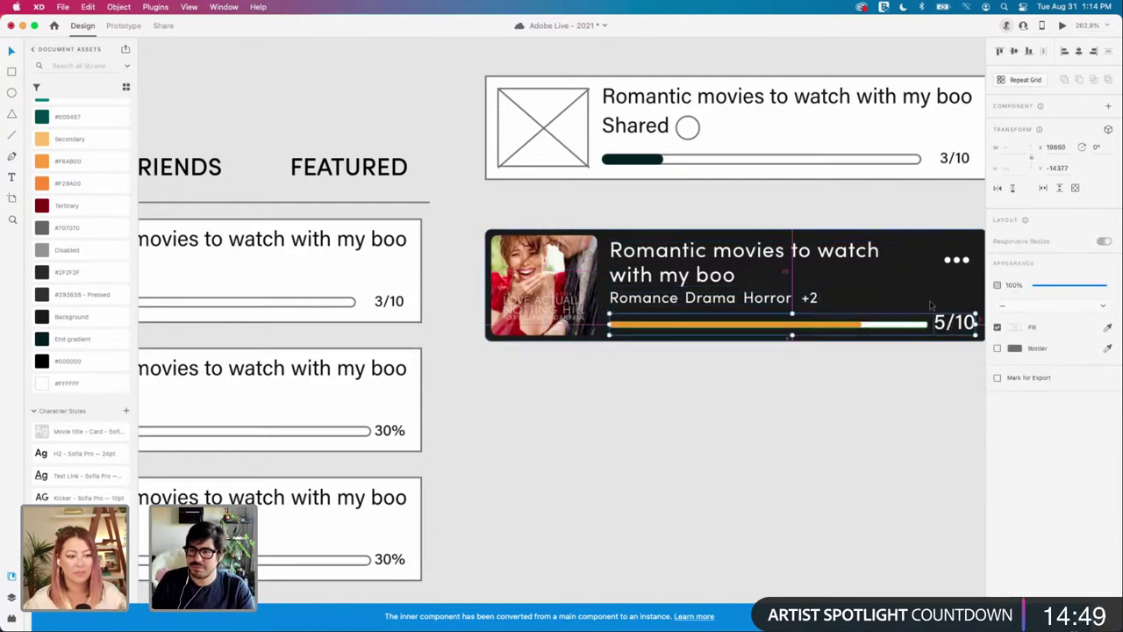
pyautogui.press('Up')
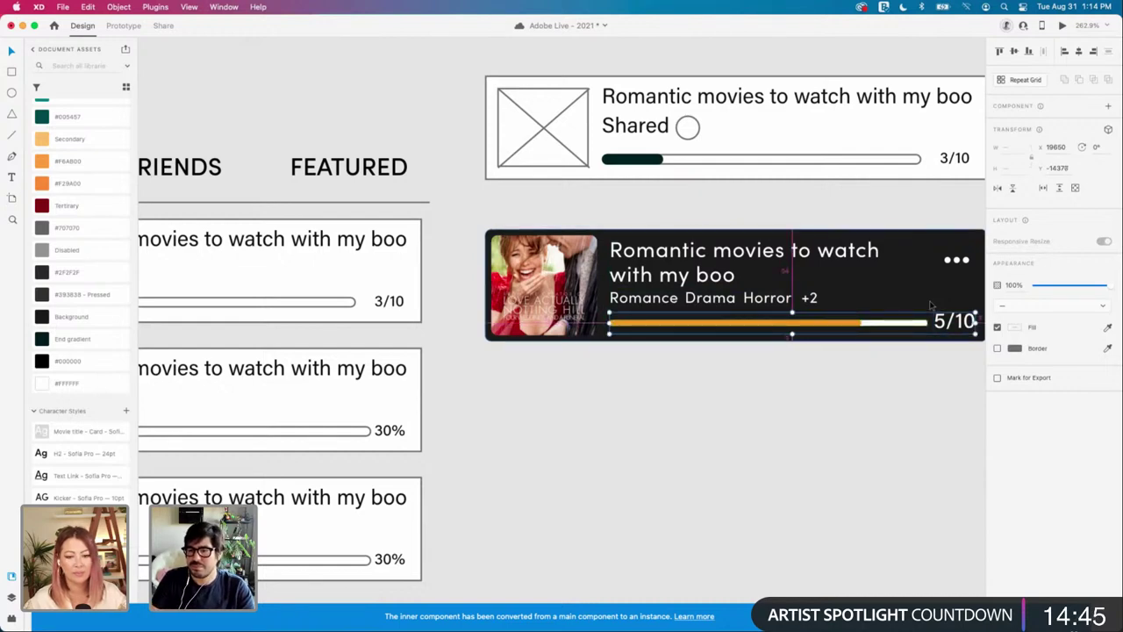
pyautogui.press('Down')
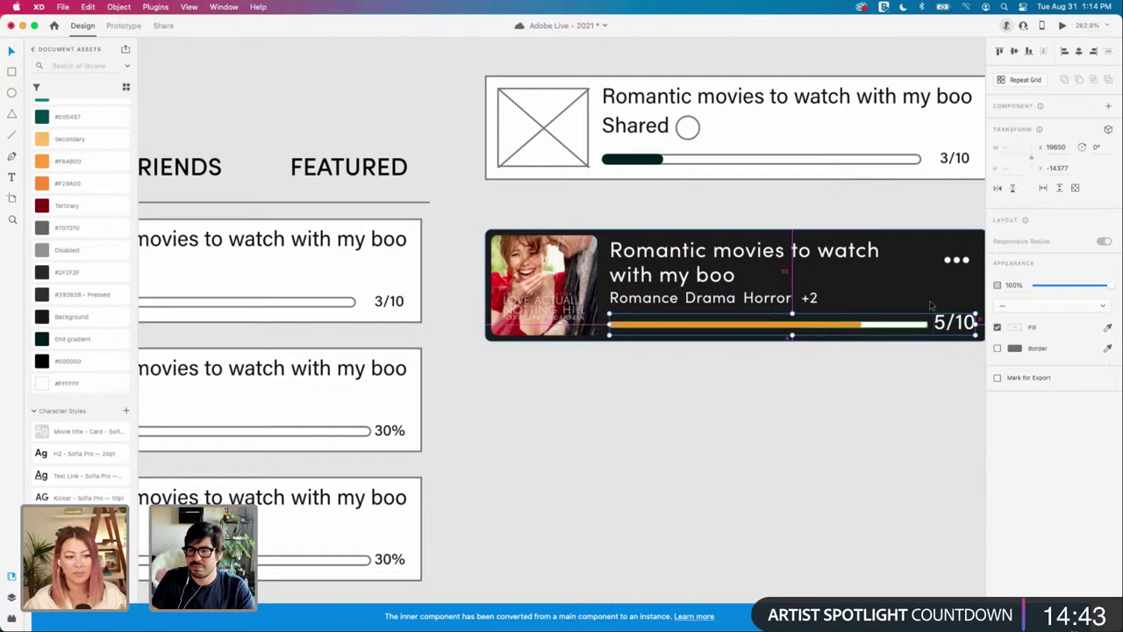
# Step: Group all elements of the dark movie card and convert the group into a component
pyautogui.scroll(-5, 928, 345)
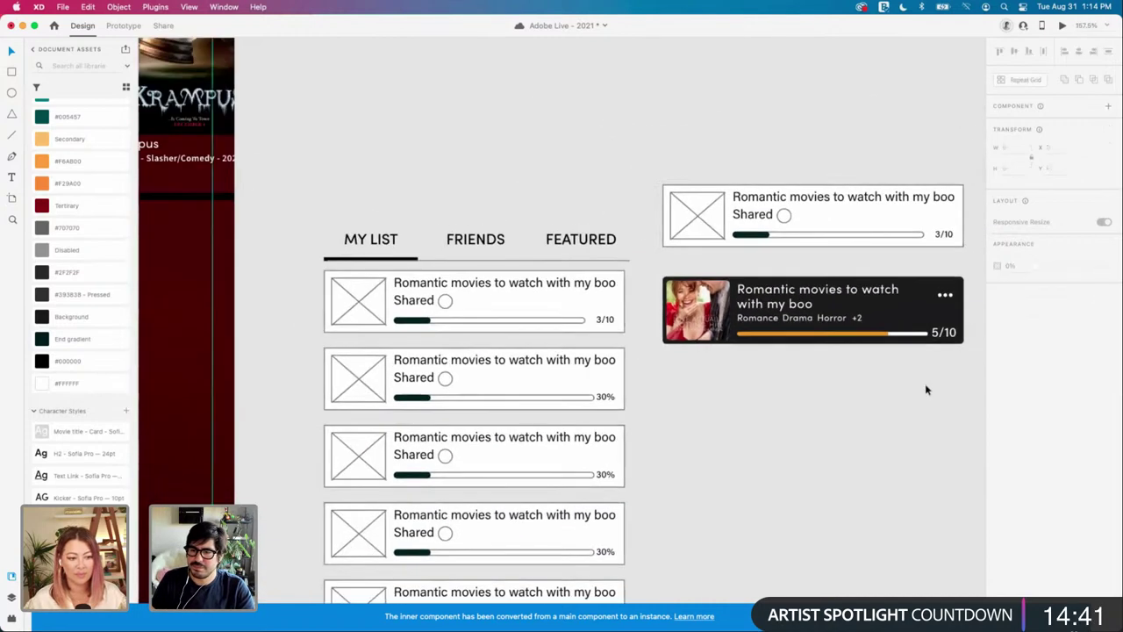
pyautogui.scroll(-3, 925, 387)
pyautogui.click(844, 321)
pyautogui.click(835, 376)
pyautogui.moveTo(716, 292); pyautogui.dragTo(934, 364)
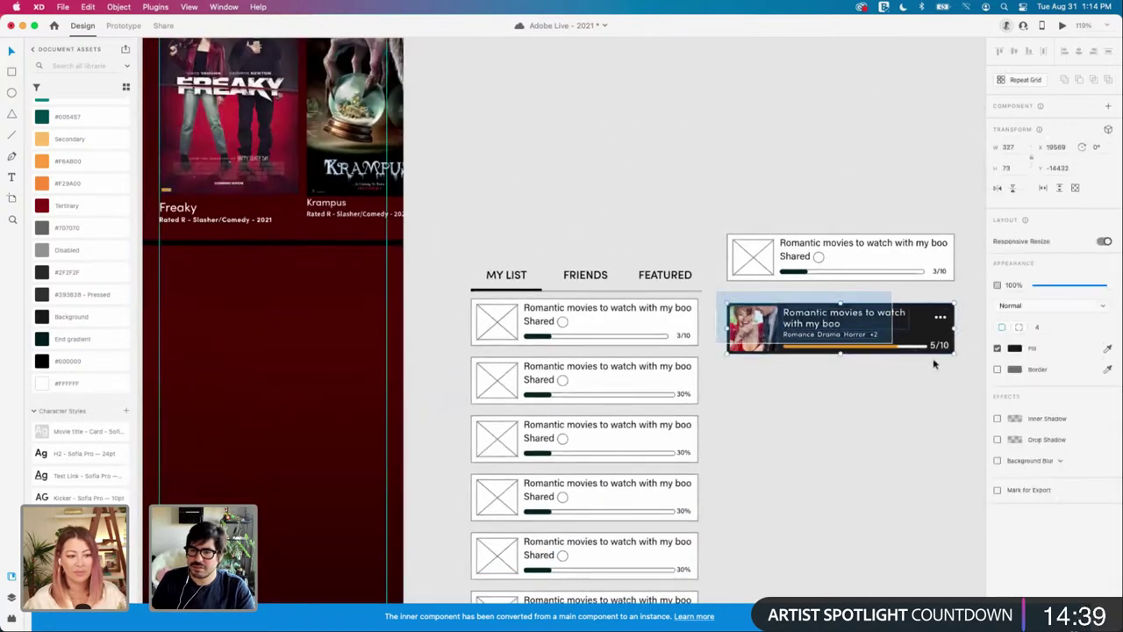
pyautogui.press('Escape')
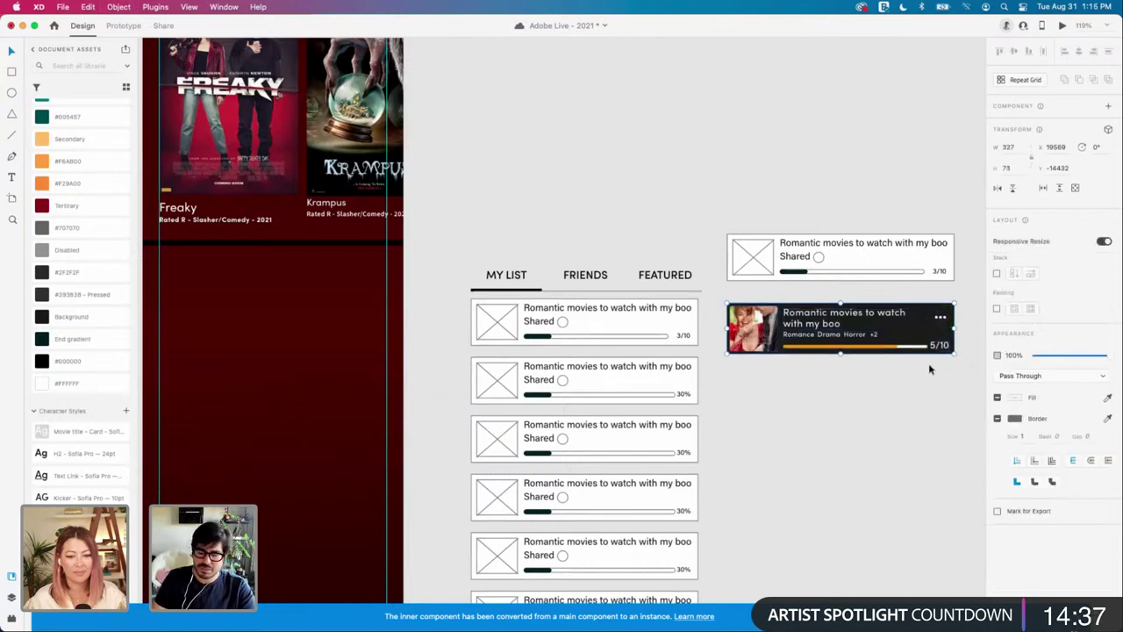
pyautogui.press('super+shift+k')
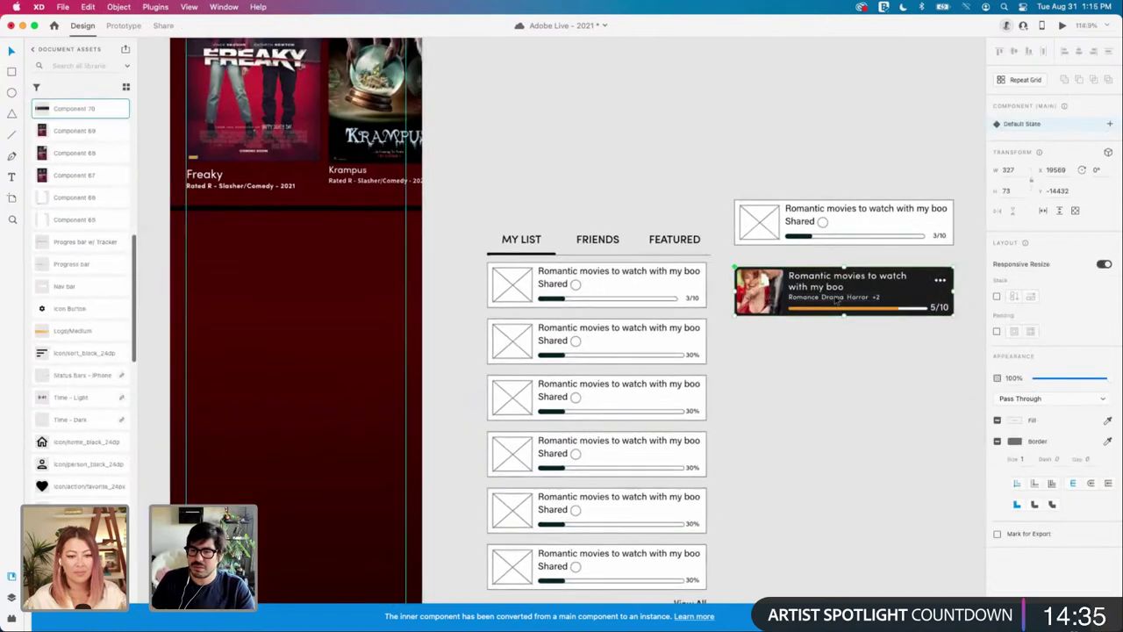
# Step: Duplicate the dark card component and place the copy on the dark red artboard, between the guides below the Halloween Special movies
pyautogui.moveTo(836, 300); pyautogui.dragTo(867, 334)
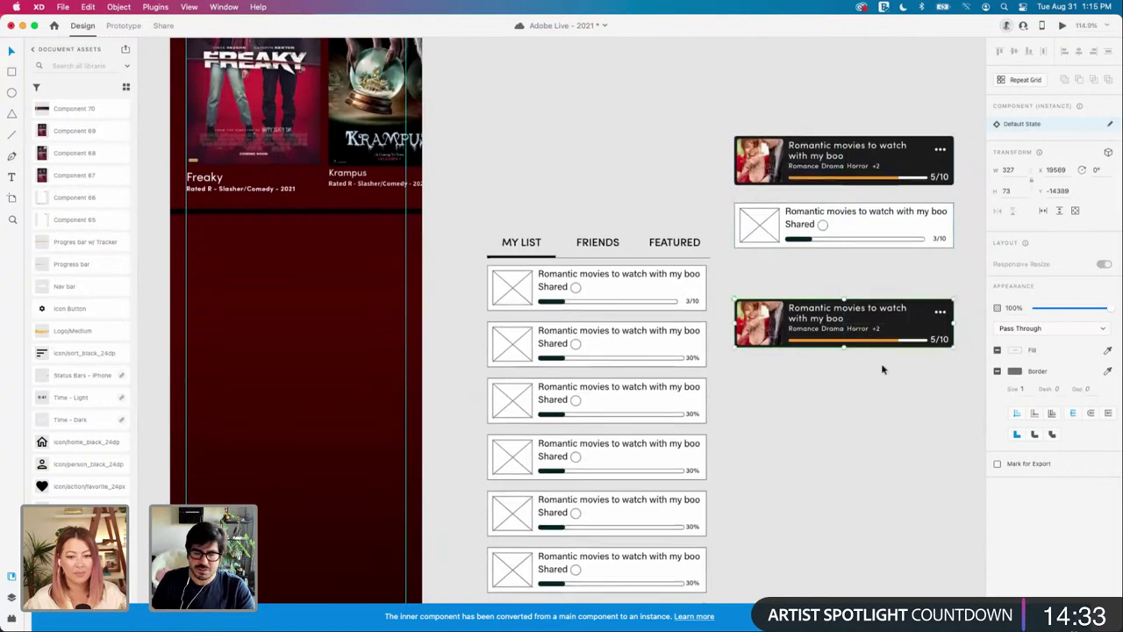
pyautogui.hscroll(-3, 883, 369)
pyautogui.moveTo(948, 330); pyautogui.dragTo(404, 284)
pyautogui.hscroll(-3, 439, 302)
pyautogui.click(386, 311)
# Step: Set the line spacing of the placed card's two-line title to 14
pyautogui.scroll(3, 386, 311)
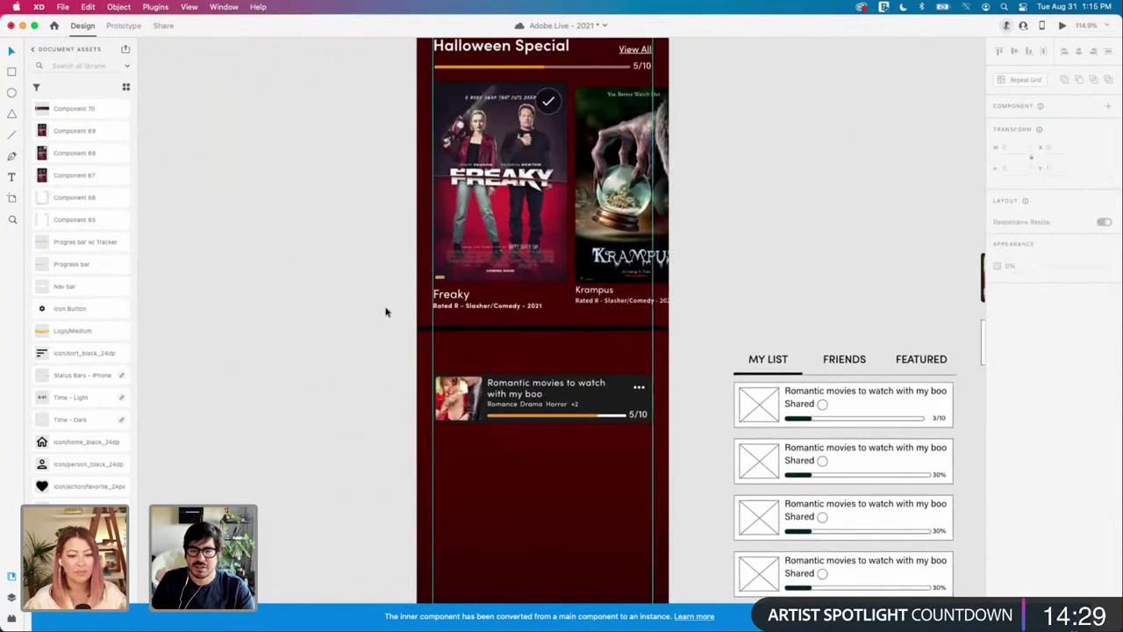
pyautogui.doubleClick(526, 391)
pyautogui.doubleClick(526, 391)
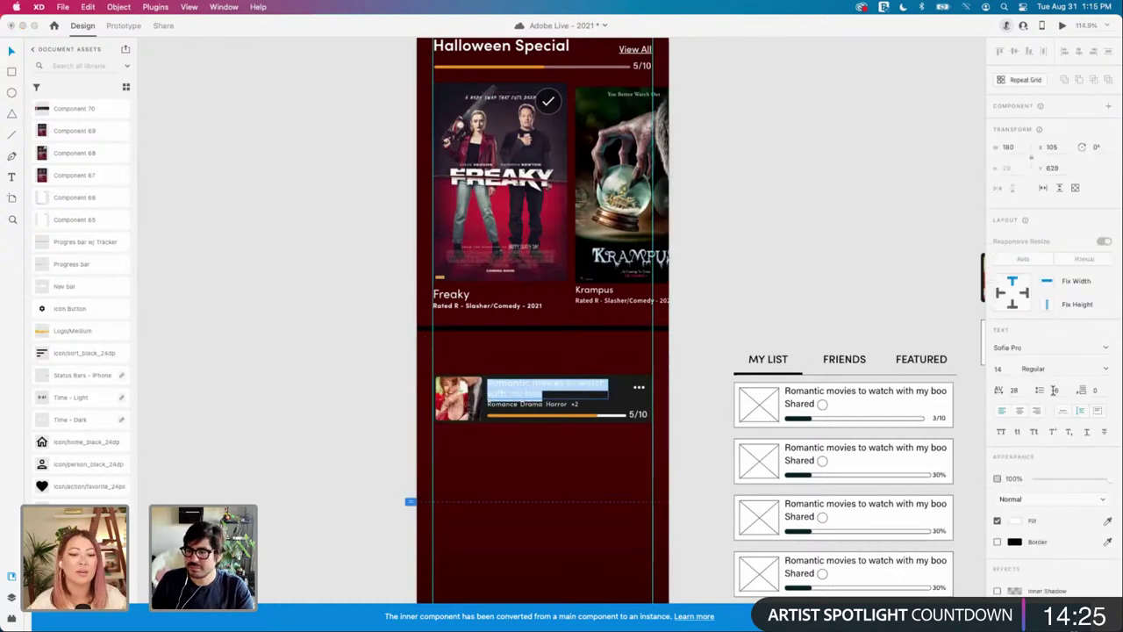
pyautogui.write('14')
pyautogui.press('Return')
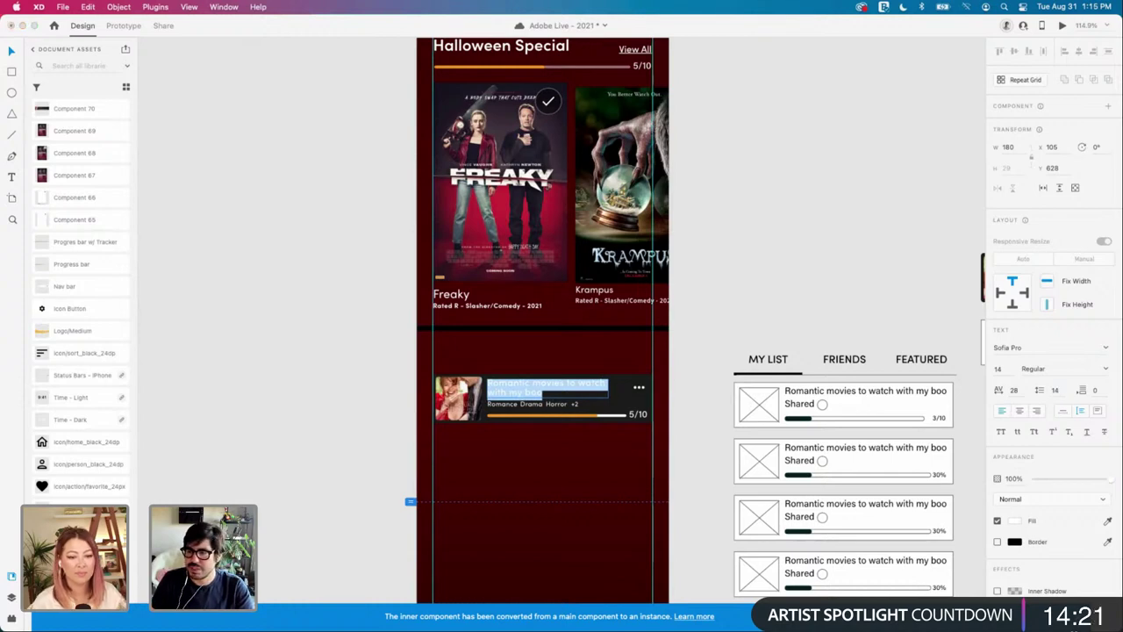
pyautogui.press('Escape')
pyautogui.scroll(2, 523, 402)
pyautogui.press('Escape')
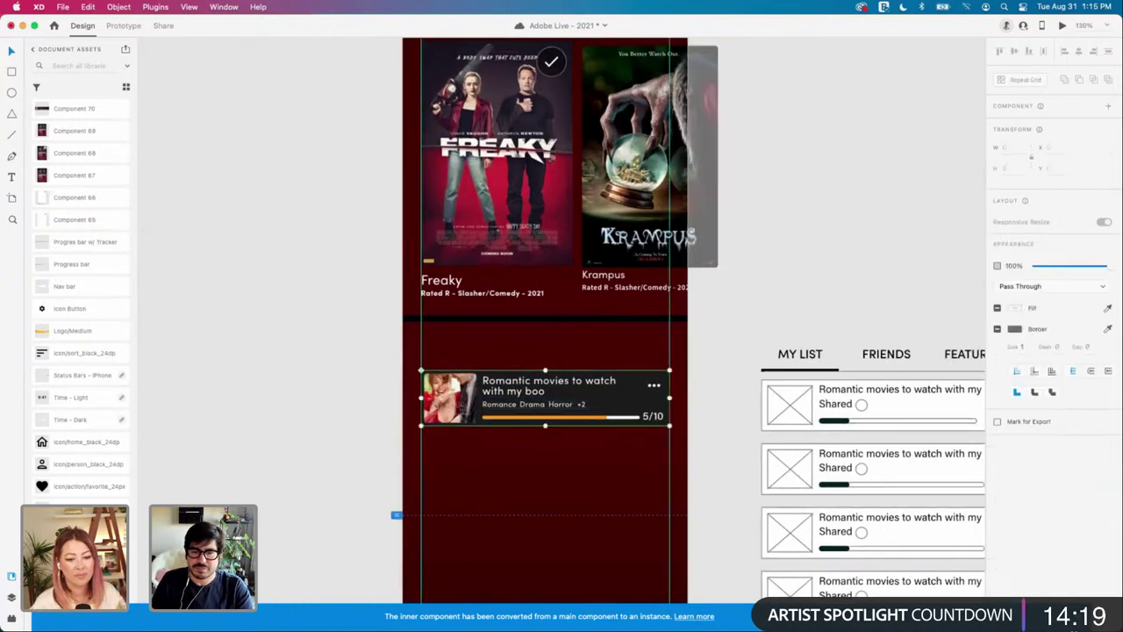
# Step: Move the placed card's genre label row up 2 px to Y 659, closer to the title
pyautogui.doubleClick(535, 404)
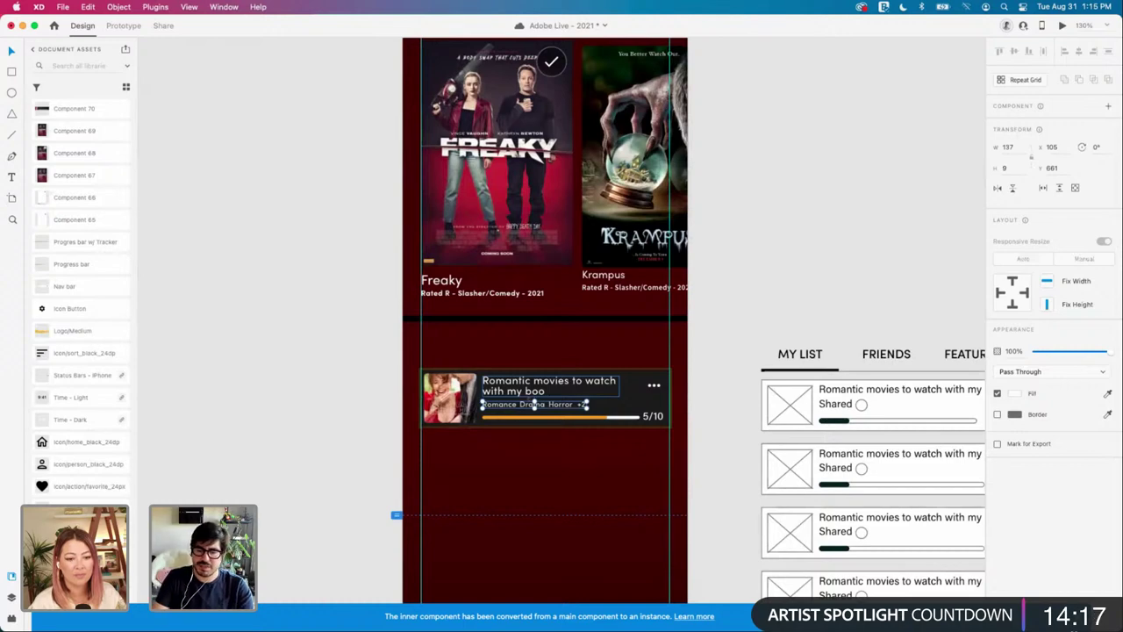
pyautogui.press('Up')
pyautogui.press('Up')
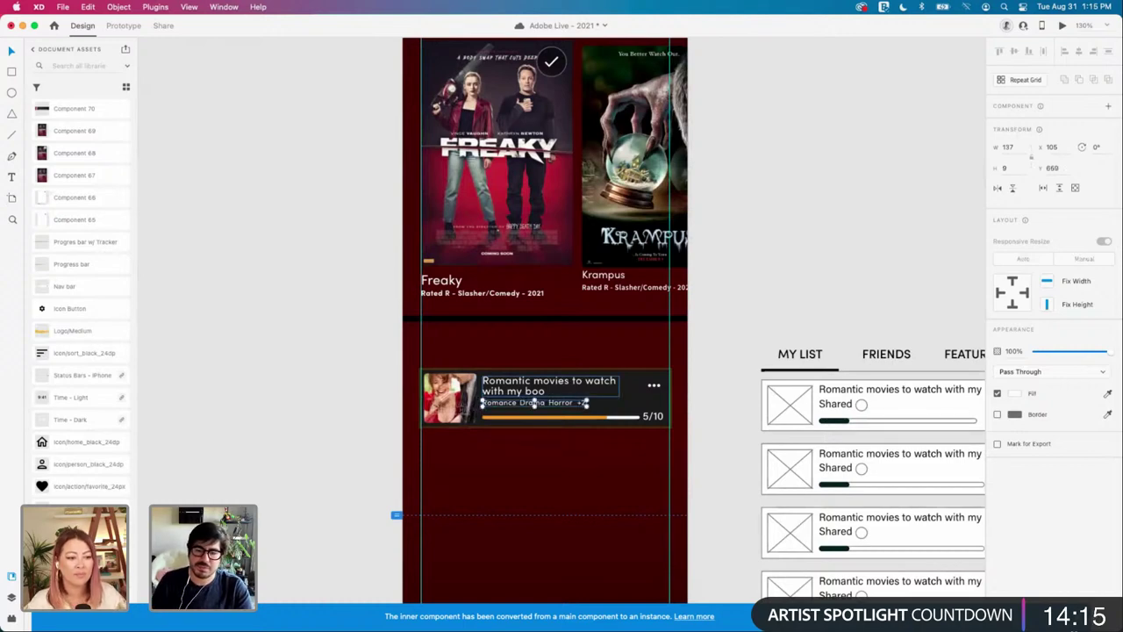
pyautogui.click(544, 391)
pyautogui.click(546, 467)
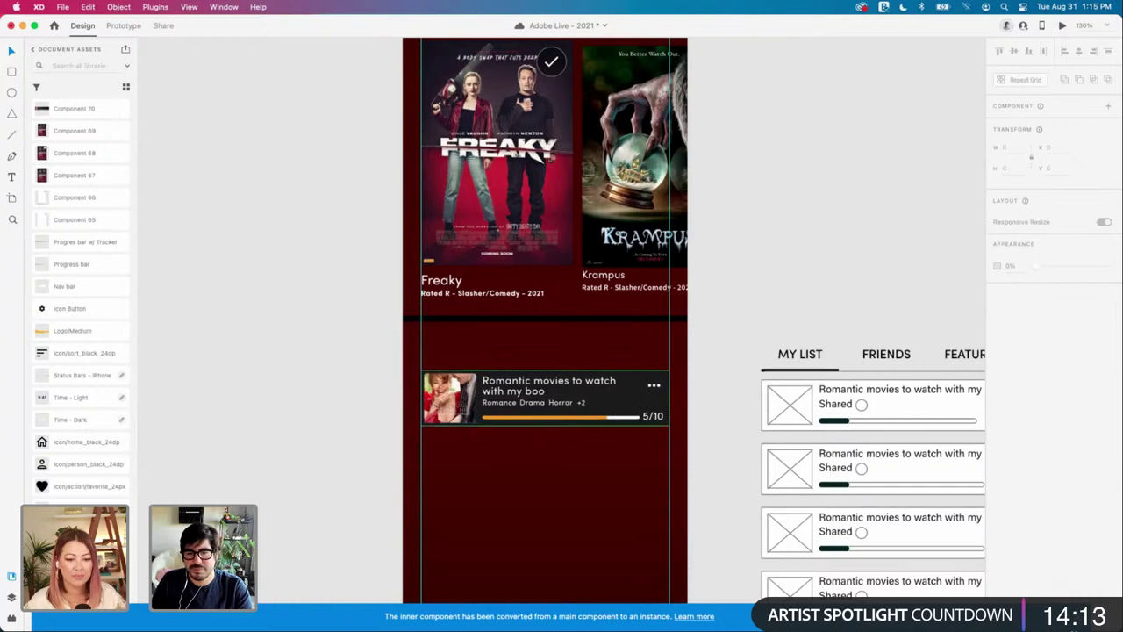
# Step: Widen the text box of the placed card's title to 207
pyautogui.doubleClick(548, 389)
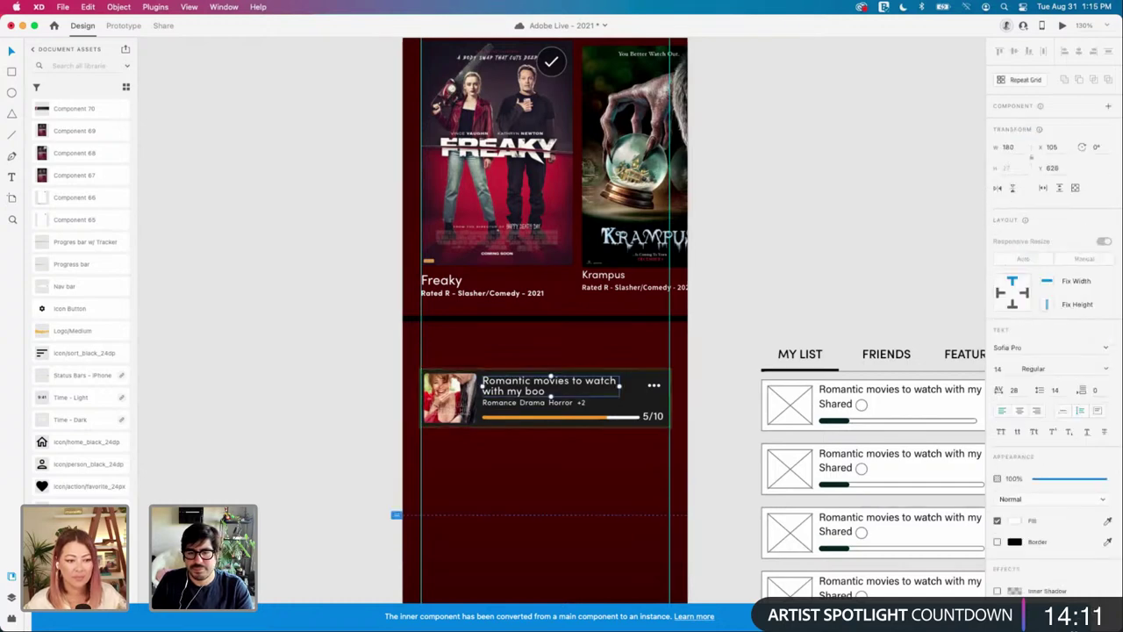
pyautogui.rightClick(541, 388)
pyautogui.click(332, 390)
pyautogui.click(400, 380)
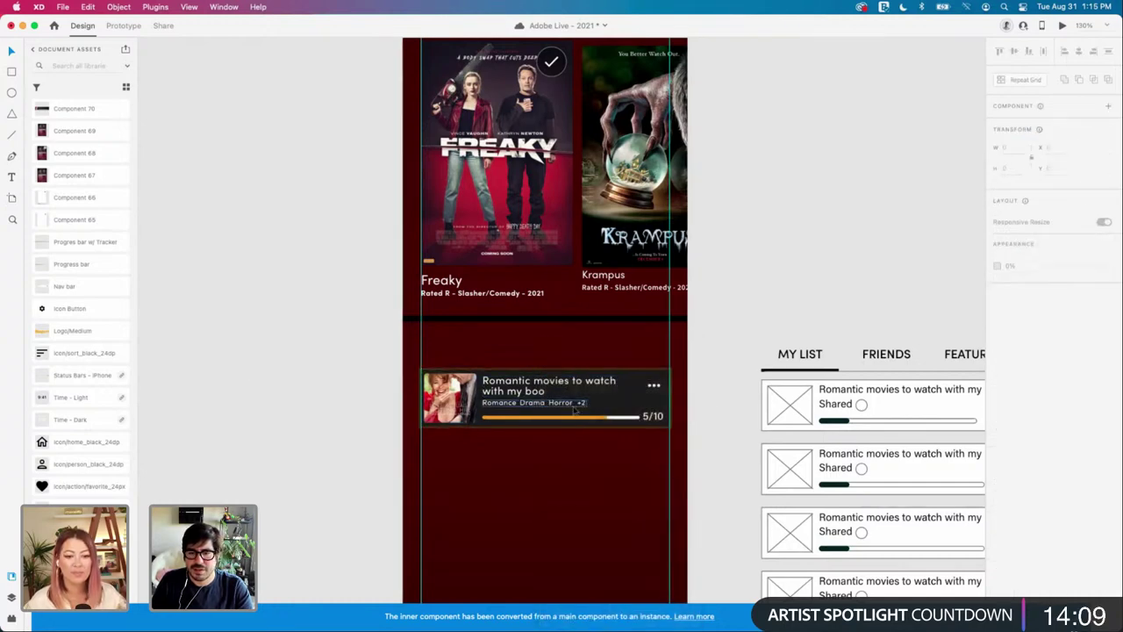
pyautogui.click(579, 402)
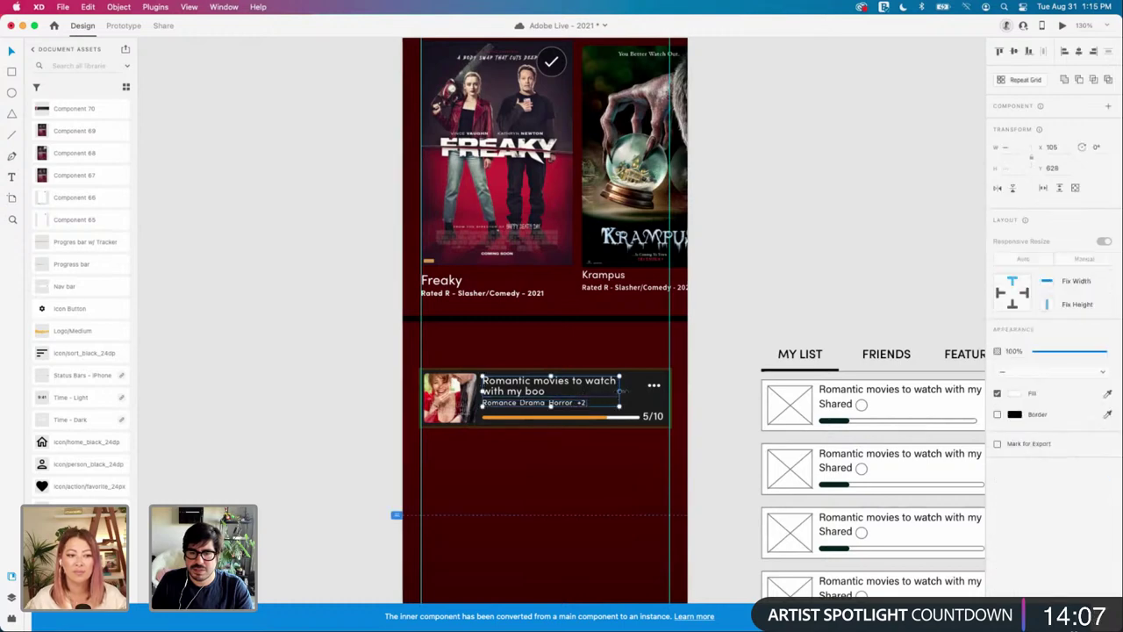
pyautogui.doubleClick(567, 387)
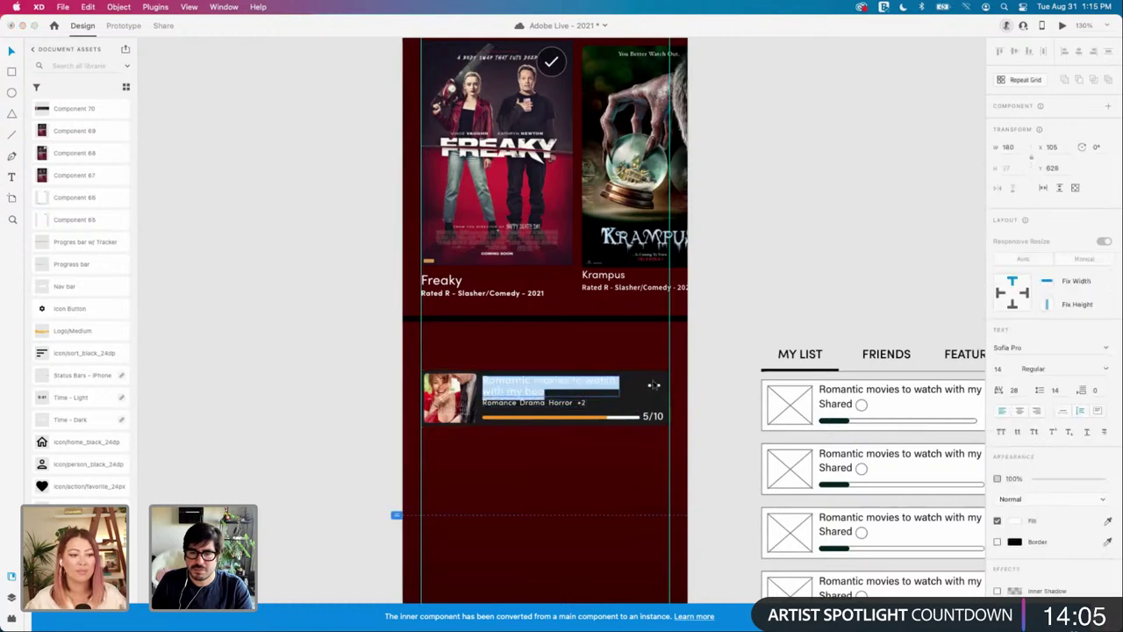
pyautogui.click(696, 389)
pyautogui.doubleClick(601, 387)
pyautogui.click(601, 386)
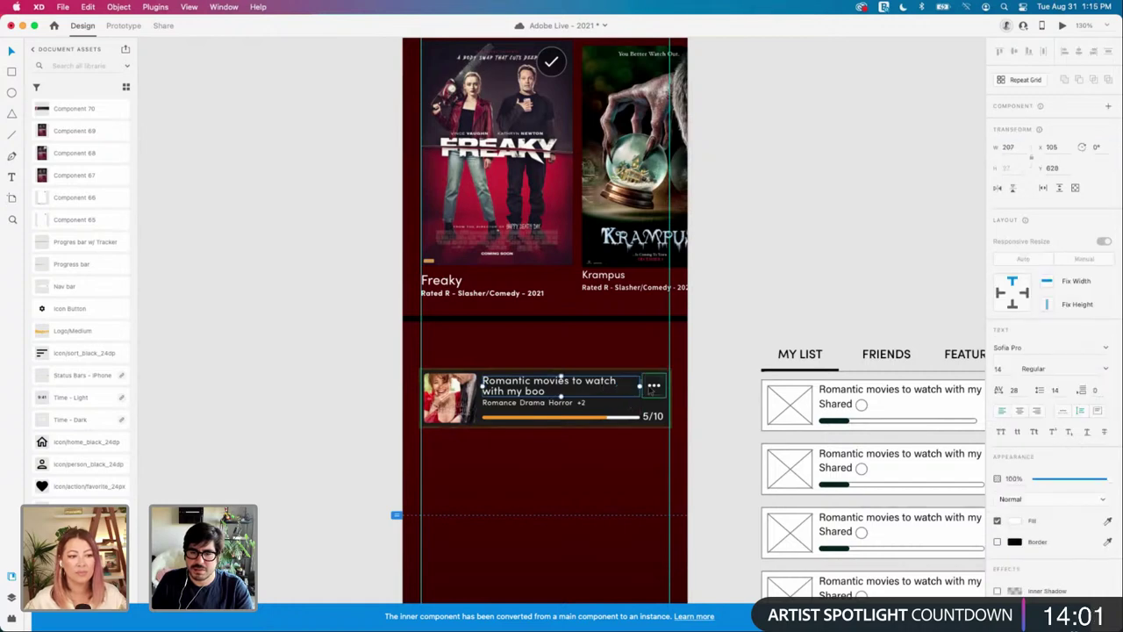
# Step: Inspect the placed card's title and genre labels to check their alignment and text settings
pyautogui.scroll(2, 637, 388)
pyautogui.click(572, 408)
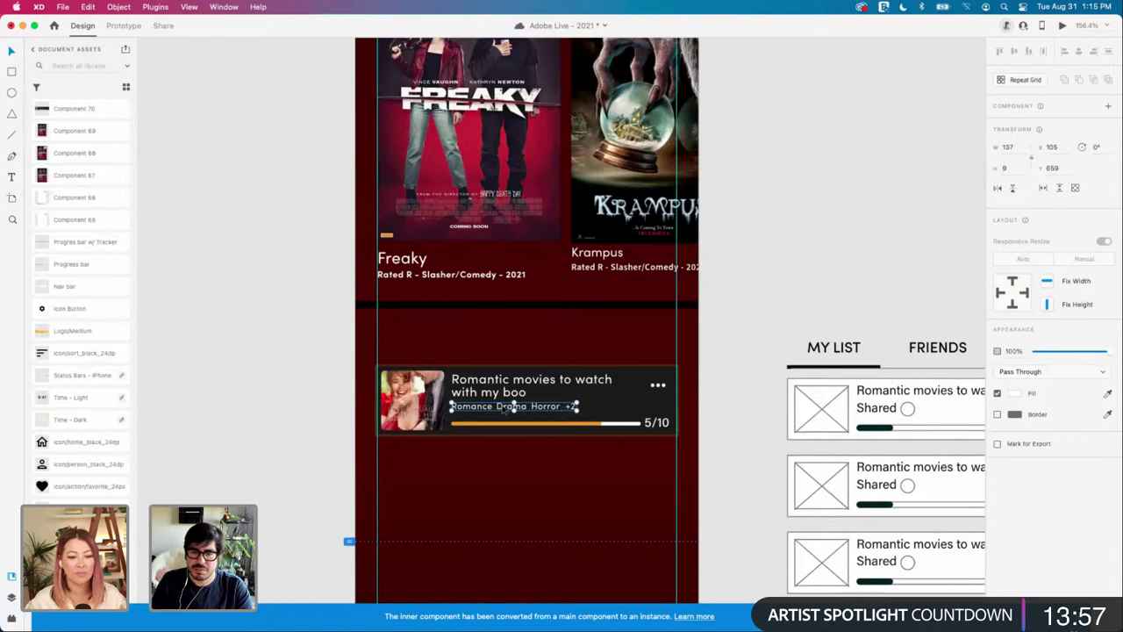
pyautogui.scroll(-3, 453, 403)
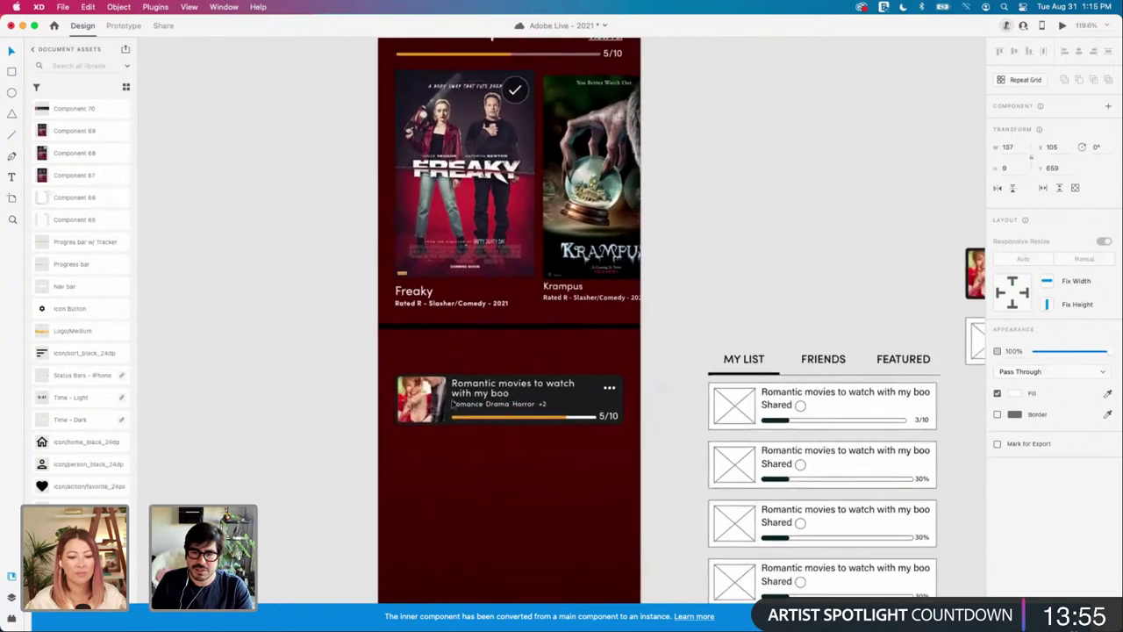
pyautogui.click(286, 398)
pyautogui.hscroll(-2, 286, 398)
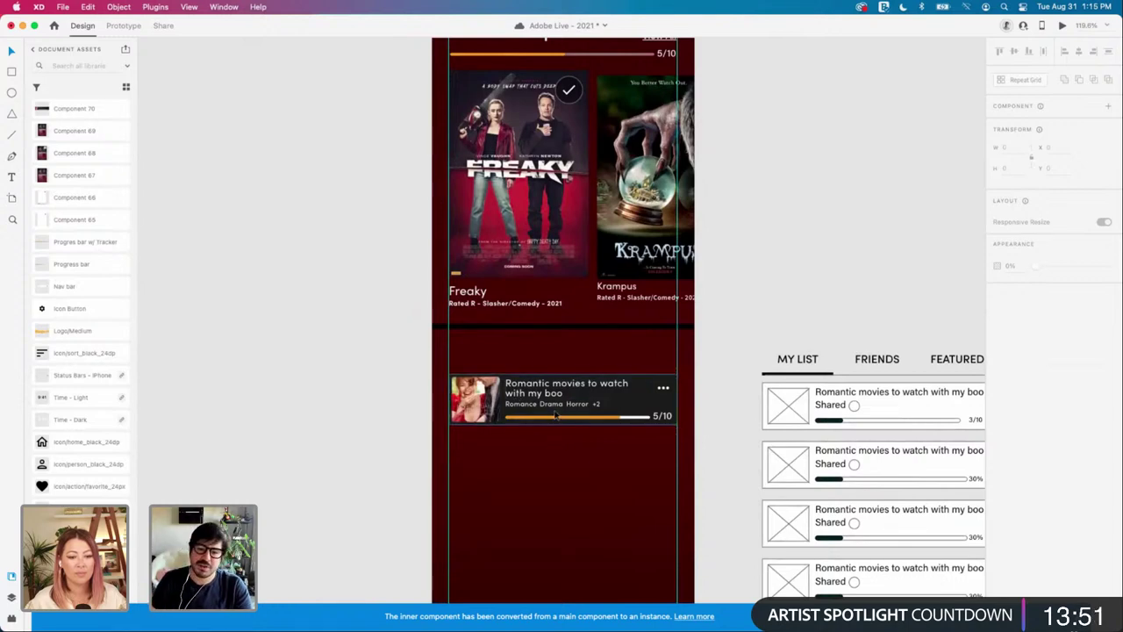
pyautogui.scroll(3, 561, 416)
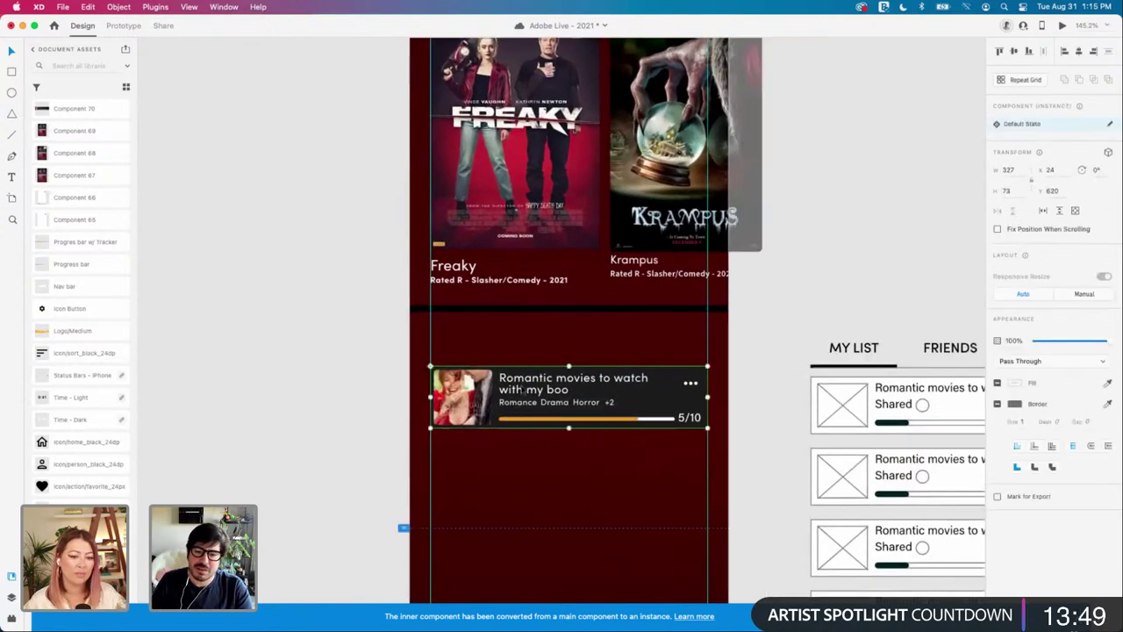
pyautogui.doubleClick(522, 392)
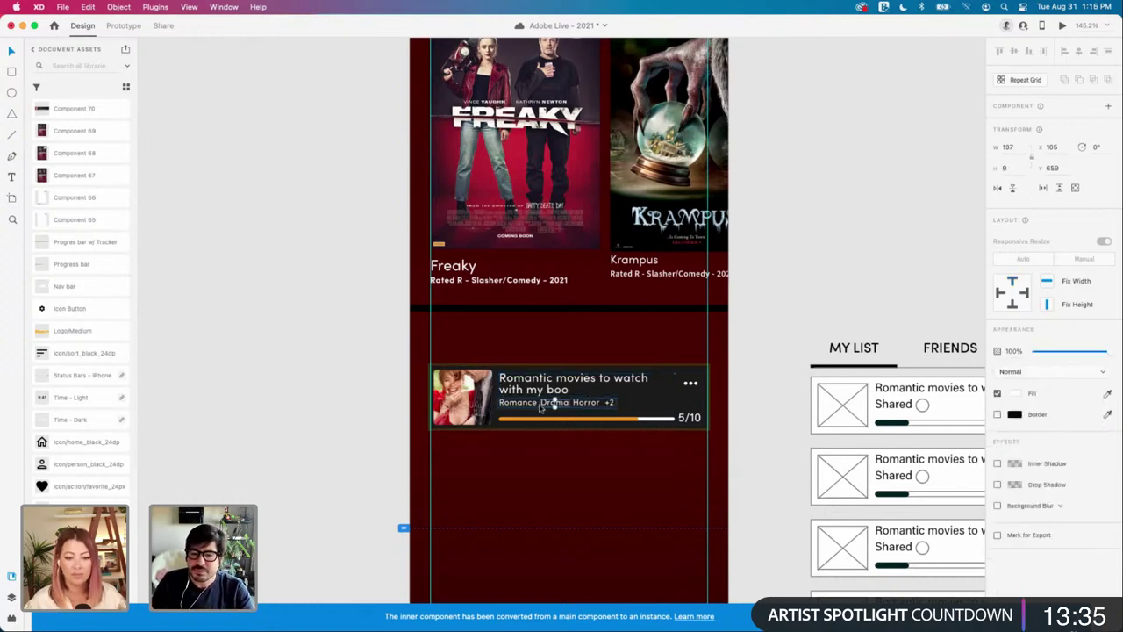
pyautogui.press('Escape')
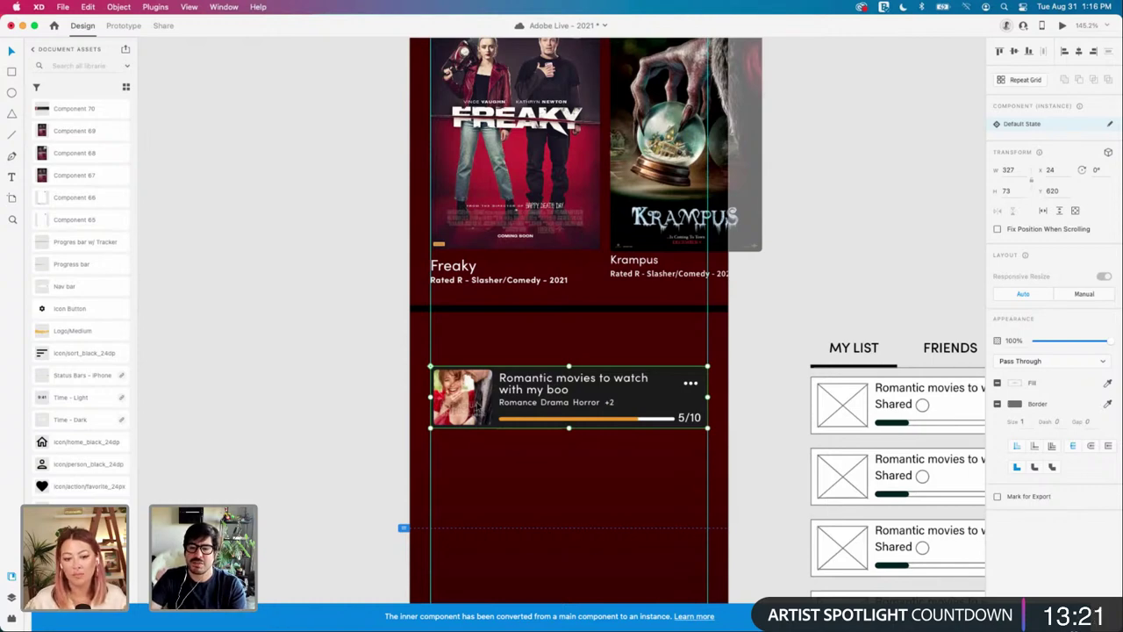
pyautogui.click(331, 403)
pyautogui.scroll(2, 520, 408)
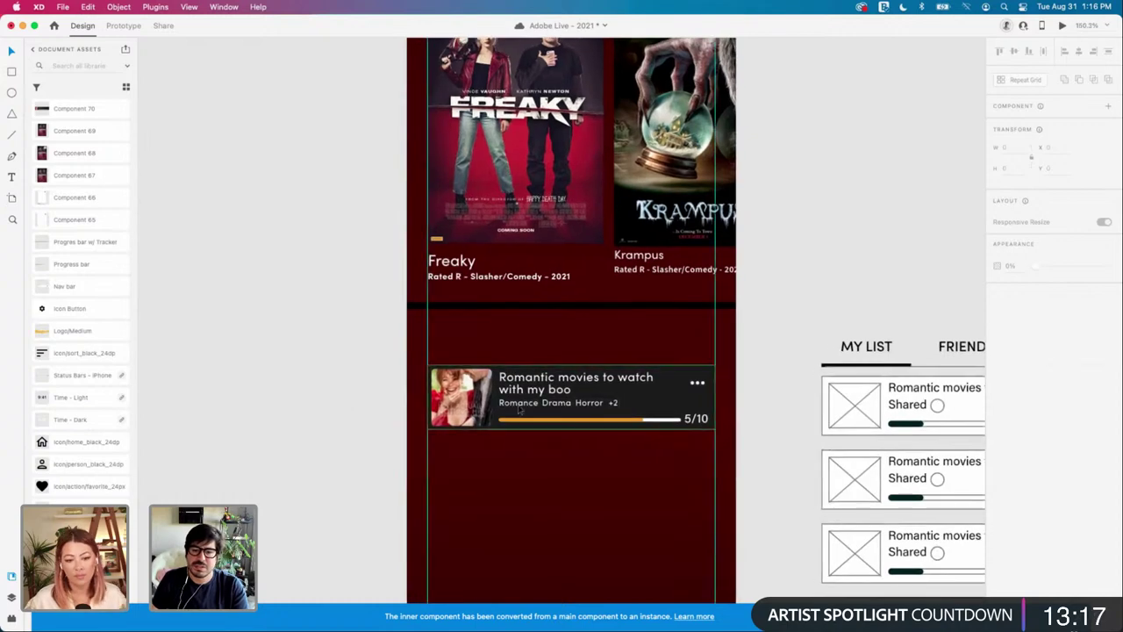
pyautogui.click(519, 408)
pyautogui.doubleClick(519, 408)
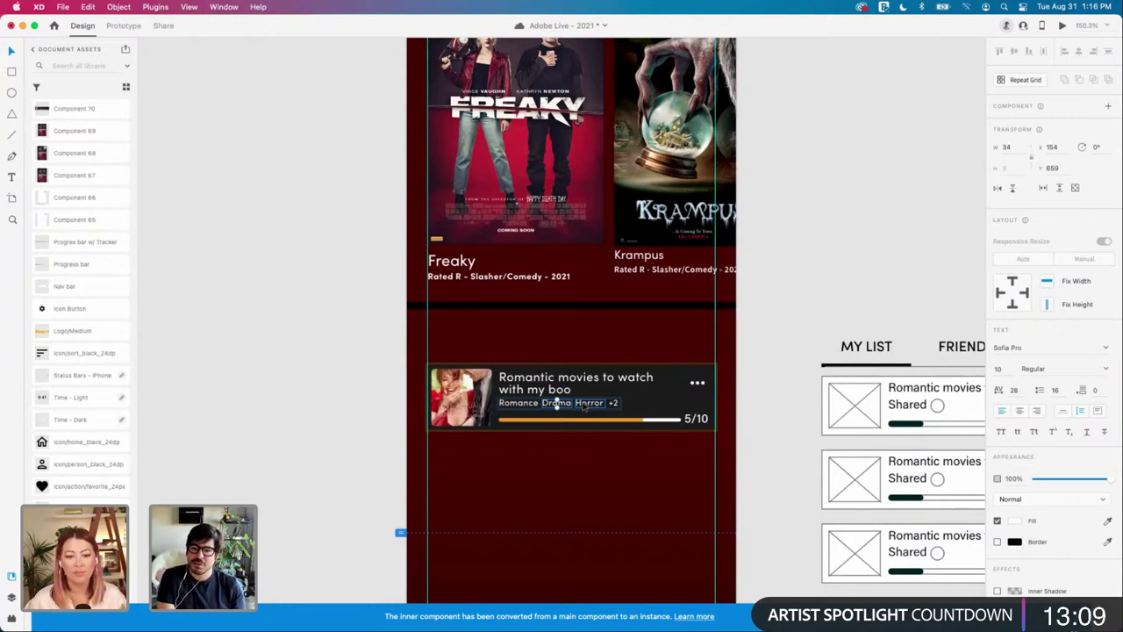
pyautogui.click(519, 403)
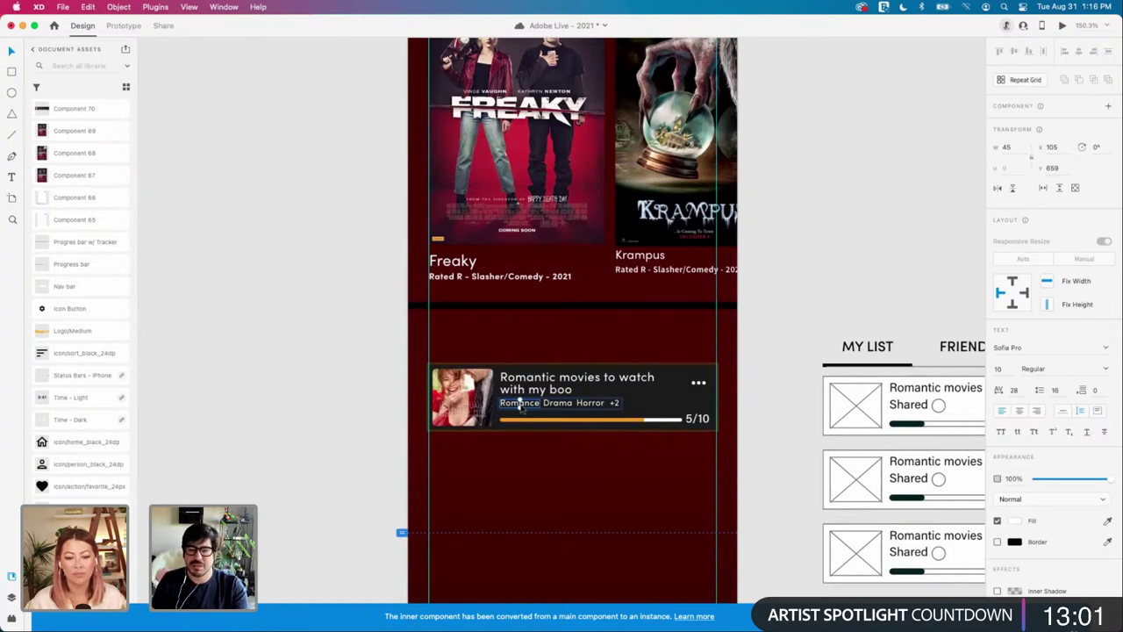
pyautogui.press('Escape')
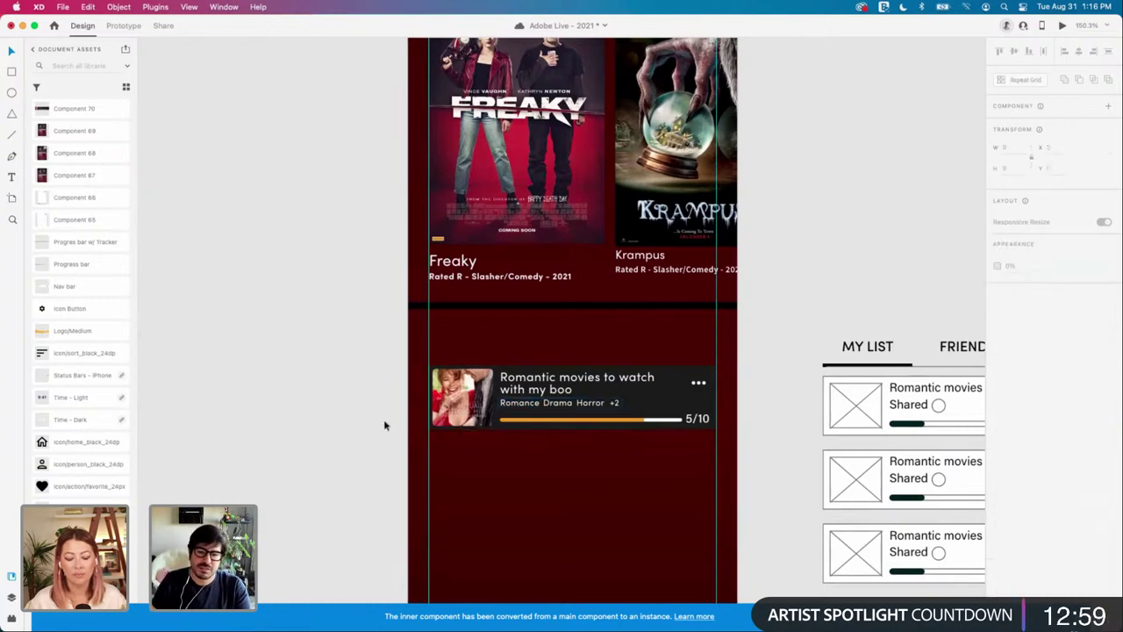
# Step: Move the placed card farther down the dark red artboard to free space for a heading below the divider
pyautogui.scroll(3, 405, 407)
pyautogui.scroll(2, 367, 406)
pyautogui.click(367, 406)
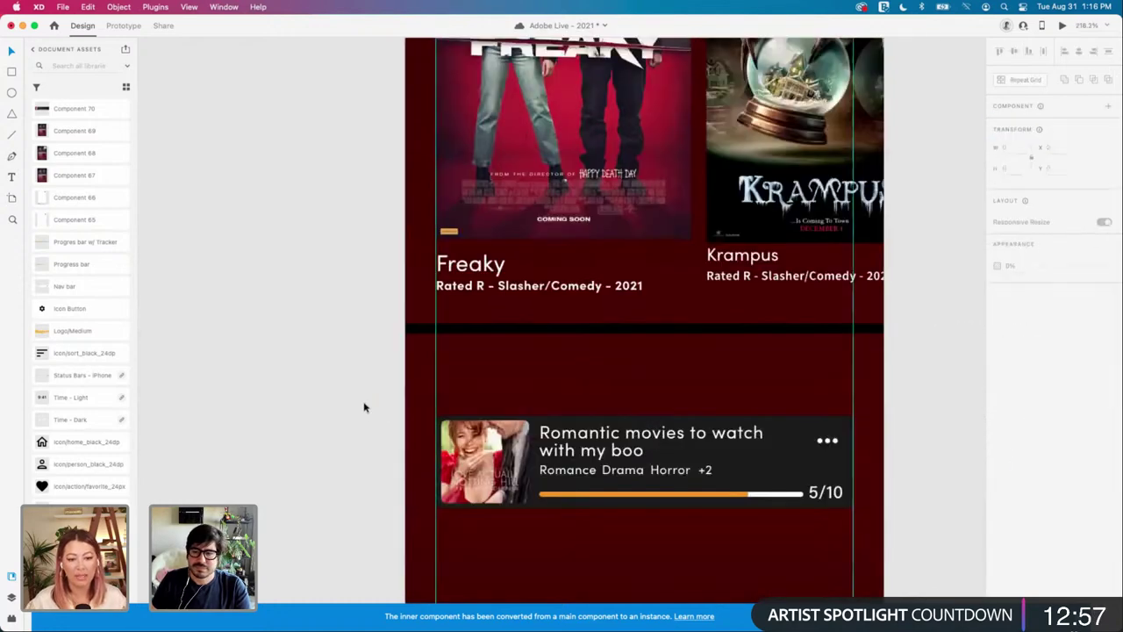
pyautogui.scroll(-5, 368, 407)
pyautogui.moveTo(480, 433); pyautogui.dragTo(480, 471)
pyautogui.click(735, 364)
pyautogui.scroll(-2, 757, 384)
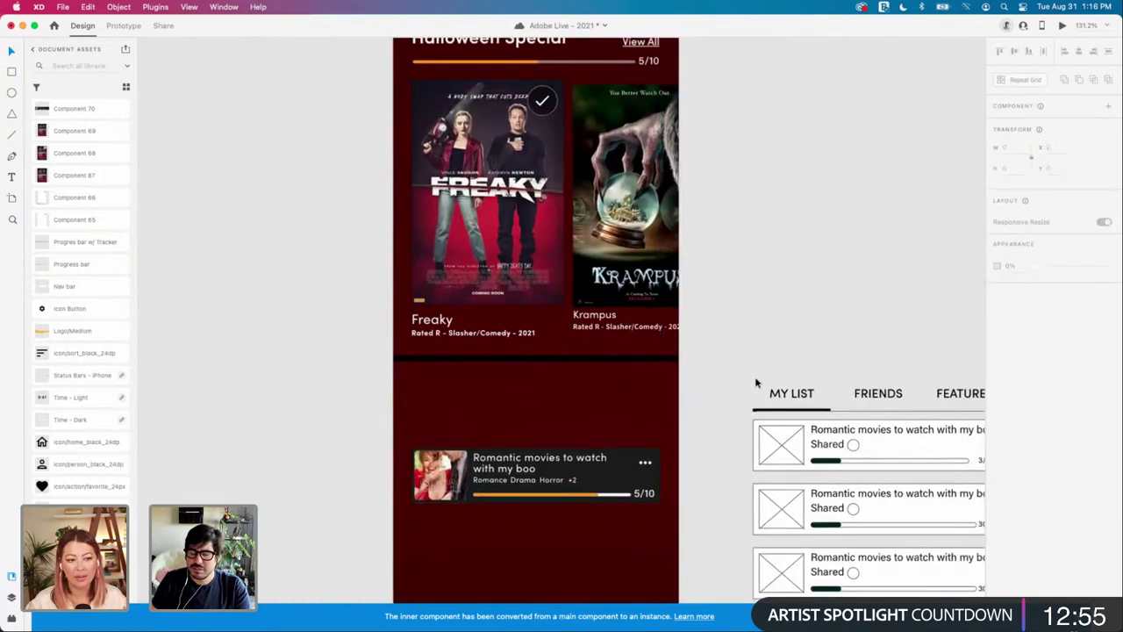
# Step: Add the text "List" below the black divider and align it with the artboard's first vertical guide at X 24, Y 572
pyautogui.press('t')
pyautogui.click(474, 400)
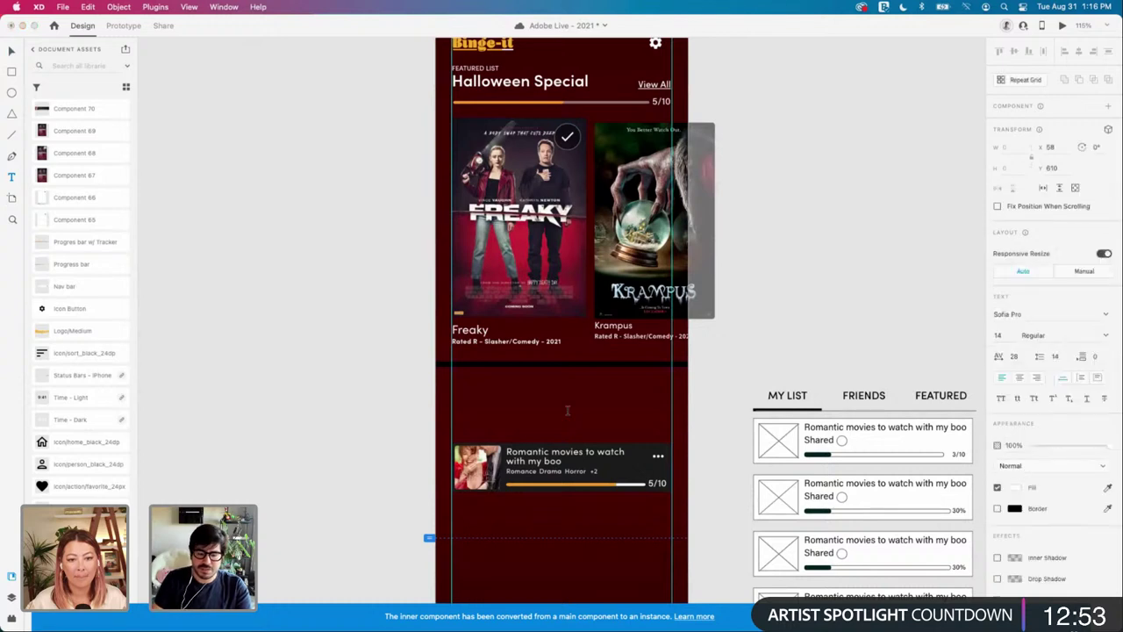
pyautogui.write('List')
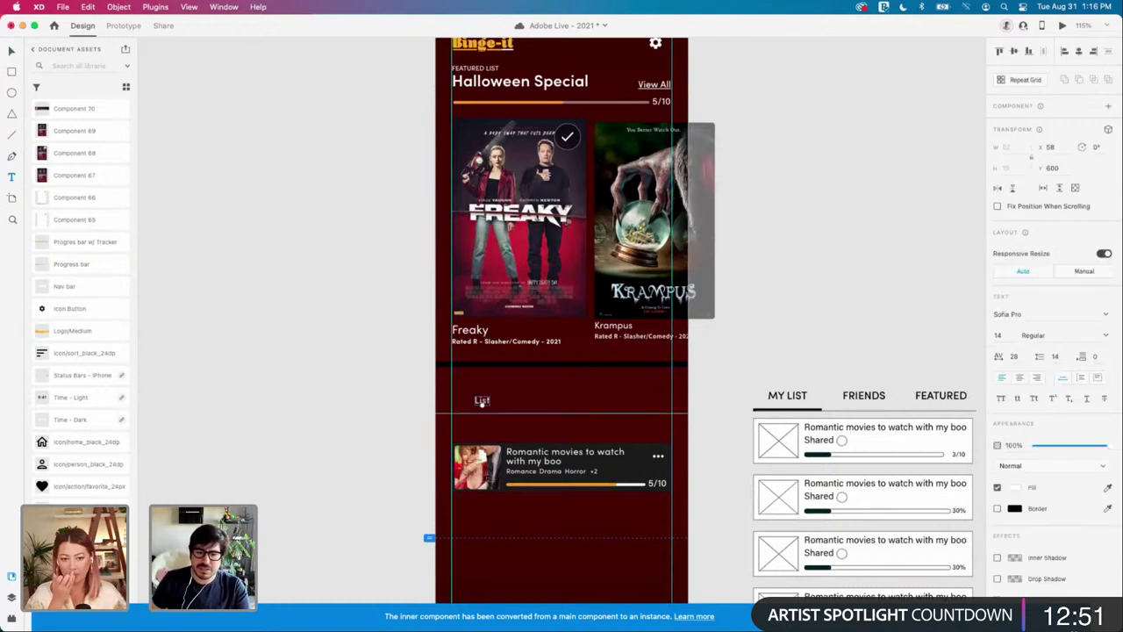
pyautogui.moveTo(481, 402); pyautogui.dragTo(459, 383)
# Step: Apply the H2 Sofia Pro 24pt character style to the "List" text and lower it to Y 580
pyautogui.scroll(10, 66, 211)
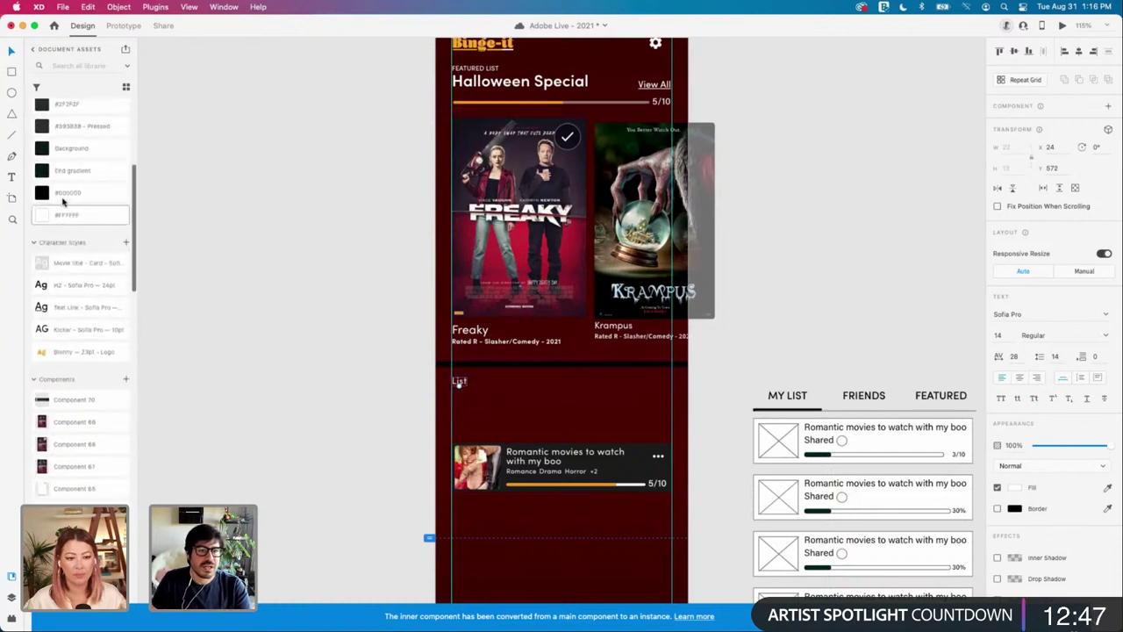
pyautogui.scroll(3, 70, 244)
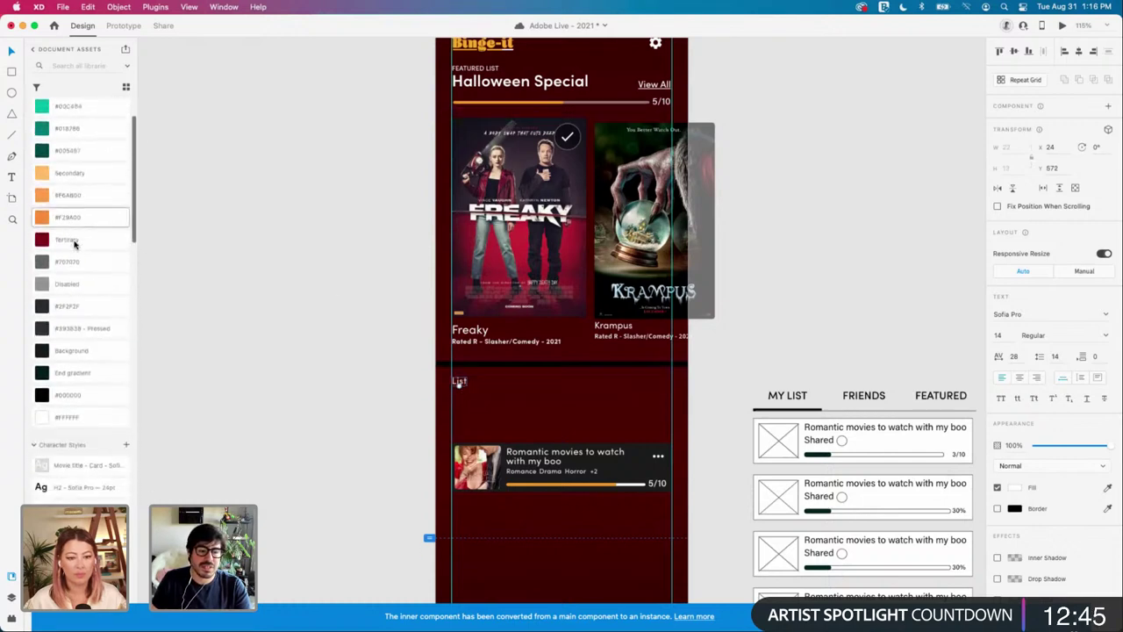
pyautogui.scroll(-5, 82, 354)
pyautogui.click(83, 408)
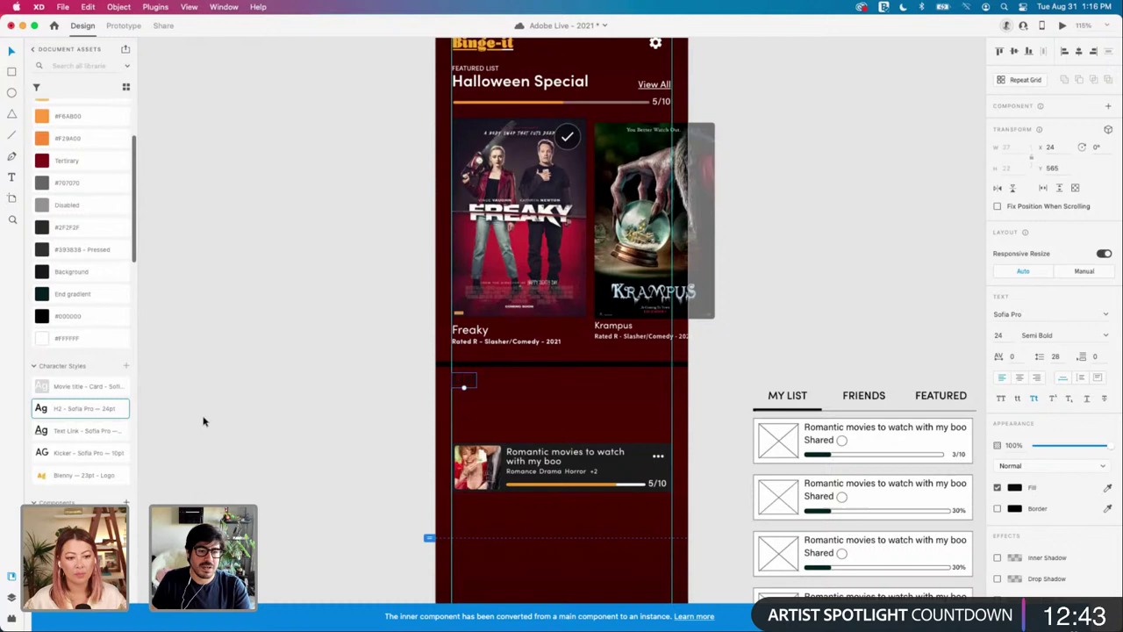
pyautogui.click(413, 394)
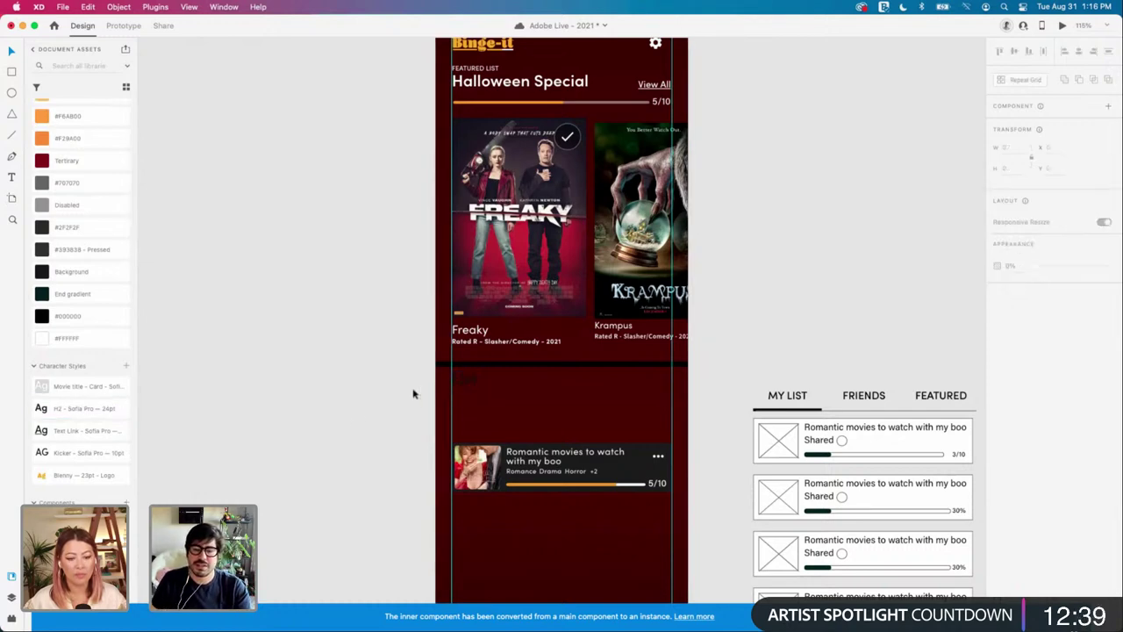
pyautogui.click(466, 394)
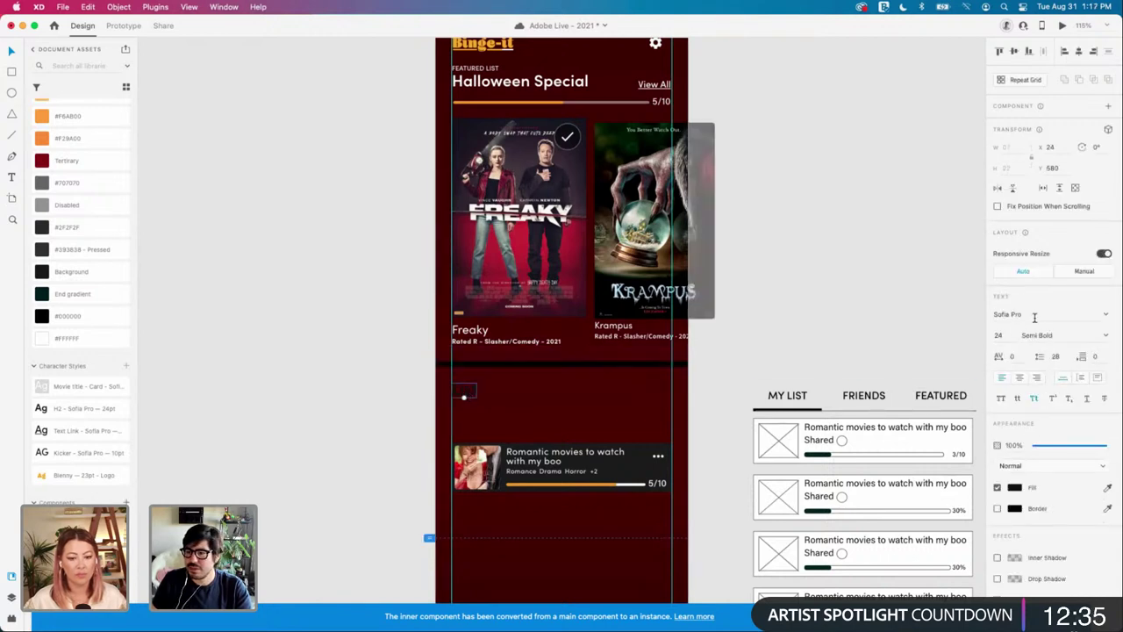
pyautogui.click(757, 301)
# Step: Recolor the "List" heading with the #FFFFFF document color
pyautogui.click(465, 392)
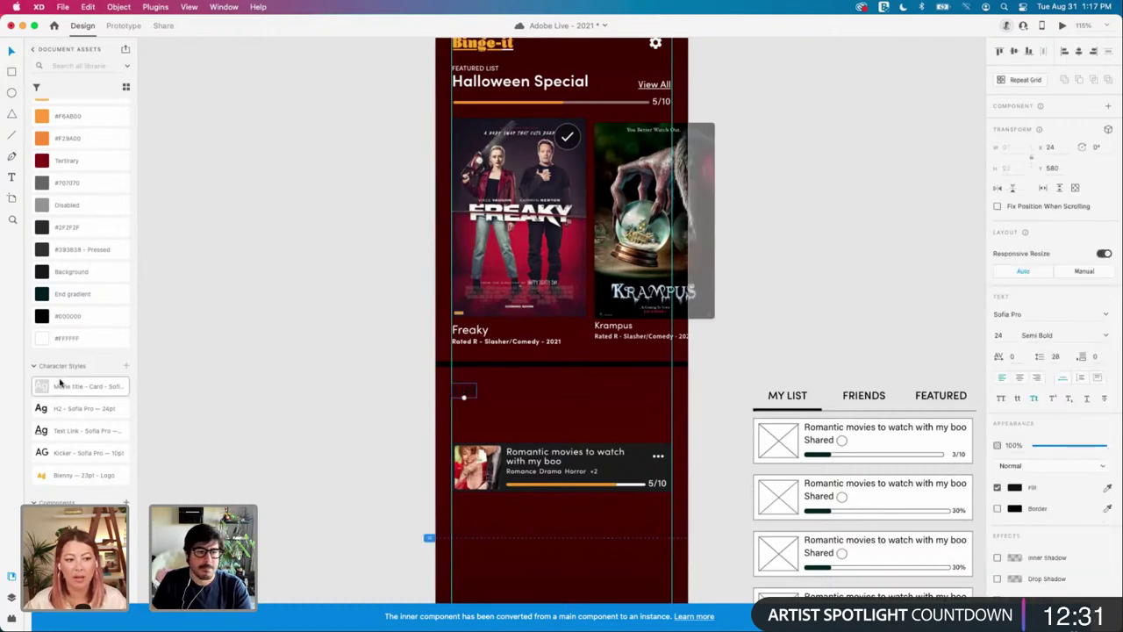
pyautogui.click(63, 340)
pyautogui.click(354, 394)
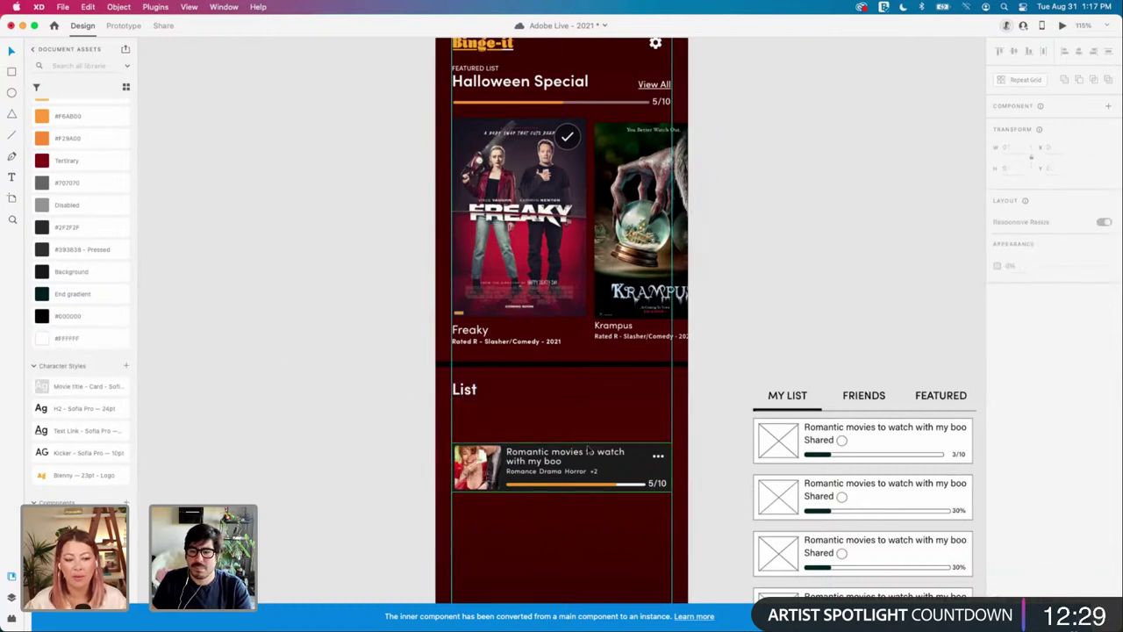
# Step: Move the movie list card down to Y 704, leaving more room below the "List" heading
pyautogui.scroll(-1, 588, 450)
pyautogui.moveTo(590, 449); pyautogui.dragTo(590, 472)
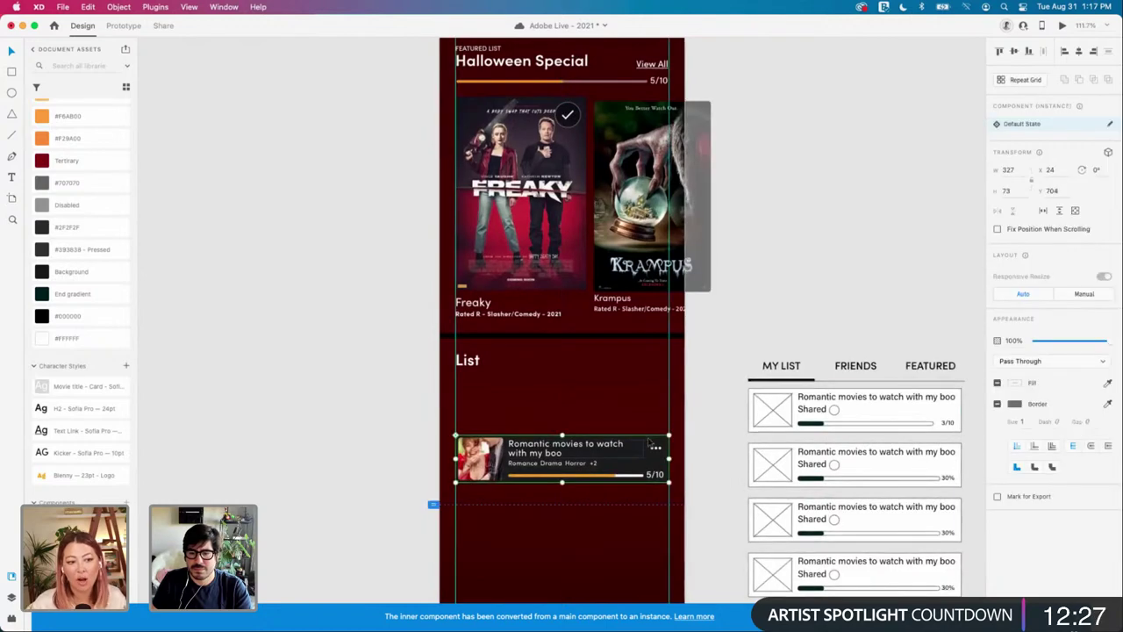
pyautogui.click(690, 418)
pyautogui.scroll(1, 684, 419)
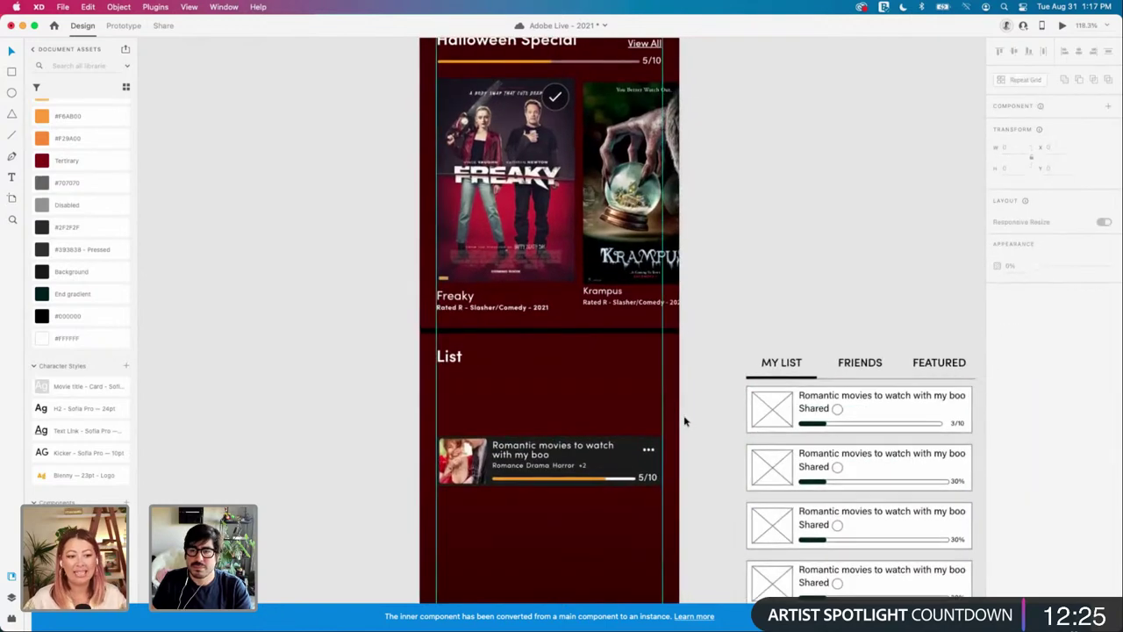
# Step: Draw a rectangle about 89 by 38 at the vertical guide, between the "List" heading and the card
pyautogui.scroll(5, 687, 422)
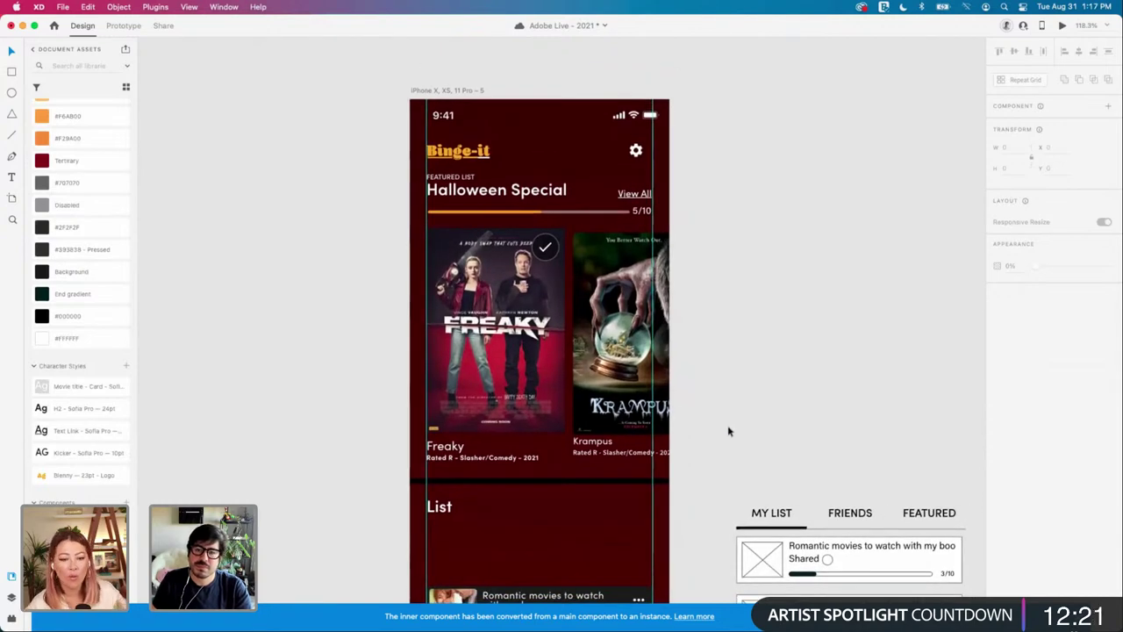
pyautogui.scroll(-5, 728, 425)
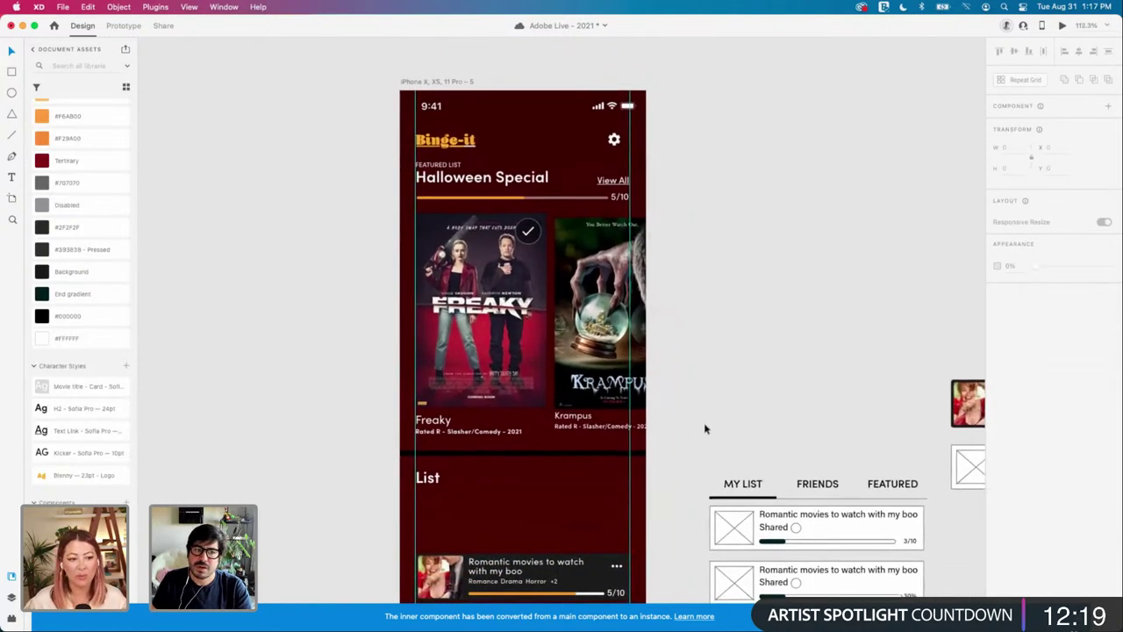
pyautogui.scroll(-4, 705, 428)
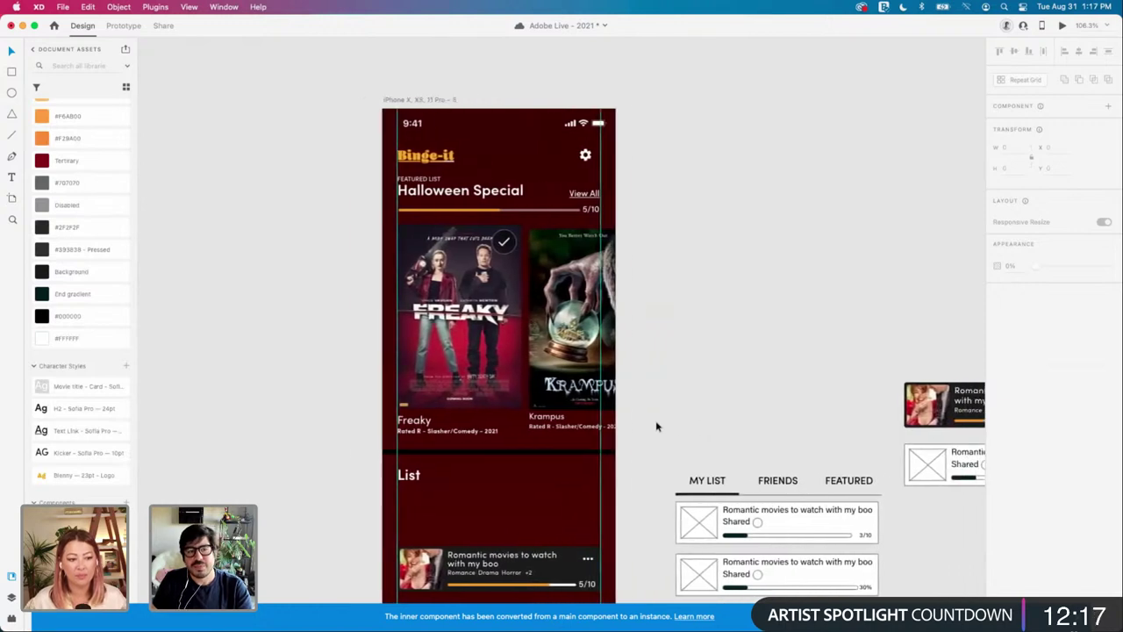
pyautogui.hscroll(-3, 656, 426)
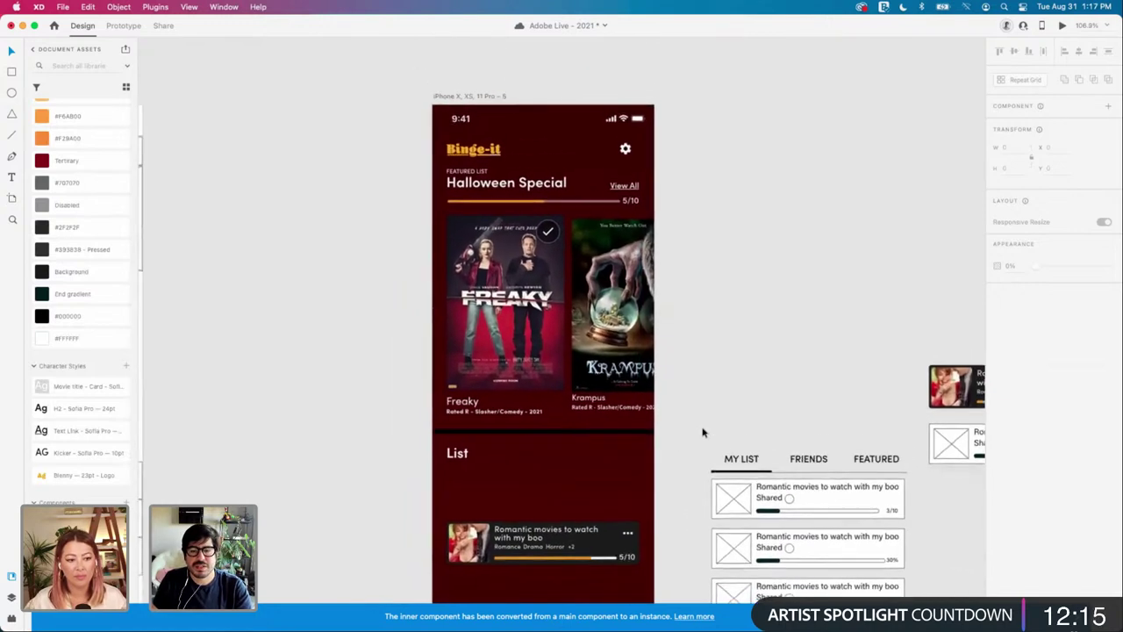
pyautogui.scroll(-5, 702, 432)
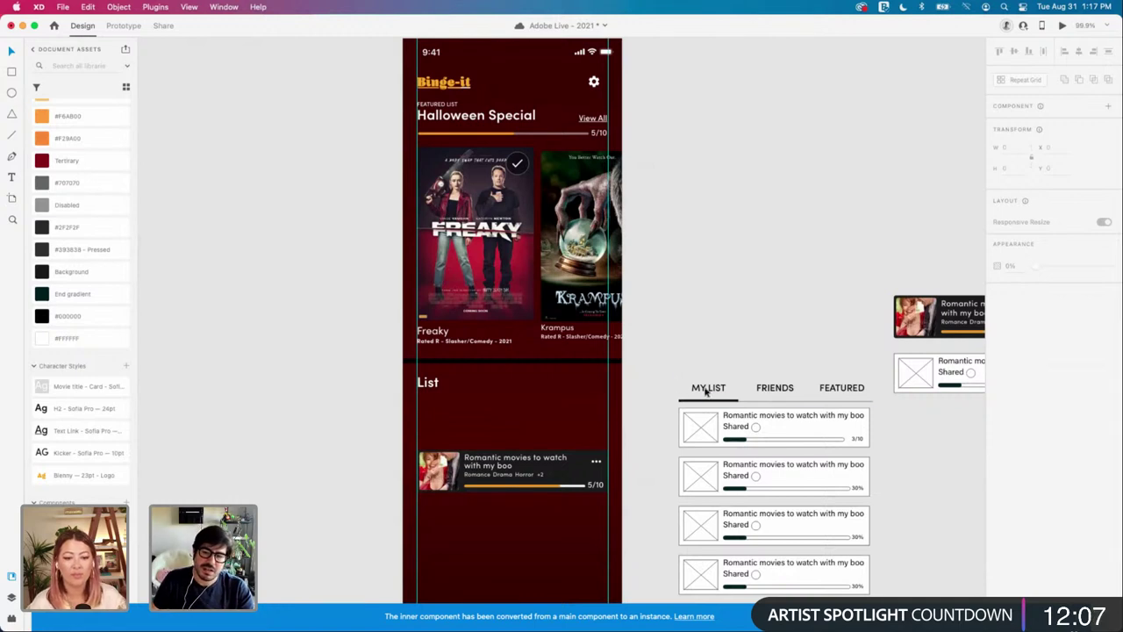
pyautogui.moveTo(654, 366)
pyautogui.mouseDown()
pyautogui.moveTo(702, 401)
pyautogui.moveTo(877, 605)
pyautogui.moveTo(895, 575)
pyautogui.moveTo(848, 563)
pyautogui.moveTo(636, 369)
pyautogui.mouseUp()
pyautogui.press('r')
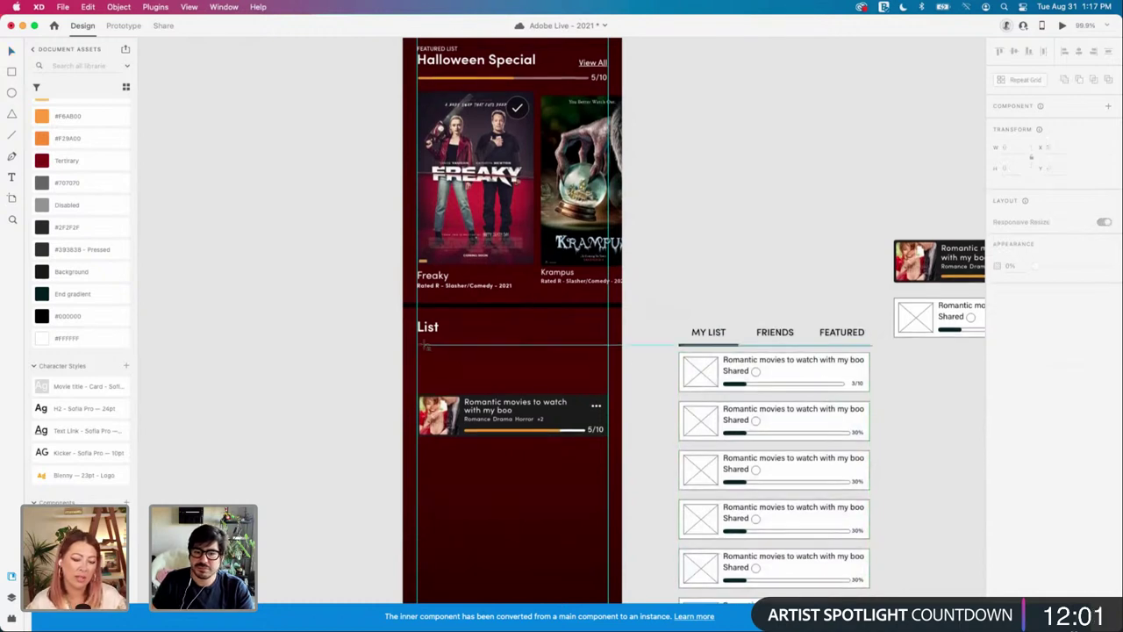
pyautogui.moveTo(418, 348); pyautogui.dragTo(468, 368)
pyautogui.press('v')
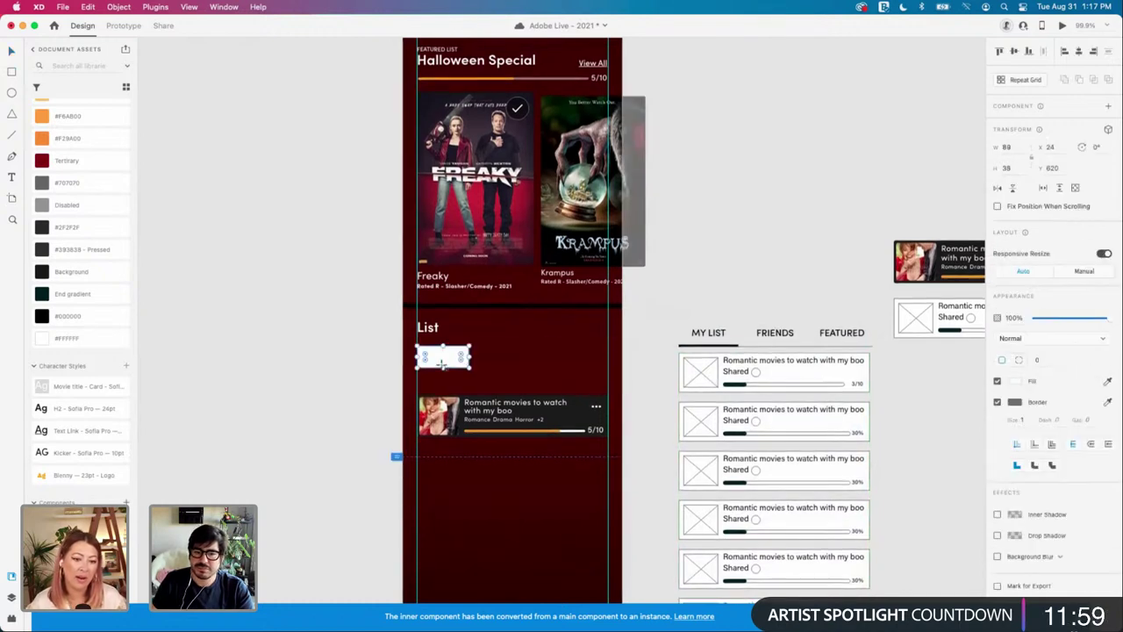
pyautogui.press('Escape')
# Step: Add the label "All" inside the white rectangle and color its text with the dark grey Pressed swatch
pyautogui.scroll(3, 429, 369)
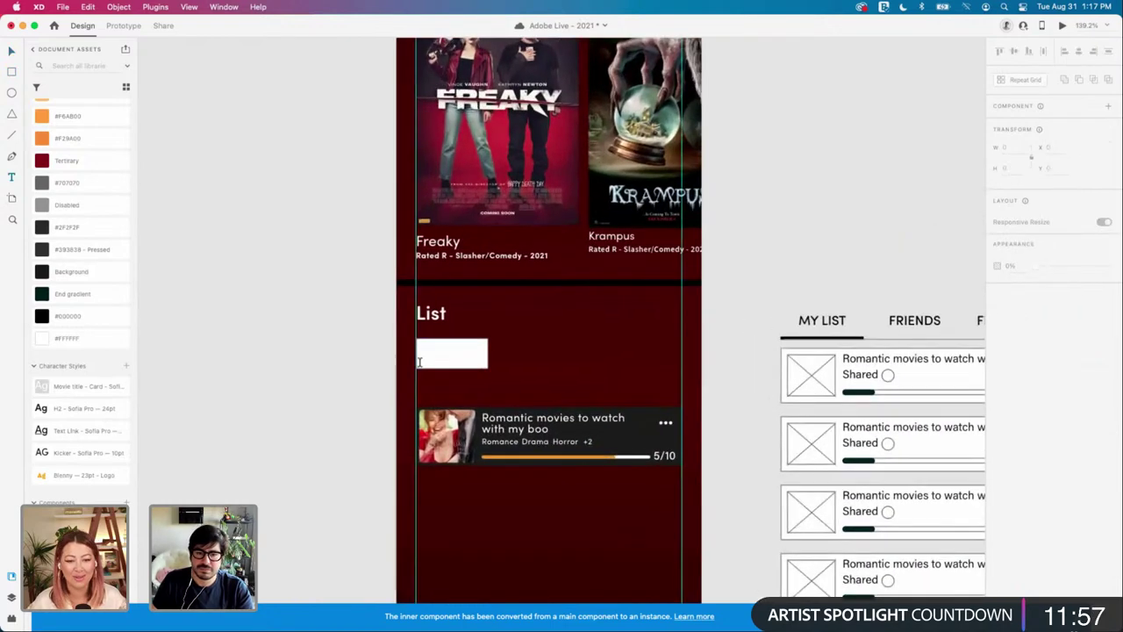
pyautogui.press('t')
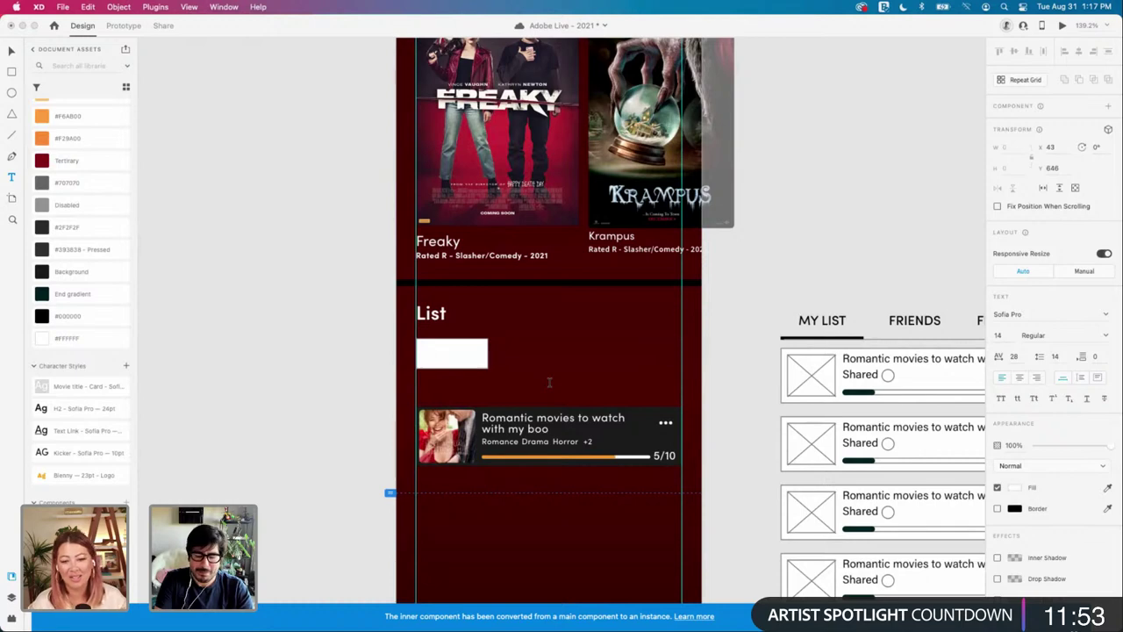
pyautogui.write('All')
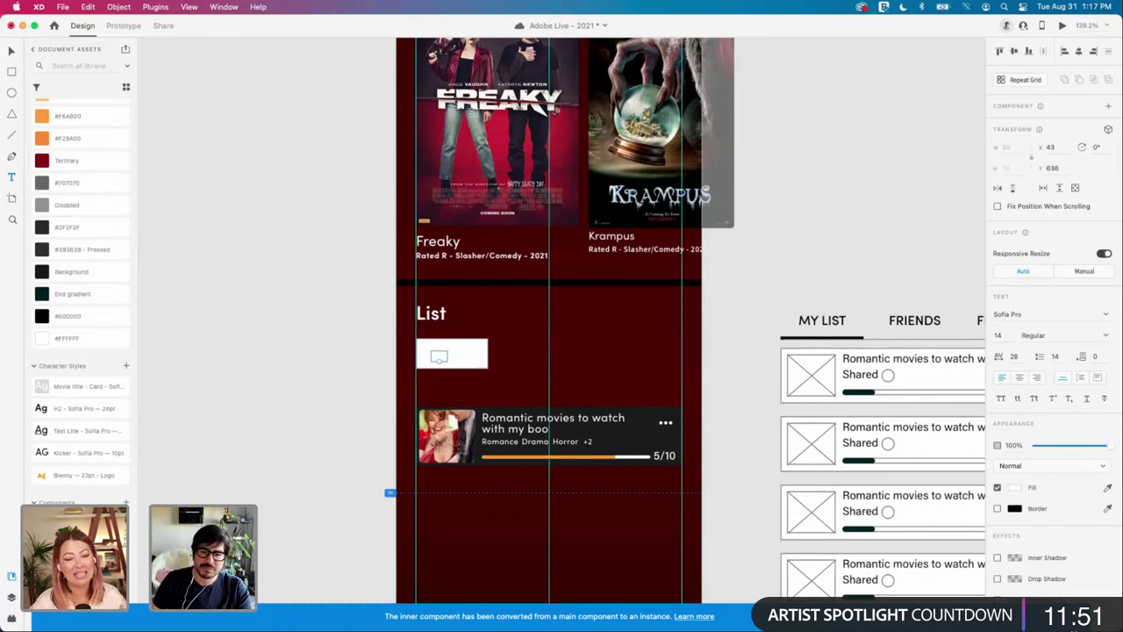
pyautogui.doubleClick(441, 356)
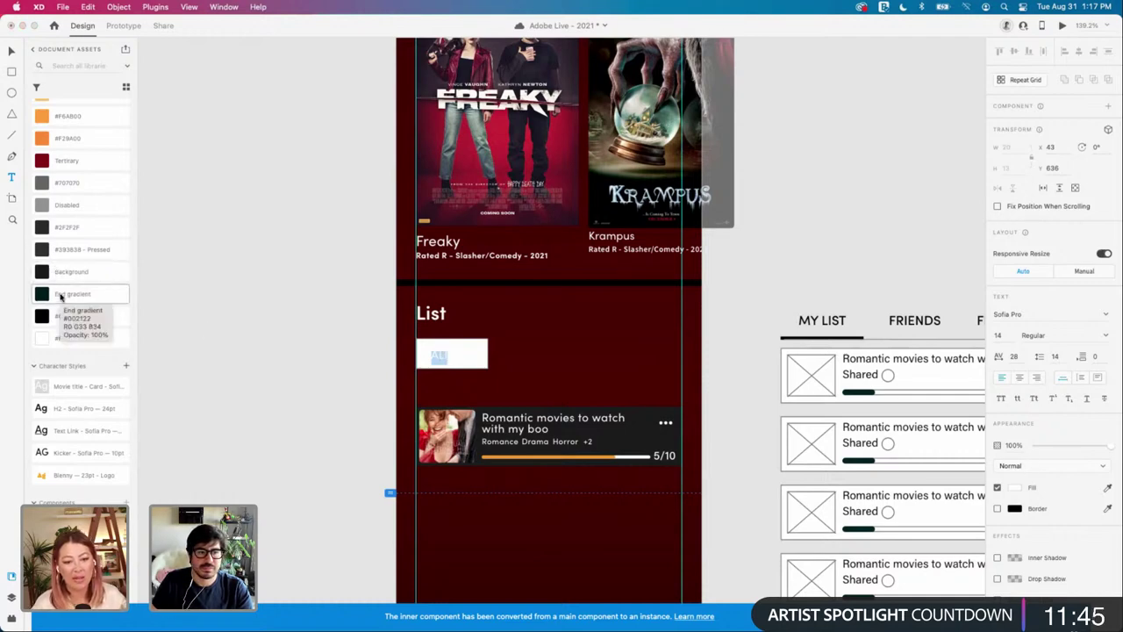
pyautogui.click(73, 251)
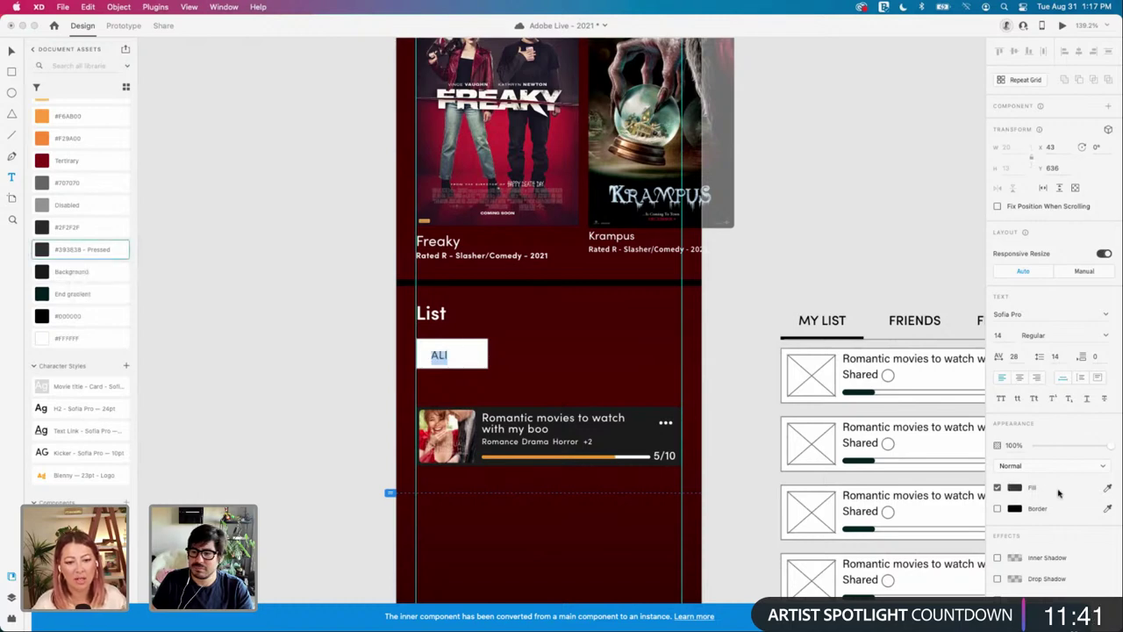
# Step: Set the "All" label's text fill to #222222 and add that color to the document assets
pyautogui.click(1015, 487)
pyautogui.write('22')
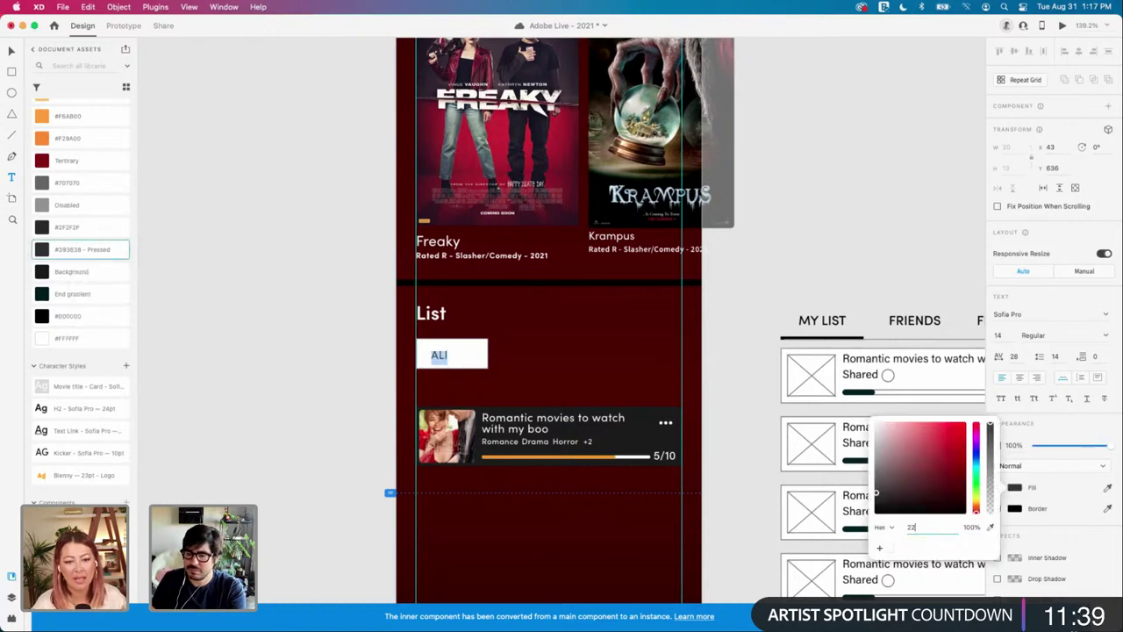
pyautogui.write('2222')
pyautogui.press('Return')
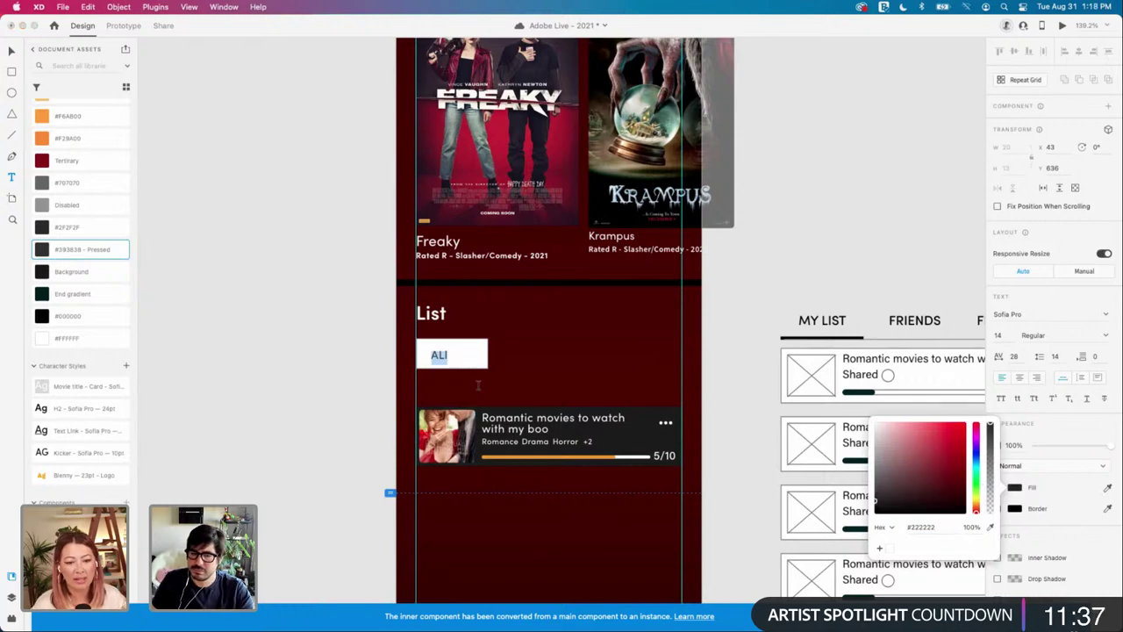
pyautogui.click(441, 356)
pyautogui.rightClick(442, 357)
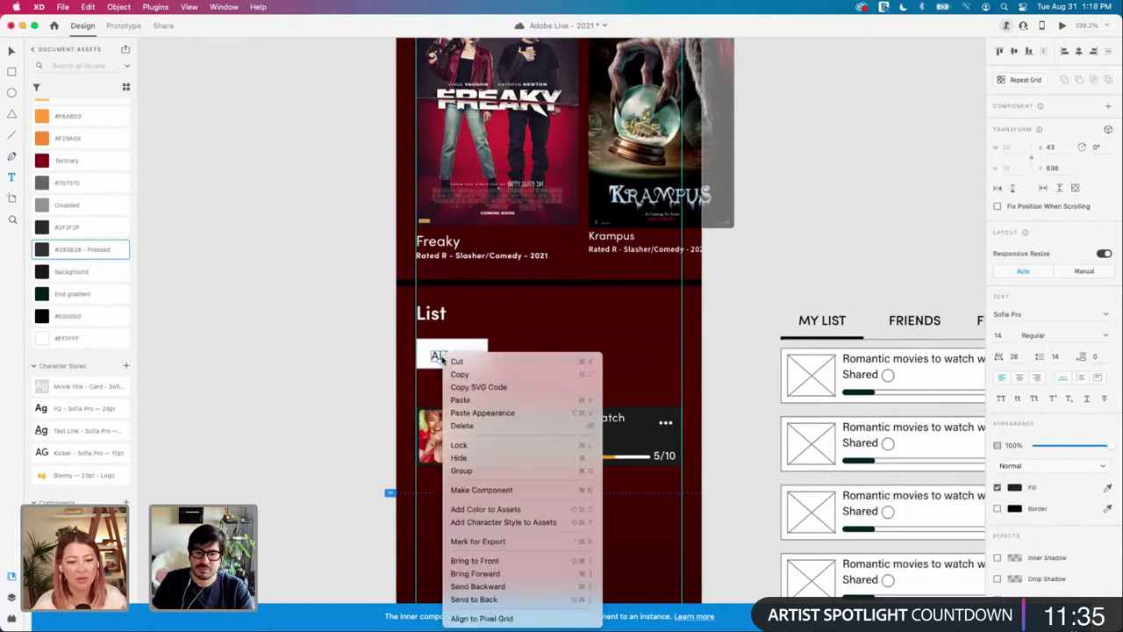
pyautogui.click(485, 509)
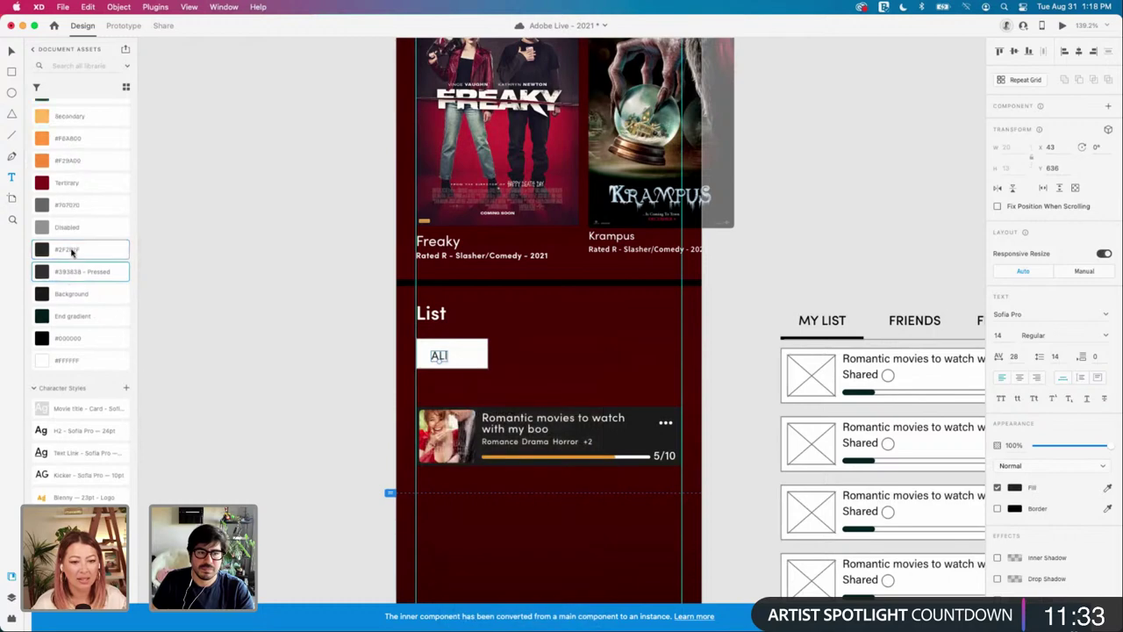
# Step: Apply the #2F2F2F document color to the "All" label and rename that color asset "Text color"
pyautogui.scroll(4, 72, 252)
pyautogui.click(71, 301)
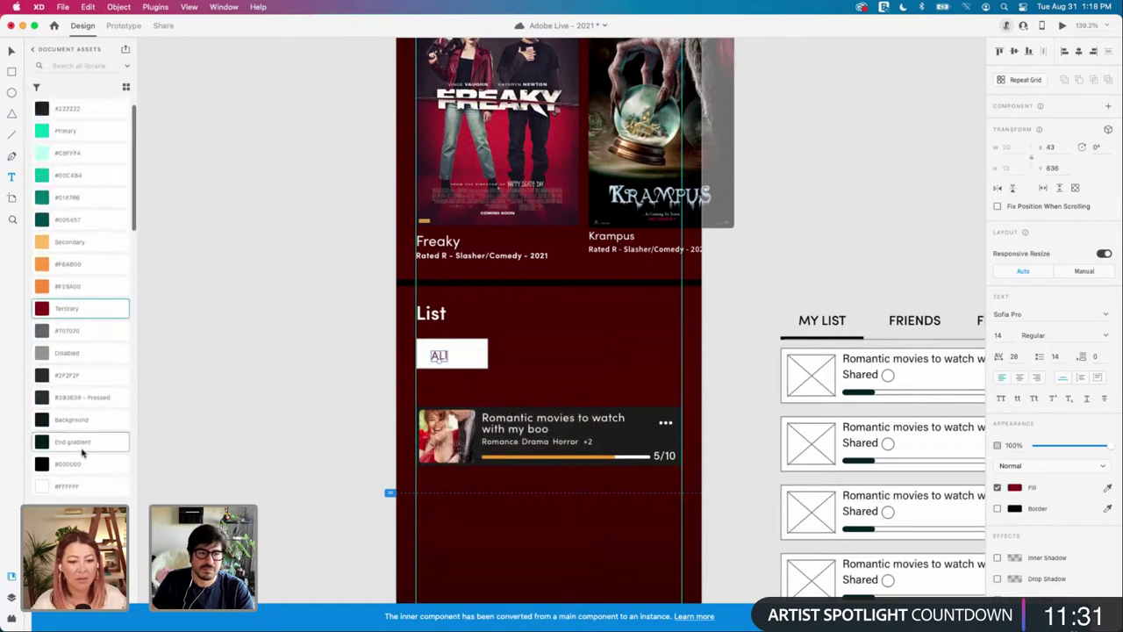
pyautogui.doubleClick(70, 374)
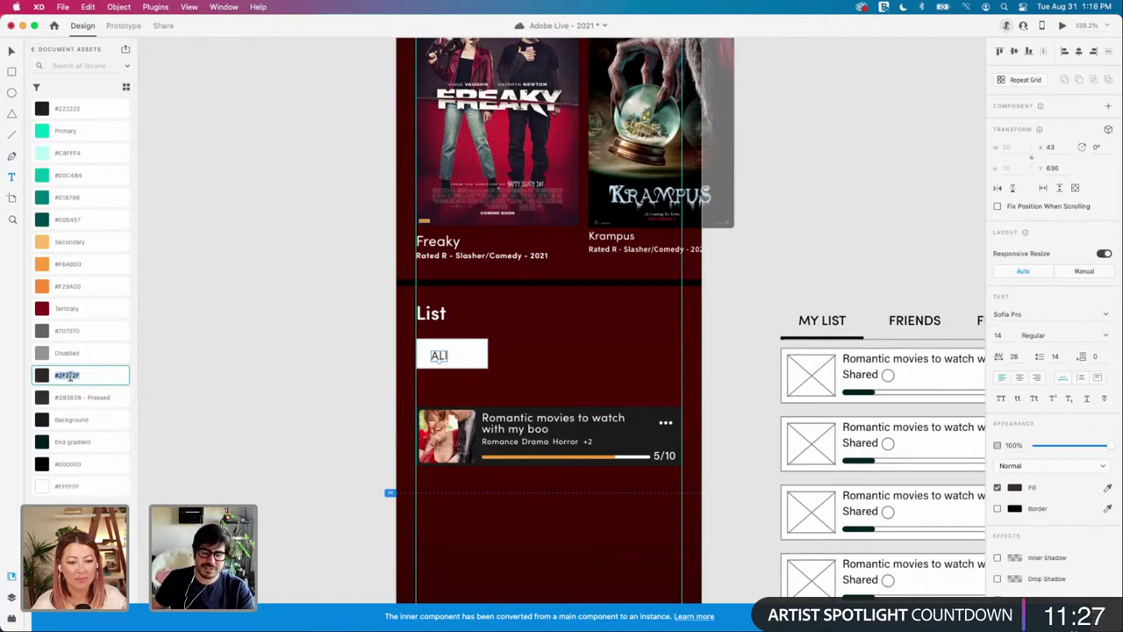
pyautogui.write('Yext ')
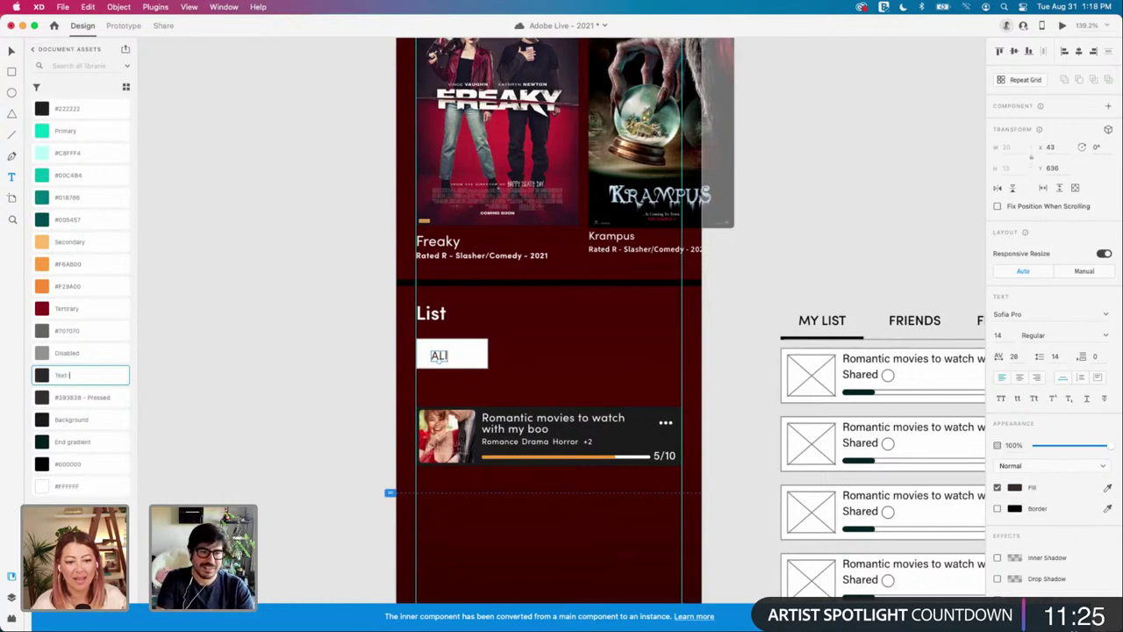
pyautogui.write('l')
pyautogui.press('BackSpace')
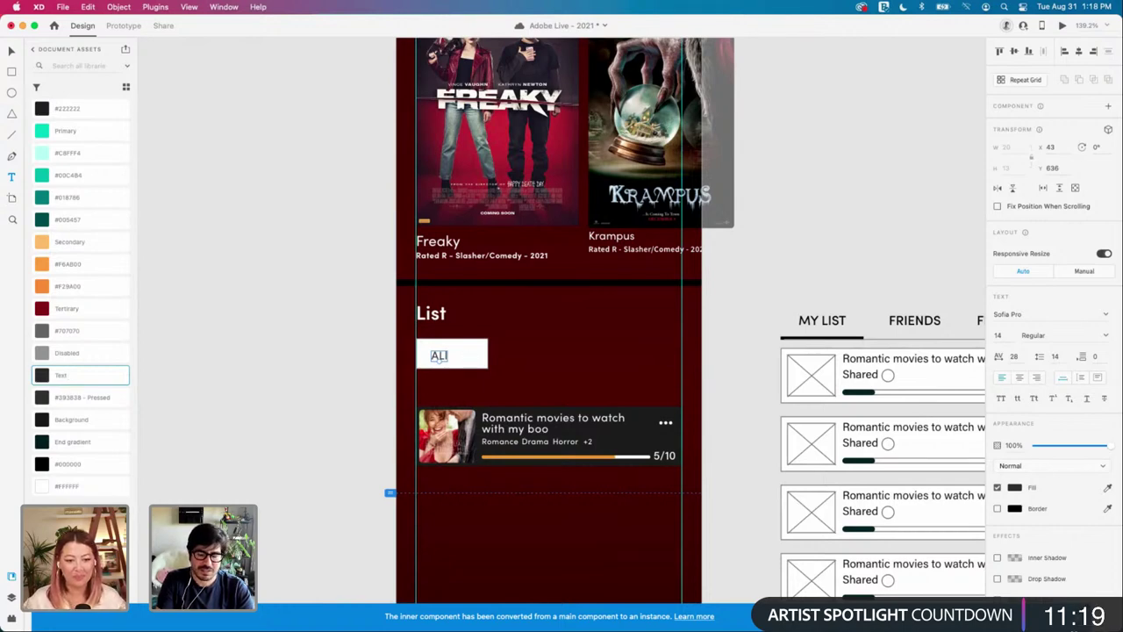
pyautogui.write('color')
pyautogui.click(377, 413)
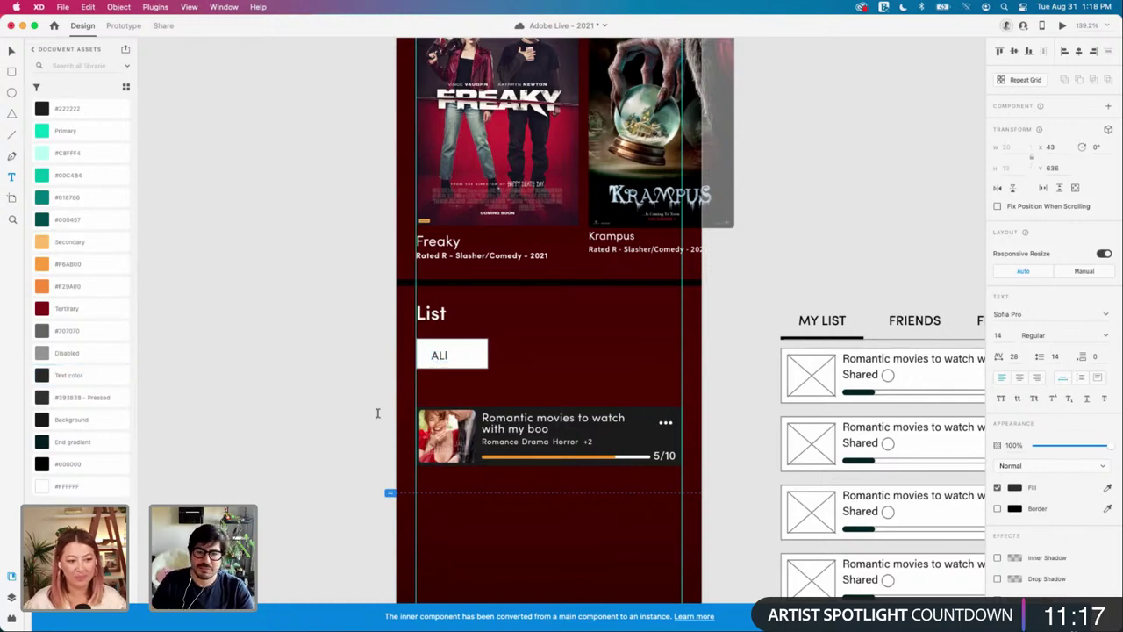
pyautogui.click(377, 412)
pyautogui.press('Escape')
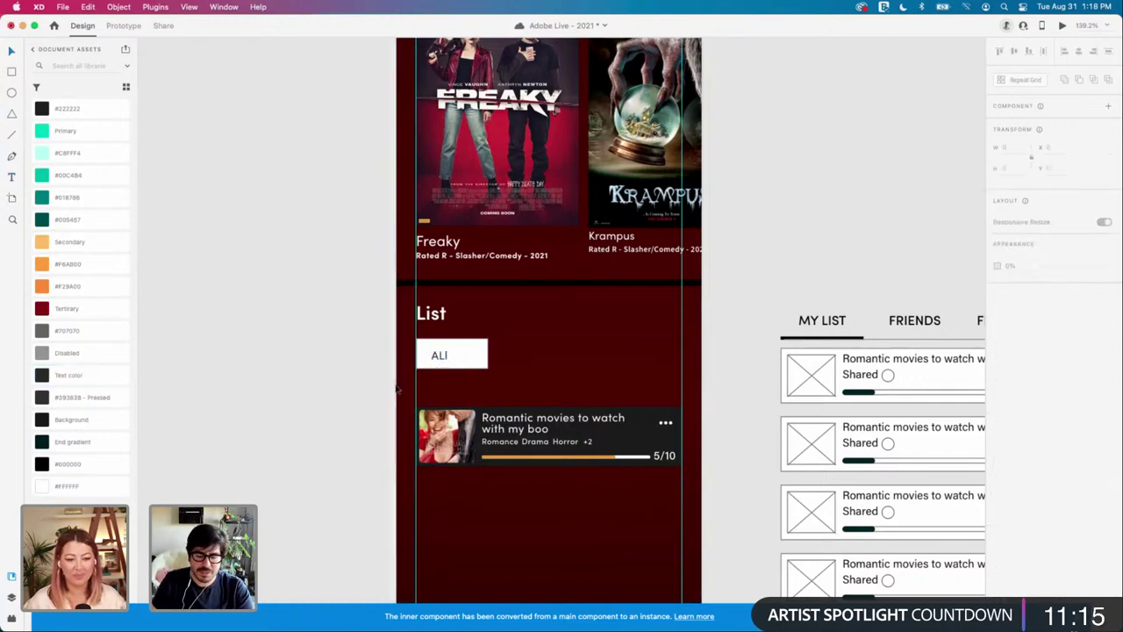
# Step: Move the "List" heading, the "All" button and the movie list card off the artboard onto the empty canvas
pyautogui.hscroll(1, 876, 342)
pyautogui.hscroll(3, 875, 342)
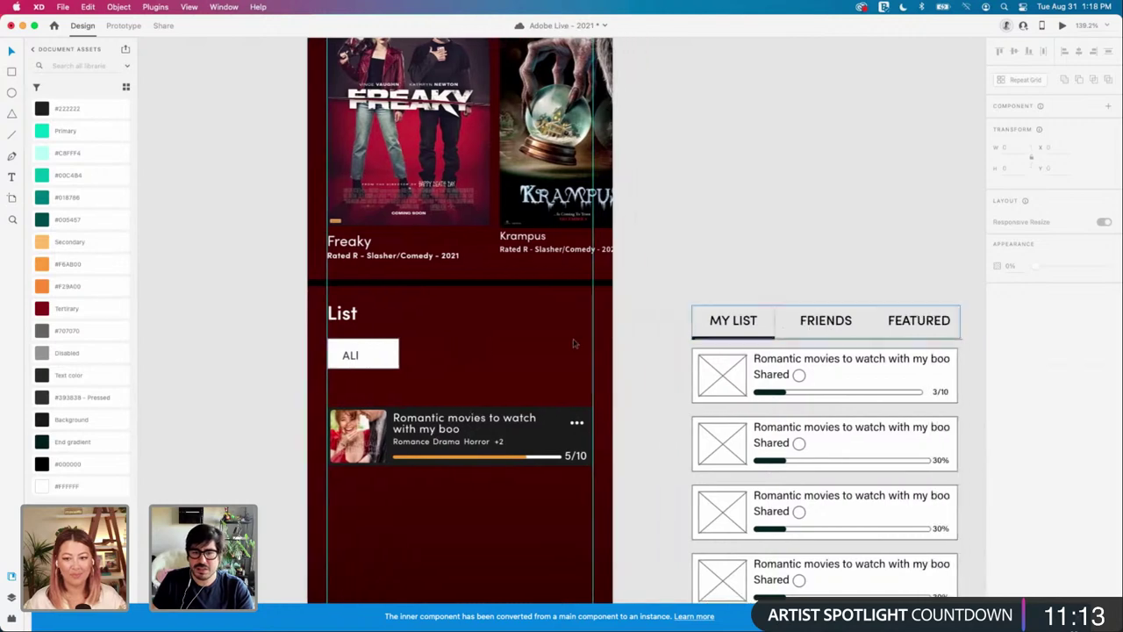
pyautogui.click(397, 351)
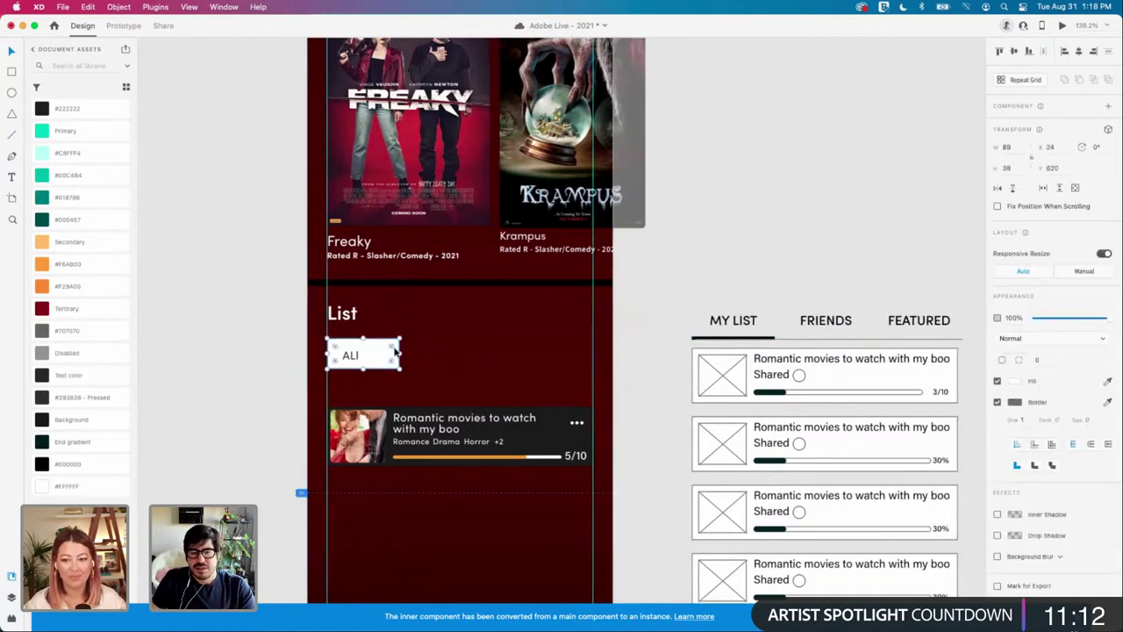
pyautogui.click(743, 322)
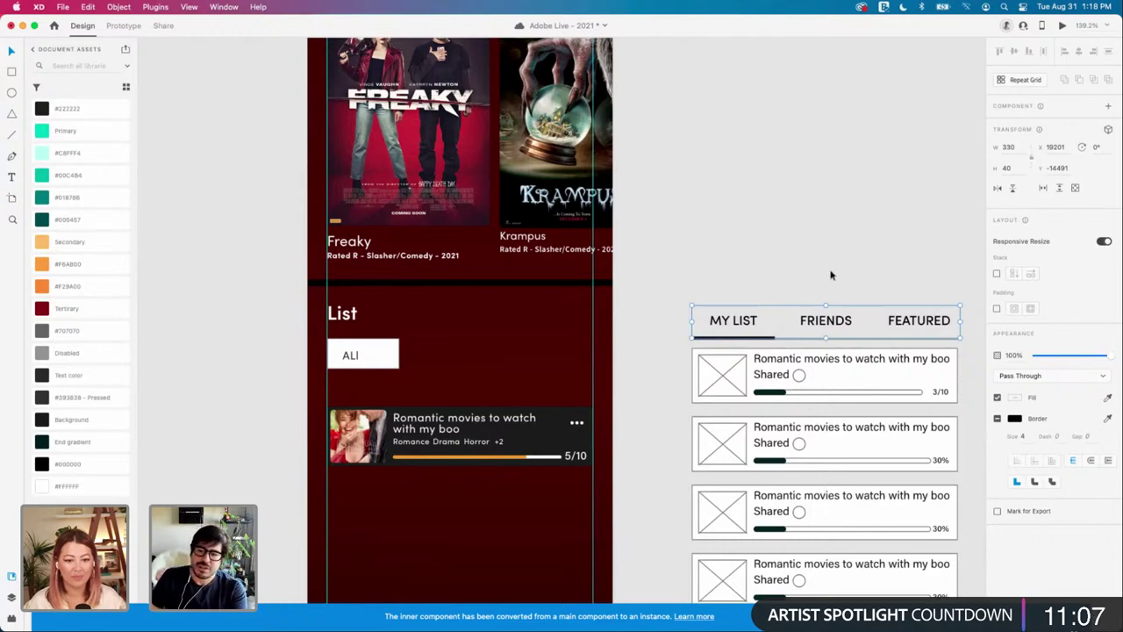
pyautogui.press('Escape')
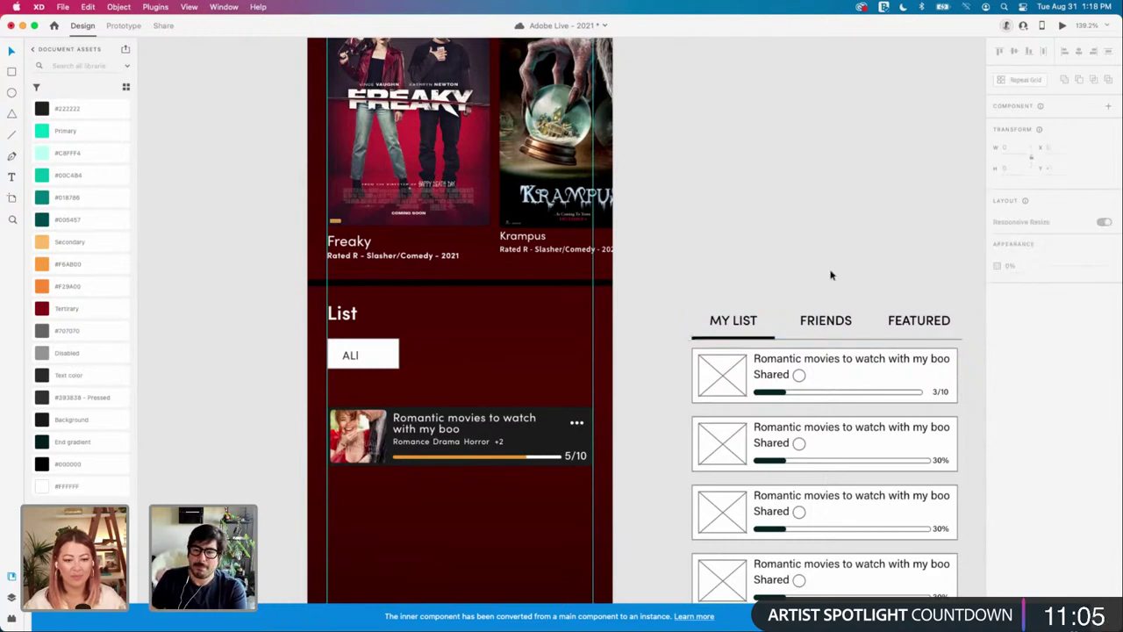
pyautogui.click(747, 320)
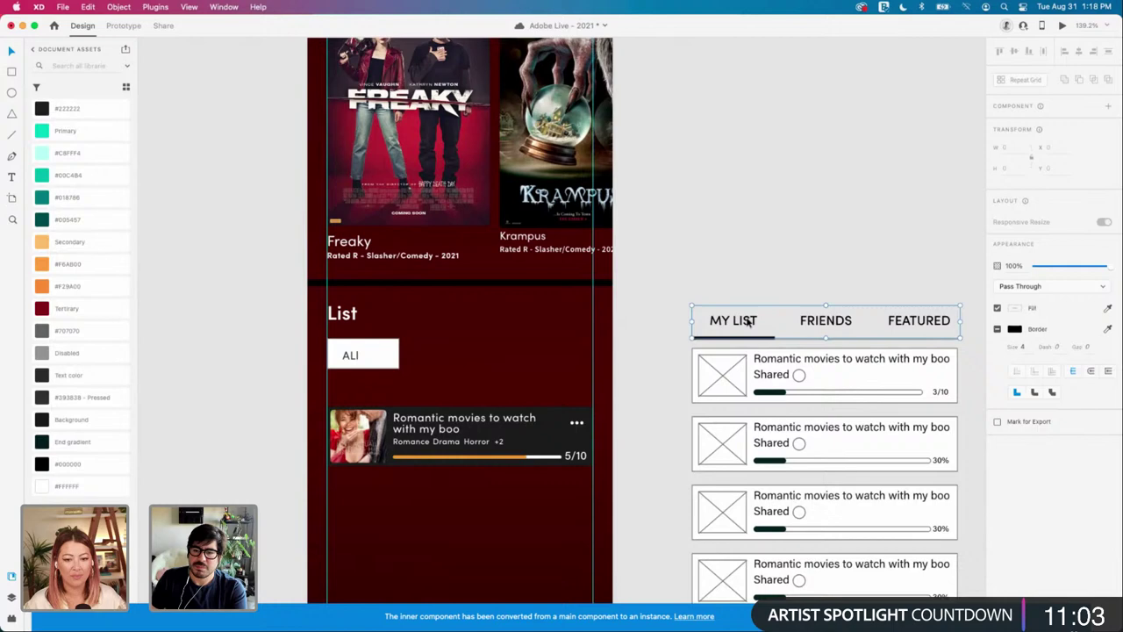
pyautogui.click(642, 268)
pyautogui.moveTo(290, 301); pyautogui.dragTo(448, 427)
pyautogui.moveTo(447, 427); pyautogui.dragTo(953, 221)
pyautogui.click(663, 289)
# Step: Place the wireframe list cards and the MY LIST / FRIENDS / FEATURED tab bar on the artboard below the black divider
pyautogui.moveTo(805, 388); pyautogui.dragTo(438, 368)
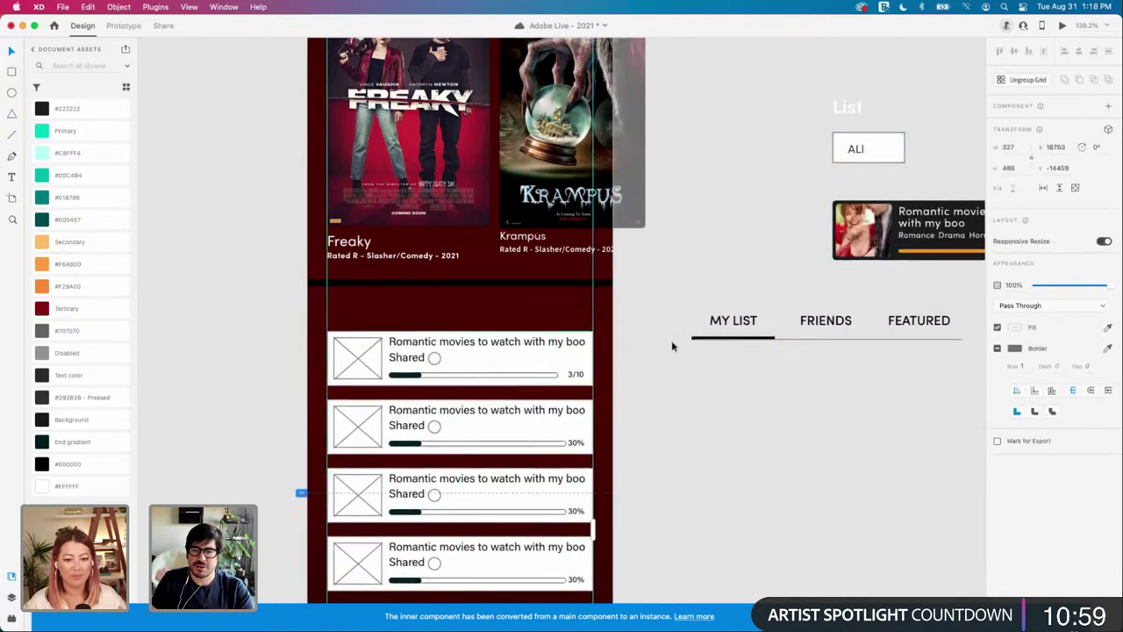
pyautogui.moveTo(748, 321); pyautogui.dragTo(383, 312)
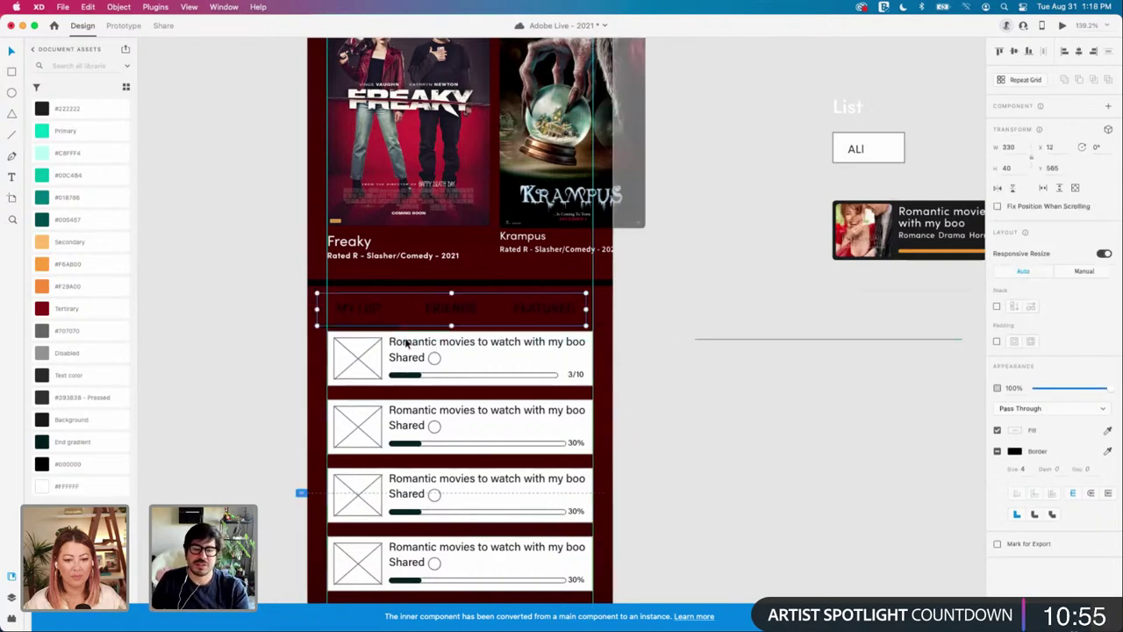
pyautogui.doubleClick(455, 317)
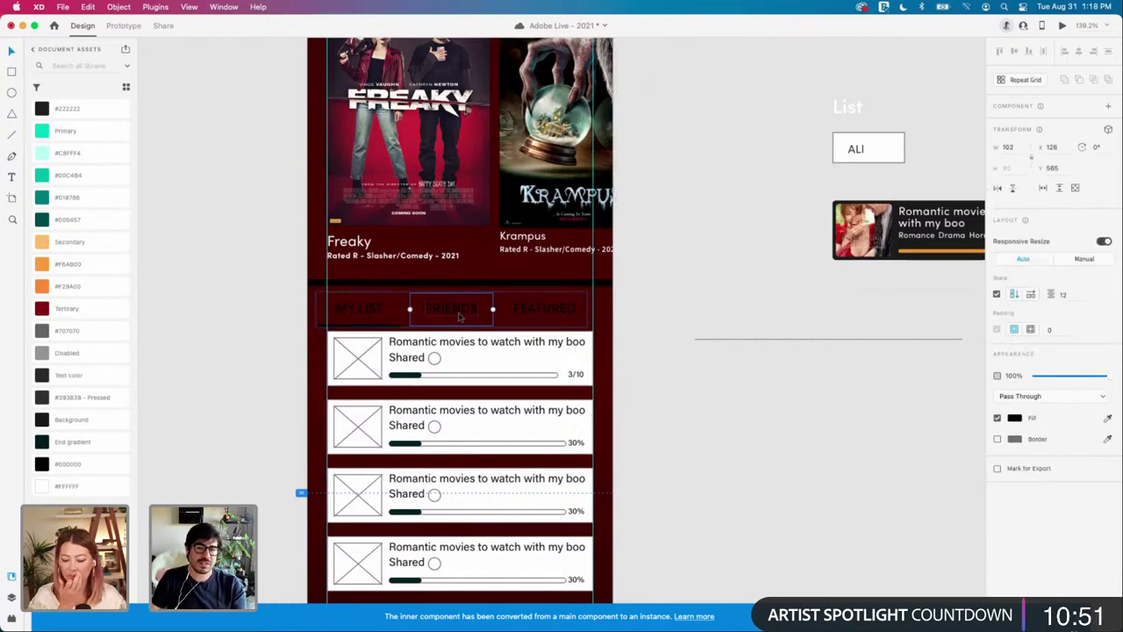
pyautogui.click(536, 314)
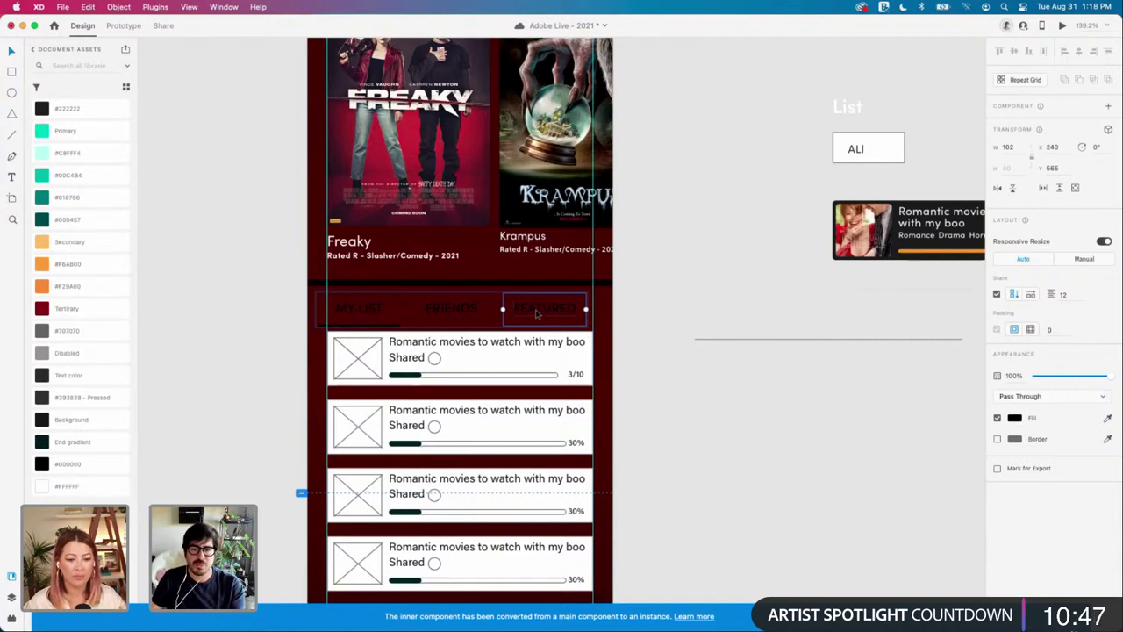
pyautogui.click(274, 323)
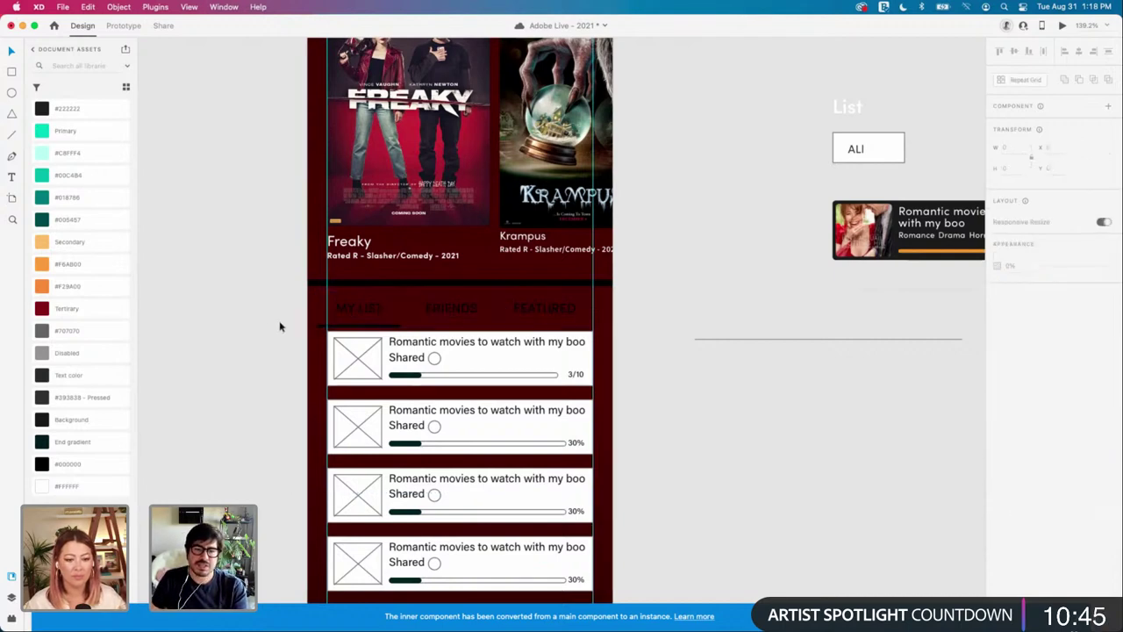
# Step: Move the wireframe list cards and tab bar back off the artboard onto the canvas beside it
pyautogui.click(391, 321)
pyautogui.moveTo(373, 355); pyautogui.dragTo(691, 415)
pyautogui.moveTo(392, 311); pyautogui.dragTo(737, 371)
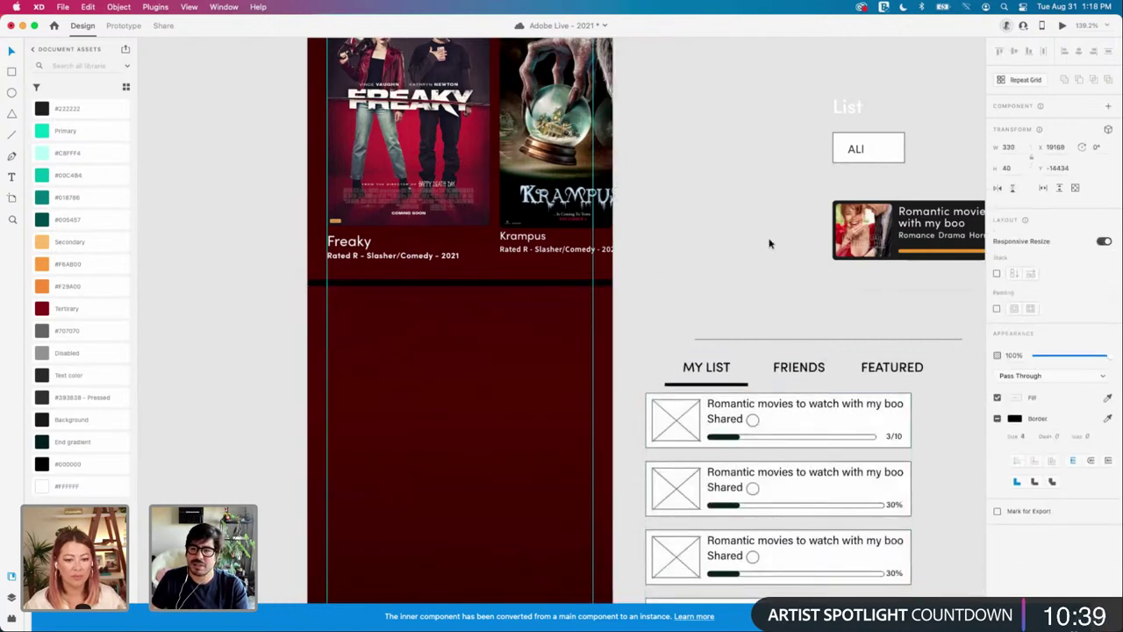
# Step: Return the "List" heading and "All" button to the artboard below the black divider, aligned near the first vertical guide
pyautogui.click(800, 114)
pyautogui.moveTo(881, 154); pyautogui.dragTo(378, 359)
pyautogui.click(317, 365)
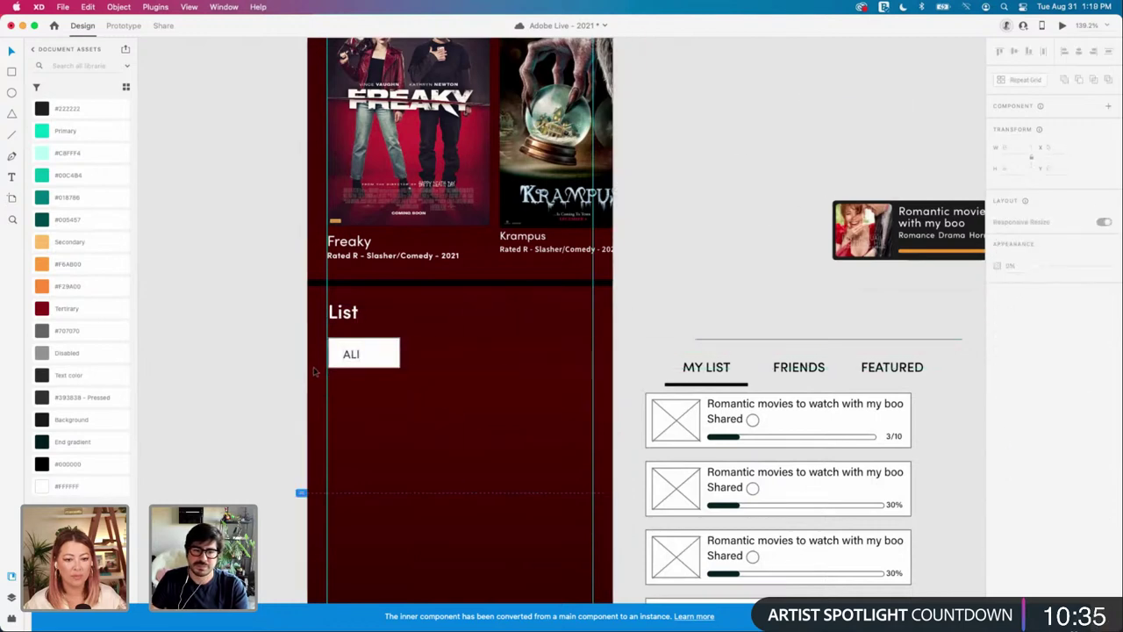
# Step: Examine the "All" label, the "List" heading and the spacing around the black divider
pyautogui.scroll(3, 317, 362)
pyautogui.doubleClick(366, 354)
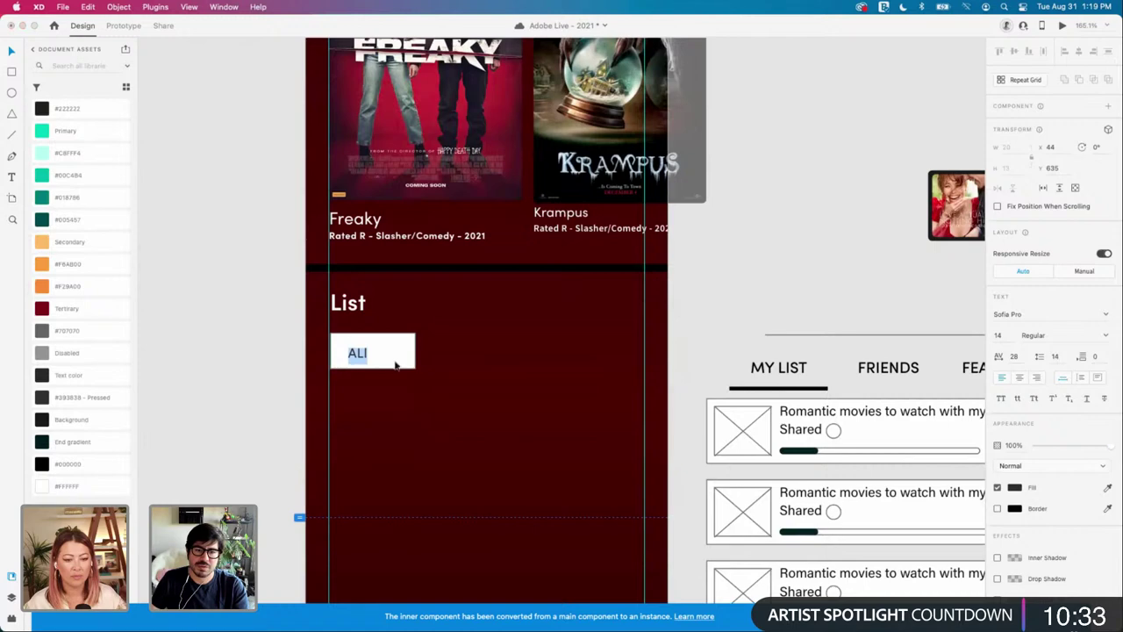
pyautogui.click(348, 302)
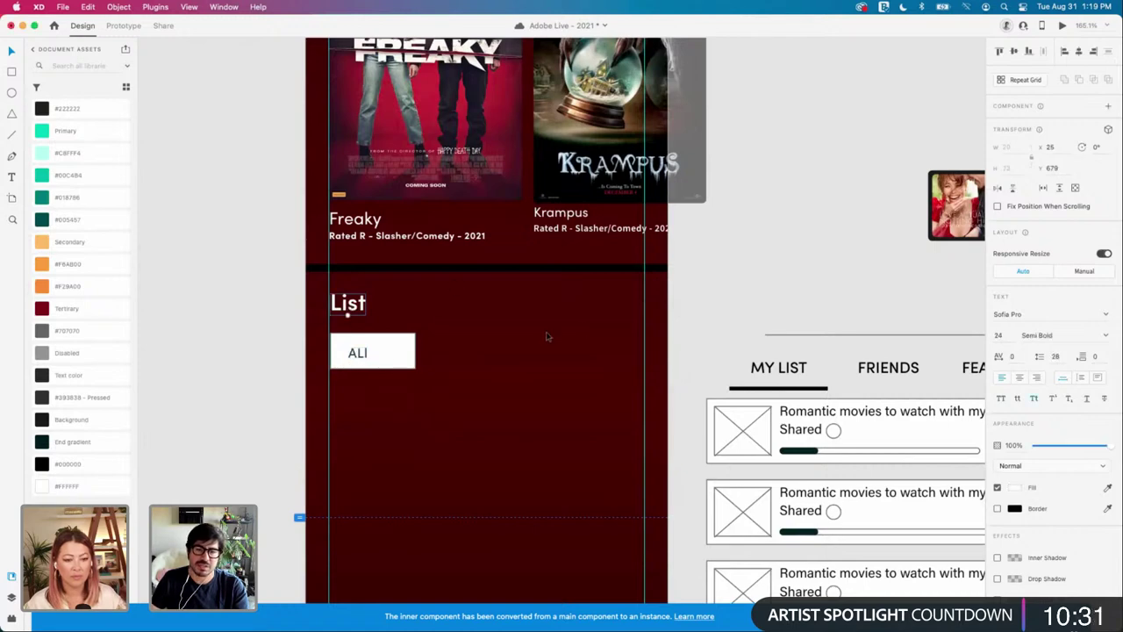
pyautogui.click(507, 268)
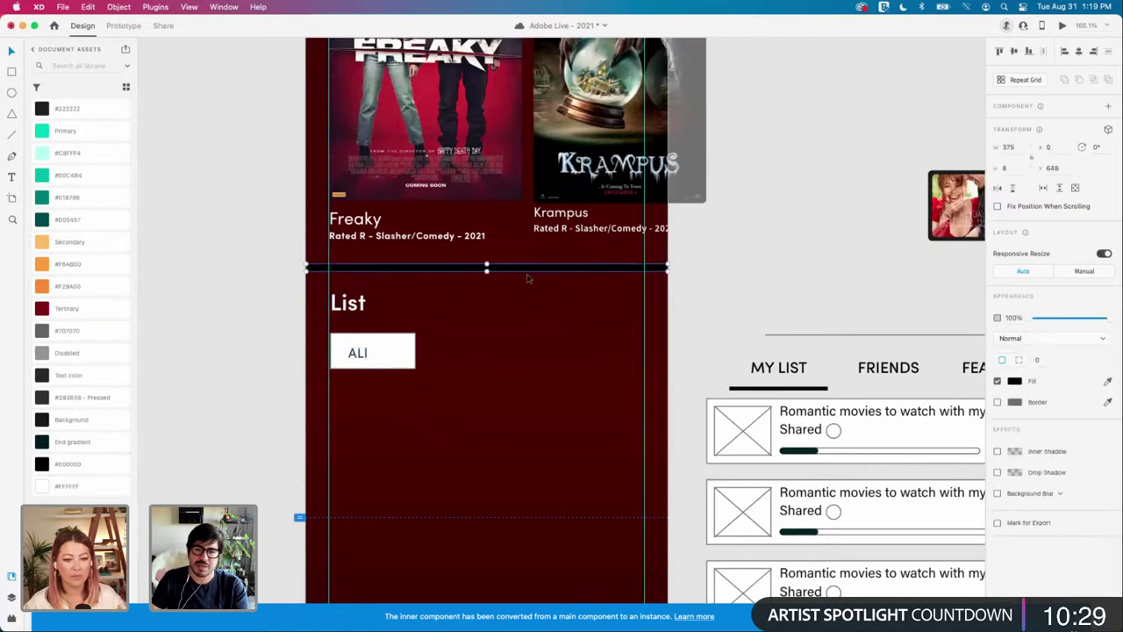
pyautogui.scroll(1, 594, 319)
pyautogui.press('alt')
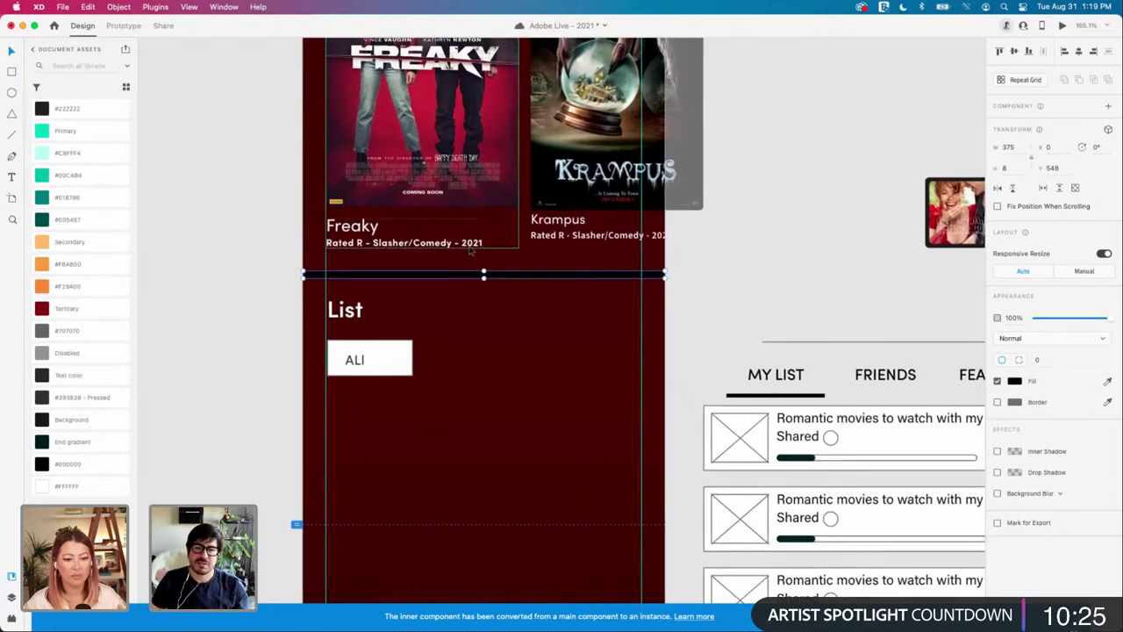
# Step: Insert "YOUR" before "FEATURED LIST" in the small line above the "Halloween Special" heading
pyautogui.scroll(10, 471, 251)
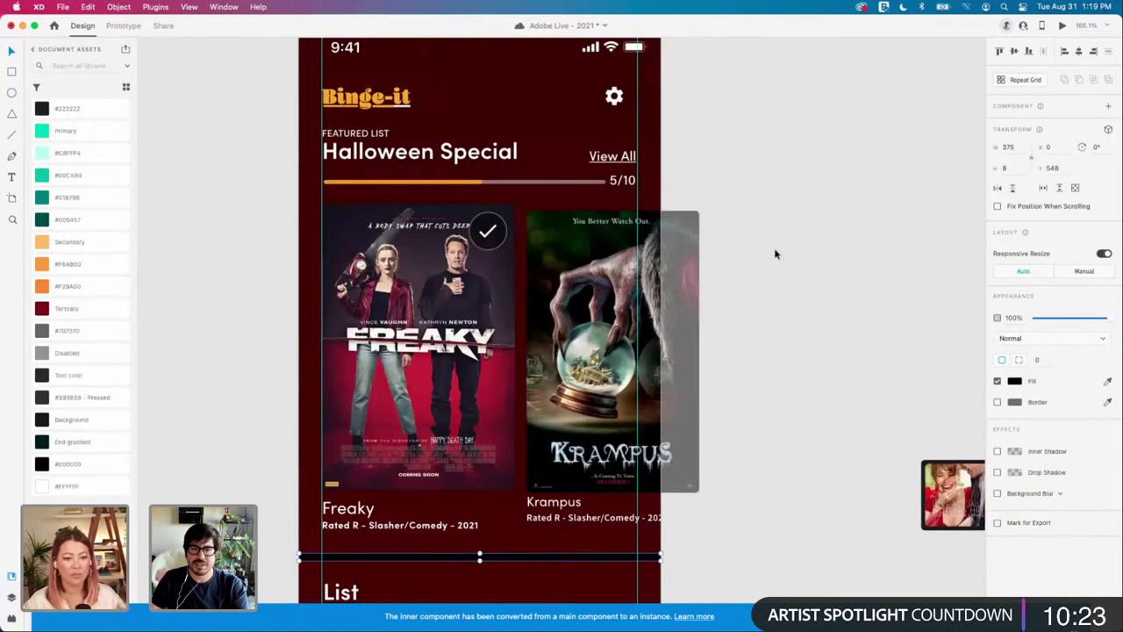
pyautogui.doubleClick(347, 133)
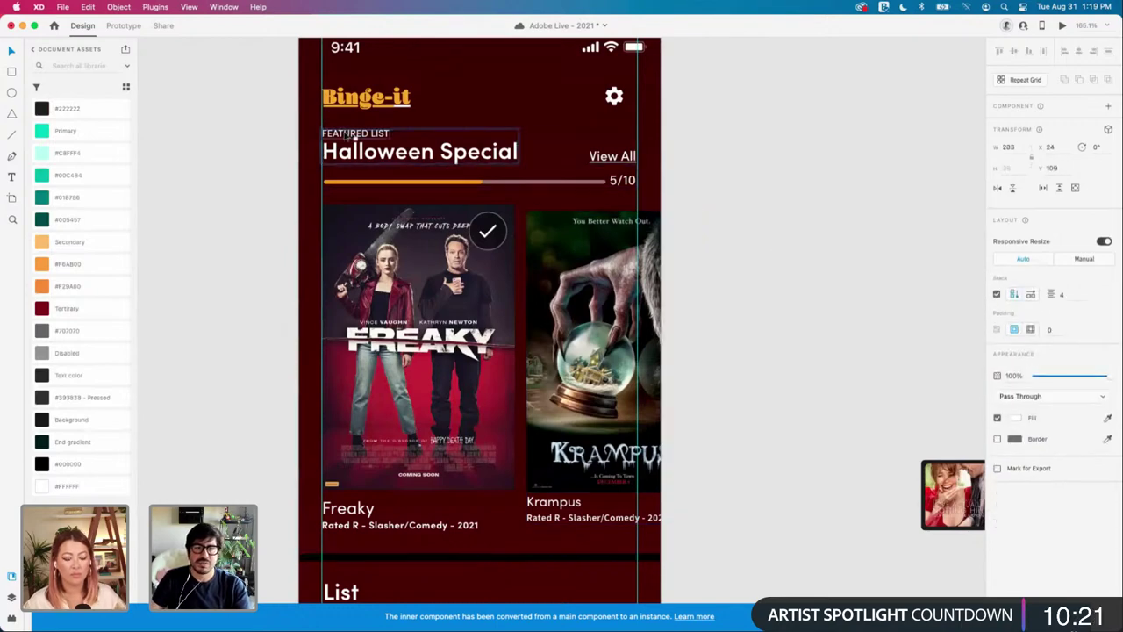
pyautogui.doubleClick(347, 136)
pyautogui.doubleClick(347, 135)
pyautogui.press('Left')
pyautogui.write('YOU')
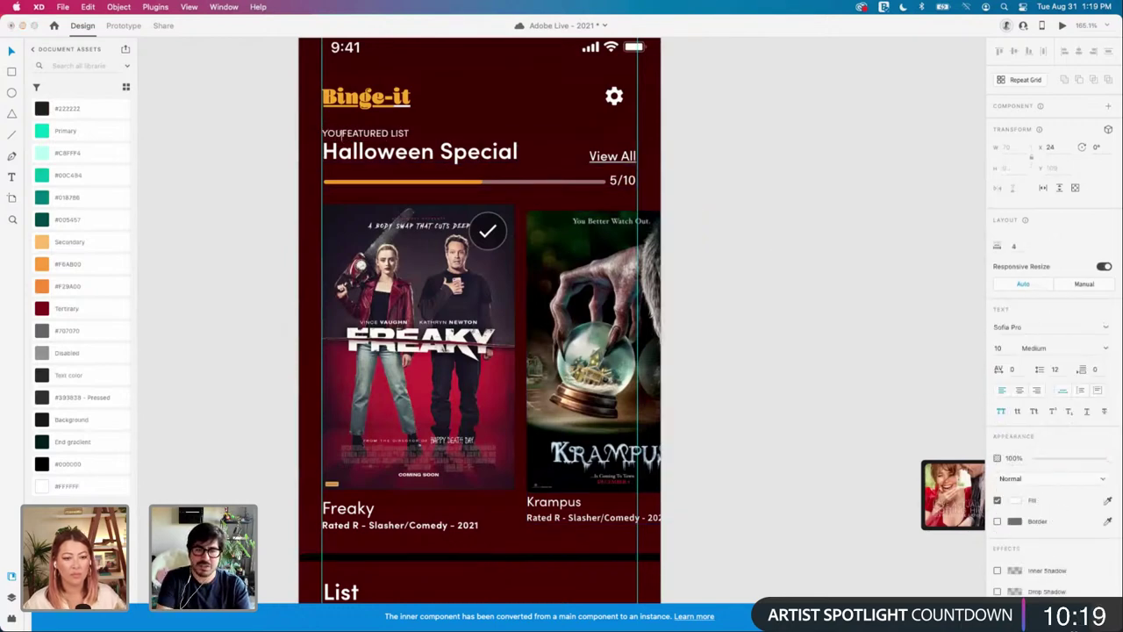
pyautogui.write('R')
pyautogui.click(729, 208)
# Step: Compare the new list section with the wireframe tab bar, inspecting its "FEATURED" tab
pyautogui.scroll(-5, 729, 207)
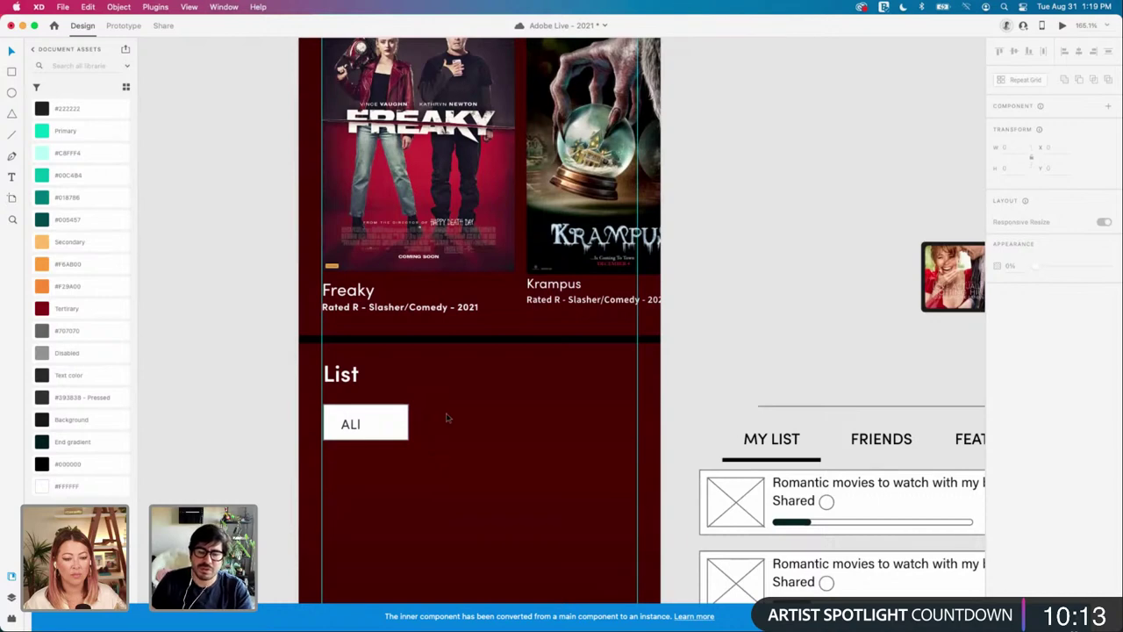
pyautogui.scroll(-1, 447, 418)
pyautogui.scroll(-2, 430, 413)
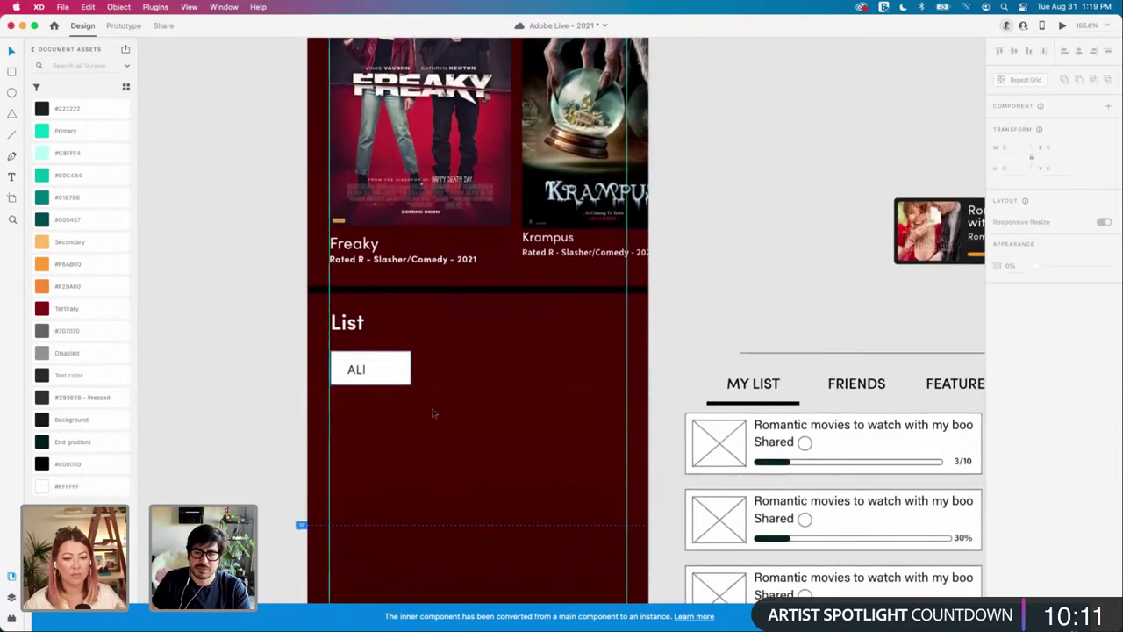
pyautogui.hscroll(3, 433, 414)
pyautogui.click(881, 388)
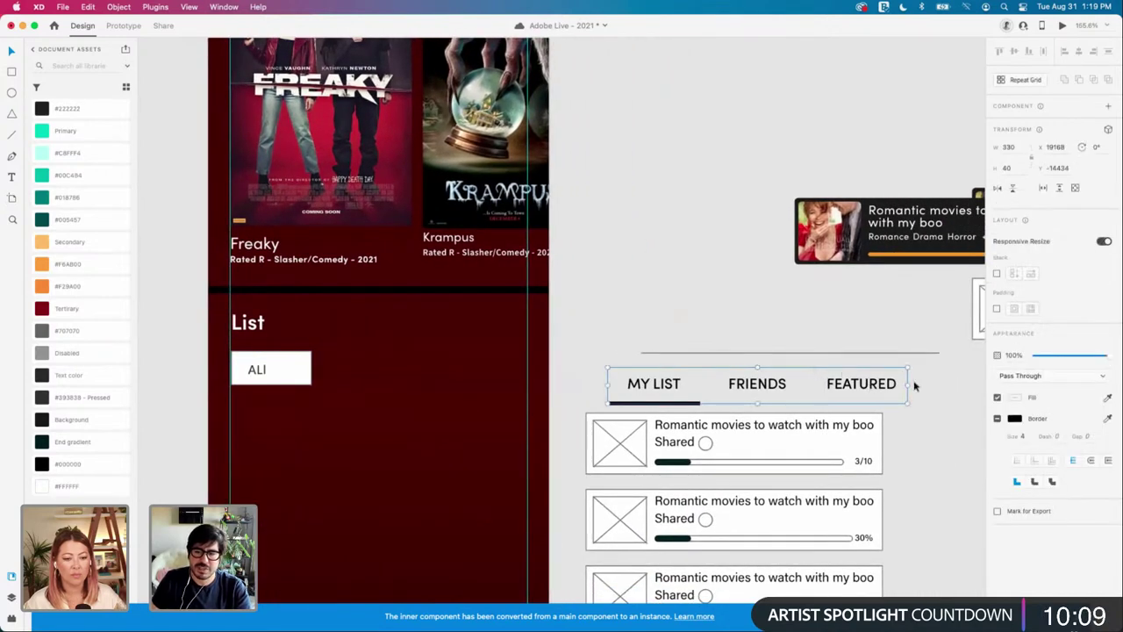
pyautogui.doubleClick(862, 384)
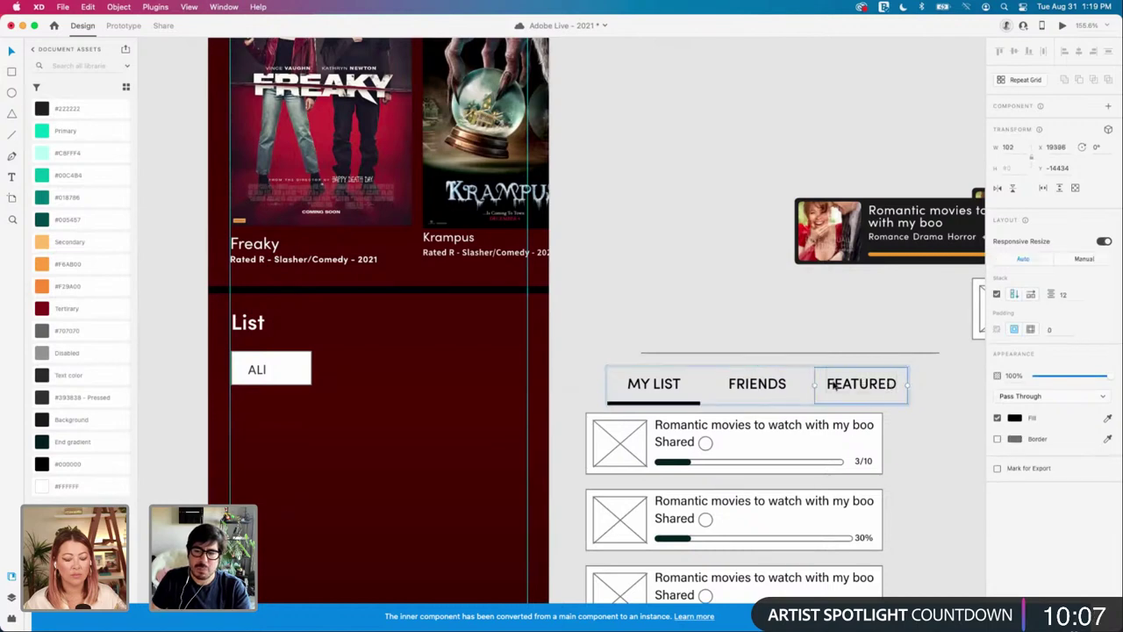
pyautogui.hscroll(-3, 927, 423)
pyautogui.hscroll(2, 925, 424)
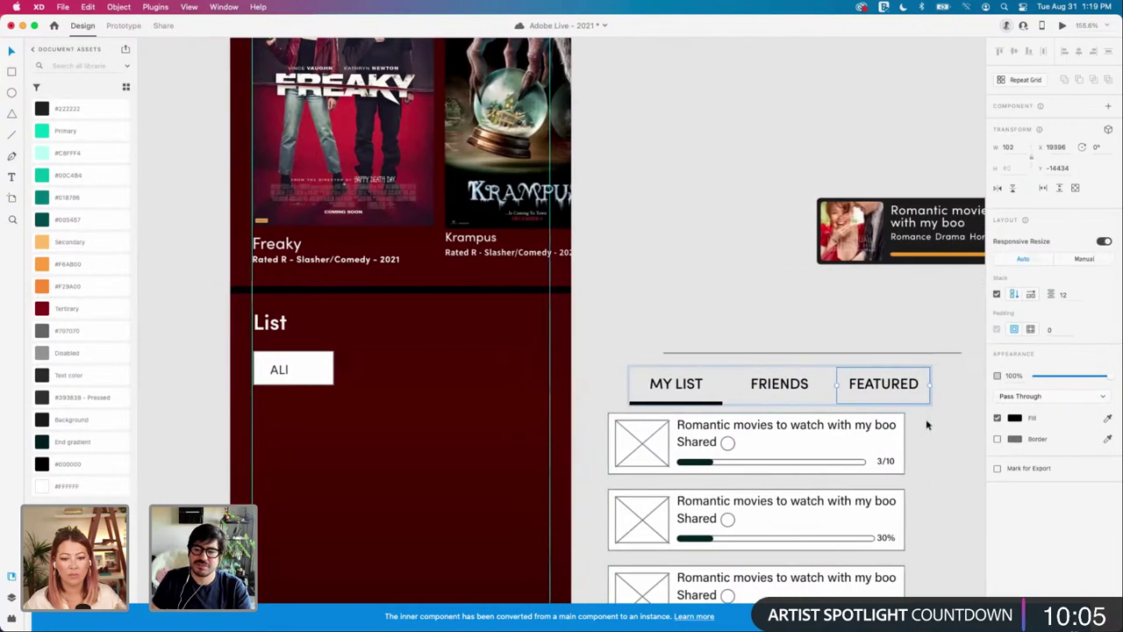
pyautogui.hscroll(3, 927, 424)
pyautogui.hscroll(-5, 927, 425)
pyautogui.hotkey('ctrl', 'Right')
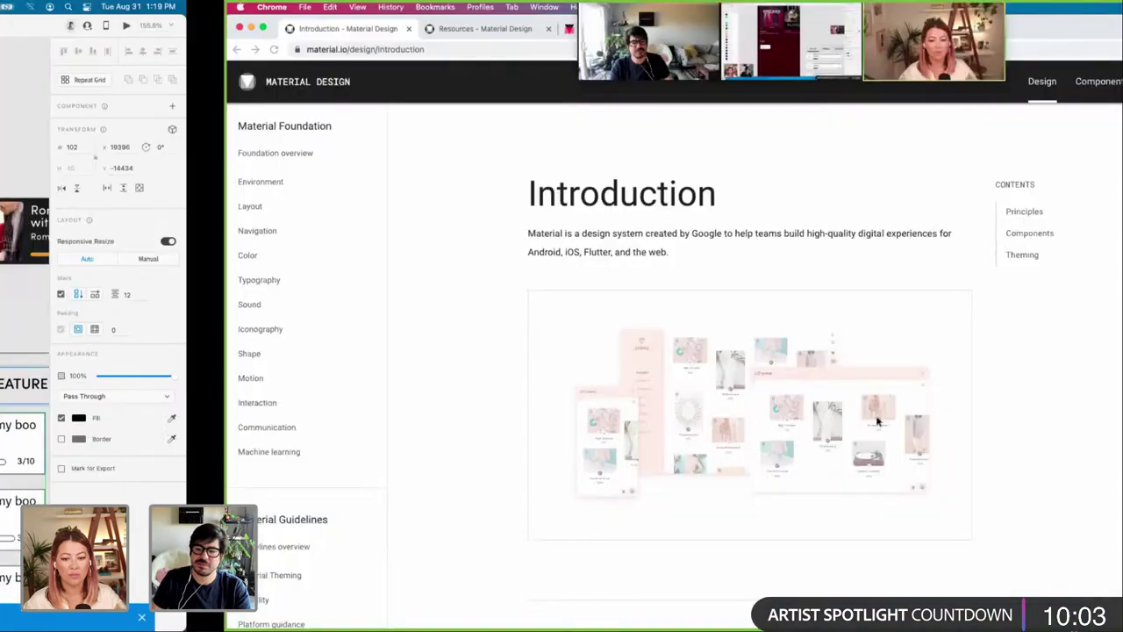
pyautogui.hotkey('ctrl', 'Left')
# Step: Correct the label in the white box under the "List" heading to read "All"
pyautogui.click(360, 426)
pyautogui.click(358, 373)
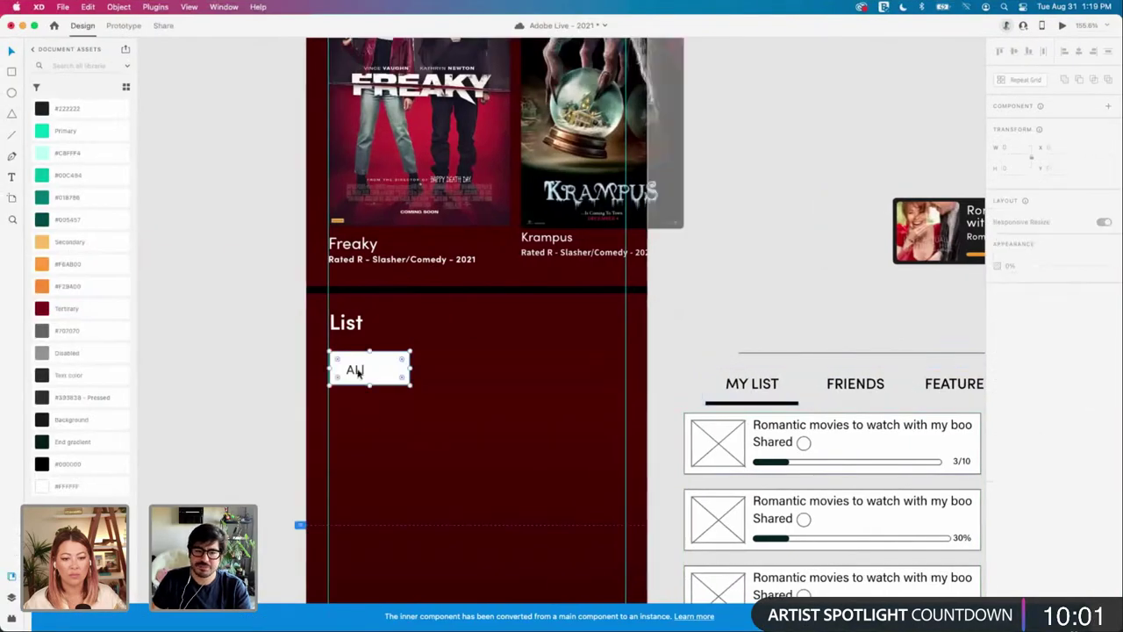
pyautogui.doubleClick(357, 370)
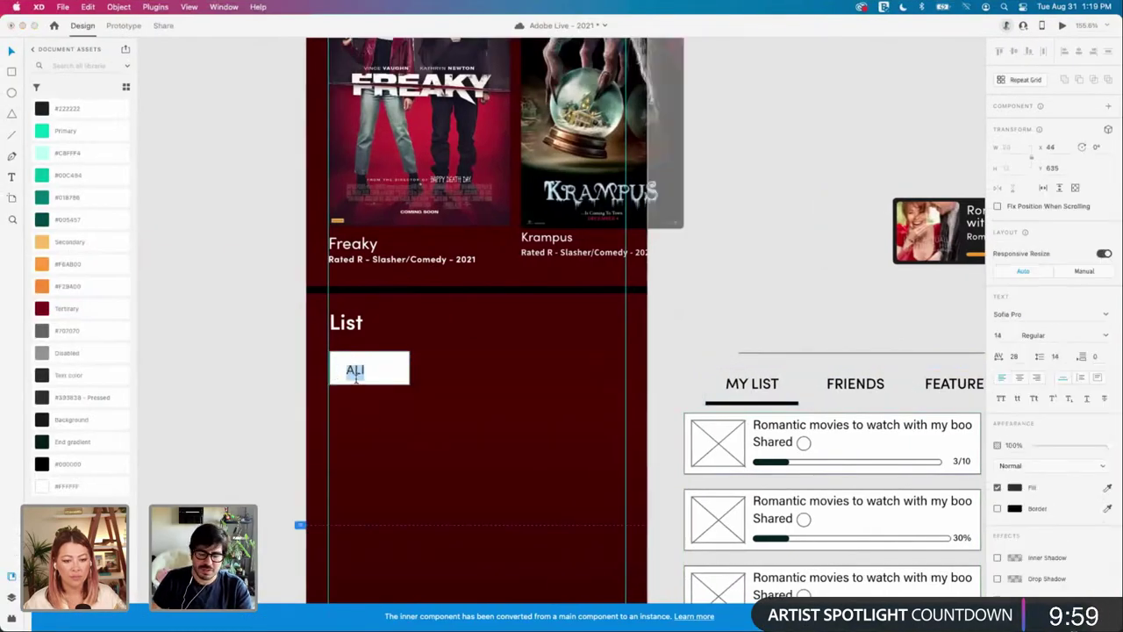
pyautogui.write('A')
pyautogui.press('Escape')
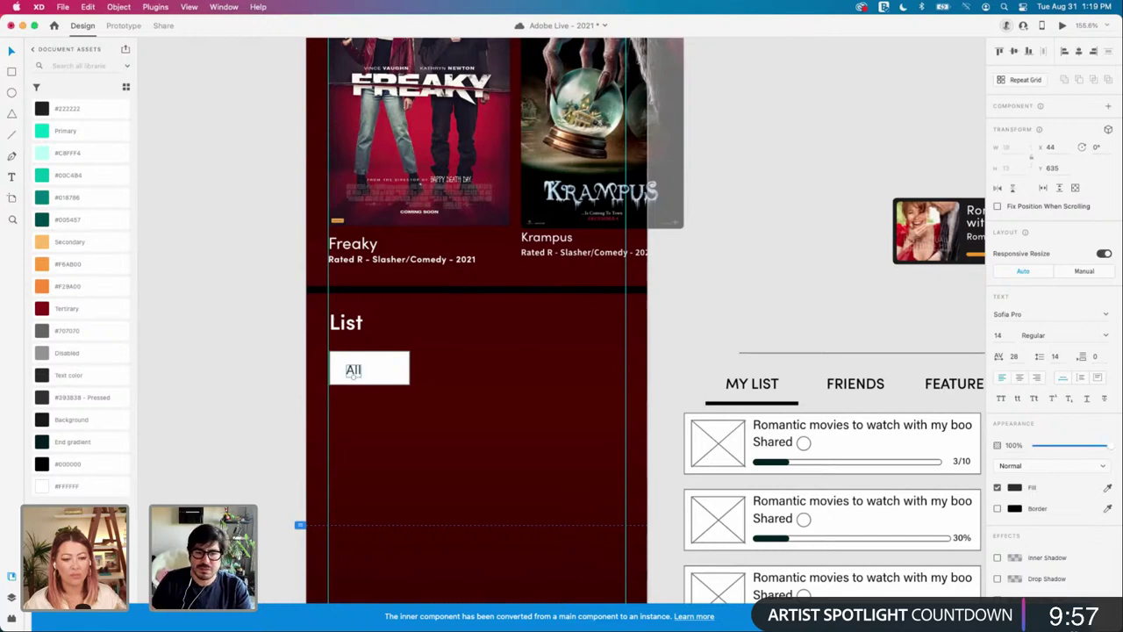
# Step: Center the "All" label inside its white rectangle, then select both together
pyautogui.scroll(4, 311, 376)
pyautogui.moveTo(369, 366); pyautogui.dragTo(391, 363)
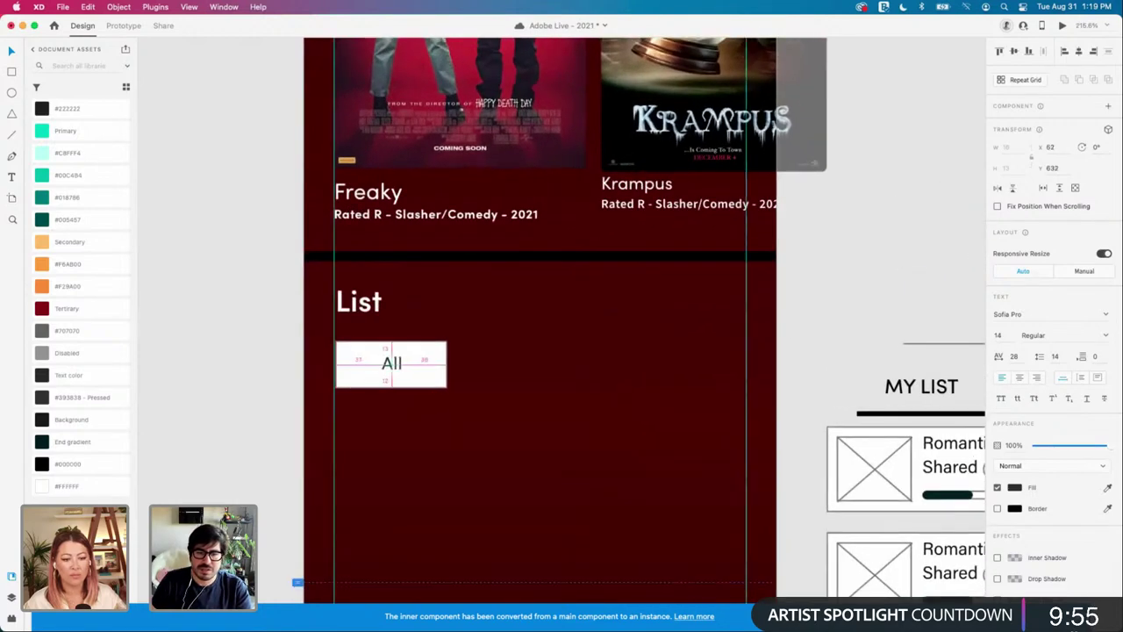
pyautogui.press('Escape')
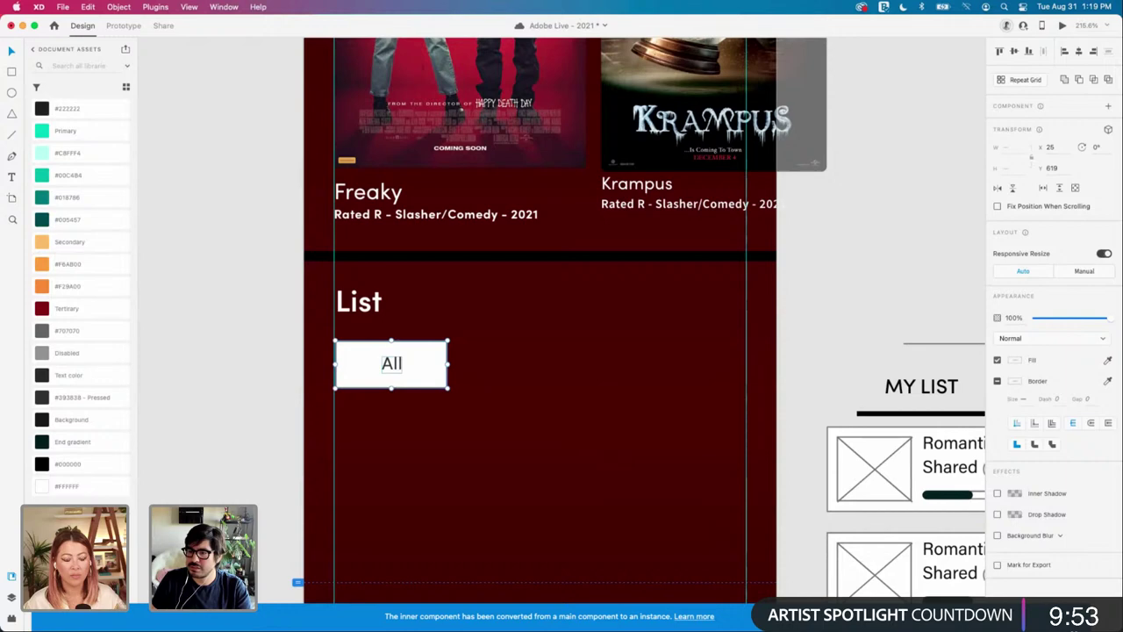
# Step: Group the "All" label with its white rectangle and turn on padding for the group
pyautogui.press('super+g')
pyautogui.click(996, 341)
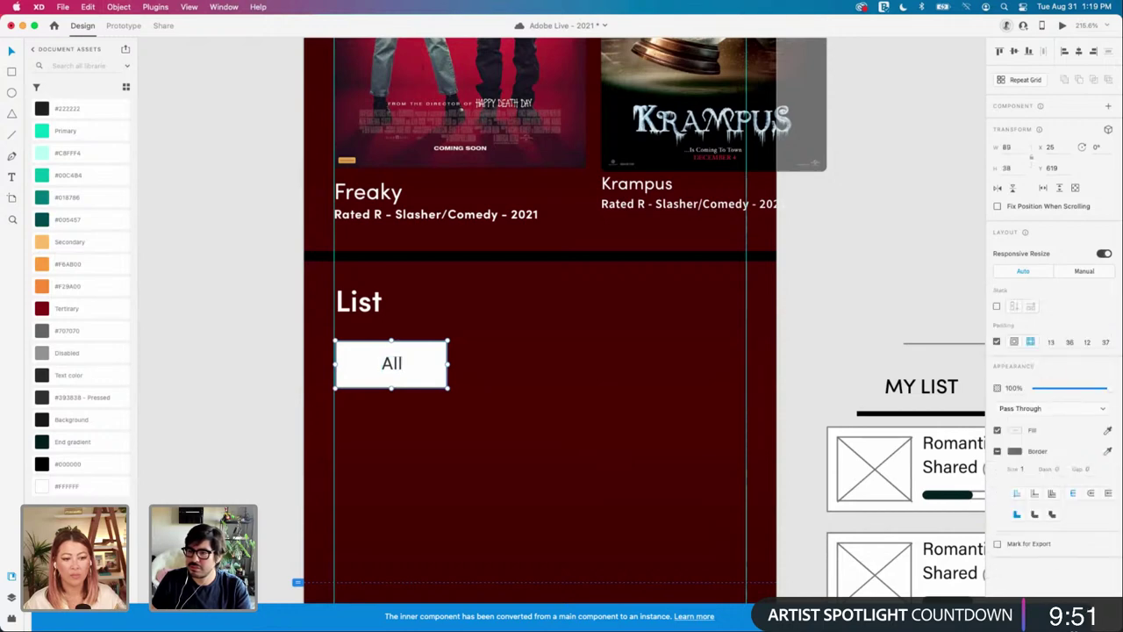
pyautogui.click(1051, 342)
pyautogui.click(526, 386)
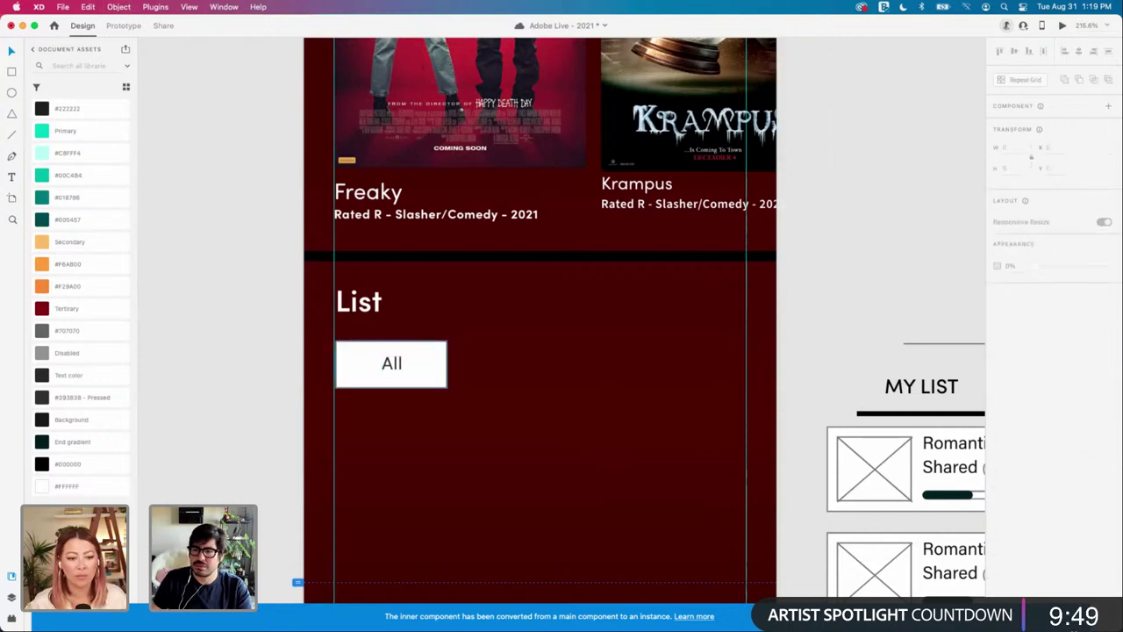
# Step: Set the corner radius of the "All" button's white rectangle to 4
pyautogui.click(404, 365)
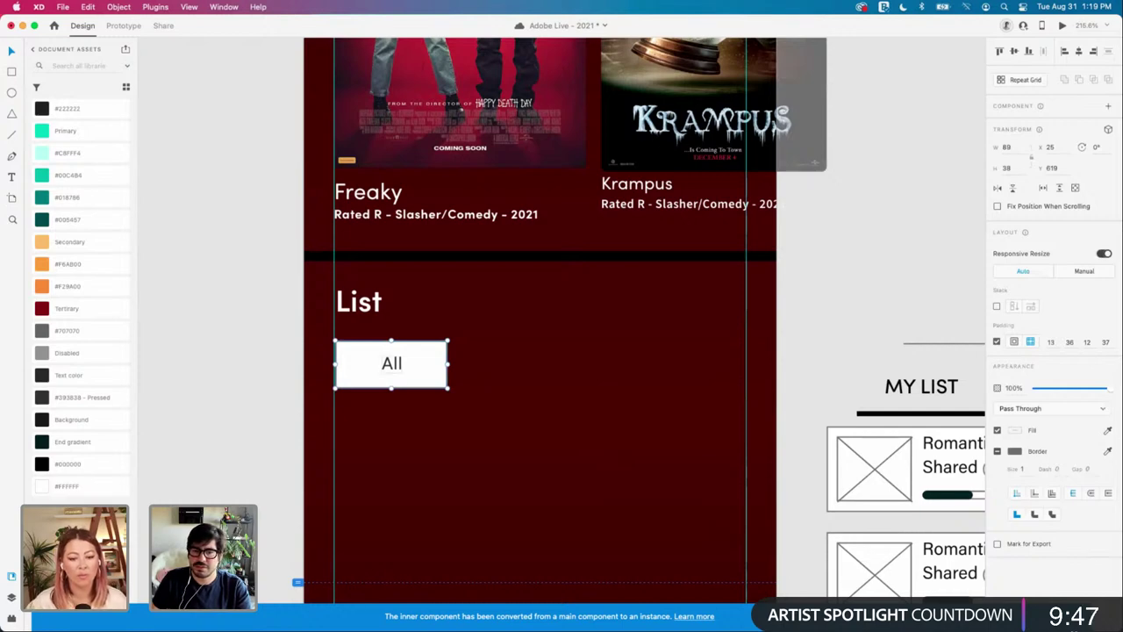
pyautogui.doubleClick(392, 363)
pyautogui.click(425, 368)
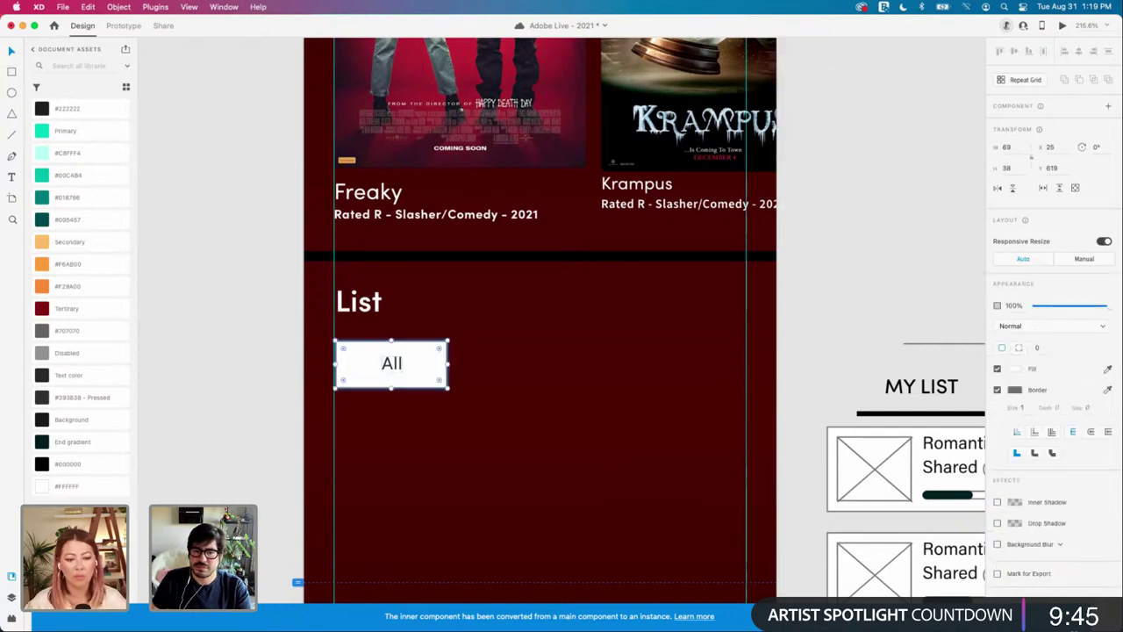
pyautogui.moveTo(440, 348); pyautogui.dragTo(437, 351)
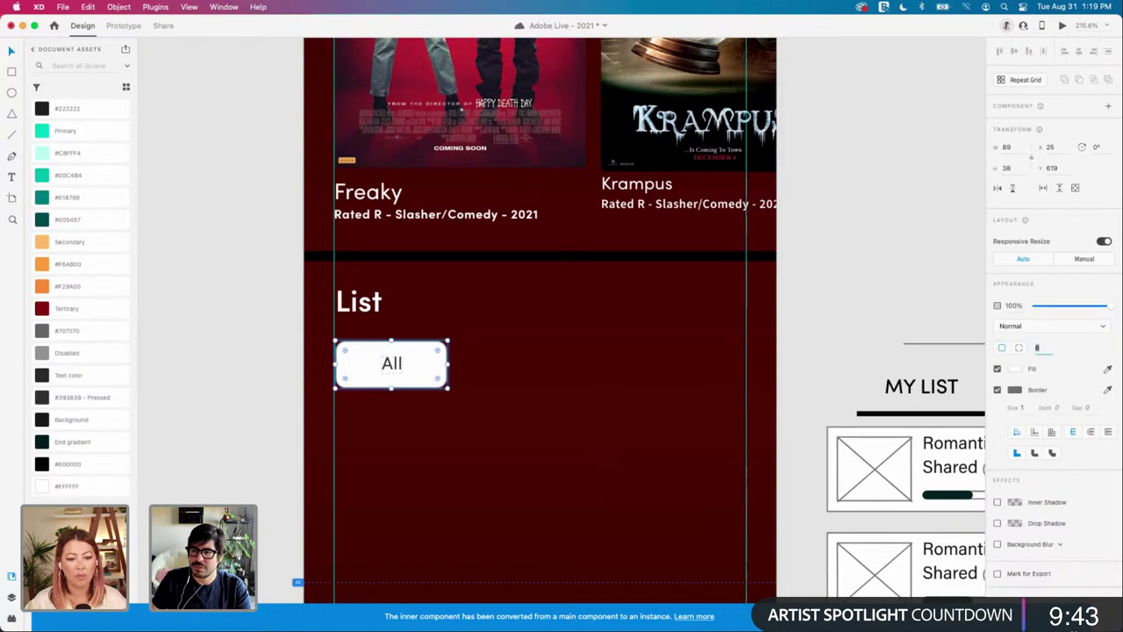
pyautogui.write('4')
pyautogui.press('Return')
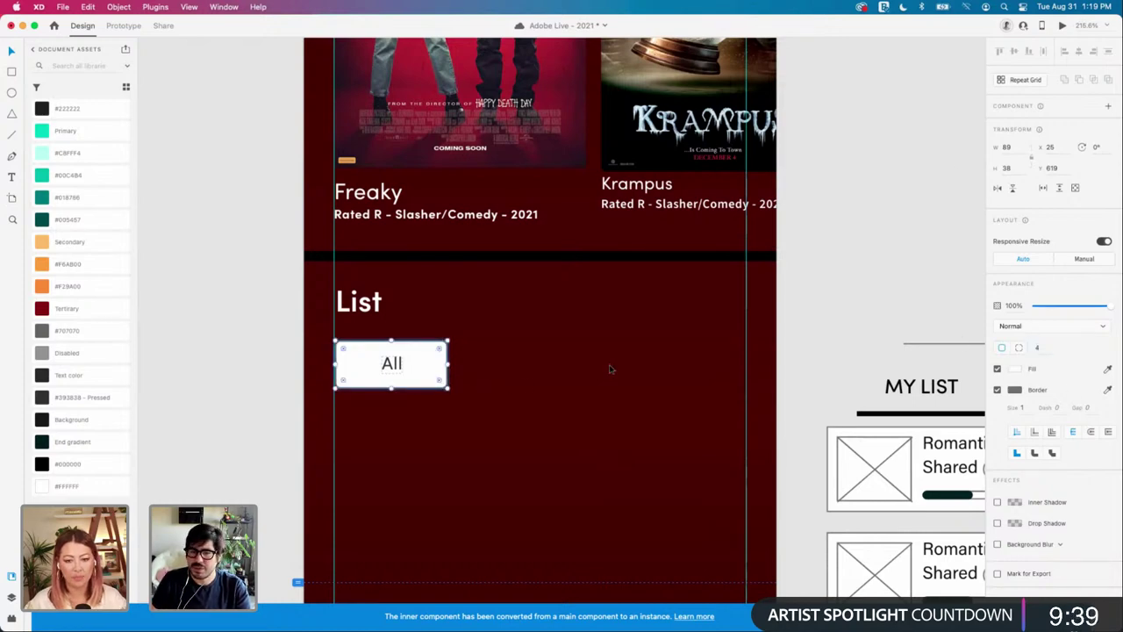
# Step: Tighten the white background around the "All" label to about 40 × 30 and place the button just under the "List" heading
pyautogui.moveTo(391, 388); pyautogui.dragTo(392, 383)
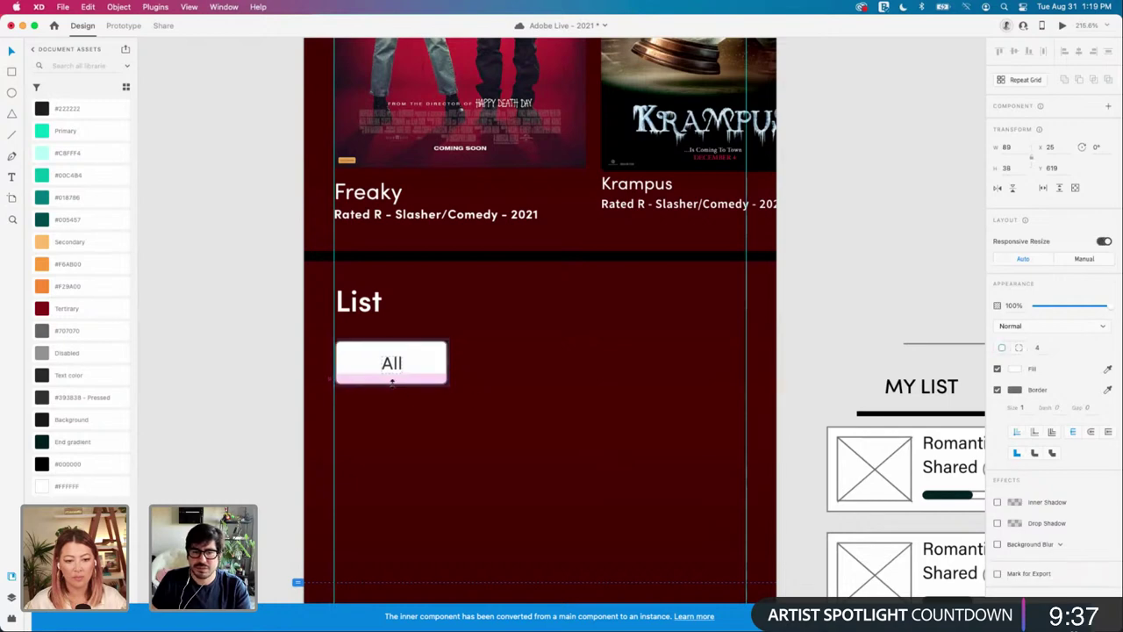
pyautogui.click(392, 381)
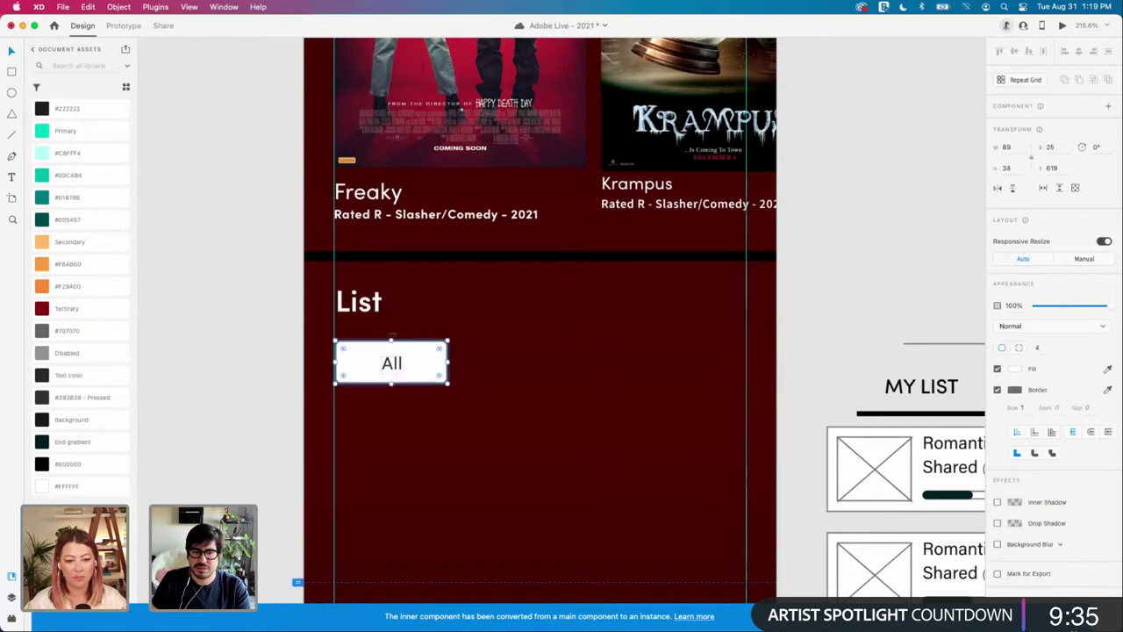
pyautogui.doubleClick(392, 364)
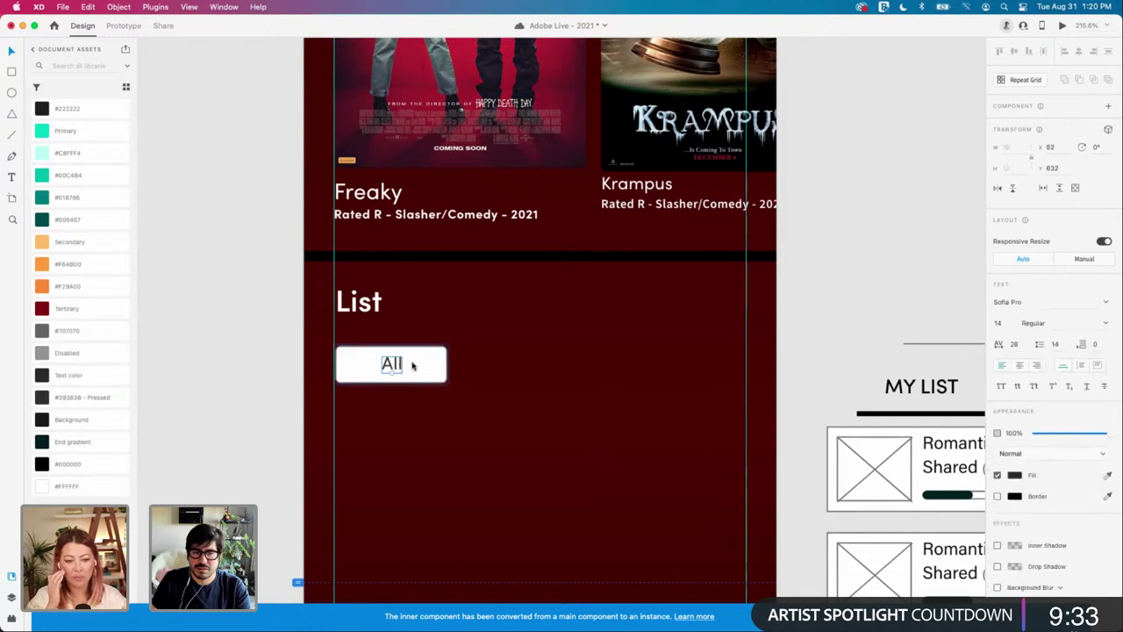
pyautogui.moveTo(386, 365); pyautogui.dragTo(350, 363)
pyautogui.click(332, 369)
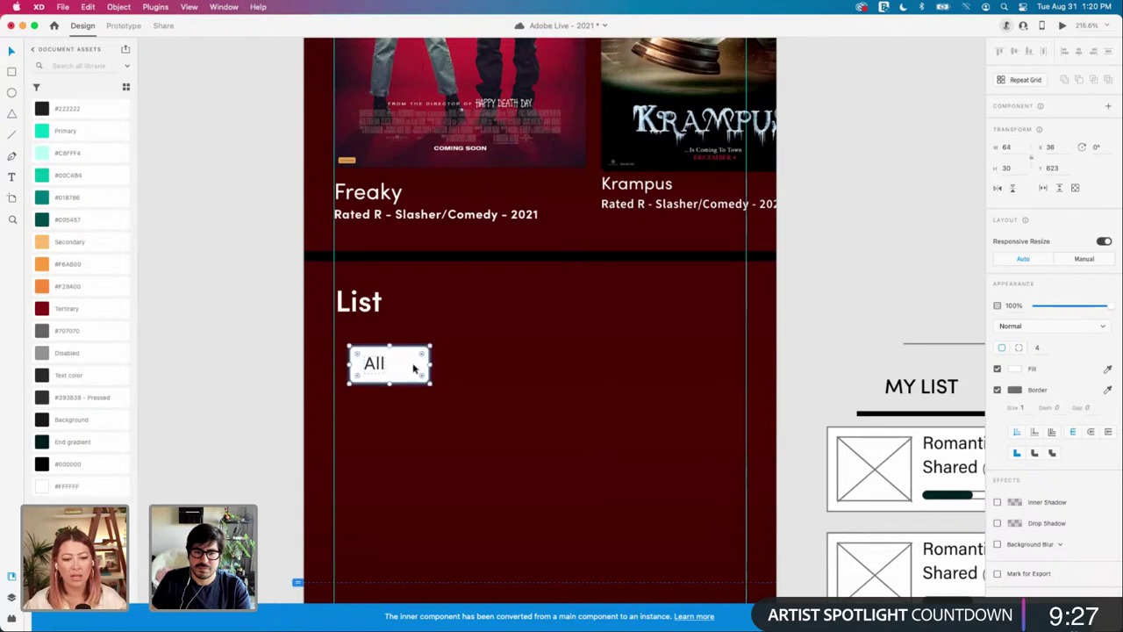
pyautogui.moveTo(427, 366)
pyautogui.mouseDown()
pyautogui.moveTo(361, 355)
pyautogui.moveTo(437, 354)
pyautogui.mouseUp()
# Step: Duplicate the "All" button to its right and relabel the copy "Yours"
pyautogui.click(411, 369)
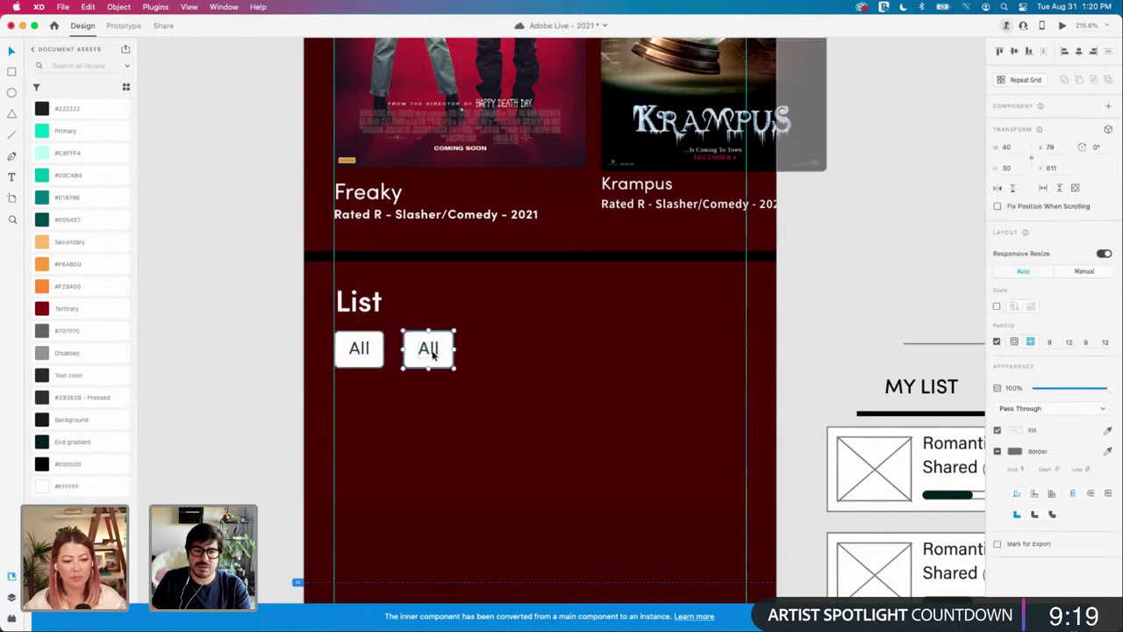
pyautogui.doubleClick(429, 349)
pyautogui.doubleClick(429, 349)
pyautogui.write('Yours')
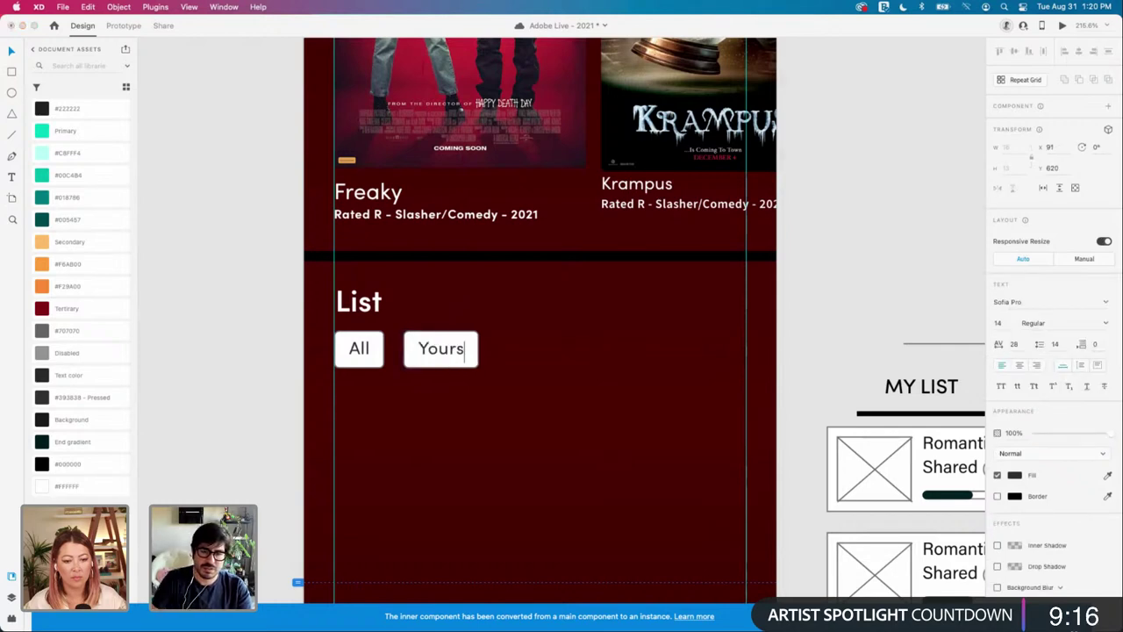
pyautogui.press('Escape')
# Step: Duplicate the "Yours" button to its right in the same row, as a third filter button
pyautogui.click(359, 301)
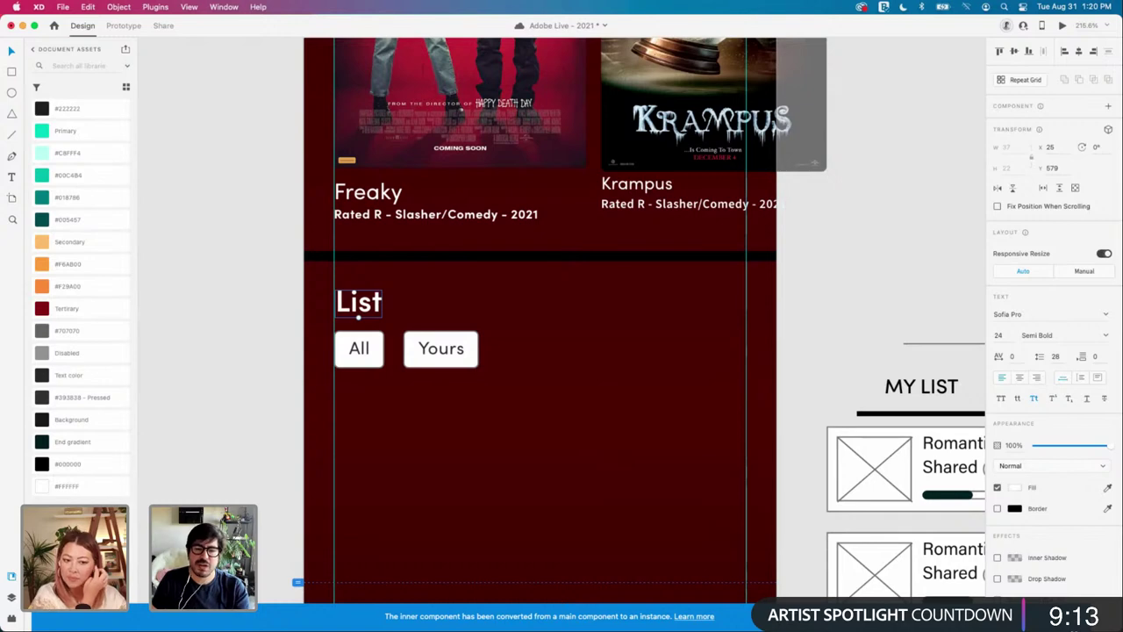
pyautogui.press('Escape')
pyautogui.click(441, 349)
pyautogui.moveTo(441, 349); pyautogui.dragTo(535, 349)
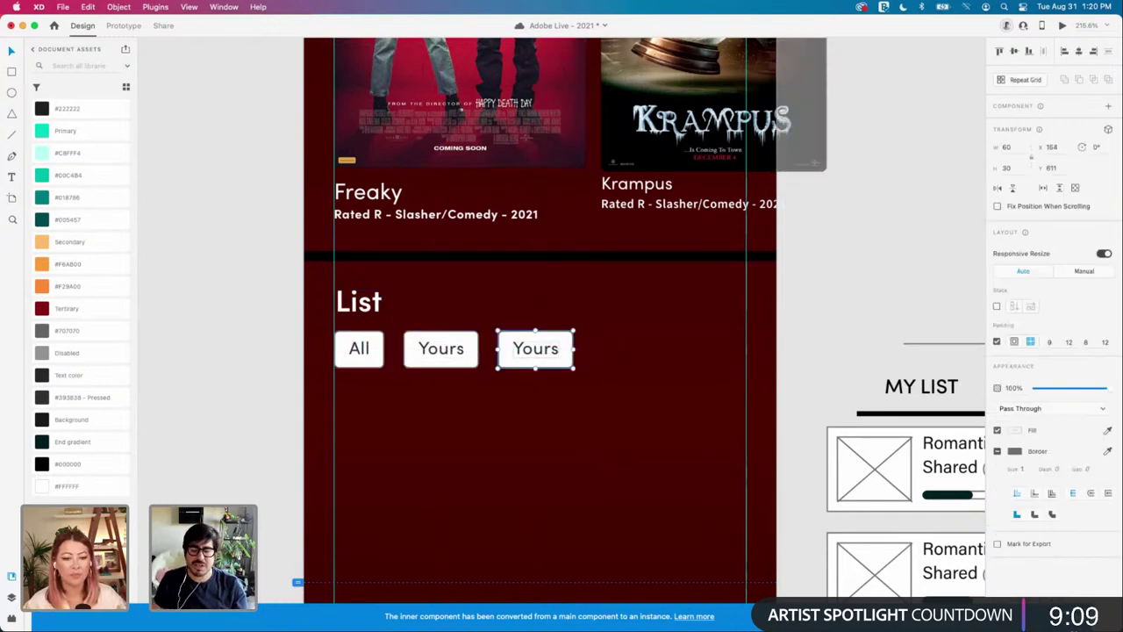
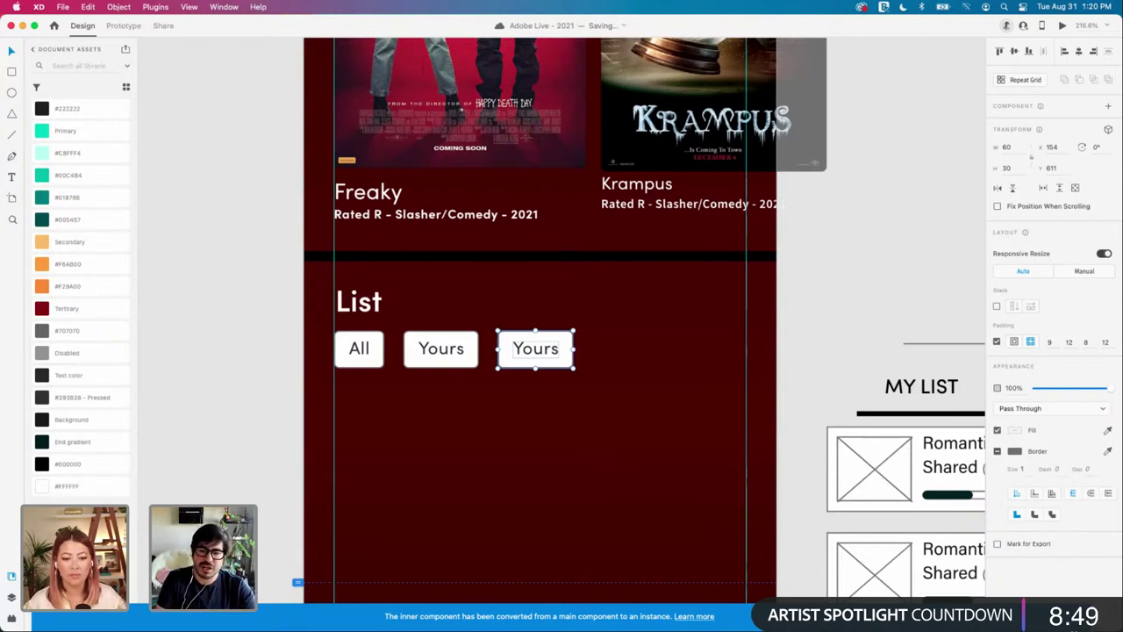
pyautogui.doubleClick(535, 349)
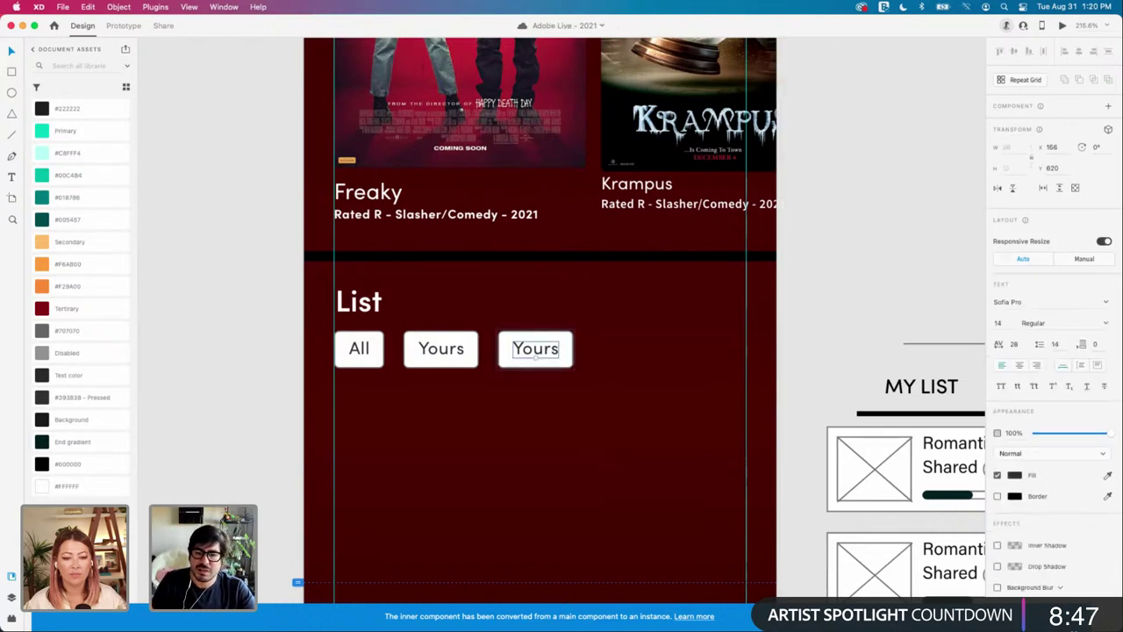
pyautogui.press('Escape')
pyautogui.doubleClick(535, 349)
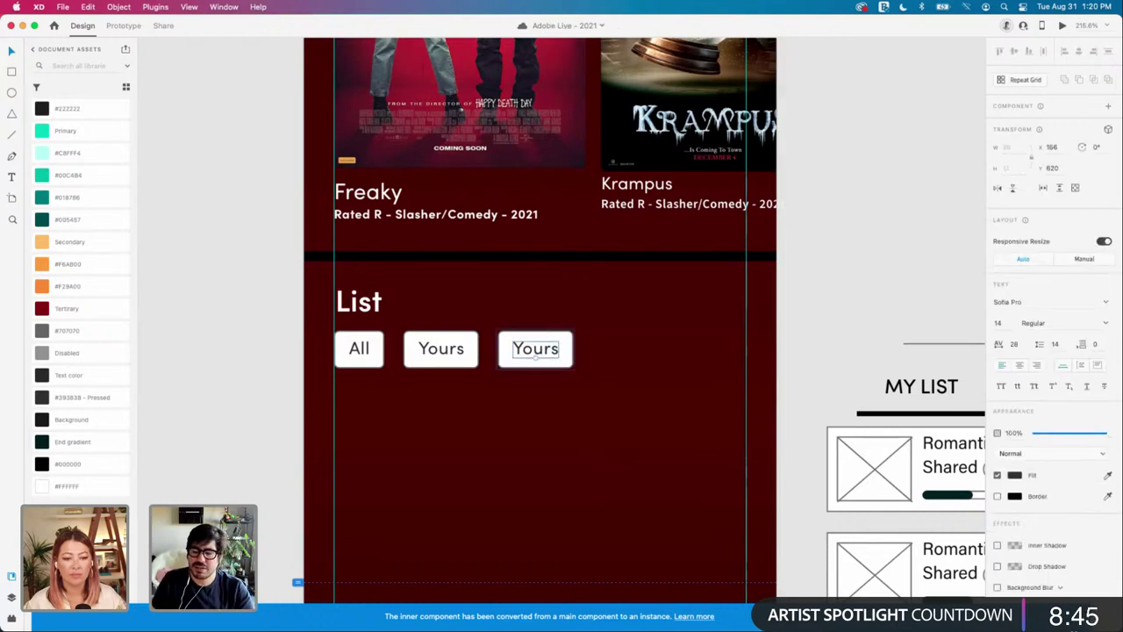
pyautogui.hscroll(1, 562, 333)
pyautogui.scroll(1, 528, 349)
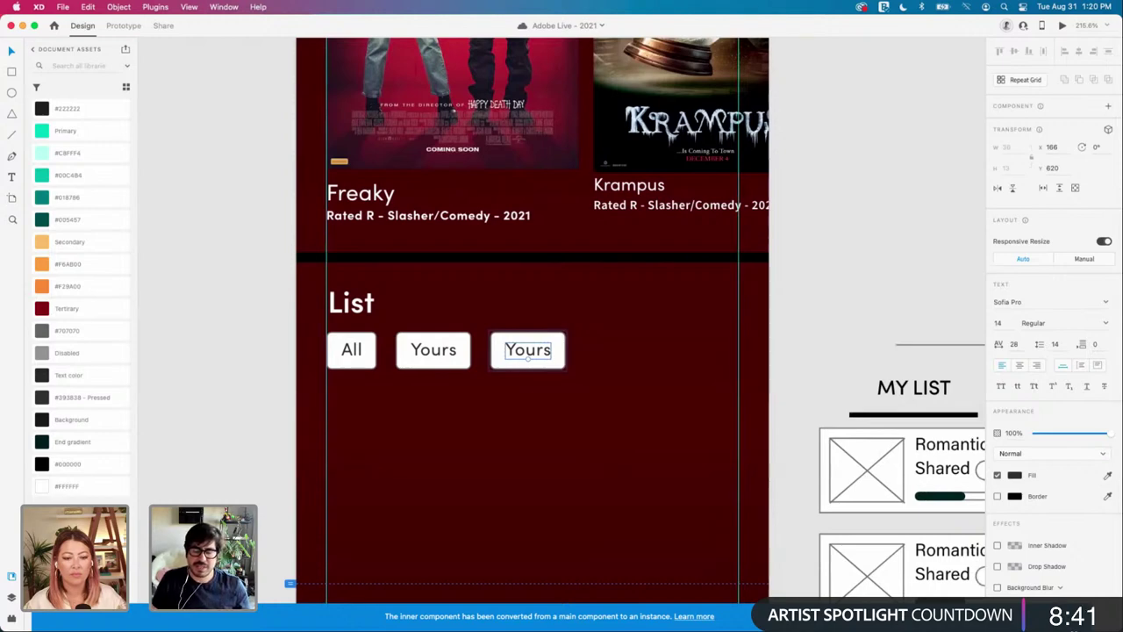
pyautogui.press('Escape')
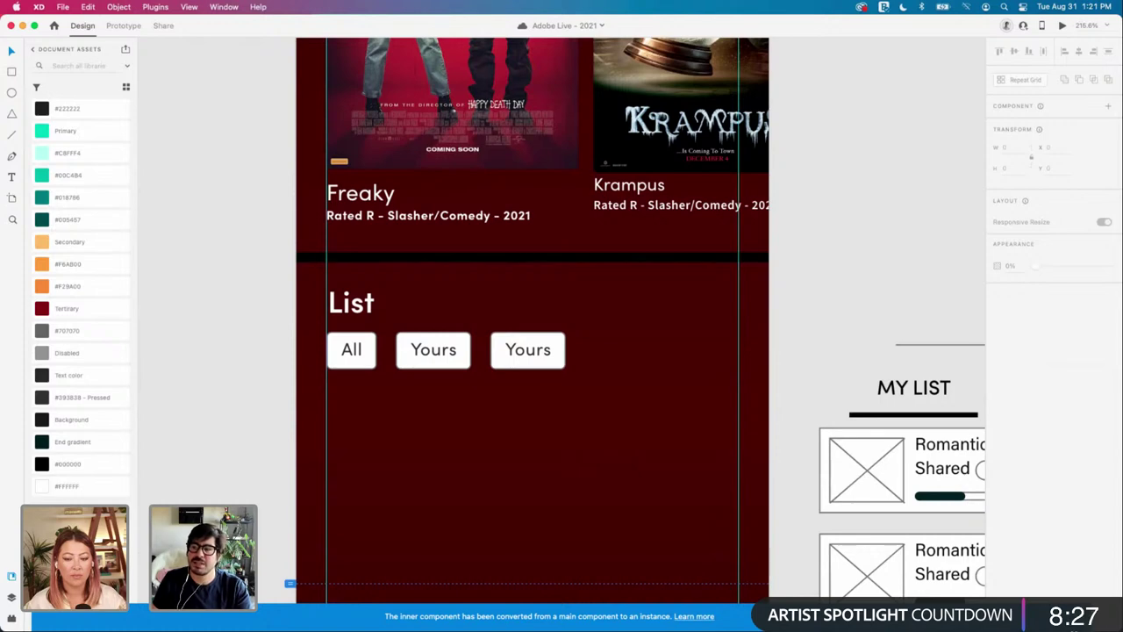
pyautogui.scroll(1, 503, 351)
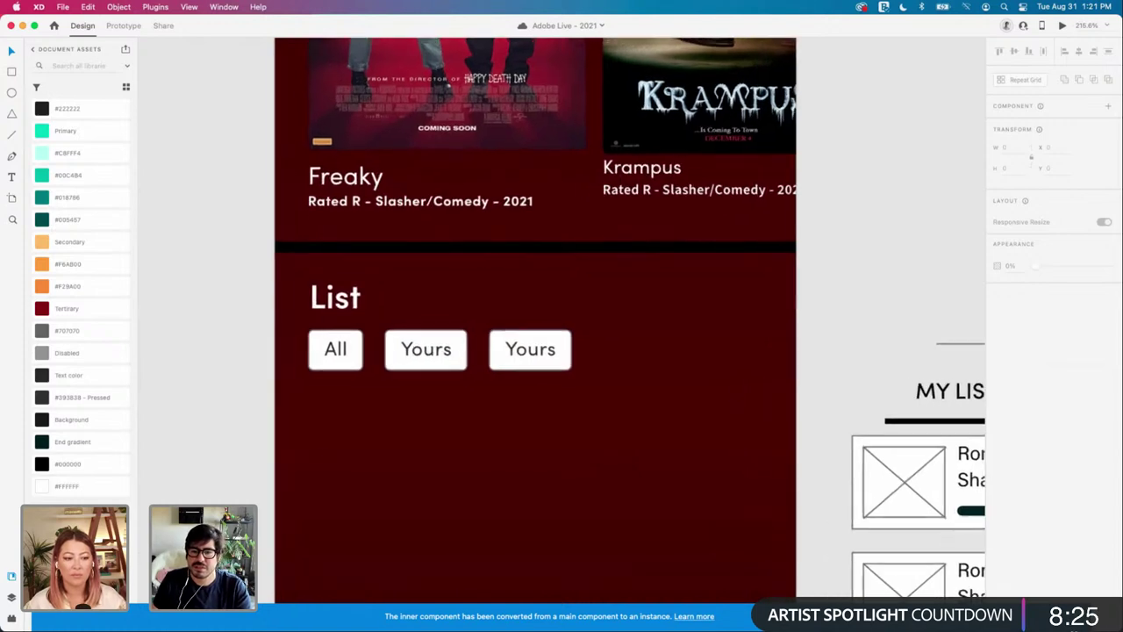
pyautogui.click(503, 351)
pyautogui.click(427, 350)
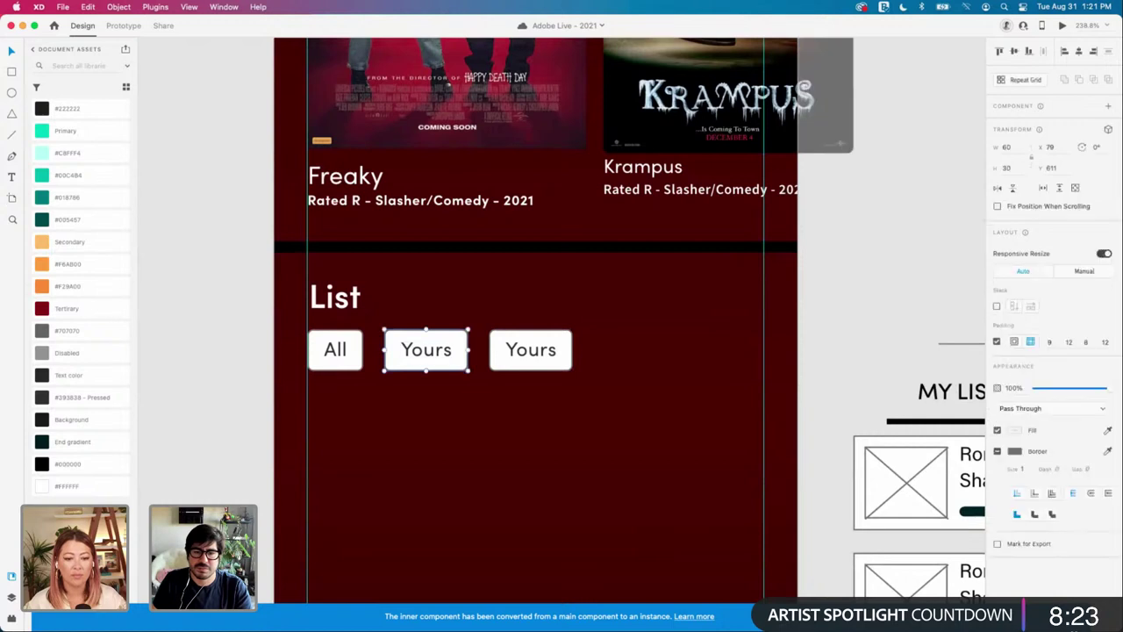
# Step: Shift the third filter button slightly farther right from the middle "Yours" button
pyautogui.click(530, 350)
pyautogui.doubleClick(531, 350)
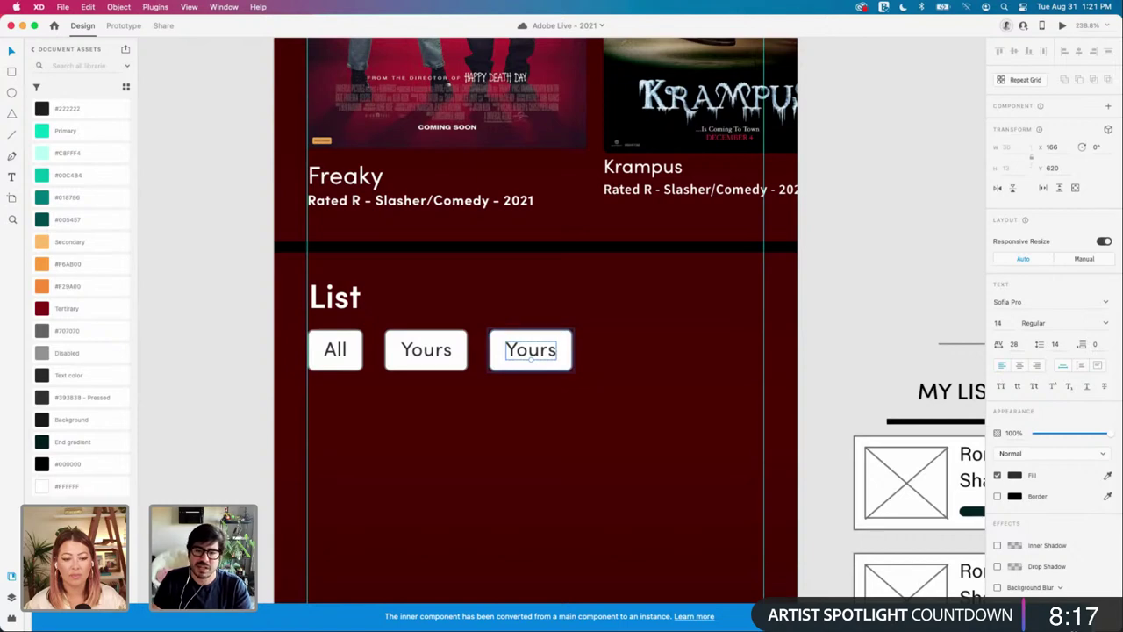
pyautogui.press('Escape')
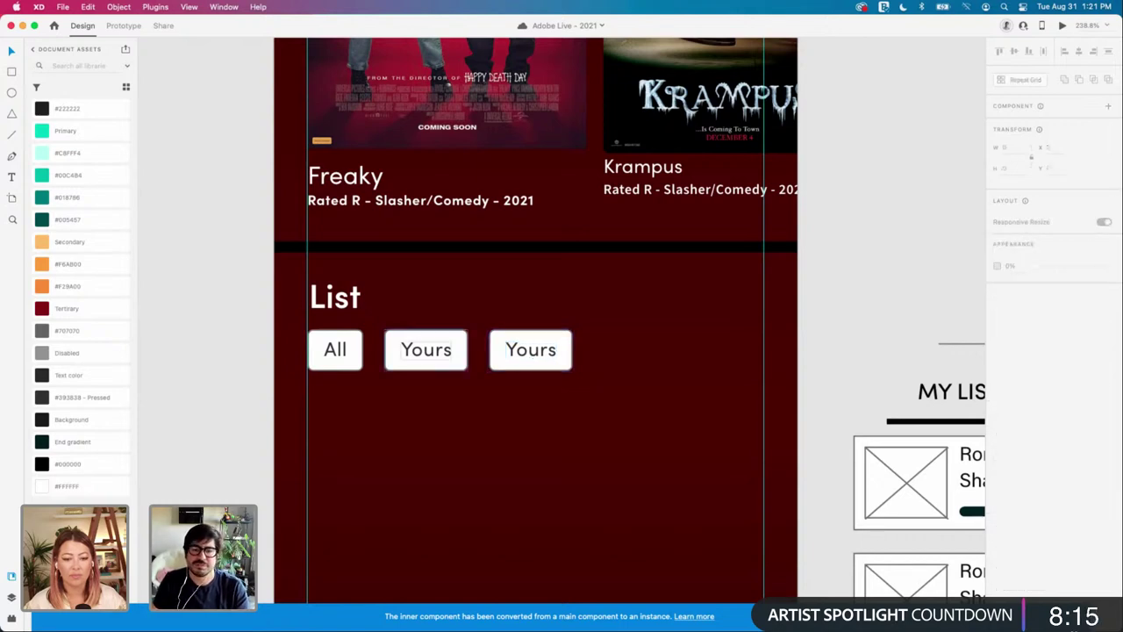
pyautogui.moveTo(531, 350); pyautogui.dragTo(535, 351)
pyautogui.press('Escape')
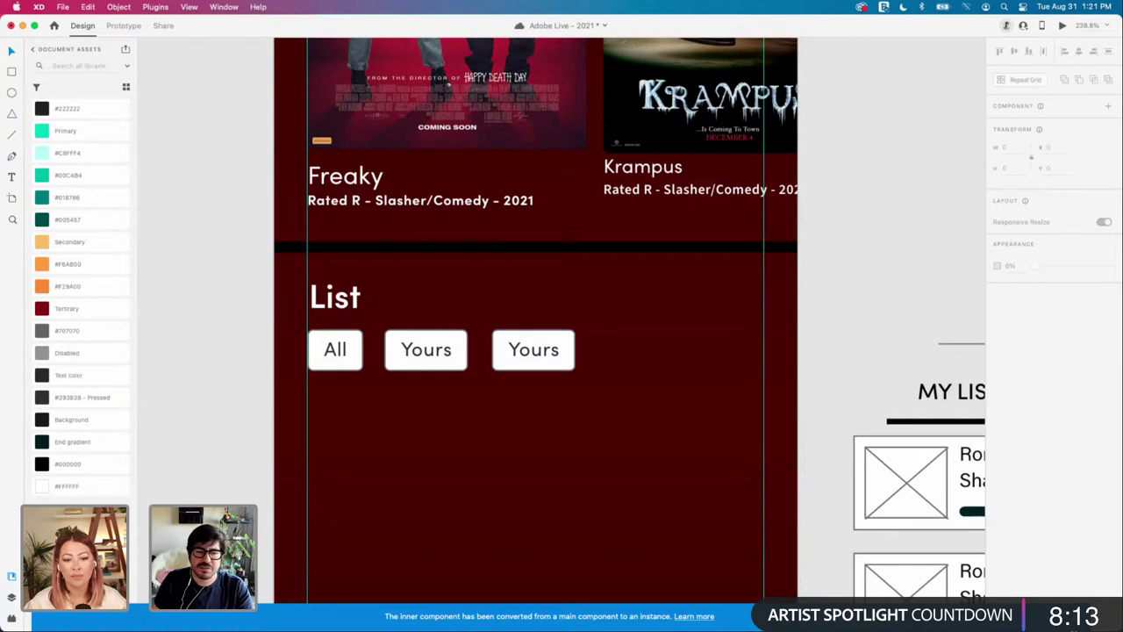
# Step: Set the font weight of the middle button's "Yours" label to Medium
pyautogui.scroll(-10, 81, 307)
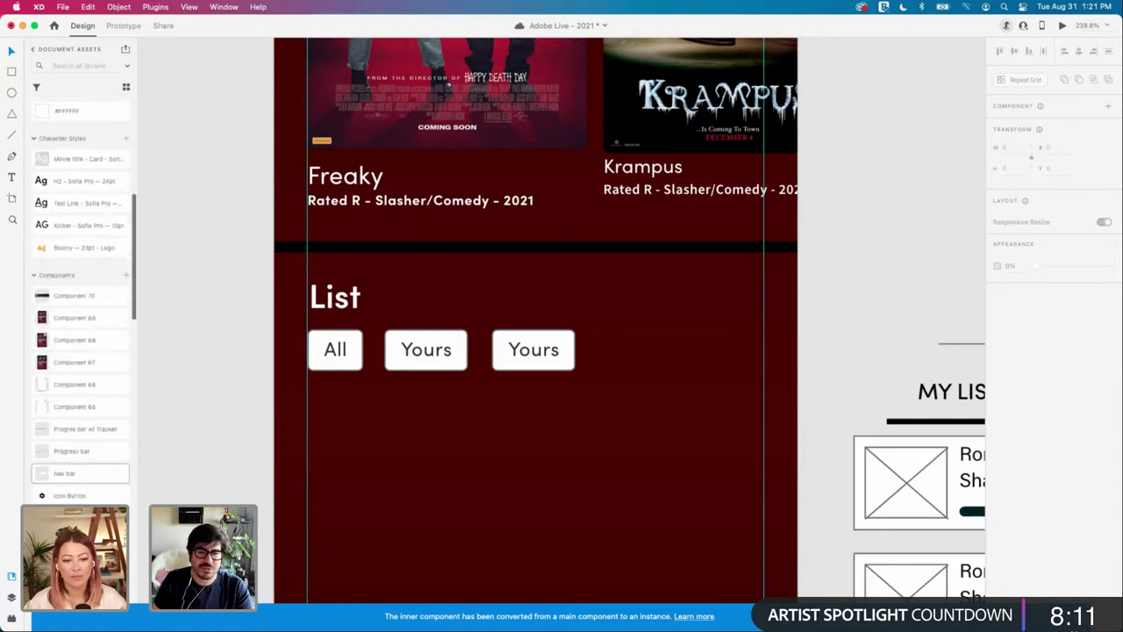
pyautogui.scroll(3, 474, 452)
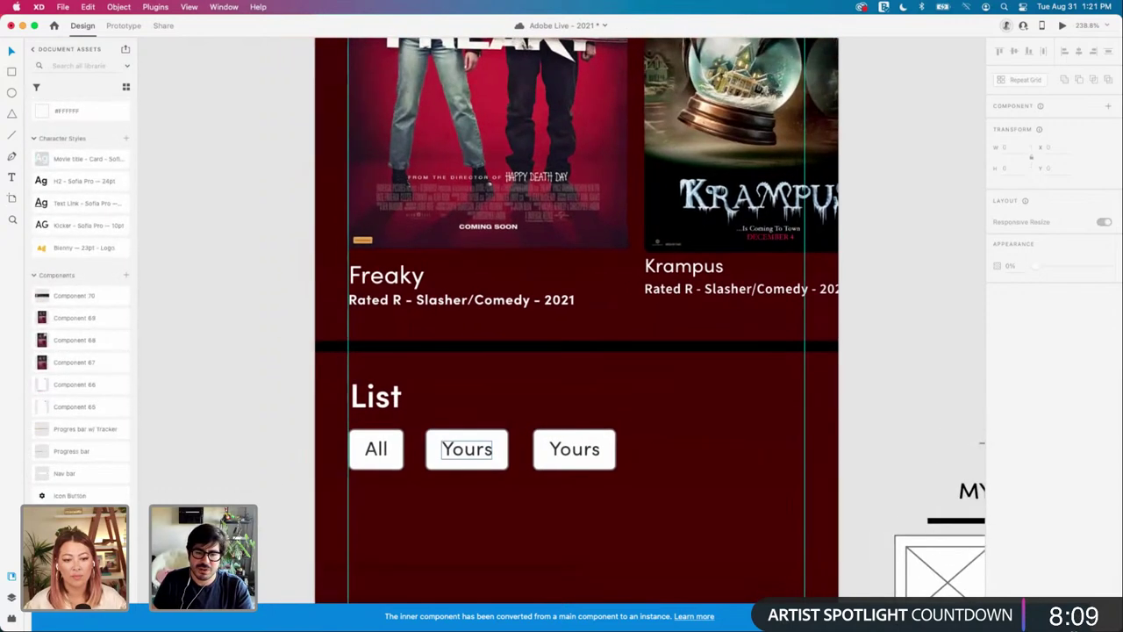
pyautogui.scroll(1, 474, 452)
pyautogui.click(584, 448)
pyautogui.click(465, 448)
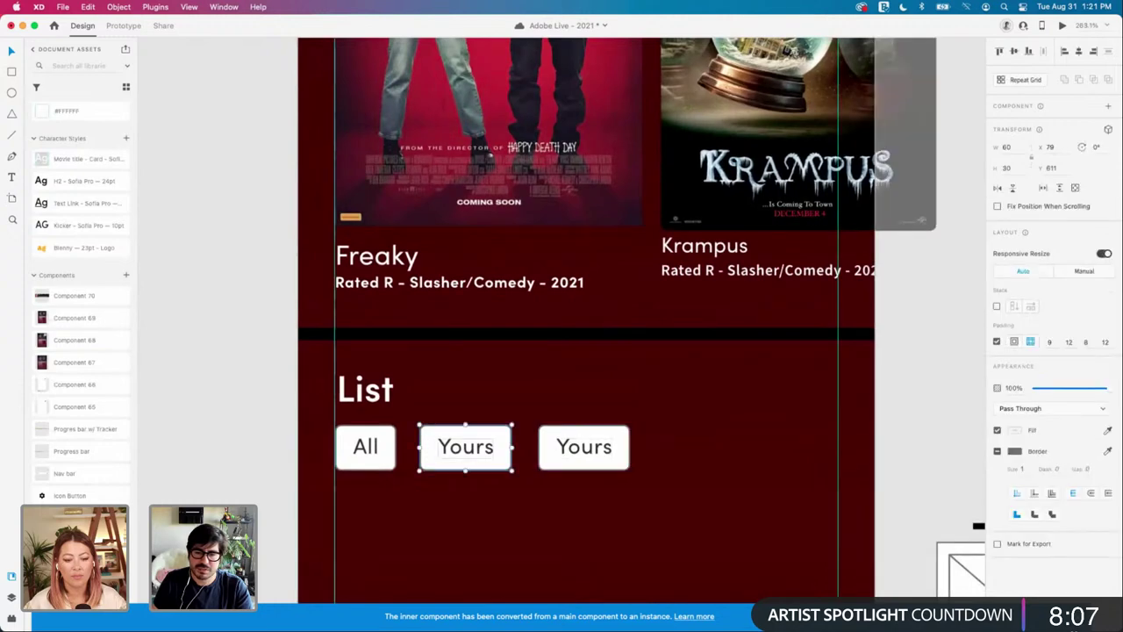
pyautogui.doubleClick(465, 447)
pyautogui.doubleClick(465, 447)
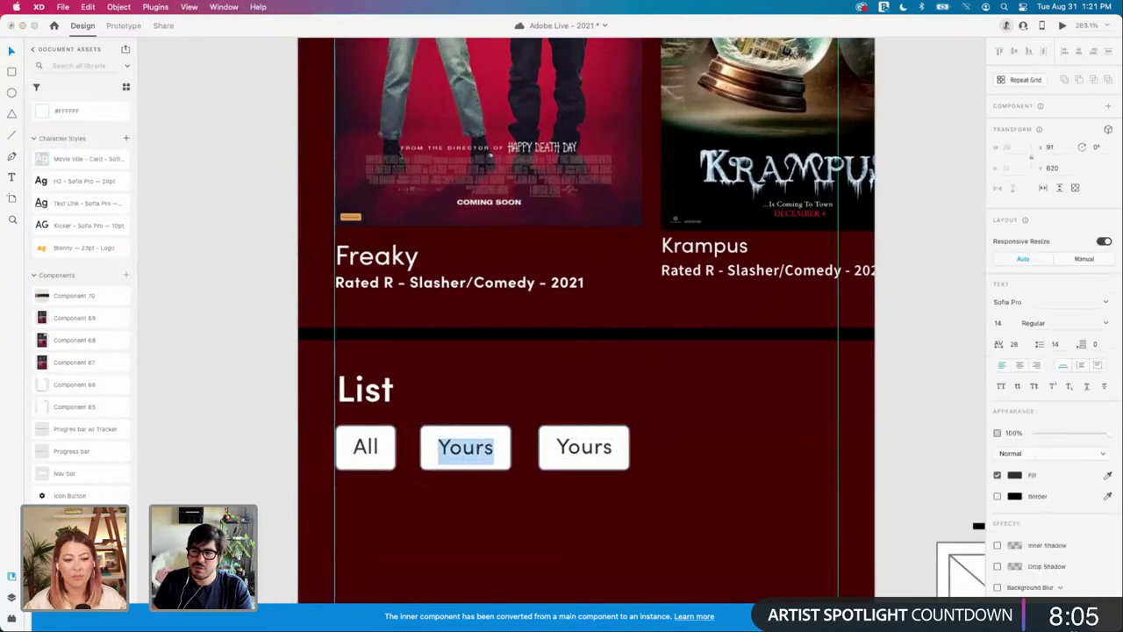
pyautogui.click(1039, 323)
pyautogui.press('super+a')
pyautogui.write('Medium')
pyautogui.press('Return')
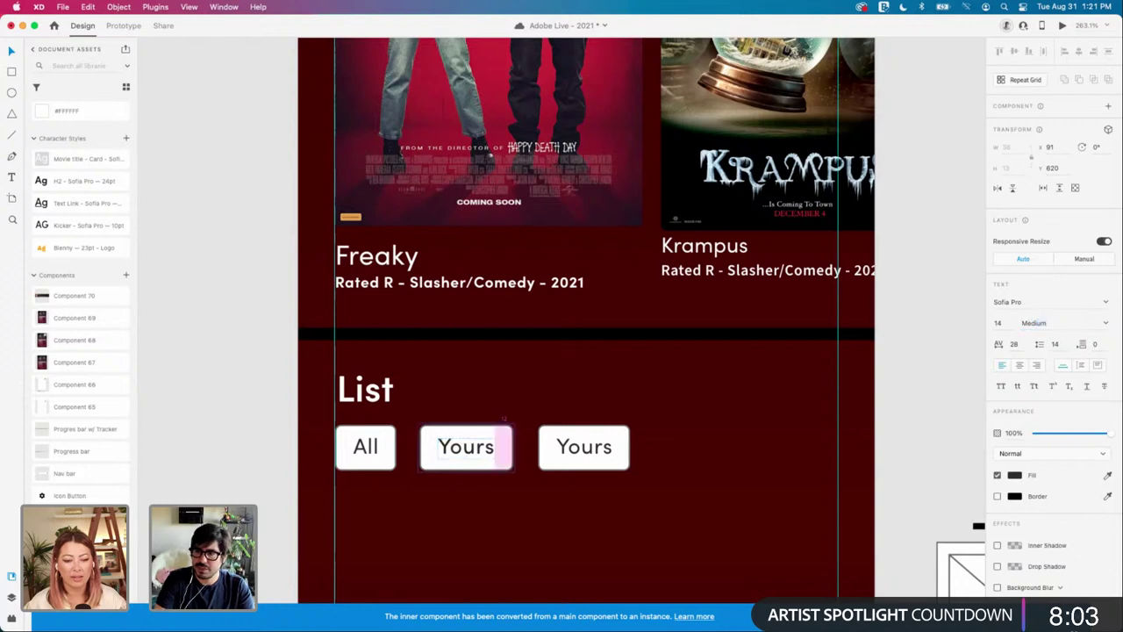
# Step: Set the font weight of the All button's label to Medium
pyautogui.click(359, 454)
pyautogui.doubleClick(359, 455)
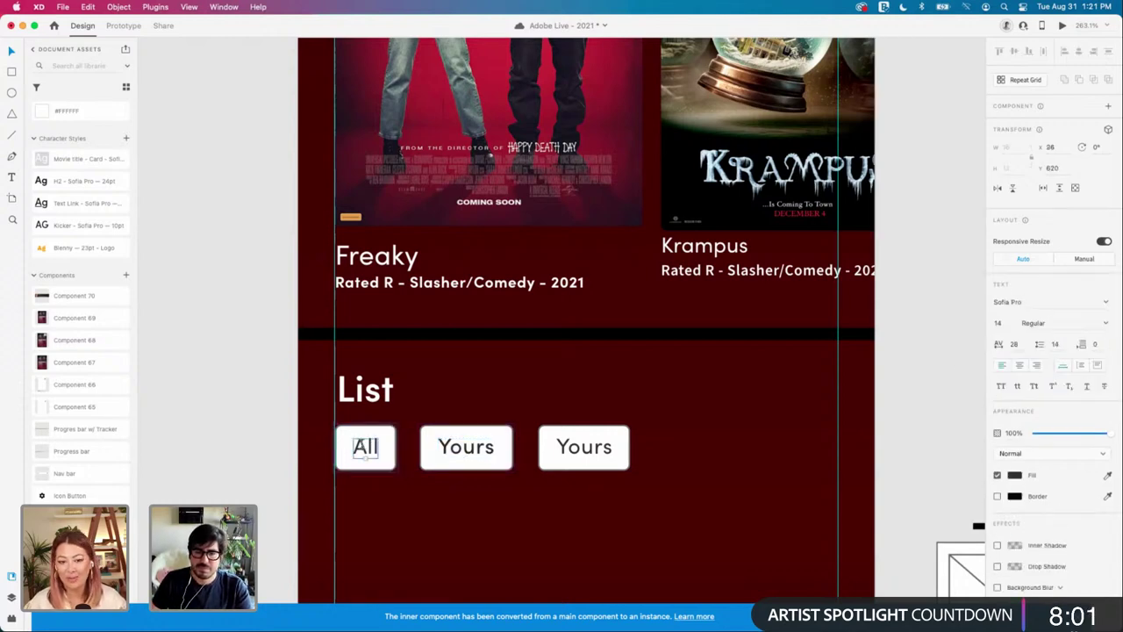
pyautogui.doubleClick(364, 447)
pyautogui.click(1052, 322)
pyautogui.press('super+a')
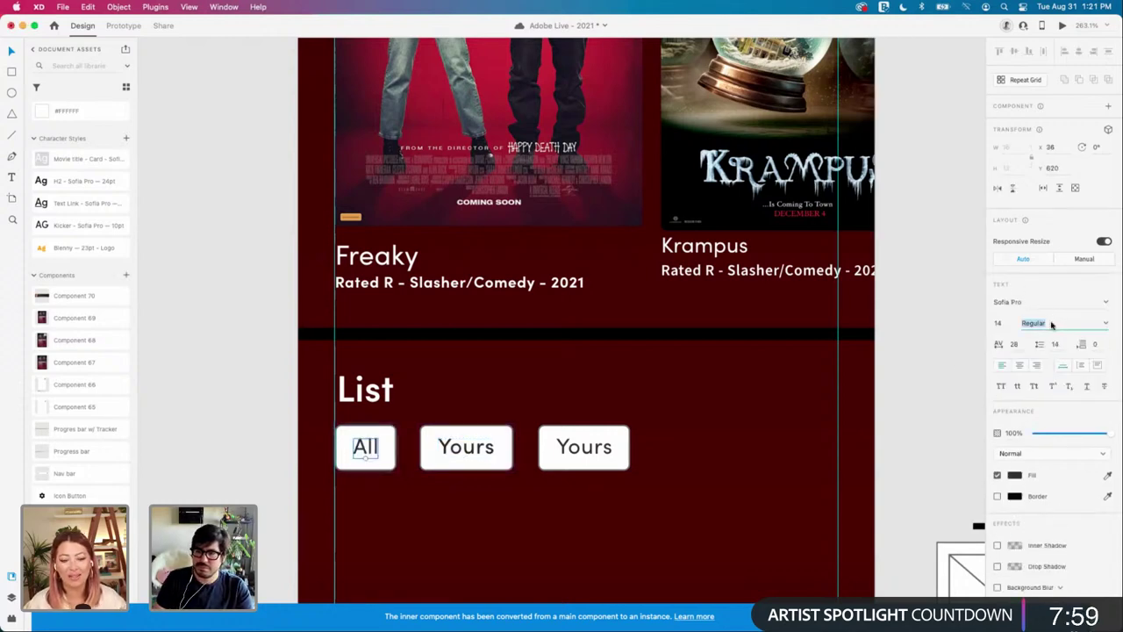
pyautogui.write('Medium')
pyautogui.press('Return')
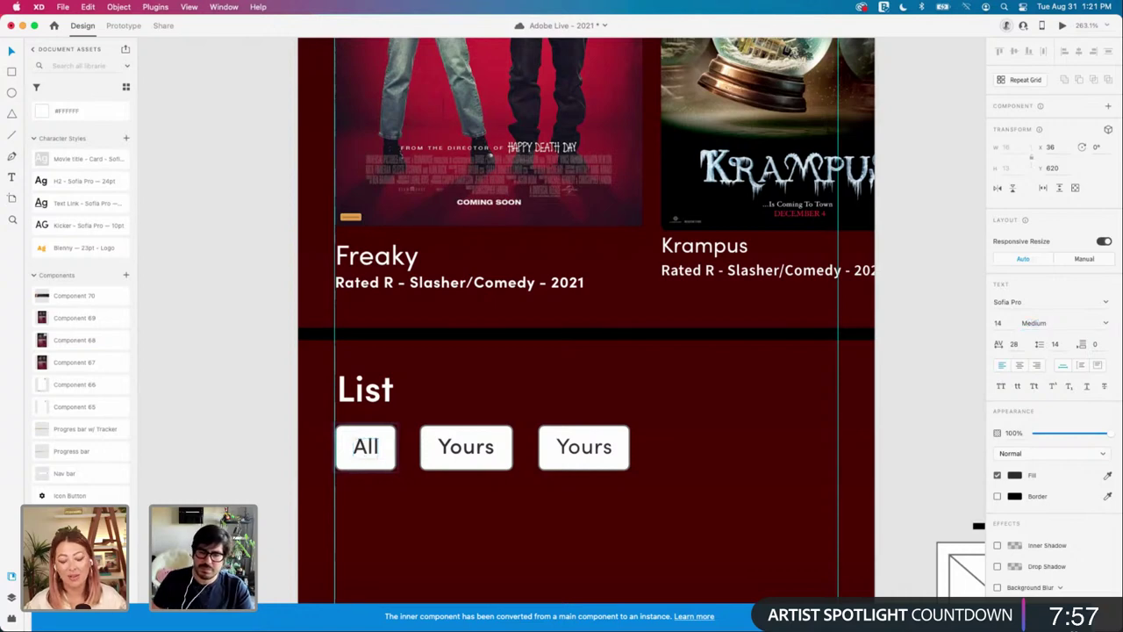
# Step: Set the font weight of the third button's Yours label to Medium
pyautogui.click(605, 453)
pyautogui.doubleClick(603, 449)
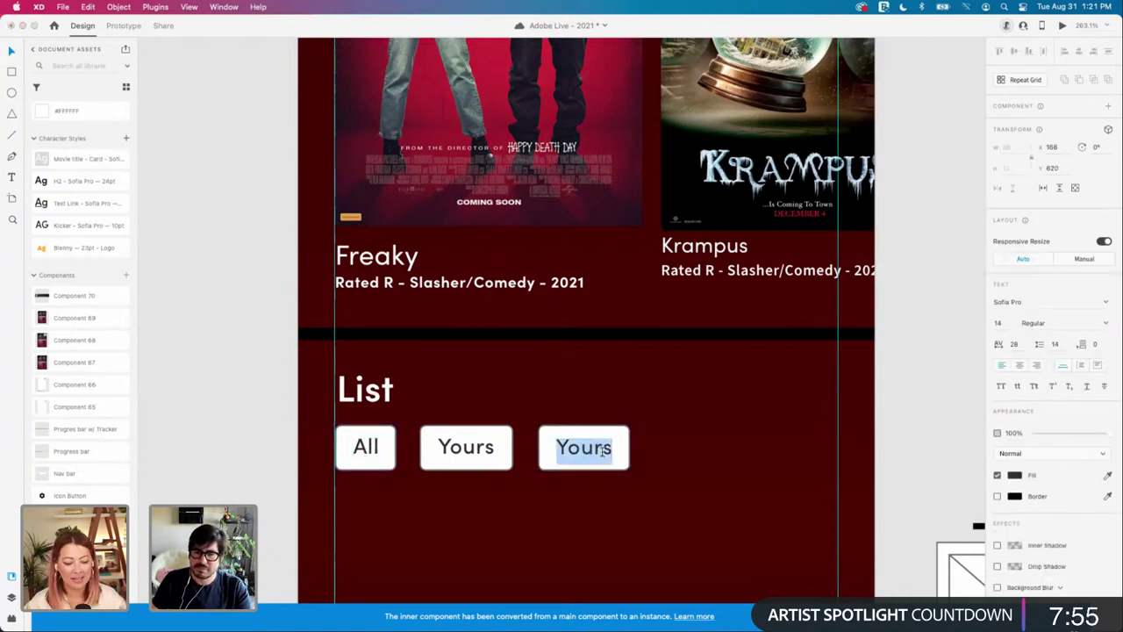
pyautogui.click(1056, 324)
pyautogui.write('Medium')
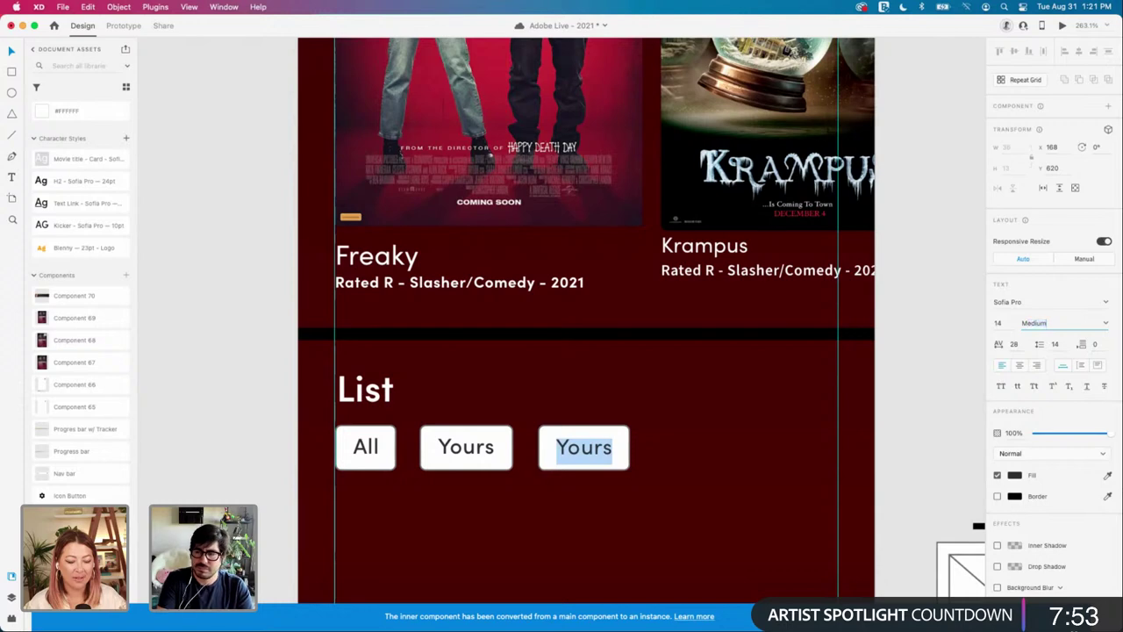
pyautogui.press('Return')
pyautogui.click(686, 495)
pyautogui.moveTo(682, 493); pyautogui.dragTo(677, 494)
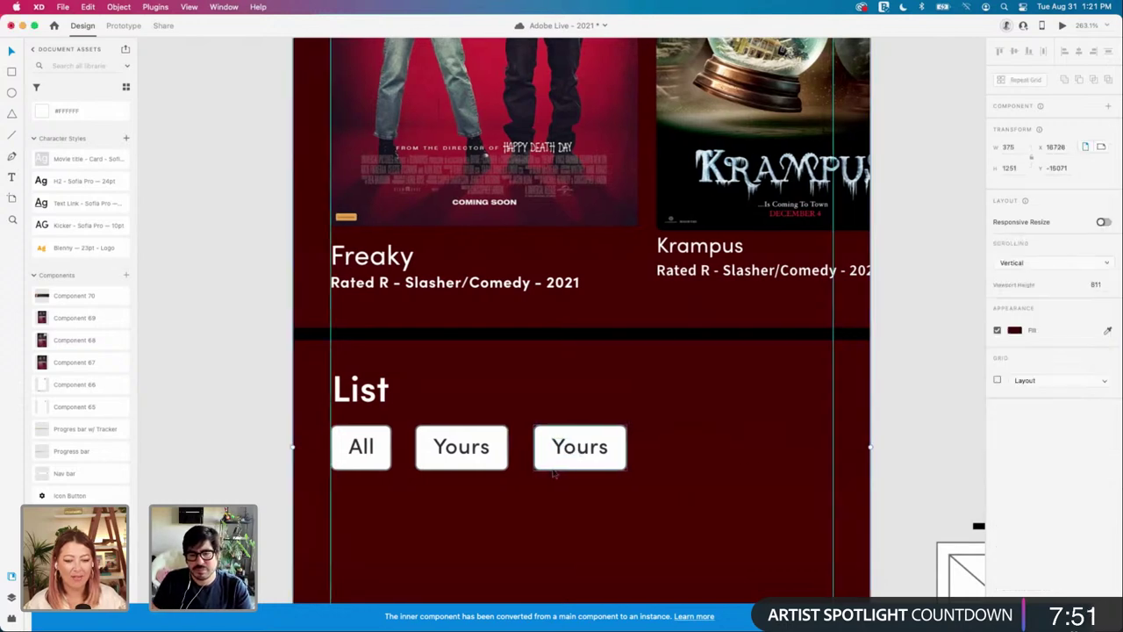
# Step: Try to toggle off the border on all three List filter buttons at once, and undo it
pyautogui.click(391, 462)
pyautogui.hscroll(-3, 394, 465)
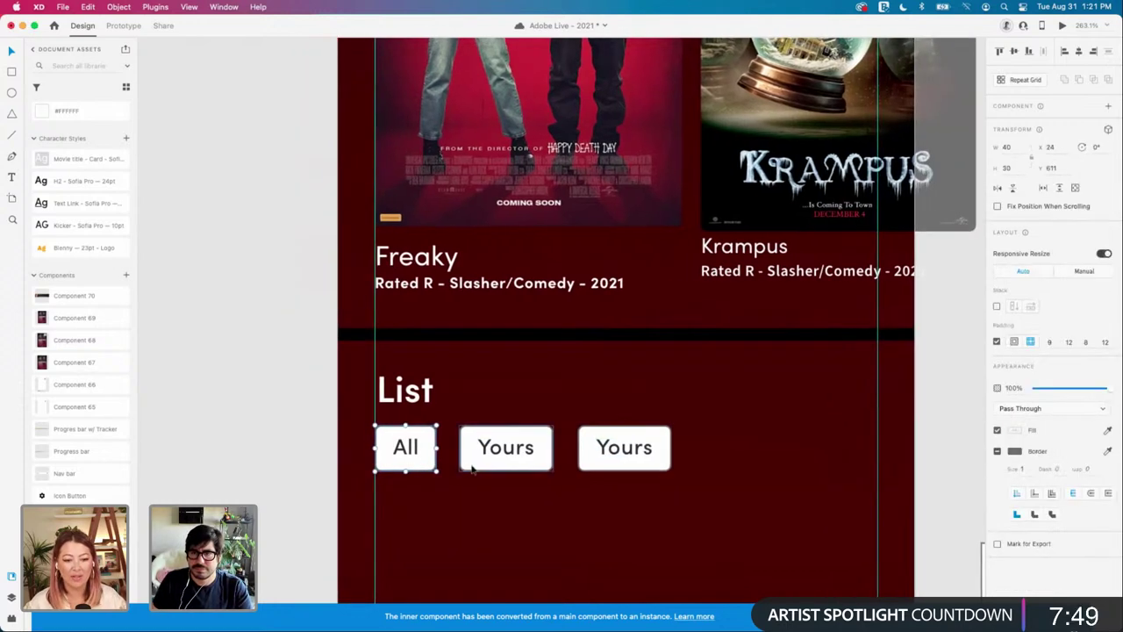
pyautogui.hscroll(-2, 472, 470)
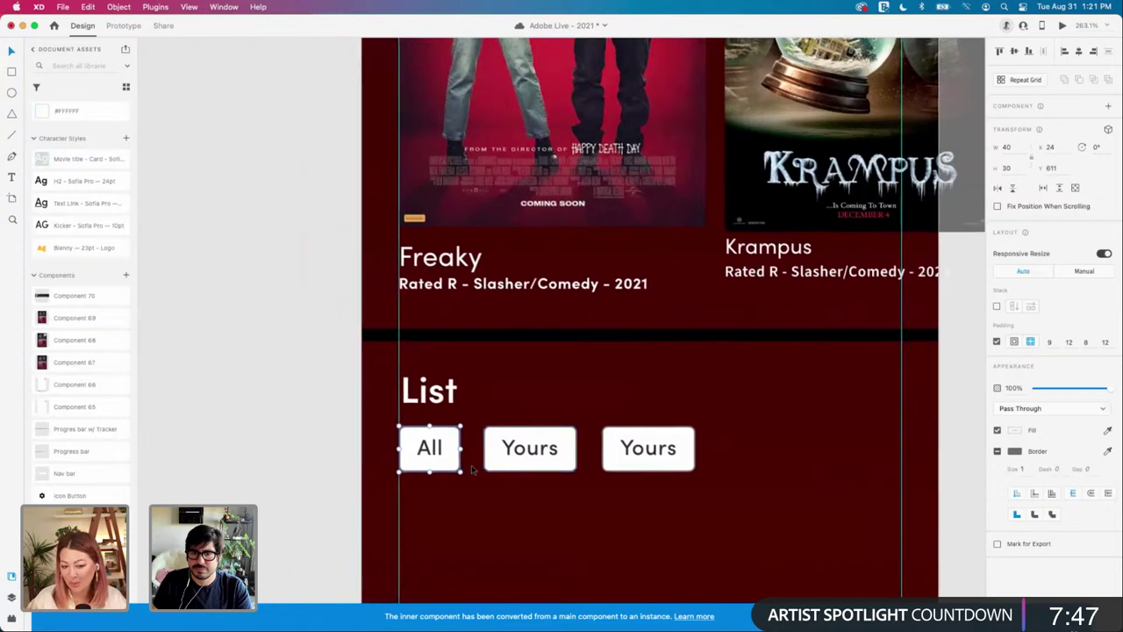
pyautogui.scroll(2, 470, 471)
pyautogui.click(553, 451)
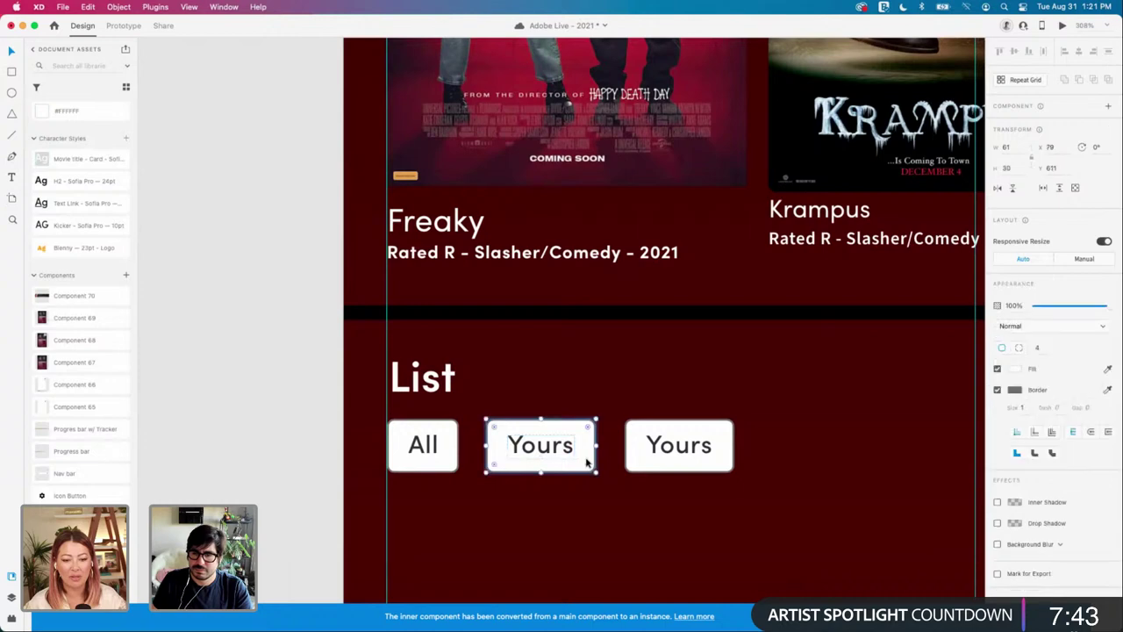
pyautogui.press('Escape')
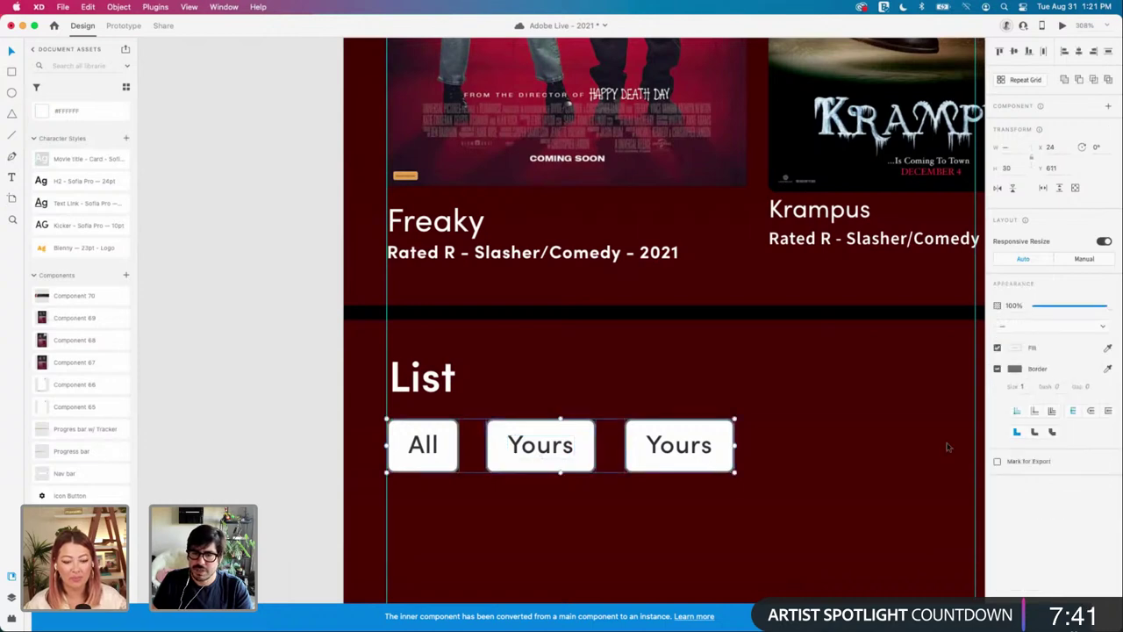
pyautogui.click(998, 369)
pyautogui.click(935, 440)
pyautogui.press('super+z')
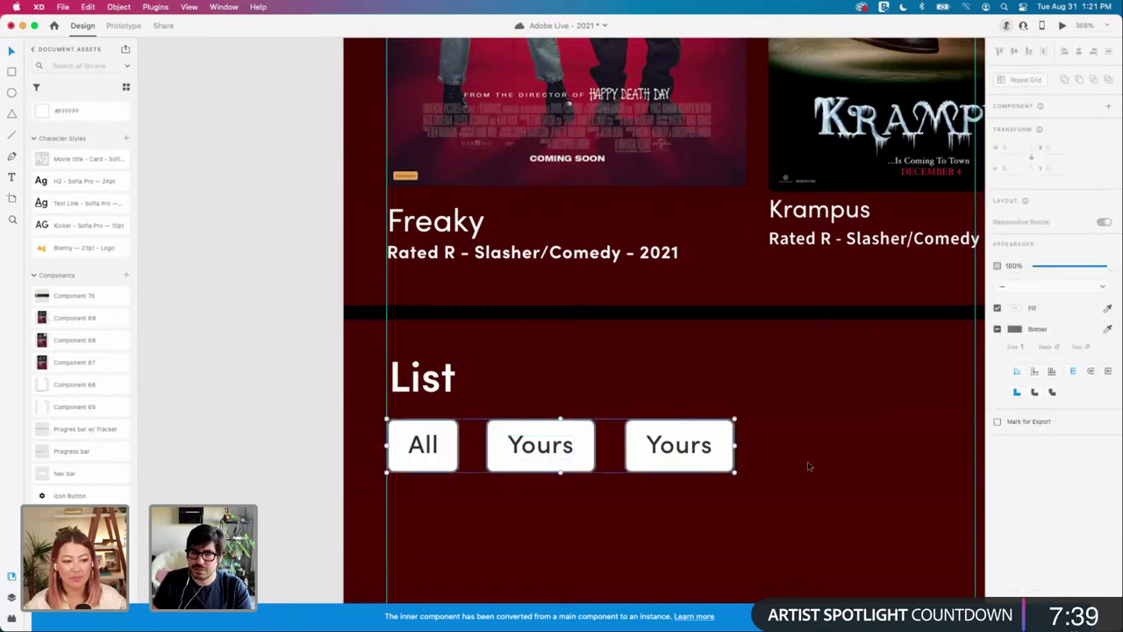
# Step: Remove the border from the background rectangle of each of the three List filter buttons individually
pyautogui.click(729, 469)
pyautogui.click(581, 471)
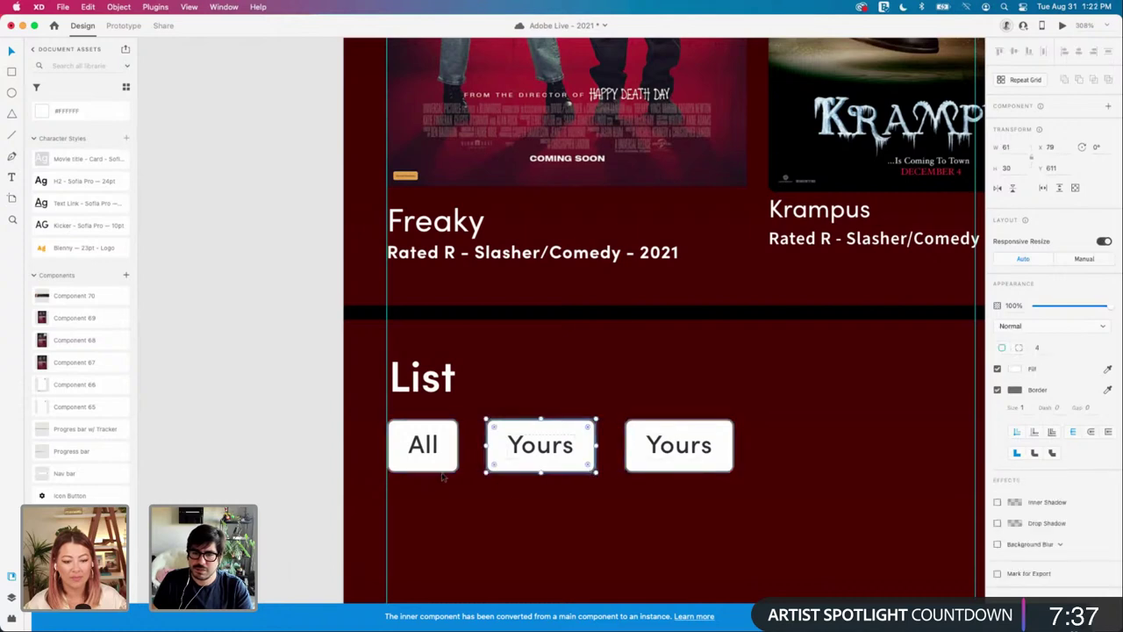
pyautogui.click(997, 389)
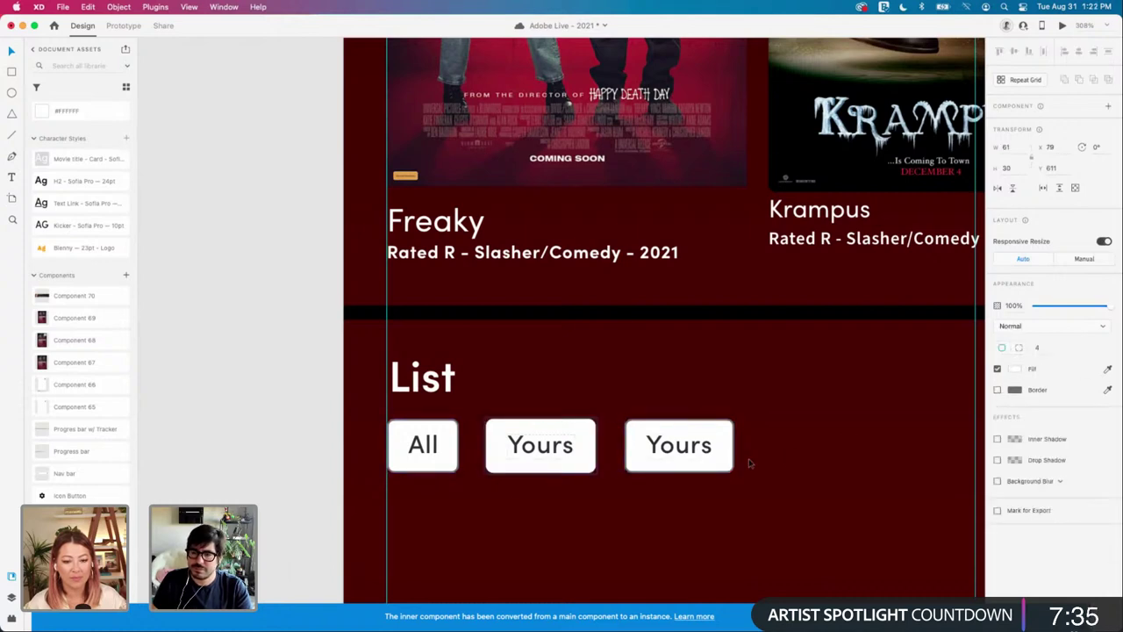
pyautogui.click(734, 467)
pyautogui.click(997, 390)
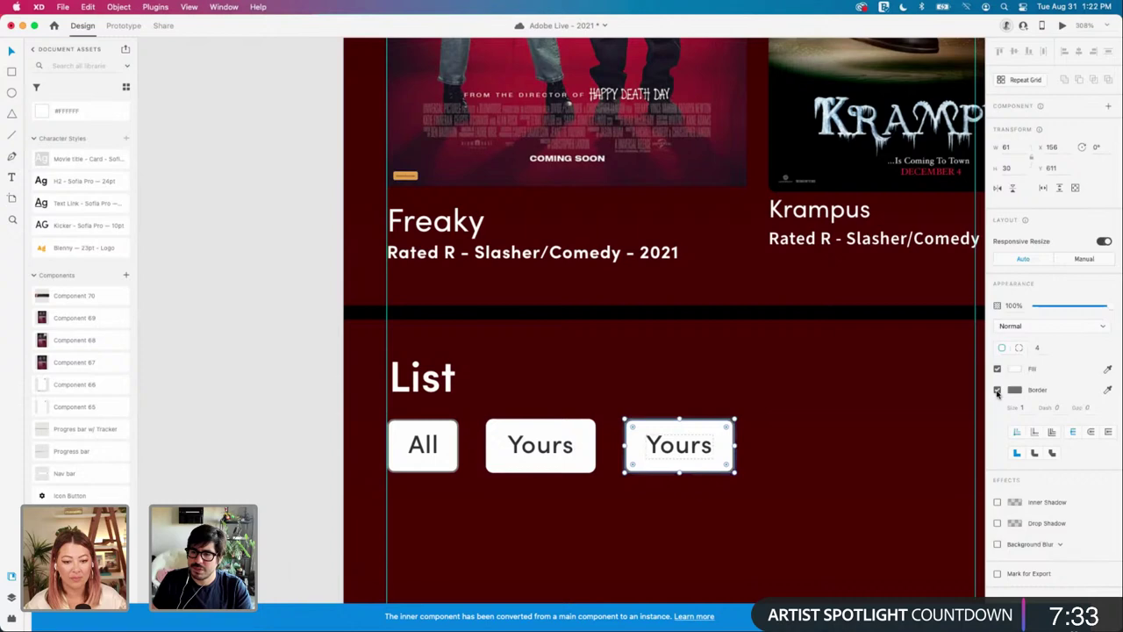
pyautogui.click(456, 468)
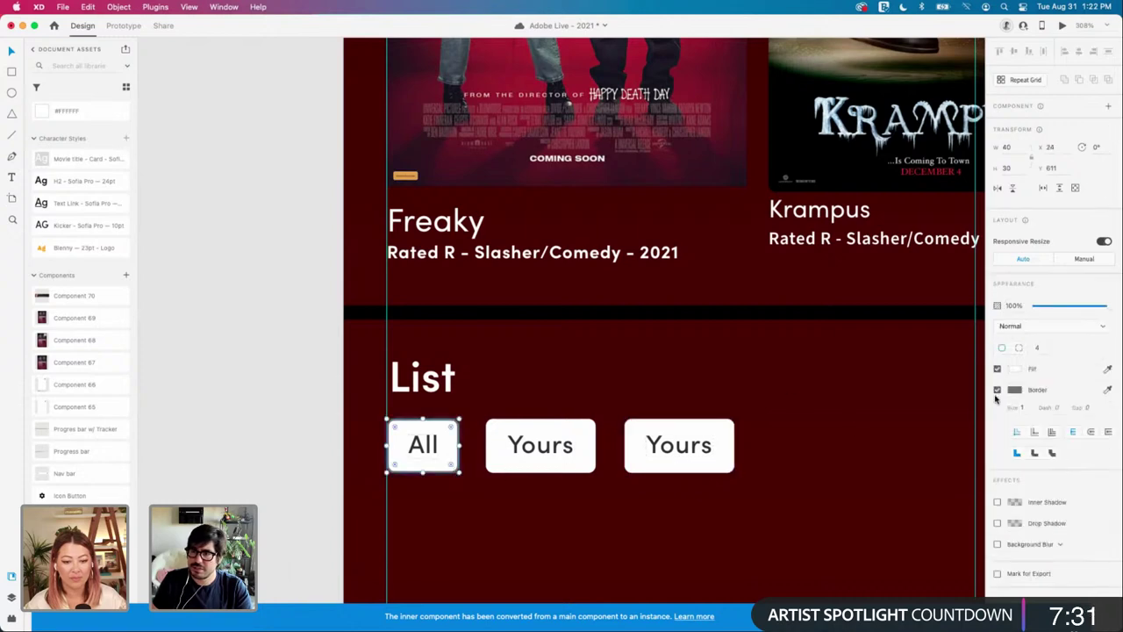
pyautogui.click(784, 459)
# Step: Nudge both Yours buttons together 3 px left, closer to the All button
pyautogui.click(503, 463)
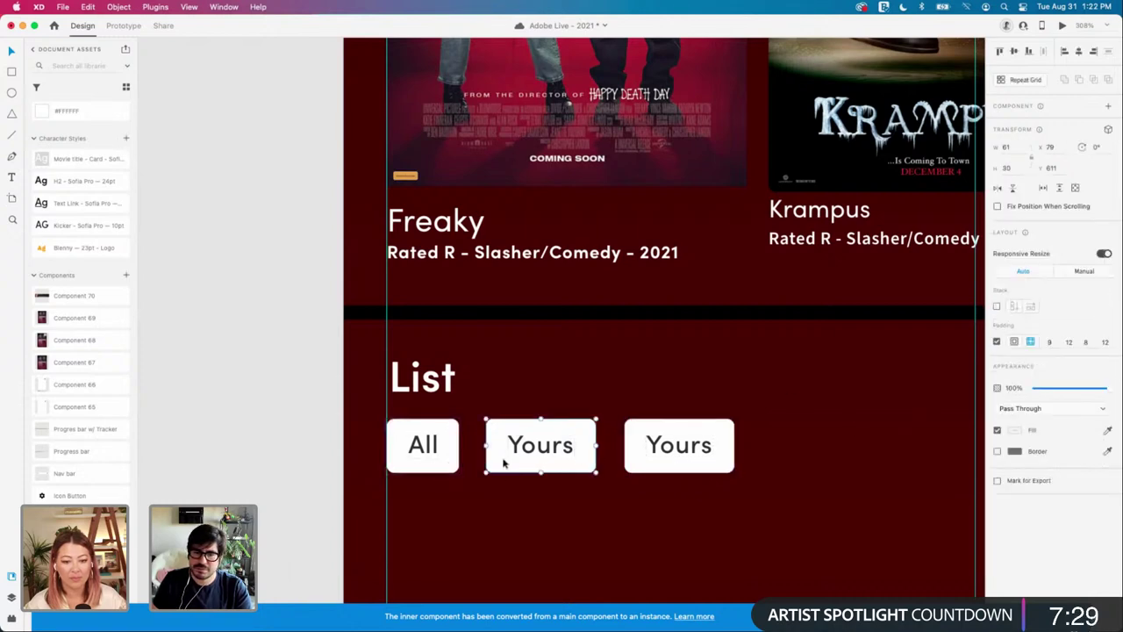
pyautogui.keyDown('shift'); pyautogui.click(698, 470); pyautogui.keyUp('shift')
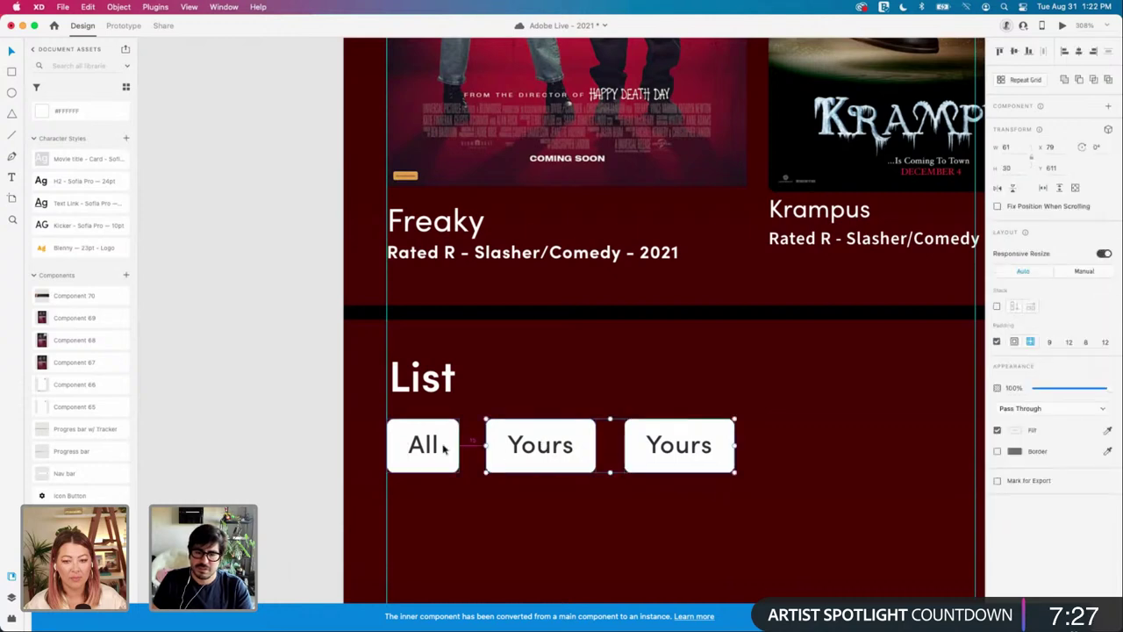
pyautogui.press('Left')
pyautogui.press('Left')
pyautogui.press('Left')
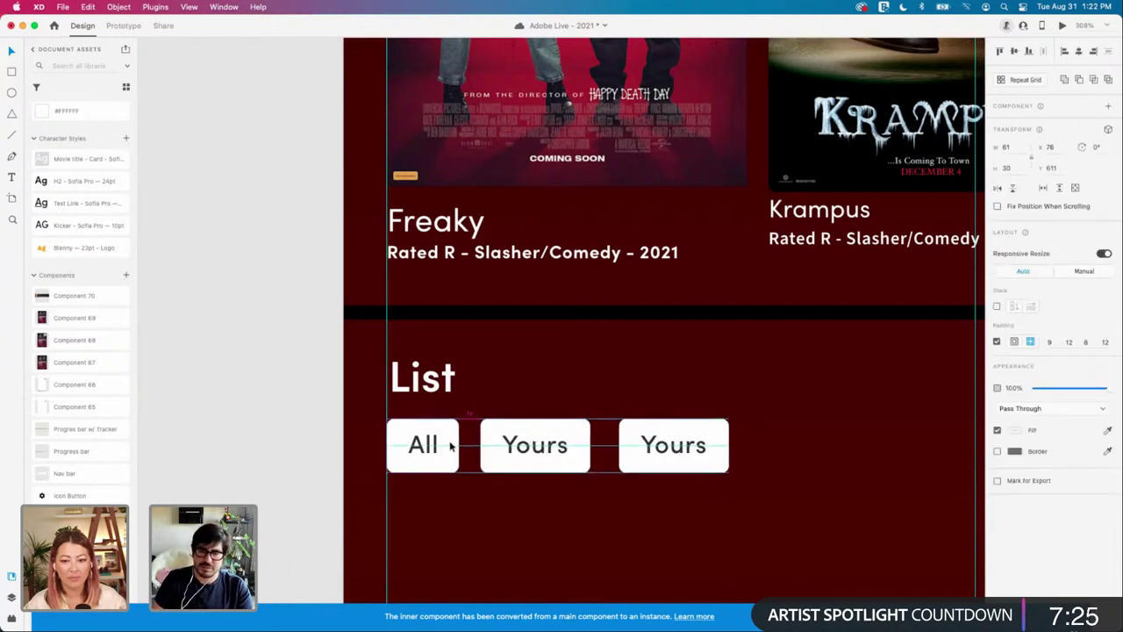
# Step: Nudge the third button 4 px left to X 149, closer to the middle Yours button
pyautogui.click(627, 457)
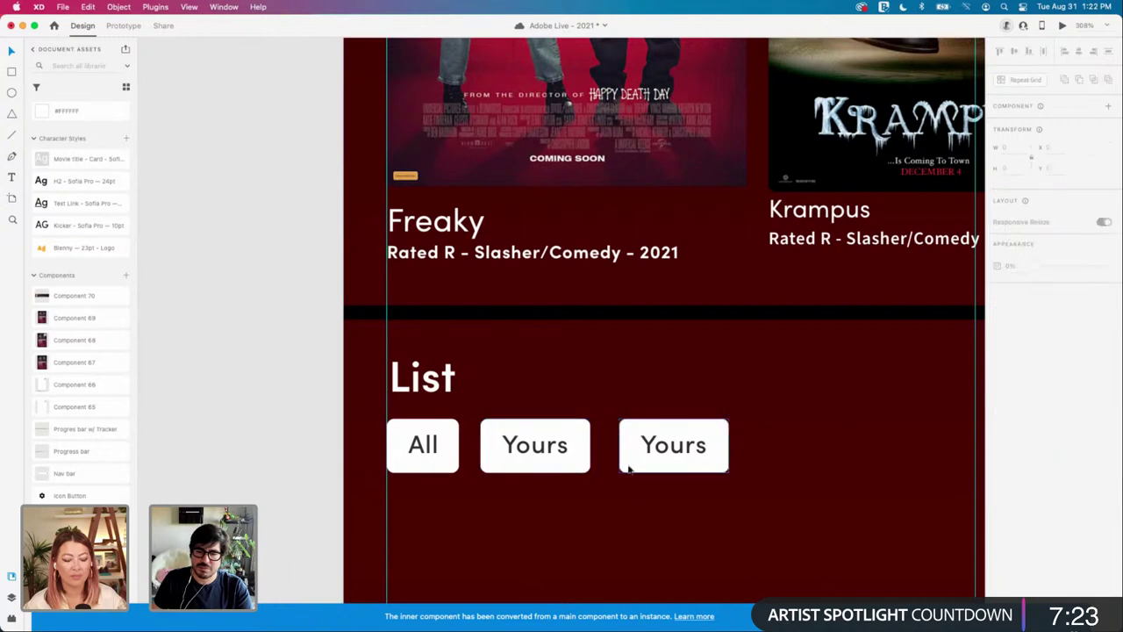
pyautogui.press('Left')
pyautogui.press('Left')
pyautogui.press('Left')
pyautogui.press('Left')
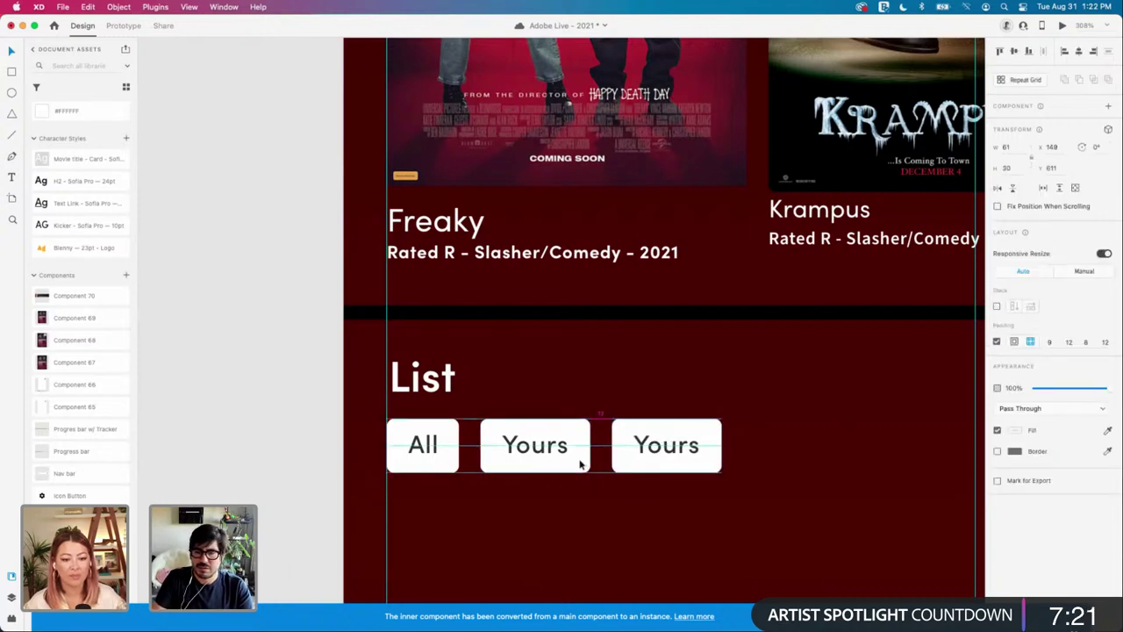
pyautogui.scroll(-2, 581, 464)
pyautogui.scroll(-3, 582, 463)
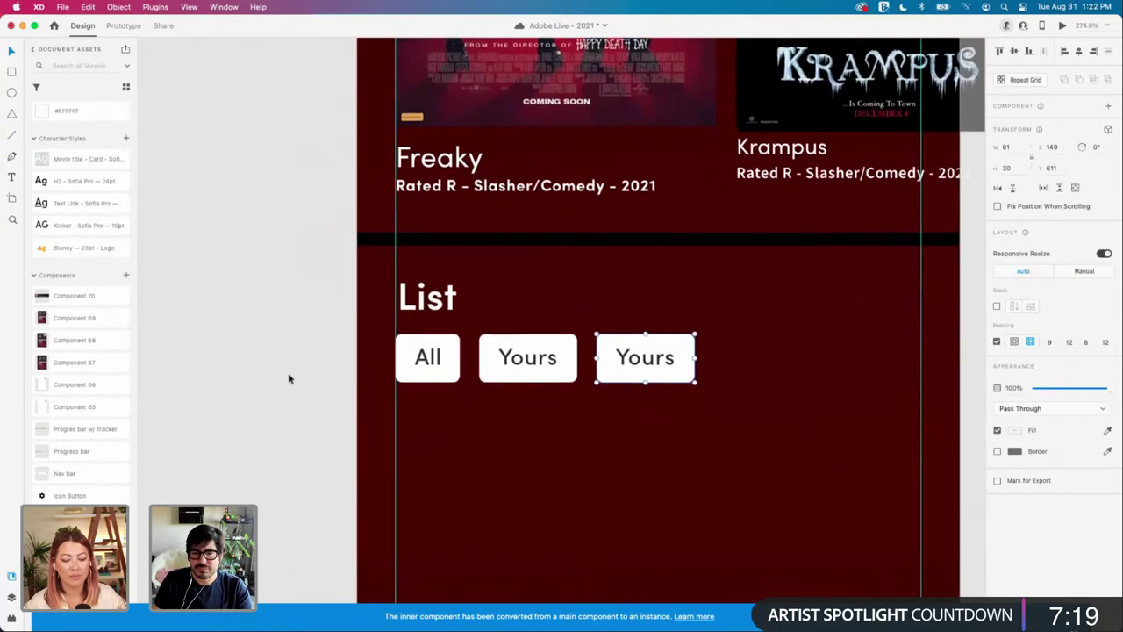
pyautogui.click(305, 368)
pyautogui.click(501, 333)
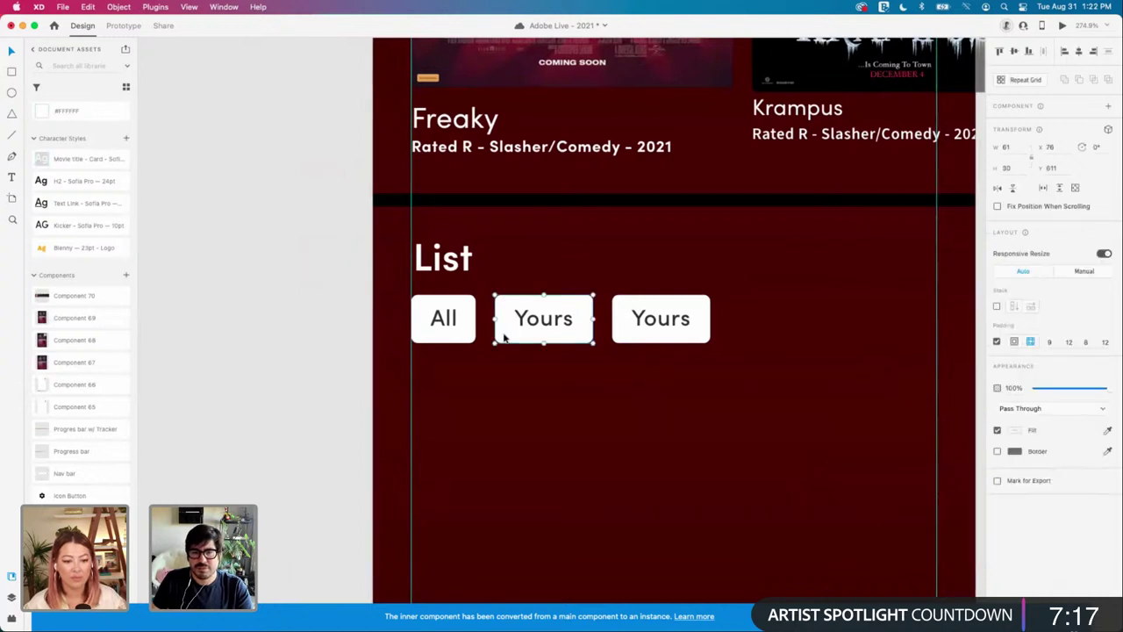
pyautogui.doubleClick(591, 341)
pyautogui.hscroll(2, 702, 373)
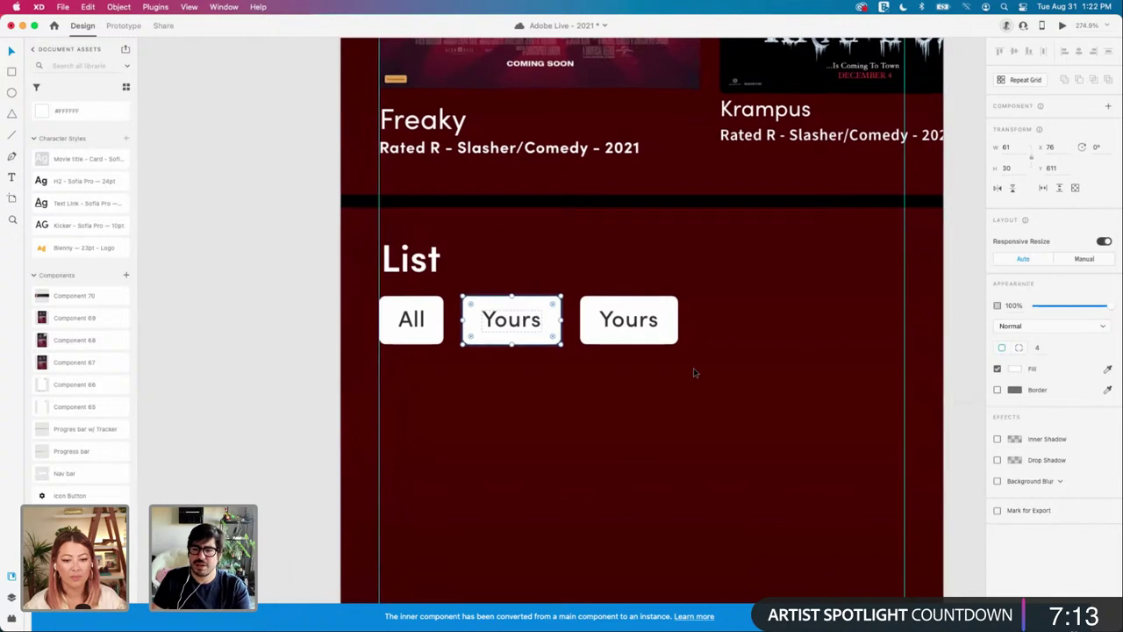
pyautogui.scroll(2, 918, 394)
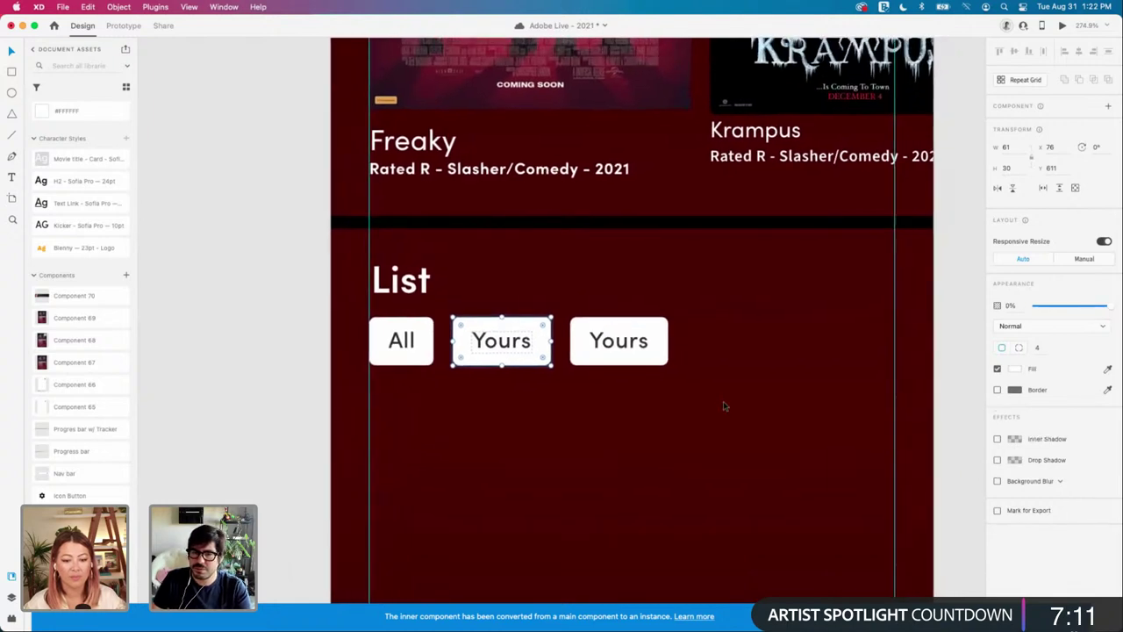
pyautogui.click(452, 370)
pyautogui.click(413, 358)
pyautogui.hscroll(-5, 434, 355)
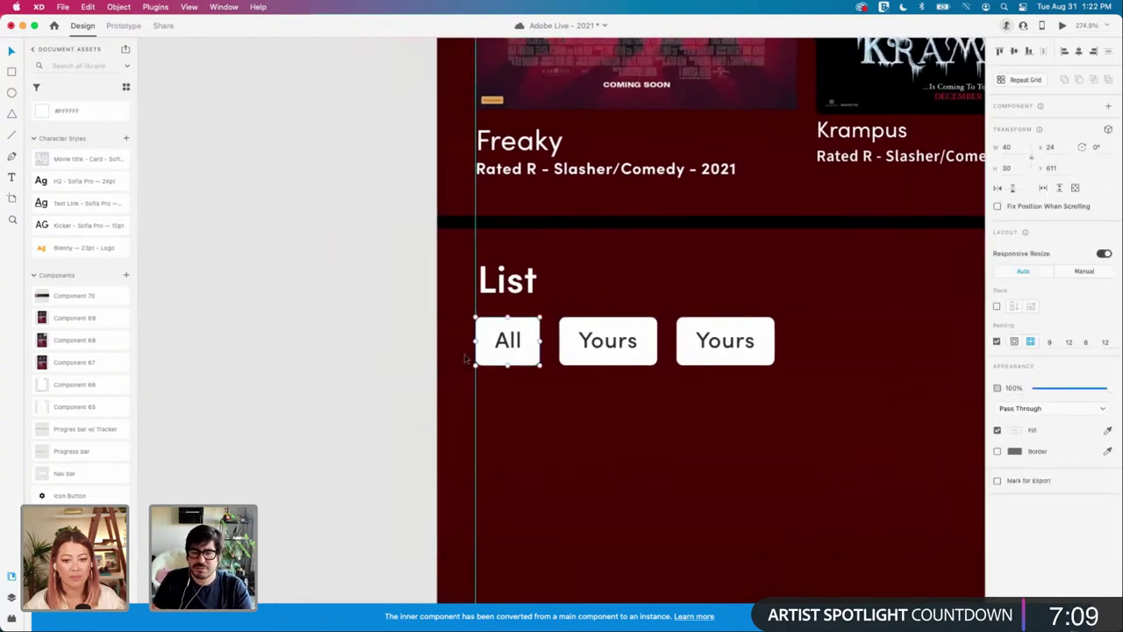
pyautogui.hscroll(4, 465, 358)
pyautogui.hscroll(3, 465, 357)
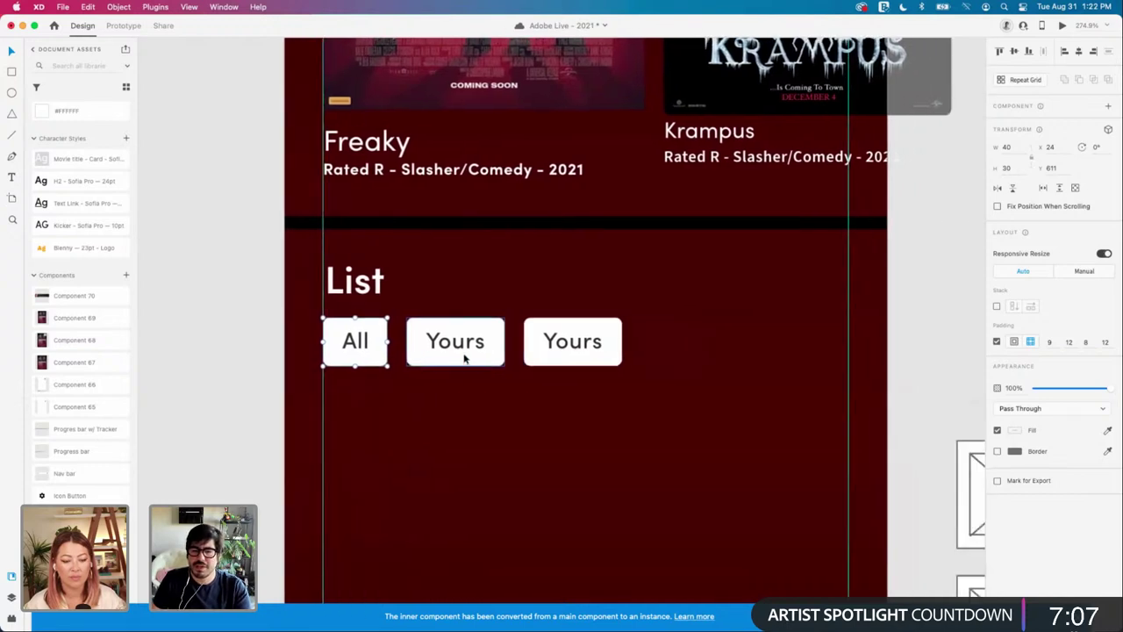
pyautogui.scroll(4, 465, 358)
pyautogui.click(360, 338)
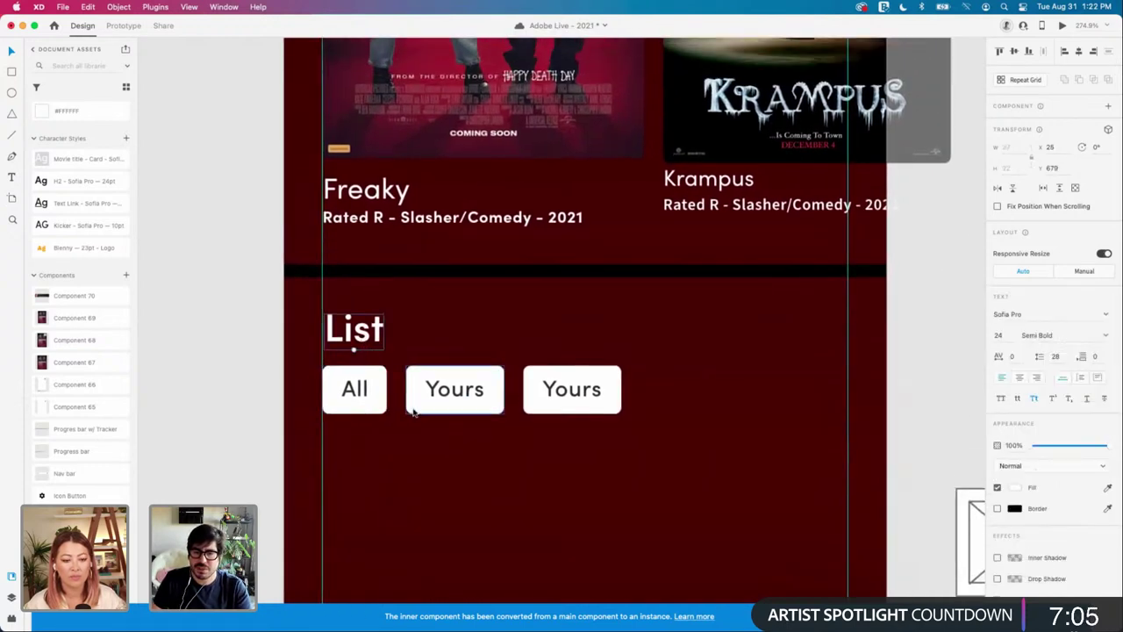
pyautogui.click(415, 411)
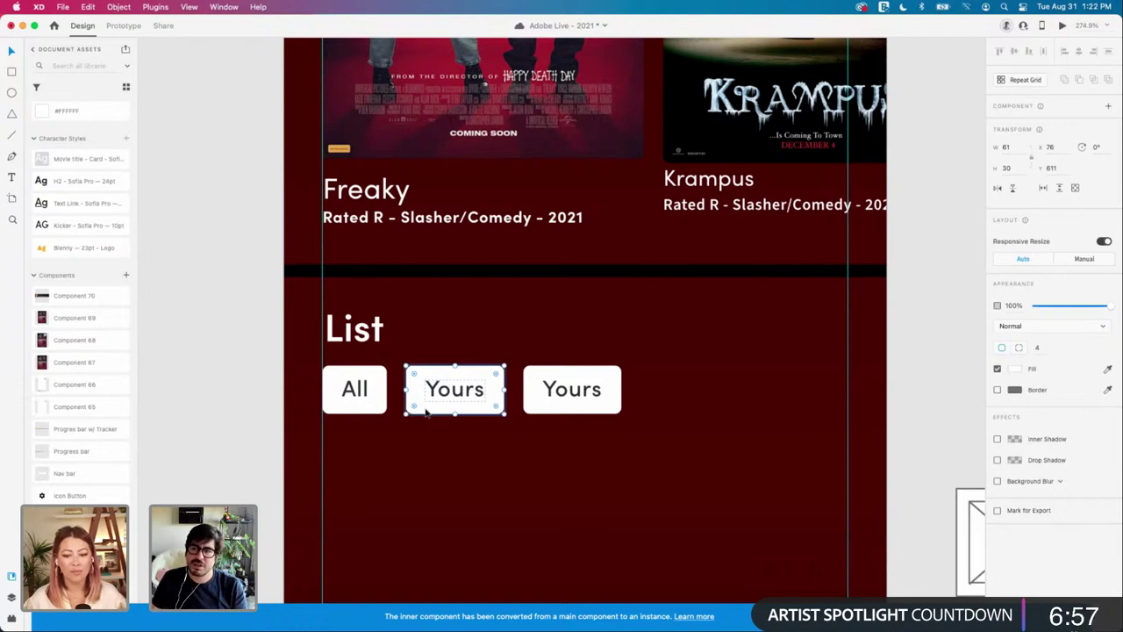
pyautogui.click(449, 434)
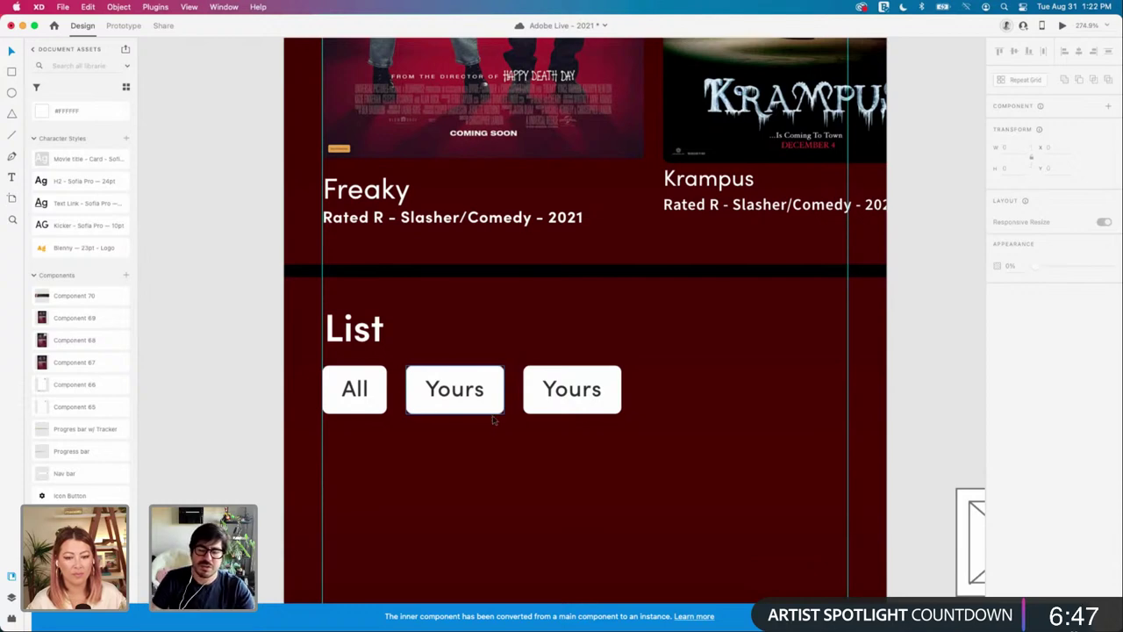
# Step: Change the fill of the middle Yours button's background rectangle to black #000000 at 65% opacity
pyautogui.click(492, 413)
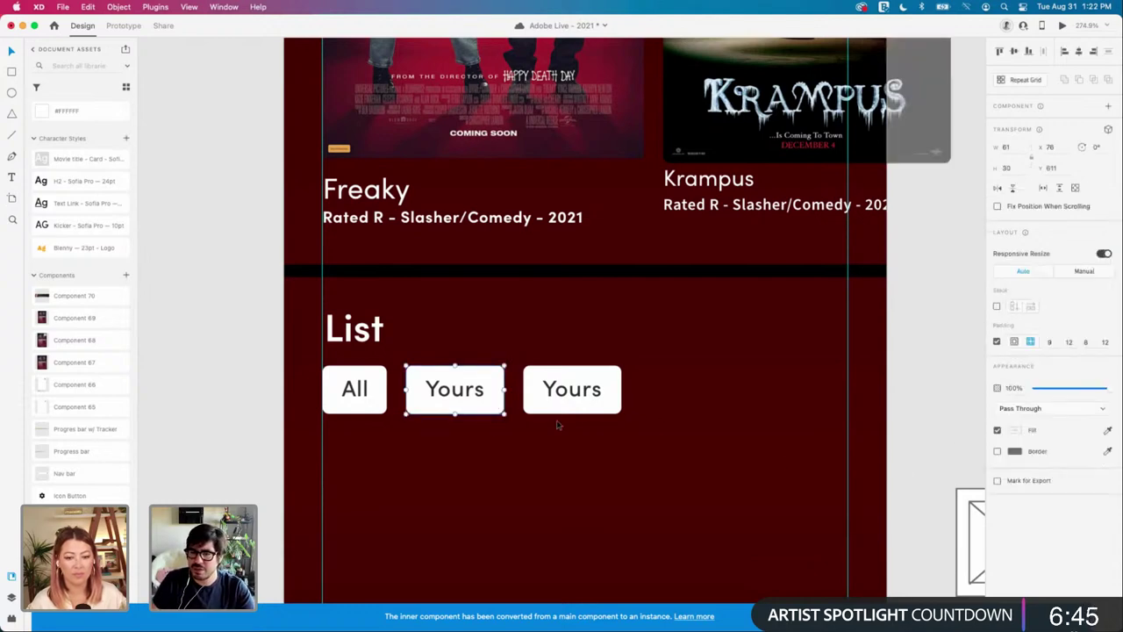
pyautogui.doubleClick(500, 405)
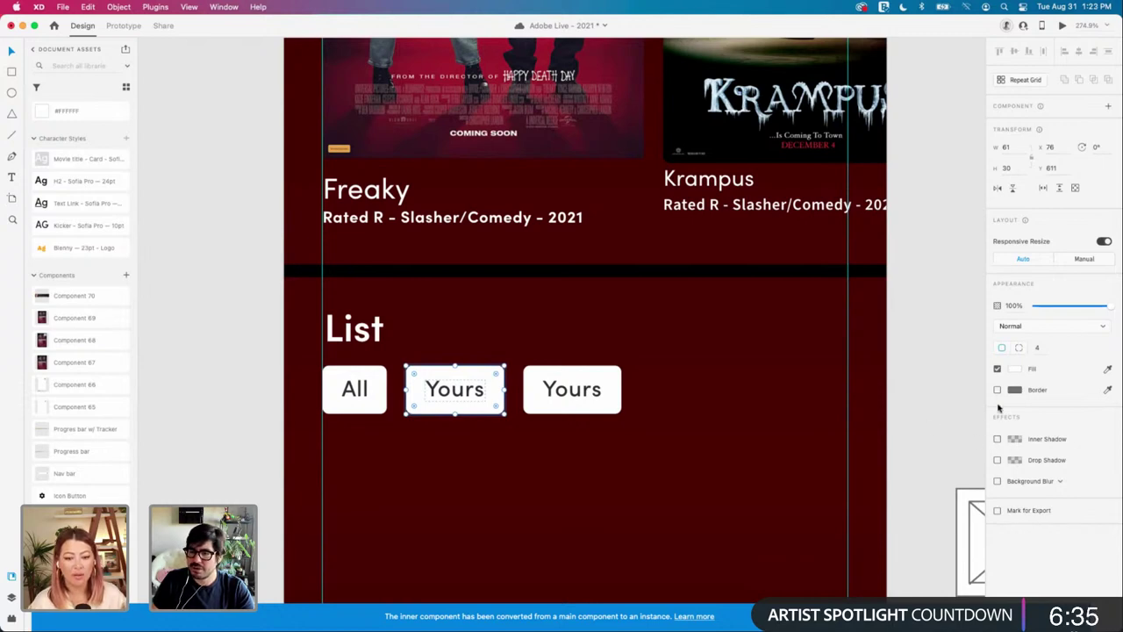
pyautogui.click(1015, 372)
pyautogui.click(970, 415)
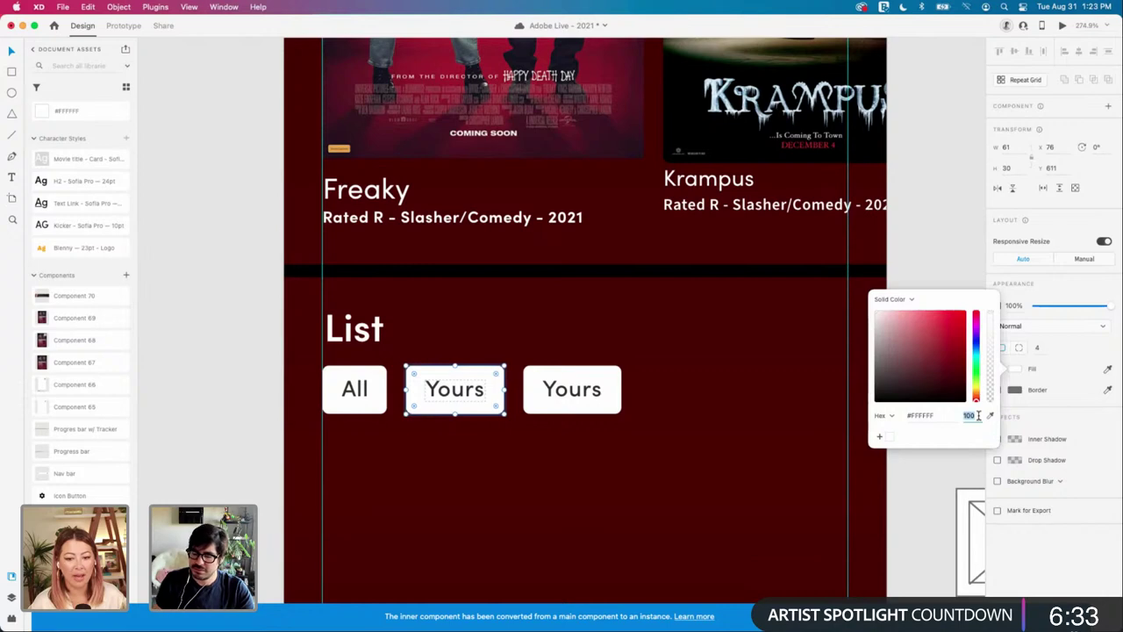
pyautogui.press('Return')
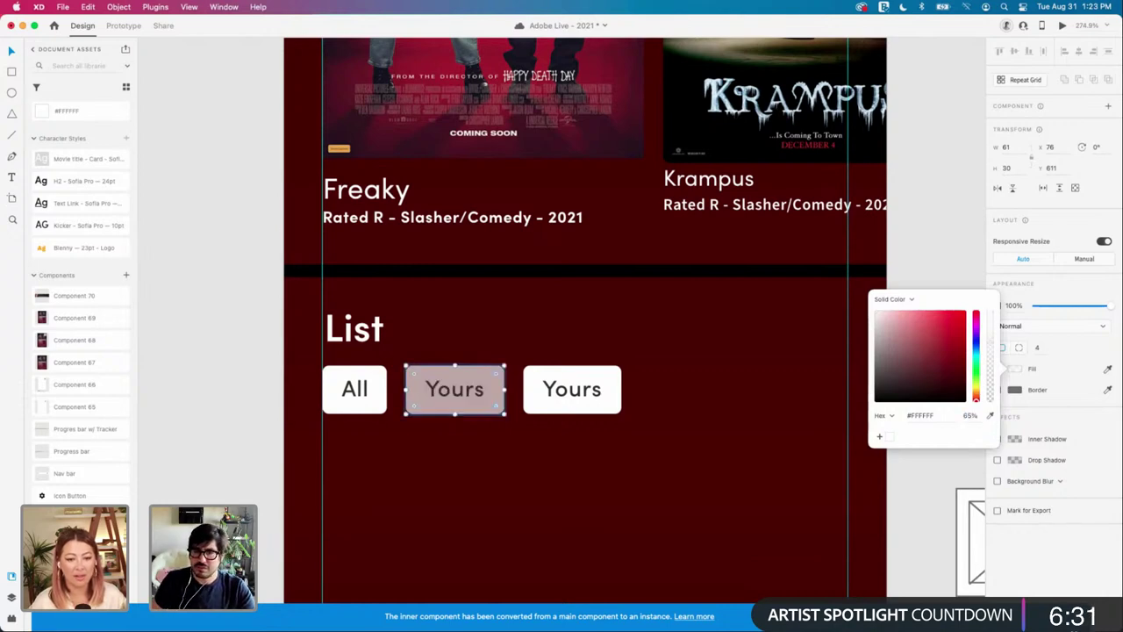
pyautogui.click(974, 415)
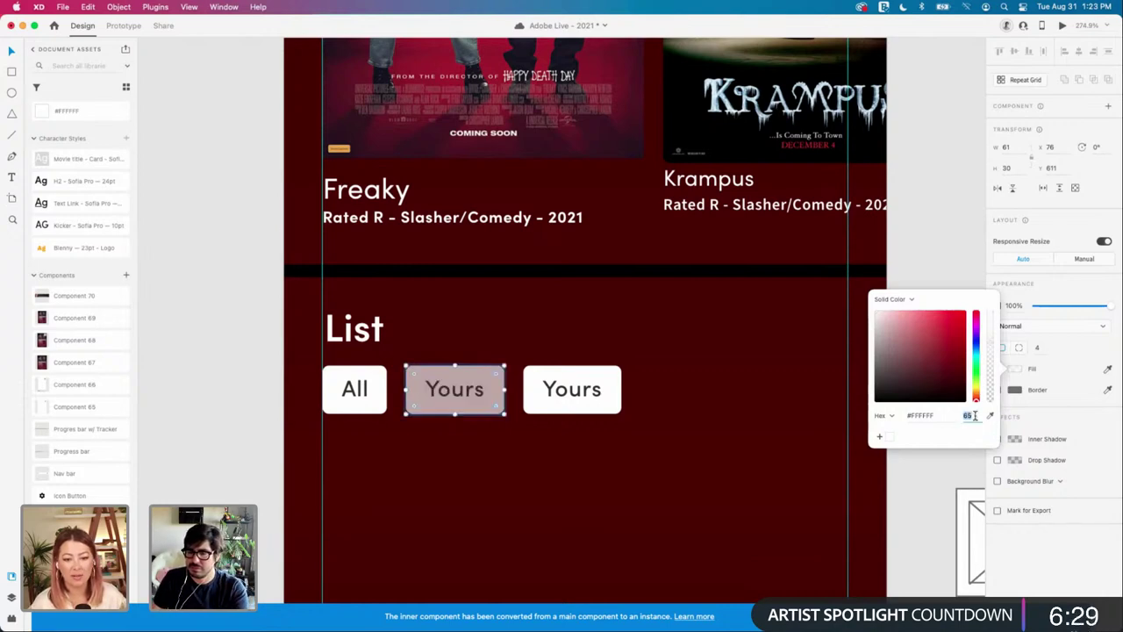
pyautogui.moveTo(898, 394); pyautogui.dragTo(864, 410)
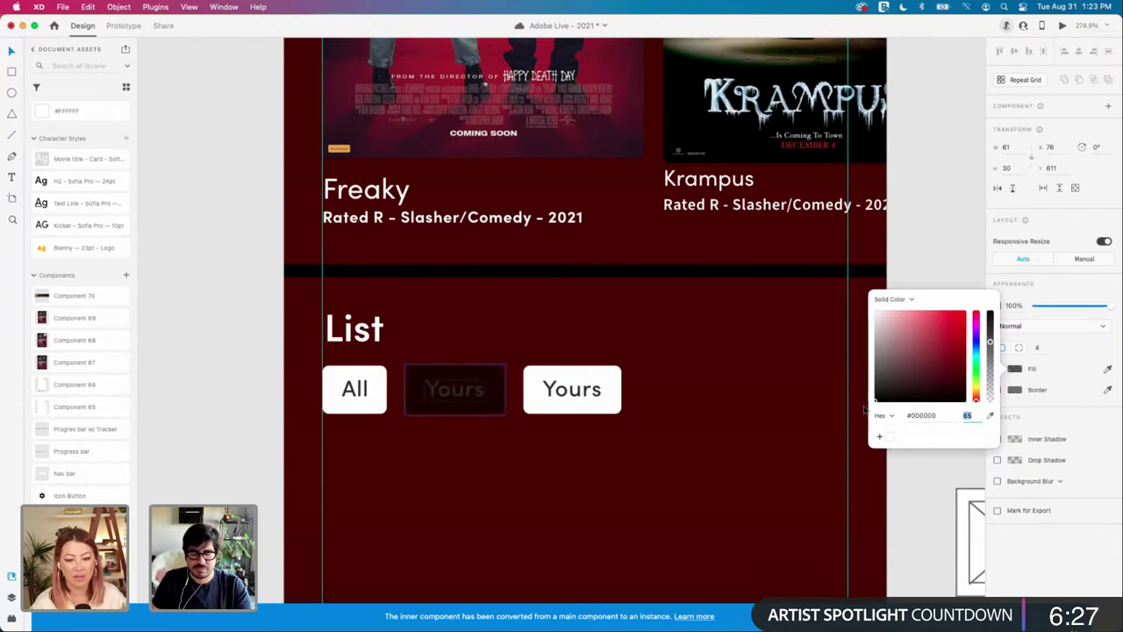
# Step: Undo the black fill on the background rectangle of the middle Yours button
pyautogui.click(826, 379)
pyautogui.press('super+z')
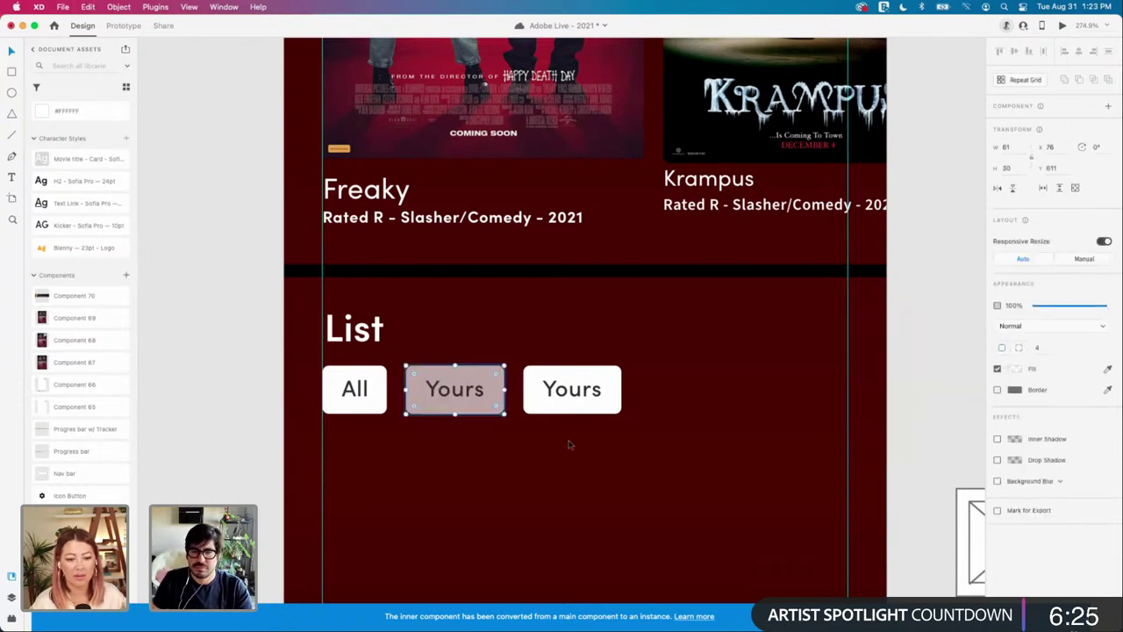
pyautogui.doubleClick(453, 392)
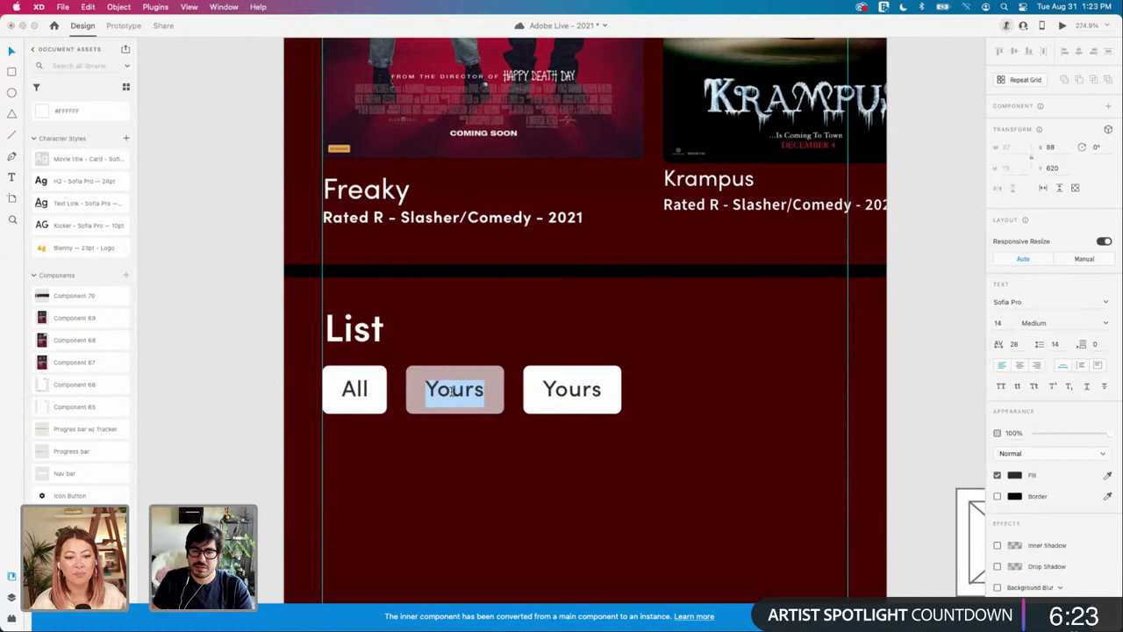
pyautogui.click(621, 443)
# Step: Examine how the semi-transparent middle Yours button looks beside the white buttons and within the whole phone screen
pyautogui.click(502, 412)
pyautogui.hscroll(-3, 504, 412)
pyautogui.scroll(-2, 505, 412)
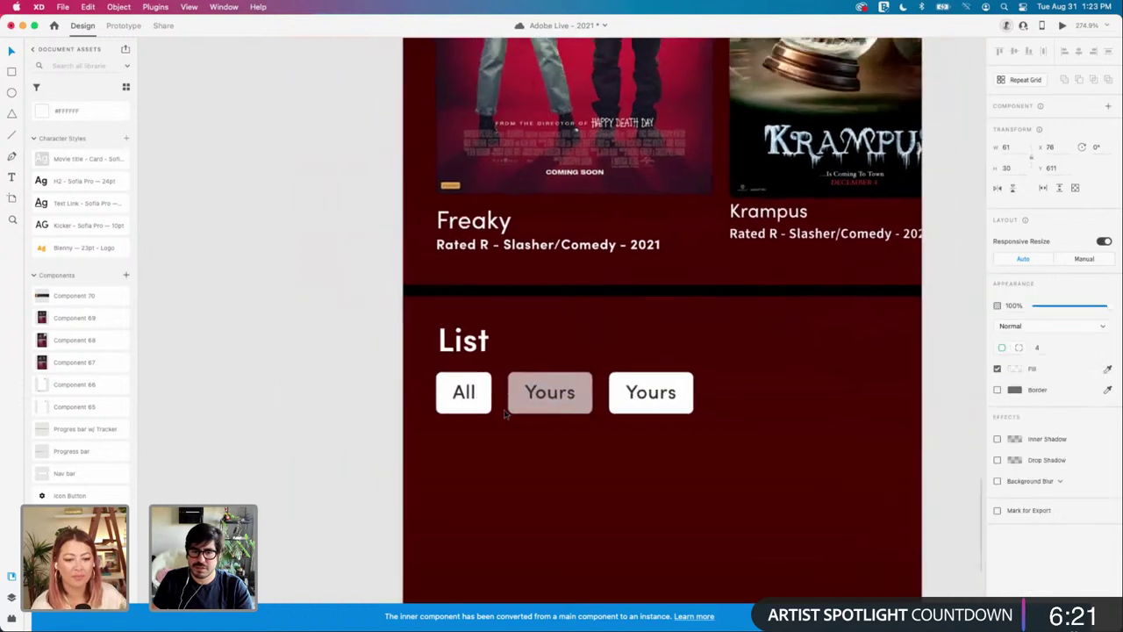
pyautogui.scroll(-6, 506, 415)
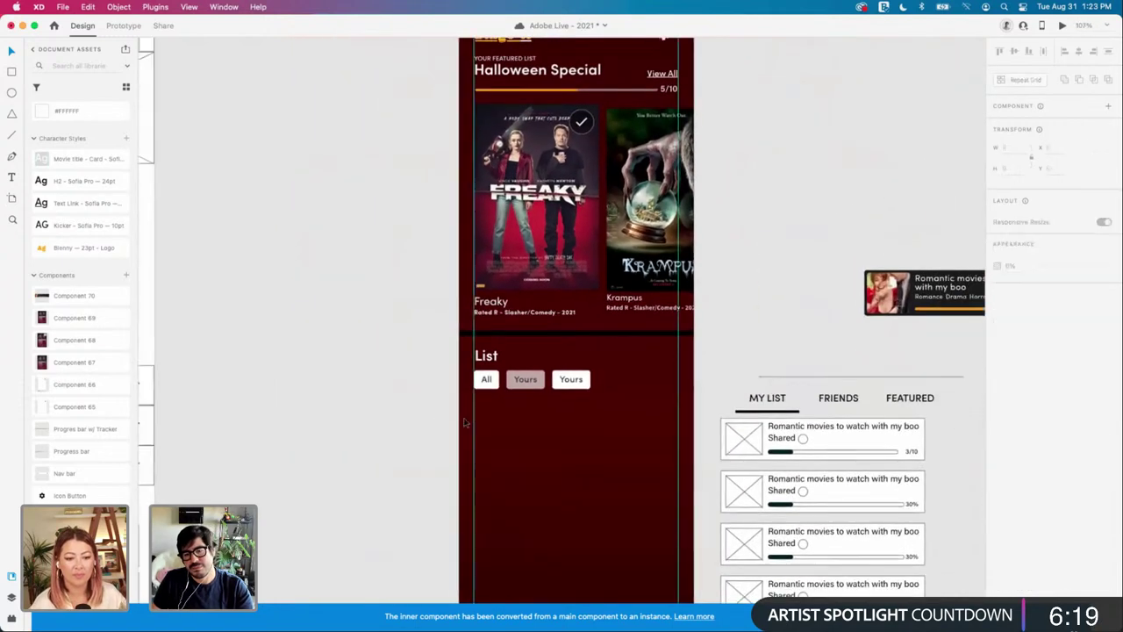
pyautogui.scroll(-2, 465, 423)
pyautogui.hscroll(1, 551, 404)
pyautogui.scroll(1, 549, 404)
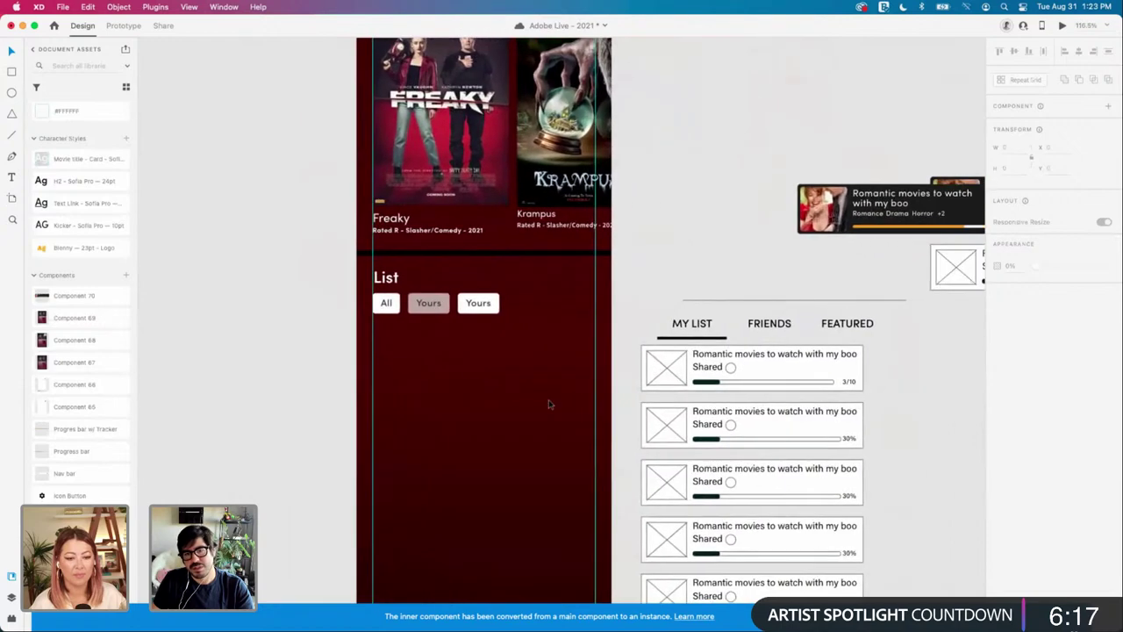
pyautogui.scroll(4, 374, 328)
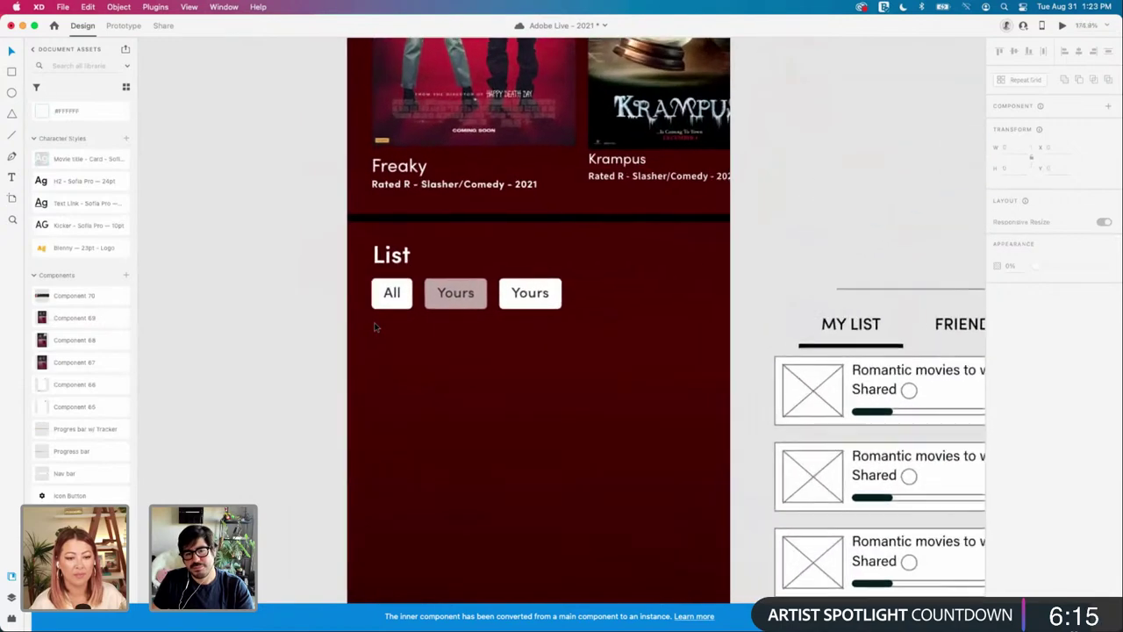
pyautogui.scroll(2, 401, 301)
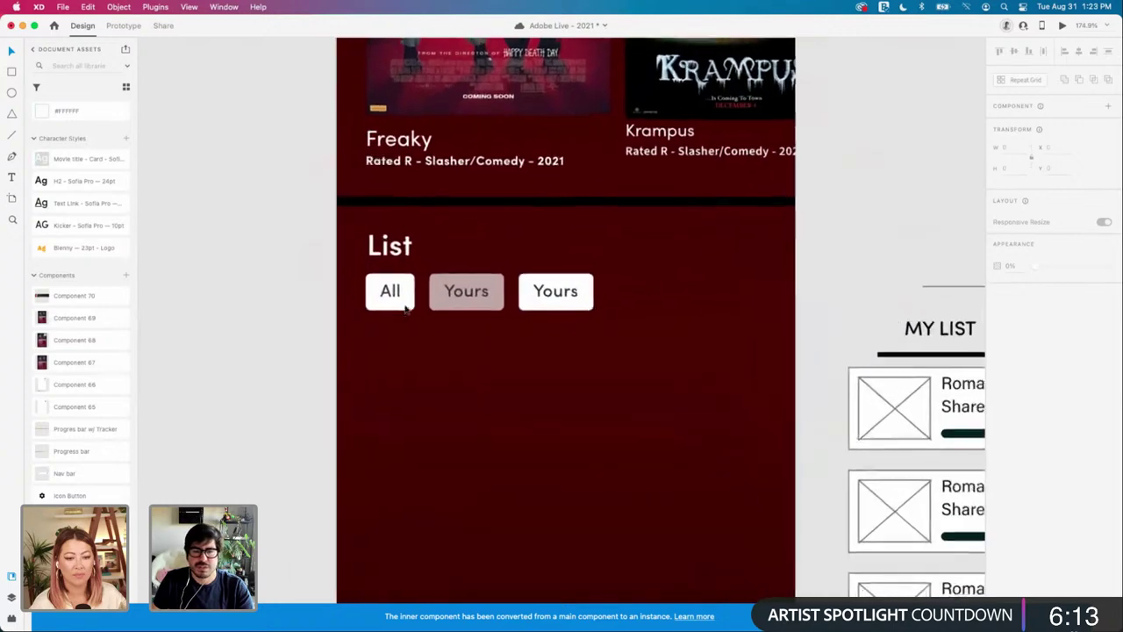
# Step: Remove the fill from the background rectangles of both Yours buttons in the List section
pyautogui.click(447, 307)
pyautogui.doubleClick(441, 313)
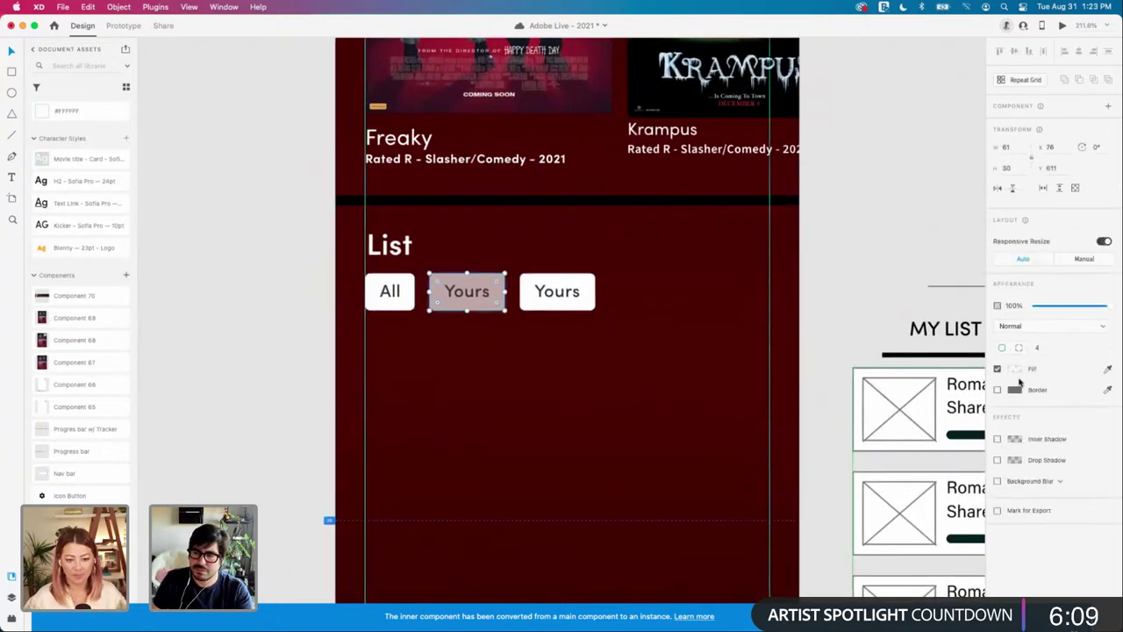
pyautogui.click(997, 369)
pyautogui.click(570, 306)
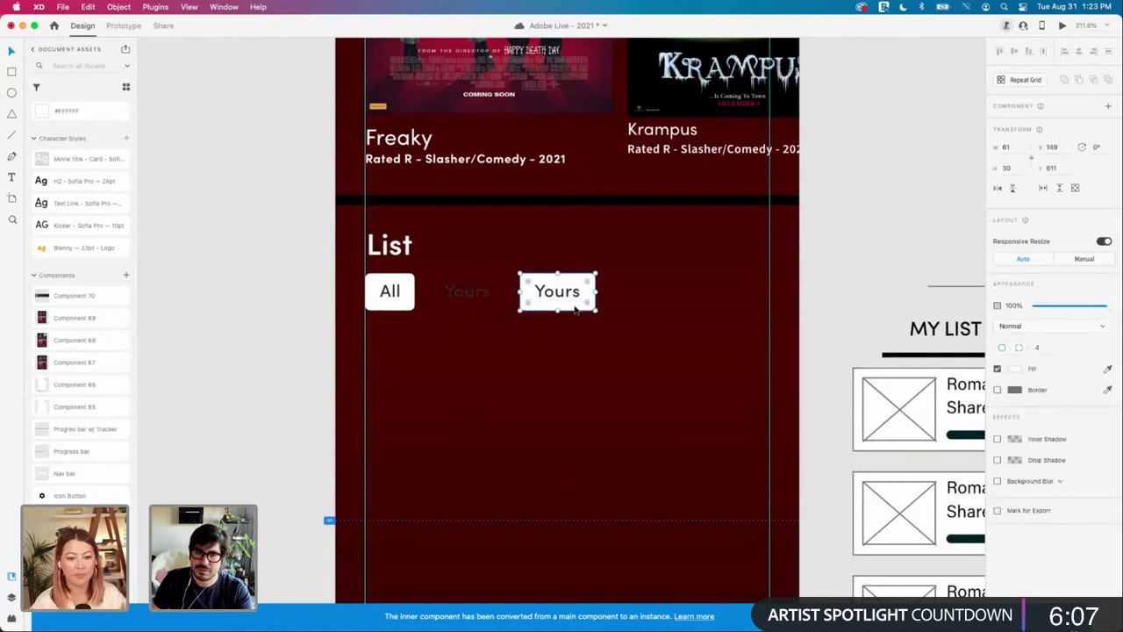
pyautogui.click(997, 369)
# Step: Apply the saved #FFFFFF colour to the text labels of both Yours buttons
pyautogui.click(466, 299)
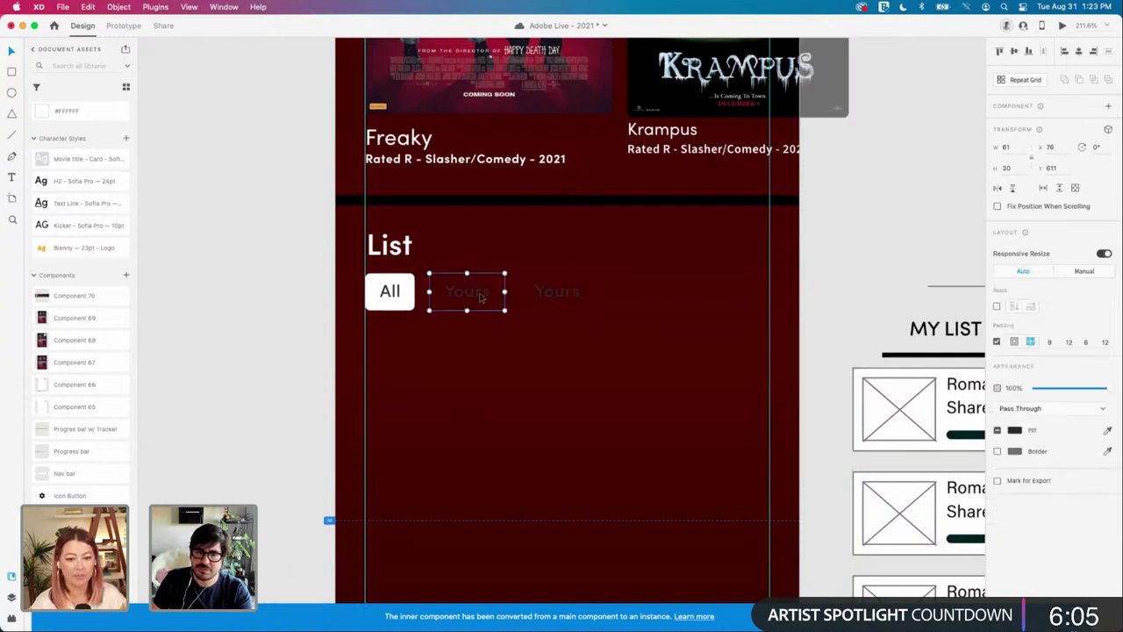
pyautogui.keyDown('shift'); pyautogui.click(548, 296); pyautogui.keyUp('shift')
pyautogui.doubleClick(566, 295)
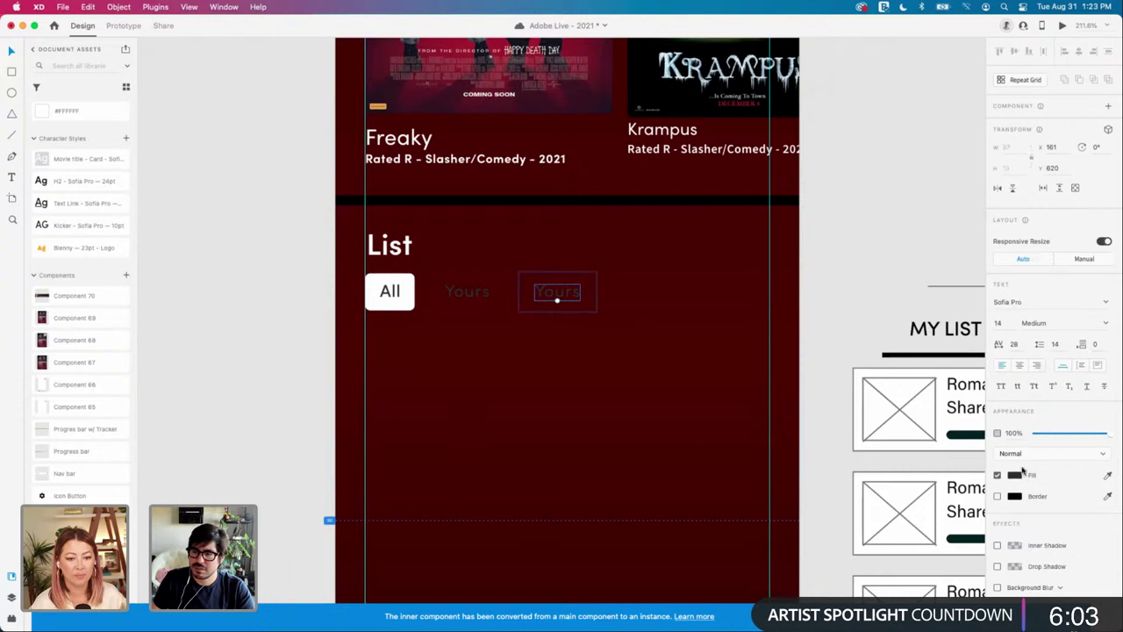
pyautogui.scroll(5, 76, 290)
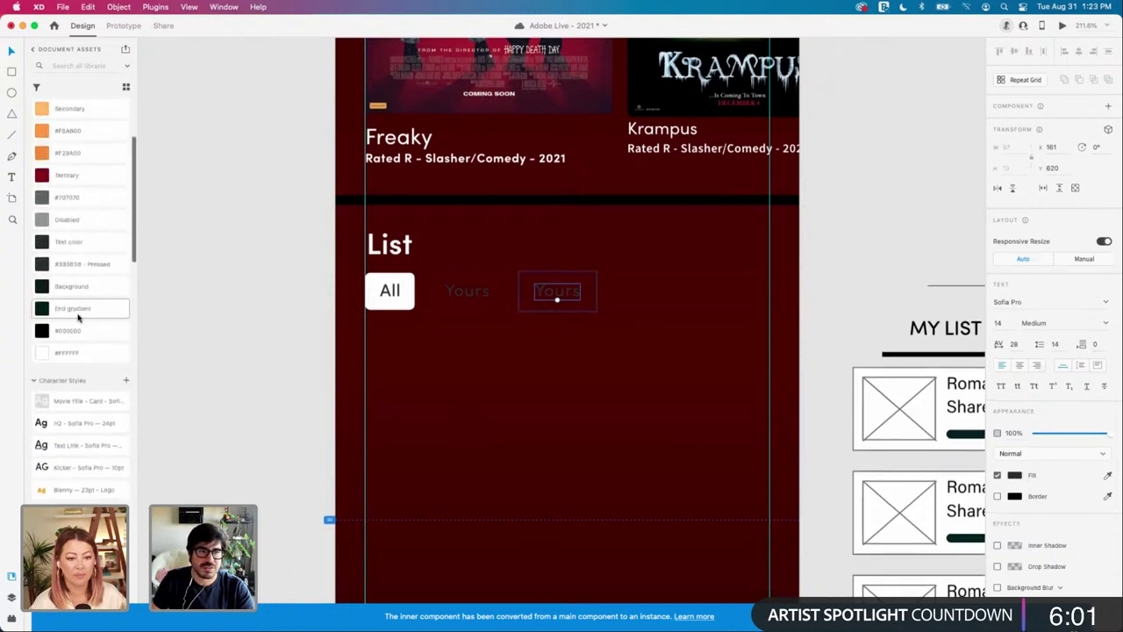
pyautogui.click(120, 352)
pyautogui.click(482, 296)
pyautogui.click(75, 352)
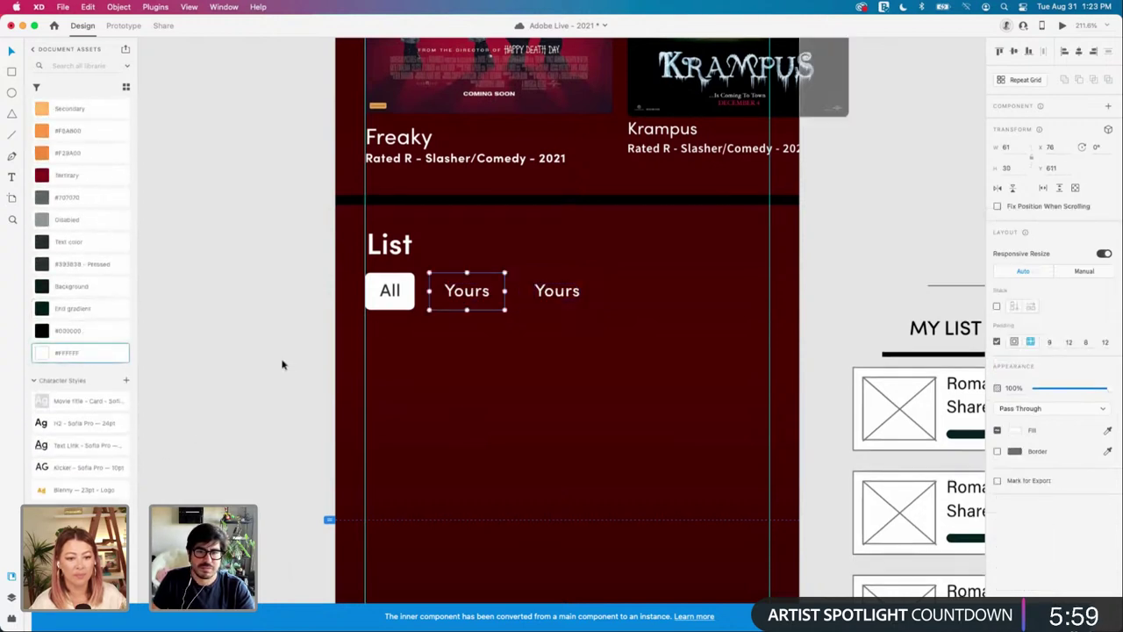
pyautogui.click(371, 338)
# Step: Change the label of the third List filter button to "Shared"
pyautogui.doubleClick(556, 291)
pyautogui.doubleClick(558, 291)
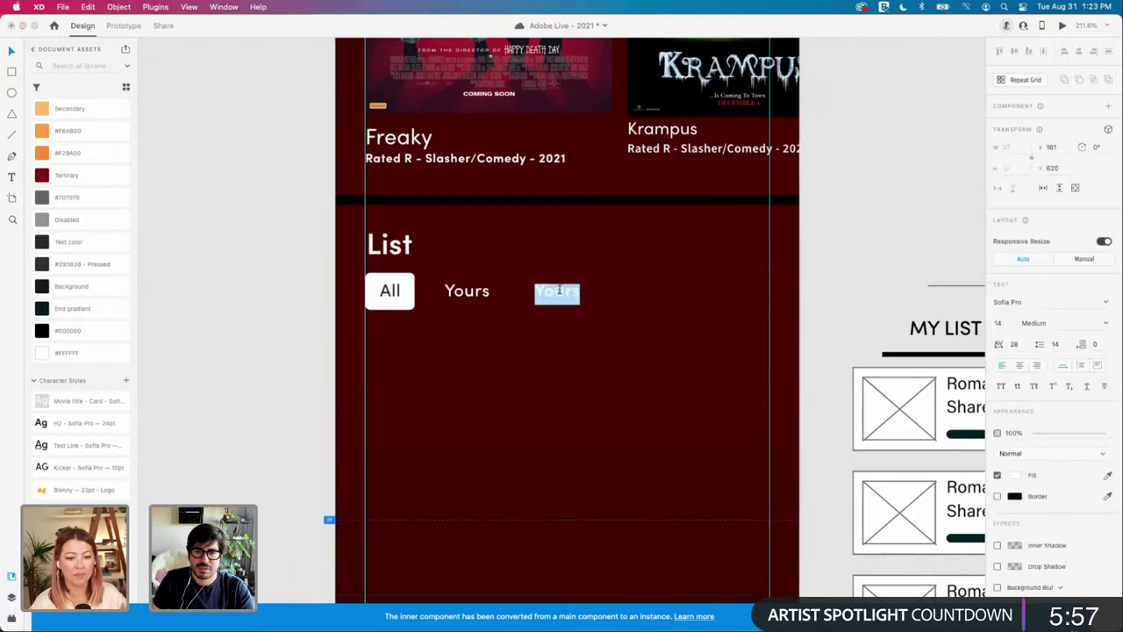
pyautogui.write('Shared')
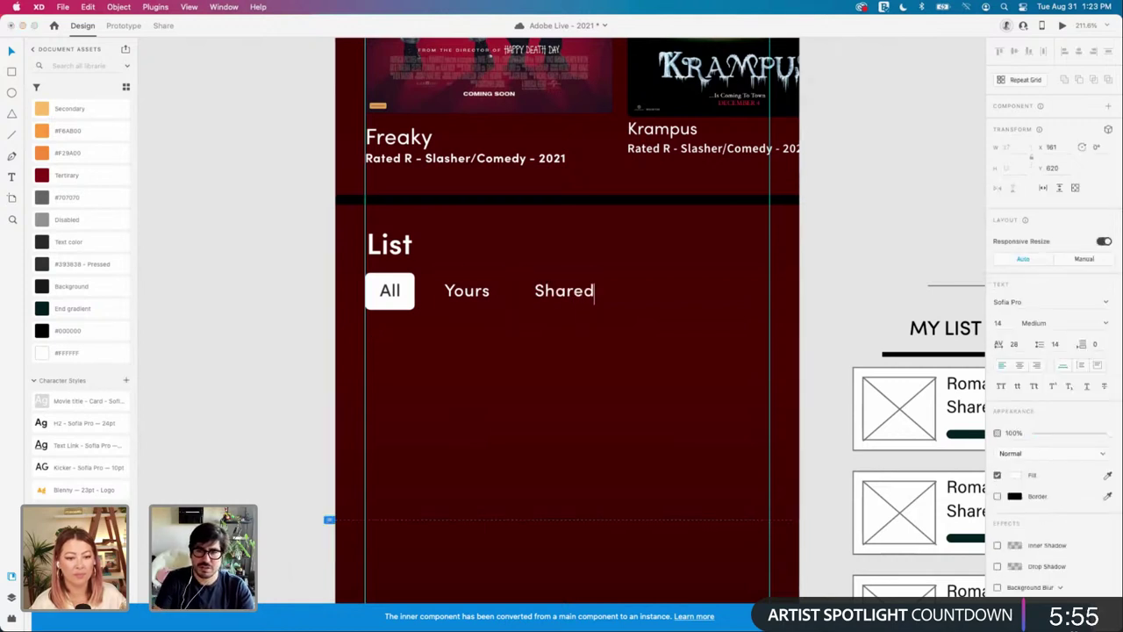
pyautogui.press('Escape')
pyautogui.click(642, 330)
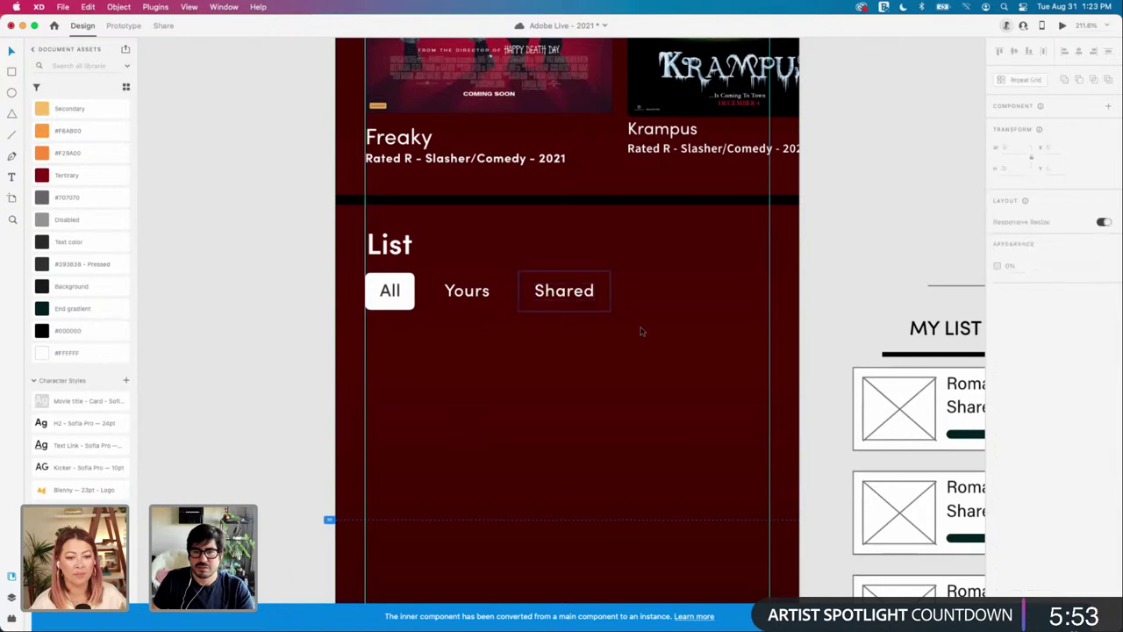
# Step: Inspect the spacing between the All, Yours and Shared filter buttons and the white background of the All button
pyautogui.click(575, 296)
pyautogui.press('alt')
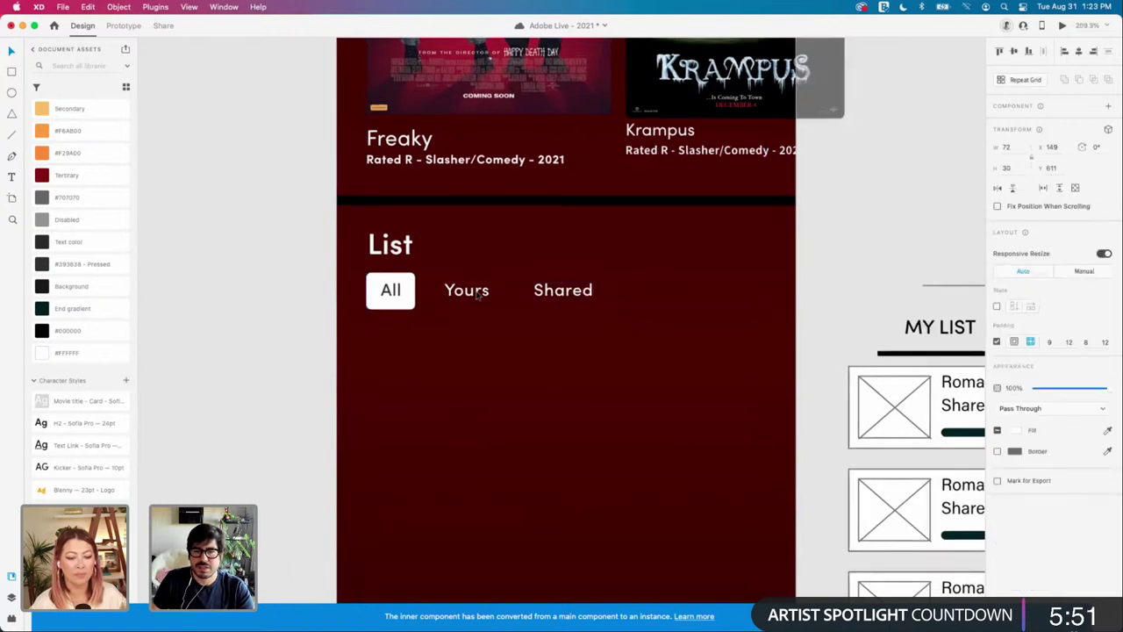
pyautogui.keyDown('shift'); pyautogui.click(477, 297); pyautogui.keyUp('shift')
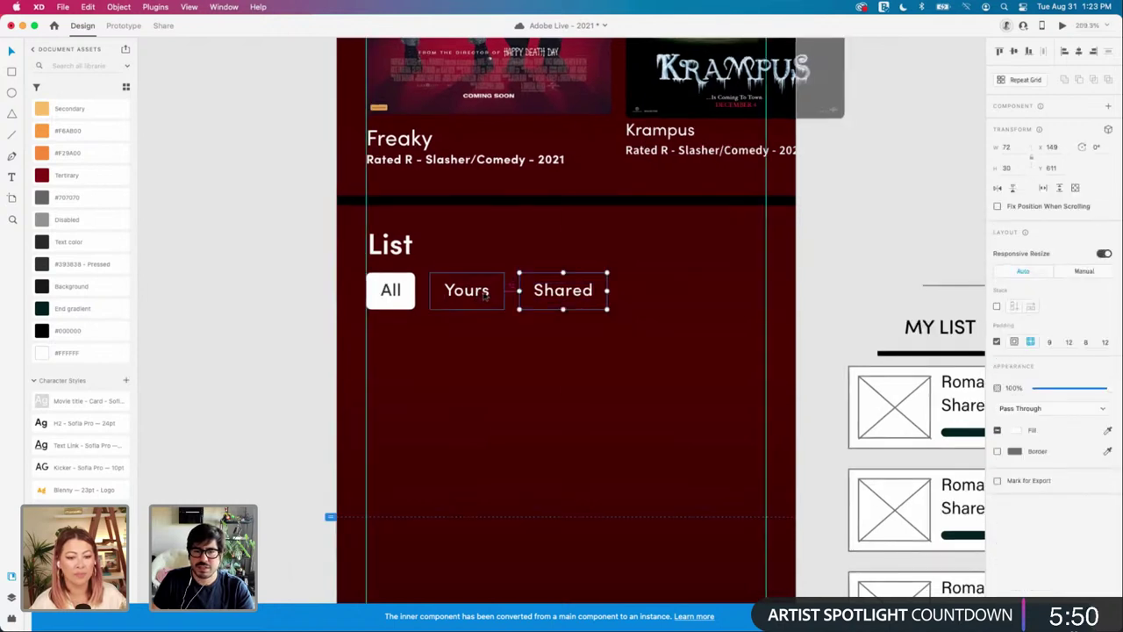
pyautogui.keyDown('shift'); pyautogui.click(403, 296); pyautogui.keyUp('shift')
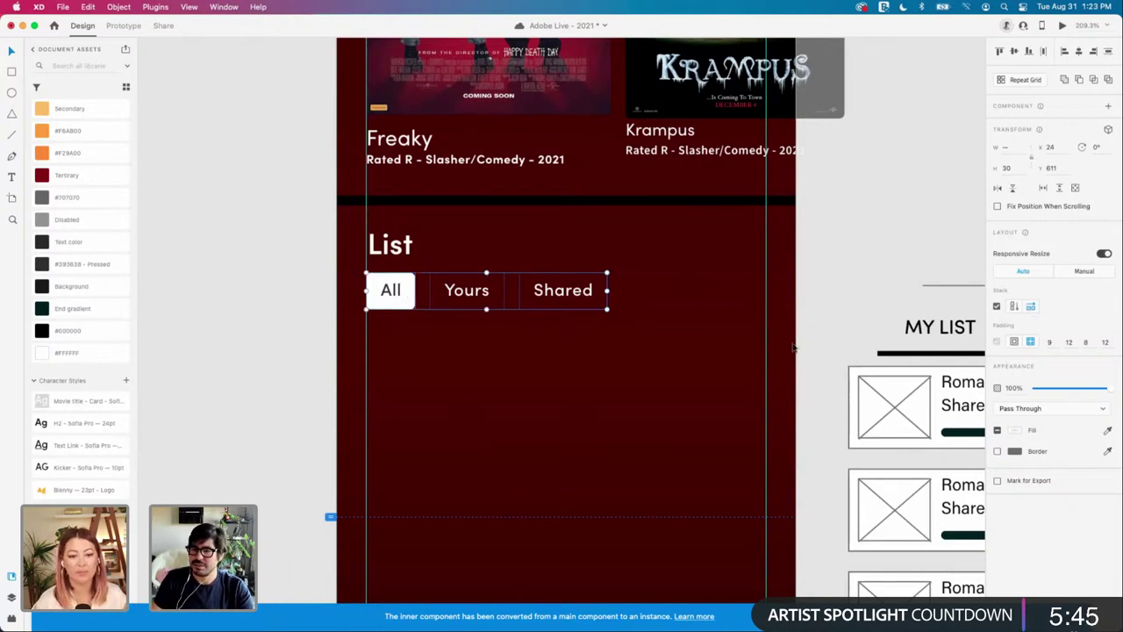
pyautogui.click(581, 337)
pyautogui.scroll(-4, 580, 338)
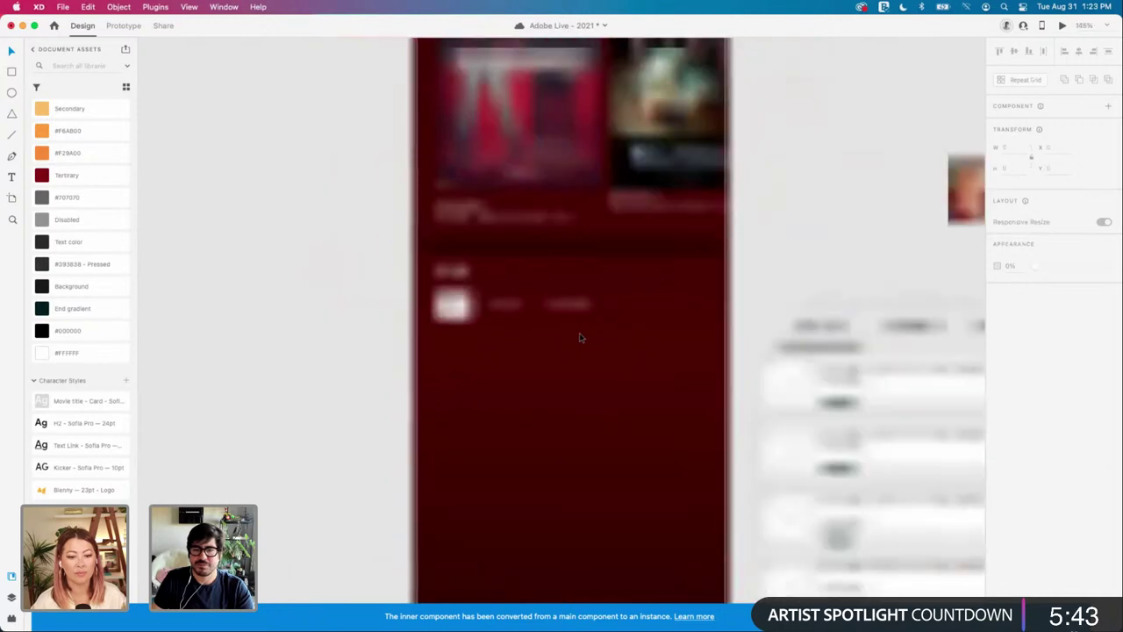
pyautogui.click(457, 305)
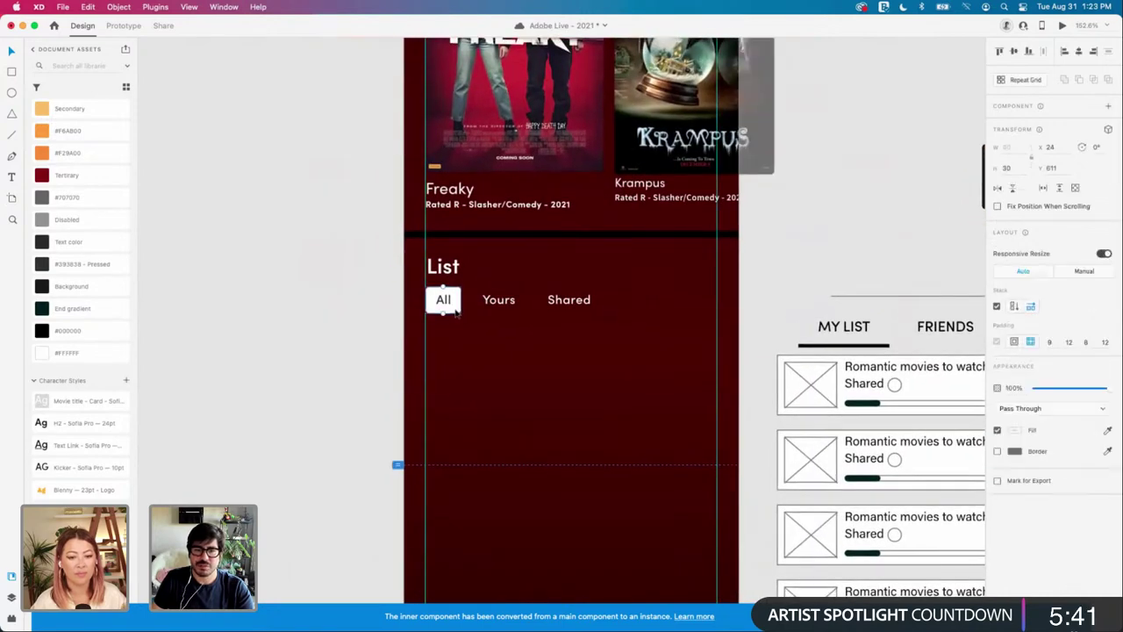
pyautogui.scroll(3, 456, 313)
pyautogui.doubleClick(457, 324)
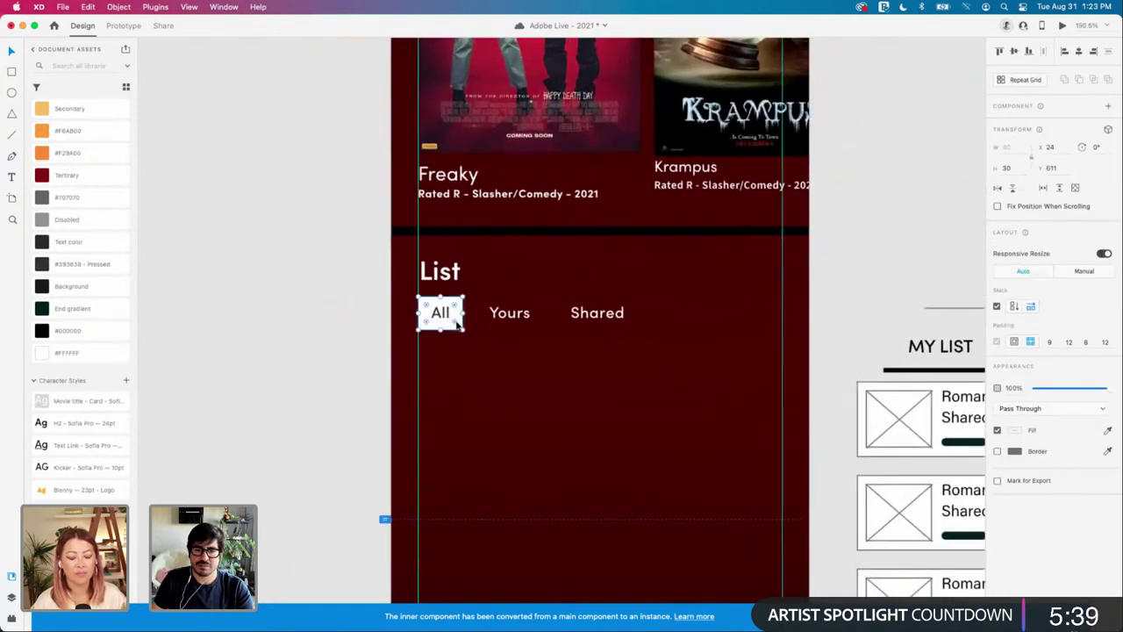
pyautogui.click(564, 339)
# Step: Move the dark "Romantic movies to watch with my boo" card onto the phone screen below the filter buttons, at X 24, Y 665
pyautogui.scroll(-3, 564, 339)
pyautogui.scroll(-4, 745, 332)
pyautogui.scroll(-3, 745, 330)
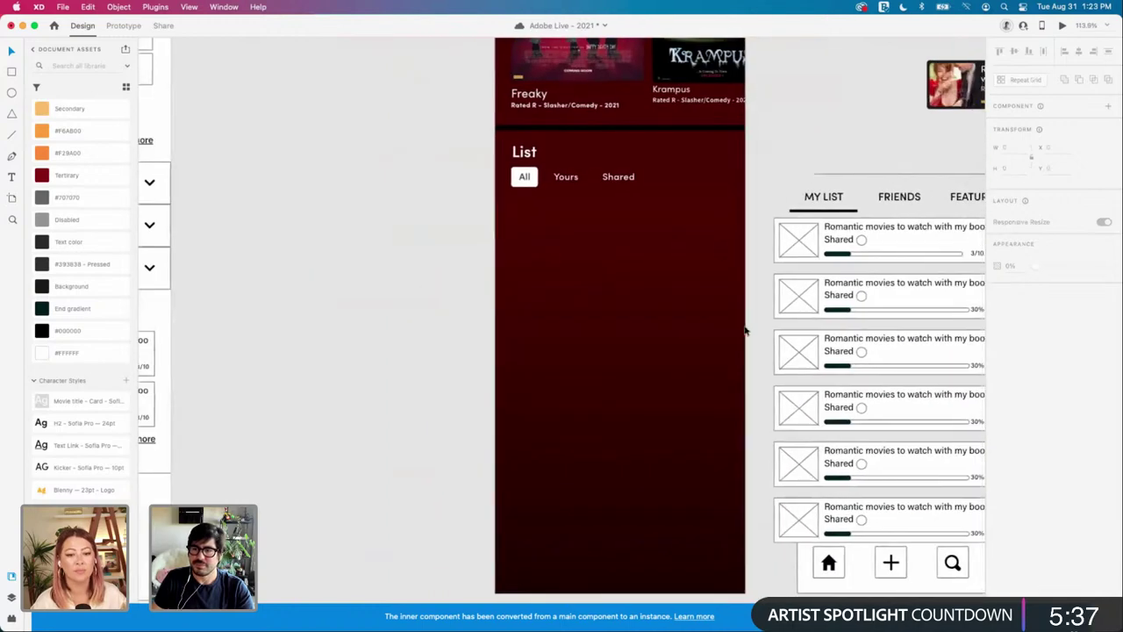
pyautogui.hscroll(3, 745, 331)
pyautogui.scroll(1, 745, 331)
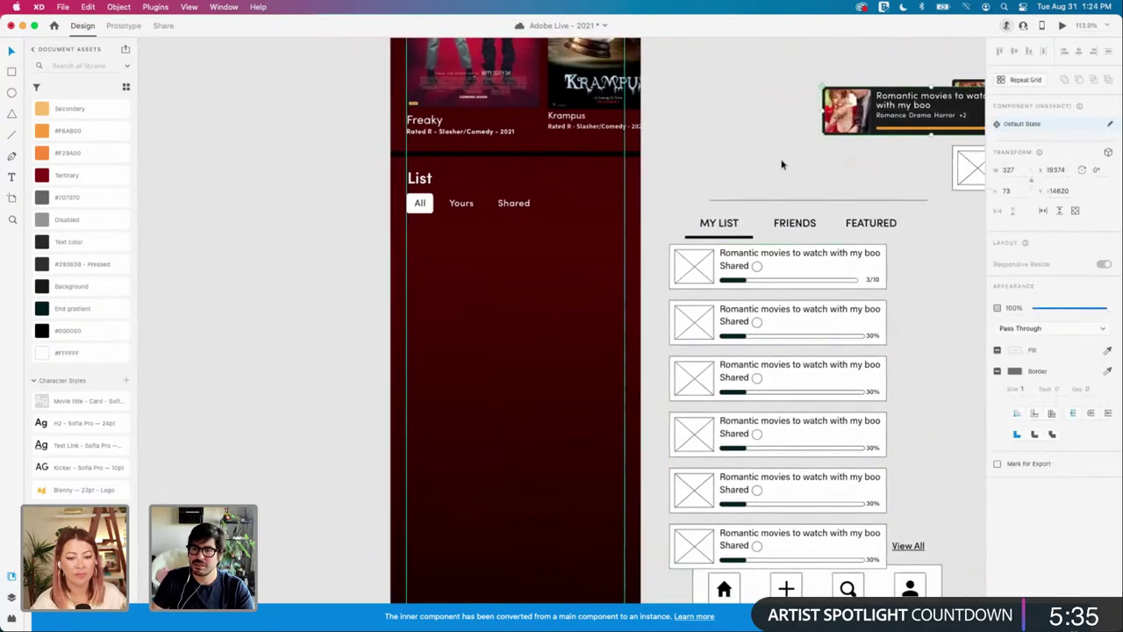
pyautogui.moveTo(862, 99); pyautogui.dragTo(448, 232)
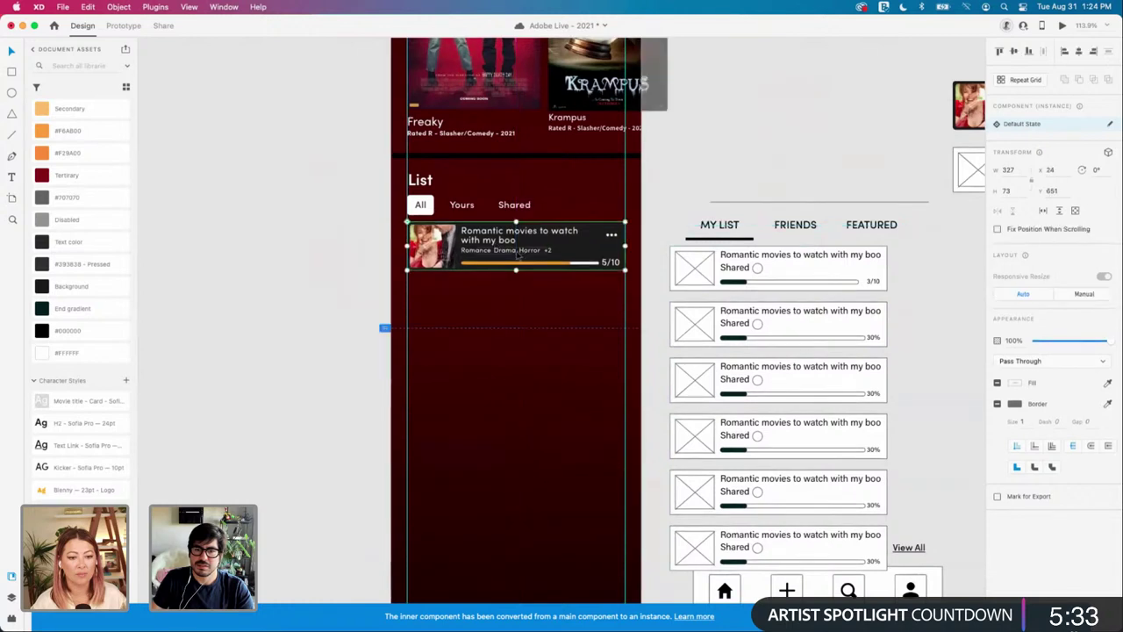
pyautogui.scroll(-1, 448, 232)
pyautogui.hotkey('shift', 'Down')
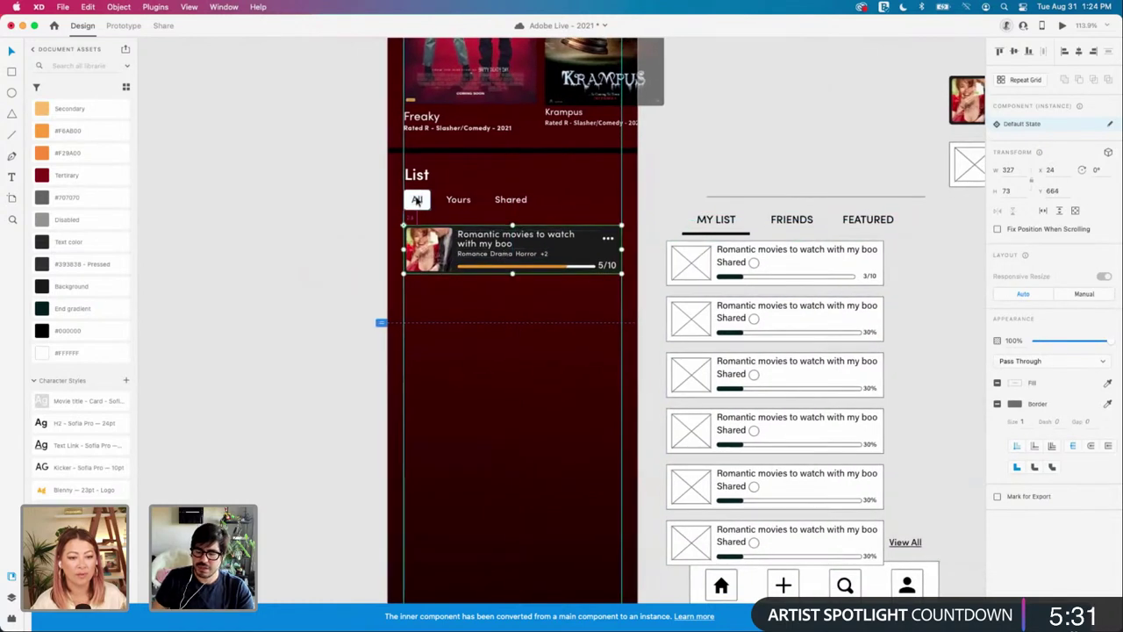
pyautogui.press('Down')
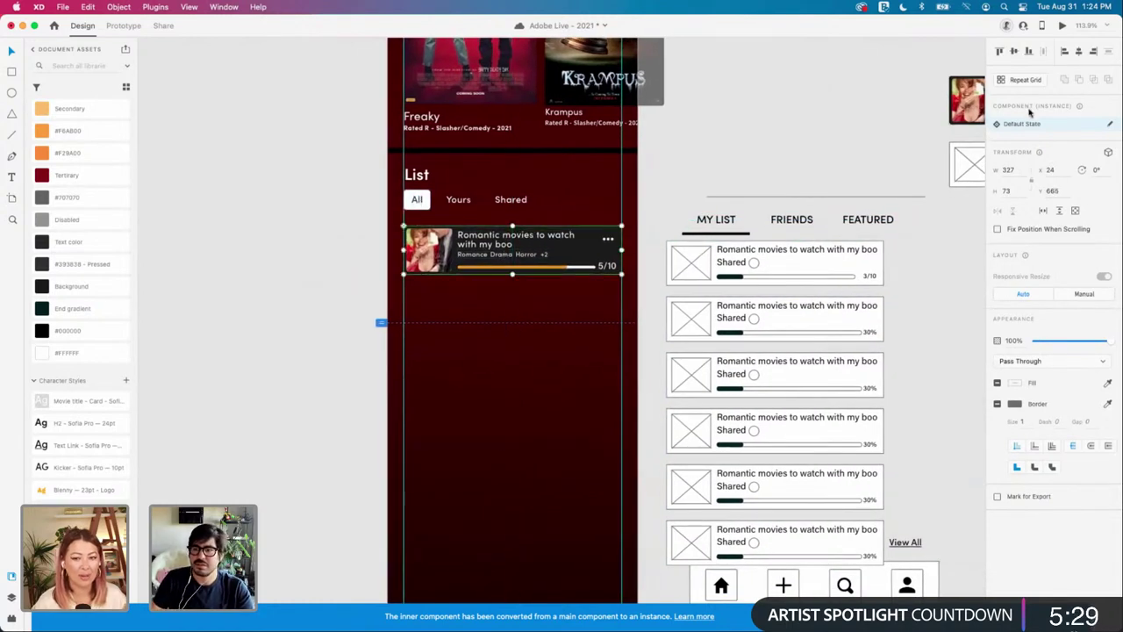
# Step: Turn the movie list card into a repeat grid and extend it downward to five stacked cards
pyautogui.click(1025, 79)
pyautogui.moveTo(512, 275); pyautogui.dragTo(528, 522)
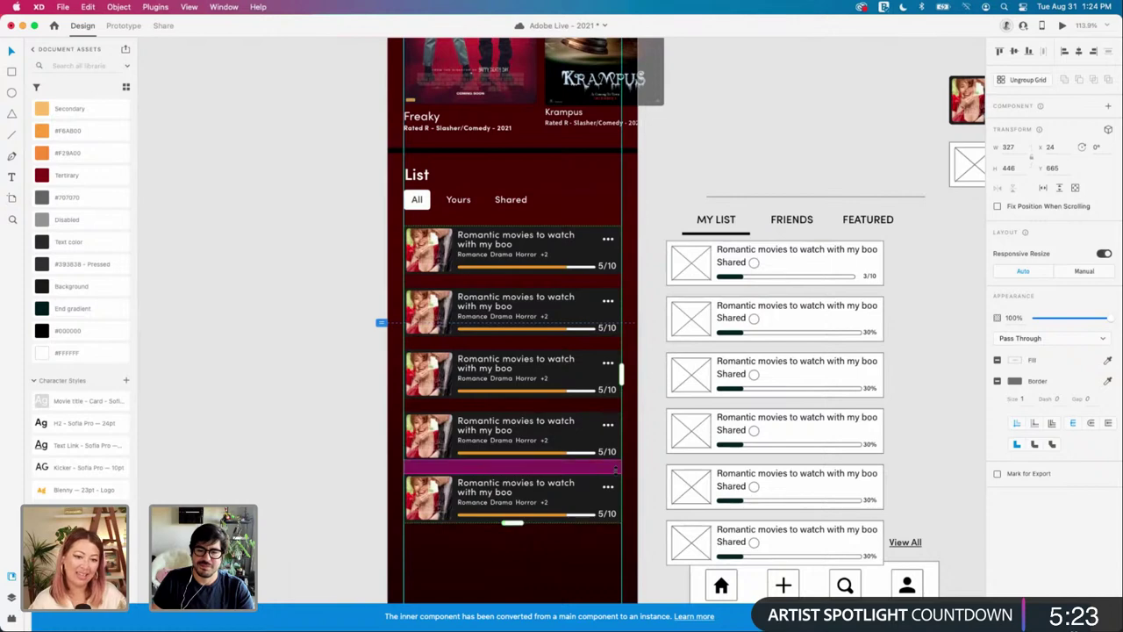
pyautogui.click(645, 470)
pyautogui.scroll(-5, 329, 402)
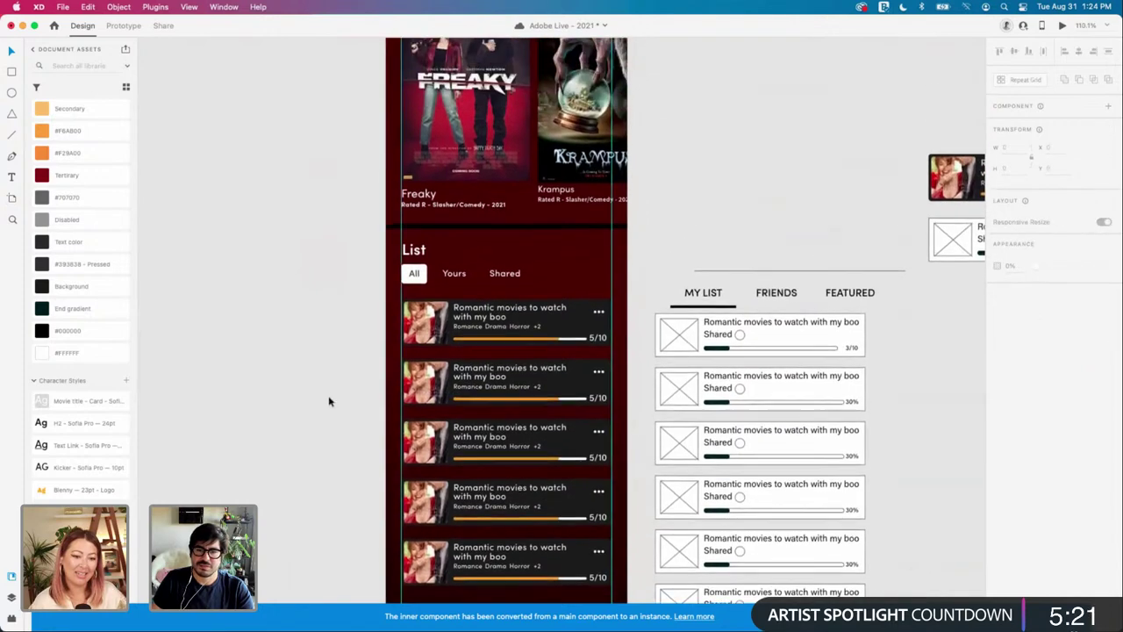
pyautogui.scroll(-3, 329, 402)
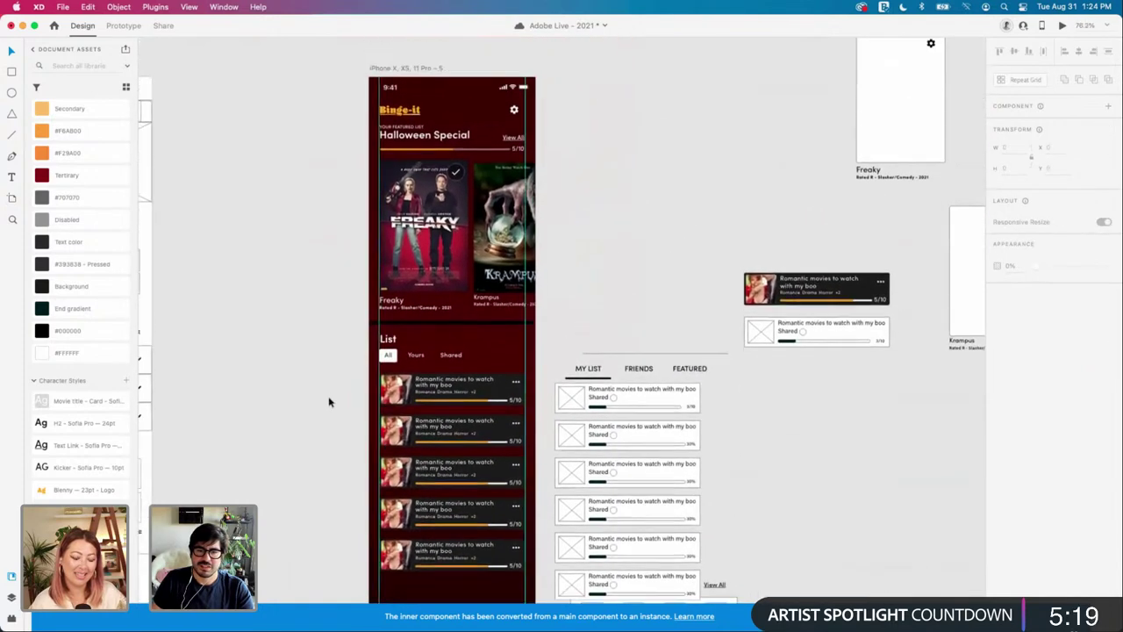
# Step: Group the All, Yours and Shared filter buttons and nudge the group 2 px down to Y 613
pyautogui.click(387, 372)
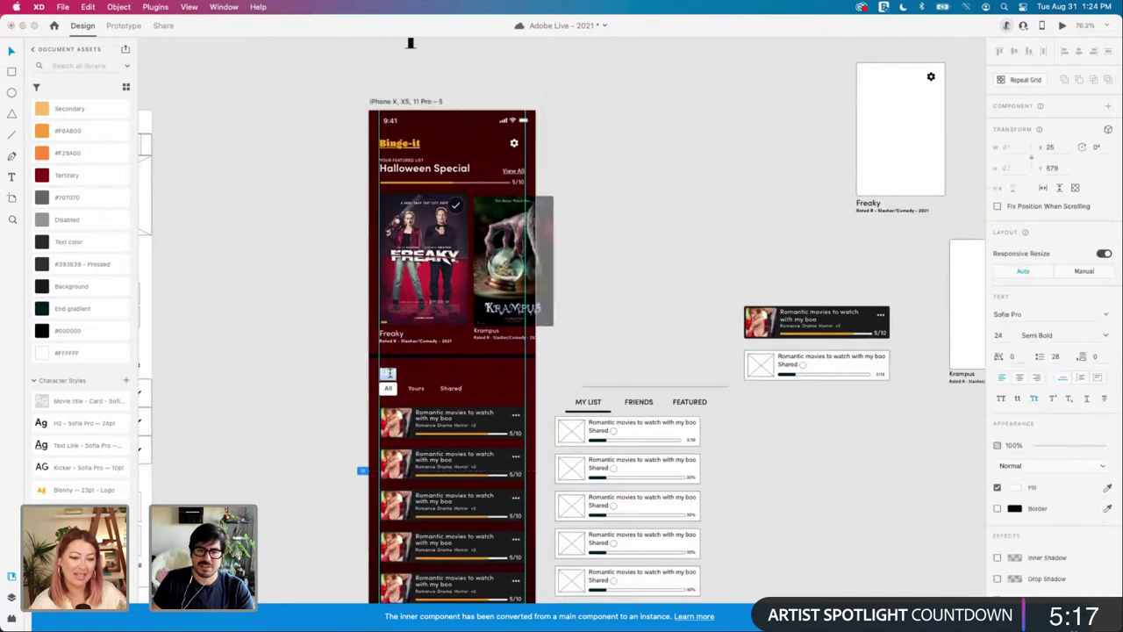
pyautogui.click(305, 381)
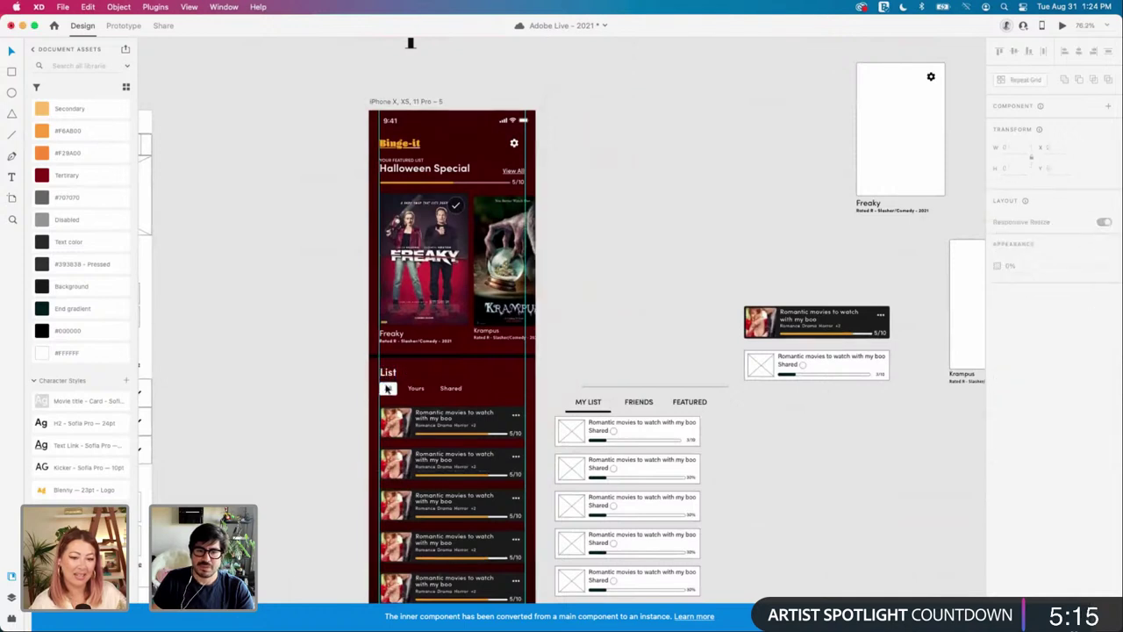
pyautogui.click(387, 389)
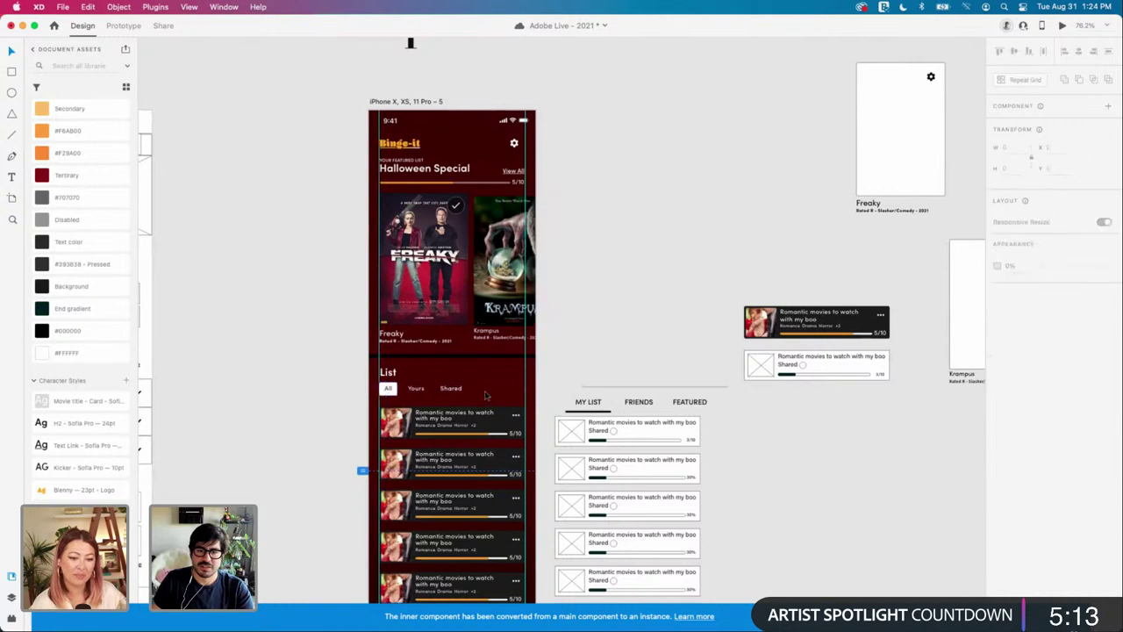
pyautogui.click(377, 388)
pyautogui.press('super+g')
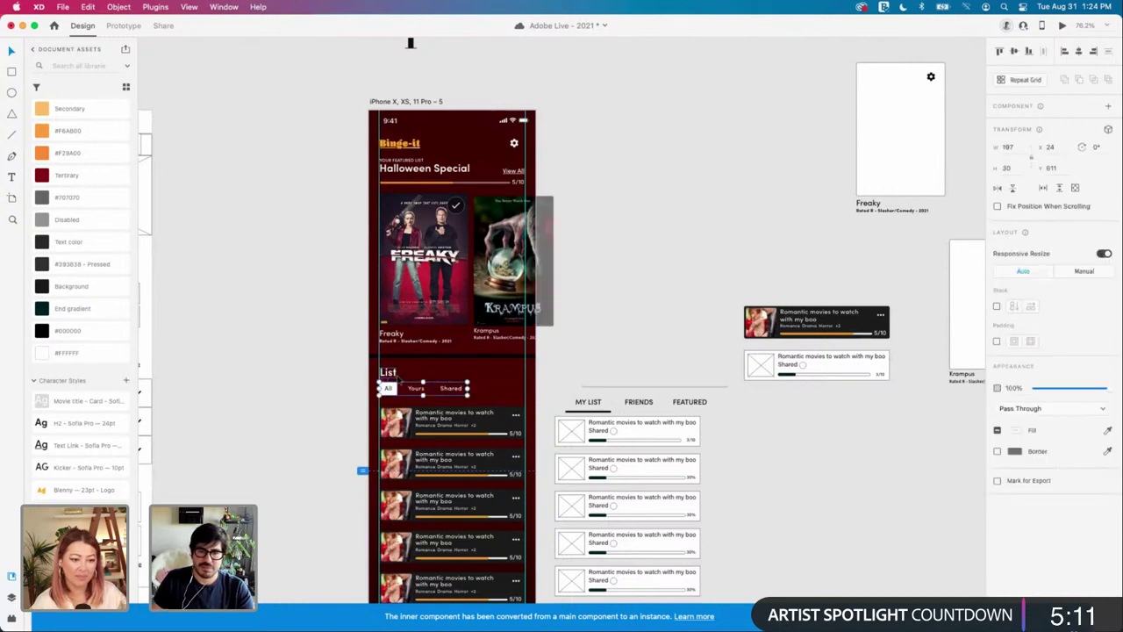
pyautogui.press('Down')
pyautogui.press('Down')
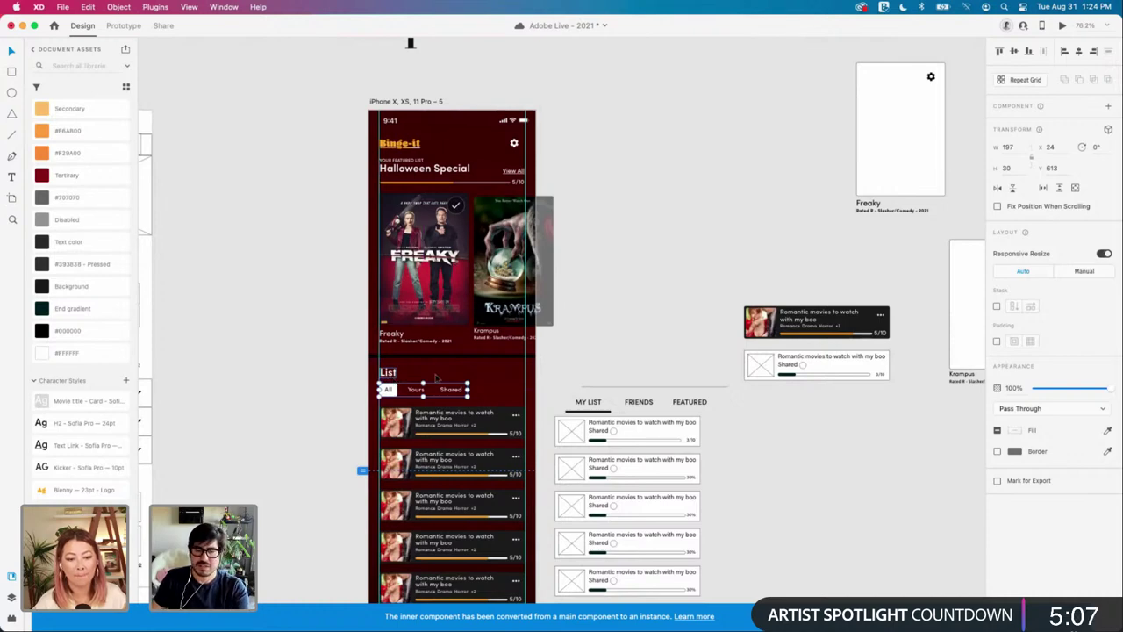
# Step: Move the old MY LIST, FRIENDS and FEATURED wireframe with its list cards farther away from the phone screen
pyautogui.click(570, 364)
pyautogui.scroll(-1, 586, 343)
pyautogui.hscroll(-1, 586, 343)
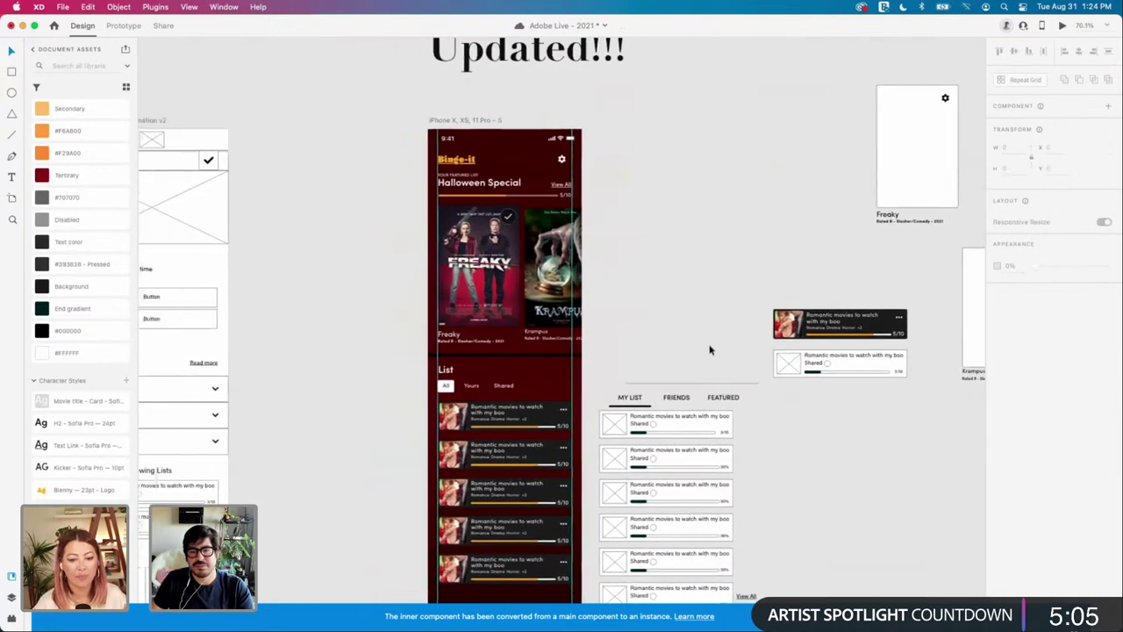
pyautogui.scroll(-2, 711, 350)
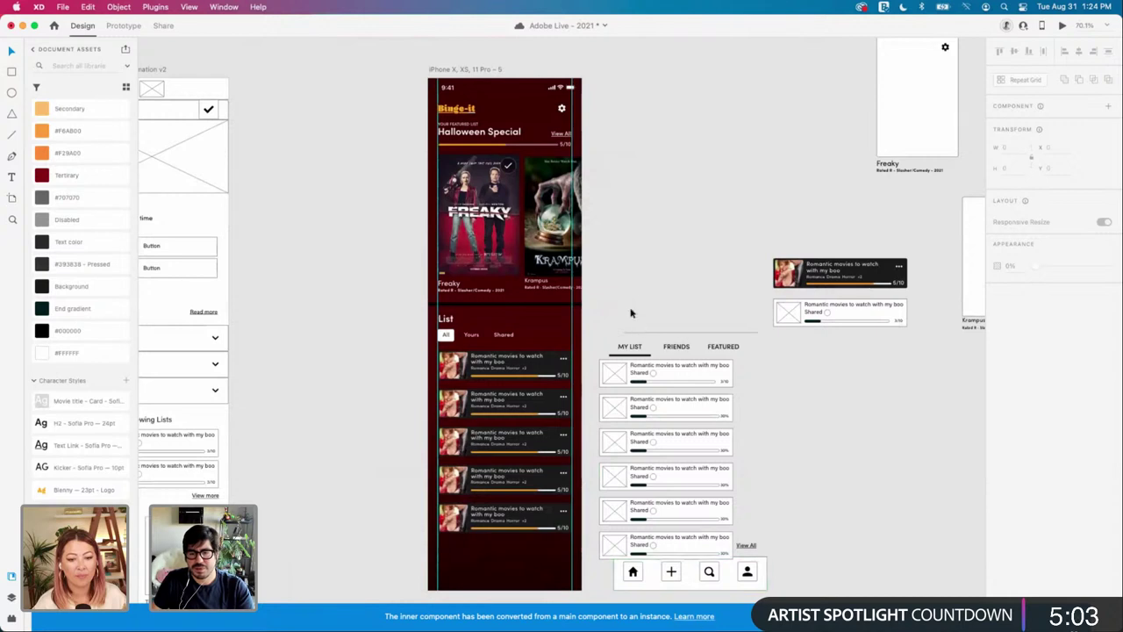
pyautogui.moveTo(600, 268); pyautogui.dragTo(753, 496)
pyautogui.moveTo(685, 451); pyautogui.dragTo(966, 506)
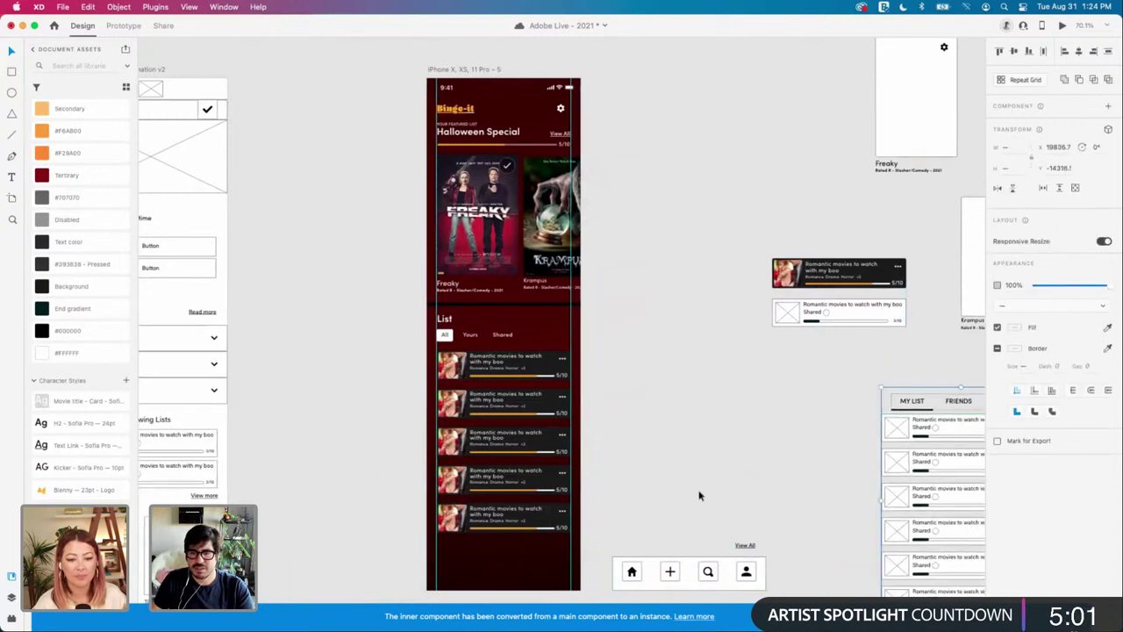
# Step: Move the View All link beneath the fifth list card at X 302, Y 1136 and color it #FFFFFF
pyautogui.moveTo(745, 545); pyautogui.dragTo(555, 548)
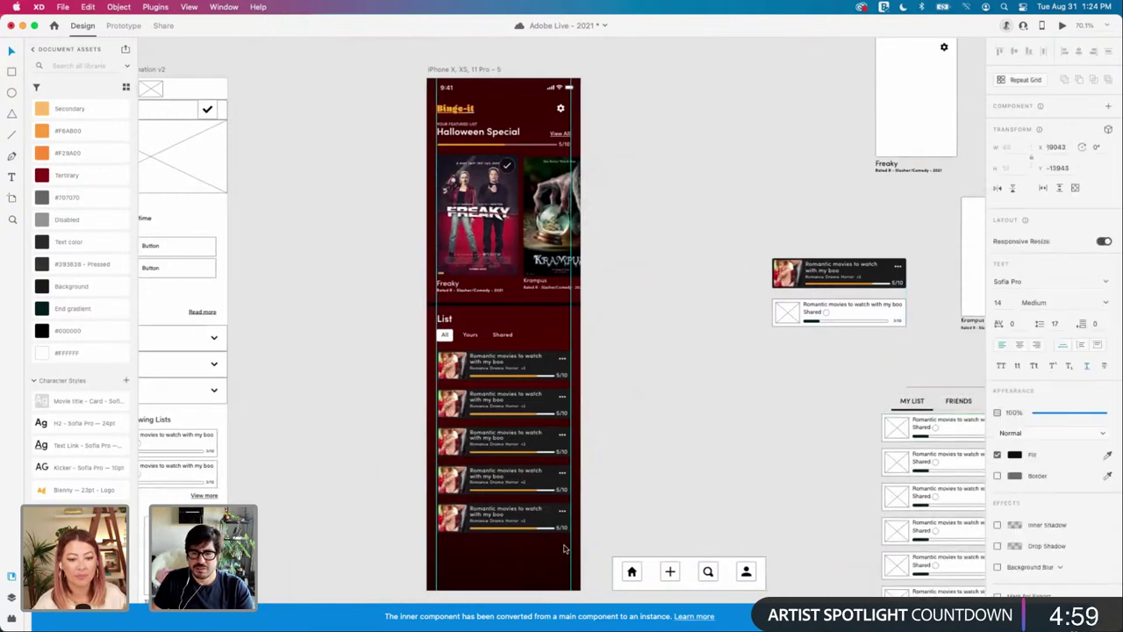
pyautogui.moveTo(693, 523); pyautogui.dragTo(569, 554)
pyautogui.scroll(3, 552, 544)
pyautogui.click(83, 352)
pyautogui.press('Up')
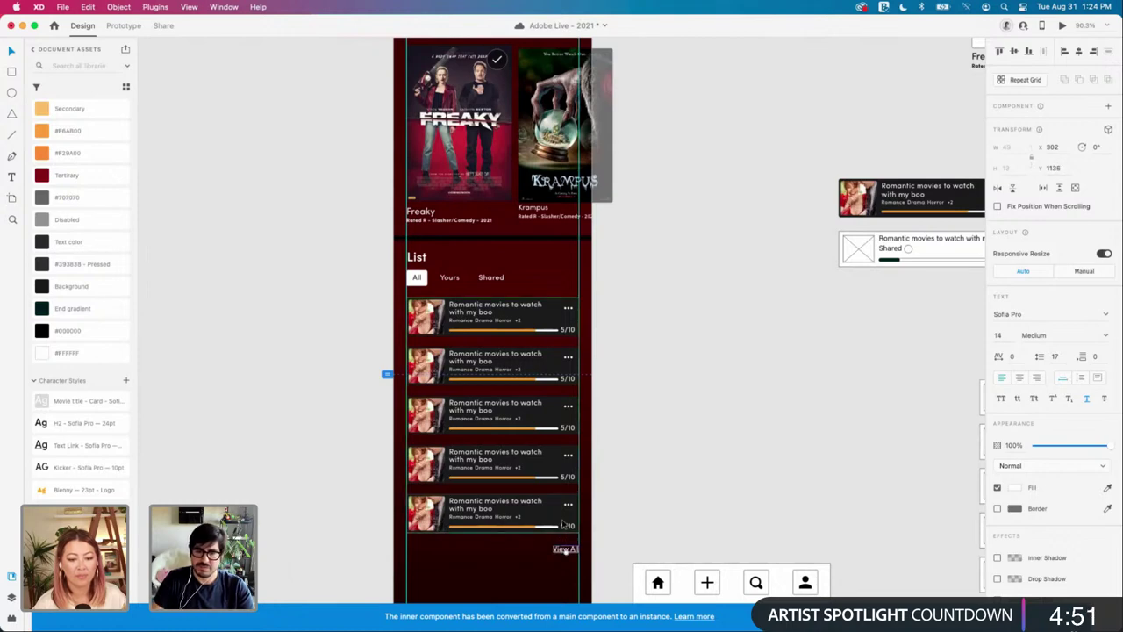
# Step: Duplicate the white four-icon nav bar beside the phone screen and ungroup the lower copy's component
pyautogui.scroll(-5, 562, 524)
pyautogui.hscroll(5, 562, 524)
pyautogui.click(602, 494)
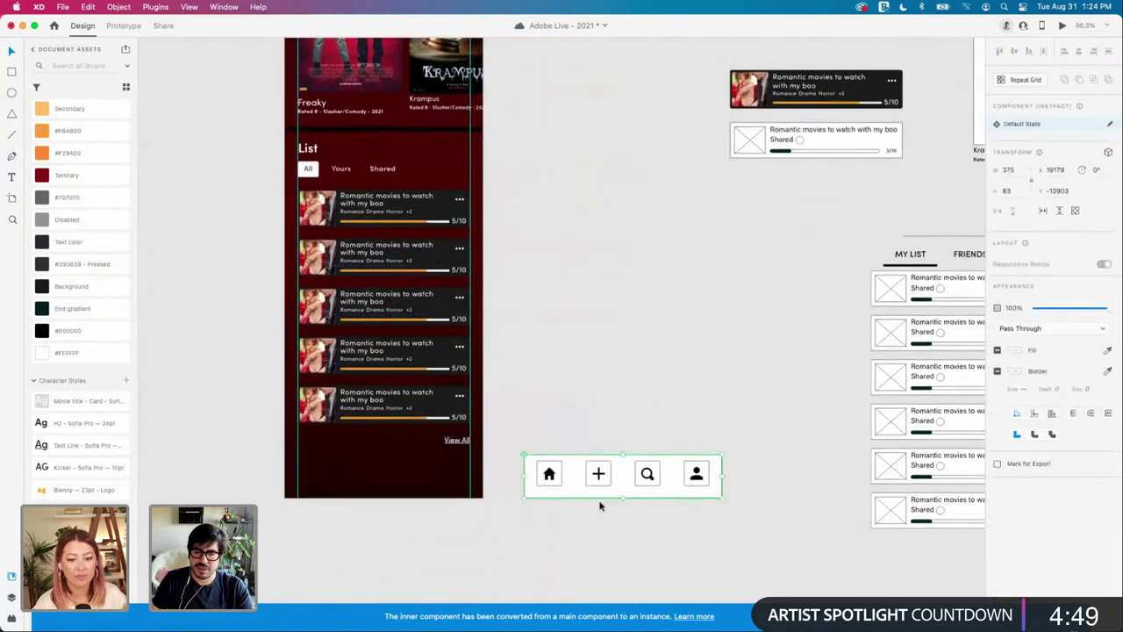
pyautogui.scroll(2, 600, 506)
pyautogui.moveTo(571, 476); pyautogui.dragTo(572, 446)
pyautogui.rightClick(572, 447)
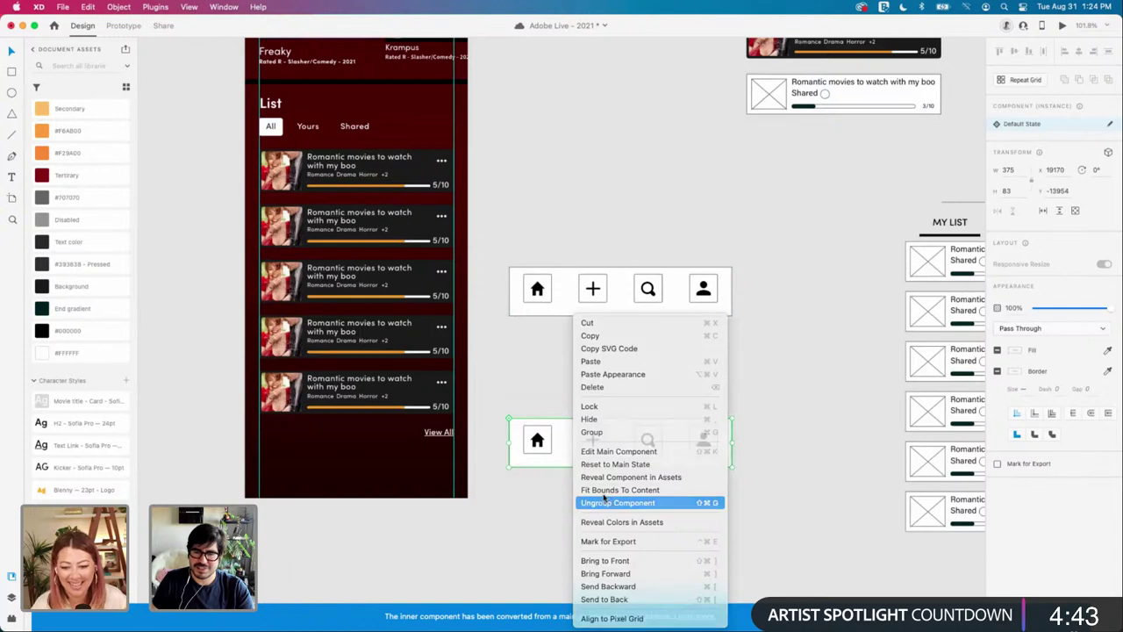
pyautogui.click(613, 502)
pyautogui.scroll(3, 612, 494)
pyautogui.hscroll(2, 612, 474)
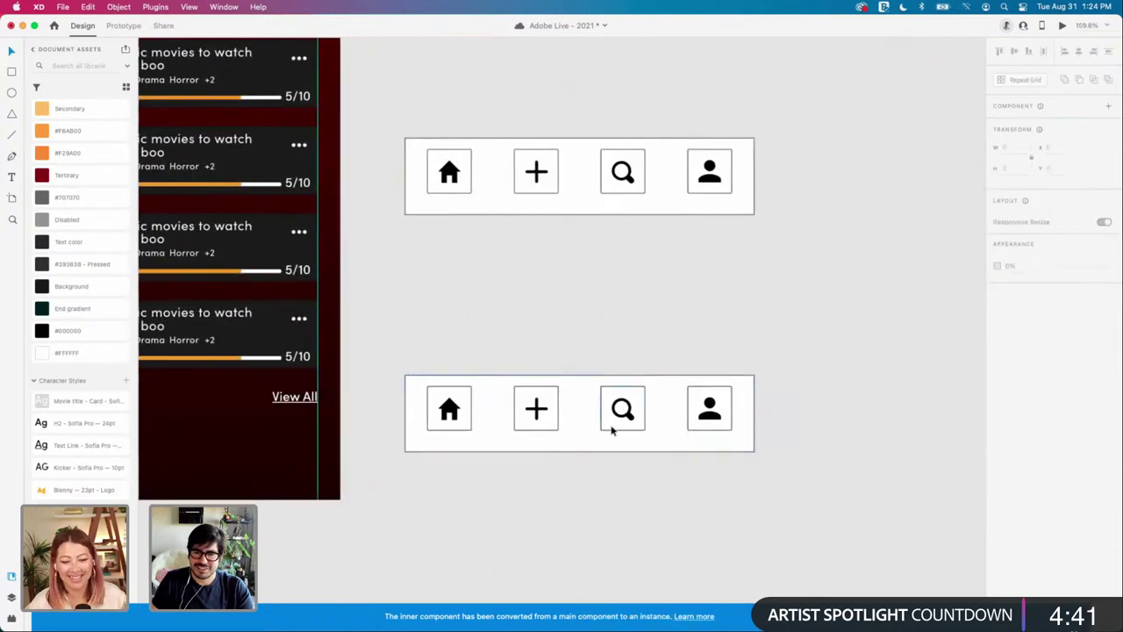
# Step: Place four Icon Button components in a row below the ungrouped nav bar, one under each icon
pyautogui.click(613, 428)
pyautogui.scroll(-10, 86, 483)
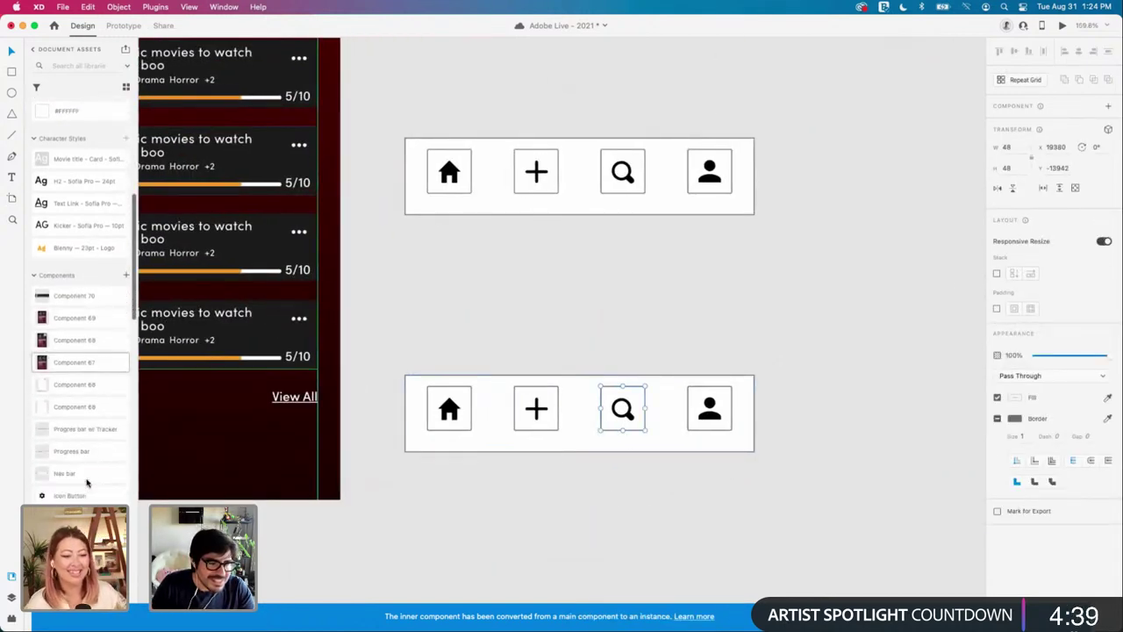
pyautogui.moveTo(58, 470); pyautogui.dragTo(709, 488)
pyautogui.click(681, 546)
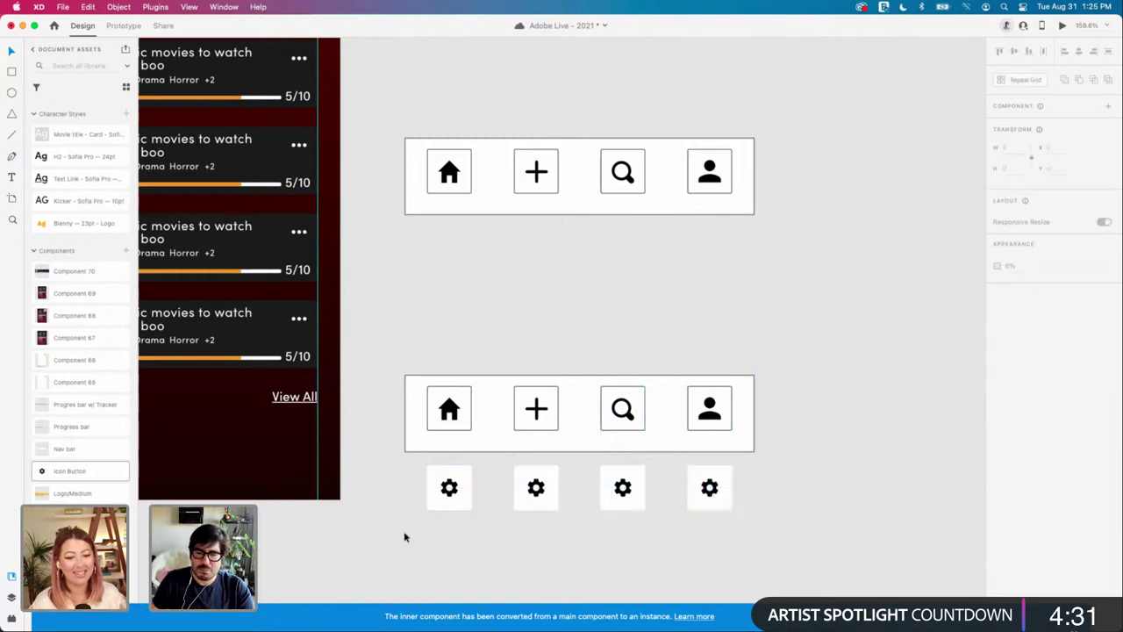
# Step: Swap the gears in the first two new icon buttons for icon/home_black_24dp and icon/content/add_24px
pyautogui.scroll(5, 76, 381)
pyautogui.scroll(-9, 77, 378)
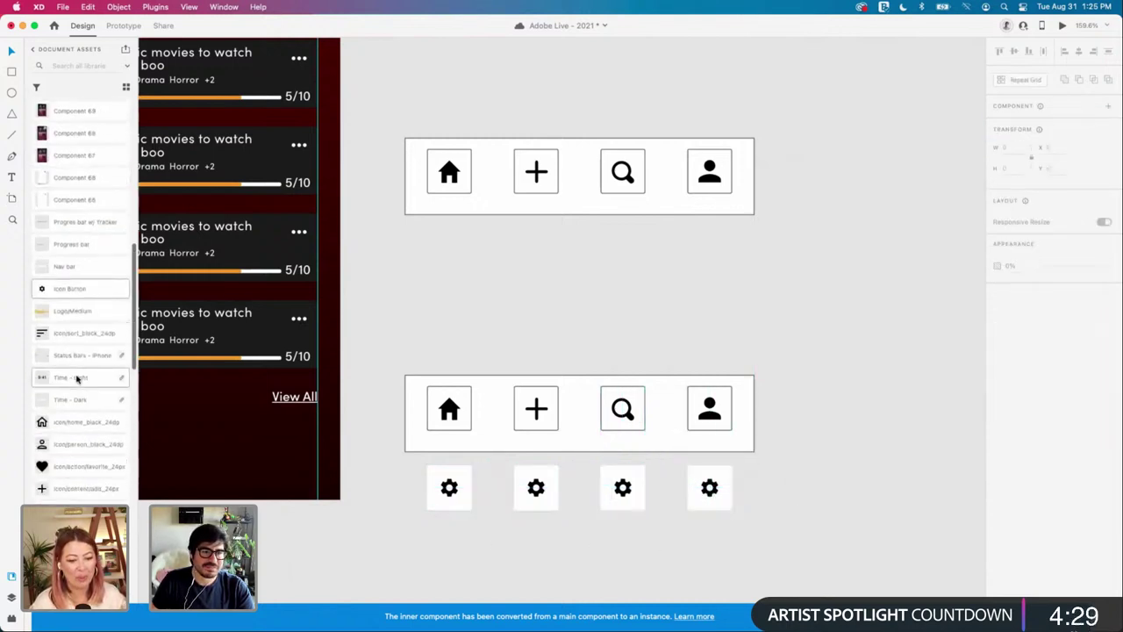
pyautogui.click(455, 493)
pyautogui.moveTo(50, 432); pyautogui.dragTo(449, 488)
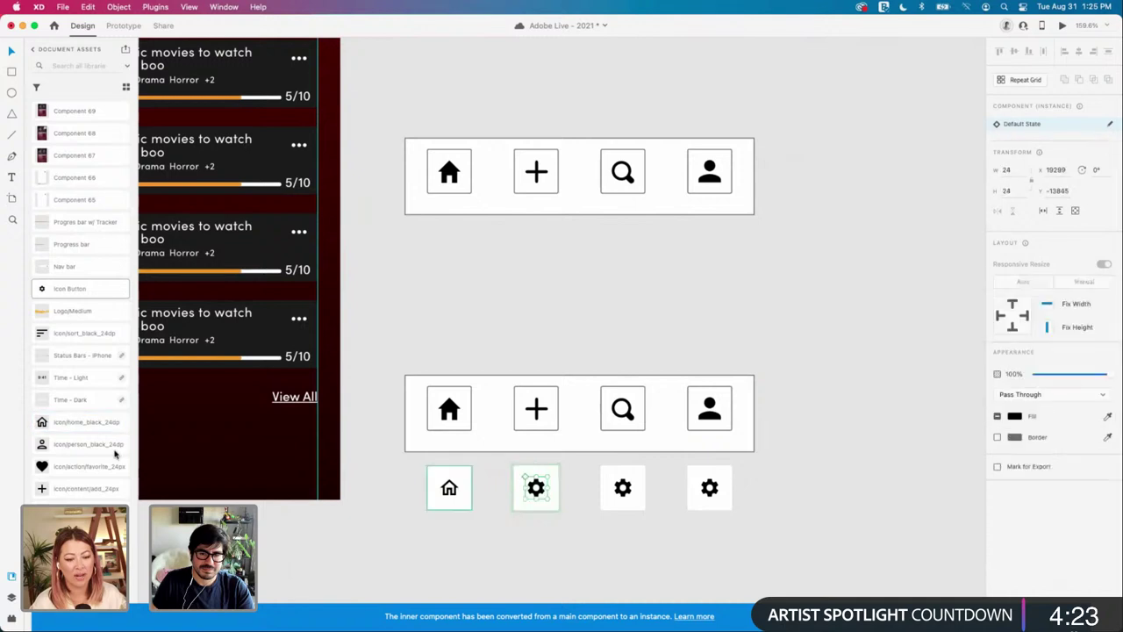
pyautogui.scroll(-1, 79, 439)
pyautogui.moveTo(53, 475); pyautogui.dragTo(537, 492)
# Step: Swap the gear in the third icon button for icon/action/search_24px
pyautogui.click(625, 492)
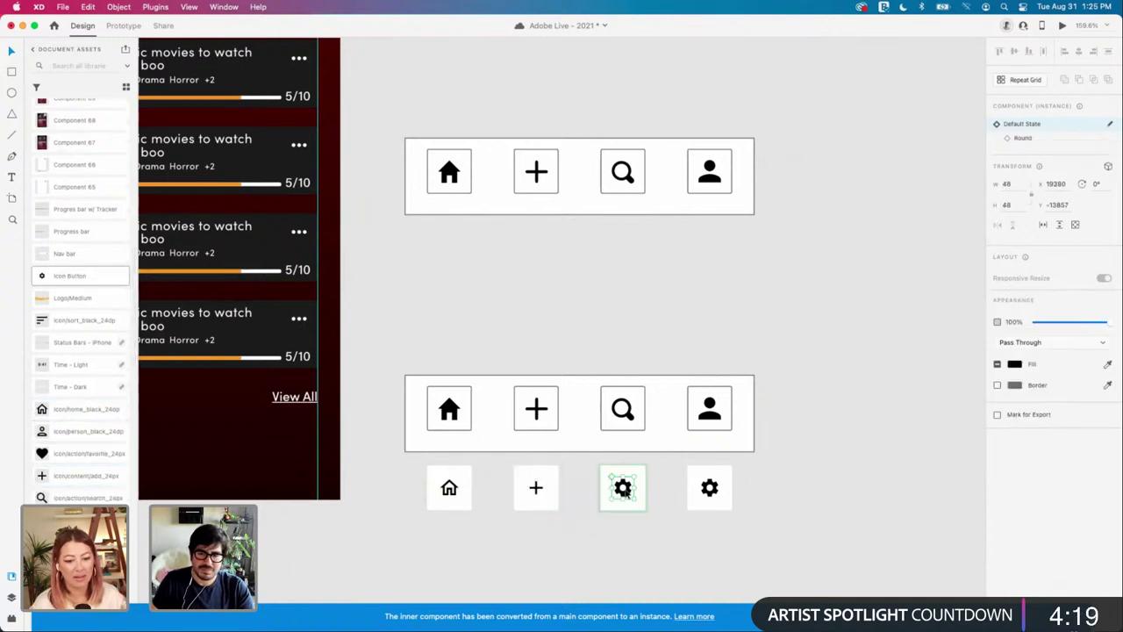
pyautogui.scroll(-3, 52, 438)
pyautogui.moveTo(42, 439); pyautogui.dragTo(622, 490)
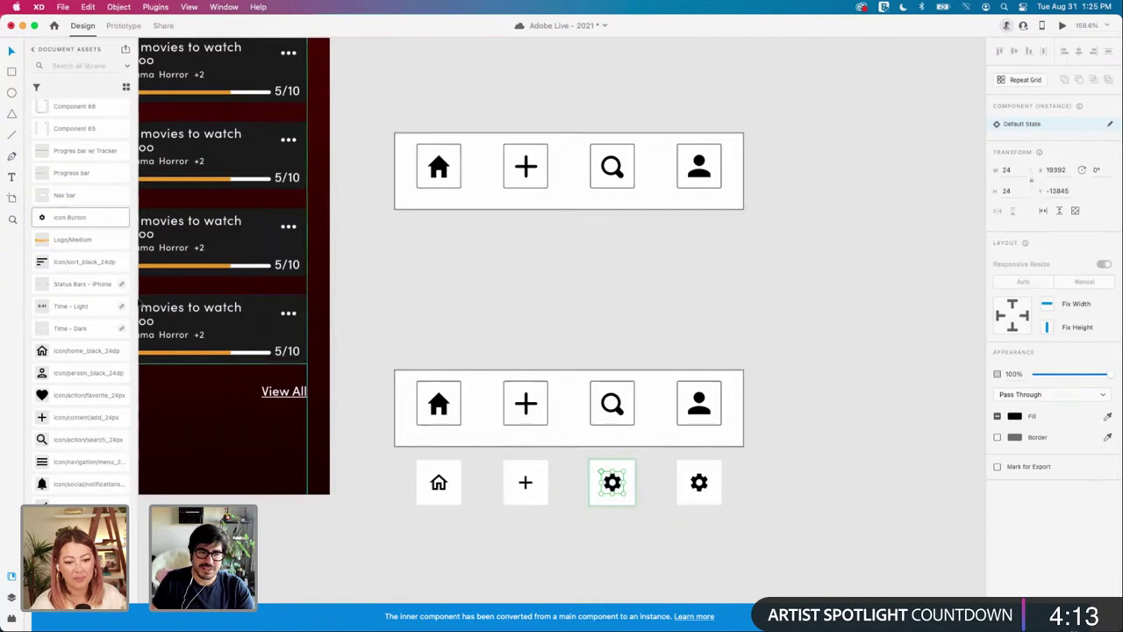
pyautogui.scroll(-1, 74, 392)
pyautogui.moveTo(53, 421); pyautogui.dragTo(611, 486)
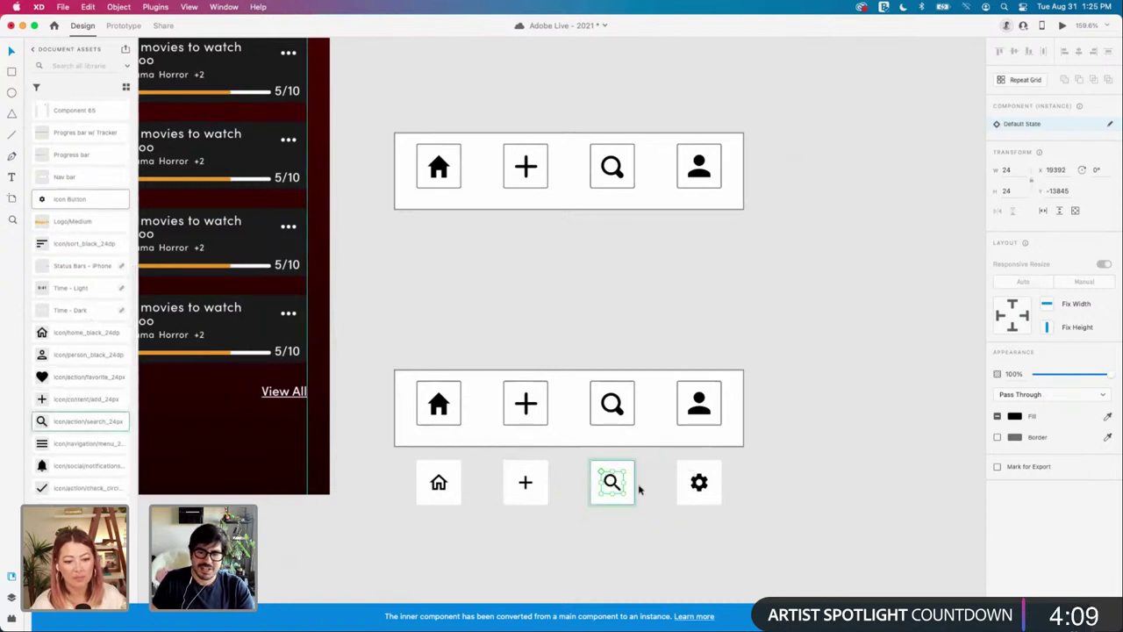
# Step: Try to swap the gear in the fourth icon button for icon/person_black_24dp
pyautogui.hscroll(5, 637, 489)
pyautogui.click(611, 484)
pyautogui.doubleClick(610, 483)
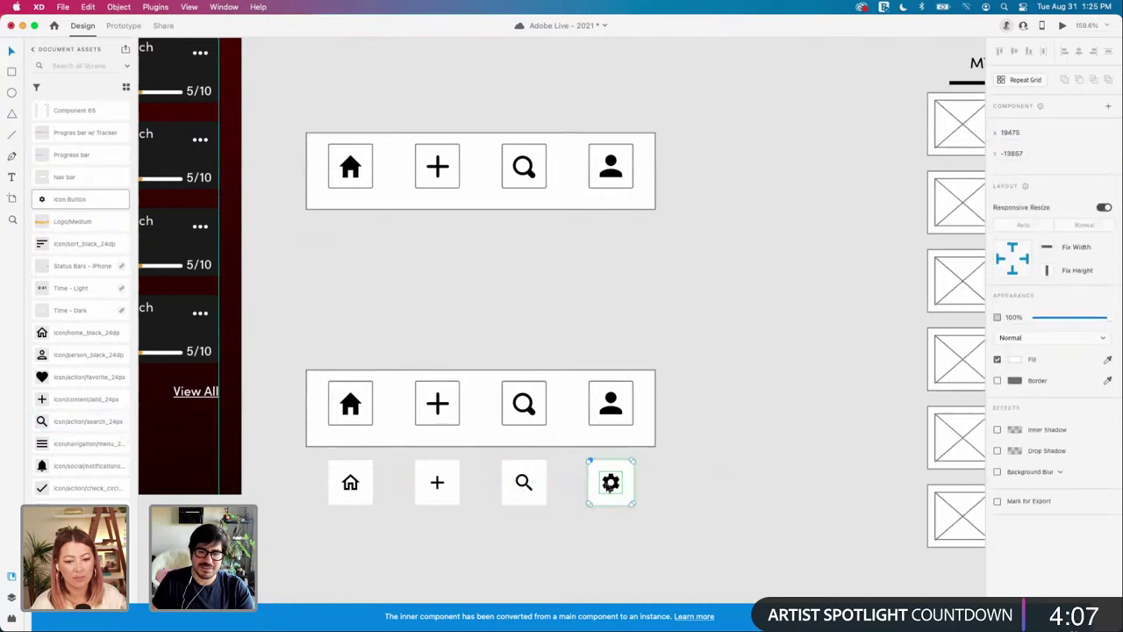
pyautogui.click(606, 527)
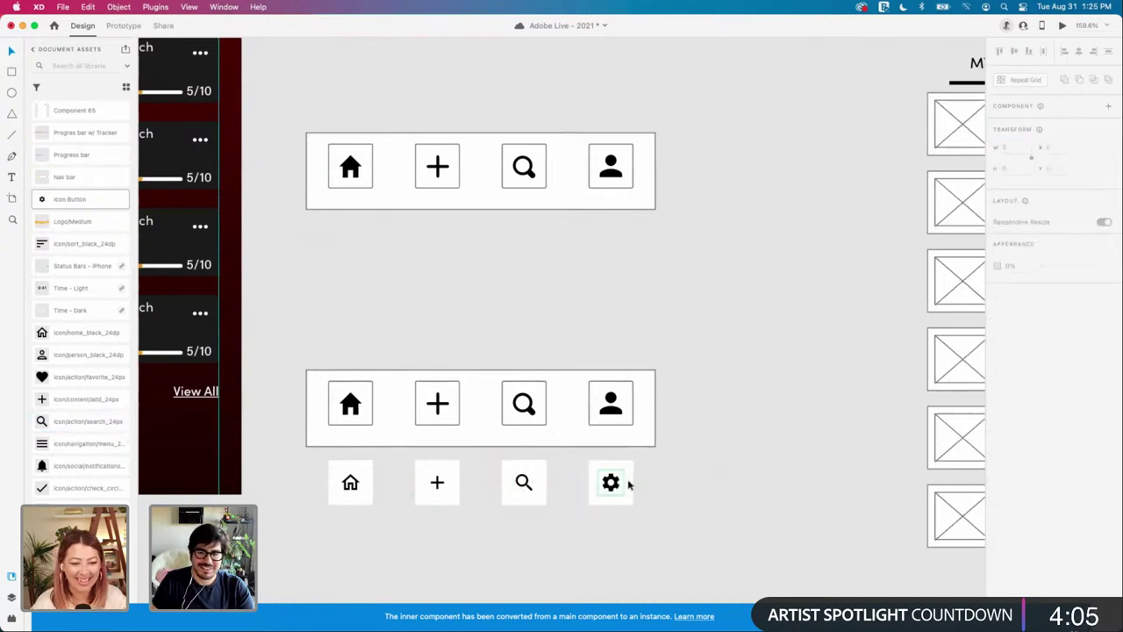
pyautogui.doubleClick(613, 486)
pyautogui.click(621, 516)
pyautogui.doubleClick(615, 492)
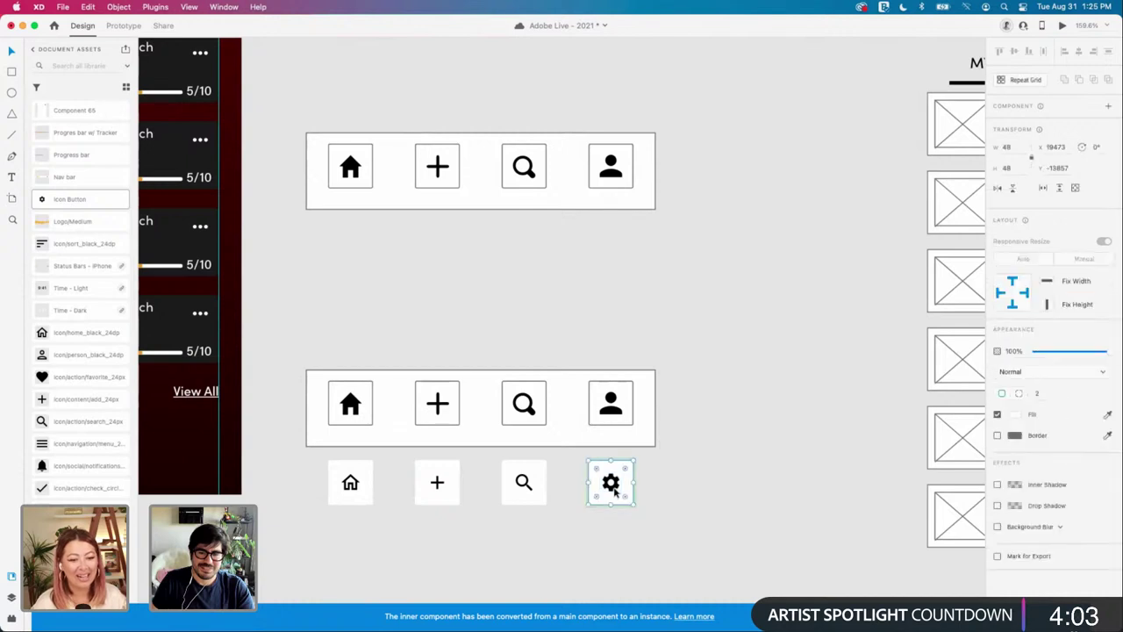
pyautogui.doubleClick(616, 490)
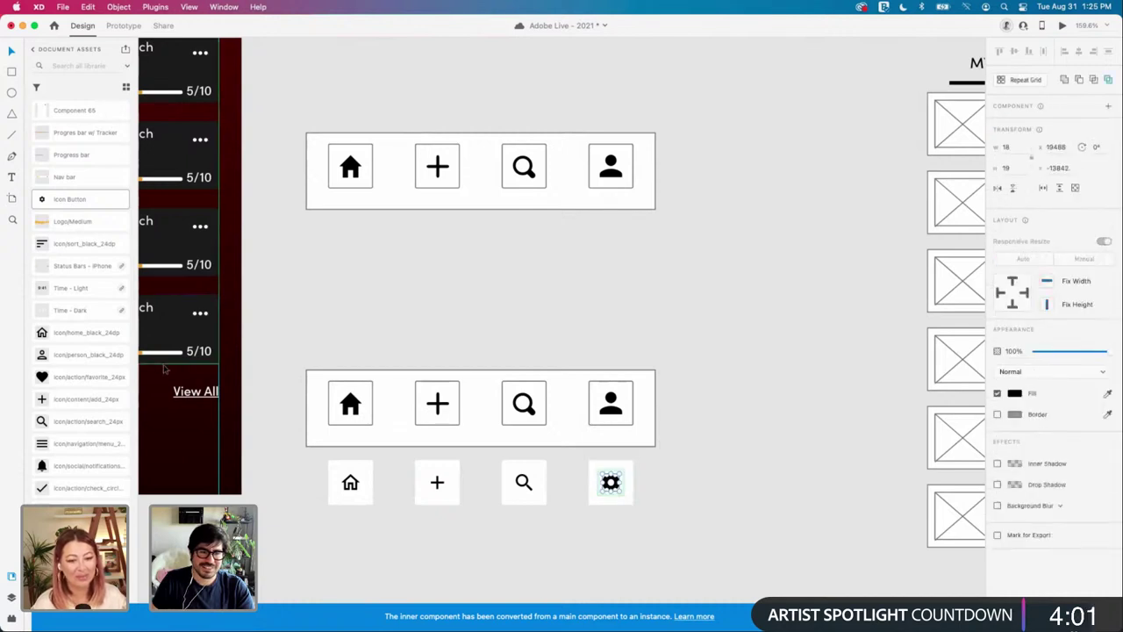
pyautogui.scroll(-4, 96, 281)
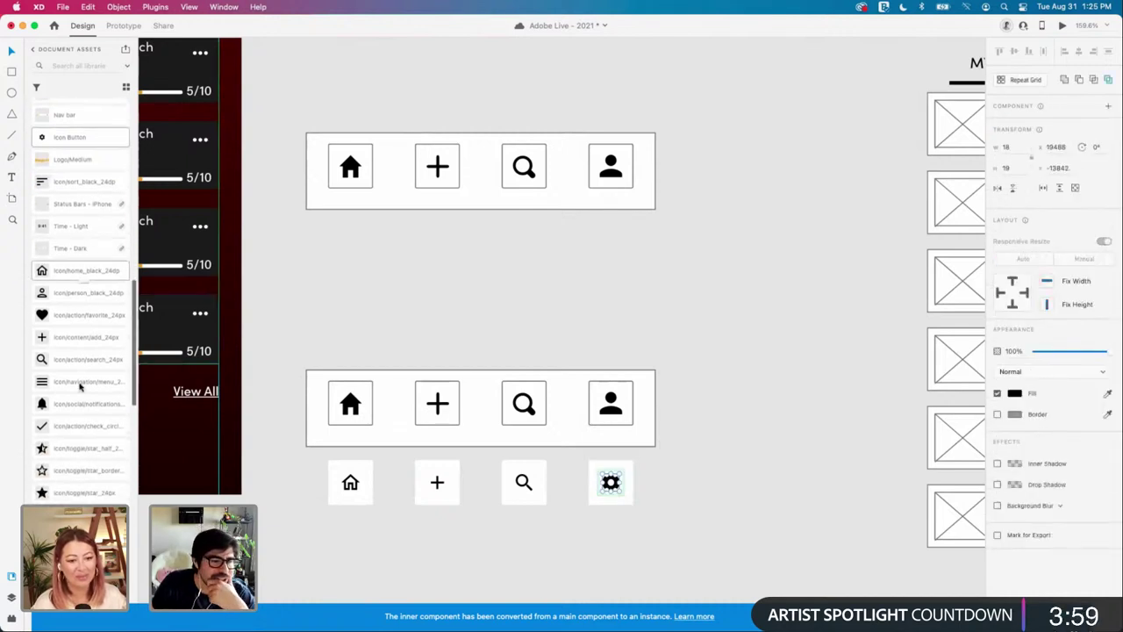
pyautogui.scroll(-10, 88, 380)
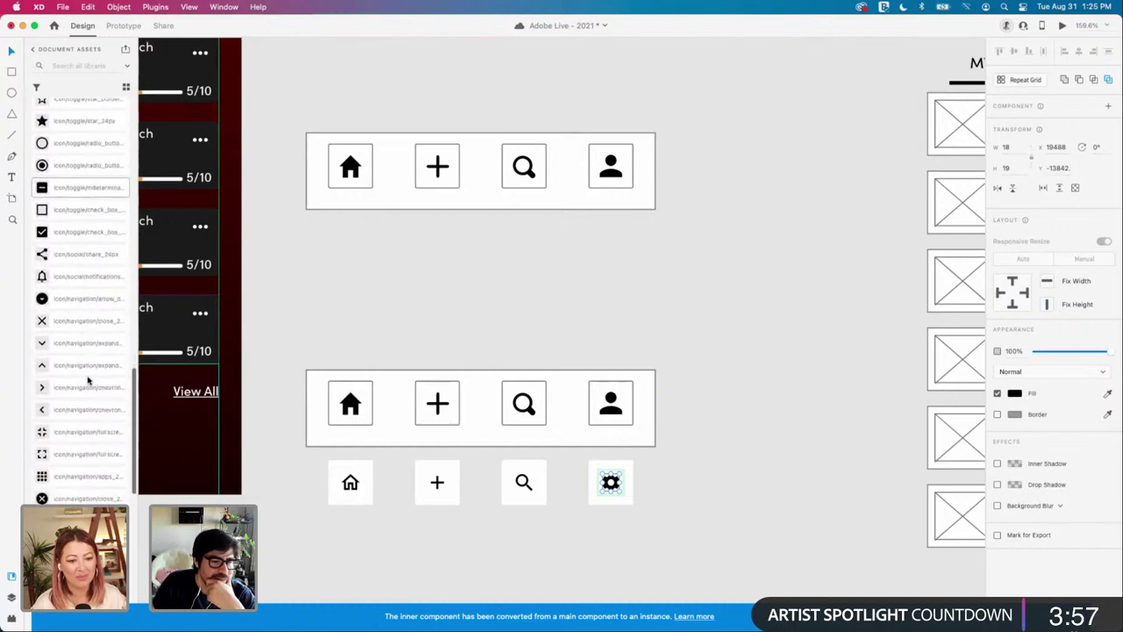
pyautogui.scroll(10, 87, 380)
pyautogui.moveTo(83, 260); pyautogui.dragTo(611, 489)
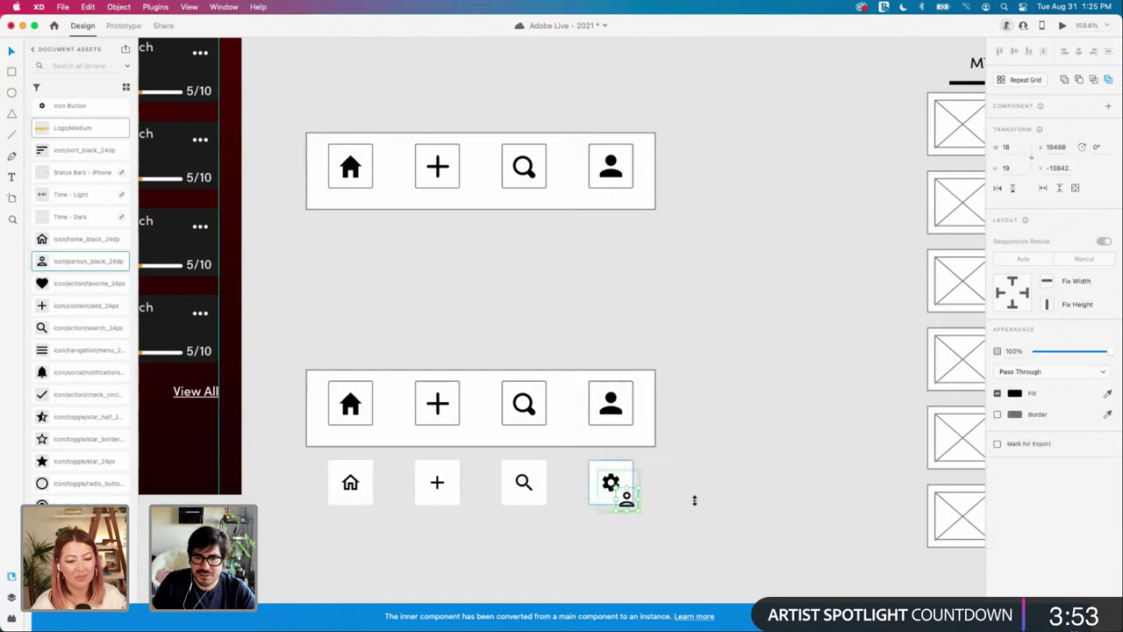
pyautogui.click(669, 514)
pyautogui.click(616, 492)
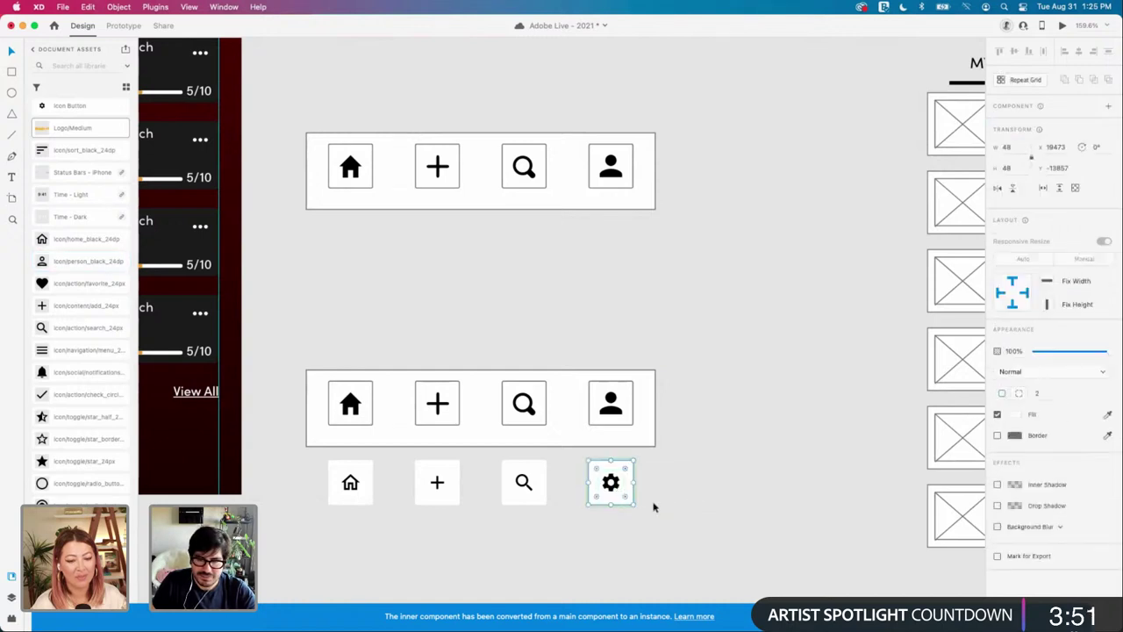
# Step: Replace the gear inside the fourth icon button with the icon/person_black_24dp component
pyautogui.click(656, 507)
pyautogui.scroll(3, 616, 490)
pyautogui.scroll(5, 616, 491)
pyautogui.doubleClick(616, 488)
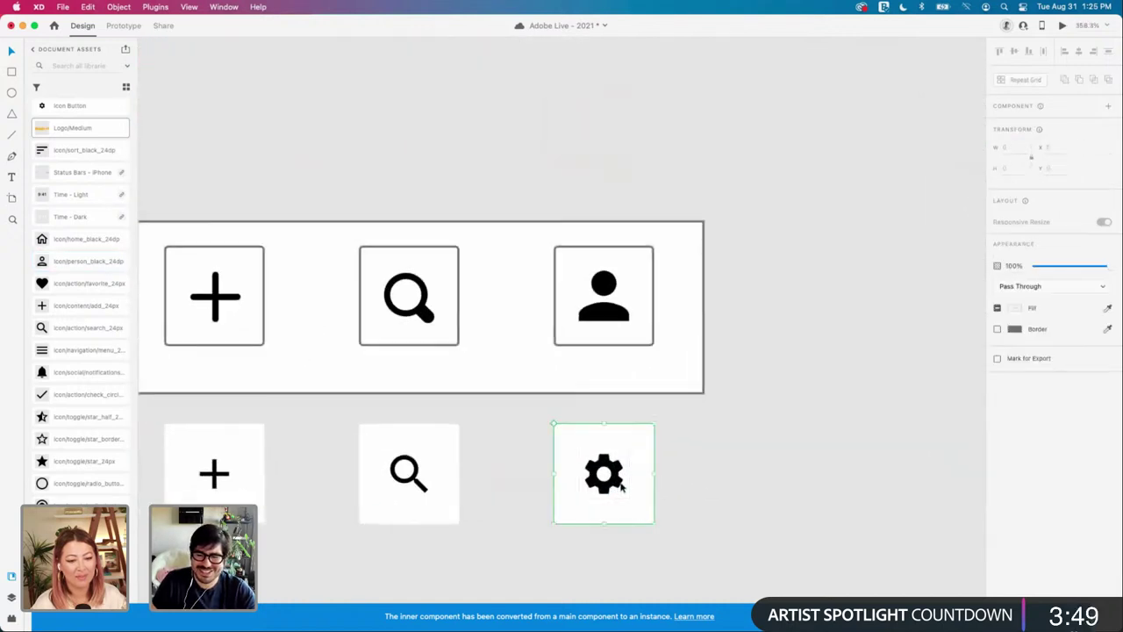
pyautogui.moveTo(750, 483); pyautogui.dragTo(604, 475)
pyautogui.scroll(-3, 739, 455)
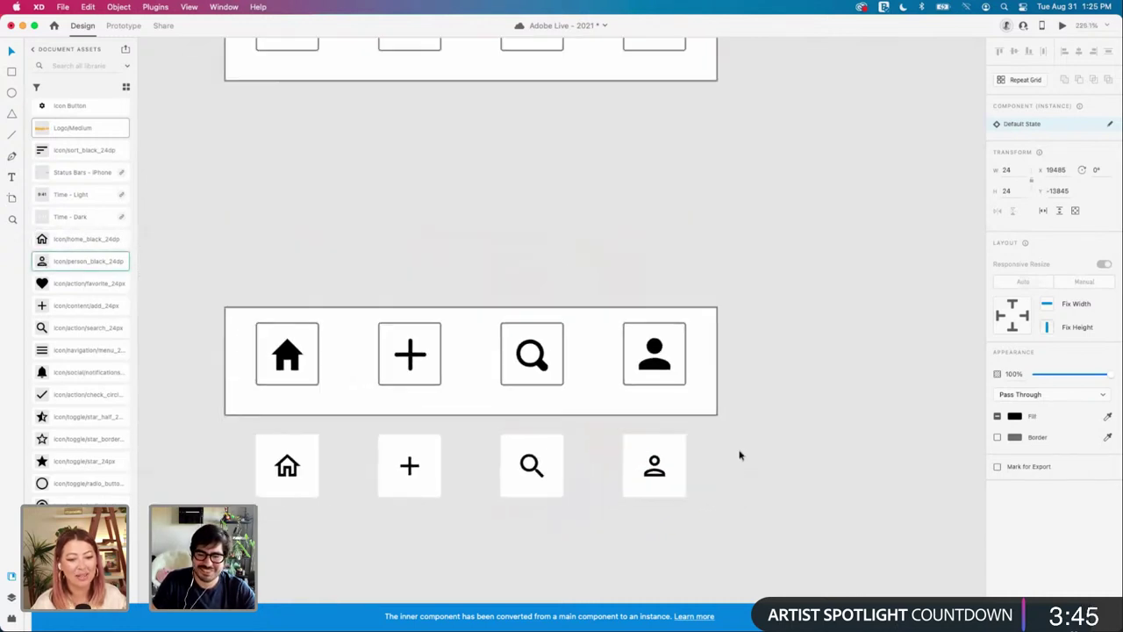
# Step: Delete the old outlined home, plus, search and person buttons from the ungrouped nav bar
pyautogui.click(639, 410)
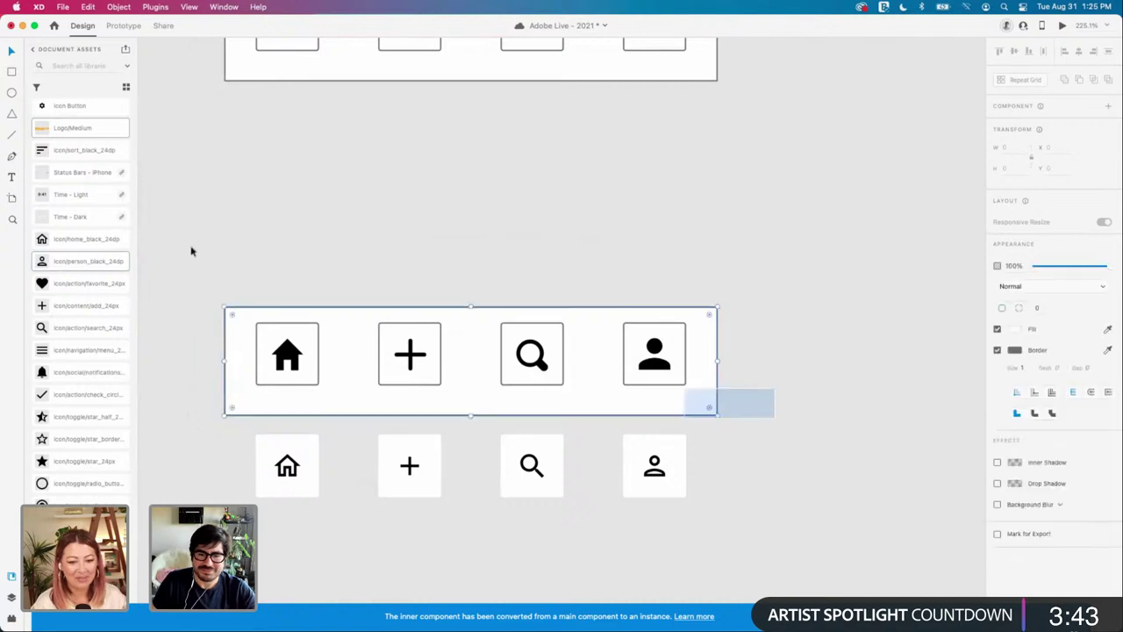
pyautogui.rightClick(356, 323)
pyautogui.click(295, 336)
pyautogui.doubleClick(296, 344)
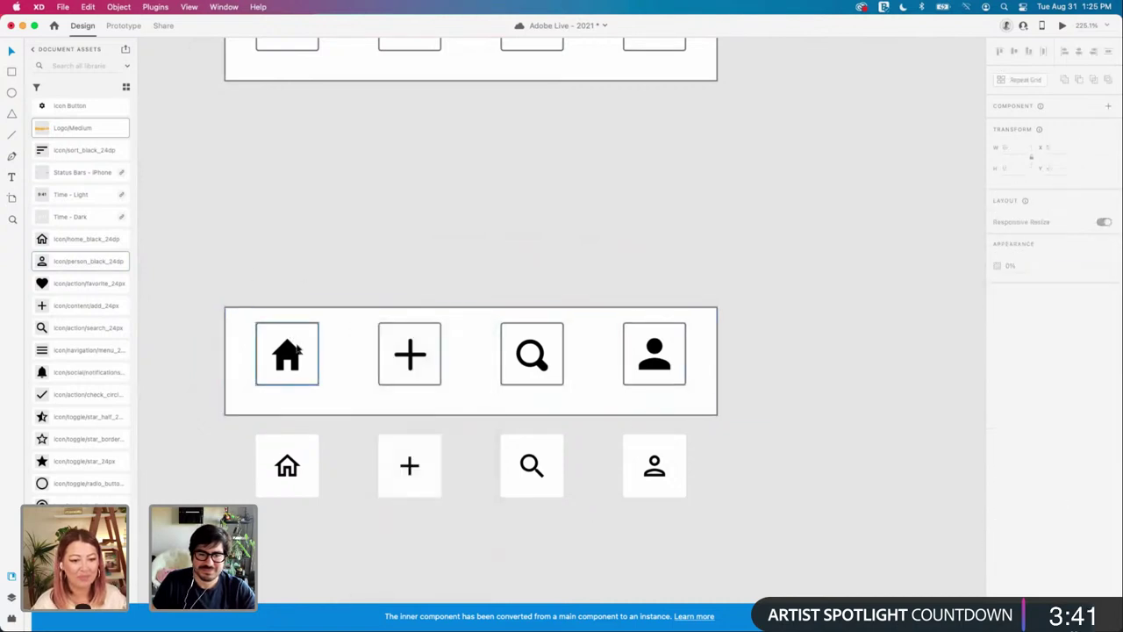
pyautogui.keyDown('shift'); pyautogui.click(414, 357); pyautogui.keyUp('shift')
pyautogui.keyDown('shift'); pyautogui.click(527, 355); pyautogui.keyUp('shift')
pyautogui.keyDown('shift'); pyautogui.click(636, 368); pyautogui.keyUp('shift')
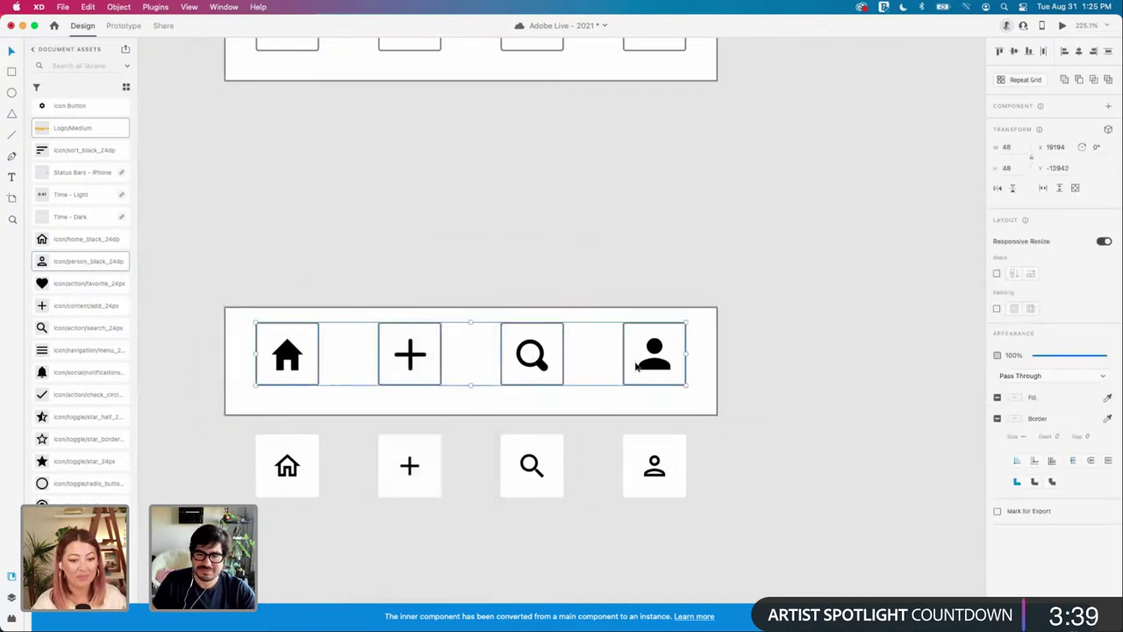
pyautogui.press('Delete')
# Step: Move the four new icon buttons into the nav bar near its upper edge and remove the bar background's border
pyautogui.moveTo(301, 456); pyautogui.dragTo(301, 336)
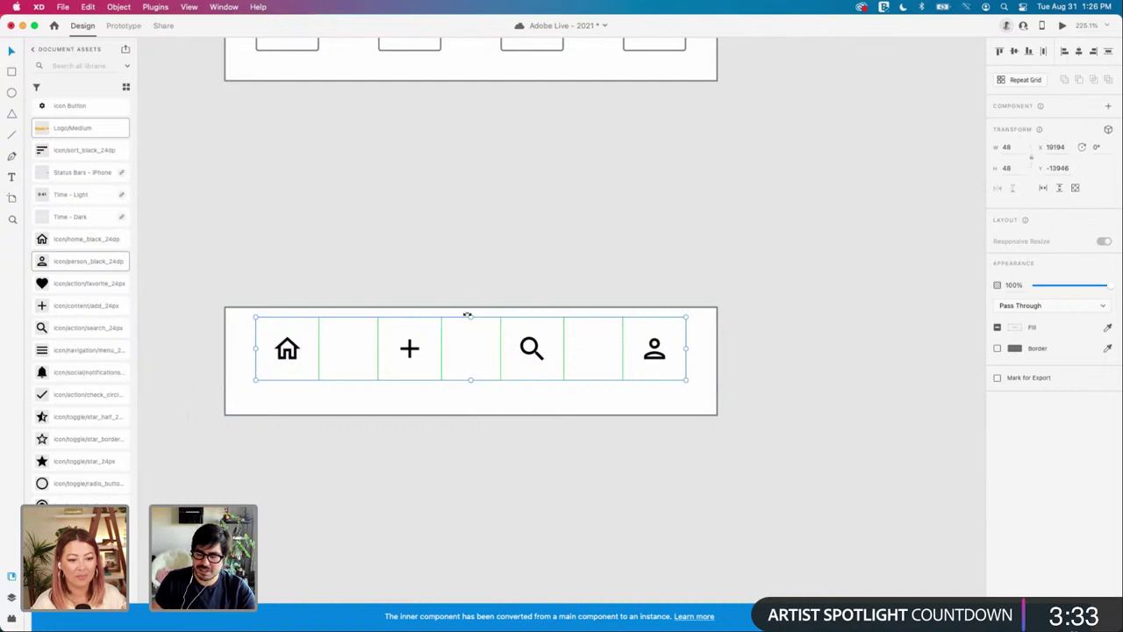
pyautogui.moveTo(468, 314); pyautogui.dragTo(467, 313)
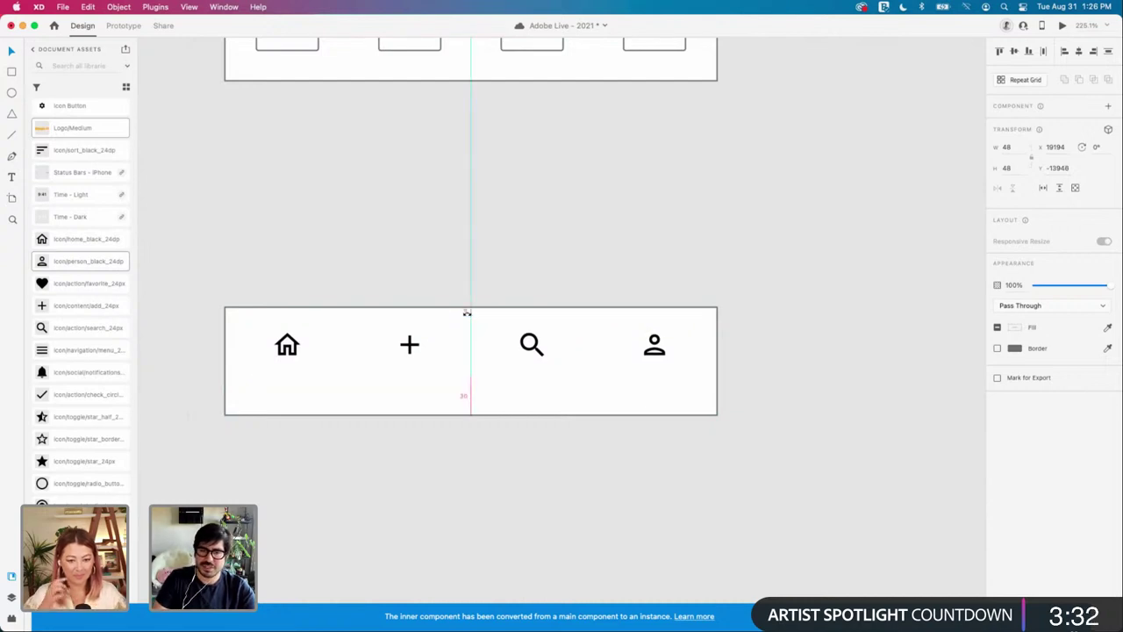
pyautogui.click(479, 403)
pyautogui.click(997, 370)
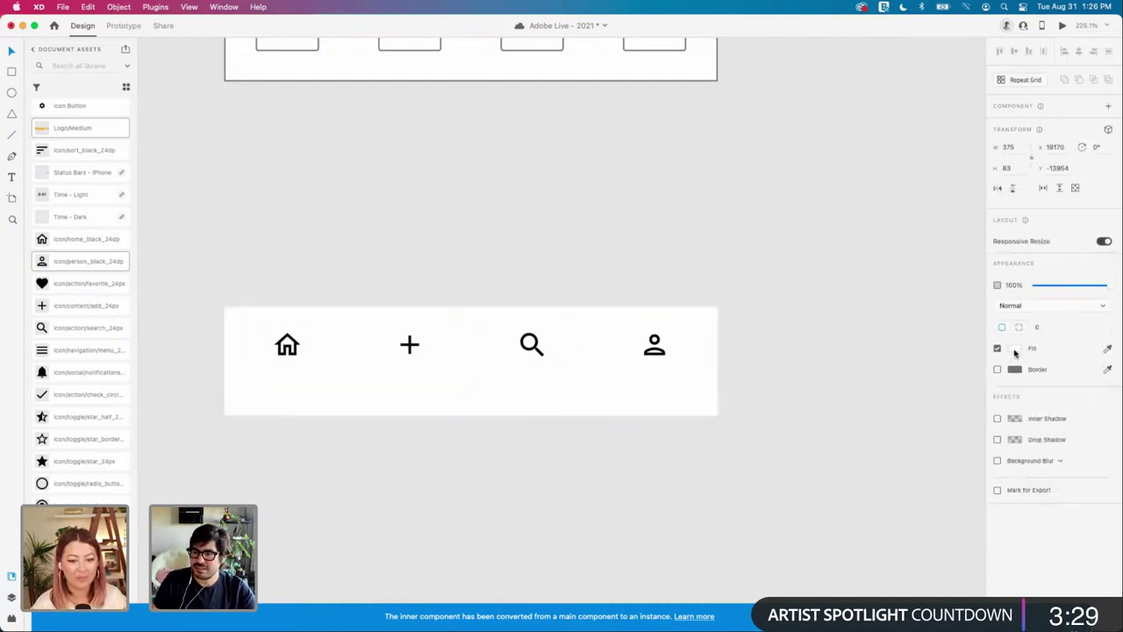
pyautogui.doubleClick(653, 354)
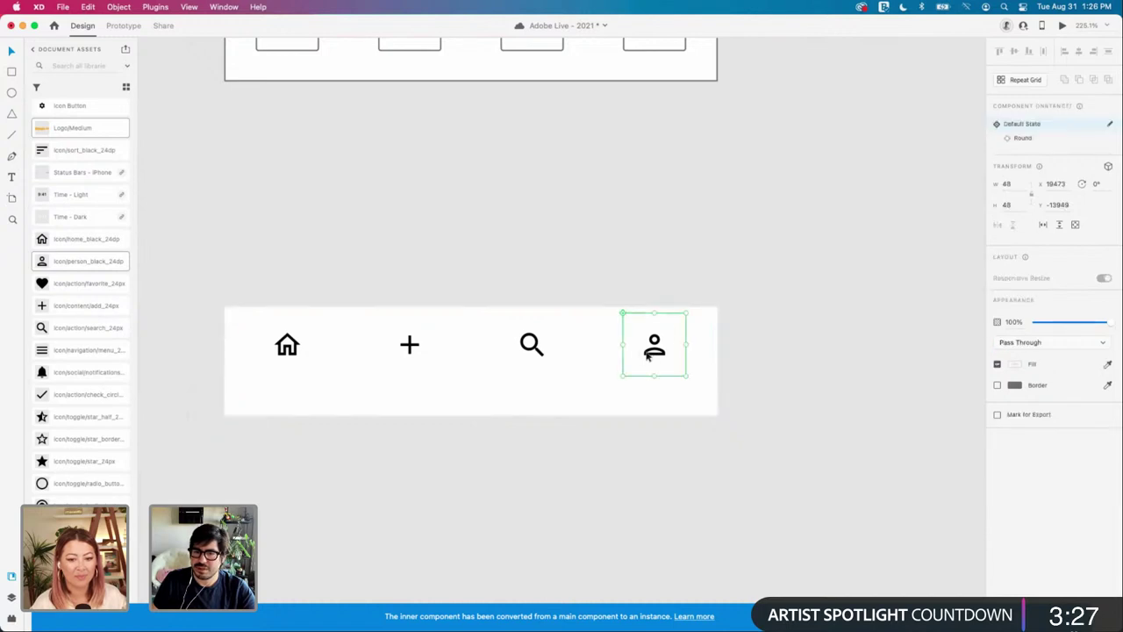
pyautogui.keyDown('shift'); pyautogui.click(542, 354); pyautogui.keyUp('shift')
pyautogui.keyDown('shift'); pyautogui.click(413, 353); pyautogui.keyUp('shift')
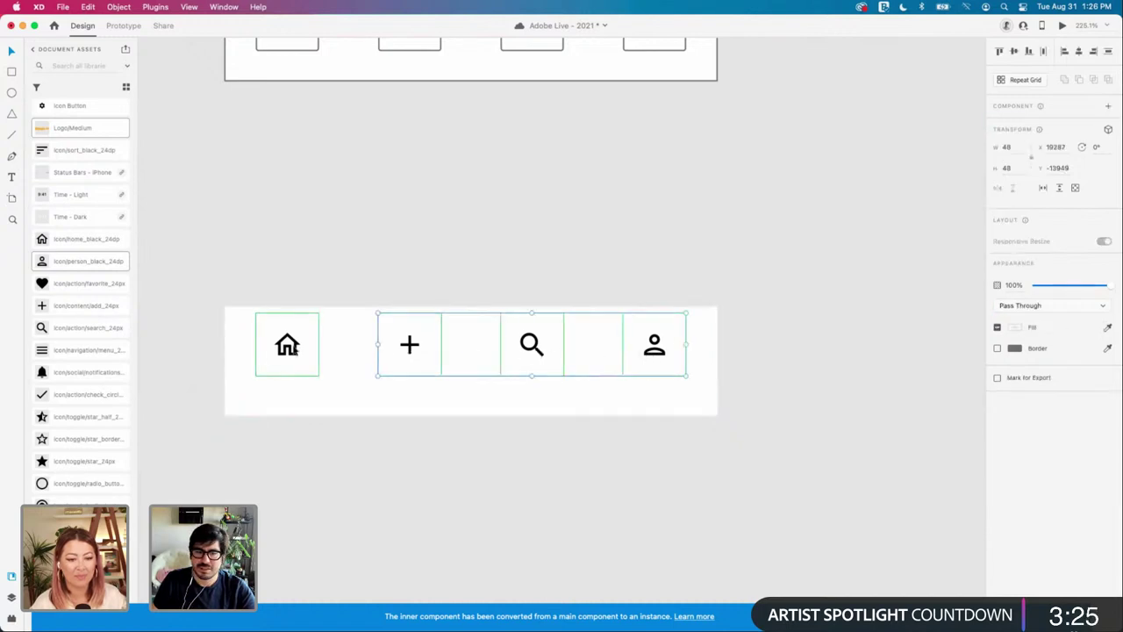
pyautogui.doubleClick(647, 356)
pyautogui.keyDown('shift'); pyautogui.click(536, 351); pyautogui.keyUp('shift')
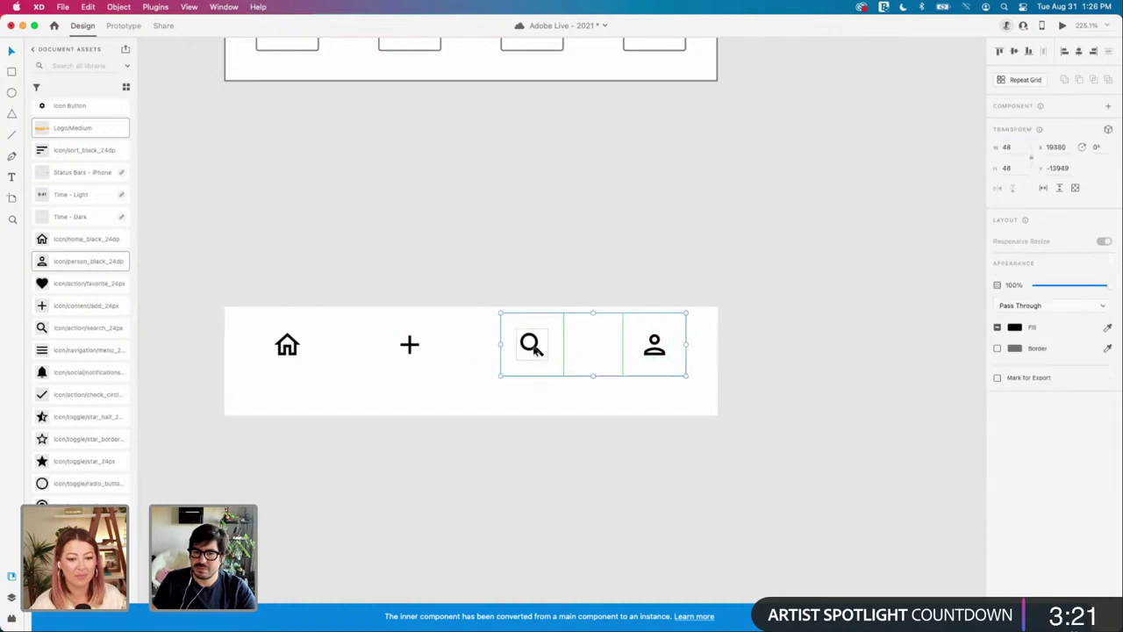
pyautogui.doubleClick(536, 351)
pyautogui.keyDown('shift'); pyautogui.click(411, 348); pyautogui.keyUp('shift')
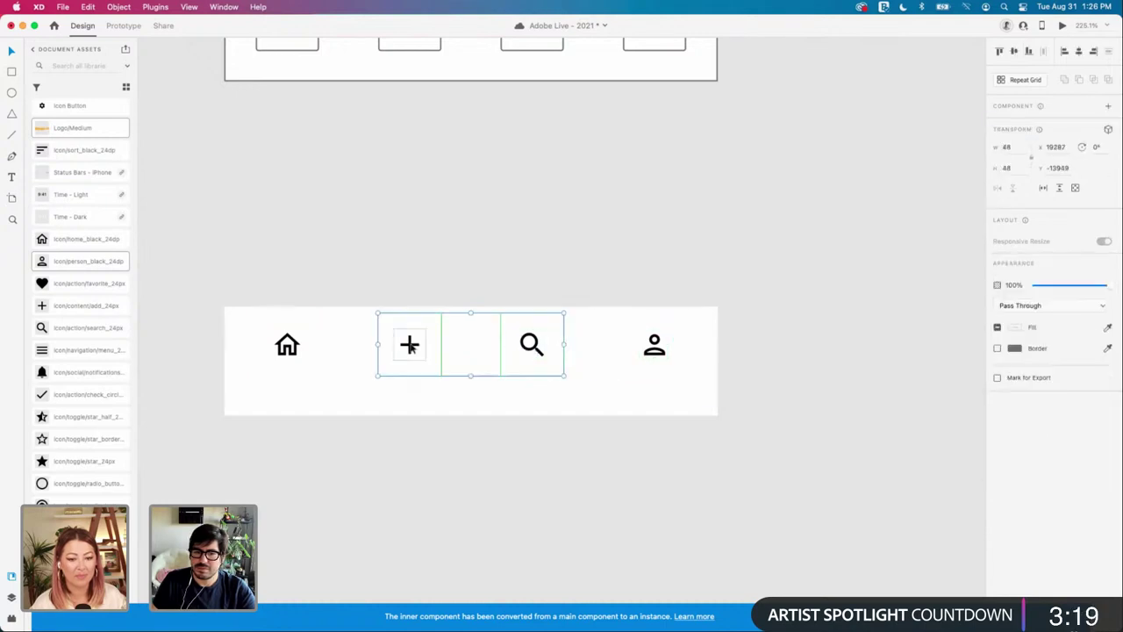
pyautogui.doubleClick(409, 346)
pyautogui.scroll(5, 77, 185)
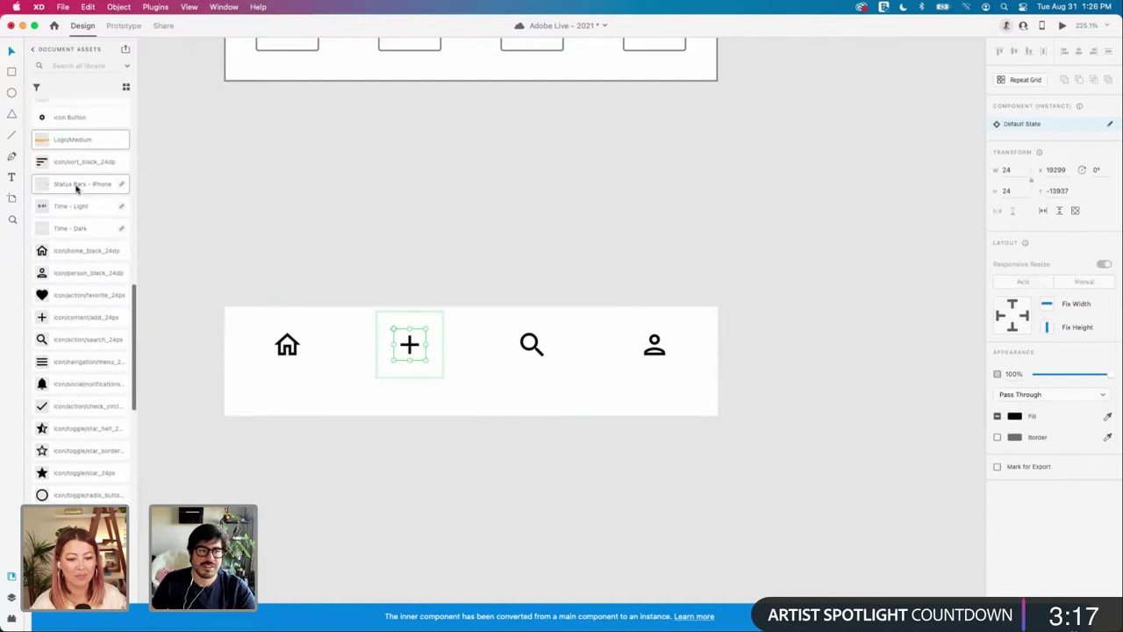
# Step: Fill the nav bar's background rectangle with the Background colour from the document assets
pyautogui.click(260, 383)
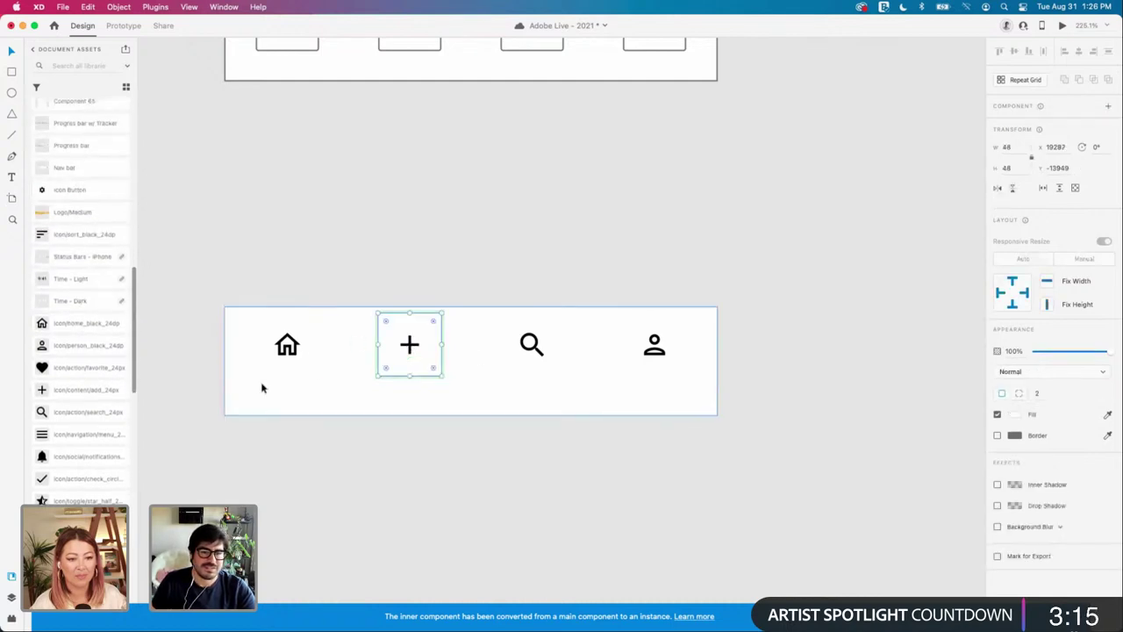
pyautogui.click(1012, 349)
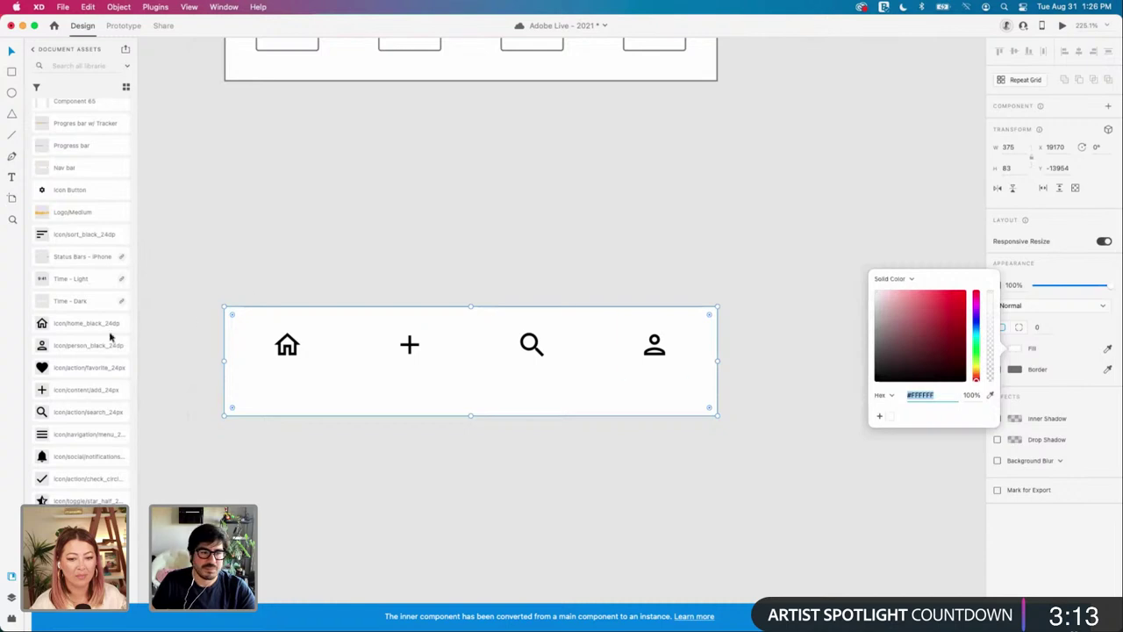
pyautogui.scroll(10, 111, 336)
pyautogui.click(59, 260)
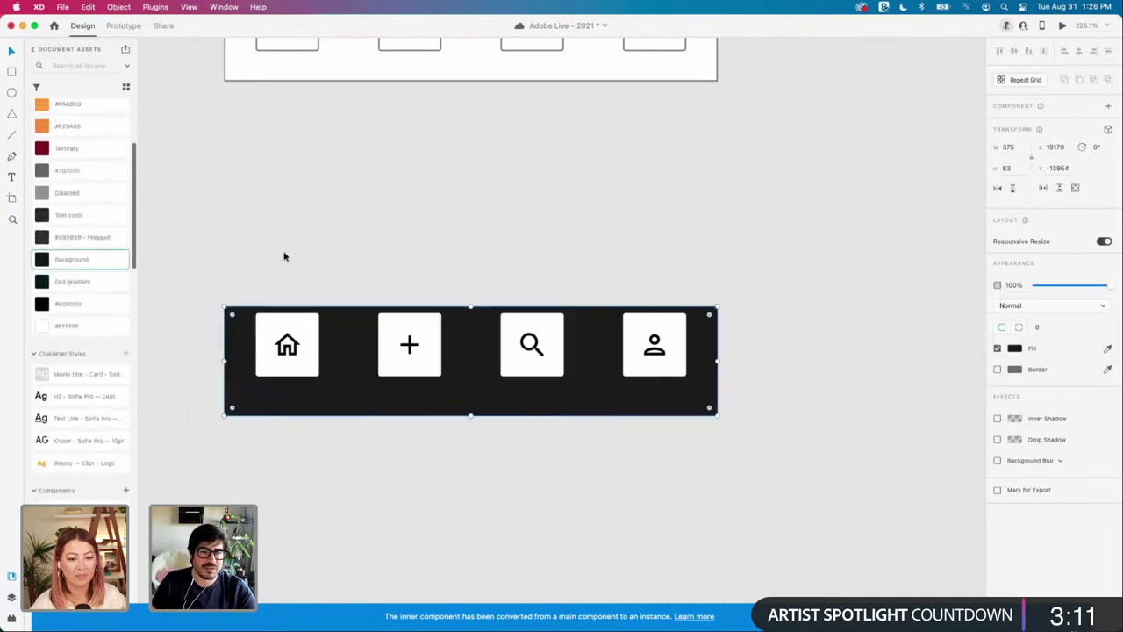
# Step: Remove the white fill behind the home, plus, search and person icons in the nav bar
pyautogui.click(298, 365)
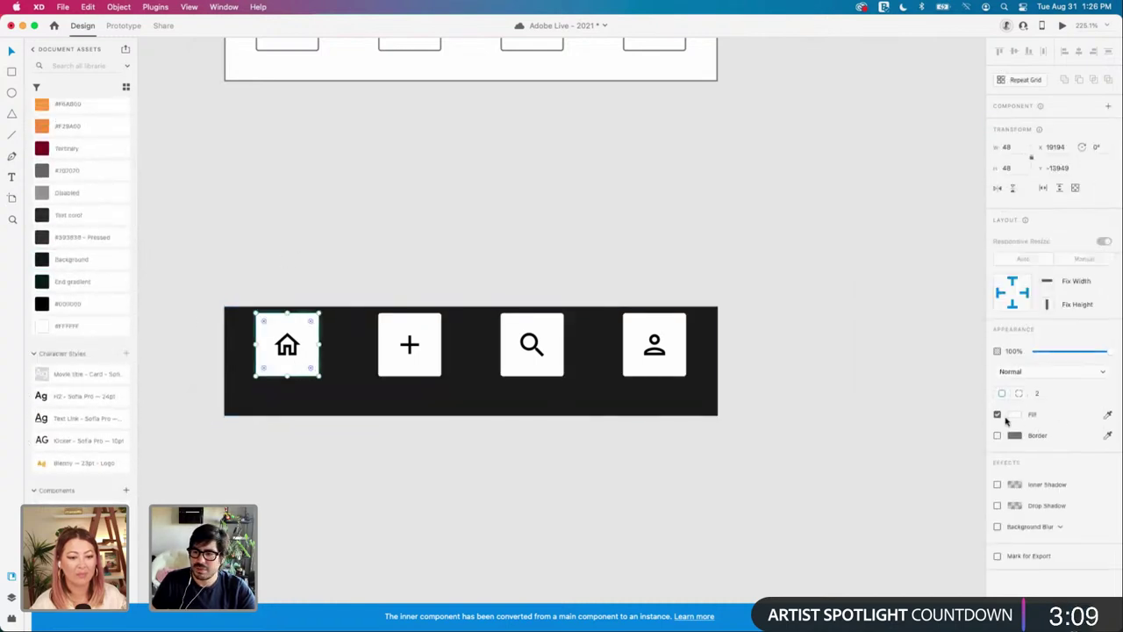
pyautogui.click(997, 414)
pyautogui.click(435, 358)
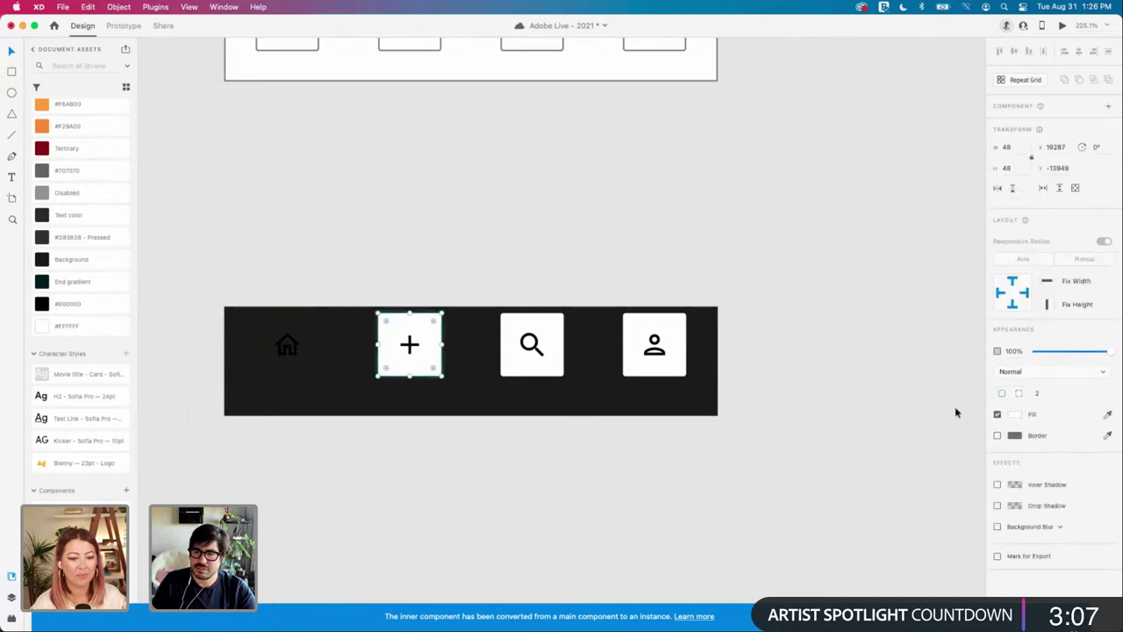
pyautogui.click(996, 415)
pyautogui.click(548, 367)
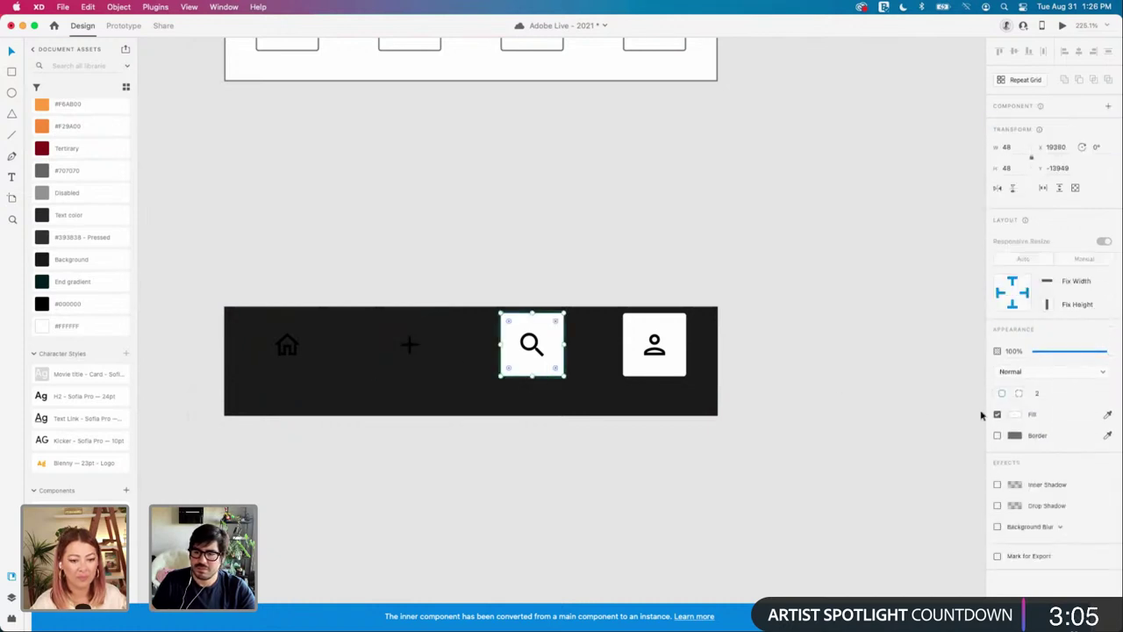
pyautogui.click(998, 416)
pyautogui.click(673, 371)
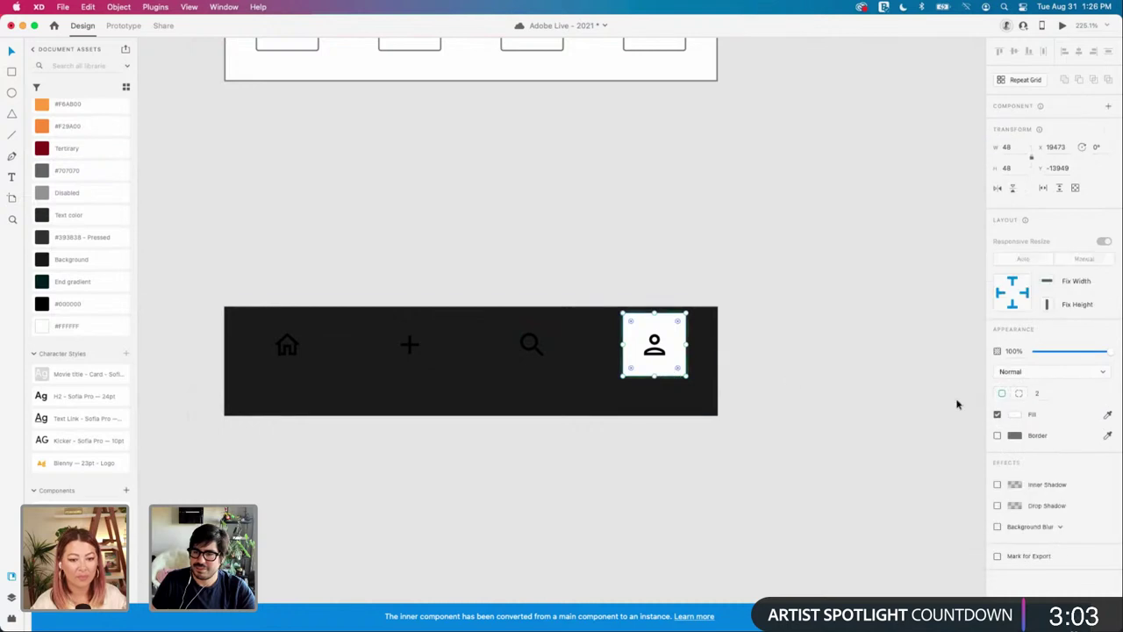
pyautogui.click(998, 416)
# Step: Recolour the person, search, plus and home icons in the nav bar with #FFFFFF
pyautogui.click(654, 346)
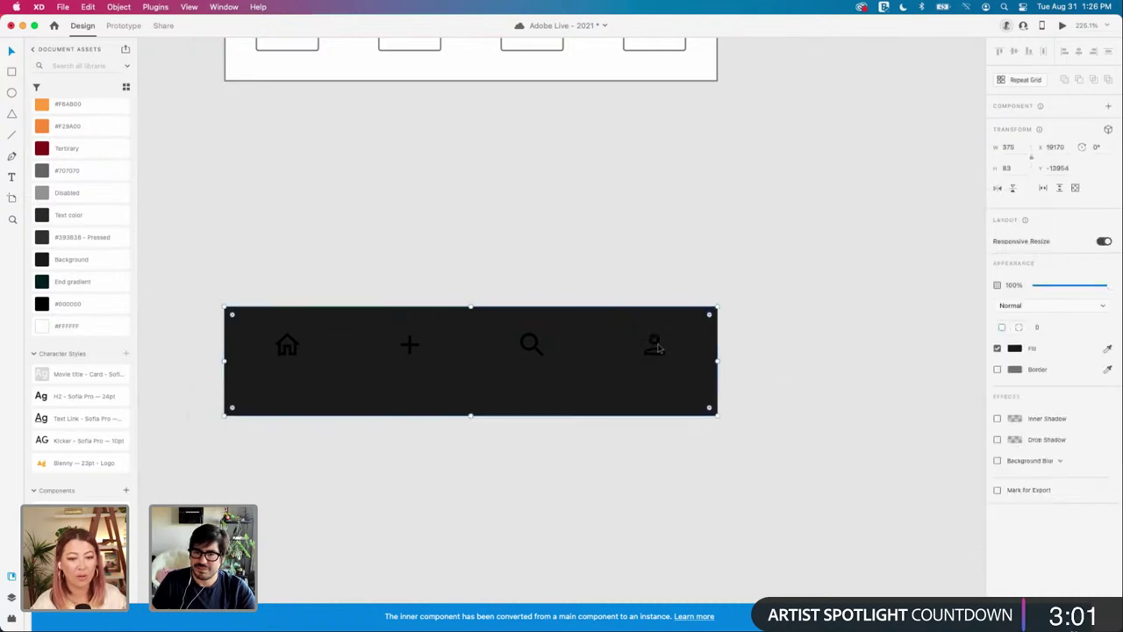
pyautogui.doubleClick(654, 347)
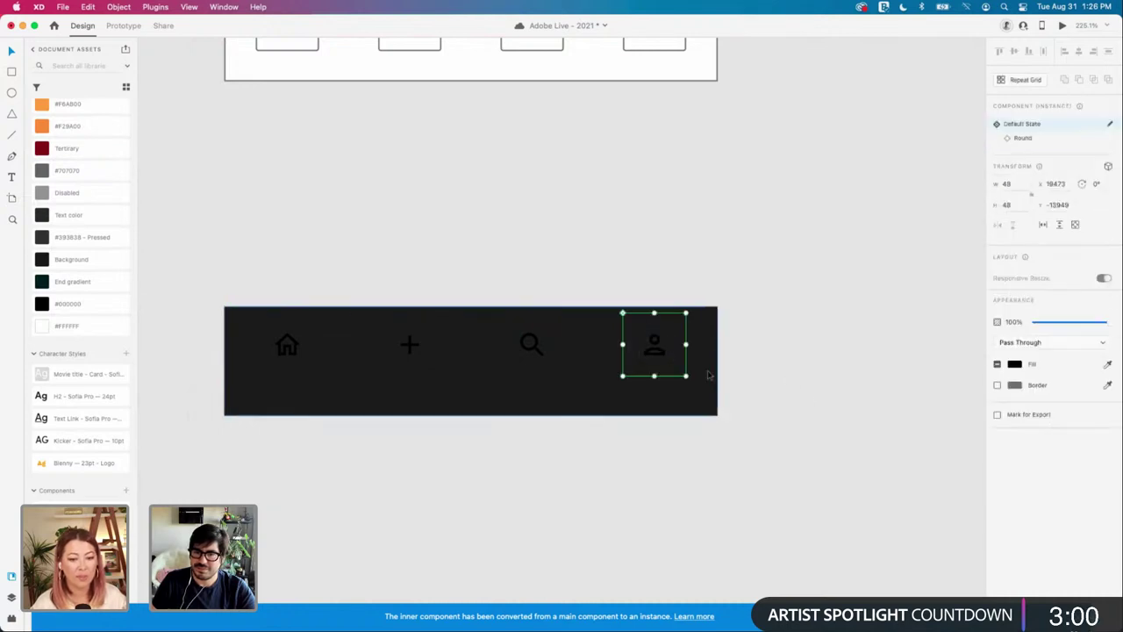
pyautogui.doubleClick(656, 345)
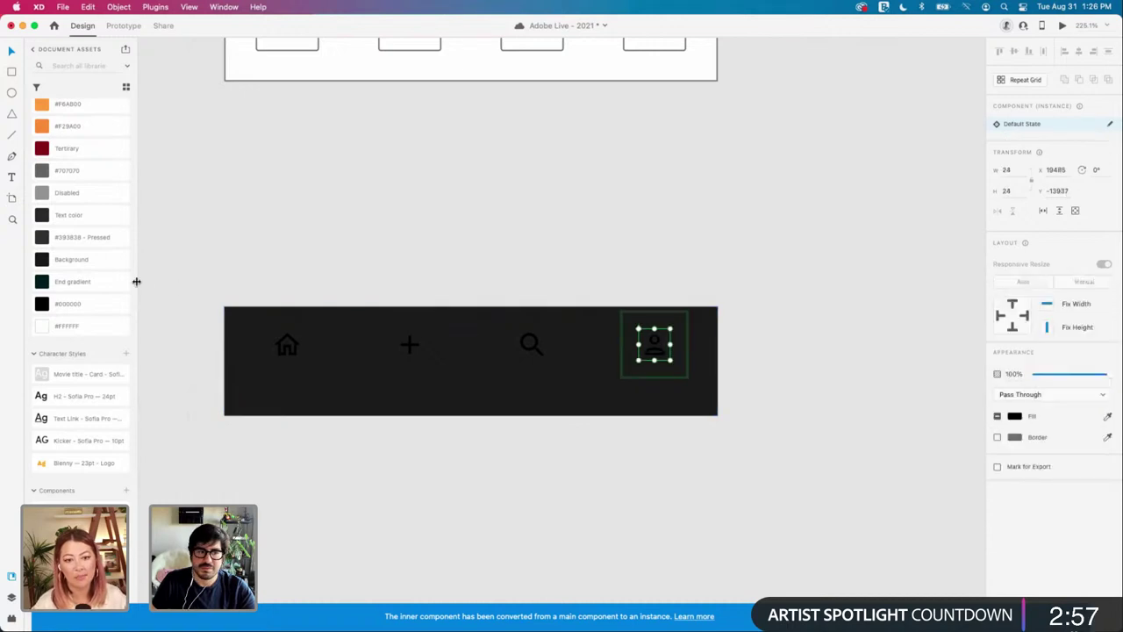
pyautogui.doubleClick(533, 349)
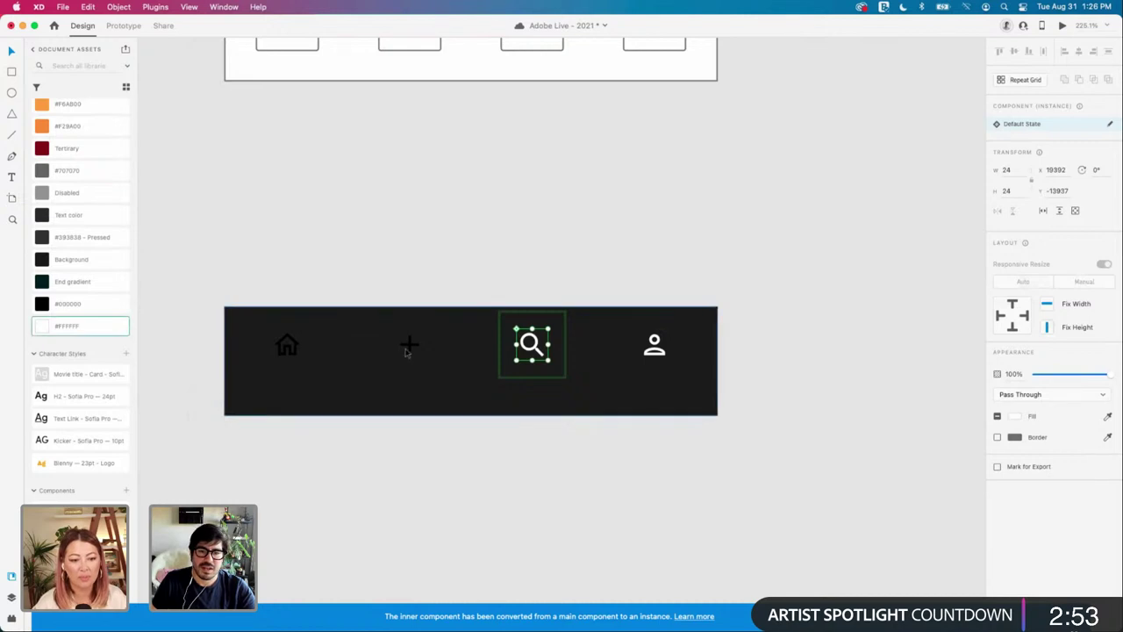
pyautogui.doubleClick(409, 344)
pyautogui.hscroll(-2, 513, 351)
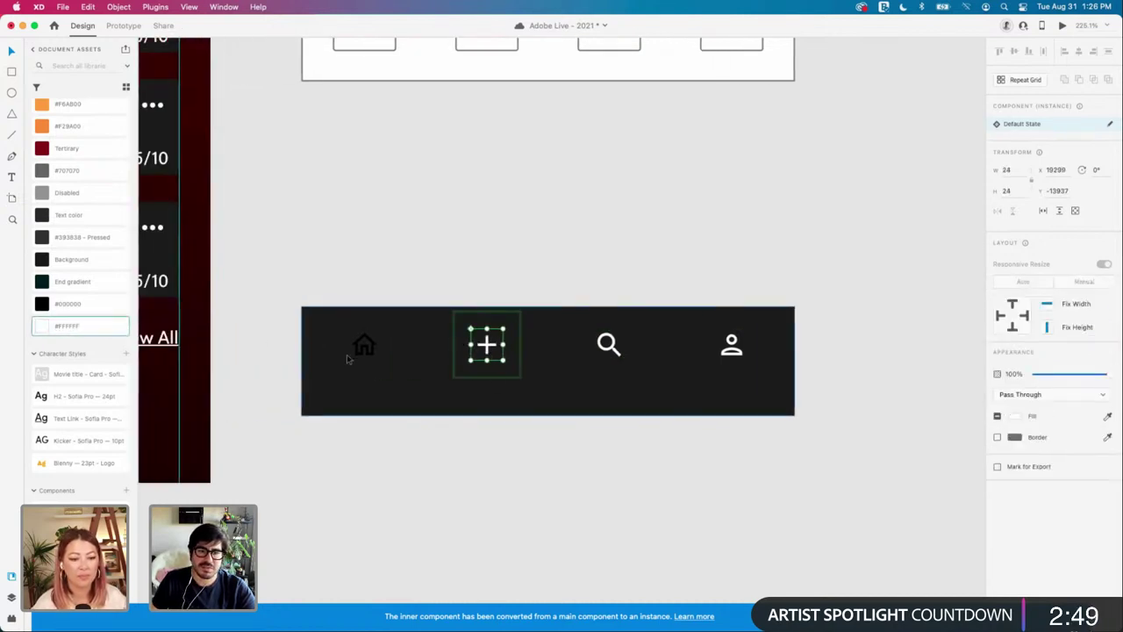
pyautogui.doubleClick(367, 349)
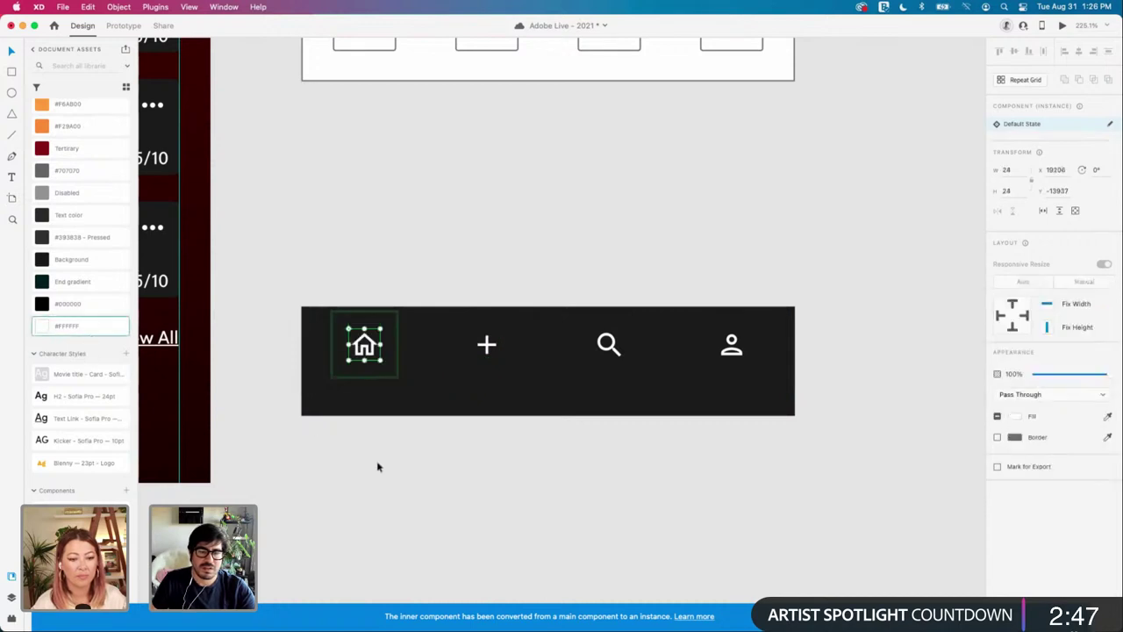
pyautogui.click(377, 467)
# Step: Group the nav bar's background rectangle with its four icon buttons
pyautogui.click(373, 339)
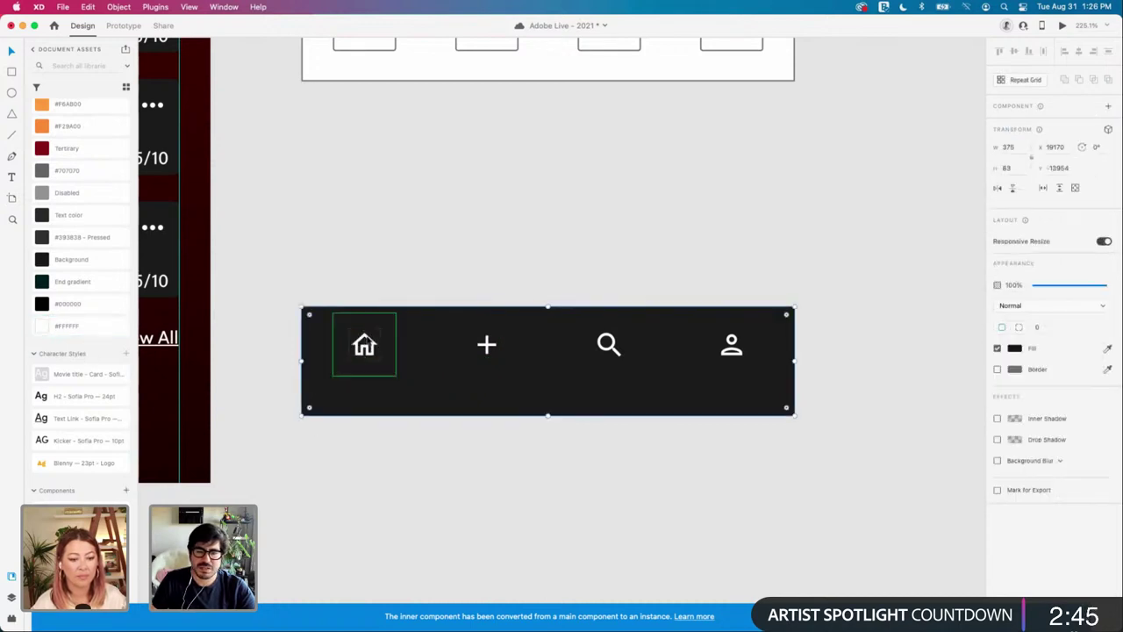
pyautogui.click(367, 346)
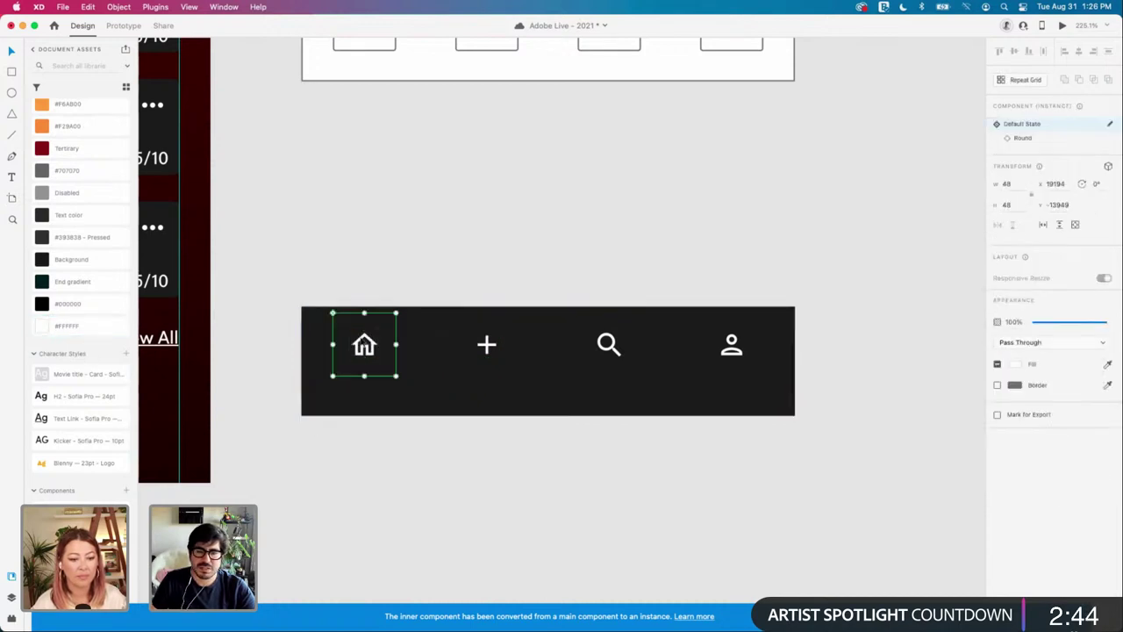
pyautogui.keyDown('shift'); pyautogui.click(492, 351); pyautogui.keyUp('shift')
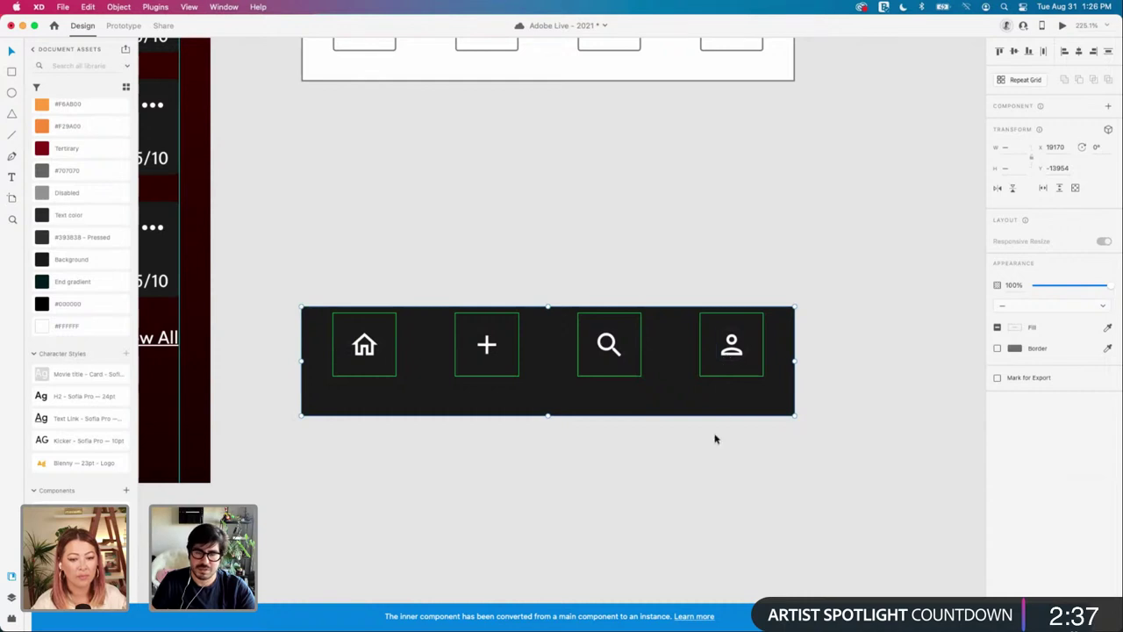
pyautogui.moveTo(669, 409); pyautogui.dragTo(669, 406)
pyautogui.press('super+g')
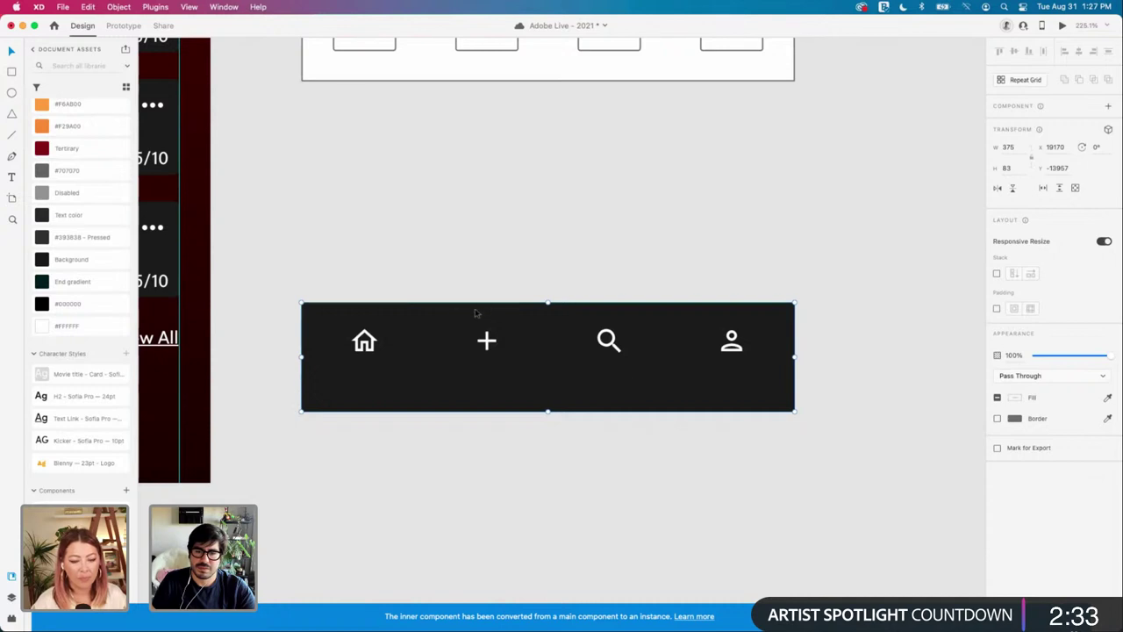
# Step: Draw a horizontal line of size 1 with projecting caps along the full upper edge of the nav bar
pyautogui.scroll(5, 320, 314)
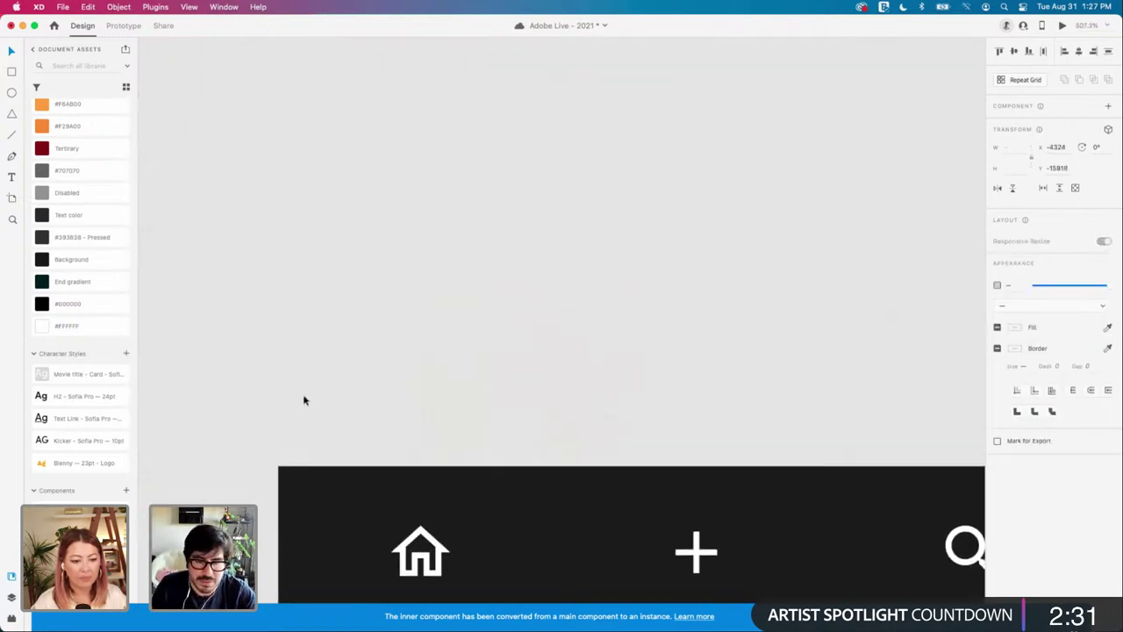
pyautogui.press('r')
pyautogui.moveTo(279, 472); pyautogui.dragTo(1122, 465)
pyautogui.moveTo(981, 472); pyautogui.dragTo(838, 507)
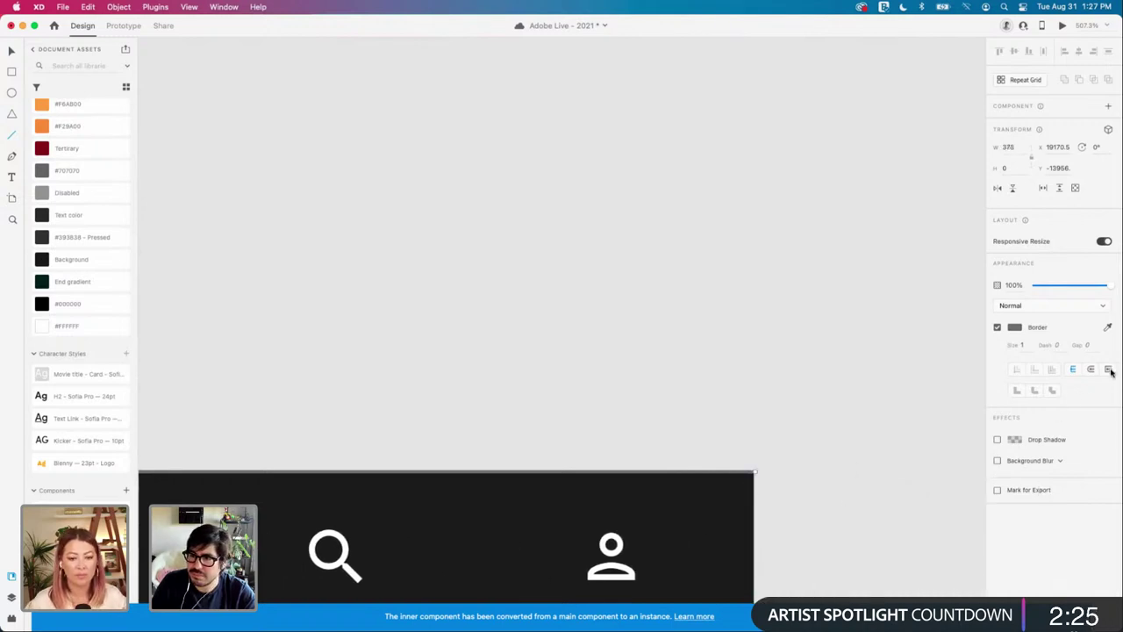
pyautogui.moveTo(769, 477)
pyautogui.mouseDown()
pyautogui.moveTo(766, 454)
pyautogui.moveTo(375, 237)
pyautogui.mouseUp()
pyautogui.scroll(-5, 773, 478)
pyautogui.scroll(-5, 774, 480)
pyautogui.hscroll(-1, 351, 250)
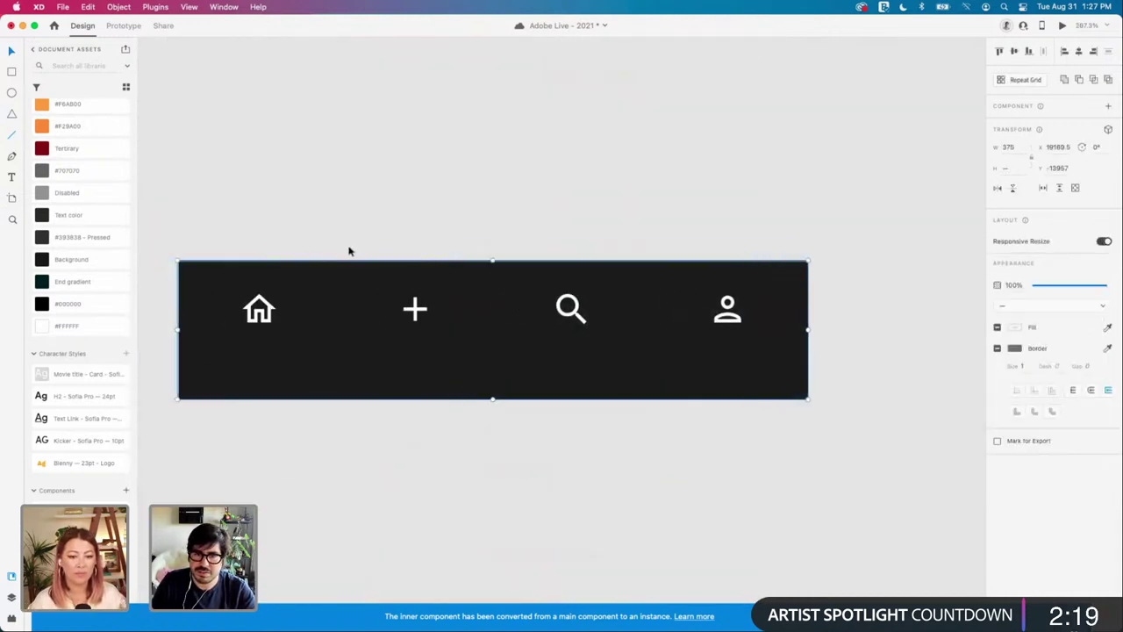
# Step: Line up the left end of the line with the nav bar's upper-left corner
pyautogui.hscroll(-2, 348, 250)
pyautogui.moveTo(281, 199); pyautogui.dragTo(907, 450)
pyautogui.click(259, 307)
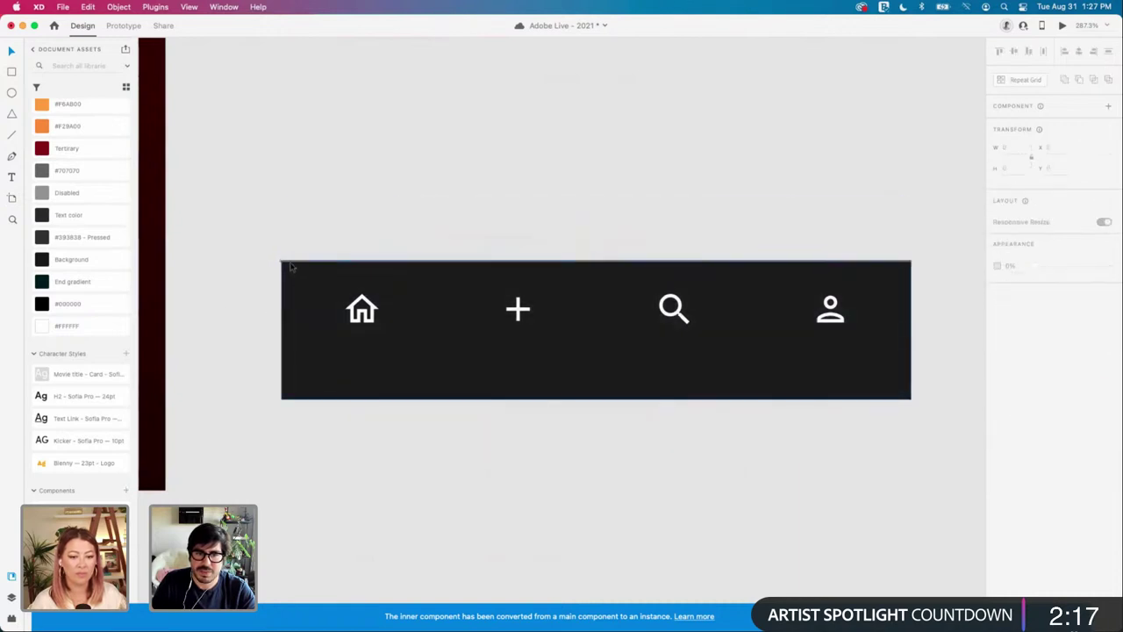
pyautogui.click(290, 266)
pyautogui.click(278, 265)
pyautogui.click(282, 260)
pyautogui.scroll(3, 255, 264)
pyautogui.click(244, 266)
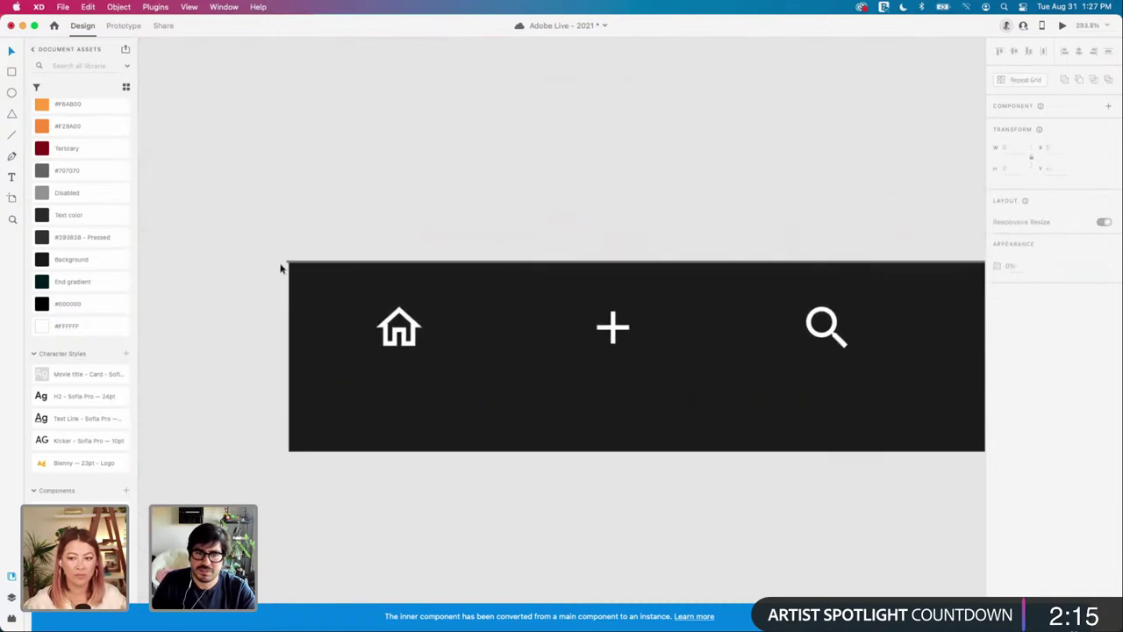
pyautogui.click(289, 264)
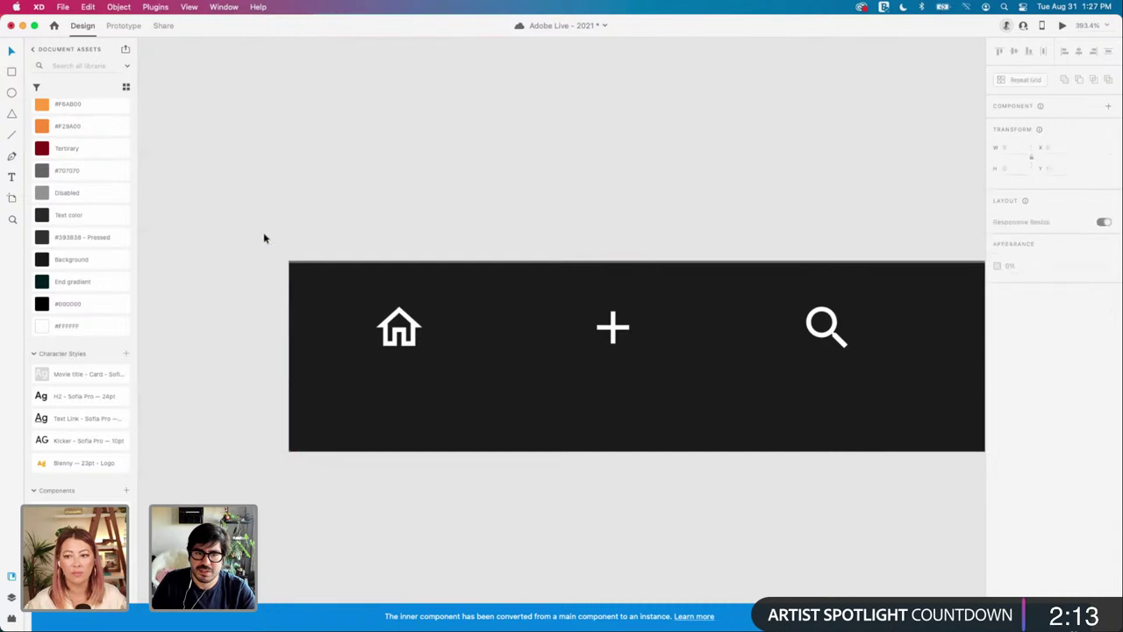
# Step: Try to move the whole nav bar onto the bottom of the home screen, undoing each move
pyautogui.click(484, 359)
pyautogui.scroll(-3, 263, 233)
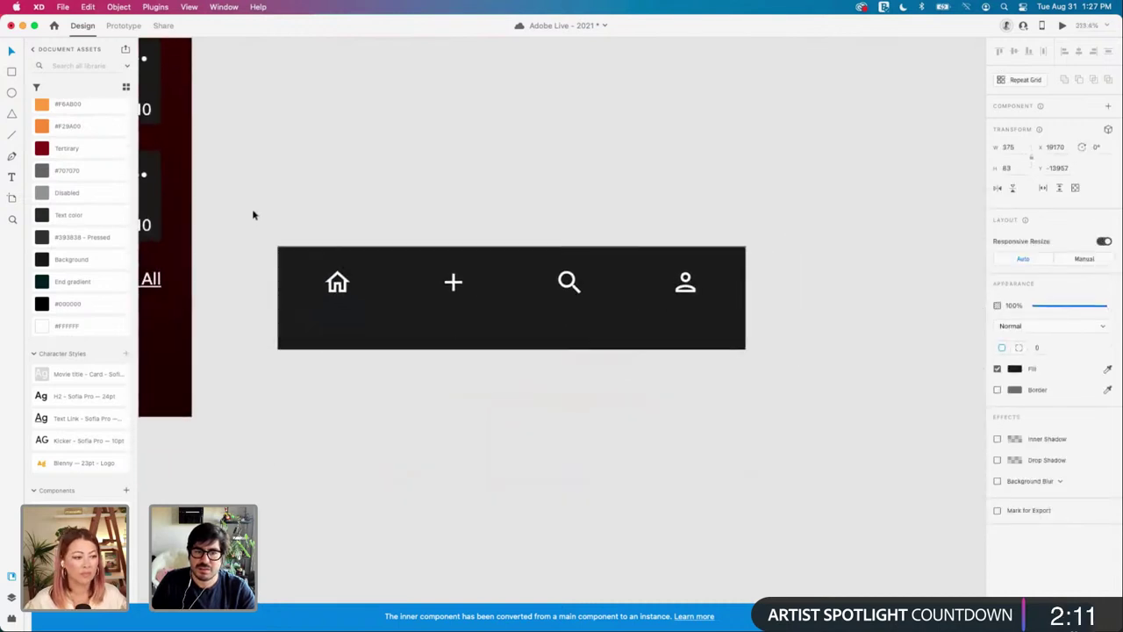
pyautogui.moveTo(252, 213); pyautogui.dragTo(793, 418)
pyautogui.scroll(-2, 791, 412)
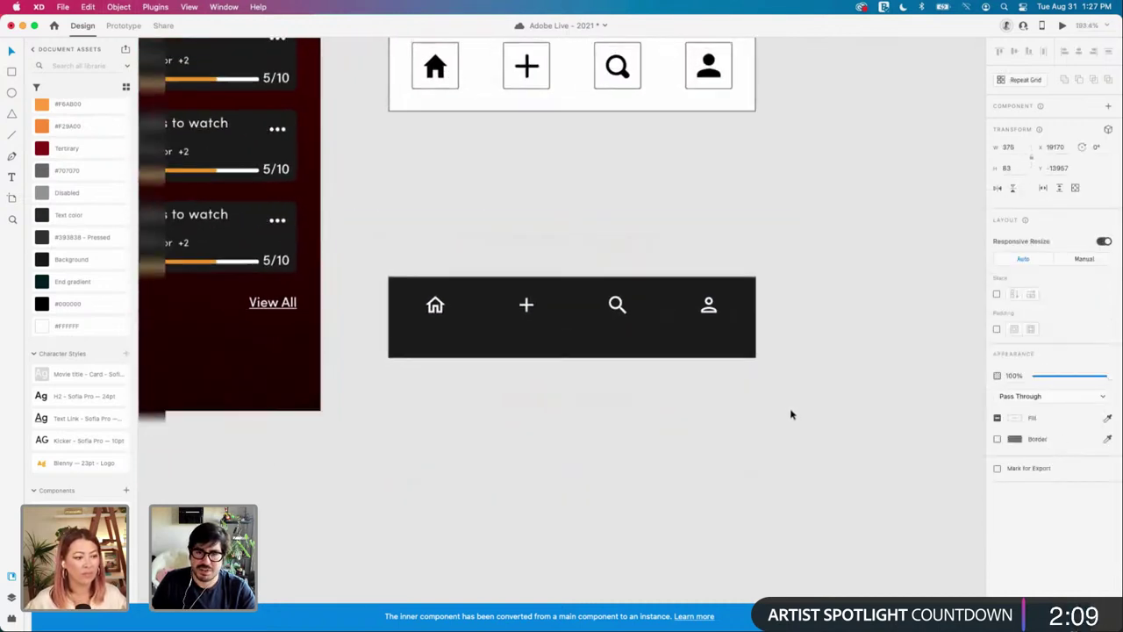
pyautogui.hscroll(-4, 785, 404)
pyautogui.moveTo(824, 334); pyautogui.dragTo(317, 389)
pyautogui.press('super+z')
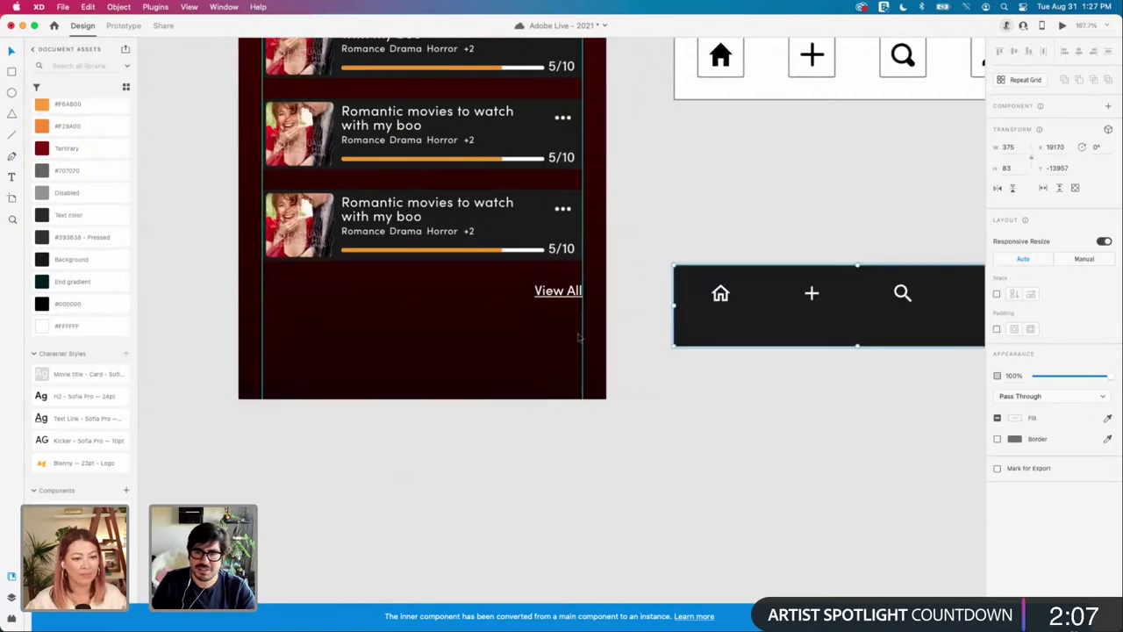
pyautogui.moveTo(656, 201); pyautogui.dragTo(962, 386)
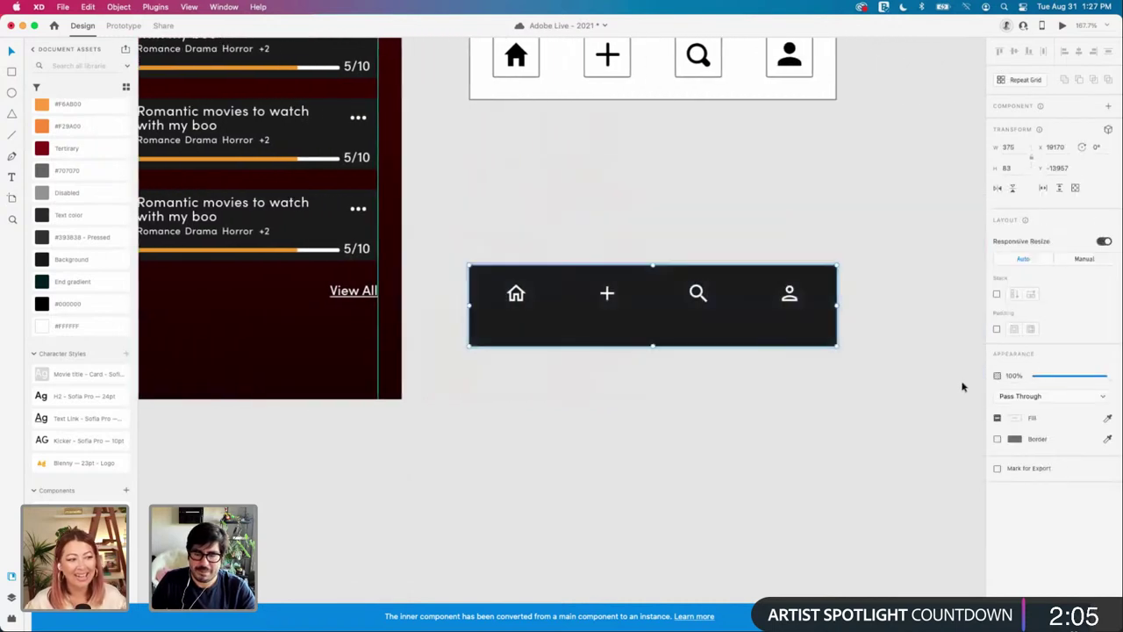
pyautogui.moveTo(716, 338); pyautogui.dragTo(466, 409)
pyautogui.press('super+z')
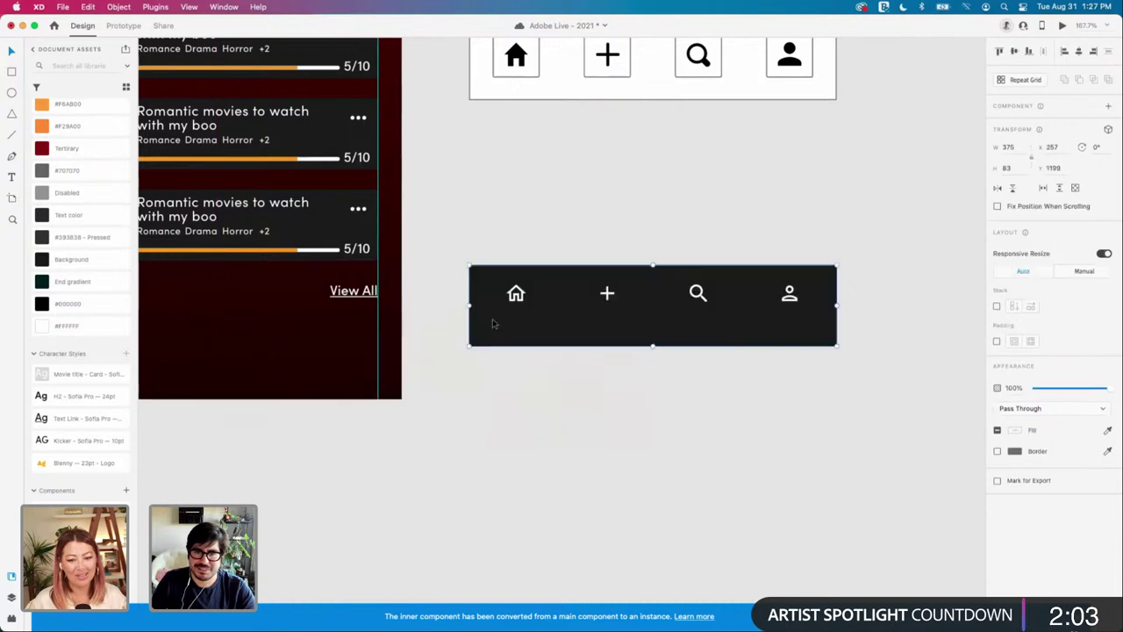
# Step: Group the thin line along the nav bar's upper edge together with the rest of the nav bar
pyautogui.scroll(10, 491, 268)
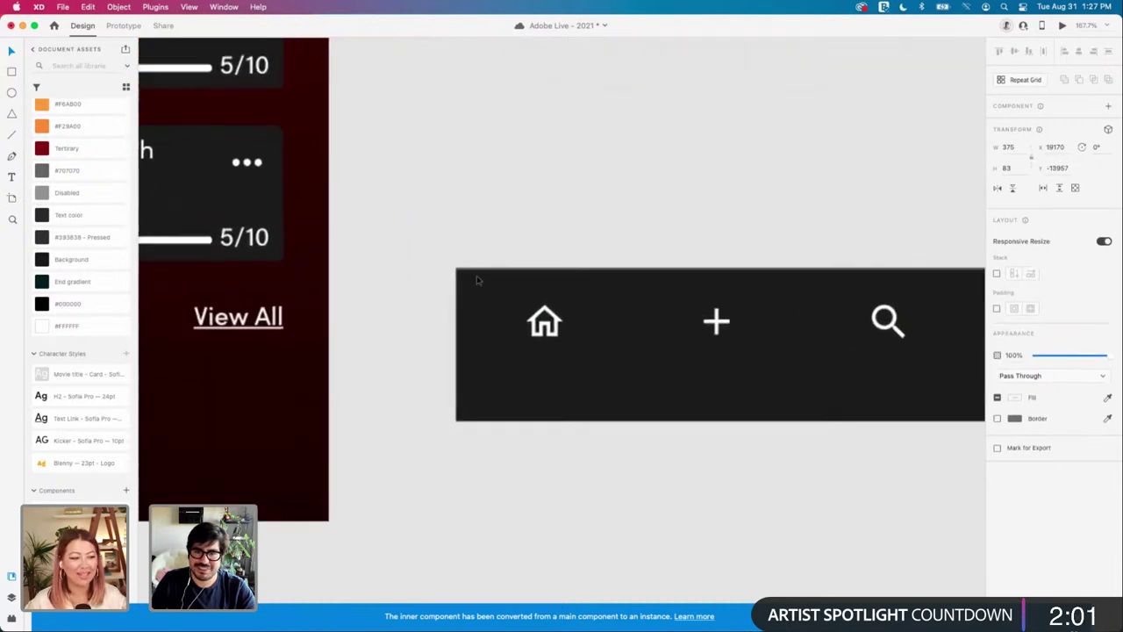
pyautogui.scroll(5, 477, 285)
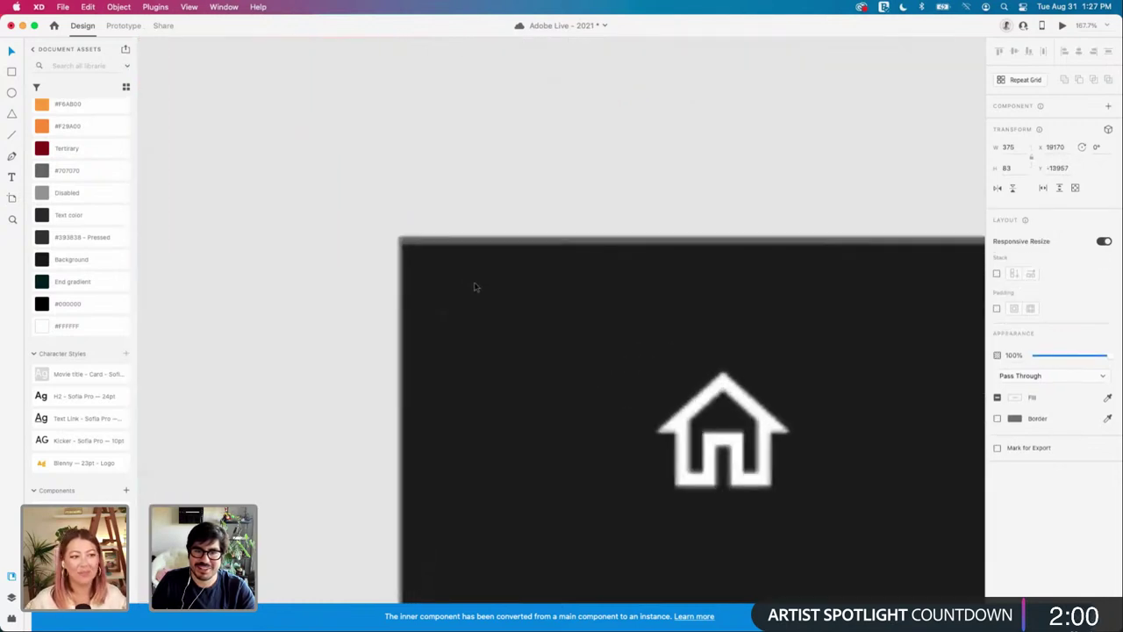
pyautogui.doubleClick(422, 246)
pyautogui.click(421, 245)
pyautogui.keyDown('shift'); pyautogui.click(426, 271); pyautogui.keyUp('shift')
pyautogui.scroll(-1, 427, 271)
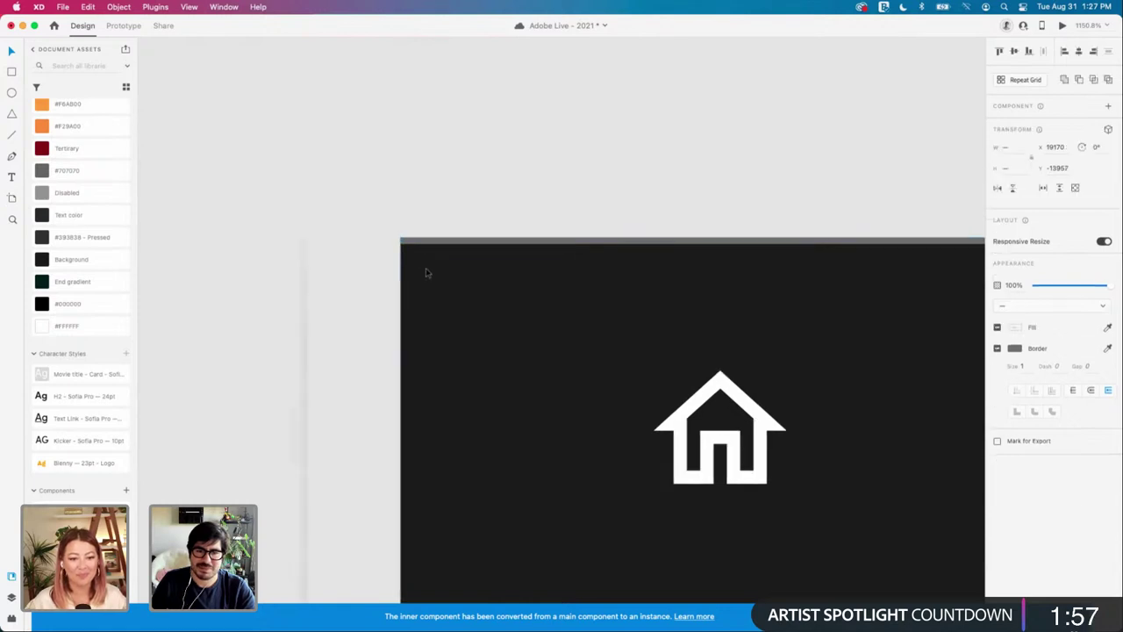
pyautogui.scroll(-10, 427, 273)
pyautogui.scroll(-2, 596, 258)
pyautogui.scroll(5, 607, 262)
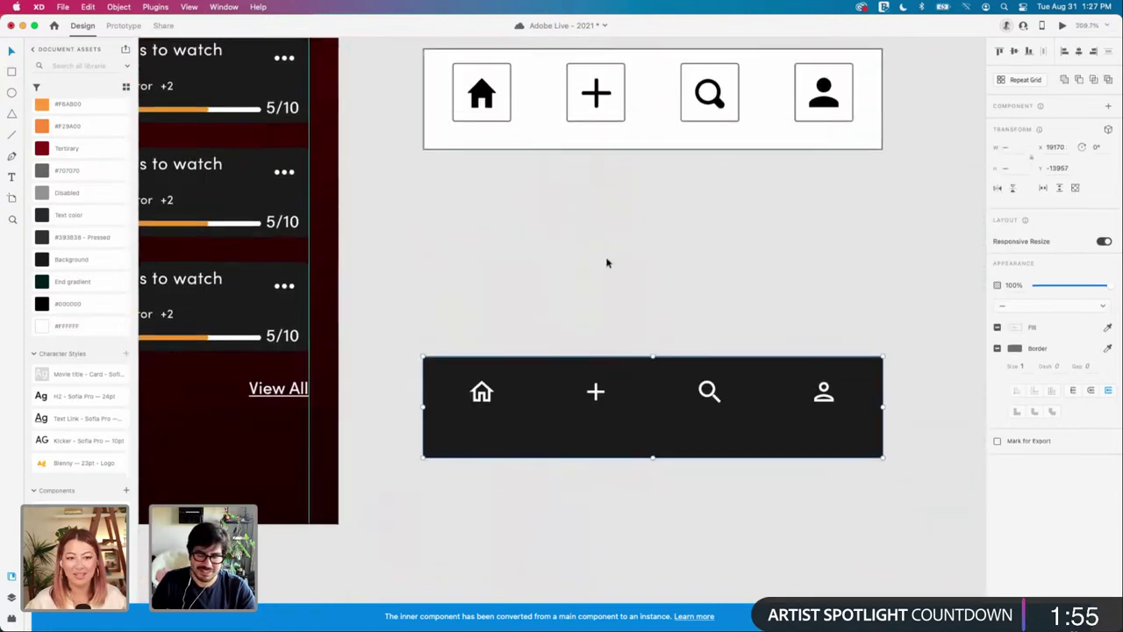
pyautogui.scroll(2, 606, 408)
pyautogui.hscroll(1, 604, 467)
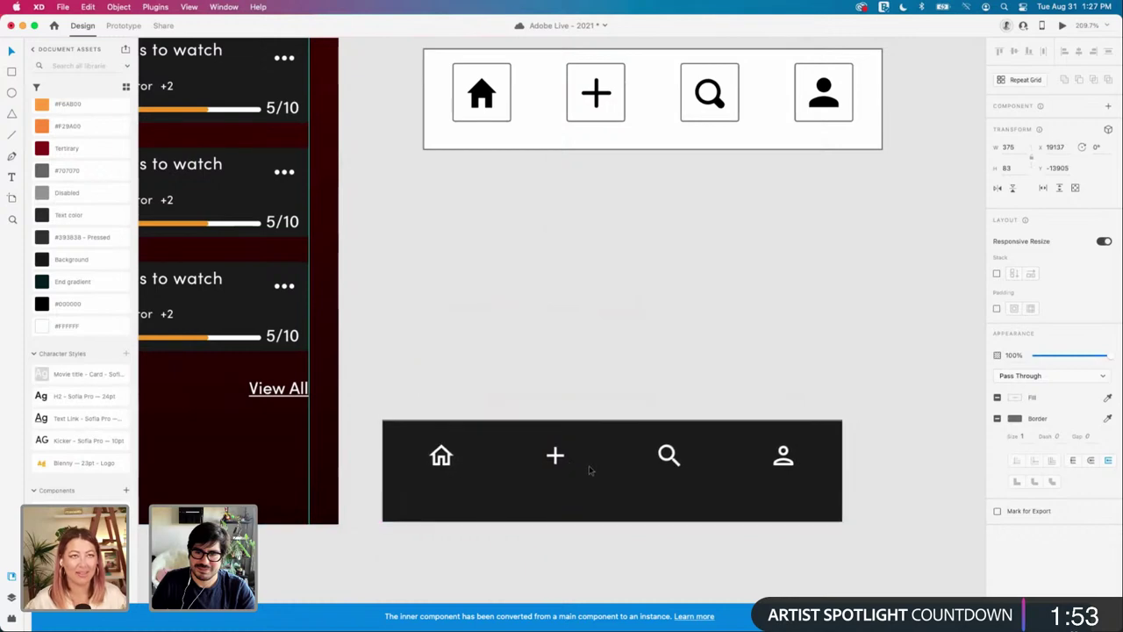
# Step: Move the dark nav bar onto the bottom of the home screen, flush with its side and lower edges
pyautogui.scroll(-5, 594, 462)
pyautogui.hscroll(-3, 594, 461)
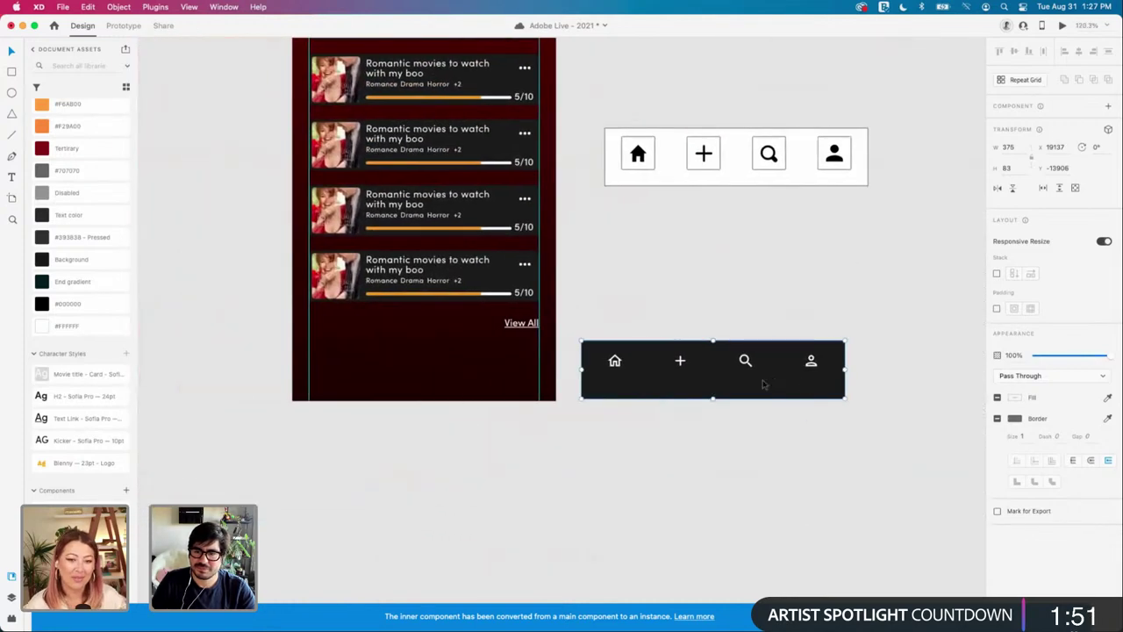
pyautogui.moveTo(763, 384); pyautogui.dragTo(481, 373)
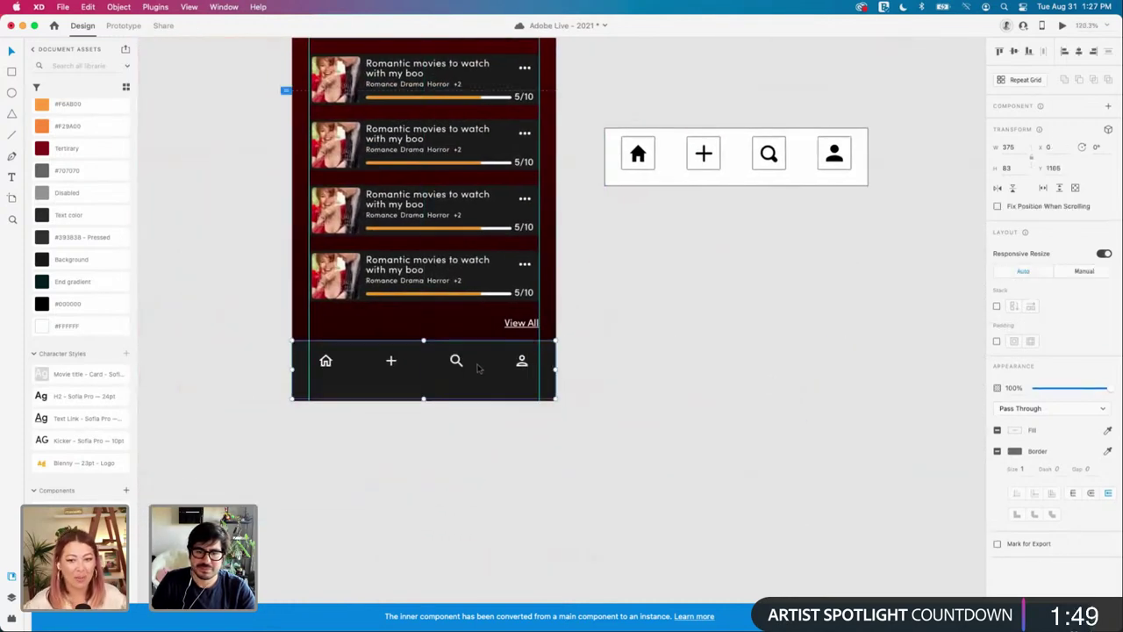
pyautogui.scroll(4, 474, 391)
pyautogui.hscroll(-2, 474, 391)
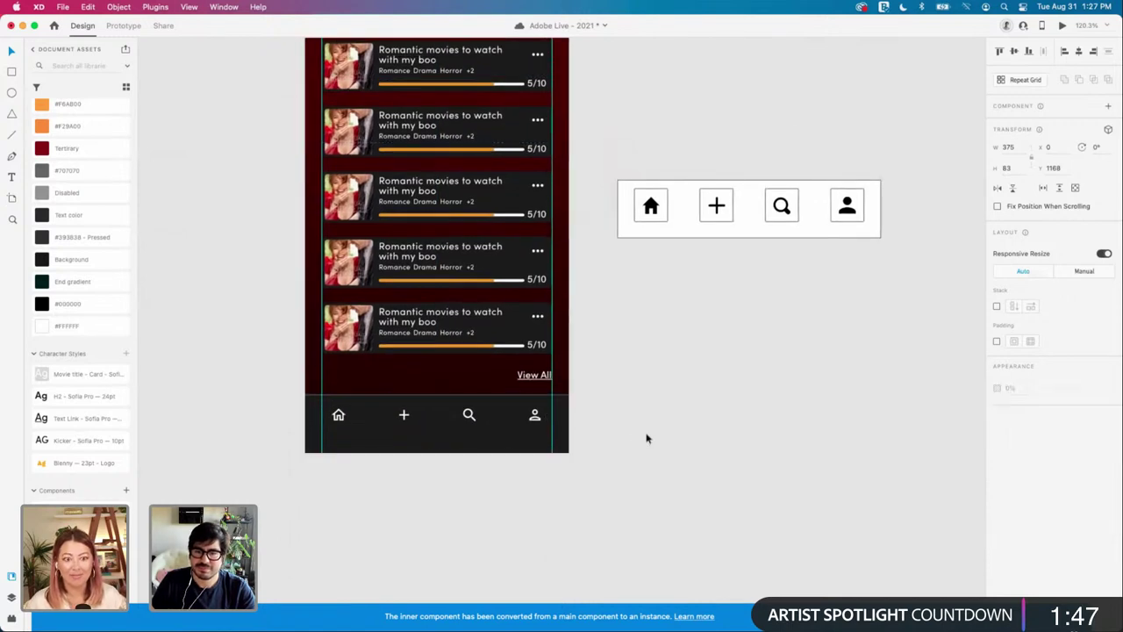
pyautogui.click(645, 437)
pyautogui.scroll(-2, 645, 438)
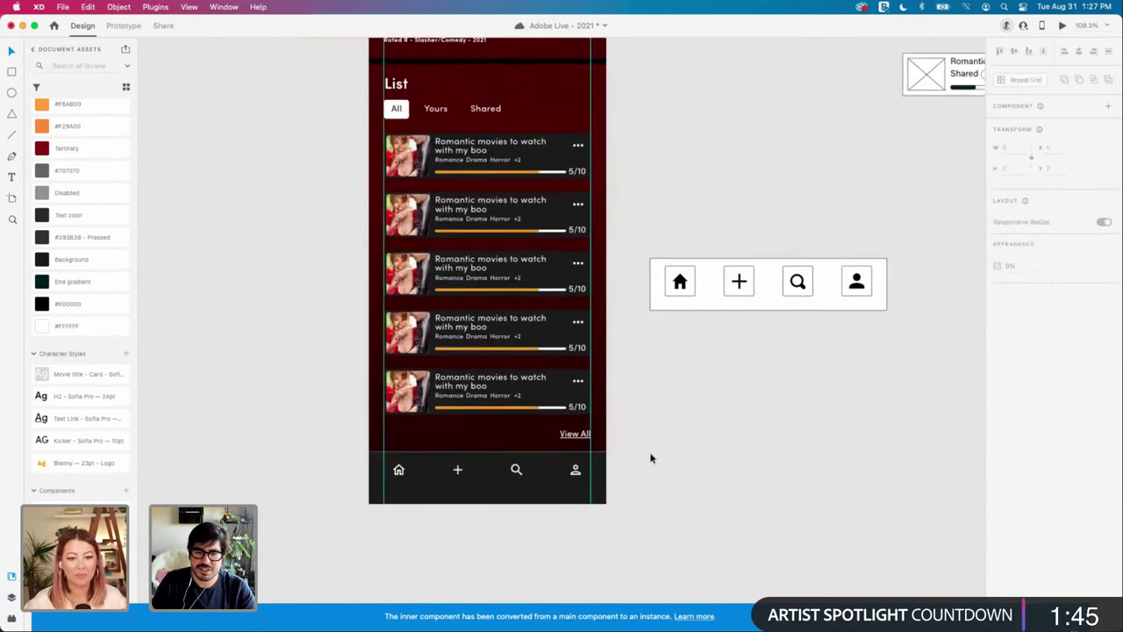
# Step: Add a new state named "On Page state" to the main icon button component on the Buttons artboard
pyautogui.click(406, 476)
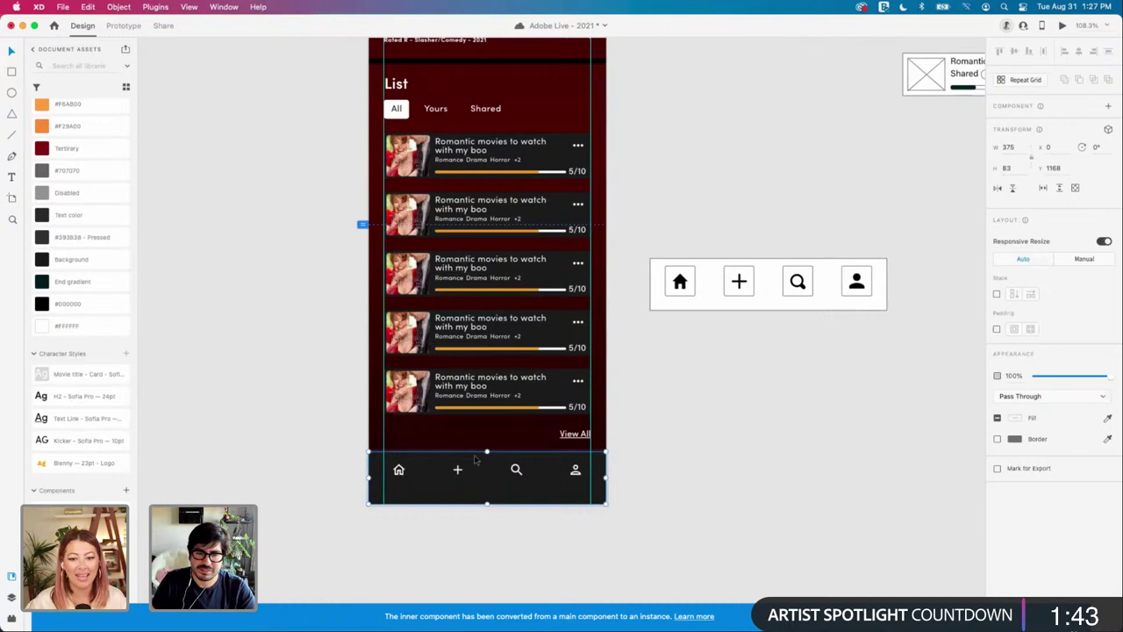
pyautogui.scroll(-5, 474, 458)
pyautogui.hscroll(10, 541, 438)
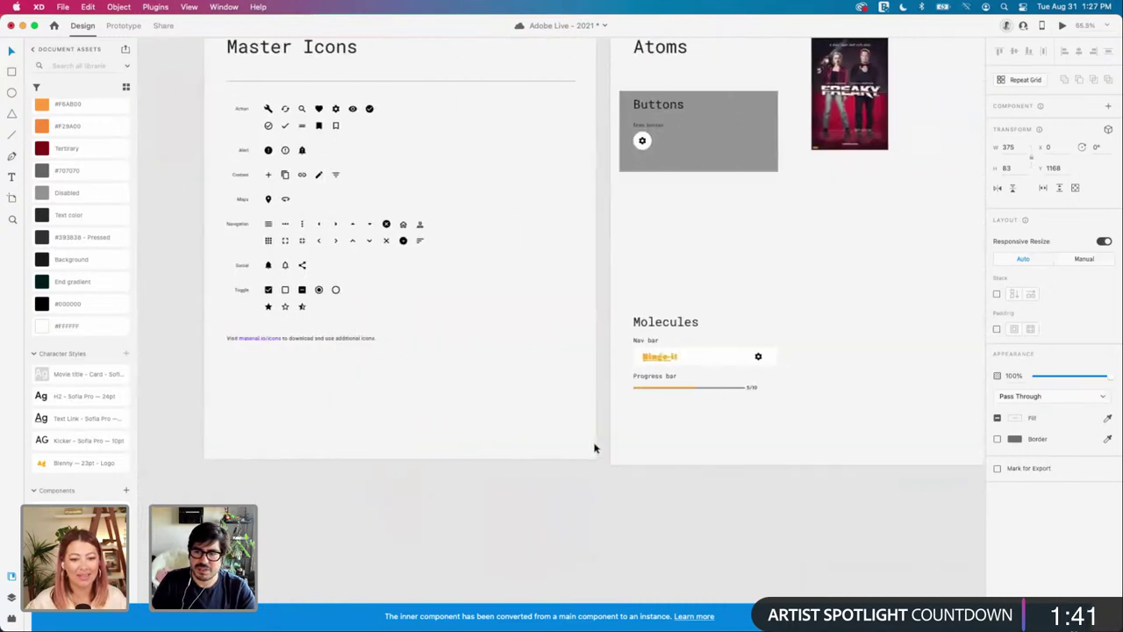
pyautogui.hscroll(5, 594, 449)
pyautogui.scroll(5, 620, 406)
pyautogui.scroll(5, 433, 318)
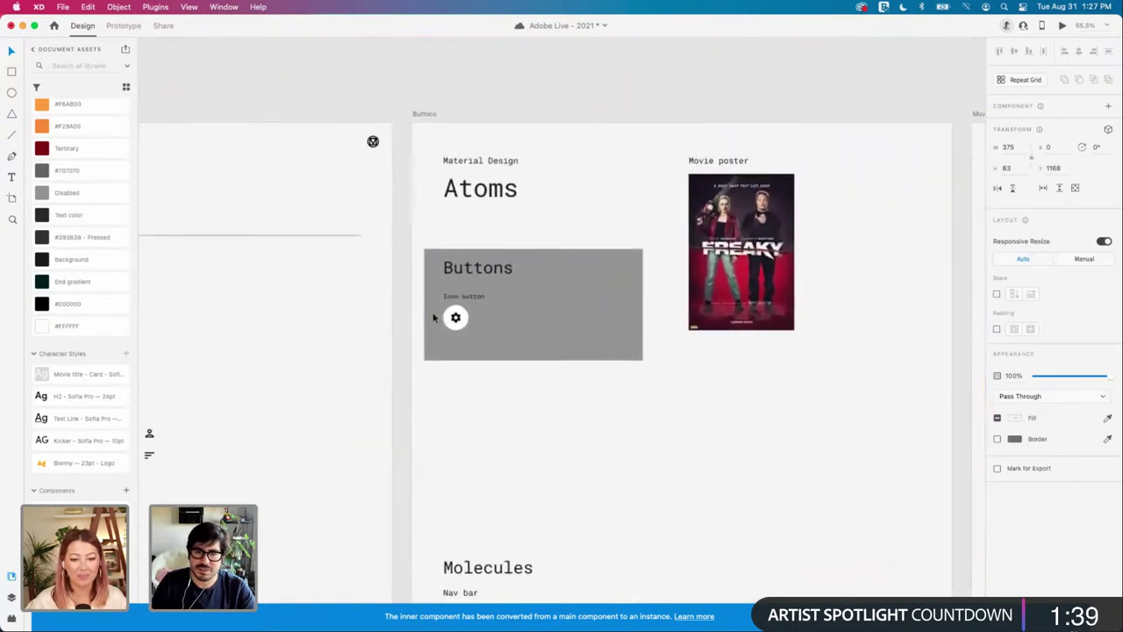
pyautogui.scroll(5, 433, 317)
pyautogui.click(456, 318)
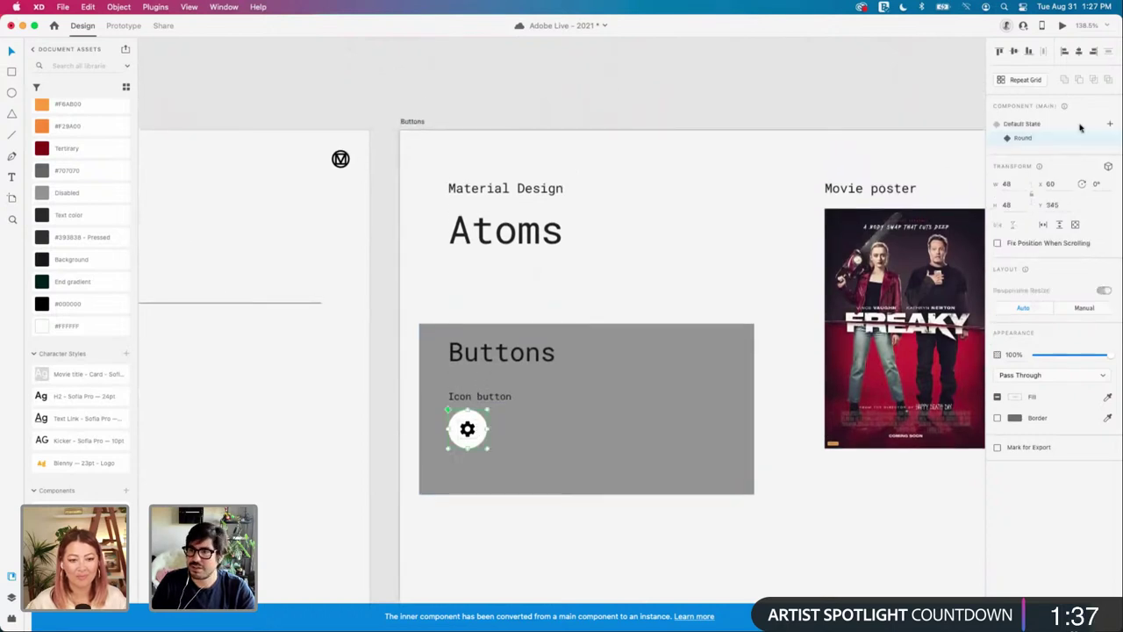
pyautogui.click(1108, 125)
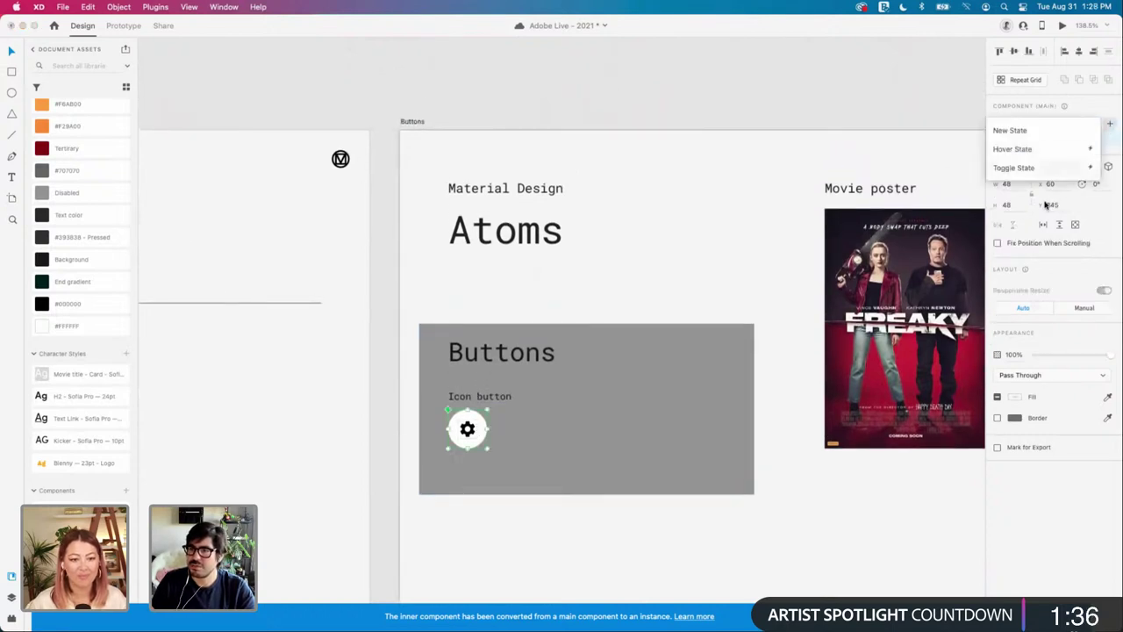
pyautogui.click(1010, 131)
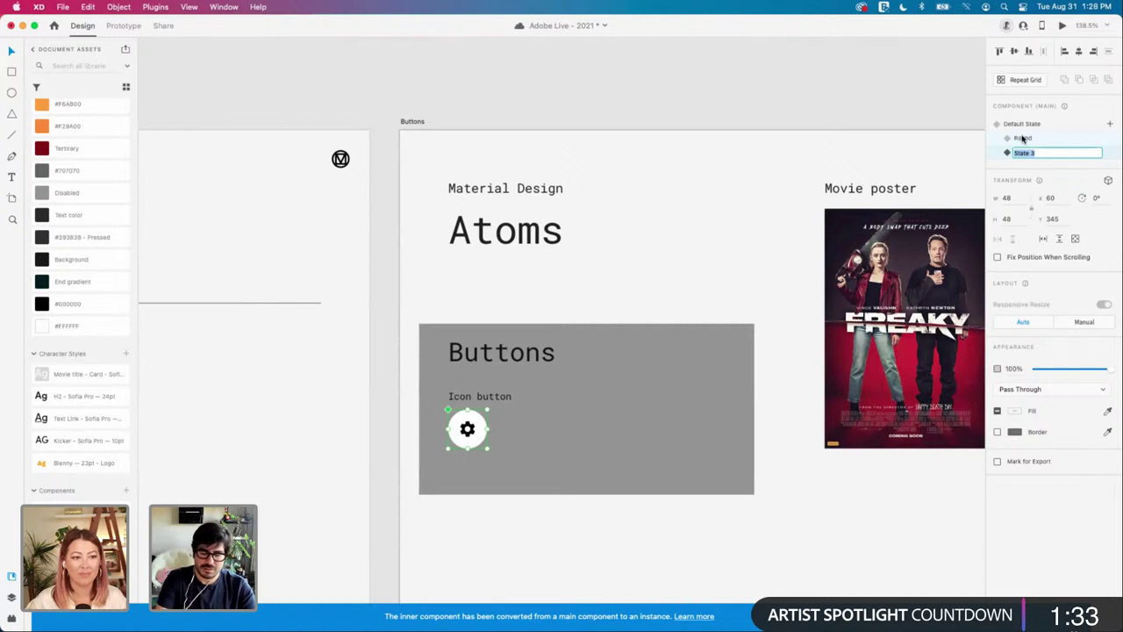
pyautogui.write('On Page s')
pyautogui.press('Return')
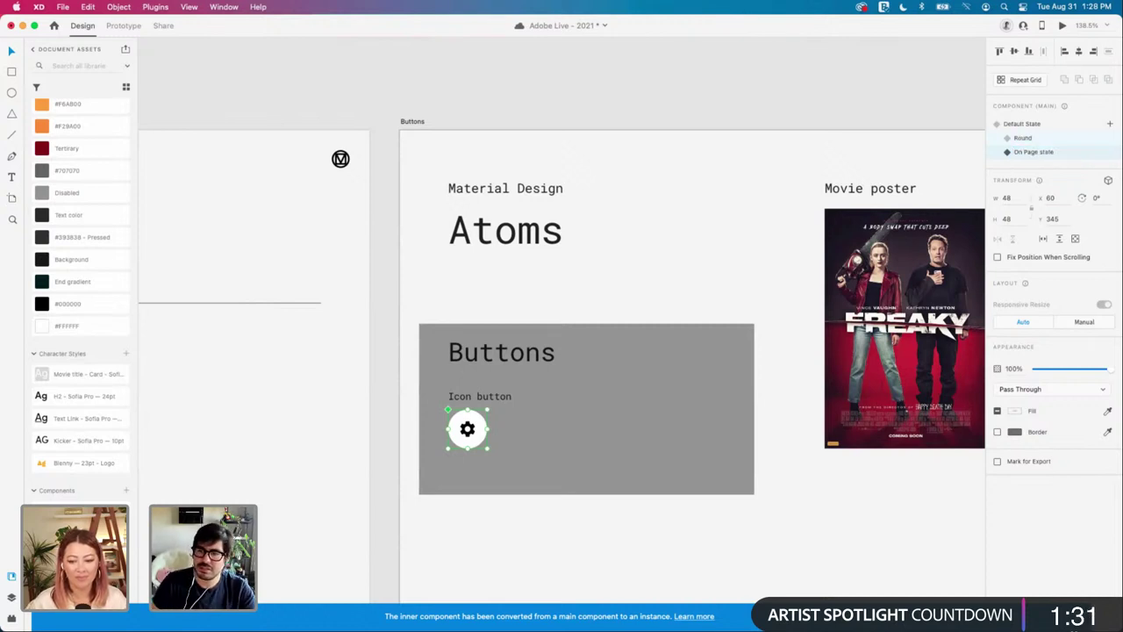
# Step: Set the new state's button background to a corner radius of 4 and fill it with the dark grey Pressed colour
pyautogui.doubleClick(478, 422)
pyautogui.scroll(5, 478, 421)
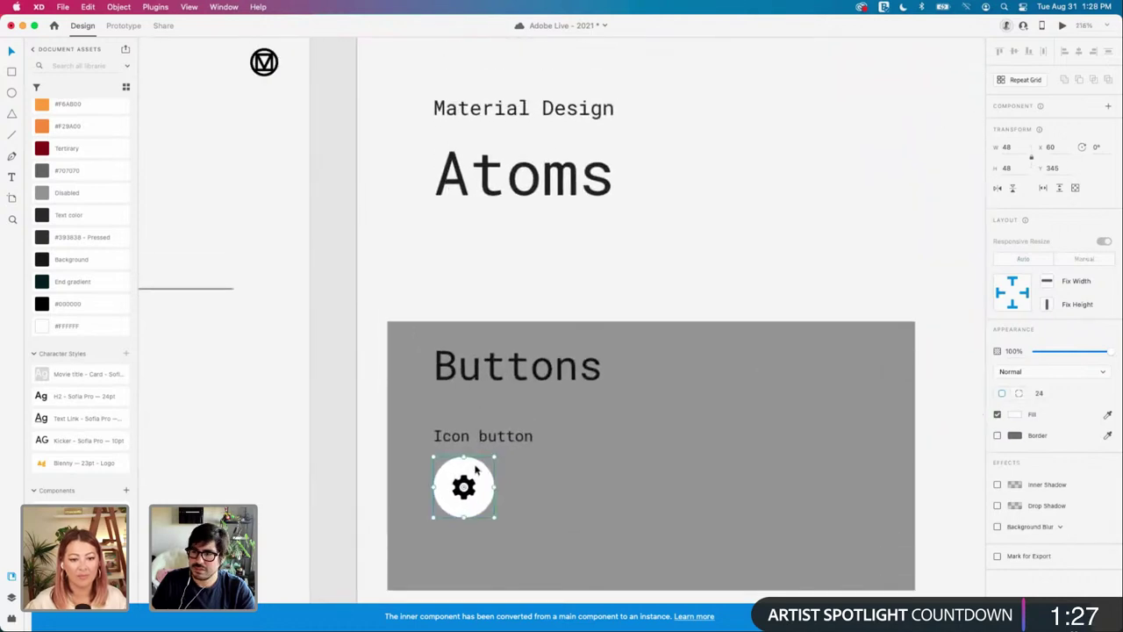
pyautogui.doubleClick(477, 470)
pyautogui.press('Escape')
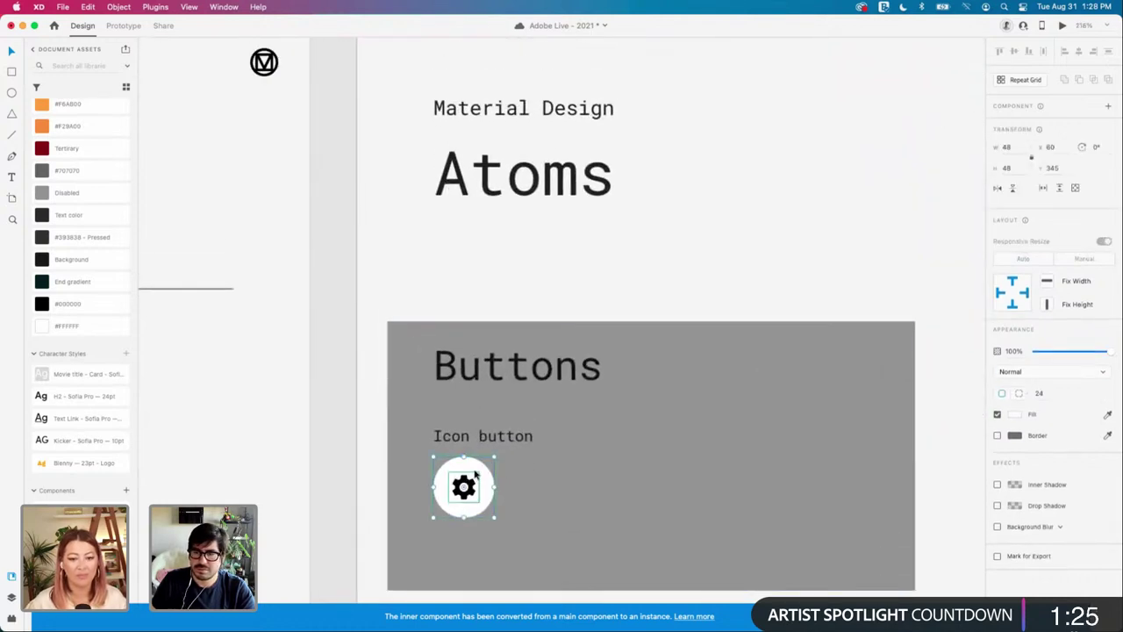
pyautogui.click(1044, 394)
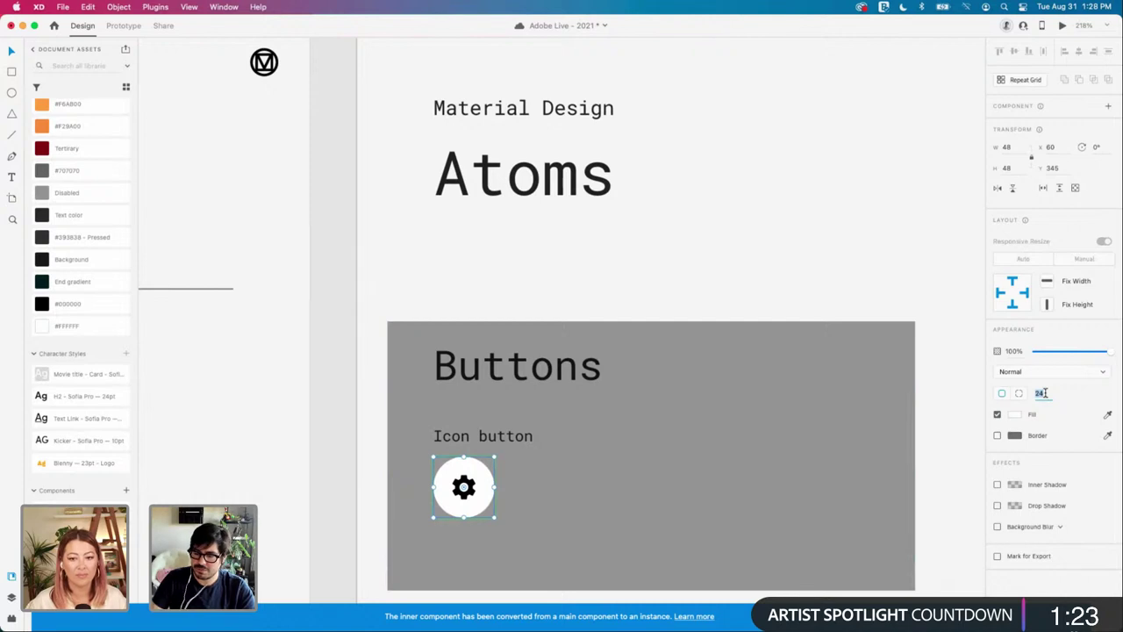
pyautogui.write('4')
pyautogui.press('Return')
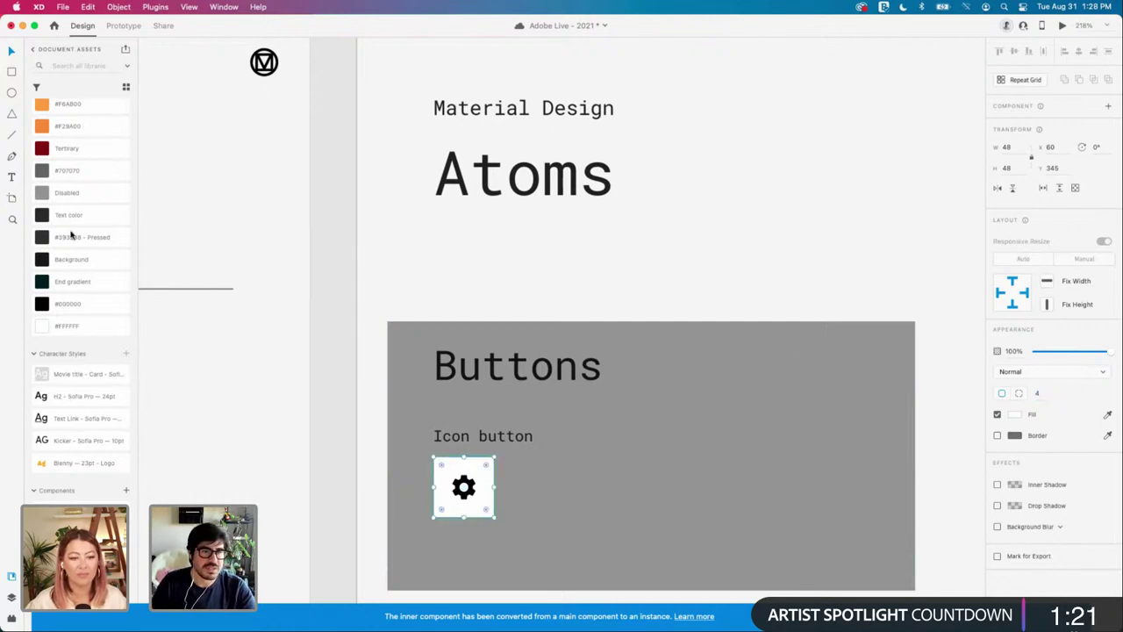
pyautogui.click(75, 237)
pyautogui.doubleClick(465, 484)
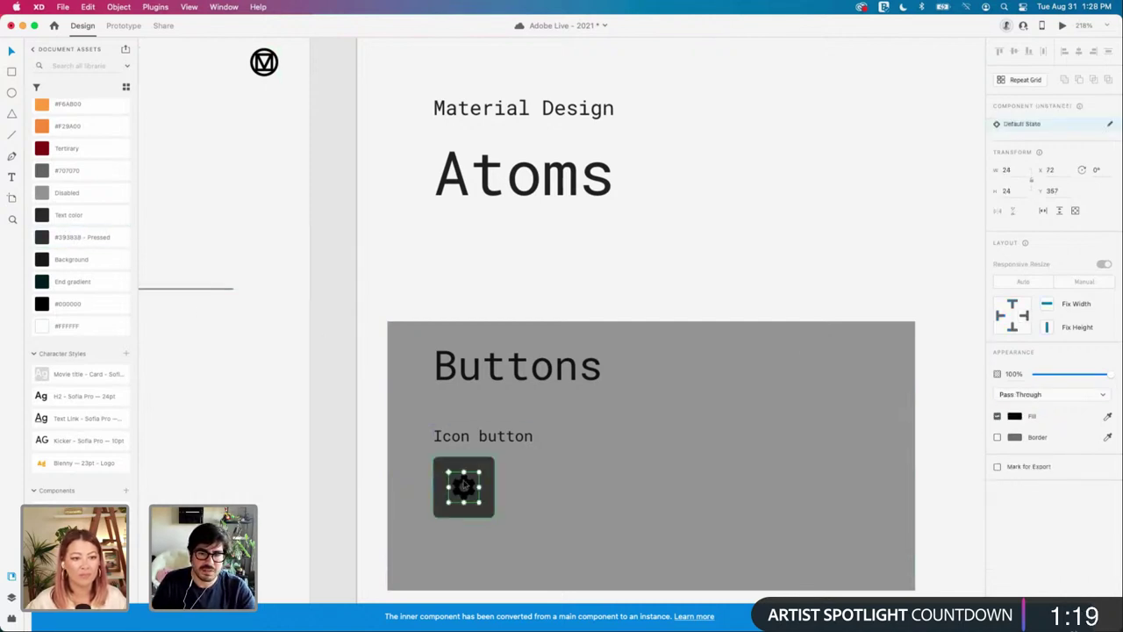
# Step: Switch the home button in the home screen's nav bar to the On Page state
pyautogui.scroll(-10, 460, 474)
pyautogui.scroll(-2, 456, 407)
pyautogui.hscroll(-10, 454, 406)
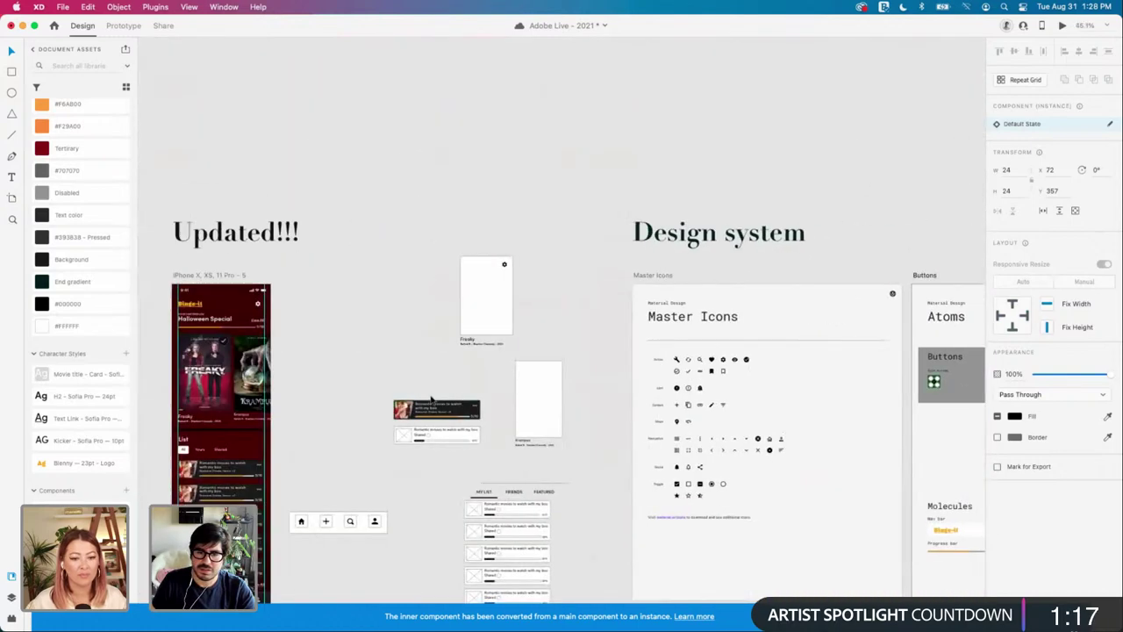
pyautogui.scroll(-3, 430, 401)
pyautogui.scroll(10, 786, 331)
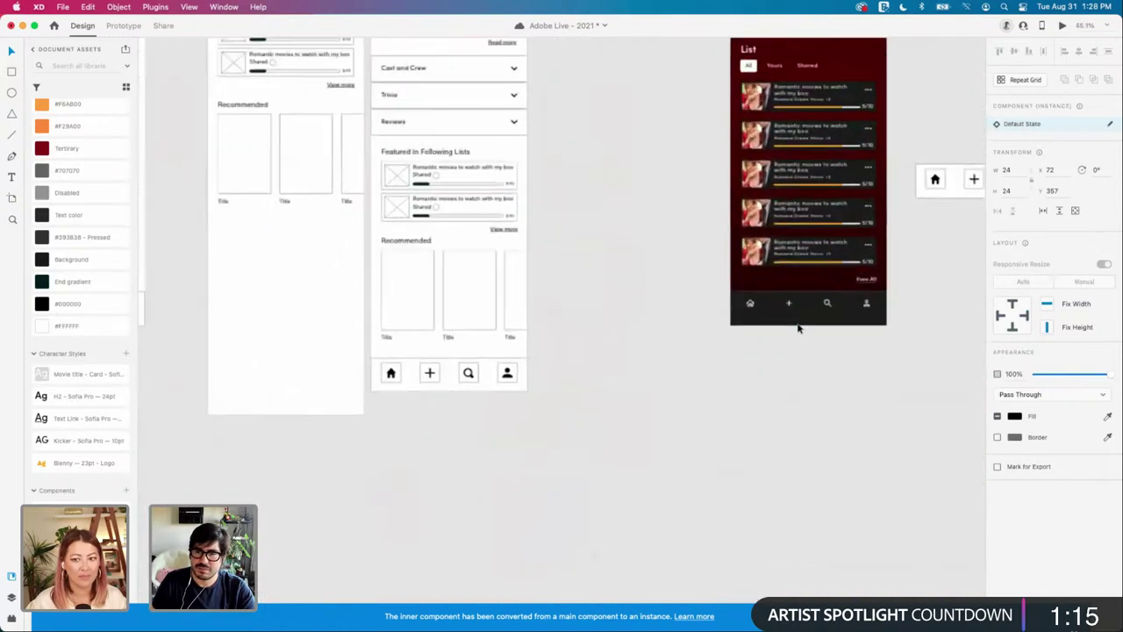
pyautogui.click(553, 288)
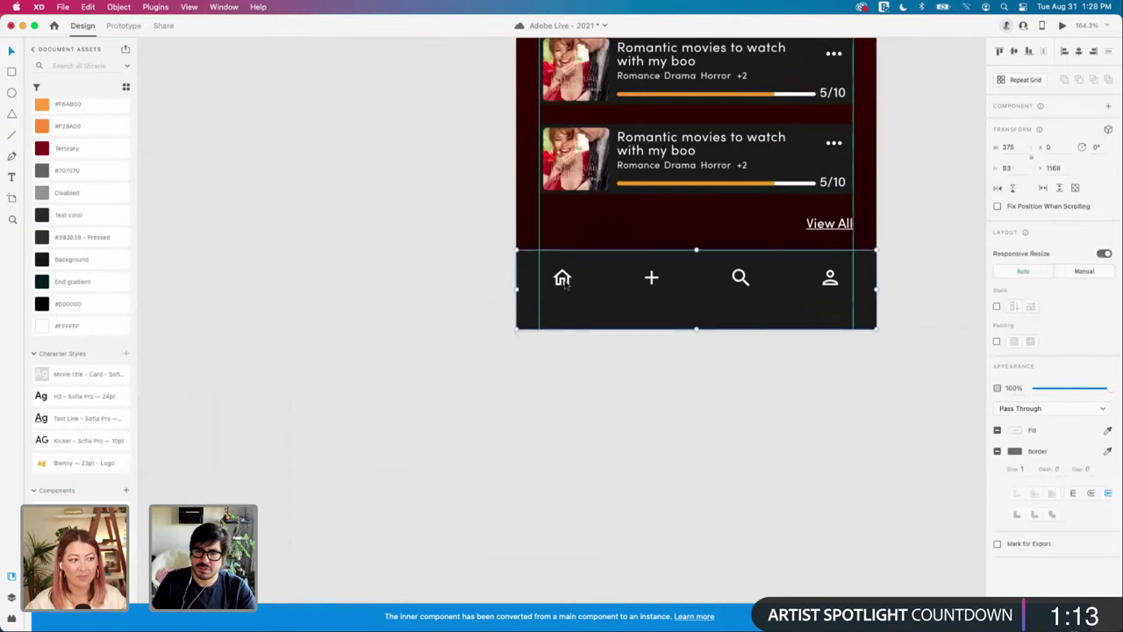
pyautogui.doubleClick(562, 292)
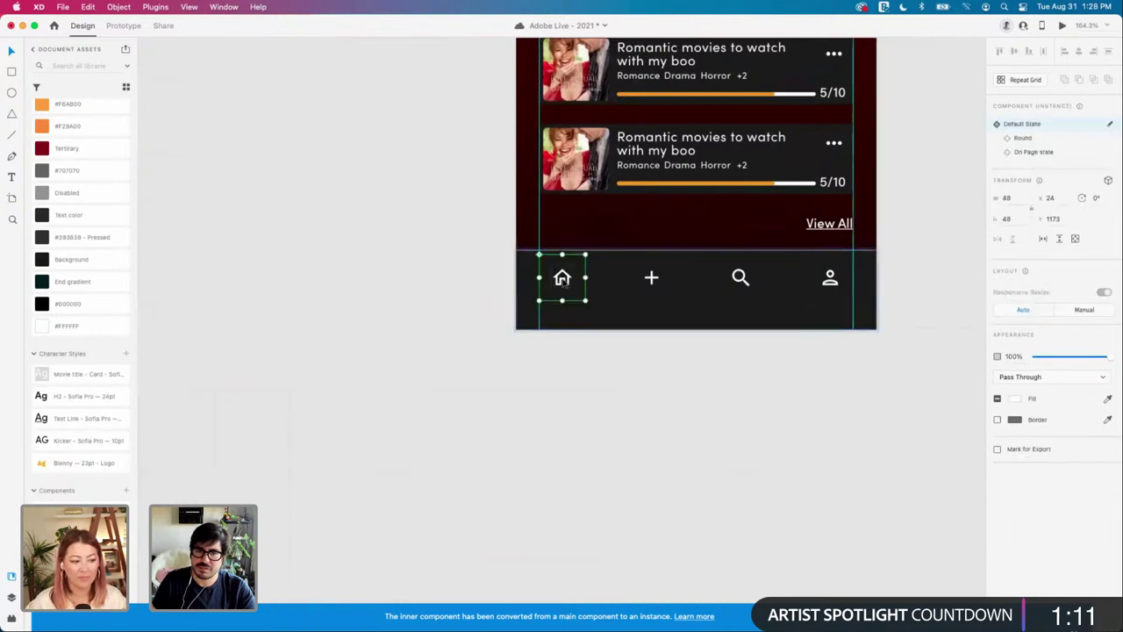
pyautogui.click(1044, 152)
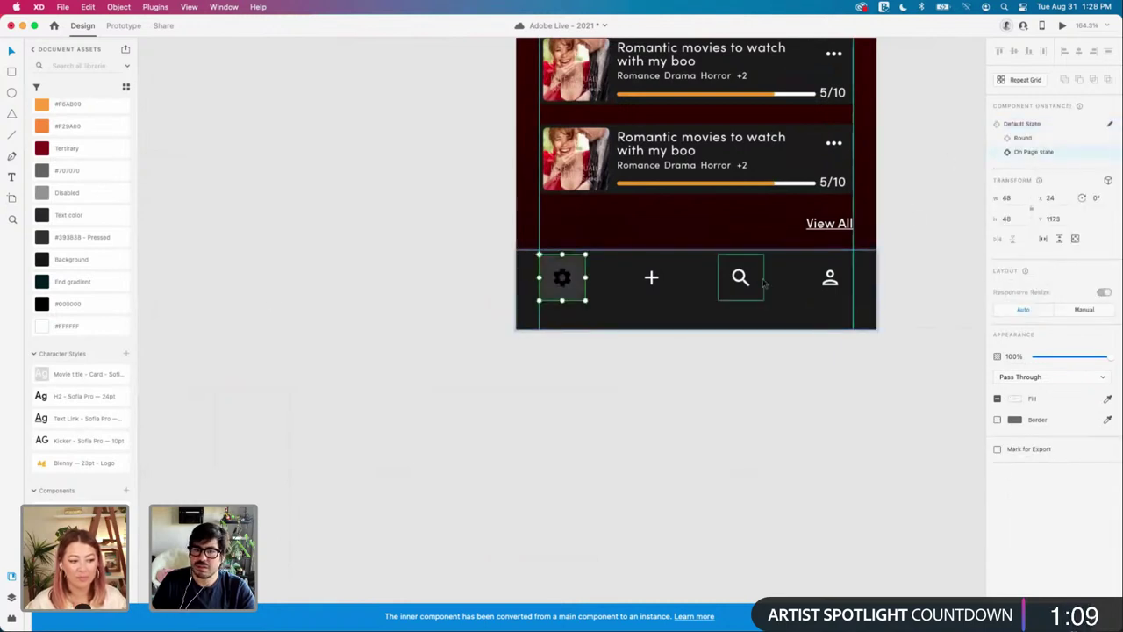
# Step: Replace the gear in the nav bar's first button with the icon/home_black_24dp component
pyautogui.doubleClick(563, 279)
pyautogui.scroll(-5, 108, 321)
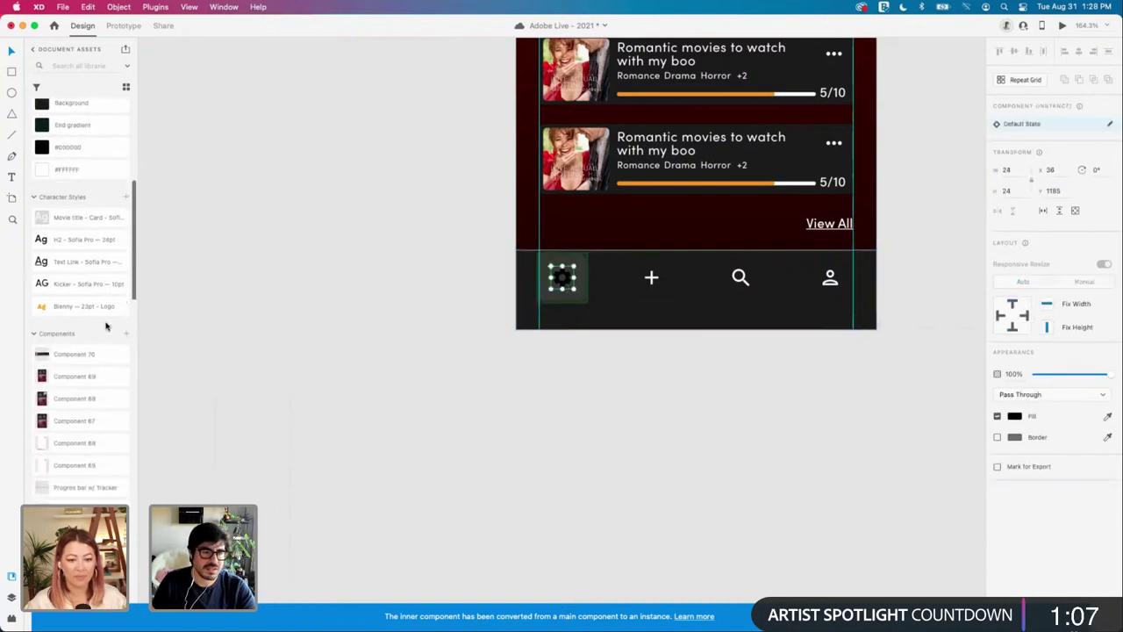
pyautogui.scroll(-5, 99, 394)
pyautogui.moveTo(54, 403); pyautogui.dragTo(569, 283)
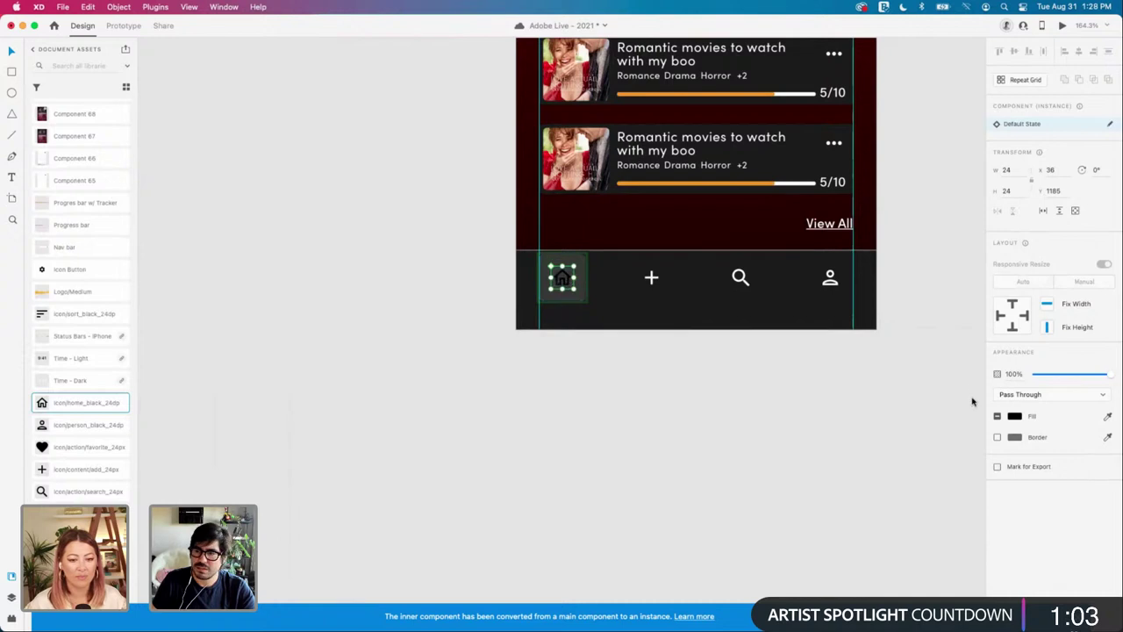
# Step: Recolour the nav bar's home icon with the Secondary colour
pyautogui.scroll(10, 88, 268)
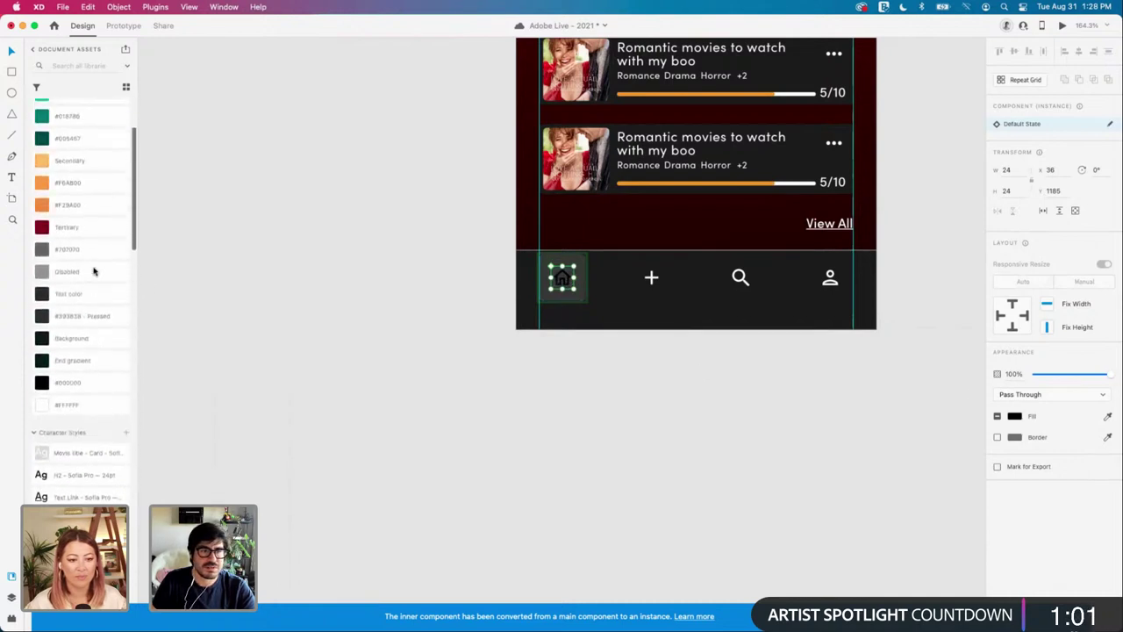
pyautogui.click(77, 263)
pyautogui.click(427, 316)
pyautogui.scroll(-5, 427, 311)
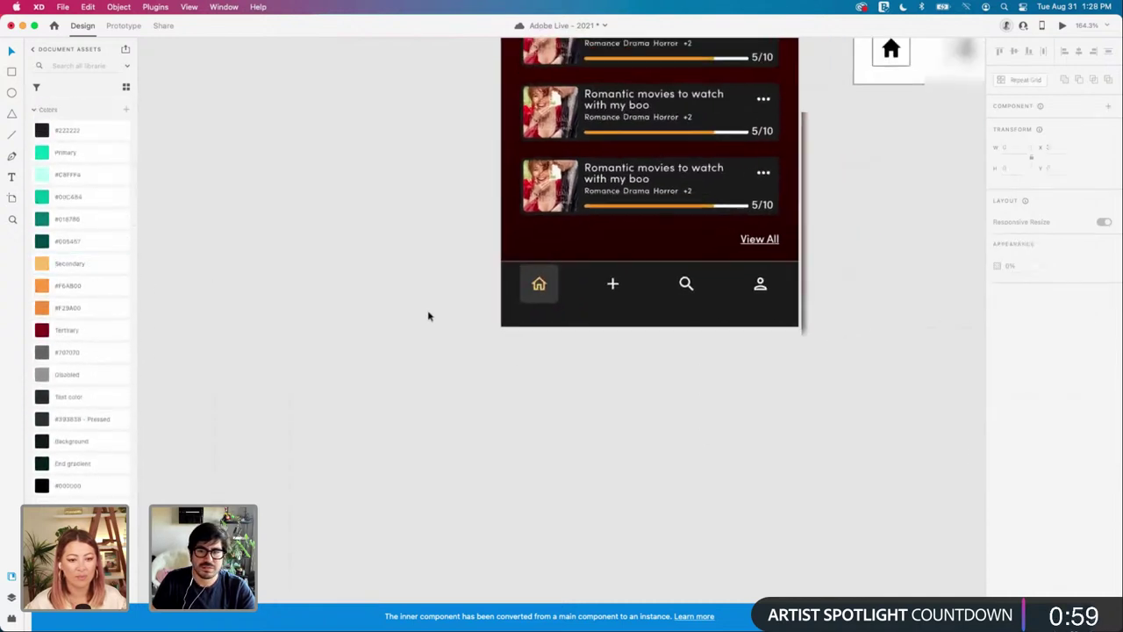
# Step: Turn off the fill of the square background behind the nav bar's home icon
pyautogui.click(489, 467)
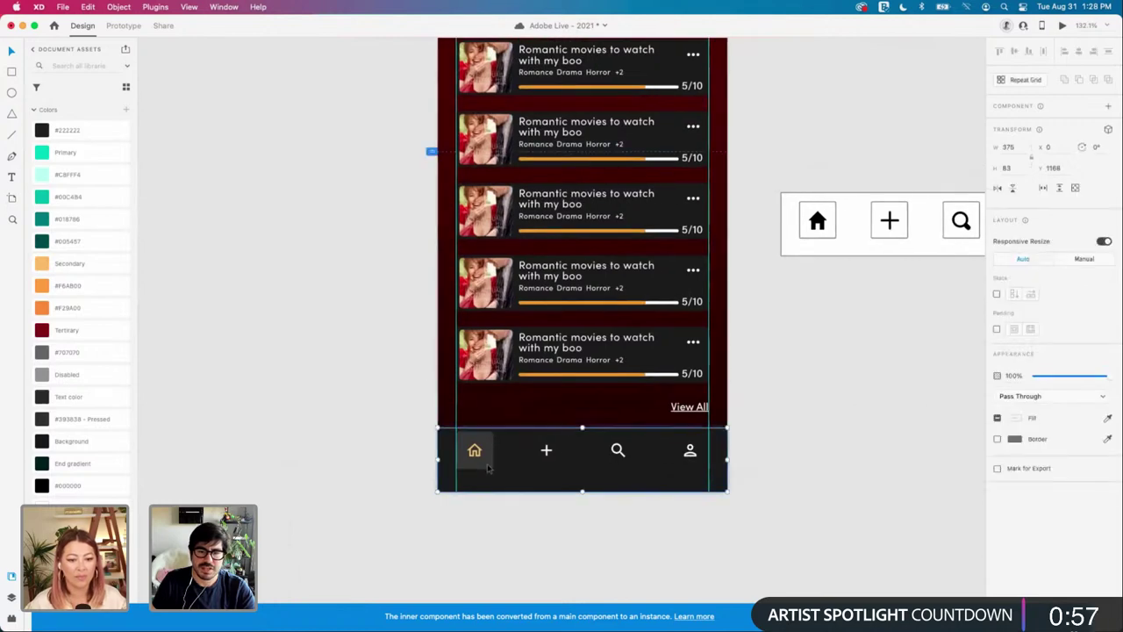
pyautogui.doubleClick(485, 467)
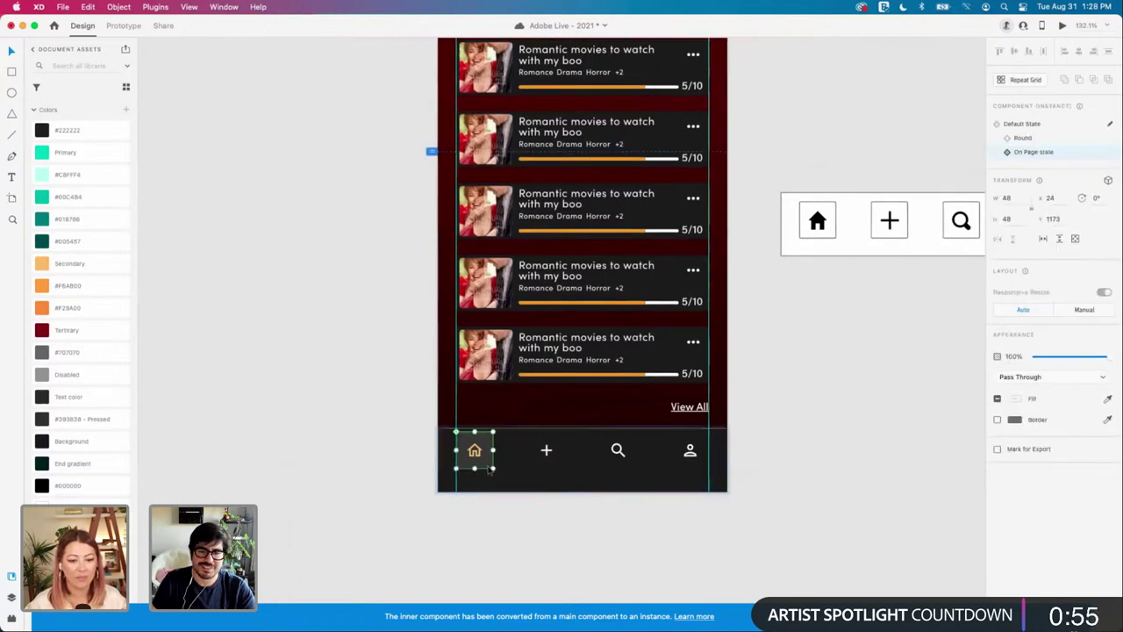
pyautogui.scroll(6, 486, 465)
pyautogui.doubleClick(497, 474)
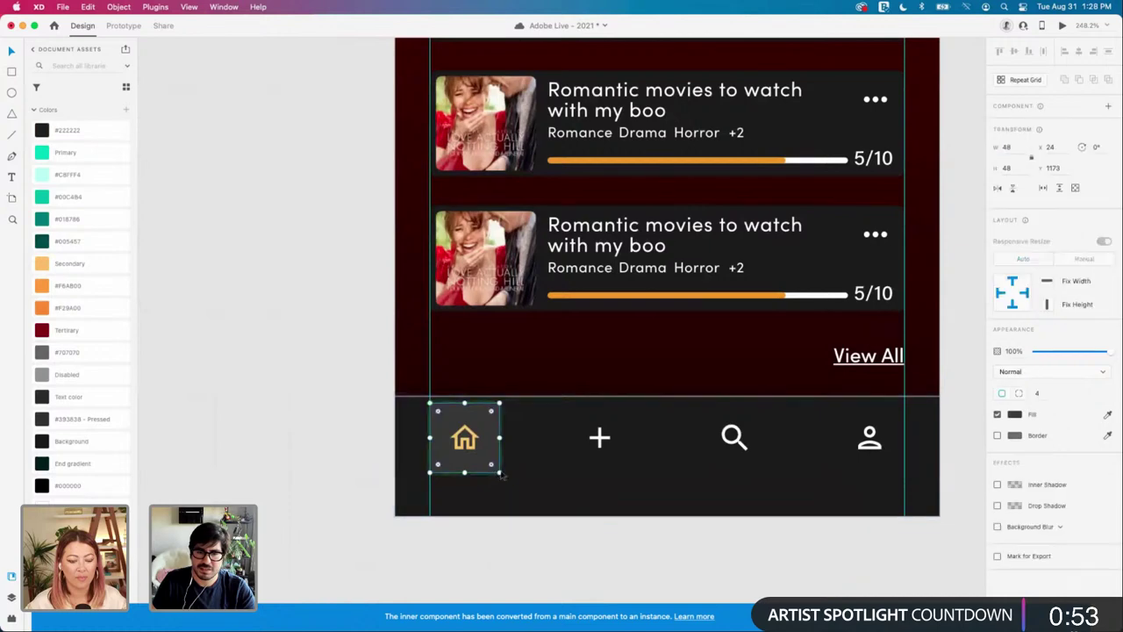
pyautogui.click(997, 415)
pyautogui.click(781, 544)
pyautogui.scroll(-5, 781, 500)
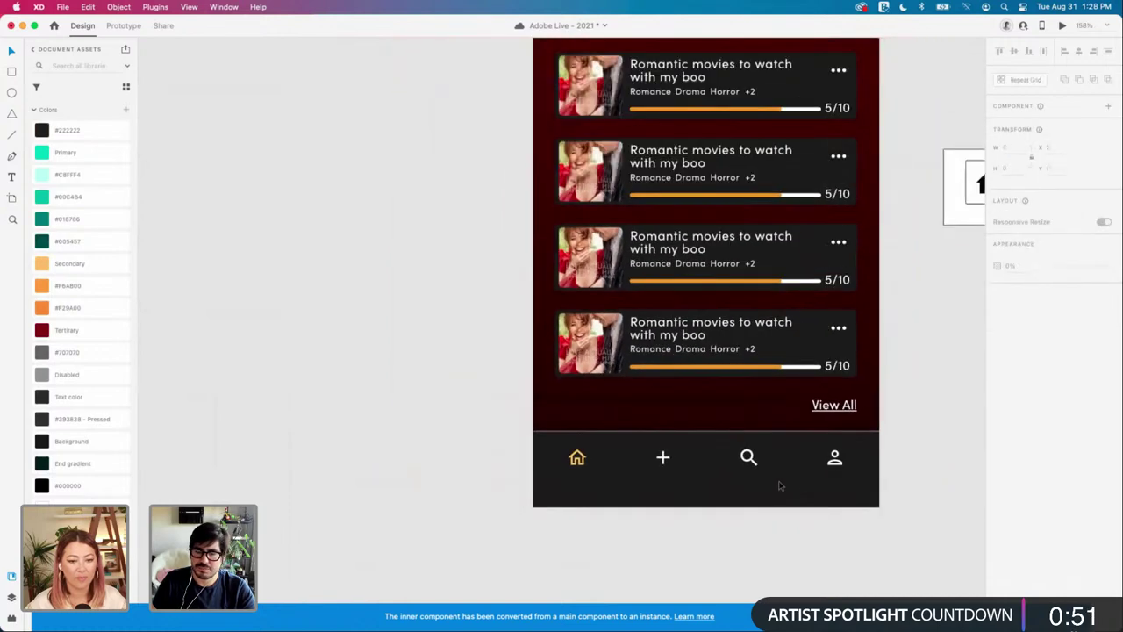
pyautogui.scroll(-4, 780, 486)
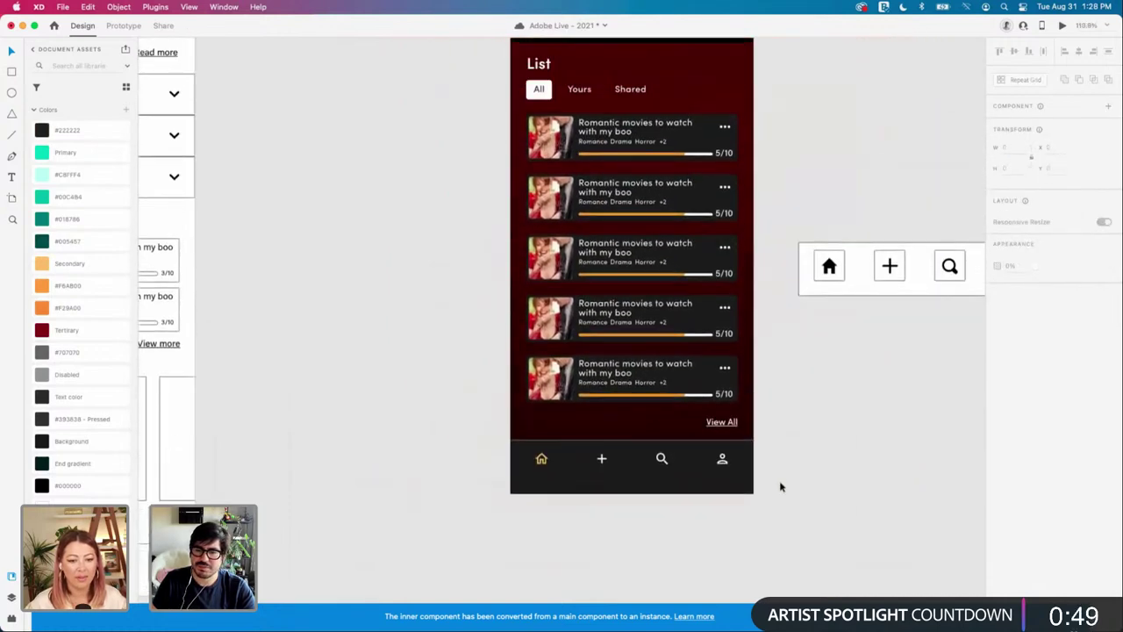
# Step: Delete the leftover white wireframe nav bar lying beside the home screen artboard
pyautogui.scroll(-3, 780, 486)
pyautogui.scroll(3, 780, 486)
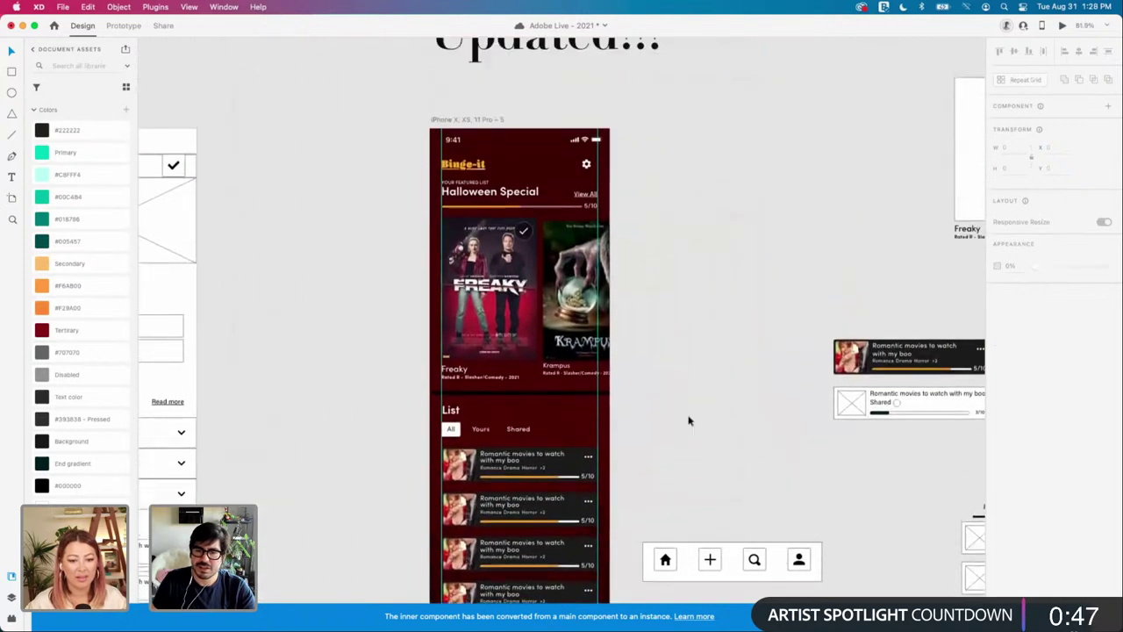
pyautogui.moveTo(689, 416); pyautogui.dragTo(793, 597)
pyautogui.press('Delete')
# Step: Examine the home screen artboard from the header through the featured posters to the list
pyautogui.scroll(-2, 691, 464)
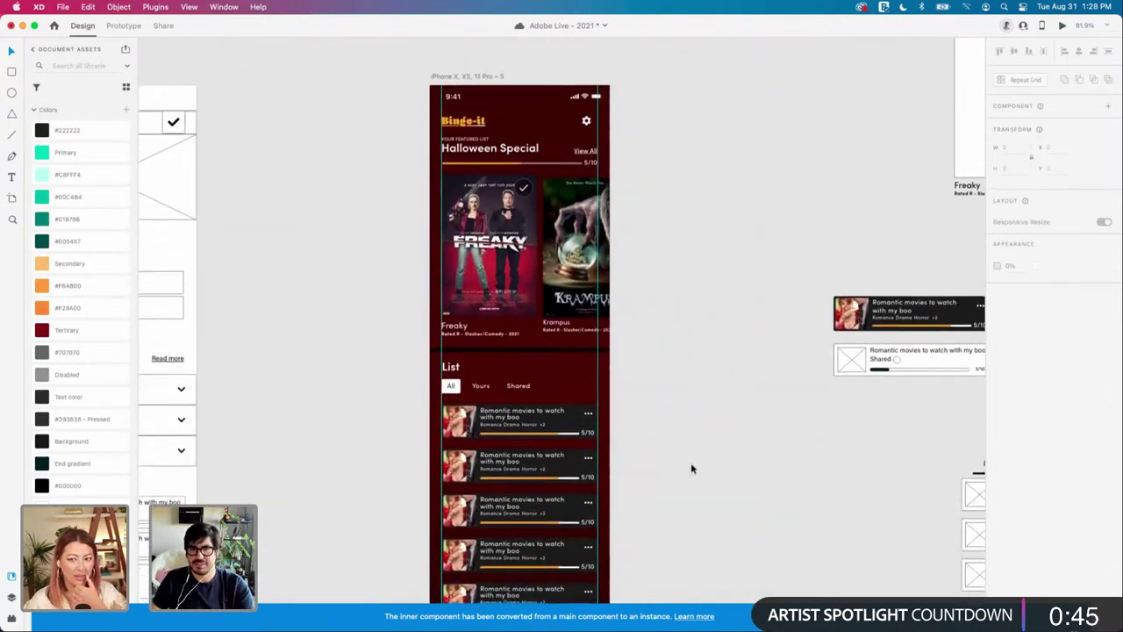
pyautogui.scroll(1, 692, 463)
pyautogui.scroll(1, 691, 468)
pyautogui.scroll(-1, 691, 467)
pyautogui.scroll(1, 691, 468)
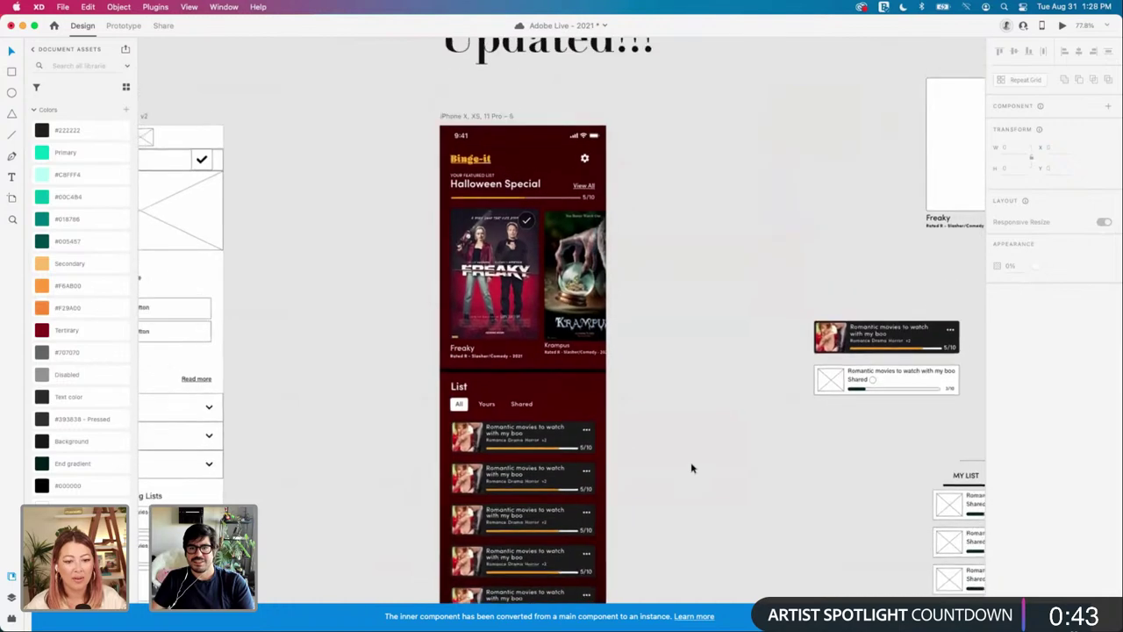
pyautogui.scroll(-1, 691, 468)
pyautogui.scroll(-1, 691, 468)
pyautogui.scroll(-1, 691, 467)
pyautogui.scroll(-1, 691, 468)
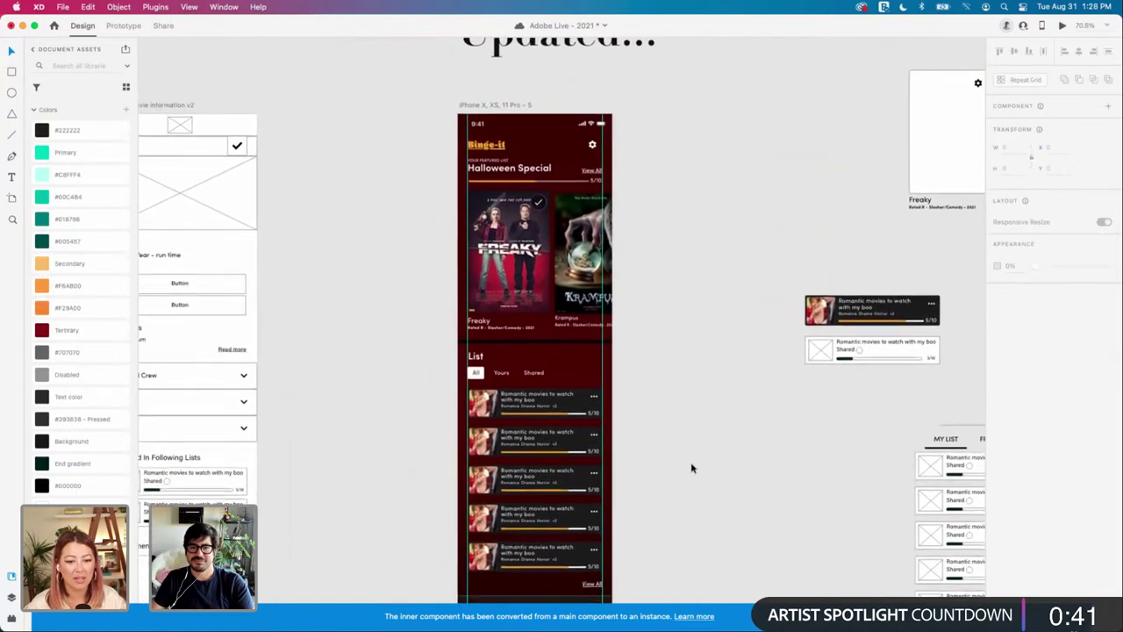
pyautogui.hscroll(1, 691, 468)
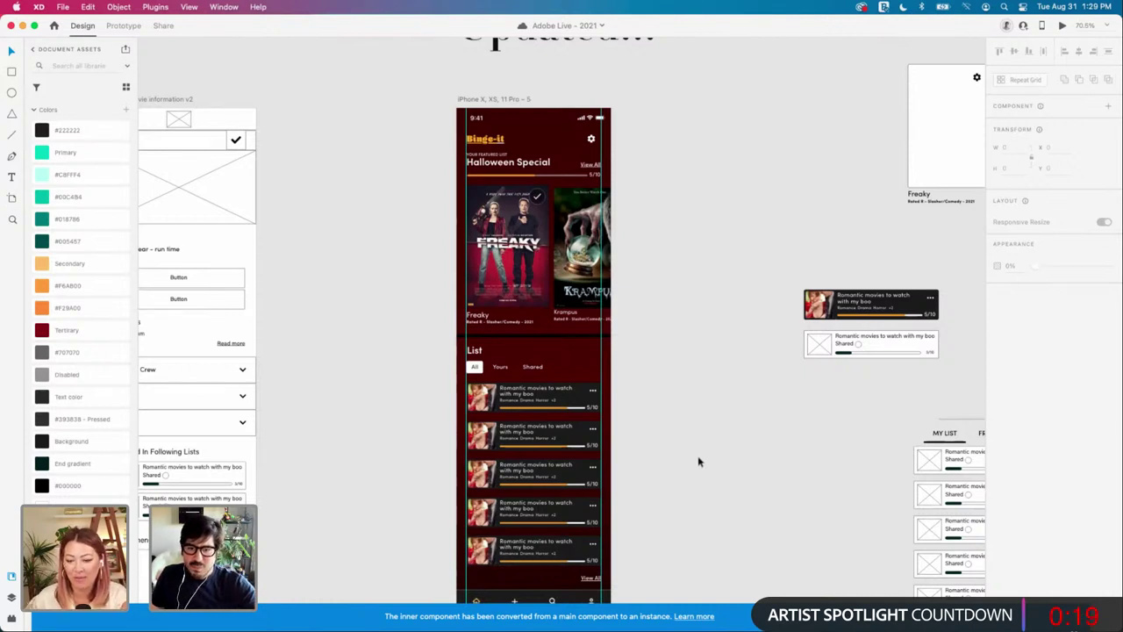
# Step: Move the Spider-Man: Into the Spider-Verse poster onto the canvas beside the home screen's list
pyautogui.hscroll(4, 699, 462)
pyautogui.scroll(-4, 698, 461)
pyautogui.hscroll(6, 697, 461)
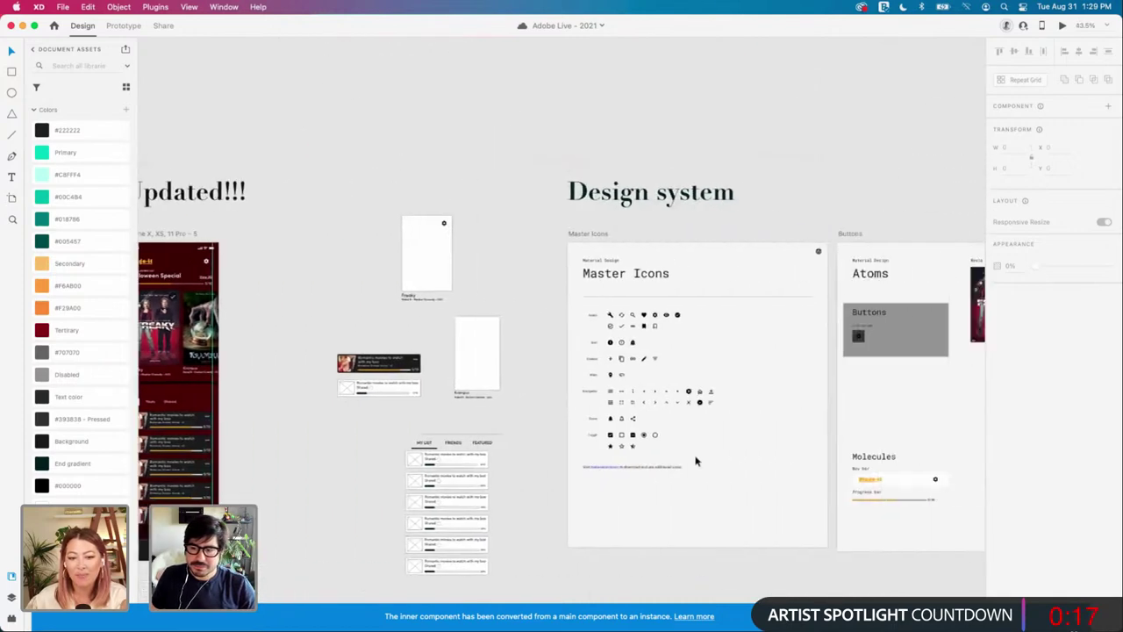
pyautogui.hscroll(5, 697, 462)
pyautogui.moveTo(748, 378); pyautogui.dragTo(264, 476)
pyautogui.hscroll(-3, 264, 477)
pyautogui.scroll(-1, 188, 453)
pyautogui.scroll(4, 191, 455)
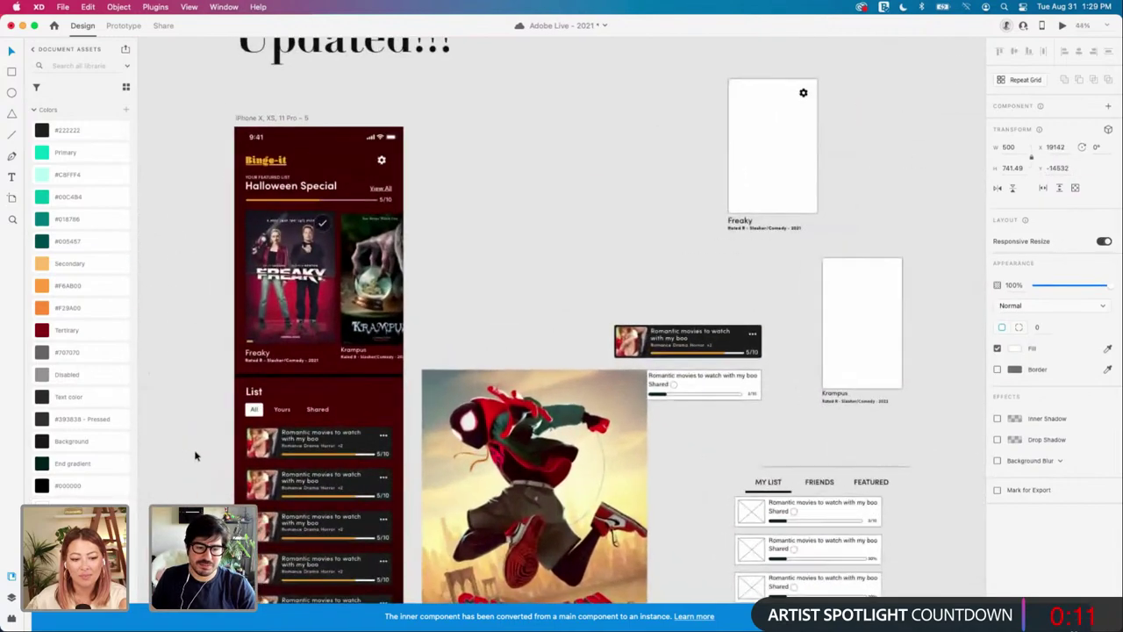
pyautogui.scroll(6, 195, 455)
pyautogui.scroll(-2, 201, 459)
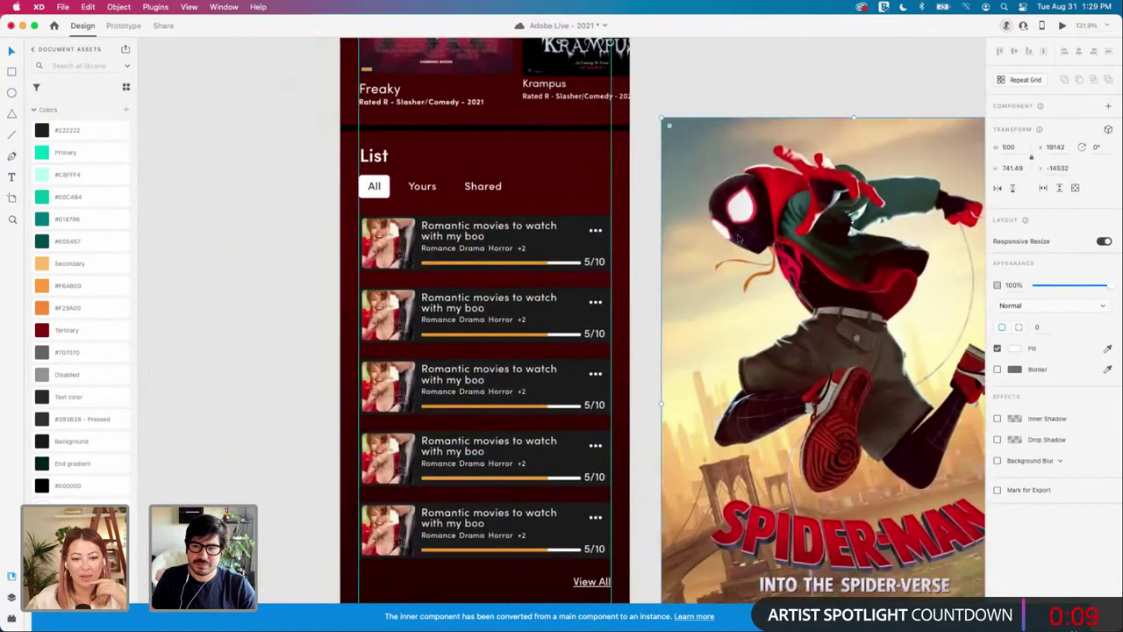
pyautogui.moveTo(845, 254); pyautogui.dragTo(832, 351)
pyautogui.scroll(-4, 832, 351)
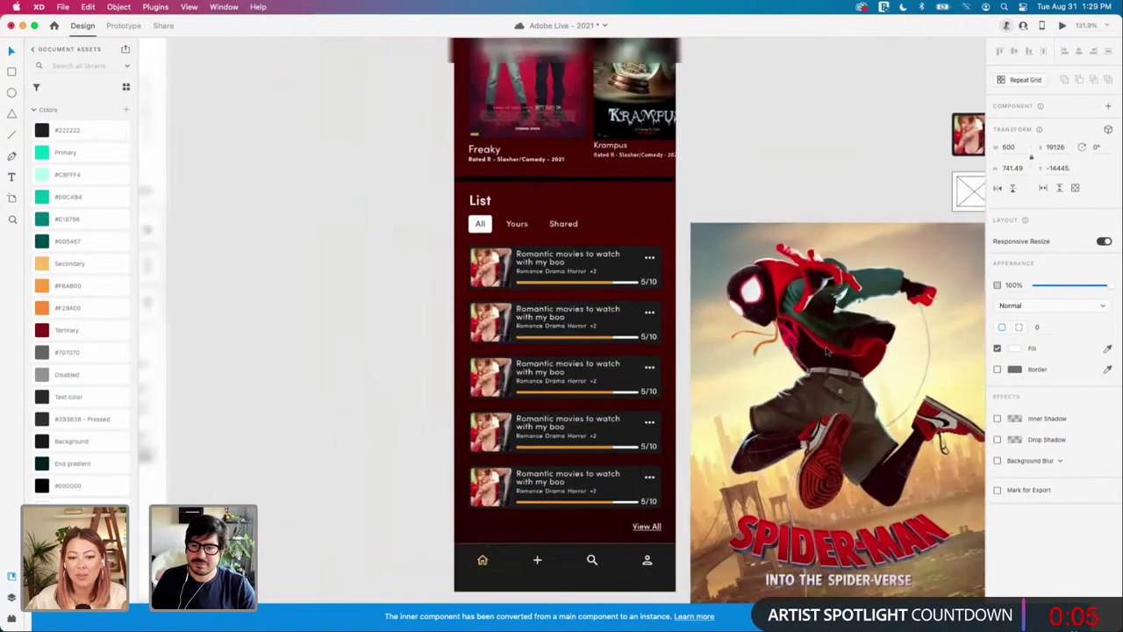
# Step: Shrink the Spider-Man poster to 95 × 140.49 and cut it from the canvas
pyautogui.hscroll(2, 834, 349)
pyautogui.hscroll(3, 884, 281)
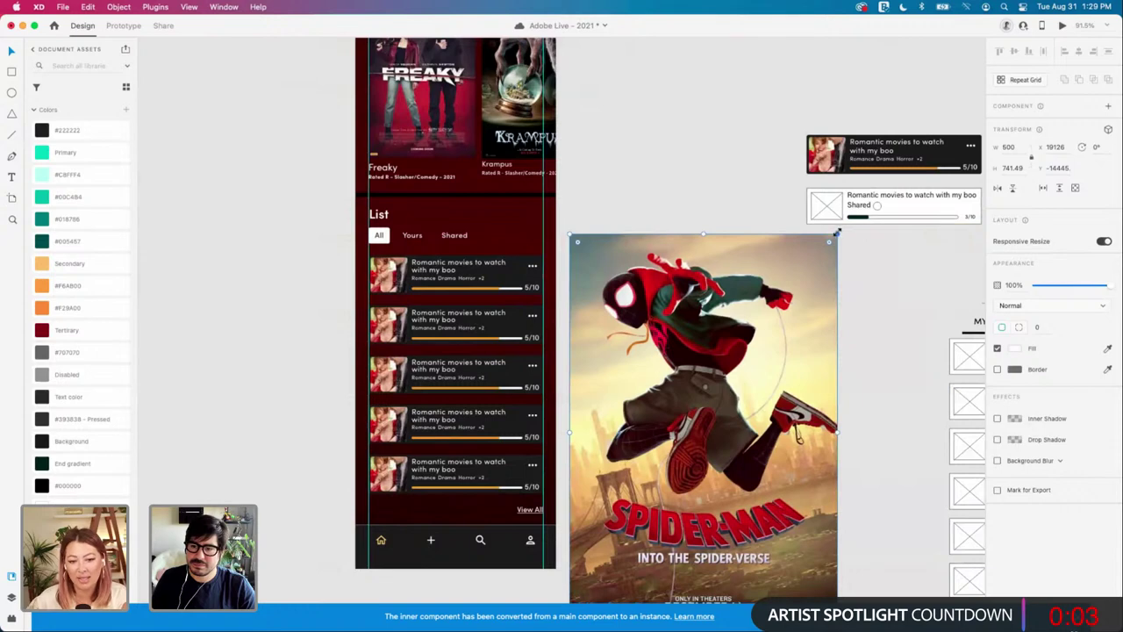
pyautogui.moveTo(837, 233); pyautogui.dragTo(620, 419)
pyautogui.moveTo(594, 581); pyautogui.dragTo(601, 336)
pyautogui.press('super+x')
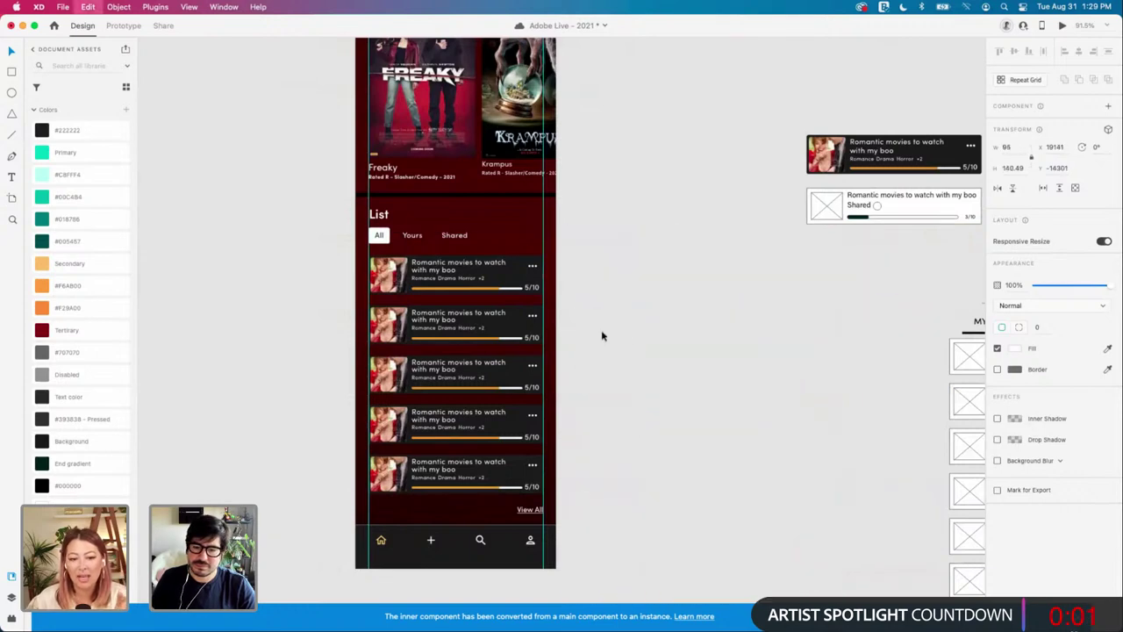
# Step: Paste the Spider-Man poster into the thumbnail of the home screen's first list card
pyautogui.scroll(5, 371, 295)
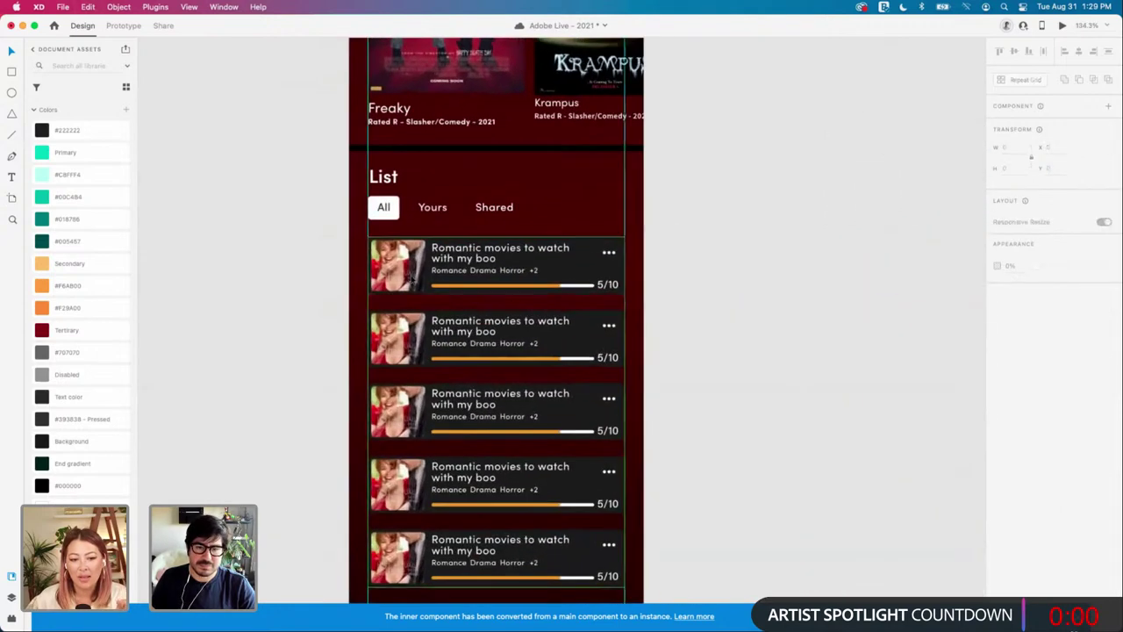
pyautogui.click(409, 276)
pyautogui.doubleClick(394, 279)
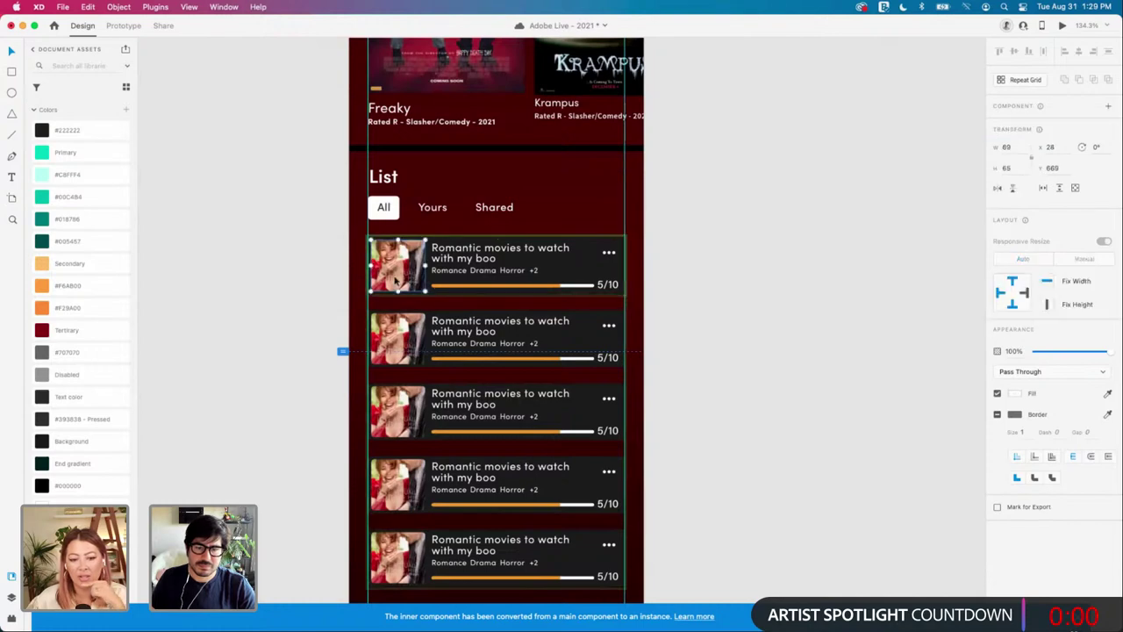
pyautogui.press('super+v')
pyautogui.press('super+z')
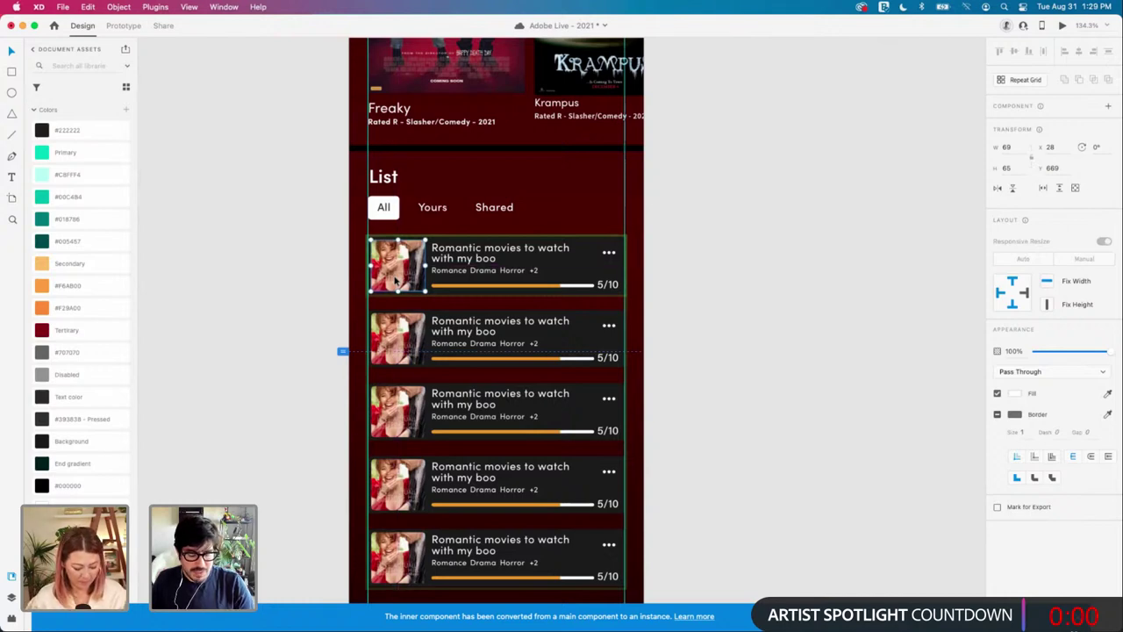
pyautogui.press('super+v')
# Step: Try to shift the Spider-Man poster down inside the first list card's thumbnail mask
pyautogui.scroll(6, 437, 282)
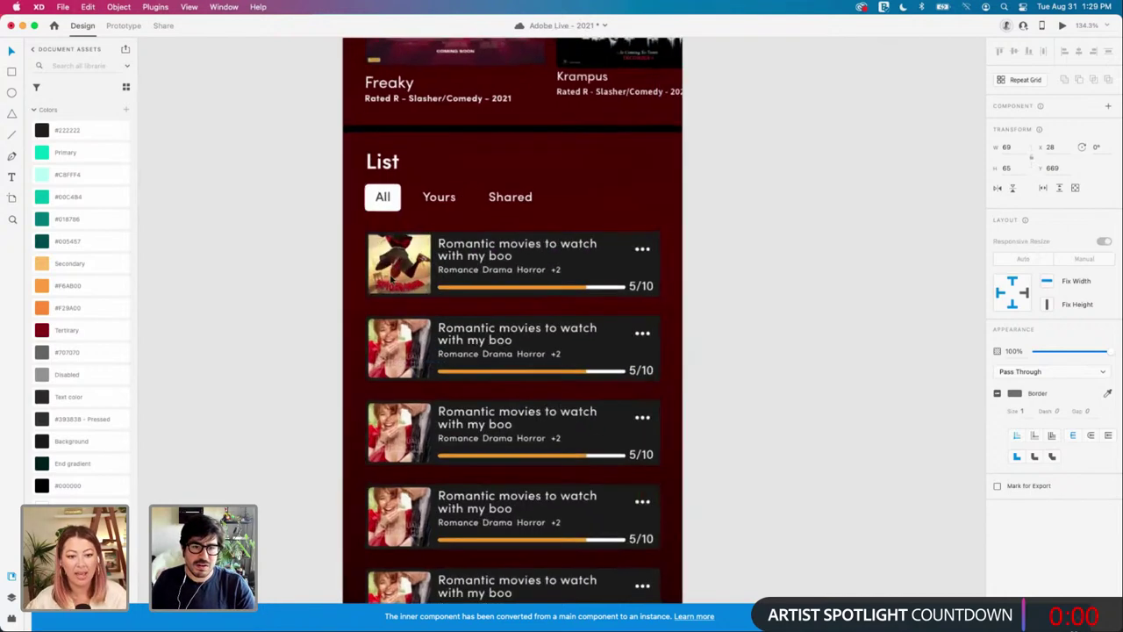
pyautogui.scroll(2, 606, 320)
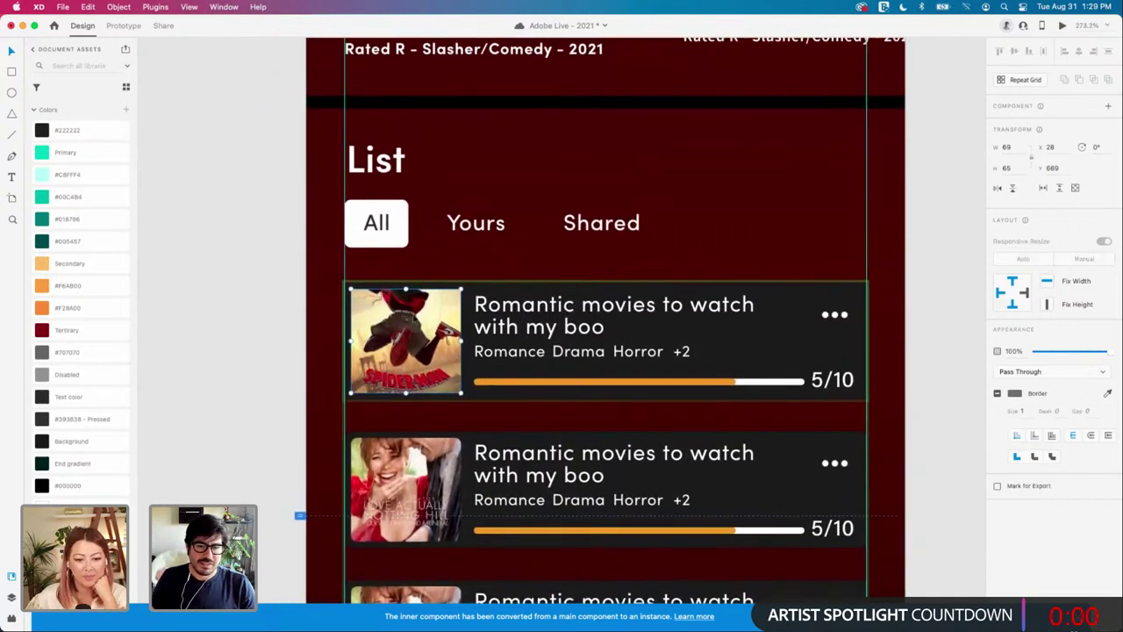
pyautogui.doubleClick(412, 323)
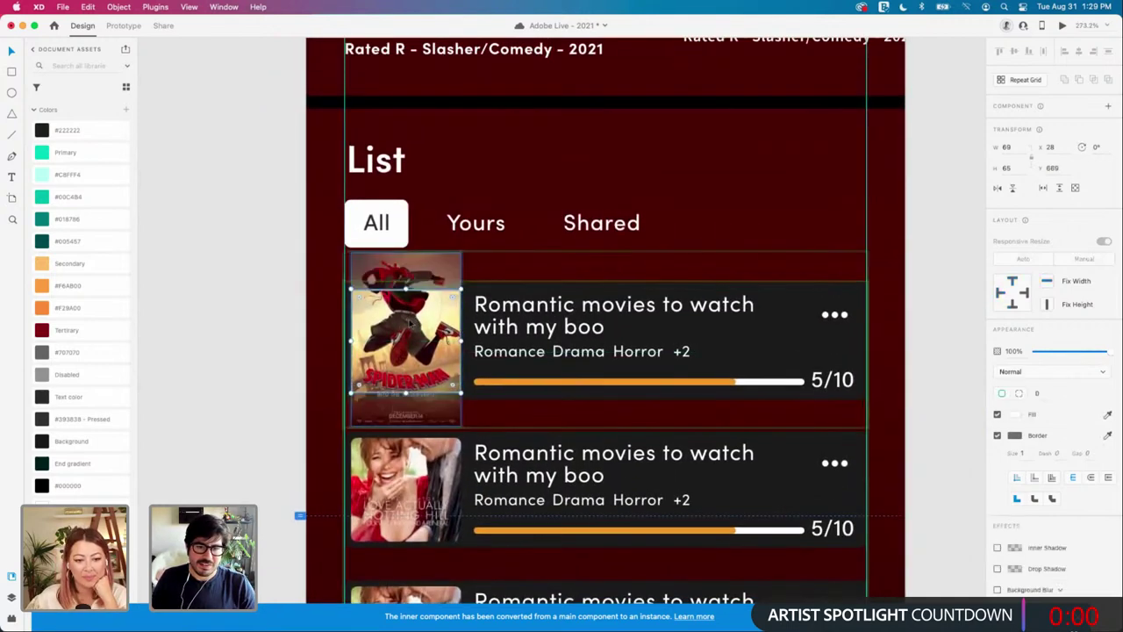
pyautogui.moveTo(409, 324); pyautogui.dragTo(407, 344)
pyautogui.press('super+z')
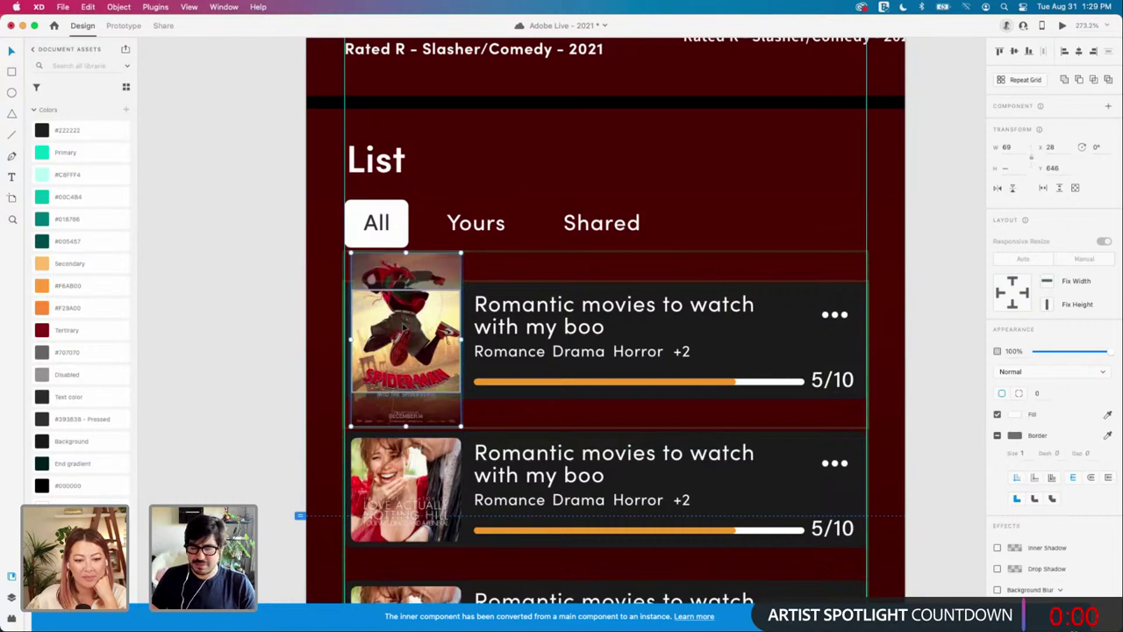
pyautogui.press('super+shift+z')
pyautogui.press('super+z')
pyautogui.click(252, 332)
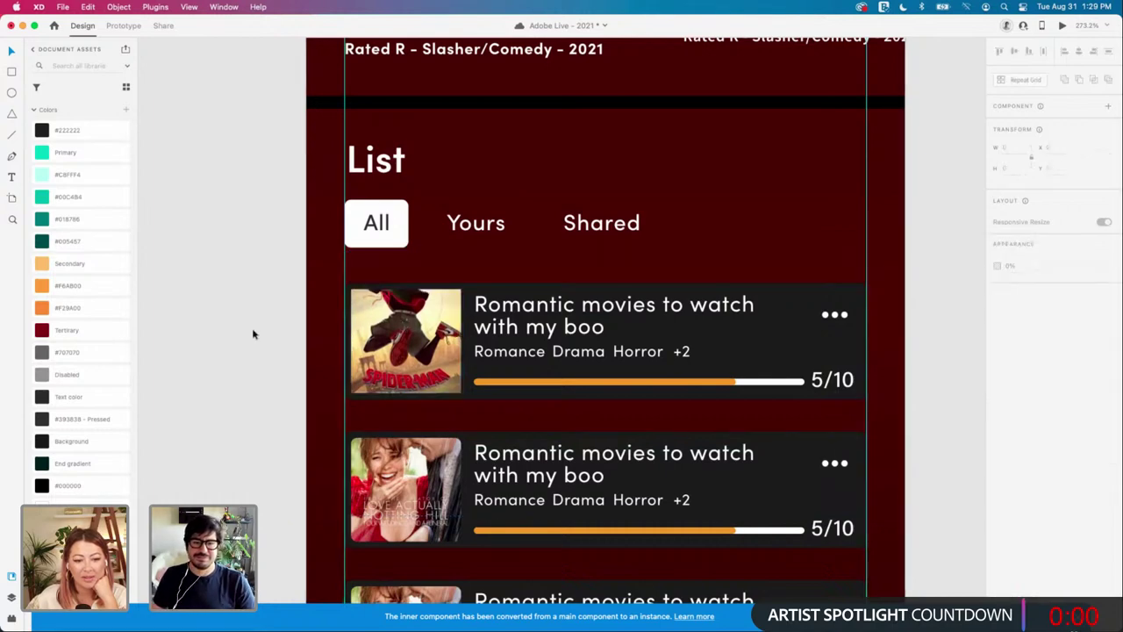
pyautogui.scroll(-3, 252, 332)
pyautogui.scroll(-2, 253, 332)
pyautogui.hscroll(-2, 252, 333)
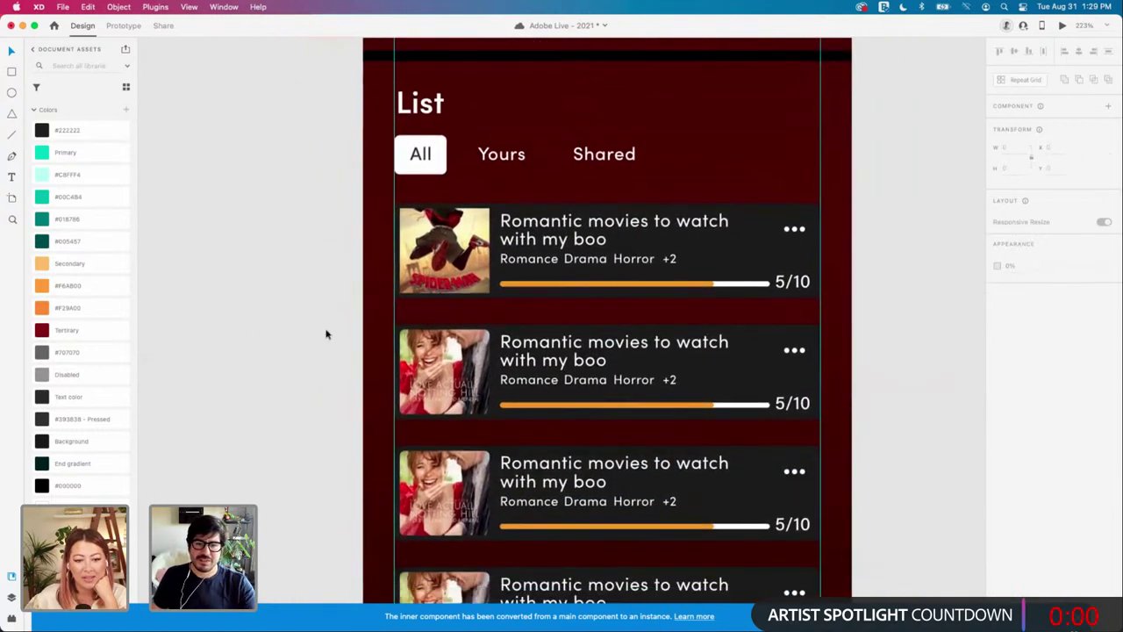
pyautogui.scroll(-3, 326, 333)
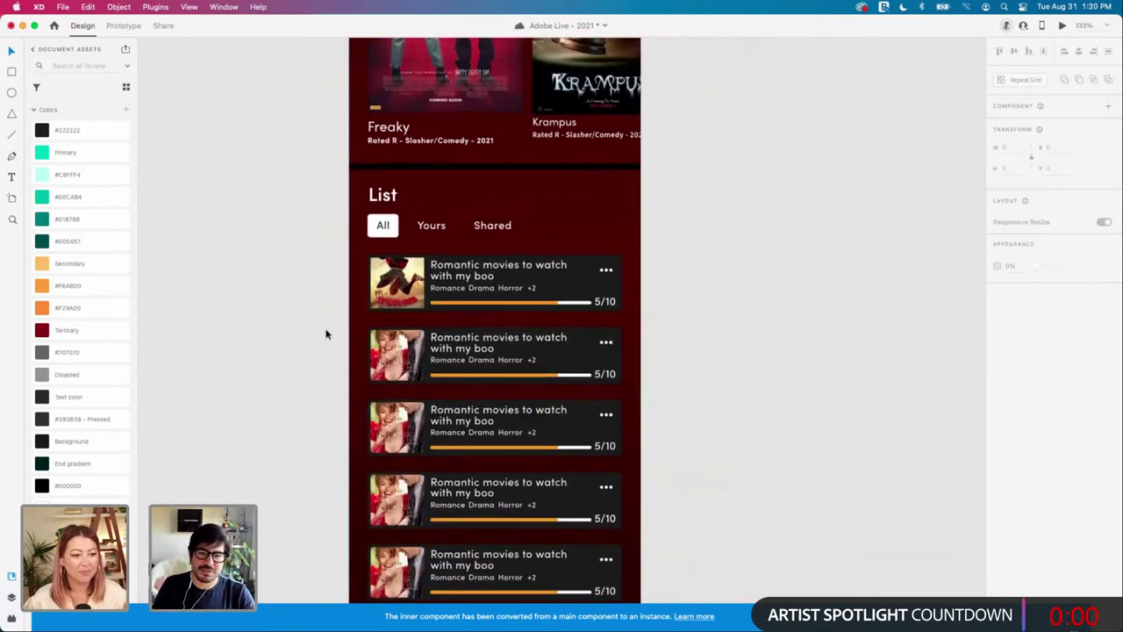
pyautogui.scroll(-4, 326, 333)
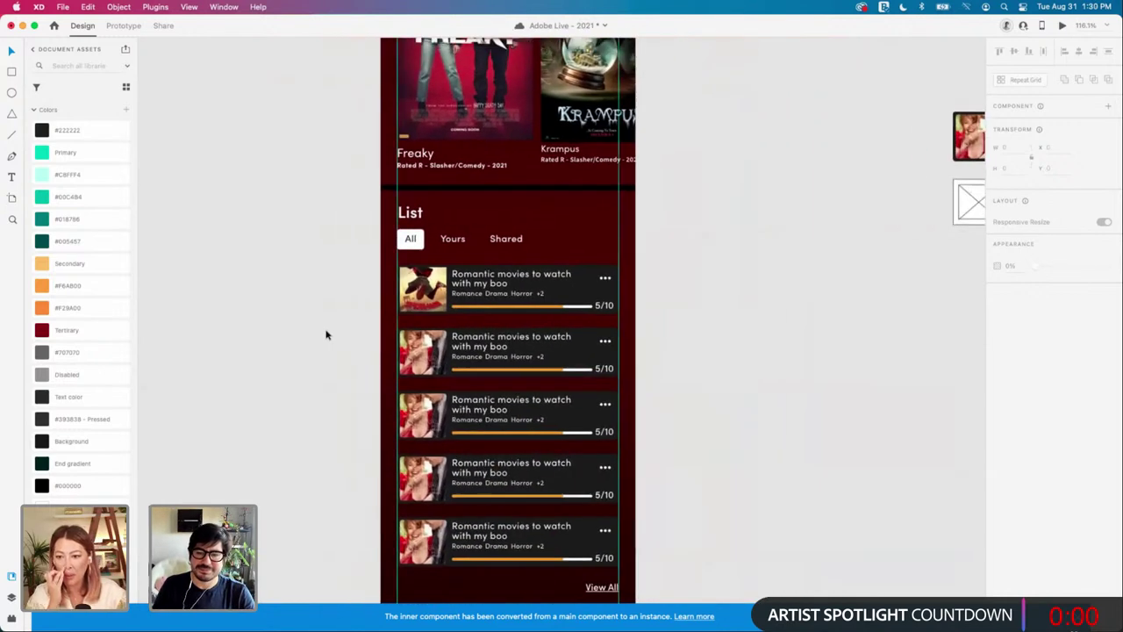
pyautogui.scroll(5, 381, 344)
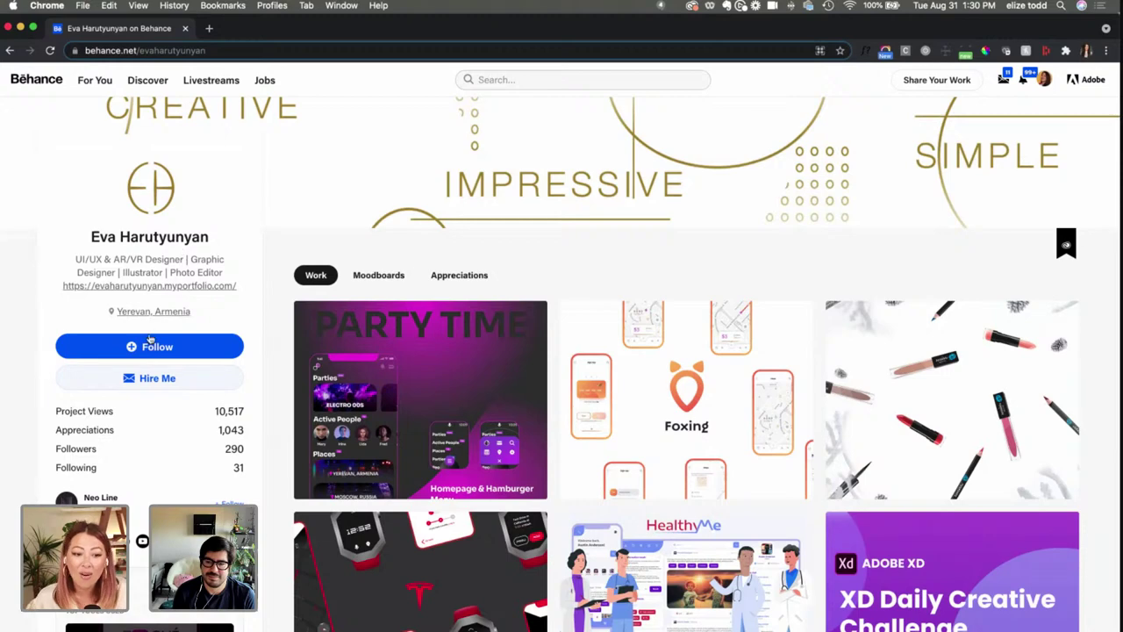
# Step: Open the Party Time project from the designer's Behance profile
pyautogui.scroll(-1, 223, 265)
pyautogui.scroll(1, 223, 265)
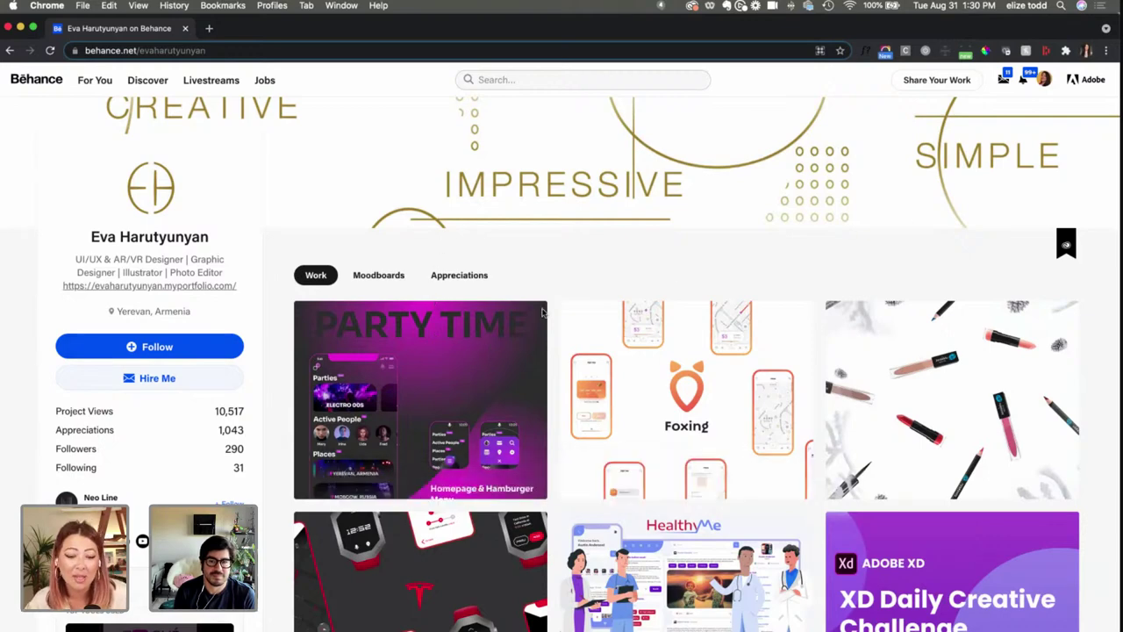
pyautogui.click(408, 360)
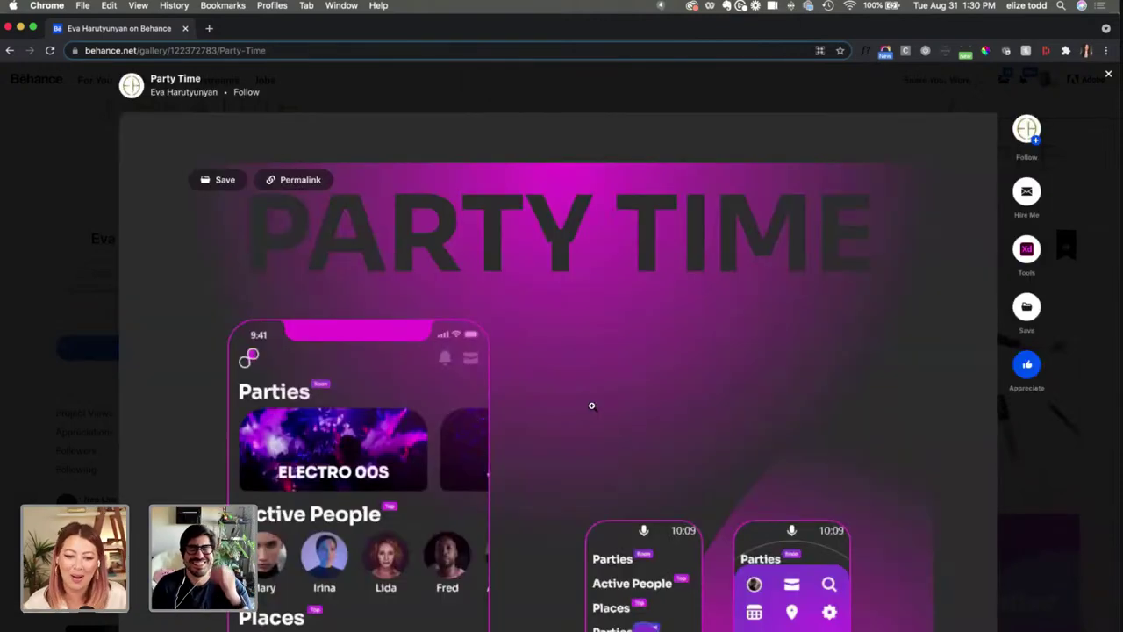
# Step: Examine the Party Time project's homepage and hamburger menu, site map, Voice Commands and Sign In & Sign Up sections
pyautogui.scroll(-1, 592, 405)
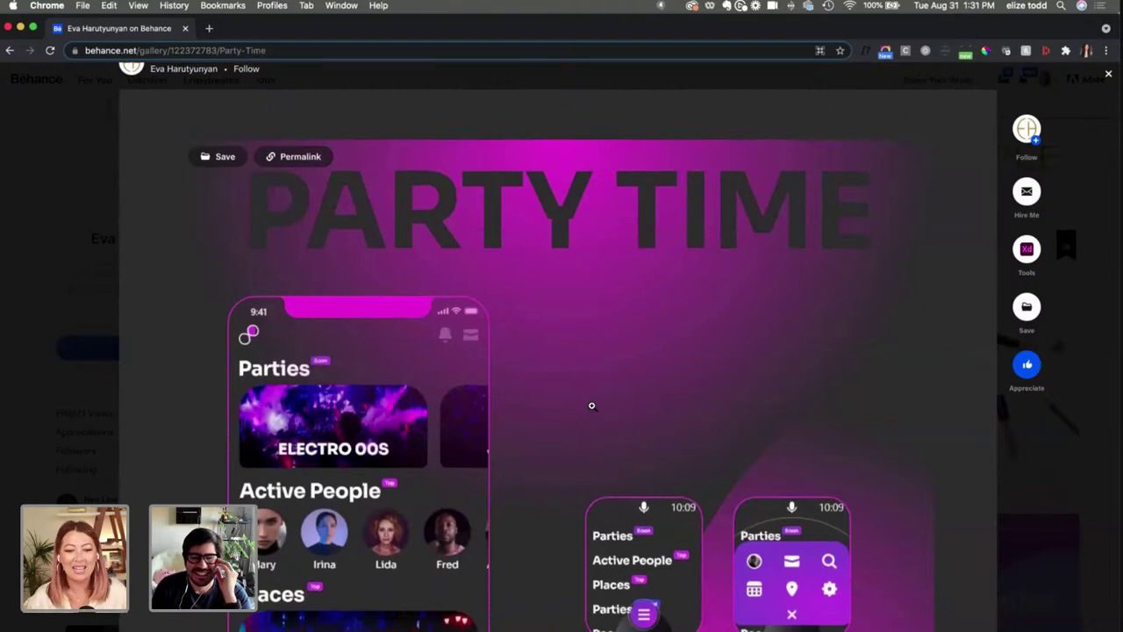
pyautogui.scroll(-5, 592, 405)
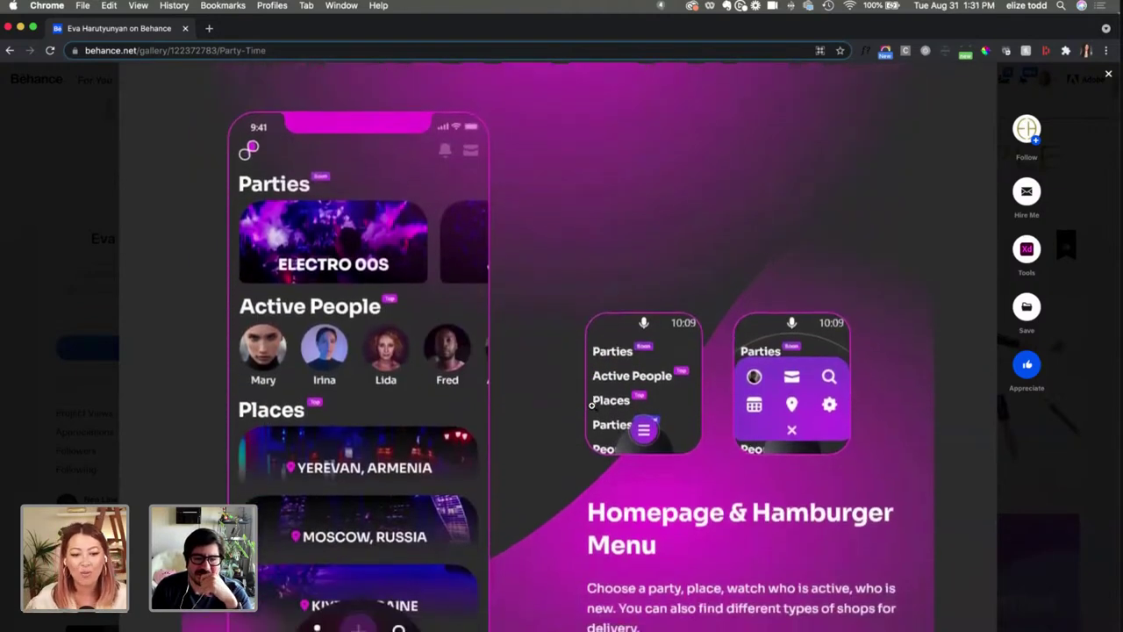
pyautogui.scroll(-1, 592, 406)
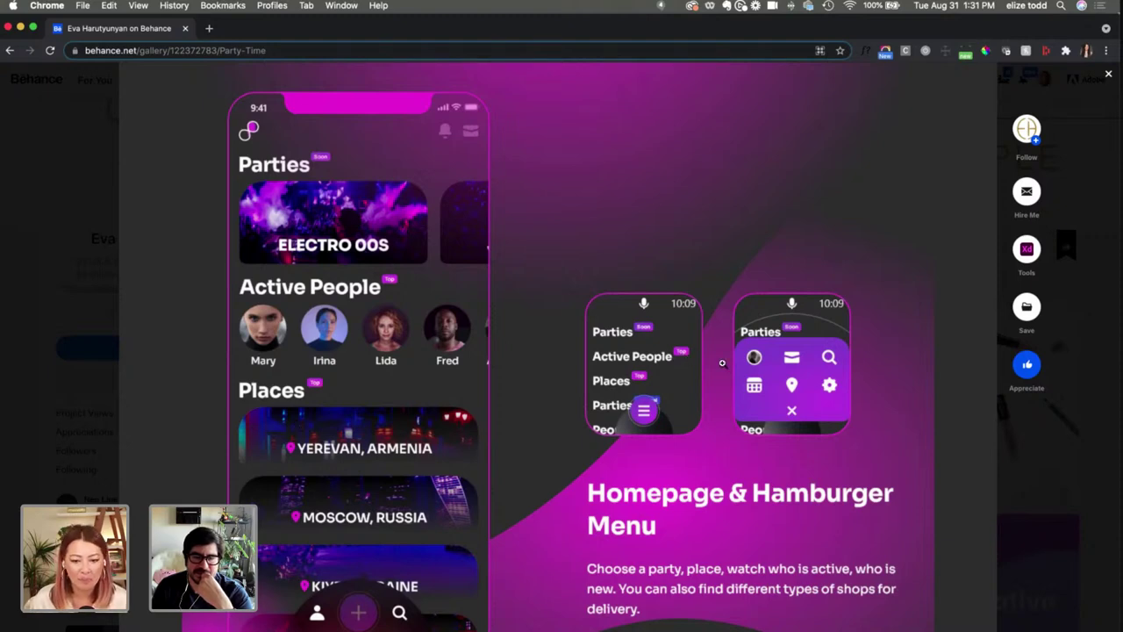
pyautogui.scroll(-5, 723, 363)
pyautogui.scroll(-2, 722, 363)
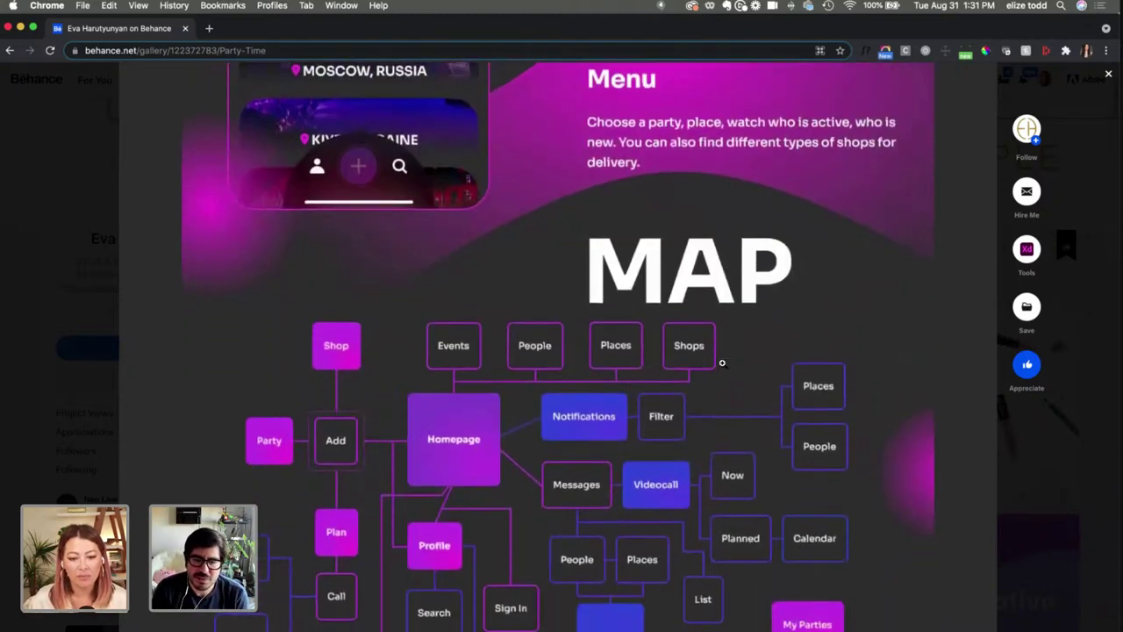
pyautogui.scroll(-3, 722, 363)
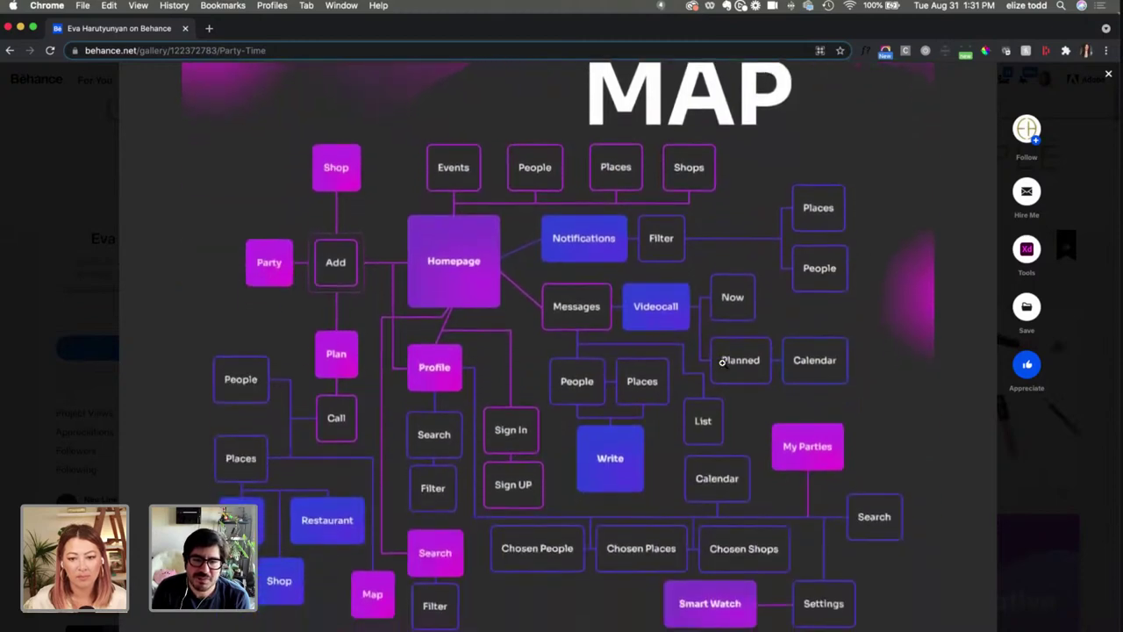
pyautogui.scroll(1, 722, 363)
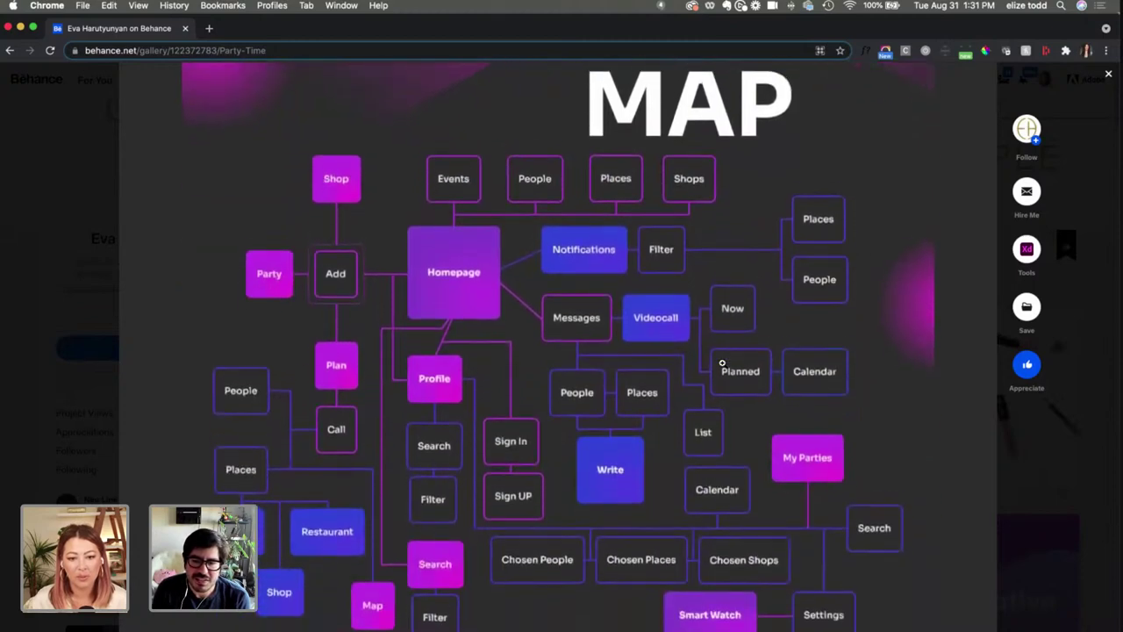
pyautogui.scroll(-1, 722, 363)
pyautogui.scroll(-5, 722, 362)
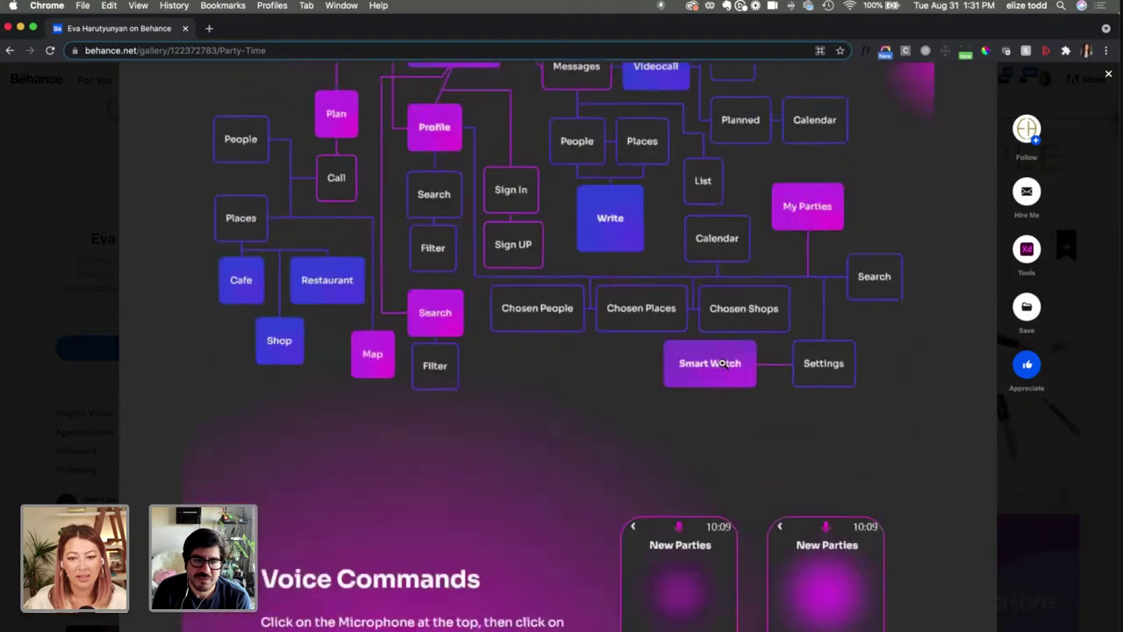
pyautogui.scroll(-3, 722, 362)
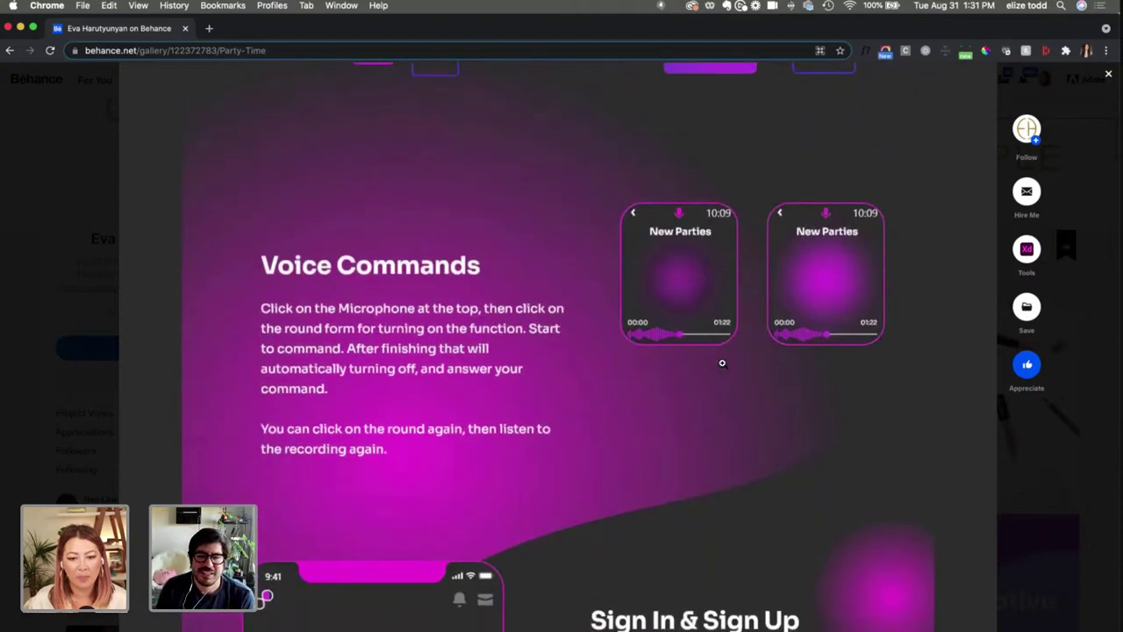
pyautogui.scroll(-1, 722, 363)
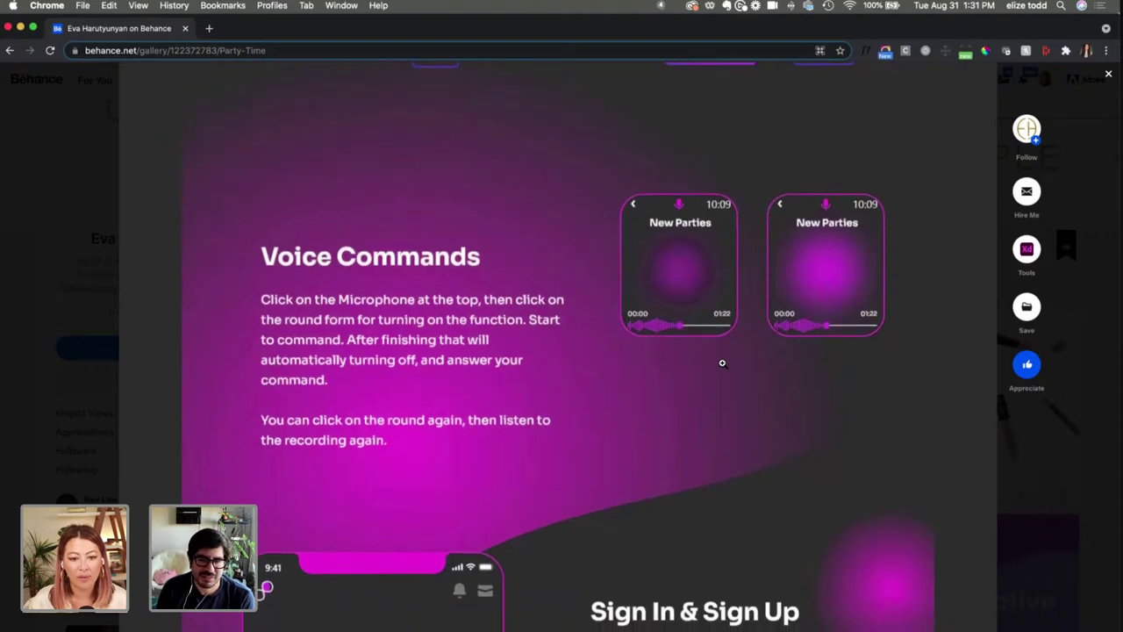
pyautogui.scroll(-5, 722, 362)
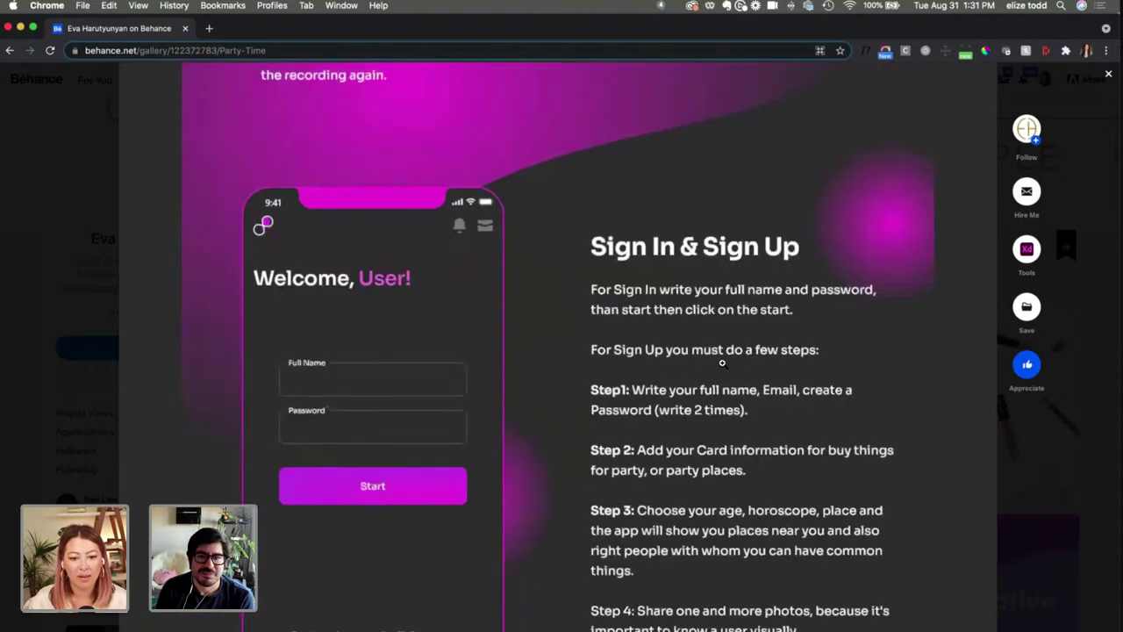
# Step: Examine the Party Time project's four sign-up steps, color palette, user research plan and hand-drawn wireframes
pyautogui.scroll(-2, 722, 363)
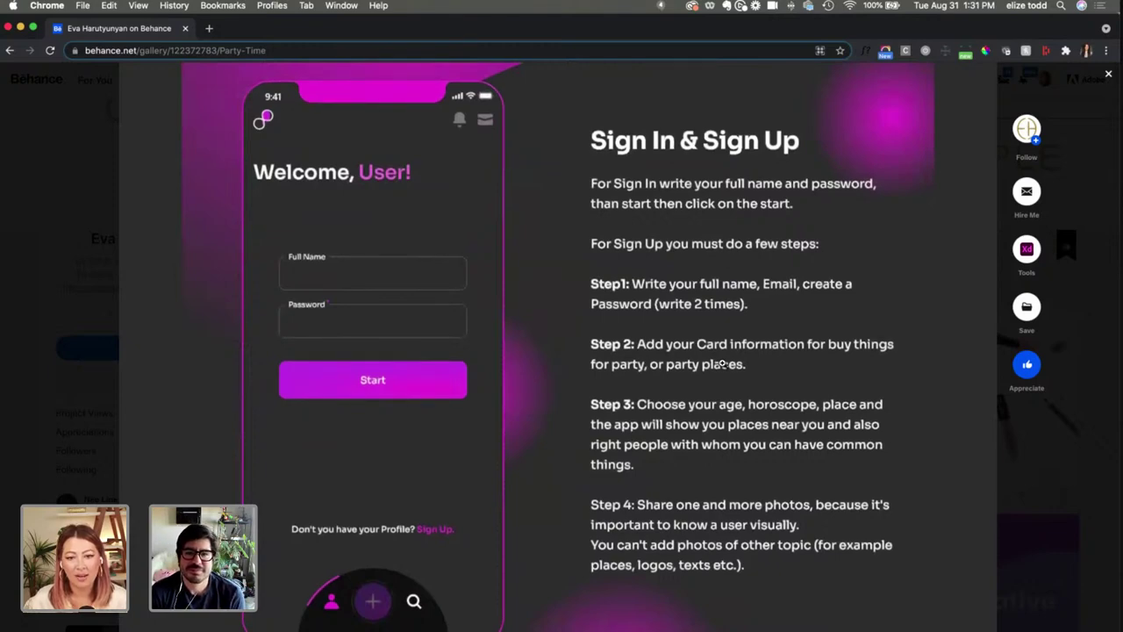
pyautogui.scroll(-8, 722, 362)
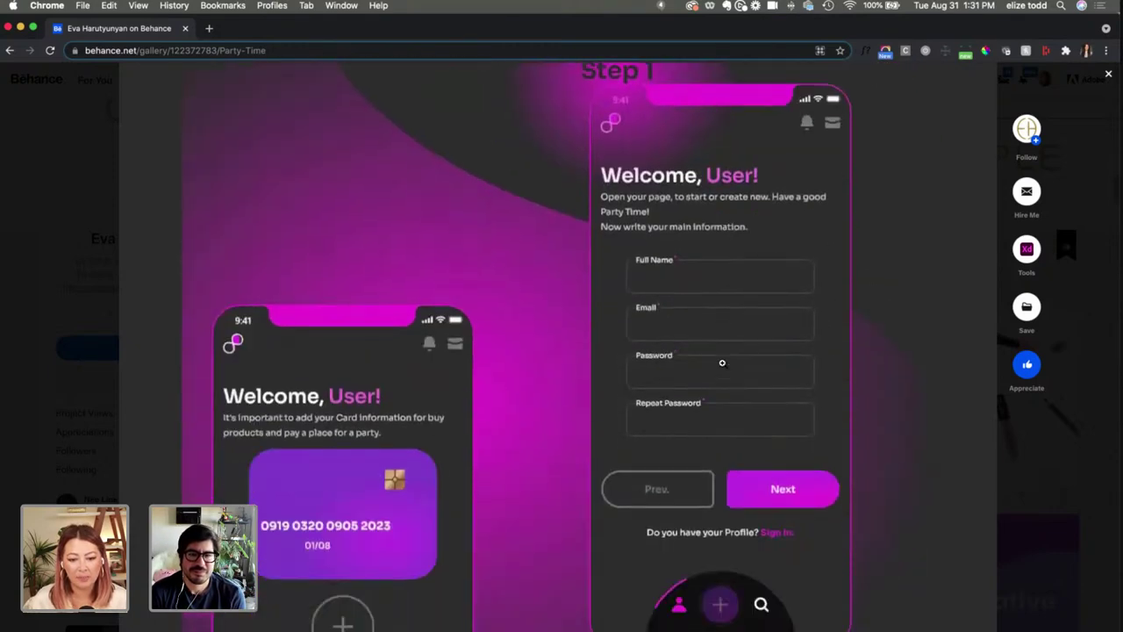
pyautogui.scroll(-5, 722, 363)
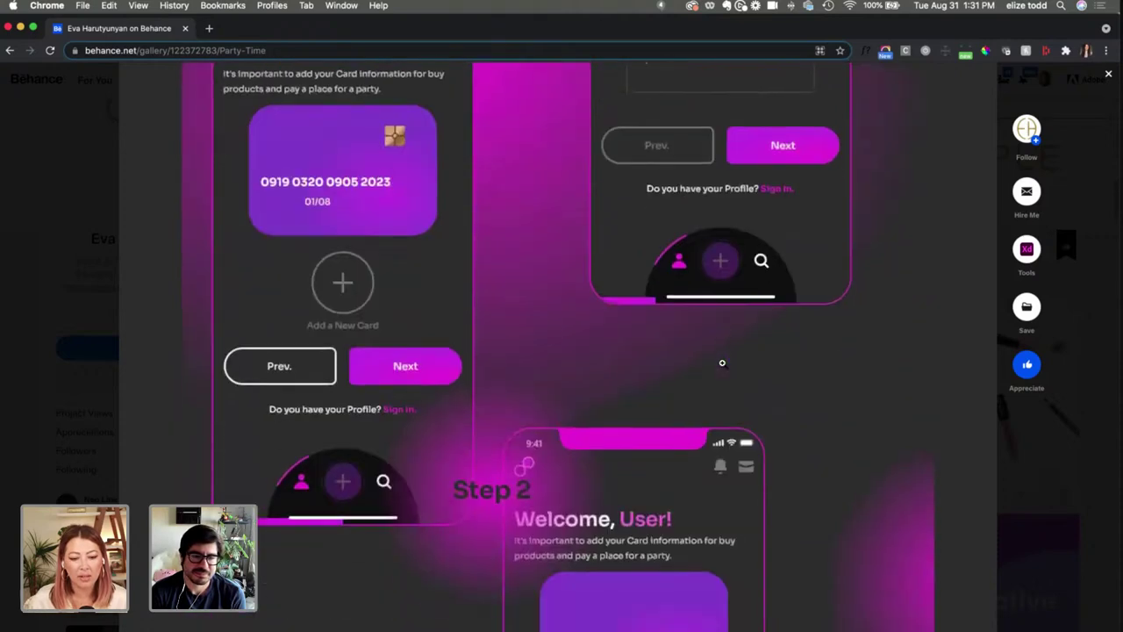
pyautogui.scroll(-12, 723, 362)
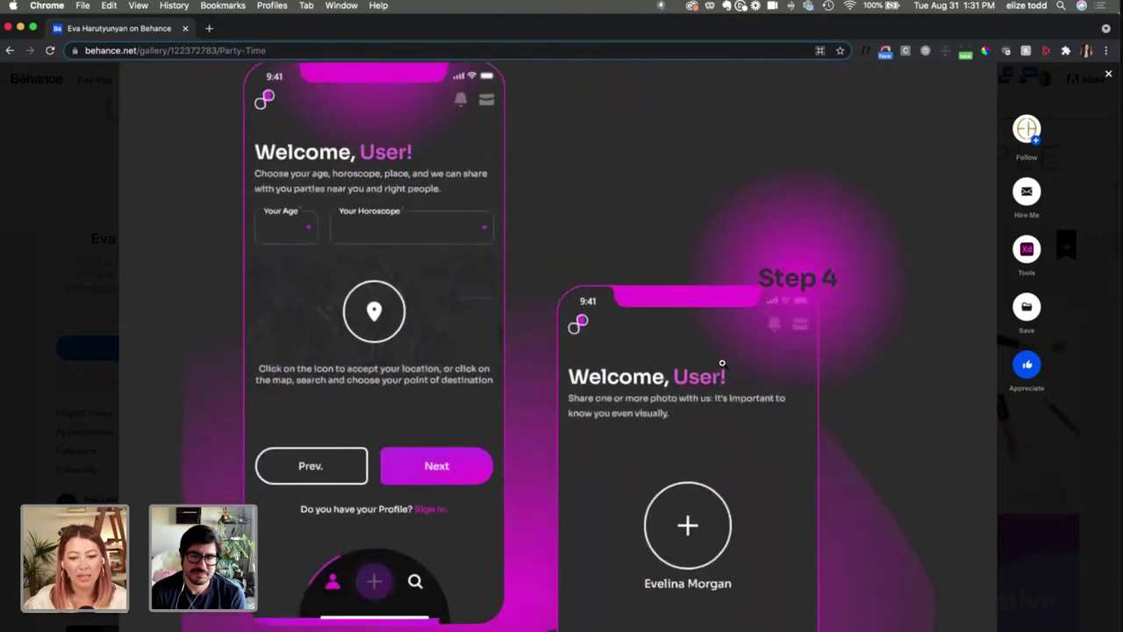
pyautogui.scroll(-12, 722, 362)
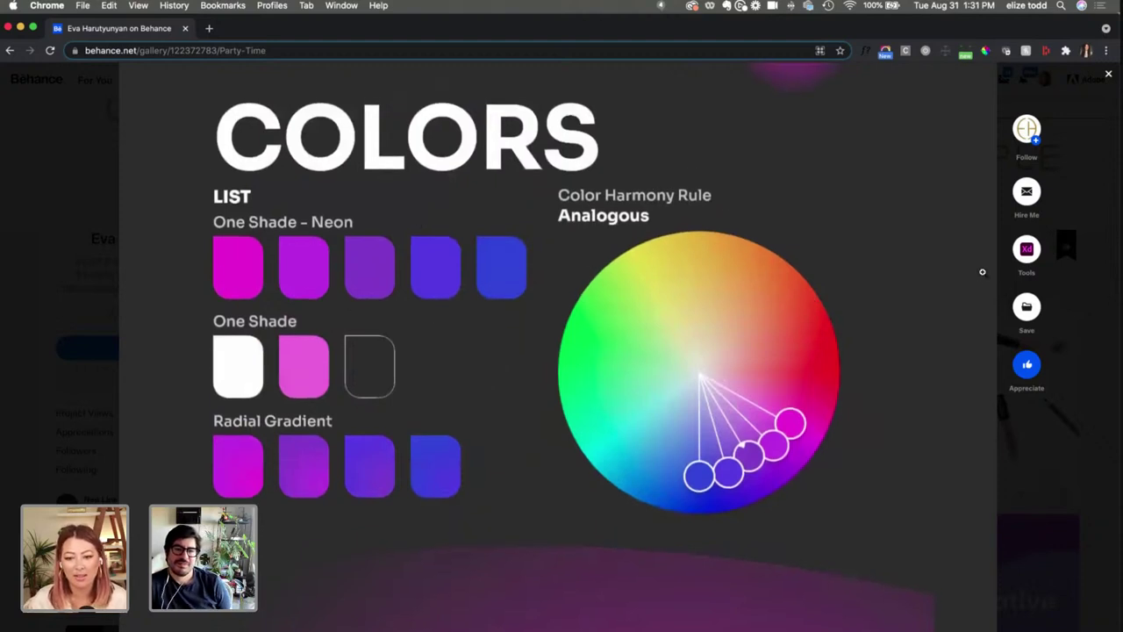
pyautogui.scroll(-5, 559, 292)
pyautogui.scroll(-10, 559, 294)
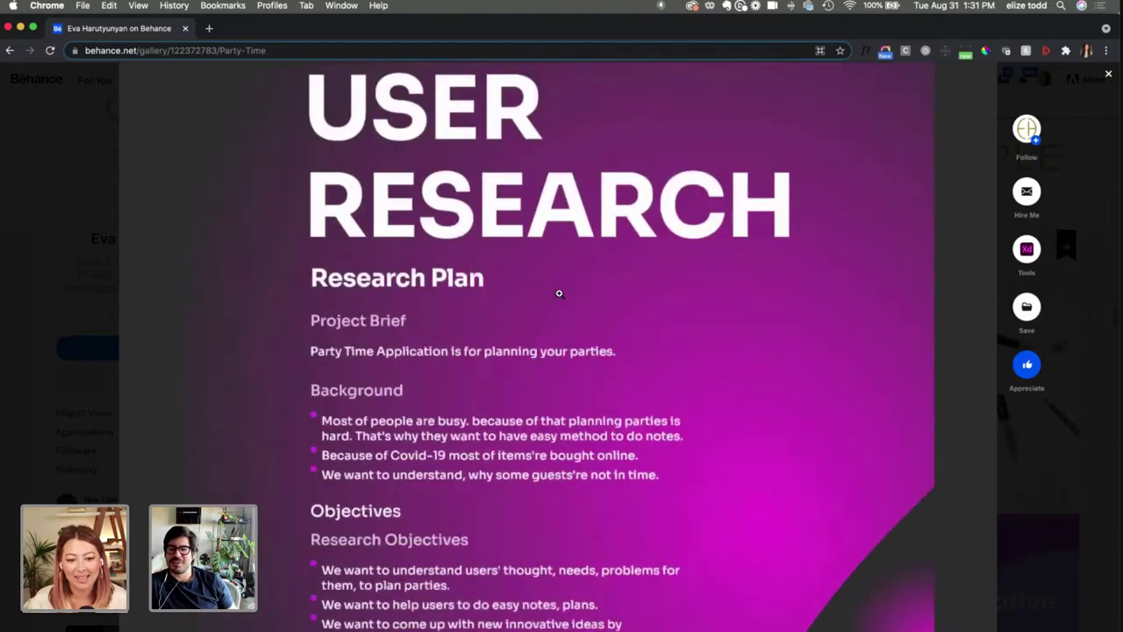
pyautogui.scroll(-10, 558, 294)
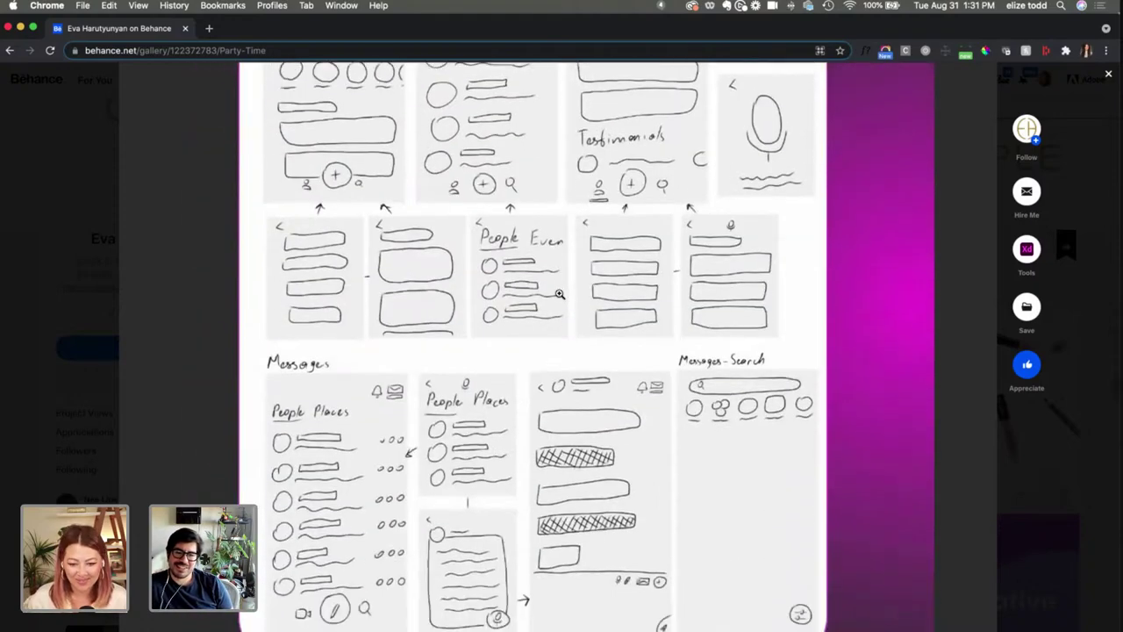
# Step: Examine the project's Profile & Menu, Search & Notifications and Icons sections
pyautogui.scroll(-2, 559, 293)
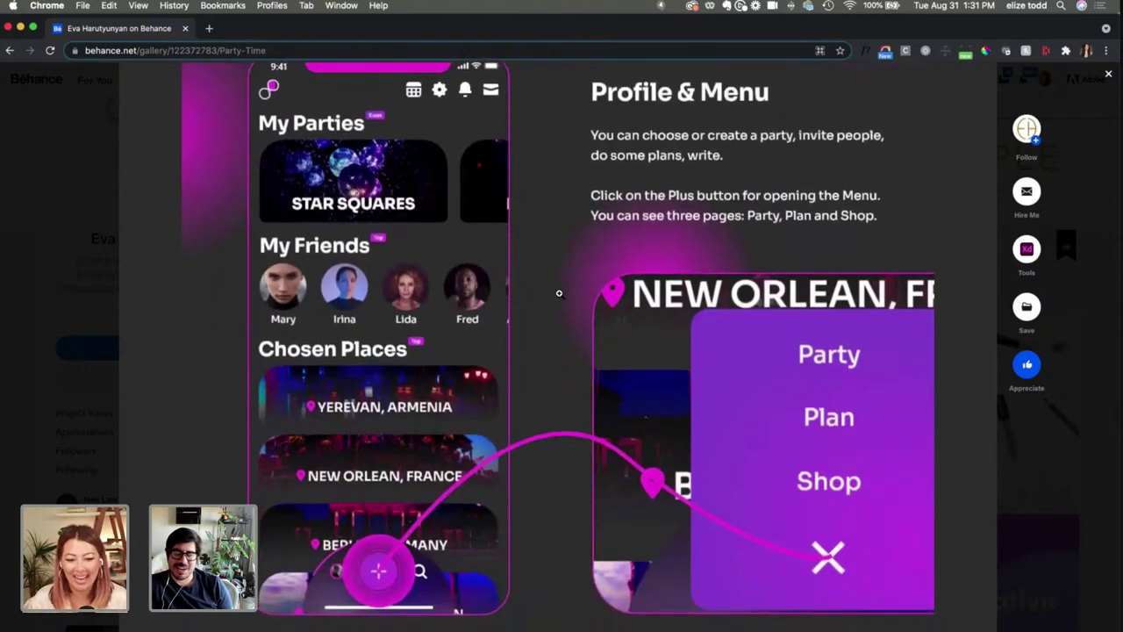
pyautogui.scroll(1, 559, 293)
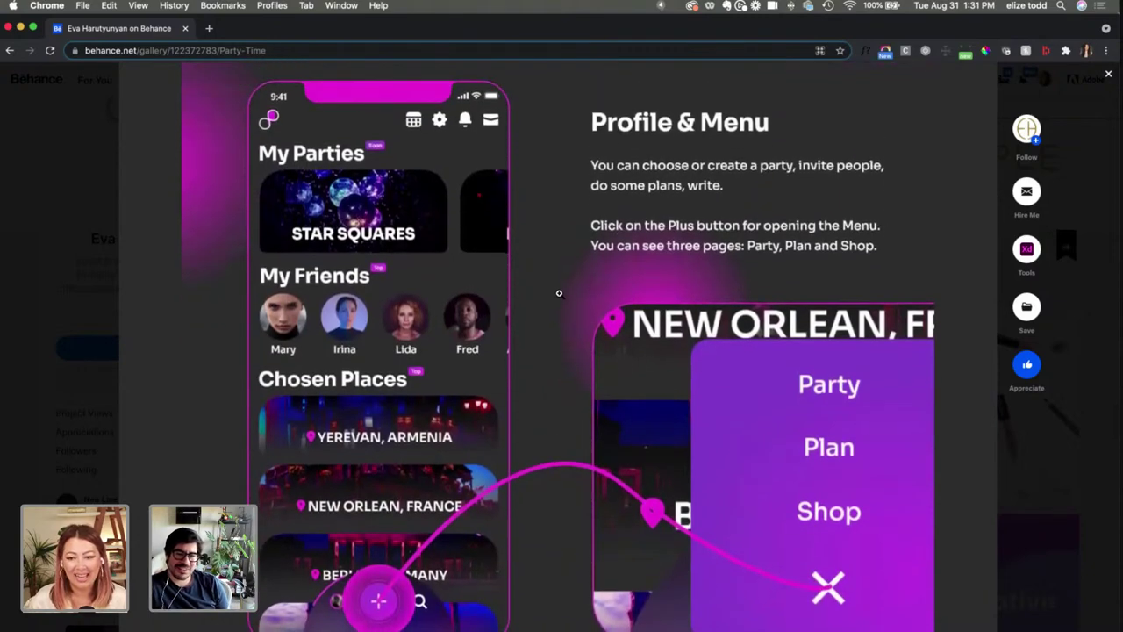
pyautogui.scroll(-1, 559, 293)
pyautogui.scroll(-10, 559, 293)
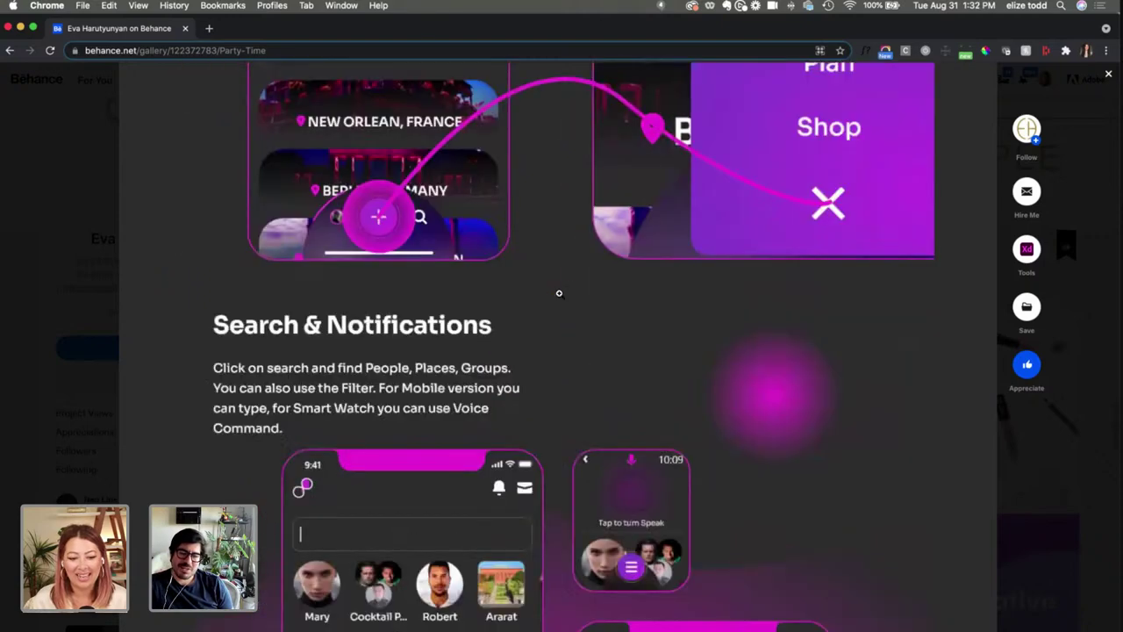
pyautogui.scroll(-12, 558, 293)
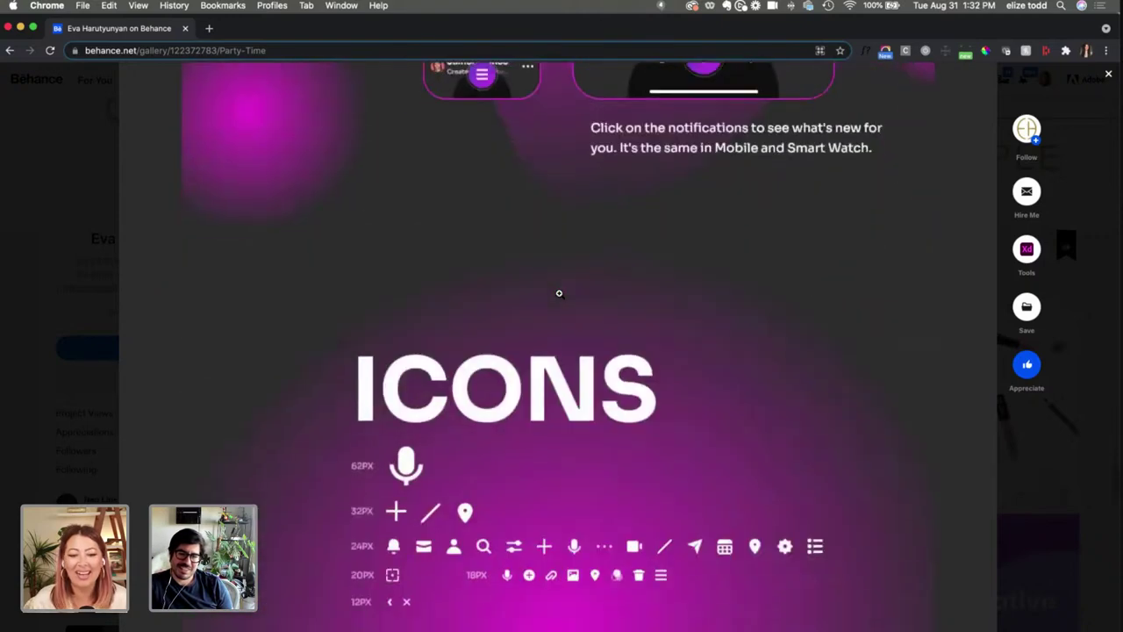
pyautogui.scroll(-10, 559, 293)
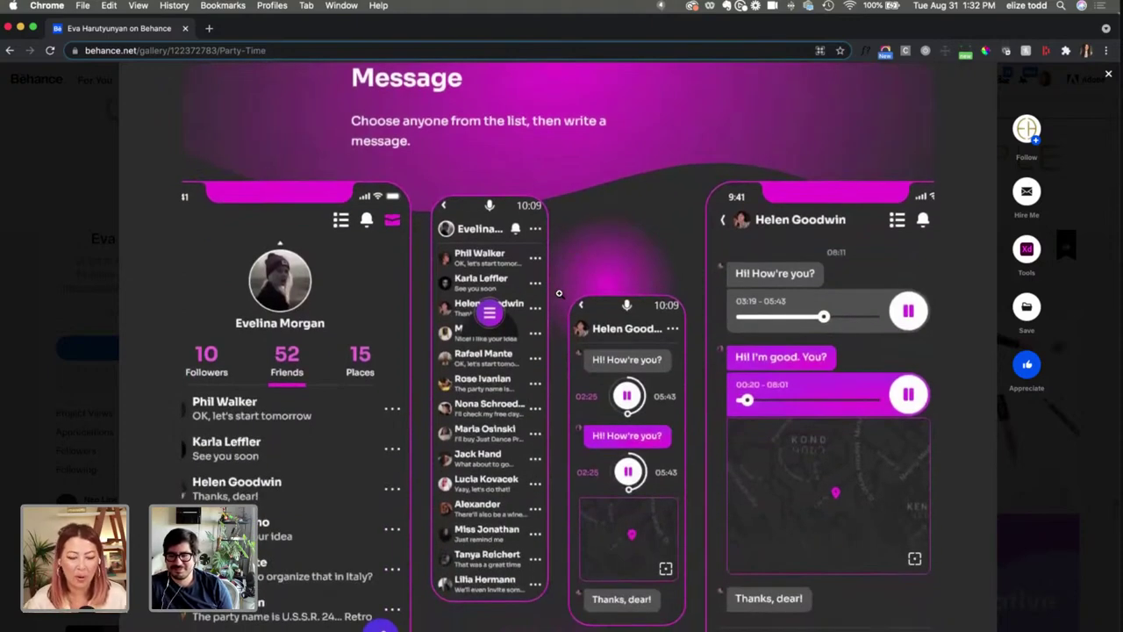
# Step: Compare the phone and smart watch layouts in the project's Message and Settings sections
pyautogui.scroll(-2, 559, 293)
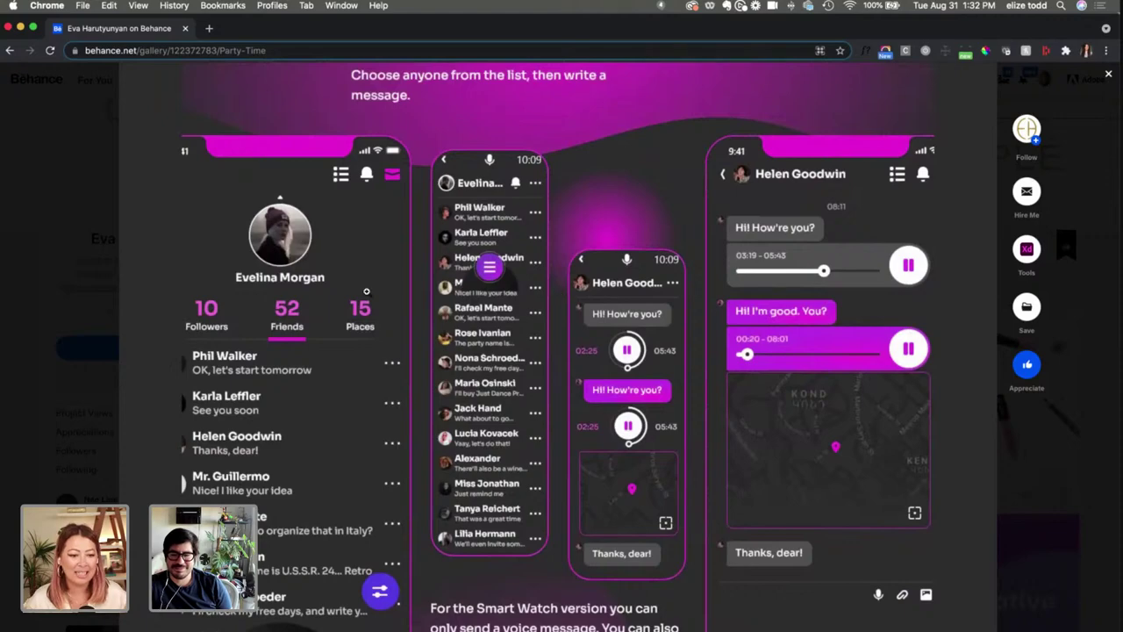
pyautogui.scroll(-15, 291, 308)
pyautogui.scroll(-12, 291, 308)
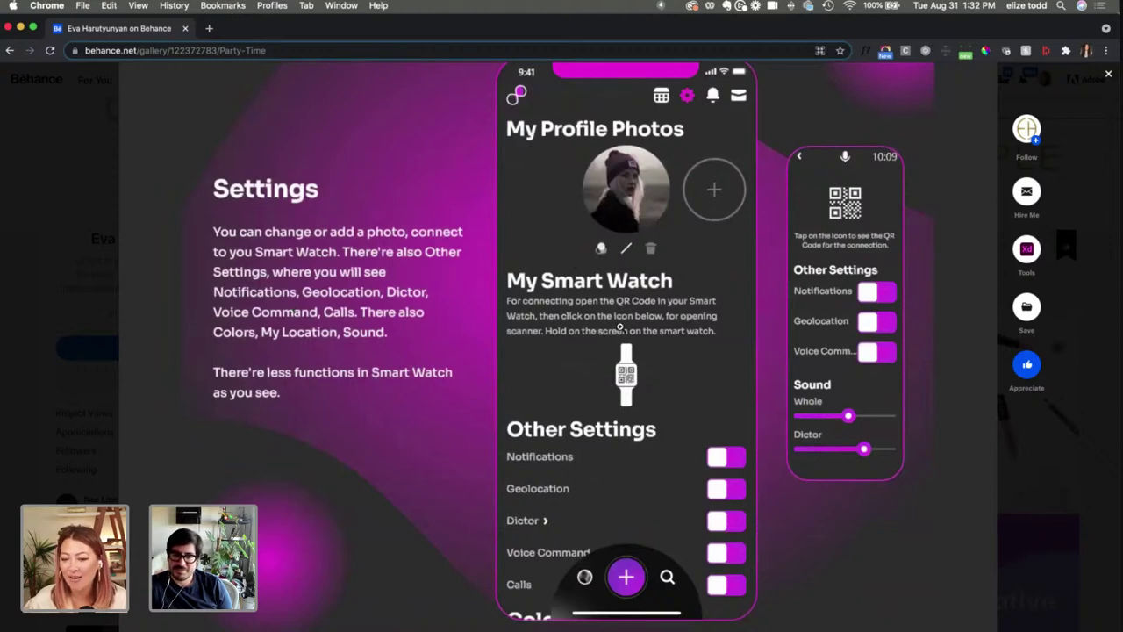
pyautogui.scroll(20, 620, 327)
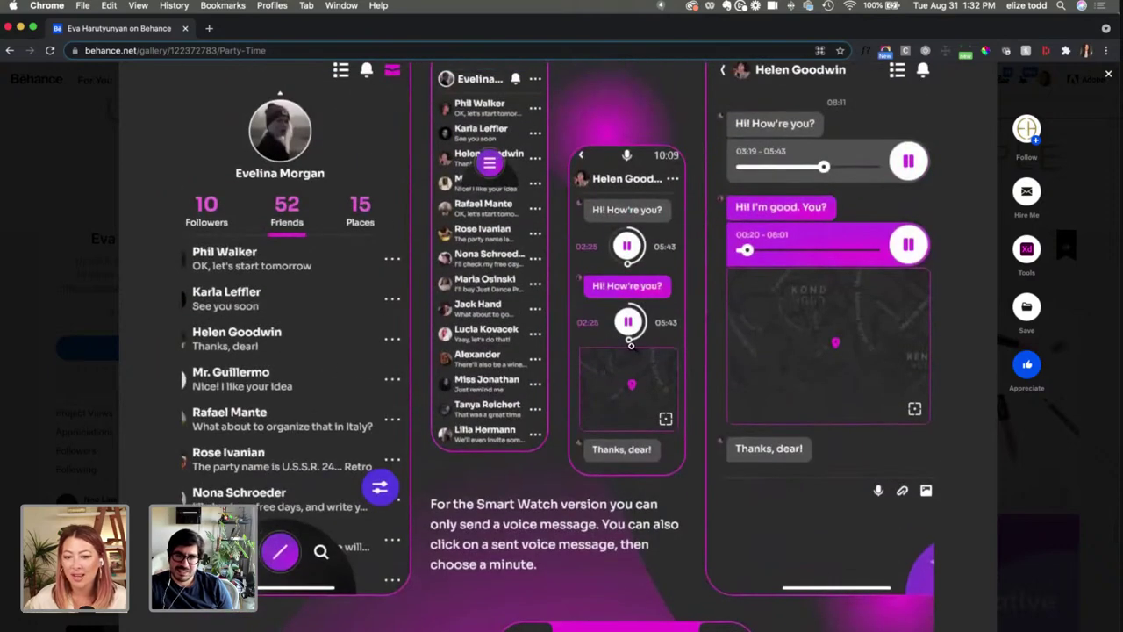
pyautogui.scroll(2, 630, 345)
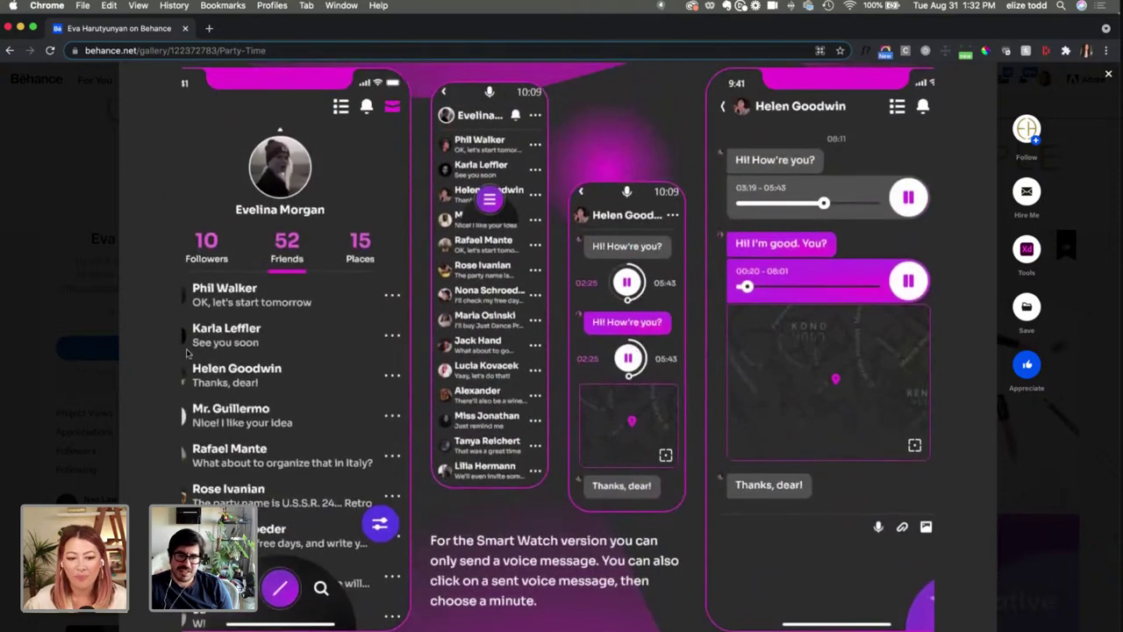
pyautogui.scroll(-2, 194, 355)
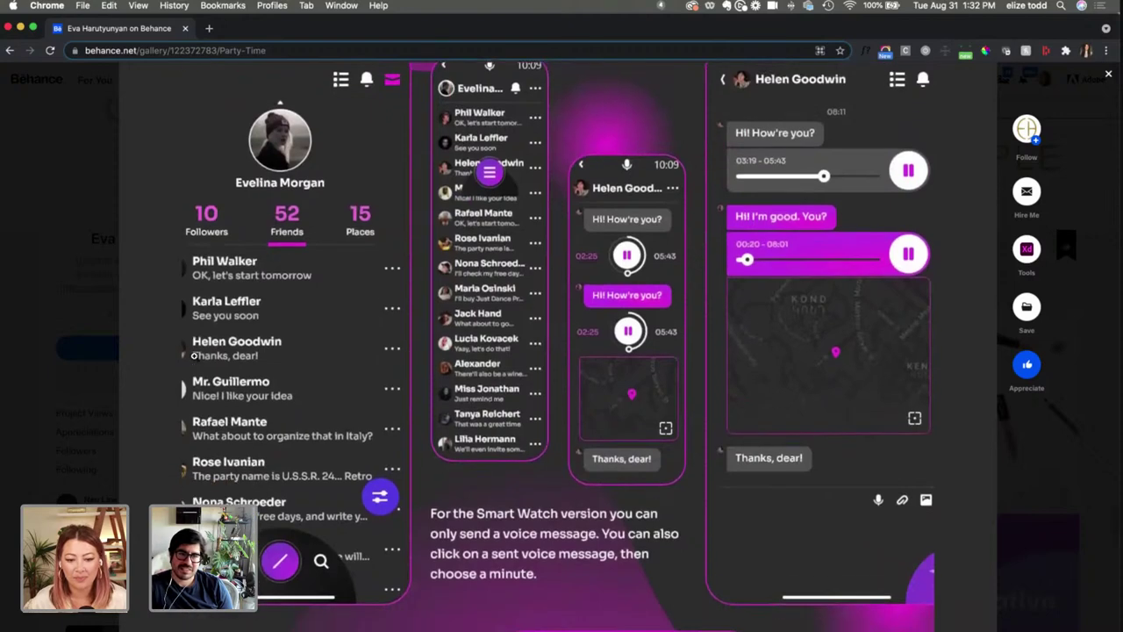
pyautogui.scroll(-1, 194, 356)
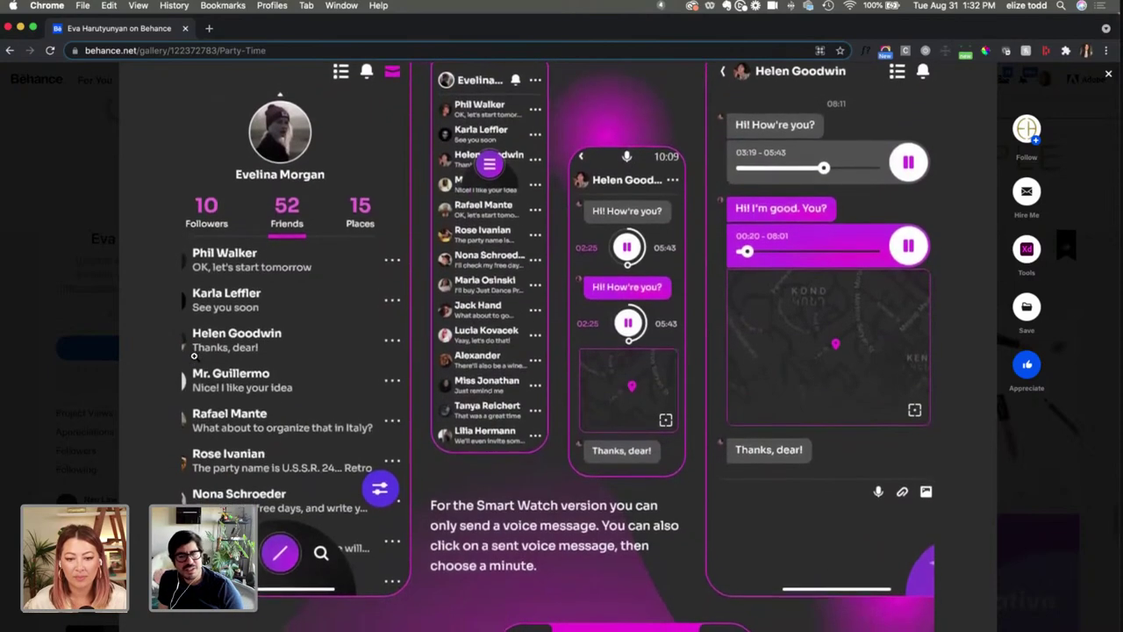
pyautogui.scroll(-5, 194, 355)
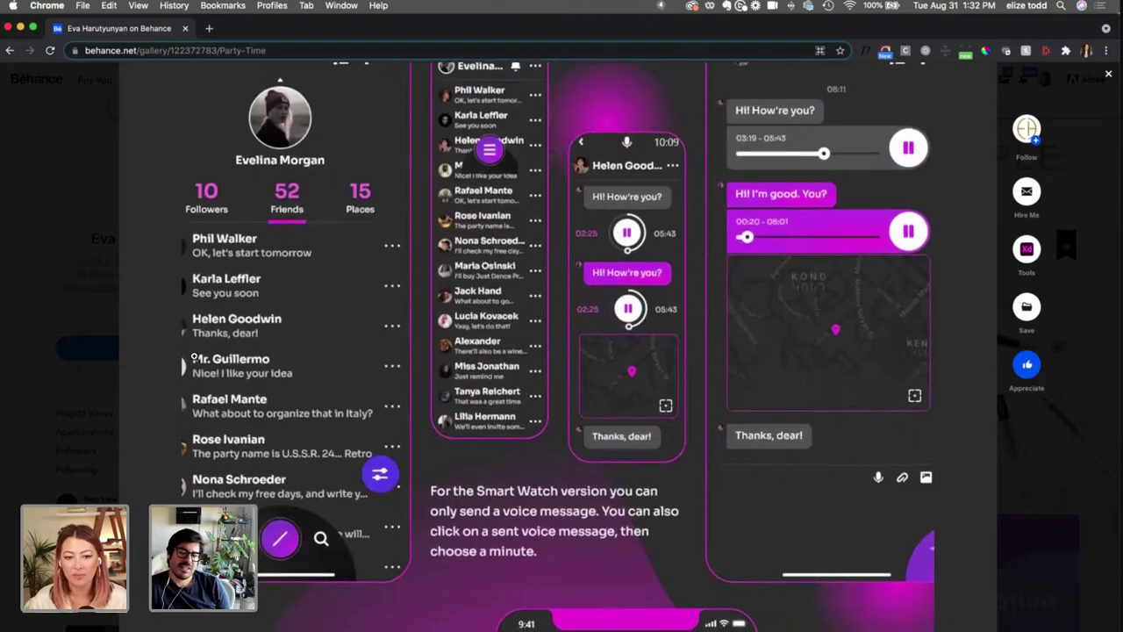
pyautogui.scroll(-3, 194, 355)
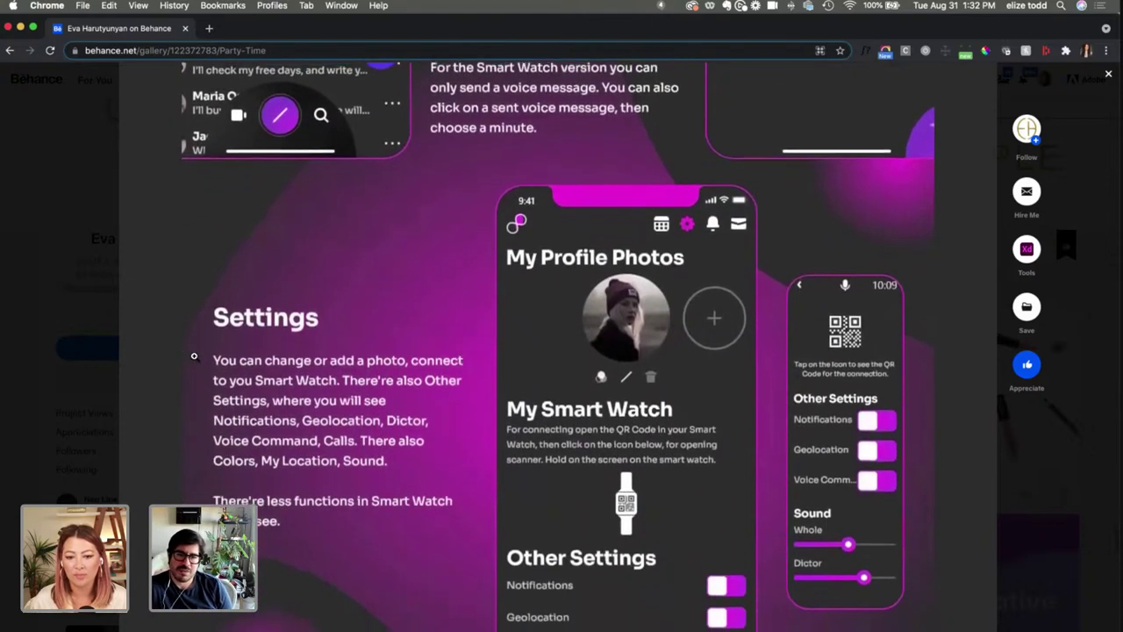
pyautogui.scroll(-1, 194, 356)
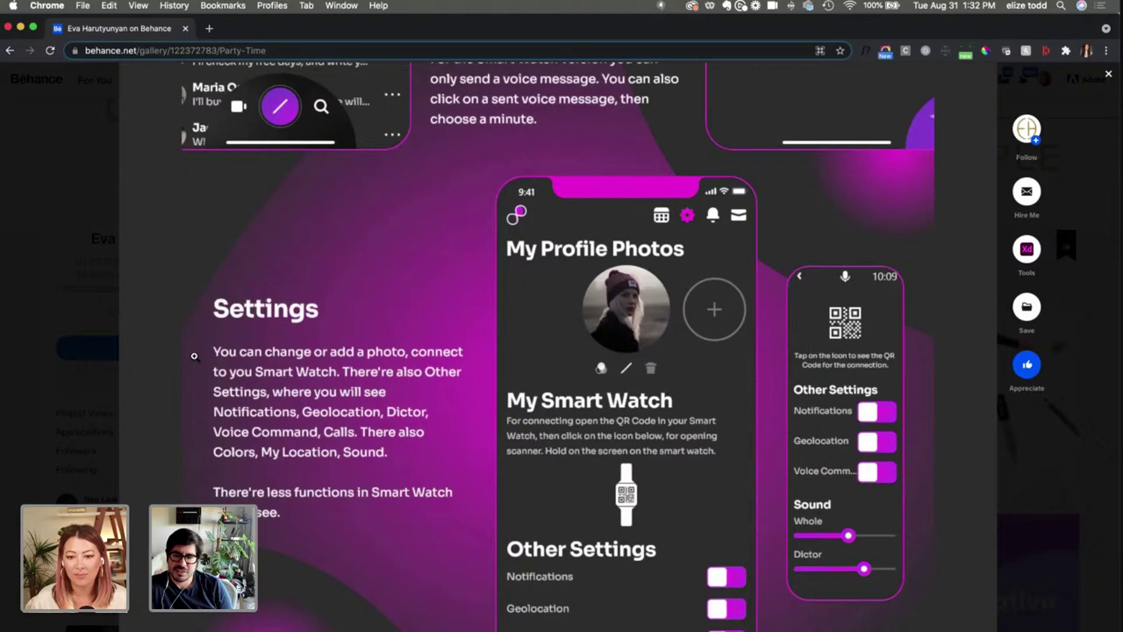
pyautogui.scroll(-1, 194, 355)
pyautogui.scroll(-1, 194, 355)
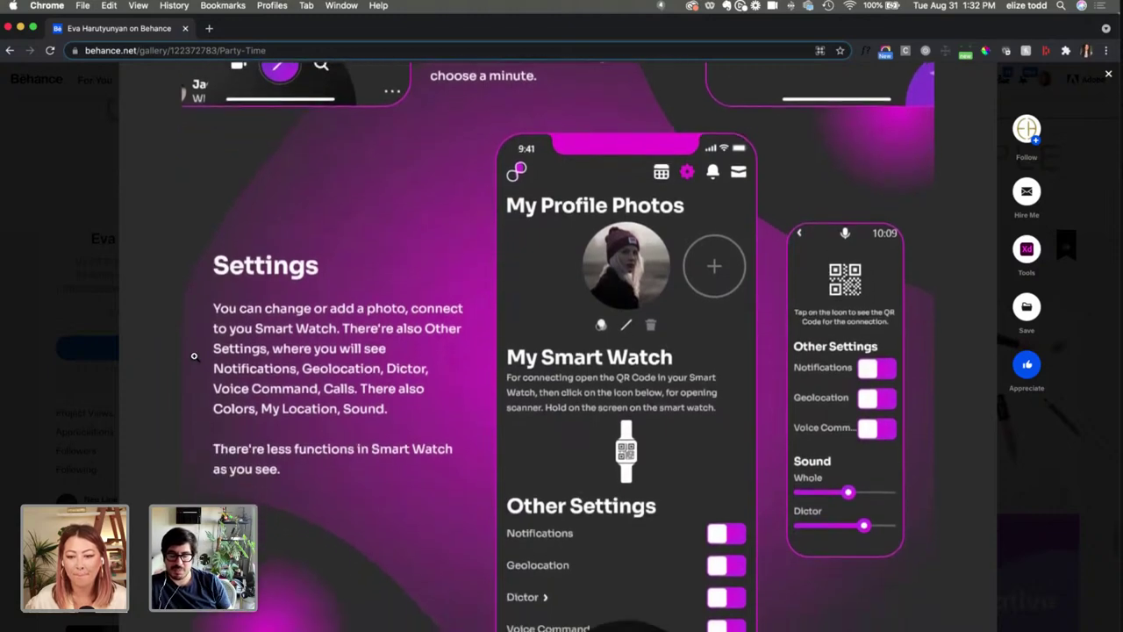
pyautogui.scroll(-4, 194, 355)
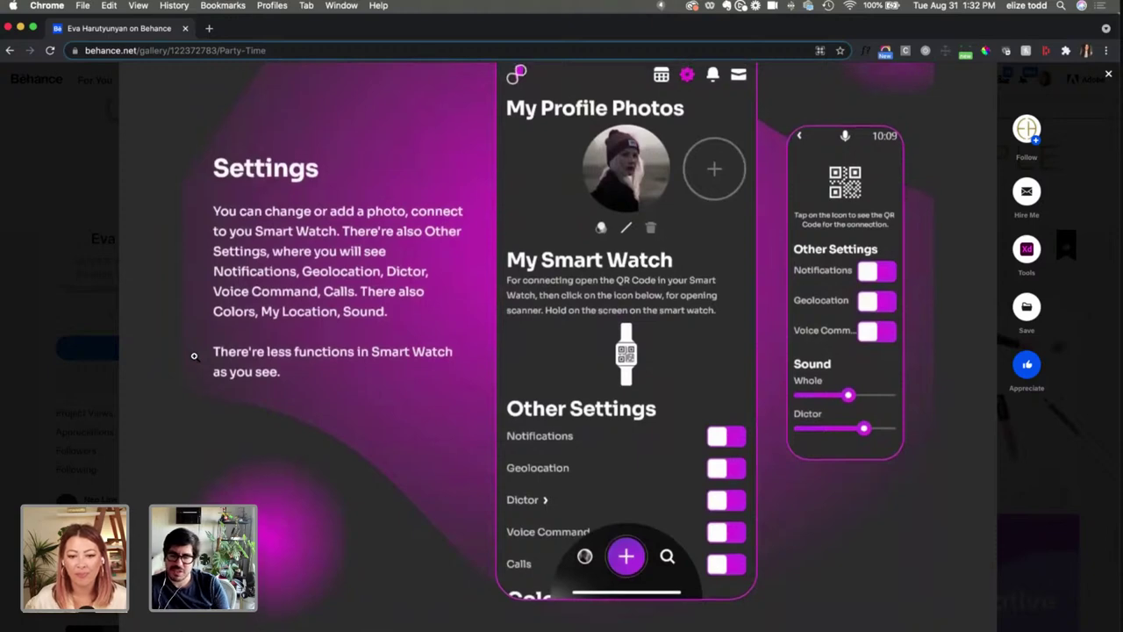
pyautogui.scroll(15, 194, 356)
pyautogui.scroll(4, 194, 355)
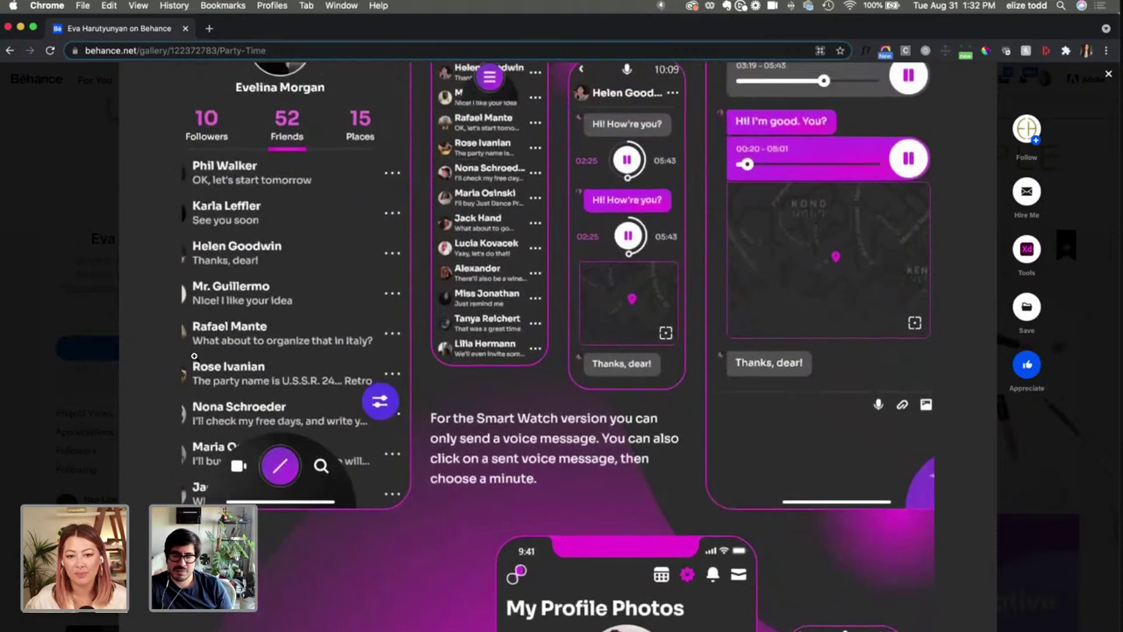
pyautogui.scroll(3, 194, 355)
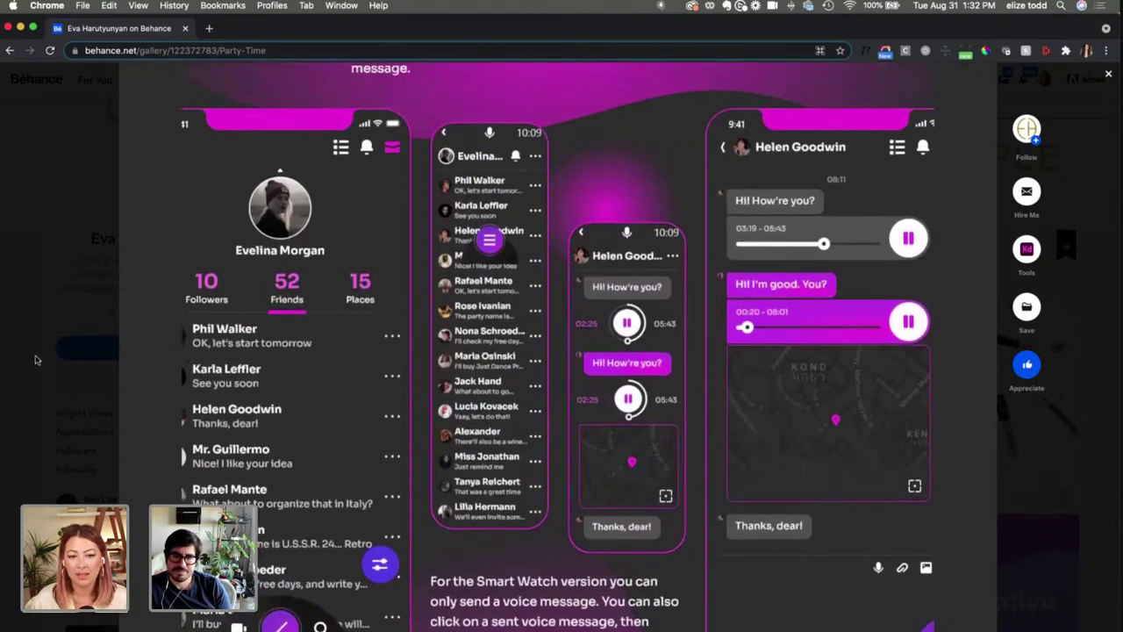
# Step: Revisit the Icons, notifications and wireframe sections, and close the Party Time project to return to the designer's profile
pyautogui.scroll(12, 274, 382)
pyautogui.scroll(8, 275, 383)
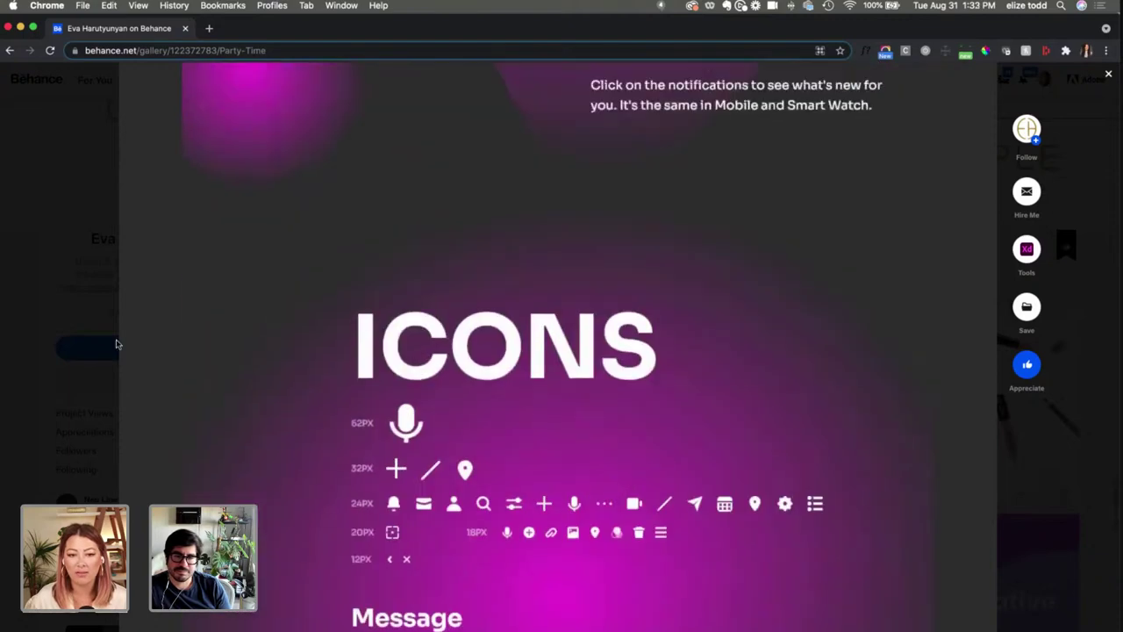
pyautogui.scroll(20, 390, 334)
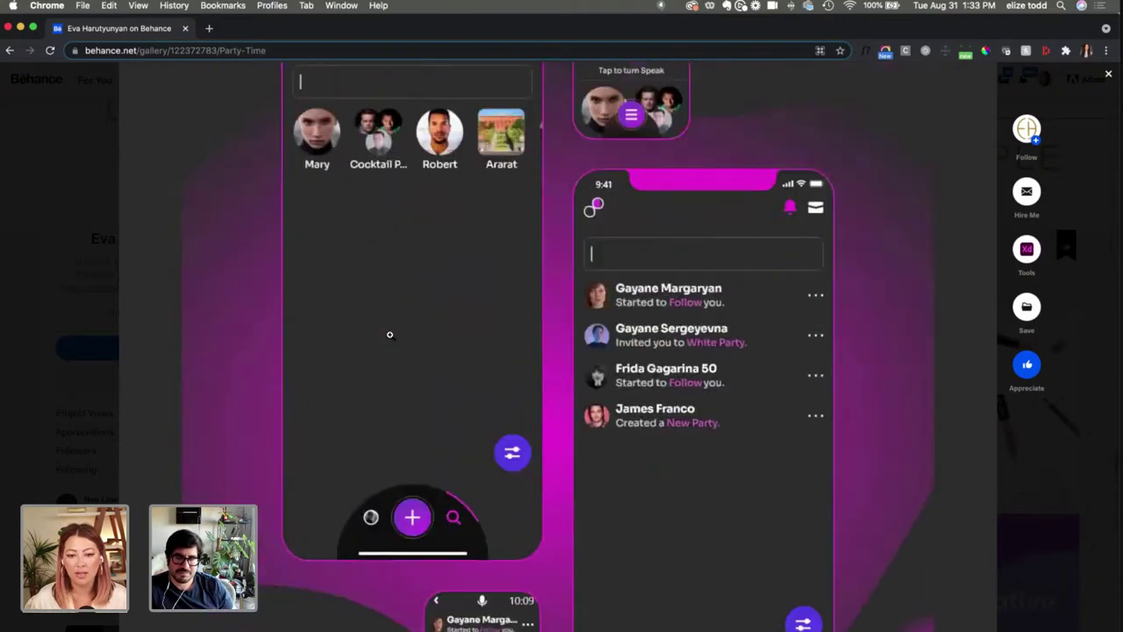
pyautogui.scroll(20, 391, 335)
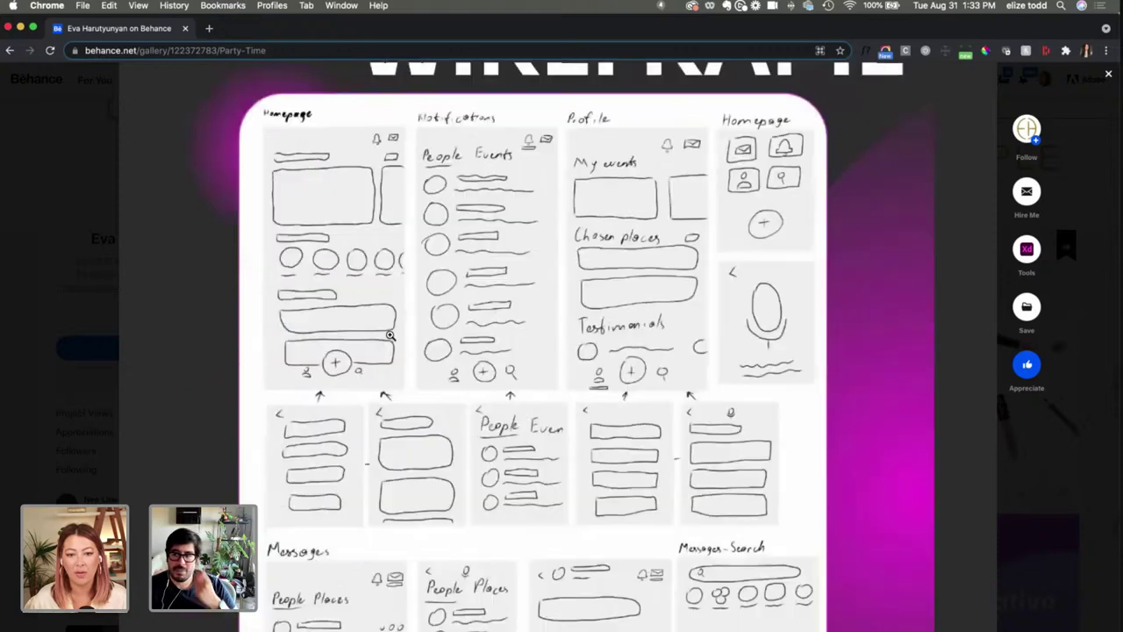
pyautogui.click(76, 314)
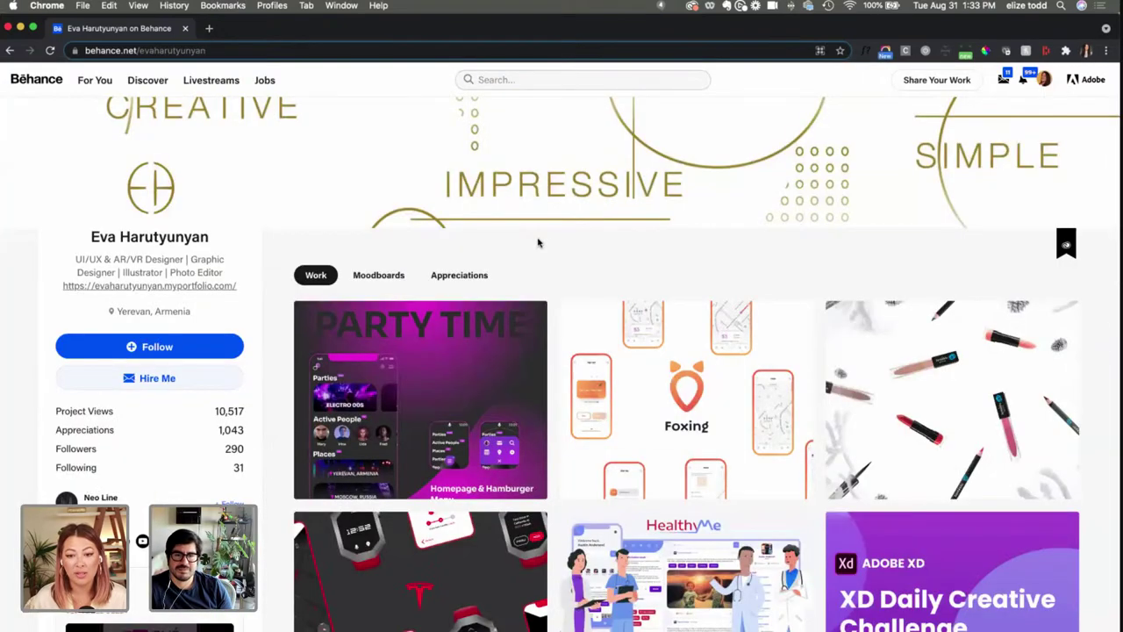
# Step: Browse the other projects in the Work gallery of the designer's Behance profile
pyautogui.scroll(-1, 538, 243)
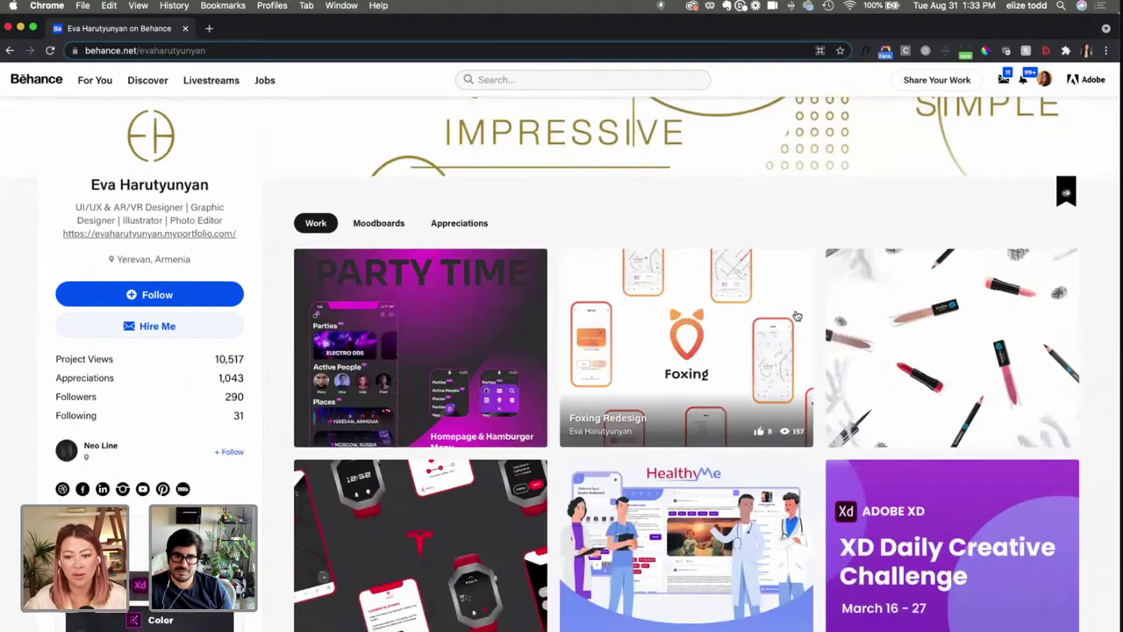
pyautogui.scroll(-2, 796, 314)
pyautogui.scroll(-2, 796, 314)
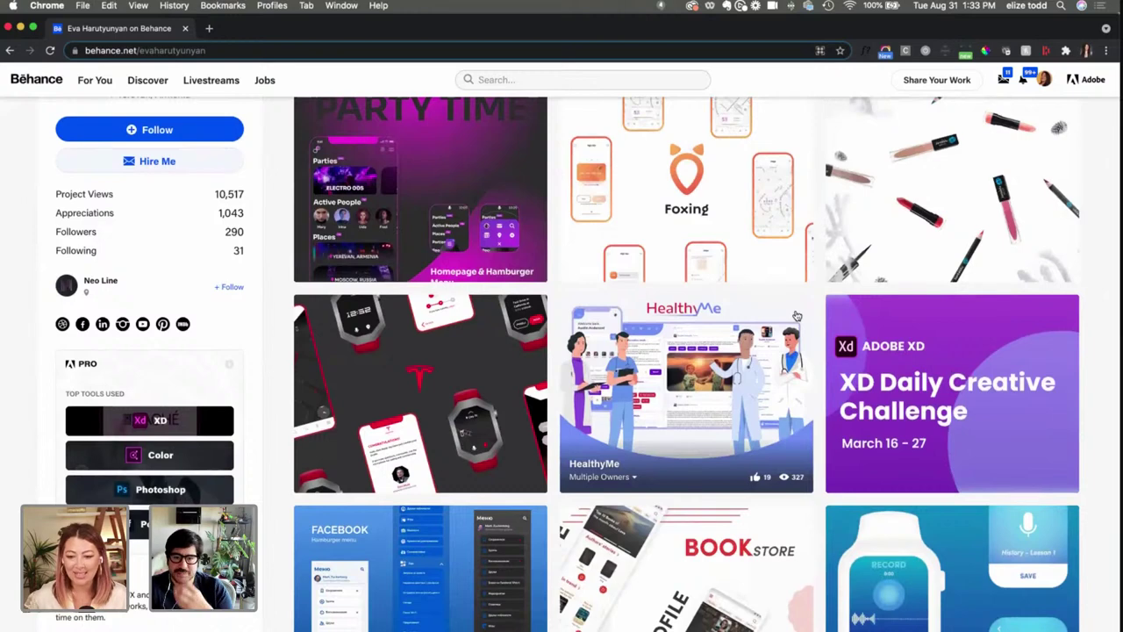
pyautogui.scroll(-1, 796, 314)
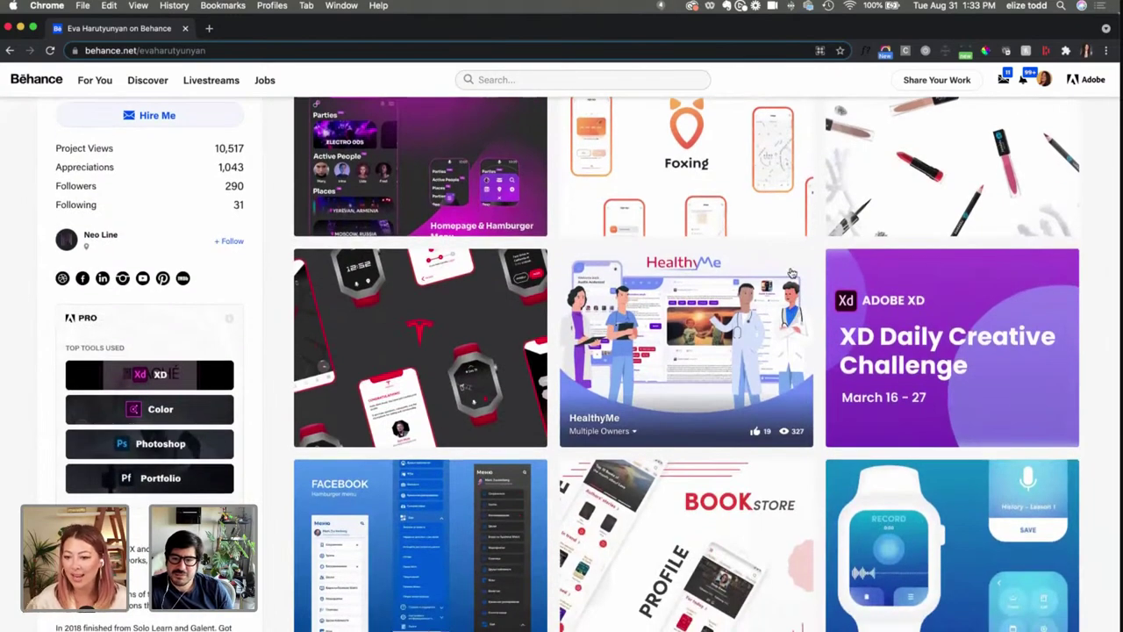
pyautogui.scroll(-2, 773, 528)
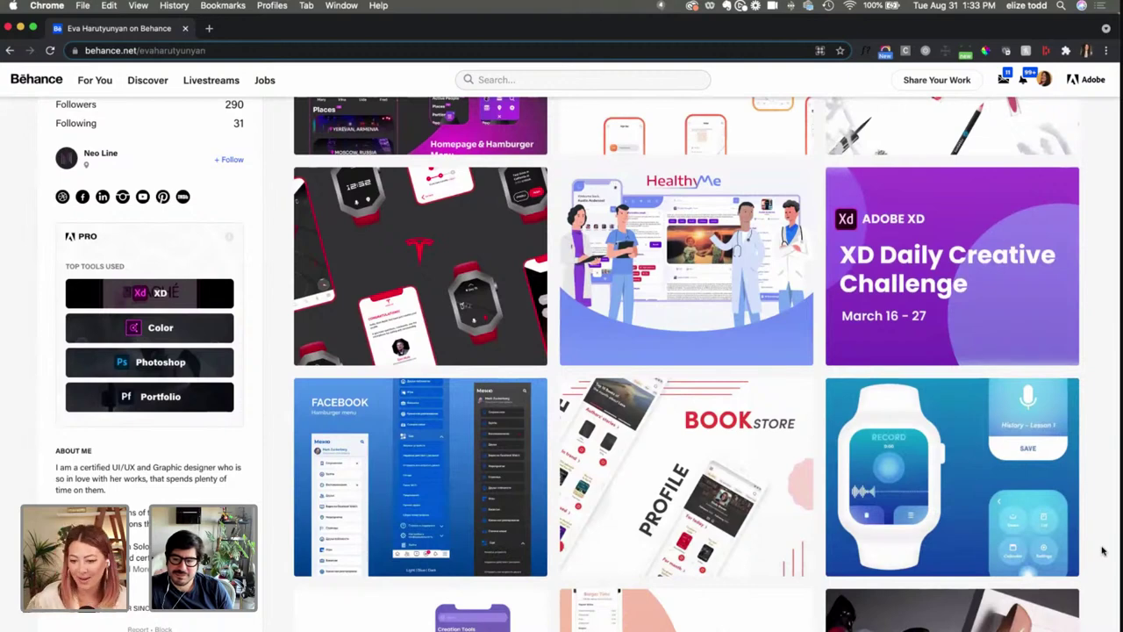
pyautogui.scroll(-3, 1103, 551)
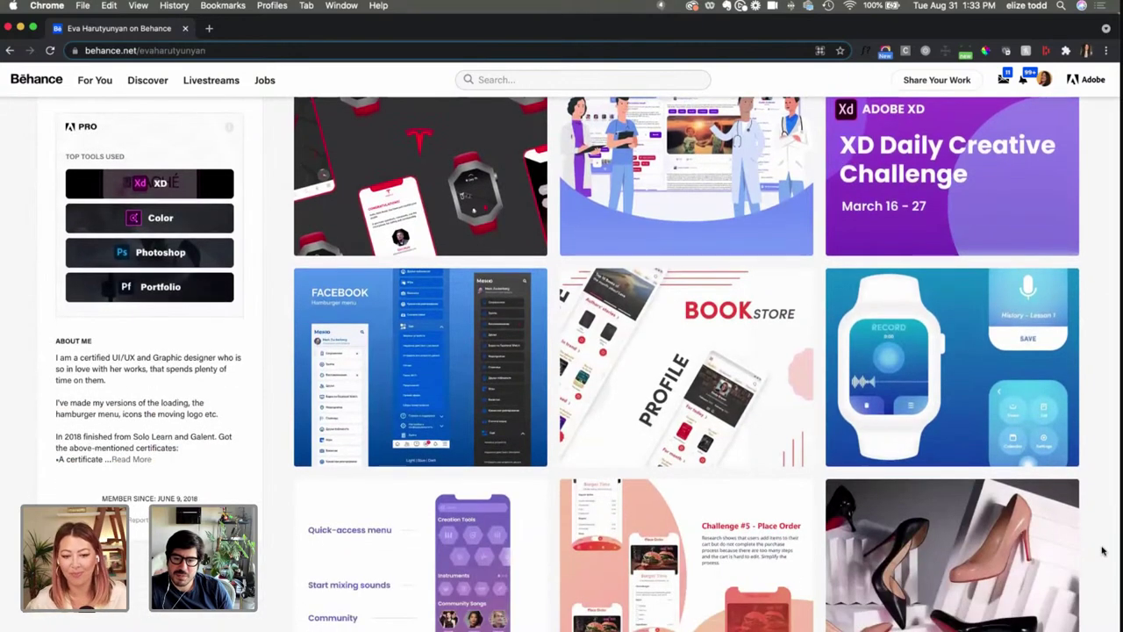
pyautogui.scroll(-1, 1092, 551)
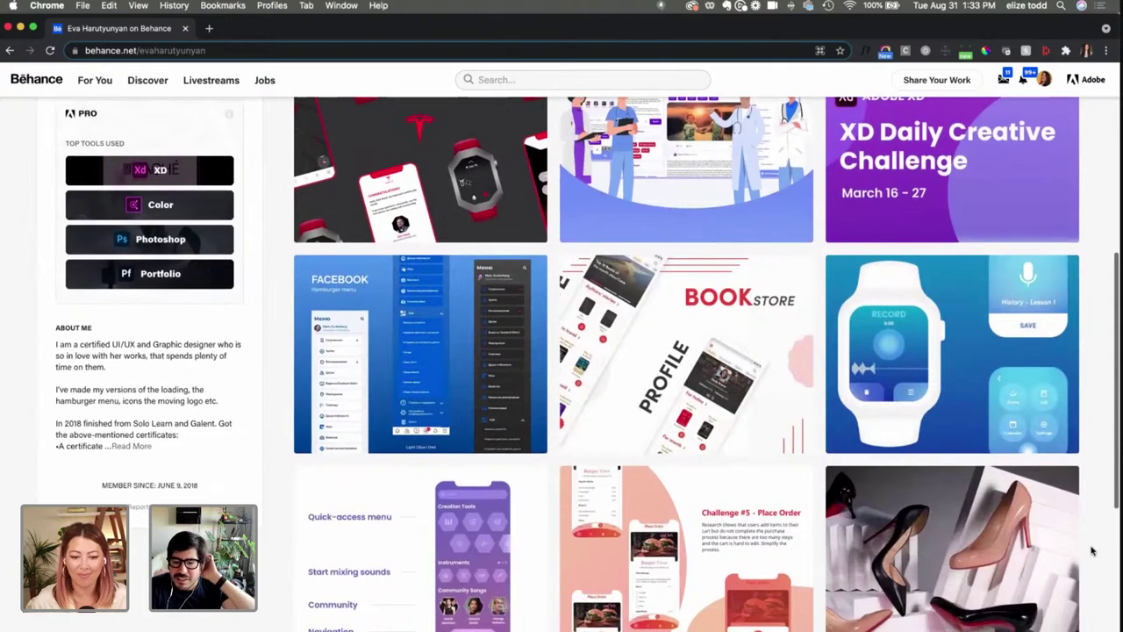
# Step: Look through the designer's Work gallery and open the Food Purchasing - DCC project
pyautogui.scroll(-1, 533, 566)
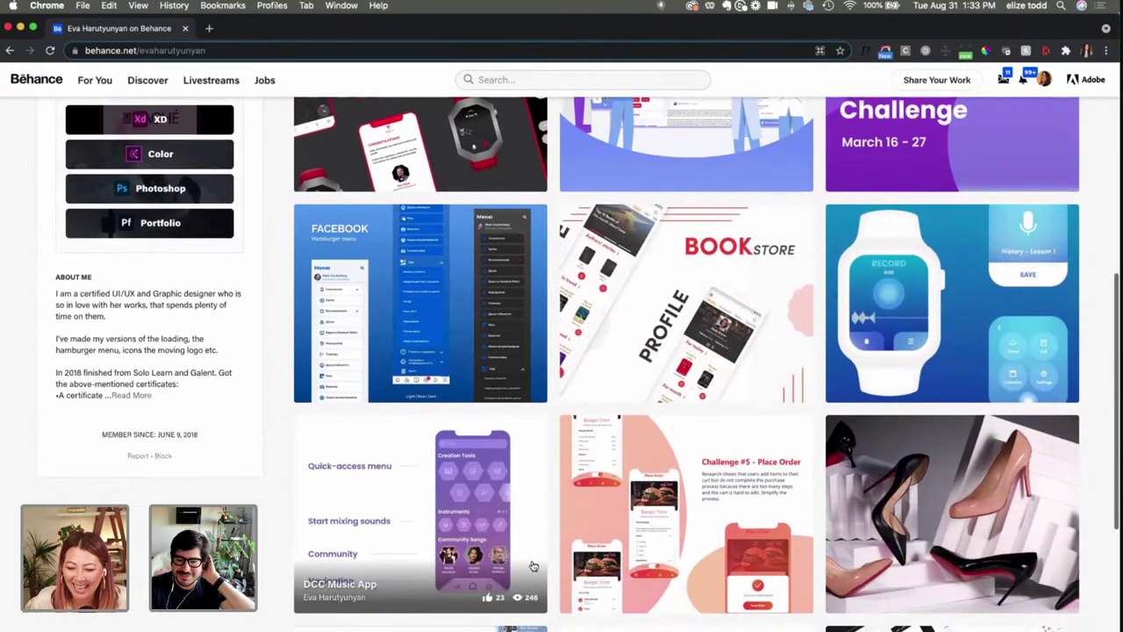
pyautogui.scroll(-5, 532, 566)
pyautogui.scroll(15, 533, 566)
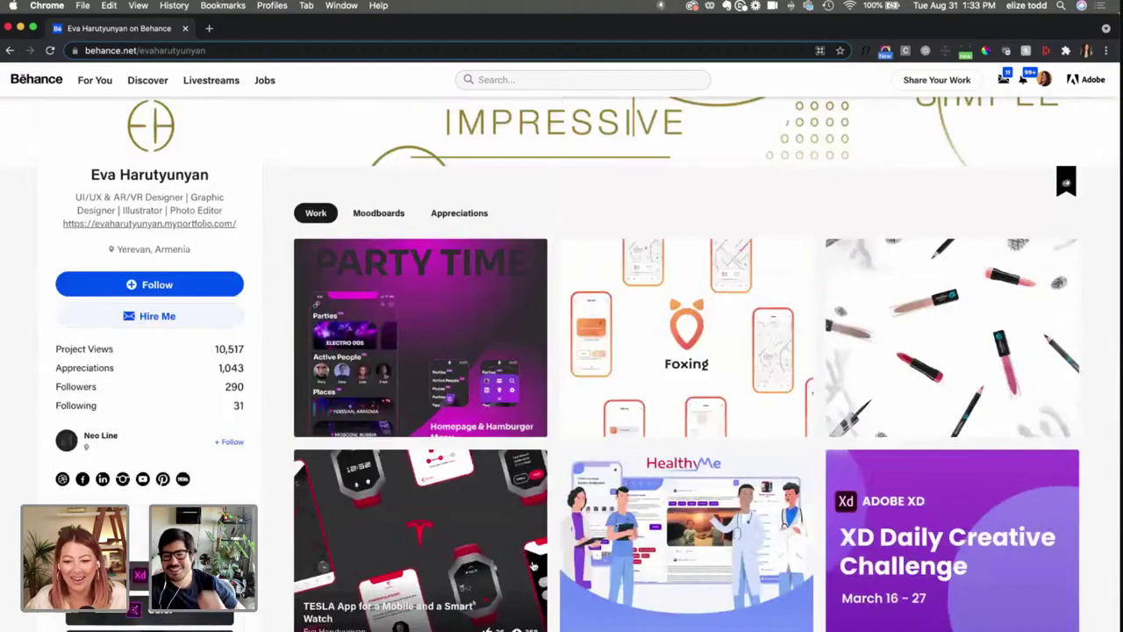
pyautogui.scroll(-3, 533, 566)
pyautogui.scroll(-6, 532, 566)
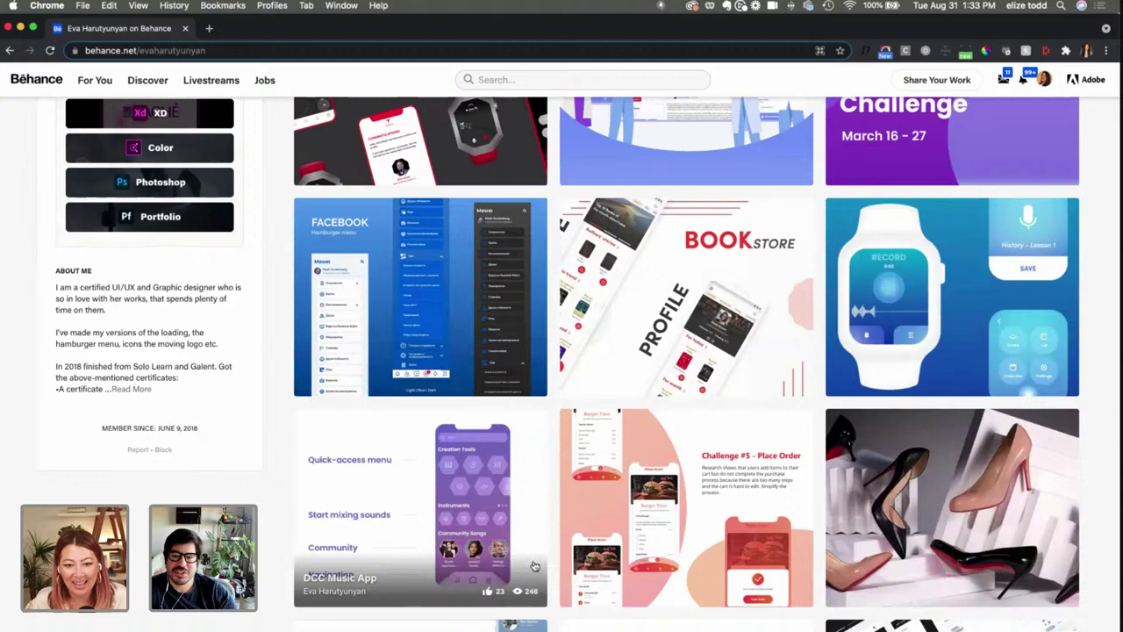
pyautogui.click(735, 469)
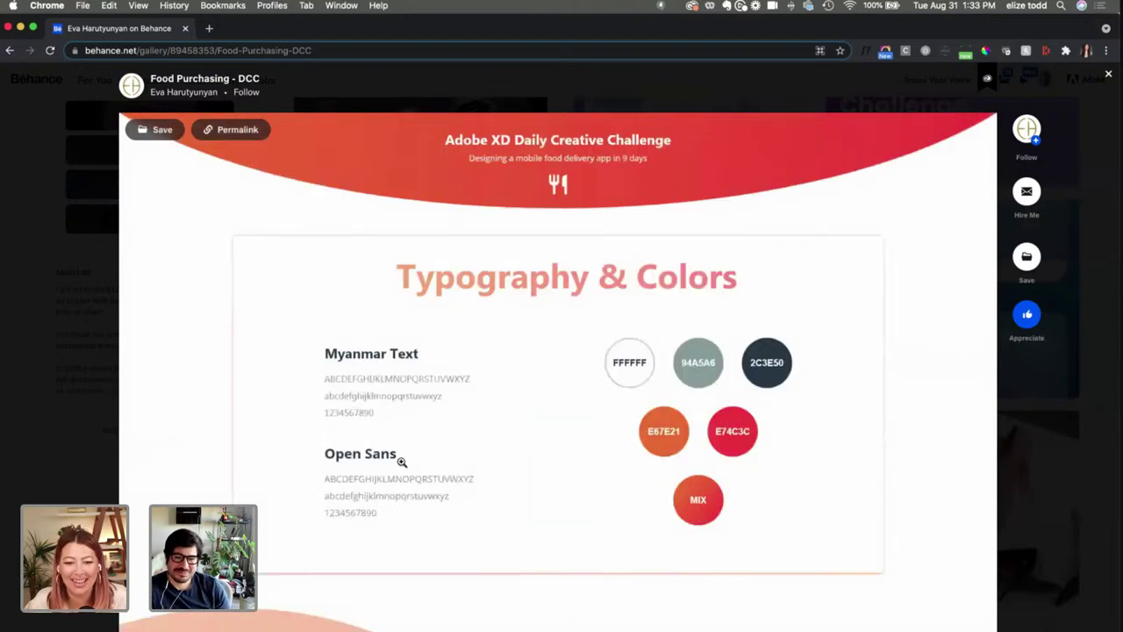
# Step: Examine the food delivery project's Typography & Colors and Challenge #1 - Home Screen sections
pyautogui.scroll(-5, 401, 461)
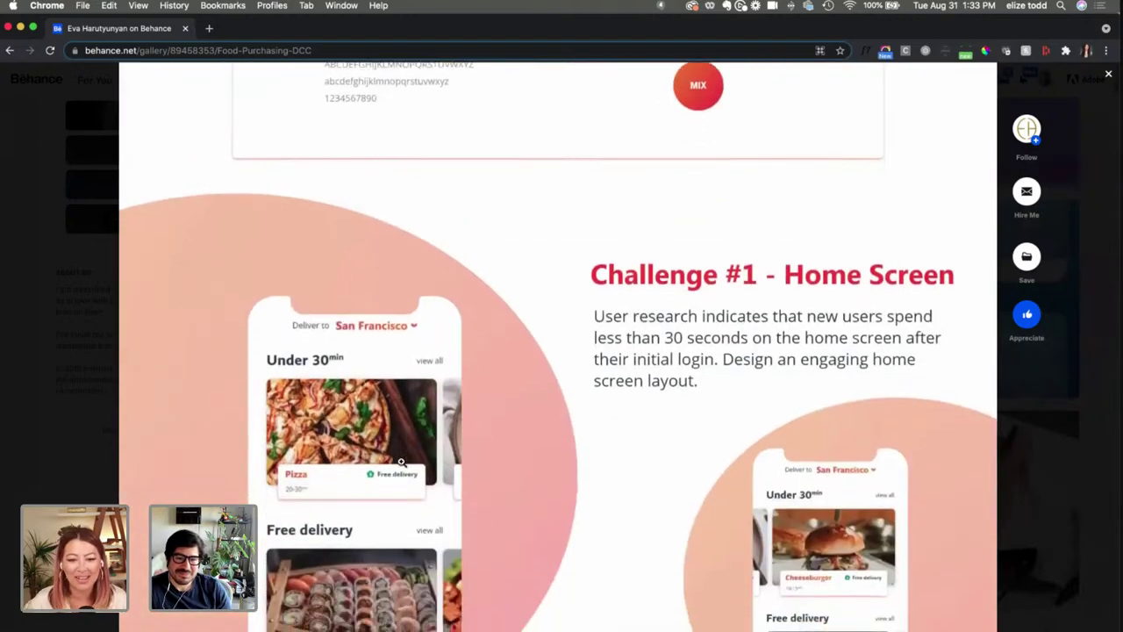
pyautogui.scroll(-1, 401, 461)
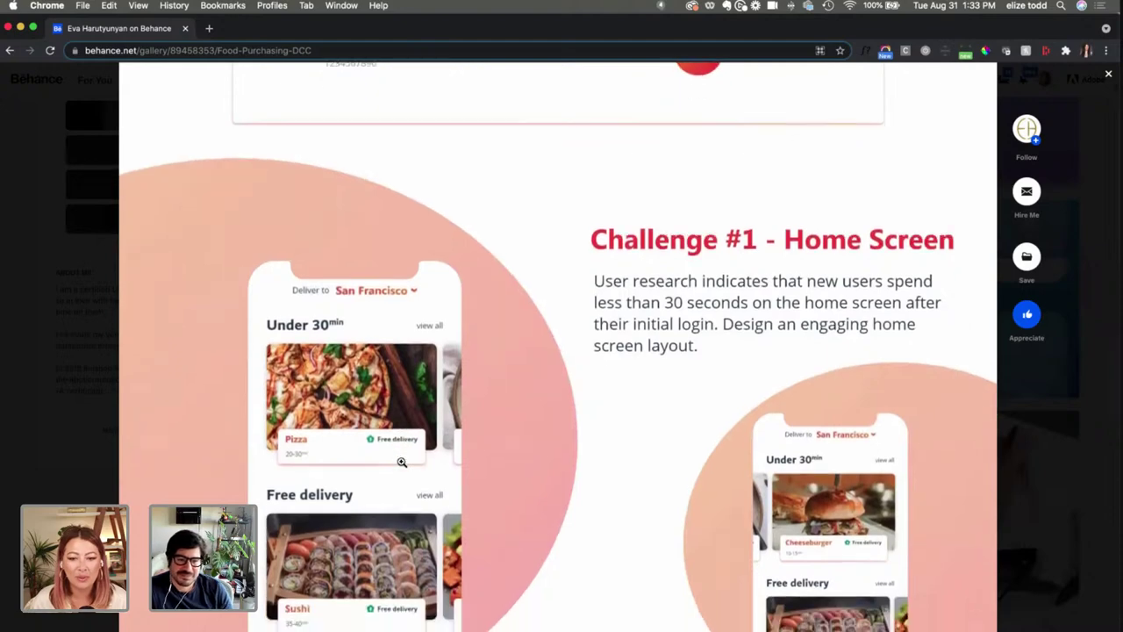
pyautogui.scroll(-2, 401, 461)
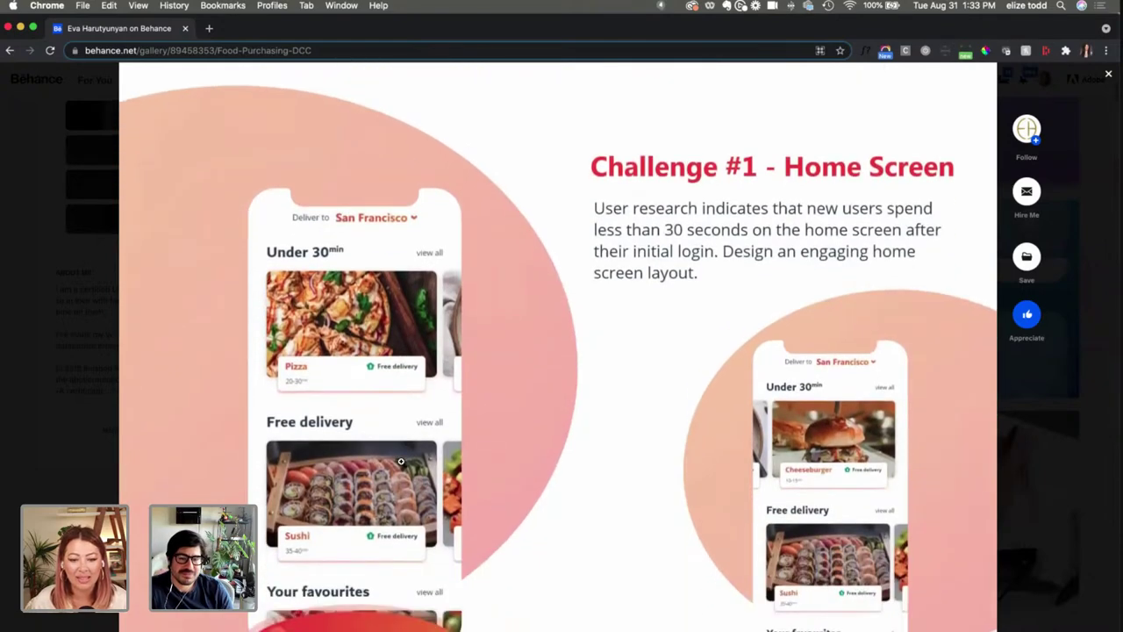
pyautogui.scroll(-1, 401, 461)
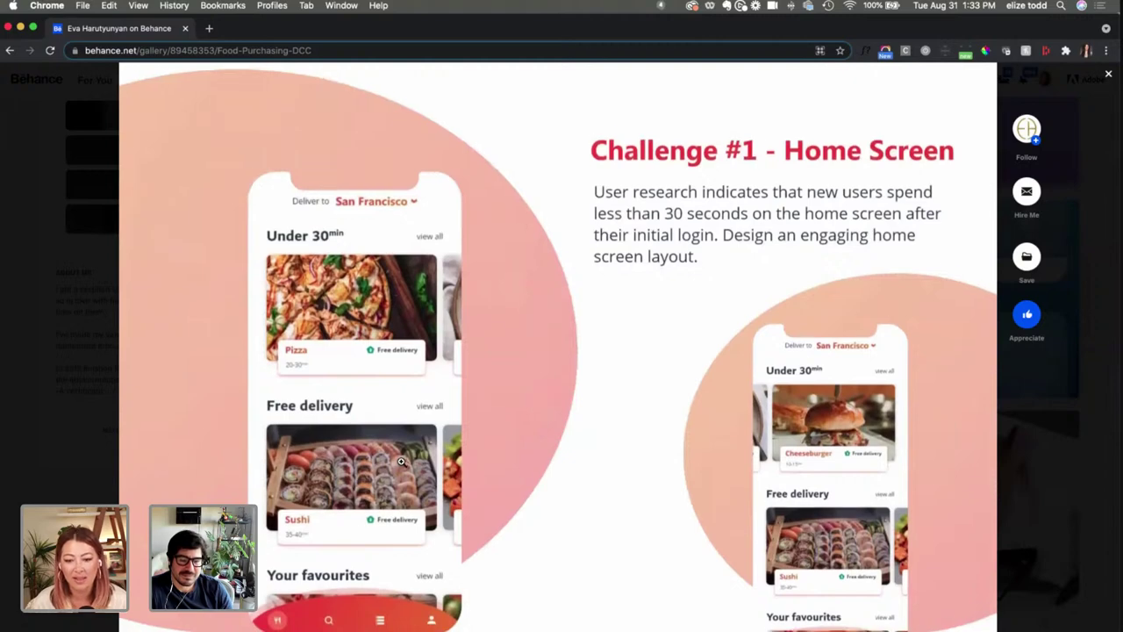
pyautogui.scroll(-1, 401, 461)
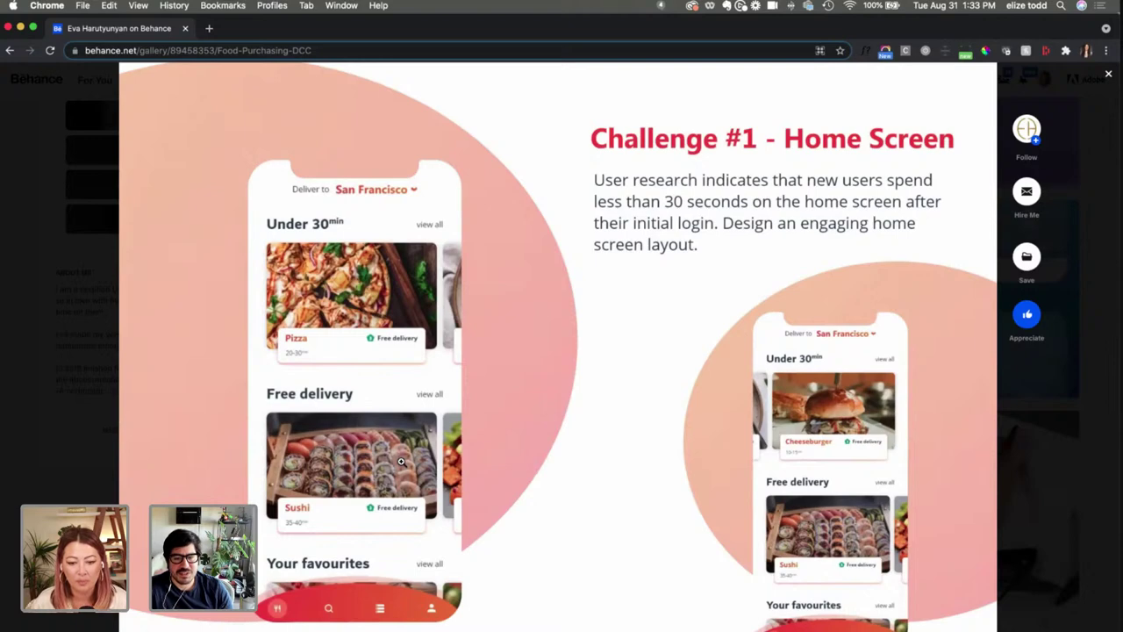
pyautogui.scroll(-1, 401, 461)
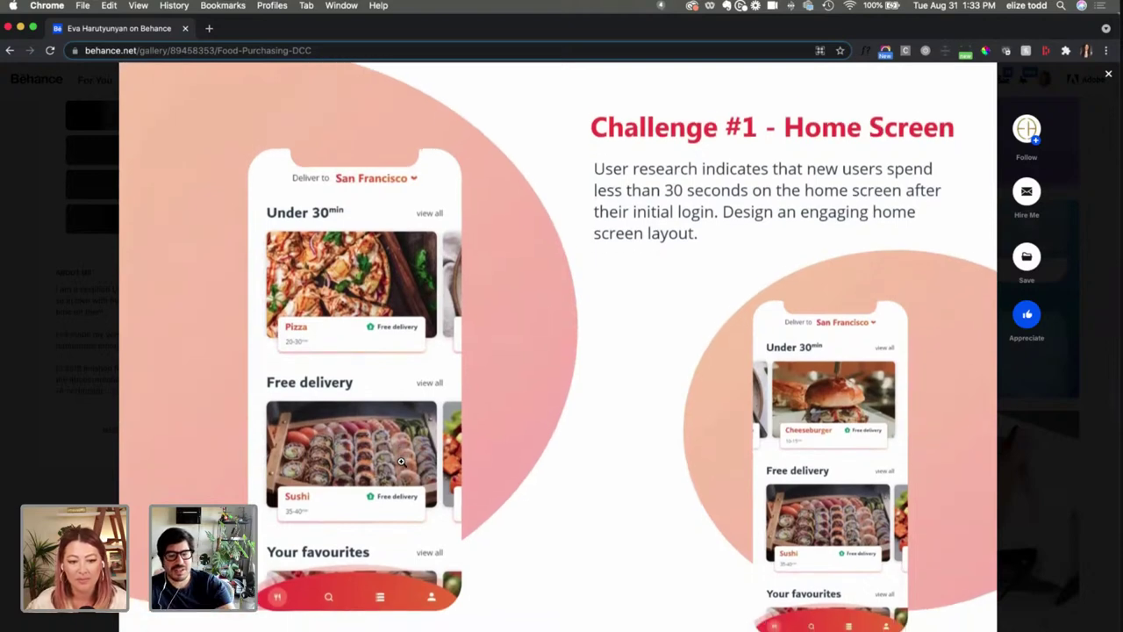
pyautogui.scroll(-1, 401, 461)
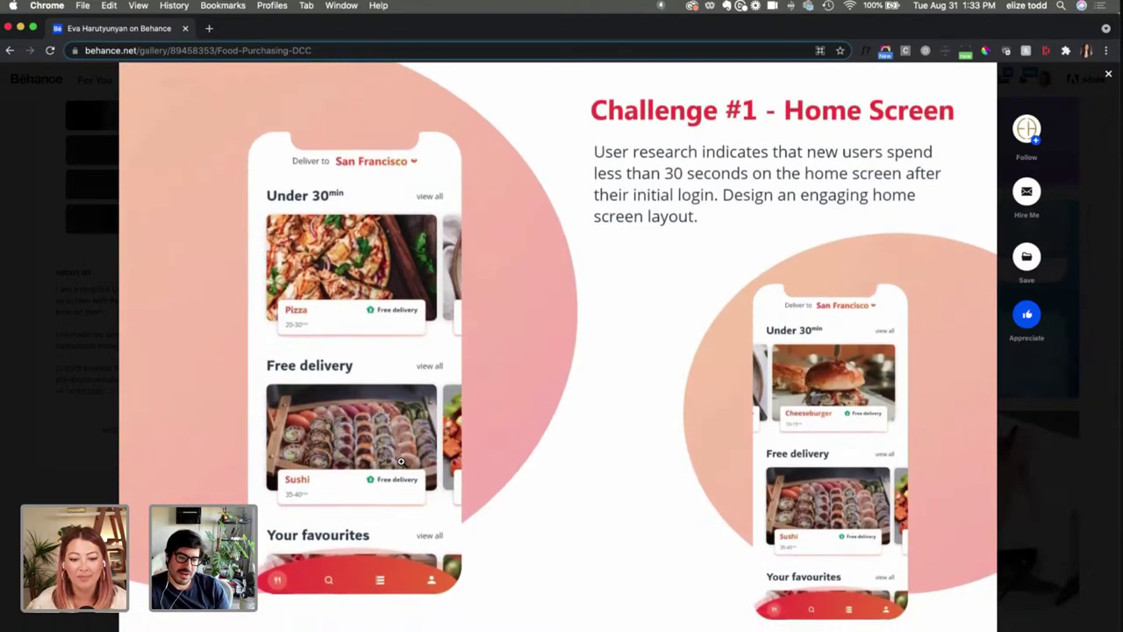
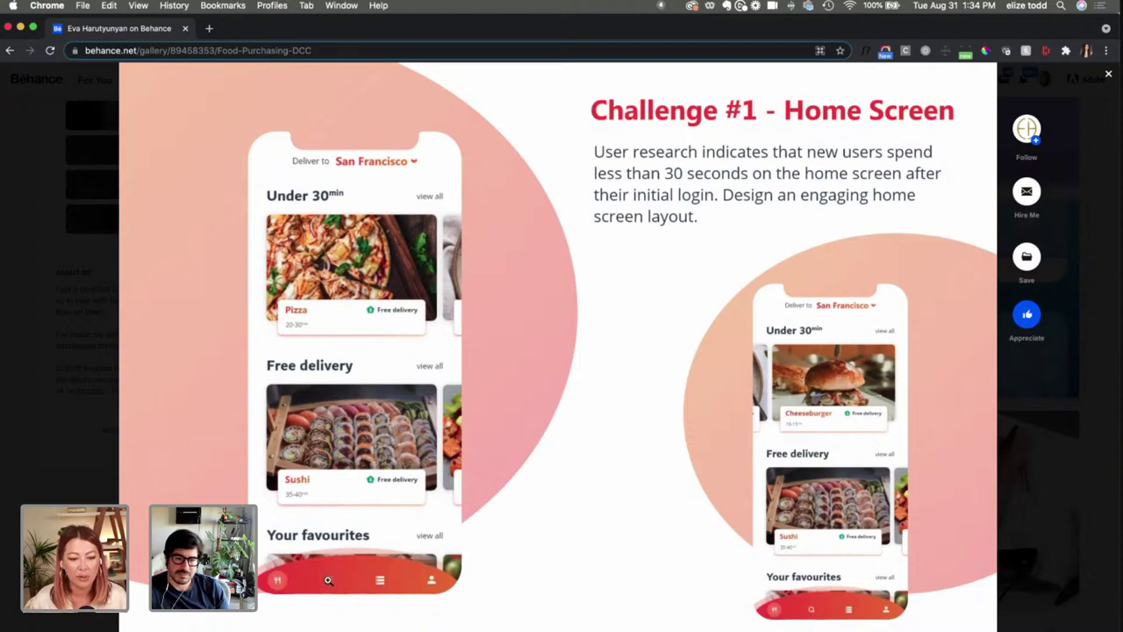
# Step: Examine the Challenge #2 - Order History and Challenge #3 - Search & Filter sections of the project
pyautogui.scroll(-6, 260, 578)
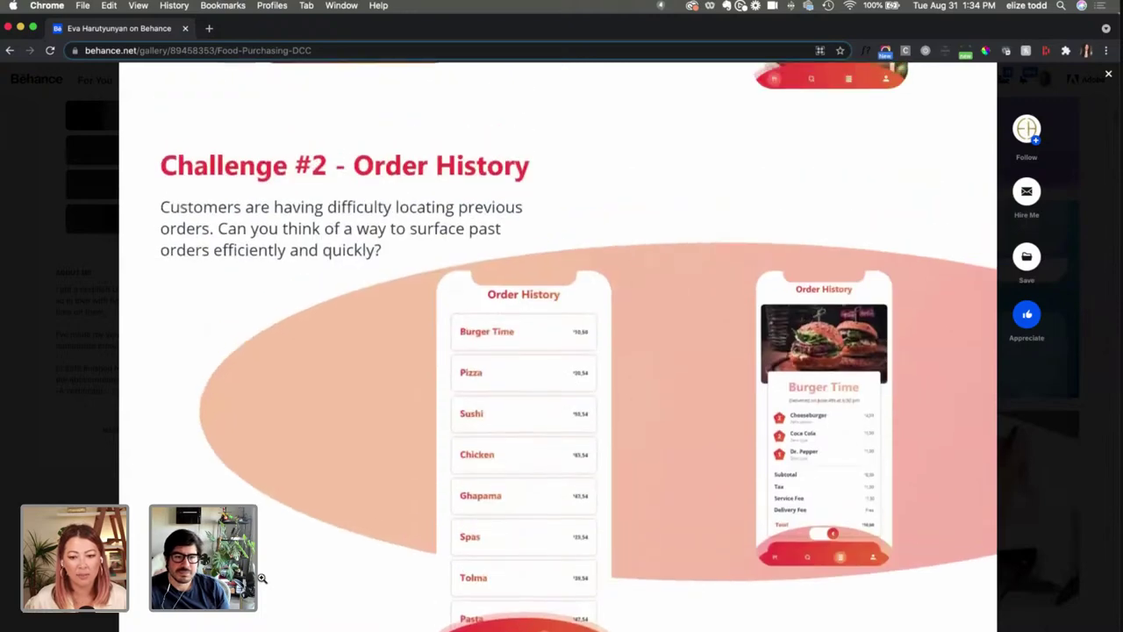
pyautogui.scroll(-1, 260, 576)
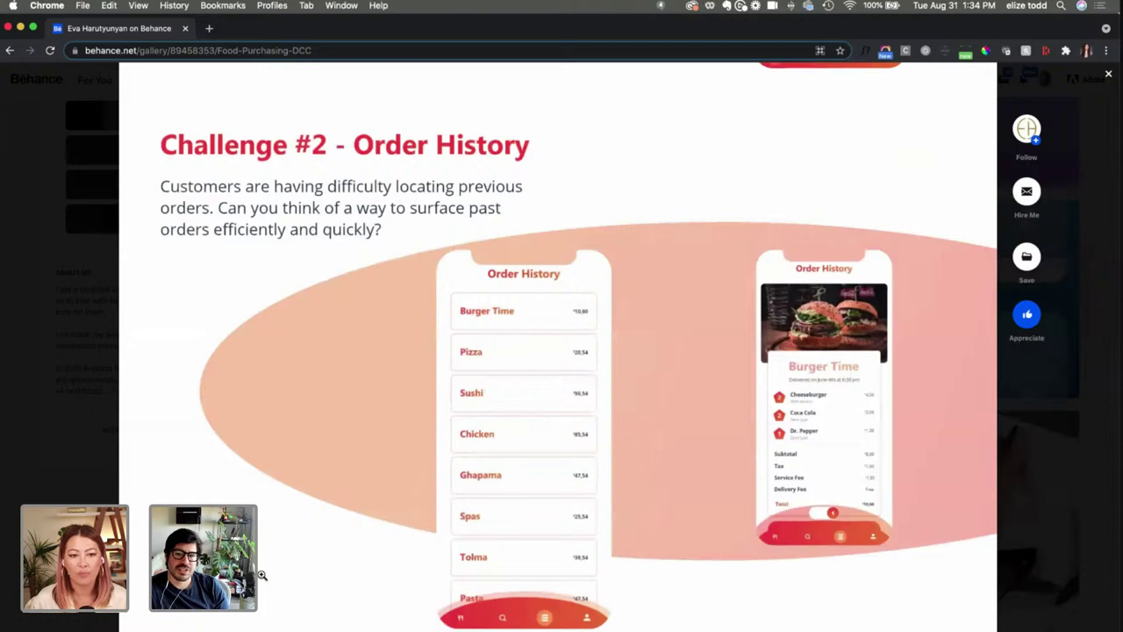
pyautogui.scroll(-10, 260, 576)
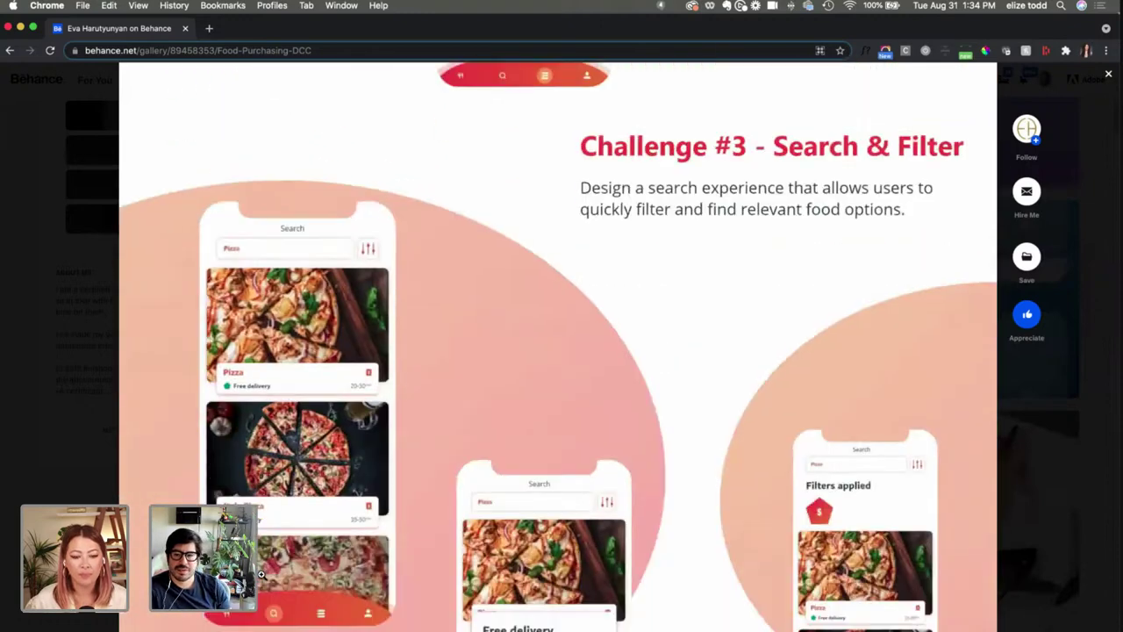
pyautogui.scroll(-1, 260, 575)
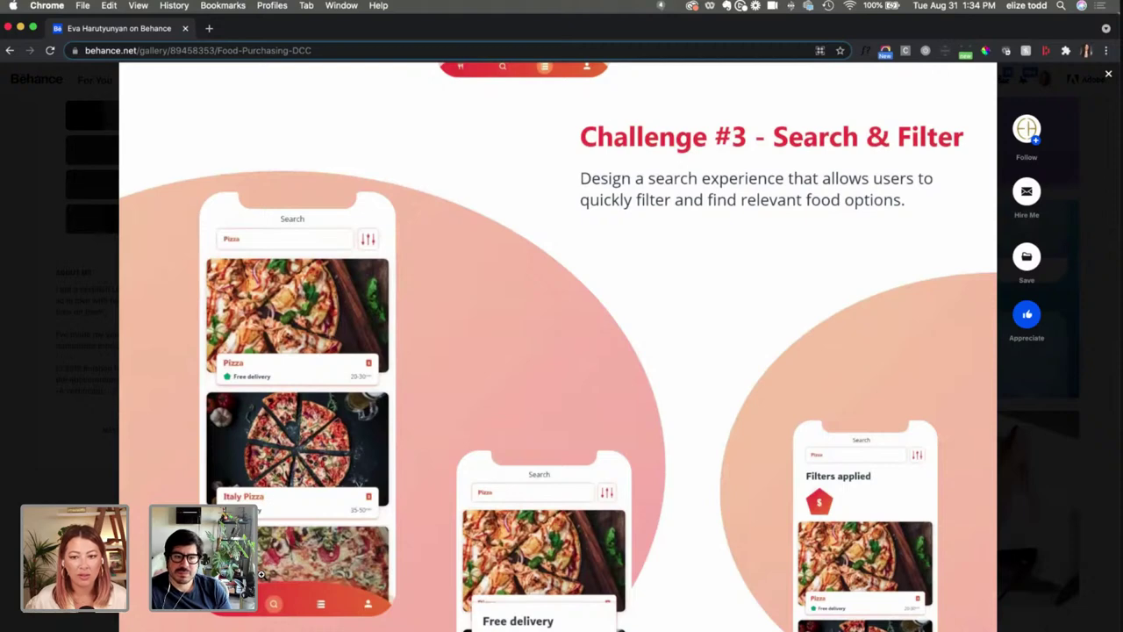
pyautogui.scroll(-7, 261, 575)
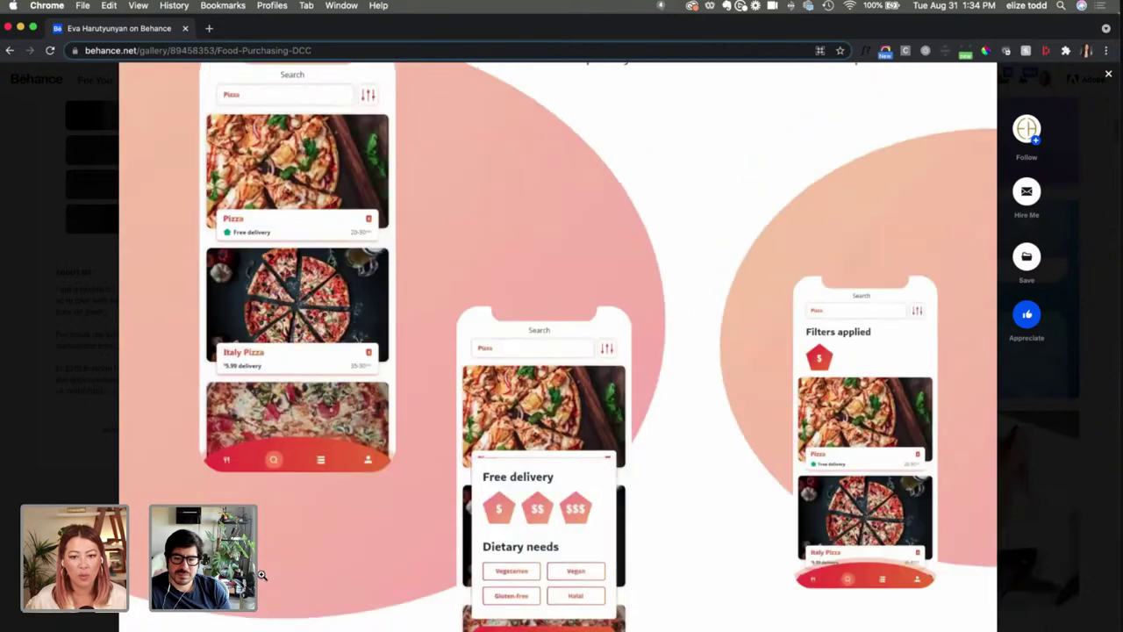
pyautogui.scroll(1, 261, 576)
# Step: Compare the Eat Sustainably and Tasty Bites featured banners in the Challenge #4 - Marketing section
pyautogui.scroll(-10, 261, 574)
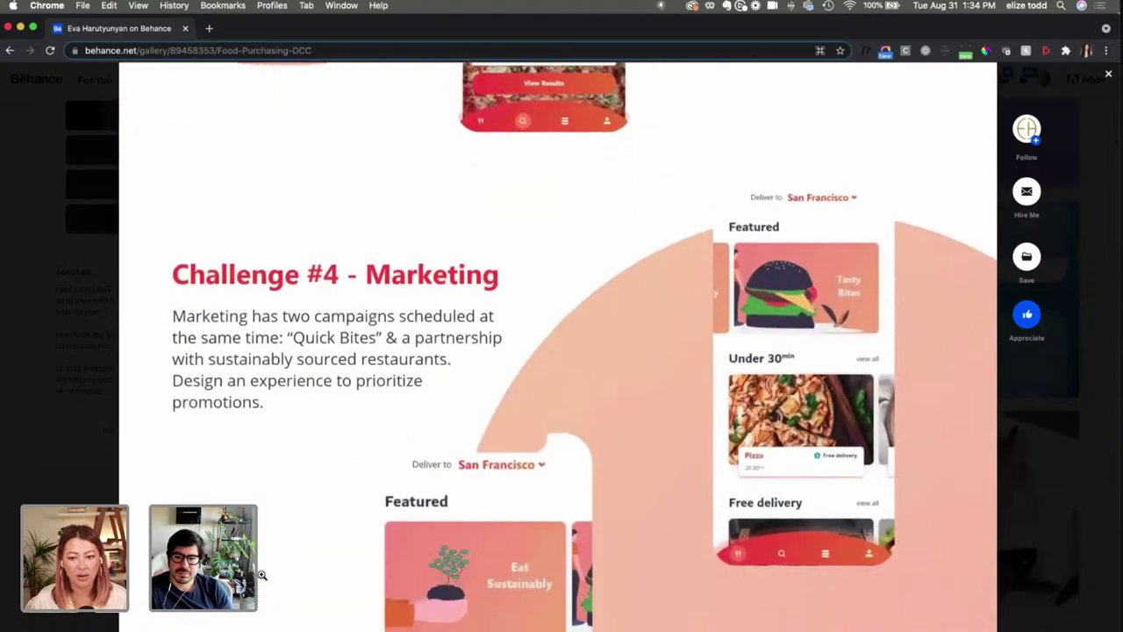
pyautogui.scroll(-5, 262, 575)
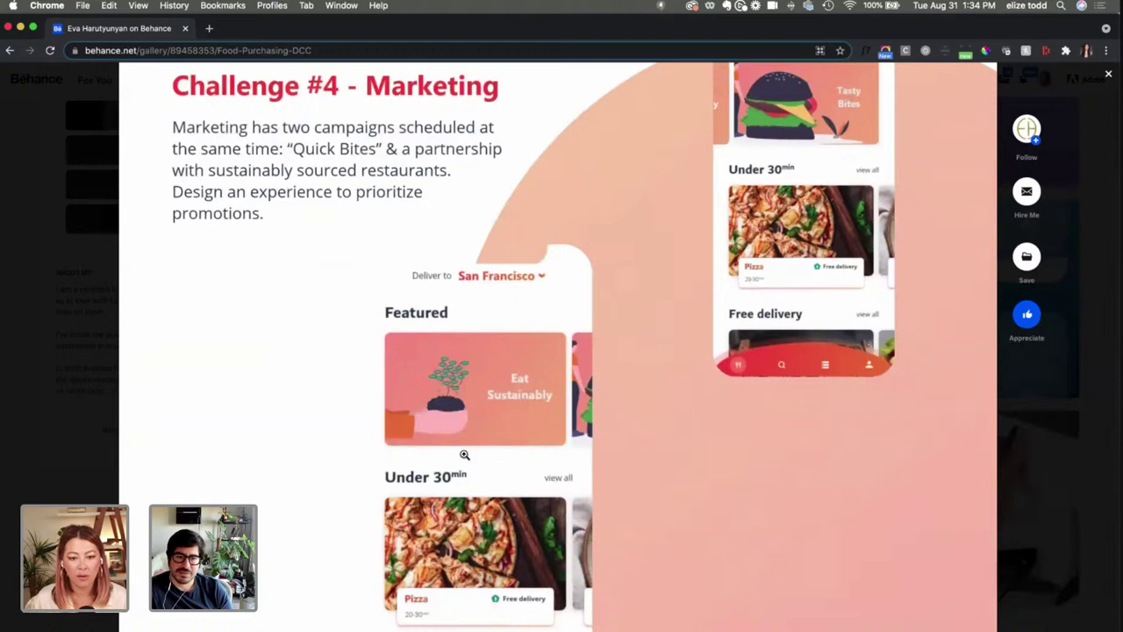
pyautogui.scroll(1, 515, 467)
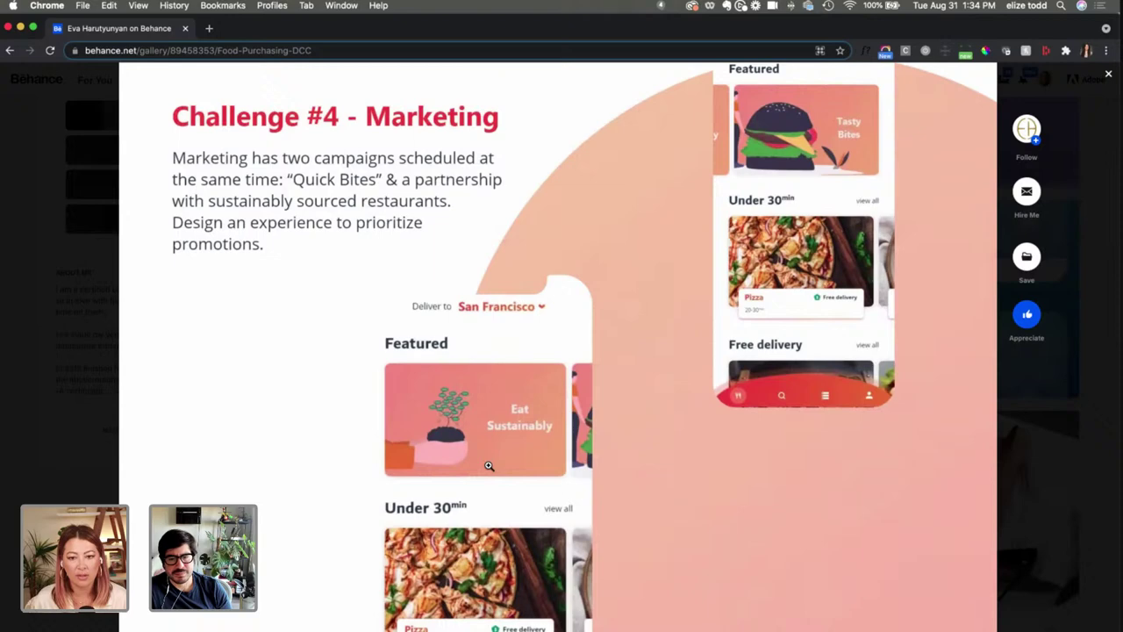
pyautogui.scroll(2, 899, 229)
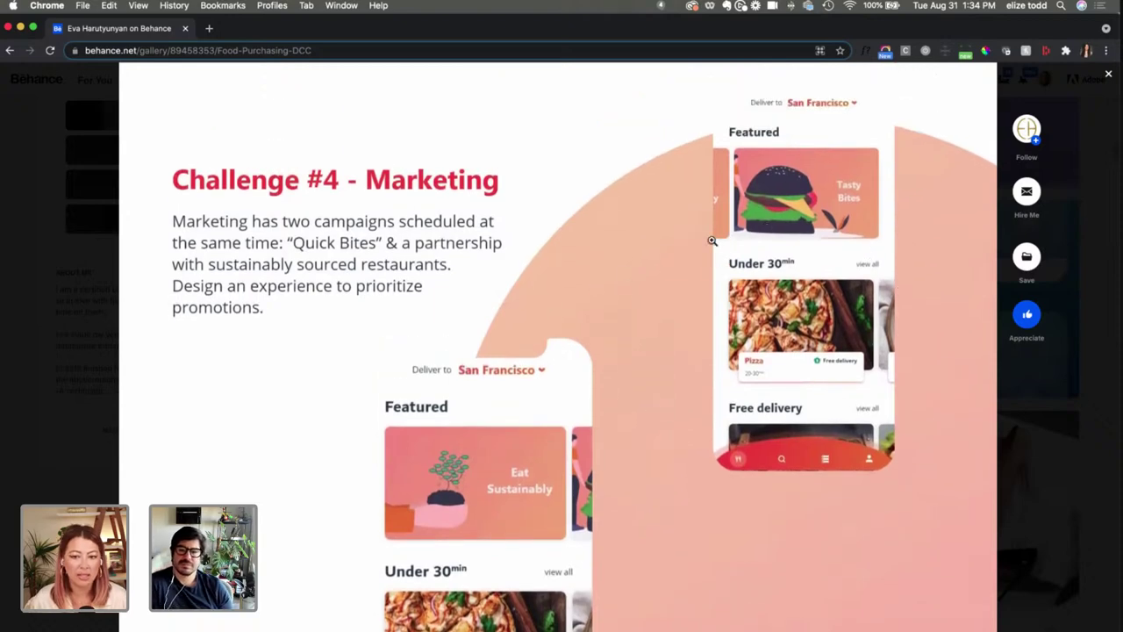
pyautogui.scroll(-1, 458, 517)
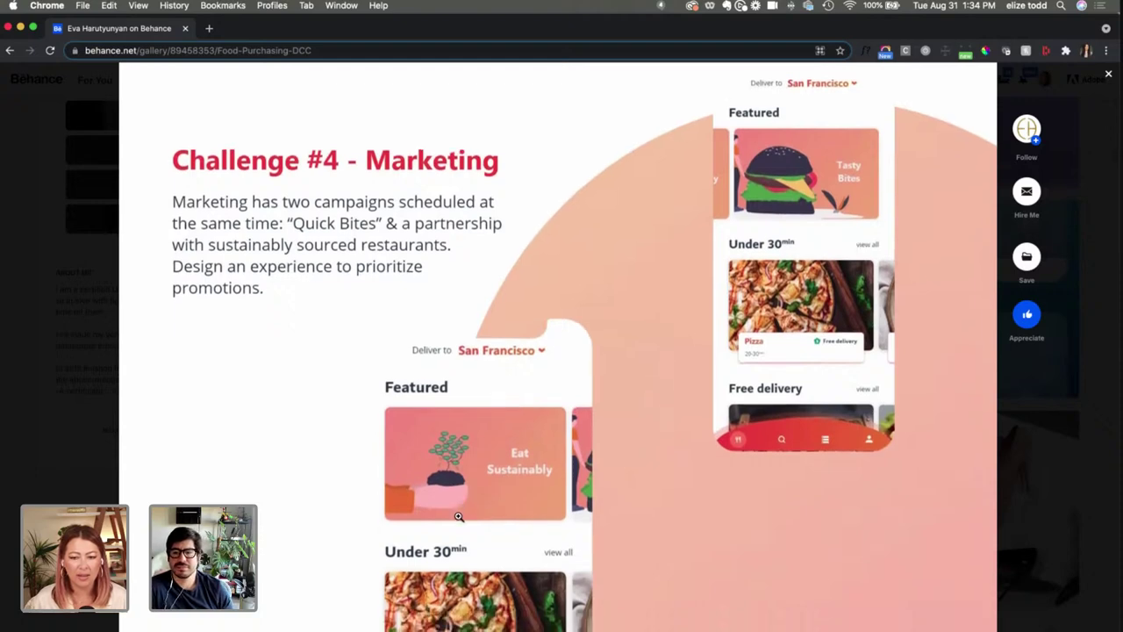
pyautogui.scroll(-1, 458, 517)
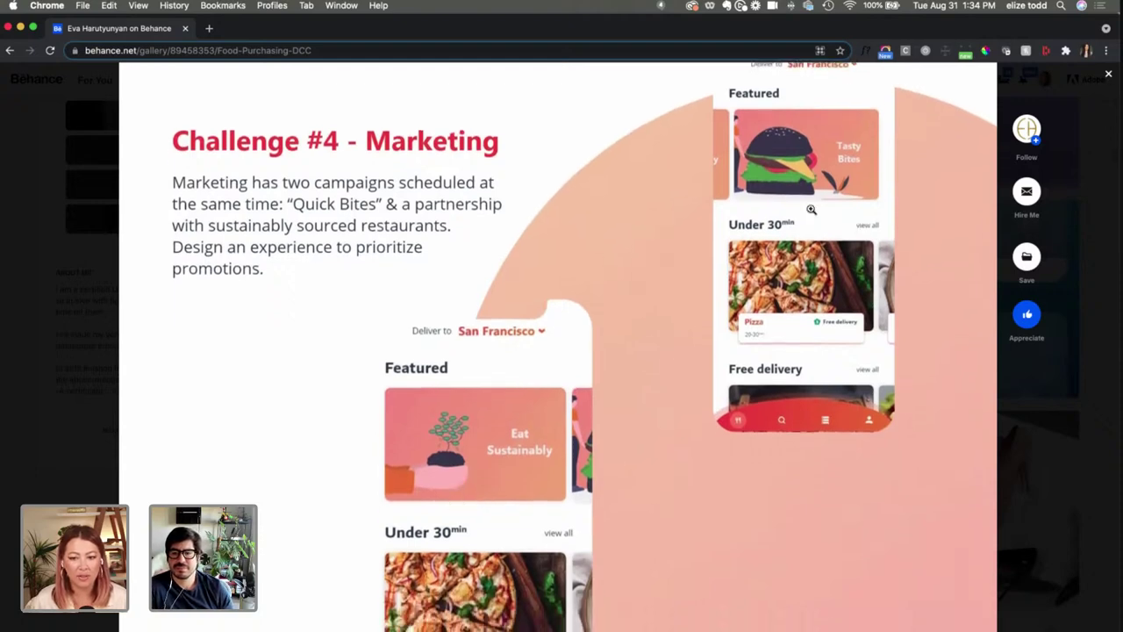
pyautogui.scroll(3, 793, 160)
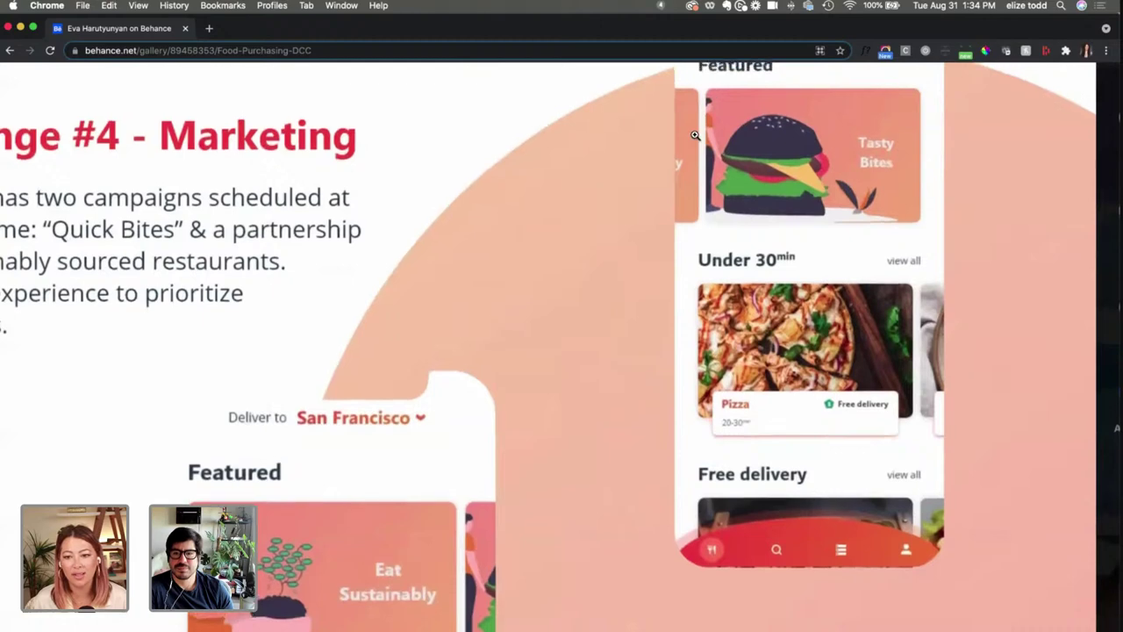
# Step: View the project's presentation image on its own and enlarge it to a readable size
pyautogui.scroll(5, 695, 135)
pyautogui.hscroll(2, 695, 135)
pyautogui.click(696, 136)
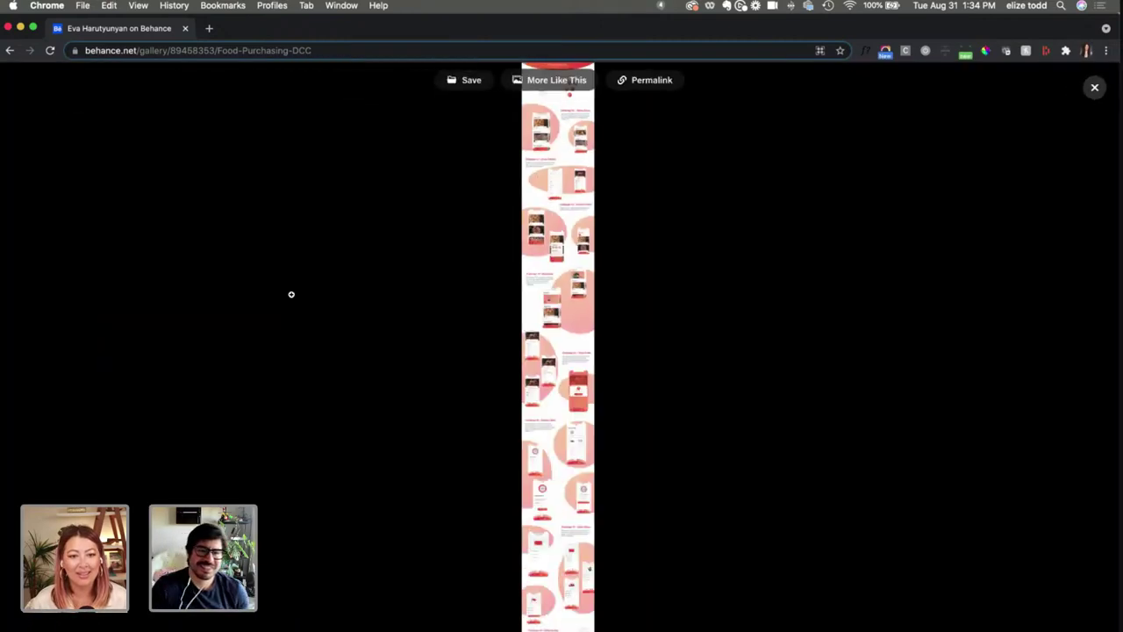
pyautogui.click(372, 211)
pyautogui.scroll(-10, 440, 335)
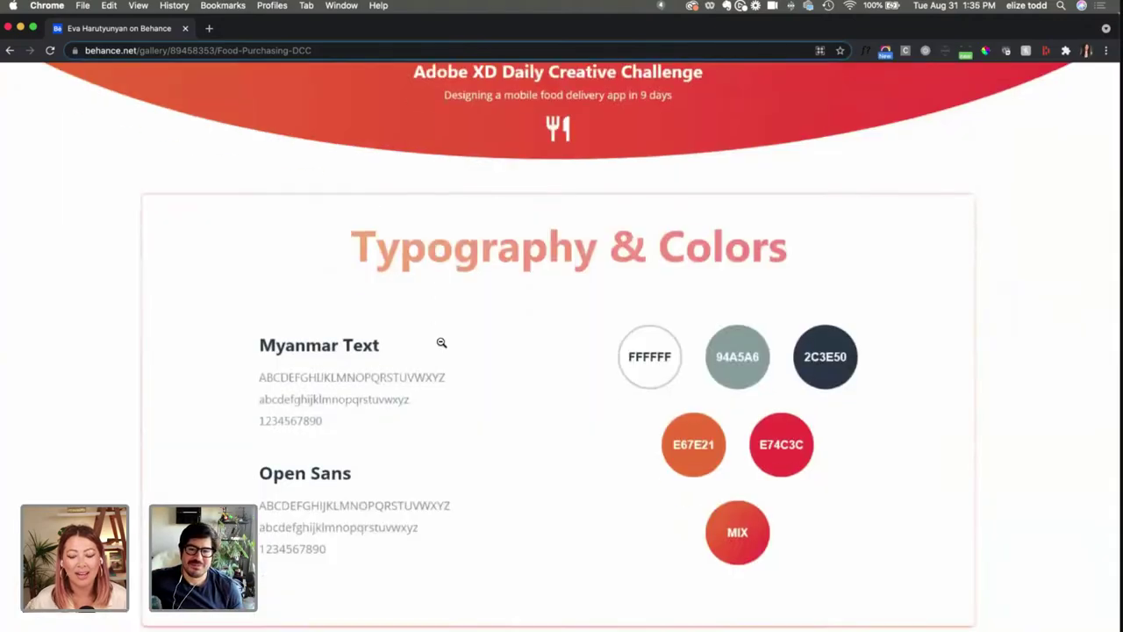
# Step: Examine the Challenge #5 - Place Order screens in the enlarged image, and continue to Challenge #6 - Address Alert
pyautogui.scroll(-15, 441, 336)
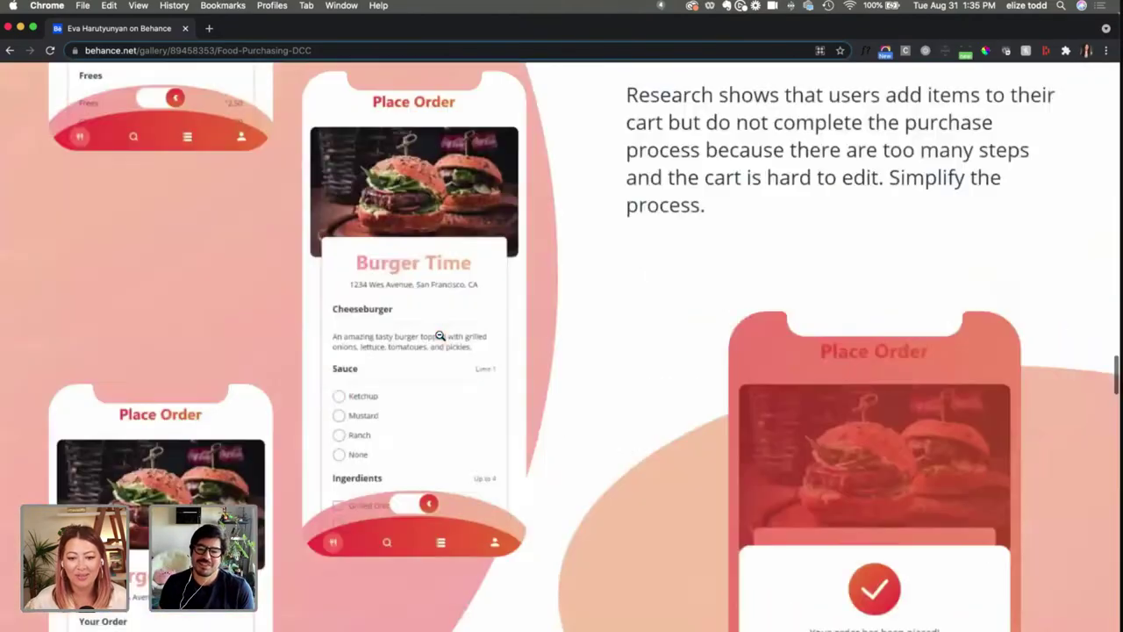
pyautogui.scroll(12, 440, 335)
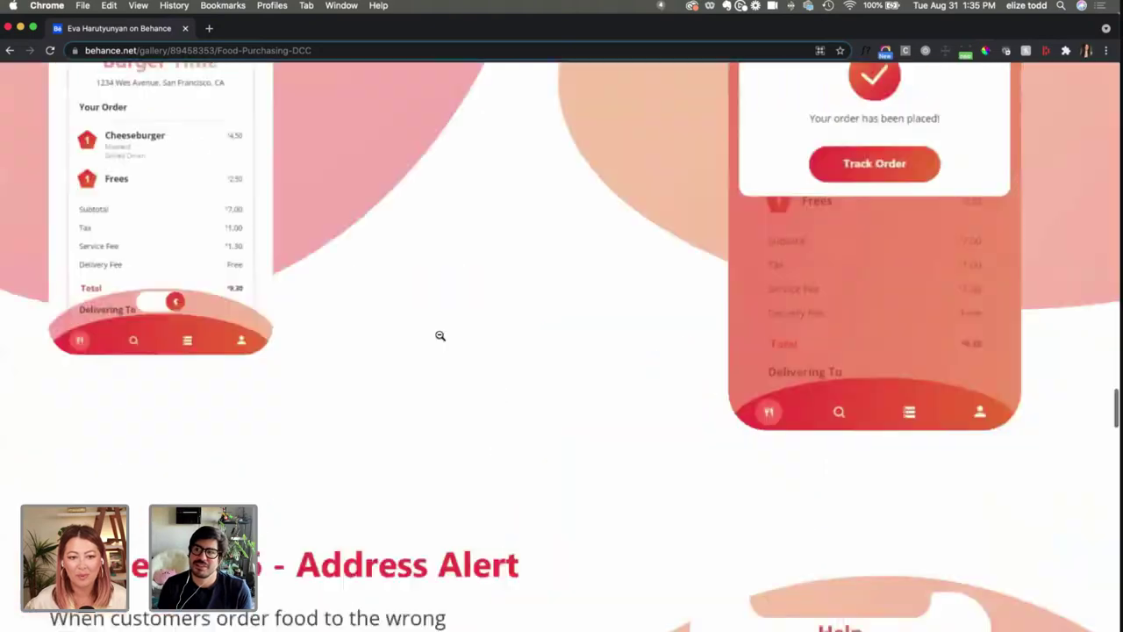
pyautogui.scroll(1, 440, 335)
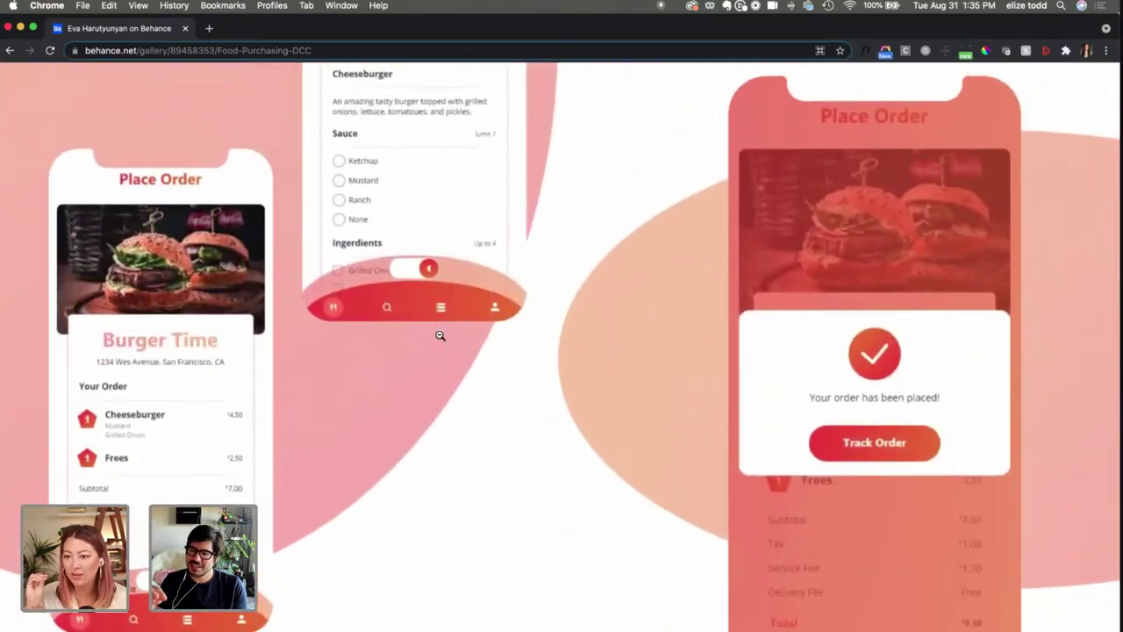
pyautogui.scroll(10, 441, 335)
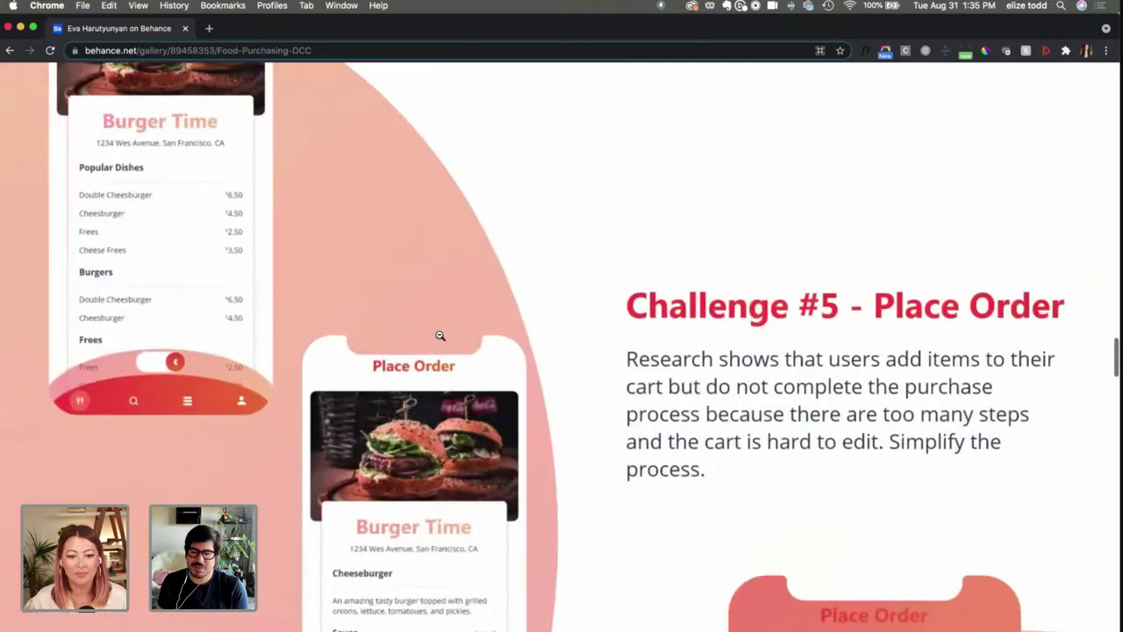
pyautogui.scroll(-10, 441, 336)
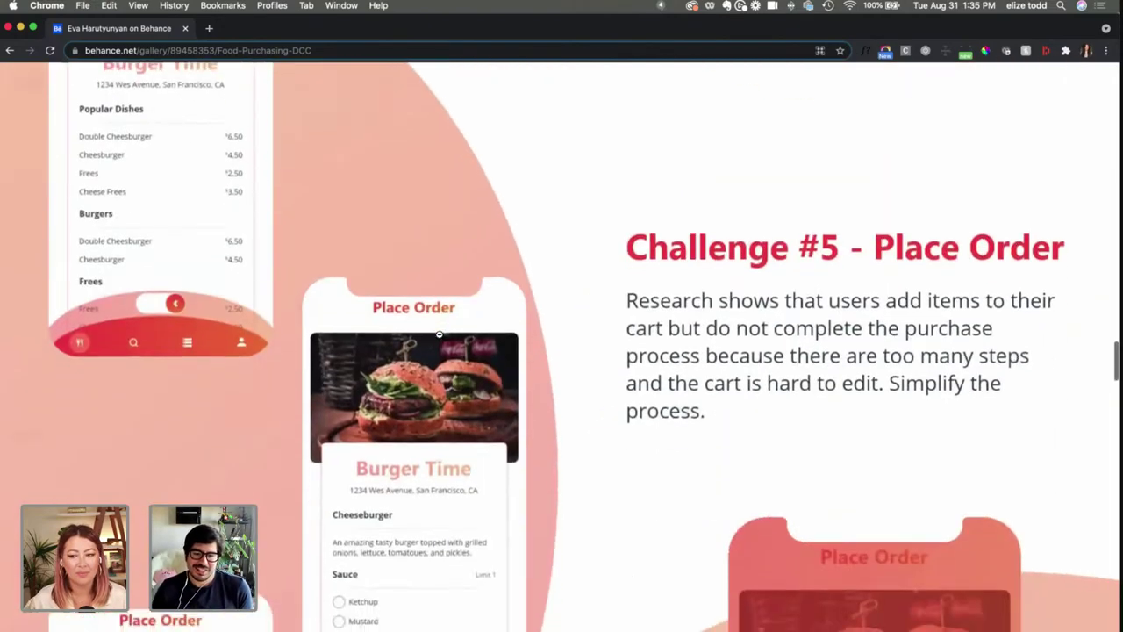
pyautogui.scroll(-5, 440, 335)
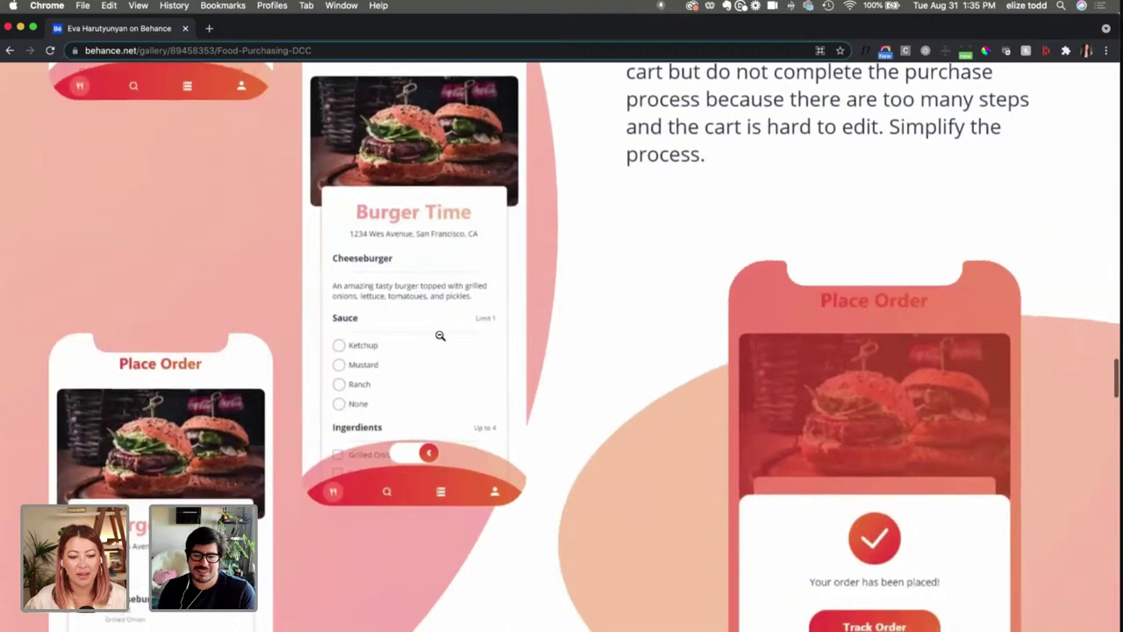
pyautogui.scroll(-1, 441, 335)
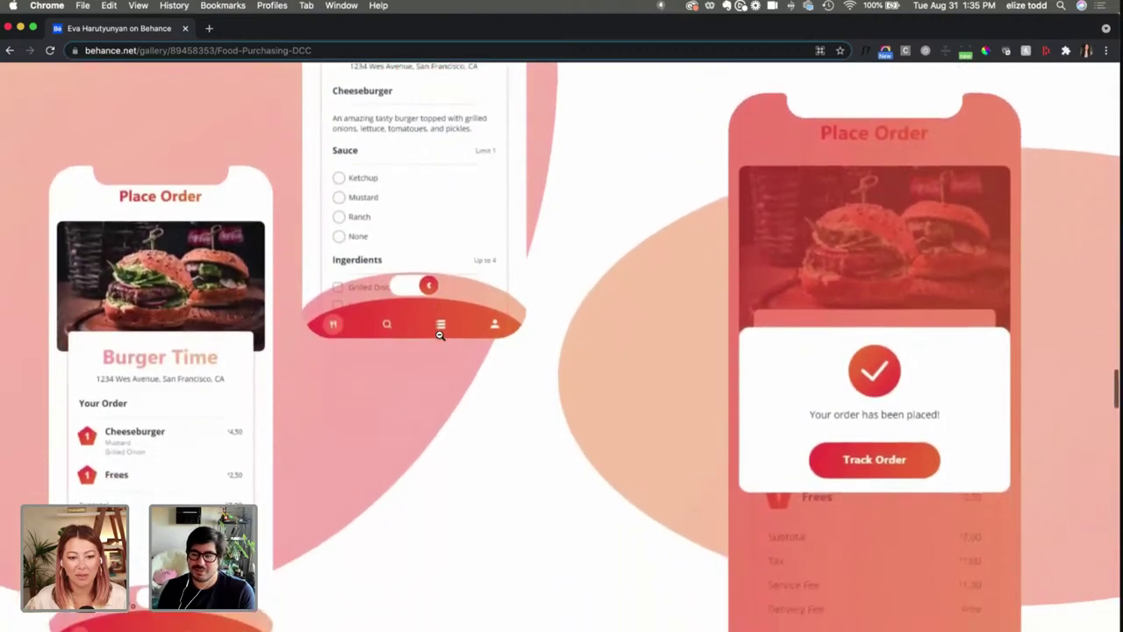
pyautogui.scroll(-18, 441, 335)
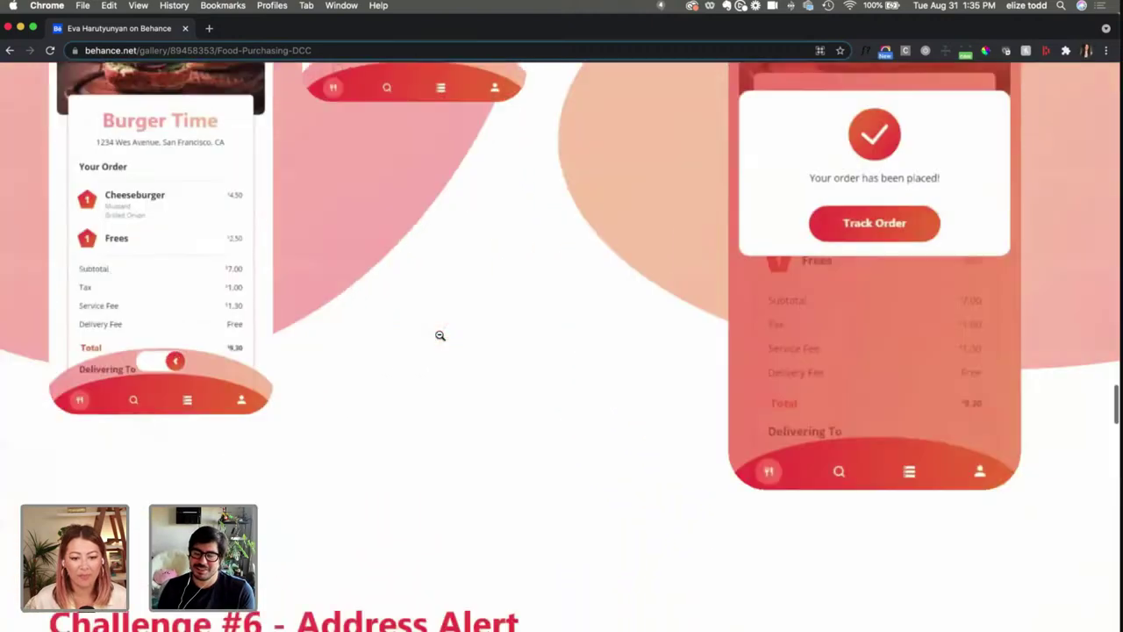
pyautogui.scroll(-2, 440, 335)
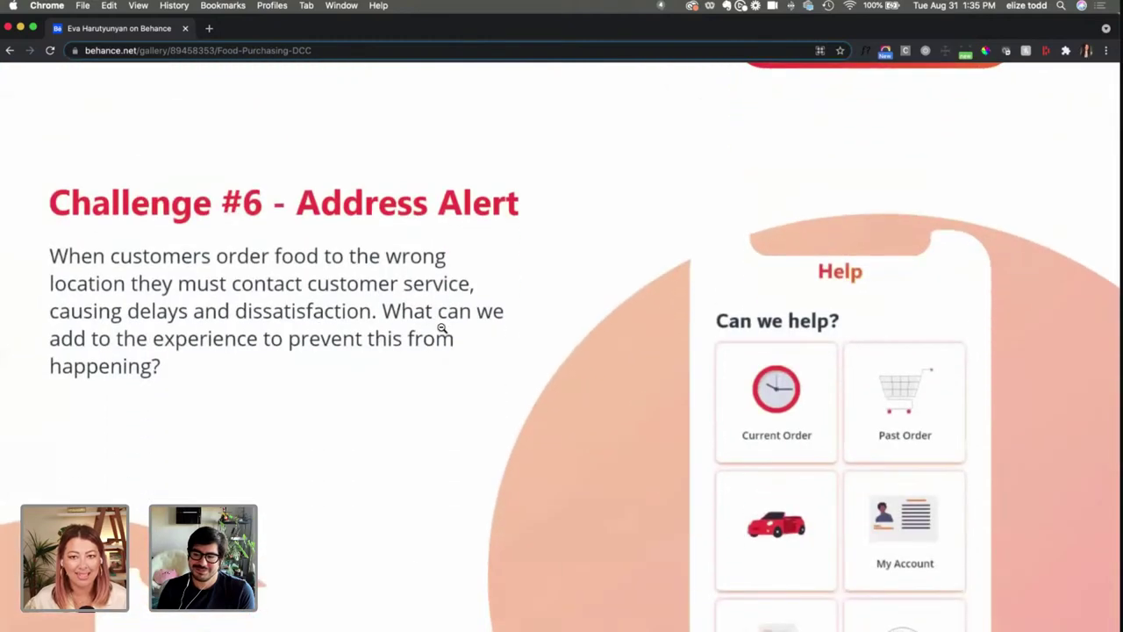
# Step: Examine the Challenge #6 - Address Alert help and wrong-address screens, with a look ahead at the Challenge #7 - Order Status brief
pyautogui.scroll(-5, 441, 328)
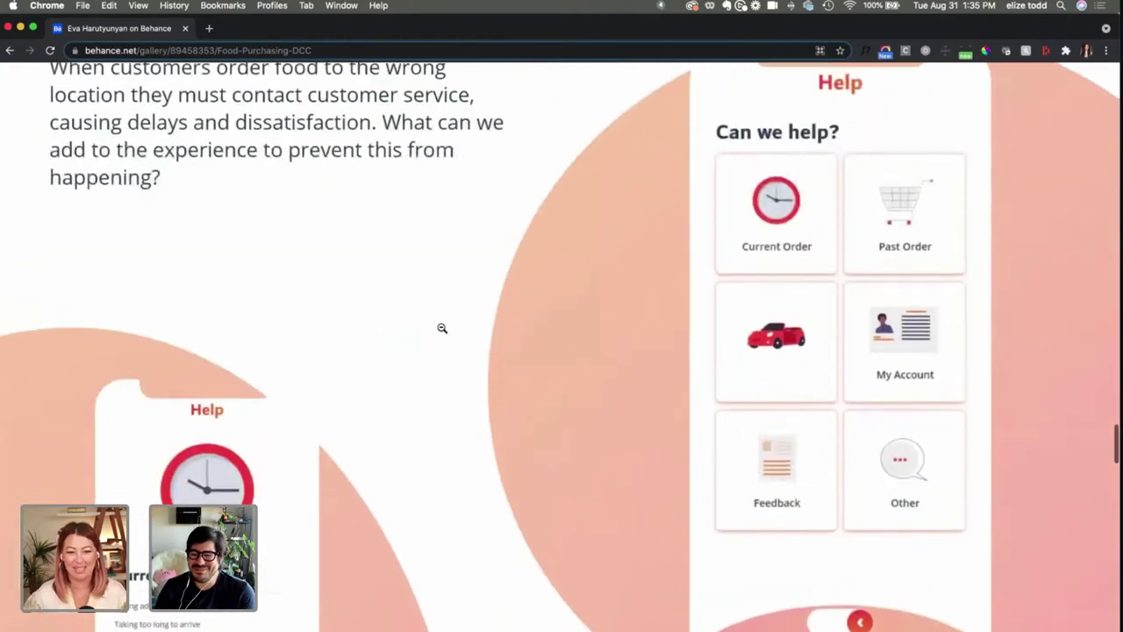
pyautogui.scroll(2, 442, 328)
pyautogui.scroll(2, 441, 328)
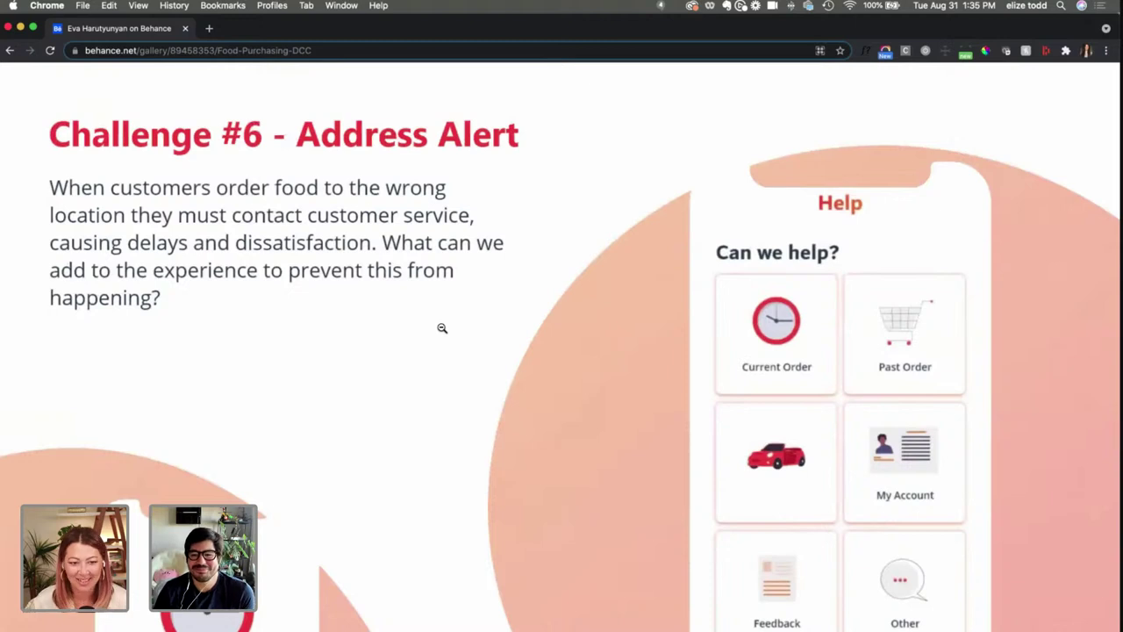
pyautogui.scroll(1, 442, 328)
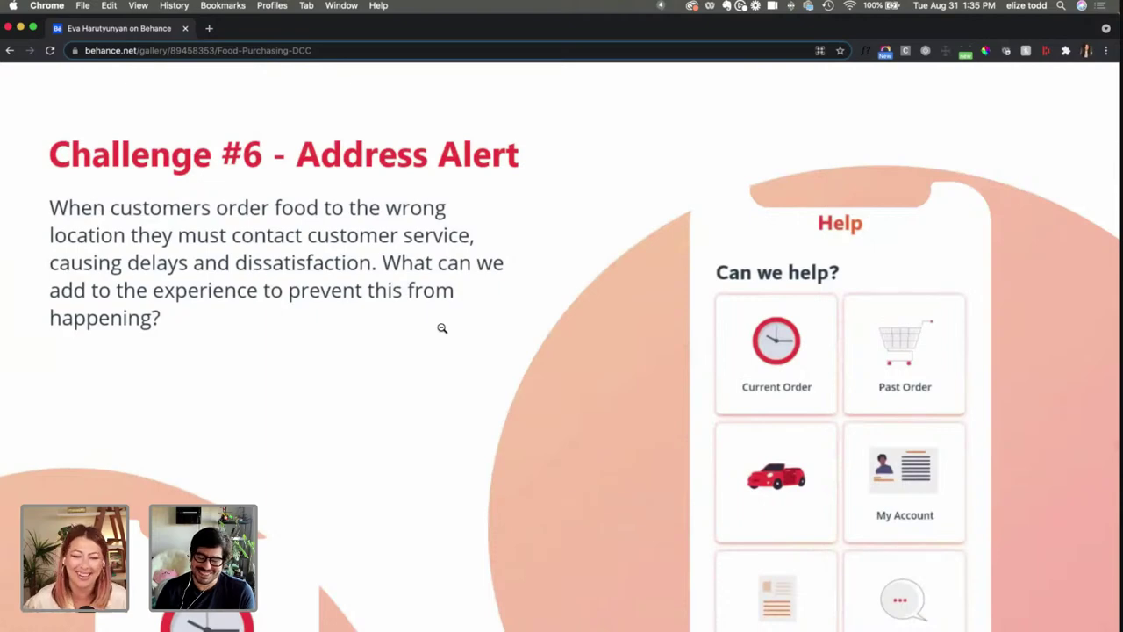
pyautogui.scroll(-10, 441, 328)
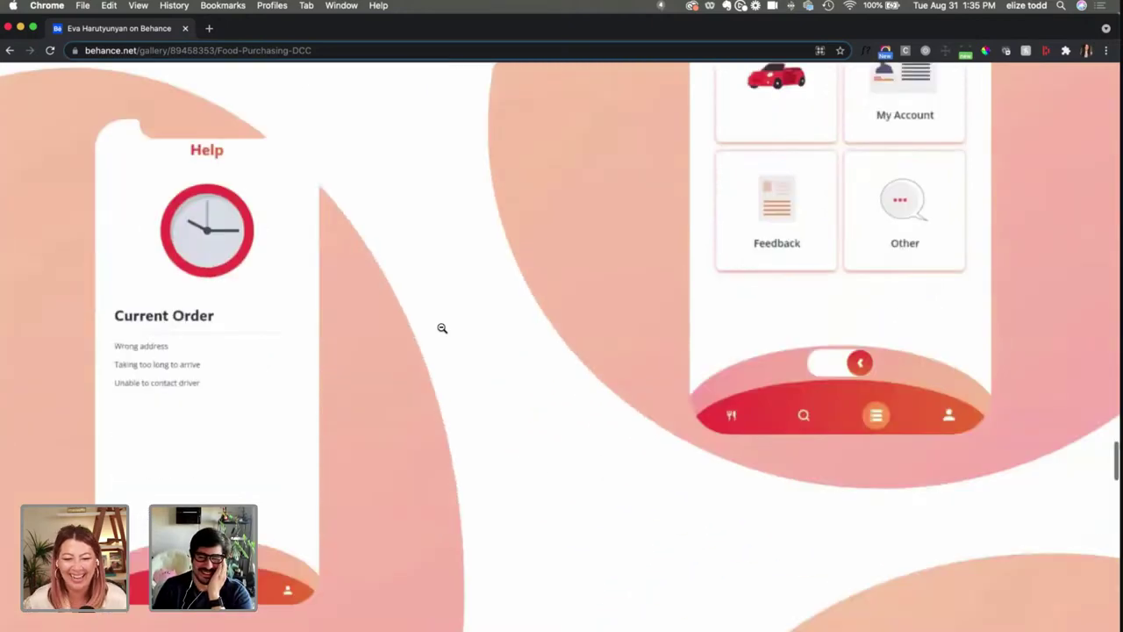
pyautogui.scroll(-20, 442, 328)
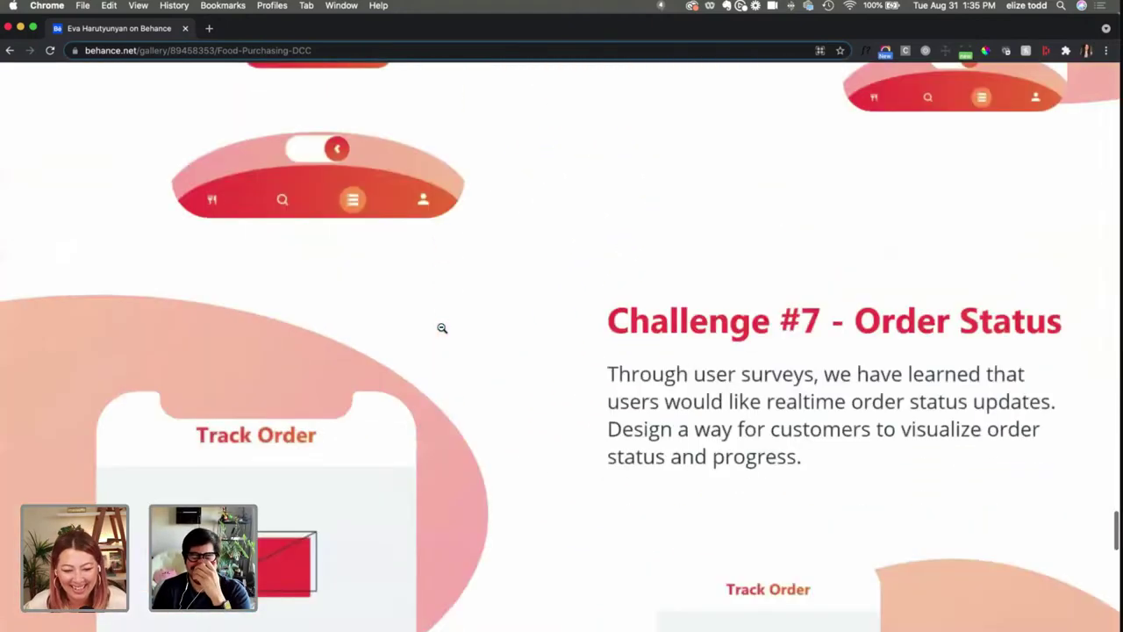
pyautogui.scroll(-4, 442, 328)
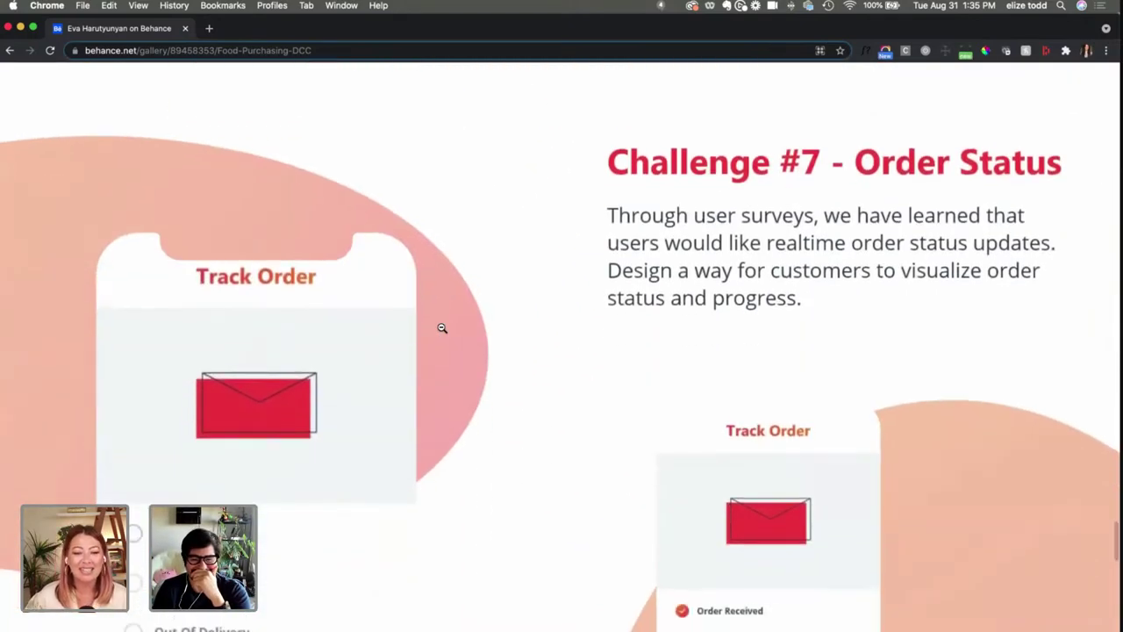
pyautogui.scroll(-4, 442, 328)
pyautogui.scroll(14, 442, 329)
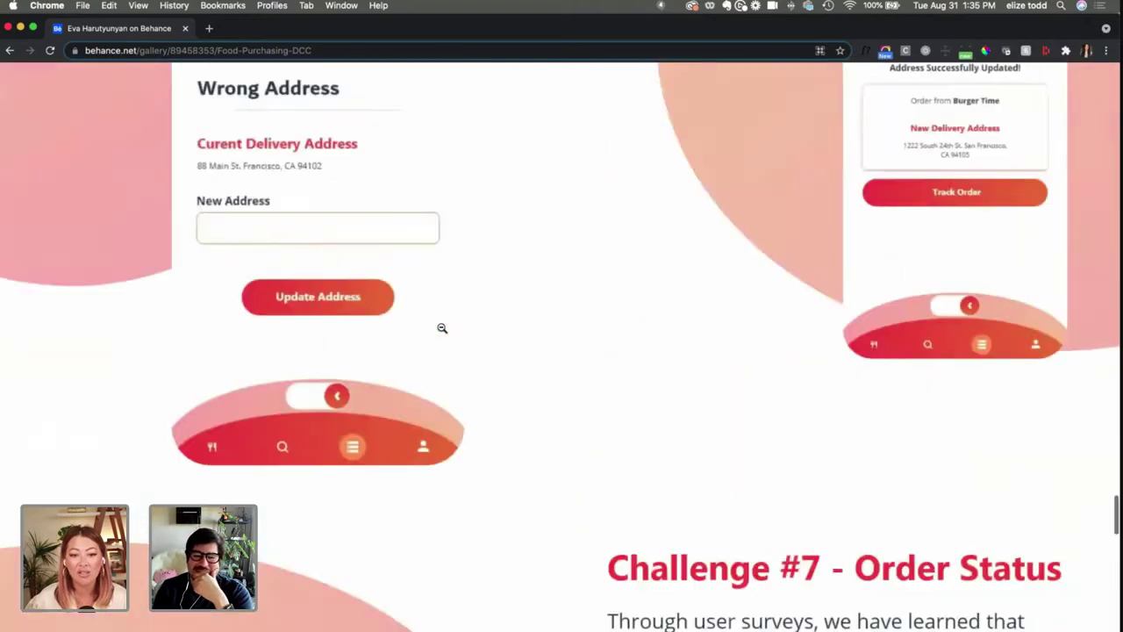
pyautogui.scroll(10, 441, 328)
pyautogui.scroll(-4, 441, 328)
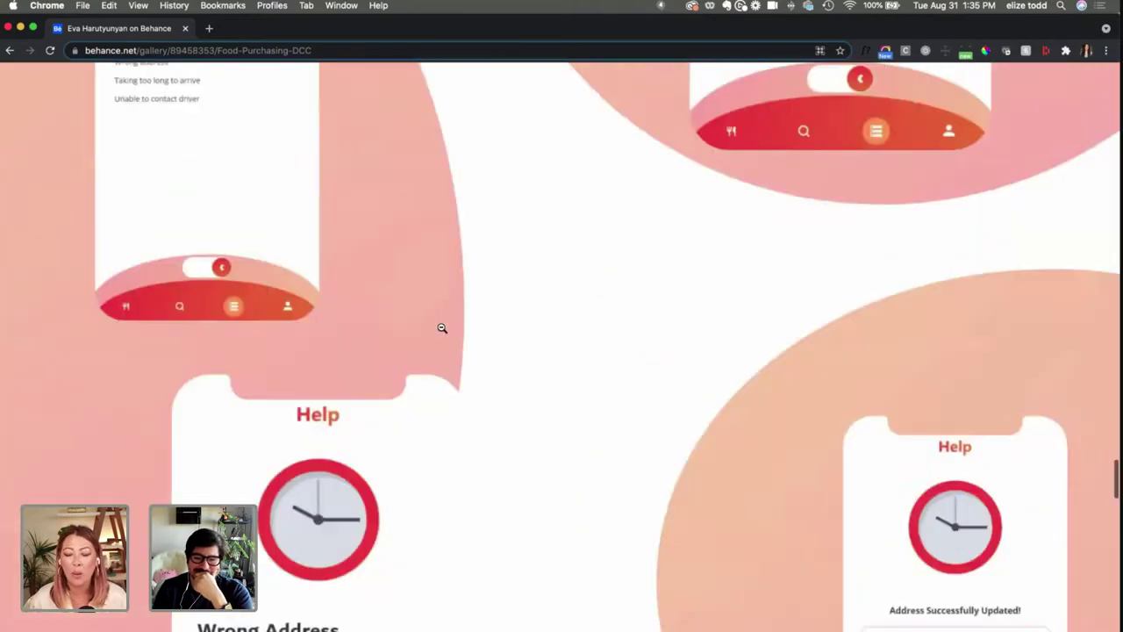
# Step: Examine the Track Order screens of Challenge #7 - Order Status and the map screens of Challenge #8 - Delivery Map
pyautogui.scroll(-15, 441, 328)
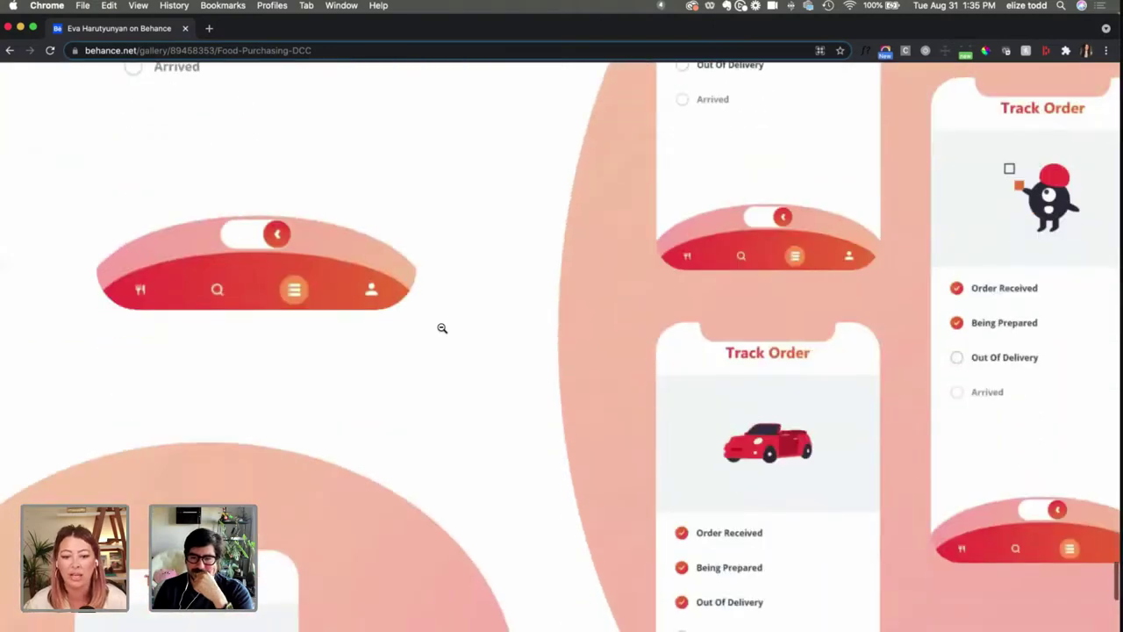
pyautogui.scroll(-3, 442, 328)
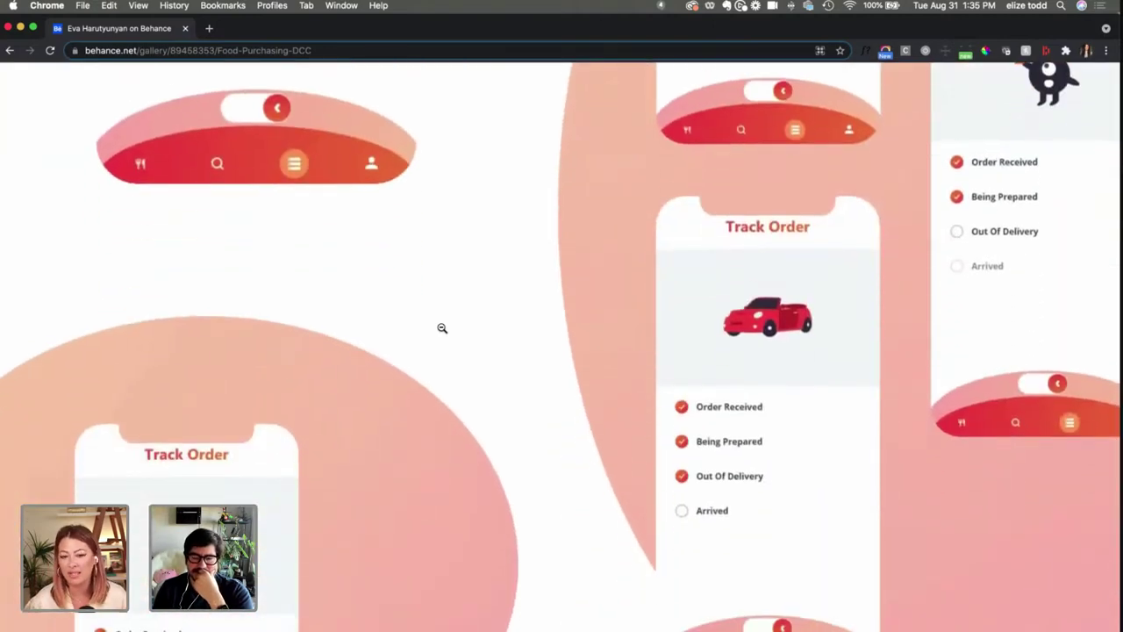
pyautogui.scroll(-15, 441, 328)
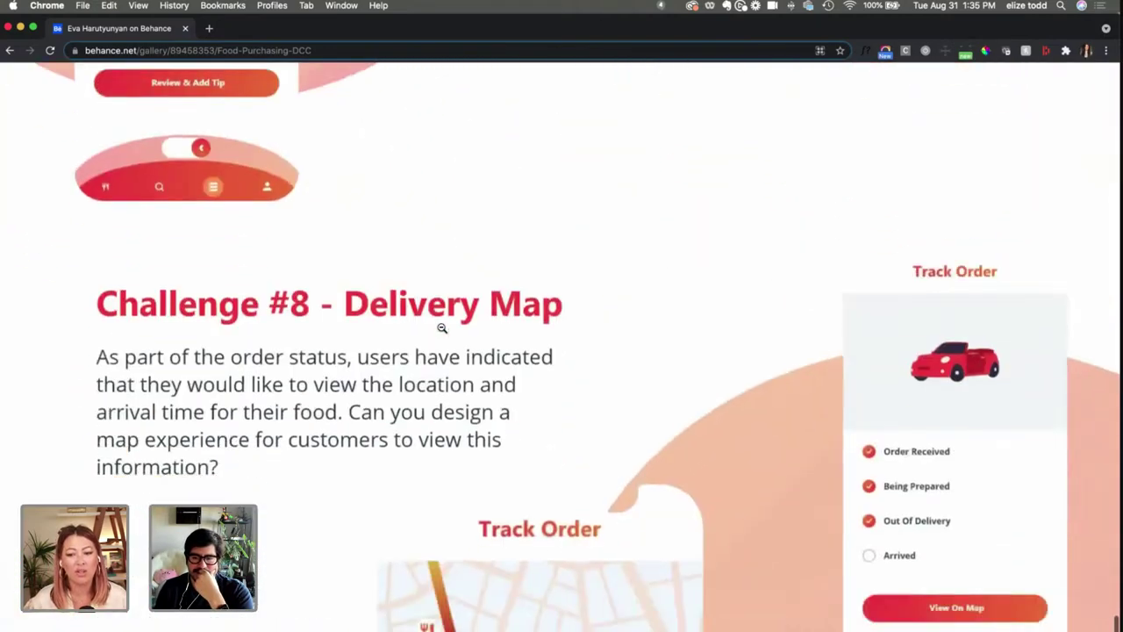
pyautogui.scroll(-5, 441, 328)
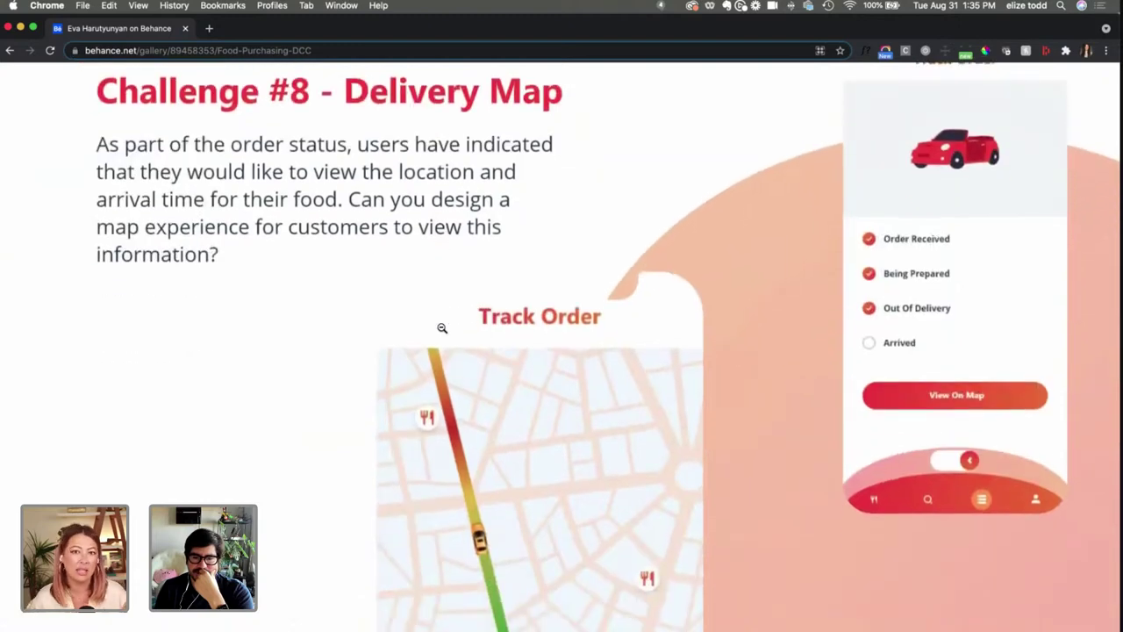
pyautogui.scroll(-11, 442, 328)
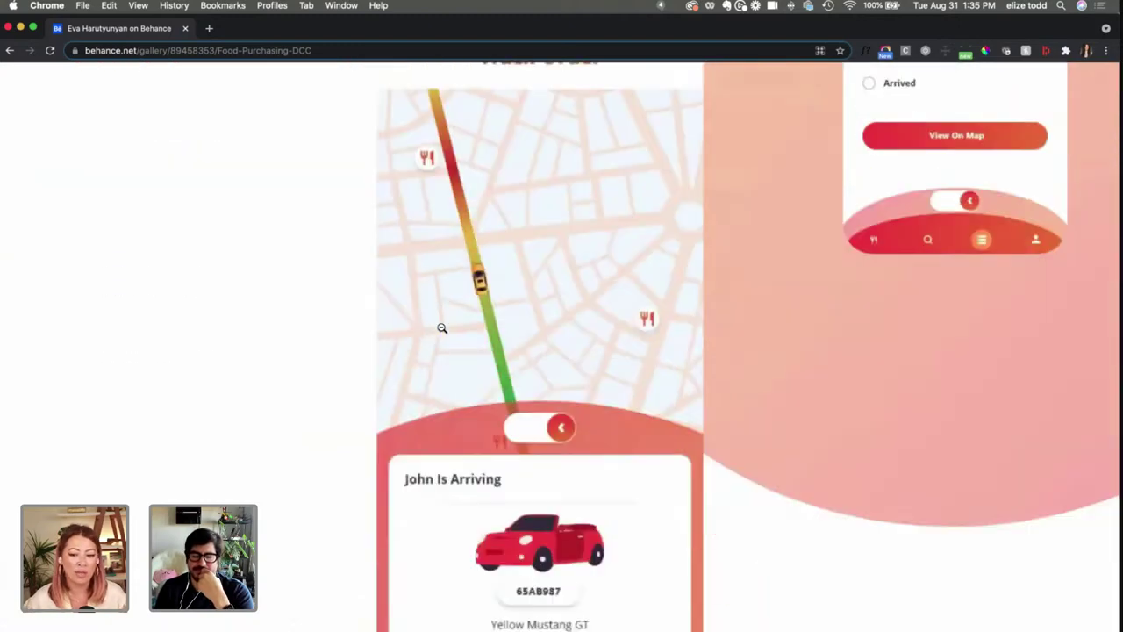
pyautogui.scroll(4, 442, 328)
pyautogui.scroll(-4, 442, 328)
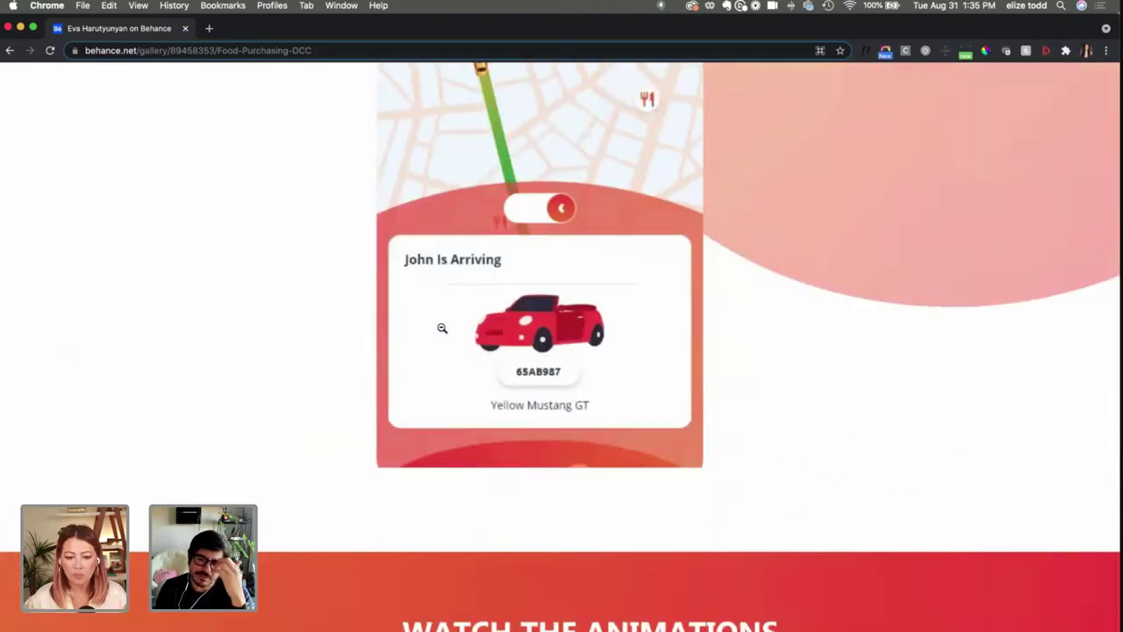
# Step: Go back from the food delivery project to the artist's Behance profile and browse the project thumbnails
pyautogui.scroll(20, 441, 328)
pyautogui.scroll(20, 442, 329)
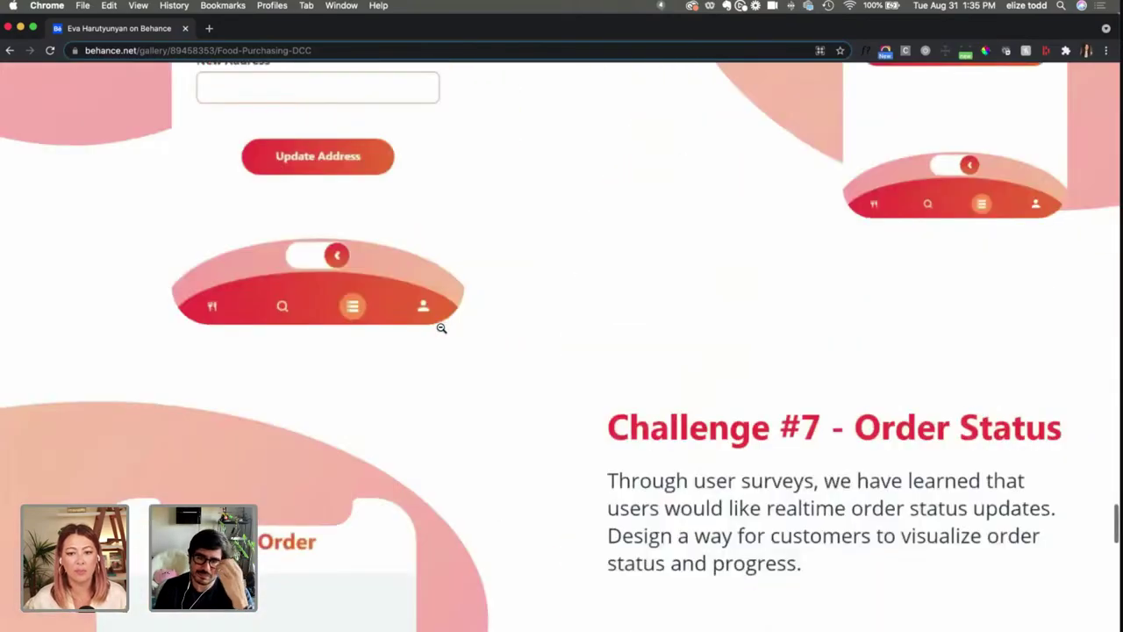
pyautogui.scroll(20, 442, 328)
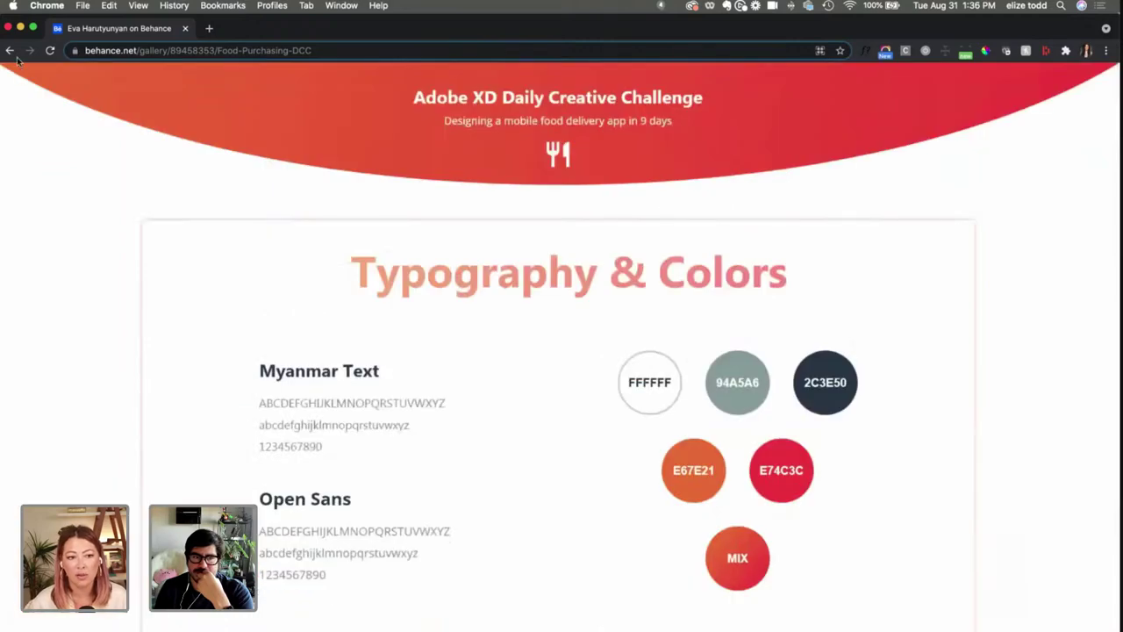
pyautogui.click(12, 53)
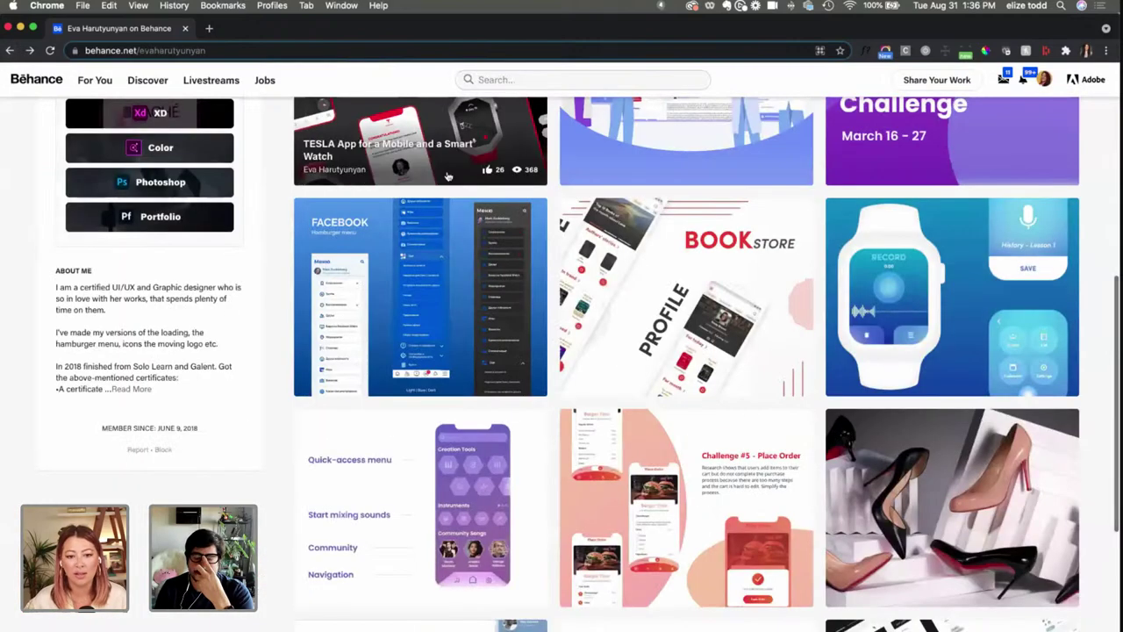
pyautogui.scroll(-5, 516, 333)
pyautogui.scroll(-3, 516, 334)
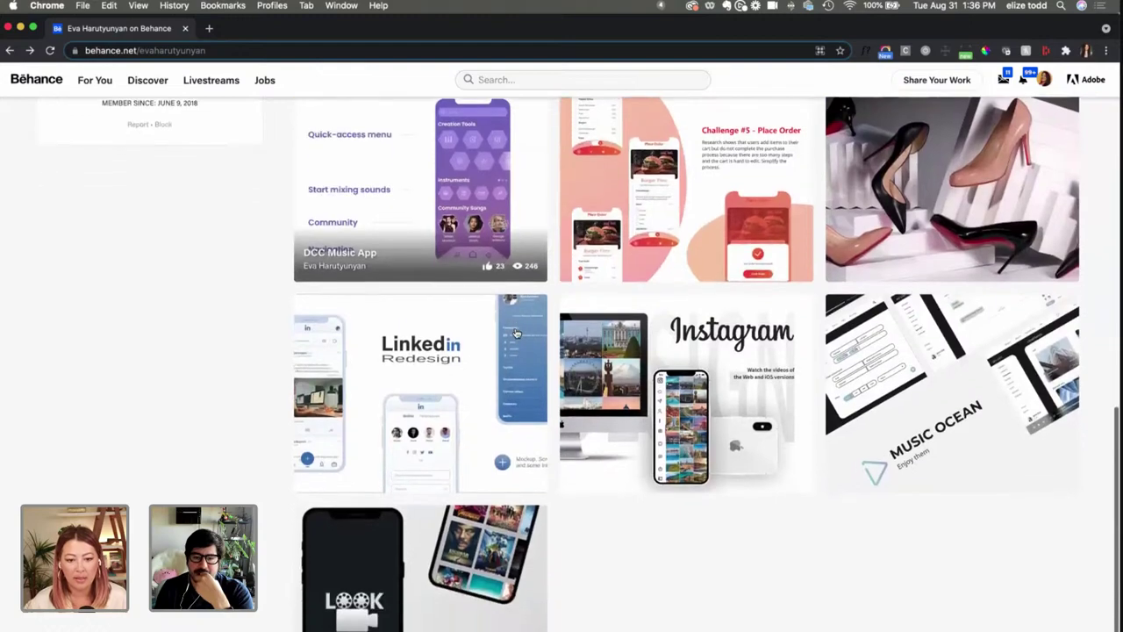
pyautogui.scroll(6, 516, 333)
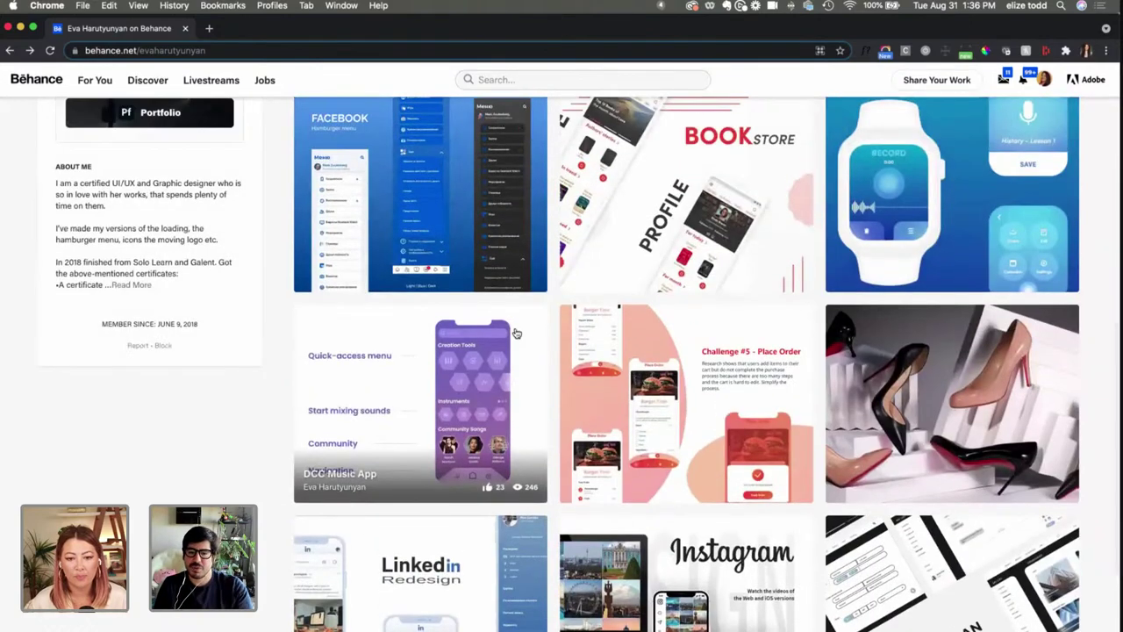
pyautogui.scroll(5, 983, 377)
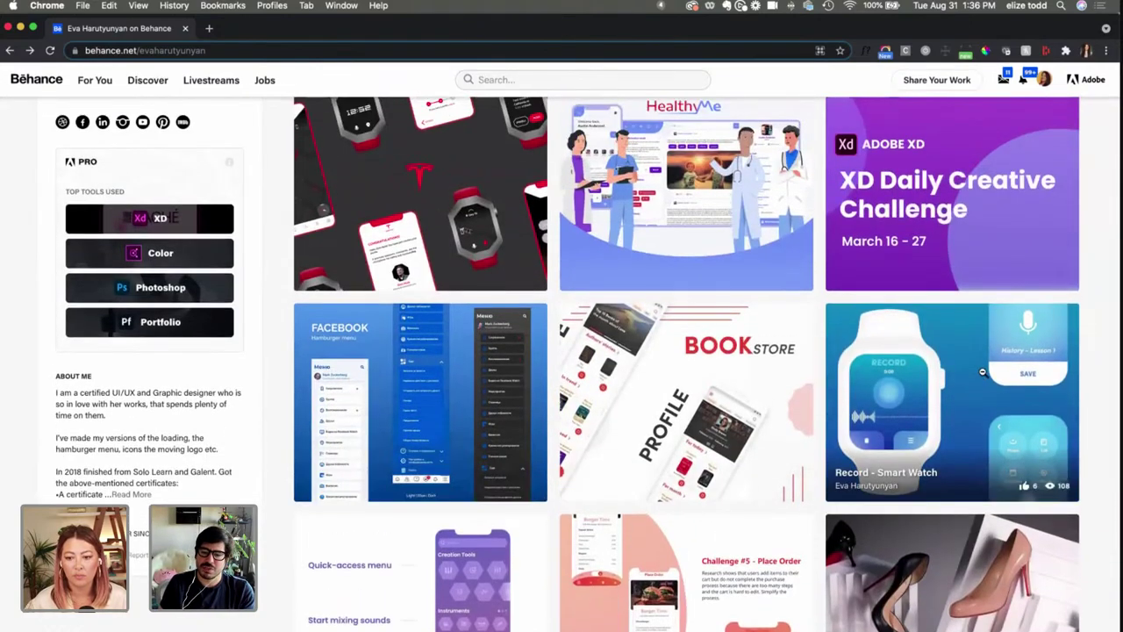
# Step: Open the Record - Smart Watch project and look through its cover image and watch mockup
pyautogui.click(983, 376)
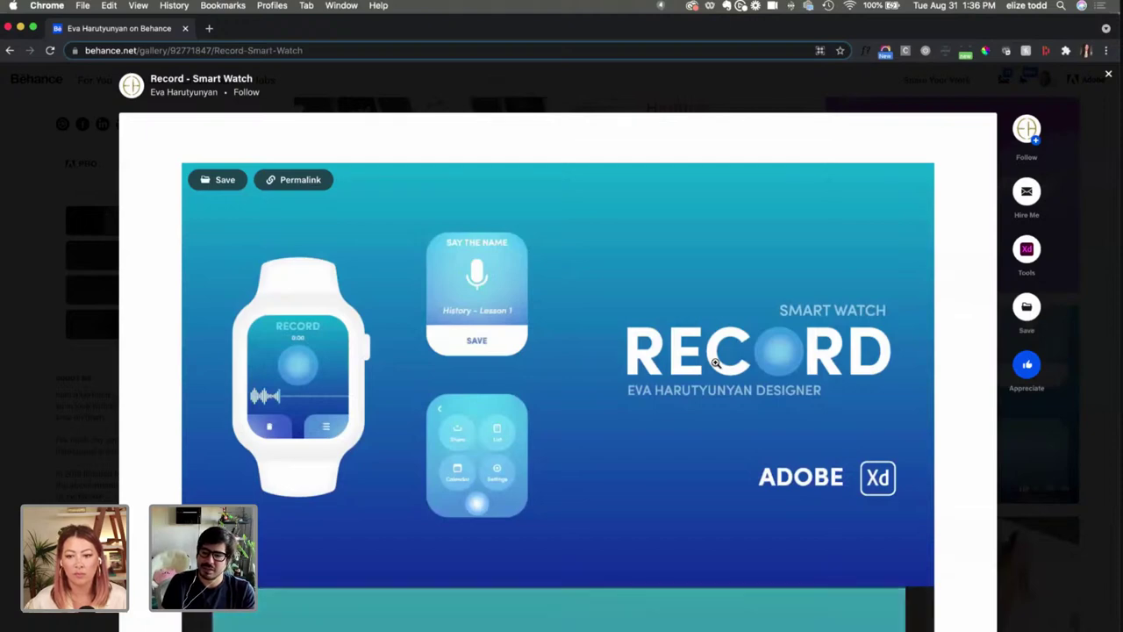
pyautogui.scroll(-1, 715, 363)
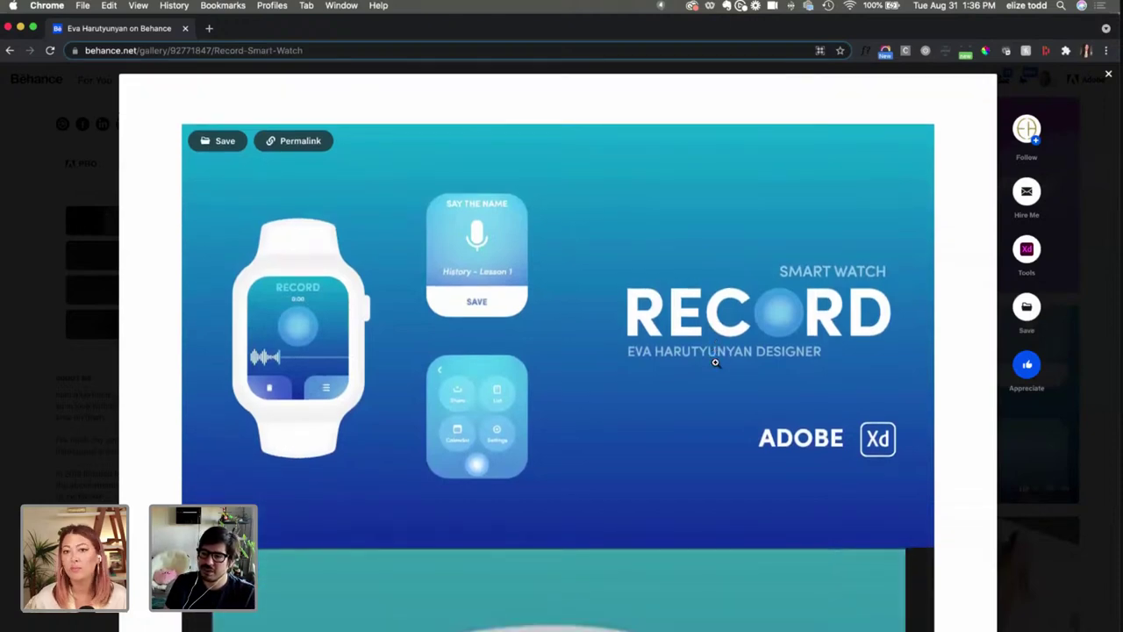
pyautogui.scroll(-1, 715, 362)
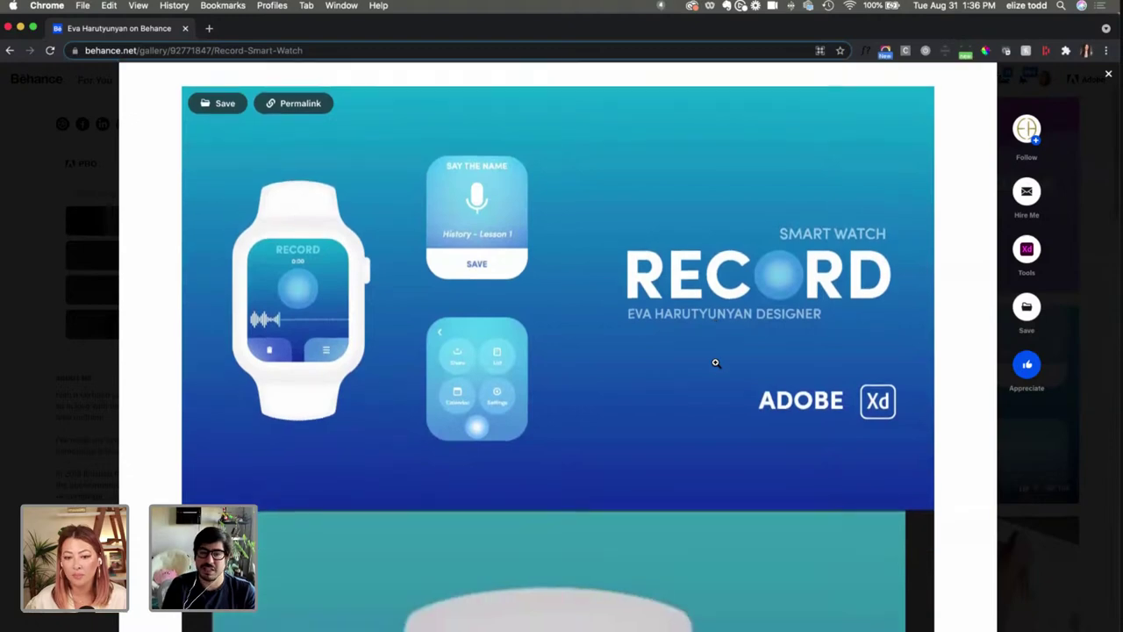
pyautogui.scroll(-15, 715, 362)
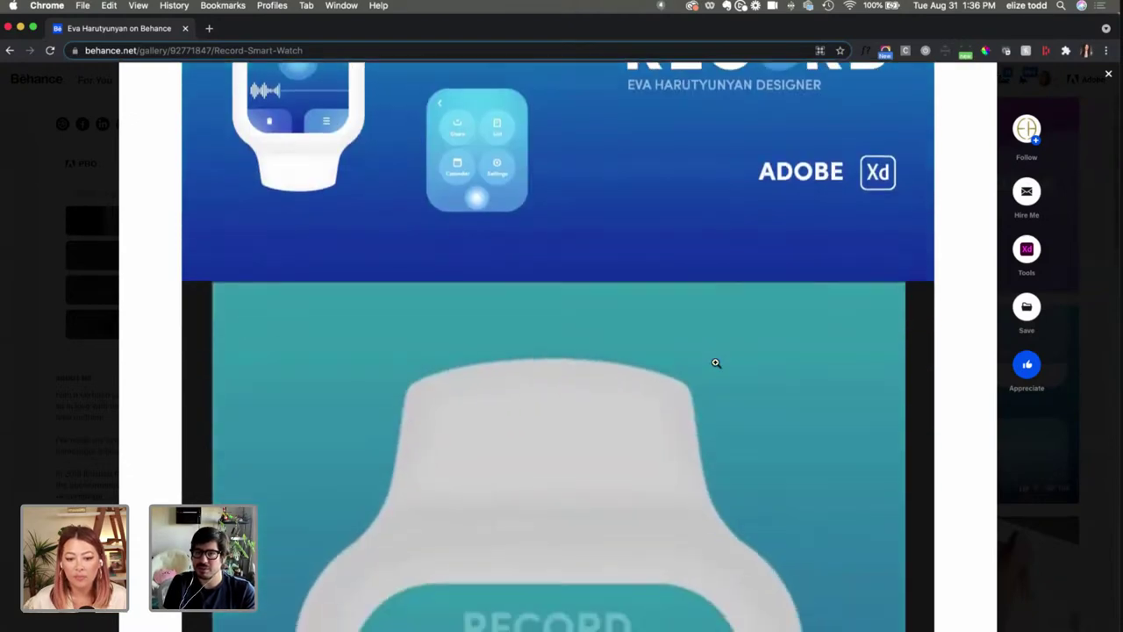
pyautogui.scroll(-10, 715, 363)
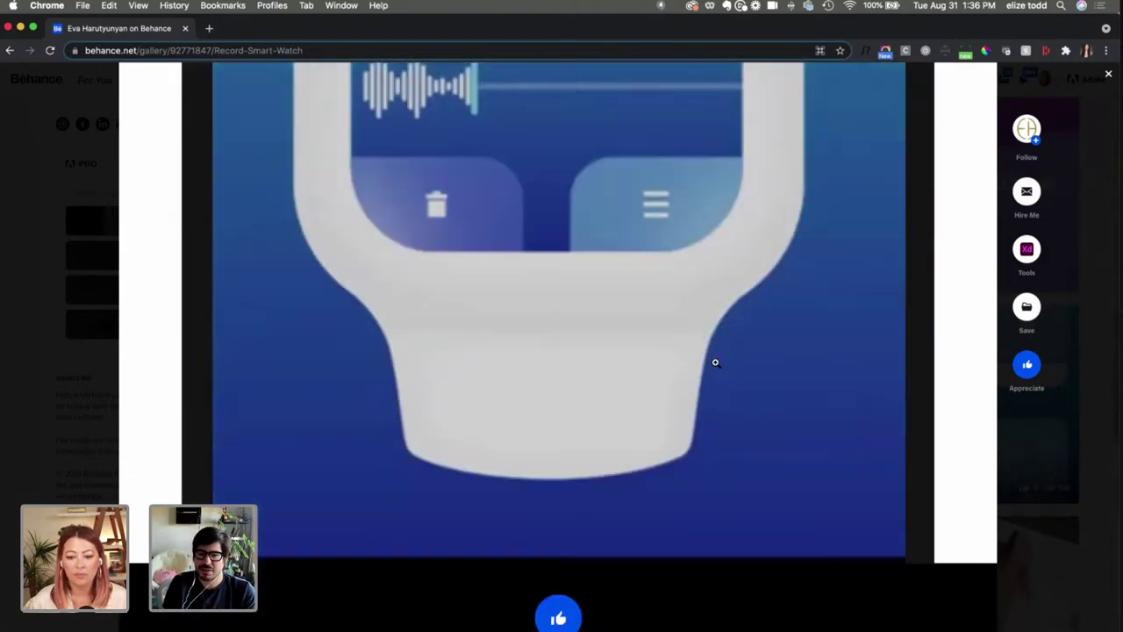
# Step: Play the Record - Smart Watch demo video in full screen to its end, and exit full screen
pyautogui.scroll(6, 558, 363)
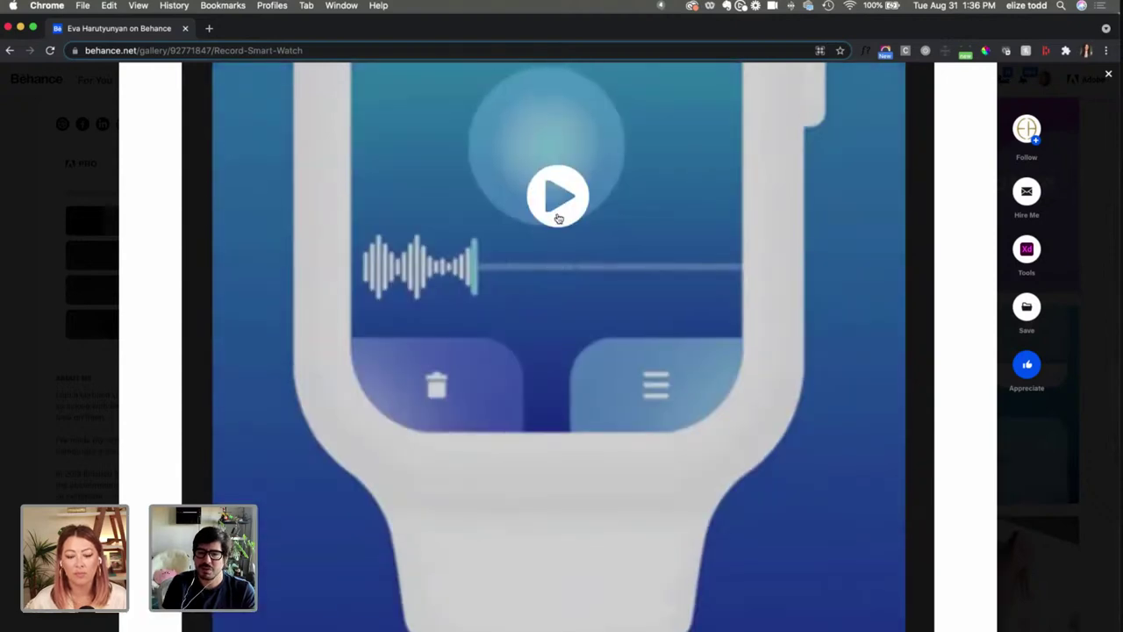
pyautogui.scroll(-7, 953, 556)
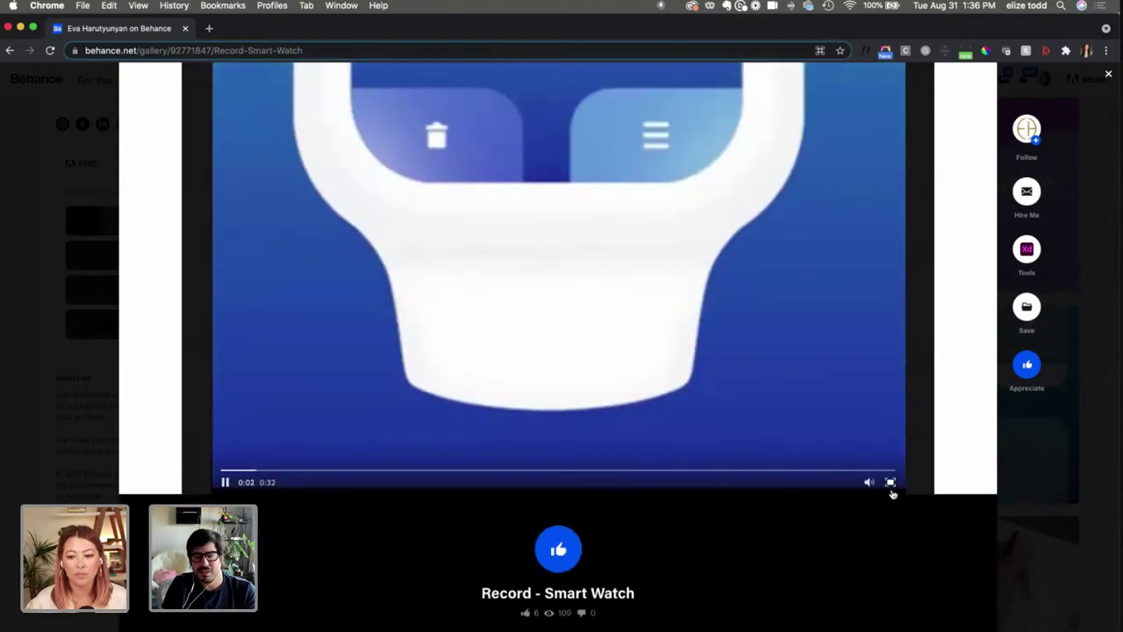
pyautogui.click(891, 488)
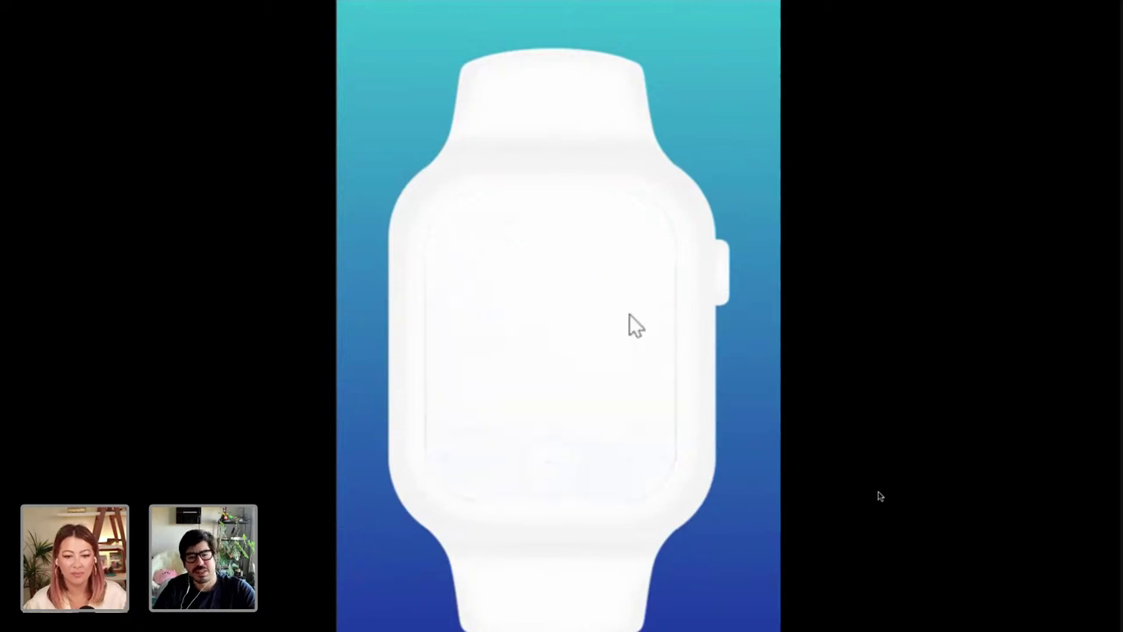
pyautogui.press('Escape')
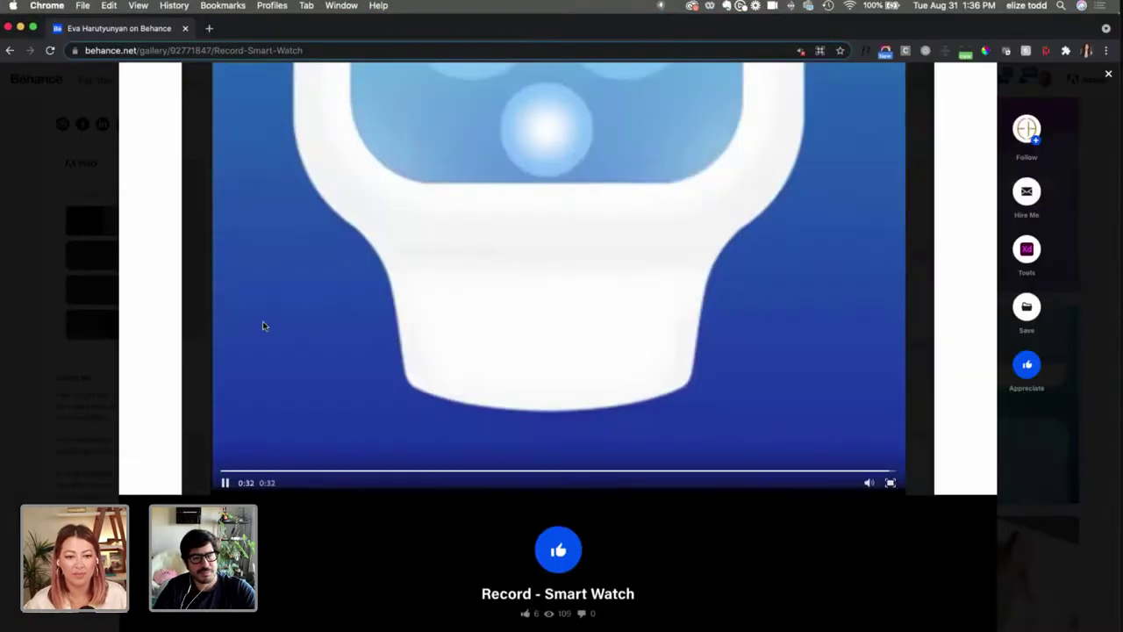
# Step: Close the Record - Smart Watch project and browse the rest of the artist's work on the profile page
pyautogui.scroll(15, 264, 326)
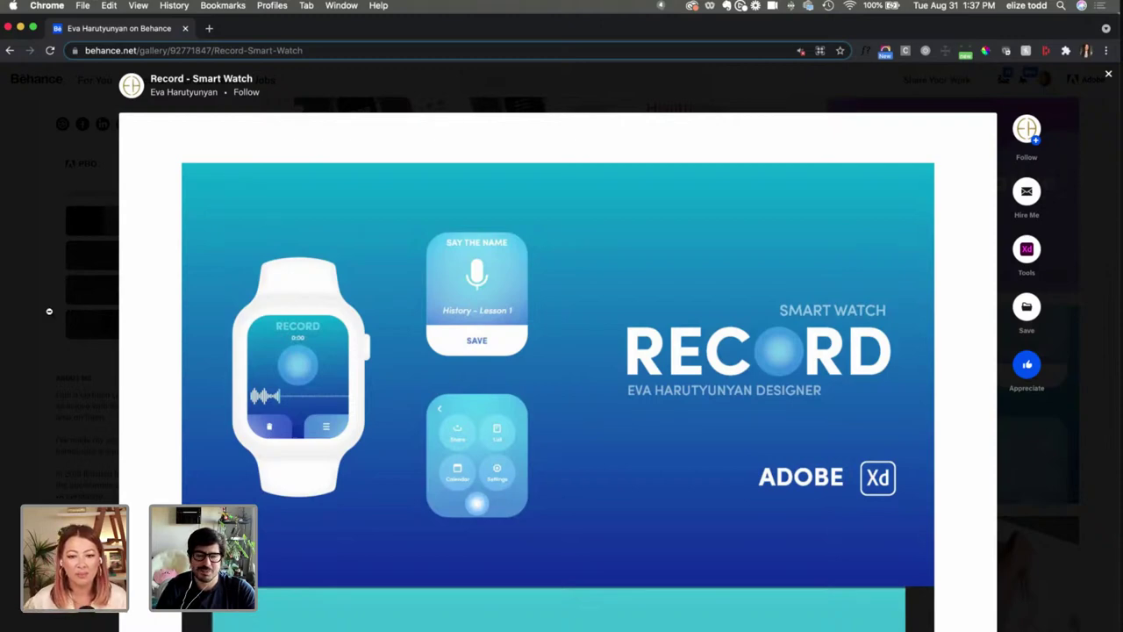
pyautogui.click(49, 316)
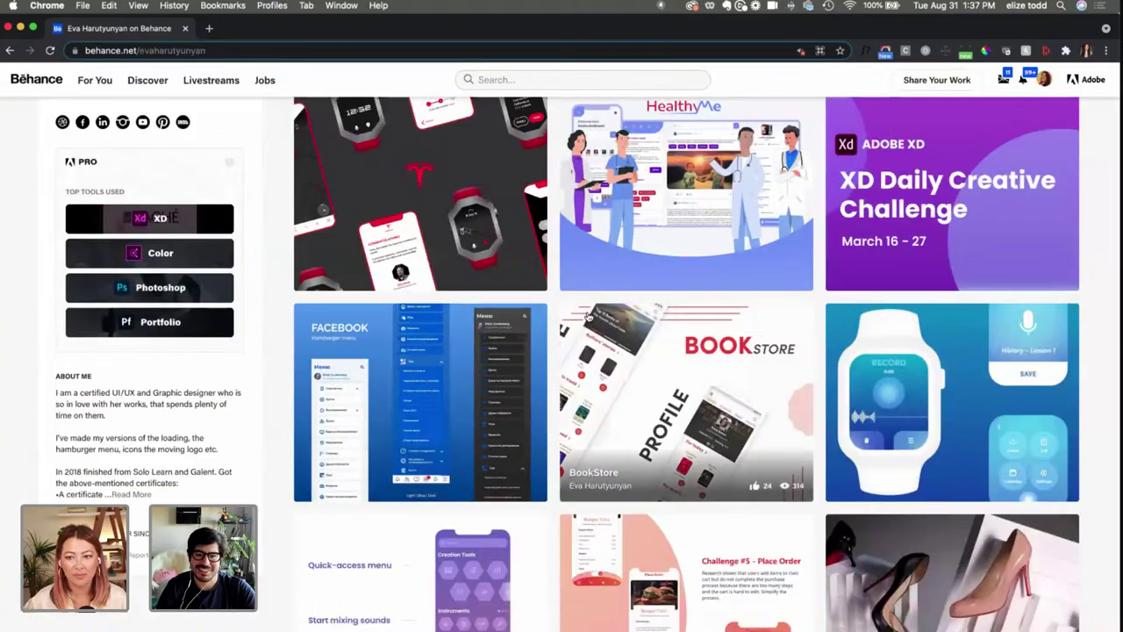
pyautogui.scroll(-2, 588, 318)
pyautogui.scroll(5, 588, 317)
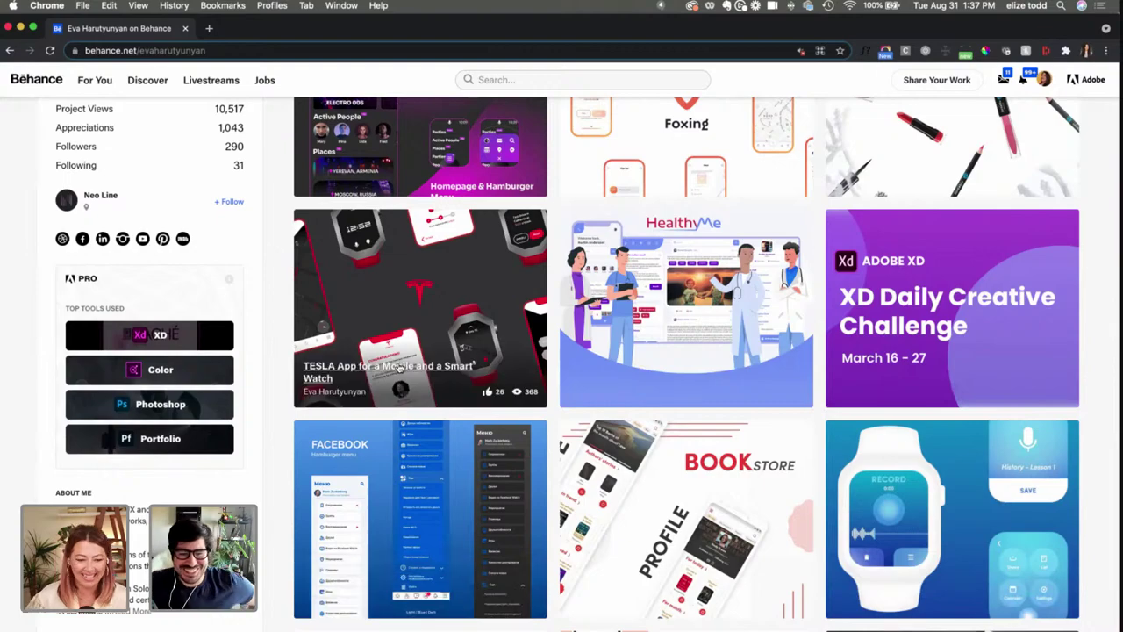
pyautogui.scroll(5, 147, 358)
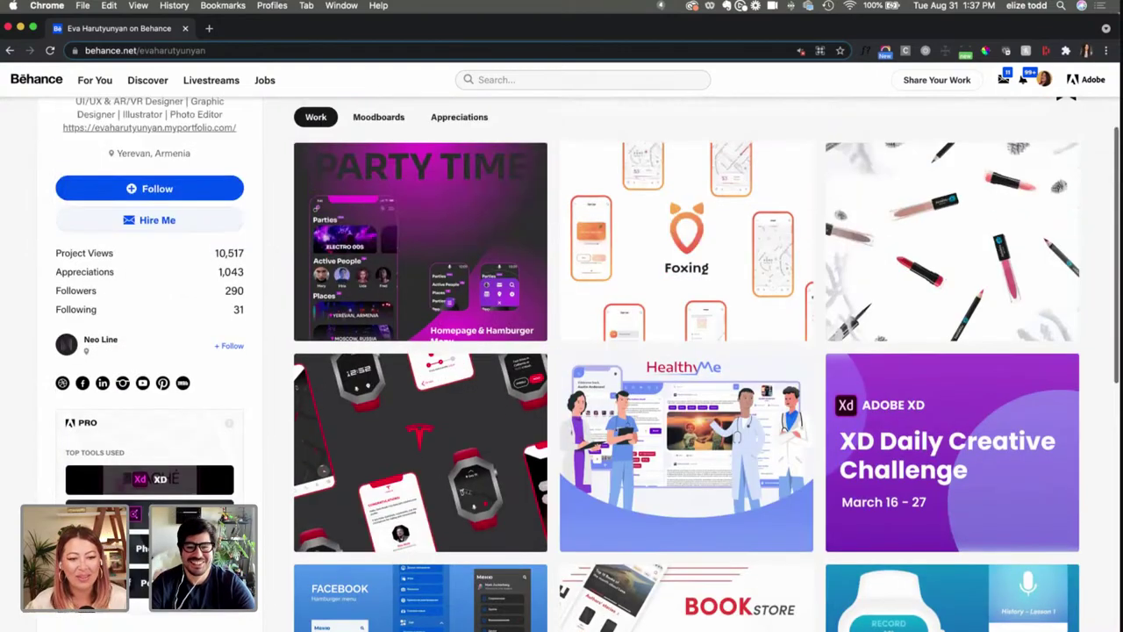
pyautogui.scroll(1, 587, 364)
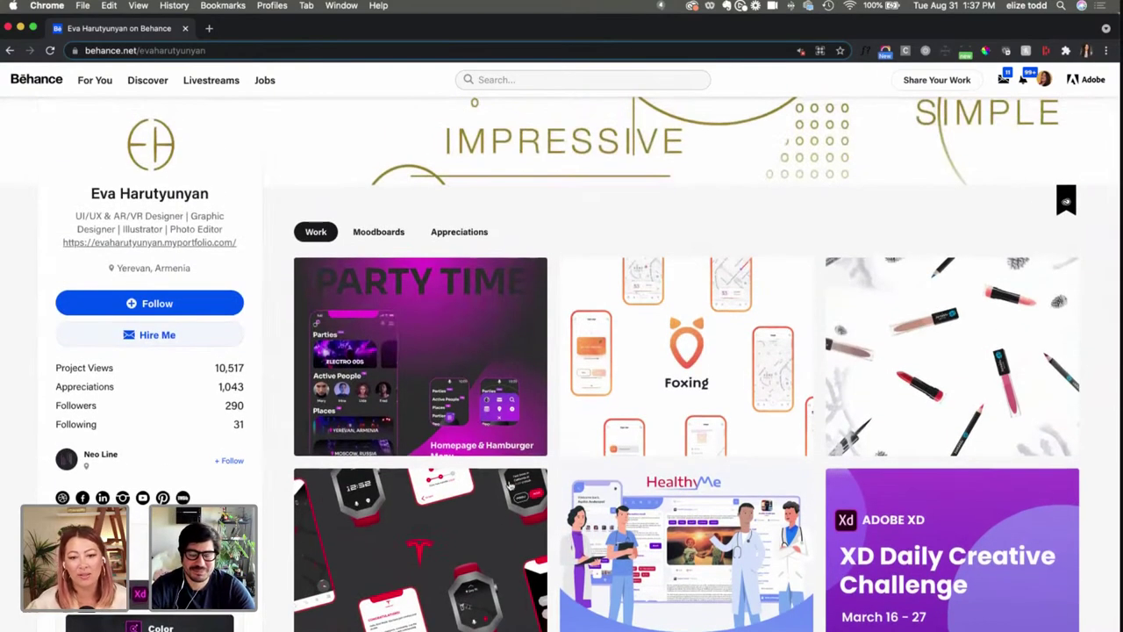
pyautogui.scroll(-10, 509, 485)
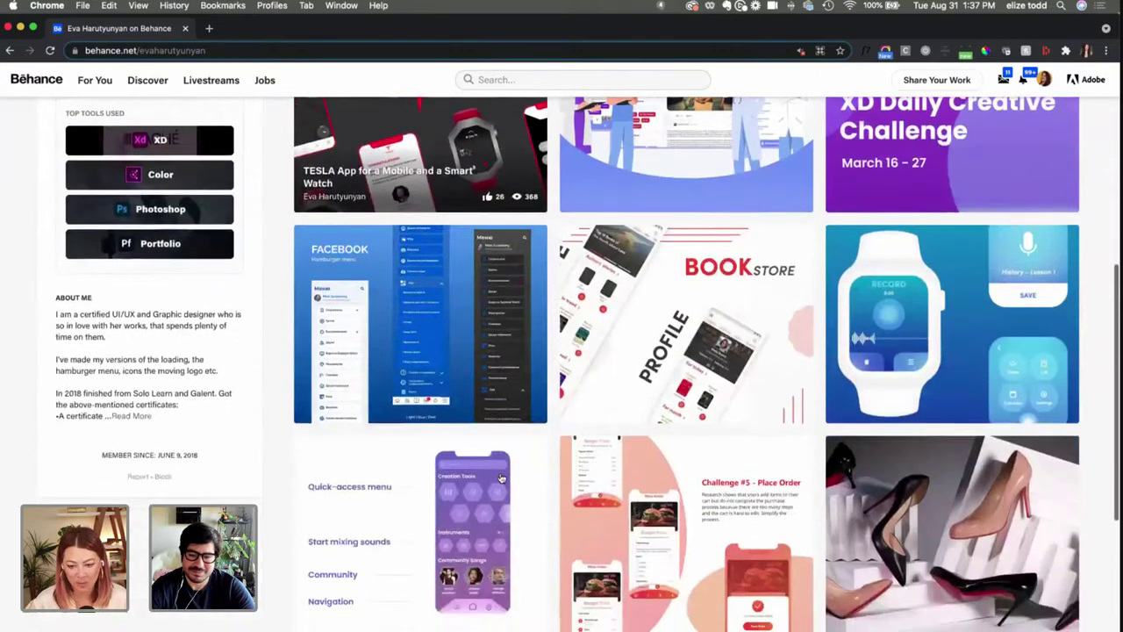
# Step: Browse the remaining projects down to the end of the artist's Behance profile, and follow the artist
pyautogui.scroll(-8, 501, 479)
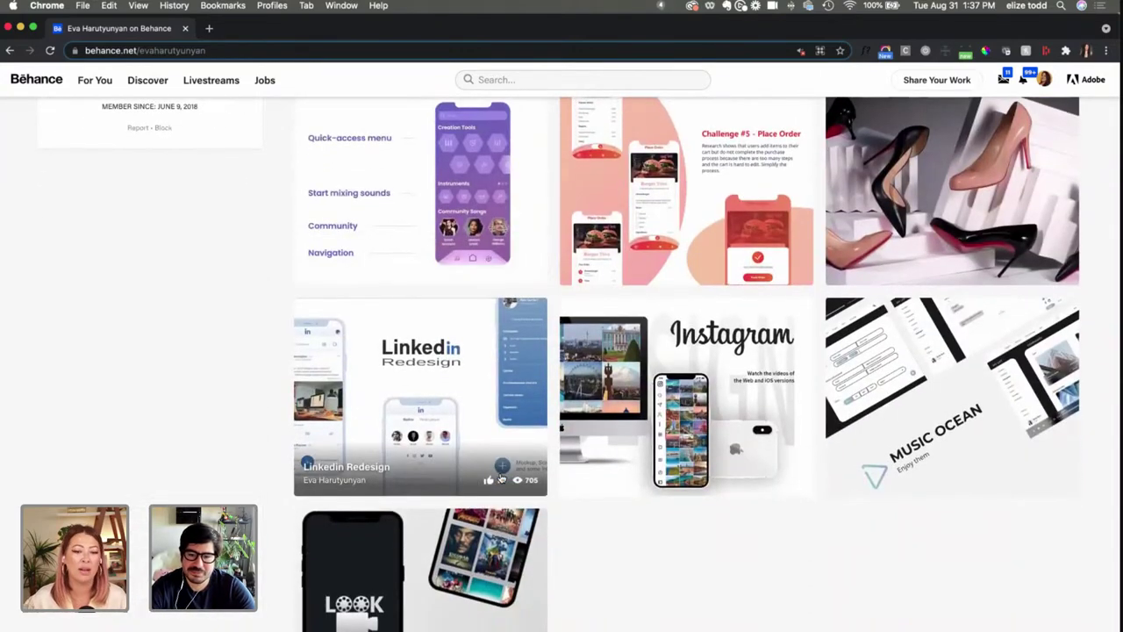
pyautogui.scroll(-1, 501, 478)
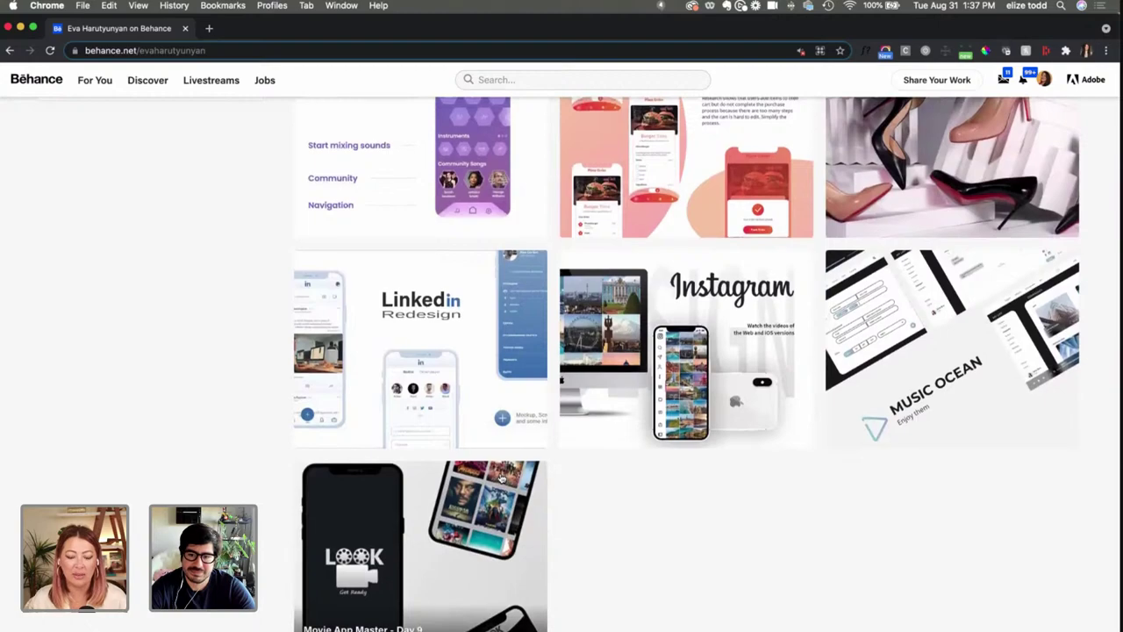
pyautogui.scroll(18, 501, 478)
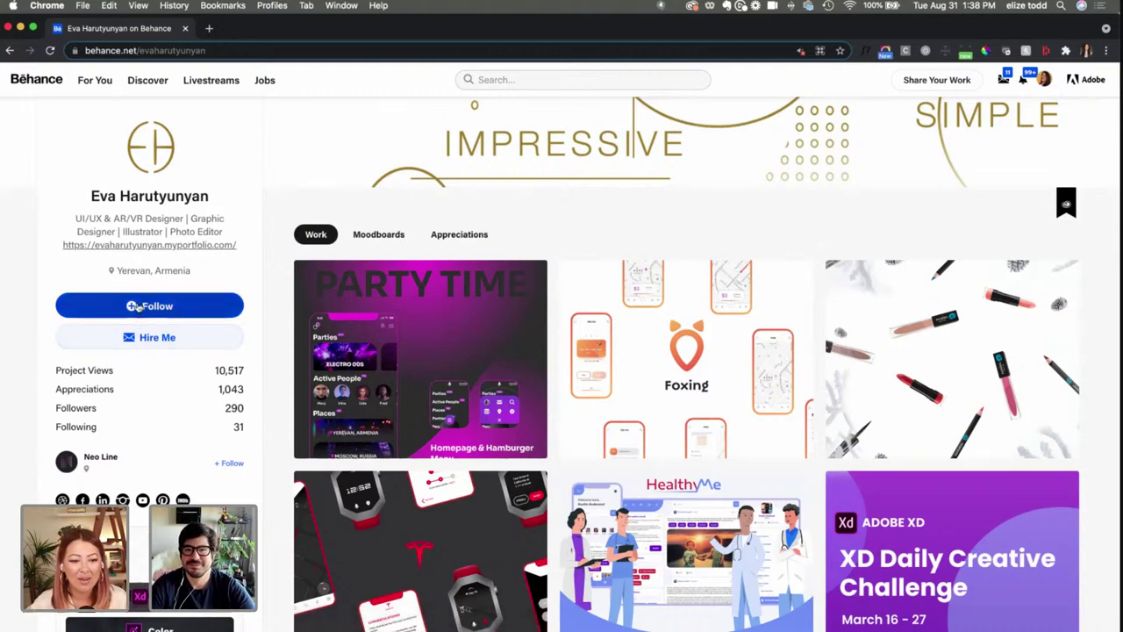
pyautogui.click(138, 305)
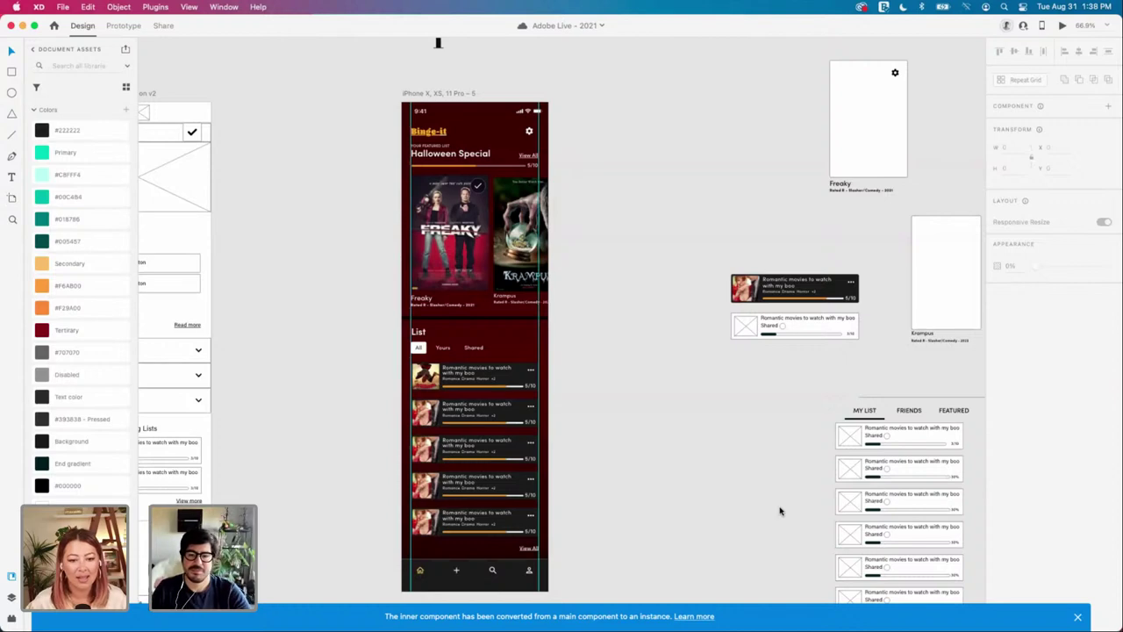
# Step: Switch to Adobe XD and move the loose wireframe cards and list components beside the home screen to below the Master Icons artboard
pyautogui.scroll(-3, 655, 335)
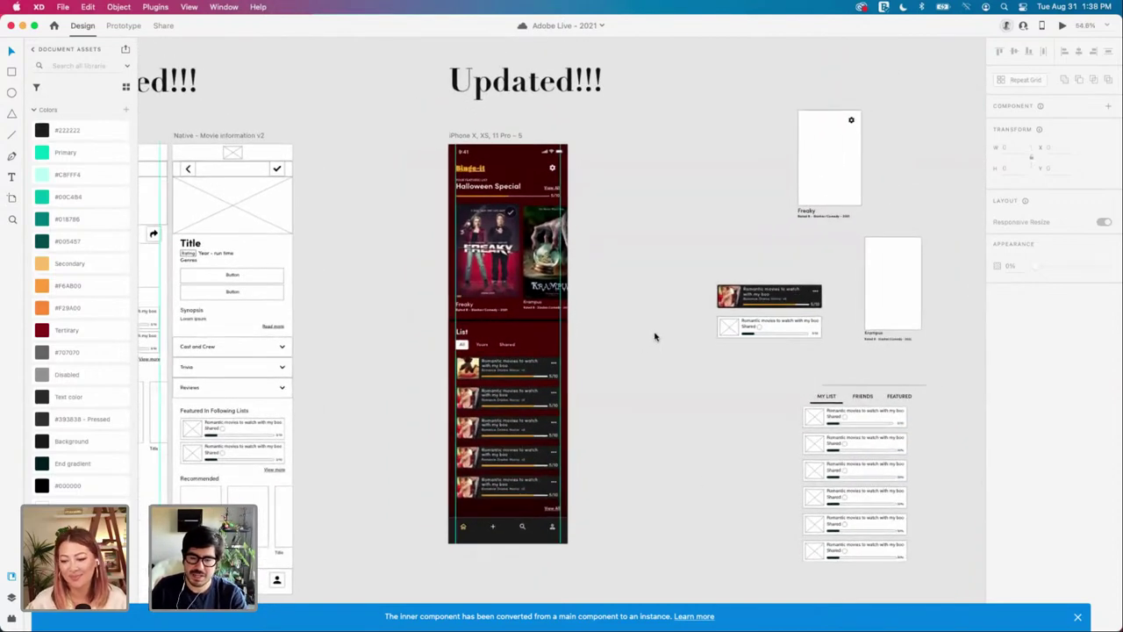
pyautogui.hscroll(5, 655, 336)
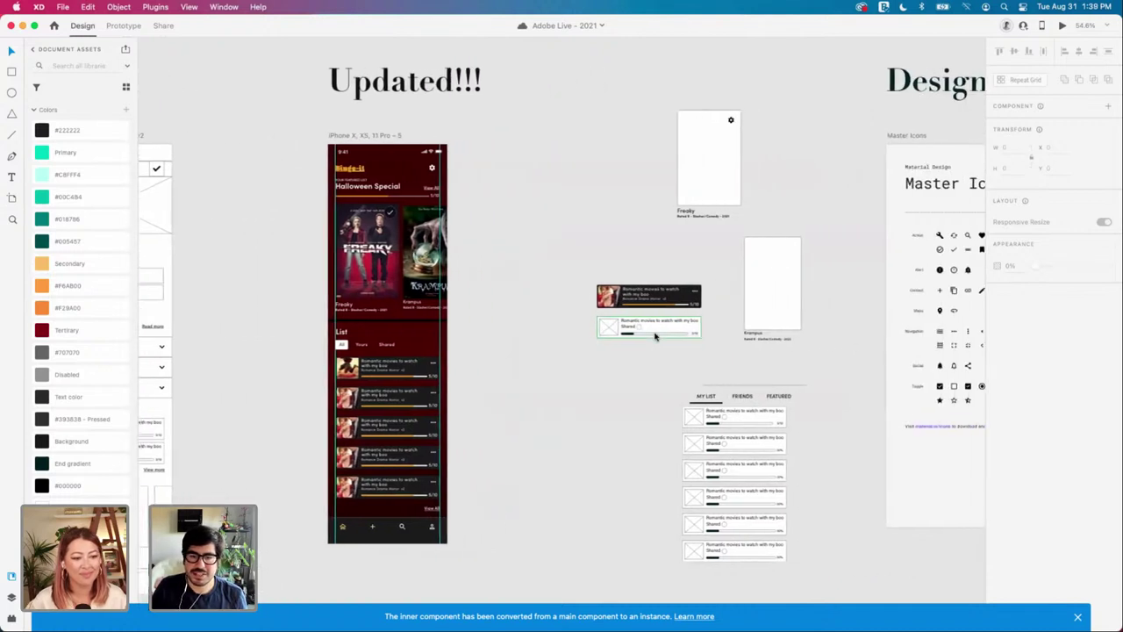
pyautogui.hscroll(2, 794, 182)
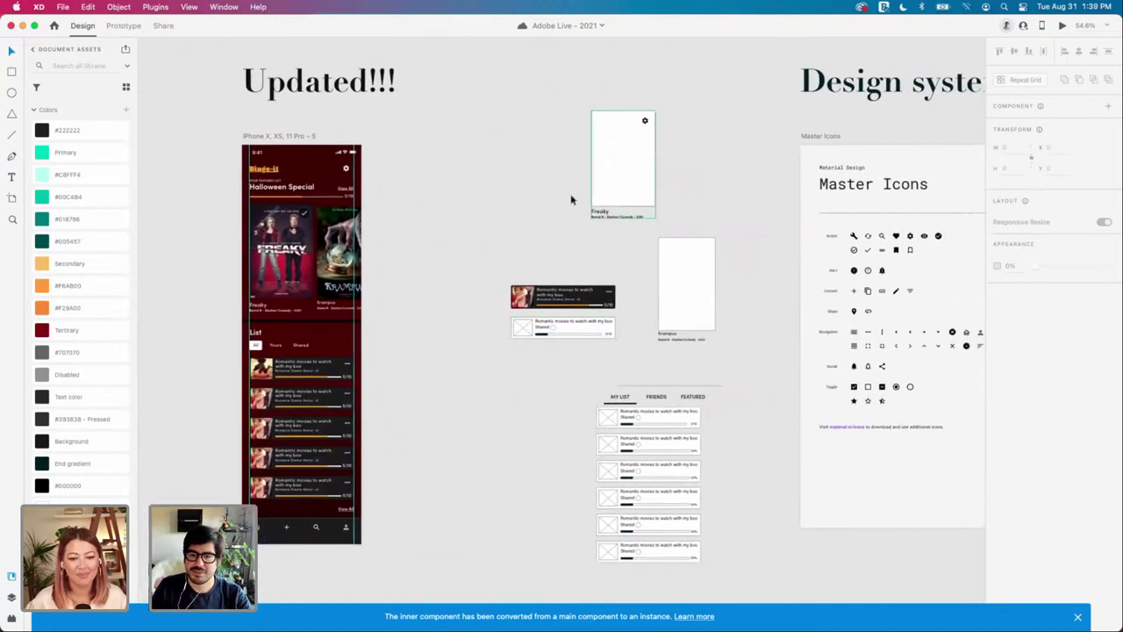
pyautogui.moveTo(476, 109); pyautogui.dragTo(741, 625)
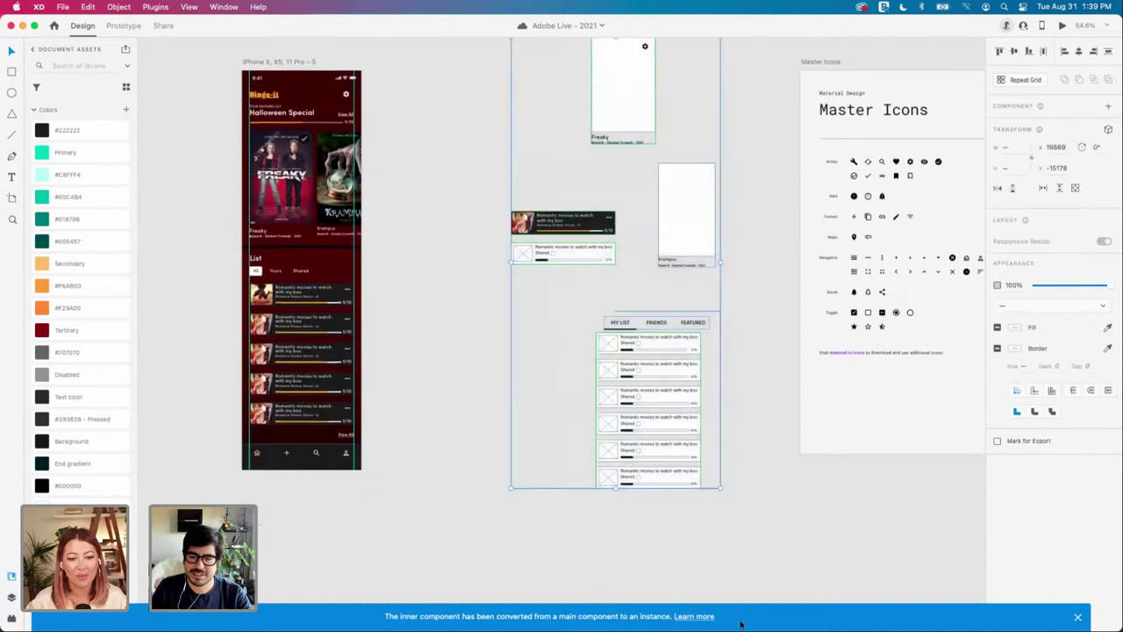
pyautogui.moveTo(688, 209); pyautogui.dragTo(901, 570)
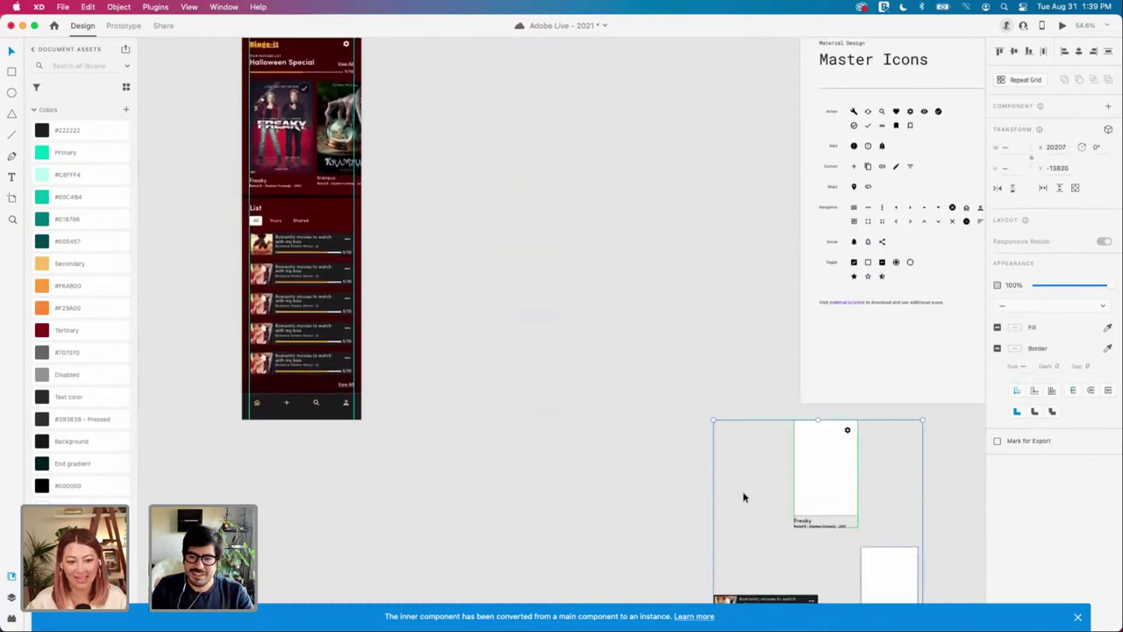
# Step: Duplicate the Native - Movie information v2 artboard and place the copy directly beside the finished Binge-it home screen
pyautogui.scroll(-3, 599, 415)
pyautogui.hscroll(-4, 600, 419)
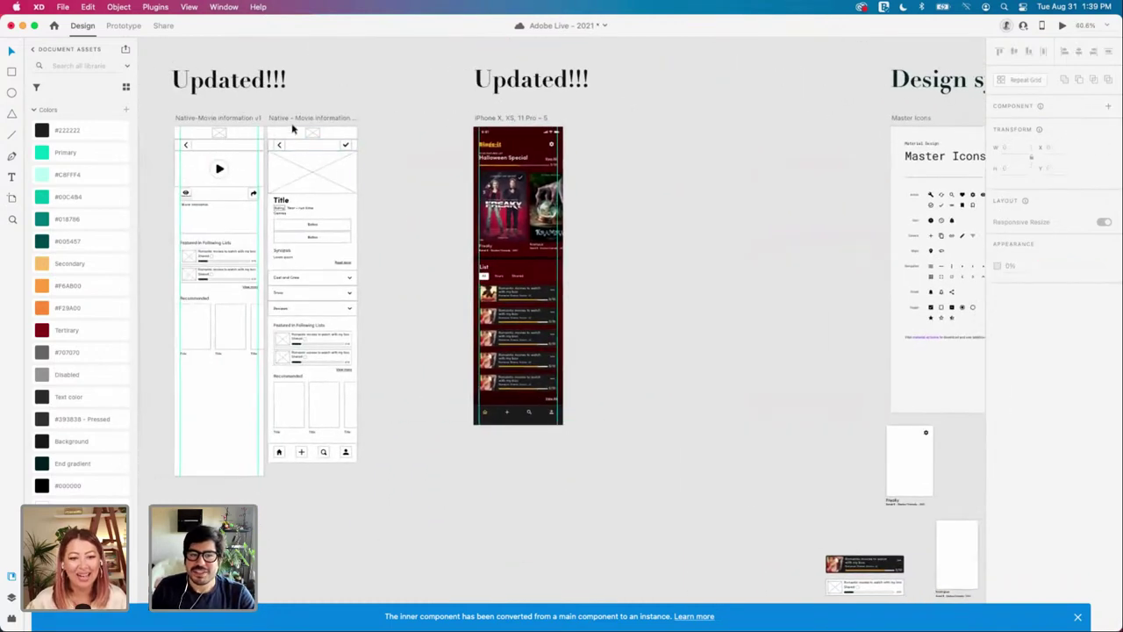
pyautogui.click(291, 118)
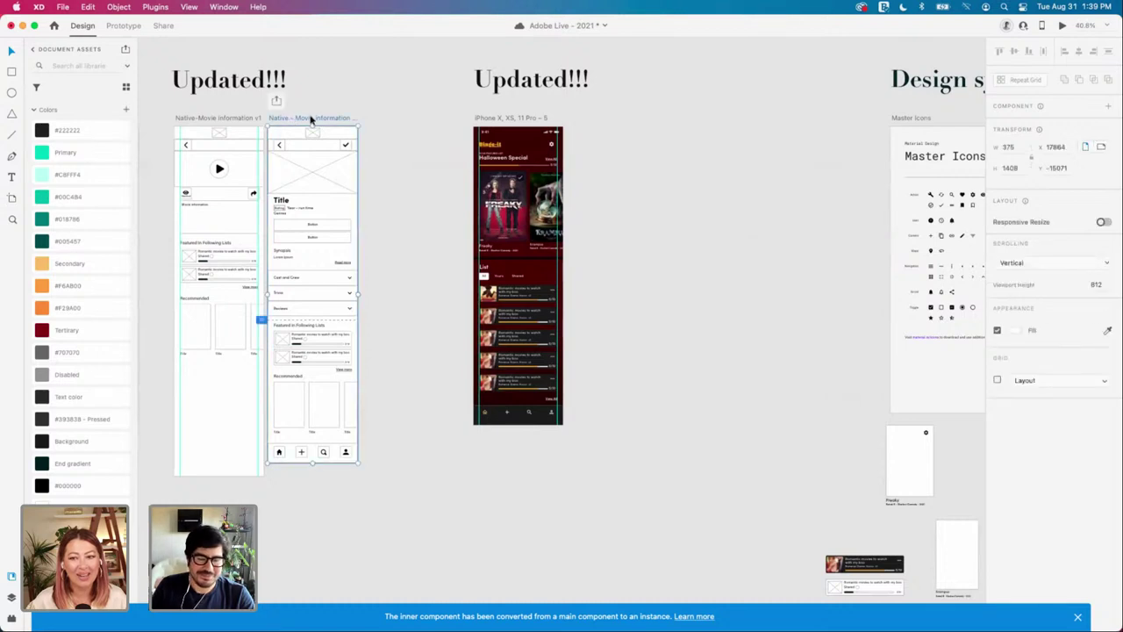
pyautogui.moveTo(310, 119); pyautogui.dragTo(595, 130)
pyautogui.click(715, 158)
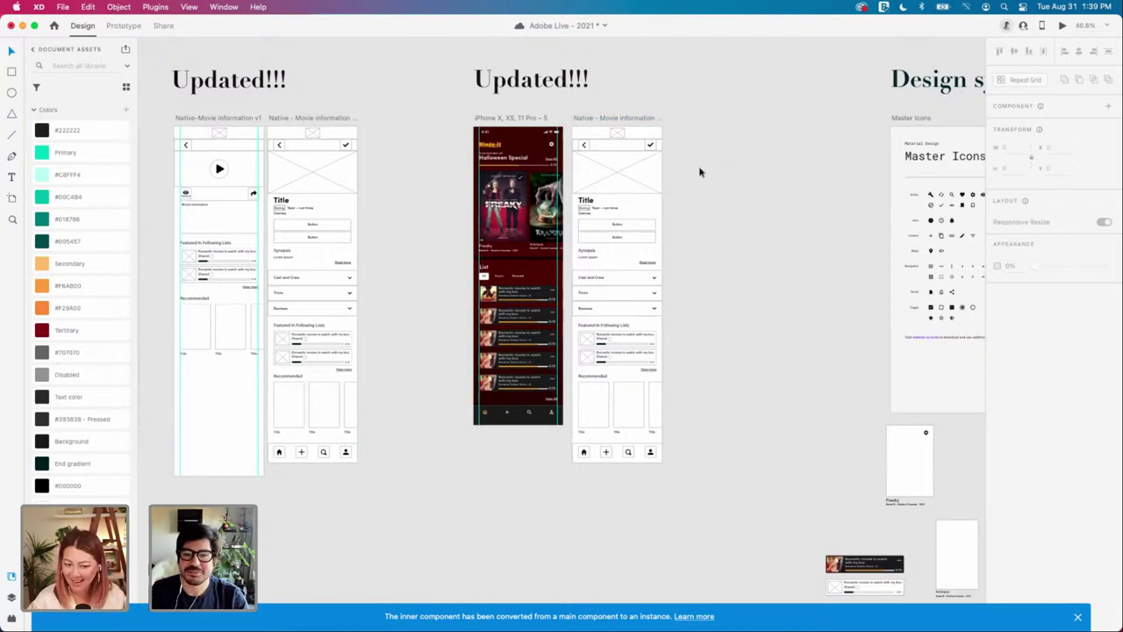
# Step: Delete the placeholder status bar from the top of the duplicated movie information artboard
pyautogui.scroll(5, 699, 172)
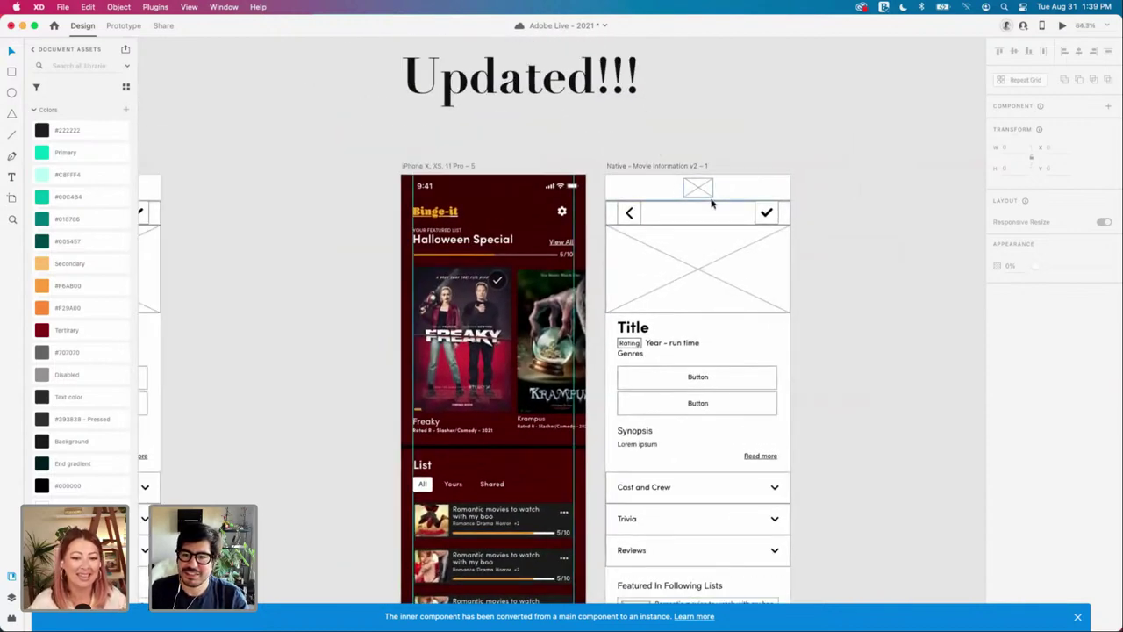
pyautogui.click(705, 187)
pyautogui.moveTo(696, 188); pyautogui.dragTo(931, 188)
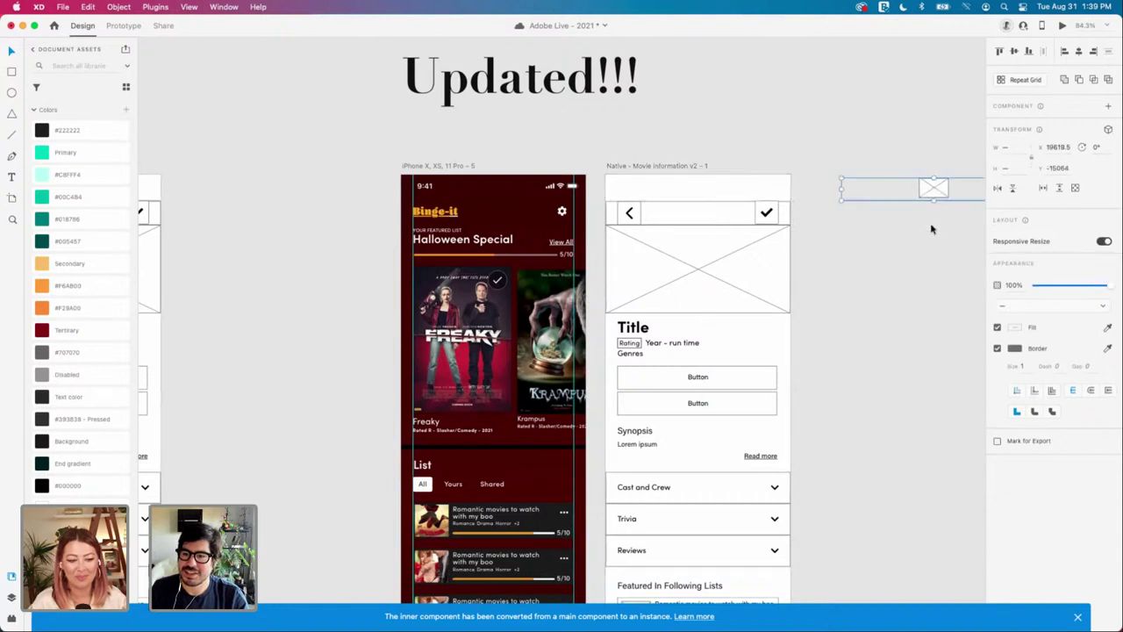
pyautogui.hscroll(3, 917, 232)
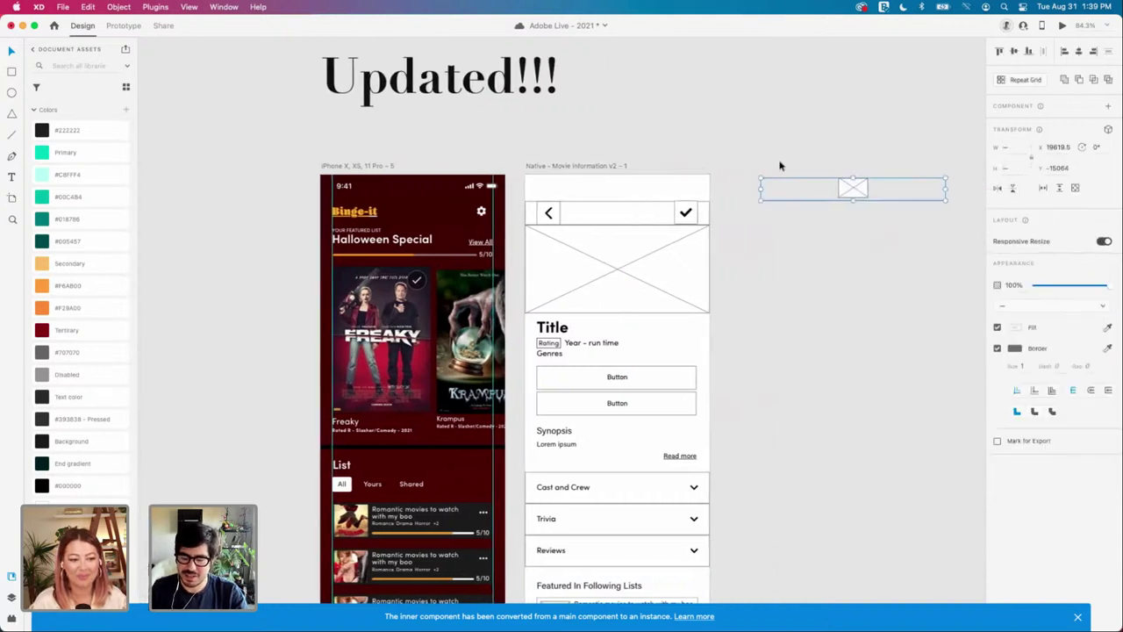
pyautogui.press('Delete')
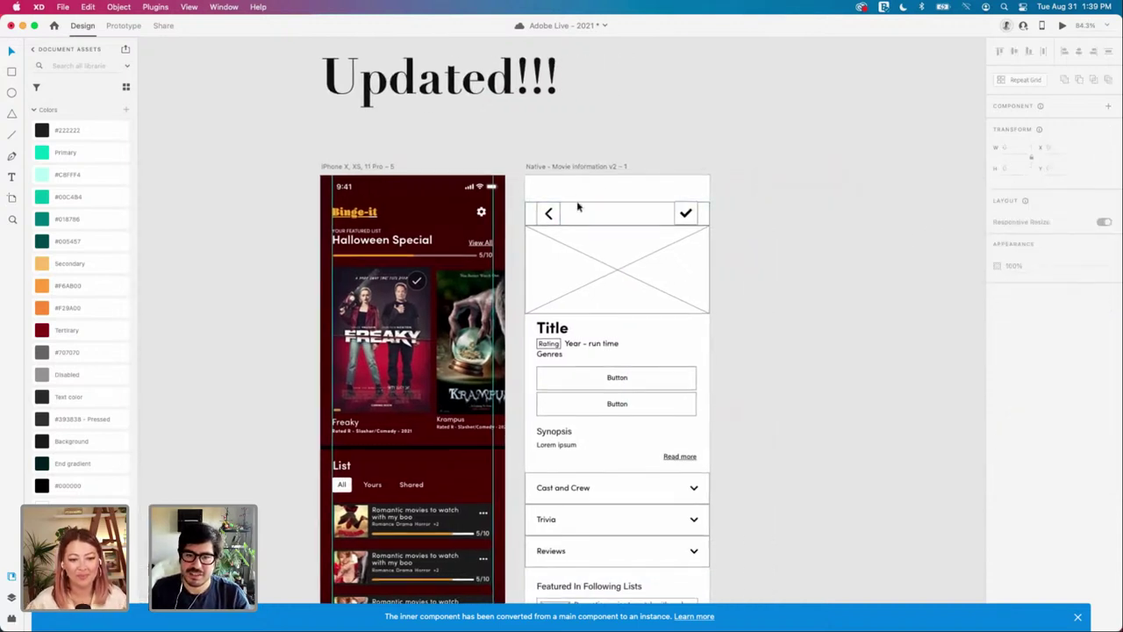
# Step: Move the wireframe nav bar off the duplicated movie information artboard and paste in the home screen's status bar and Binge-it nav bar
pyautogui.click(578, 207)
pyautogui.moveTo(675, 210); pyautogui.dragTo(883, 213)
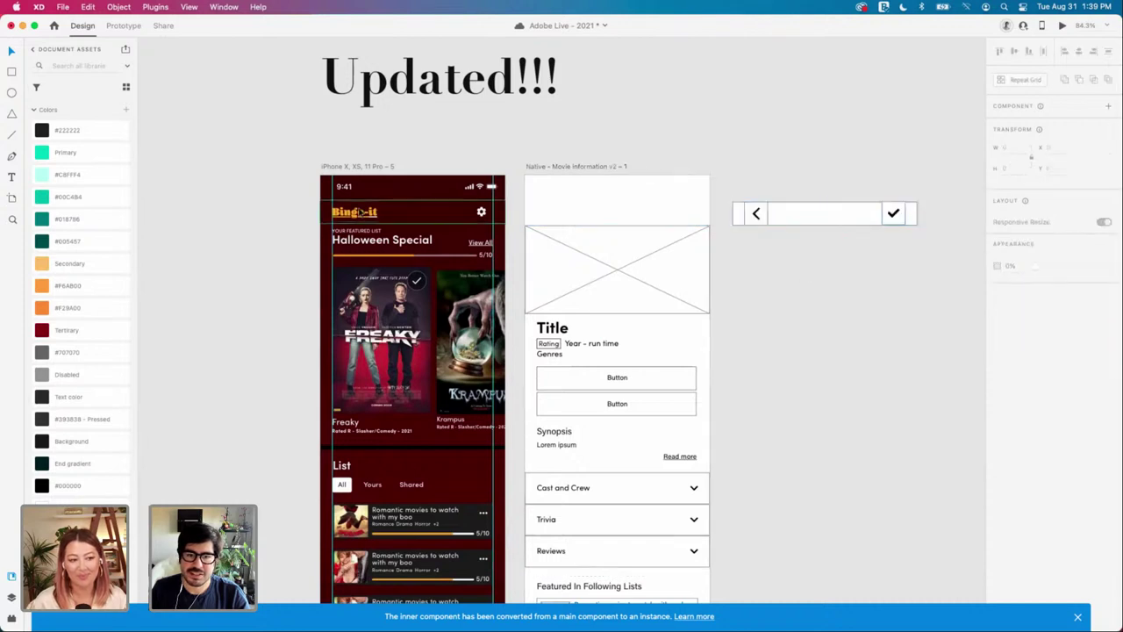
pyautogui.click(360, 212)
pyautogui.keyDown('shift'); pyautogui.click(366, 191); pyautogui.keyUp('shift')
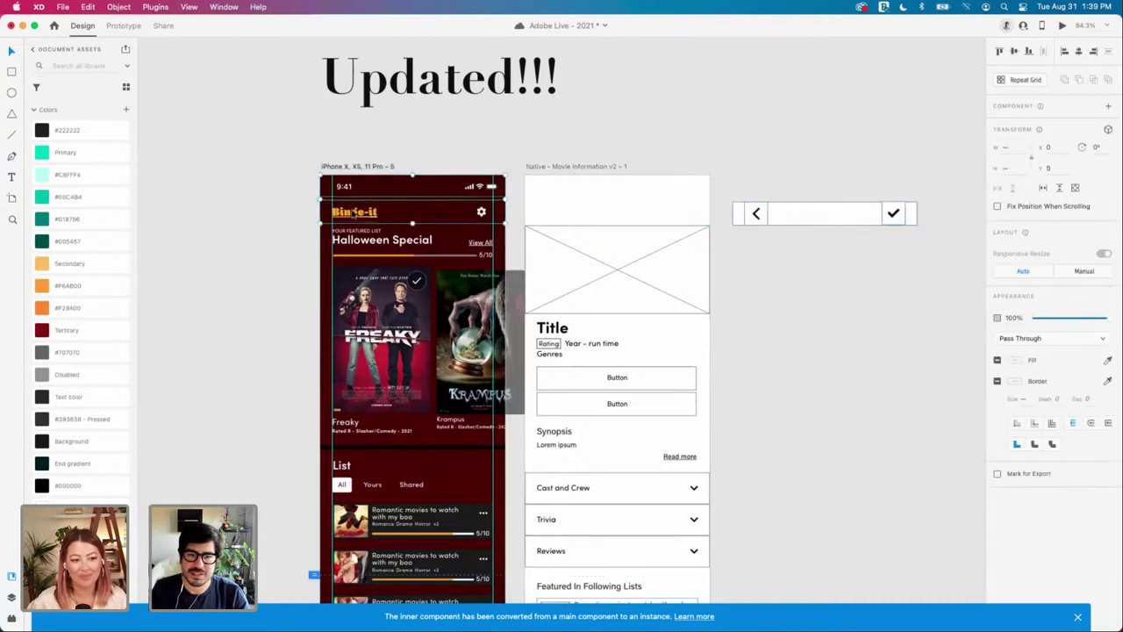
pyautogui.click(555, 169)
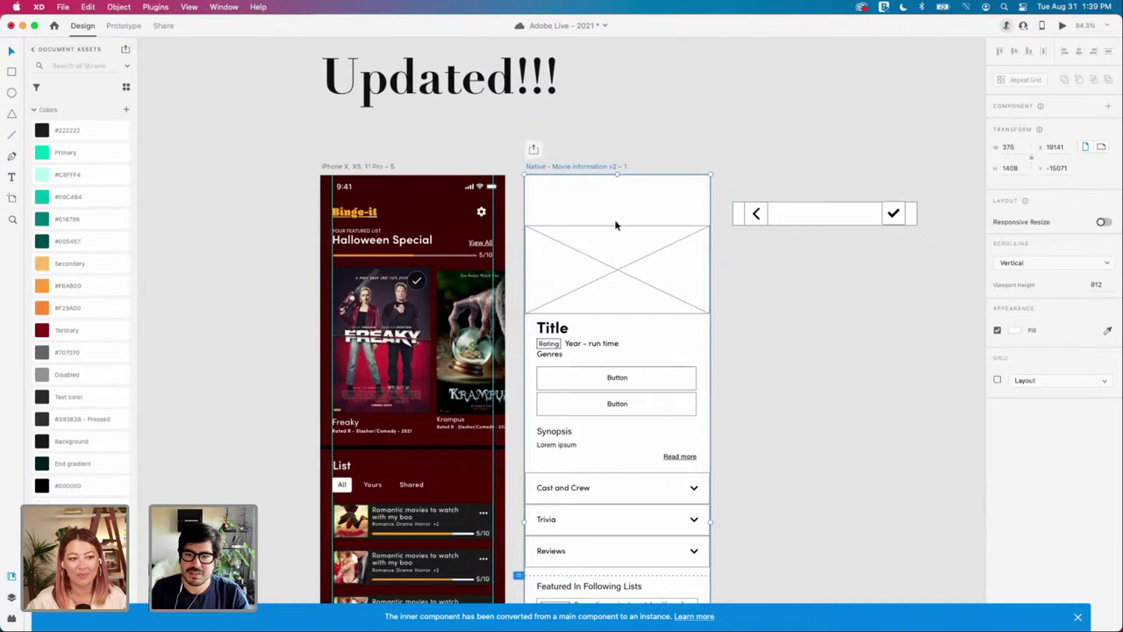
pyautogui.press('super+v')
pyautogui.click(566, 167)
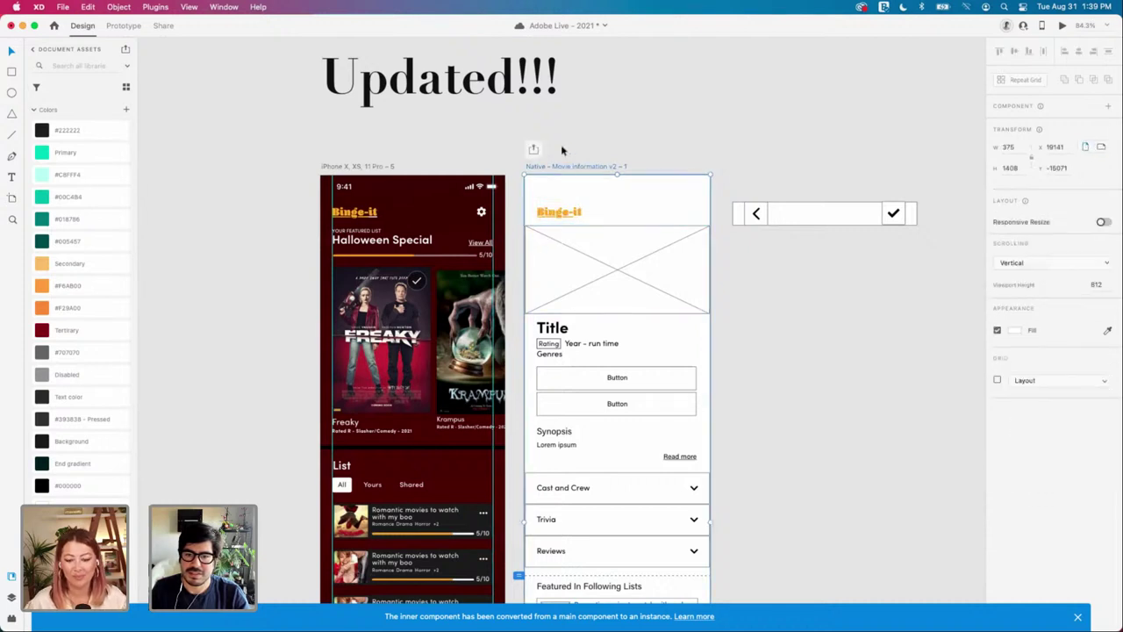
# Step: Give the duplicated movie information artboard the same dark red linear gradient fill as the home screen
pyautogui.click(386, 167)
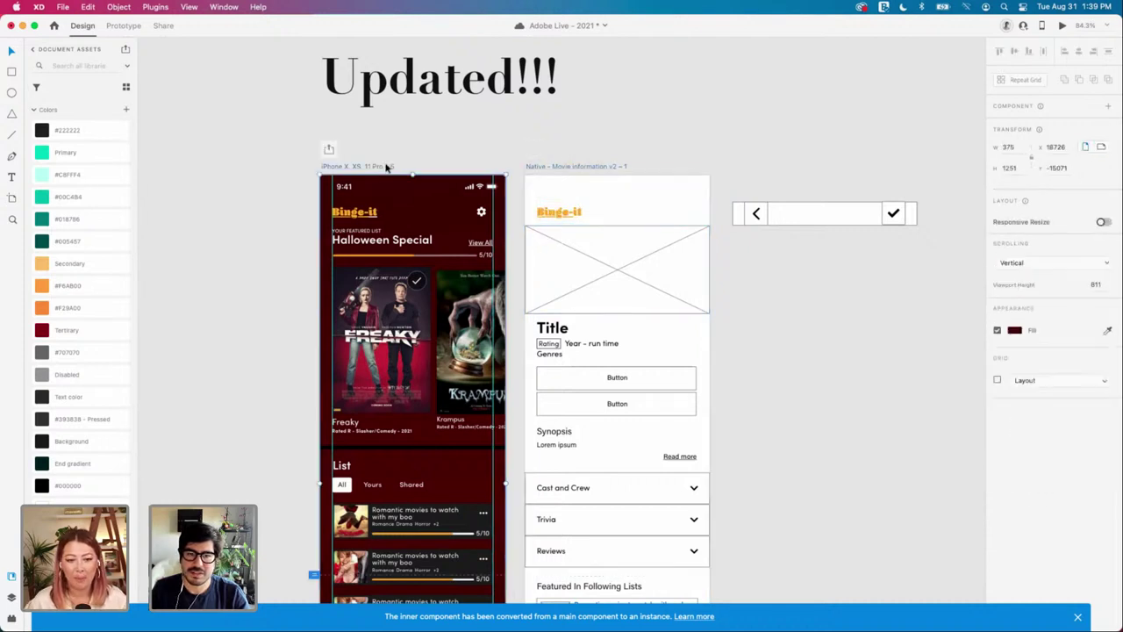
pyautogui.click(1015, 330)
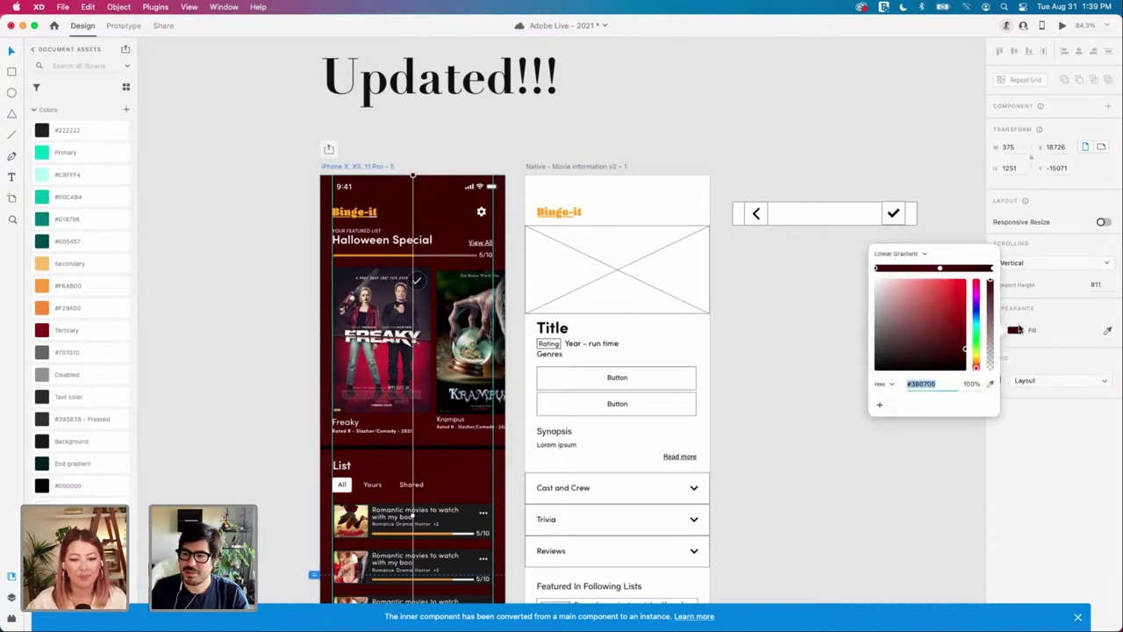
pyautogui.click(881, 430)
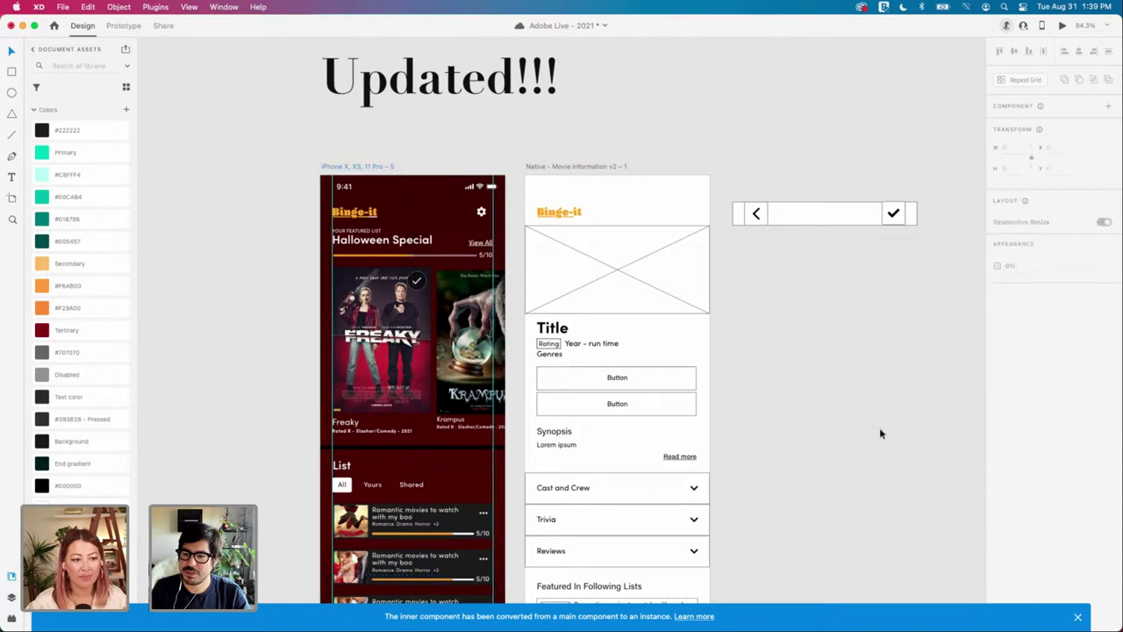
pyautogui.click(600, 167)
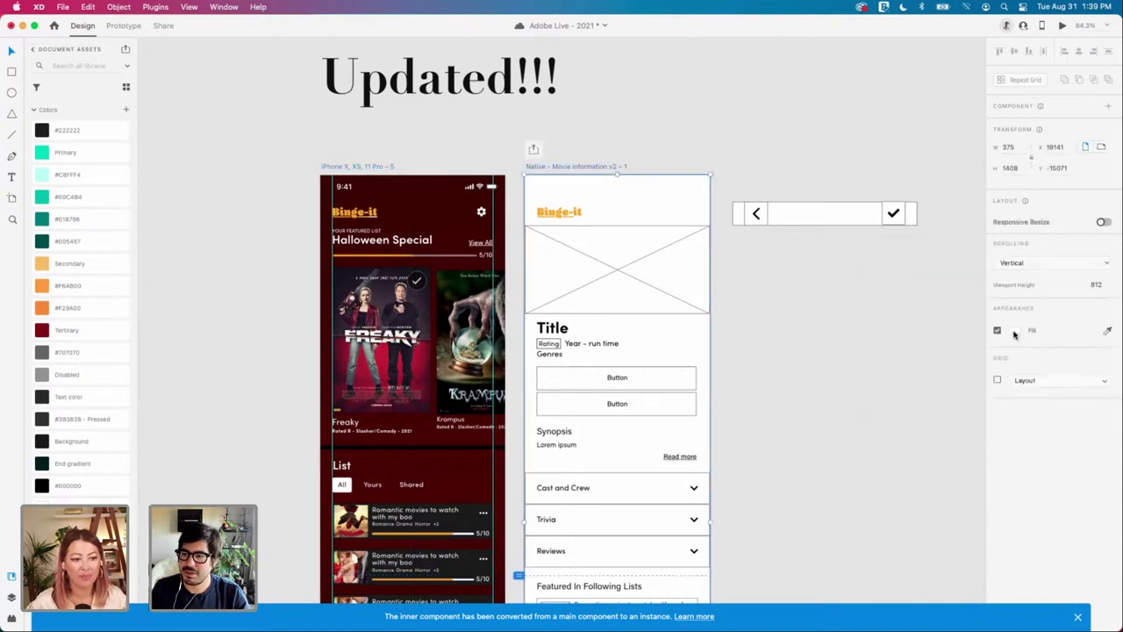
pyautogui.click(1015, 331)
pyautogui.click(889, 399)
pyautogui.click(849, 521)
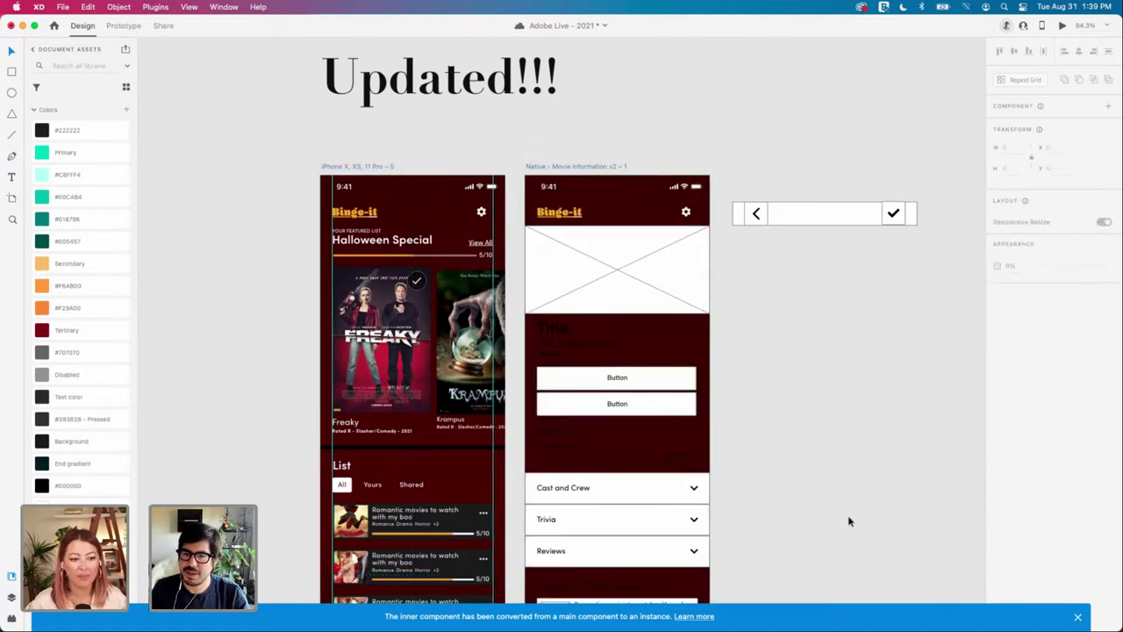
# Step: Move the Binge-it nav bar off the movie information artboard and place it just below the wireframe back-and-check bar
pyautogui.scroll(-2, 816, 415)
pyautogui.hscroll(1, 816, 417)
pyautogui.scroll(2, 816, 418)
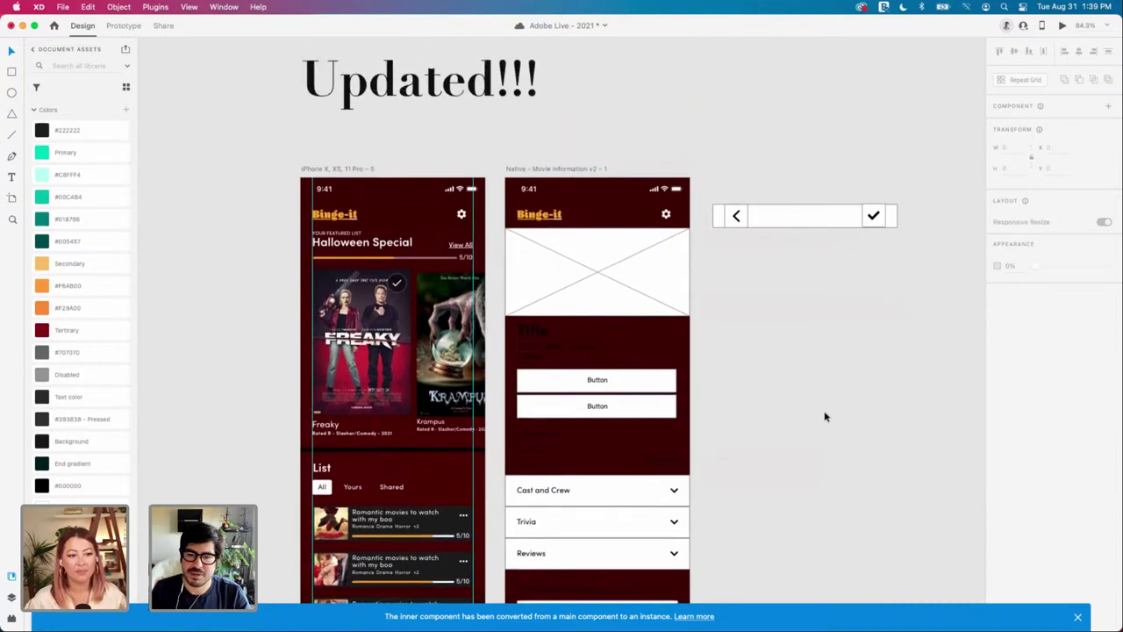
pyautogui.click(666, 219)
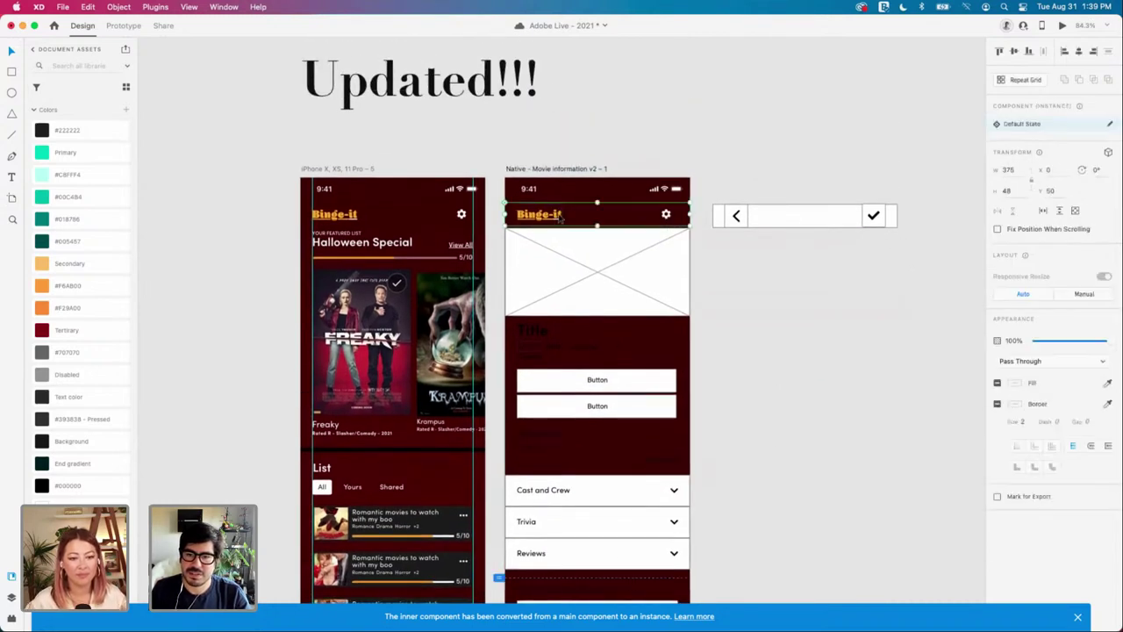
pyautogui.moveTo(787, 202); pyautogui.dragTo(778, 289)
pyautogui.click(794, 389)
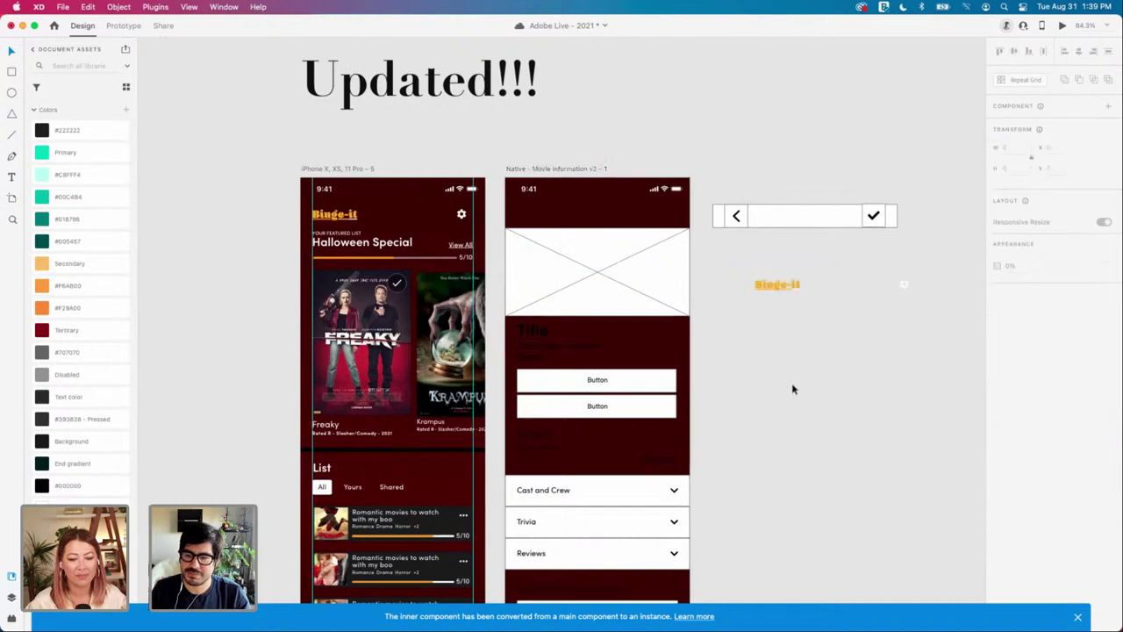
pyautogui.click(783, 291)
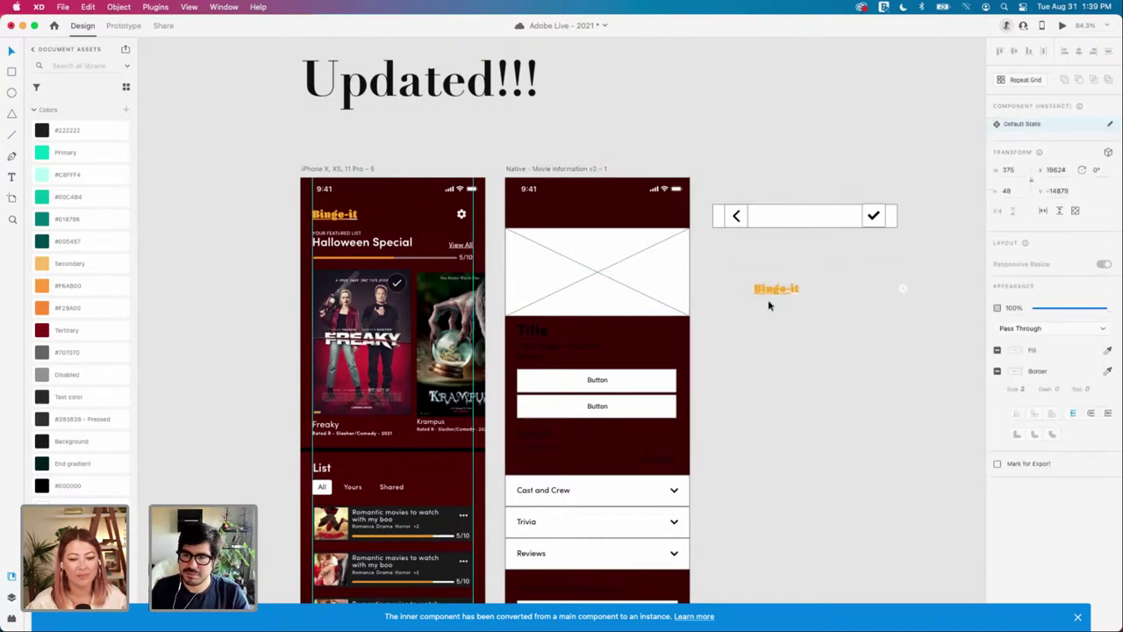
pyautogui.moveTo(769, 300); pyautogui.dragTo(745, 258)
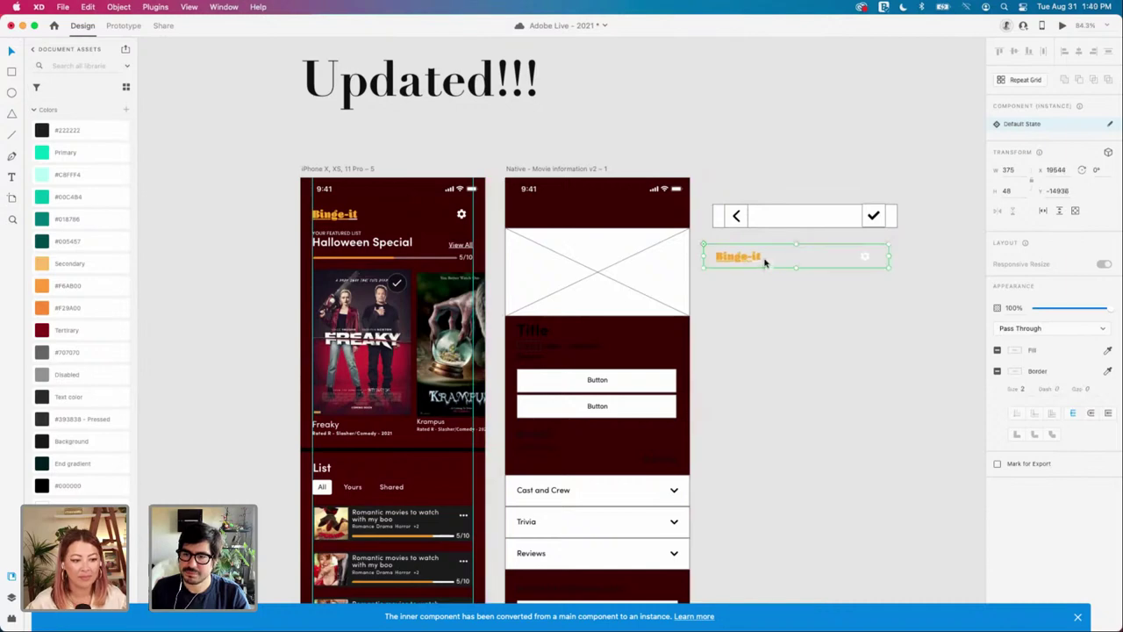
# Step: Add a new state named "Nav Bar - 2" to the main Nav bar component in the design system's Molecules section
pyautogui.rightClick(765, 260)
pyautogui.click(739, 327)
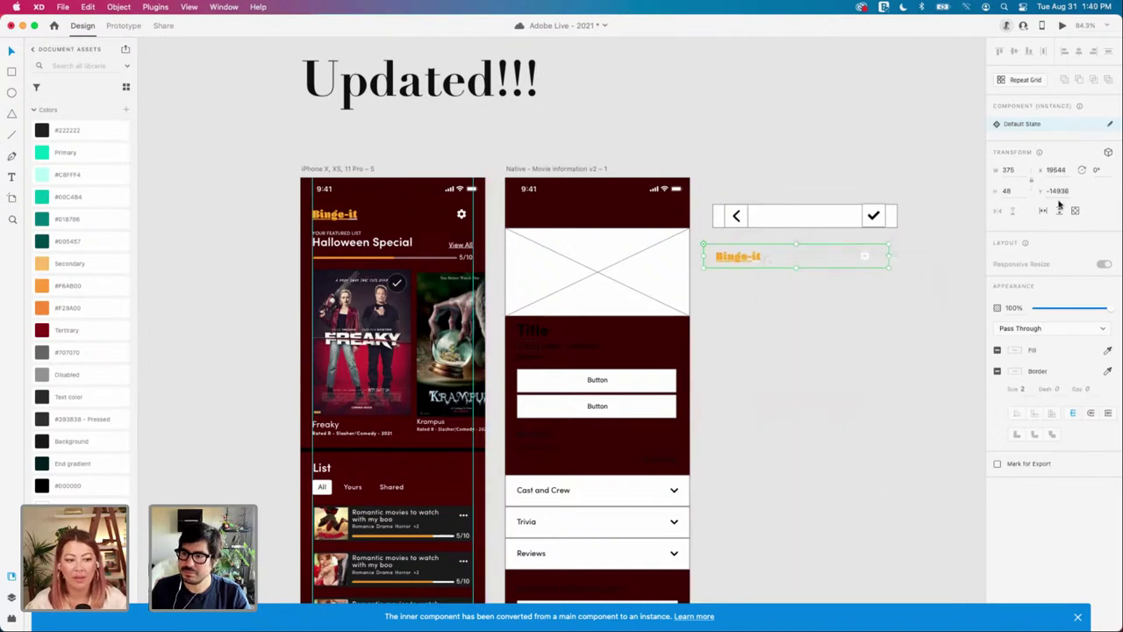
pyautogui.hscroll(10, 823, 268)
pyautogui.scroll(-3, 816, 276)
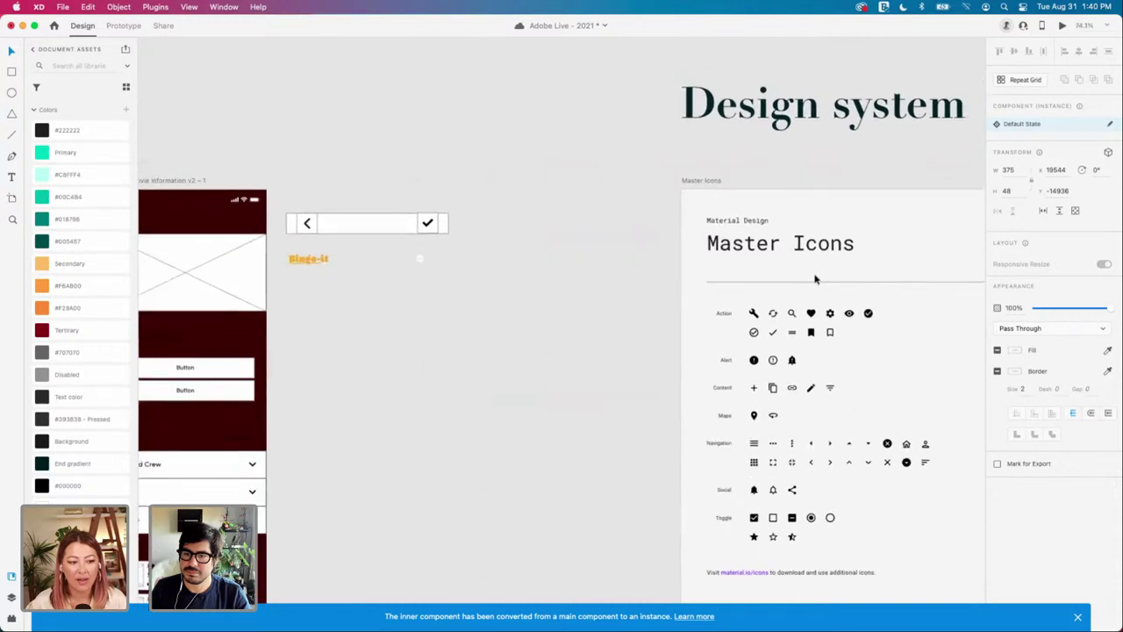
pyautogui.scroll(-5, 815, 279)
pyautogui.hscroll(12, 814, 278)
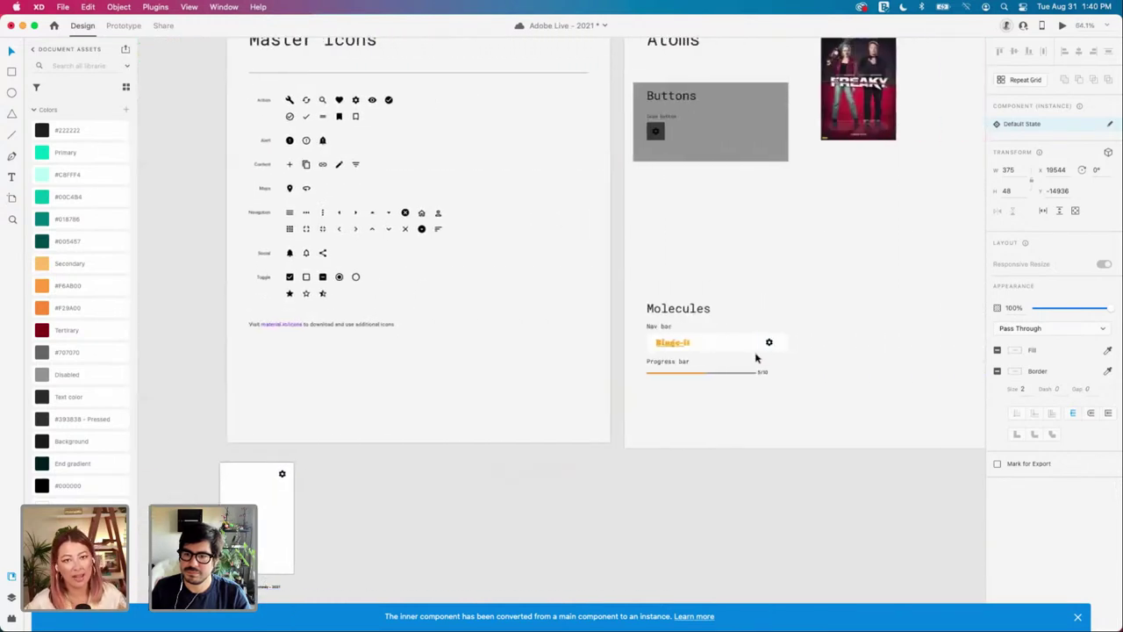
pyautogui.scroll(3, 756, 357)
pyautogui.scroll(10, 756, 357)
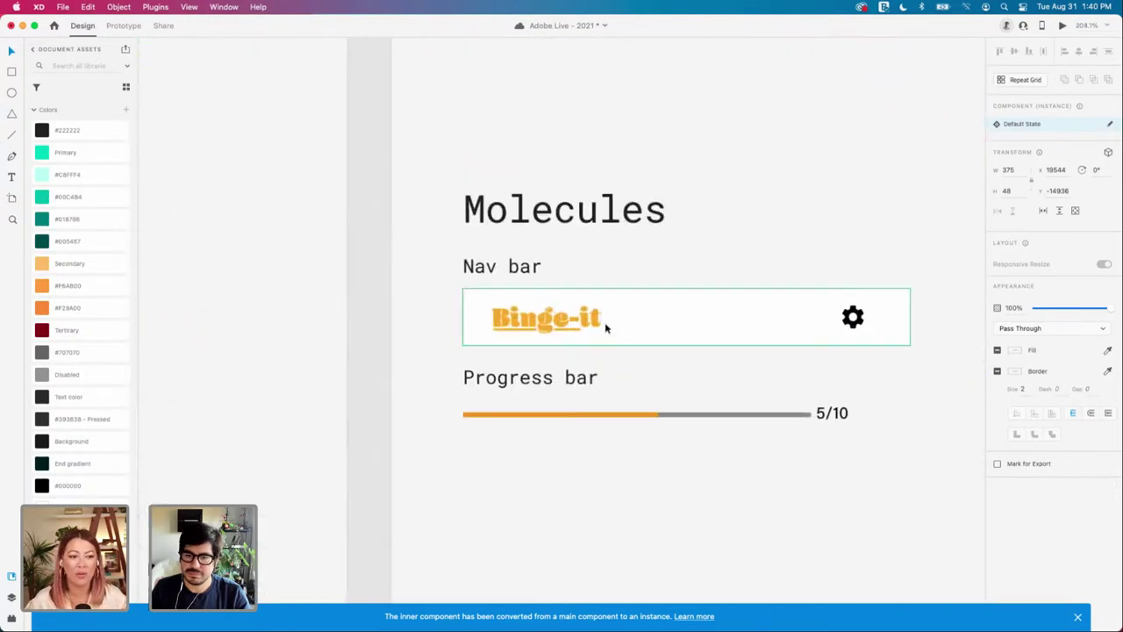
pyautogui.click(572, 320)
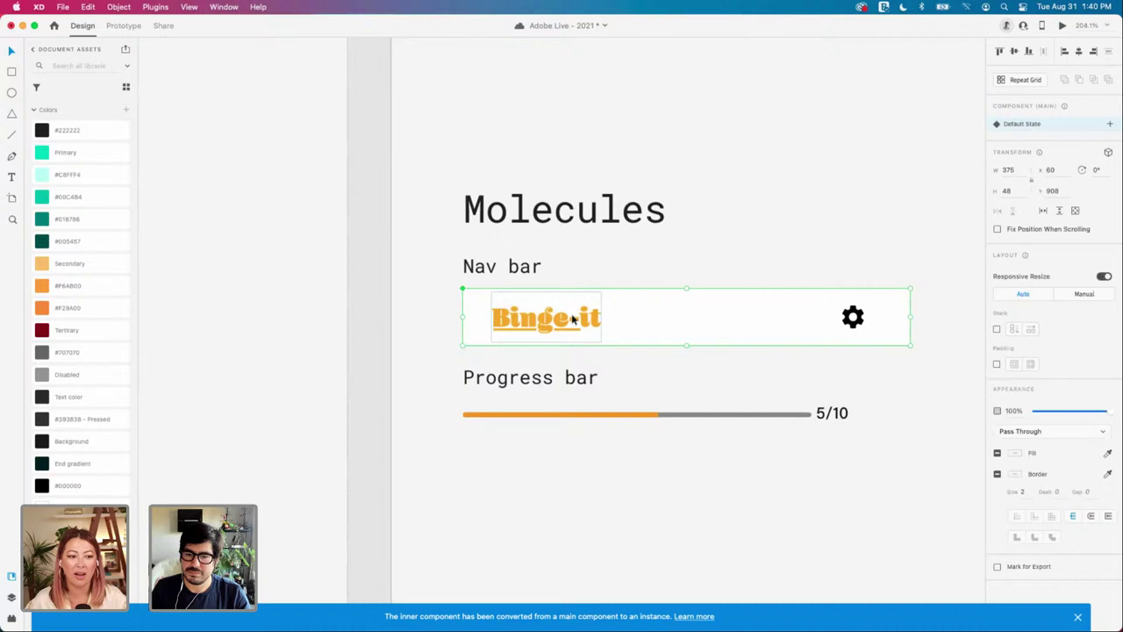
pyautogui.click(1108, 124)
pyautogui.click(1024, 133)
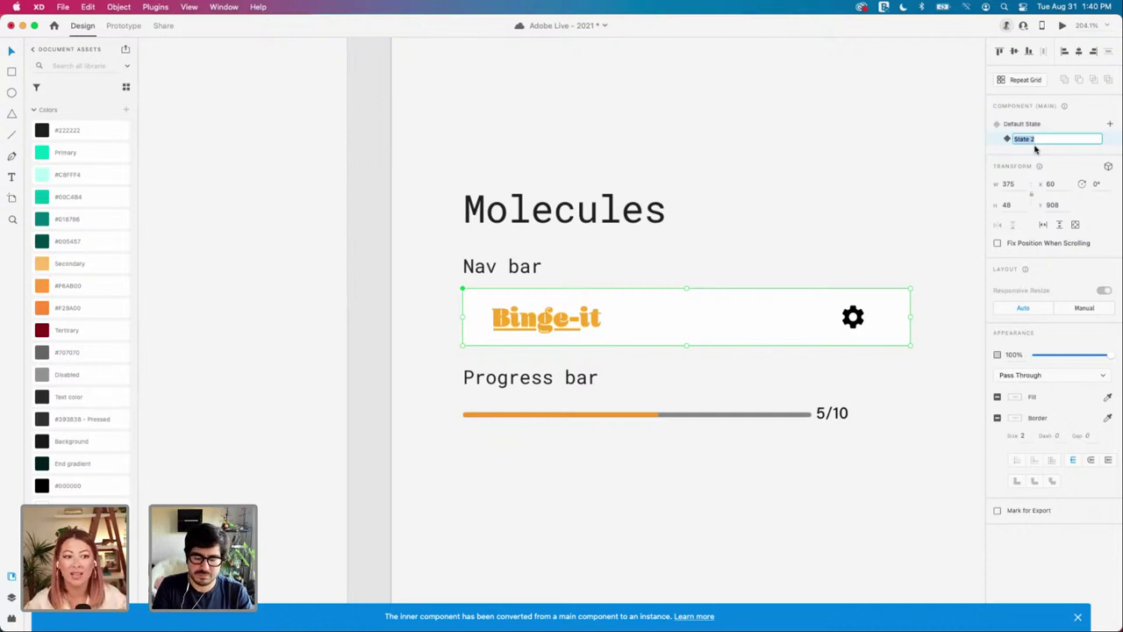
pyautogui.write('Nav Bar - 2')
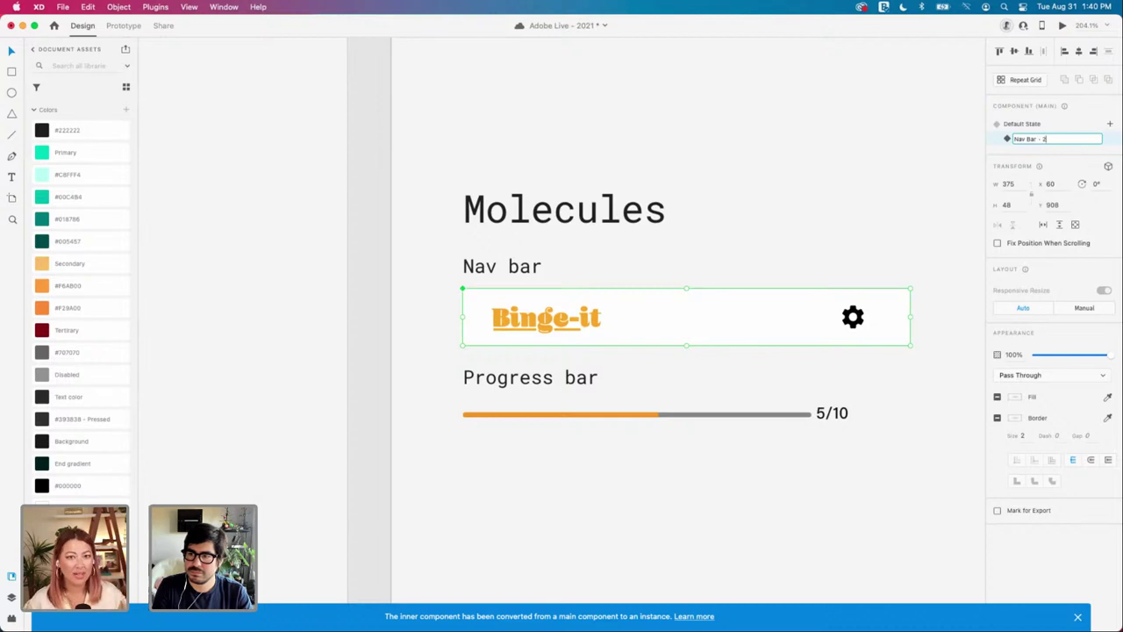
# Step: Name the nav bar component's new state "Nav Bar - 2 Icon button" and delete its Binge-it logo
pyautogui.write(' Icon button')
pyautogui.press('Return')
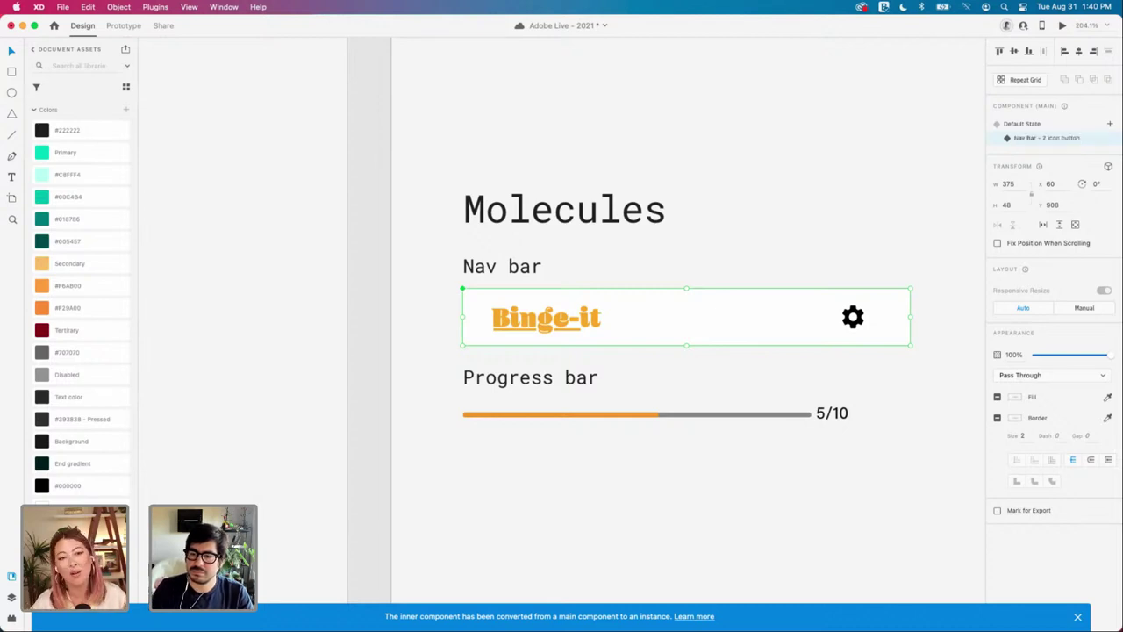
pyautogui.doubleClick(563, 323)
pyautogui.press('Delete')
# Step: Duplicate the settings icon button to the opposite end of the nav bar, at about X 84
pyautogui.click(859, 318)
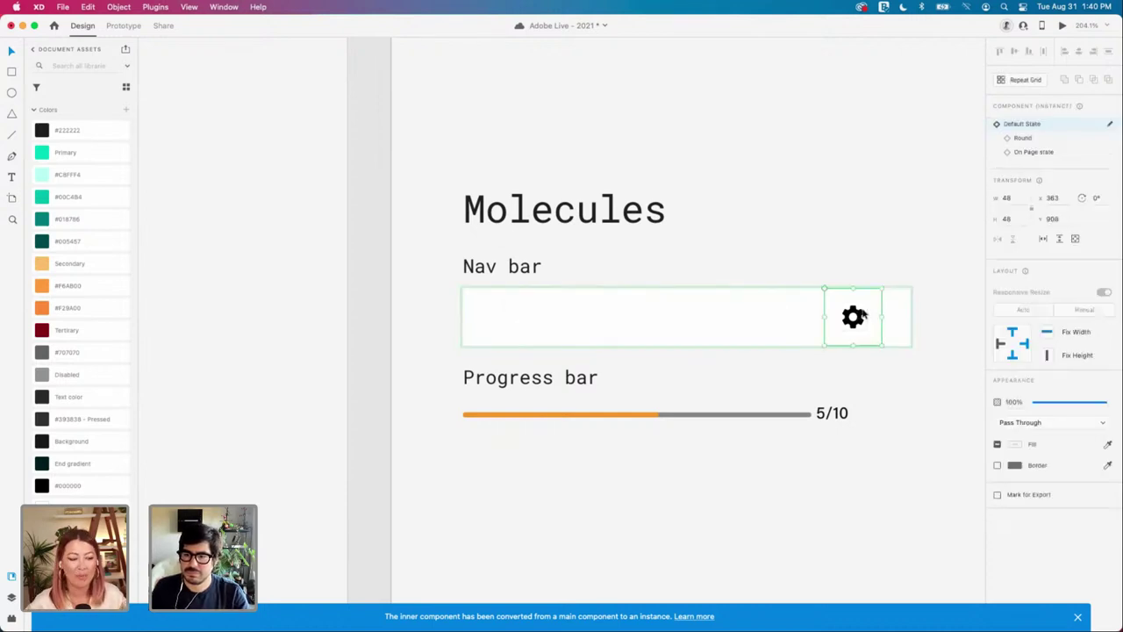
pyautogui.moveTo(859, 317); pyautogui.dragTo(536, 324)
pyautogui.click(670, 380)
pyautogui.click(660, 324)
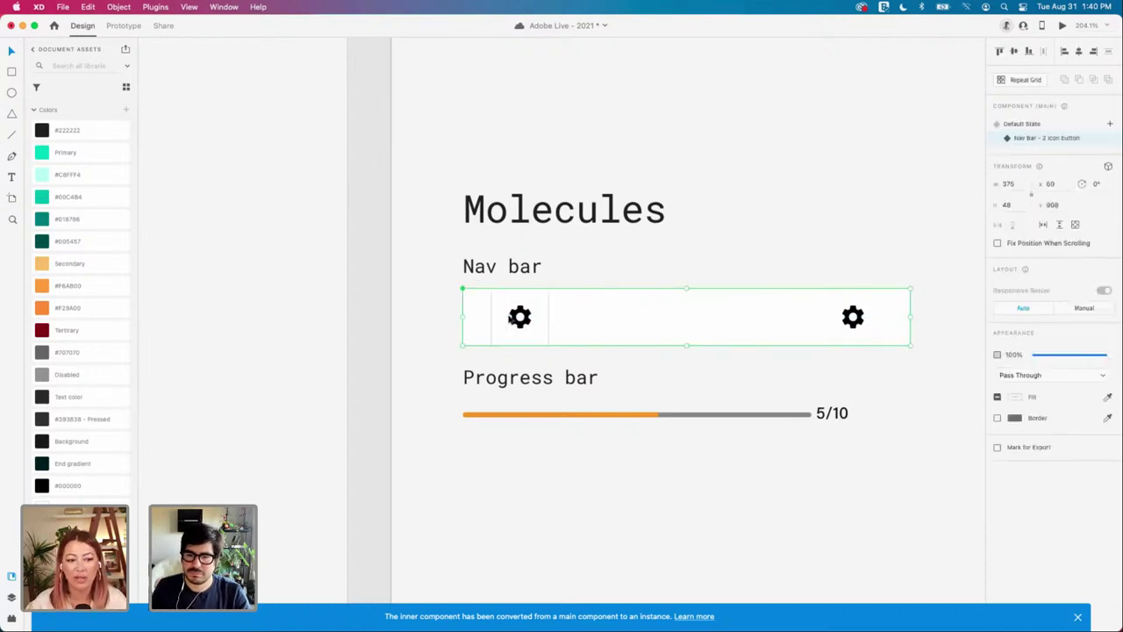
# Step: Swap the gear in the duplicated icon button for the left-chevron navigation icon from the document's components
pyautogui.doubleClick(520, 321)
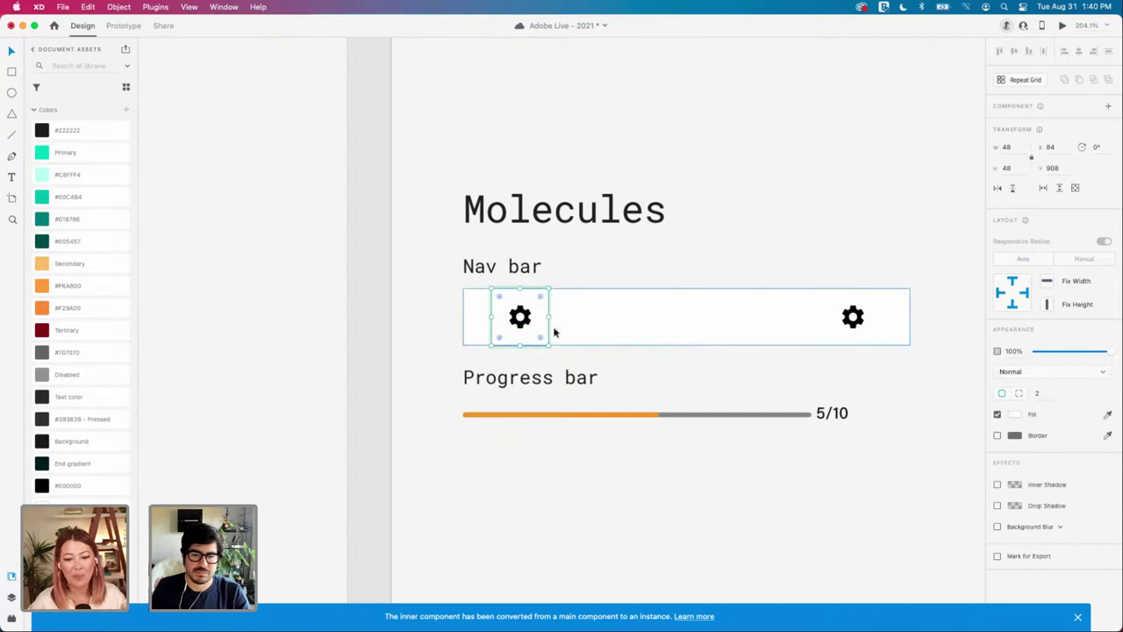
pyautogui.doubleClick(523, 323)
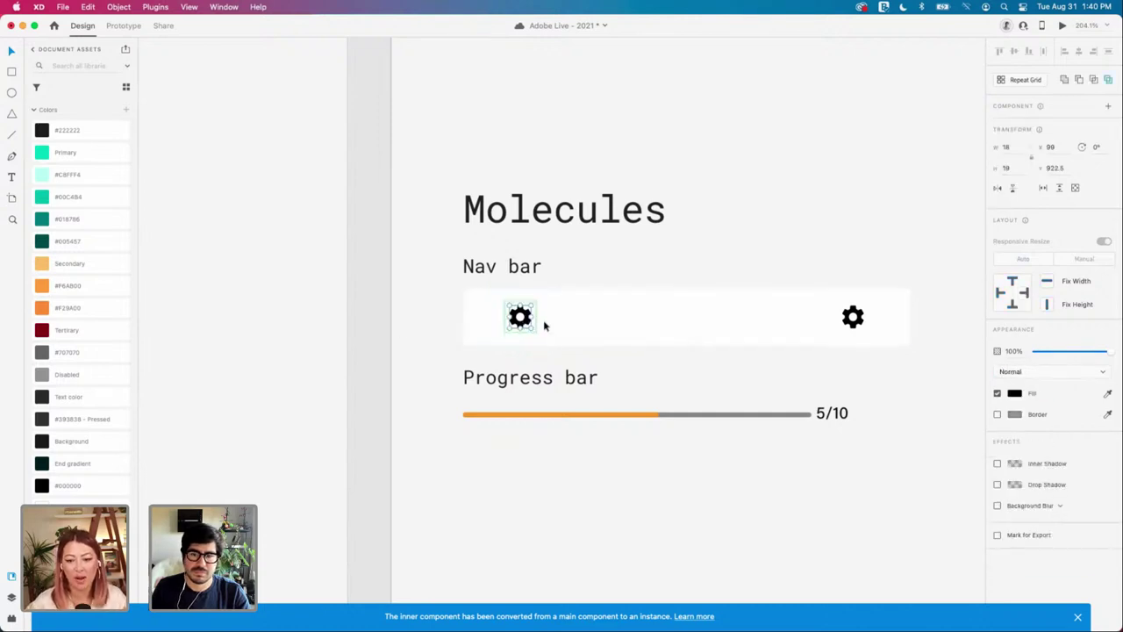
pyautogui.press('Escape')
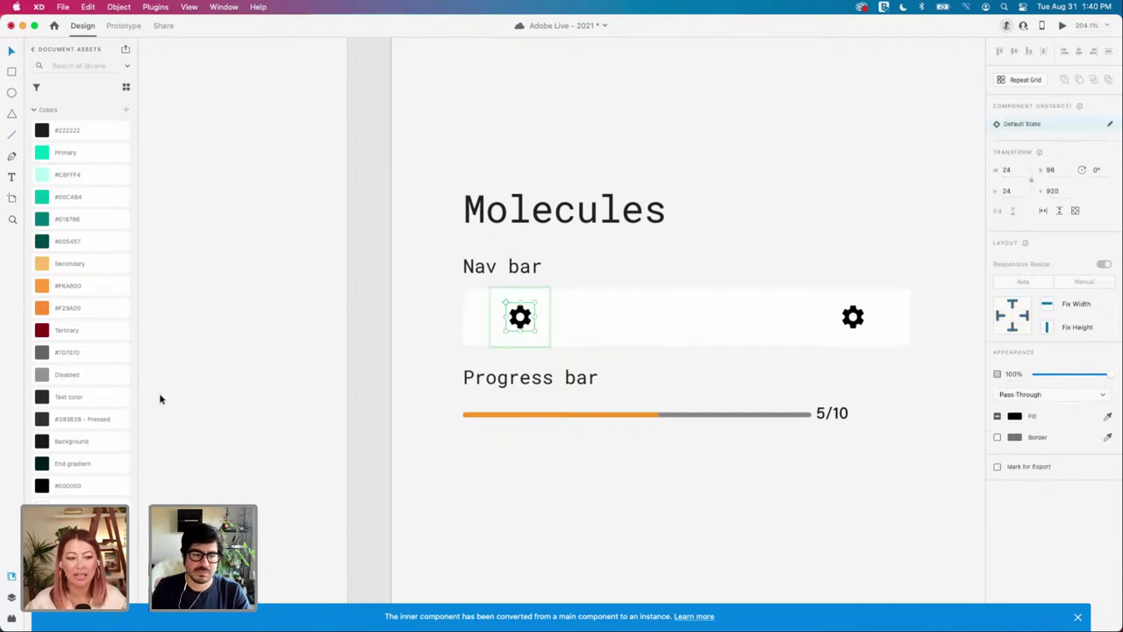
pyautogui.scroll(-10, 79, 395)
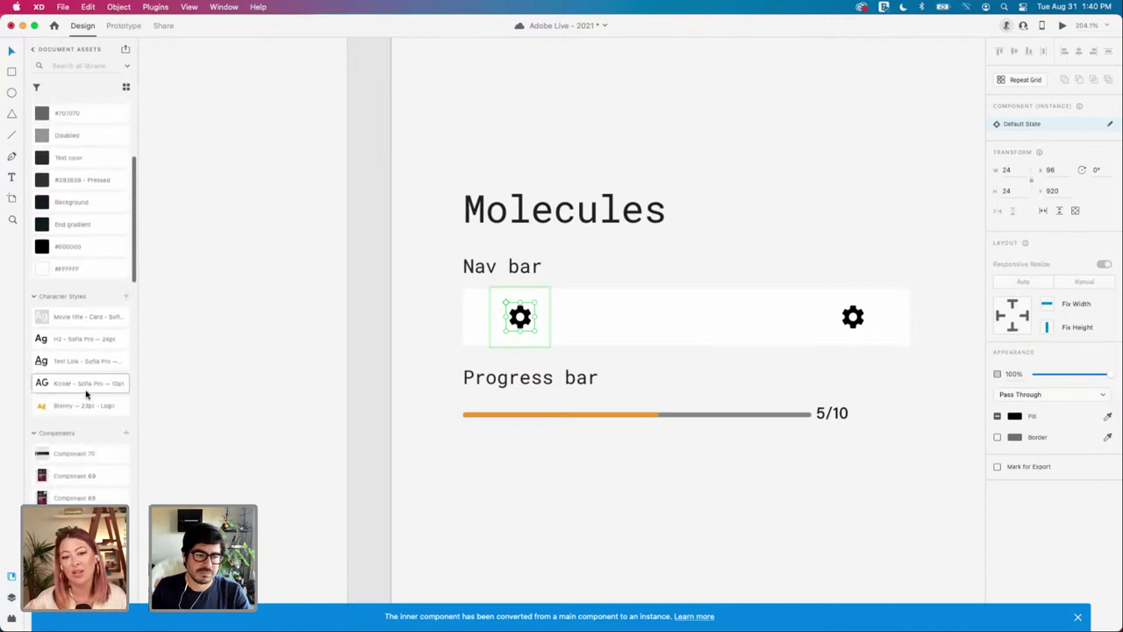
pyautogui.scroll(-15, 85, 394)
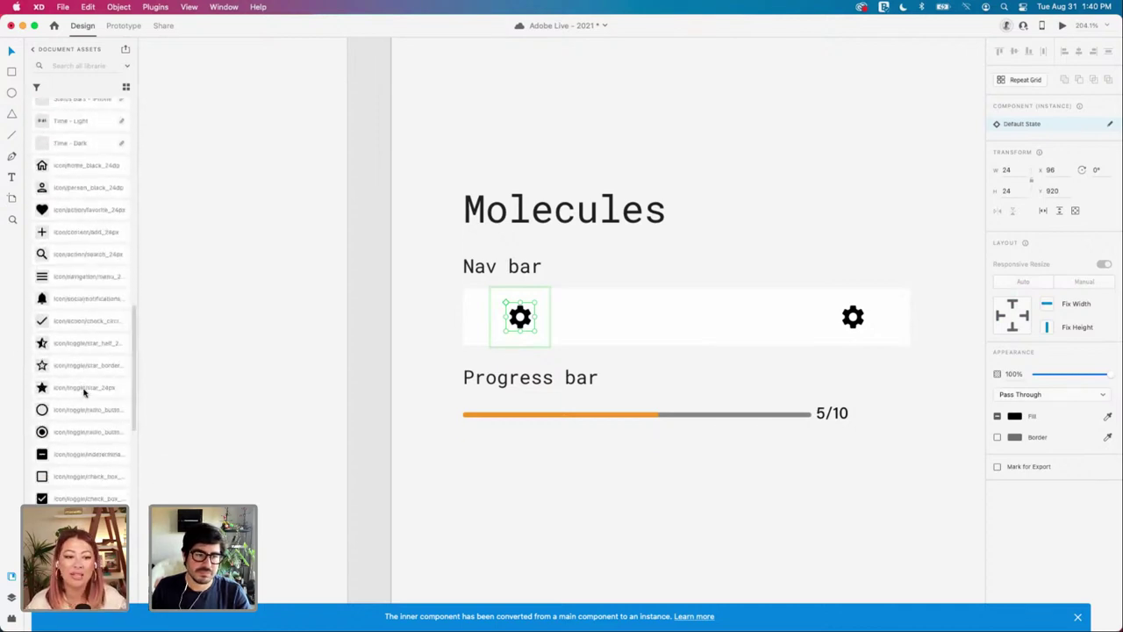
pyautogui.scroll(-5, 85, 393)
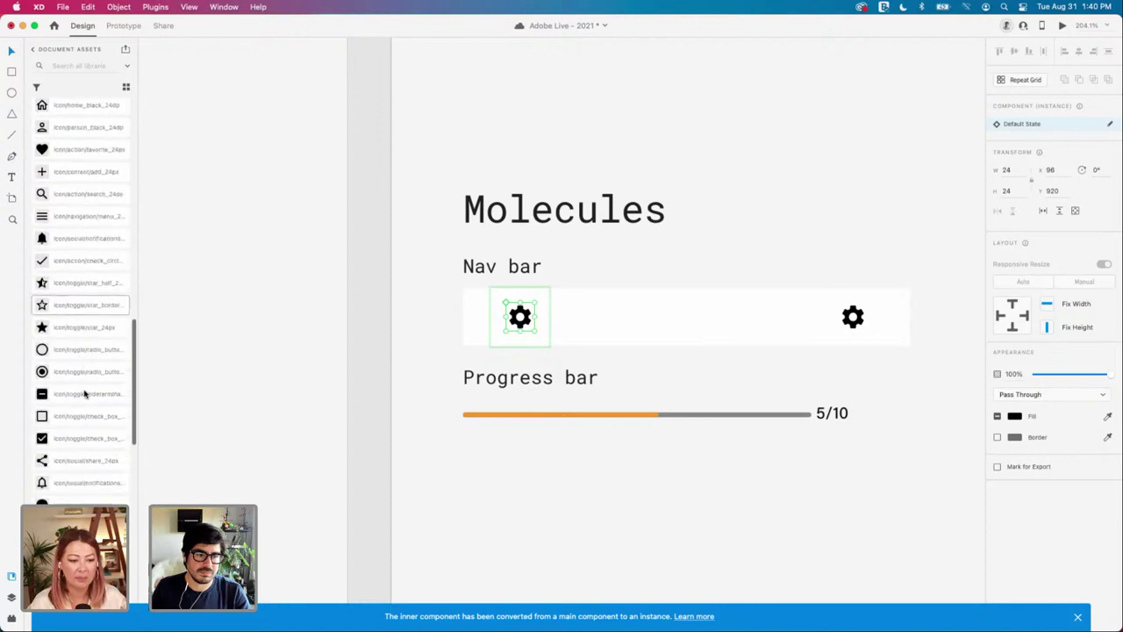
pyautogui.scroll(-12, 85, 394)
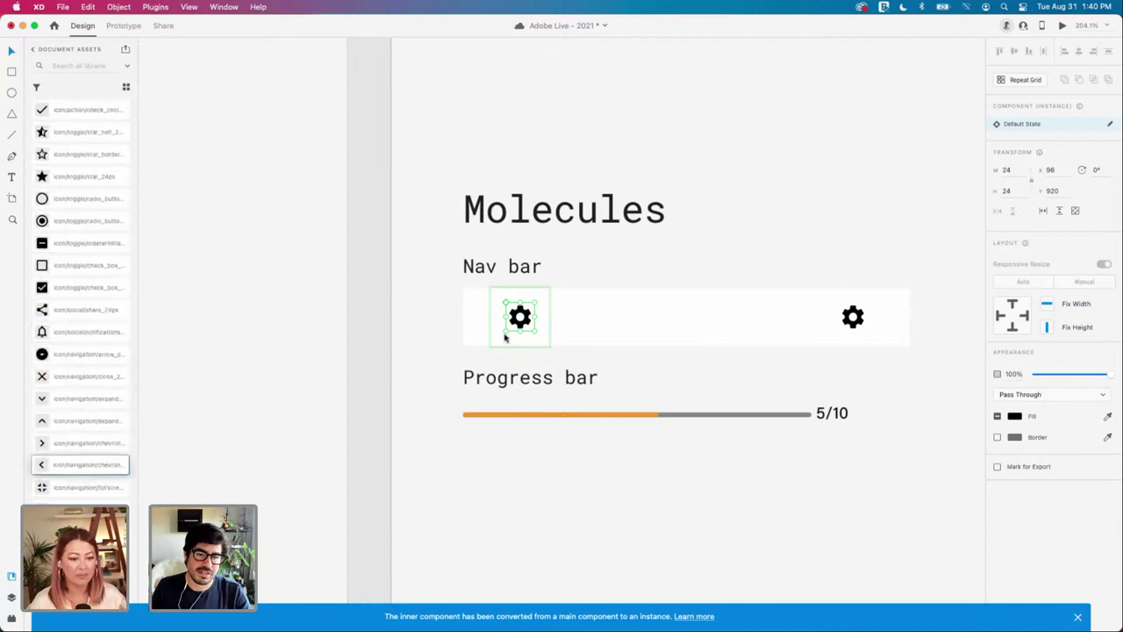
pyautogui.moveTo(504, 337); pyautogui.dragTo(519, 321)
pyautogui.click(443, 339)
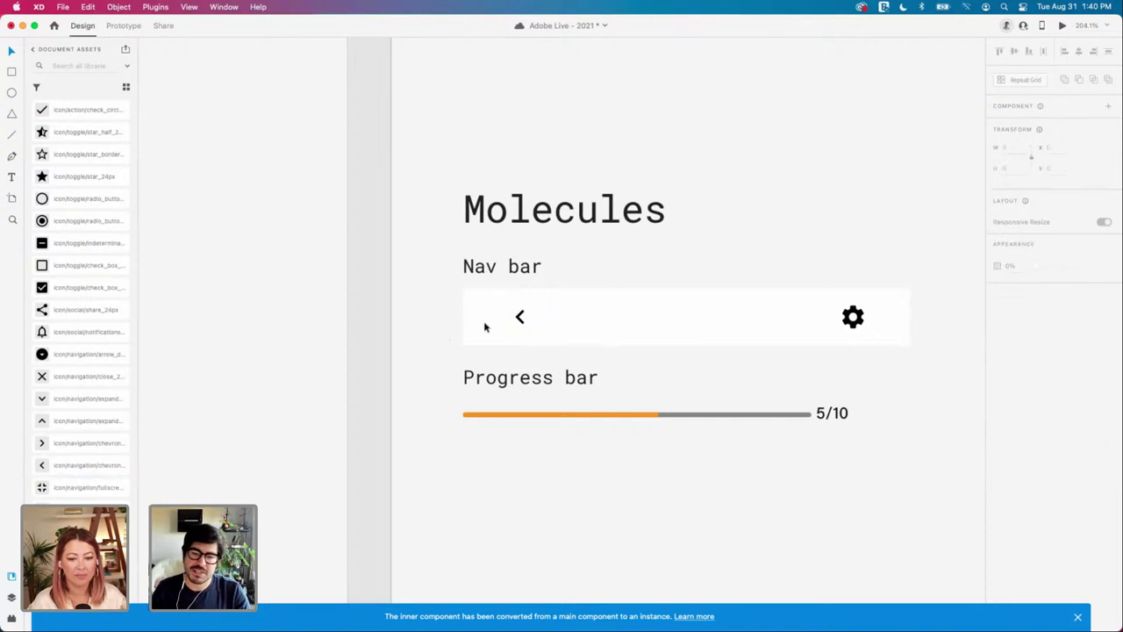
# Step: Examine the placement of the back and settings icon buttons in the two-icon nav bar state
pyautogui.click(533, 319)
pyautogui.doubleClick(521, 317)
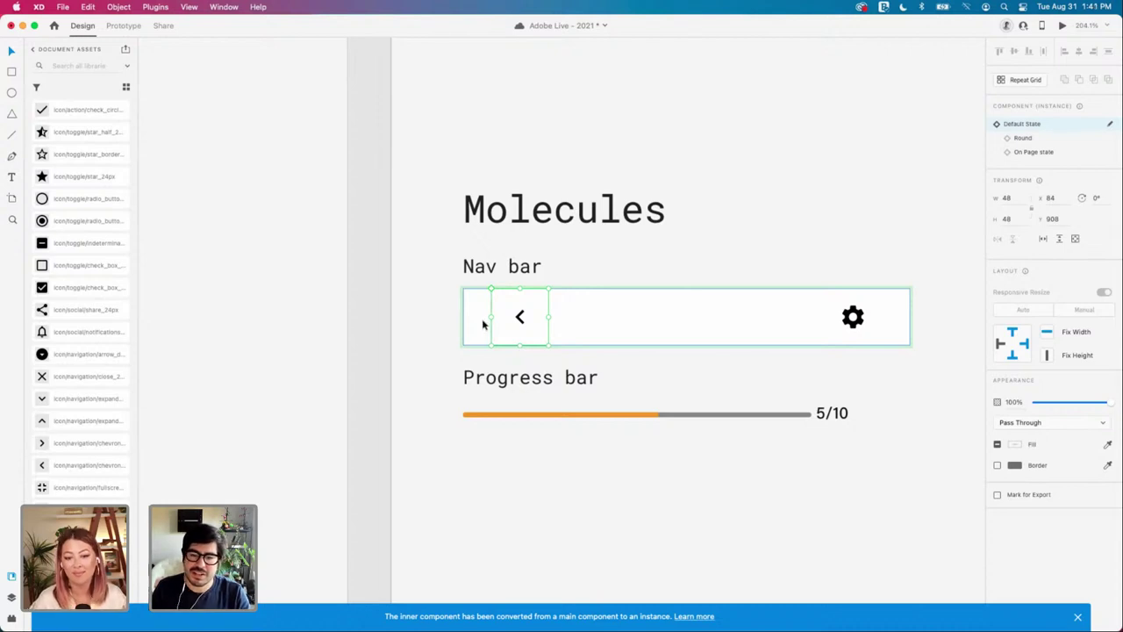
pyautogui.click(429, 333)
pyautogui.scroll(-1, 539, 310)
pyautogui.click(539, 309)
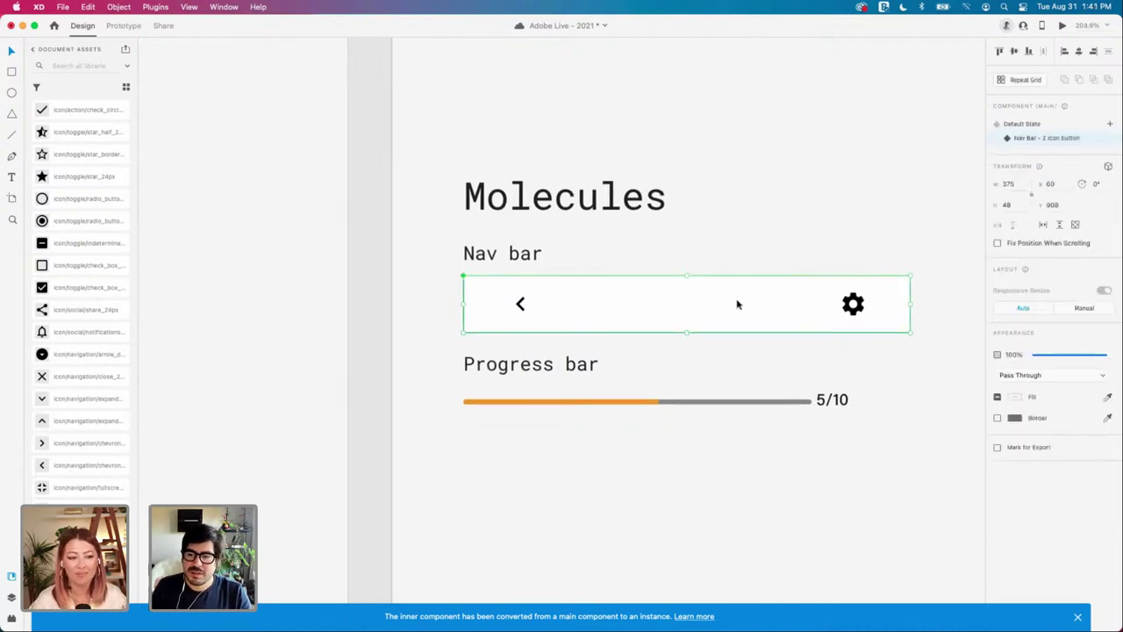
pyautogui.scroll(-2, 739, 304)
pyautogui.click(891, 319)
pyautogui.click(813, 309)
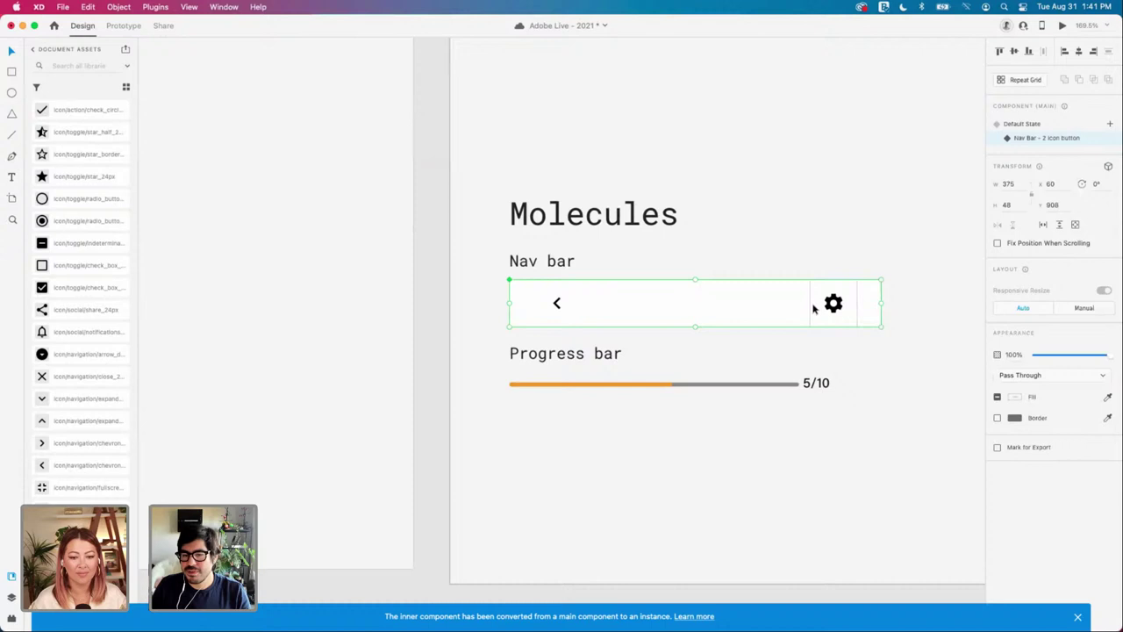
pyautogui.click(897, 305)
# Step: Move the loose Binge-it nav bar instance onto the Native - Movie information v2 – 1 artboard, just below its status bar
pyautogui.scroll(-5, 854, 311)
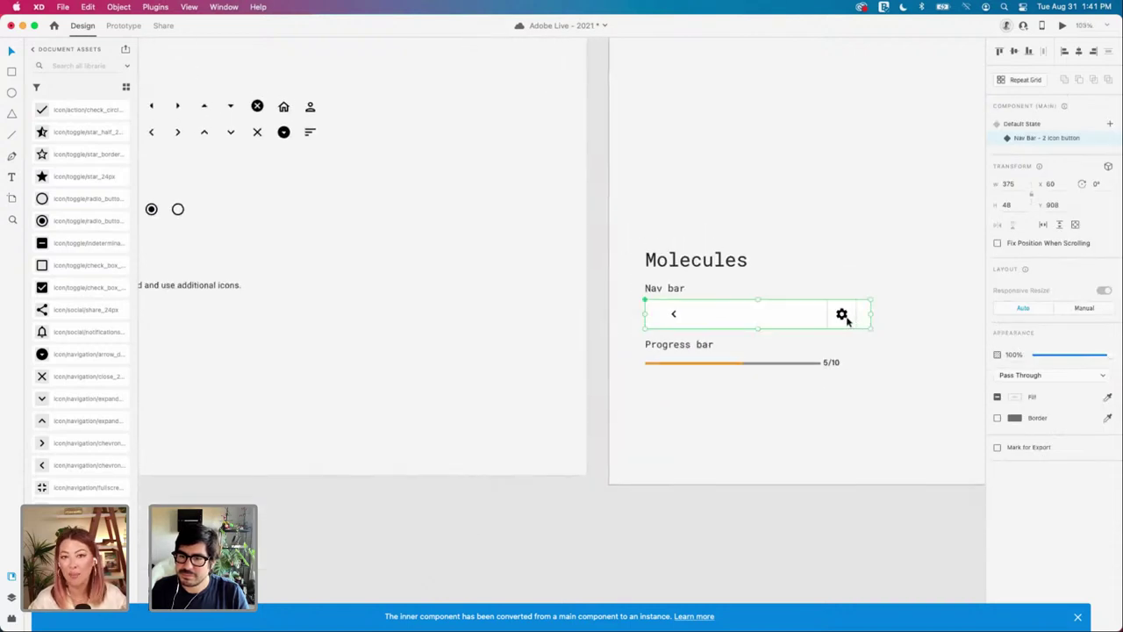
pyautogui.scroll(-3, 847, 321)
pyautogui.click(887, 343)
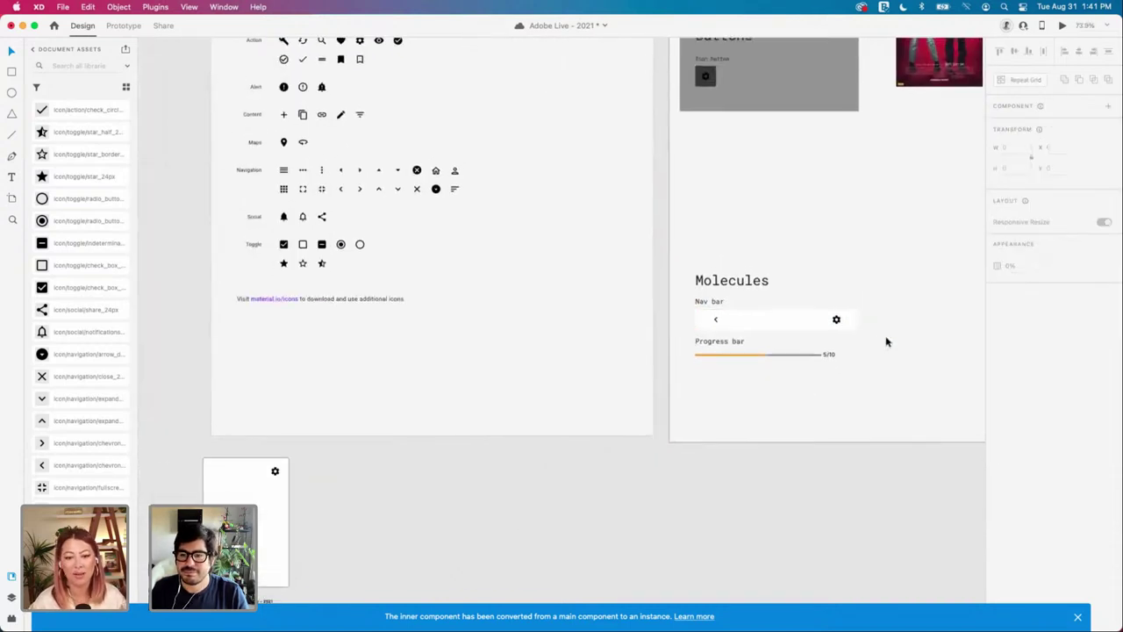
pyautogui.hscroll(-3, 880, 337)
pyautogui.hscroll(-10, 875, 332)
pyautogui.scroll(2, 792, 301)
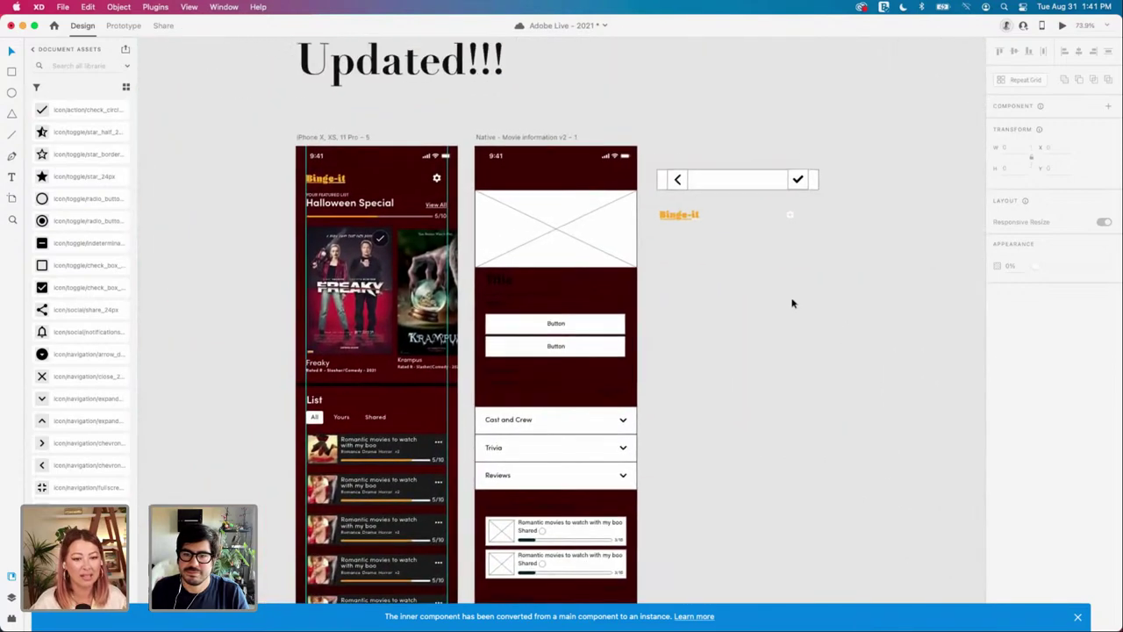
pyautogui.moveTo(696, 217); pyautogui.dragTo(509, 174)
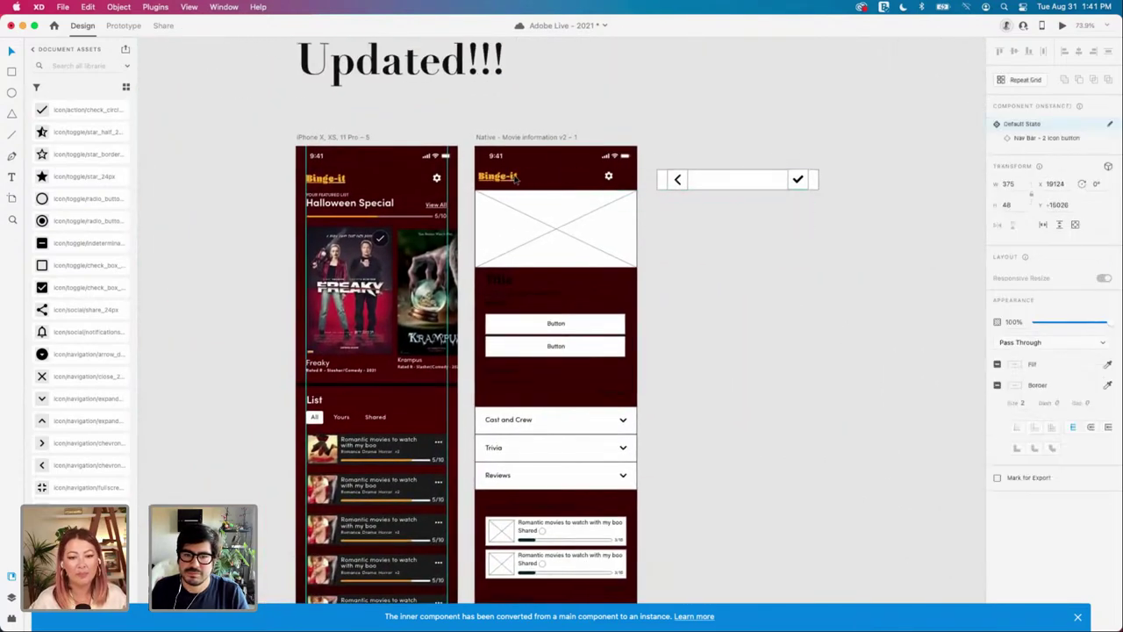
# Step: Align the nav bar directly beneath the status bar at X 0, Y 44
pyautogui.scroll(5, 510, 173)
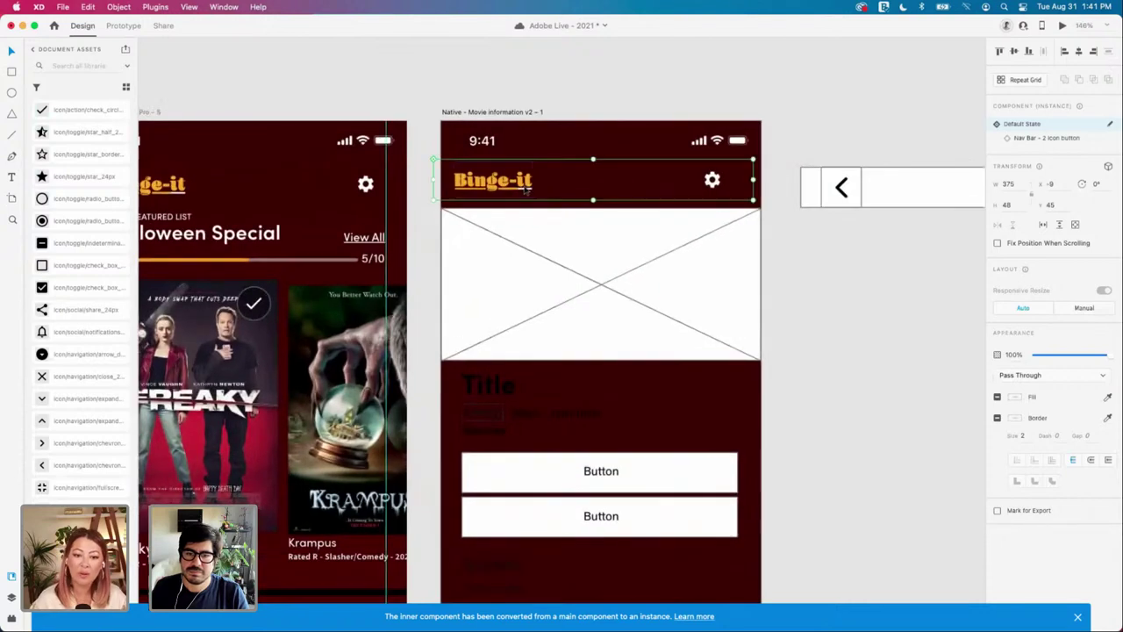
pyautogui.moveTo(531, 187); pyautogui.dragTo(538, 184)
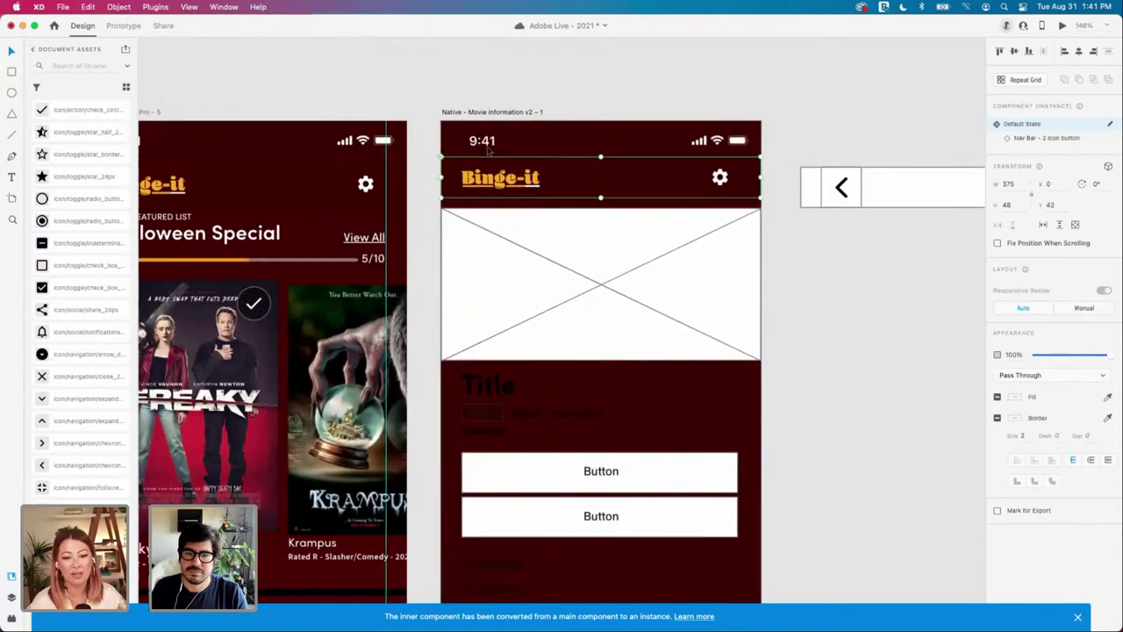
pyautogui.press('Down')
pyautogui.press('Down')
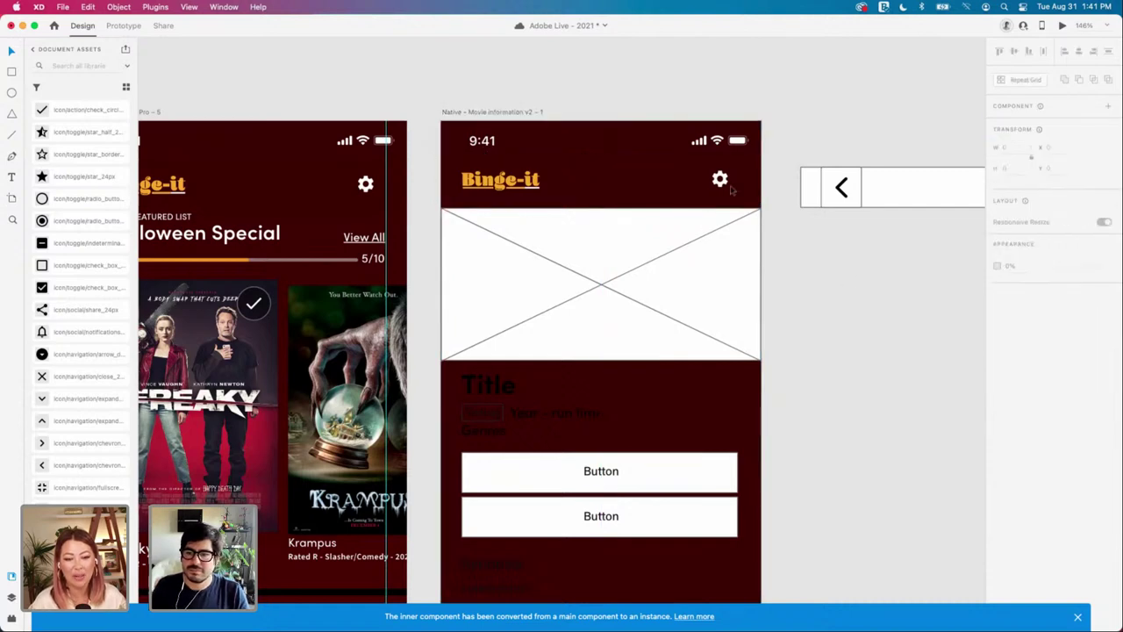
# Step: Switch the Movie information artboard's nav bar instance to the "Nav Bar - 2 Icon button" state
pyautogui.click(1051, 139)
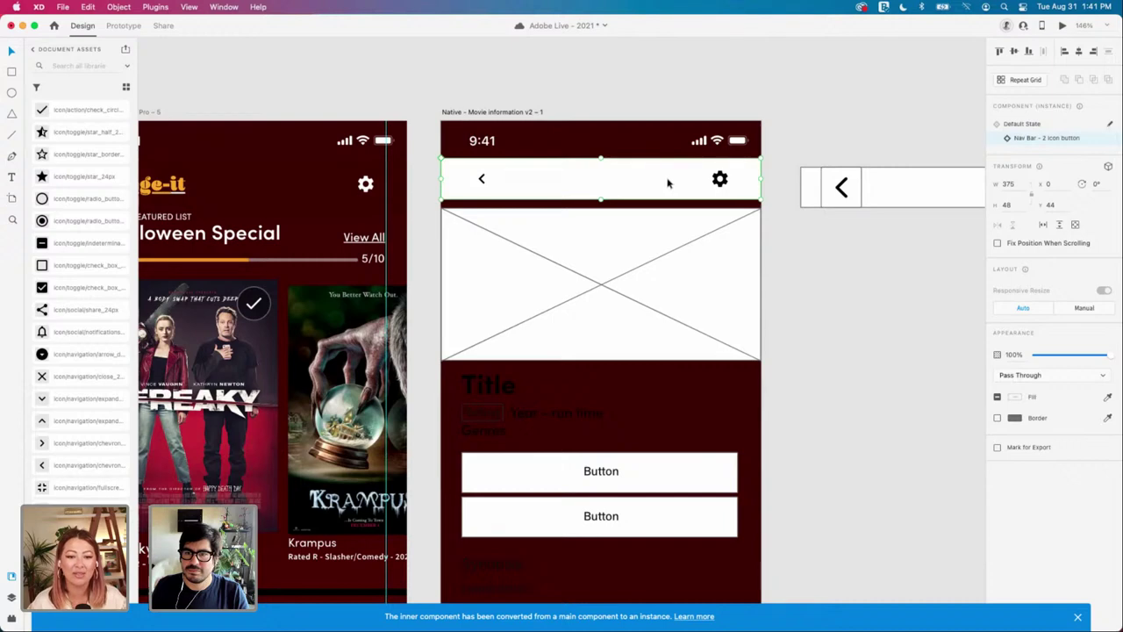
pyautogui.scroll(3, 632, 181)
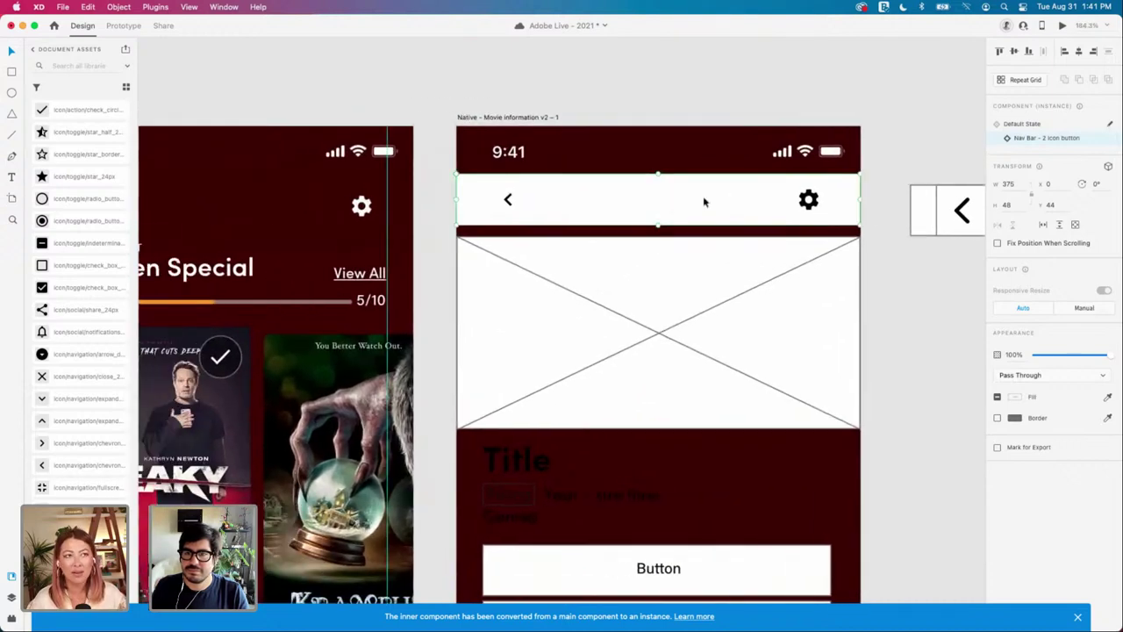
pyautogui.click(509, 154)
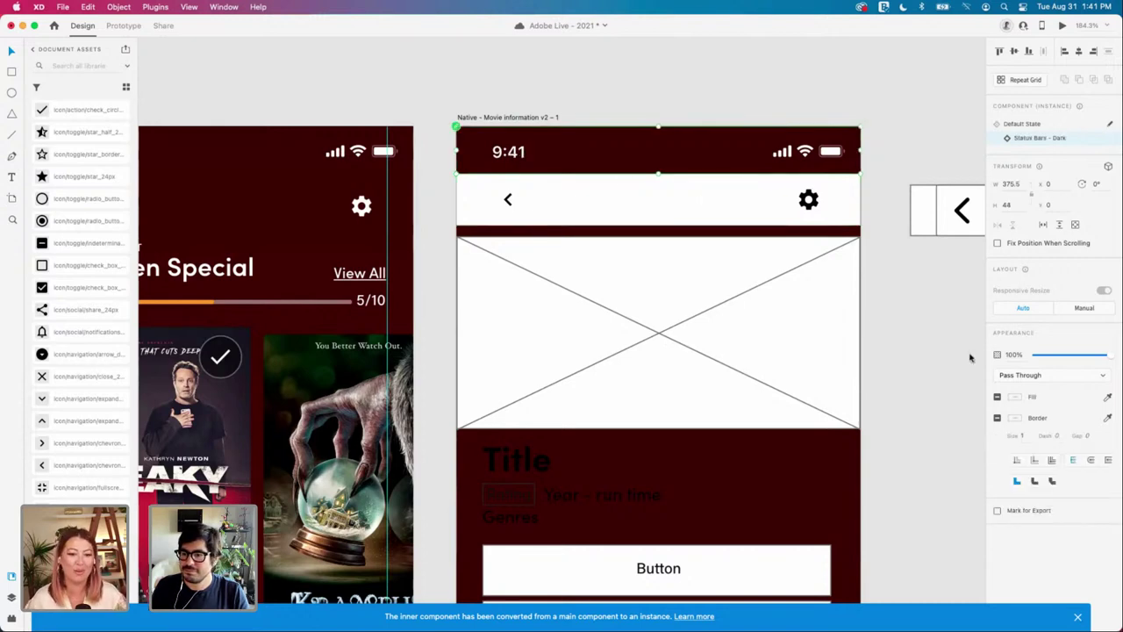
pyautogui.click(628, 207)
pyautogui.moveTo(629, 213); pyautogui.dragTo(629, 210)
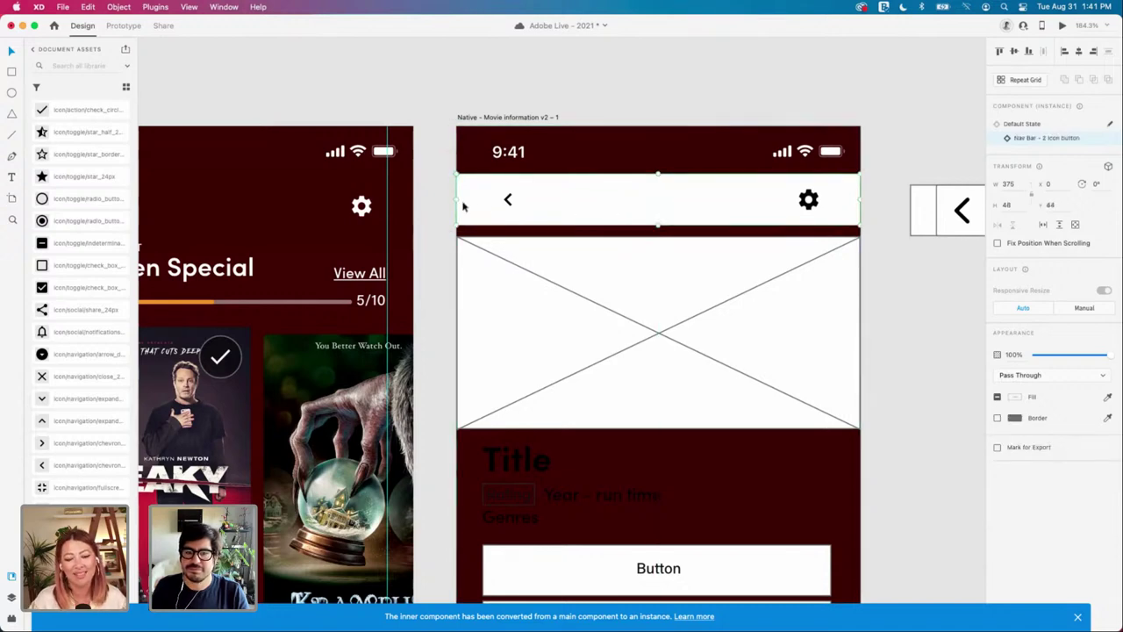
# Step: Shift the nav bar aside and draw a white rectangle about 376 by 92 across the artboard's top, placed behind it
pyautogui.moveTo(508, 207); pyautogui.dragTo(573, 201)
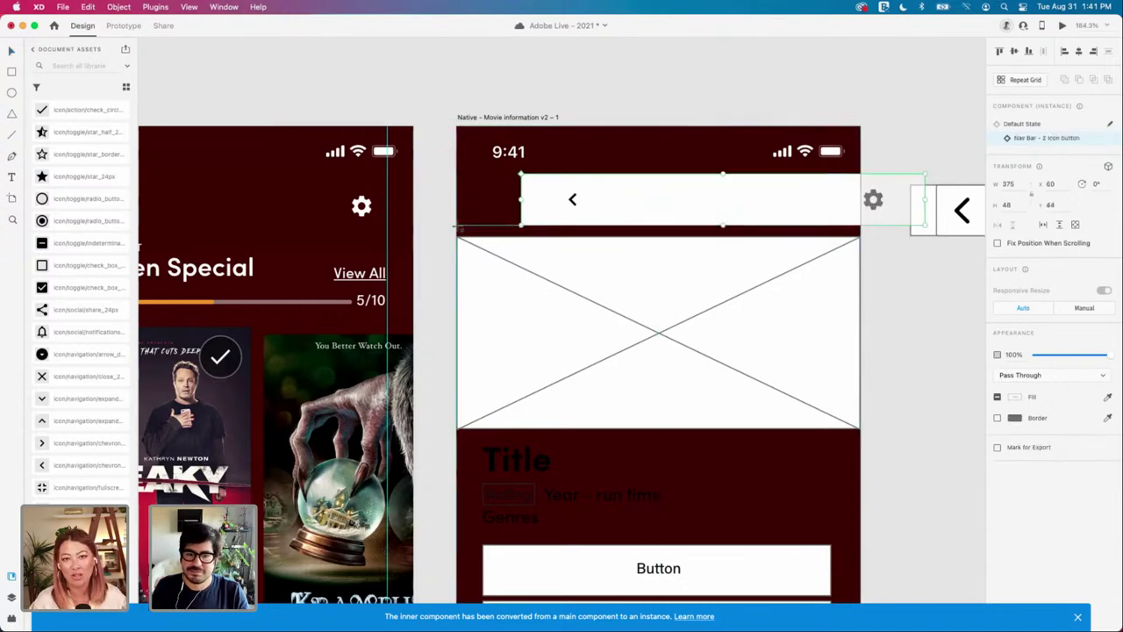
pyautogui.moveTo(457, 225); pyautogui.dragTo(500, 127)
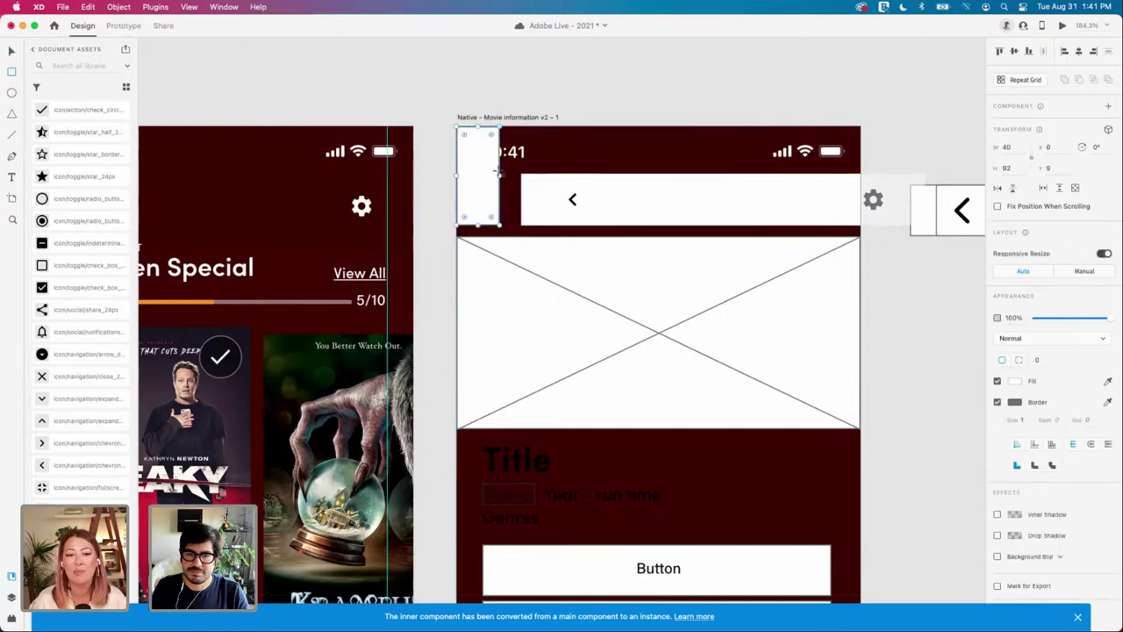
pyautogui.moveTo(617, 176); pyautogui.dragTo(864, 172)
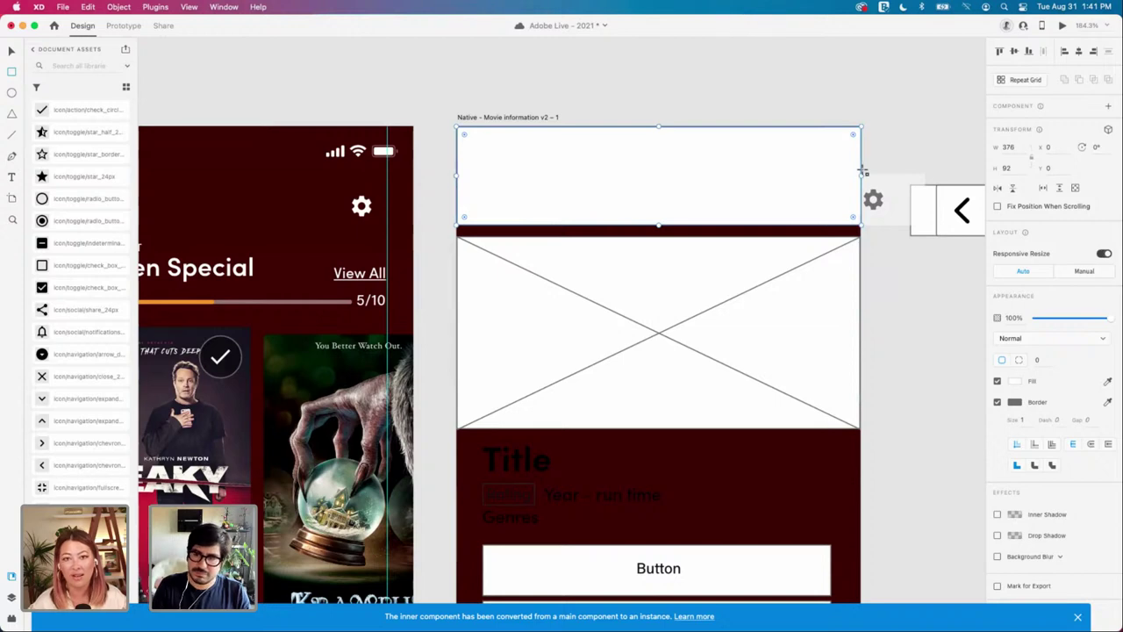
pyautogui.press('super+bracketleft')
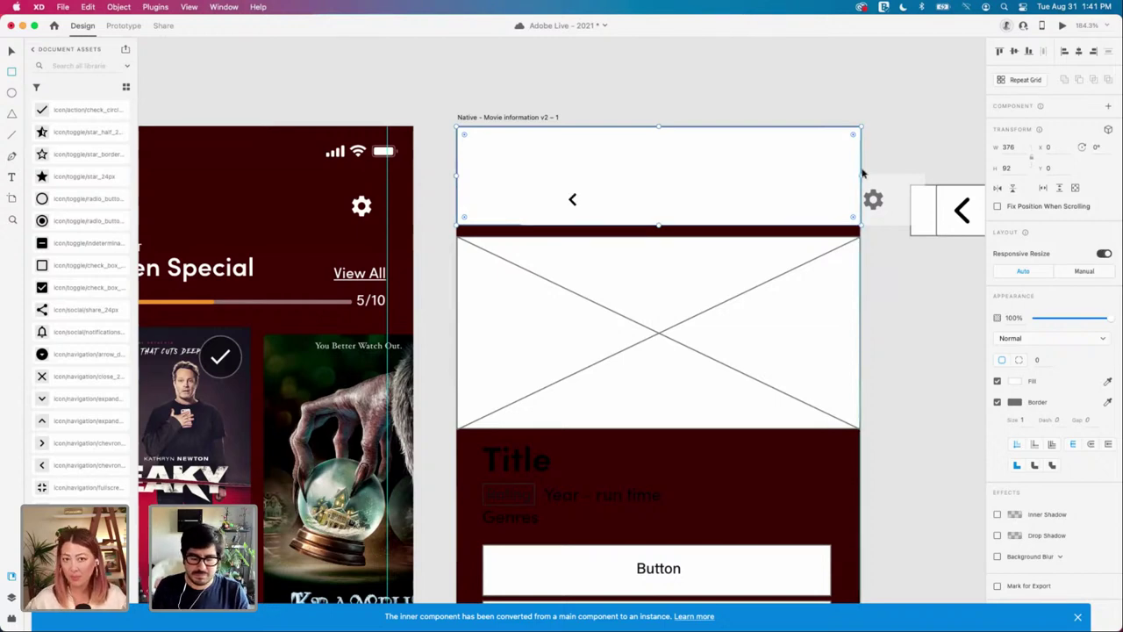
# Step: Lower the white rectangle's top edge to uncover the status bar, and switch the status bar to its Default State
pyautogui.moveTo(658, 155); pyautogui.dragTo(657, 173)
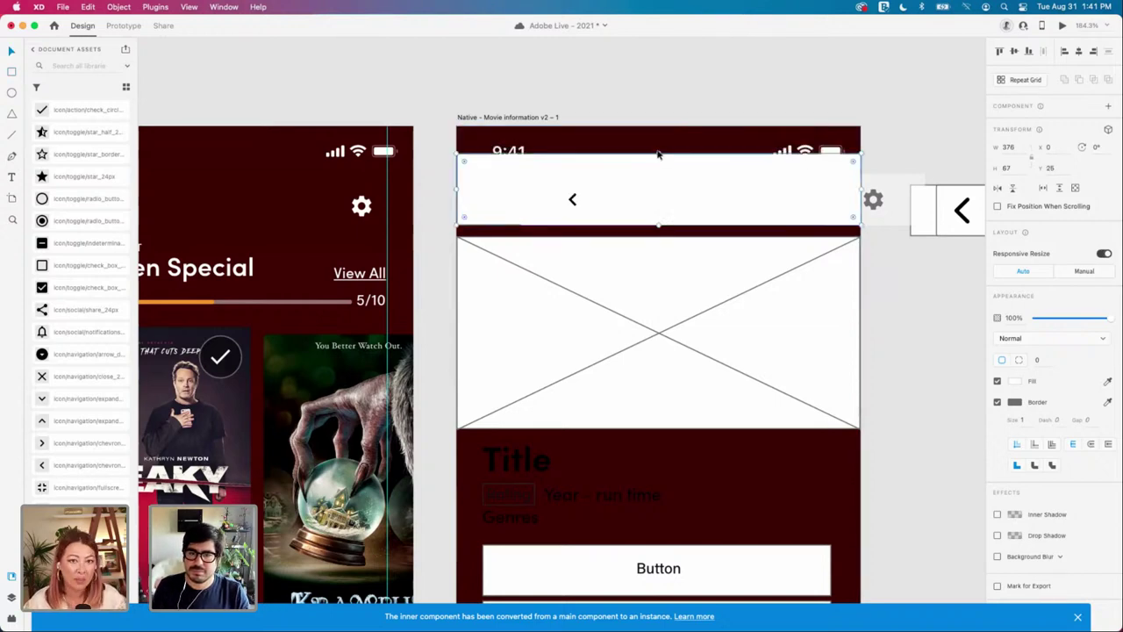
pyautogui.click(511, 153)
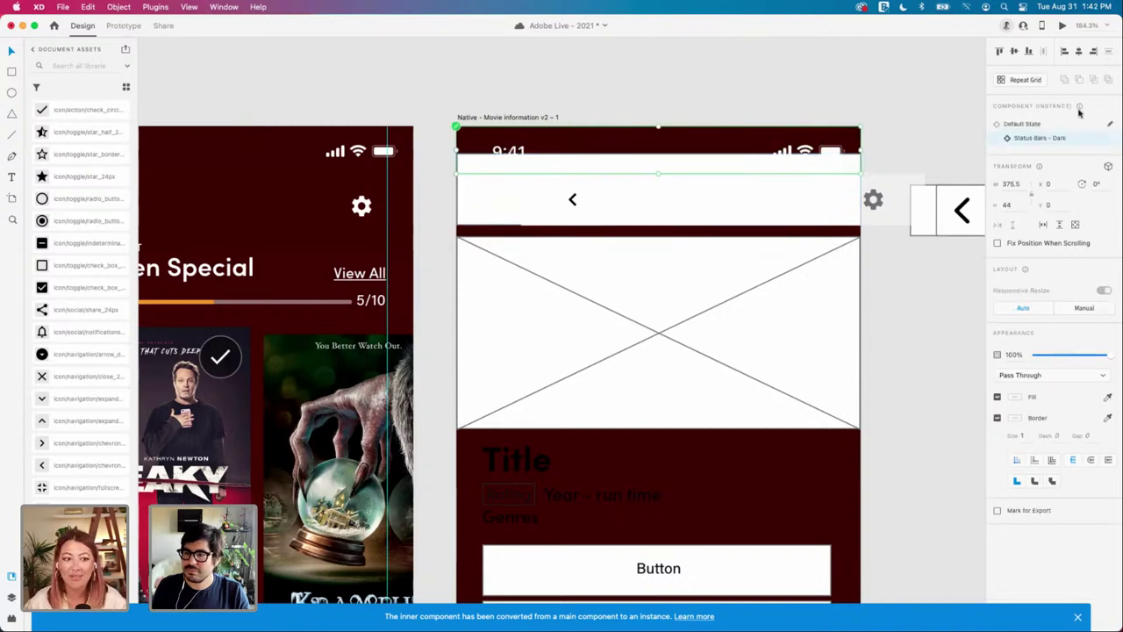
pyautogui.click(1050, 126)
pyautogui.click(891, 172)
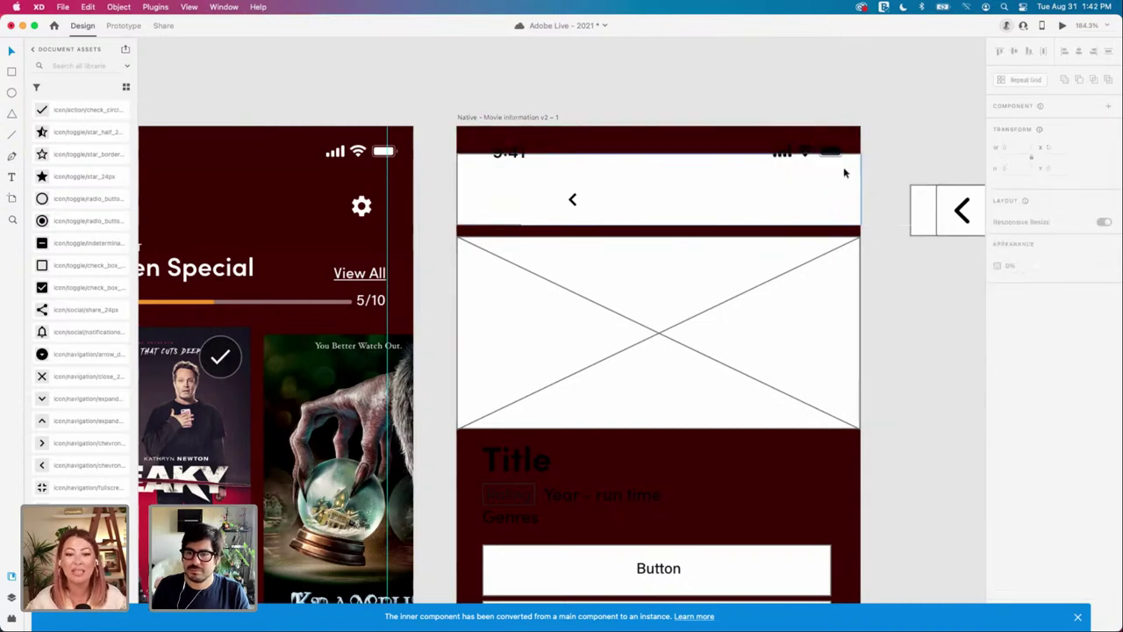
# Step: Extend the white rectangle back up to the artboard's top edge and return the nav bar to X 0, Y 44
pyautogui.click(845, 173)
pyautogui.moveTo(664, 154); pyautogui.dragTo(670, 121)
pyautogui.click(886, 198)
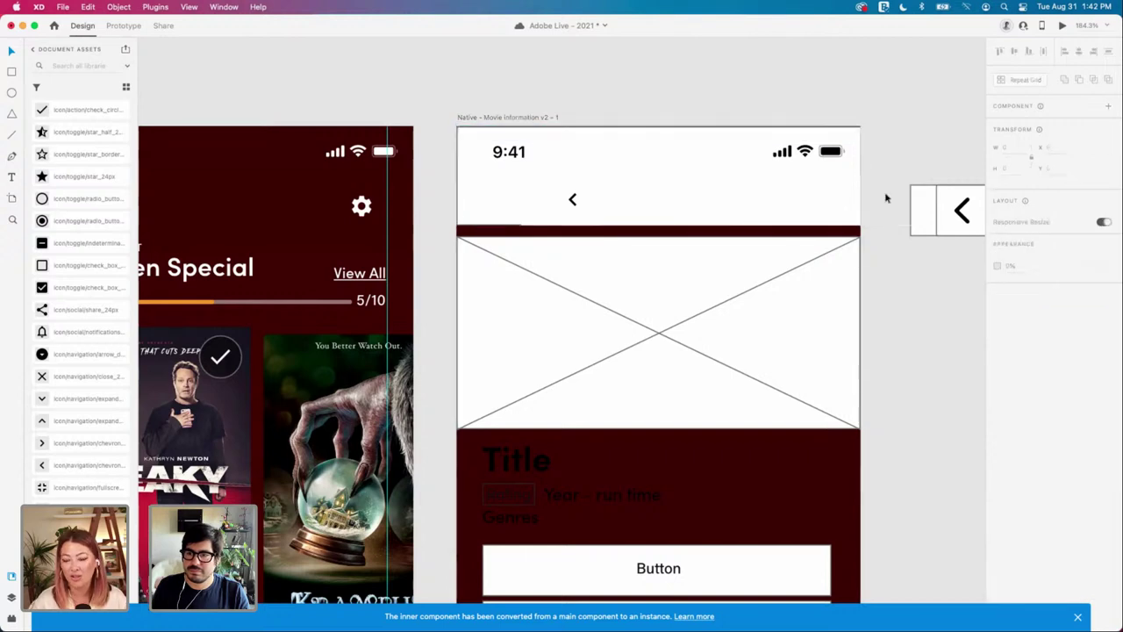
pyautogui.click(603, 198)
pyautogui.moveTo(604, 197); pyautogui.dragTo(546, 192)
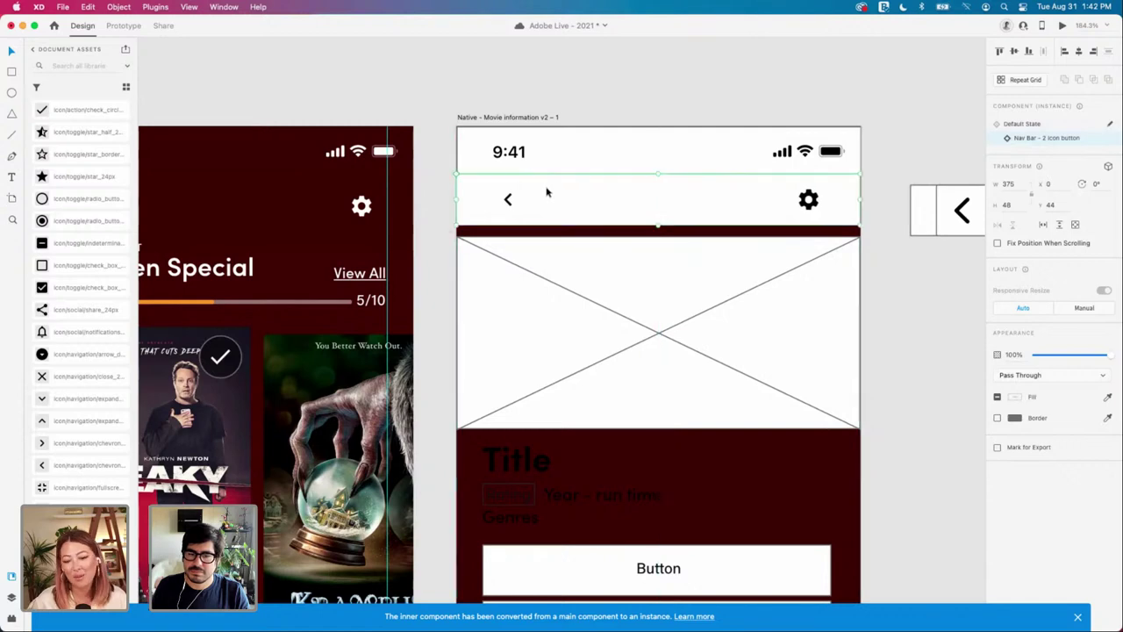
# Step: Nudge the nav bar instance on the Movie information artboard to X 1, Y 43
pyautogui.click(511, 154)
pyautogui.scroll(3, 476, 176)
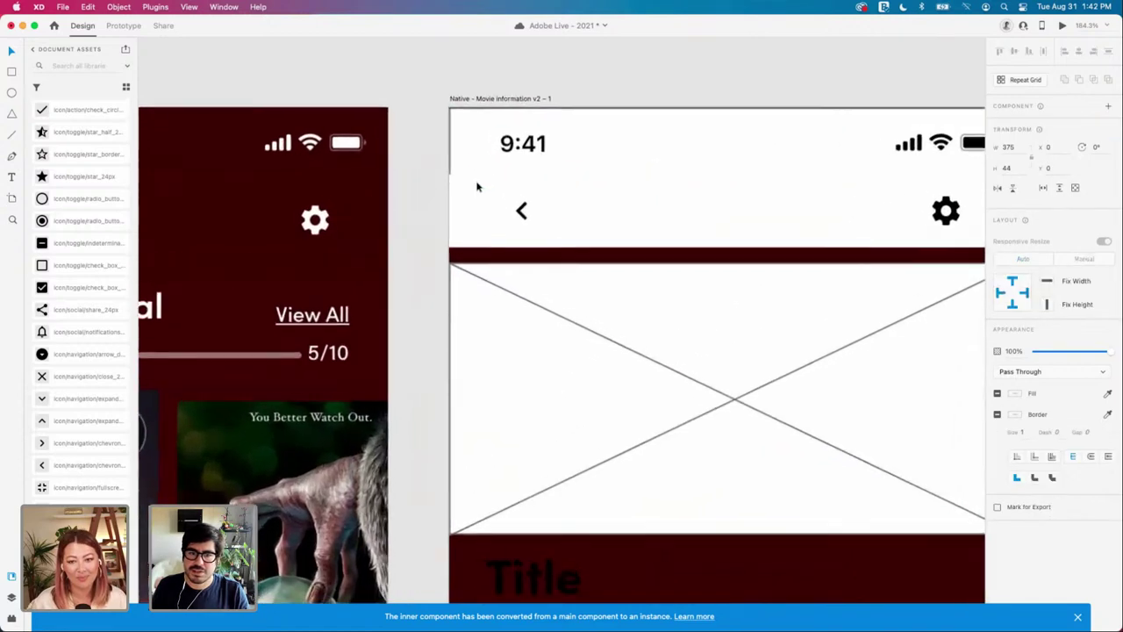
pyautogui.scroll(2, 421, 211)
pyautogui.click(542, 221)
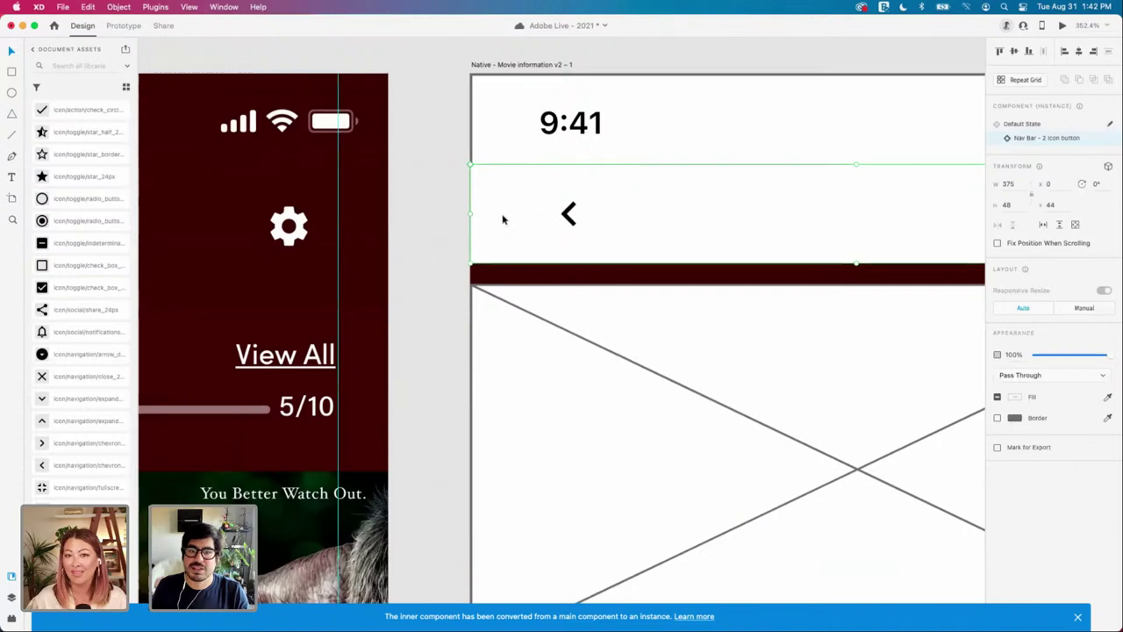
pyautogui.press('Left')
pyautogui.press('Left')
pyautogui.press('Up')
pyautogui.press('Up')
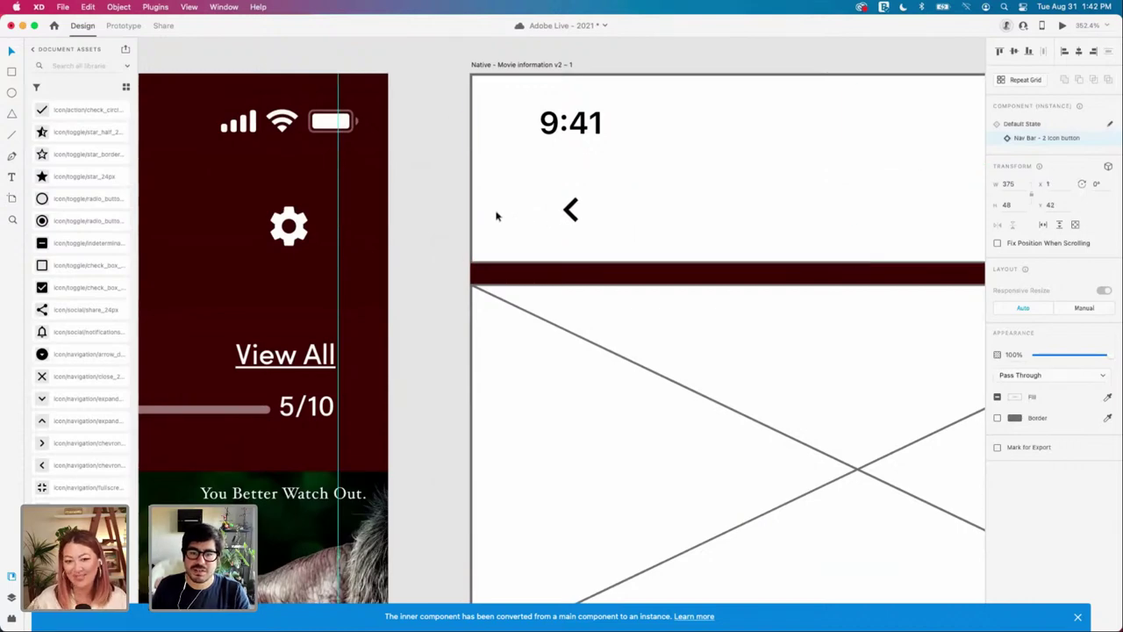
pyautogui.scroll(-5, 496, 215)
pyautogui.scroll(4, 494, 225)
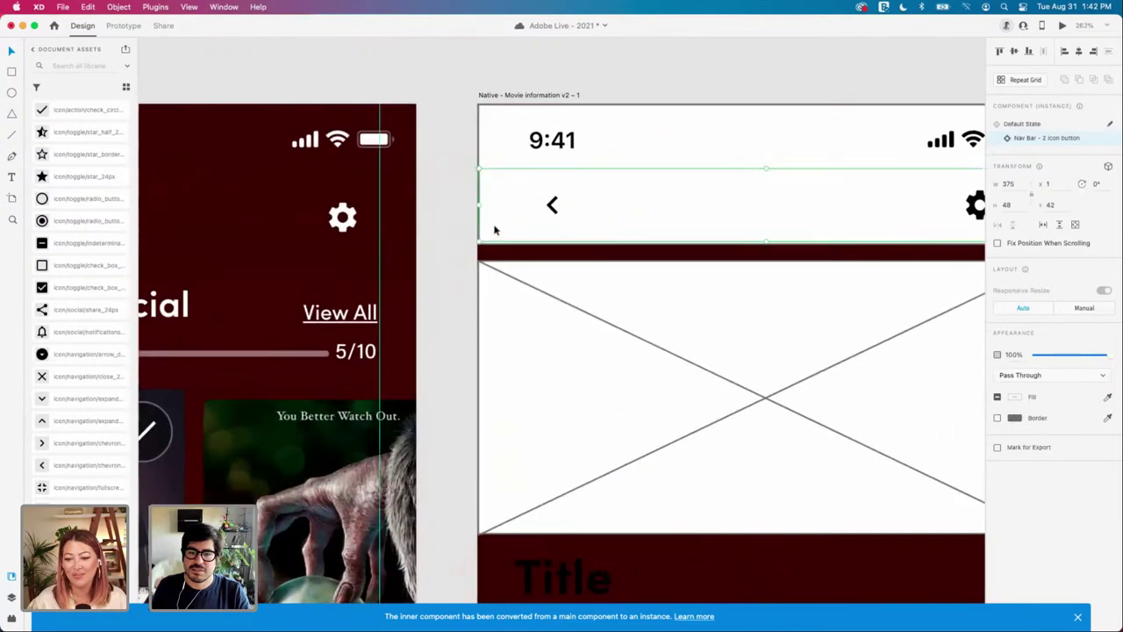
pyautogui.scroll(4, 507, 254)
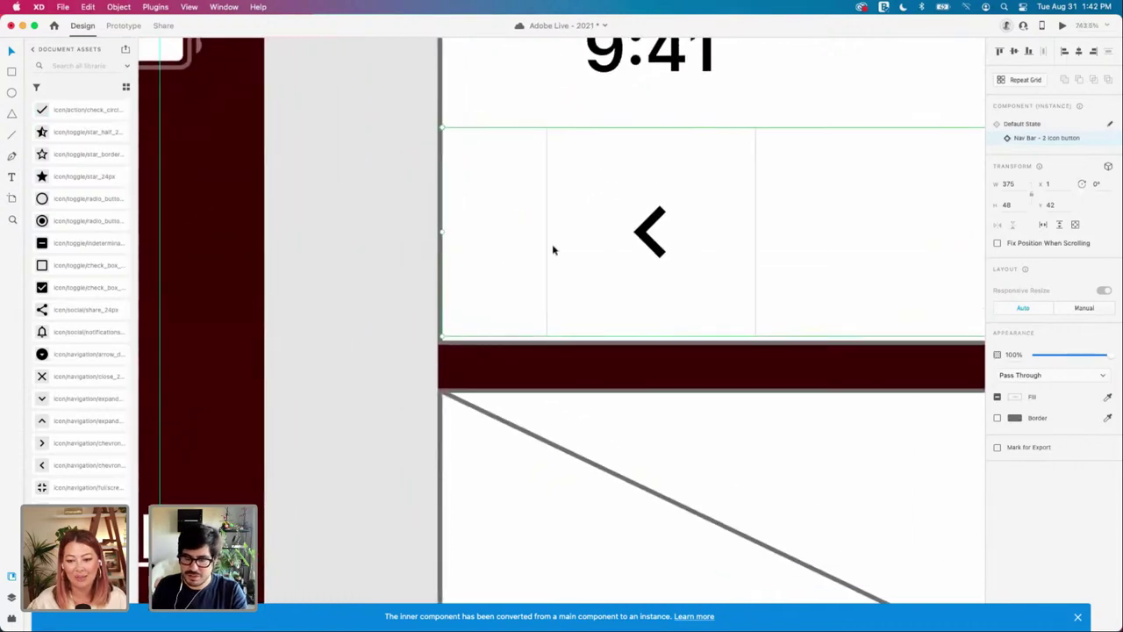
pyautogui.scroll(-3, 371, 298)
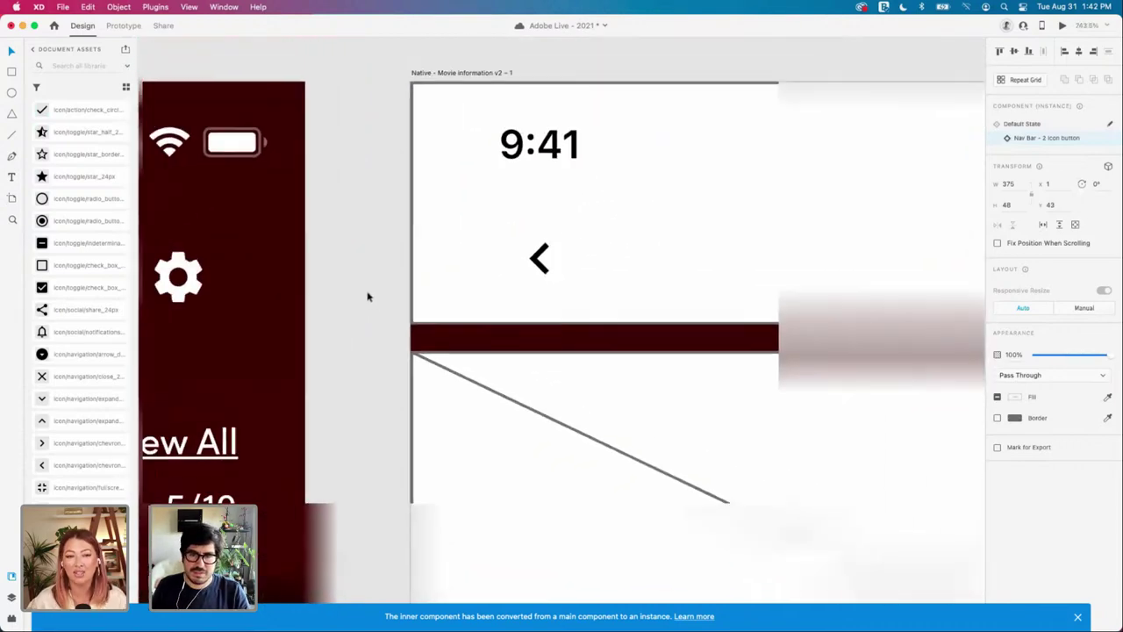
pyautogui.scroll(-3, 369, 297)
# Step: Delete the leftover loose nav bar with the back arrow and check icon beside the Movie information artboard
pyautogui.click(874, 369)
pyautogui.hscroll(3, 875, 356)
pyautogui.scroll(-3, 874, 355)
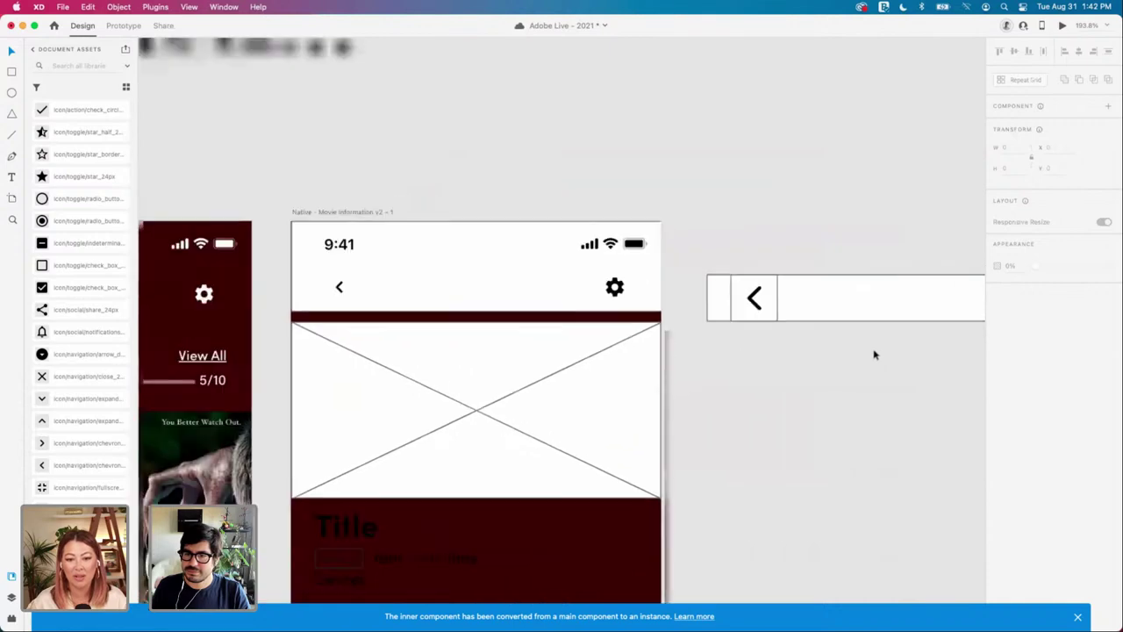
pyautogui.hscroll(3, 775, 249)
pyautogui.moveTo(587, 258); pyautogui.dragTo(888, 349)
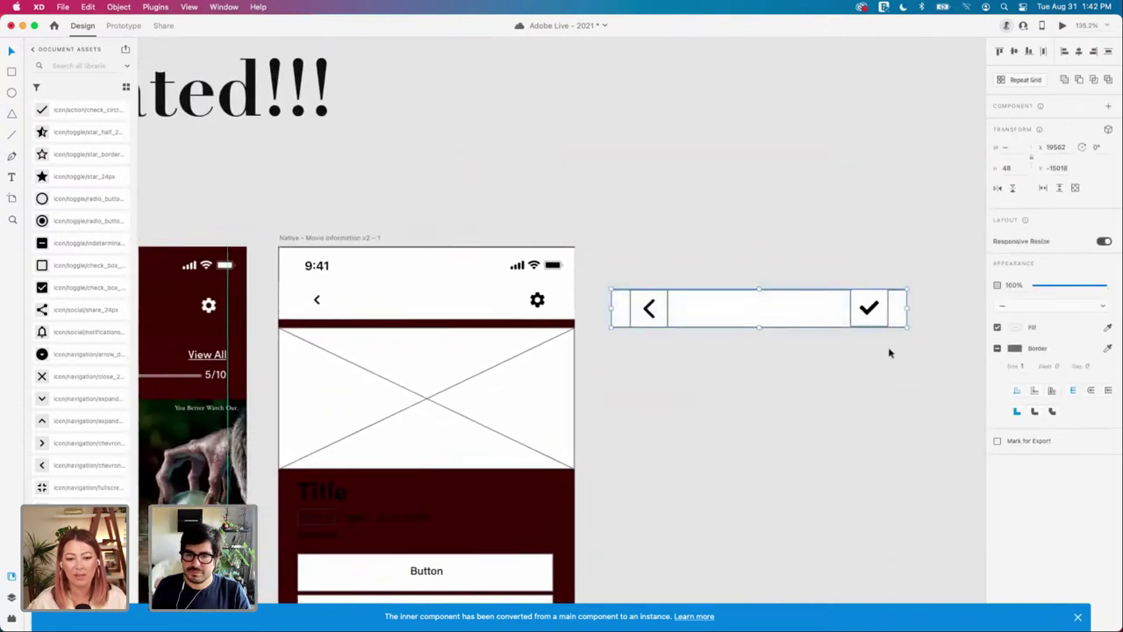
pyautogui.press('Delete')
# Step: Nudge the nav bar instance left to X 0 so it lines up with the artboard's edges
pyautogui.click(567, 304)
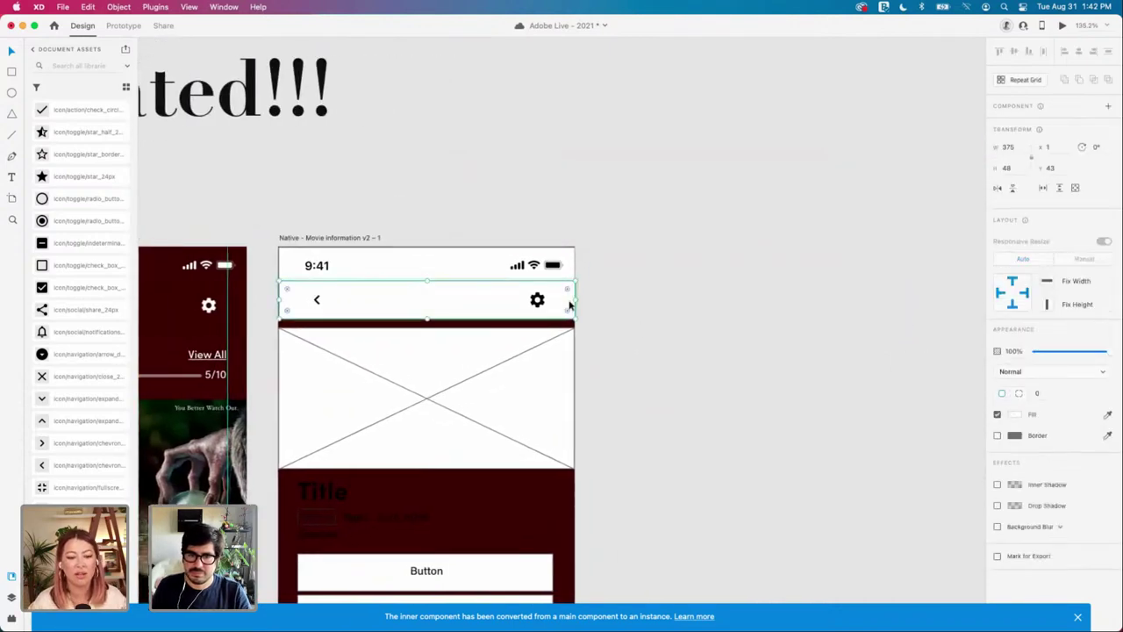
pyautogui.scroll(5, 569, 303)
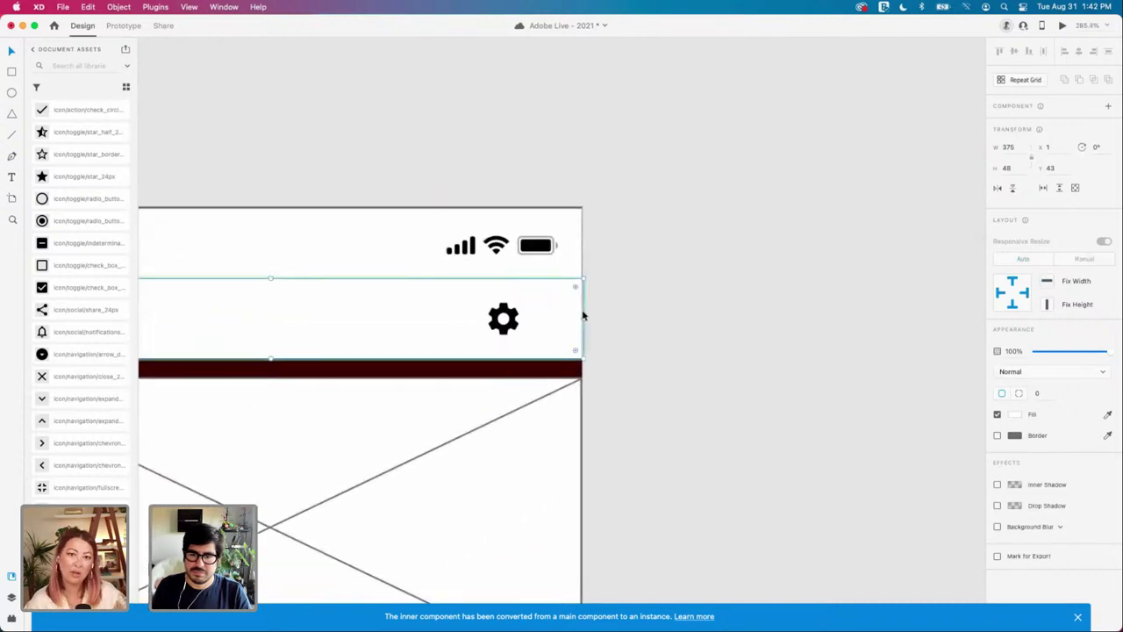
pyautogui.hscroll(-5, 583, 314)
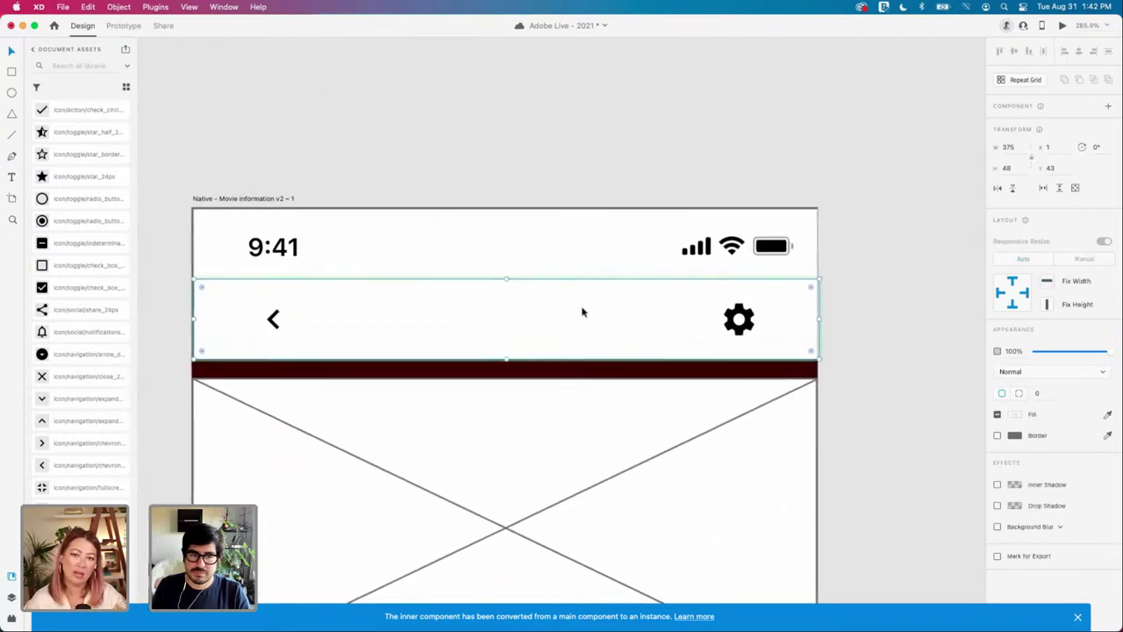
pyautogui.press('Left')
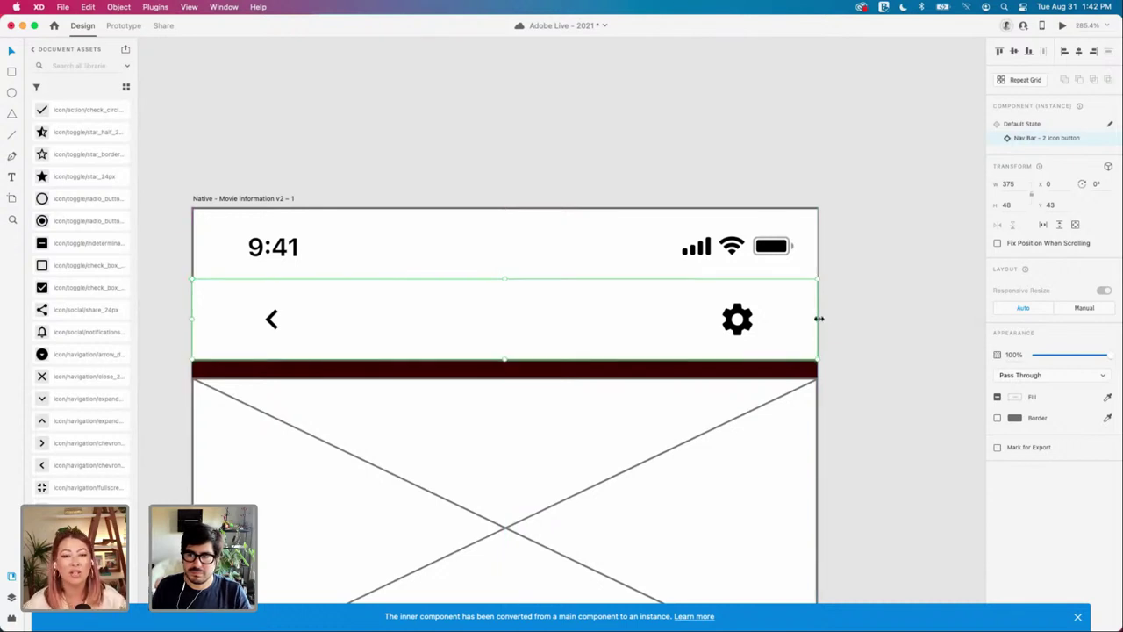
pyautogui.click(877, 322)
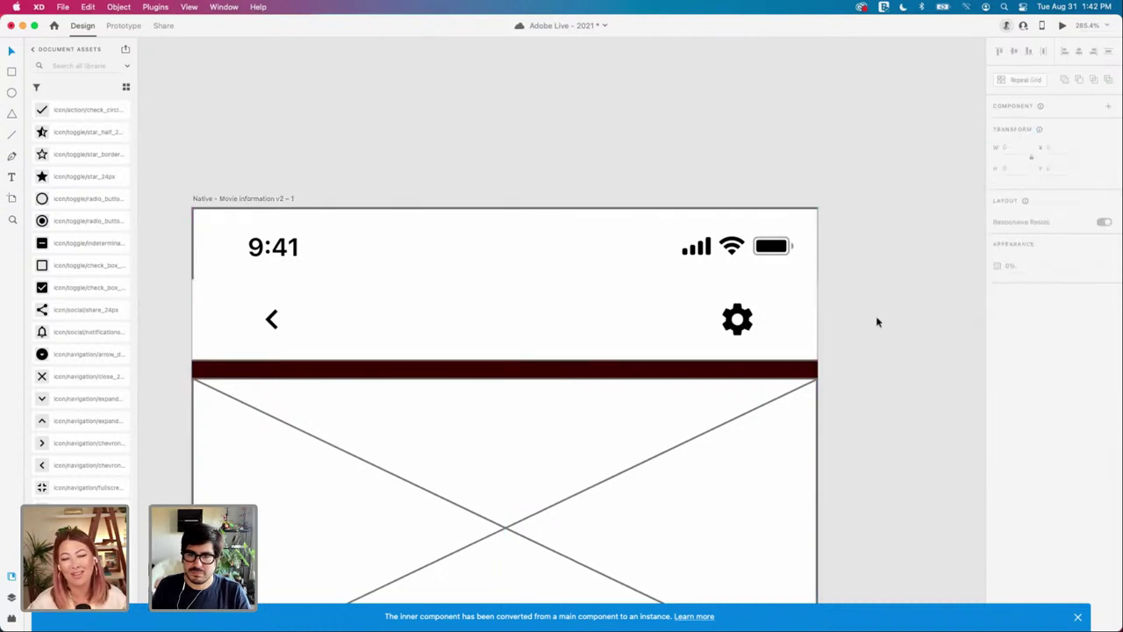
pyautogui.scroll(-1, 876, 322)
pyautogui.click(645, 322)
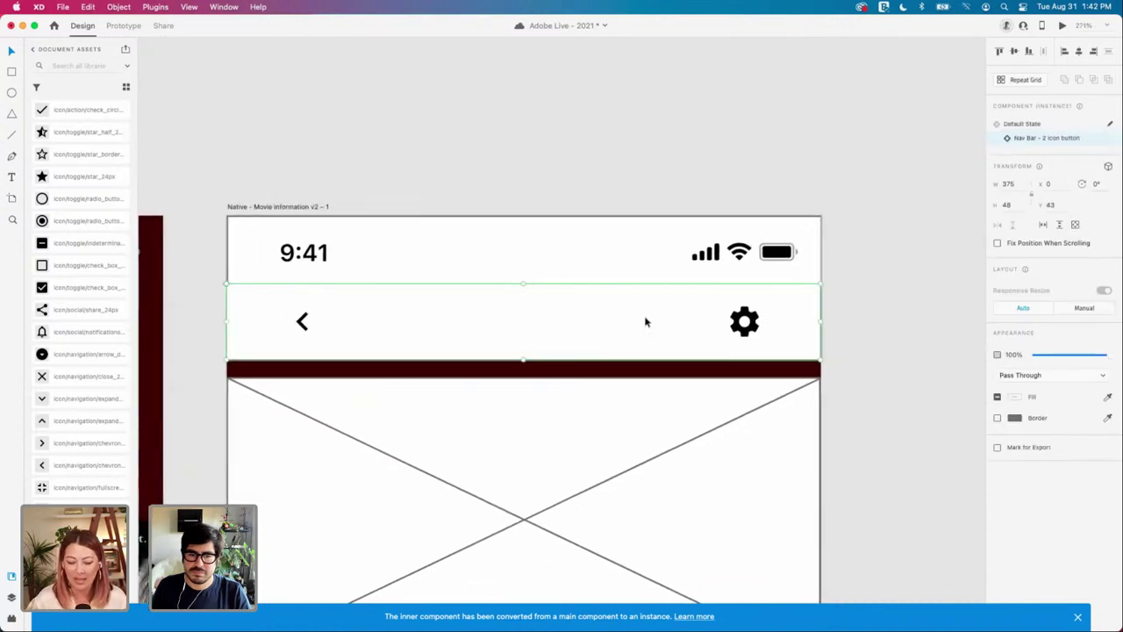
# Step: Move the nav bar aside, set the white background rectangle's width to 375, and return the nav bar to X 0, Y 43
pyautogui.scroll(-5, 644, 316)
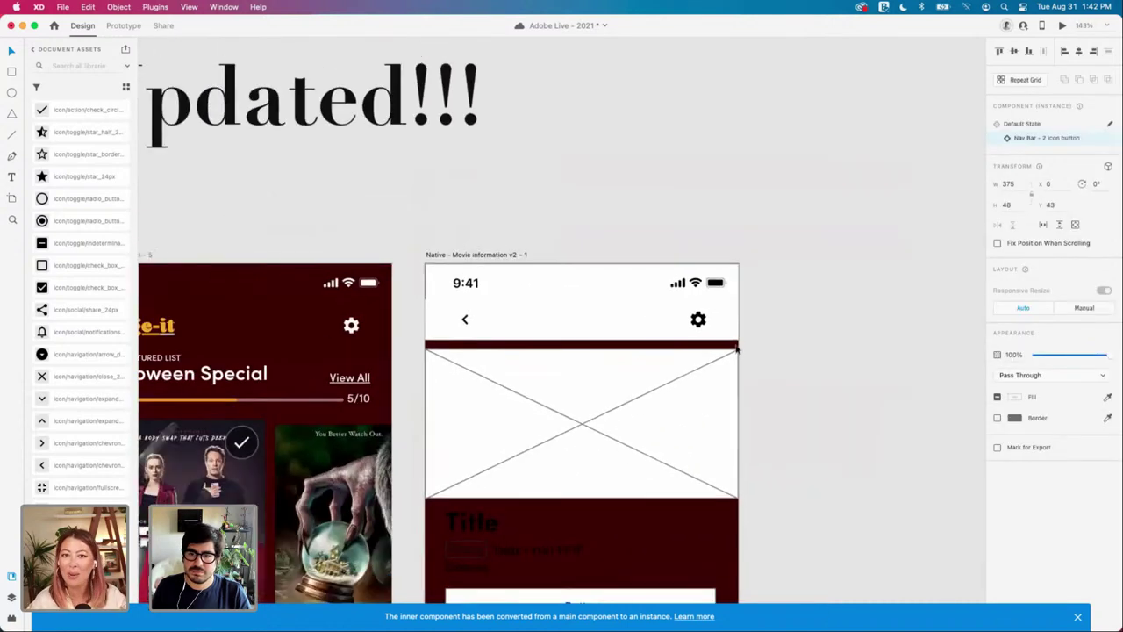
pyautogui.scroll(-3, 785, 358)
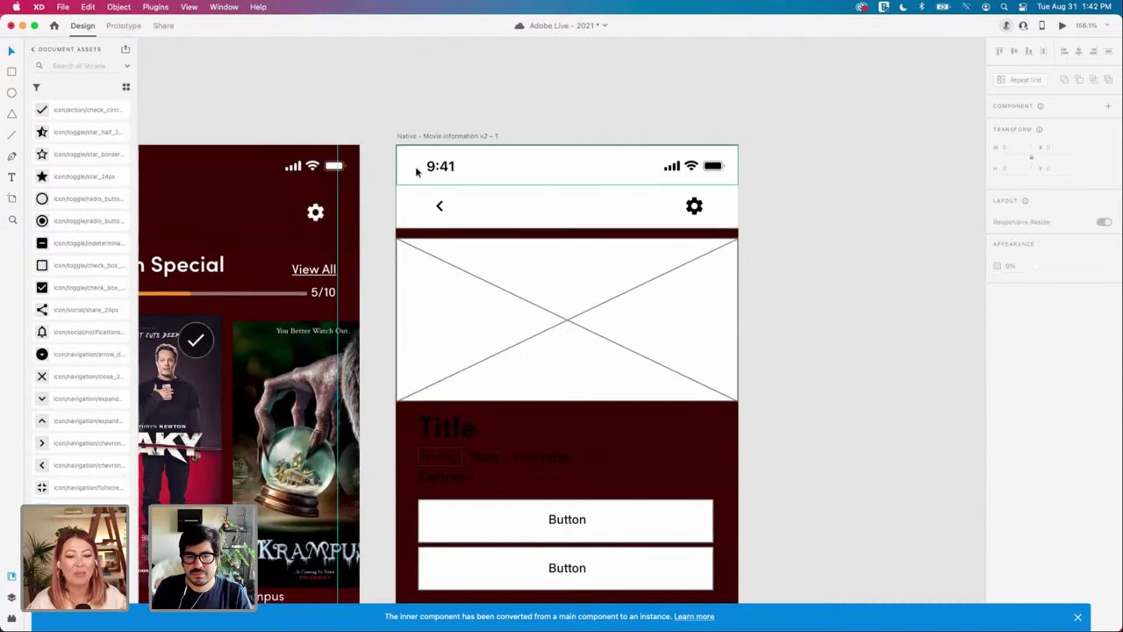
pyautogui.click(405, 201)
pyautogui.click(396, 203)
pyautogui.moveTo(404, 205); pyautogui.dragTo(417, 205)
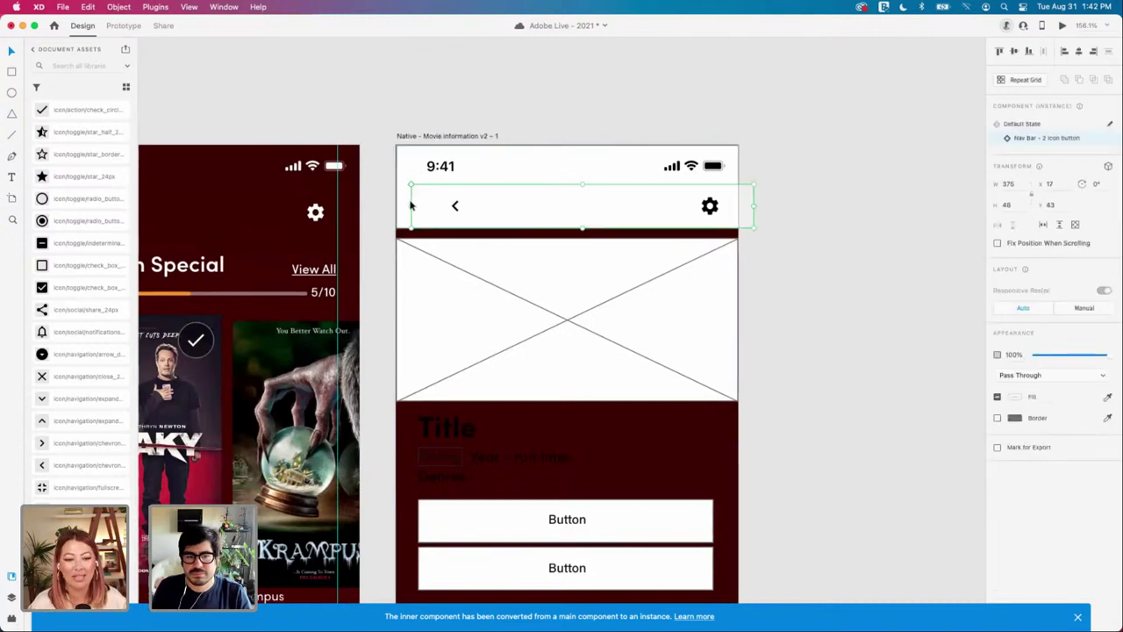
pyautogui.click(404, 208)
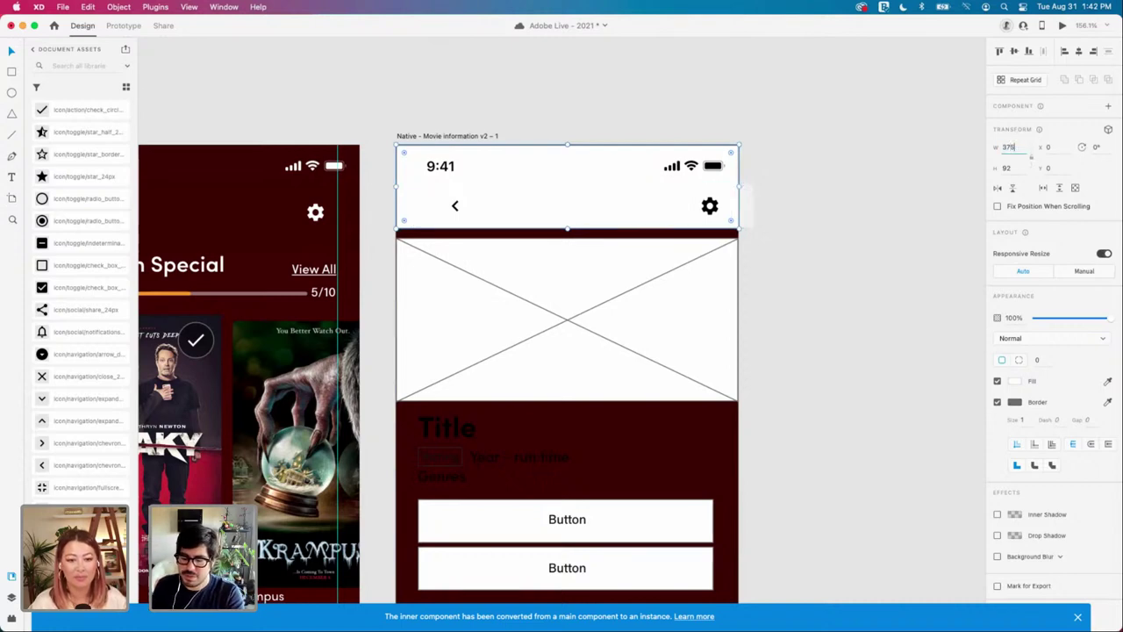
pyautogui.click(865, 214)
pyautogui.moveTo(649, 202); pyautogui.dragTo(632, 206)
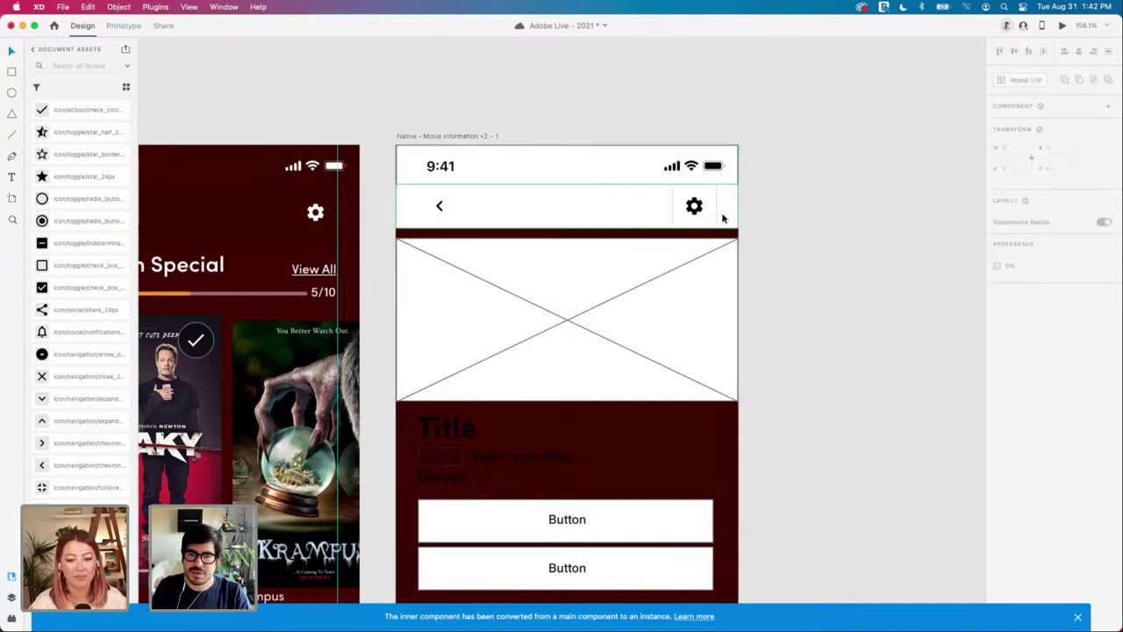
# Step: Replace the gear icon in the Movie information nav bar with the check icon from the document assets
pyautogui.scroll(-1, 726, 217)
pyautogui.hscroll(-3, 727, 214)
pyautogui.click(694, 208)
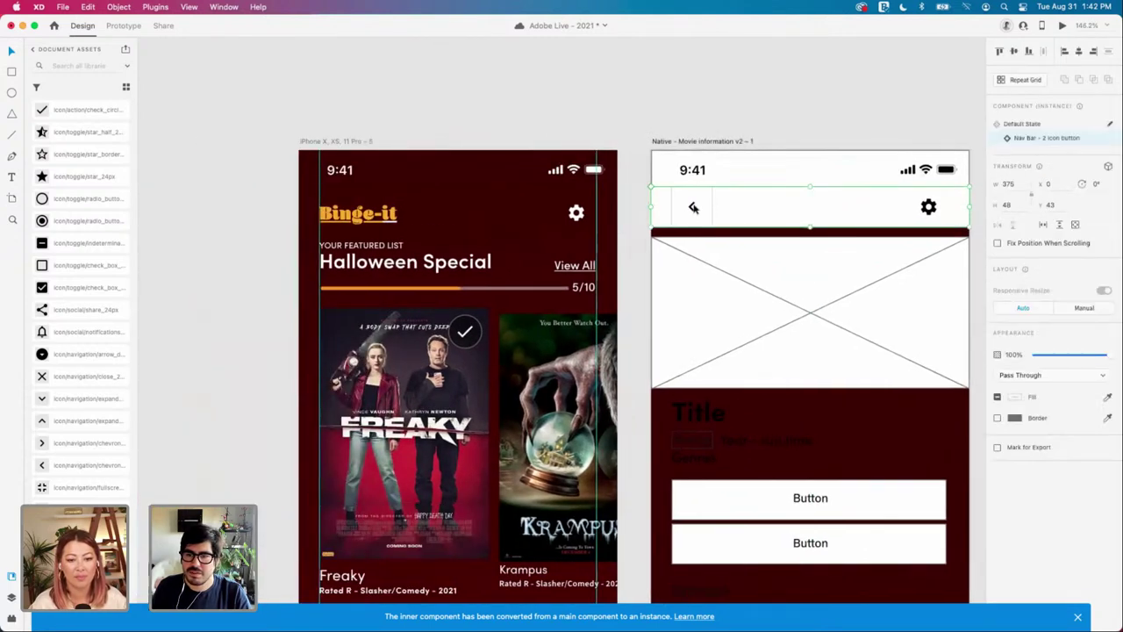
pyautogui.doubleClick(693, 205)
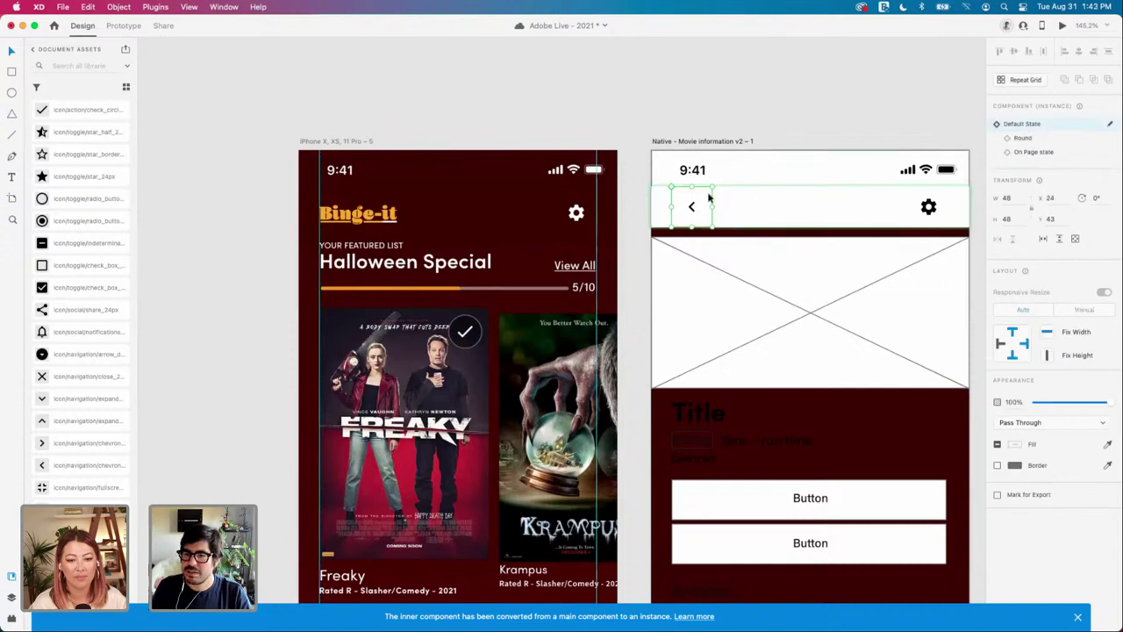
pyautogui.hscroll(5, 727, 208)
pyautogui.click(837, 208)
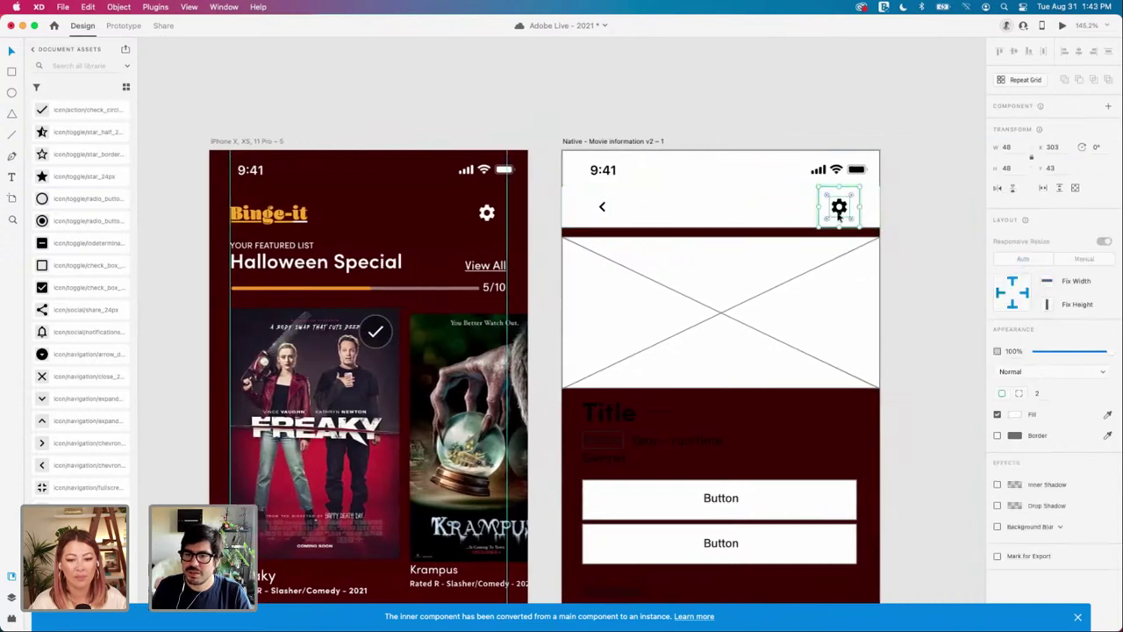
pyautogui.doubleClick(838, 210)
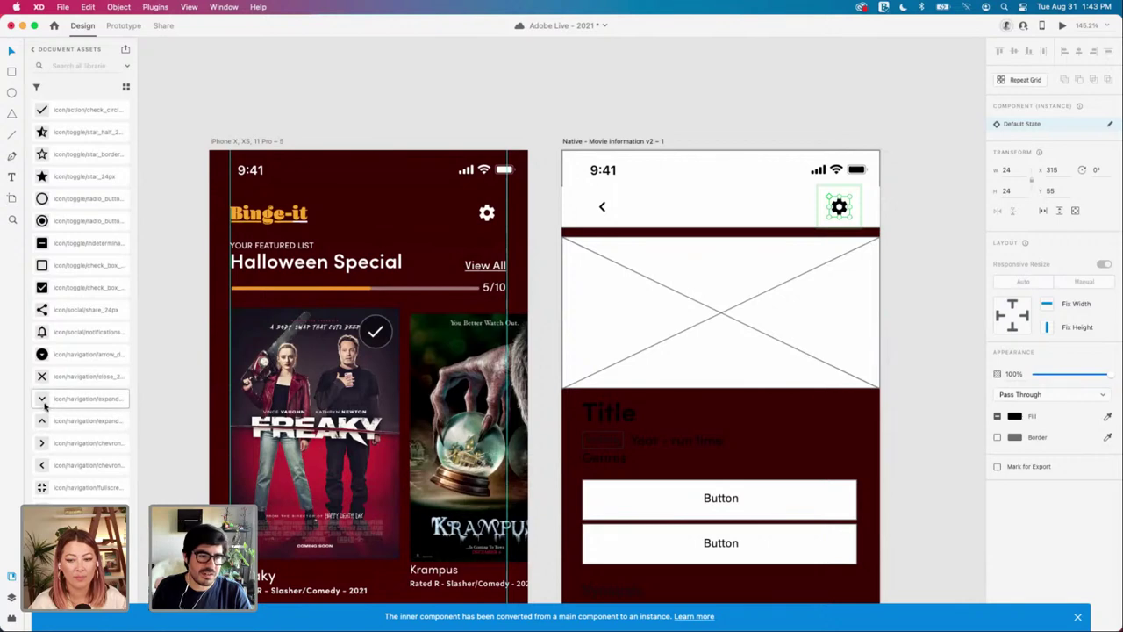
pyautogui.scroll(5, 44, 369)
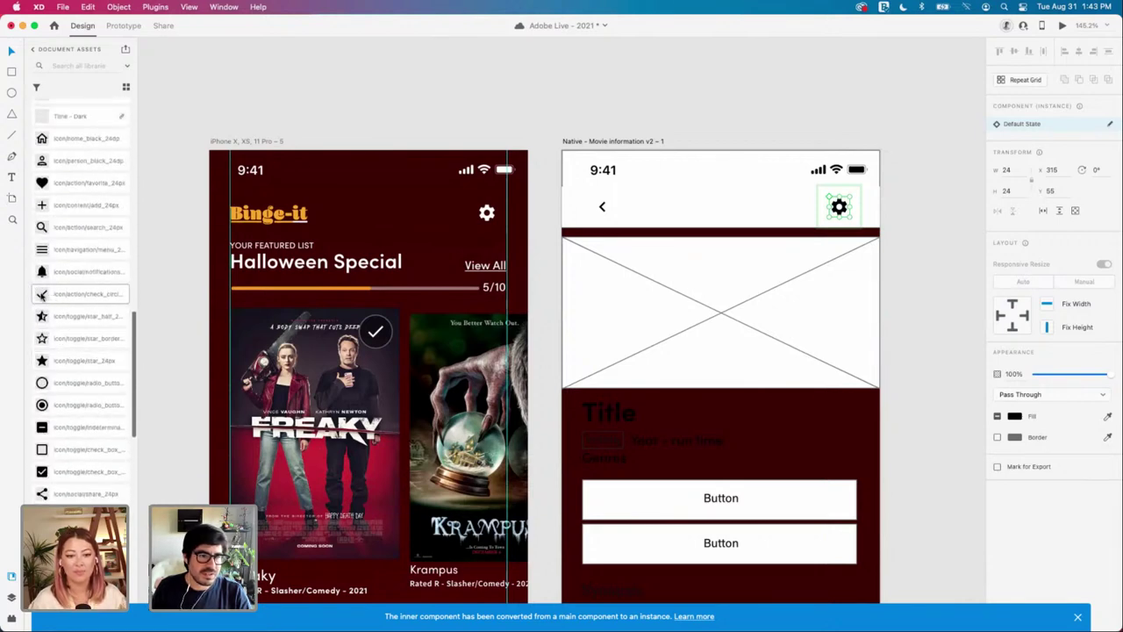
pyautogui.moveTo(41, 295); pyautogui.dragTo(842, 215)
pyautogui.hscroll(6, 892, 235)
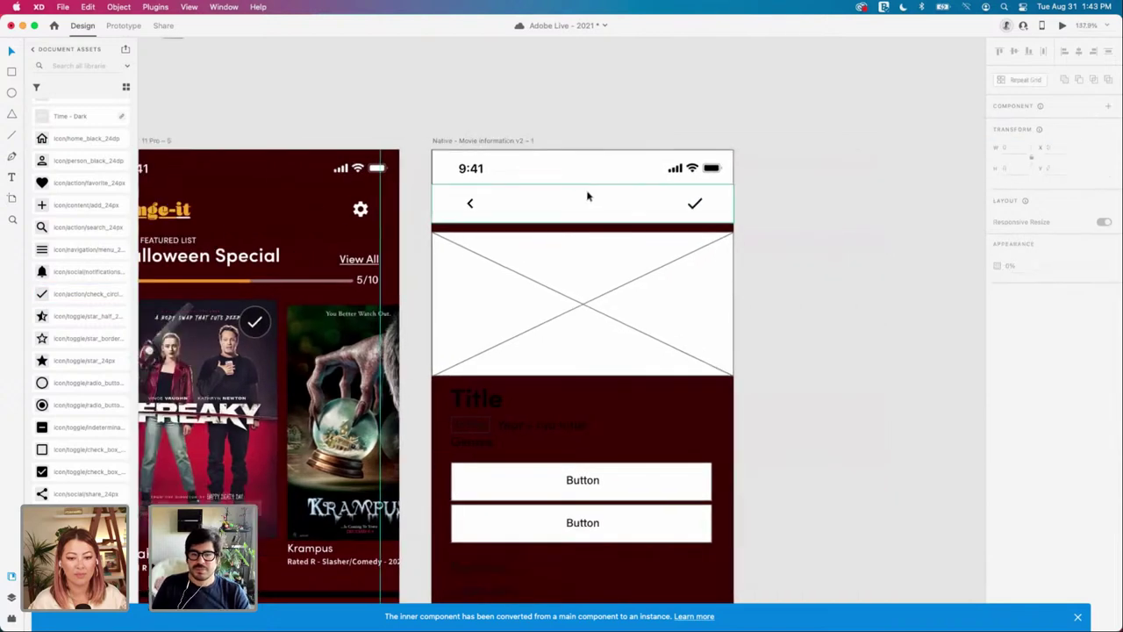
pyautogui.hscroll(-4, 579, 197)
pyautogui.click(594, 203)
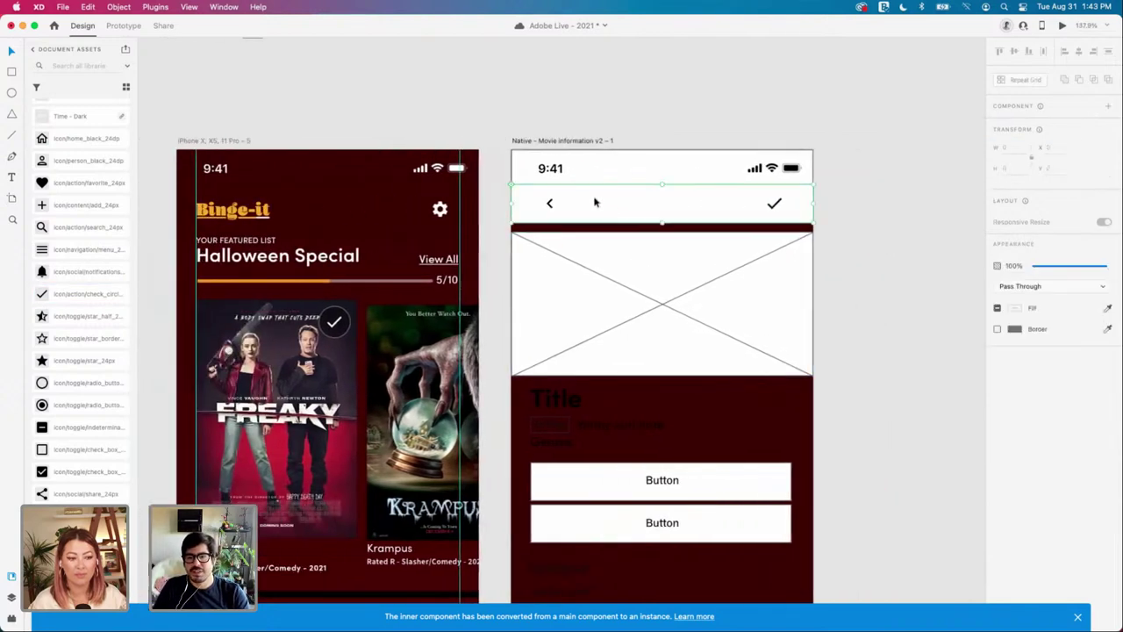
pyautogui.click(880, 242)
# Step: Turn off the fill of the background rectangle inside the nav bar instance
pyautogui.scroll(4, 880, 246)
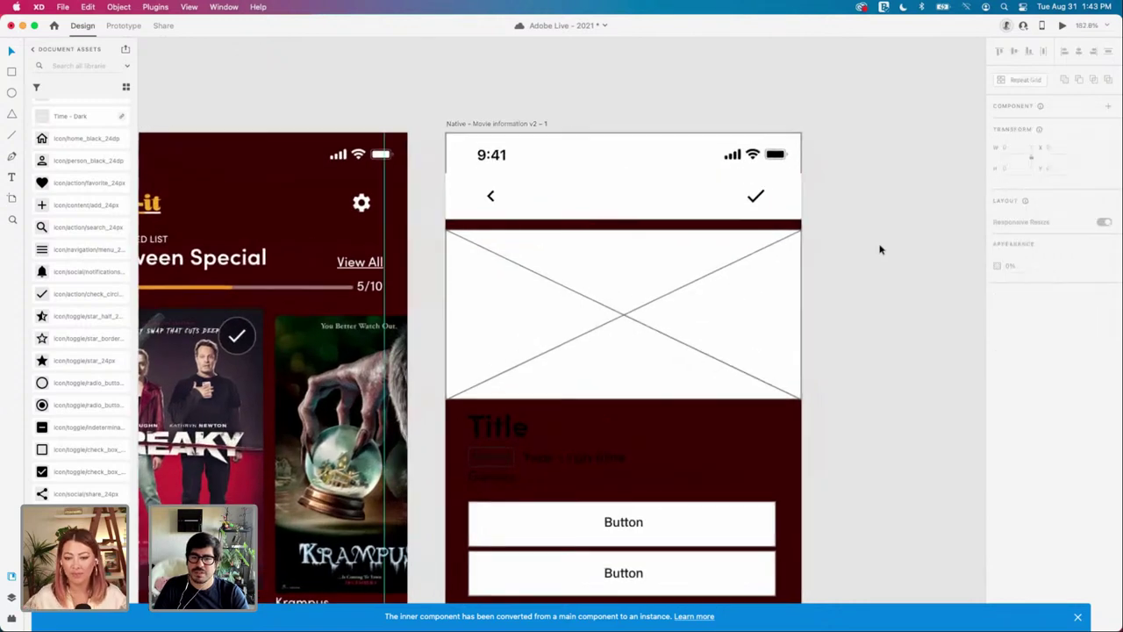
pyautogui.scroll(2, 880, 250)
pyautogui.click(651, 249)
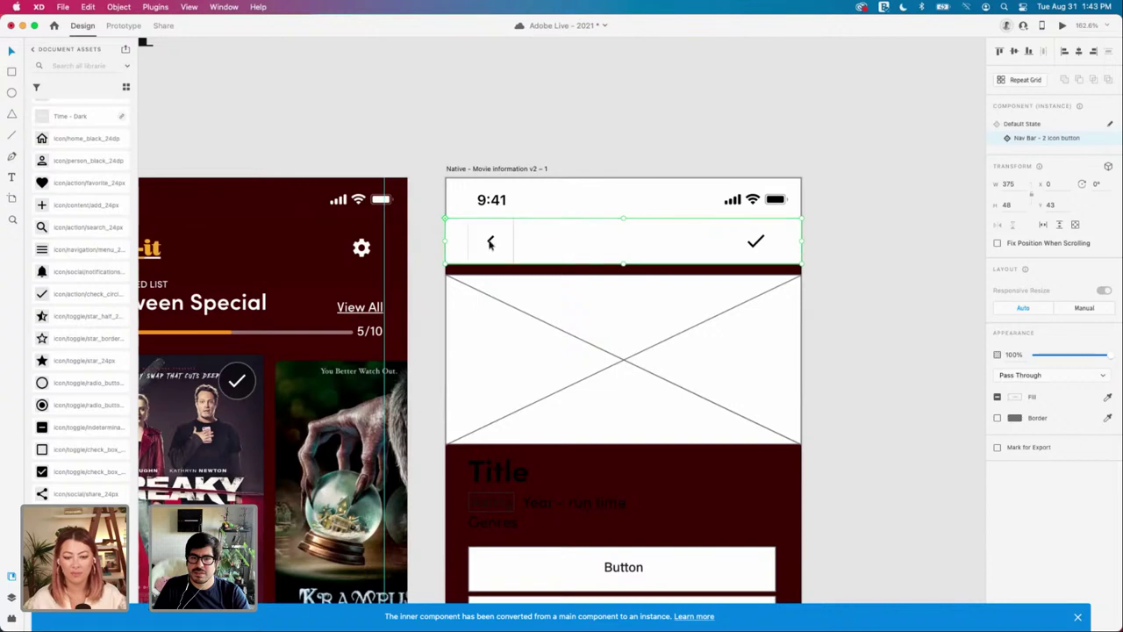
pyautogui.hscroll(-5, 504, 246)
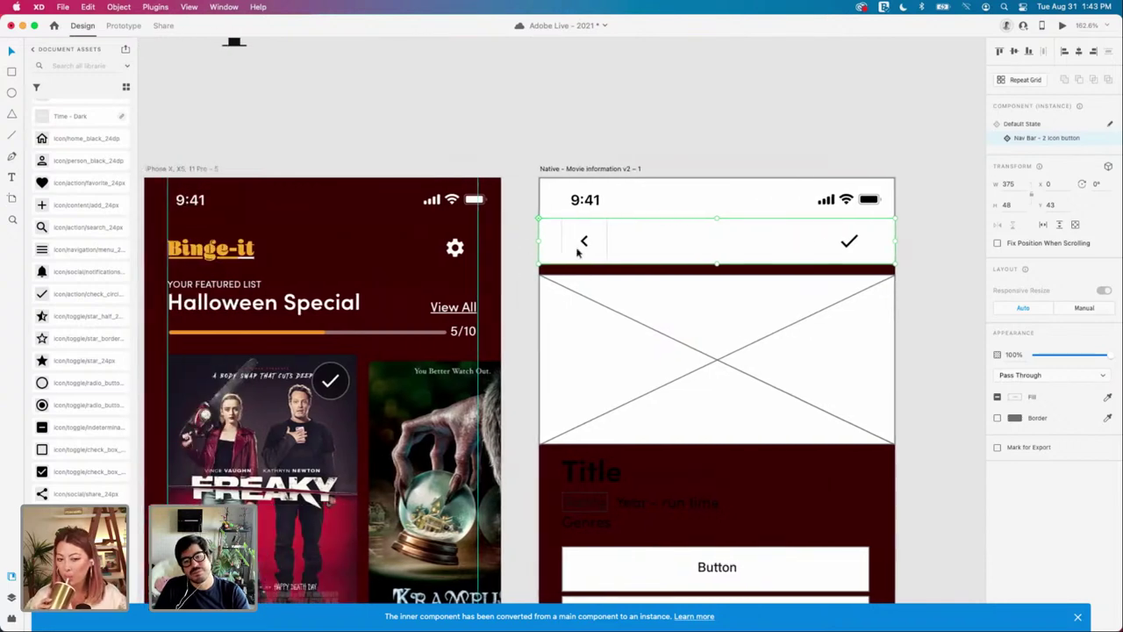
pyautogui.hscroll(1, 577, 253)
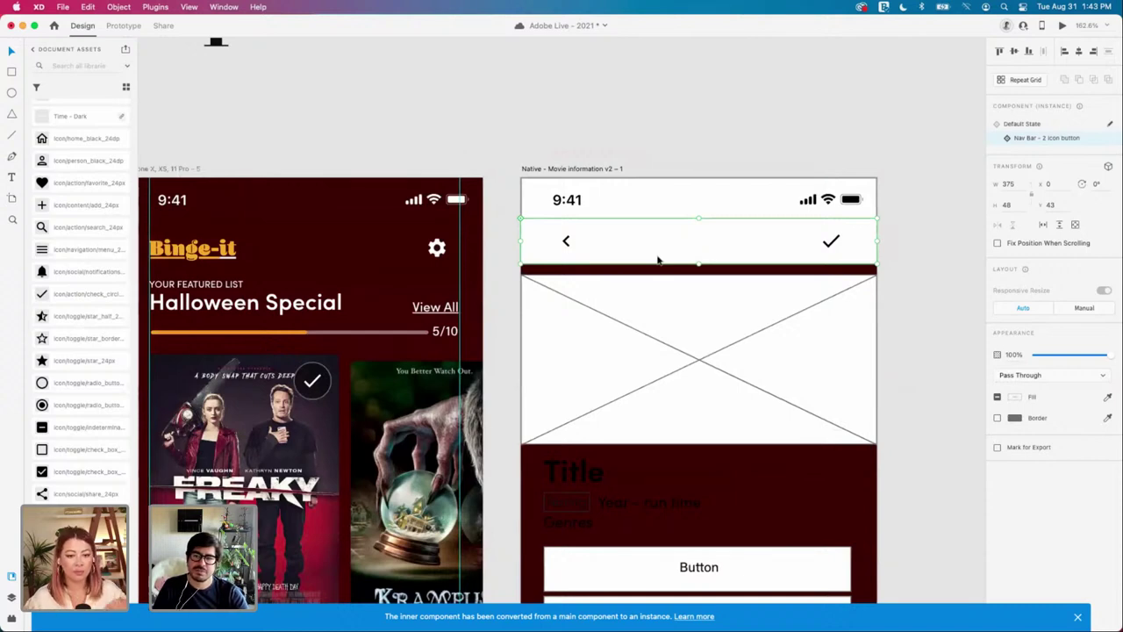
pyautogui.hscroll(10, 658, 260)
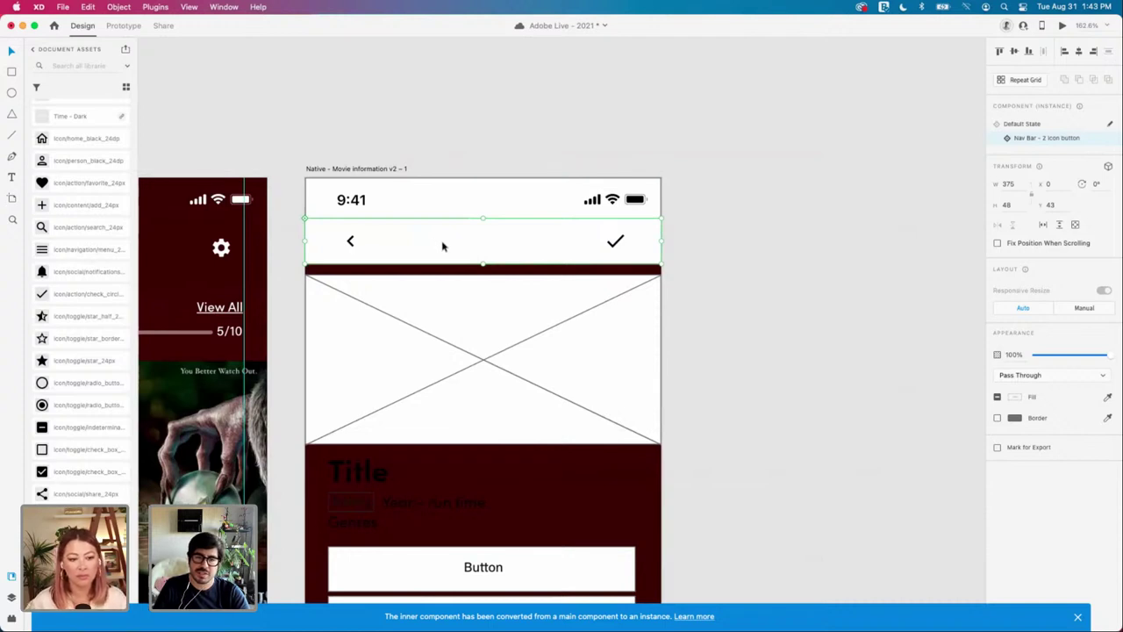
pyautogui.doubleClick(443, 247)
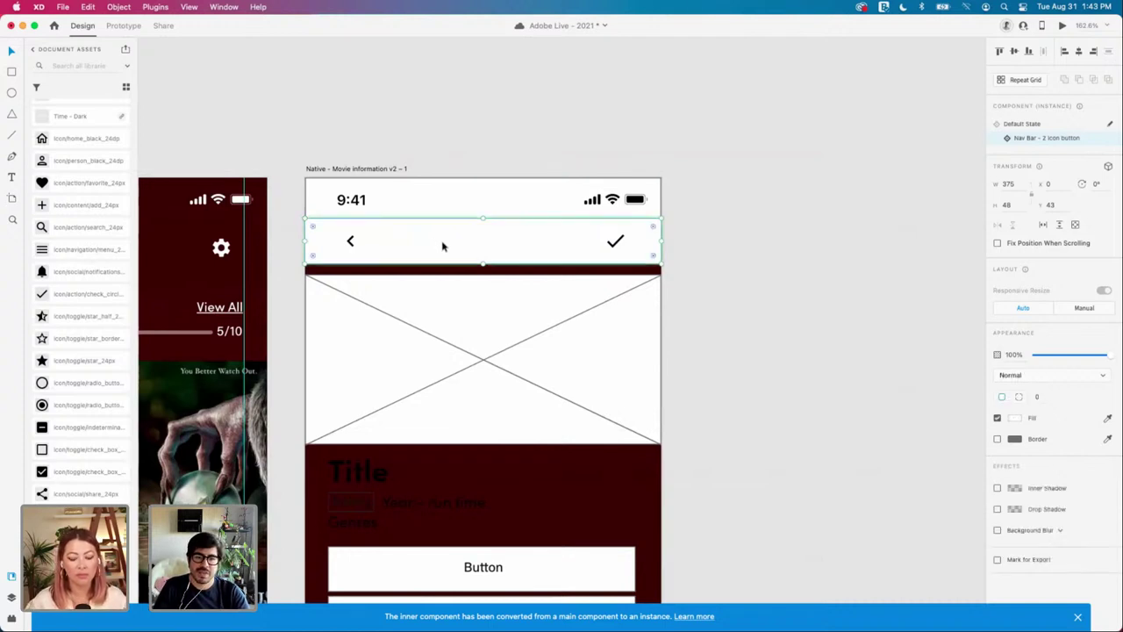
pyautogui.click(996, 415)
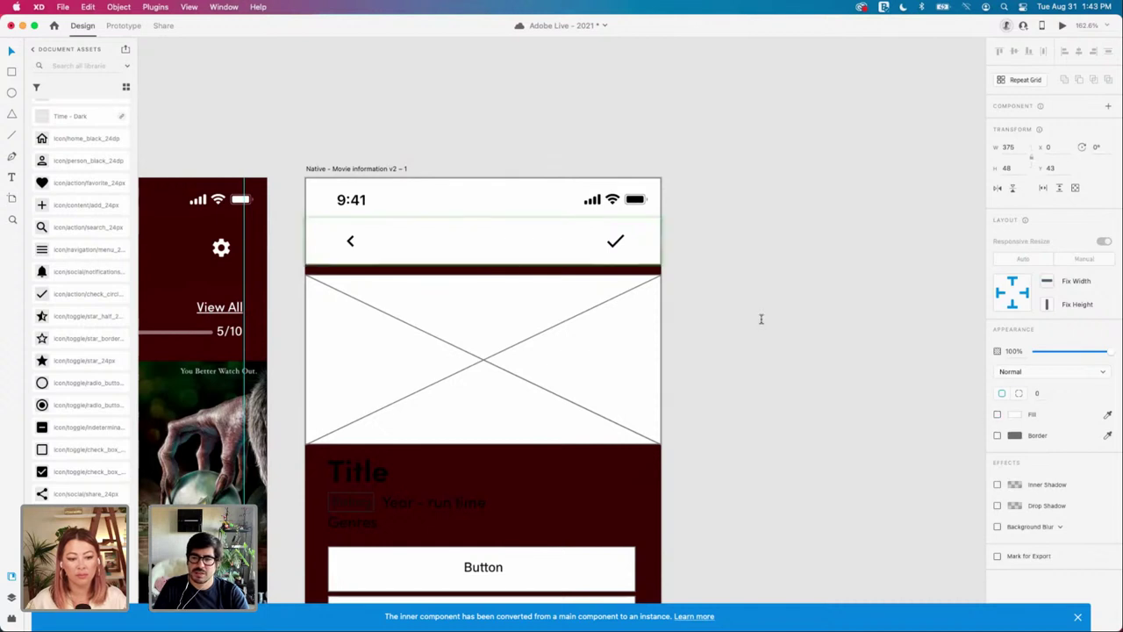
# Step: Delete the white bordered background shape behind the status bar and nav bar on the Movie information artboard
pyautogui.doubleClick(598, 242)
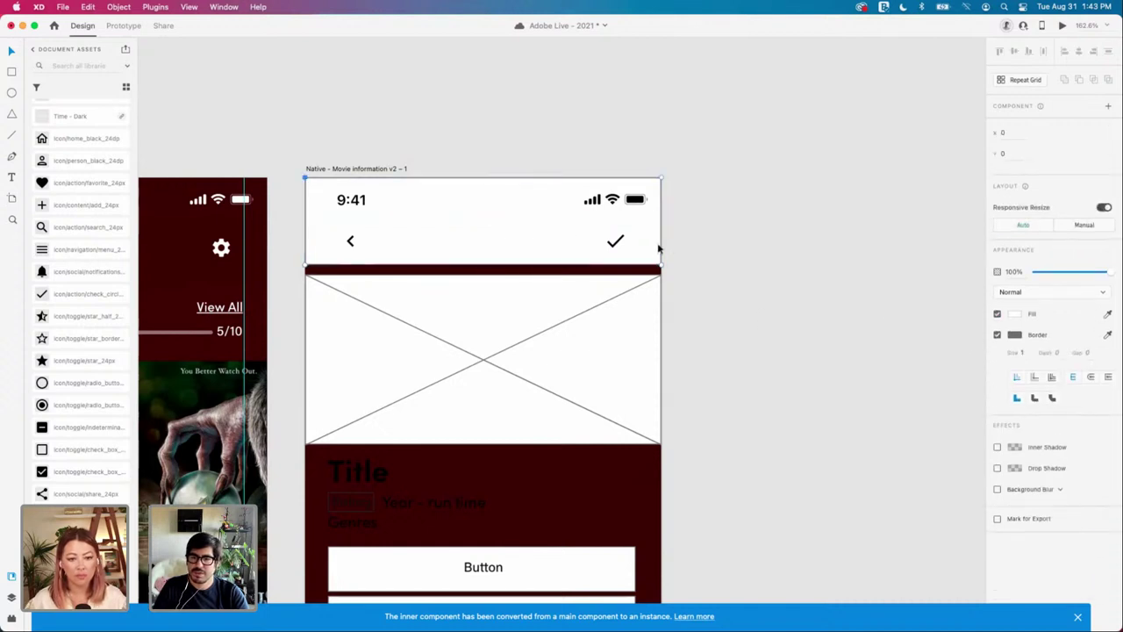
pyautogui.press('Delete')
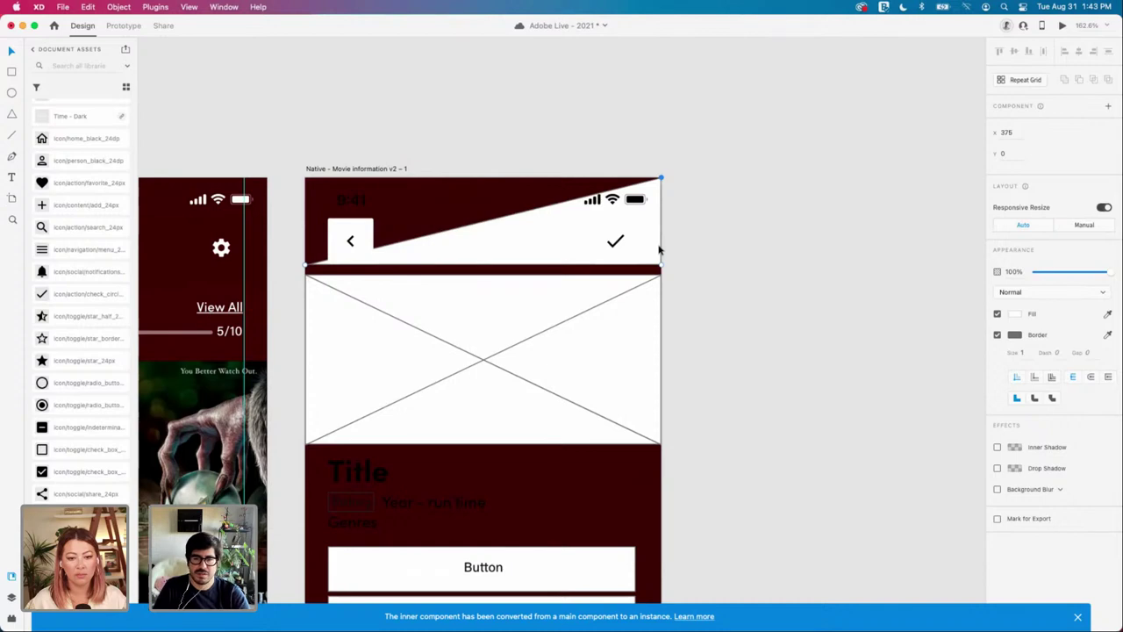
pyautogui.press('super+z')
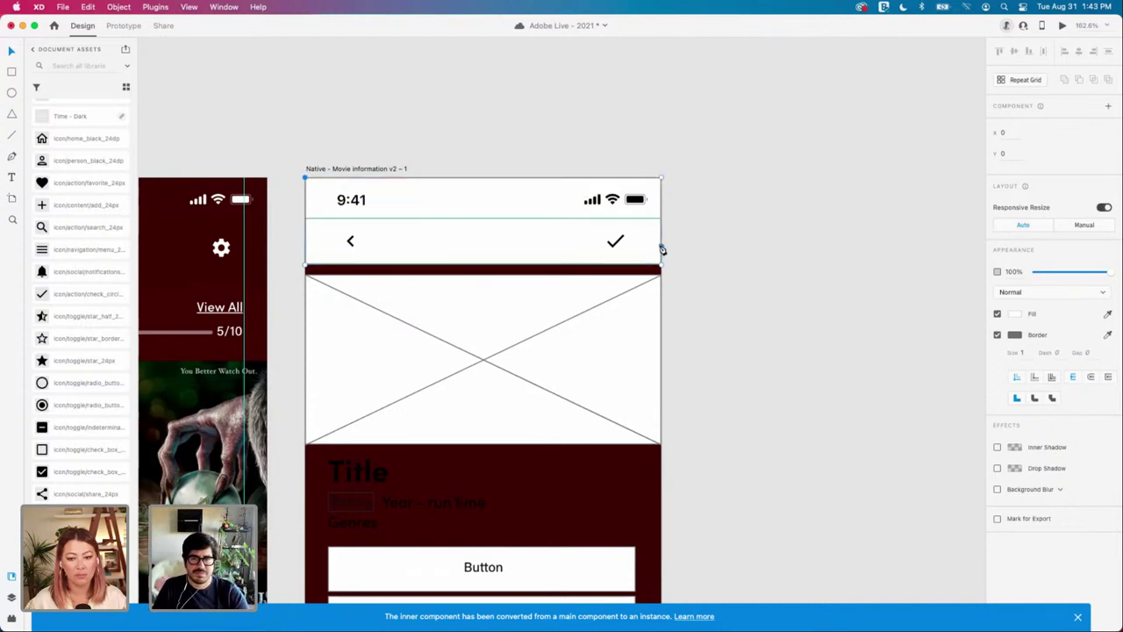
pyautogui.press('Escape')
pyautogui.press('Delete')
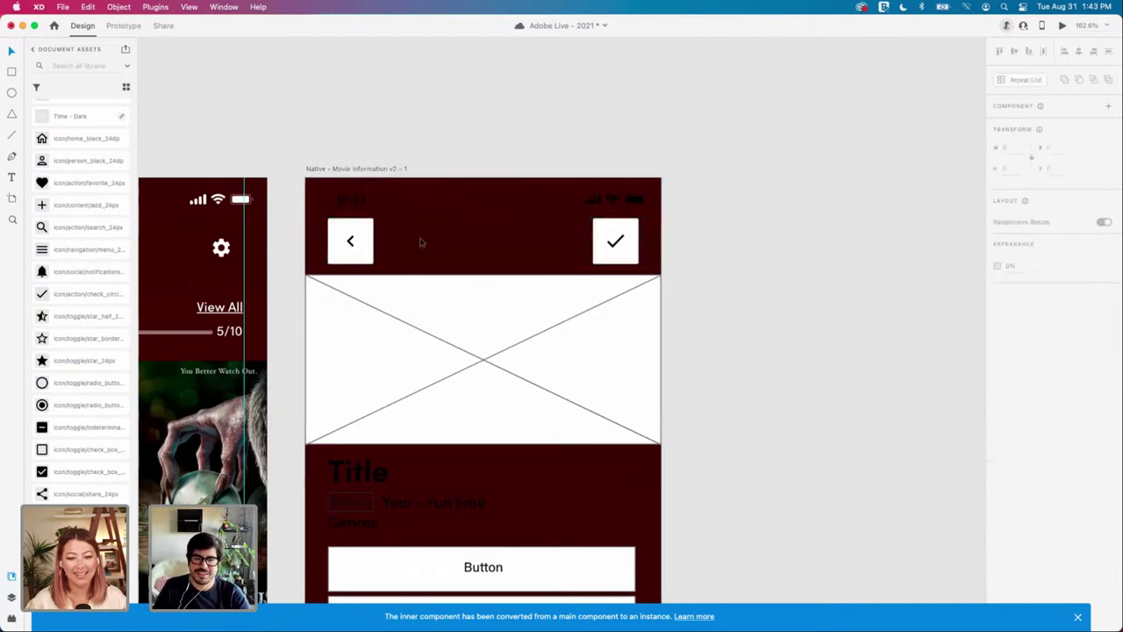
# Step: Switch the Movie information artboard's status bar instance to the Status Bars - Dark state
pyautogui.click(354, 203)
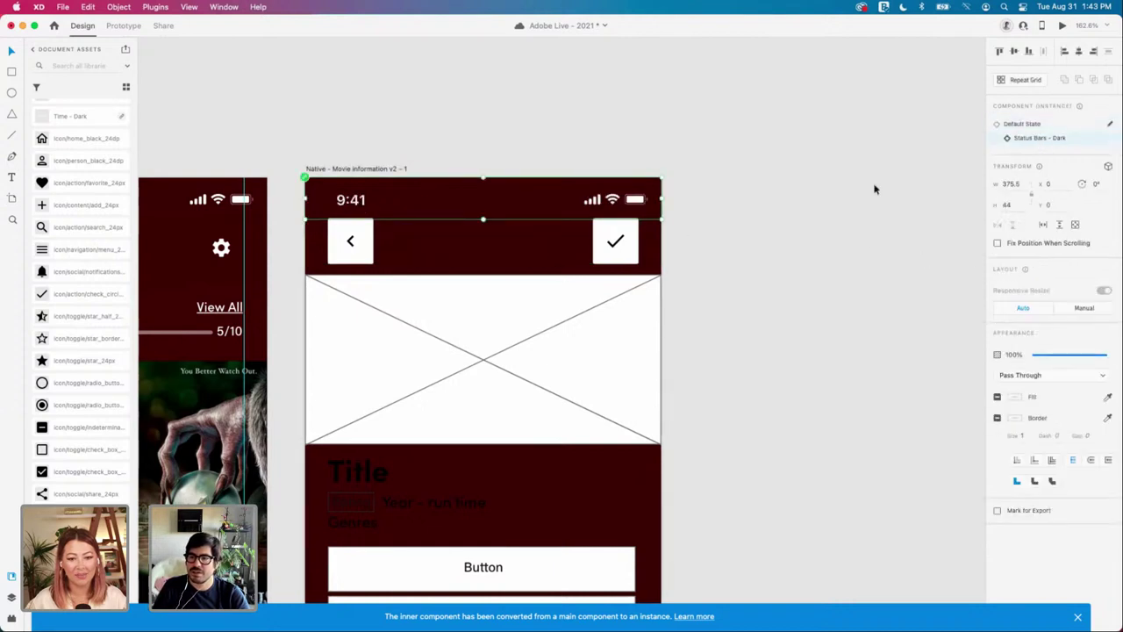
pyautogui.click(837, 193)
pyautogui.hscroll(-5, 837, 198)
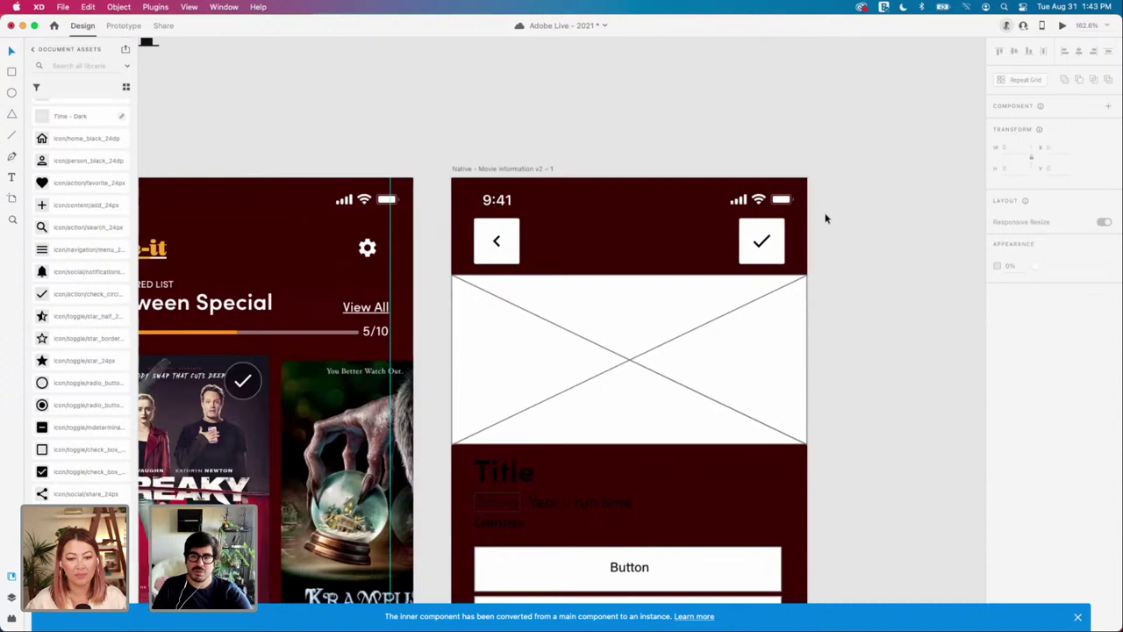
# Step: Select the white background rectangle inside the back button of the nav bar instance
pyautogui.click(747, 252)
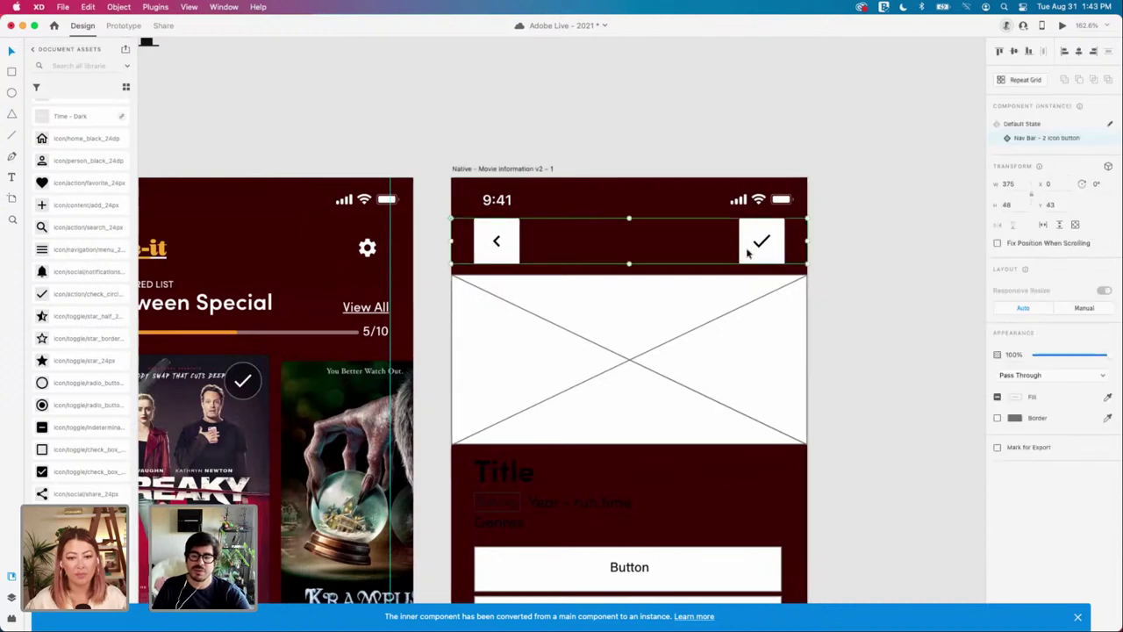
pyautogui.doubleClick(748, 256)
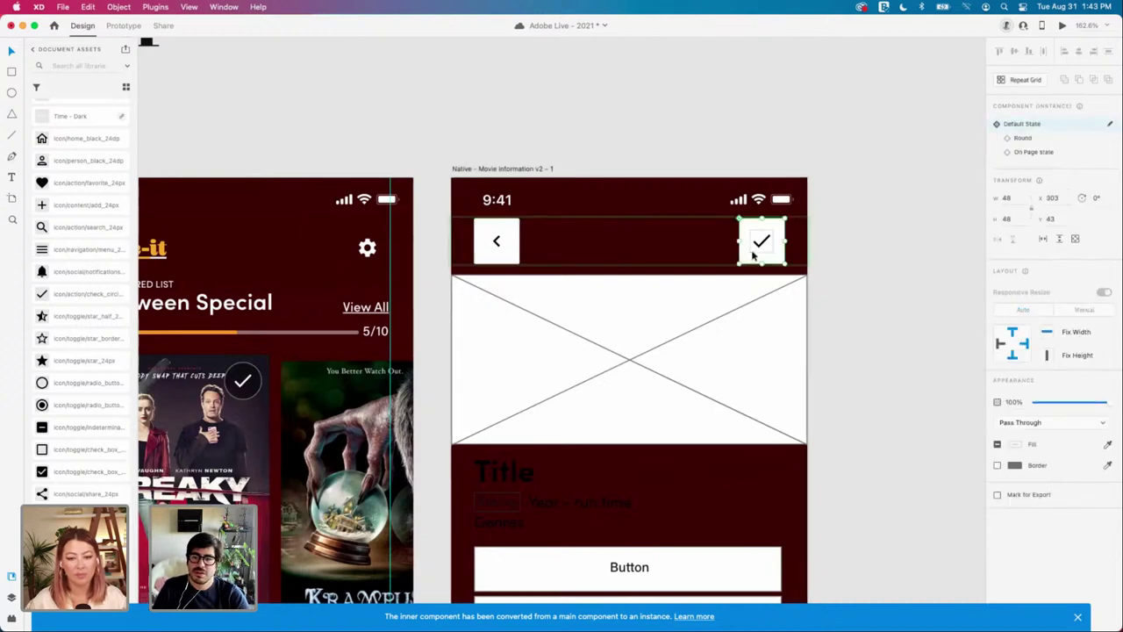
pyautogui.scroll(3, 752, 254)
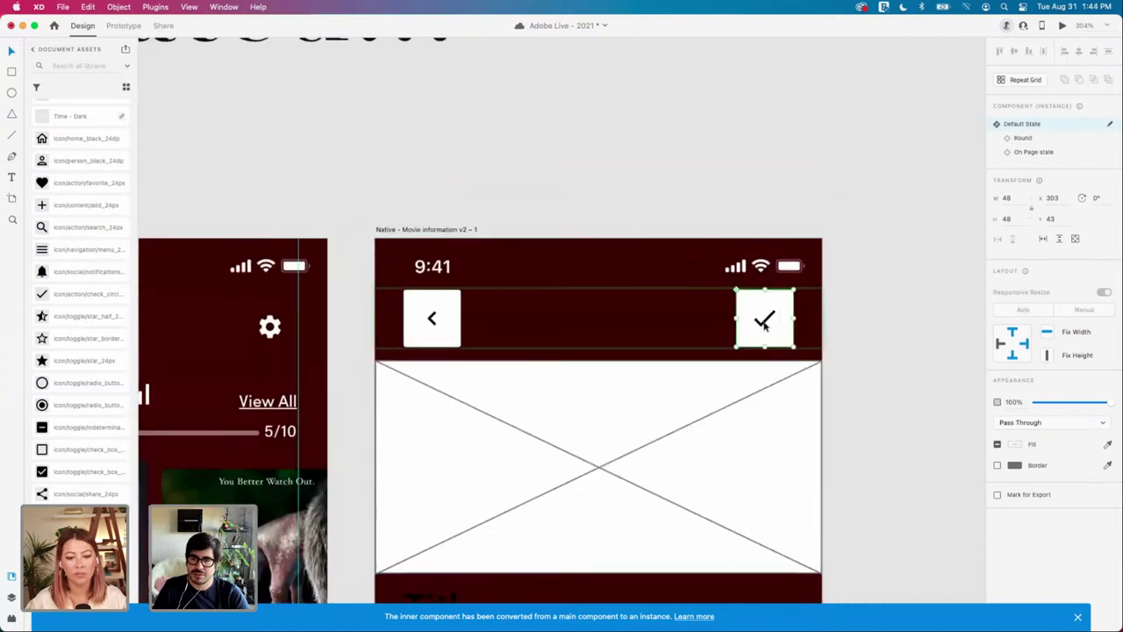
pyautogui.press('Escape')
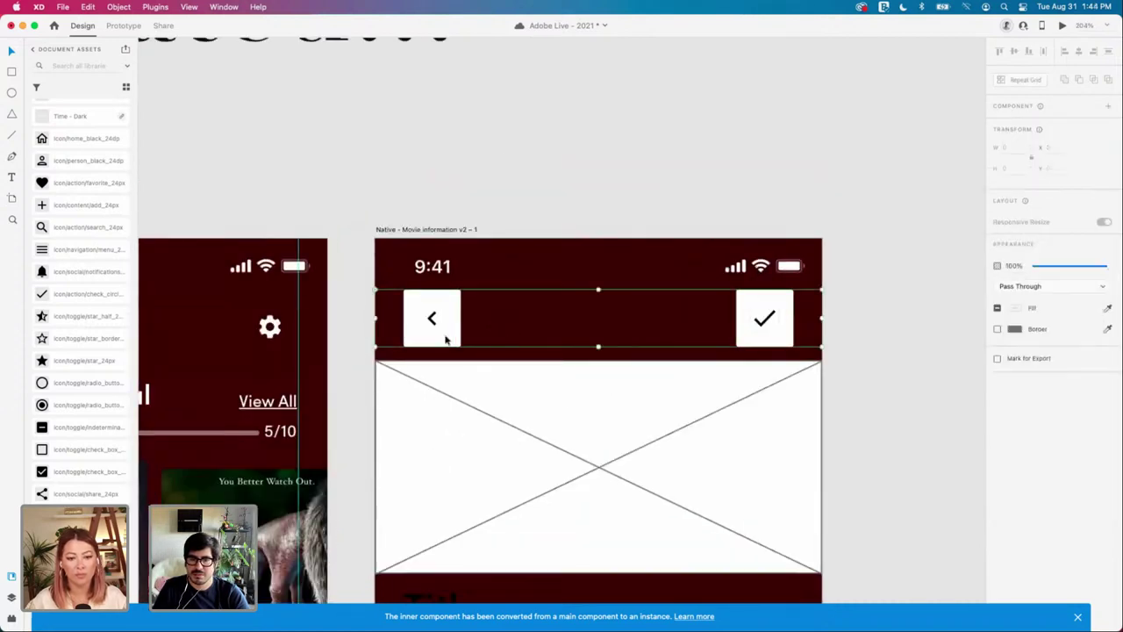
pyautogui.doubleClick(446, 340)
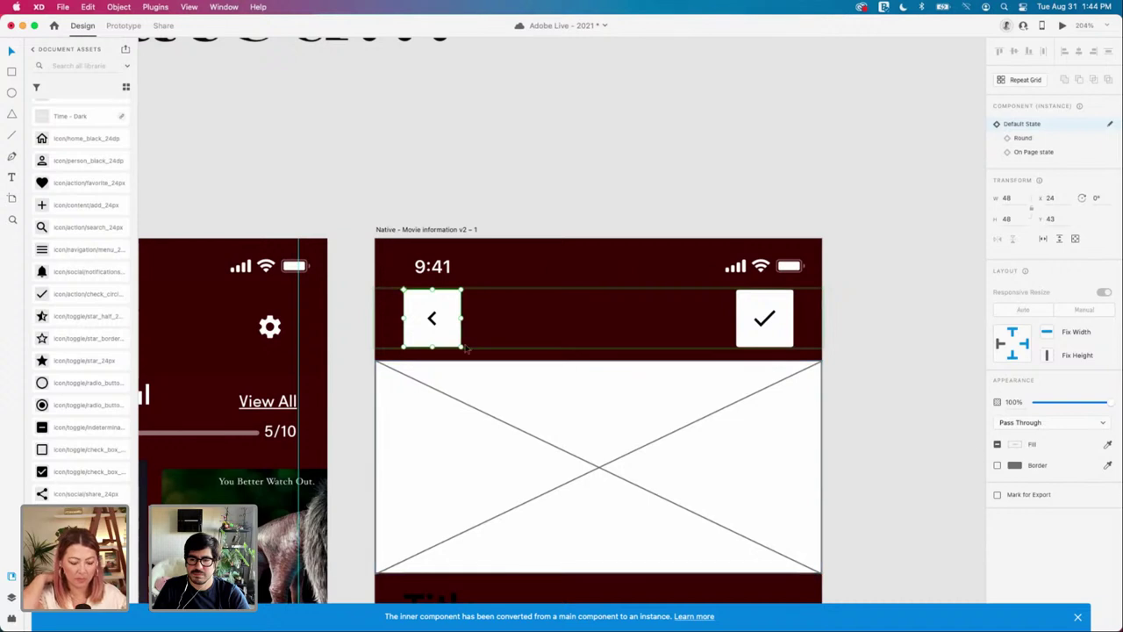
pyautogui.click(450, 344)
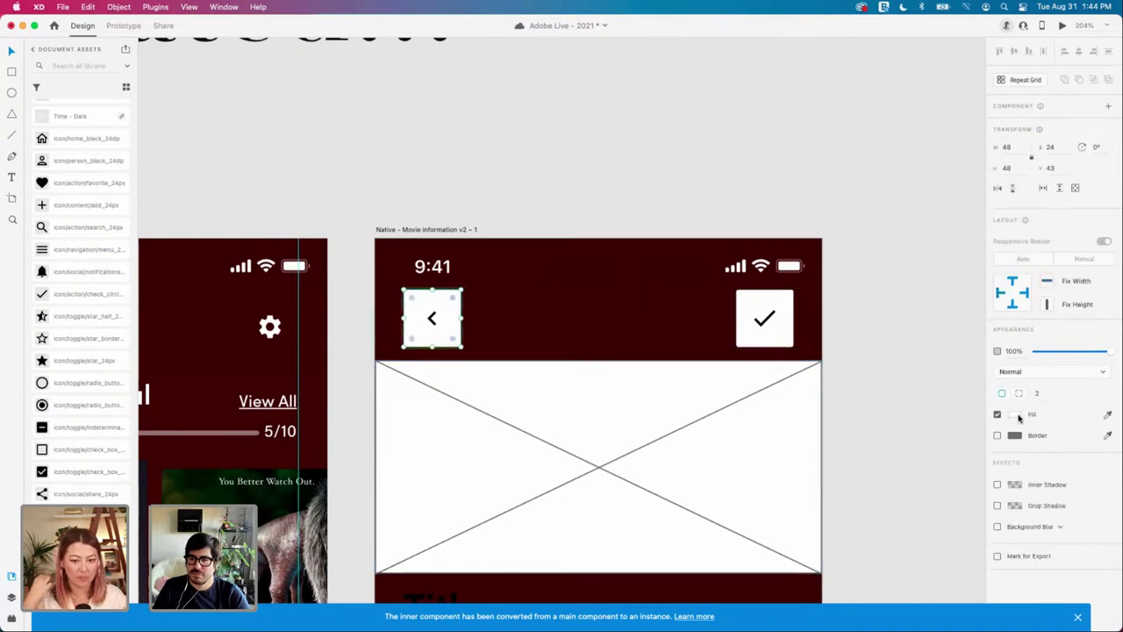
# Step: Try a 65% fill opacity on the back button's white background rectangle
pyautogui.click(1015, 414)
pyautogui.click(970, 462)
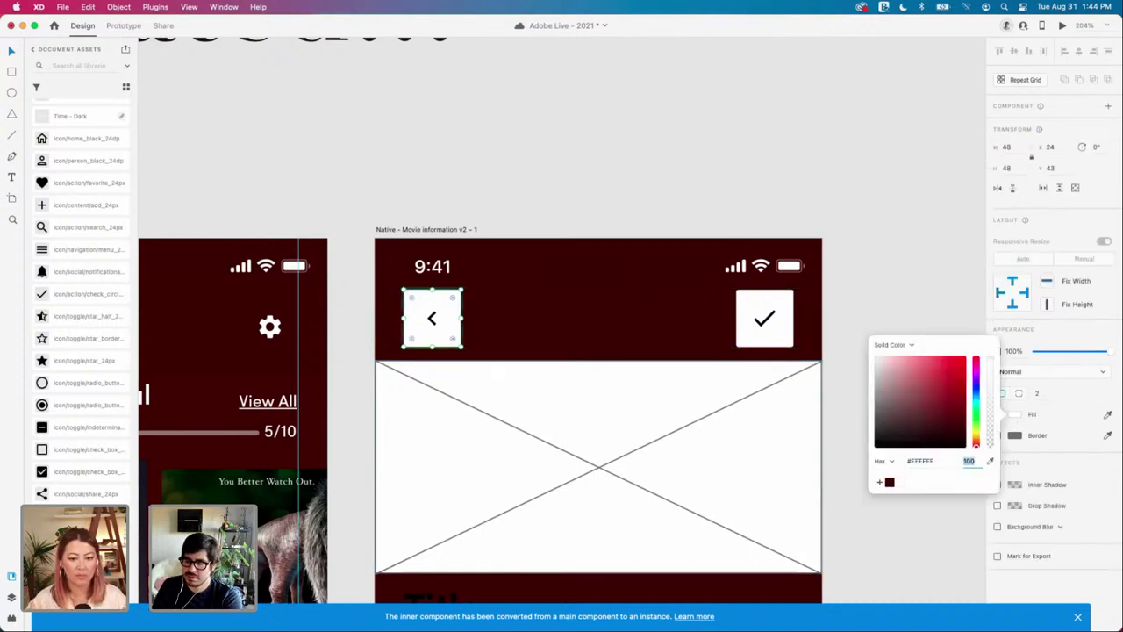
pyautogui.write('65')
pyautogui.press('Return')
pyautogui.click(857, 319)
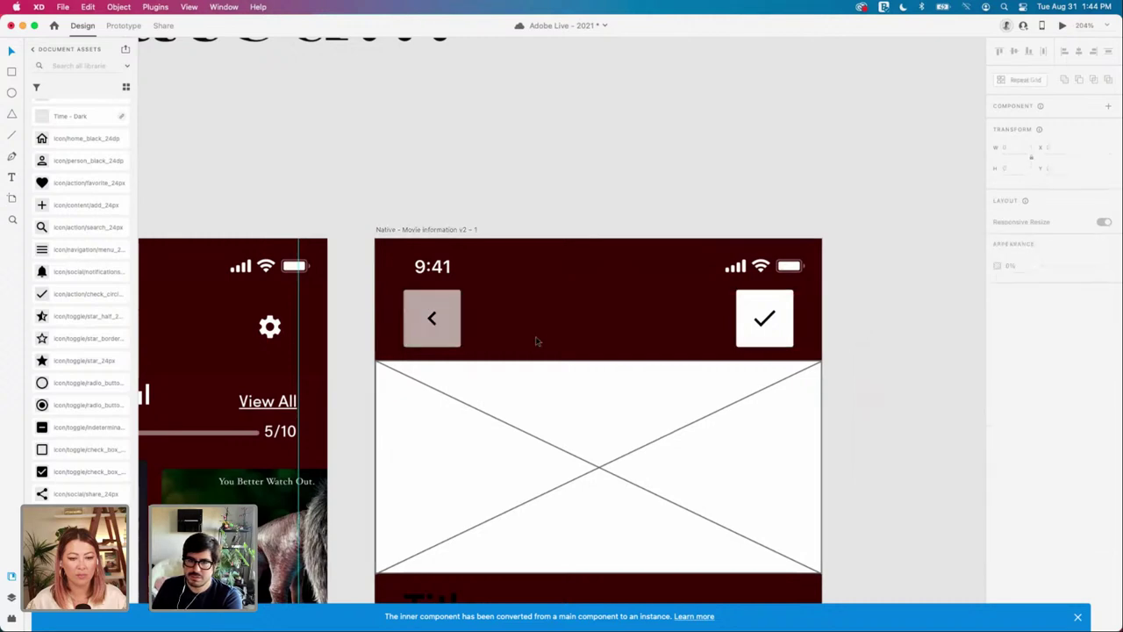
pyautogui.press('super+z')
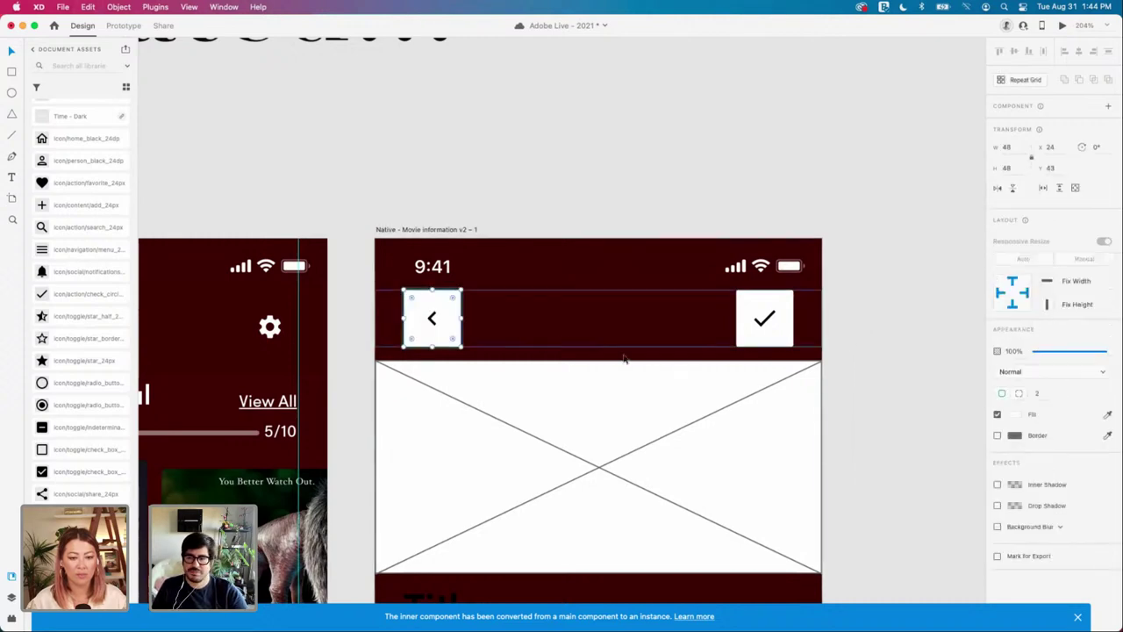
# Step: Turn off the back button background's fill and recolour its arrow icon with the #FFFFFF document colour
pyautogui.click(996, 415)
pyautogui.doubleClick(430, 324)
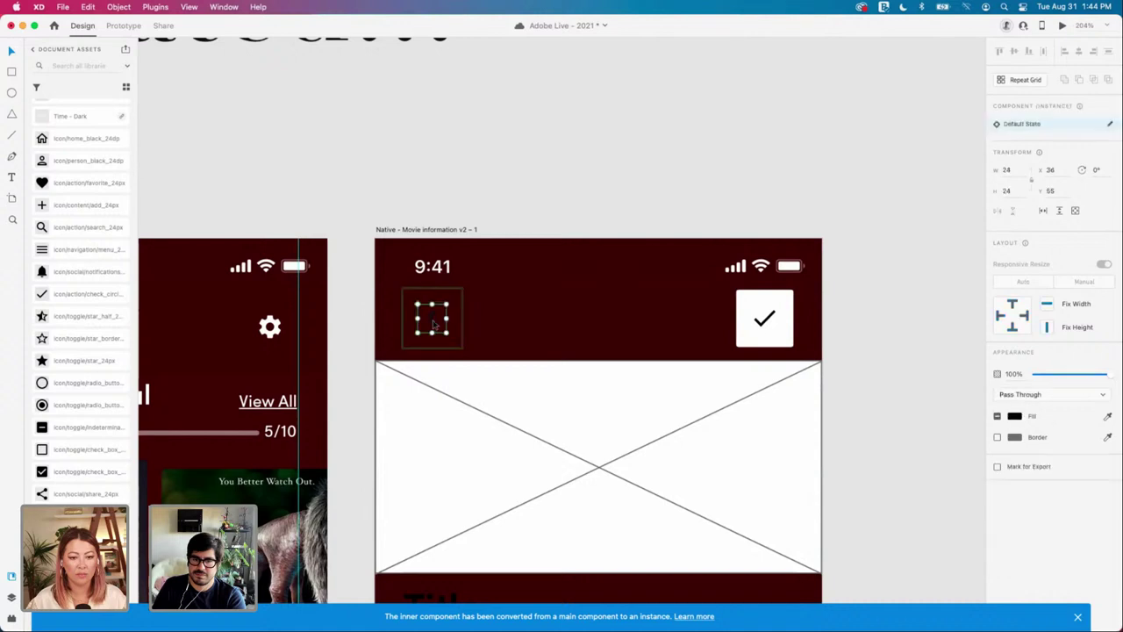
pyautogui.scroll(10, 70, 316)
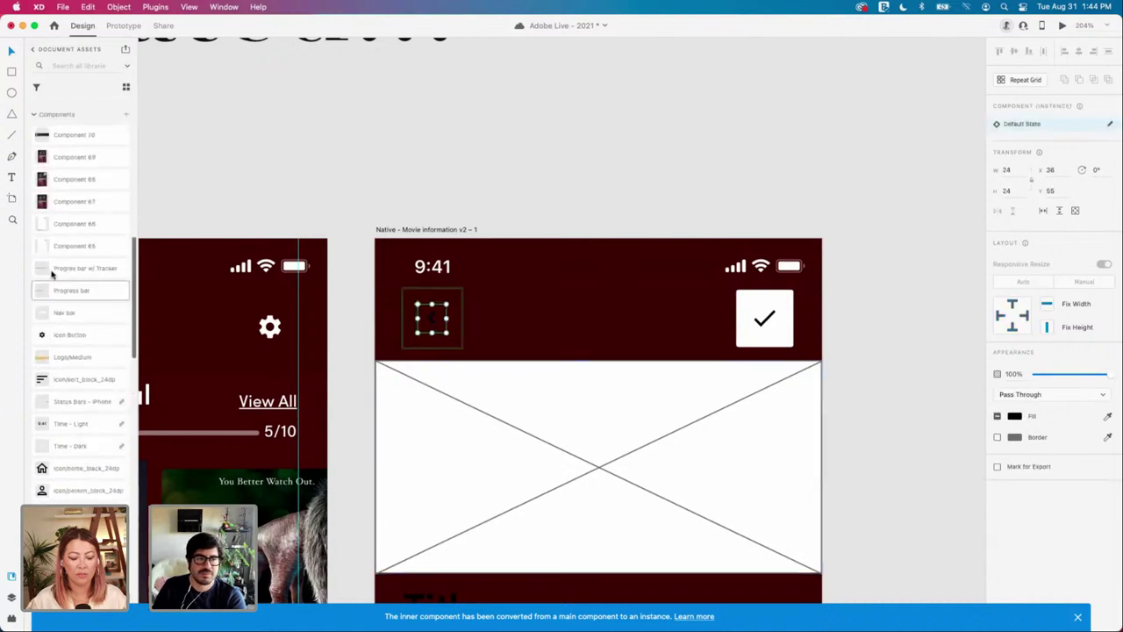
pyautogui.scroll(5, 68, 320)
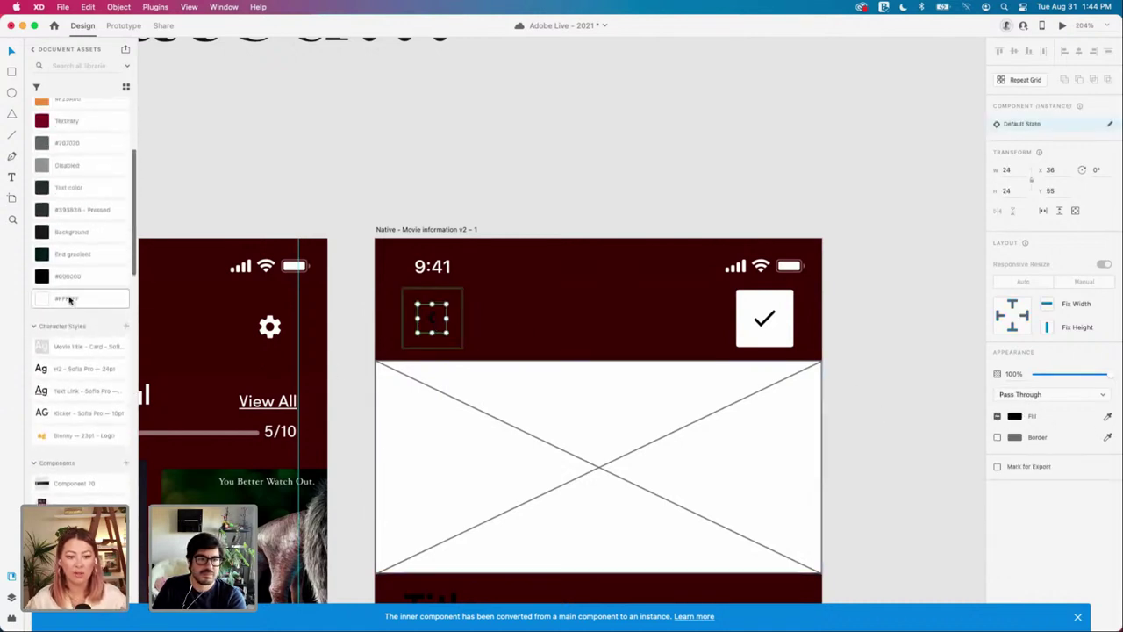
pyautogui.click(70, 300)
pyautogui.click(872, 335)
# Step: Turn off the check button background's fill and recolour the check icon with the #FFFFFF document colour
pyautogui.click(782, 322)
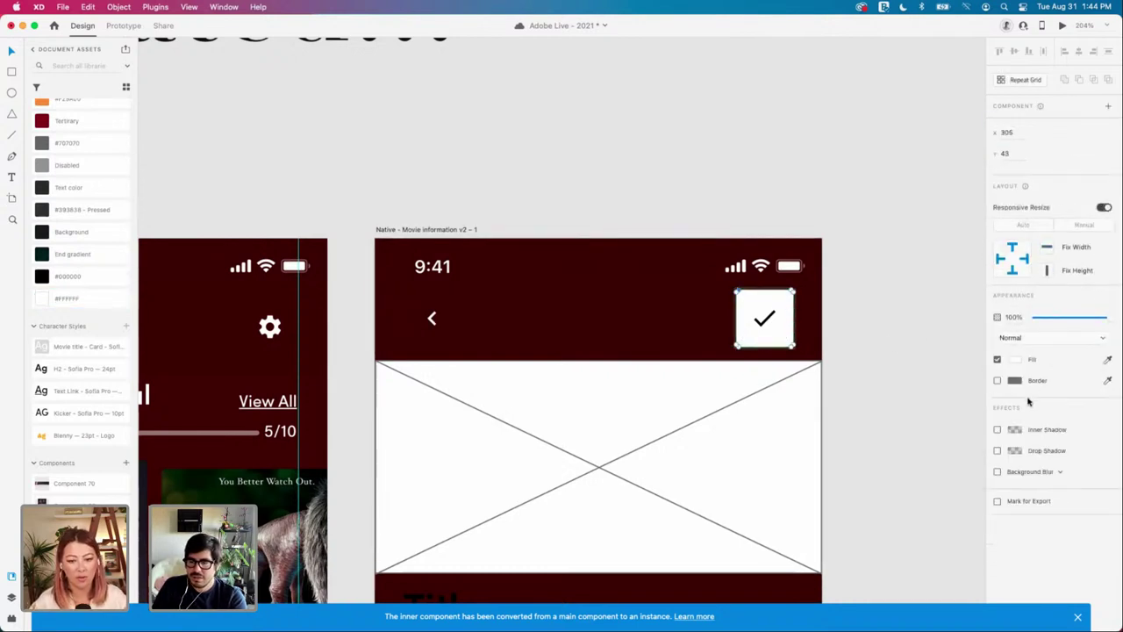
pyautogui.click(996, 359)
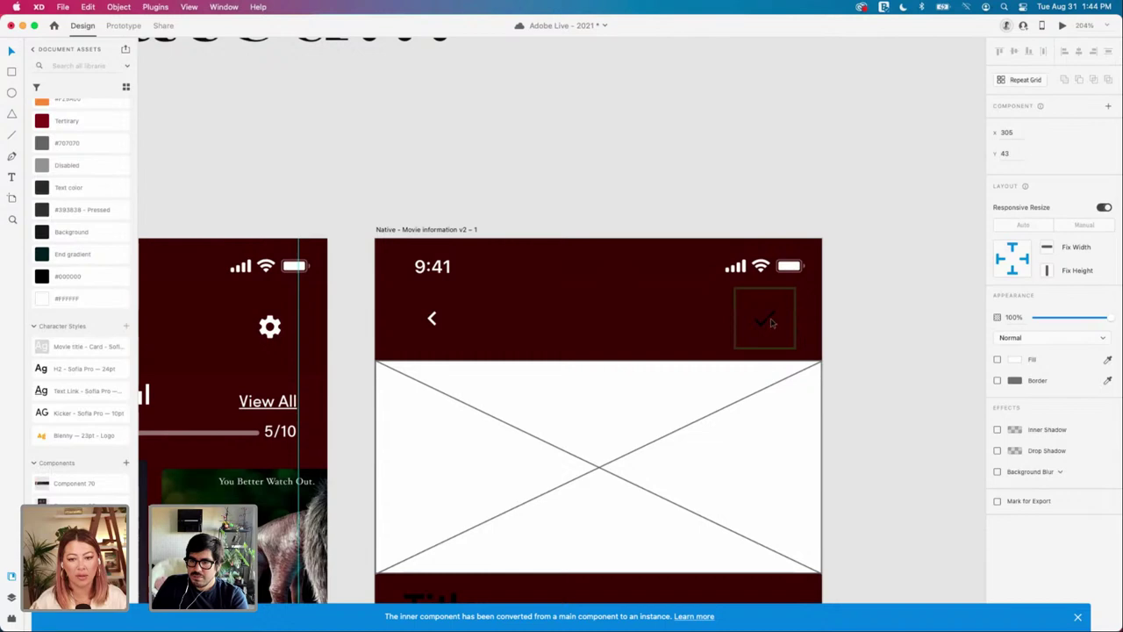
pyautogui.doubleClick(771, 323)
pyautogui.click(67, 299)
pyautogui.click(572, 163)
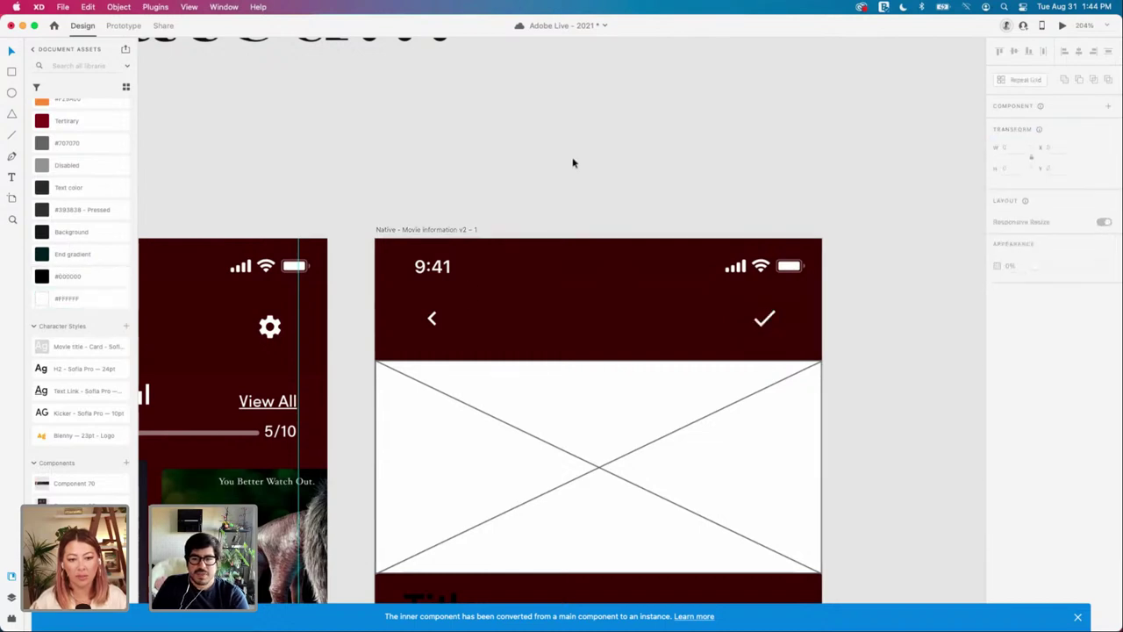
# Step: Duplicate the crossed image placeholder onto the empty canvas just right of the Movie information artboard
pyautogui.scroll(-5, 497, 173)
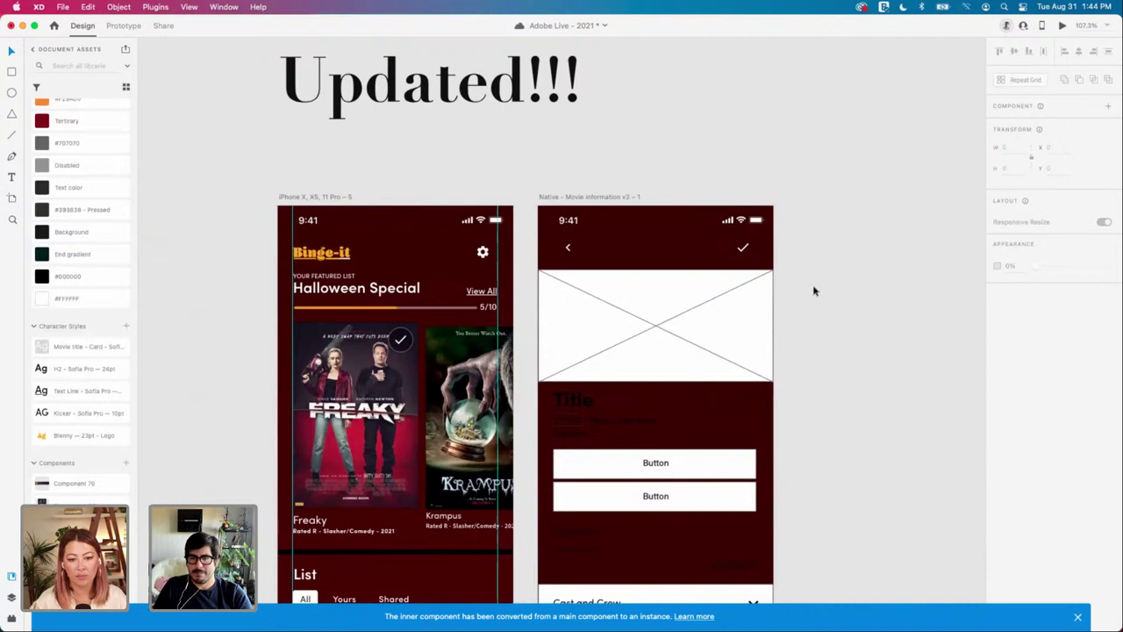
pyautogui.click(675, 298)
pyautogui.hscroll(3, 694, 301)
pyautogui.scroll(3, 728, 308)
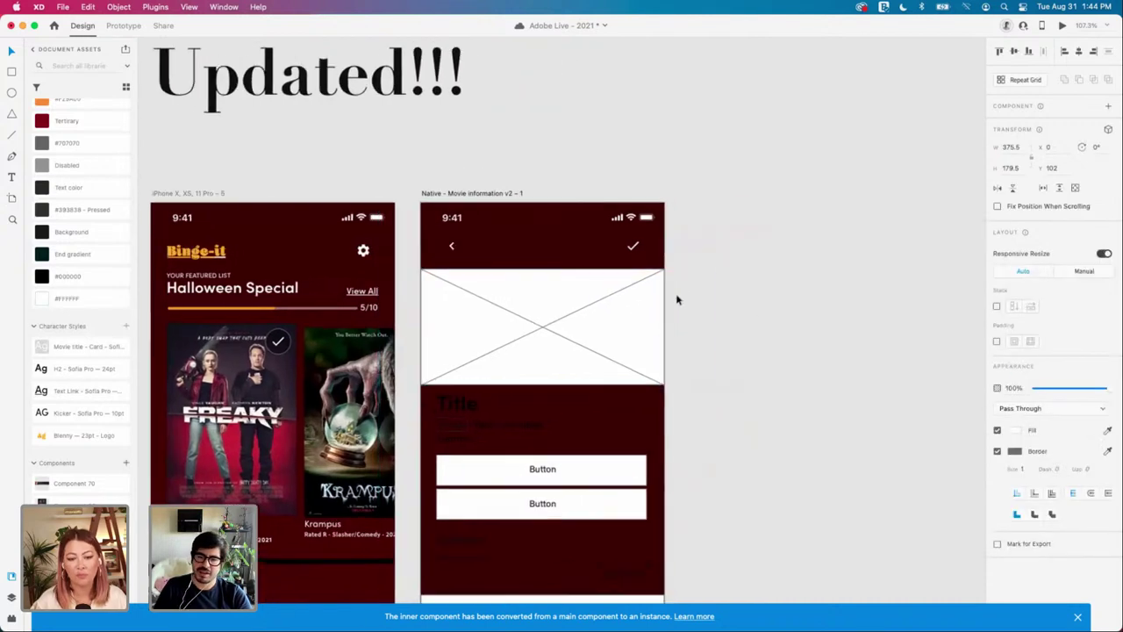
pyautogui.scroll(-3, 728, 308)
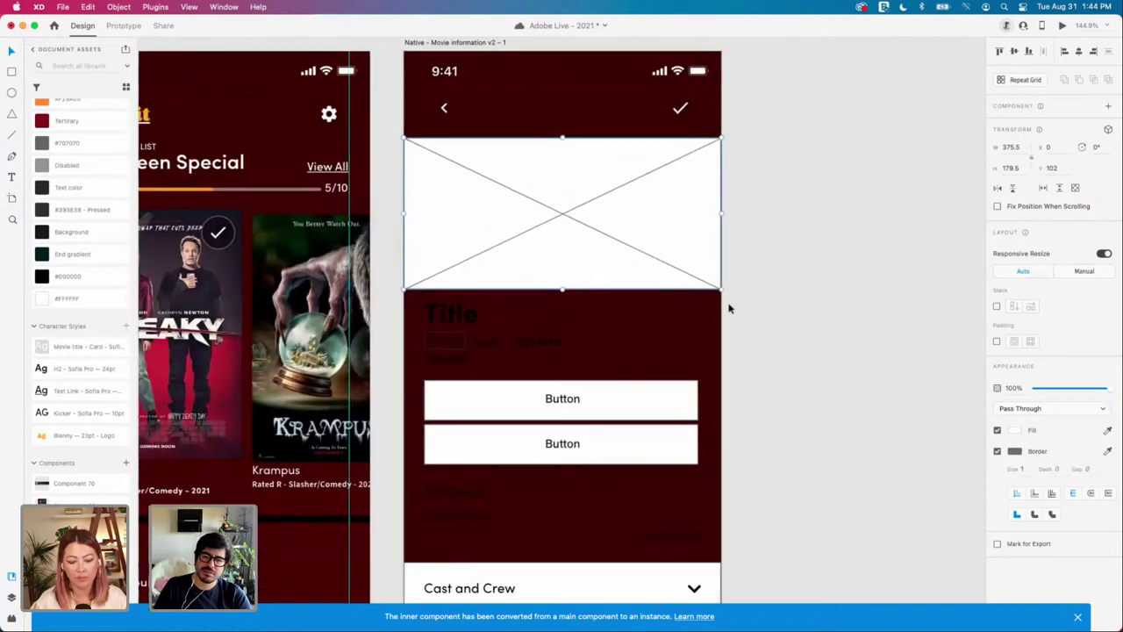
pyautogui.scroll(3, 729, 306)
pyautogui.hscroll(-2, 775, 309)
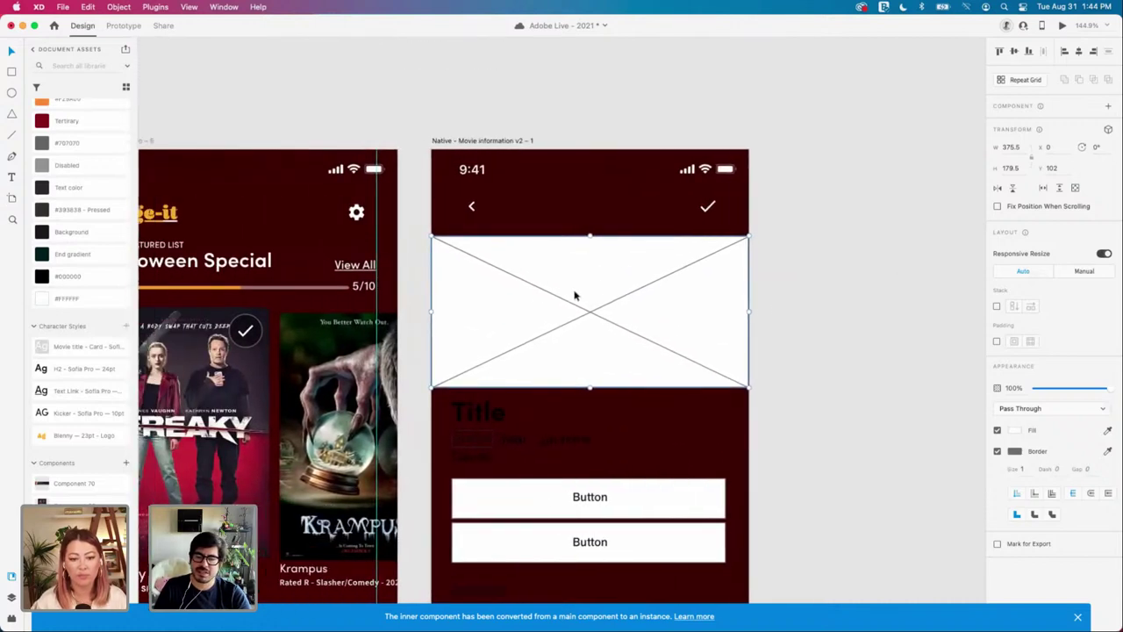
pyautogui.moveTo(482, 292); pyautogui.dragTo(830, 285)
pyautogui.click(795, 208)
pyautogui.hscroll(3, 795, 209)
# Step: Ungroup the image placeholder copy beside the artboard and select all of its parts
pyautogui.moveTo(694, 210); pyautogui.dragTo(792, 408)
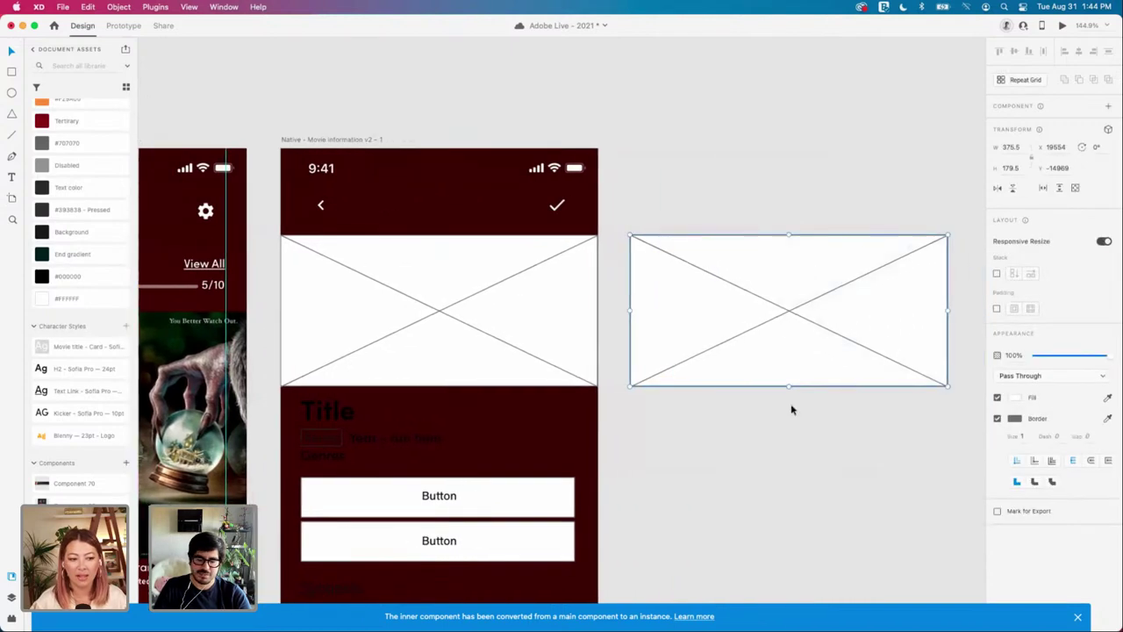
pyautogui.press('shift+super+g')
pyautogui.click(842, 429)
pyautogui.click(727, 346)
pyautogui.press('Escape')
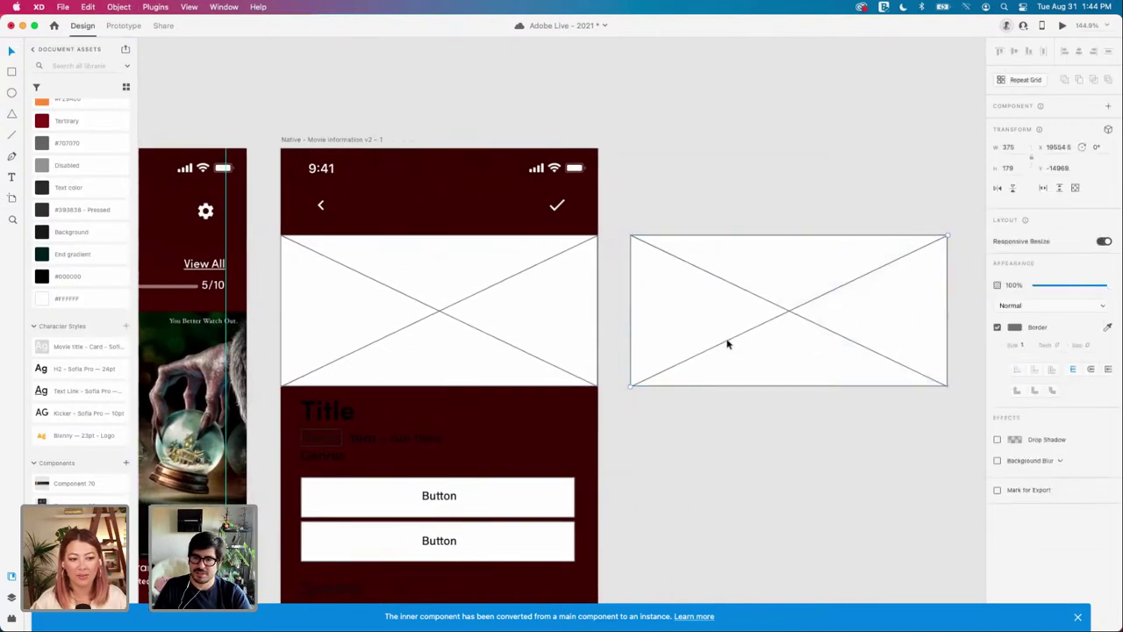
pyautogui.moveTo(738, 438); pyautogui.dragTo(953, 166)
pyautogui.rightClick(860, 248)
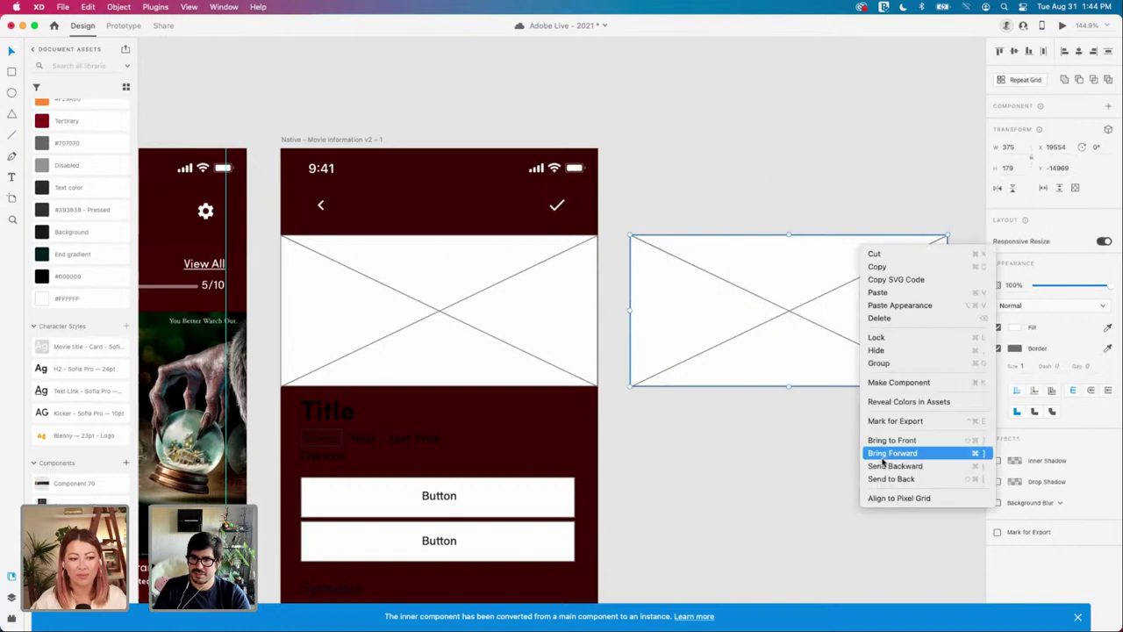
pyautogui.click(788, 395)
# Step: Recolour the title, rating, year, genres, synopsis, lorem ipsum and Read more texts with the #FFFFFF document colour
pyautogui.scroll(-1, 775, 390)
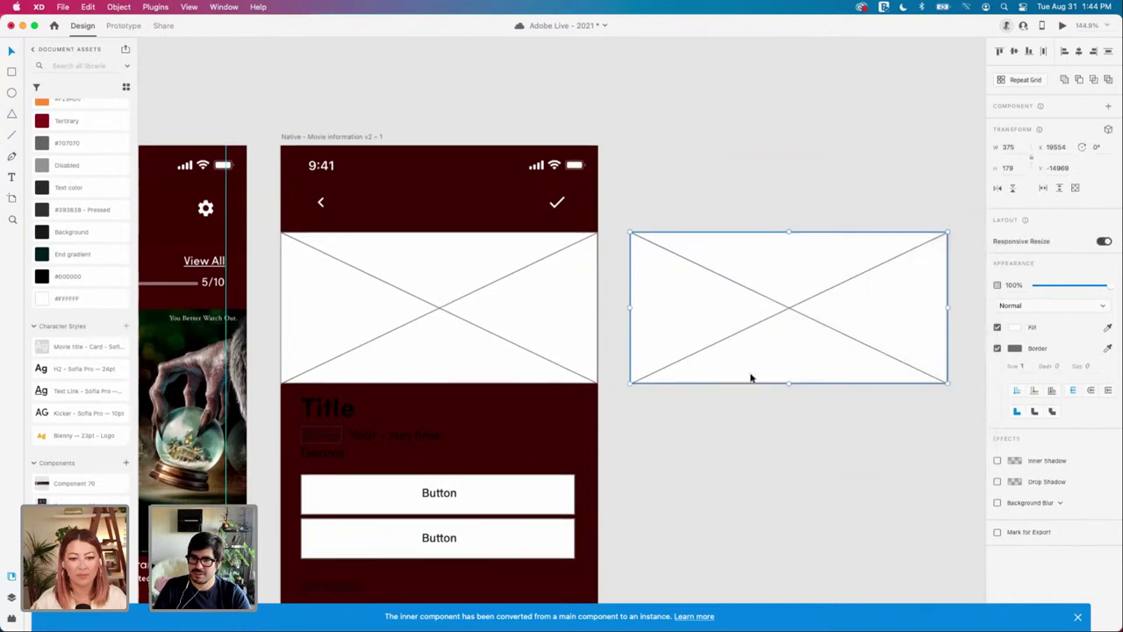
pyautogui.scroll(-4, 751, 378)
pyautogui.scroll(-4, 768, 421)
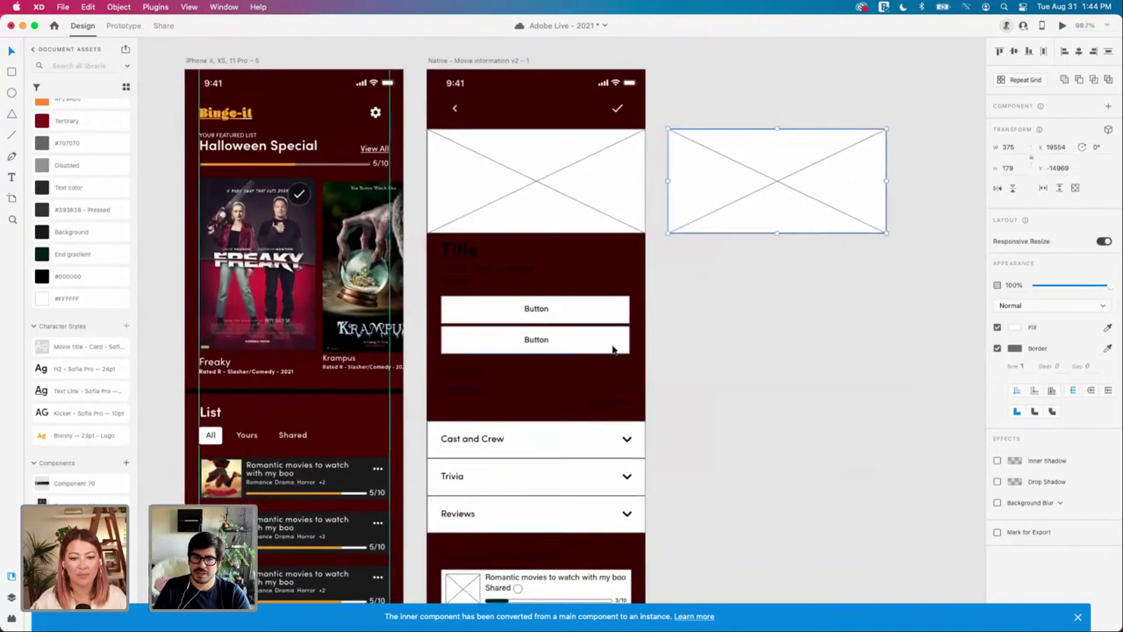
pyautogui.click(450, 252)
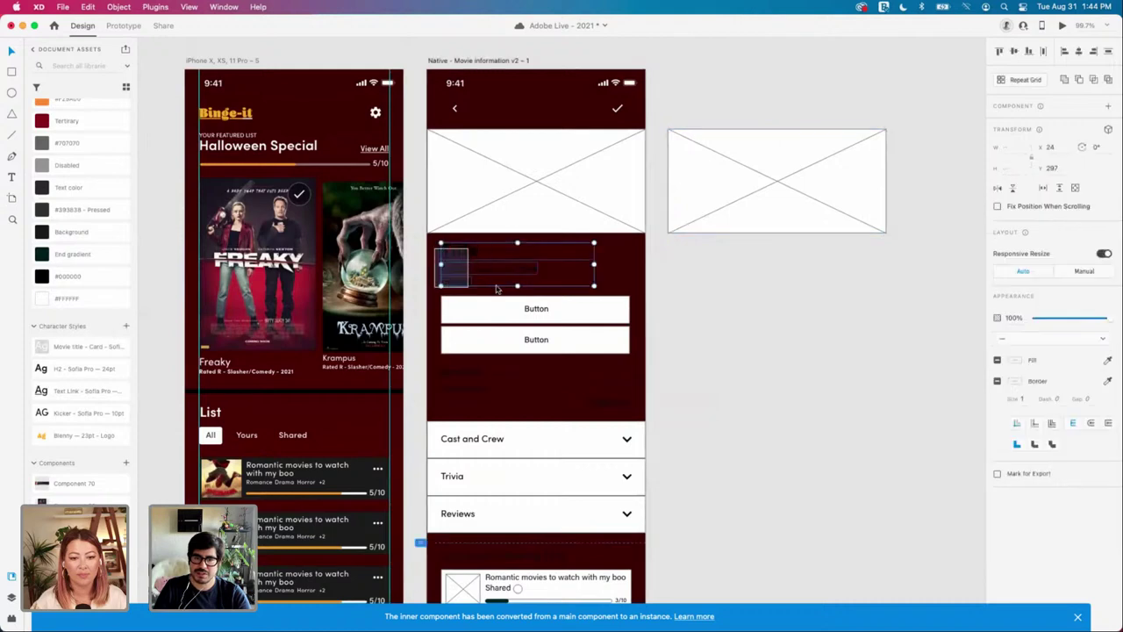
pyautogui.moveTo(497, 288); pyautogui.dragTo(526, 291)
pyautogui.keyDown('shift'); pyautogui.click(472, 372); pyautogui.keyUp('shift')
pyautogui.keyDown('shift'); pyautogui.click(473, 394); pyautogui.keyUp('shift')
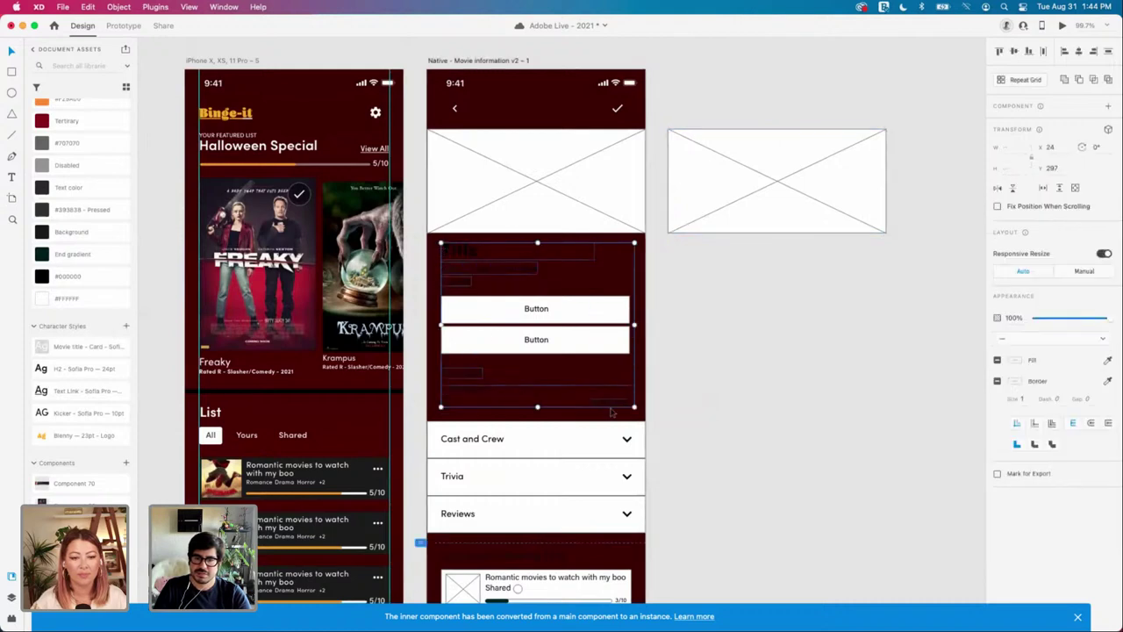
pyautogui.keyDown('shift'); pyautogui.click(612, 407); pyautogui.keyUp('shift')
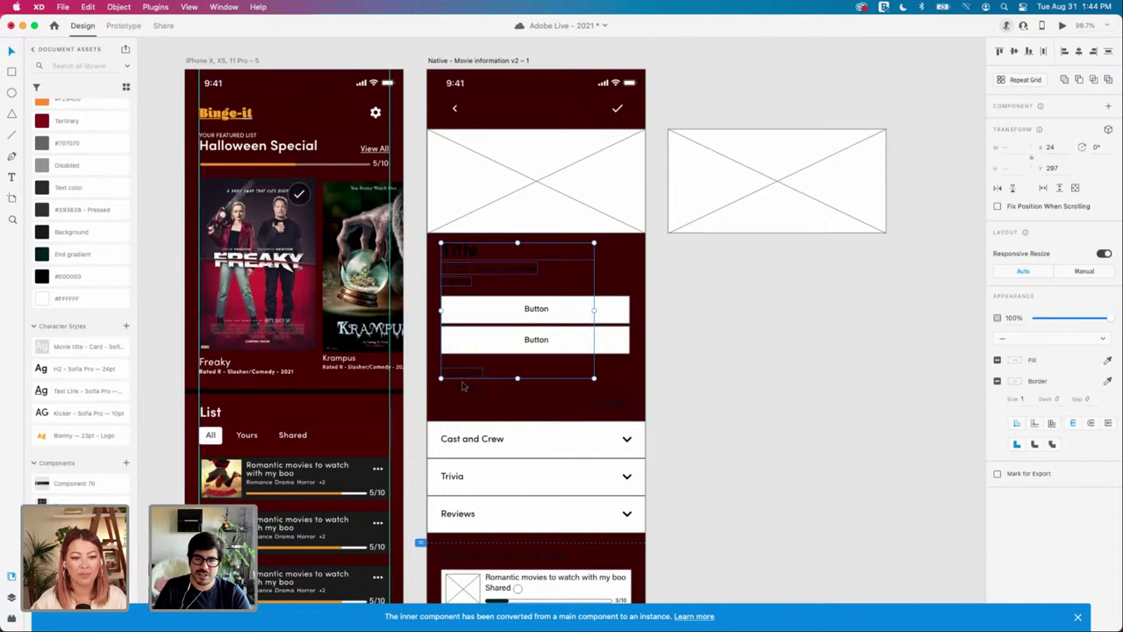
pyautogui.click(582, 405)
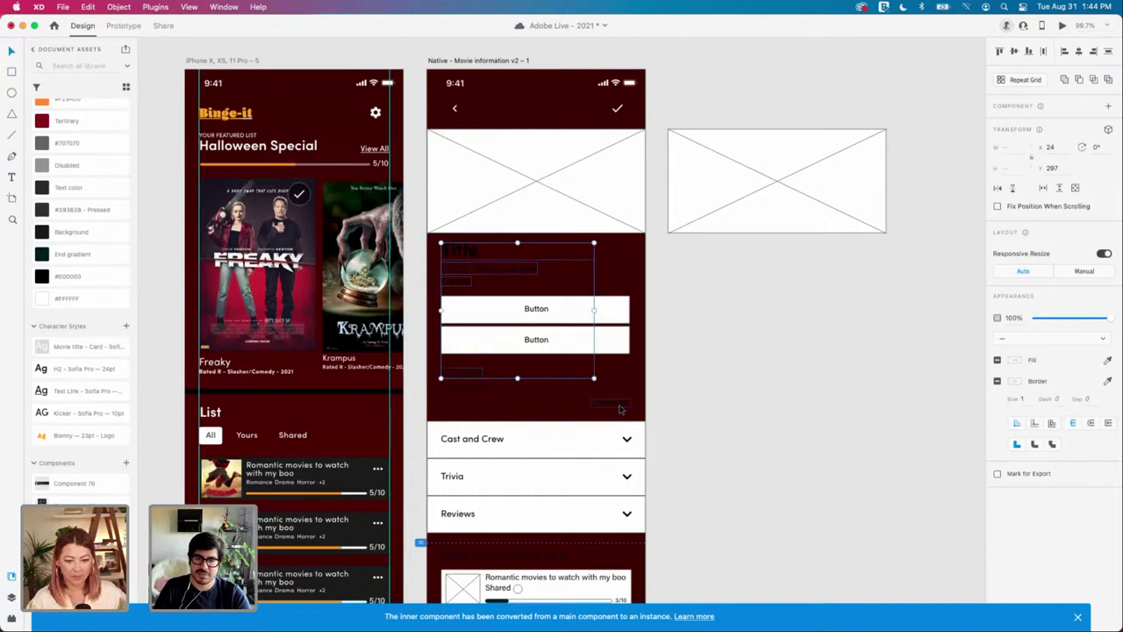
pyautogui.click(96, 299)
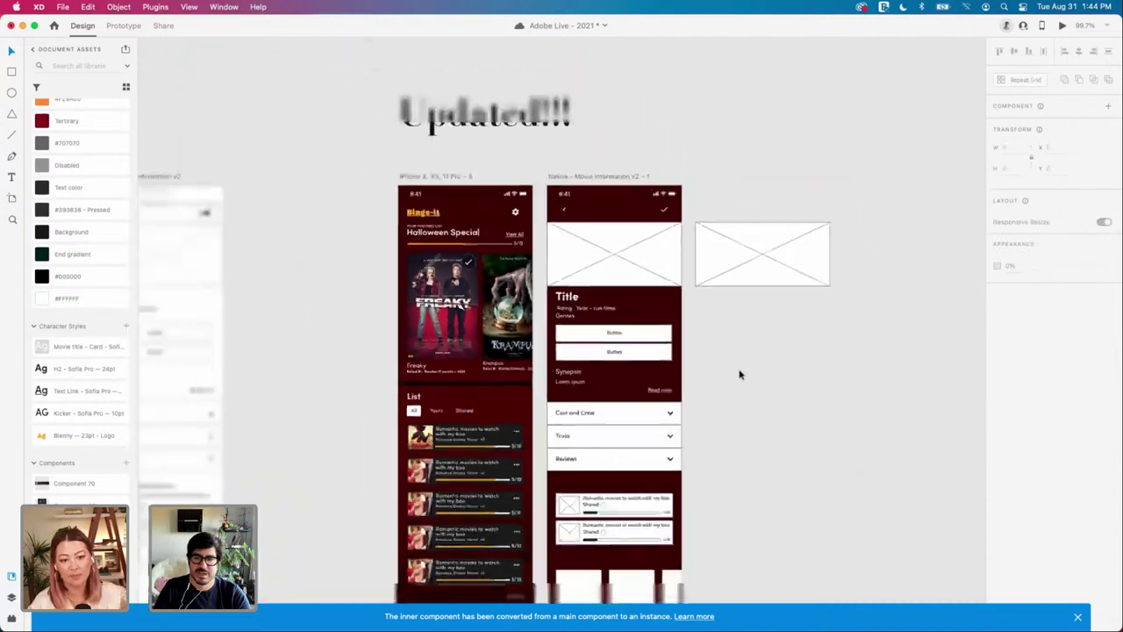
# Step: Copy the red-tinted movie still from the Assets artboard
pyautogui.scroll(-5, 739, 375)
pyautogui.hscroll(5, 739, 373)
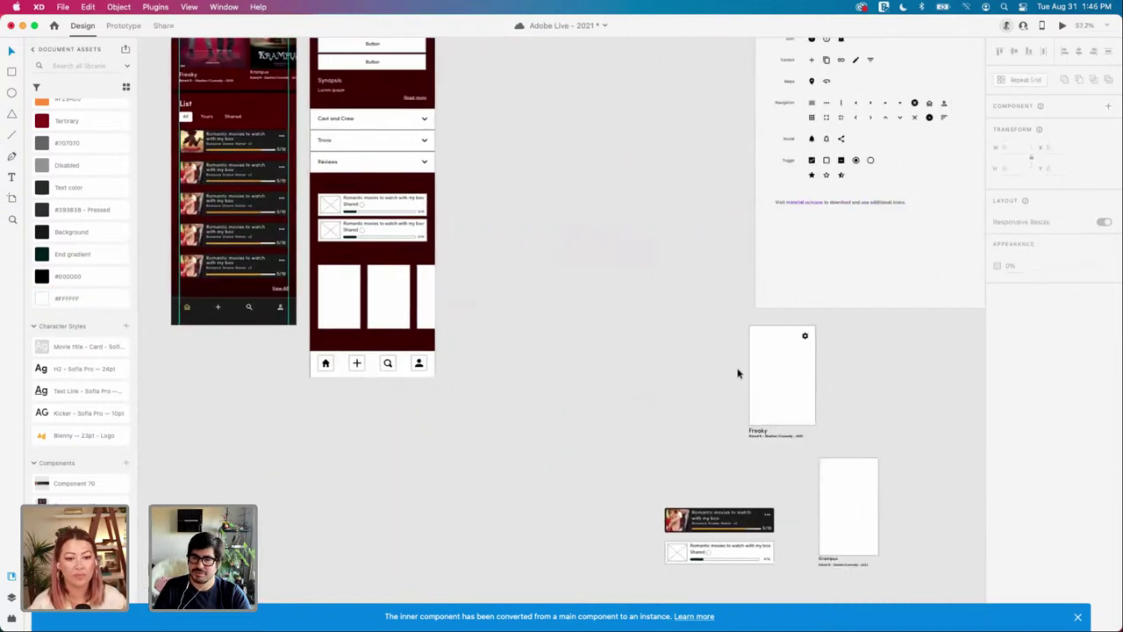
pyautogui.scroll(-2, 739, 374)
pyautogui.hscroll(5, 739, 373)
pyautogui.scroll(4, 738, 373)
pyautogui.hscroll(15, 739, 373)
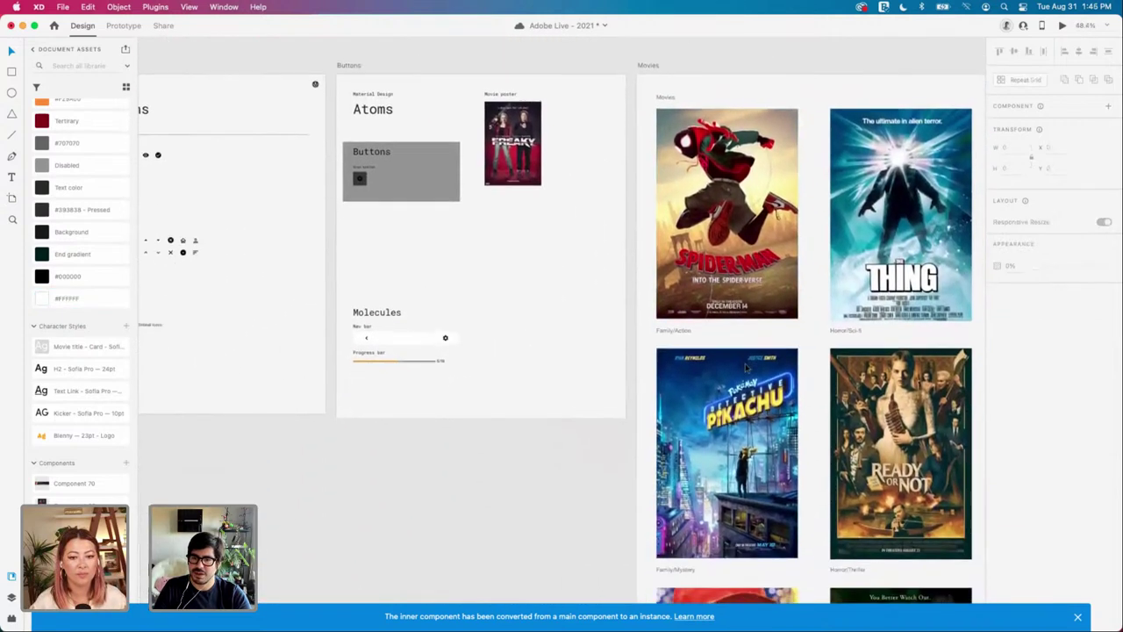
pyautogui.scroll(-15, 746, 366)
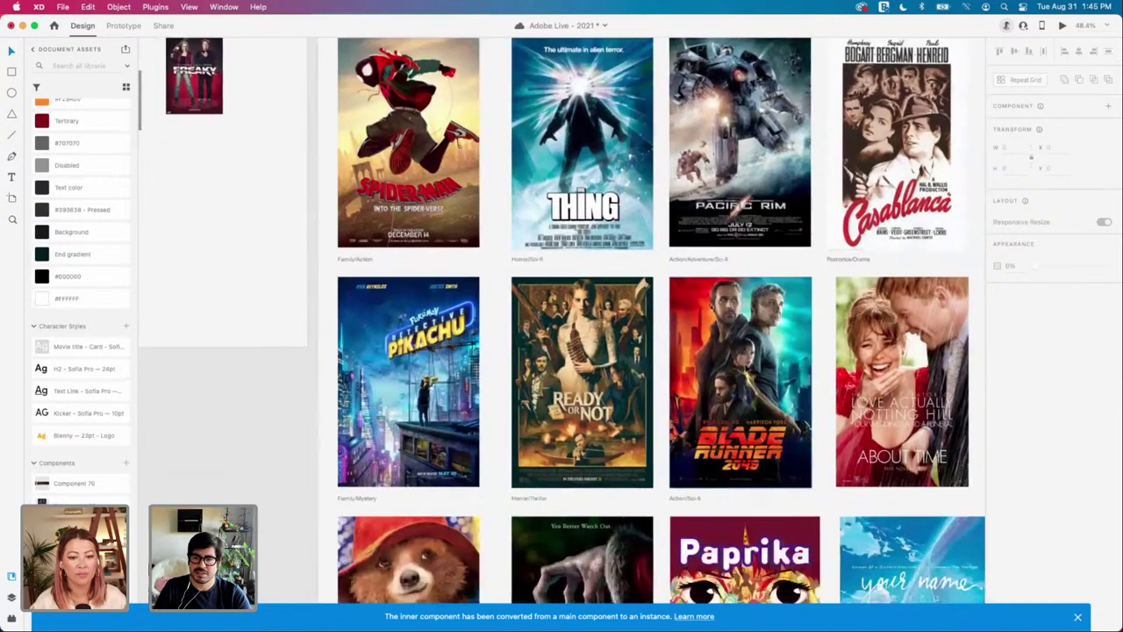
pyautogui.hscroll(-10, 743, 366)
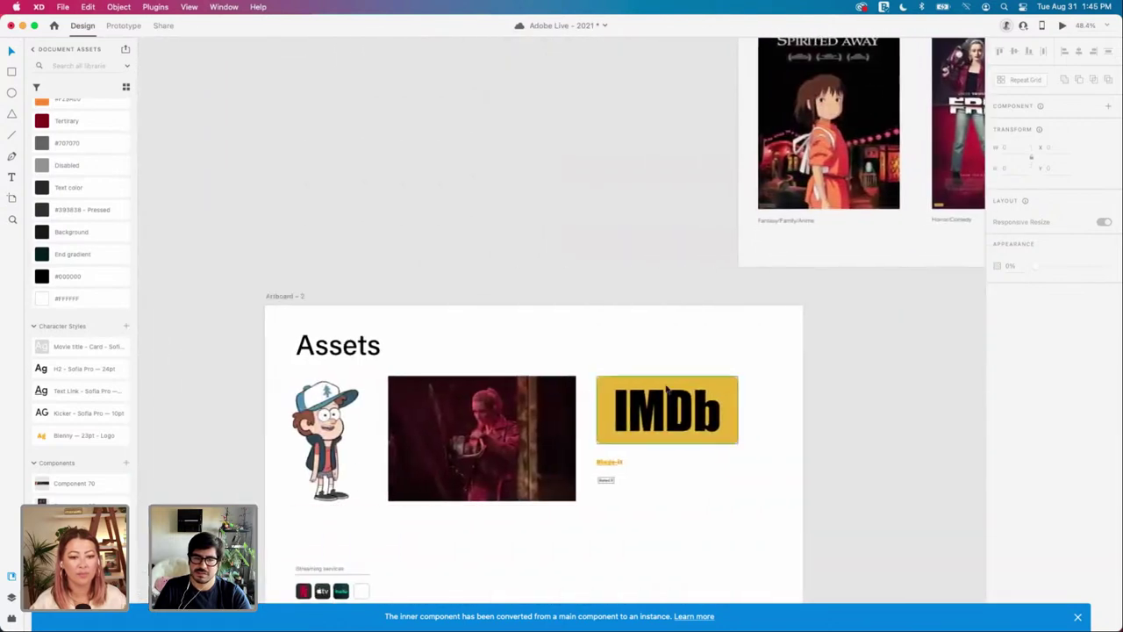
pyautogui.click(513, 416)
pyautogui.scroll(-2, 559, 386)
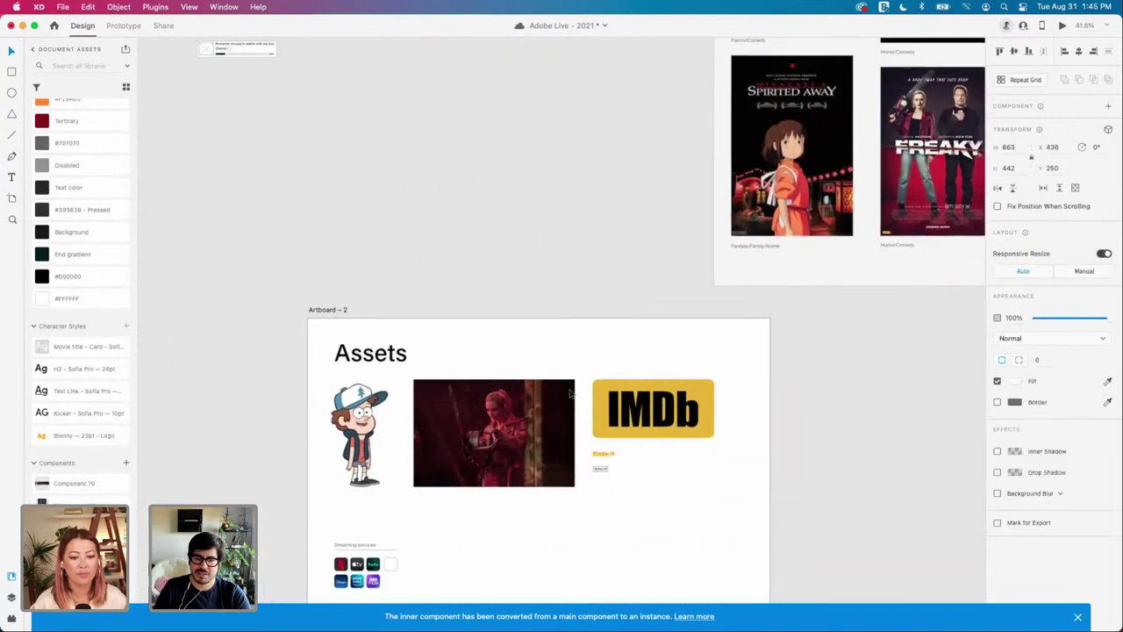
# Step: Paste the movie still onto the empty canvas beside the Movie information artboard, just below the placeholder copy
pyautogui.scroll(15, 559, 386)
pyautogui.scroll(10, 559, 386)
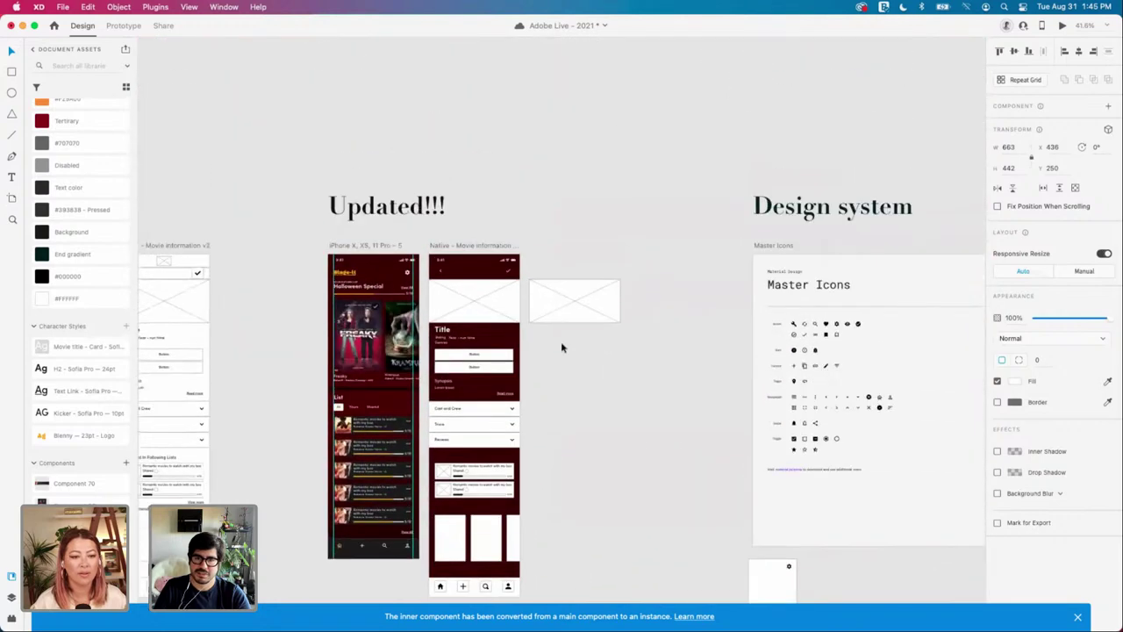
pyautogui.scroll(5, 562, 348)
pyautogui.press('super+v')
pyautogui.moveTo(528, 374); pyautogui.dragTo(640, 465)
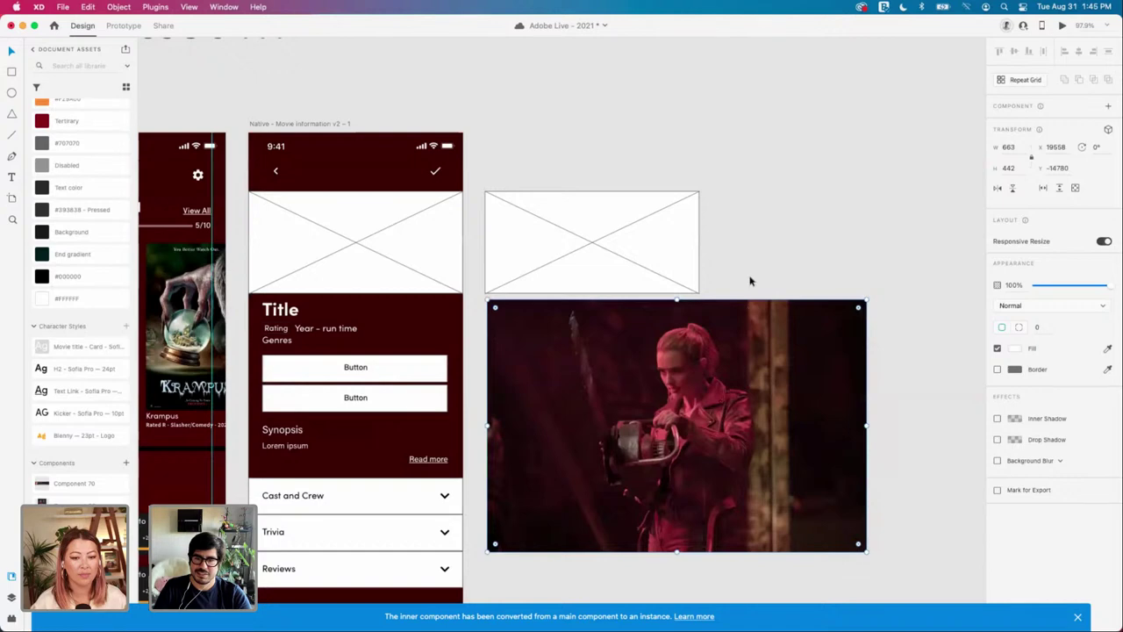
# Step: Delete the two diagonal lines from the placeholder copy, keeping its white rectangle
pyautogui.click(630, 269)
pyautogui.doubleClick(628, 263)
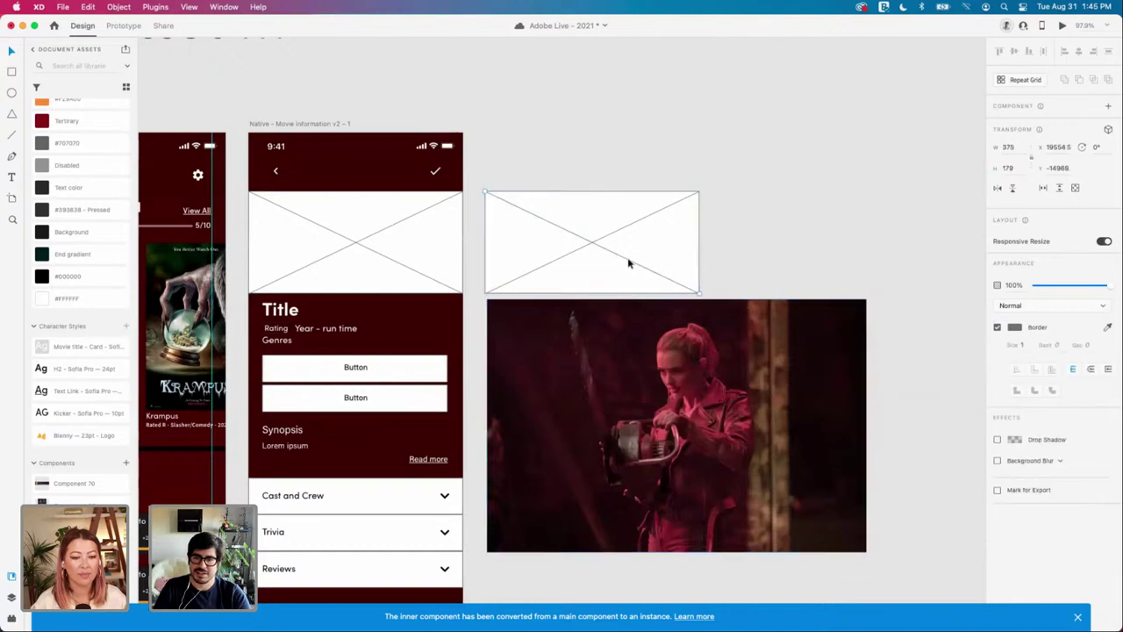
pyautogui.press('Delete')
pyautogui.click(592, 245)
pyautogui.press('Delete')
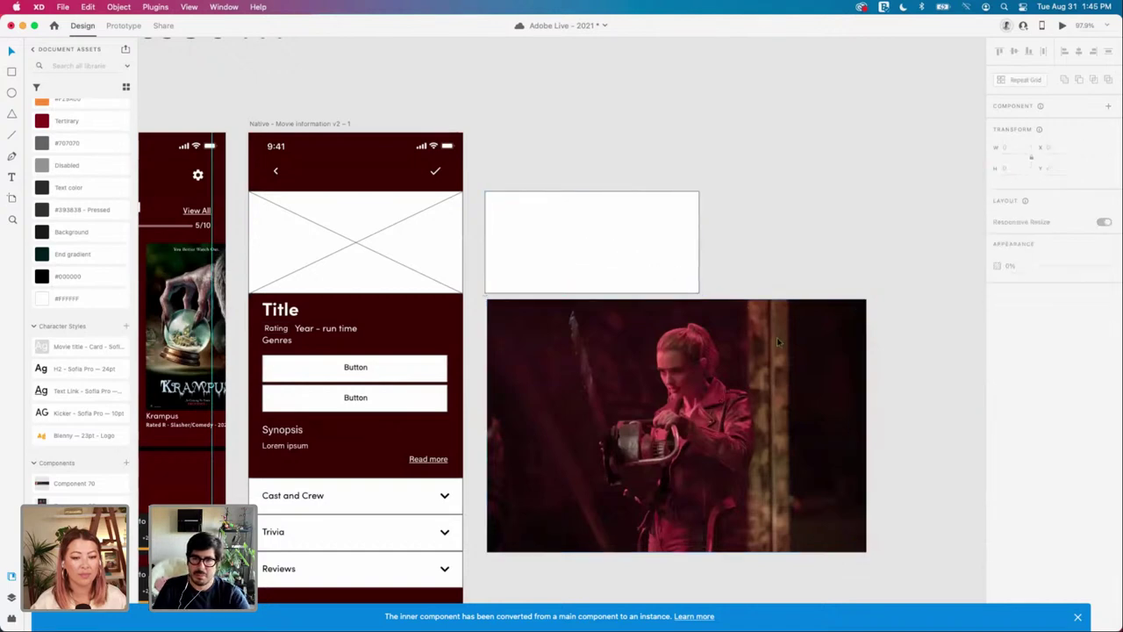
# Step: Scale the movie still to 375 by 250 and place it over the white rectangle
pyautogui.moveTo(757, 393); pyautogui.dragTo(755, 387)
pyautogui.moveTo(865, 547); pyautogui.dragTo(722, 431)
pyautogui.moveTo(642, 372); pyautogui.dragTo(642, 258)
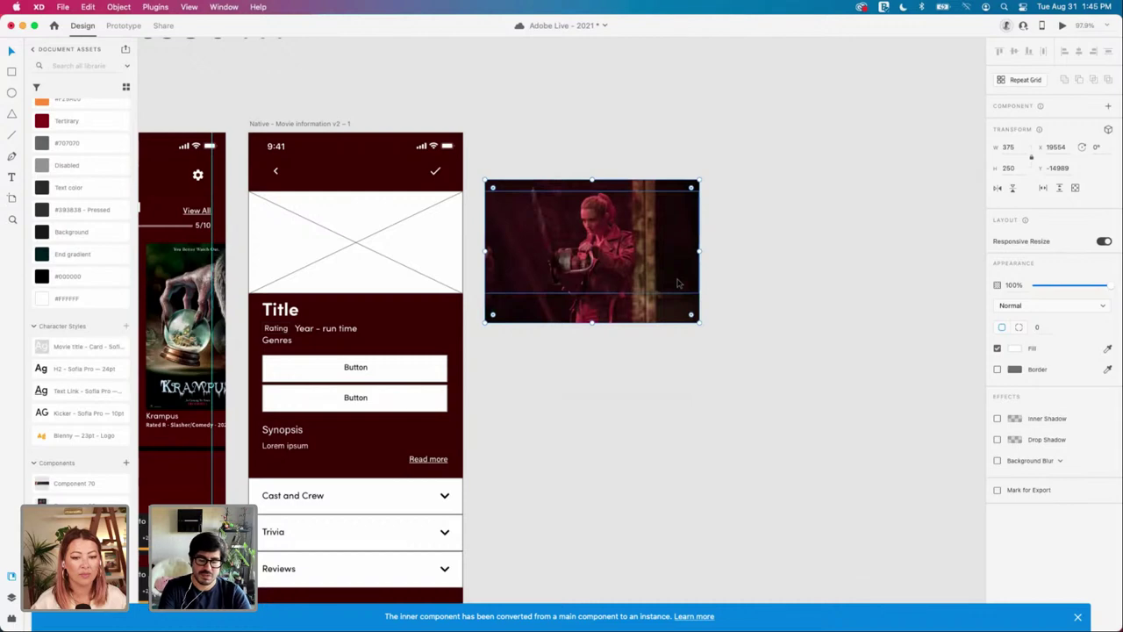
# Step: Send the movie still behind the white rectangle and move it up to centre it vertically on the rectangle
pyautogui.press('super+shift+[')
pyautogui.scroll(4, 574, 298)
pyautogui.scroll(2, 552, 330)
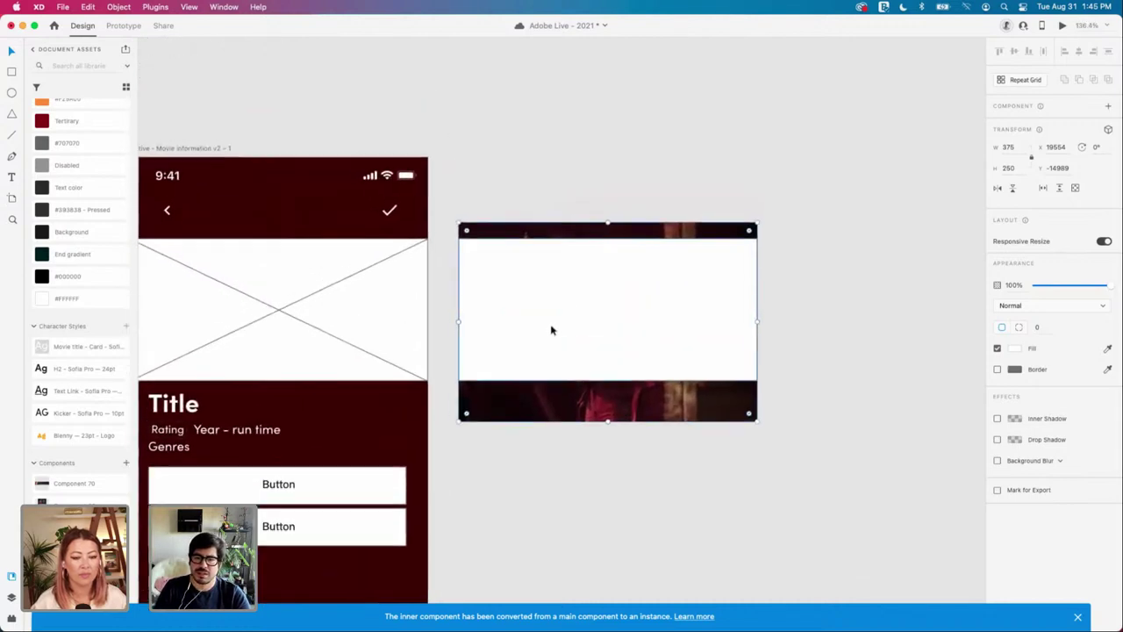
pyautogui.hscroll(-2, 552, 330)
pyautogui.scroll(1, 552, 330)
pyautogui.moveTo(651, 440); pyautogui.dragTo(651, 427)
pyautogui.click(792, 496)
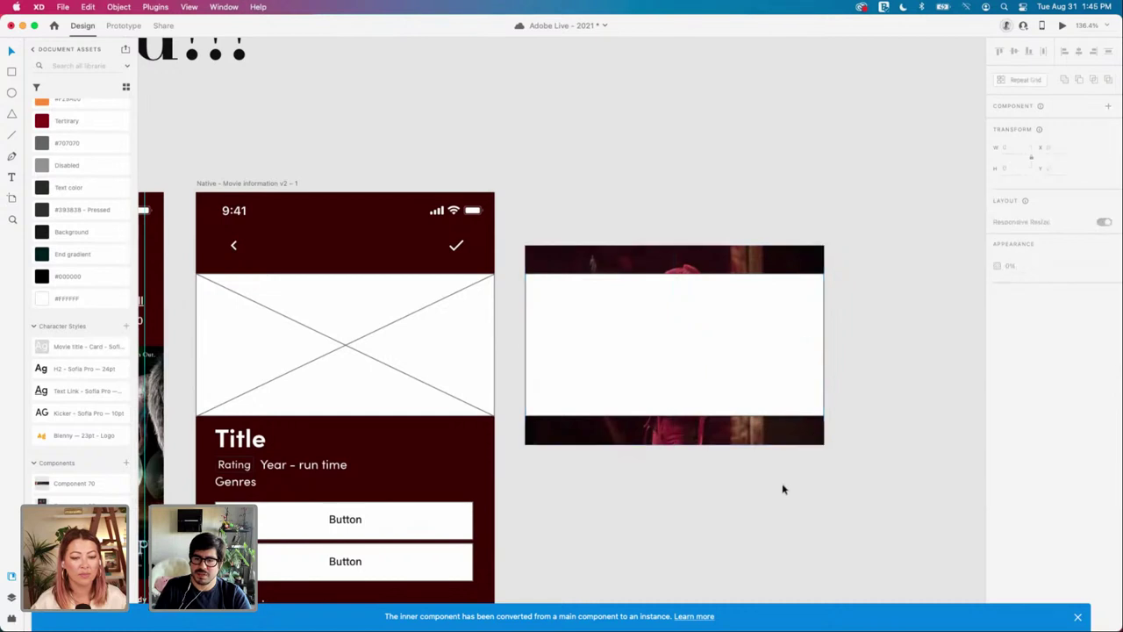
# Step: Select the movie still together with the white rectangle and apply Mask with Shape
pyautogui.click(622, 324)
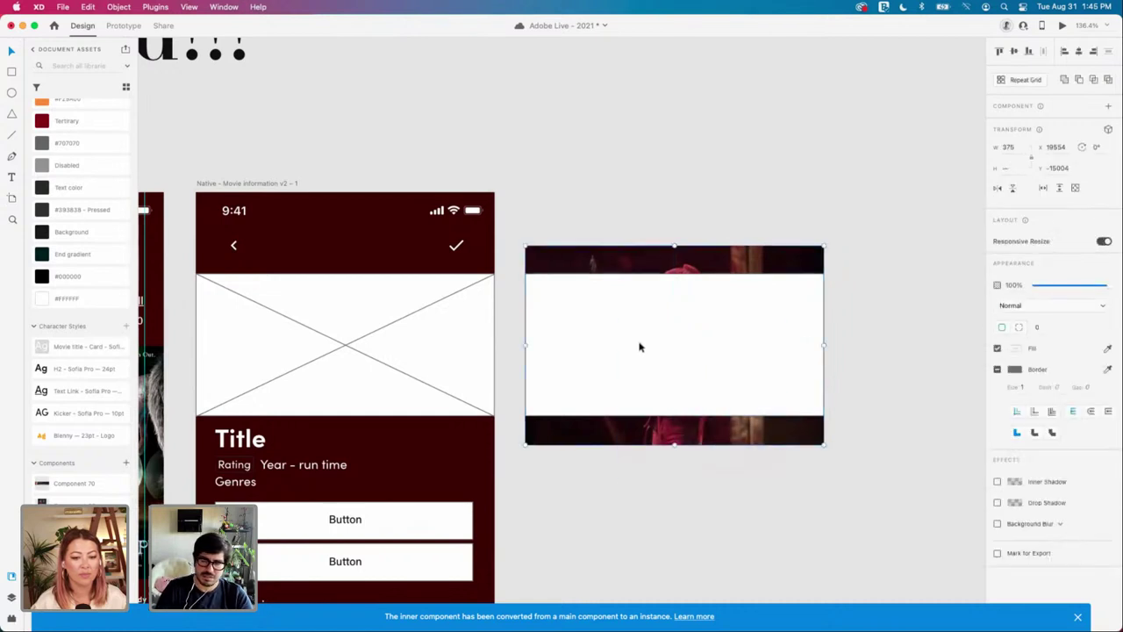
pyautogui.rightClick(640, 348)
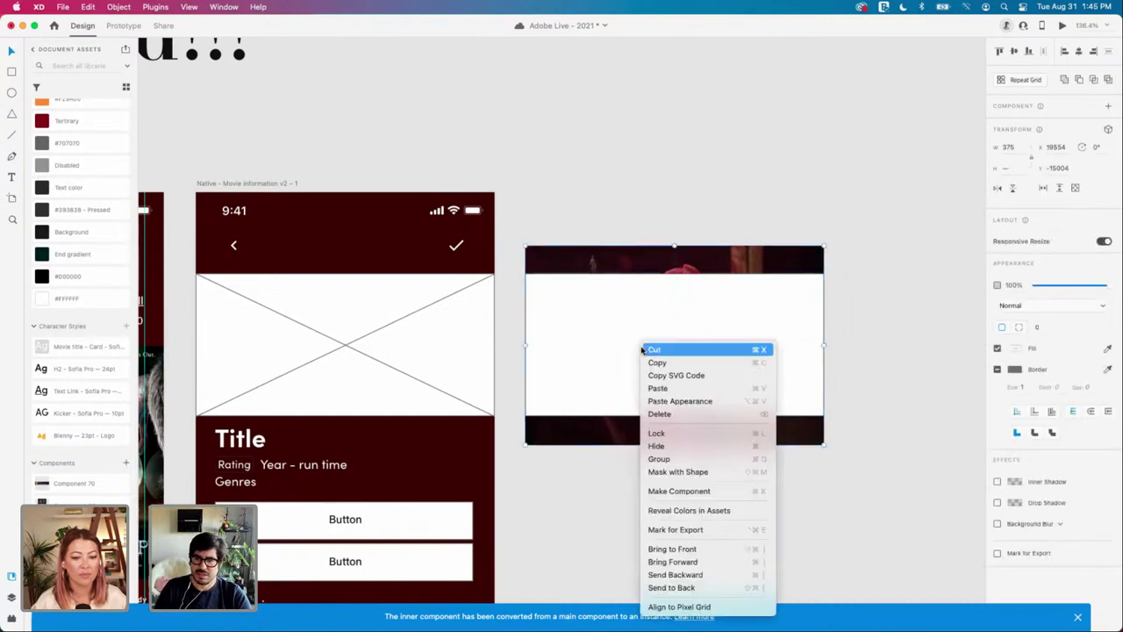
pyautogui.click(678, 490)
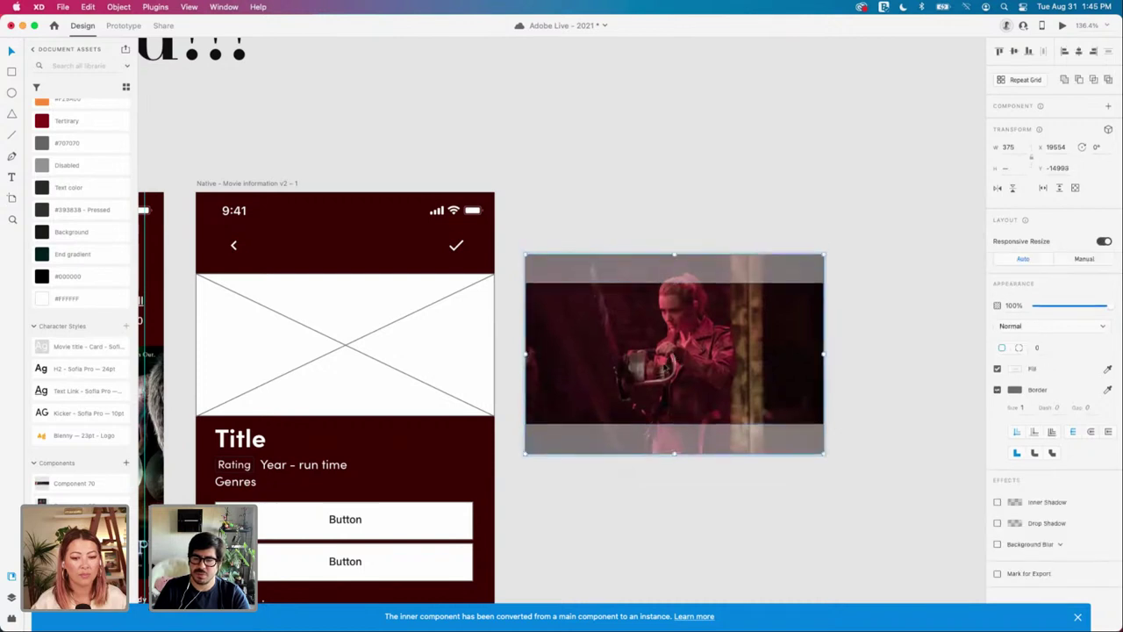
# Step: Shift the still slightly downward inside its mask so the woman's head fits in the frame
pyautogui.moveTo(696, 438); pyautogui.dragTo(696, 444)
pyautogui.doubleClick(673, 386)
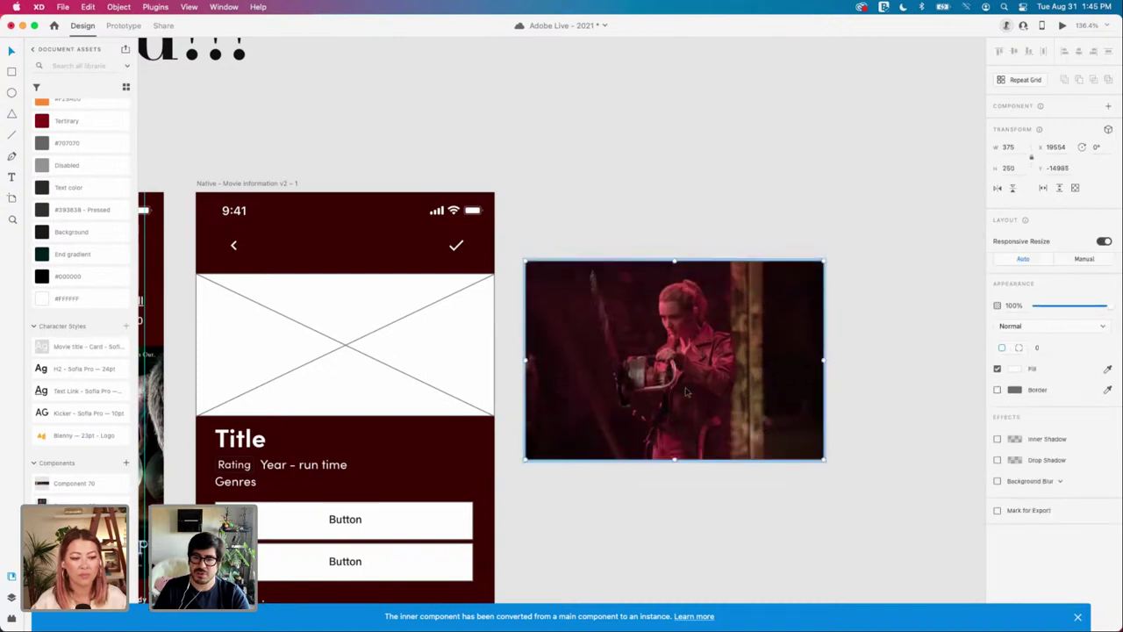
pyautogui.moveTo(674, 388); pyautogui.dragTo(686, 394)
pyautogui.click(627, 221)
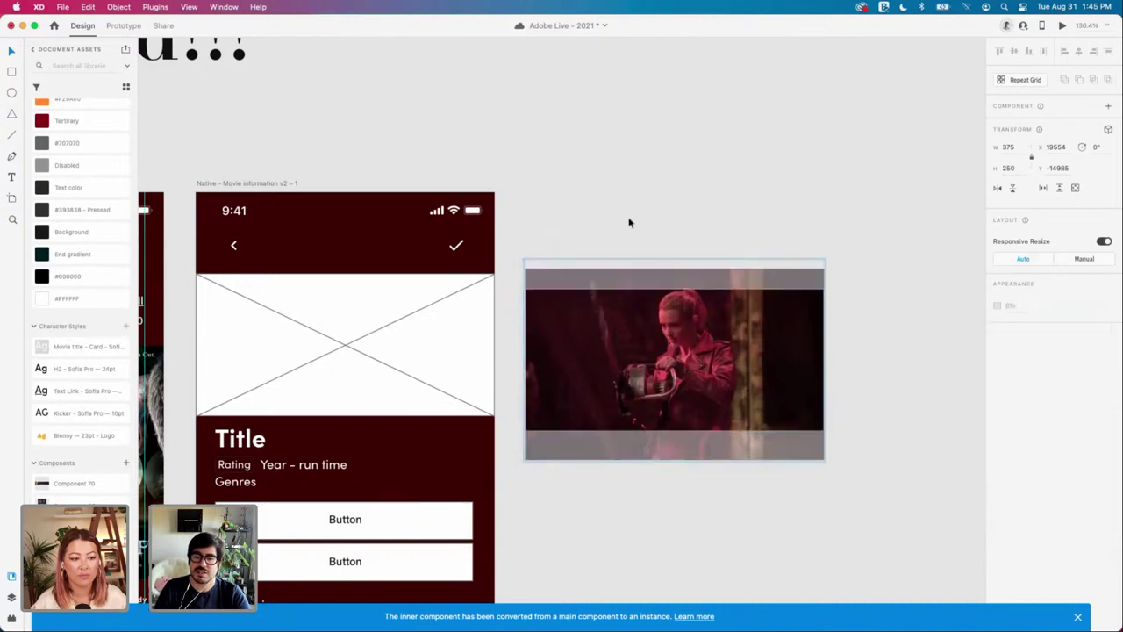
# Step: Move the crossed placeholder off the Movie information artboard and put the masked still in its place
pyautogui.click(439, 345)
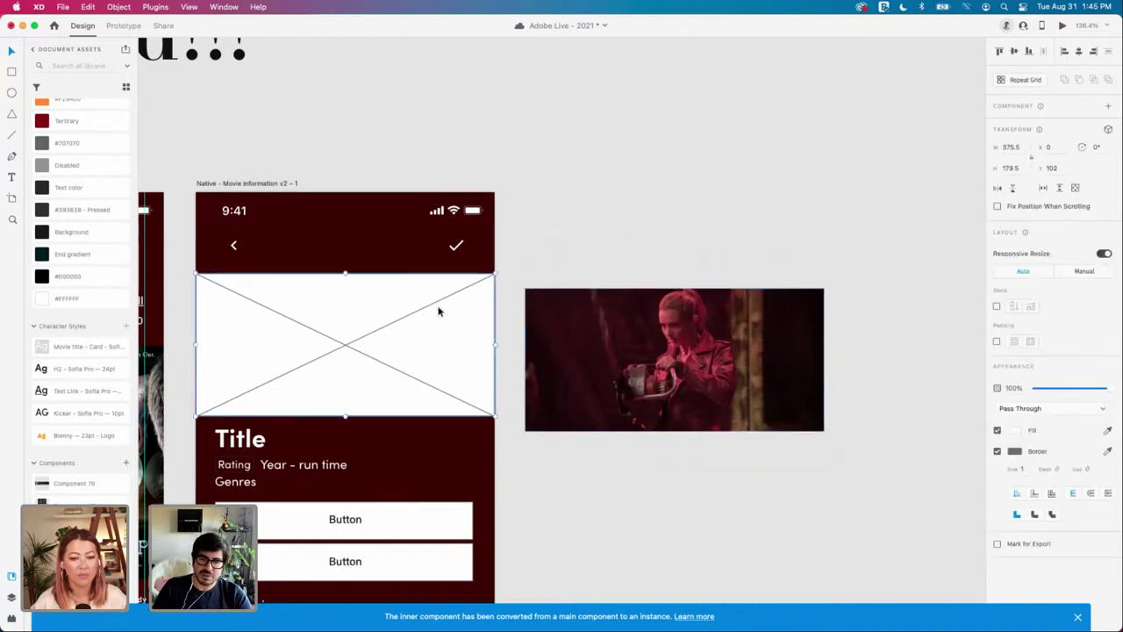
pyautogui.moveTo(439, 310); pyautogui.dragTo(819, 164)
pyautogui.moveTo(694, 337); pyautogui.dragTo(364, 322)
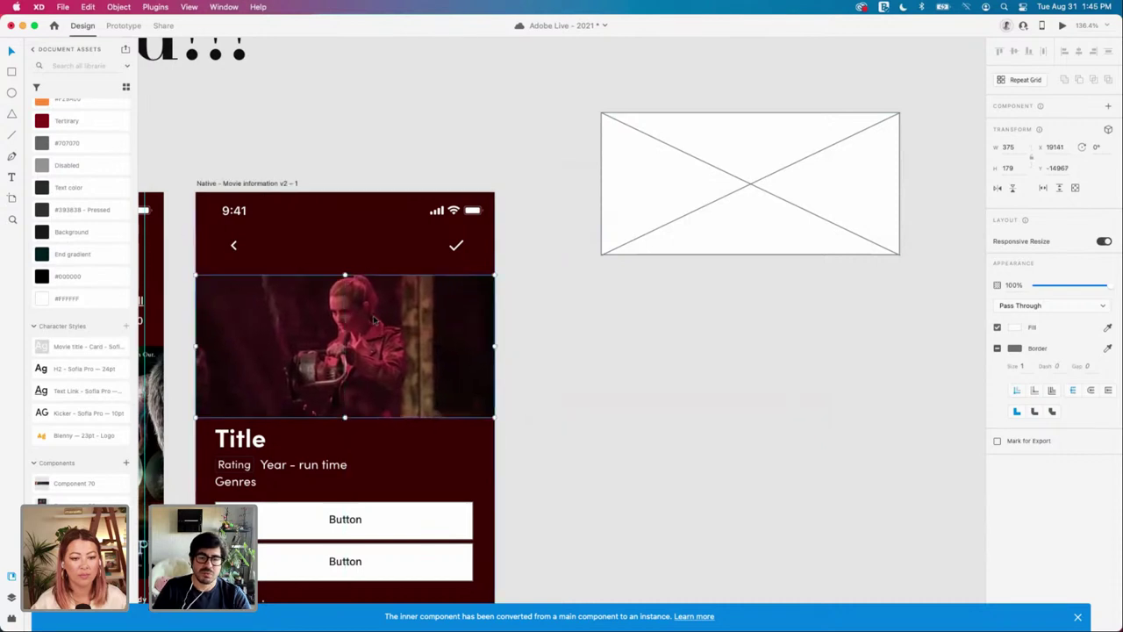
# Step: Nudge the masked still up to about Y 92, closer to the nav bar icons
pyautogui.hscroll(-2, 381, 260)
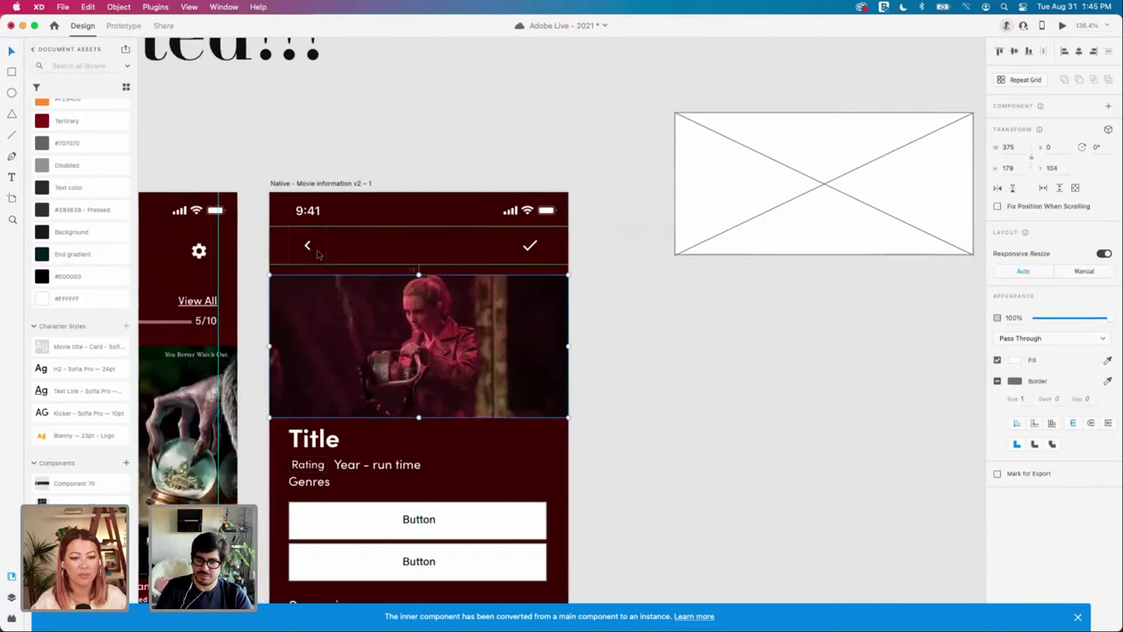
pyautogui.press('Up')
pyautogui.press('Up')
pyautogui.press('Up')
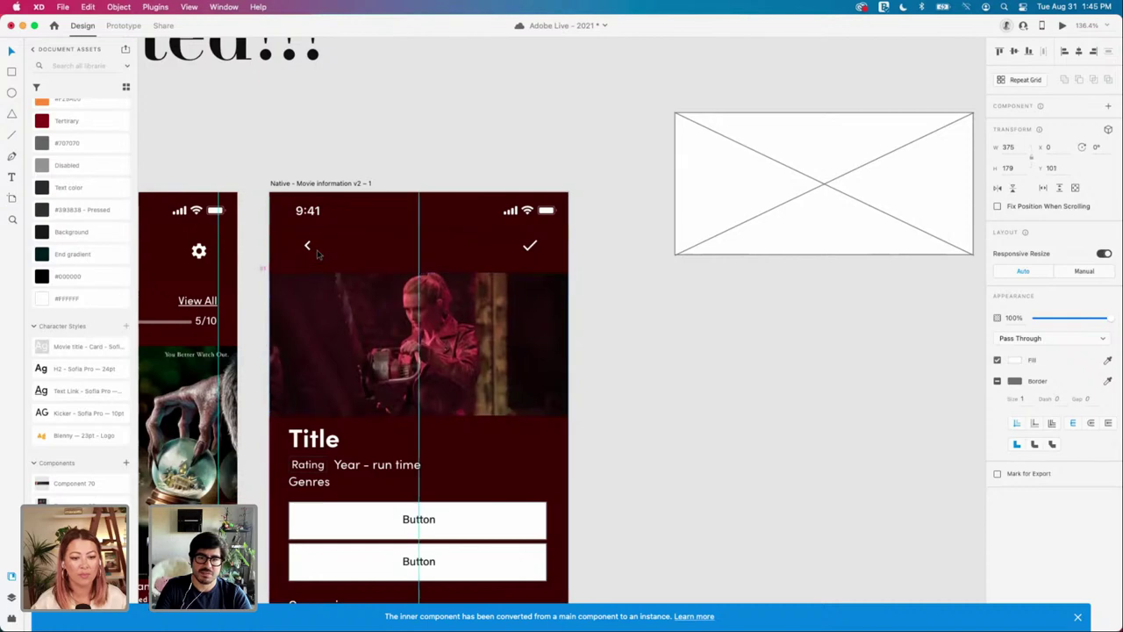
pyautogui.press('Up')
pyautogui.press('Up')
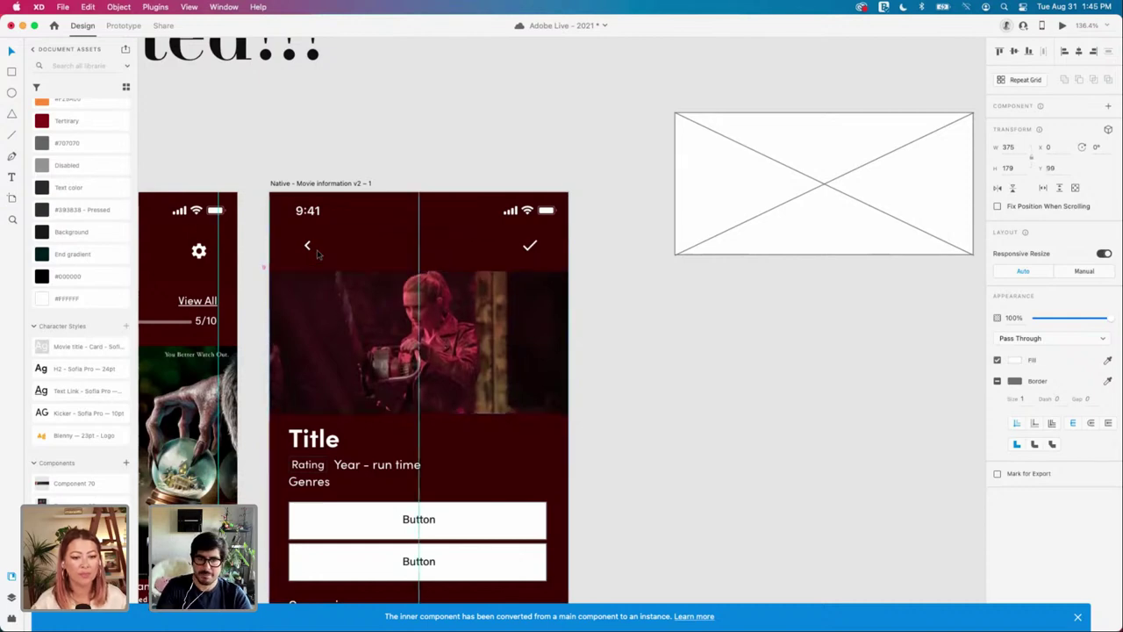
pyautogui.hscroll(-3, 333, 250)
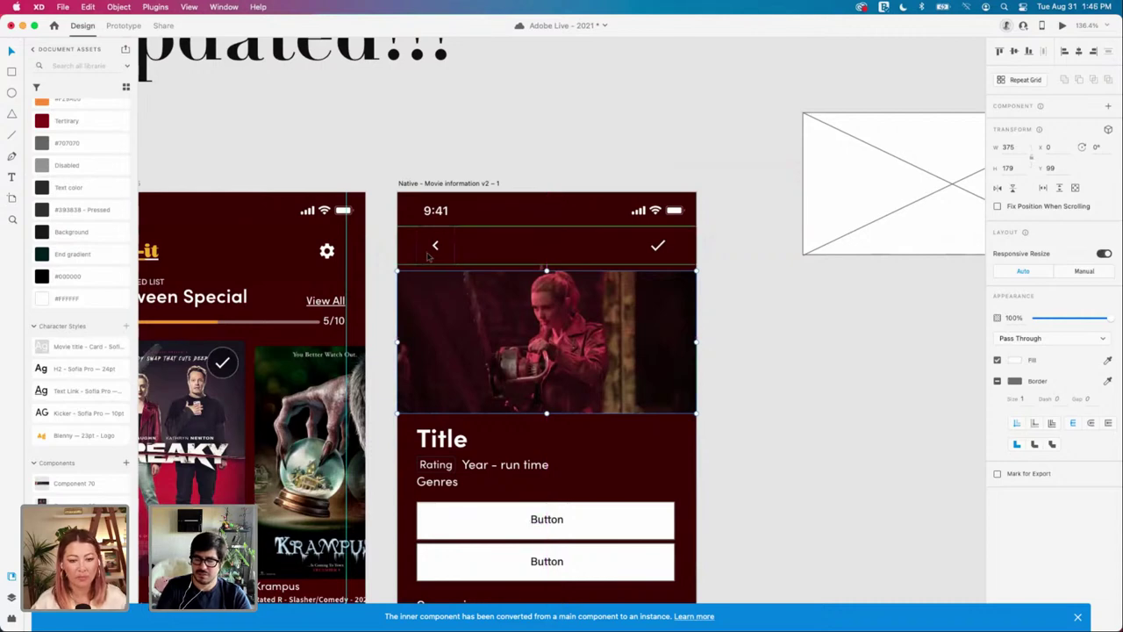
pyautogui.press('Up')
pyautogui.press('Up')
pyautogui.press('Up')
pyautogui.press('Up')
pyautogui.press('Up')
pyautogui.press('Up')
pyautogui.press('Up')
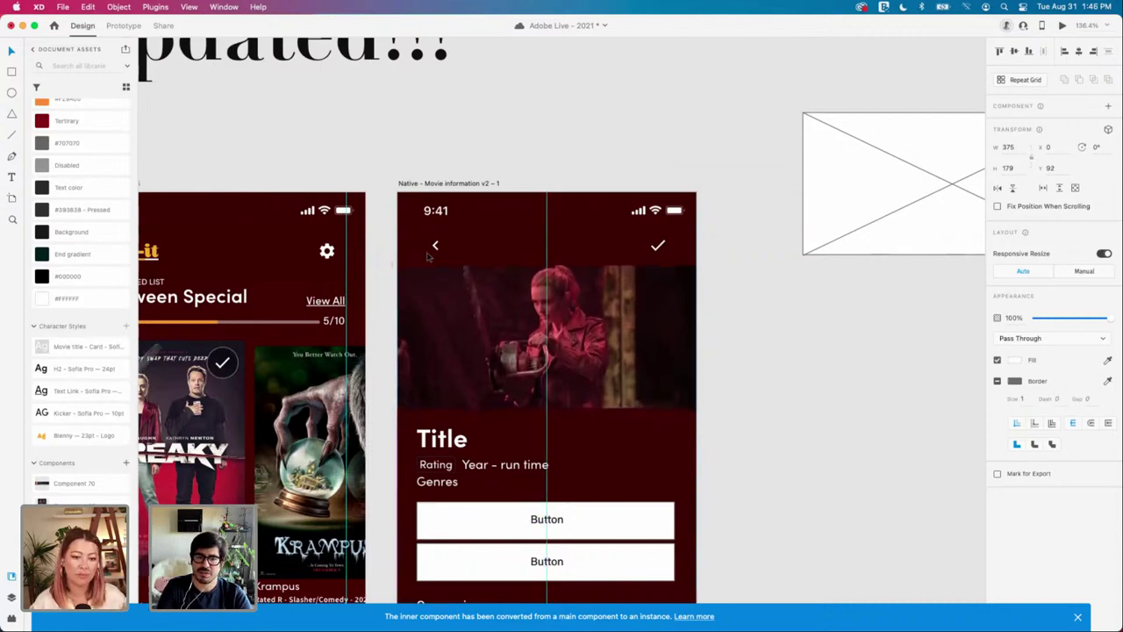
pyautogui.click(741, 321)
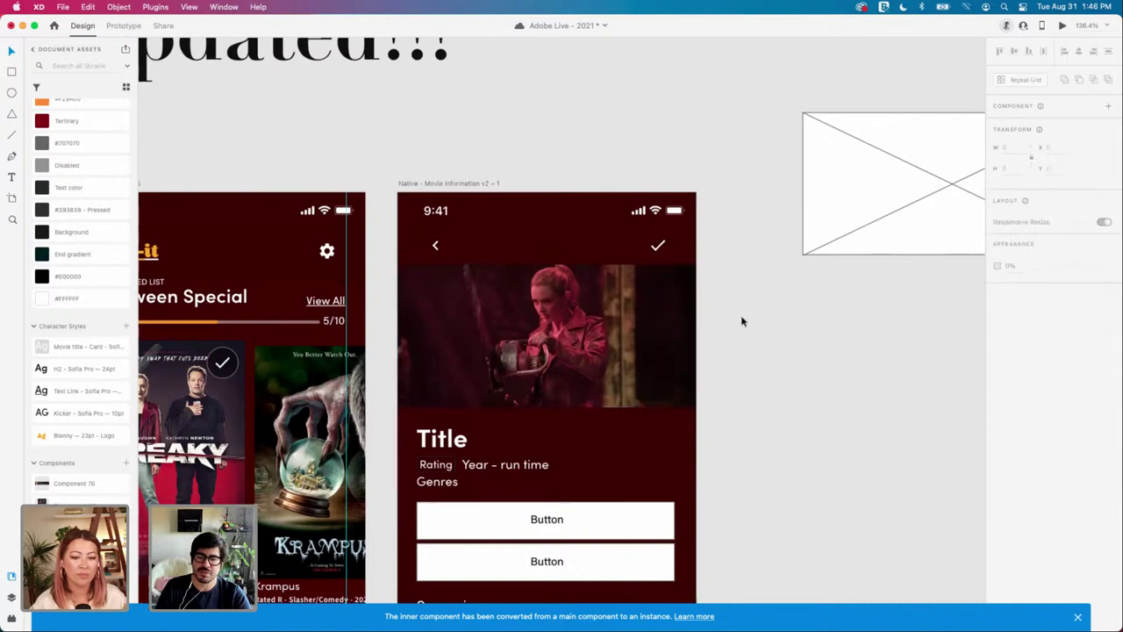
# Step: Examine the Freaky poster card and its title and rating text on the Binge-it home screen
pyautogui.scroll(-2, 742, 321)
pyautogui.hscroll(-1, 742, 321)
pyautogui.hscroll(-4, 534, 340)
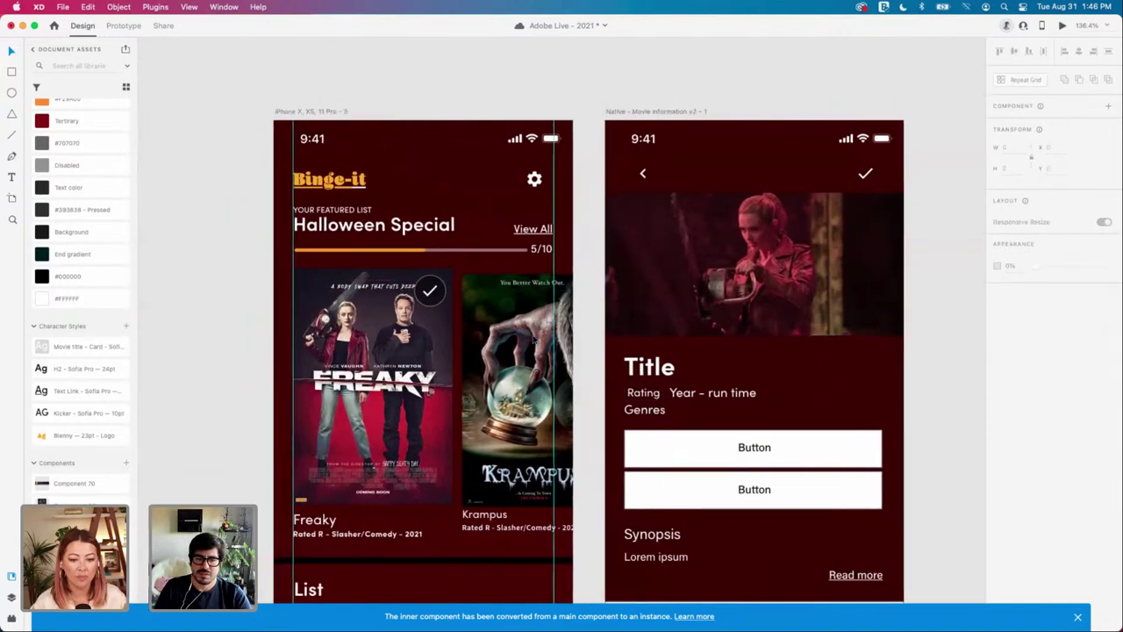
pyautogui.scroll(-5, 534, 340)
pyautogui.hscroll(-1, 534, 340)
pyautogui.scroll(2, 535, 340)
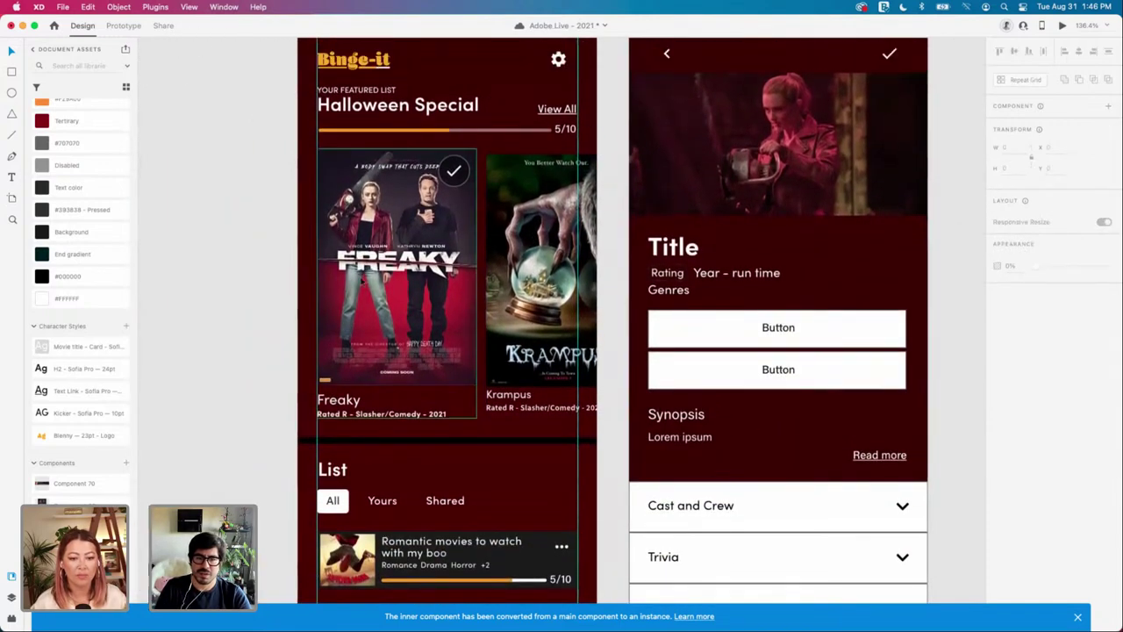
pyautogui.click(422, 294)
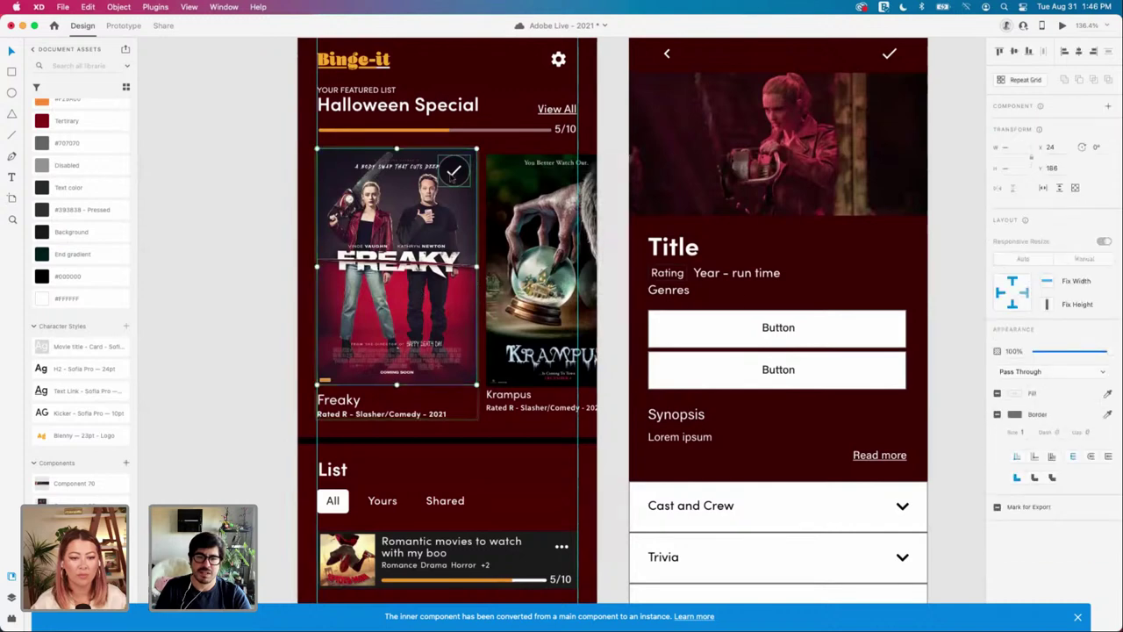
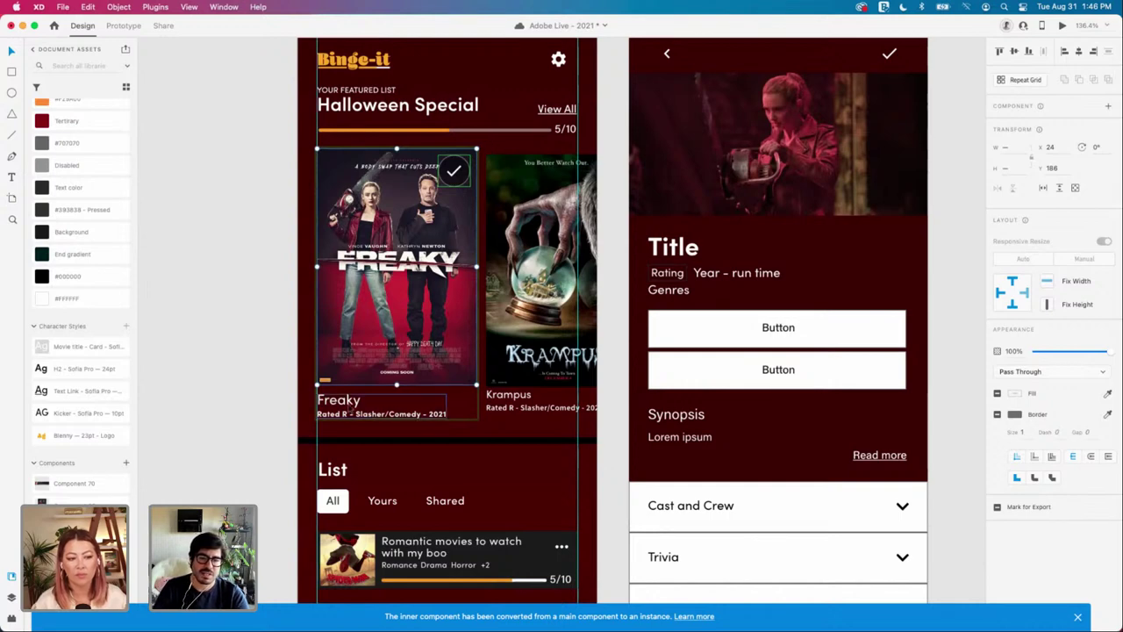
pyautogui.click(350, 393)
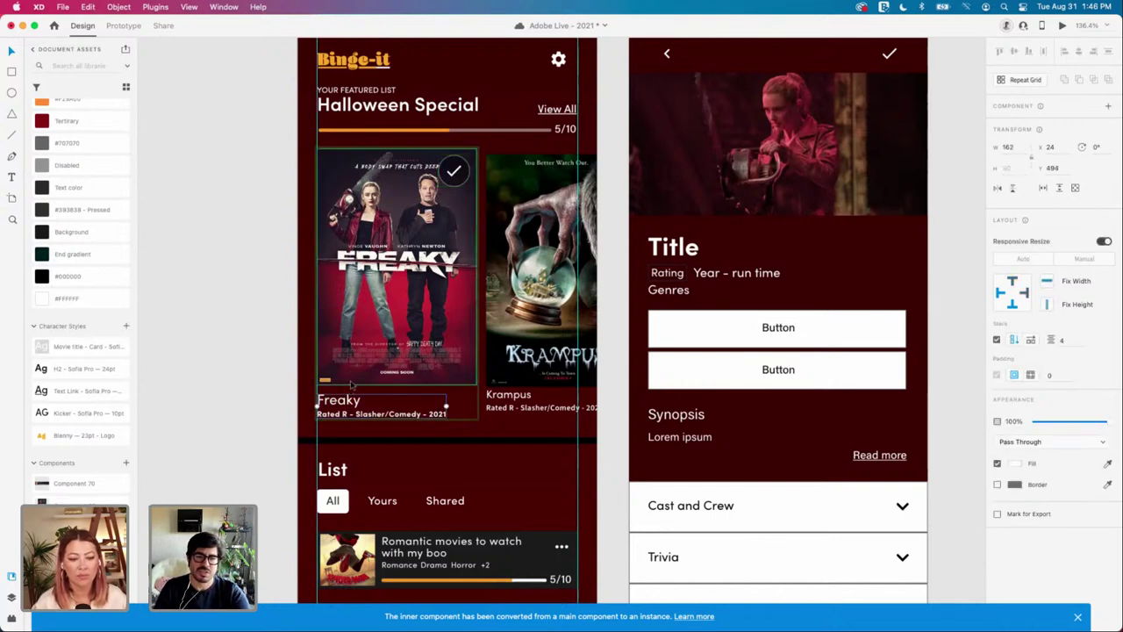
pyautogui.click(272, 352)
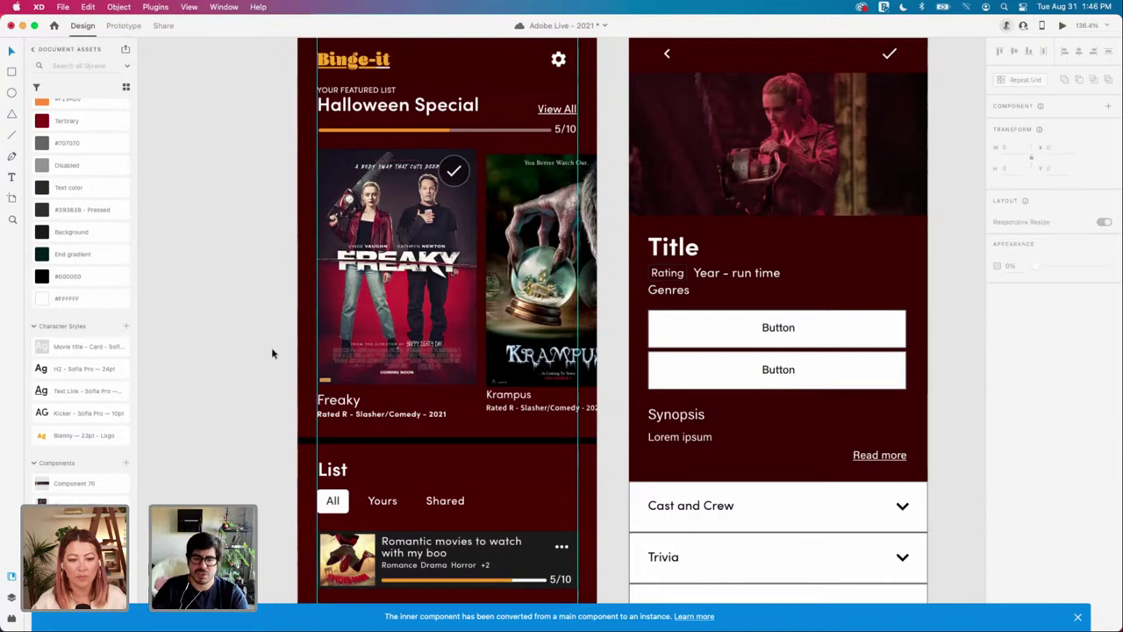
# Step: Widen the Title text box on the Movie information artboard to 324 so its right edge lines up with the buttons
pyautogui.hscroll(7, 272, 353)
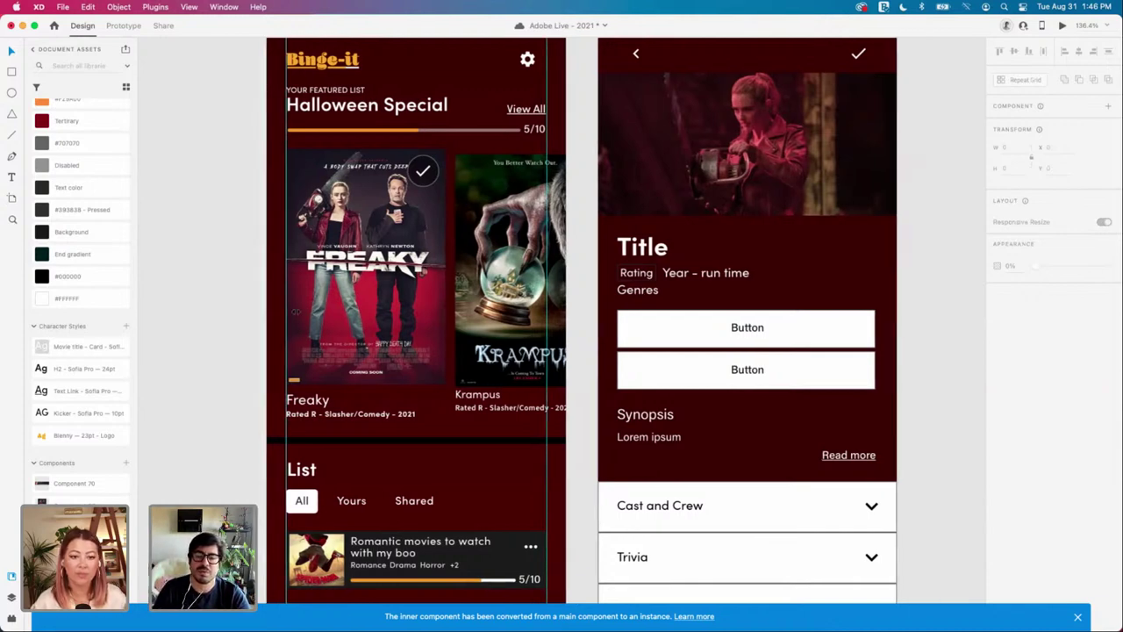
pyautogui.scroll(3, 439, 350)
pyautogui.scroll(2, 684, 349)
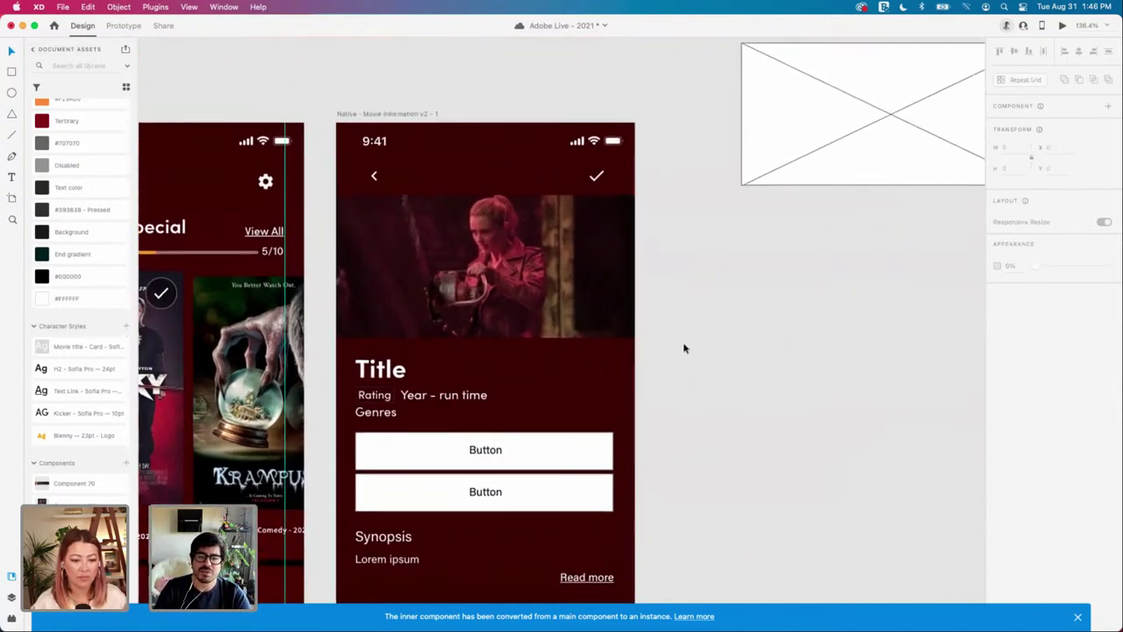
pyautogui.hscroll(-1, 685, 348)
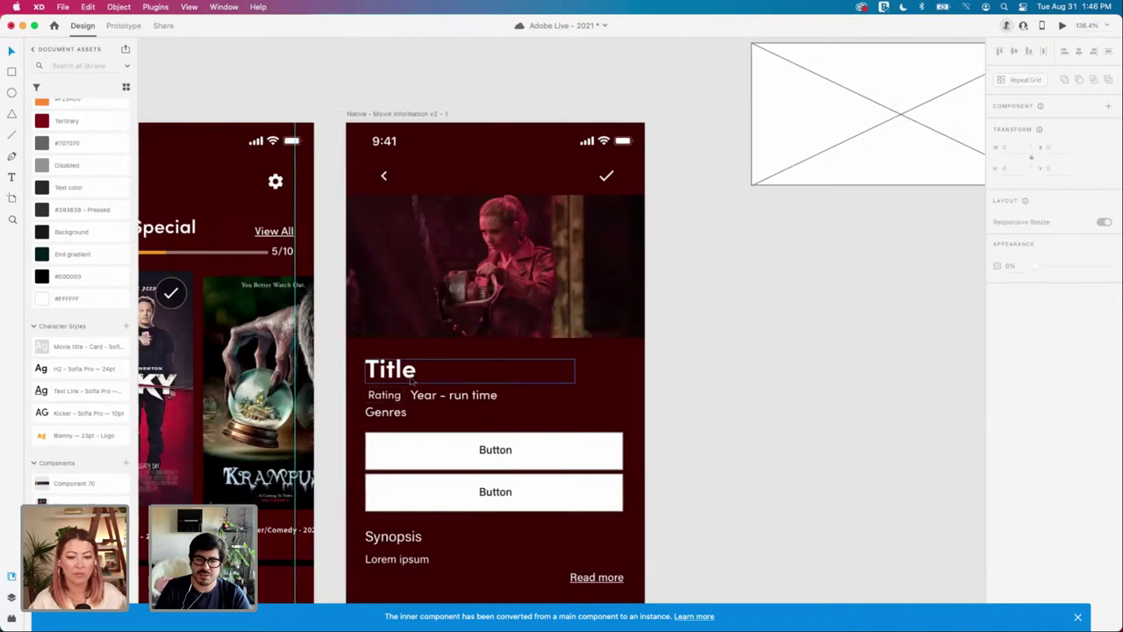
pyautogui.doubleClick(395, 371)
pyautogui.press('Escape')
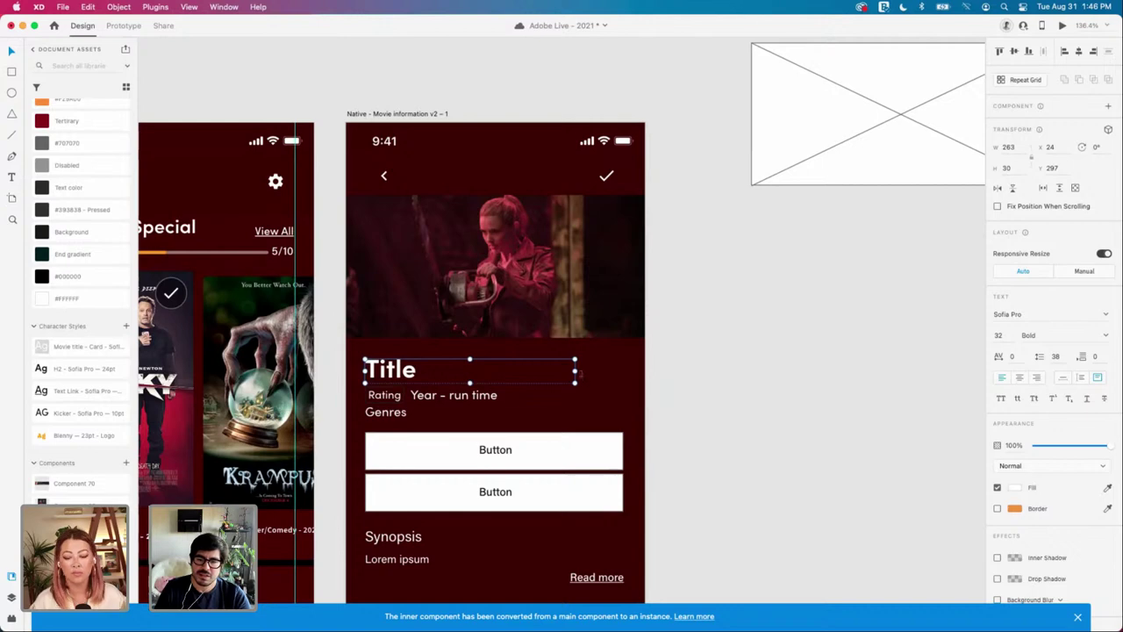
pyautogui.moveTo(575, 371); pyautogui.dragTo(624, 370)
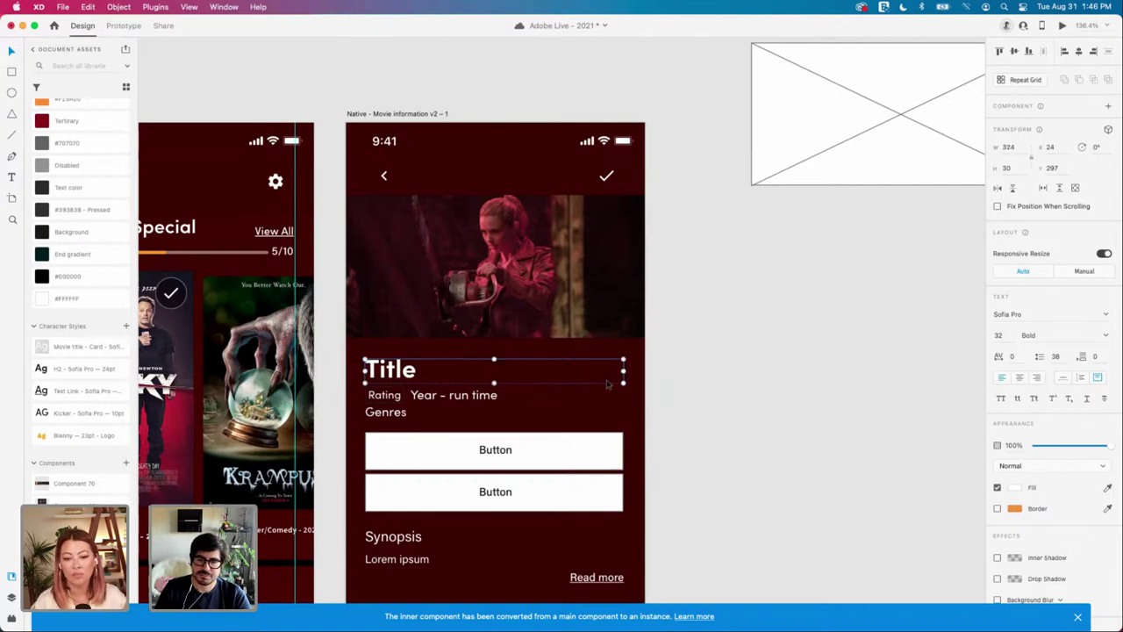
pyautogui.press('Escape')
# Step: Replace the Title placeholder on the Movie information artboard with Freaky
pyautogui.doubleClick(394, 375)
pyautogui.press('Escape')
pyautogui.hscroll(-3, 394, 375)
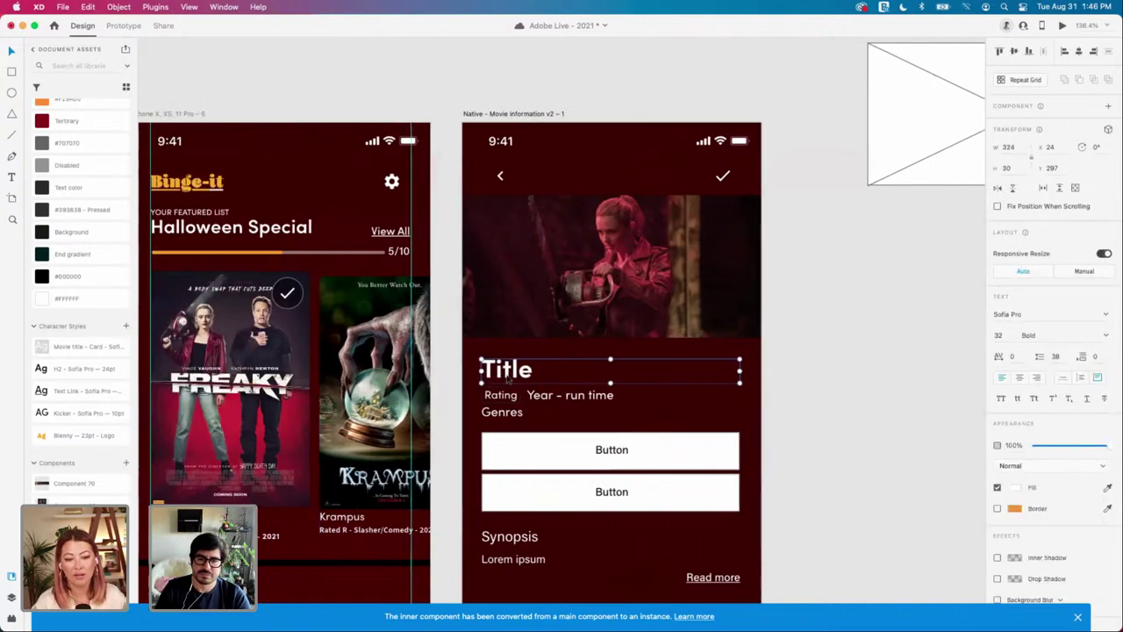
pyautogui.doubleClick(507, 376)
pyautogui.write('Fr')
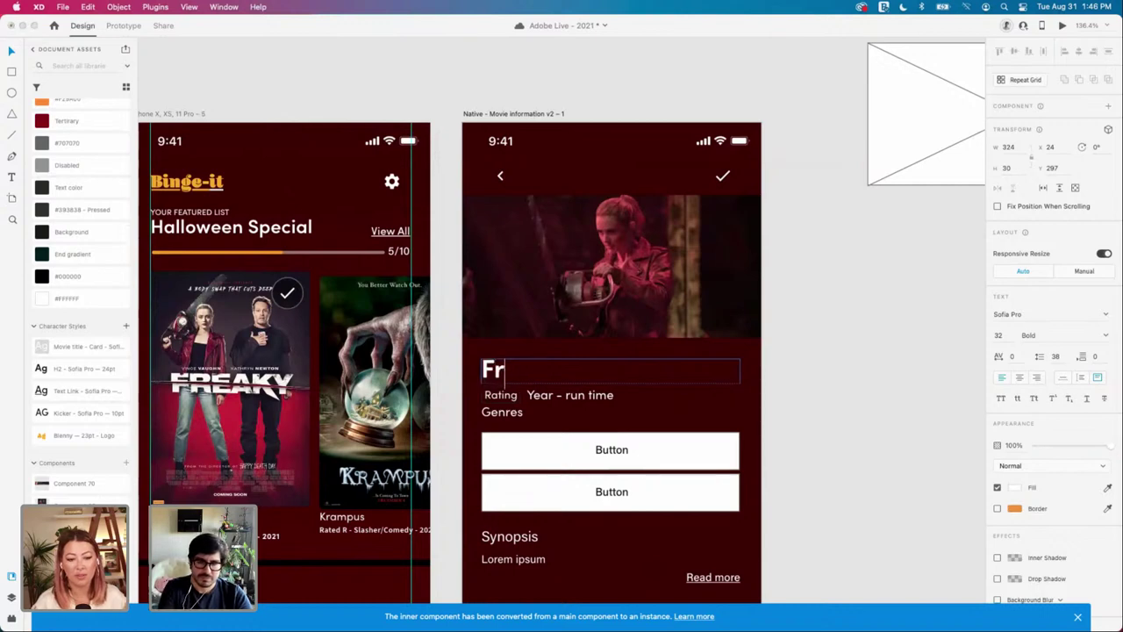
pyautogui.write('eaky')
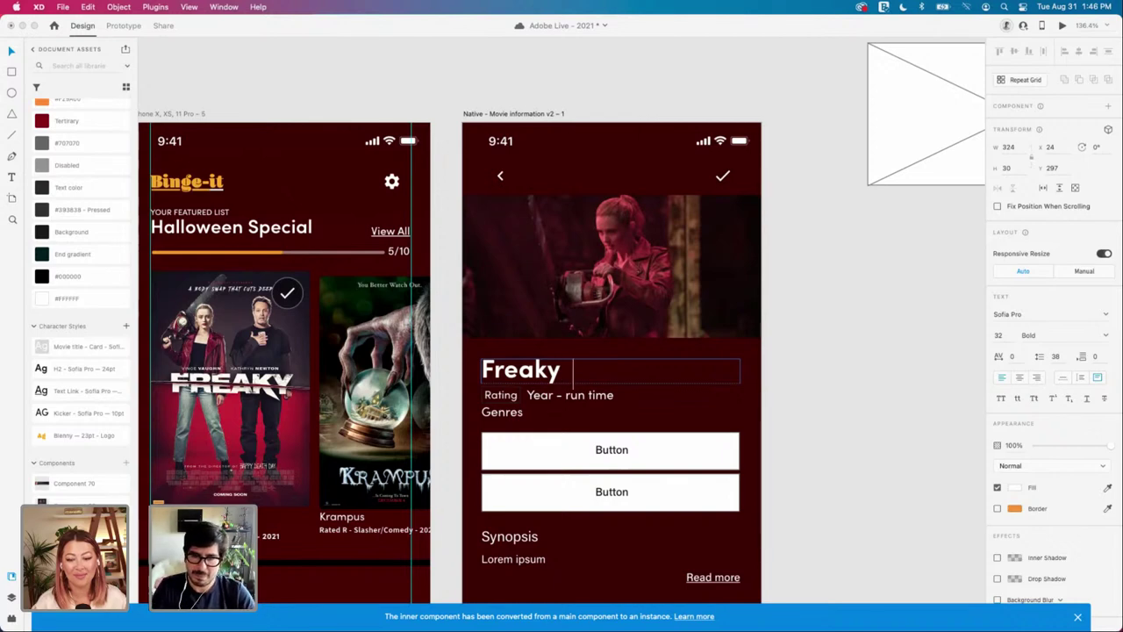
pyautogui.press('Escape')
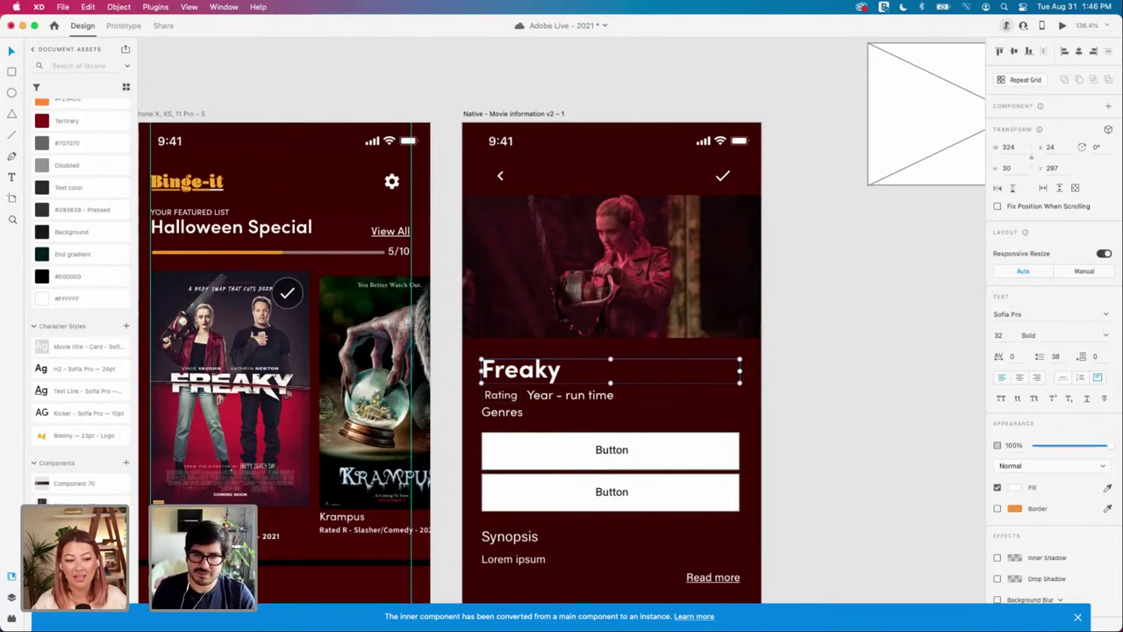
pyautogui.press('Escape')
# Step: Move the Freaky title, the rating and year line and the Genres text up together to Y 282, closer to the still
pyautogui.click(544, 371)
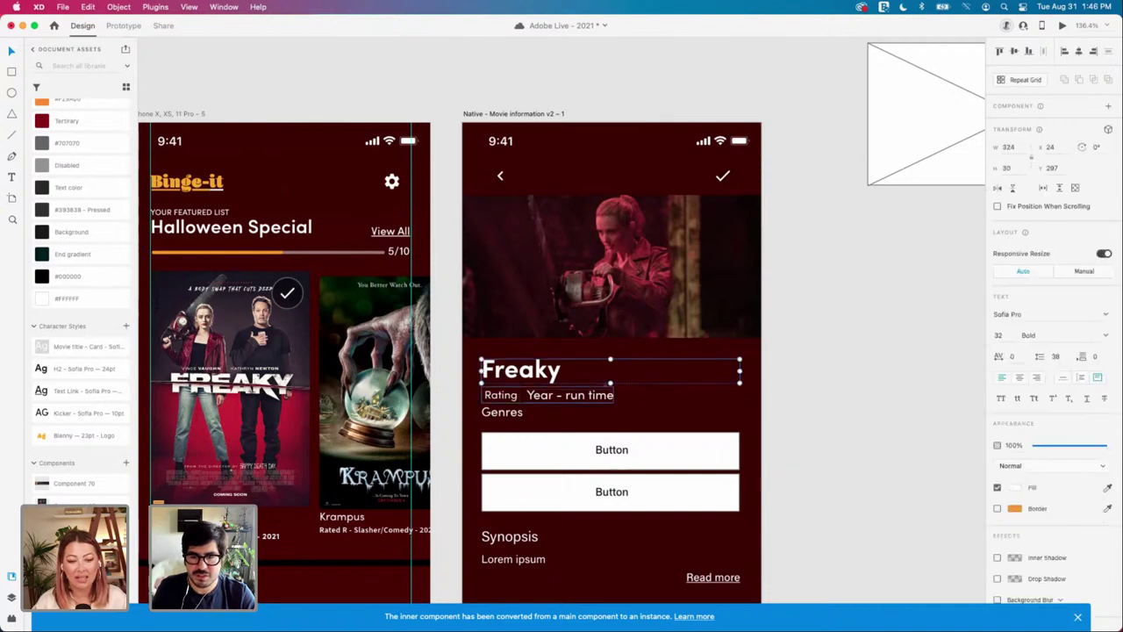
pyautogui.keyDown('shift'); pyautogui.click(568, 395); pyautogui.keyUp('shift')
pyautogui.keyDown('shift'); pyautogui.click(502, 411); pyautogui.keyUp('shift')
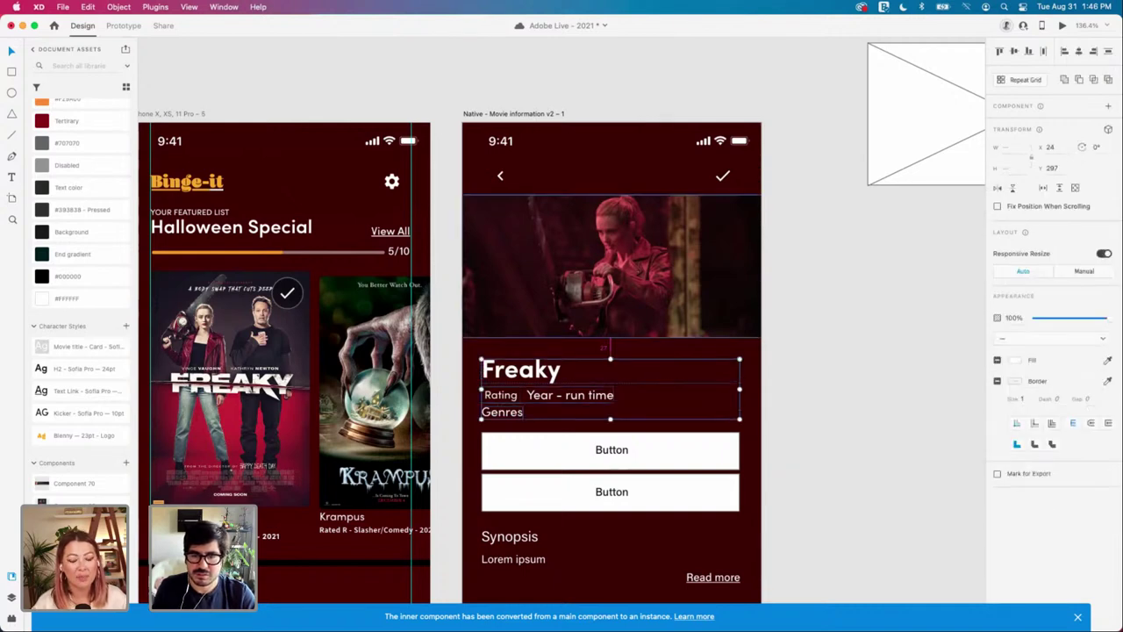
pyautogui.press('Up')
pyautogui.press('Up')
pyautogui.press('Up')
pyautogui.press('Up')
pyautogui.press('Up')
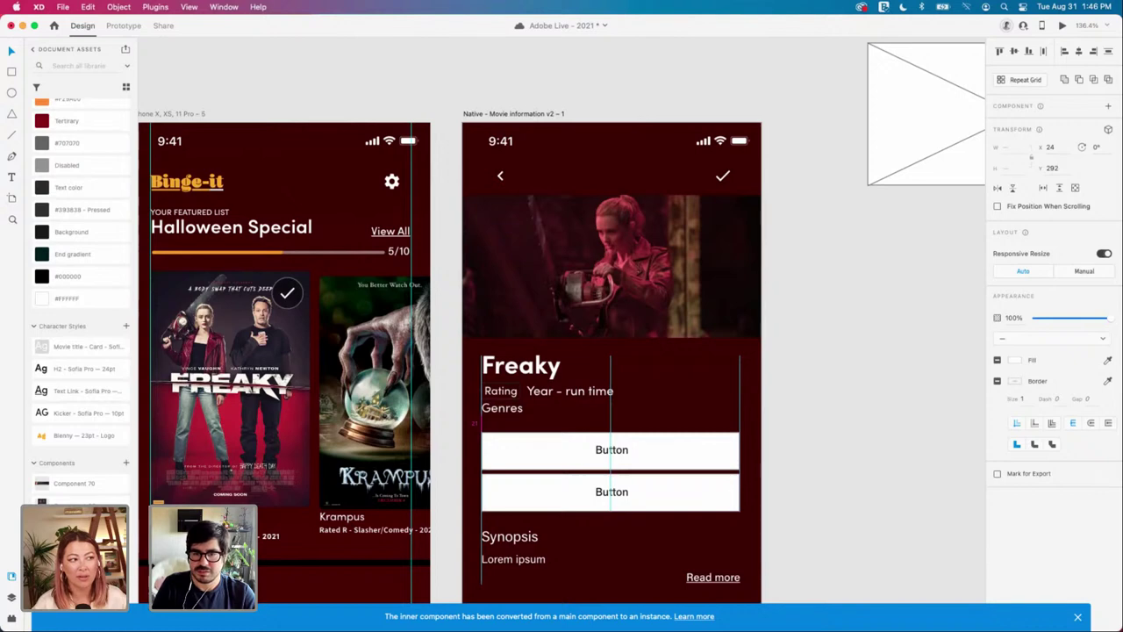
pyautogui.hotkey('shift', 'Up')
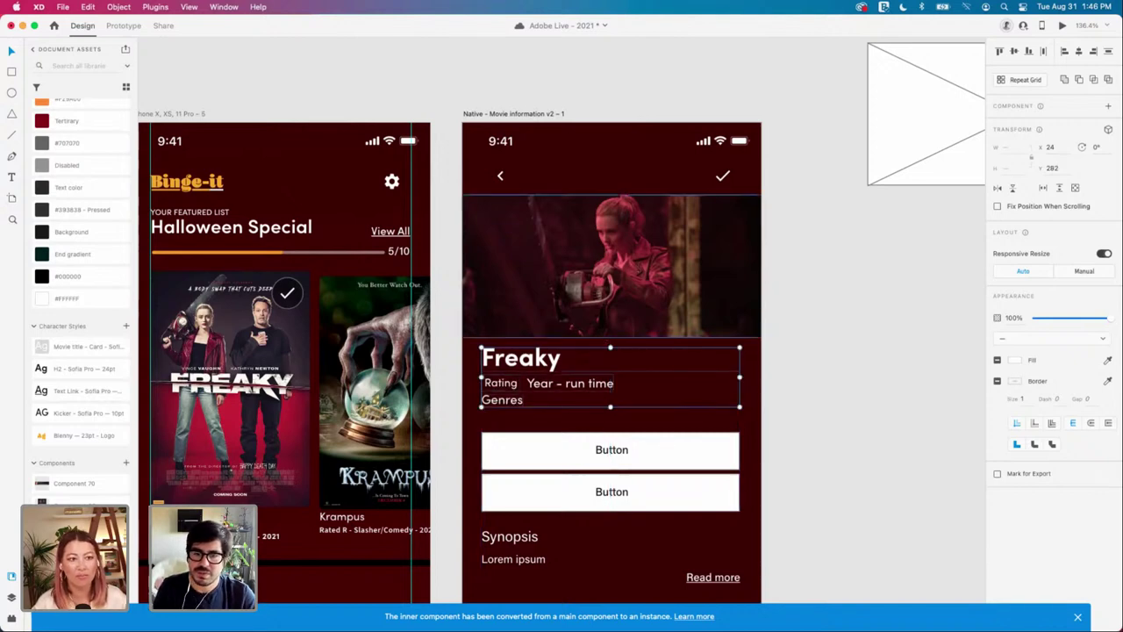
pyautogui.press('Escape')
# Step: Change the border of the rectangle around the Rating text to white
pyautogui.doubleClick(544, 361)
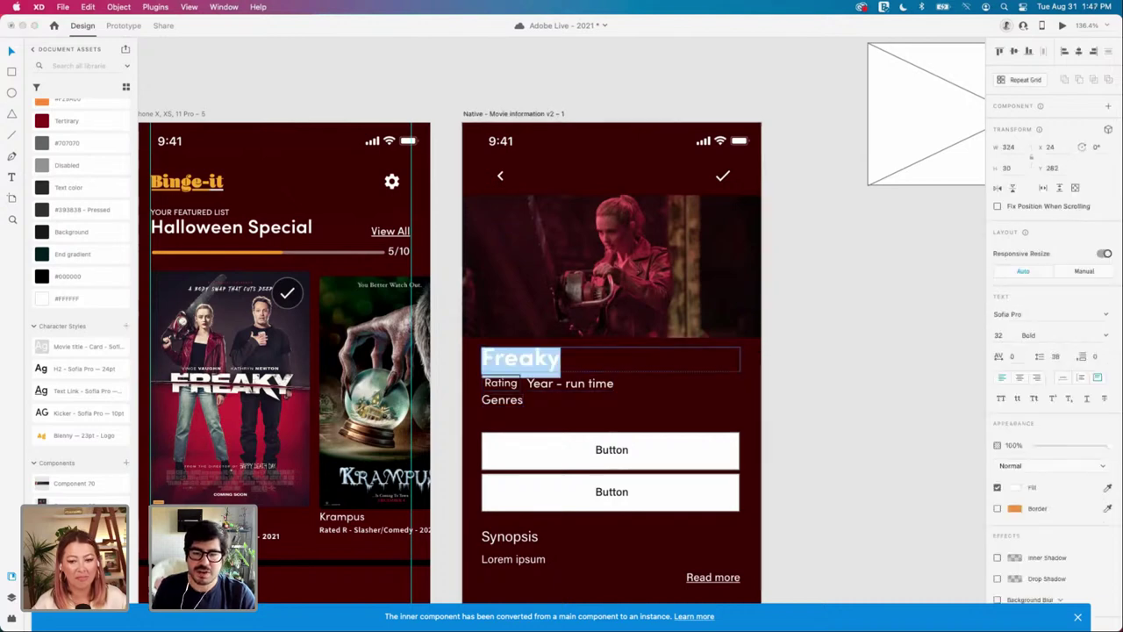
pyautogui.press('Escape')
pyautogui.scroll(3, 556, 376)
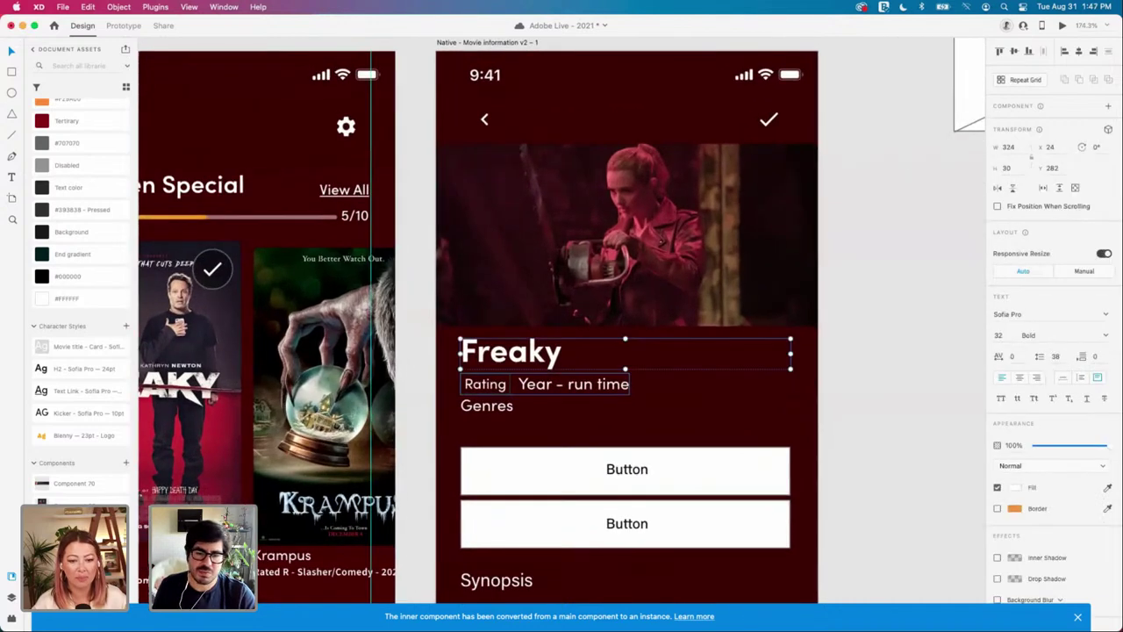
pyautogui.click(485, 385)
pyautogui.scroll(4, 491, 379)
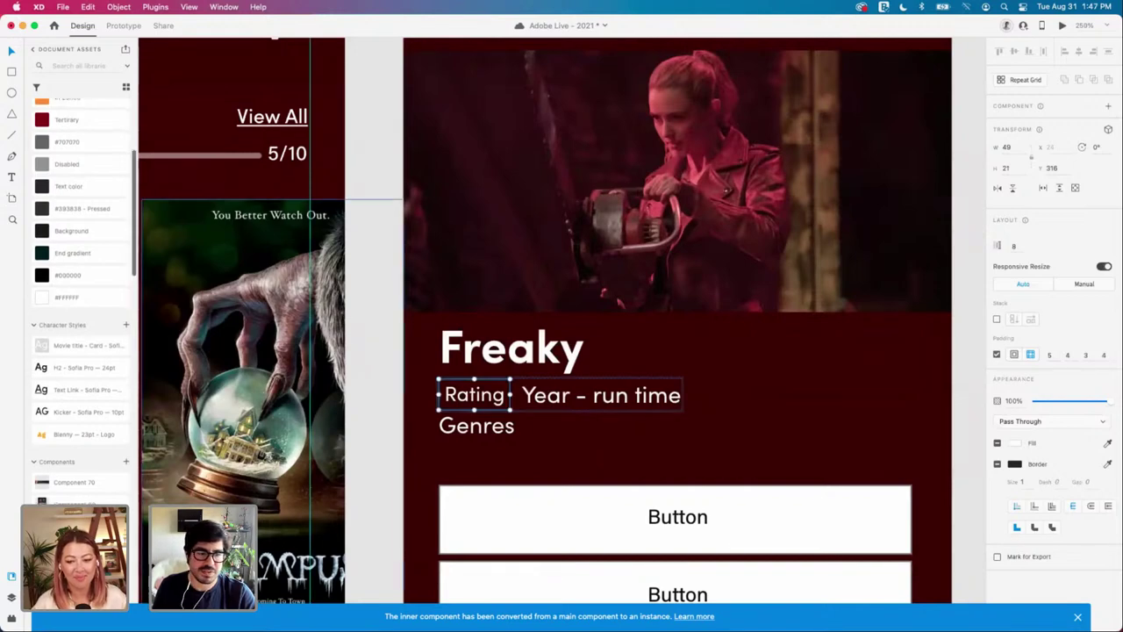
pyautogui.press('super+y')
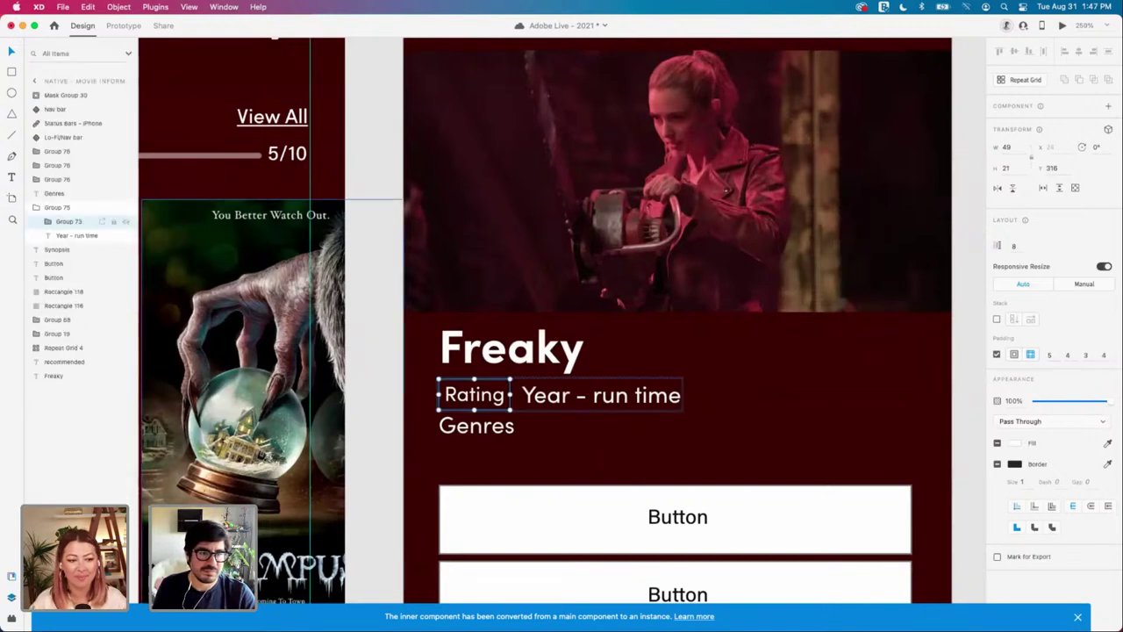
pyautogui.click(48, 222)
pyautogui.click(86, 250)
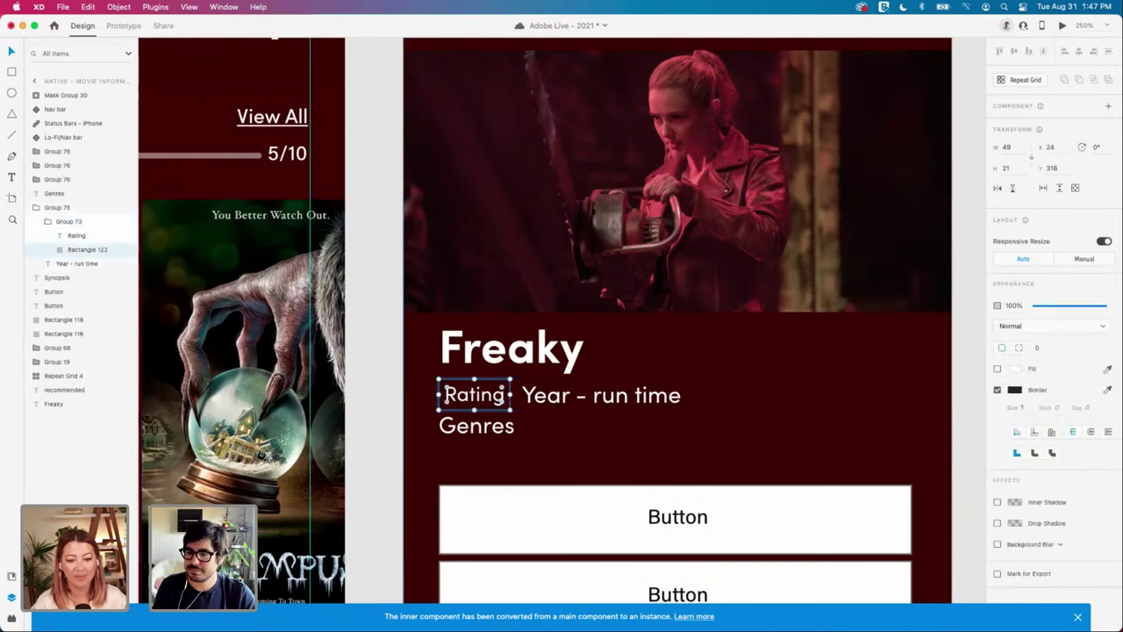
pyautogui.click(1014, 390)
pyautogui.moveTo(904, 352); pyautogui.dragTo(876, 324)
pyautogui.click(807, 421)
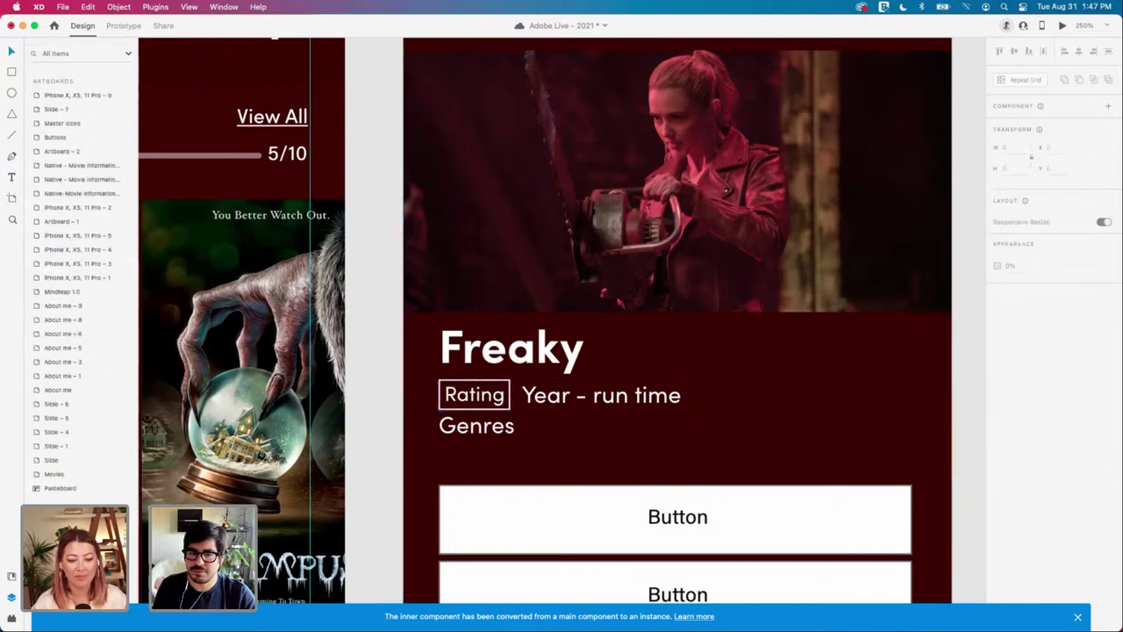
# Step: Replace the word Year in the text beside the Rating box with 2020
pyautogui.scroll(-3, 671, 398)
pyautogui.hscroll(1, 667, 399)
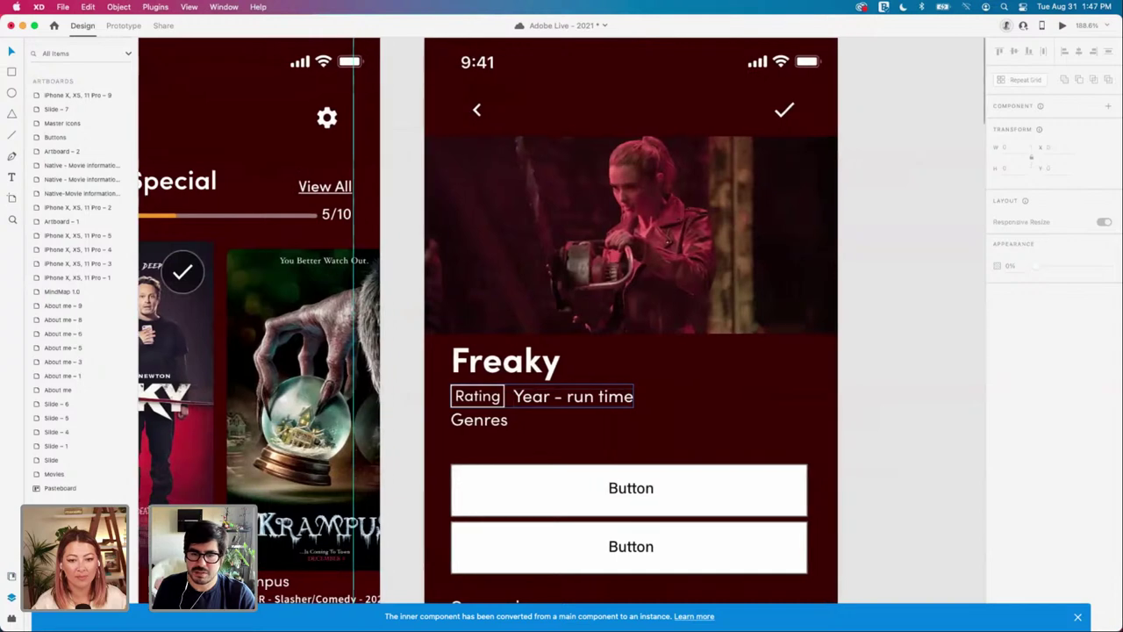
pyautogui.doubleClick(573, 395)
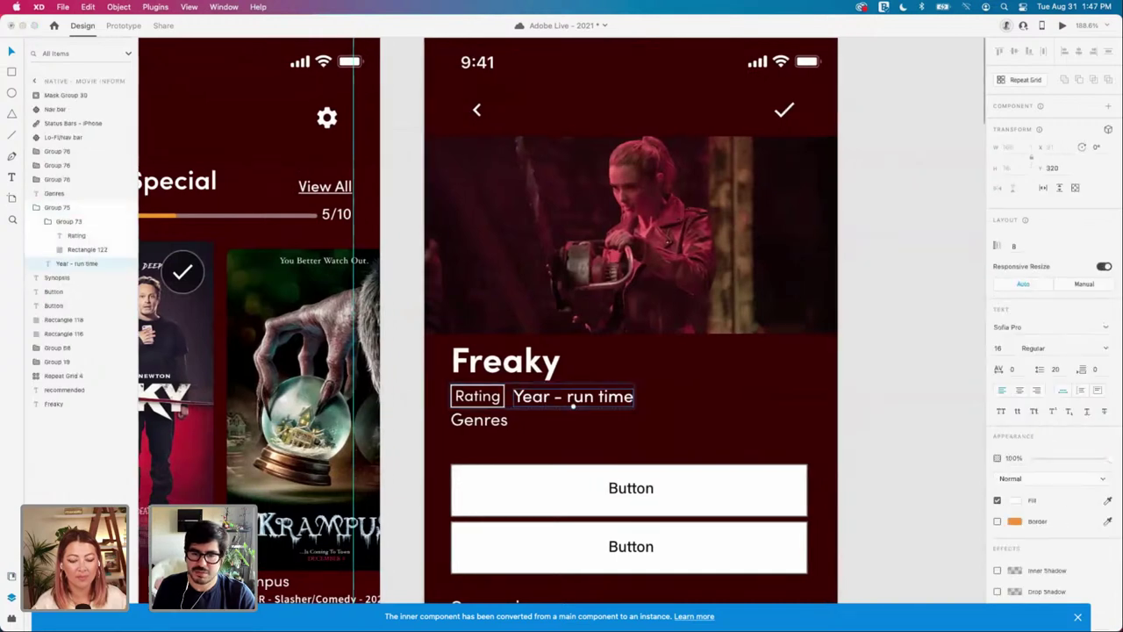
pyautogui.doubleClick(571, 396)
pyautogui.click(526, 397)
pyautogui.doubleClick(526, 397)
pyautogui.write('2020')
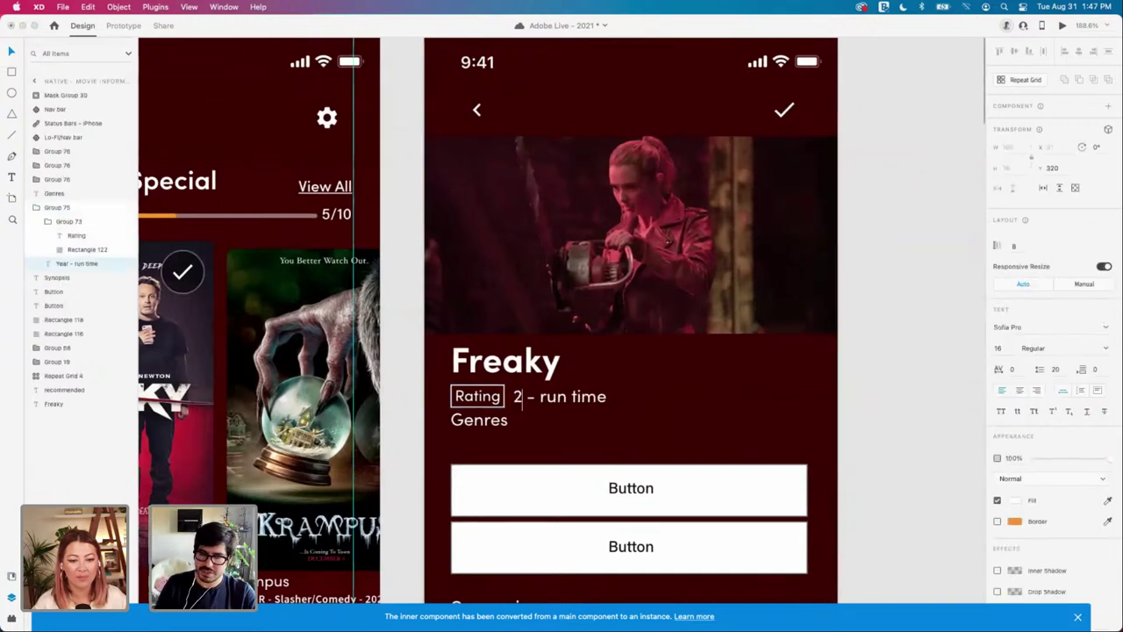
# Step: Replace the run time placeholder after 2020 with 1hr 20 min
pyautogui.doubleClick(583, 397)
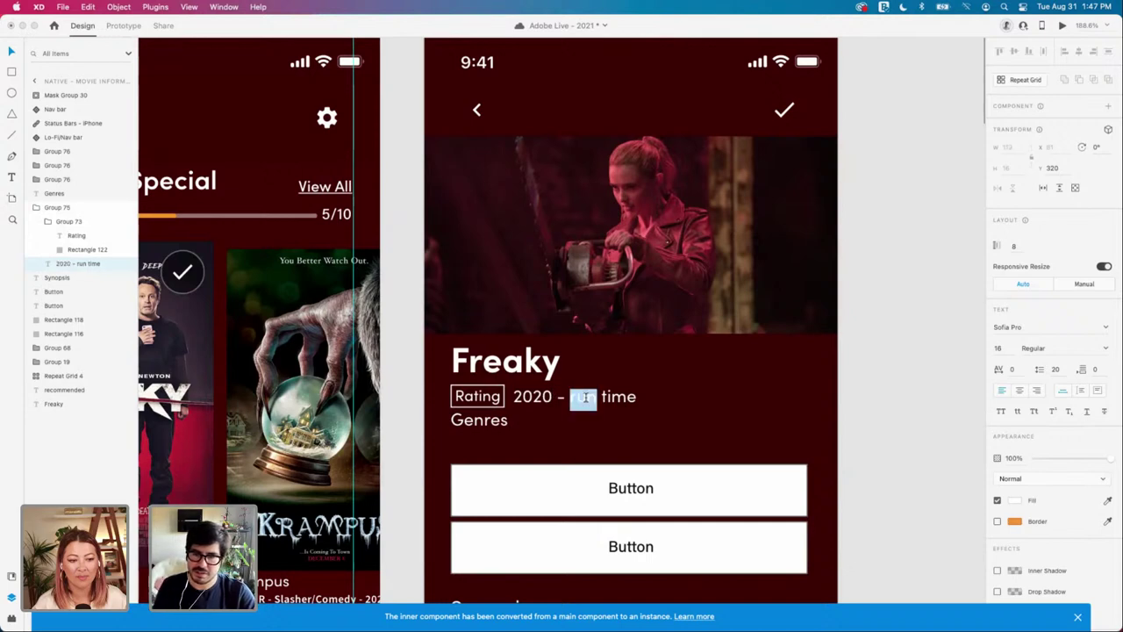
pyautogui.write('1hr')
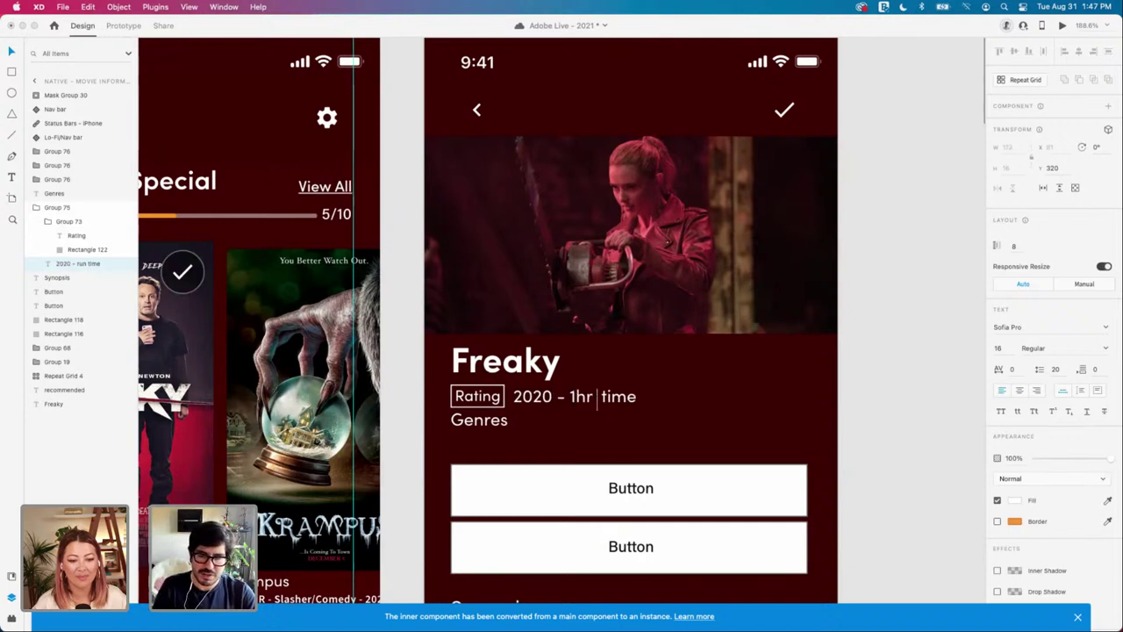
pyautogui.press('Delete')
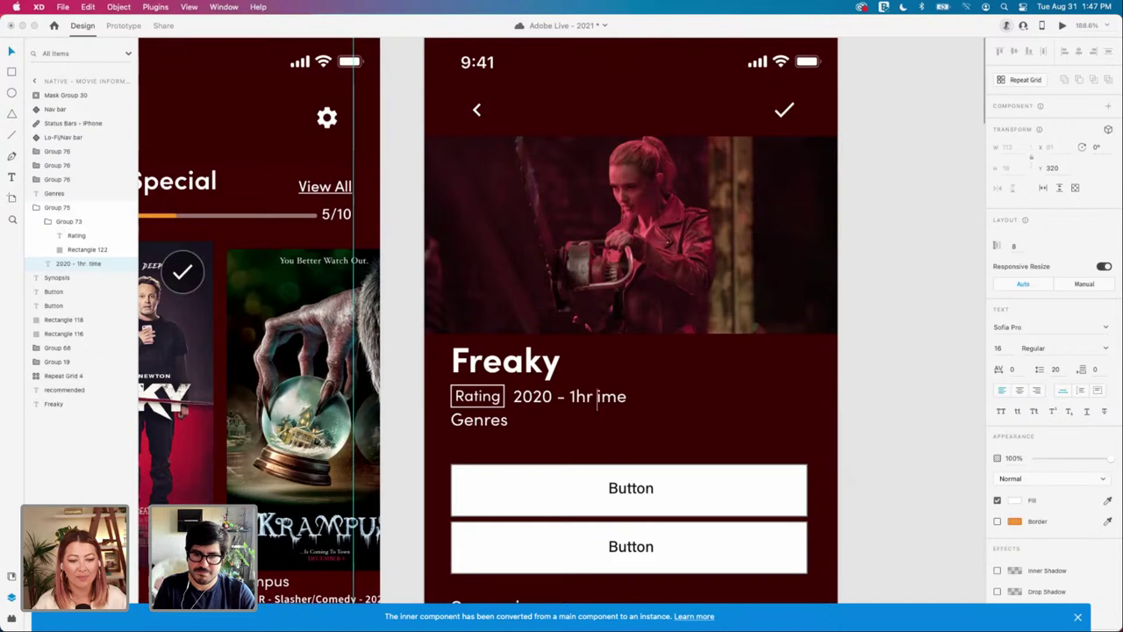
pyautogui.press('Delete')
pyautogui.press('Delete')
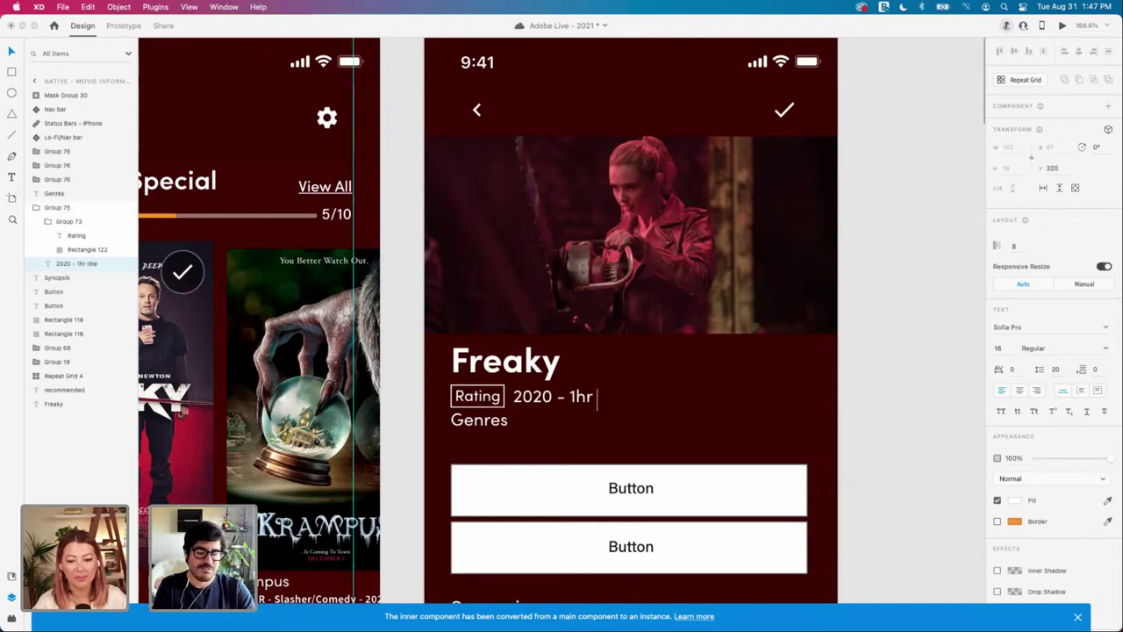
pyautogui.press('BackSpace')
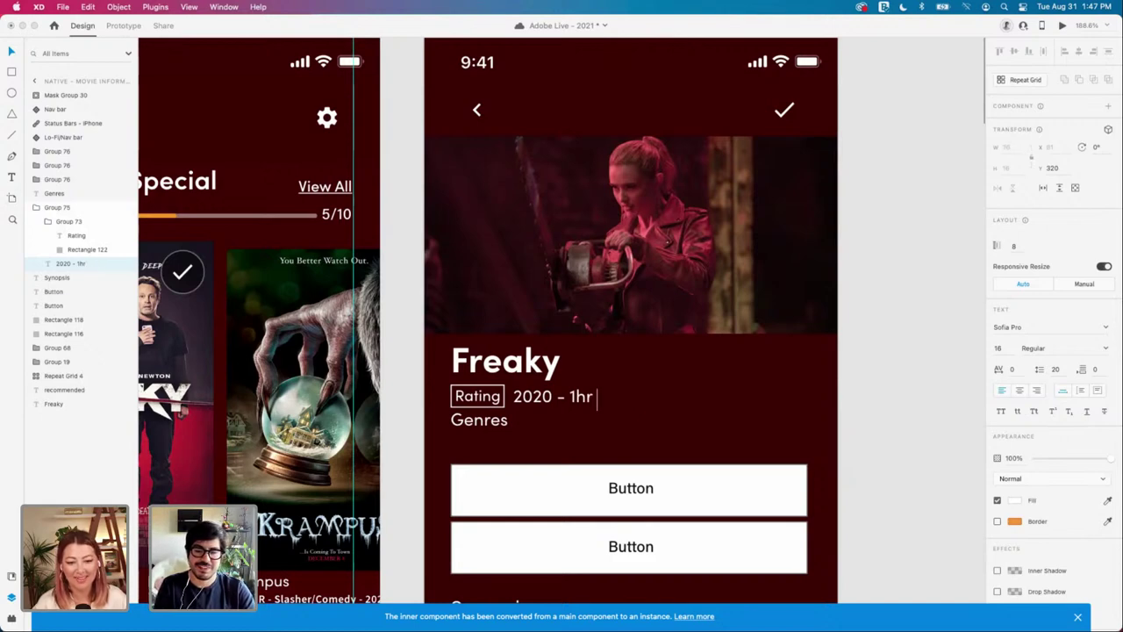
pyautogui.write('20 min')
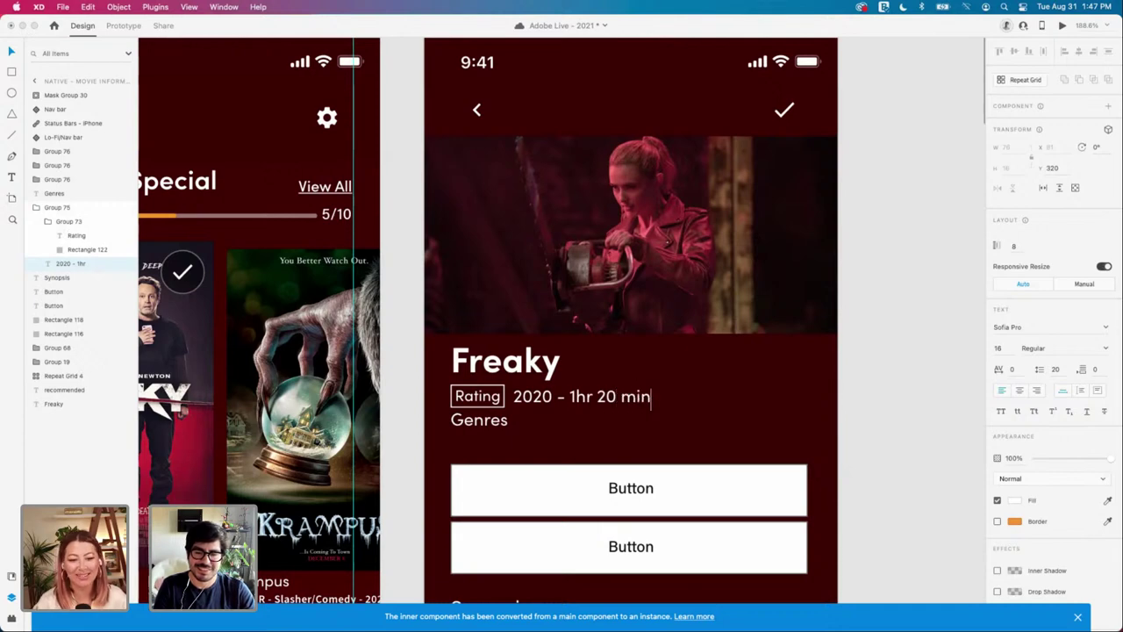
pyautogui.press('Escape')
pyautogui.press('Escape')
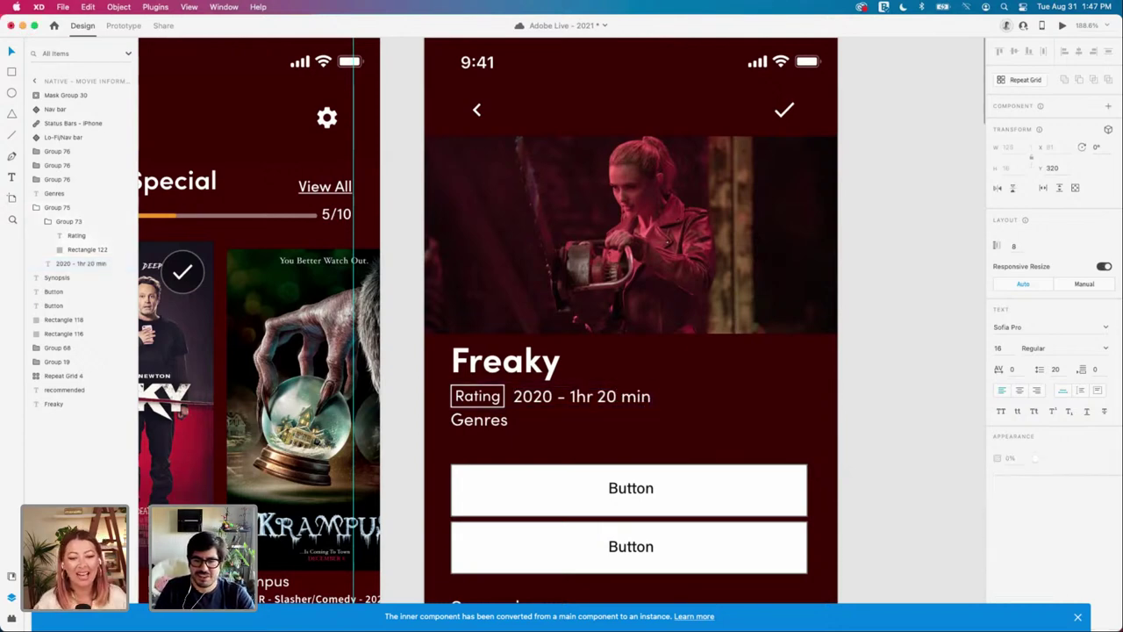
# Step: Nudge the 2020 - 1hr 20 min text slightly up so it is vertically centred on the Rating box
pyautogui.click(582, 400)
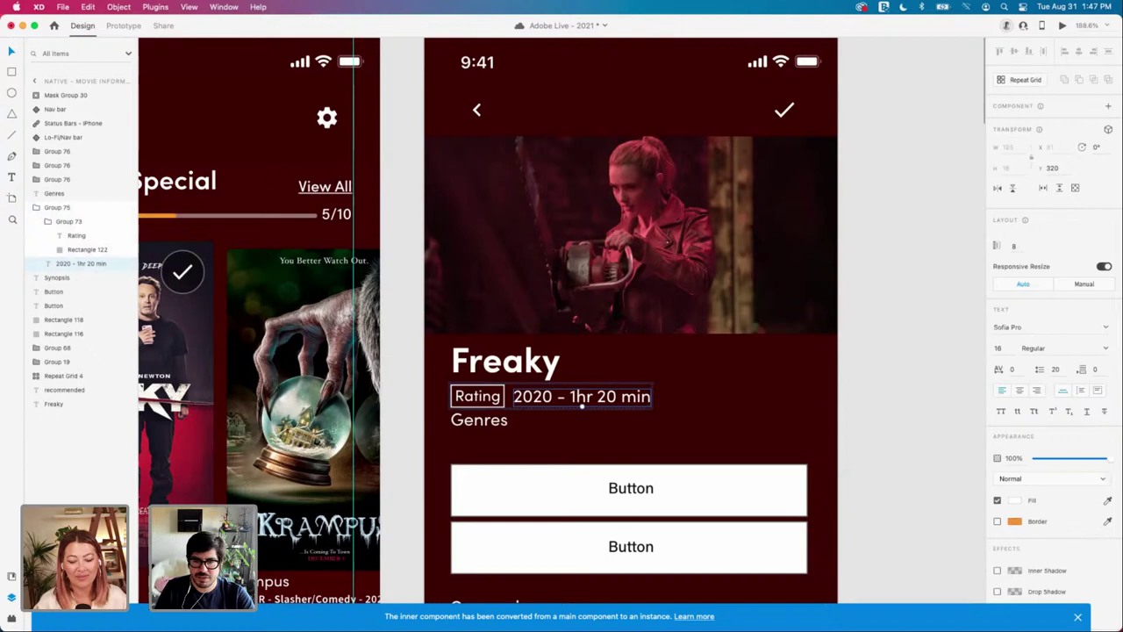
pyautogui.press('Escape')
pyautogui.press('Escape')
pyautogui.press('Escape')
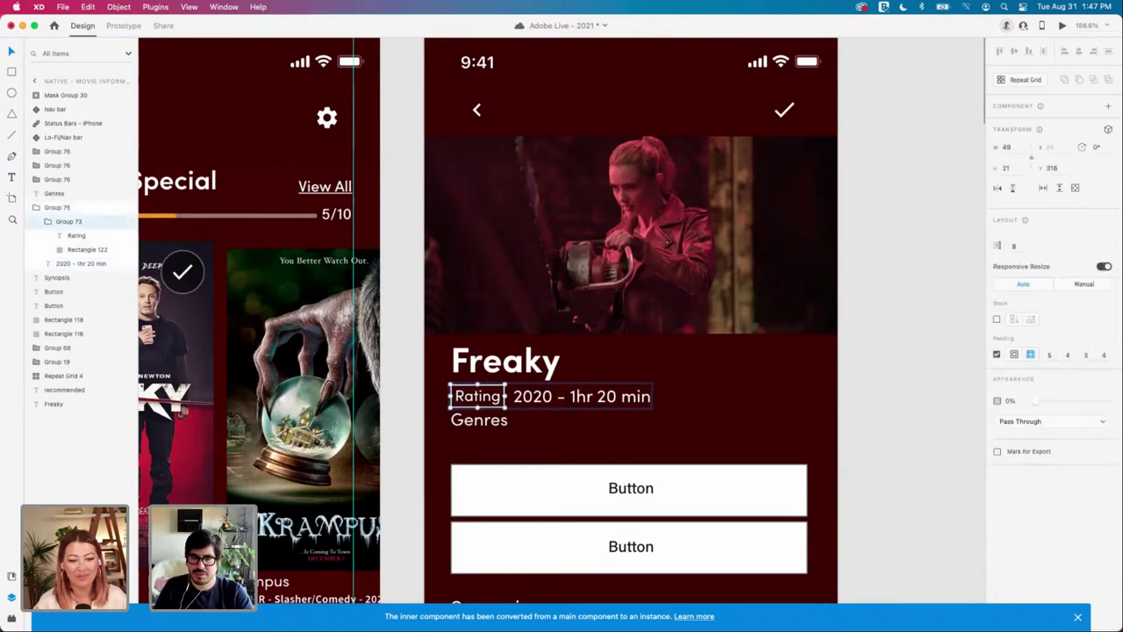
pyautogui.click(582, 398)
pyautogui.doubleClick(582, 398)
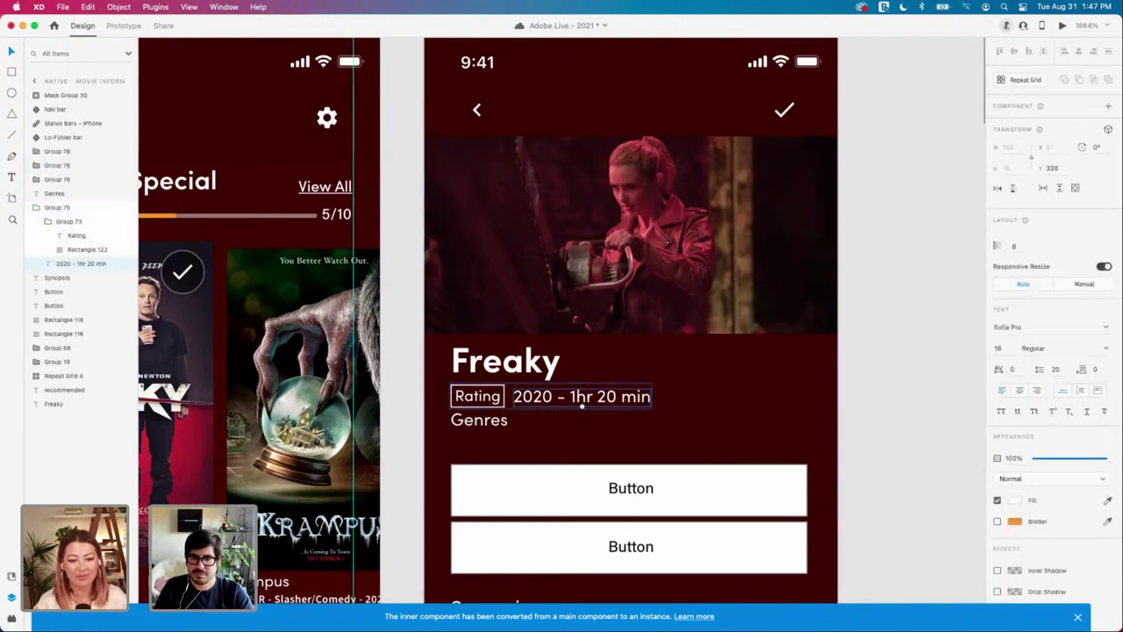
pyautogui.press('Up')
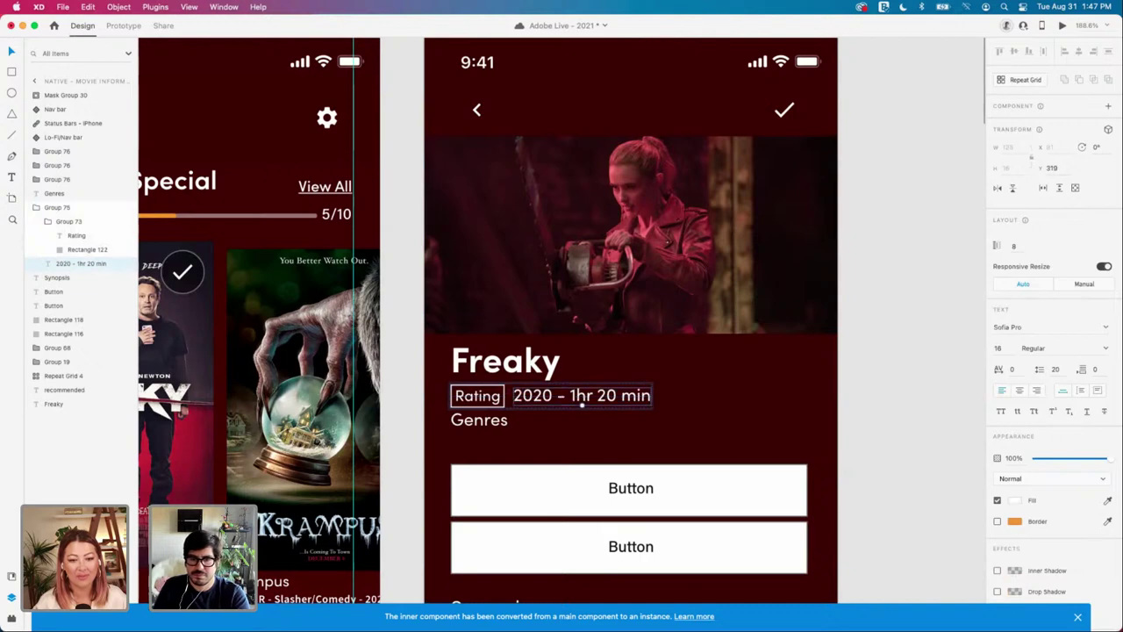
pyautogui.press('Up')
pyautogui.press('Down')
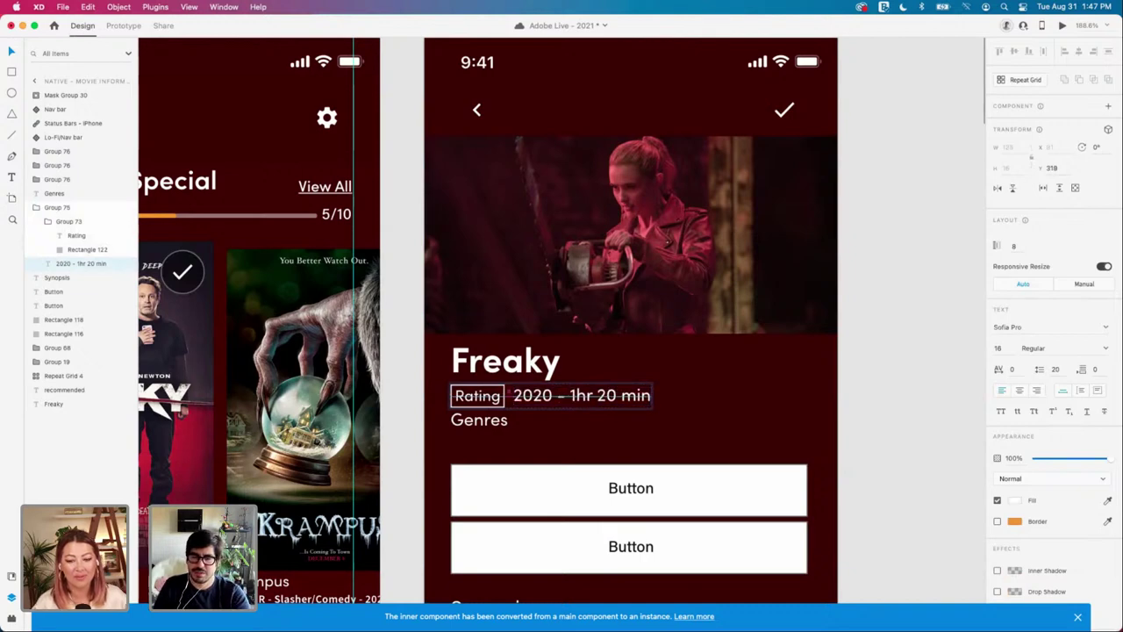
pyautogui.press('super+shift+a')
# Step: Replace the Genres placeholder under the rating line with Horror / Slasher / Comedy
pyautogui.click(479, 419)
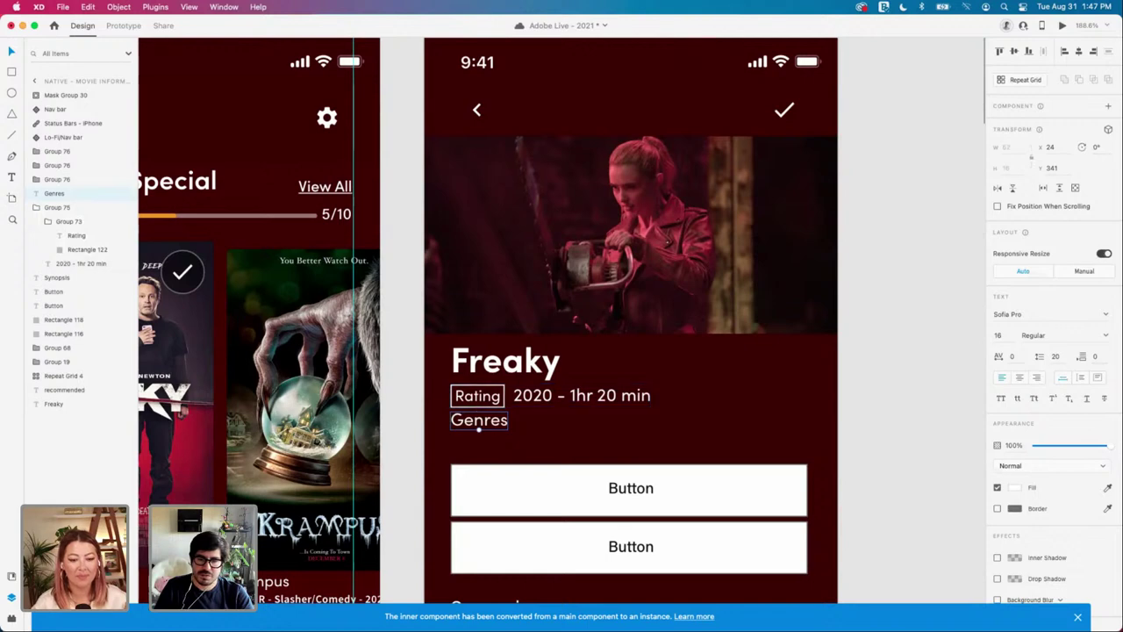
pyautogui.doubleClick(479, 420)
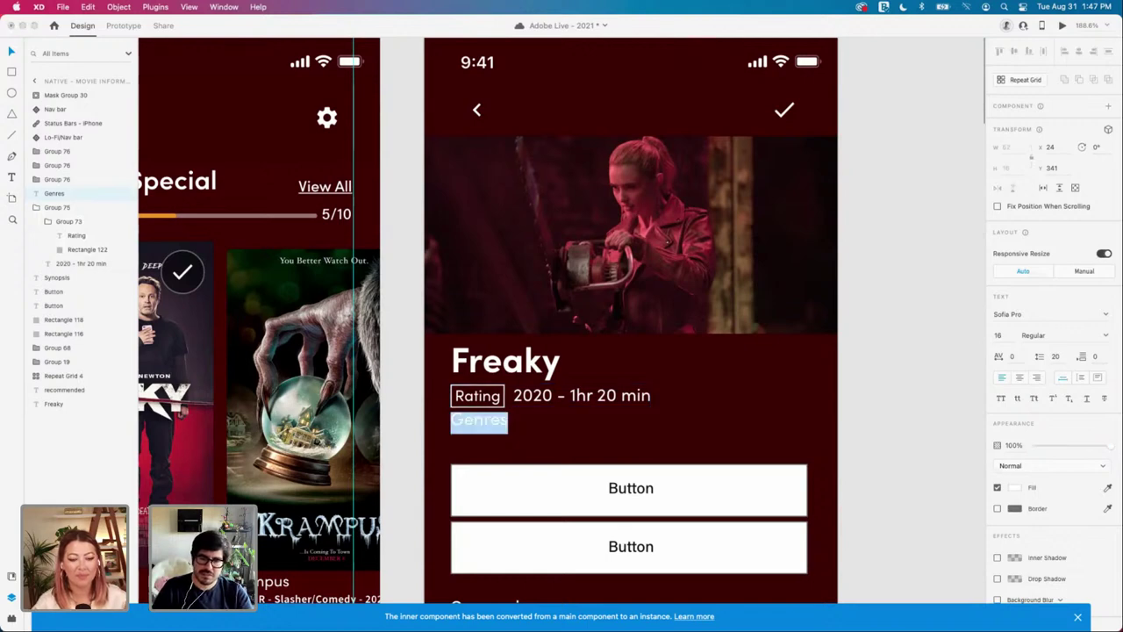
pyautogui.write('HOr')
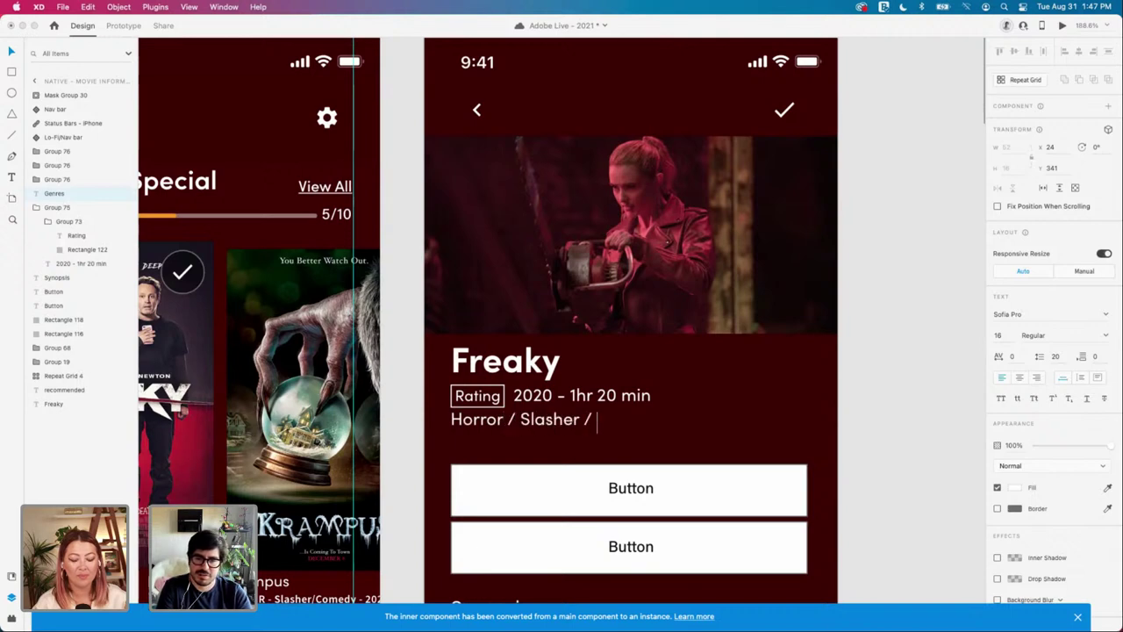
pyautogui.write('Comedy')
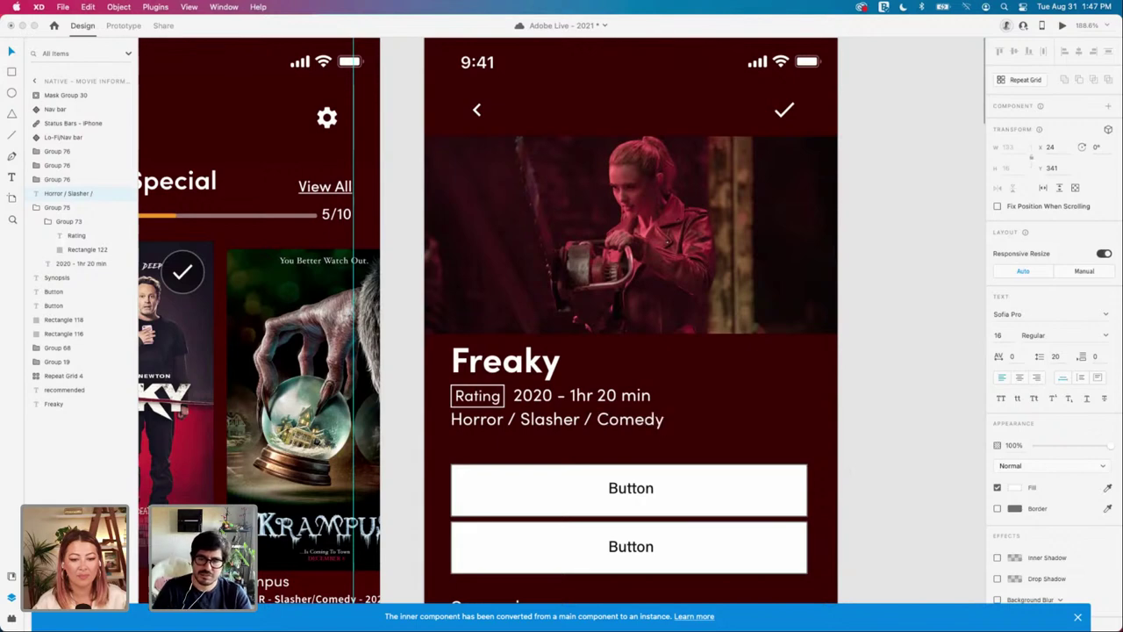
pyautogui.press('Escape')
pyautogui.scroll(-3, 557, 426)
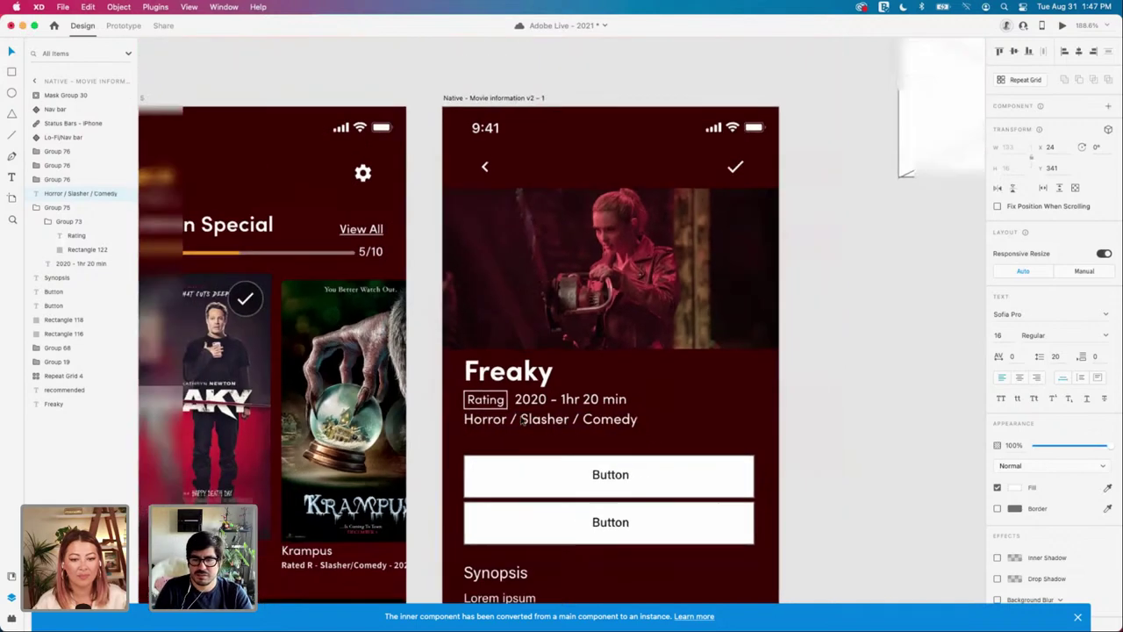
pyautogui.click(831, 431)
# Step: Examine the back arrow and checkmark icon buttons in the movie information screen's nav bar
pyautogui.scroll(-3, 826, 431)
pyautogui.scroll(-3, 825, 430)
pyautogui.hscroll(2, 825, 430)
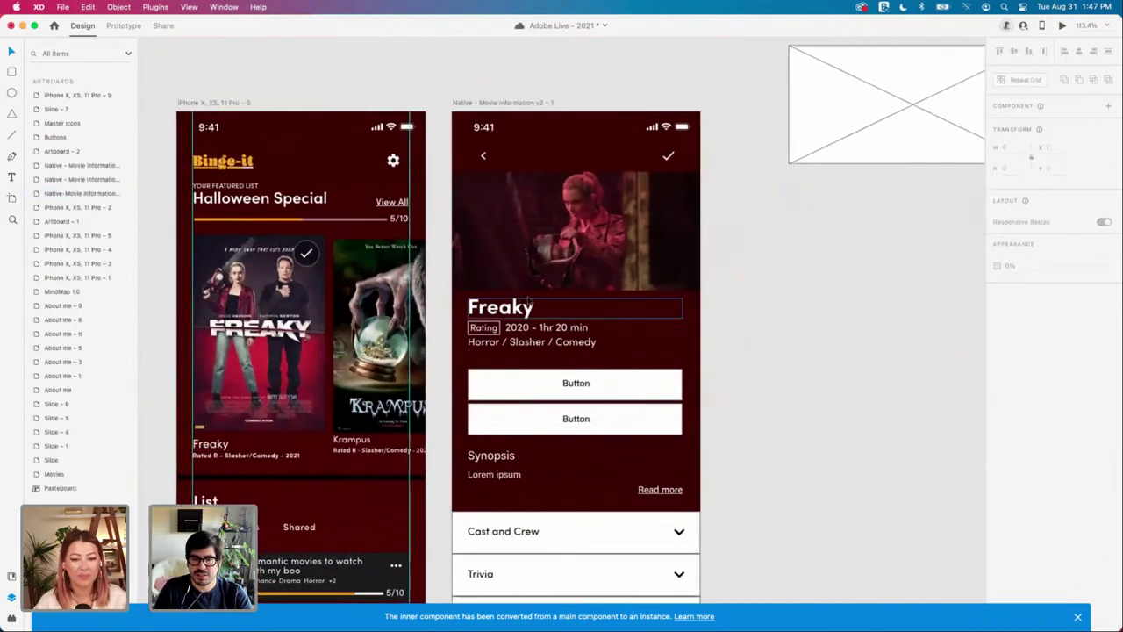
pyautogui.scroll(2, 816, 357)
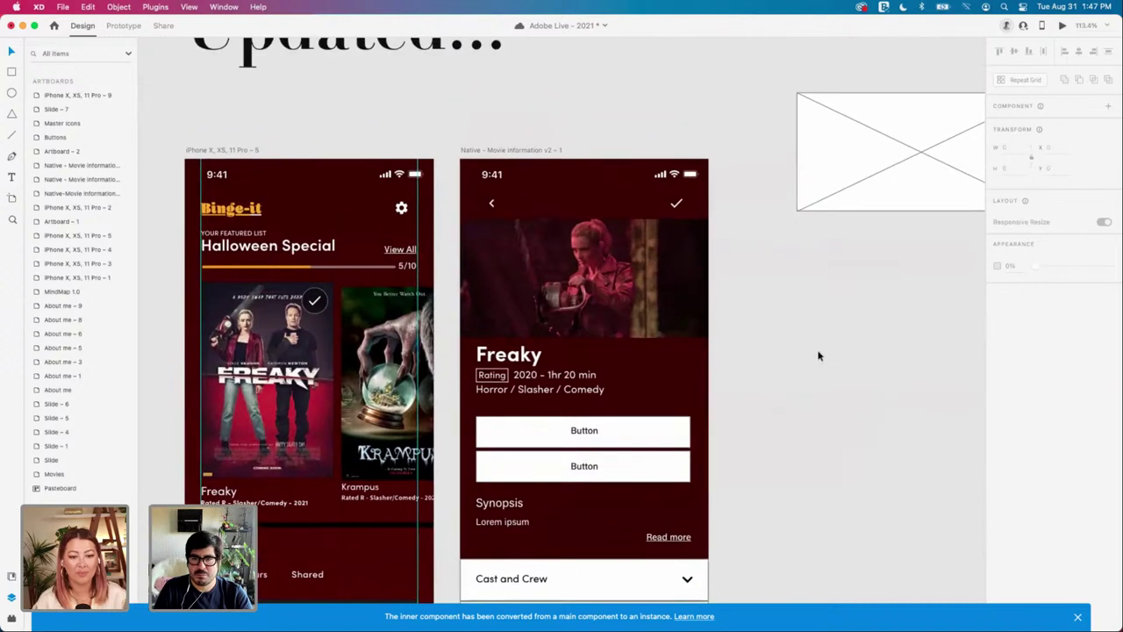
pyautogui.click(493, 204)
pyautogui.click(494, 207)
pyautogui.doubleClick(493, 205)
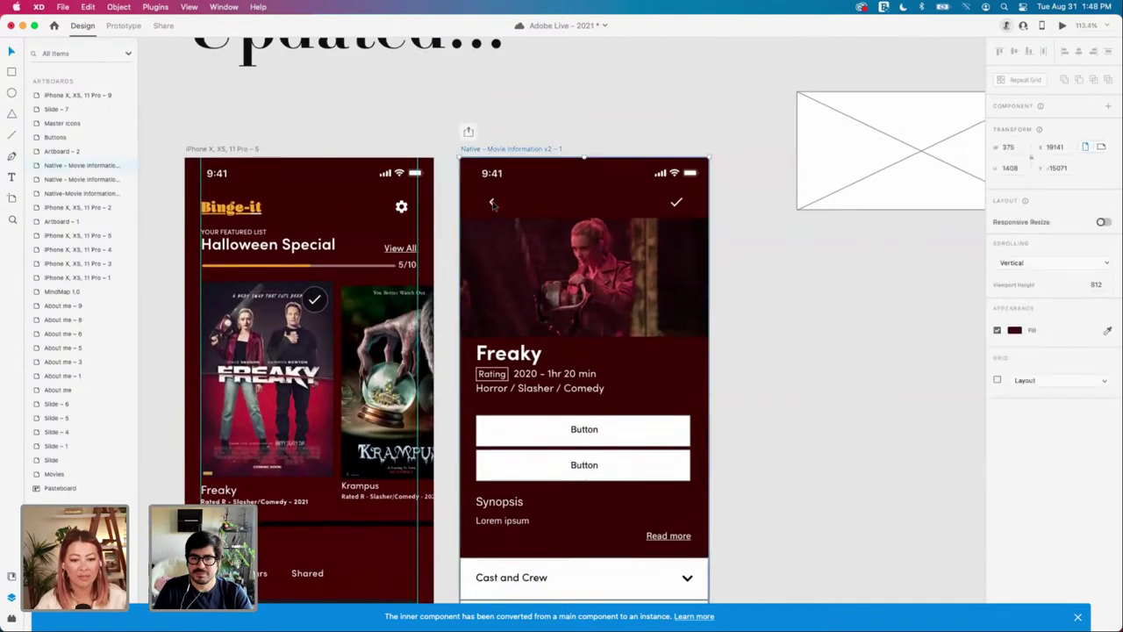
pyautogui.doubleClick(493, 206)
pyautogui.click(493, 205)
pyautogui.doubleClick(492, 205)
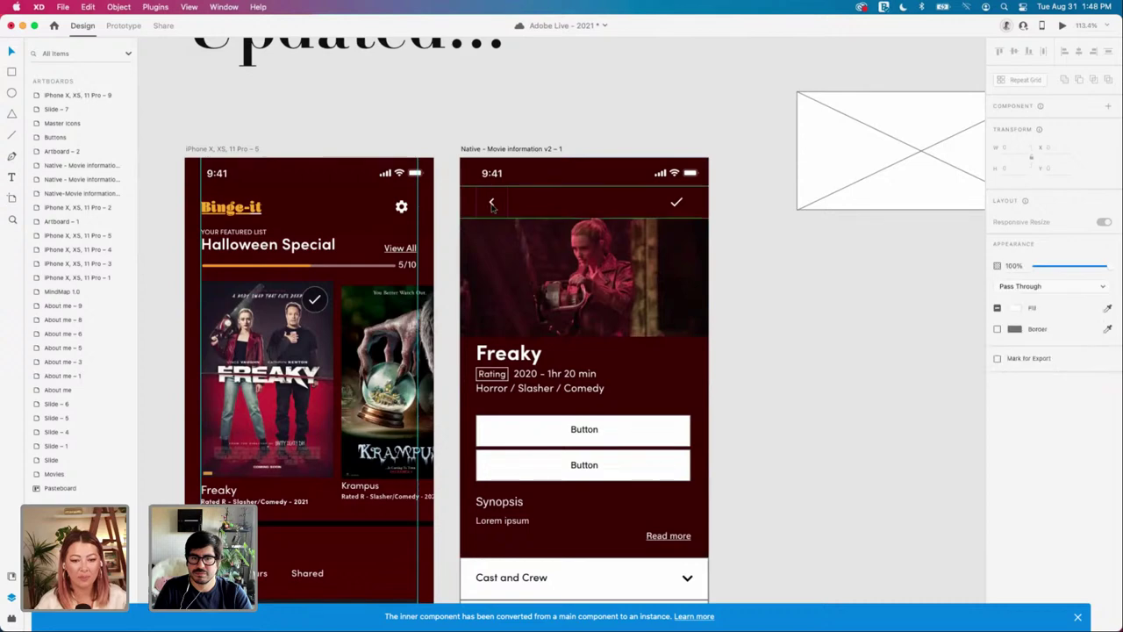
pyautogui.click(675, 203)
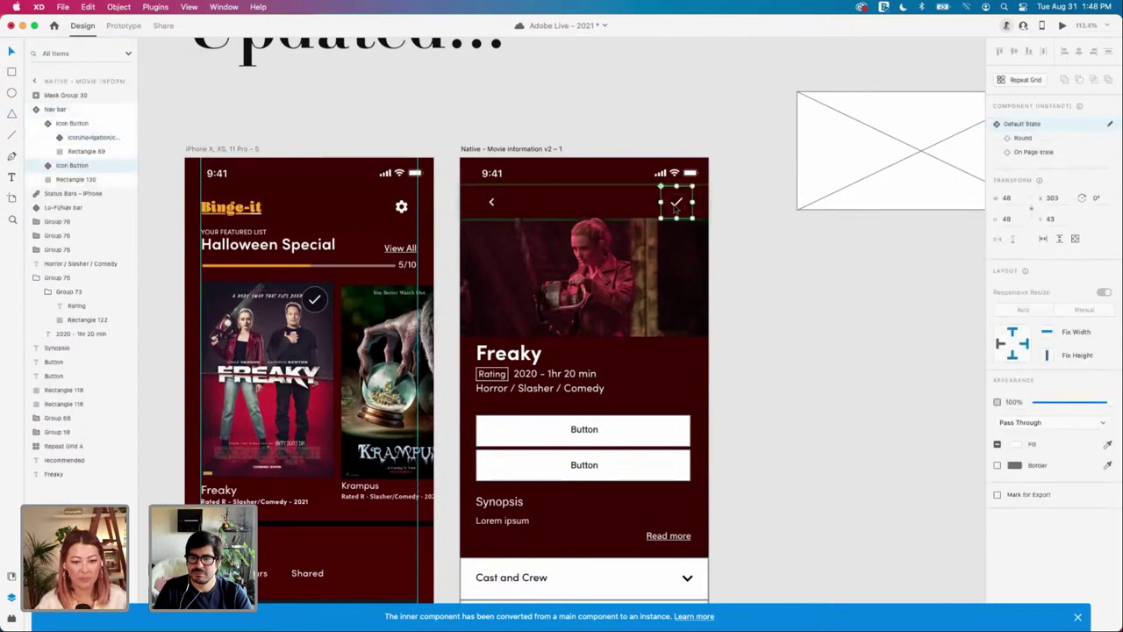
pyautogui.click(760, 275)
pyautogui.scroll(-3, 760, 276)
pyautogui.scroll(-2, 760, 272)
pyautogui.scroll(1, 790, 254)
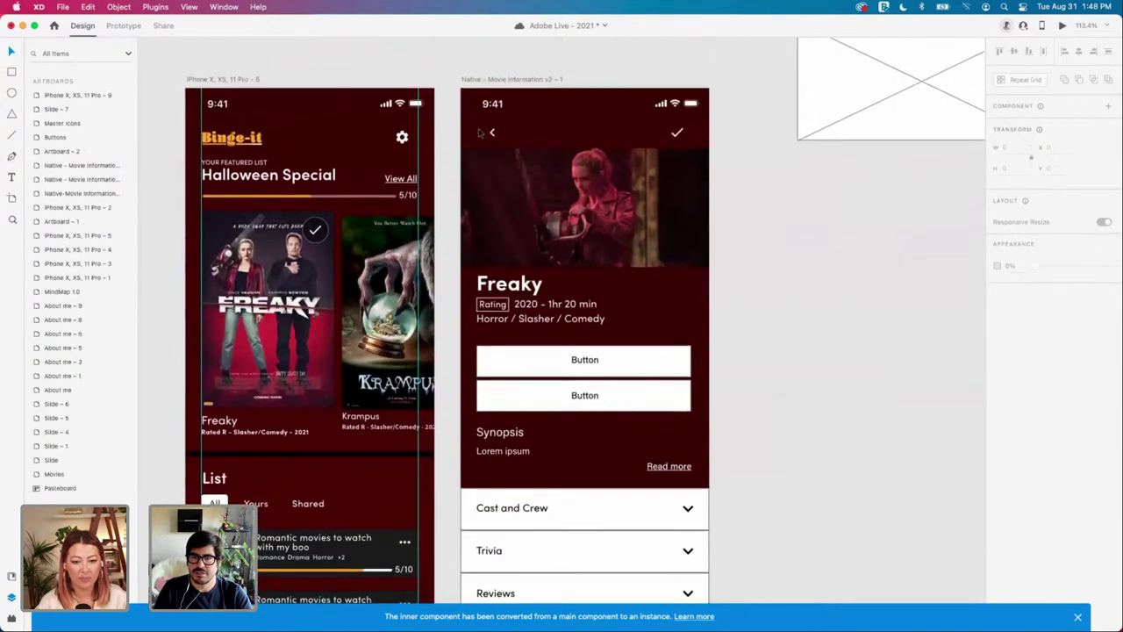
pyautogui.scroll(2, 845, 230)
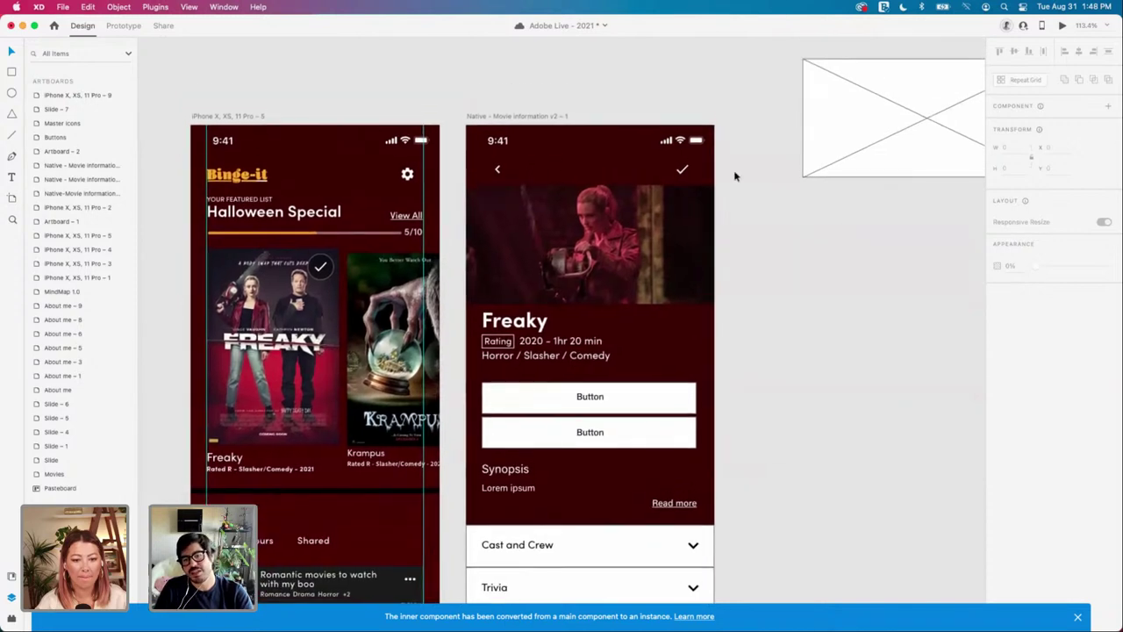
pyautogui.doubleClick(677, 173)
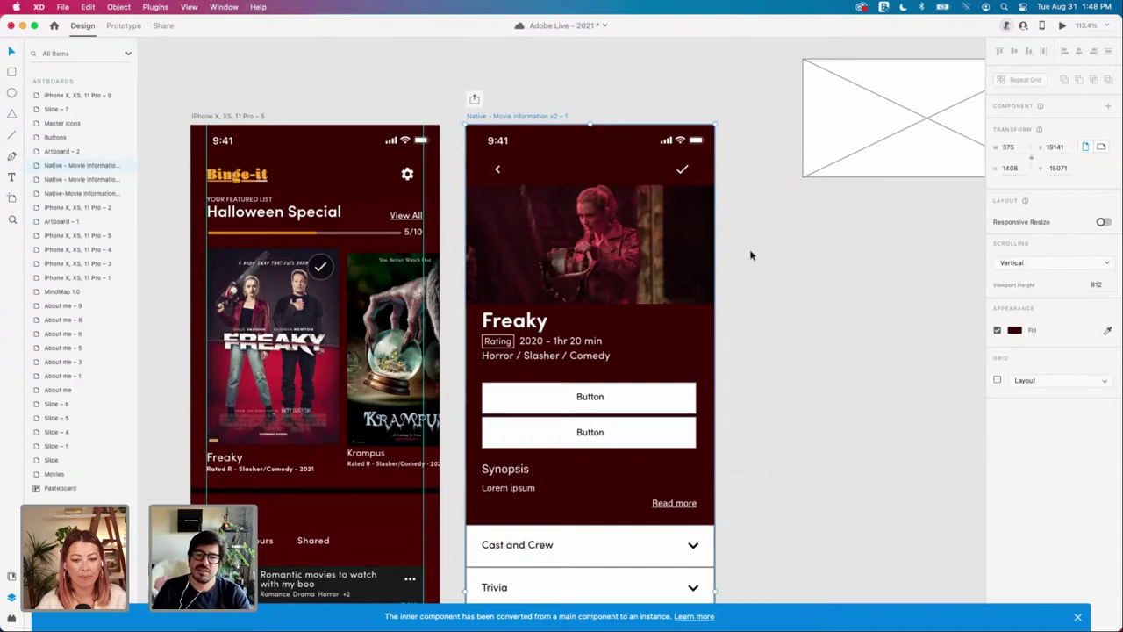
pyautogui.click(498, 172)
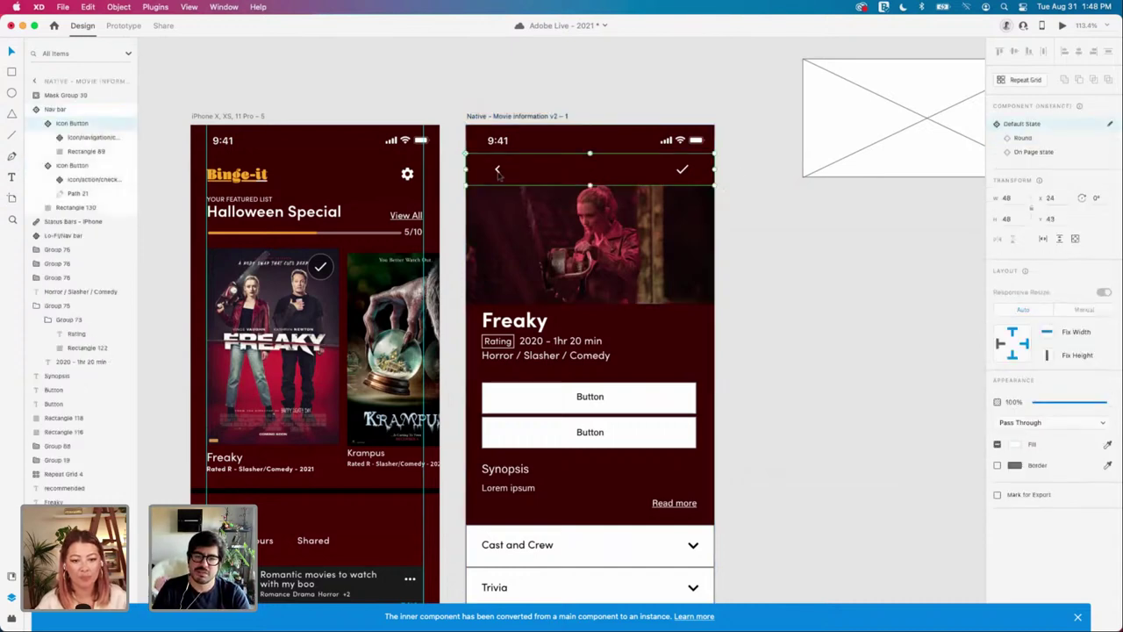
pyautogui.click(497, 173)
pyautogui.click(498, 173)
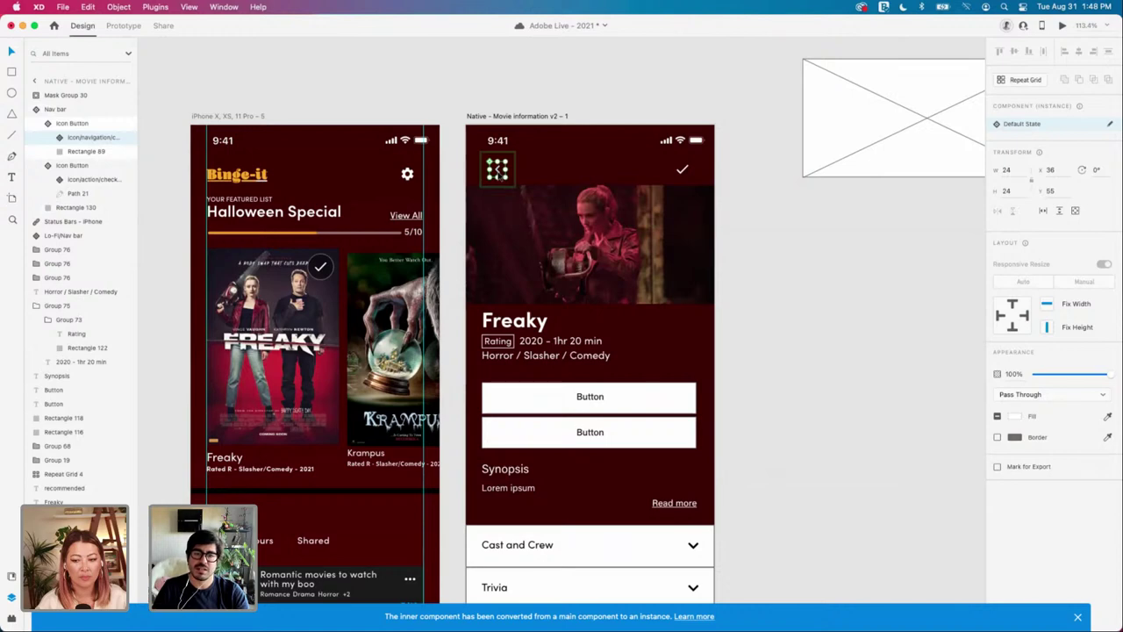
pyautogui.click(760, 207)
pyautogui.hscroll(3, 760, 207)
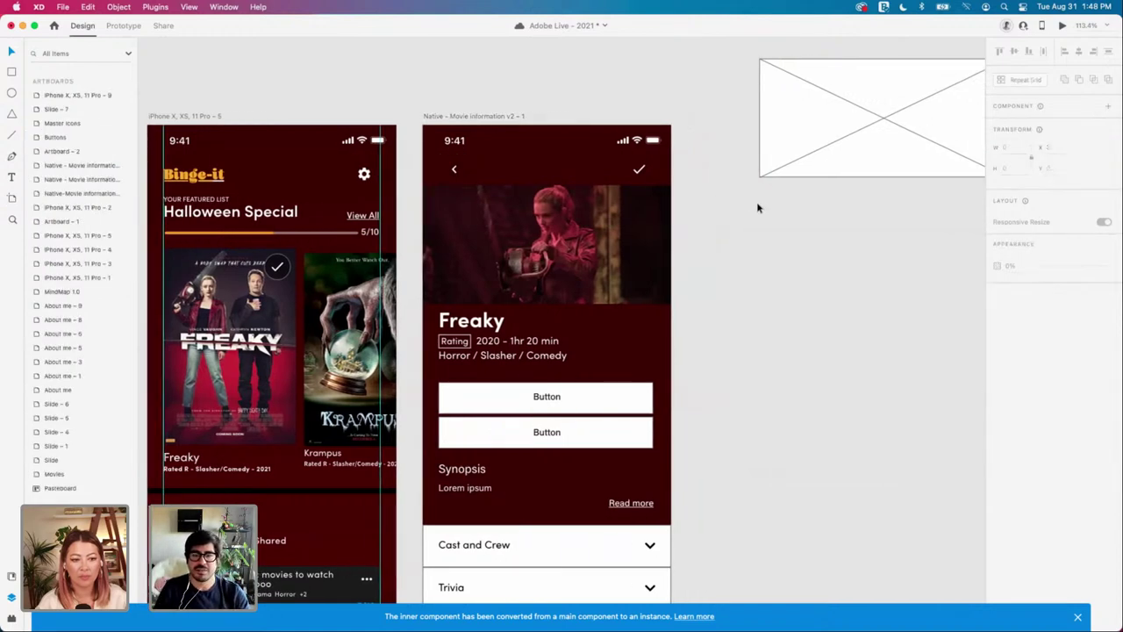
pyautogui.scroll(-3, 740, 210)
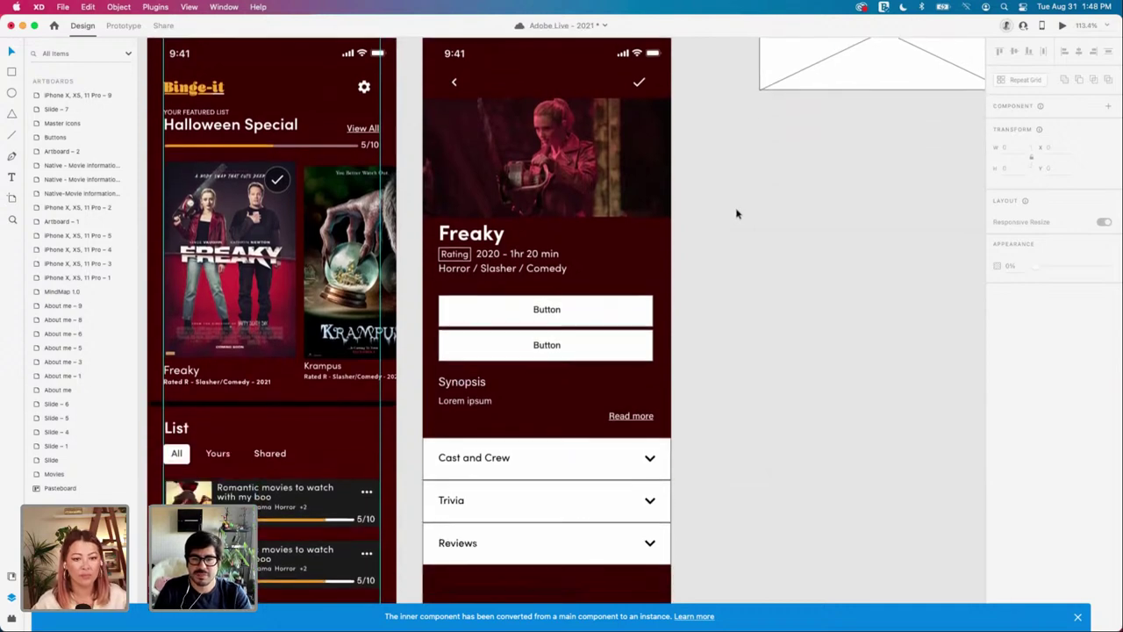
pyautogui.click(552, 321)
pyautogui.moveTo(523, 319); pyautogui.dragTo(874, 311)
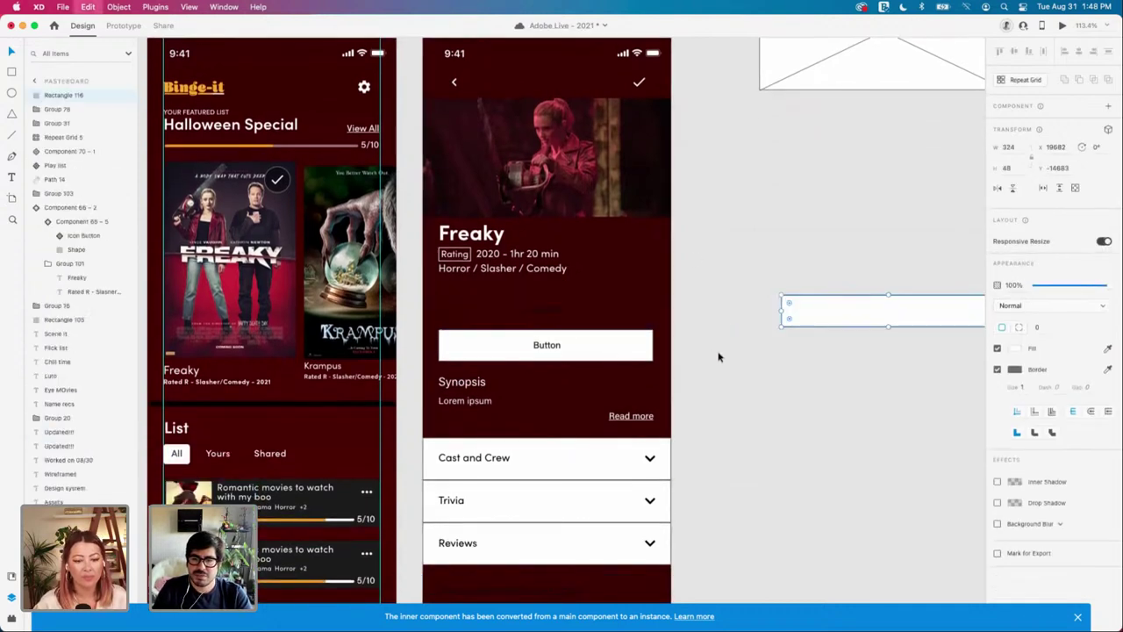
pyautogui.press('super+z')
# Step: Replace the upper button's label with Watch on HBO Max
pyautogui.doubleClick(547, 311)
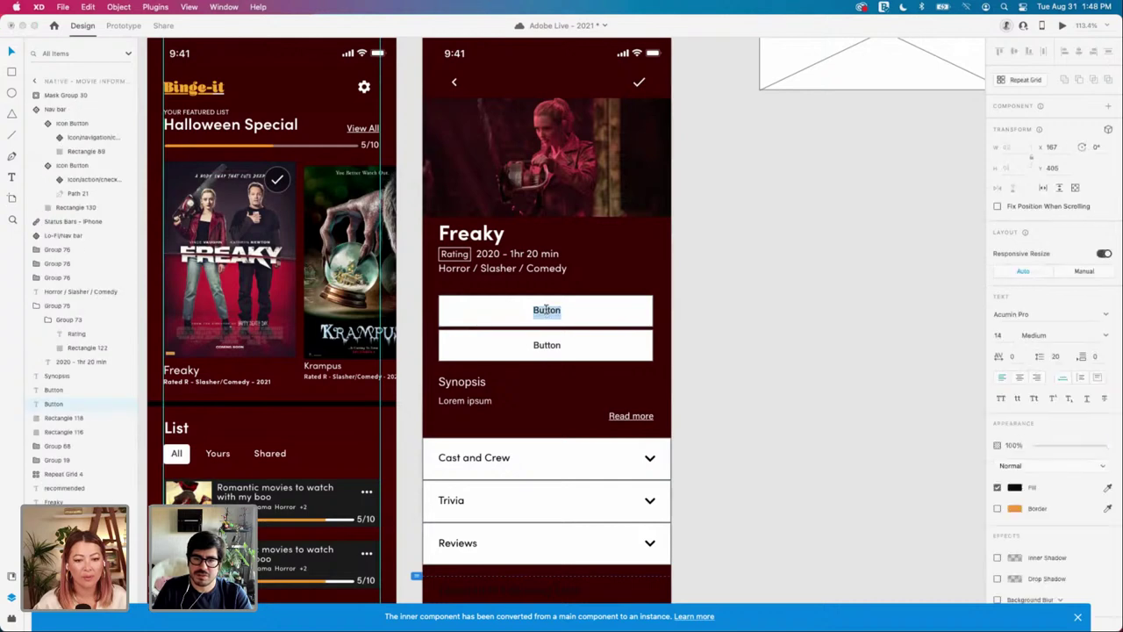
pyautogui.doubleClick(546, 311)
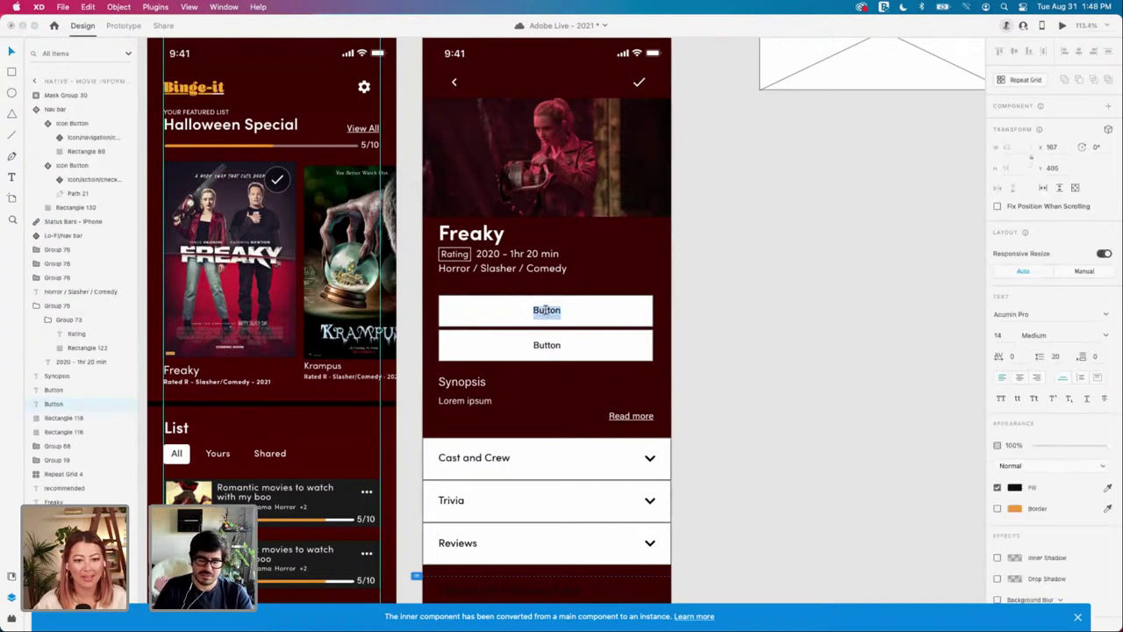
pyautogui.write('Watch')
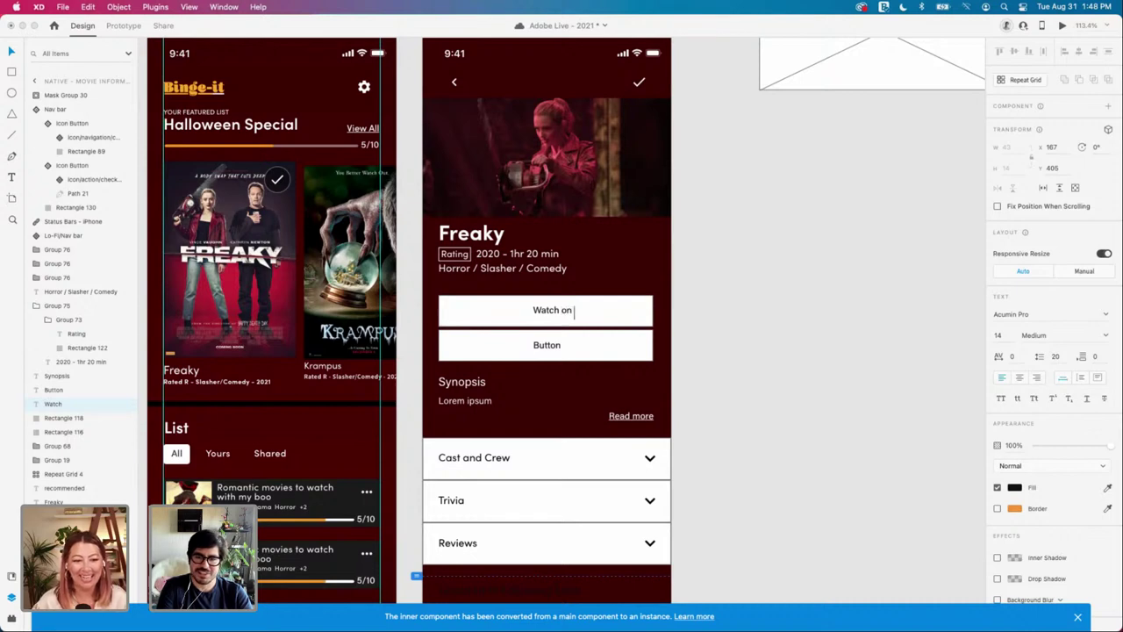
pyautogui.write(' on HBO Max')
pyautogui.press('Escape')
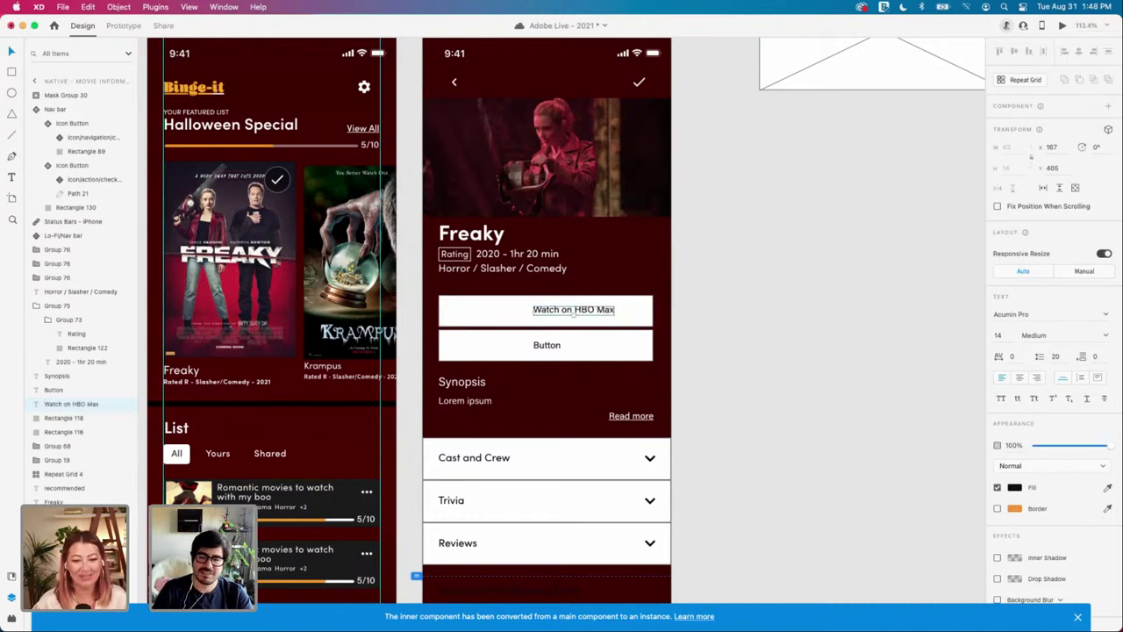
# Step: Move the Watch on HBO Max label to roughly the horizontal centre of its button and check the spacing around it
pyautogui.moveTo(577, 314); pyautogui.dragTo(551, 316)
pyautogui.scroll(5, 551, 316)
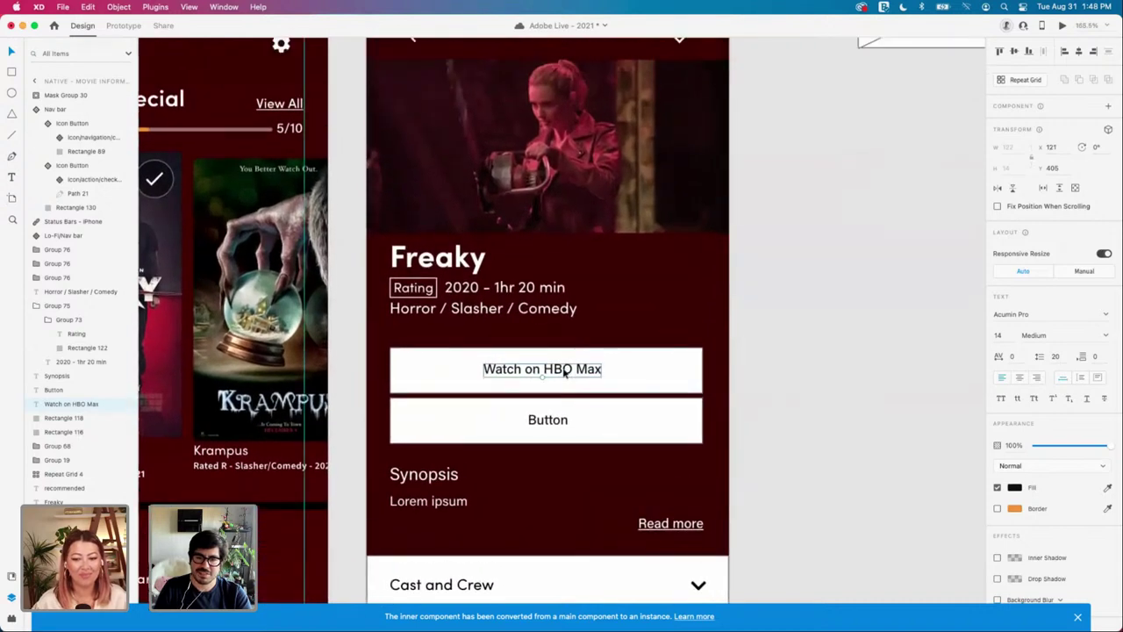
pyautogui.press('alt')
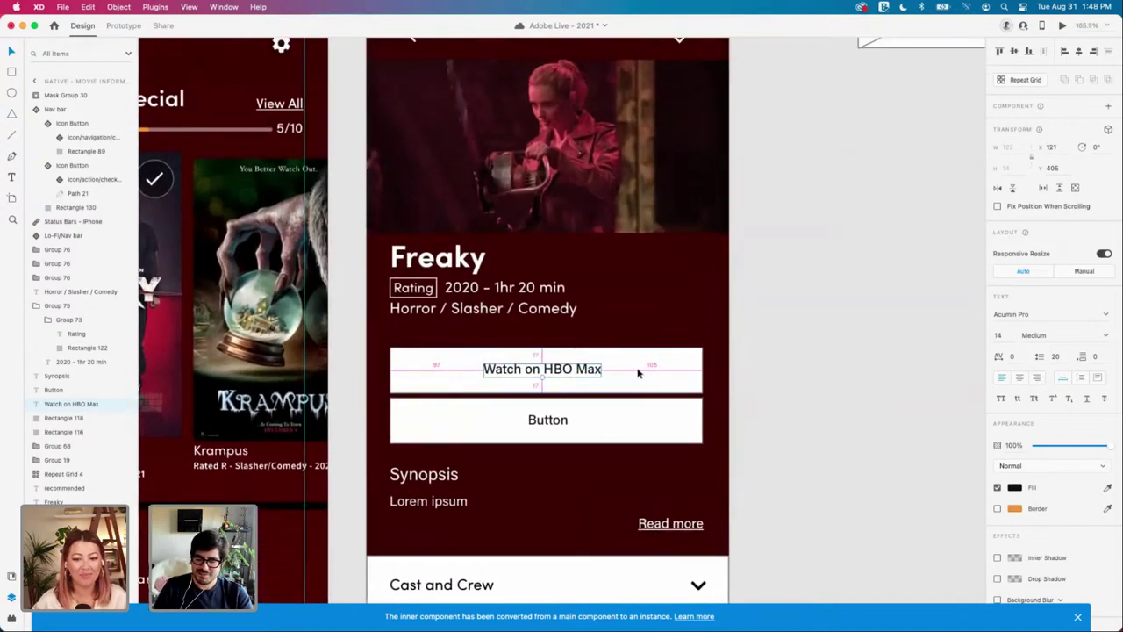
# Step: Round the corners of the rectangle behind Watch on HBO Max with a radius of 4
pyautogui.click(639, 374)
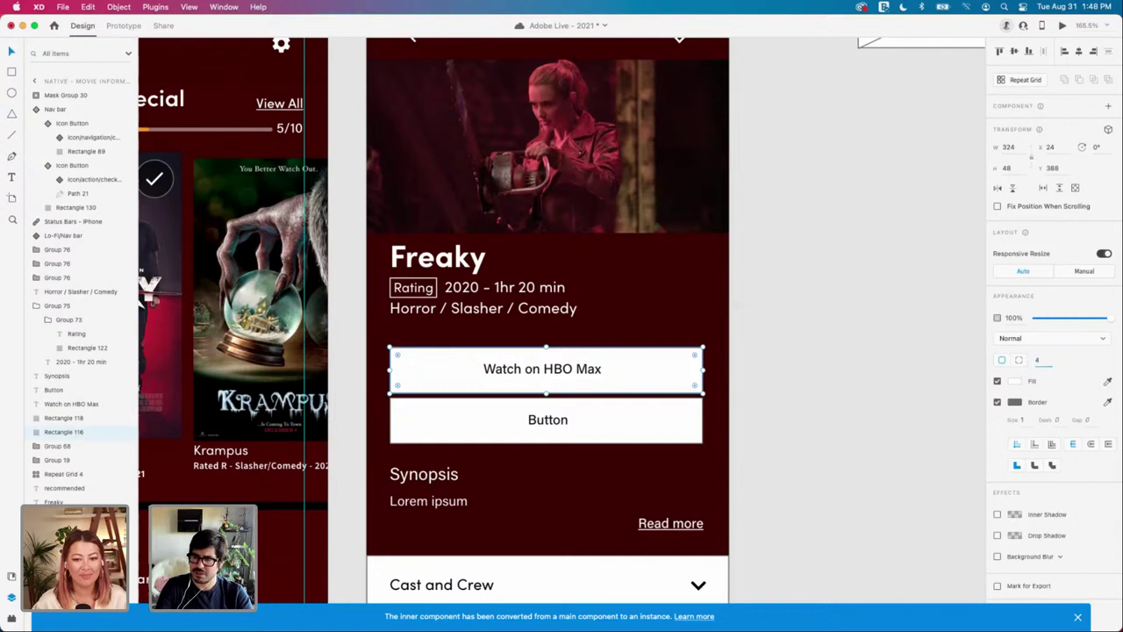
pyautogui.press('Return')
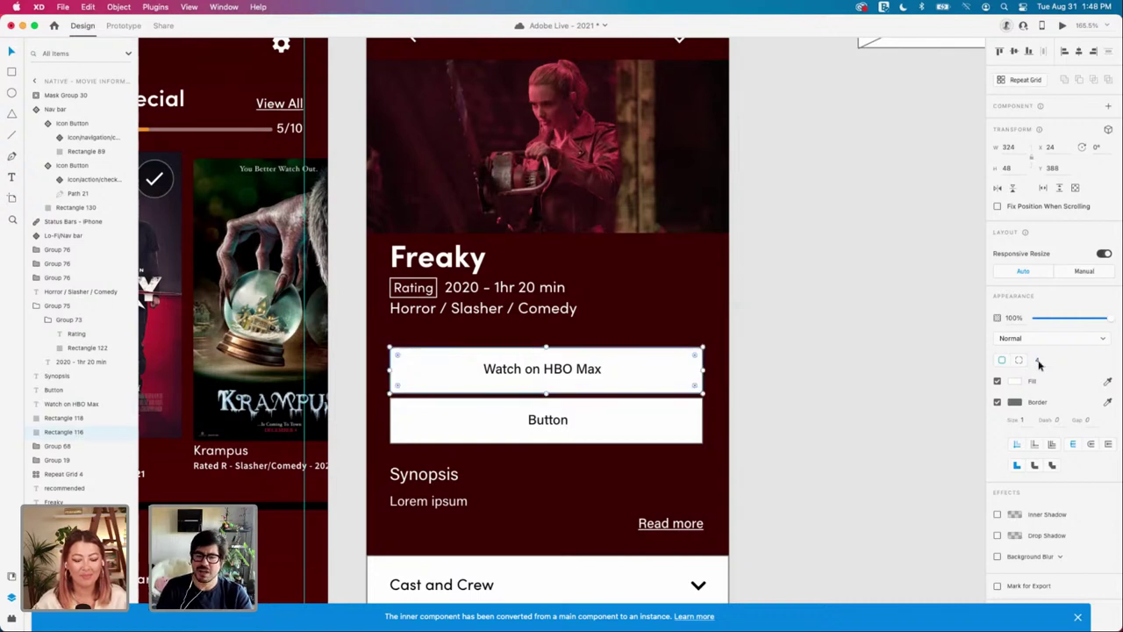
pyautogui.click(719, 405)
pyautogui.click(665, 379)
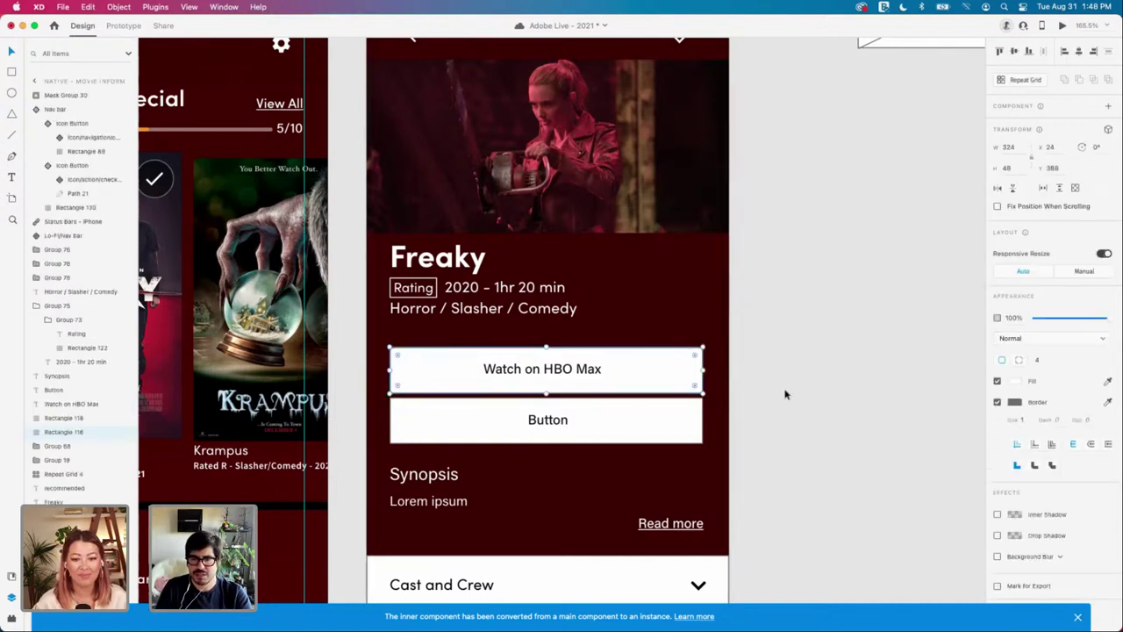
pyautogui.scroll(2, 747, 392)
pyautogui.scroll(-4, 762, 391)
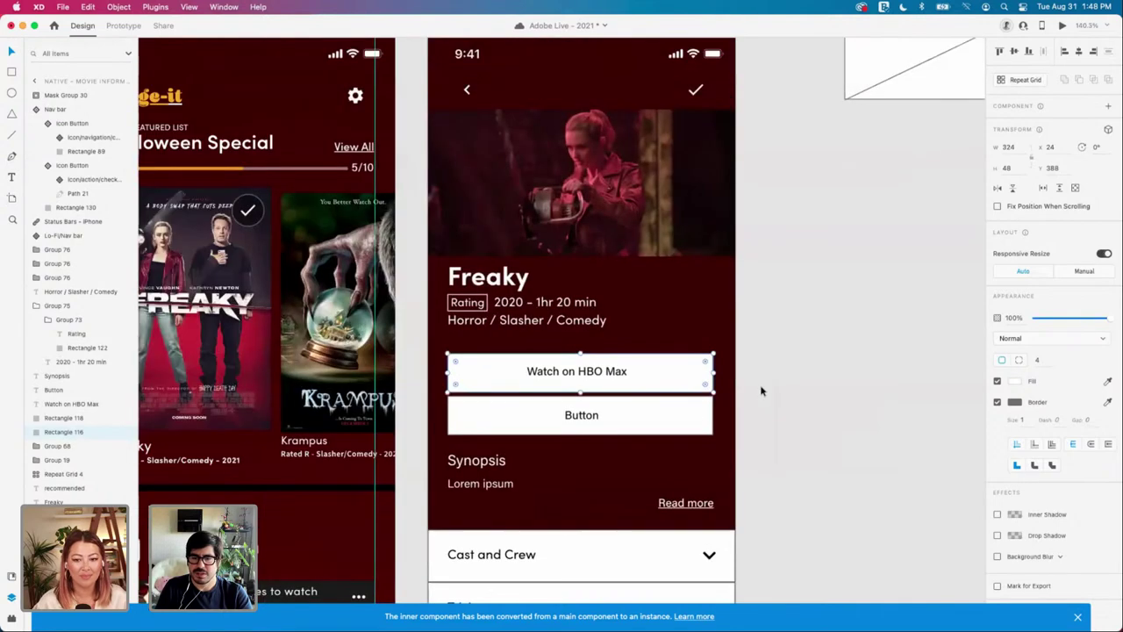
# Step: Nudge the Watch on HBO Max label down by 1 pixel within its button
pyautogui.click(620, 372)
pyautogui.press('Down')
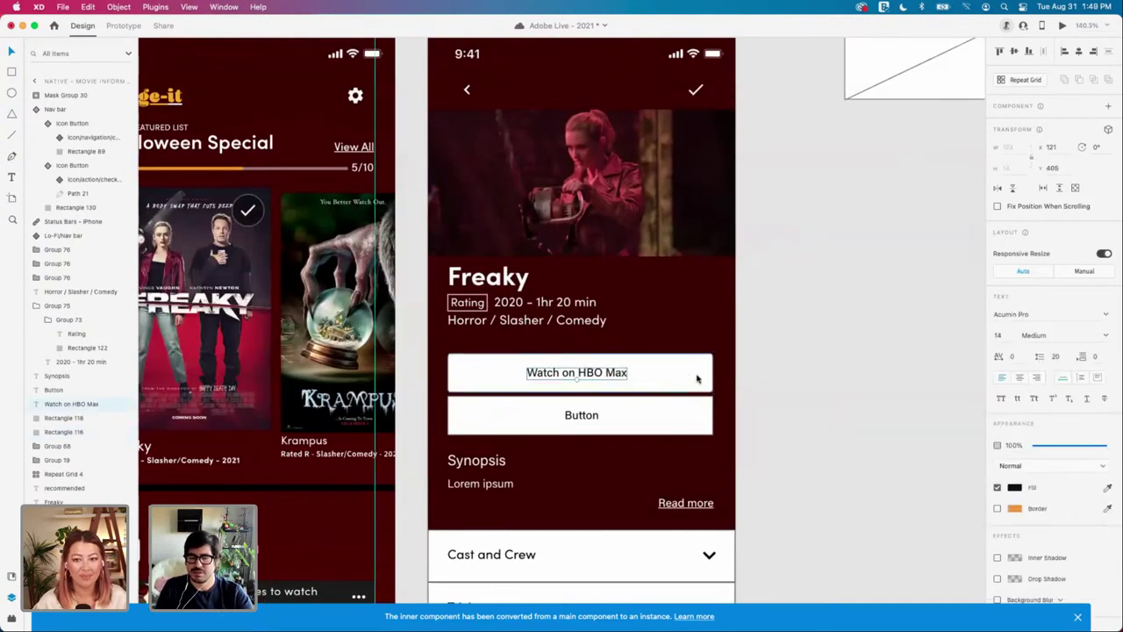
pyautogui.click(699, 380)
pyautogui.click(780, 392)
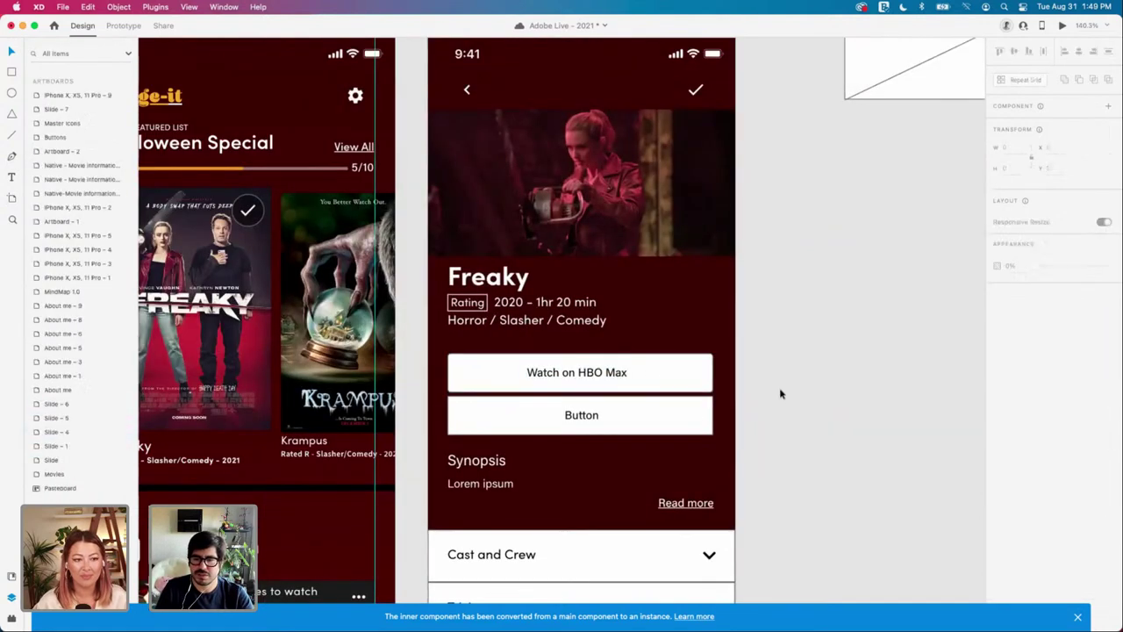
# Step: Change the Watch on HBO Max label's font to Sofia Pro
pyautogui.click(687, 375)
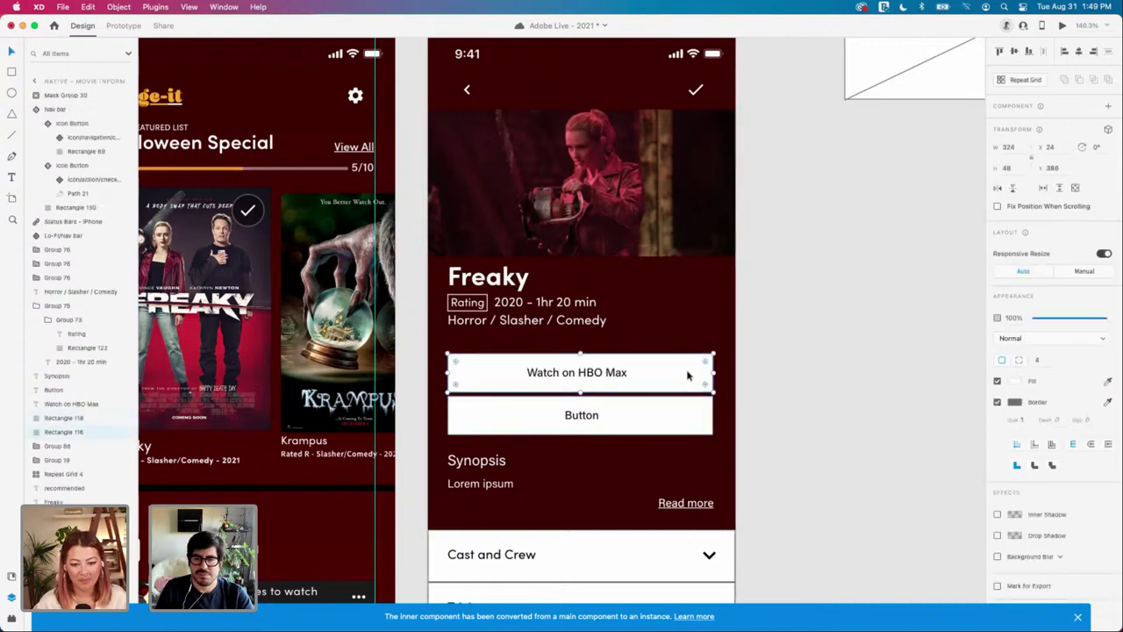
pyautogui.scroll(-3, 688, 375)
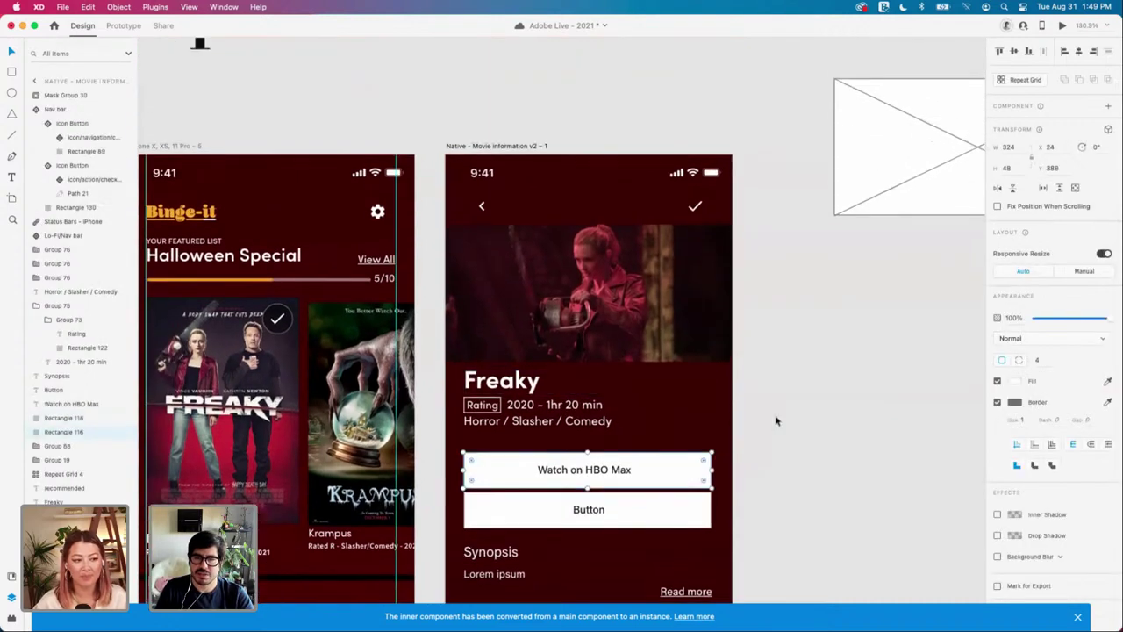
pyautogui.scroll(-2, 733, 413)
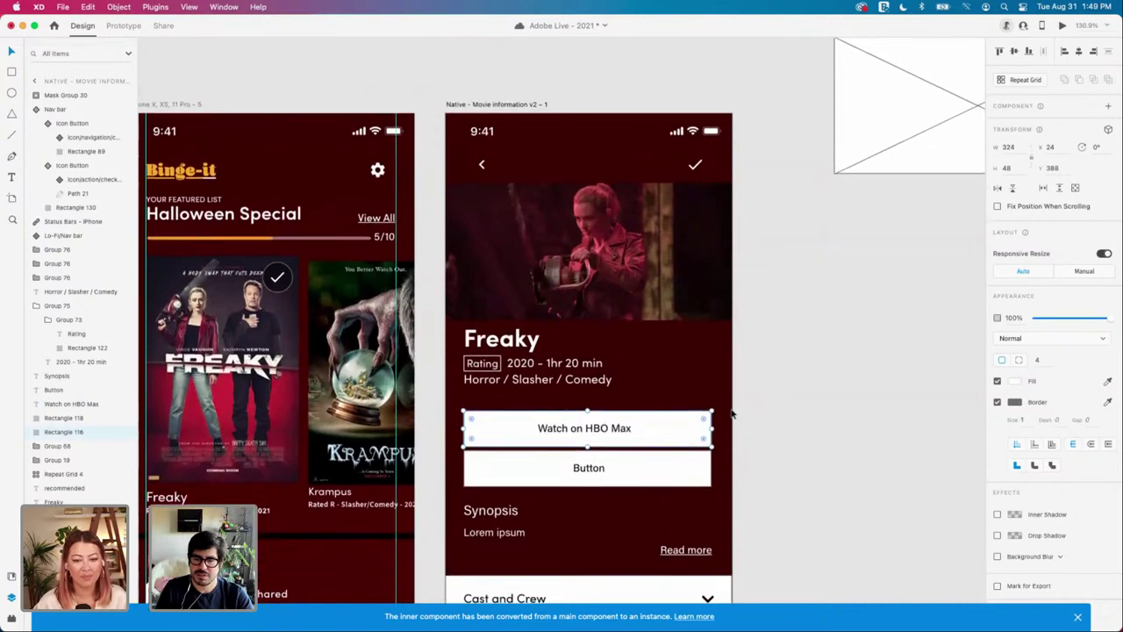
pyautogui.doubleClick(623, 427)
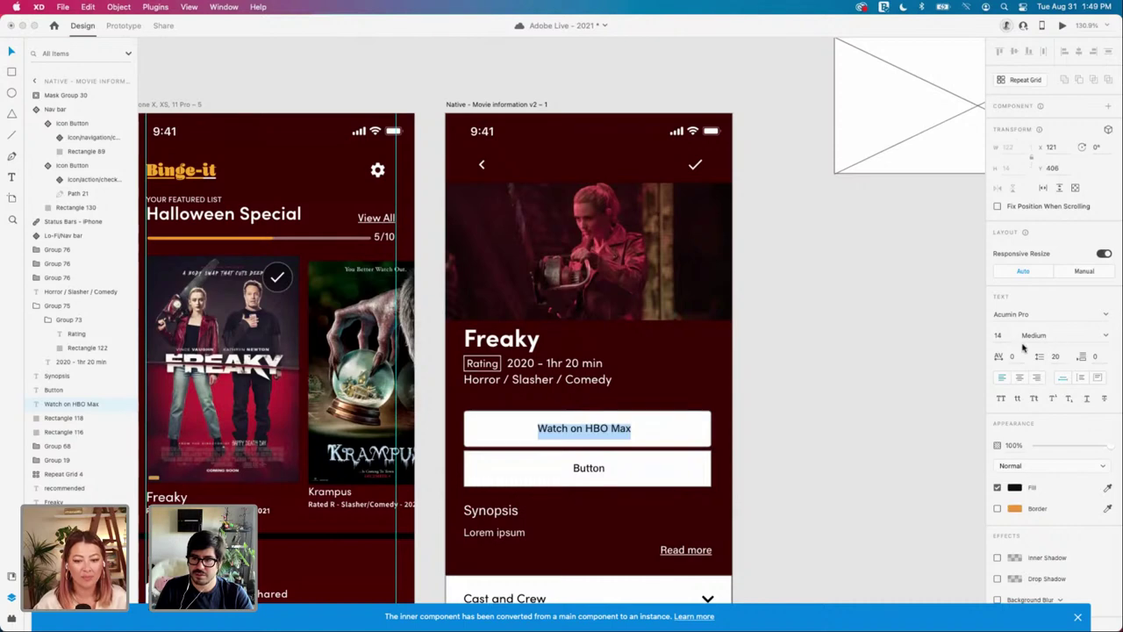
pyautogui.click(1040, 313)
pyautogui.write('Sofia Pro')
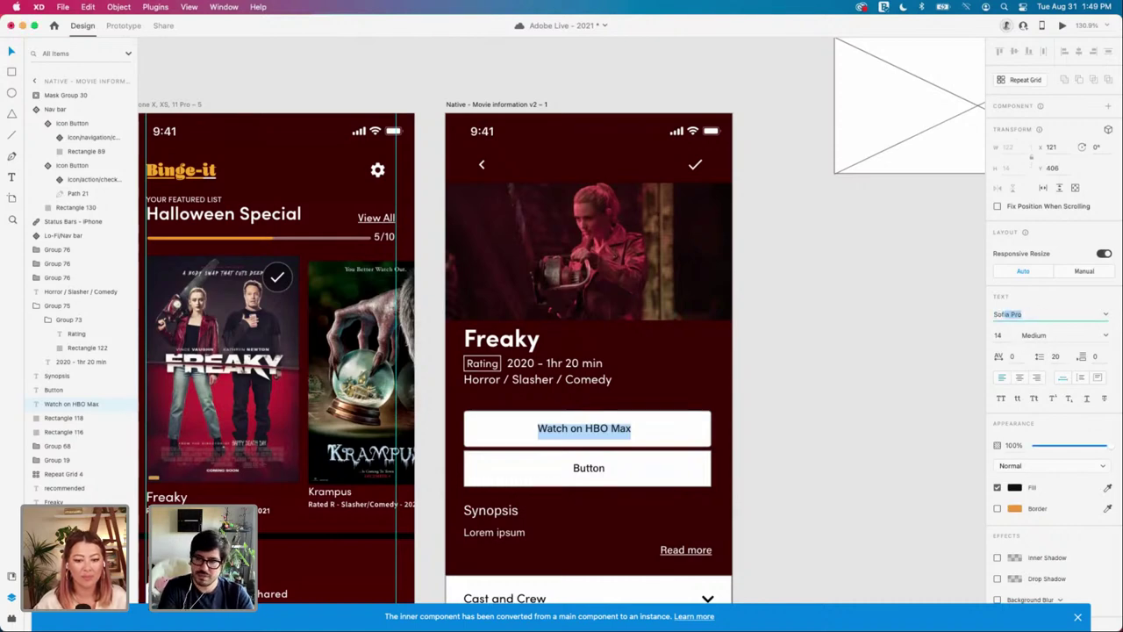
pyautogui.press('Return')
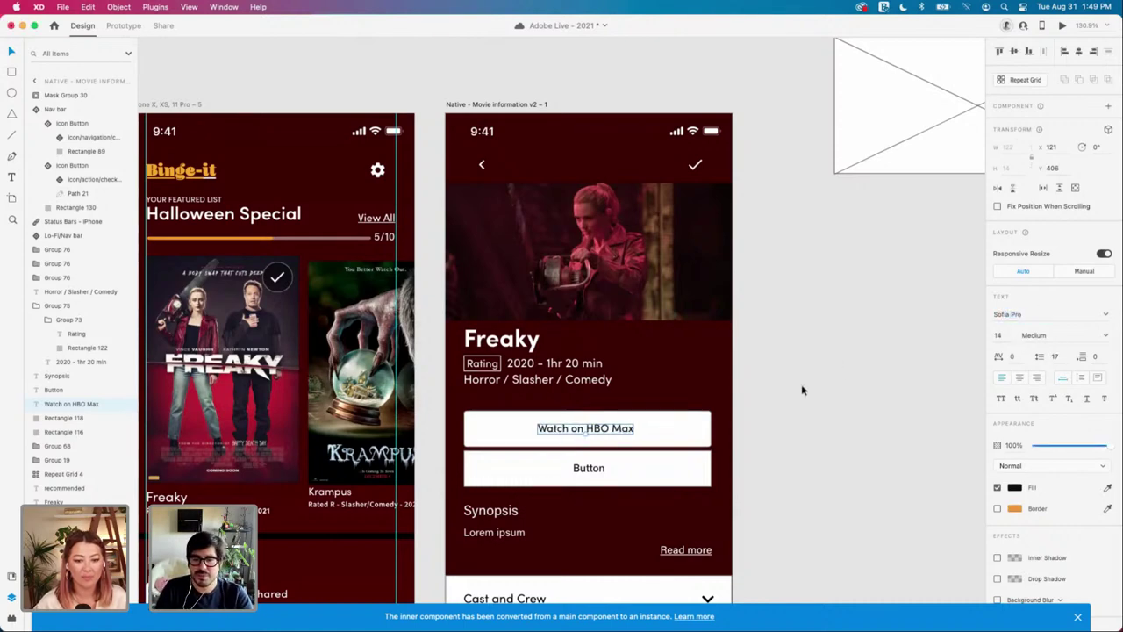
# Step: Try the saved orange, green and Secondary fills on the Watch on HBO Max rectangle and settle on #F6AB00
pyautogui.click(701, 430)
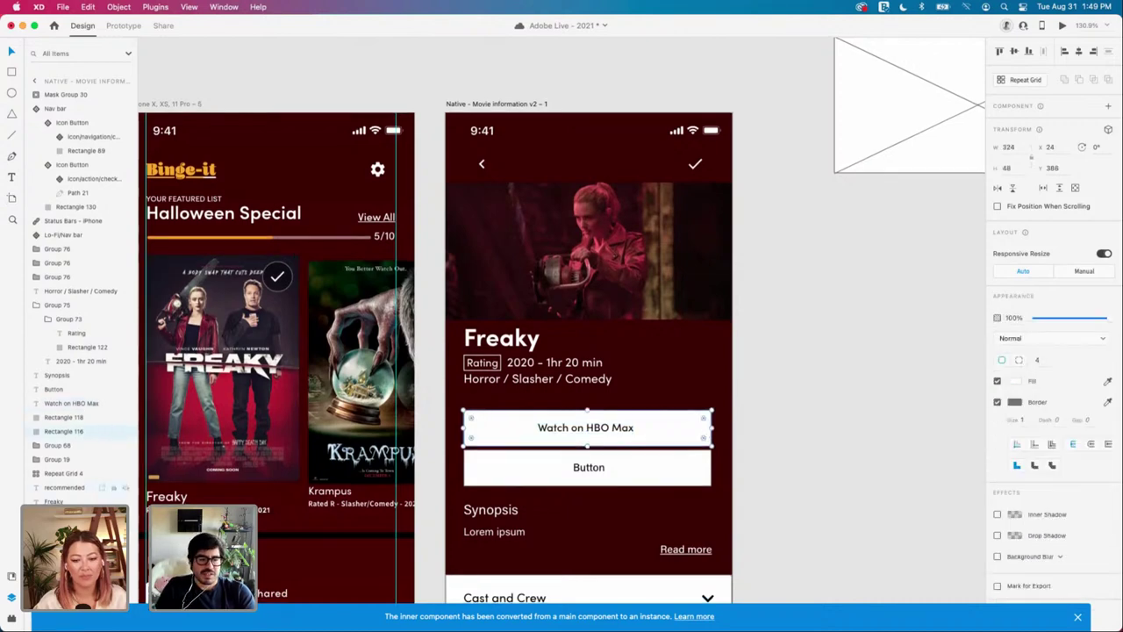
pyautogui.click(12, 576)
pyautogui.scroll(5, 81, 351)
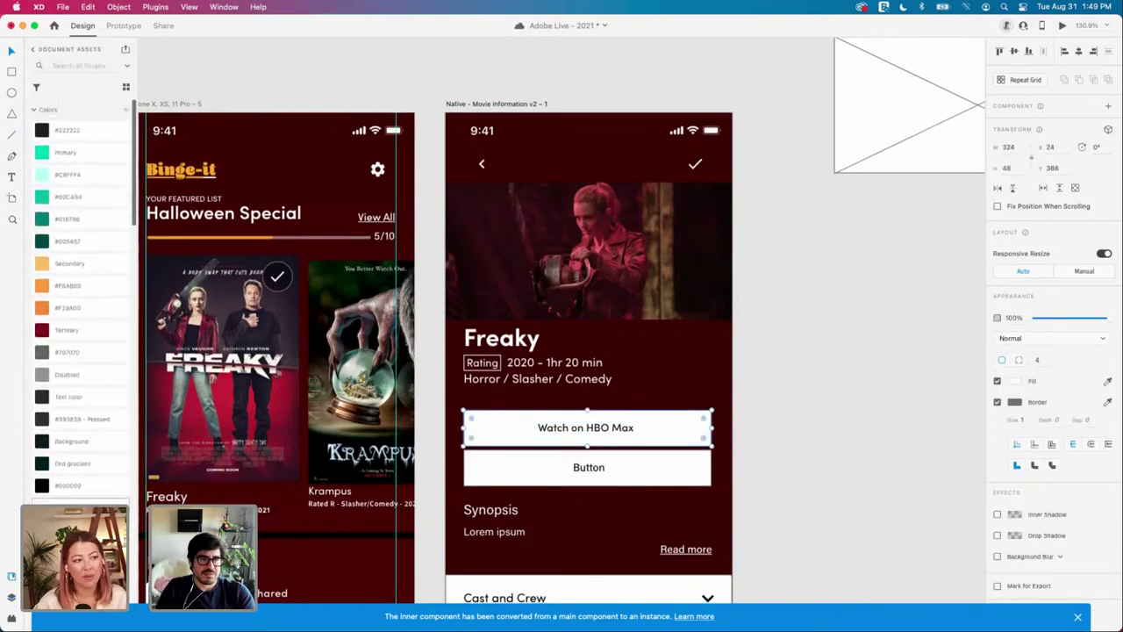
pyautogui.click(66, 284)
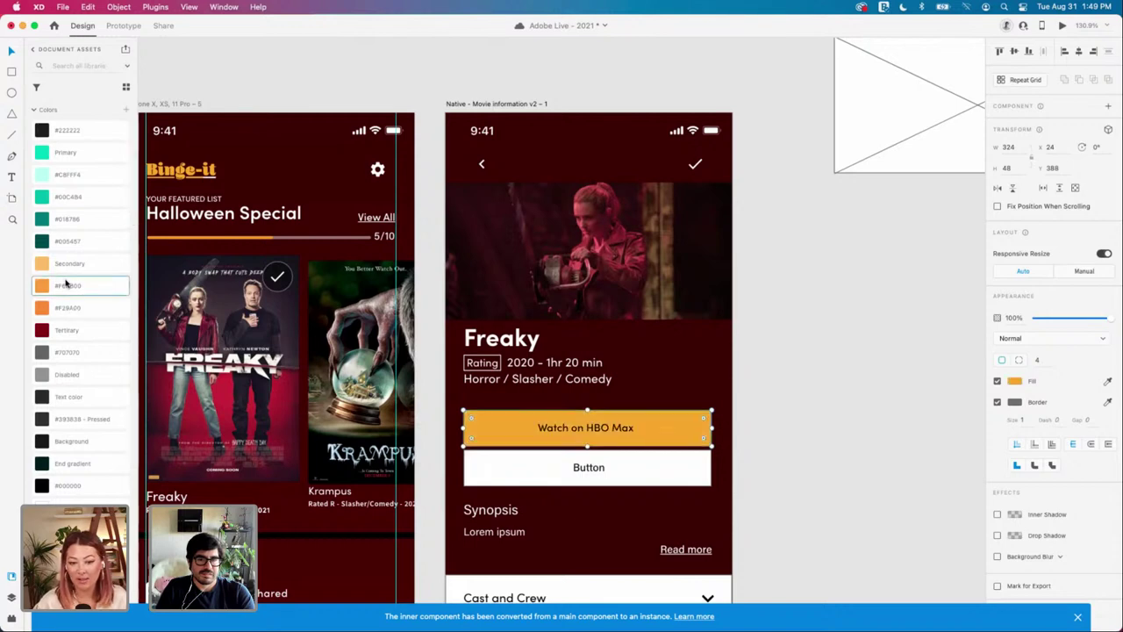
pyautogui.click(69, 308)
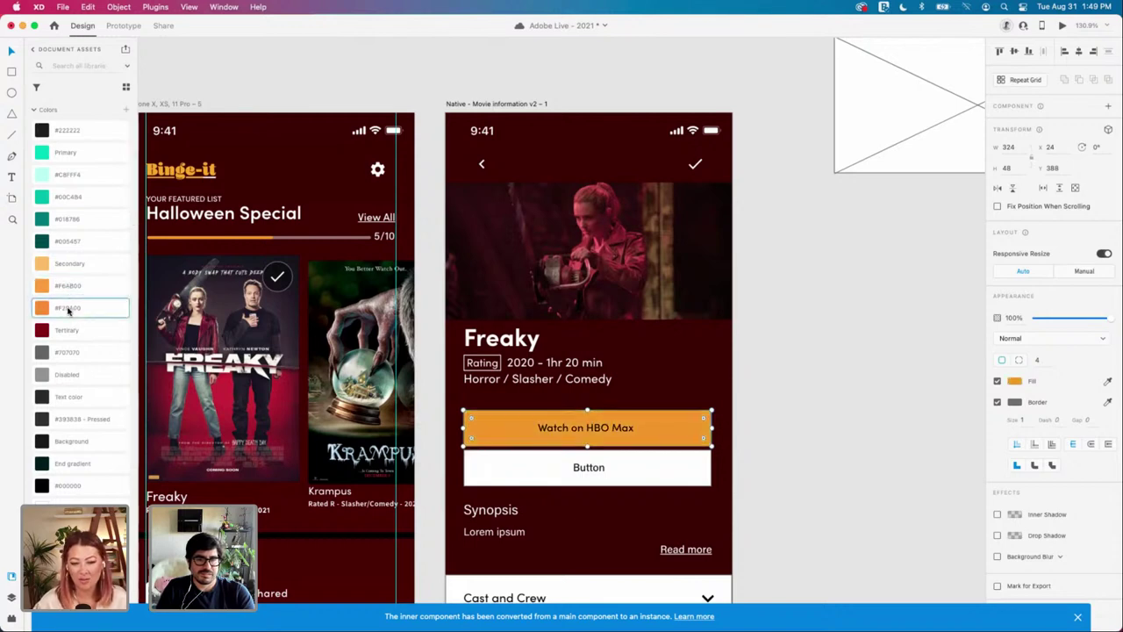
pyautogui.click(56, 219)
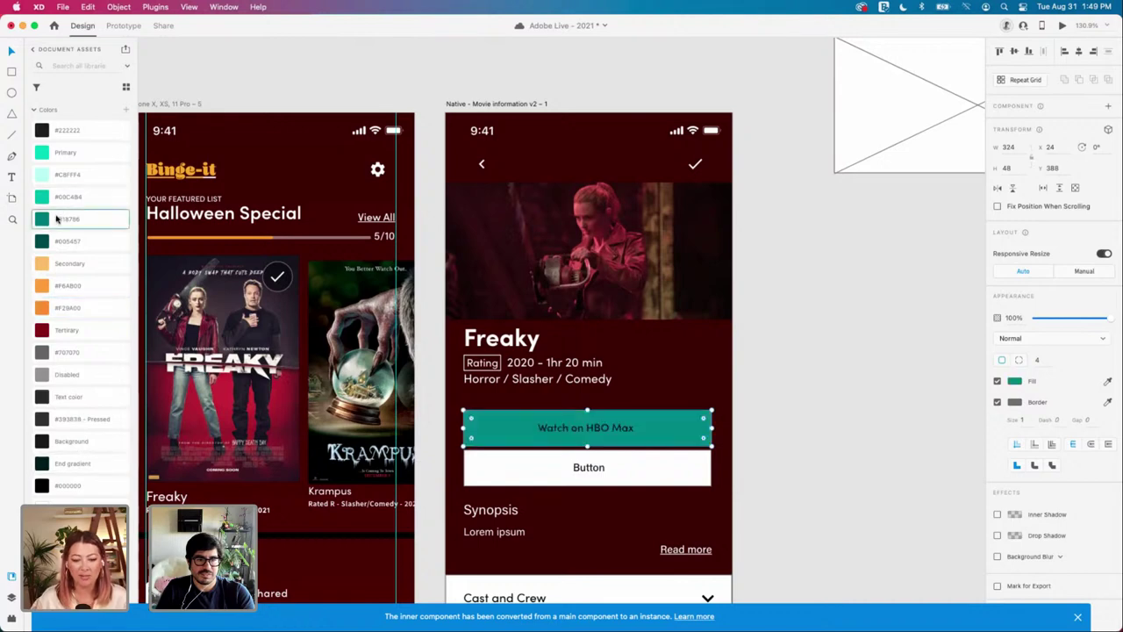
pyautogui.click(57, 154)
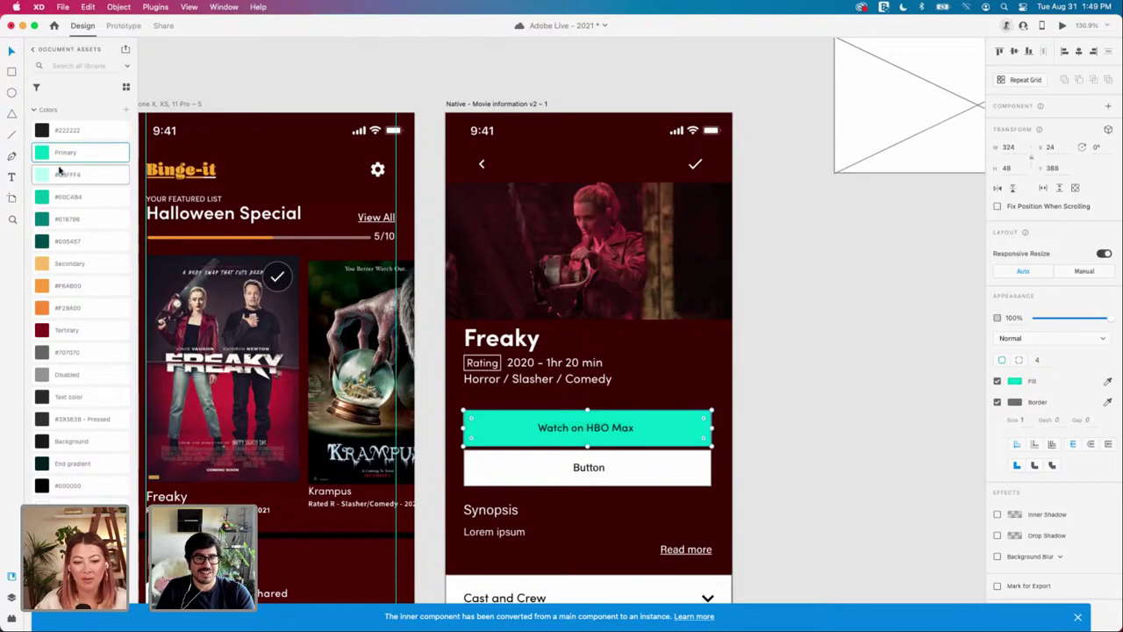
pyautogui.click(58, 175)
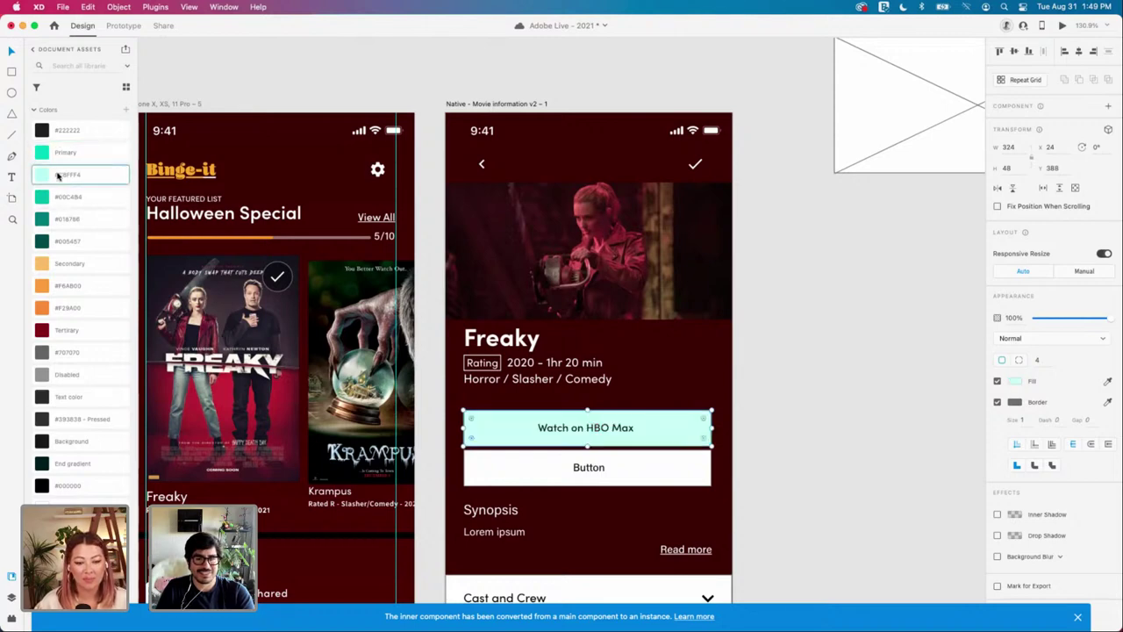
pyautogui.click(70, 263)
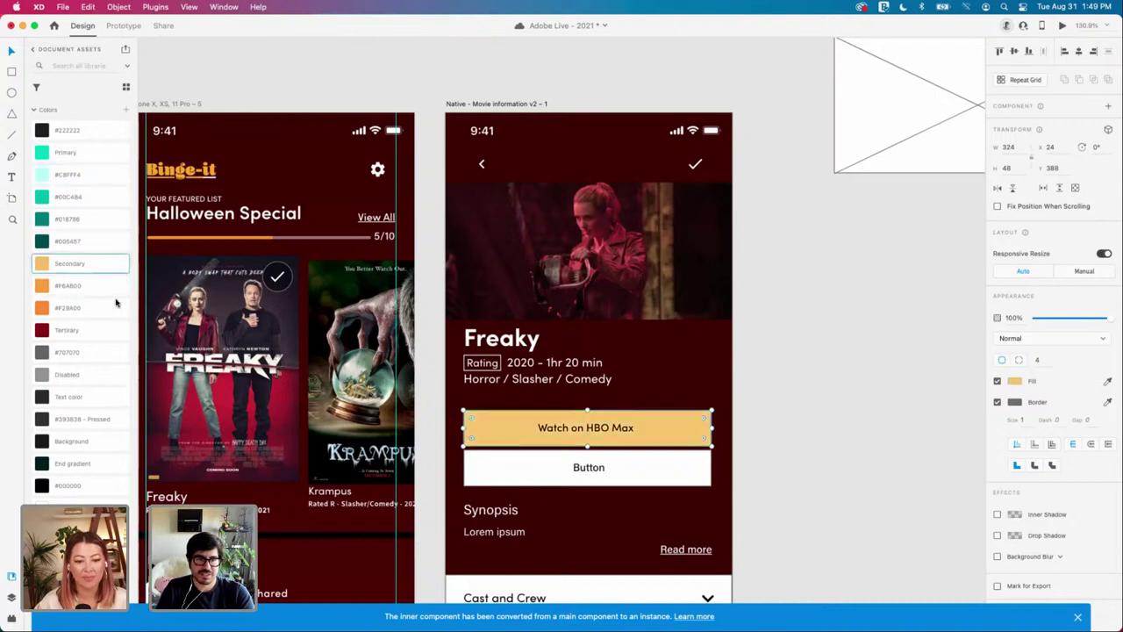
pyautogui.click(771, 390)
pyautogui.hscroll(-2, 772, 390)
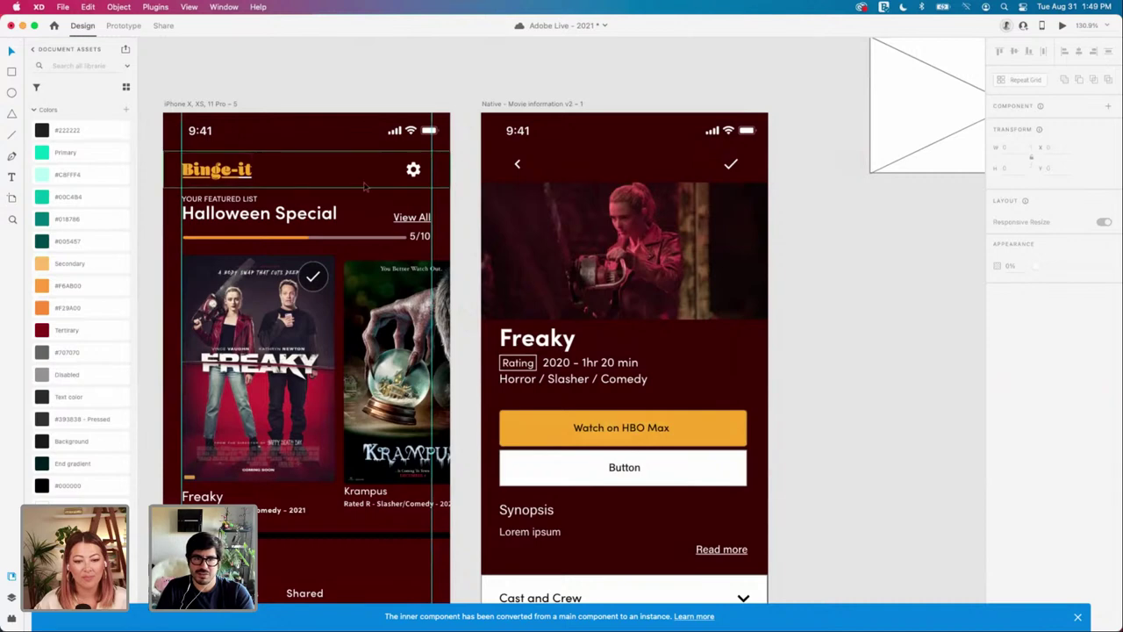
pyautogui.click(639, 430)
pyautogui.doubleClick(639, 430)
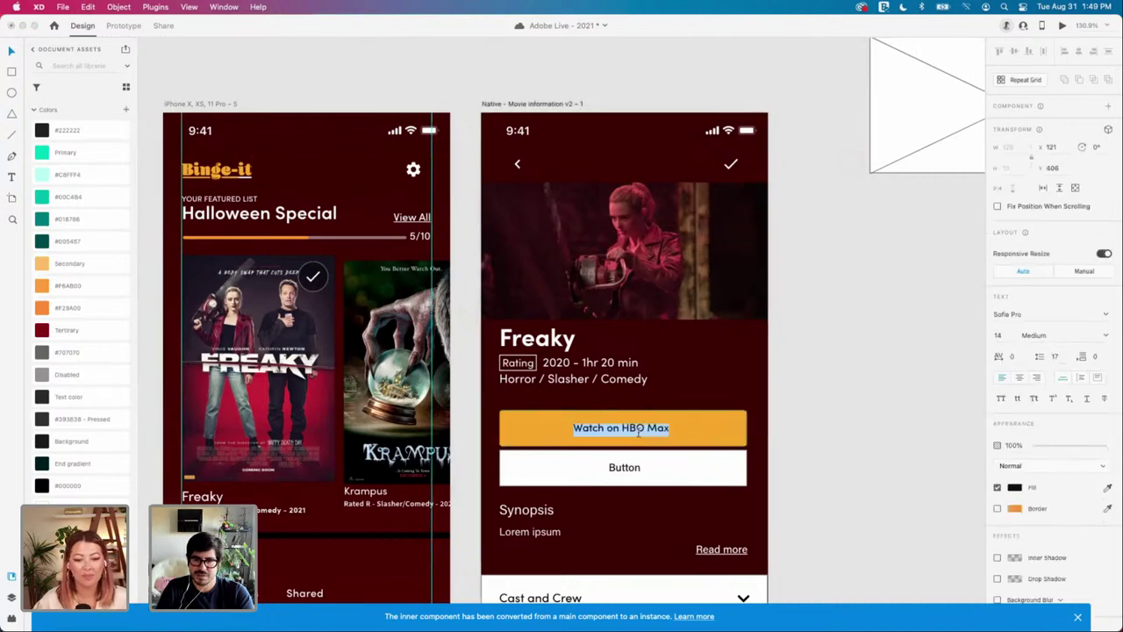
pyautogui.click(735, 429)
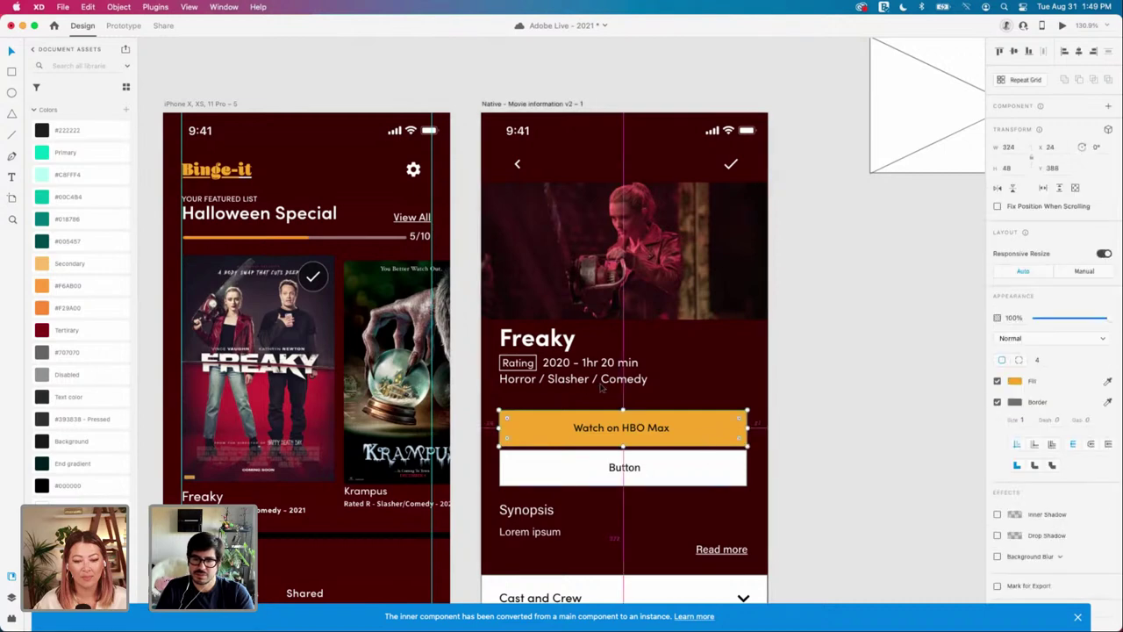
pyautogui.press('Up')
pyautogui.press('Up')
pyautogui.press('Up')
pyautogui.press('Up')
pyautogui.press('Up')
pyautogui.press('Up')
pyautogui.press('Up')
pyautogui.press('Up')
pyautogui.press('Up')
pyautogui.press('Up')
pyautogui.press('Up')
pyautogui.press('Up')
pyautogui.press('Up')
pyautogui.press('Up')
pyautogui.press('Up')
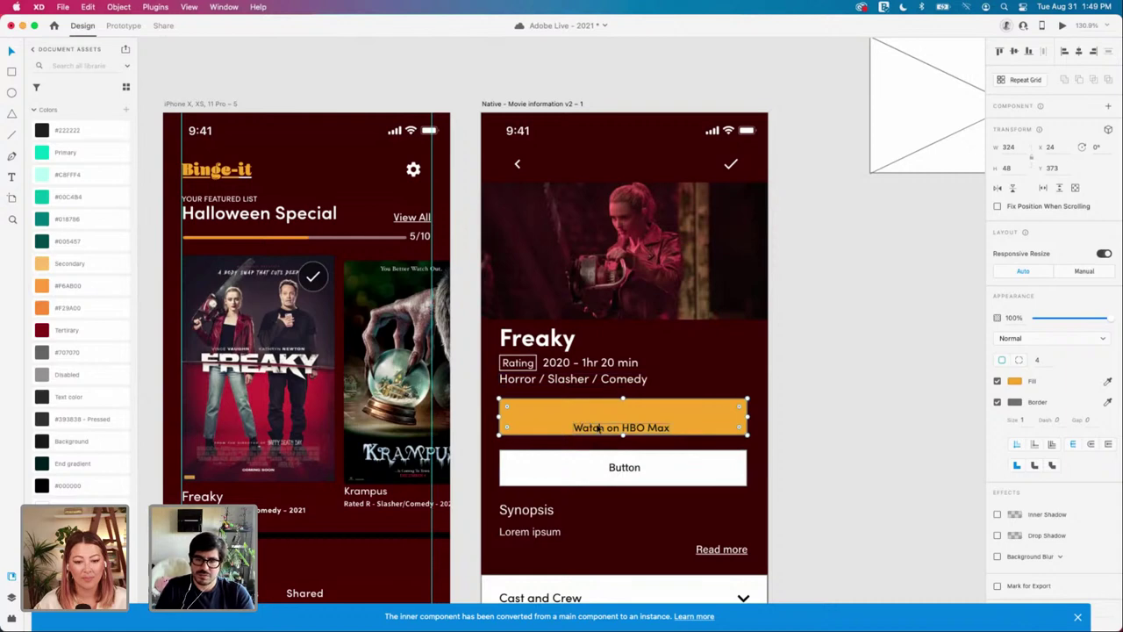
pyautogui.press('super+z')
pyautogui.press('super+z')
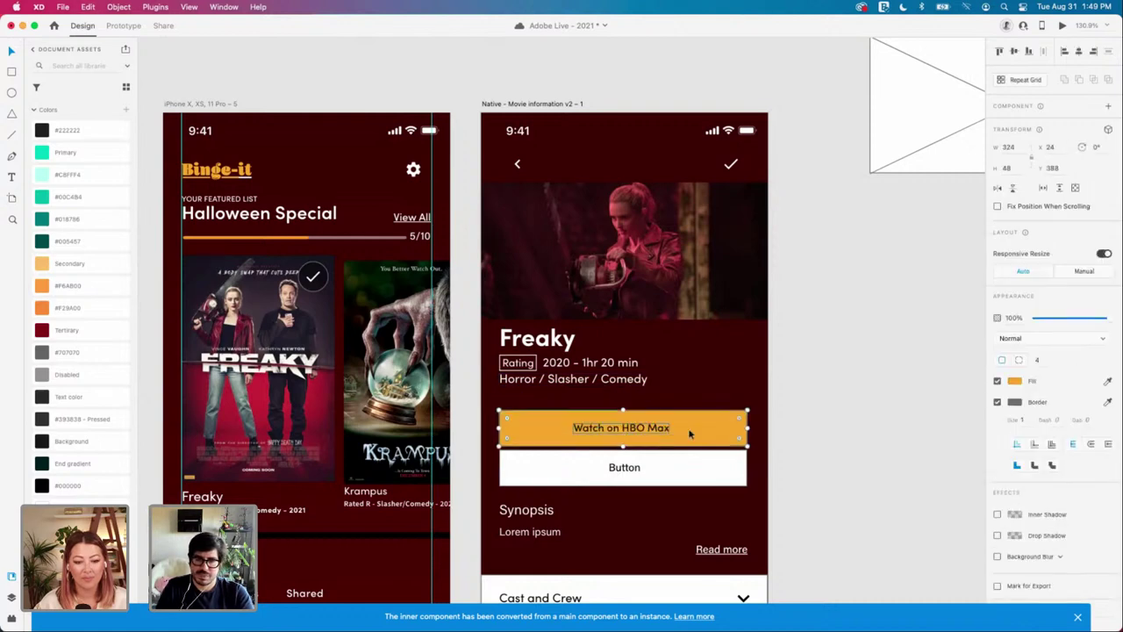
# Step: Group the Watch on HBO Max label with its rectangle and turn on padding for the group
pyautogui.click(787, 441)
pyautogui.click(684, 433)
pyautogui.keyDown('shift'); pyautogui.click(653, 431); pyautogui.keyUp('shift')
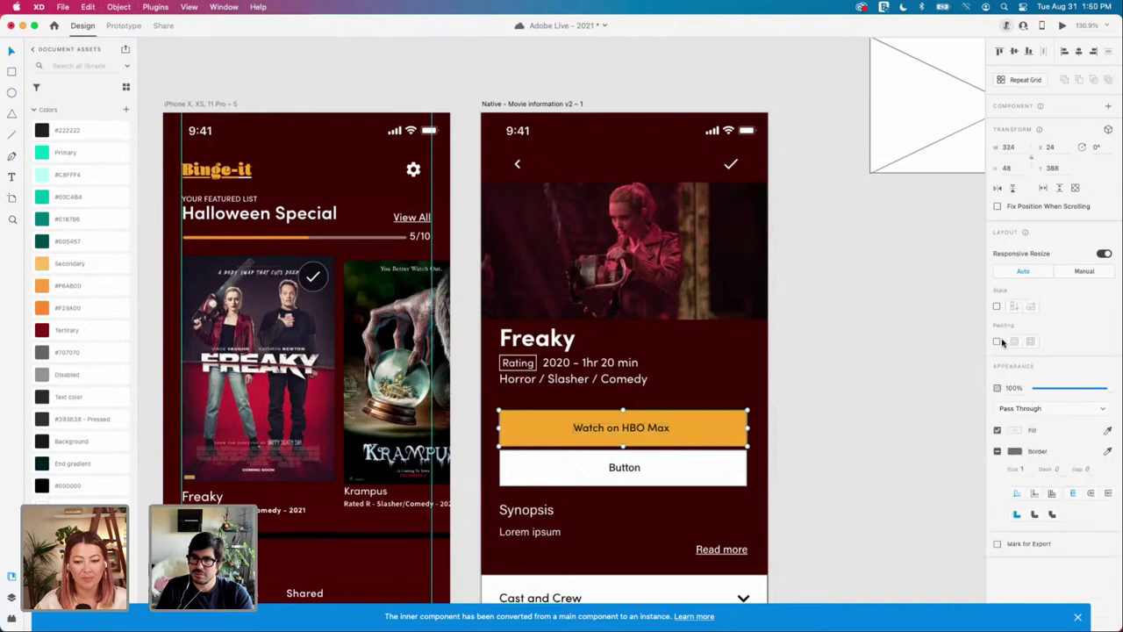
pyautogui.click(997, 341)
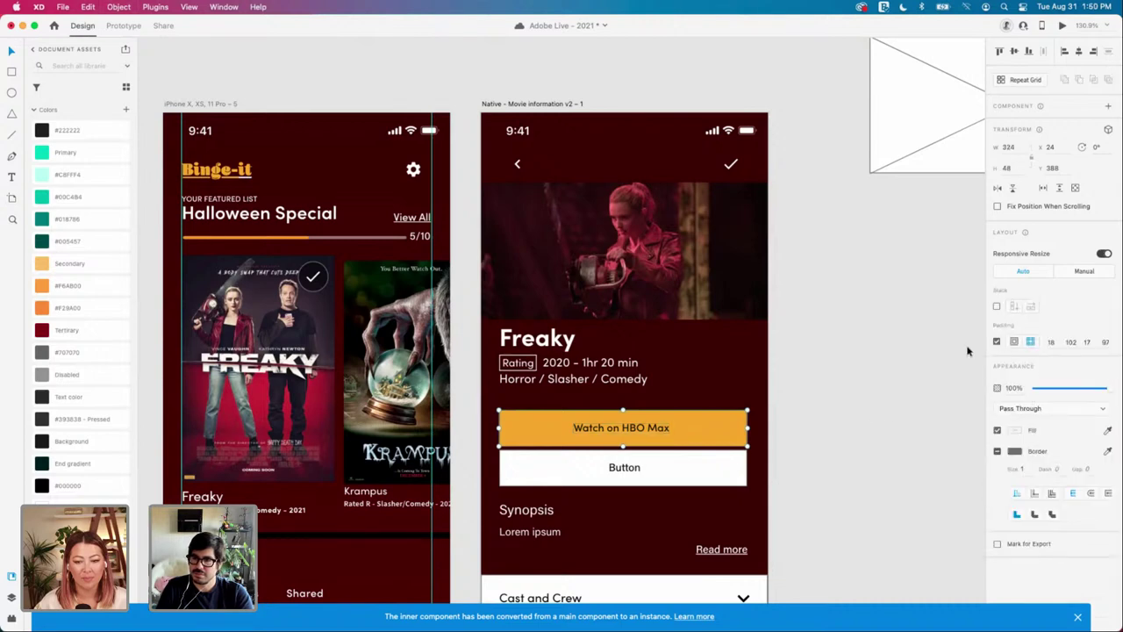
# Step: Move the Watch on HBO Max button up to Y 369, just below the genre line
pyautogui.doubleClick(733, 410)
pyautogui.press('Down')
pyautogui.press('Down')
pyautogui.press('Down')
pyautogui.press('Down')
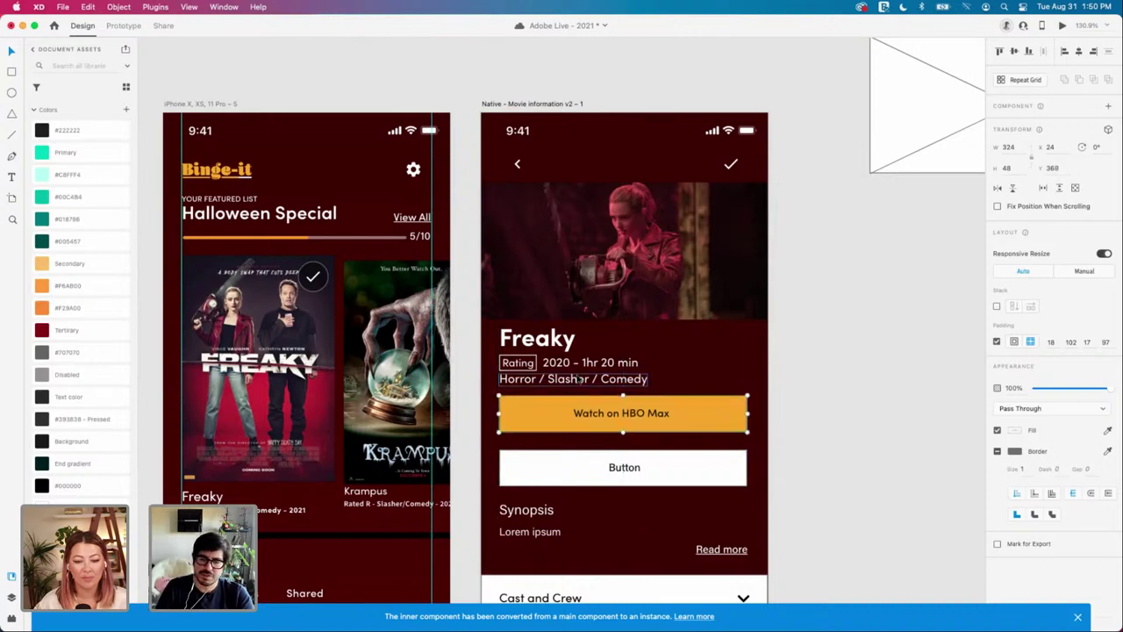
# Step: Delete the white rectangle of the old placeholder button below Watch on HBO Max
pyautogui.click(654, 460)
pyautogui.press('Delete')
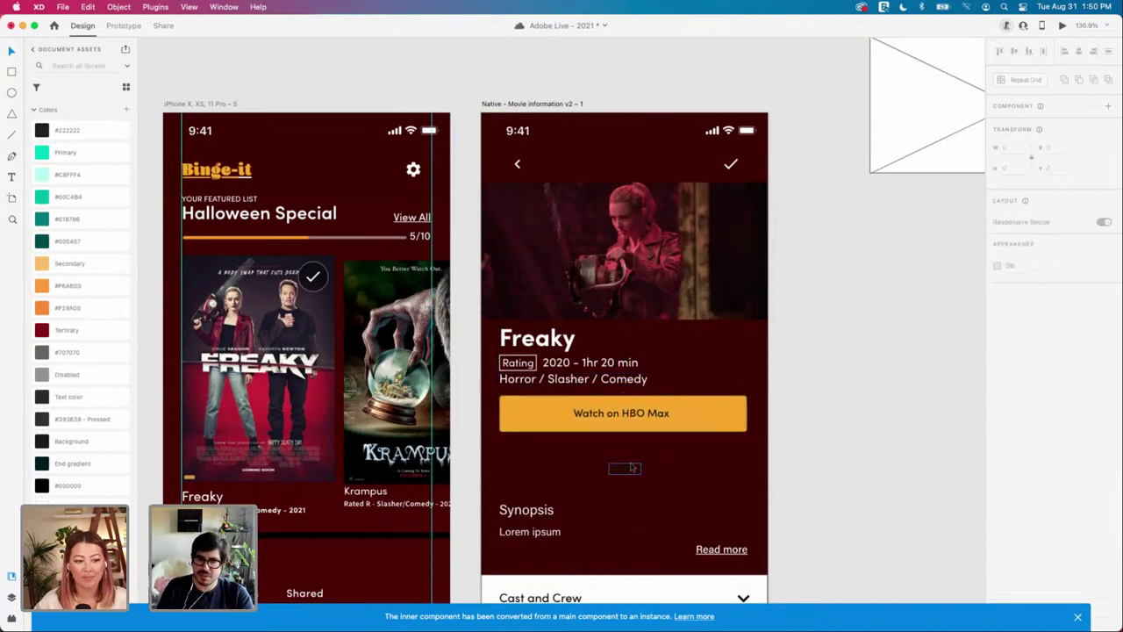
pyautogui.click(646, 466)
pyautogui.click(655, 421)
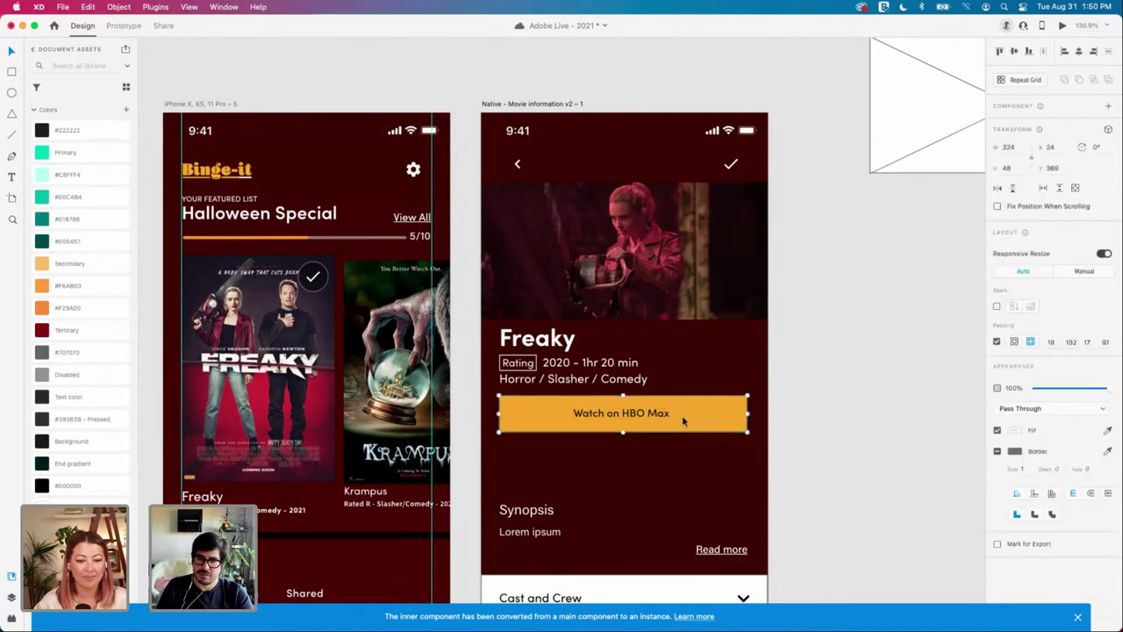
pyautogui.moveTo(678, 416); pyautogui.dragTo(684, 417)
pyautogui.press('Left')
pyautogui.press('Left')
pyautogui.press('Left')
pyautogui.press('Left')
pyautogui.press('Left')
pyautogui.press('Left')
pyautogui.press('Left')
pyautogui.press('Left')
pyautogui.press('Left')
pyautogui.press('Left')
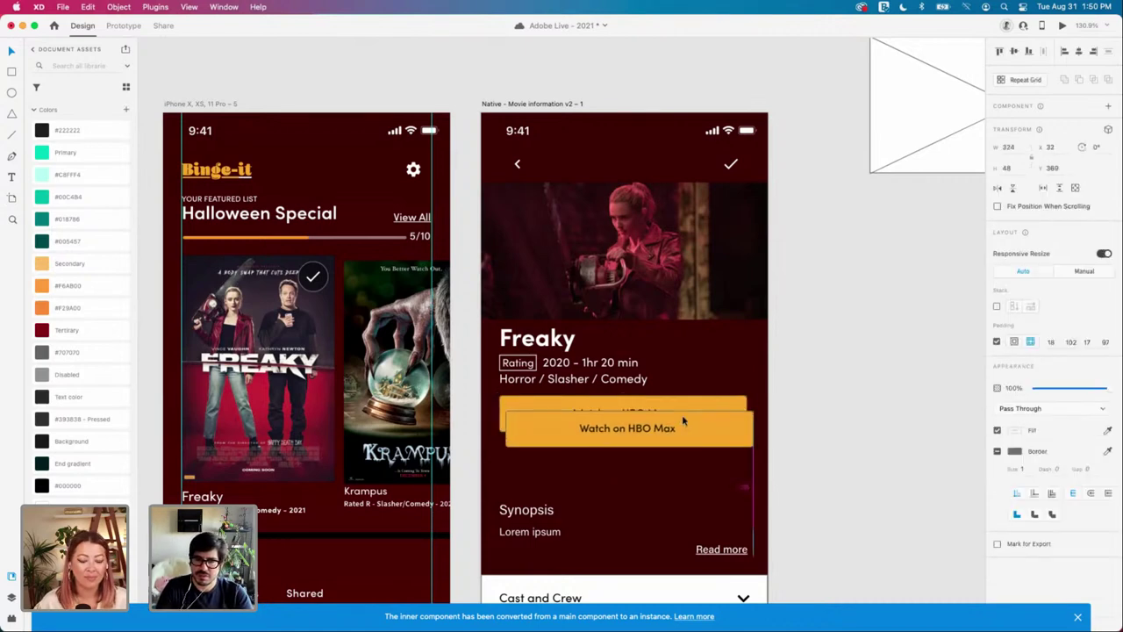
pyautogui.hotkey('shift', 'Down')
pyautogui.hotkey('shift', 'Down')
pyautogui.hotkey('shift', 'Down')
pyautogui.hotkey('shift', 'Down')
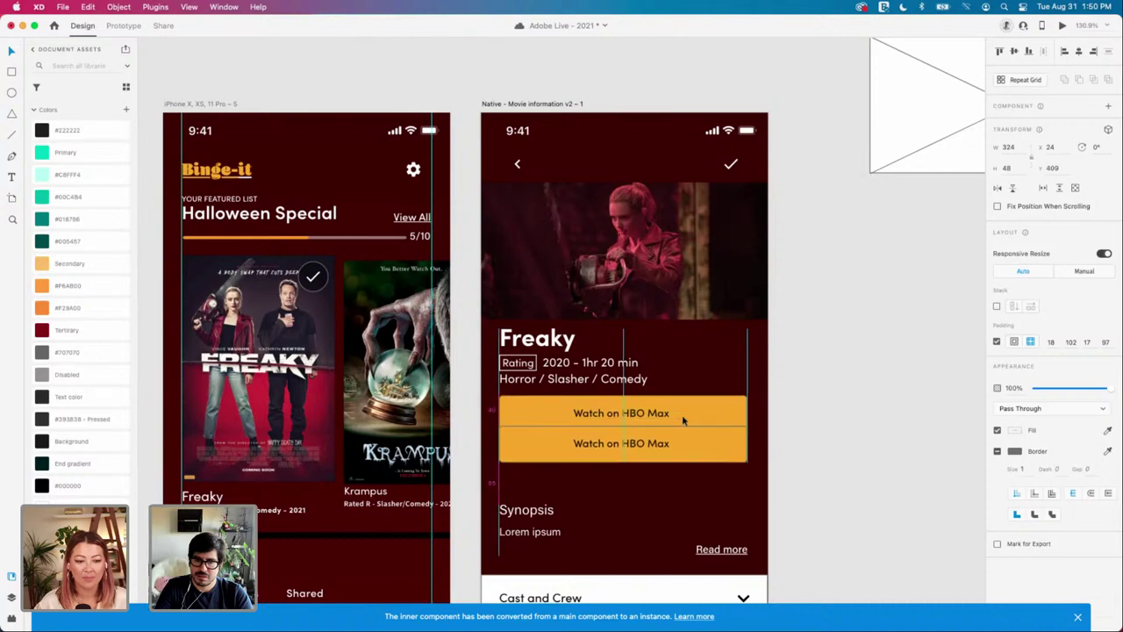
pyautogui.hotkey('shift', 'Up')
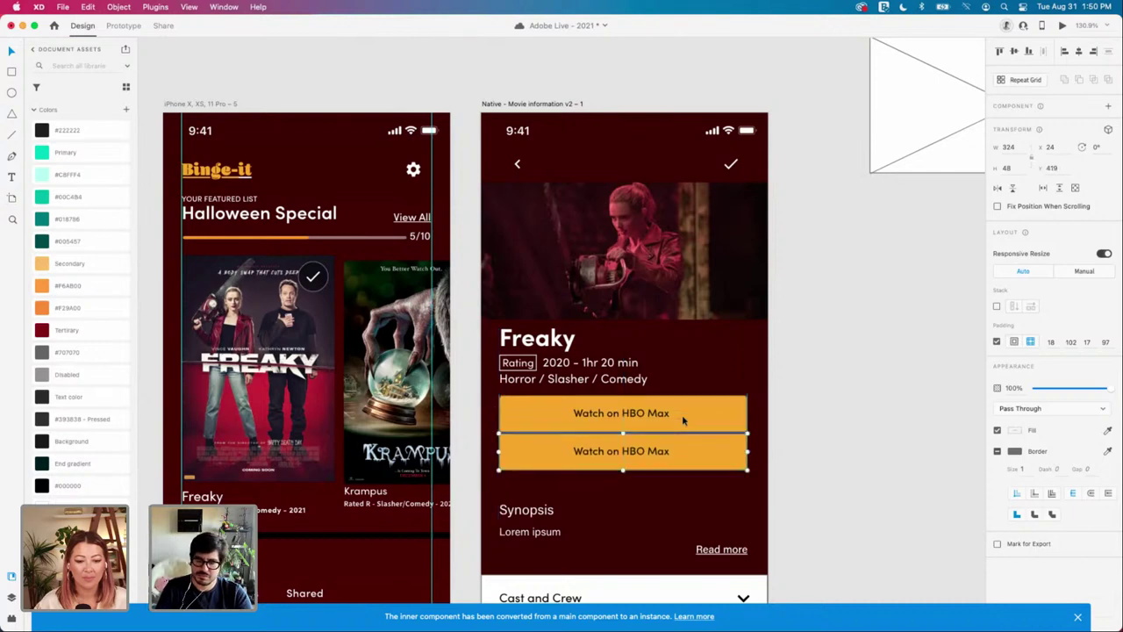
pyautogui.press('Delete')
# Step: Turn the Watch on HBO Max button into a component and place a copy on the empty canvas beside the artboard
pyautogui.click(554, 419)
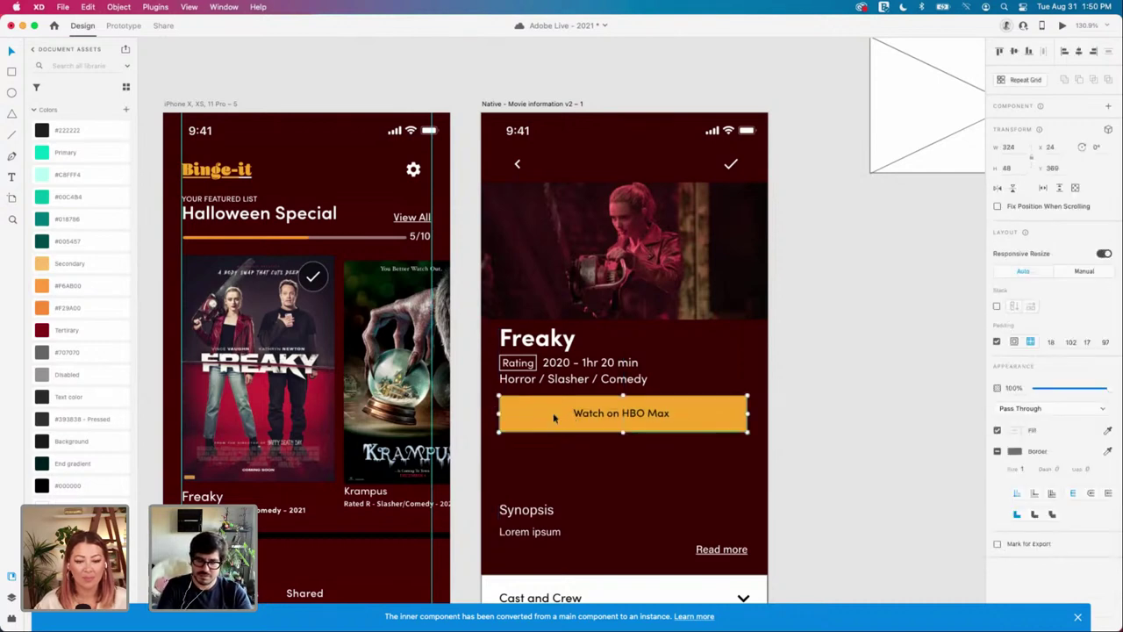
pyautogui.moveTo(555, 417); pyautogui.dragTo(867, 391)
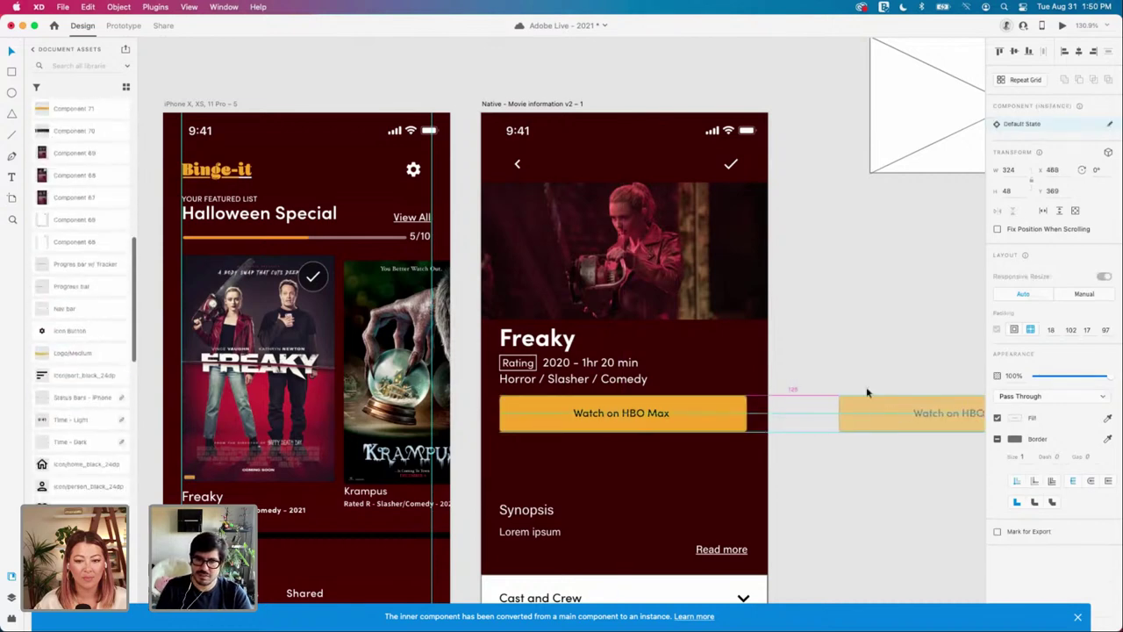
pyautogui.click(820, 432)
pyautogui.click(845, 414)
# Step: Move the main button component out beside the artboard and put its instance in its place at X 24, Y 369
pyautogui.click(737, 413)
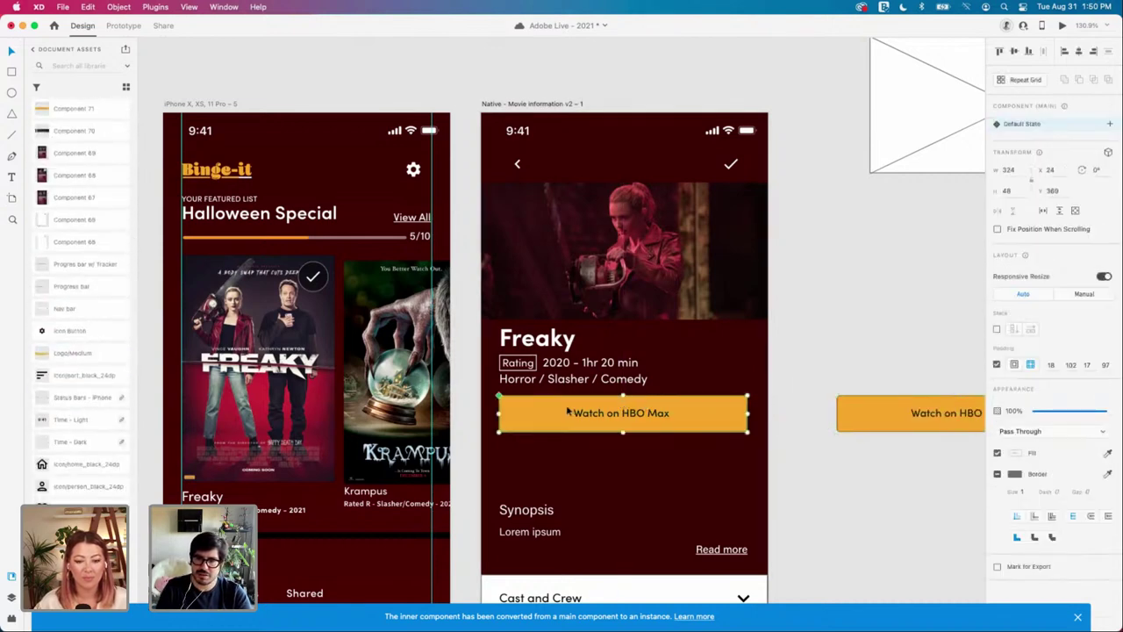
pyautogui.moveTo(785, 406); pyautogui.dragTo(501, 397)
pyautogui.hscroll(-3, 474, 413)
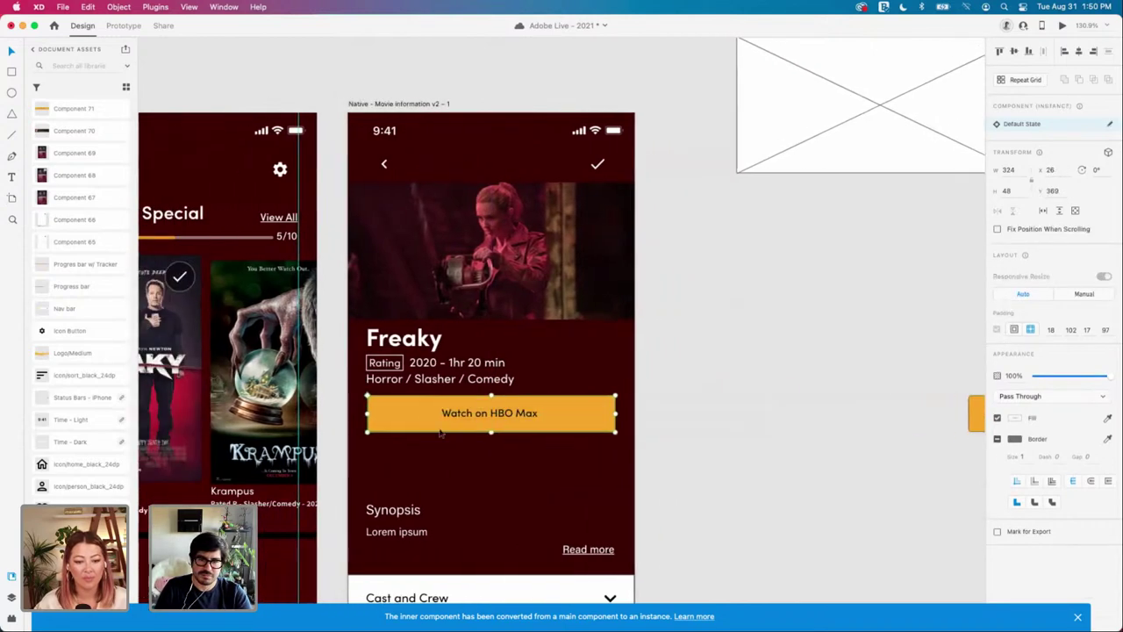
pyautogui.scroll(5, 442, 433)
pyautogui.press('alt')
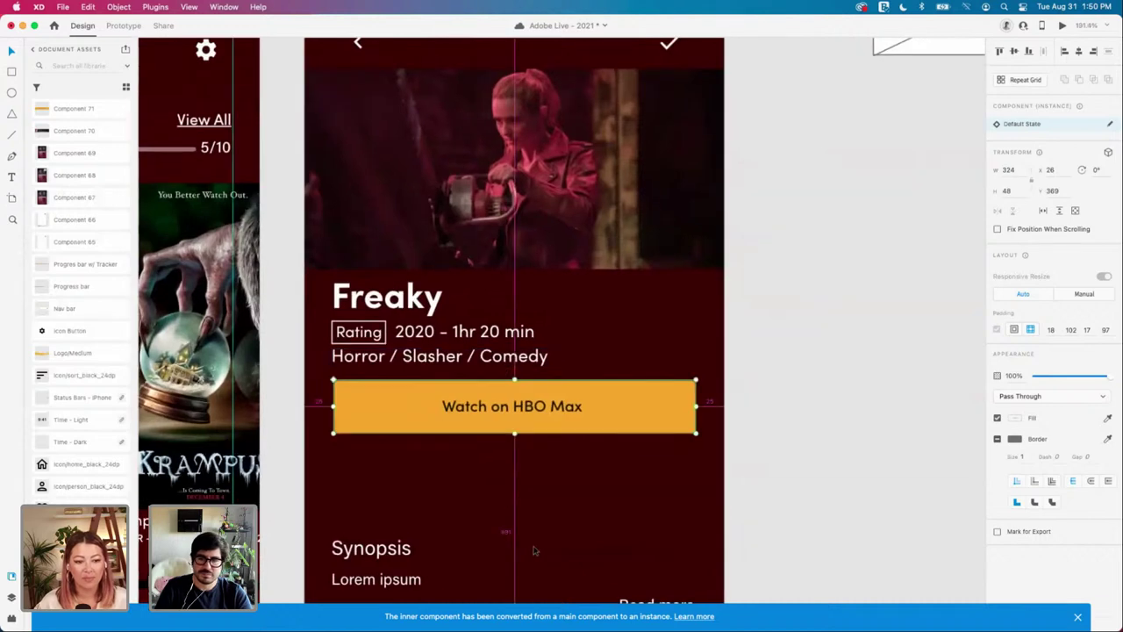
pyautogui.press('Left')
pyautogui.press('Left')
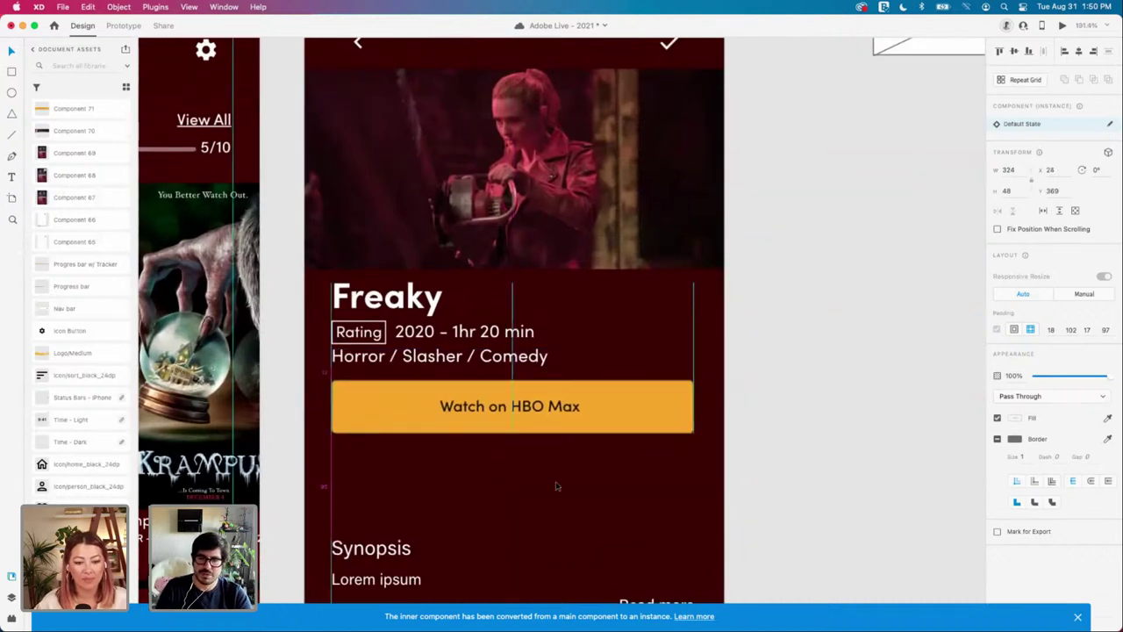
# Step: Fill the main Watch on HBO Max button with the Secondary swatch, copy the fill's hex code, and undo the fill change
pyautogui.scroll(-5, 555, 486)
pyautogui.hscroll(8, 640, 433)
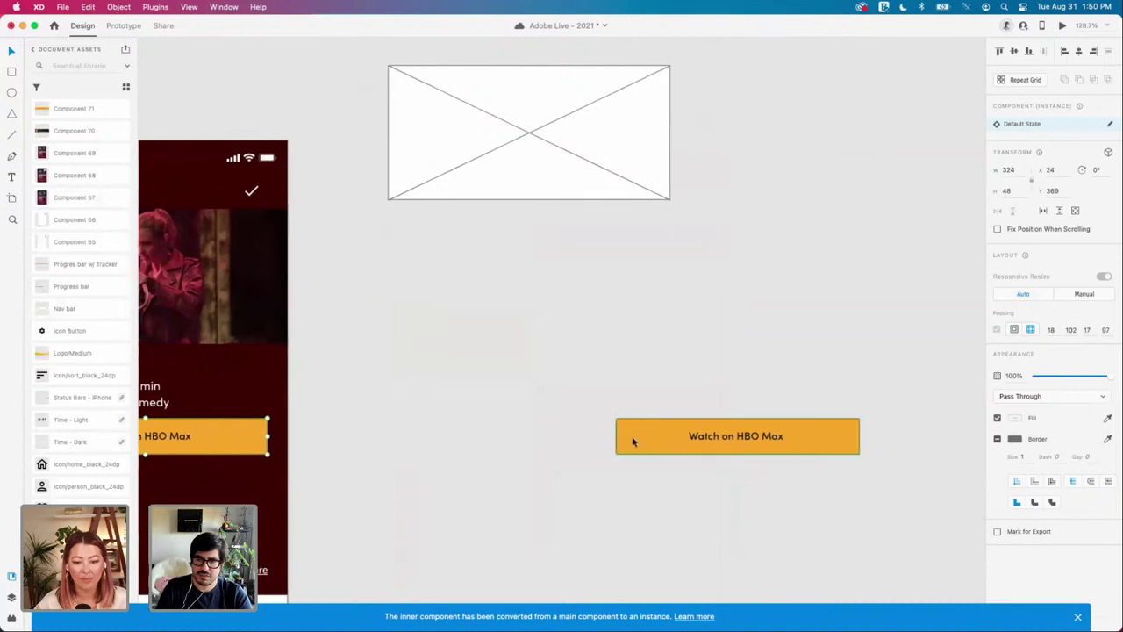
pyautogui.click(633, 441)
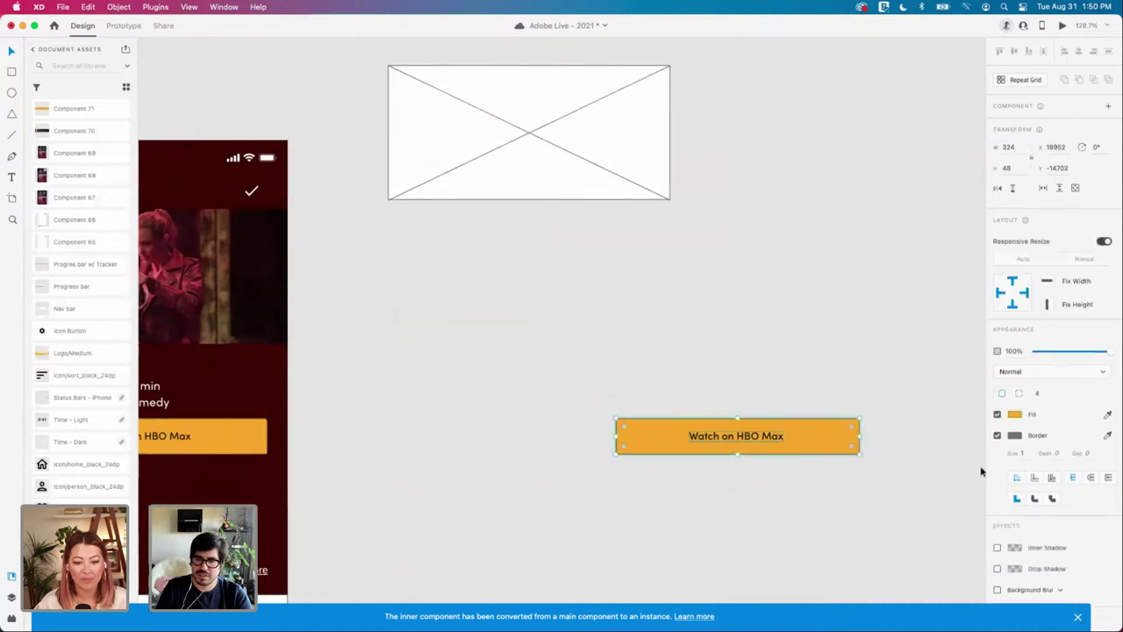
pyautogui.click(1014, 436)
pyautogui.scroll(10, 82, 227)
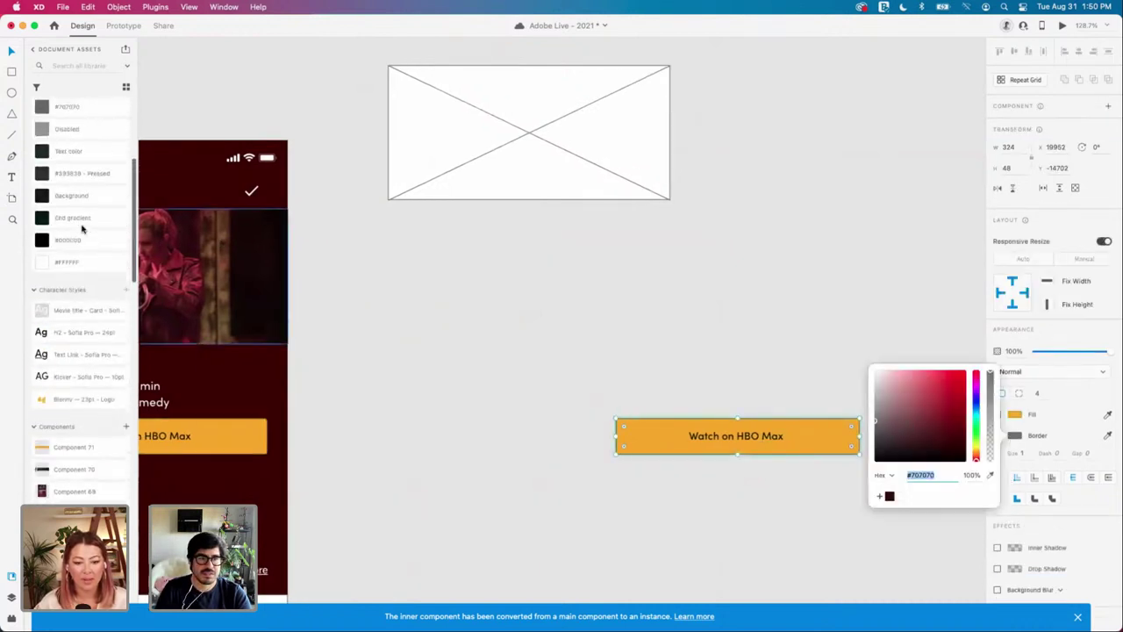
pyautogui.scroll(5, 82, 226)
pyautogui.click(55, 133)
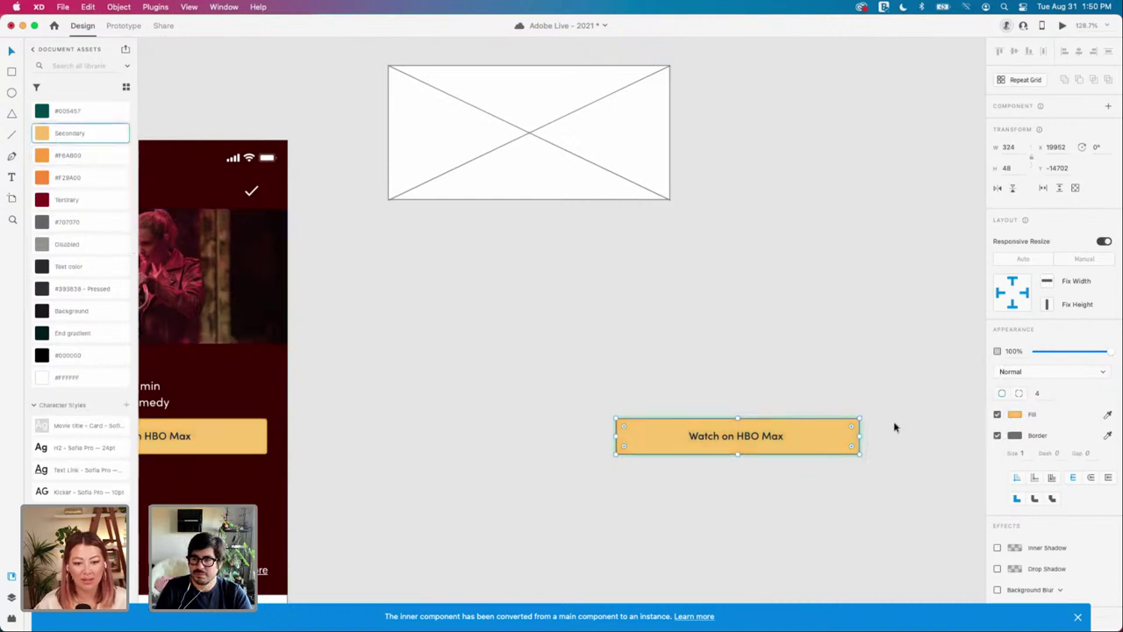
pyautogui.click(1015, 416)
pyautogui.press('super+c')
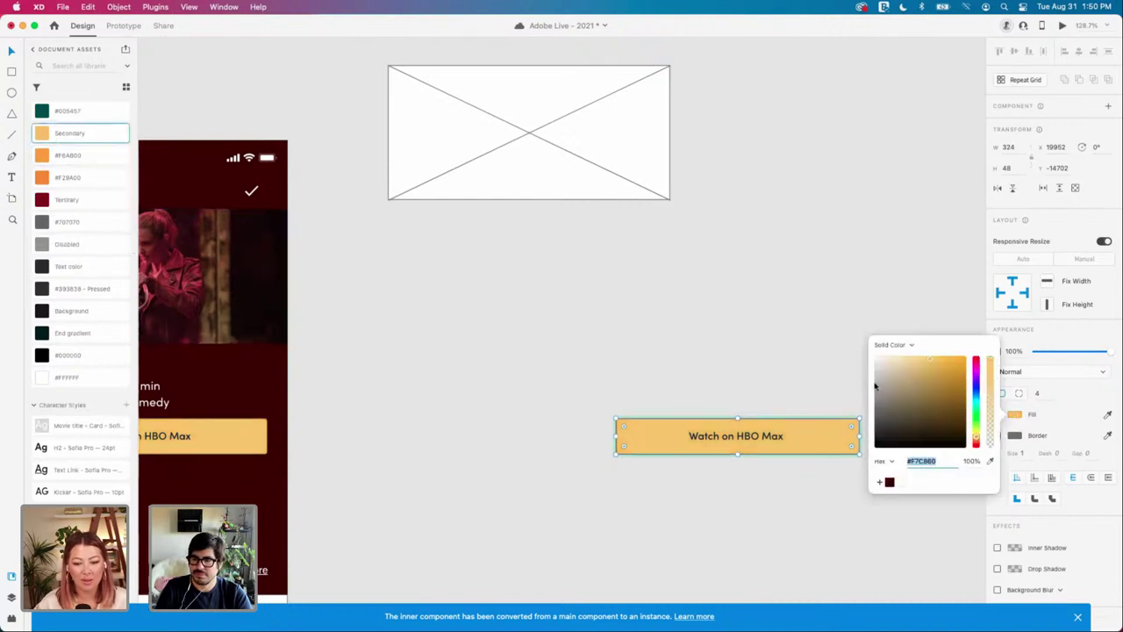
pyautogui.click(785, 352)
pyautogui.press('super+z')
pyautogui.press('super+z')
# Step: Set the border colour of the main Watch on HBO Max button's rectangle to the copied hex #F7C860
pyautogui.click(869, 435)
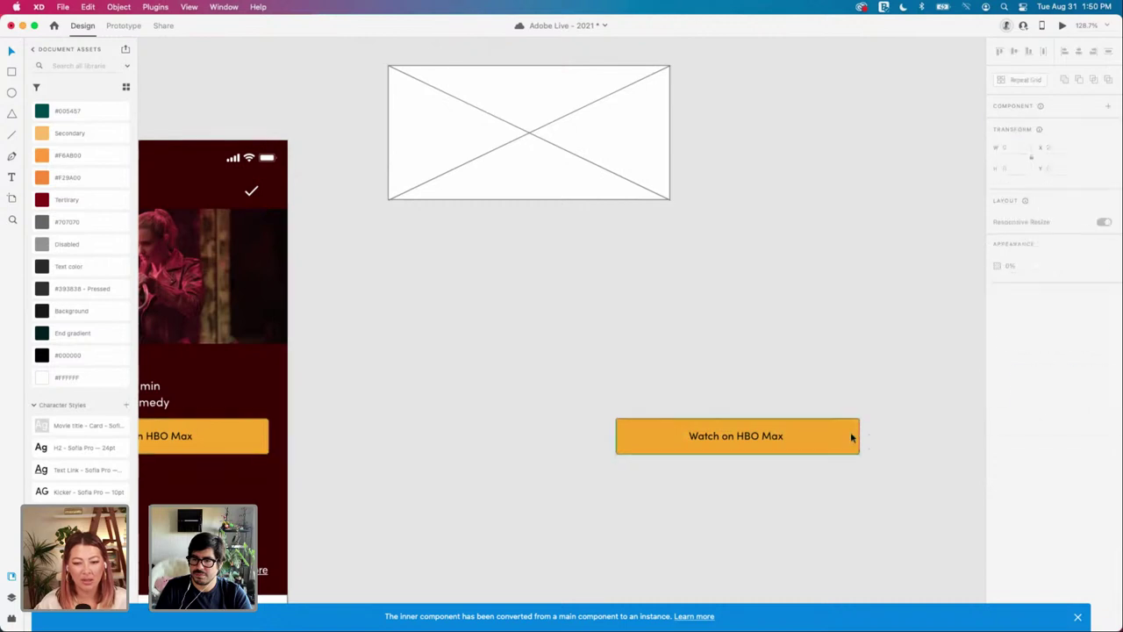
pyautogui.click(851, 432)
pyautogui.click(1013, 437)
pyautogui.press('super+v')
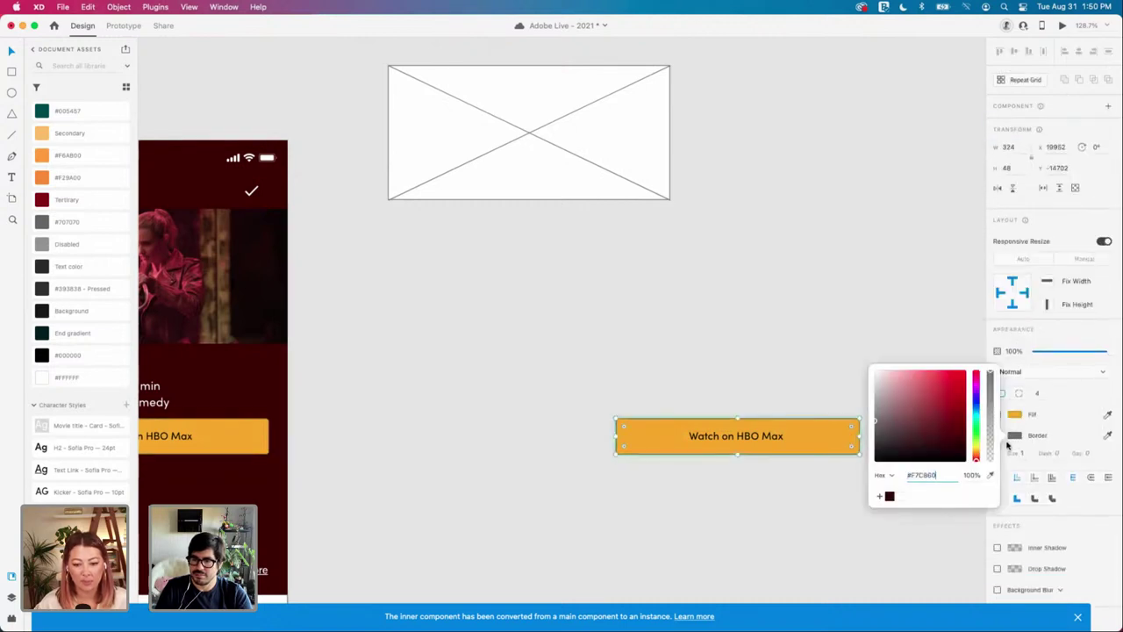
pyautogui.press('Return')
pyautogui.click(788, 374)
# Step: Duplicate the Watch on HBO Max button on the movie information artboard and place the copy directly beneath it at Y 421
pyautogui.hscroll(-10, 788, 378)
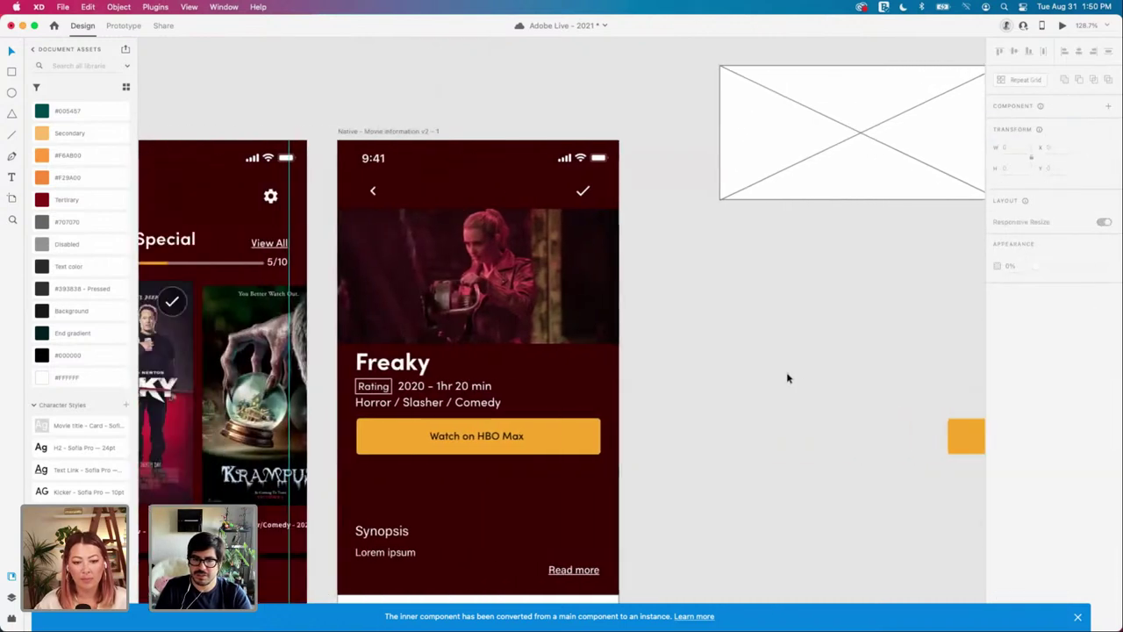
pyautogui.scroll(5, 402, 466)
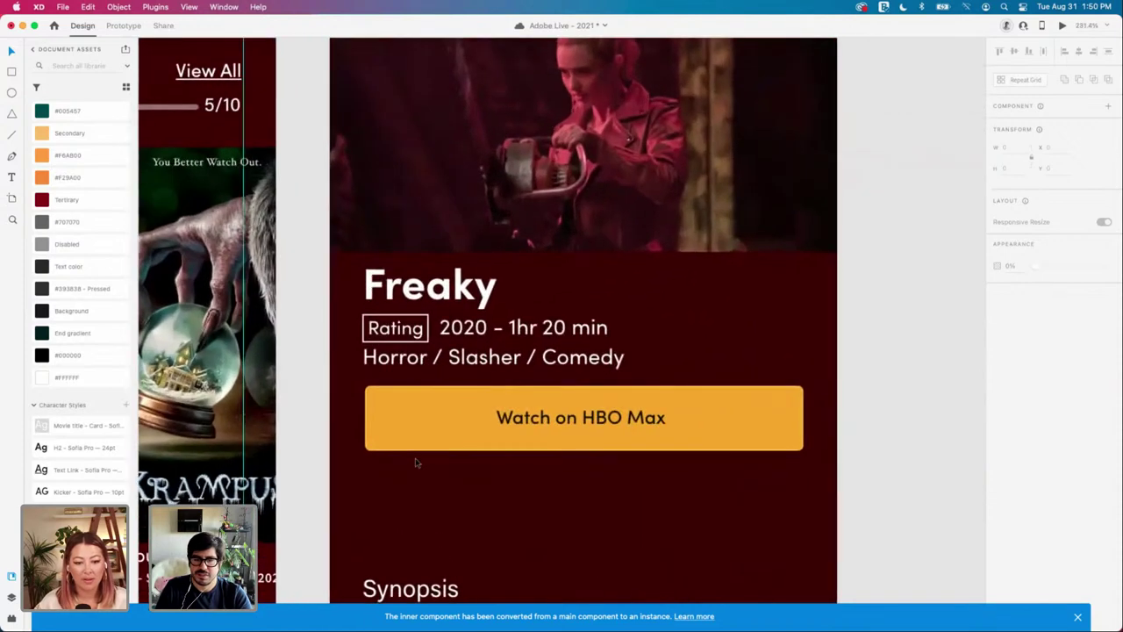
pyautogui.scroll(-2, 419, 436)
pyautogui.click(418, 436)
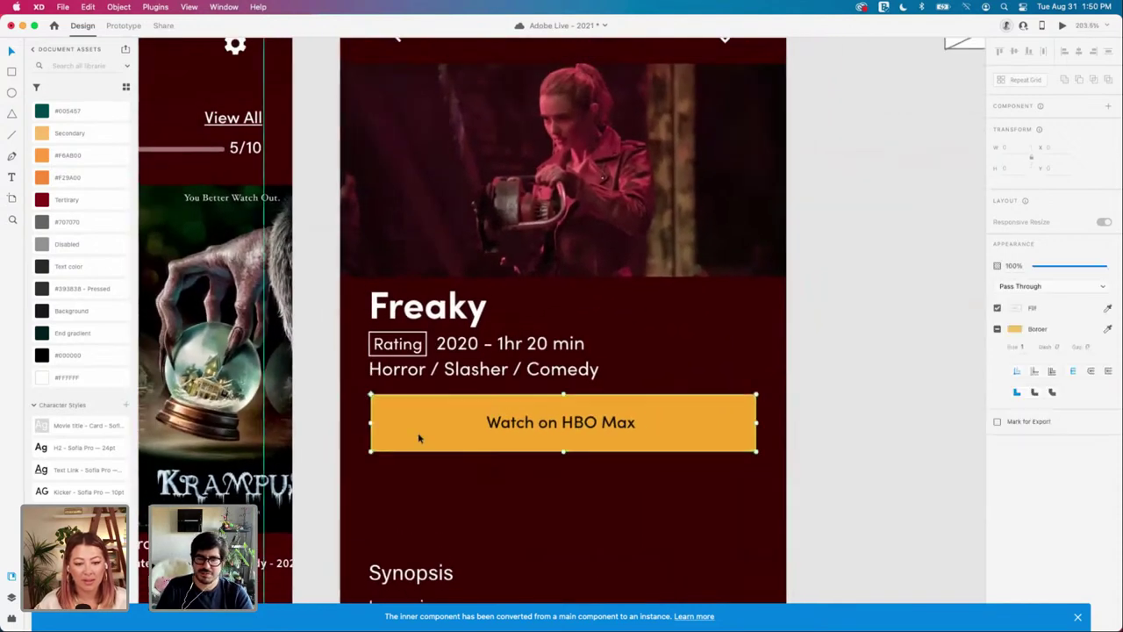
pyautogui.scroll(-2, 483, 439)
pyautogui.scroll(-3, 772, 445)
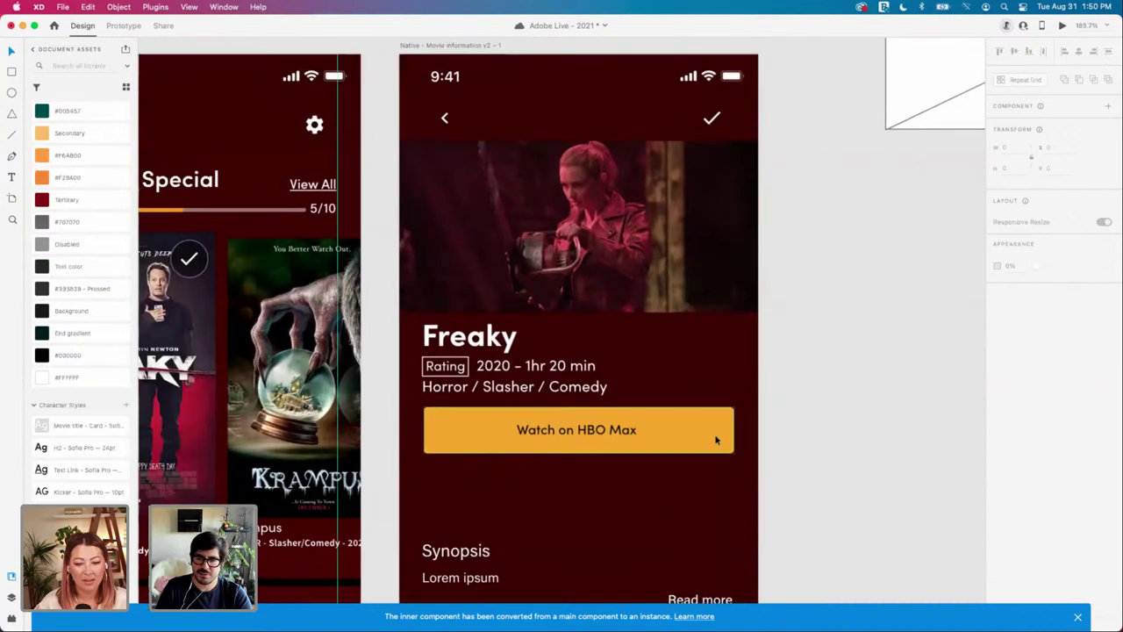
pyautogui.scroll(-2, 715, 441)
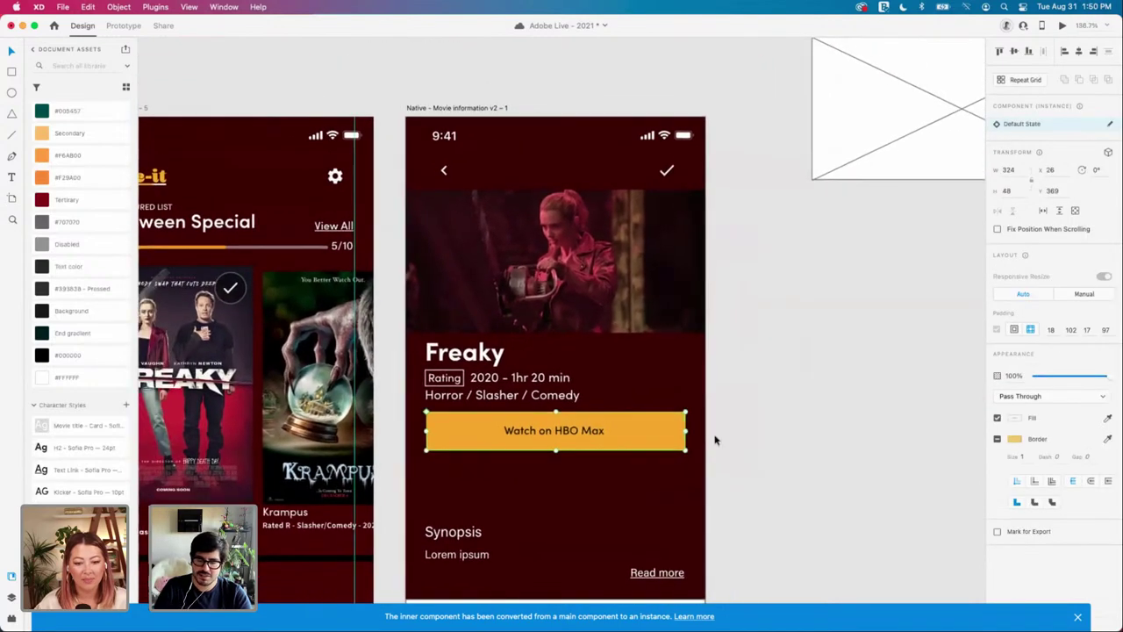
pyautogui.press('super+d')
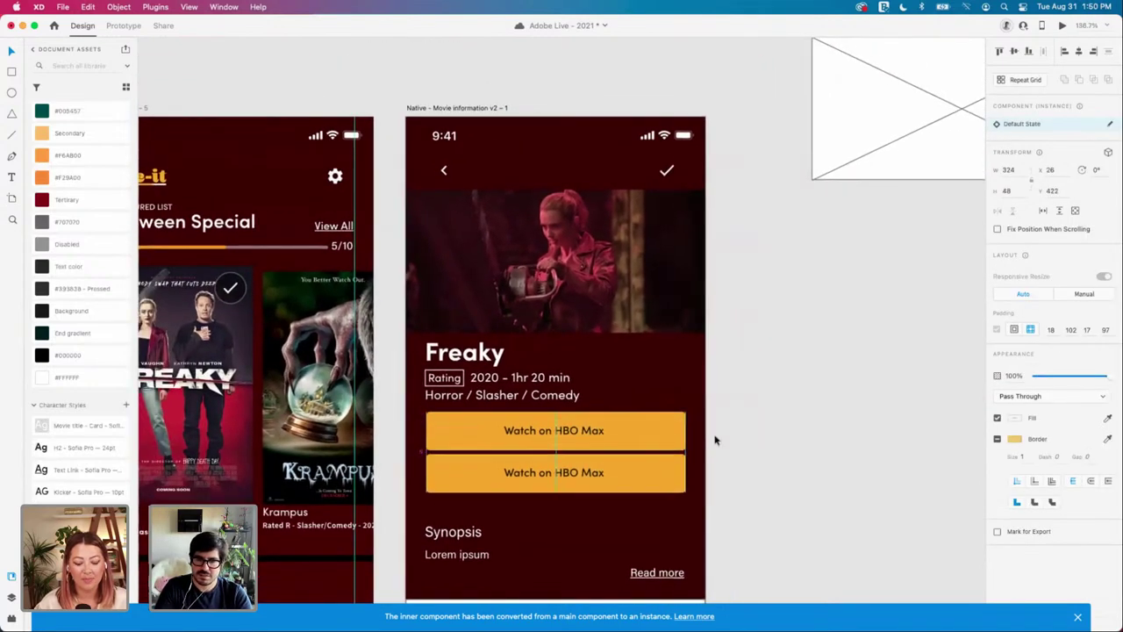
pyautogui.scroll(-2, 715, 440)
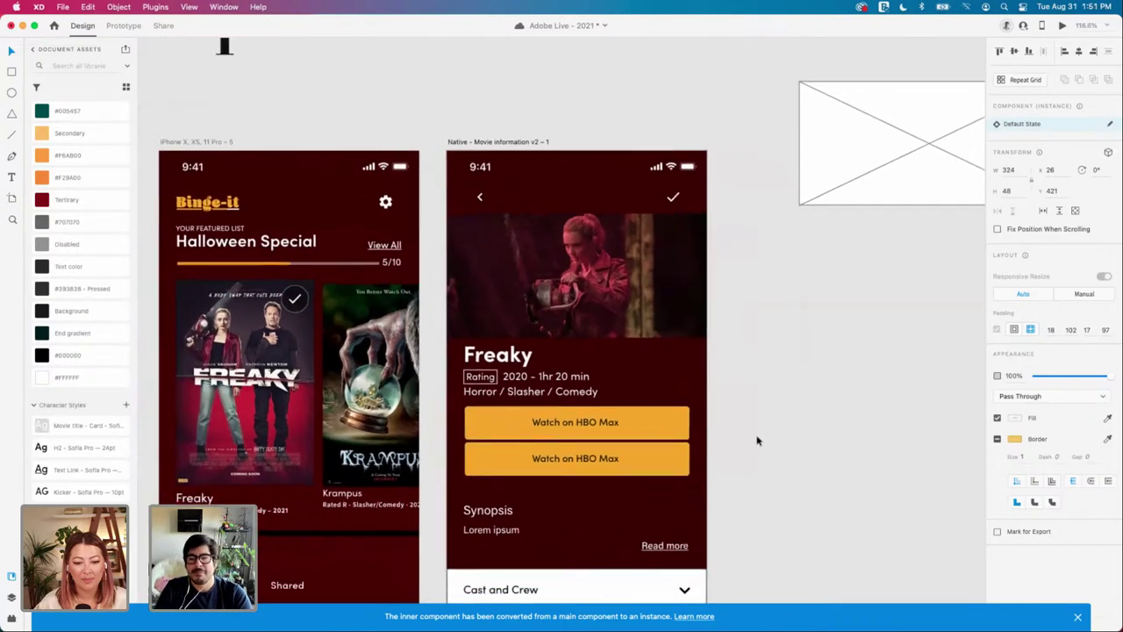
# Step: Change the boxed rating label under the Freaky title to "Rating R"
pyautogui.click(478, 188)
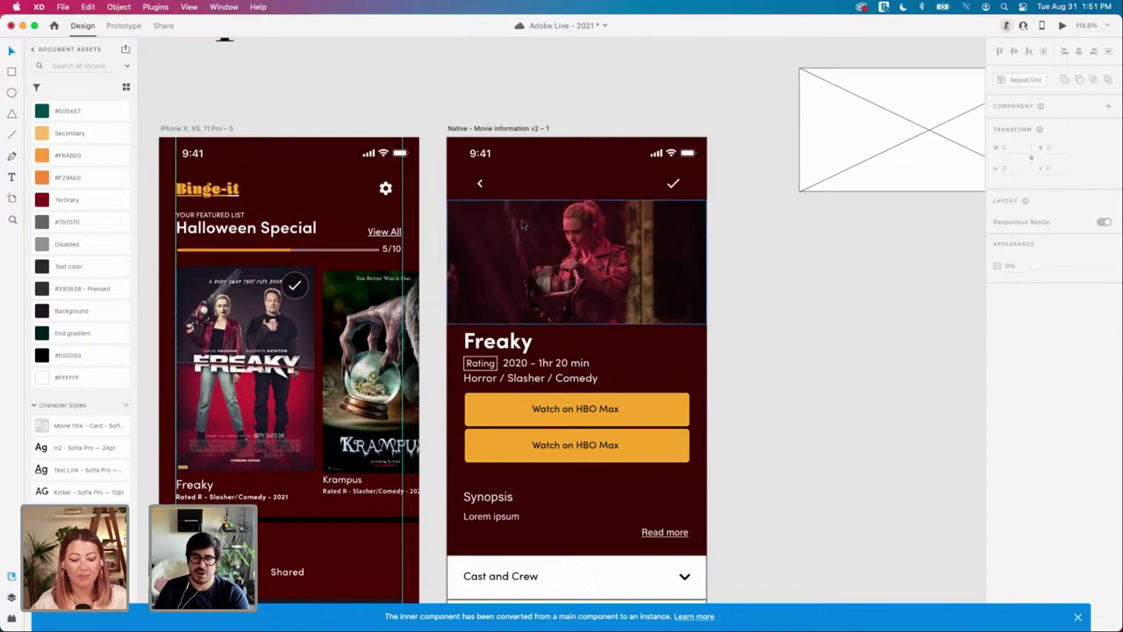
pyautogui.click(603, 248)
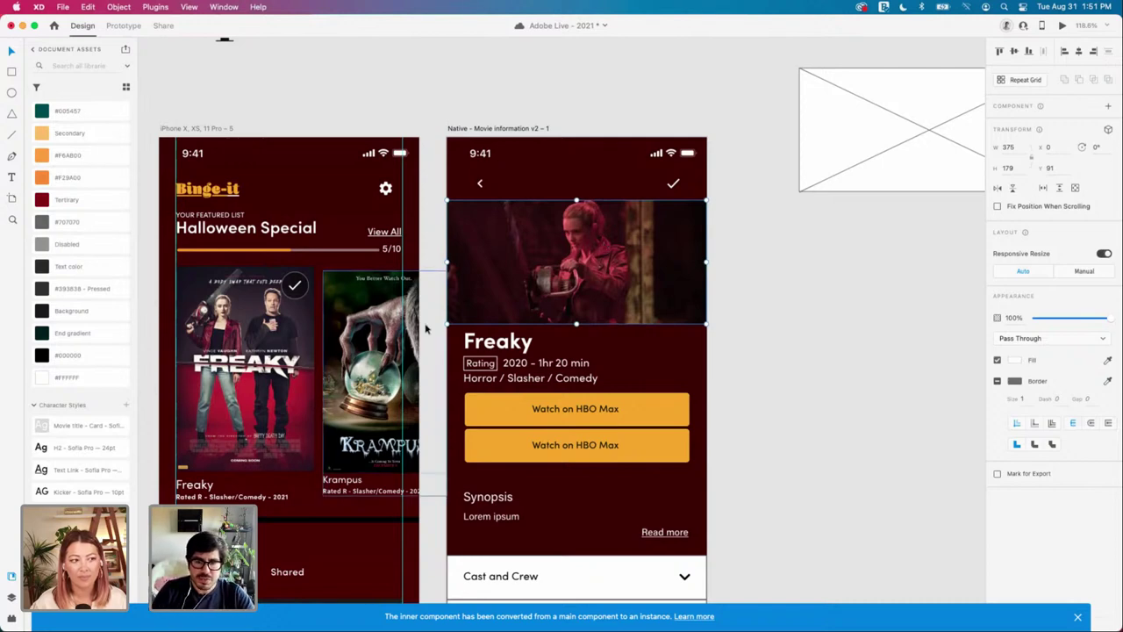
pyautogui.click(488, 365)
pyautogui.doubleClick(492, 368)
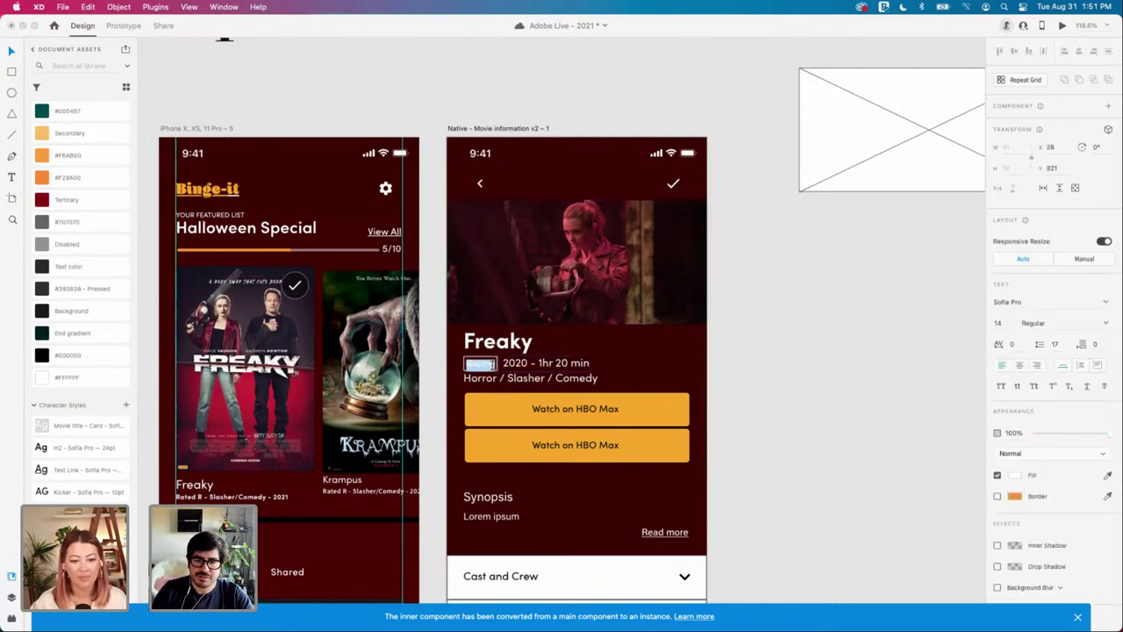
pyautogui.write('R')
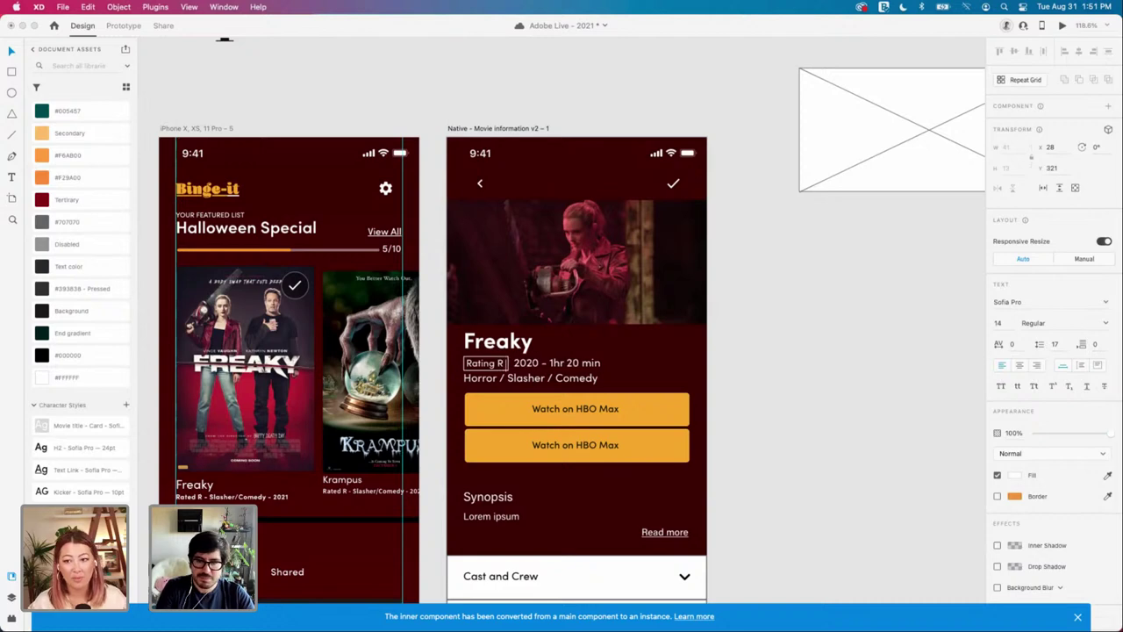
pyautogui.press('Escape')
pyautogui.click(768, 359)
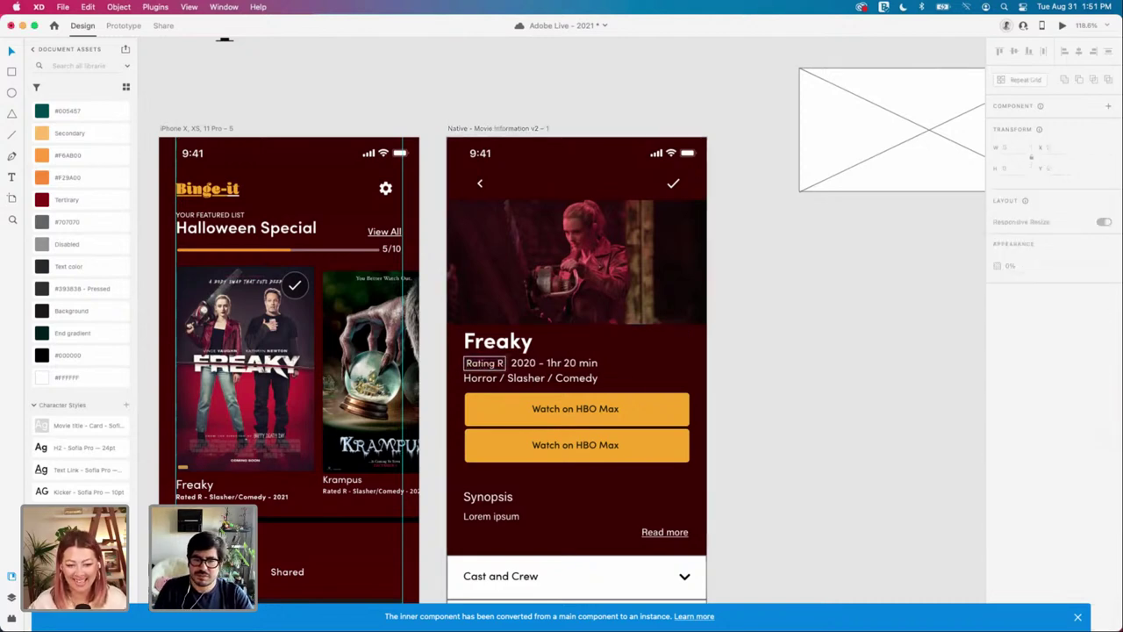
# Step: Pull the Recommended heading and its placeholder poster cards off the movie information artboard and delete them
pyautogui.scroll(-2, 768, 360)
pyautogui.scroll(-1, 768, 360)
pyautogui.scroll(-5, 771, 358)
pyautogui.scroll(-3, 771, 358)
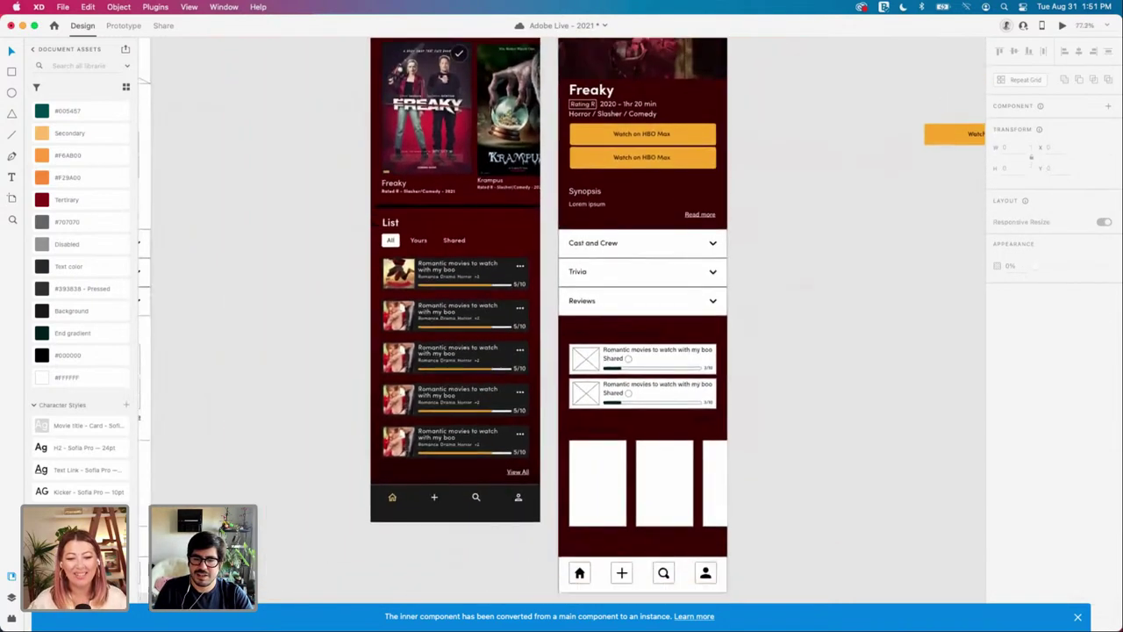
pyautogui.scroll(-2, 770, 358)
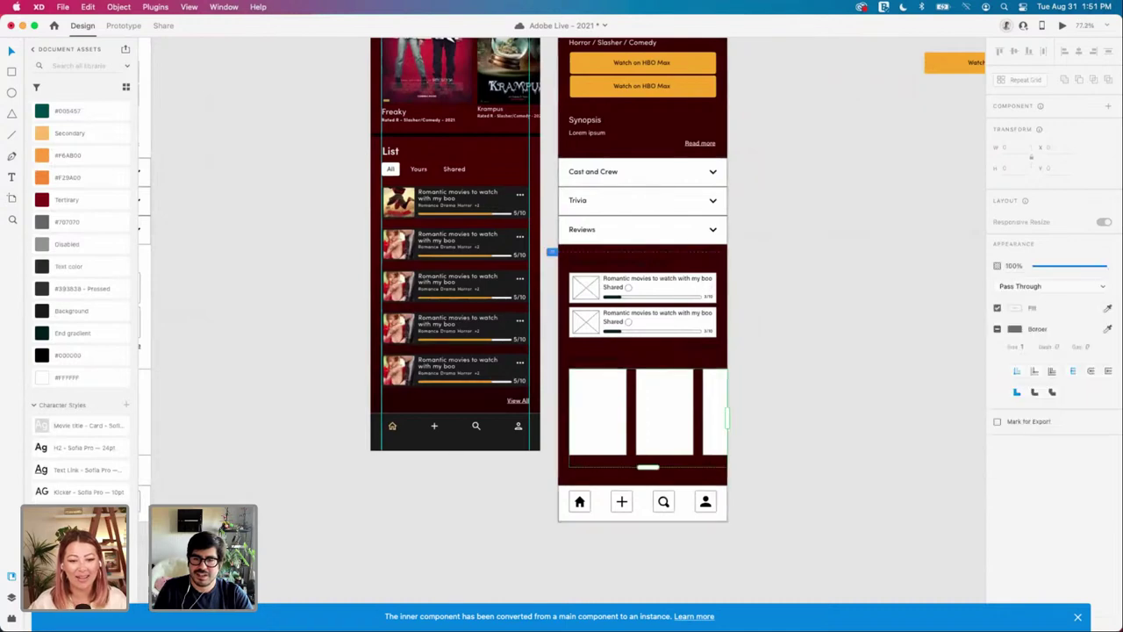
pyautogui.moveTo(605, 408); pyautogui.dragTo(873, 408)
pyautogui.click(772, 390)
pyautogui.moveTo(596, 359); pyautogui.dragTo(869, 359)
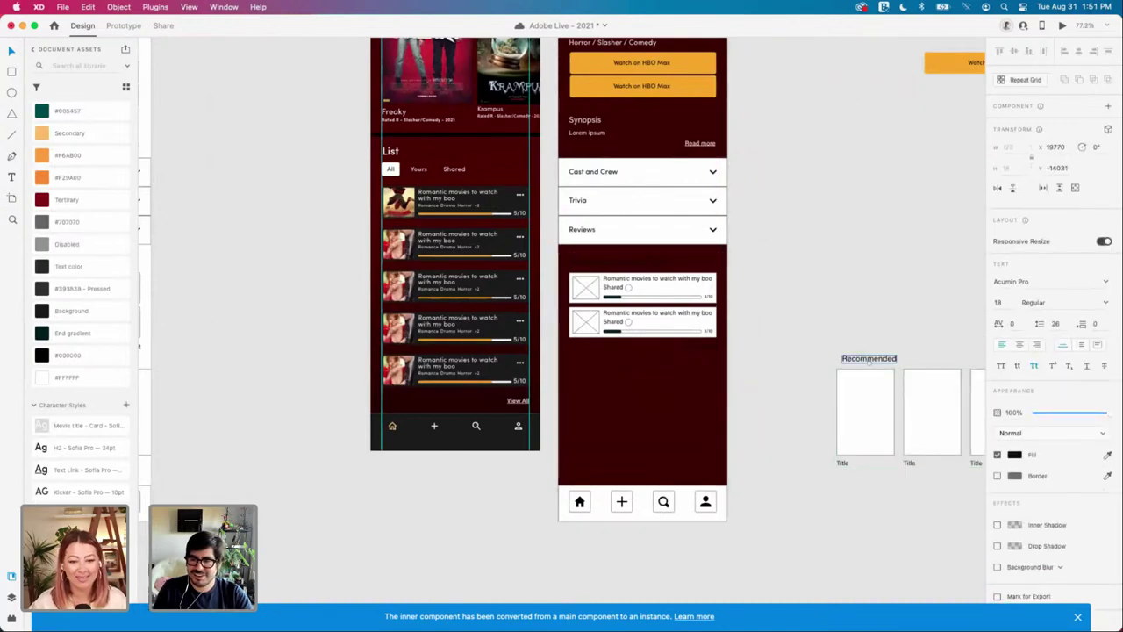
pyautogui.moveTo(813, 313); pyautogui.dragTo(1000, 606)
pyautogui.press('Delete')
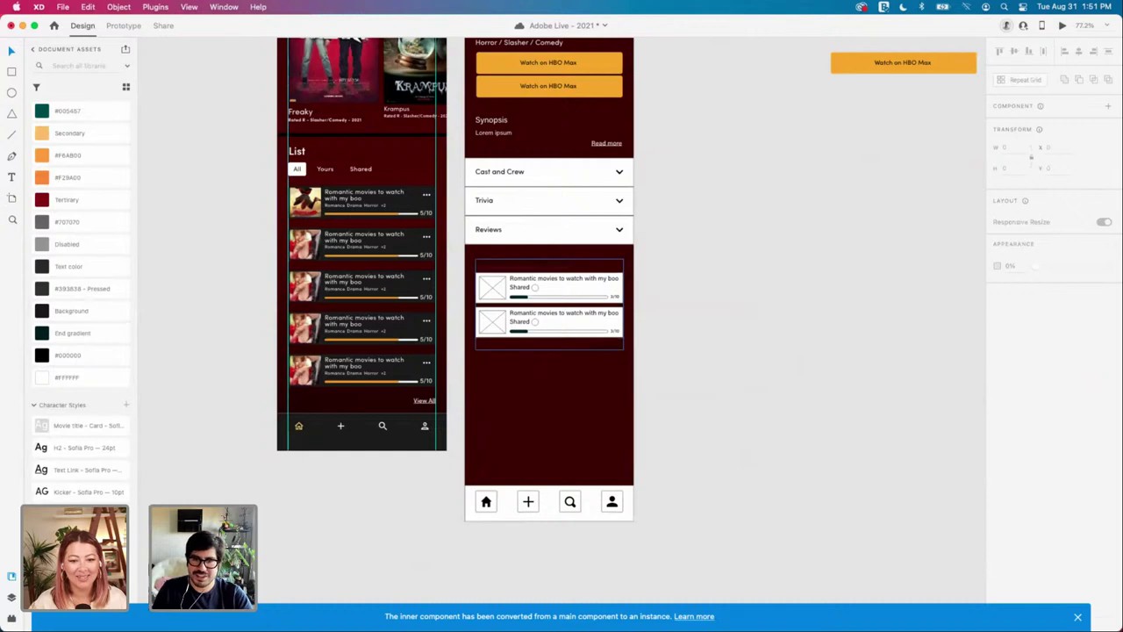
# Step: Pull the Featured In Following Lists wireframe group off the artboard and delete it
pyautogui.moveTo(571, 304); pyautogui.dragTo(839, 304)
pyautogui.moveTo(873, 439); pyautogui.dragTo(595, 166)
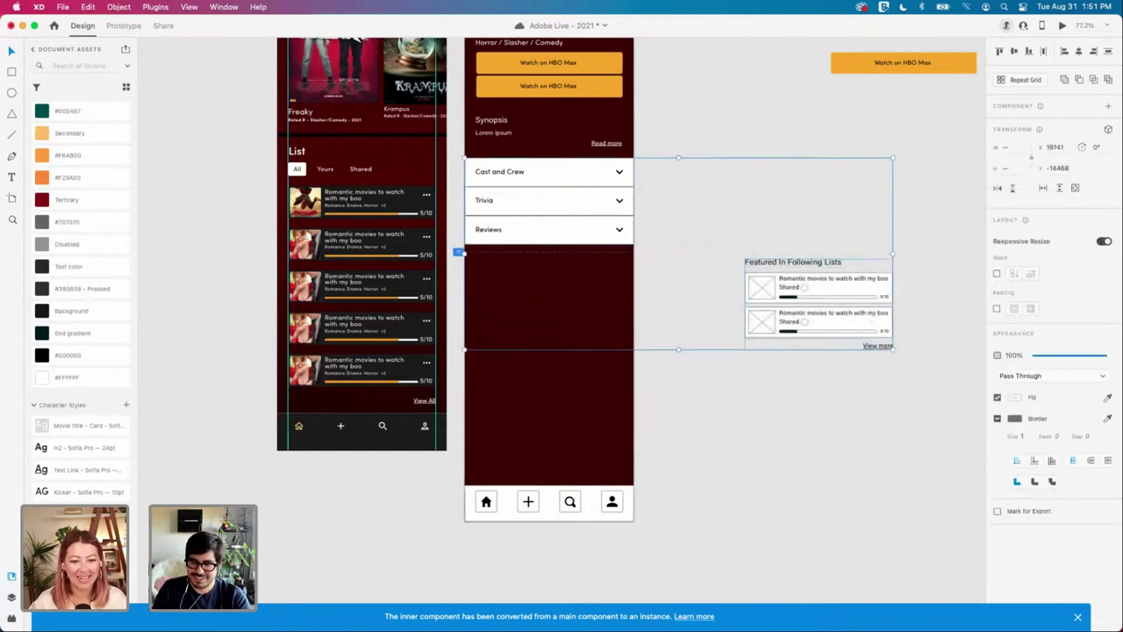
pyautogui.click(714, 233)
pyautogui.moveTo(714, 232); pyautogui.dragTo(978, 416)
pyautogui.press('Delete')
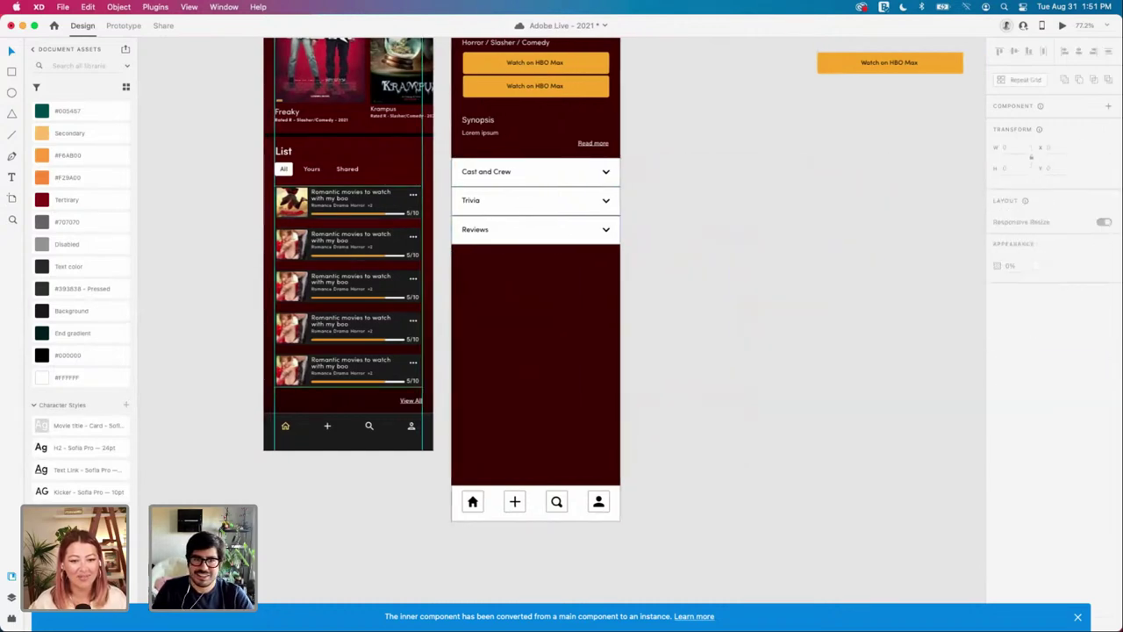
# Step: Copy the List heading and its five cards from the home artboard to the empty canvas as a stack with 16 spacing
pyautogui.click(351, 219)
pyautogui.keyDown('shift'); pyautogui.click(283, 152); pyautogui.keyUp('shift')
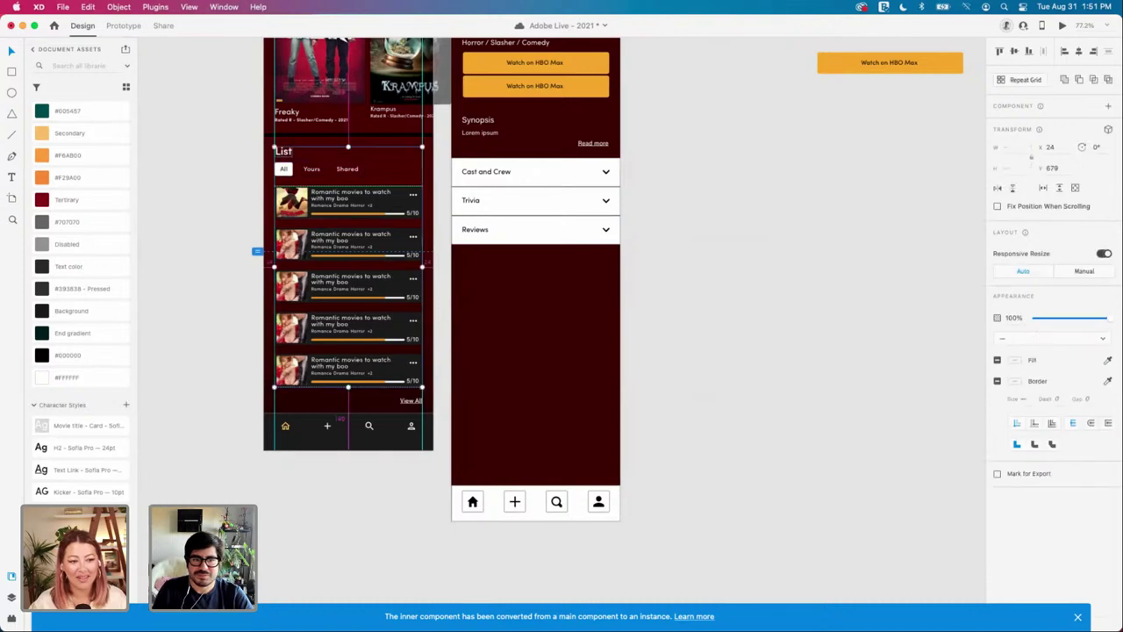
pyautogui.moveTo(348, 202); pyautogui.dragTo(757, 307)
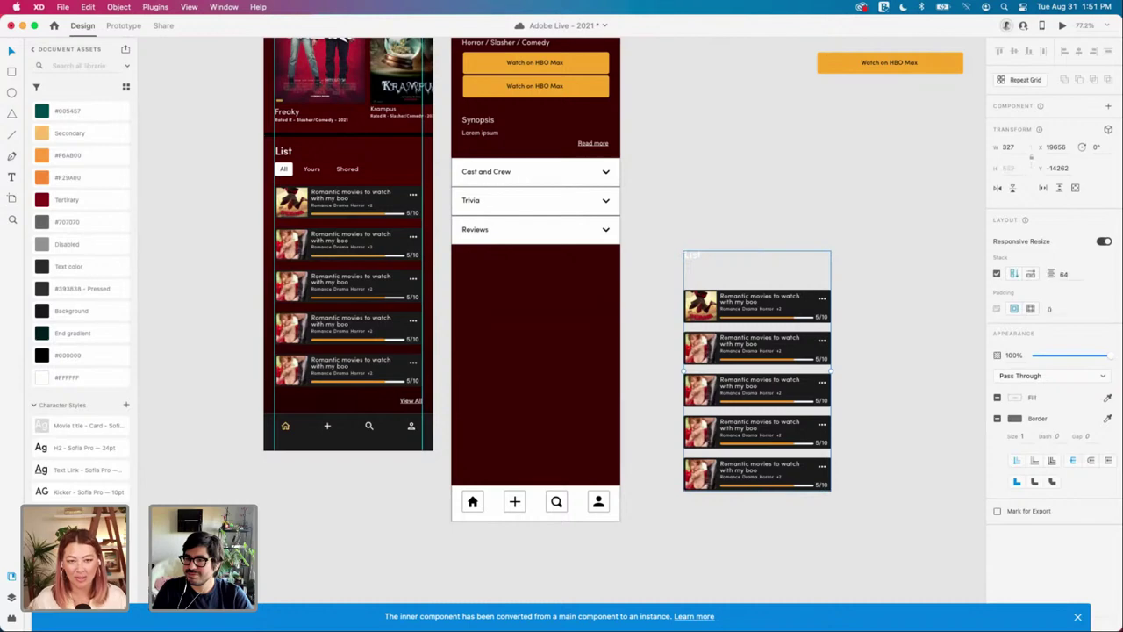
pyautogui.click(1064, 275)
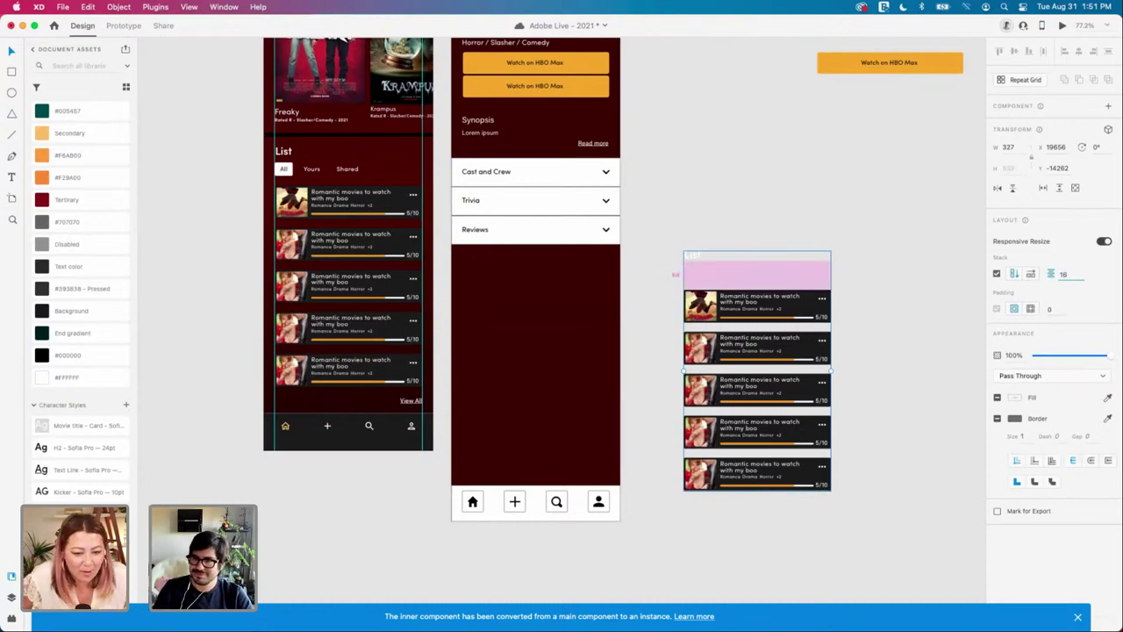
pyautogui.click(765, 227)
# Step: Change the copied stack's List heading to "Featured On"
pyautogui.scroll(3, 694, 243)
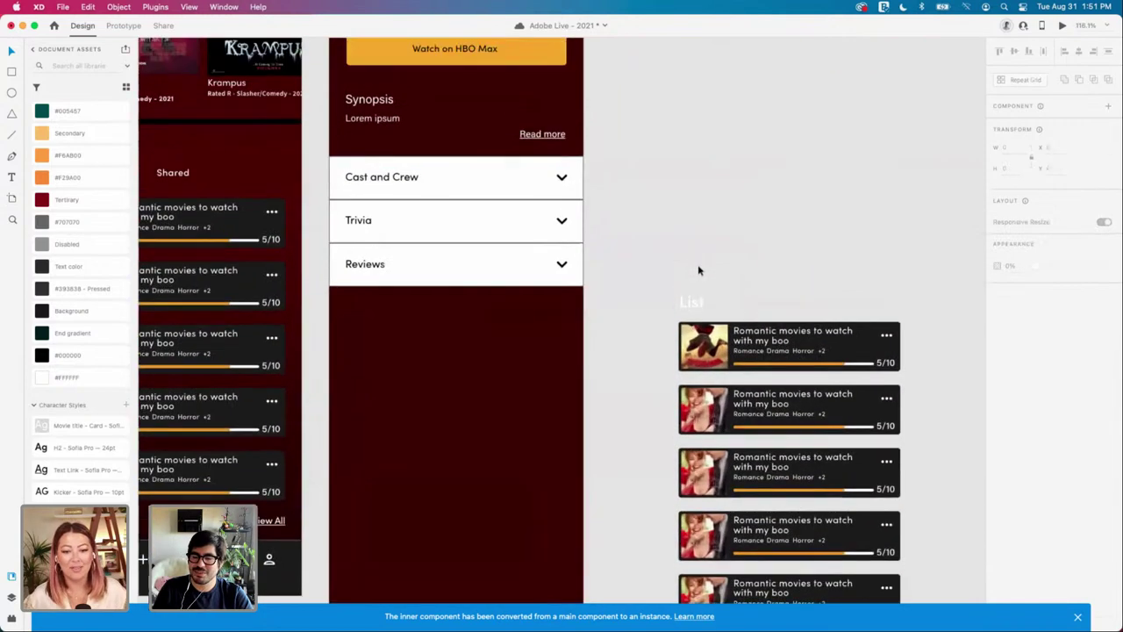
pyautogui.click(697, 368)
pyautogui.doubleClick(698, 365)
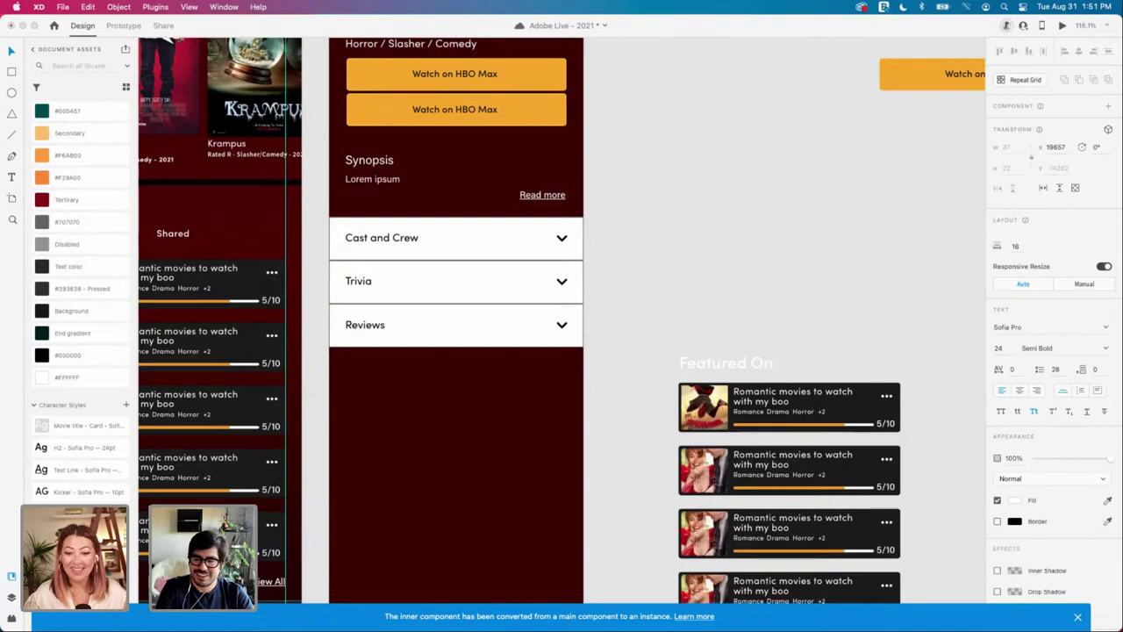
pyautogui.press('Escape')
pyautogui.press('Escape')
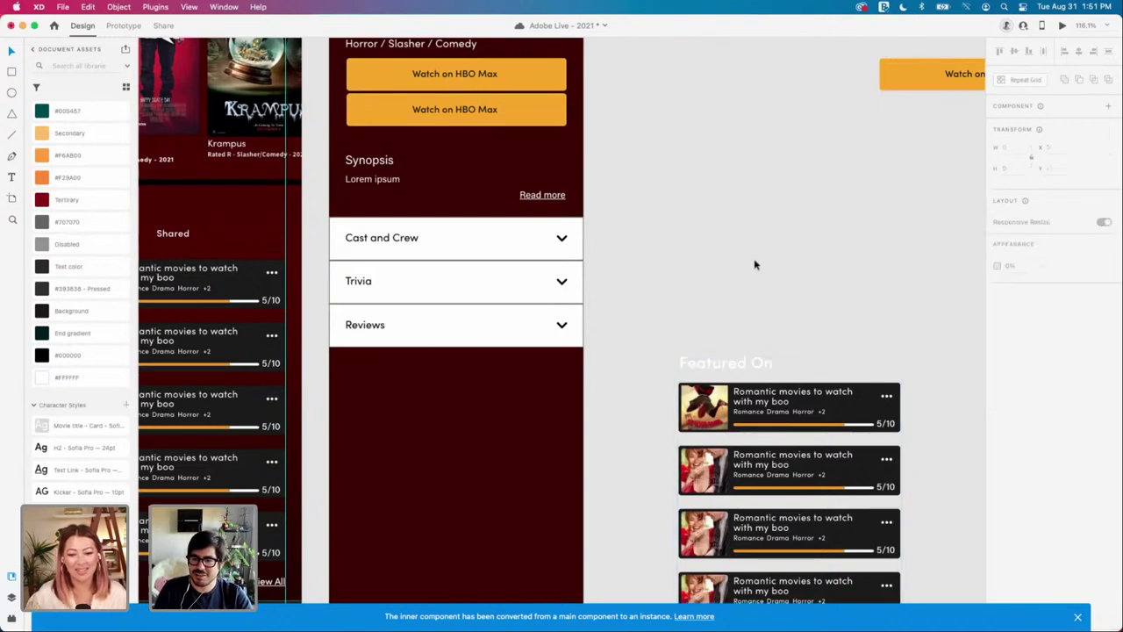
# Step: Move the Featured On stack onto the movie information artboard below the Reviews row, at X 24, Y 809
pyautogui.scroll(-3, 755, 260)
pyautogui.moveTo(746, 346); pyautogui.dragTo(494, 347)
pyautogui.scroll(-1, 695, 348)
pyautogui.scroll(-3, 696, 348)
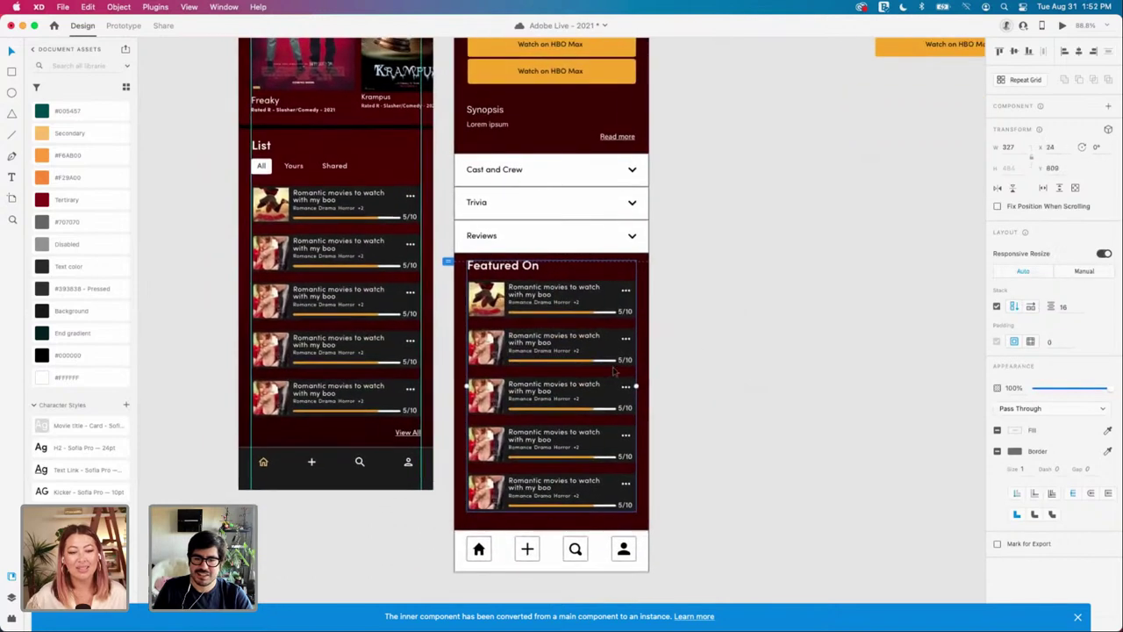
# Step: Shorten the repeat grid under Featured On to four list cards
pyautogui.press('super+r')
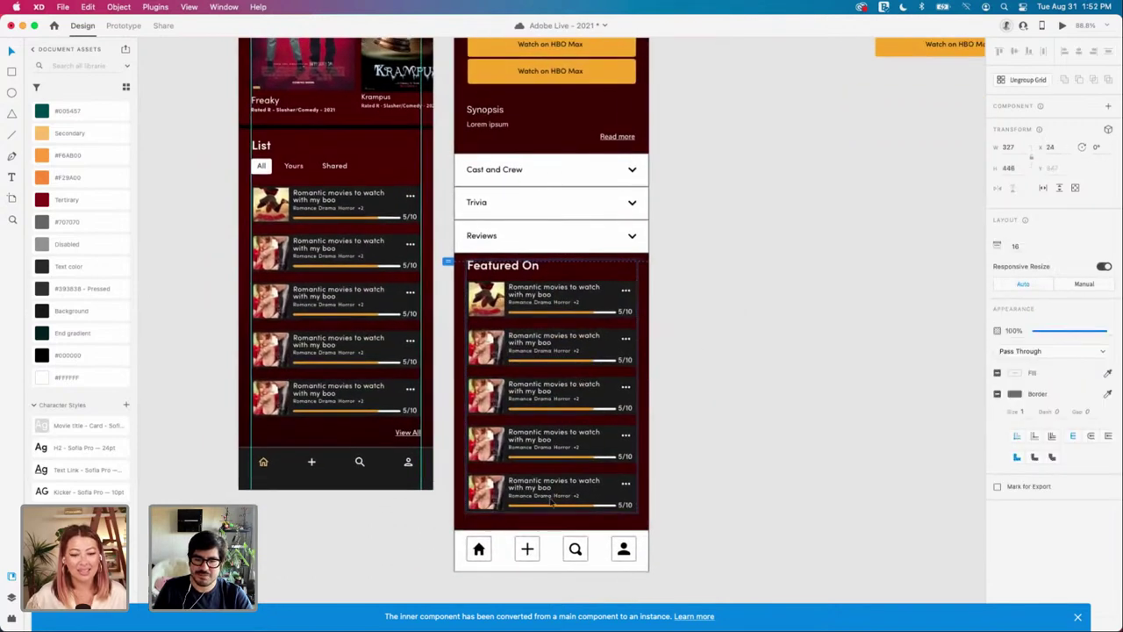
pyautogui.moveTo(551, 510); pyautogui.dragTo(551, 465)
pyautogui.click(737, 472)
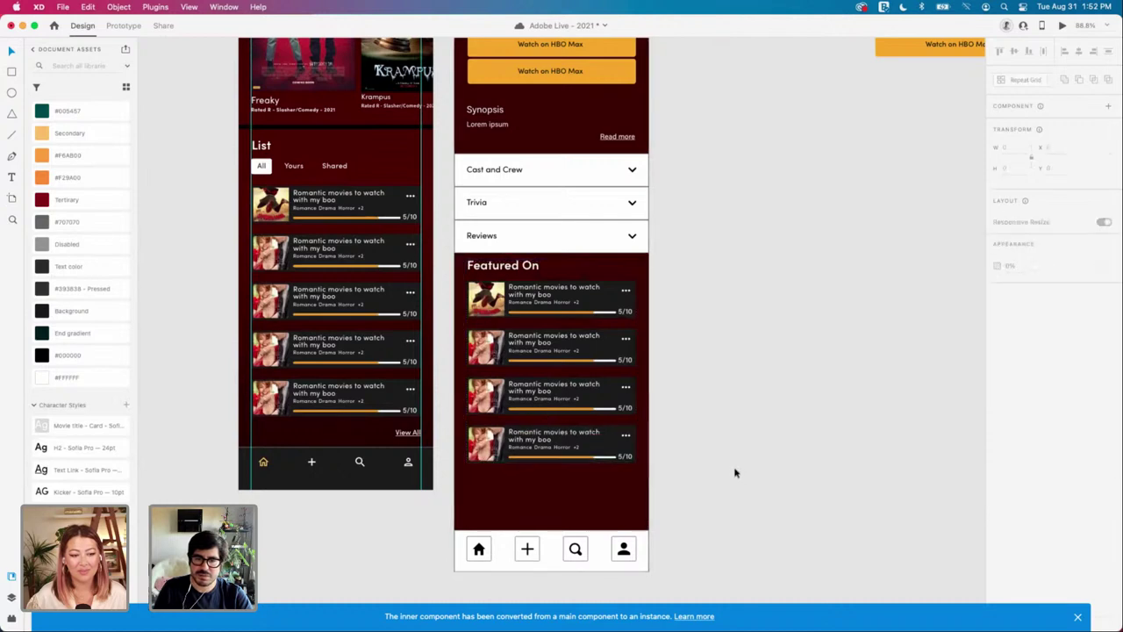
# Step: Move the Featured On stack down to Y 842 on the movie information artboard
pyautogui.hscroll(-3, 626, 325)
pyautogui.click(597, 313)
pyautogui.scroll(2, 606, 298)
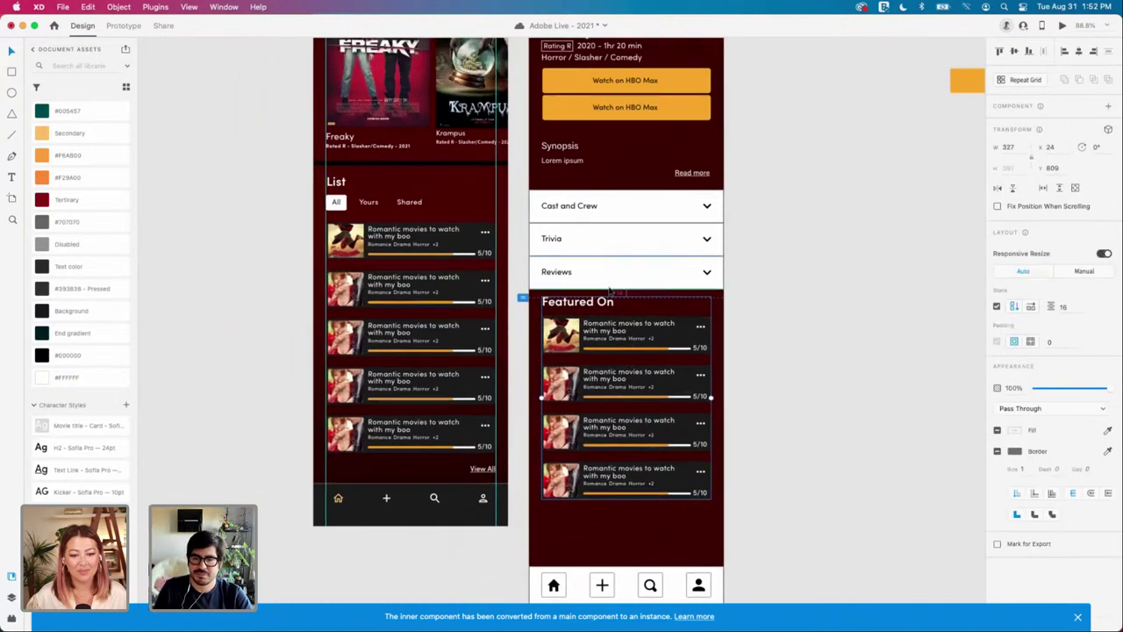
pyautogui.hotkey('shift', 'Down')
pyautogui.hotkey('shift', 'Down')
pyautogui.hotkey('shift', 'Down')
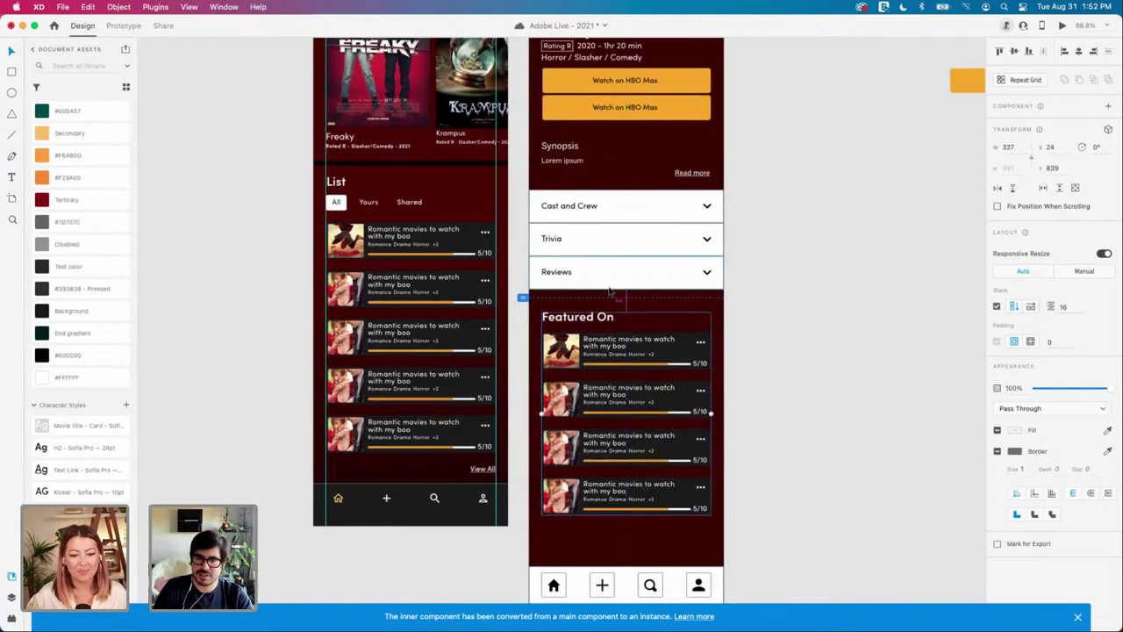
pyautogui.press('Down')
pyautogui.press('Down')
pyautogui.press('Down')
pyautogui.press('Down')
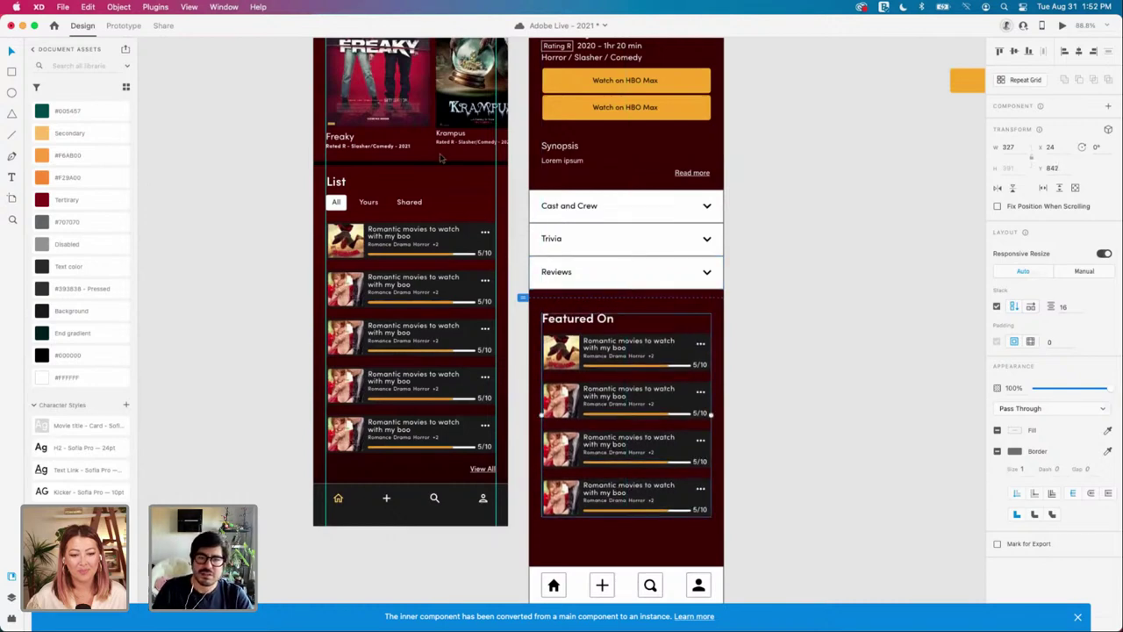
pyautogui.click(435, 164)
pyautogui.moveTo(435, 163); pyautogui.dragTo(662, 277)
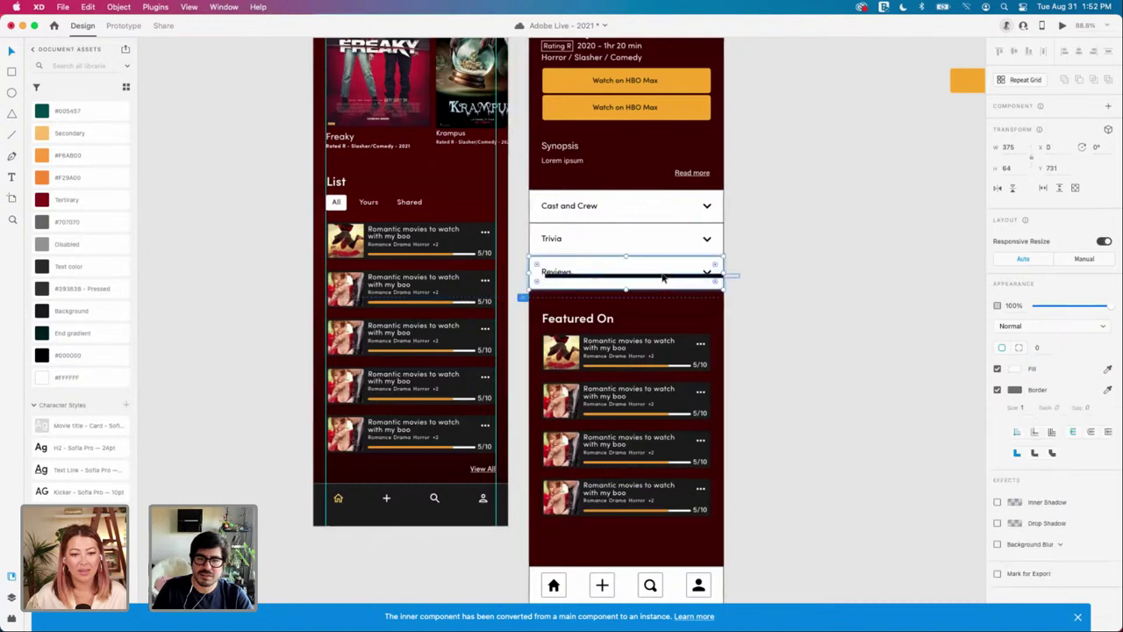
pyautogui.press('super+z')
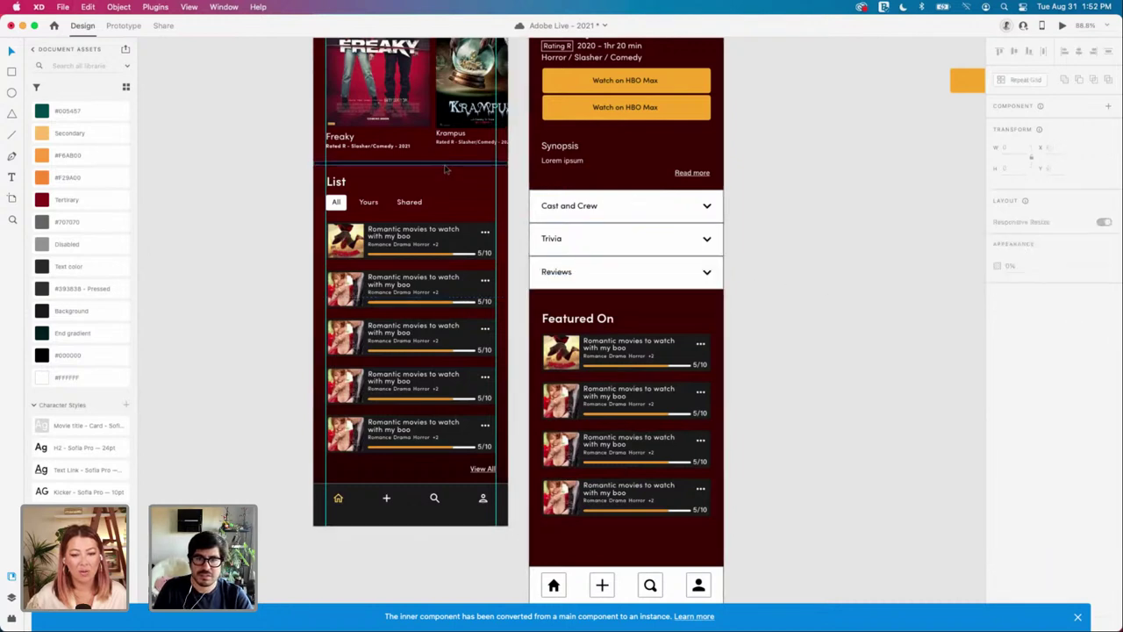
# Step: Copy the black divider bar above the home artboard's List heading to above Featured On, at X 0, Y 819
pyautogui.moveTo(447, 166); pyautogui.dragTo(659, 304)
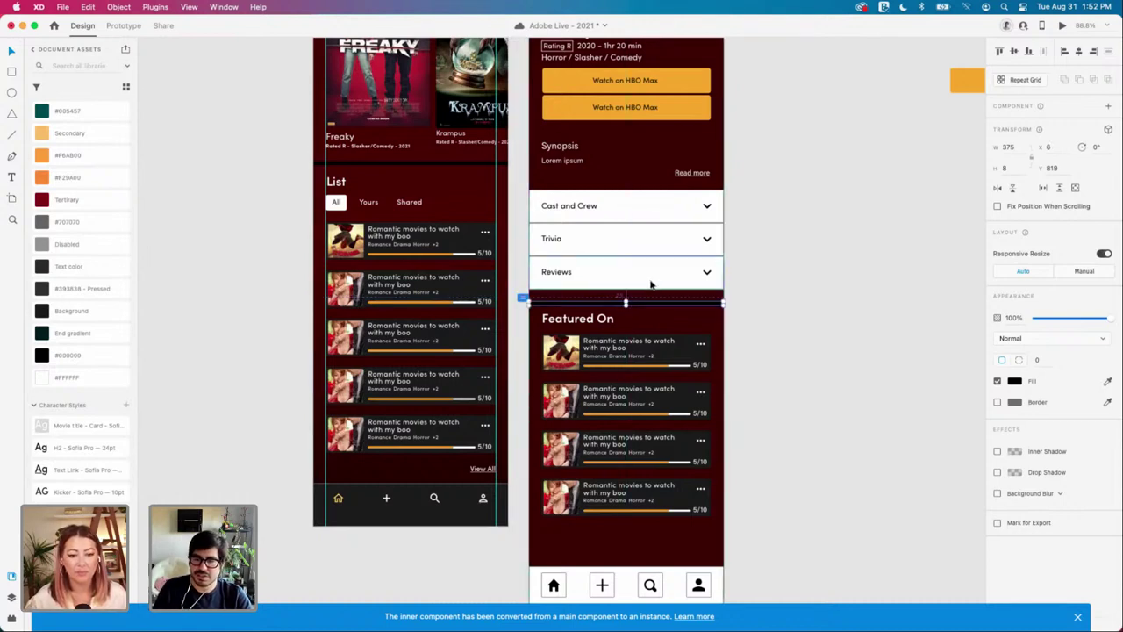
pyautogui.click(580, 332)
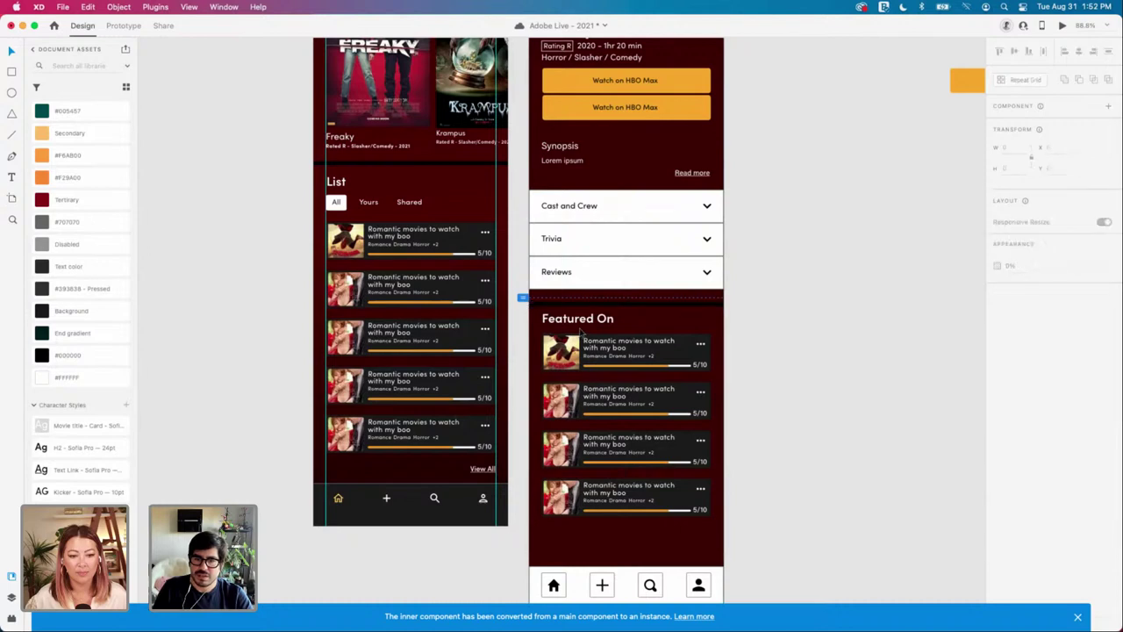
pyautogui.click(782, 351)
# Step: Move the Featured On stack further below the divider bar, to Y 859
pyautogui.moveTo(581, 322); pyautogui.dragTo(581, 337)
pyautogui.press('Up')
pyautogui.press('Up')
pyautogui.press('Up')
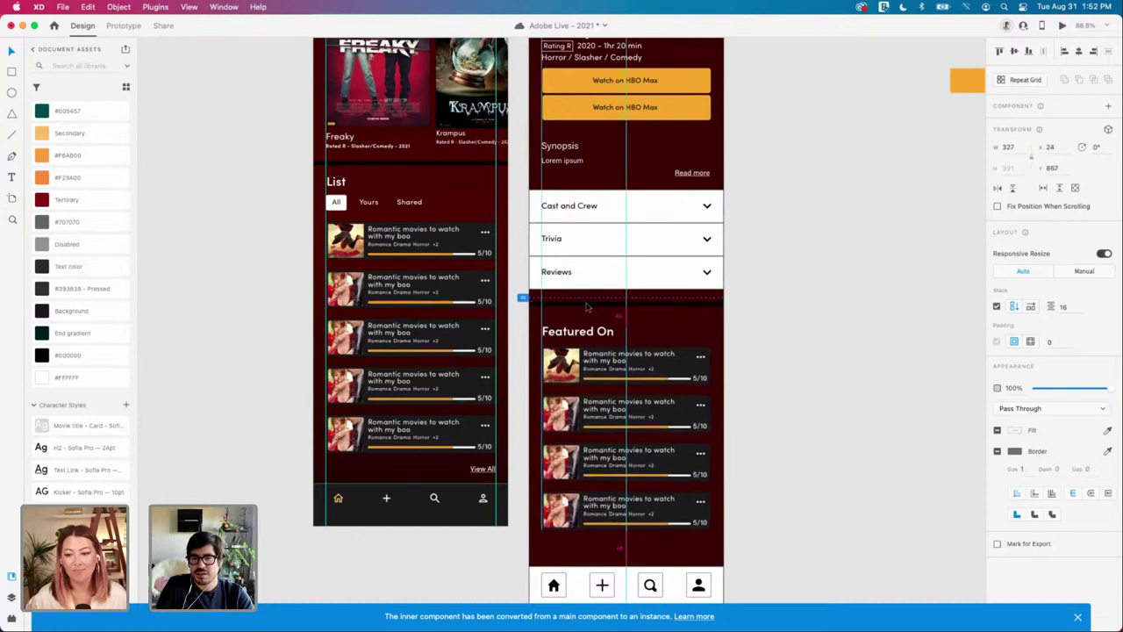
pyautogui.hotkey('shift', 'Up')
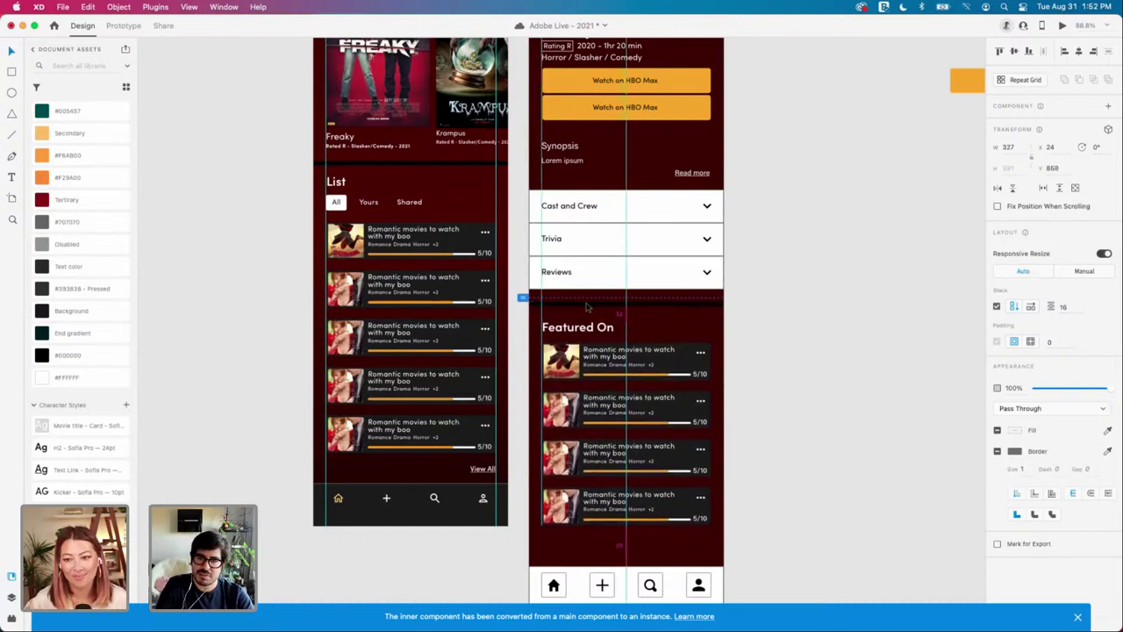
# Step: Move the divider bar and the Featured On stack down together so the bar sits at Y 827
pyautogui.click(587, 307)
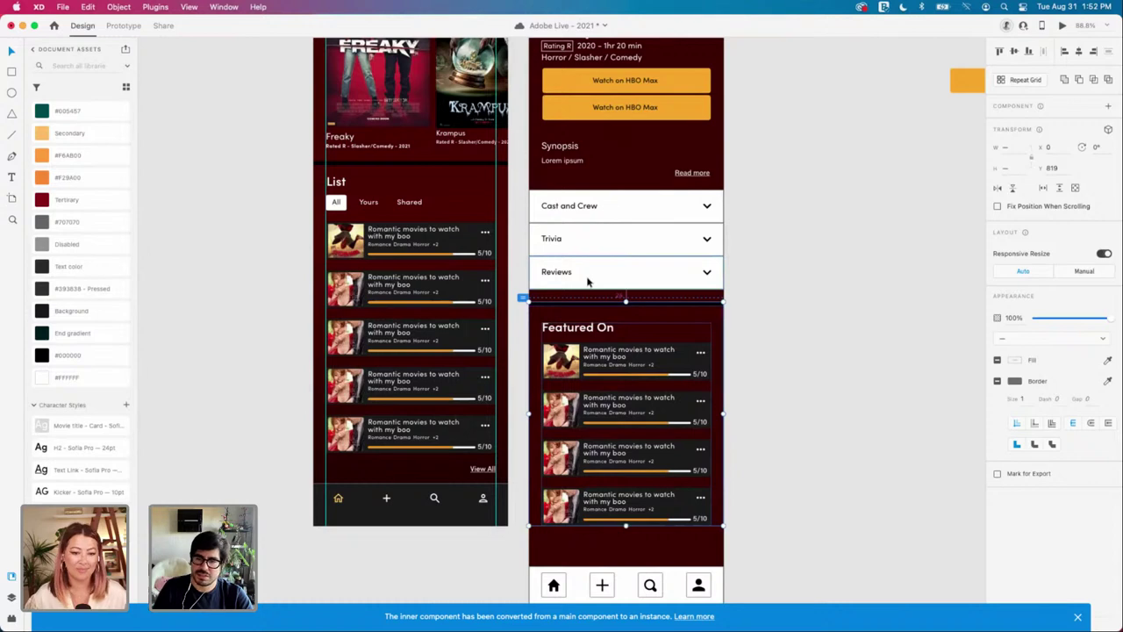
pyautogui.hotkey('shift', 'Down')
pyautogui.press('Up')
pyautogui.press('Up')
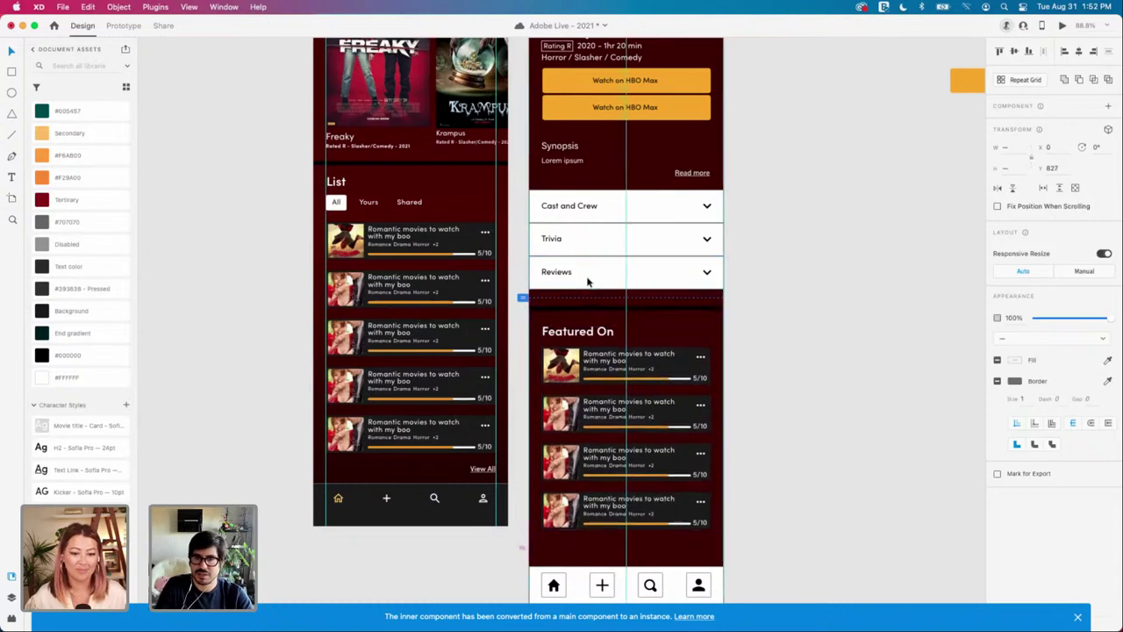
pyautogui.click(794, 289)
pyautogui.scroll(-1, 800, 292)
pyautogui.scroll(2, 800, 292)
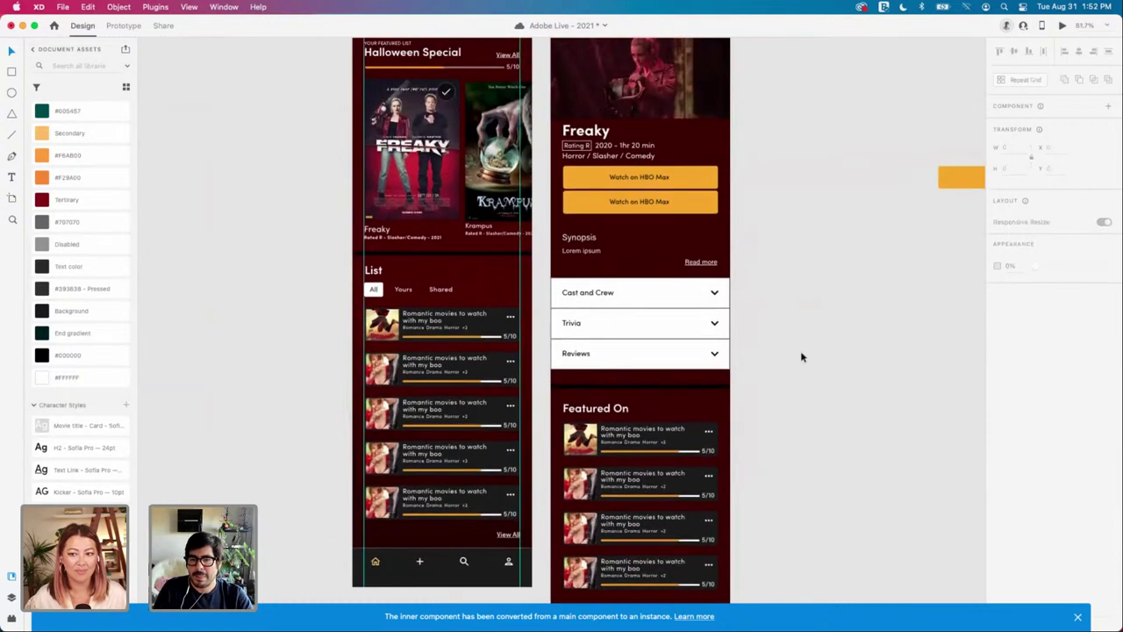
pyautogui.scroll(5, 787, 360)
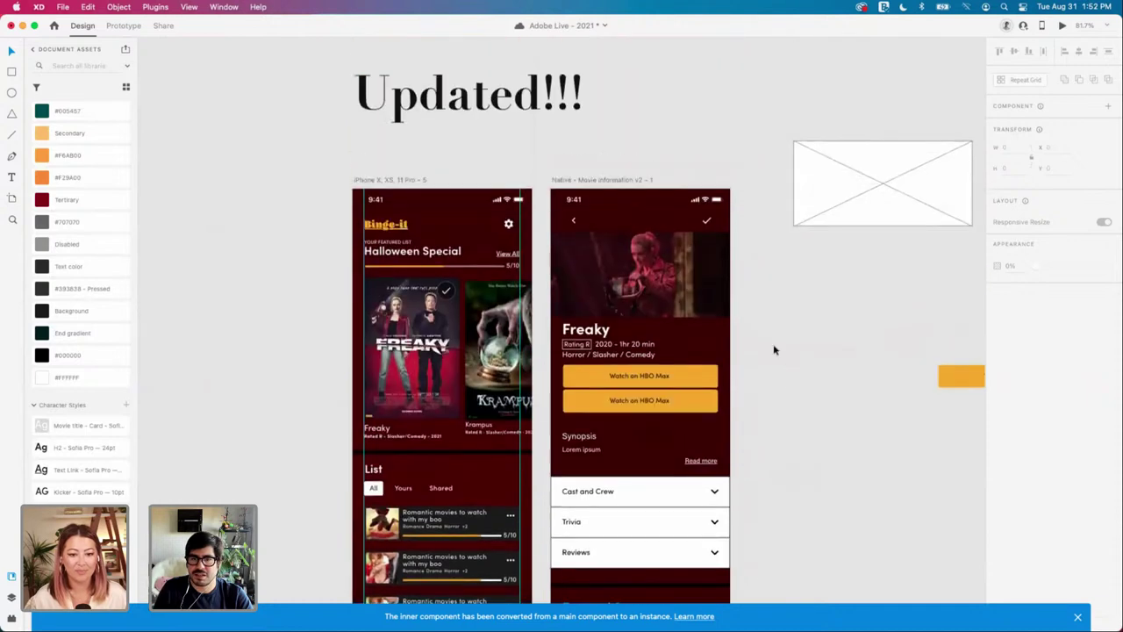
pyautogui.click(582, 177)
pyautogui.scroll(-2, 571, 214)
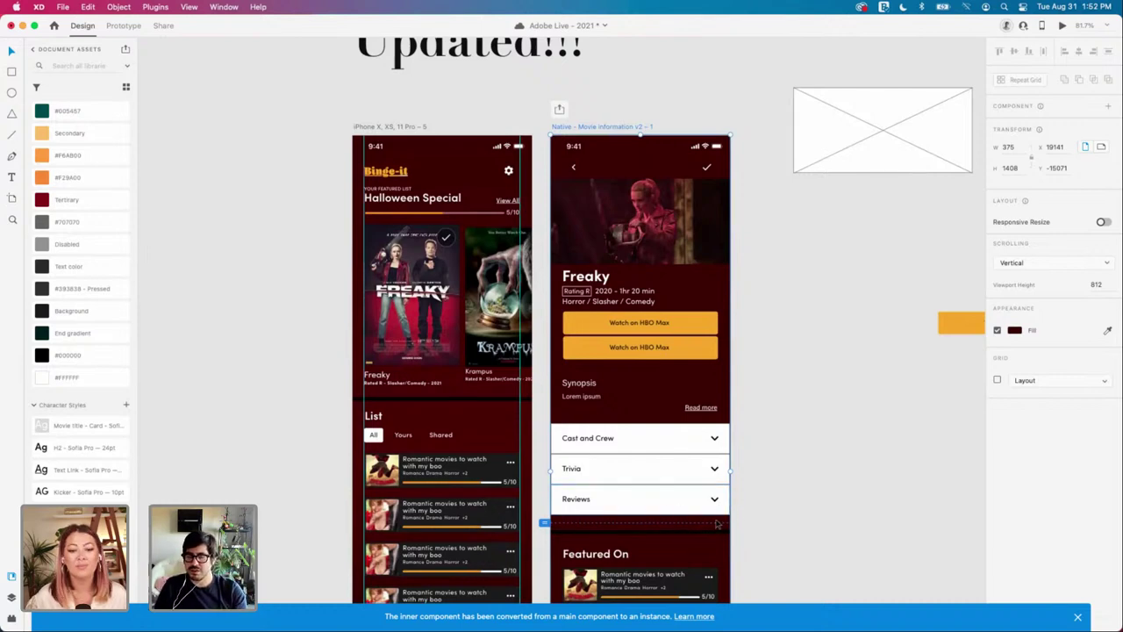
pyautogui.click(769, 529)
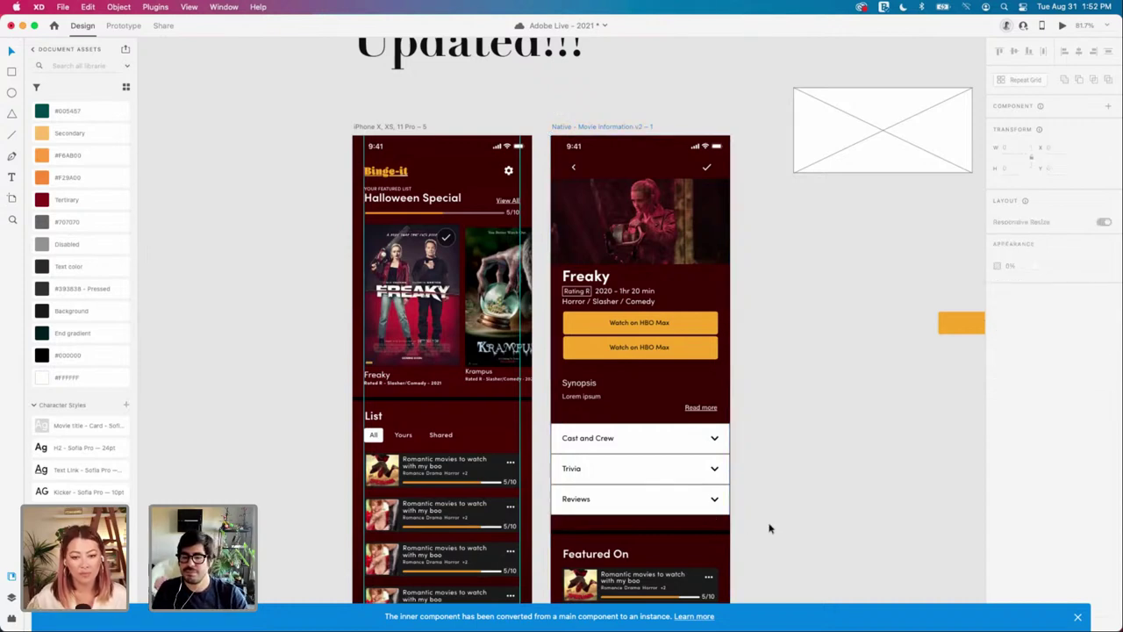
# Step: Copy the plot paragraph from the Freaky (Movie Info) notes and return to the movie information artboard
pyautogui.scroll(-2, 768, 529)
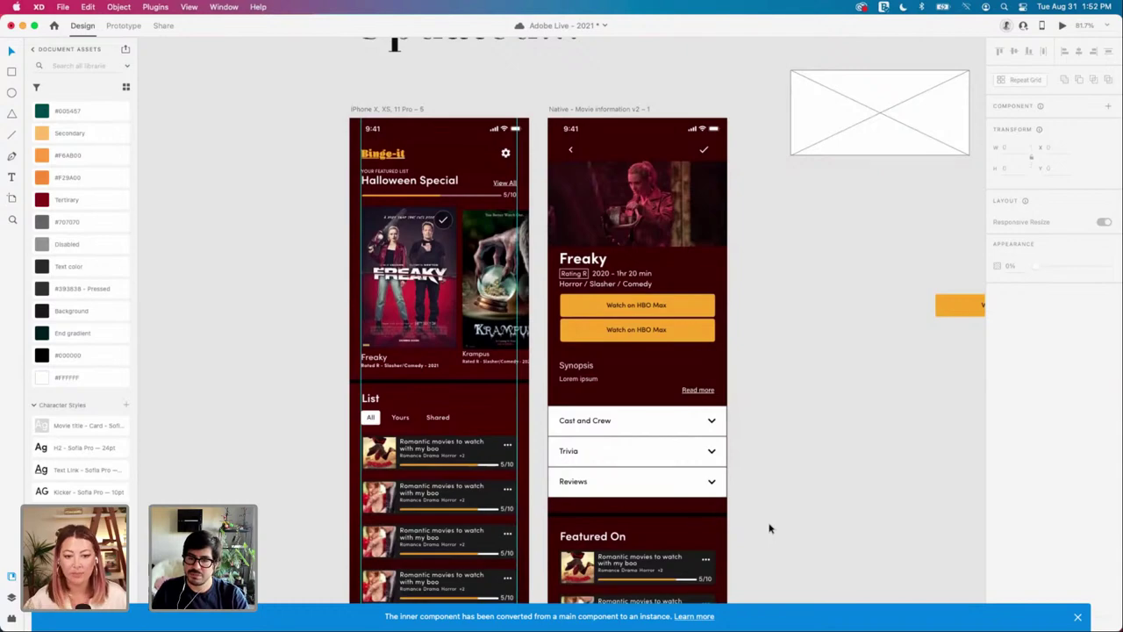
pyautogui.scroll(-5, 608, 389)
pyautogui.scroll(-2, 608, 389)
pyautogui.hscroll(8, 609, 389)
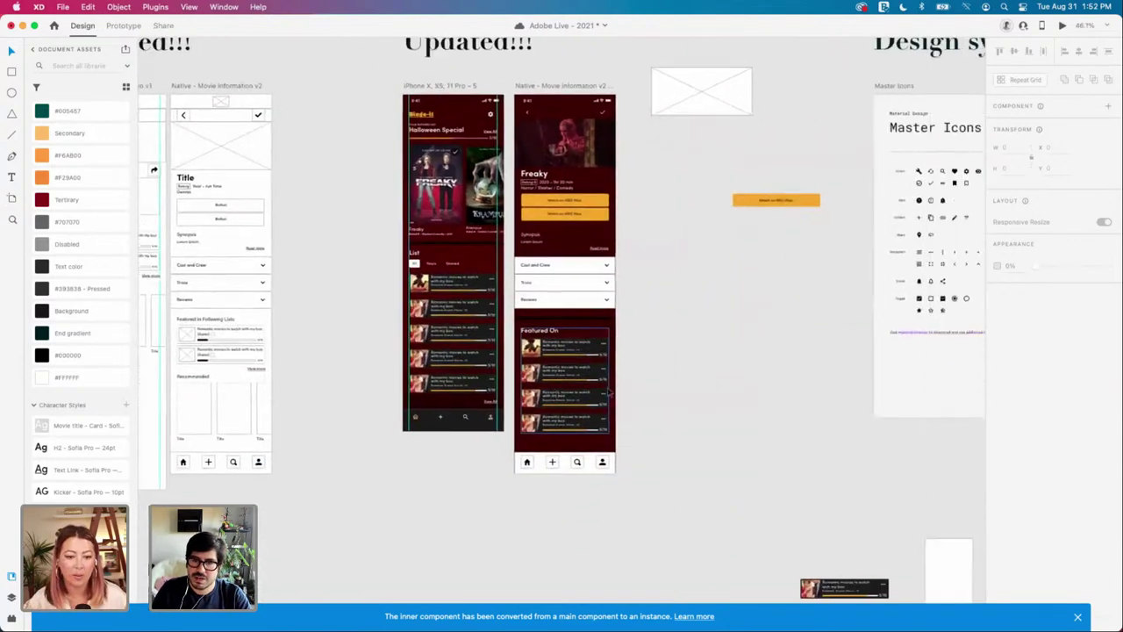
pyautogui.hscroll(5, 608, 392)
pyautogui.scroll(-10, 614, 392)
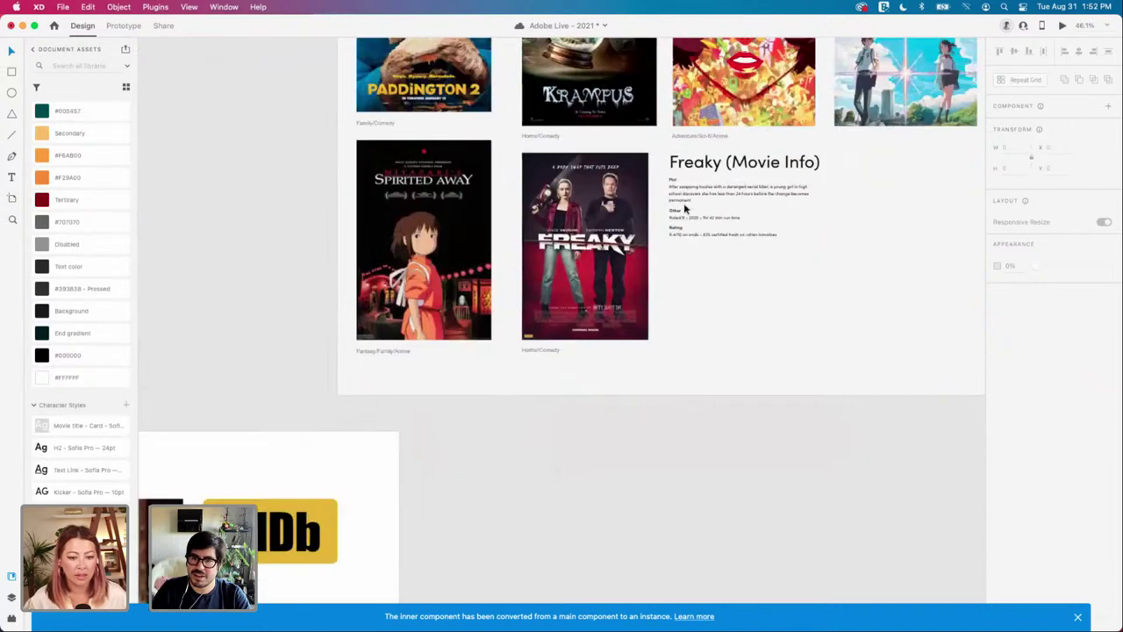
pyautogui.click(681, 190)
pyautogui.doubleClick(681, 189)
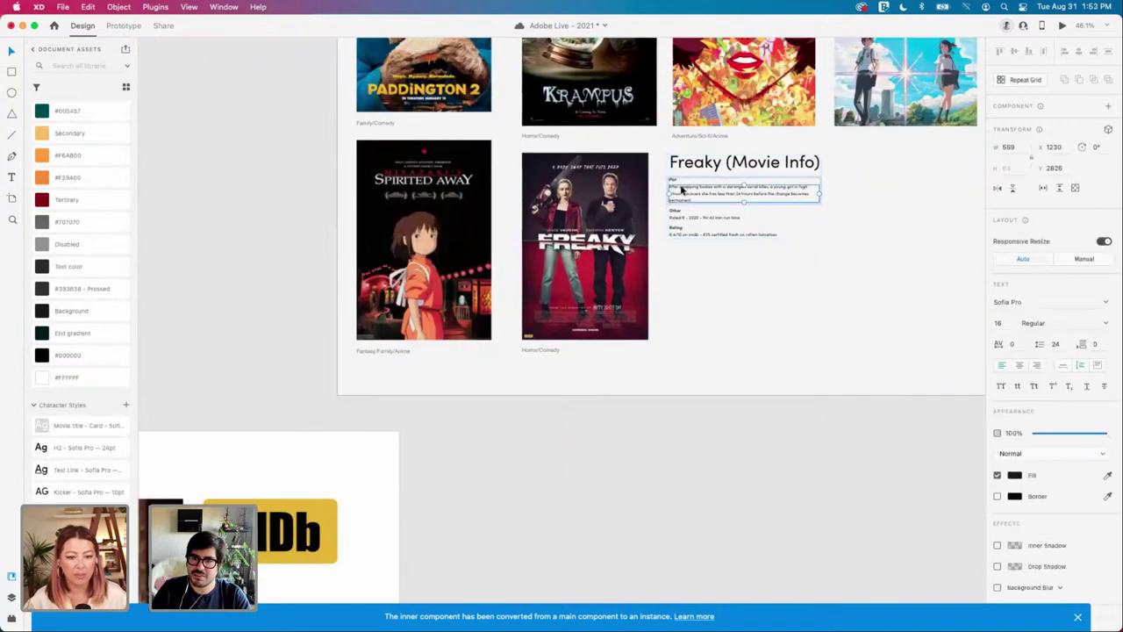
pyautogui.doubleClick(681, 187)
pyautogui.press('super+c')
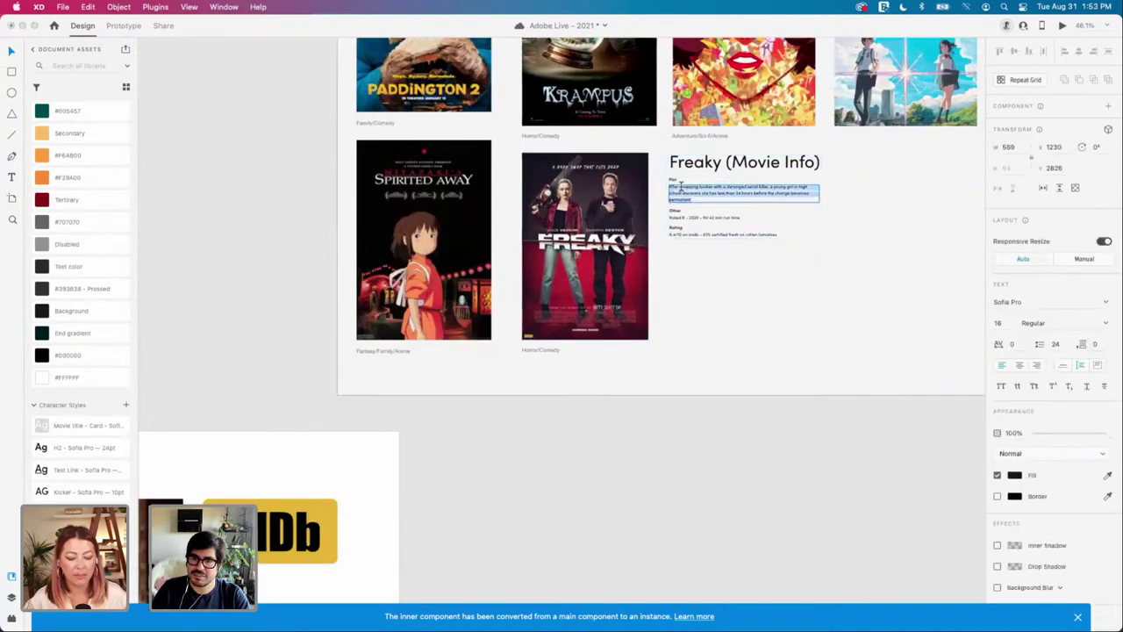
pyautogui.click(815, 459)
pyautogui.hscroll(-10, 810, 458)
pyautogui.scroll(6, 811, 458)
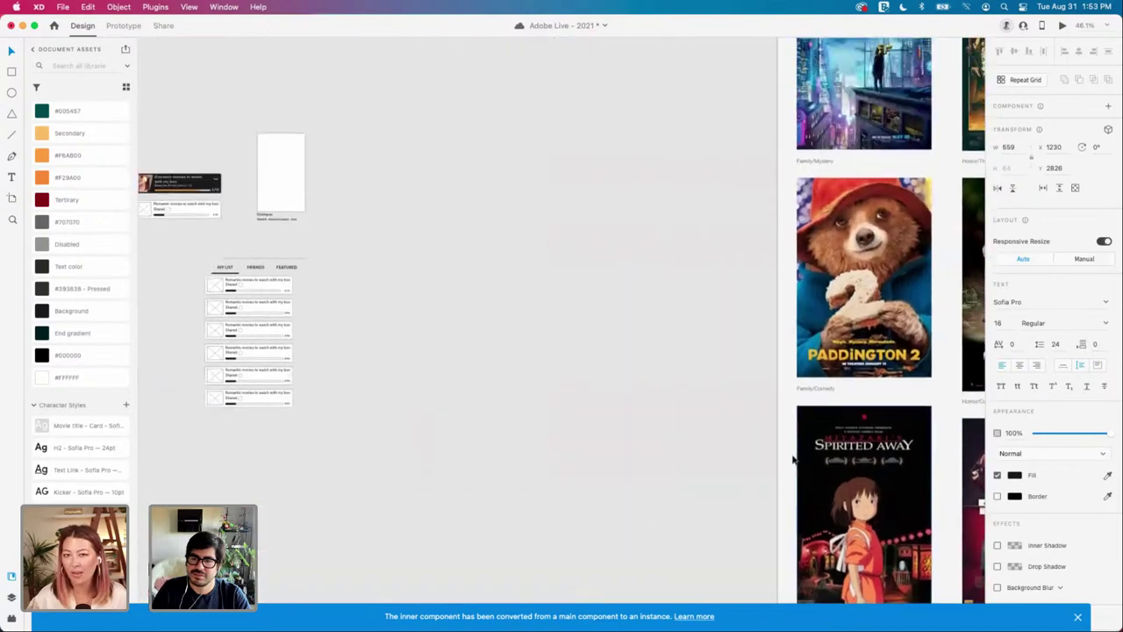
pyautogui.hscroll(-8, 792, 457)
pyautogui.scroll(4, 792, 458)
pyautogui.scroll(5, 527, 207)
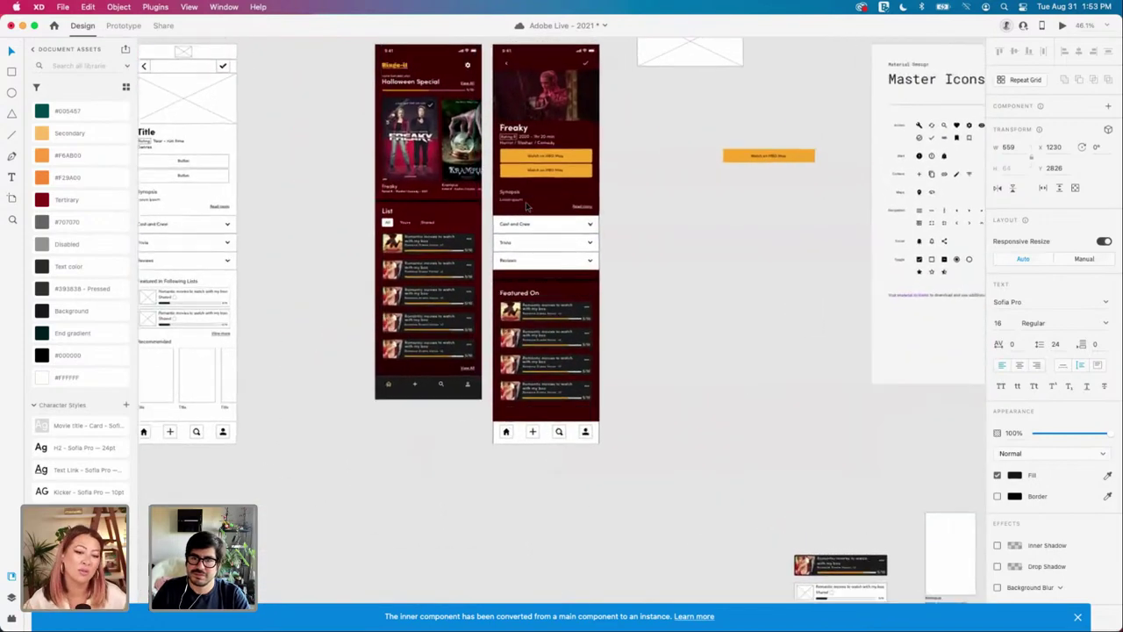
pyautogui.scroll(4, 526, 207)
# Step: Try to replace the Lorem ipsum text under Synopsis with the copied plot paragraph
pyautogui.click(507, 207)
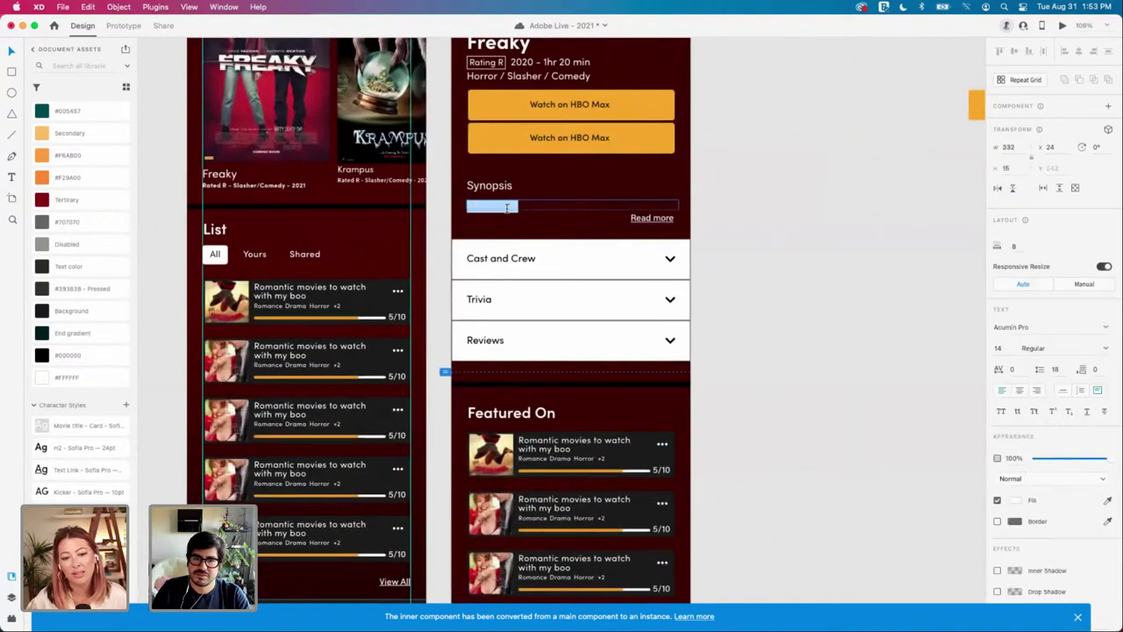
pyautogui.doubleClick(507, 207)
pyautogui.press('super+v')
pyautogui.press('Escape')
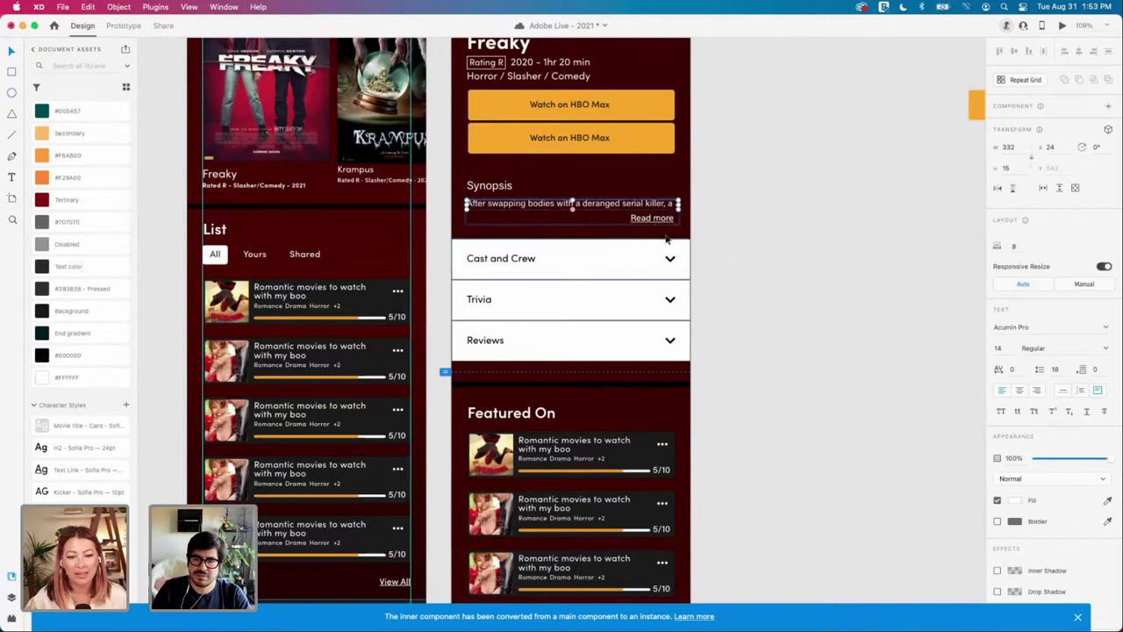
pyautogui.press('super+z')
pyautogui.click(754, 258)
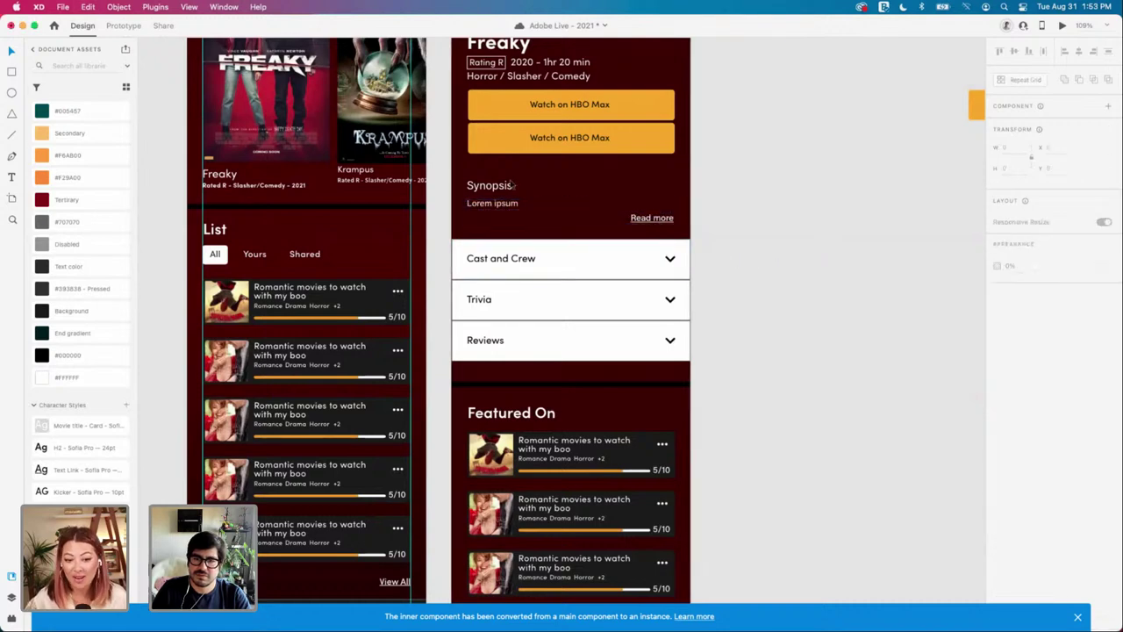
# Step: Copy the Synopsis heading, its Lorem ipsum text and the Read more link onto the empty canvas beside the artboard
pyautogui.click(489, 188)
pyautogui.click(625, 182)
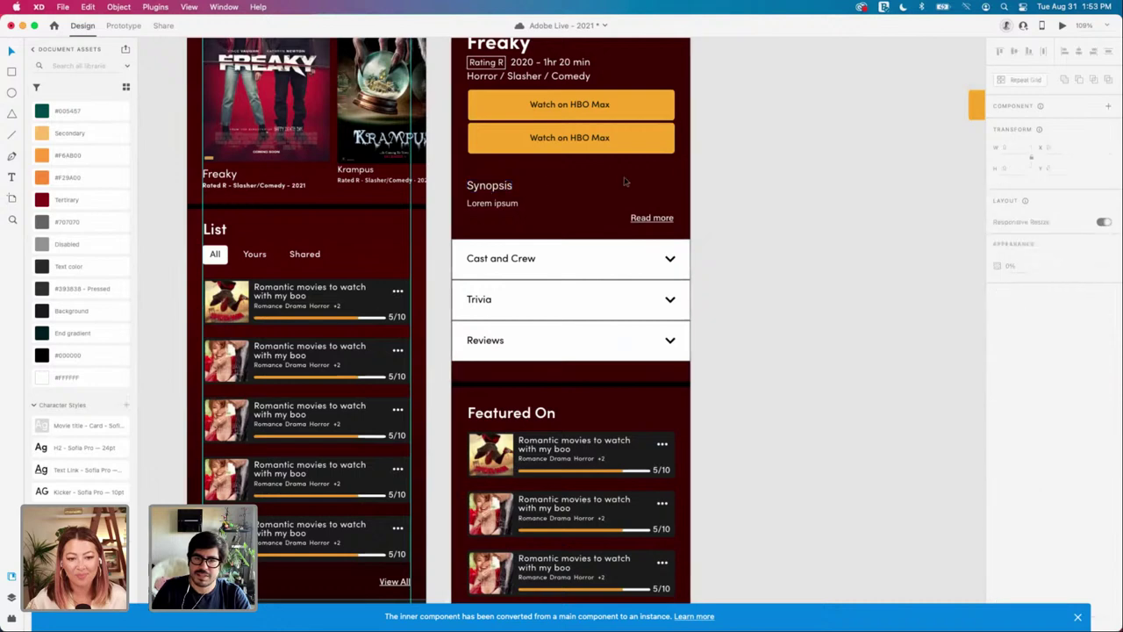
pyautogui.moveTo(715, 179); pyautogui.dragTo(465, 225)
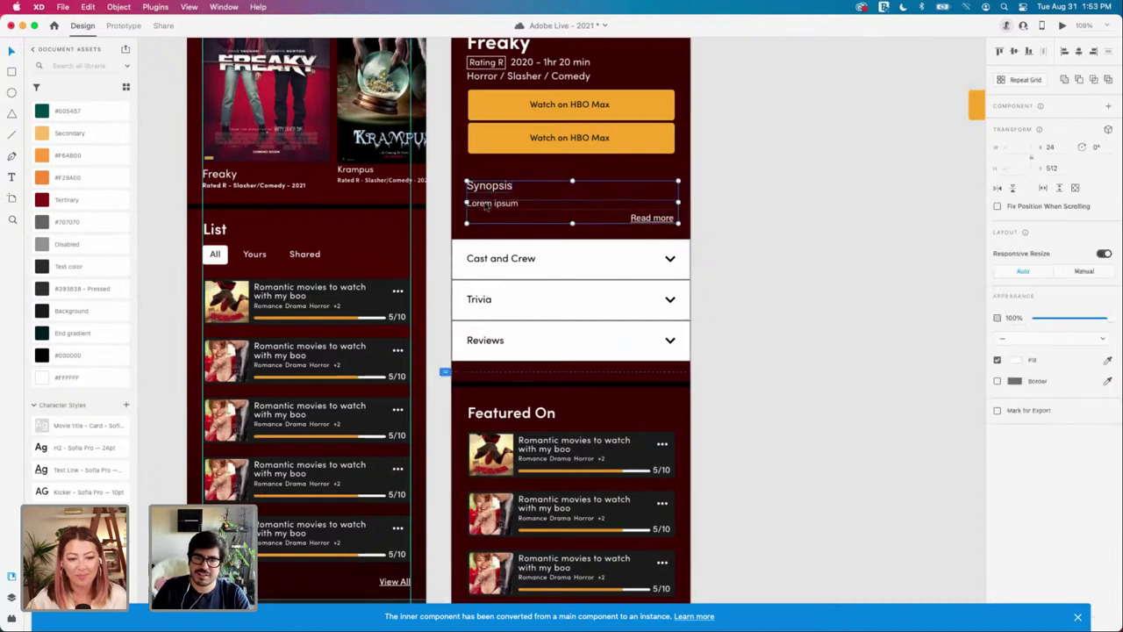
pyautogui.click(785, 216)
pyautogui.hscroll(5, 809, 301)
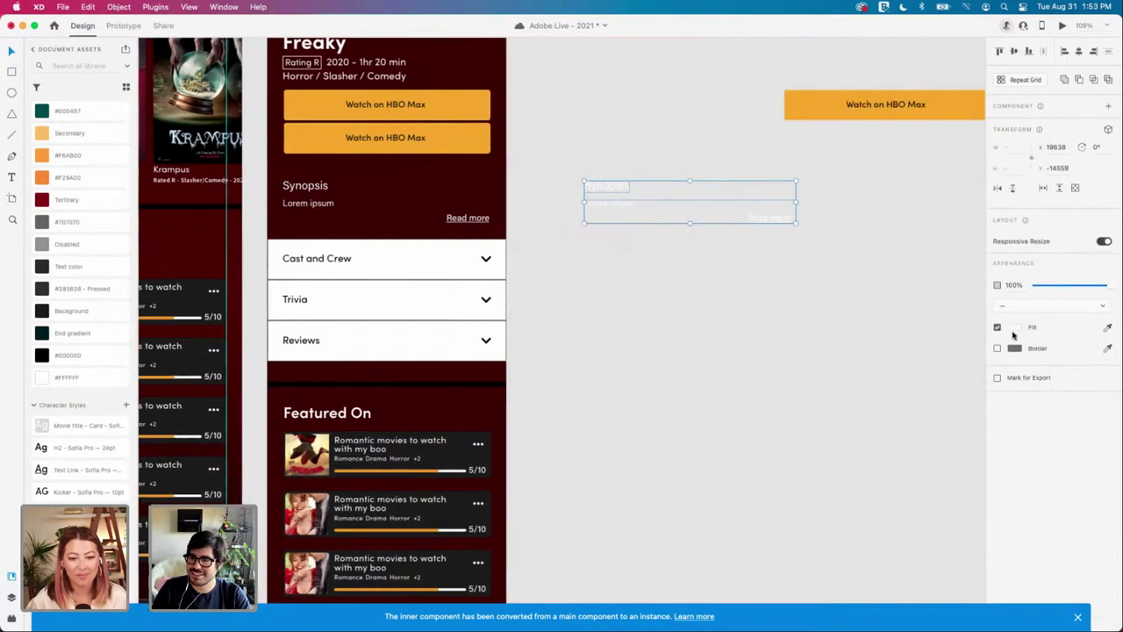
# Step: Set the fill of the copied Synopsis texts to black
pyautogui.click(1014, 330)
pyautogui.moveTo(934, 320); pyautogui.dragTo(755, 389)
pyautogui.click(754, 389)
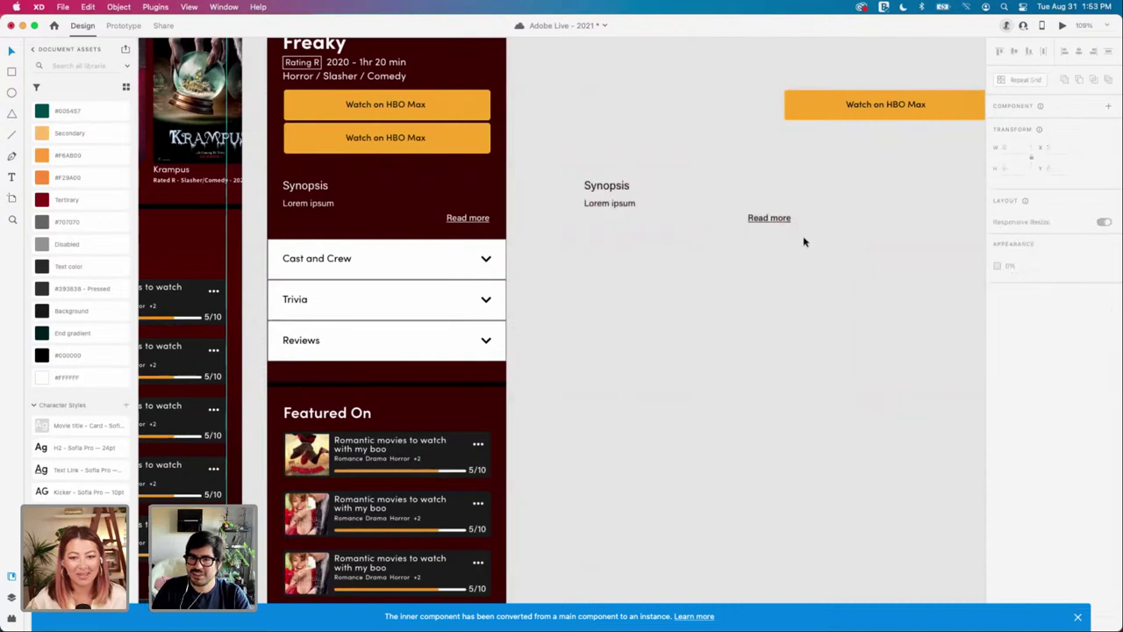
# Step: Replace the copied block's Lorem ipsum with the Freaky plot paragraph and extend its text box to fit three lines
pyautogui.doubleClick(628, 207)
pyautogui.doubleClick(628, 208)
pyautogui.press('super+v')
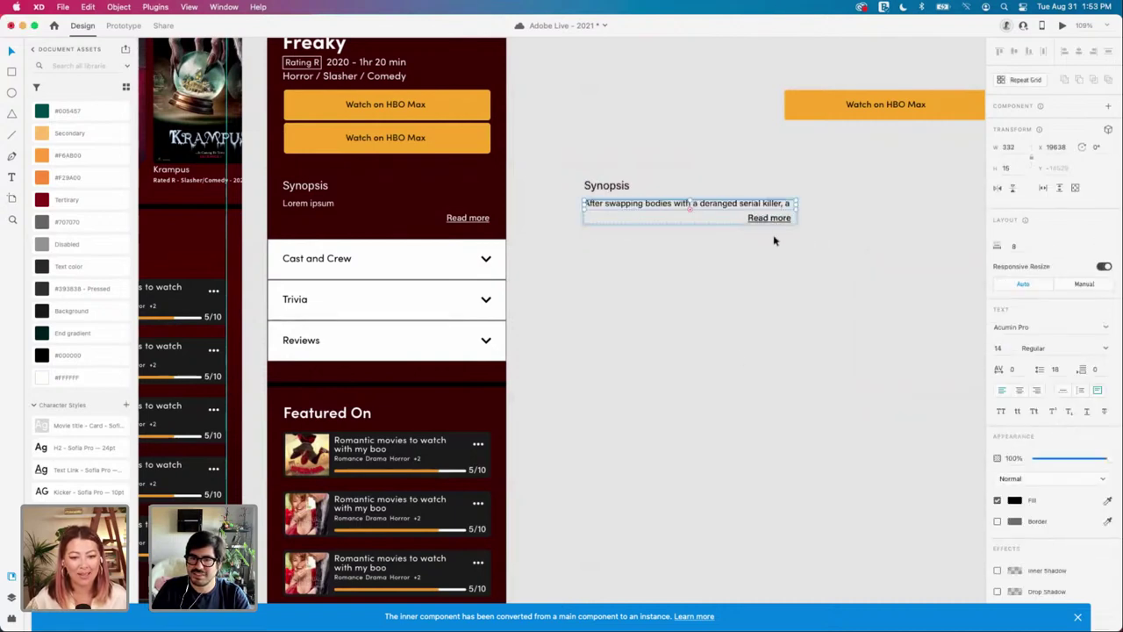
pyautogui.moveTo(690, 209); pyautogui.dragTo(691, 248)
pyautogui.click(719, 293)
# Step: Delete the original Synopsis heading, Lorem ipsum text and Read more link from the movie information artboard
pyautogui.moveTo(269, 173); pyautogui.dragTo(467, 230)
pyautogui.click(497, 234)
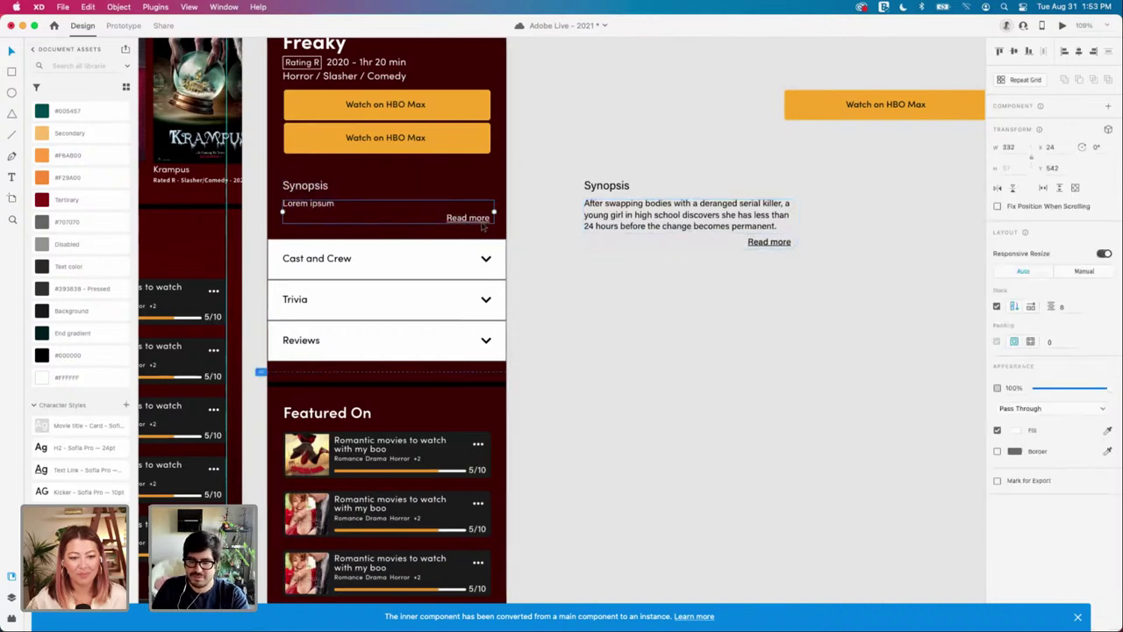
pyautogui.press('Delete')
pyautogui.press('Delete')
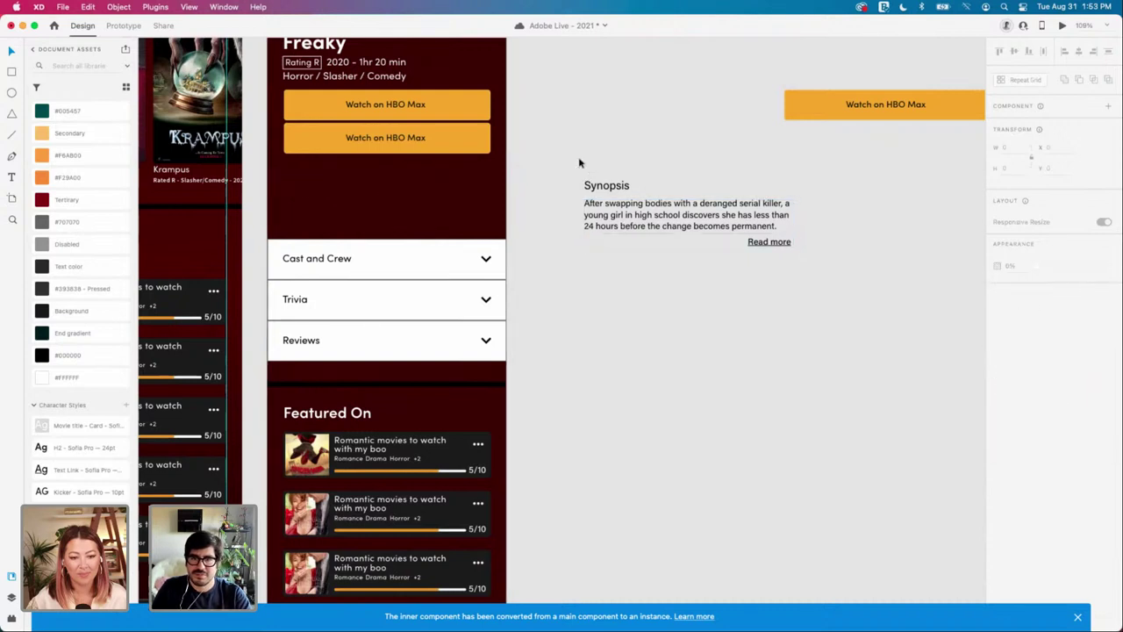
# Step: Move the new Synopsis block onto the movie information artboard below the watch buttons, at X 27, Y 485
pyautogui.click(756, 242)
pyautogui.moveTo(755, 242); pyautogui.dragTo(456, 242)
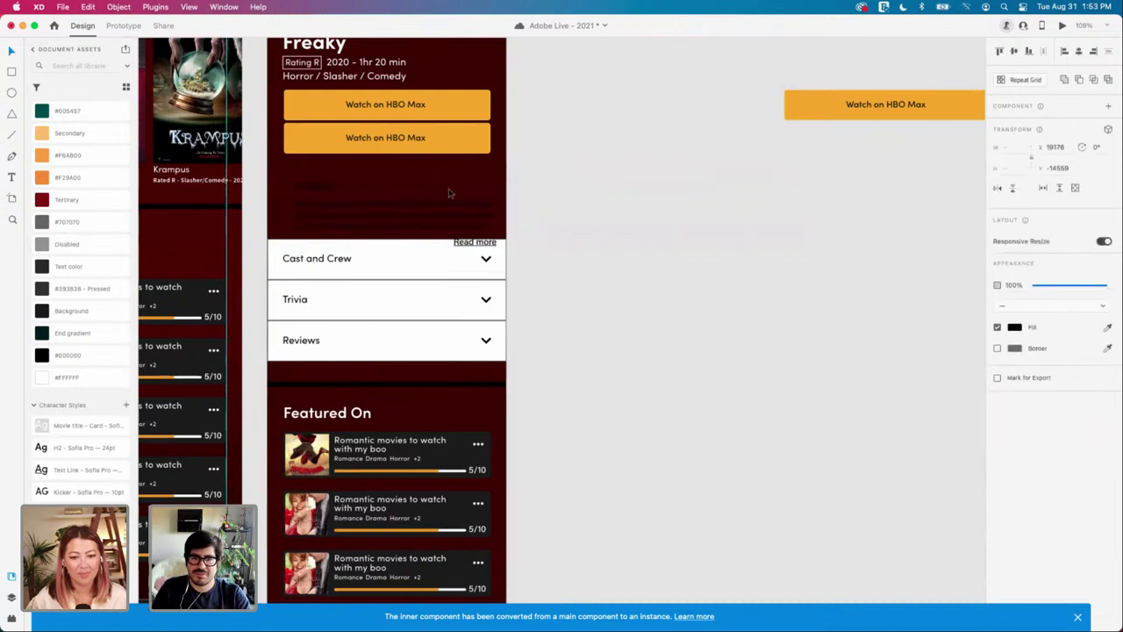
pyautogui.moveTo(427, 194); pyautogui.dragTo(401, 144)
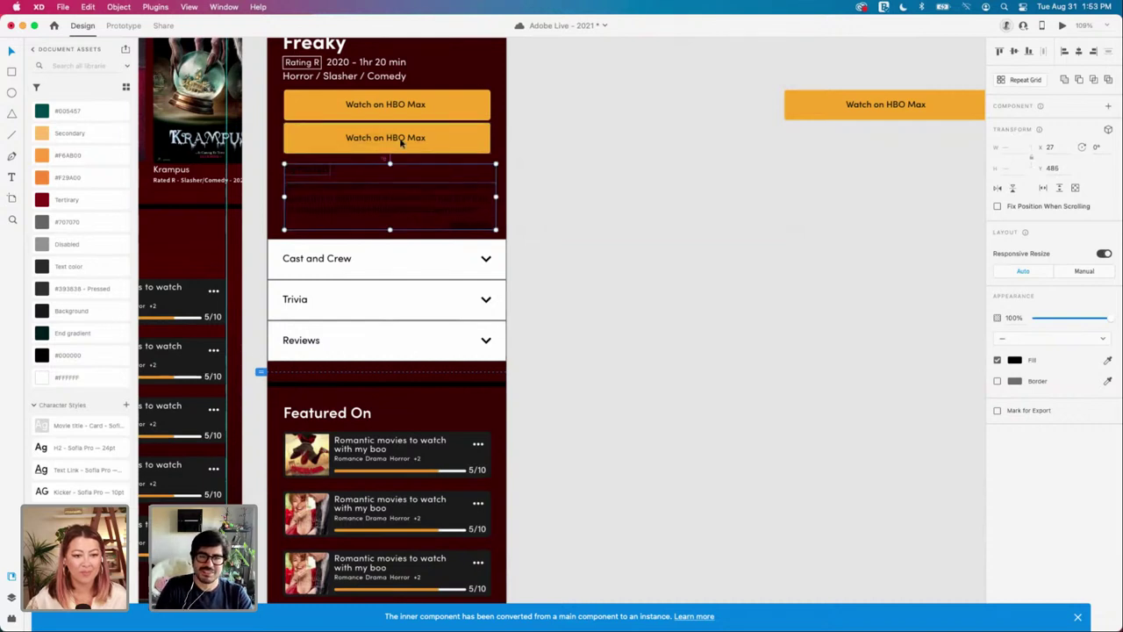
pyautogui.press('Down')
pyautogui.click(494, 177)
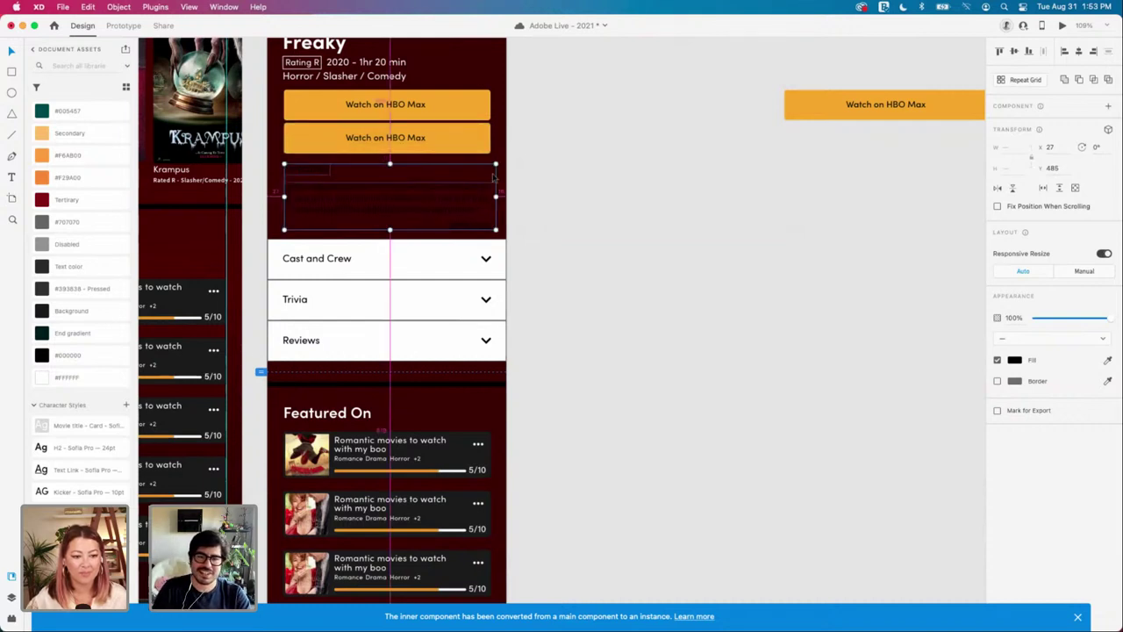
# Step: Nudge the Synopsis block left to X 24 so it lines up with the watch buttons
pyautogui.press('Left')
pyautogui.press('Left')
pyautogui.press('Left')
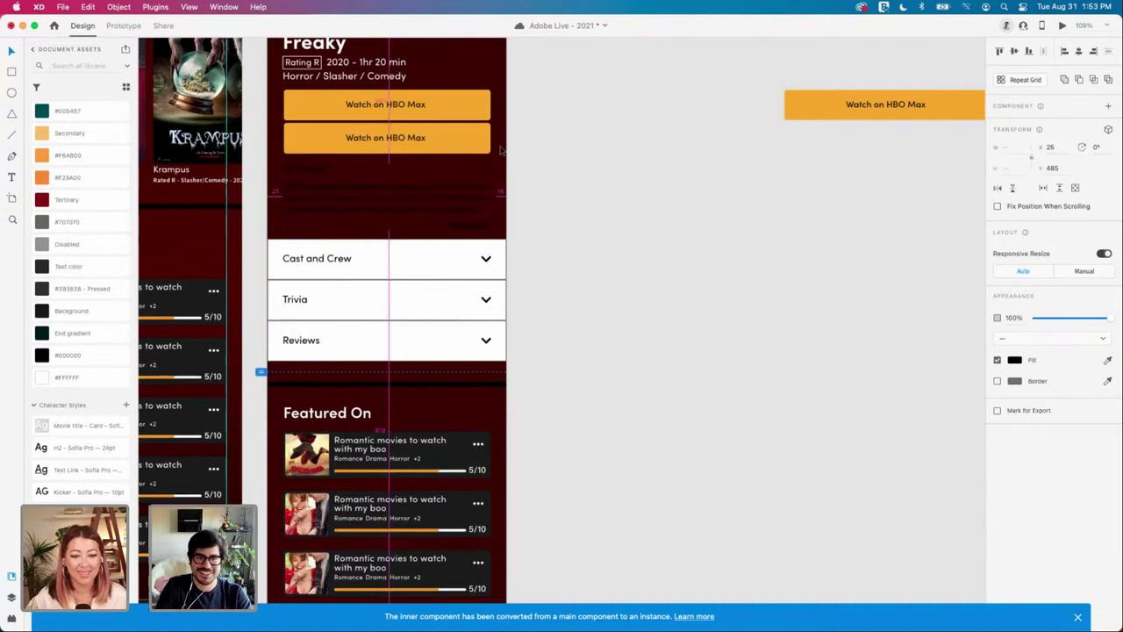
pyautogui.hscroll(-5, 537, 230)
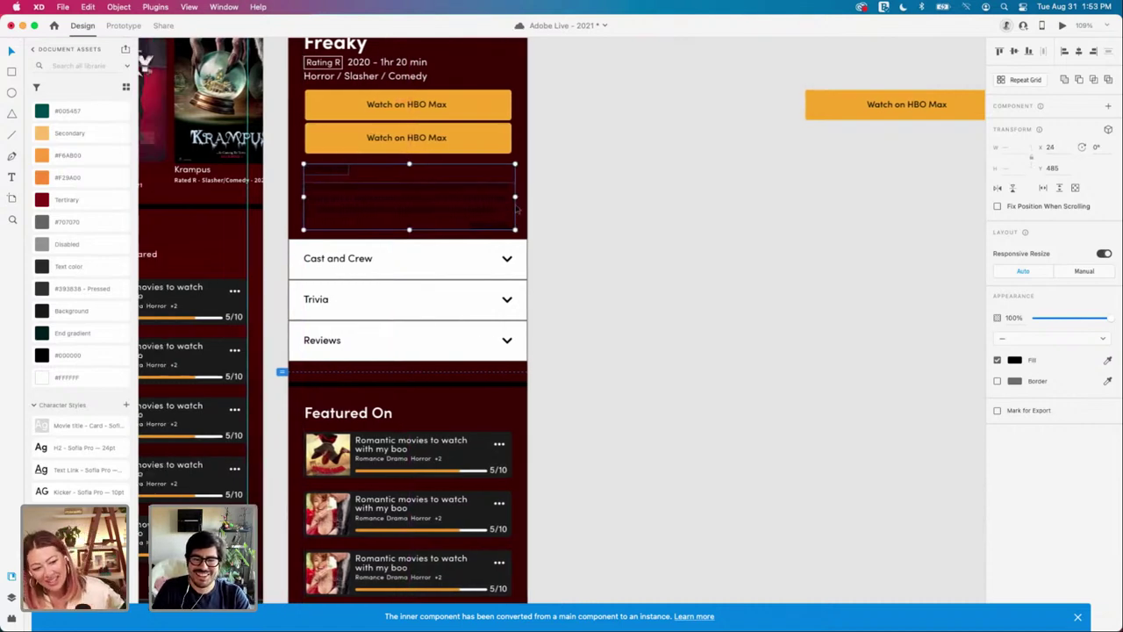
# Step: Move the Cast and Crew, Trivia and Reviews rows off the movie information artboard onto the empty canvas beside it
pyautogui.click(531, 257)
pyautogui.moveTo(477, 304); pyautogui.dragTo(775, 304)
pyautogui.moveTo(496, 346); pyautogui.dragTo(788, 395)
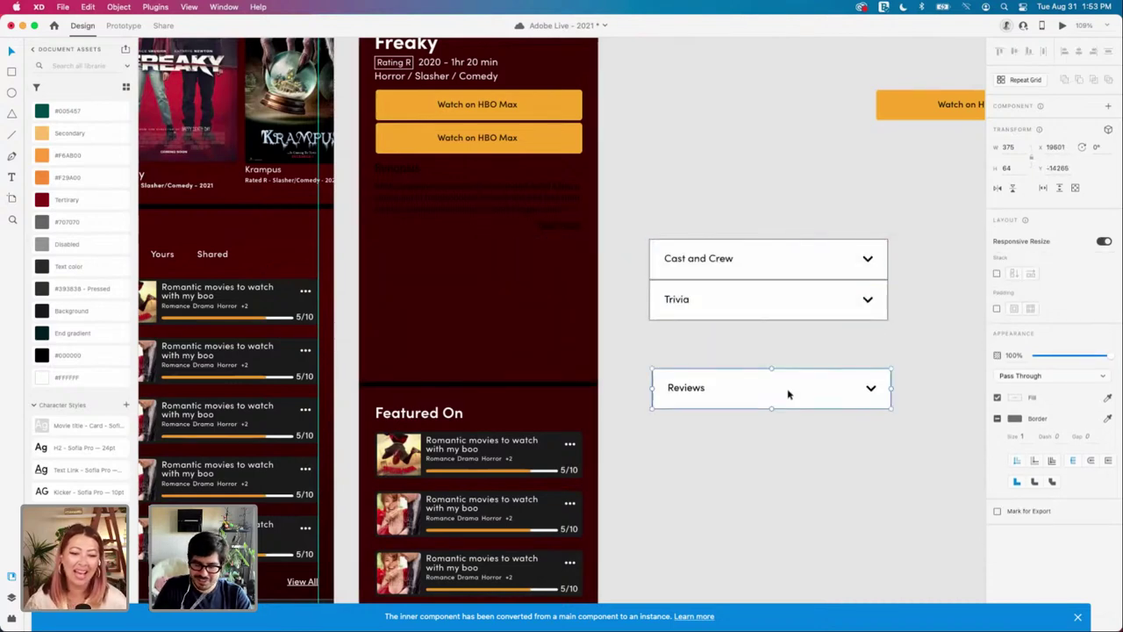
# Step: Fill the Reviews row's rectangle with the Background colour from the document assets
pyautogui.doubleClick(780, 392)
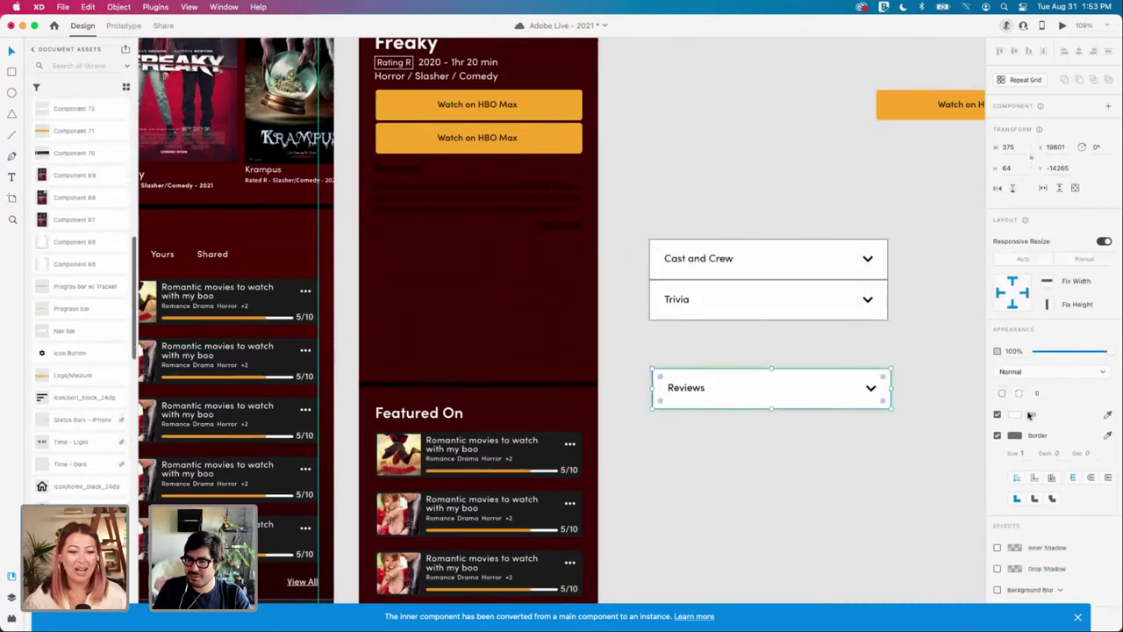
pyautogui.click(1015, 415)
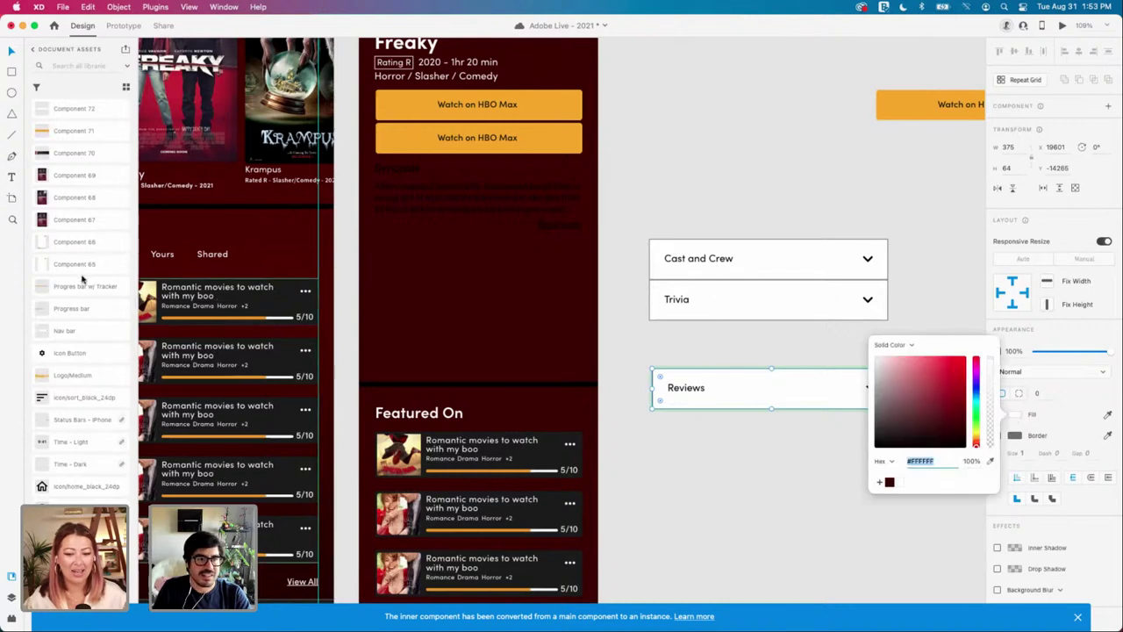
pyautogui.scroll(10, 82, 279)
pyautogui.click(72, 230)
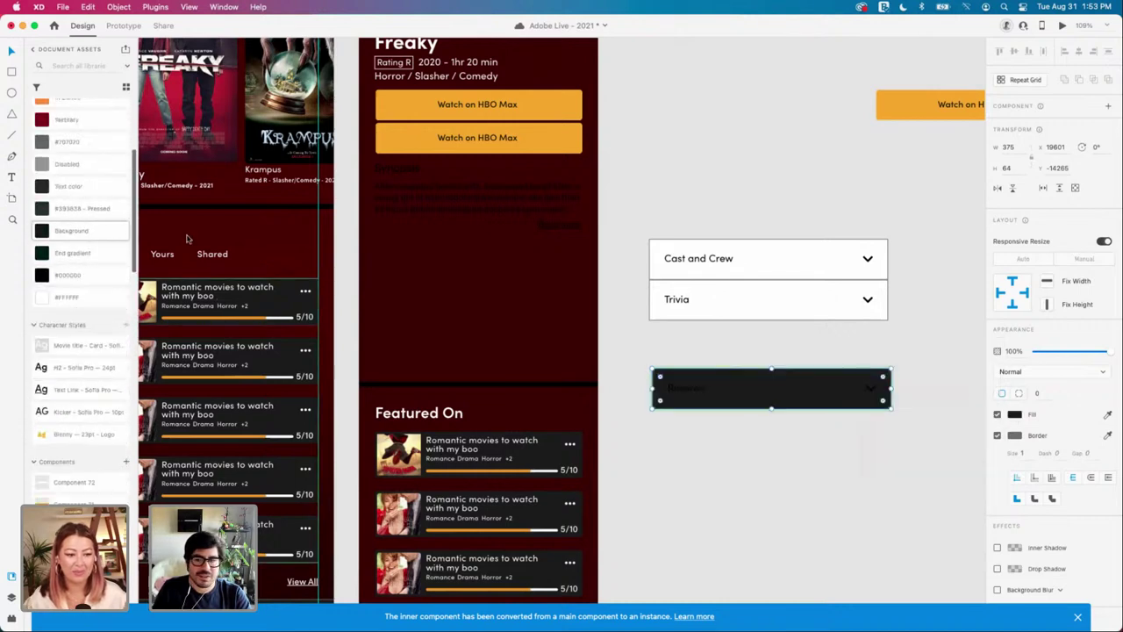
# Step: Set the fill of the Reviews row's label and chevron to white
pyautogui.doubleClick(692, 391)
pyautogui.doubleClick(694, 389)
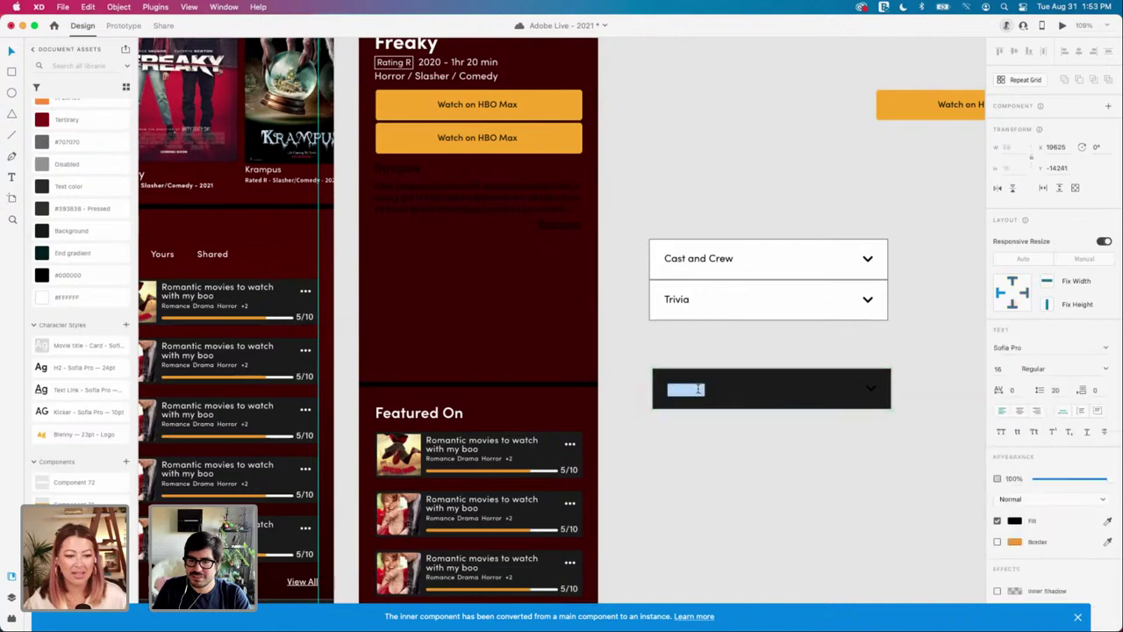
pyautogui.click(855, 395)
pyautogui.keyDown('shift'); pyautogui.click(685, 391); pyautogui.keyUp('shift')
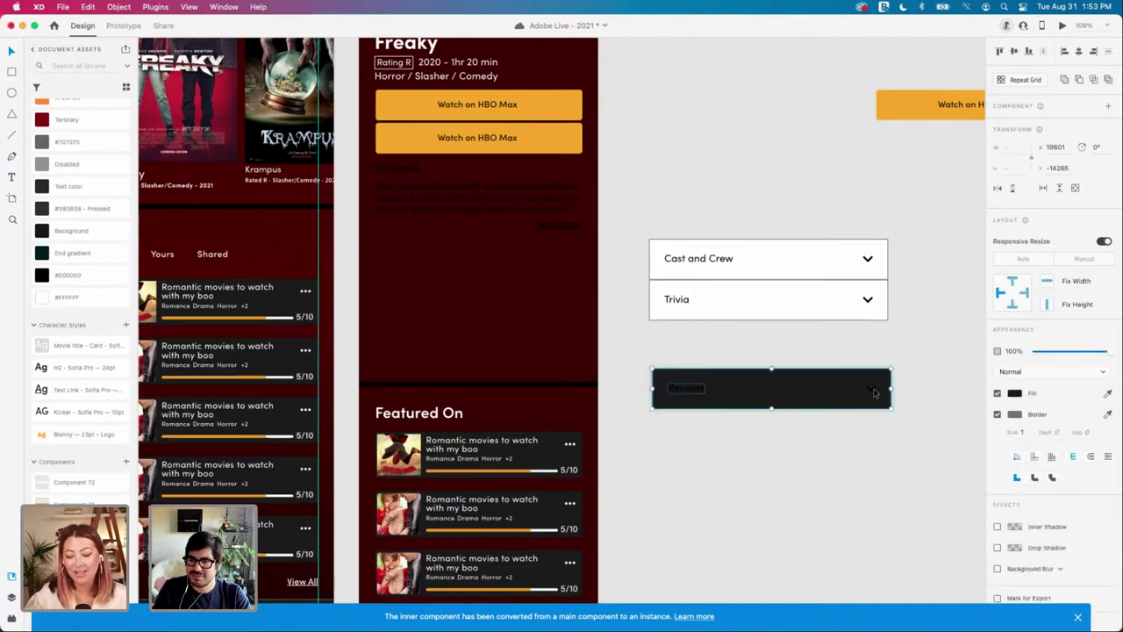
pyautogui.click(874, 392)
pyautogui.click(871, 388)
pyautogui.keyDown('shift'); pyautogui.click(694, 390); pyautogui.keyUp('shift')
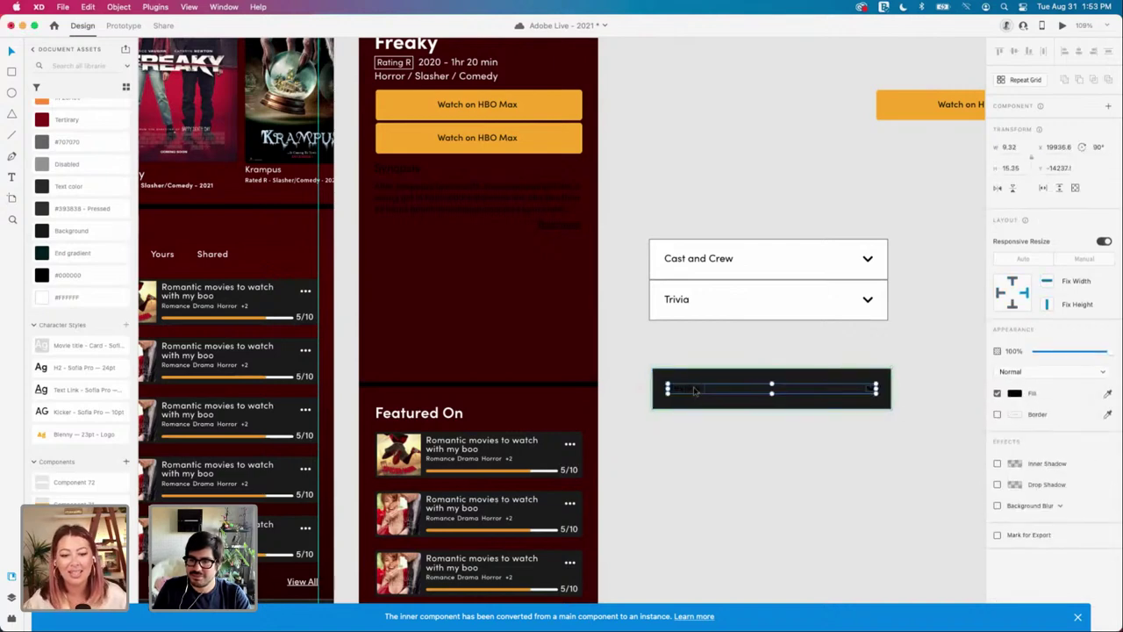
pyautogui.click(895, 446)
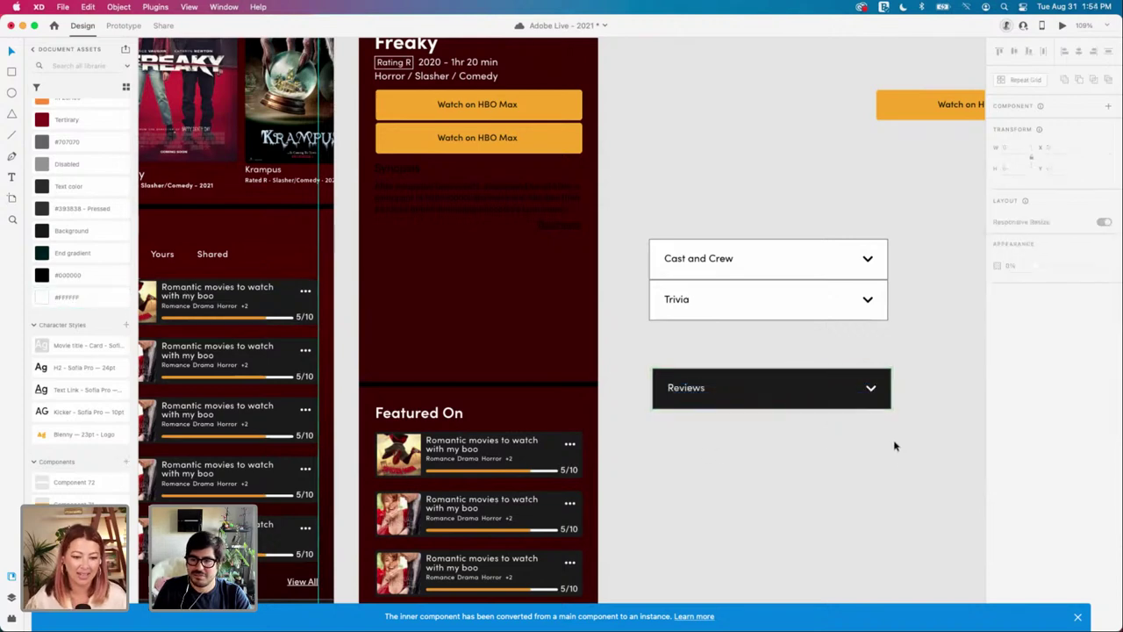
# Step: Move the dark Reviews row back onto the movie information artboard at X 0, Y 660, and remove its border
pyautogui.moveTo(895, 446); pyautogui.dragTo(636, 360)
pyautogui.moveTo(743, 394); pyautogui.dragTo(452, 302)
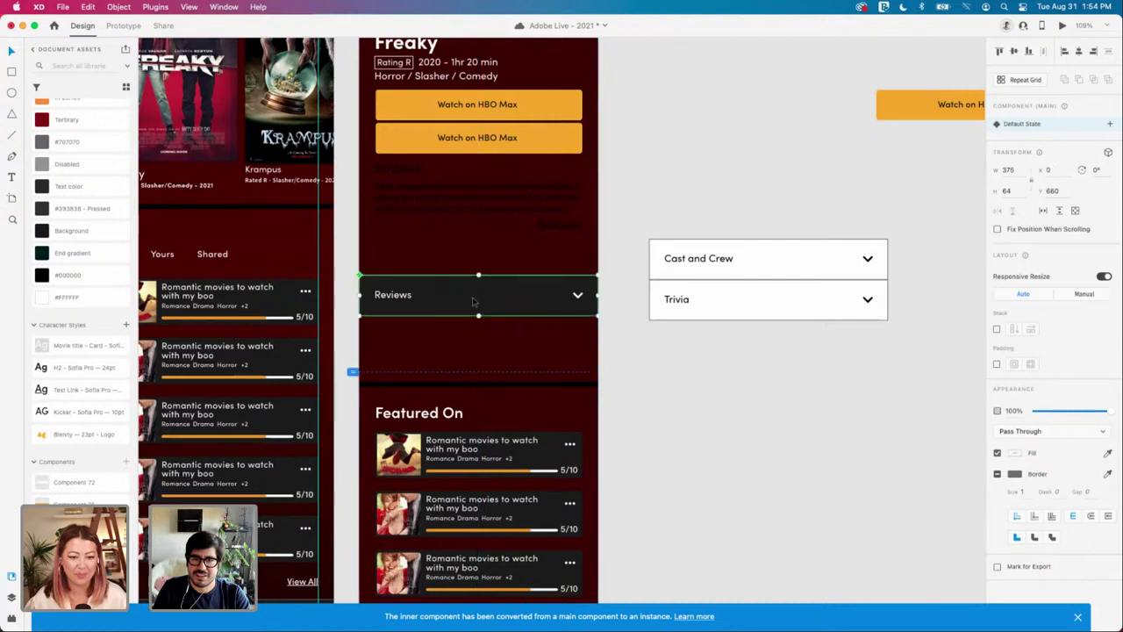
pyautogui.click(767, 413)
pyautogui.scroll(3, 772, 409)
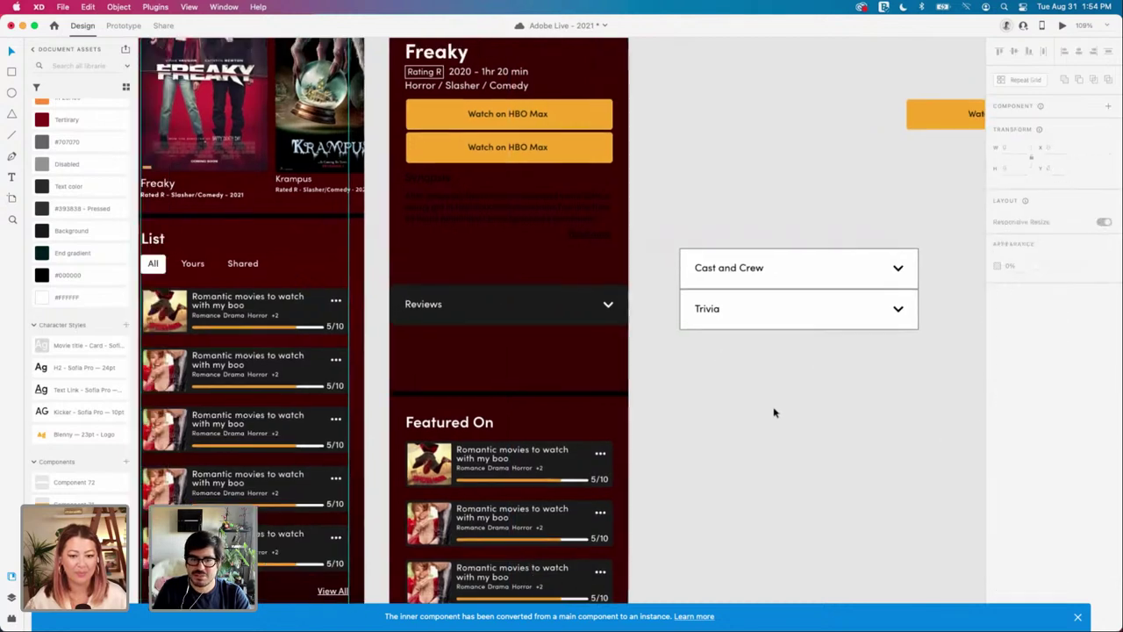
pyautogui.scroll(2, 723, 383)
pyautogui.hscroll(-2, 723, 382)
pyautogui.click(643, 353)
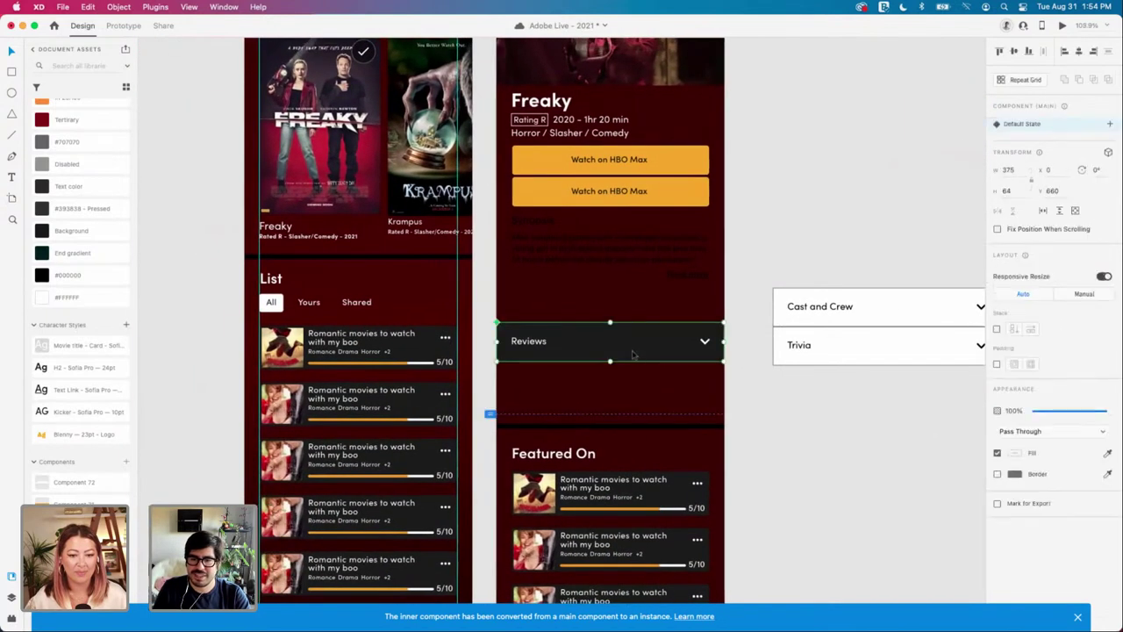
# Step: Duplicate the Reviews row into a repeat grid of three rows with almost no gap, and move it up above the Featured On divider
pyautogui.press('super+d')
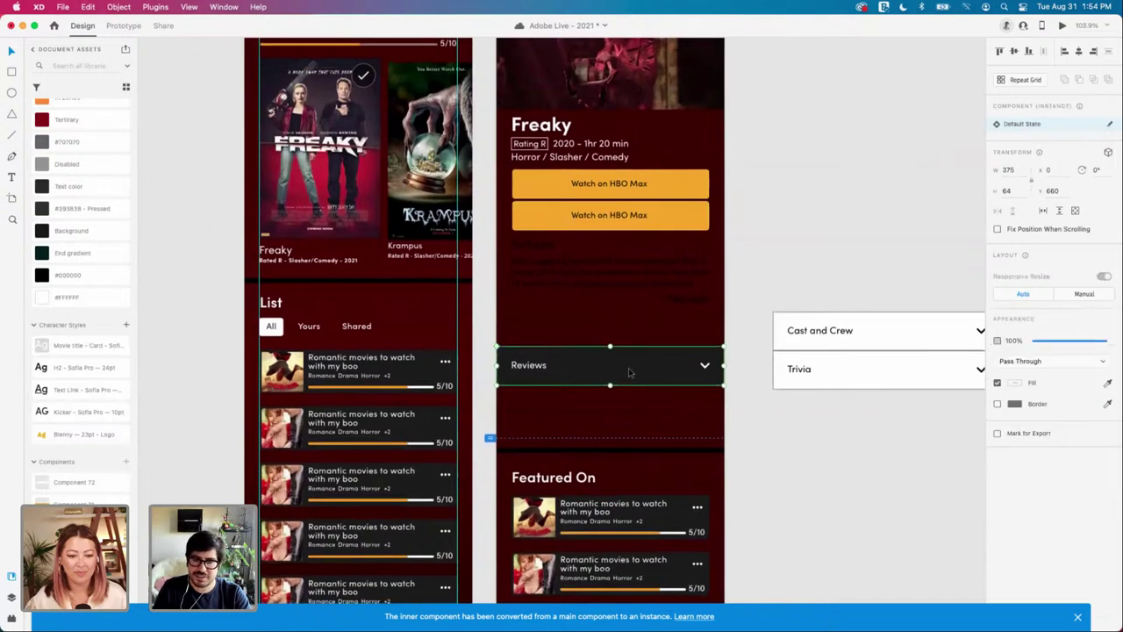
pyautogui.click(1023, 80)
pyautogui.moveTo(611, 384); pyautogui.dragTo(612, 489)
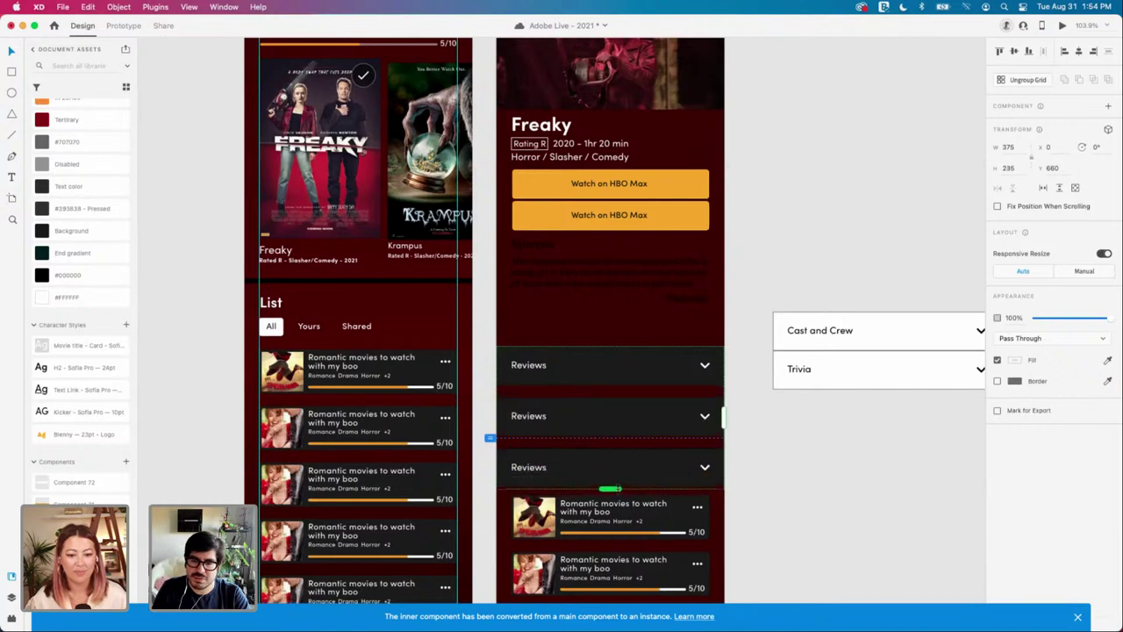
pyautogui.moveTo(579, 390); pyautogui.dragTo(578, 377)
pyautogui.click(742, 436)
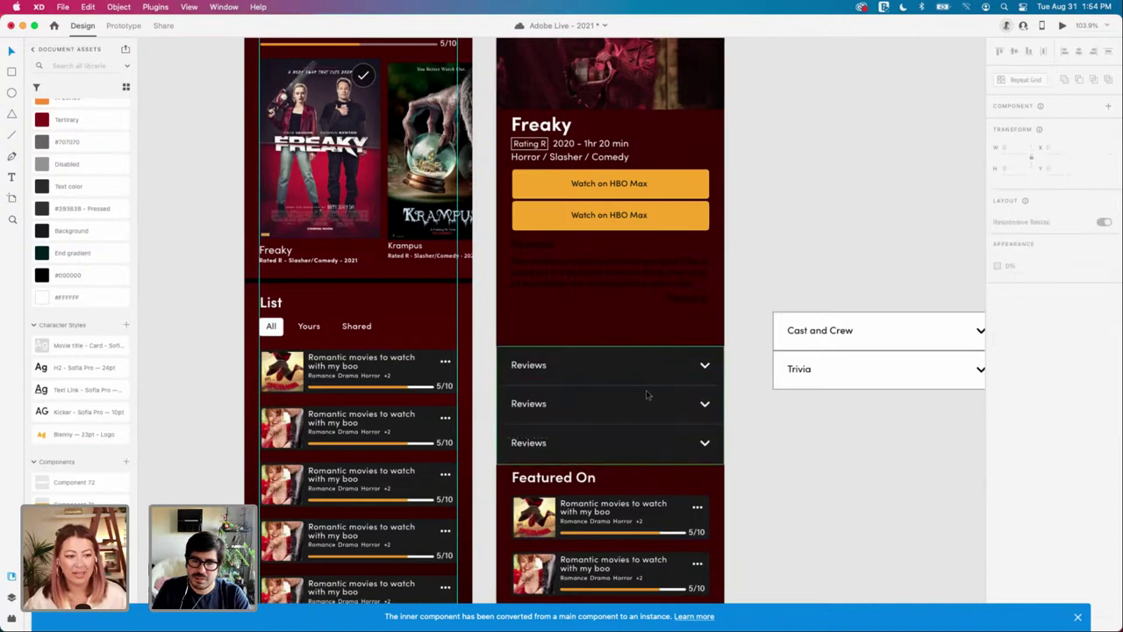
pyautogui.moveTo(647, 394); pyautogui.dragTo(649, 379)
pyautogui.click(863, 405)
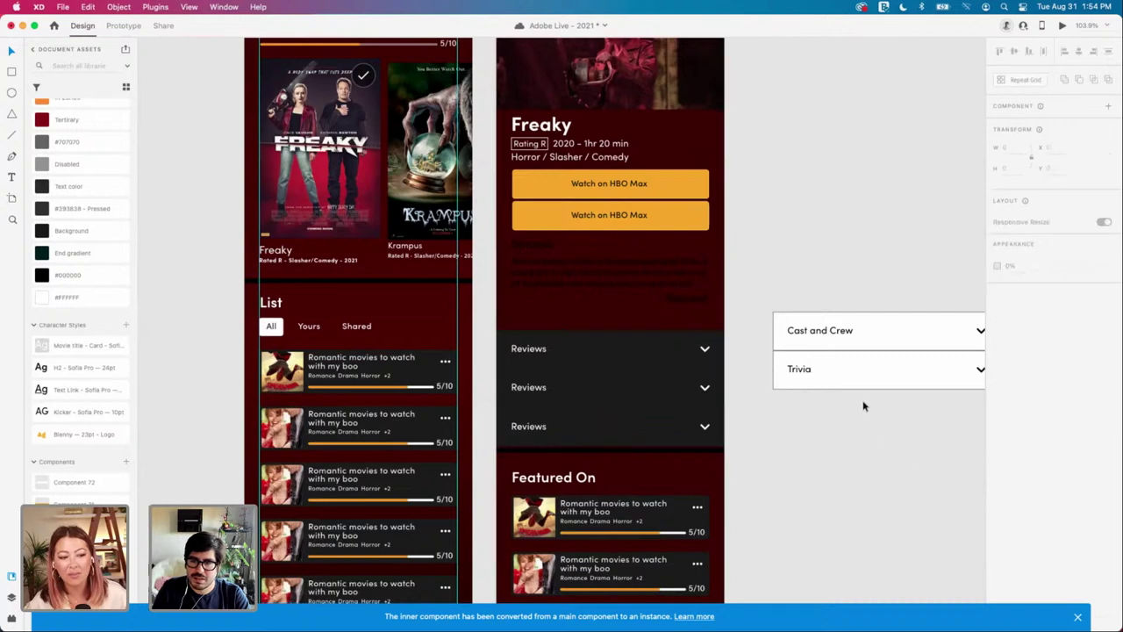
# Step: Delete the old white Cast and Crew and Trivia rows from the canvas beside the artboard
pyautogui.hscroll(2, 910, 320)
pyautogui.moveTo(706, 266); pyautogui.dragTo(990, 435)
pyautogui.press('Delete')
pyautogui.hscroll(-3, 810, 404)
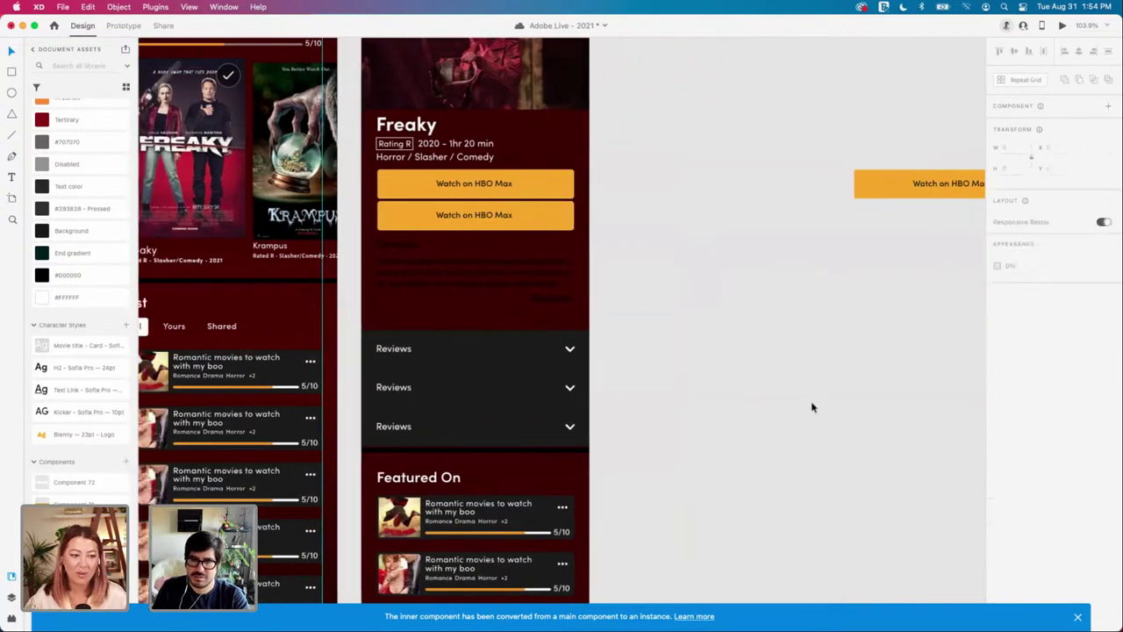
# Step: Change the first Reviews row's label in the grid to "Cast and crew"
pyautogui.doubleClick(522, 351)
pyautogui.doubleClick(516, 351)
pyautogui.doubleClick(517, 351)
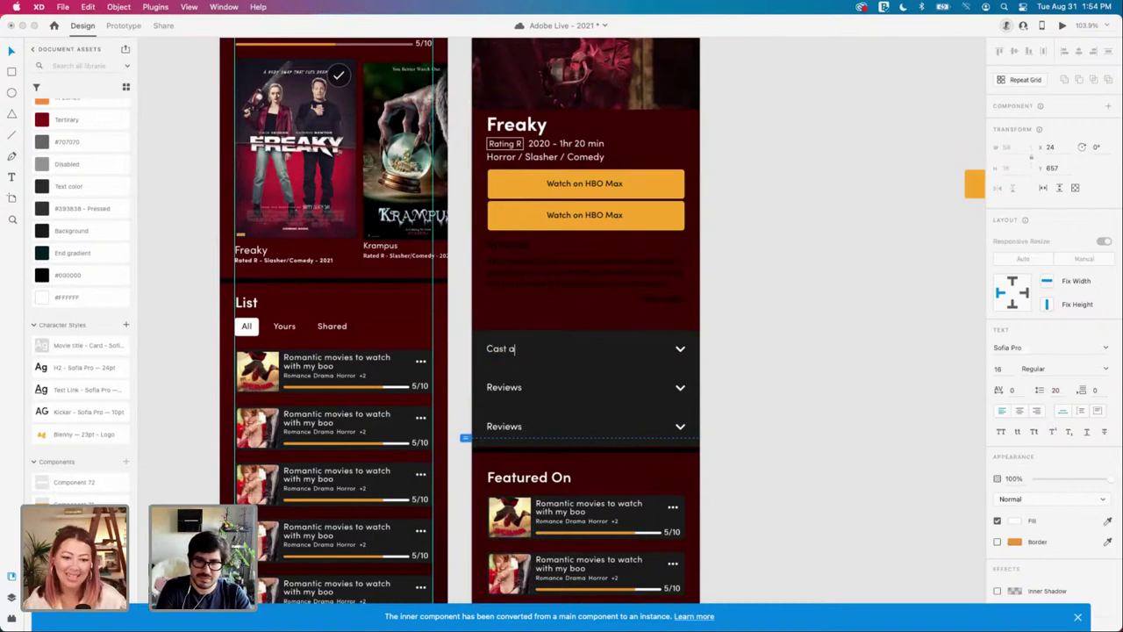
pyautogui.press('BackSpace')
pyautogui.press('BackSpace')
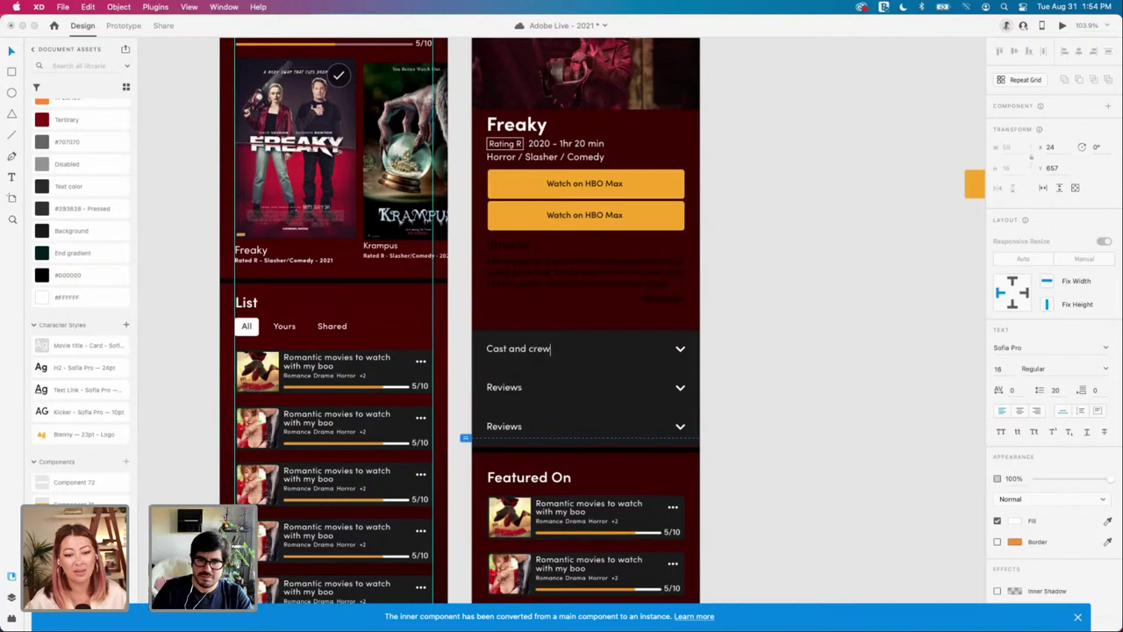
pyautogui.click(780, 414)
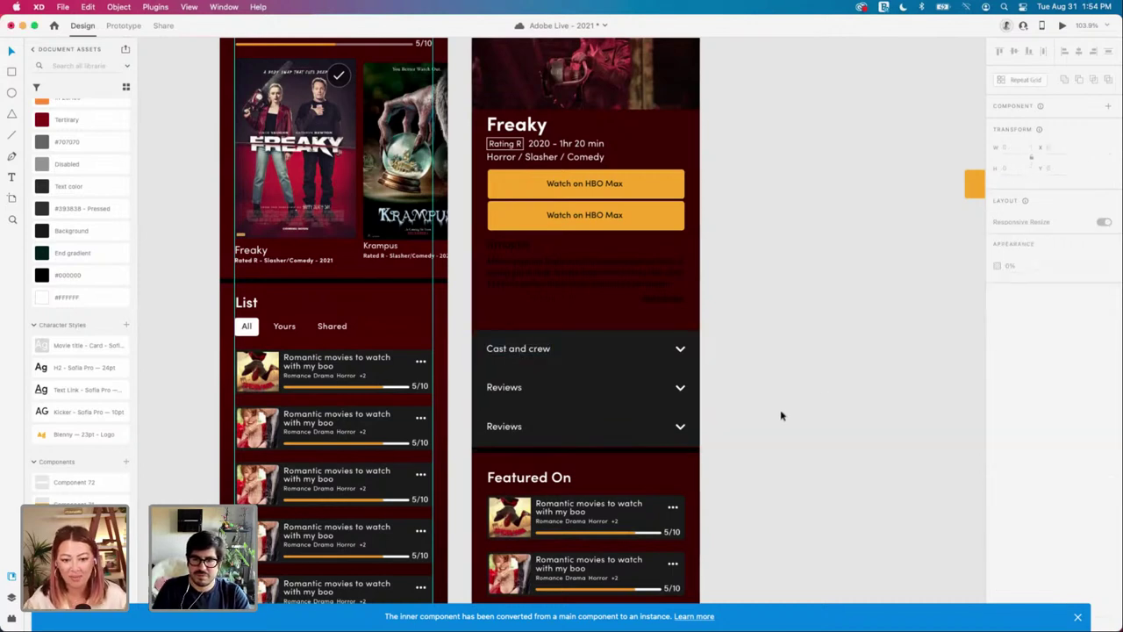
# Step: Nudge the three-row grid down to Y 636, against the divider above Featured On
pyautogui.click(616, 436)
pyautogui.press('Down')
pyautogui.press('Down')
pyautogui.press('Down')
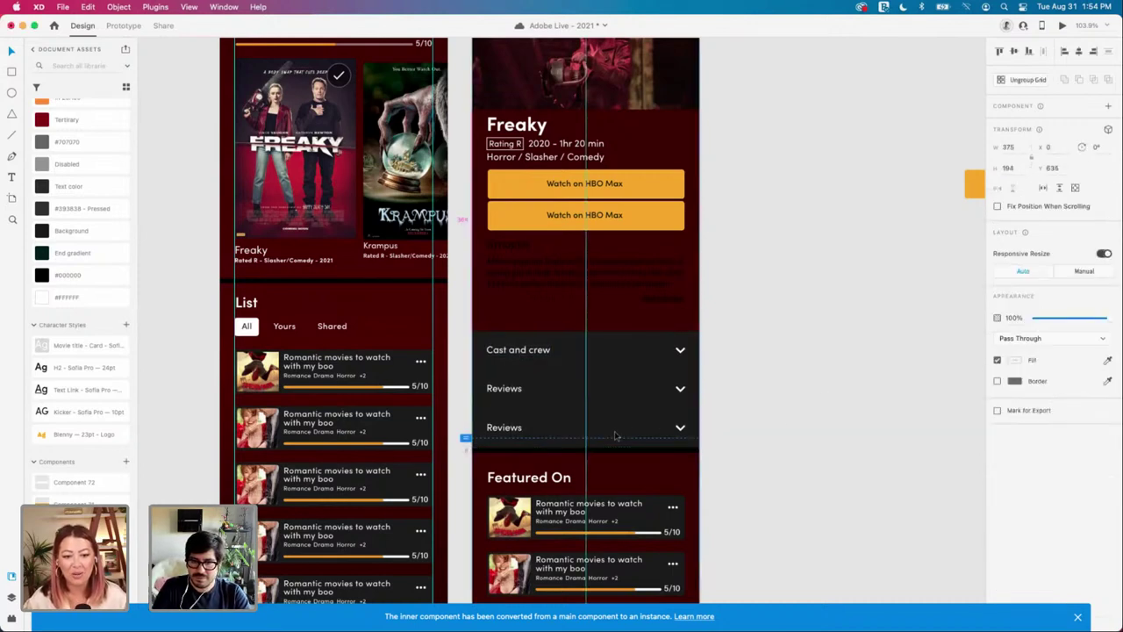
# Step: Set the fill of the Synopsis heading, paragraph and Read more link to white
pyautogui.click(630, 286)
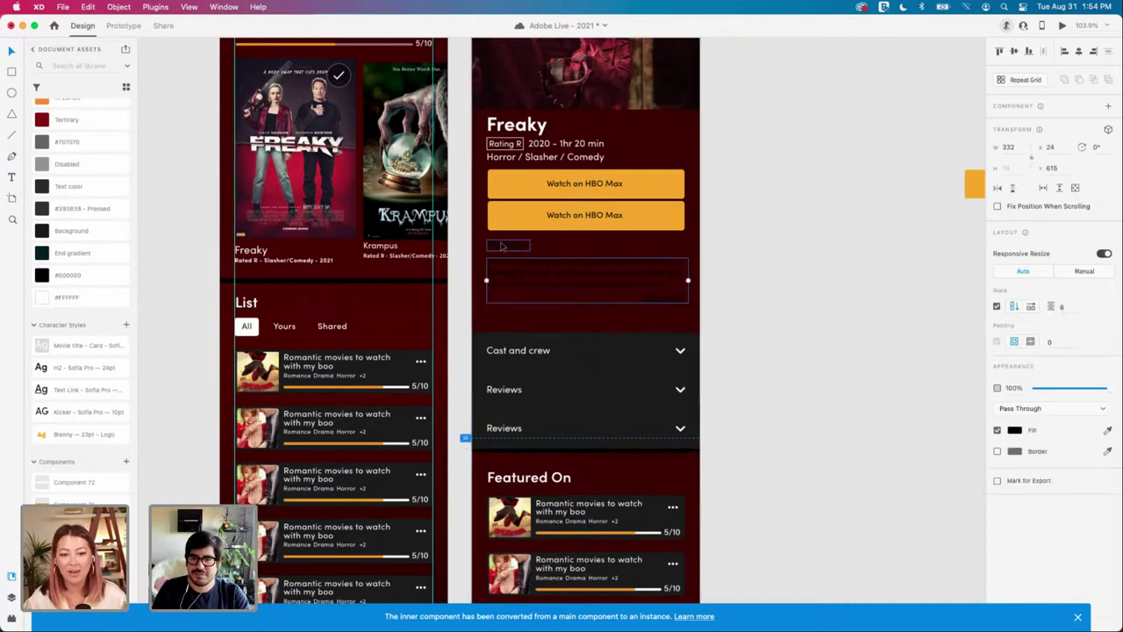
pyautogui.click(1015, 359)
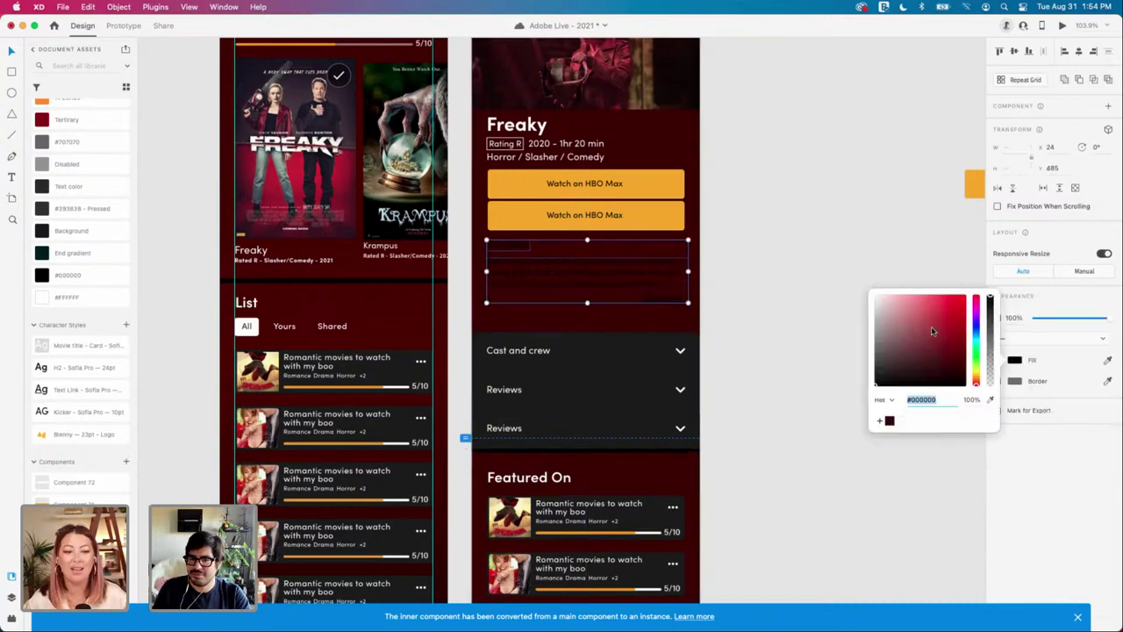
pyautogui.moveTo(933, 331); pyautogui.dragTo(794, 240)
pyautogui.click(822, 253)
# Step: Apply the H2 - Sofia Pro 24pt character style to the Synopsis heading and fill it with #FFFFFF
pyautogui.click(547, 277)
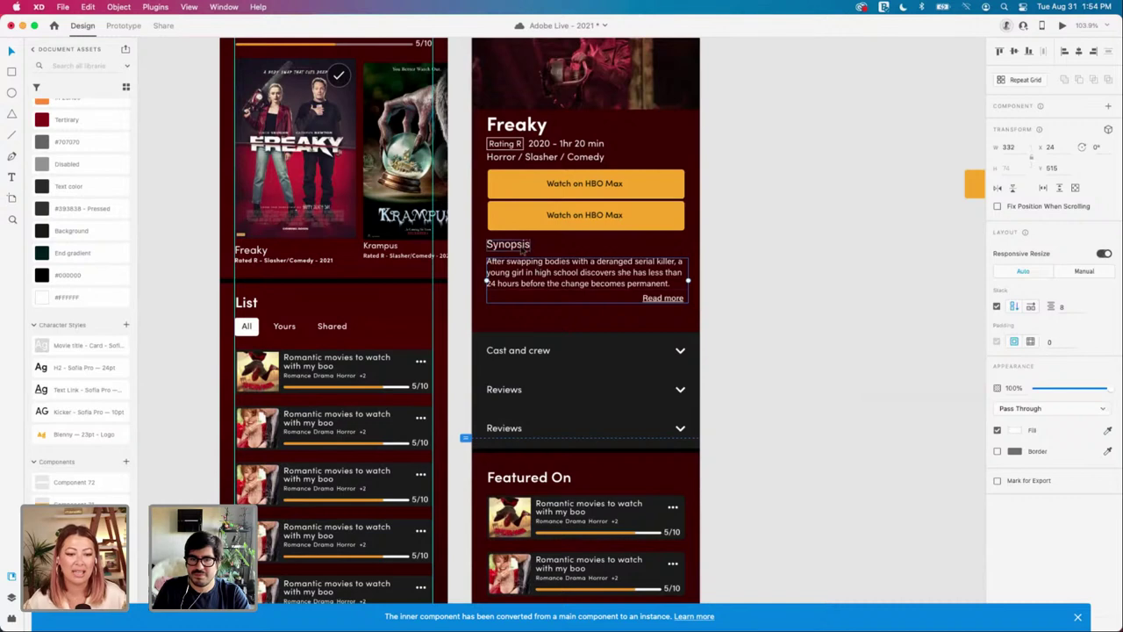
pyautogui.click(523, 250)
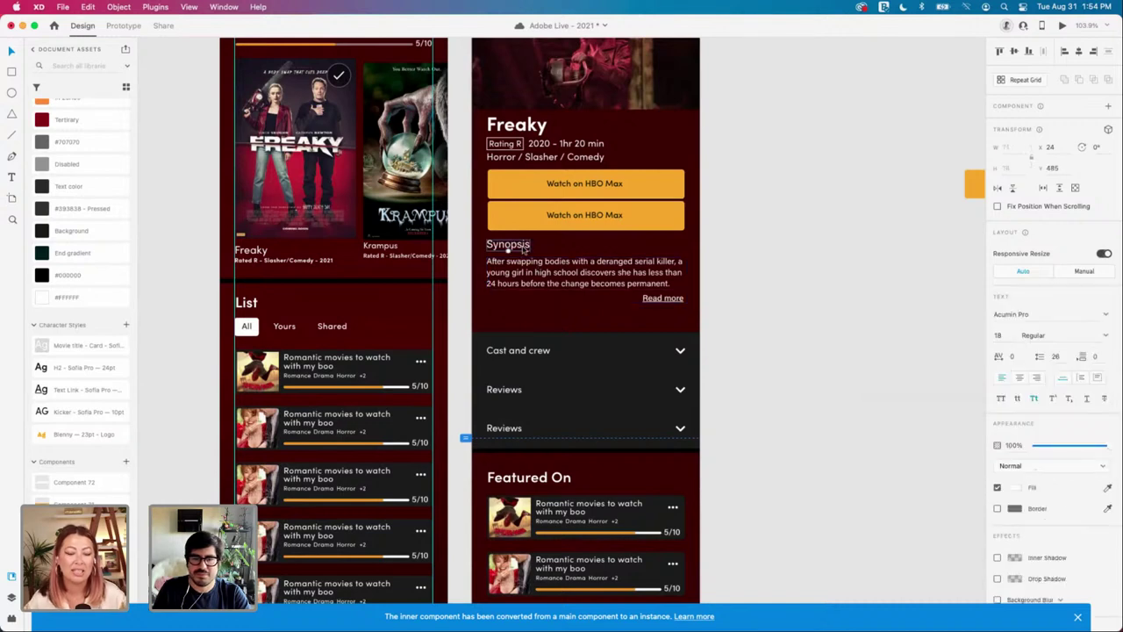
pyautogui.click(86, 368)
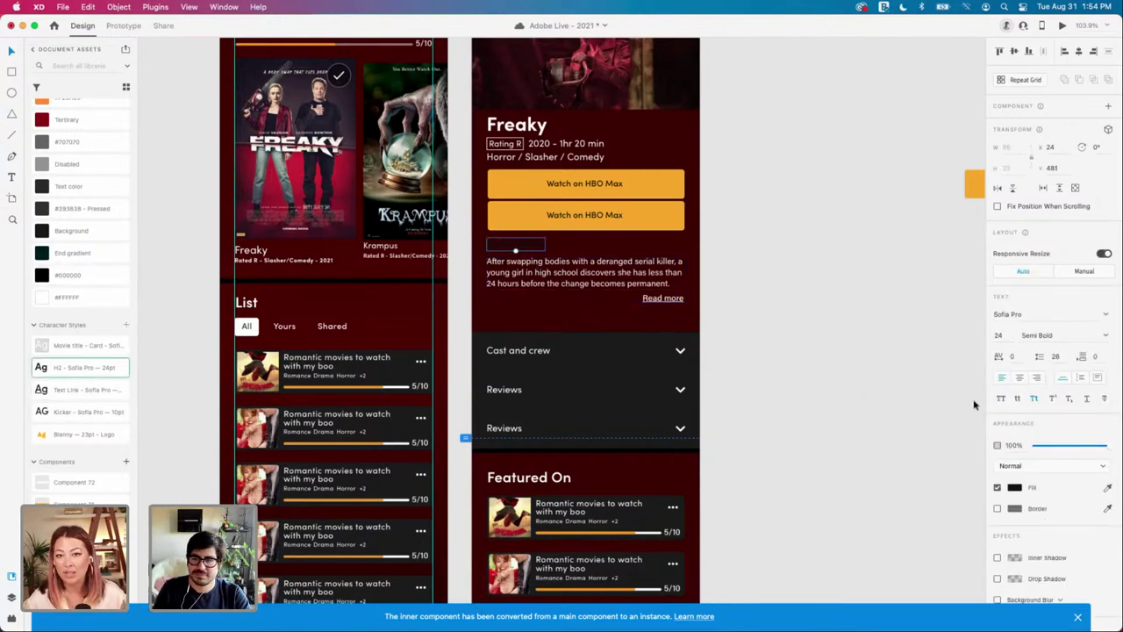
pyautogui.click(88, 296)
pyautogui.click(802, 330)
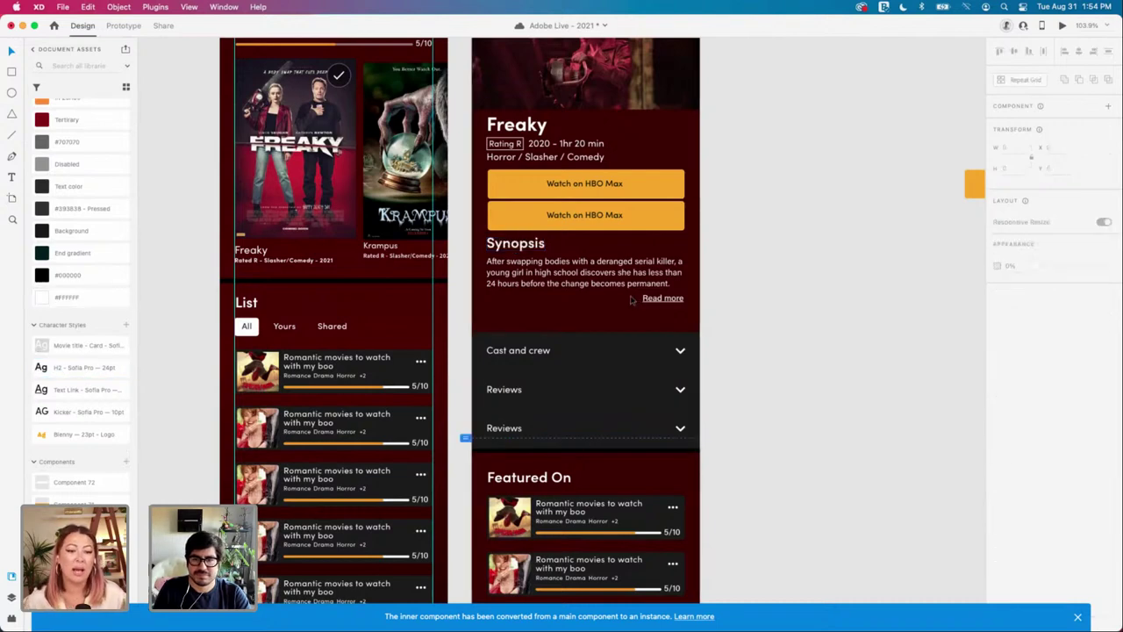
# Step: Move the whole Synopsis block down to Y 493 for more space below the watch buttons
pyautogui.moveTo(742, 321); pyautogui.dragTo(535, 229)
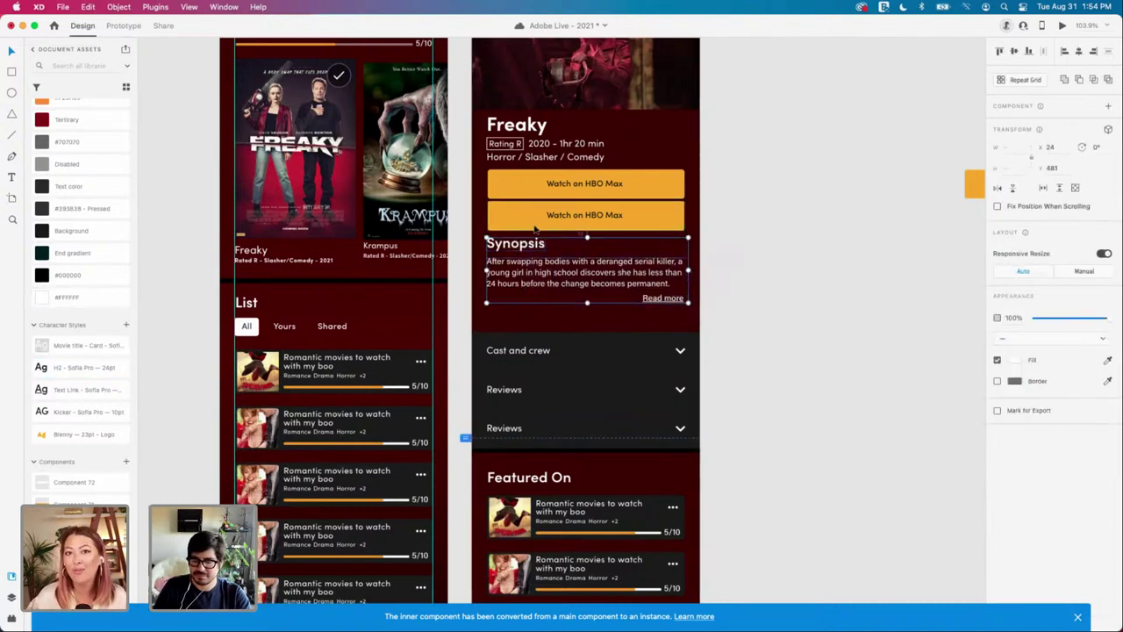
pyautogui.hotkey('shift', 'Down')
pyautogui.press('Down')
pyautogui.press('Down')
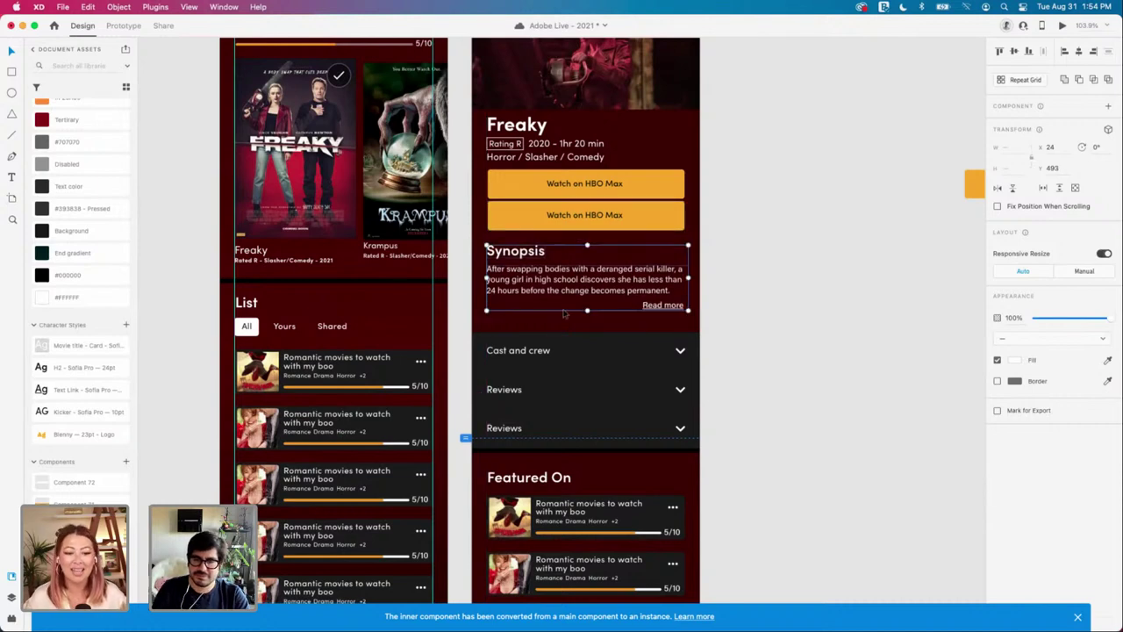
# Step: Nudge the Cast and crew row grid up to Y 625, closer to the Synopsis block
pyautogui.click(583, 342)
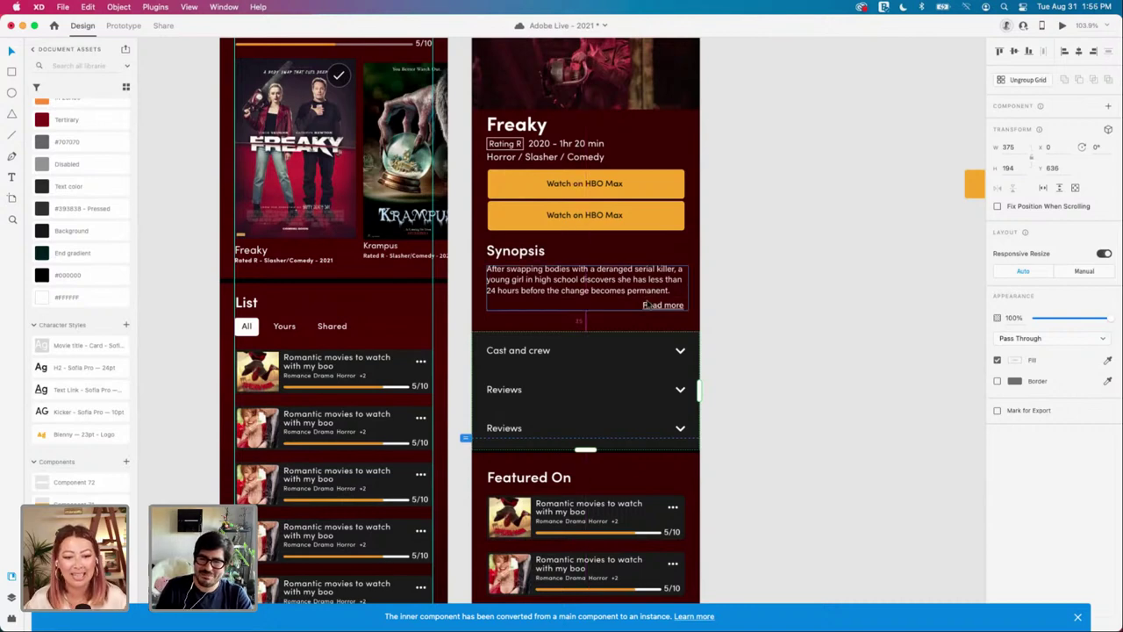
pyautogui.press('Up')
pyautogui.press('Up')
pyautogui.press('Up')
pyautogui.press('Up')
pyautogui.press('Up')
pyautogui.press('Up')
pyautogui.press('Up')
pyautogui.press('Up')
pyautogui.press('Up')
pyautogui.press('Up')
pyautogui.press('Up')
pyautogui.press('Up')
pyautogui.press('Up')
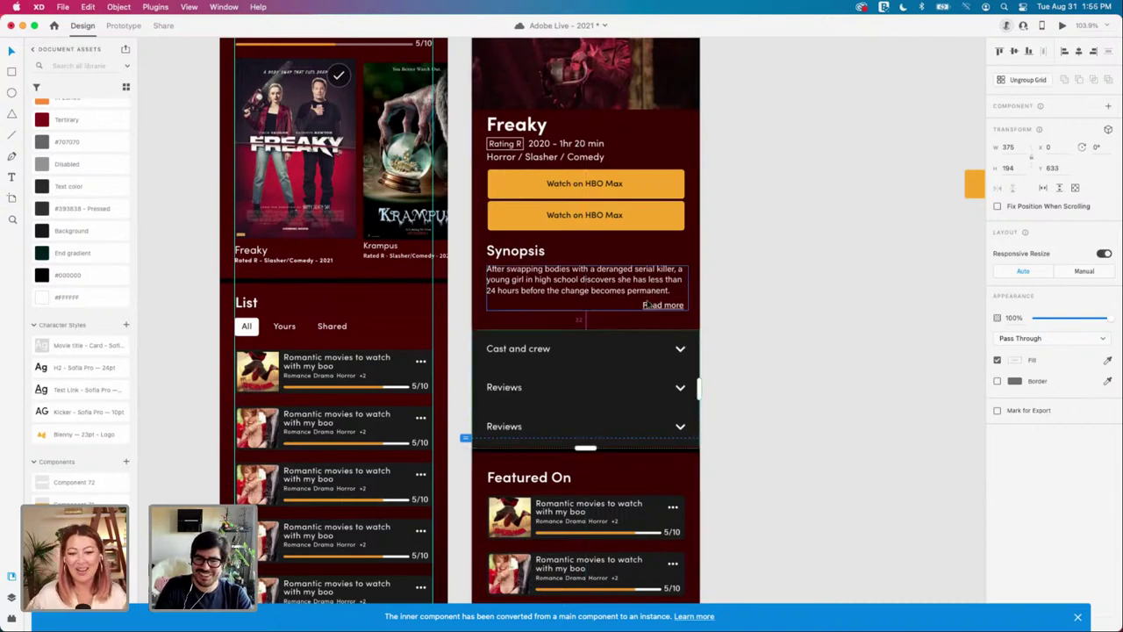
pyautogui.press('Down')
pyautogui.press('Down')
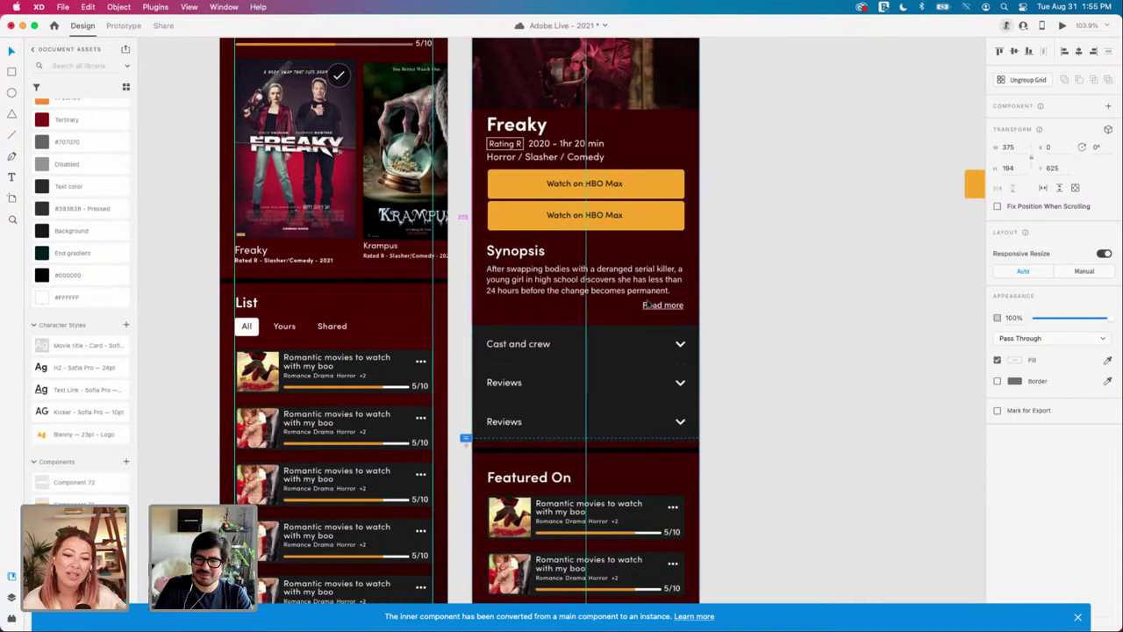
pyautogui.press('alt')
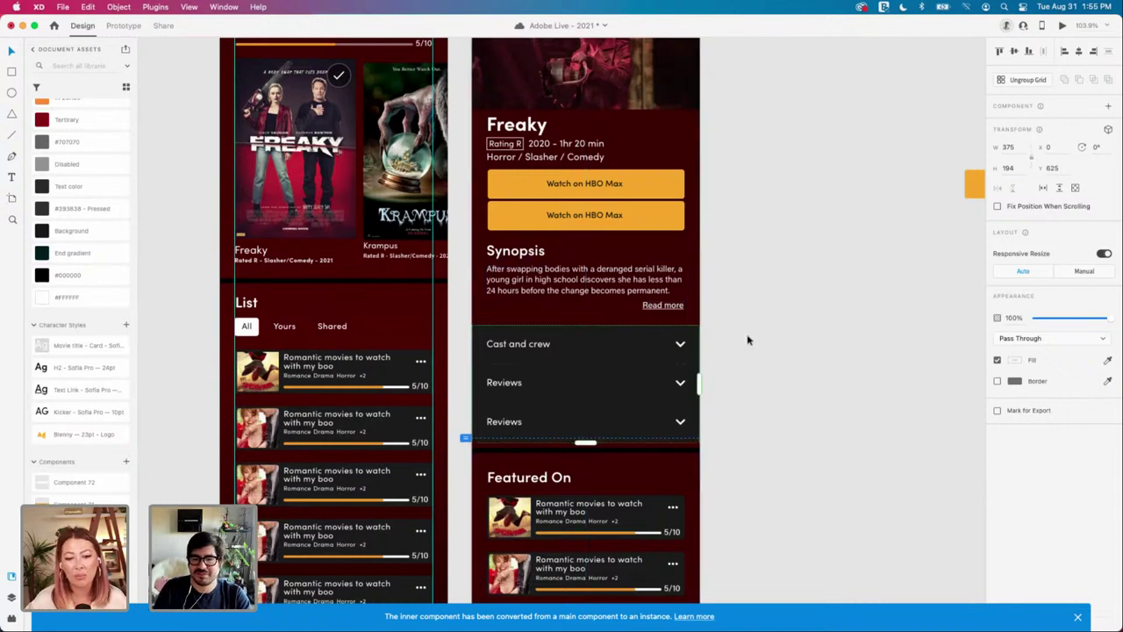
pyautogui.click(789, 375)
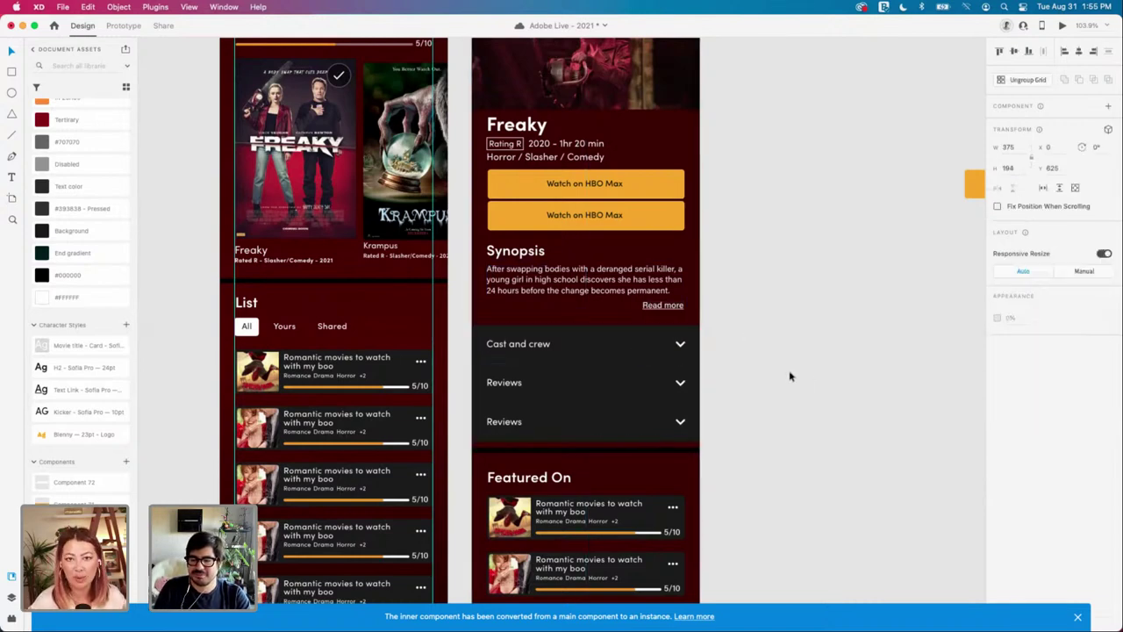
pyautogui.scroll(-2, 787, 375)
pyautogui.click(690, 445)
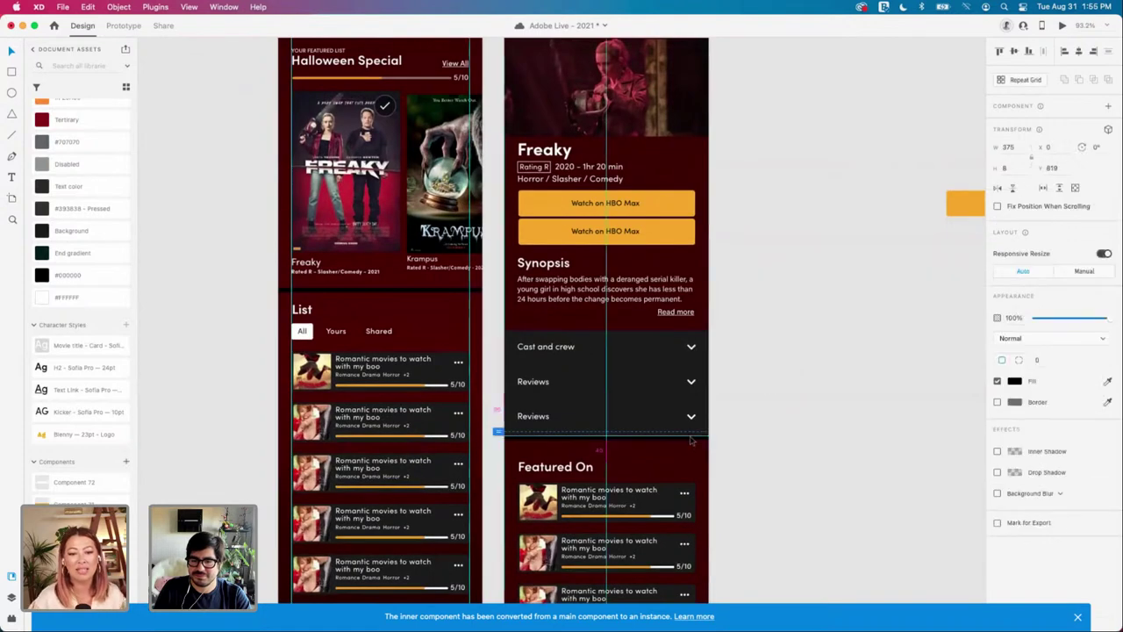
pyautogui.click(777, 461)
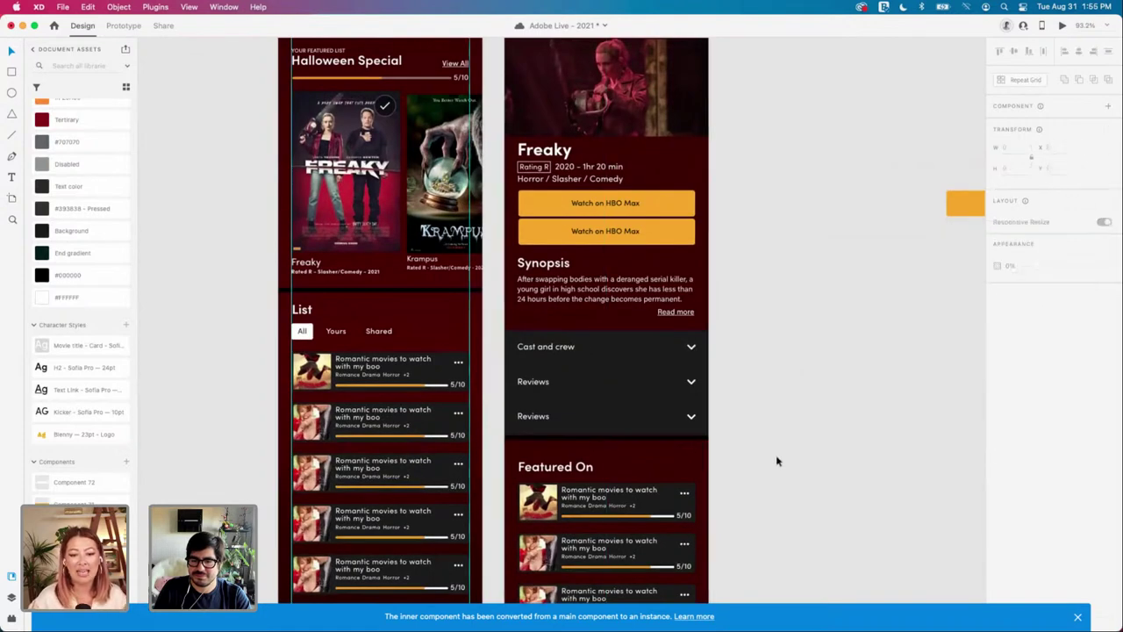
pyautogui.click(705, 447)
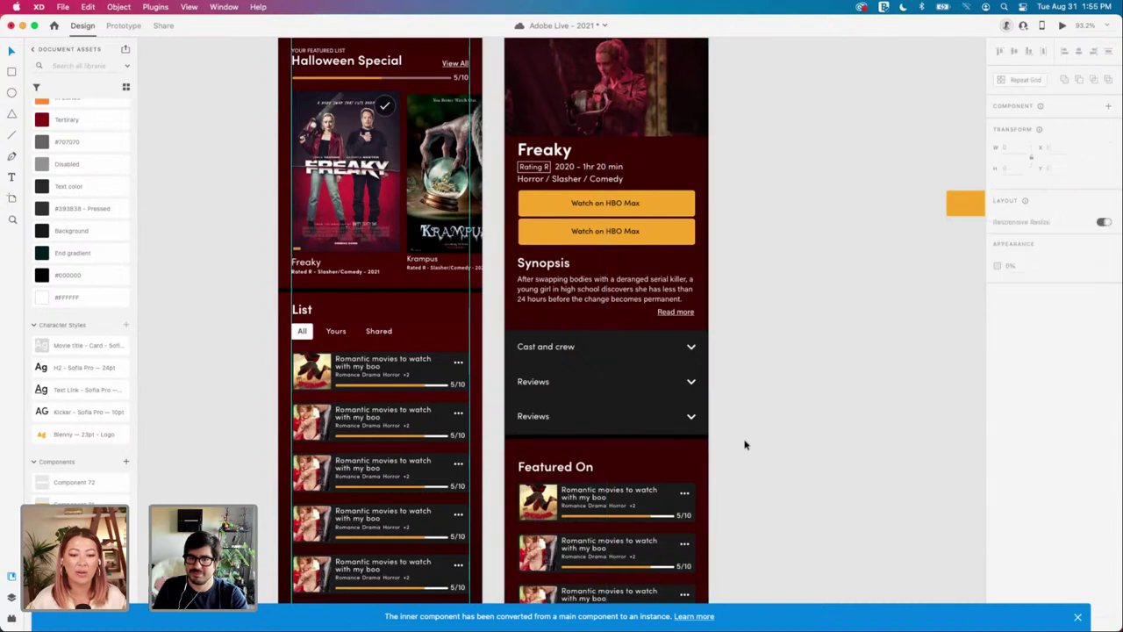
# Step: Relabel the second watch button as Available on platforms and narrow its orange background to line up with the button above
pyautogui.scroll(3, 744, 444)
pyautogui.click(604, 348)
pyautogui.doubleClick(604, 346)
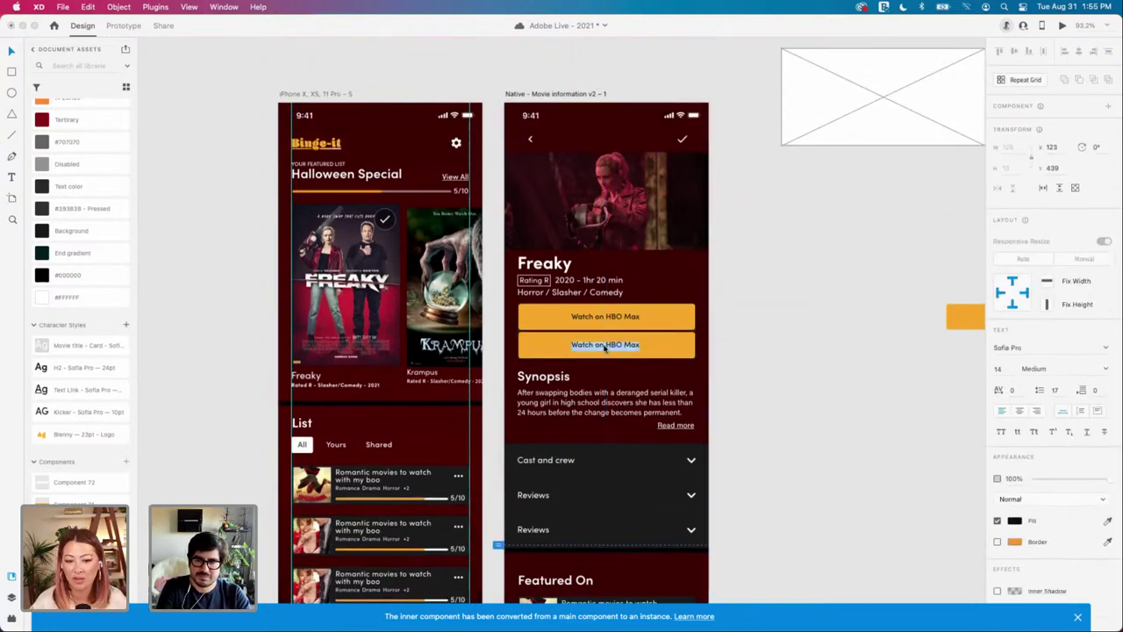
pyautogui.write('Availabl')
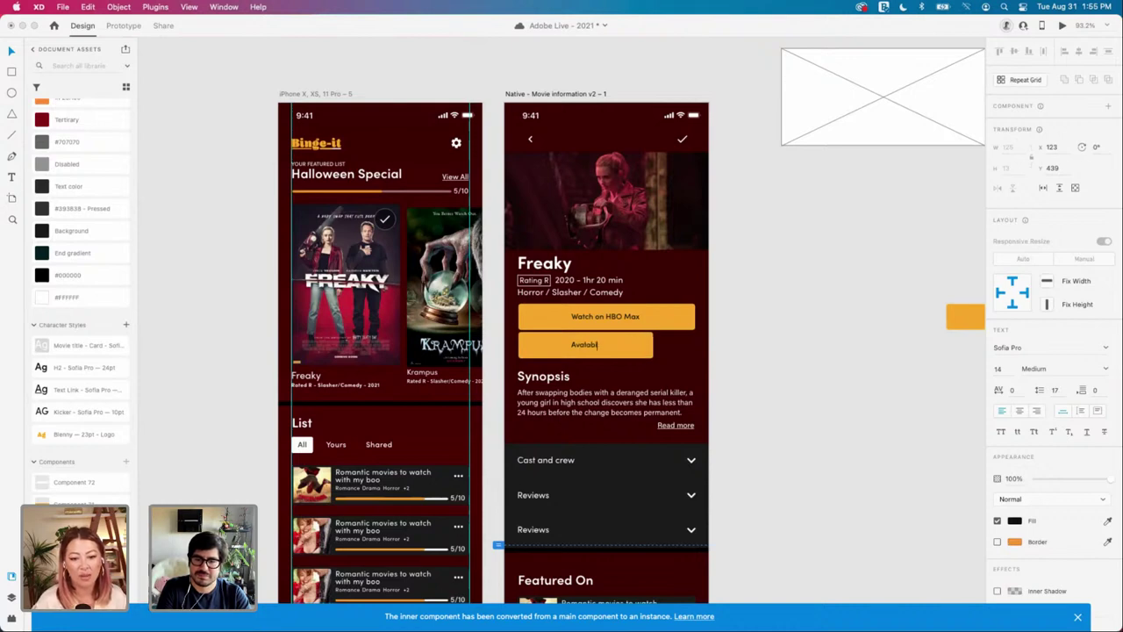
pyautogui.write('e on platforms')
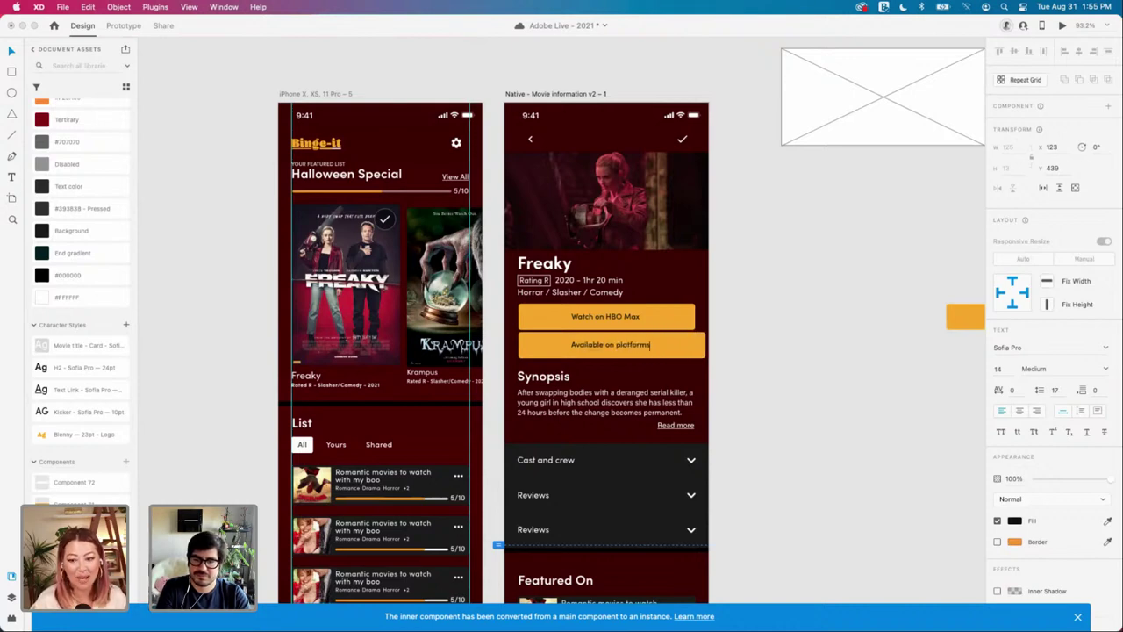
pyautogui.press('Escape')
pyautogui.press('Escape')
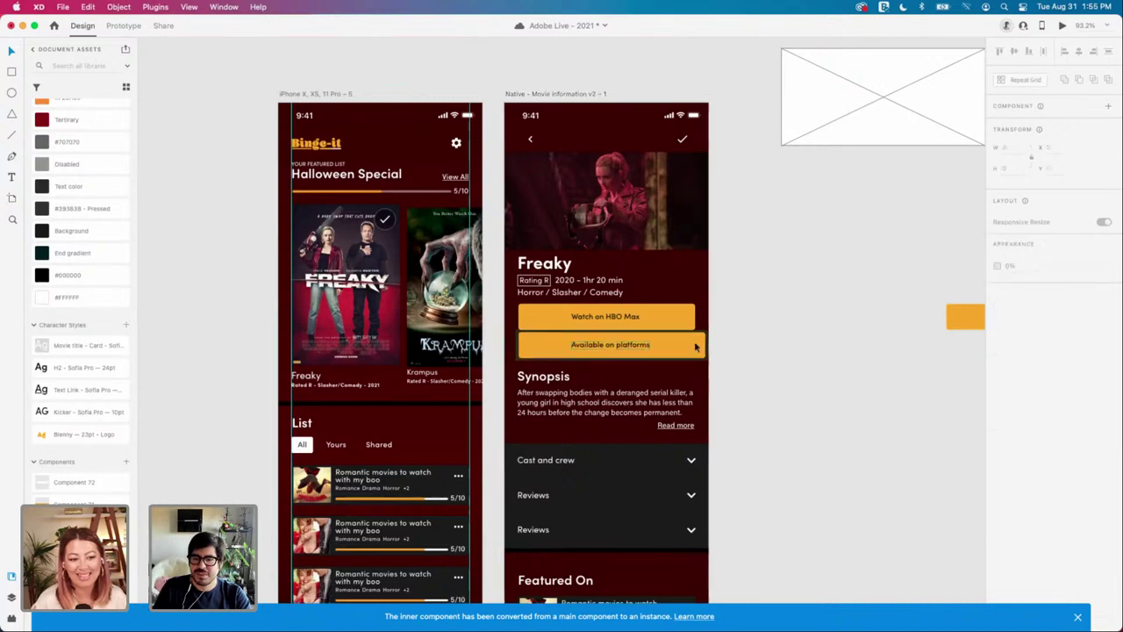
pyautogui.moveTo(705, 344); pyautogui.dragTo(694, 345)
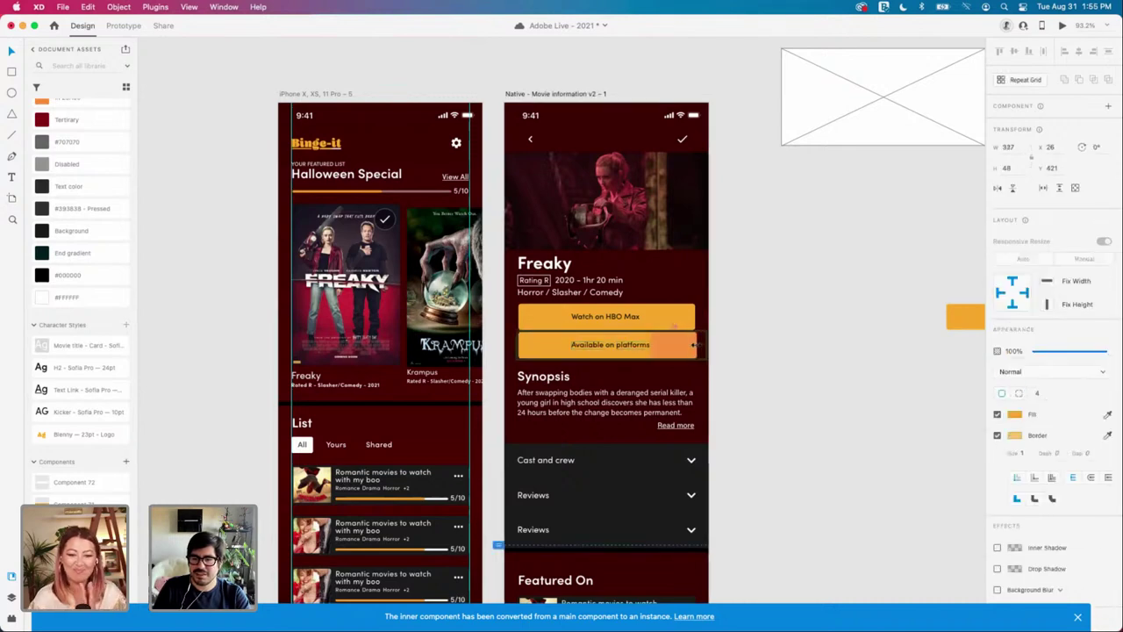
pyautogui.click(744, 358)
# Step: Review the whole Freaky movie information screen beside the finished home screen, from the header to the navigation bar
pyautogui.scroll(-2, 744, 357)
pyautogui.scroll(-2, 744, 357)
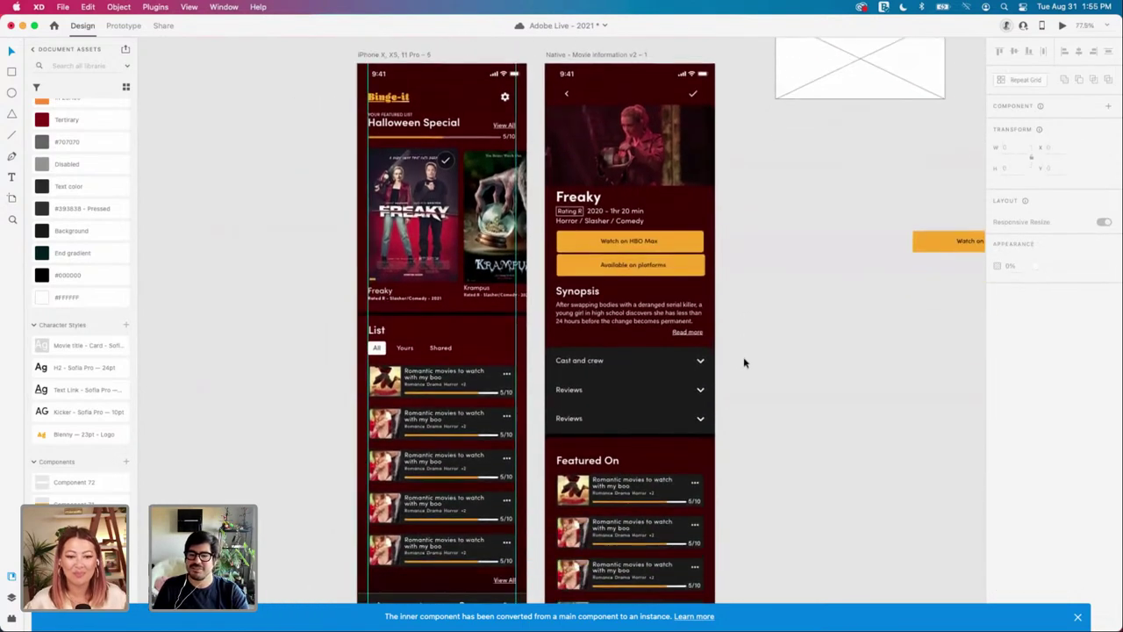
pyautogui.scroll(-3, 743, 357)
pyautogui.scroll(-2, 745, 359)
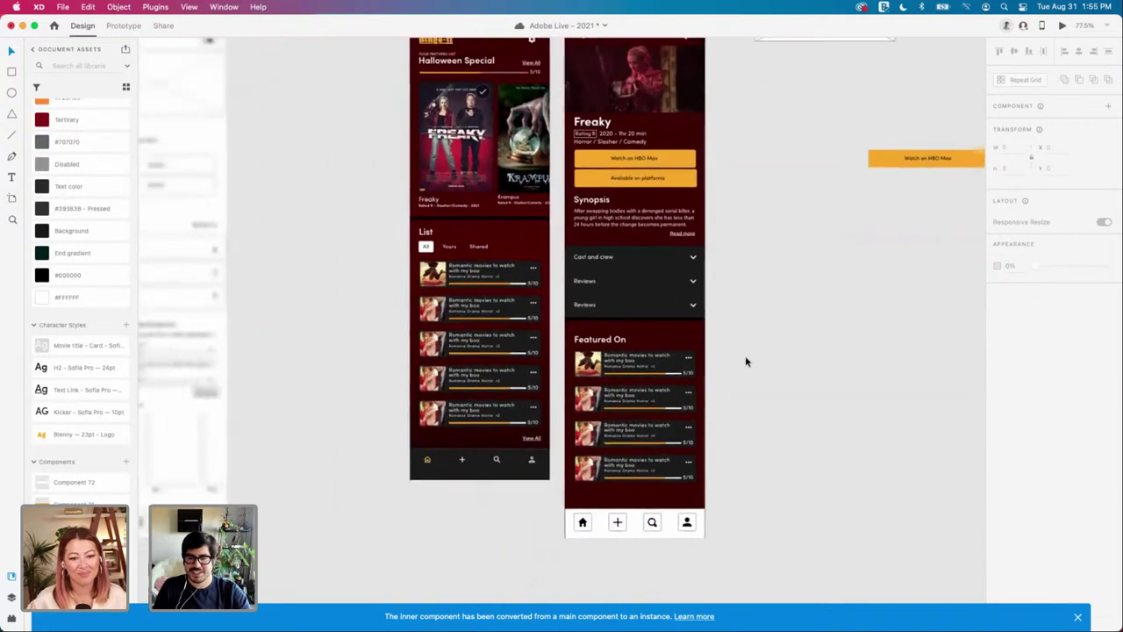
pyautogui.click(640, 558)
pyautogui.click(798, 451)
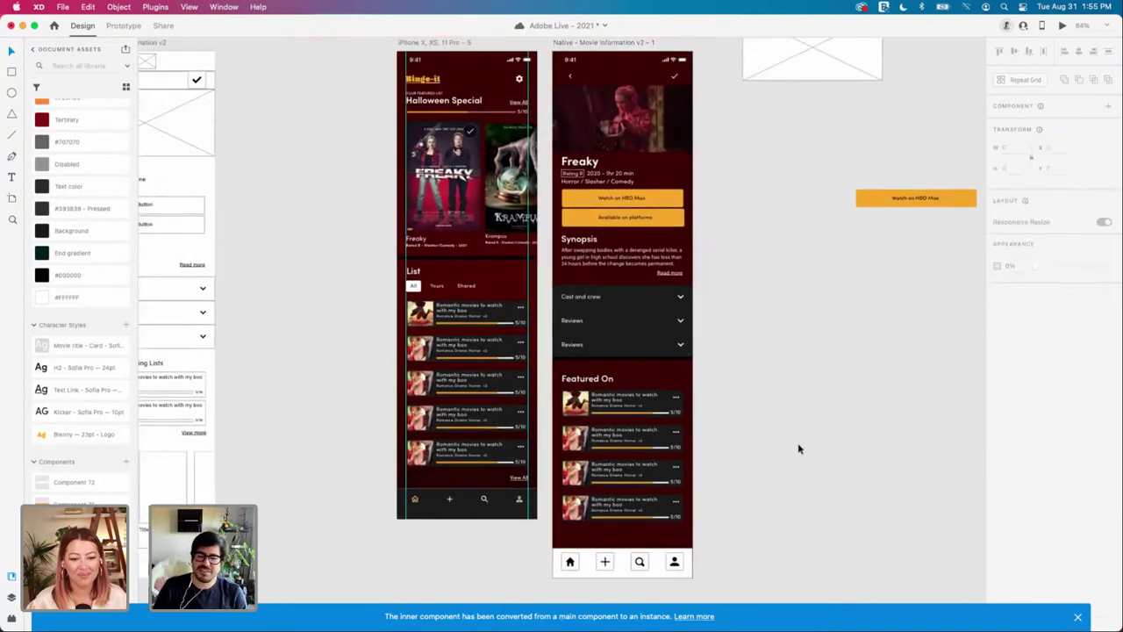
pyautogui.scroll(1, 798, 448)
pyautogui.hscroll(1, 798, 448)
pyautogui.scroll(1, 797, 449)
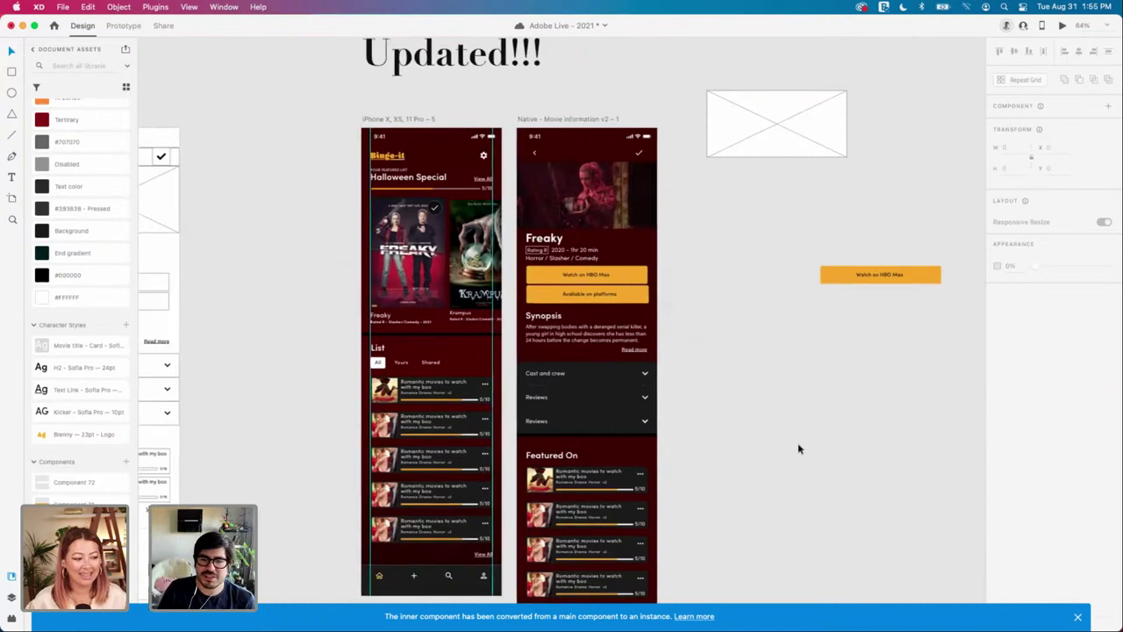